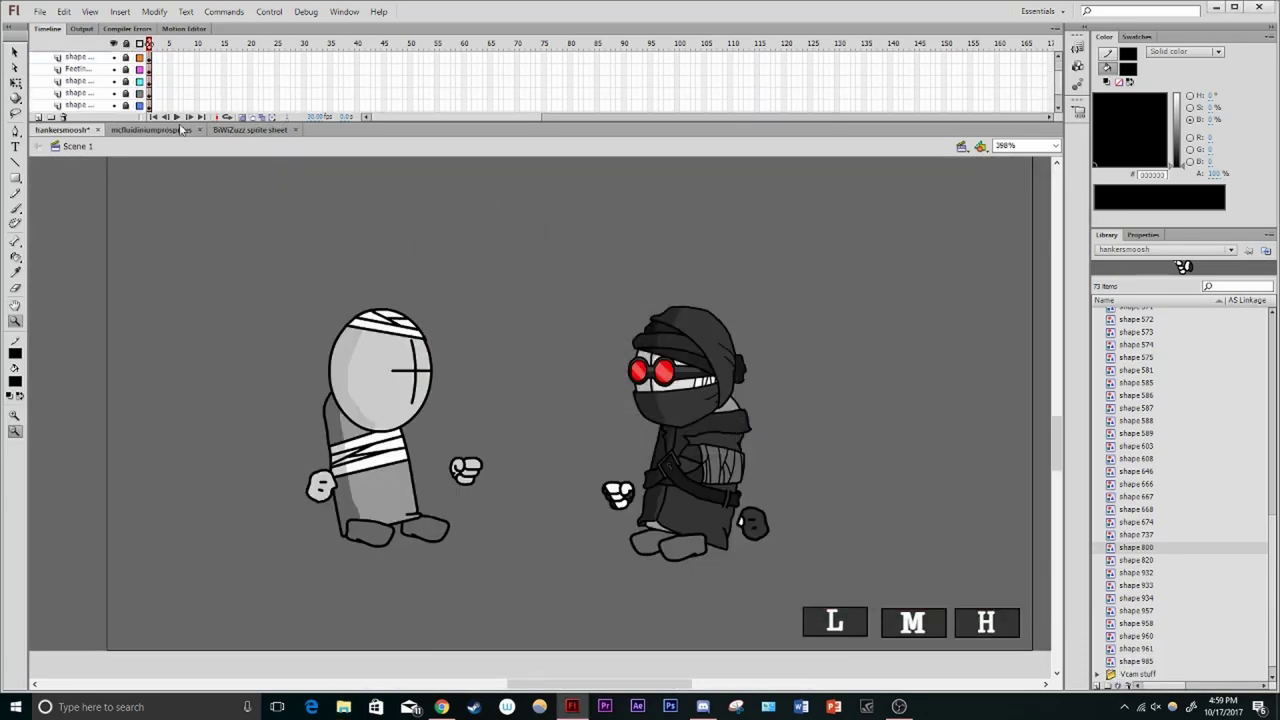
Try animating the hooded character's torso swinging forward frame by frame, rotating it away from the head
scroll(777, 606, "up", 5)
left_click(660, 440)
key("F4")
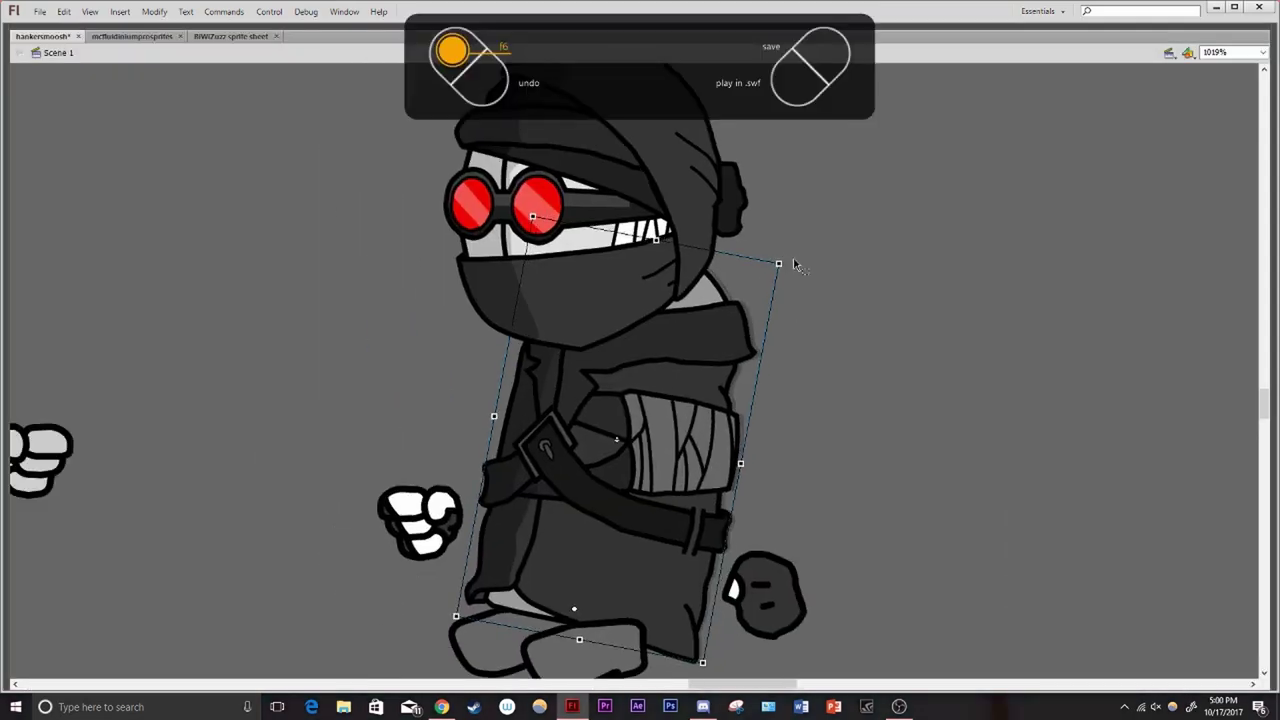
left_click_drag(700, 318, 503, 336)
key("ctrl+shift+s")
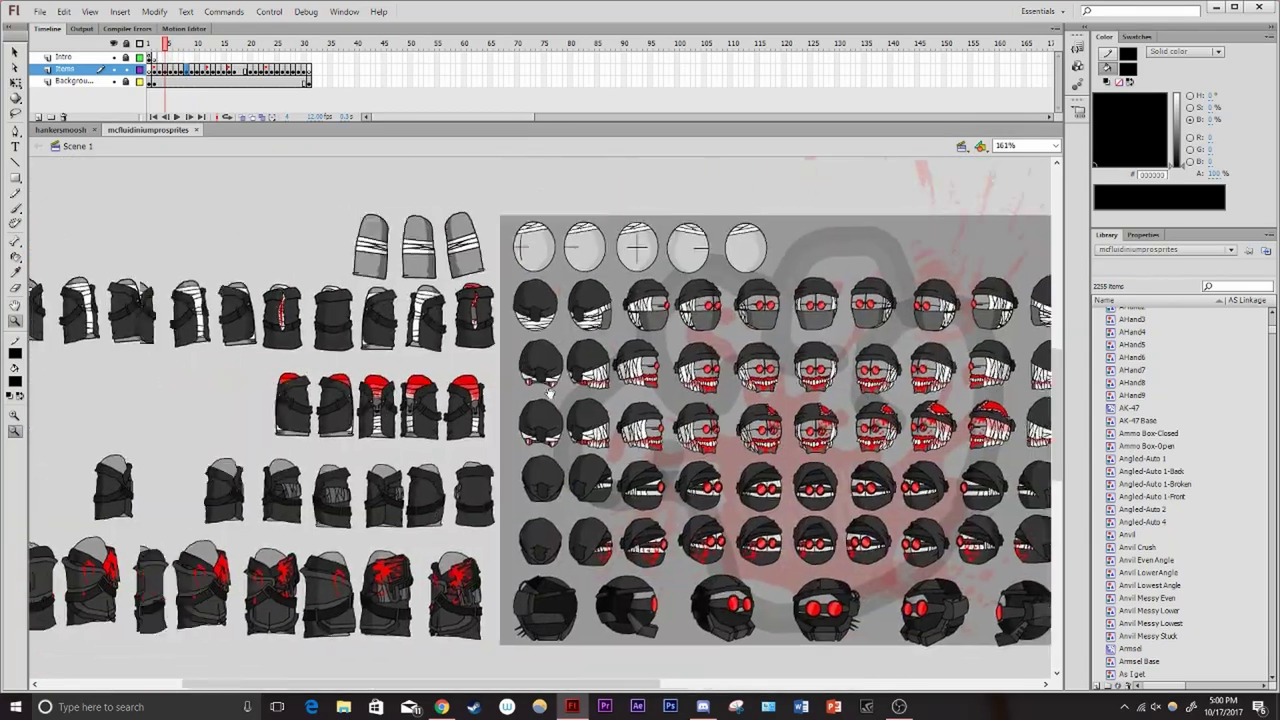
left_click_drag(382, 498, 428, 510)
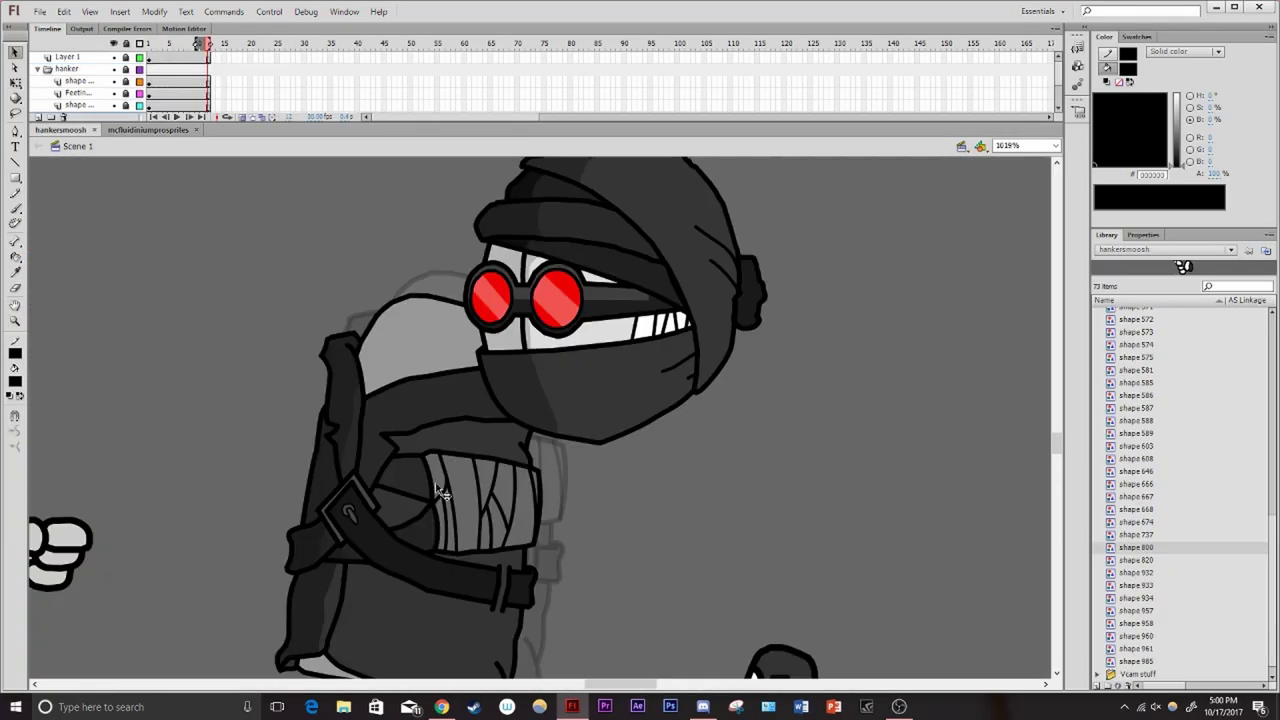
Try extending the torso swing with rotated keyframes through frame 19 and test the movie
left_click_drag(530, 430, 480, 420)
key("F6")
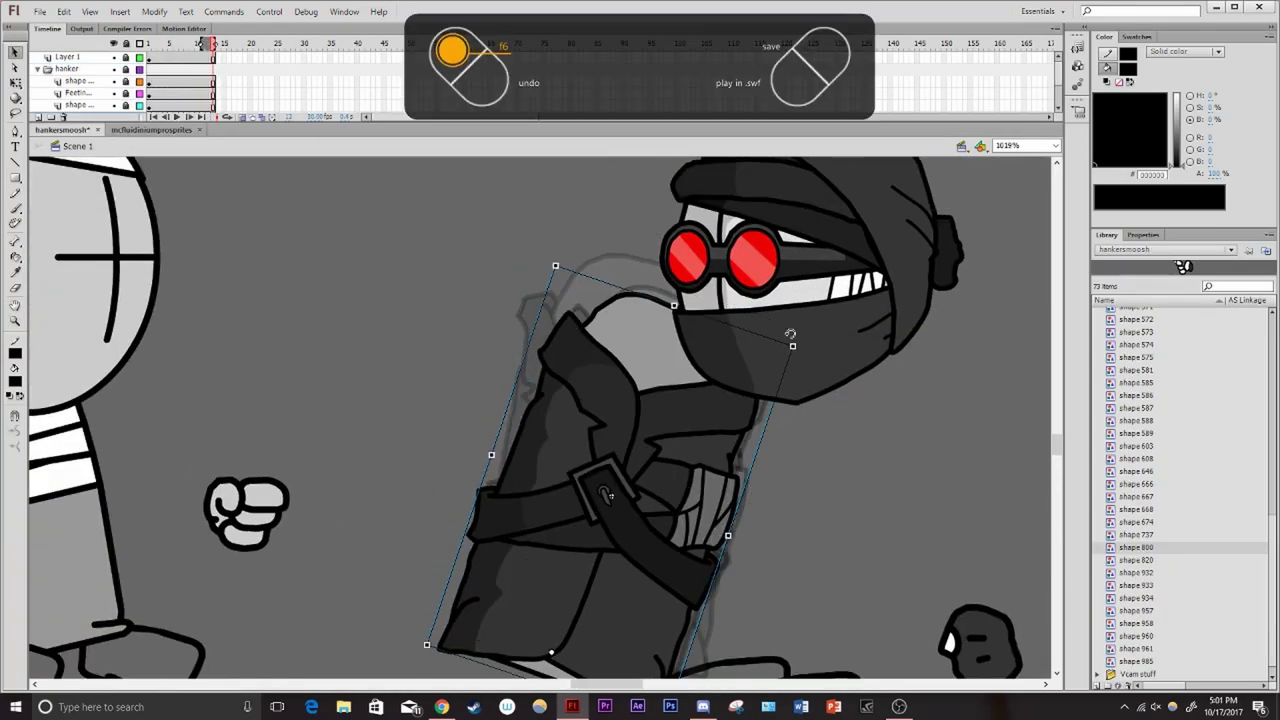
left_click_drag(575, 402, 855, 408)
key("F6")
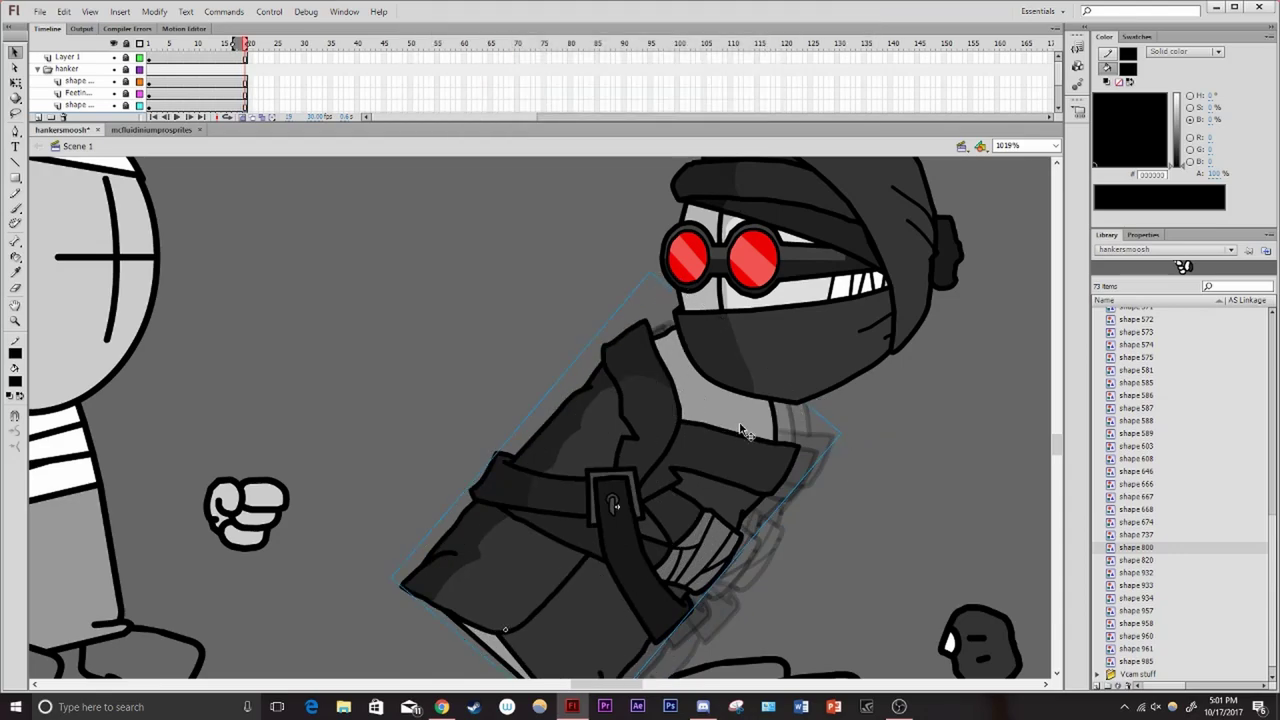
key("ctrl+Return")
key("ctrl+w")
Clear the torso layer's keyframes after the first frame, up to frame 19
scroll(80, 85, "down", 1)
left_click_drag(152, 93, 242, 93)
right_click(242, 99)
left_click(180, 93)
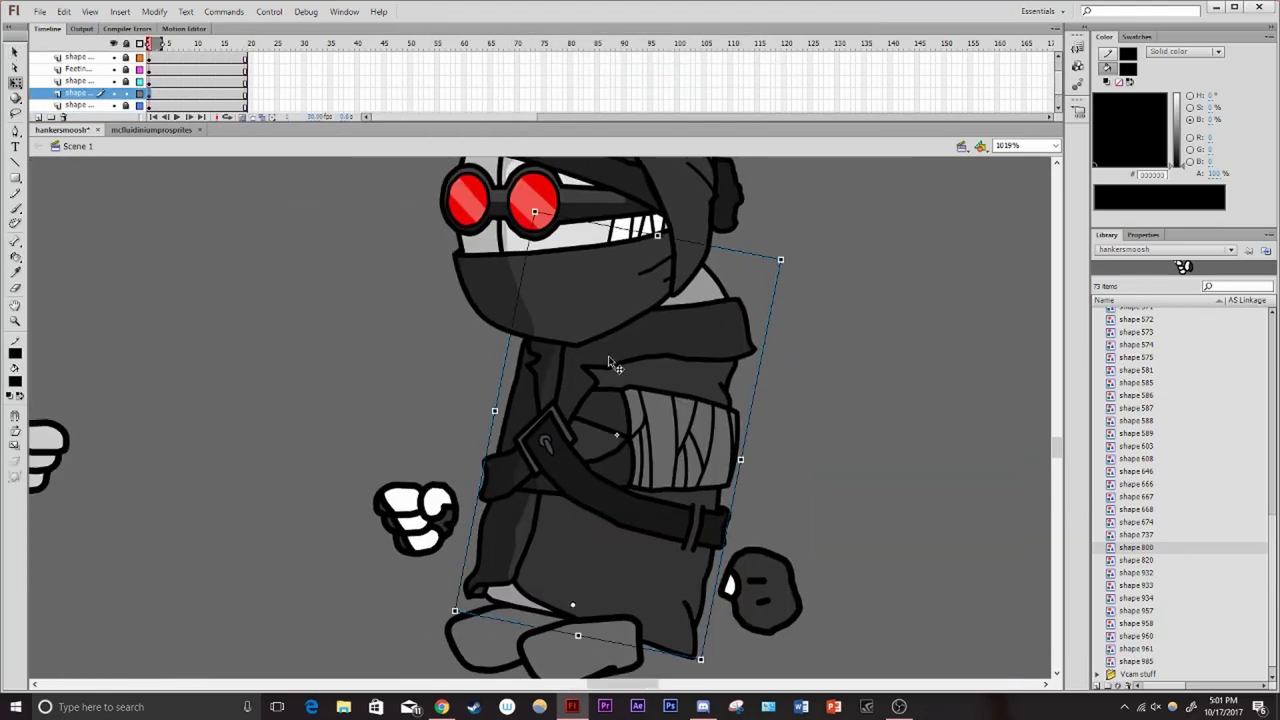
Animate the torso swinging forward and tilting back again on consecutive keyframes up to frame 16
key("F6")
left_click_drag(777, 286, 627, 303)
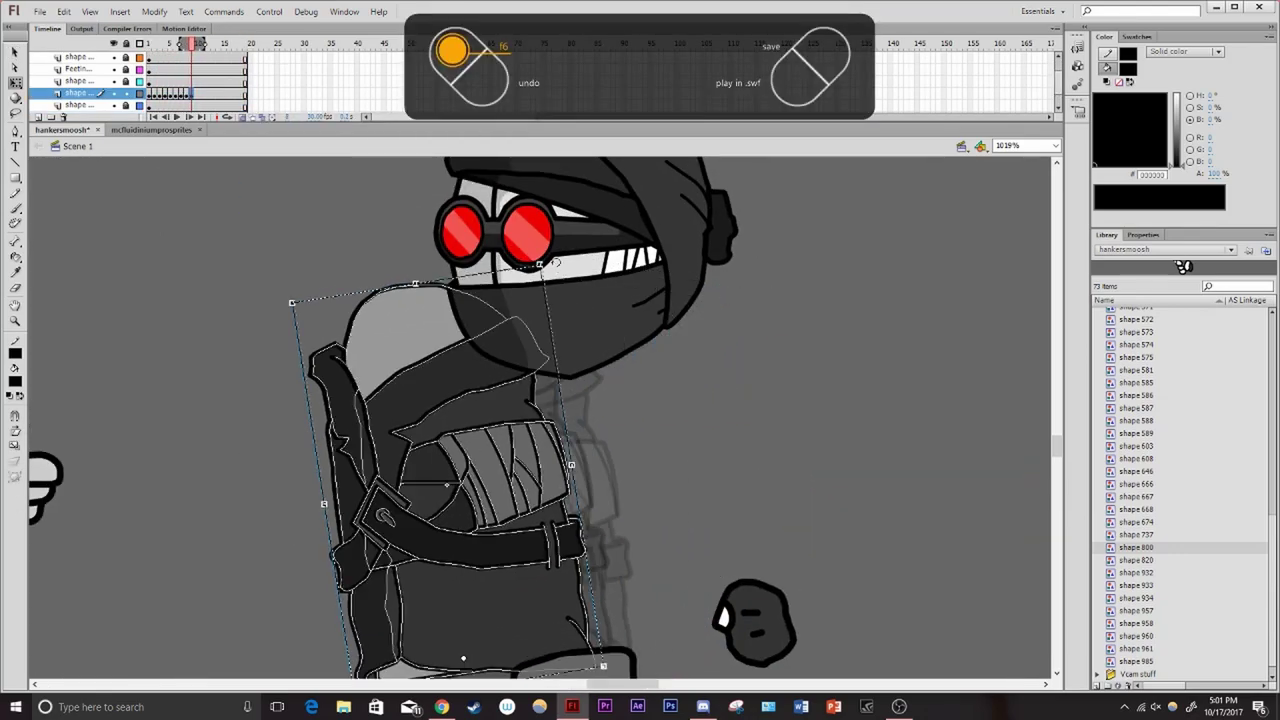
left_click_drag(556, 262, 789, 252)
key("F6")
left_click_drag(640, 300, 698, 316)
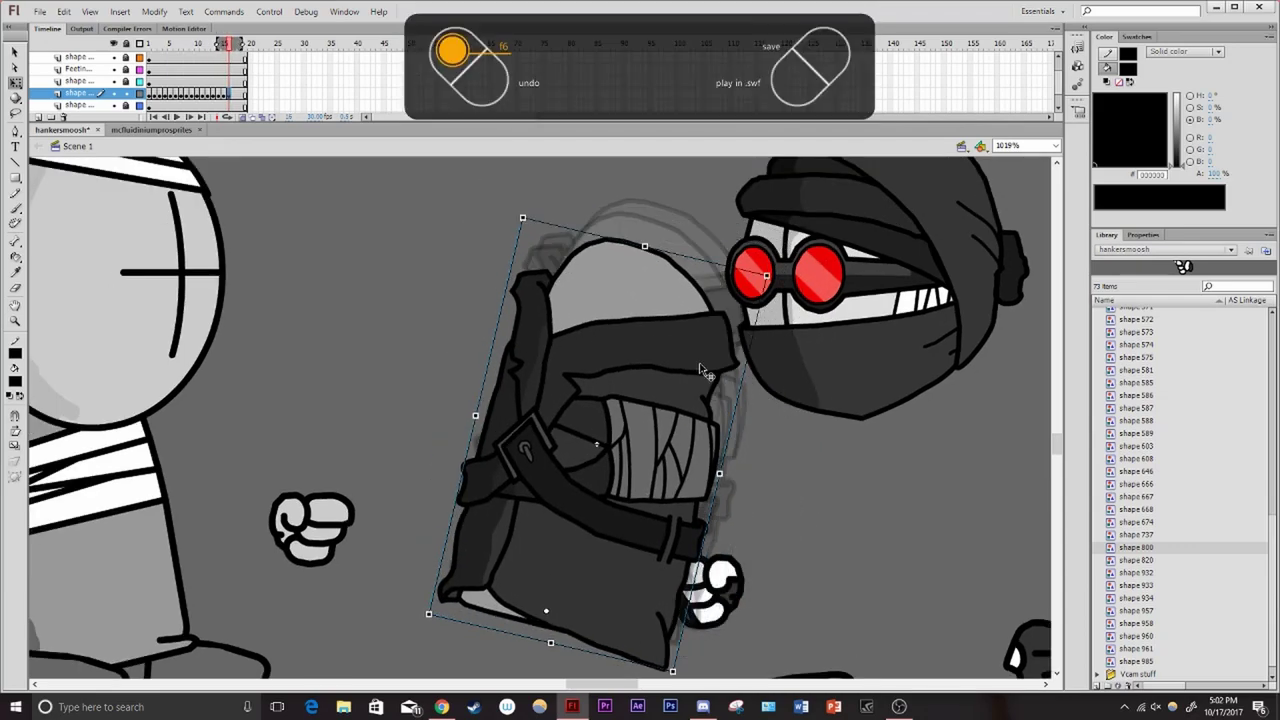
Undo and redo the last torso change, and test the movie to check the swing
key("ctrl+z")
key("ctrl+y")
key("ctrl+Return")
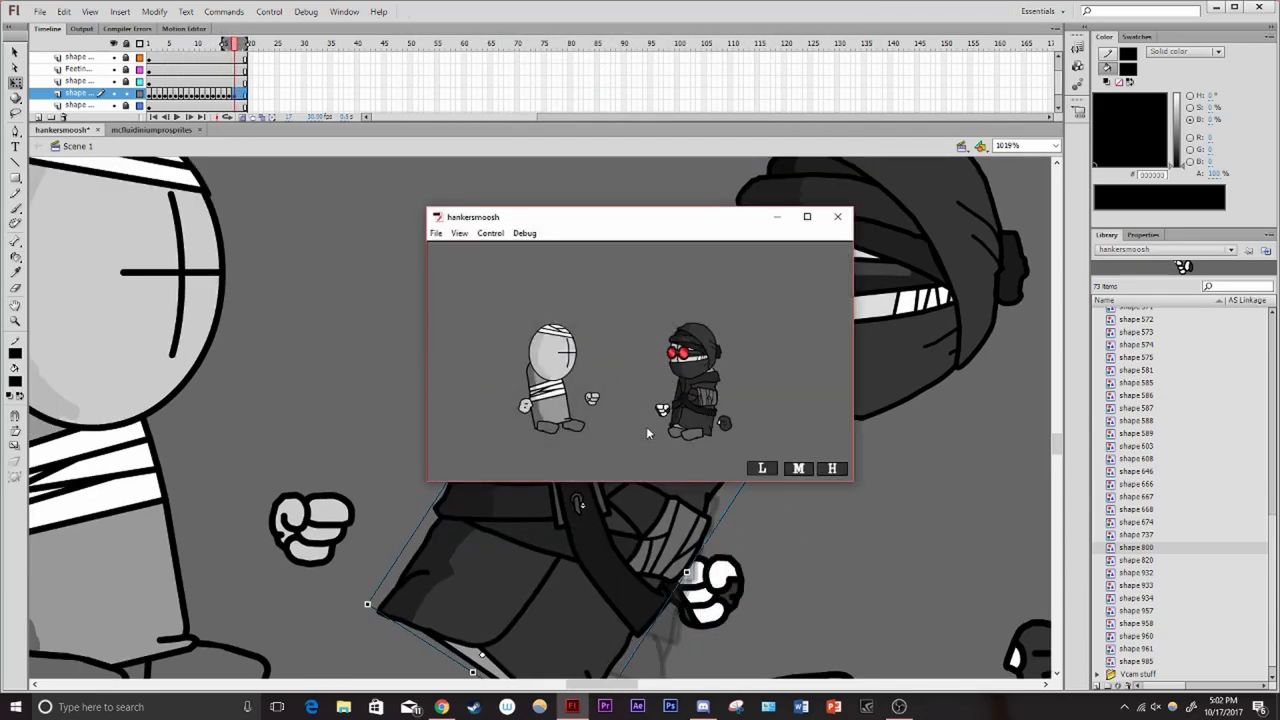
key("ctrl+w")
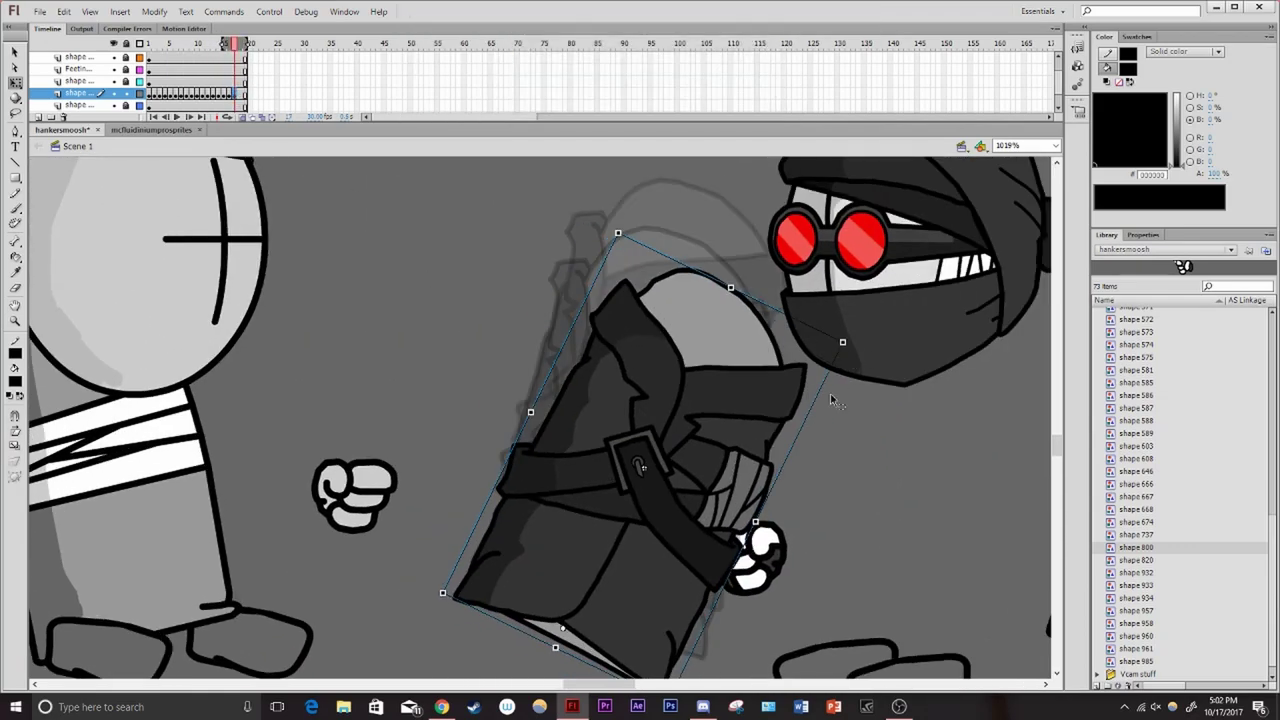
Try tipping the torso further forward on new keyframes through frame 27 and test the movie
key("F6")
left_click_drag(830, 400, 872, 374)
key("F6")
left_click_drag(931, 437, 790, 458)
key("F6")
key("F6")
key("F6")
key("F6")
key("ctrl+Return")
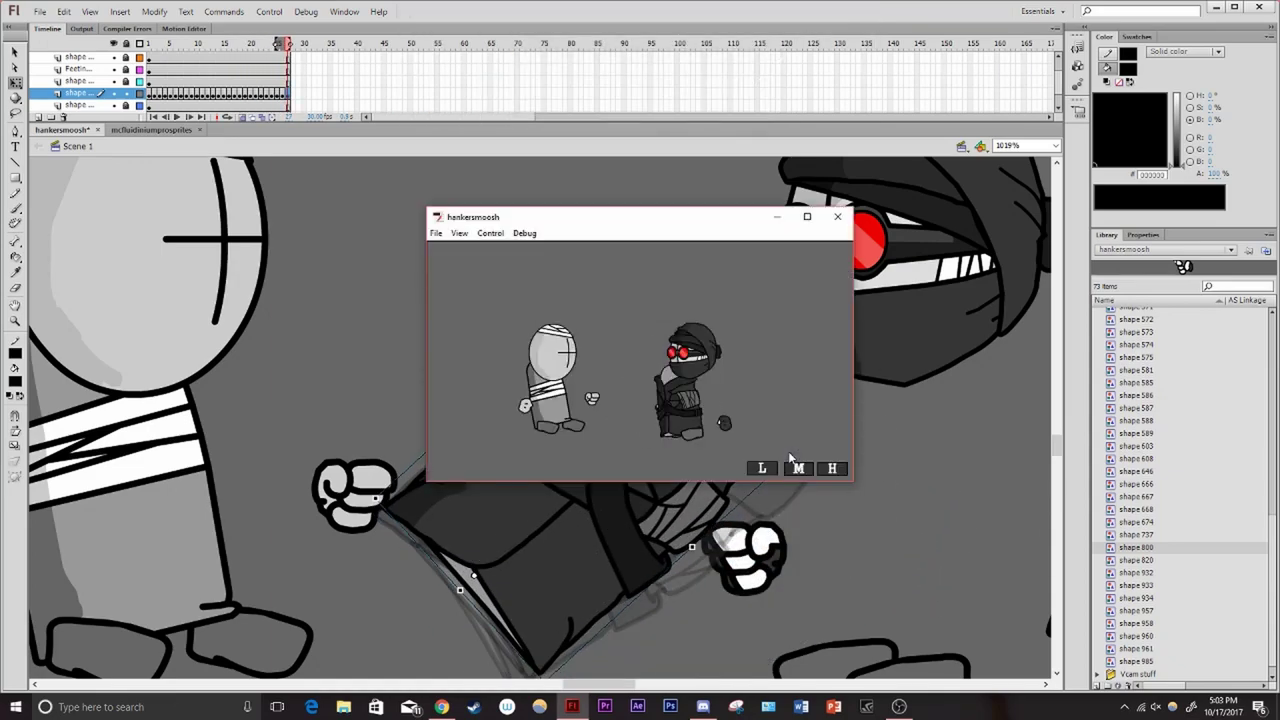
key("ctrl+w")
Undo the most recent torso keyframes and rotations back to frame 18
key("ctrl+z")
key("ctrl+z")
key("ctrl+z")
key("ctrl+z")
key("ctrl+z")
key("ctrl+z")
key("ctrl+z")
key("ctrl+z")
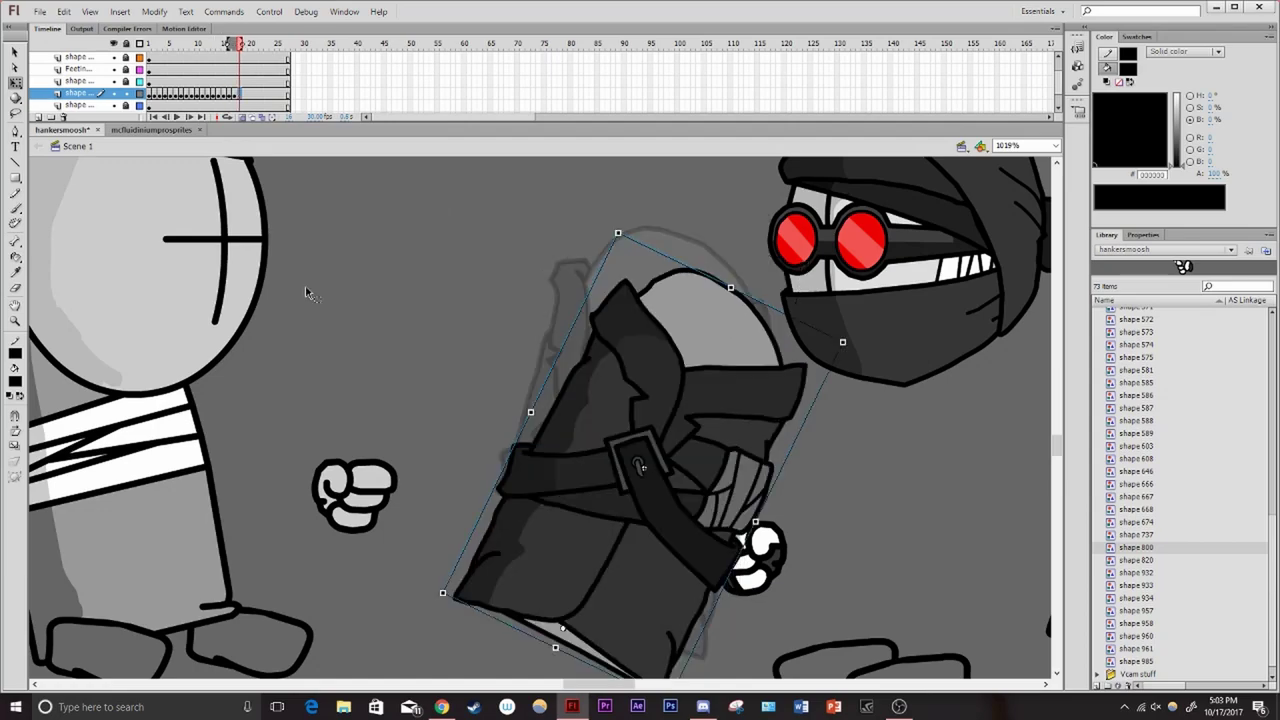
Rotate the torso further toward horizontal on new keyframes from frame 18 through frame 21
key("F6")
mouse_move(640, 460)
left_mouse_down()
mouse_move(600, 440)
mouse_move(640, 452)
left_mouse_up()
key("F6")
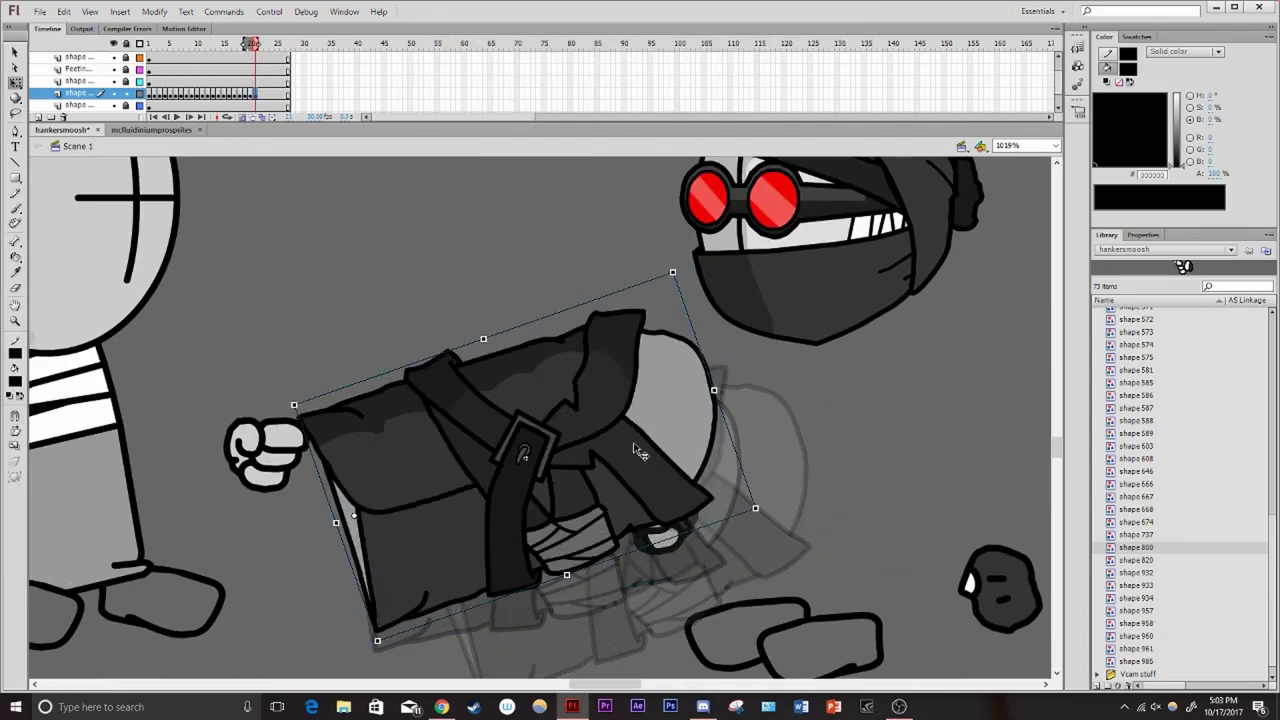
key("t")
scroll(540, 430, "up", 6)
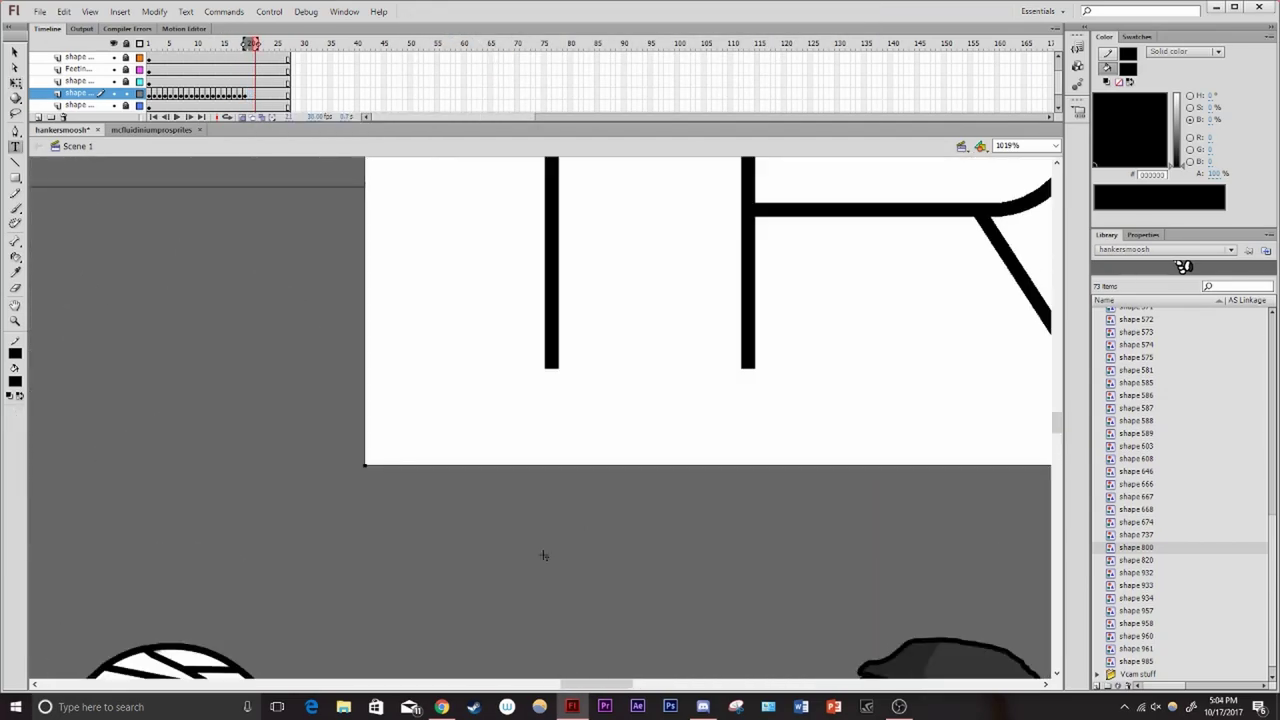
scroll(543, 555, "down", 6)
Reposition the nearly horizontal torso on a new keyframe at frame 22 and check the motion back to frame 18
key("F6")
key("q")
left_click_drag(600, 300, 685, 355)
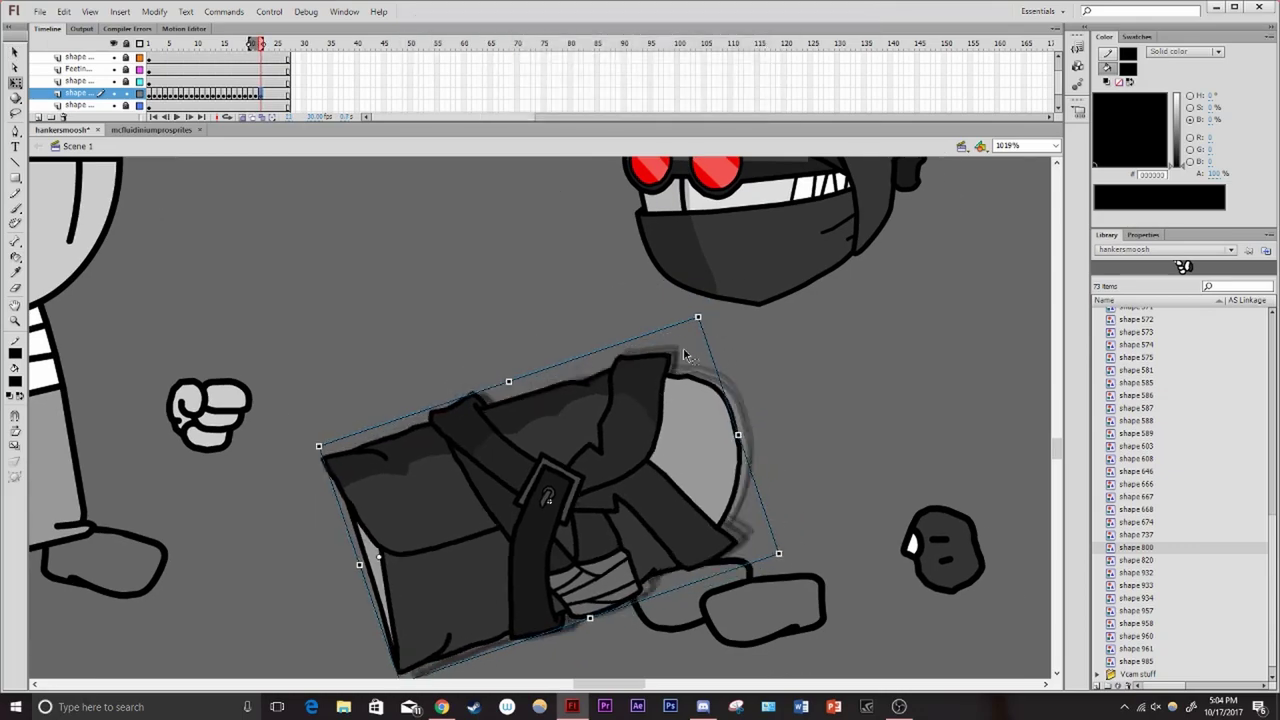
left_click_drag(261, 93, 240, 96)
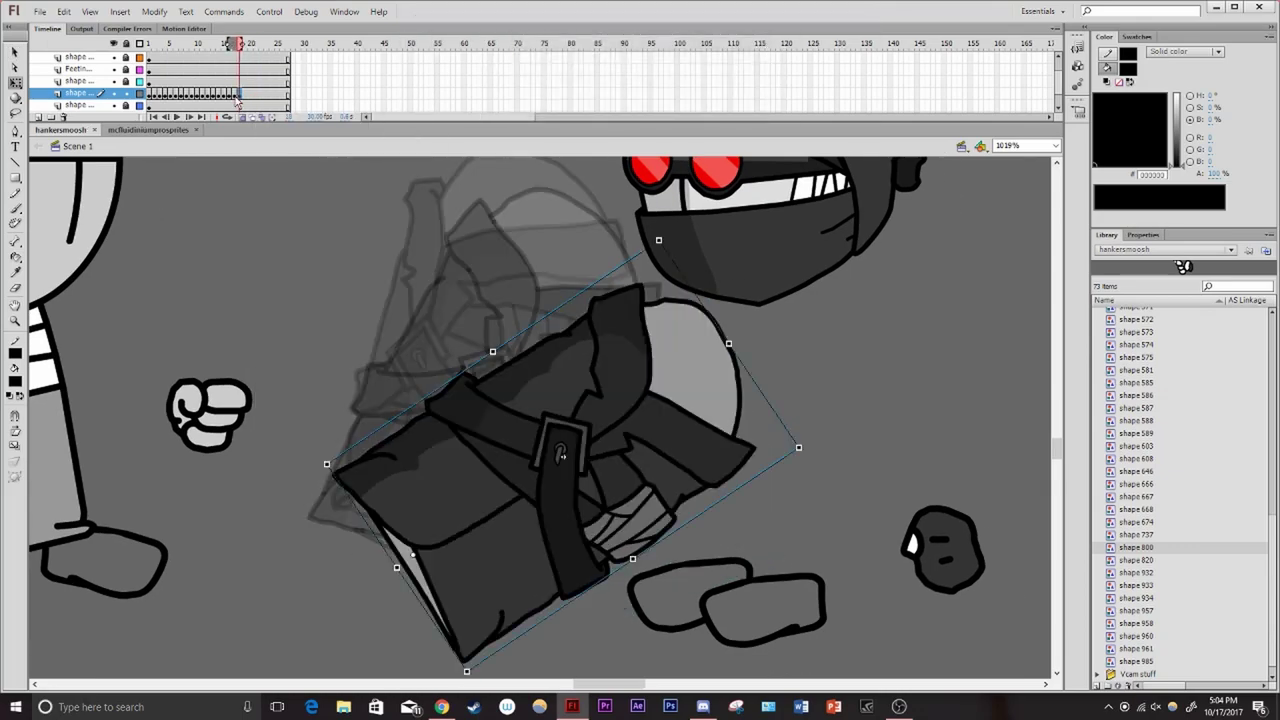
Add a torso keyframe at frame 23, adjust its pose and test the movie
left_click(266, 93)
key("F6")
left_click_drag(630, 430, 657, 437)
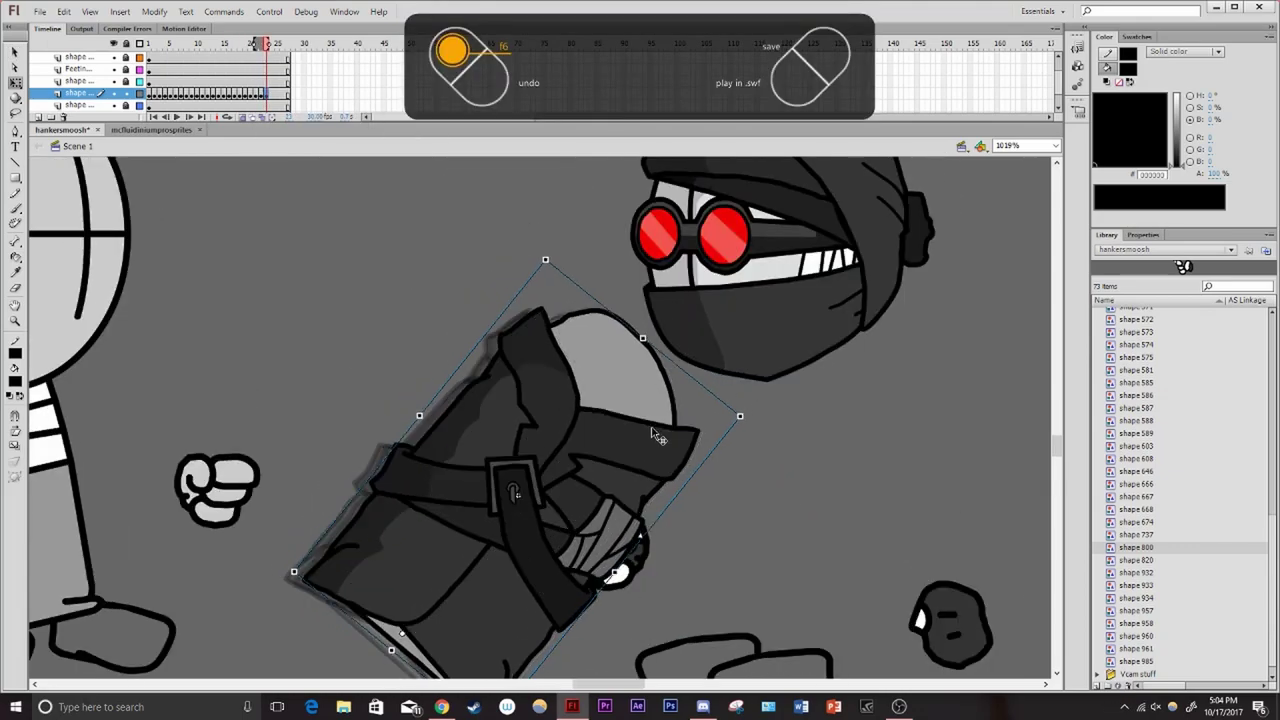
key("ctrl+Return")
left_click(838, 218)
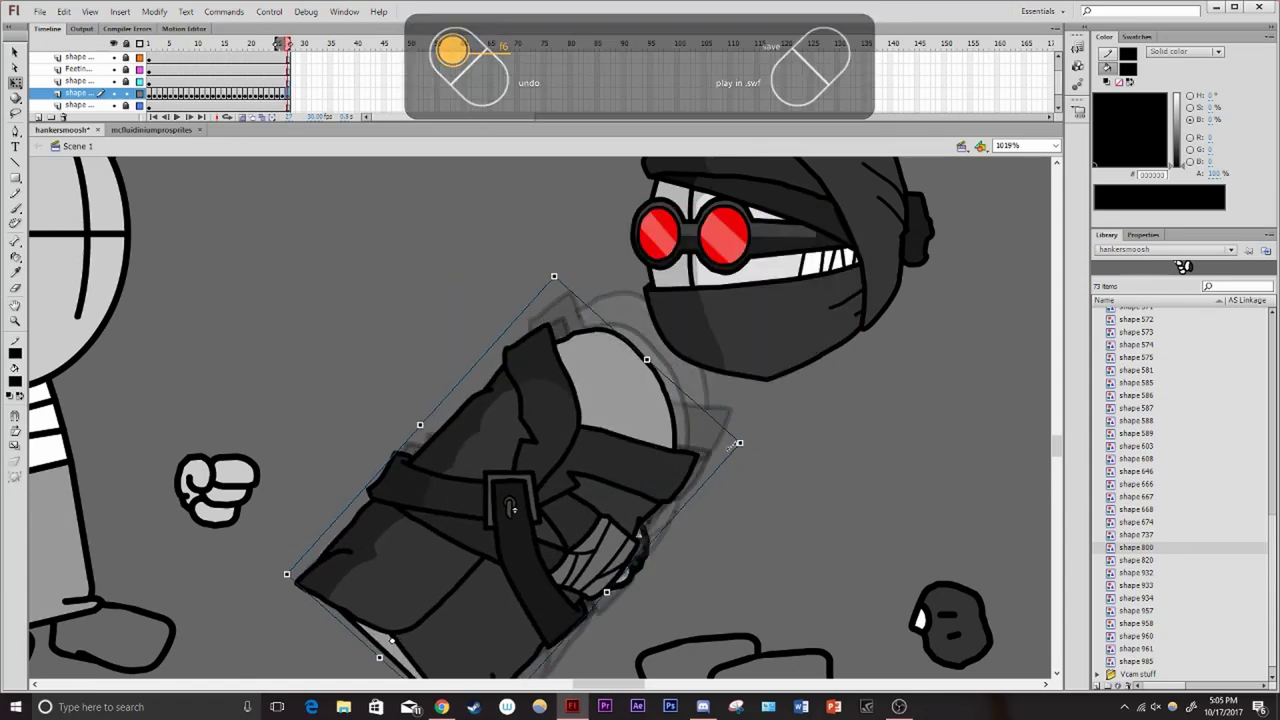
Nudge the tilted torso slightly on a new keyframe around frame 27 and preview the animation
key("F6")
left_click_drag(697, 380, 685, 386)
key("ctrl+Return")
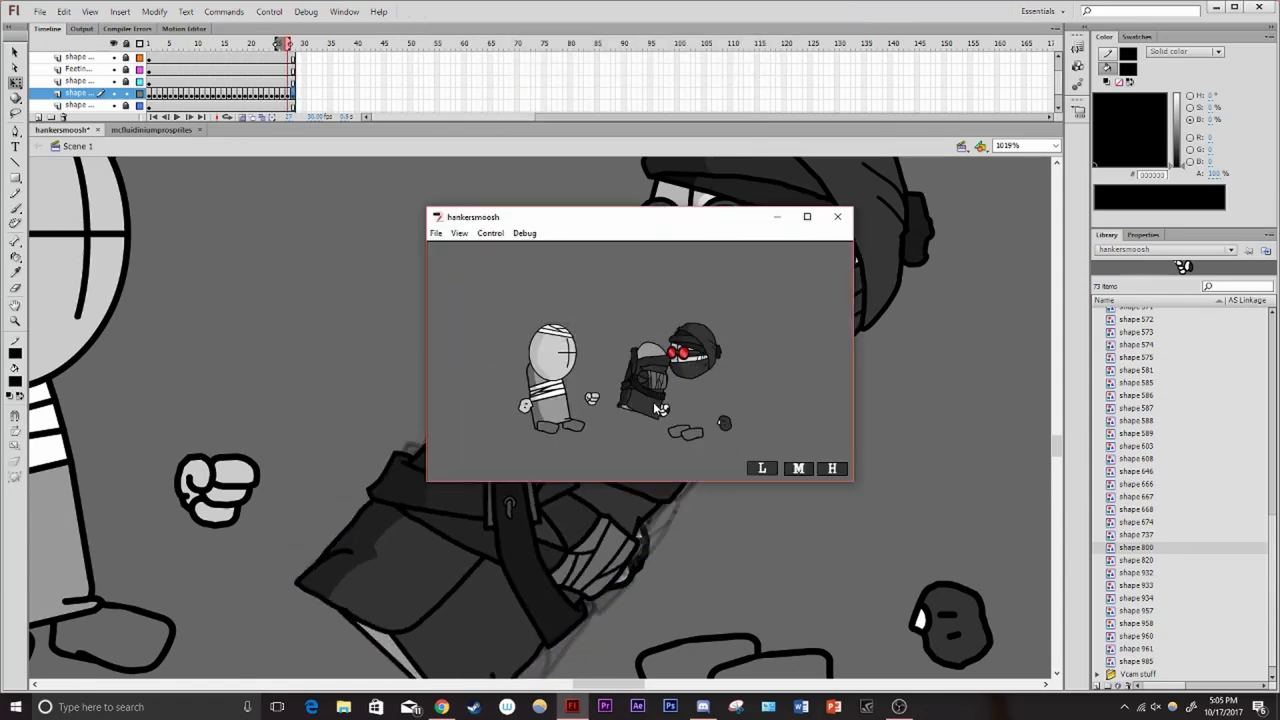
left_click(839, 218)
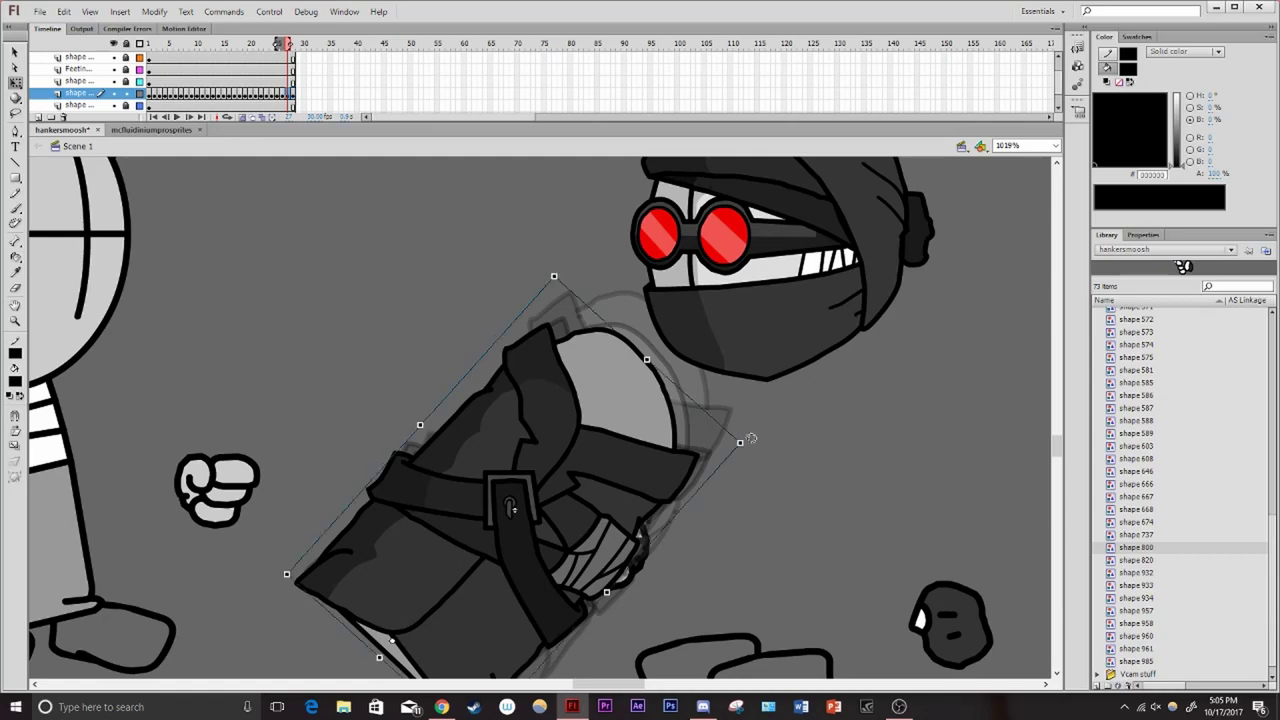
Raise the torso back toward the head on new keyframes through frame 32
key("F6")
left_click_drag(751, 438, 703, 378)
key("F6")
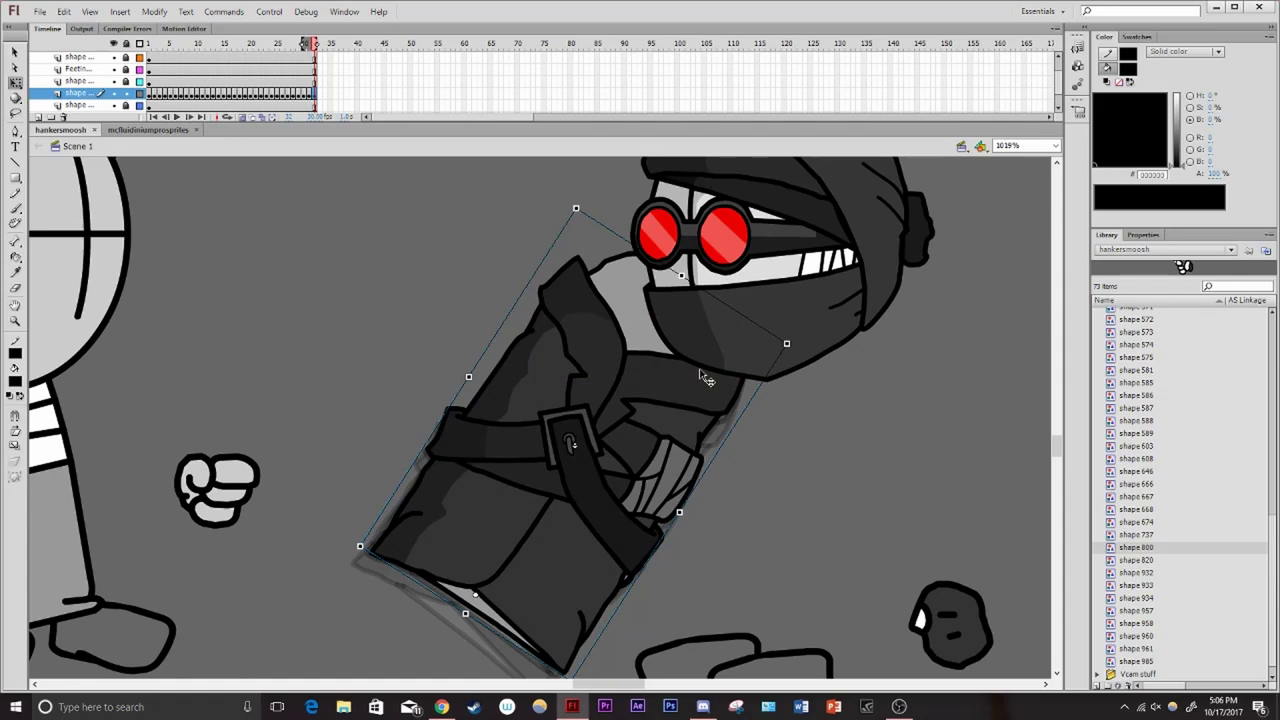
Bring the torso upright beneath the head by frame 38 and test the movie
key("F6")
left_click_drag(786, 334, 755, 378)
key("ctrl+Return")
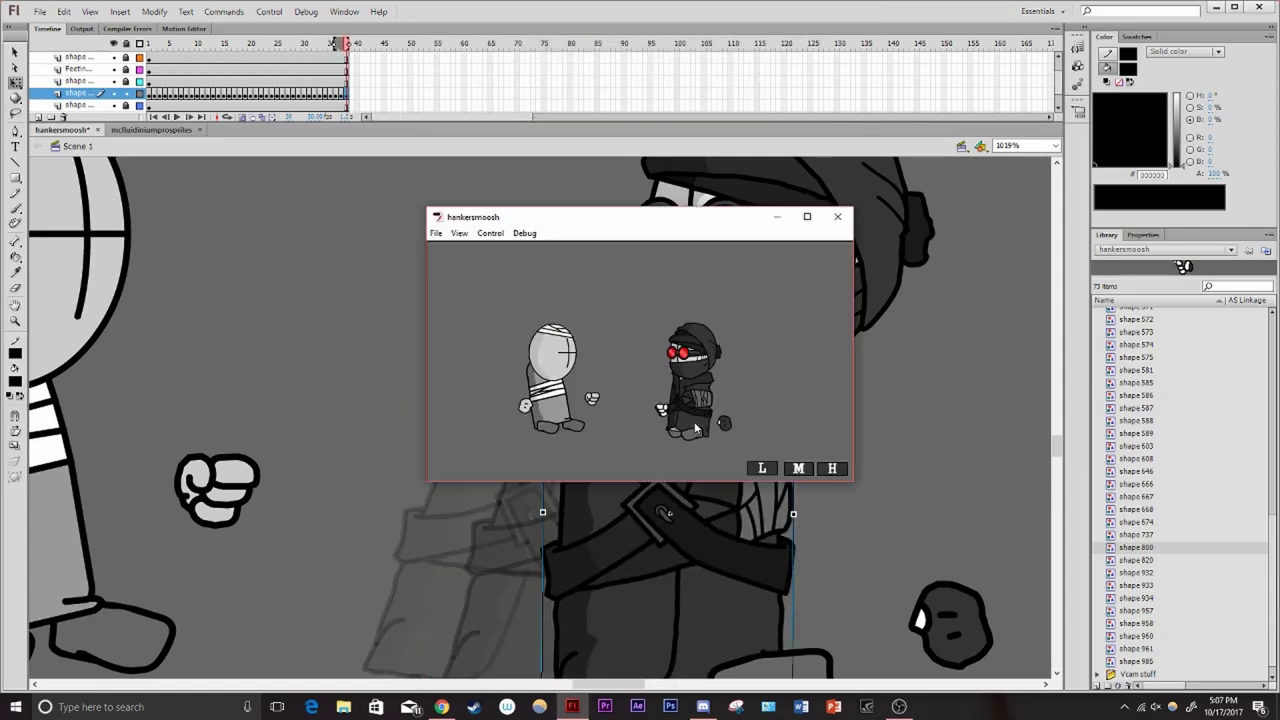
Lean the torso the opposite way through frame 41, swap in another torso symbol and preview the result
key("F6")
left_click(774, 286)
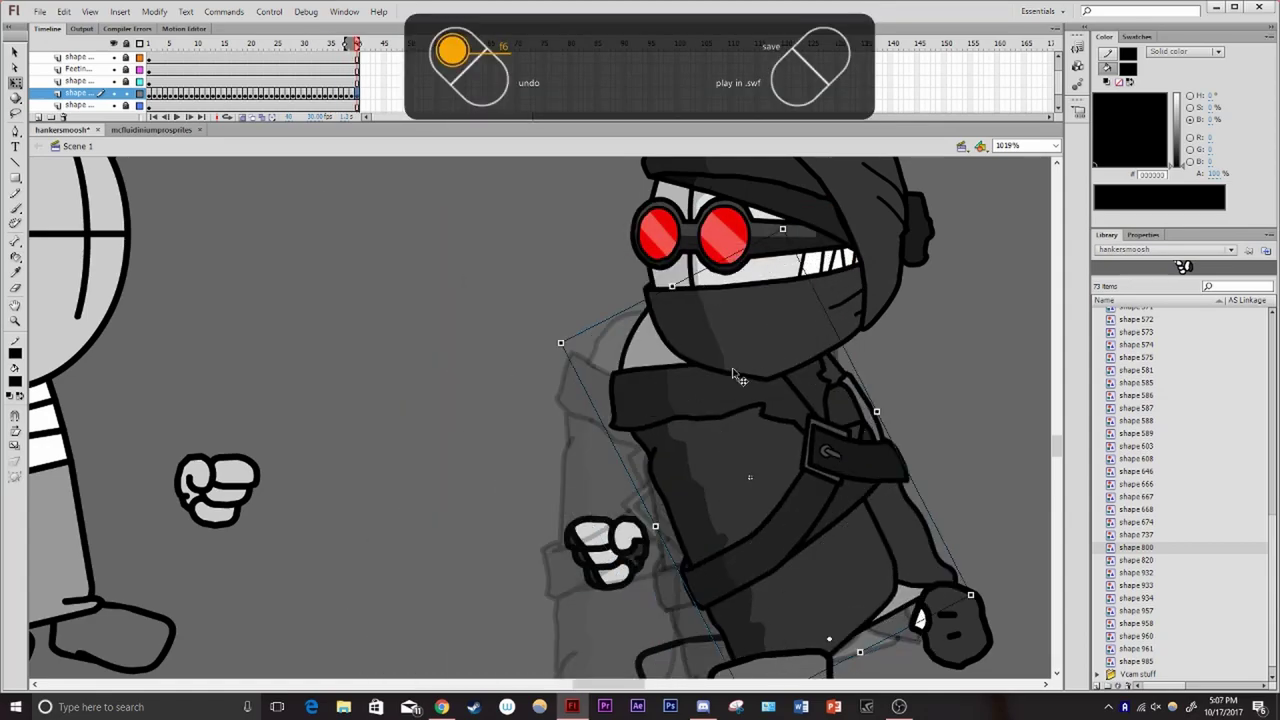
key("F6")
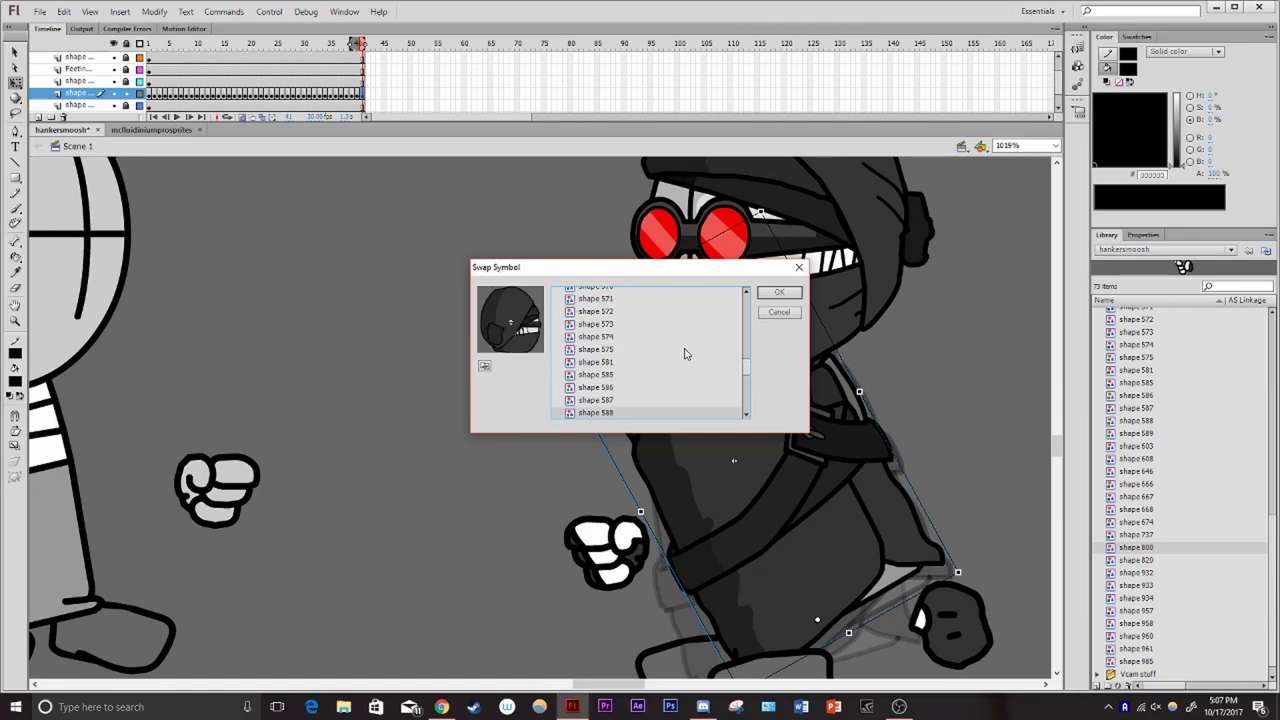
key("Return")
key("ctrl+Return")
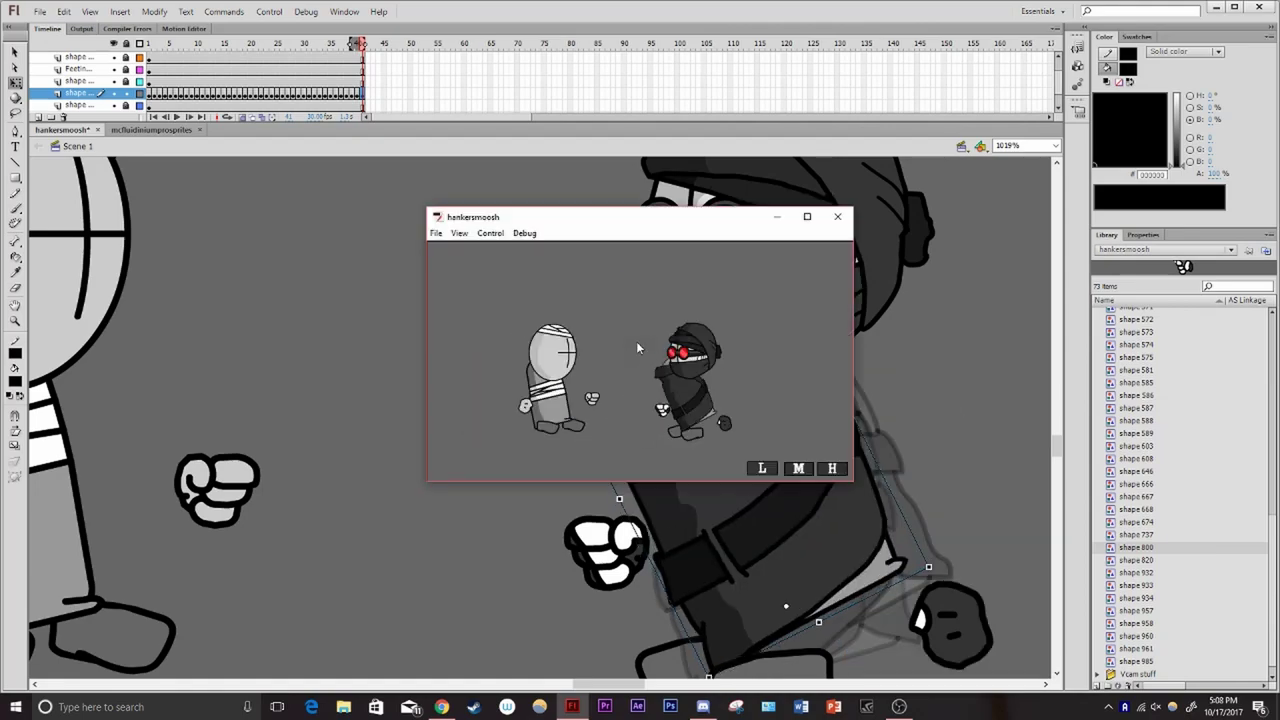
key("ctrl+w")
Swap the torso at frame 43 for the back-view torso symbol and test the movie
key("F6")
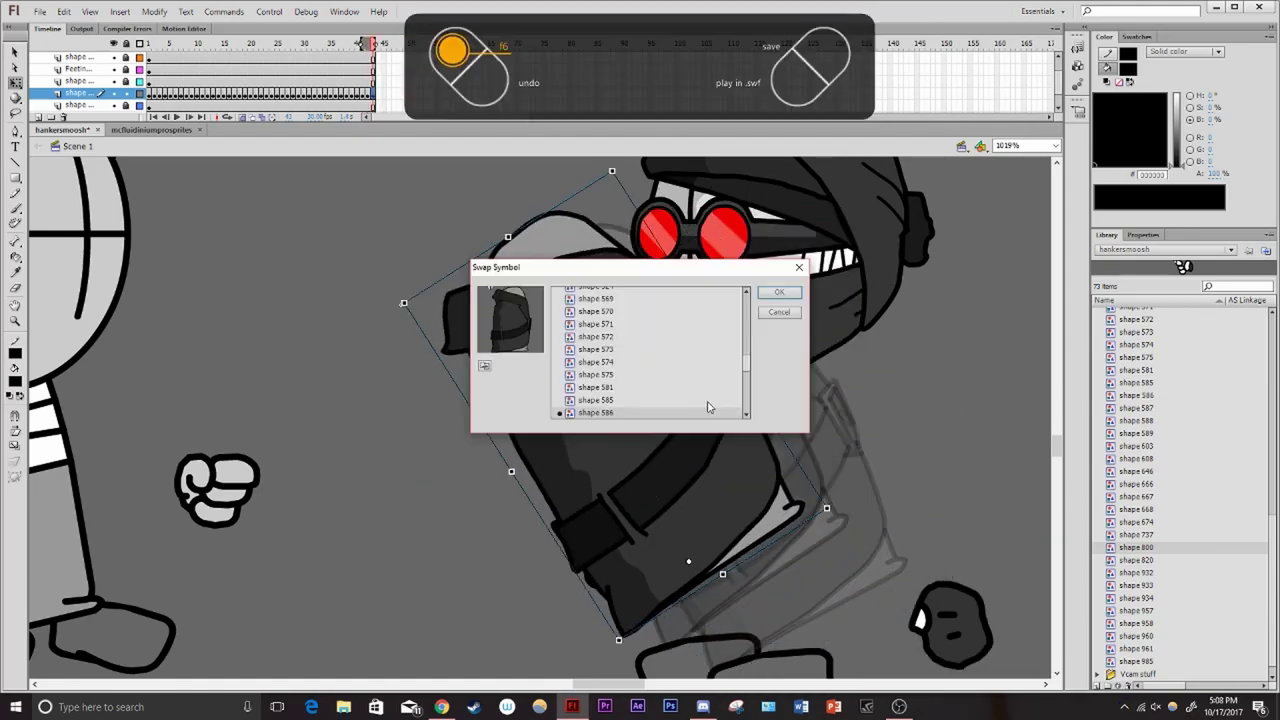
left_click(629, 417)
key("Return")
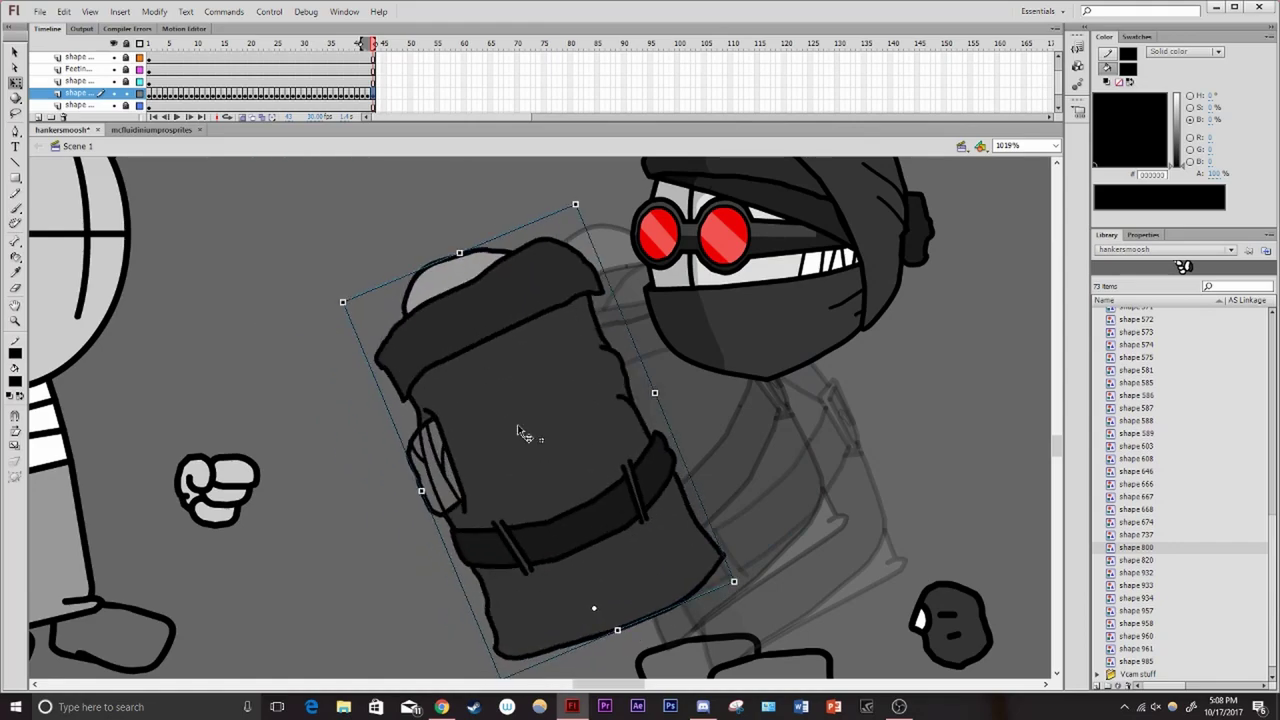
key("ctrl+Return")
key("ctrl+w")
Continue the torso swing through frame 46, swap in the next torso symbol and preview the animation
key("F6")
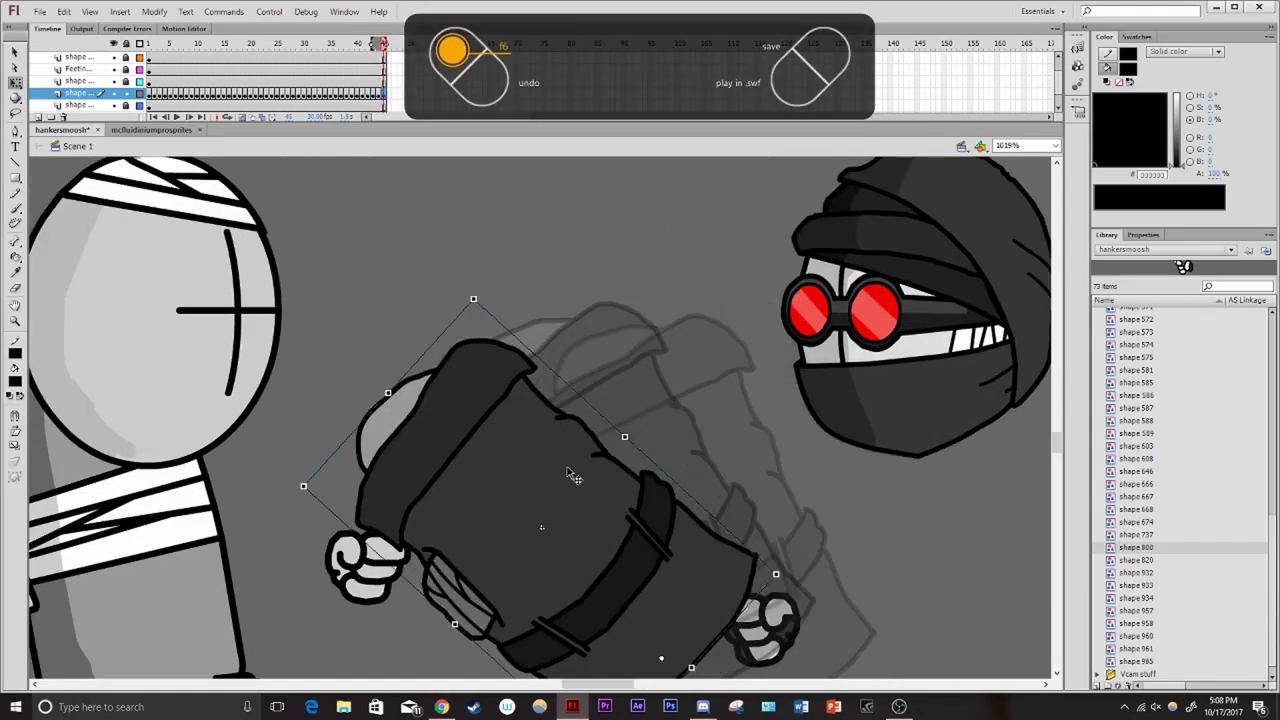
right_click(586, 409)
left_click(672, 390)
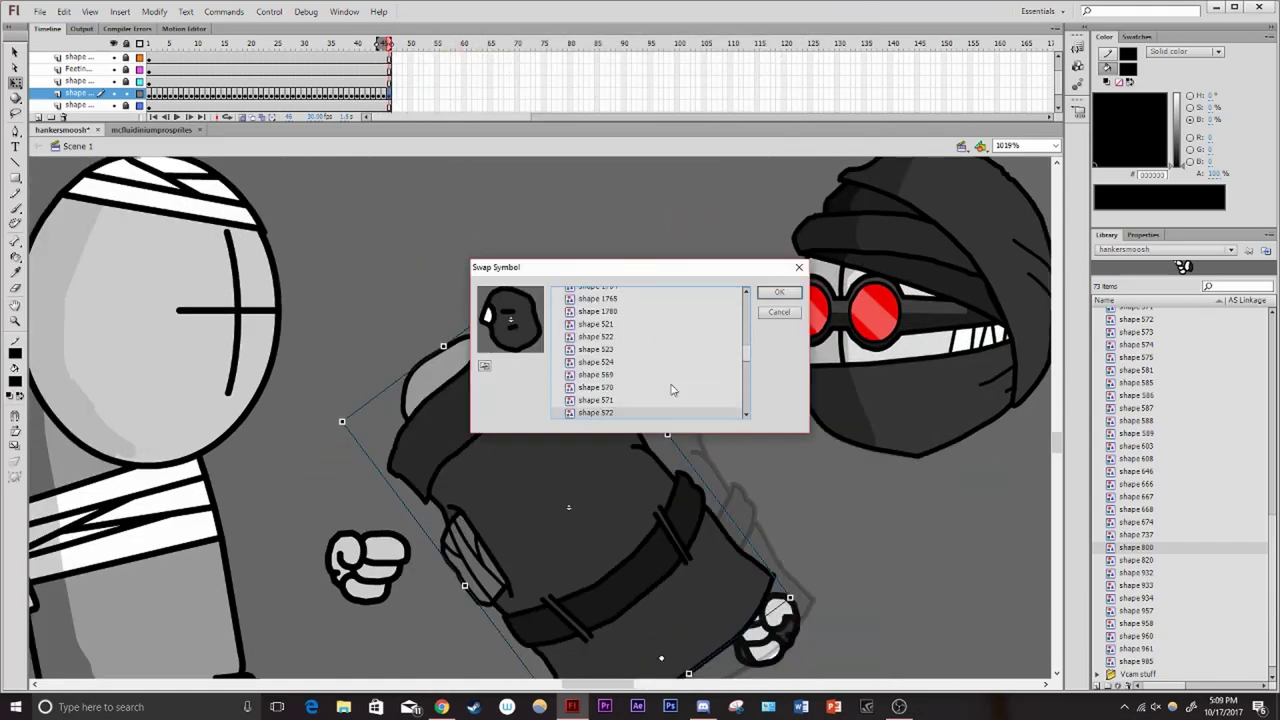
key("Return")
key("ctrl+Return")
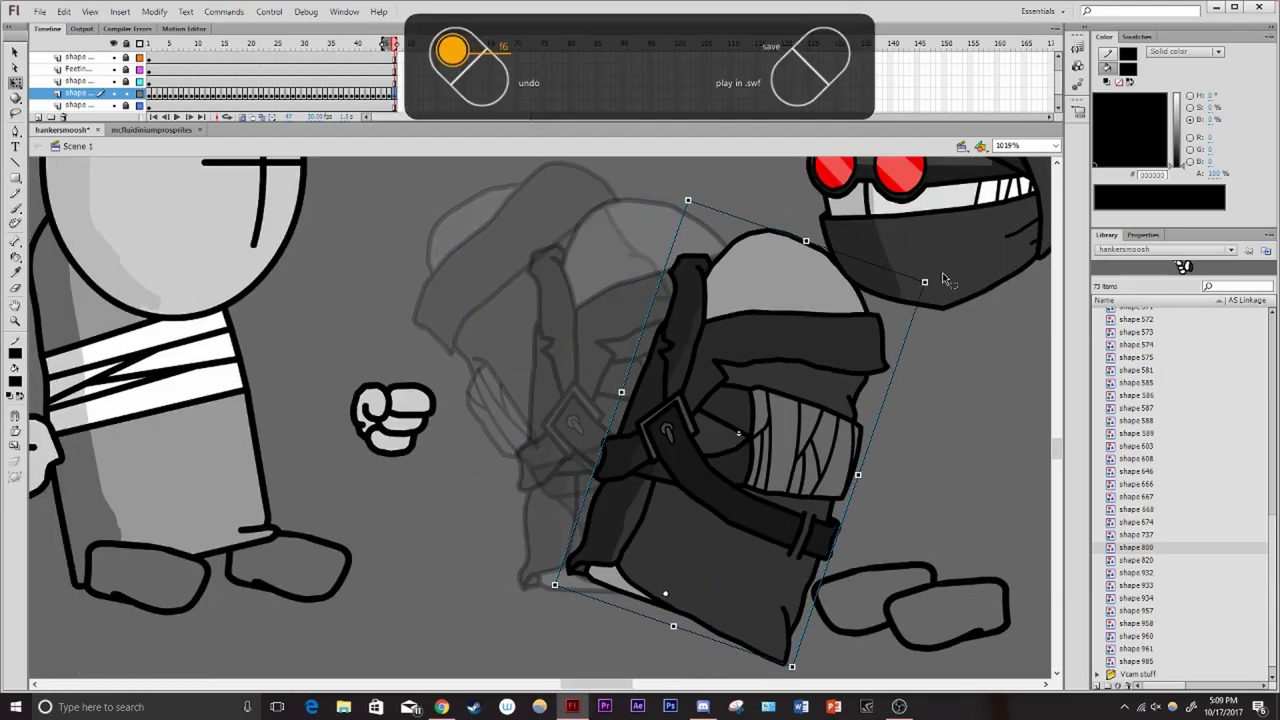
key("ctrl+w")
Return the torso to its upright standing pose on new keyframes through frame 63 and test the movie
key("F6")
left_click_drag(640, 395, 606, 291)
key("ctrl+Return")
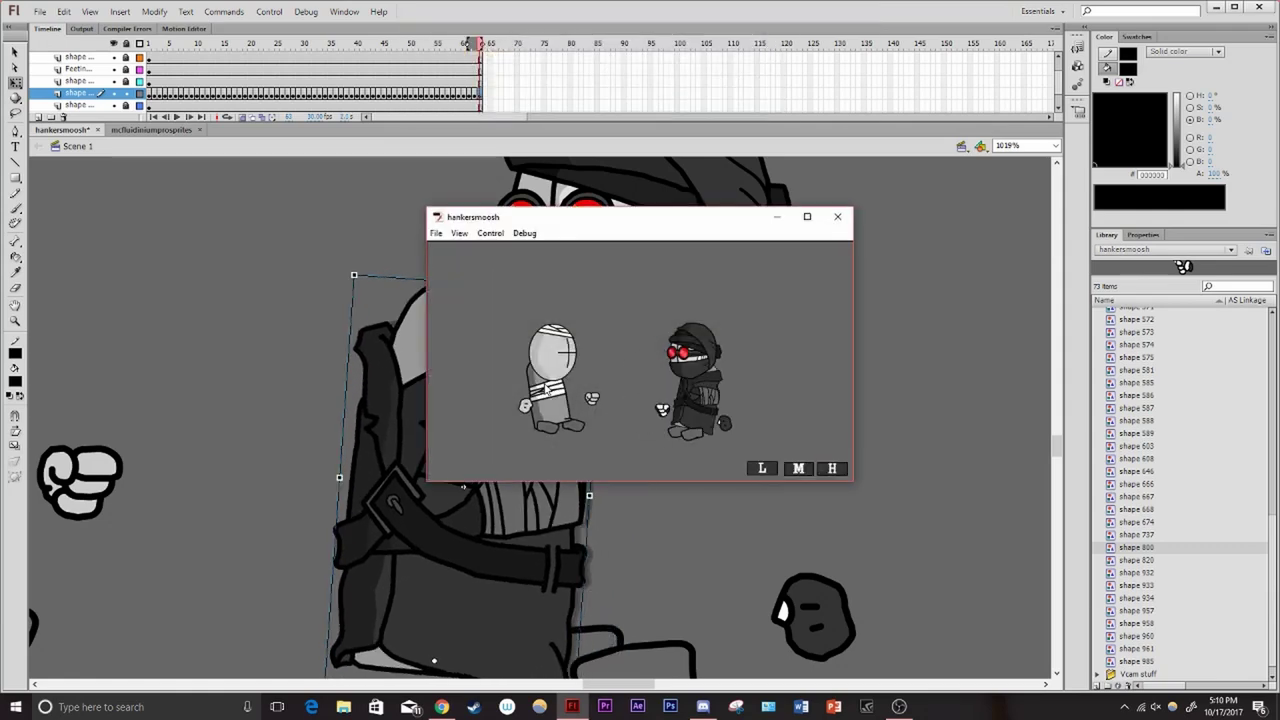
key("ctrl+w")
Try adding a run of keyframes to the hooded character's front foot layer and shifting the foot forward
scroll(600, 450, "down", 3)
left_click(635, 505)
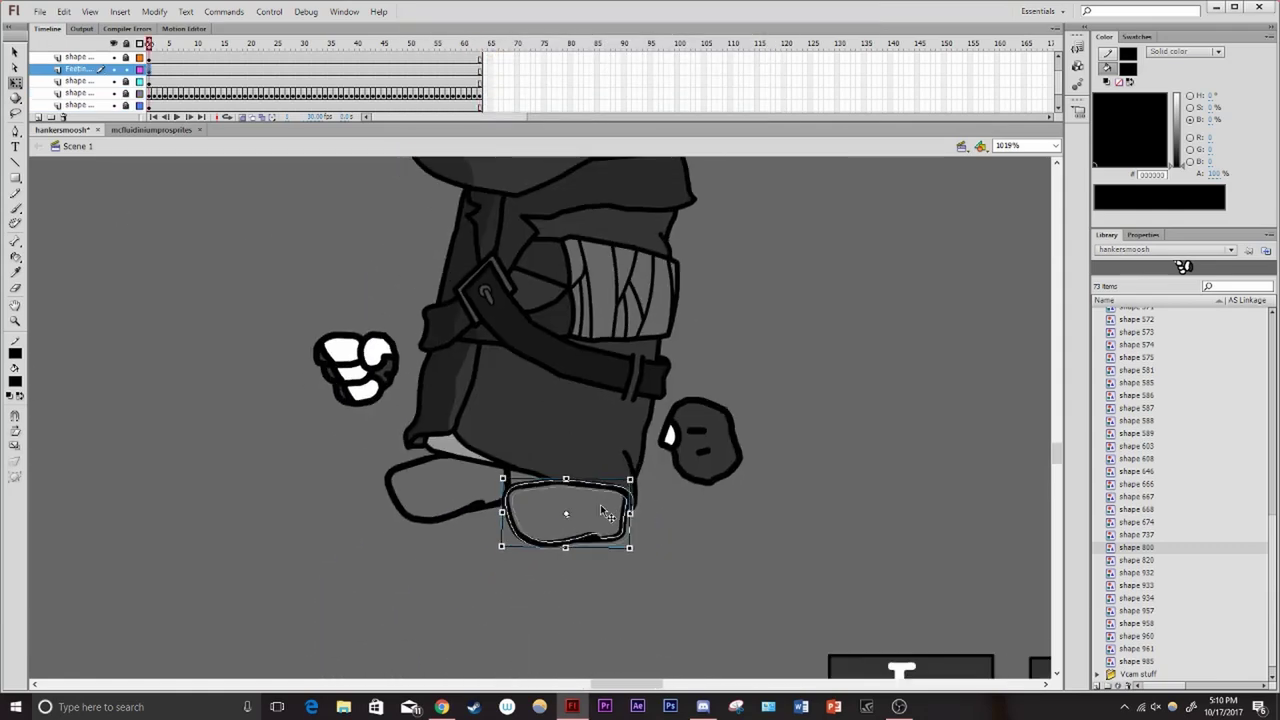
key("F6")
key("F6")
key("F6")
key("F6")
key("F6")
key("F6")
key("F6")
key("F6")
key("F6")
key("F6")
key("F6")
left_click_drag(605, 513, 296, 487)
key("F6")
Undo the front foot's move and its added keyframes
key("ctrl+z")
key("ctrl+z")
key("ctrl+z")
key("ctrl+z")
key("ctrl+z")
key("ctrl+z")
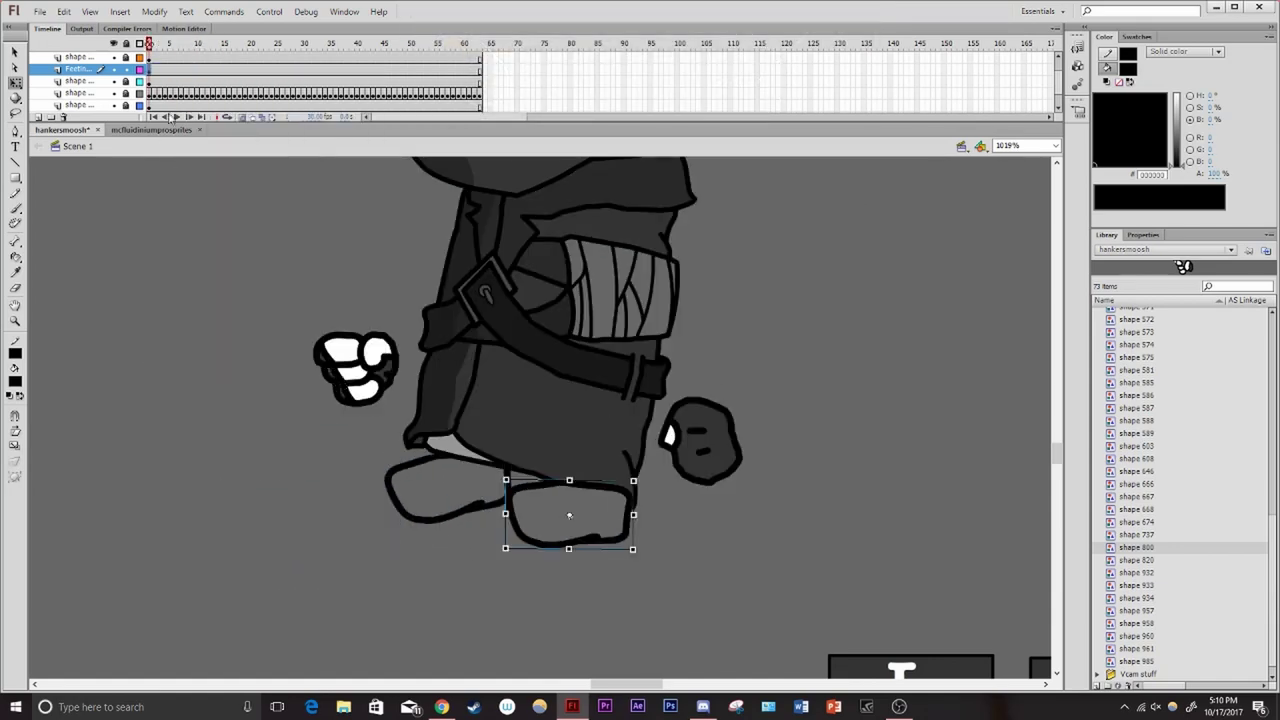
Animate the front foot stepping forward beneath the leaning torso on consecutive keyframes through frame 18
key("F6")
key("F6")
left_click_drag(571, 500, 430, 588)
key("F6")
key("F6")
key("F6")
key("F6")
key("F6")
key("F6")
key("F6")
key("F6")
key("F6")
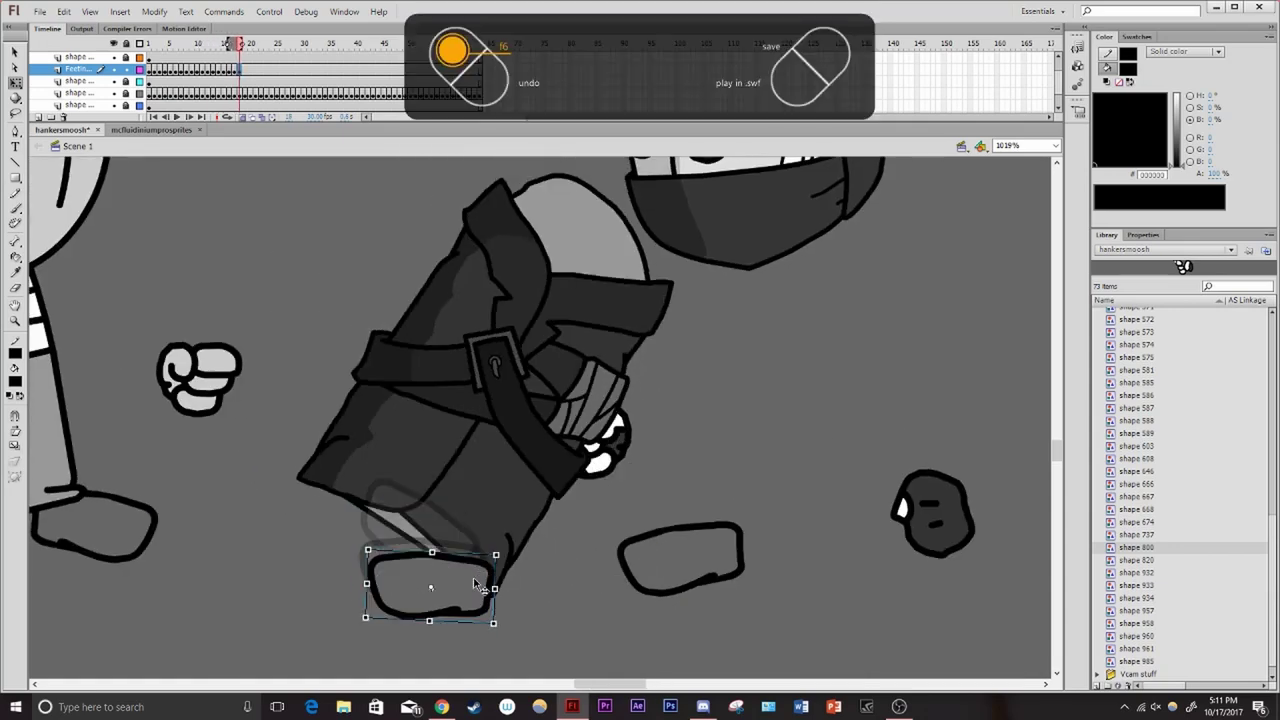
Duplicate the front foot's symbol and open the copy for editing
key("ctrl+shift+d")
double_click(430, 585)
key("z")
left_click(437, 552)
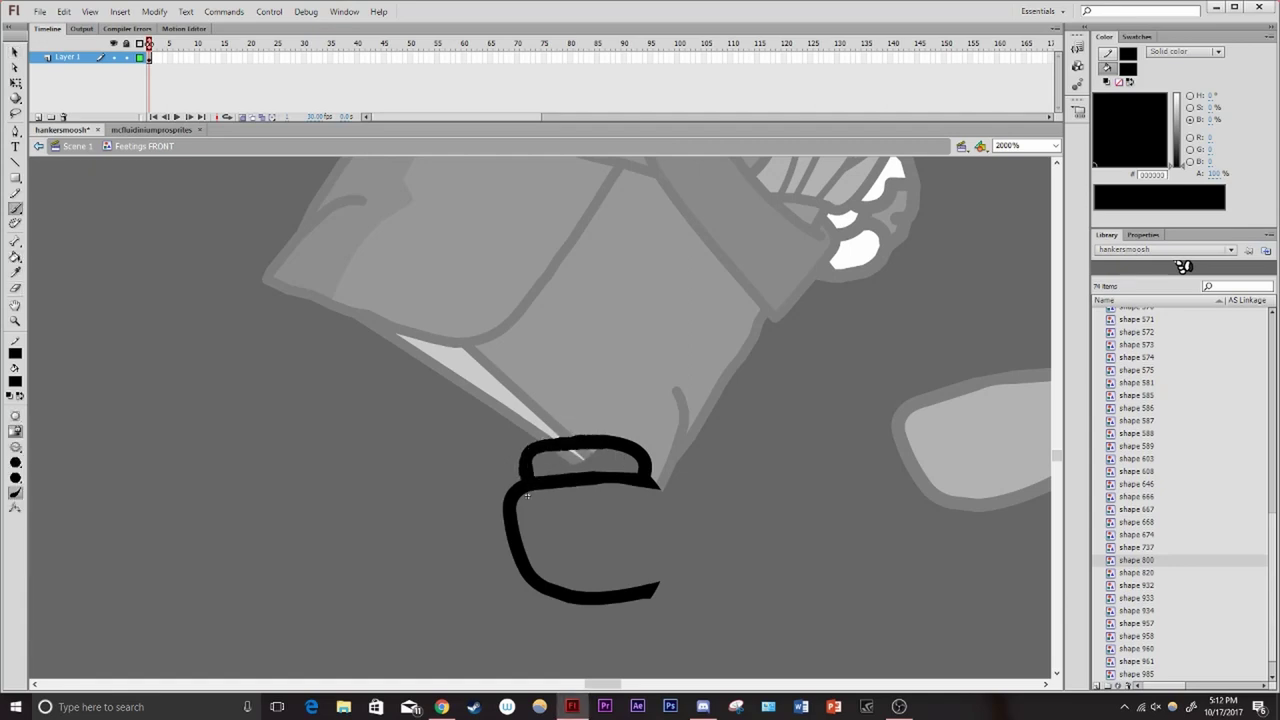
Draw the rounded outline of a front-facing foot in the Feelings FRONT symbol and preview the movie
left_click_drag(527, 494, 381, 447)
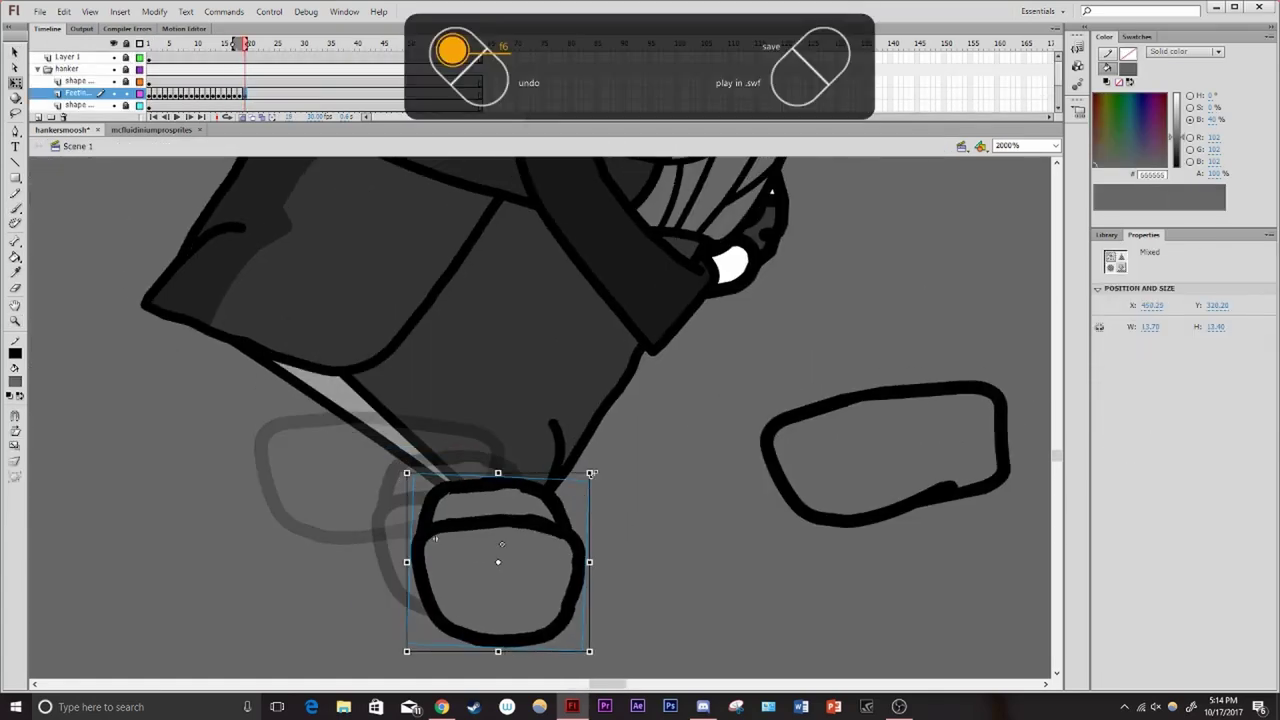
key("ctrl+Return")
key("ctrl+w")
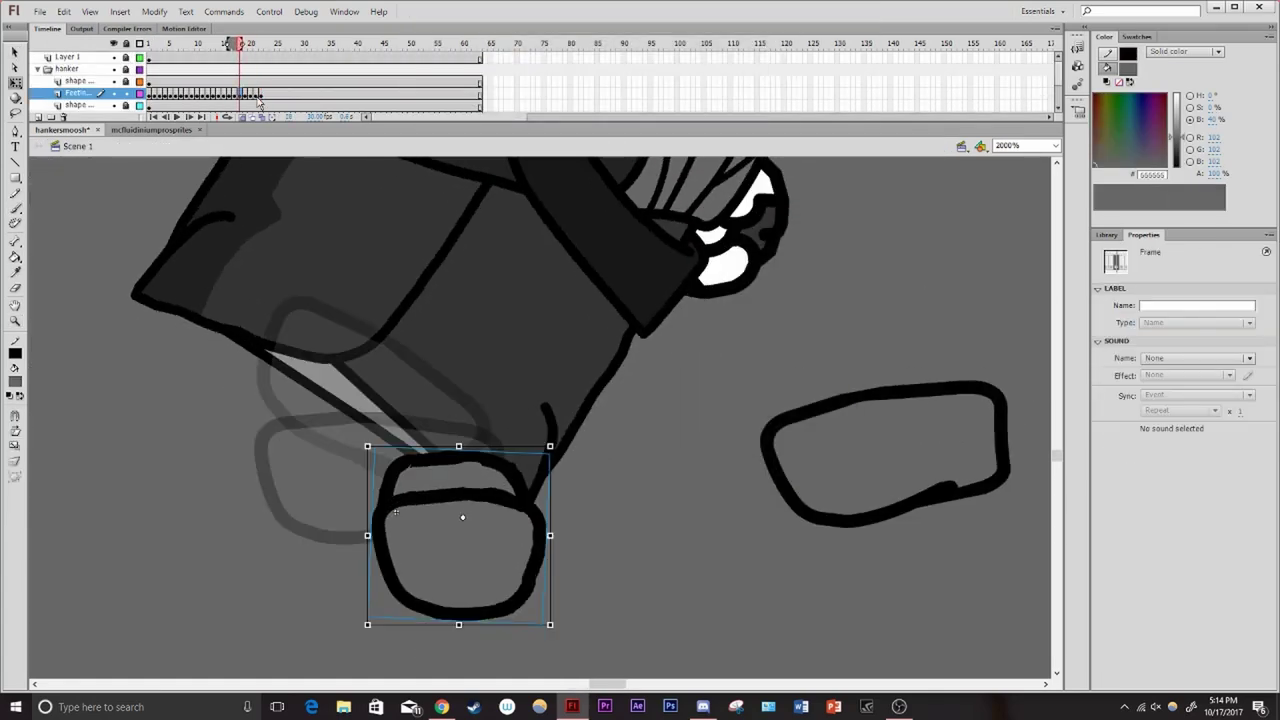
Try animating the front-facing foot beneath the leaning torso on consecutive keyframes through frame 32, and preview the movie
key("ctrl+z")
key("F6")
key("F6")
key("F6")
key("F6")
key("F6")
key("F6")
key("F6")
key("F6")
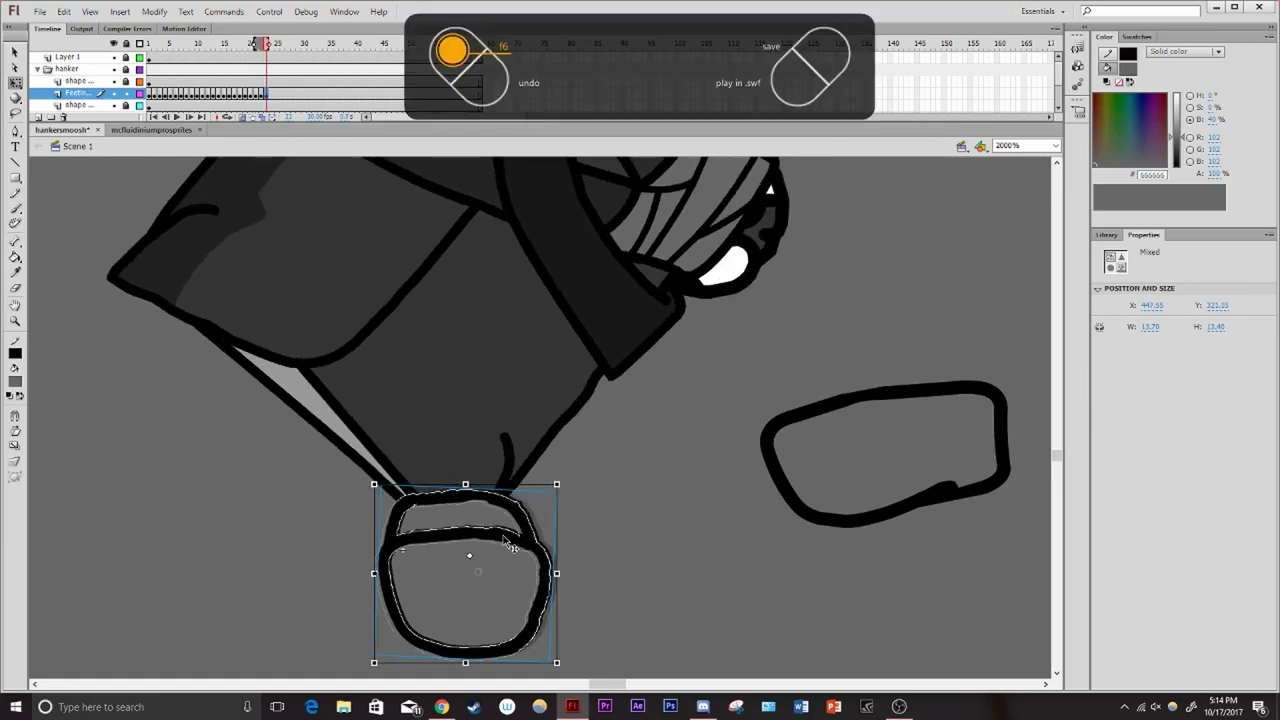
left_click_drag(530, 553, 510, 568)
key("ctrl+Return")
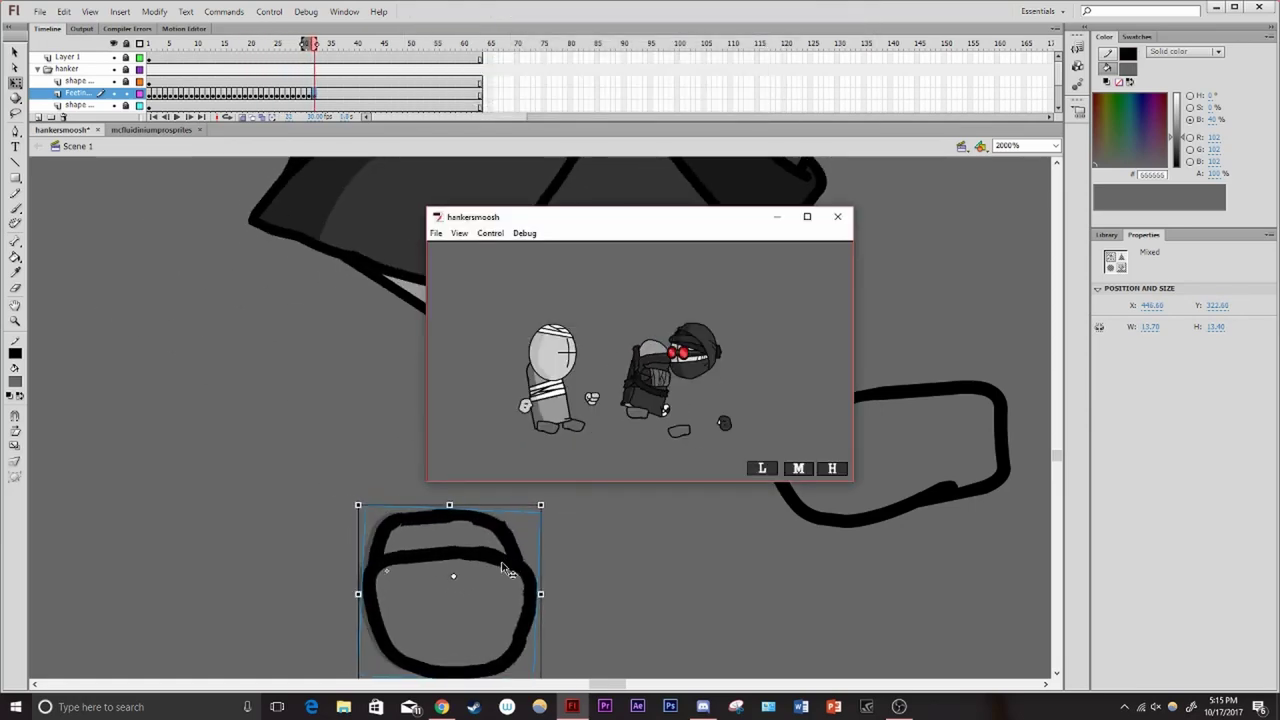
key("ctrl+w")
Step back through the animation and clear the front foot's latest keyframes from about frame 17 onward
key("comma")
key("comma")
key("comma")
key("comma")
key("comma")
key("comma")
key("comma")
key("comma")
key("comma")
key("comma")
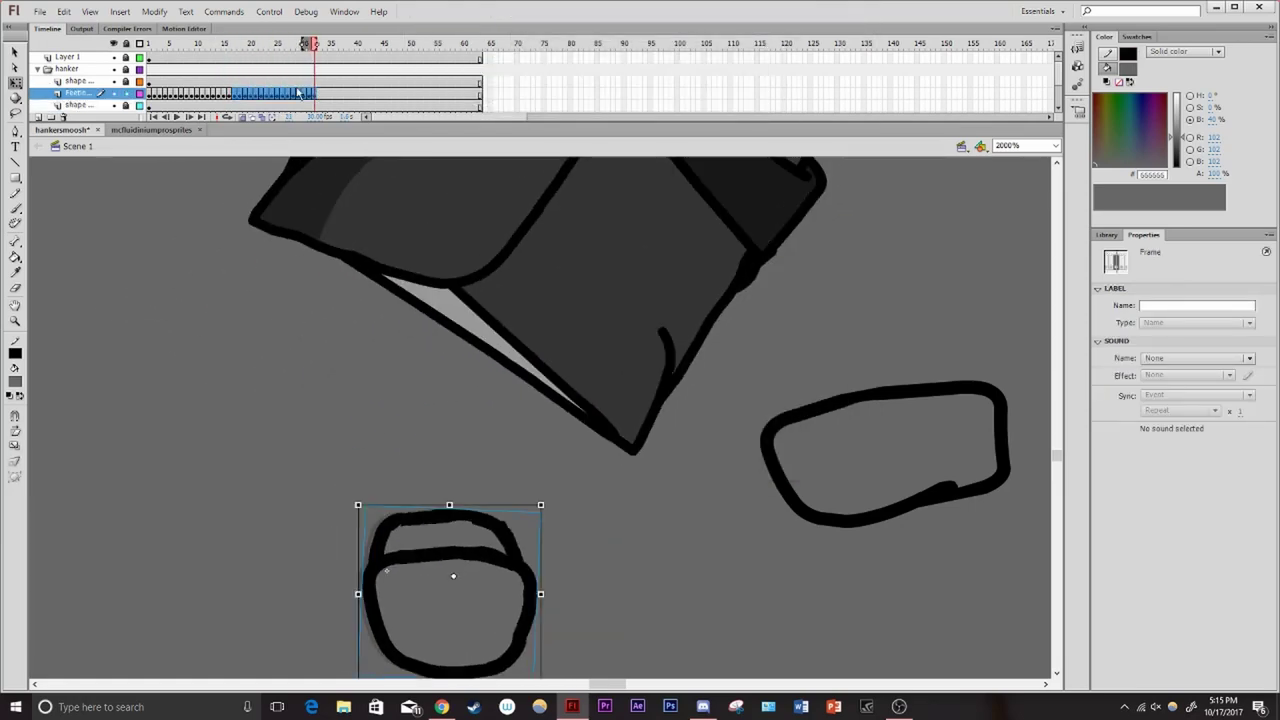
Animate the front-facing foot again on consecutive keyframes through frame 31, keeping it beneath the torso, and preview the movie
key("F6")
key("F6")
key("F6")
key("F6")
left_click_drag(460, 450, 465, 484)
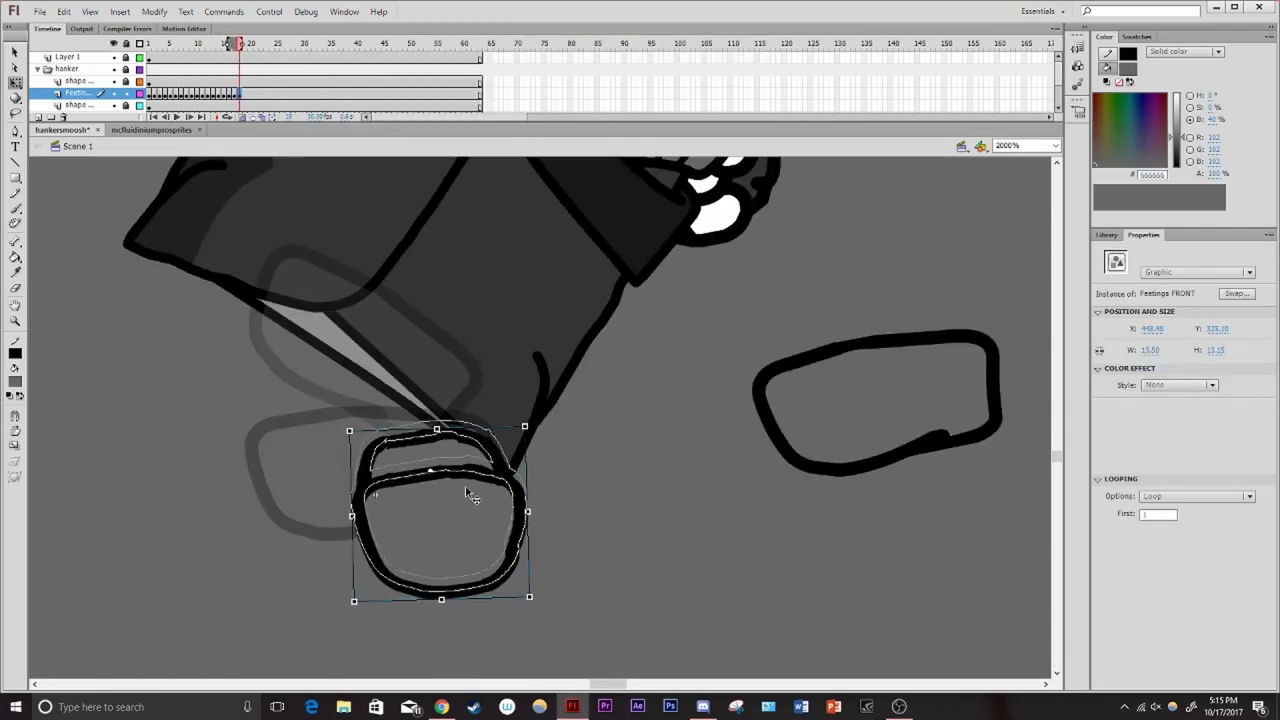
key("F6")
key("F6")
key("F6")
key("ctrl+Return")
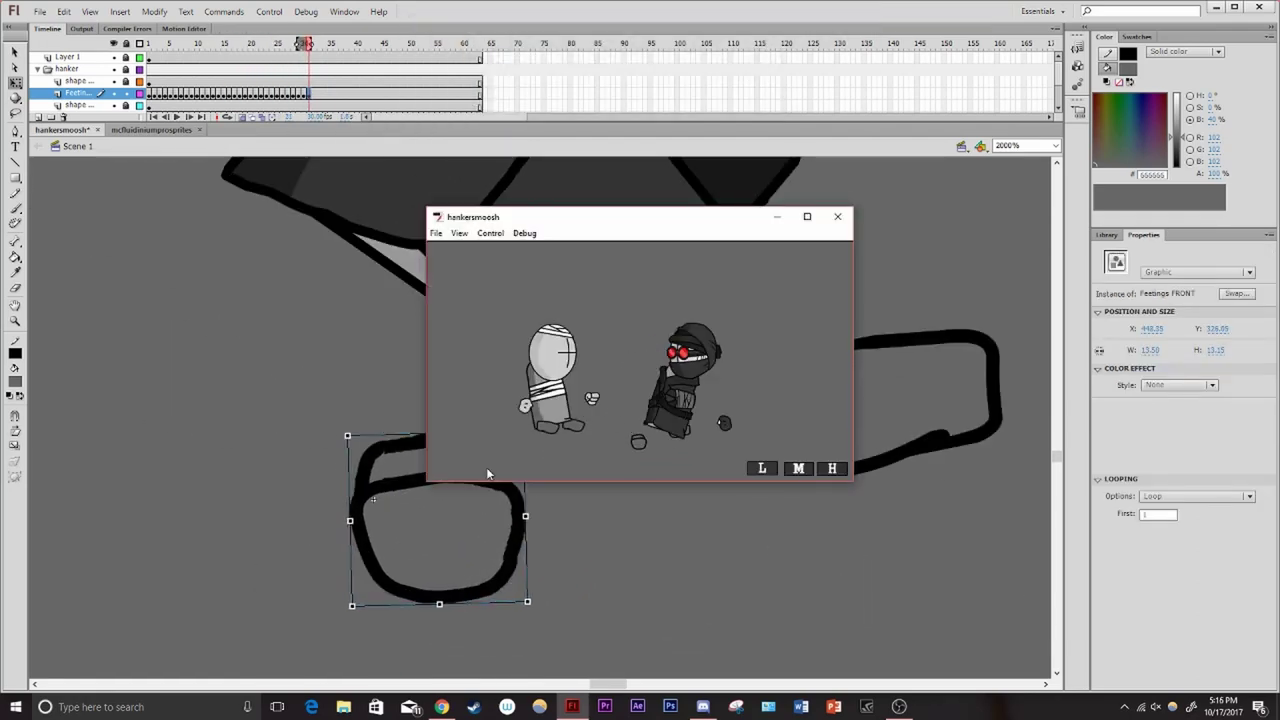
key("ctrl+w")
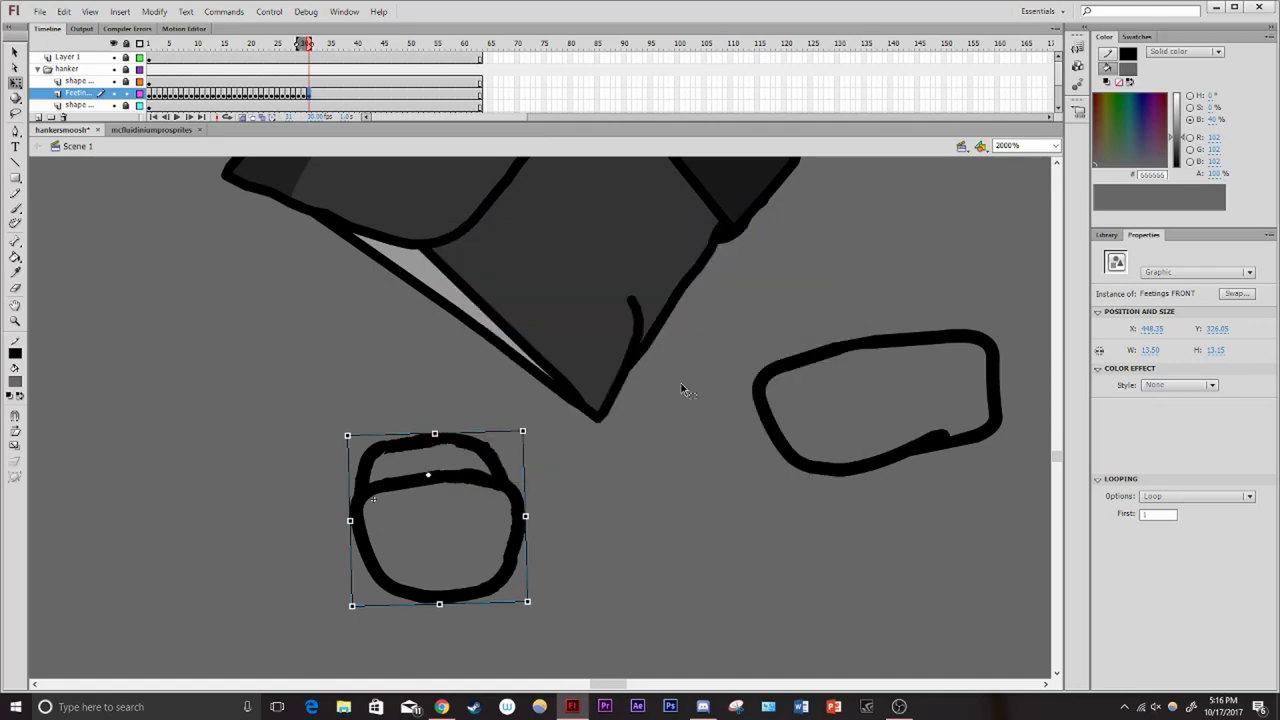
Continue the front foot's movement on consecutive keyframes through frame 35
key("F6")
key("F6")
key("F6")
key("F6")
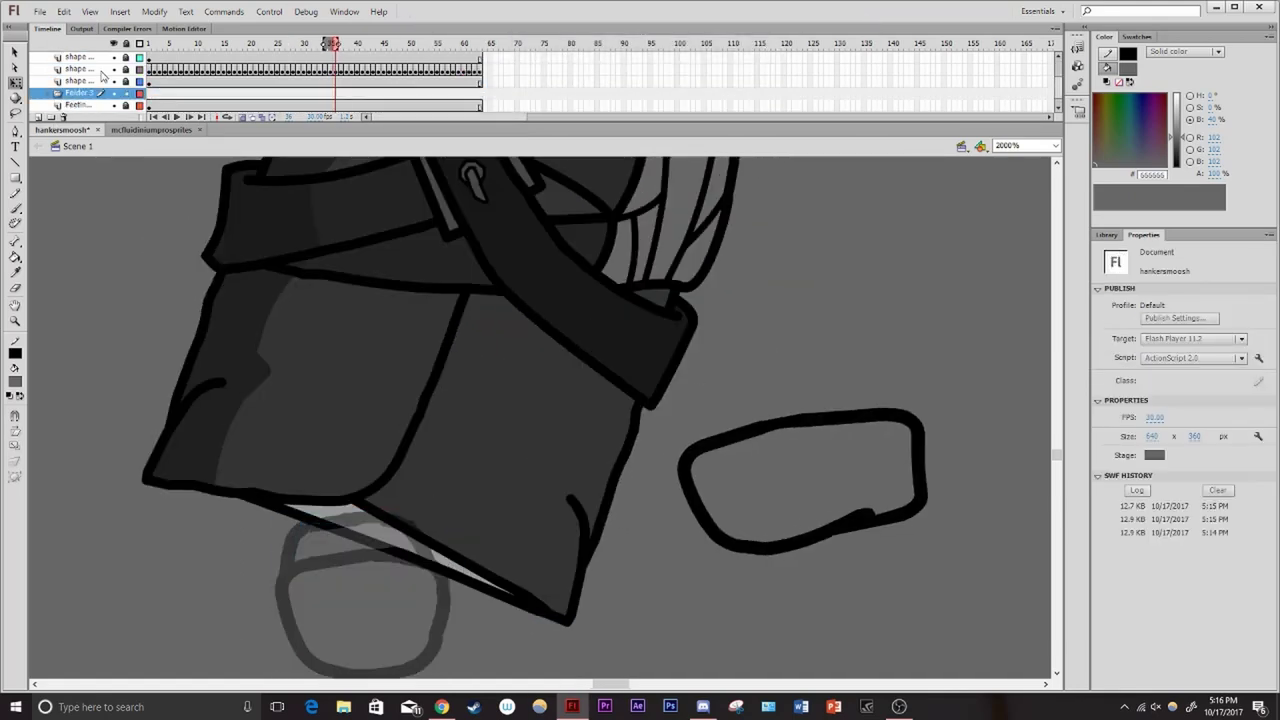
Remove the stray Folder 1 and animate the foot on a new layer behind the body from frame 36 to 38
right_click(86, 92)
left_click(140, 335)
key("F6")
key("F6")
key("F6")
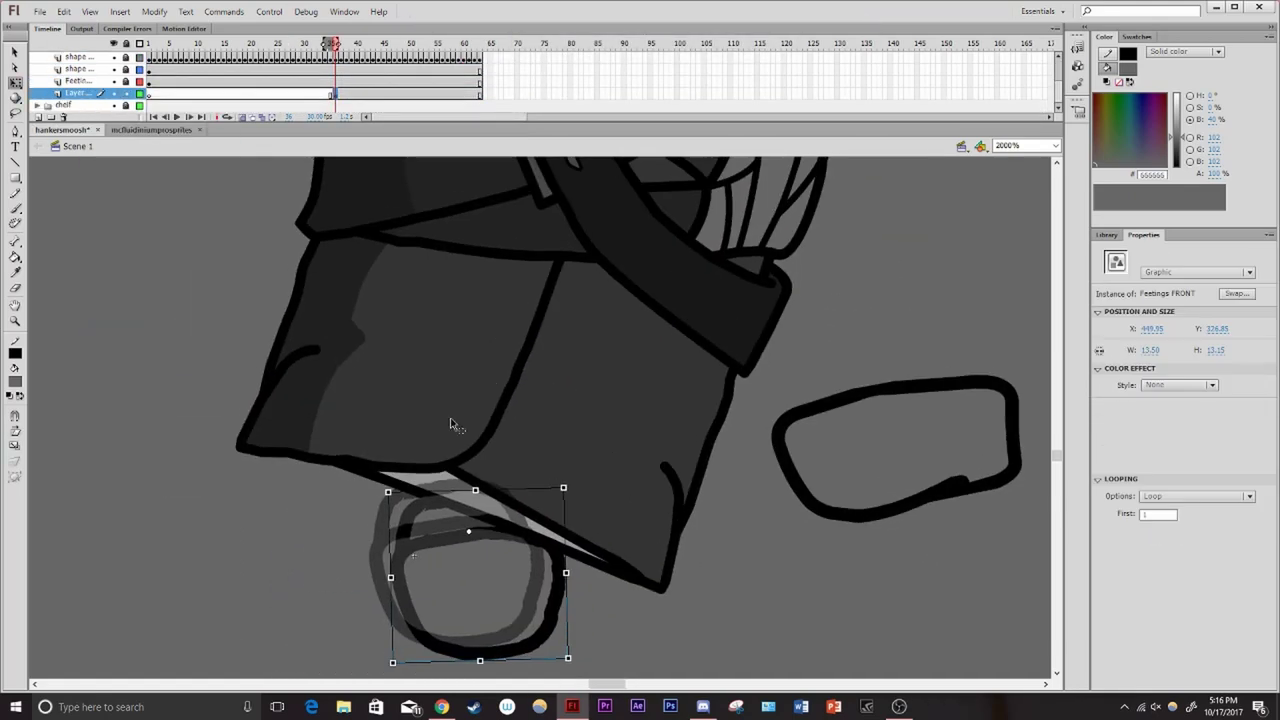
key("F6")
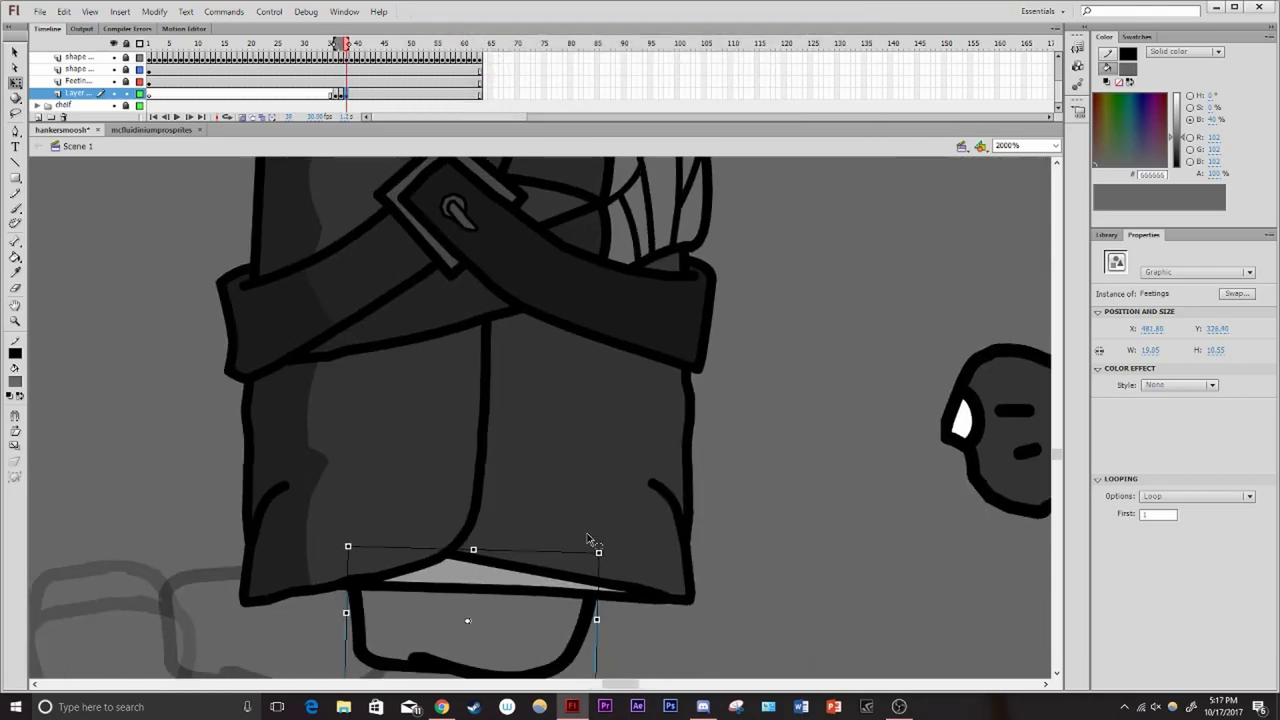
Preview the movie and continue animating the side-view foot on the layer behind the body through frame 45
key("ctrl+Return")
left_click(685, 541)
key("F6")
key("F6")
key("F6")
key("F6")
key("F6")
key("F6")
key("F6")
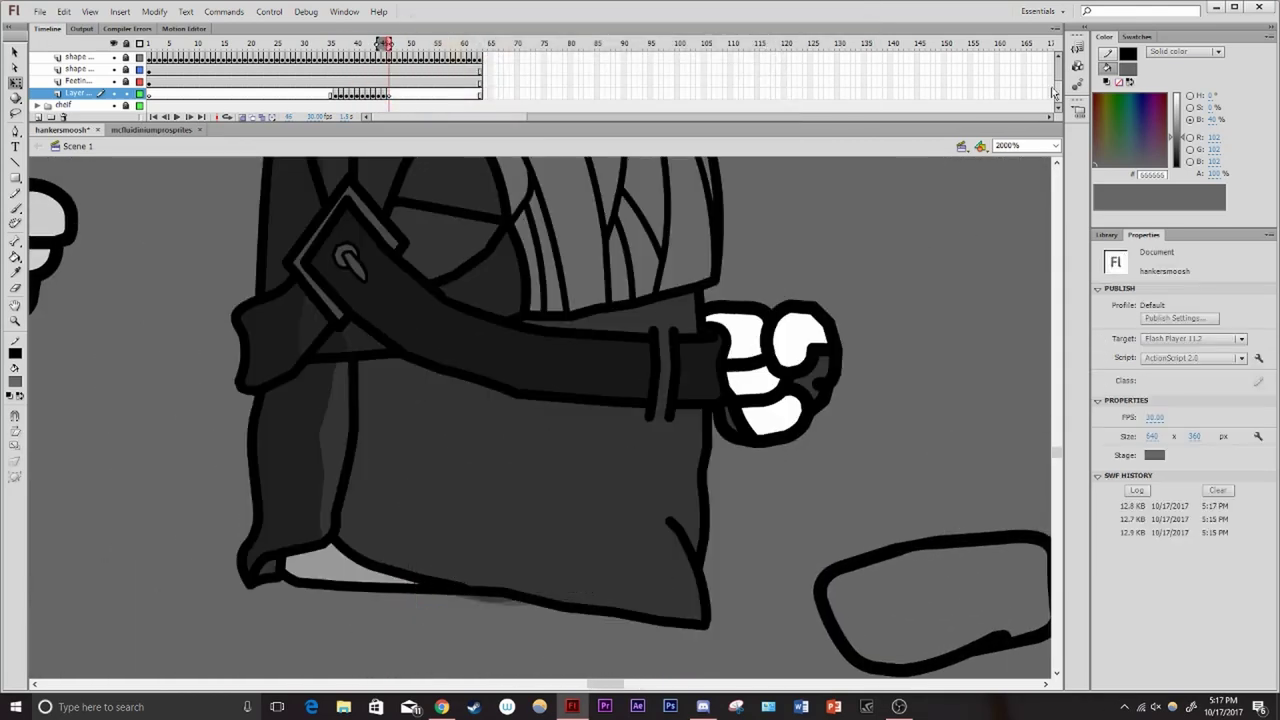
Bring the front-facing foot back on the front foot layer and keyframe it from frame 46 to 48
key("F6")
key("F6")
key("F6")
key("F6")
key("F6")
key("F6")
key("F6")
key("F6")
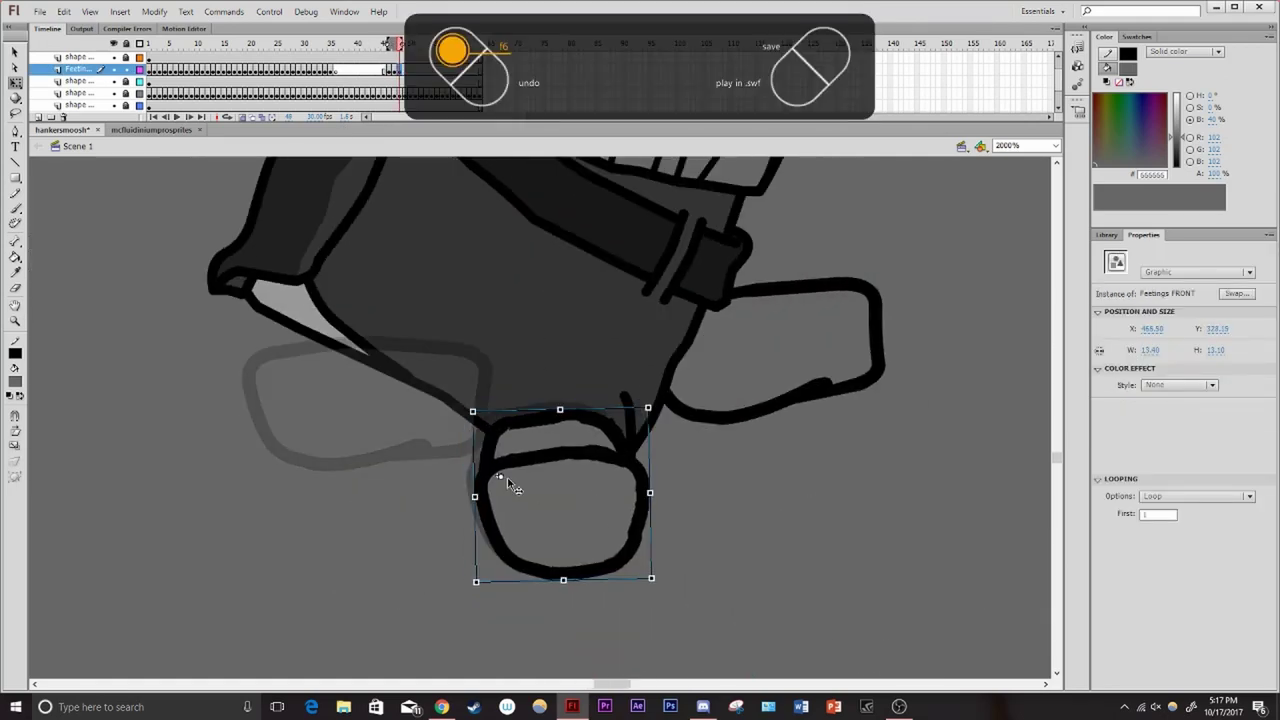
Try stepping the foot forward with the side-view Feelings symbol through frame 57, and preview the movie
key("F6")
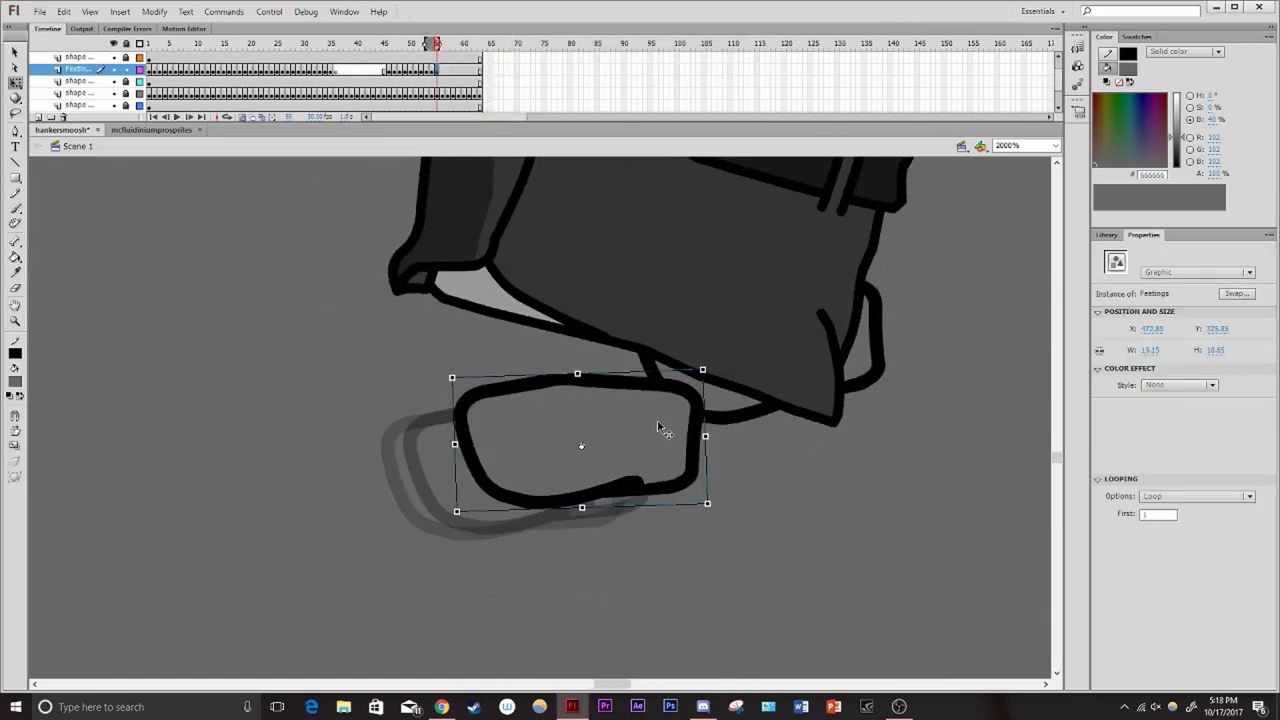
key("F6")
key("ctrl+Return")
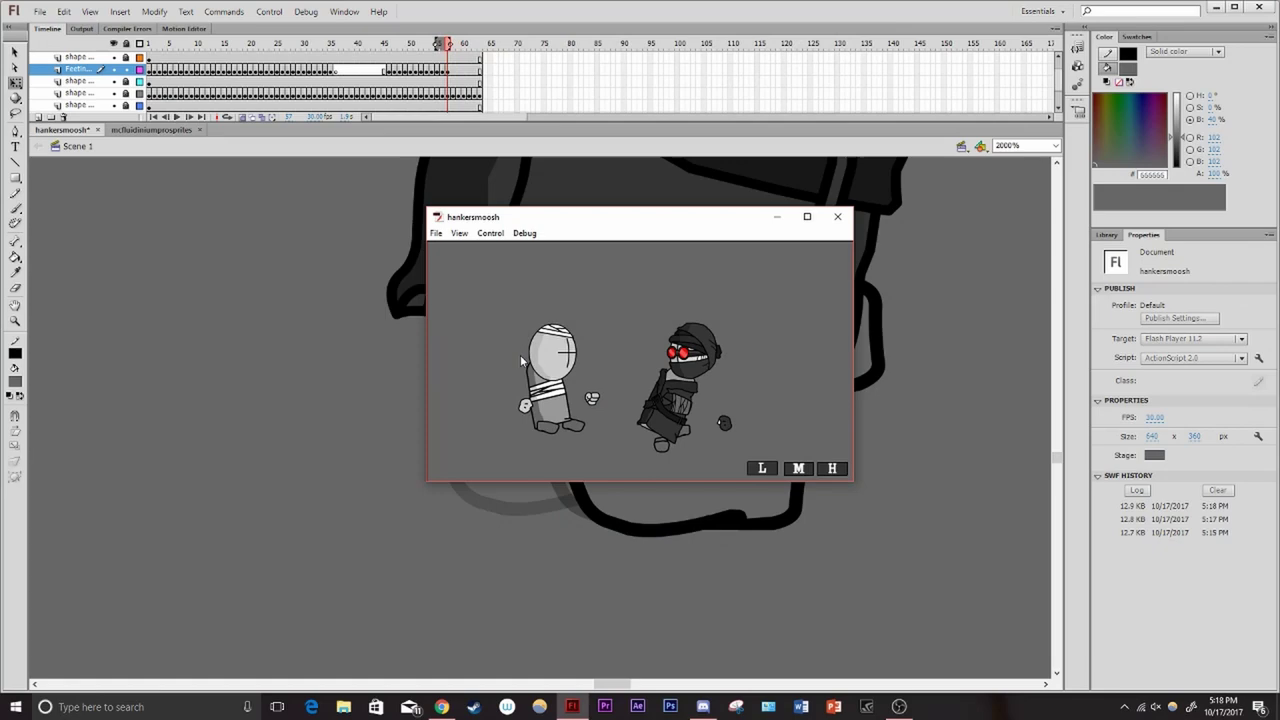
left_click(837, 216)
Clear the front foot layer's keyframes after frame 47
left_click(398, 93)
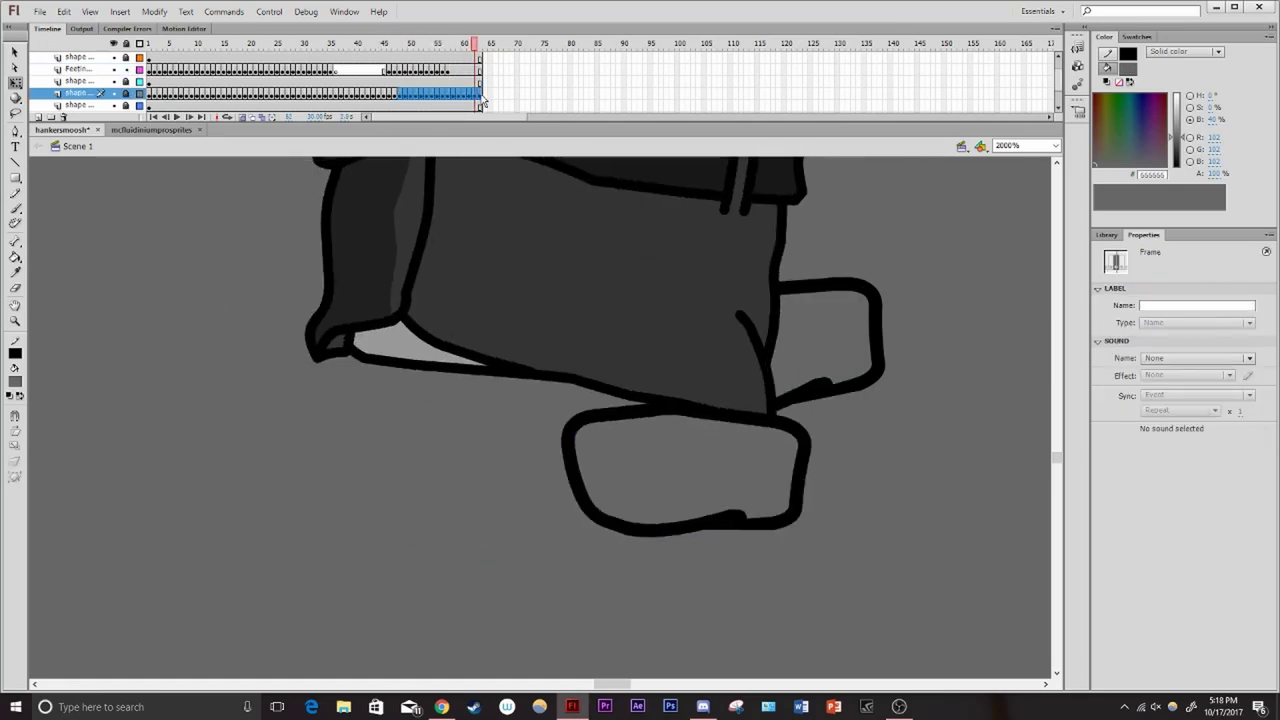
left_click(566, 427)
left_click_drag(400, 70, 426, 72)
left_click(427, 72)
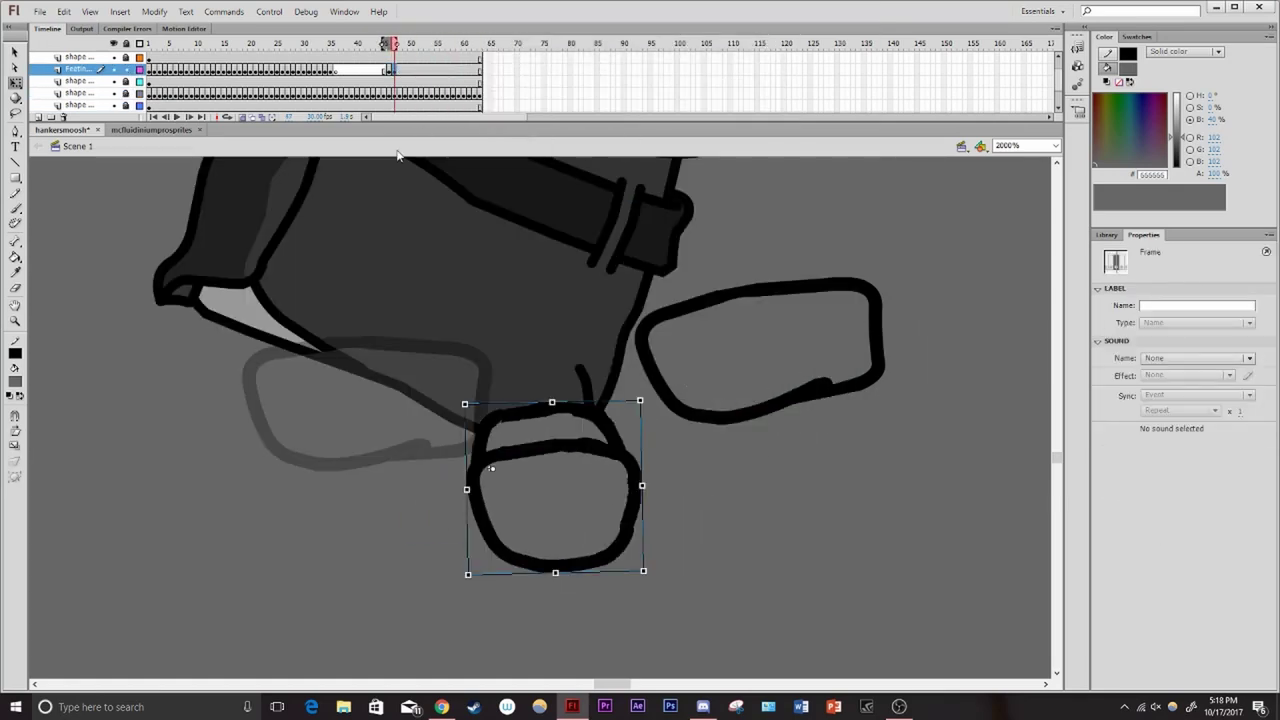
Animate the front-facing foot stepping forward under the torso again on new keyframes after frame 47
left_click_drag(520, 440, 557, 458)
key("F6")
left_click_drag(720, 450, 770, 455)
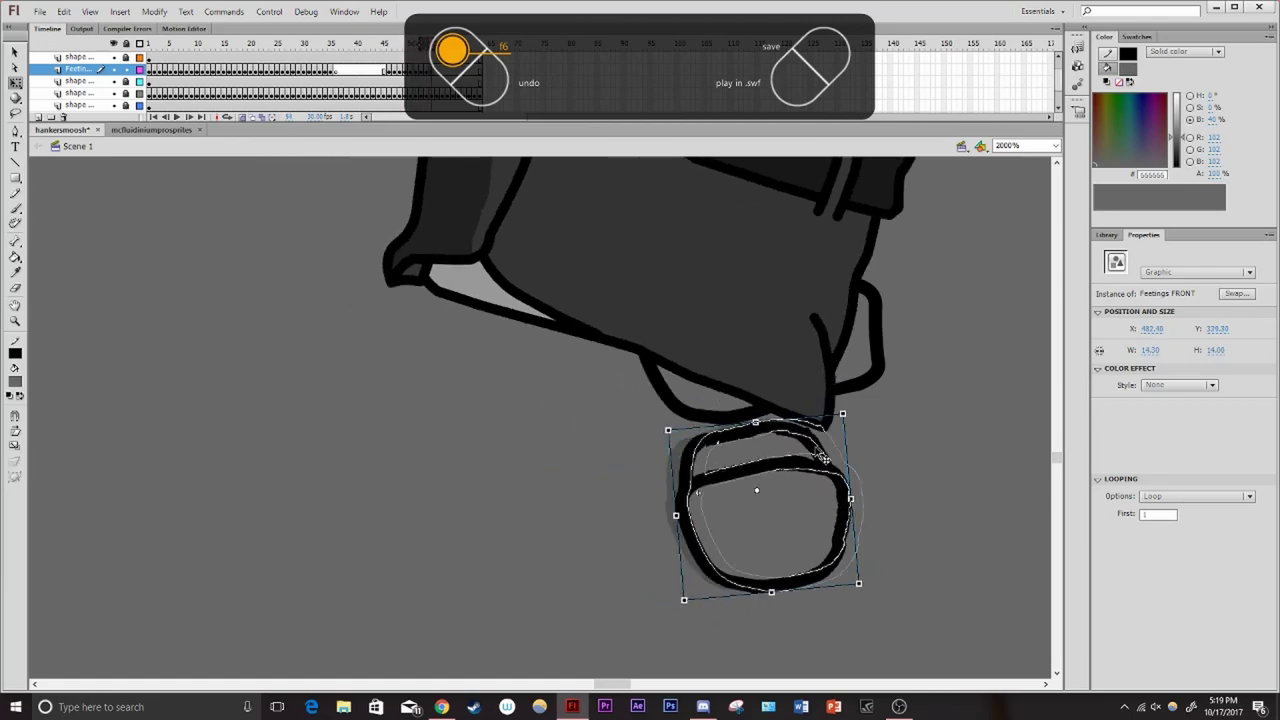
Swap the foot for the side-view Feelings symbol, continue its keyframes through frame 63, and preview the movie
right_click(770, 455)
double_click(614, 403)
key("F6")
key("Return")
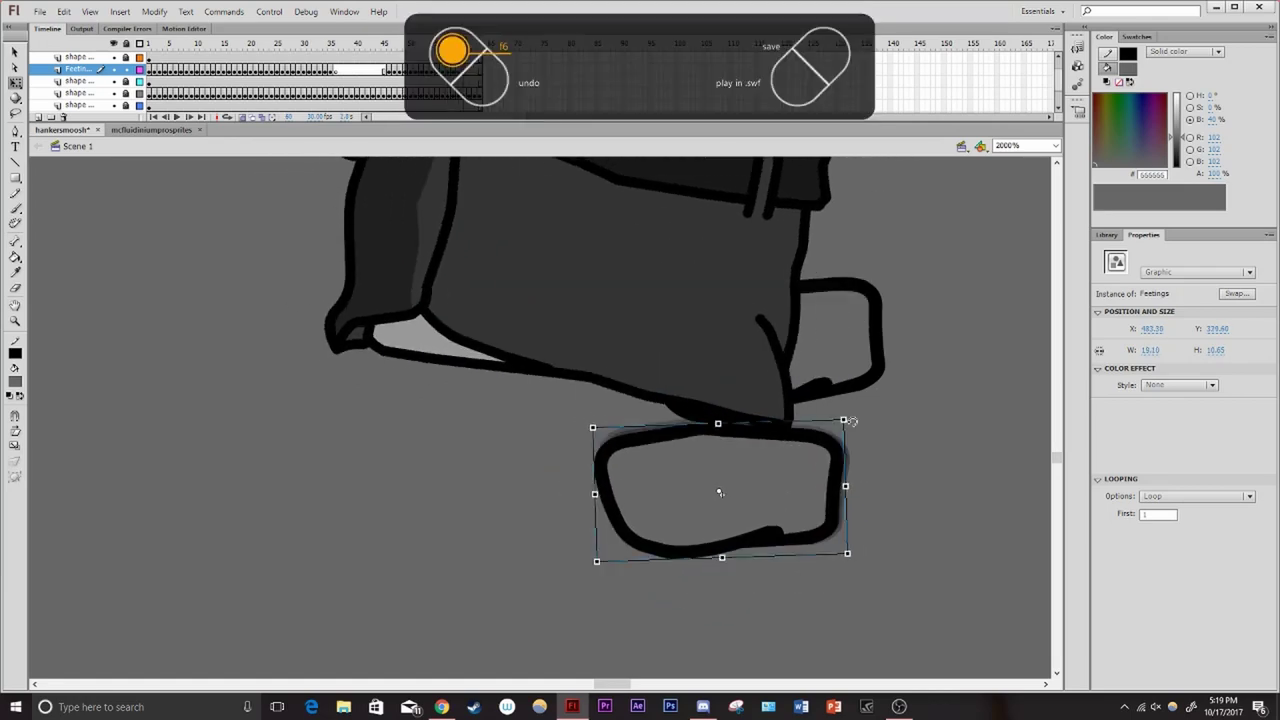
key("ctrl+Return")
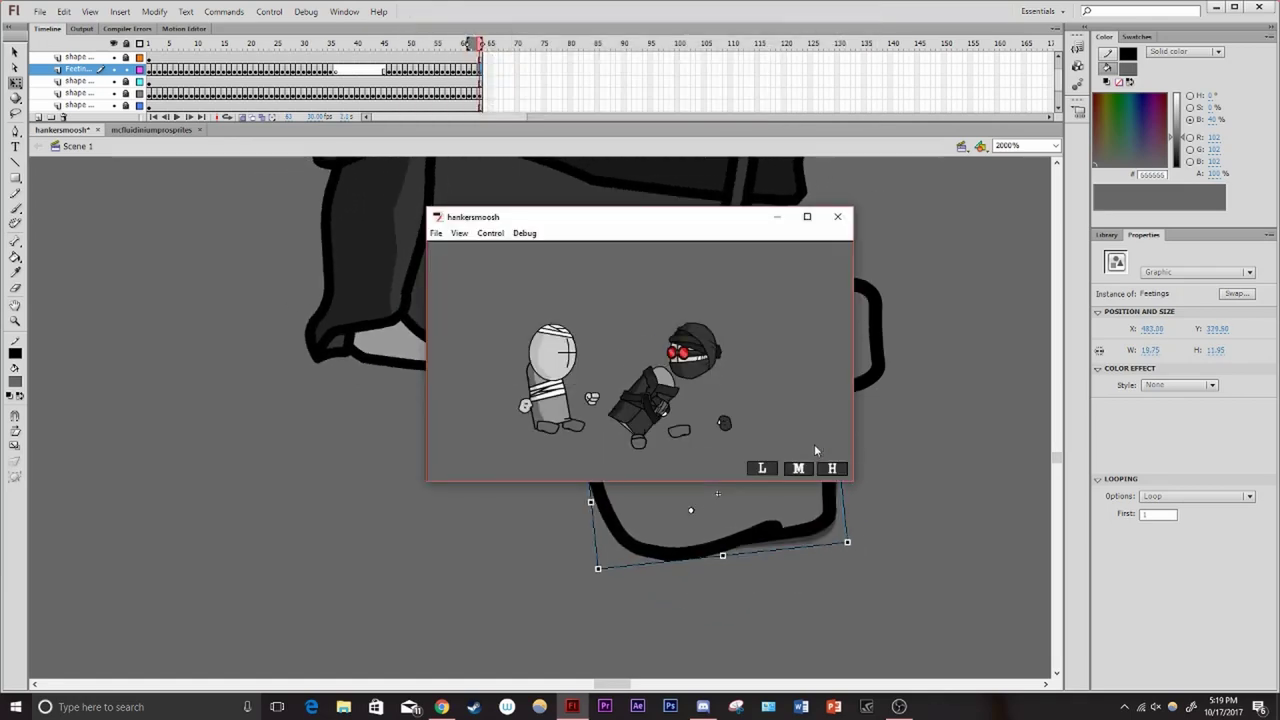
key("ctrl+w")
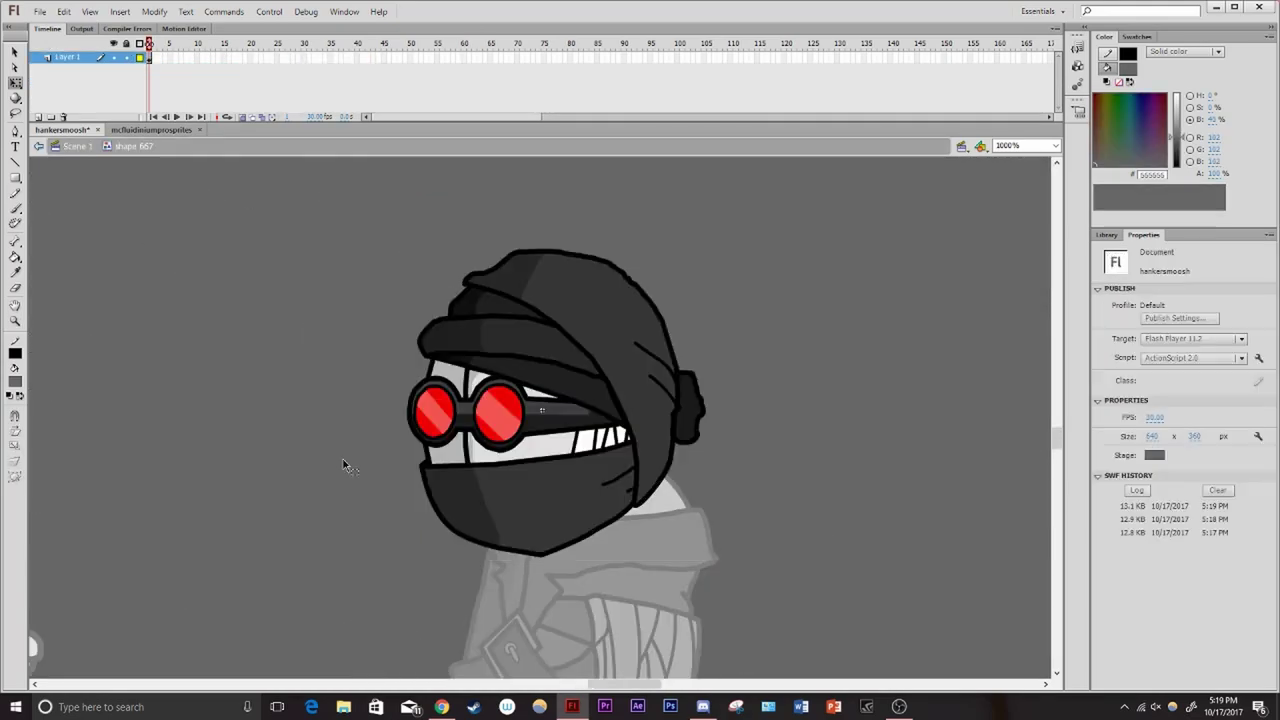
Animate the hooded head tilting and following the torso on consecutive keyframes through frame 31, and preview the movie
double_click(343, 459)
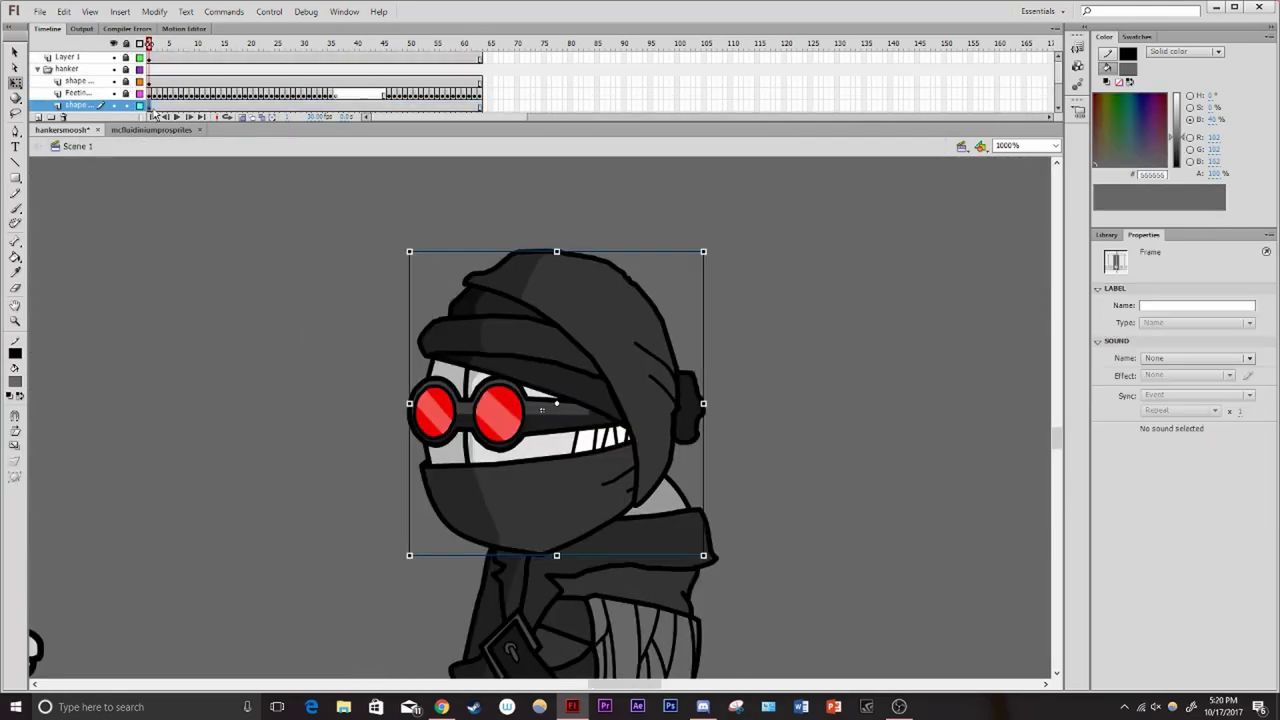
key("Return")
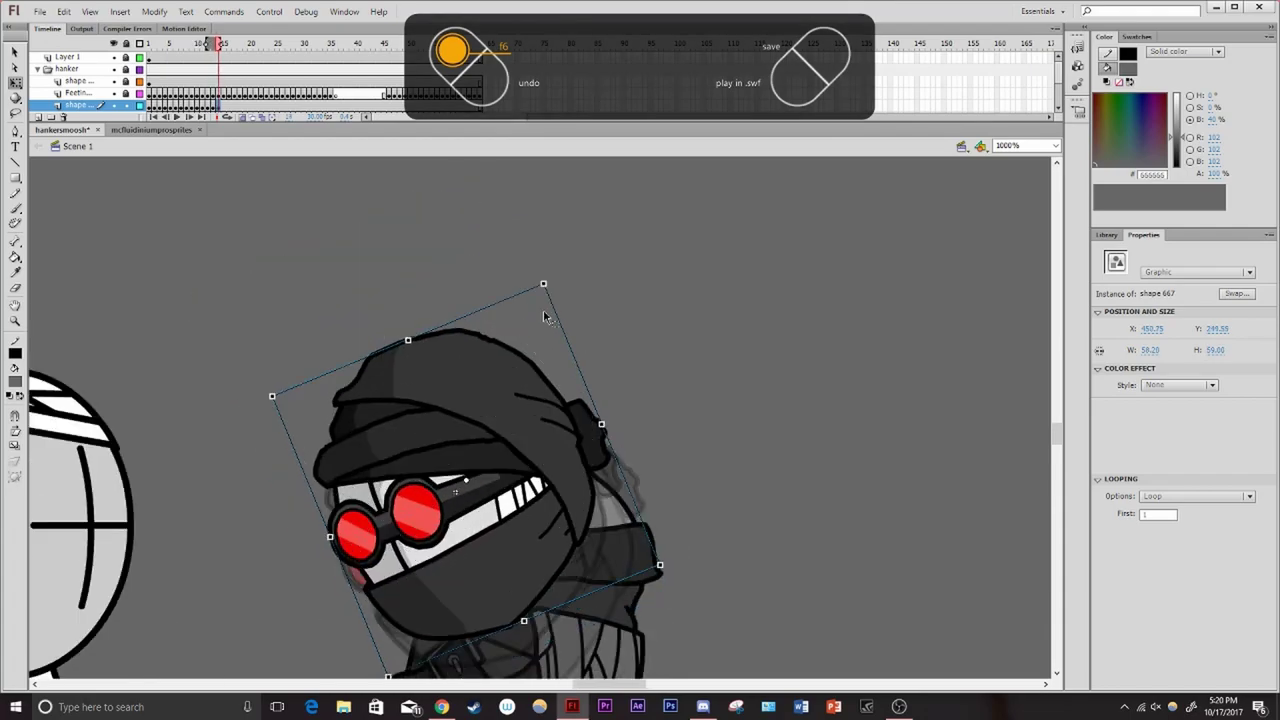
key("F6")
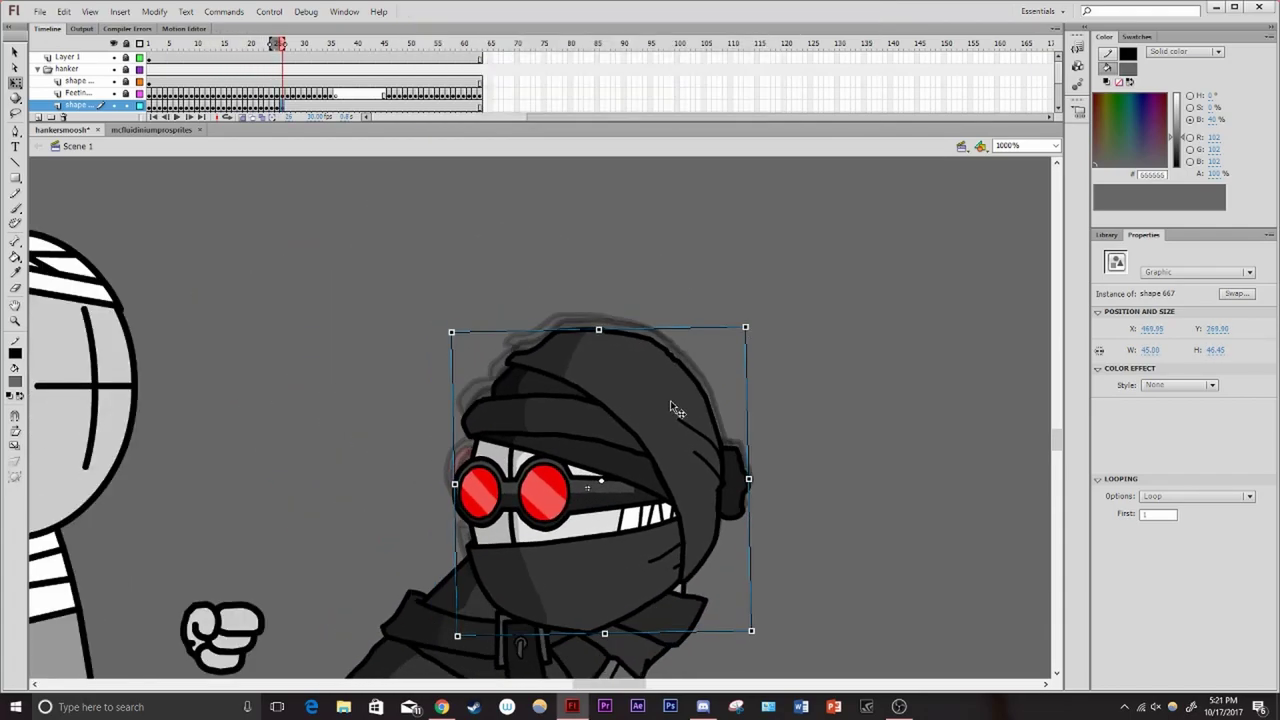
key("ctrl+Return")
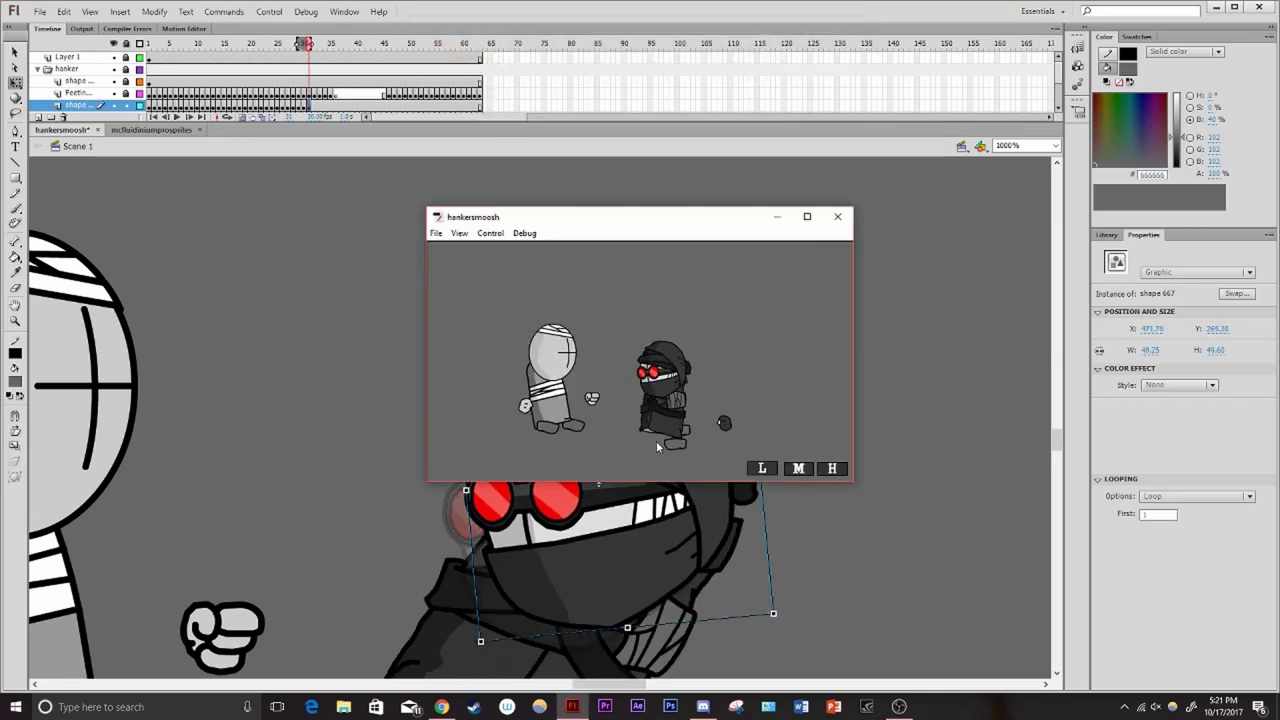
key("ctrl+w")
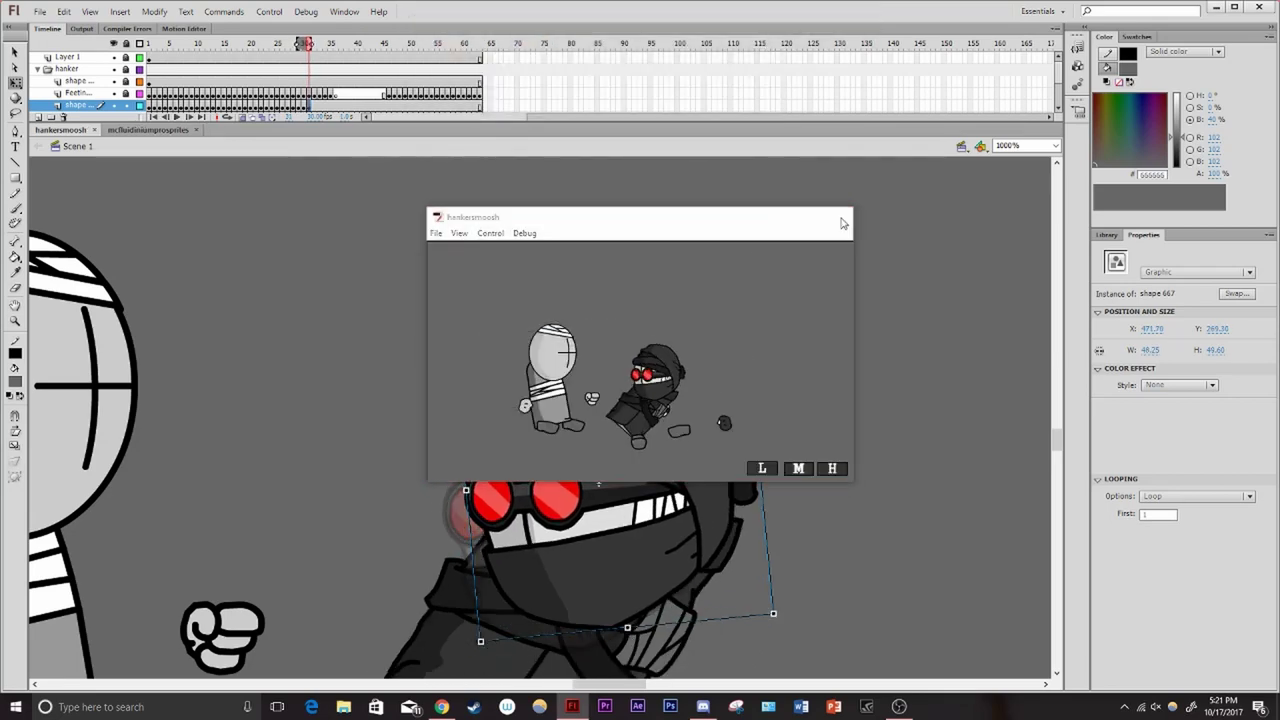
Add a red text note reading "It'll look better" in the _sans font above the hooded head
key("t")
left_click(1195, 374)
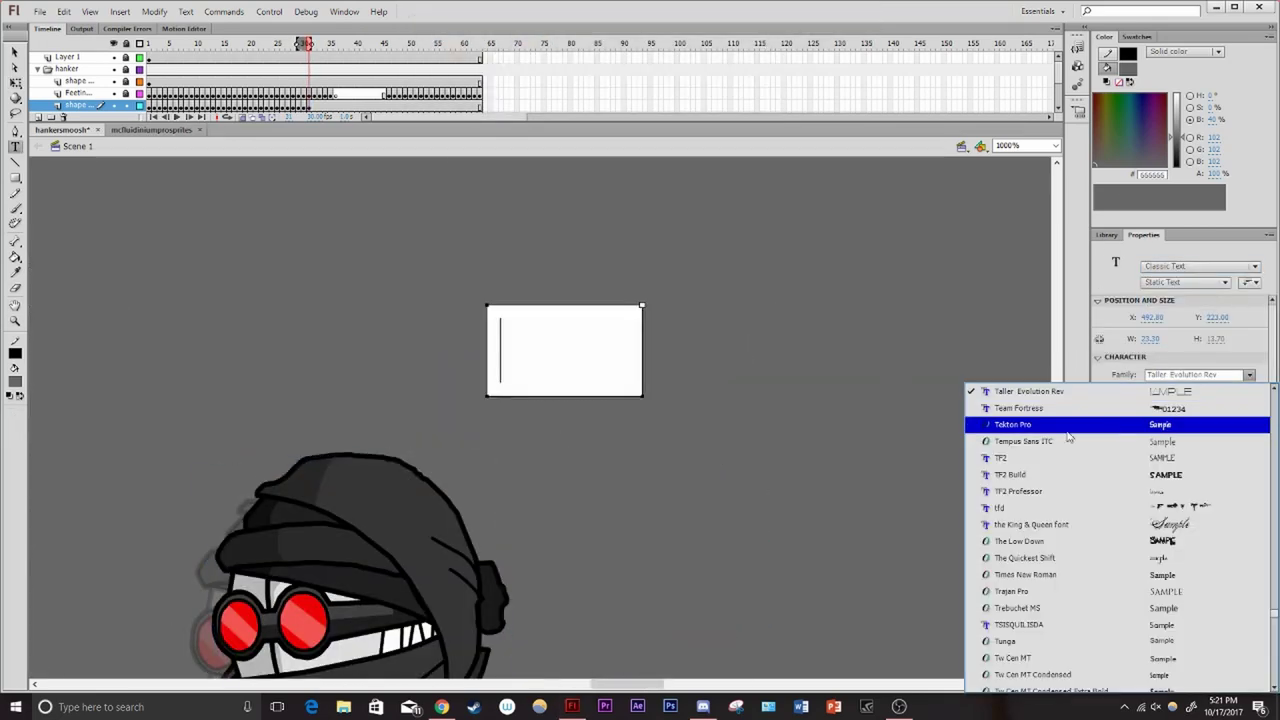
left_click(1003, 391)
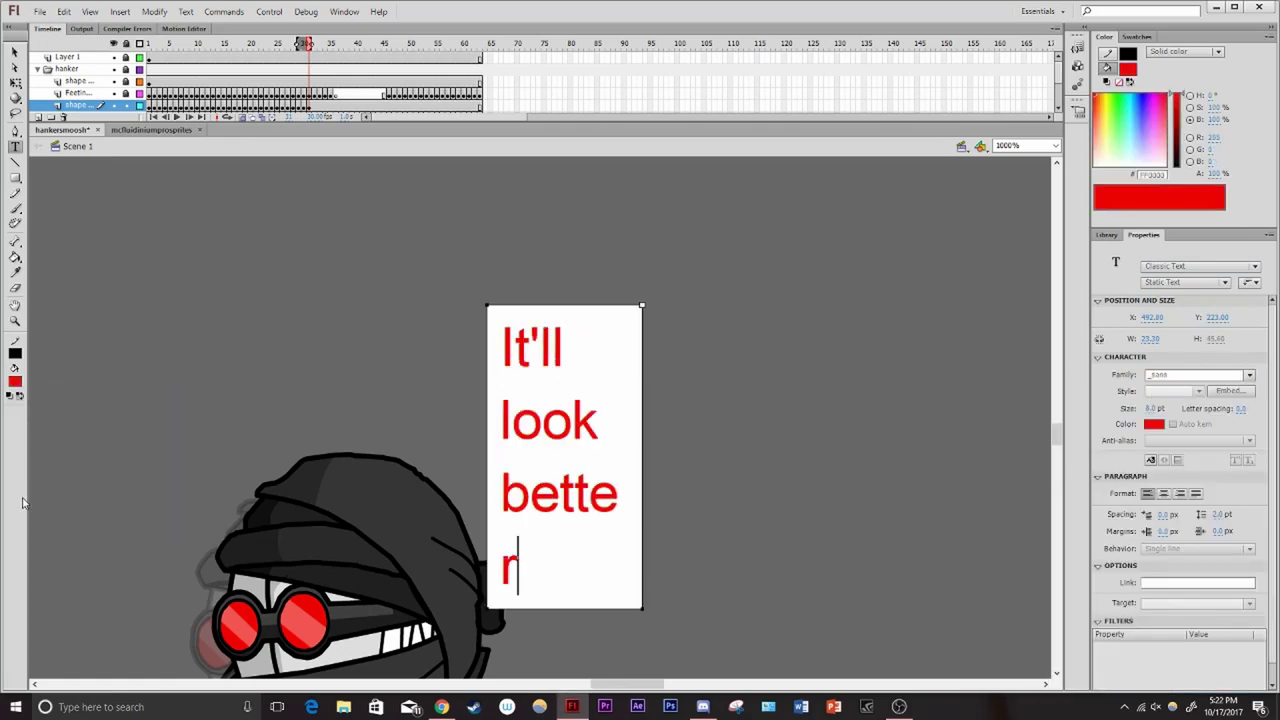
left_click(837, 381)
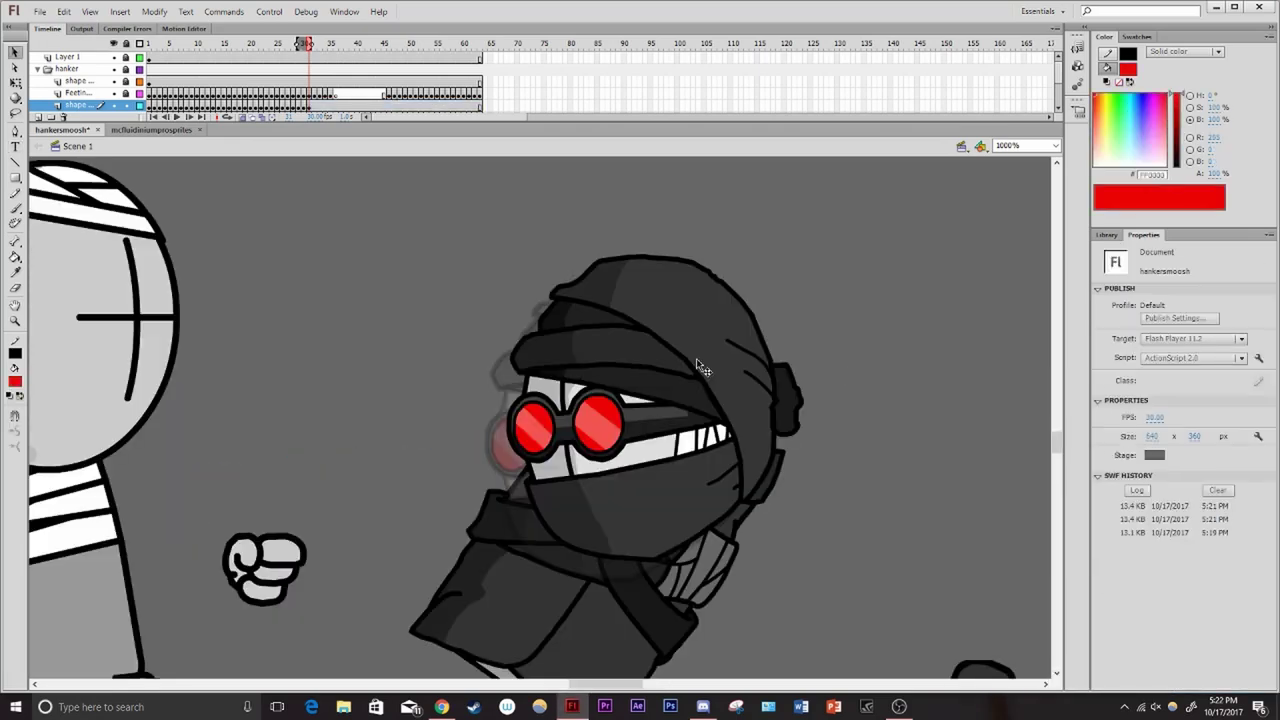
Continue the head's rotation on consecutive keyframes through frame 38, using shape 666 as the body turns, and position it over the neck
key("period")
key("period")
key("period")
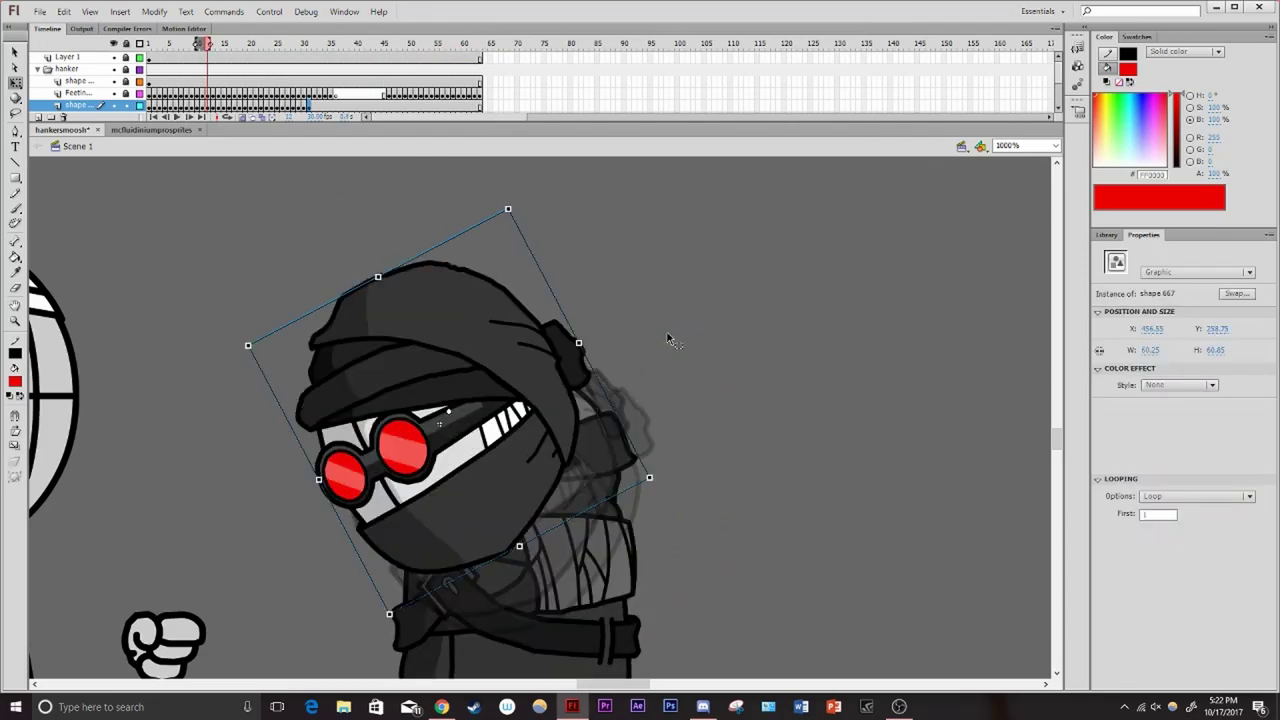
key("F6")
key("F6")
key("F6")
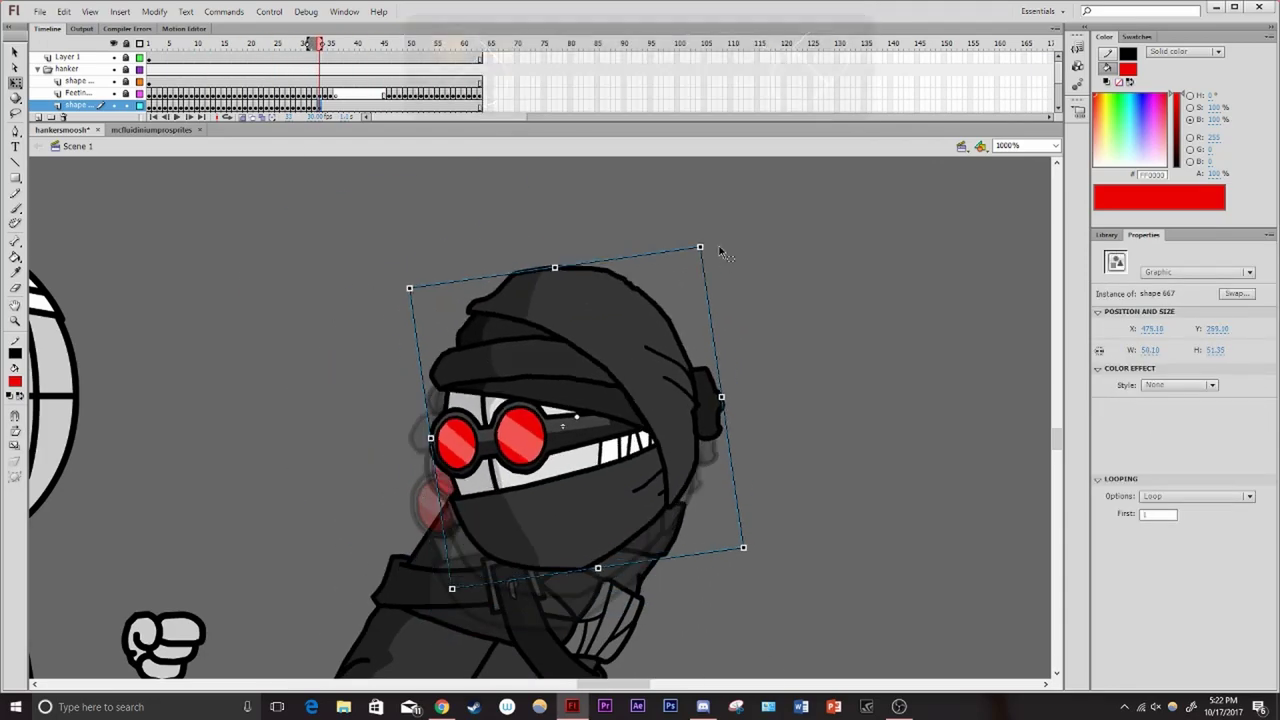
key("F6")
key("Return")
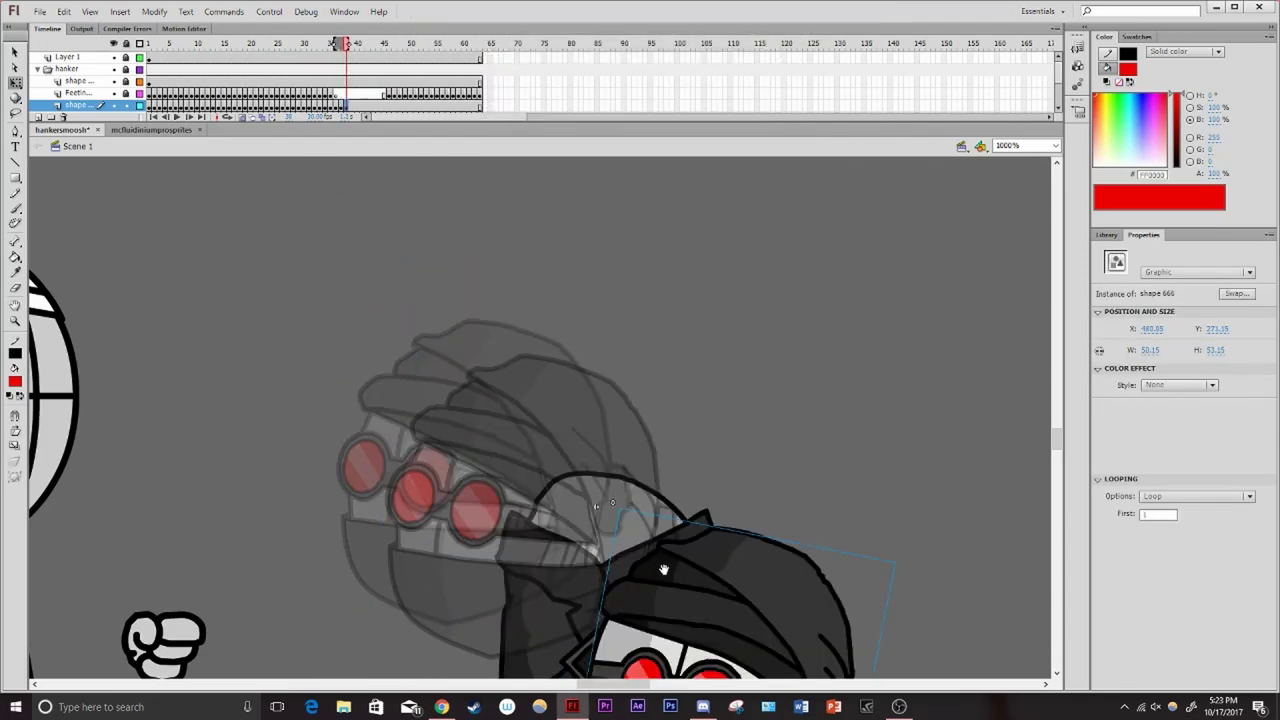
left_click_drag(581, 339, 596, 365)
Swap the hooded head for the front-facing symbol shape 571
key("ctrl+shift+s")
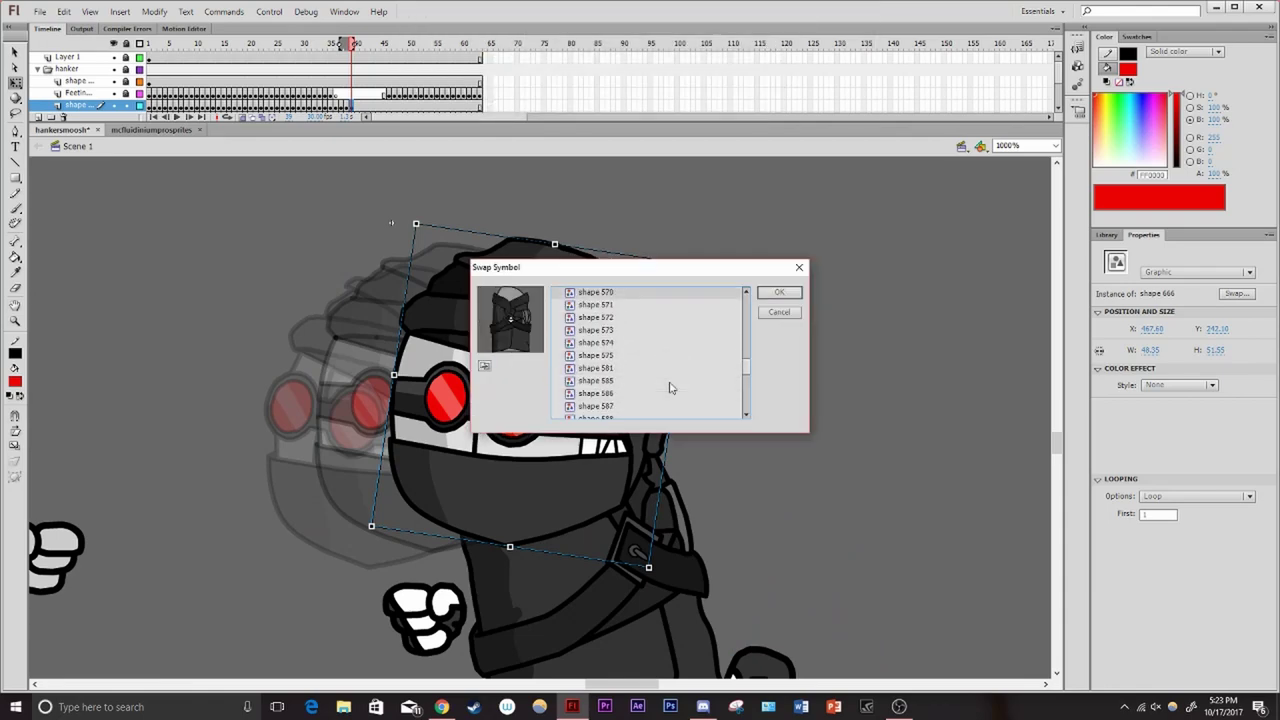
left_click(595, 304)
key("Return")
Add a head keyframe at frame 40, swap the head for symbol shape 522, and preview the movie
key("F6")
key("ctrl+shift+s")
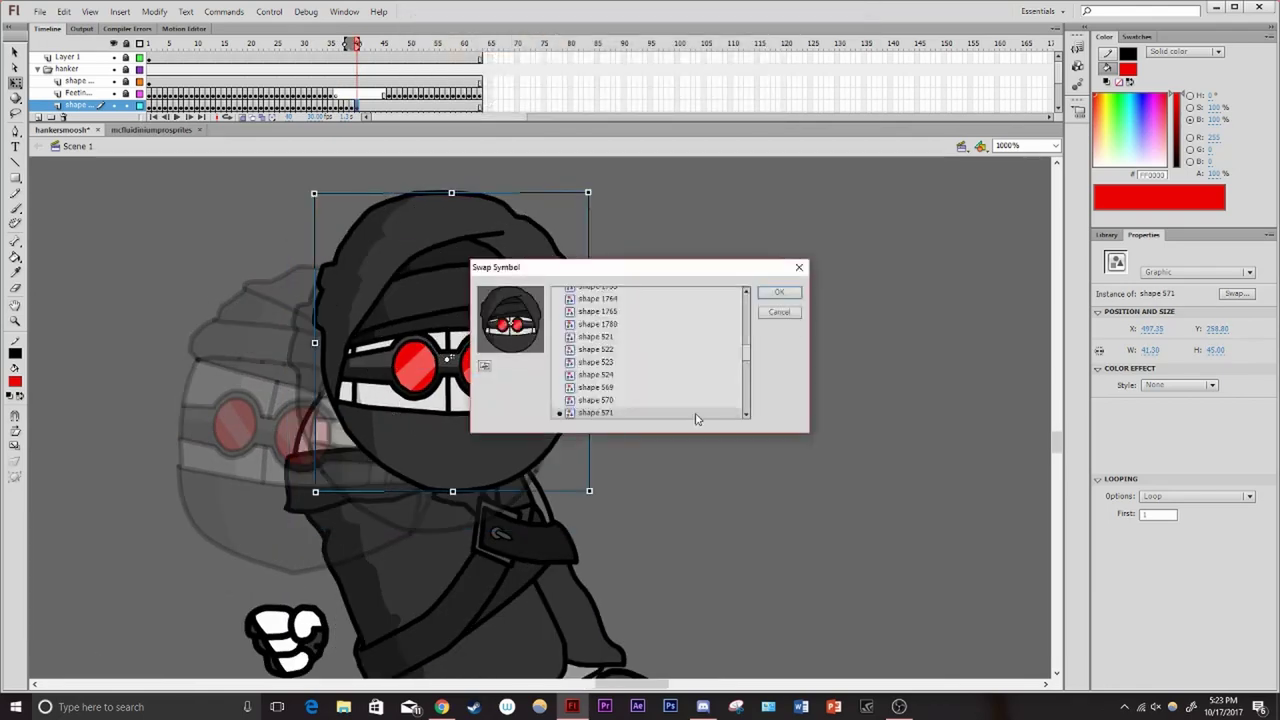
left_click(686, 347)
key("Return")
key("ctrl+Return")
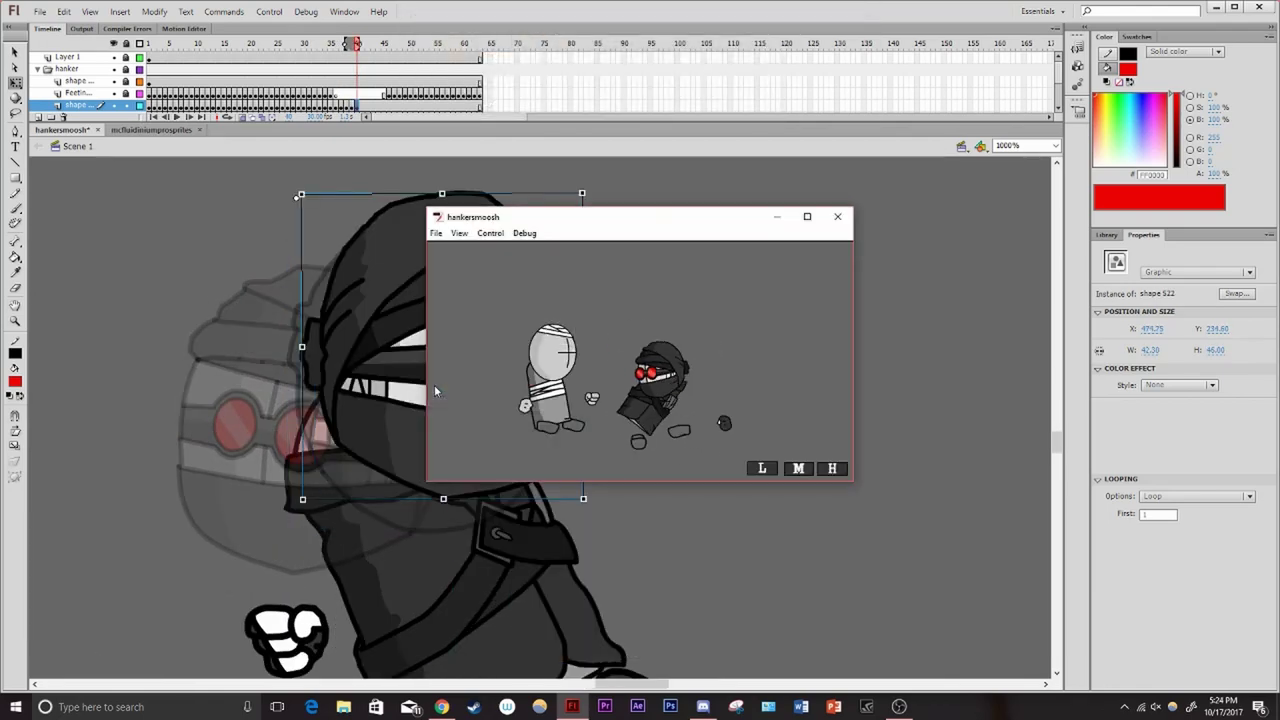
Close the preview, add a head keyframe at frame 41 and swap the hooded head for shape 587
key("ctrl+w")
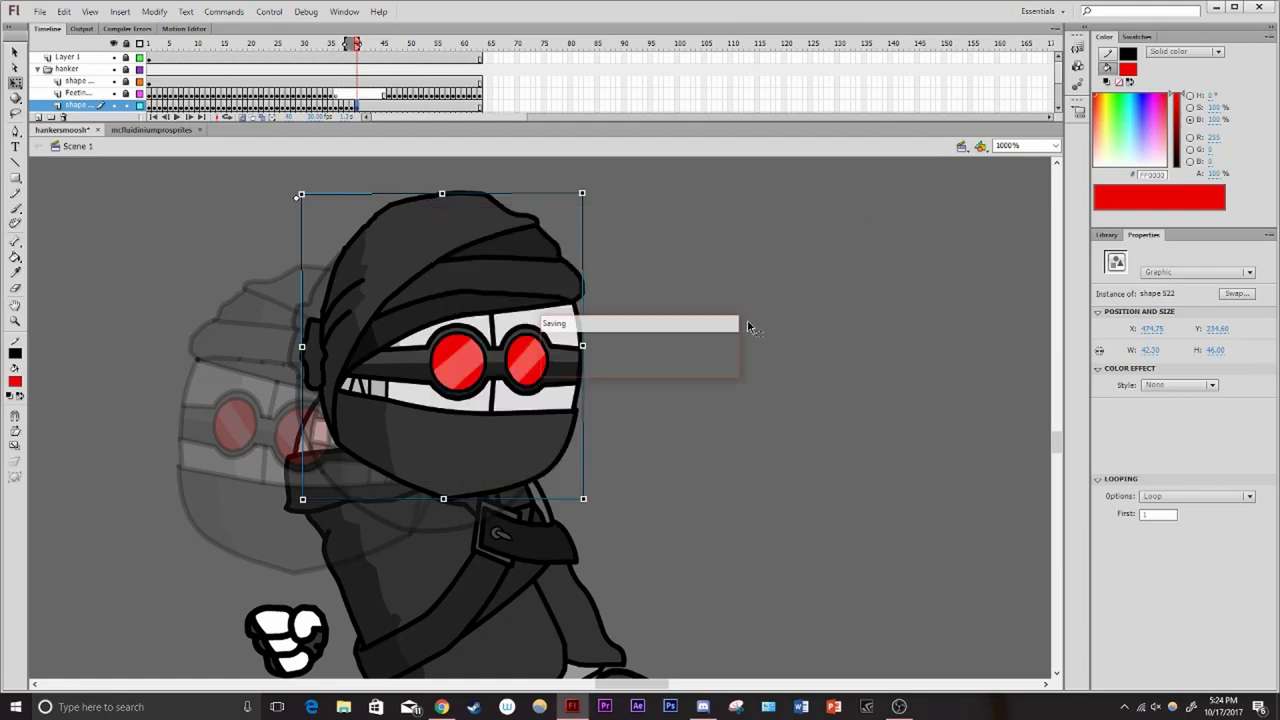
left_click(897, 706)
left_click(897, 706)
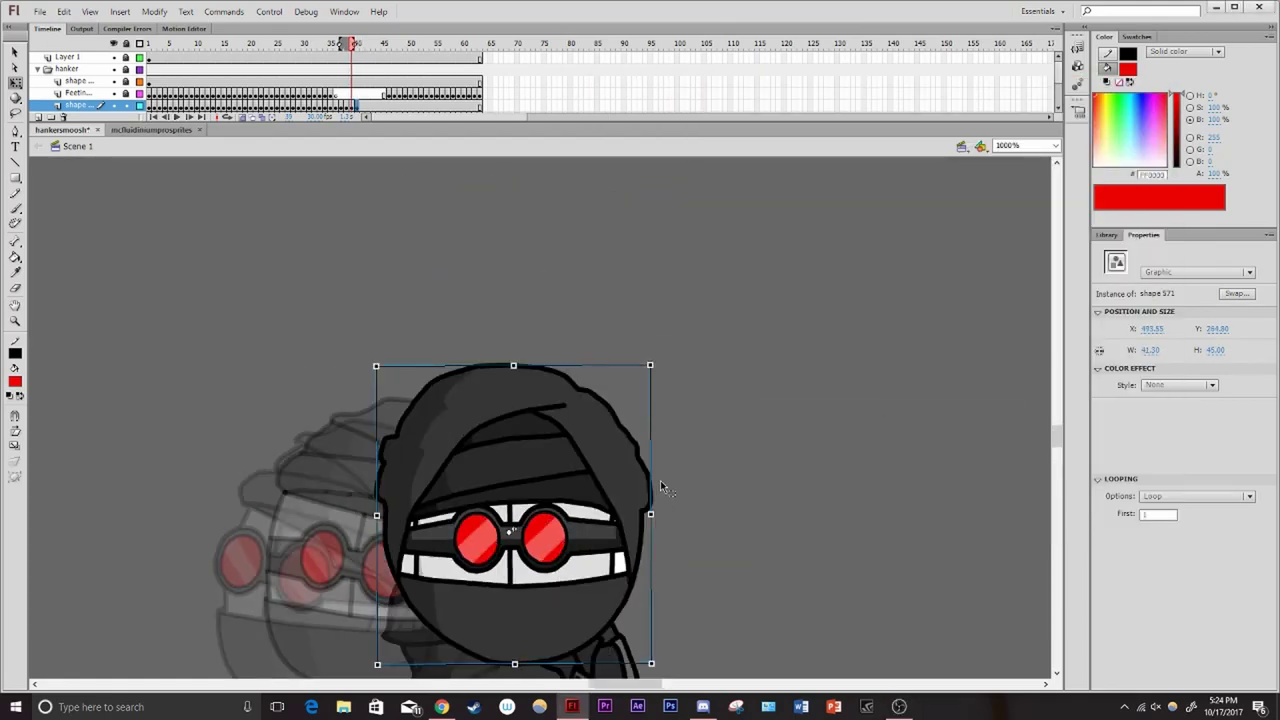
key("F6")
right_click(617, 388)
left_click(648, 341)
key("Return")
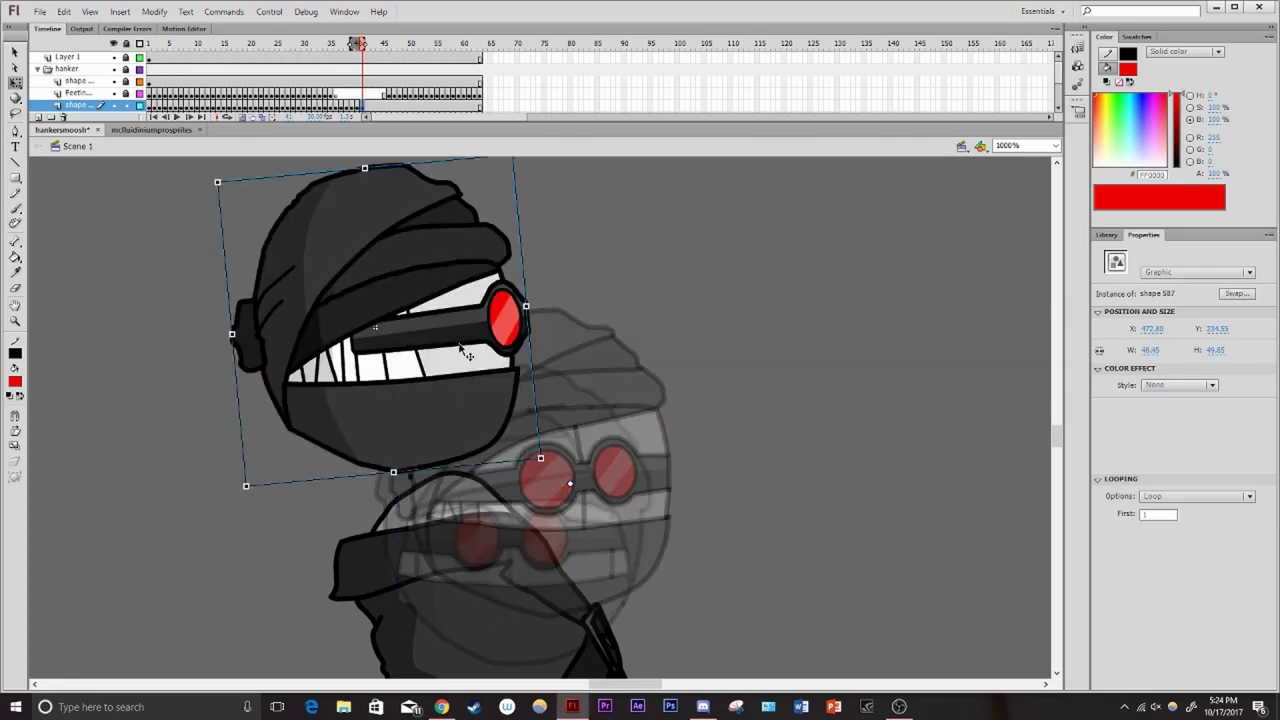
Place the head on a frame 42 keyframe and swap it for a more side-facing head symbol
right_click(560, 385)
left_click(591, 338)
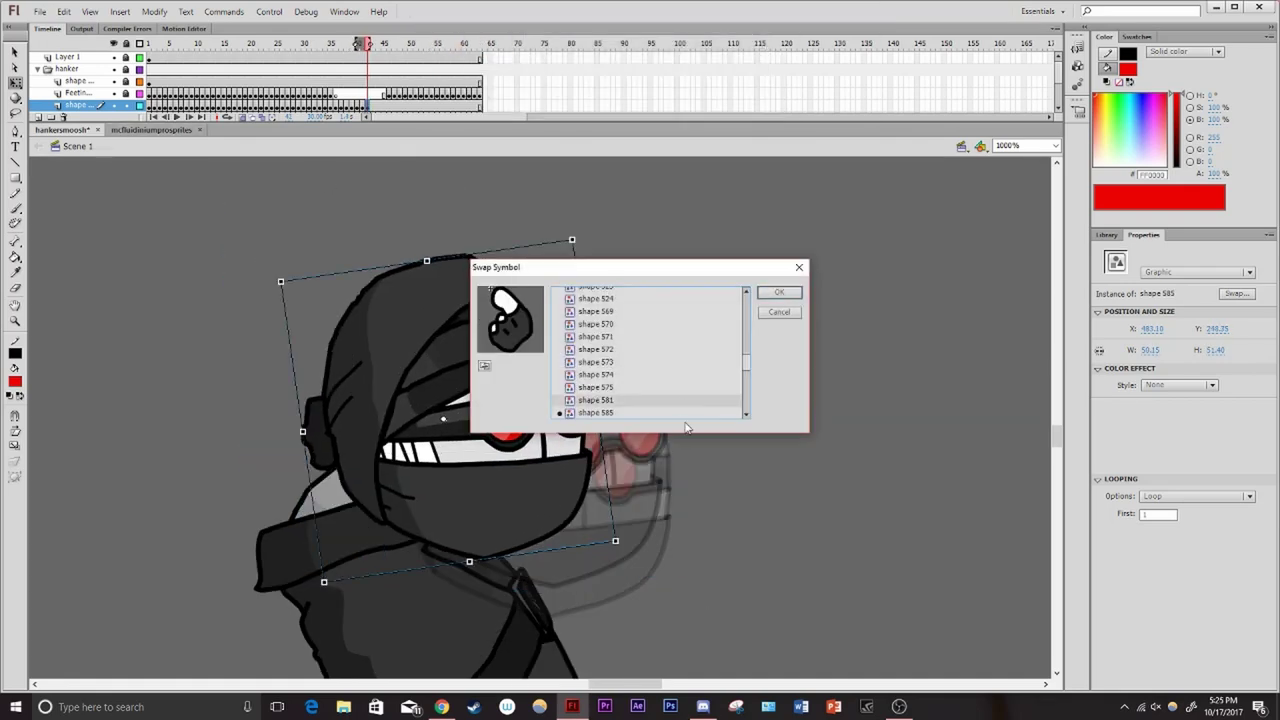
key("Return")
Put the head on its own layer behind the torso at frame 43 and swap it for shape 588
left_click(152, 86)
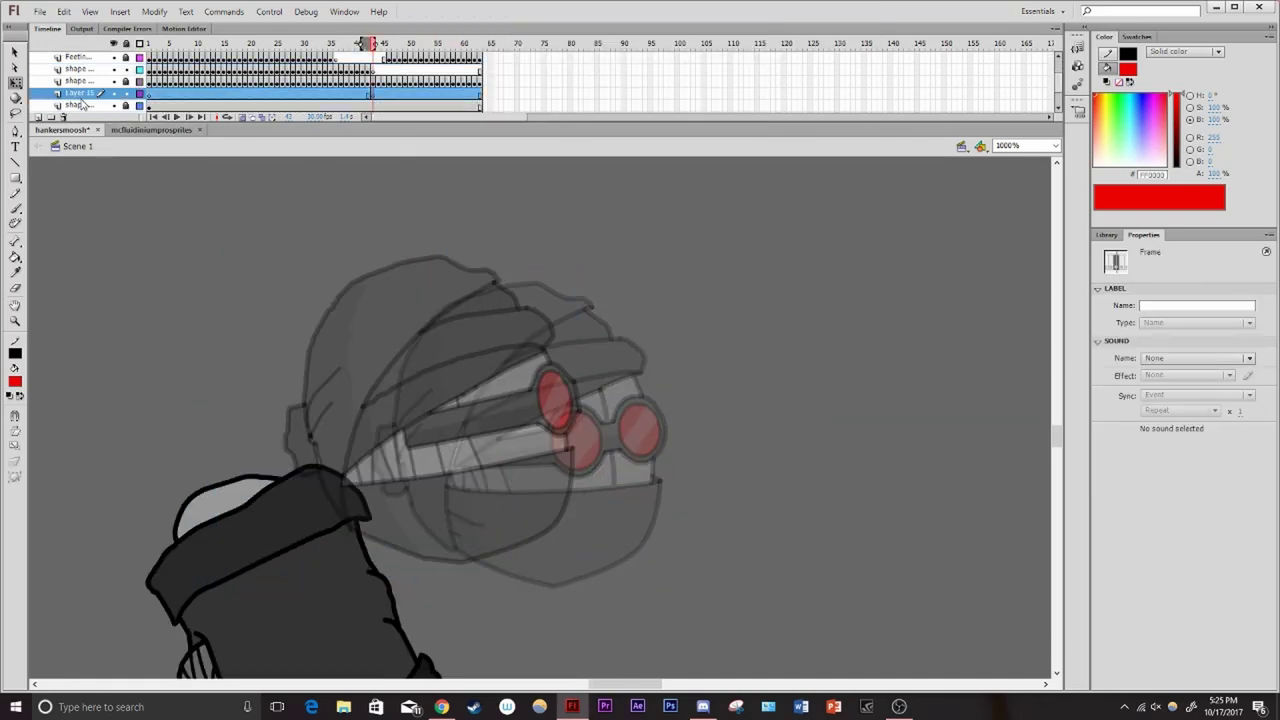
key("F6")
right_click(560, 400)
left_click(590, 355)
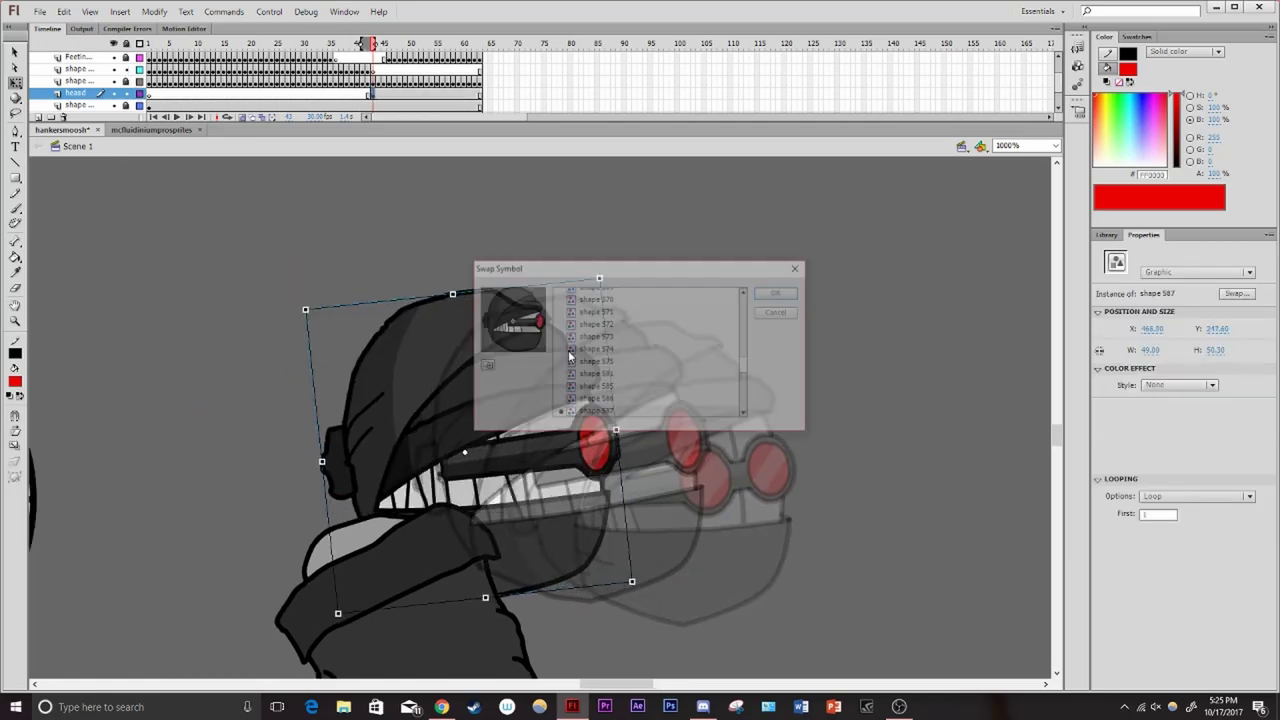
double_click(592, 416)
Add a head keyframe at frame 44 and swap the head for the rear-facing shape 1733
key("F6")
right_click(593, 420)
left_click(655, 387)
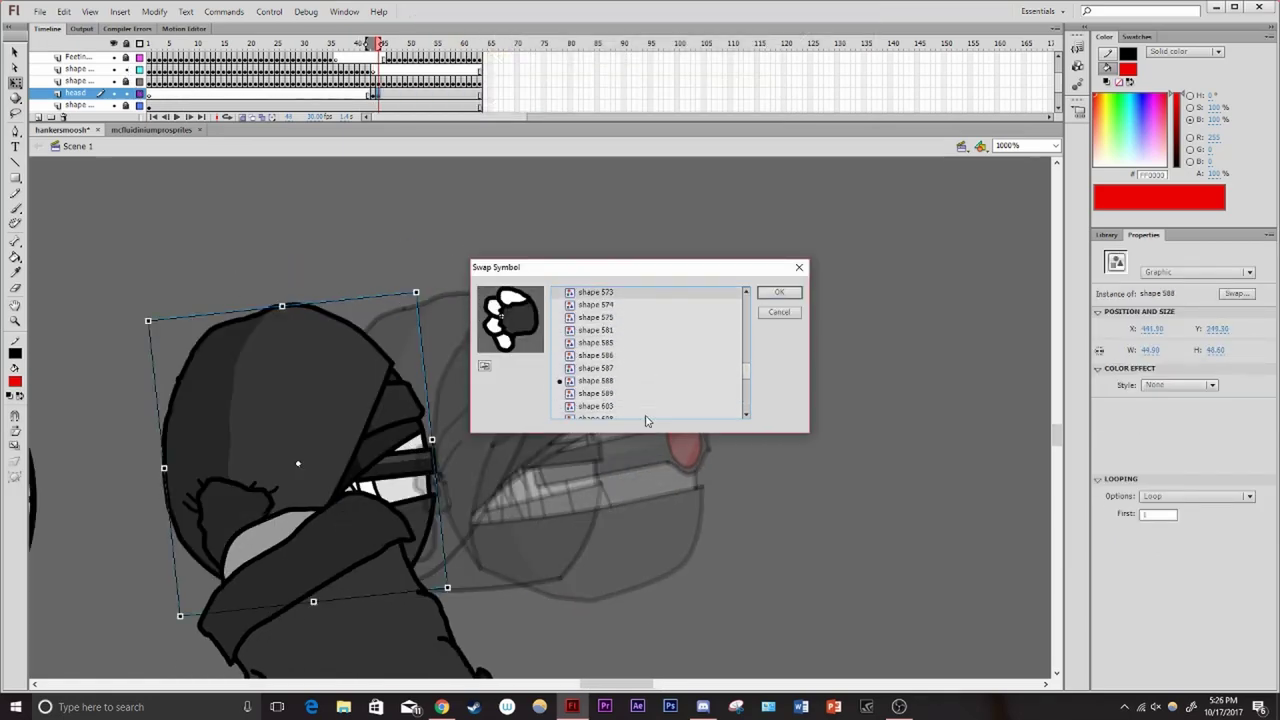
key("Return")
Continue turning the head on keyframes 45 and 46, swapping it for the side-facing shape 958
key("period")
key("ctrl+shift+s")
key("Down")
key("Down")
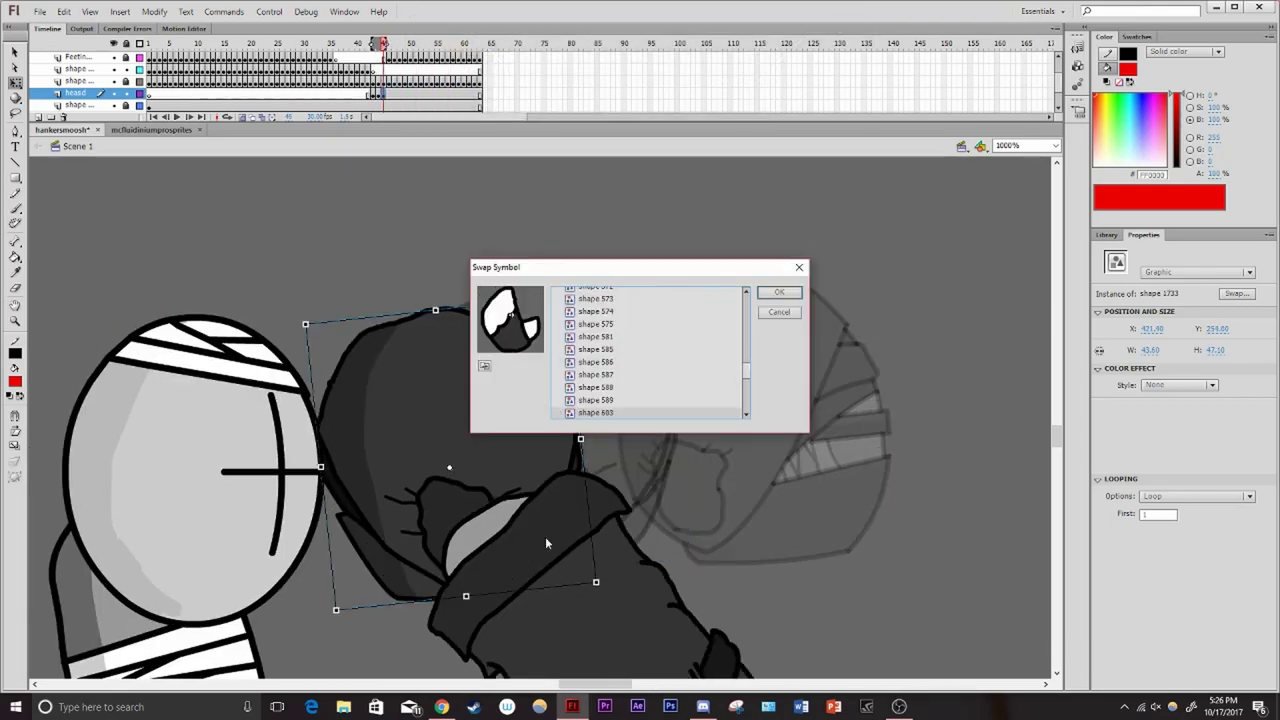
key("Return")
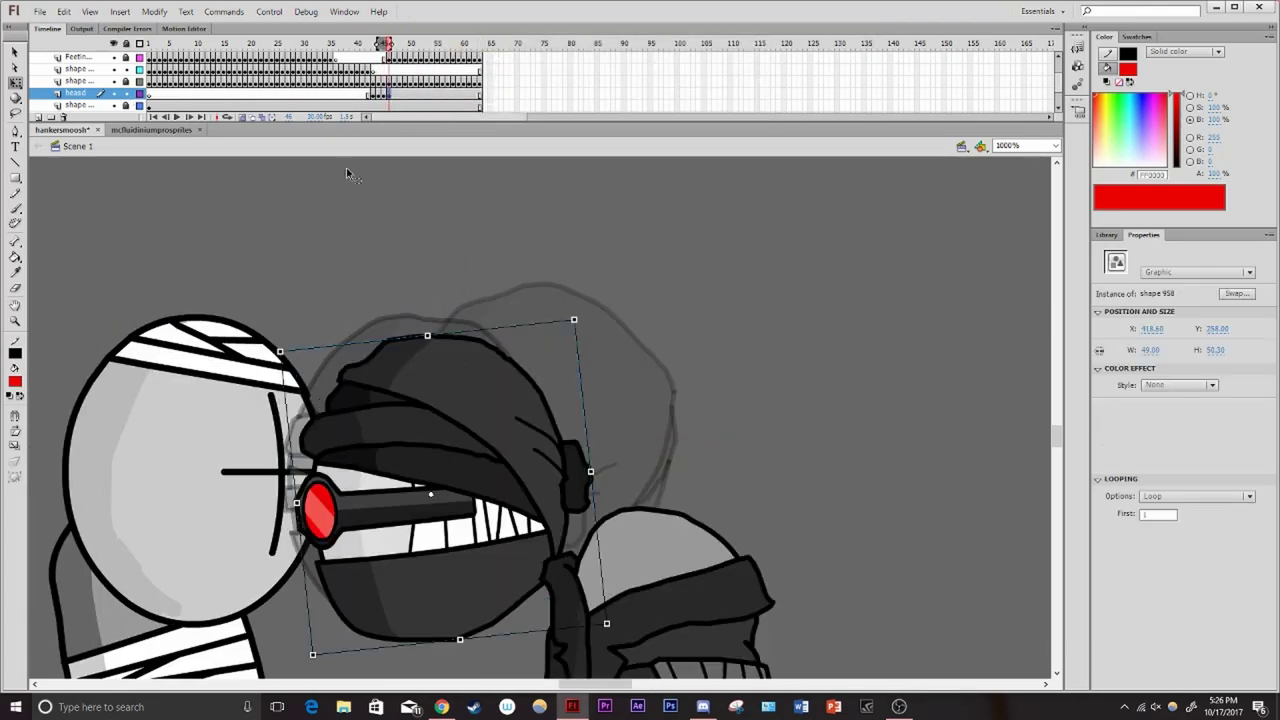
Return the head to its original front layer at frame 46 and pose shape 958 over the body on frame 47
left_click(389, 69)
key("period")
key("ctrl+shift+s")
key("Down")
key("Return")
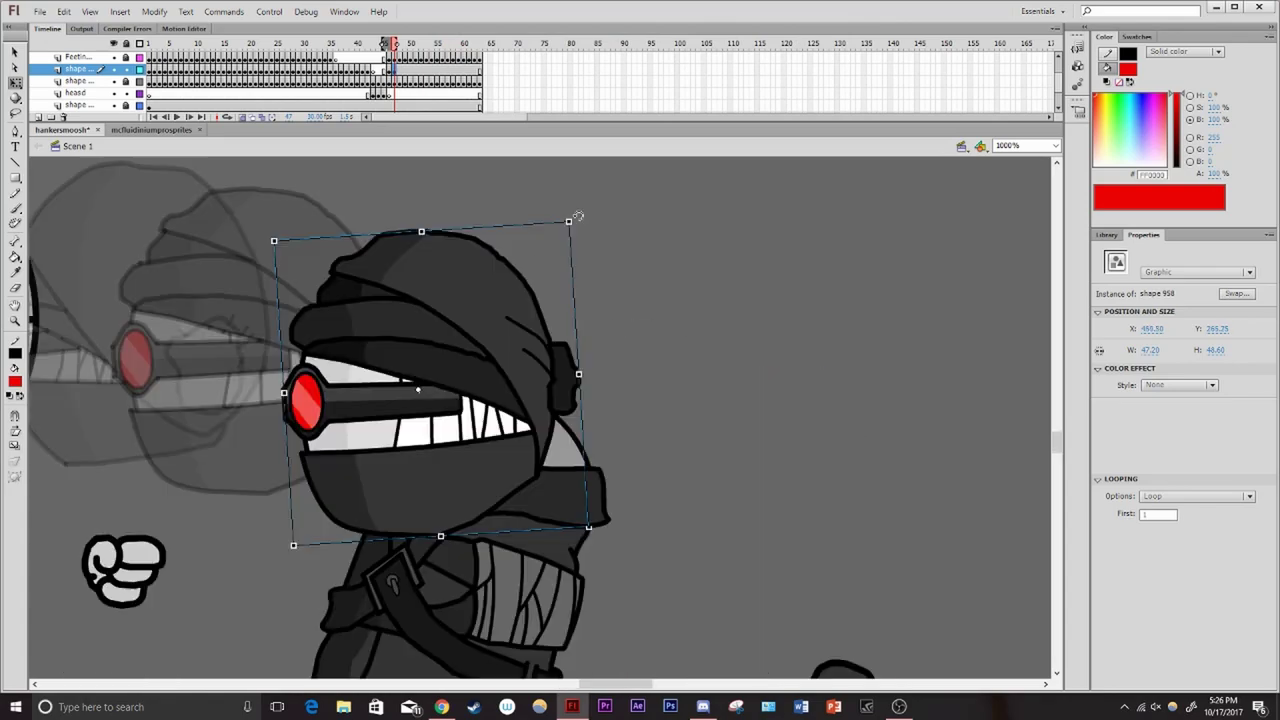
Add head keyframes through frame 50 and swap the head for shape 667 with both goggles showing
key("period")
key("period")
key("ctrl+shift+s")
key("Down")
key("Return")
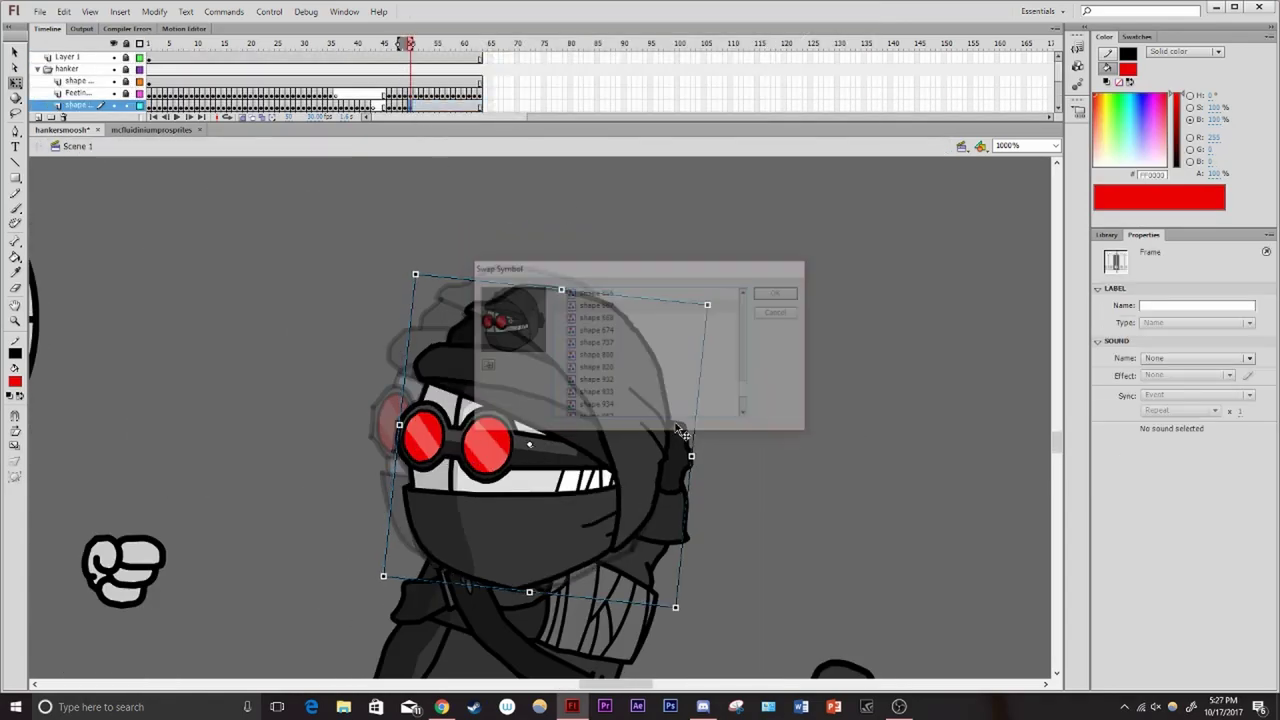
Align the head with the body on consecutive keyframes through frame 63 and preview the movie
key("period")
key("period")
key("period")
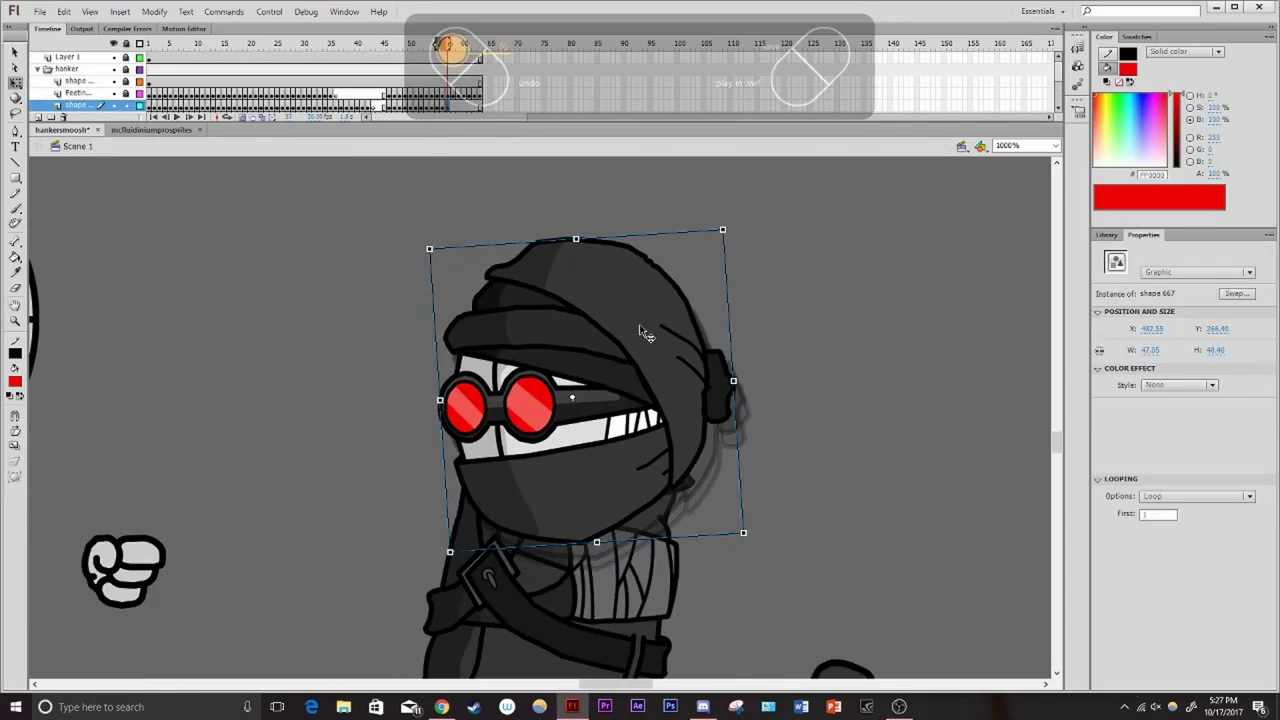
key("period")
key("ctrl+Return")
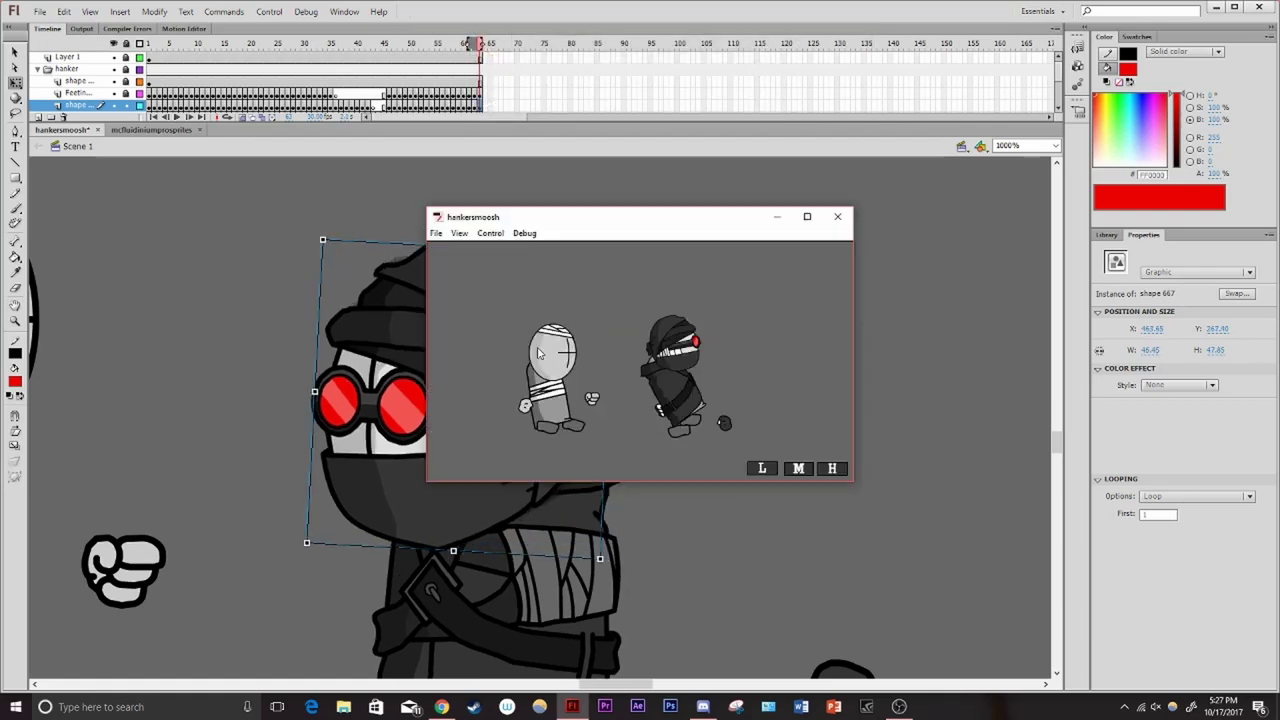
left_click(837, 222)
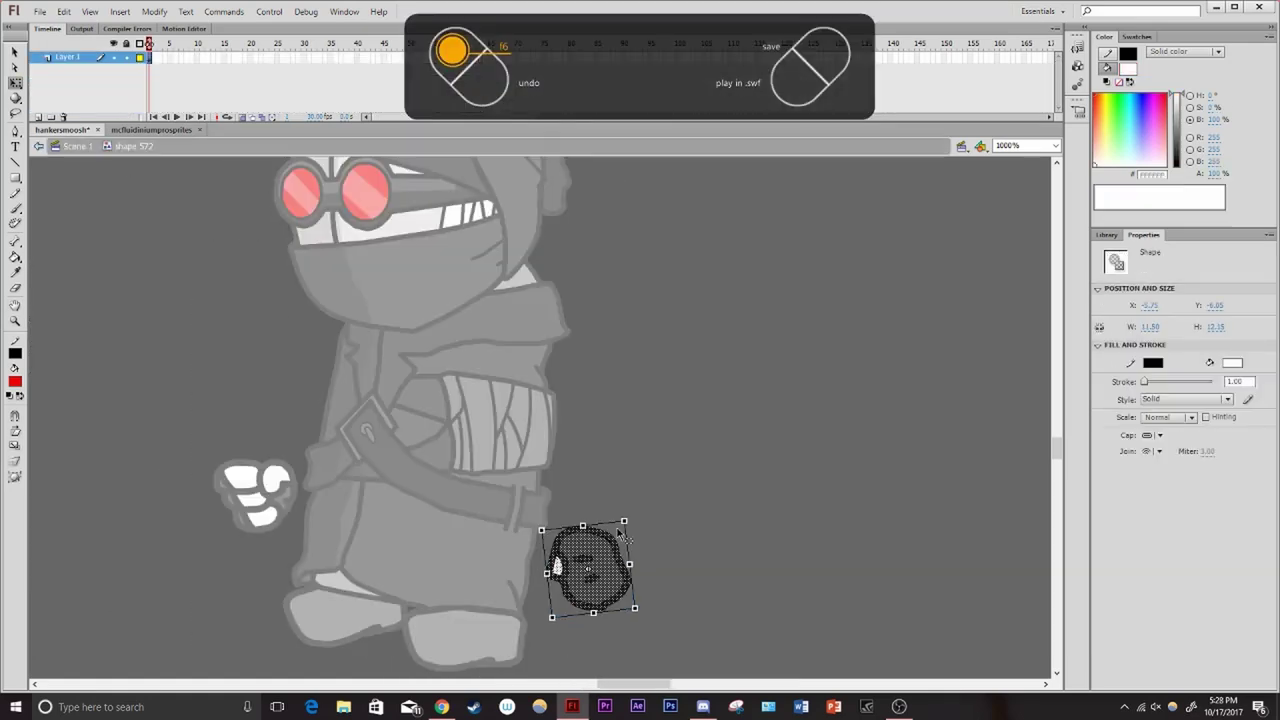
Animate the dark gloved hand, shape 572, on consecutive keyframes through frame 8, moving and rotating it beside the body
key("period")
key("period")
key("period")
key("period")
key("period")
key("period")
key("period")
key("period")
key("period")
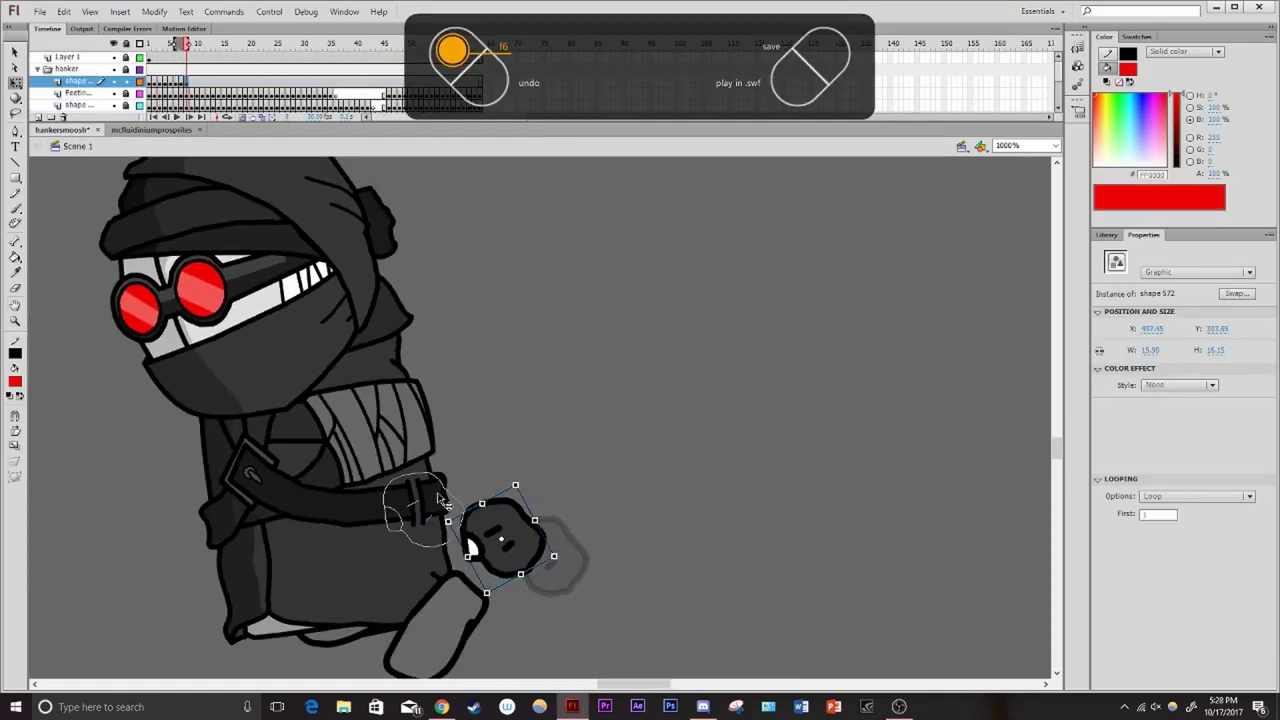
Continue the hand keyframes through frame 15, raising and rotating the hand up to the shoulder
key("period")
key("period")
key("period")
key("period")
key("period")
key("period")
key("period")
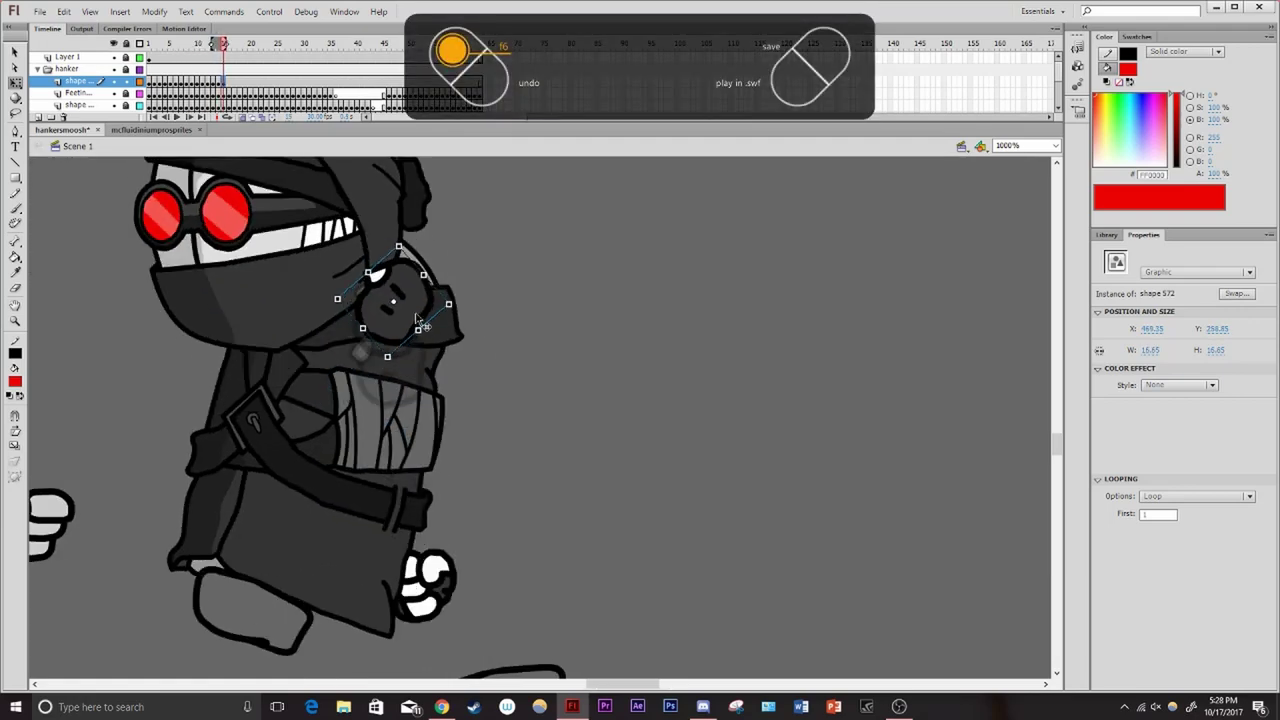
Swap the hand on frame 20 for symbol shape 674
right_click(517, 507)
left_click(679, 465)
key("Down")
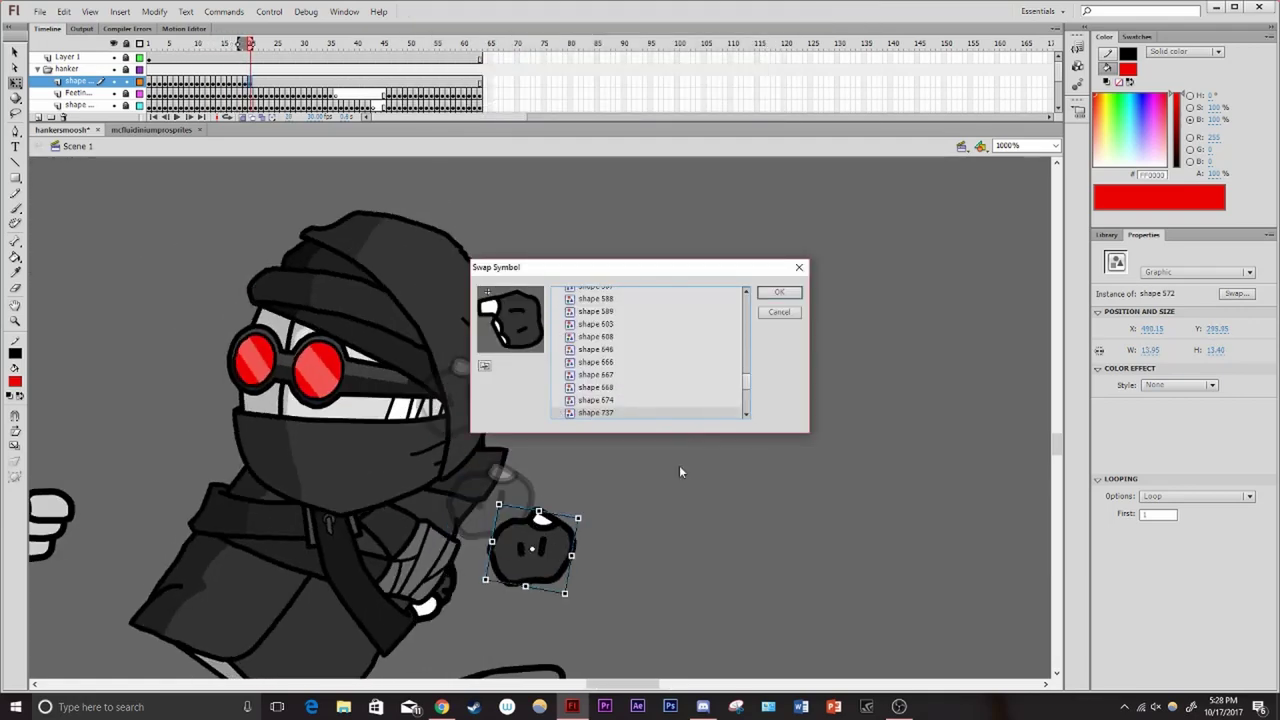
key("Down")
key("Return")
Add hand keyframes through frame 22 and swap the frame 22 hand for shape 524
key("period")
key("period")
right_click(600, 425)
left_click(625, 469)
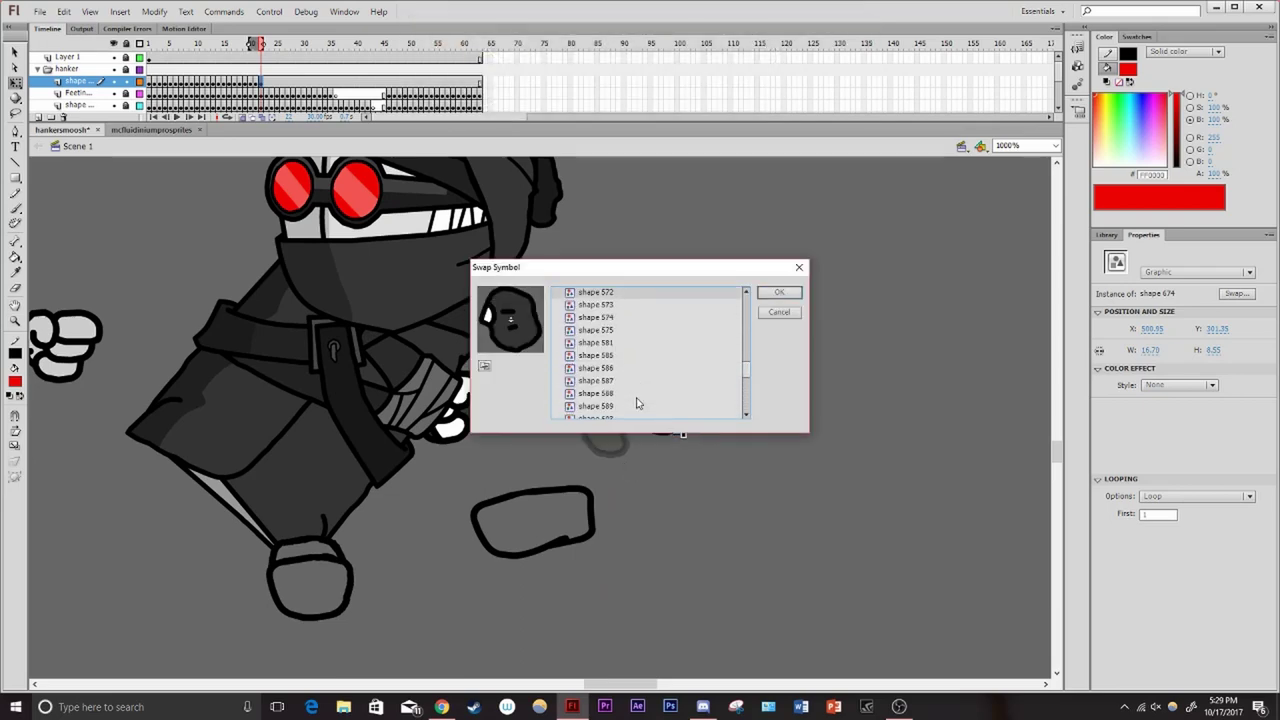
key("Down")
key("Return")
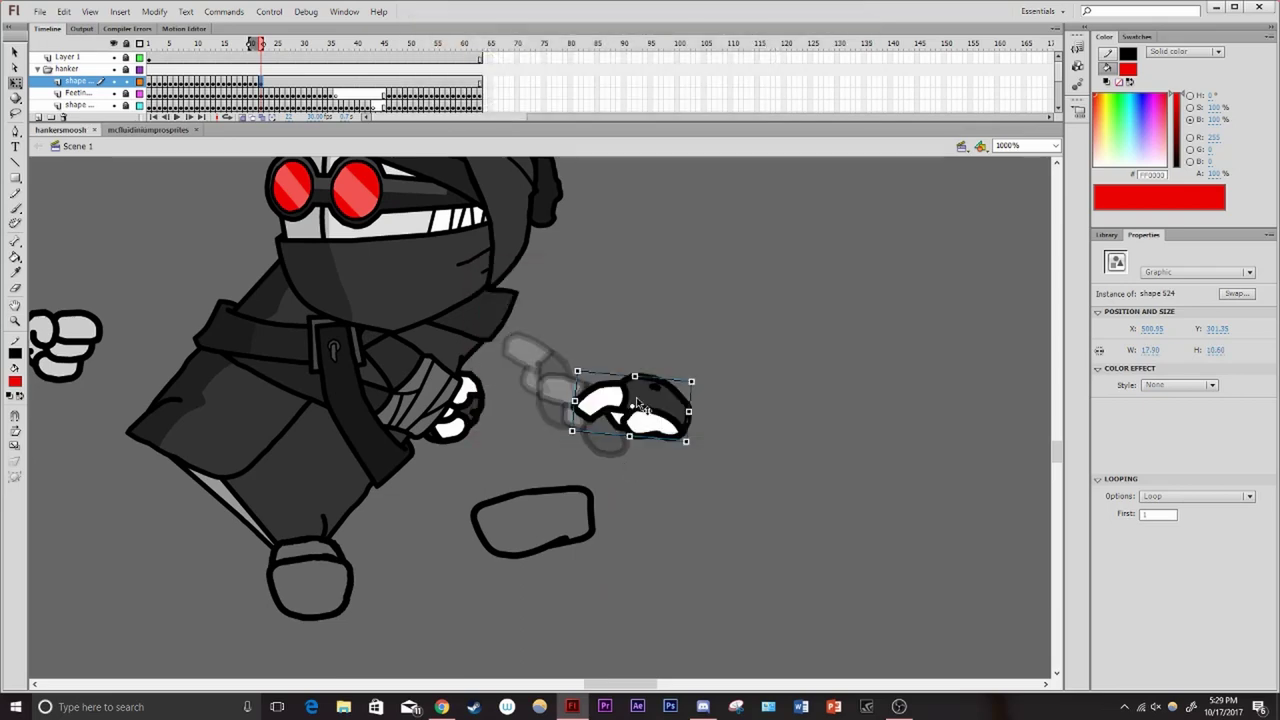
Swap the frame 21 hand for shape 524 and pose it on consecutive keyframes through frame 30
left_click(838, 217)
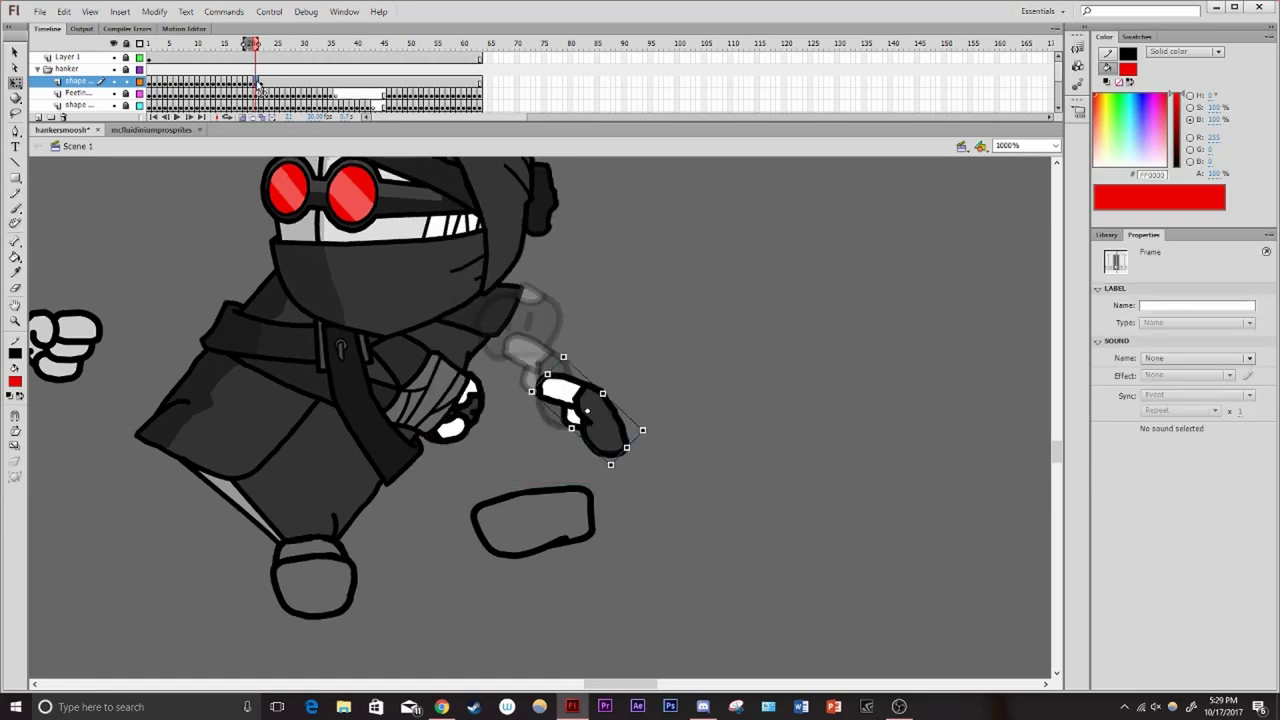
left_click(262, 82)
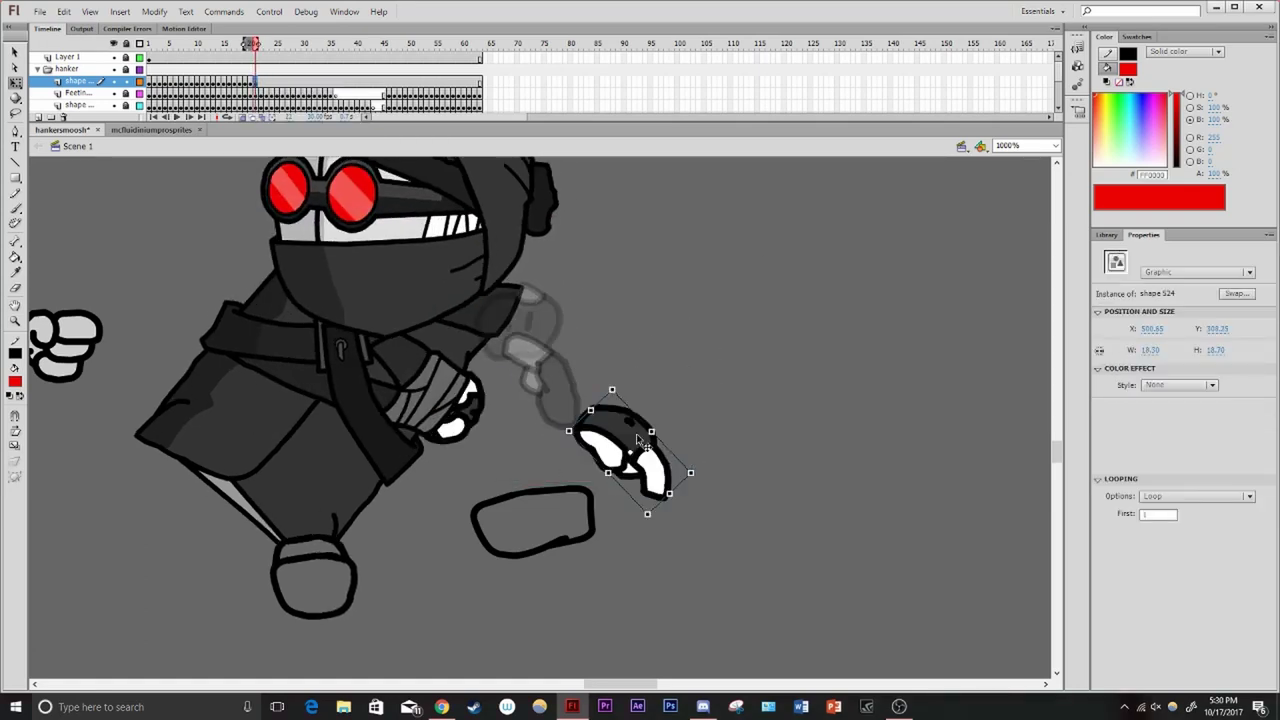
key("F6")
key("F6")
key("F6")
key("F6")
key("F6")
key("F6")
key("F6")
key("F6")
key("F6")
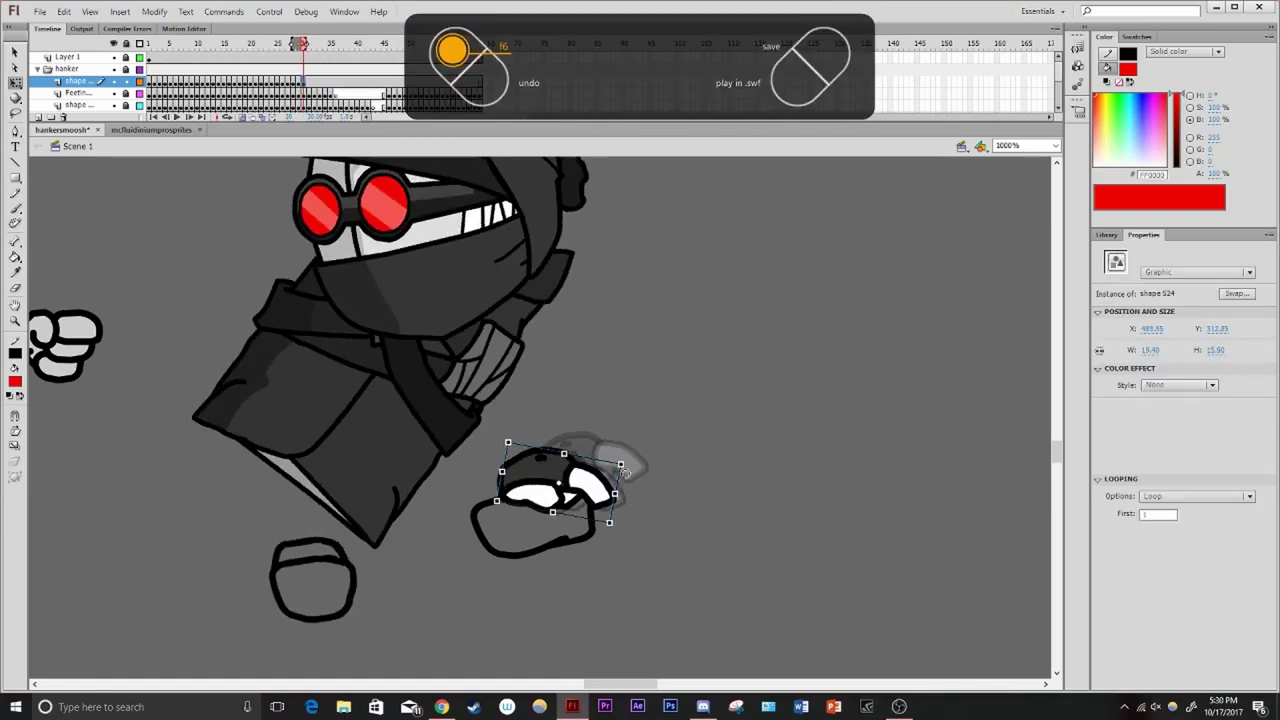
Continue the swinging hand on keyframes through frame 36 and preview the movie
key("F6")
key("F6")
key("F6")
key("F6")
key("F6")
key("F6")
key("ctrl+Return")
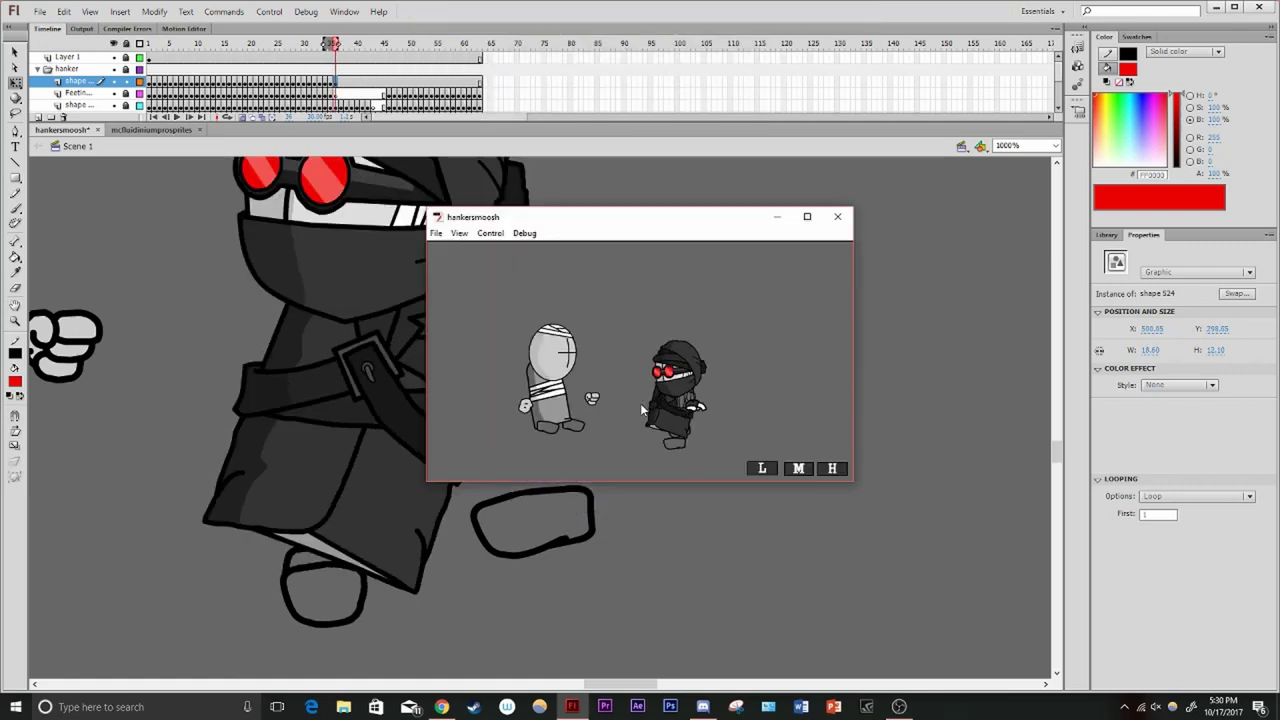
key("ctrl+w")
Remove the recent hand keyframes back from frame 36 and repose shape 524 at frame 24
key("comma")
key("comma")
key("comma")
key("comma")
key("comma")
key("comma")
key("comma")
key("comma")
key("comma")
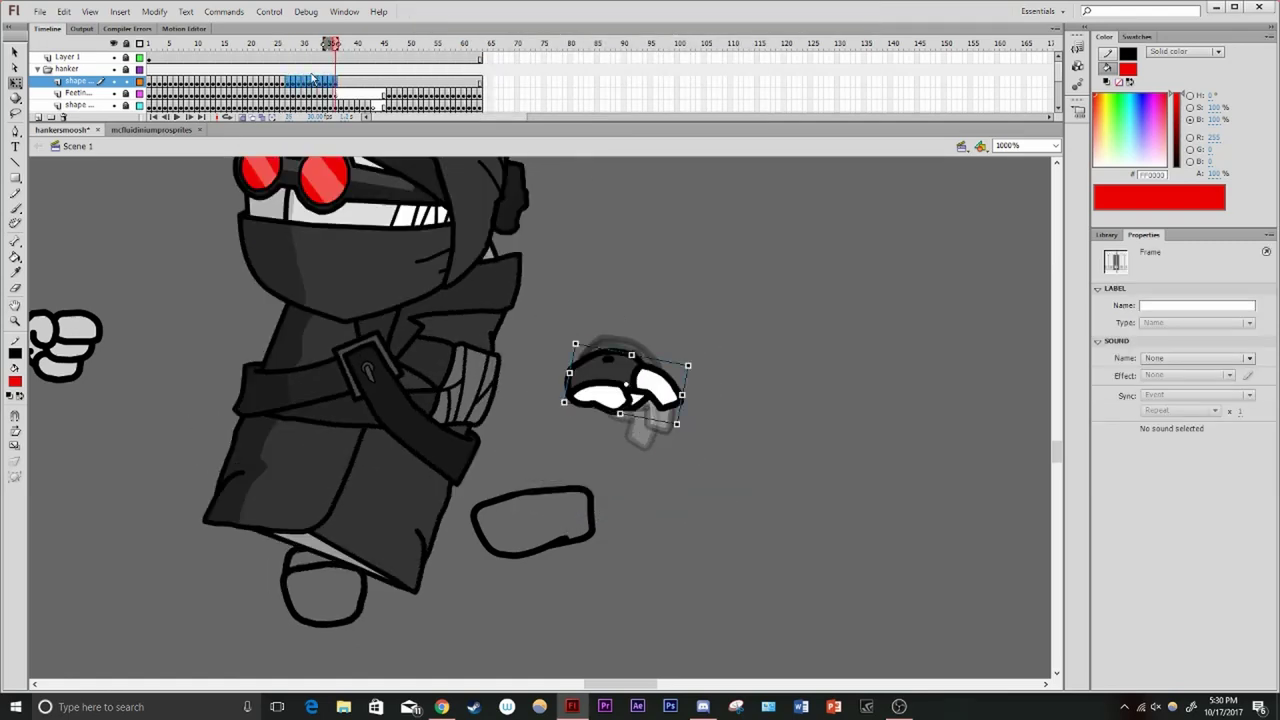
key("F6")
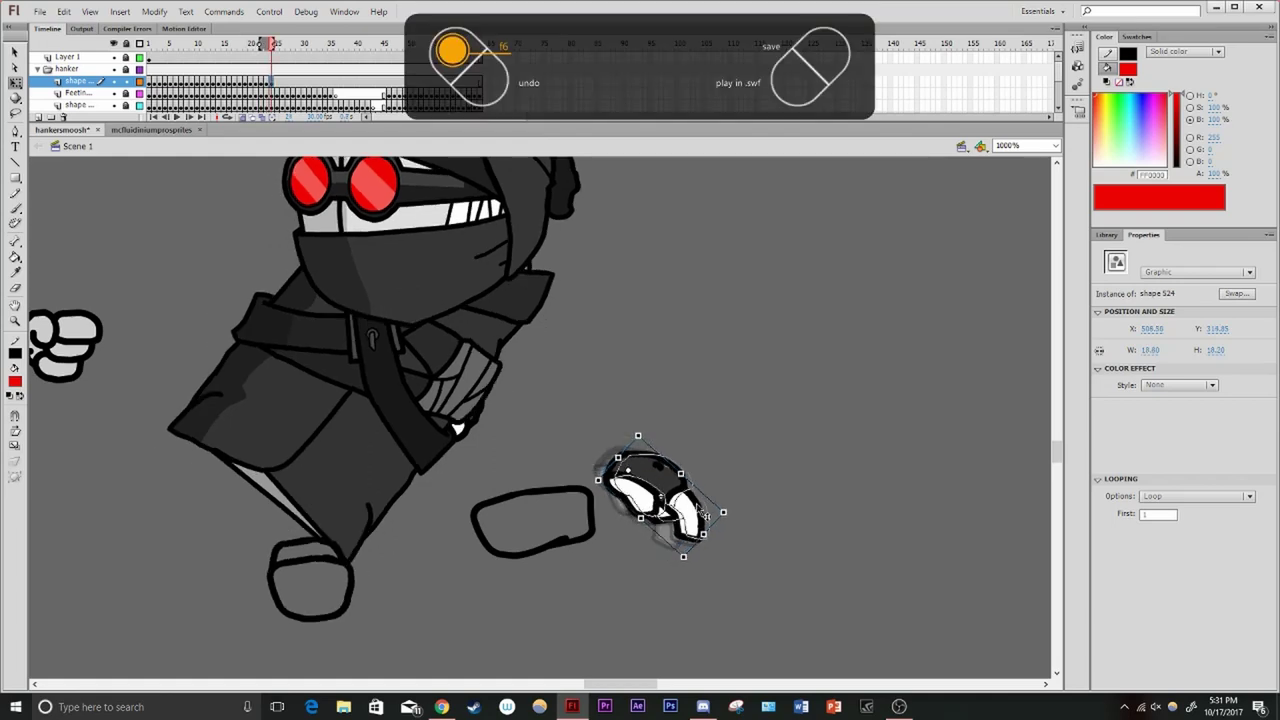
Reanimate the hand on consecutive keyframes through frame 31, rotating shape 524 as it swings toward the body
key("F6")
key("F6")
key("F6")
key("F6")
key("F6")
key("F6")
key("F6")
key("F6")
key("F6")
key("F6")
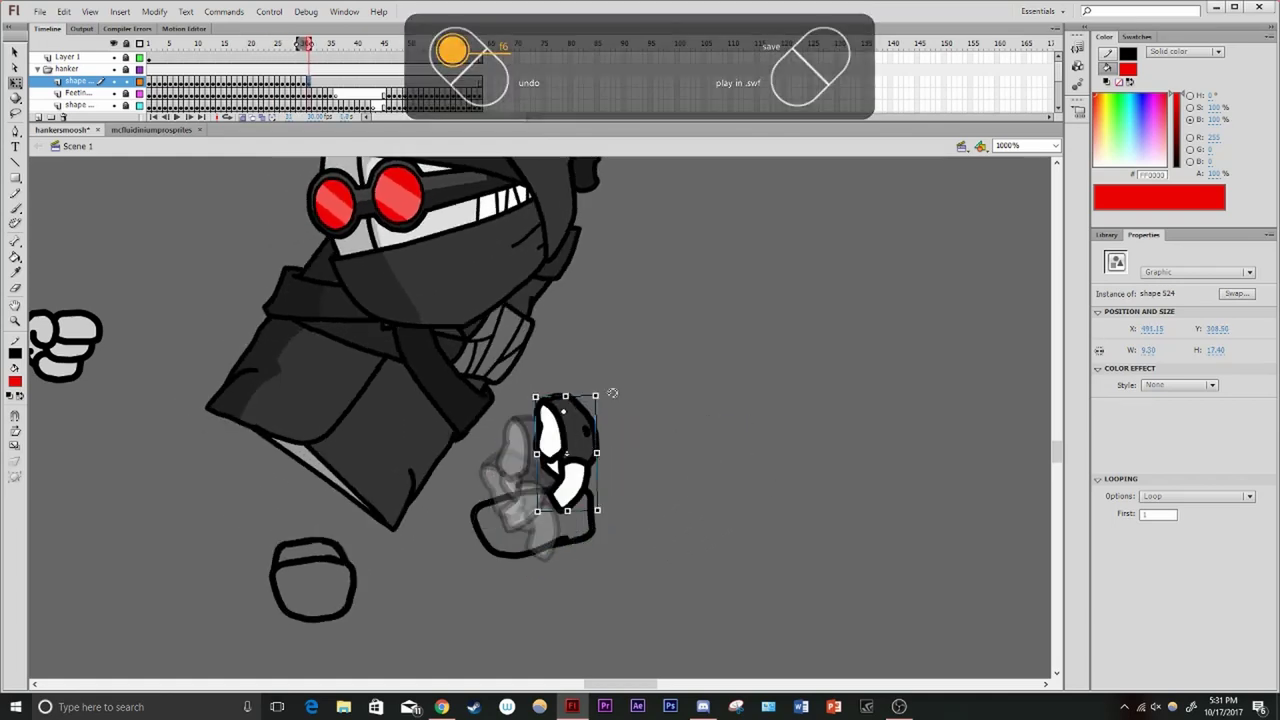
Continue the hand keyframes through frame 37 and preview the movie
key("F6")
key("ctrl+Return")
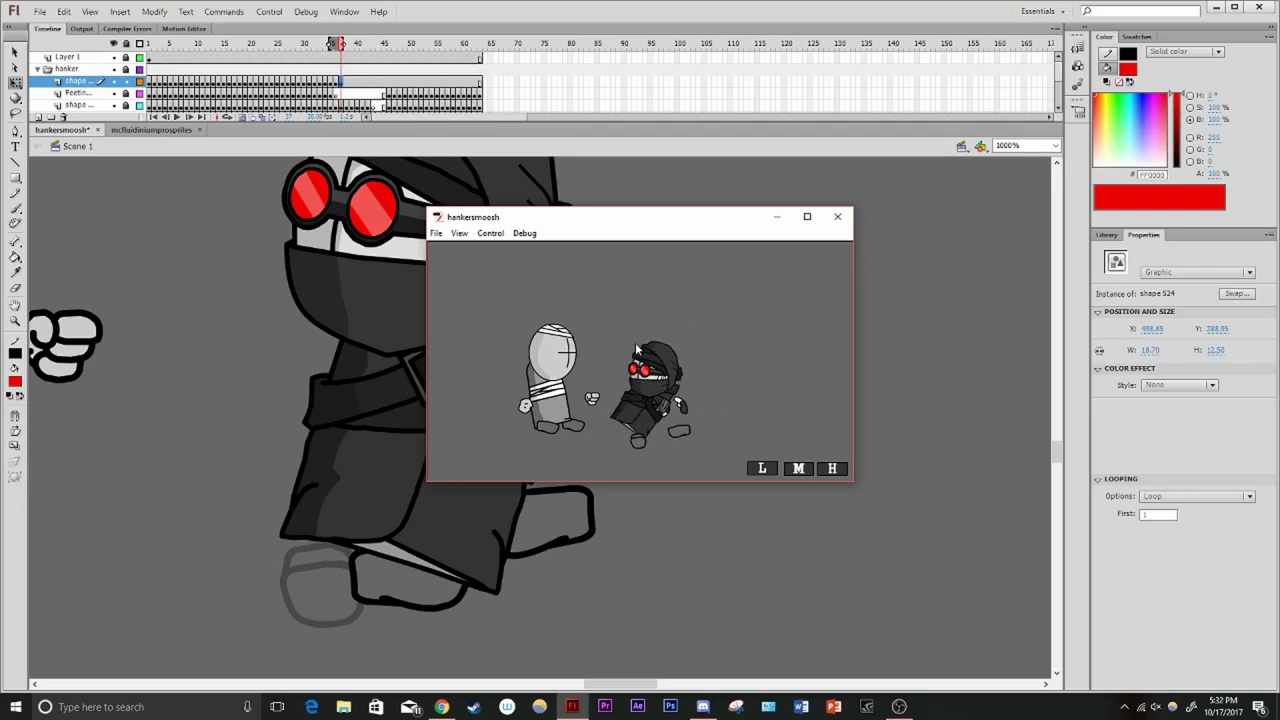
left_click(837, 216)
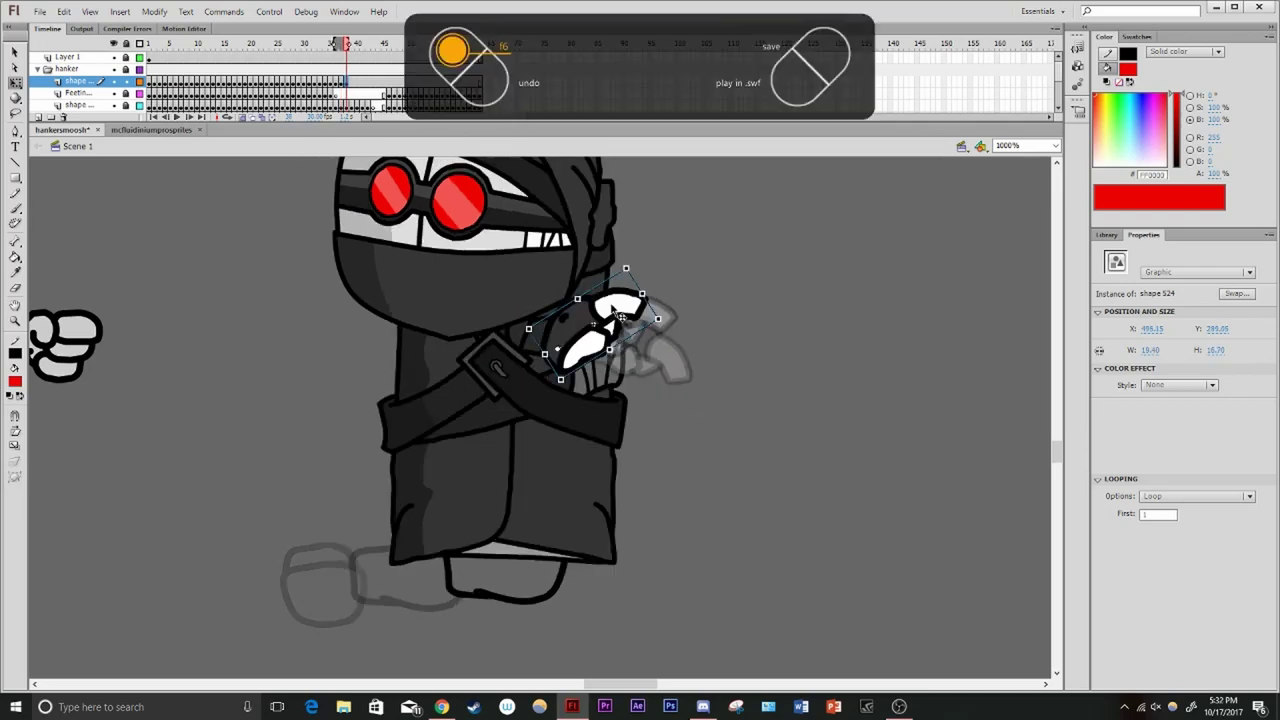
Swap the hand for shape 674 at frame 39 and animate it around the turning body through frame 43
key("F6")
key("Return")
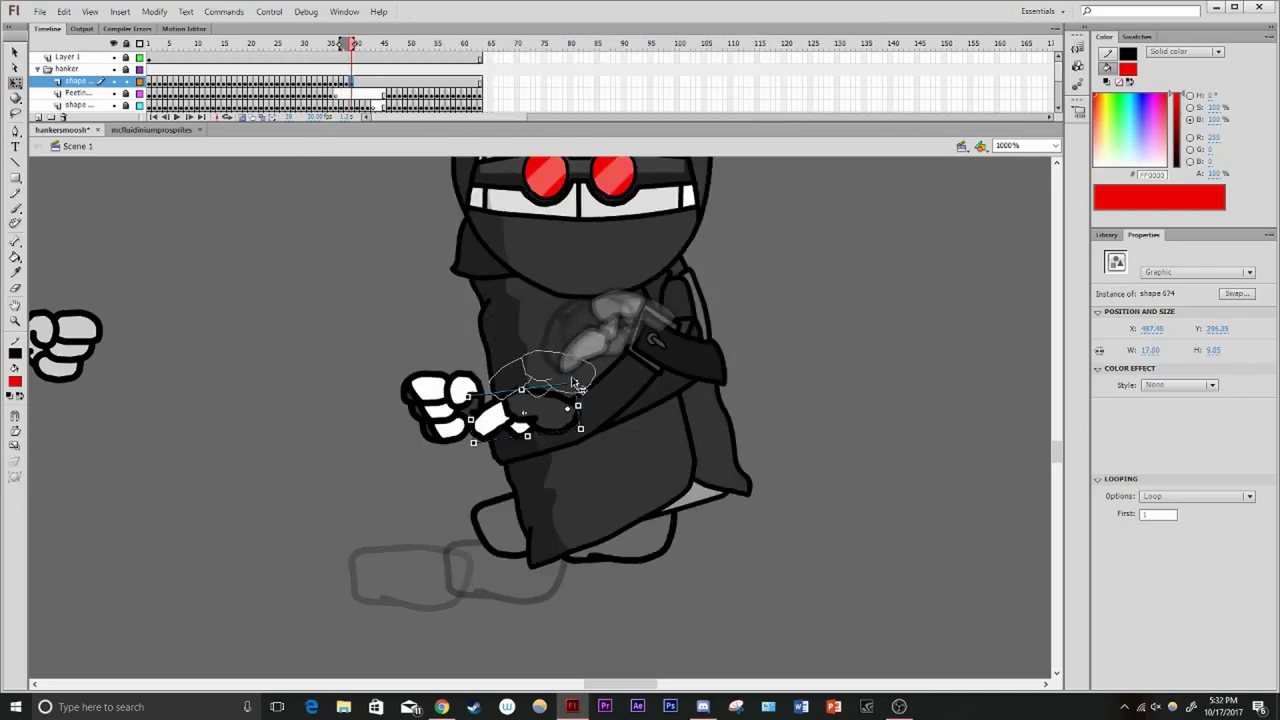
key("F6")
key("F6")
key("F6")
key("F6")
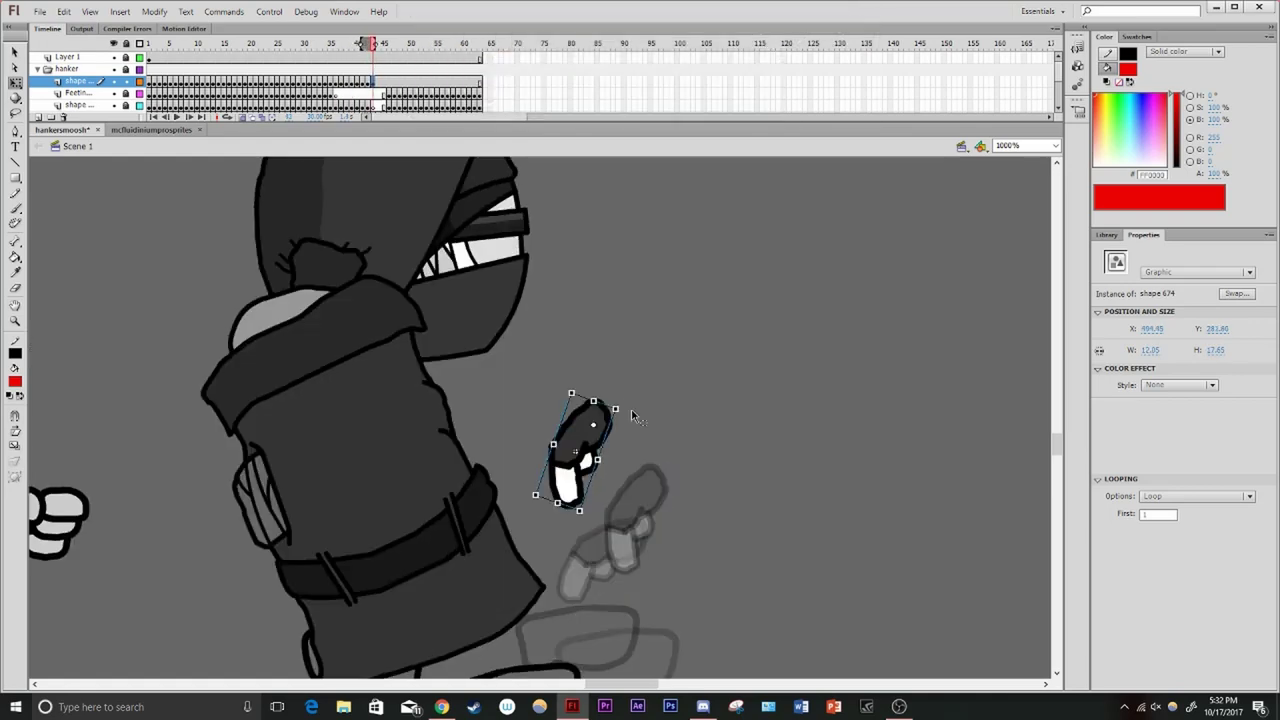
Swap the frame 43 hand for shape 524 and add the following keyframe
key("ctrl+shift+s")
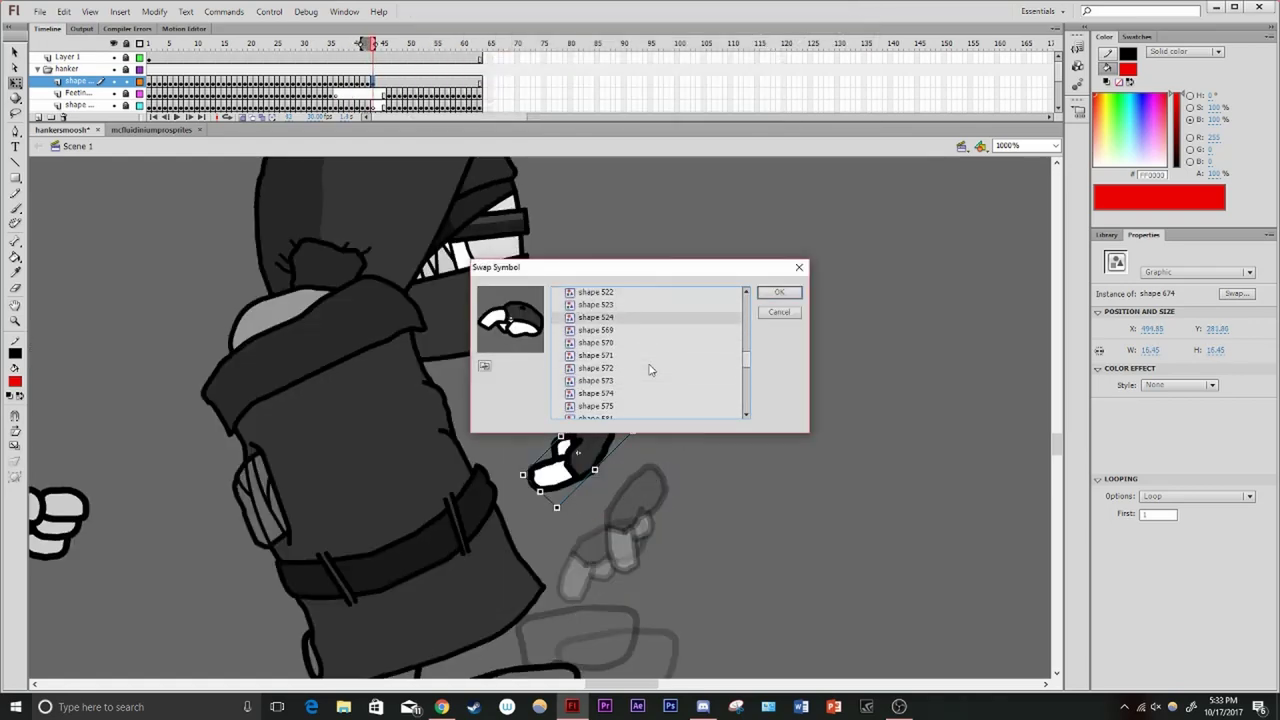
key("Return")
key("F6")
Continue the hand on the handy layer behind the body, posing shape 524 on keyframes through frame 47
left_click(125, 81)
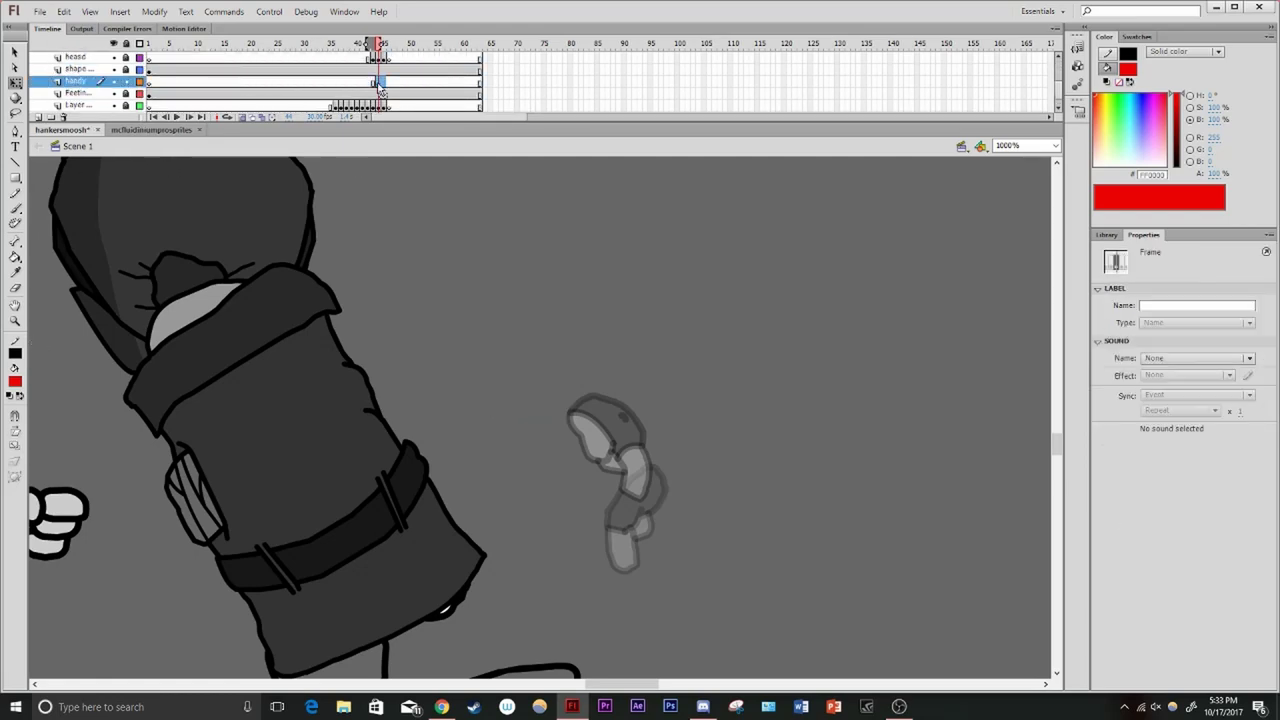
key("F6")
key("F6")
key("F6")
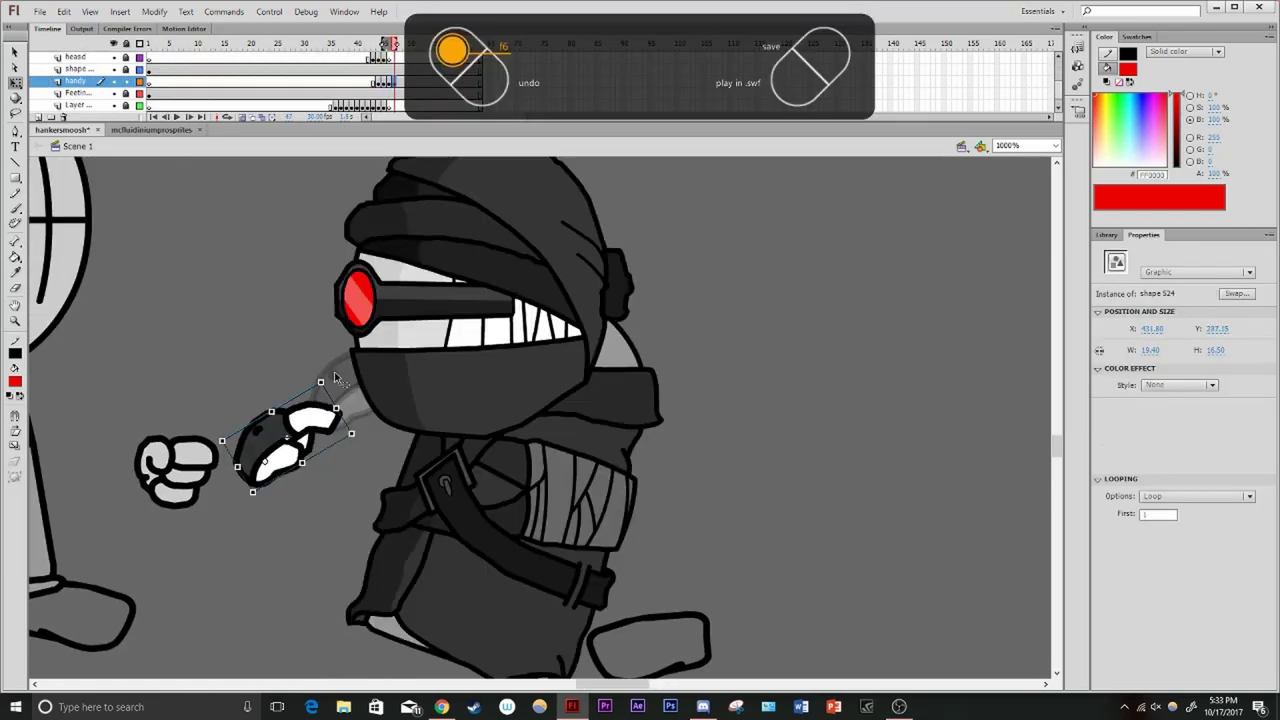
Bring the hand back to its front layer from frame 47, swapping it for shape 674 and for shape 572 by frame 50
left_click(104, 88)
left_click(395, 58)
left_click_drag(286, 410, 360, 515)
double_click(657, 386)
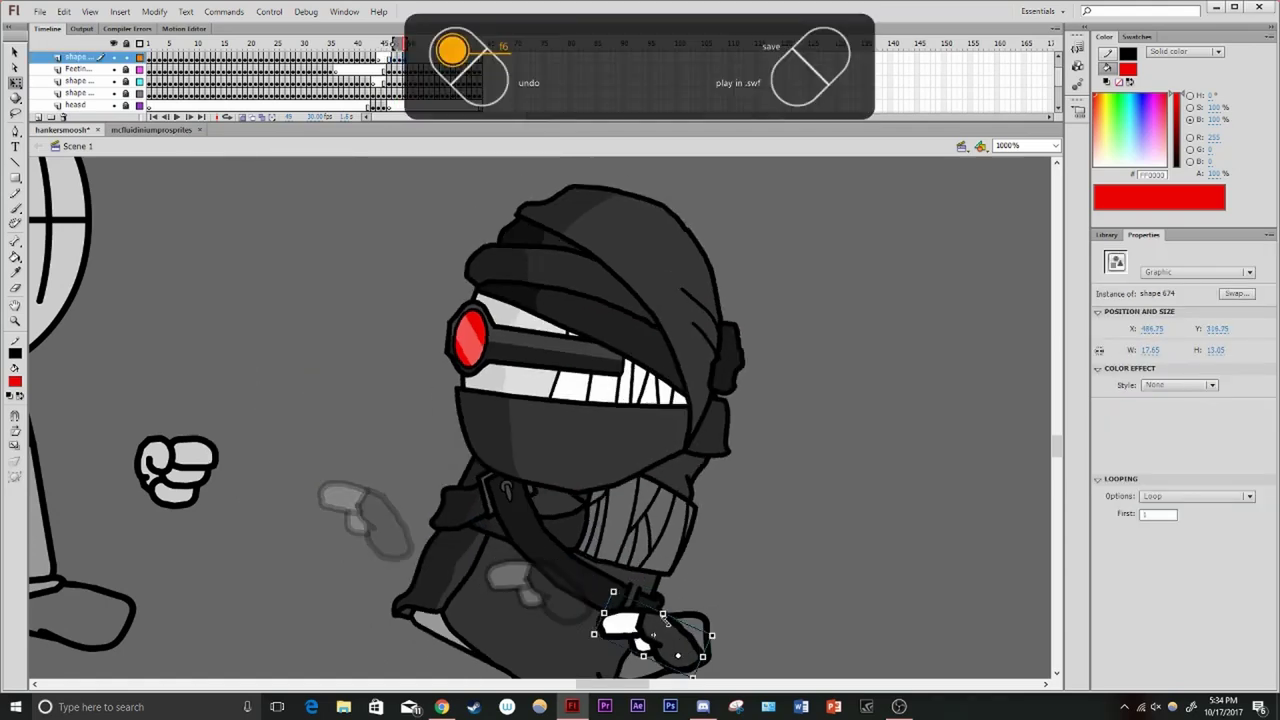
double_click(577, 412)
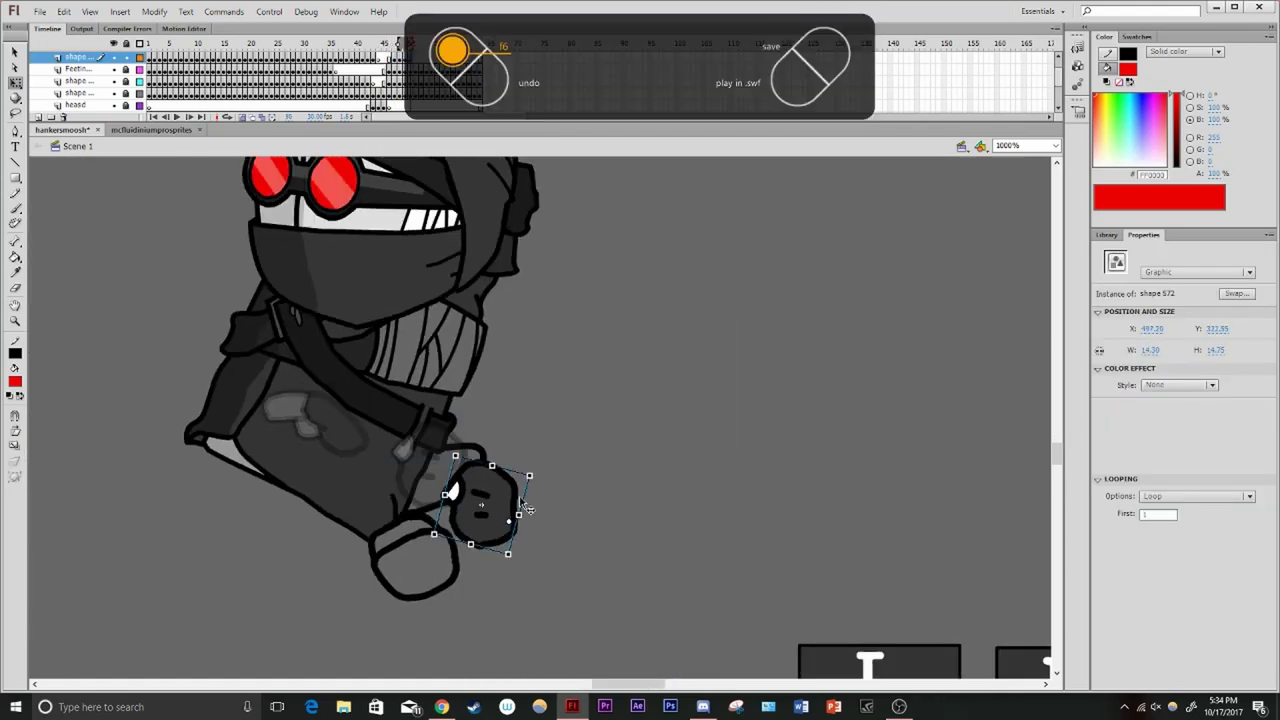
Animate the front hand on successive keyframes to frame 64, swapping it for shape 569 at frame 53 and shape 572 by frame 59
double_click(634, 346)
left_click_drag(530, 503, 589, 506)
key("F6")
key("F6")
key("F6")
key("F6")
key("F6")
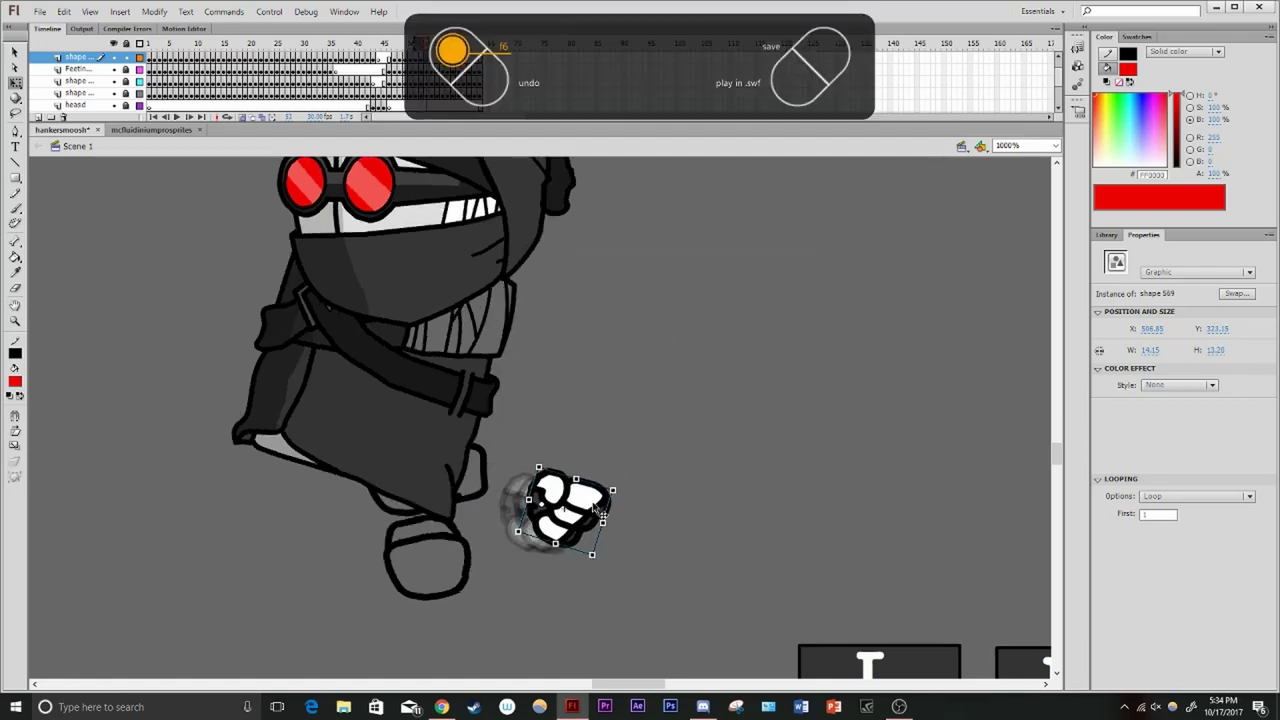
double_click(694, 357)
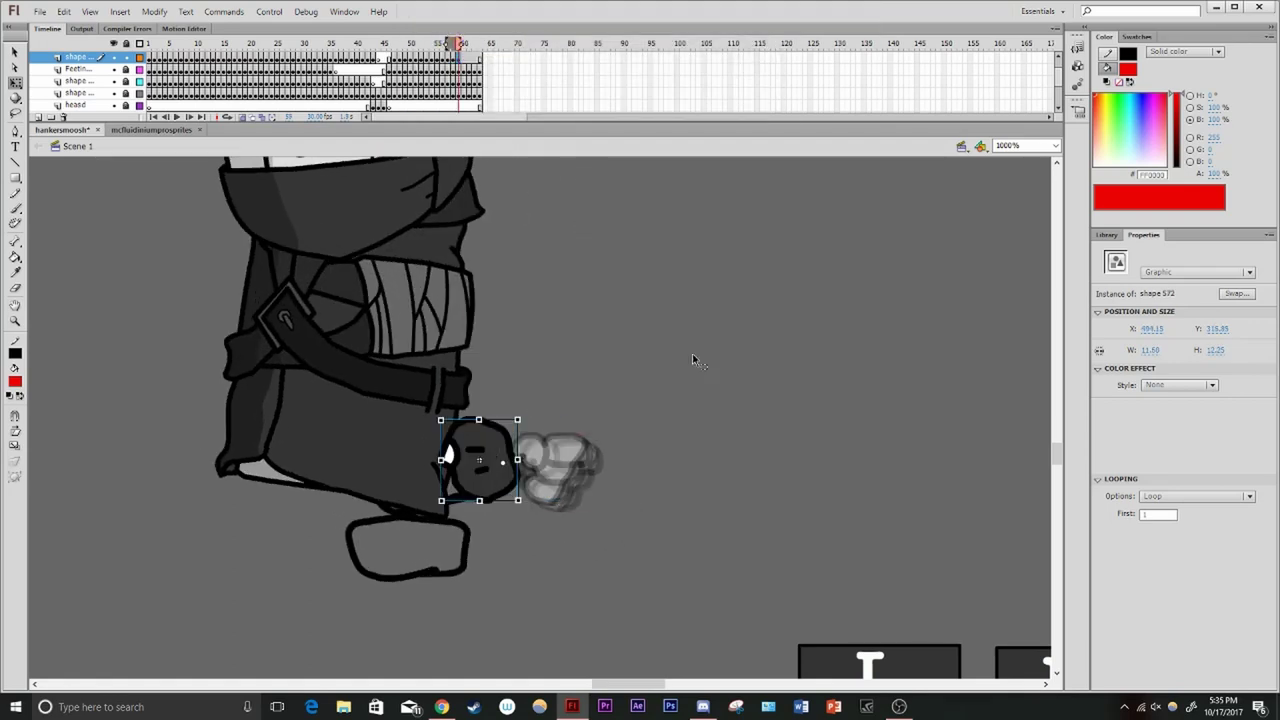
key("F6")
Preview the full animation in the test movie and cancel the stray text box beside the hooded character
key("ctrl+Return")
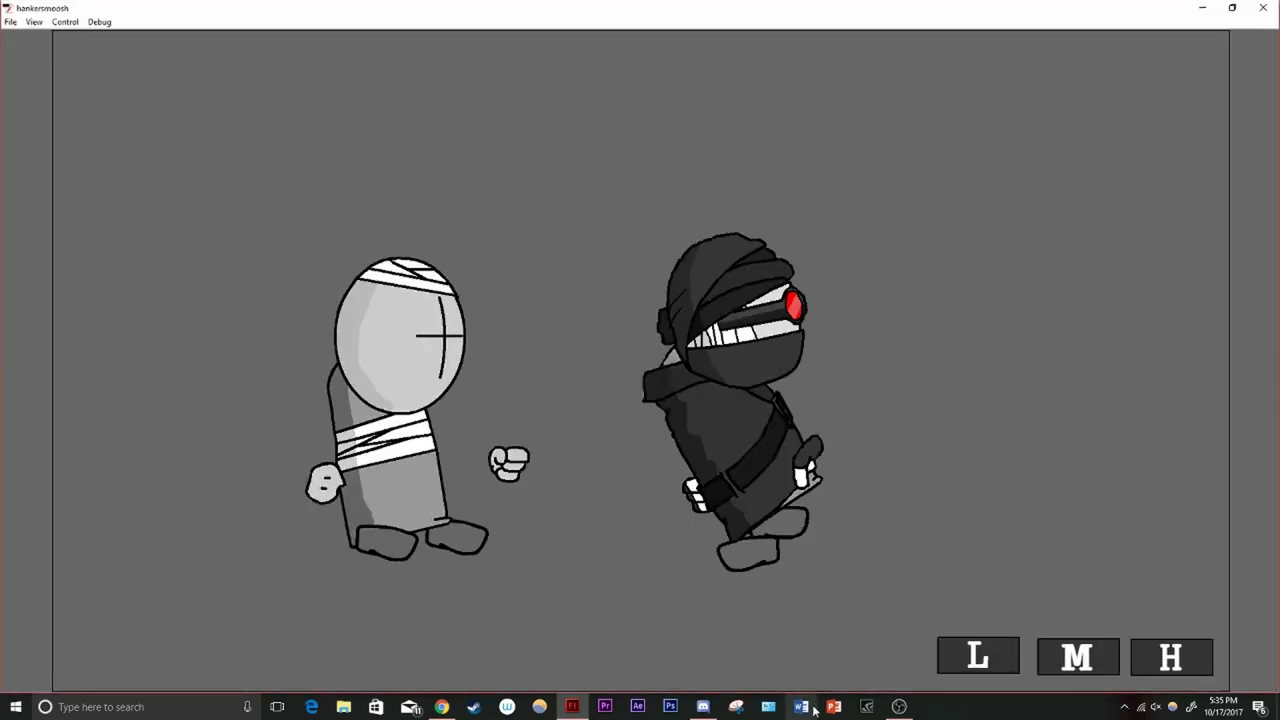
left_click(1262, 7)
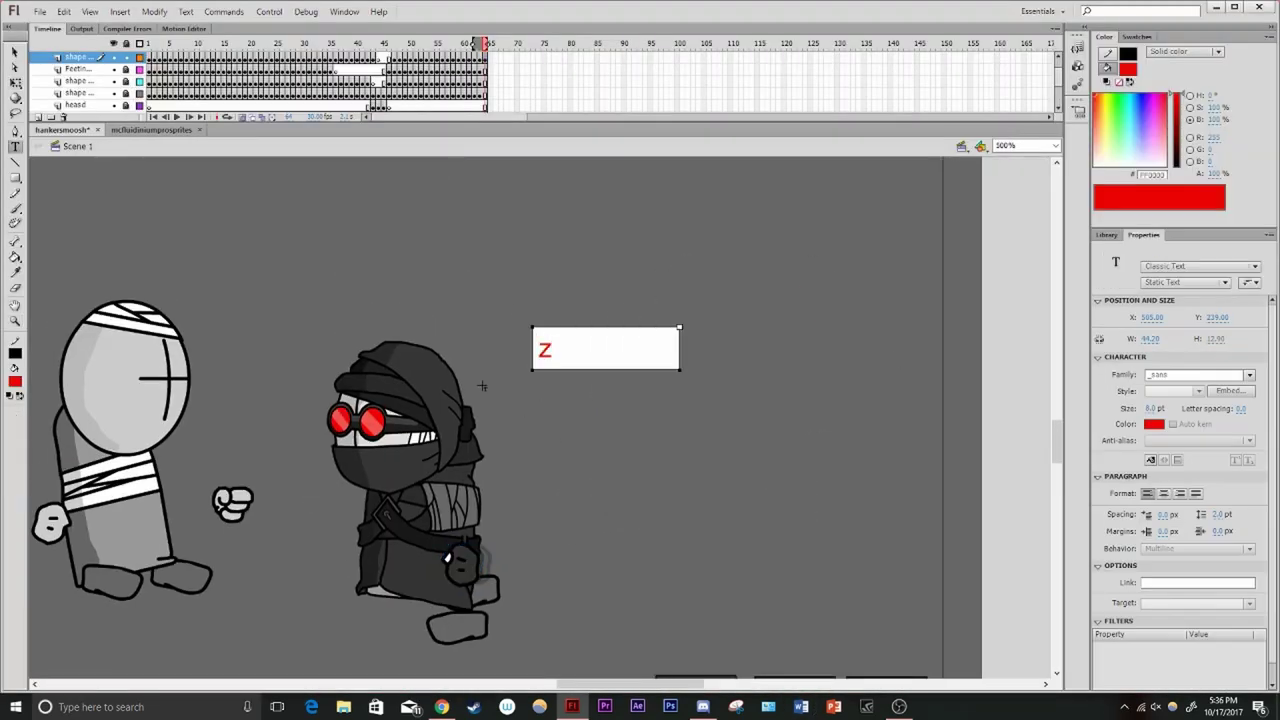
key("Escape")
scroll(482, 386, "left", 3)
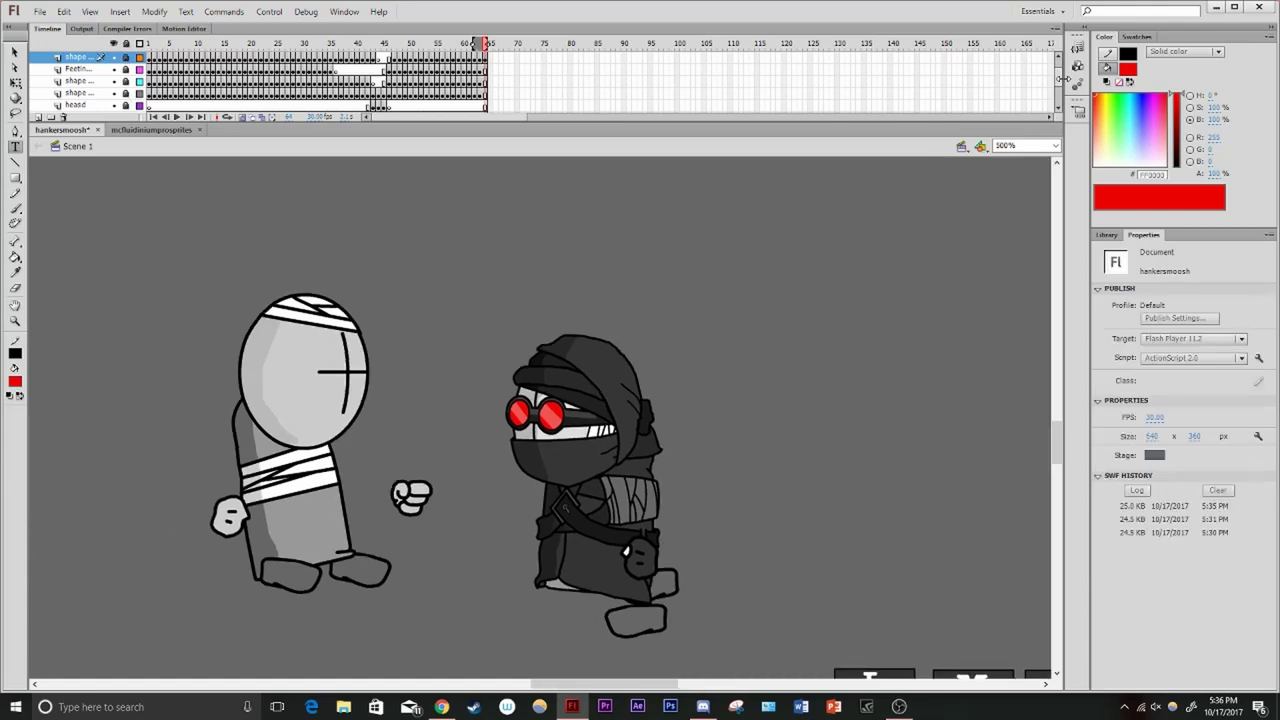
Pose the hooded character's rear foot on successive keyframes from frame 1 to frame 17, rotating and lifting it with the body
left_click(150, 115)
scroll(700, 590, "up", 4)
key("q")
left_click(609, 466)
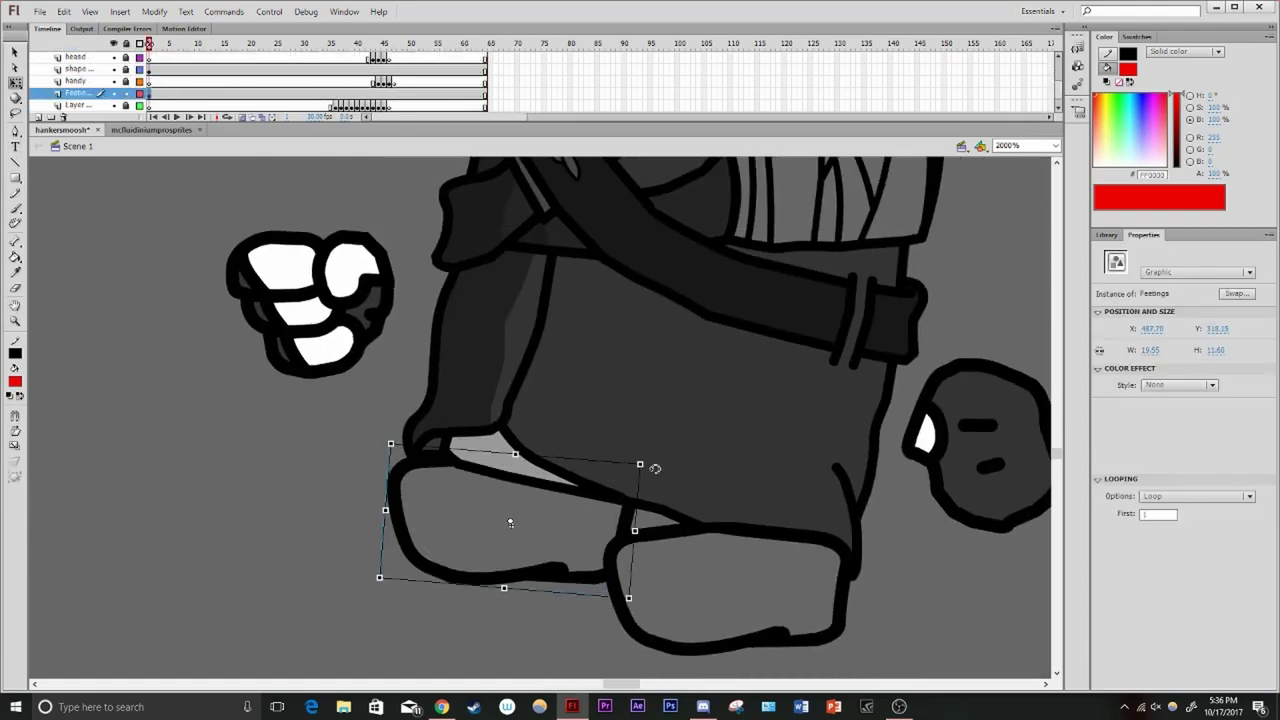
scroll(654, 463, "up", 1)
key("F6")
key("F6")
key("F6")
key("F6")
key("F6")
key("F6")
key("F6")
key("F6")
key("F6")
key("F6")
key("F6")
key("F6")
key("F6")
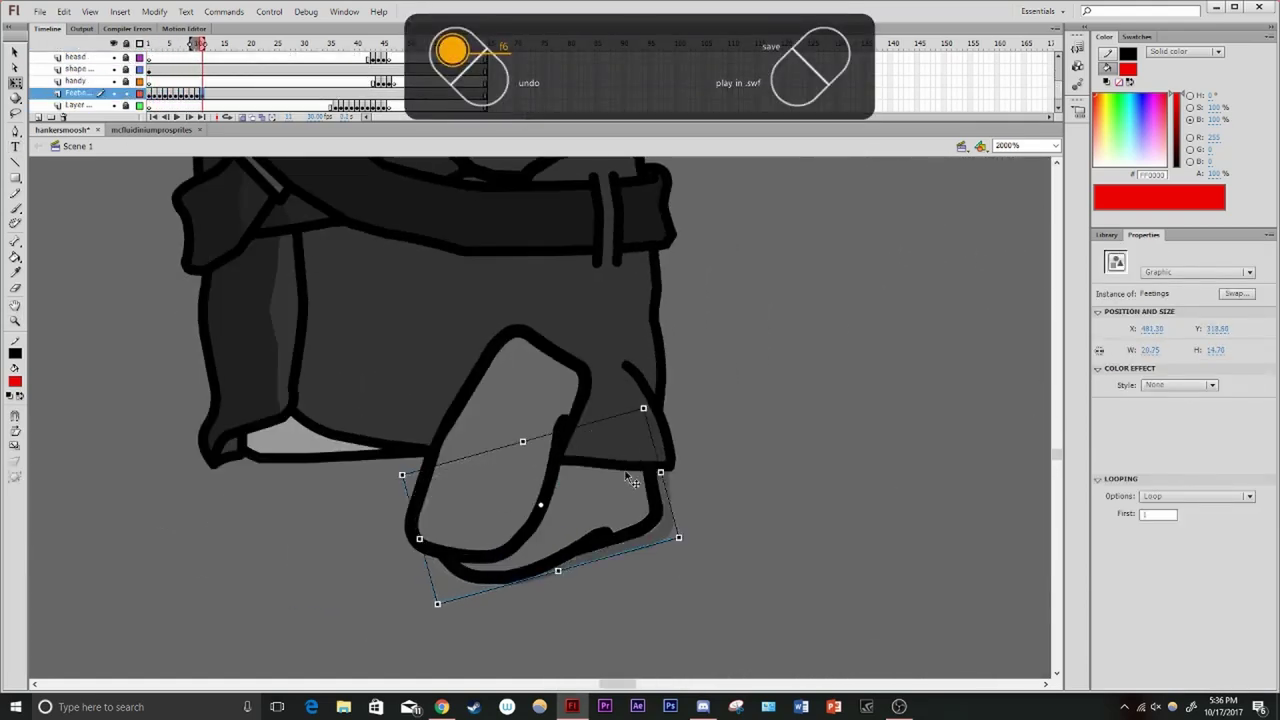
left_click_drag(681, 497, 409, 392)
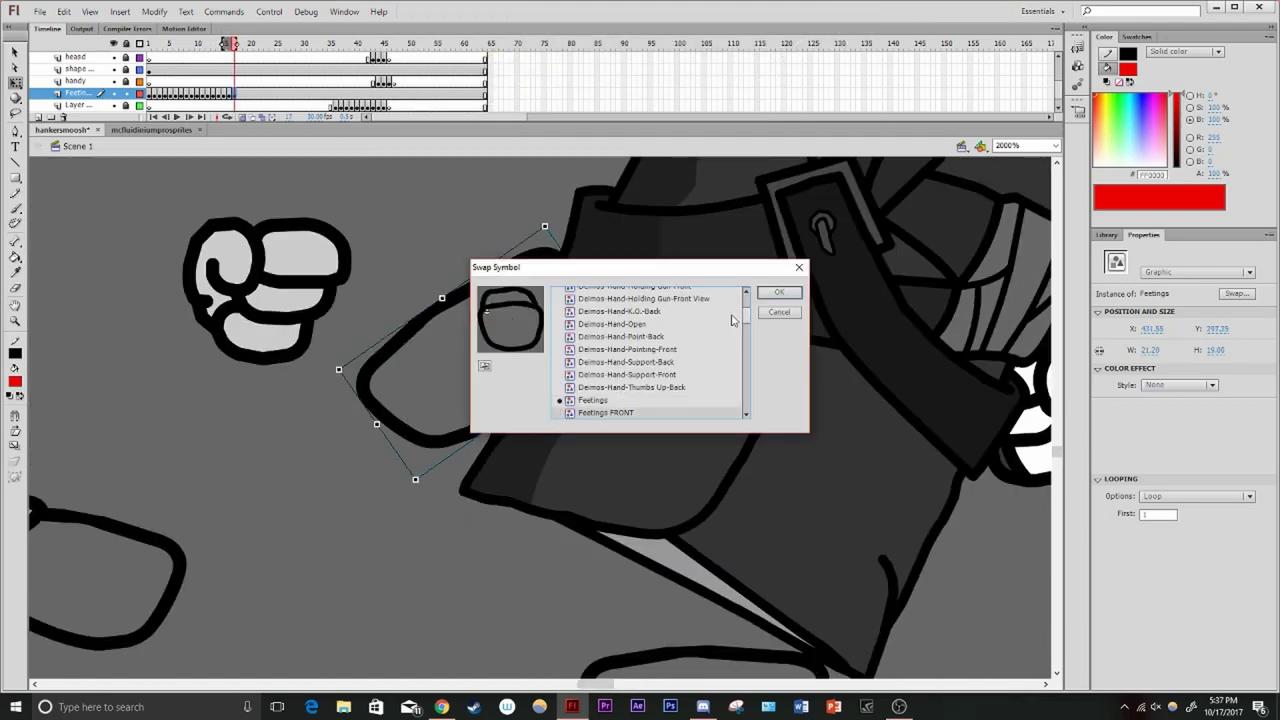
Swap the foot for Feetings FRONT at frame 17 and continue its swing on keyframes through frame 23
left_click(774, 291)
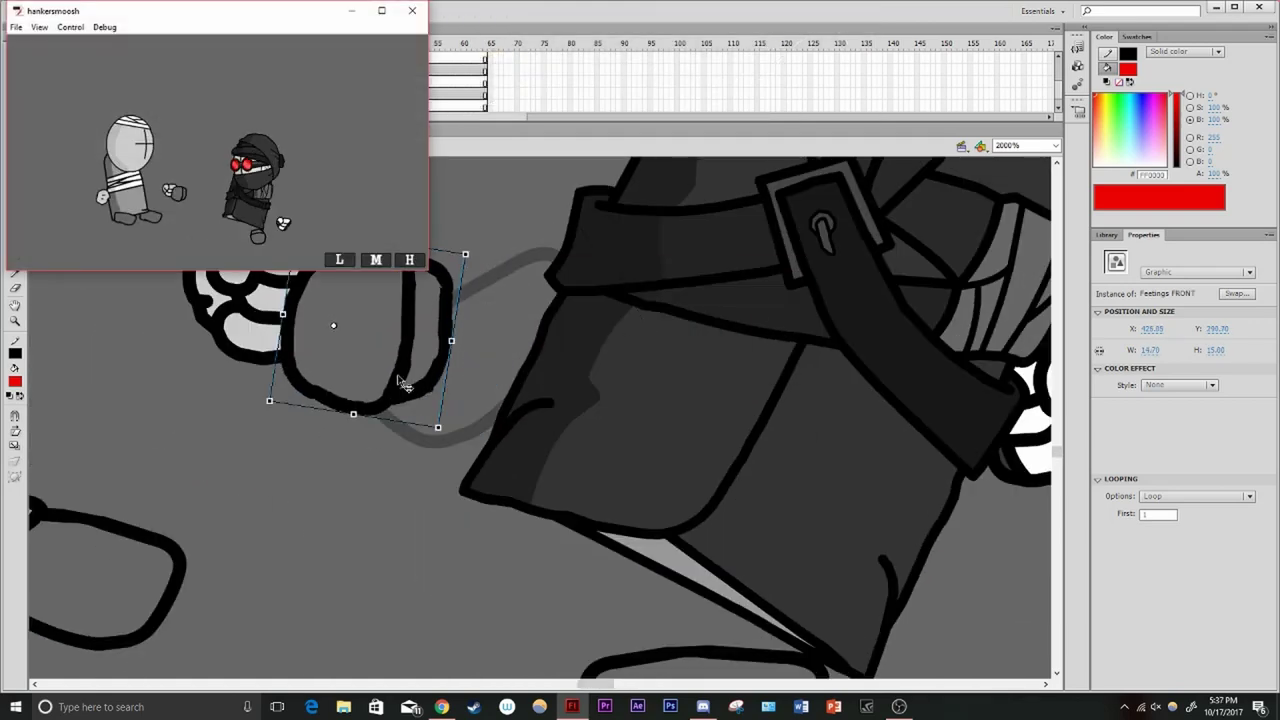
left_click(403, 385)
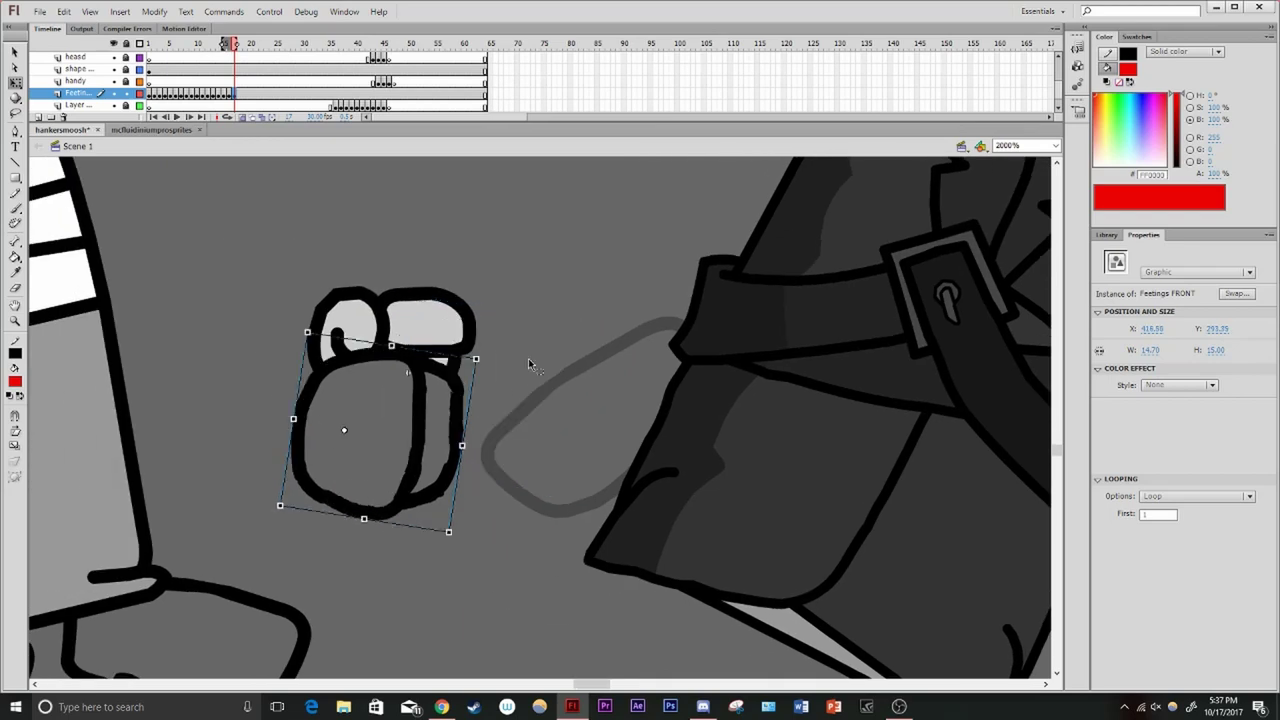
key("F6")
left_click_drag(503, 448, 553, 476)
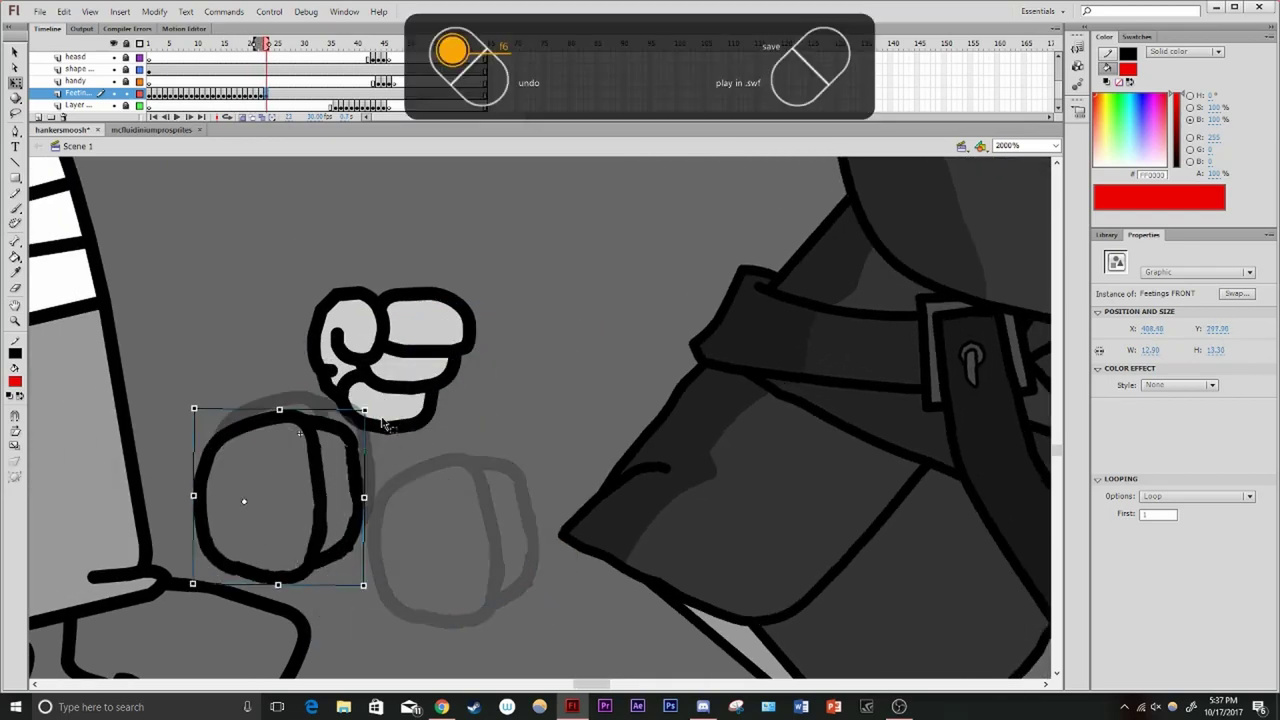
Check the foot's motion in the test movie and continue posing it on keyframes through frame 31
key("ctrl+Return")
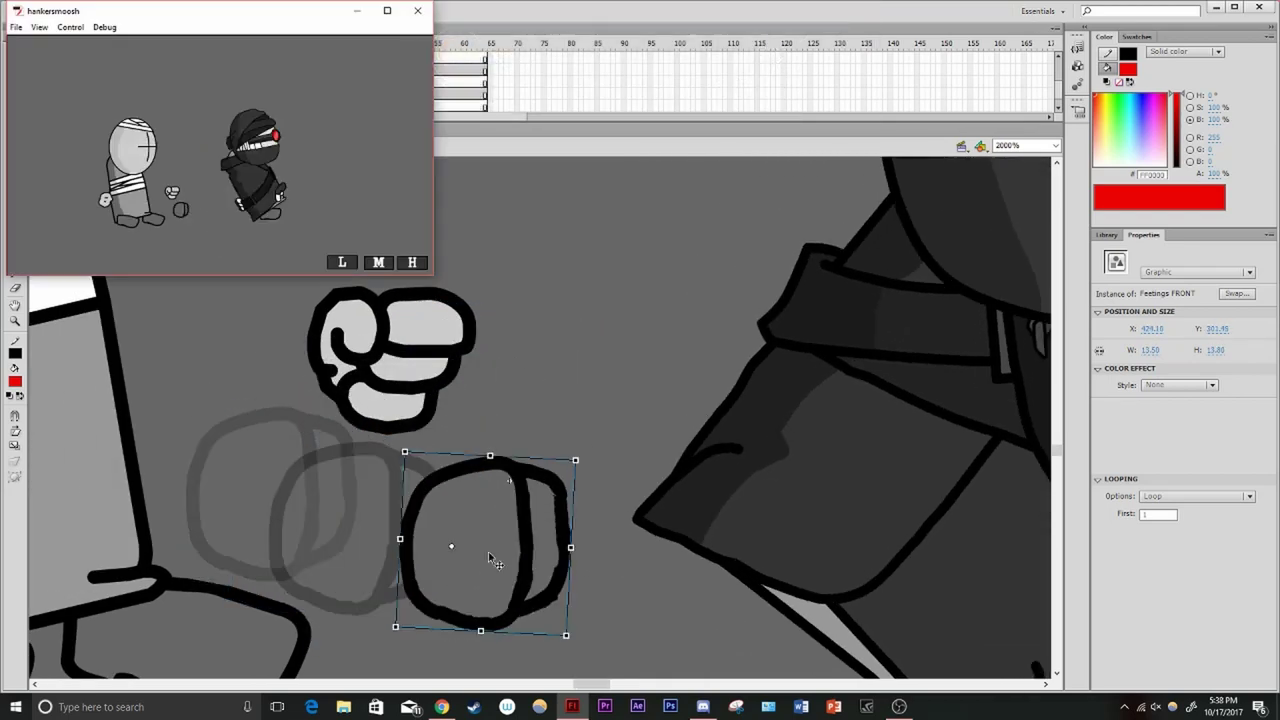
left_click(419, 11)
key("F6")
key("F6")
key("F6")
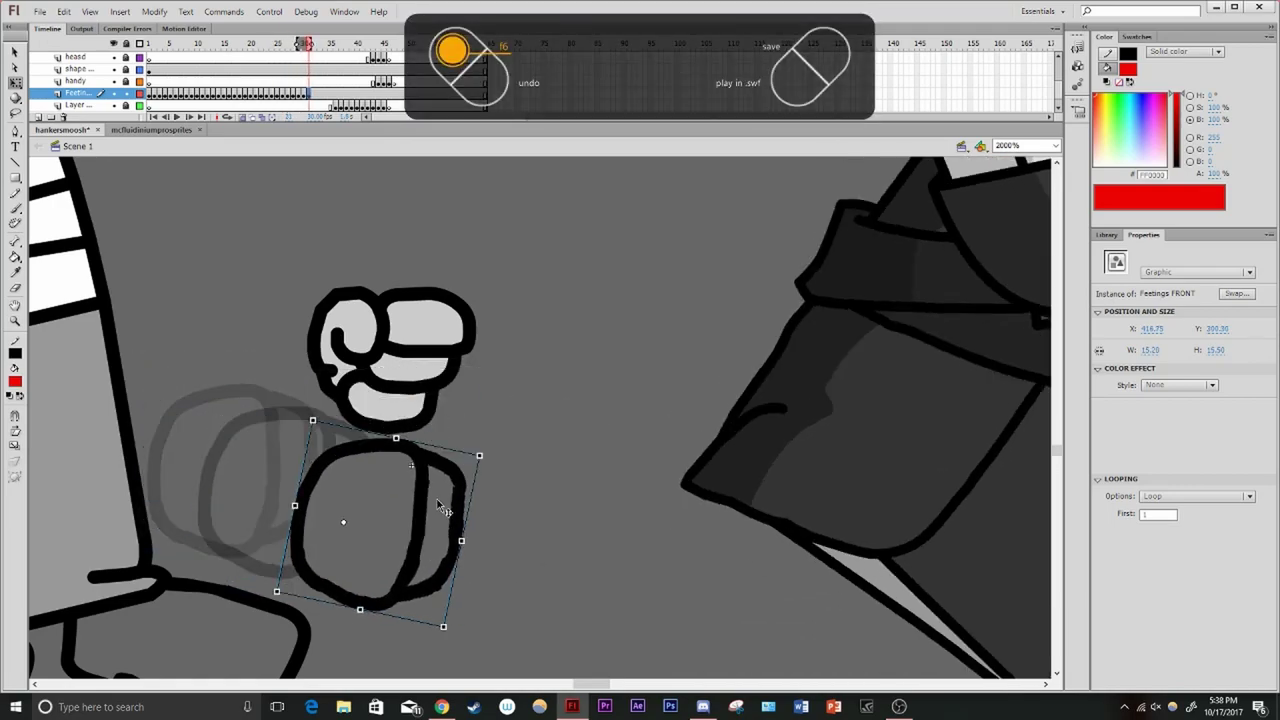
Preview the movie in a maximized window to examine the rear foot's swing
key("ctrl+Return")
left_click(387, 11)
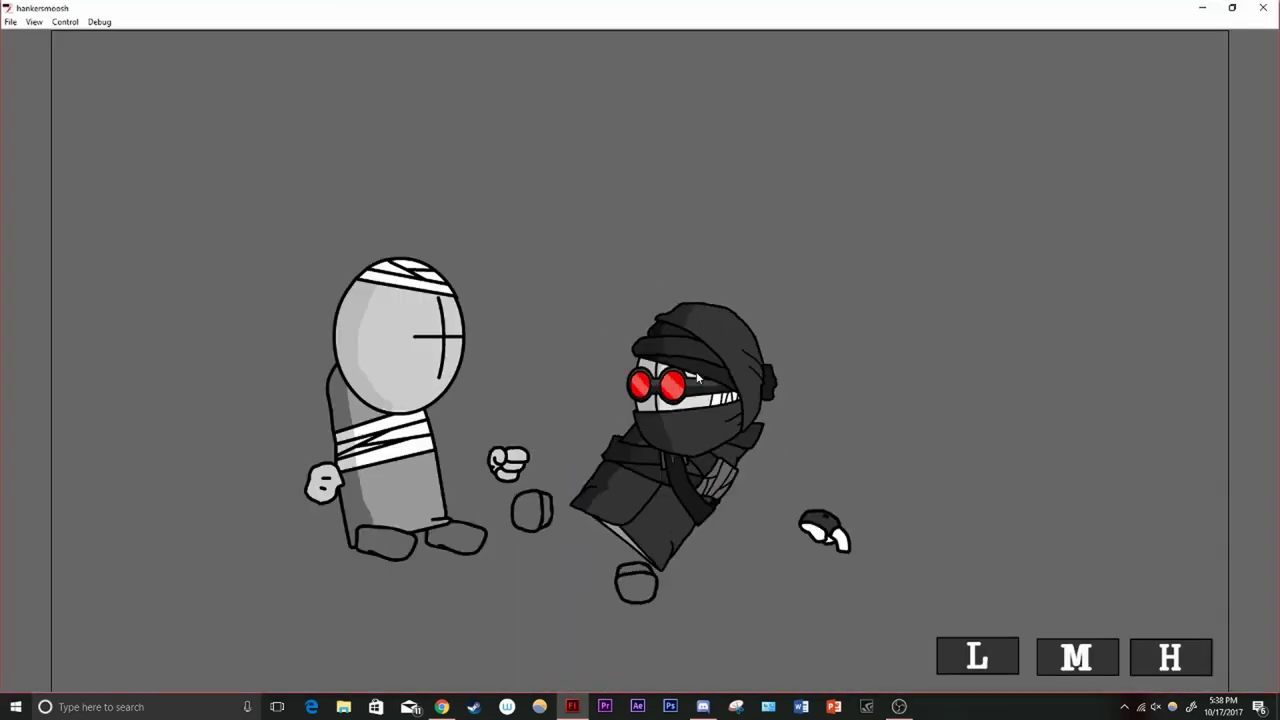
key("ctrl+w")
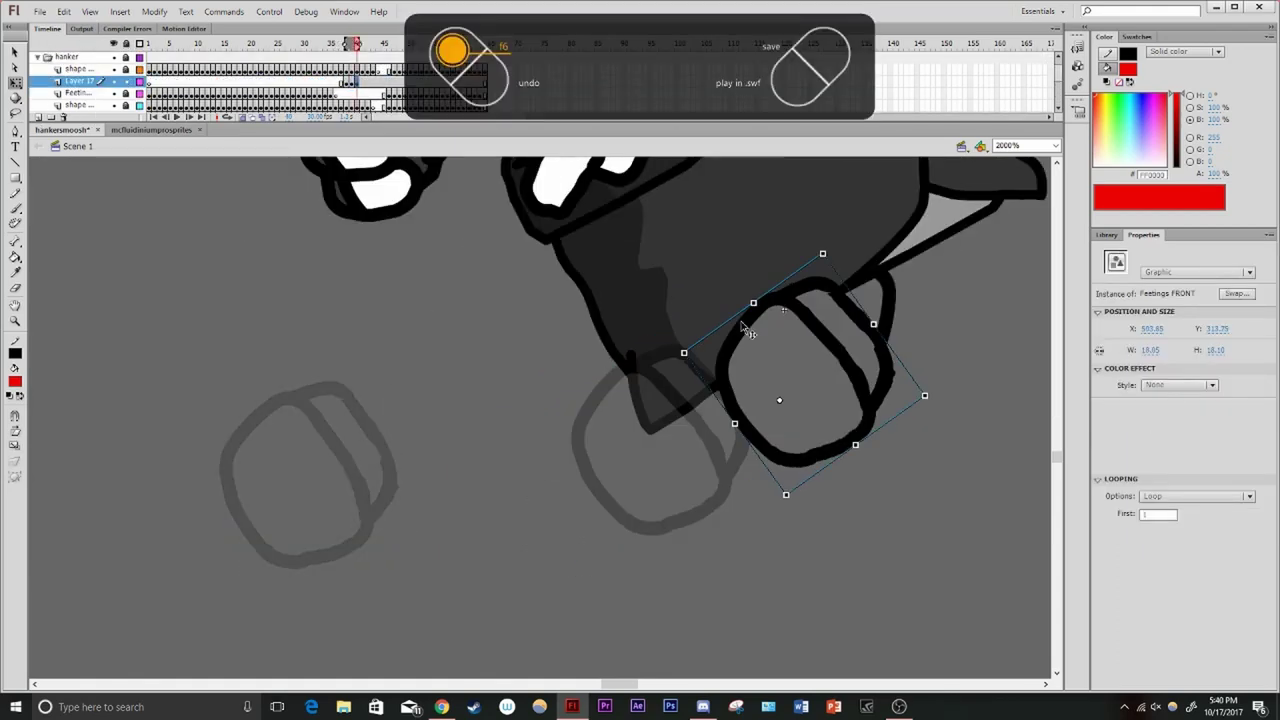
Test the movie again at each stage to examine the foot crossing in front of the turning body
key("ctrl+Return")
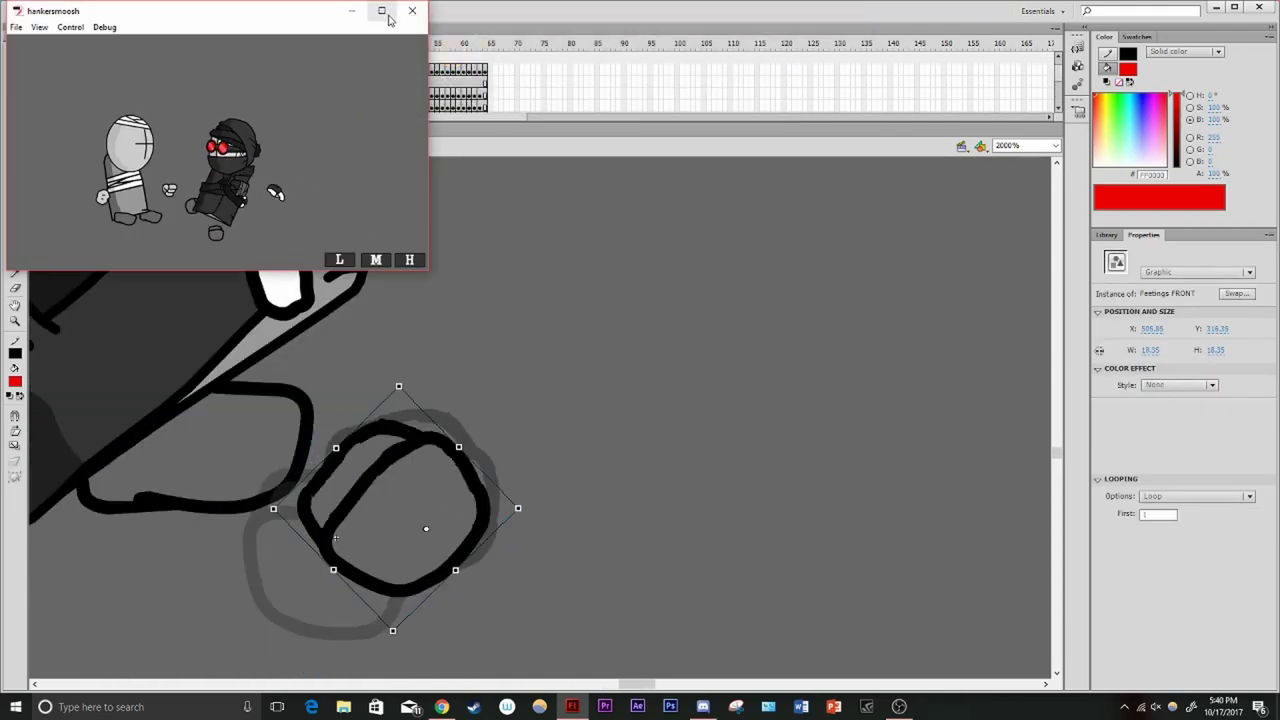
left_click(383, 11)
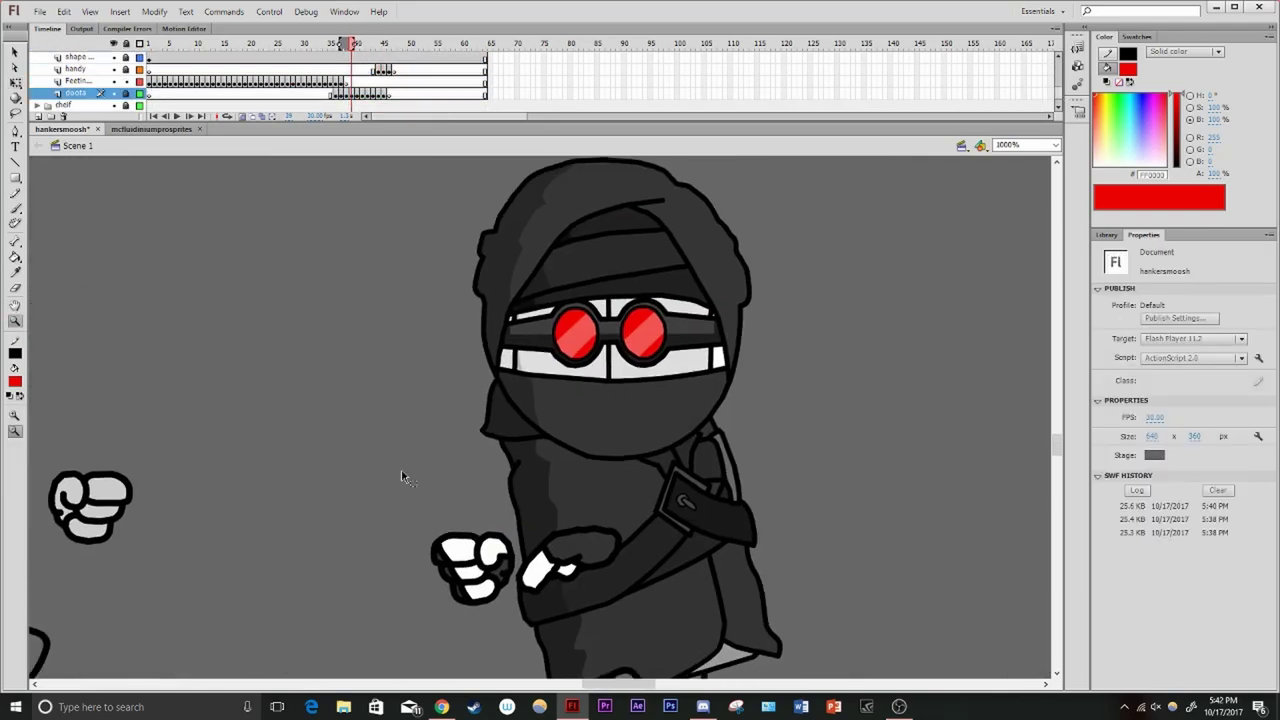
key("ctrl+Return")
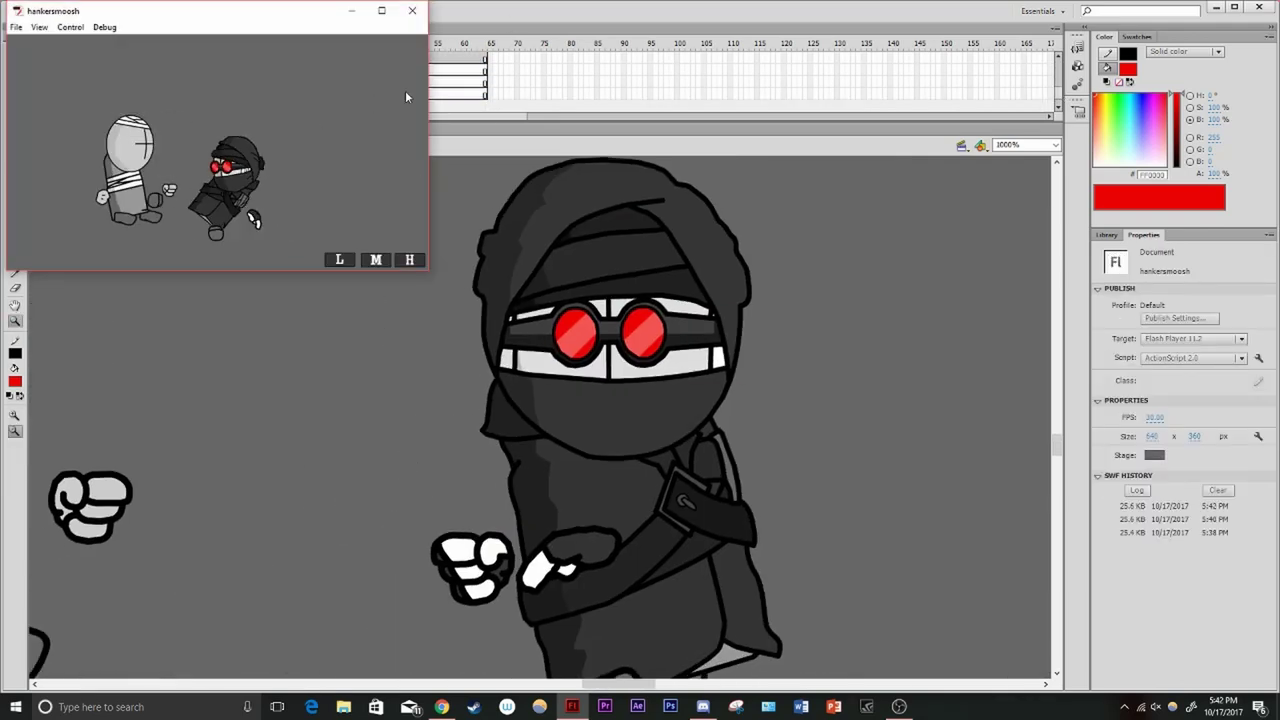
key("super+Up")
key("ctrl+w")
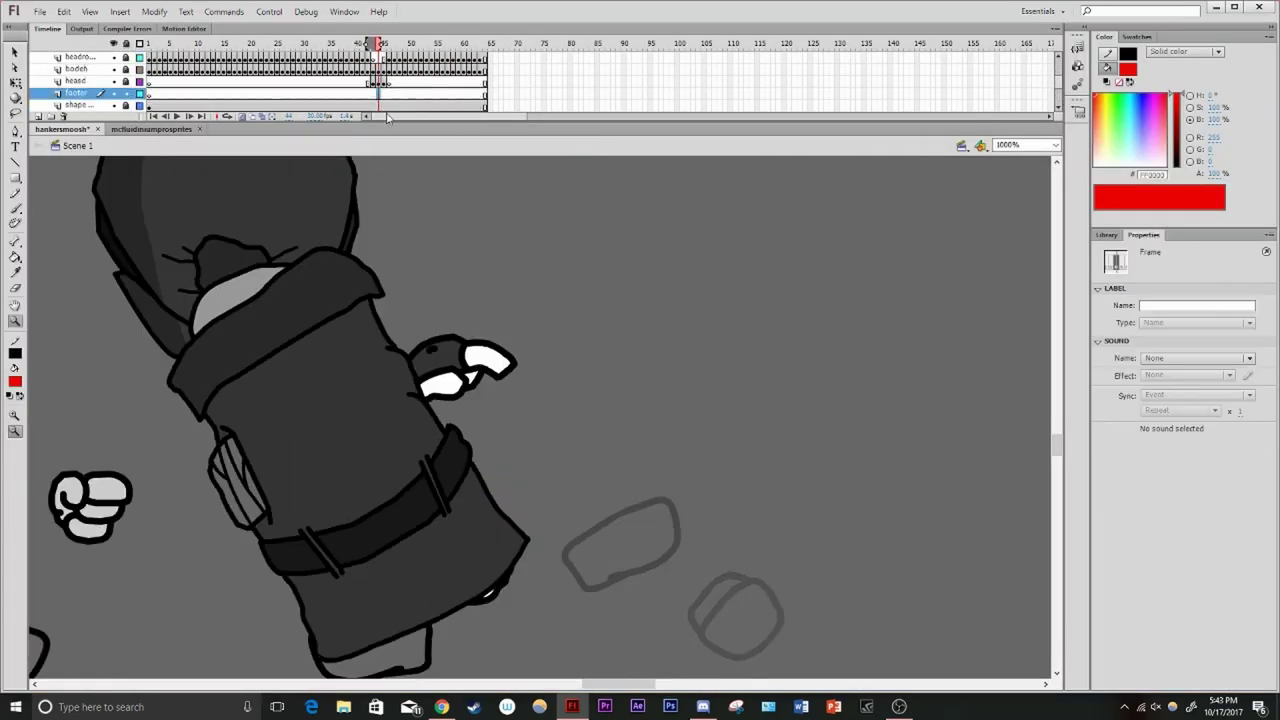
Pose the foot on the footer layer through frame 46 and write the note "weird pose but no one willse" beside the character
left_click(515, 505)
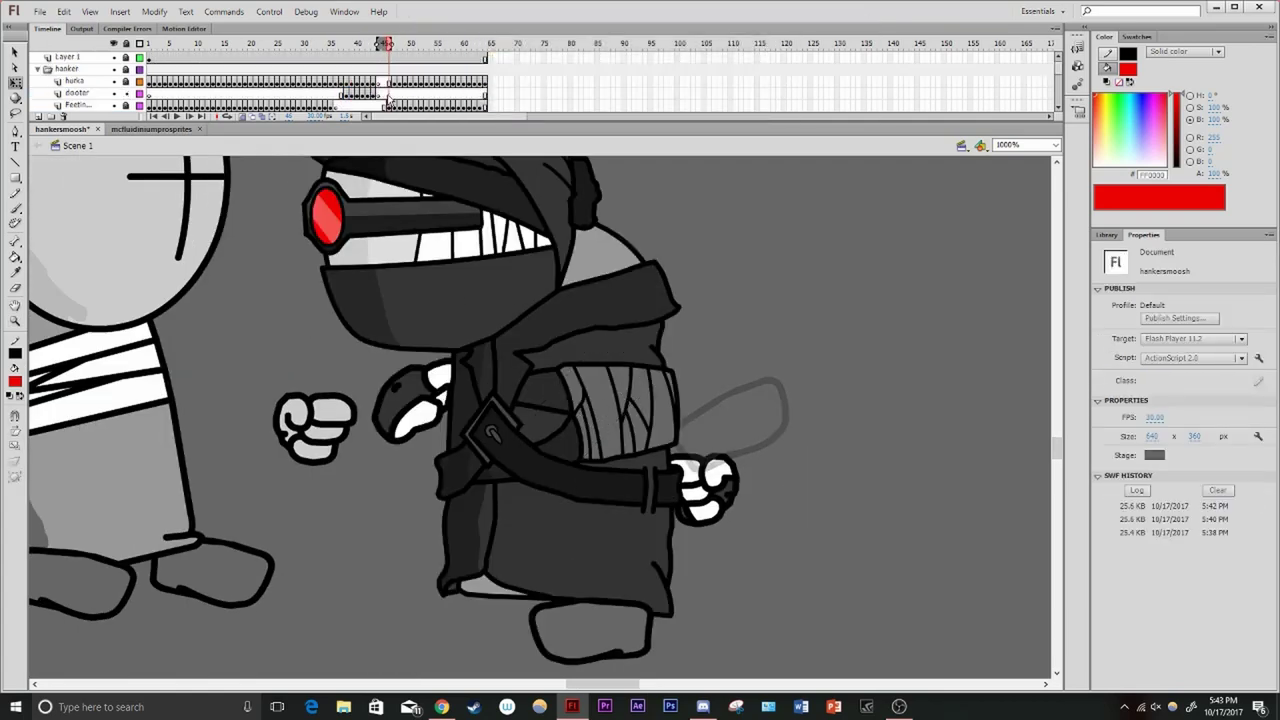
left_click(315, 425)
left_click_drag(355, 410, 408, 443)
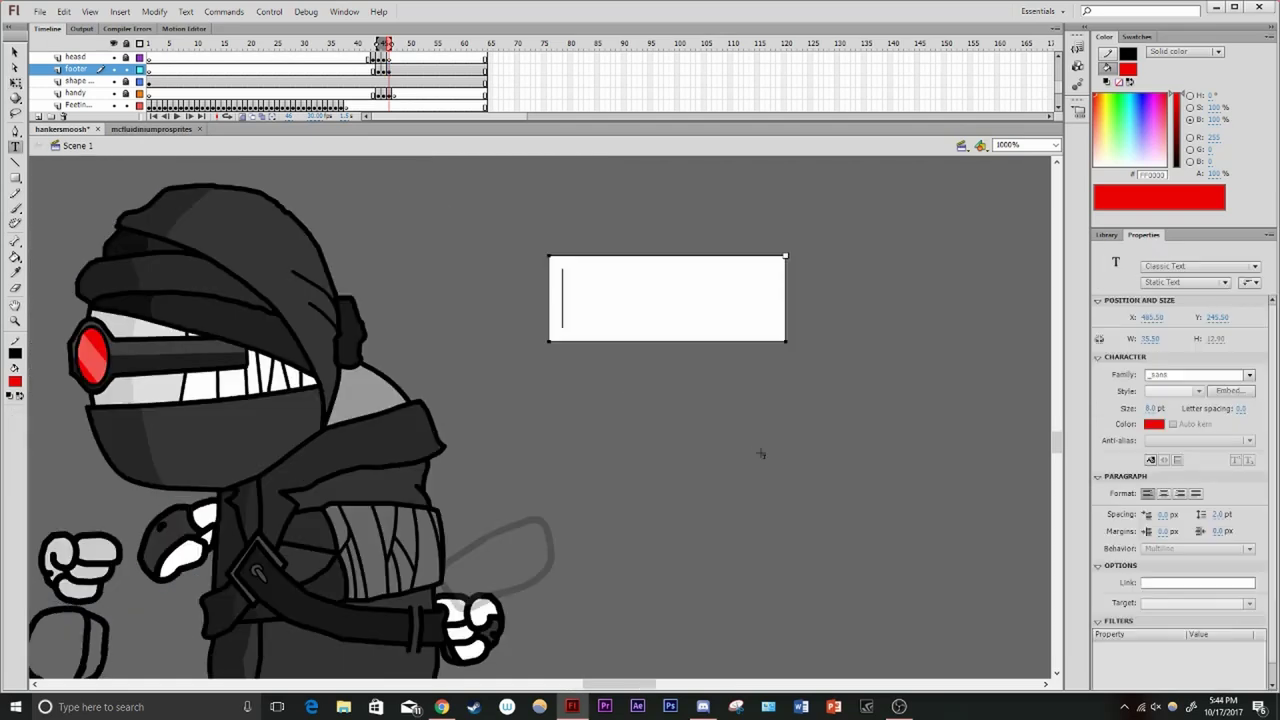
type("weird pose but no one willse")
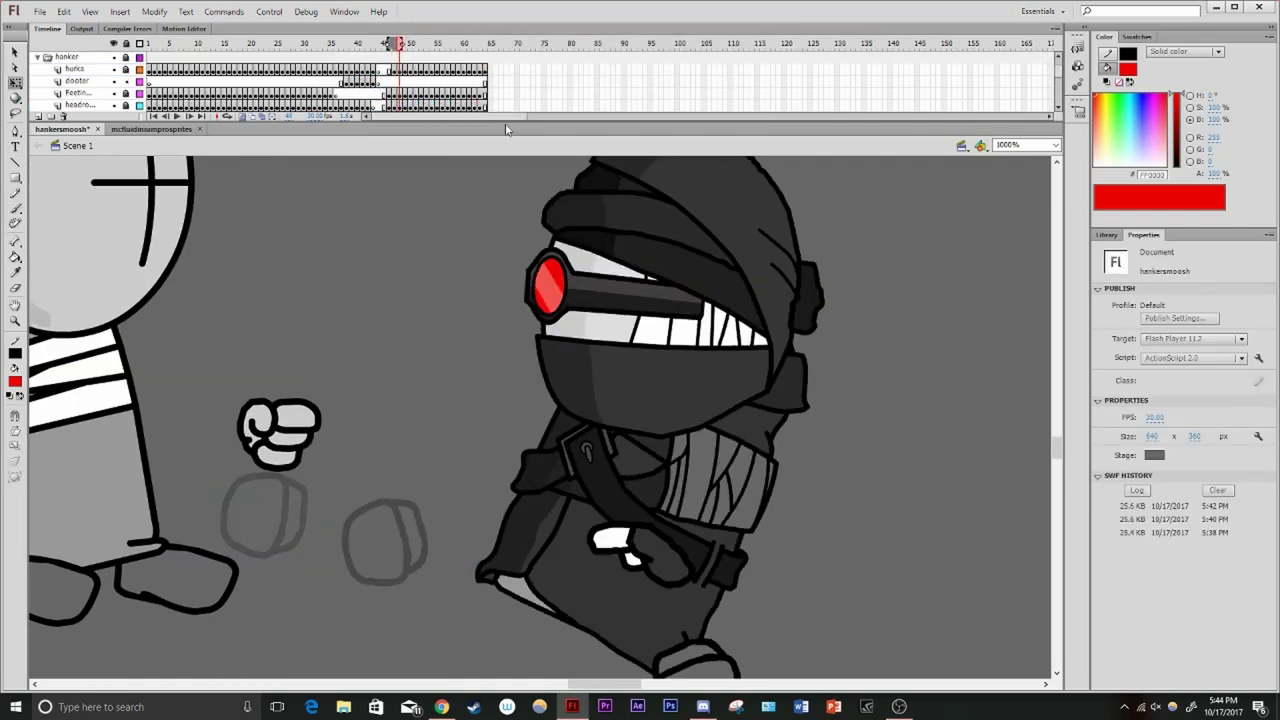
Animate the foot on the dooter layer from frame 48, continue on the footer layer from frame 55, and end with the Feetings symbol
key("F6")
left_click(587, 595)
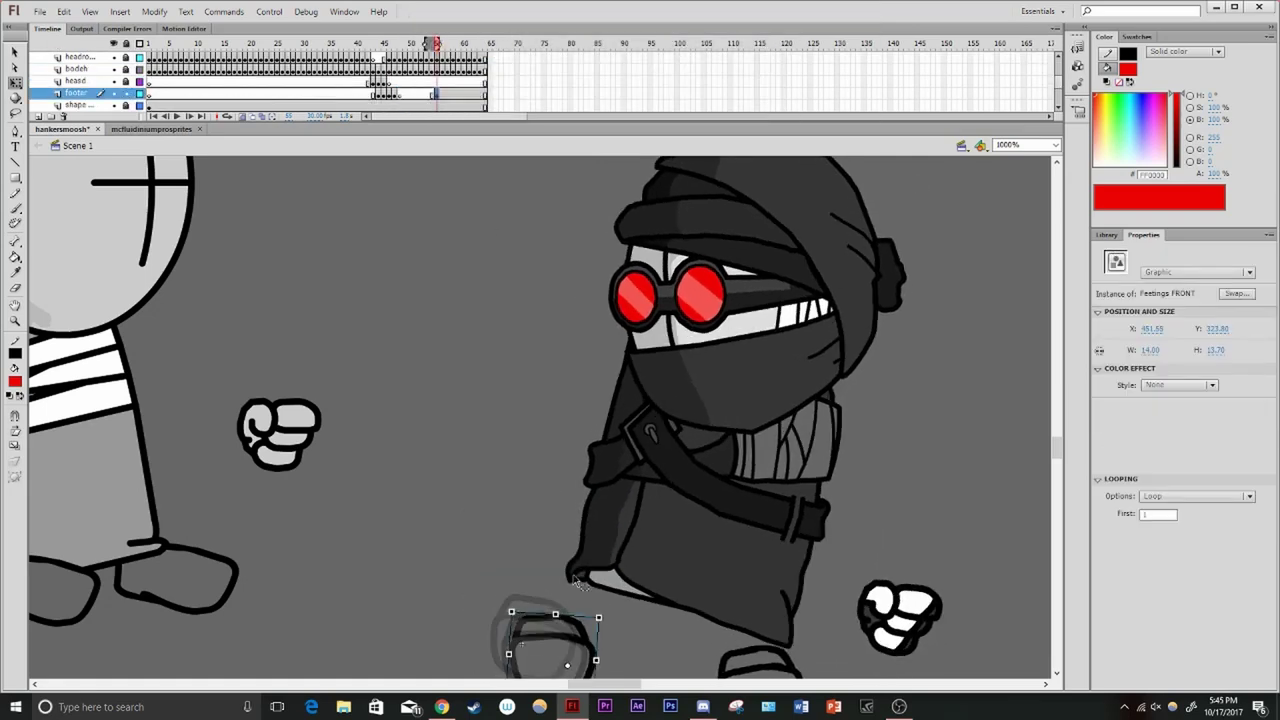
key("F6")
left_click_drag(562, 530, 570, 537)
key("F6")
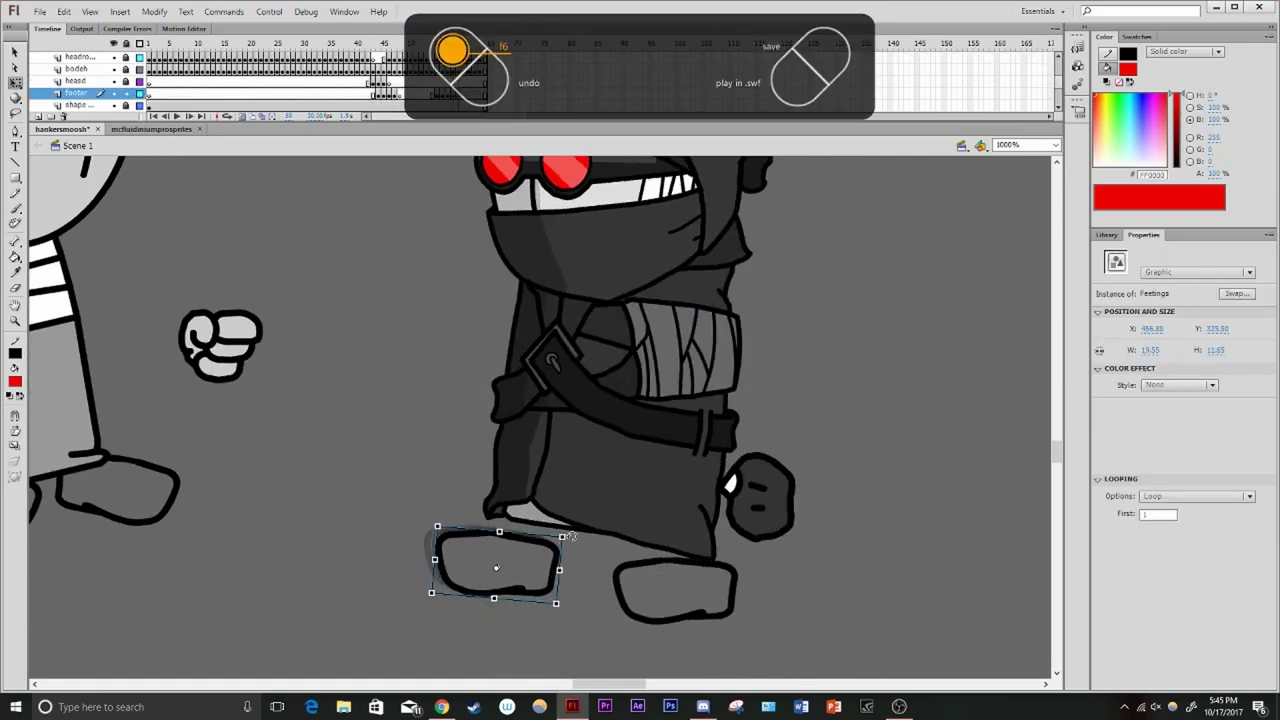
Preview the movie in a maximized window to check the foot's return to the standing pose
key("ctrl+Return")
left_click(382, 11)
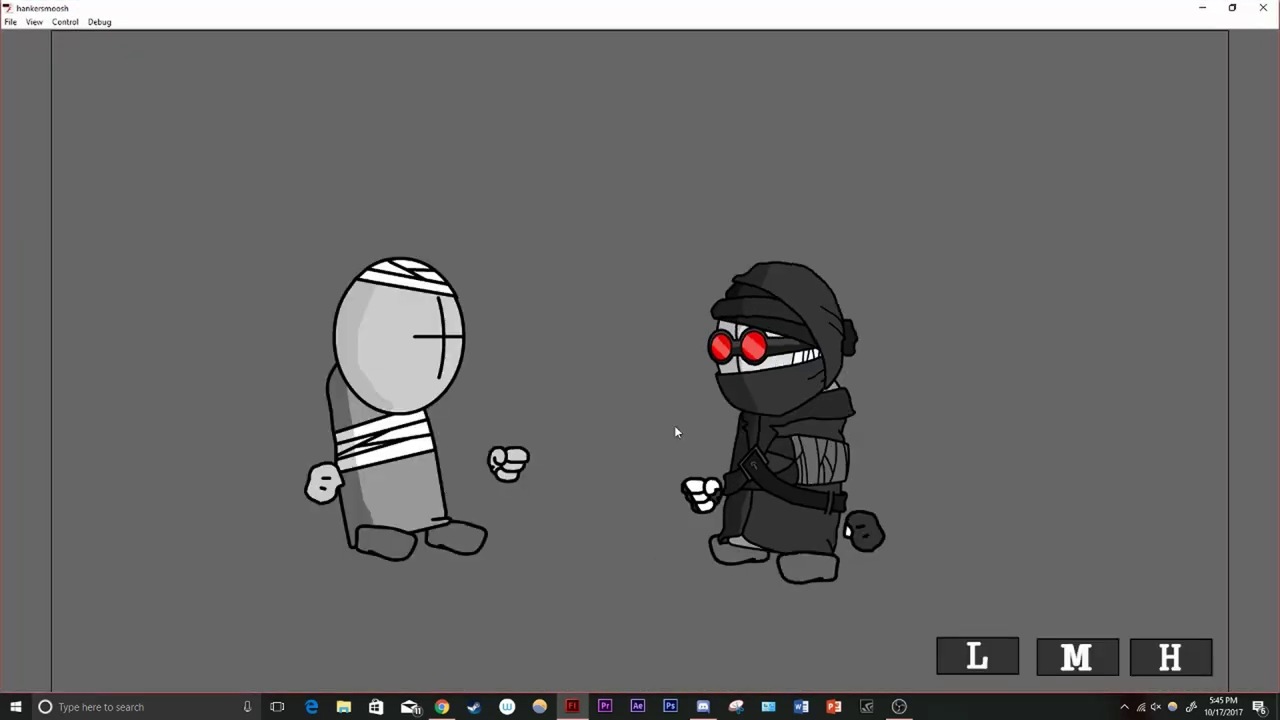
left_click(1263, 7)
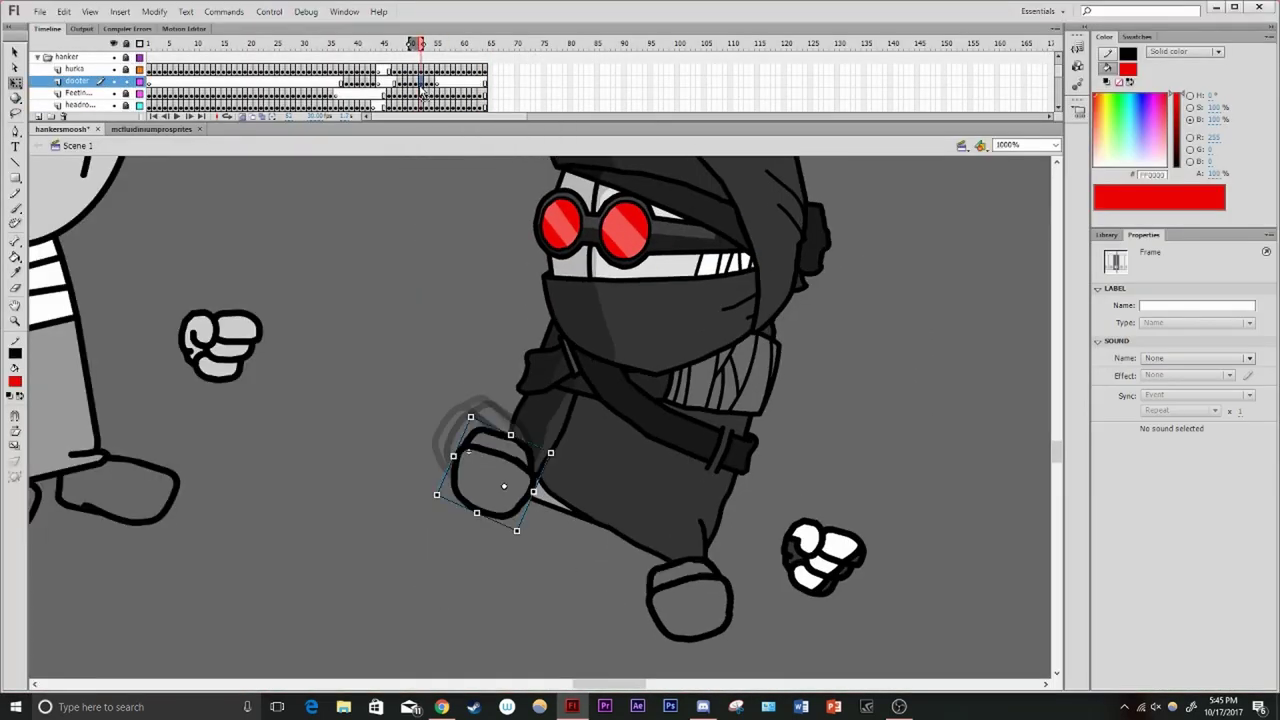
Repose the foot on the dooter layer from frame 52 and on the footer layer through frame 60 for a smoother landing
key("F6")
left_click(557, 465)
left_click_drag(604, 445, 574, 533)
key("F6")
left_click(520, 560)
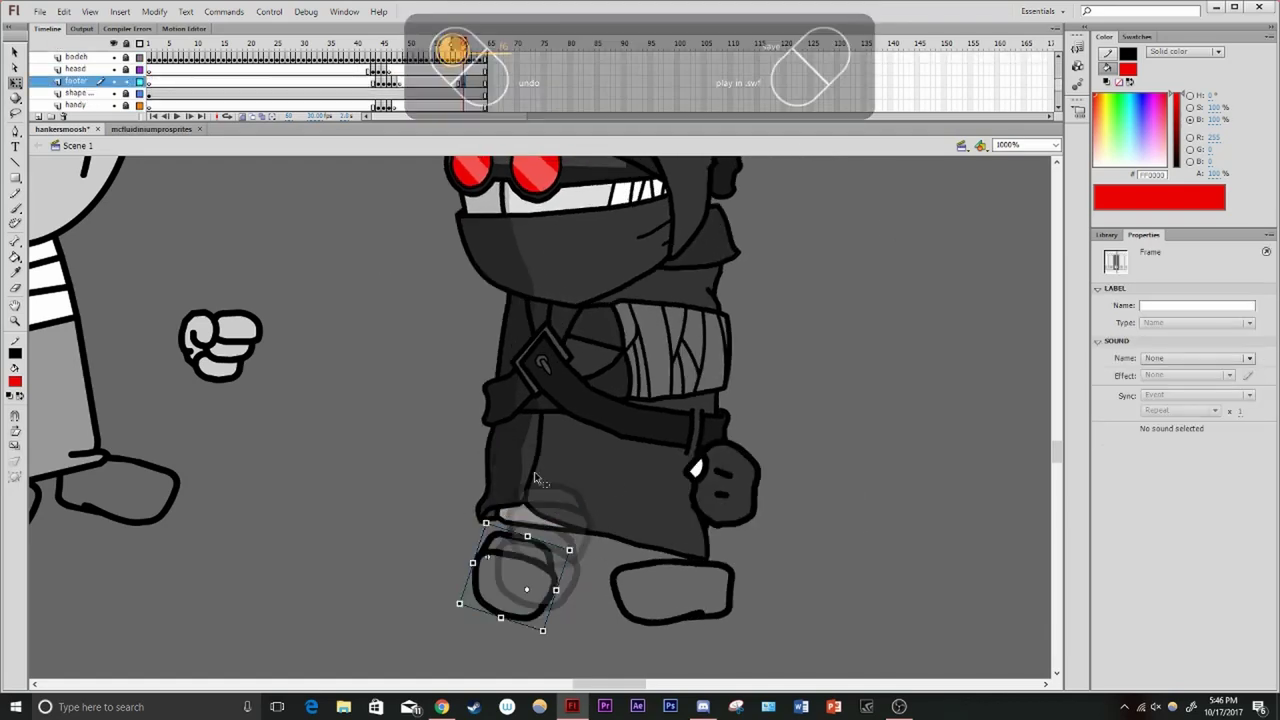
Play the timeline and test the movie to review the reworked foot landing
key("Return")
key("ctrl+Return")
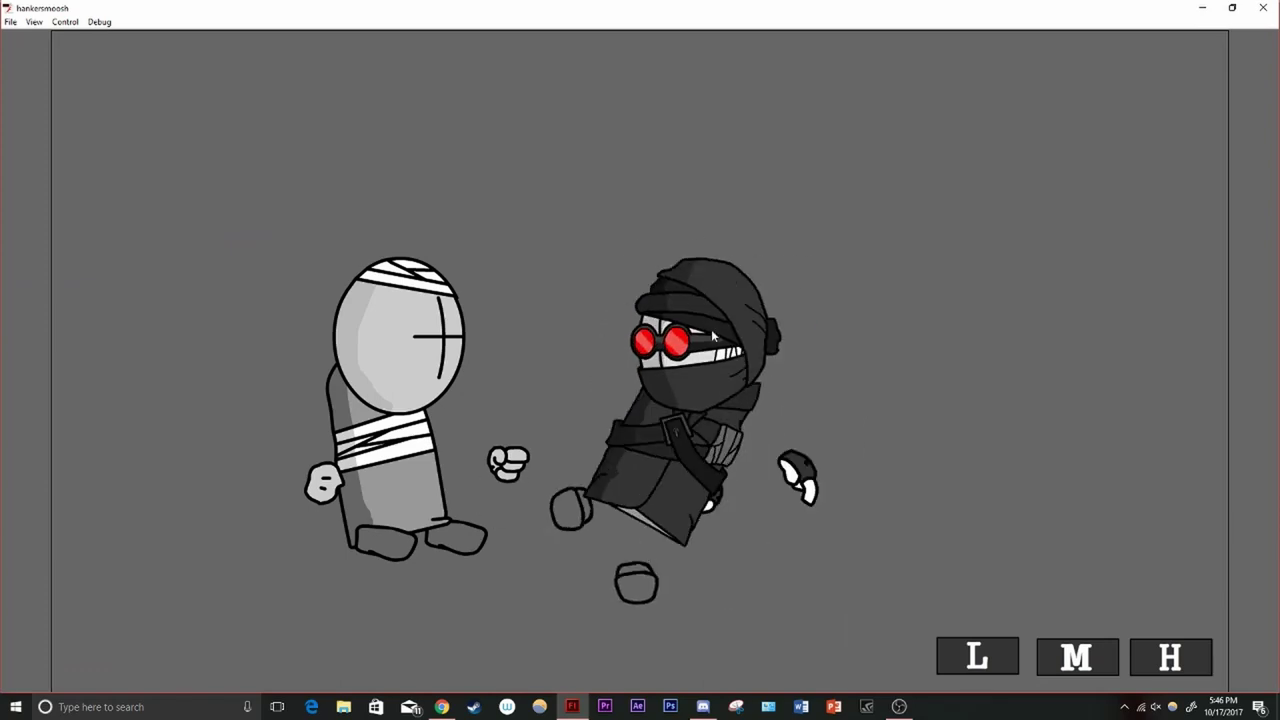
key("ctrl+w")
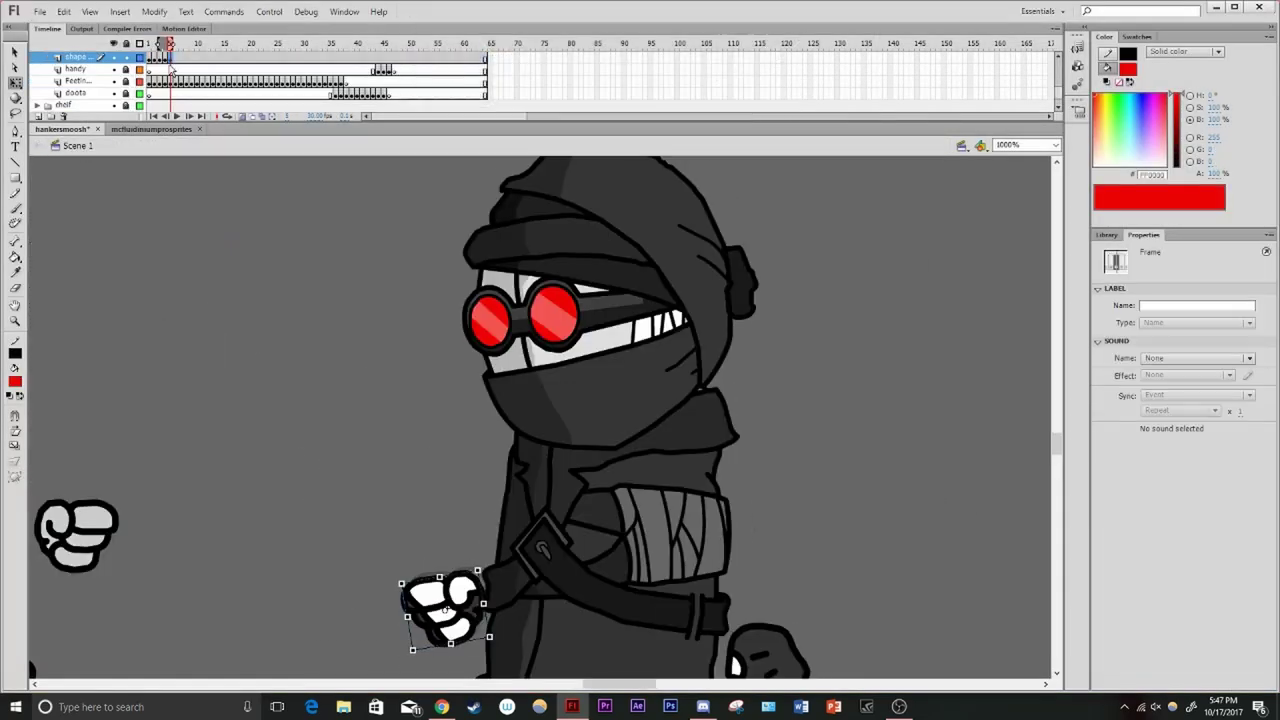
Pose the rear hand, shape 569, on successive keyframes from frame 5 through frame 13, raising it toward the mask
key("F6")
key("F6")
key("F6")
key("F6")
key("F6")
key("F6")
key("F6")
key("F6")
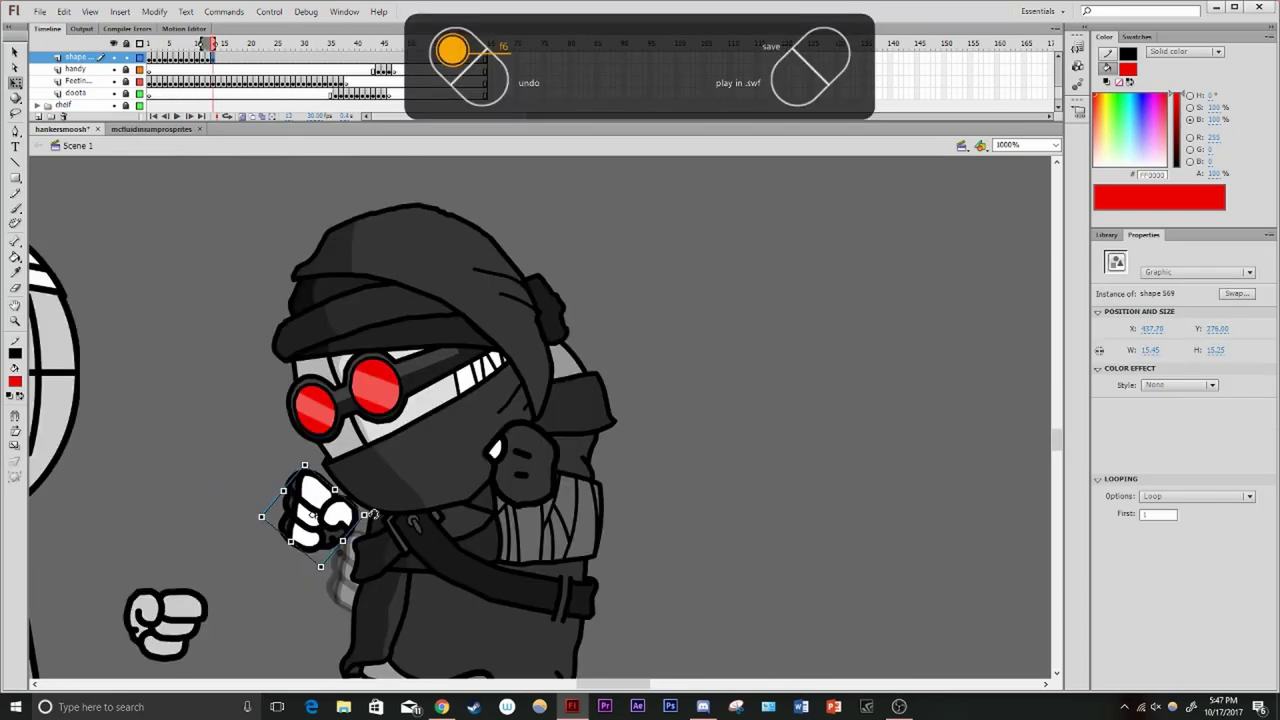
Carry the rear hand out ahead of the body and swap it for shape 524 at frame 19, posing it through frame 20
key("F6")
key("F6")
key("F6")
key("F6")
key("F6")
key("F6")
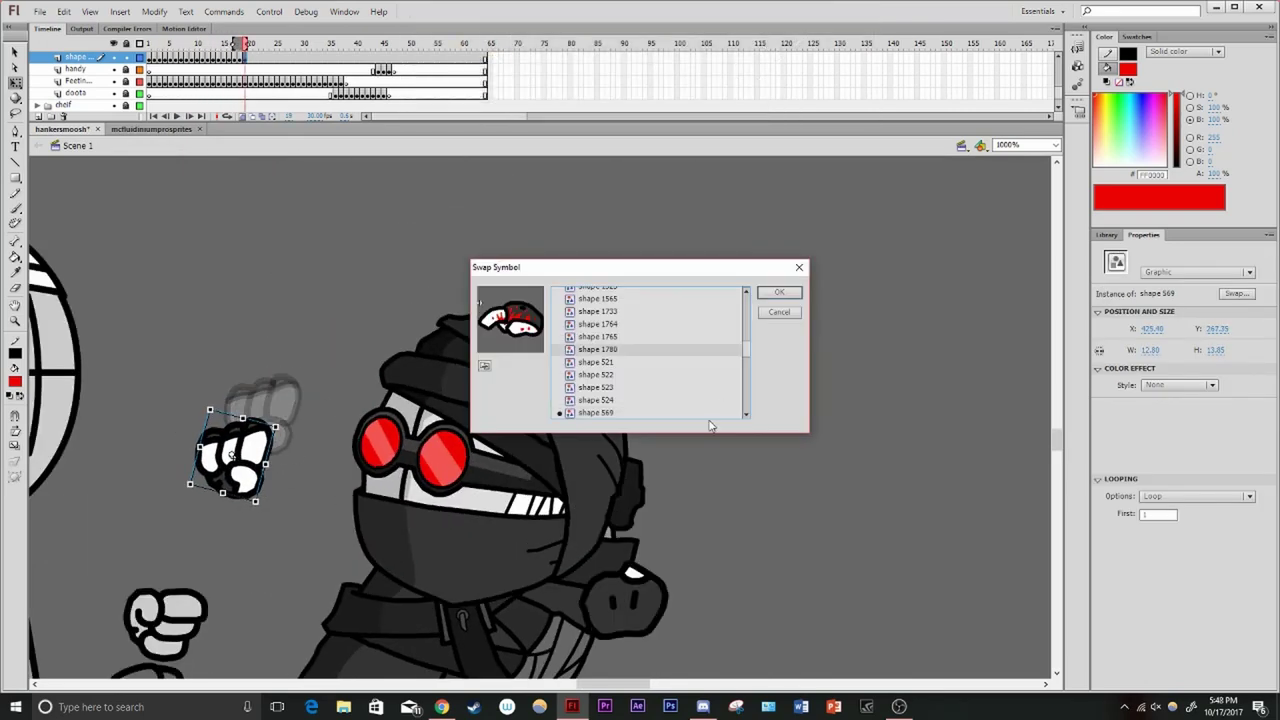
key("F6")
key("F6")
key("F6")
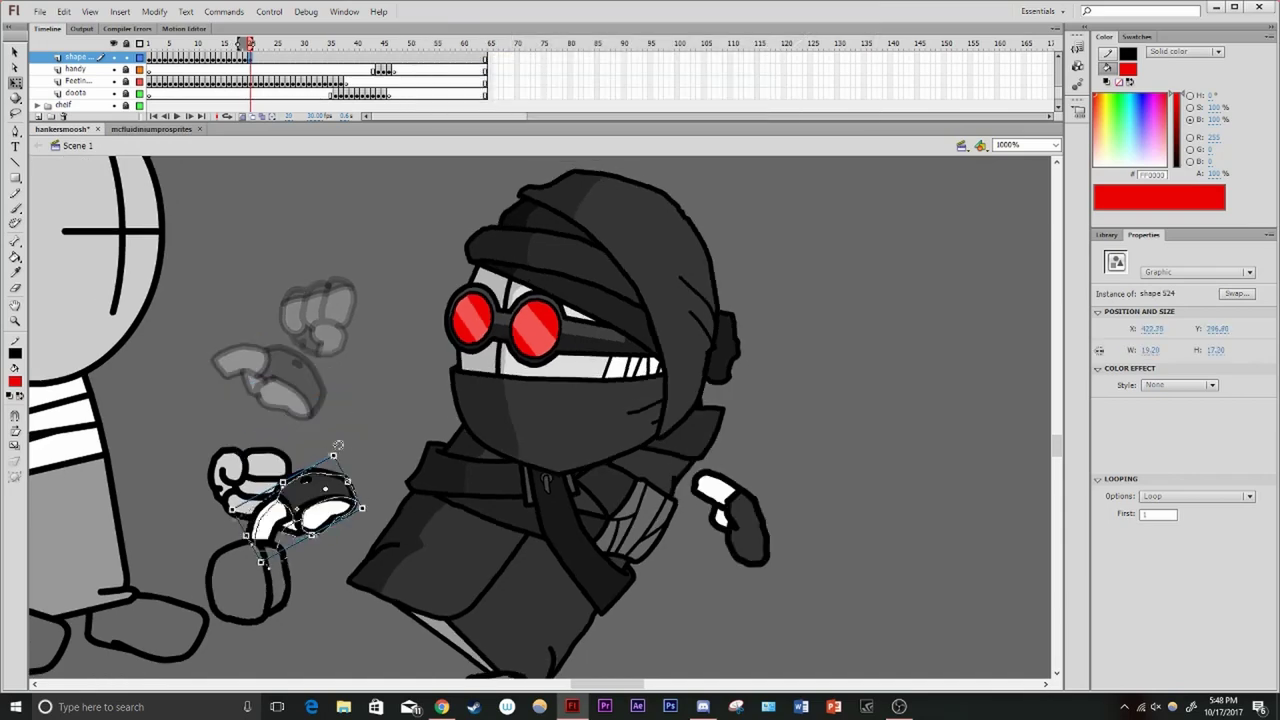
Pose the shape 524 hand on keyframes through frame 25, drawing it back toward the leaning body
key("F6")
key("F6")
key("F6")
key("F6")
key("F6")
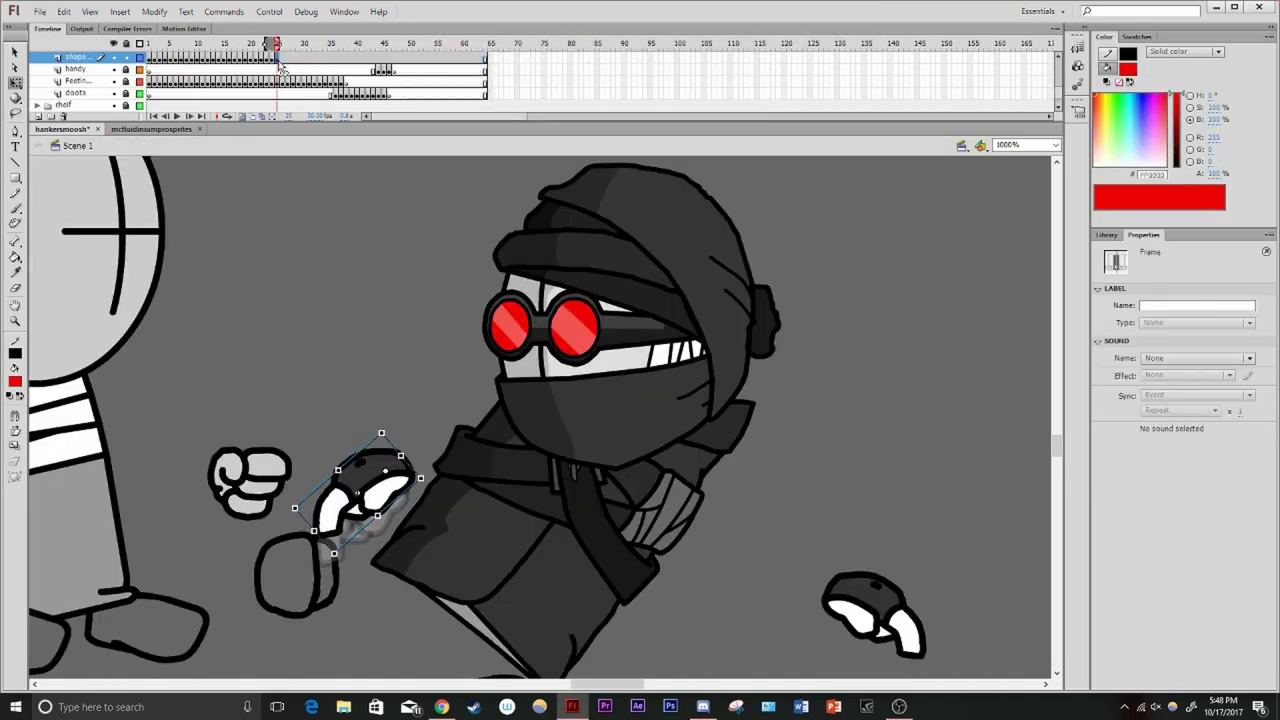
left_click_drag(416, 480, 440, 440)
Continue the rear hand on keyframes with the body and swap it for shape 569 by frame 36
key("F6")
key("F6")
key("F6")
key("F6")
key("F6")
key("F6")
key("F6")
key("F6")
key("F6")
double_click(690, 390)
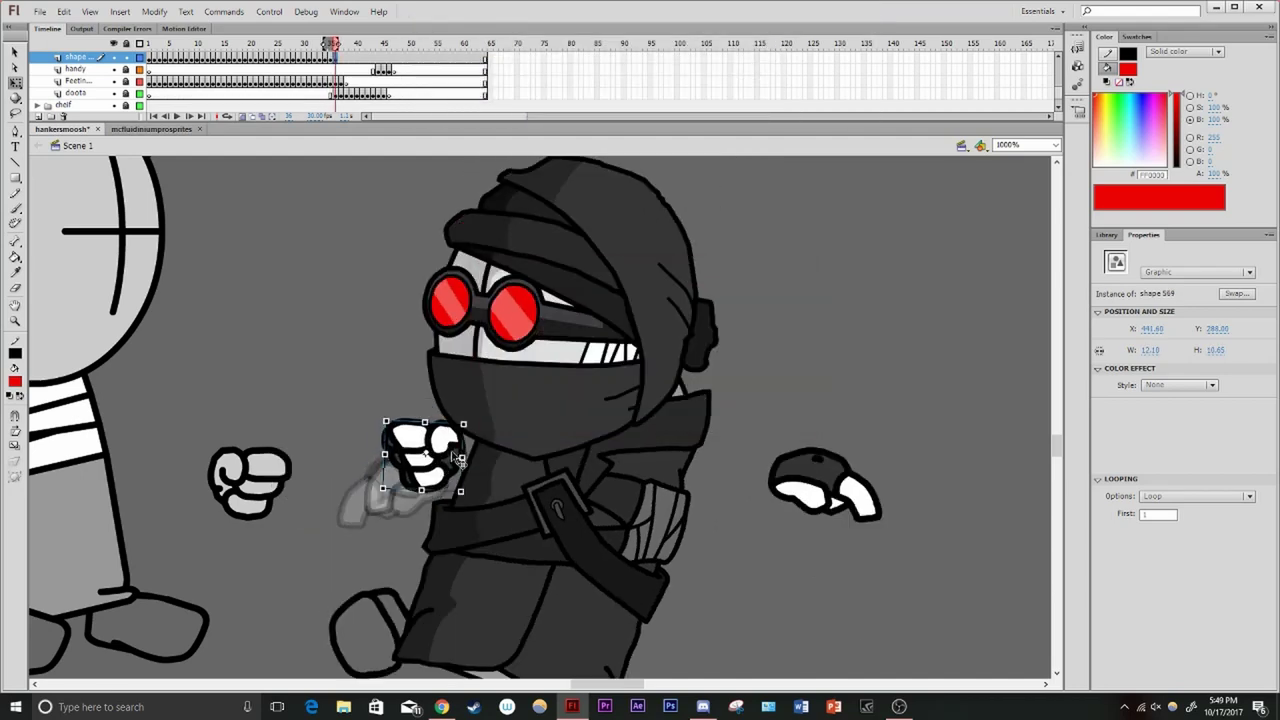
Play the timeline and test the movie to check the rear hand's swing
key("Return")
key("ctrl+Return")
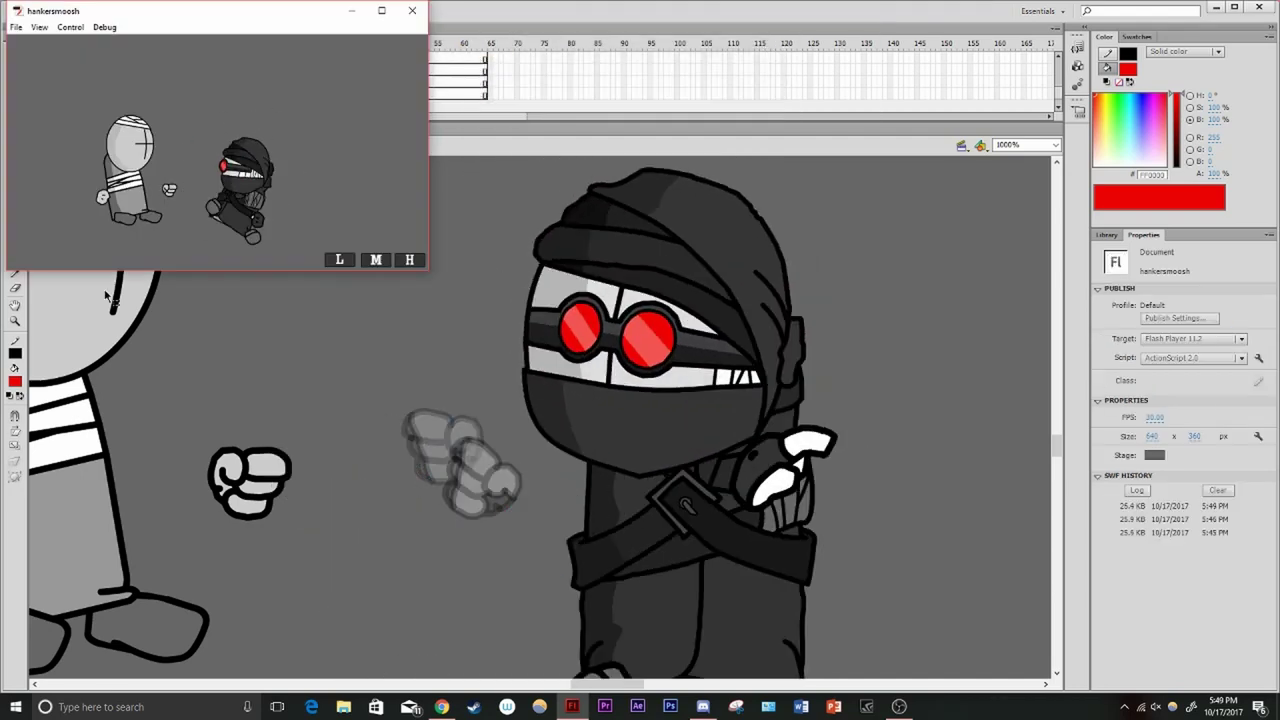
Watch the test movie at full-window size to check the rear hand's swing, and close it
left_click(381, 10)
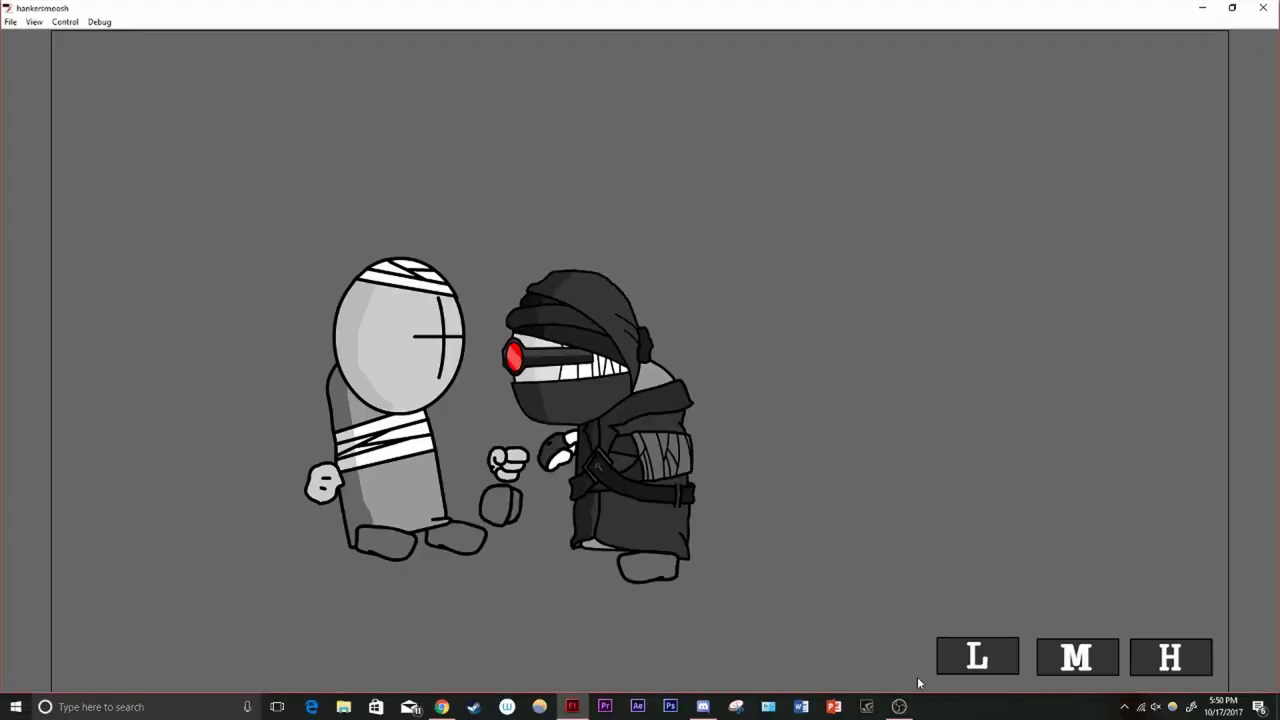
left_click(1263, 7)
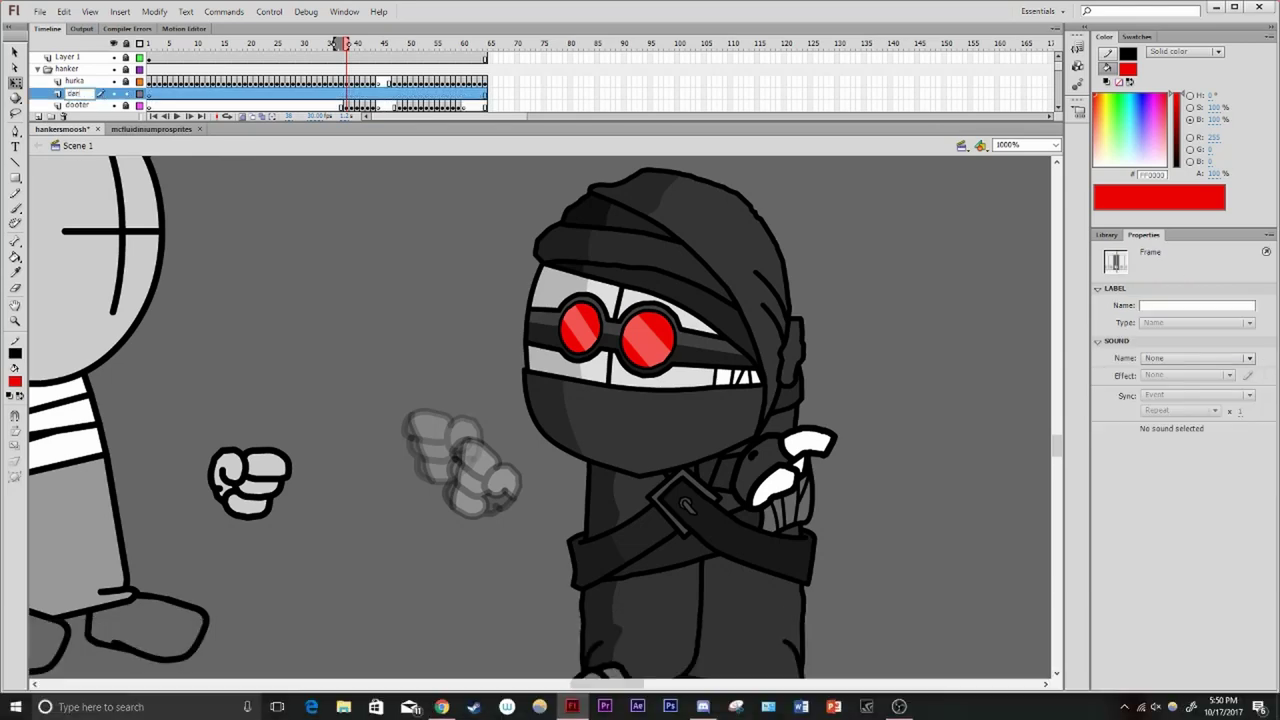
Pose the hooded character's hand on dandy layer keyframes from frame 39, swapping shape 569 for shape 572 as the body turns
left_click(342, 251)
left_click(560, 515)
right_click(560, 515)
left_click(598, 423)
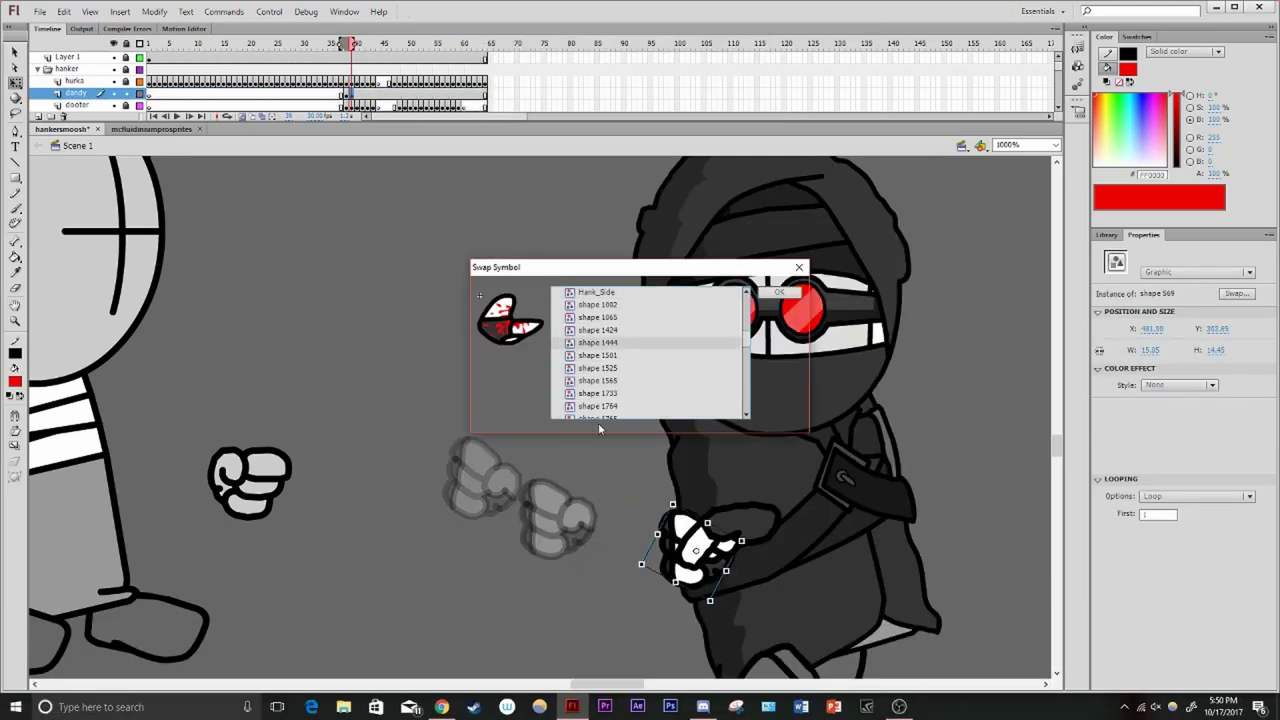
key("Return")
key("F6")
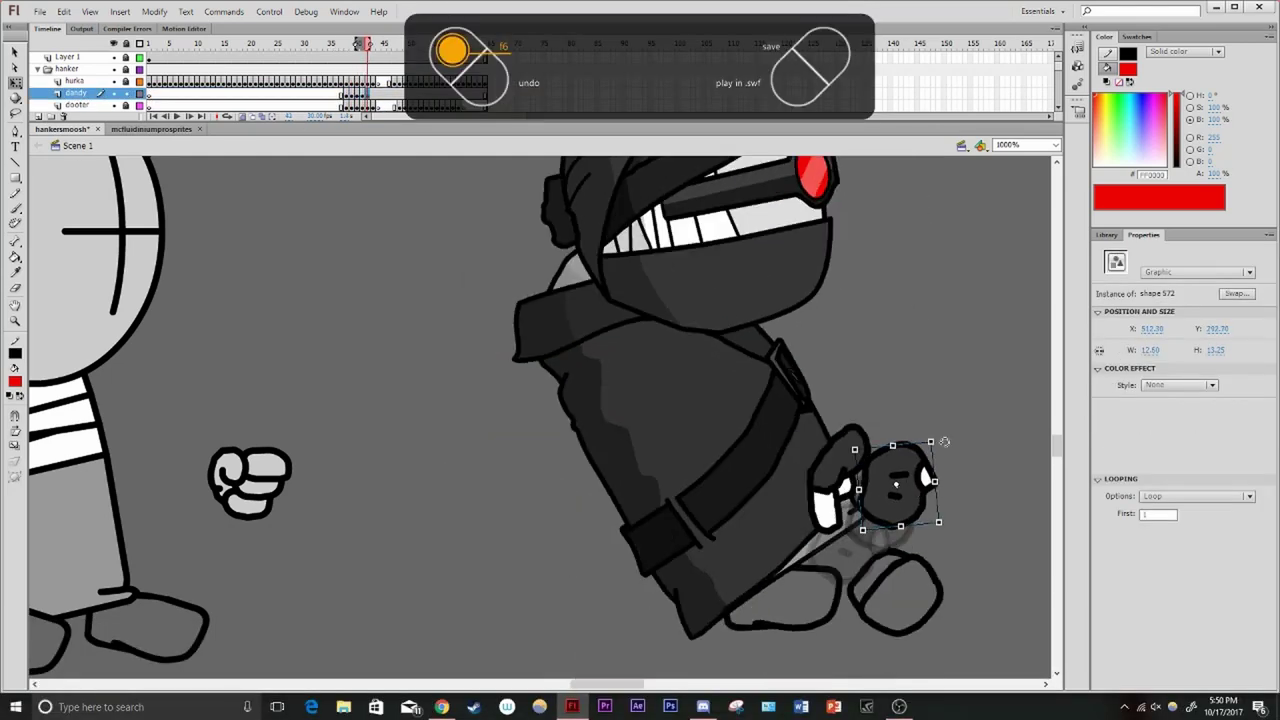
key("F6")
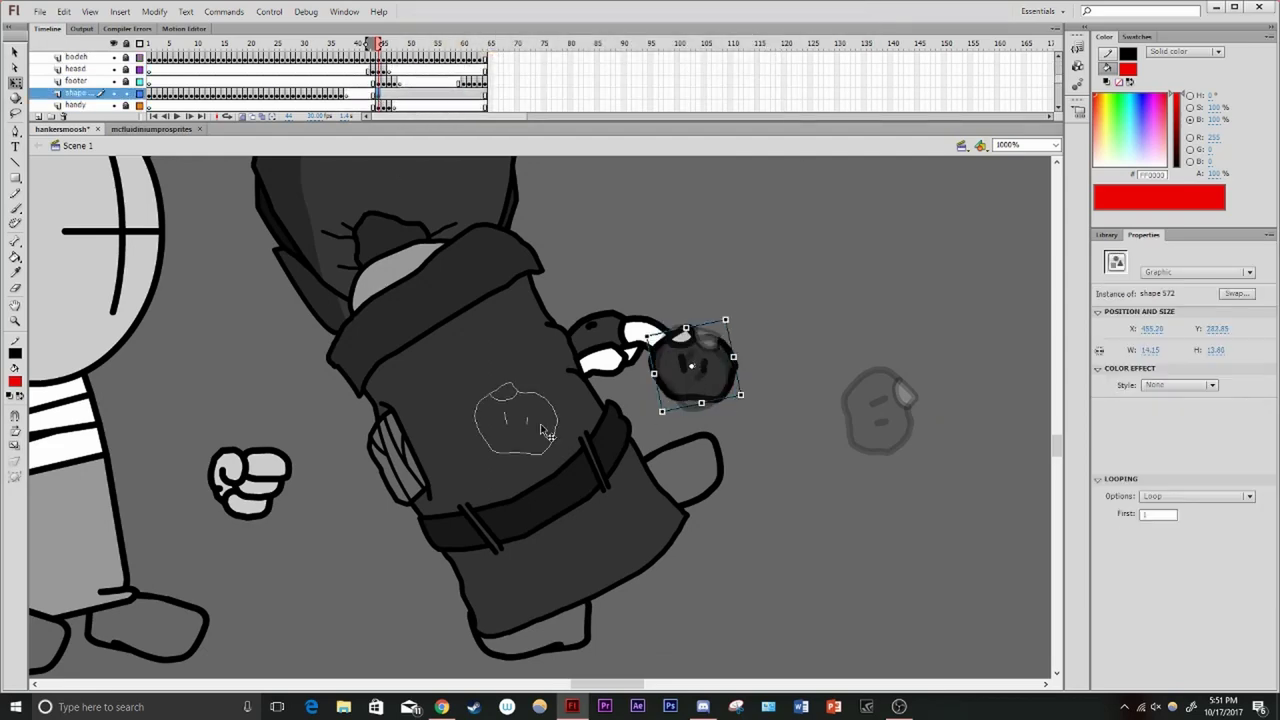
Continue the other hand on keyframes from frame 44 and swap shape 572 for shape 569 by frame 48
key("F6")
key("ctrl+shift+s")
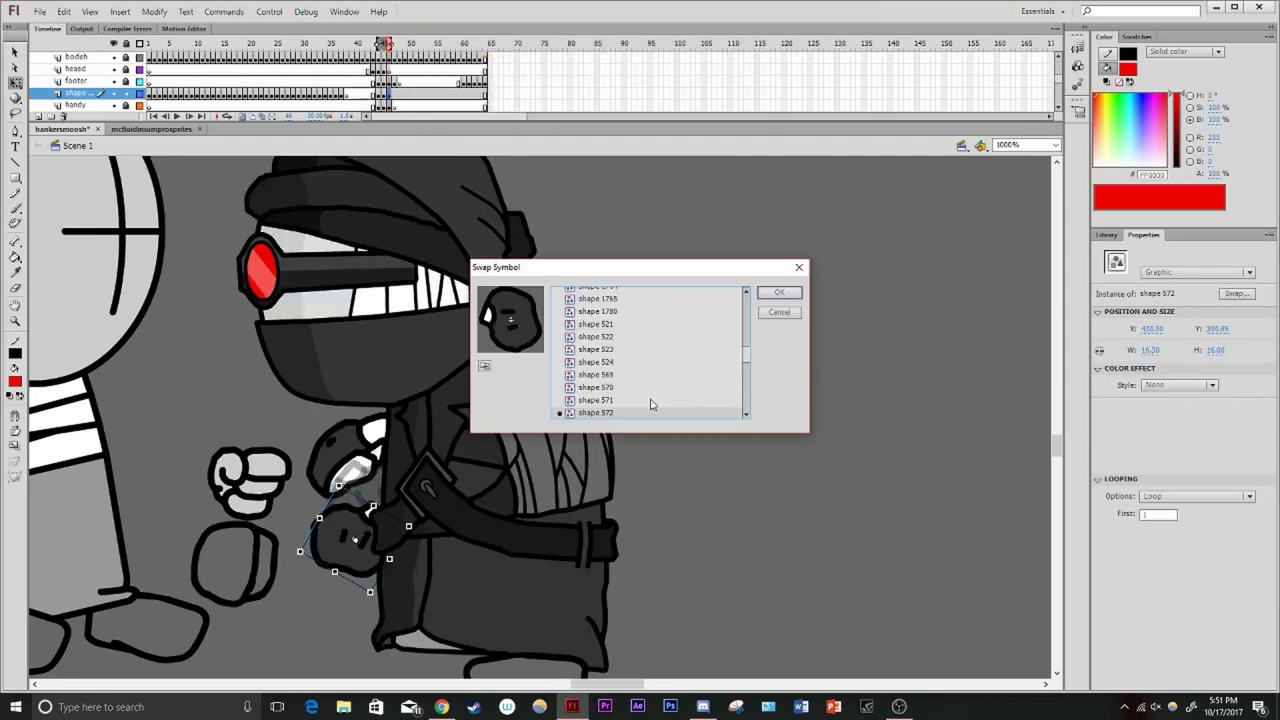
double_click(650, 404)
key("F6")
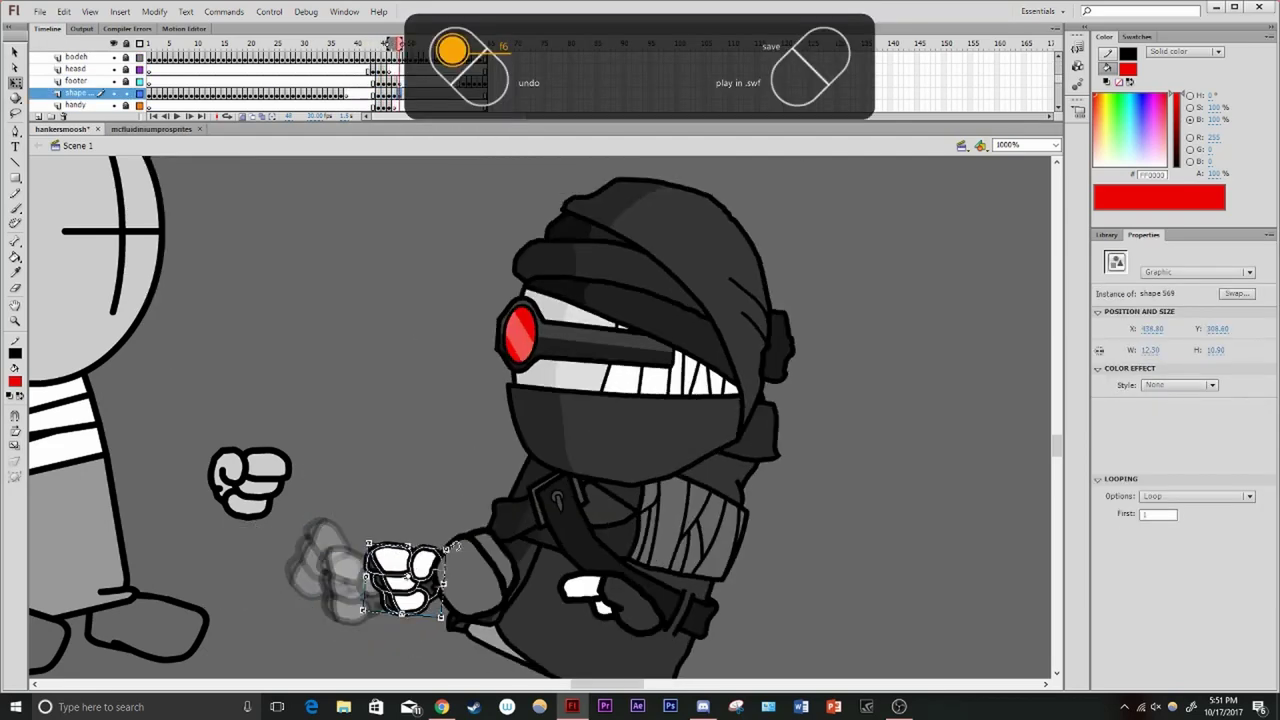
Swap the forward fist for an open hand and pose it on keyframes through frame 54, raised beside the face
key("F6")
key("ctrl+shift+s")
double_click(666, 380)
key("F6")
key("F6")
key("F6")
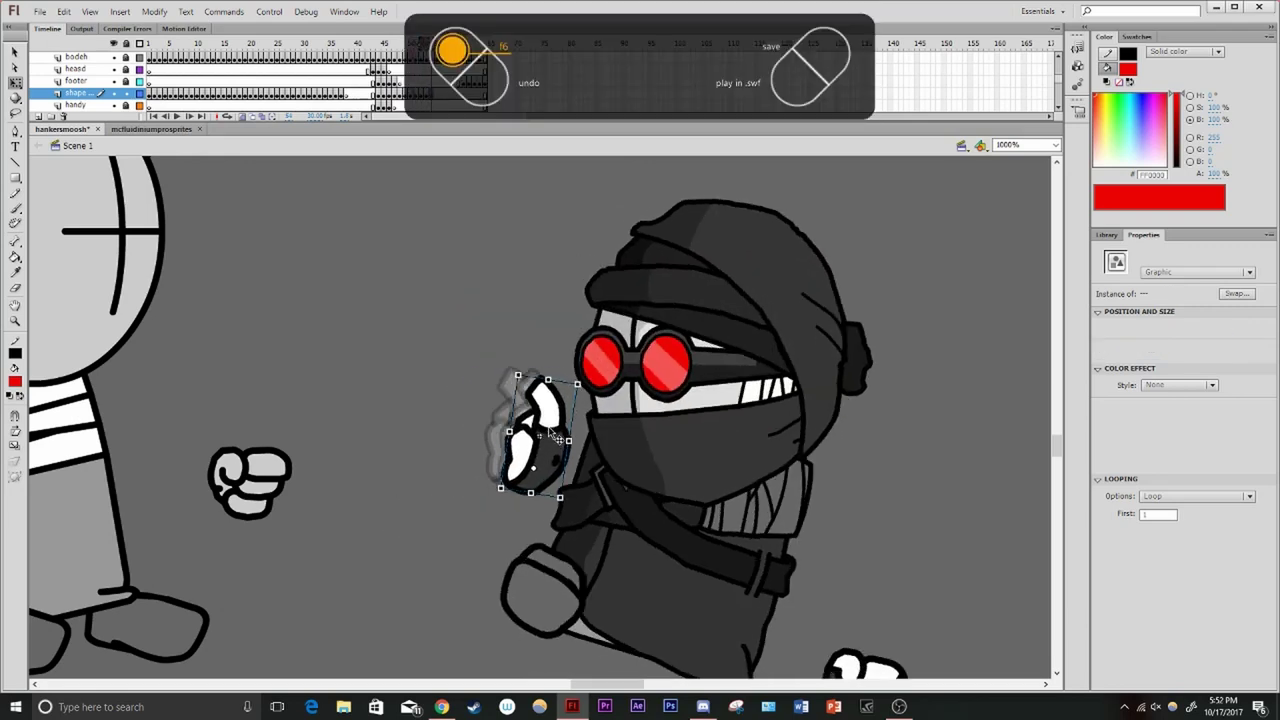
Swap the raised hand for shape 569 by frame 56 and lower it on keyframes with the body through frame 62
key("ctrl+shift+s")
double_click(629, 413)
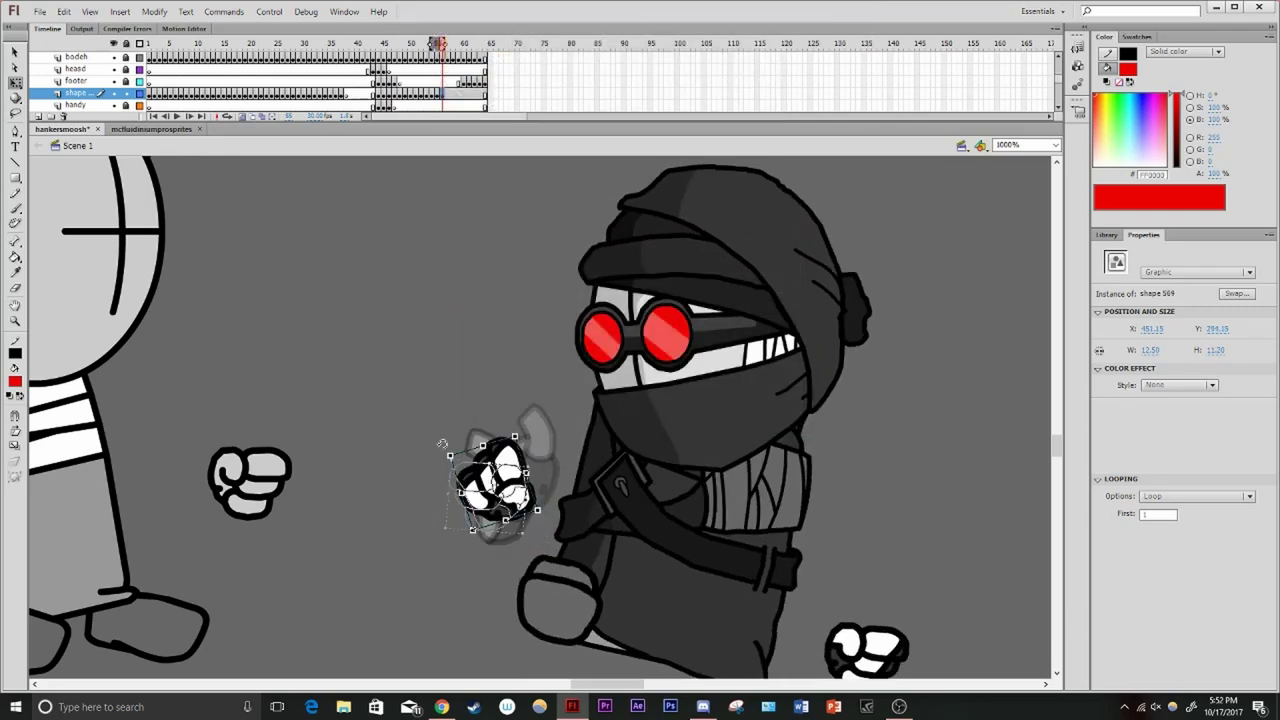
key("F6")
left_click_drag(489, 519, 515, 590)
Test the movie at full-window size to check the finished hand animation, and close it
key("ctrl+Return")
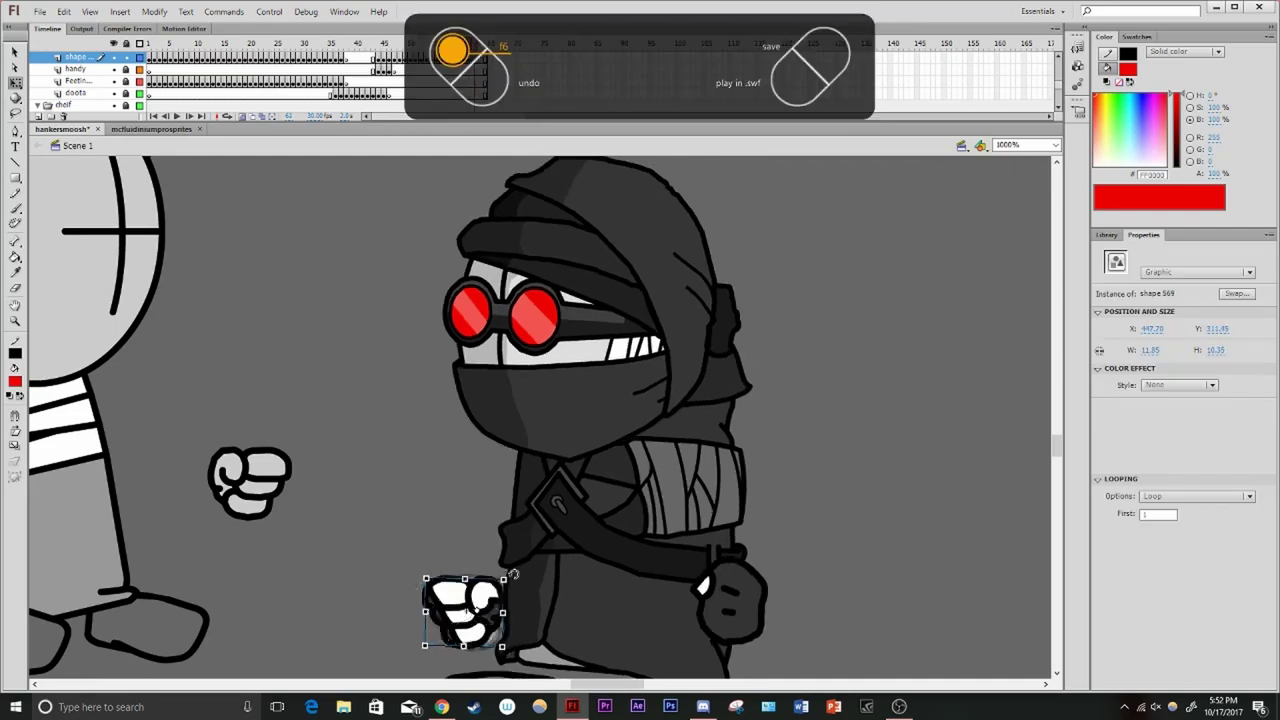
left_click(383, 11)
right_click(660, 346)
left_click(688, 403)
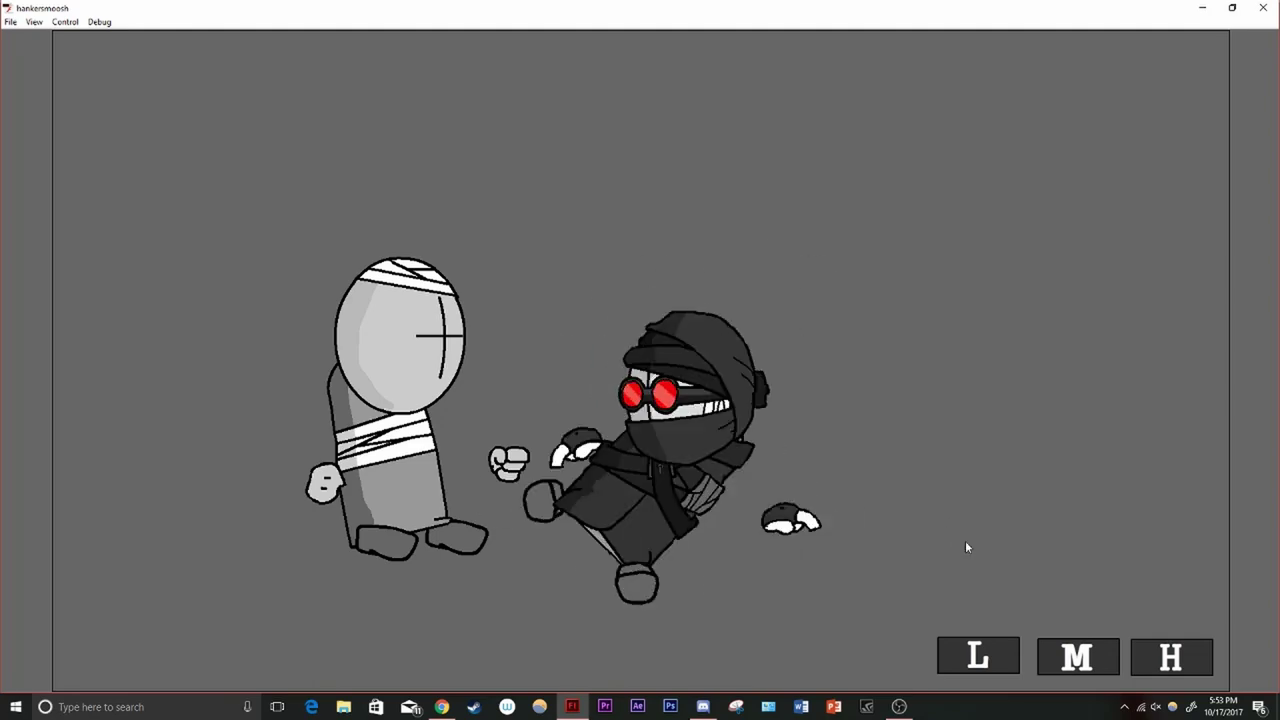
key("ctrl+w")
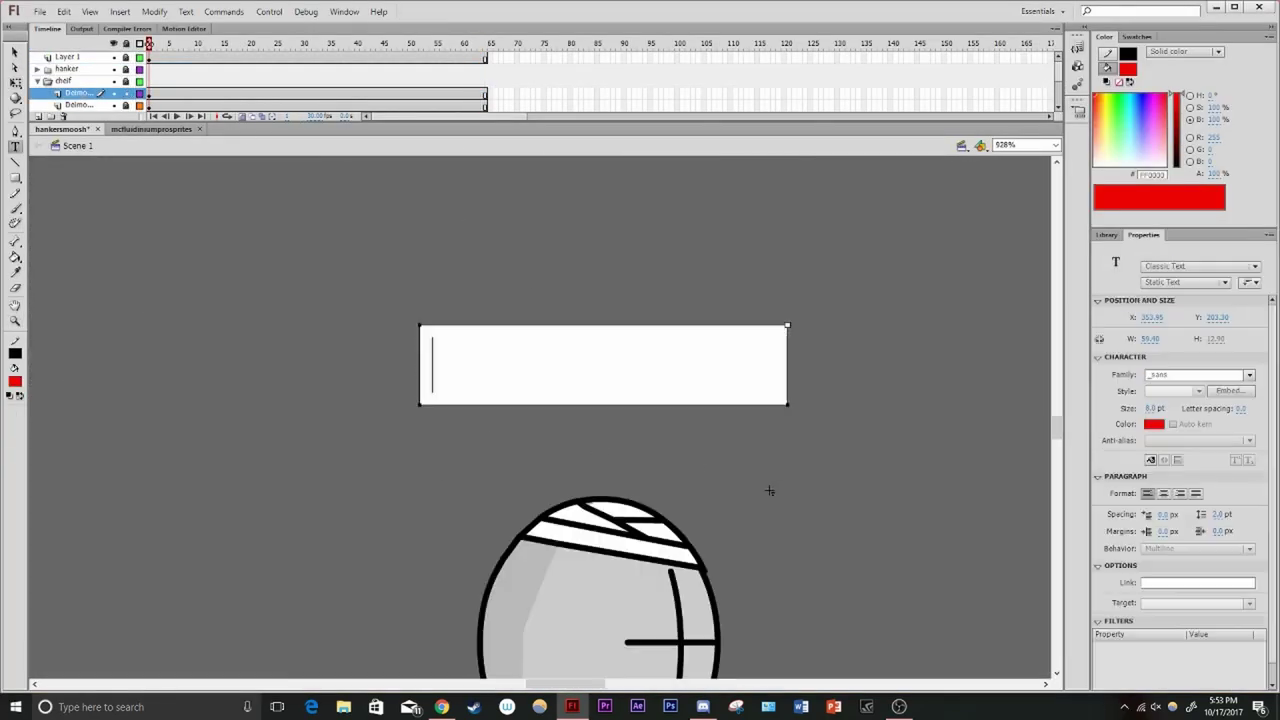
Write the note "ALMOST THERE" in the text box above the bandaged character's head
type("ALMOST THERE")
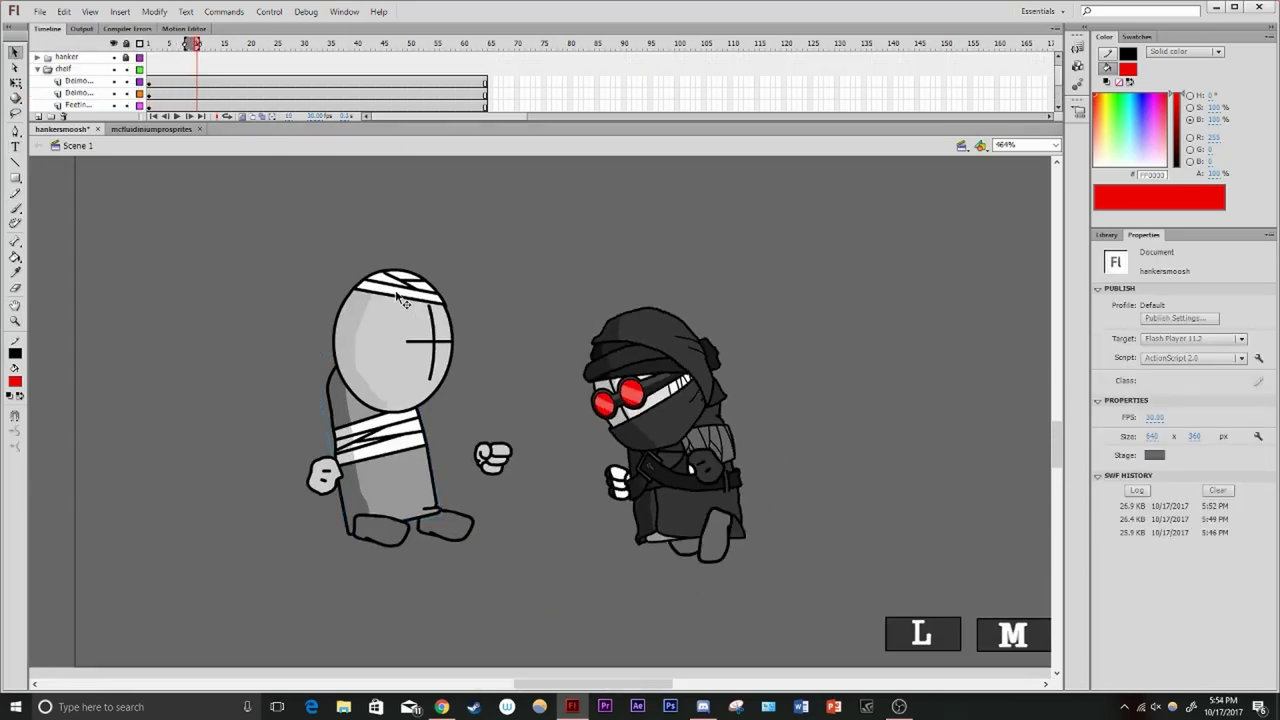
Start animating the bandaged character's body on its own layer, tilting it under the head on new keyframes
scroll(131, 110, "down", 2)
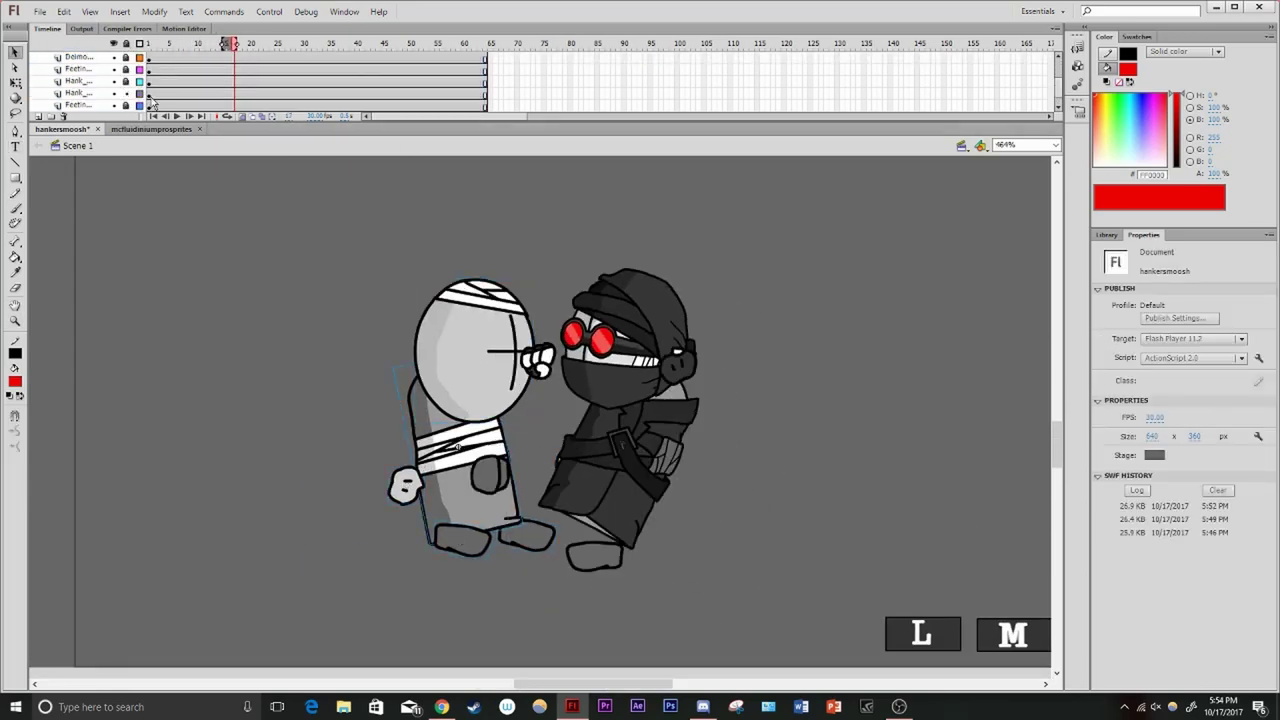
left_click(80, 92)
left_click_drag(488, 298, 412, 410)
key("F6")
Test the movie, shift the bandaged character's body slightly toward the opponent, and test it again
key("ctrl+Return")
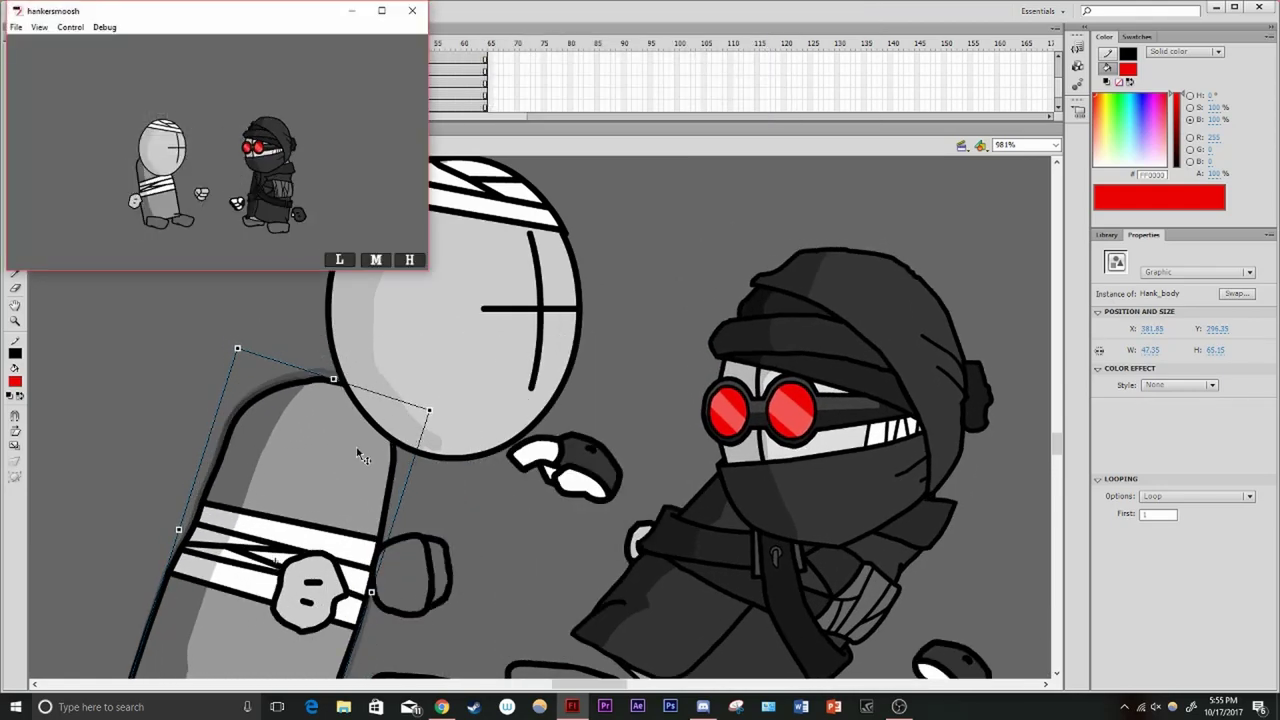
key("ctrl+w")
left_click_drag(360, 455, 375, 466)
key("ctrl+Return")
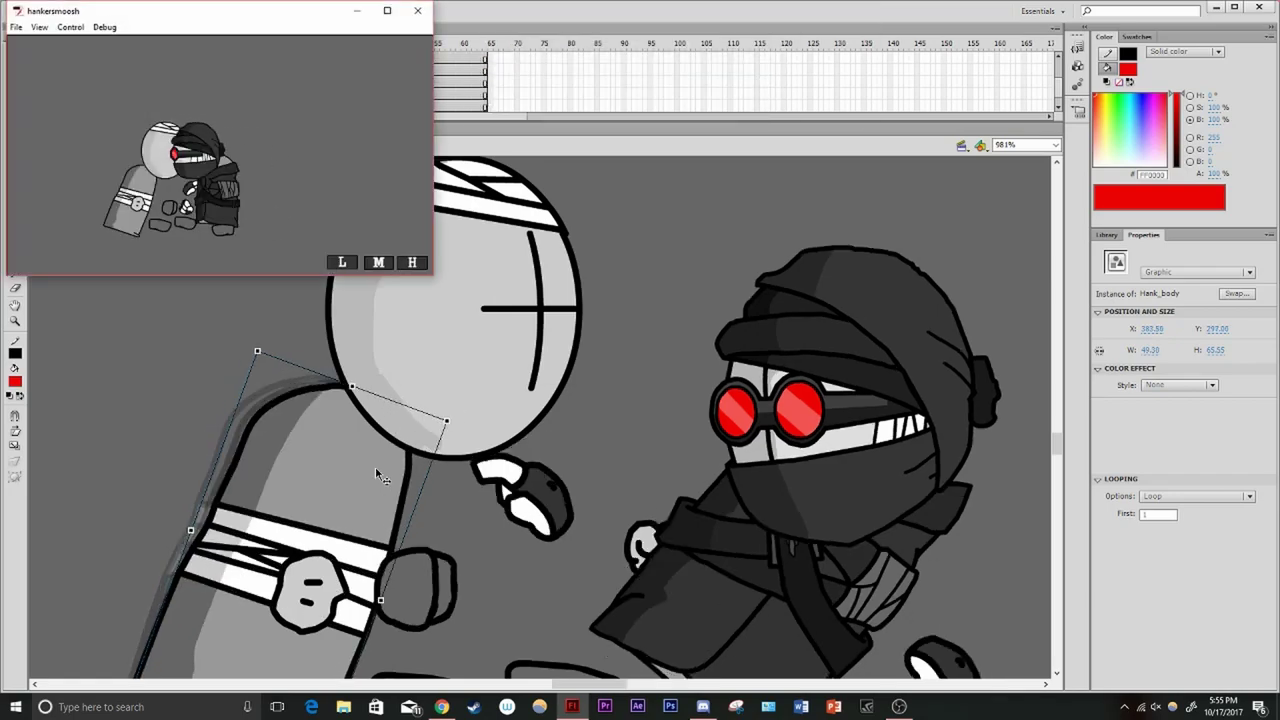
key("ctrl+w")
Pose the bandaged character's leaning body on successive keyframes through frame 46 and test the movie
key("F6")
left_click_drag(466, 337, 543, 393)
key("F6")
key("F6")
key("F6")
key("F6")
key("F6")
key("F6")
key("F6")
key("F6")
key("F6")
key("F6")
key("F6")
key("F6")
key("F6")
key("F6")
key("F6")
key("F6")
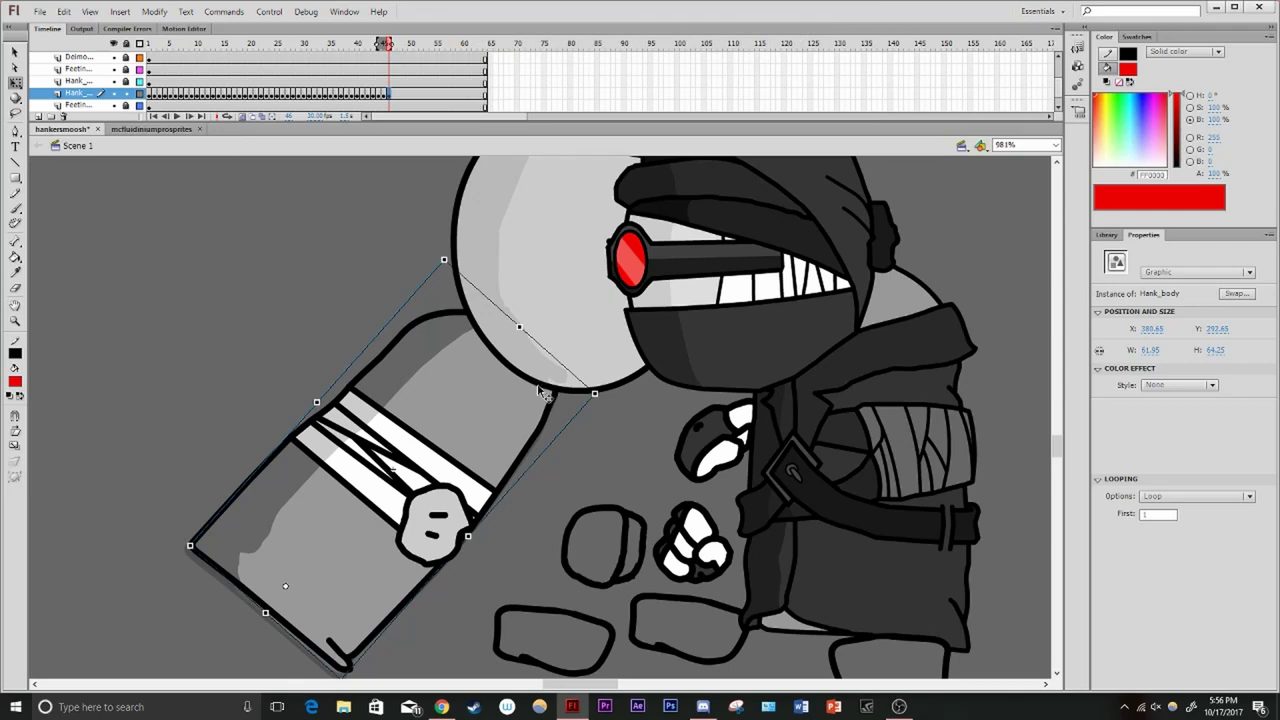
key("ctrl+Return")
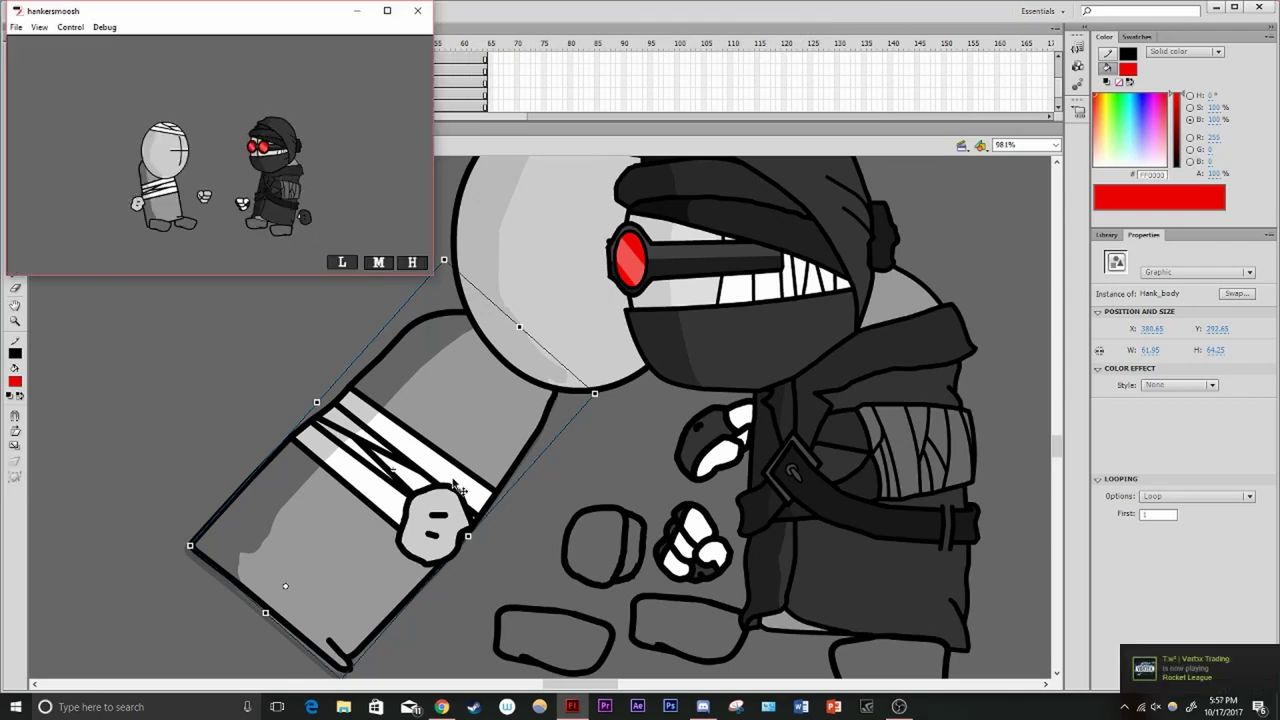
key("ctrl+w")
key("t")
left_click_drag(437, 265, 786, 290)
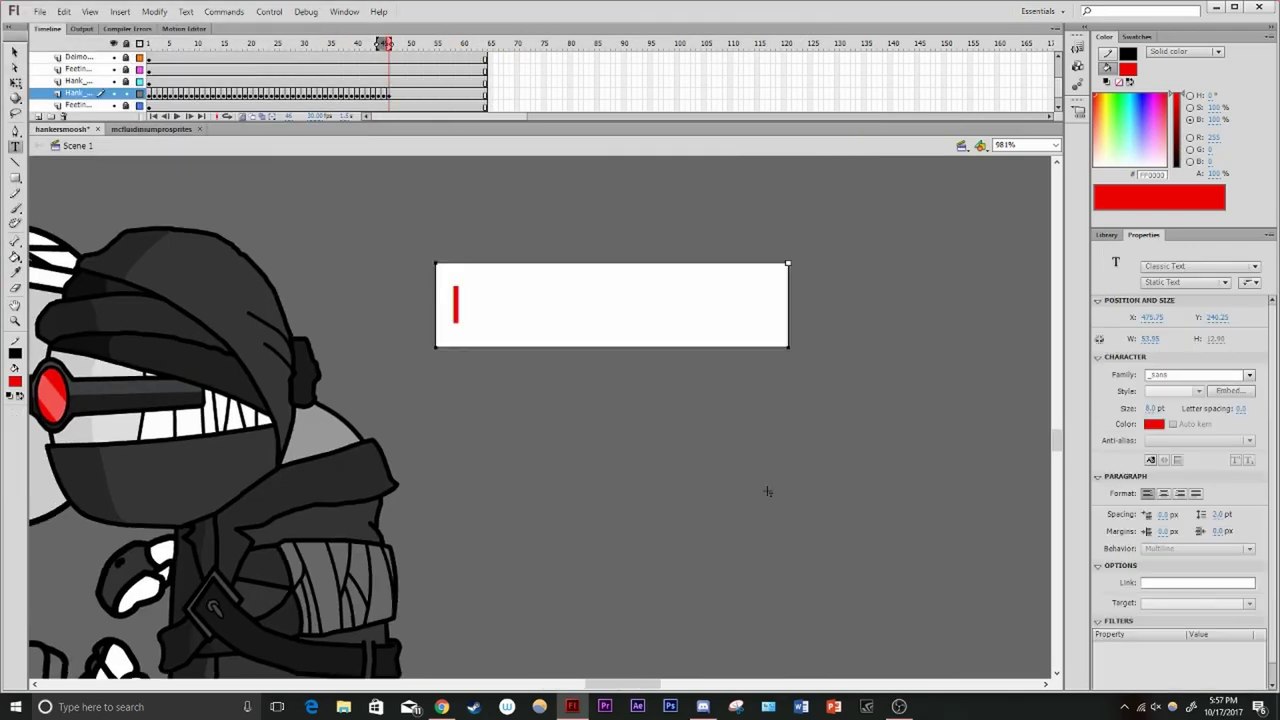
type("I'll make a tracer so it looks like it hits him")
key("ctrl+z")
key("ctrl+z")
key("ctrl+z")
key("ctrl+z")
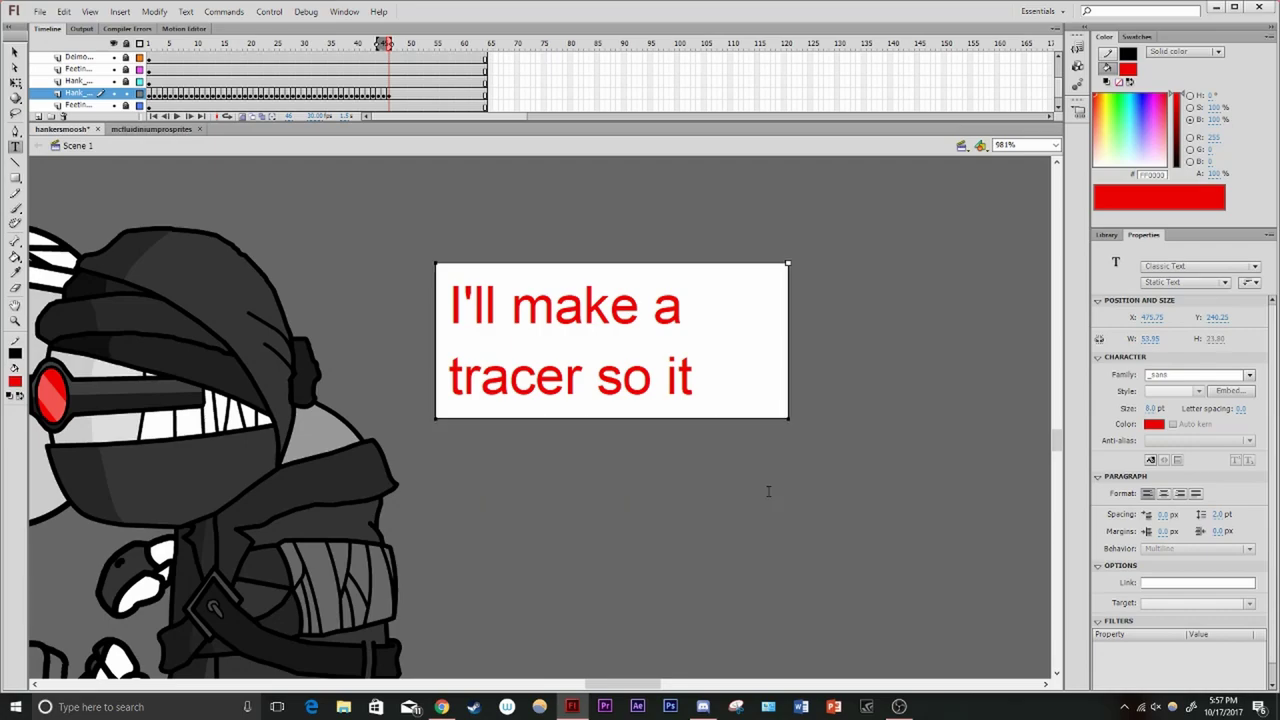
key("ctrl+z")
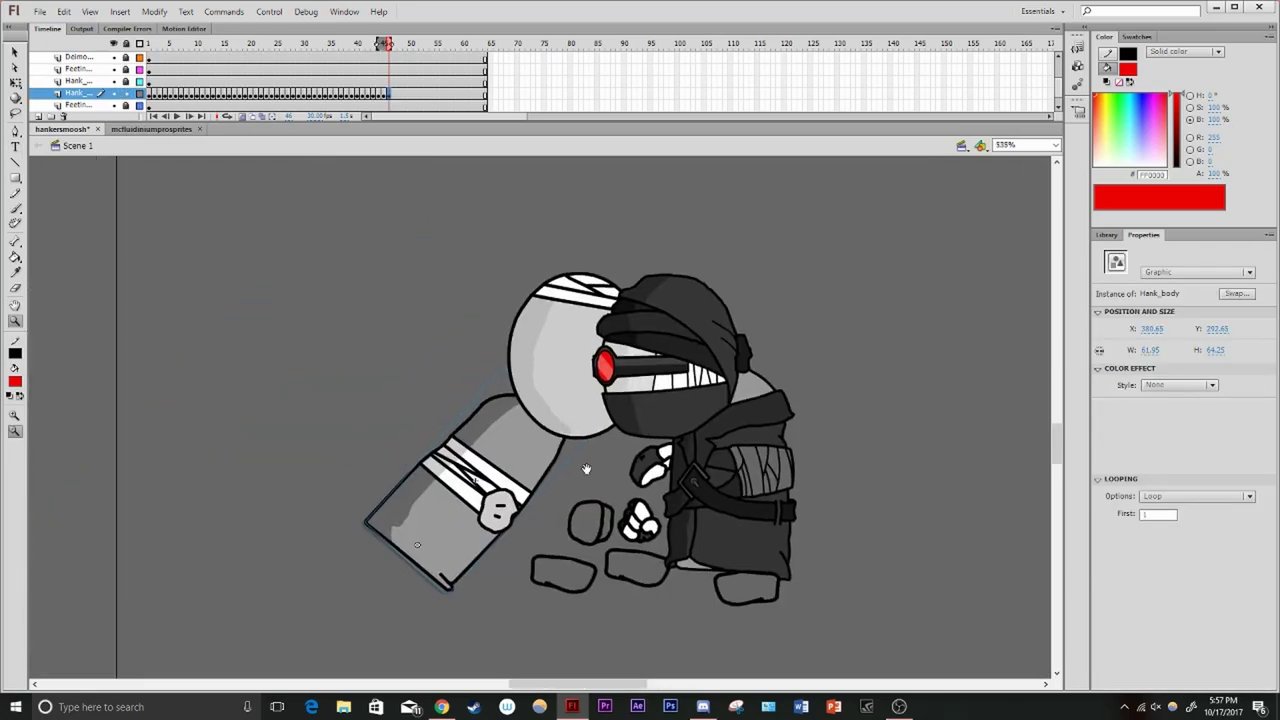
Duplicate the bandaged body symbol as Hank_body copy, open it for editing and squash its artwork shorter
key("Return")
double_click(468, 397)
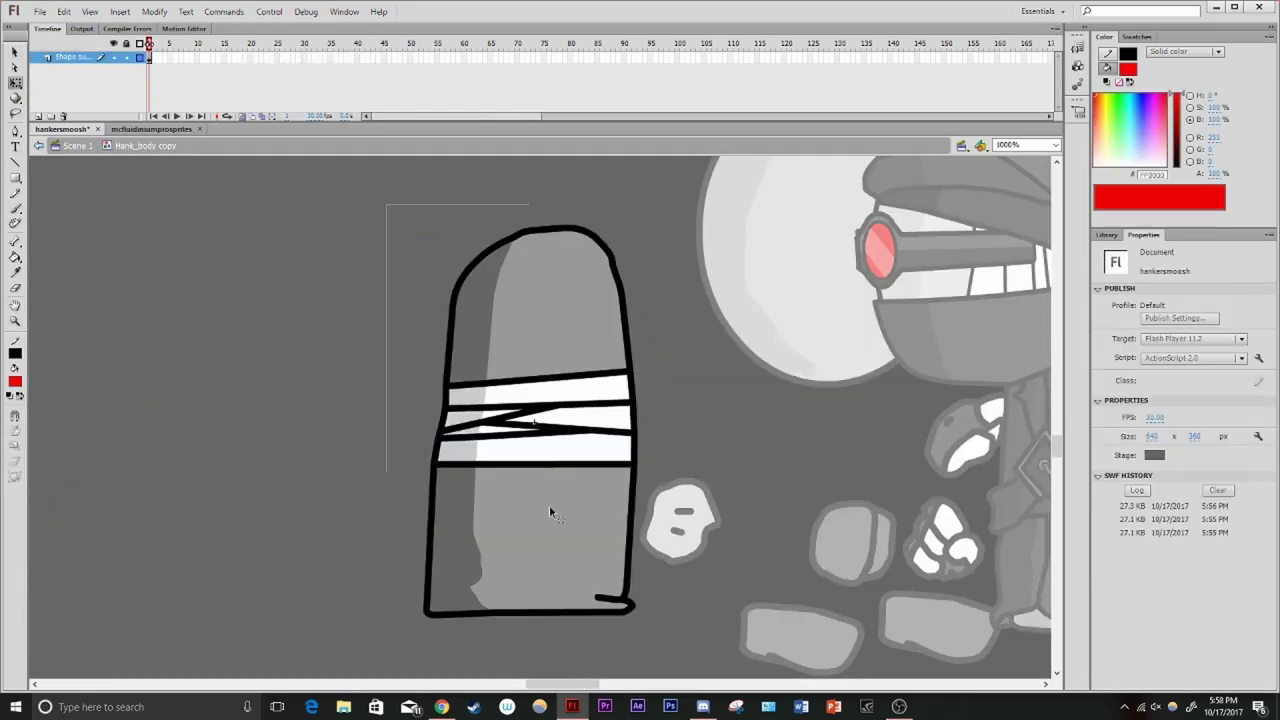
key("q")
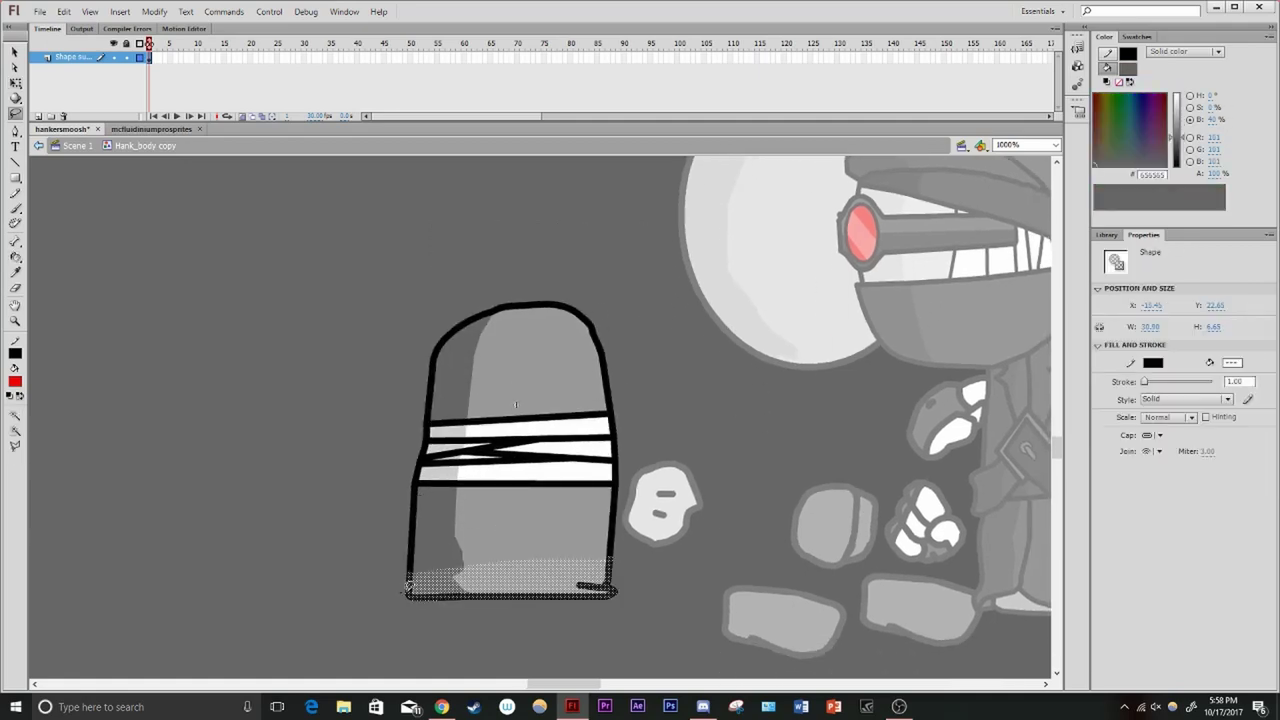
Draw a rounded bottom outline with the Pencil tool in place of the body's flat lower edge
key("y")
left_click_drag(408, 585, 470, 622)
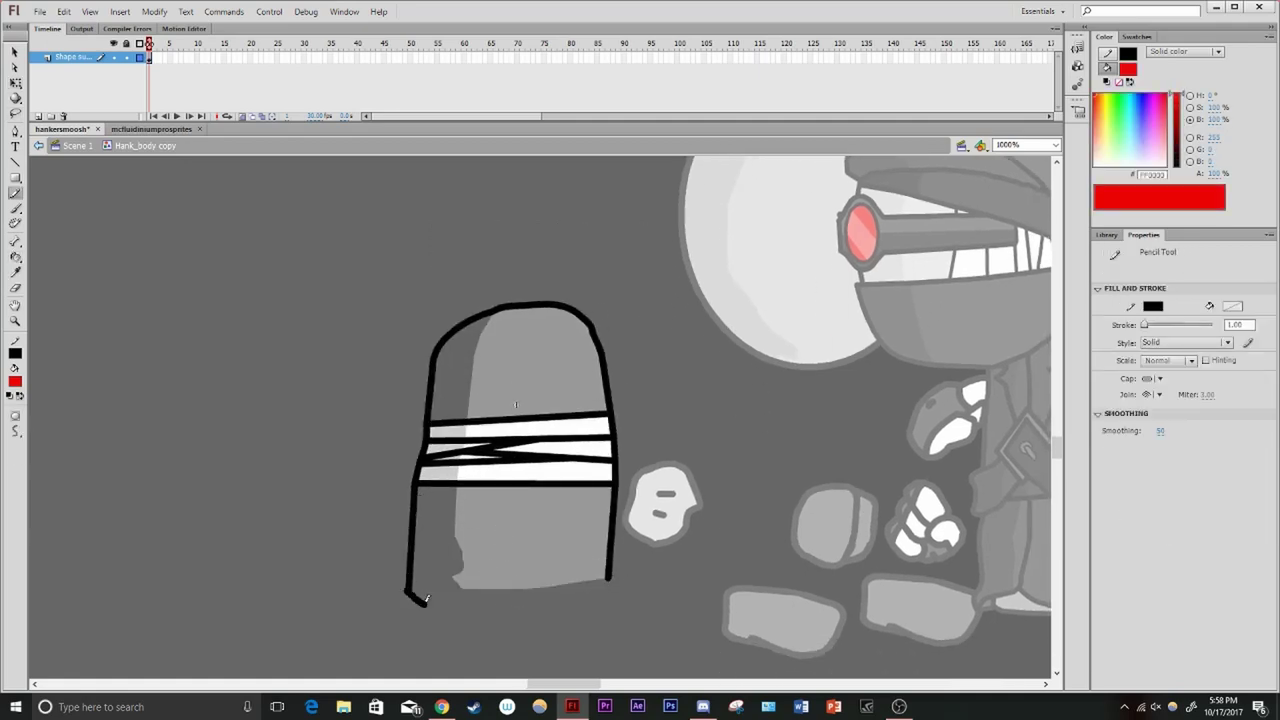
Delete the straight bandage lines and draw two downward-curving ones across the body
key("v")
left_click(517, 486)
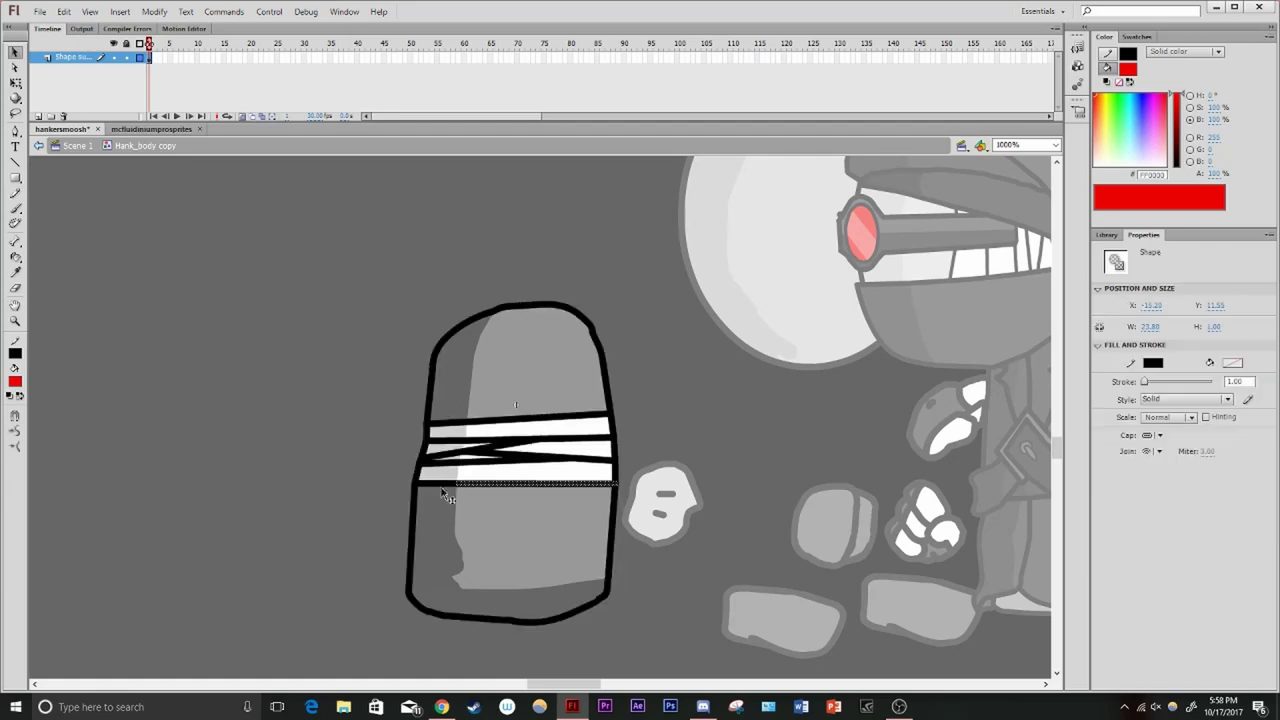
key("Delete")
key("y")
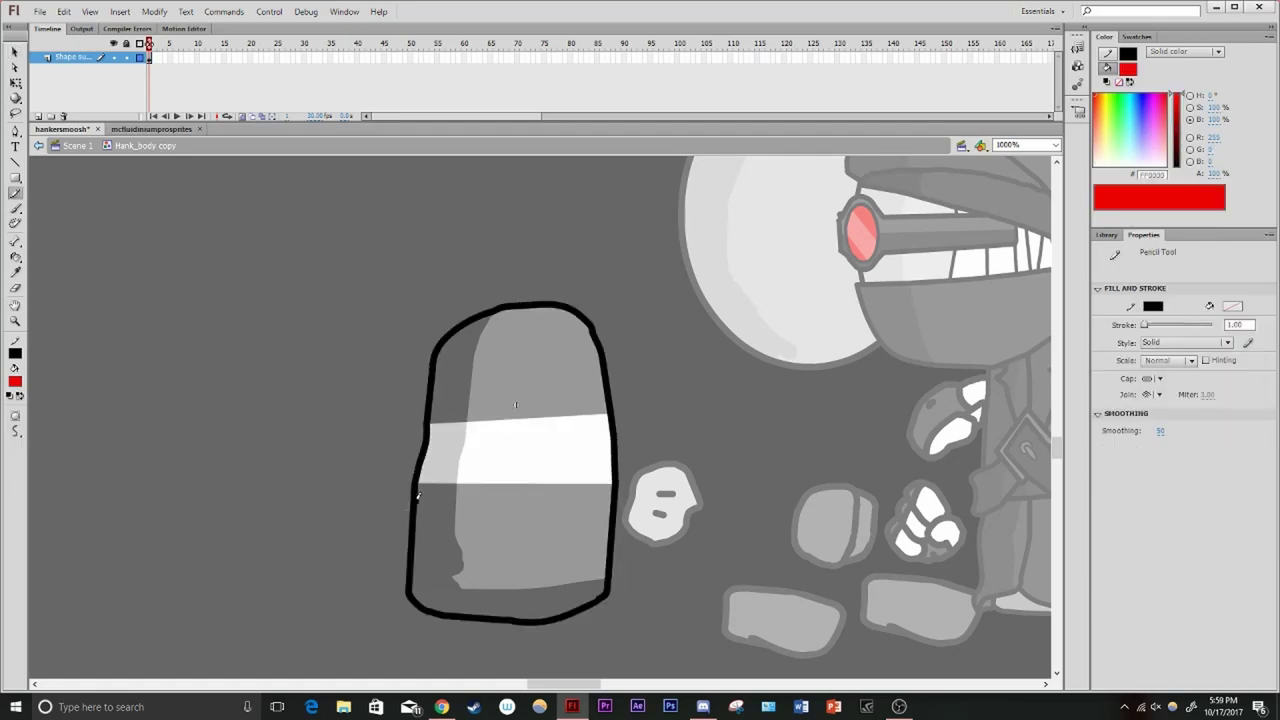
left_click_drag(430, 451, 612, 455)
key("v")
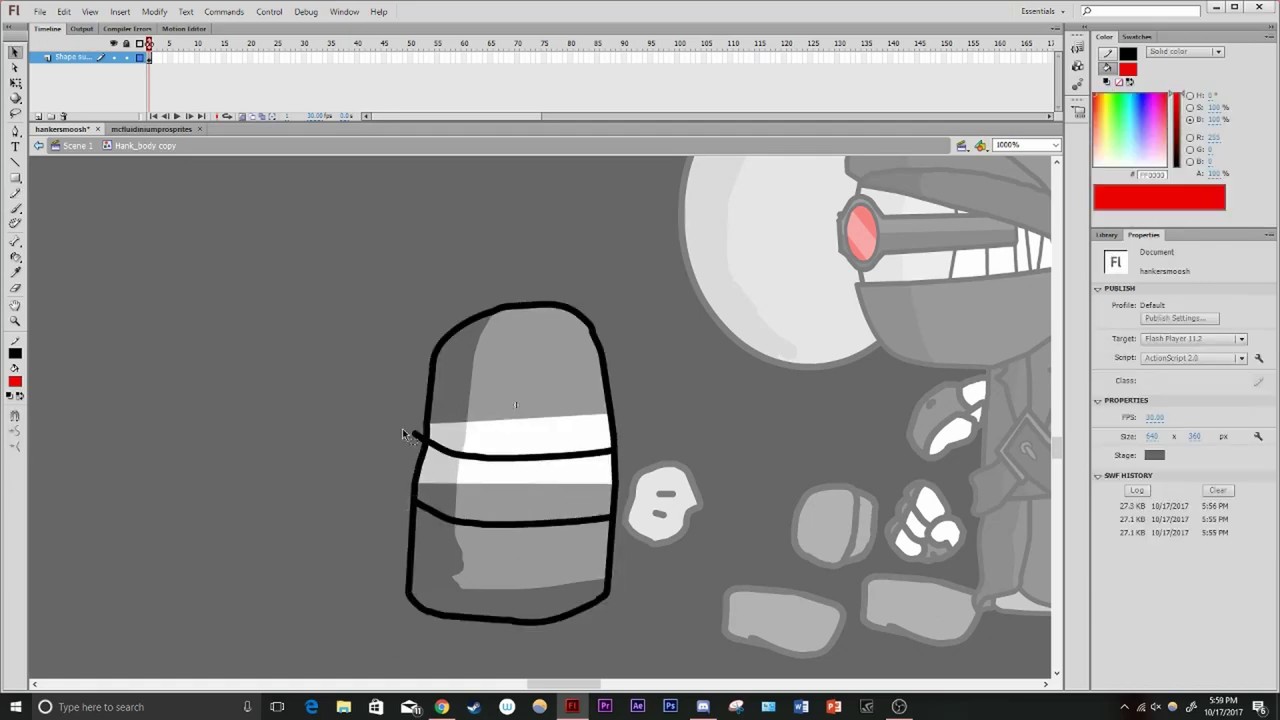
Return to Scene 1 and place a mirrored Hank_body instance beside the copy as a reference
double_click(409, 429)
left_click(1107, 235)
scroll(1170, 480, "up", 5)
left_click_drag(1138, 553, 371, 510)
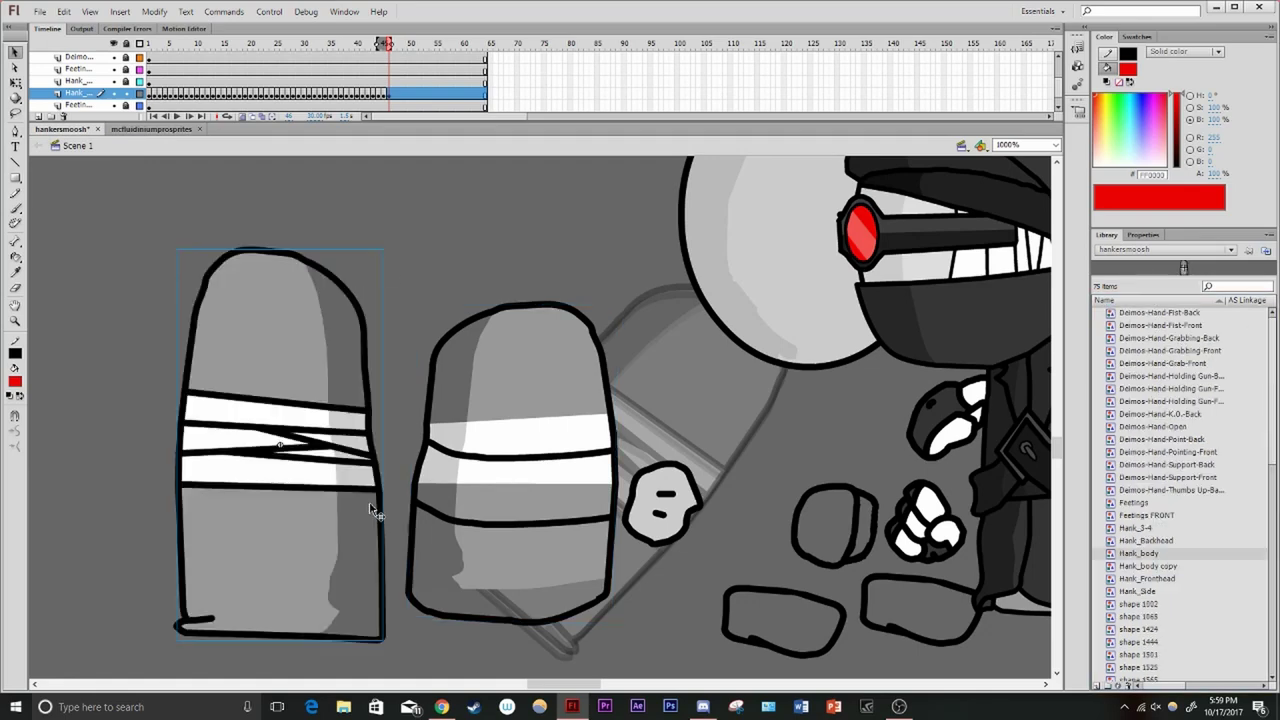
Reopen Hank_body copy, draw a line beside the body, bend it and fit it between the two curved bandage lines
double_click(440, 470)
left_click_drag(886, 459, 893, 457)
key("v")
left_click_drag(785, 460, 790, 477)
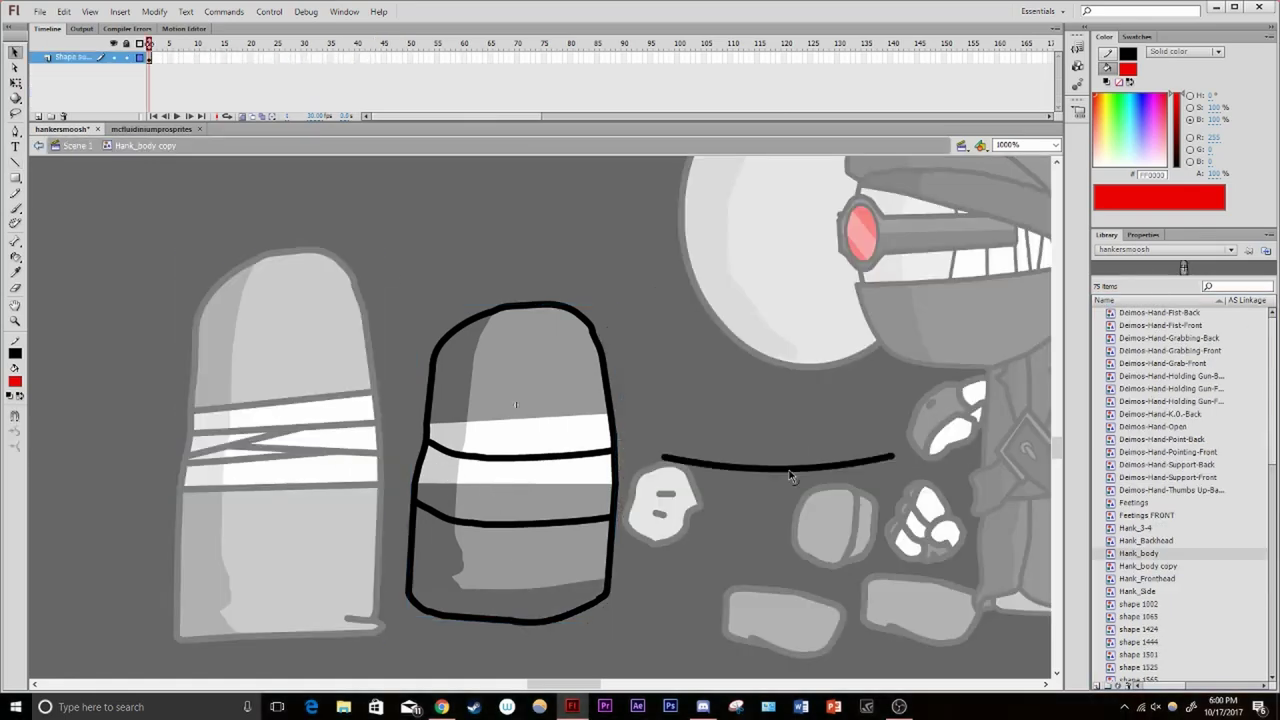
left_click_drag(537, 490, 535, 483)
key("q")
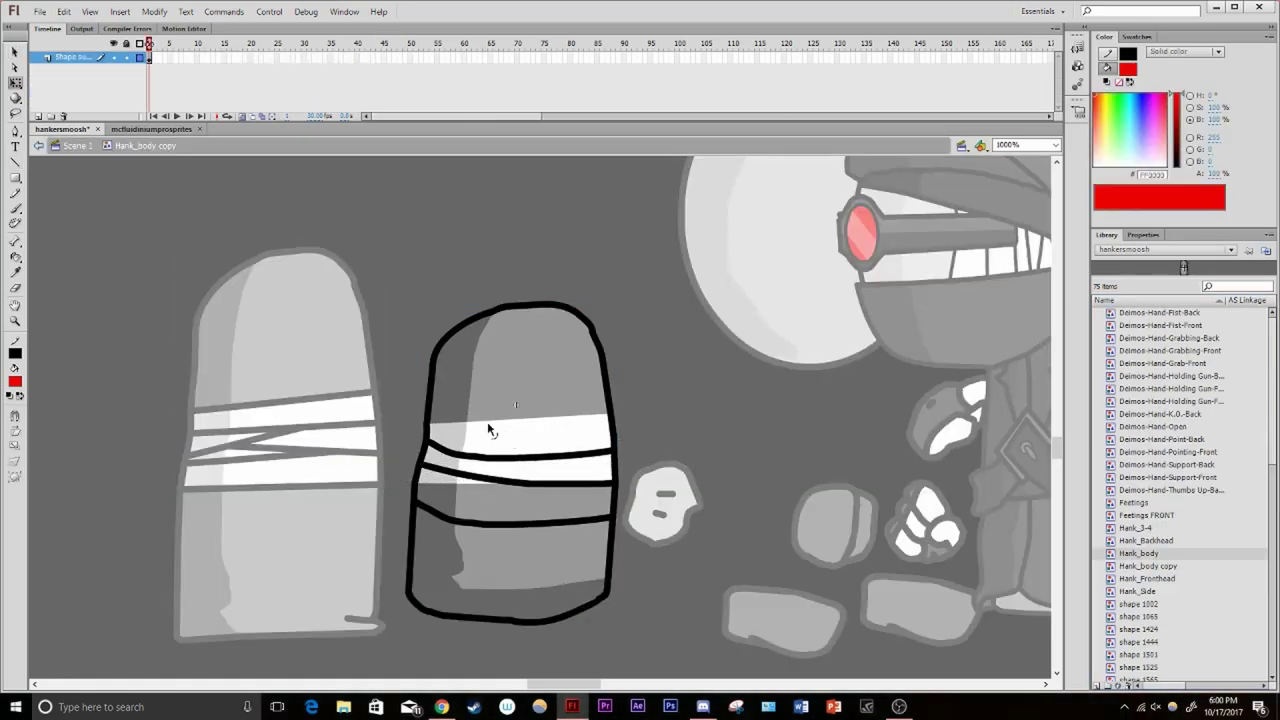
Add two more curved lines crossing the lower bandages, rotated and fitted between the body's outlines
left_click_drag(728, 470, 503, 467)
key("q")
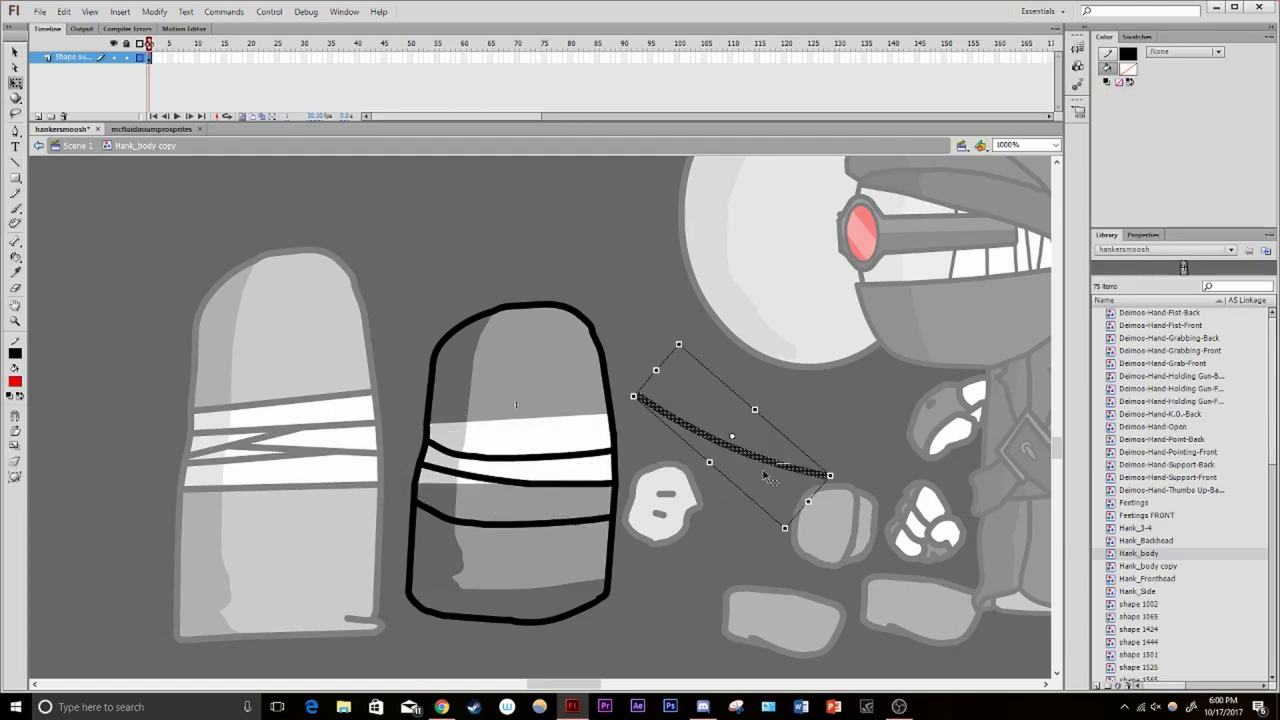
left_click(640, 513)
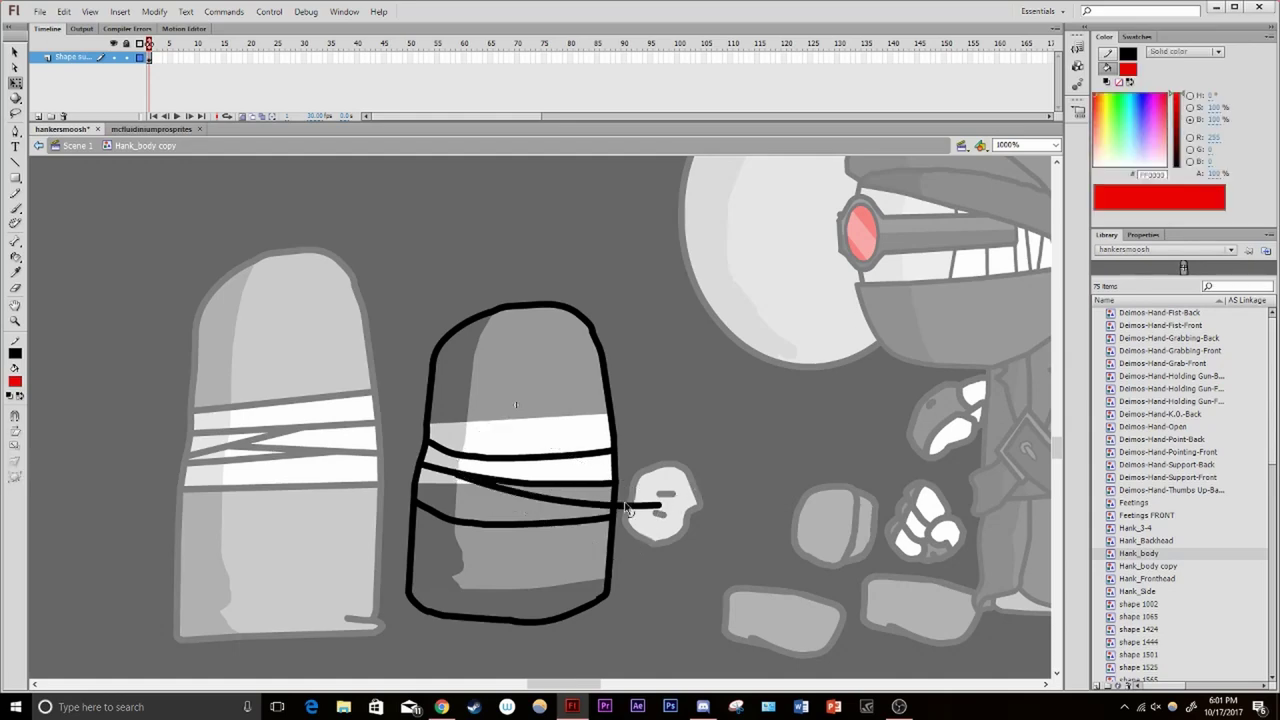
left_click_drag(898, 418, 615, 427)
key("q")
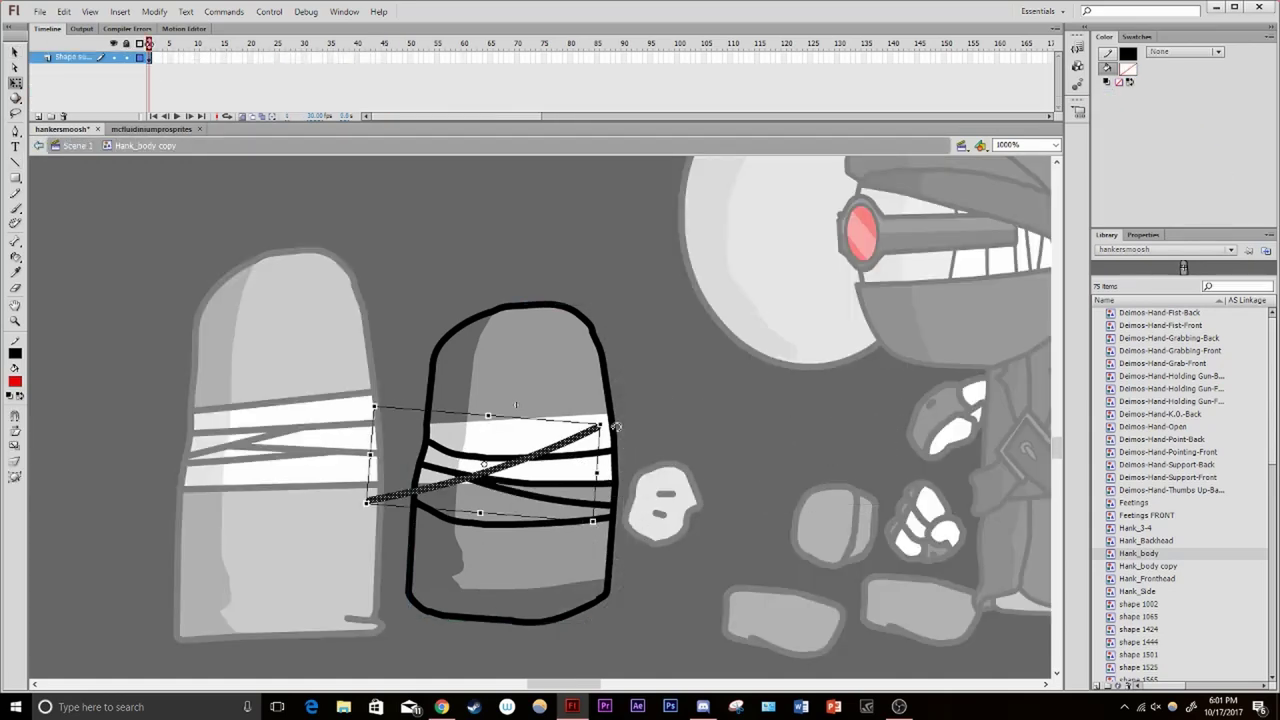
left_click(625, 478)
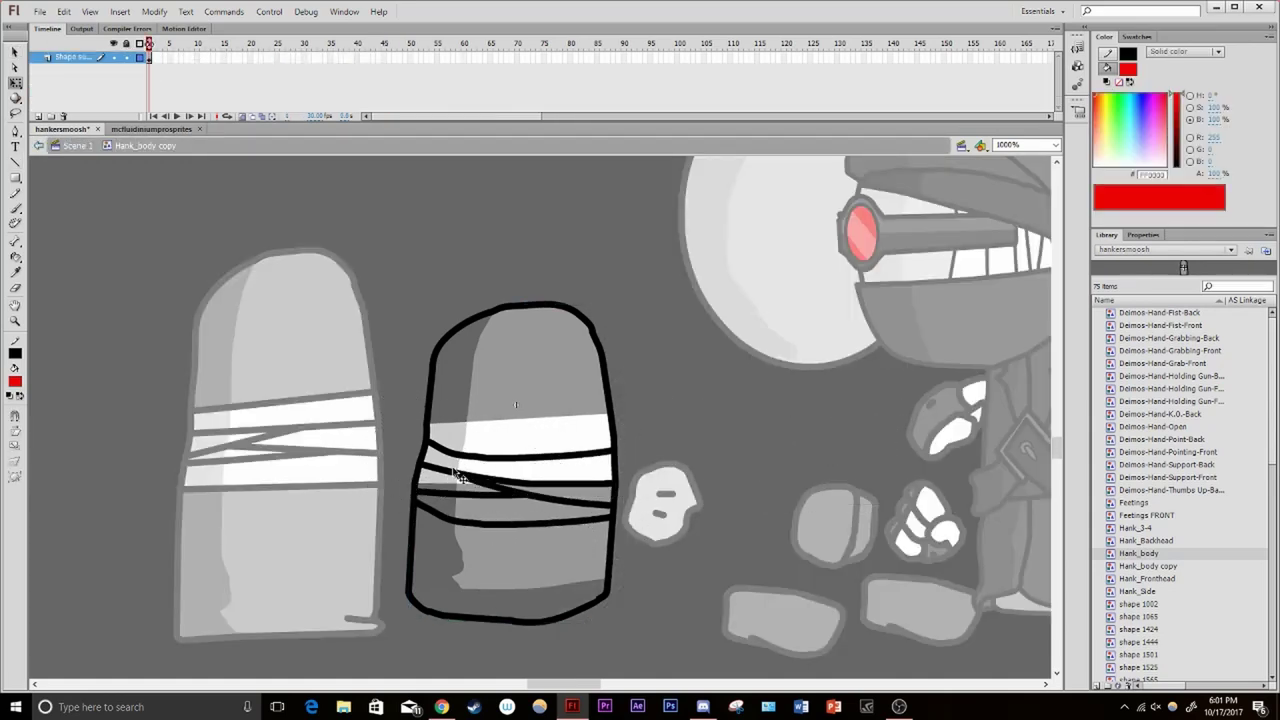
Fit another curved line into the crossing lower bandages and fill the bandage strips white, with light grey on their shaded side
left_click(737, 461)
key("q")
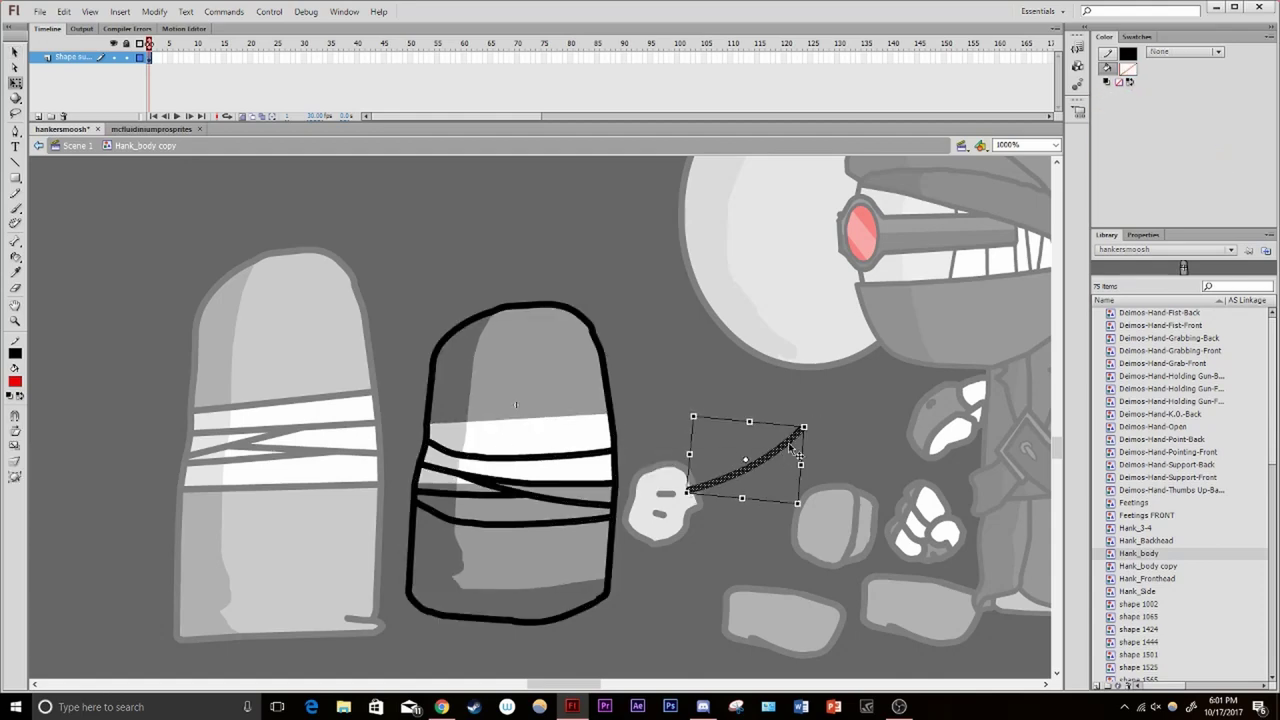
left_click(540, 482)
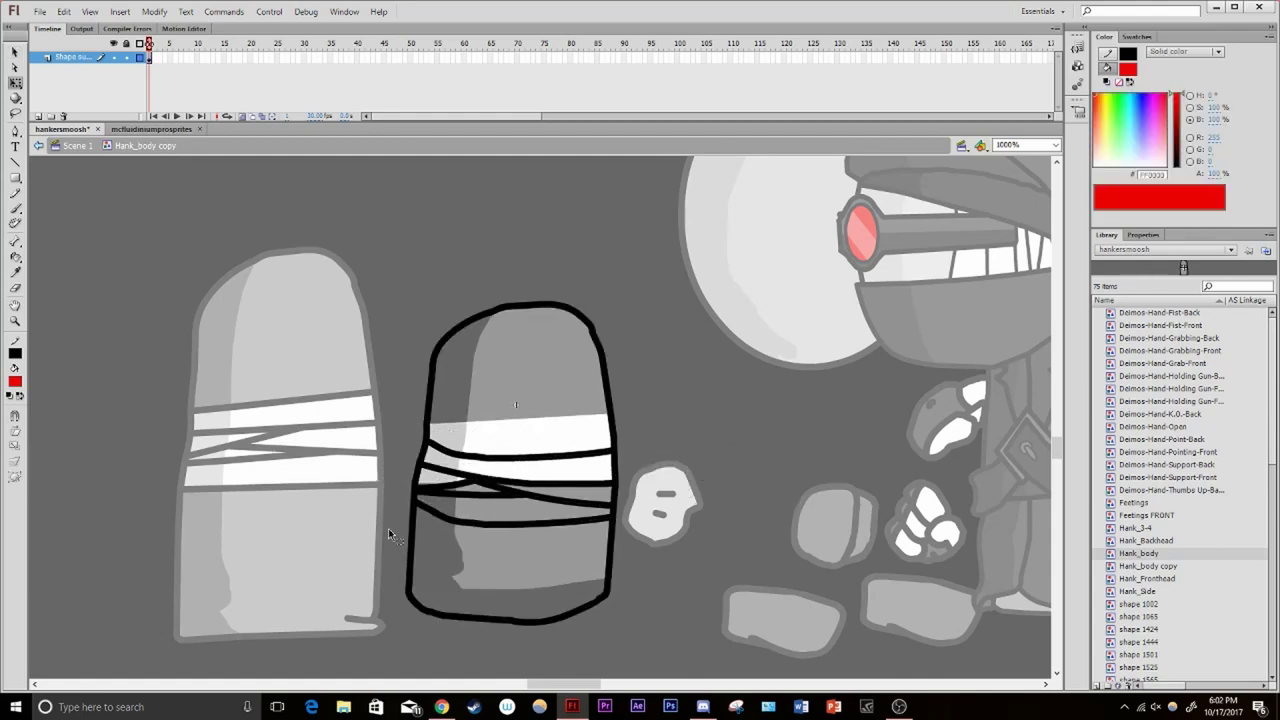
left_click(494, 473)
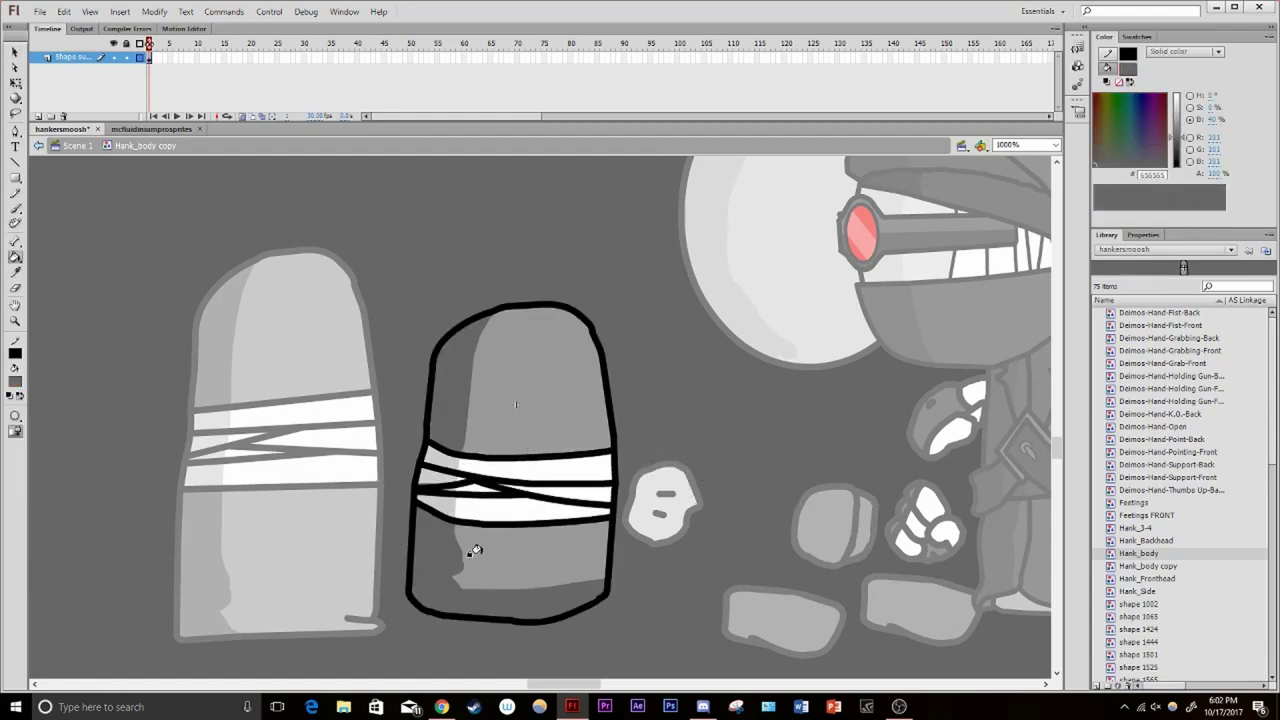
Draw thin 0.10 shading contours on the body's rounded upper and lower ends and fill the areas with greys 656565 and 999999
scroll(475, 551, "up", 3)
left_click_drag(556, 440, 556, 440)
key("ctrl+F3")
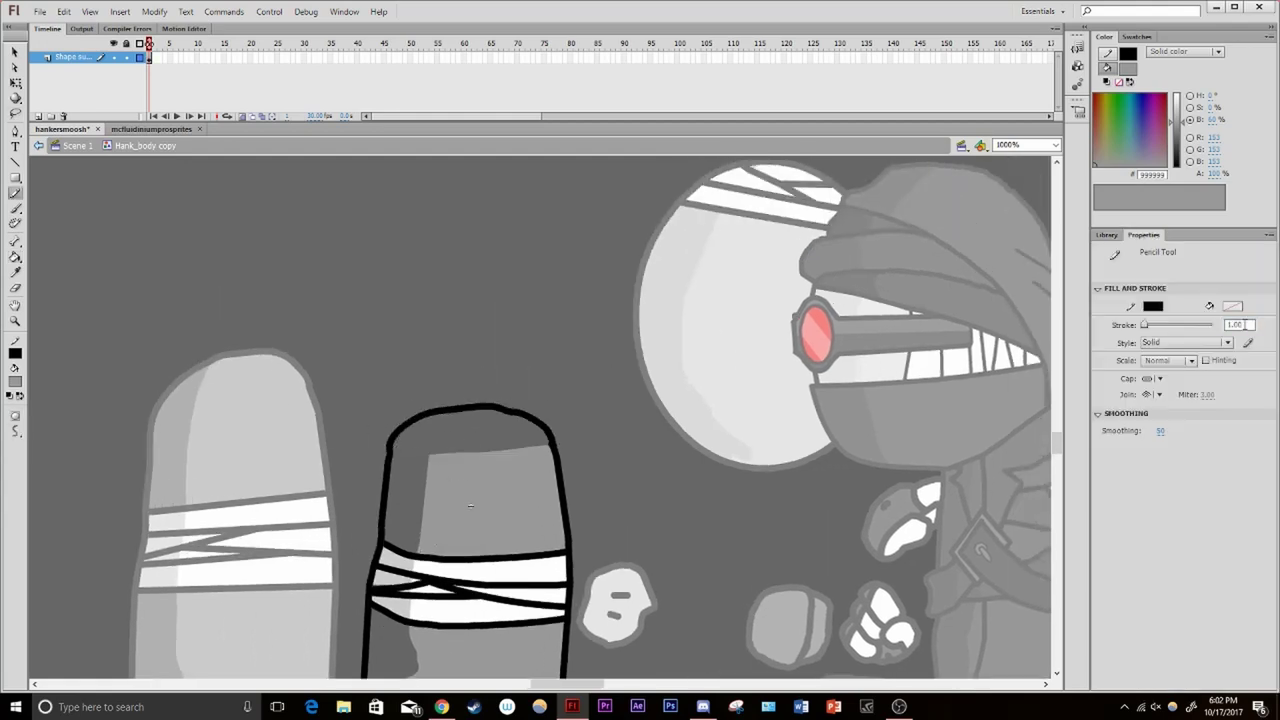
key("k")
scroll(370, 345, "down", 5)
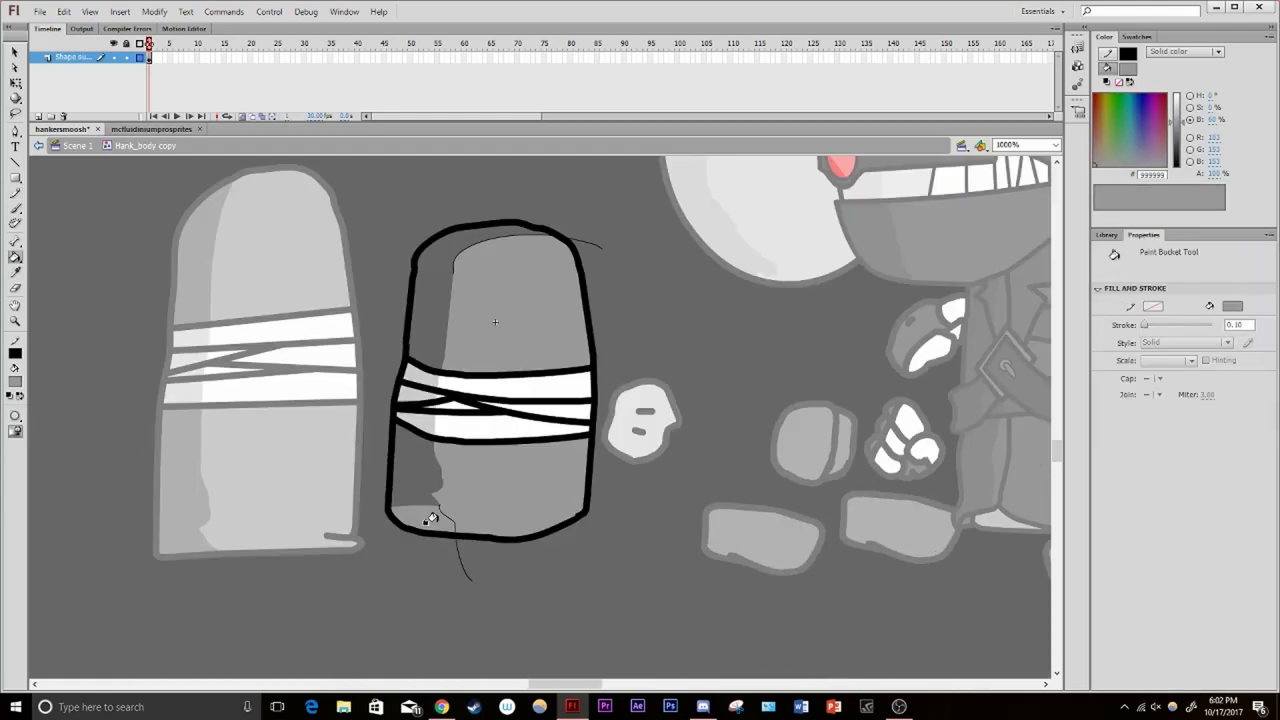
key("y")
scroll(433, 615, "up", 2)
key("ctrl+z")
Return to Scene 1 and rotate the Hank_body copy instance at frame 46 to match the leaning body of the previous frame
key("ctrl+e")
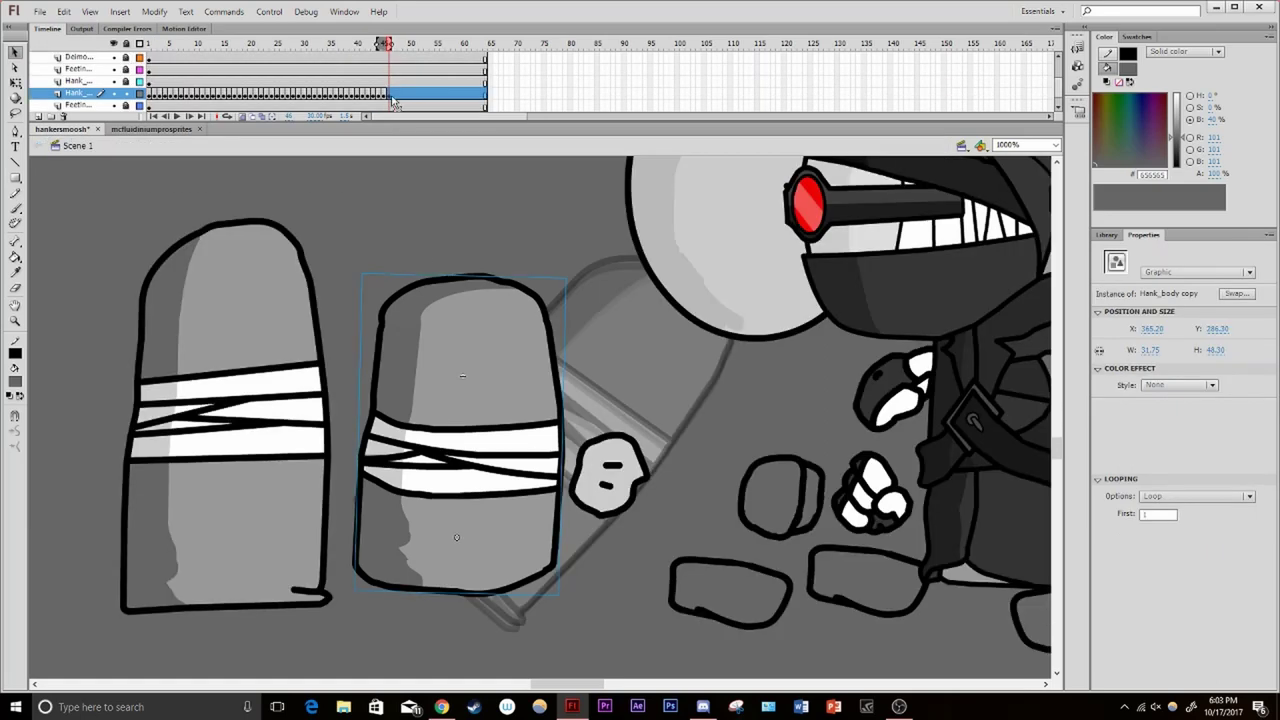
key("q")
left_click(474, 371)
left_click_drag(590, 278, 650, 392)
key("ctrl+e")
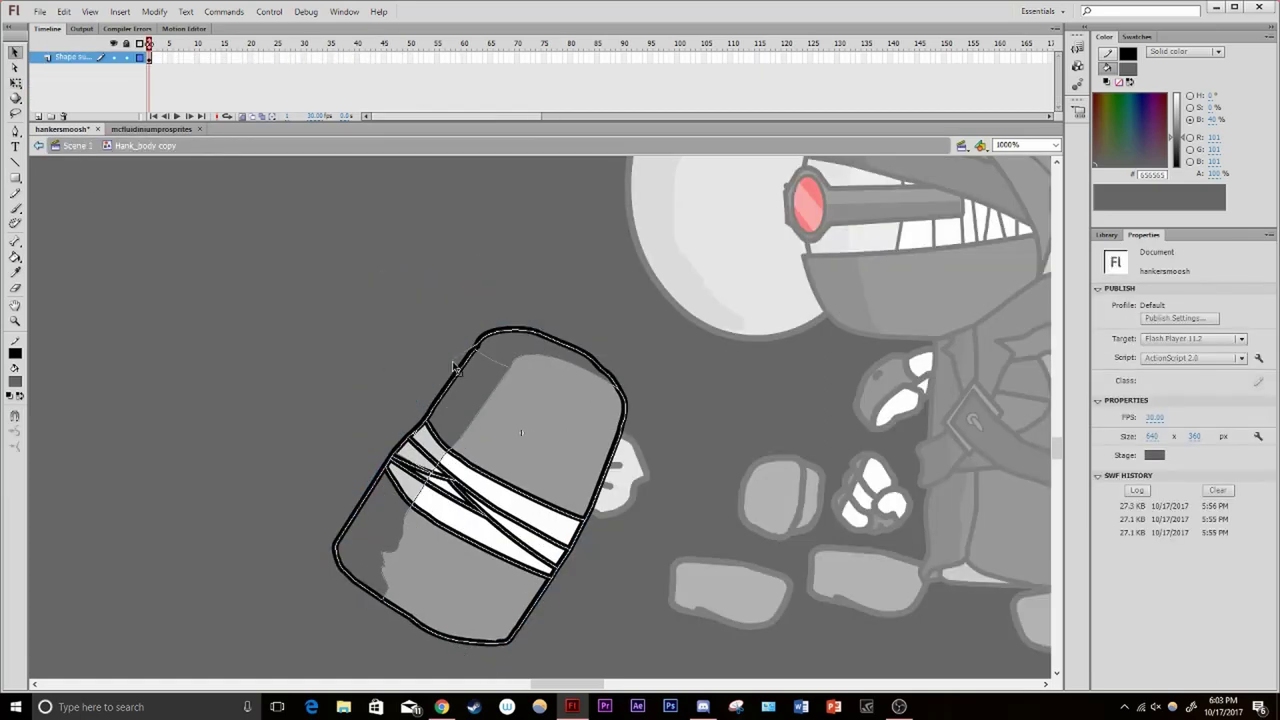
key("ctrl+e")
Keyframe the Hank_body copy instance frame by frame up to frame 61, shifting and rotating the leaning body slightly
key("F6")
key("q")
left_click(520, 450)
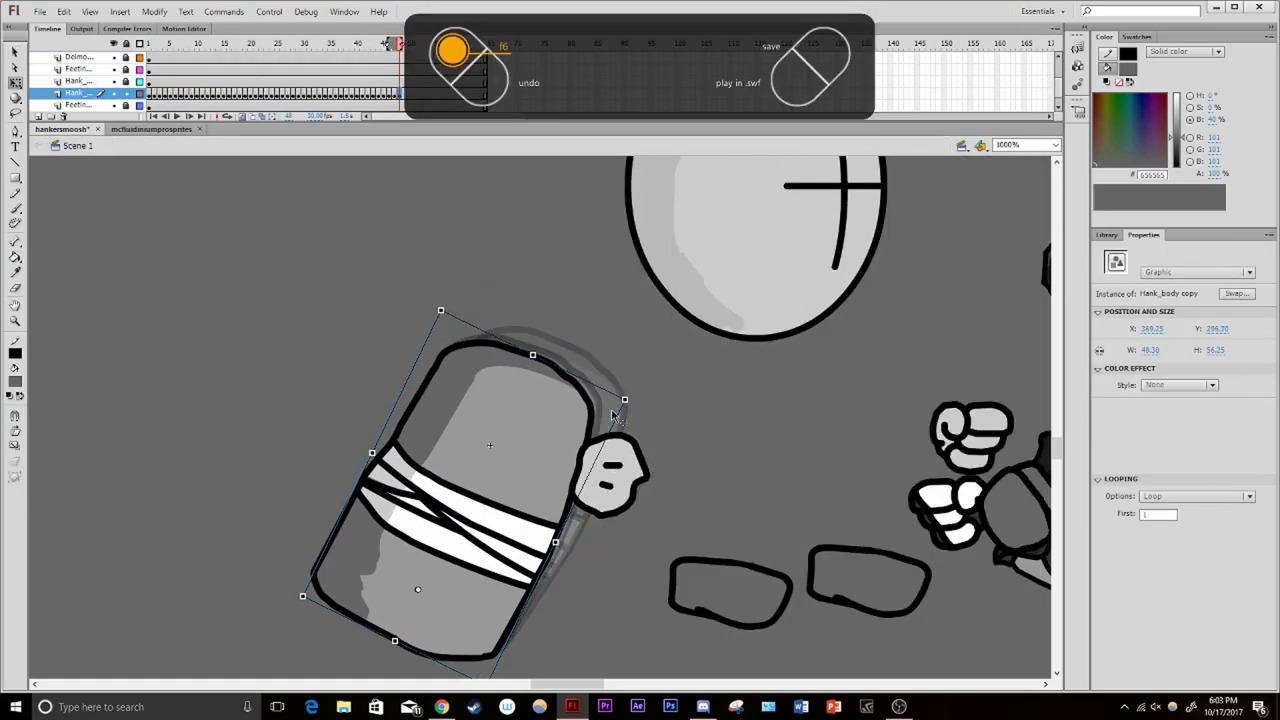
left_click_drag(614, 430, 628, 380)
key("F6")
key("F6")
key("F6")
key("F6")
key("F6")
key("F6")
key("F6")
key("F6")
key("F6")
key("F6")
key("F6")
key("F6")
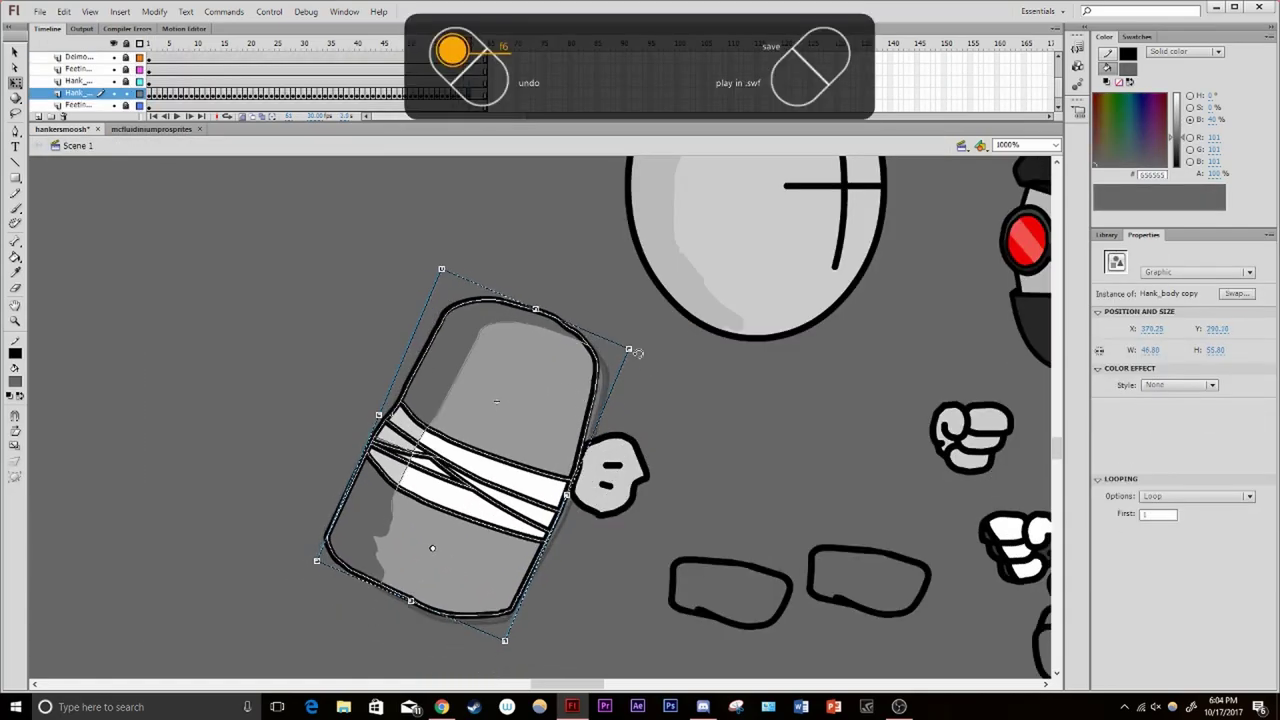
Duplicate the body symbol as Hank_body copy 2, open it and draw a rounded outline over its lower half
key("ctrl+l")
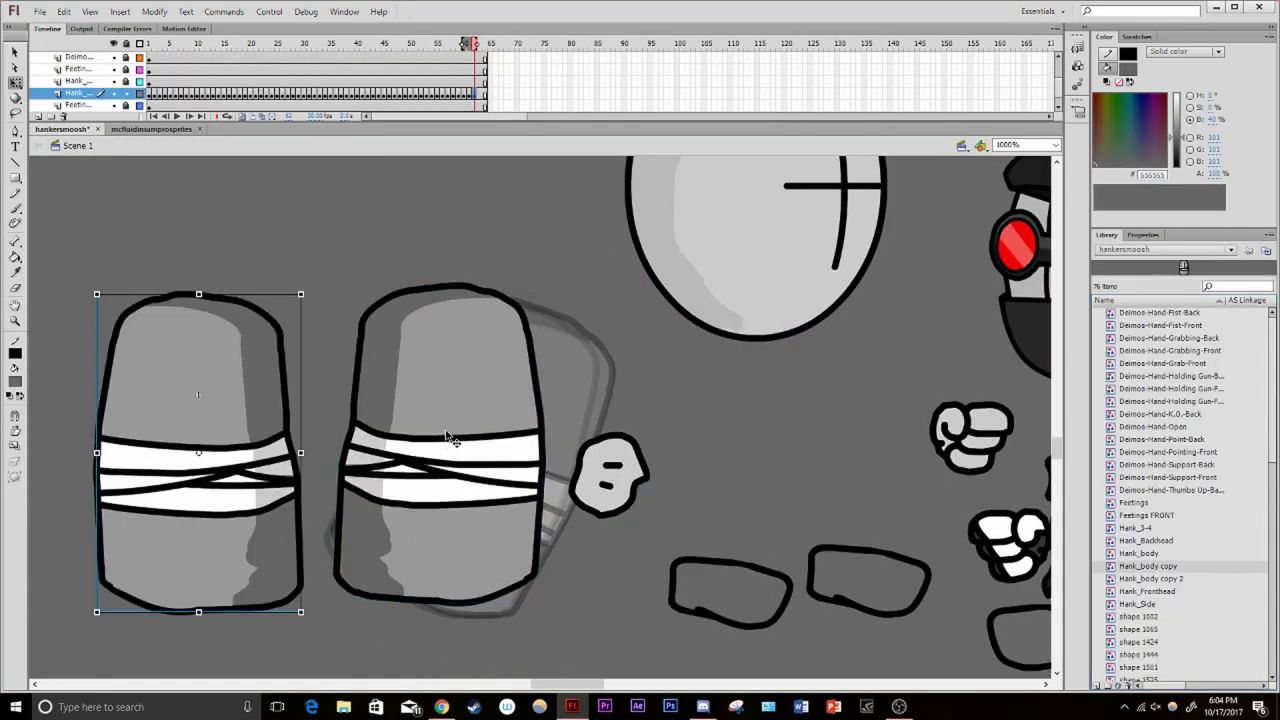
double_click(468, 418)
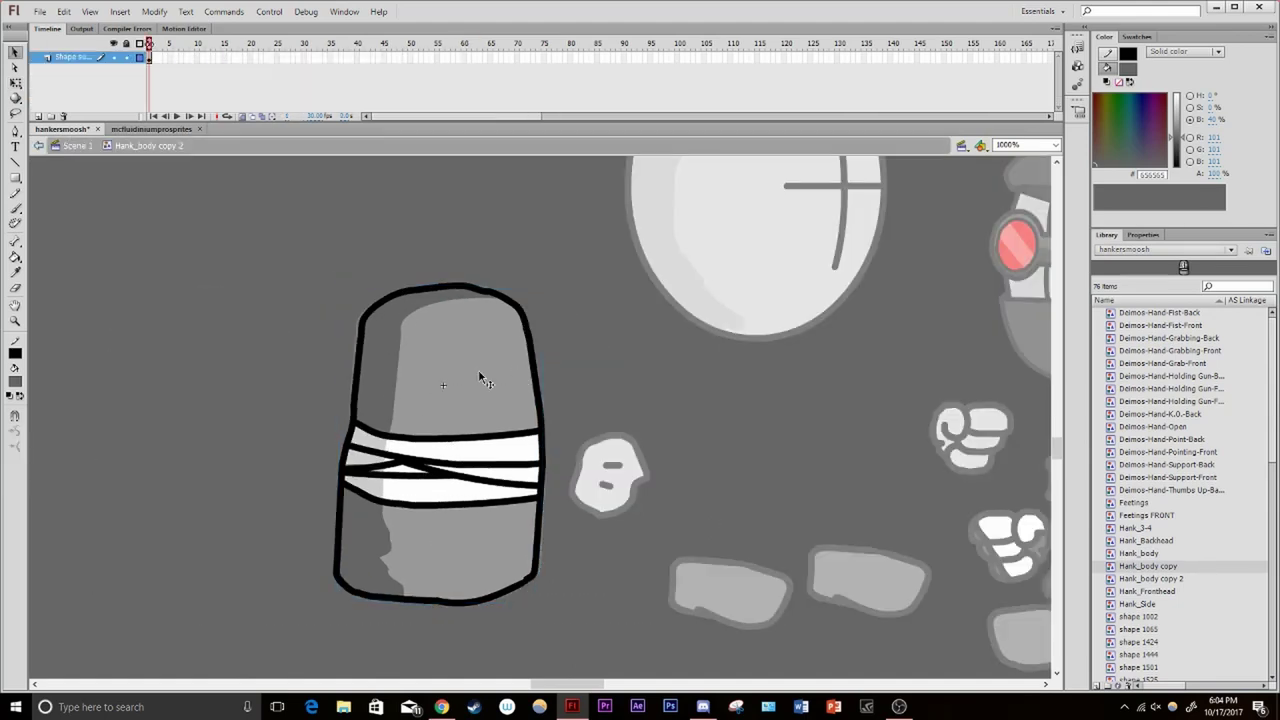
key("ctrl+z")
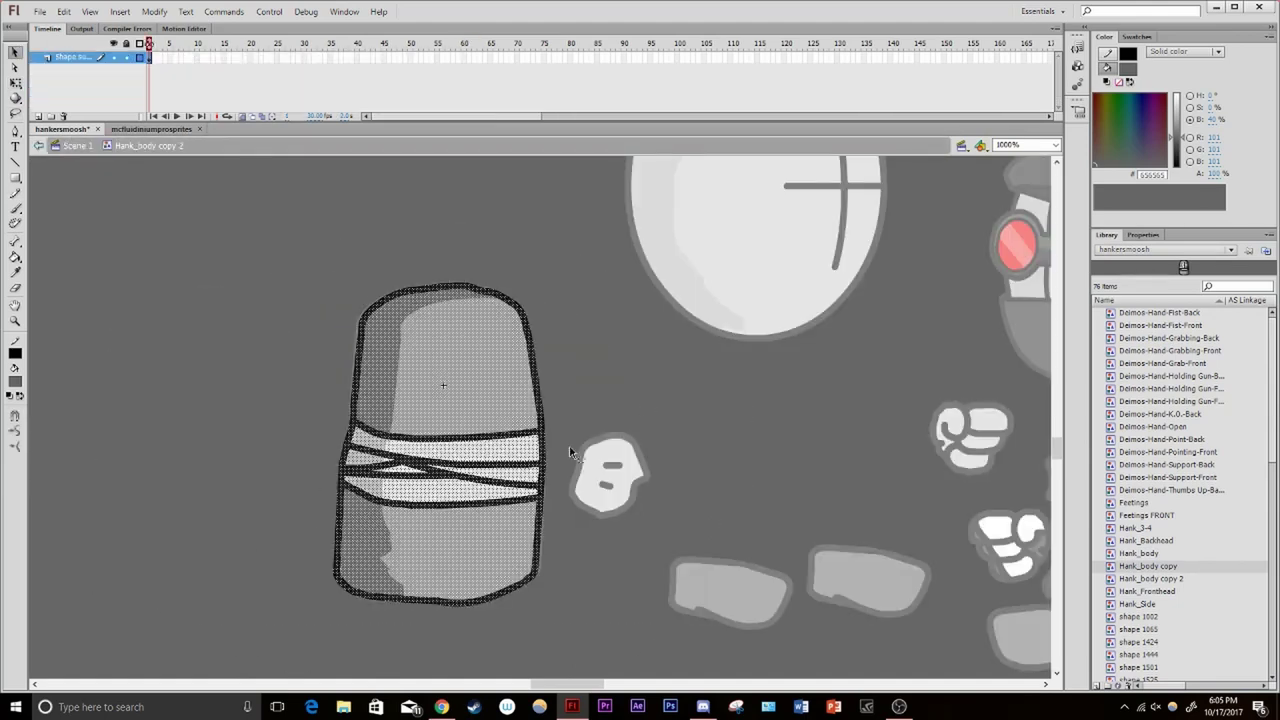
left_click_drag(344, 477, 446, 410)
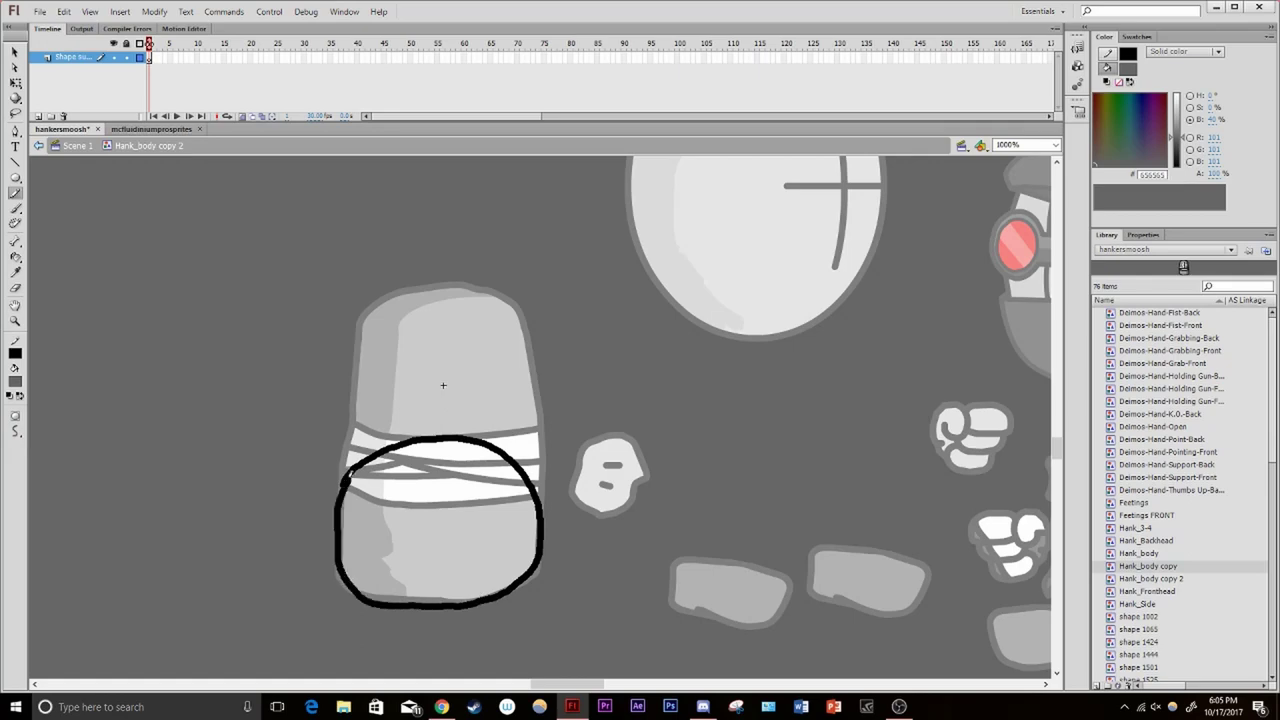
Complete the foreshortened body as a grey oval with a white rim and shading, then test the movie from Scene 1
left_click_drag(443, 385, 648, 395)
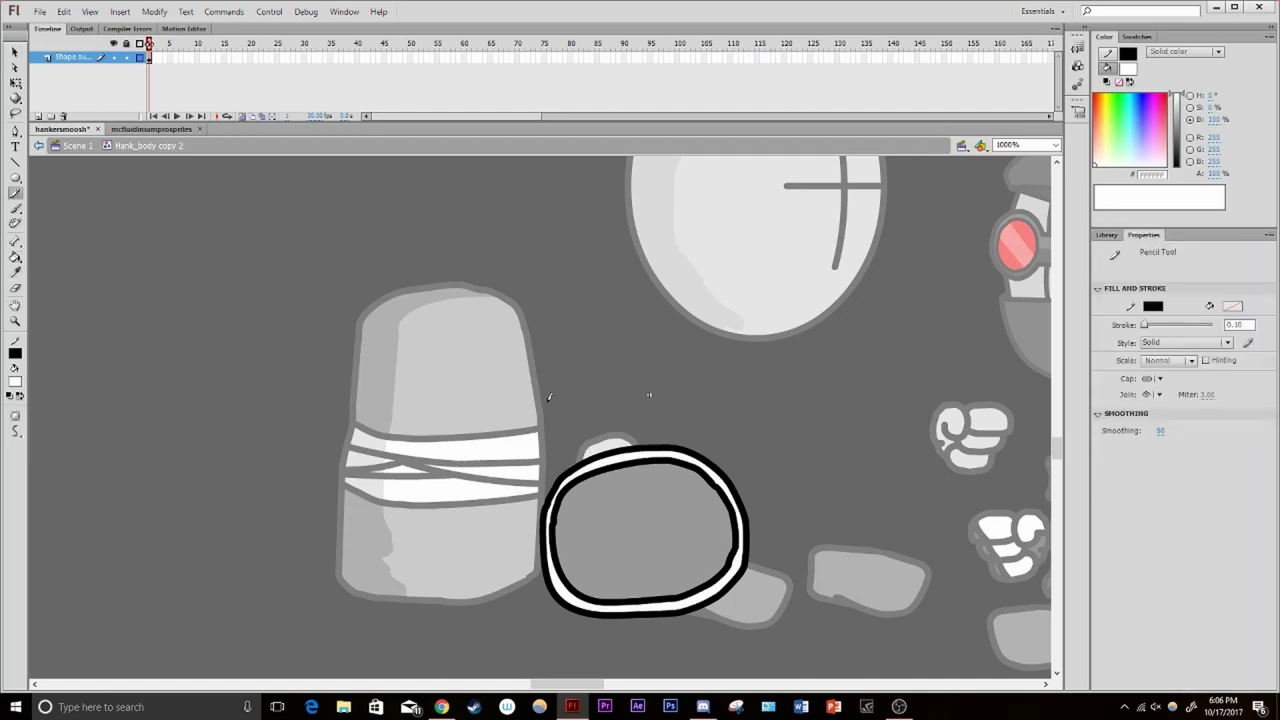
left_click_drag(648, 396, 652, 472)
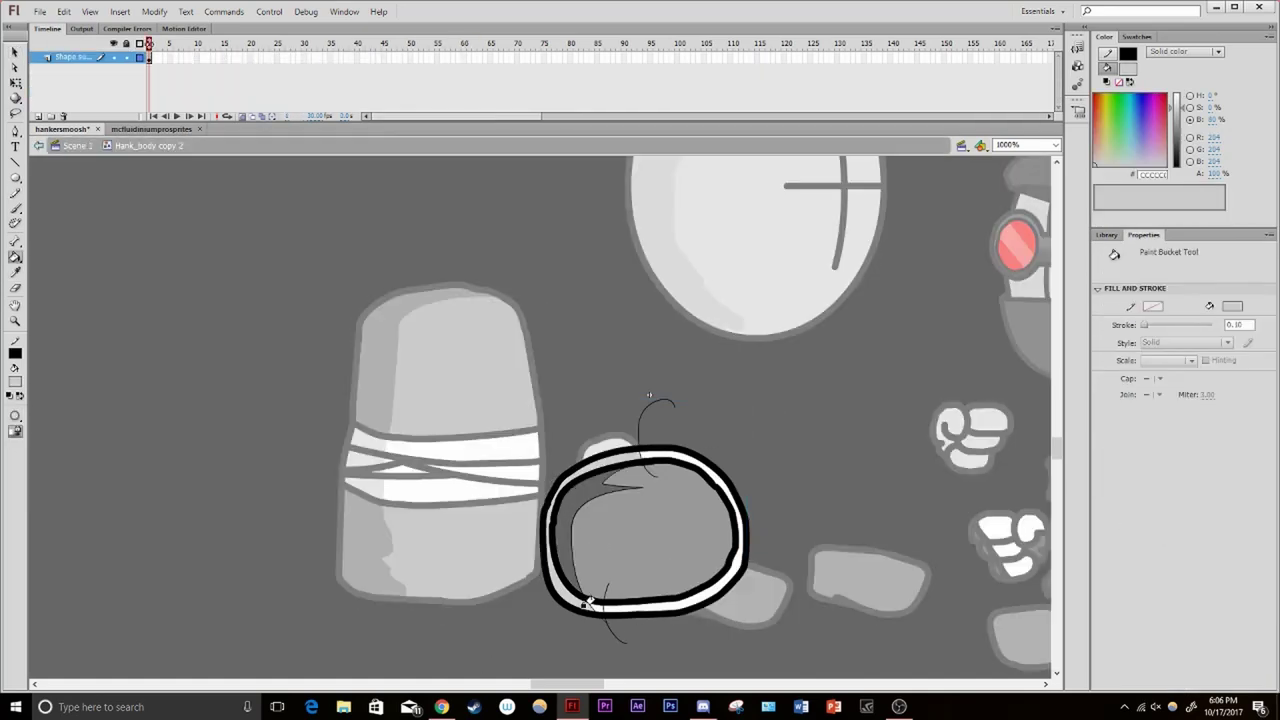
key("v")
double_click(430, 380)
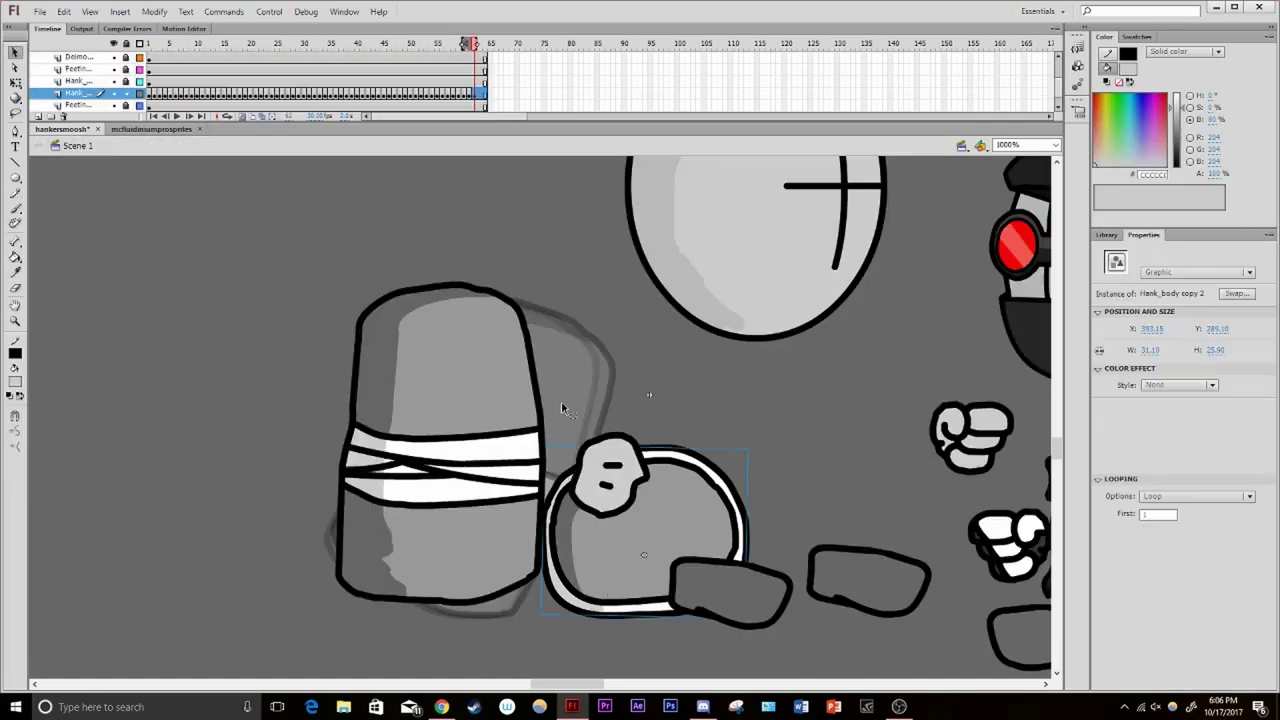
key("ctrl+Return")
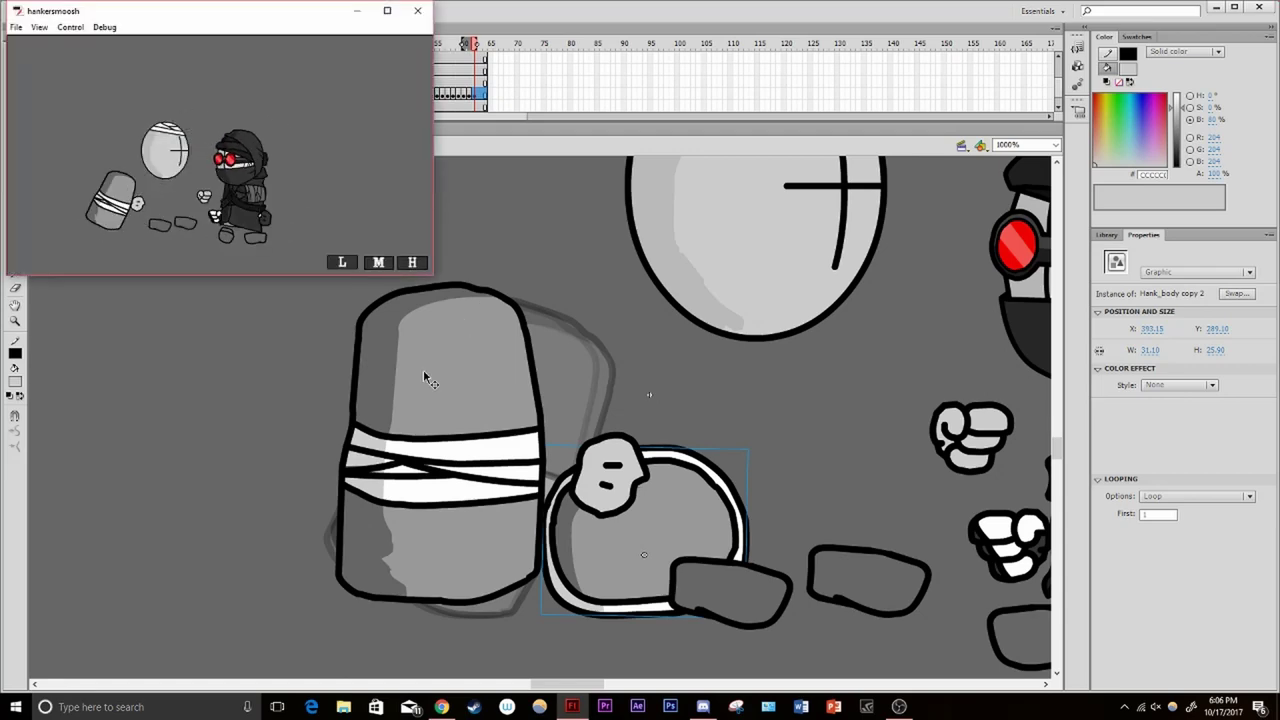
key("ctrl+w")
Place Hank_body copy 2 over the leaning body at frame 62, keyframe its movement through frame 69 and test the movie
key("ctrl+z")
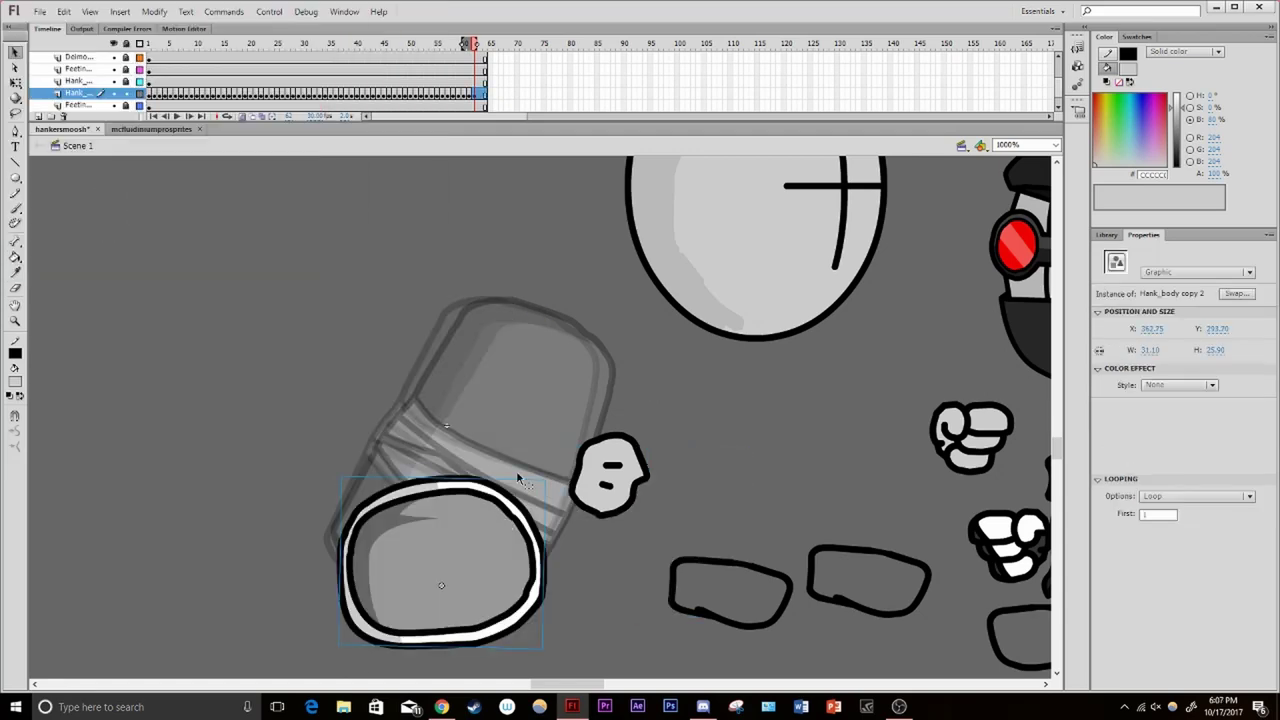
key("period")
key("period")
key("period")
key("period")
key("period")
key("period")
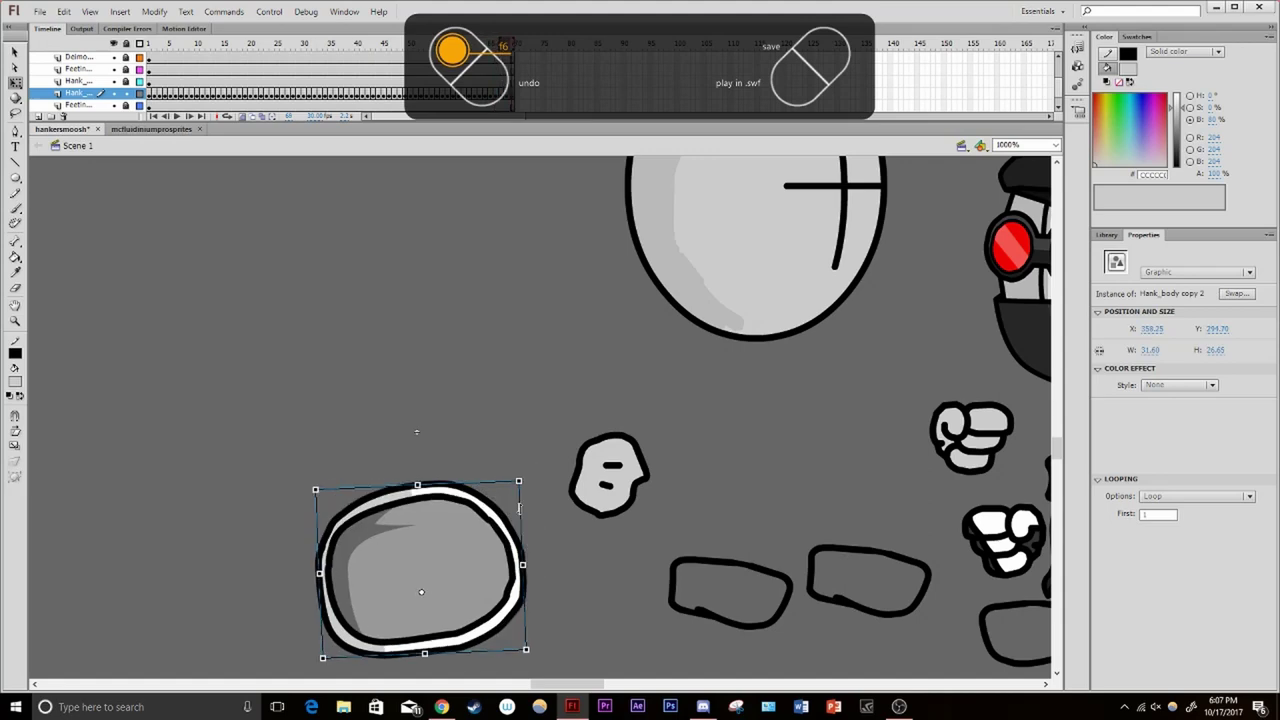
key("ctrl+Return")
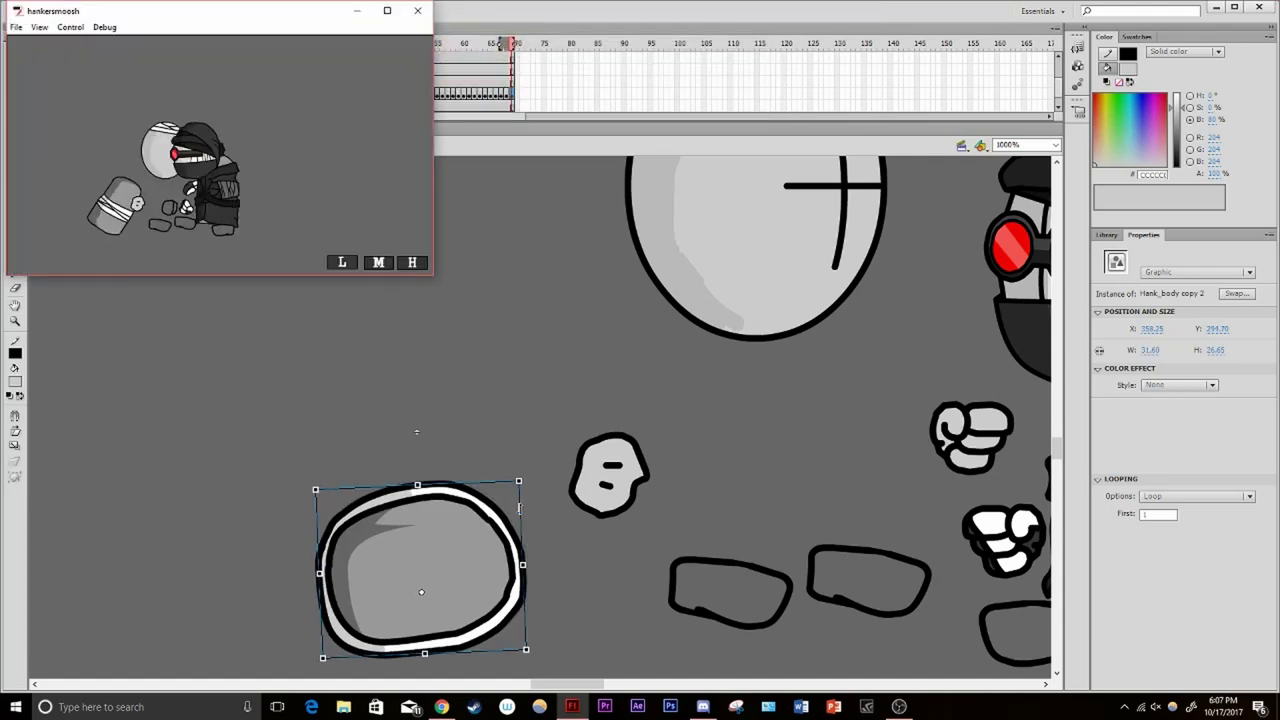
key("ctrl+w")
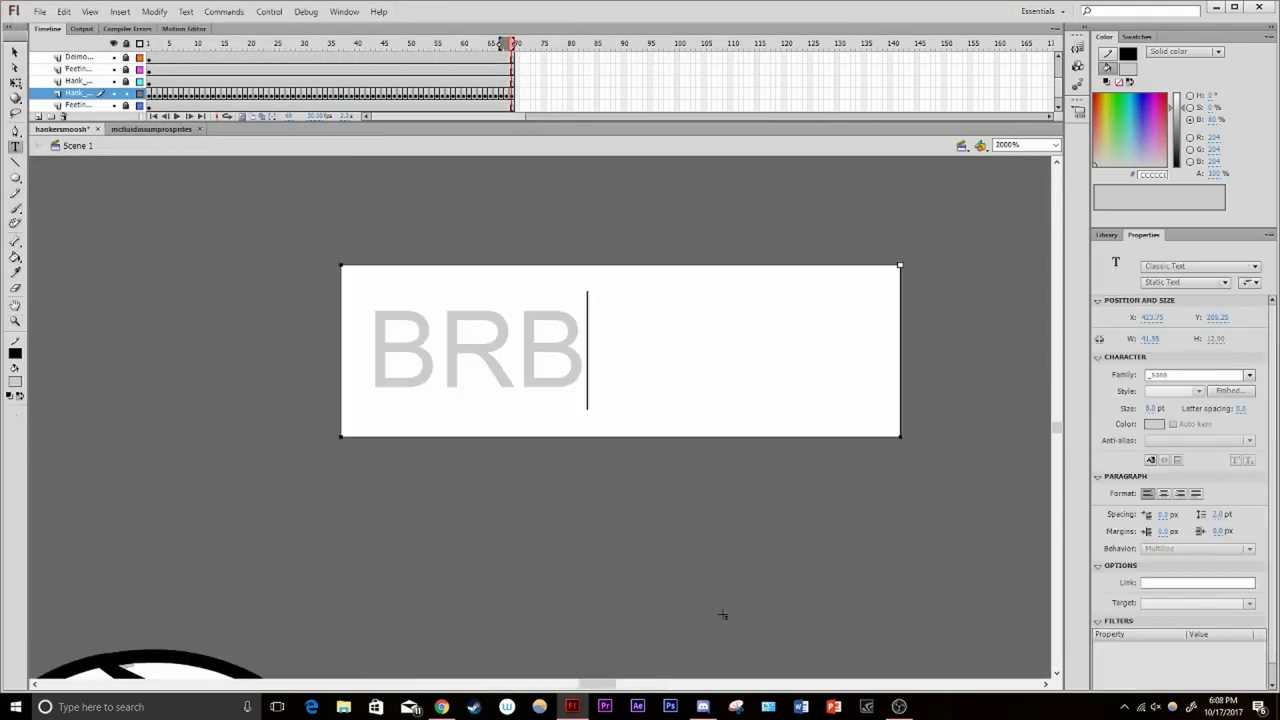
Animate the Hank_3-4 head with keyframes from frame 1 to 18, tilting it gradually forward
key("ctrl+a")
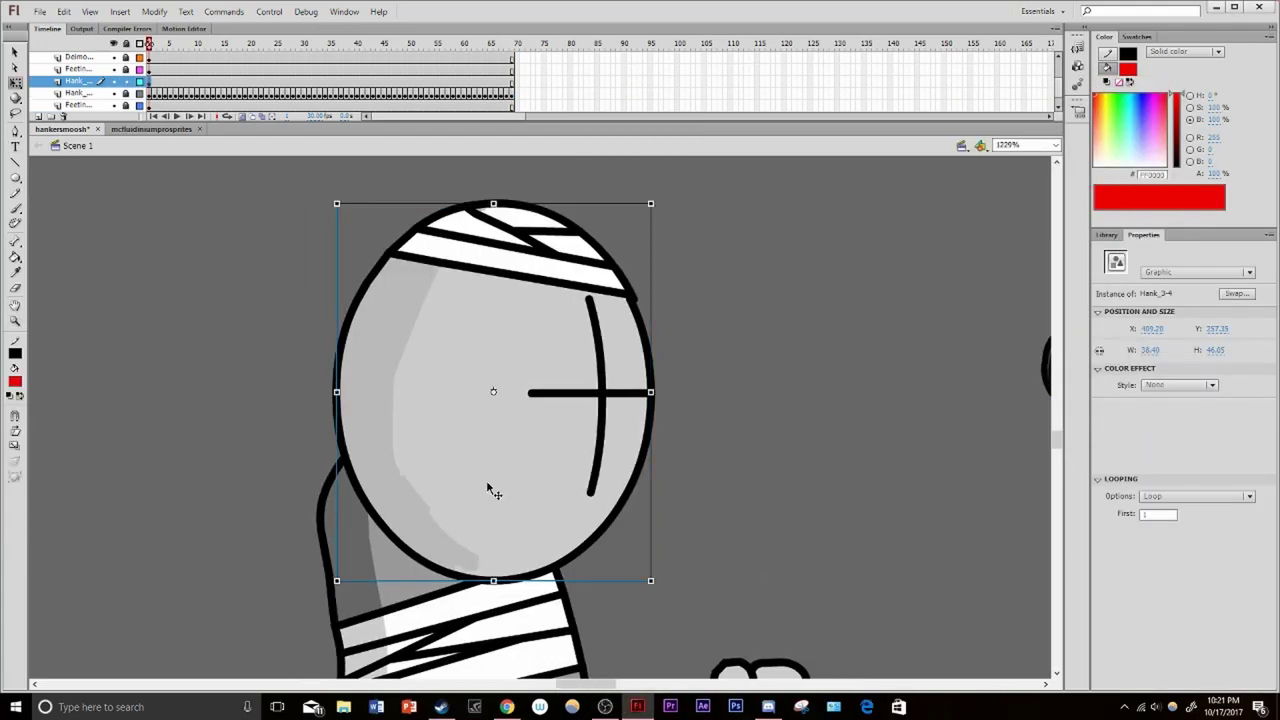
key("F6")
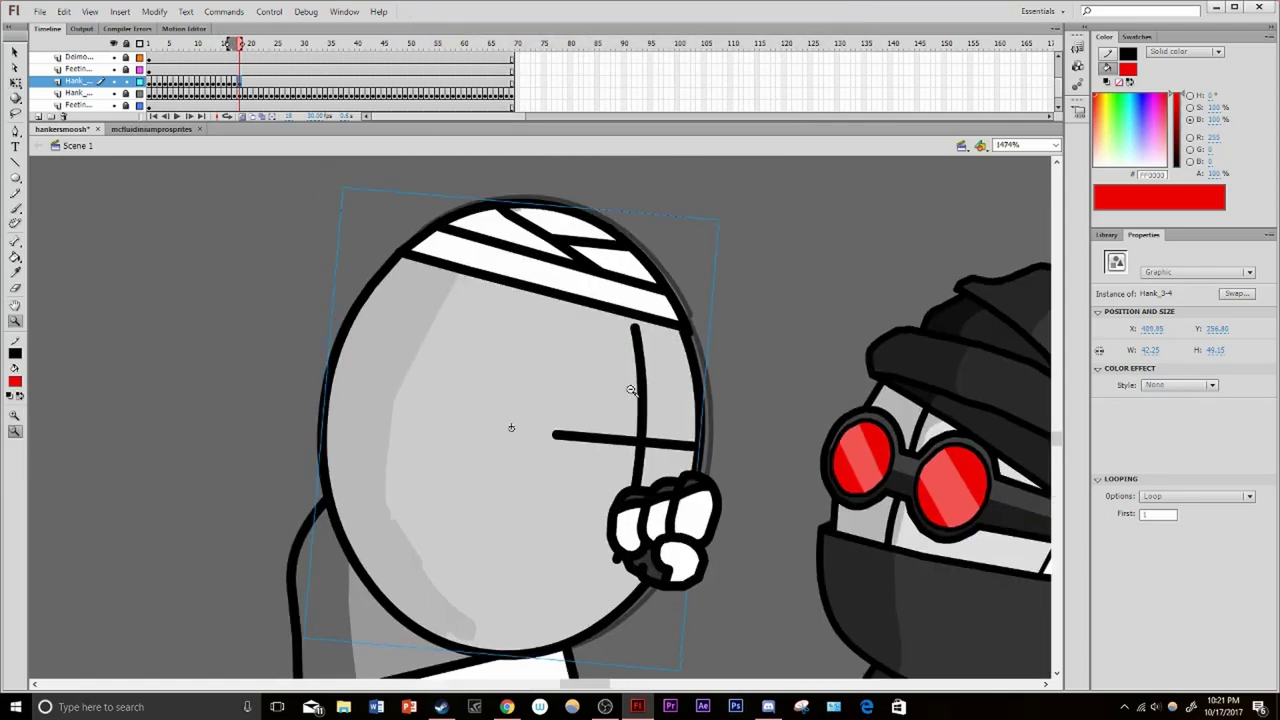
Try to animate the bandaged head swinging downward, keyframe by keyframe, from frame 19 to about frame 41
left_click_drag(634, 386, 662, 291)
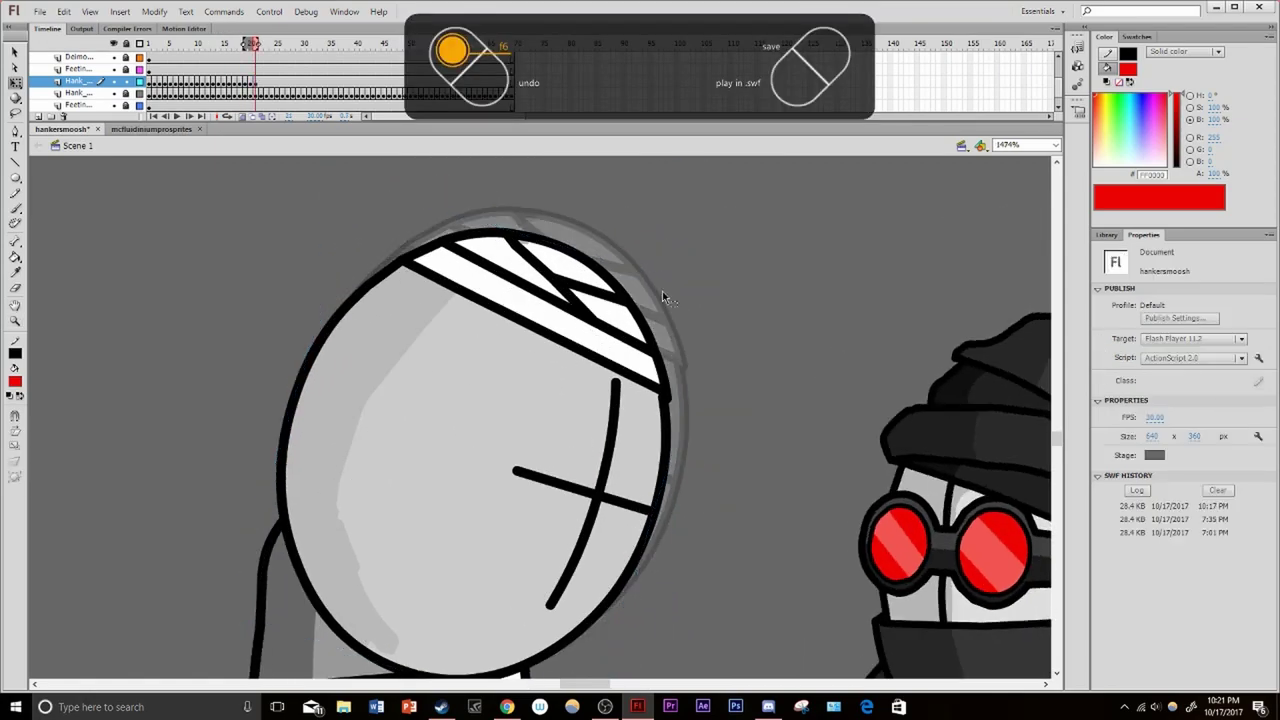
key("F6")
left_click_drag(726, 323, 823, 380)
key("F6")
key("F6")
key("F6")
key("F6")
key("F6")
key("F6")
key("F6")
key("F6")
key("F6")
key("F6")
key("F6")
key("F6")
Write the note "not" in a red text box above the bandaged character's head
key("t")
scroll(447, 399, "up", 3)
left_click(360, 175)
type("not")
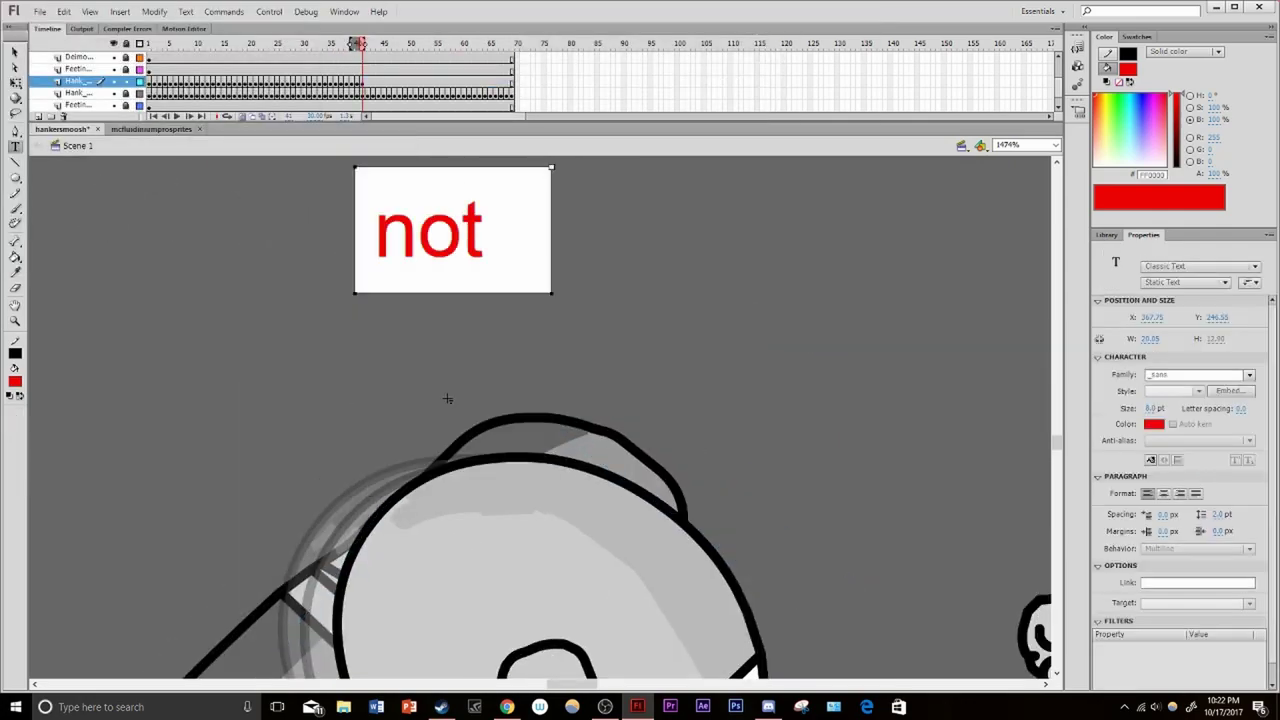
key("ctrl+minus")
key("Return")
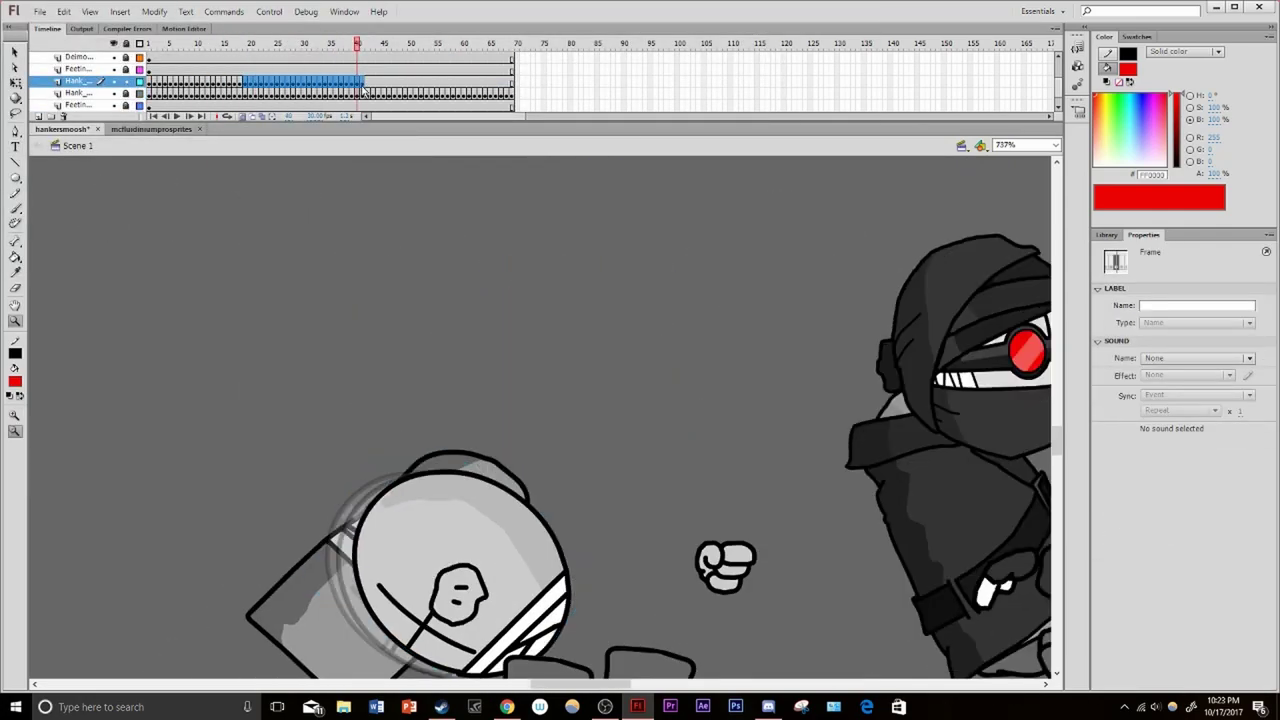
Clear the head layer's keyframes from frame 19 to about frame 41
left_click_drag(150, 80, 360, 80)
right_click(327, 88)
left_click(362, 158)
Animate the head swinging down onto the falling body with new keyframes from frame 19 to 38 and test the movie
scroll(540, 440, "up", 2)
key("q")
key("F6")
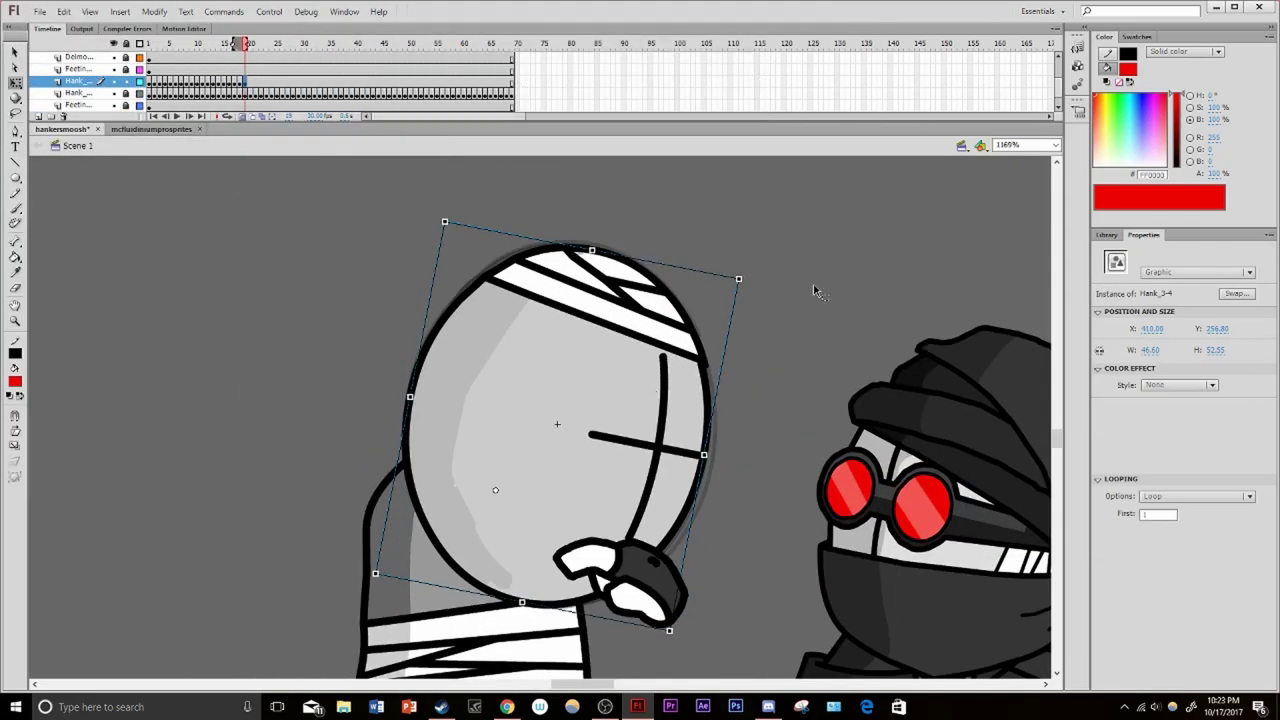
left_click_drag(745, 278, 757, 586)
key("F6")
key("F6")
key("F6")
key("F6")
key("F6")
key("F6")
key("F6")
key("F6")
key("F6")
key("F6")
key("ctrl+Return")
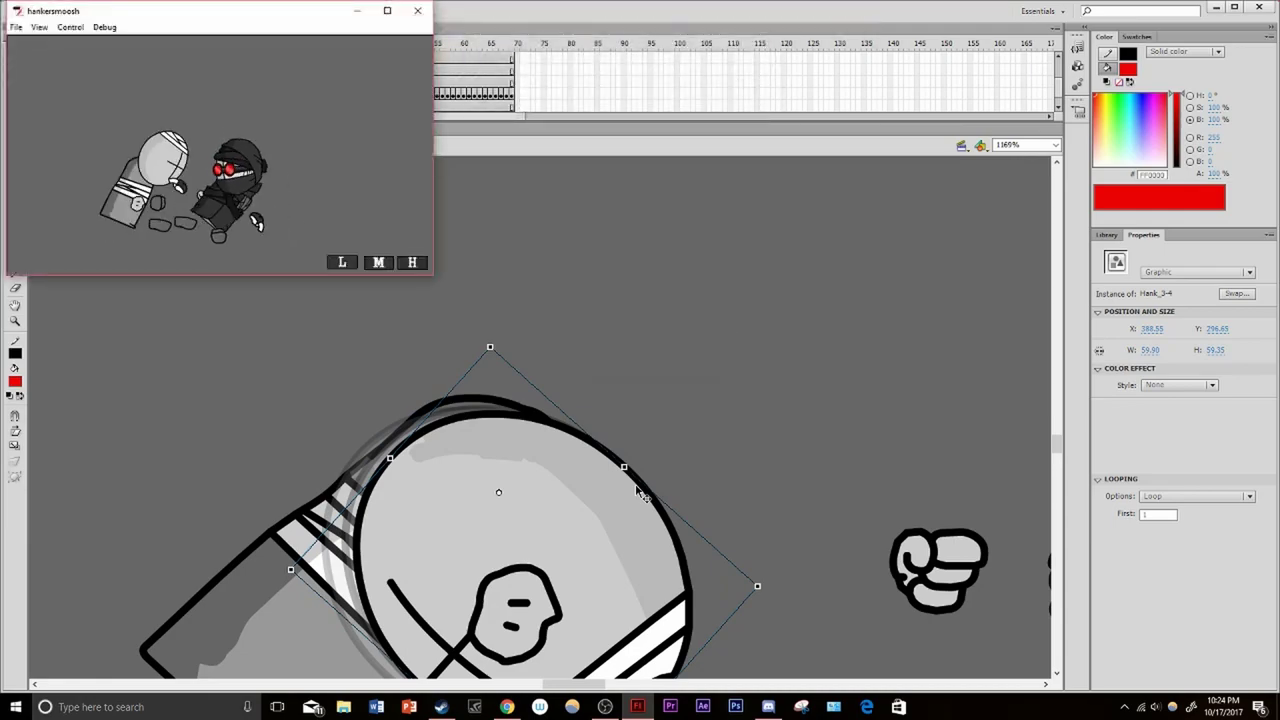
key("ctrl+w")
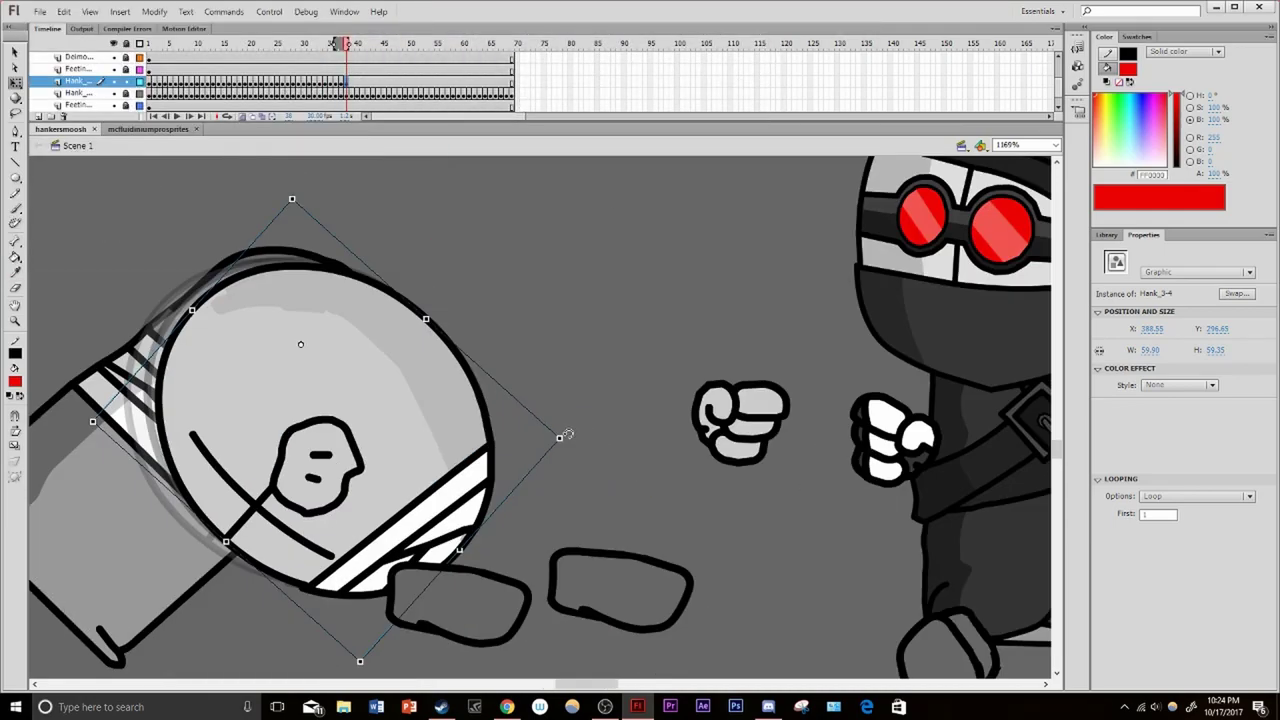
Keyframe the head swinging back up after frame 38 and duplicate it as Hank_3-4 copy at frame 46
key("F6")
left_click_drag(586, 426, 572, 195)
key("F6")
key("F6")
key("F6")
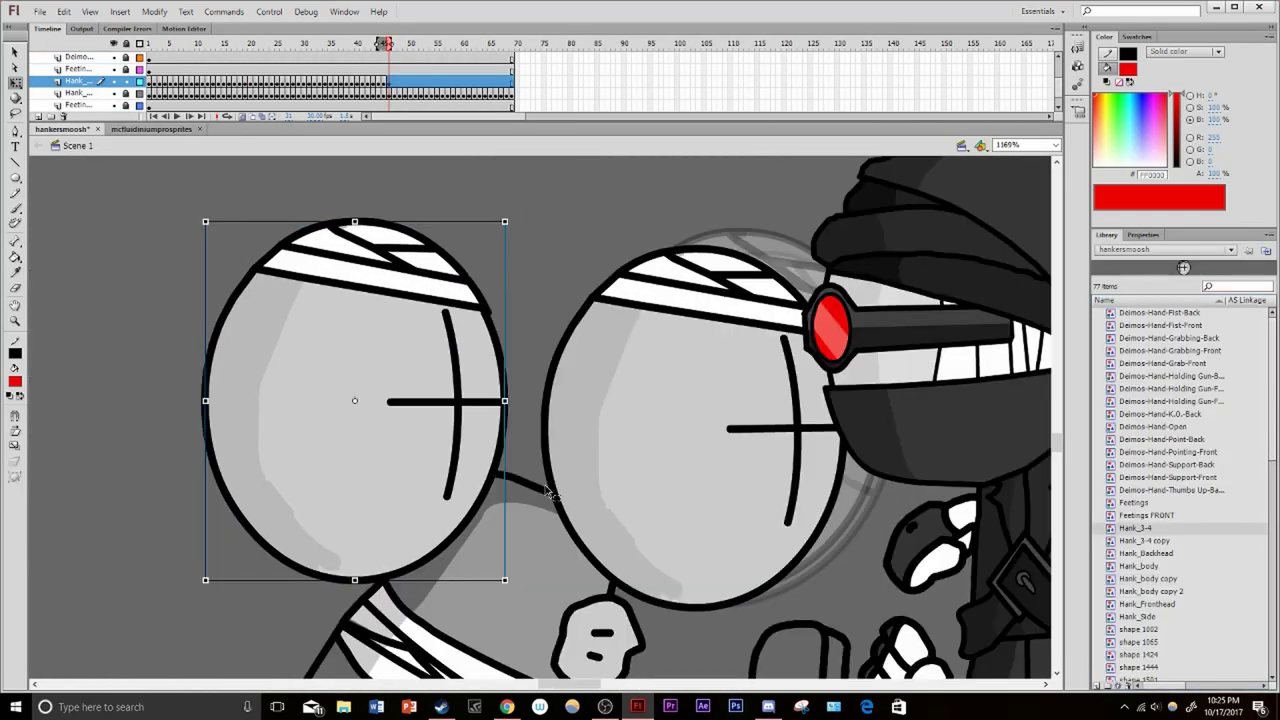
Open Hank_3-4 copy, squash the head vertically and brush translucent red guides for the bandage edge and face cross on Layer 2
key("v")
double_click(547, 490)
left_click_drag(371, 263, 690, 610)
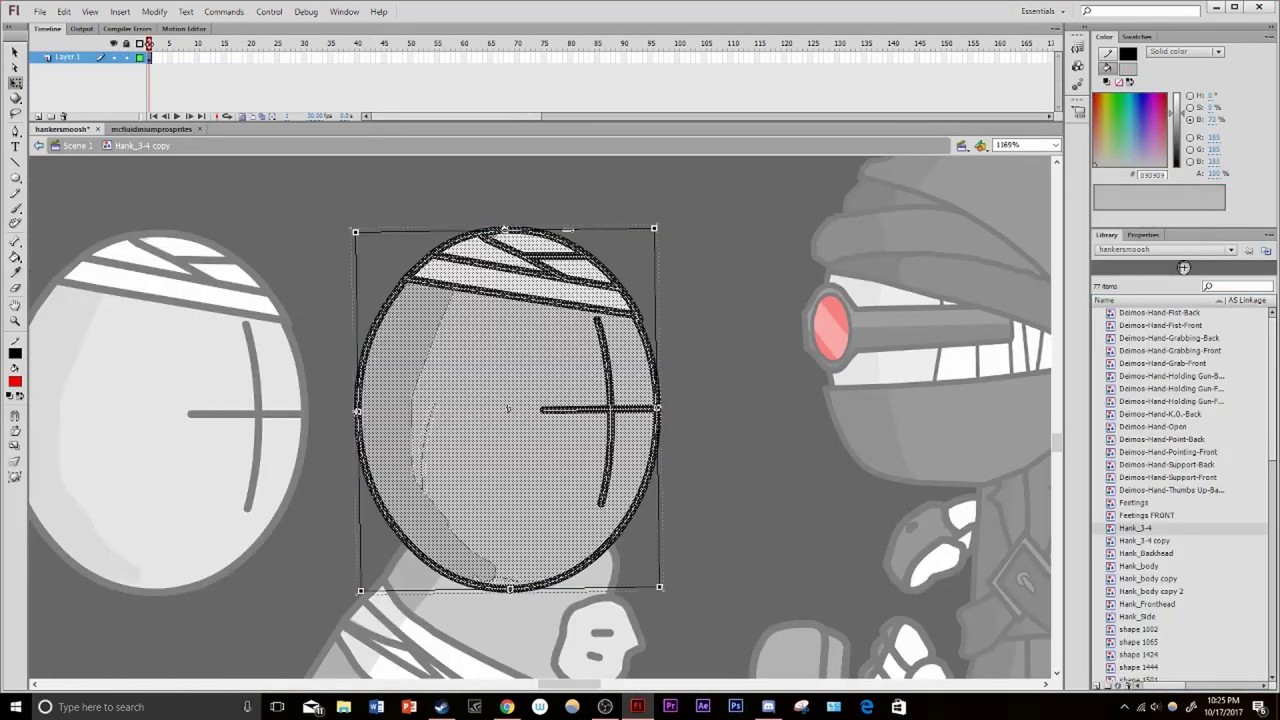
key("ctrl+z")
key("b")
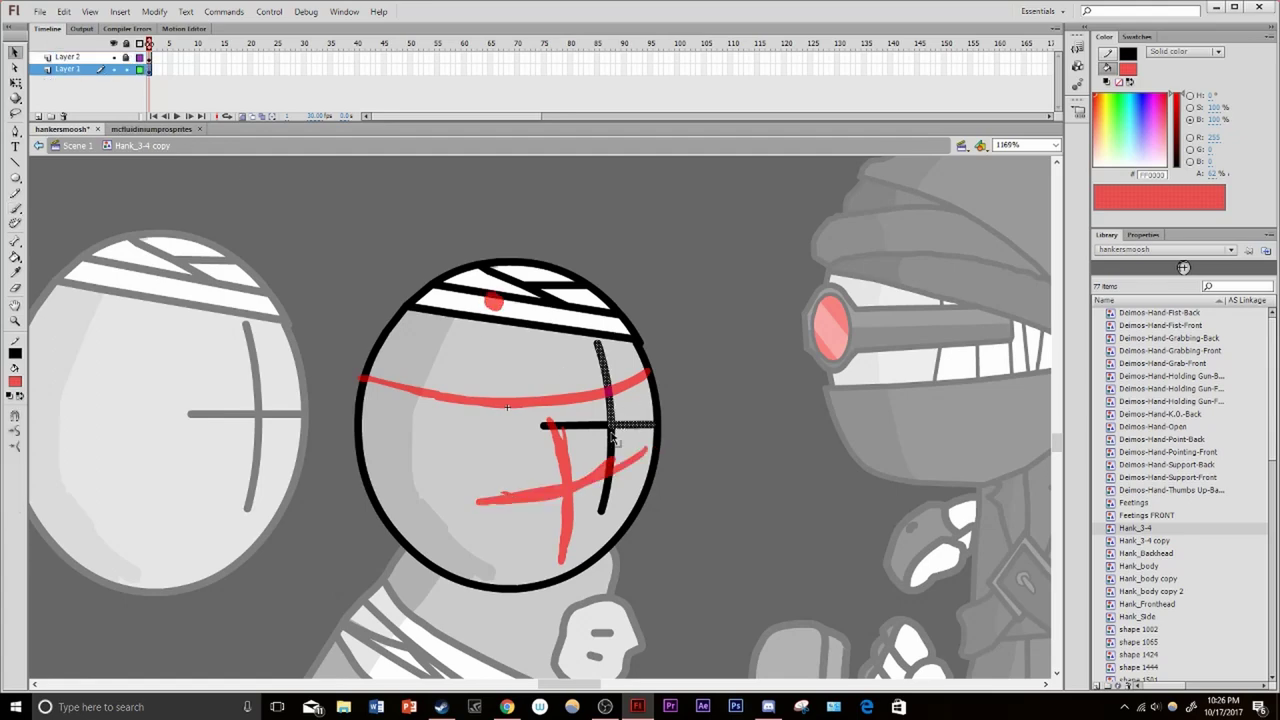
Delete the old face cross and bandage lines on Layer 1 and fit a curved black line along the upper red guide
left_click(611, 432)
left_click(645, 343)
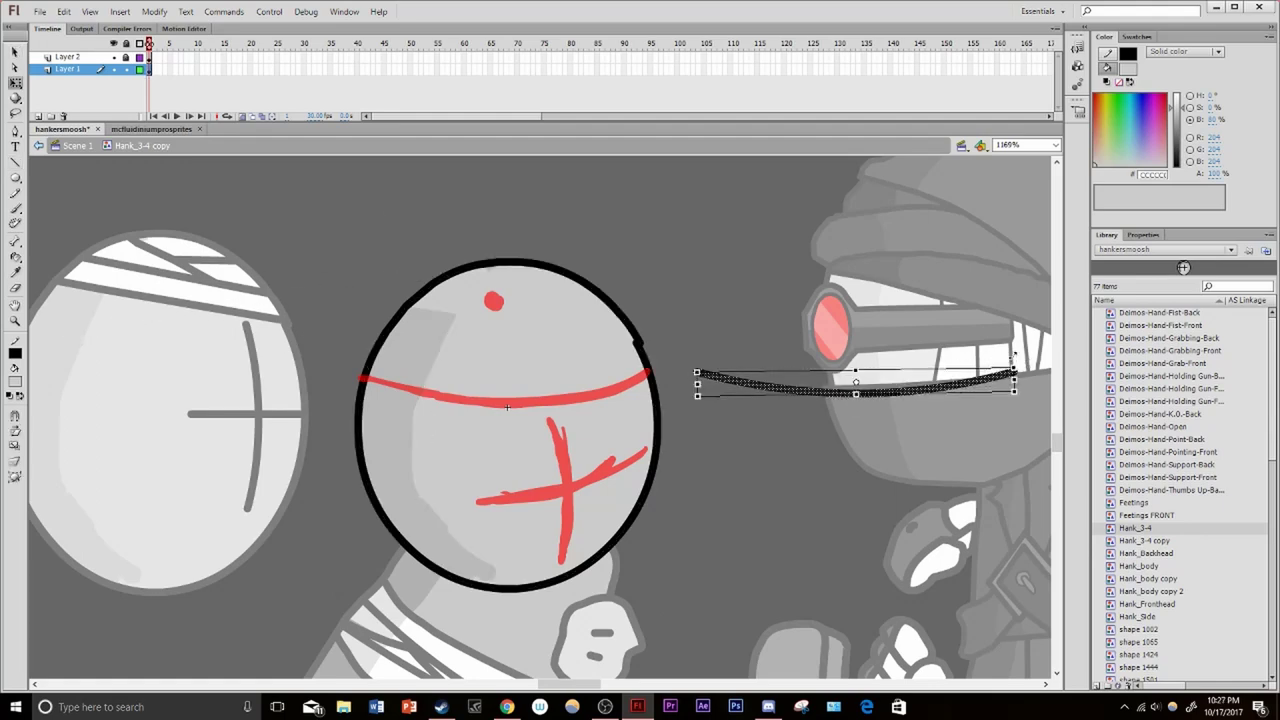
key("ctrl+x")
key("ctrl+v")
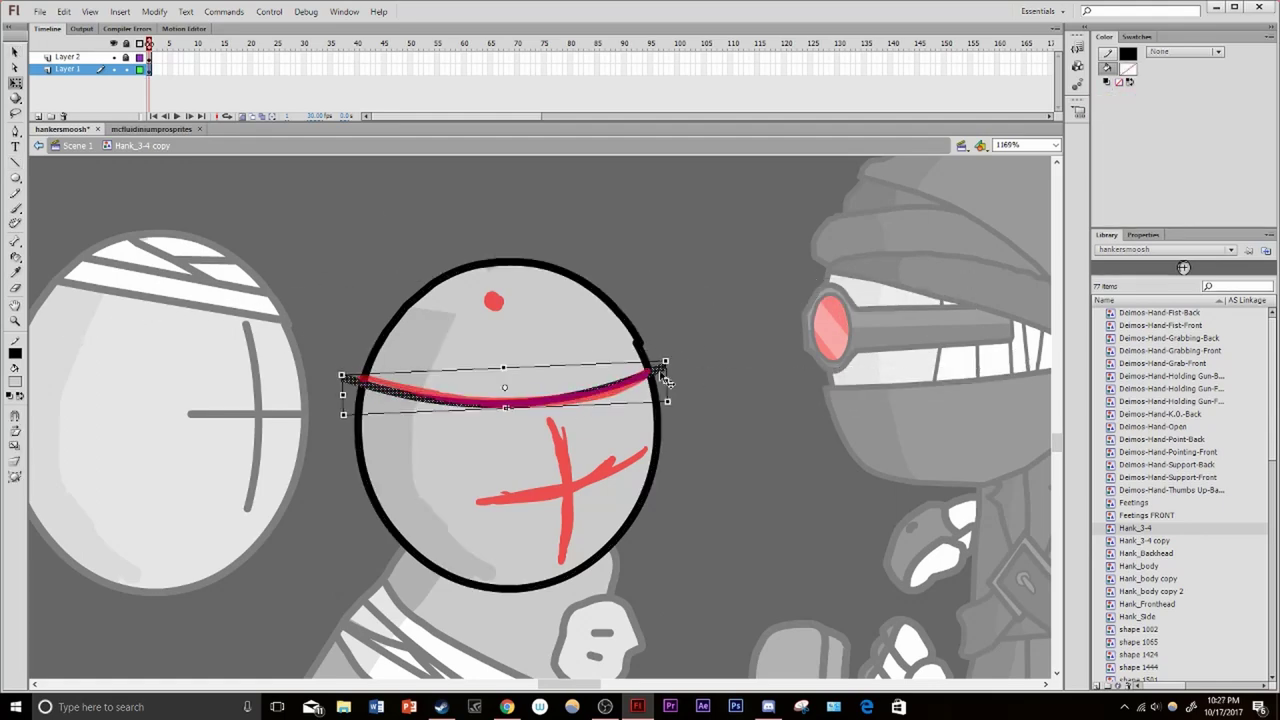
left_click_drag(698, 360, 699, 374)
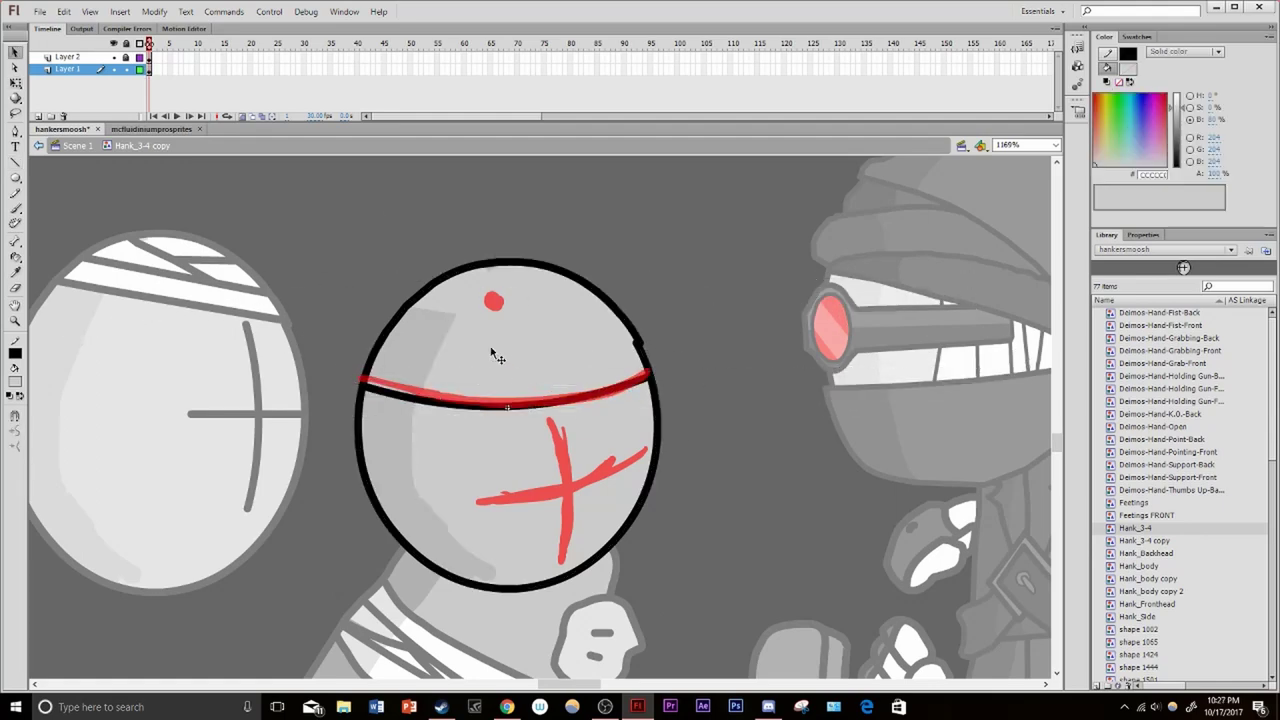
Draw the face cross as curved black lines along the red guides on new layers above Layer 1, trimming the excess line
key("v")
key("ctrl+a")
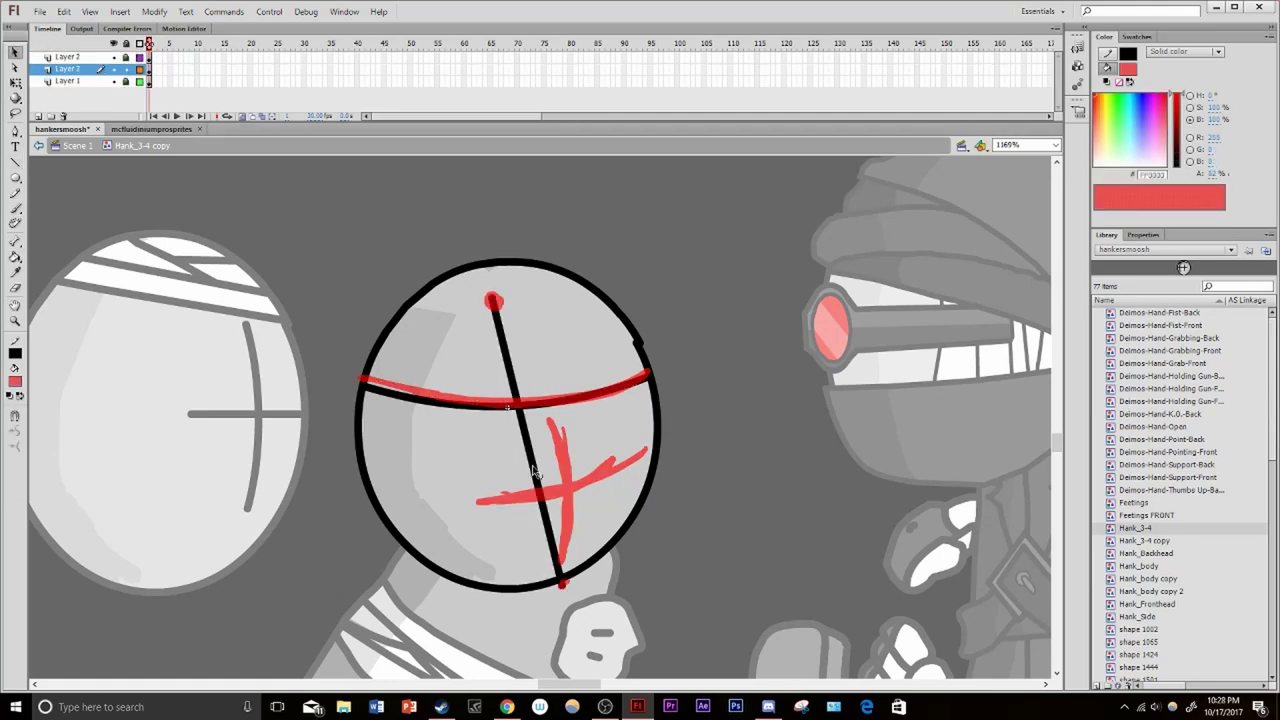
left_click(124, 57)
key("b")
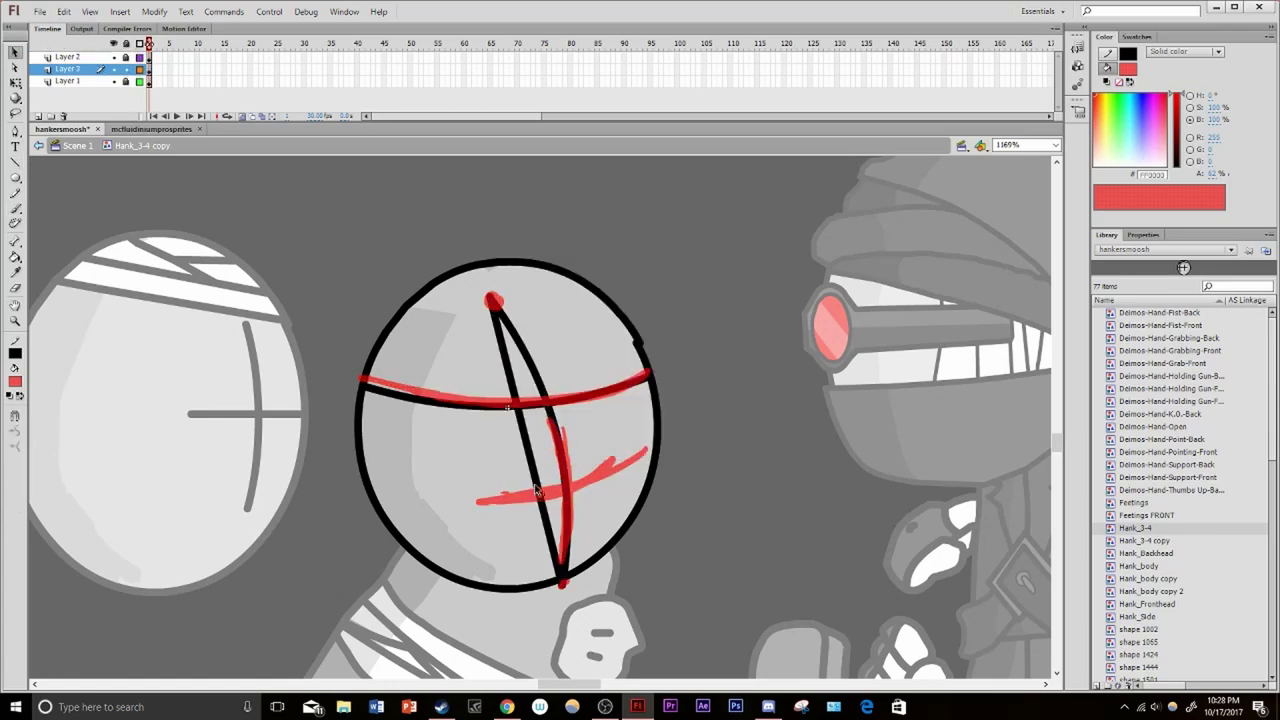
left_click(39, 116)
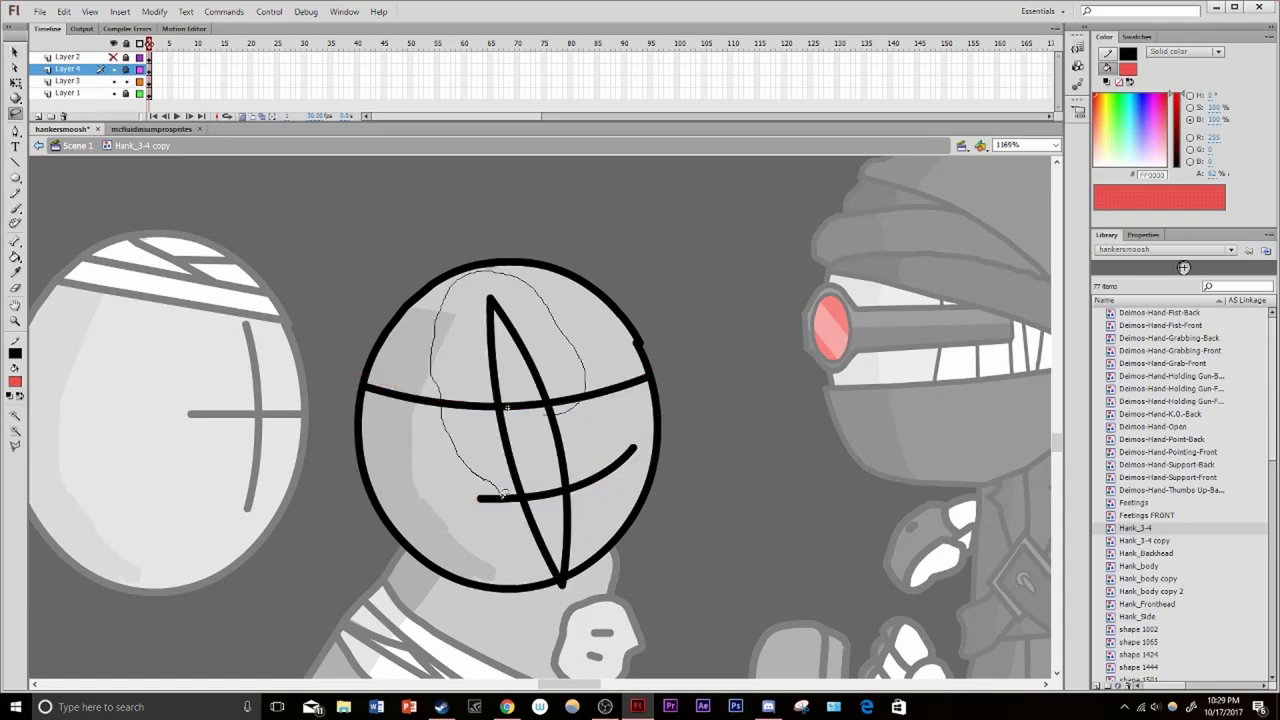
Narrow the head shape on Layer 1 slightly and clear the selection
left_click(150, 93)
key("q")
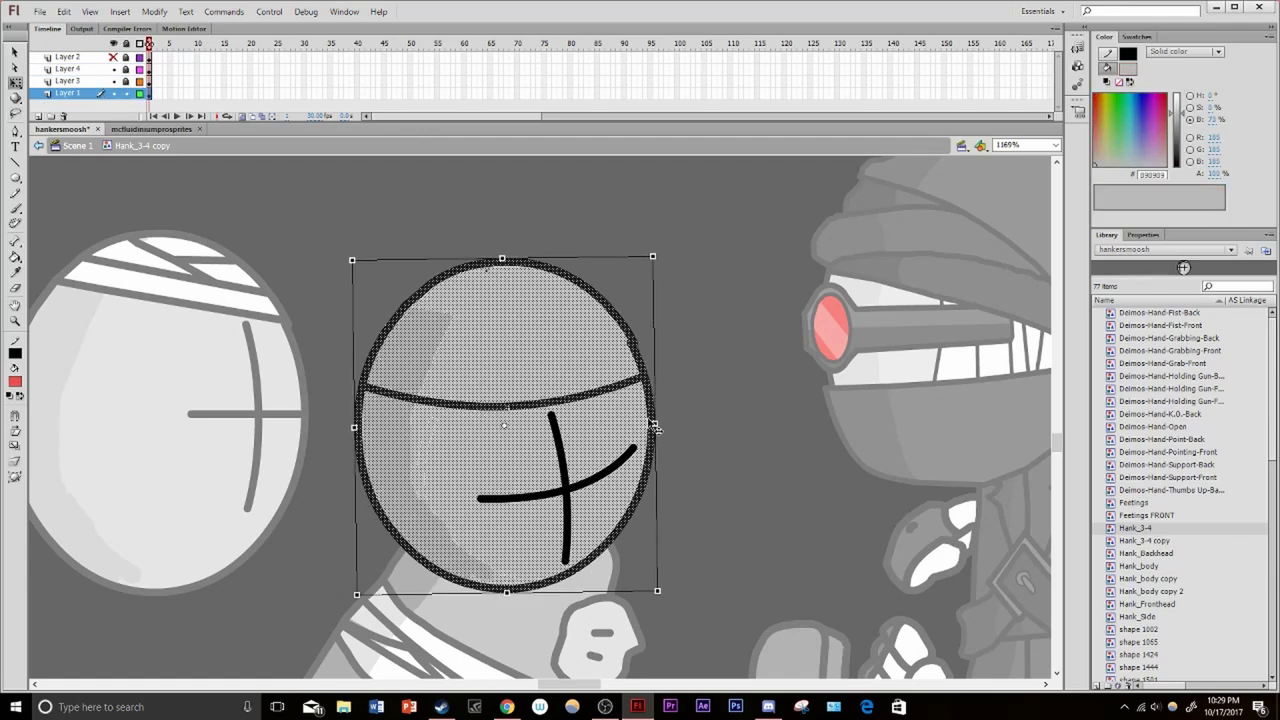
left_click(293, 362)
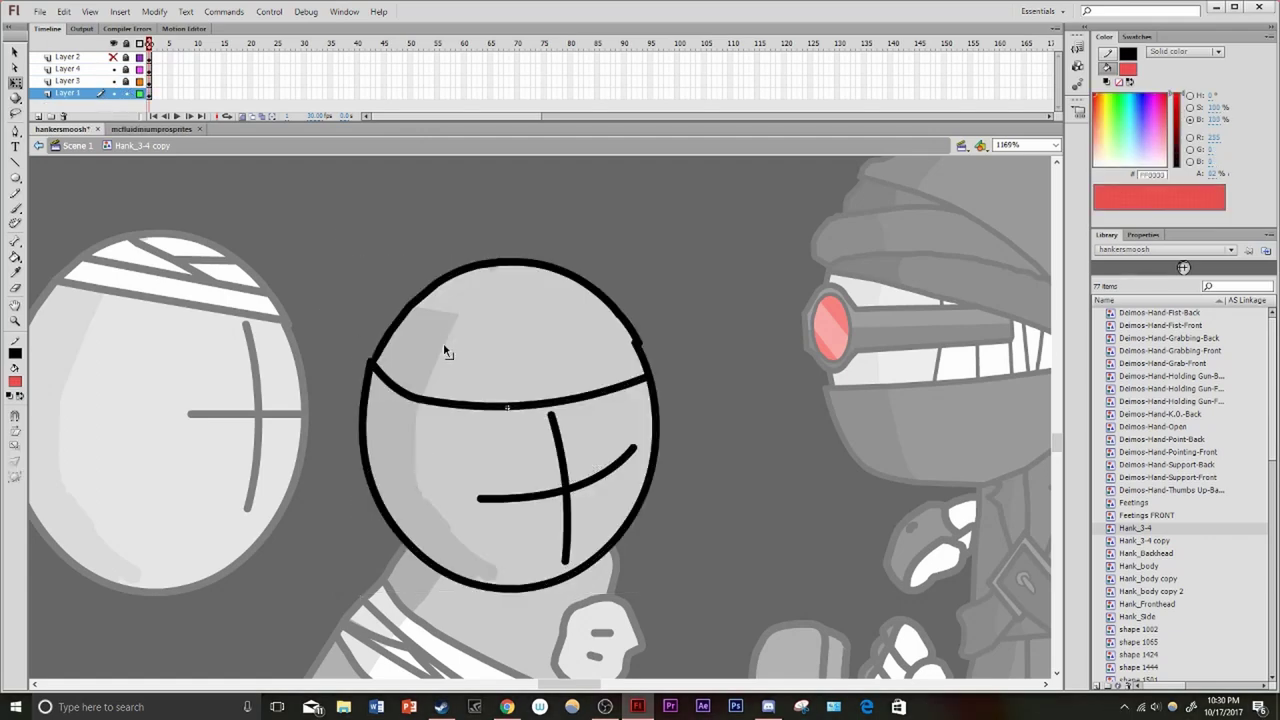
Replace the bandage edge with two tilted curved lines and add crossing bandage lines over the top of the head
mouse_move(792, 384)
left_mouse_down()
mouse_move(529, 367)
mouse_move(520, 340)
left_mouse_up()
key("q")
left_click_drag(680, 352, 630, 370)
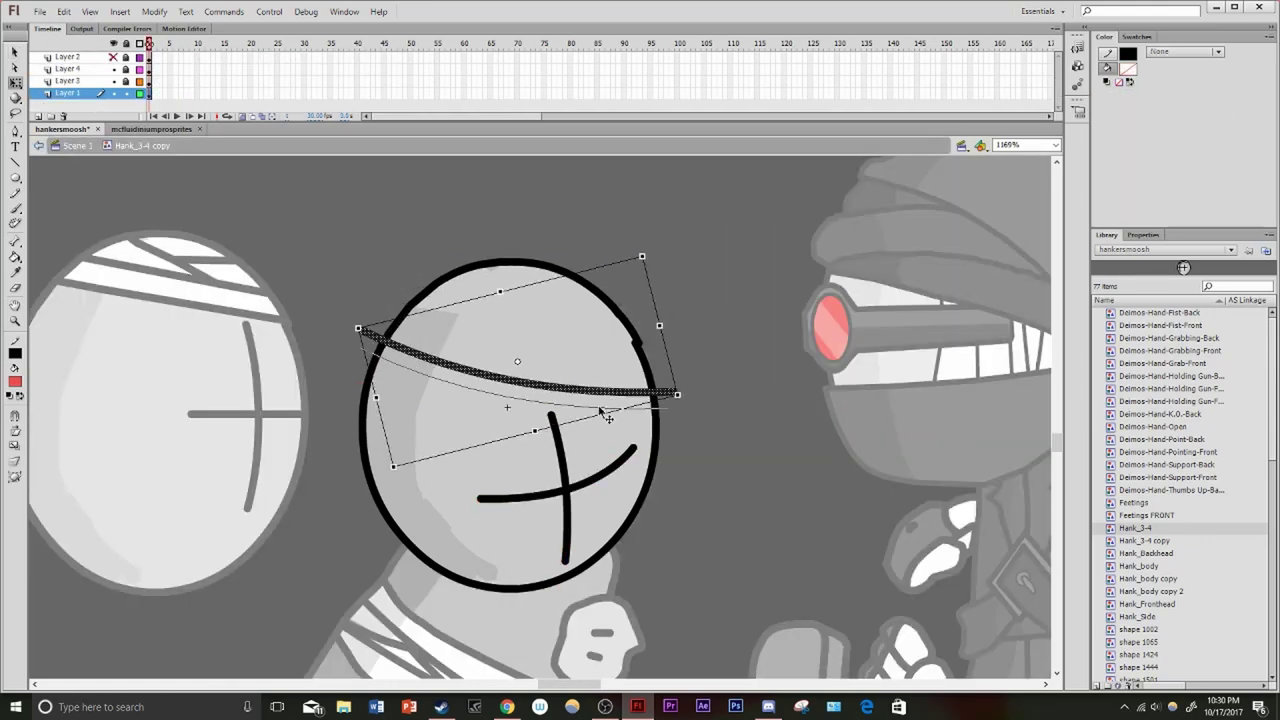
key("ctrl+z")
left_click_drag(430, 400, 376, 370)
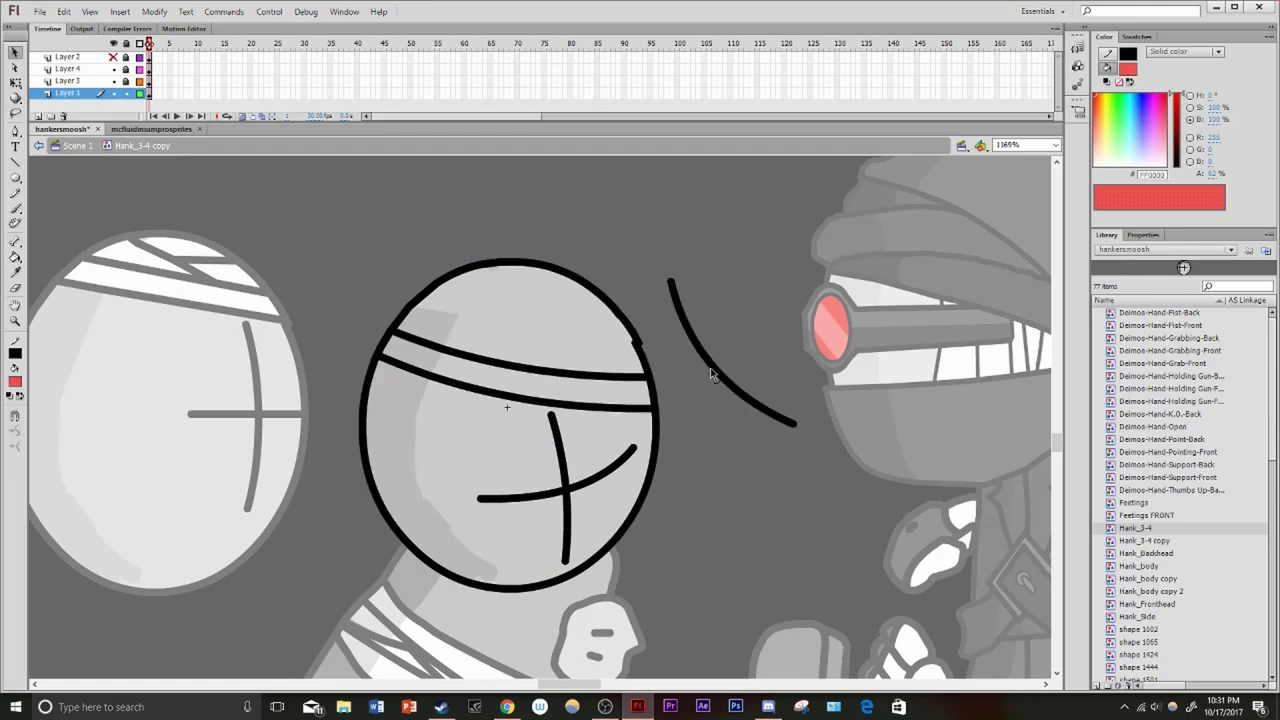
key("q")
key("ctrl+y")
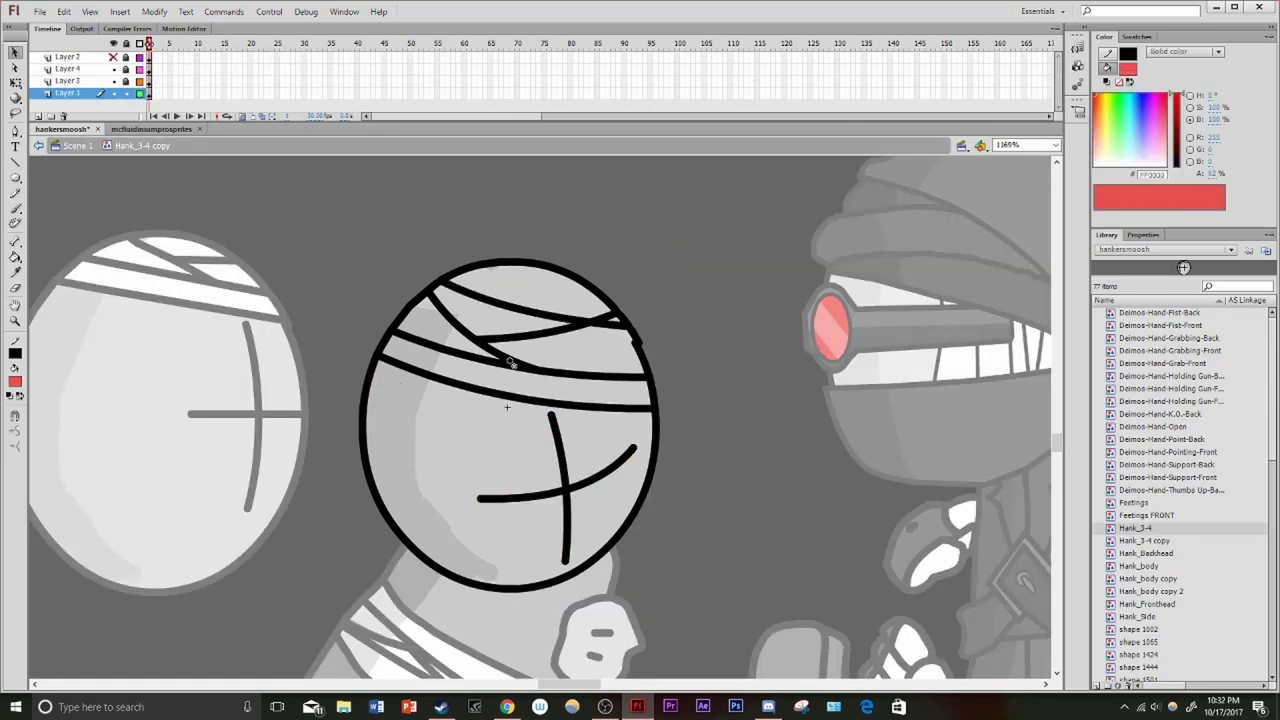
Fill the bandage strips with white and outline a jagged shadow edge across them with a 0.10 pencil stroke
left_click(253, 258)
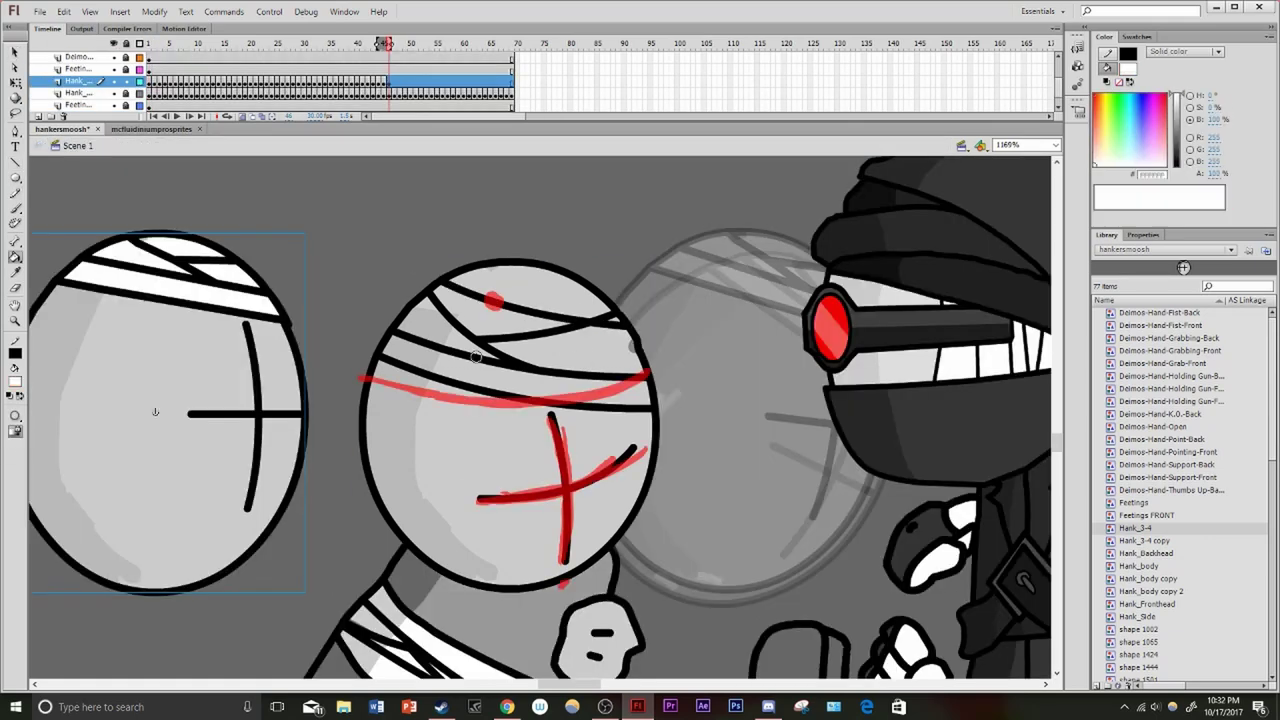
left_click(427, 322)
key("ctrl+e")
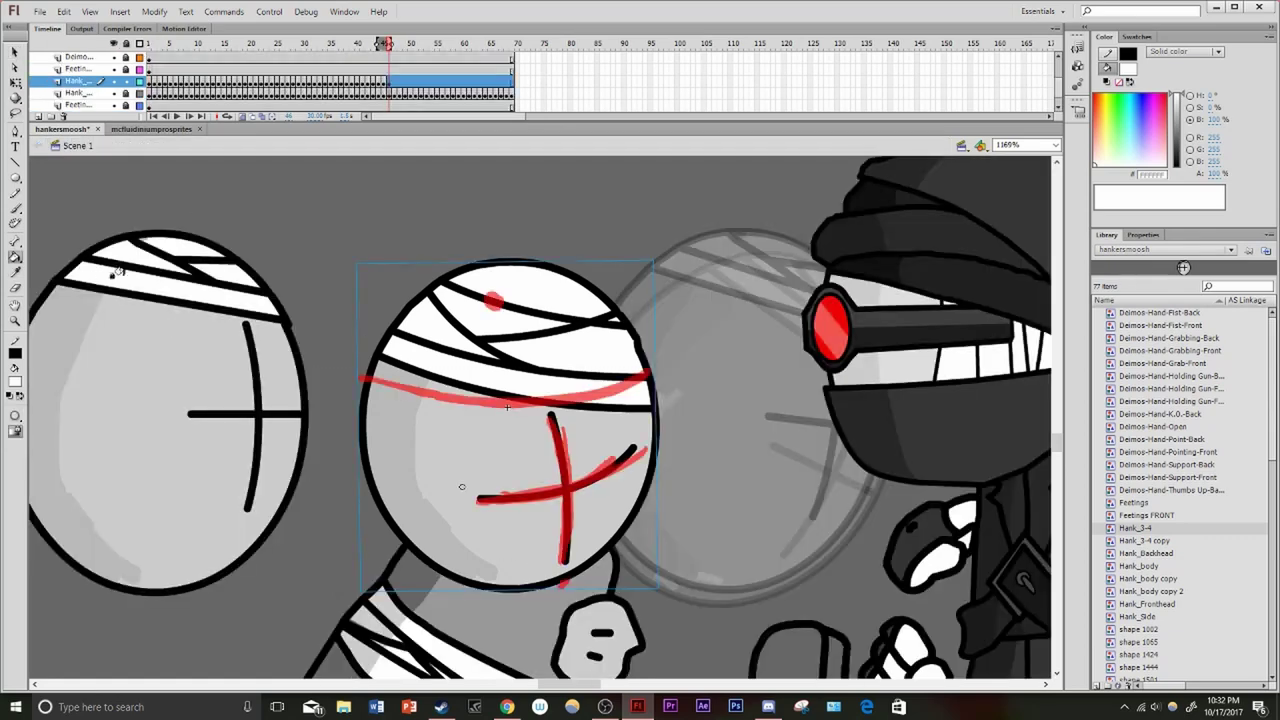
double_click(367, 446)
key("y")
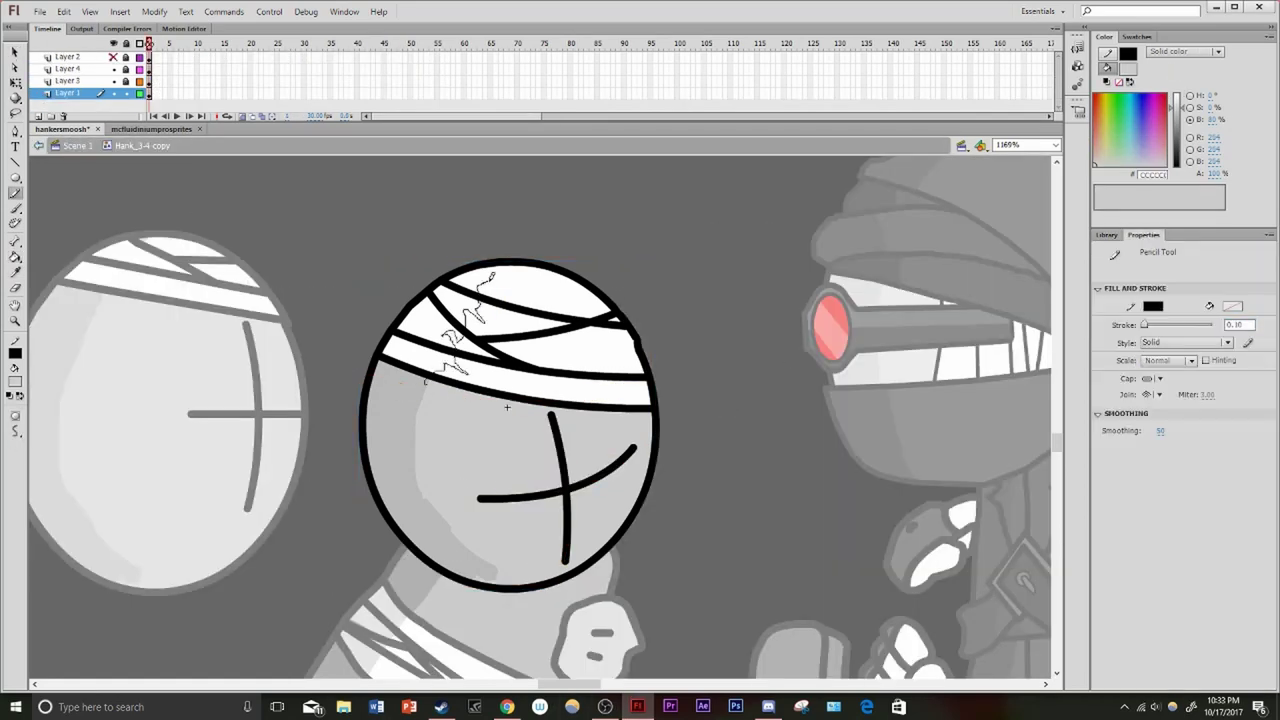
Move the face cross onto Layer 1 and delete the guide layer and the other extra layers
key("v")
left_click(68, 92)
left_click(80, 58)
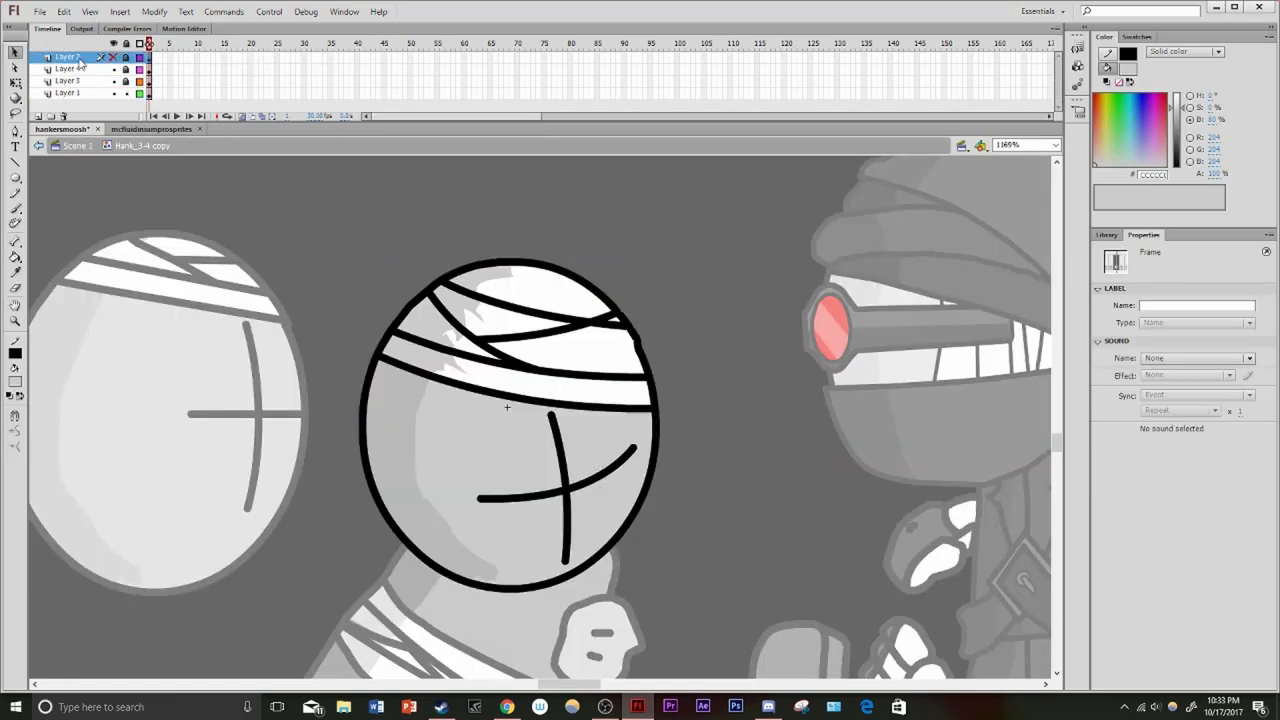
left_click_drag(752, 660, 752, 660)
left_click(127, 83)
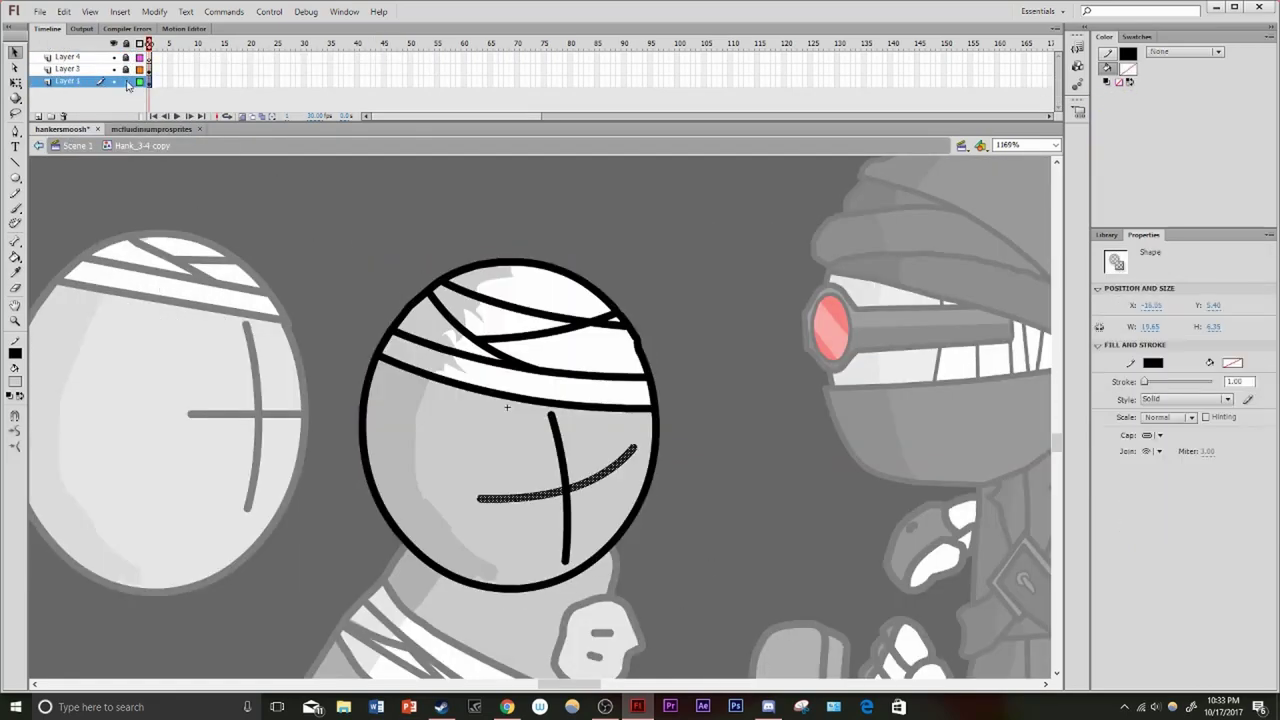
key("ctrl+z")
key("ctrl+z")
key("ctrl+z")
key("ctrl+z")
key("ctrl+z")
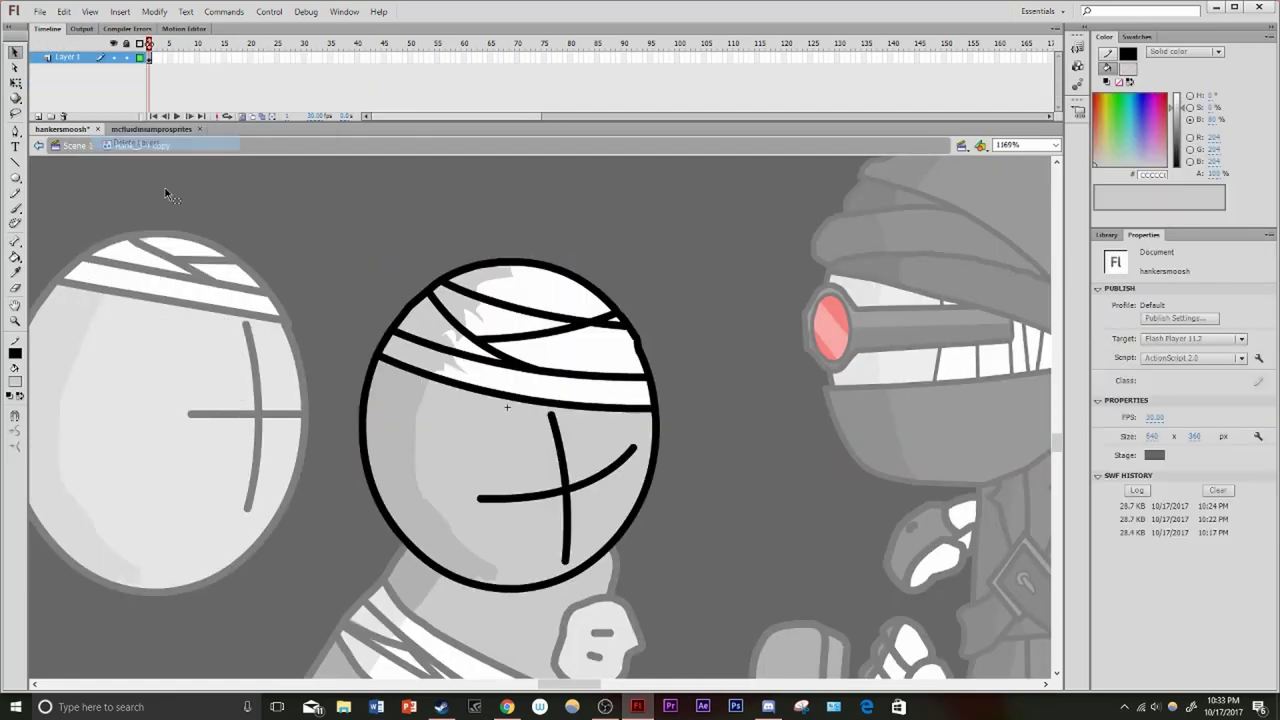
Narrow the whole head drawing including its bandages and face cross, and return to Scene 1
key("q")
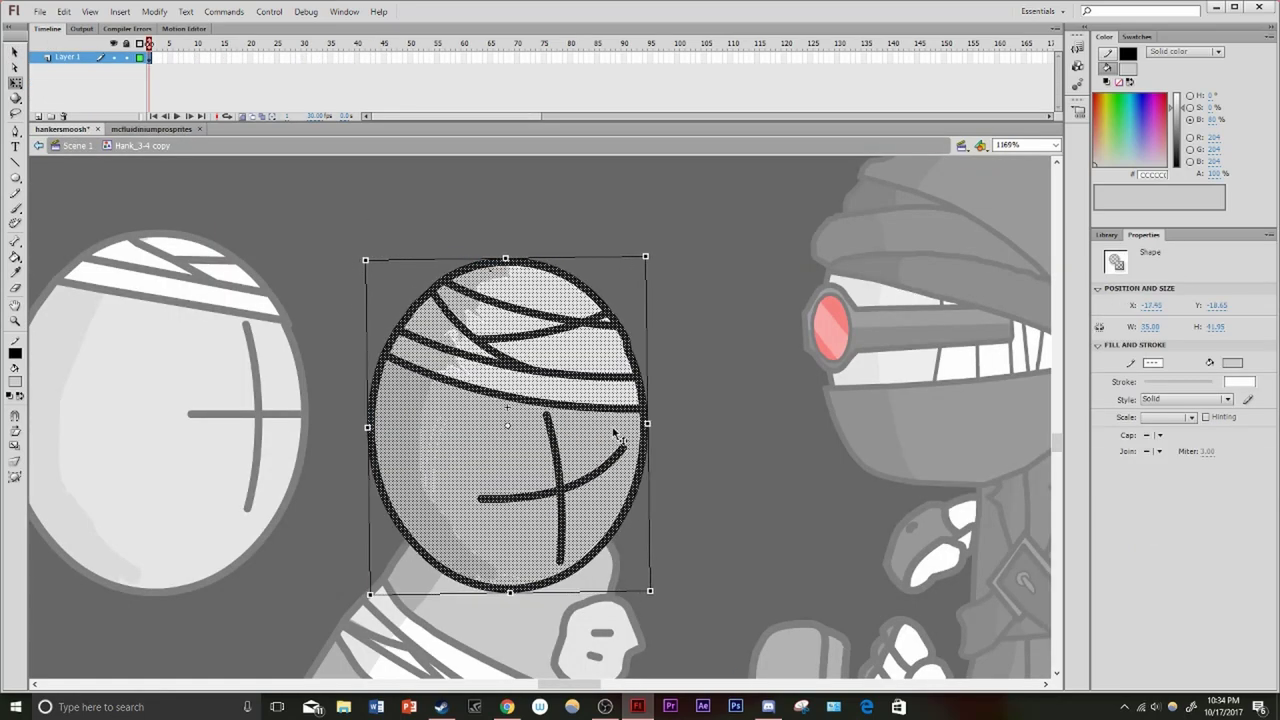
key("ctrl+e")
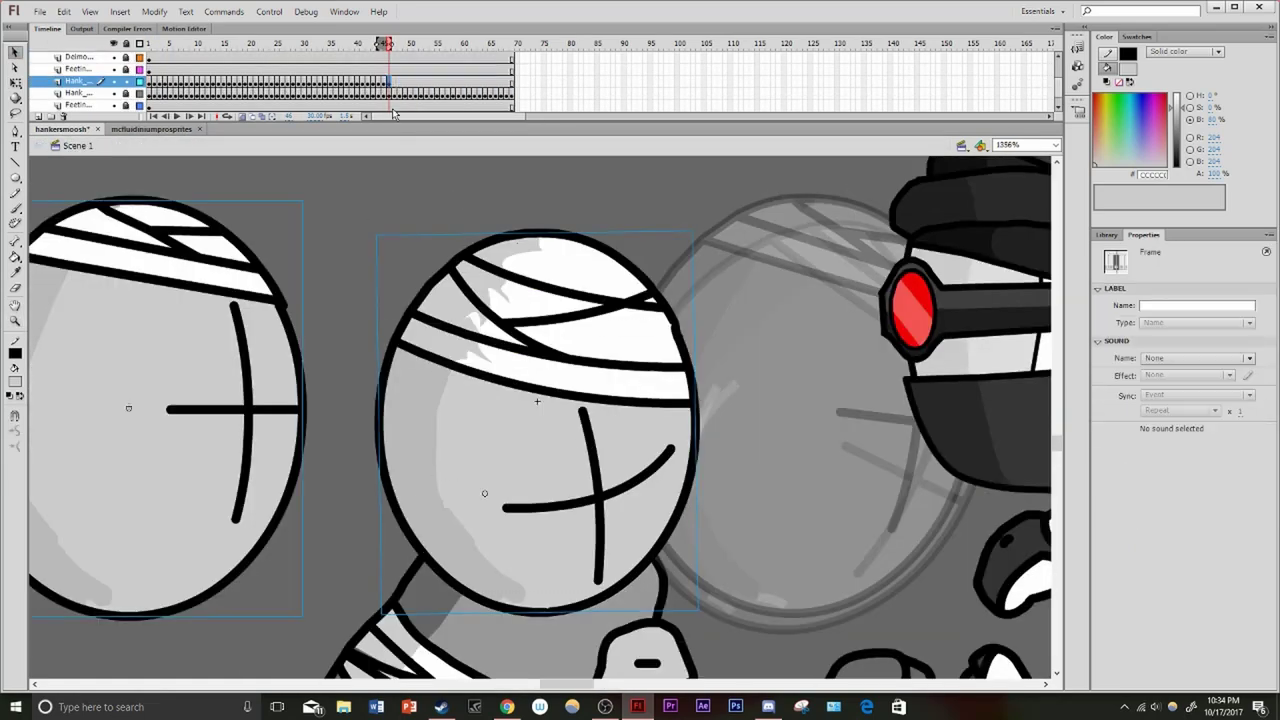
Keyframe the head from frame 46 to 57 so it tips over the slumped body, and test the movie
key("period")
key("period")
key("period")
key("period")
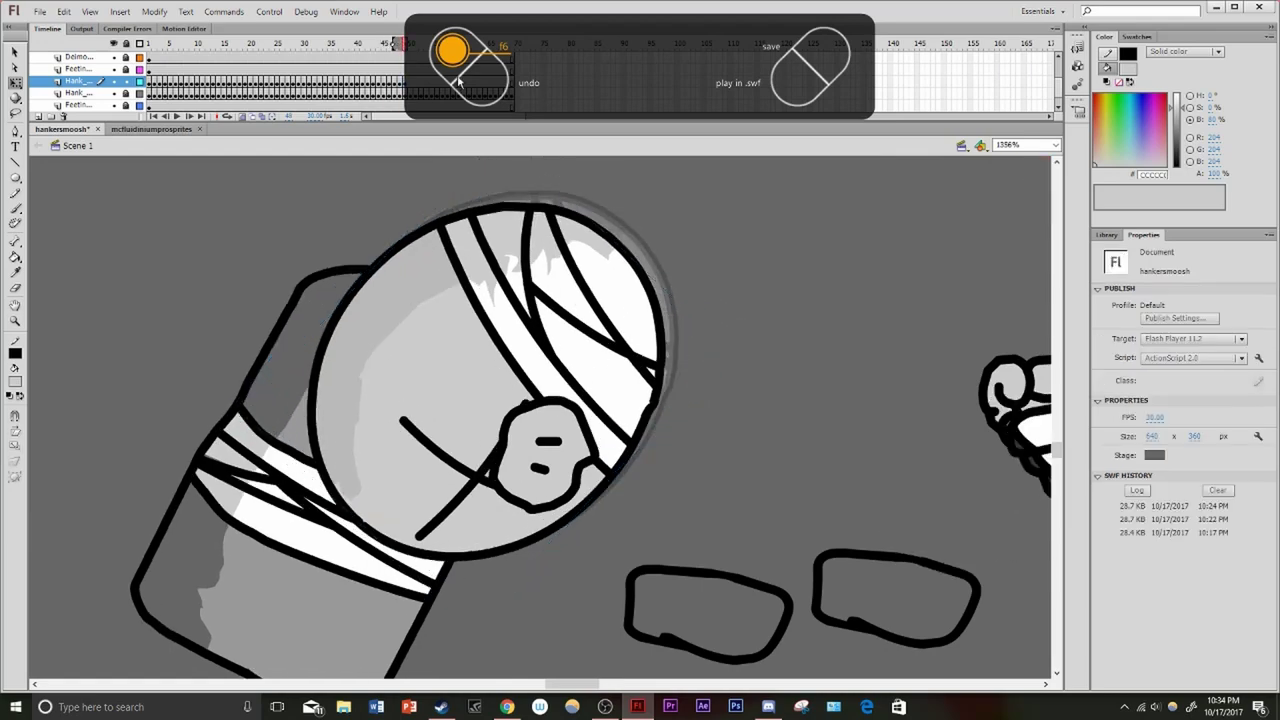
key("F6")
left_click_drag(575, 240, 670, 280)
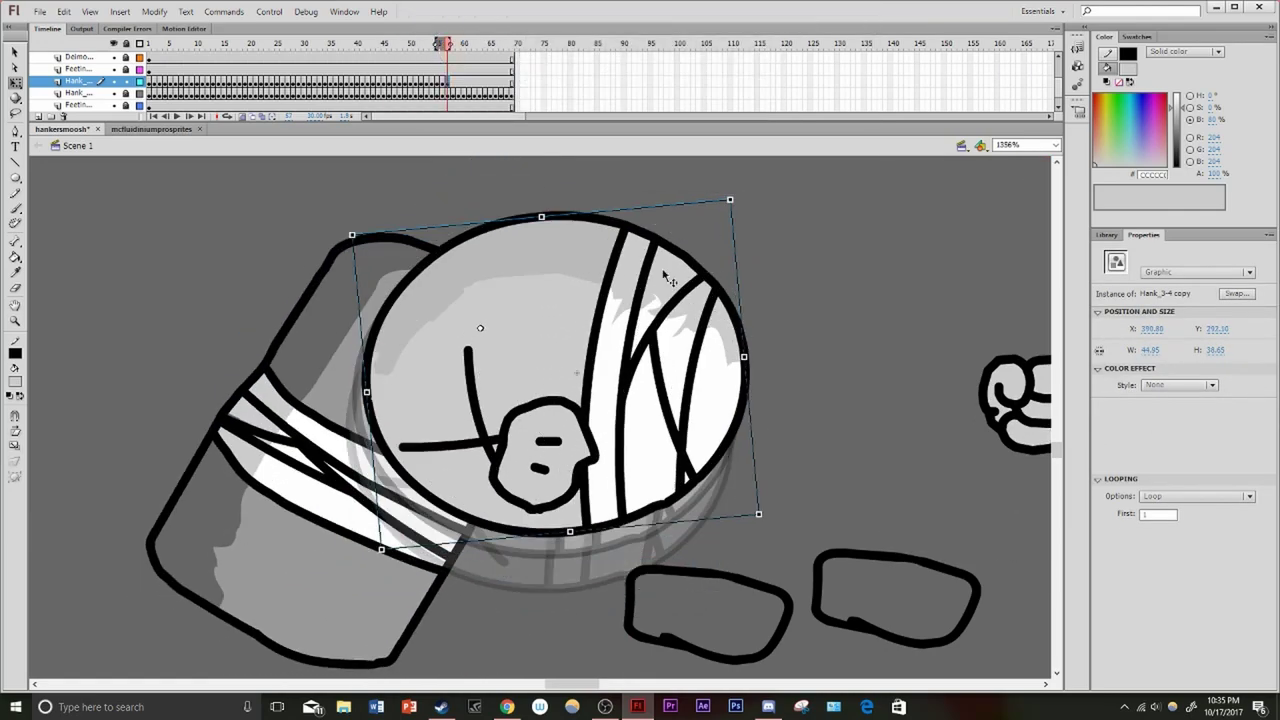
key("ctrl+Return")
key("ctrl+w")
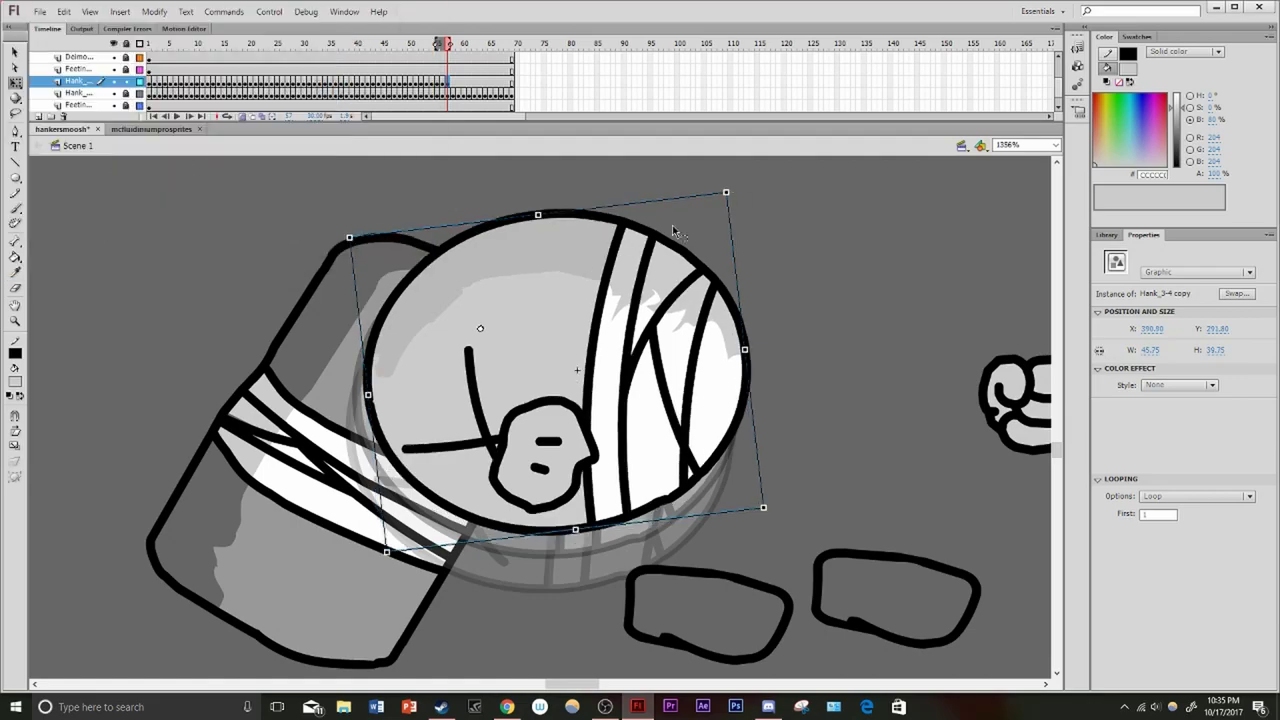
Keyframe the head swinging upright and dropping onto the body up to frame 62, and test the movie
scroll(673, 232, "up", 2)
key("ctrl+z")
key("ctrl+z")
key("ctrl+z")
key("ctrl+z")
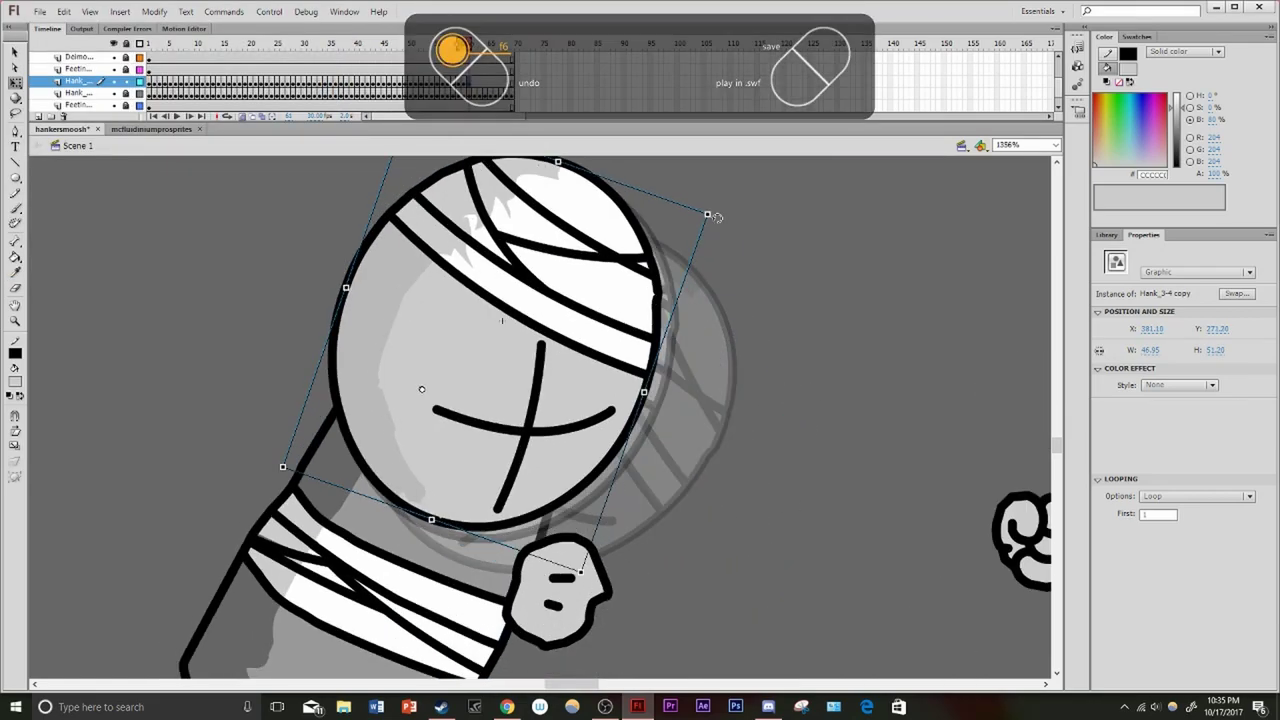
key("ctrl+z")
key("ctrl+z")
key("ctrl+minus")
key("ctrl+Return")
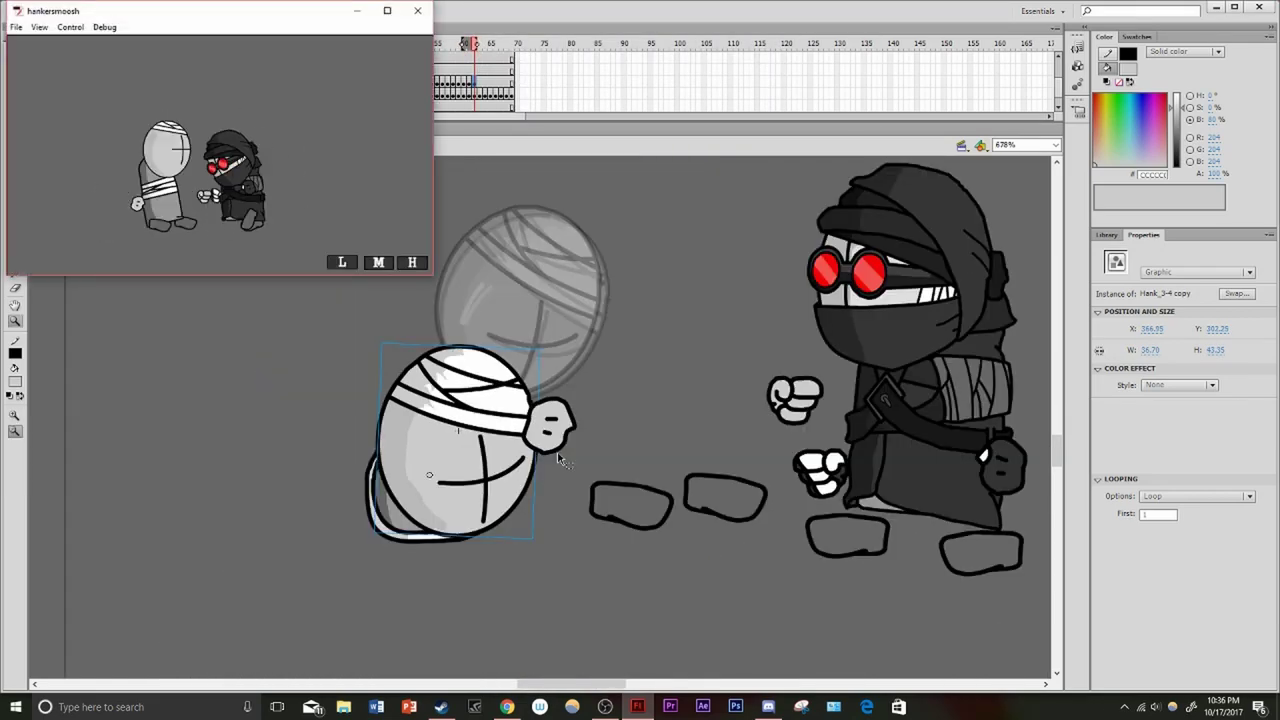
key("ctrl+w")
Stretch the dropped head slightly taller at frame 62 and test the movie again
scroll(560, 460, "up", 2)
left_click(539, 325)
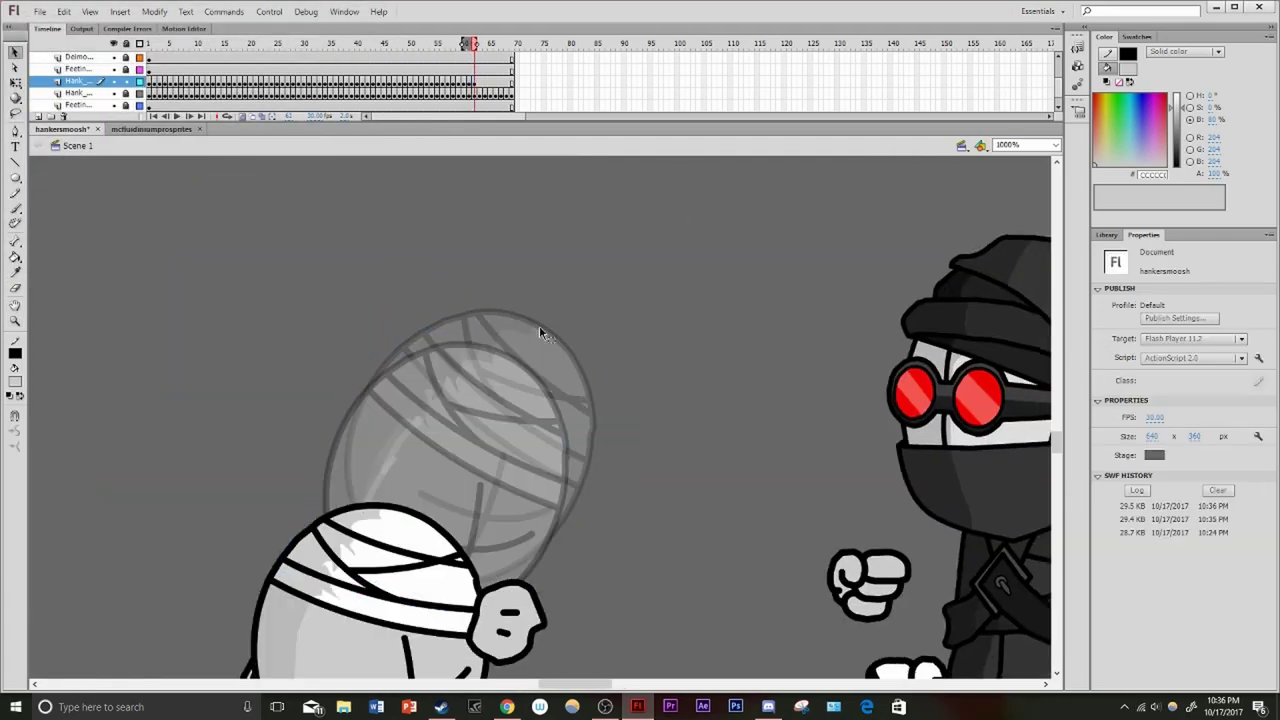
scroll(575, 428, "down", 2)
left_click(573, 428)
key("ctrl+Return")
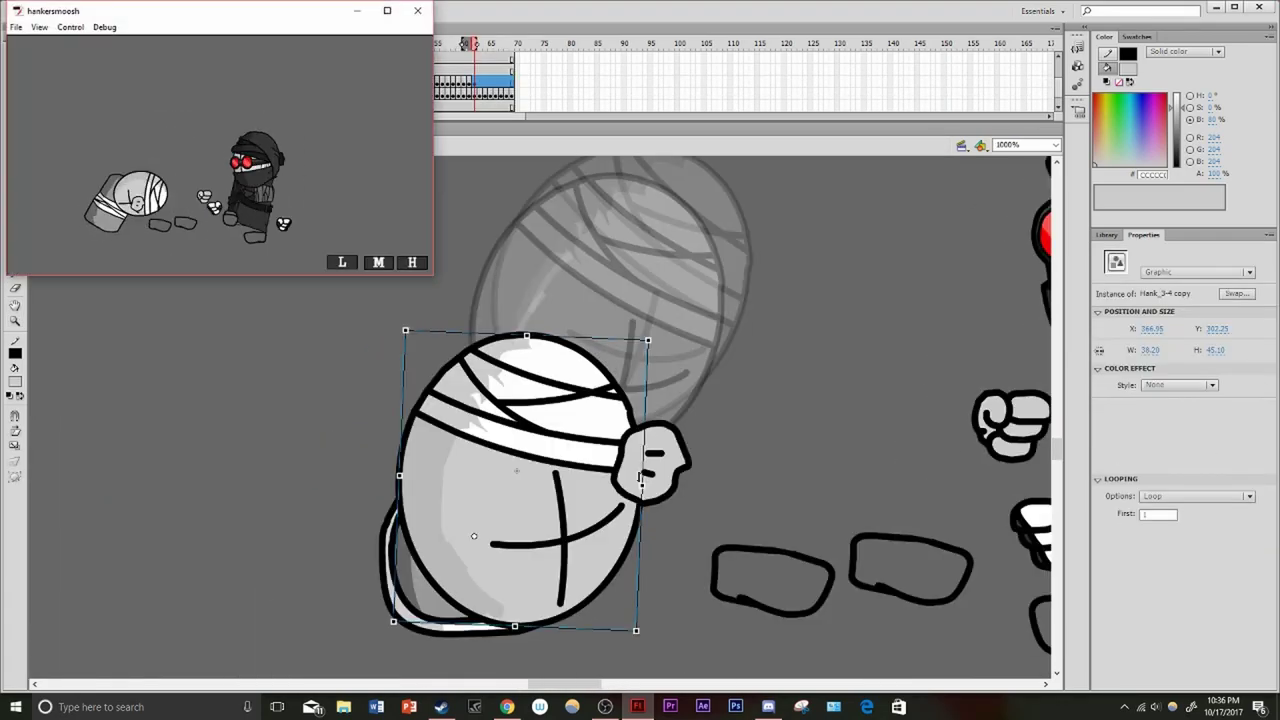
key("ctrl+w")
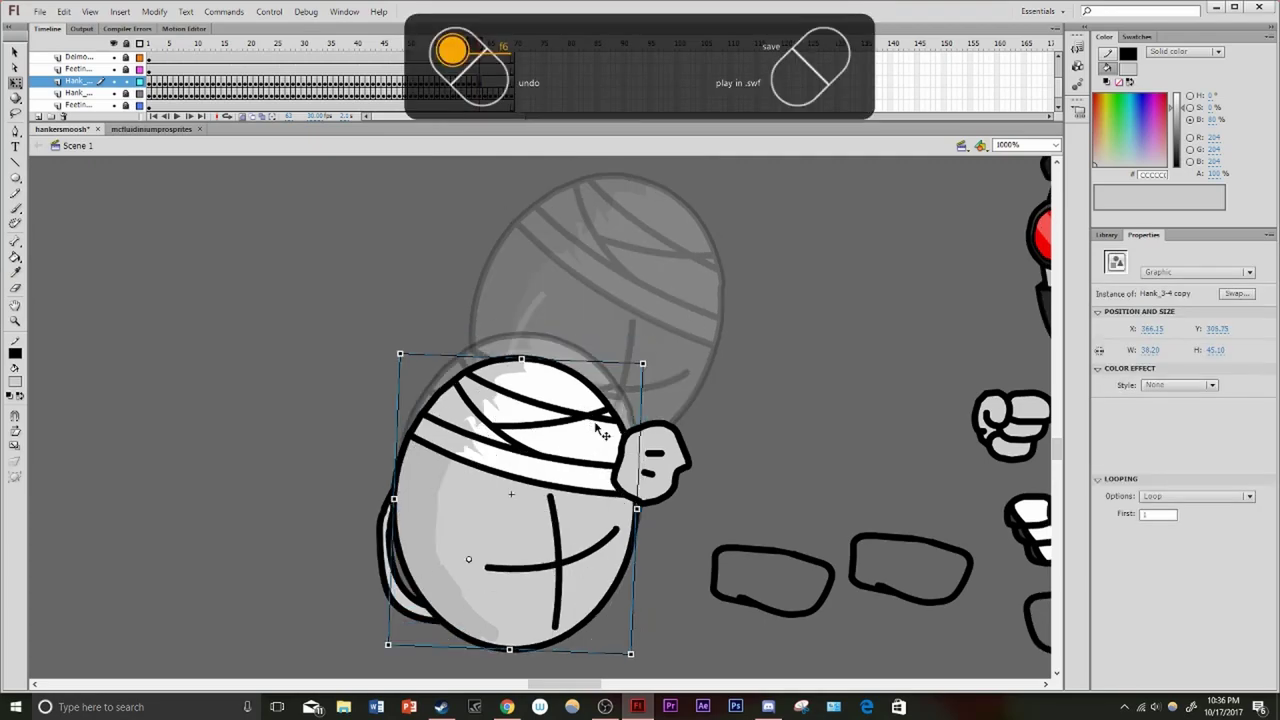
Keyframe the head sinking and tilting back up to frame 65, and duplicate its symbol as Hank_3-4 copy 2
left_click_drag(655, 335, 695, 395)
key("ctrl+shift+d")
key("ctrl+l")
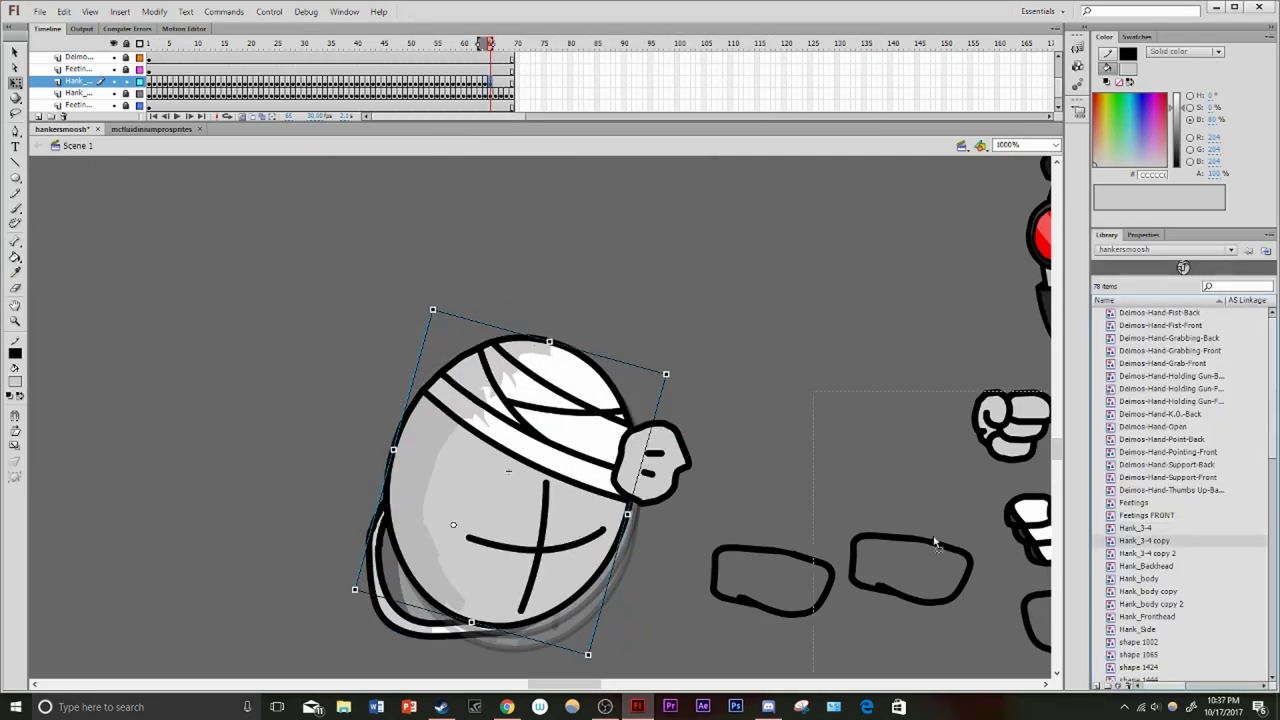
Open Hank_3-4 copy 2, shrink the head slightly, delete its bandage lines and face cross, and recolor the bandage areas in the head's greys
double_click(565, 405)
left_click_drag(345, 313, 612, 632)
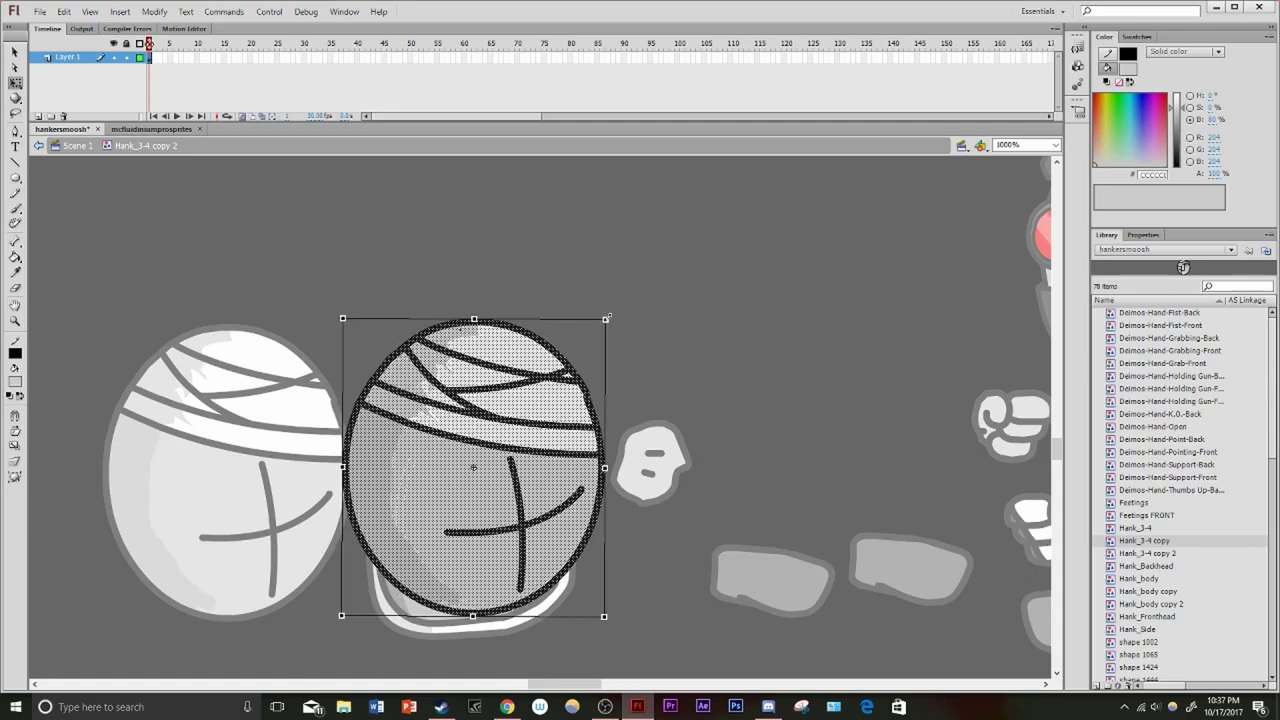
left_click(661, 452)
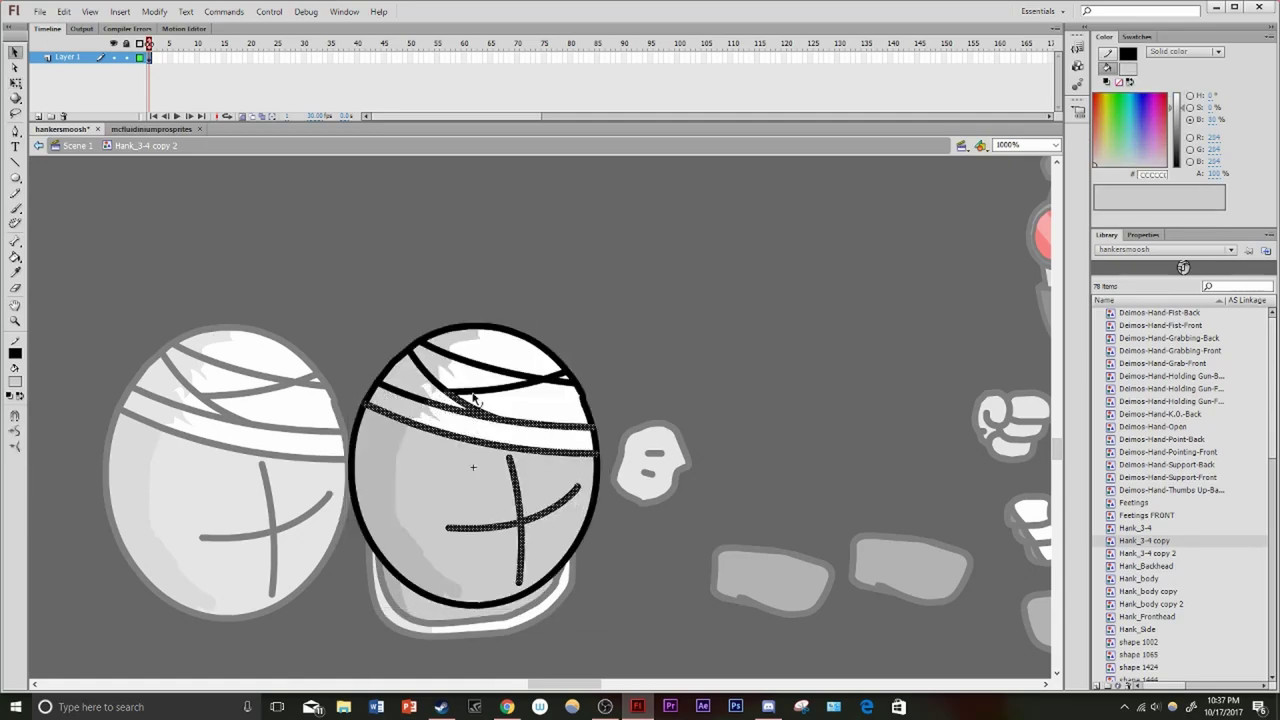
key("i")
left_click(410, 450)
left_click(466, 418)
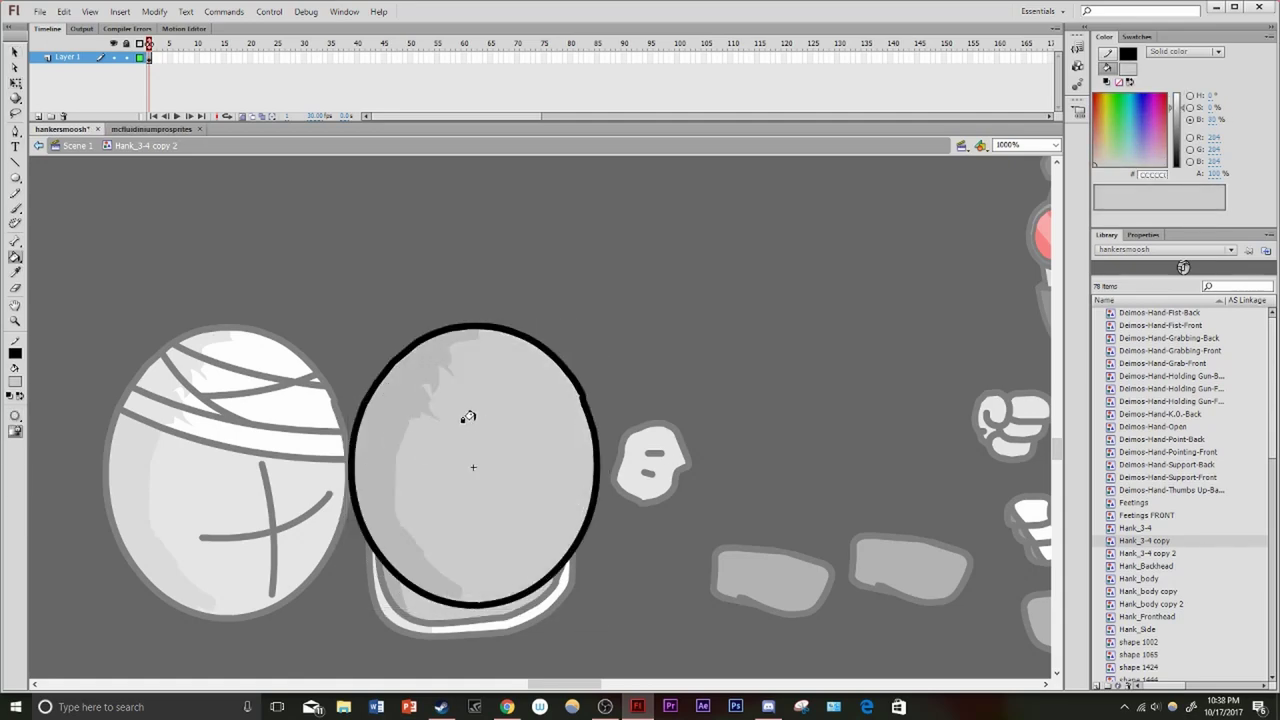
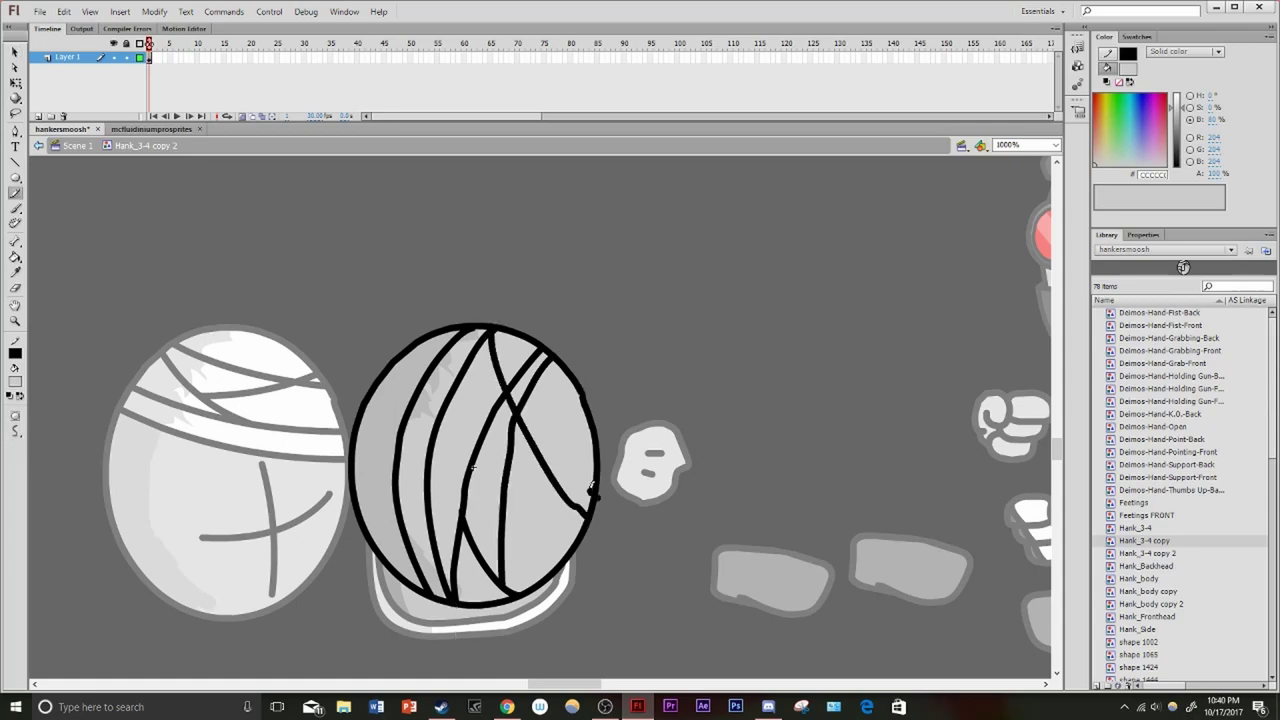
Draw steep bandage wraps across the head, fill them white and outline a jagged shadow edge with a 0.10 pencil stroke
left_click(466, 395)
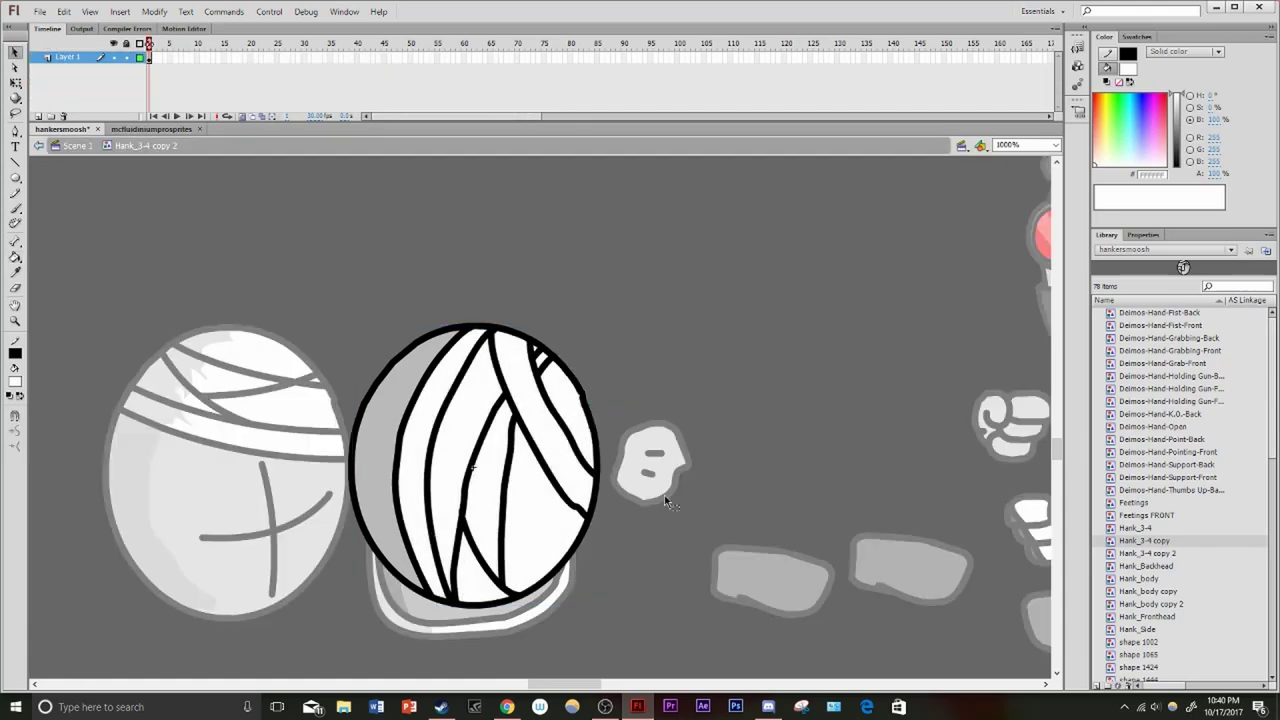
double_click(641, 557)
key("y")
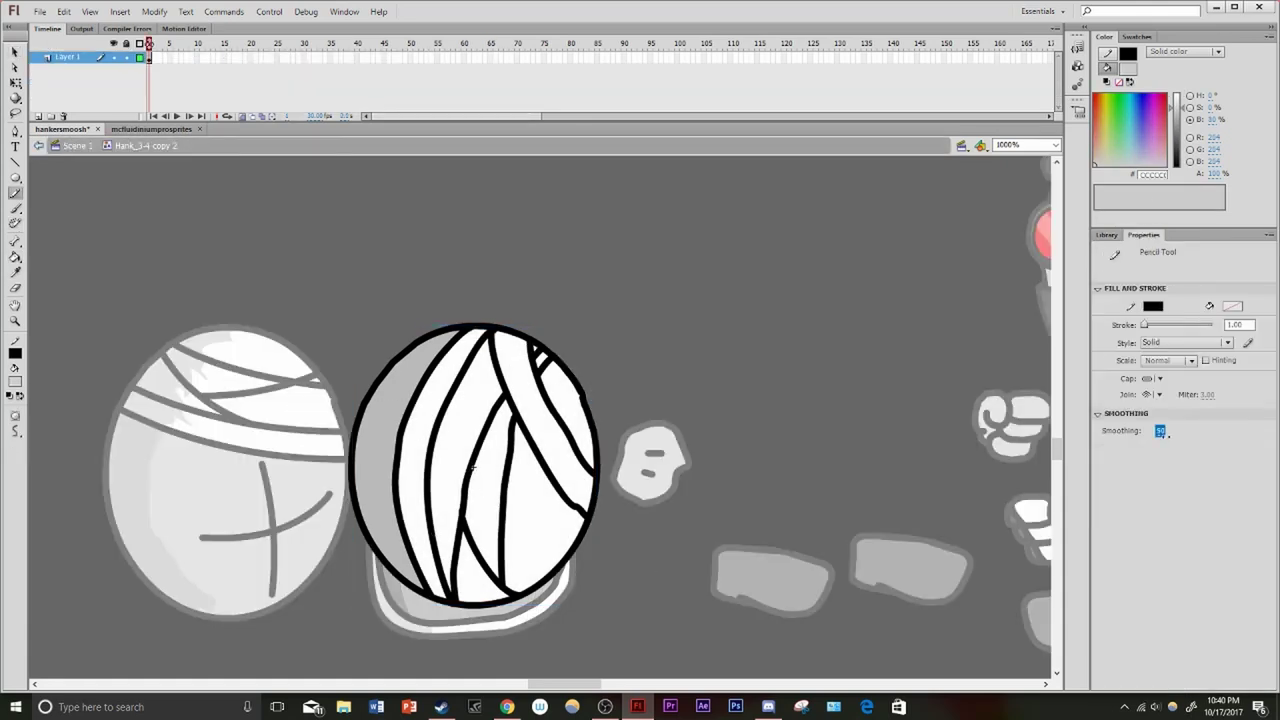
key("k")
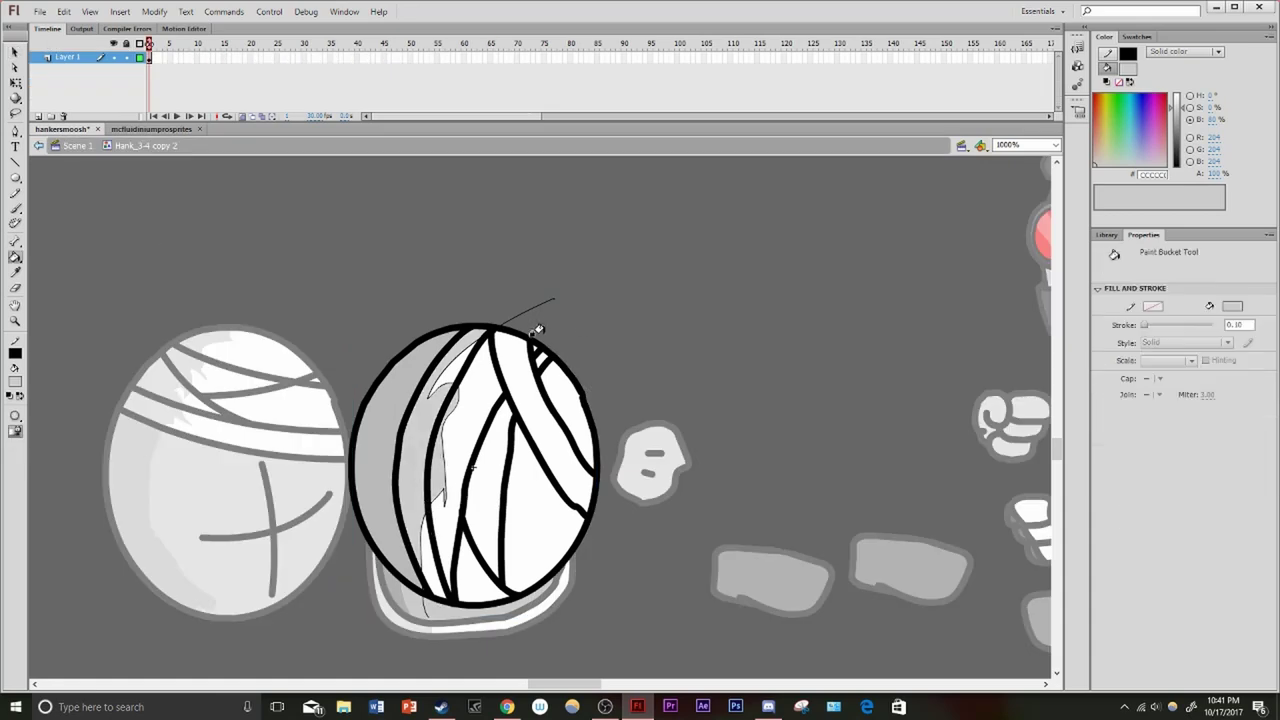
In Hank_3-4 copy 2, shade the wrapped head with greys matched to Hank_3-4 copy and redraw its bottom as a flat, flared base
key("ctrl+e")
key("i")
double_click(185, 480)
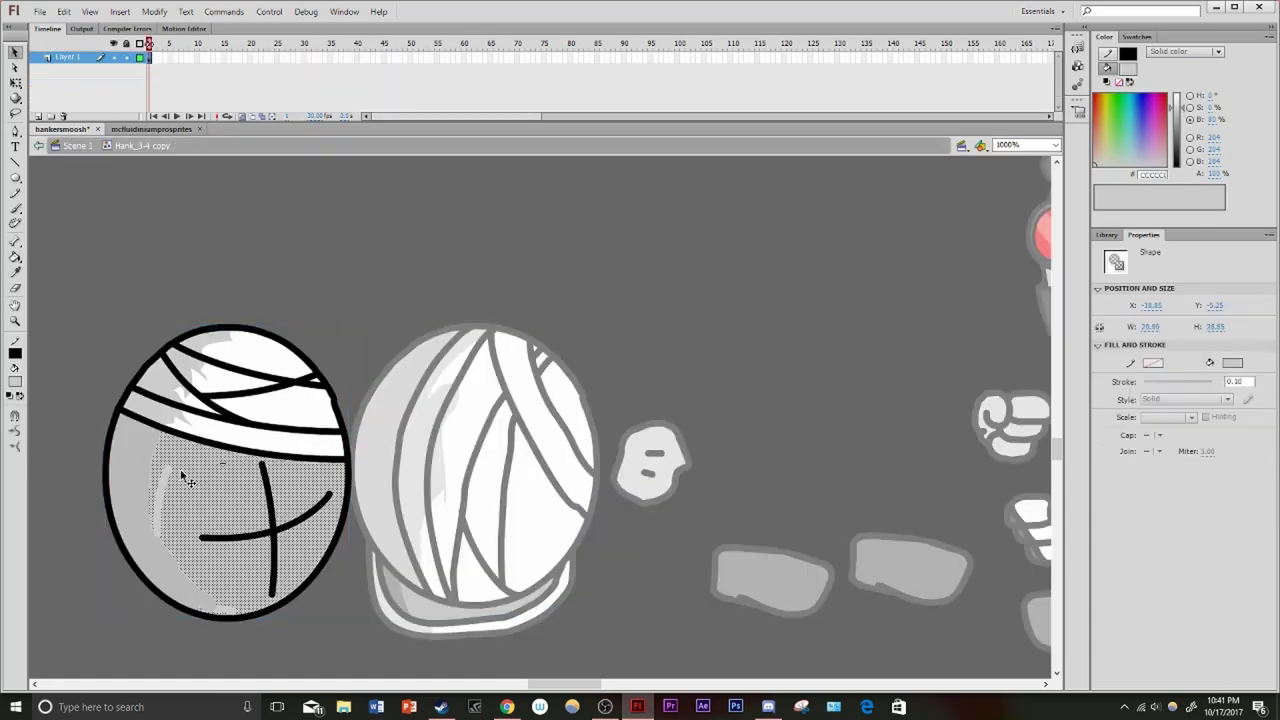
double_click(420, 422)
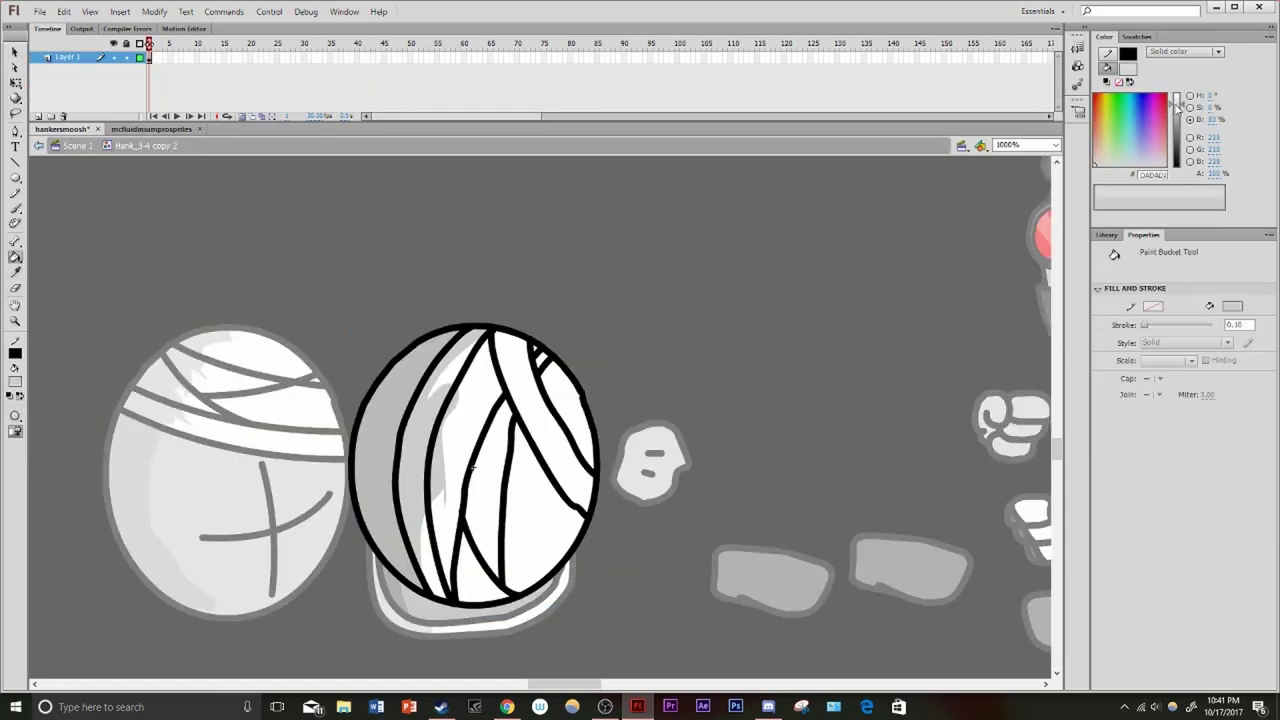
key("y")
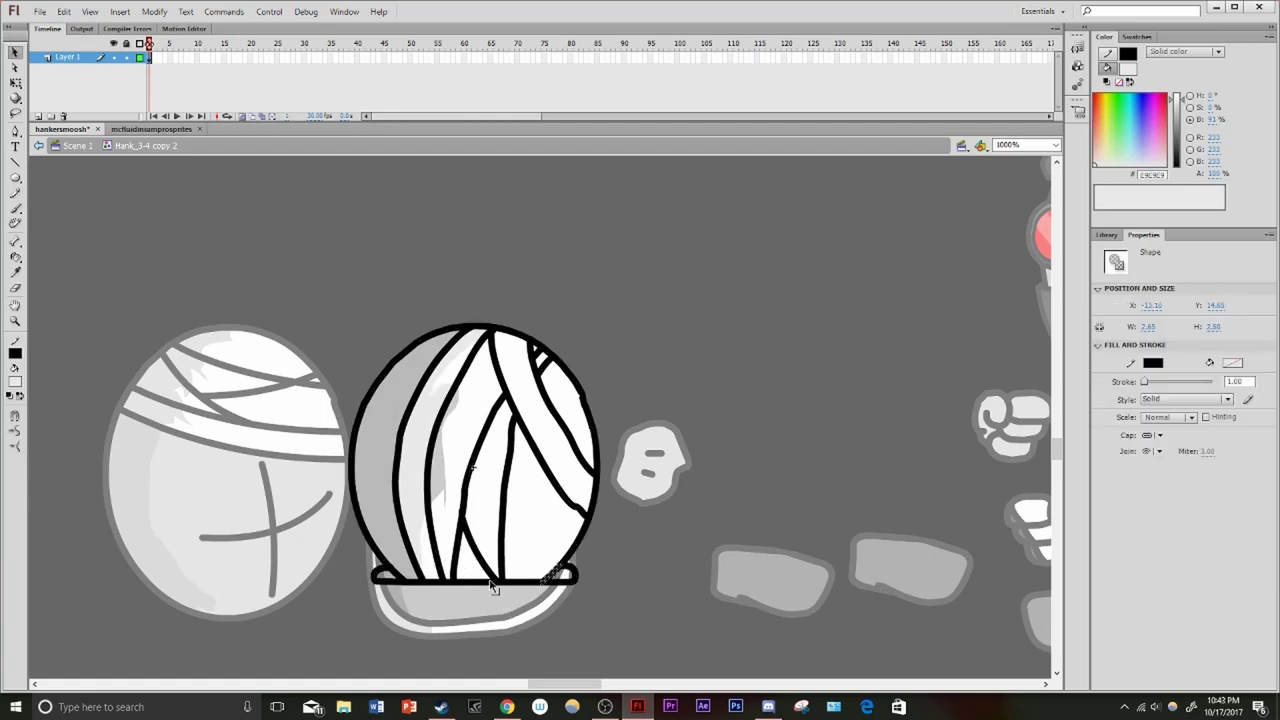
Return to Scene 1 and test the movie to check how the wrapped head lands
double_click(484, 646)
left_click(492, 90)
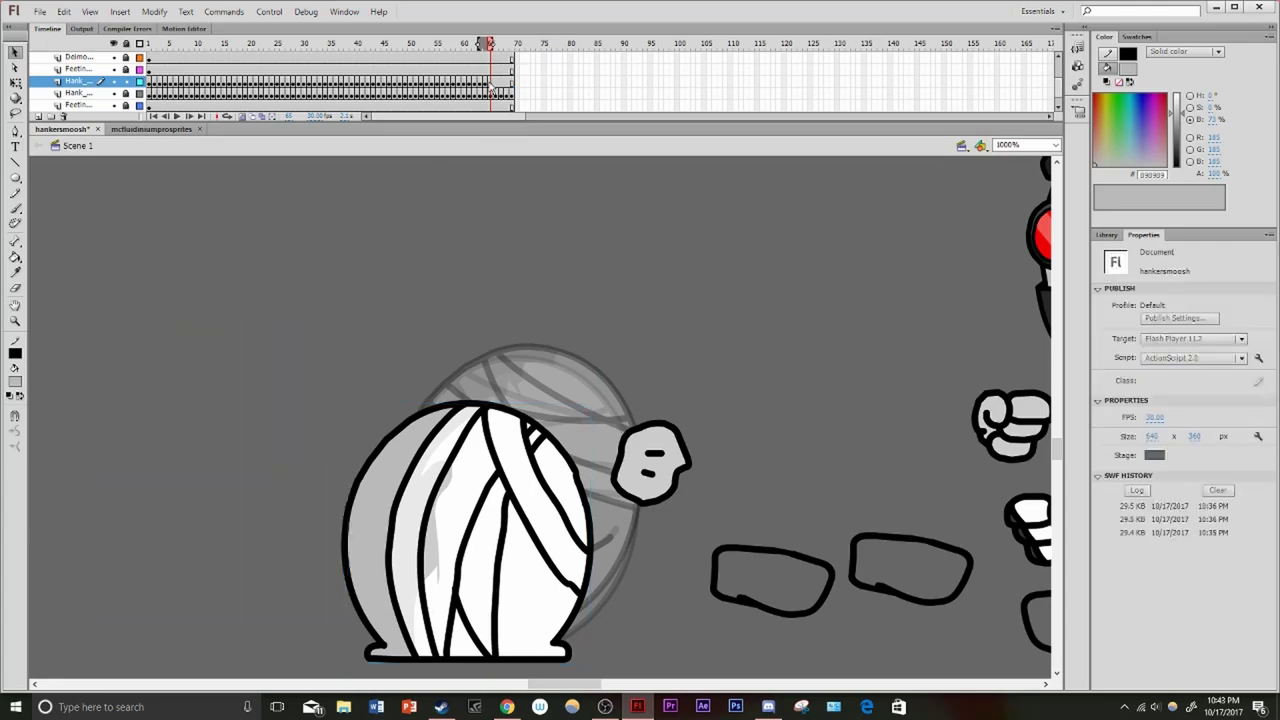
key("ctrl+Return")
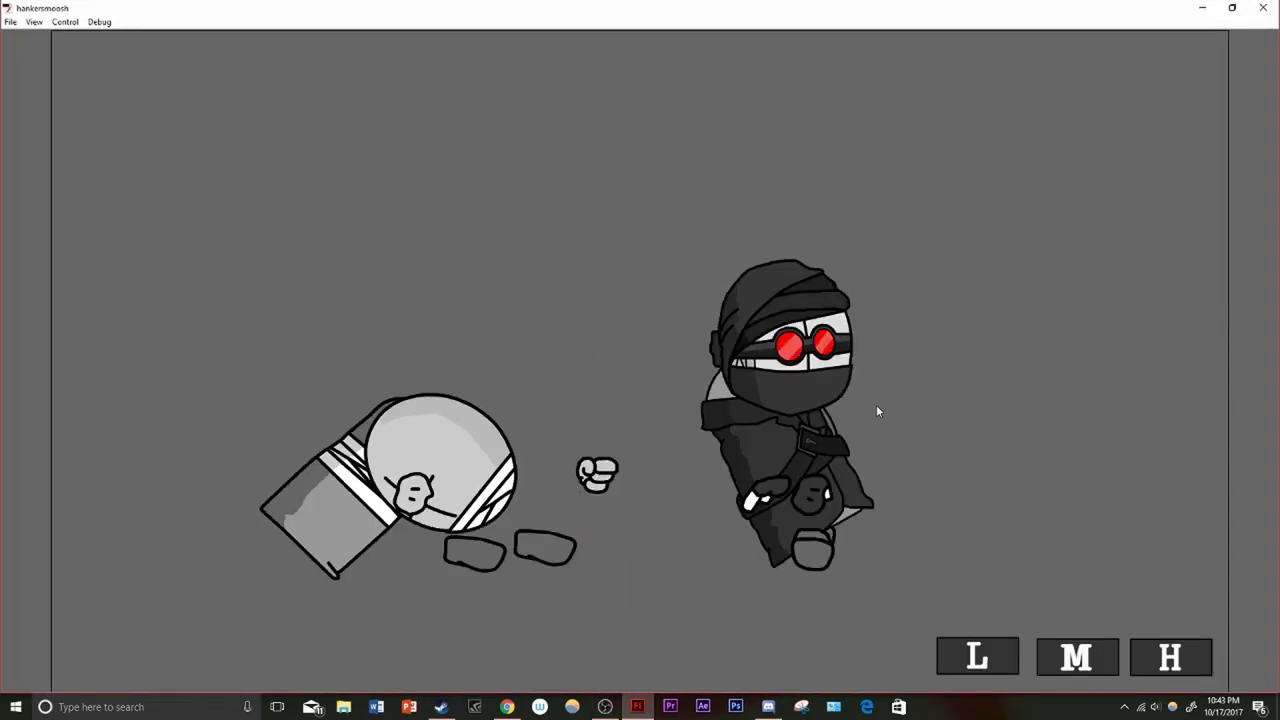
key("ctrl+w")
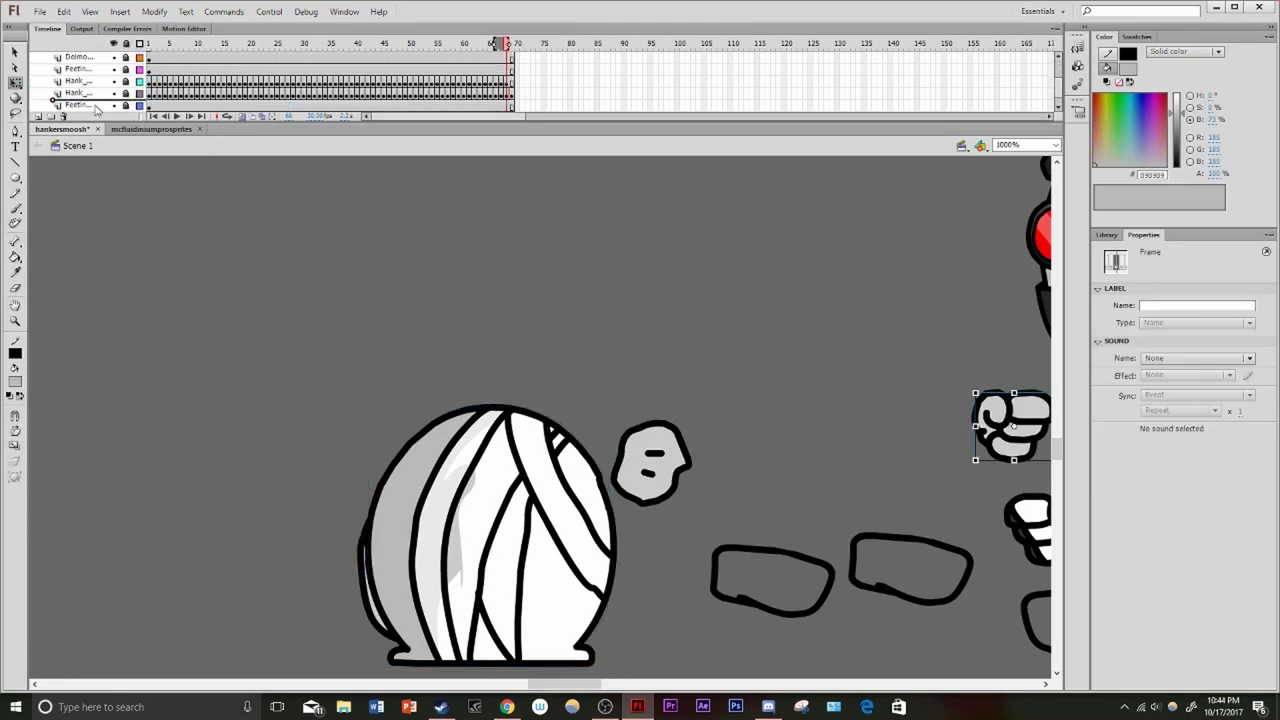
Reorder the hand layers and keyframe the grey character's front fist frame by frame from frame 18 to 23, following the body
left_click_drag(107, 104, 110, 66)
left_click(152, 72)
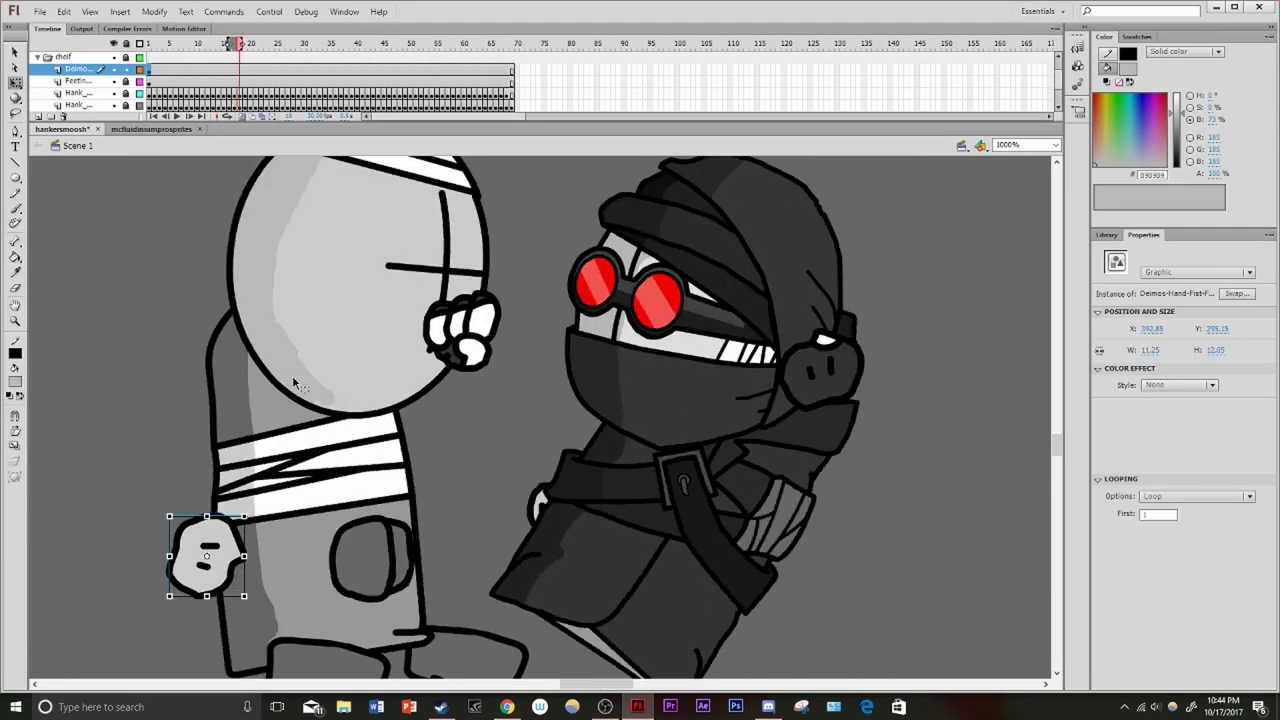
key("F6")
left_click_drag(457, 437, 420, 340)
key("F6")
key("F6")
key("F6")
key("F6")
key("F6")
key("F6")
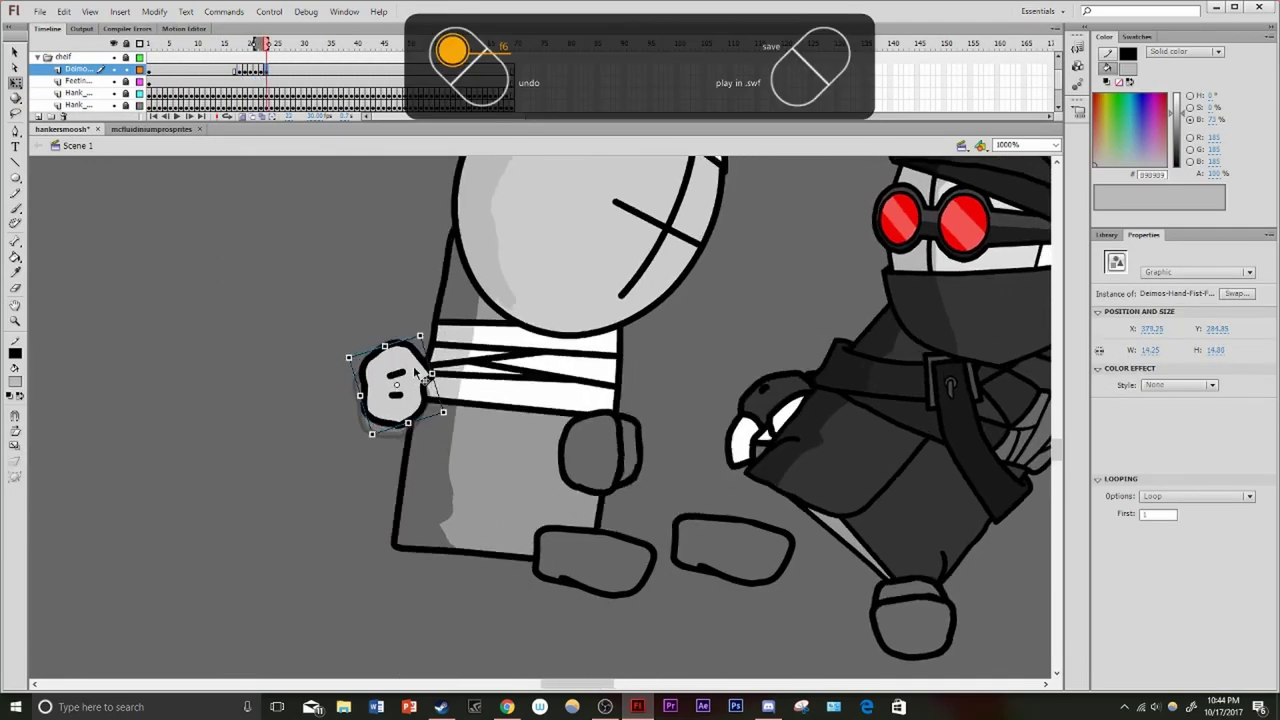
Swap the front fist for an open Deimos-Hand-Grab hand and keyframe it against the tilting body up to frame 40
left_click(1237, 293)
double_click(677, 331)
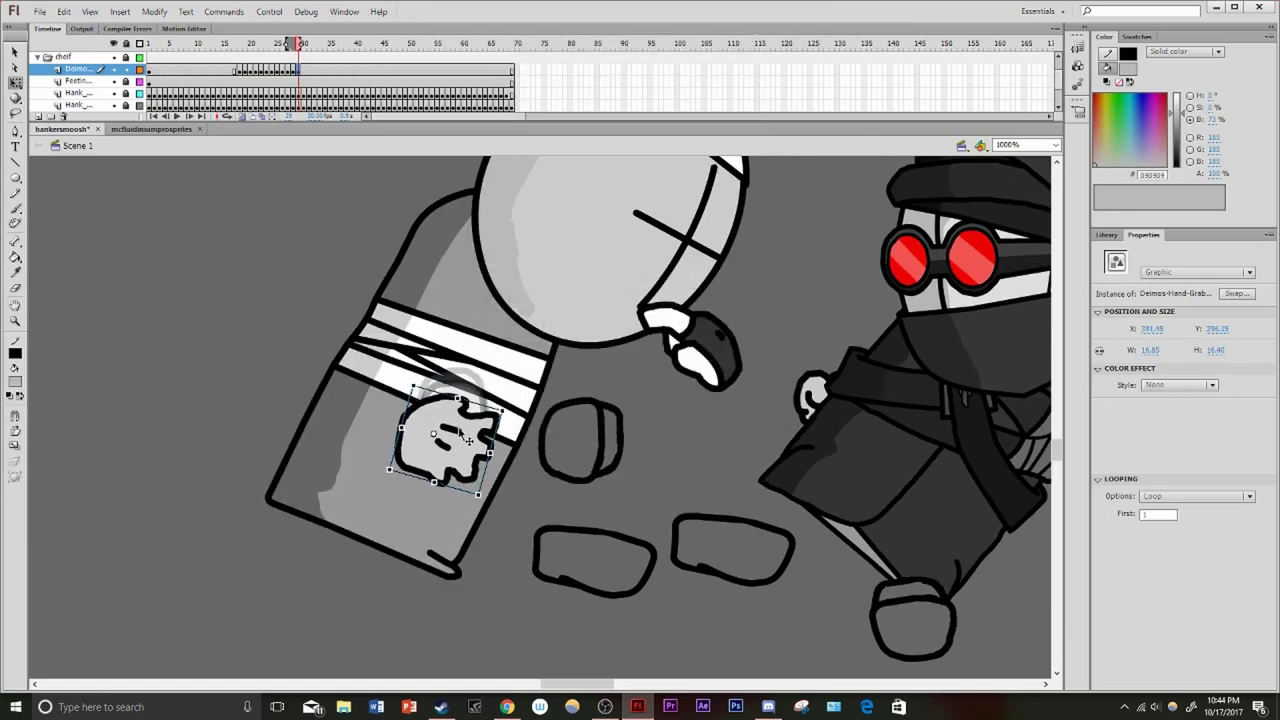
key("F6")
key("F6")
key("F6")
key("F6")
key("F6")
key("F6")
key("F6")
key("F6")
key("F6")
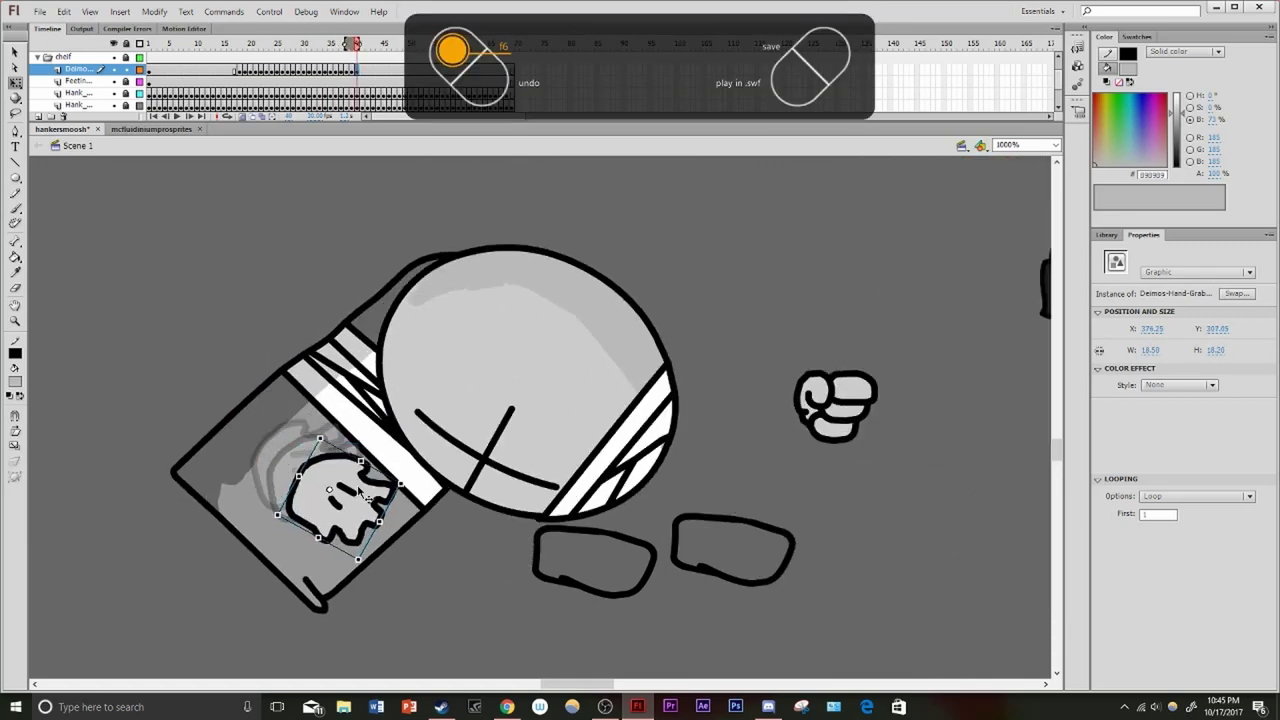
Swap the front hand for a different Deimos-Hand-Grab pose and keyframe it on the lower body up to frame 45
left_click(1237, 293)
double_click(640, 330)
key("F6")
key("F6")
key("F6")
key("F6")
key("F6")
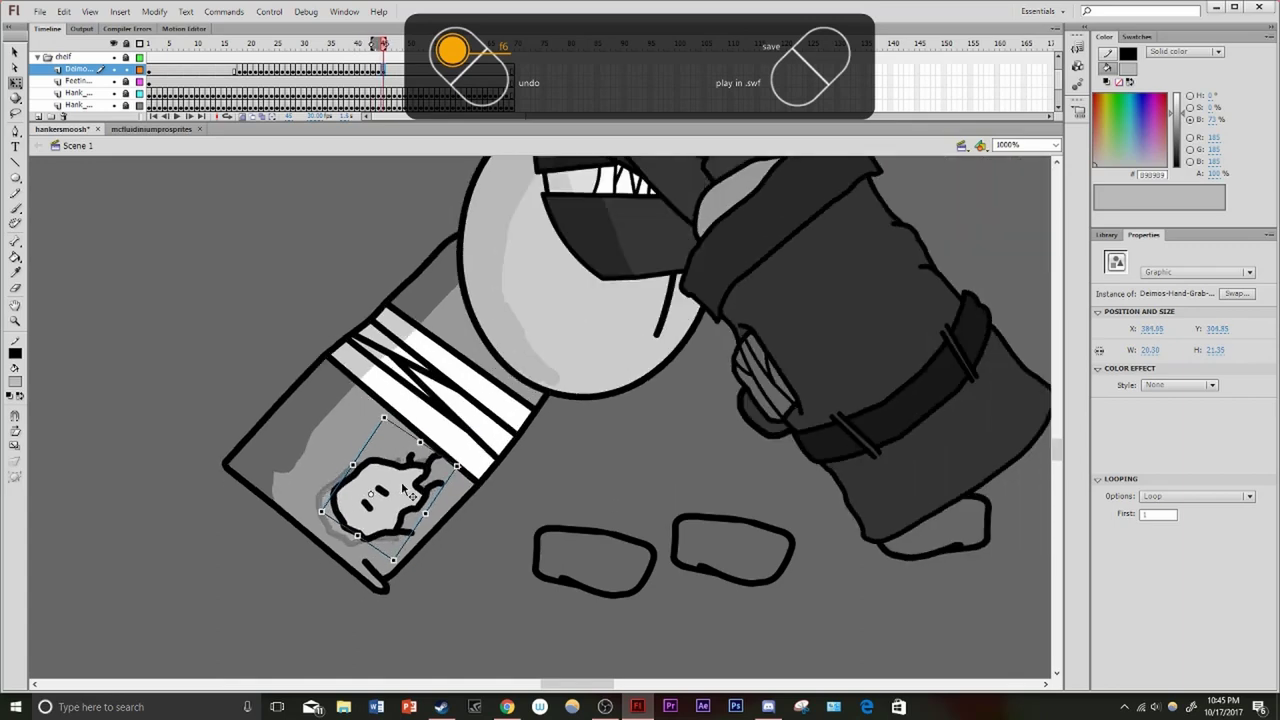
Swap the front hand to a spread-finger grab pose, rotate it up against the head from frame 46, and test the movie
left_click(1237, 293)
double_click(640, 331)
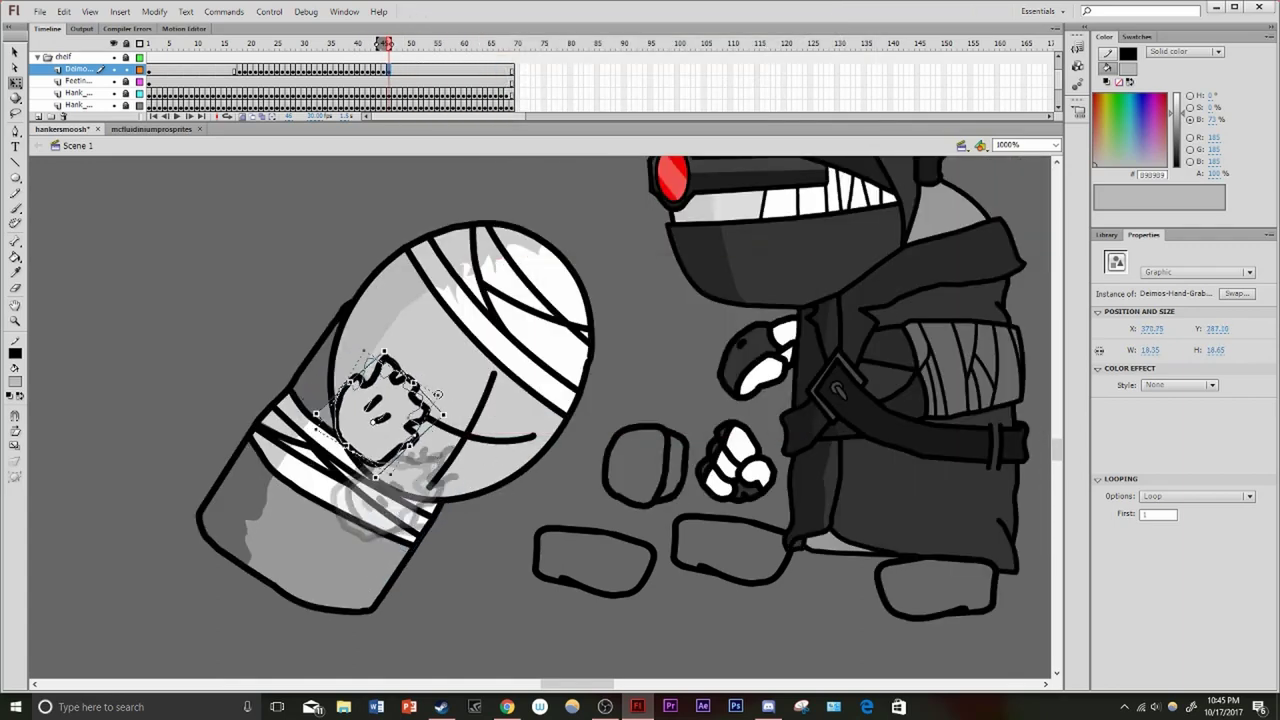
key("Return")
key("ctrl+Return")
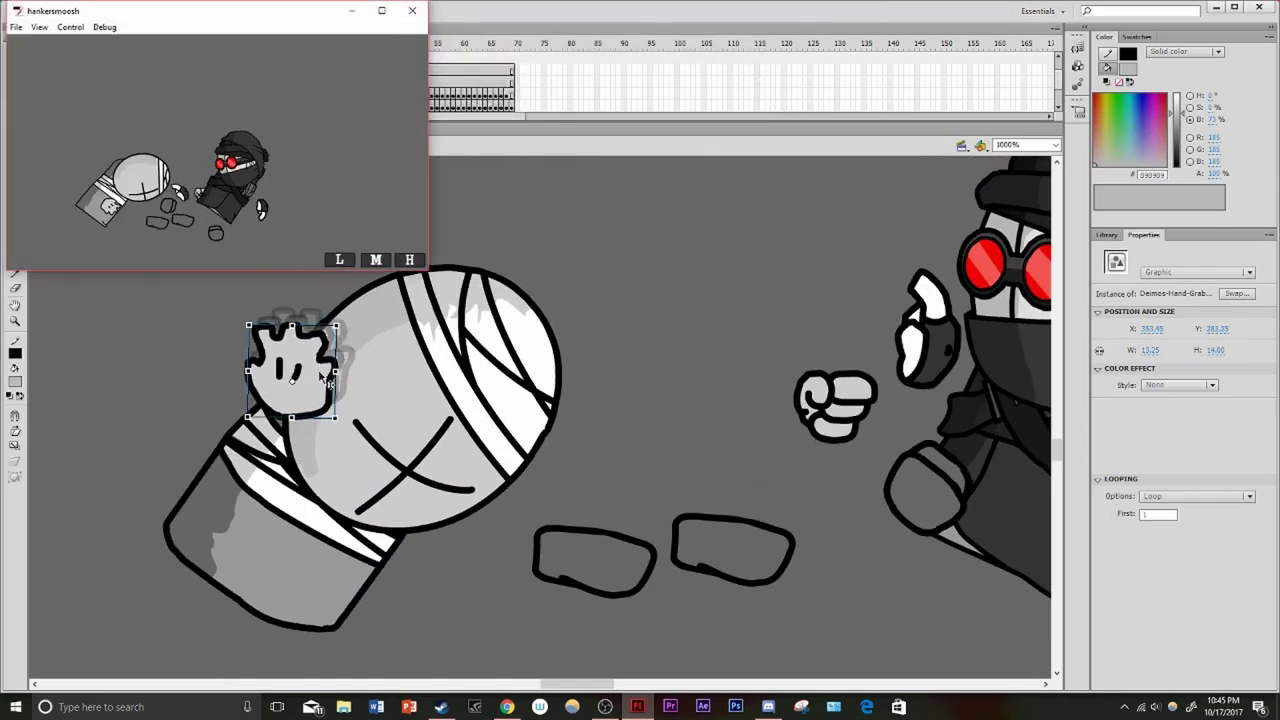
Keyframe the front hand clutching the back of the head and swinging down as a fist up to frame 60
left_click(325, 378)
key("F6")
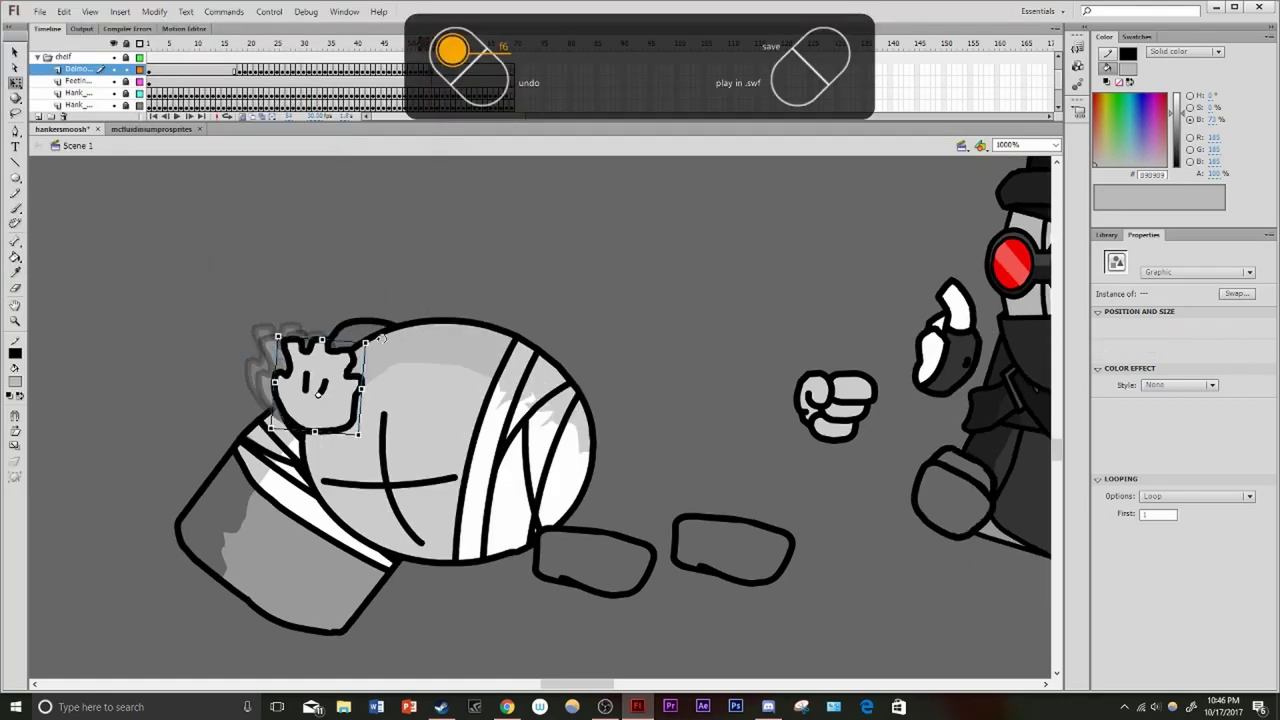
key("F6")
key("F6")
key("F6")
key("F6")
key("F6")
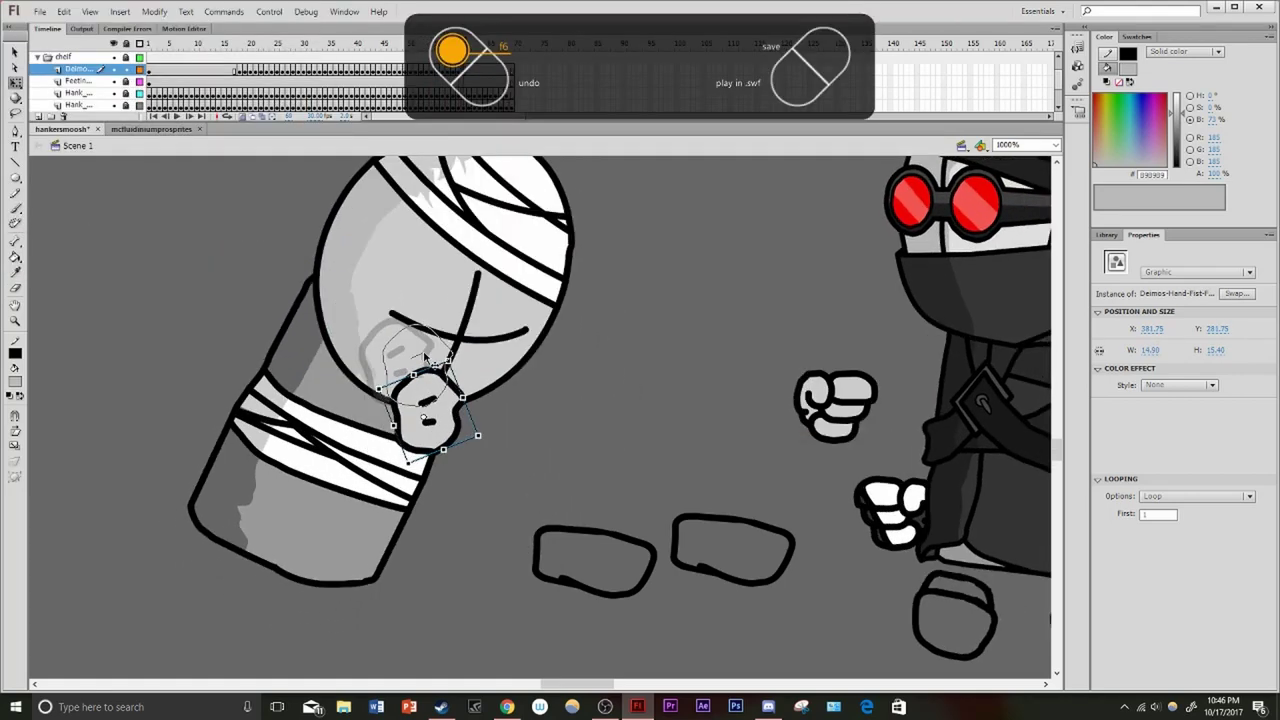
Keyframe the front fist dropping to the ground beside the wrapped head through frame 69, and test the movie
key("F6")
key("F6")
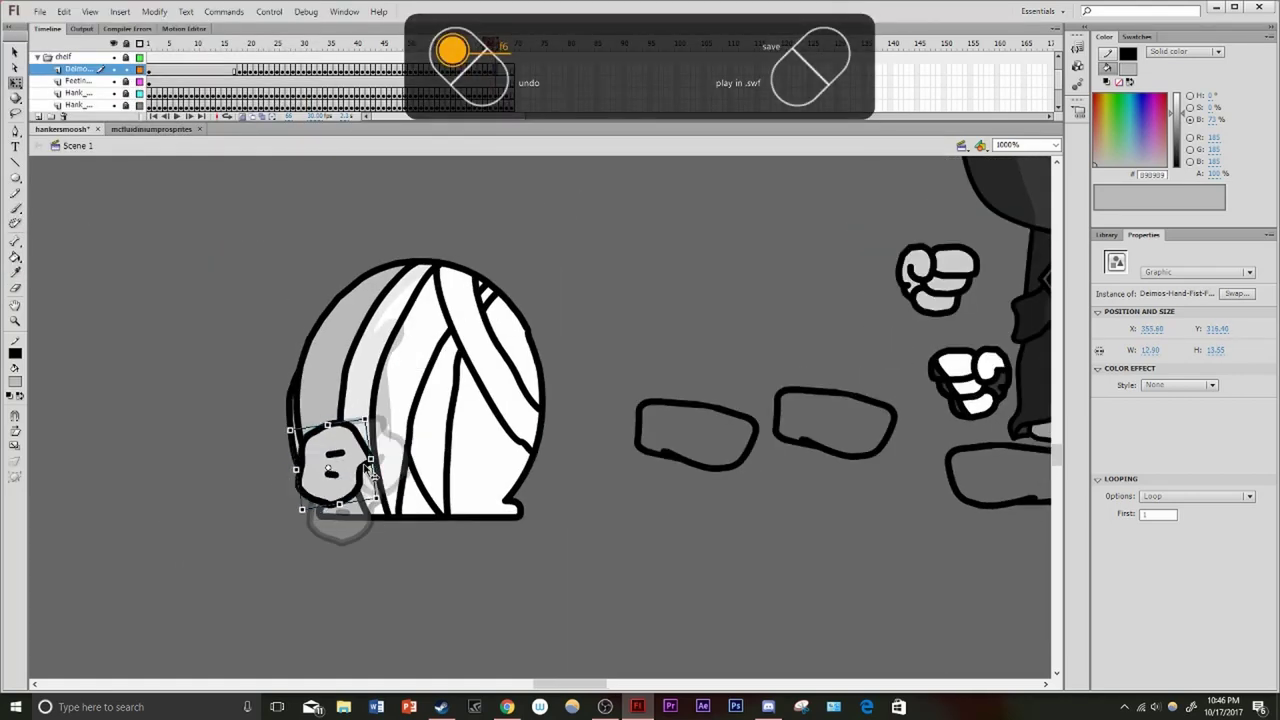
key("F6")
key("ctrl+Return")
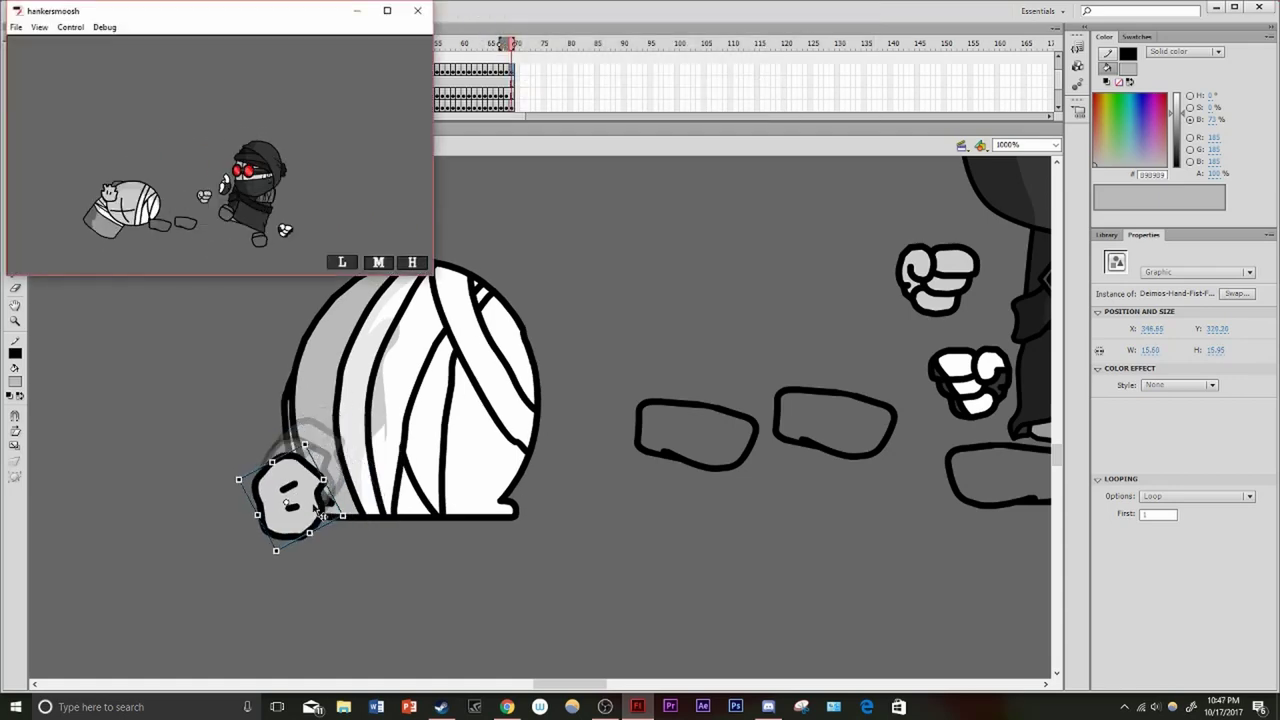
left_click(417, 10)
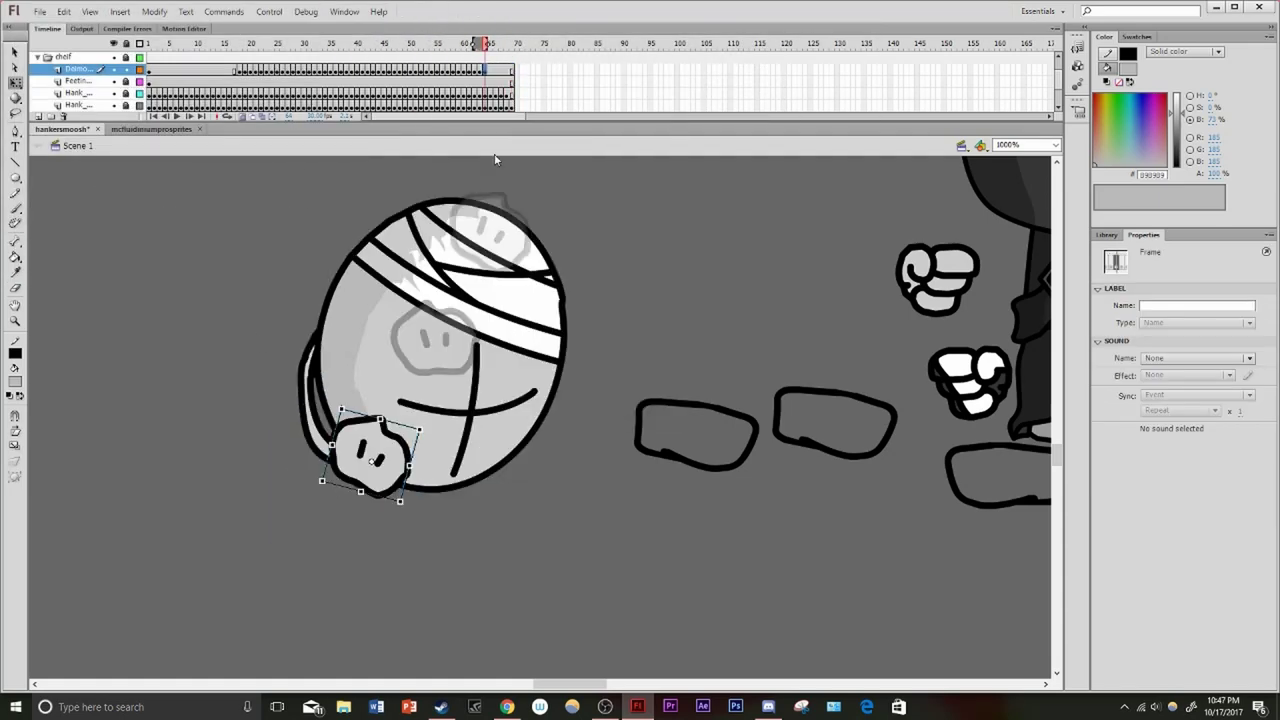
Rework the front fist's positions from frame 64 to 70 so it settles at the wrapped head's base, and test the movie
key("F6")
double_click(375, 484)
double_click(378, 488)
key("F6")
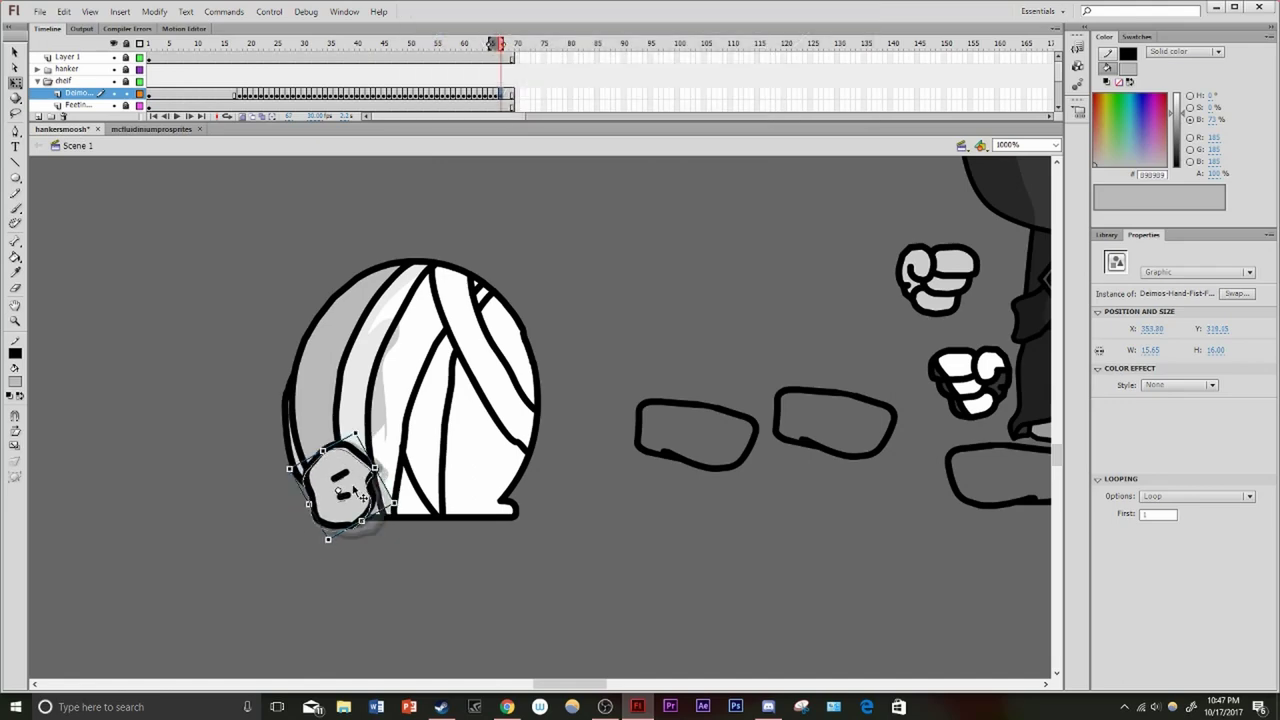
key("ctrl+Return")
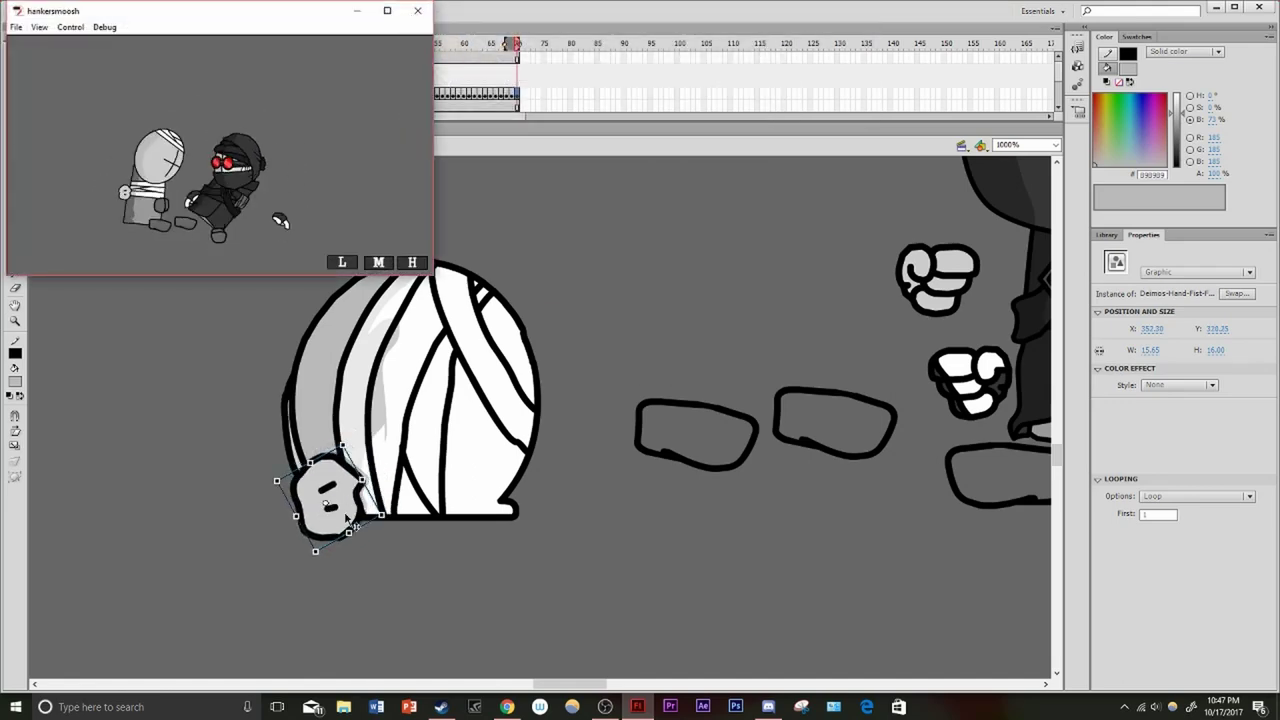
Keyframe the grey character's back fist on the lowest hand layer from frame 18 to 29, following the leaning body
left_click(128, 90)
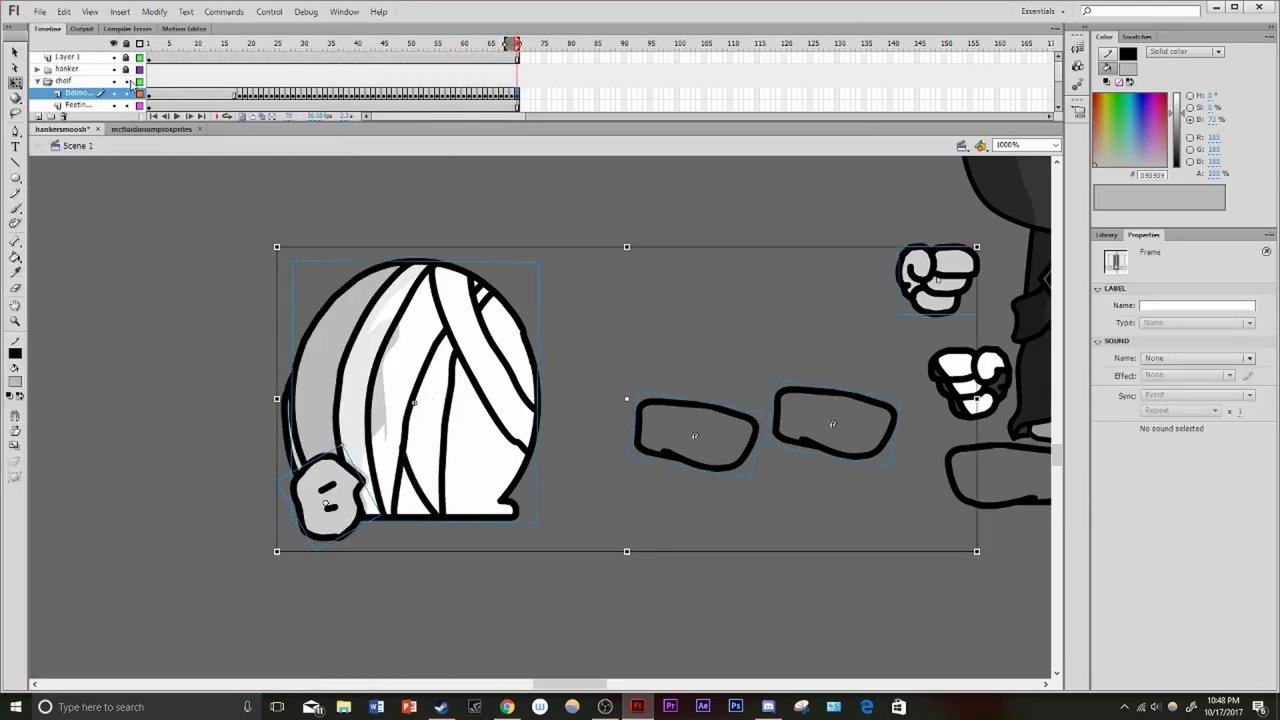
key("Return")
key("Return")
key("F6")
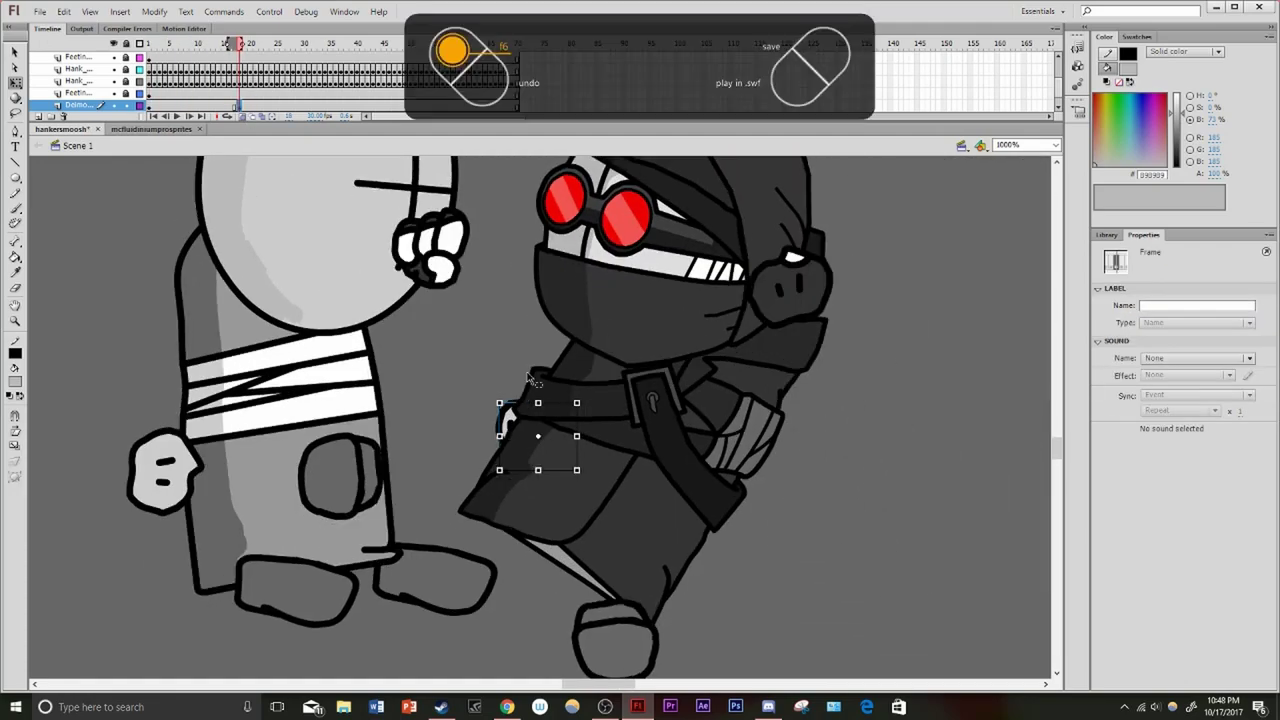
key("Return")
key("Return")
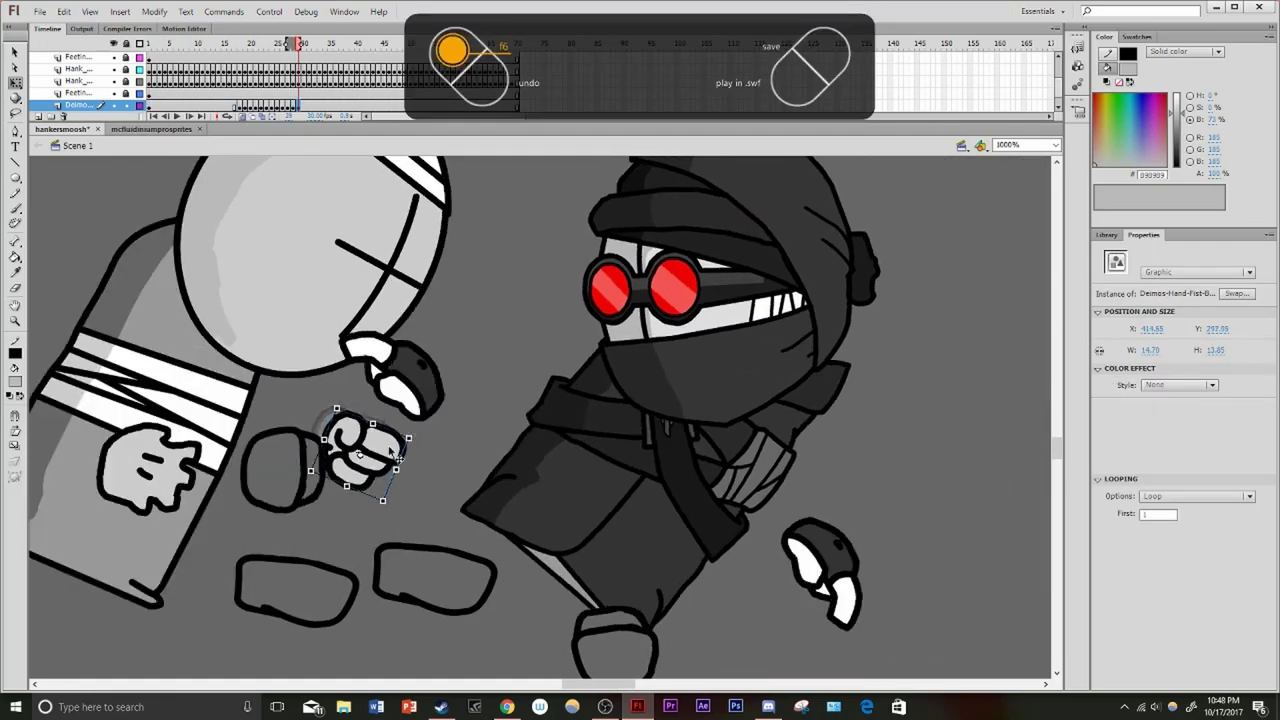
Swap the back fist for a Deimos-Hand-Grab hand and keyframe it dropping to the ground under the head up to frame 33
right_click(372, 455)
double_click(619, 393)
key("Return")
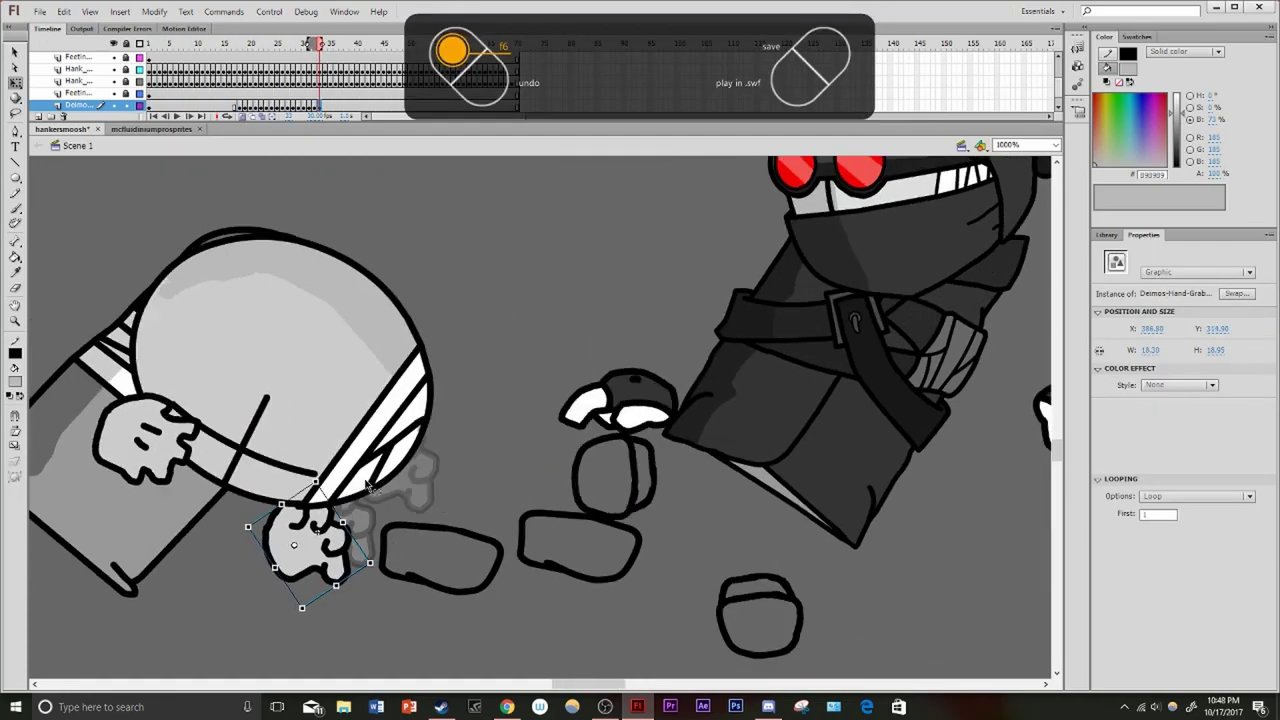
key("Return")
key("Return")
key("Return")
Keyframe the back hand as a limp Deimos-Hand-K.O. pose rising behind the foot up to frame 45, and test the movie
key("F6")
left_click_drag(455, 470, 573, 513)
key("Return")
key("Return")
key("F6")
key("ctrl+Return")
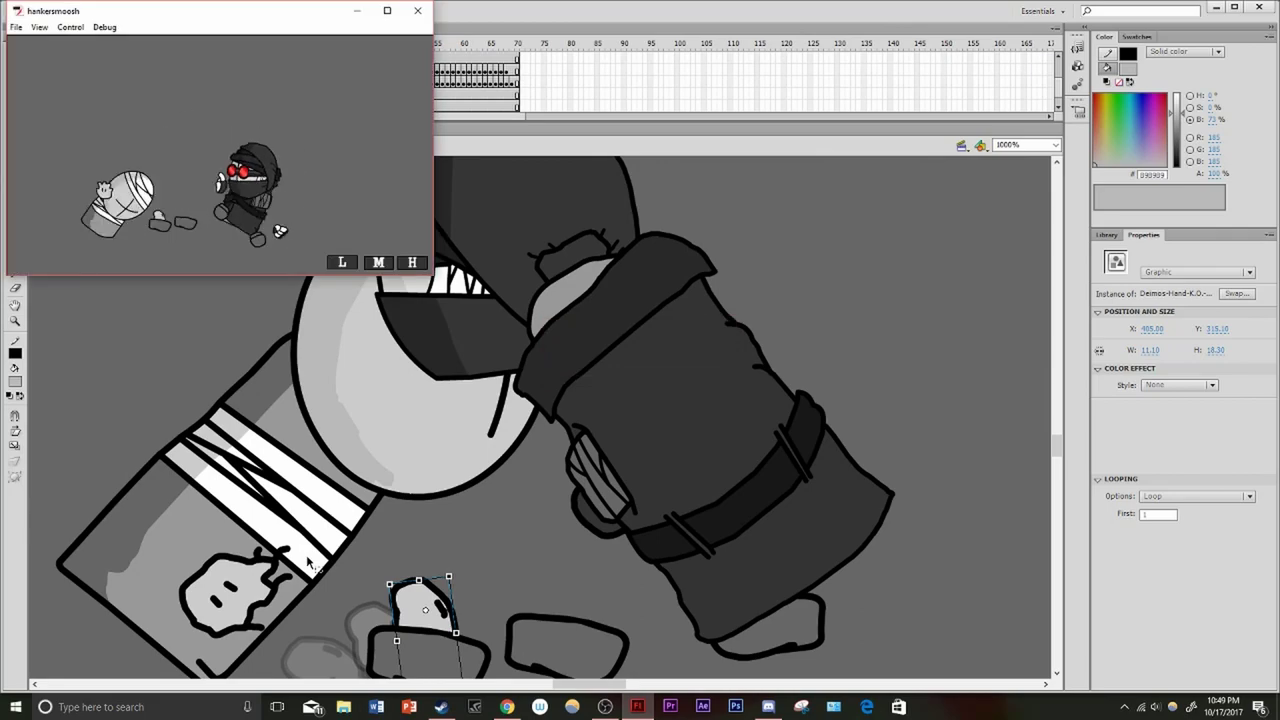
key("ctrl+w")
key("Return")
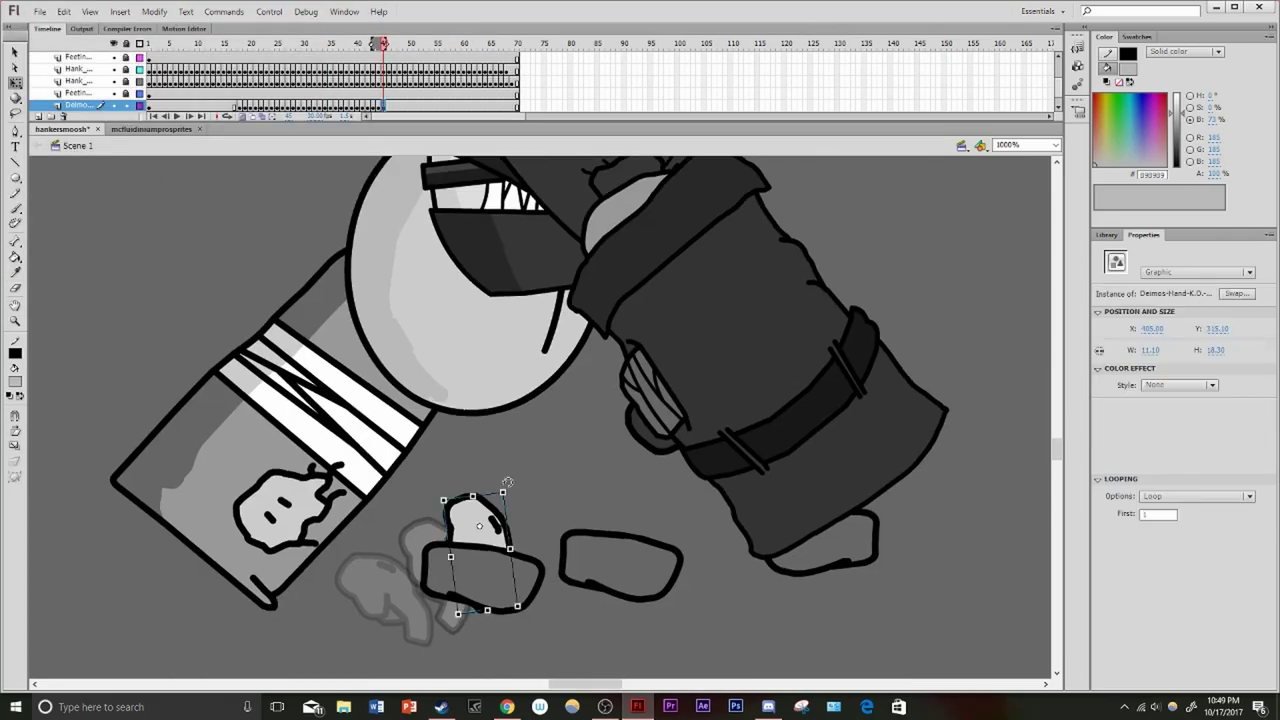
Swap the back hand to a fist and keyframe it rising behind the bandaged head up to frame 49
left_click(1237, 293)
double_click(694, 329)
key("Return")
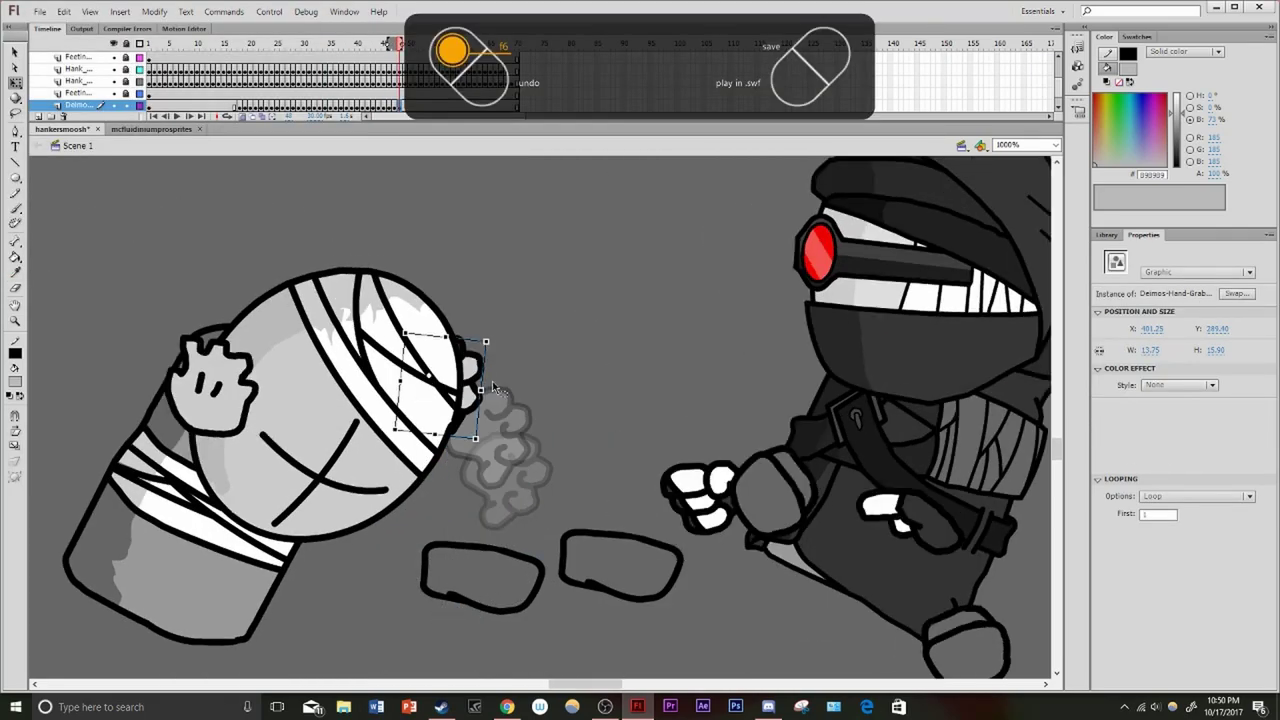
Remove the back fist from its layer at frame 51 and paste it onto a new layer named handor above the head
key("Escape")
key("Delete")
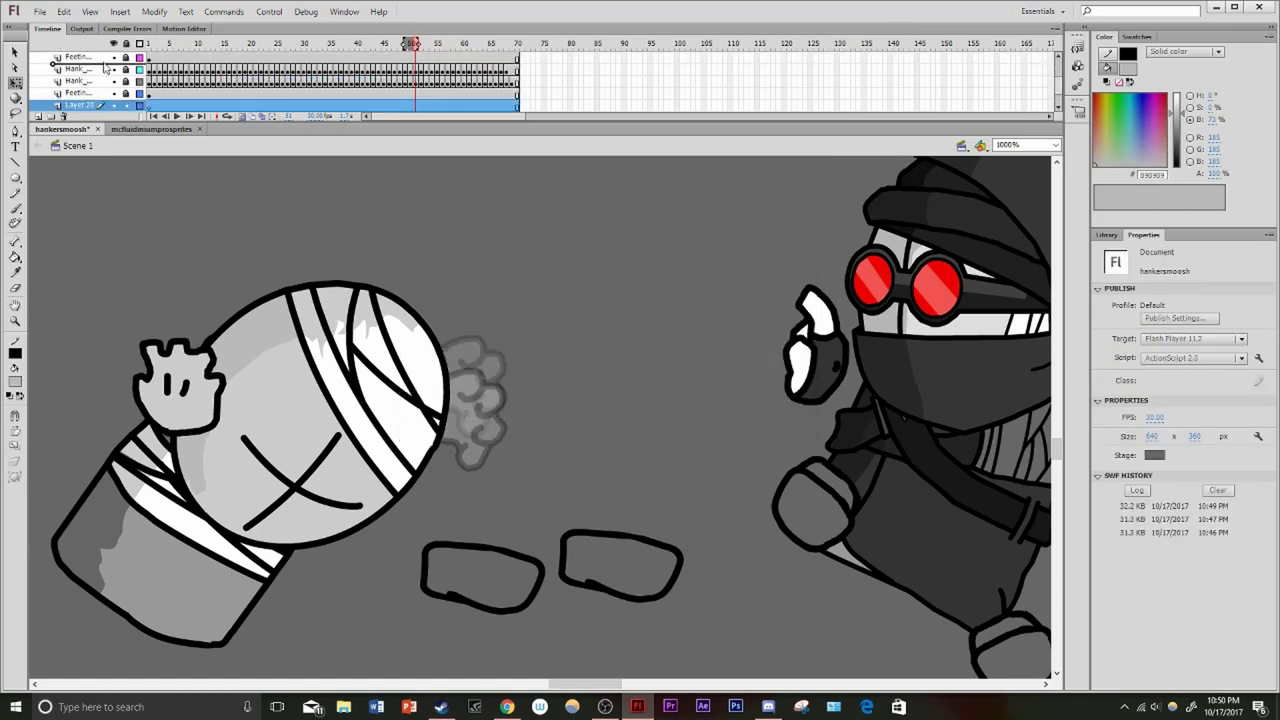
key("Return")
key("ctrl+v")
key("F6")
left_click_drag(414, 357, 522, 460)
Keyframe the fist on the handor layer moving in front of the face frame by frame up to frame 62
key("F6")
key("F6")
key("F6")
key("F6")
left_click_drag(440, 420, 392, 445)
key("F6")
key("ctrl+shift+s")
Place the hand back on the rear hand layer at frame 62 and swap it to the Deimos-Hand-K.O. pose
key("Return")
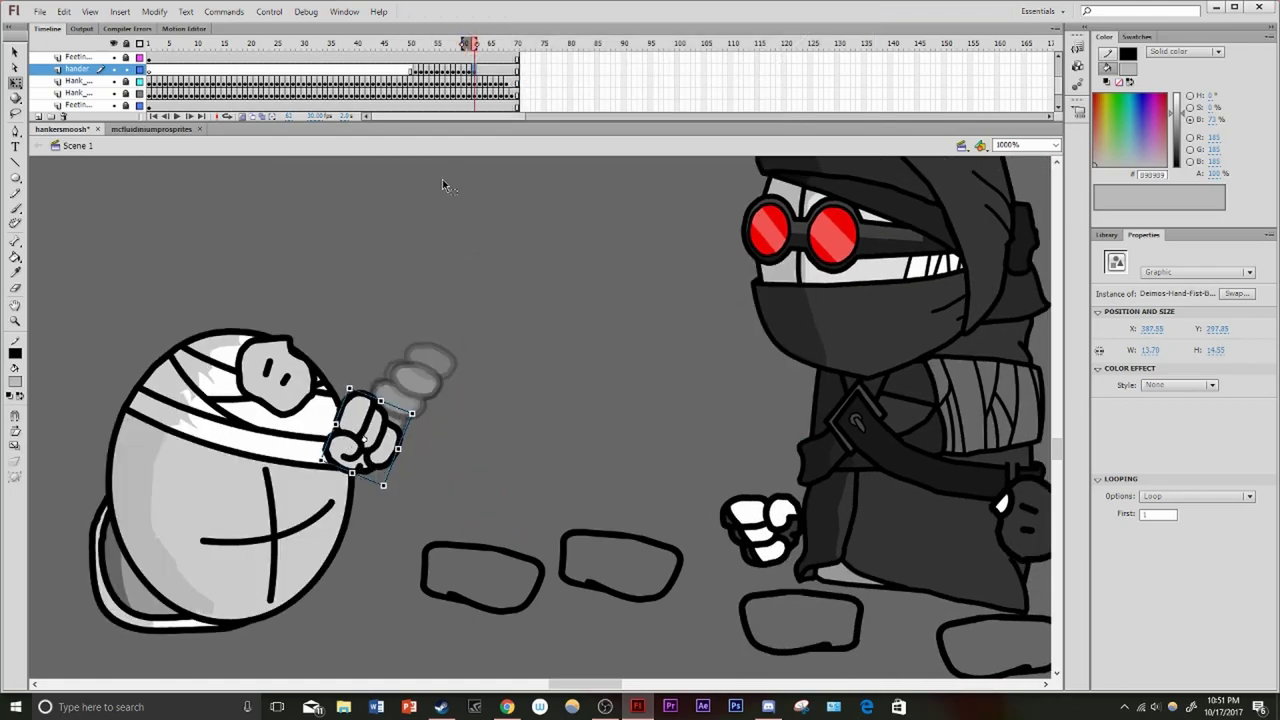
left_click_drag(443, 185, 391, 323)
key("ctrl+shift+s")
key("Return")
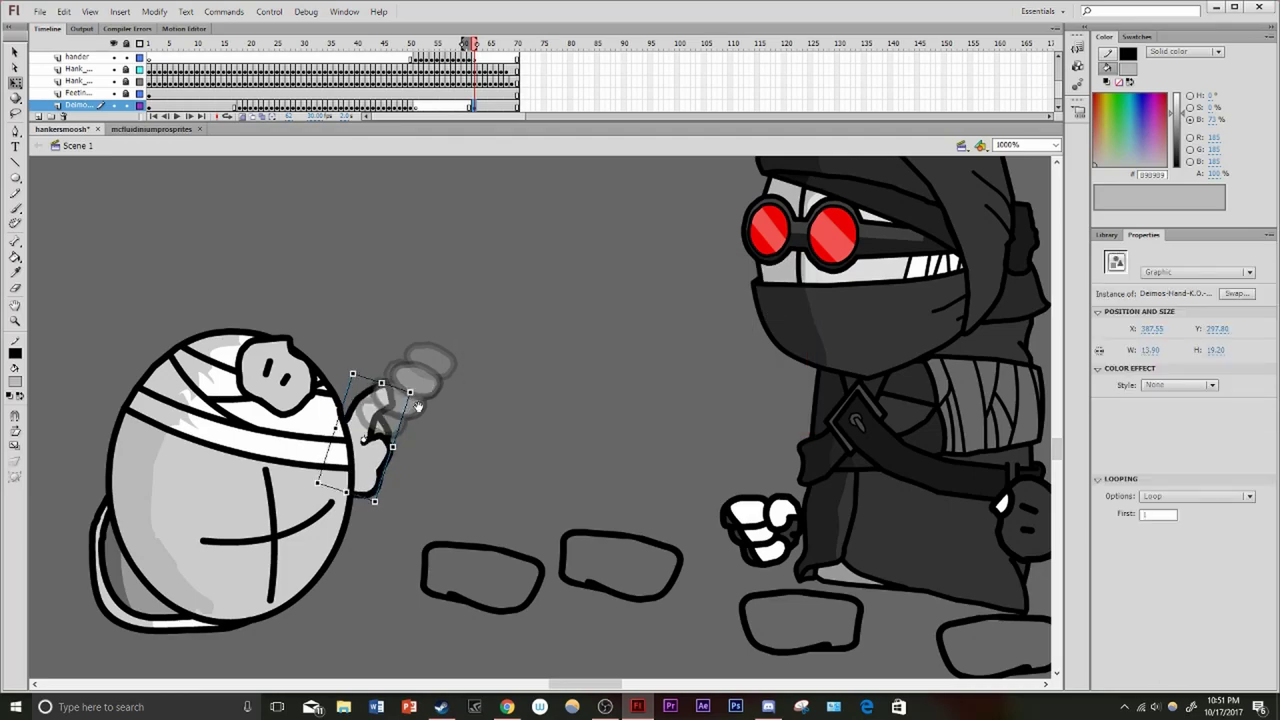
Keyframe the limp back hand falling and settling on the ground below the feet, and test the movie
key("F6")
key("F6")
left_click_drag(460, 505, 585, 560)
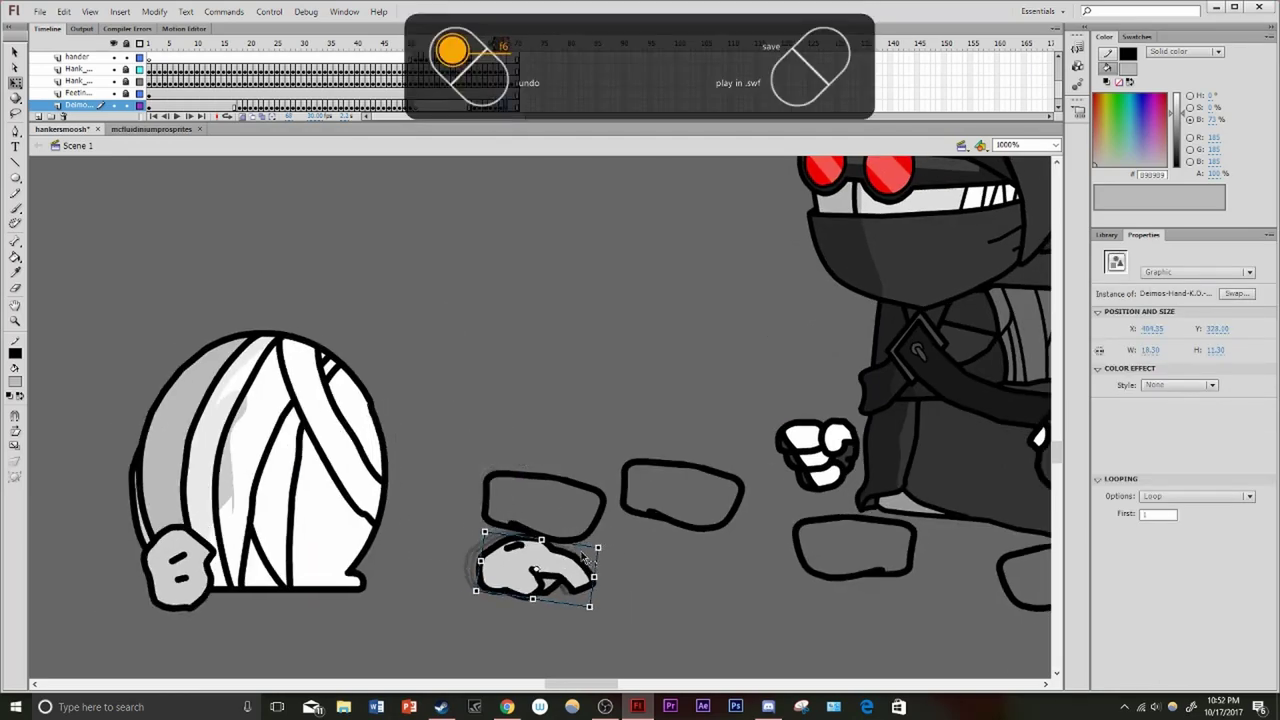
key("ctrl+Return")
key("super+Up")
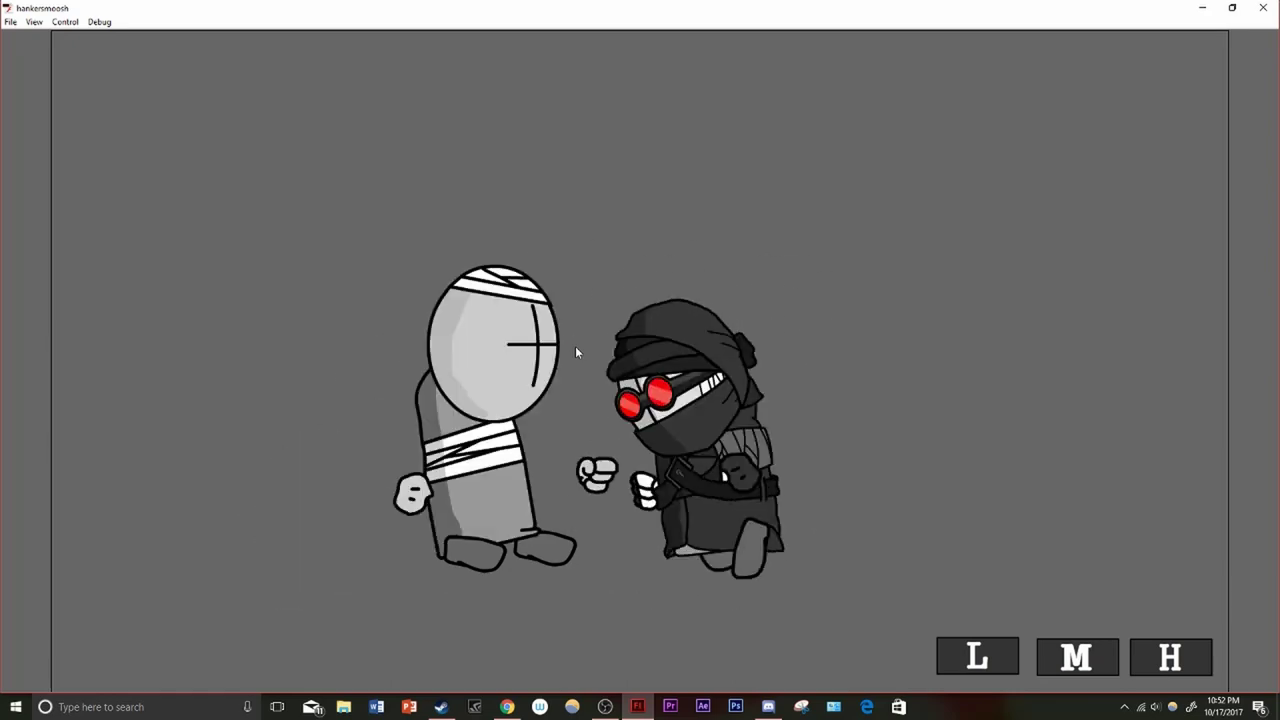
key("ctrl+w")
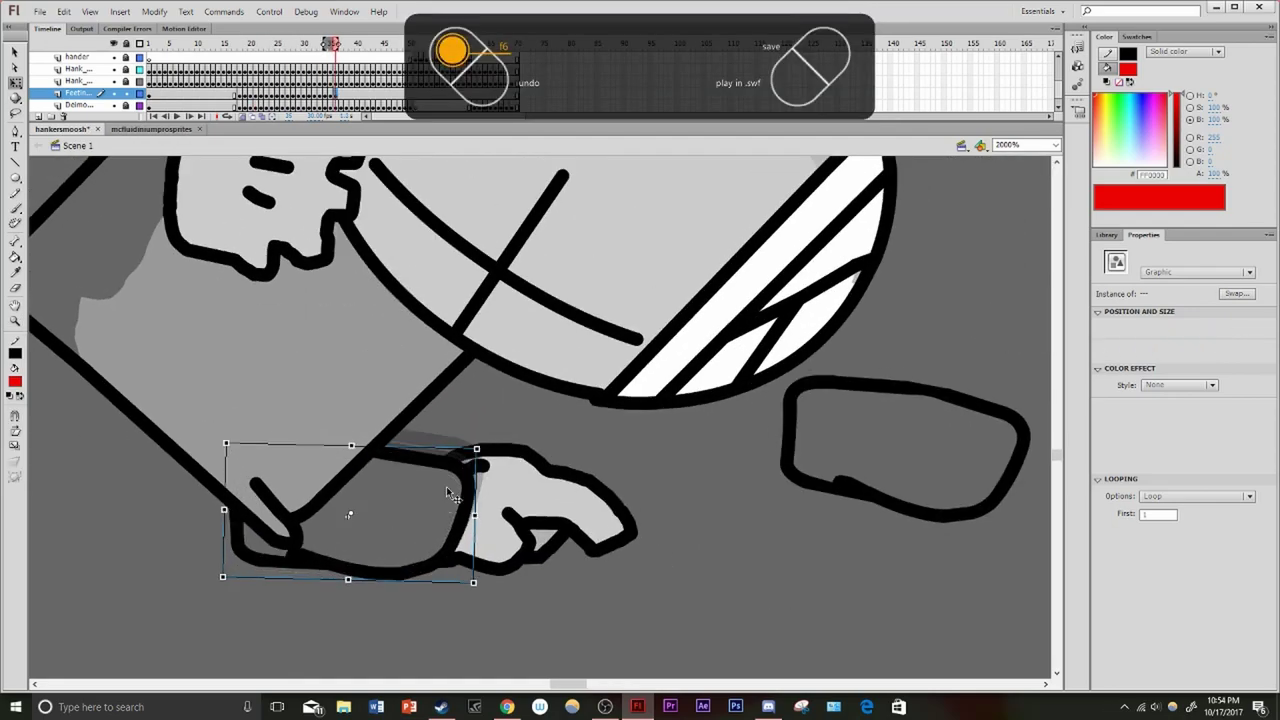
Keyframe the grey character's rear foot shifting under the fallen body up to frame 38
key("F6")
key("F6")
key("F6")
key("F6")
key("F6")
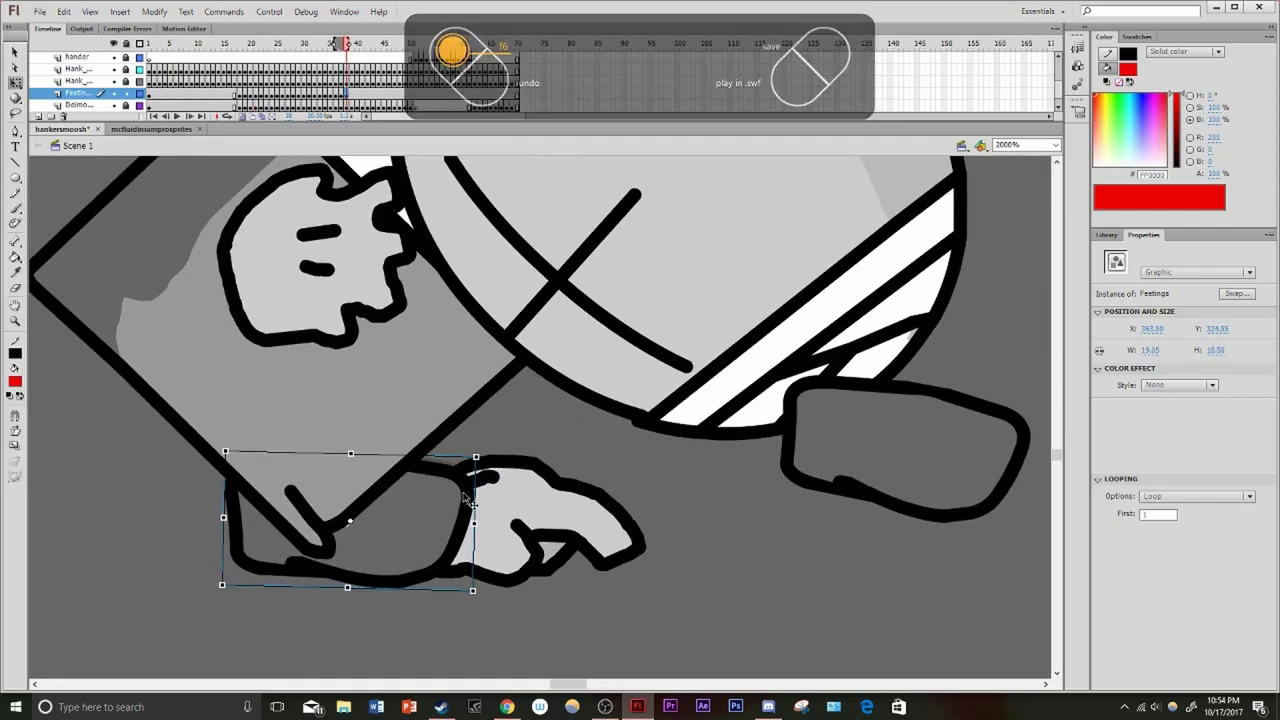
Keyframe the rear foot following the lower body as it rises, frame by frame up to frame 49
key("F6")
key("F6")
key("F6")
key("F6")
key("F6")
key("F6")
key("F6")
key("F6")
key("F6")
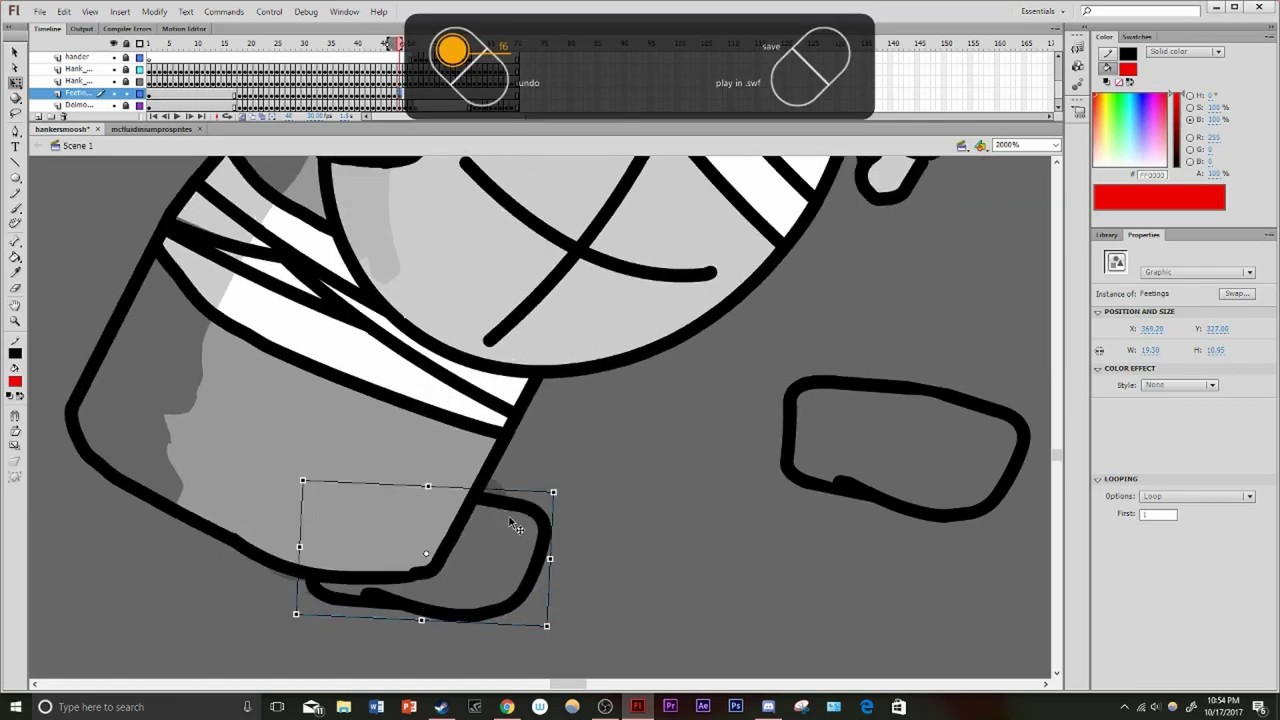
Test the movie and keyframe the bandaged character's rear foot following the falling body frame by frame up to frame 66
key("ctrl+Return")
key("ctrl+w")
key("F6")
key("F6")
key("F6")
key("F6")
key("F6")
key("F6")
key("F6")
key("F6")
key("F6")
key("F6")
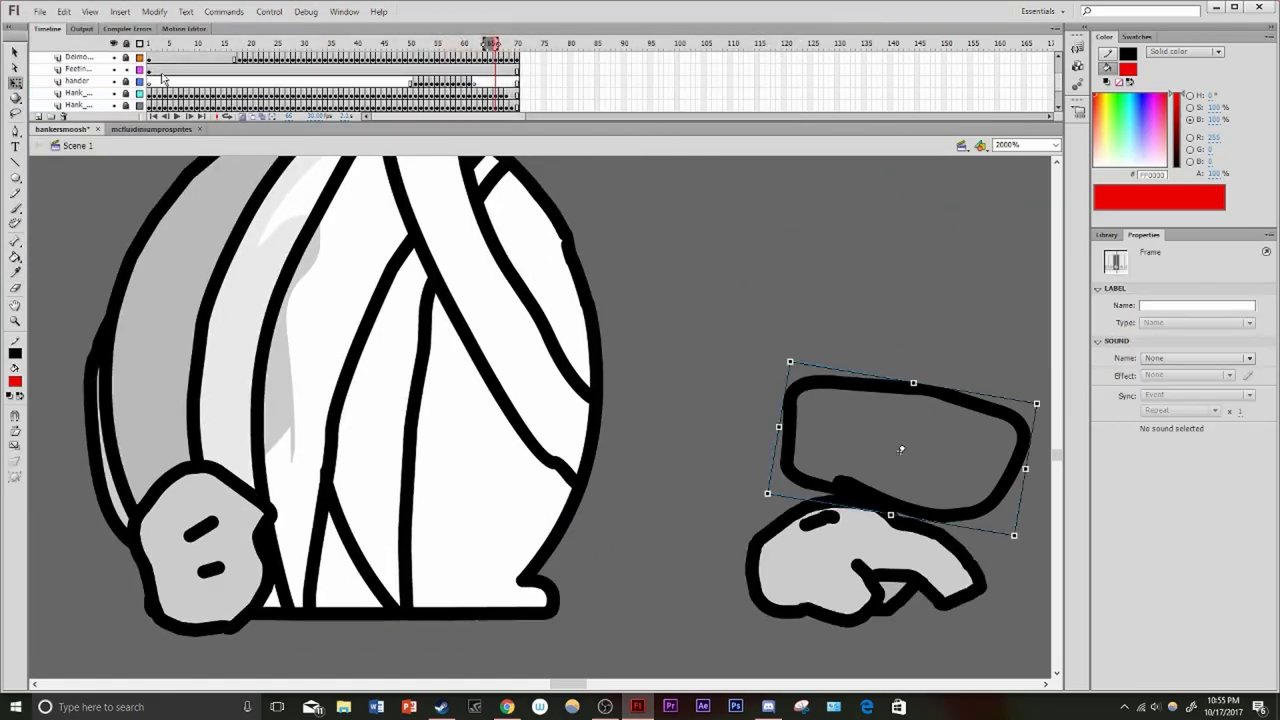
Keyframe the bandaged character's front foot on its own layer, following the lower body up to frame 27
key("ctrl+z")
key("ctrl+z")
key("ctrl+z")
key("ctrl+z")
key("ctrl+z")
key("ctrl+z")
key("ctrl+z")
key("ctrl+z")
key("ctrl+z")
key("ctrl+z")
key("ctrl+z")
key("ctrl+z")
key("ctrl+z")
key("ctrl+z")
key("ctrl+z")
key("ctrl+z")
key("ctrl+z")
key("ctrl+z")
key("ctrl+z")
key("ctrl+z")
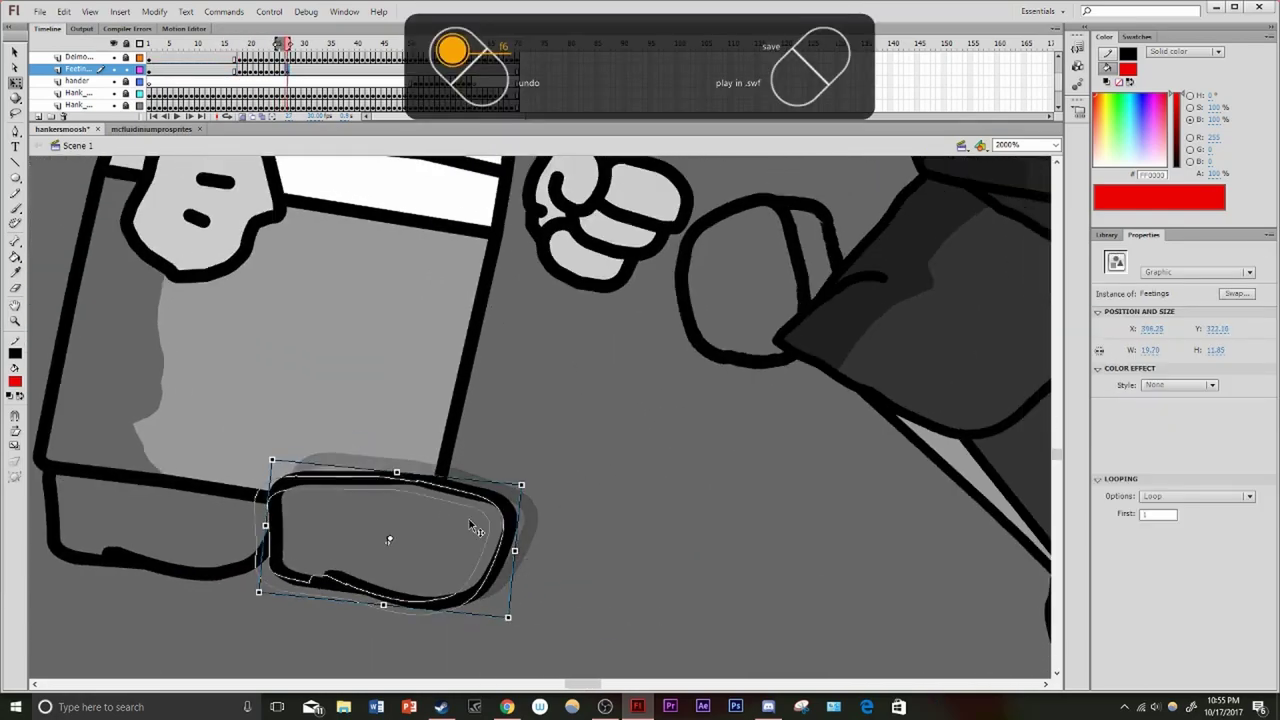
Keyframe the front foot shifting and tilting under the leaning body up to frame 32
key("F6")
key("F6")
key("F6")
key("F6")
key("F6")
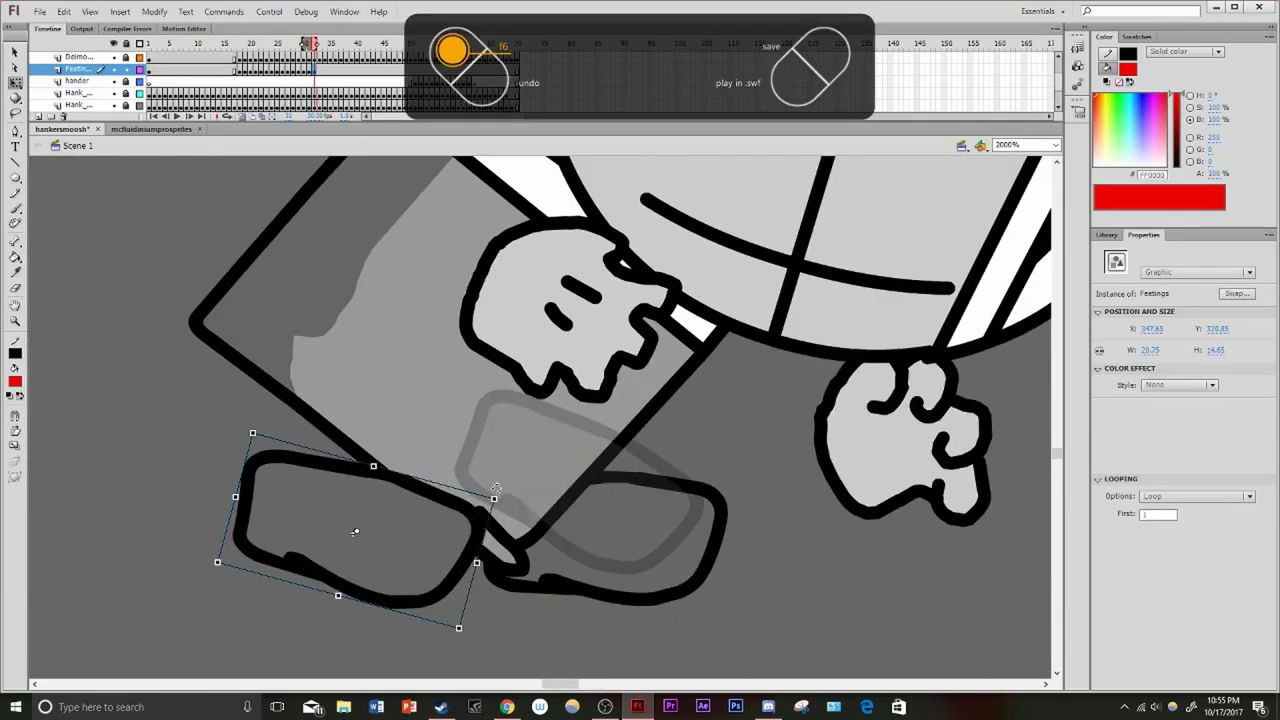
Keyframe the front foot swinging back behind the body and rotating toes-down up to frame 40
key("F6")
key("F6")
key("F6")
key("F6")
key("F6")
key("F6")
key("F6")
key("F6")
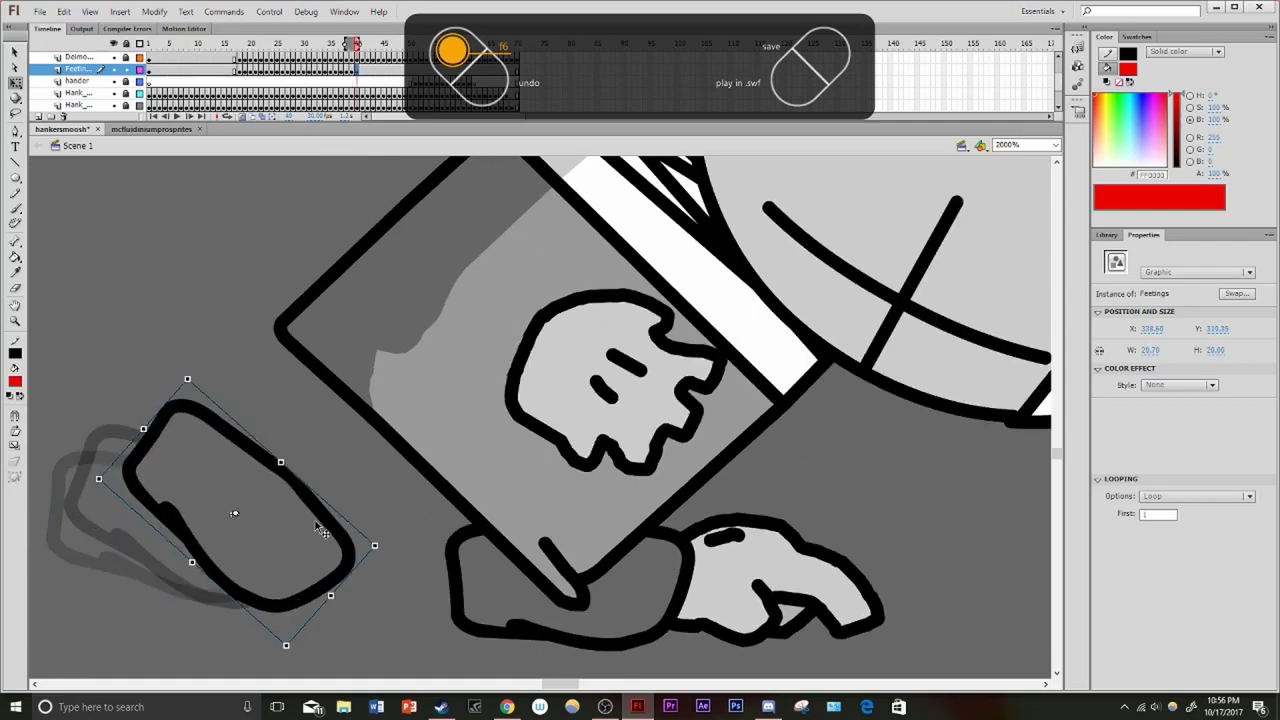
Keyframe the front foot moving in over the lower body up to frame 47, and test the movie
key("F6")
key("F6")
key("F6")
key("F6")
key("F6")
key("F6")
left_click_drag(440, 610, 390, 530)
key("ctrl+Return")
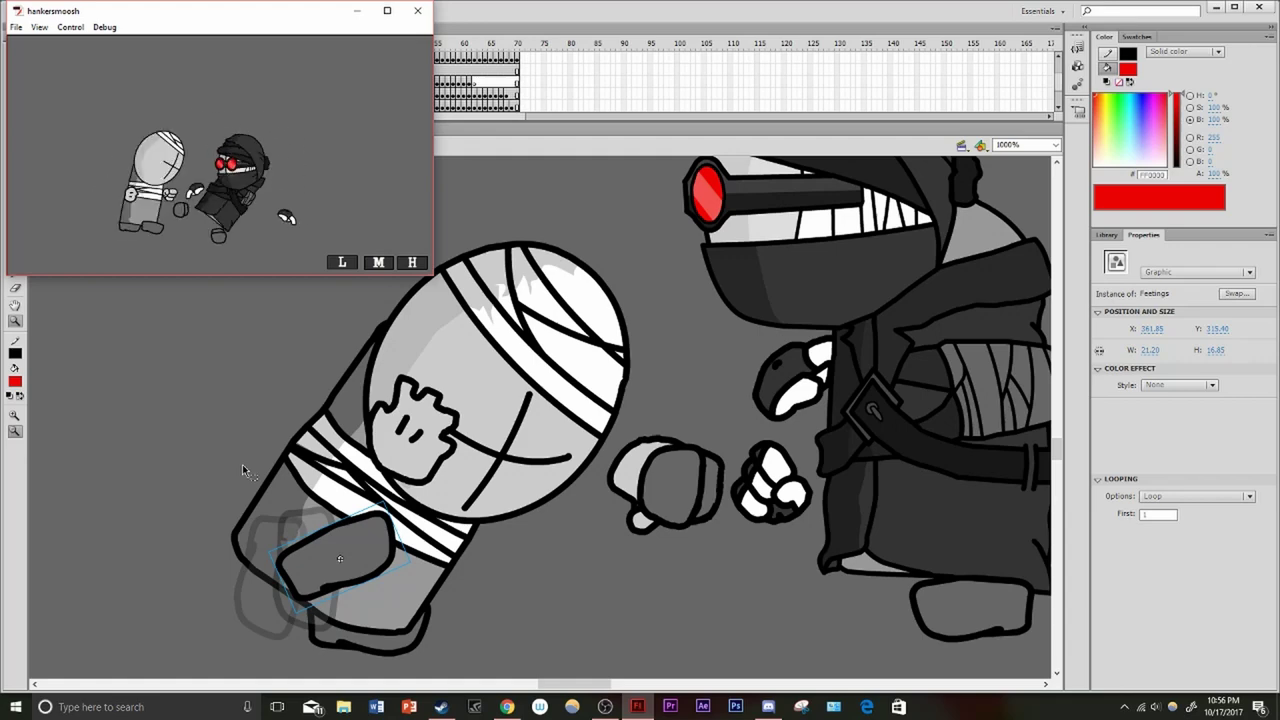
key("ctrl+w")
Swap the front foot at frame 47 to the Feelings FRONT symbol and reposition it over the lower body
key("ctrl+=")
left_click(1236, 293)
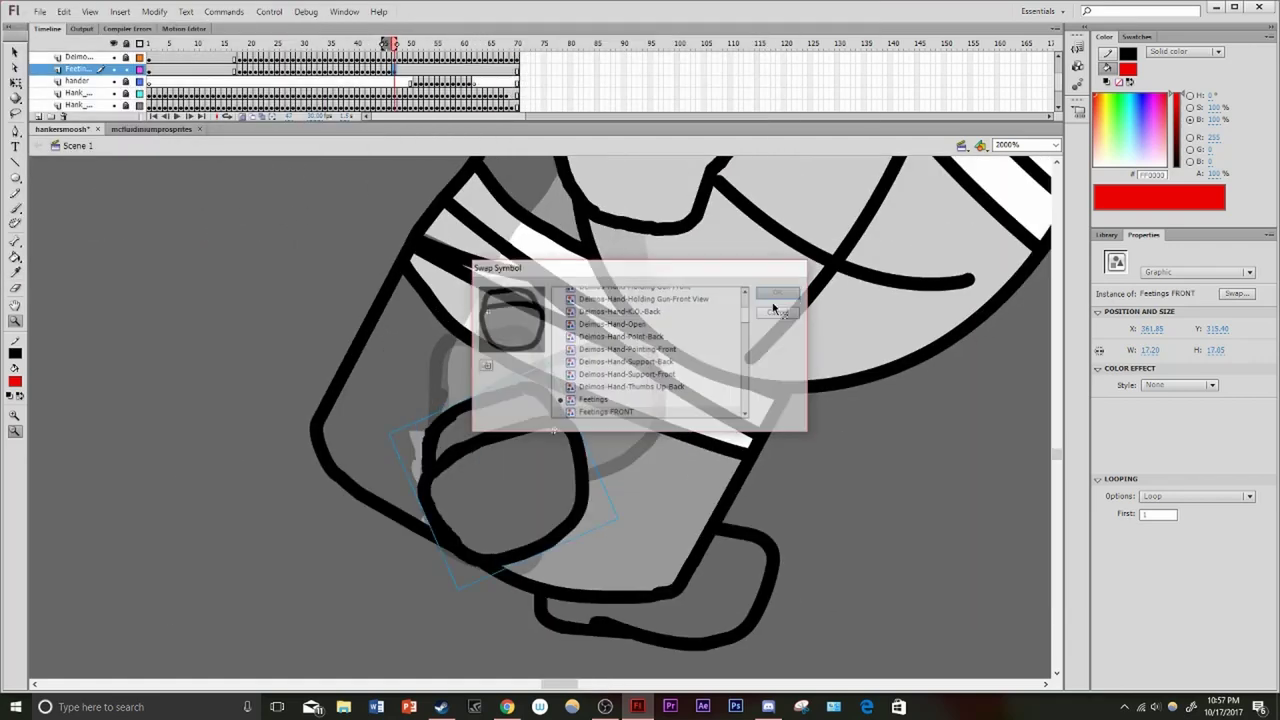
double_click(553, 431)
left_click_drag(553, 431, 401, 522)
Keyframe the front-view foot following the collapsing body frame by frame up to frame 62
key("F6")
key("F6")
key("F6")
key("F6")
key("F6")
key("F6")
key("F6")
Add a new layer beneath the body layers and place the foot on it in side view at frame 63
key("period")
key("period")
left_click(38, 116)
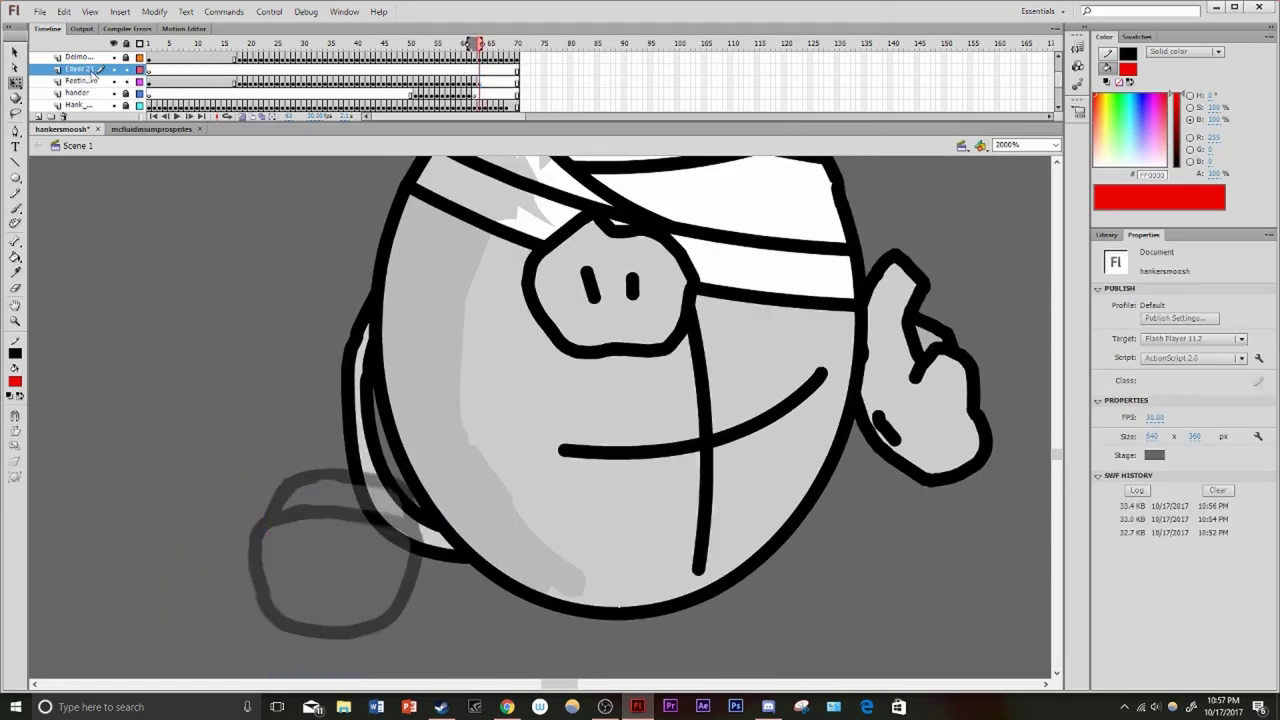
key("comma")
key("ctrl+z")
key("ctrl+z")
key("ctrl+z")
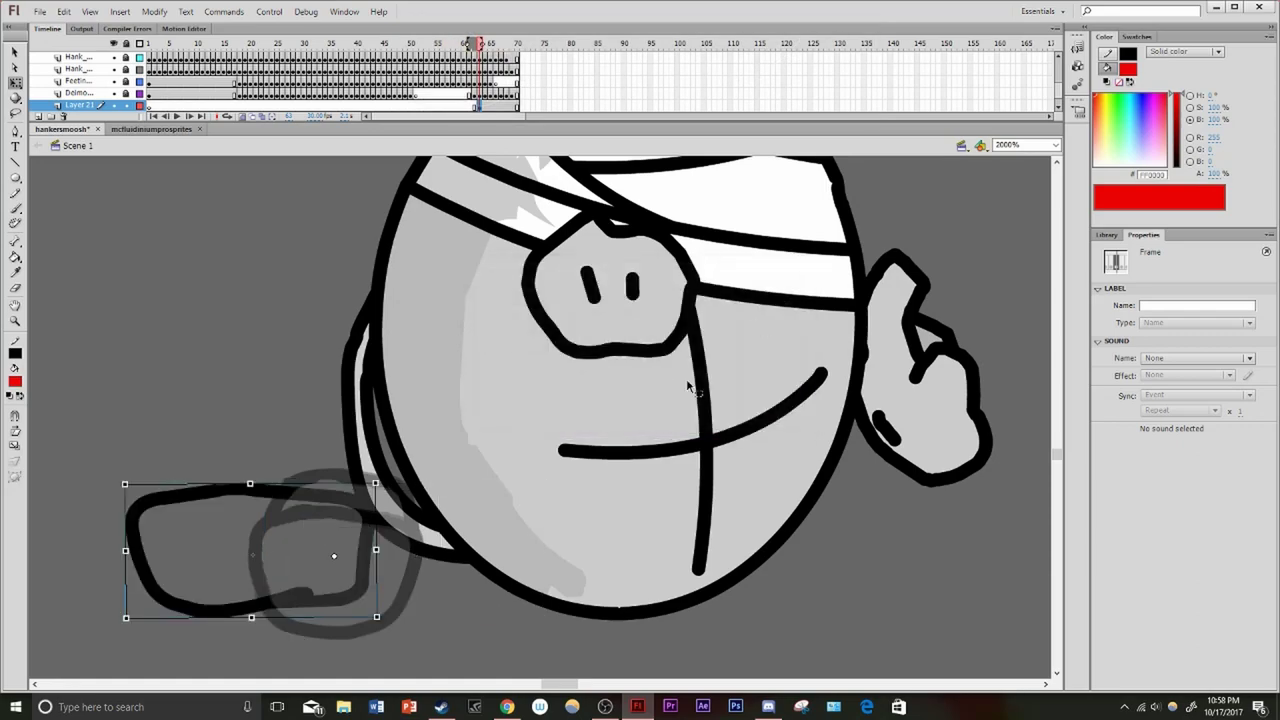
Test the movie in a maximized player window and close it
key("ctrl+Return")
left_click(387, 10)
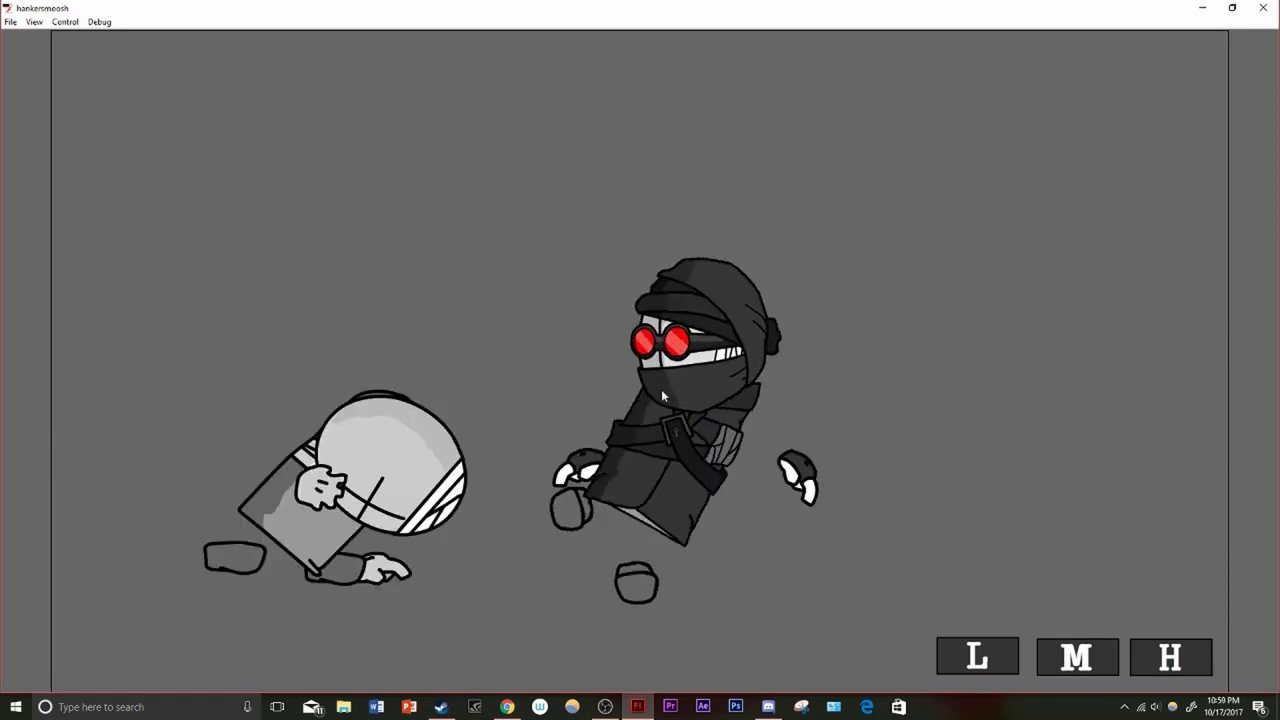
key("ctrl+w")
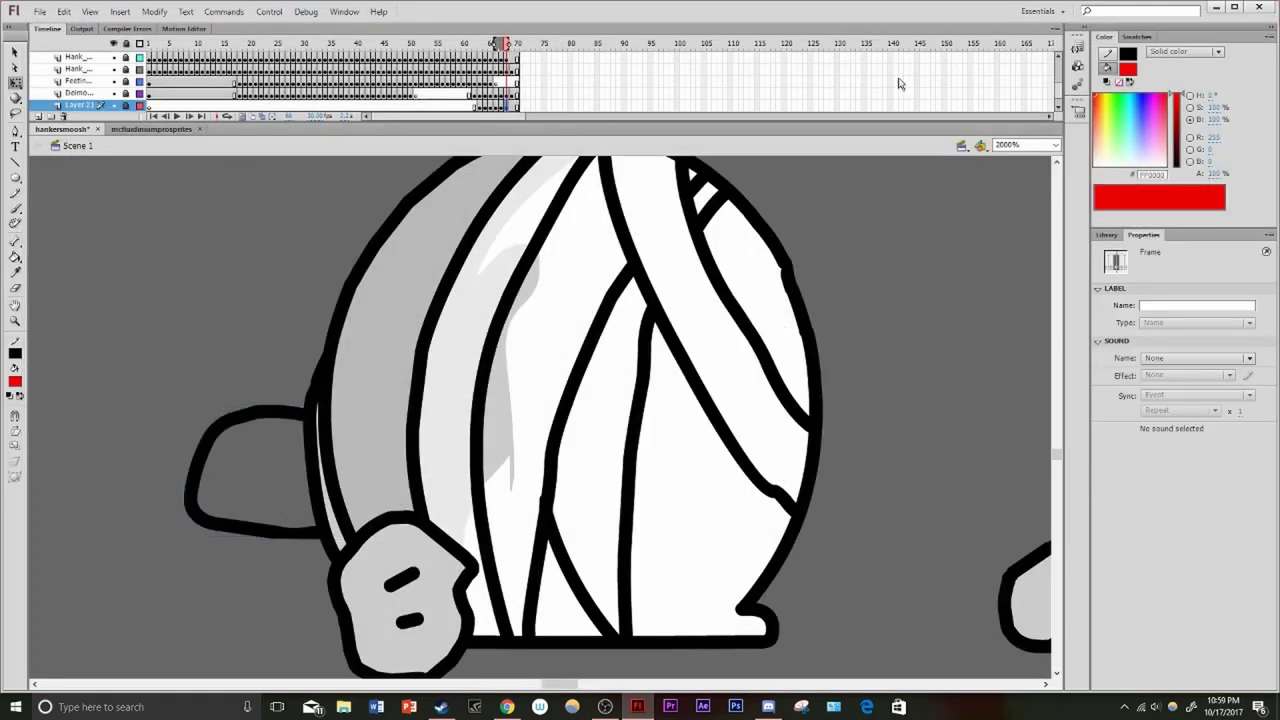
Add a top layer and brush red notes reading "Just need to add effects & sounds" and "Gonna do that tommorow it's late bai!"
left_click(44, 86)
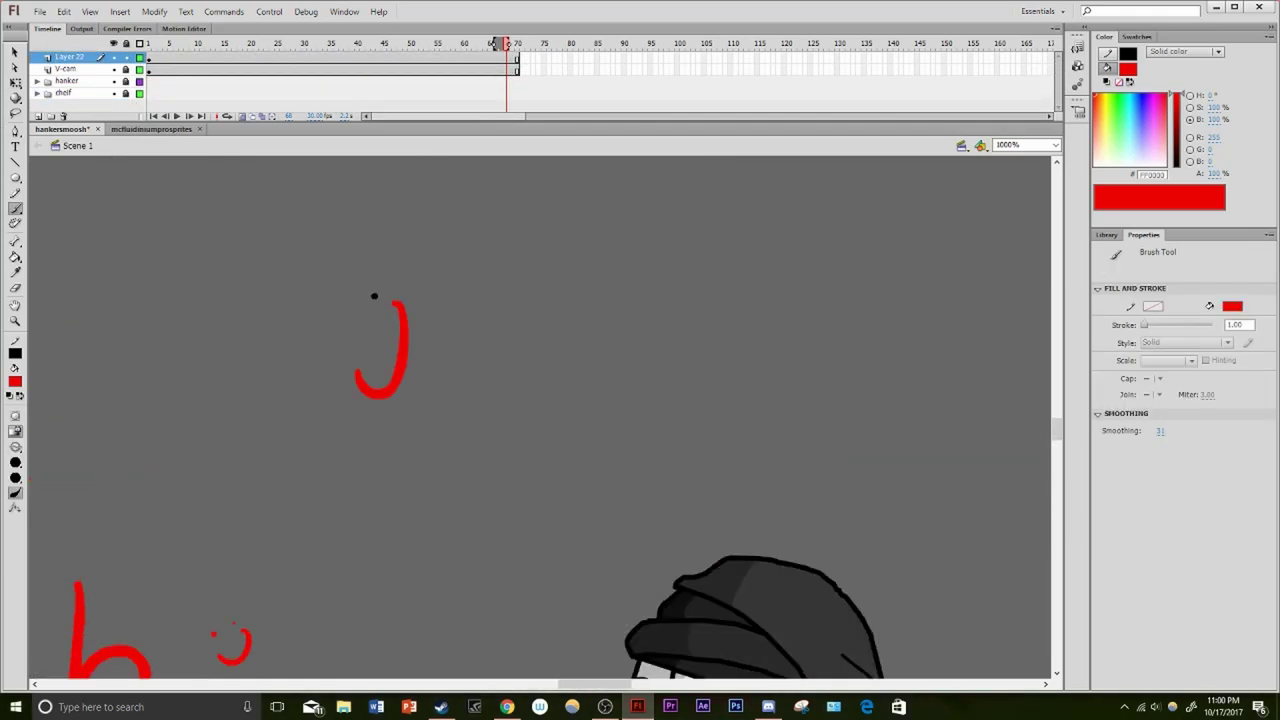
left_click_drag(583, 520, 620, 542)
left_click_drag(655, 505, 625, 542)
left_click_drag(665, 470, 668, 542)
left_click_drag(692, 500, 662, 542)
scroll(690, 520, "right", 5)
left_click_drag(525, 465, 534, 508)
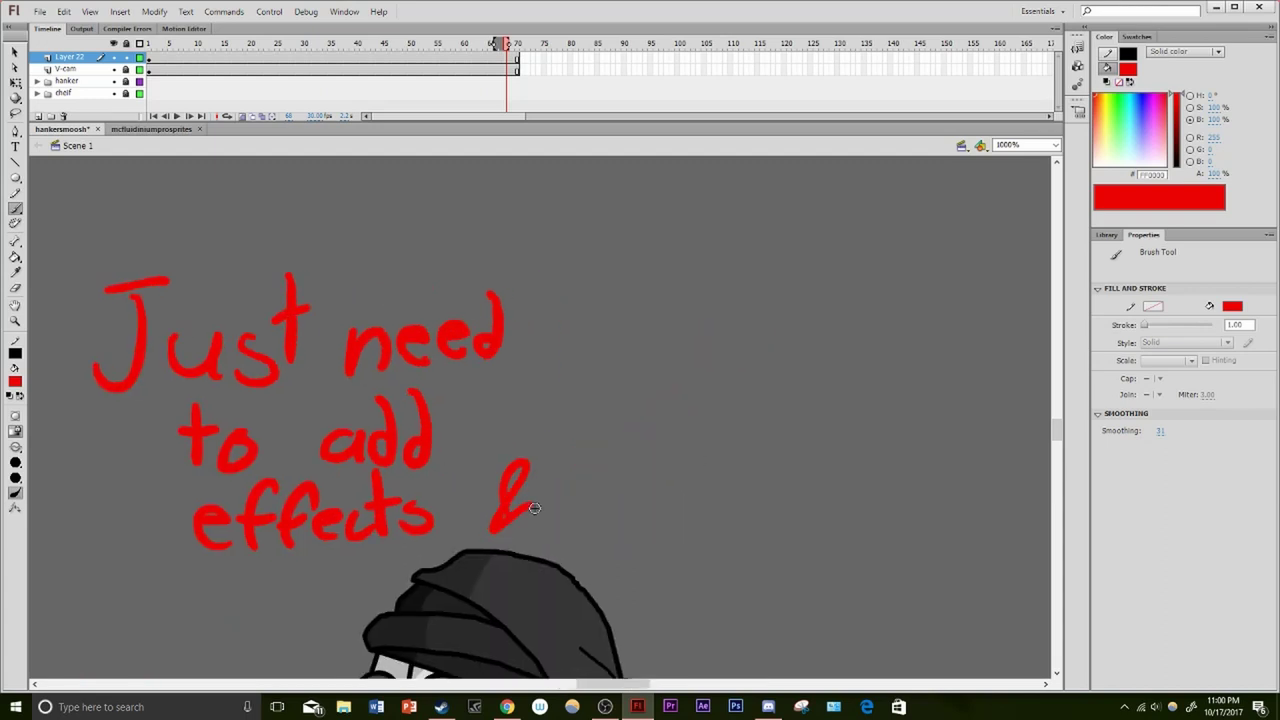
scroll(675, 420, "right", 10)
scroll(443, 407, "down", 5)
left_click(1268, 32)
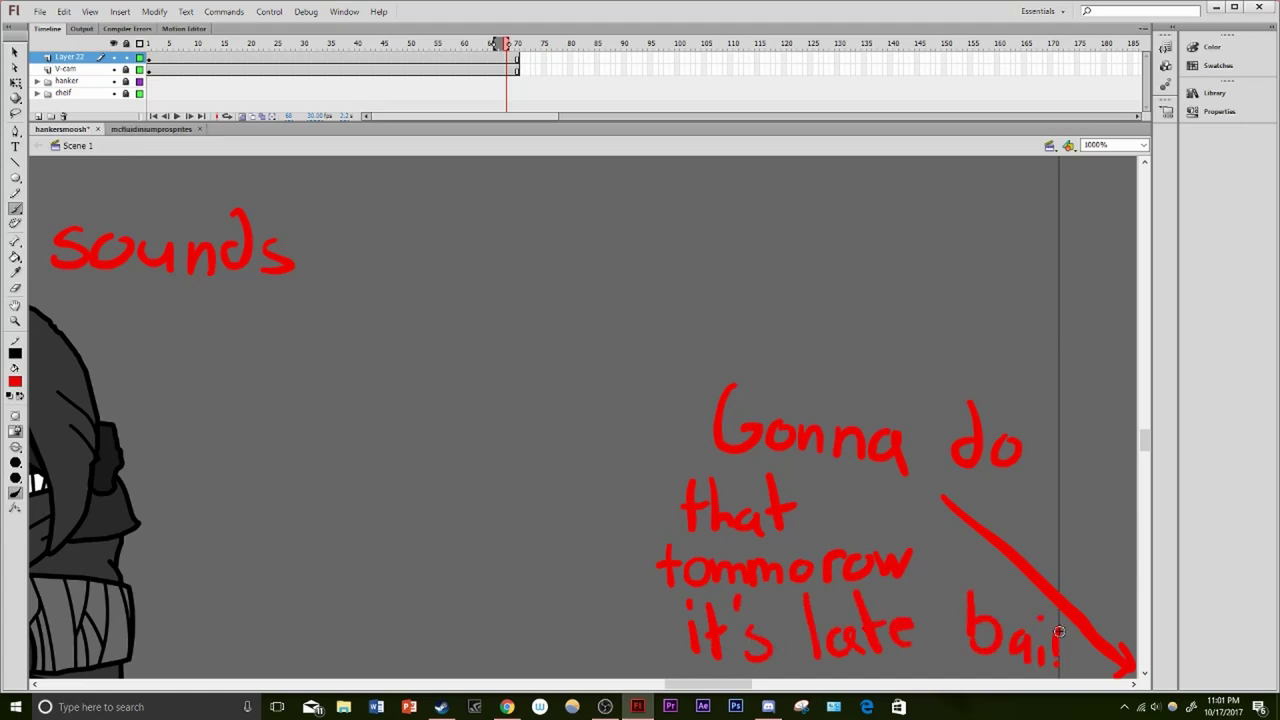
Lasso an area of the stage around the handwritten notes and test the movie
key("ctrl+minus")
key("ctrl+minus")
key("l")
left_click_drag(336, 310, 619, 655)
key("ctrl+Return")
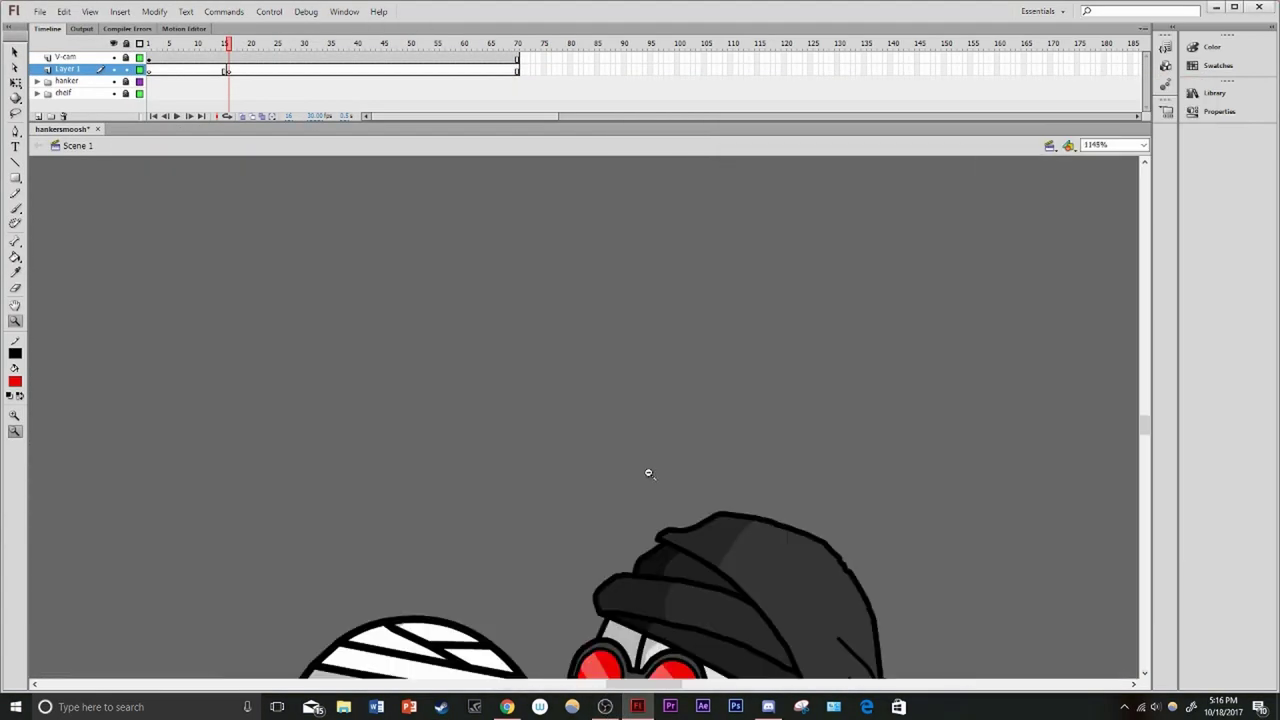
Write a "Back" note on the stage and undo it
left_click_drag(325, 247, 739, 345)
type("Back")
key("ctrl+z")
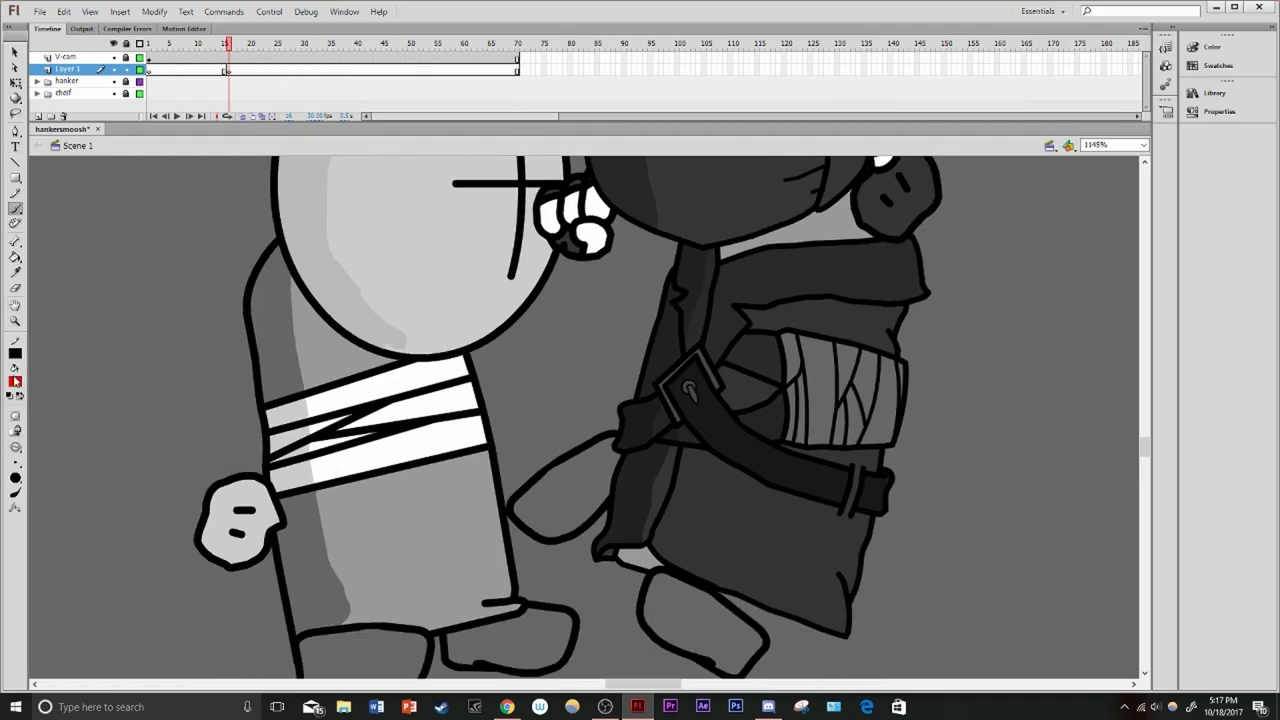
Convert frames 16 to 32 of Layer 1 to blank keyframes and draw a white circle without outline at the kicking foot
key("period")
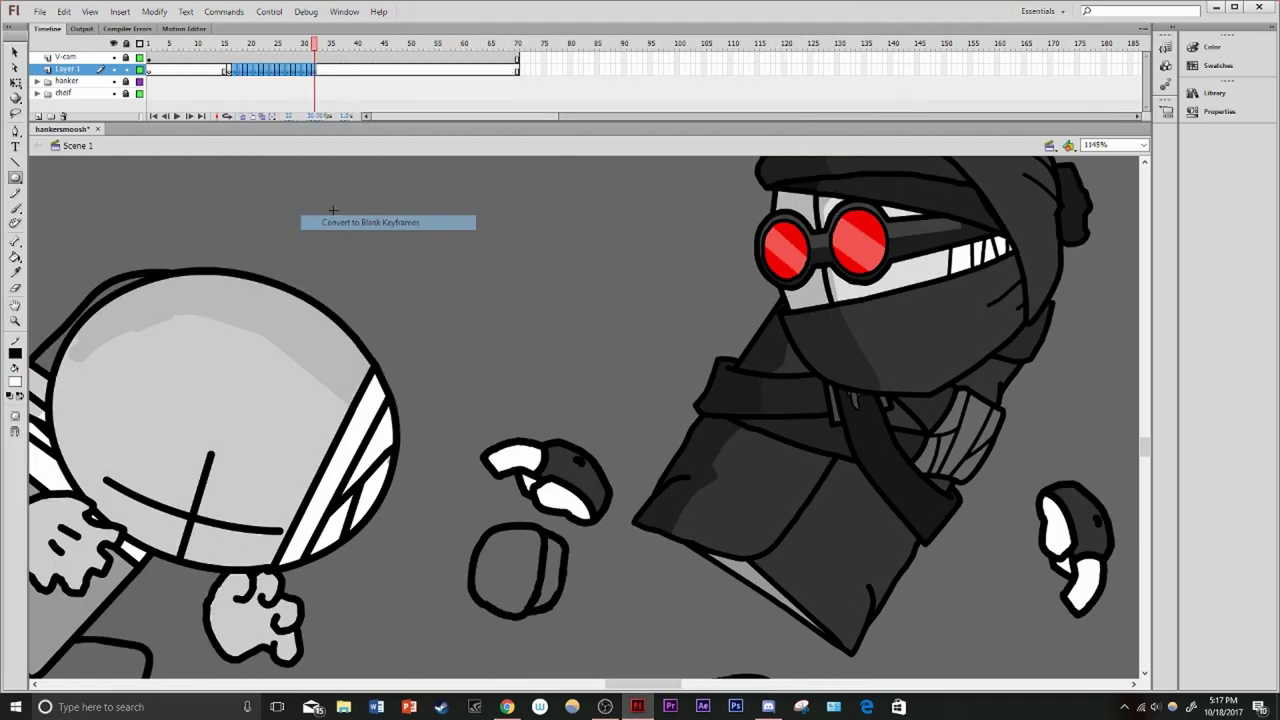
left_click(15, 381)
left_click(29, 391)
left_click(445, 497)
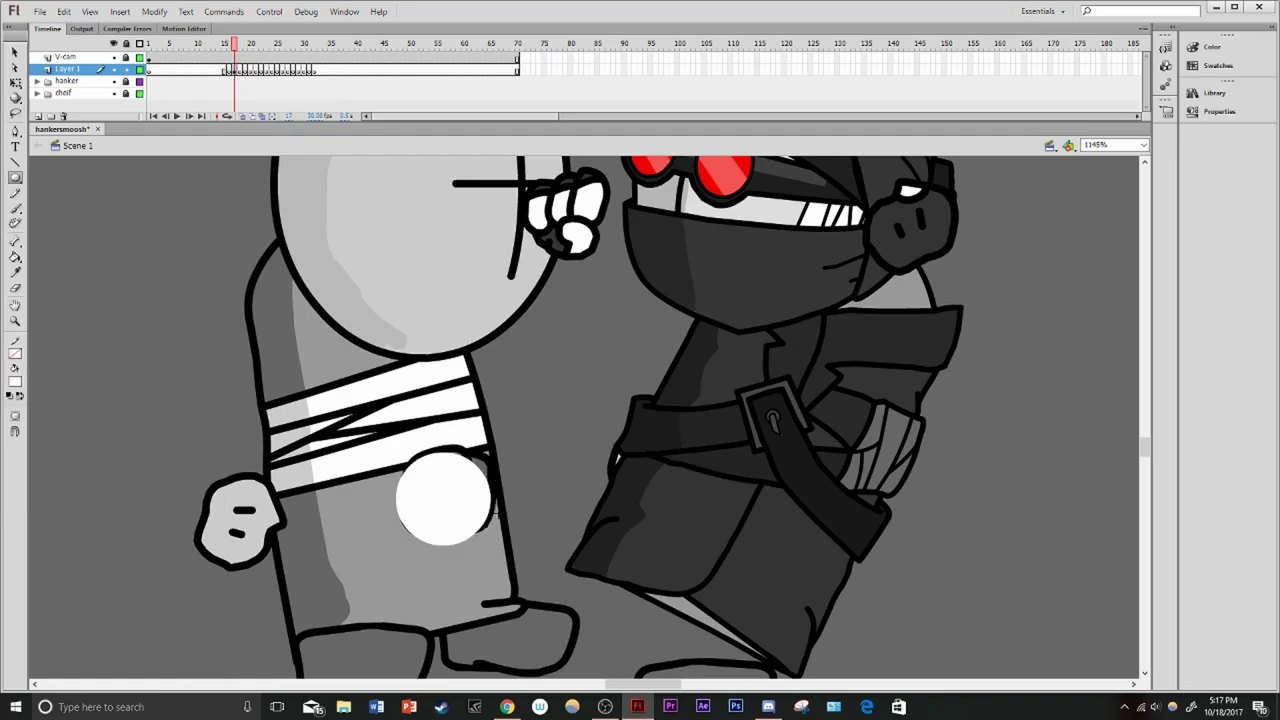
Move Layer 1 below the hanker folder and enlarge the white impact circle on frame 18
left_click_drag(67, 69, 80, 84)
key("comma")
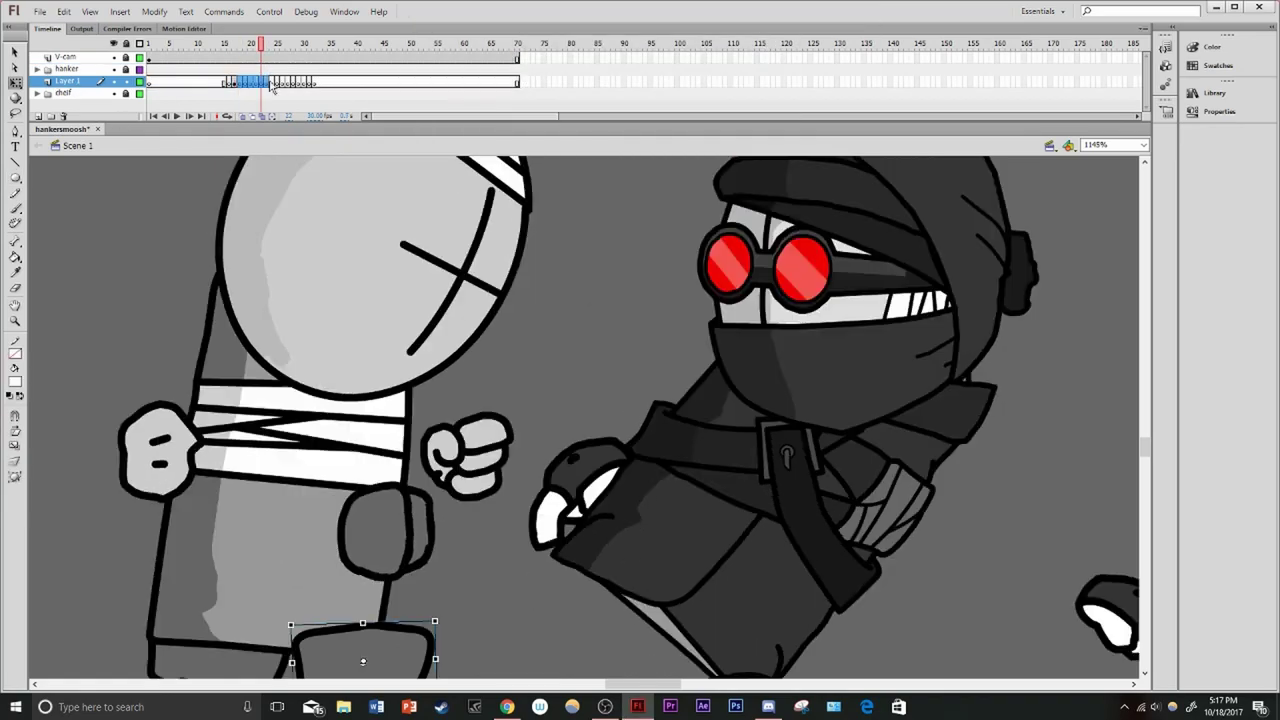
key("period")
key("period")
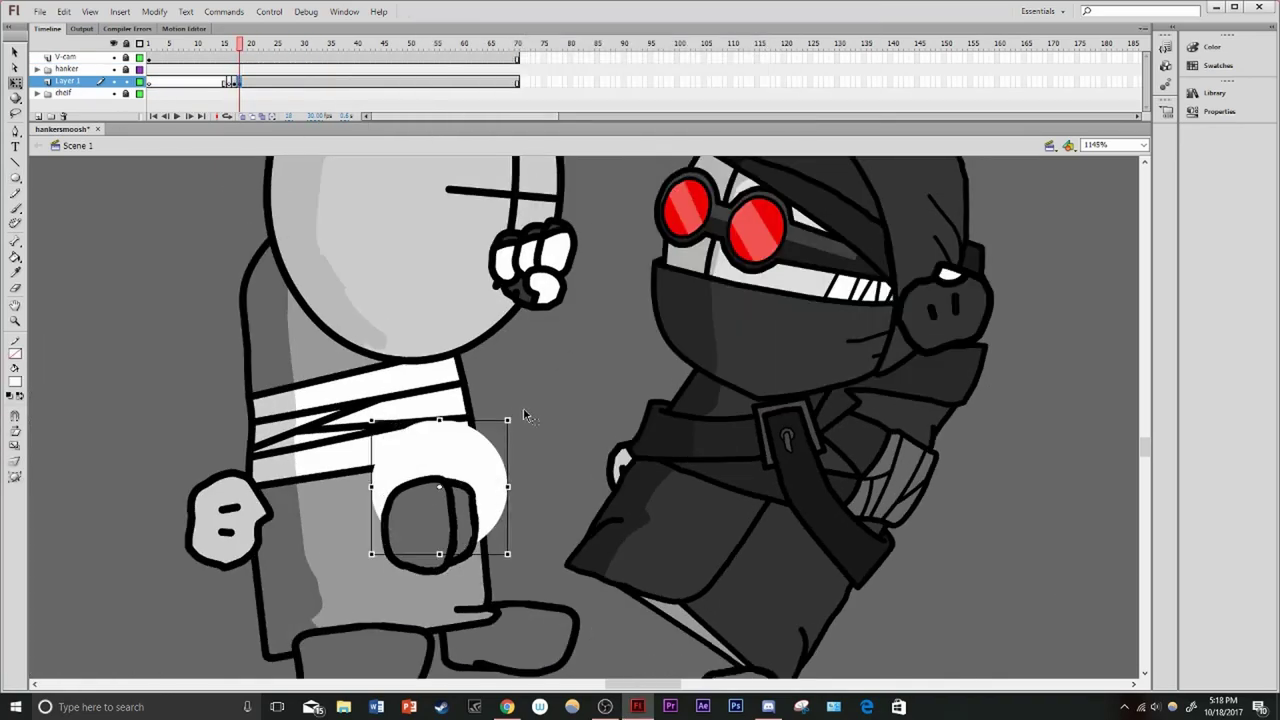
Keyframe a larger white circle on frame 19 and set the drawing colours to a black stroke with no fill
key("F6")
left_click(15, 381)
left_click(17, 430)
left_click(1213, 111)
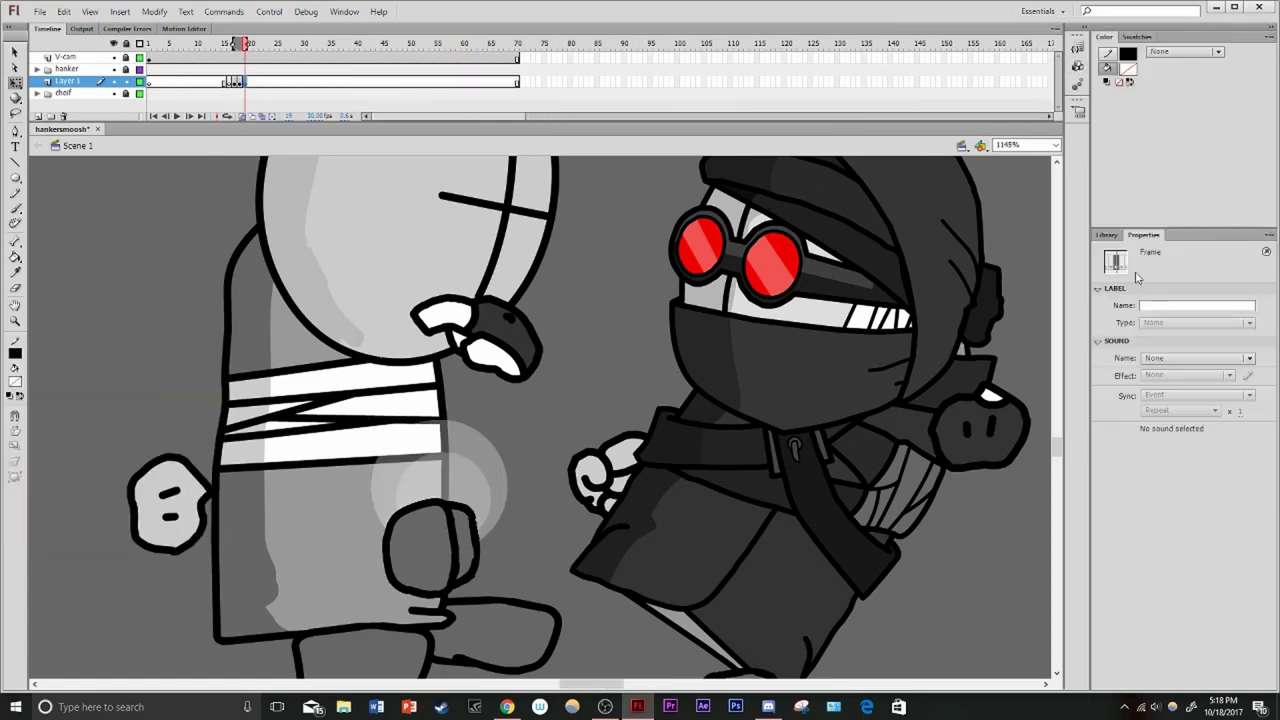
key("ctrl+z")
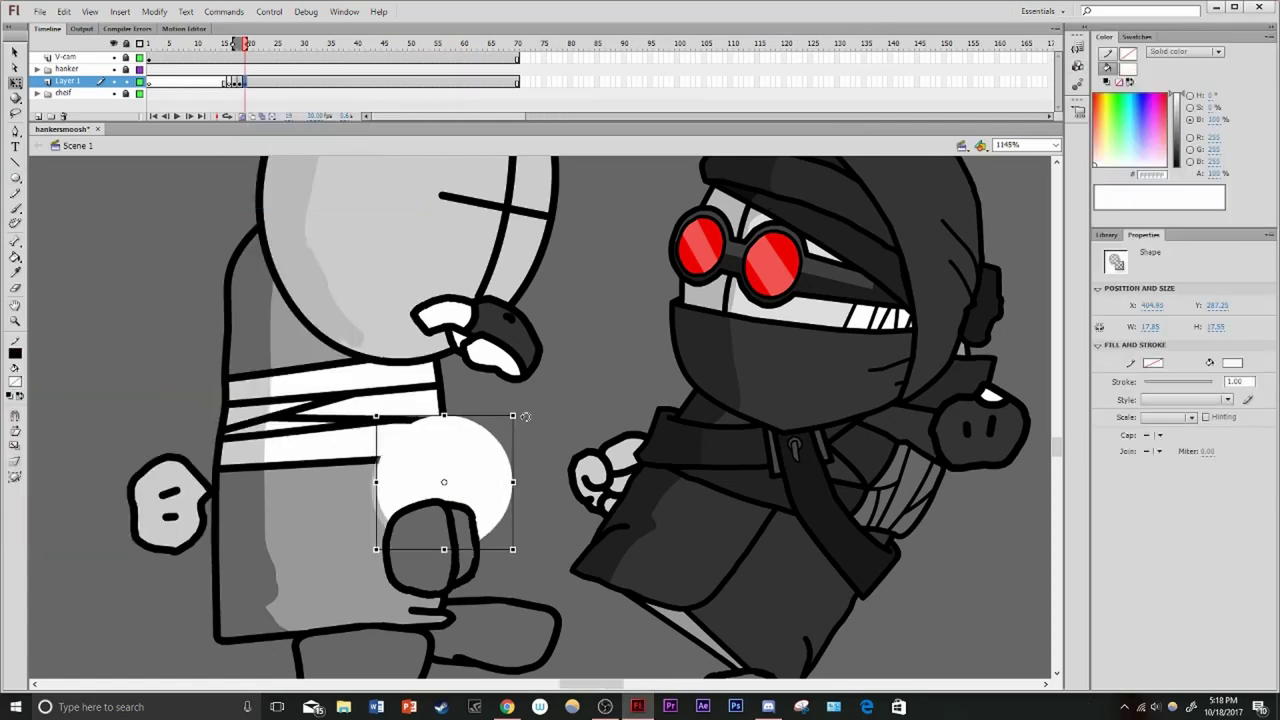
Draw a smaller unfilled oval inside the white circle on frame 19 to cut it into a crescent
key("o")
left_click_drag(498, 543, 498, 543)
key("v")
left_click(508, 487)
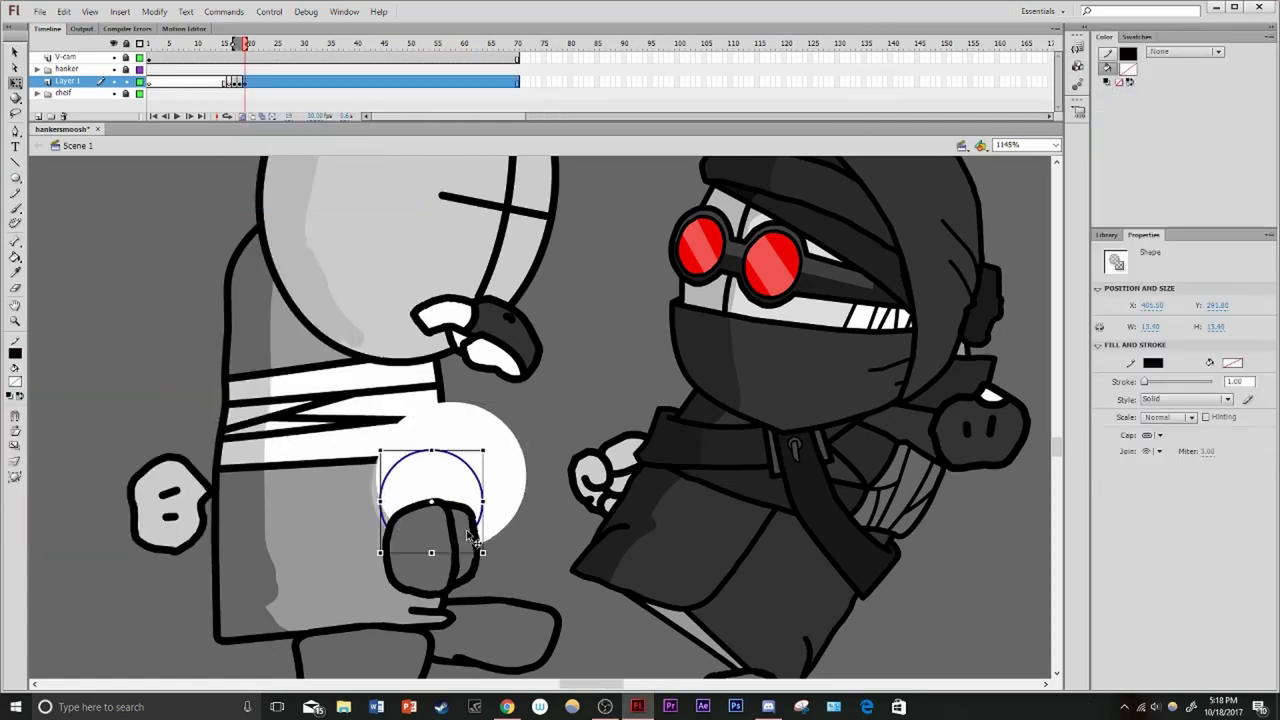
Enlarge the white impact shape on frame 20 and carve out its centre with a bigger unfilled oval
key(".")
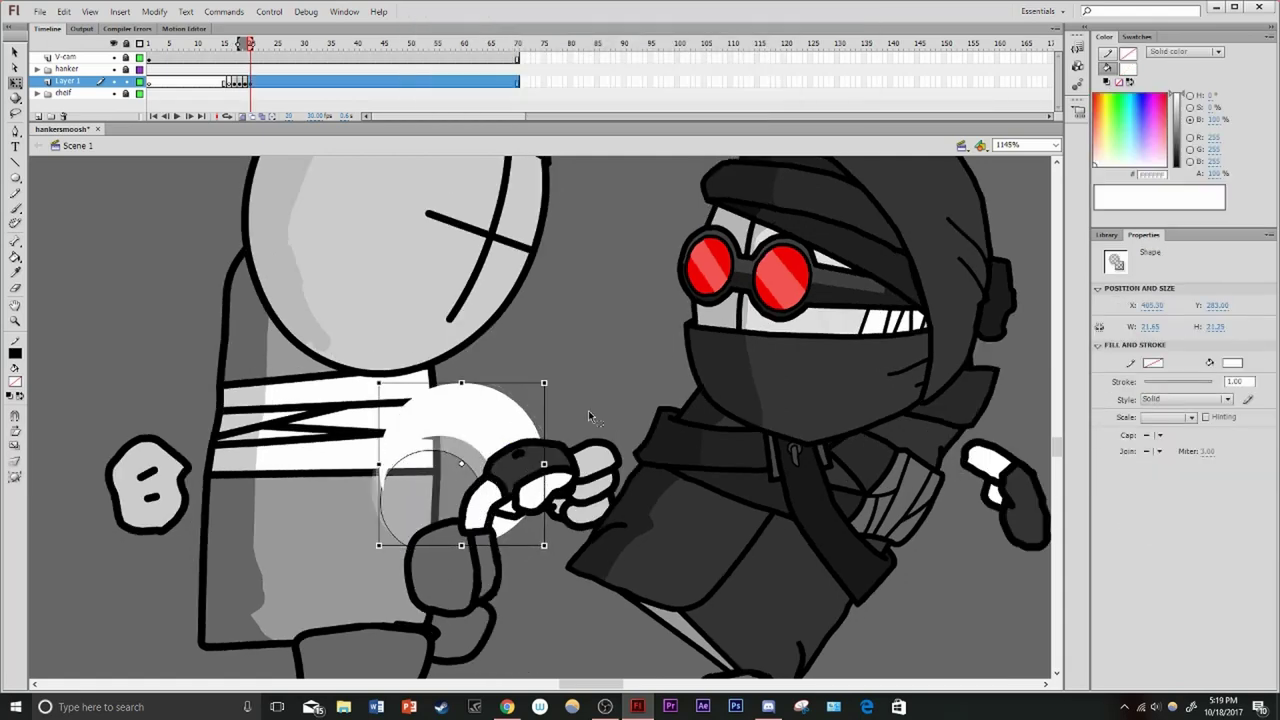
key("Escape")
key("o")
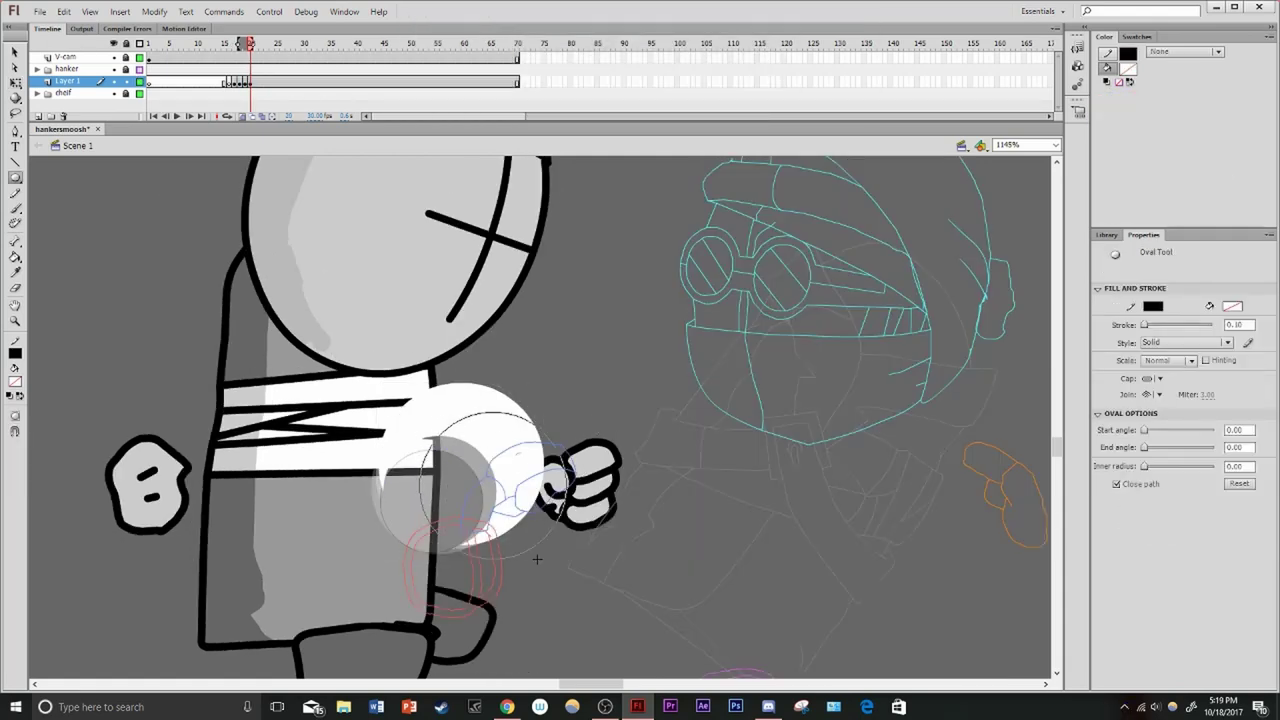
left_click_drag(537, 559, 528, 543)
key("v")
left_click(523, 480)
key("Escape")
key(".")
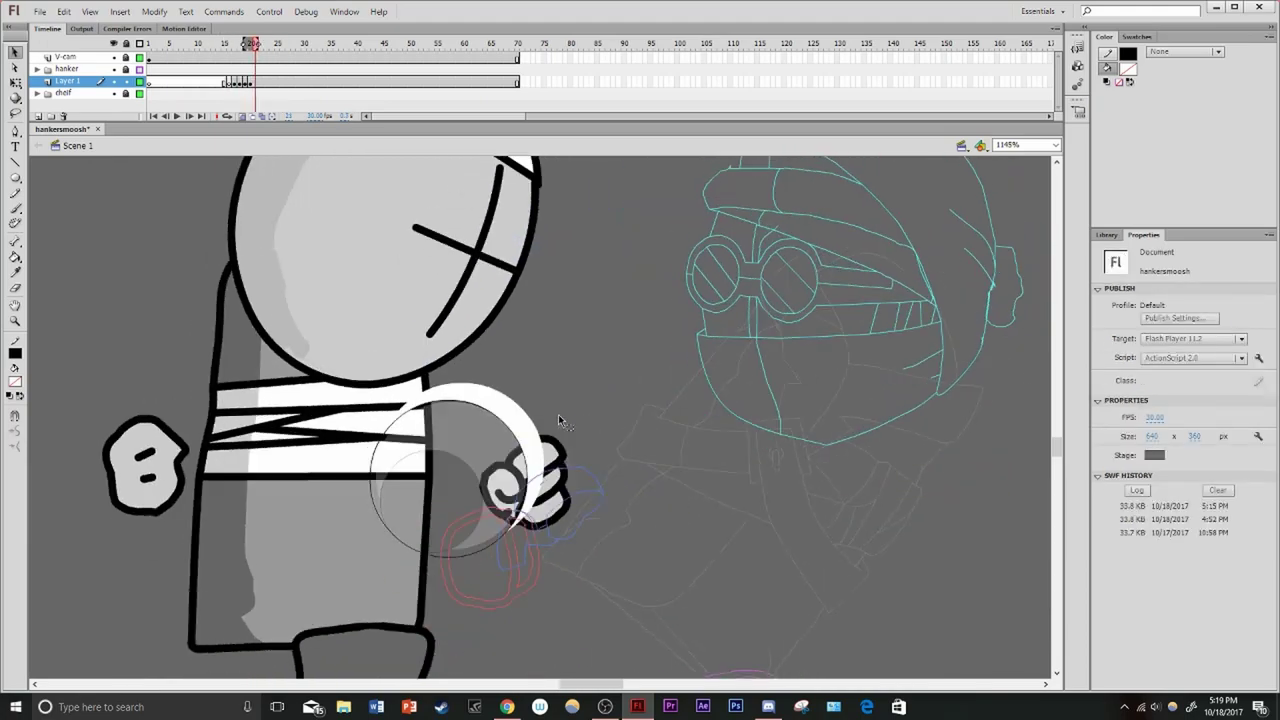
Thin the white crescent further on frame 22 by cutting it with another unfilled oval
key(".")
key(".")
left_click(474, 400)
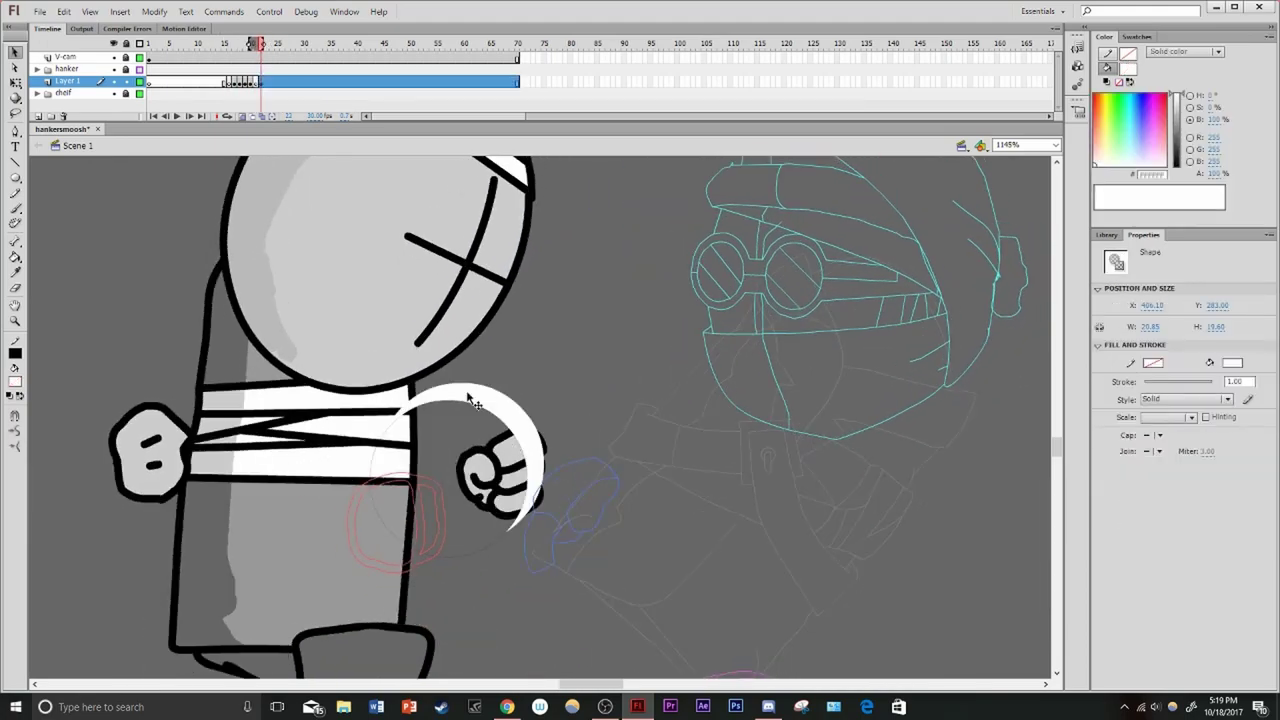
key("ctrl+a")
left_click(15, 381)
left_click(200, 396)
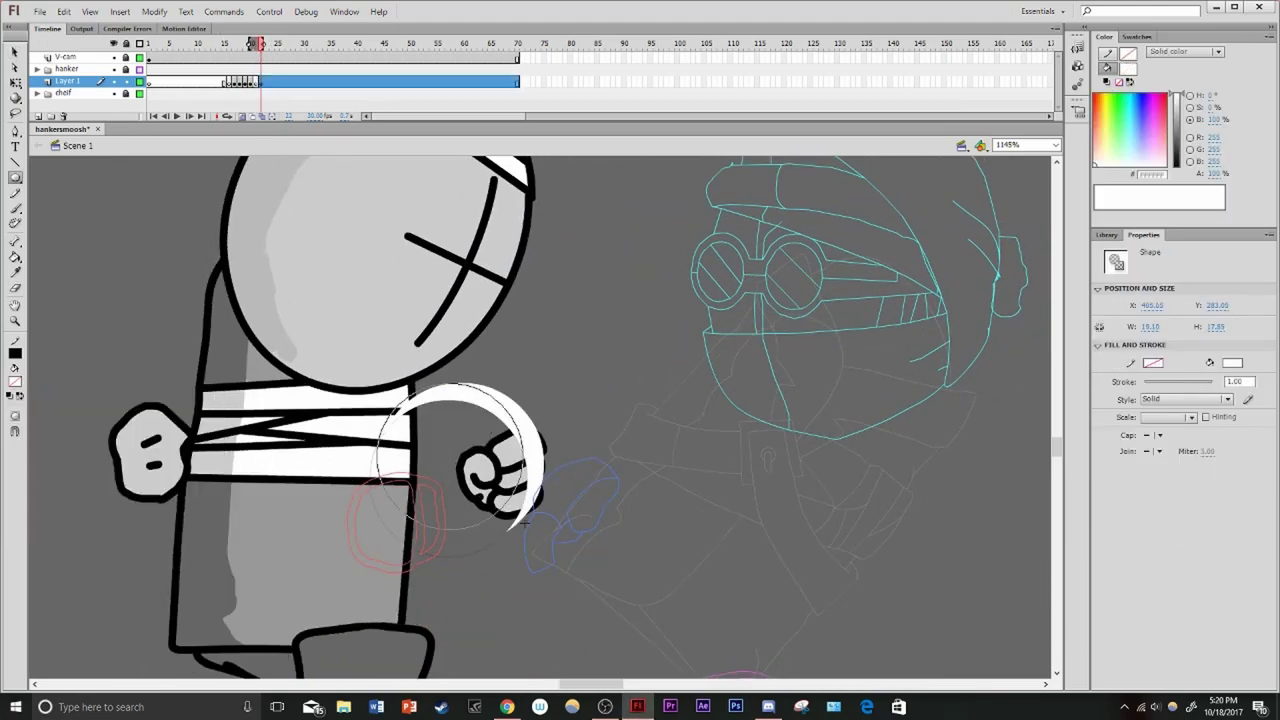
key("Escape")
Brush a broken white arc along the faded crescent on frame 24
key(".")
key(".")
key("b")
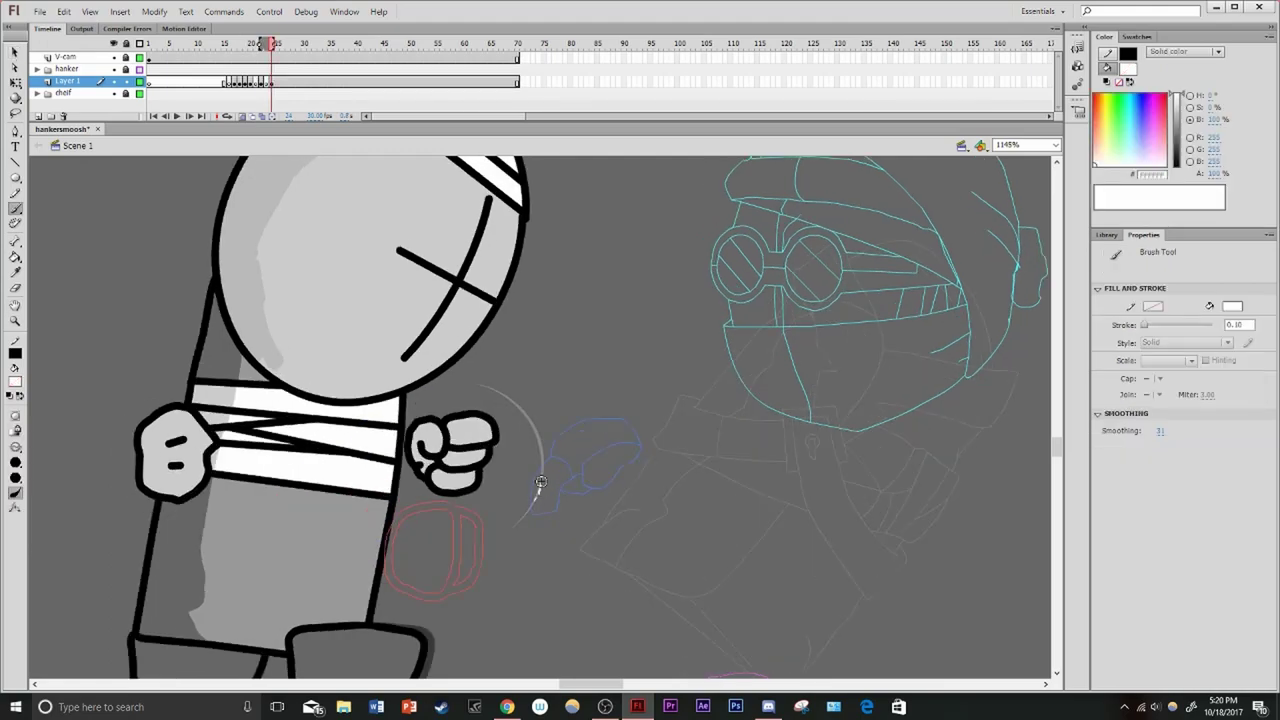
scroll(506, 379, "up", 3)
key(".")
key(".")
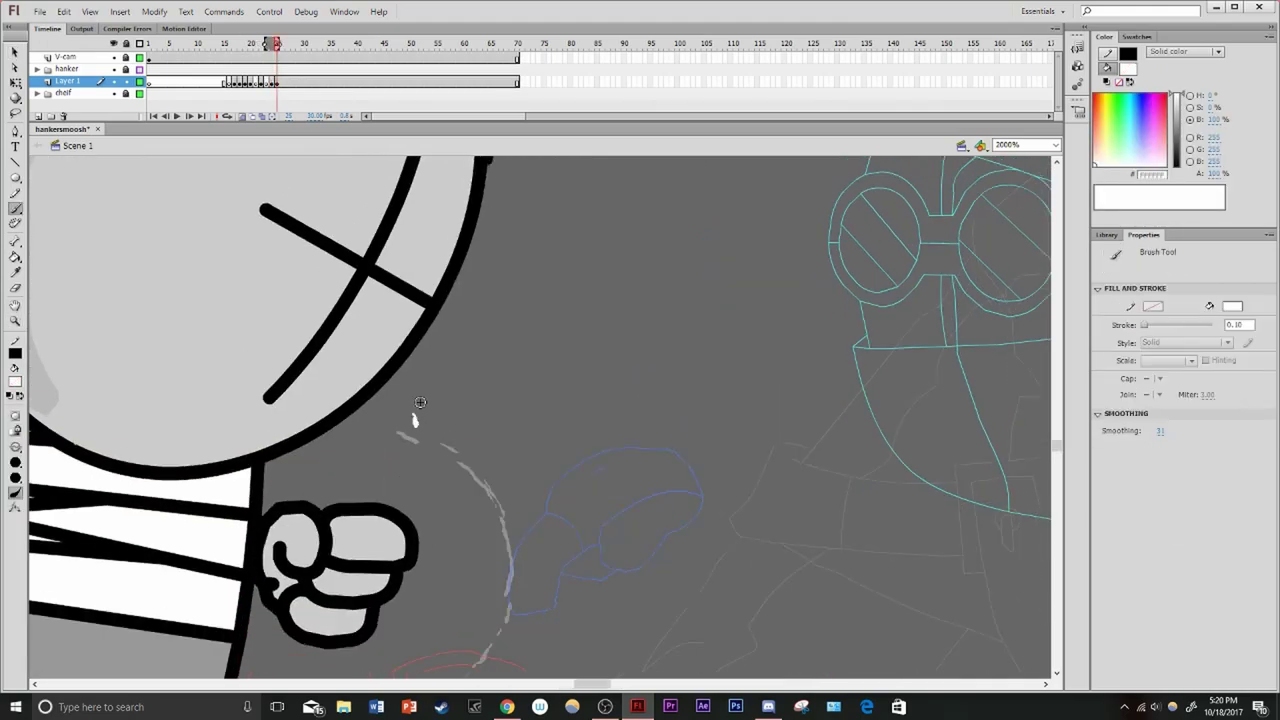
Brush scattered white specks and short dashes drifting outward from the arc on frames 25 and 26
key(".")
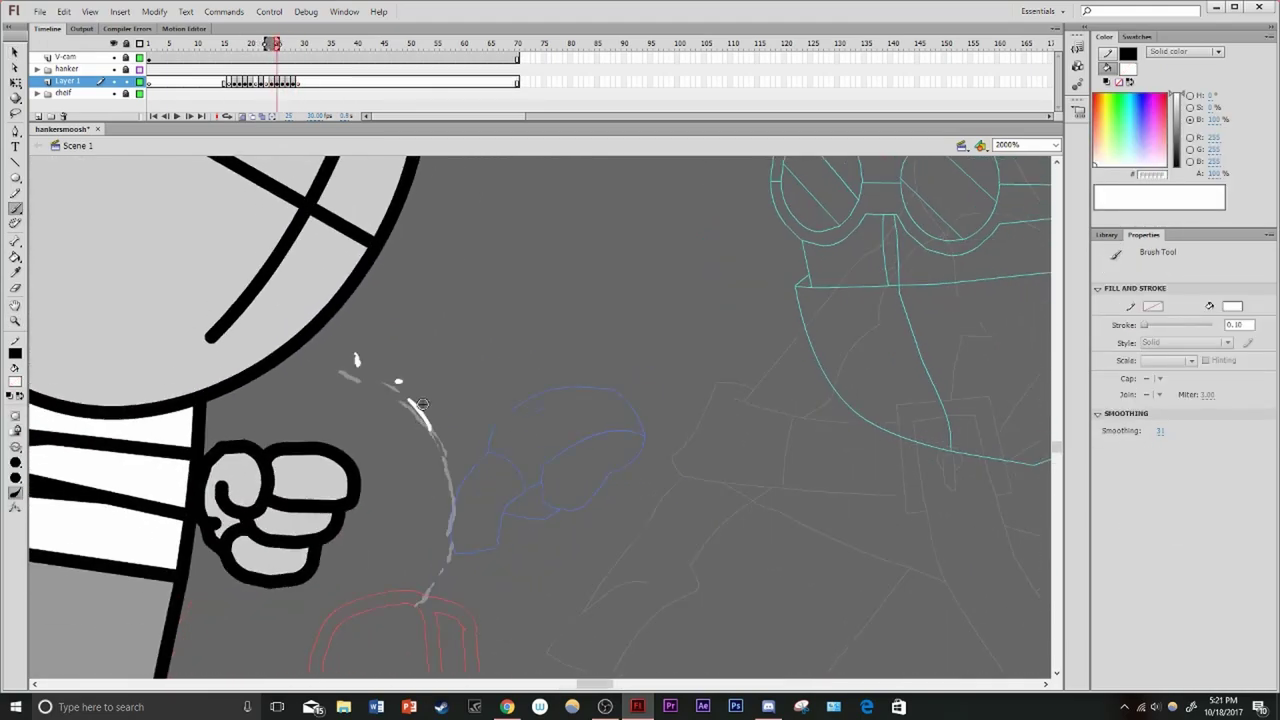
key(".")
key(".")
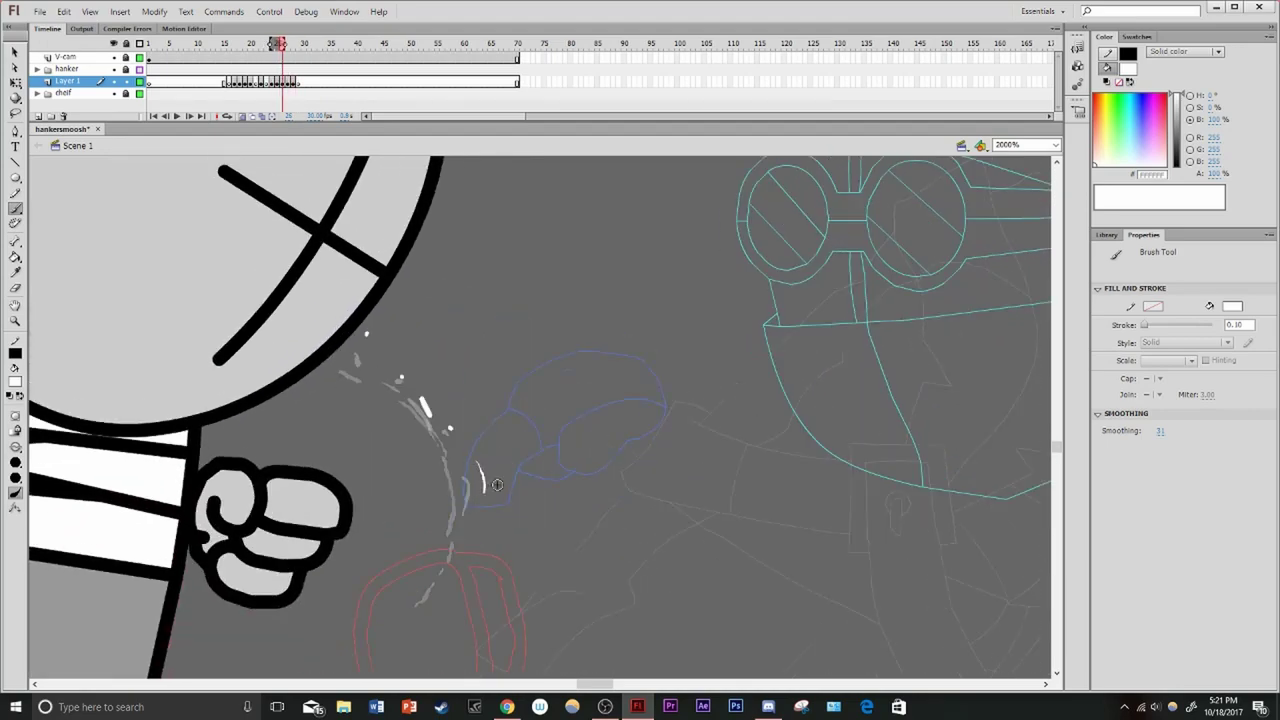
key(".")
key(".")
key(".")
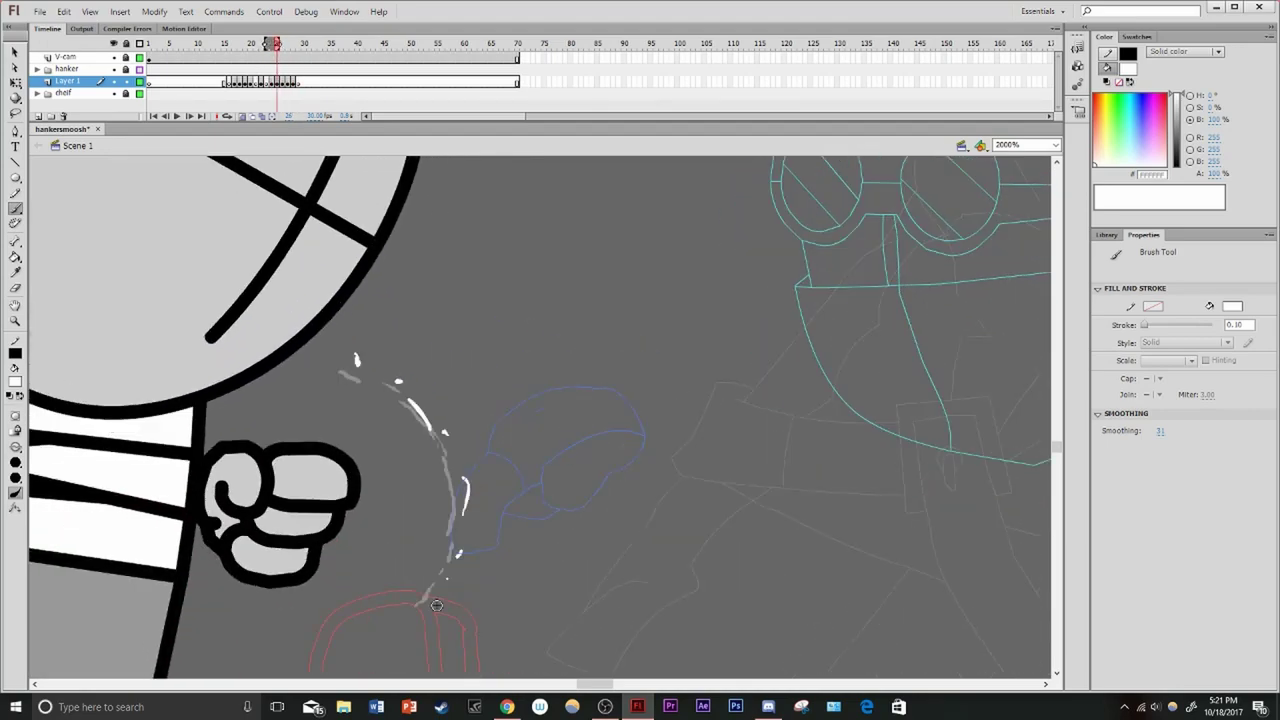
Play the kick in a loop over about frames 16 to 30 to review the impact effect
key("z")
key("ctrl+minus")
left_click(240, 116)
key(".")
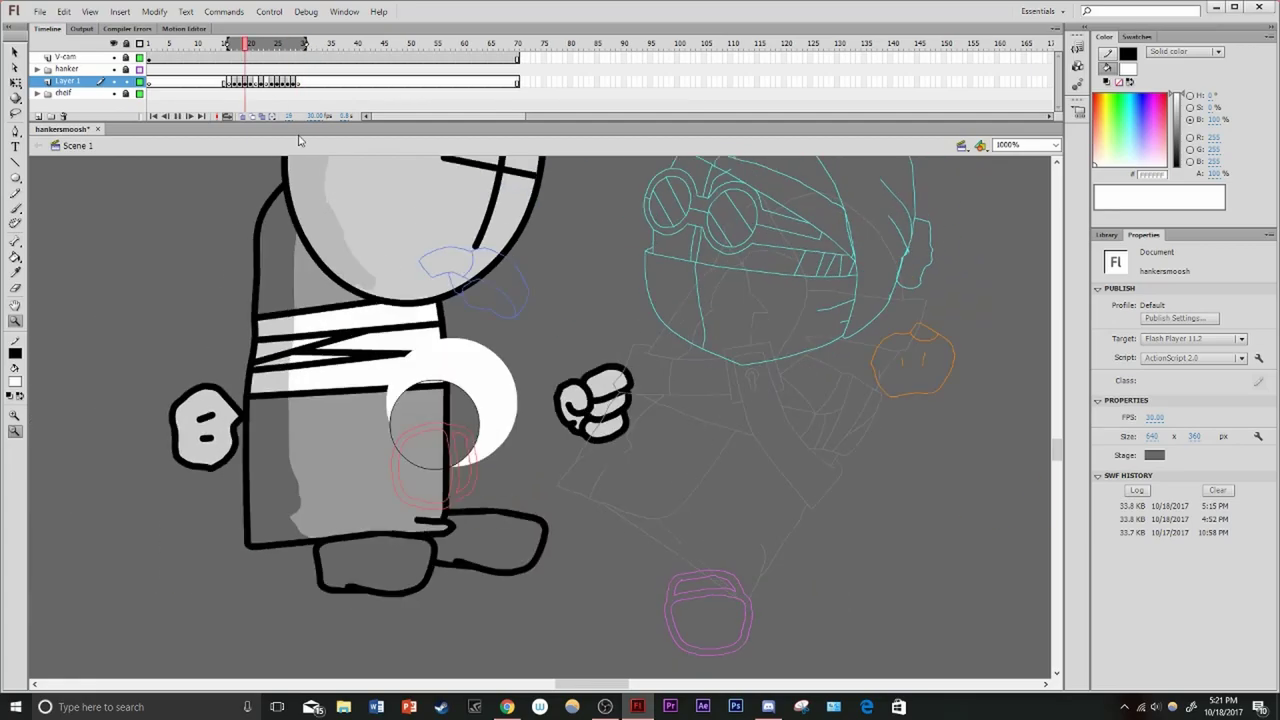
key(".")
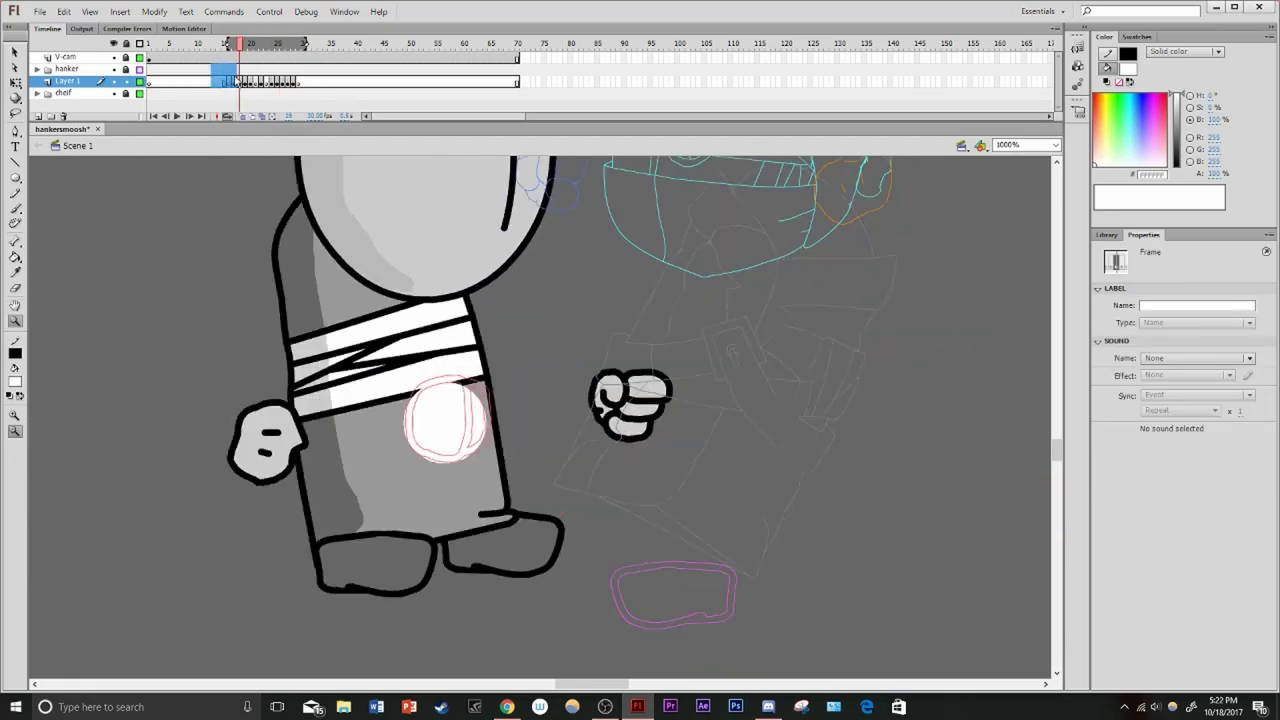
key("v")
key("F5")
key("F5")
key("F5")
key("F5")
key("F5")
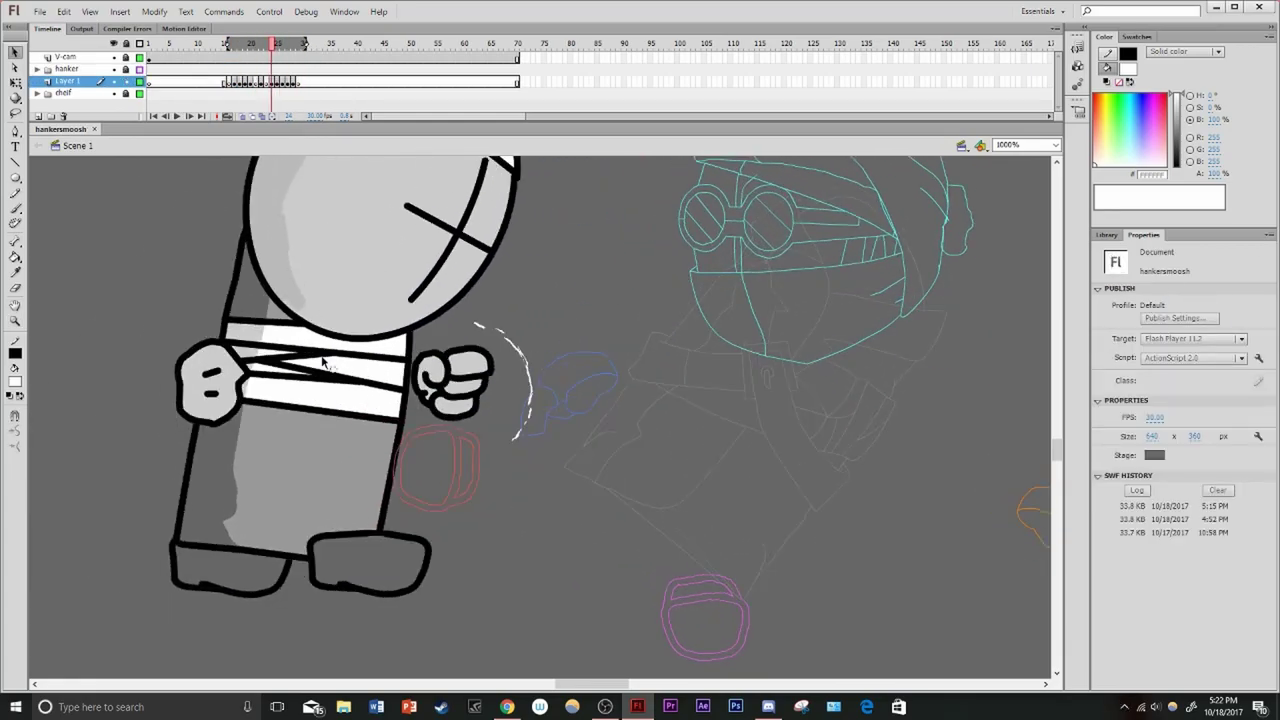
Remove the extra frames past frame 70 on Layer 1 and replay the kick
key("Return")
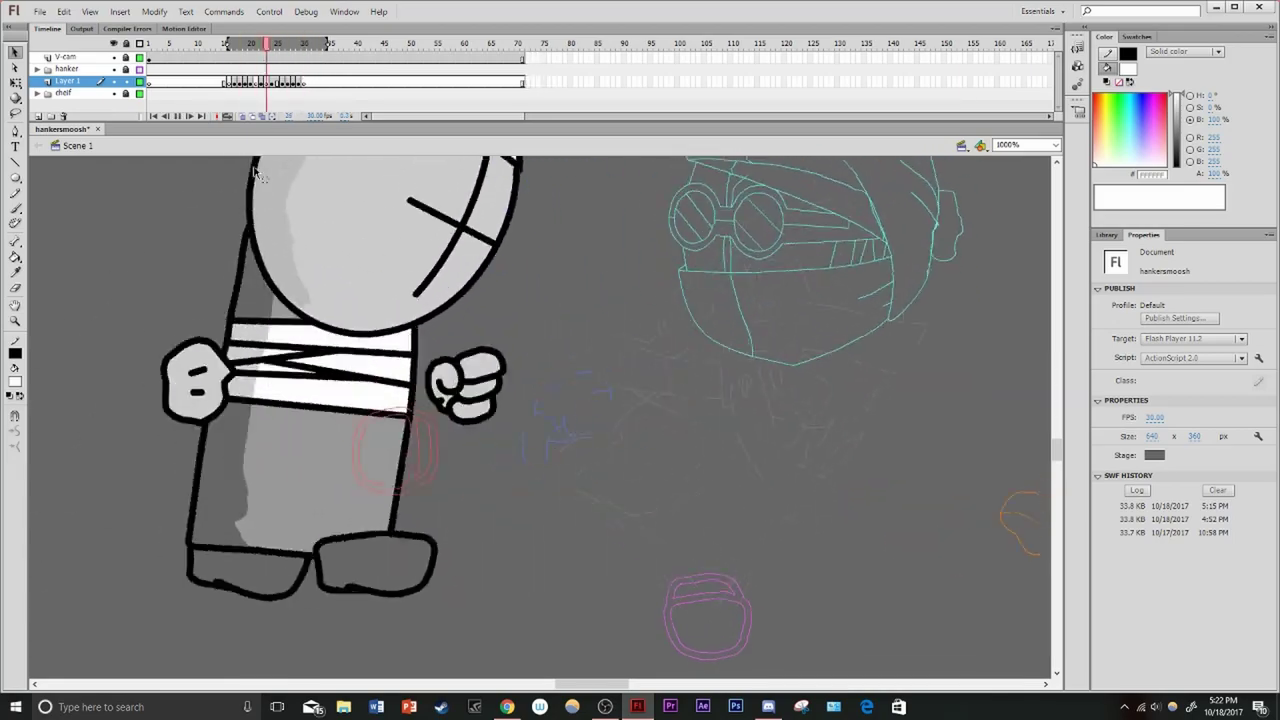
left_click(283, 89)
left_click_drag(283, 89, 523, 82)
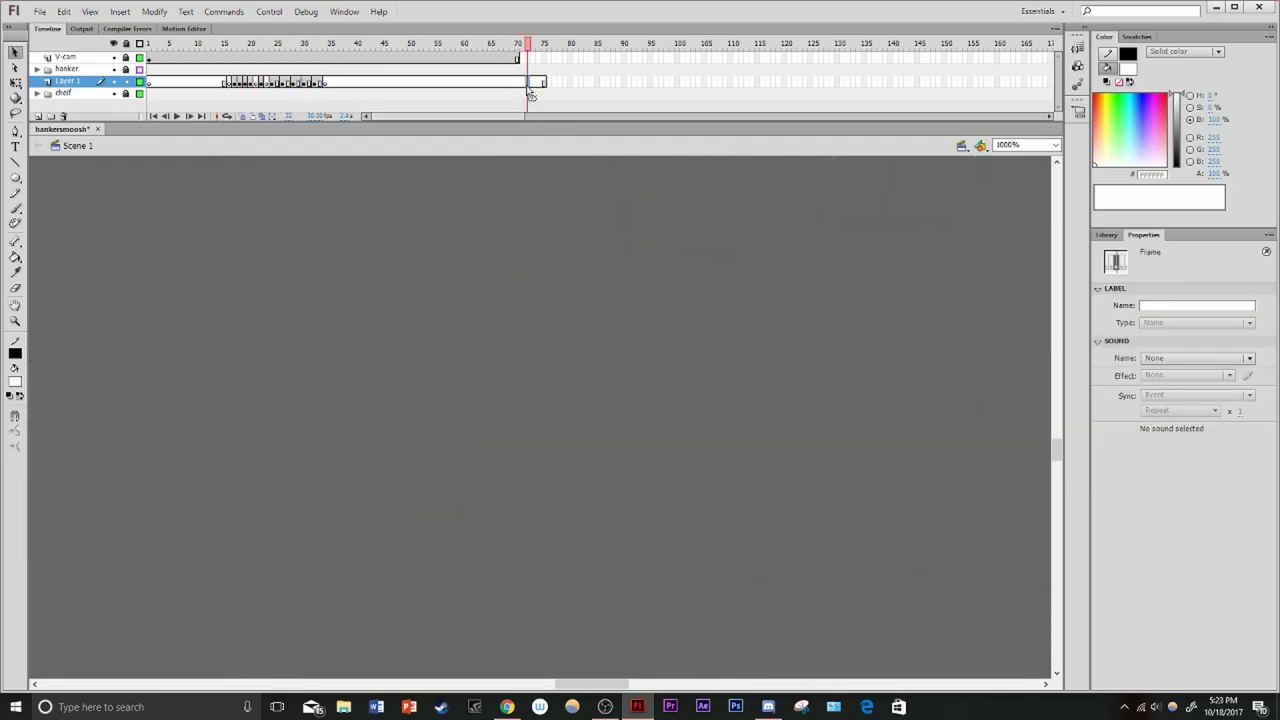
right_click(537, 82)
left_click(600, 186)
key("Return")
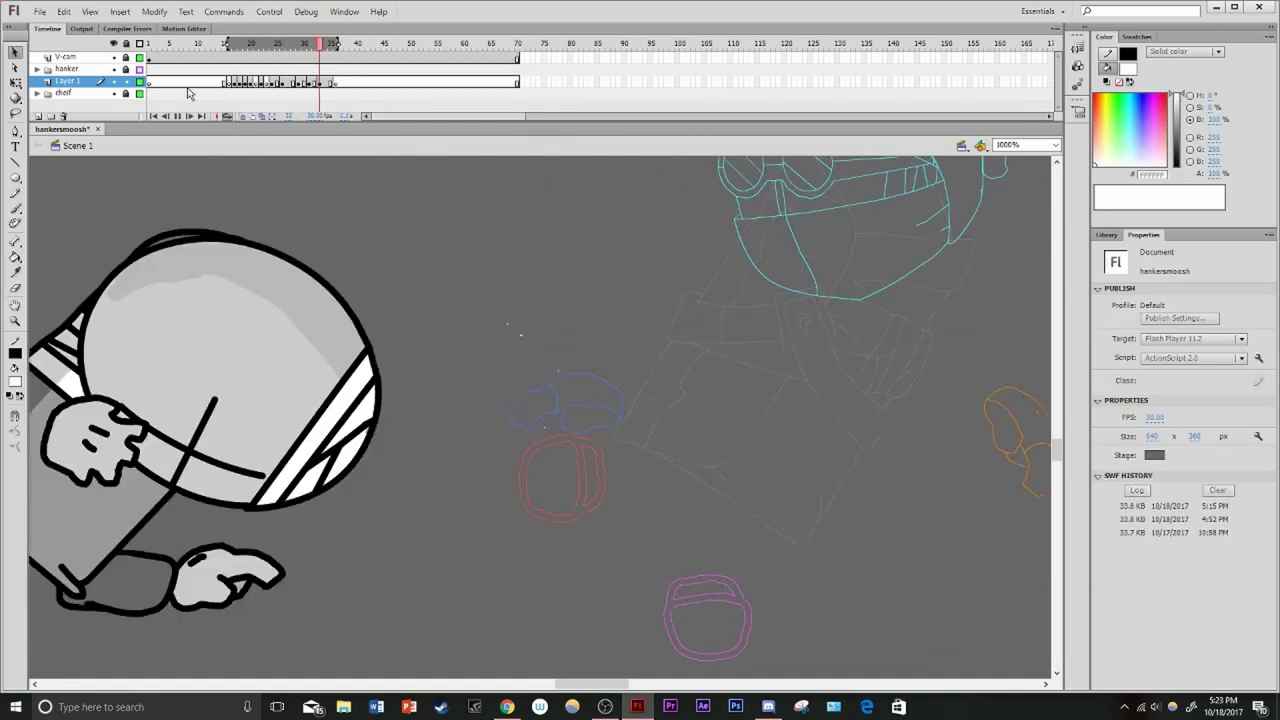
Add a new layer above Layer 1 and outline the white ball on frame 17 of Layer 1 with a 1.00 orange stroke
left_click(37, 116)
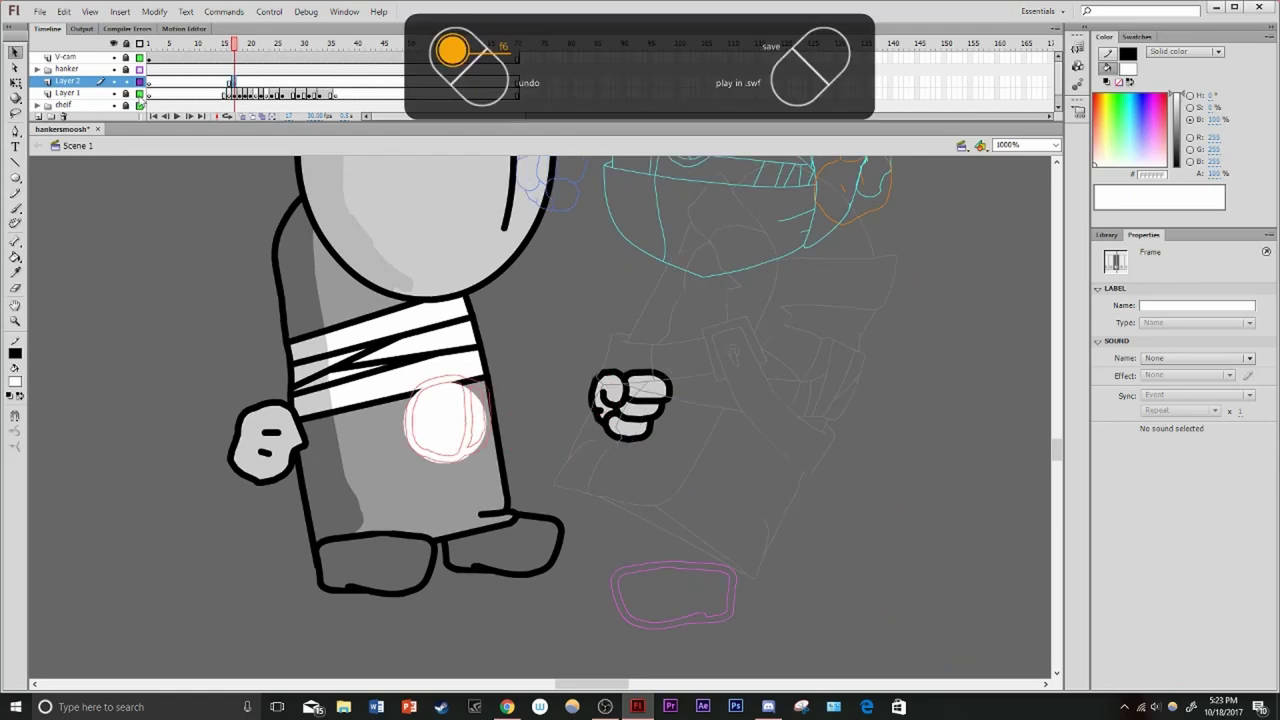
key("s")
left_click(15, 352)
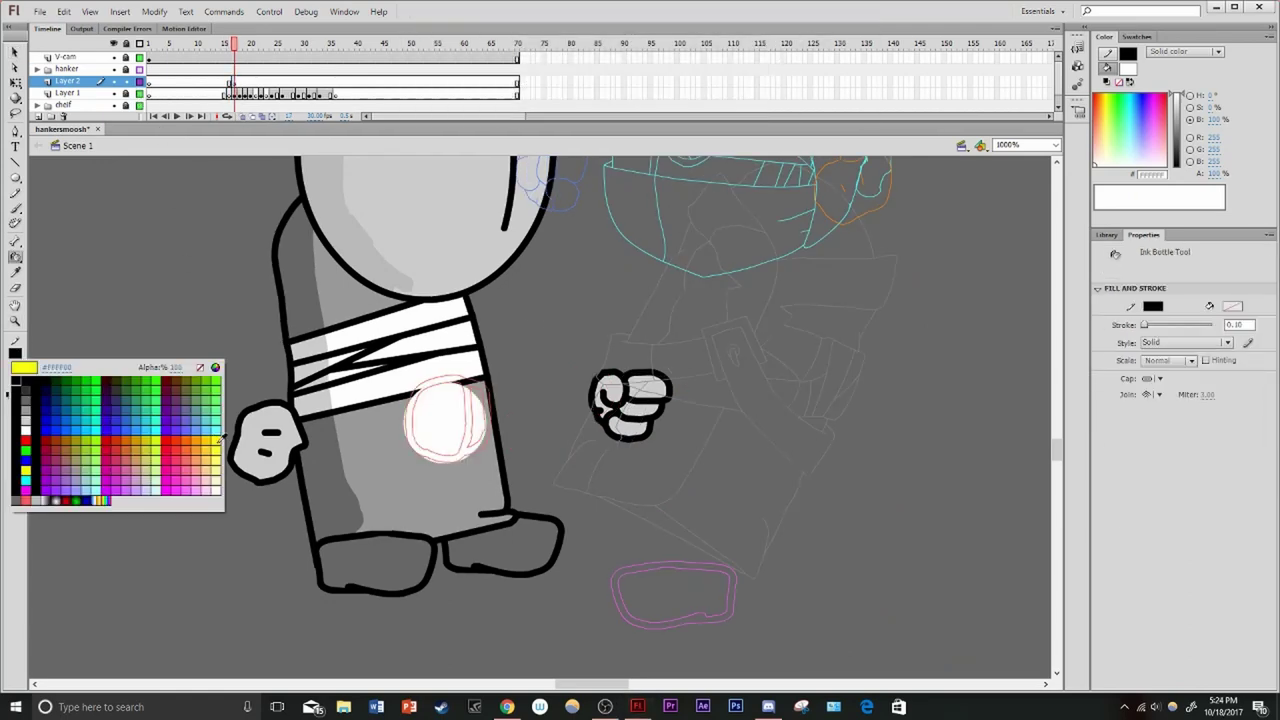
left_click(212, 453)
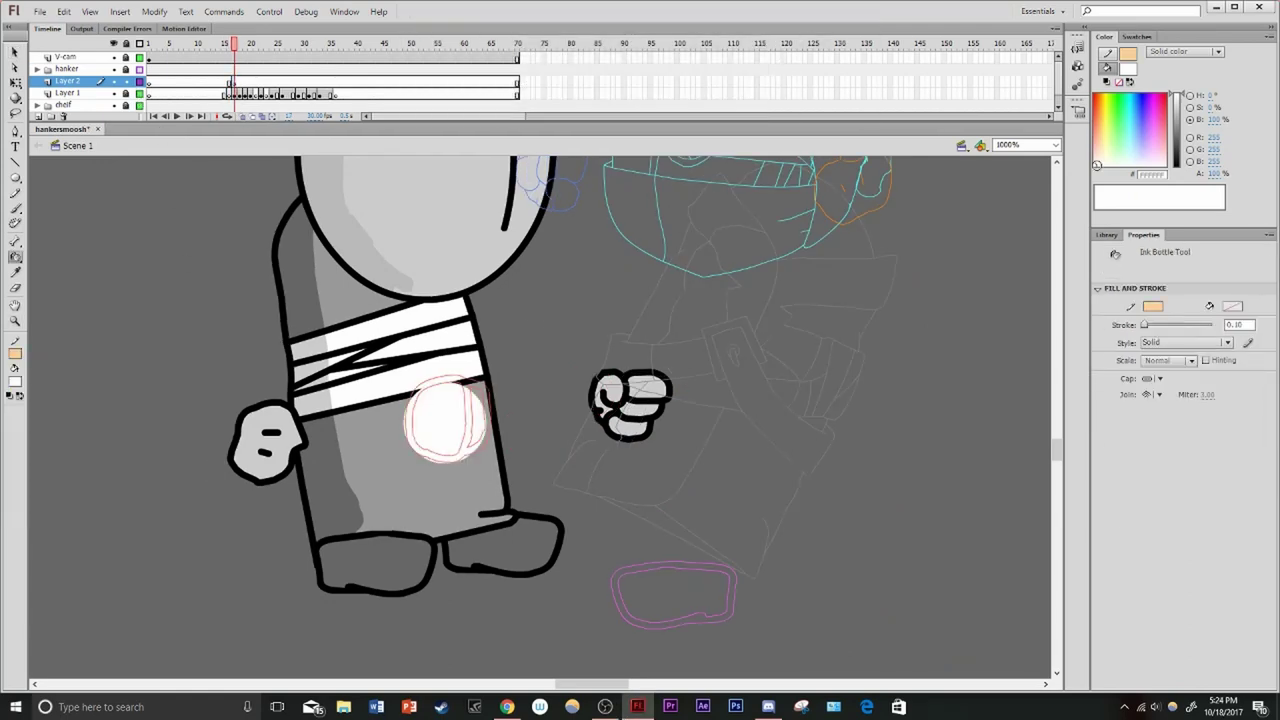
left_click(237, 95)
left_click(547, 382)
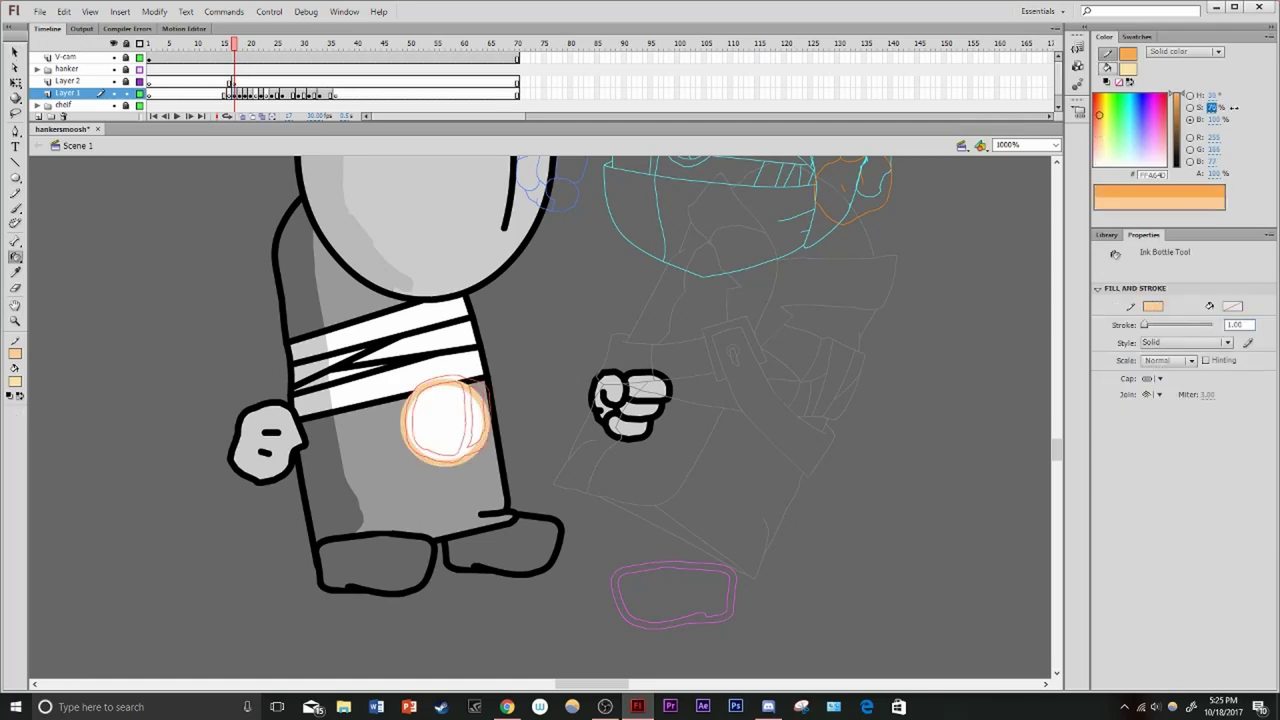
key("Return")
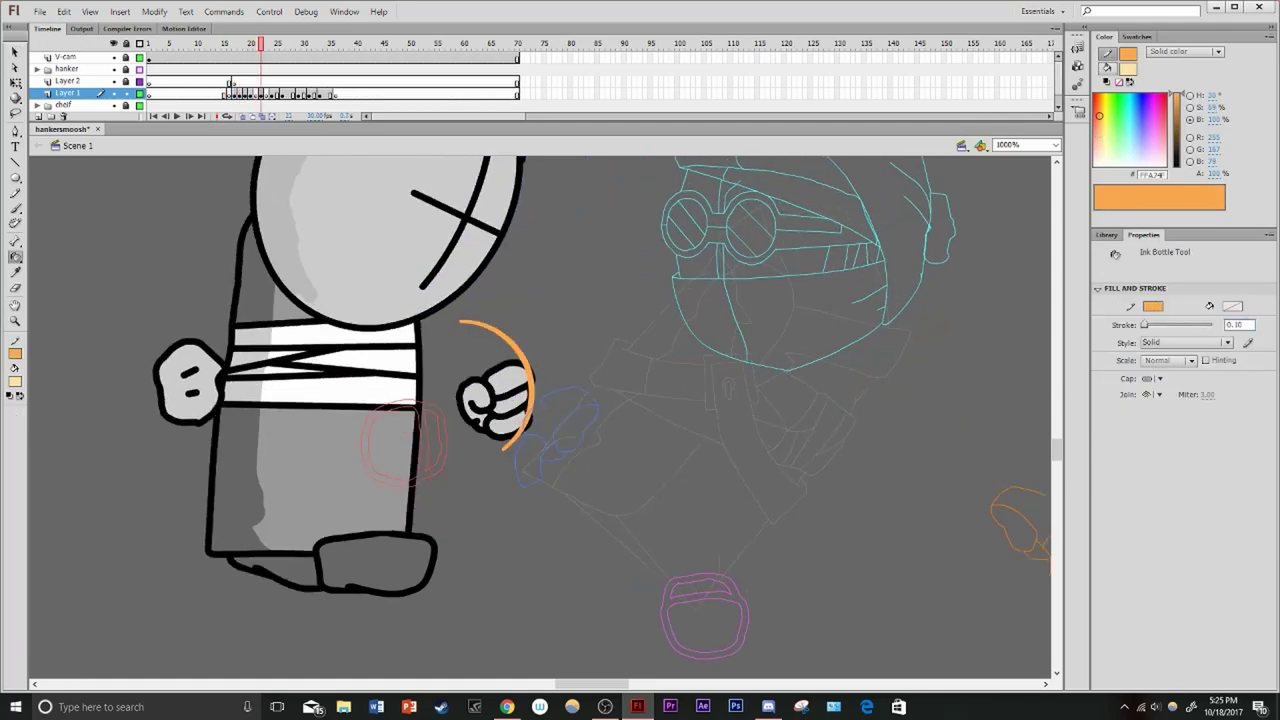
Recolour dashes of the broken white arc on frame 24 with a pale orange fill
key("ctrl+=")
key("k")
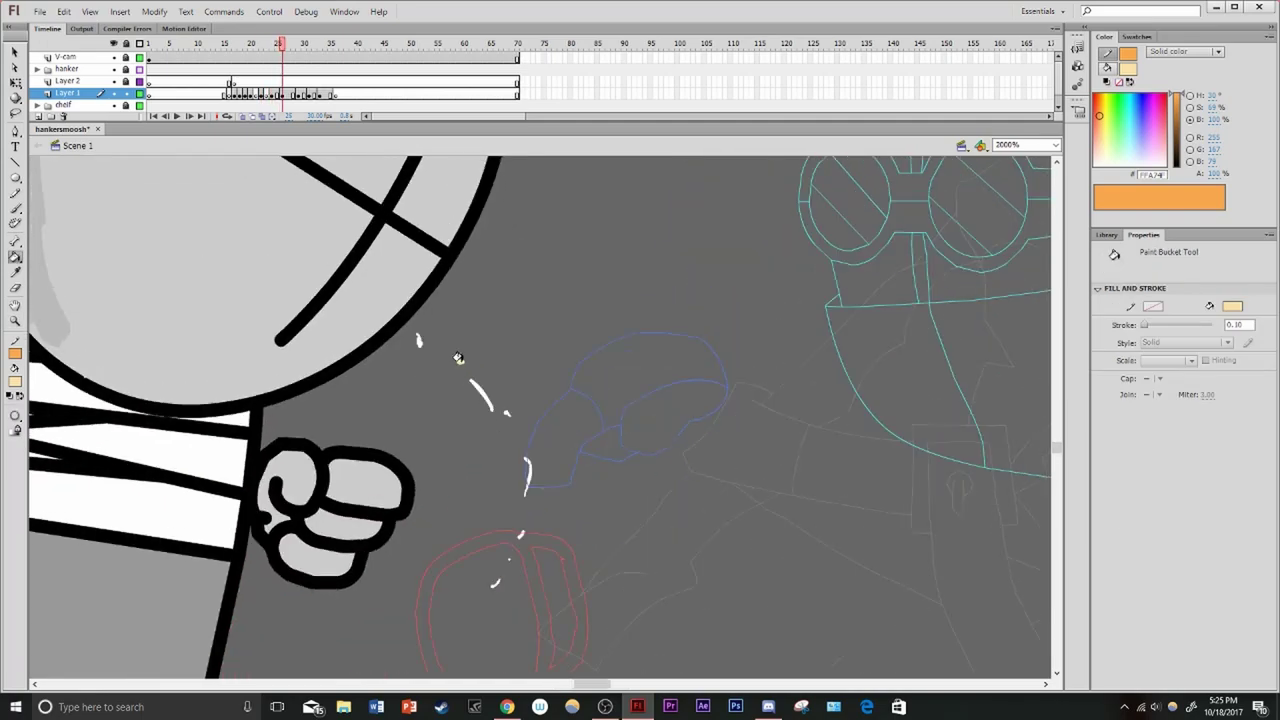
key("comma")
key("comma")
key("comma")
key("comma")
key("comma")
key("comma")
key("comma")
left_click(517, 404)
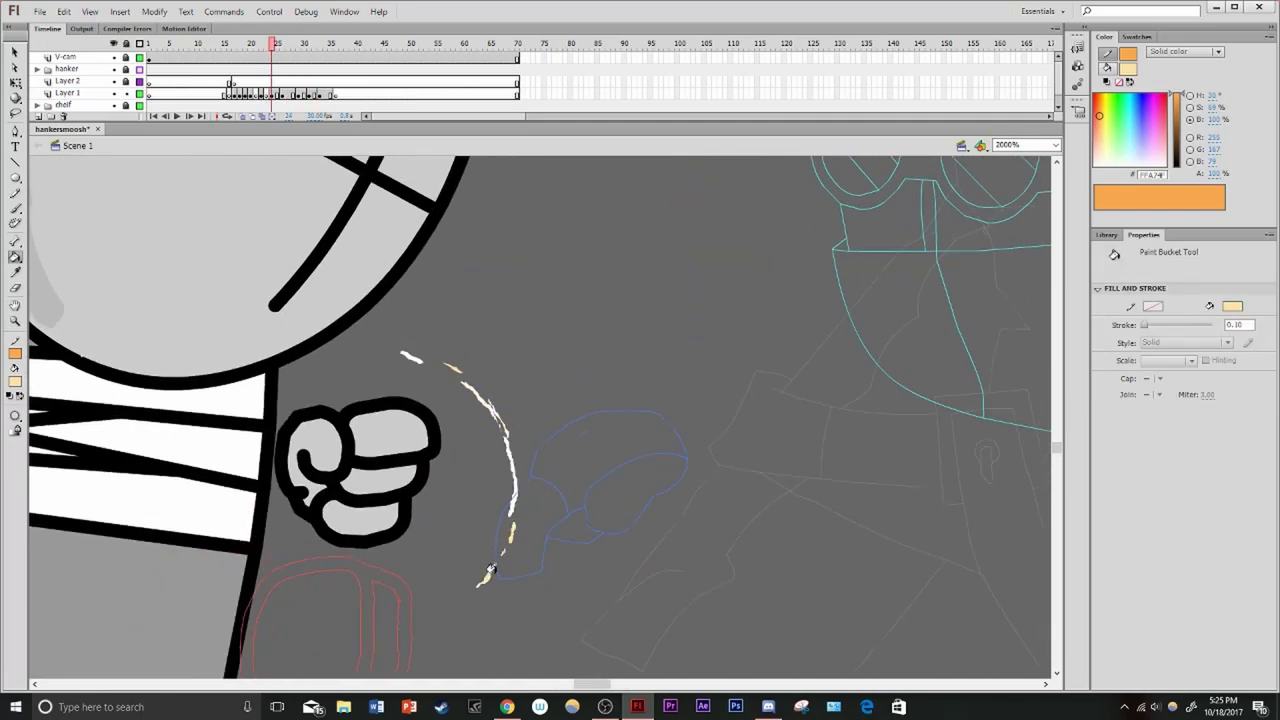
Play the kick in a loop over about frames 16 to 36 to review the recoloured impact effect
key("Return")
key("z")
key("ctrl+minus")
key("ctrl+minus")
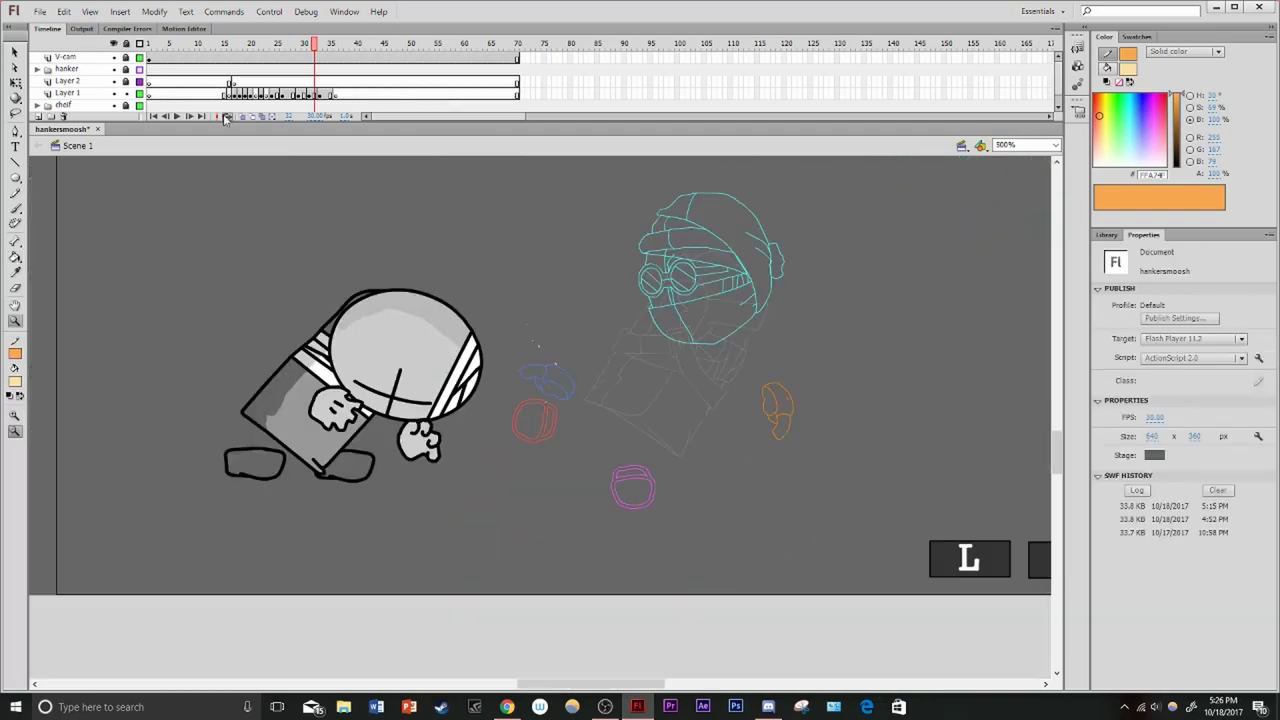
left_click(226, 117)
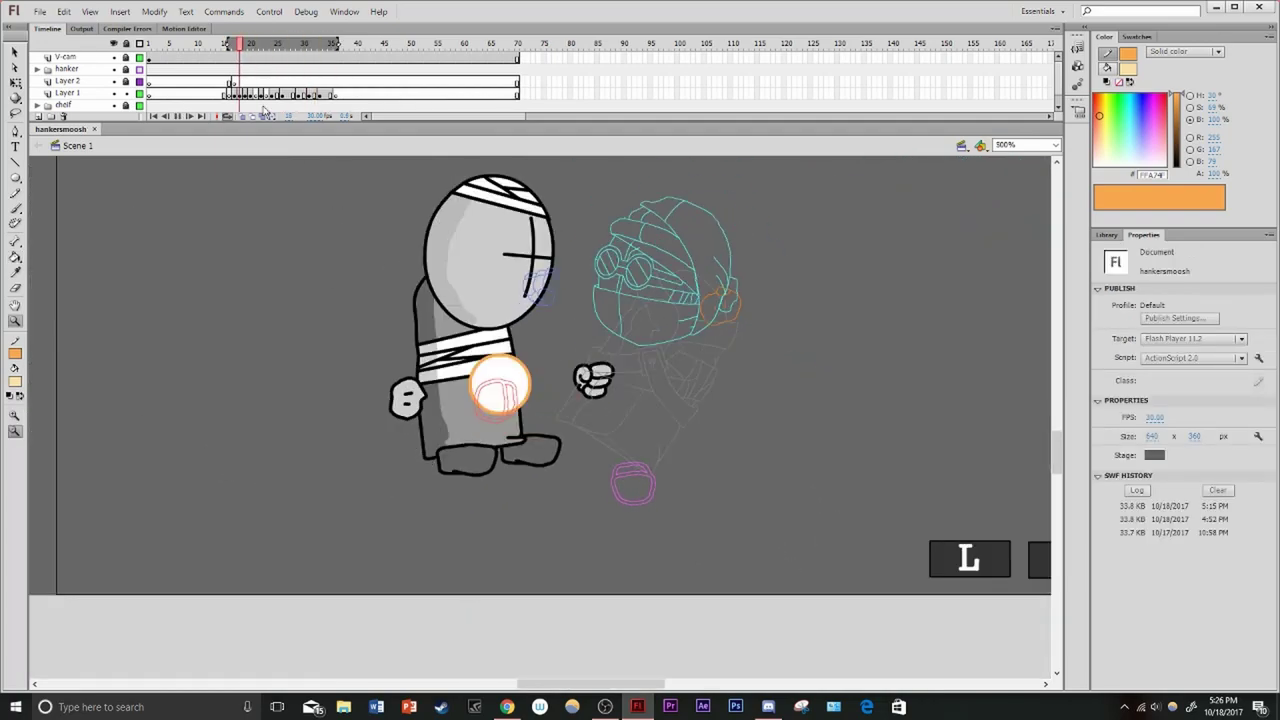
Give the ball on frame 17 a radial gradient fill running from white through pale yellow to peach
left_click(232, 93)
double_click(495, 390)
left_click(1127, 68)
left_click(1100, 355)
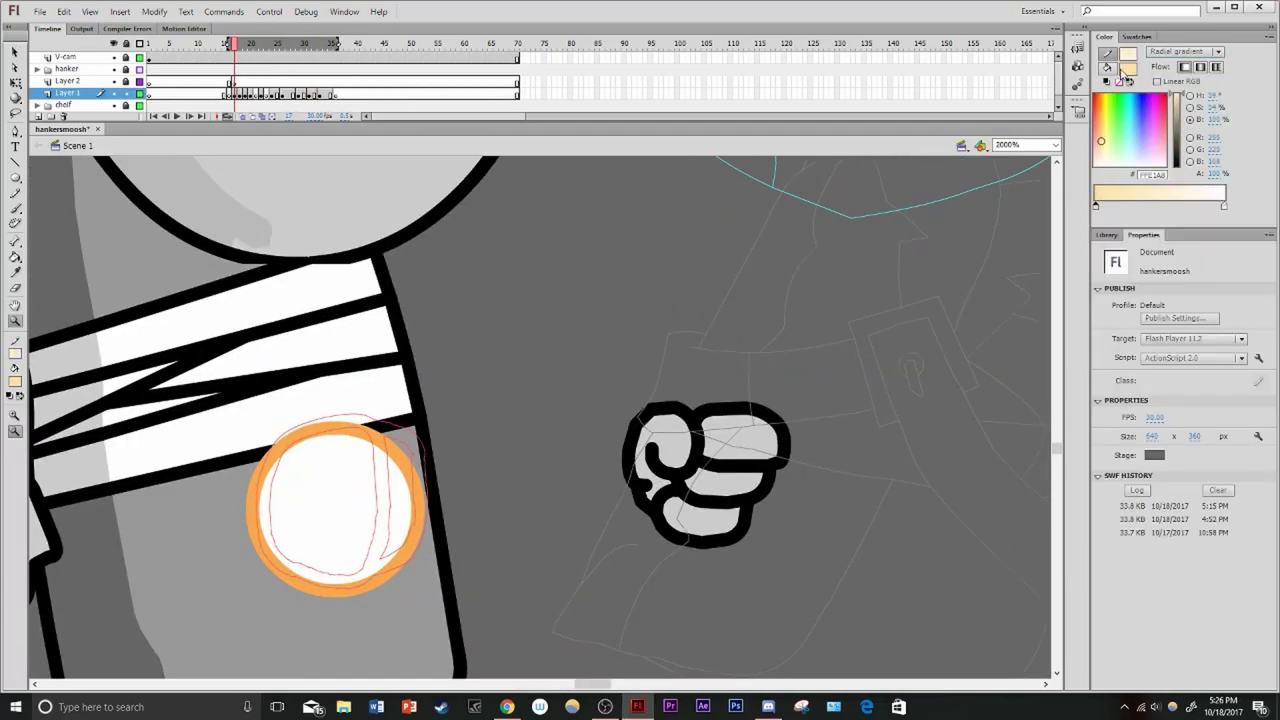
left_click(1133, 206)
left_click(1102, 156)
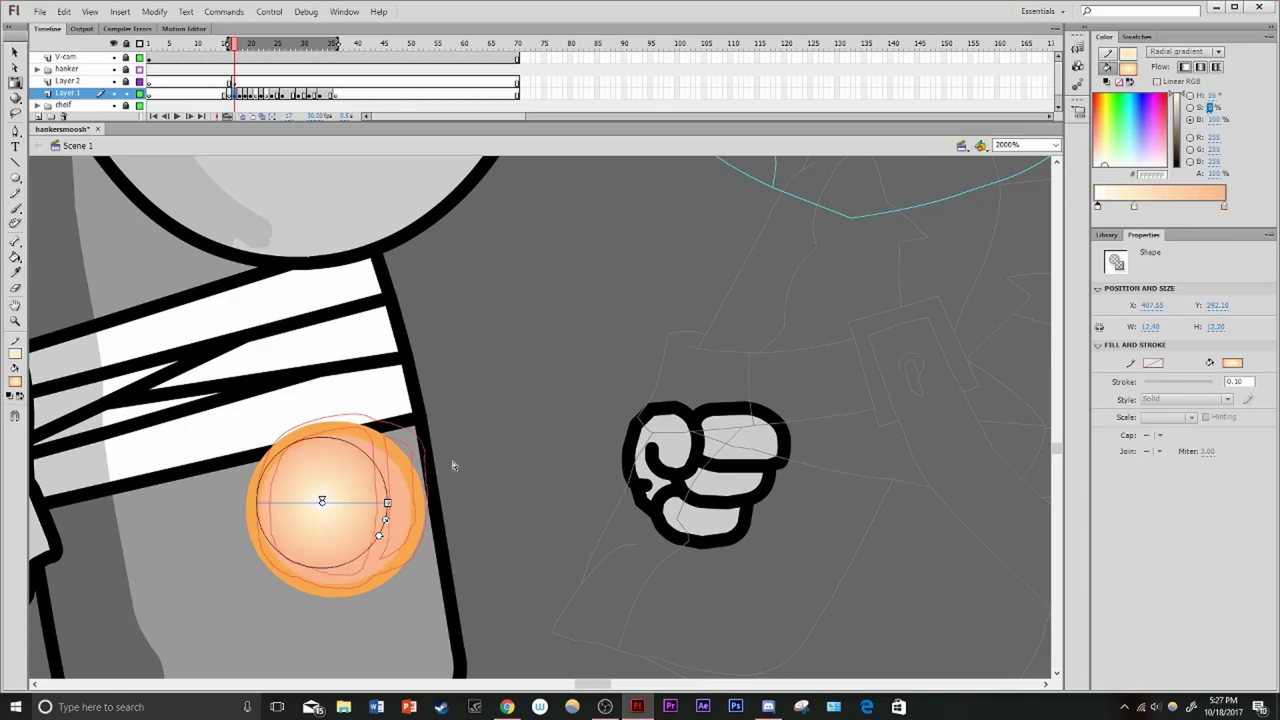
Adjust the placement of the radial gradient in the orange crescents on frames 20 to 22
key("Return")
key("Return")
key("period")
key("period")
key("period")
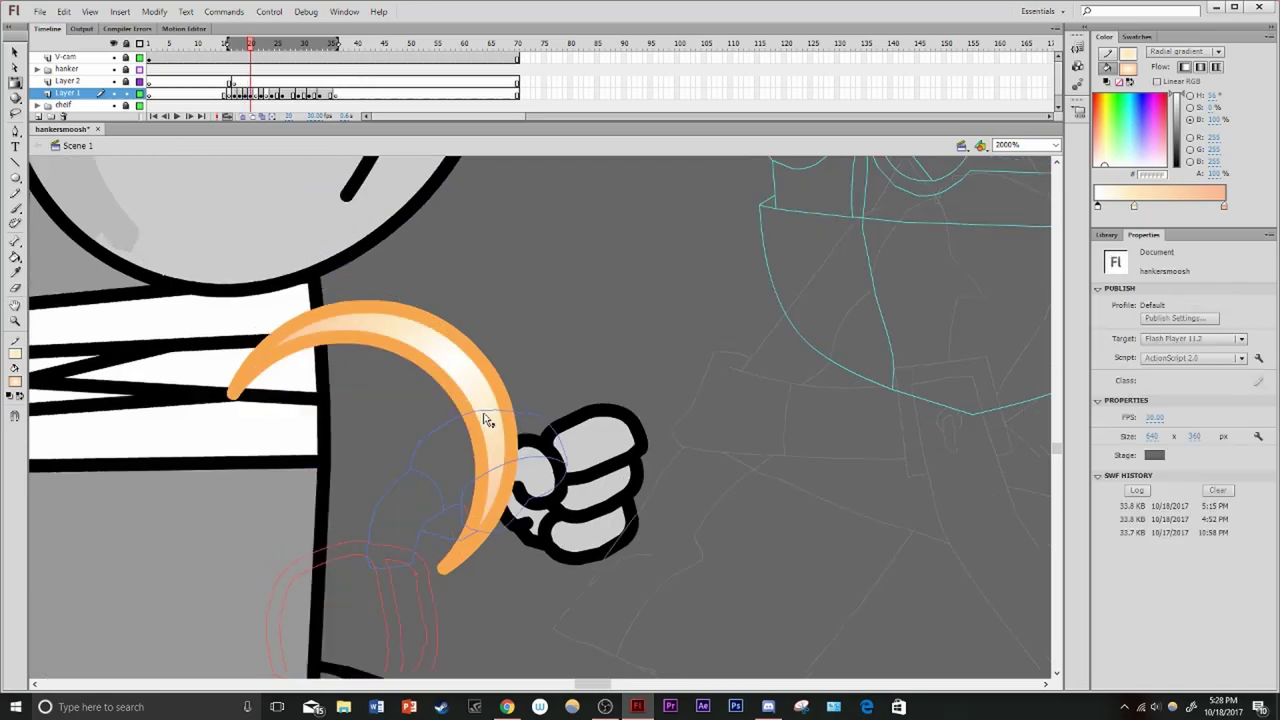
left_click(484, 419)
key("period")
key("period")
left_click(509, 424)
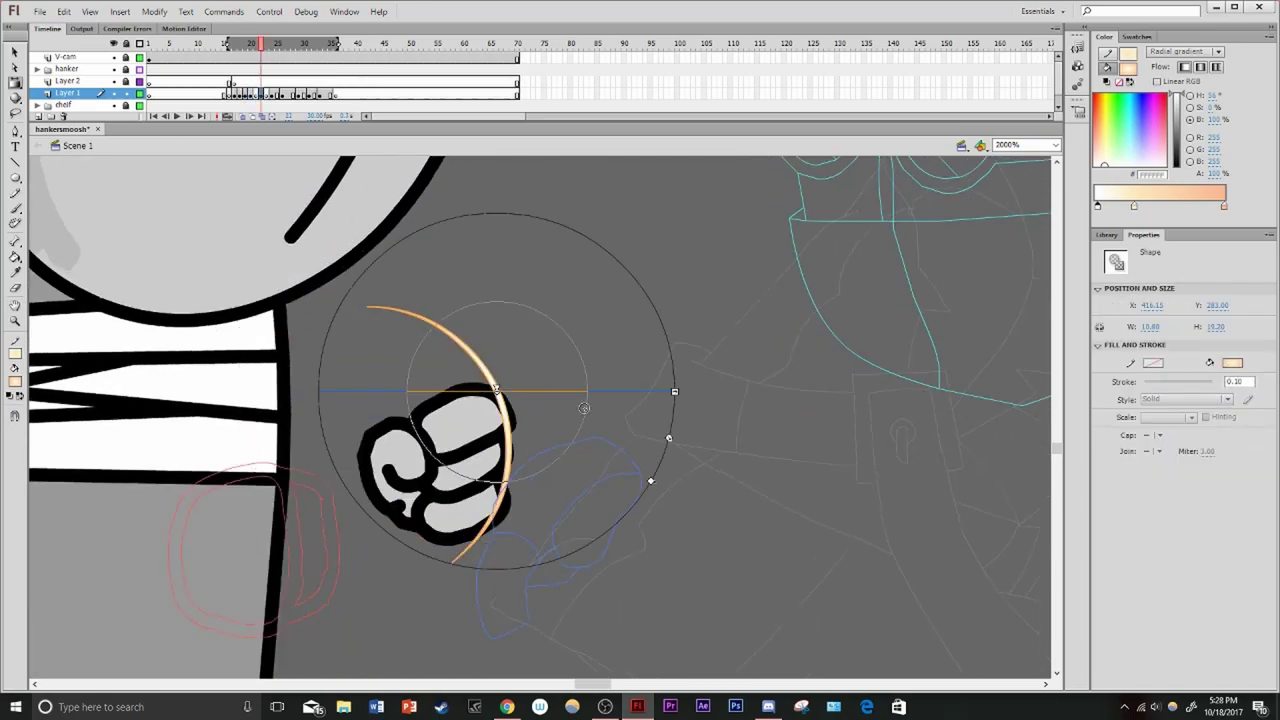
Play the kick loop to review the gradient-filled impact effect
key("z")
left_click(473, 433, "alt")
key("Return")
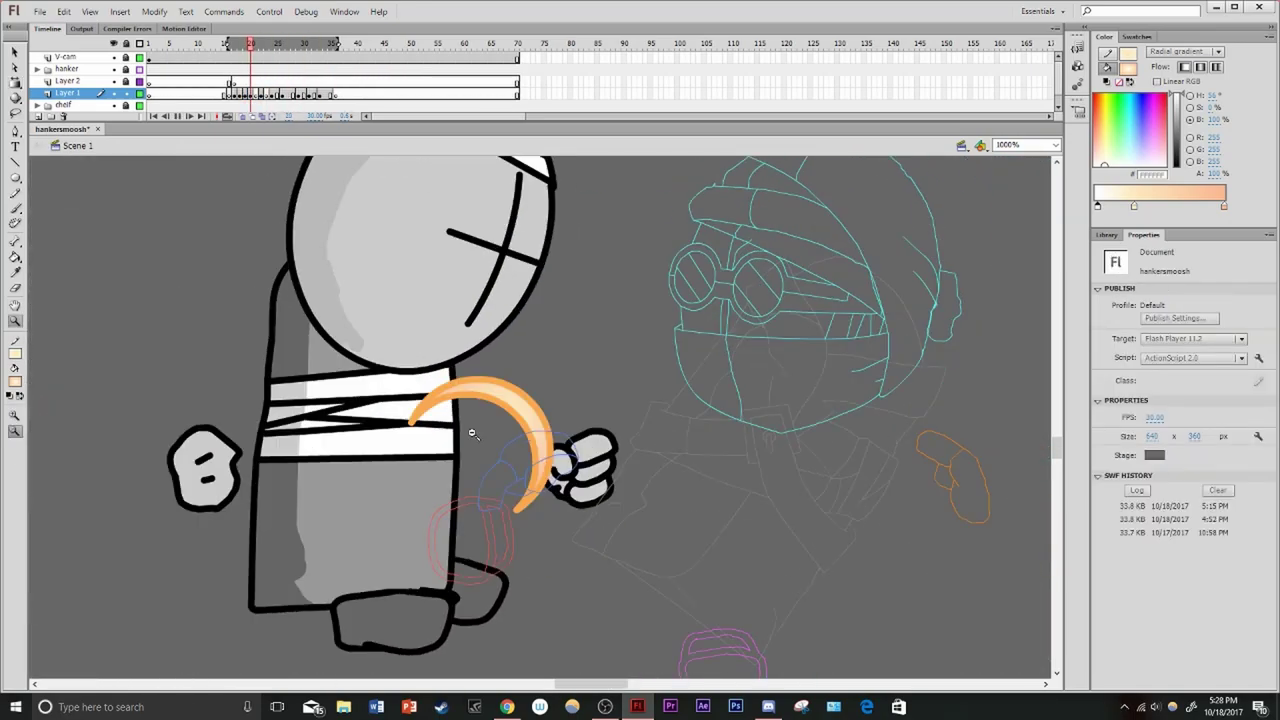
Draw straight orange spikes with a 1.00 stroke around the ball on frame 17 of Layer 2
left_click(233, 81)
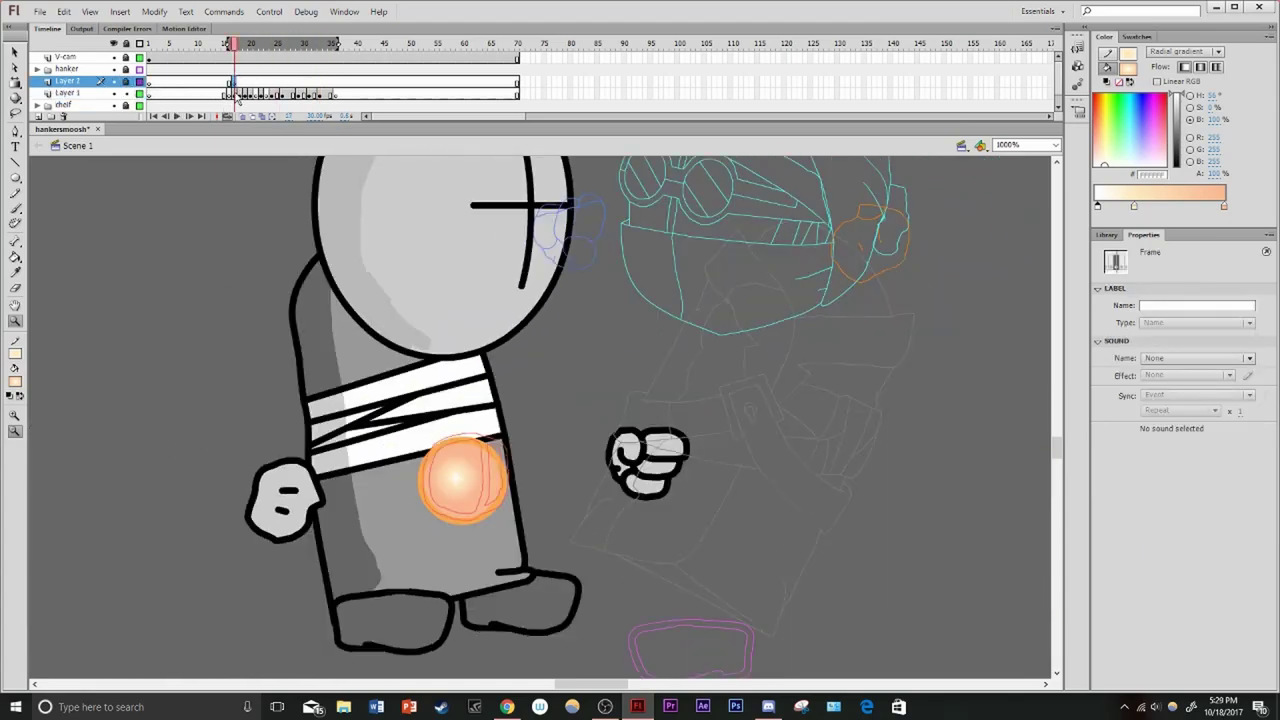
left_click(16, 381)
left_click(237, 82)
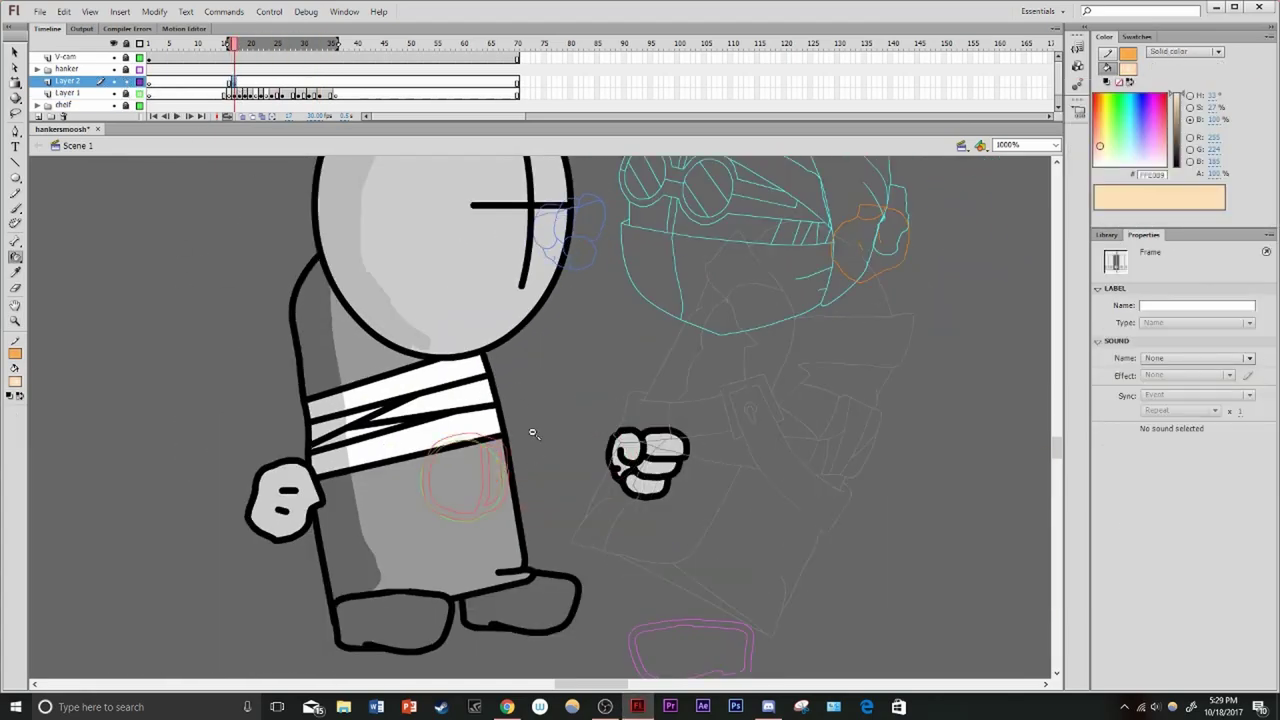
left_click(533, 433)
key("n")
scroll(382, 513, "down", 3)
scroll(382, 513, "right", 1)
left_click_drag(345, 440, 462, 543)
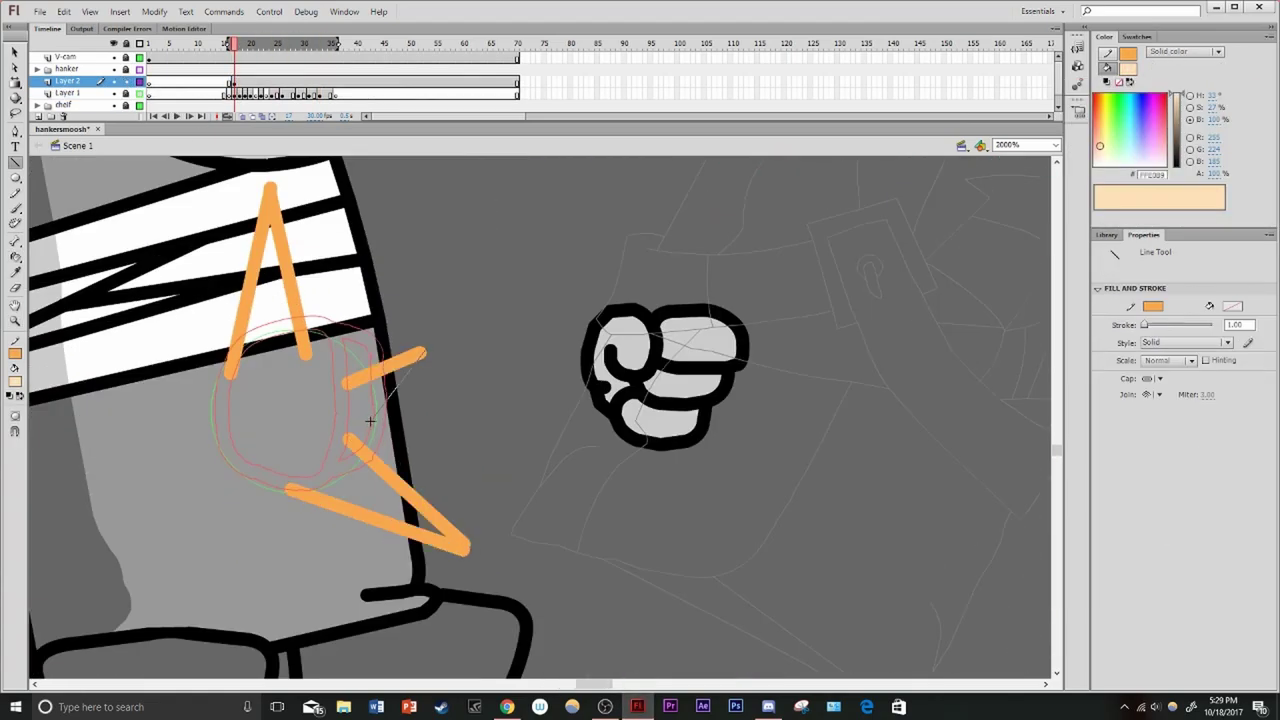
Move Layer 2 below Layer 1 and recolour the spike outlines yellow (#FFE464)
key("v")
left_click_drag(67, 81, 67, 99)
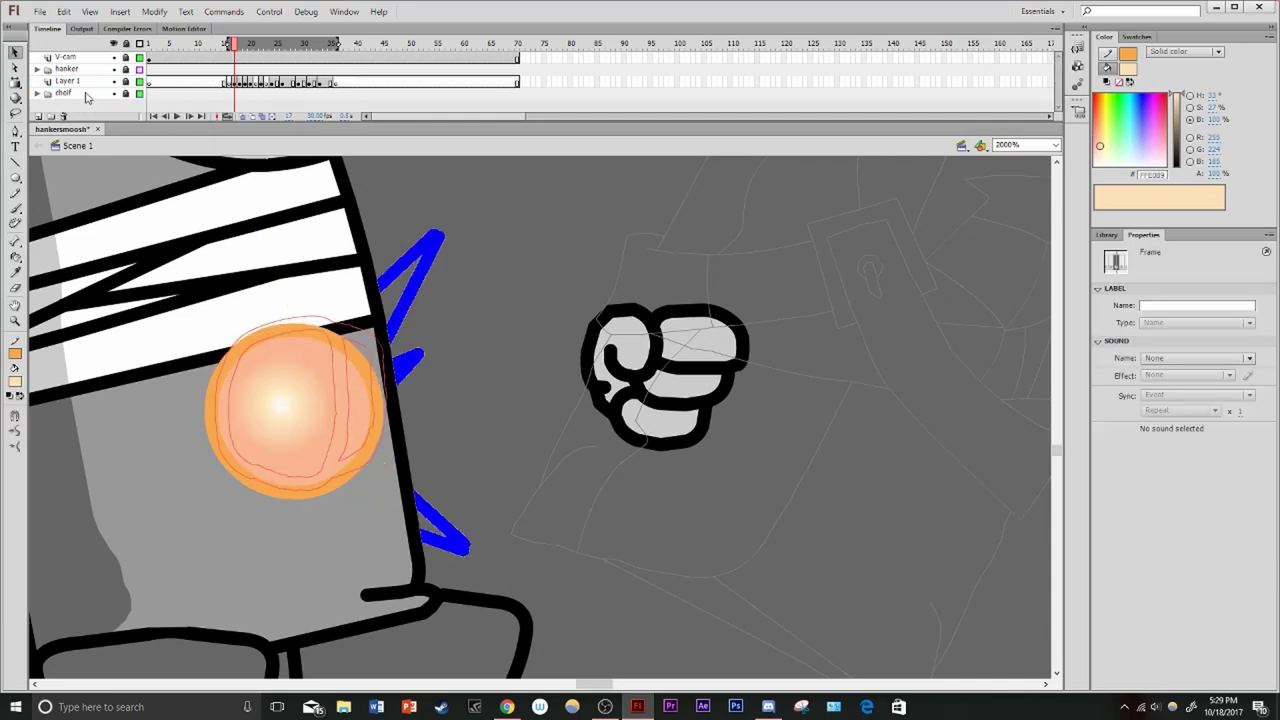
left_click(67, 68)
left_click_drag(1212, 107, 1230, 107)
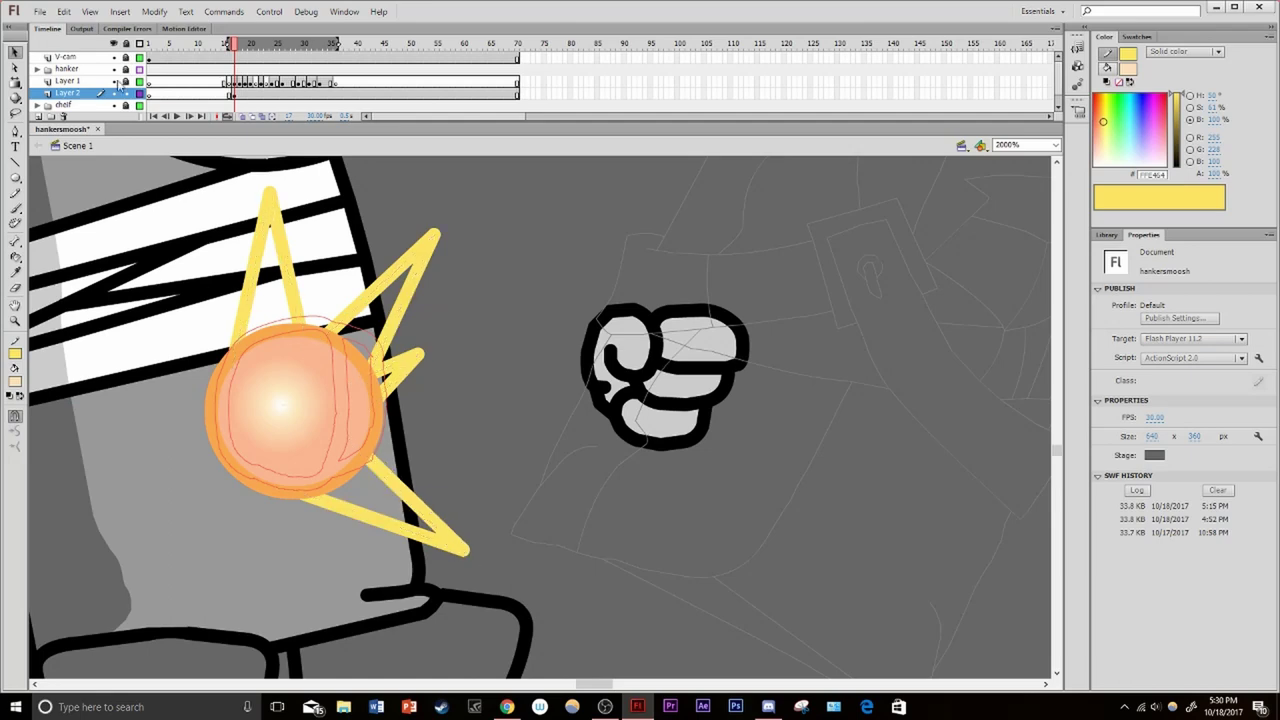
Close the spike bases on frame 17 with yellow Pencil lines and fill the spikes with pale yellow (#FBFFB6)
key("Delete")
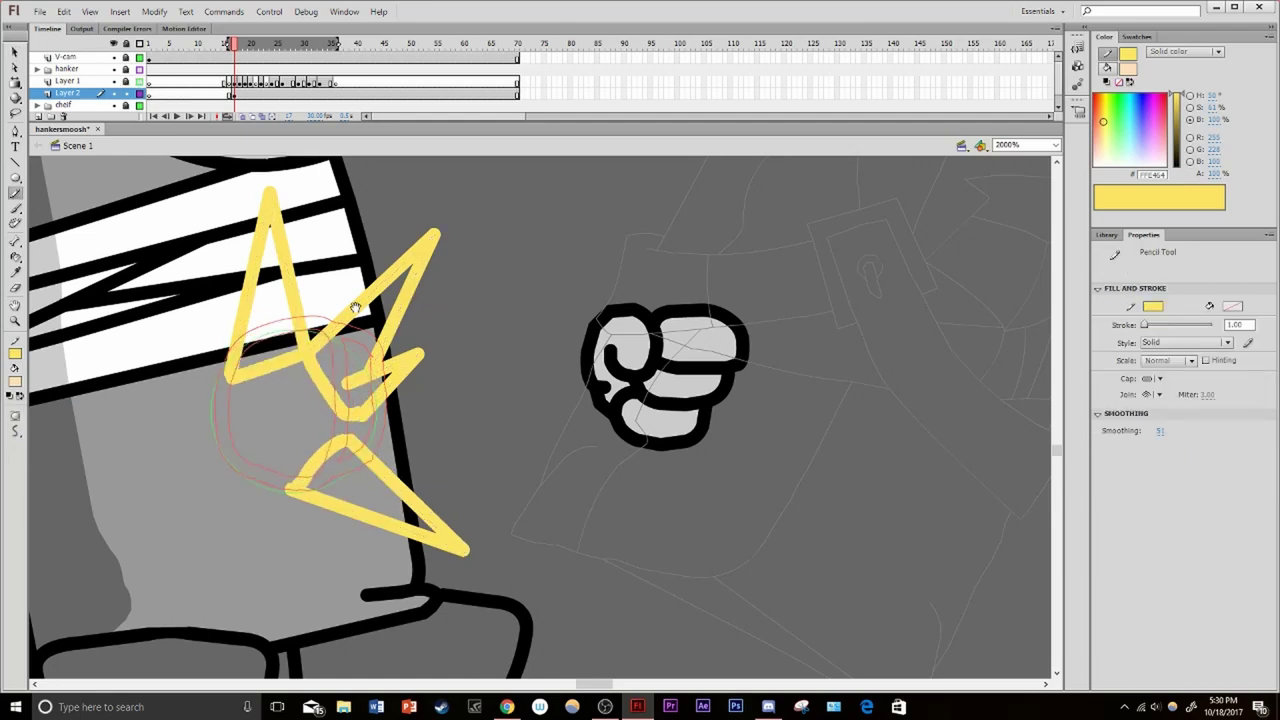
left_click_drag(355, 307, 460, 497)
key("k")
left_click(378, 485)
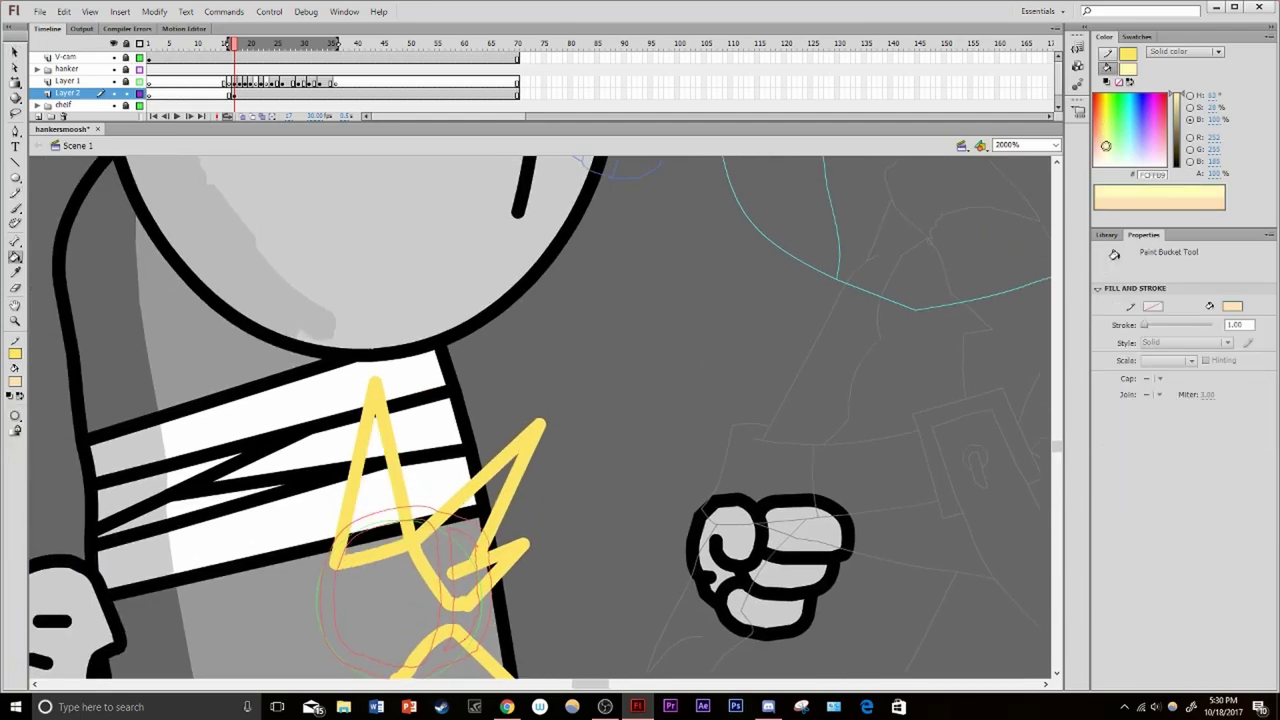
Paste the upper spike in place on frame 18 and adjust it with Free Transform
key("period")
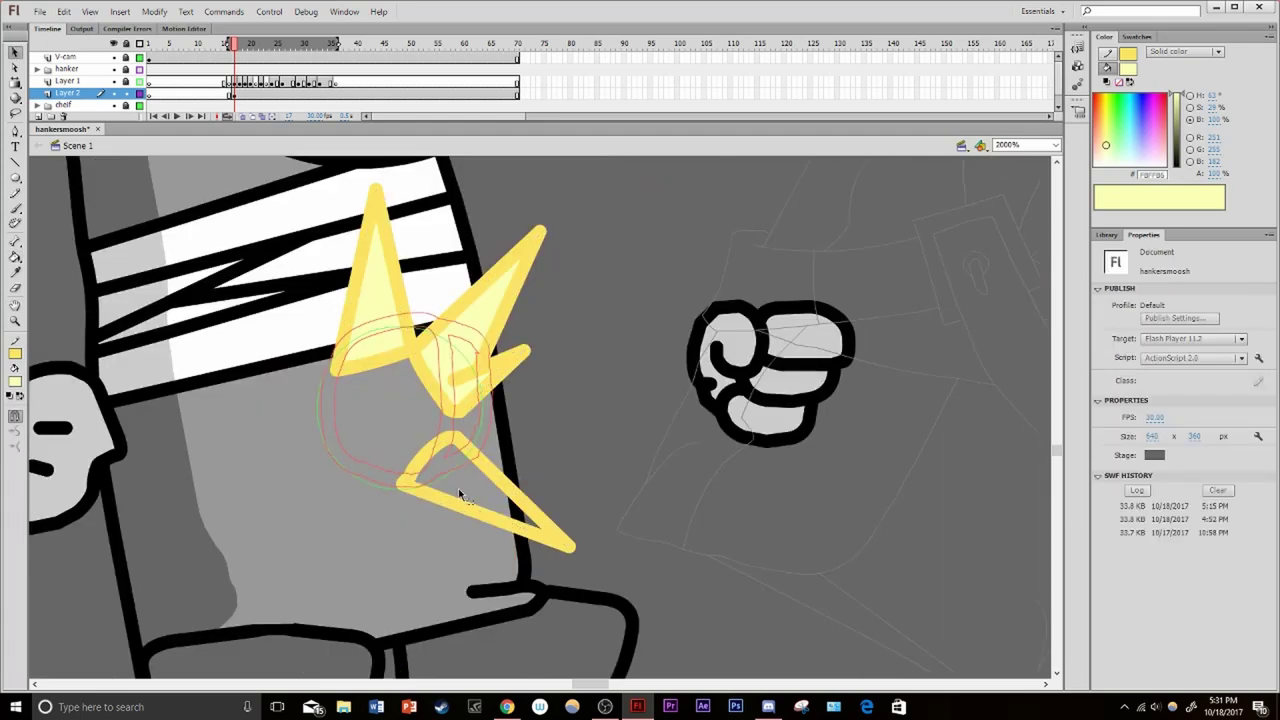
key("ctrl+shift+v")
key("q")
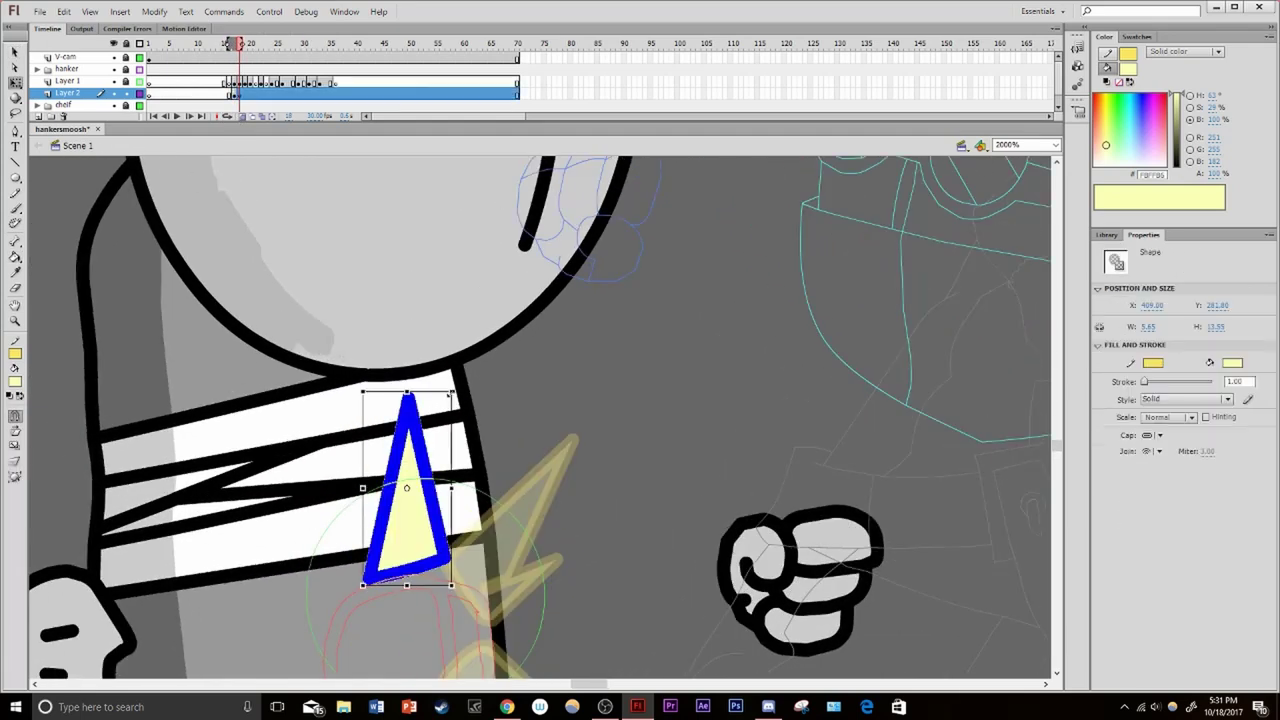
Cut the base of the spike on frame 19 into a curve with an unfilled oval and place the trimmed spike higher
key("period")
key("o")
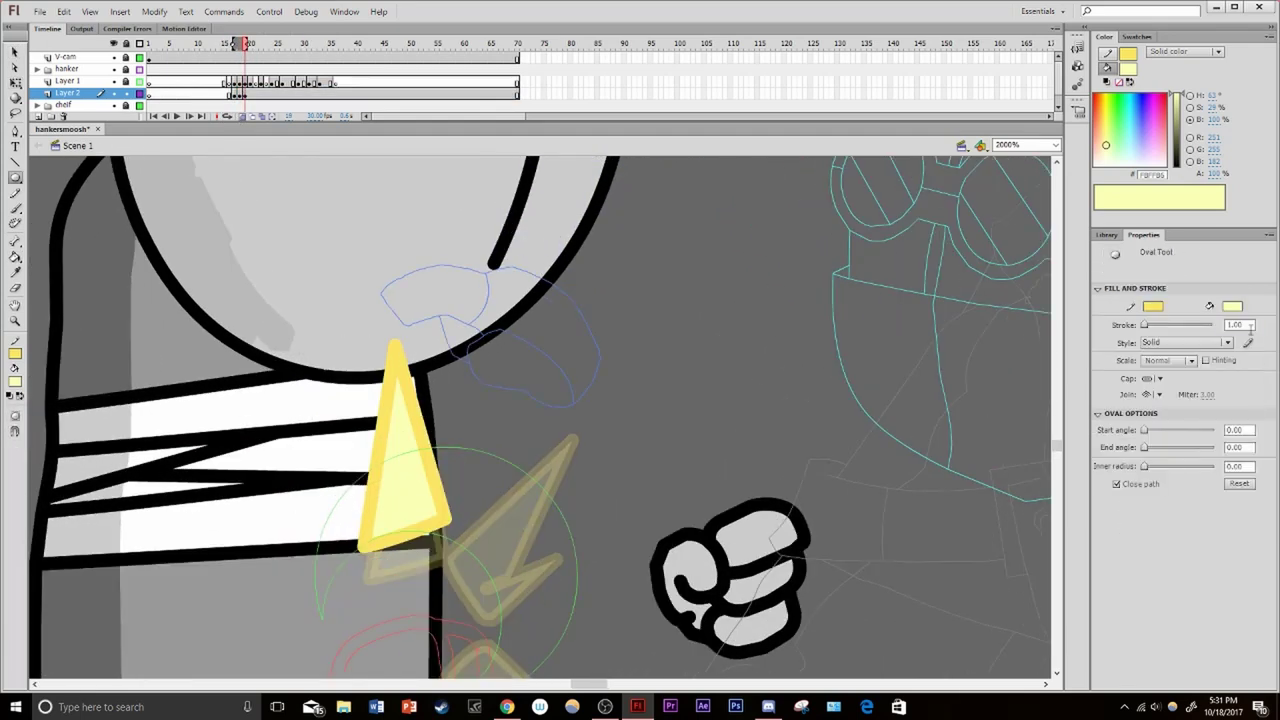
left_click_drag(355, 485, 462, 622)
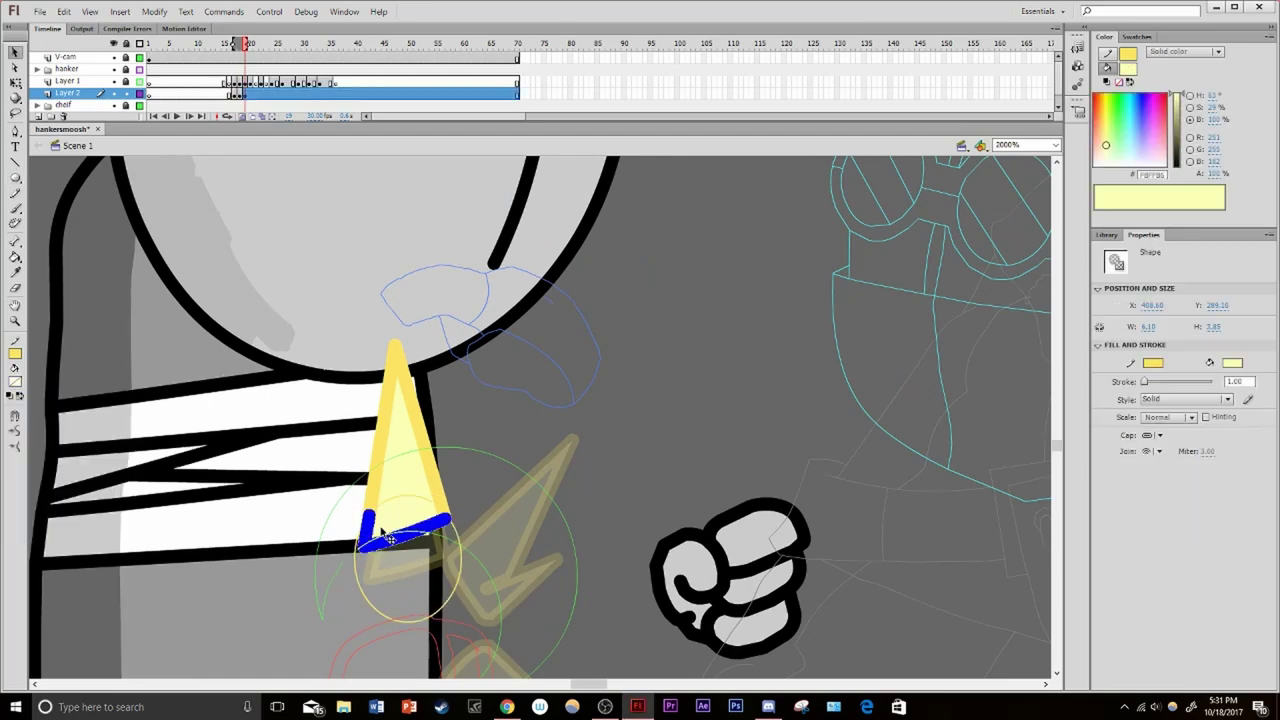
key("v")
left_click(462, 553)
key("Delete")
key("ctrl+shift+v")
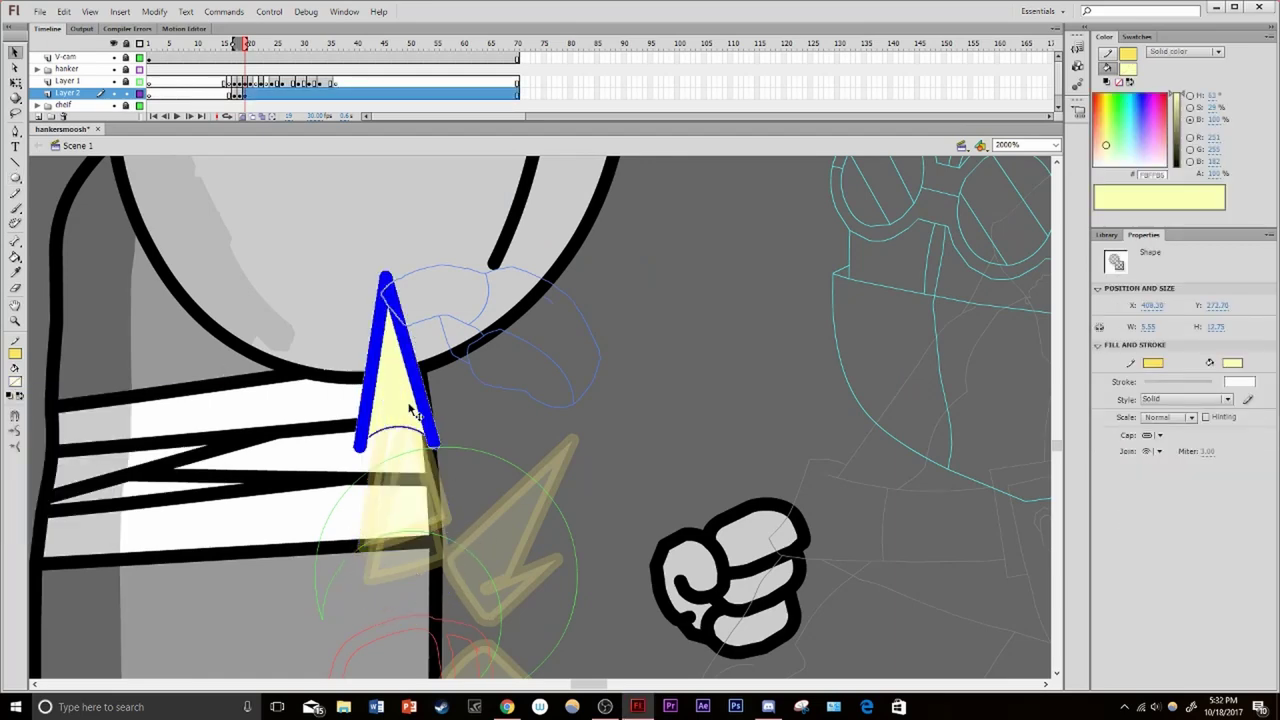
Paste the spike on frame 20, move it onto the head and fill it with pale yellow
key("period")
key("ctrl+shift+v")
key("q")
key("ctrl+z")
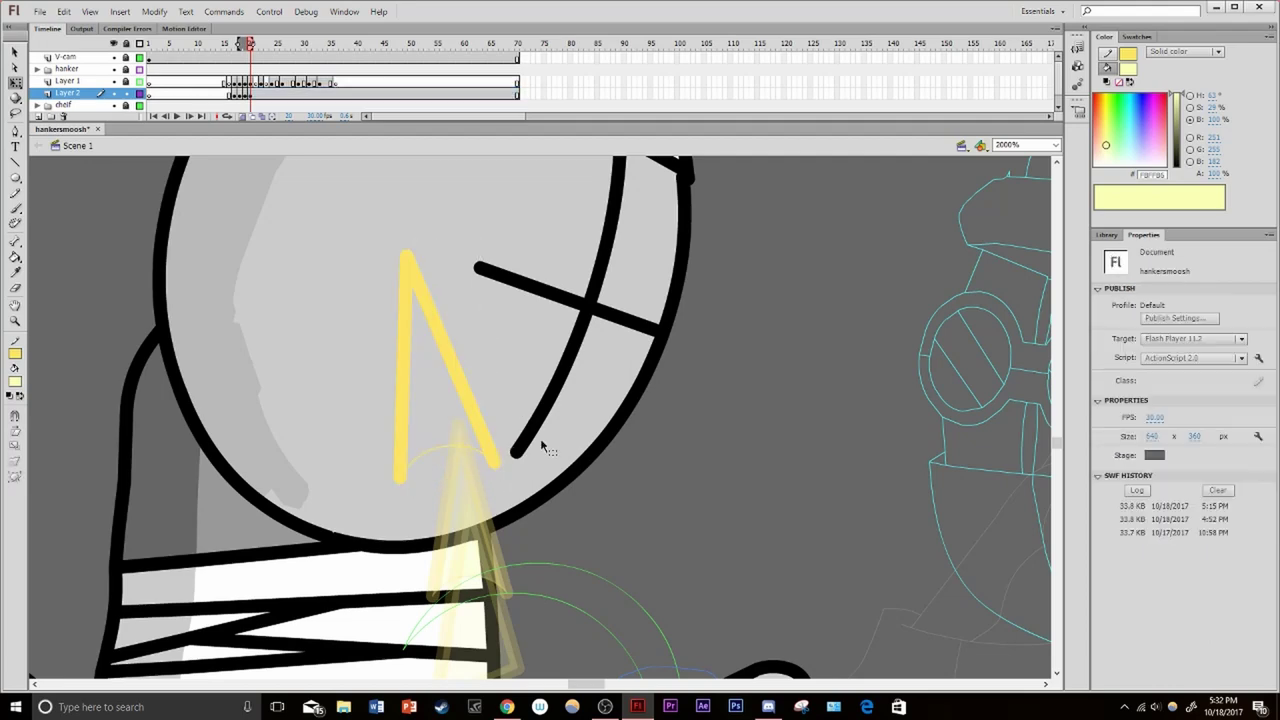
key("k")
left_click(430, 390)
left_click_drag(452, 340, 432, 435)
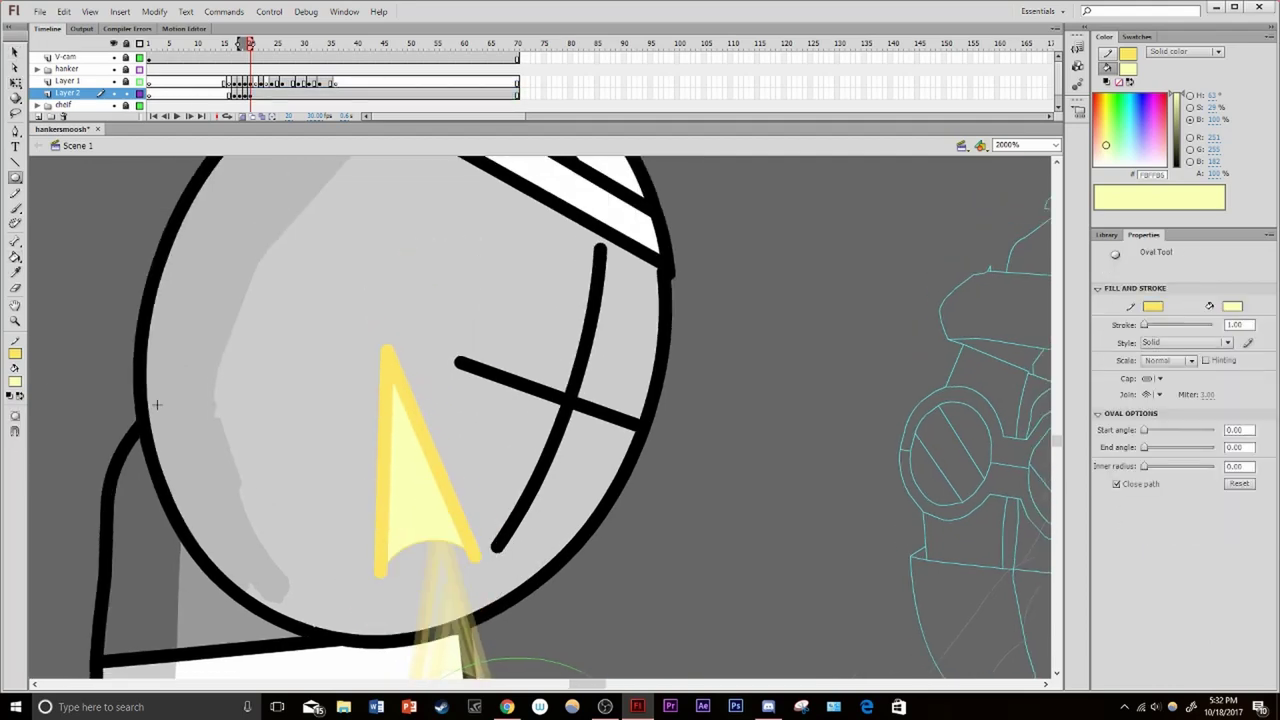
Shorten the spike on frame 20 by cutting away its base with an oval
key("s")
left_click_drag(488, 626, 488, 626)
key("v")
left_click(420, 560)
key("Delete")
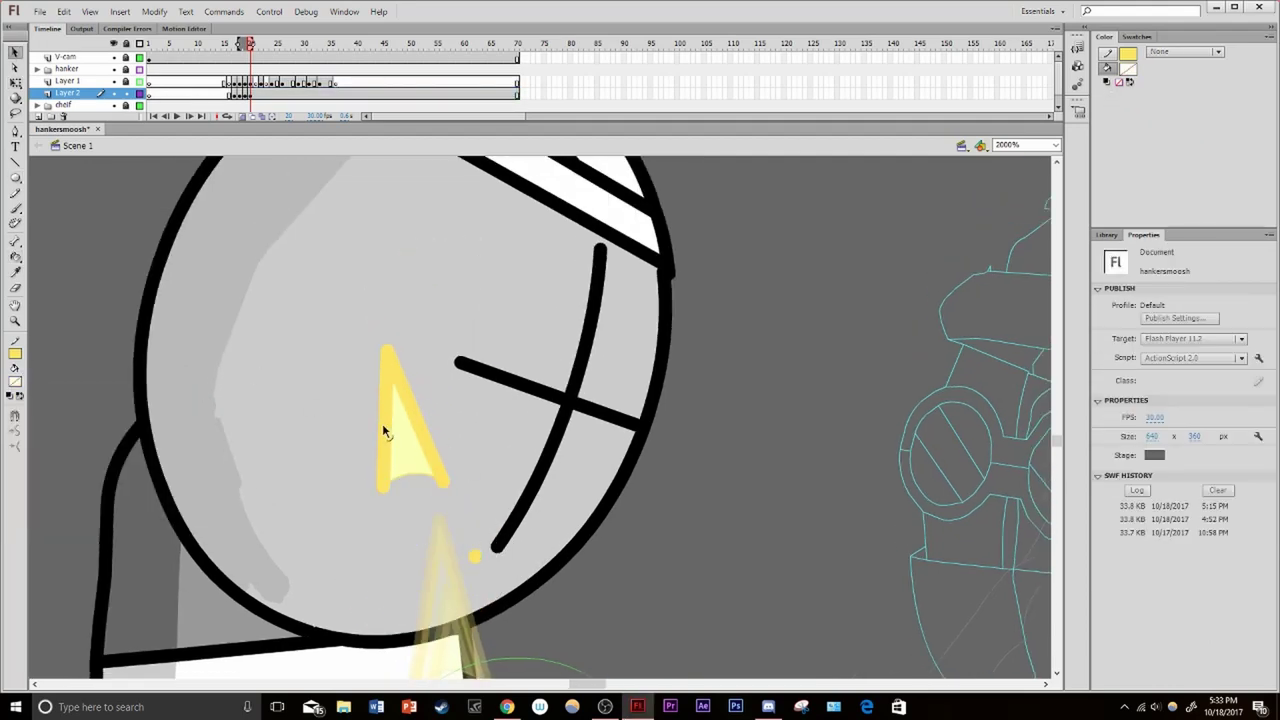
Place the shortened spike slightly higher on frame 21 and shrink it with Free Transform
double_click(396, 432)
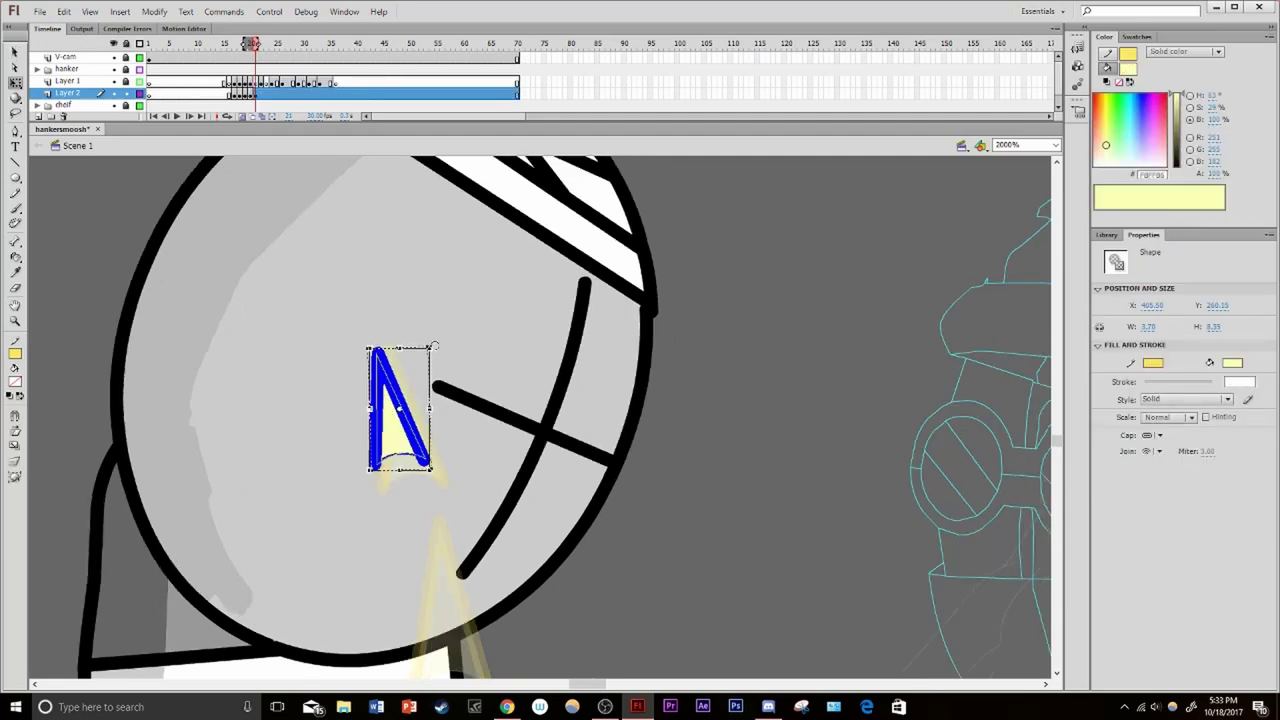
left_click(357, 394)
left_click(414, 414)
left_click(420, 497)
Shrink the spike further on frame 22 with Free Transform
key(".")
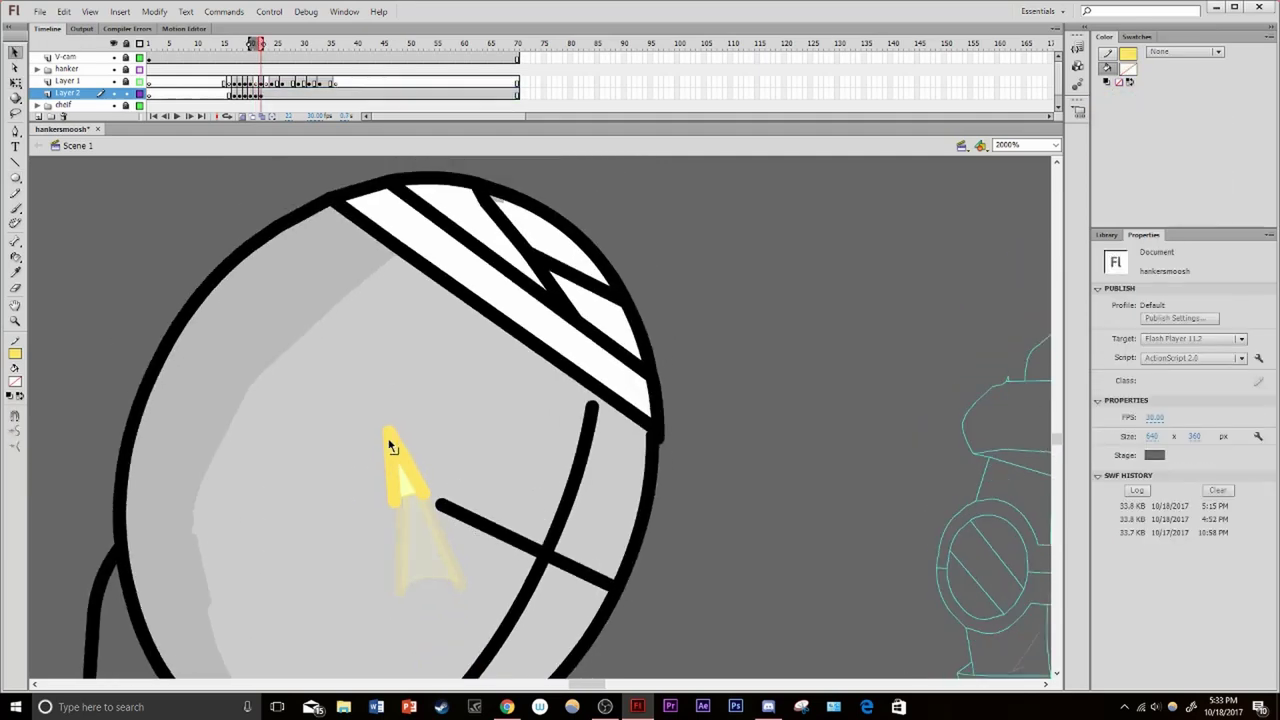
left_click(391, 447)
key("q")
left_click(450, 424)
Play the kick in a loop over about frames 16 to 36 to review the flying spike
key("z")
left_click(450, 424, "alt")
key(".")
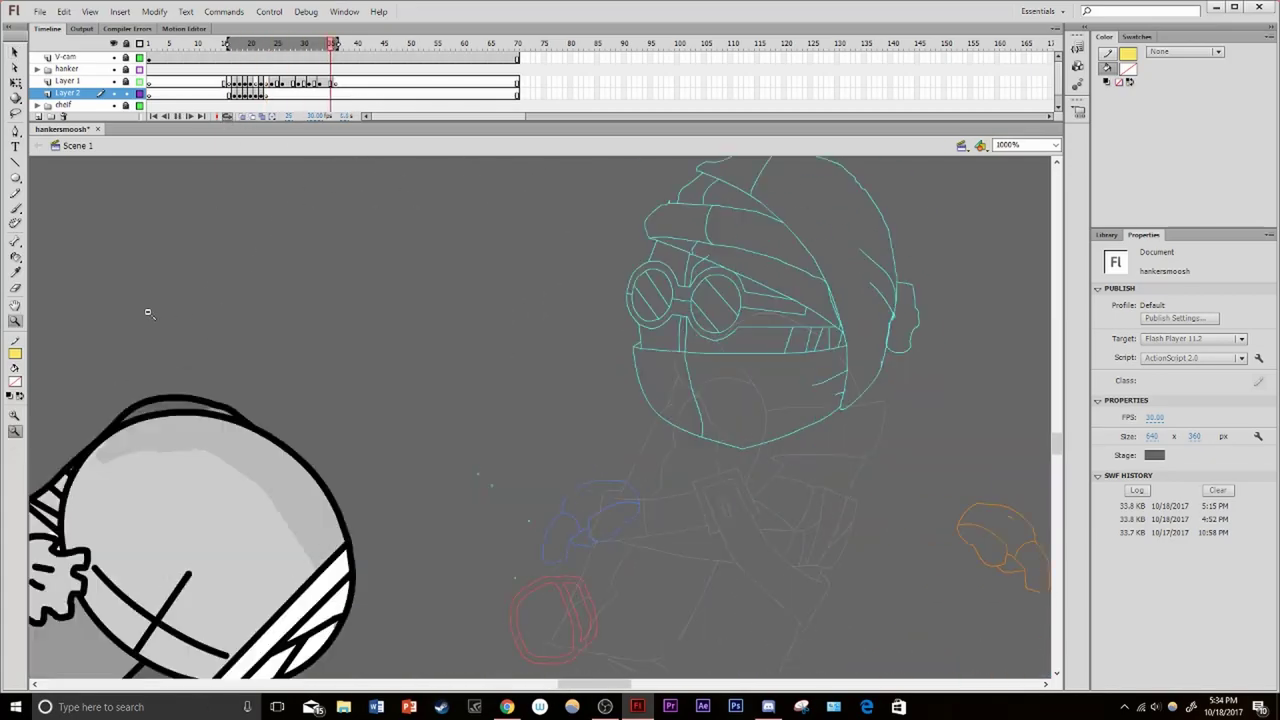
Copy the forked spike from frame 17 onto frame 18 and move it up and outward from the impact
key("ctrl+a")
left_click(390, 470)
key(".")
key(".")
key(".")
key(".")
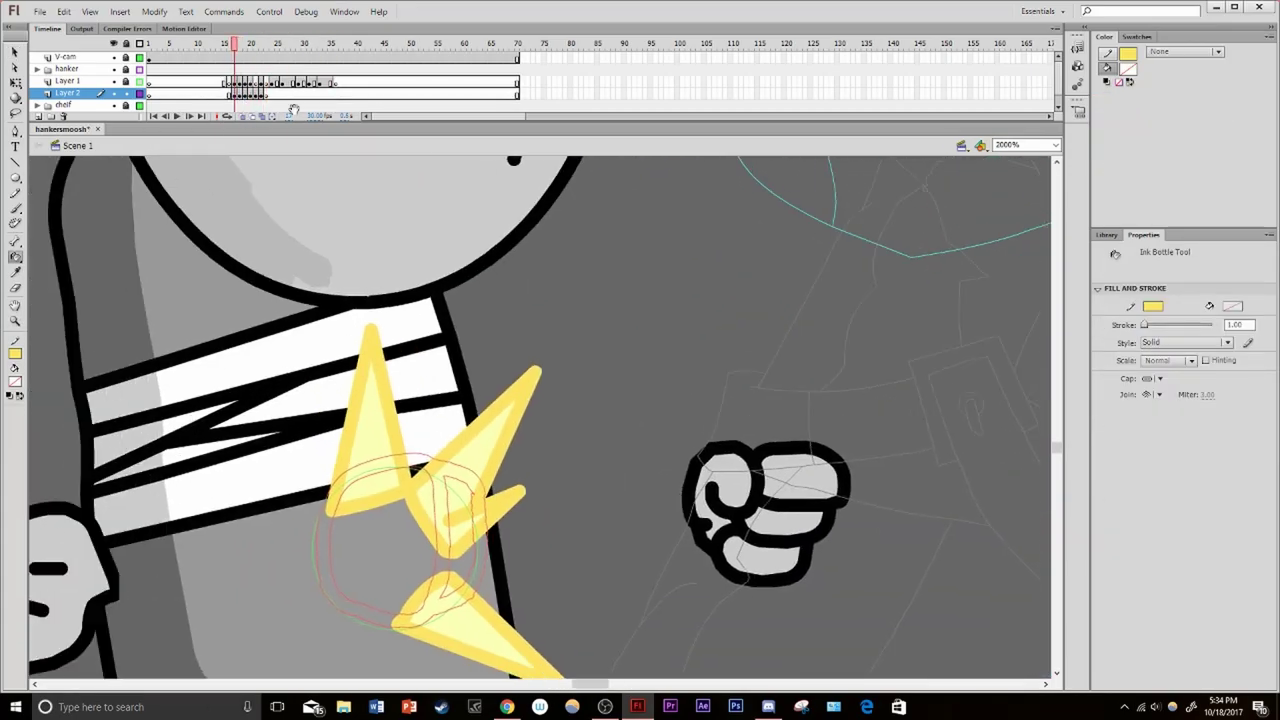
left_click(513, 450)
key(".")
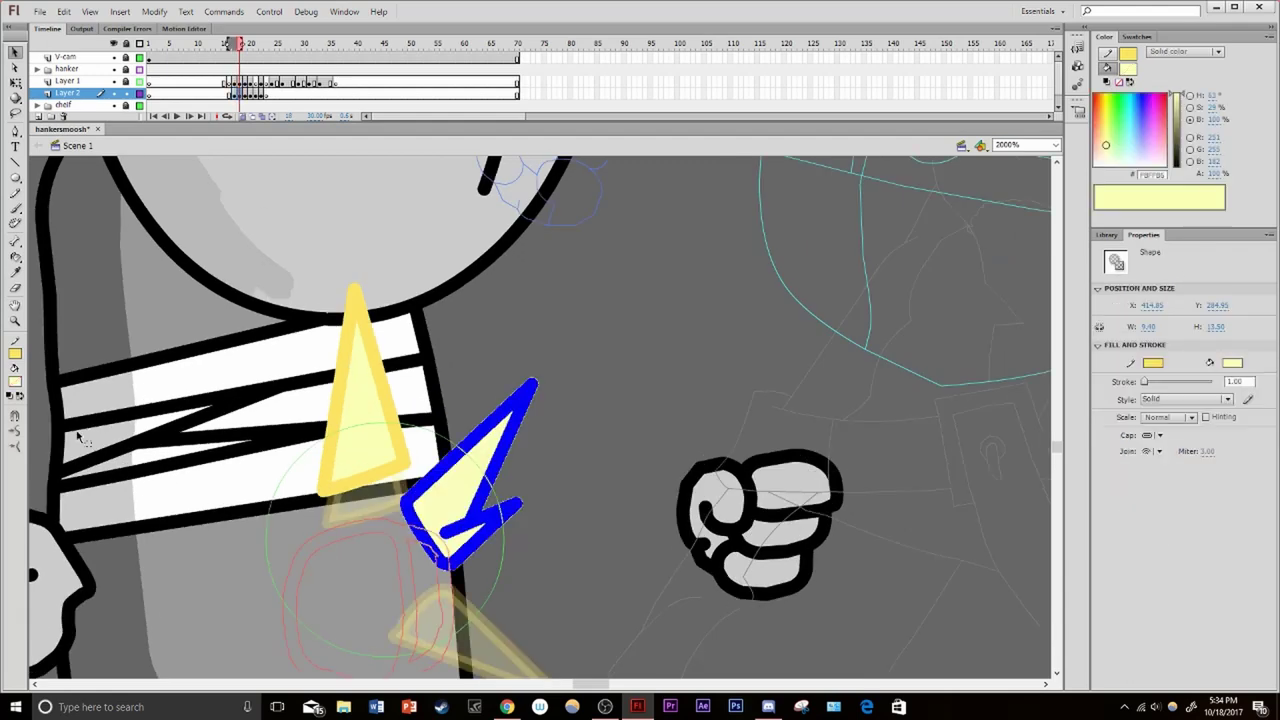
left_click(651, 414)
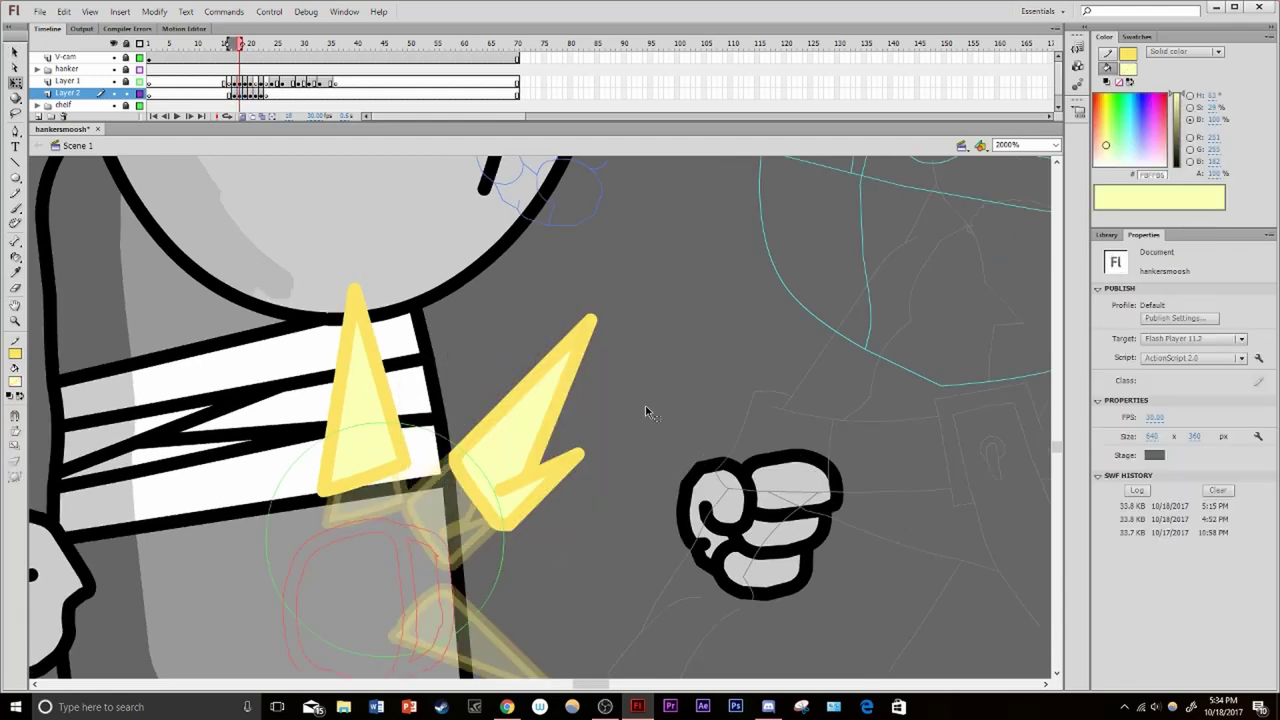
Place the forked spike farther up and outward on frame 19 with Free Transform
key("ctrl+z")
key("F6")
left_click_drag(628, 440, 698, 369)
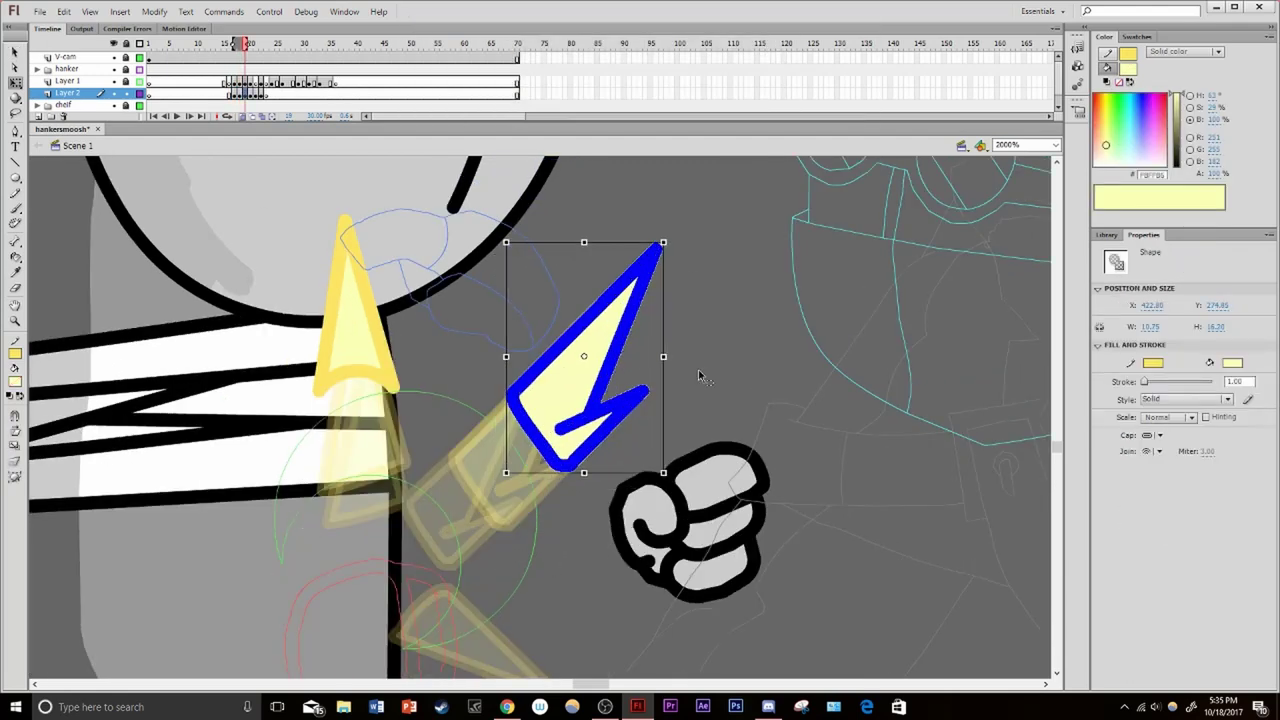
Cut the small prong off the forked spike on frame 19 with an oval and move it outward, closing the main spike's edge
key("o")
left_click(15, 381)
left_click(200, 393)
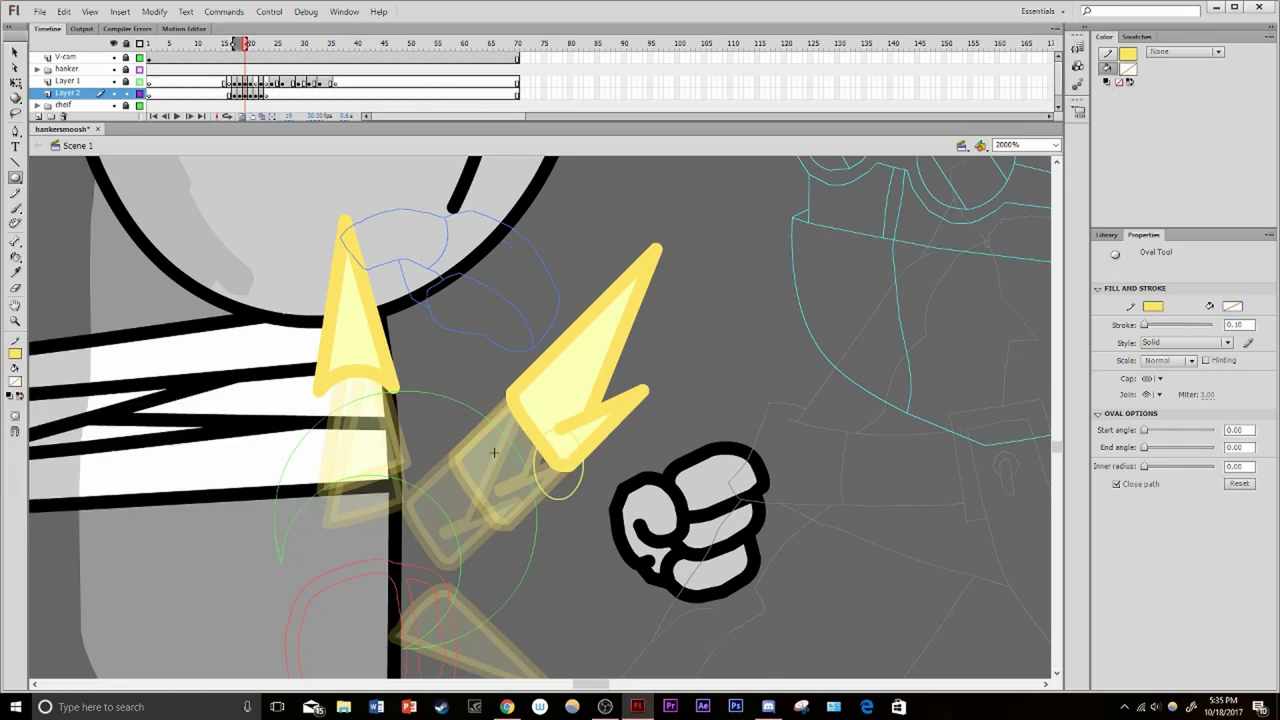
key("v")
left_click(546, 452)
key("Delete")
left_click(586, 429)
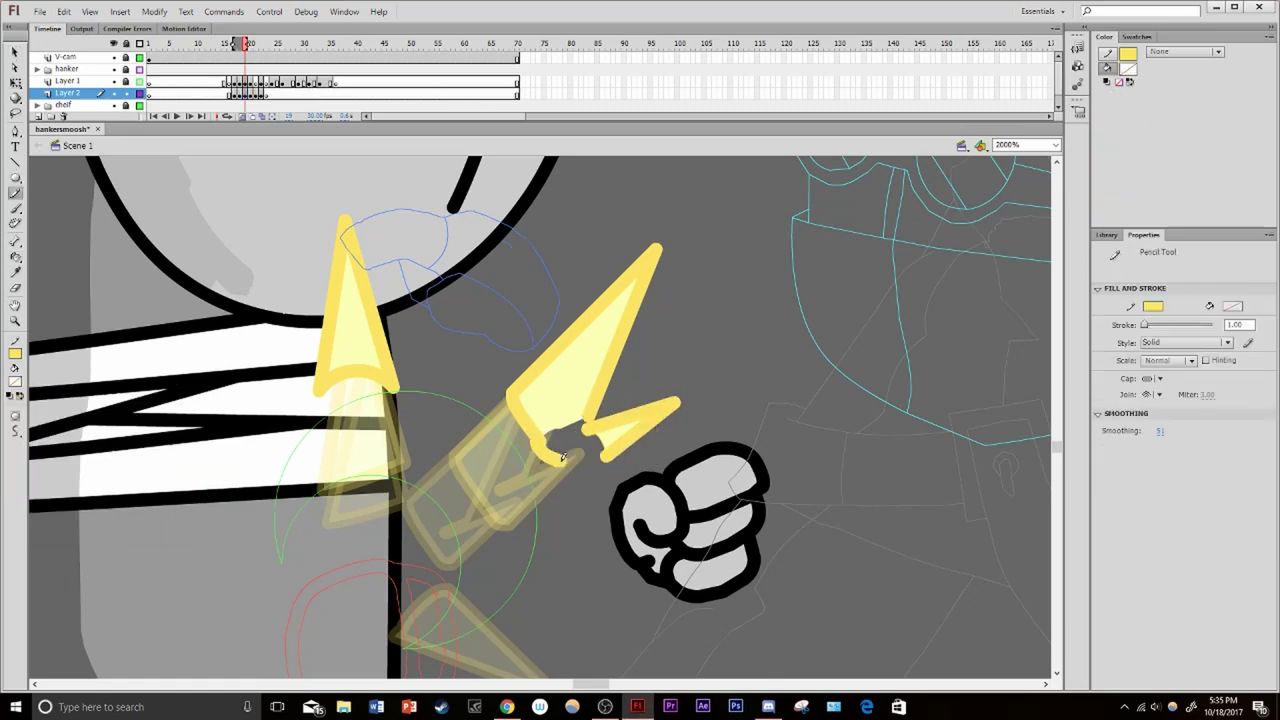
key("ctrl+z")
Place the large spike farther out on frame 20 and hollow its base with an oval cut
key(".")
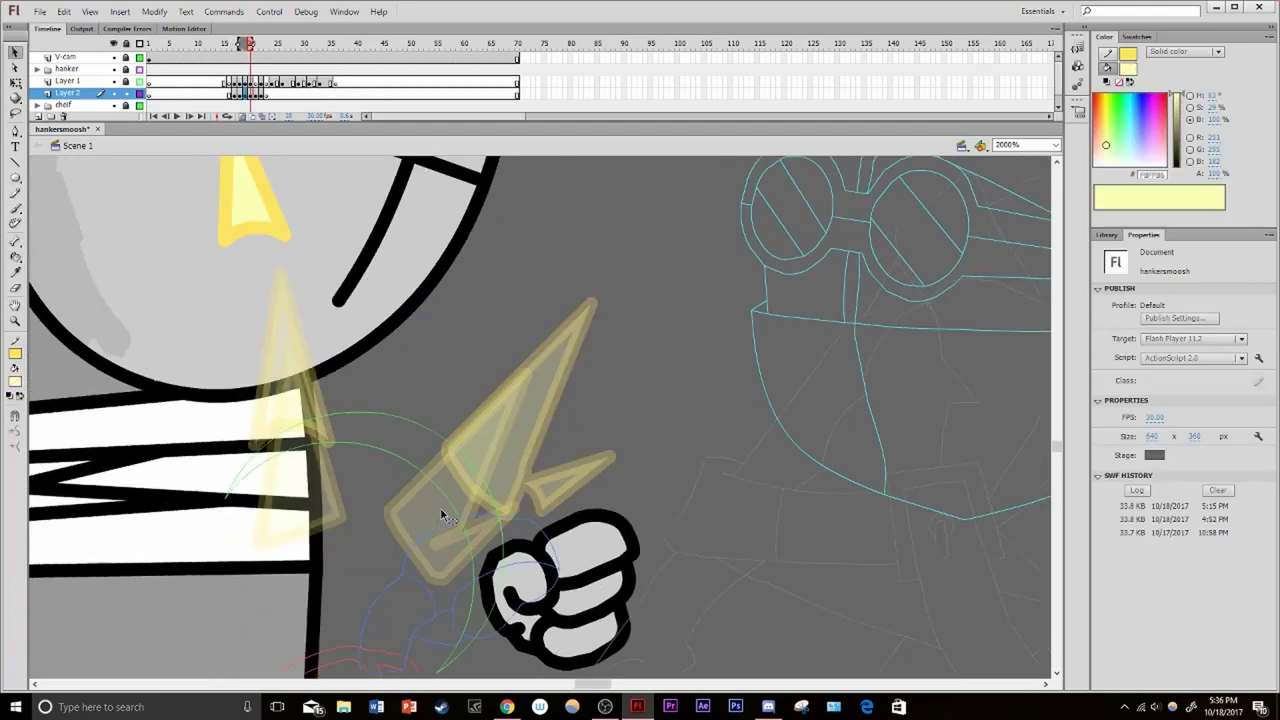
key("q")
key("ctrl+z")
key("o")
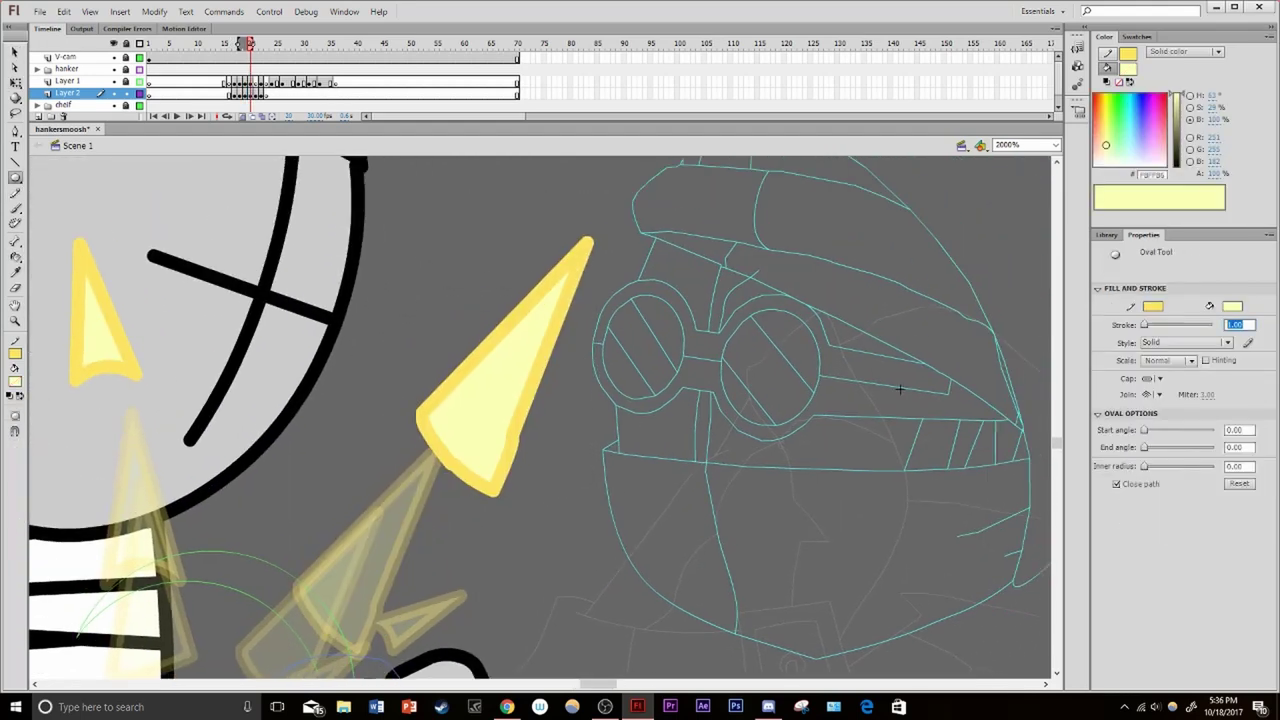
left_click(15, 381)
left_click(165, 367)
left_click_drag(386, 367, 465, 512)
key("v")
left_click(476, 460)
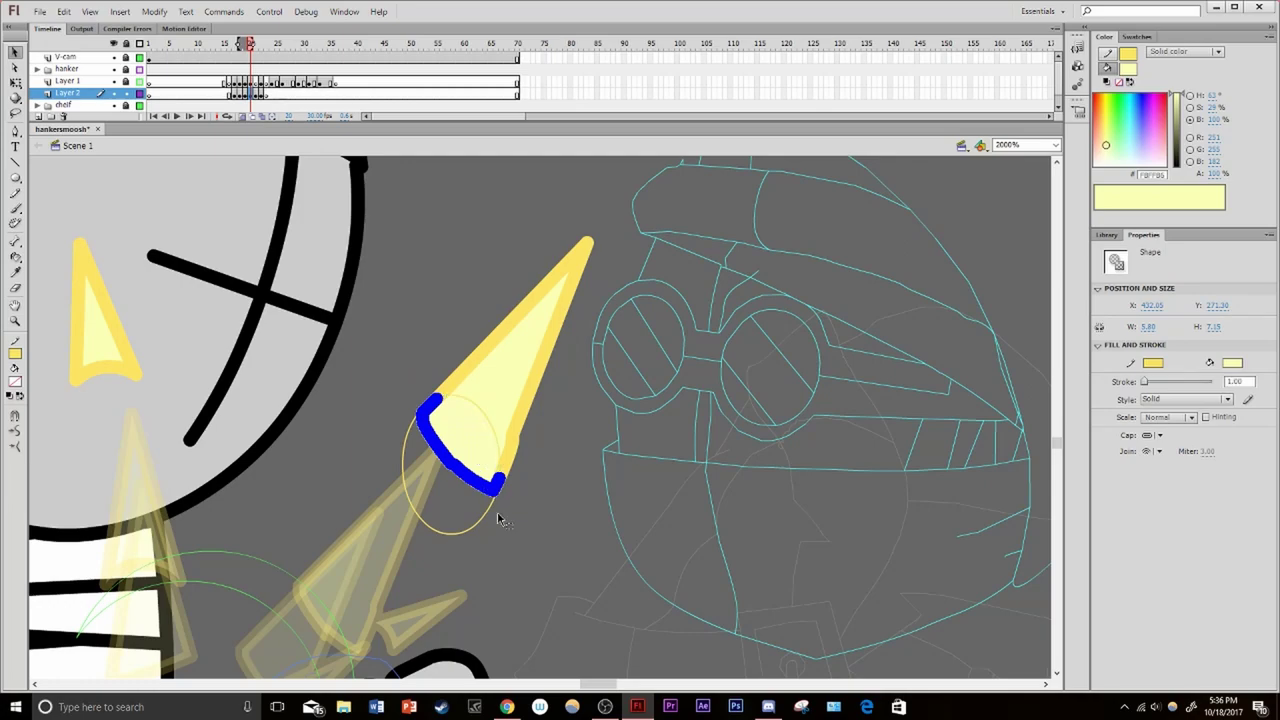
key("Delete")
Move the large spike farther out on frame 21 and shorten it by cutting away its base with an oval
key(".")
key("q")
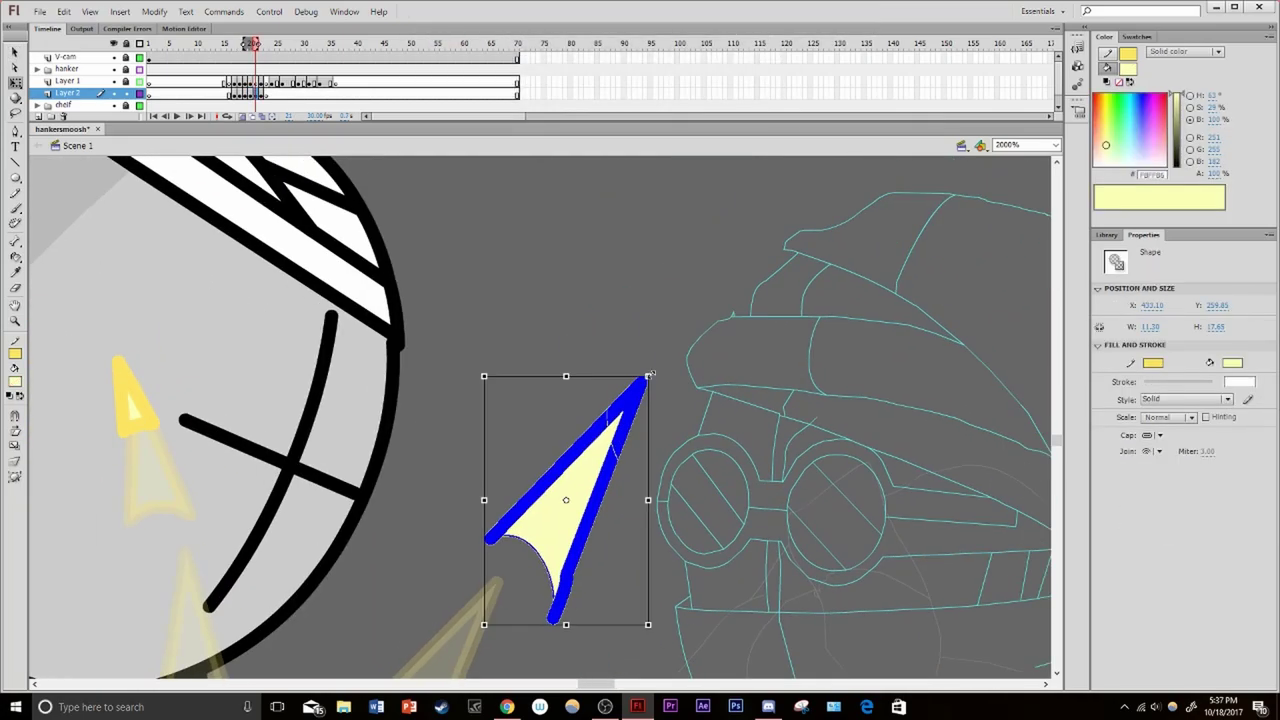
key("ctrl+z")
key("ctrl+z")
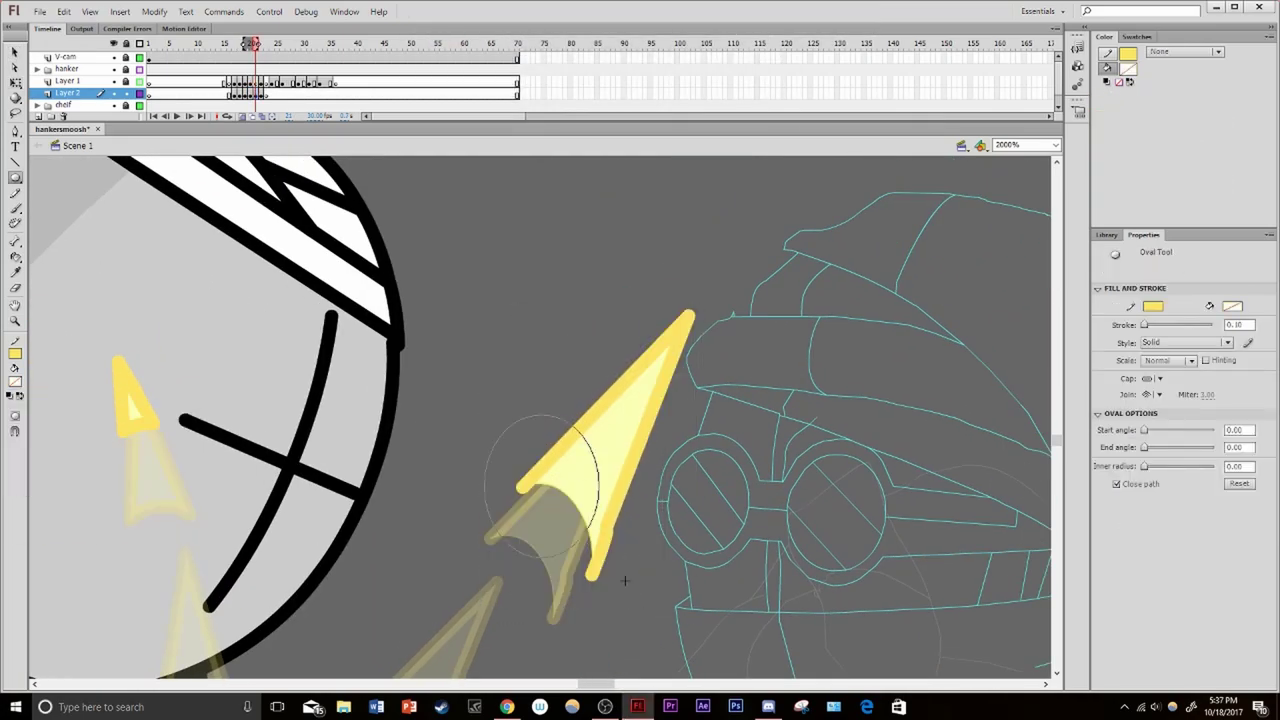
key("v")
key("Delete")
Place a smaller version of the large spike just past its previous tip on frame 22
key(".")
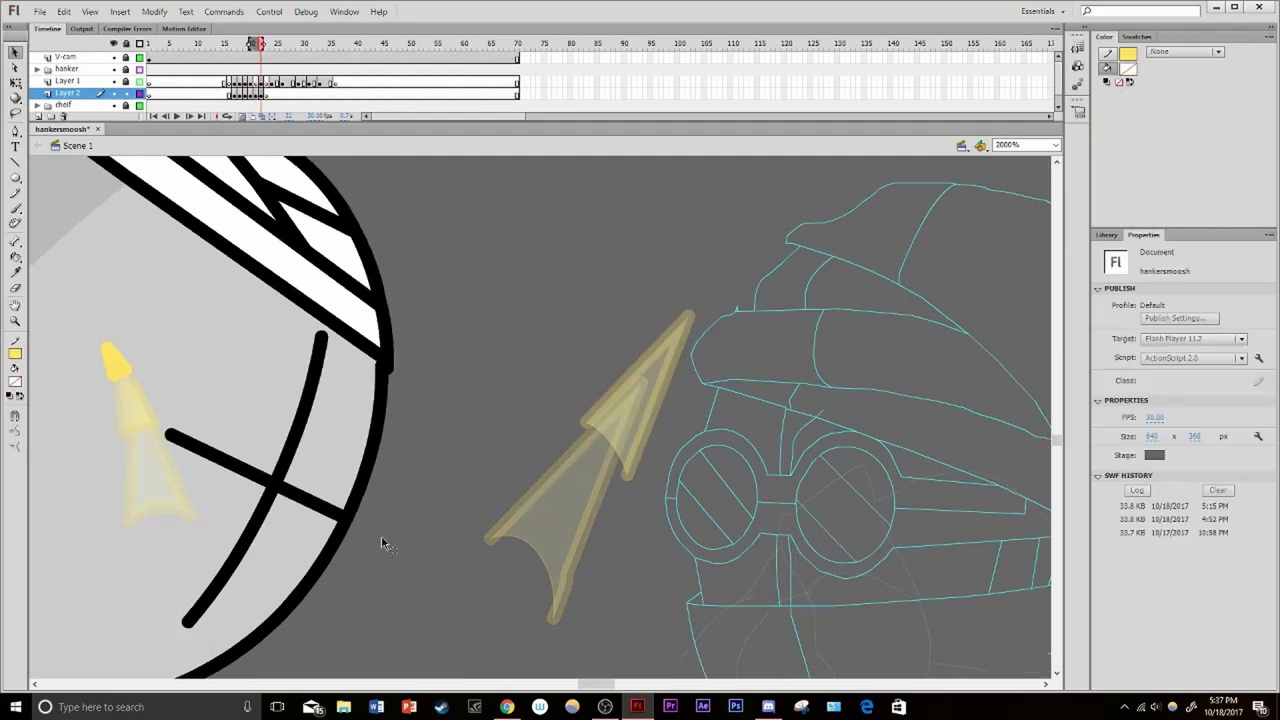
key("q")
left_click(661, 333)
key("o")
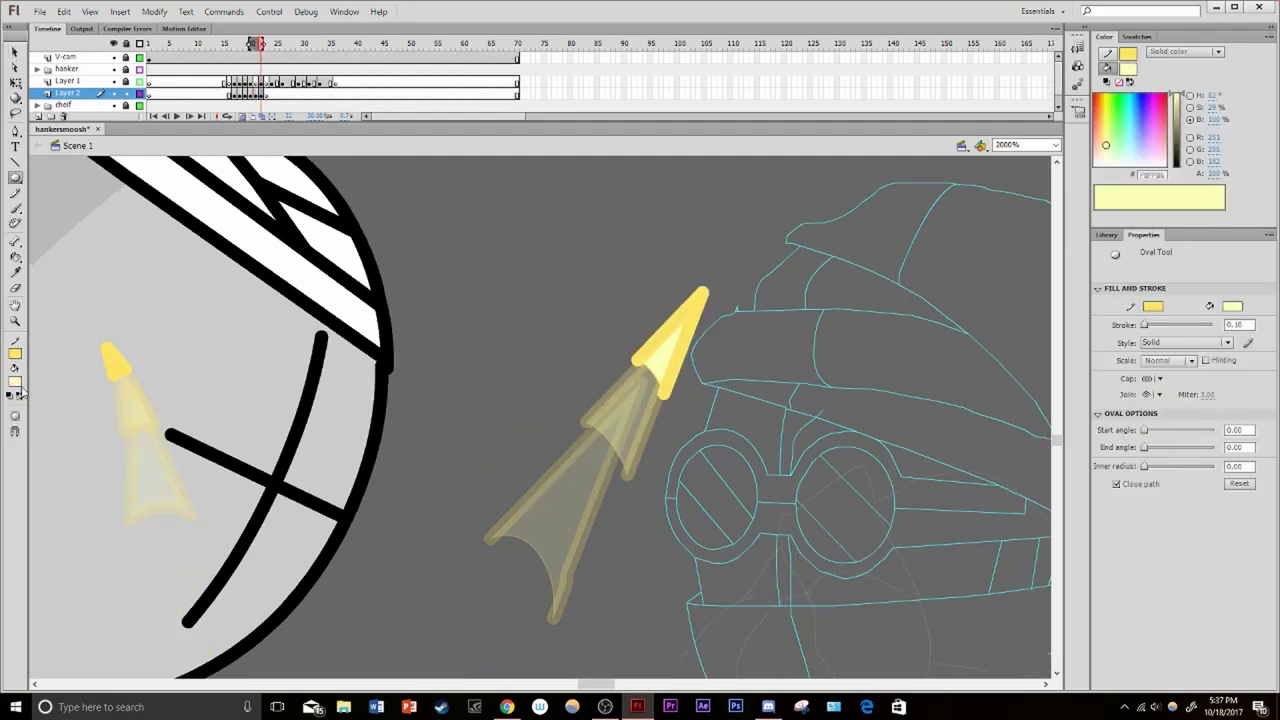
key("v")
left_click_drag(650, 331, 400, 486)
Add a keyframe on frame 23 and place the spike farther out as a tiny tip
key("F6")
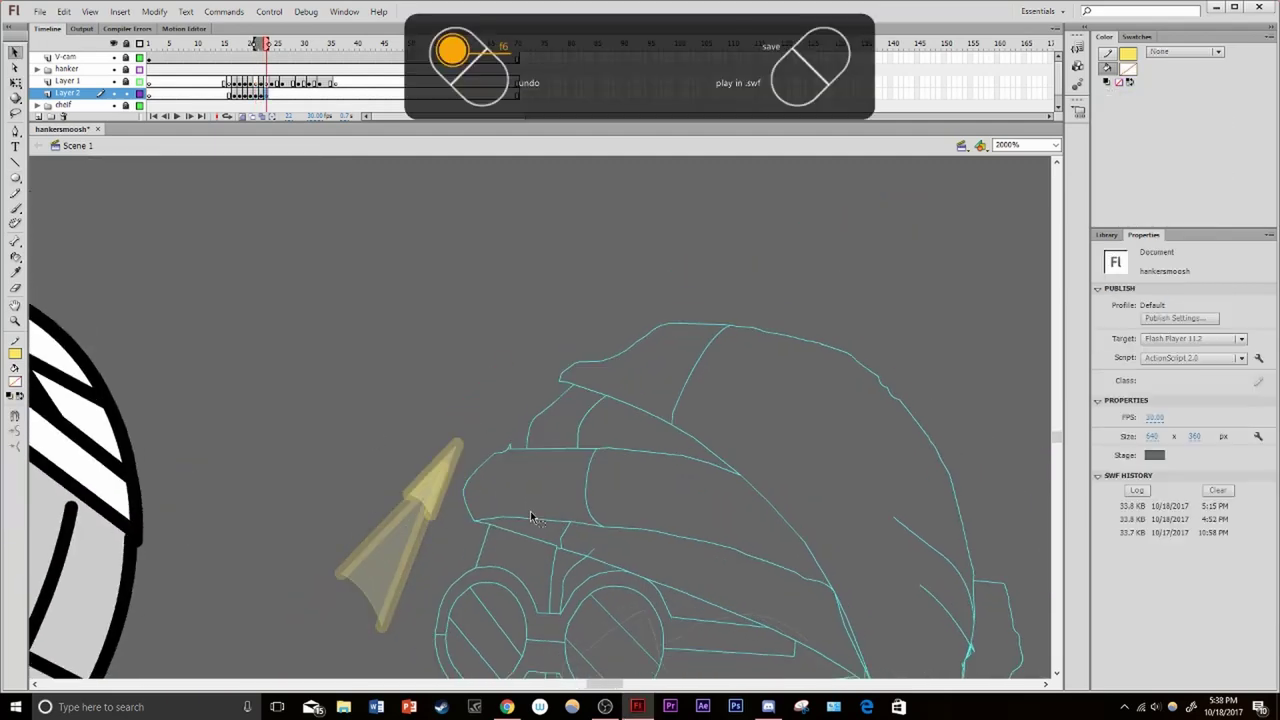
left_click_drag(386, 391, 529, 465)
mouse_move(430, 468)
left_mouse_down()
mouse_move(423, 490)
mouse_move(455, 450)
left_mouse_up()
key("s")
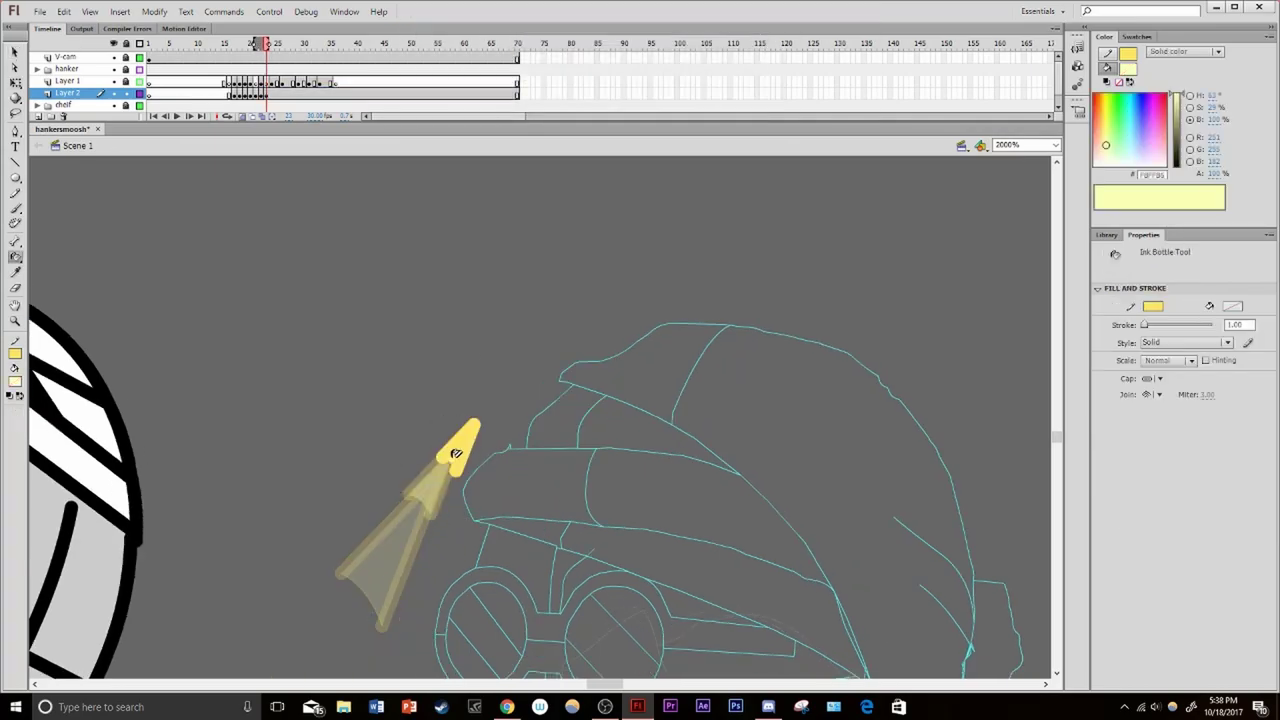
Play the kick in a loop and end the spikes with a blank keyframe on frame 24
key("Return")
key("z")
left_click(281, 474, "alt")
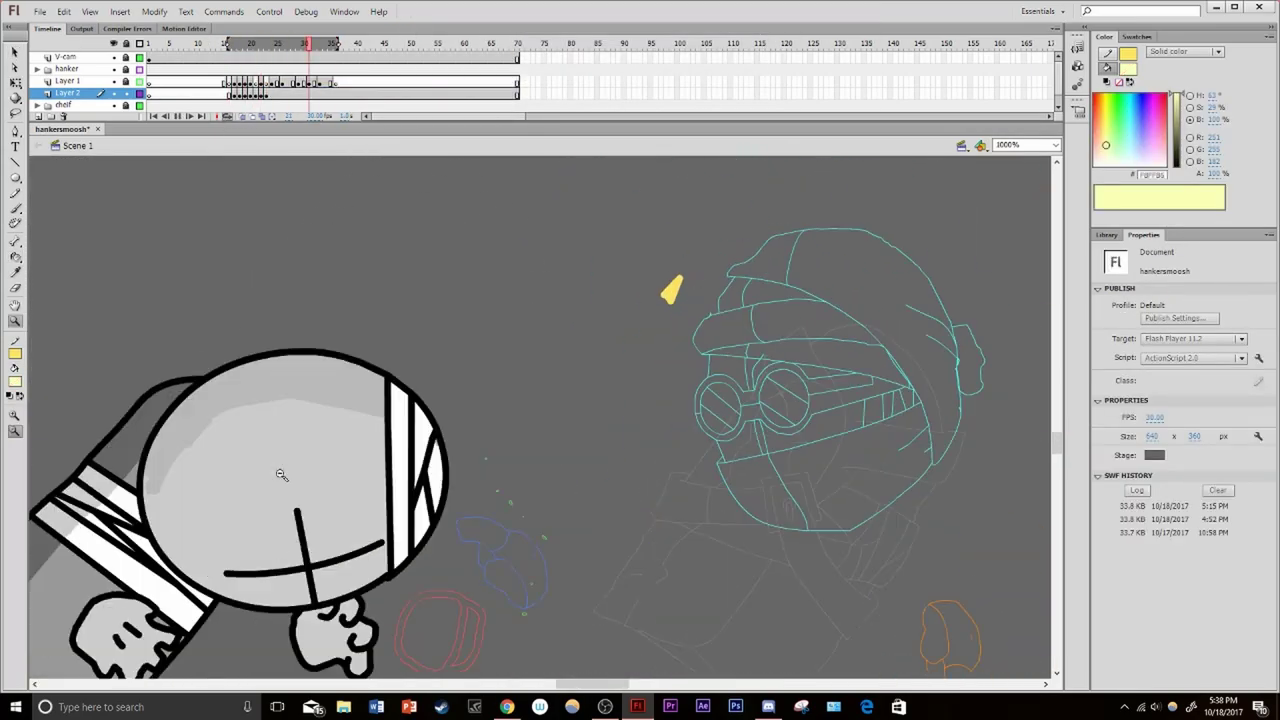
left_click(265, 95)
Copy the small detached prong from frame 19 onto frame 20 and move it outward
left_click(583, 580)
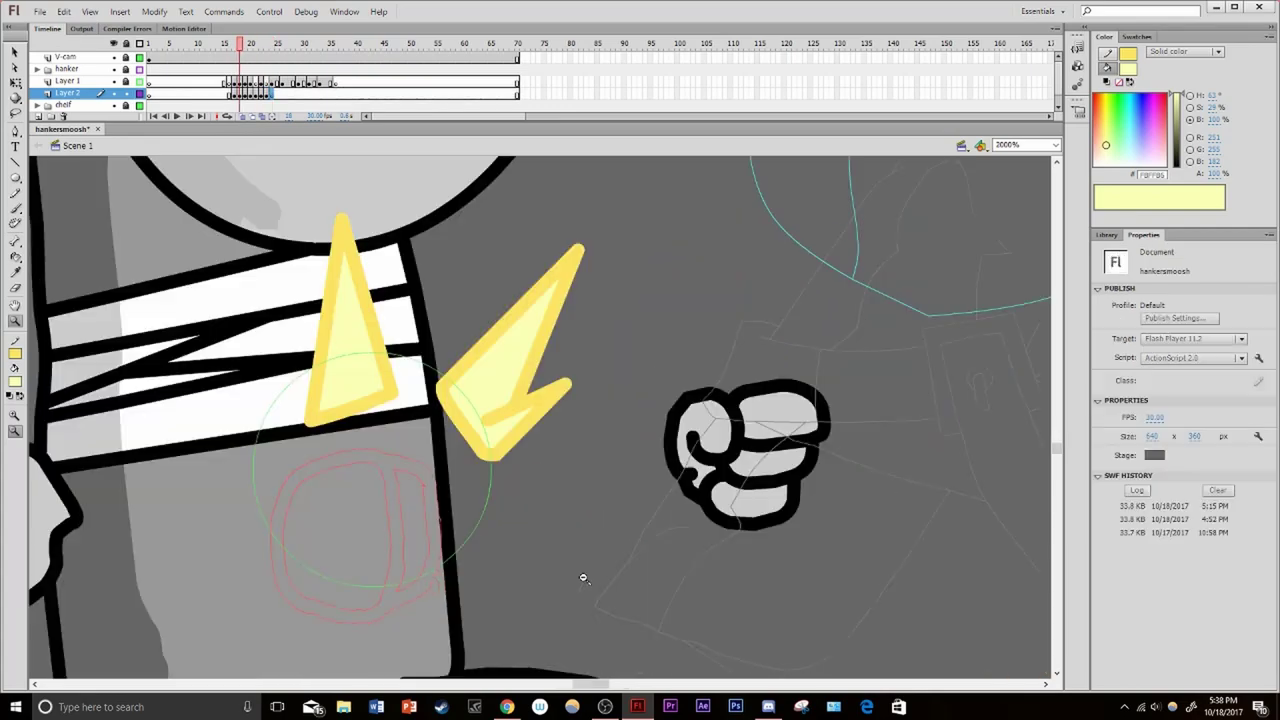
key("comma")
key("comma")
key("comma")
key("v")
key("ctrl+x")
key("ctrl+v")
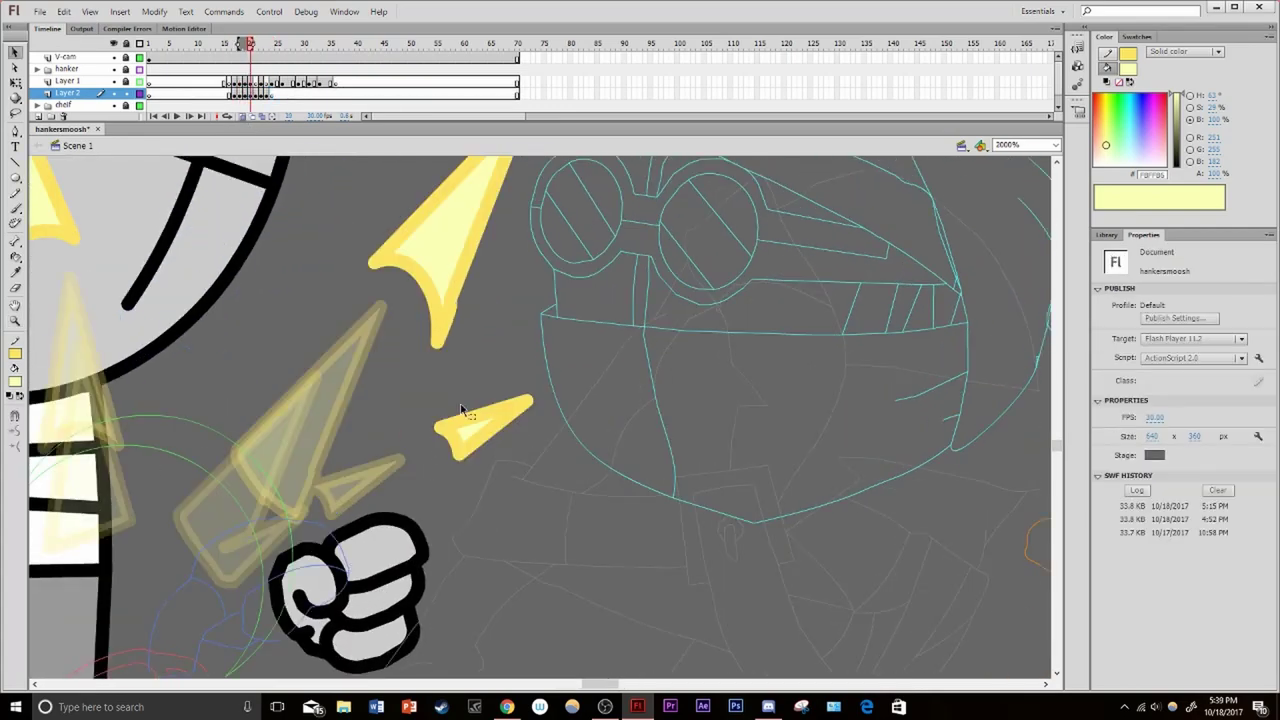
Cut away the small prong's base on frame 20 with an oval and place a smaller copy on frame 21
key("o")
left_click(15, 381)
left_click(205, 392)
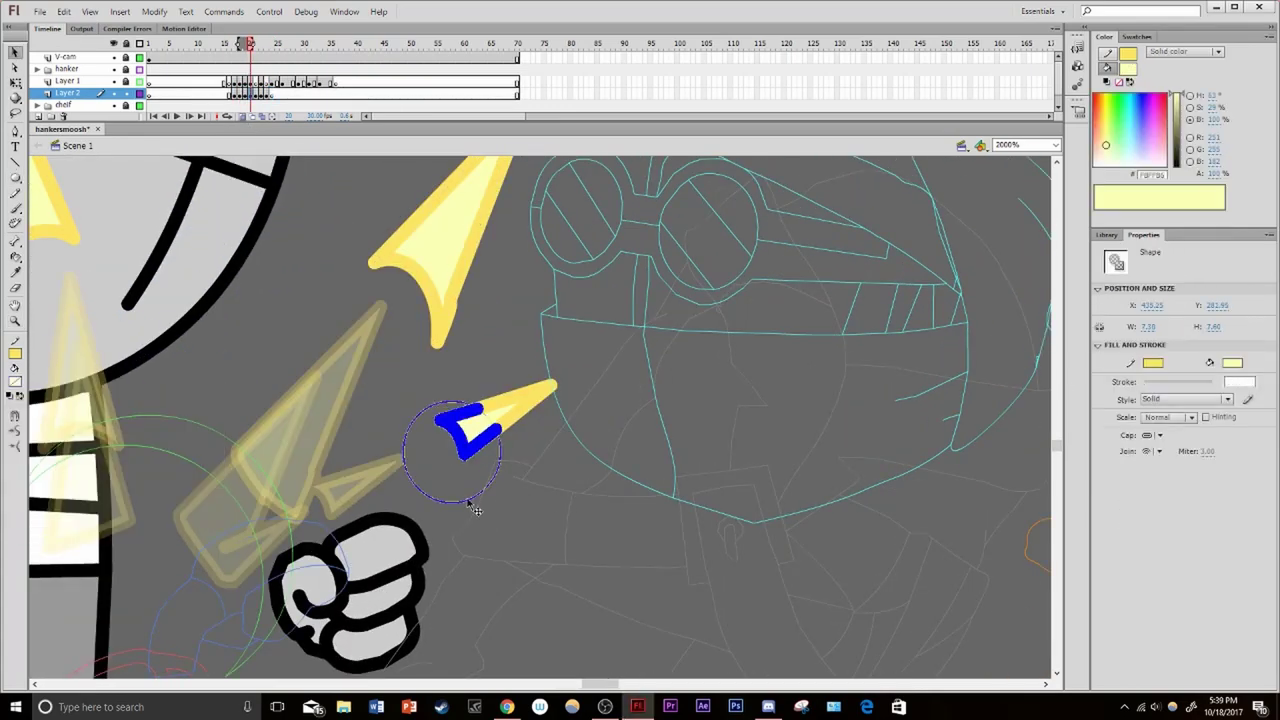
key("period")
key("q")
Brush pale-yellow zigzag streaks between the spikes on frame 17
key("comma")
key("comma")
key("comma")
key("comma")
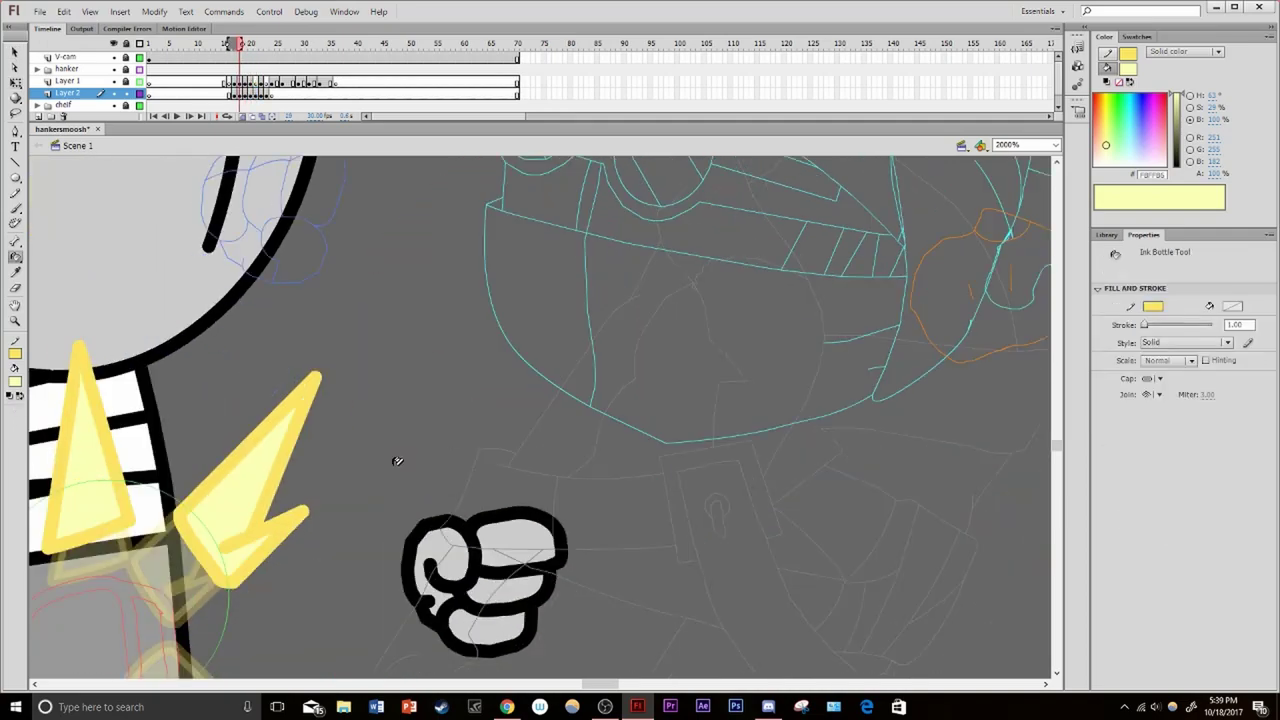
key("z")
left_click(575, 370, "alt")
left_click(575, 370, "alt")
left_click(575, 370, "alt")
left_click_drag(563, 395, 448, 553)
key("b")
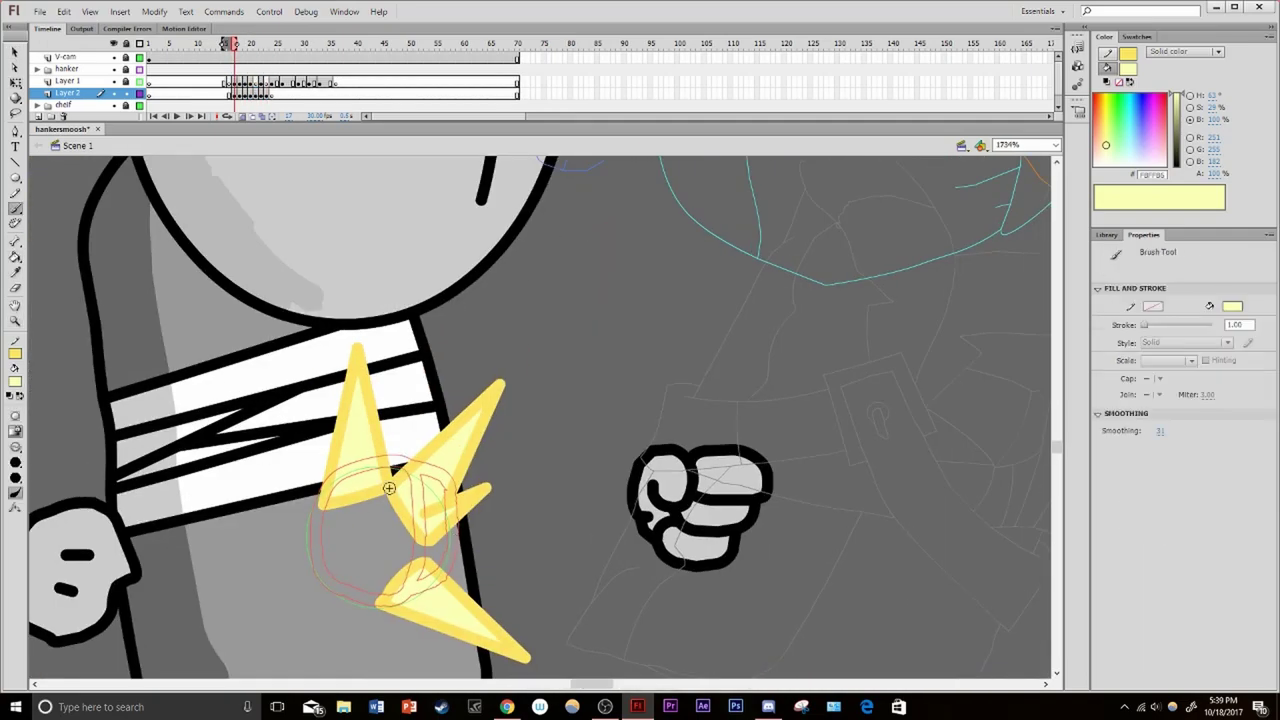
Brush the upper pale-yellow zigzag frame by frame from frame 18 onward, moving it upward and thinning it out
key("period")
key("period")
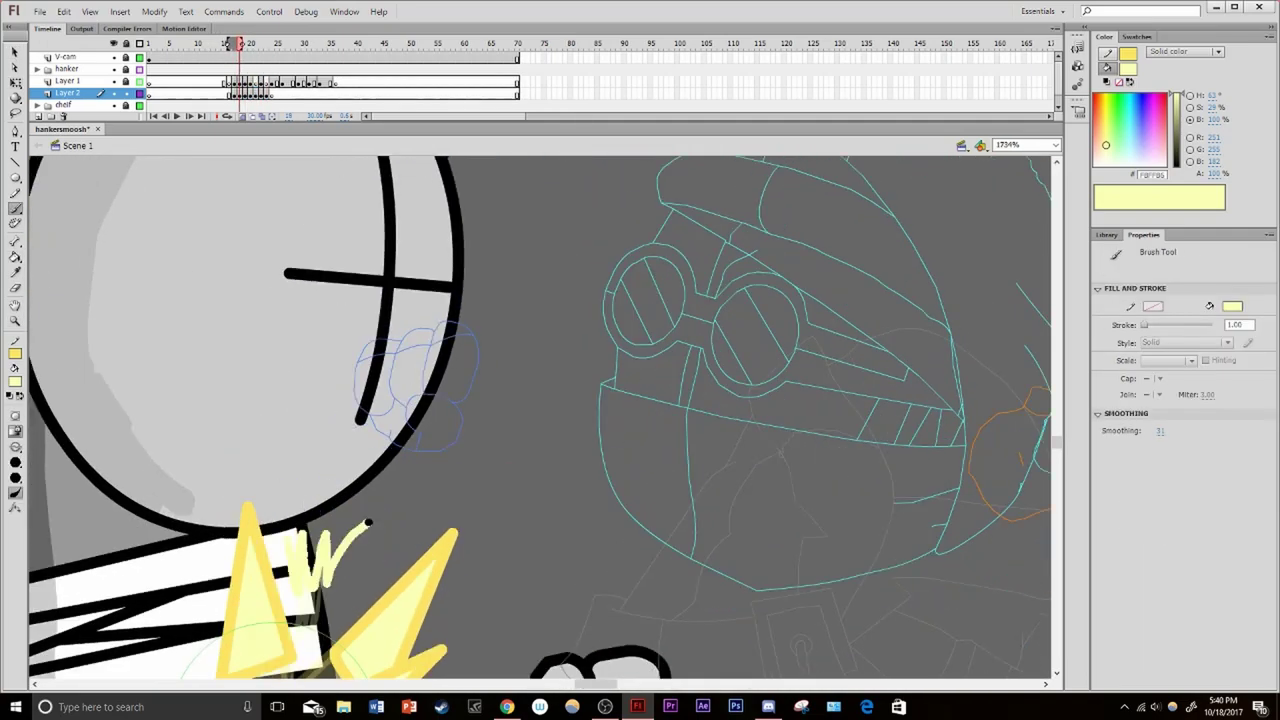
key("period")
key("period")
key("period")
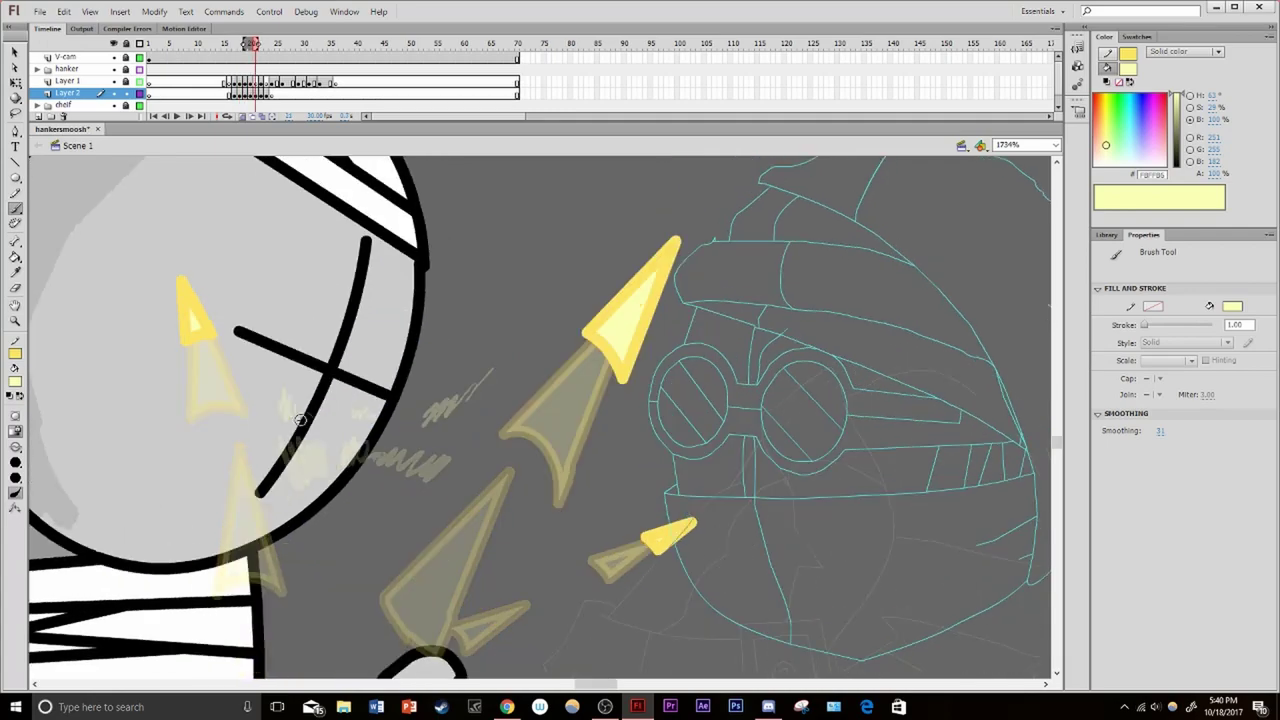
key("period")
Brush the second pale-yellow zigzag below the forked spike across the following frames, moving it outward past the fist
key("comma")
key("comma")
key("comma")
key("comma")
key("period")
key("period")
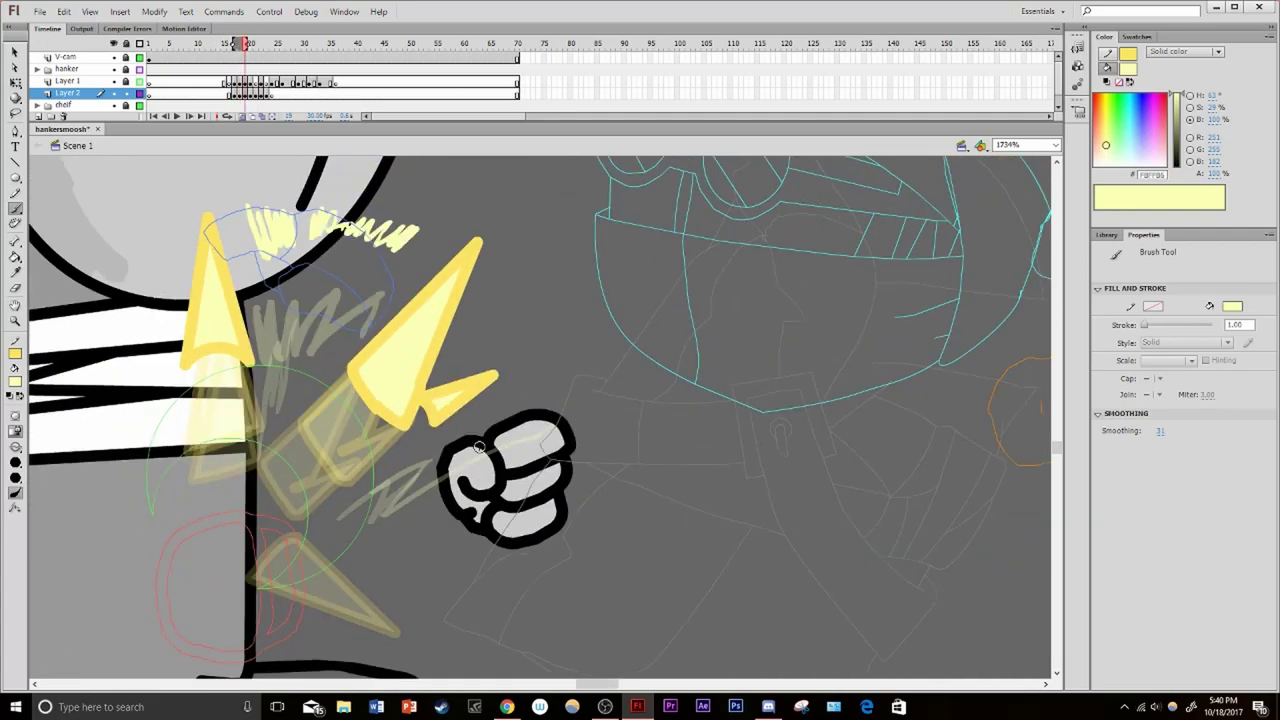
key("period")
key("period")
Brush a third pale-yellow streak beside the forked spike from frame 18 to frame 23, moving it outward and shrinking it
key("comma")
key("comma")
key("comma")
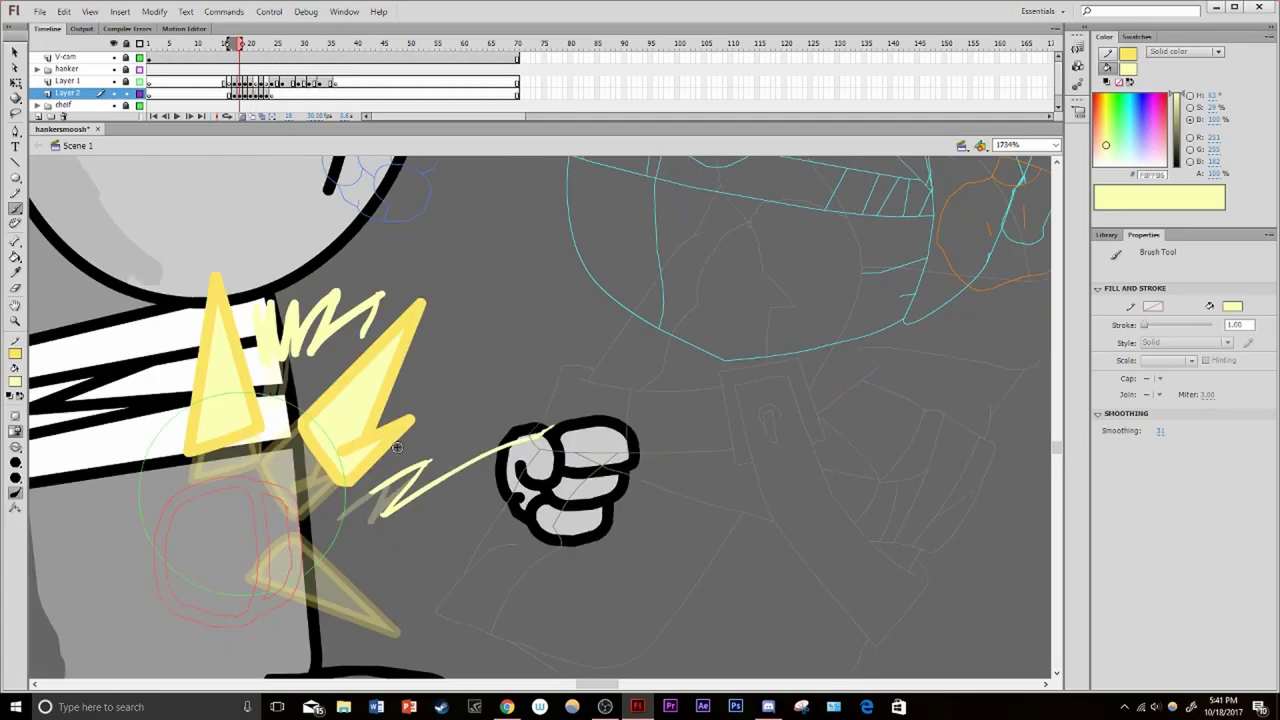
key("period")
key("period")
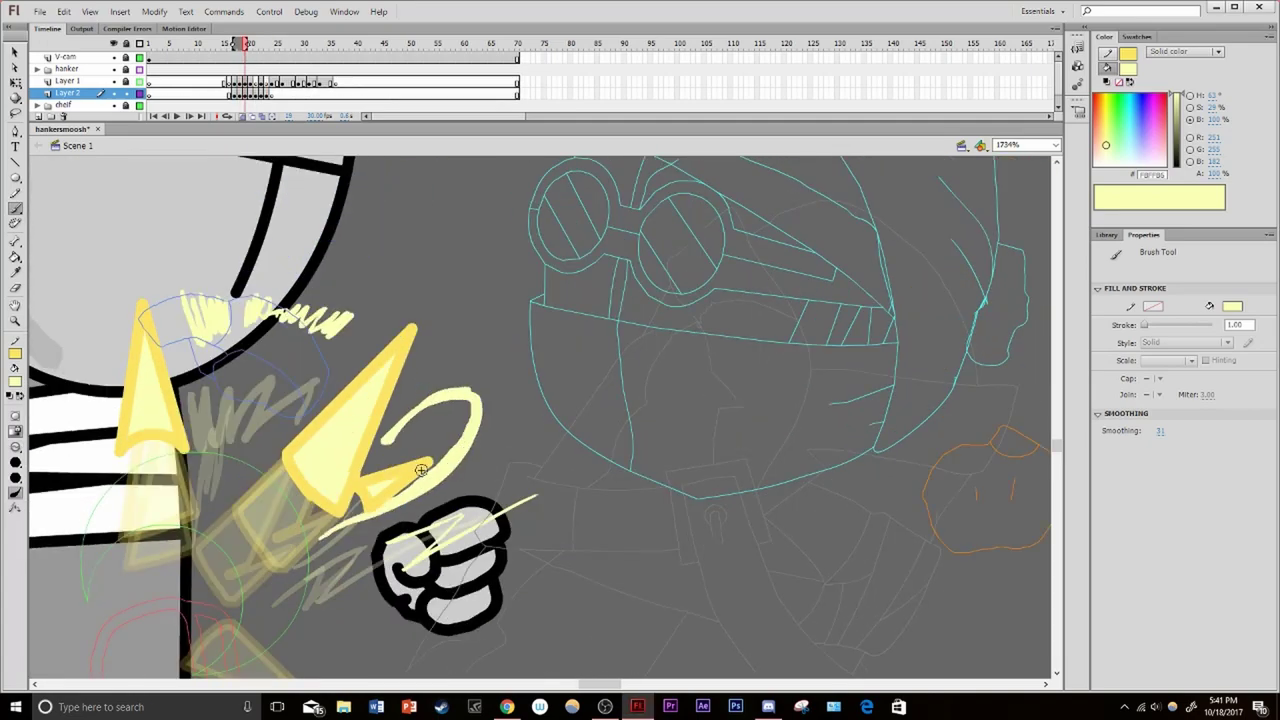
key("period")
key("period")
key("period")
key("period")
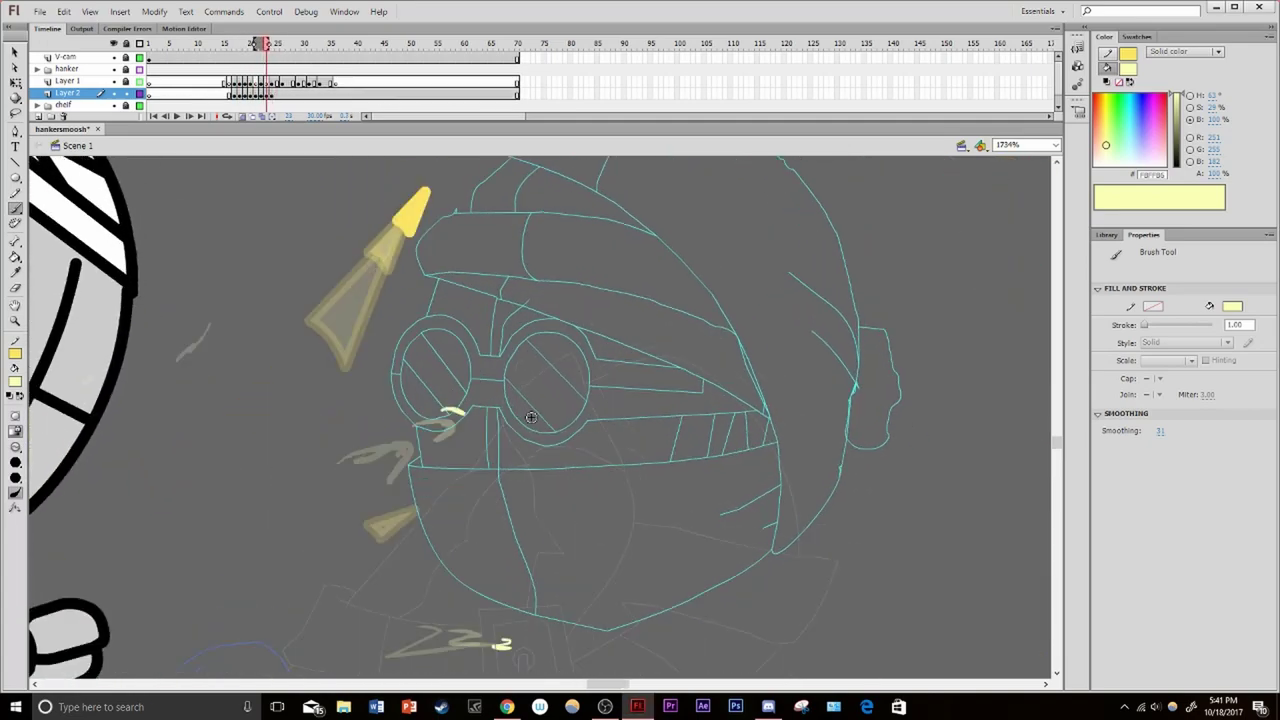
Brush tiny remnants of the streaks on frame 24 and leave frame 25 blank
key("period")
key("period")
key("period")
key("period")
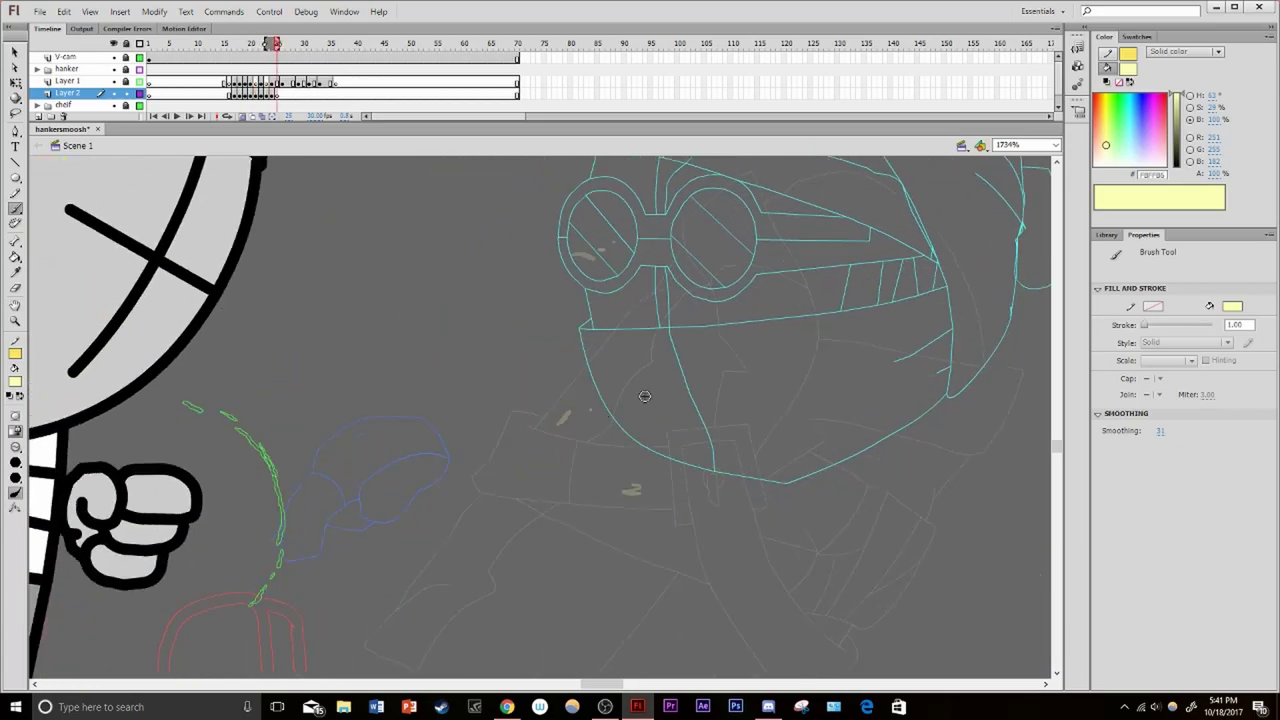
Play the kick in a loop to review the spikes and streaks, and save the file
key("Return")
key("z")
left_click(290, 539, "alt")
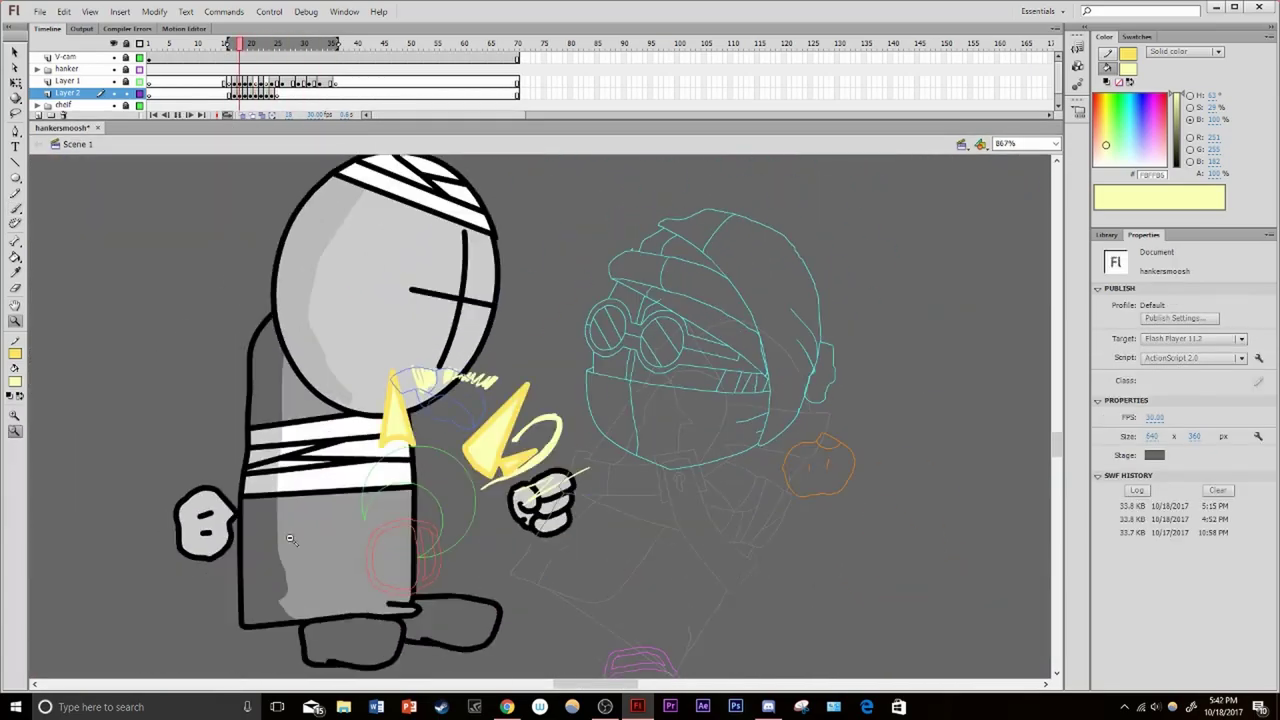
key("ctrl+s")
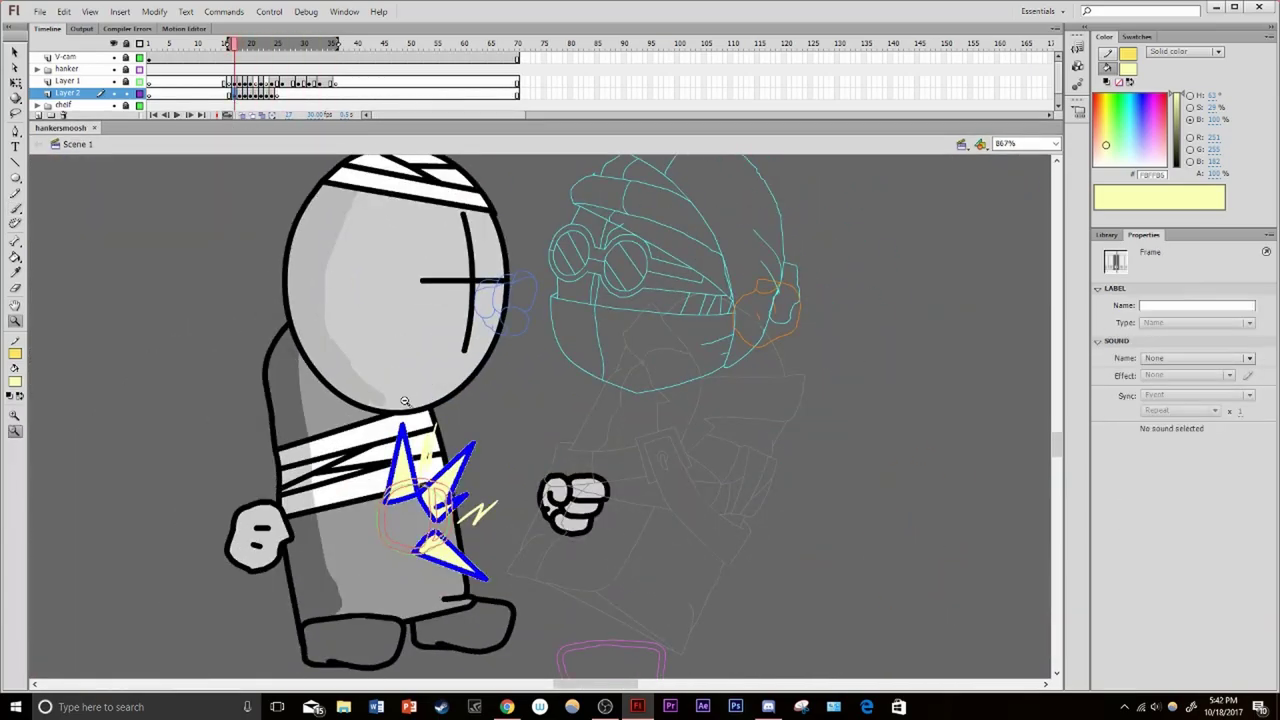
Copy the lower spike from frame 17 onto frame 18 and move it down and outward with Free Transform
left_click(405, 401)
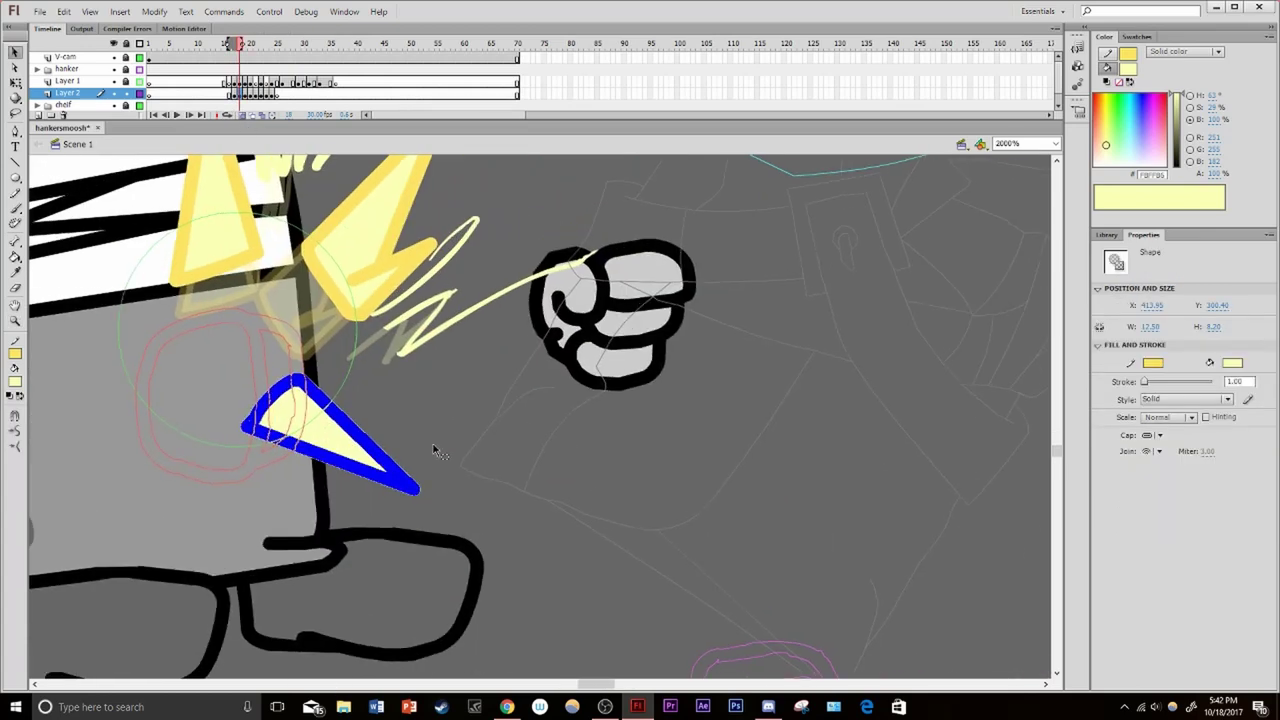
key("q")
left_click(372, 462)
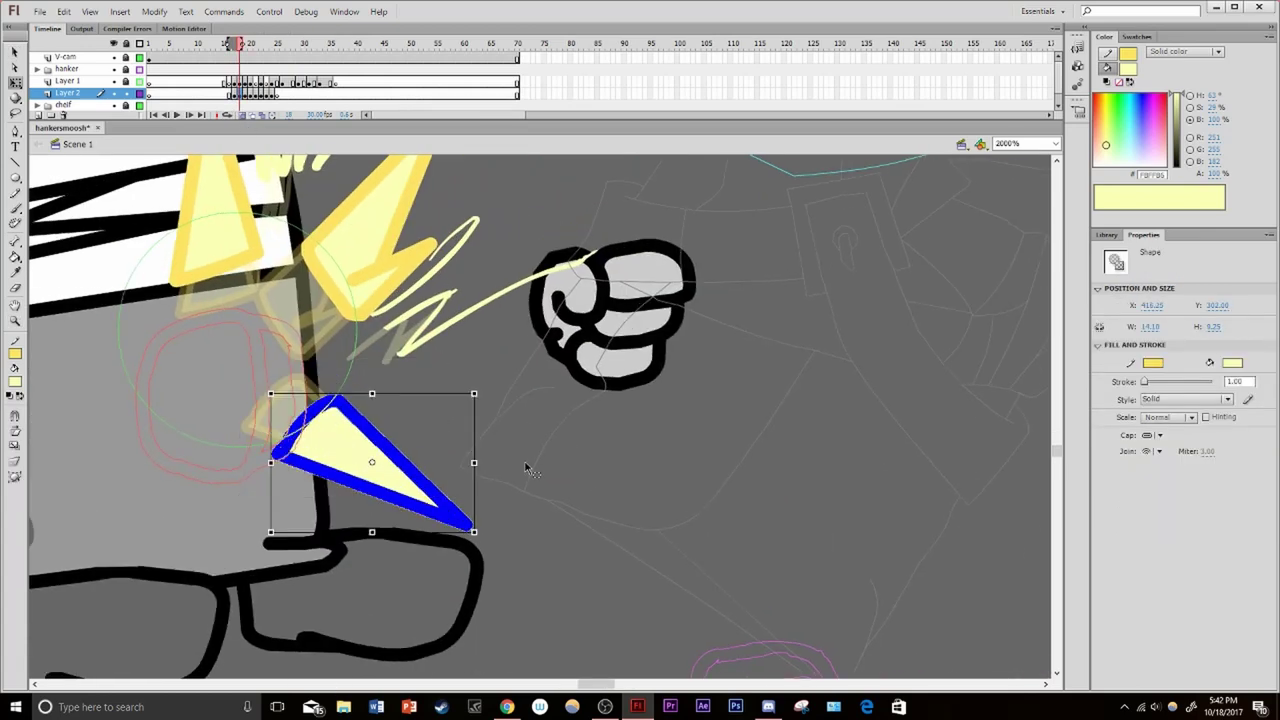
Place the lower spike farther out on frame 19 and cut away its base with an oval
key("o")
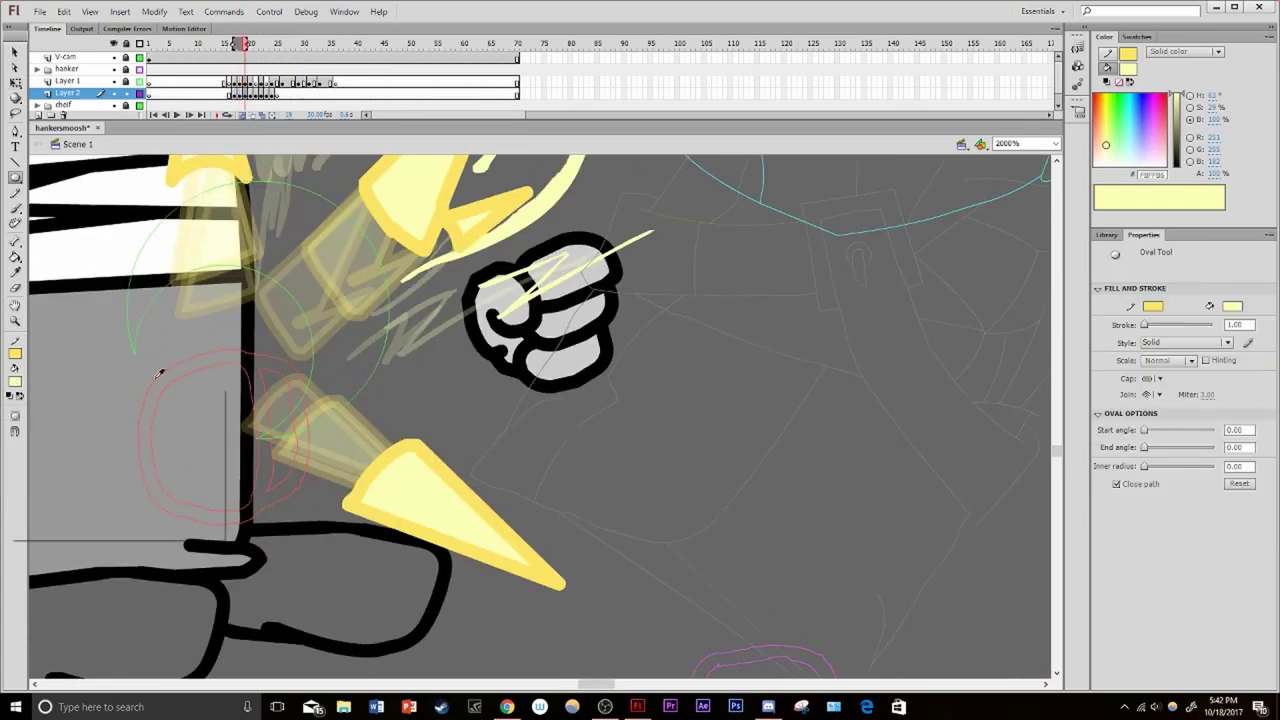
left_click_drag(249, 386, 405, 483)
key("v")
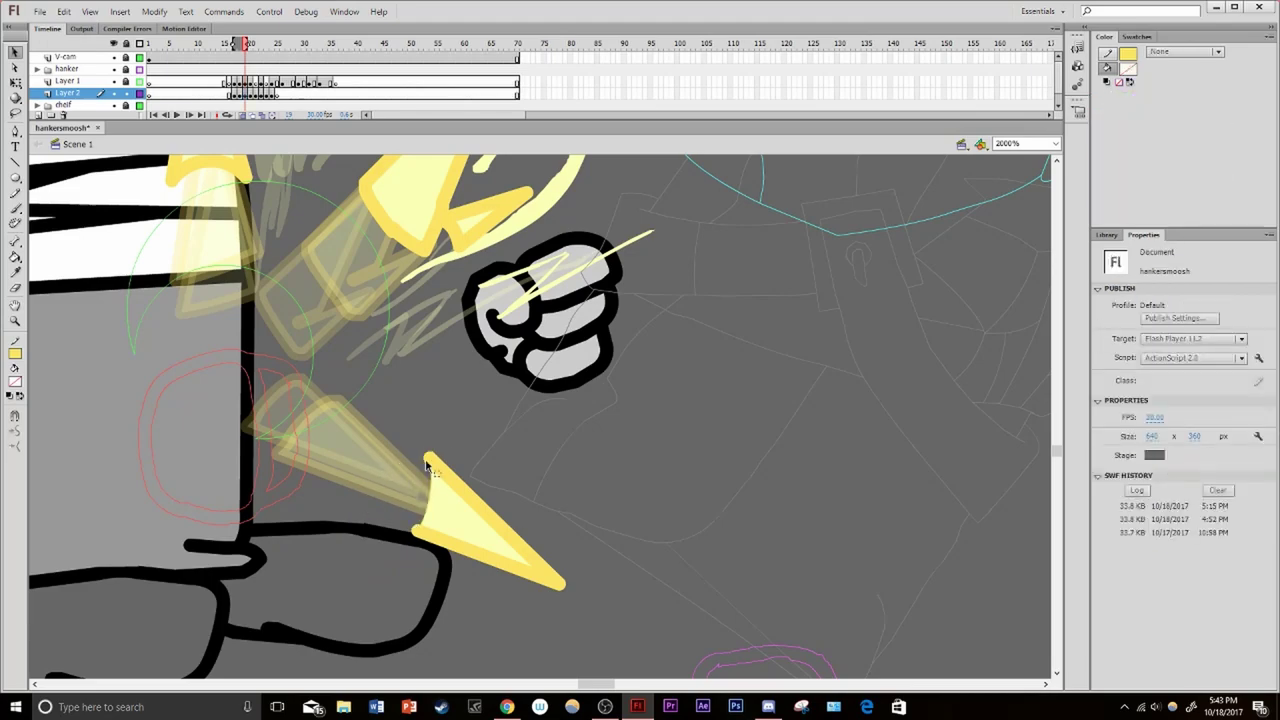
Place the lower spike farther out on frame 20 and shorten it by cutting away its base with an oval
key("F7")
key("ctrl+shift+v")
left_click_drag(280, 470, 410, 560)
key("o")
left_click_drag(247, 449, 405, 643)
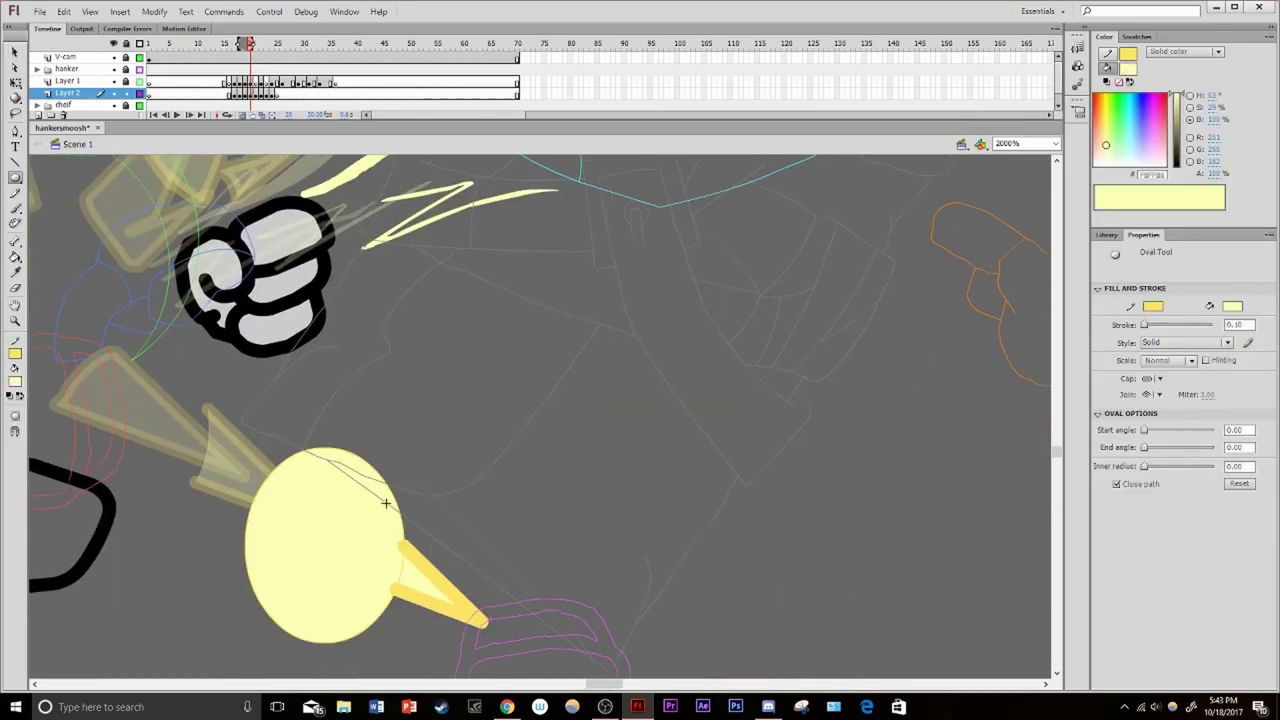
key("v")
left_click(369, 512)
key("Delete")
Shrink the lower spike with Free Transform on frame 21 and again on frame 22
key("F6")
key("q")
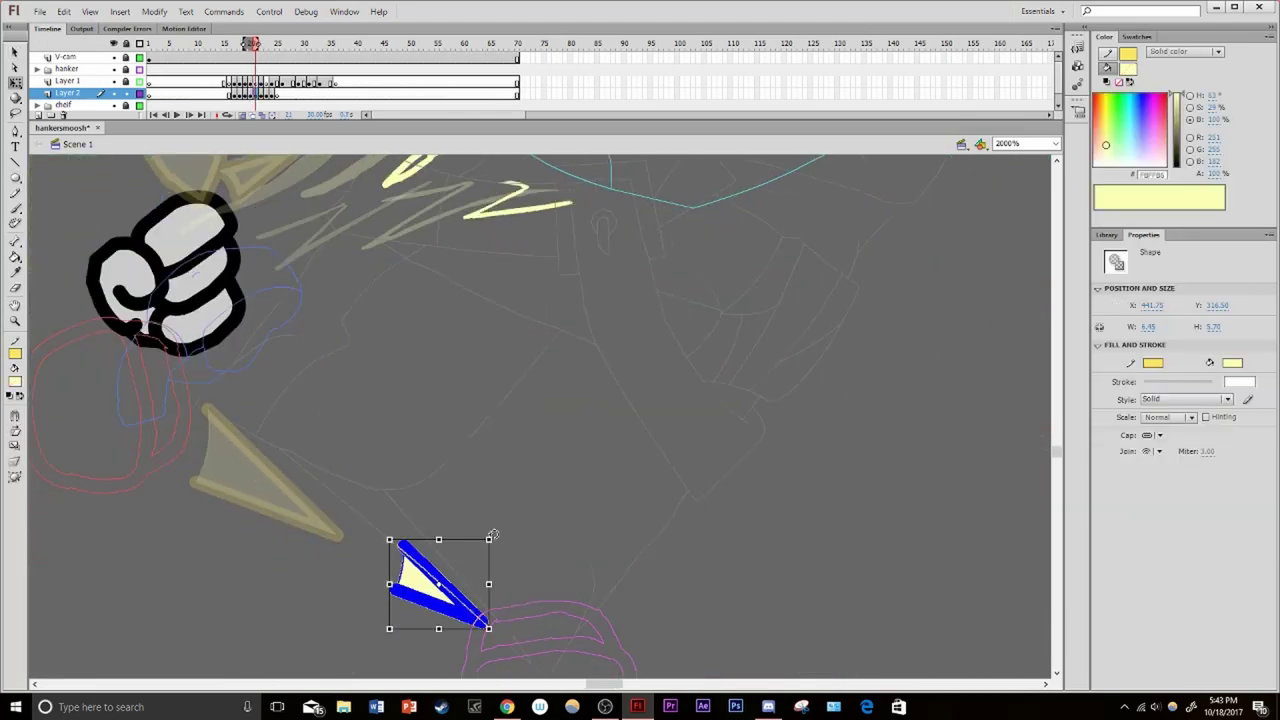
left_click_drag(485, 636, 525, 646)
left_click(458, 565)
left_click(458, 600)
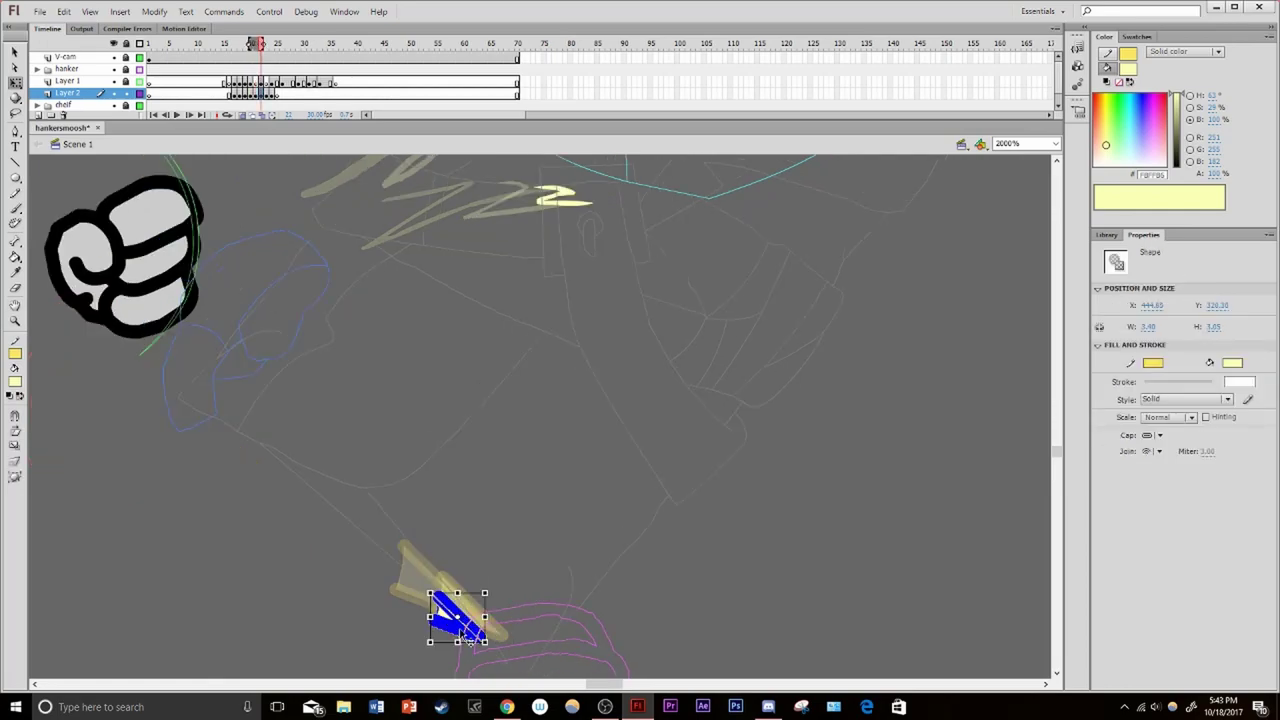
Brush a pale-yellow streak running downward below the impact circle on frame 18
key("b")
key("comma")
key("comma")
key("comma")
key("ctrl+minus")
key("ctrl+equal")
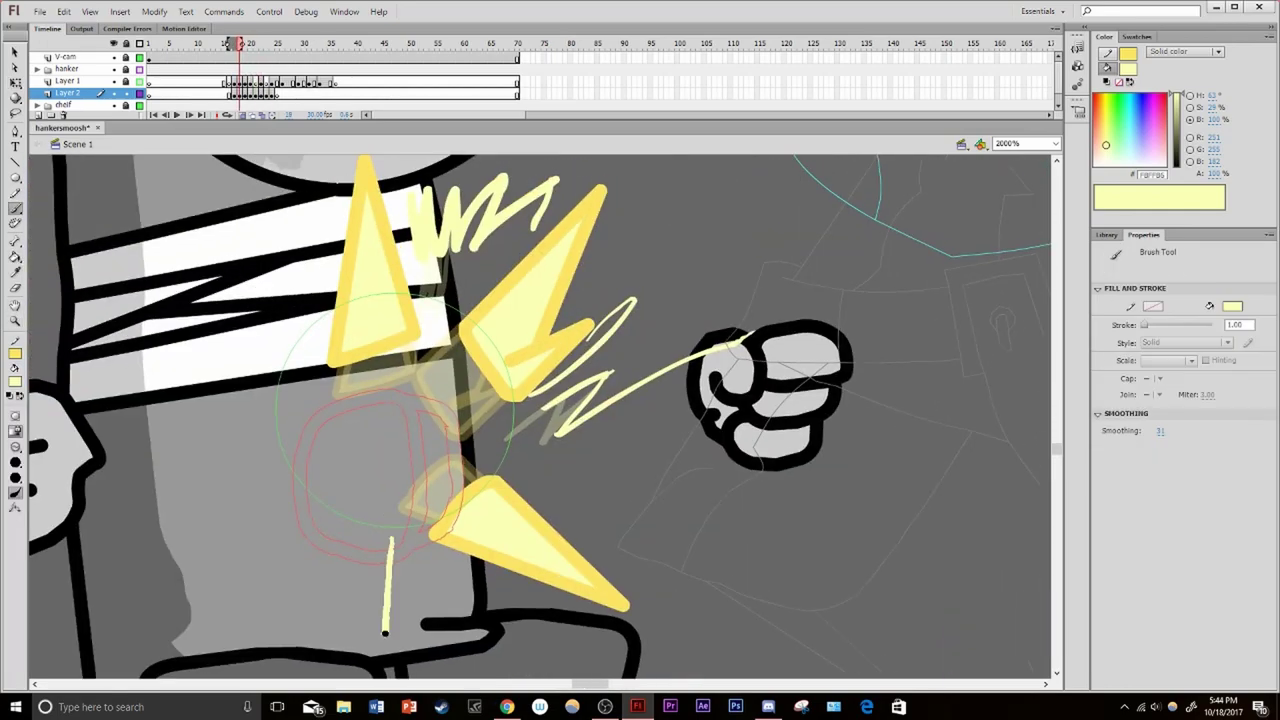
Brush the downward streak frame by frame from frame 19 to frame 24, moving it lower and shrinking it
key("period")
left_click_drag(428, 322, 392, 478)
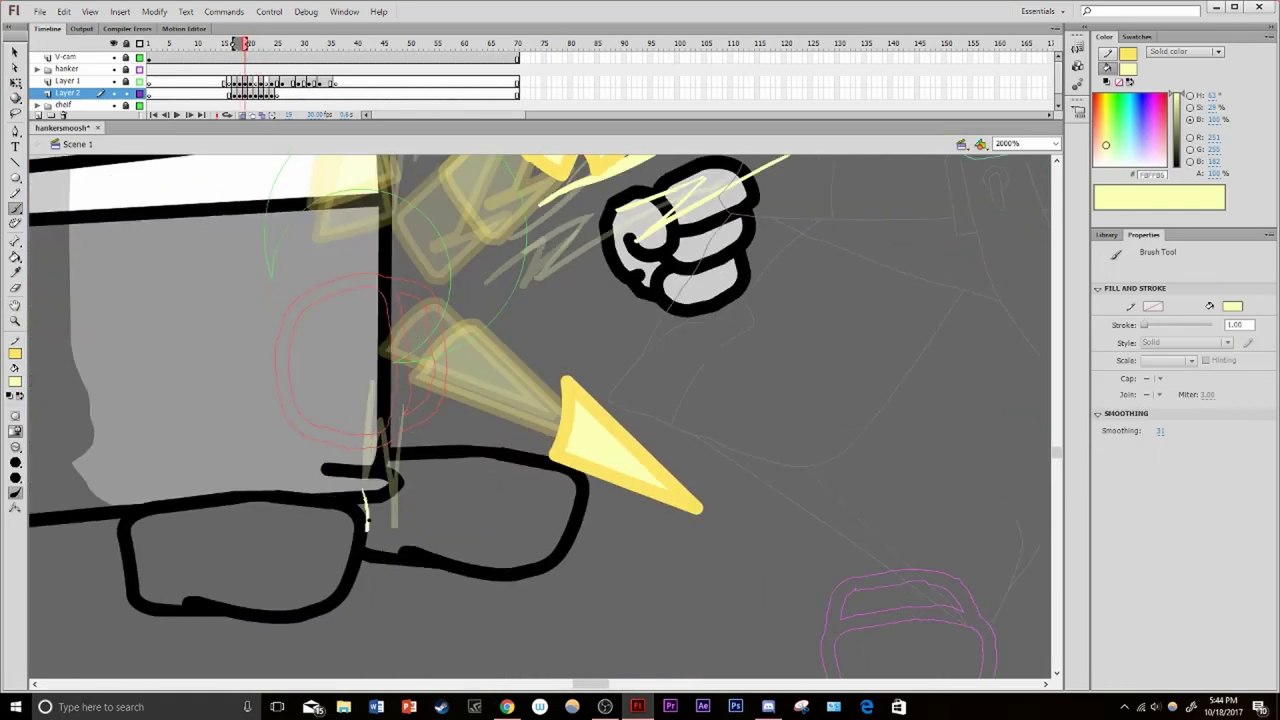
key("comma")
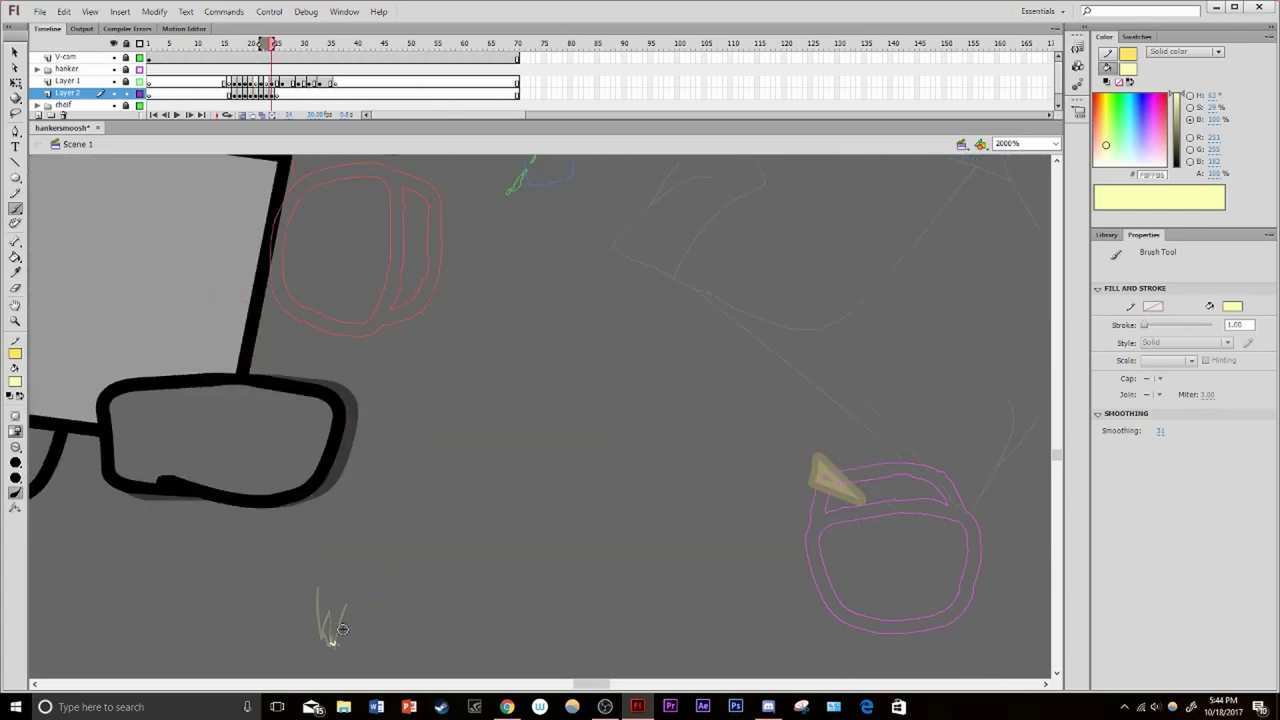
Step through the frames of the punch impact effect to check how its drawings move
key("z")
left_click(464, 340, "alt")
key("period")
key("period")
key("period")
key("period")
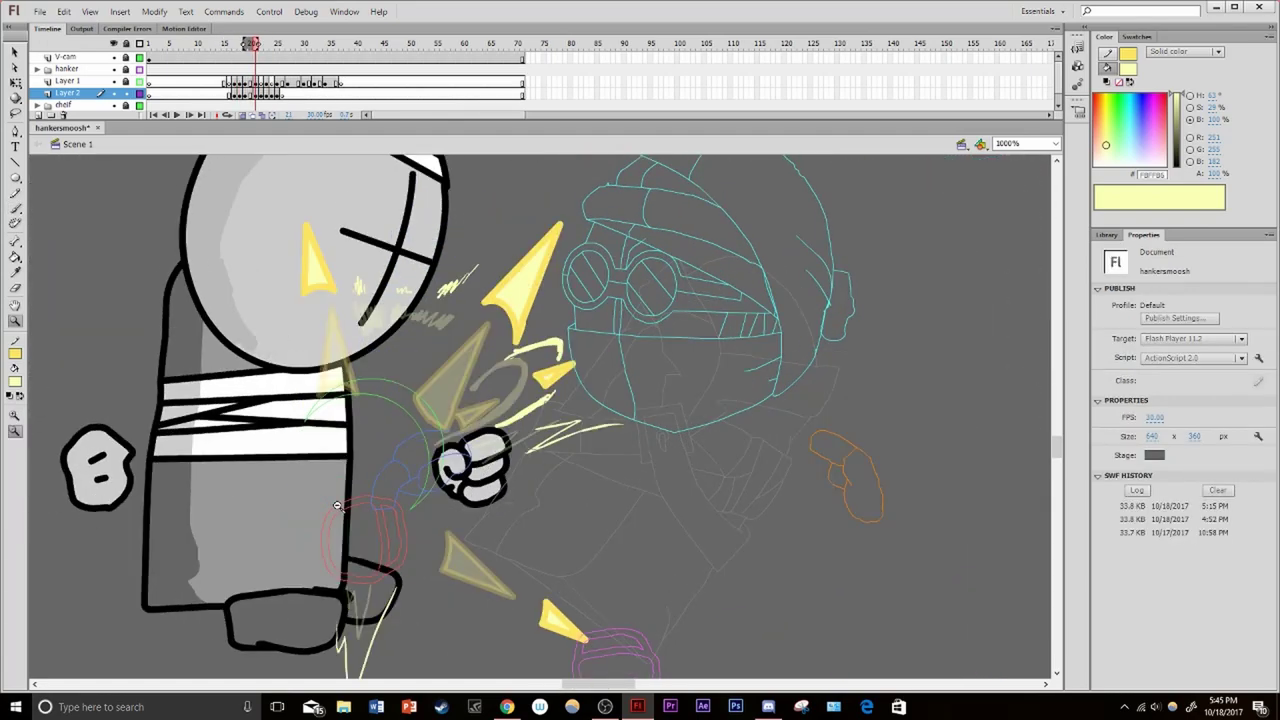
key("period")
Insert extra frames on Layer 2 to hold the impact effect's closing drawings longer, and check the frames in looped playback
left_click(279, 93)
key("period")
key("period")
key("period")
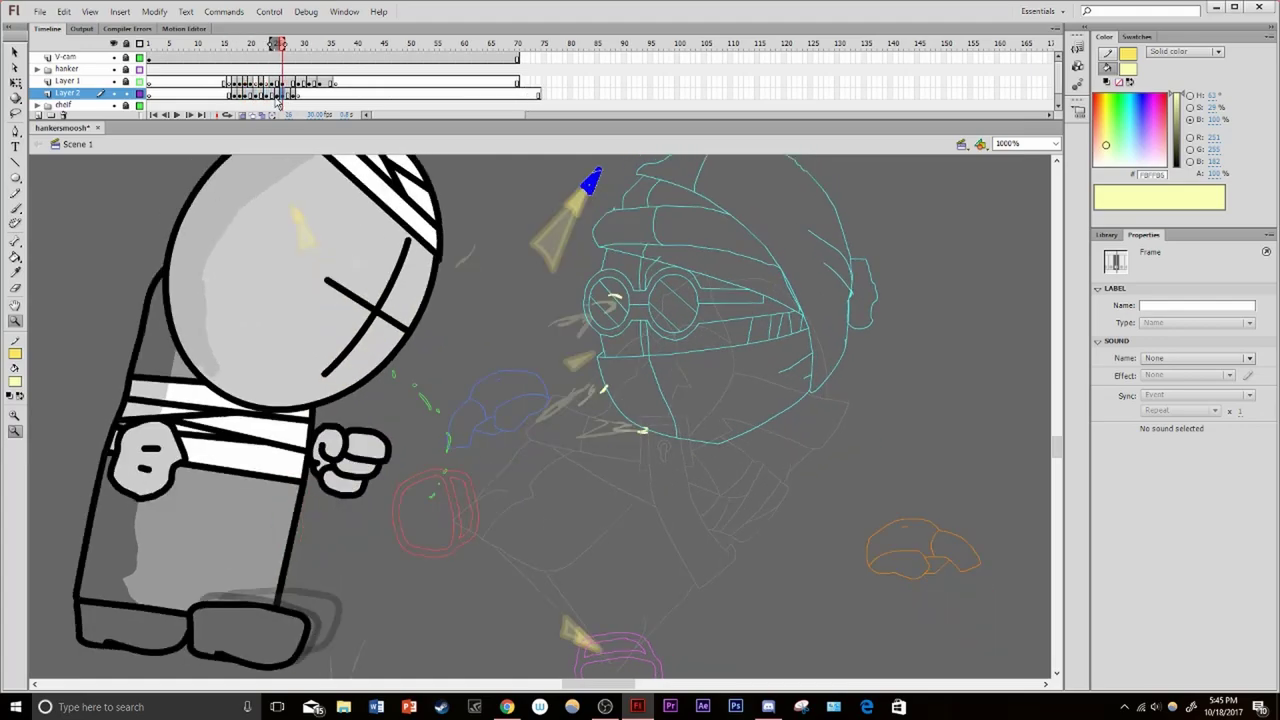
left_click(227, 114)
key("comma")
key("comma")
key("comma")
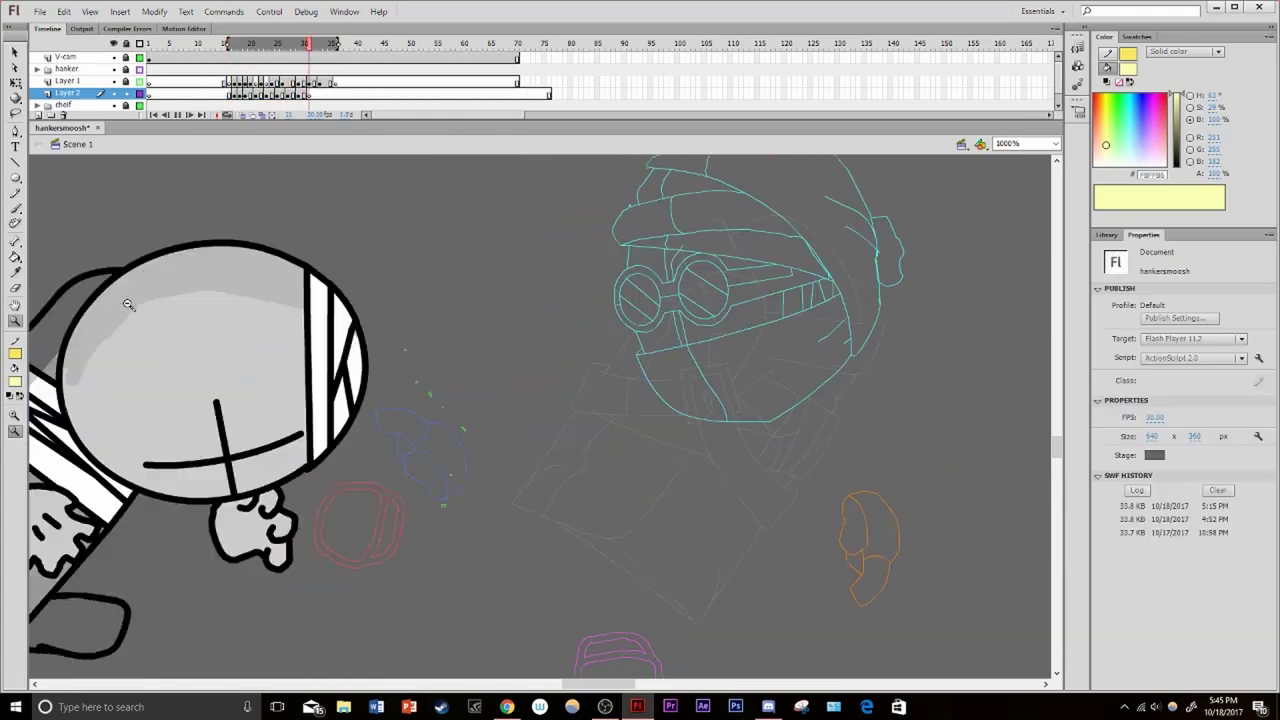
Remove surplus frames from Layer 2 and play the impact effect back to check its timing
left_click(251, 92)
right_click(251, 92)
left_click(275, 171)
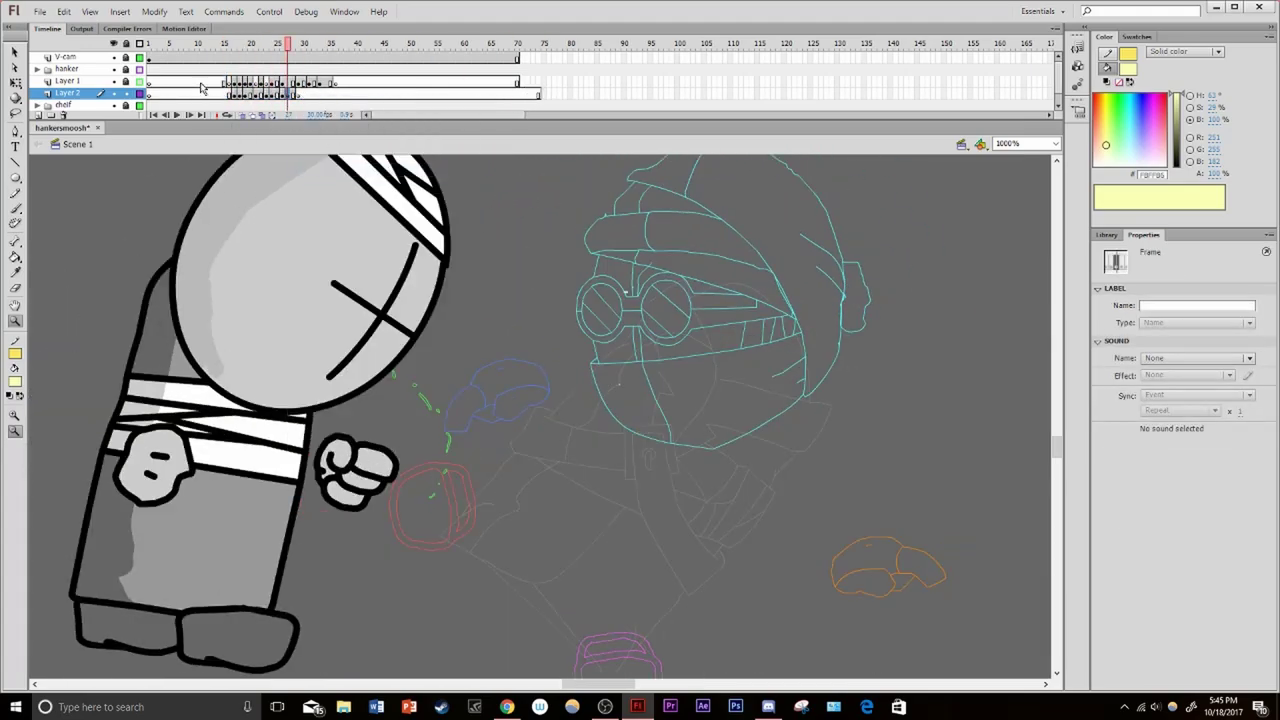
left_click_drag(228, 93, 196, 80)
key("Return")
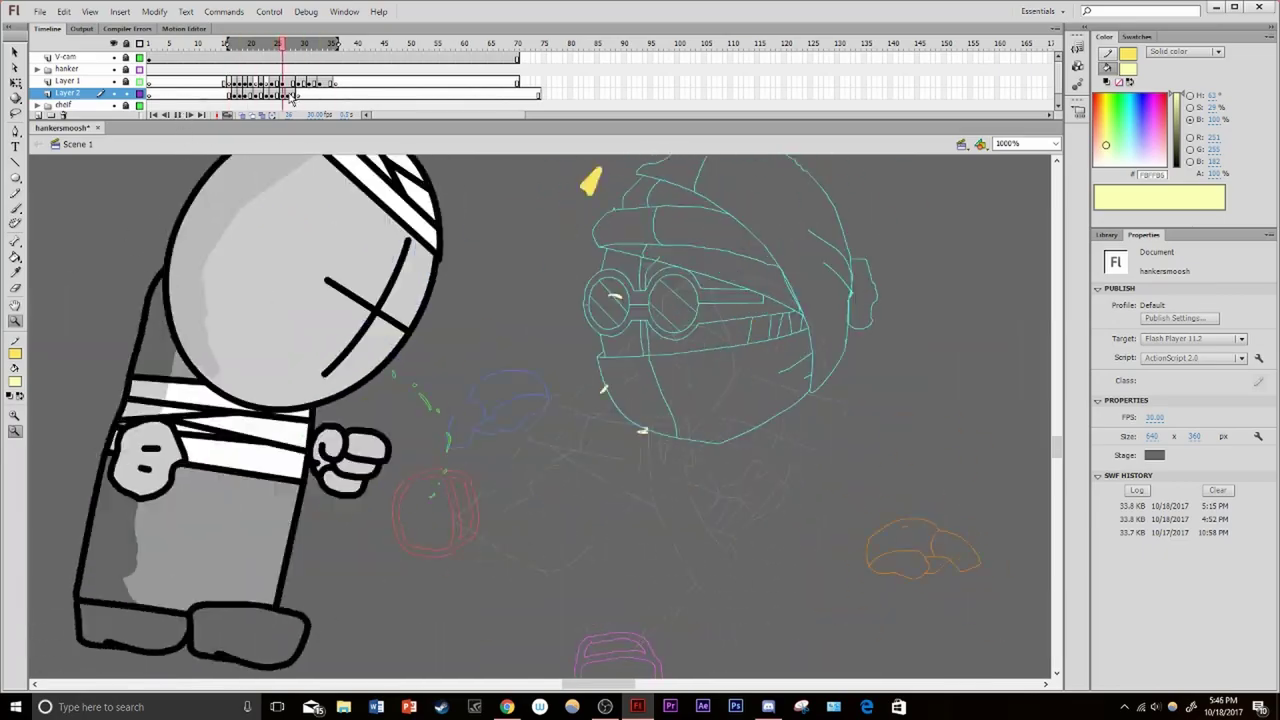
key("Return")
key("Return")
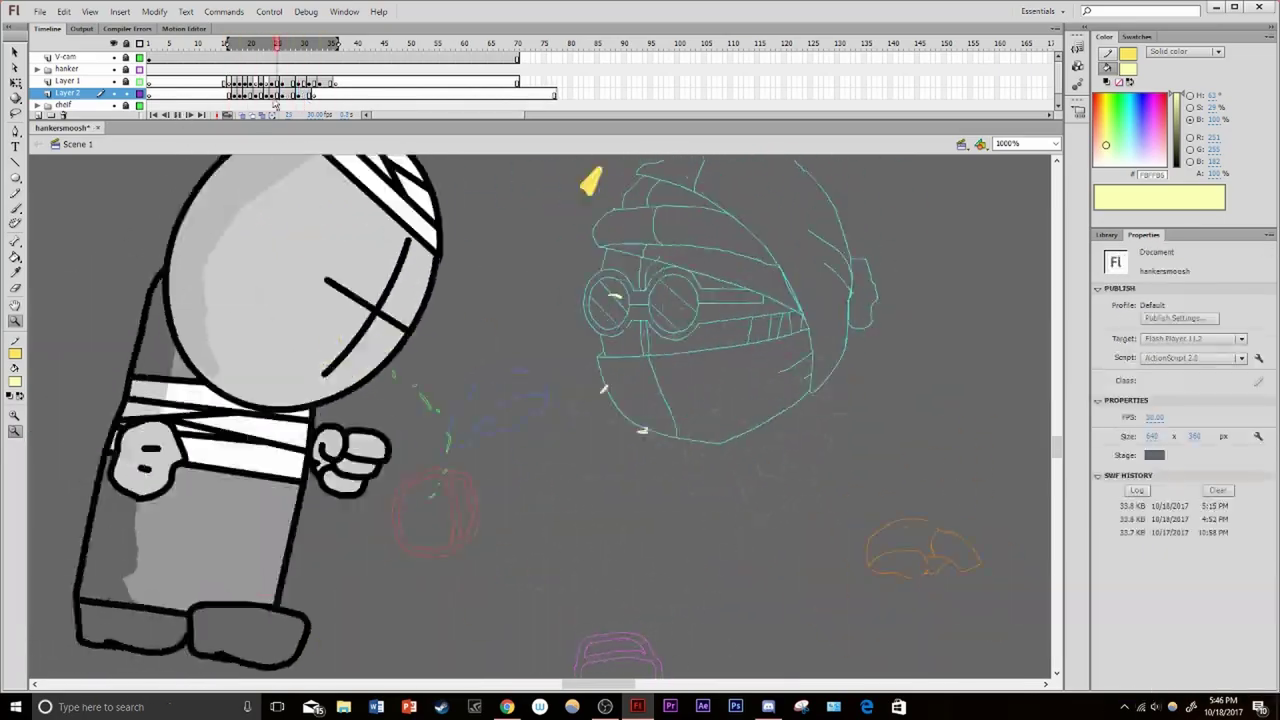
Test the movie in a maximized preview and close the preview
key("ctrl+Return")
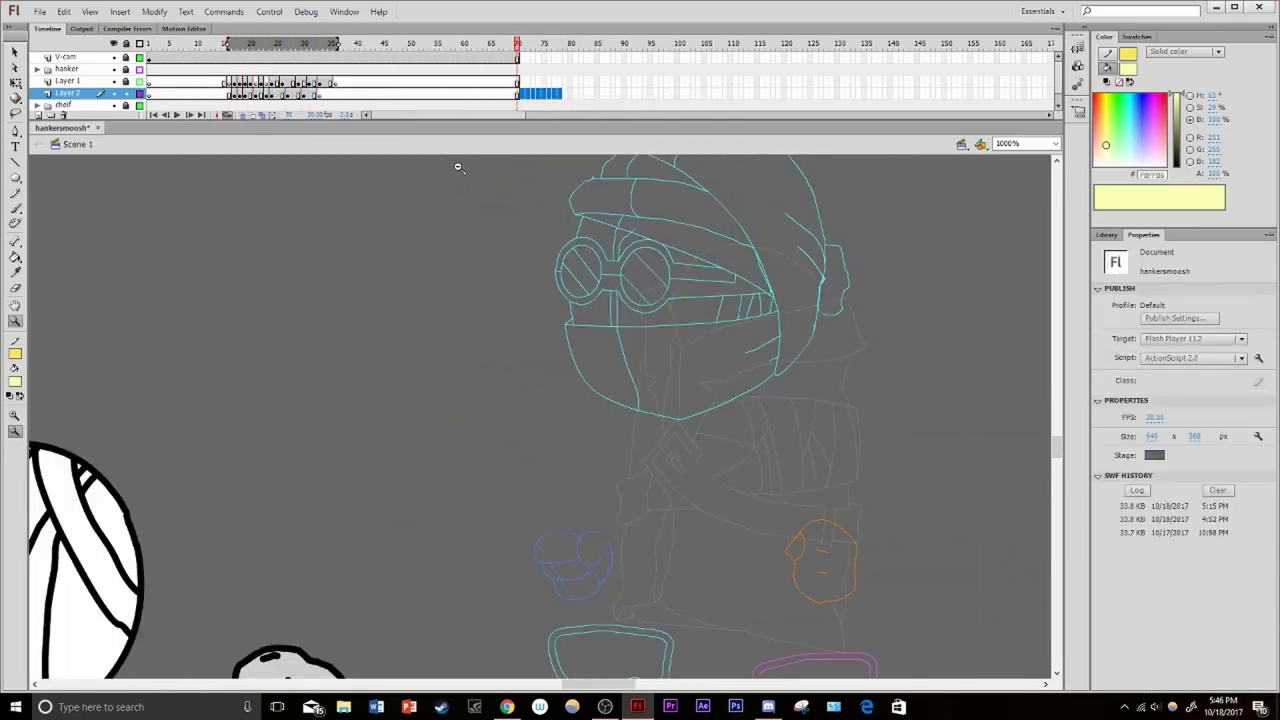
key("super+Up")
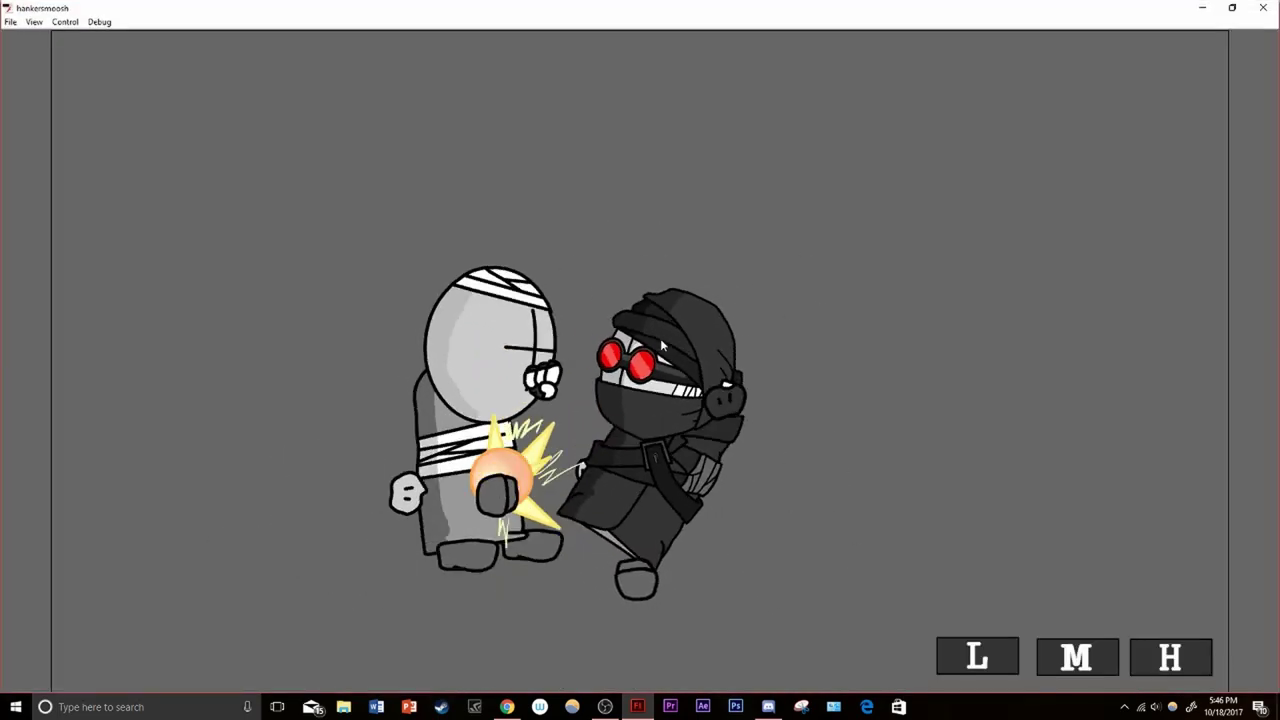
key("ctrl+w")
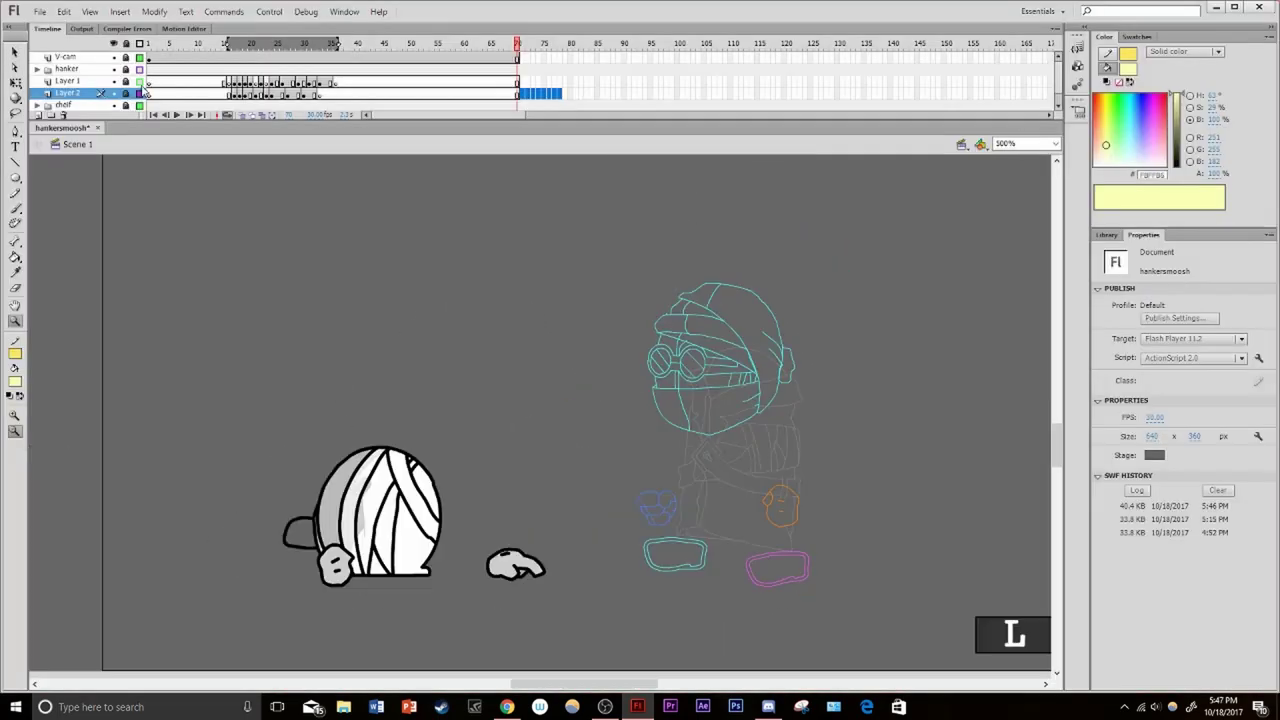
Name the two effect layers "effect" and "points" and copy their animation frames
type("points")
key("Return")
right_click(322, 80)
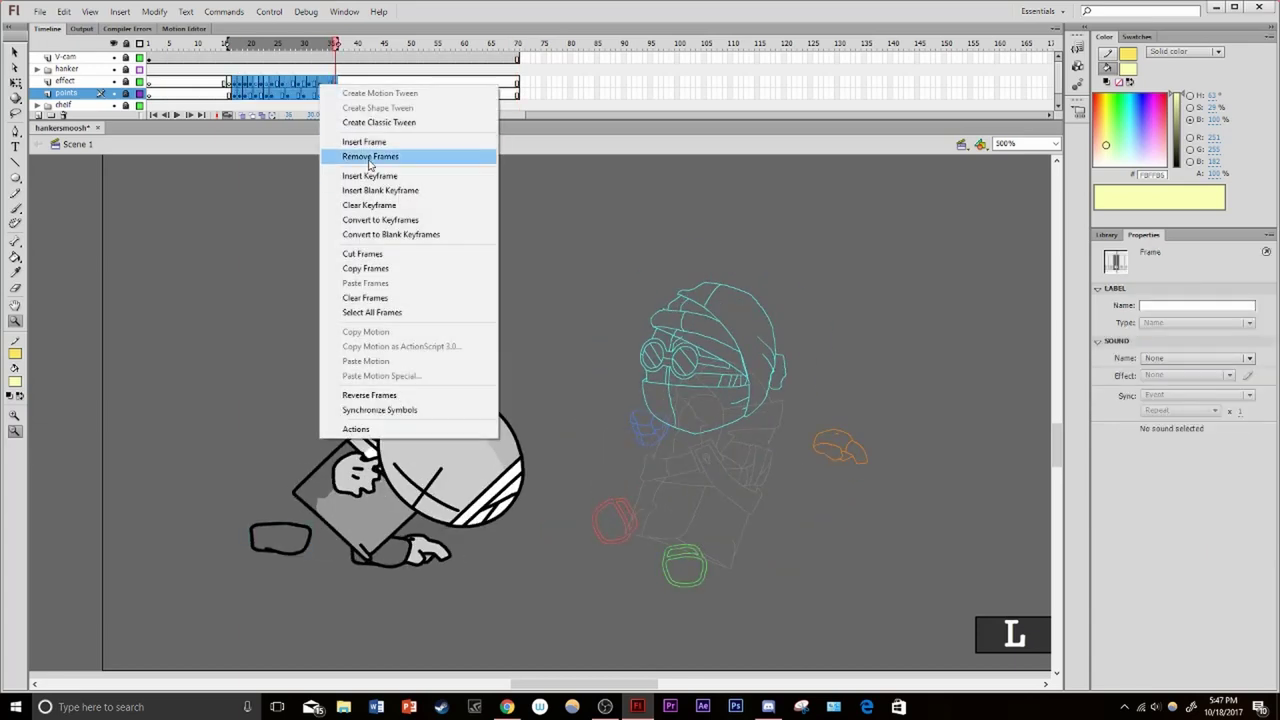
left_click(312, 390)
key("ctrl+l")
key("ctrl+l")
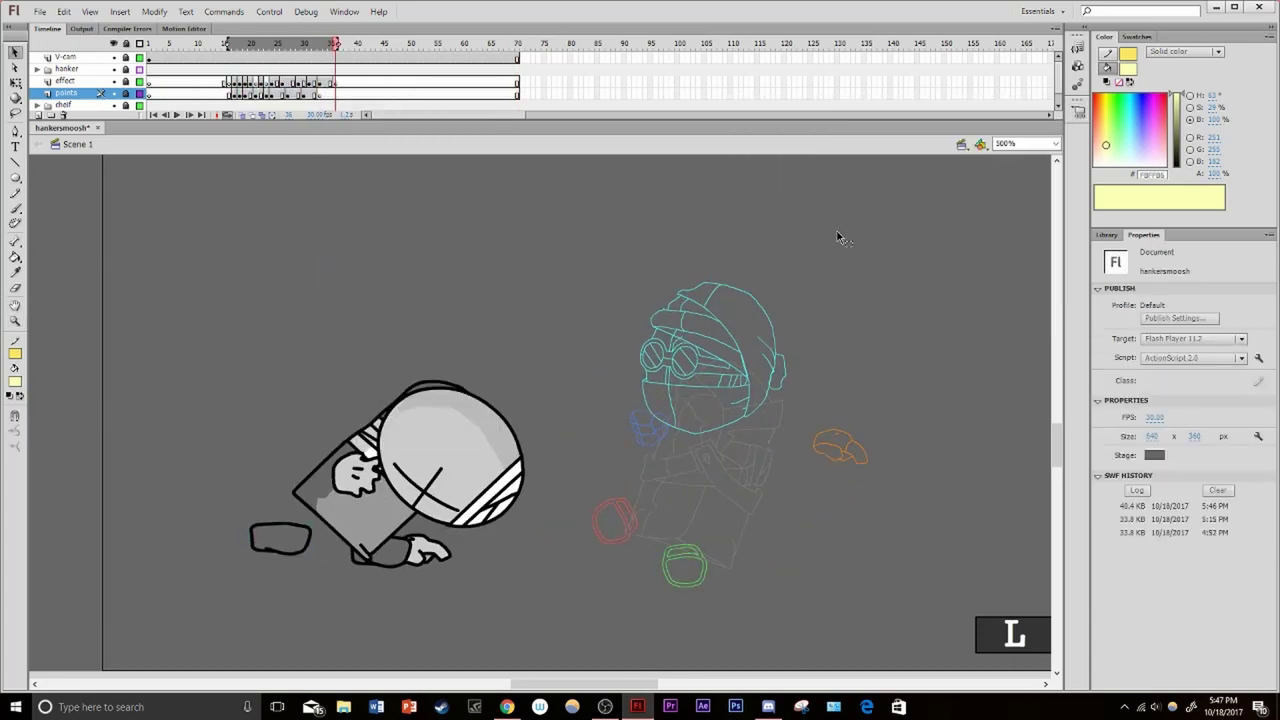
Create a new symbol named PowFX1 that holds the copied effect and points frames
key("ctrl+F8")
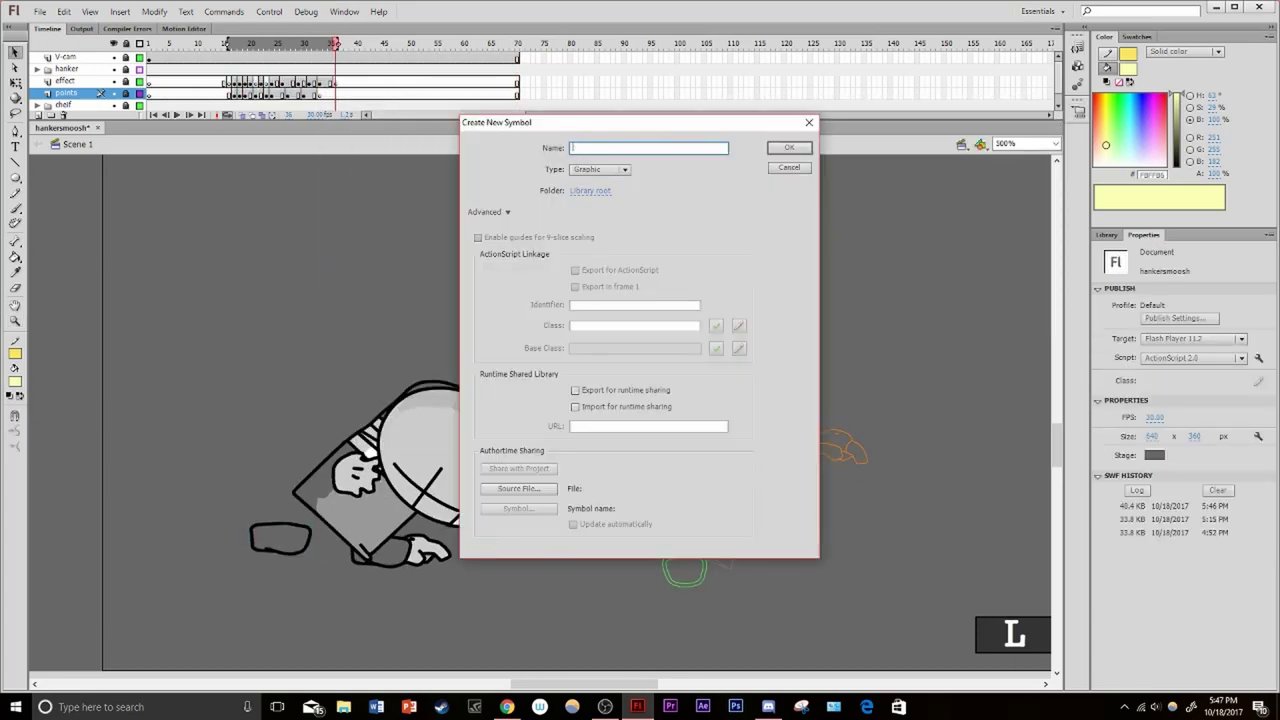
type("PowFX1")
key("Return")
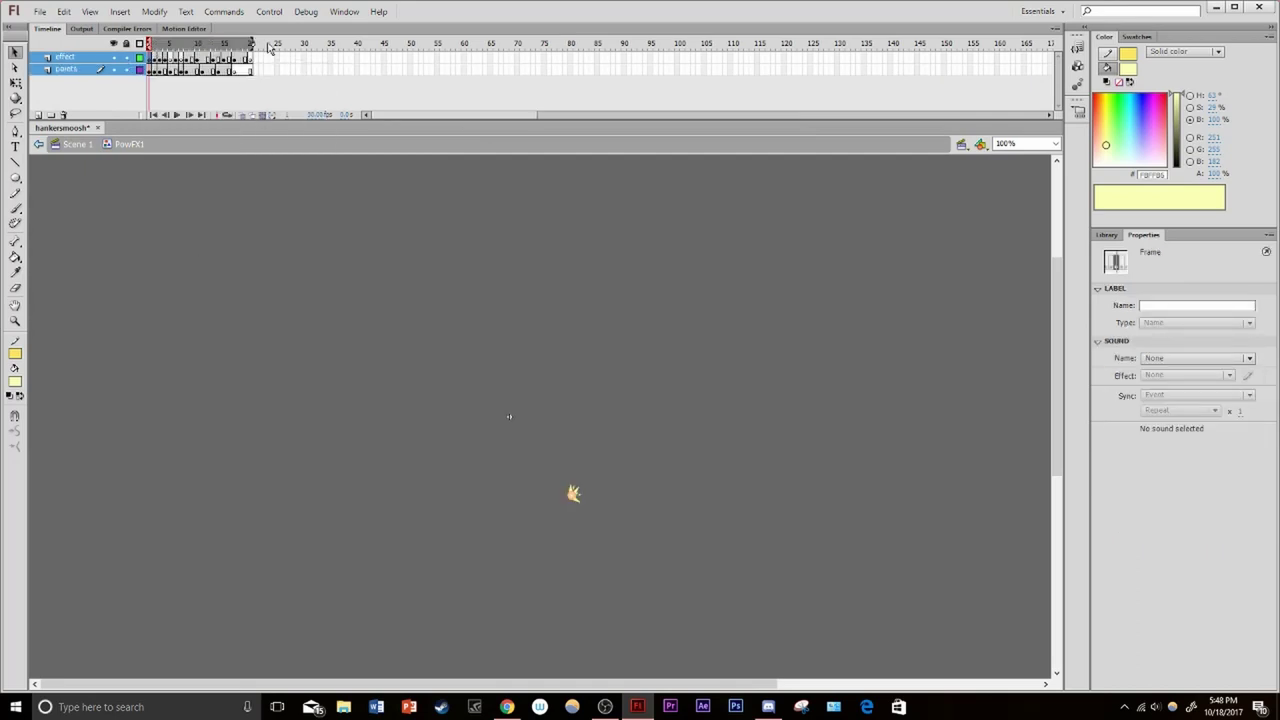
key("ctrl+3")
left_click(55, 94)
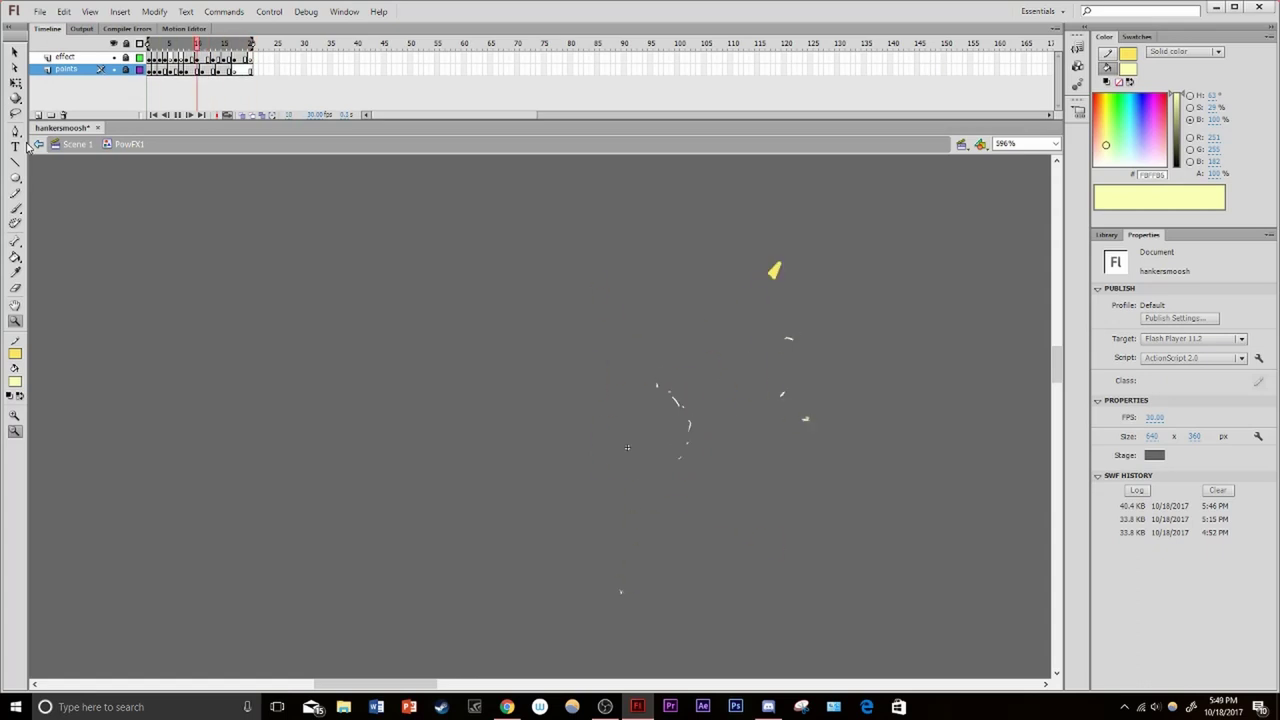
Move the effect and points layers above the hanker folder and add a layer named FX above them
key("ctrl+l")
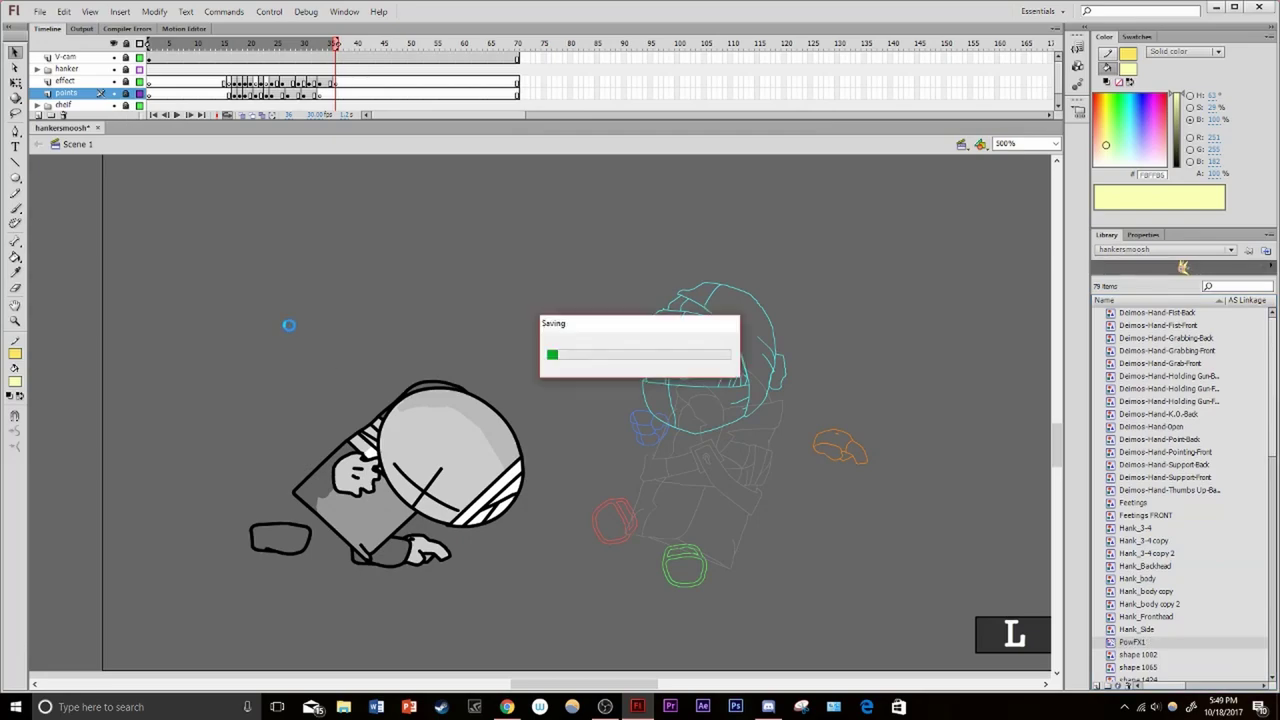
left_click_drag(83, 88, 83, 62)
key("Return")
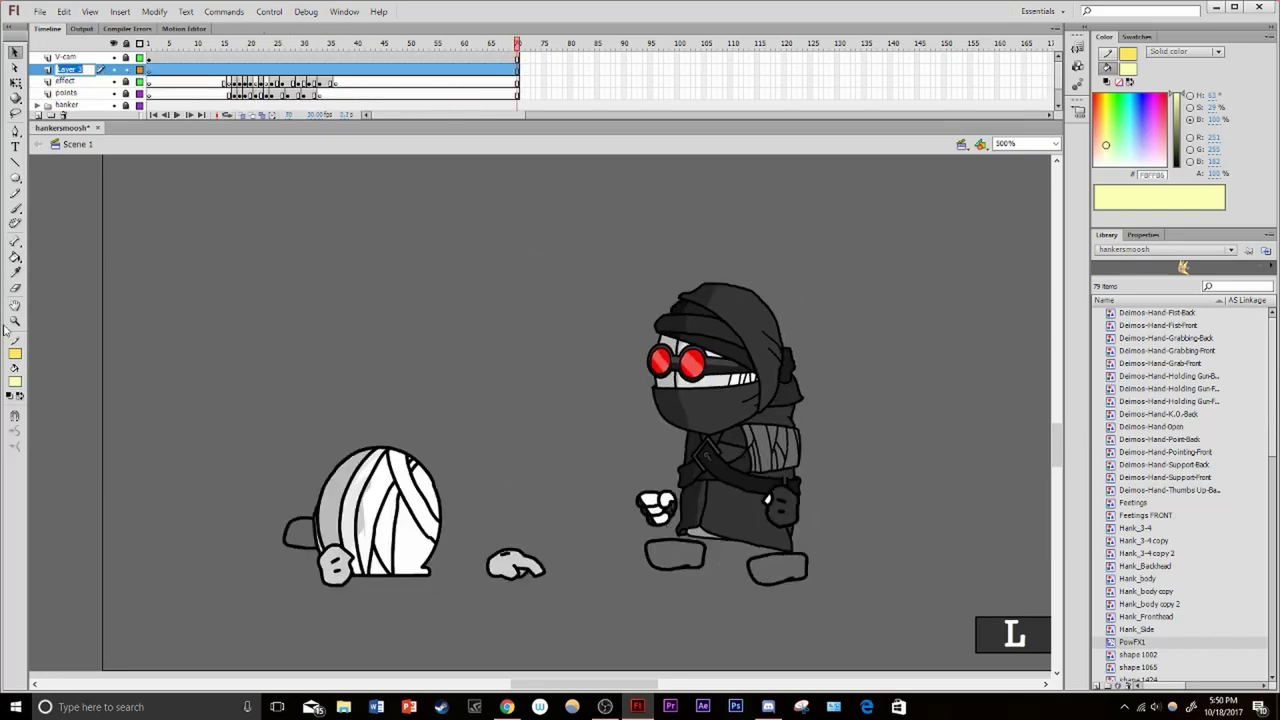
Place an instance of PowFX1 over the bandaged character's torso at frame 22 of the FX layer
left_click(200, 70)
left_click(260, 70)
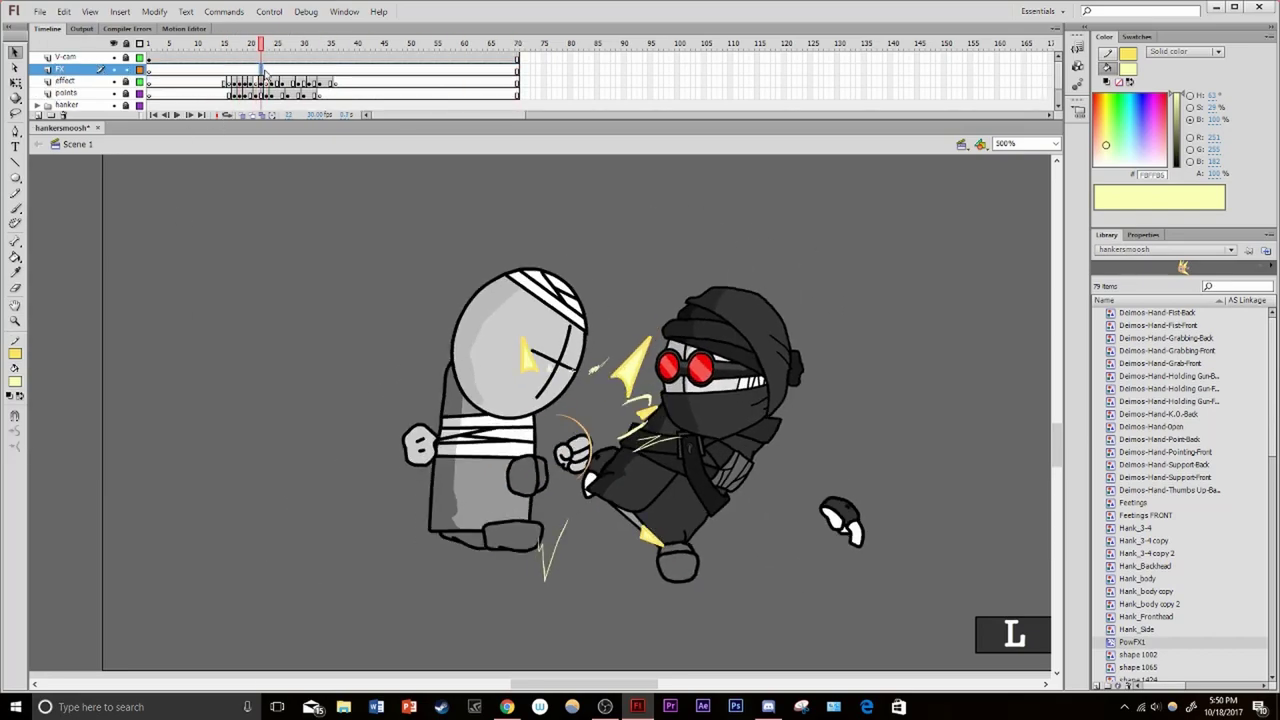
key("Return")
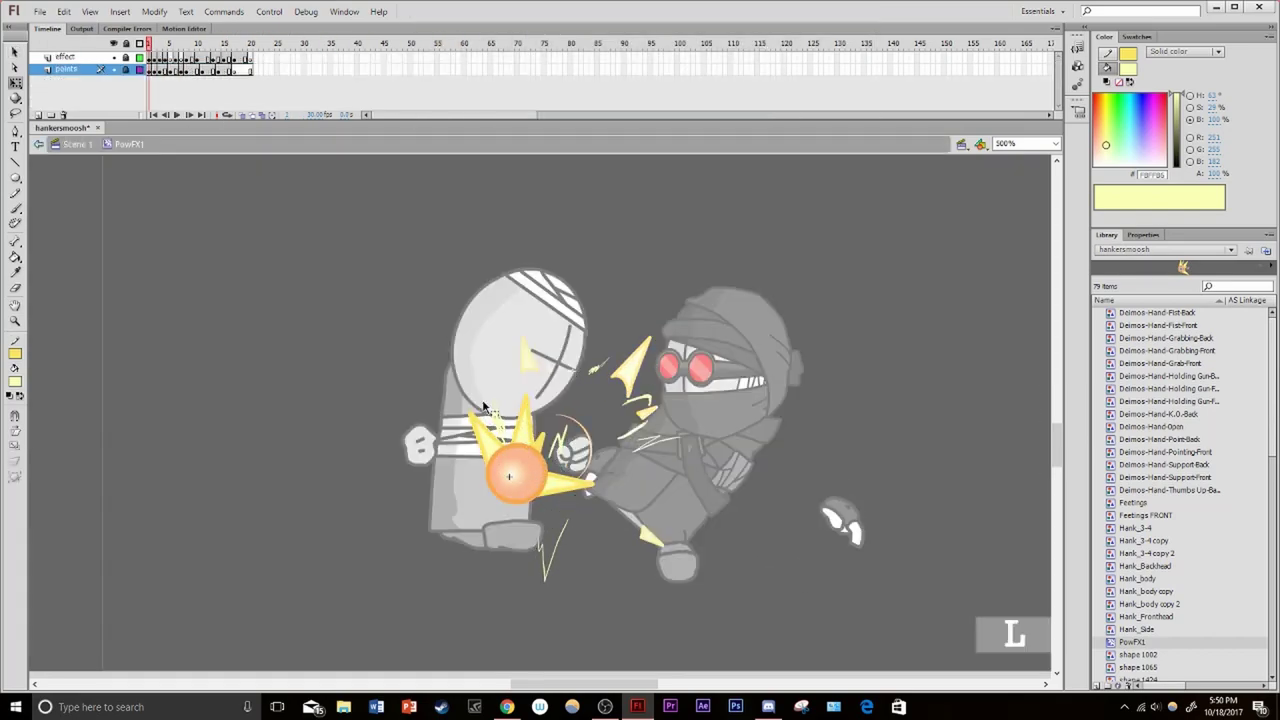
Add a yellow Glow filter with a 17 px vertical blur to the PowFX1 instance
left_click(1143, 235)
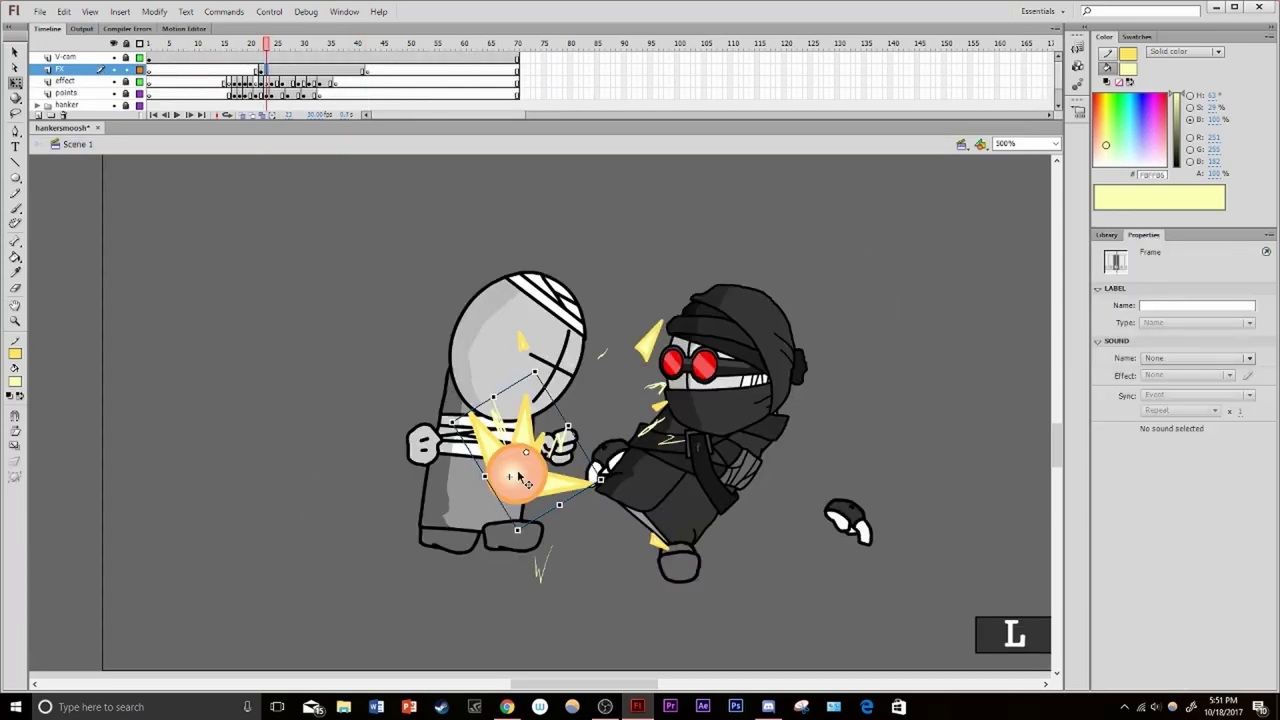
left_click(1098, 685)
left_click(1160, 604)
left_click(1195, 595)
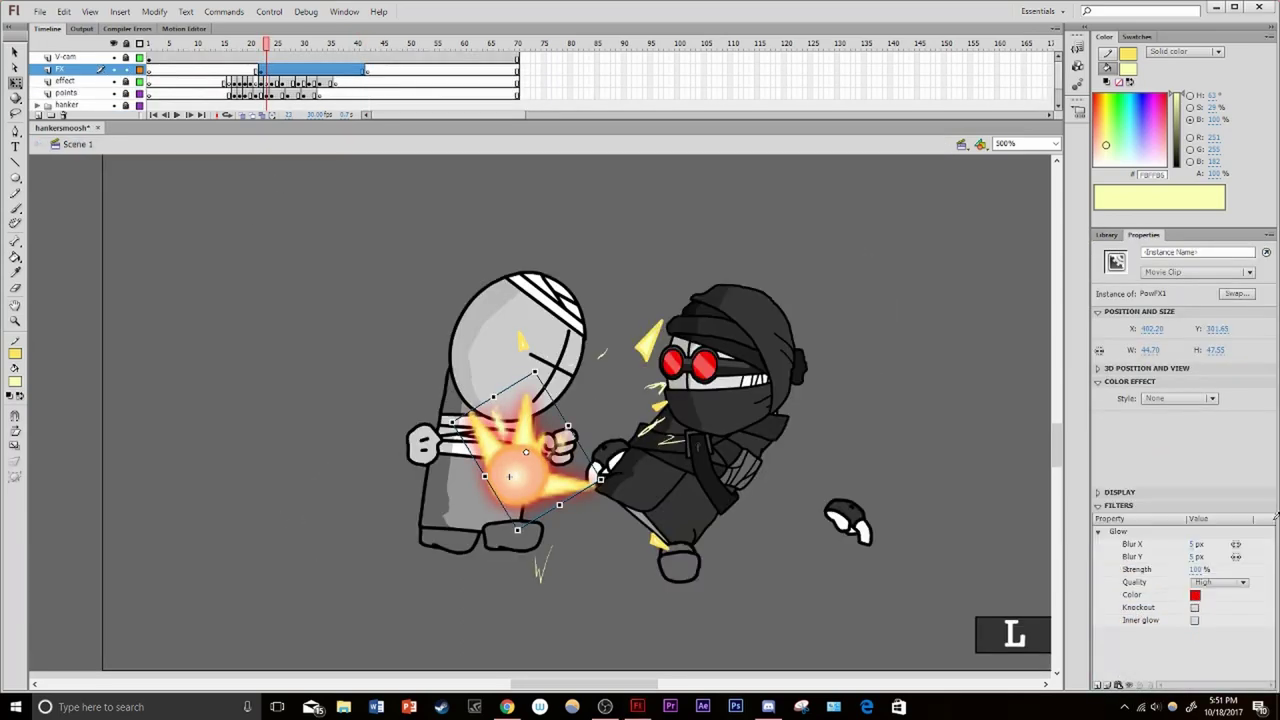
left_click(1098, 685)
left_click(1194, 556)
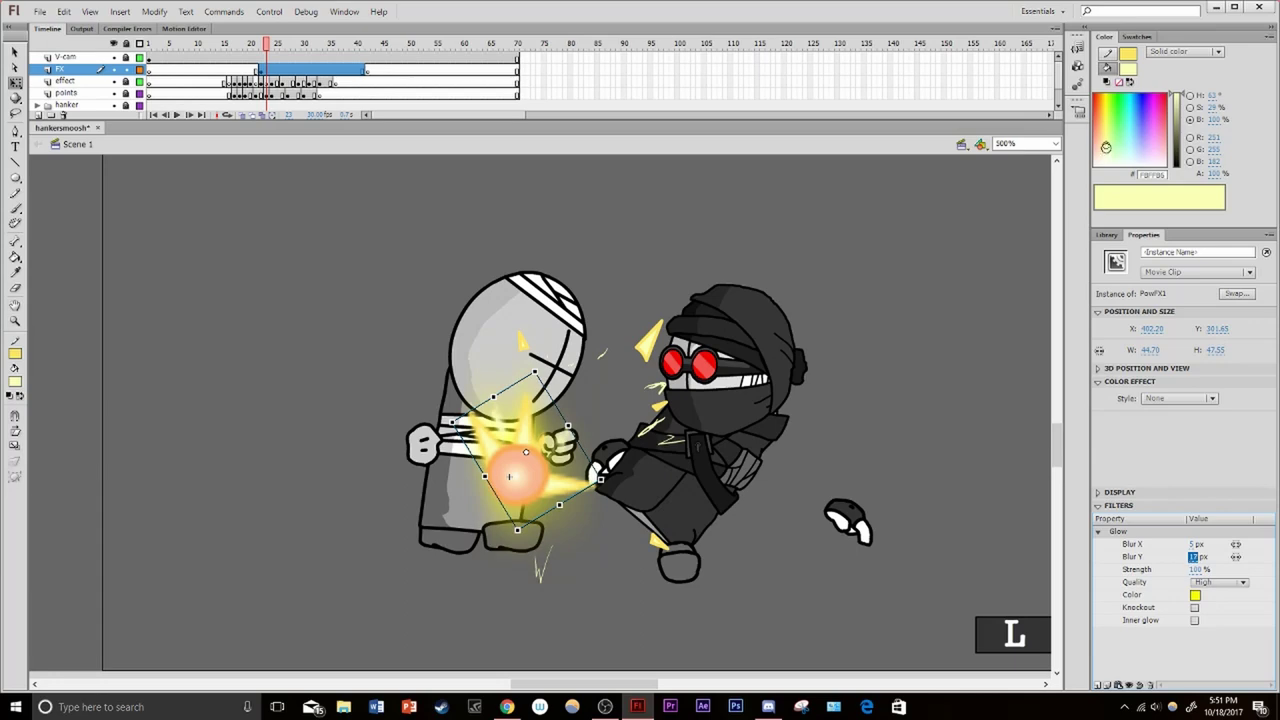
Add keyframes at frames 32 and 42 of the FX layer and classic-tween the glow down to 1% strength
left_click(368, 69)
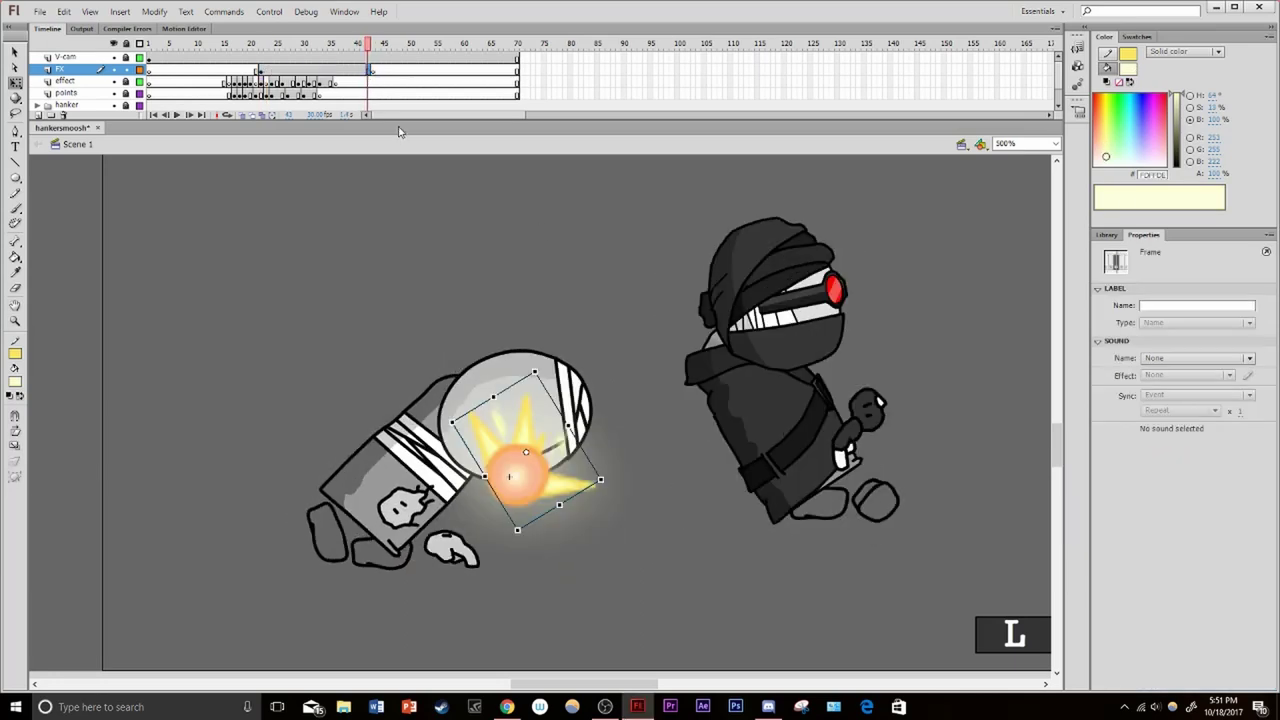
left_click(1193, 569)
left_click(250, 69)
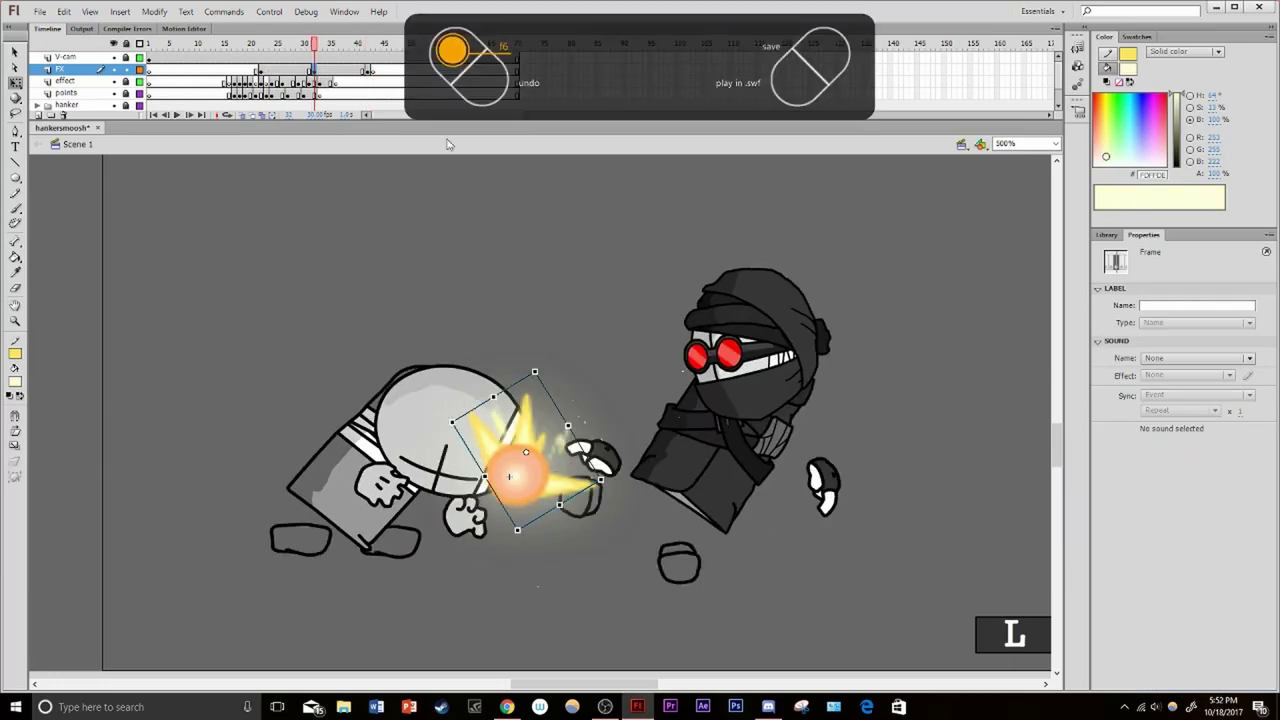
left_click_drag(250, 69, 368, 72)
key("Return")
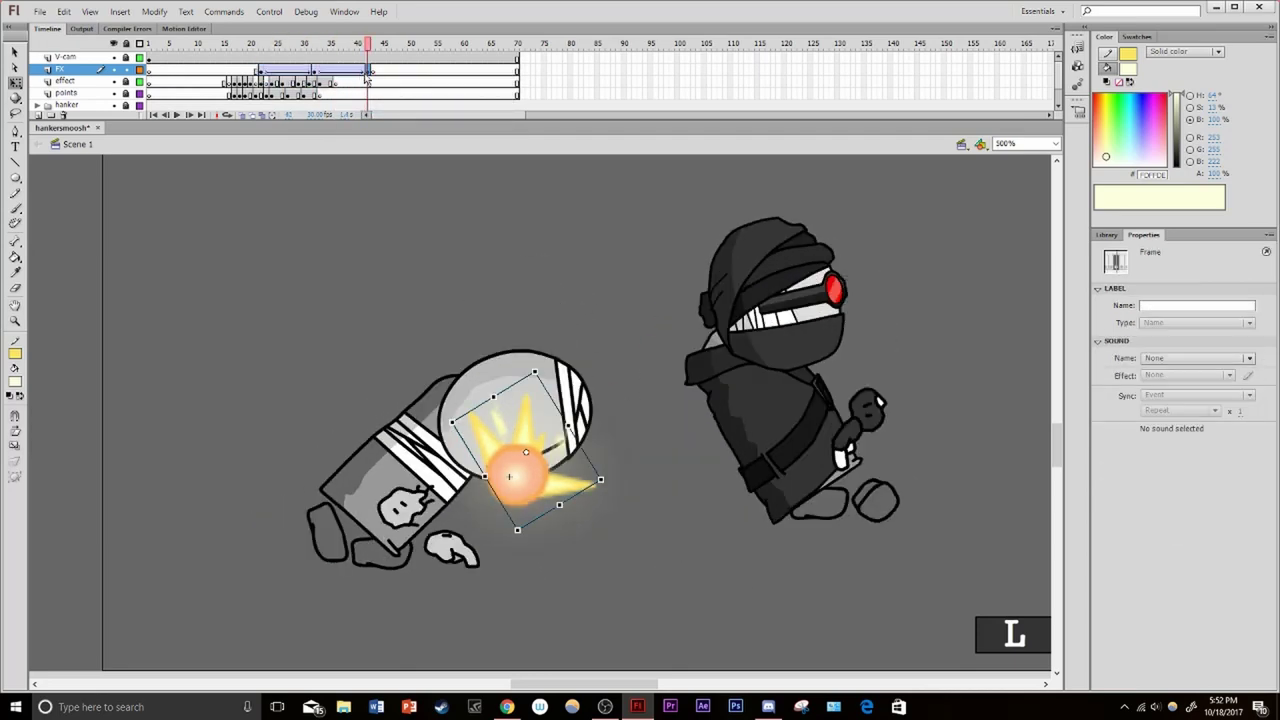
left_click(369, 72)
Test the movie, clear the effect from frame 42 of the FX layer, and test the movie again
key("ctrl+Return")
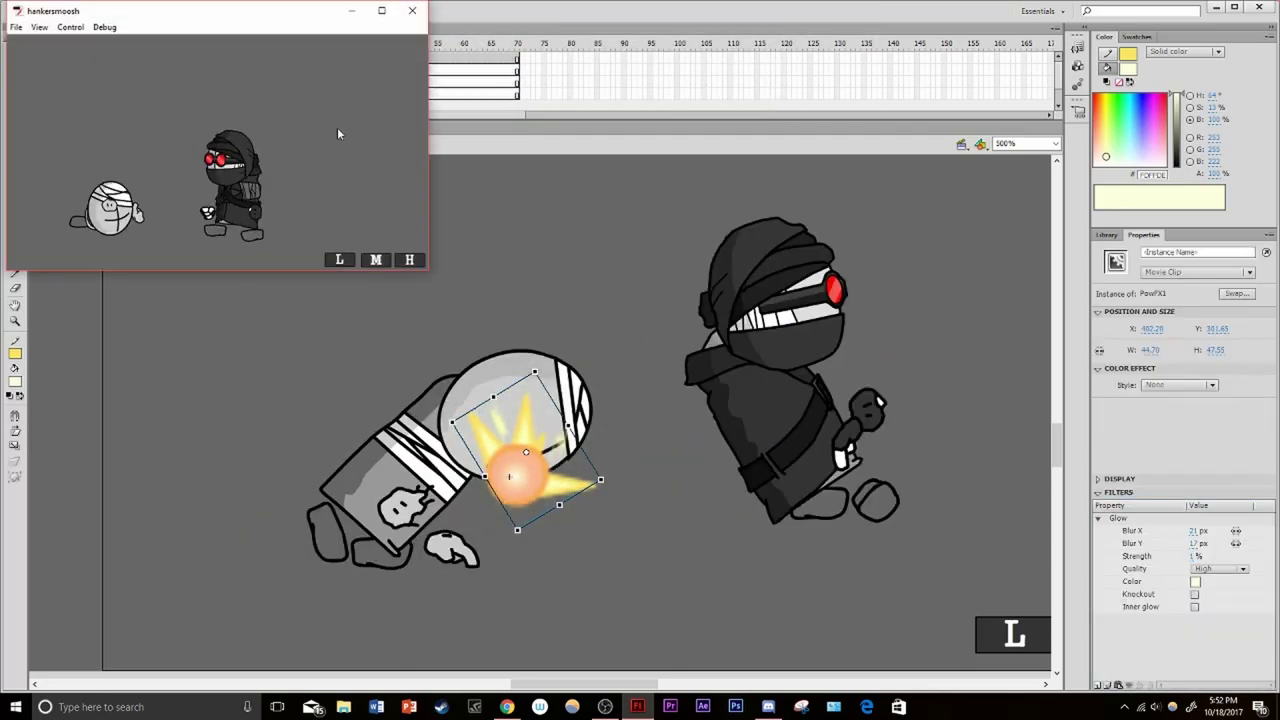
left_click(150, 370)
left_click(300, 40)
left_click(369, 72)
key("ctrl+Return")
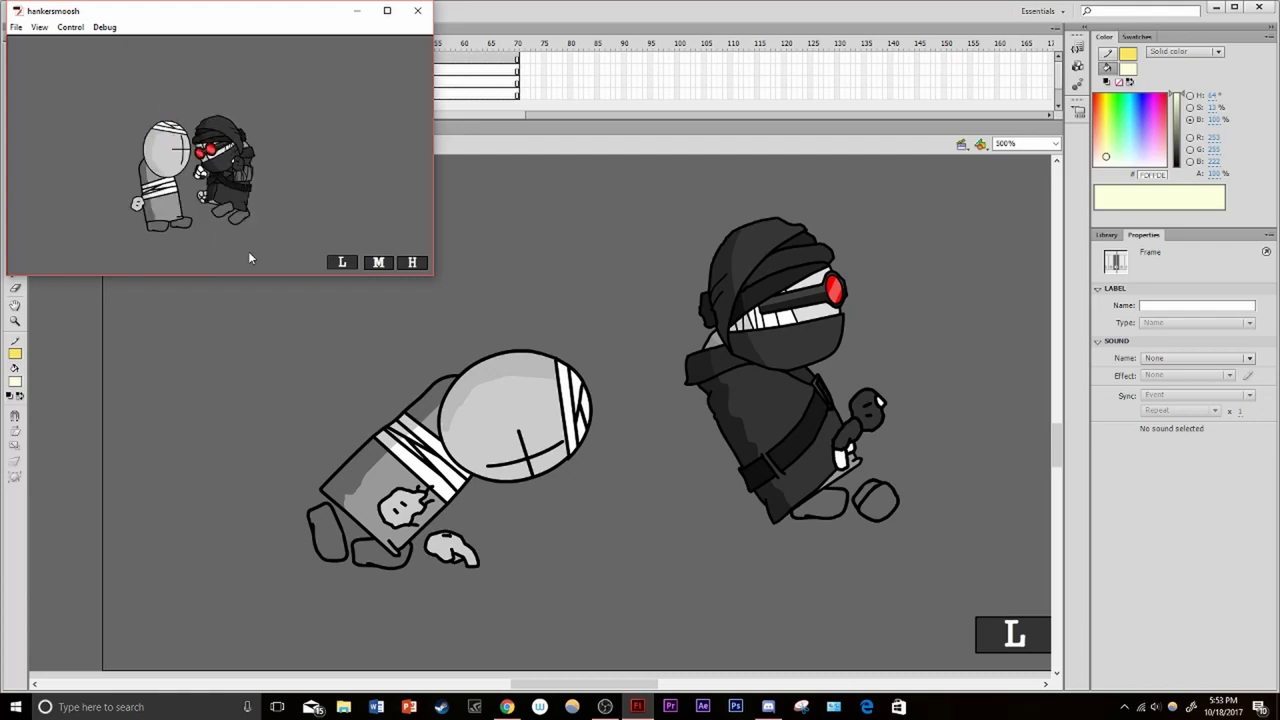
key("ctrl+w")
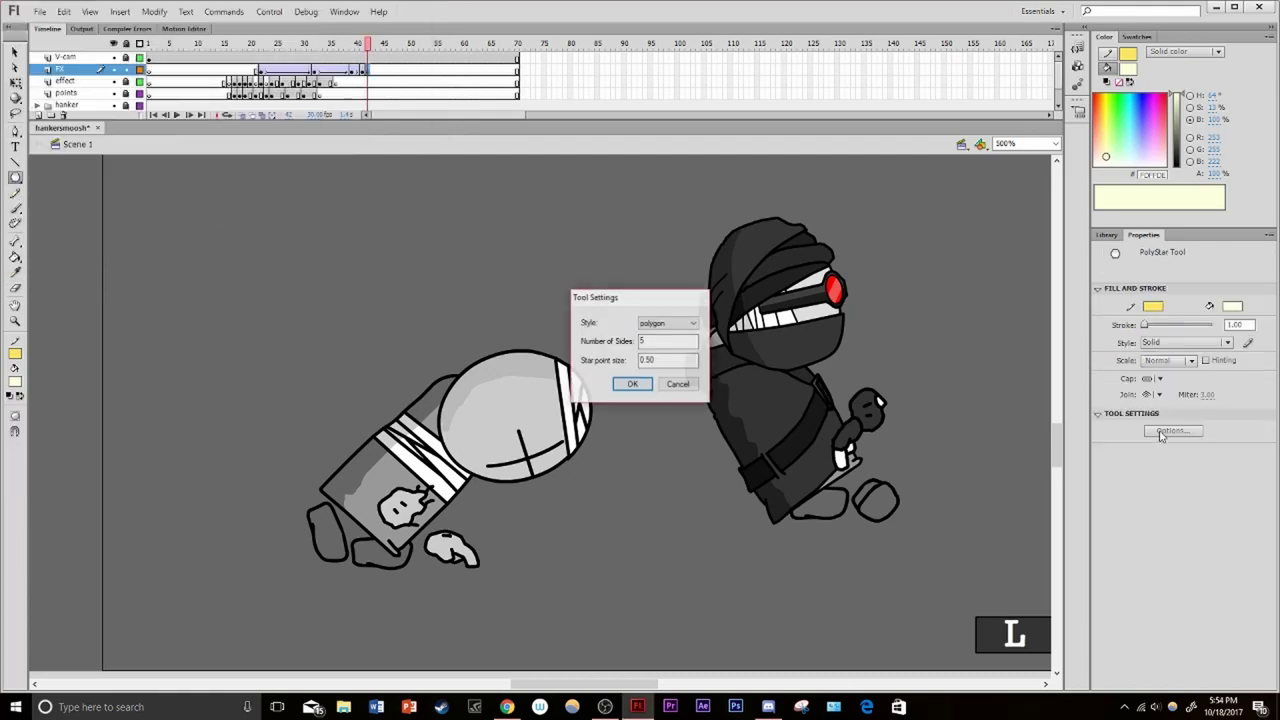
Insert a blank keyframe at about frame 45 on the fx2 layer
left_click_drag(222, 81, 386, 82)
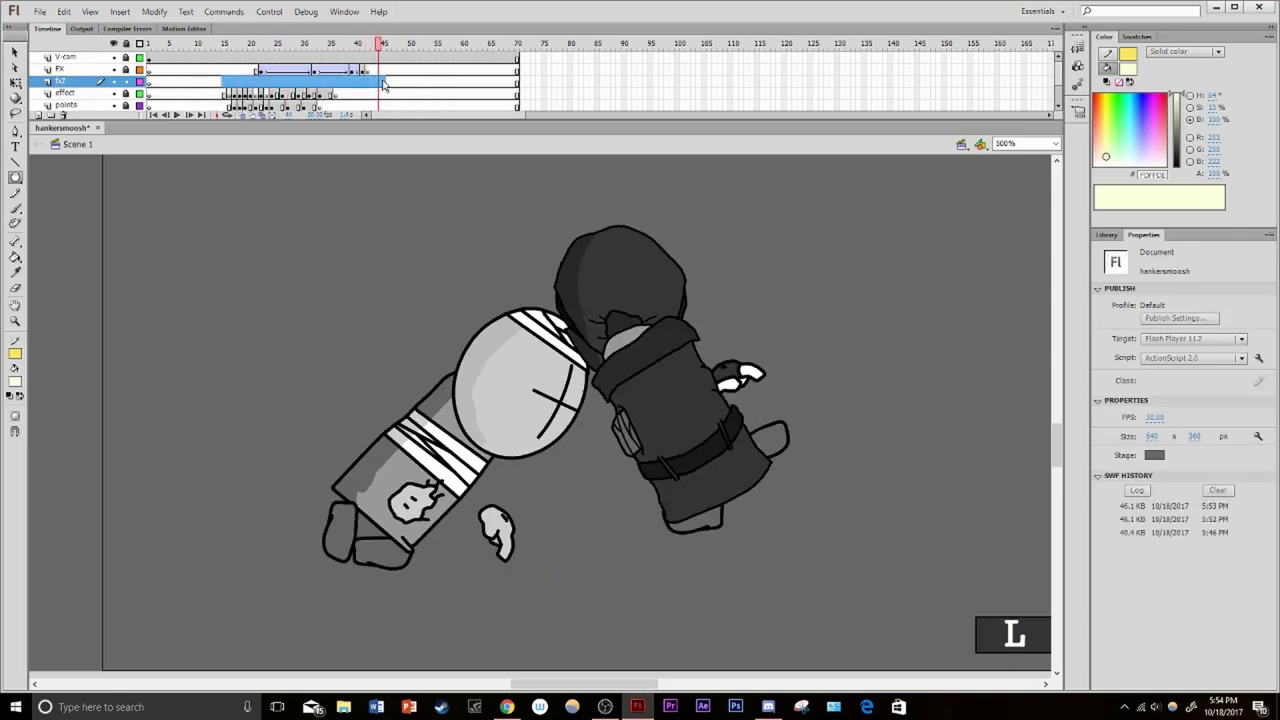
left_click(385, 81)
key("F7")
Create a new symbol named "star"
key("ctrl+F8")
type("star")
key("Return")
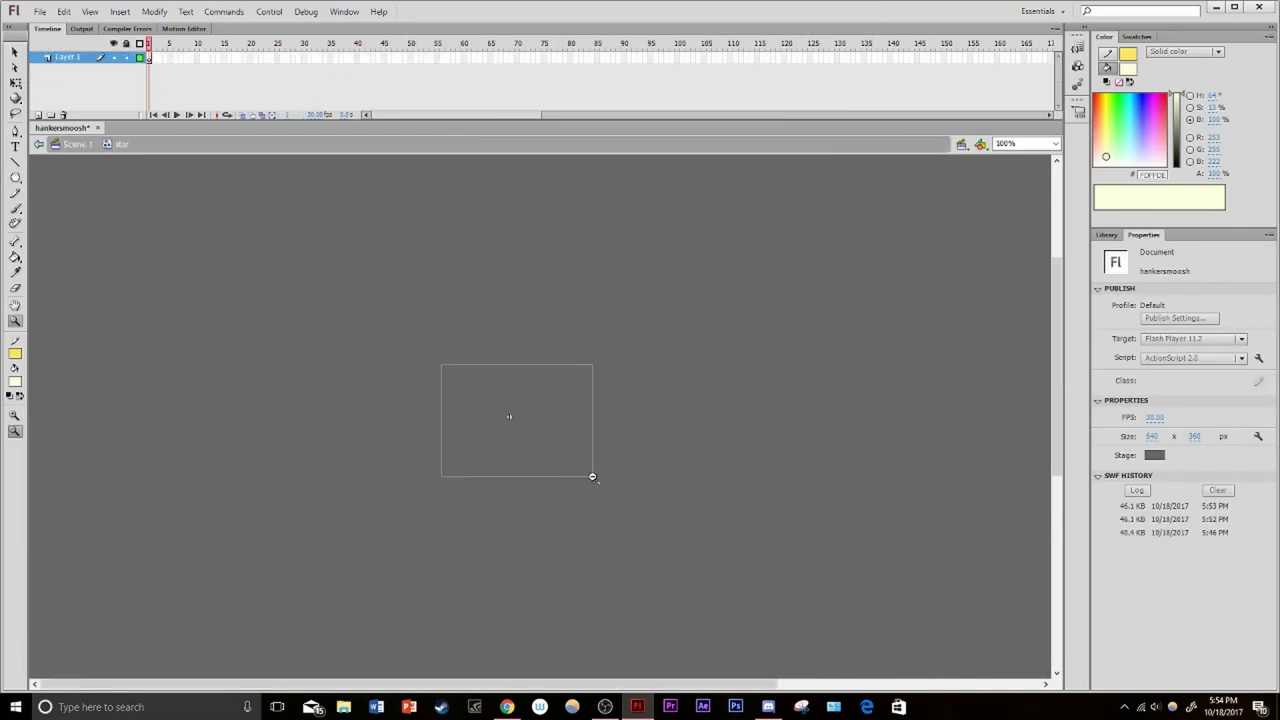
Draw an upright five-pointed star with the PolyStar tool, using a yellow outline and a pale yellow fill
left_click(15, 177)
left_click(1172, 430)
key("Return")
left_click_drag(530, 410, 602, 517)
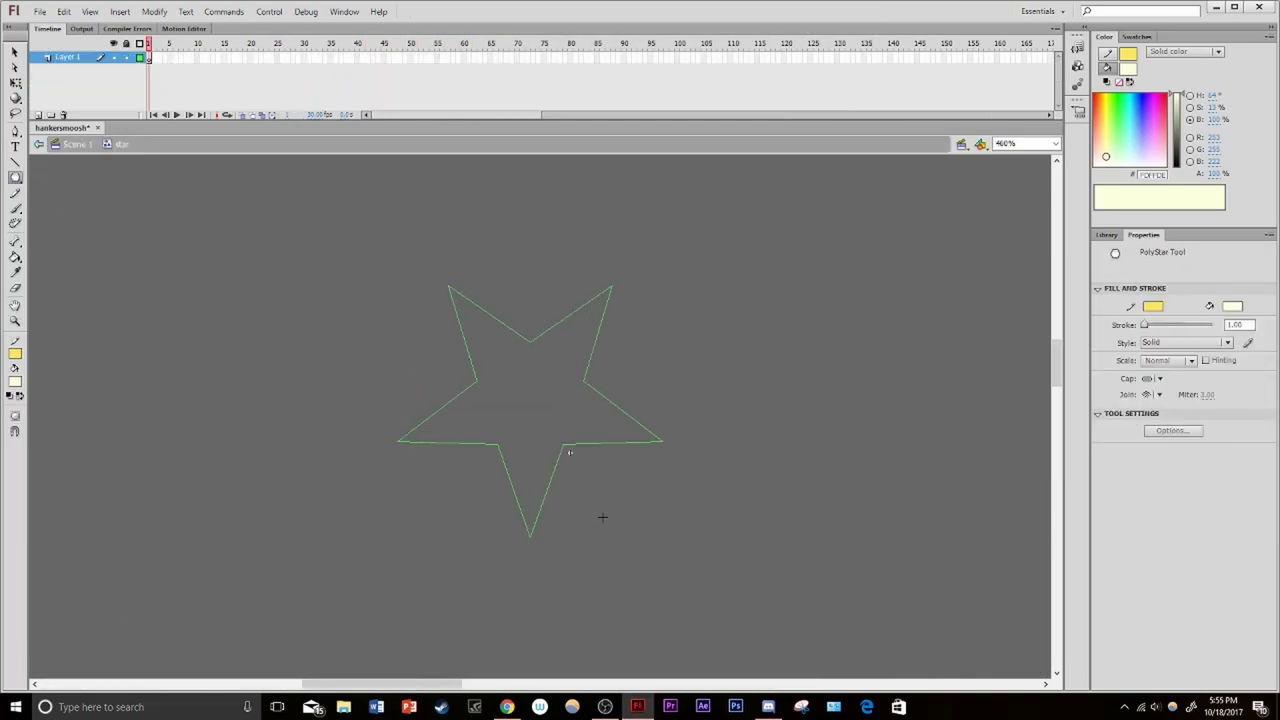
key("ctrl+z")
left_click_drag(486, 380, 572, 460)
Scale the star down around its centre to about half its size
key("q")
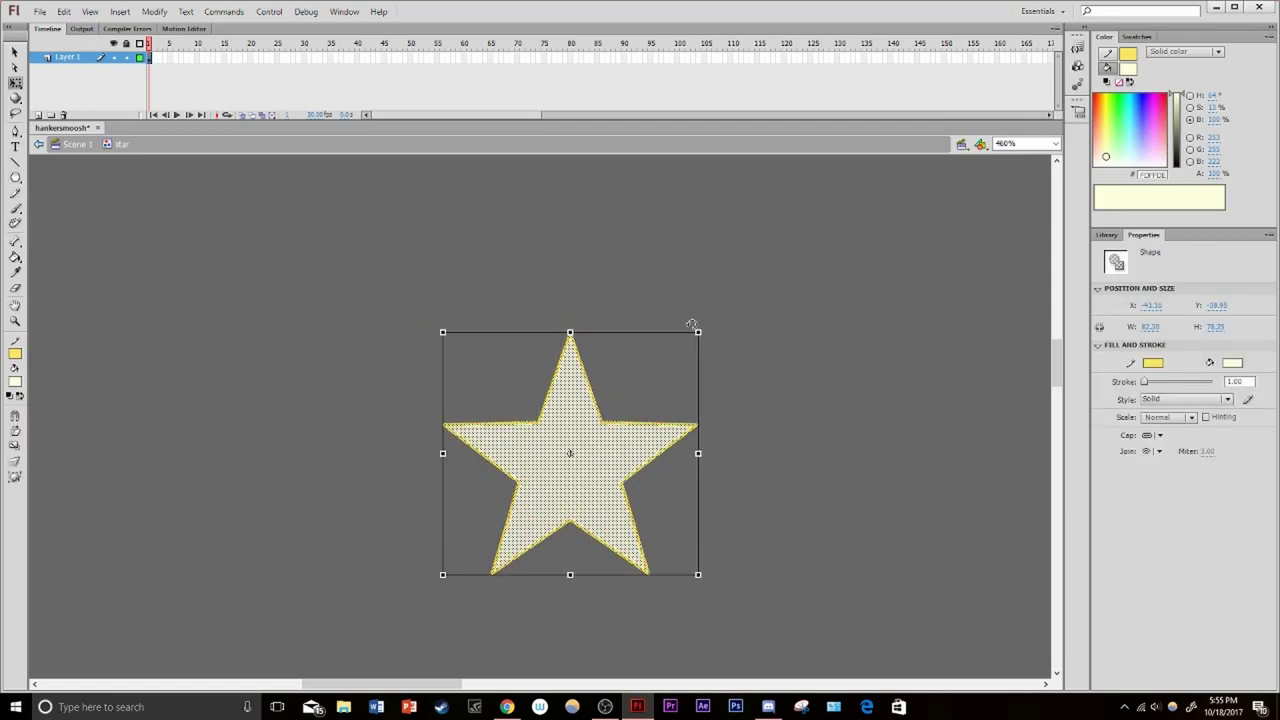
left_click_drag(700, 334, 571, 453)
key("z")
left_click_drag(684, 488, 444, 401)
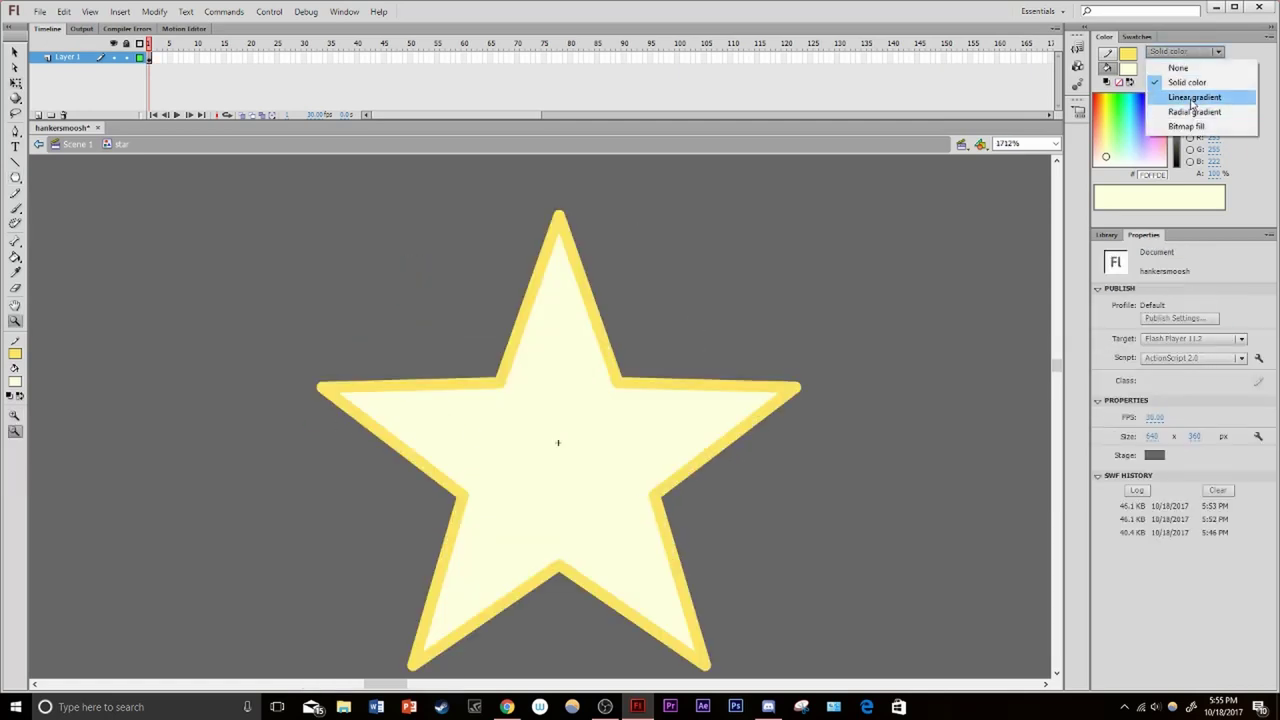
Set the fill color to a linear gradient from dark red through light pink to bright red
double_click(1224, 204)
left_click(1078, 290)
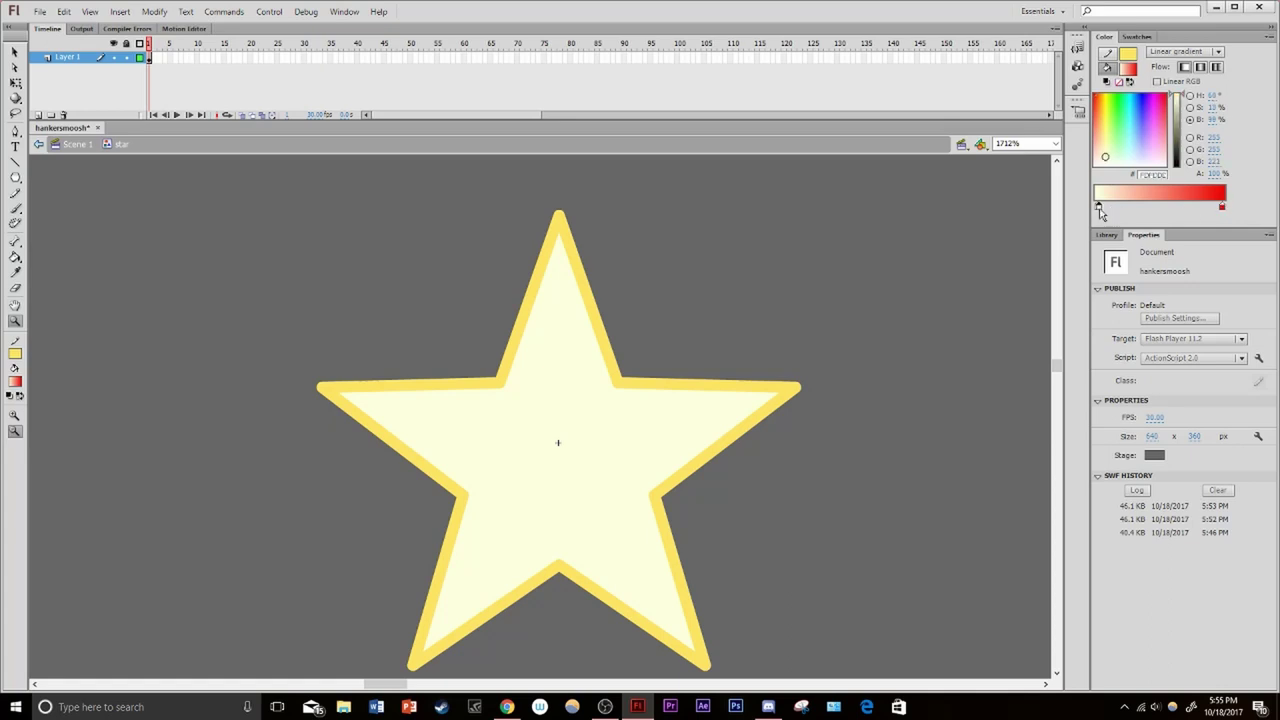
left_click(1157, 207)
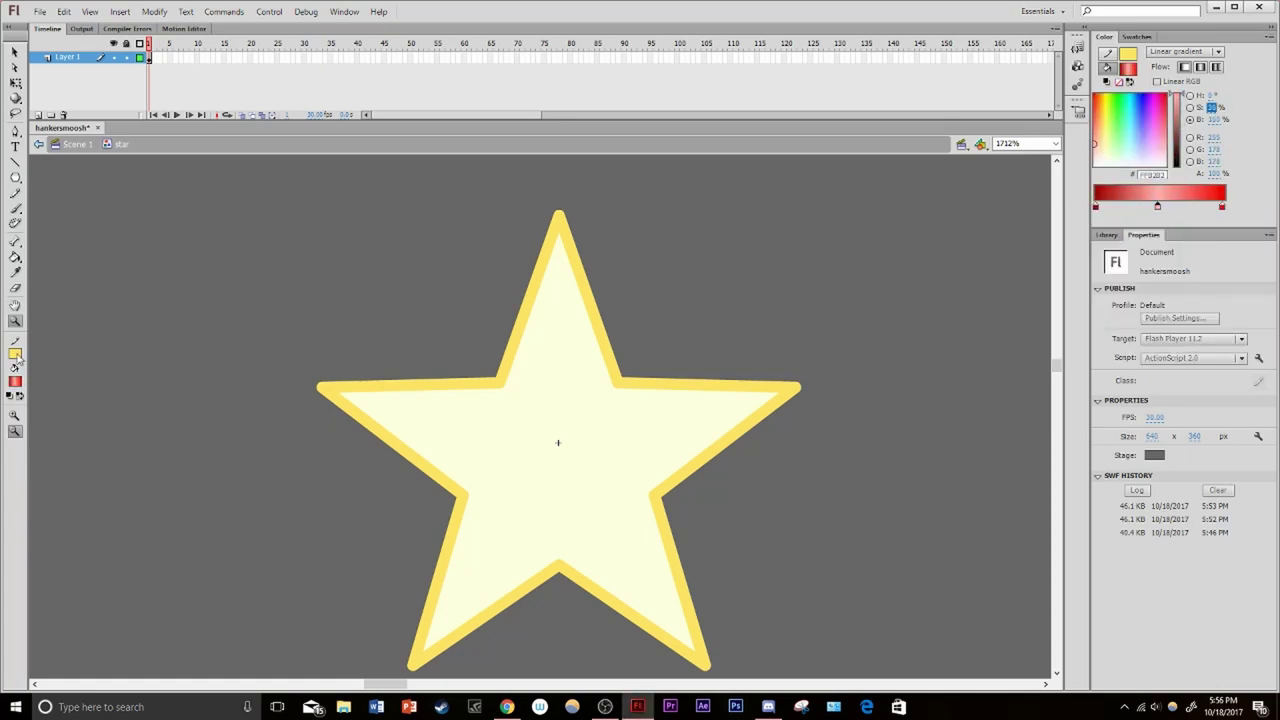
Set the gradient's middle color to 24% saturation, fill the star with the gradient and recolor its outline dark red
type("24")
key("Return")
key("k")
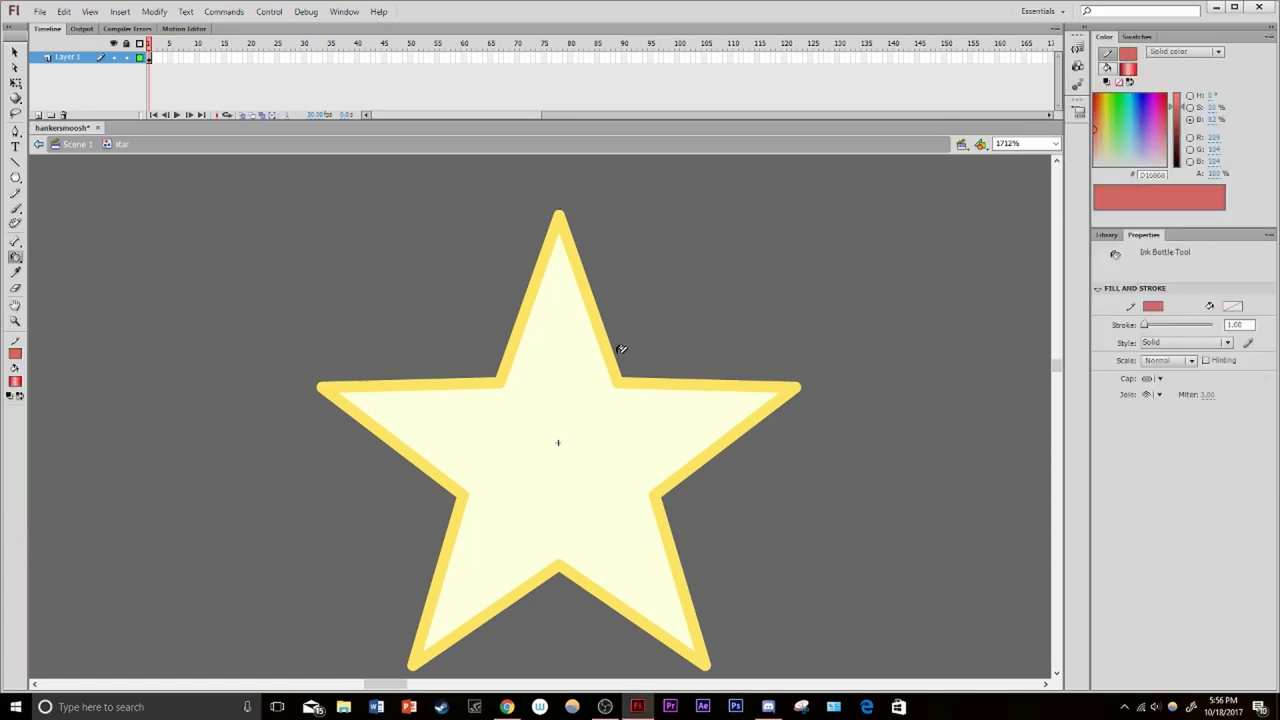
left_click(546, 433)
key("s")
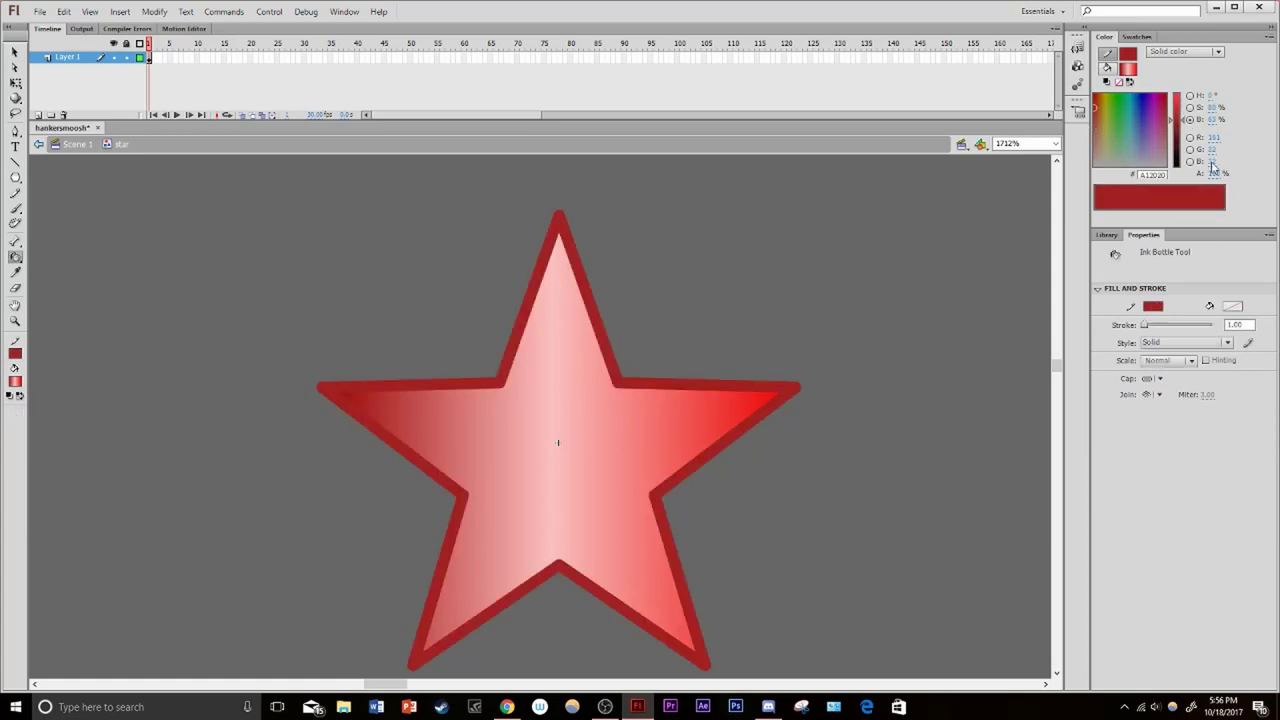
Tilt the star's linear gradient diagonally and recolor sections of its outline in magenta, red and light red
key("f")
left_click(640, 420)
left_click_drag(586, 157, 466, 224)
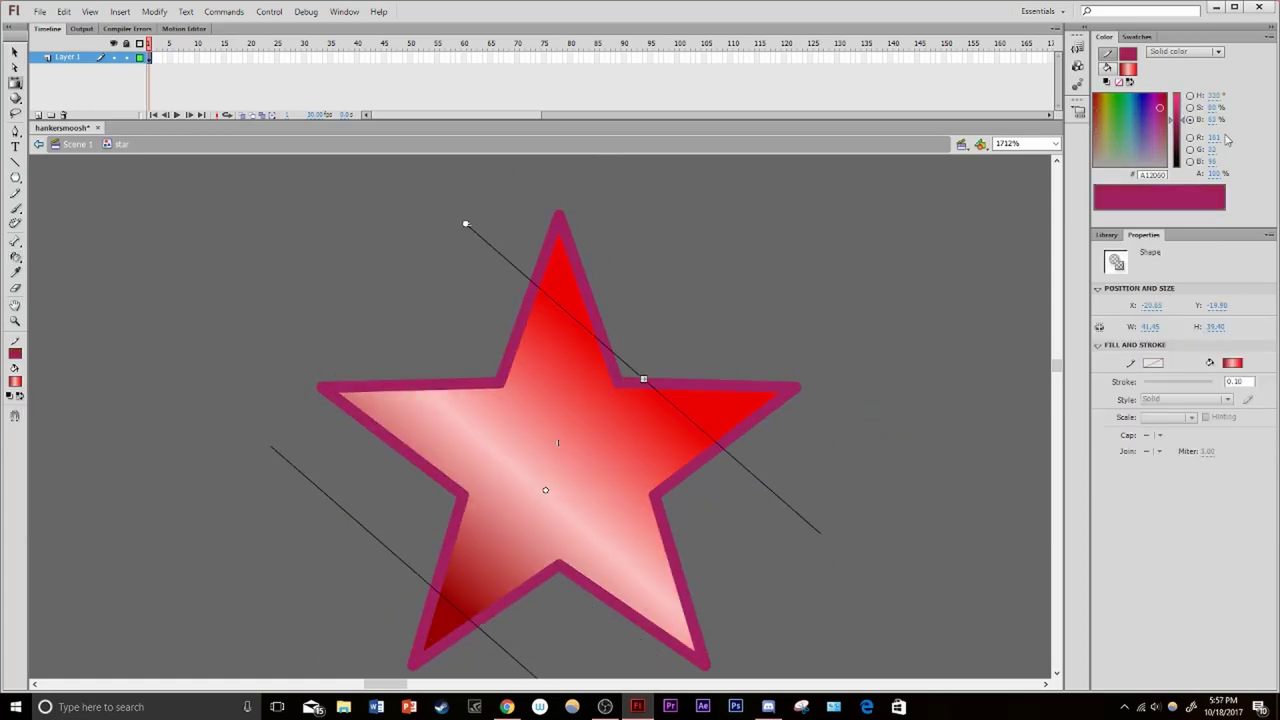
key("v")
left_click(784, 330)
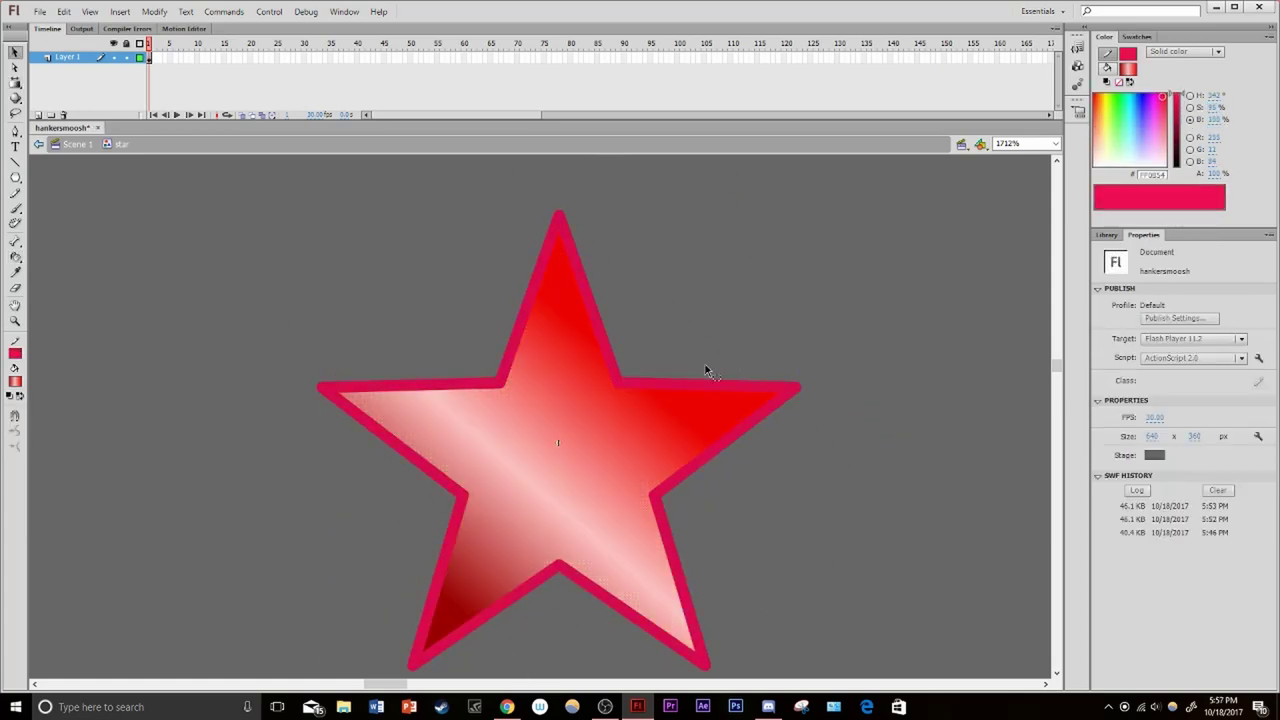
key("s")
left_click(777, 382)
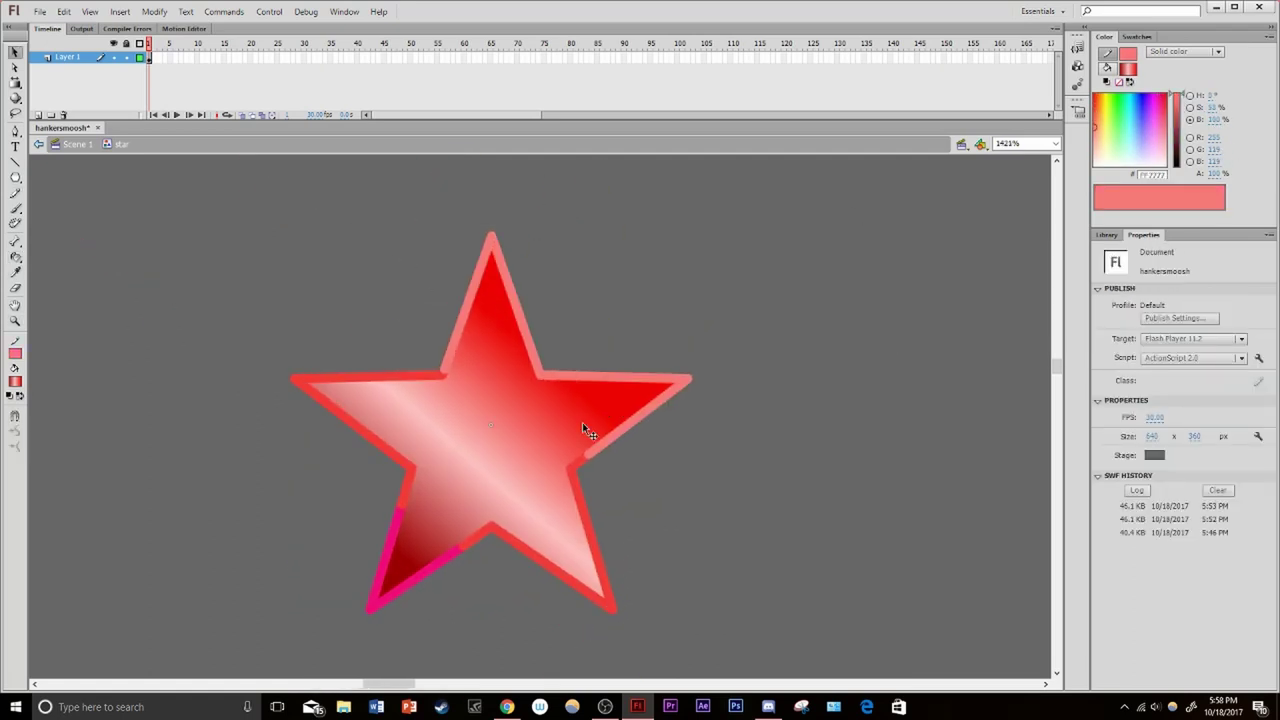
Change the star's fill to a radial gradient running from light pink at the centre through bright red to dark red
left_click(586, 428)
left_click(1184, 51)
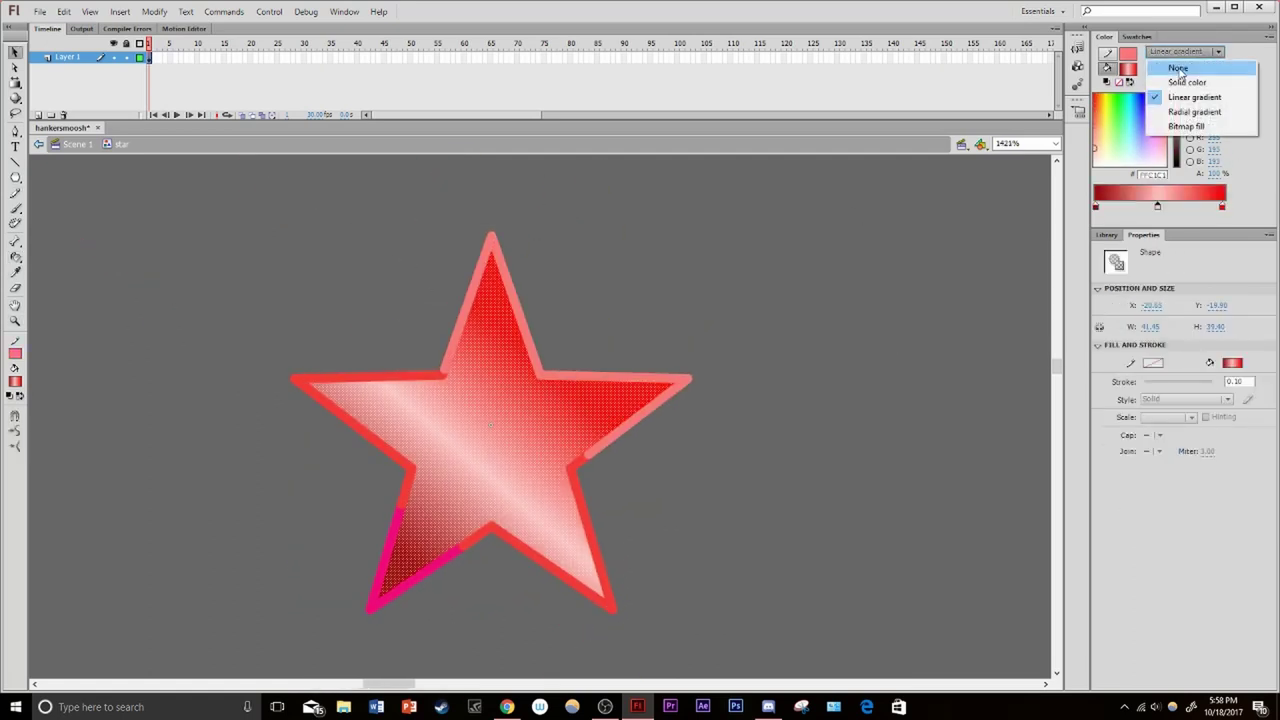
left_click(1165, 110)
left_click_drag(1222, 207, 1148, 207)
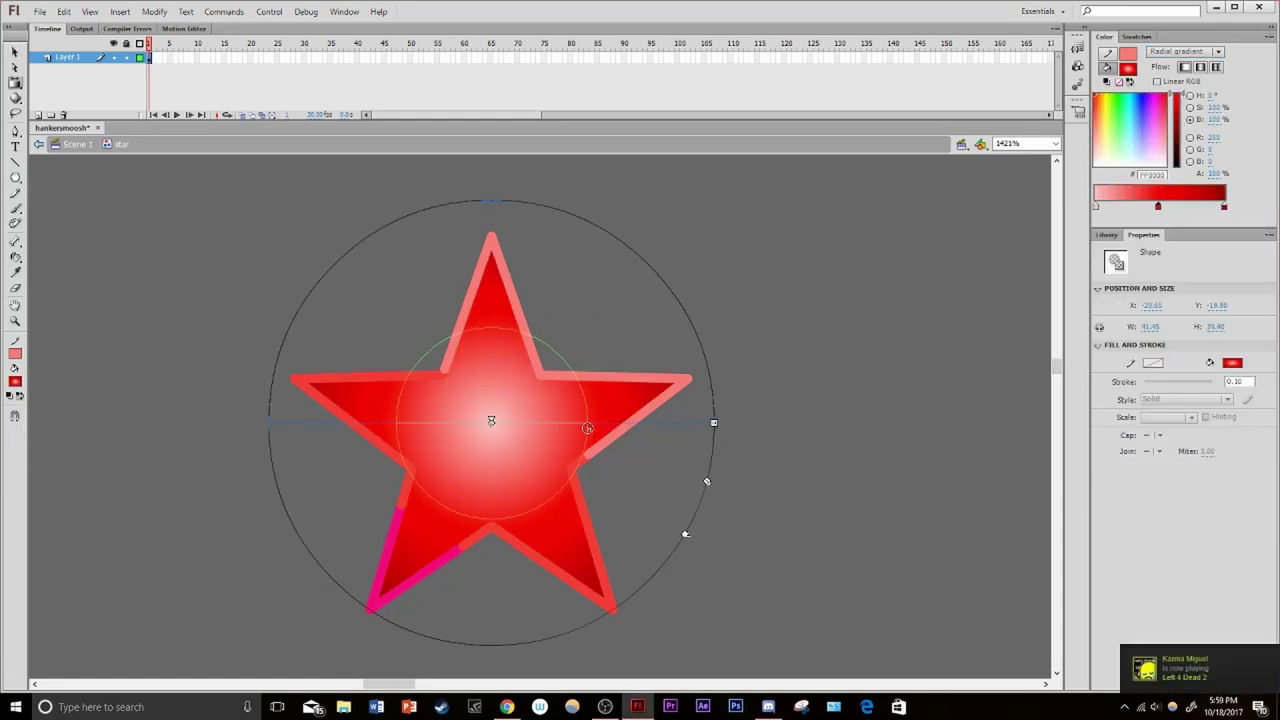
Shrink and reposition the radial gradient so its highlight sits above and right of the star's centre, and stretch it horizontally
left_click_drag(706, 481, 630, 500)
left_click_drag(491, 420, 457, 471)
left_click_drag(540, 473, 526, 401)
left_click(615, 351)
left_click(465, 452)
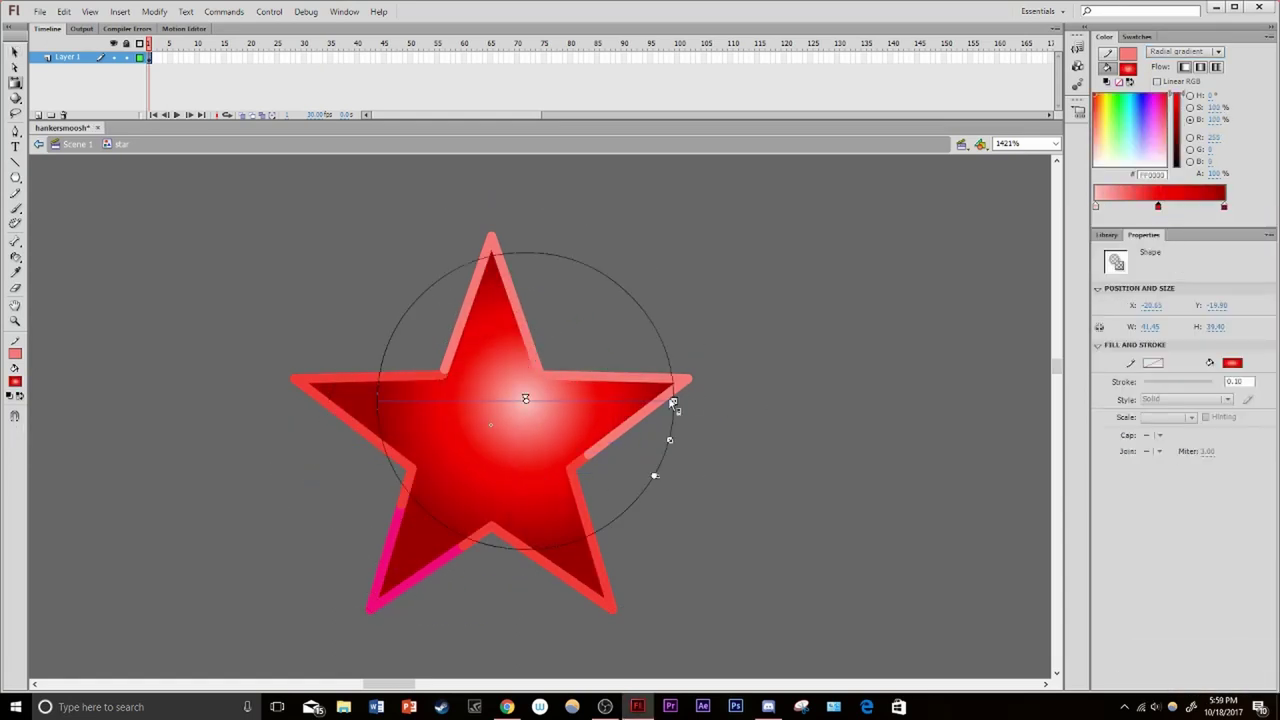
left_click_drag(673, 403, 770, 403)
Draw thin diagonal lines across the star, fill two bands between them with light pinks and delete the leftover lines
left_click(540, 358)
left_click_drag(606, 686, 603, 676)
left_click(1128, 68)
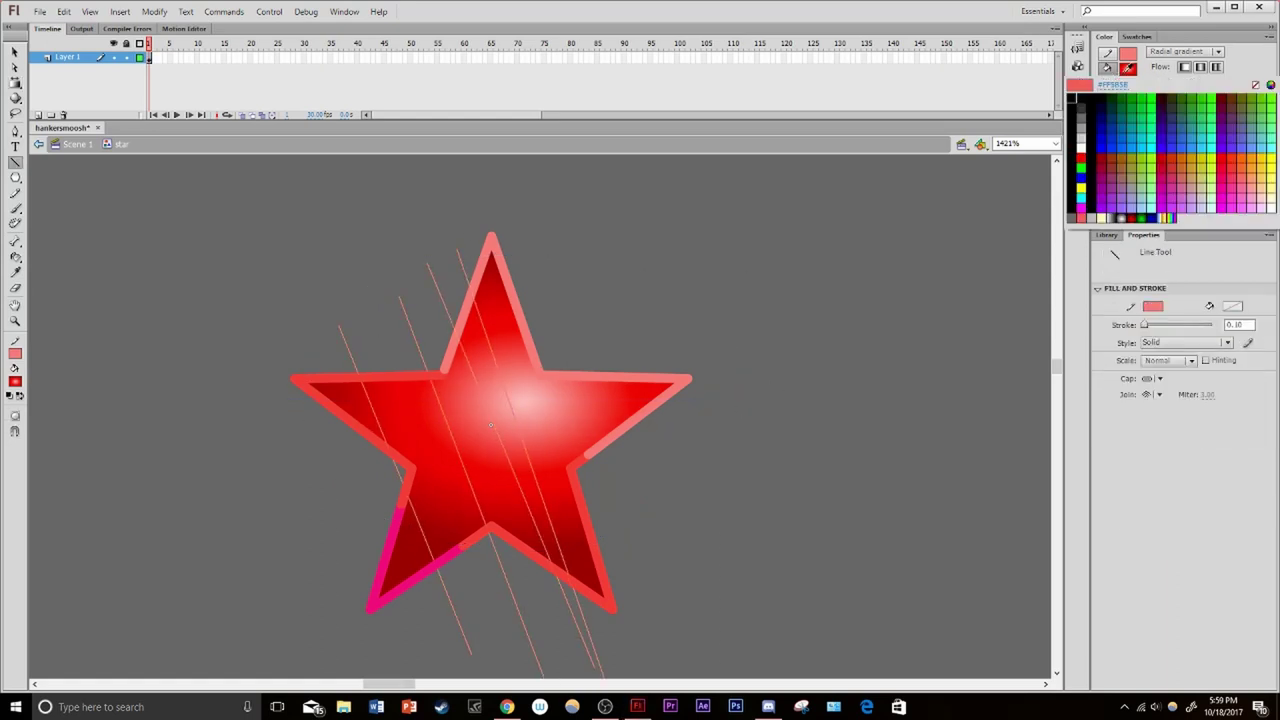
left_click(1178, 120)
left_click(1178, 116)
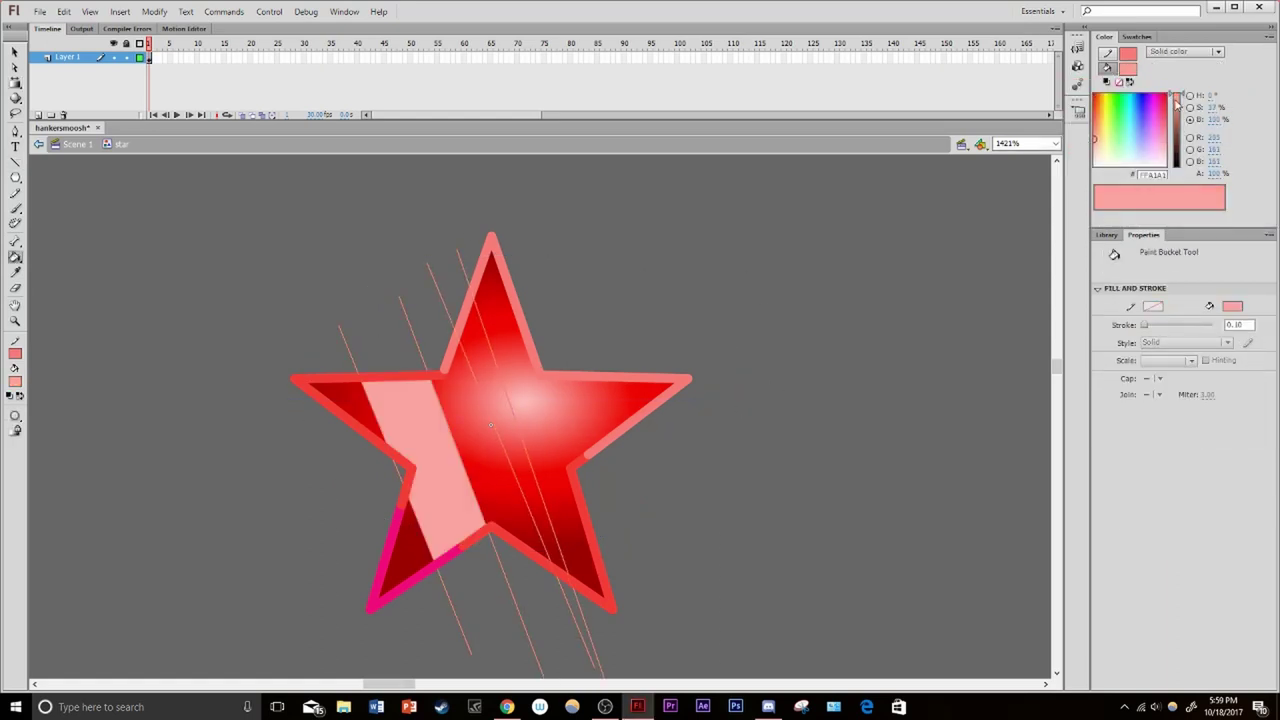
left_click(1178, 100)
left_click(525, 470)
key("Delete")
Divide the star's wide left band with thin diagonal lines and fill the resulting strips in different pale pinks
key("n")
left_click_drag(387, 333, 463, 585)
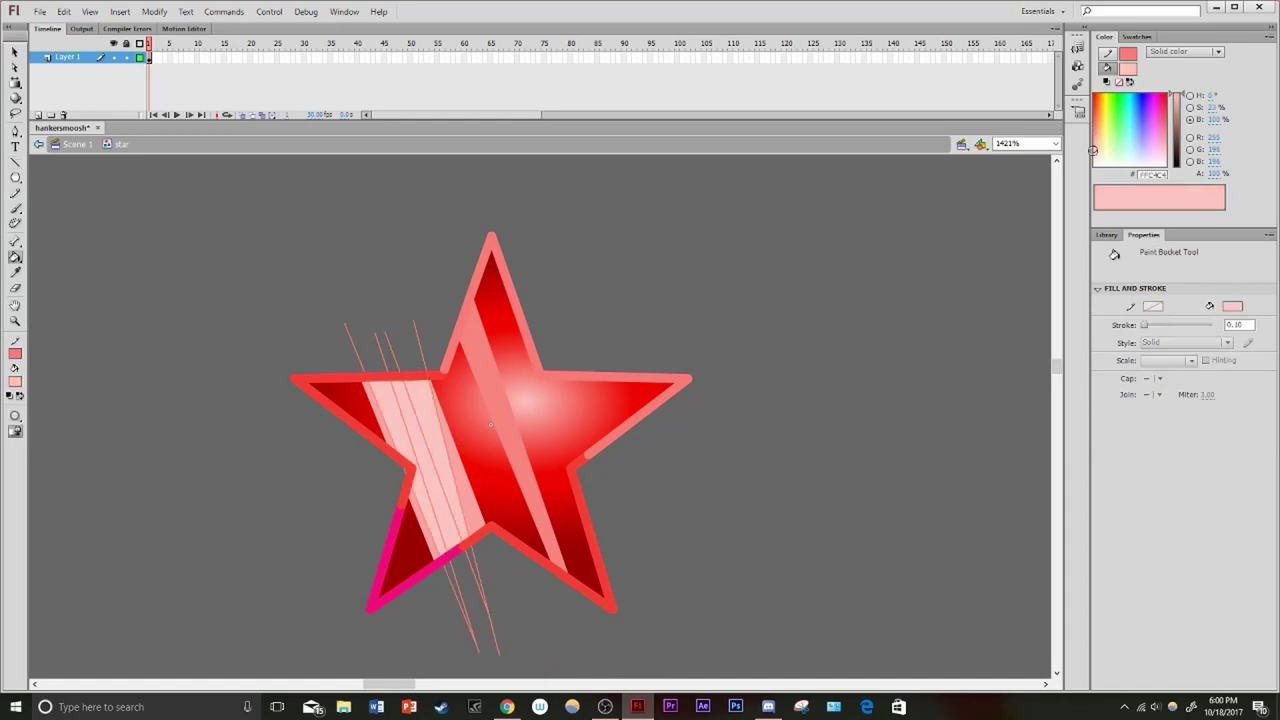
key("ctrl+z")
key("z")
left_click(528, 366, "alt")
left_click(566, 443)
left_click(514, 466, "alt")
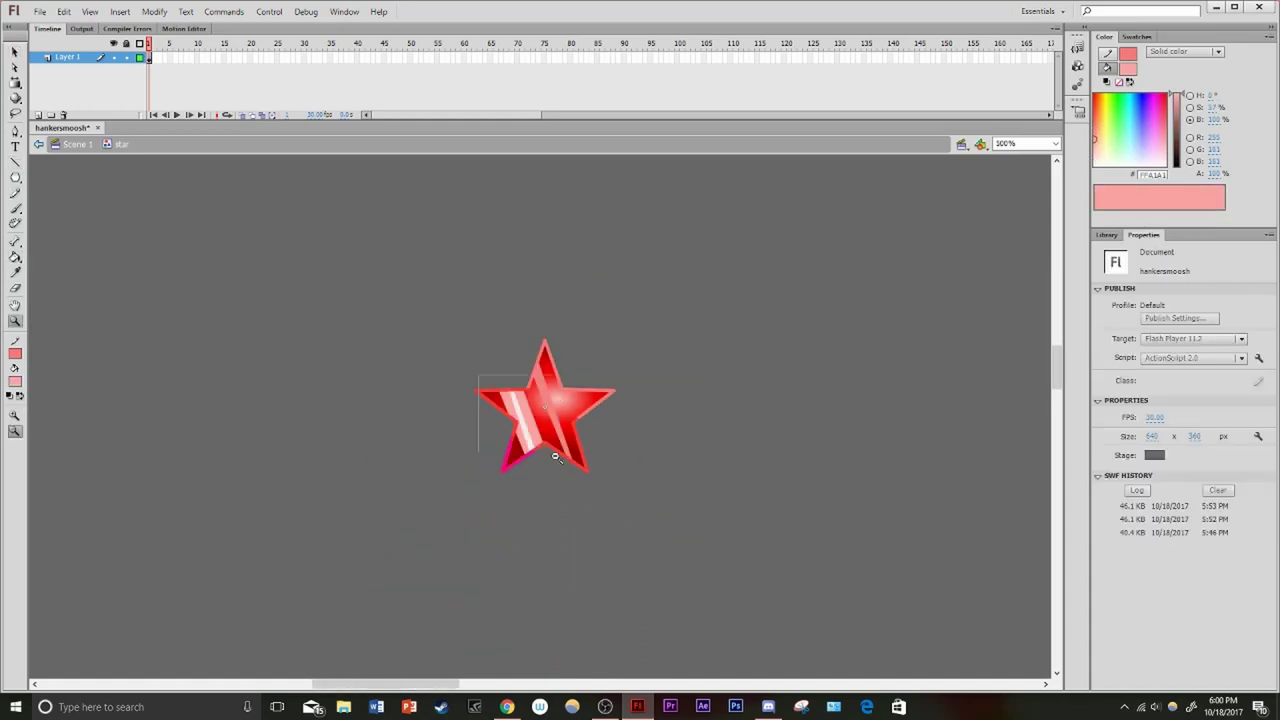
Draw a diagonal line beside the narrow band, fill the sliver pale pink and recolor the wide band's centre strip light red
left_click(383, 429)
left_click_drag(383, 429, 337, 376)
key("n")
left_click(348, 463)
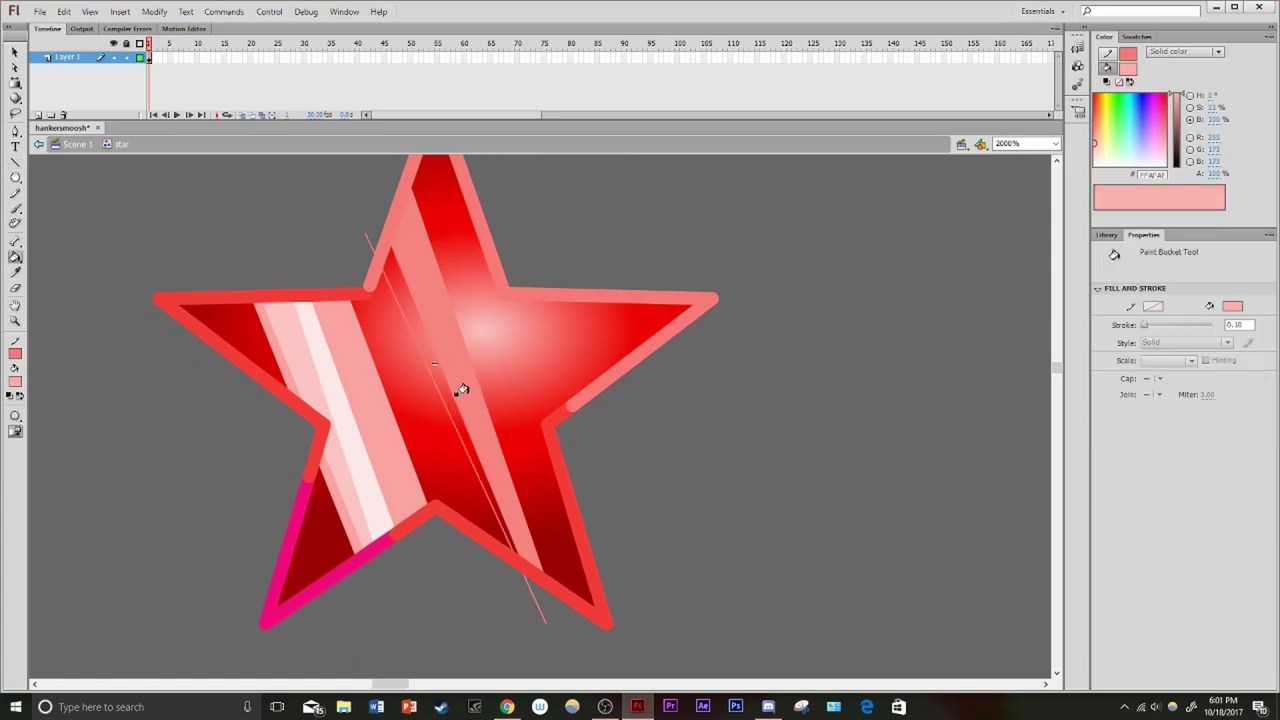
key("ctrl+z")
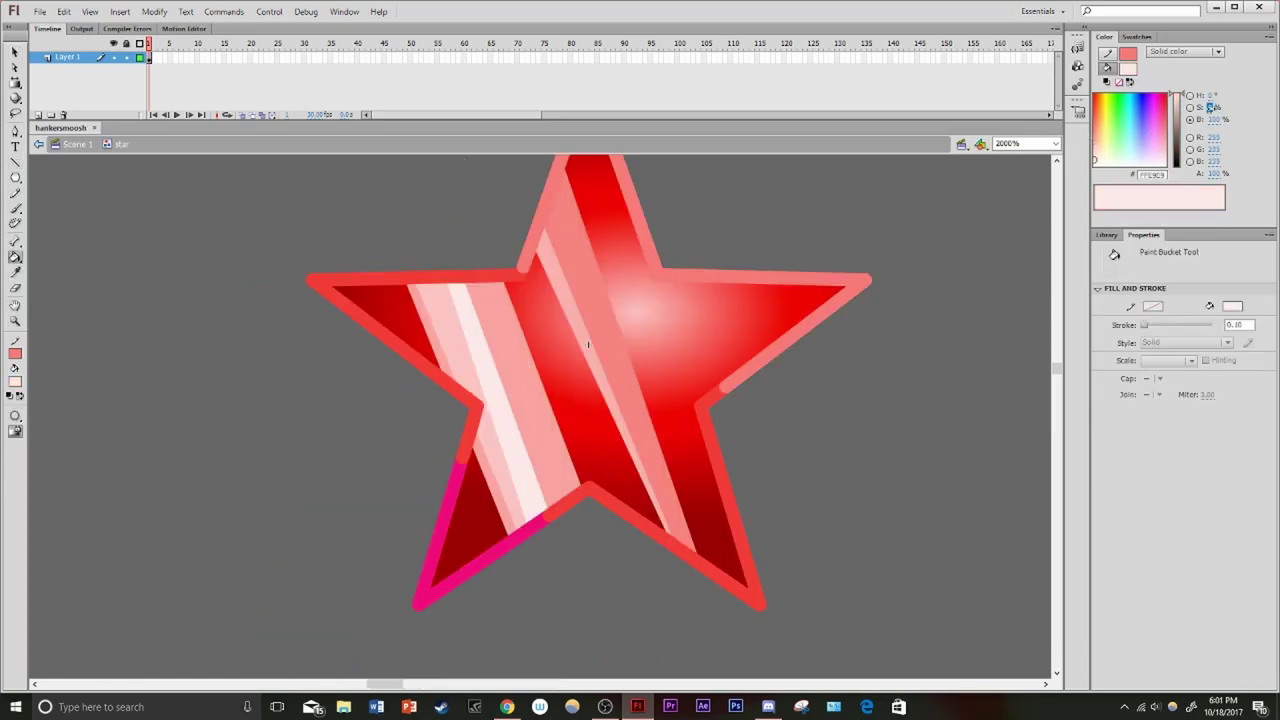
key("z")
left_click(634, 460, "alt")
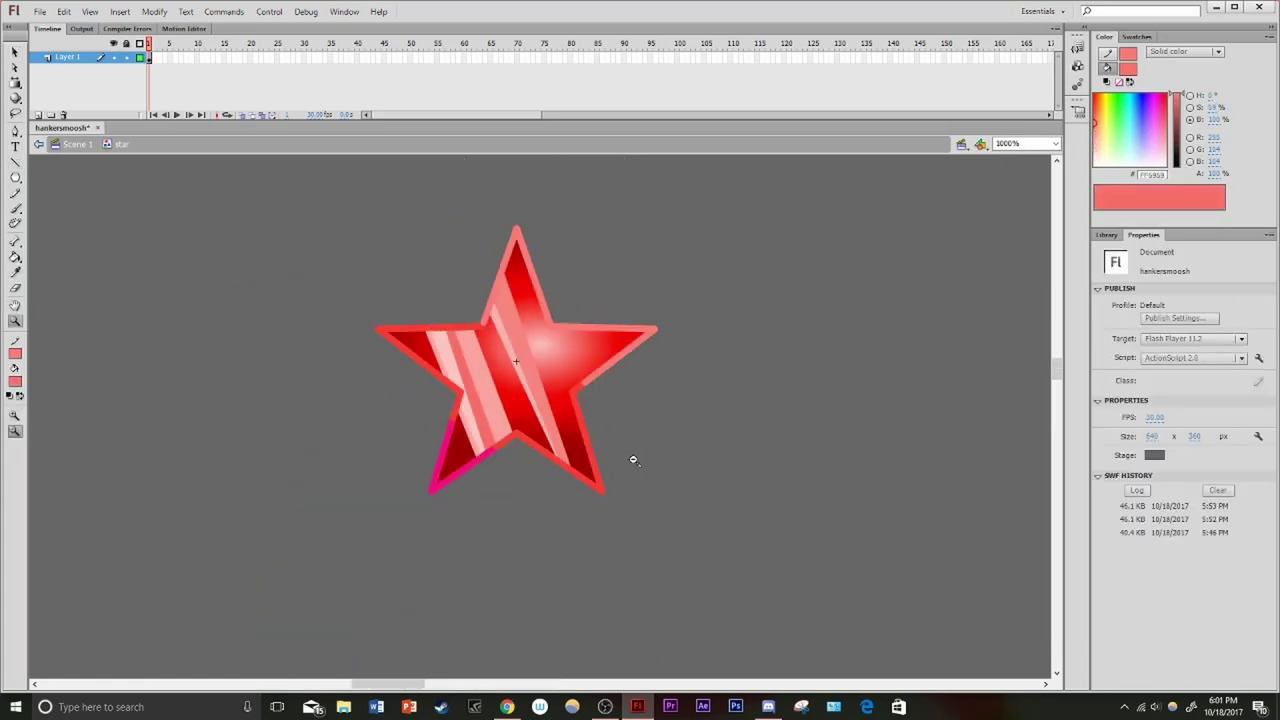
Create a classic tween on the star's layer, lasting until frame 60, and make the star rotate during it
left_click(634, 460, "alt")
left_click(557, 380)
right_click(253, 58)
left_click(330, 121)
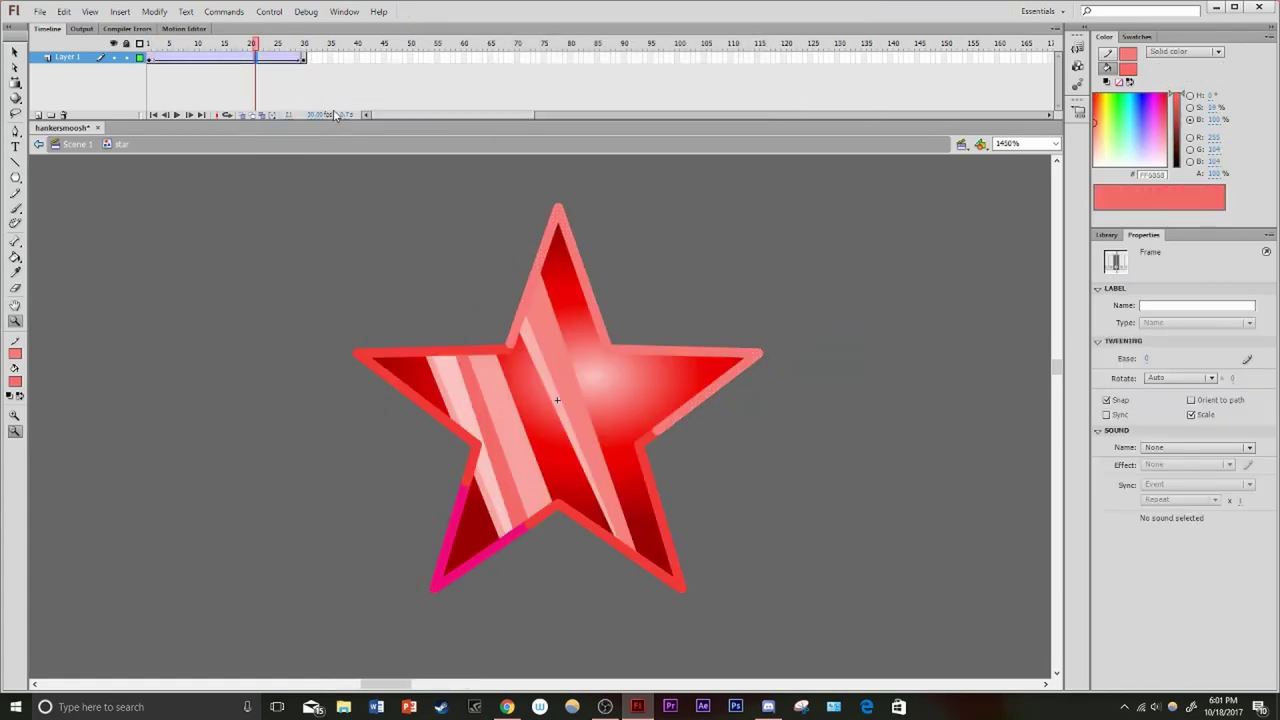
left_click(1175, 438)
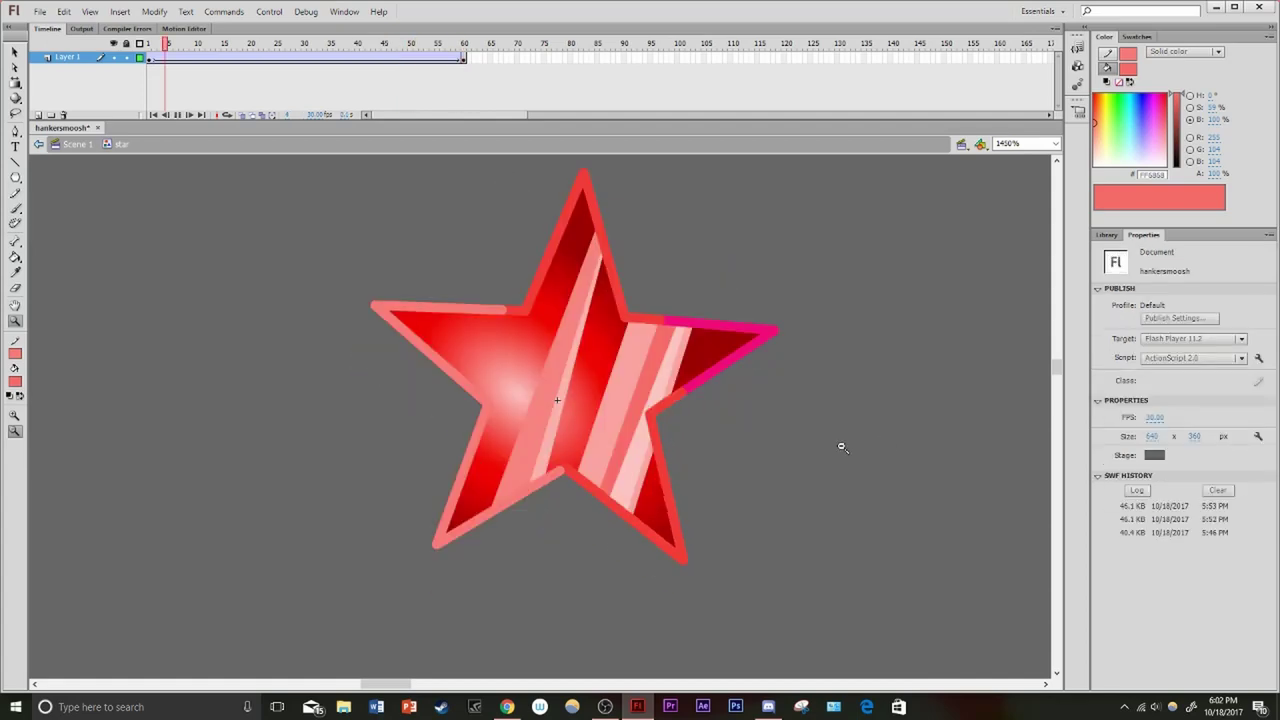
type("4")
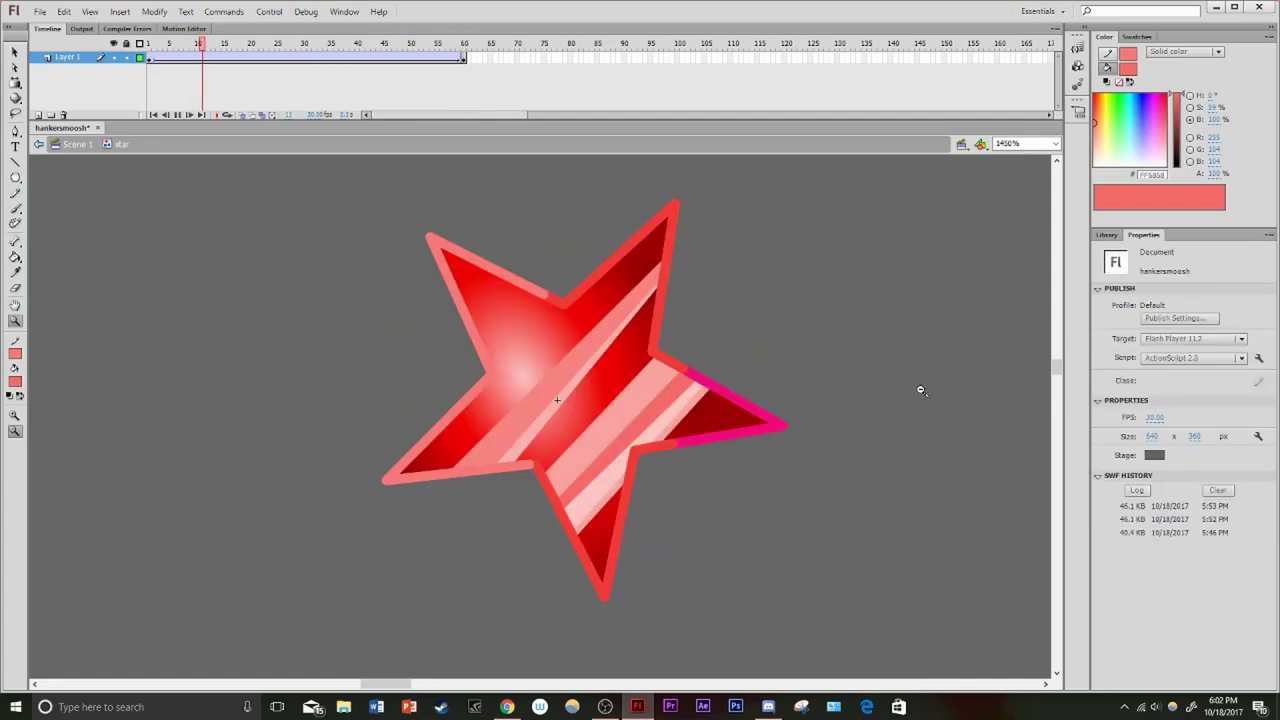
Enlarge the star at frame 60 to about 52.55 by 49.90 and fade it with an Alpha color effect
key("ctrl+minus")
key("q")
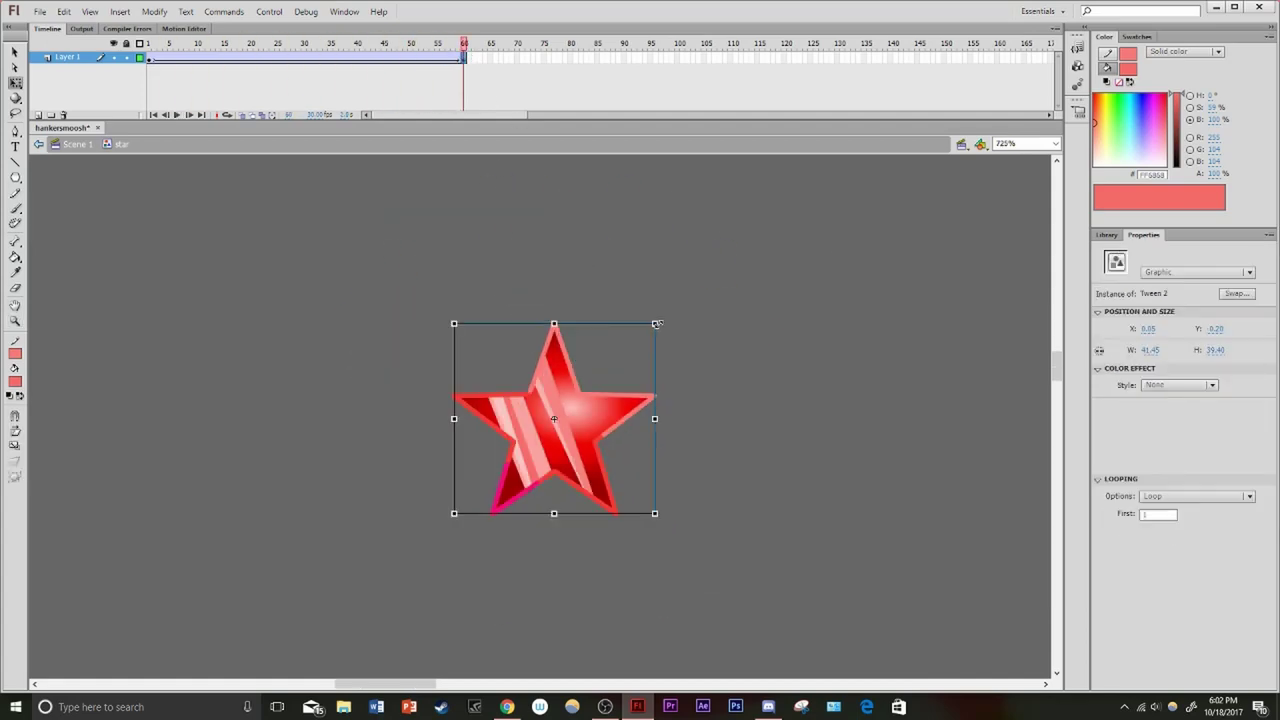
left_click(556, 547)
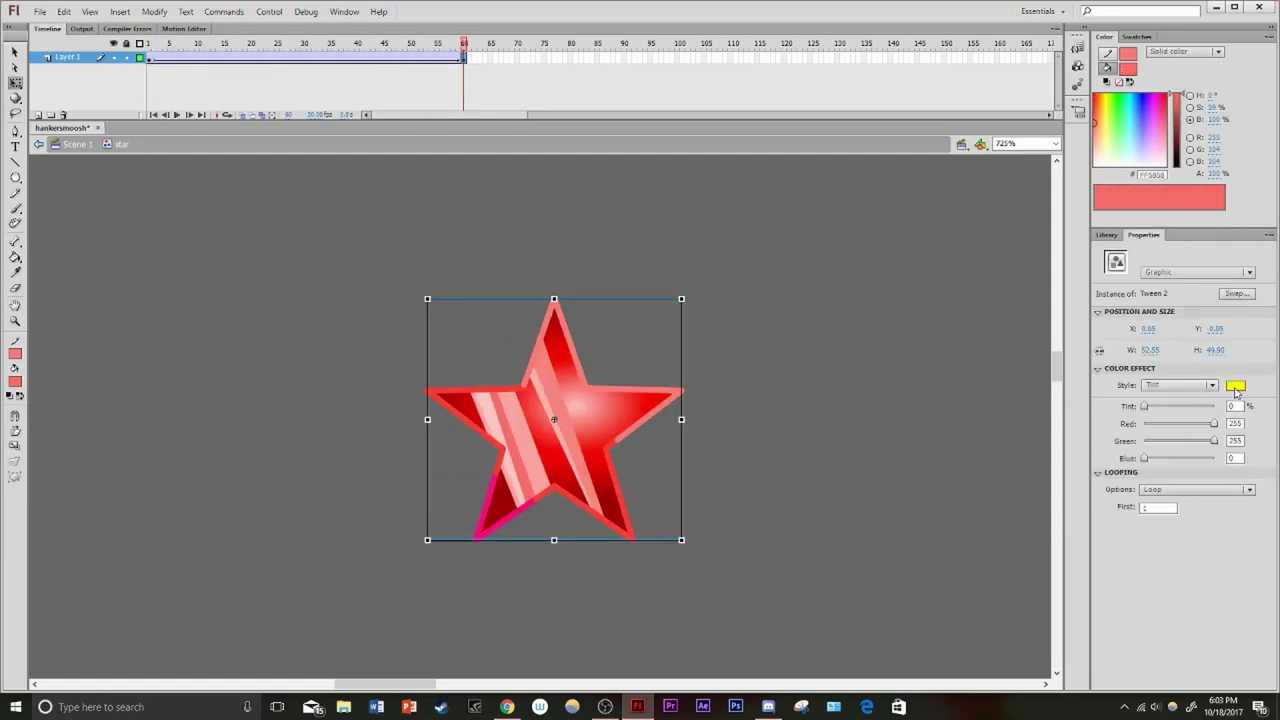
left_click(1135, 486)
left_click(1180, 385)
left_click(1177, 451)
left_click_drag(1145, 406, 968, 418)
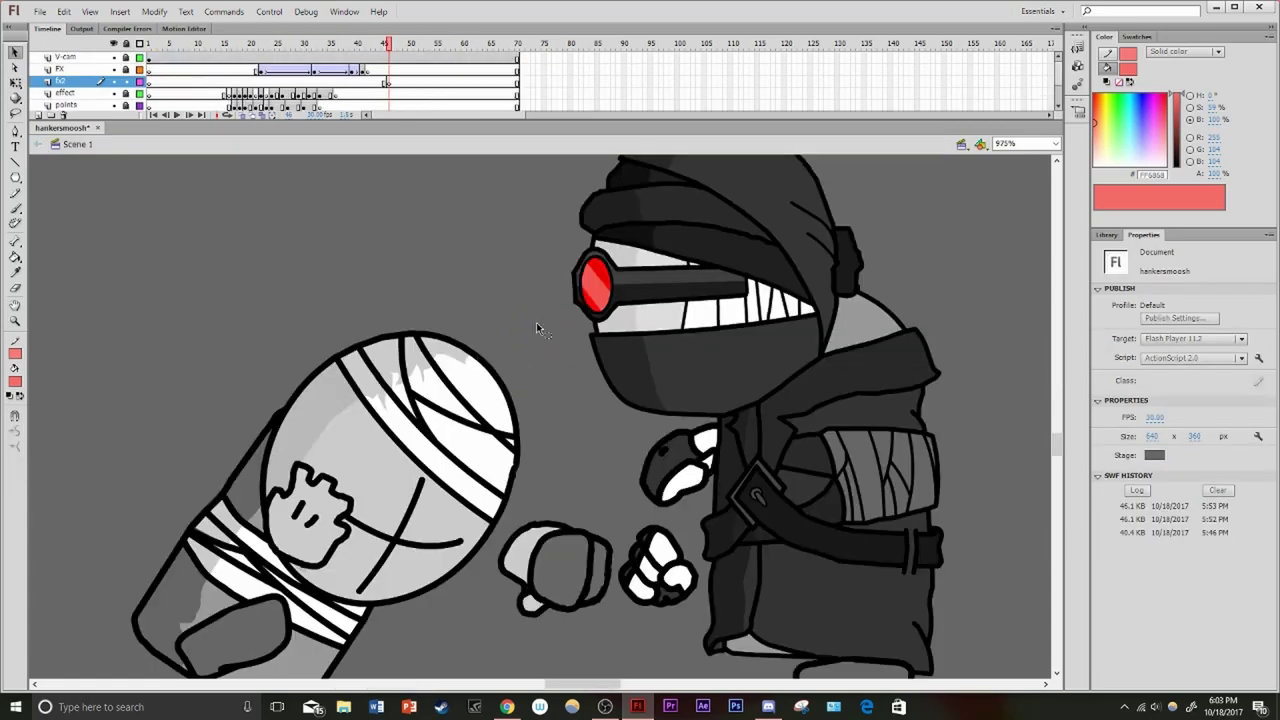
Place the star symbol from the library over the bandaged character's head on the fx2 layer at frame 46
scroll(1272, 398, "down", 10)
left_click_drag(1125, 623, 318, 317)
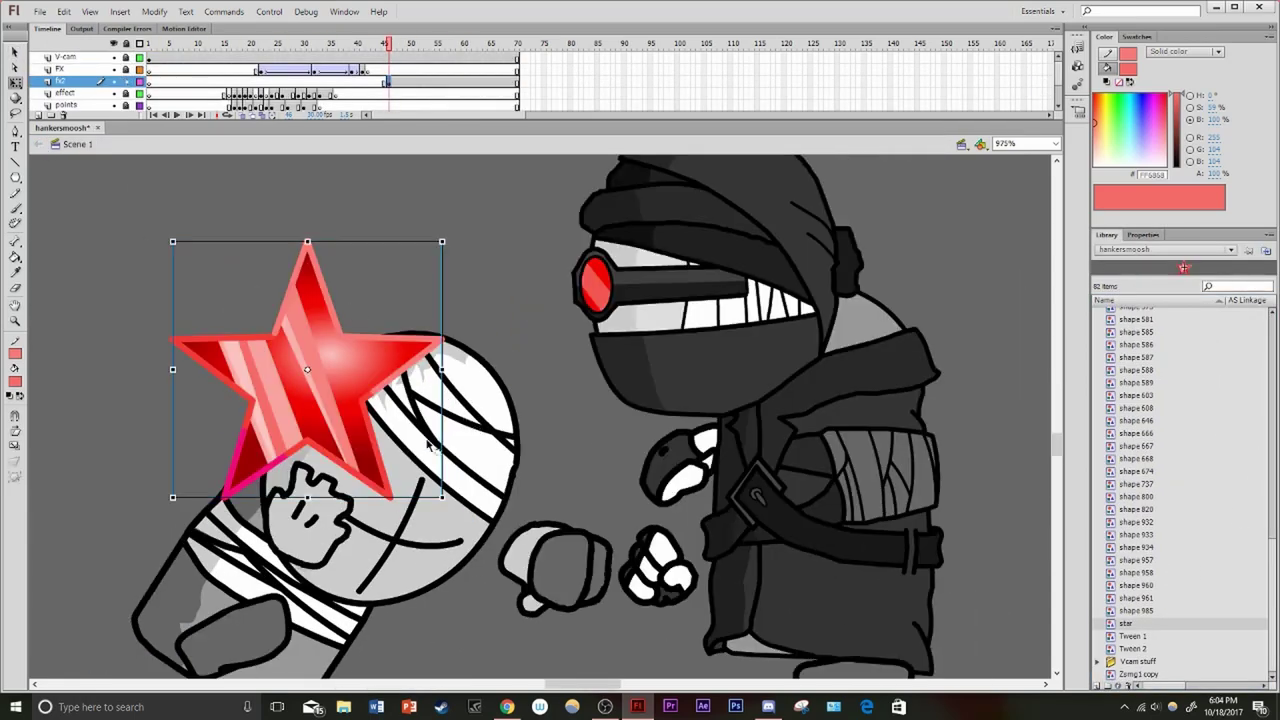
key("ctrl+minus")
Try animating the star frame by frame so it drifts up and away from the head, and test the movie
key("period")
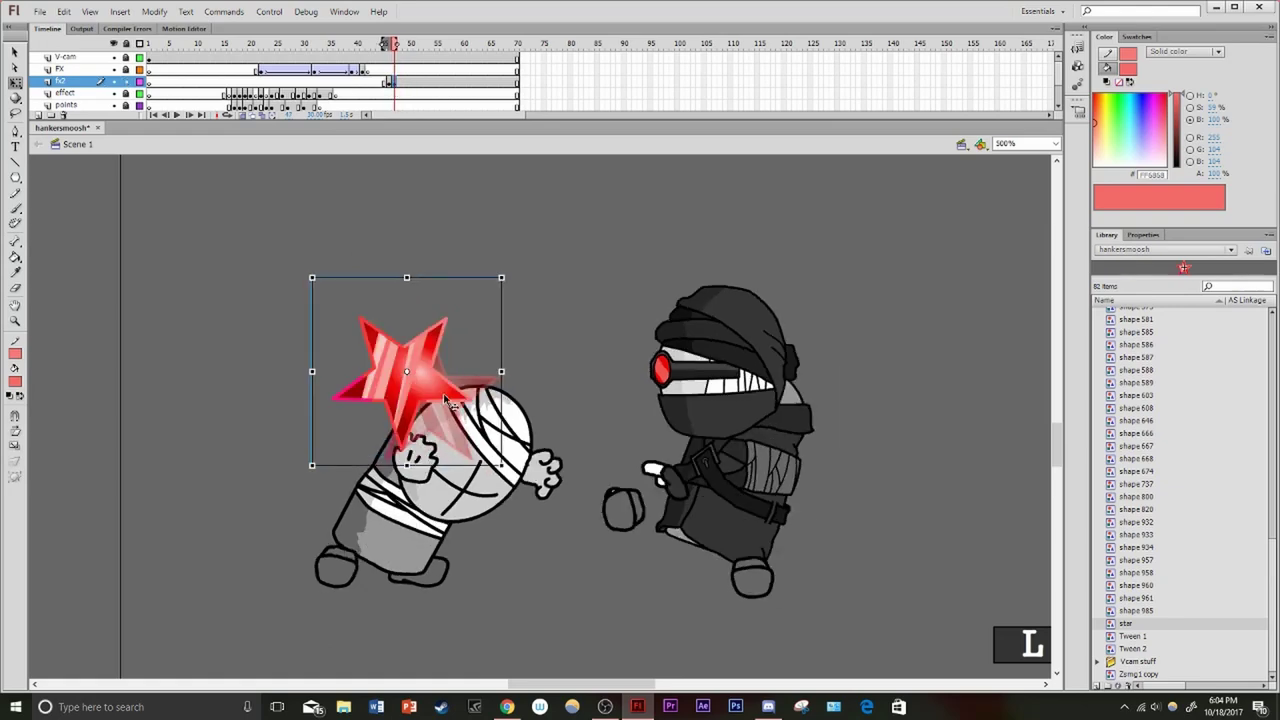
key("Return")
left_click(398, 84)
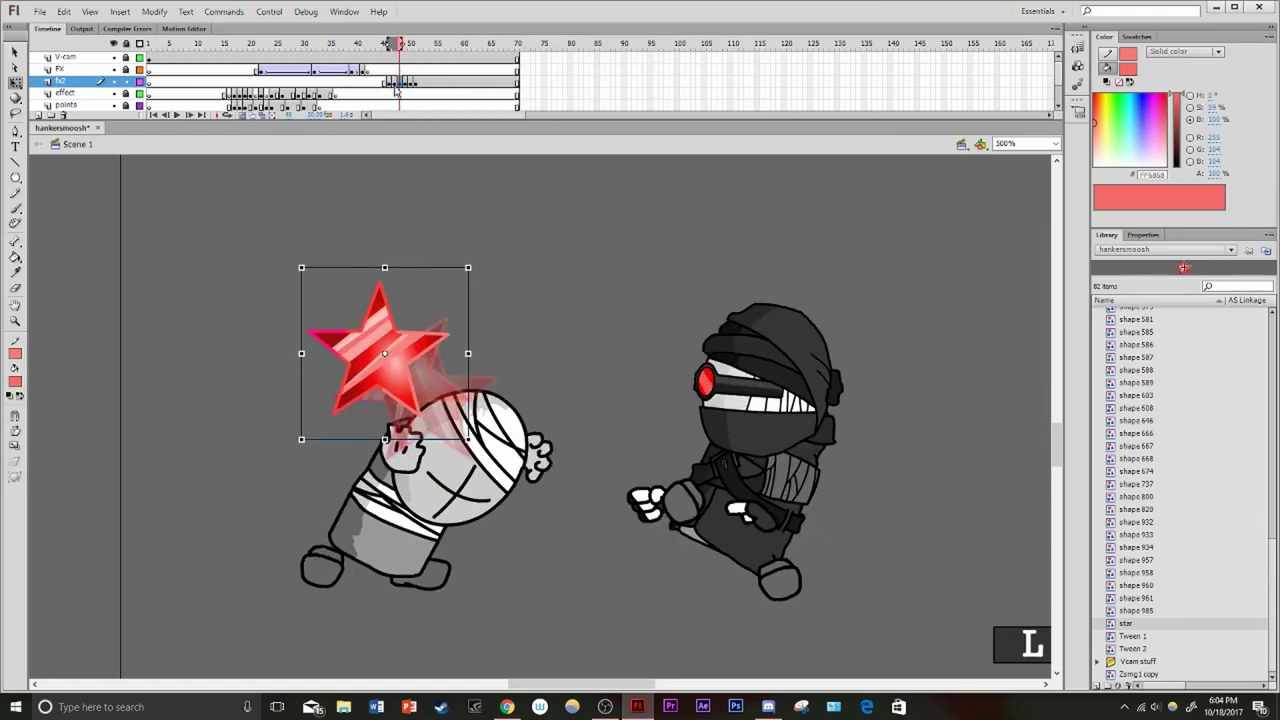
left_click_drag(397, 90, 447, 100)
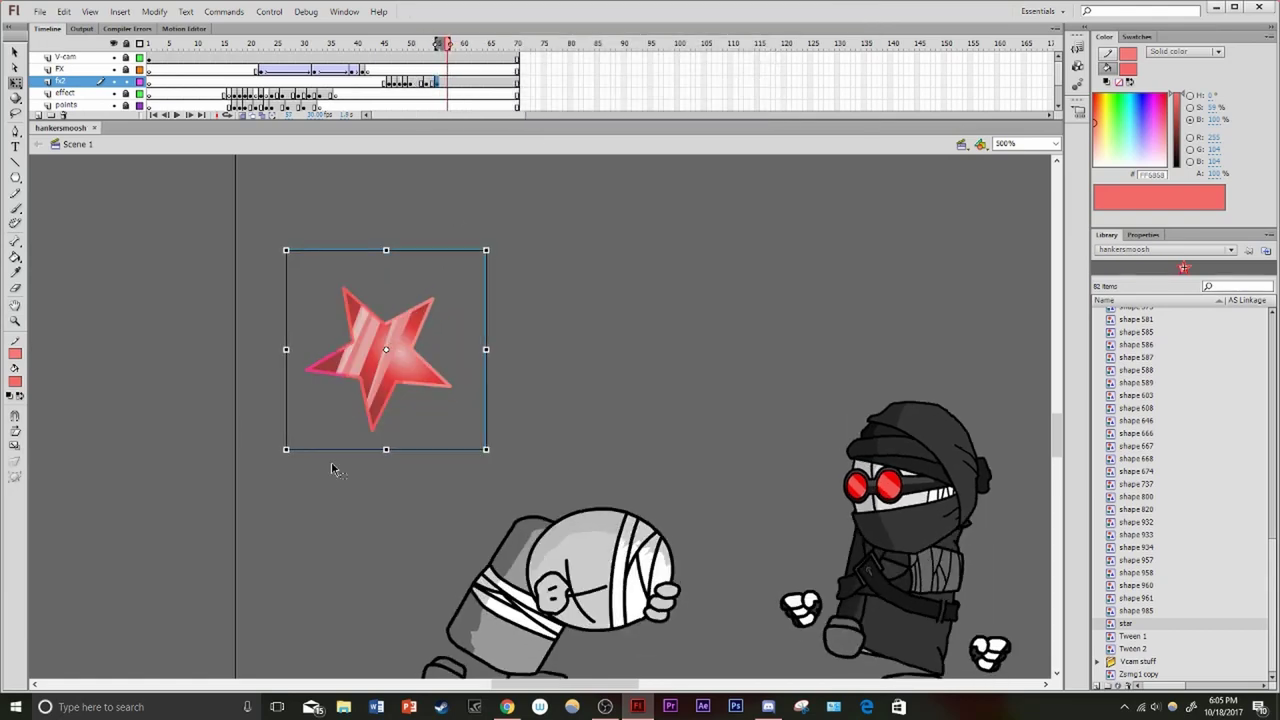
key("Return")
key("ctrl+Return")
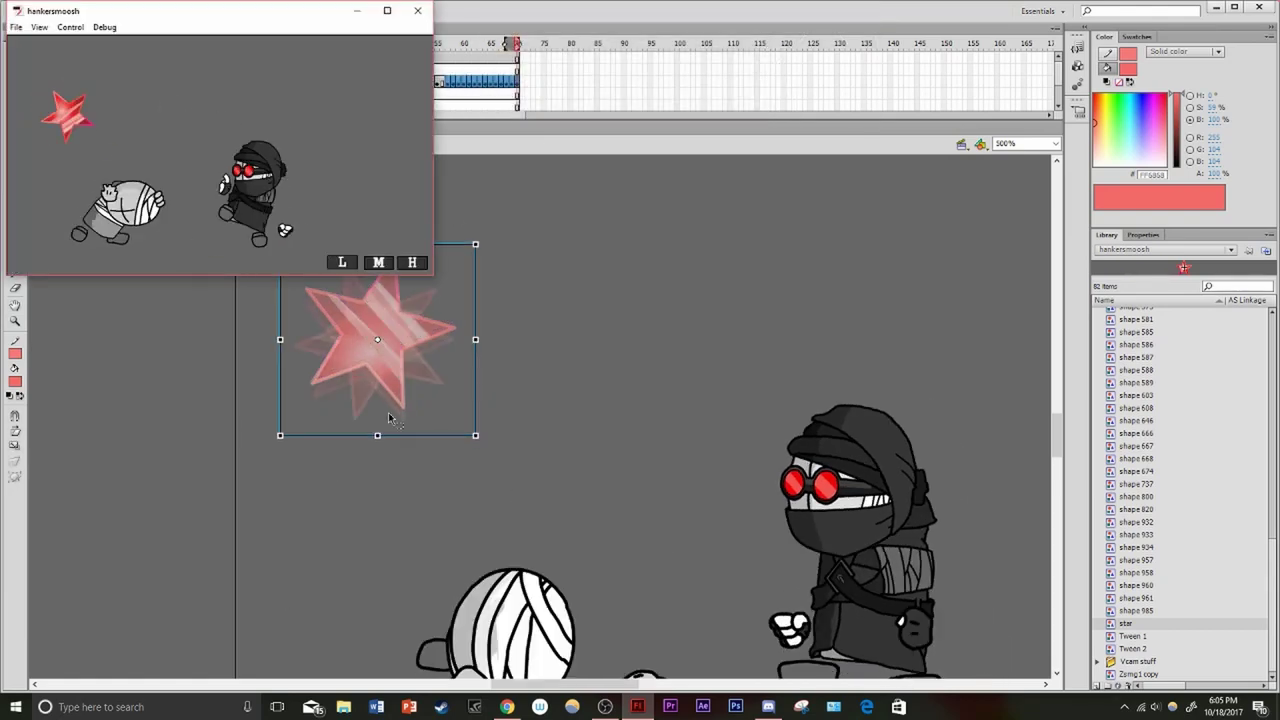
key("ctrl+w")
Shrink the star on the bandaged head at frame 46 and keyframe its flight toward the masked fighter
key("ctrl+=")
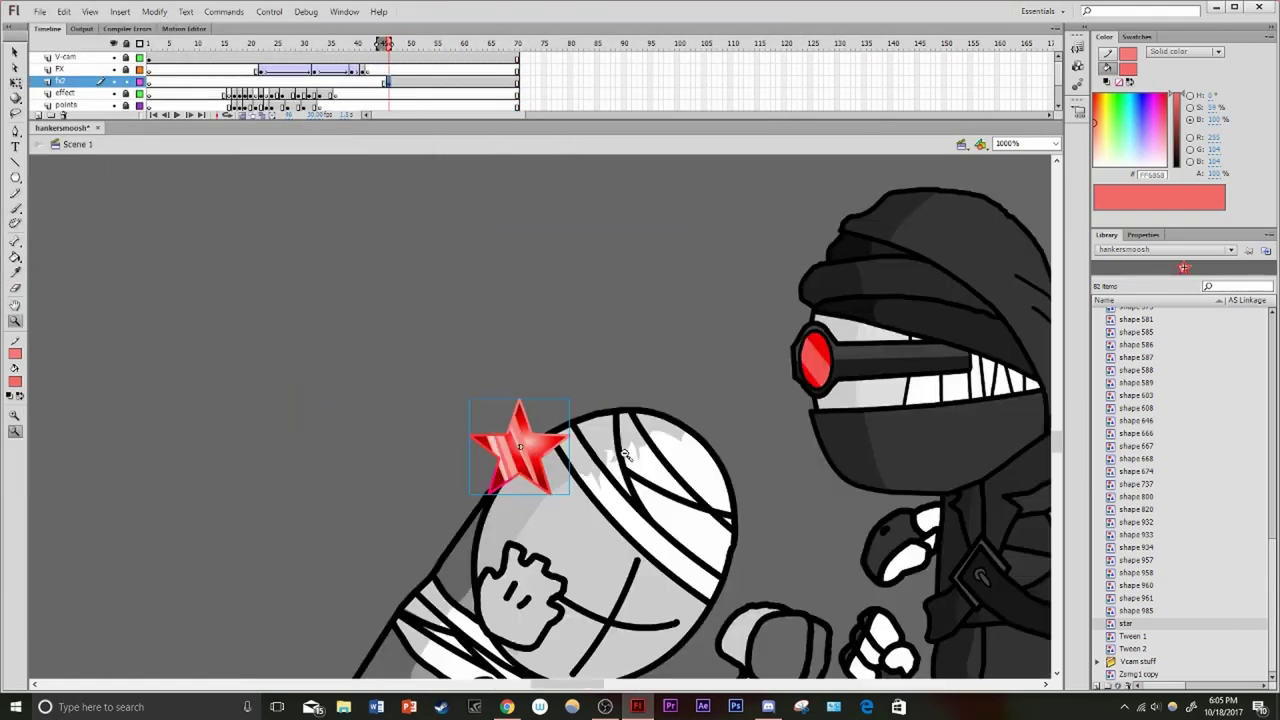
left_click(625, 453, "alt")
key("period")
key("period")
key("q")
key("F6")
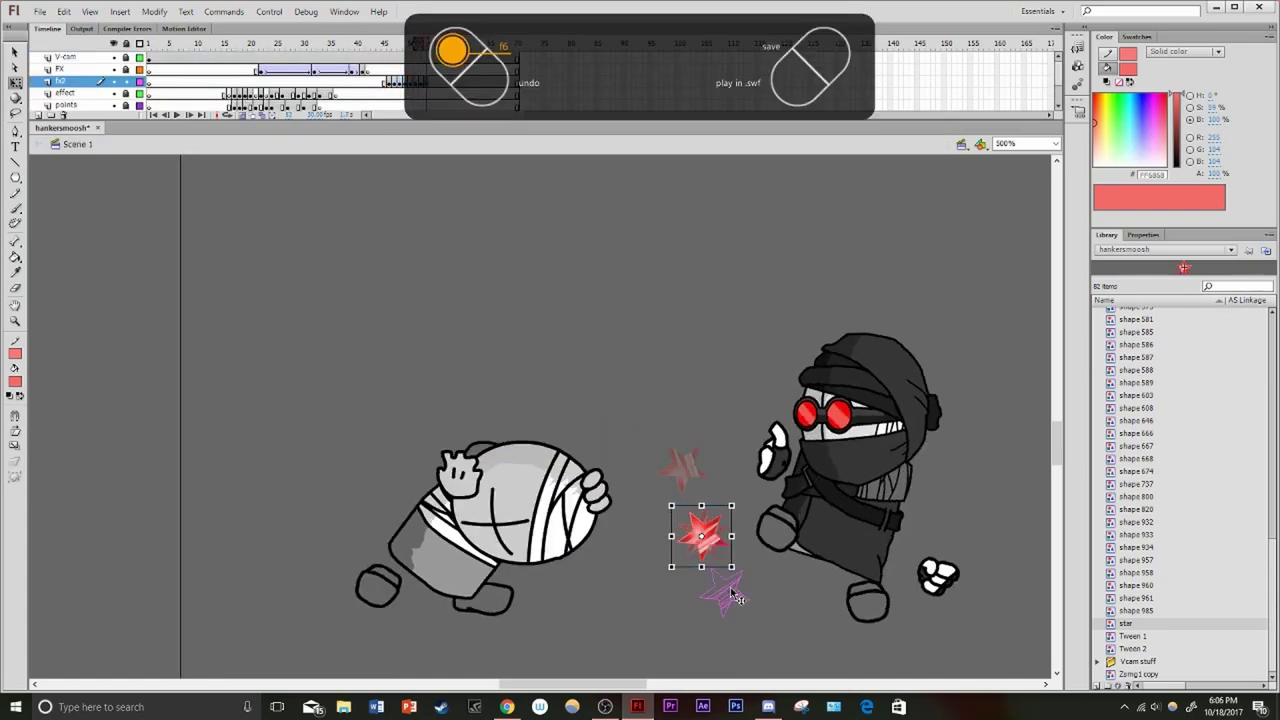
Keyframe the star frame by frame falling, travelling right behind the masked fighter and leaving the stage, and test the movie
key("period")
key("period")
key("F6")
scroll(484, 451, "right", 5)
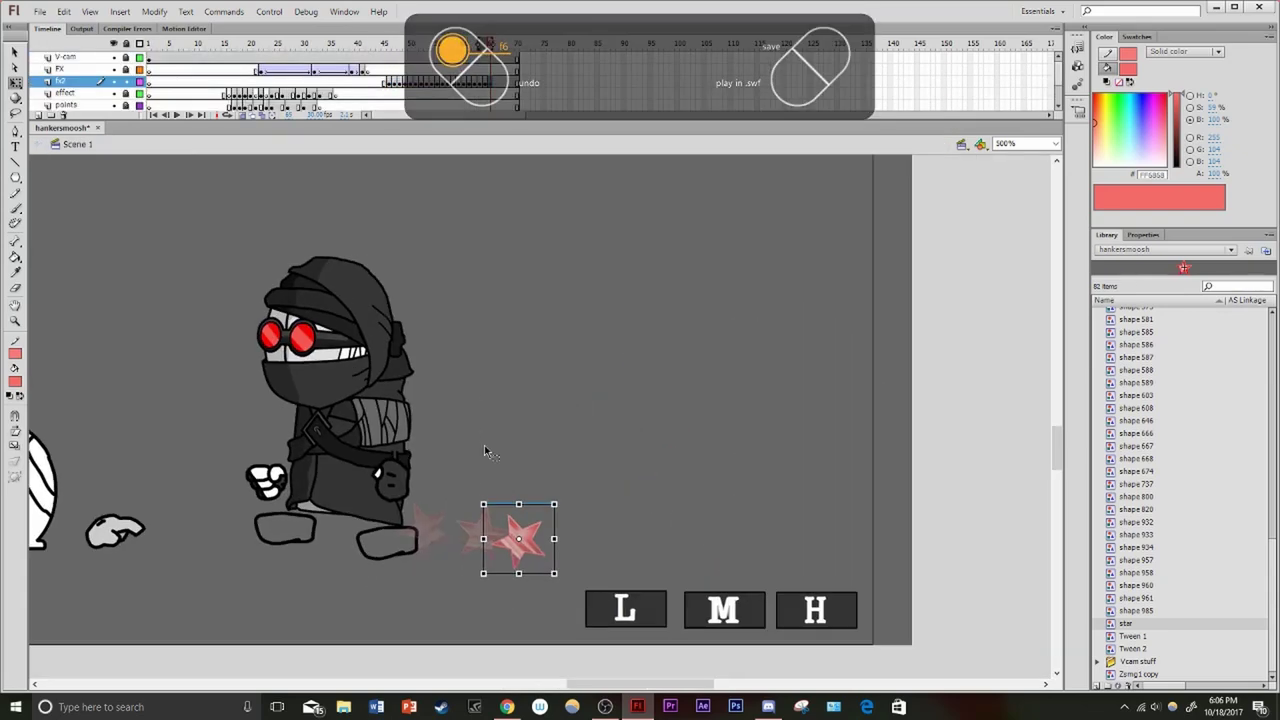
key("period")
key("F6")
left_click_drag(529, 548, 660, 528)
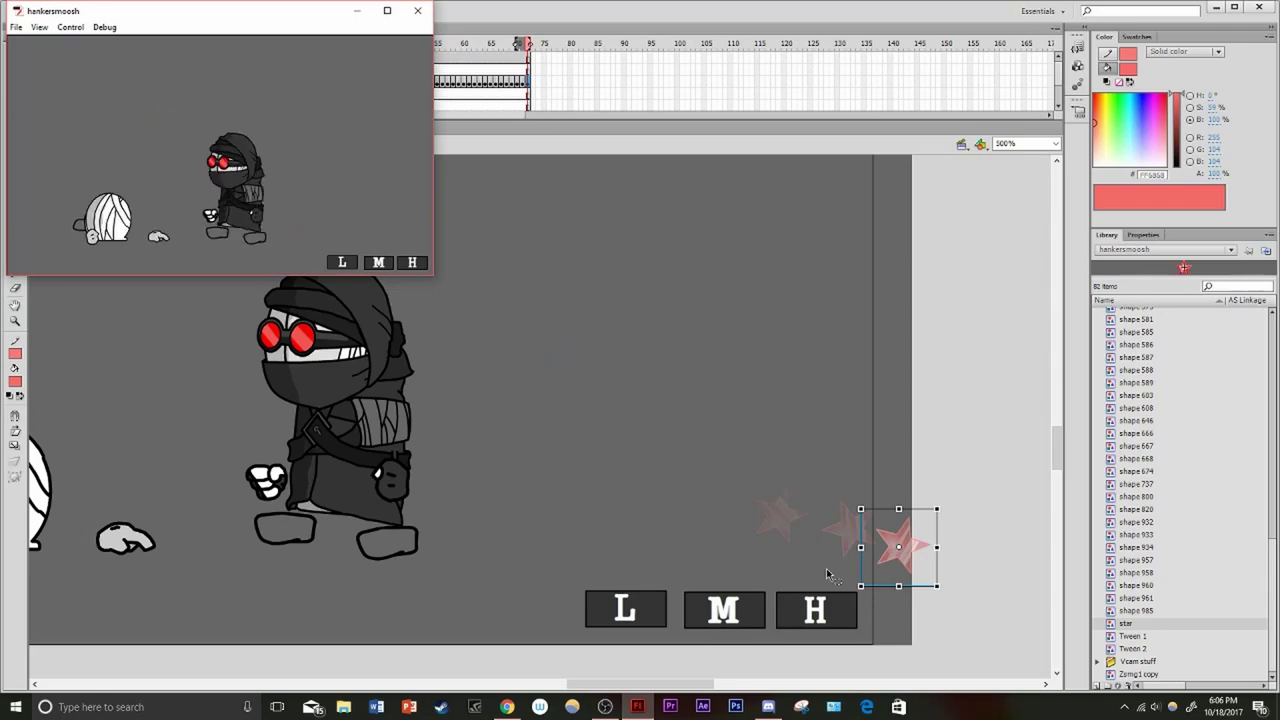
left_click(417, 10)
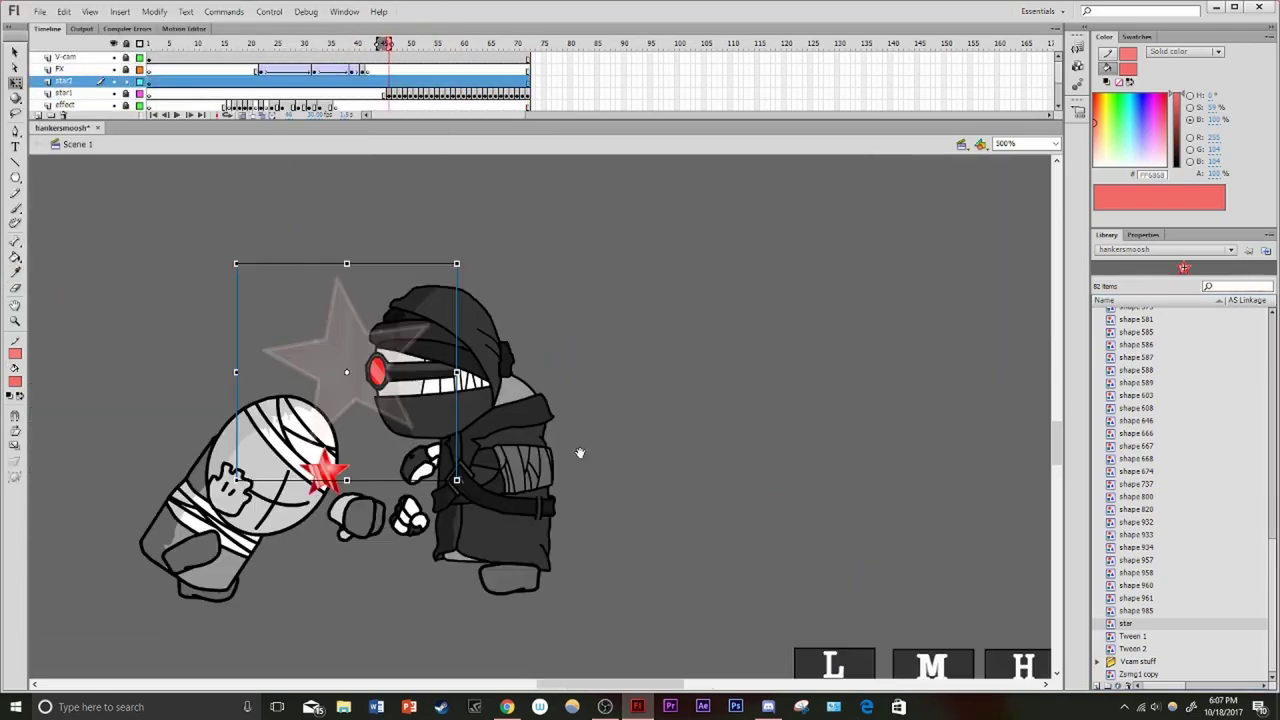
Animate a second star on its own layer frame by frame, from the top of the bandaged head to the ground, and test the movie
left_click(335, 476)
scroll(335, 476, "up", 4)
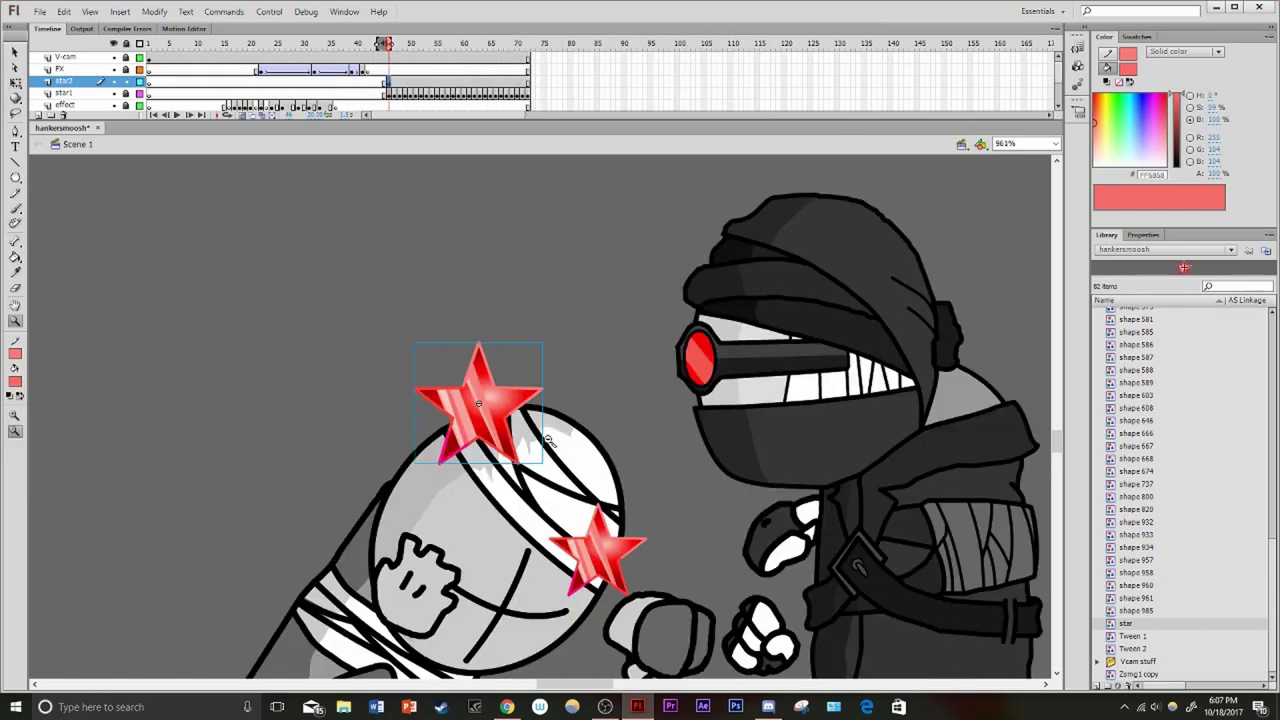
key("F6")
key("F6")
key("F6")
key("F6")
key("F6")
key("F6")
key("F6")
key("F6")
key("F6")
key("F6")
key("F6")
key("F6")
key("F6")
key("F6")
key("F6")
key("F6")
key("F6")
key("F6")
key("F6")
key("F6")
left_click_drag(443, 340, 342, 590)
key("ctrl+Return")
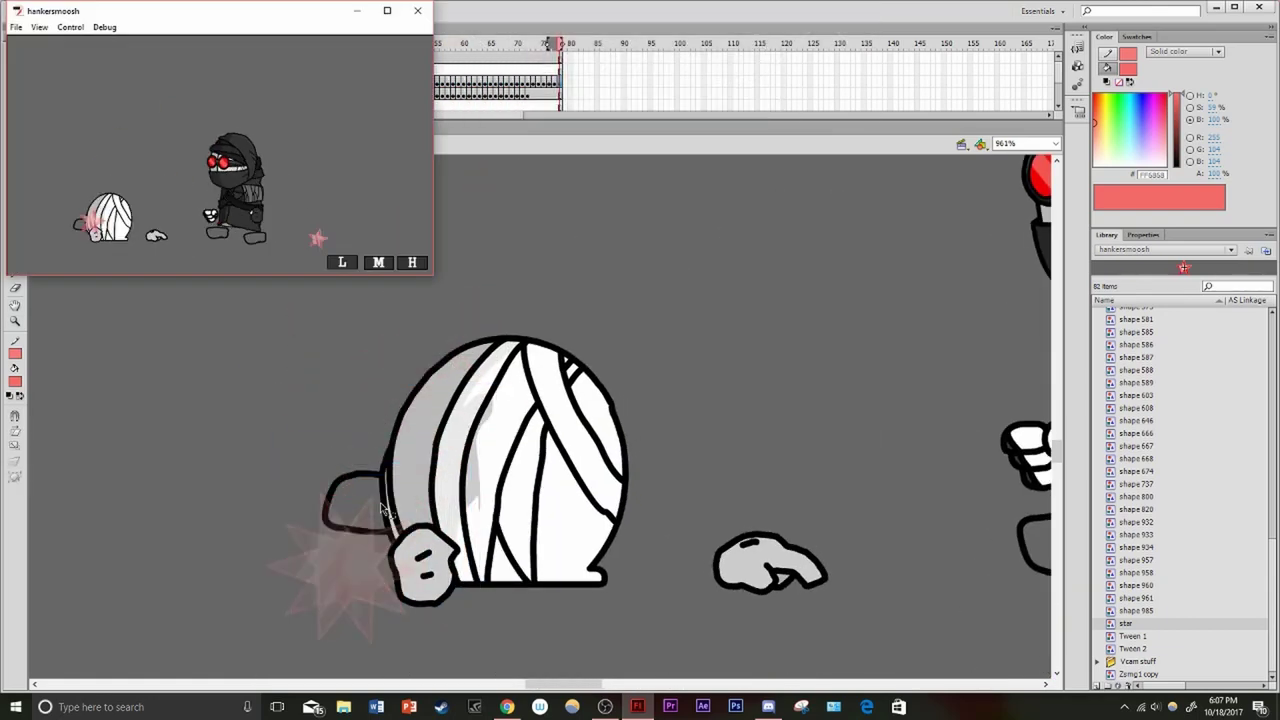
left_click(381, 508)
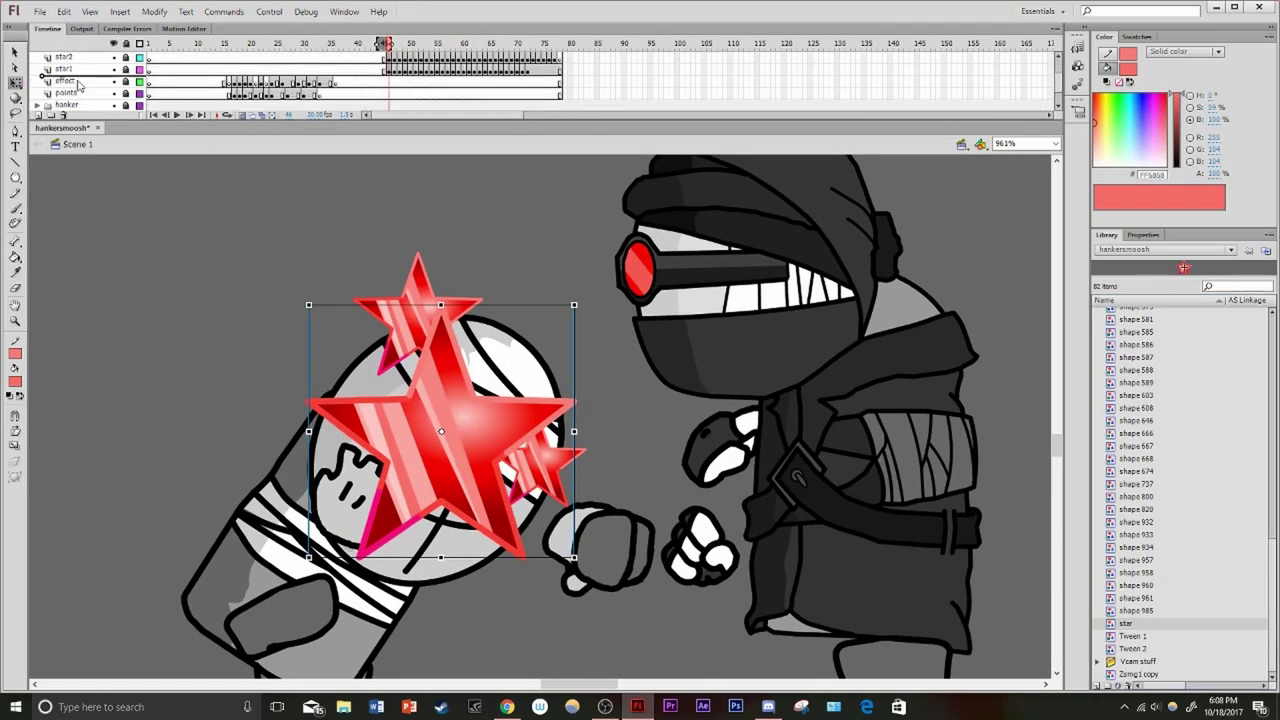
Move the star3 layer below the star1 layer so the large star sits behind the smaller ones
left_click(78, 82)
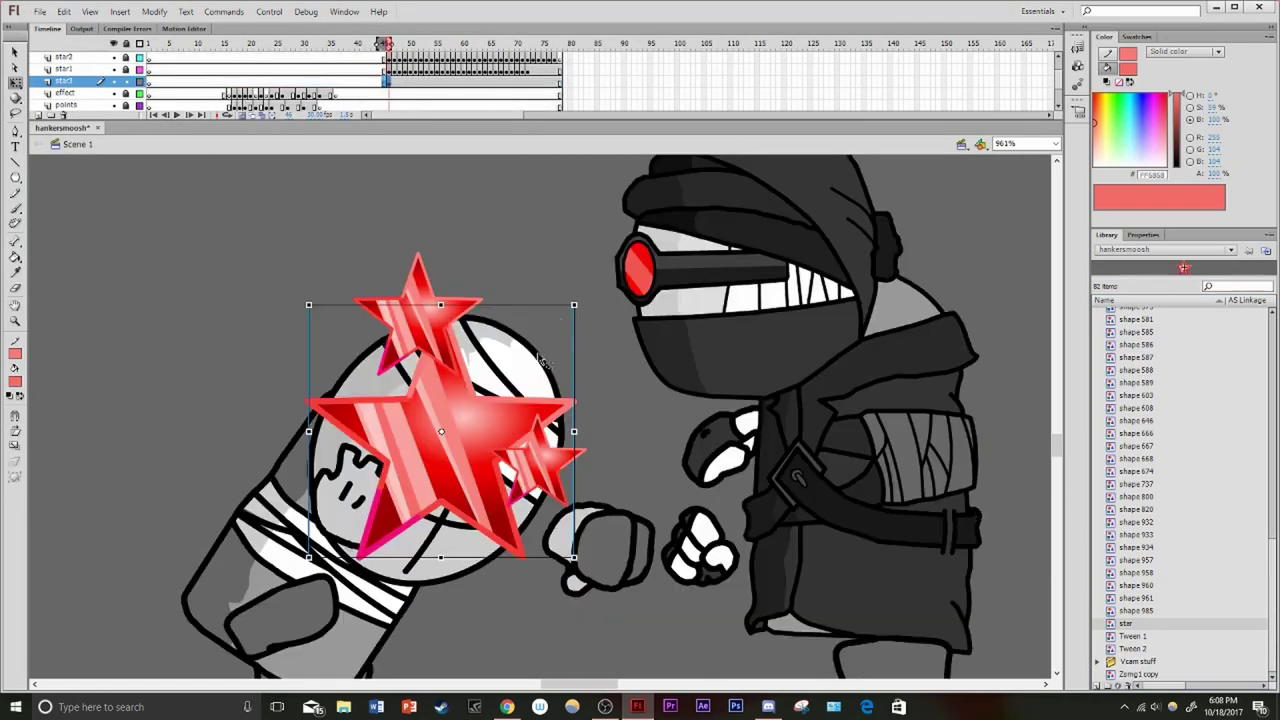
Keyframe the large star on the star3 layer frame by frame flying off the bandaged head, and test the movie
key("F6")
left_click_drag(480, 425, 540, 415)
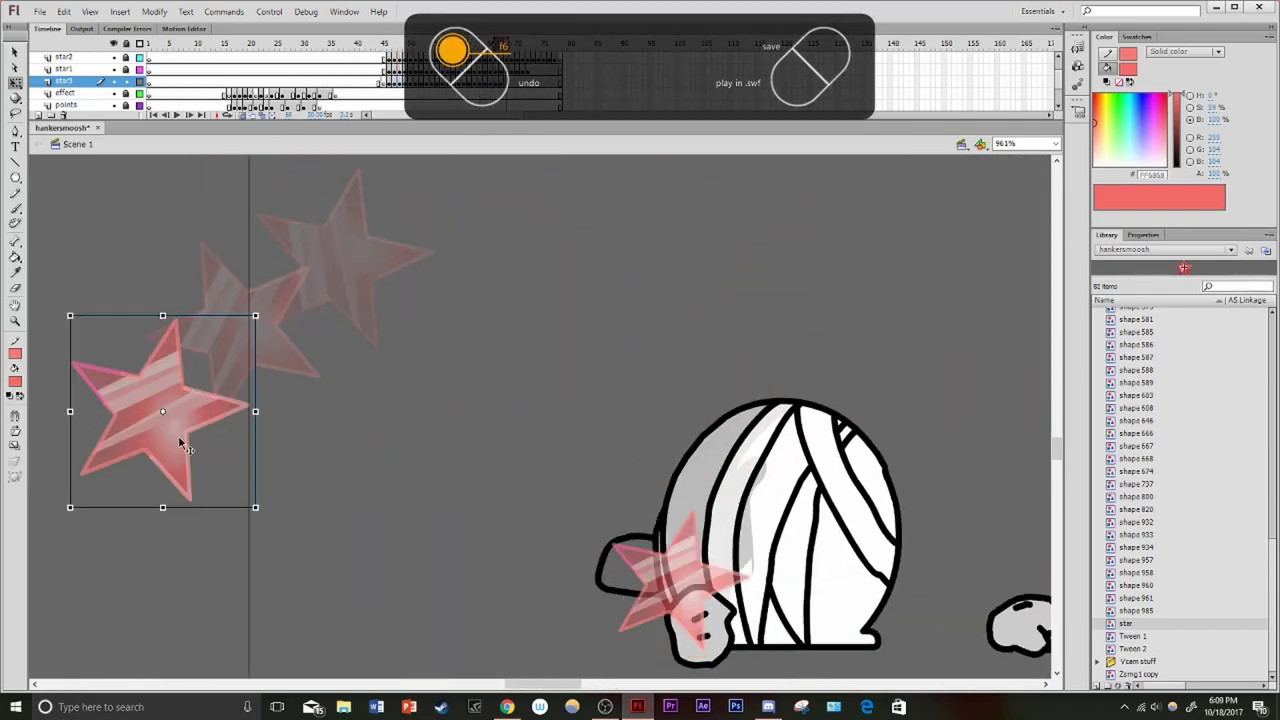
key("ctrl+Return")
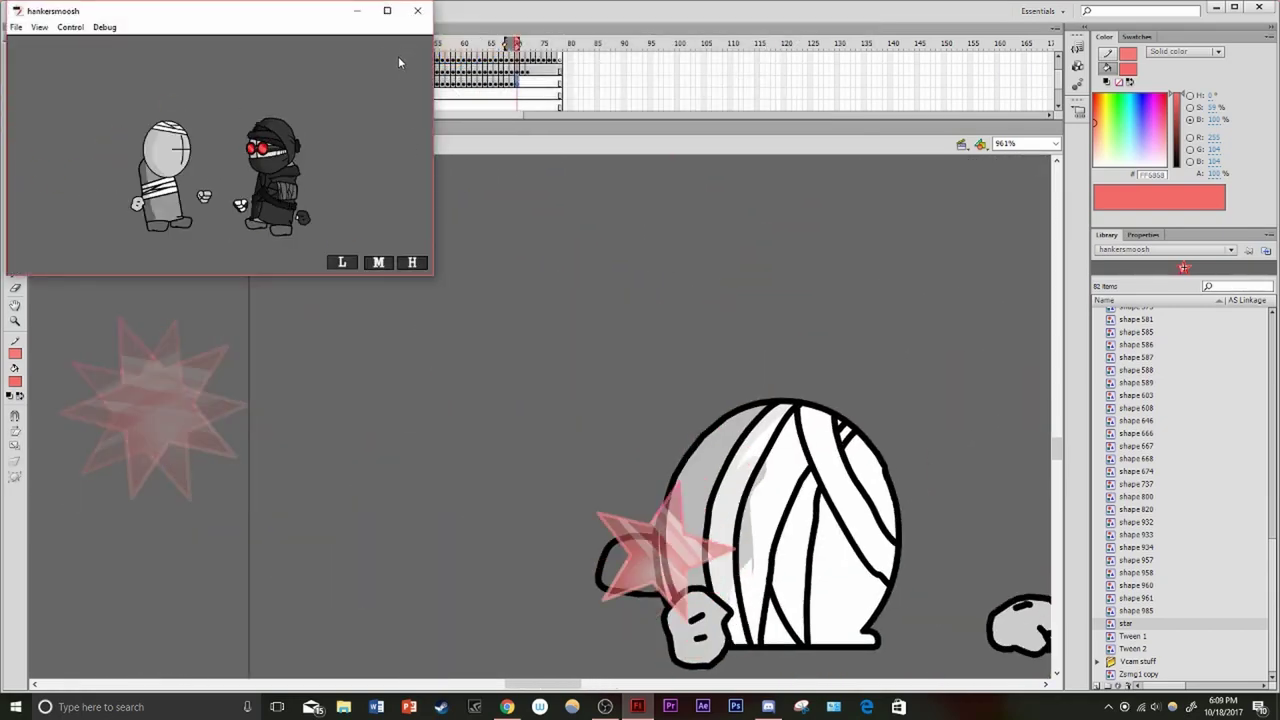
left_click(417, 10)
Continue the star3 keyframes through the last timeline frame, spinning and fading the star between the two fighters, and test the movie
left_click(392, 84)
key("F6")
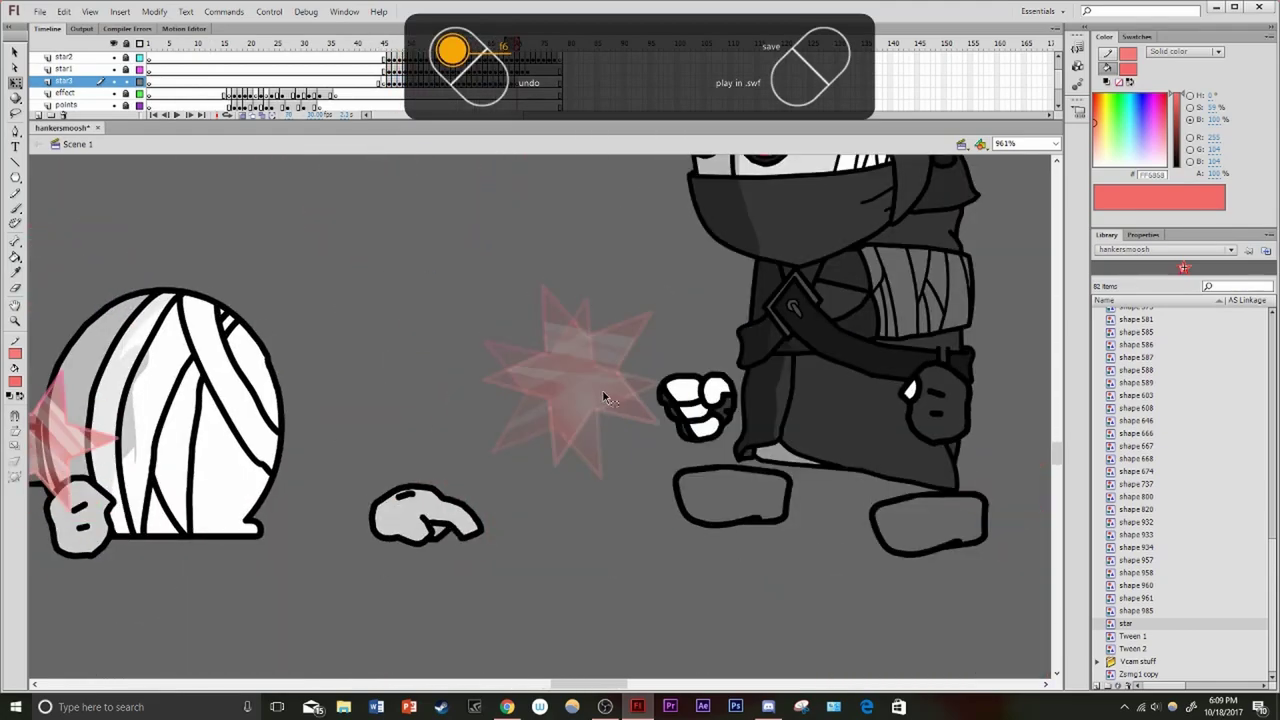
key("ctrl+Return")
left_click(417, 10)
left_click(510, 81)
key("F6")
key("F6")
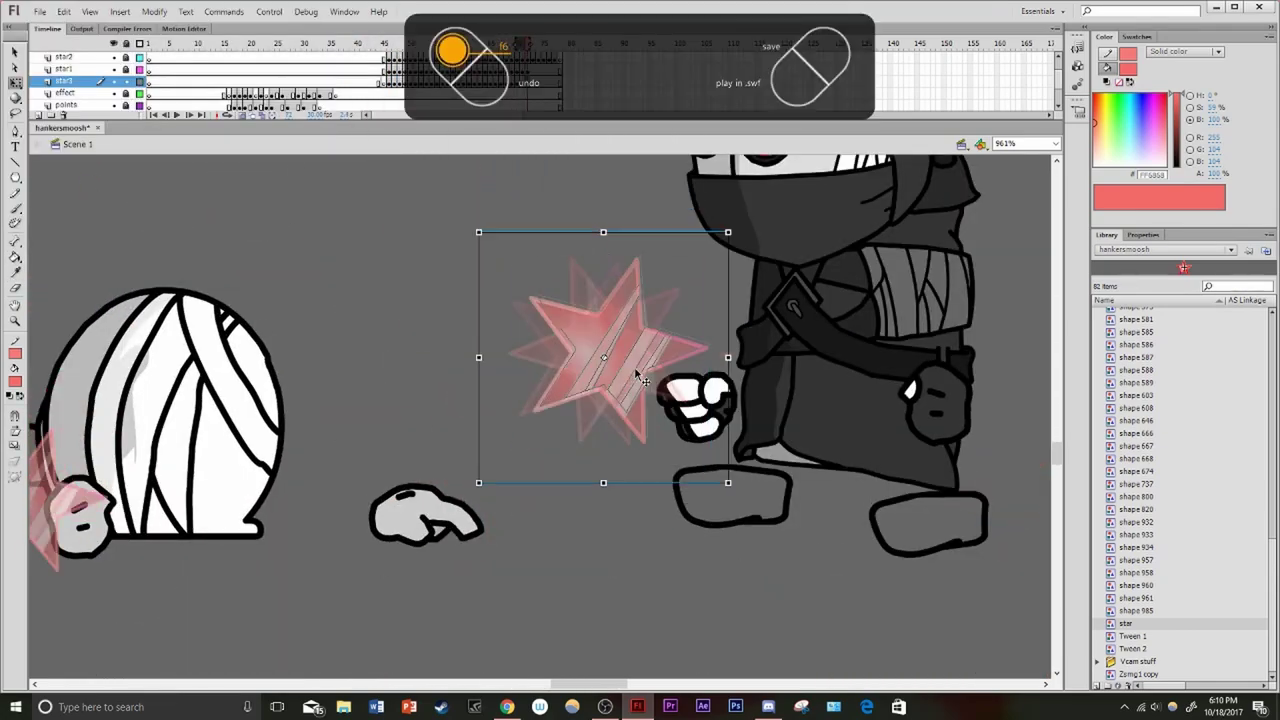
key("ctrl+Return")
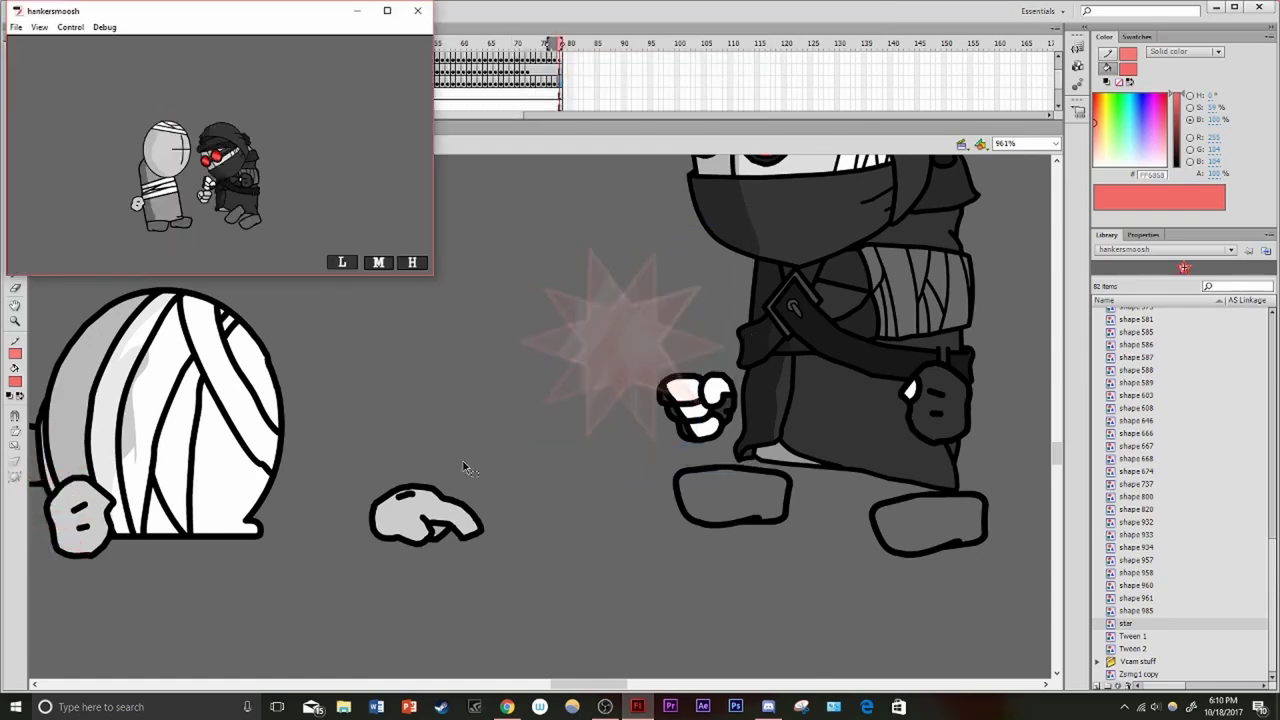
left_click(463, 468)
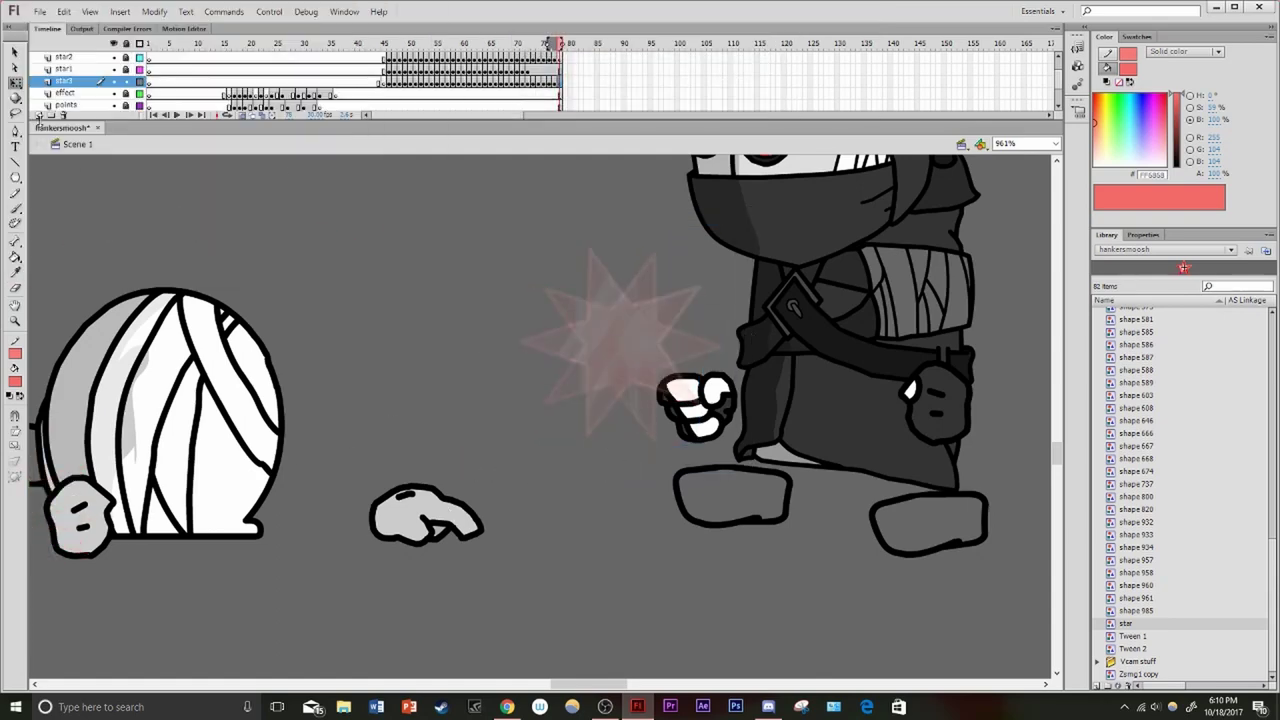
Add a star4 layer above star2, starting a small copy of the star on the bandaged head at frame 46
left_click(38, 115)
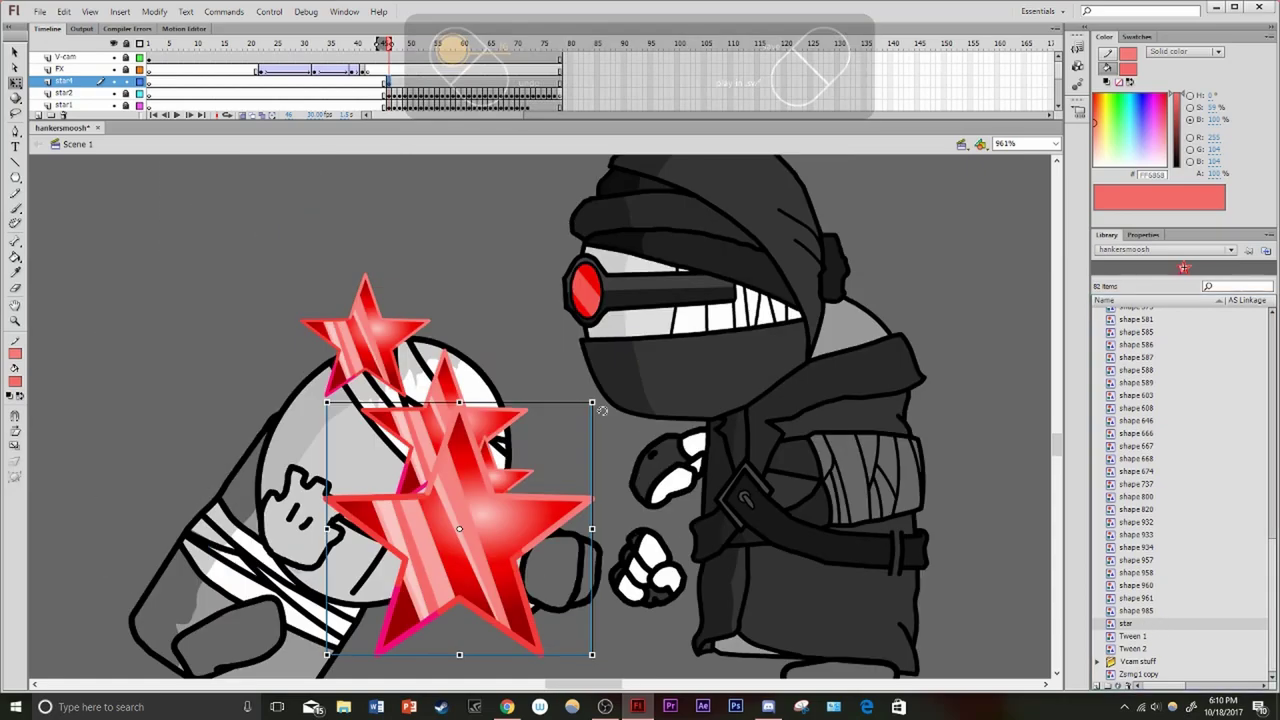
key("F6")
key("F6")
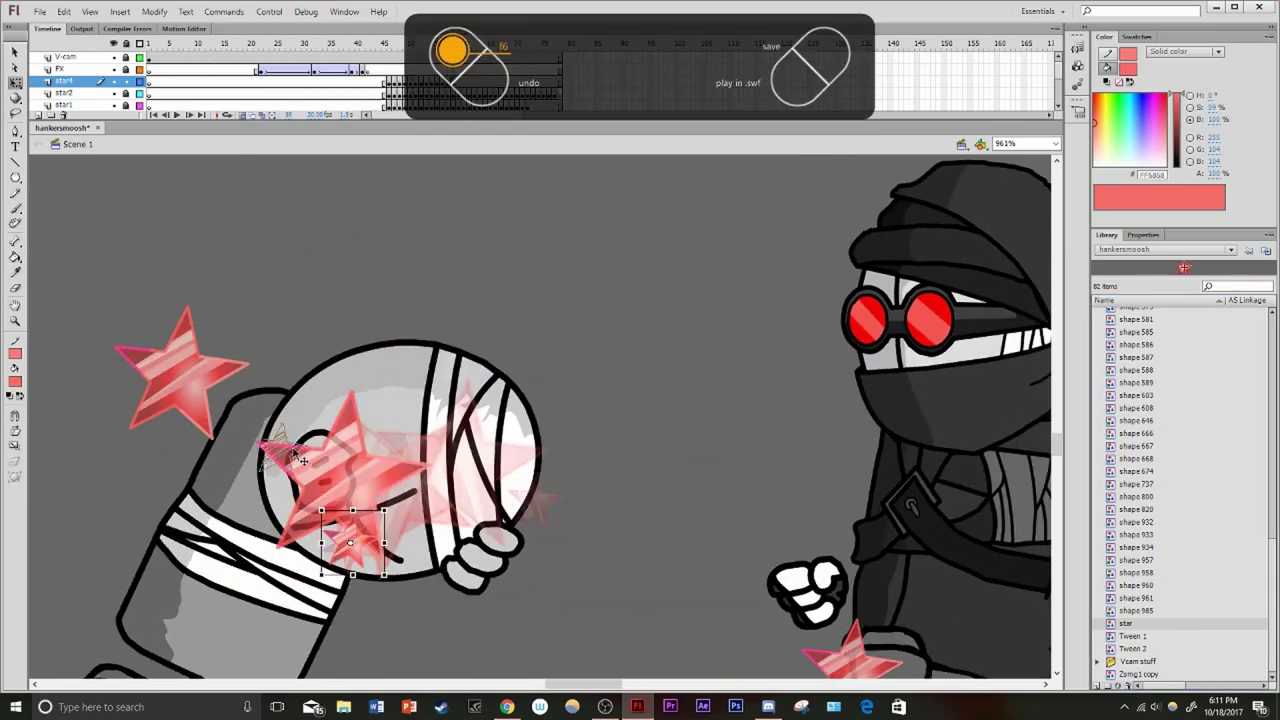
Keyframe the small star4 star frame by frame falling from the bandaged head to the ground, and test the movie
left_click_drag(510, 490, 517, 567)
key("F6")
key("F6")
key("F6")
key("F6")
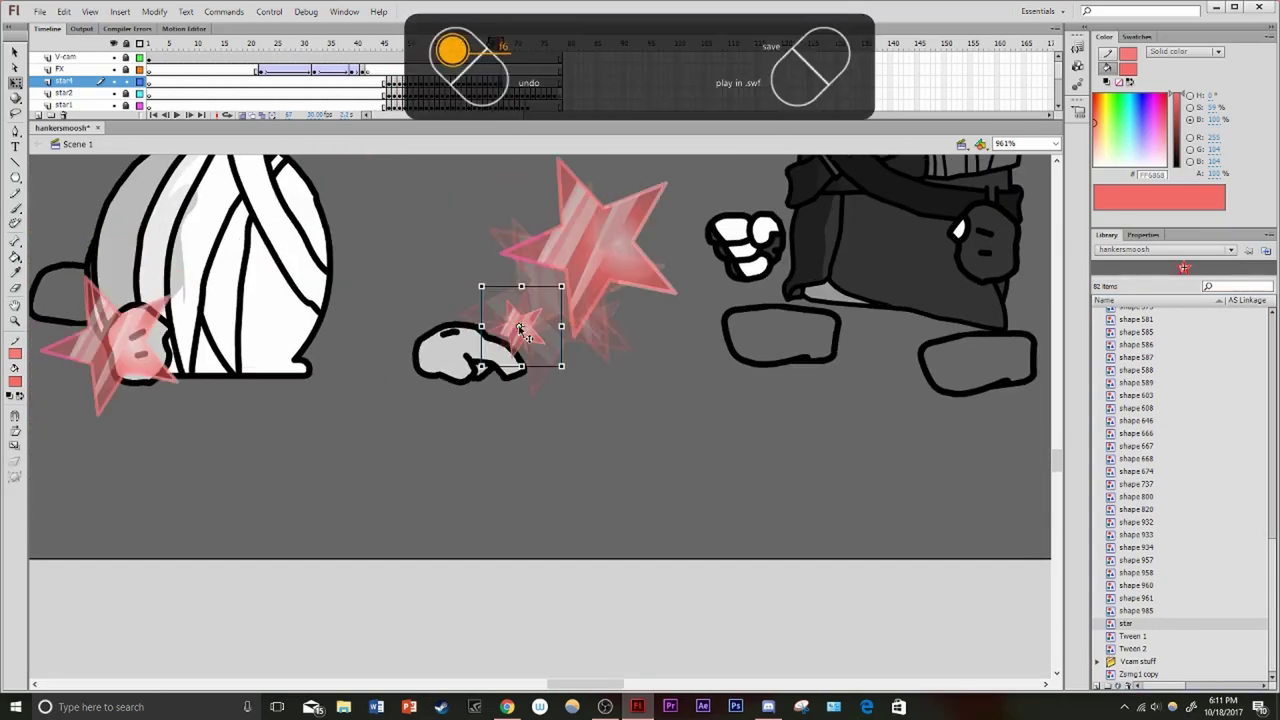
key("ctrl+Return")
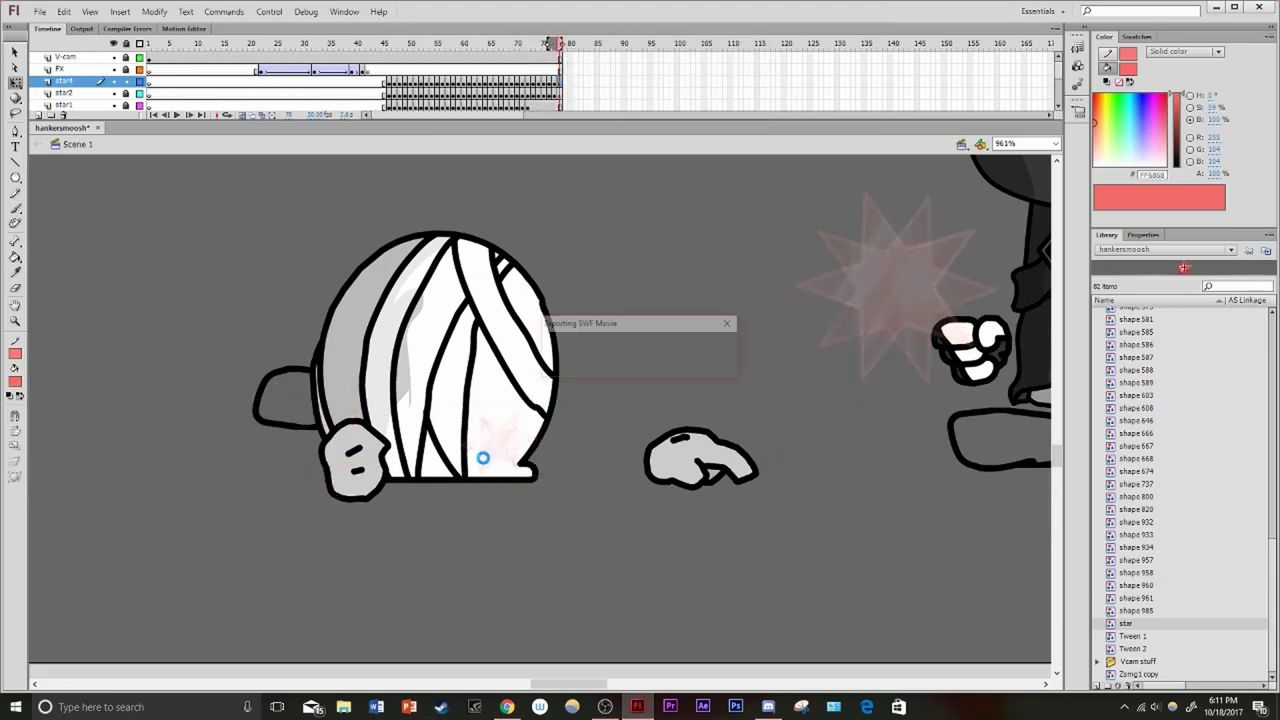
key("ctrl+w")
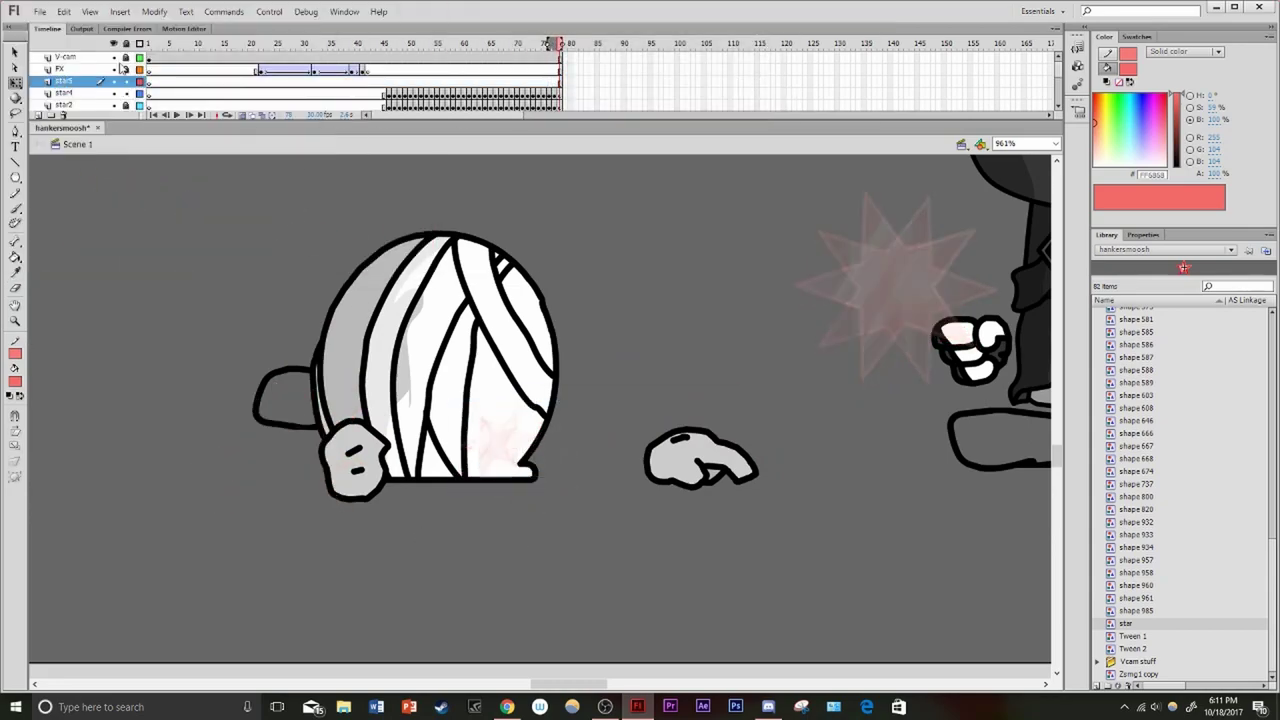
Place a star5 layer below star1 and put a small star on the bandaged head at frame 46
key("ctrl+z")
key("ctrl+z")
key("ctrl+z")
key("ctrl+z")
key("ctrl+z")
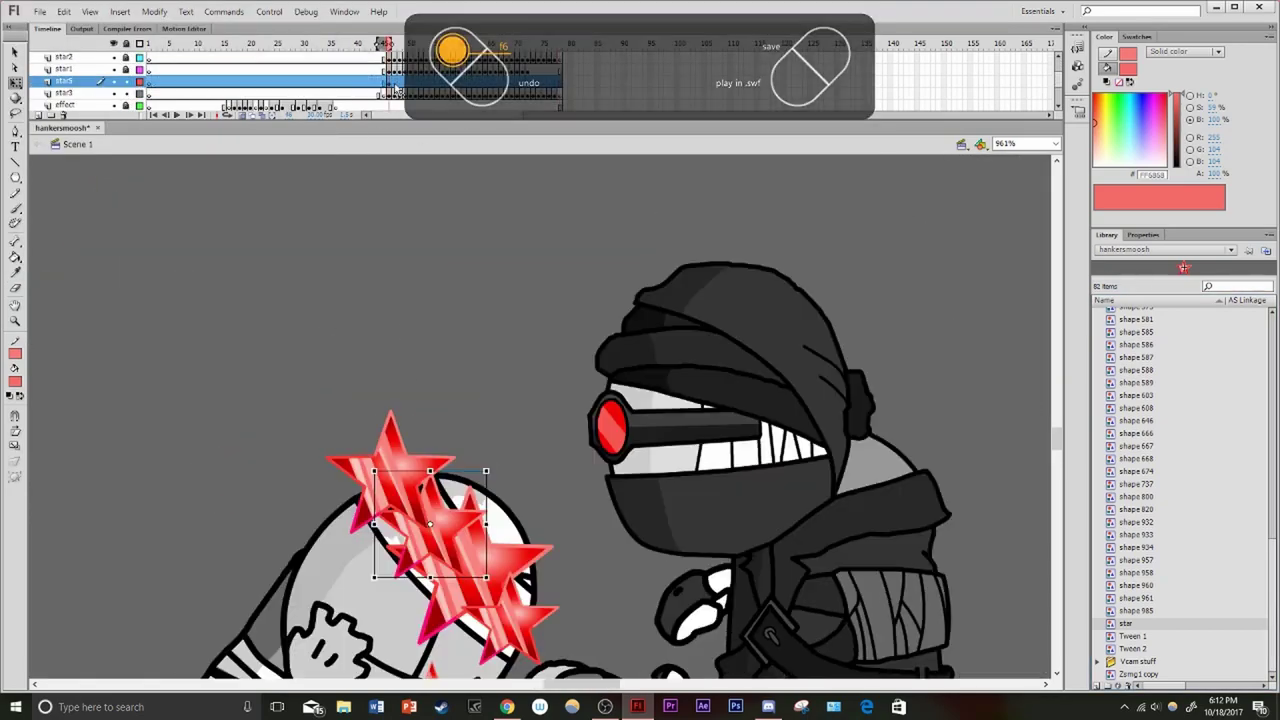
Keyframe the star5 star frame by frame flying behind the bandaged fighter and off the stage's left edge, and test the movie
key("ctrl+z")
key("ctrl+z")
key("ctrl+z")
key("ctrl+z")
key("ctrl+z")
key("ctrl+z")
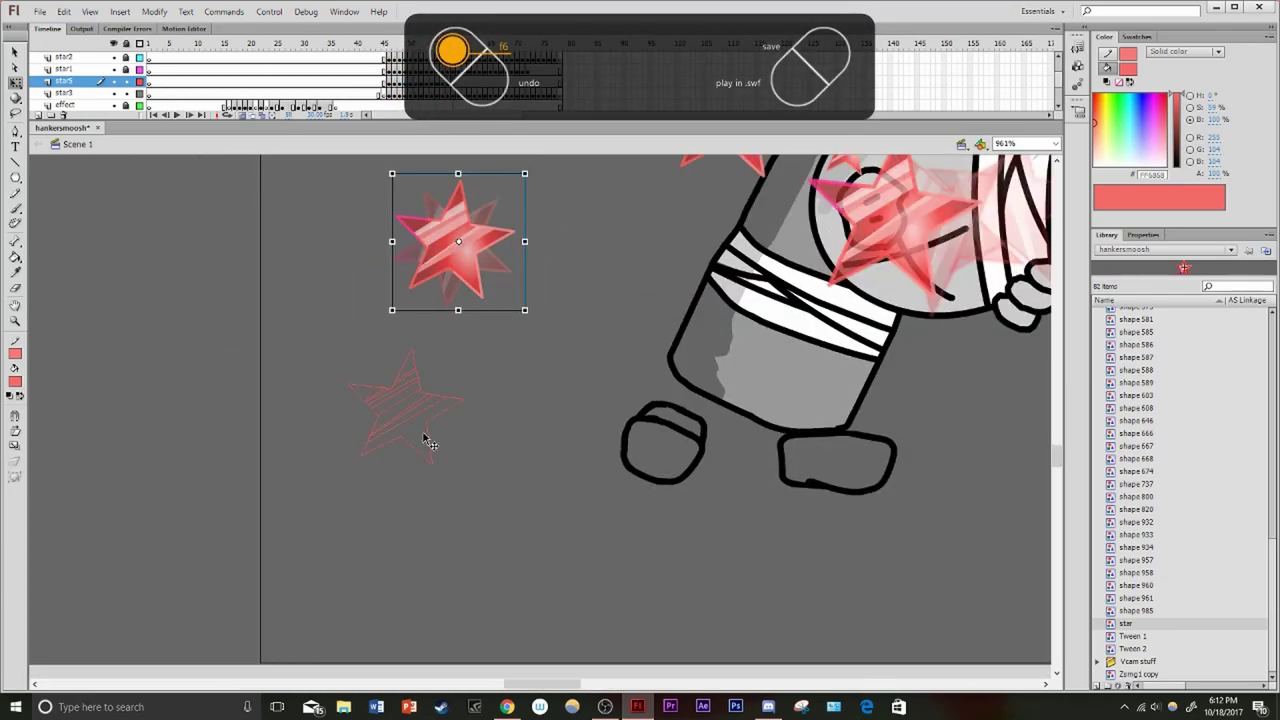
key("ctrl+z")
key("ctrl+z")
key("ctrl+z")
key("ctrl+z")
key("ctrl+Return")
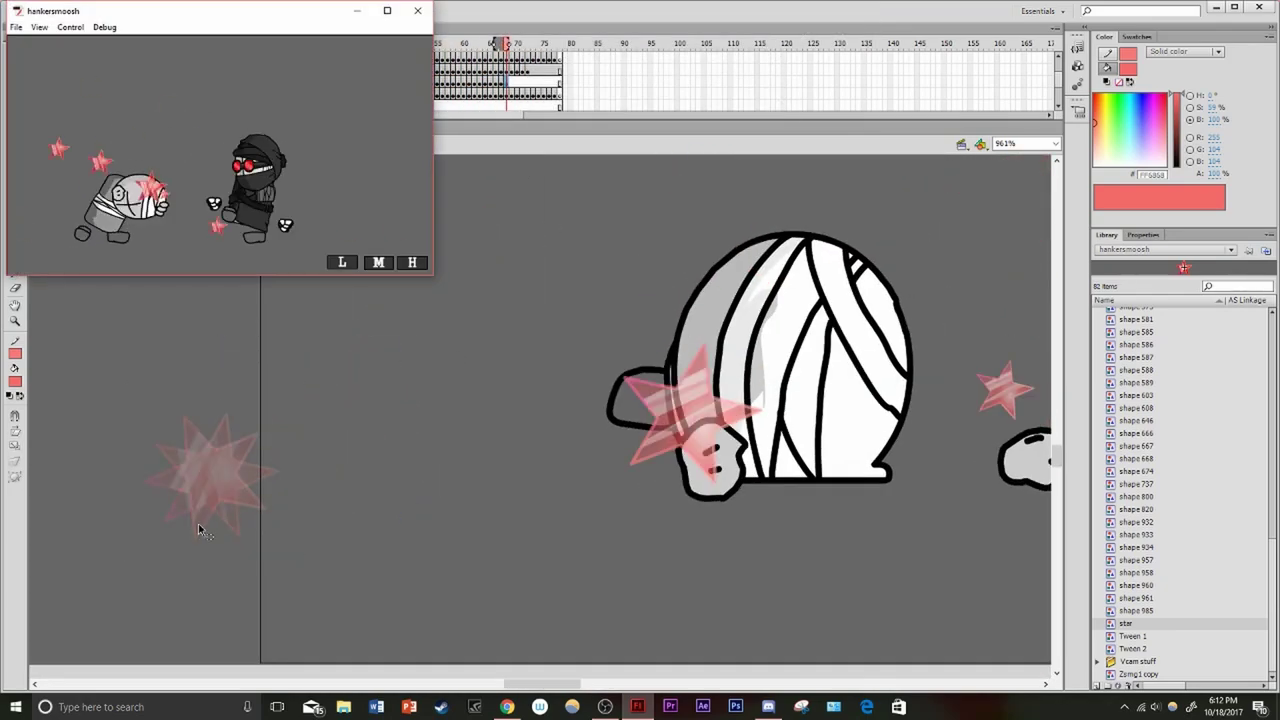
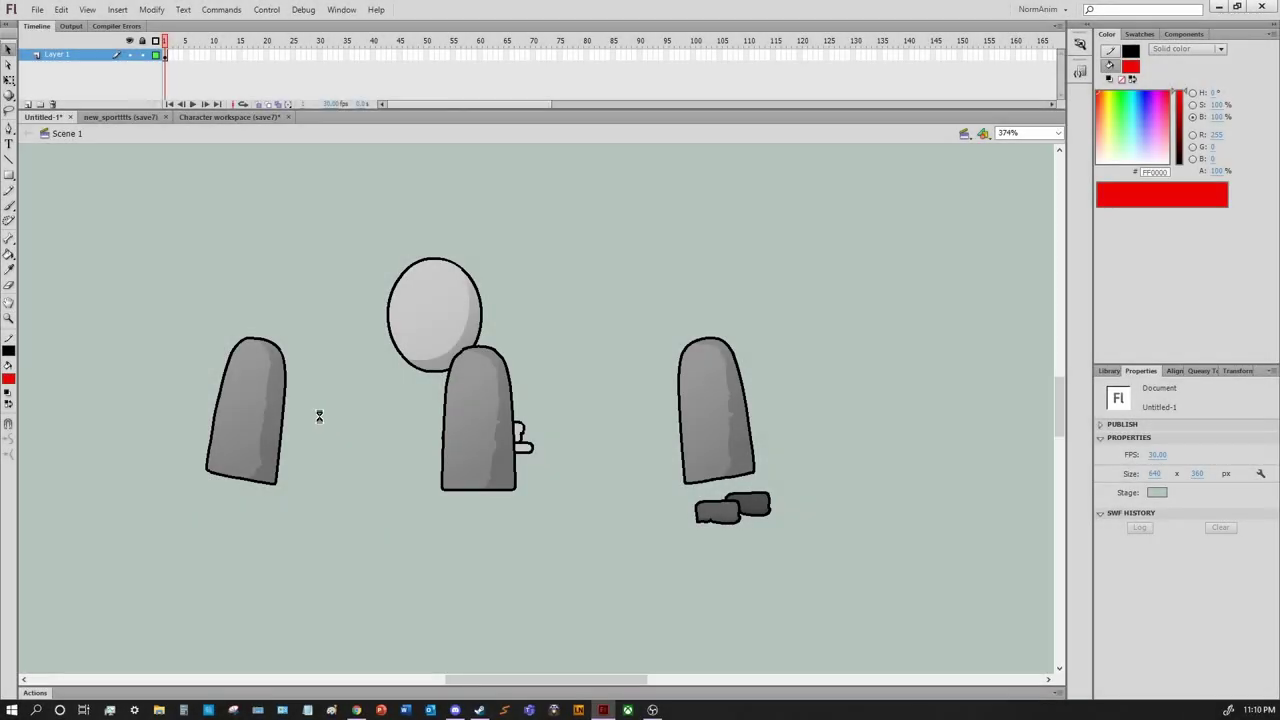
In the Untitled-1 document, set the rotation of the leftmost body to 0 degrees
left_click(255, 410)
key("ctrl+t")
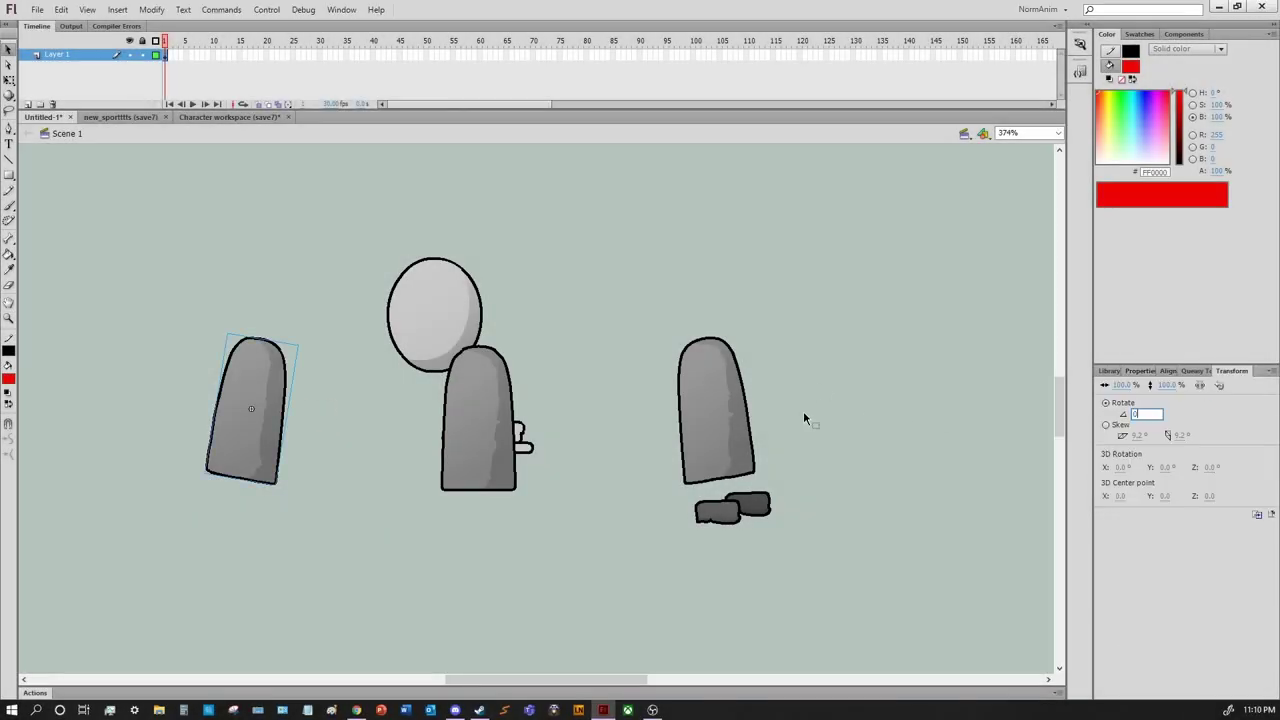
right_click(270, 440)
key("Return")
Convert the straightened body to a graphic symbol named Body_all
double_click(257, 380)
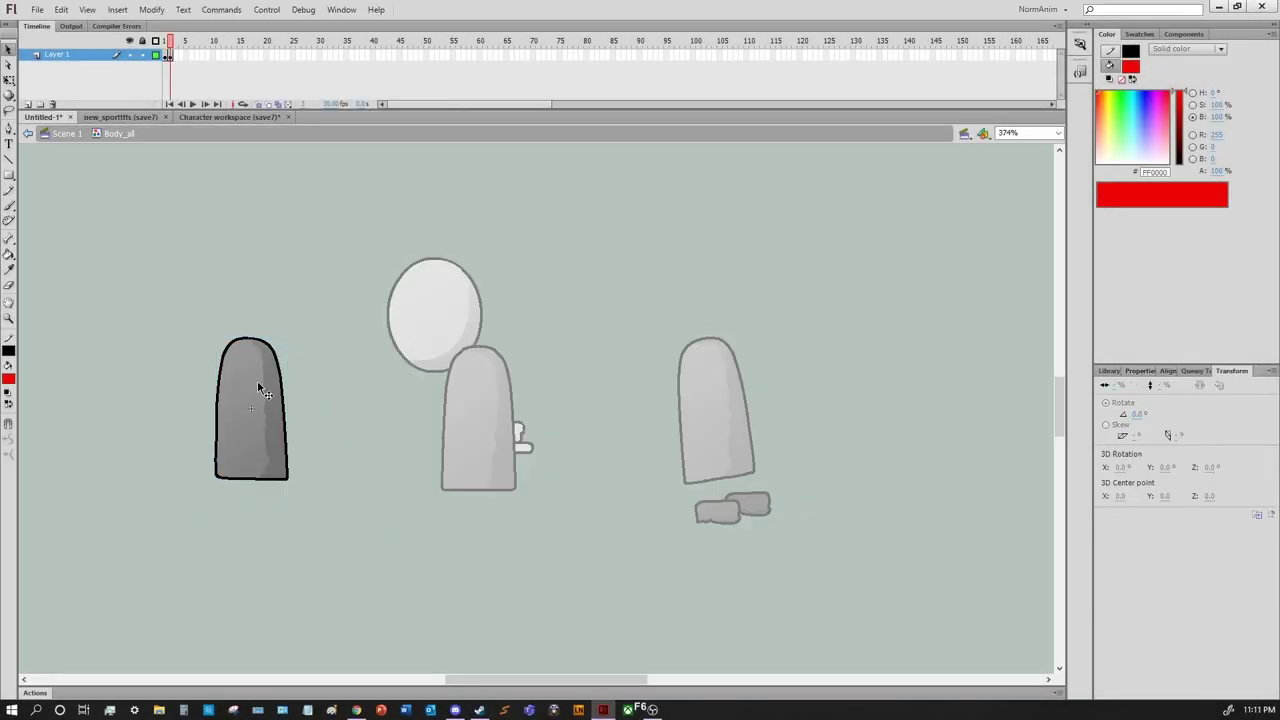
left_click(257, 380)
double_click(316, 358)
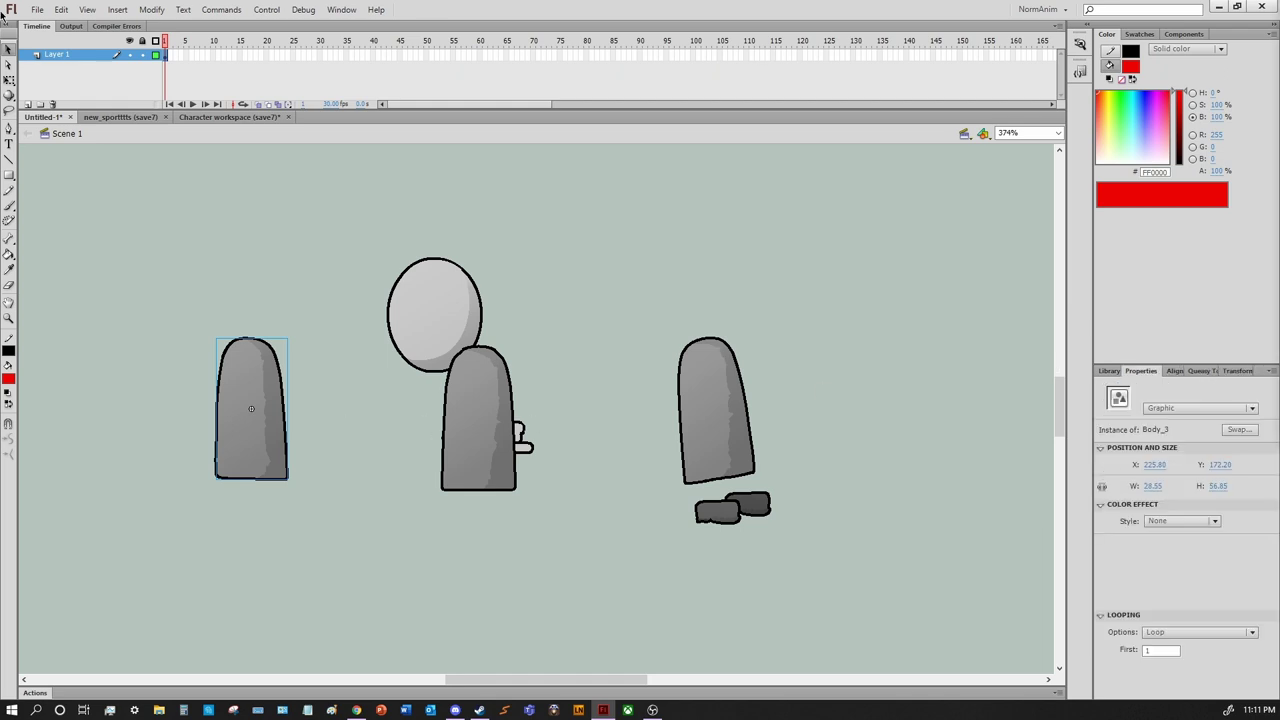
key("F8")
key("Return")
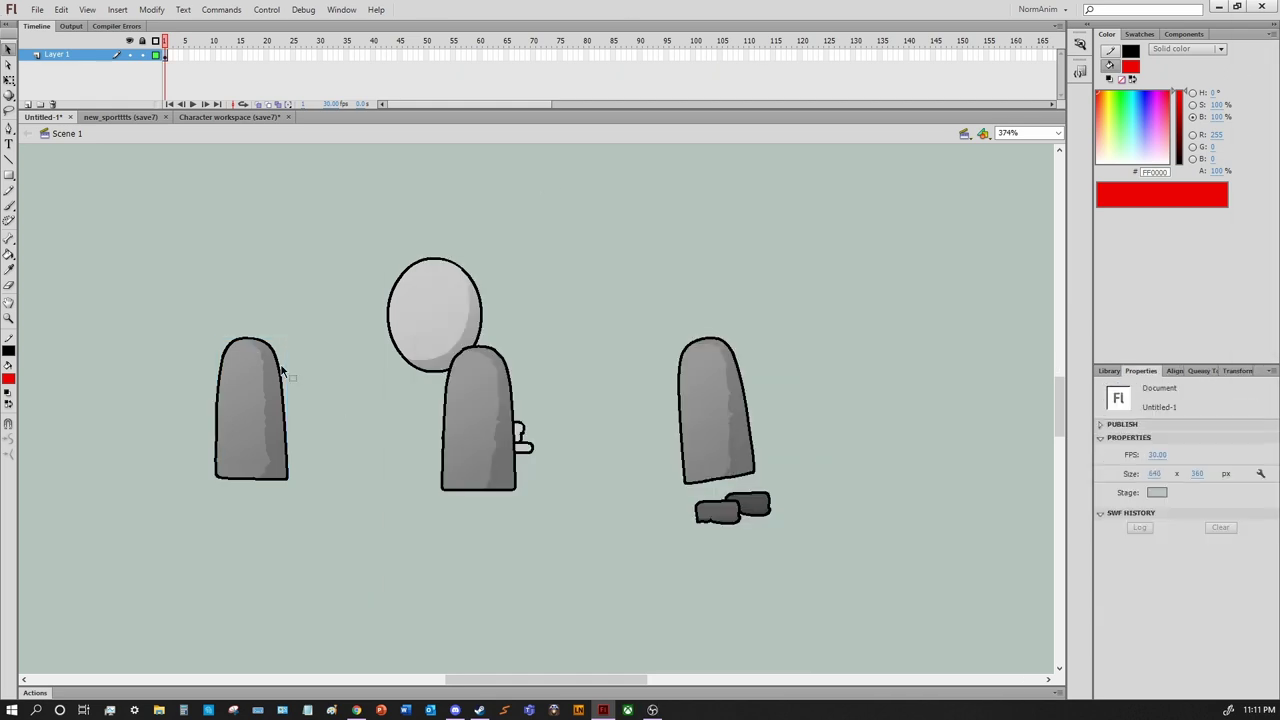
Inside the Body_all symbol, add the other body poses on frames 2 and 3, placing Body_7 at X 0 and Y 0
double_click(280, 366)
key("ctrl+shift+s")
double_click(626, 309)
key("ctrl+shift+s")
double_click(566, 321)
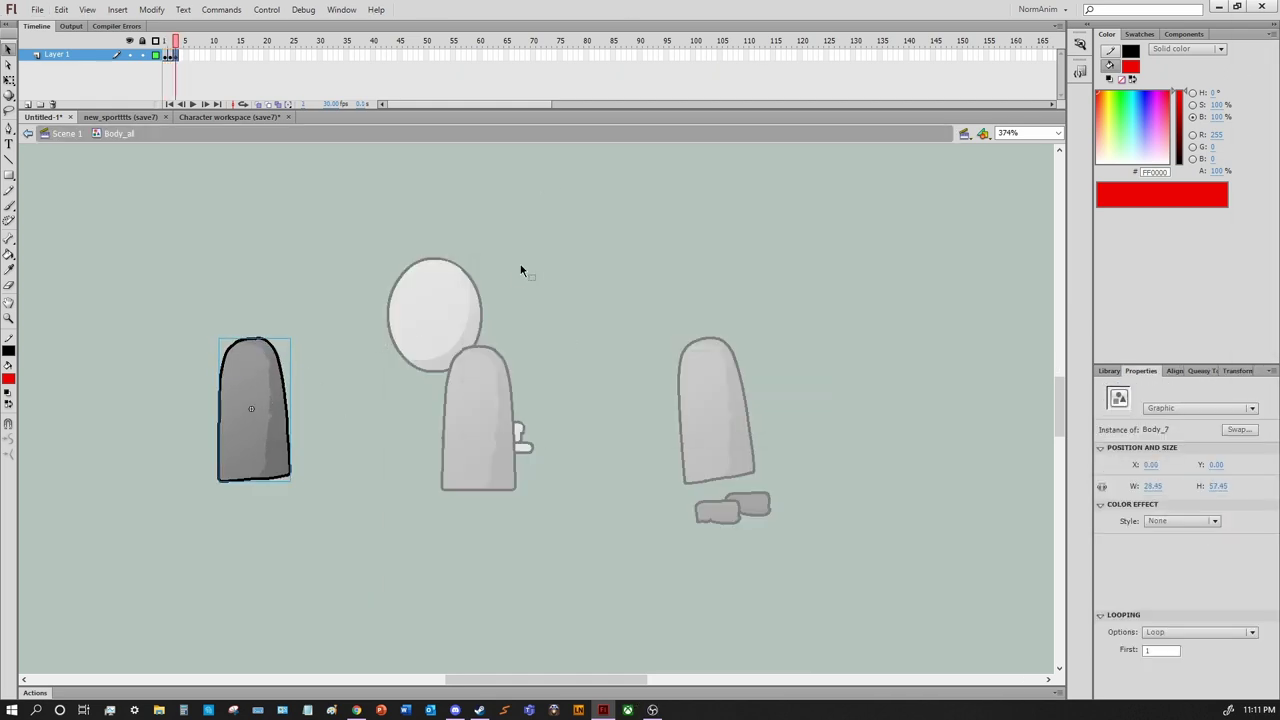
Set the head to play single frame 7, place it on the Body_all body and delete the two spare bodies
double_click(435, 310)
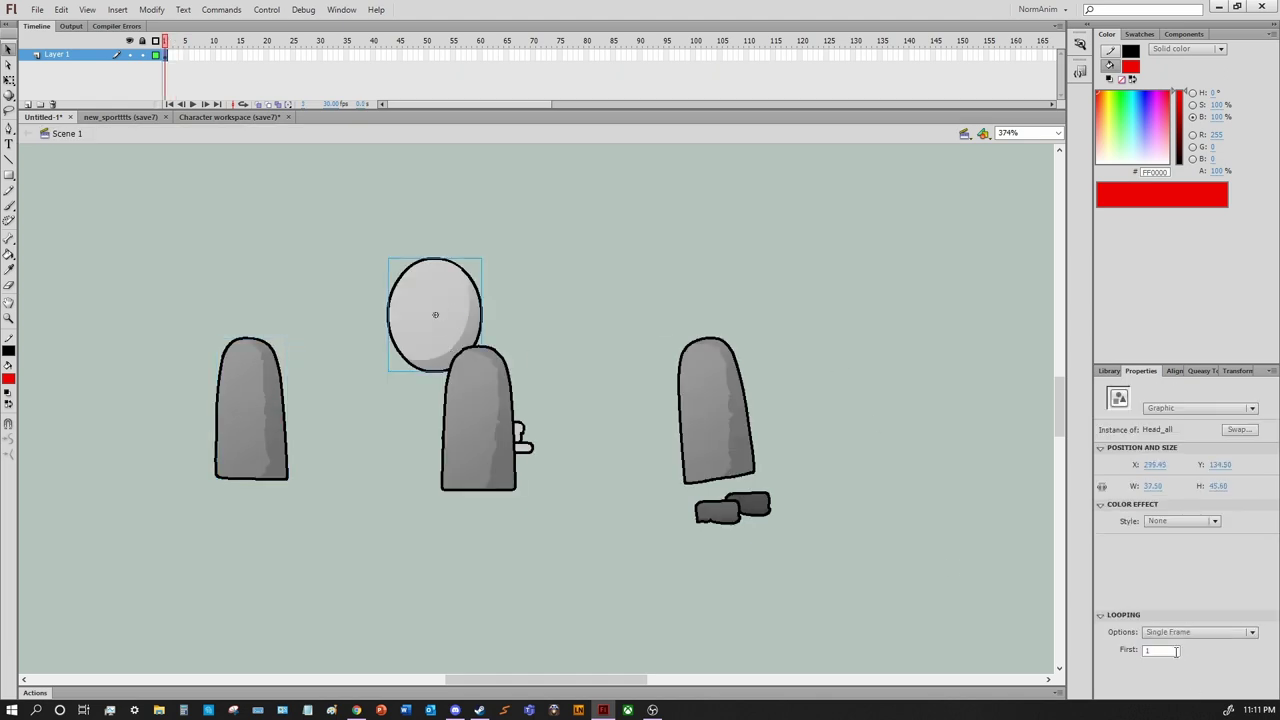
type("7")
key("Return")
left_click(708, 380, "shift")
key("Delete")
Darken the back hand with a Tint and position one hand on each side of the body
left_click(1180, 521)
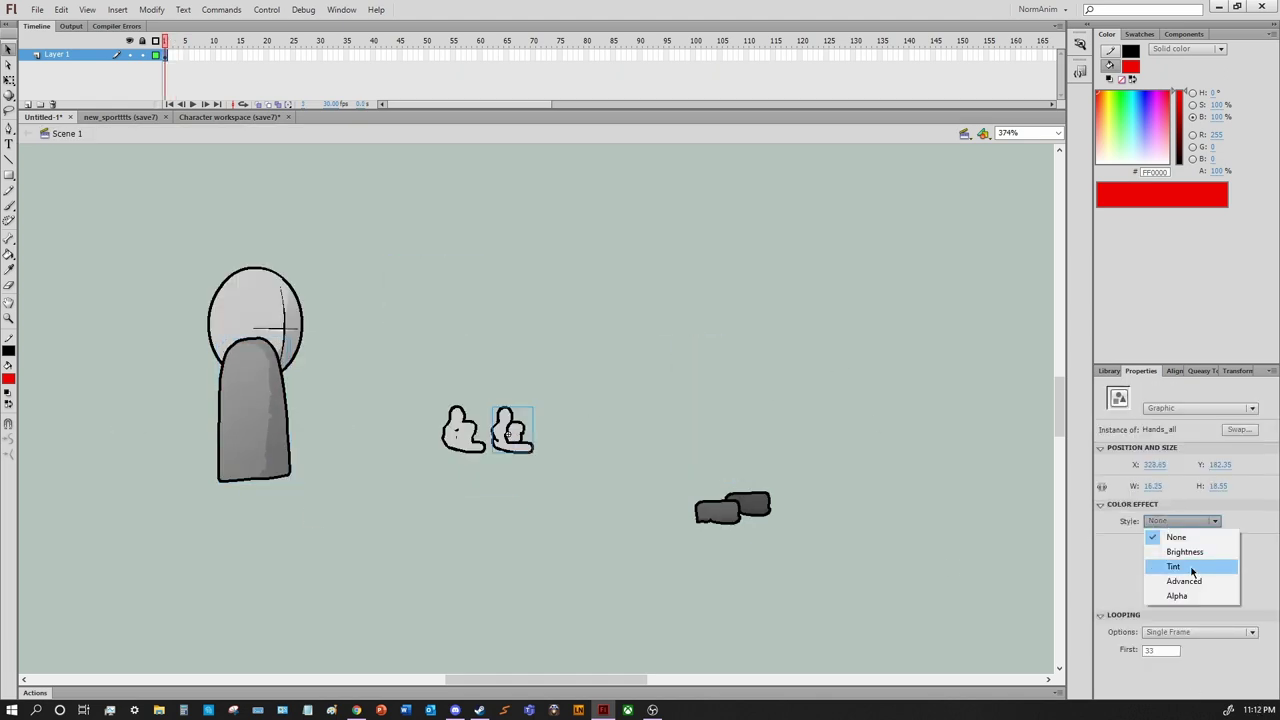
key("Escape")
left_click_drag(463, 432, 225, 457)
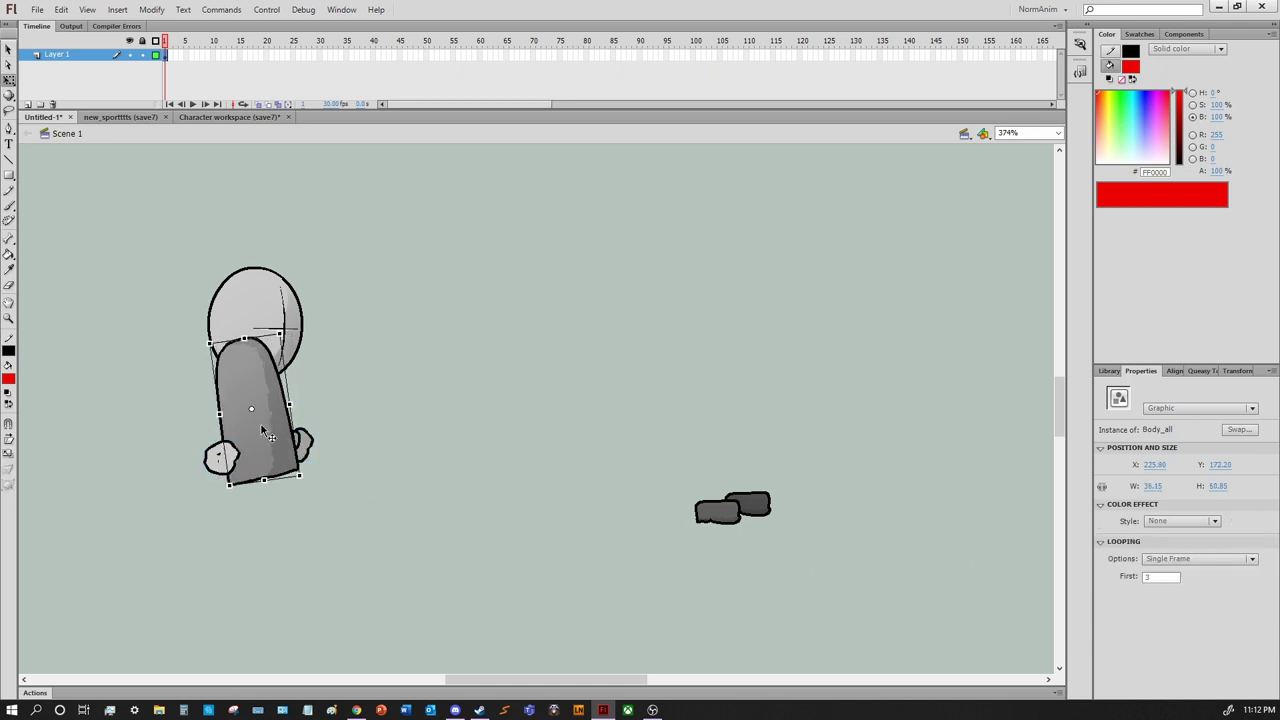
Place both feet beneath the body and build a mirrored copy of the character facing it from the right
left_click_drag(300, 442, 762, 485)
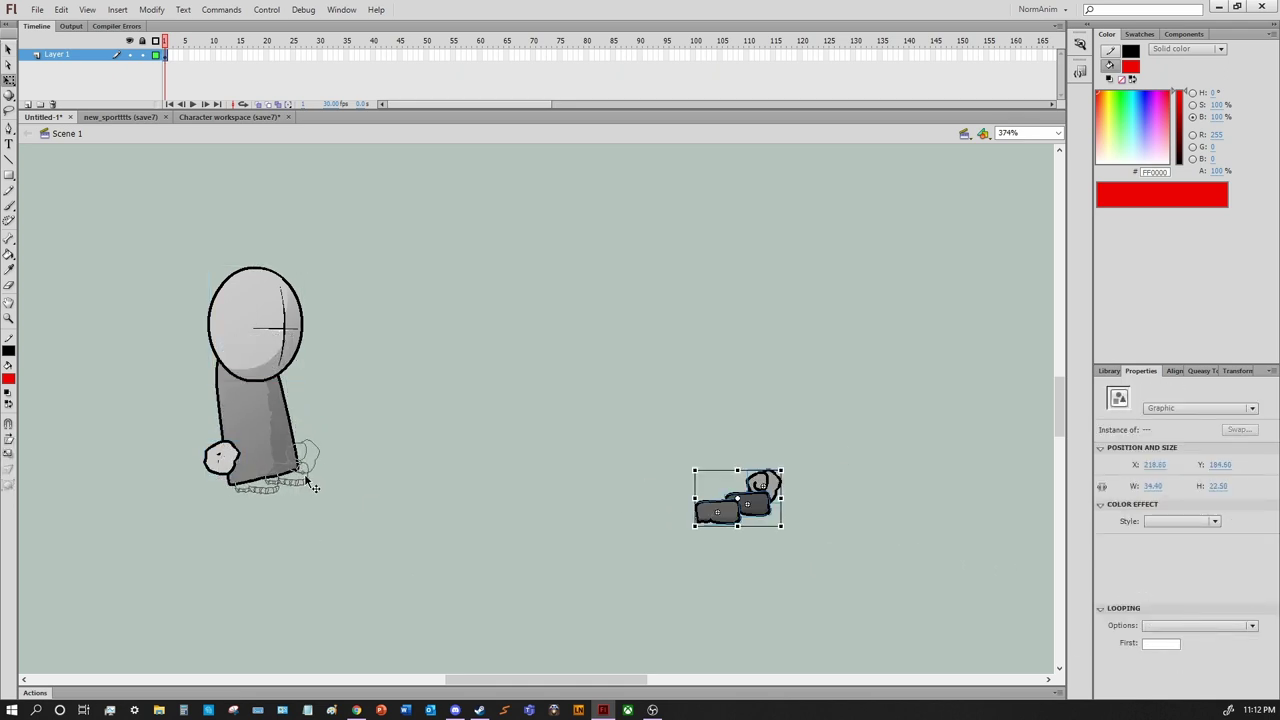
key("ctrl+z")
left_click_drag(313, 487, 865, 462)
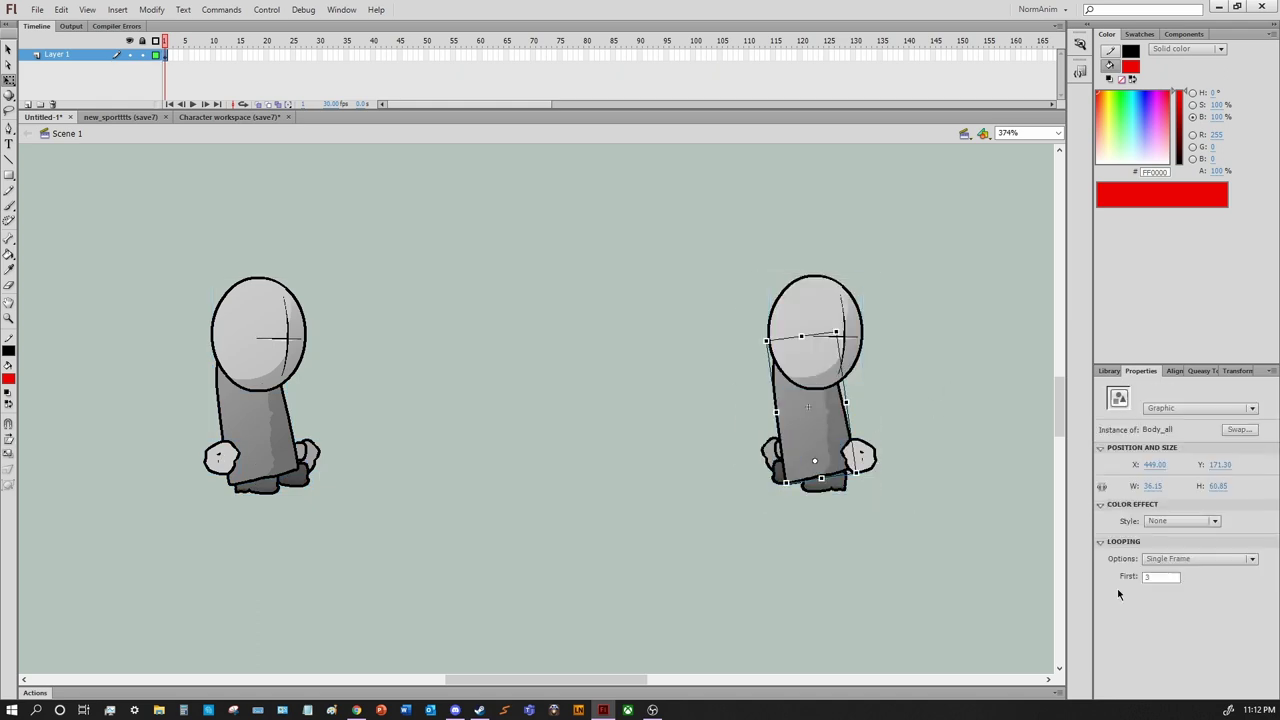
Draw a tall narrow shaft with a slanted tip in red 1.00 lines in front of the left-facing character
key("z")
scroll(863, 549, "up", 2)
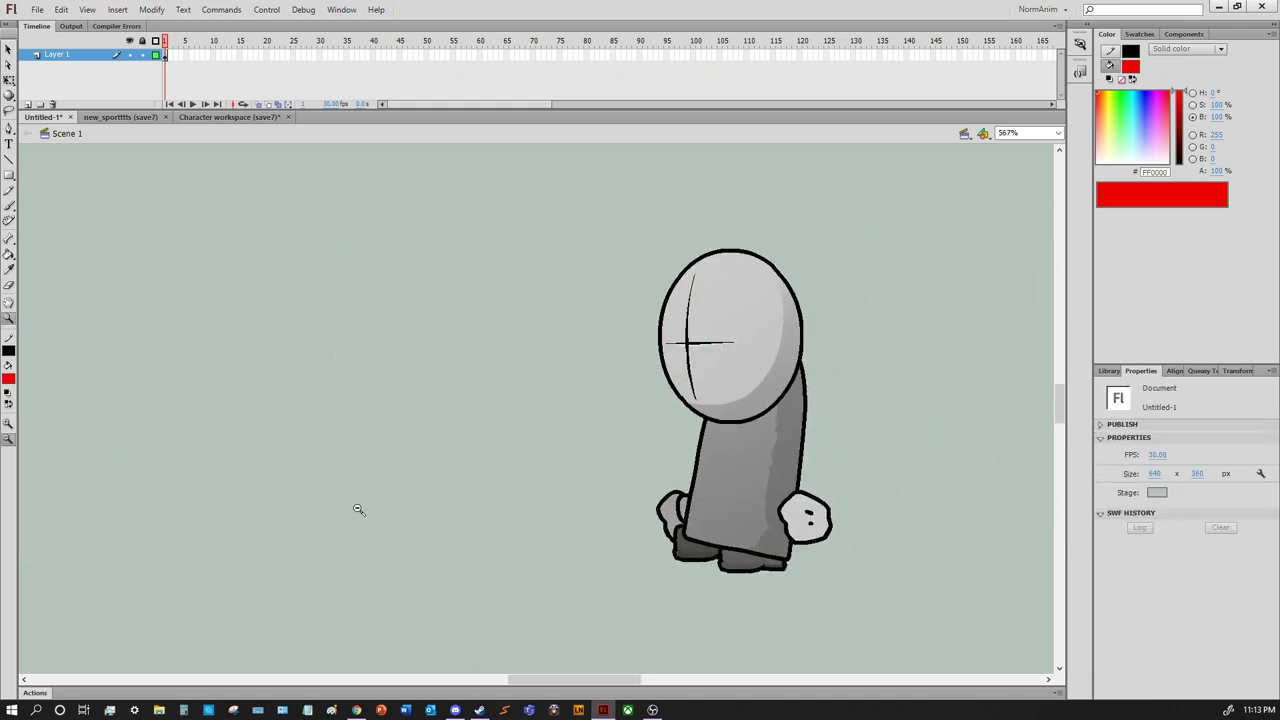
scroll(358, 509, "down", 3)
scroll(489, 489, "up", 3)
key("n")
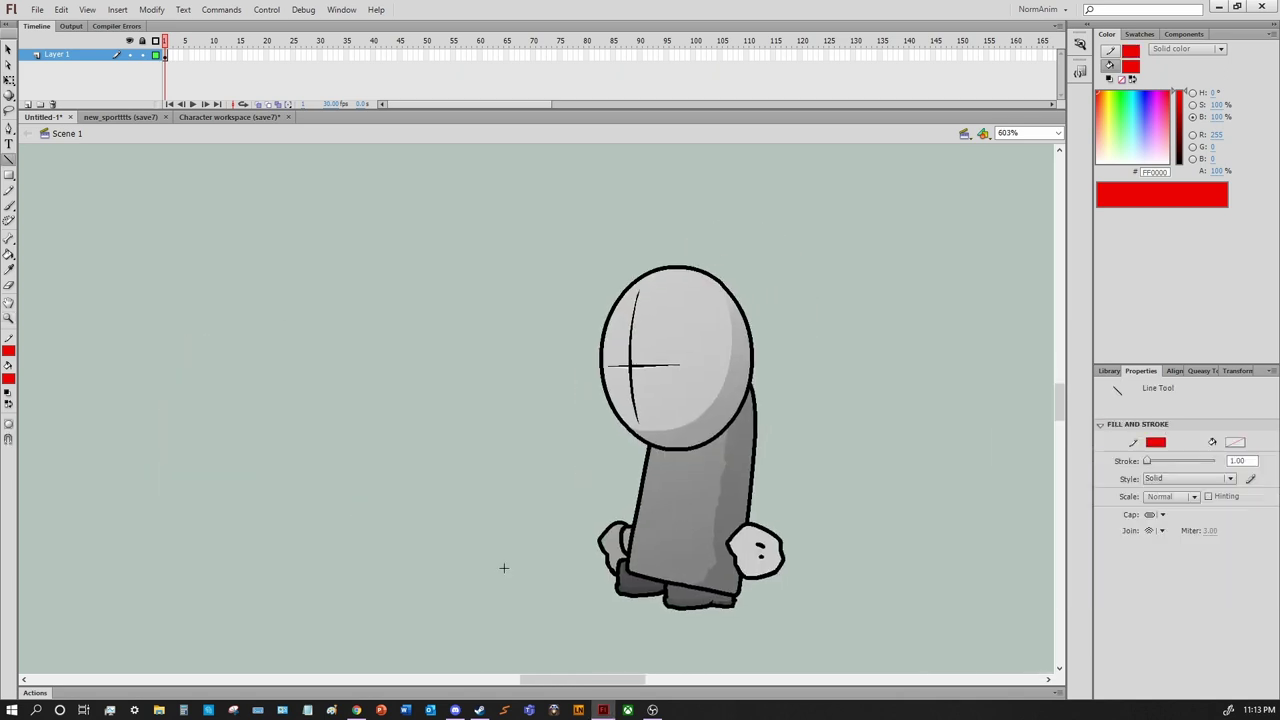
left_click_drag(486, 578, 494, 578)
left_click_drag(494, 578, 494, 222)
key("v")
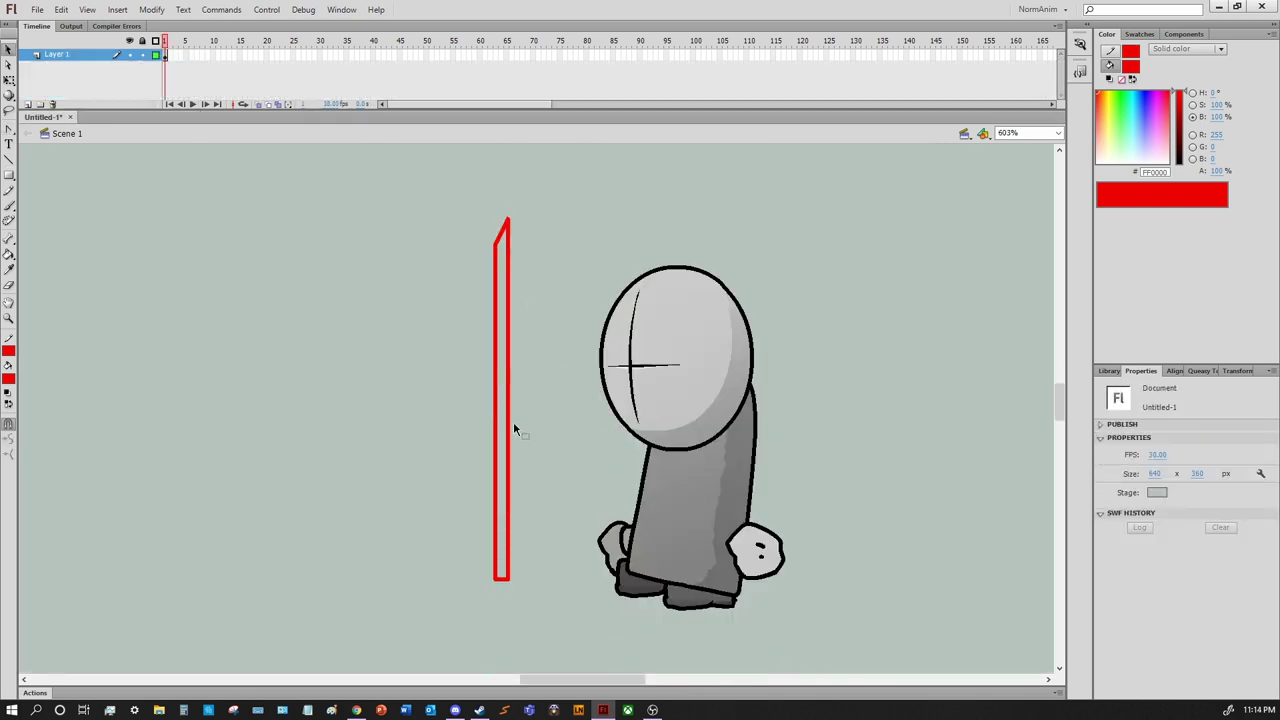
Try a pointed blade outline with a hooked left edge and a curved right edge around the shaft's tip
scroll(513, 428, "down", 3)
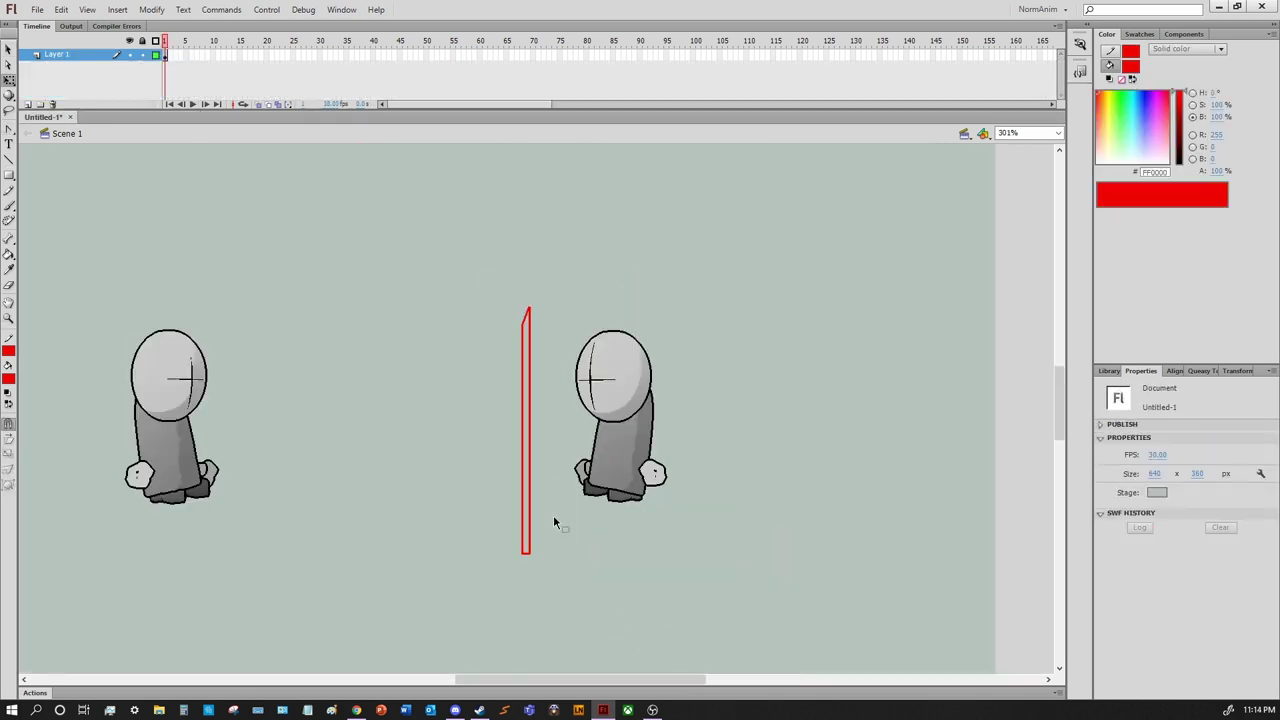
scroll(491, 366, "up", 3)
key("n")
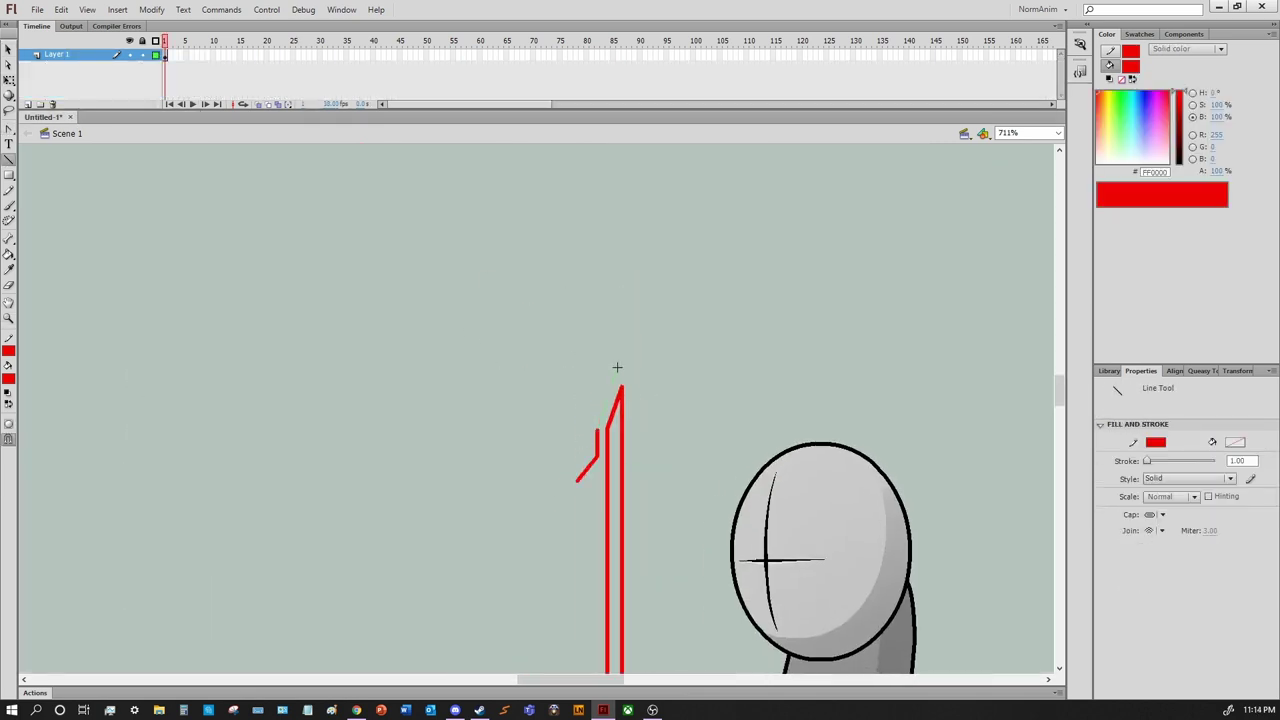
key("ctrl+z")
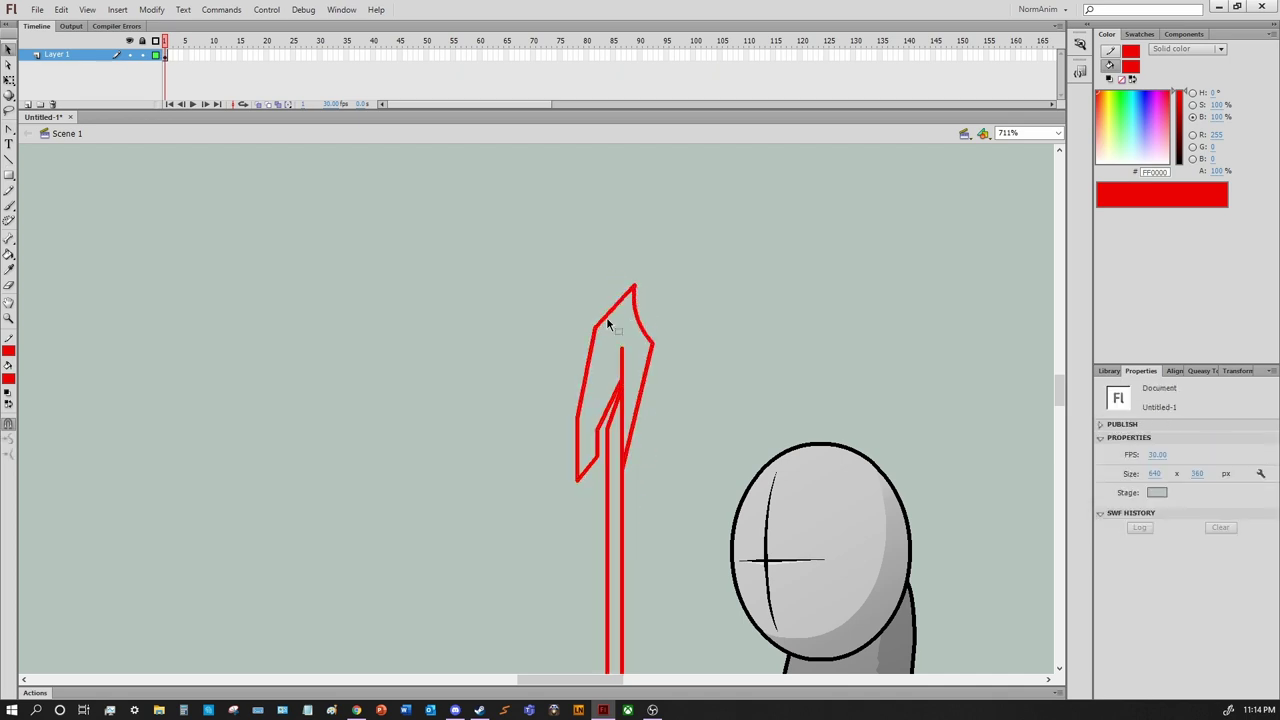
key("ctrl+z")
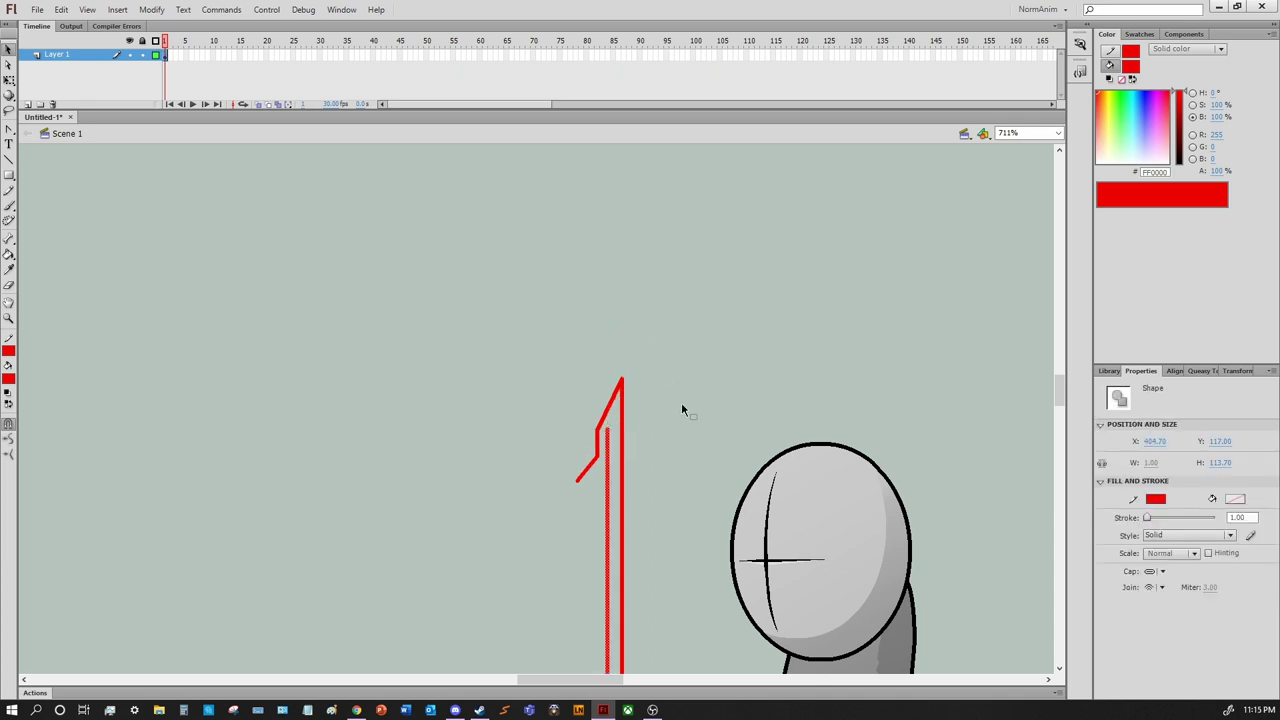
Redraw the blade on the shaft's left side as a long slanted edge with a notch below its widest point
left_click(682, 407)
scroll(583, 281, "down", 3)
scroll(600, 390, "up", 5)
key("ctrl+y")
scroll(591, 343, "down", 5)
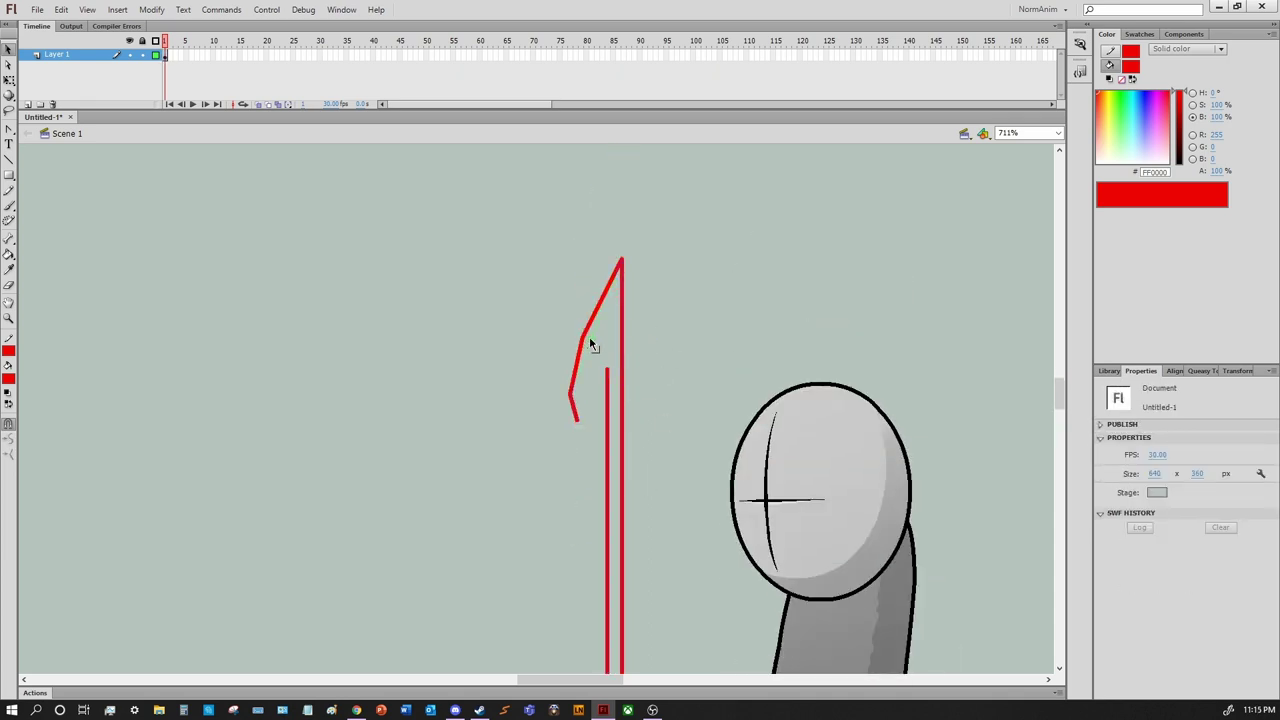
key("n")
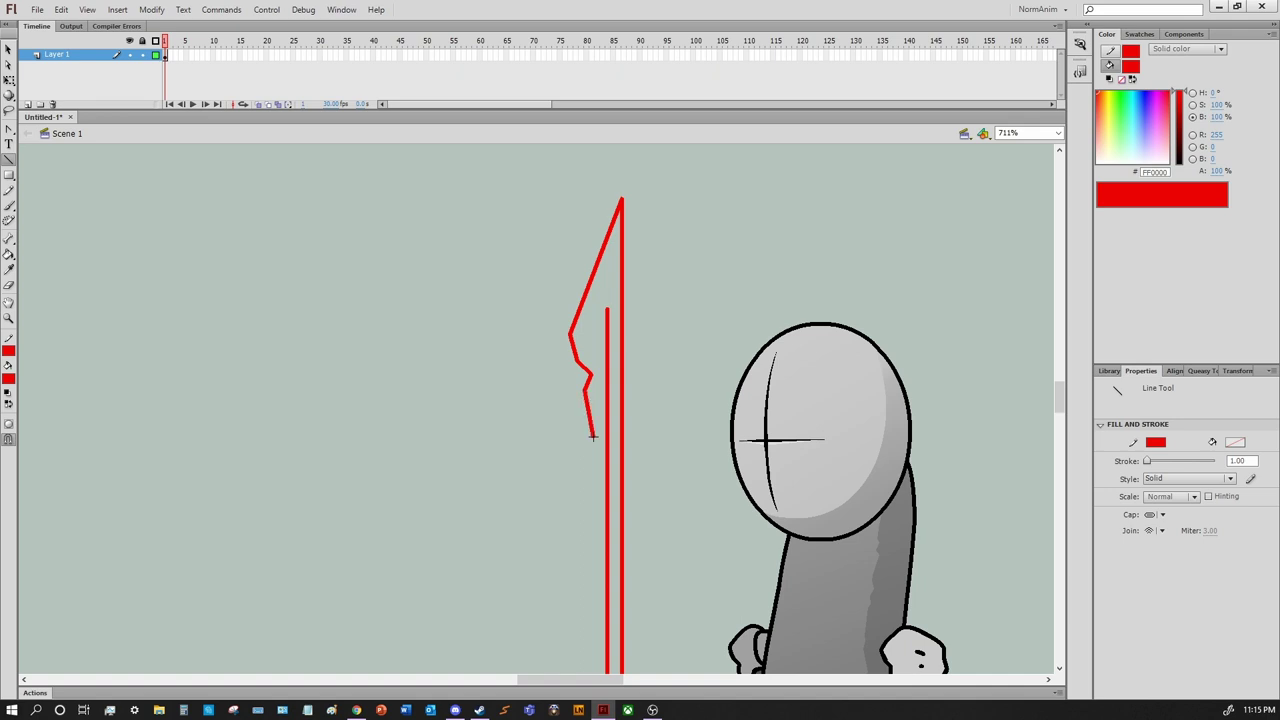
Draw a small rectangular collar around the shaft beside the blade's notch and join the blade's lower edge to the shaft
left_click_drag(627, 364, 598, 366)
key("ctrl+equal")
key("v")
left_click(603, 366)
left_click_drag(535, 395, 567, 387)
key("n")
key("z")
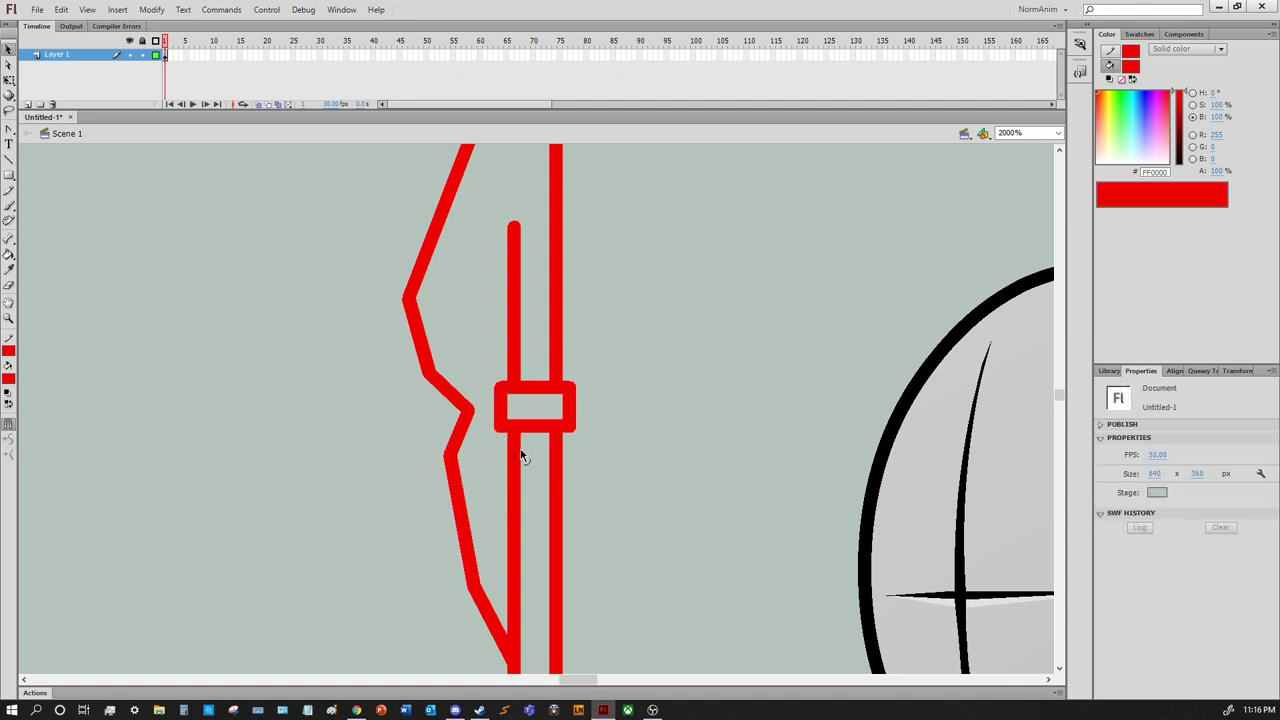
Bend the blade's straight edges into a curved blade sweeping to a sharp right-leaning point, with a rounded notch on its left side
left_click(564, 432, "alt")
left_click(564, 432, "alt")
scroll(471, 480, "down", 3)
scroll(471, 480, "up", 4)
left_click_drag(471, 480, 491, 264)
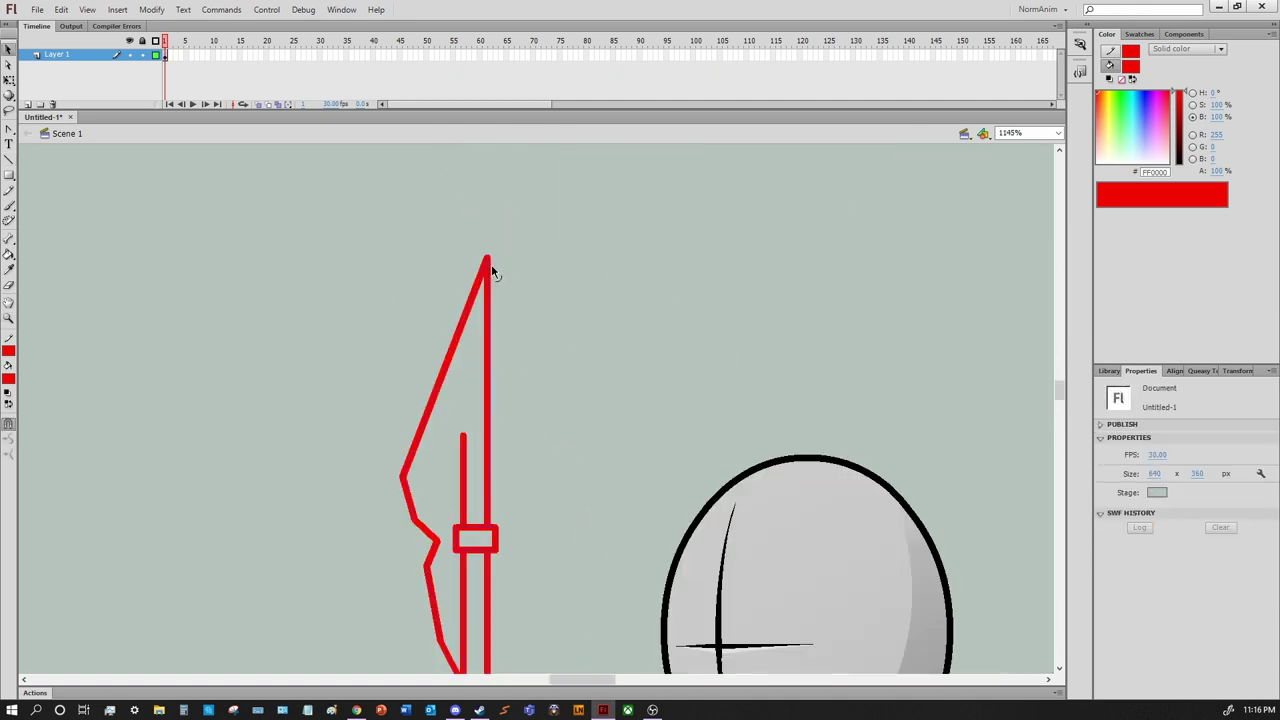
left_click_drag(425, 533, 567, 483)
scroll(554, 363, "up", 2)
left_click(547, 430)
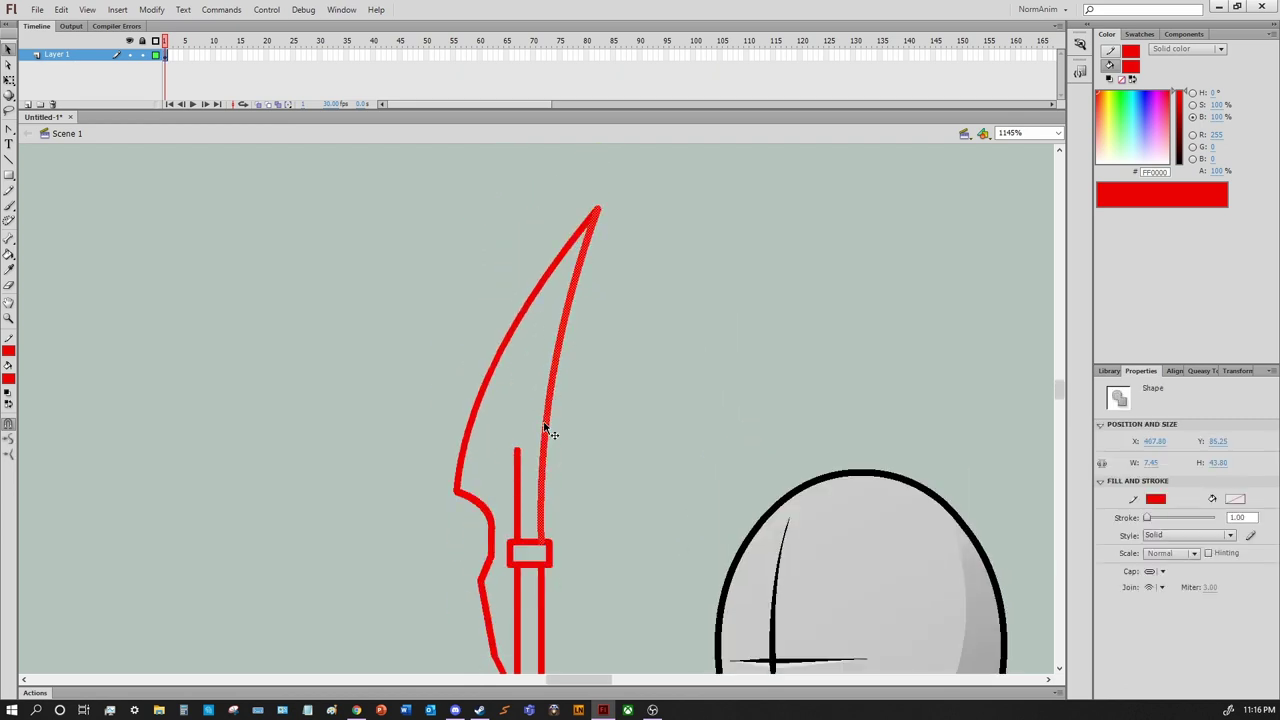
key("z")
left_click(531, 457, "alt")
left_click(572, 450, "alt")
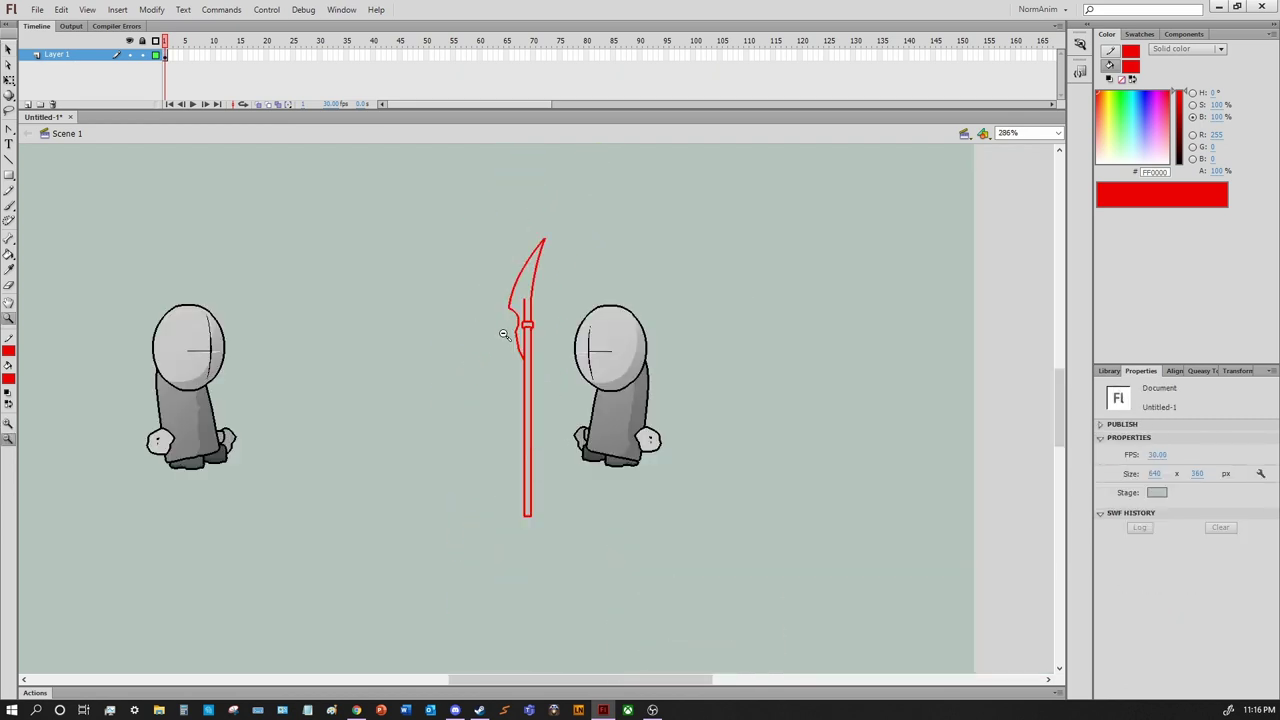
Copy the shaft's rectangular collar and place the duplicate just above the shaft's lower end
scroll(521, 483, "up", 3)
scroll(553, 360, "up", 5)
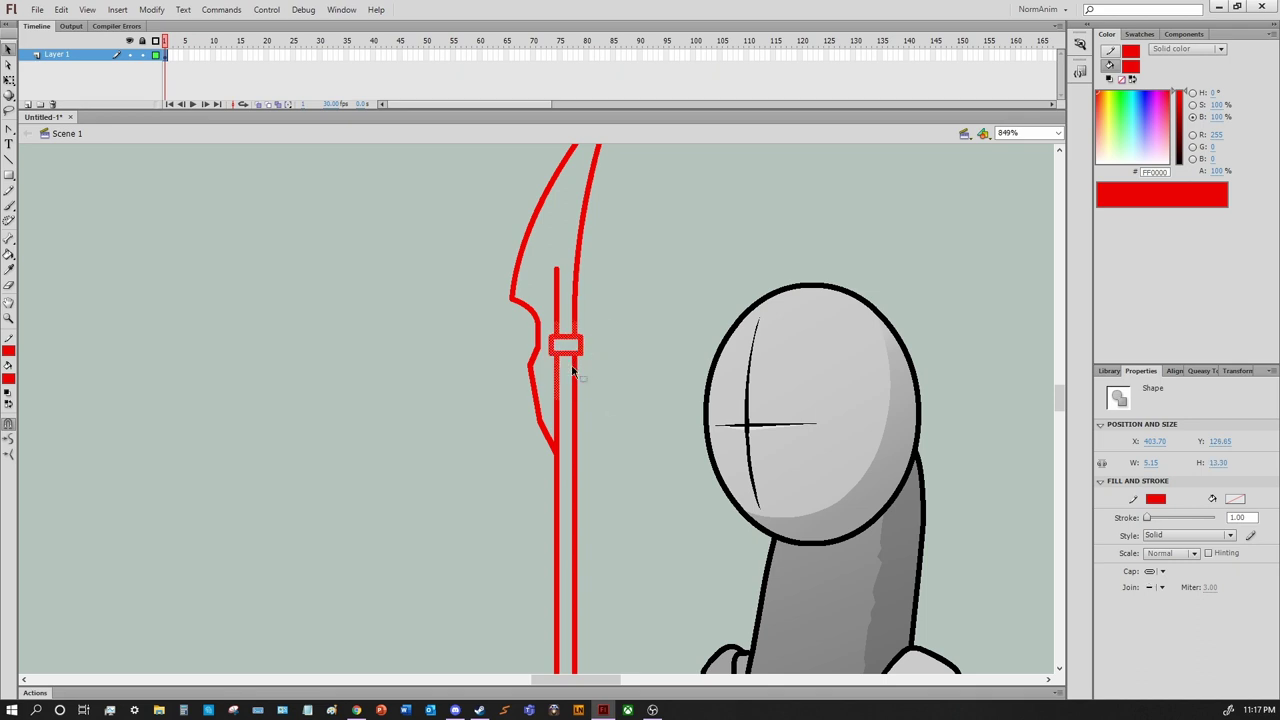
scroll(590, 389, "down", 3)
scroll(531, 531, "up", 5)
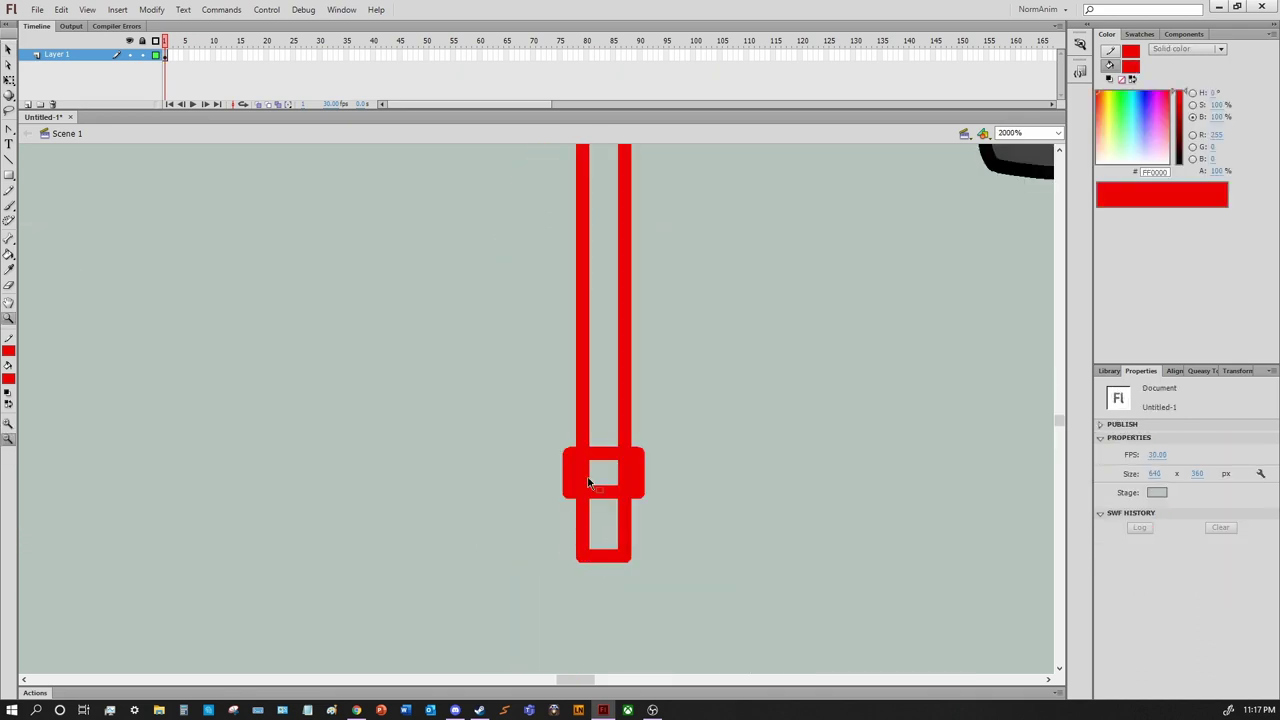
scroll(588, 483, "down", 4)
Cut three small semicircular notches into the blade's right edge above the collar, using copied ovals tilted to follow the edge
scroll(565, 488, "up", 3)
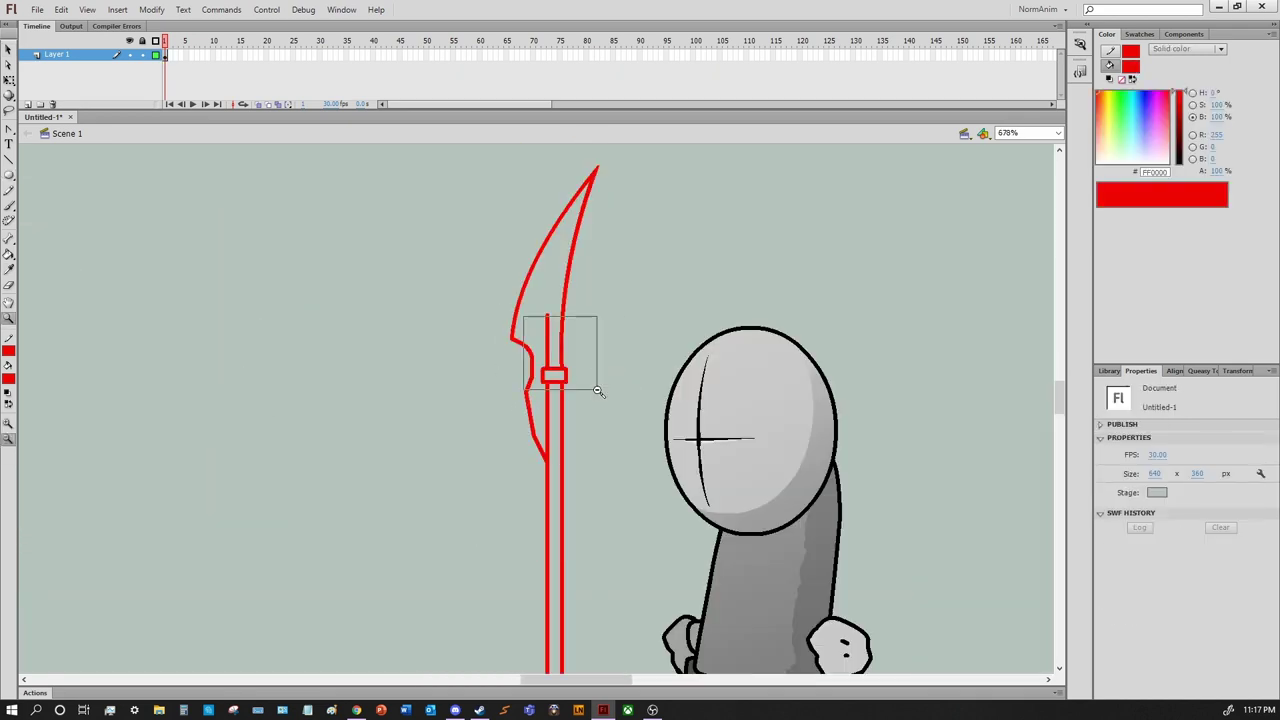
scroll(598, 391, "up", 2)
key("o")
left_click_drag(531, 366, 571, 414)
scroll(555, 531, "up", 1)
left_click(540, 520)
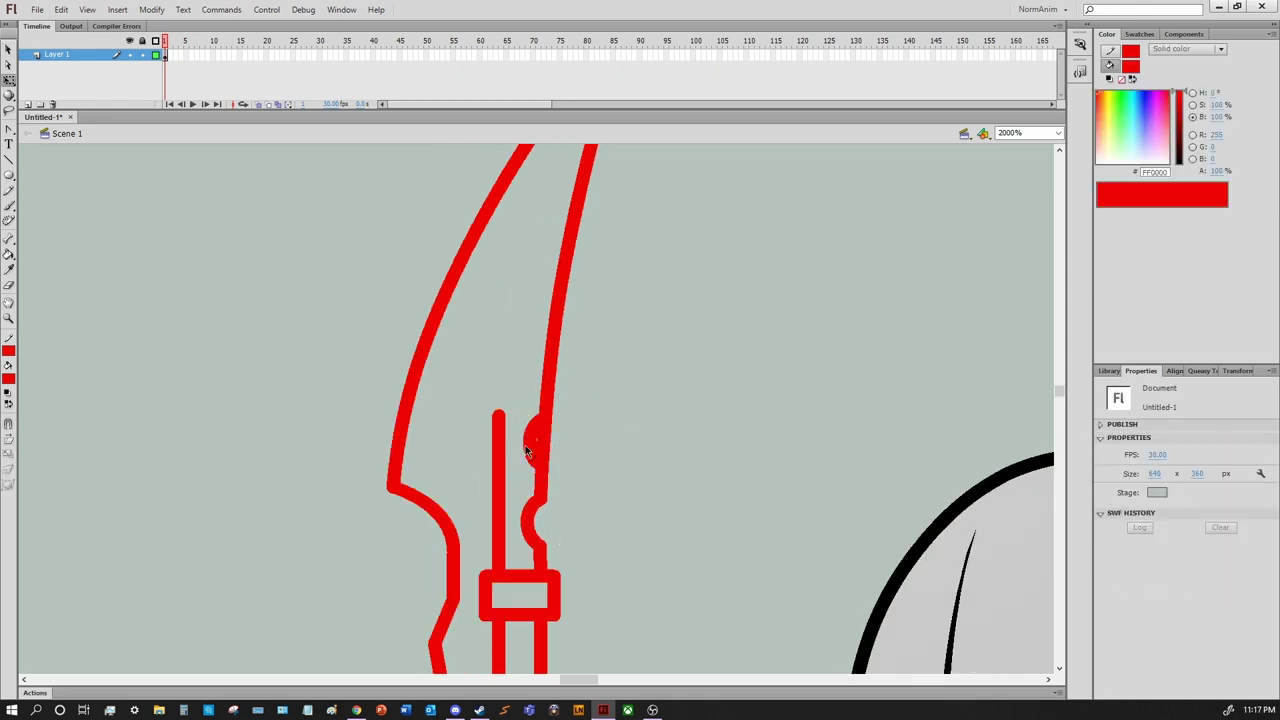
scroll(578, 470, "up", 3)
key("ctrl+v")
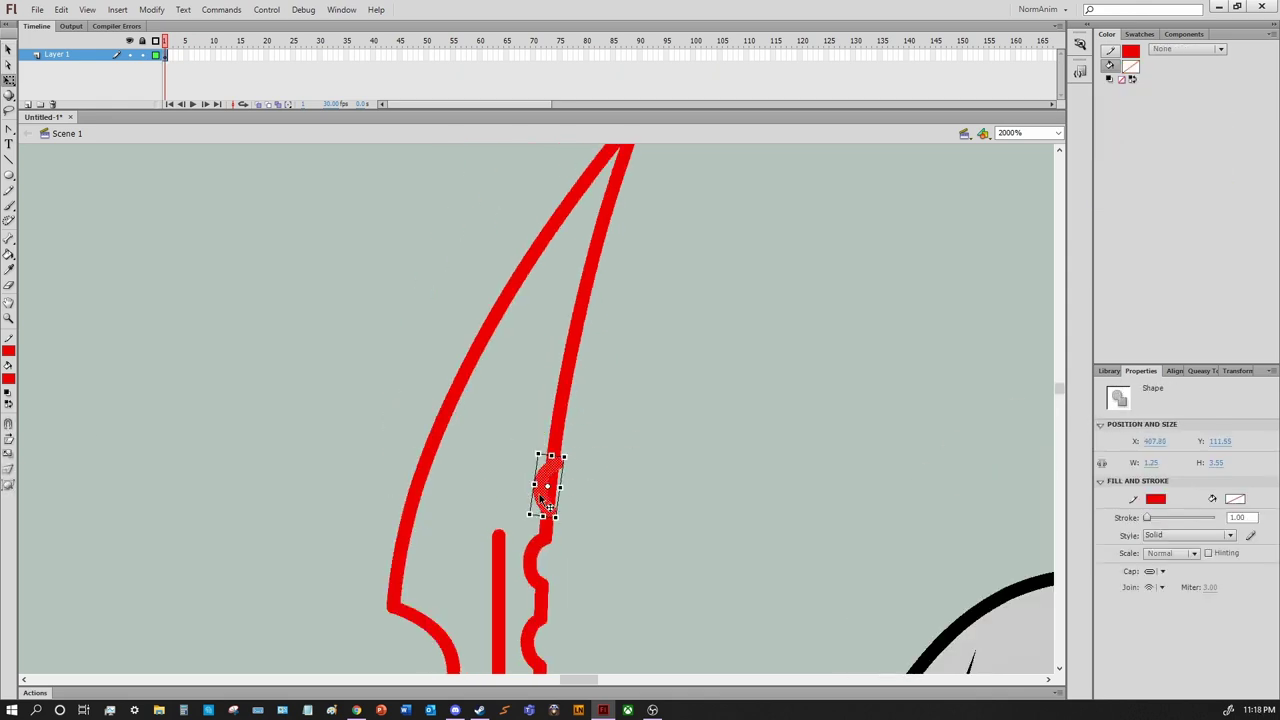
left_click_drag(548, 507, 545, 499)
left_click(590, 455)
scroll(597, 449, "down", 2)
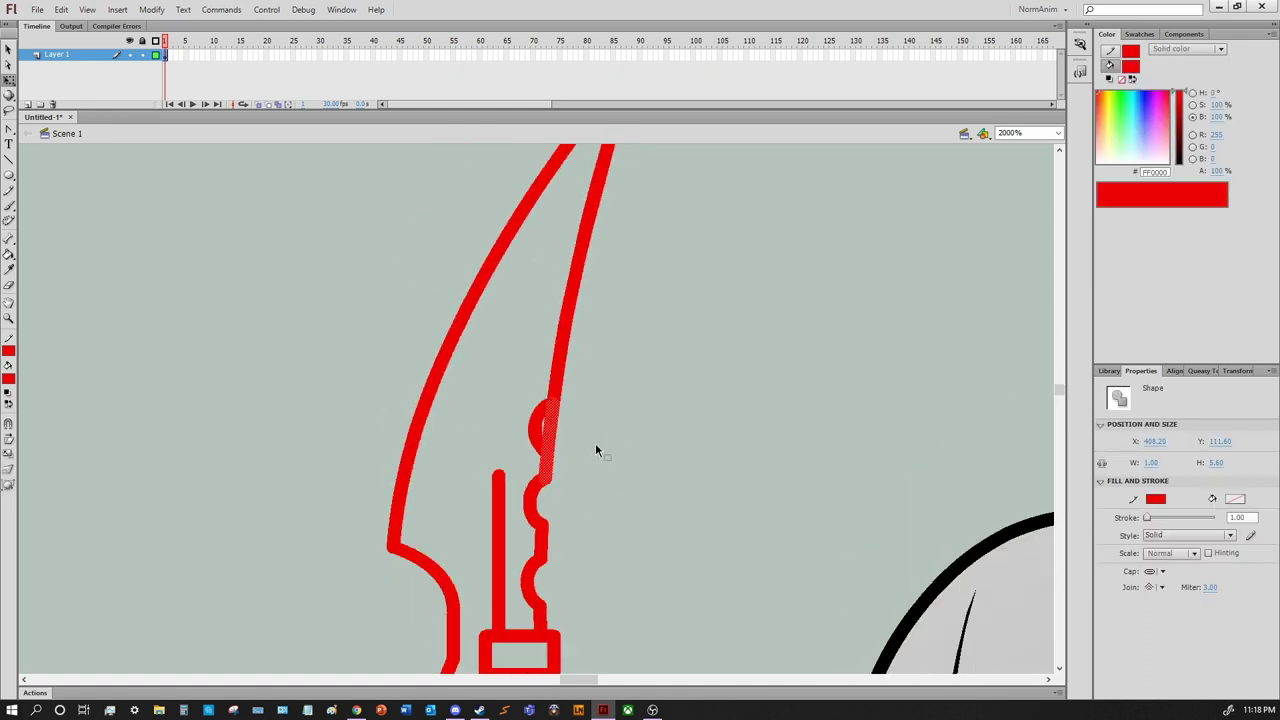
left_click(543, 423)
scroll(597, 414, "down", 3)
Give the short line inside the blade a flat end and recolor the weapon's whole outline black
left_click(500, 408)
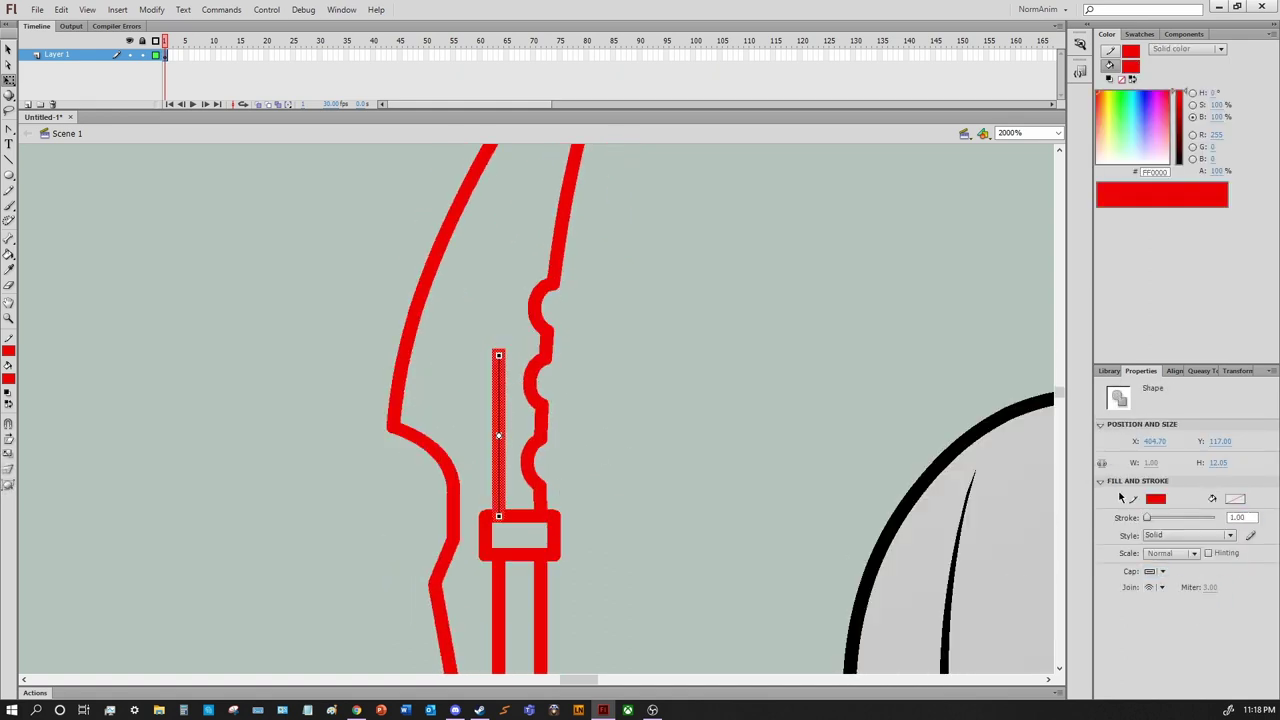
scroll(529, 409, "down", 3)
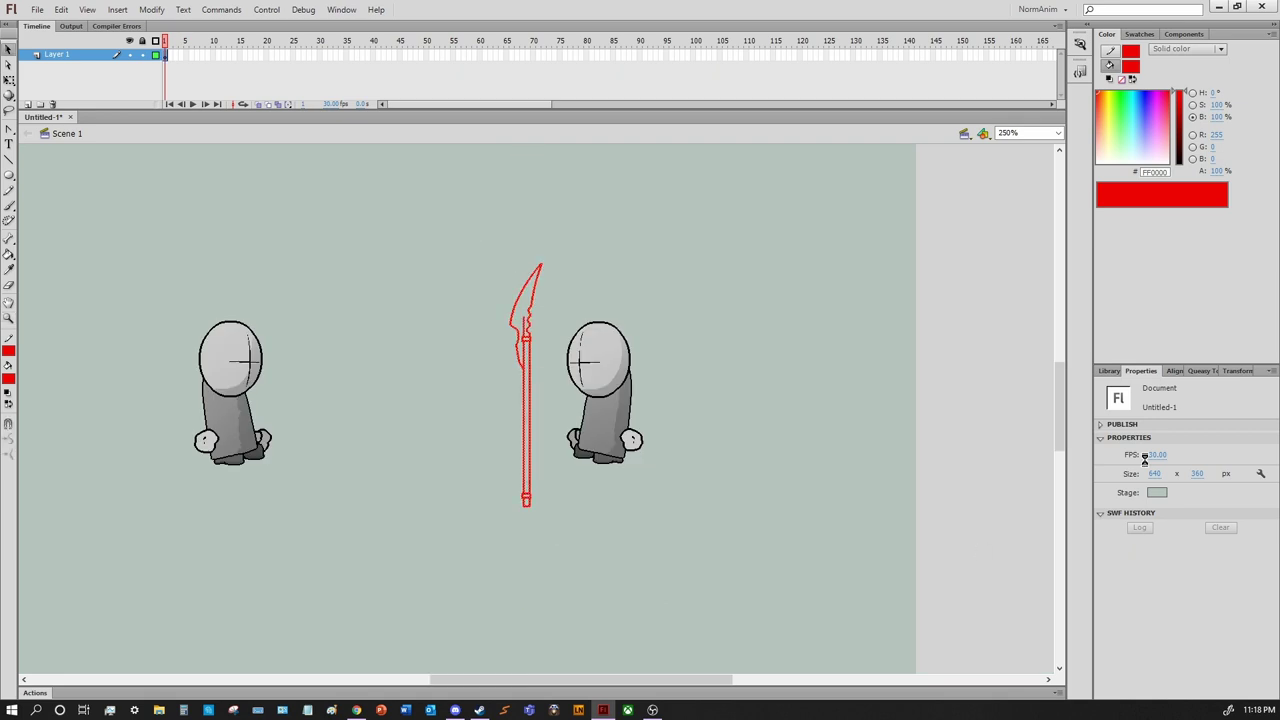
double_click(527, 409)
key("ctrl+shift+a")
Reshape the blade's lower left edge into a smooth concave notch, a straight vertical side and a curved base meeting the shaft
scroll(598, 395, "up", 3)
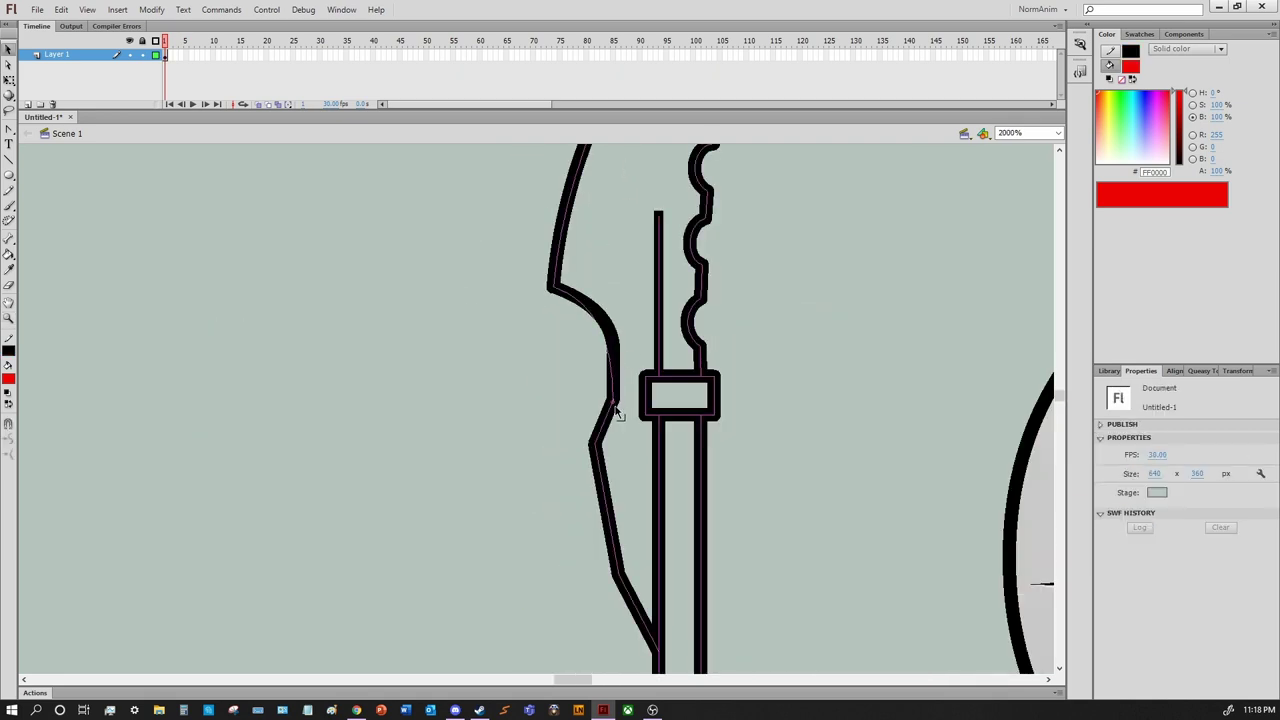
scroll(586, 418, "down", 2)
scroll(505, 578, "up", 3)
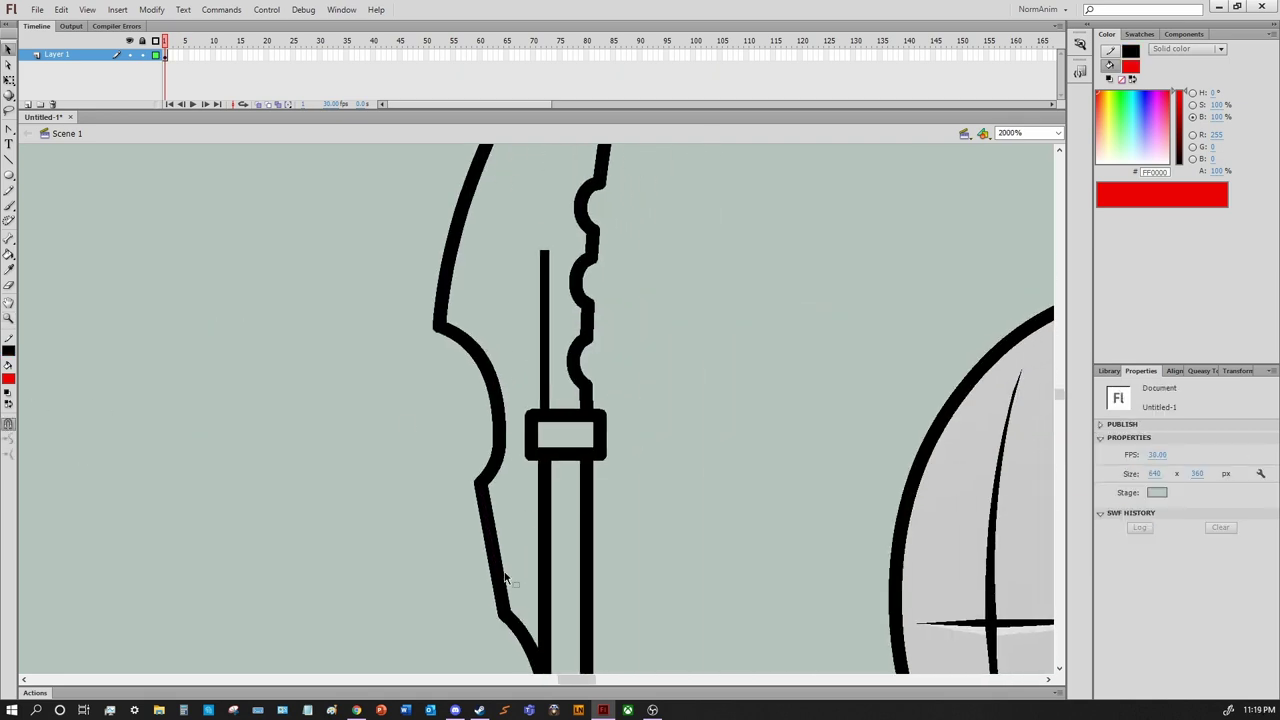
scroll(480, 440, "up", 2)
scroll(580, 443, "down", 2)
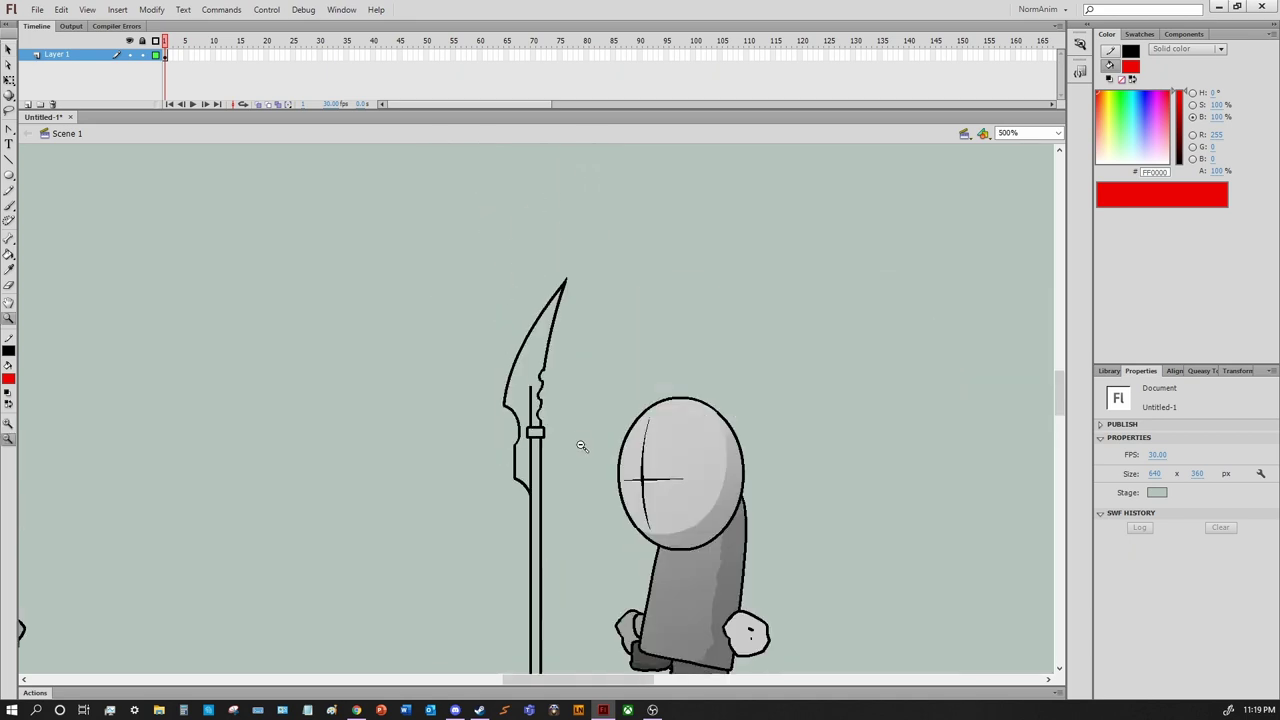
Convert the whole weapon outline into a graphic symbol named SPEARRRRRRRRR
scroll(581, 446, "down", 2)
left_click_drag(490, 345, 529, 617)
key("F8")
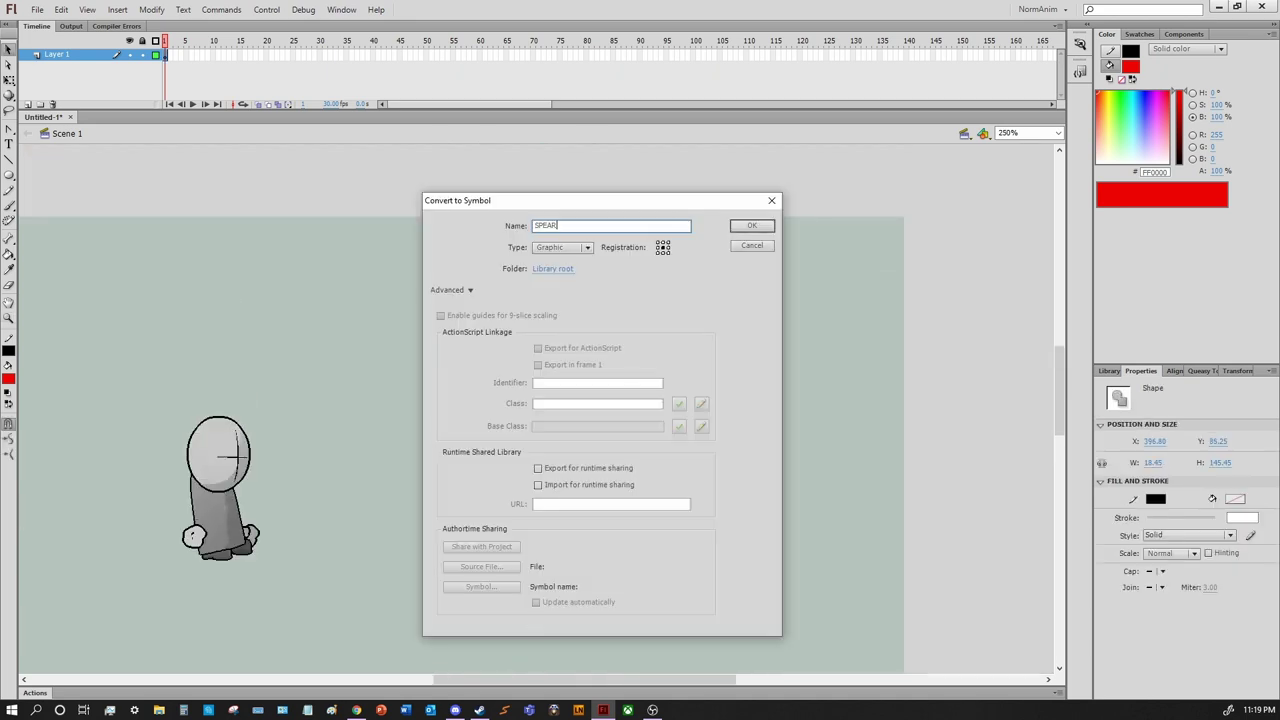
type("SPEARRRRRRR")
key("Return")
Inside the weapon symbol, fill the shaft dark grey, the collars mid grey and the blade light grey D0D0D0
double_click(521, 446)
key("k")
left_click(8, 378)
left_click(20, 417)
left_click(554, 400)
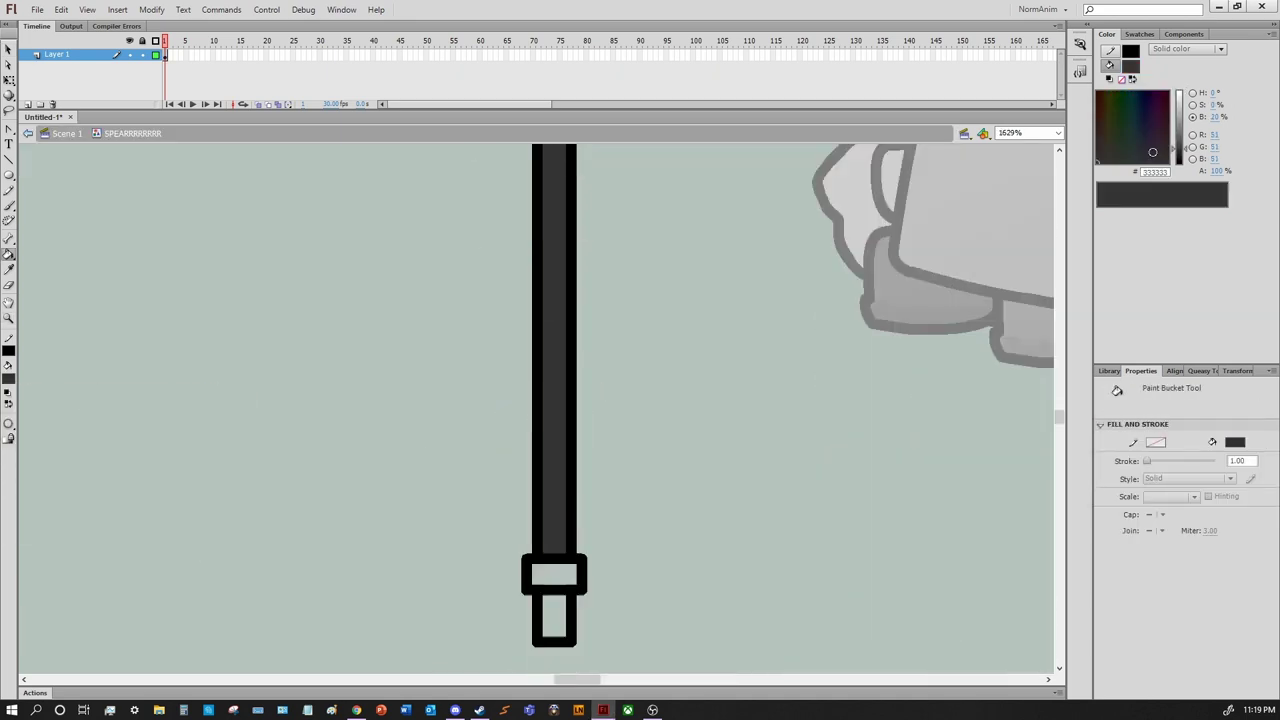
key("z")
scroll(560, 489, "down", 2)
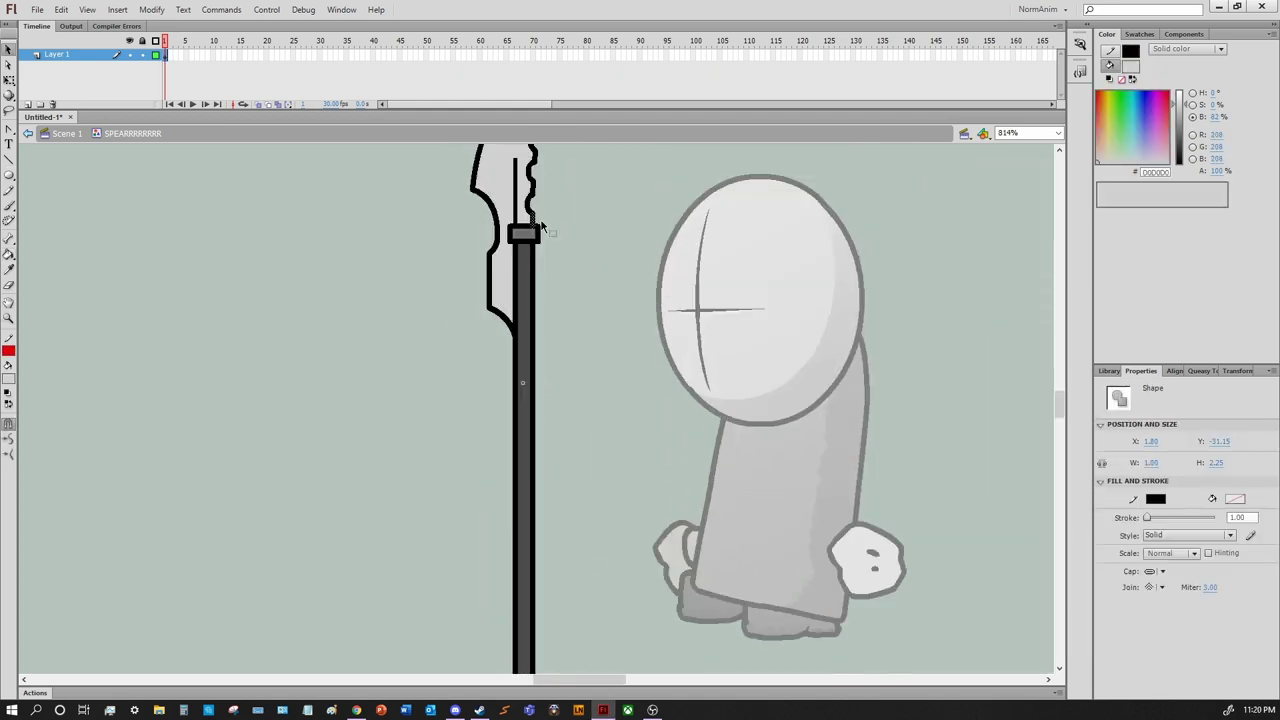
Clean up the short blade edge segment meeting the upper collar and taper the blade's inner line to a point
scroll(593, 286, "down", 5)
scroll(593, 286, "up", 3)
left_click(557, 388)
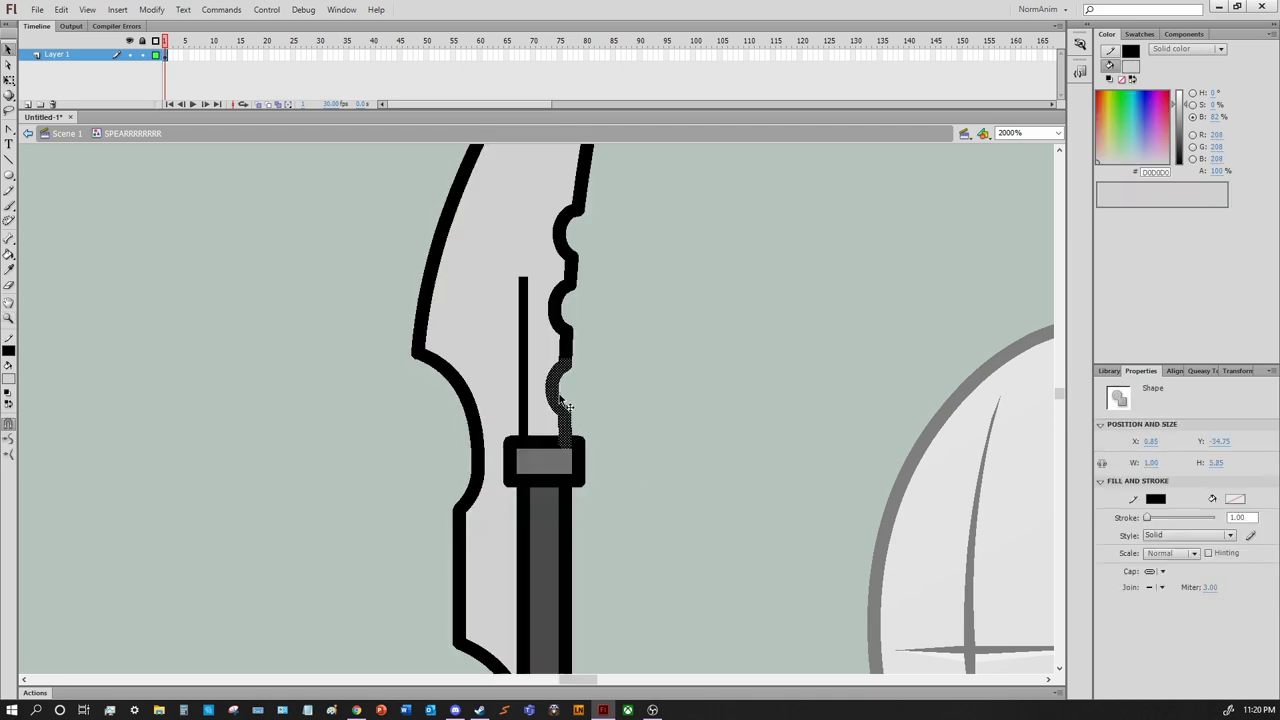
key("ctrl+z")
key("ctrl+z")
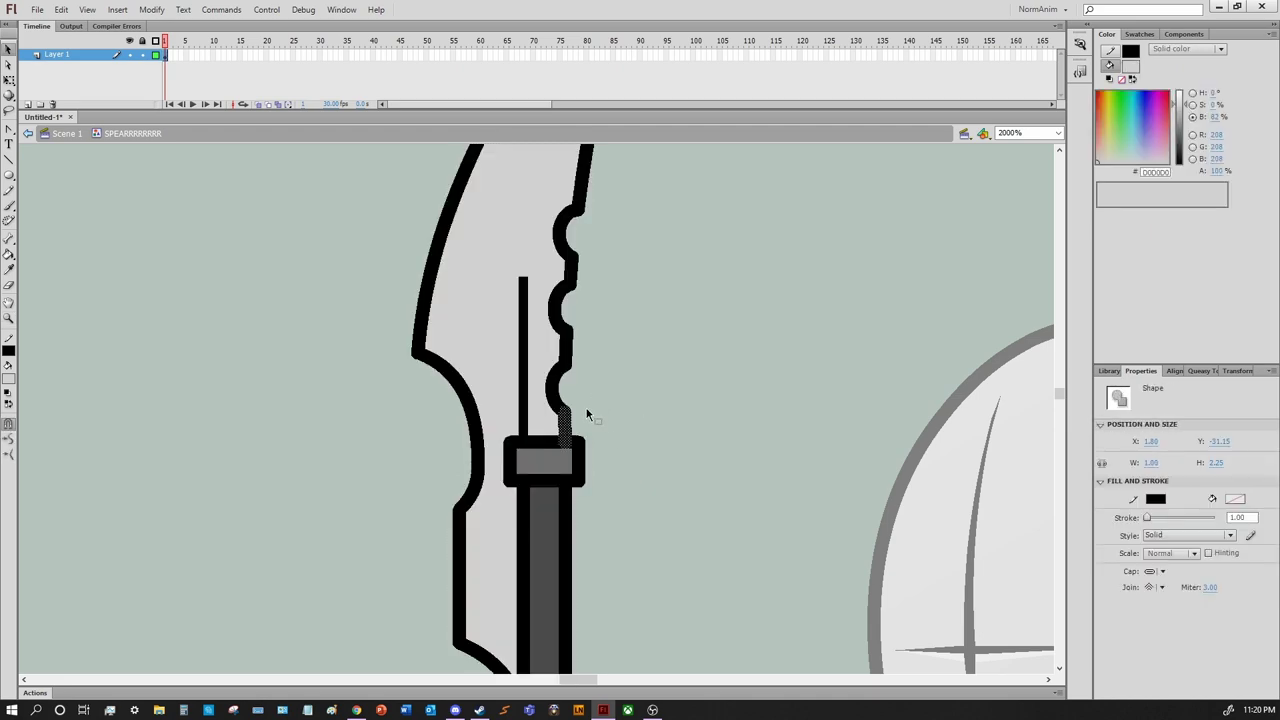
key("Delete")
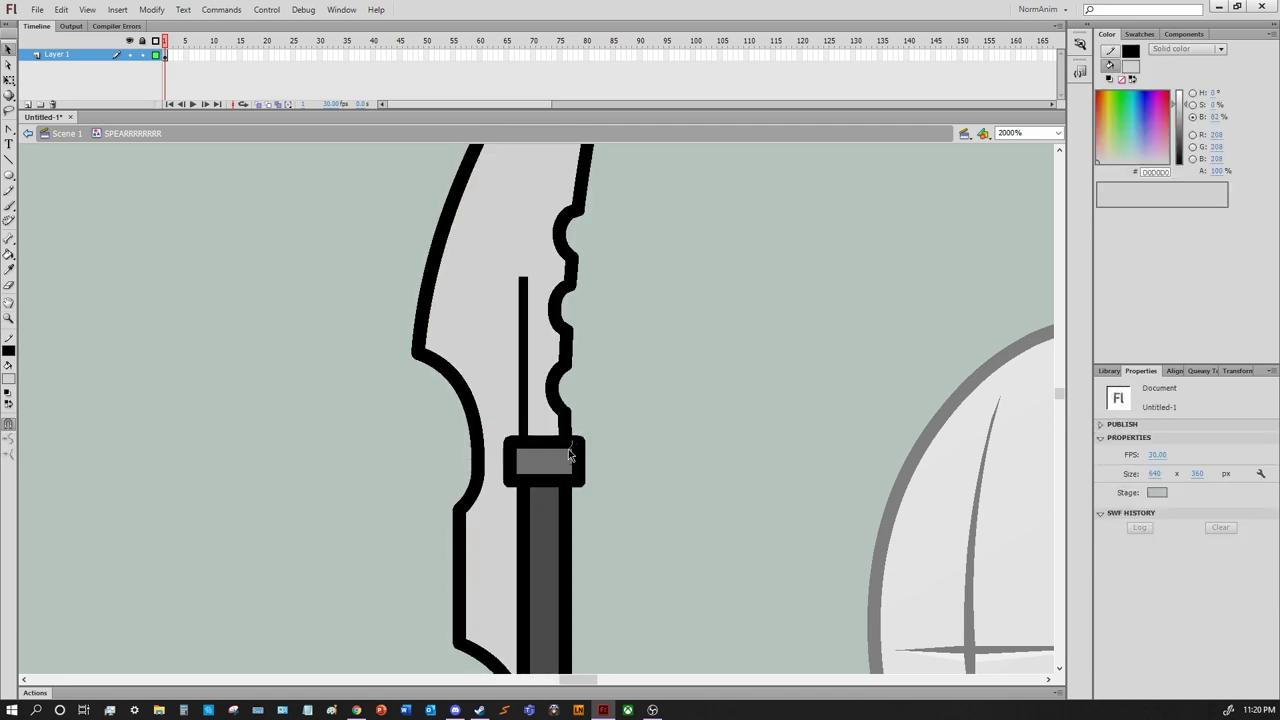
scroll(583, 417, "down", 5)
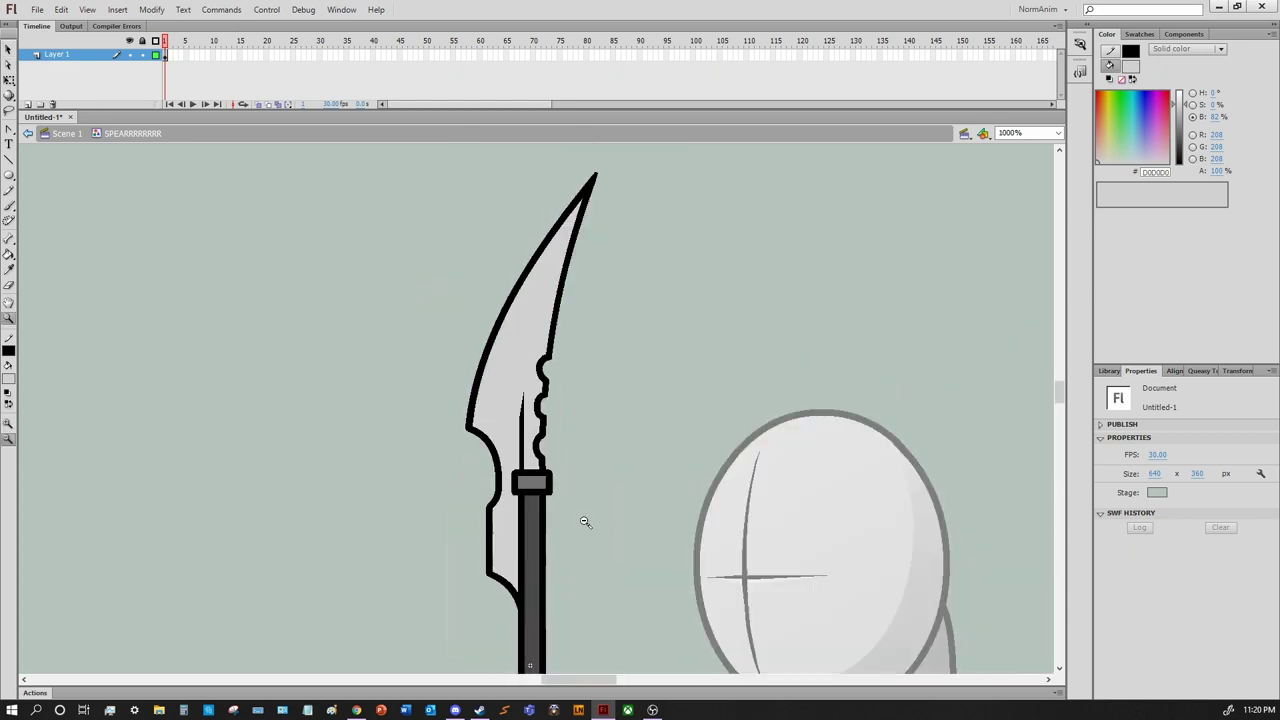
scroll(517, 523, "up", 4)
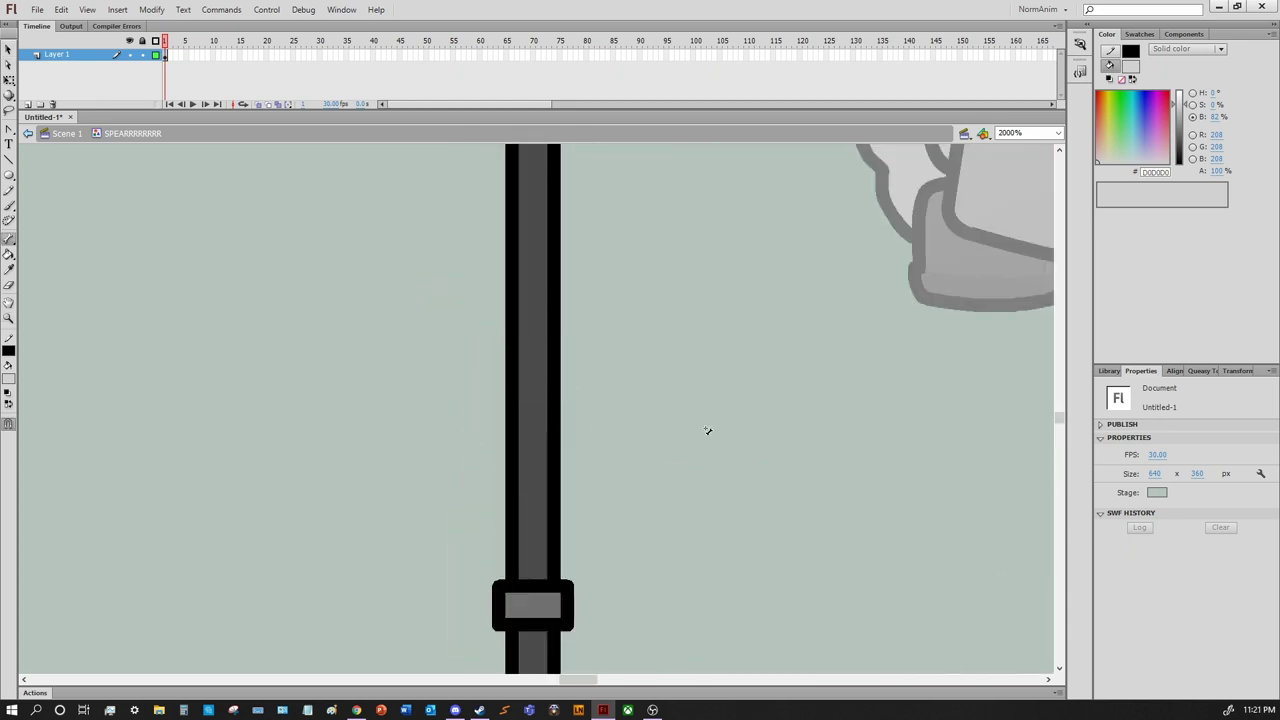
Draw thin red 0.10 guide lines across the shaft near the collars and fill the areas beside the collars with dark grey 383838
scroll(707, 430, "down", 3)
key("n")
scroll(620, 423, "up", 3)
left_click(1155, 442)
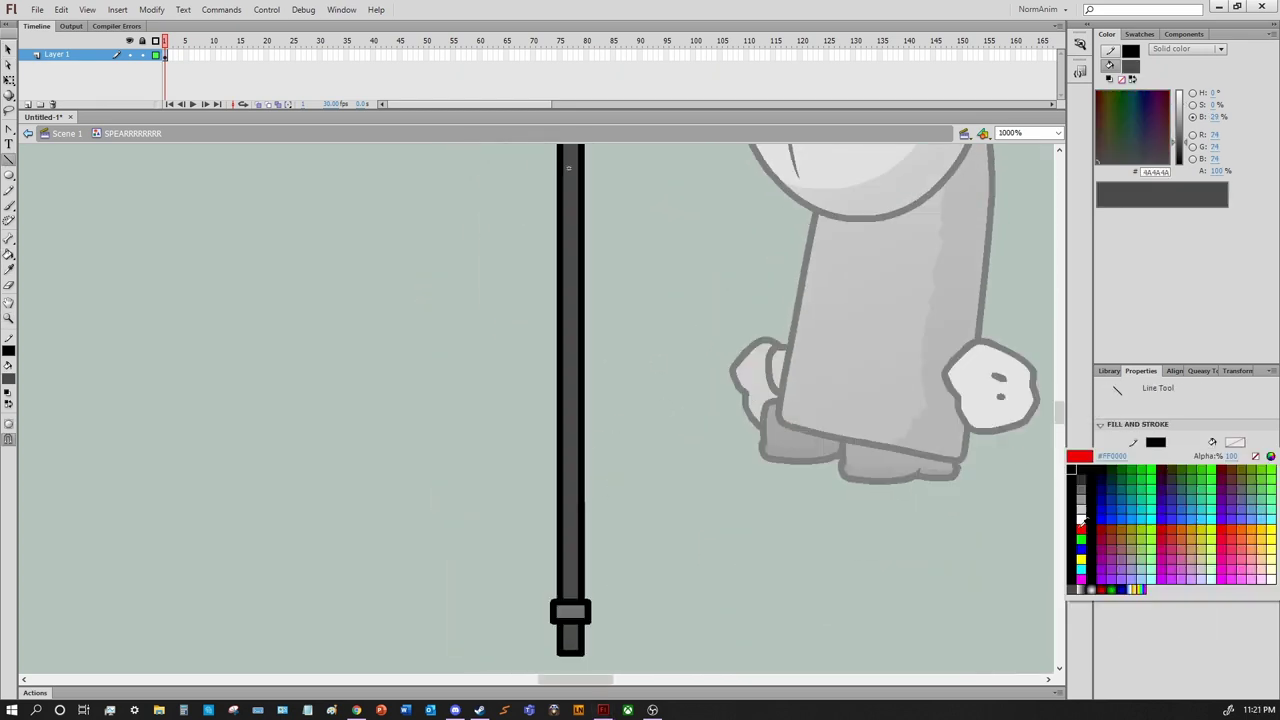
left_click(1081, 522)
left_click_drag(556, 583, 600, 586)
scroll(600, 586, "down", 2)
scroll(660, 480, "up", 2)
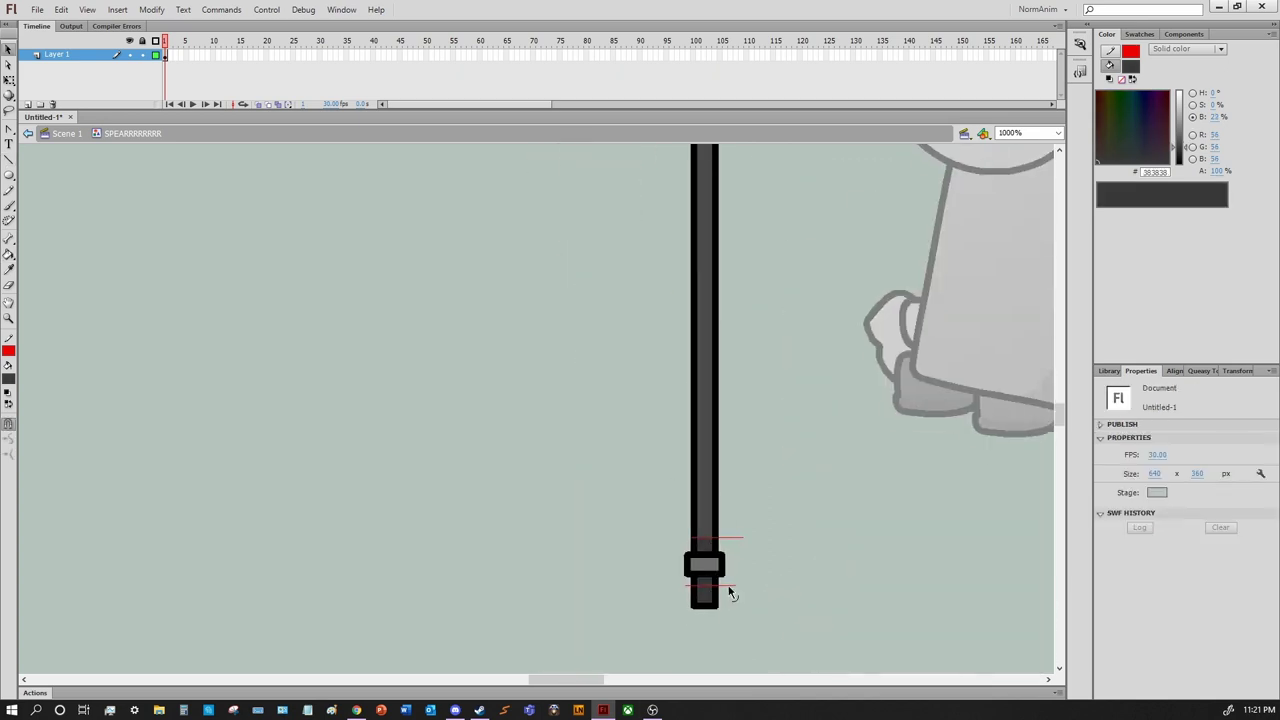
key("s")
scroll(800, 513, "up", 5)
scroll(780, 470, "down", 1)
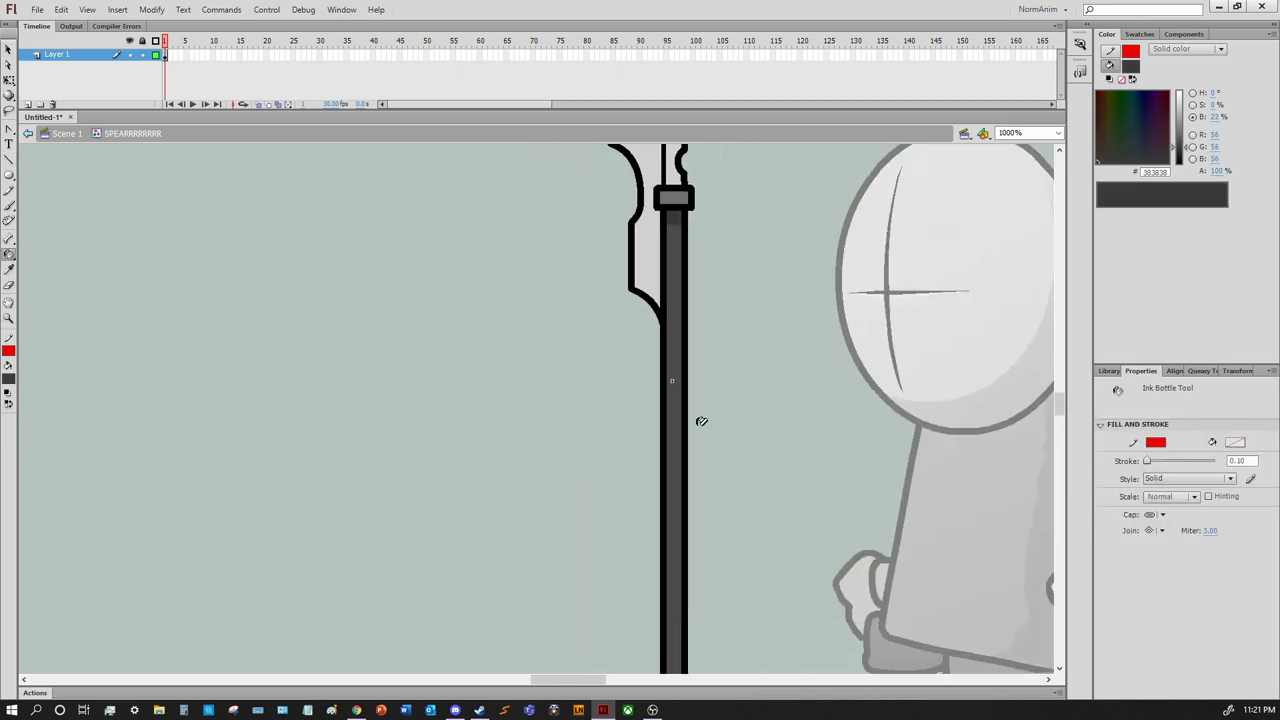
Place two parallel thin red vertical guide lines along the inside of the shaft to bound a highlight strip
key("q")
left_click(682, 282)
scroll(732, 483, "down", 5)
scroll(764, 358, "up", 5)
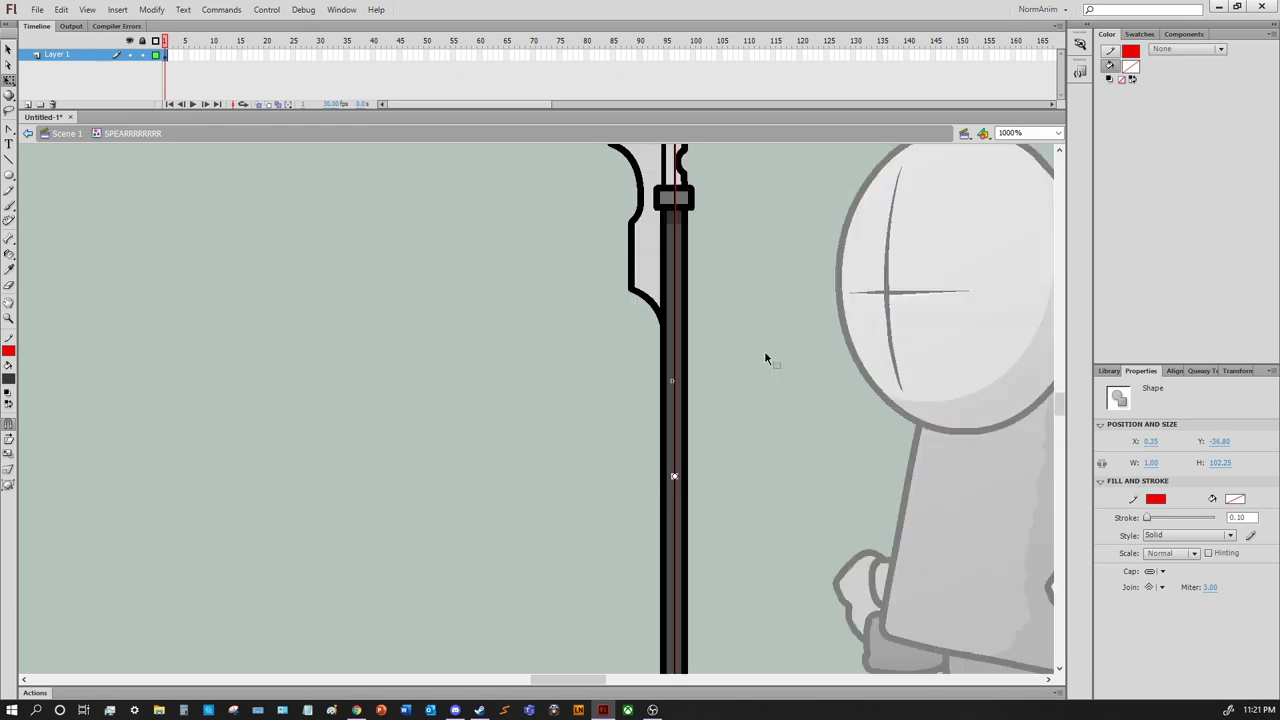
key("Left")
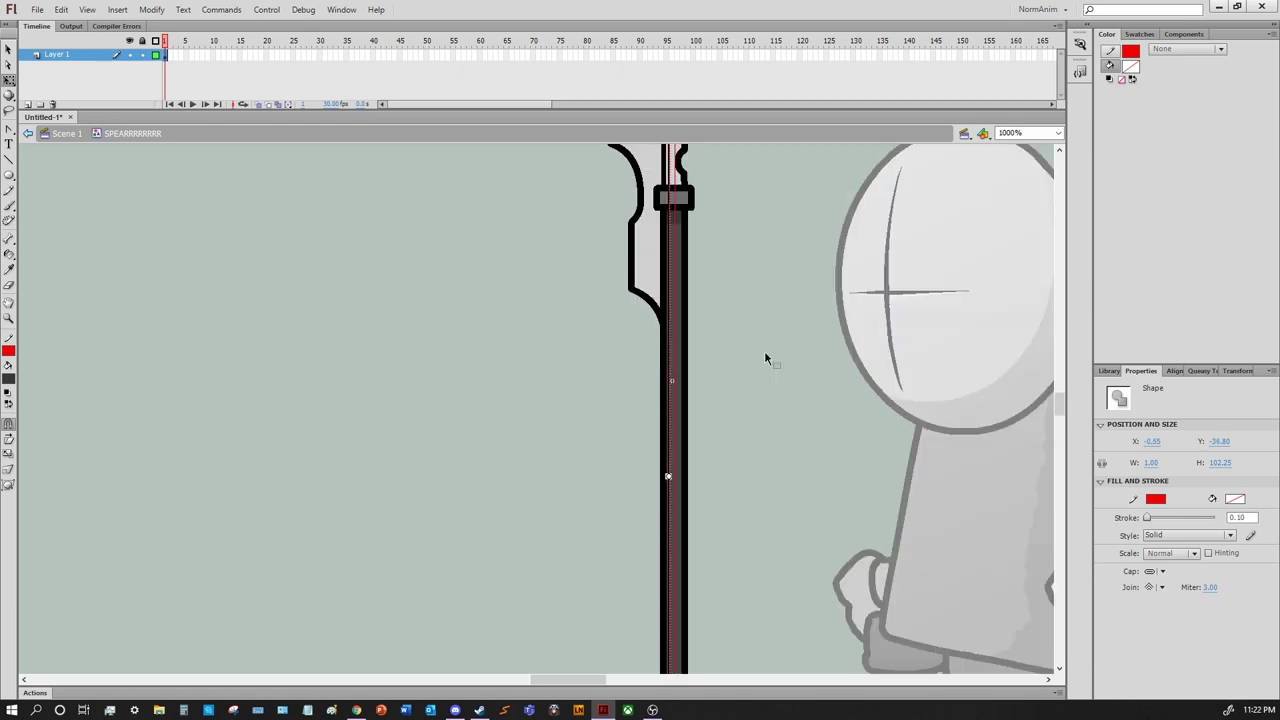
Fill the strip between the shaft's vertical guide lines with a lighter grey highlight
scroll(765, 358, "down", 2)
key("k")
scroll(765, 358, "up", 3)
scroll(677, 320, "down", 5)
scroll(677, 320, "up", 2)
left_click(1172, 131)
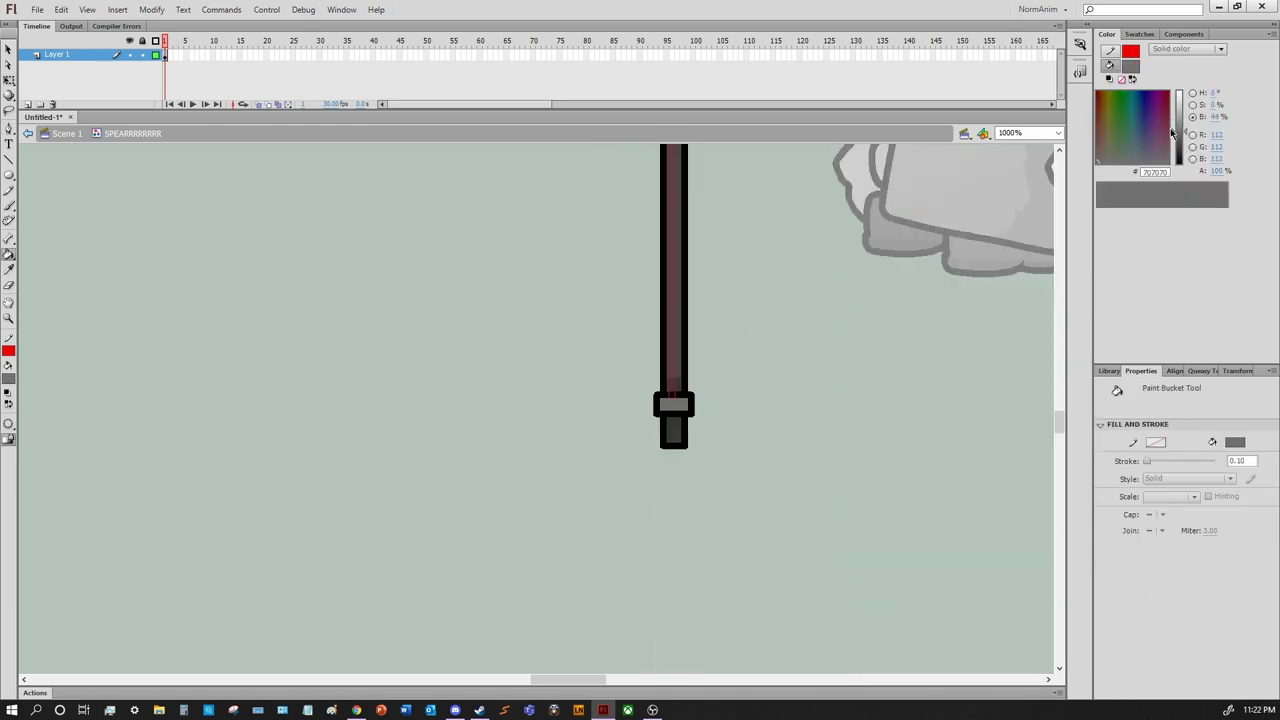
scroll(663, 374, "down", 2)
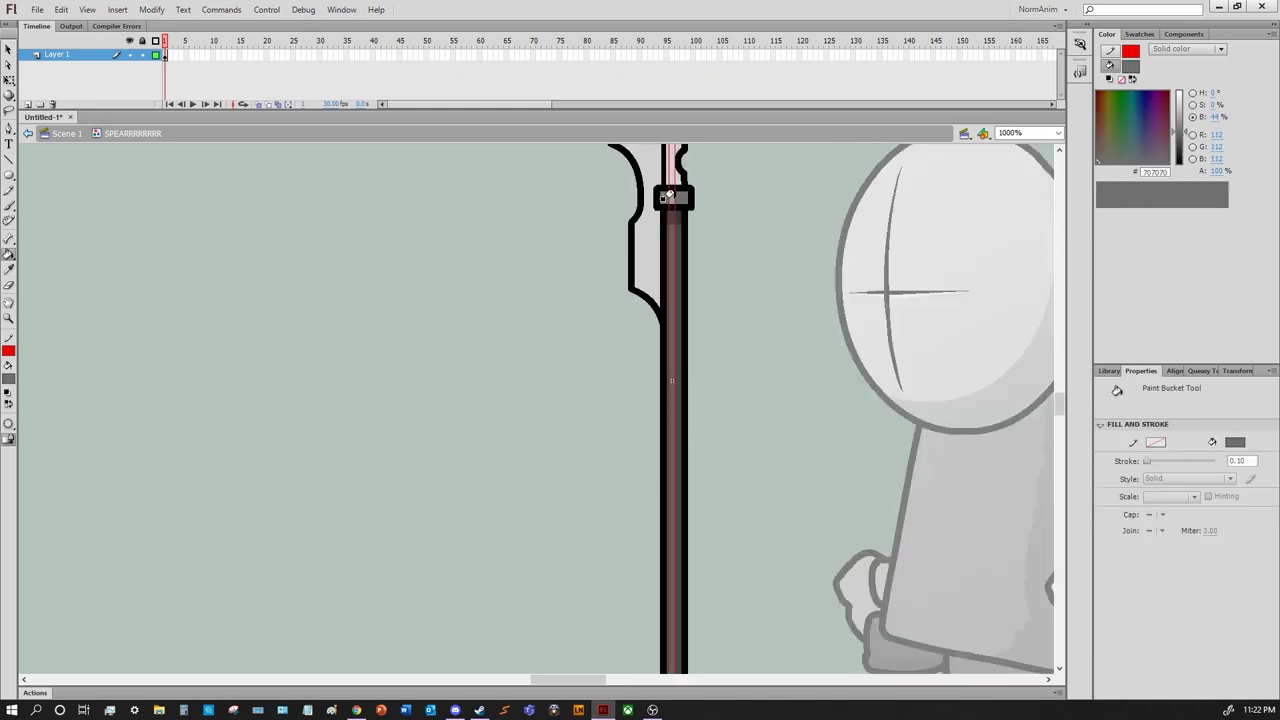
Mark a narrow vertical strip on the collars with thin guide lines and fill it with light grey 8C8C8C
key("n")
scroll(669, 196, "up", 1)
scroll(669, 196, "down", 5)
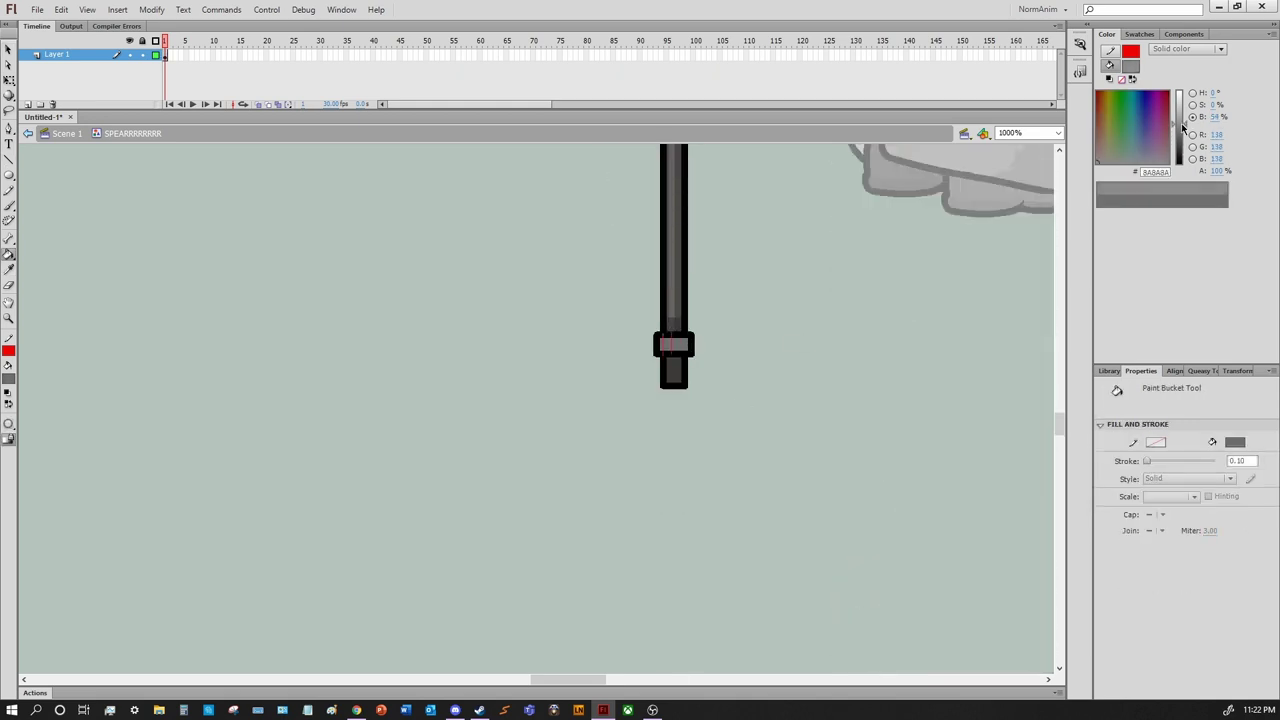
left_click(1181, 128)
scroll(612, 398, "up", 6)
key("n")
key("ctrl+minus")
Draw diagonal red guide lines across the shaft's lower tip, shade the tip with dark grey 2E2E2E and remove the guides
key("b")
key("ctrl+equal")
key("ctrl+equal")
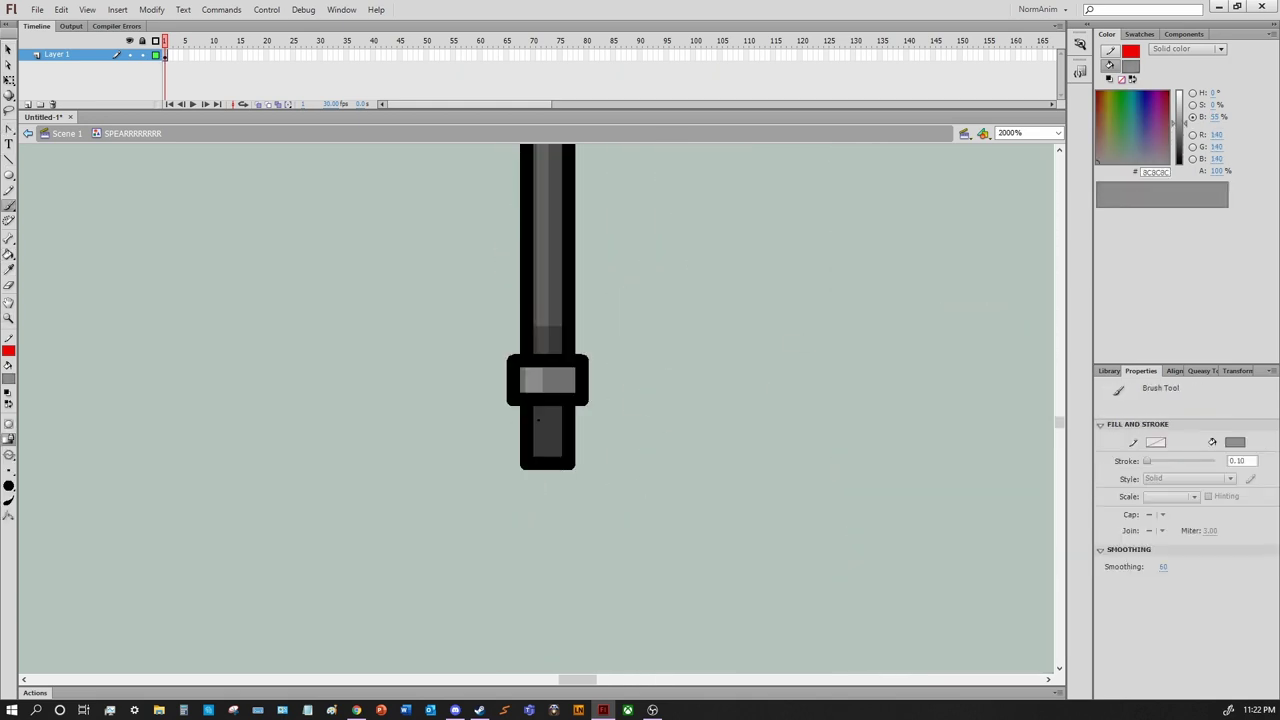
left_click(560, 336)
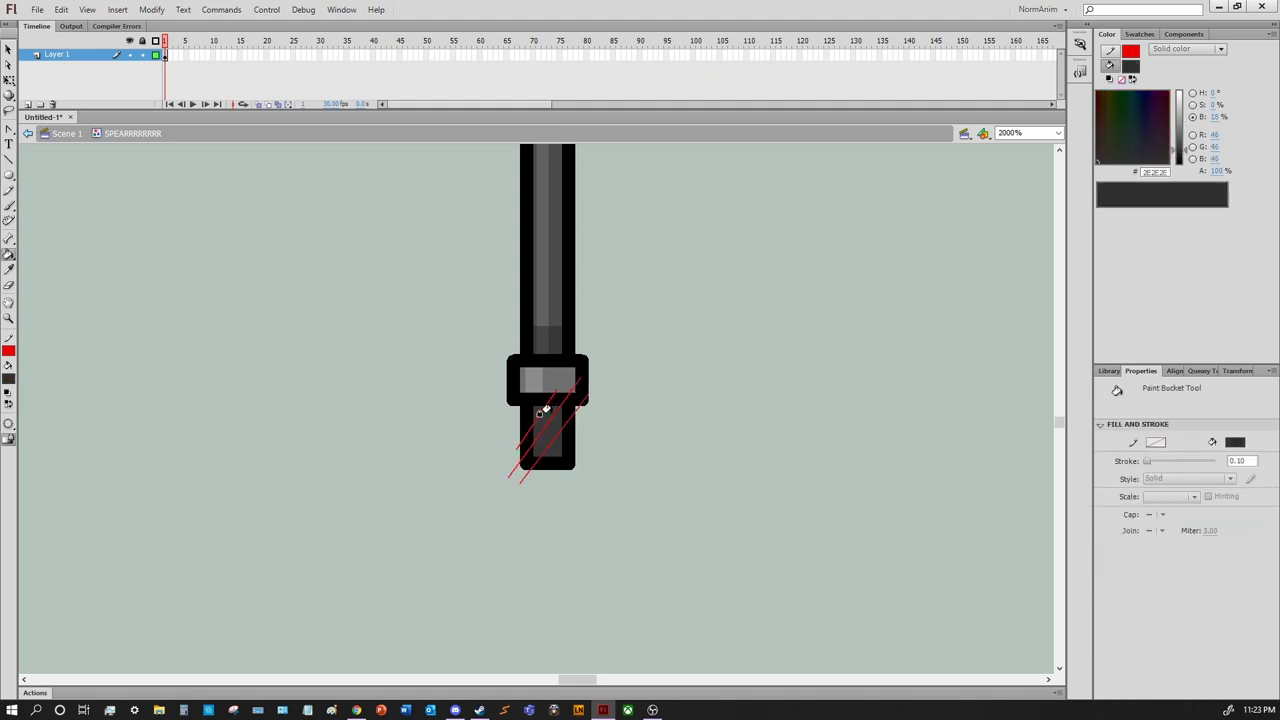
key("v")
left_click(562, 426)
key("ctrl+minus")
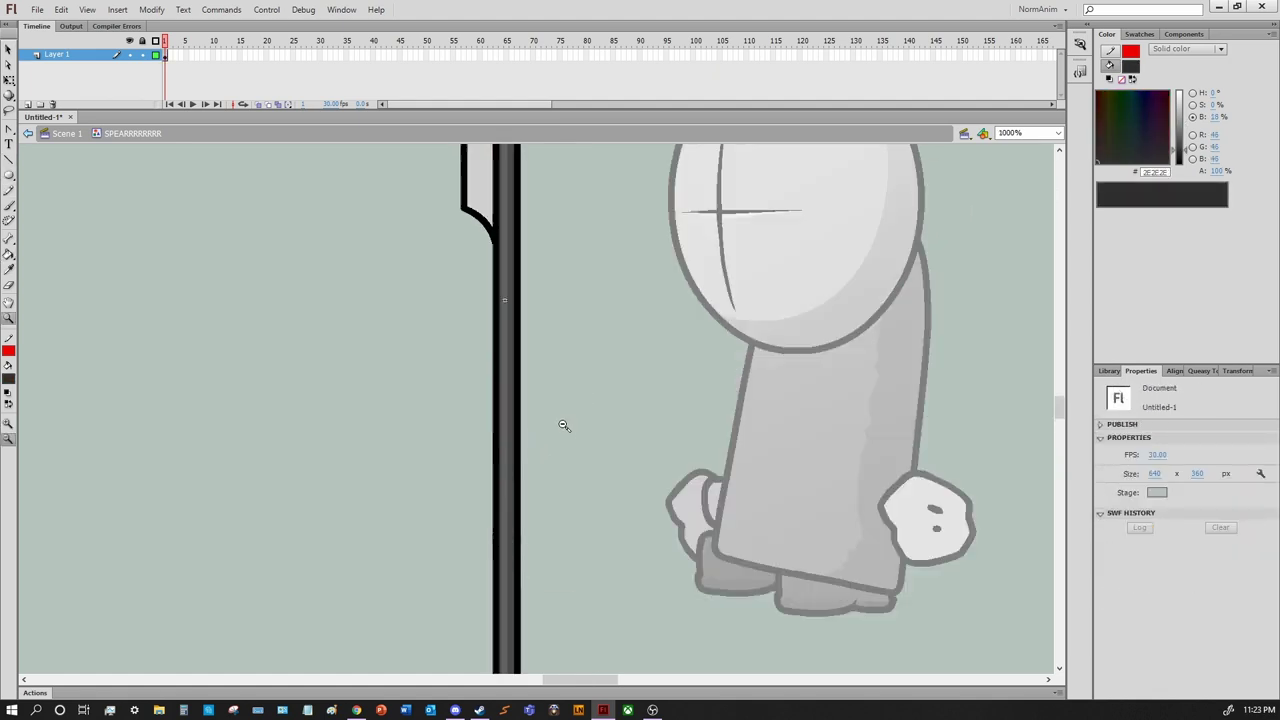
Outline a highlight band along the inside of the blade's outer edge and fill it with light grey E5E5E5
scroll(563, 426, "up", 5)
key("u")
key("i")
left_click(651, 290)
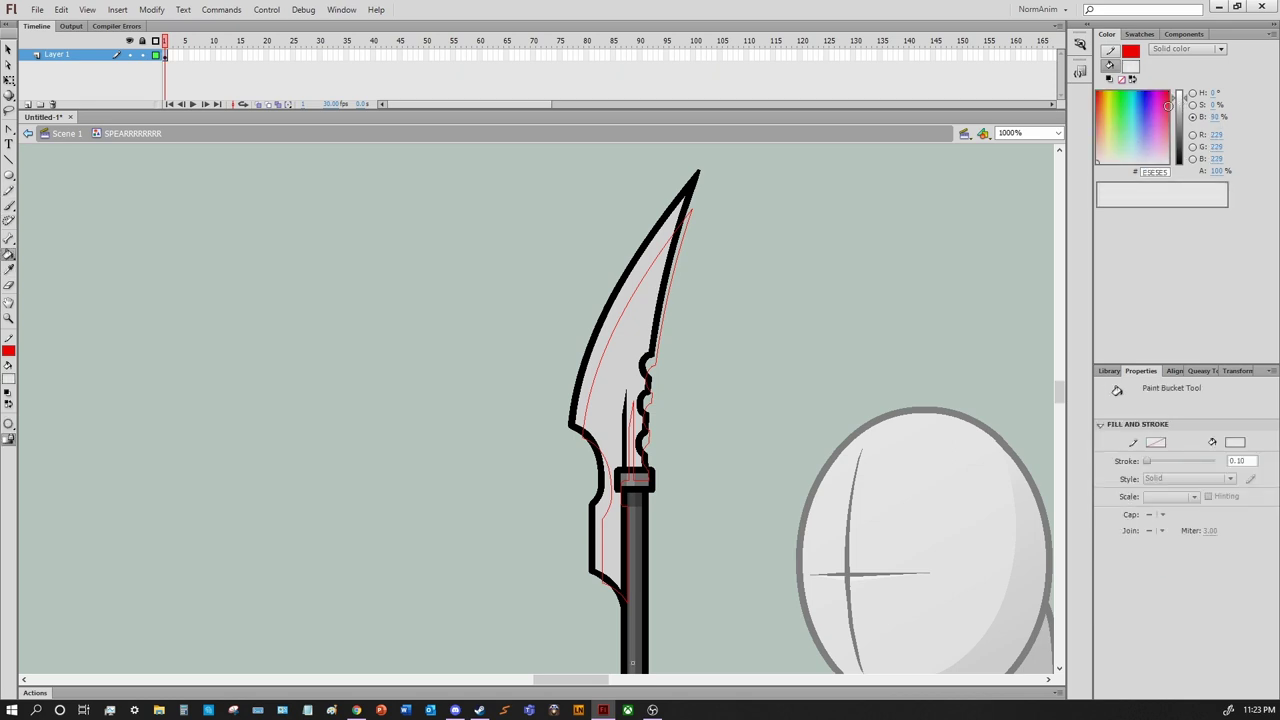
key("b")
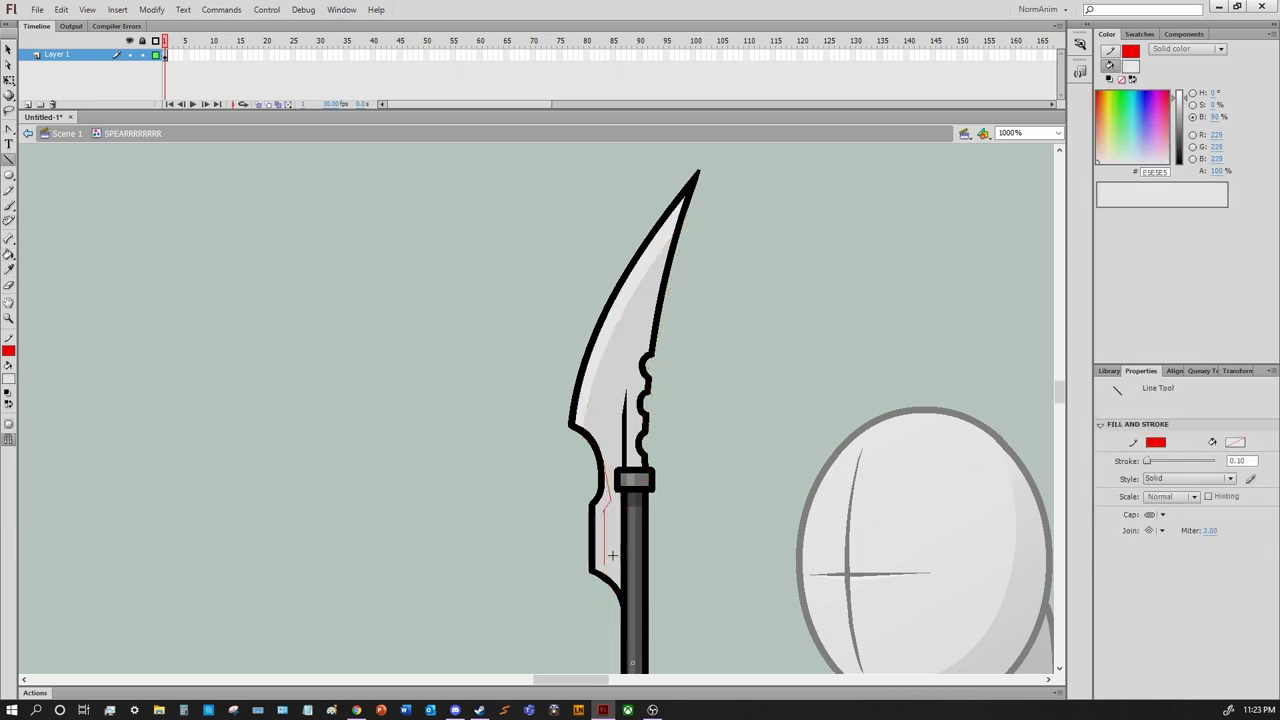
Fill the blade's main face with a radial gradient running from light grey to A3A3A3
left_click(1220, 48)
left_click(1185, 107)
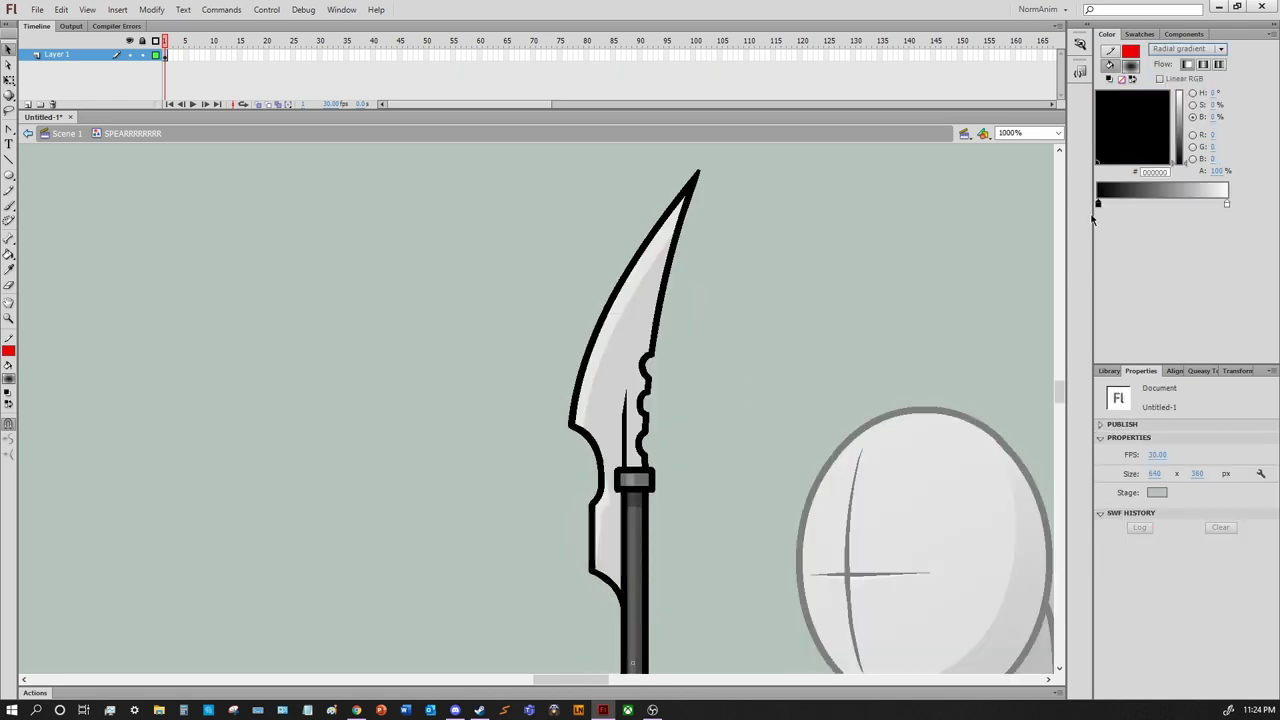
left_click(1228, 204)
left_click(630, 335)
key("f")
left_click(630, 340)
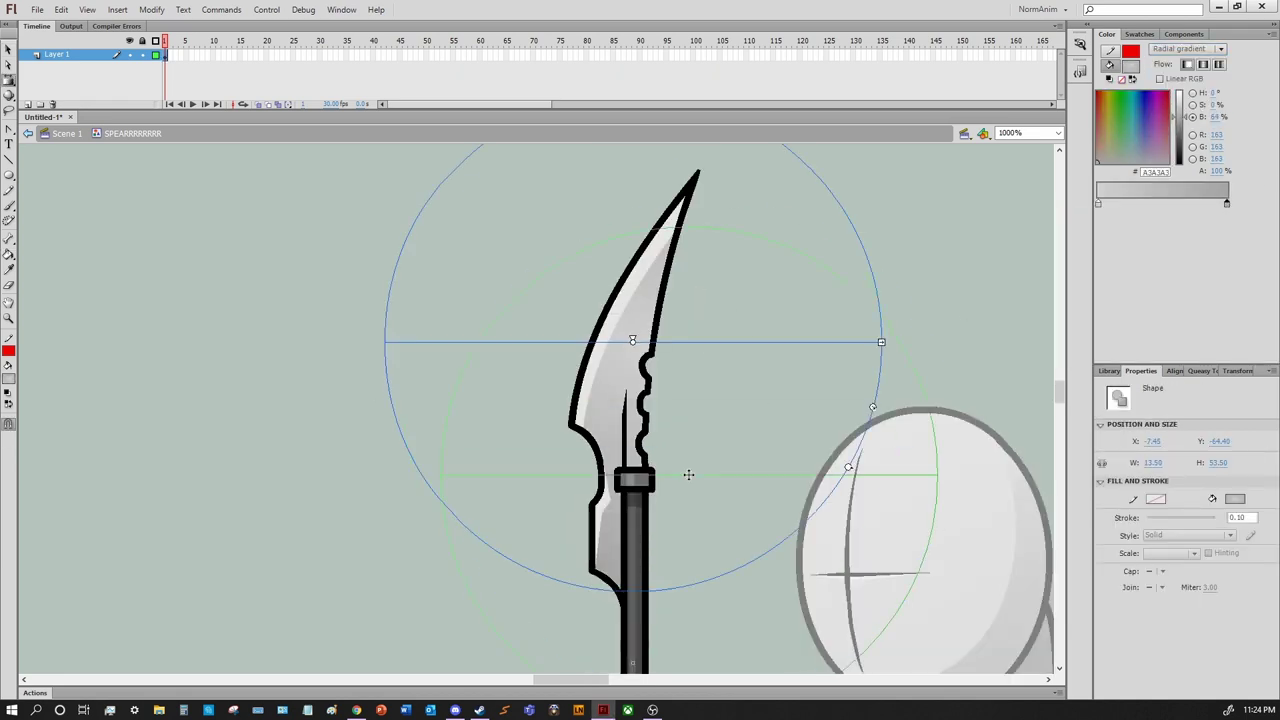
Narrow the blade's radial gradient into a tall ellipse centred behind the blade and shift its D0D0D0 stop towards the outer end
left_click_drag(631, 343, 700, 449)
left_click_drag(943, 449, 783, 449)
left_click_drag(677, 449, 676, 494)
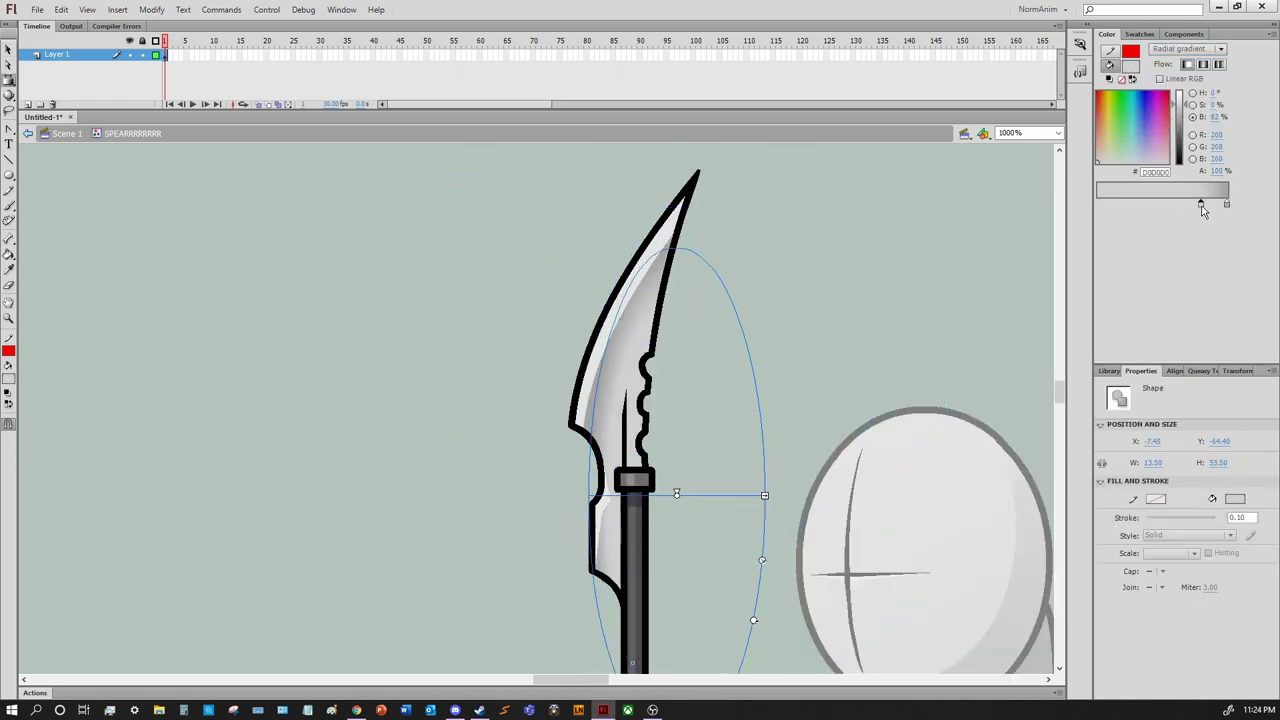
left_click_drag(1175, 210, 1204, 205)
left_click_drag(676, 494, 685, 494)
left_click_drag(773, 494, 845, 494)
left_click(721, 413)
double_click(721, 411)
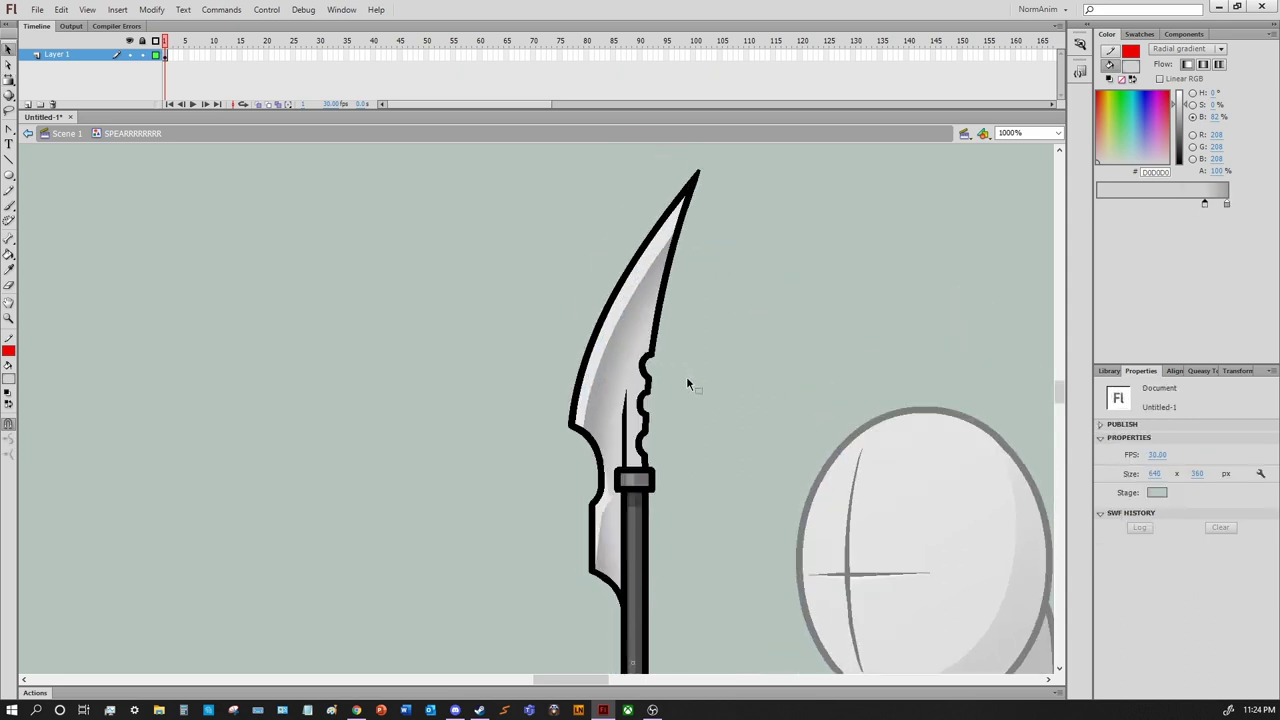
Save the document under the name 1hr animate
key("ctrl+shift+s")
type("1hr animate")
key("Return")
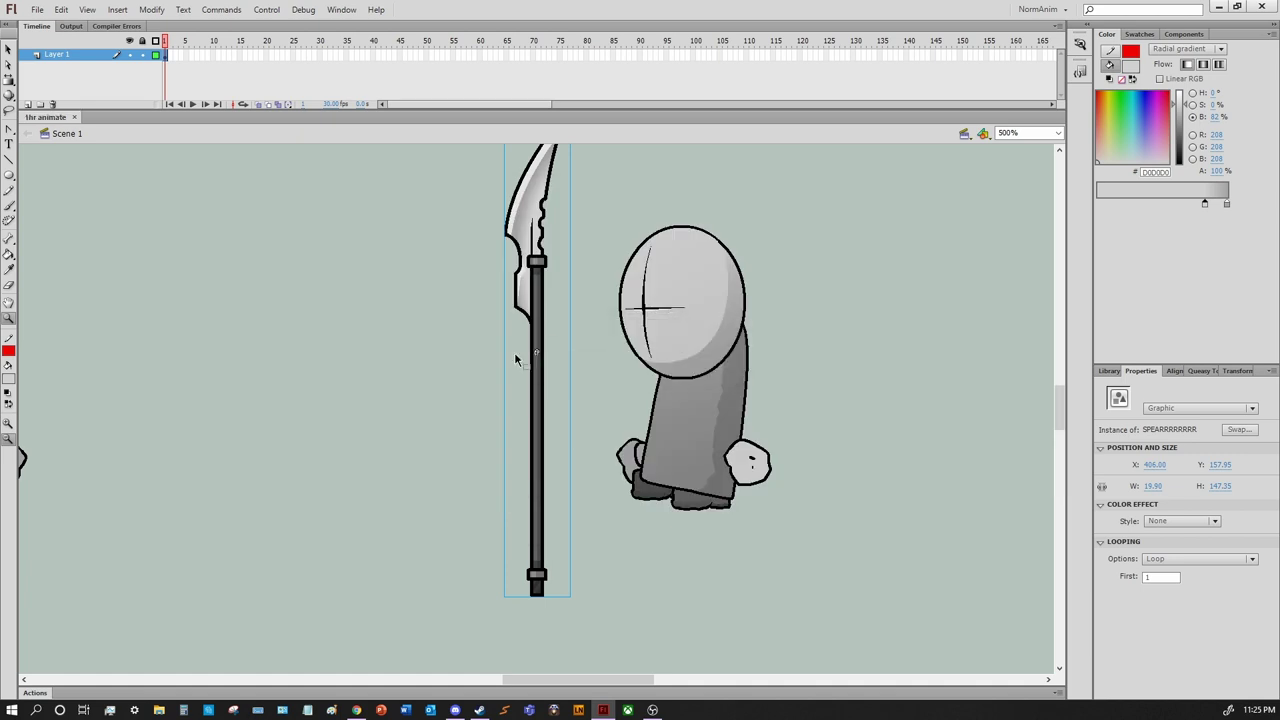
Reposition the spear upright just behind the right-hand character
key("ctrl+minus")
left_click_drag(634, 480, 531, 474)
left_click_drag(660, 440, 762, 417)
key("ctrl+z")
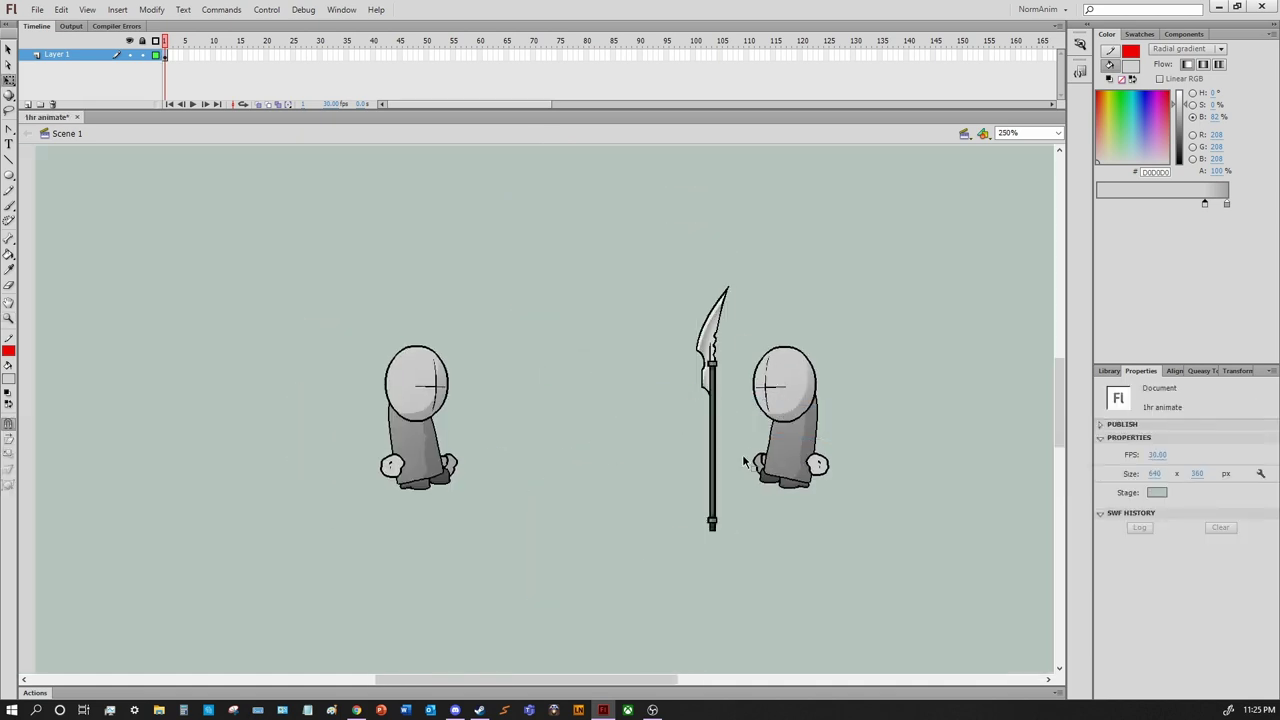
key("ctrl+z")
key("ctrl+z")
Add a bg layer below the locked Layer 1 and brush a ground line across it in flat-tipped black at 20% alpha
key("b")
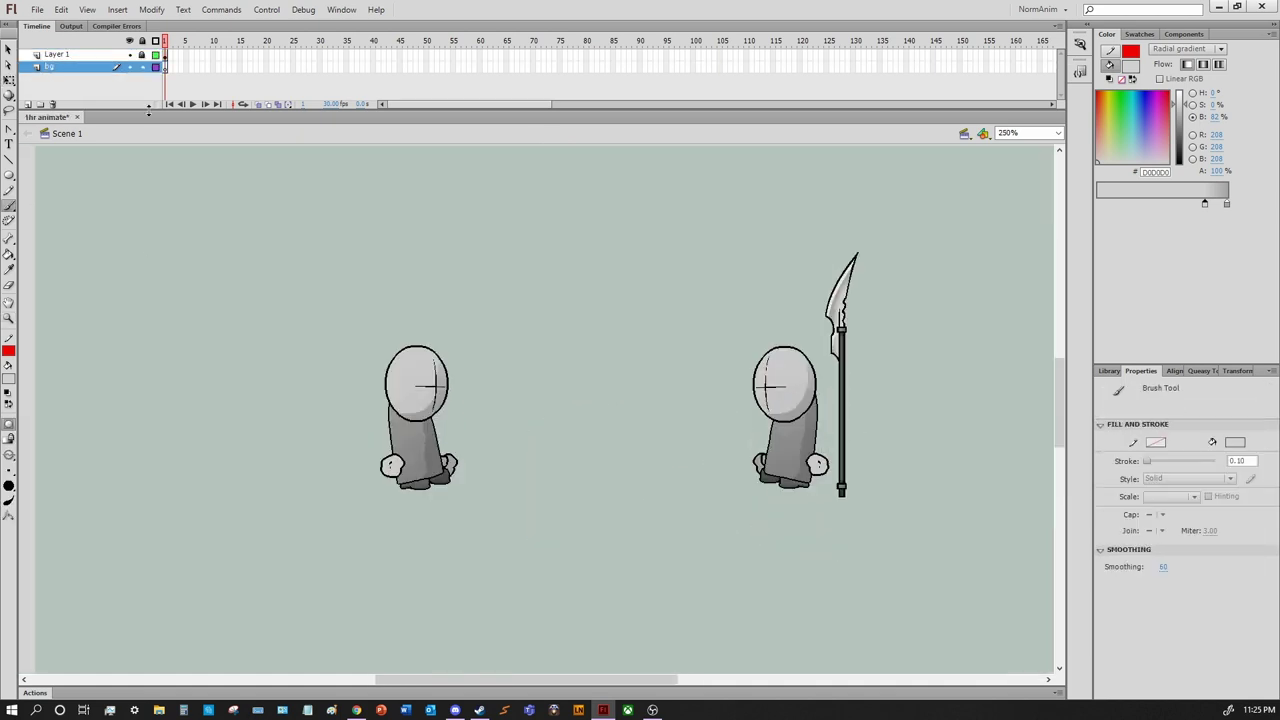
left_click_drag(1218, 171, 1212, 171)
left_click(8, 485)
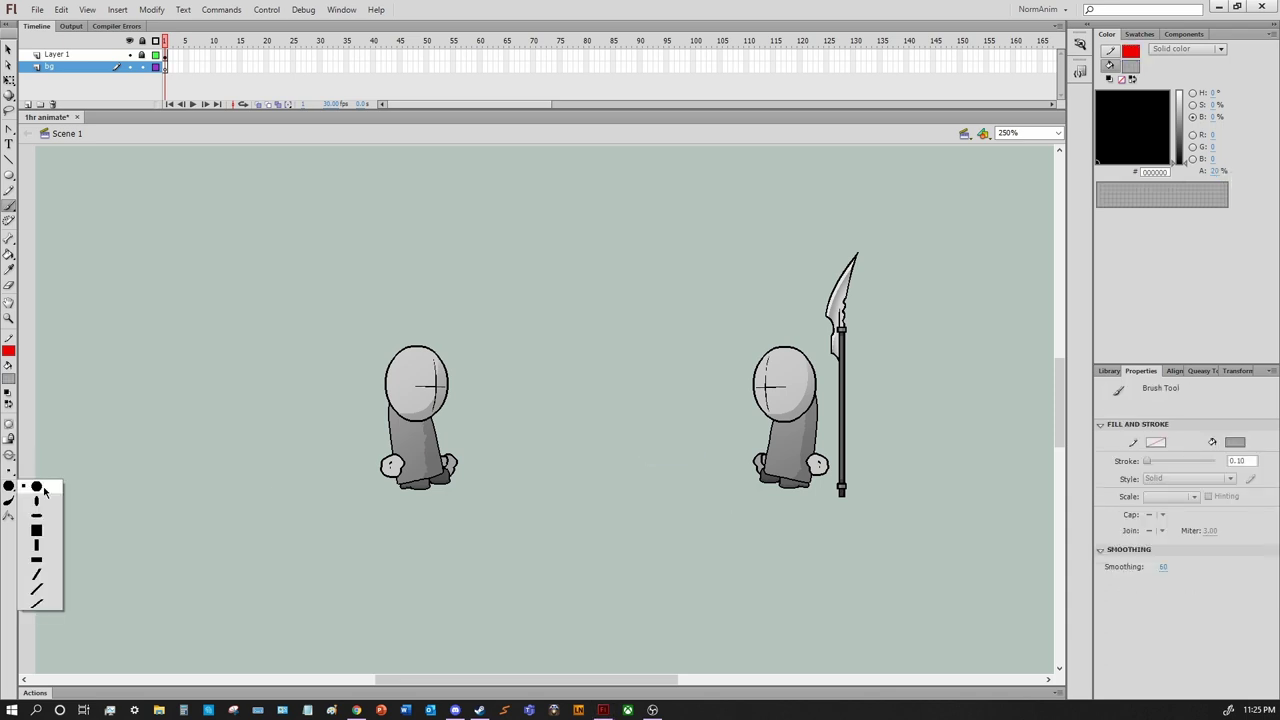
left_click(40, 528)
left_click_drag(192, 463, 1005, 458)
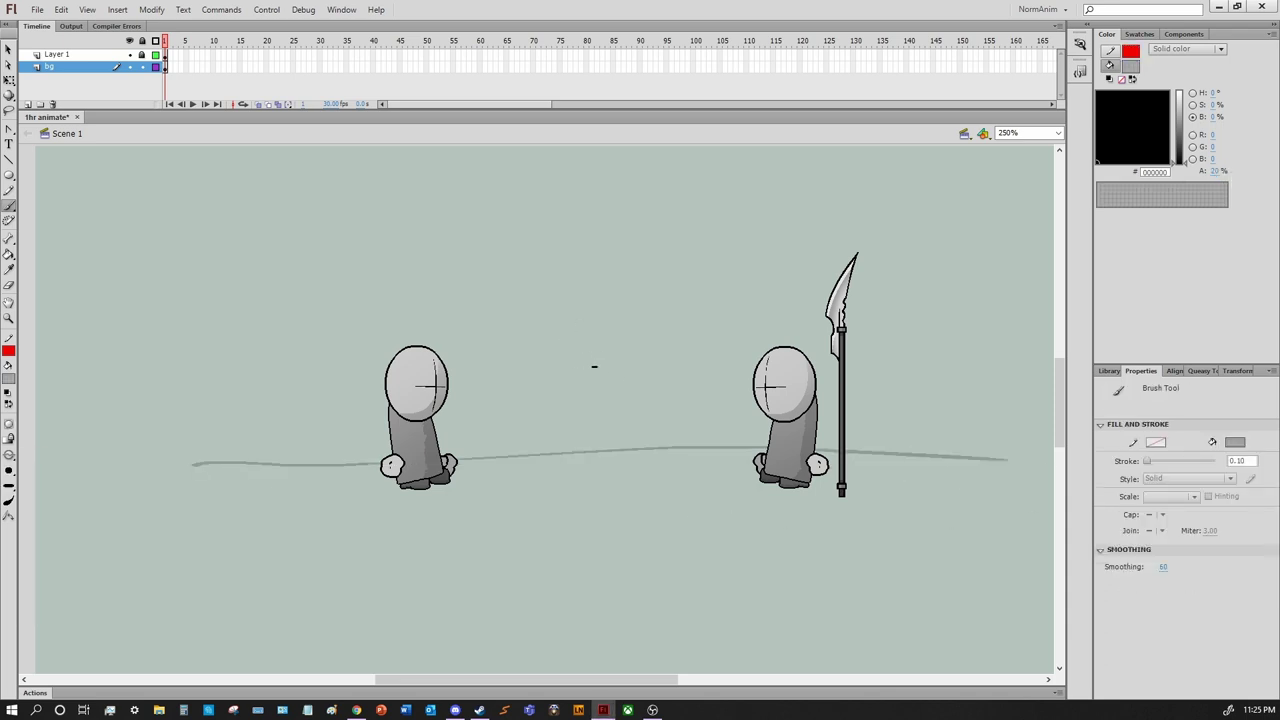
Sketch a scarecrow-like target dummy with outstretched arms on a post between the characters, and show Layer 1 as outlines
left_click_drag(544, 314, 630, 318)
left_click_drag(545, 360, 556, 390)
left_click_drag(618, 352, 630, 378)
mouse_move(540, 390)
left_mouse_down()
mouse_move(626, 358)
mouse_move(554, 394)
mouse_move(627, 417)
mouse_move(596, 455)
left_mouse_up()
mouse_move(572, 370)
left_mouse_down()
mouse_move(590, 389)
mouse_move(487, 364)
left_mouse_up()
left_click_drag(624, 359, 703, 355)
left_click(155, 54)
left_click_drag(312, 461, 422, 455)
key("ctrl+z")
key("ctrl+z")
mouse_move(315, 460)
left_mouse_down()
mouse_move(414, 429)
mouse_move(438, 462)
left_mouse_up()
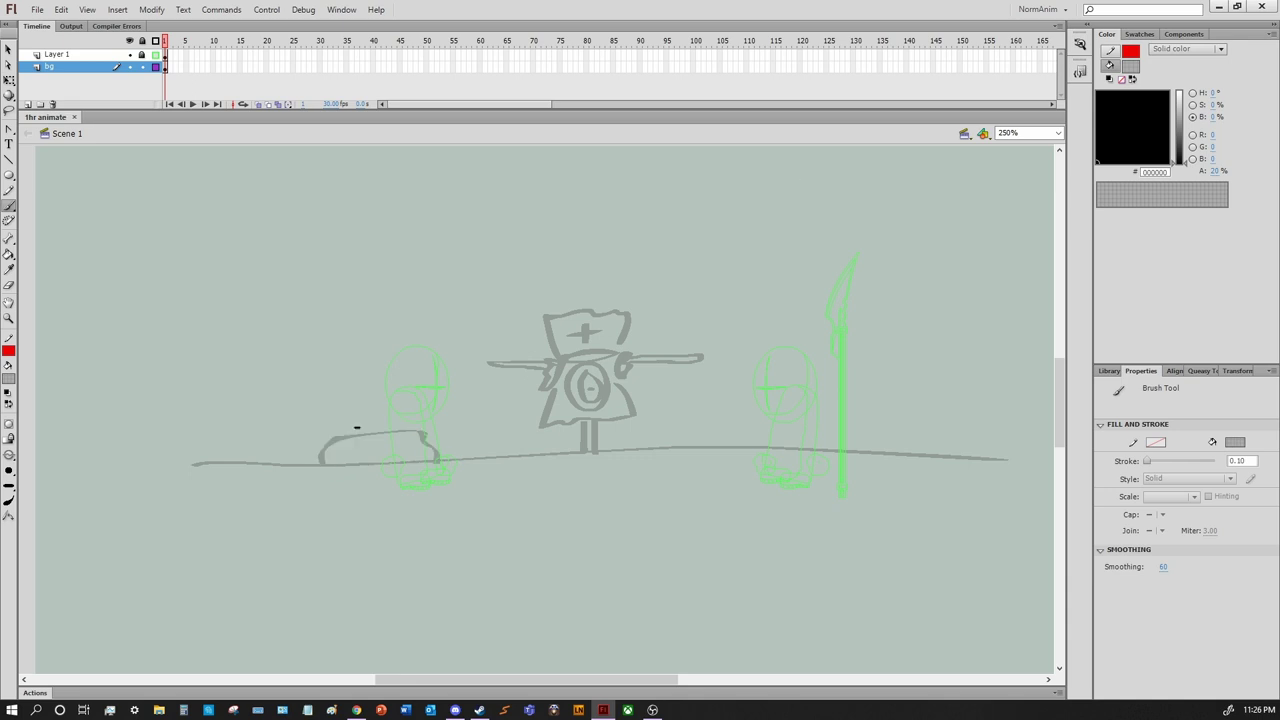
key("ctrl+z")
Sketch reeds of varying heights on both sides of the dummy and scatter small pebbles on the ground
left_click_drag(452, 326, 457, 455)
left_click_drag(472, 404, 468, 452)
mouse_move(721, 316)
left_mouse_down()
mouse_move(711, 424)
mouse_move(744, 396)
left_mouse_up()
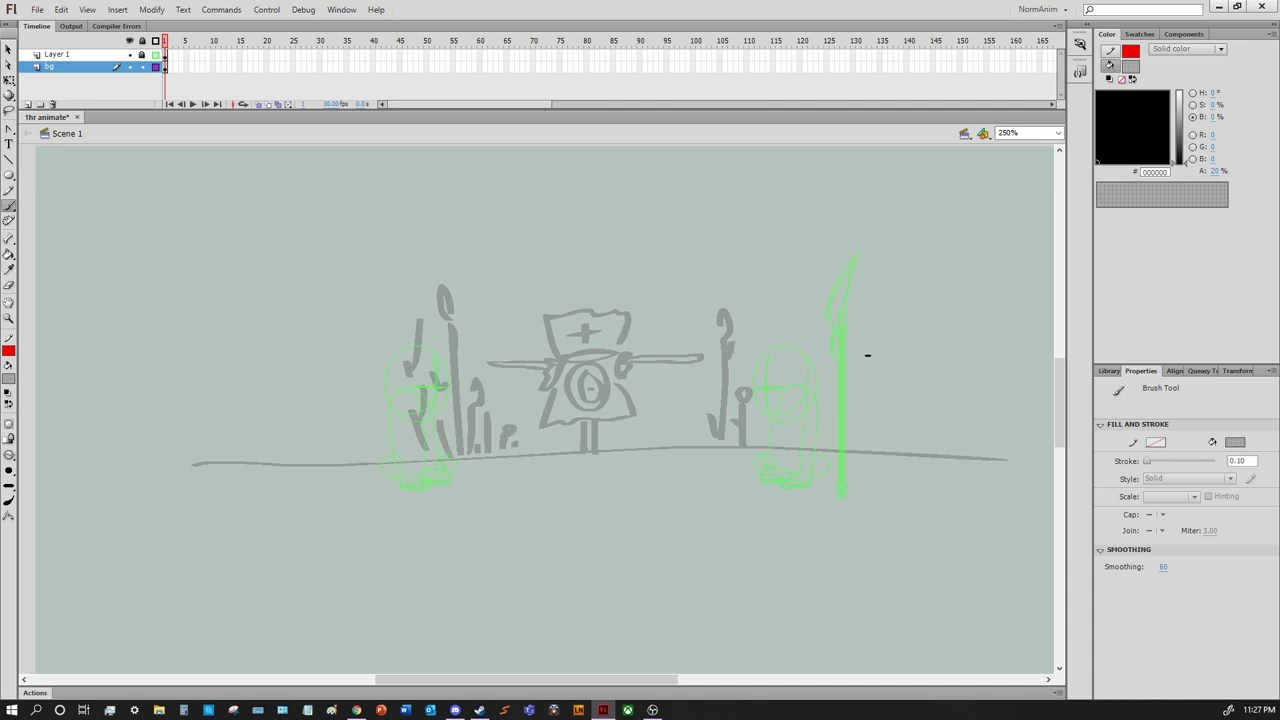
left_click_drag(466, 488, 548, 482)
key("ctrl+z")
left_click_drag(714, 422, 811, 447)
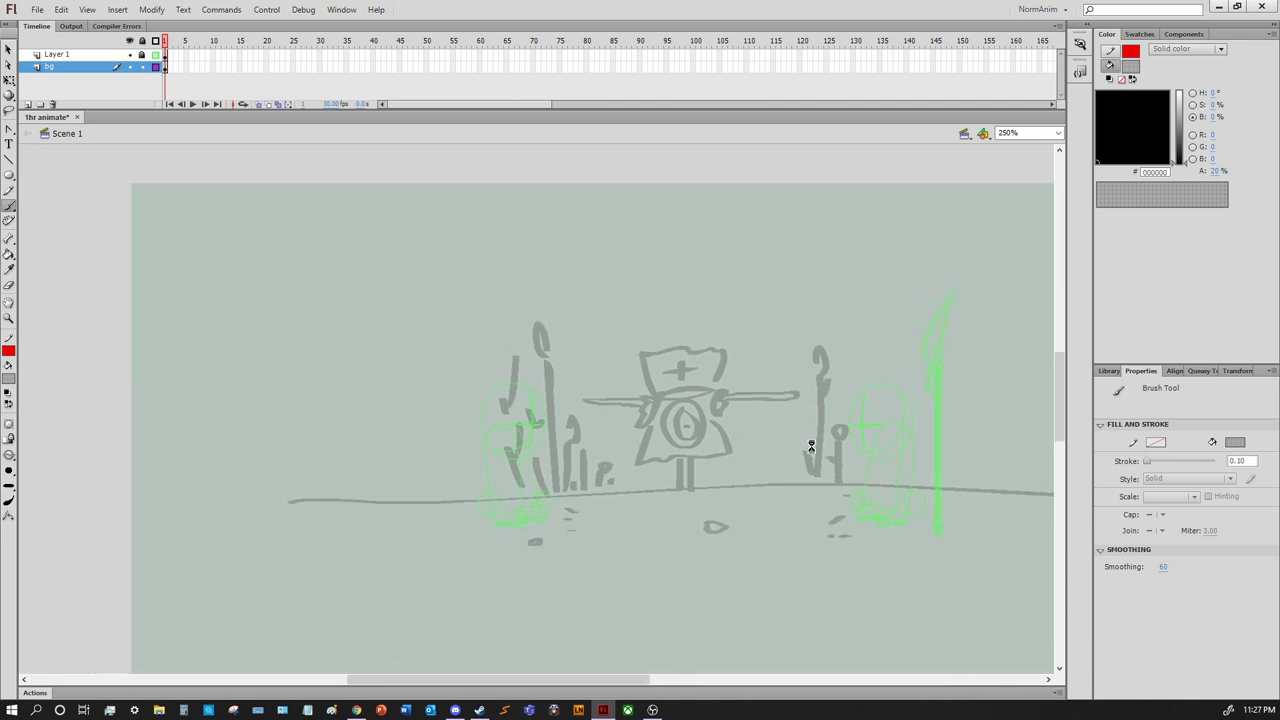
left_click_drag(309, 494, 306, 388)
key("ctrl+z")
left_click_drag(357, 497, 450, 492)
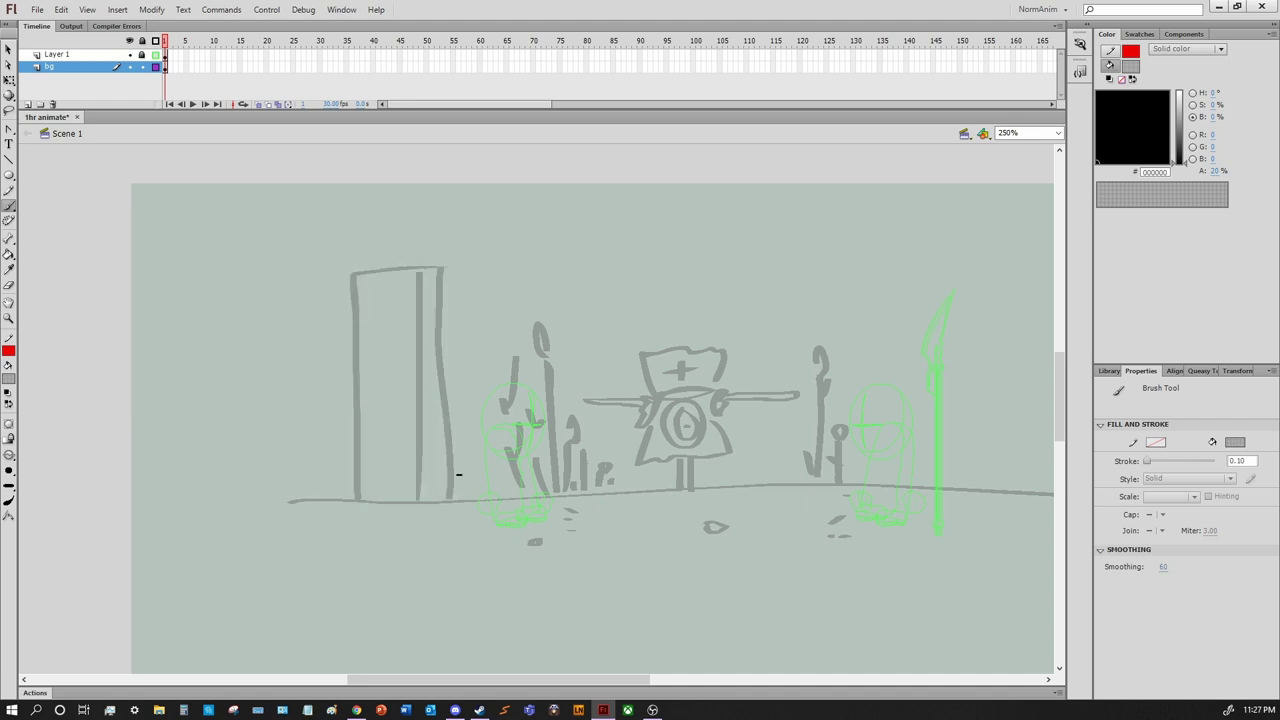
left_click_drag(462, 253, 465, 494)
key("ctrl+z")
key("ctrl+z")
Letter "biz" by hand directly above the target dummy's head
left_click_drag(817, 514, 680, 489)
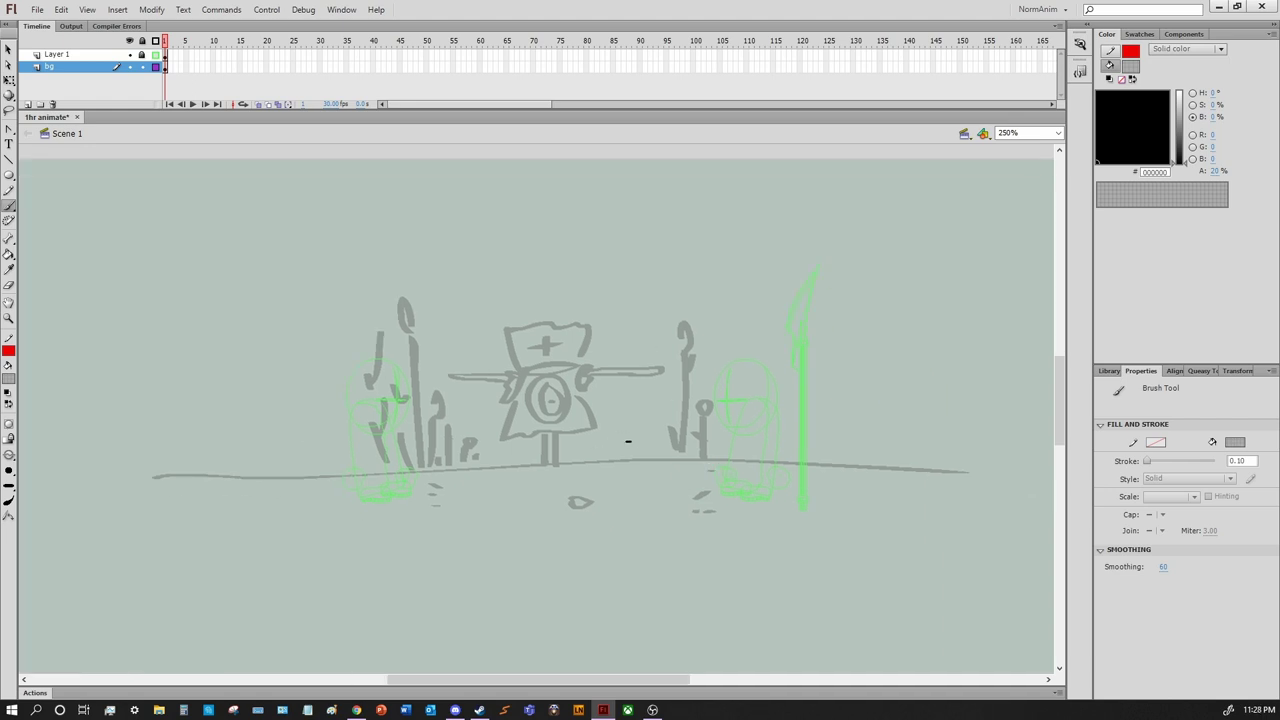
left_click_drag(525, 302, 524, 319)
left_click(520, 286)
left_click_drag(537, 293, 561, 316)
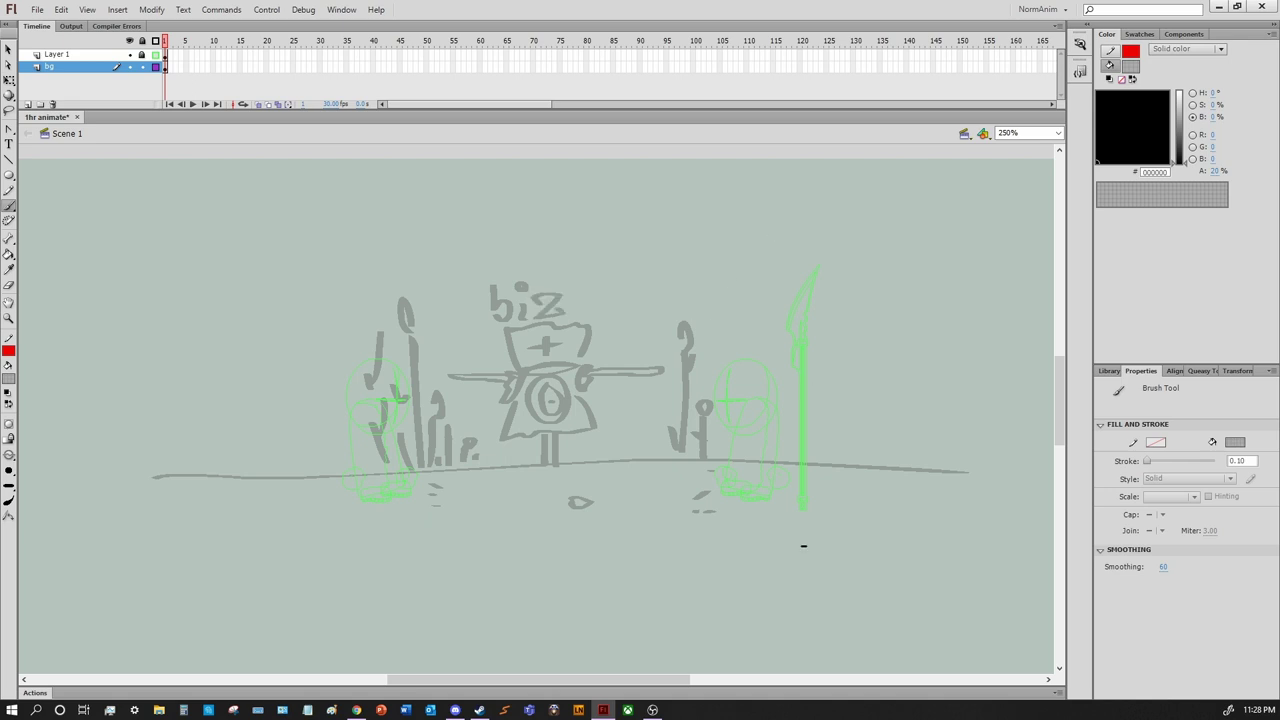
Sketch a barrel with hoops behind the right character and add its plank lines with a smaller brush
mouse_move(803, 546)
left_mouse_down()
mouse_move(706, 463)
mouse_move(729, 366)
mouse_move(834, 486)
mouse_move(739, 457)
mouse_move(715, 479)
left_mouse_up()
left_click_drag(736, 364, 733, 442)
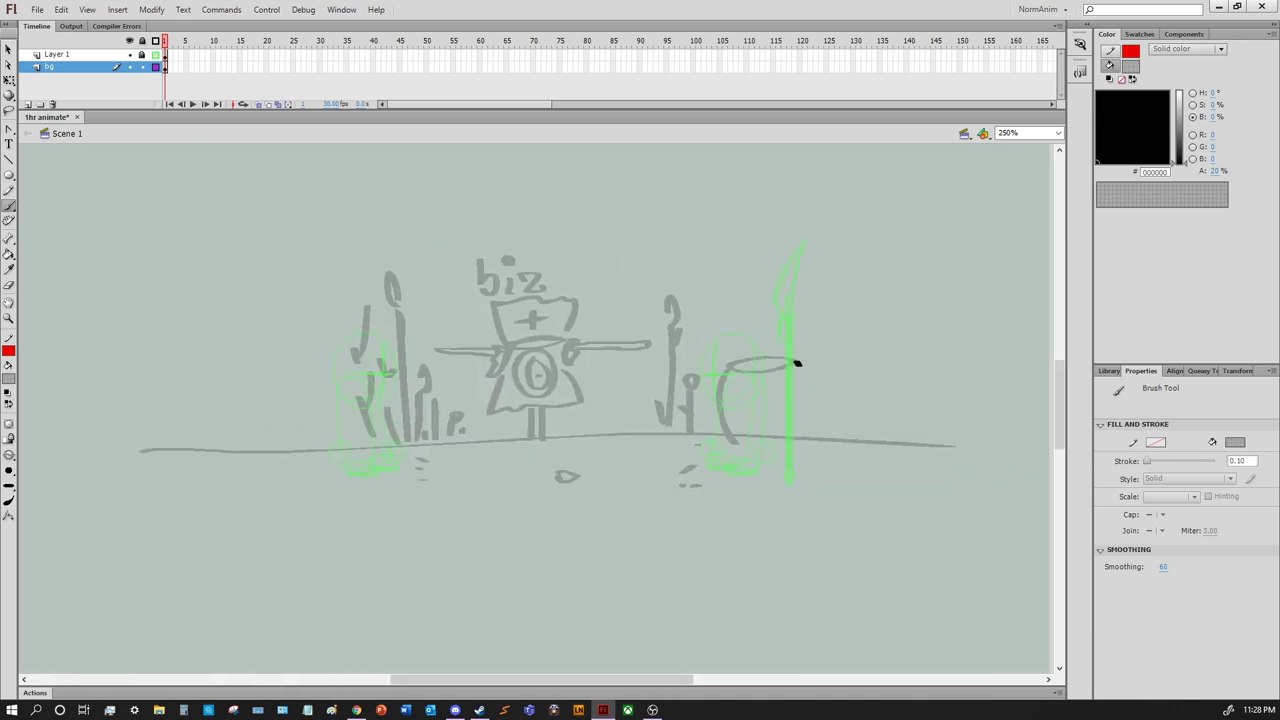
left_click_drag(796, 363, 800, 438)
left_click_drag(720, 398, 805, 402)
key("ctrl+z")
left_click(9, 470)
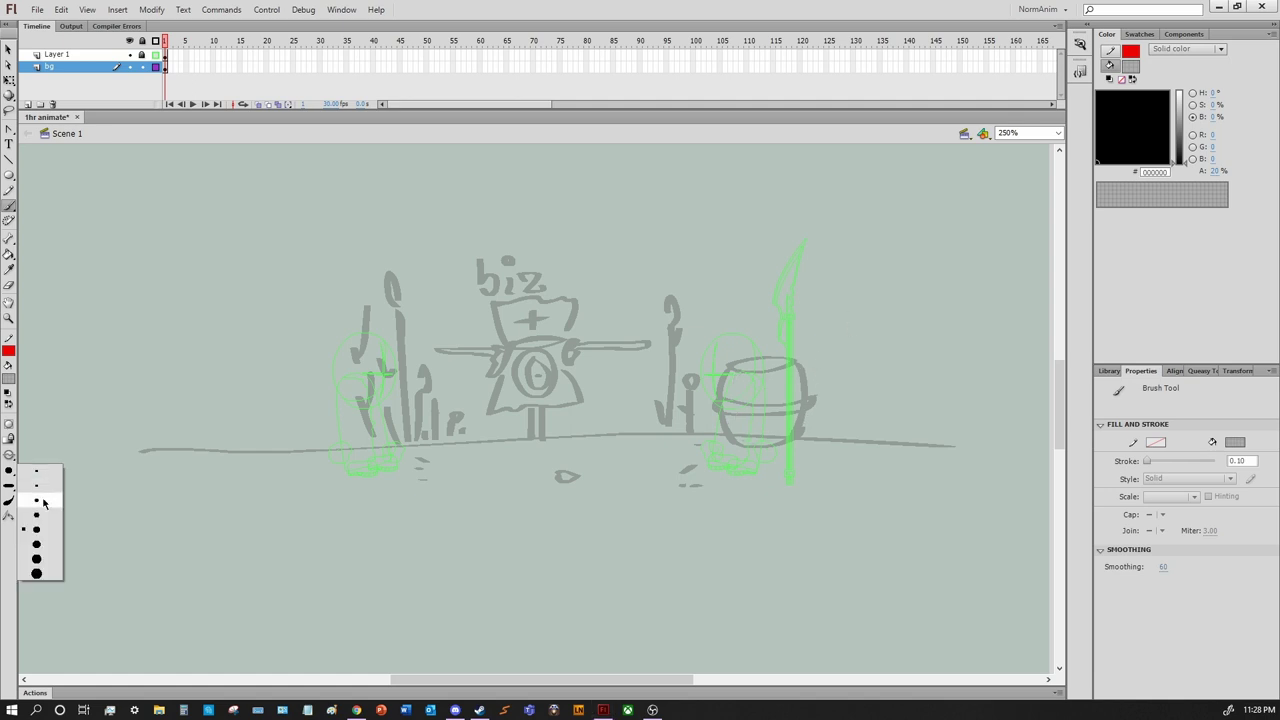
left_click(30, 500)
left_click_drag(738, 370, 740, 396)
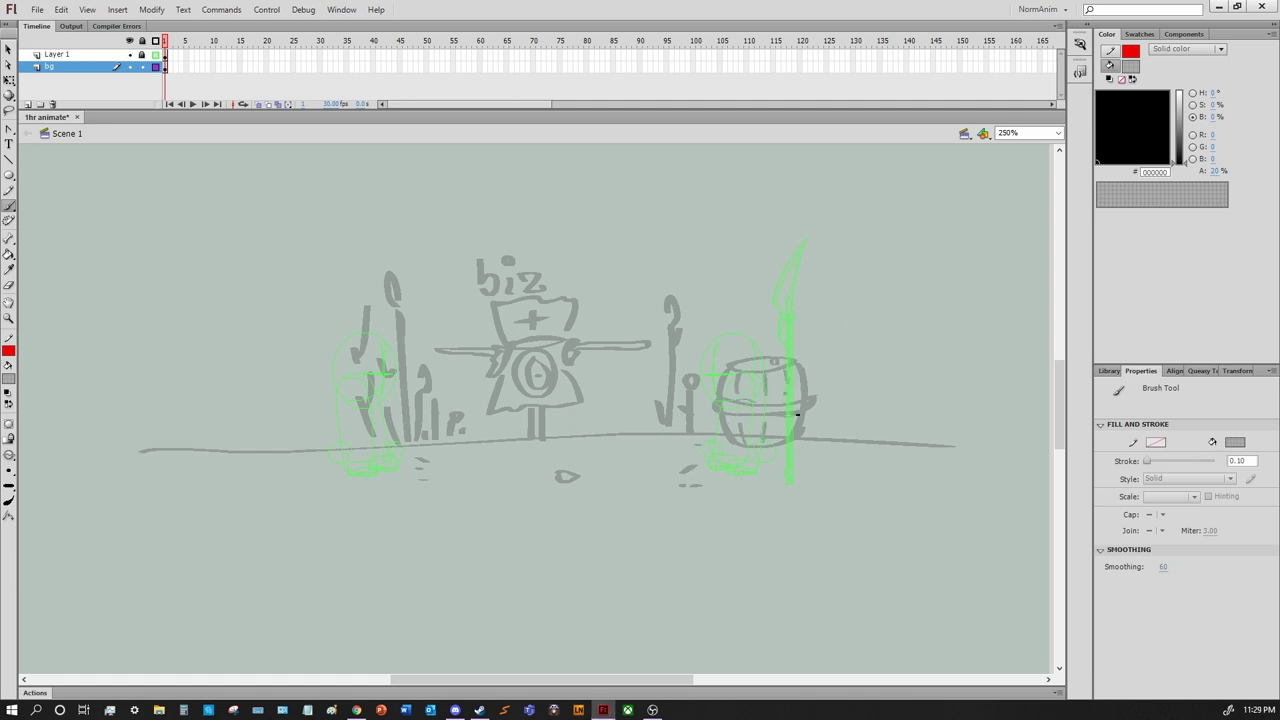
Sketch a large boulder and a lower mound behind the left character and letter "ROCK JOHNSON" on the boulder
scroll(797, 413, "left", 5)
left_click_drag(497, 410, 354, 433)
mouse_move(464, 390)
left_mouse_down()
mouse_move(454, 286)
mouse_move(222, 337)
left_mouse_up()
left_click_drag(363, 329, 386, 318)
left_click_drag(400, 300, 447, 328)
left_click_drag(356, 340, 346, 362)
left_click_drag(380, 348, 455, 349)
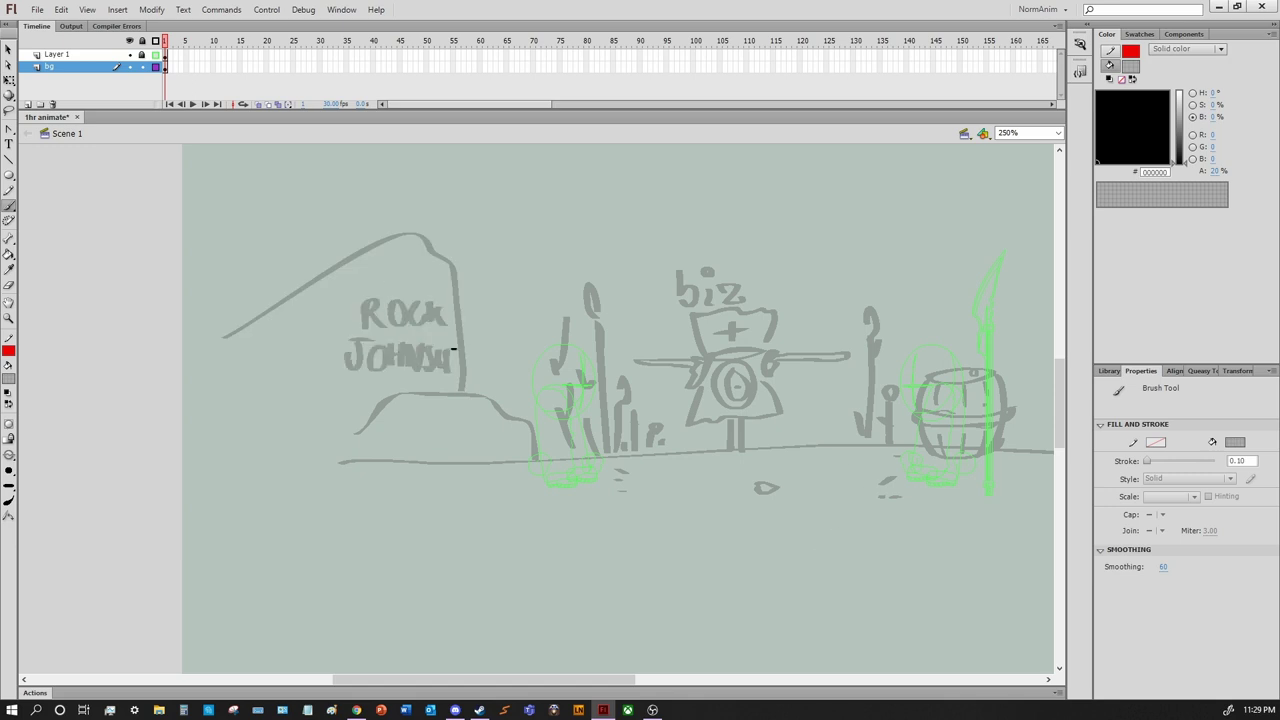
Add straw and wear marks to the dummy, then sketch a rug with frayed ends on the ground before it
scroll(899, 440, "right", 3)
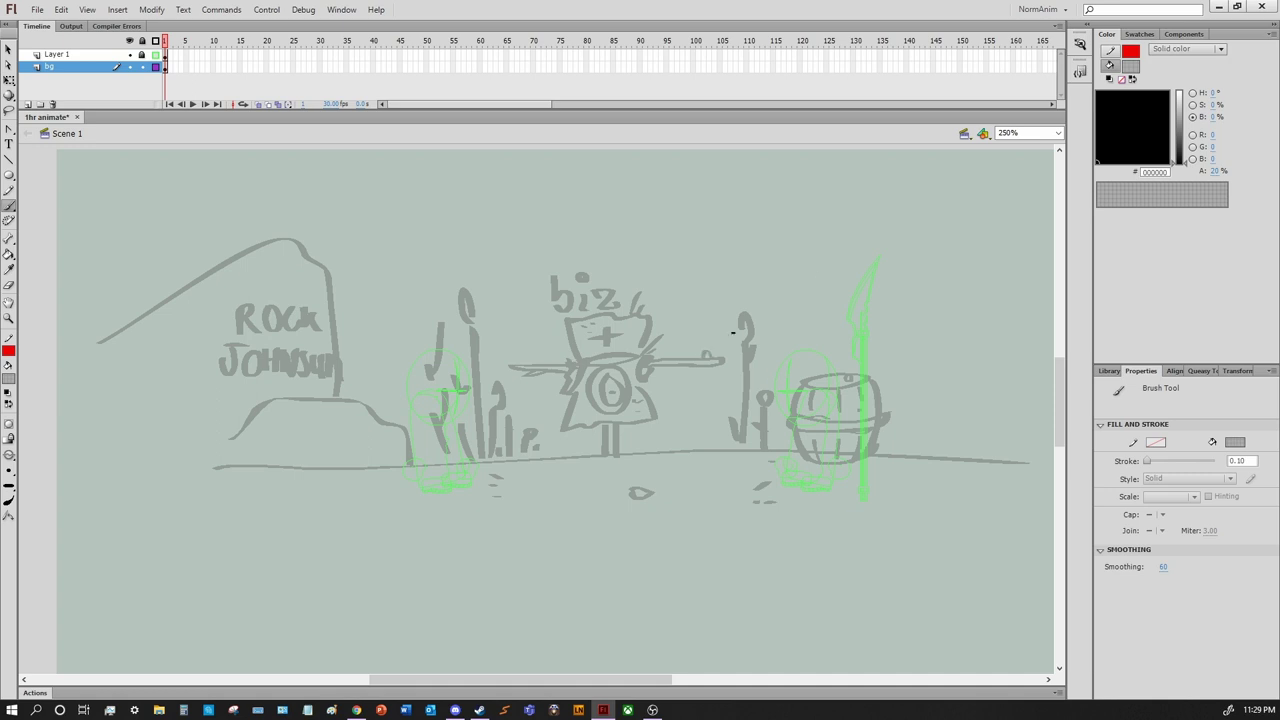
left_click(9, 470)
left_click(30, 500)
left_click_drag(328, 524, 655, 458)
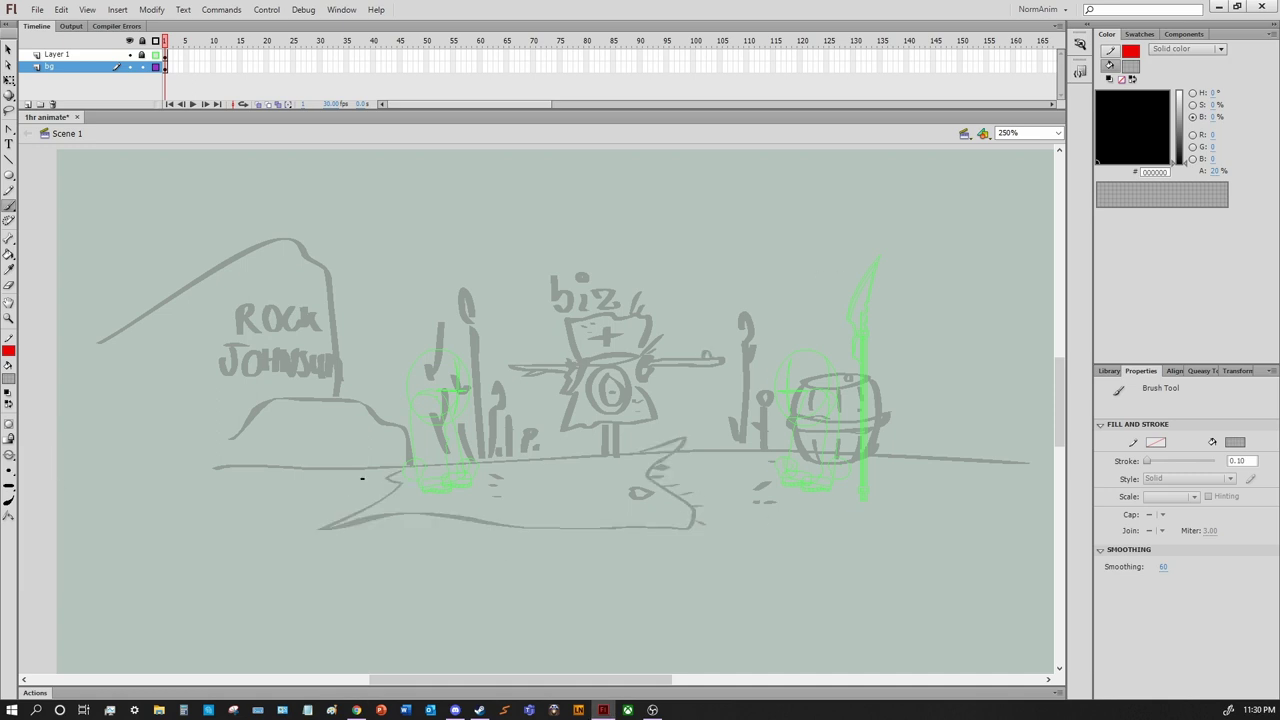
Sketch a smiling face with closed eyes and thick lips in the sky above the right reeds, without a surrounding outline
left_click(9, 470)
left_click(30, 515)
scroll(922, 438, "right", 2)
scroll(922, 438, "up", 1)
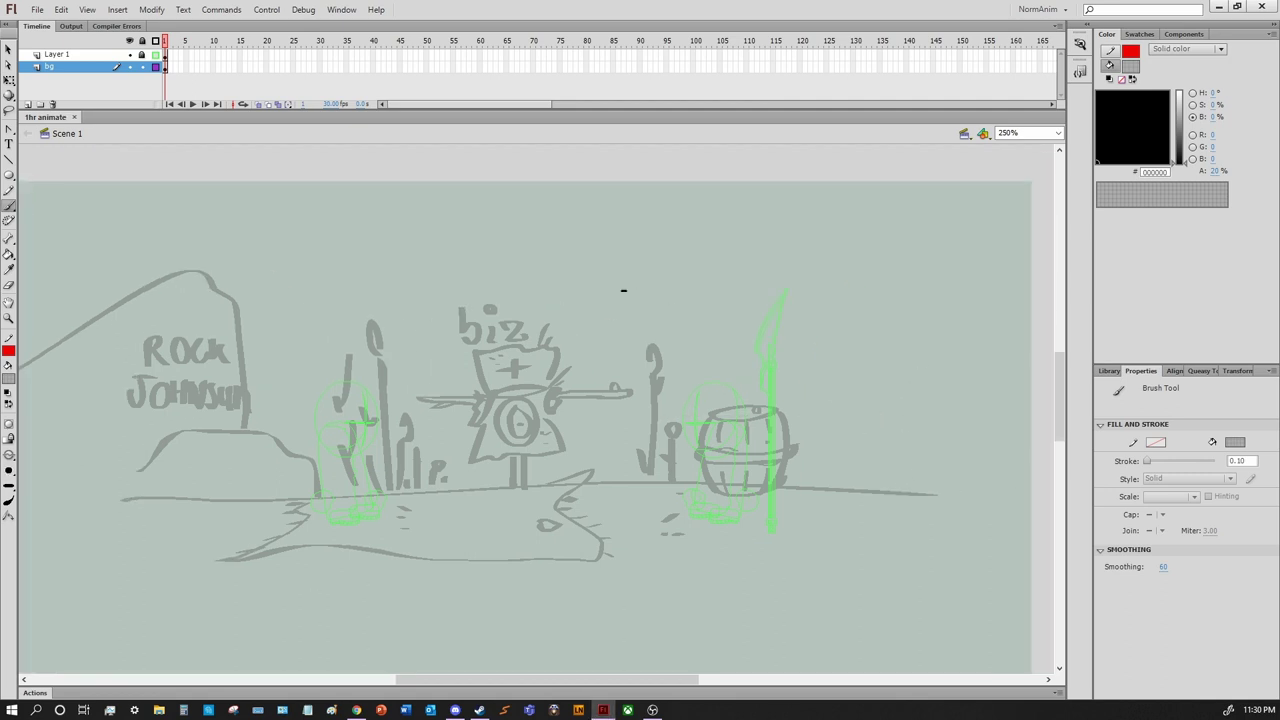
left_click_drag(610, 295, 654, 280)
left_click_drag(684, 279, 731, 282)
mouse_move(627, 314)
left_mouse_down()
mouse_move(744, 300)
mouse_move(728, 324)
left_mouse_up()
left_click_drag(632, 315, 698, 316)
mouse_move(606, 348)
left_mouse_down()
mouse_move(678, 261)
mouse_move(738, 300)
left_mouse_up()
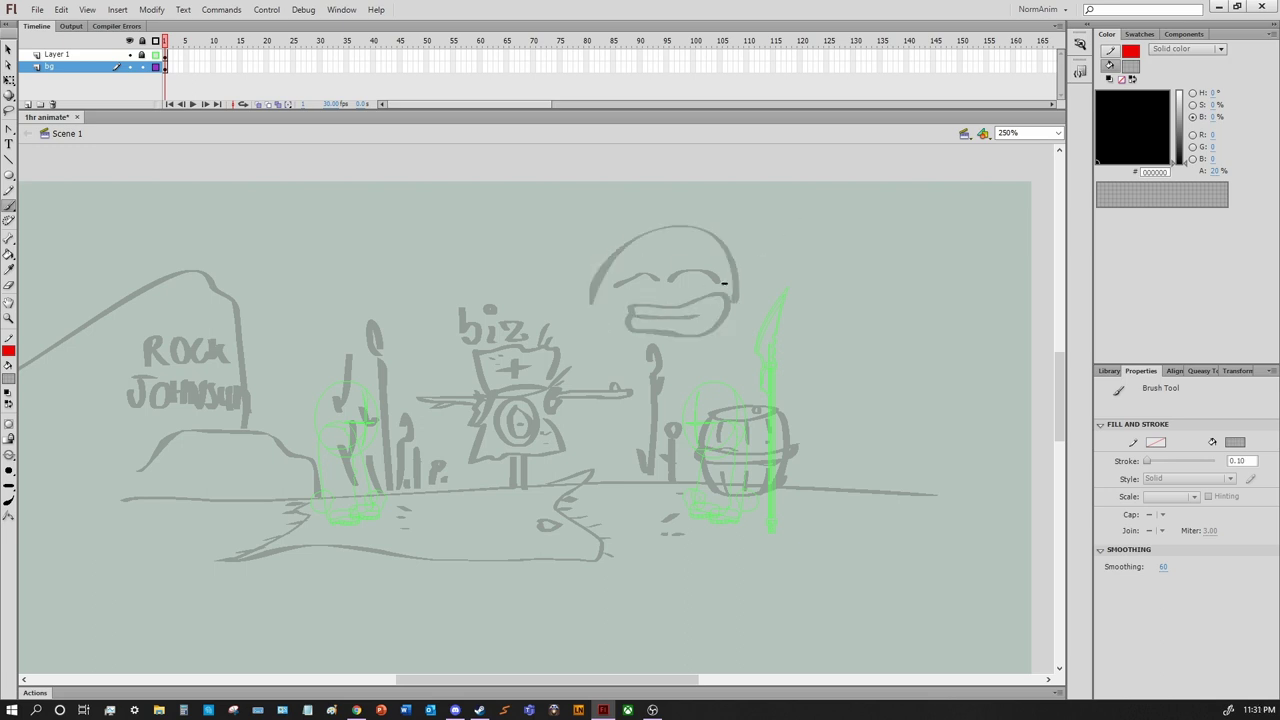
key("ctrl+z")
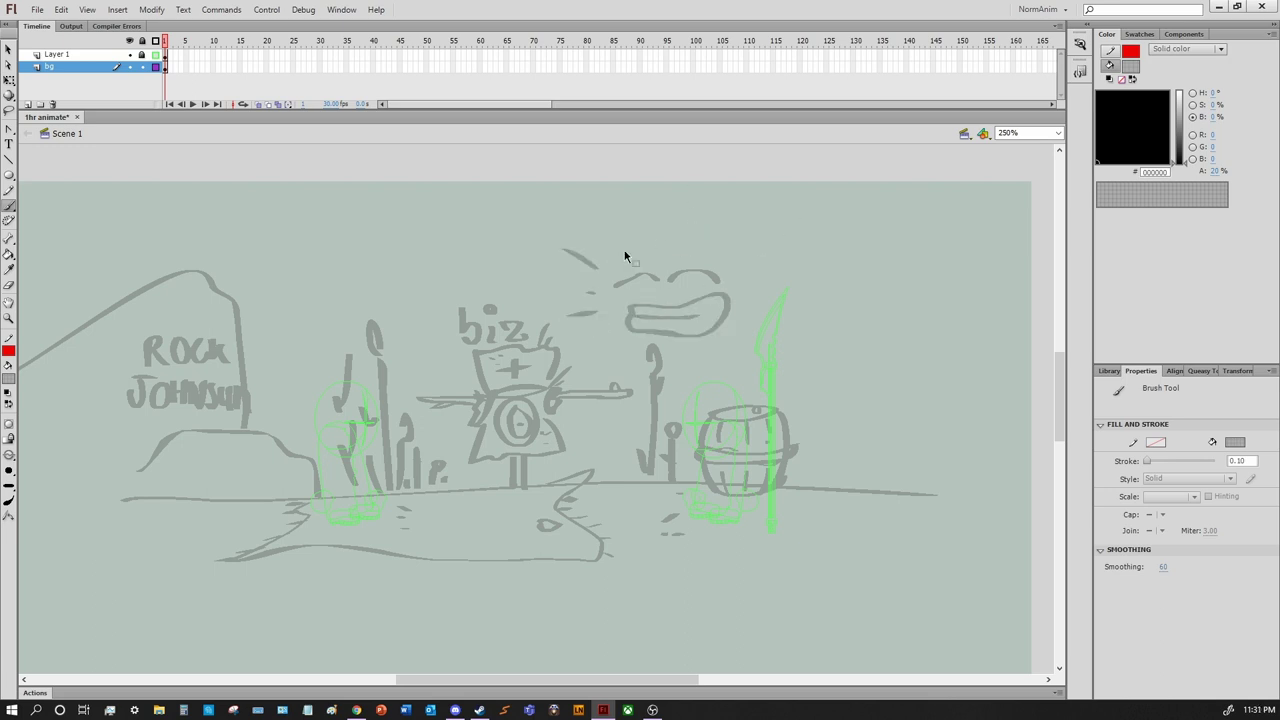
Surround the smiling face with short and long sun rays
left_click_drag(606, 241, 612, 239)
left_click_drag(629, 194, 637, 236)
left_click_drag(666, 218, 669, 232)
left_click_drag(694, 237, 740, 190)
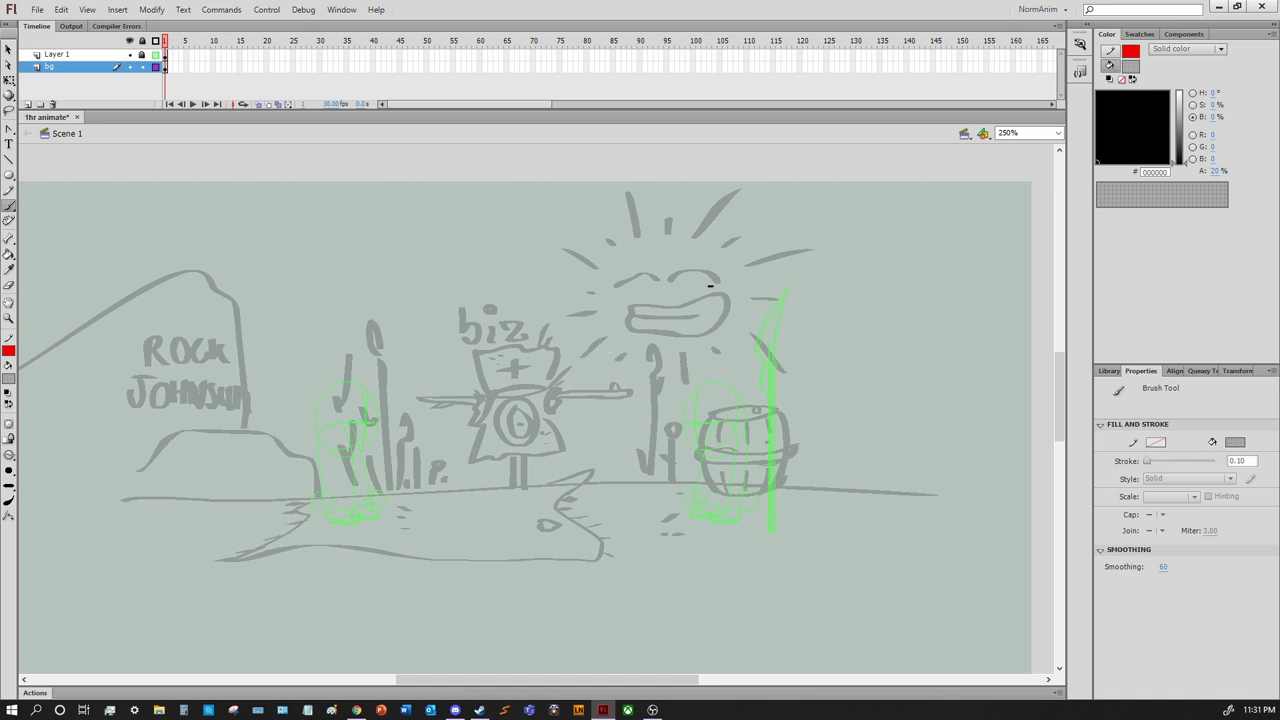
Drop the cloud sketch beside the sun and draw a small rock with a pebble on the ground below the barrel
left_click_drag(282, 310, 529, 277)
key("ctrl+z")
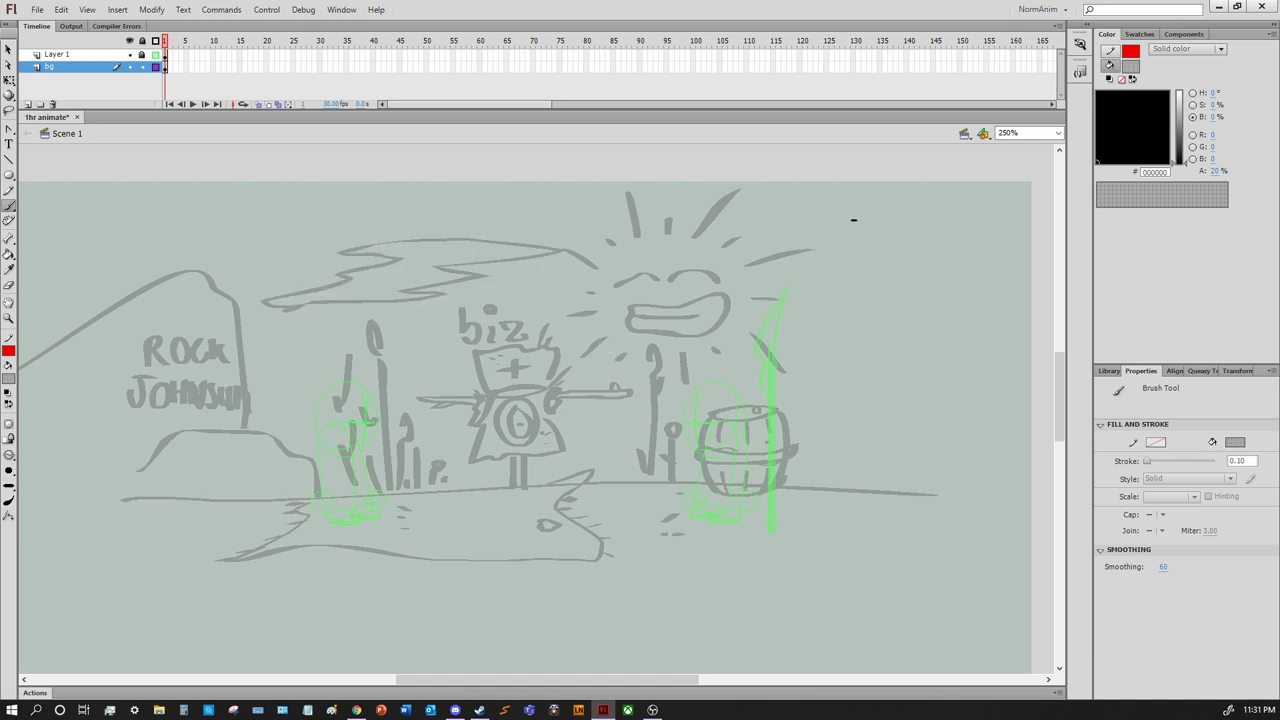
scroll(812, 450, "down", 3)
left_click_drag(822, 497, 838, 496)
scroll(864, 468, "up", 2)
scroll(864, 468, "right", 2)
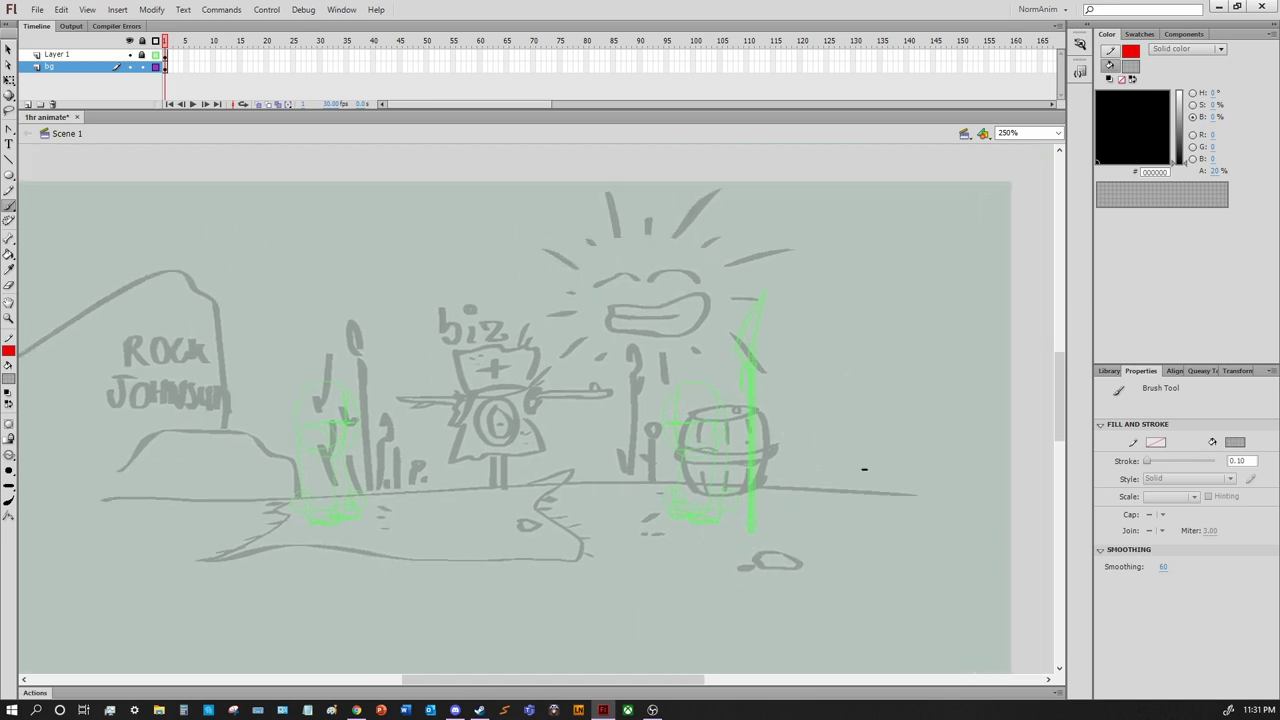
mouse_move(767, 421)
left_mouse_down()
mouse_move(826, 300)
mouse_move(822, 336)
left_mouse_up()
left_click_drag(816, 496, 818, 382)
mouse_move(778, 297)
left_mouse_down()
mouse_move(900, 296)
mouse_move(884, 490)
left_mouse_up()
left_click_drag(818, 507, 885, 489)
key("ctrl+z")
key("ctrl+z")
key("ctrl+z")
key("ctrl+z")
key("ctrl+z")
key("ctrl+z")
key("ctrl+z")
Sketch a tall round-topped slab with a simple face to the right of the barrel and put a bow on top
mouse_move(786, 305)
left_mouse_down()
mouse_move(823, 301)
mouse_move(786, 492)
left_mouse_up()
left_click_drag(812, 303, 848, 302)
mouse_move(848, 305)
left_mouse_down()
mouse_move(832, 482)
mouse_move(868, 495)
left_mouse_up()
key("ctrl+z")
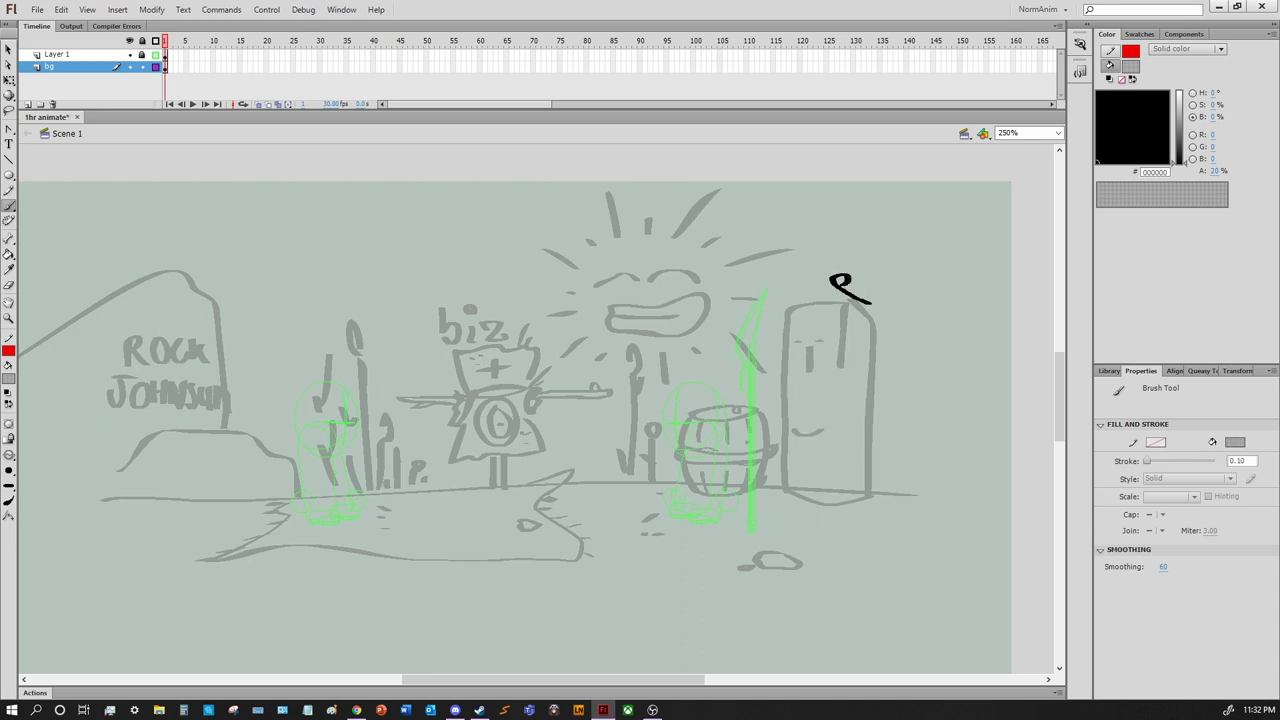
key("ctrl+z")
left_click_drag(842, 296, 869, 288)
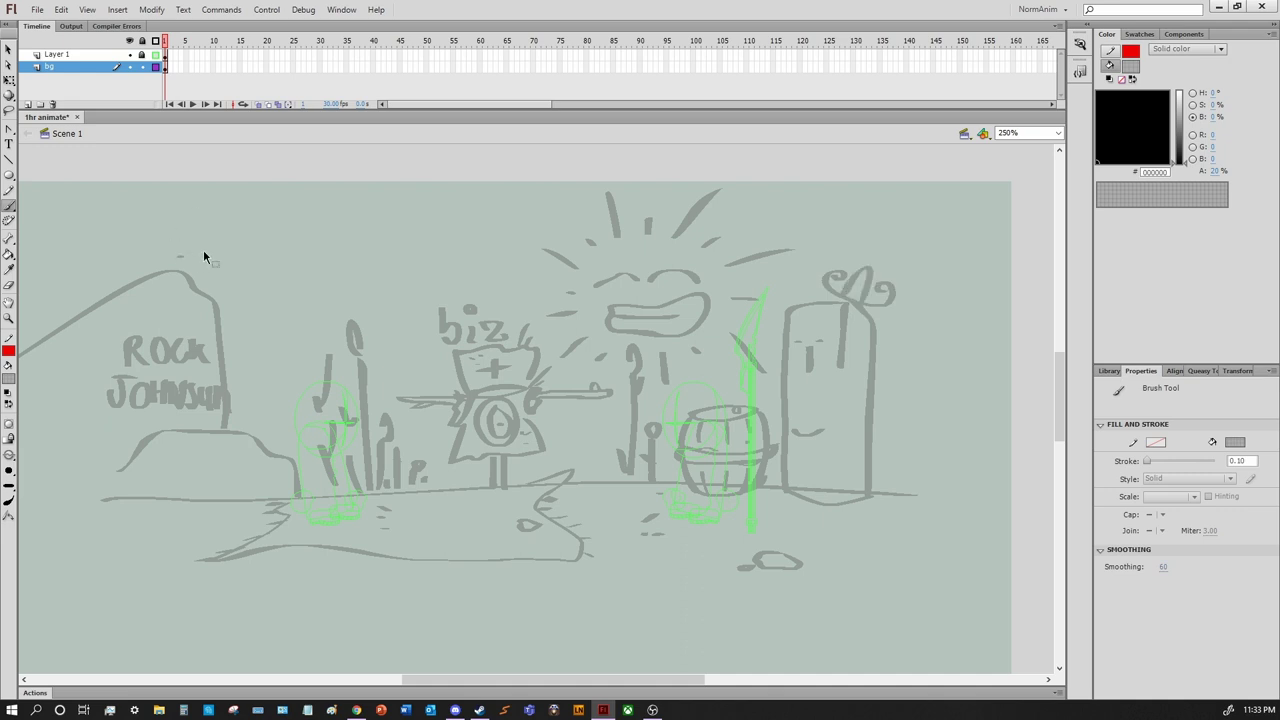
Letter "CCC" in the sky beside the boulder and "AABb CcDdEe" in two rows on the ground beside the rug
mouse_move(695, 280)
left_mouse_down()
mouse_move(860, 226)
mouse_move(463, 486)
left_mouse_up()
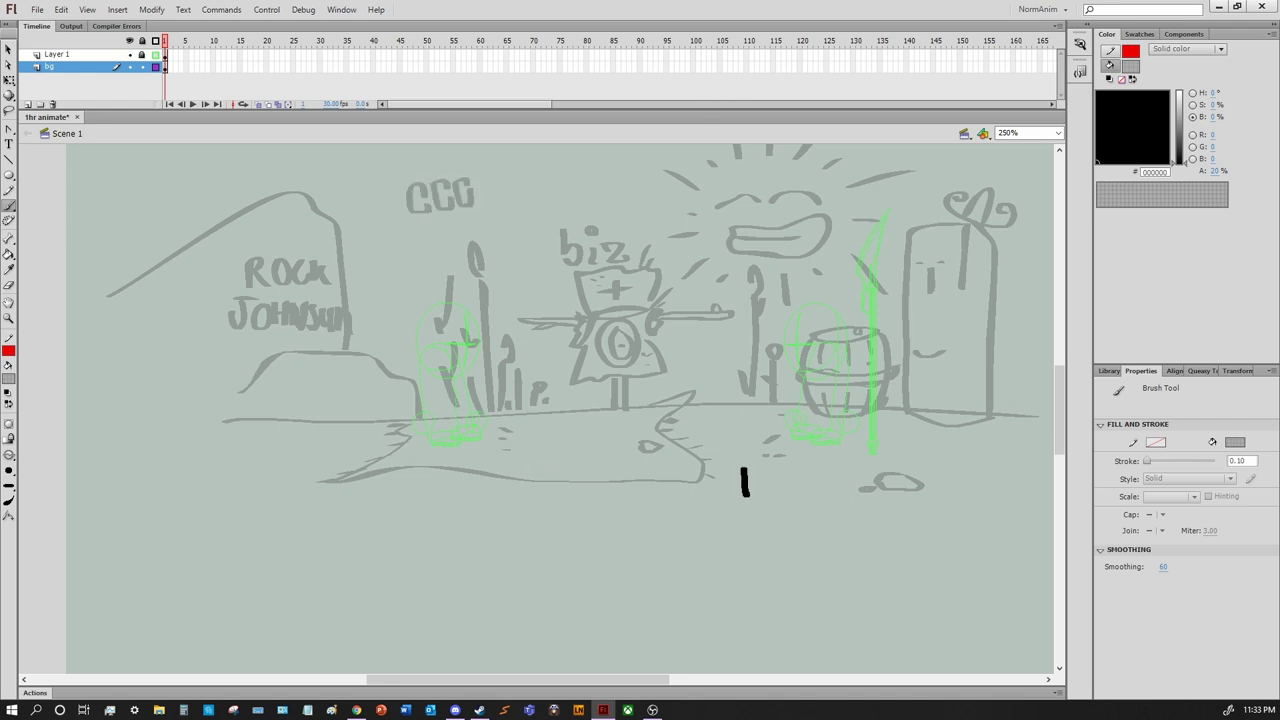
left_click_drag(803, 470, 806, 494)
left_click_drag(833, 474, 836, 490)
left_click_drag(774, 524, 770, 528)
left_click_drag(790, 504, 791, 530)
left_click_drag(792, 504, 790, 530)
left_click_drag(825, 521, 819, 525)
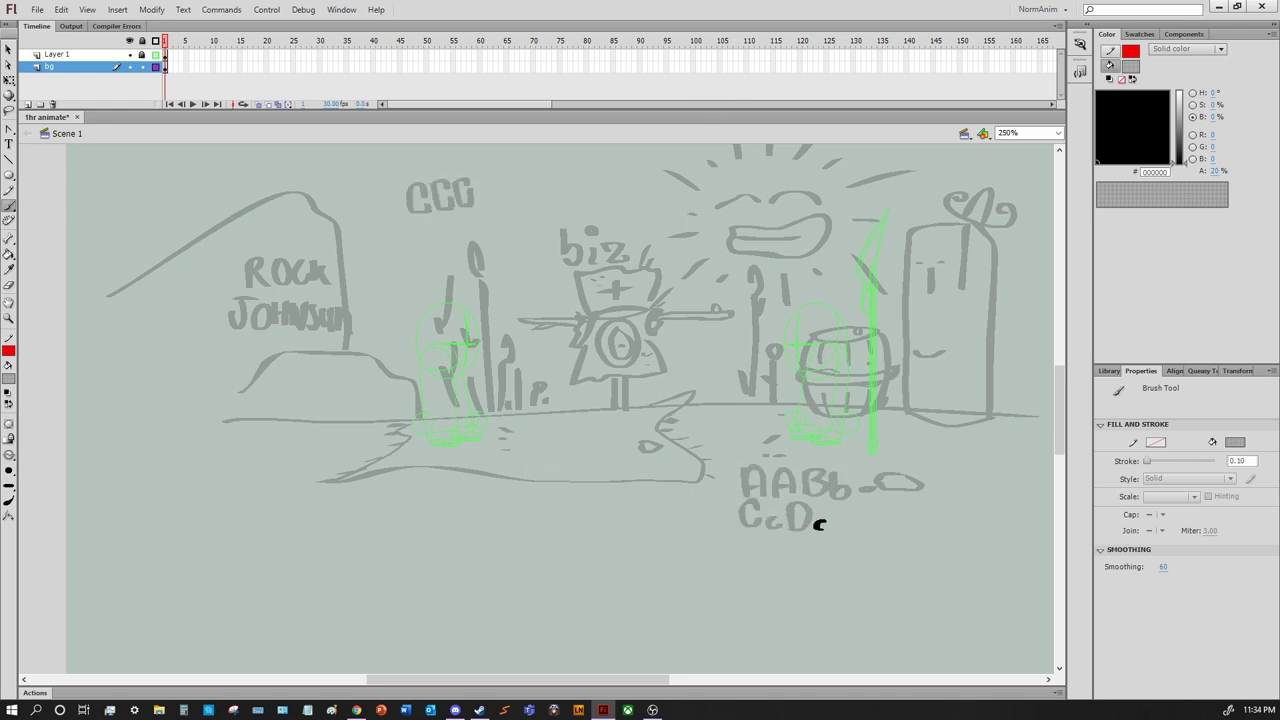
Flatten and skew the two rows of alphabet letters and place them on the rug
key("q")
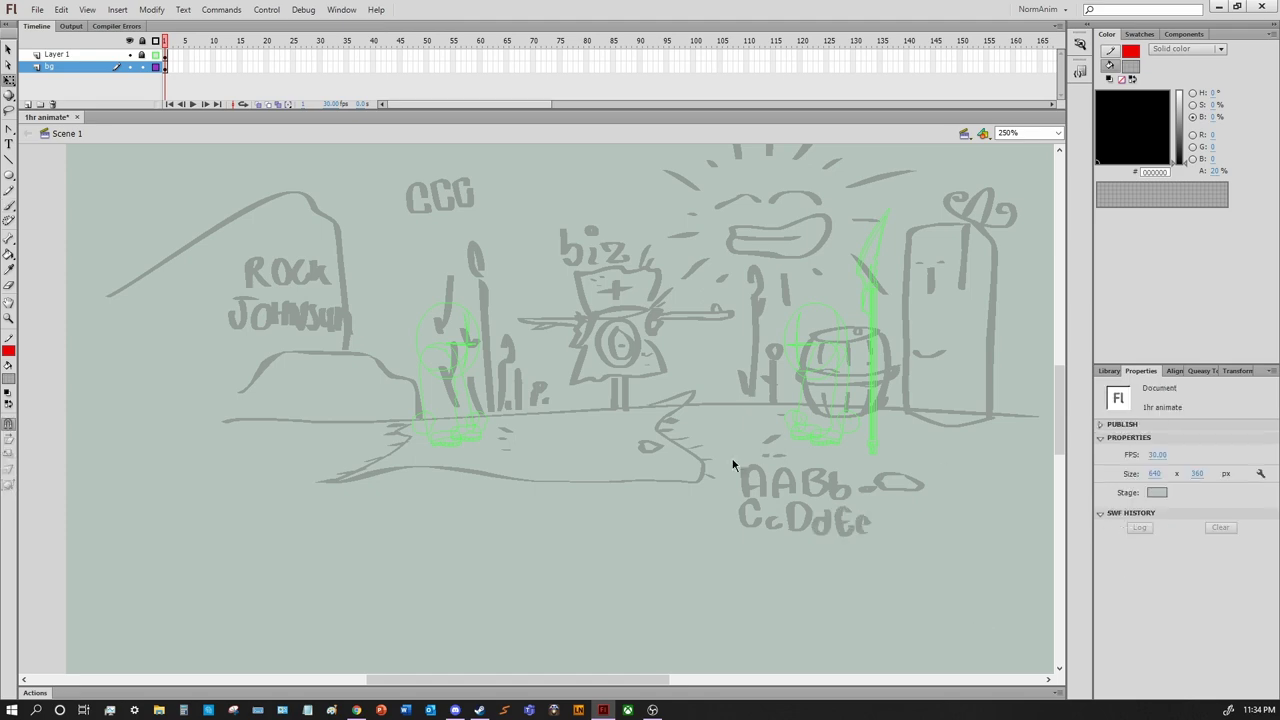
mouse_move(729, 460)
left_mouse_down()
mouse_move(831, 492)
mouse_move(857, 530)
mouse_move(808, 492)
mouse_move(585, 452)
mouse_move(733, 443)
left_mouse_up()
left_click(862, 522, "shift")
left_click(727, 462)
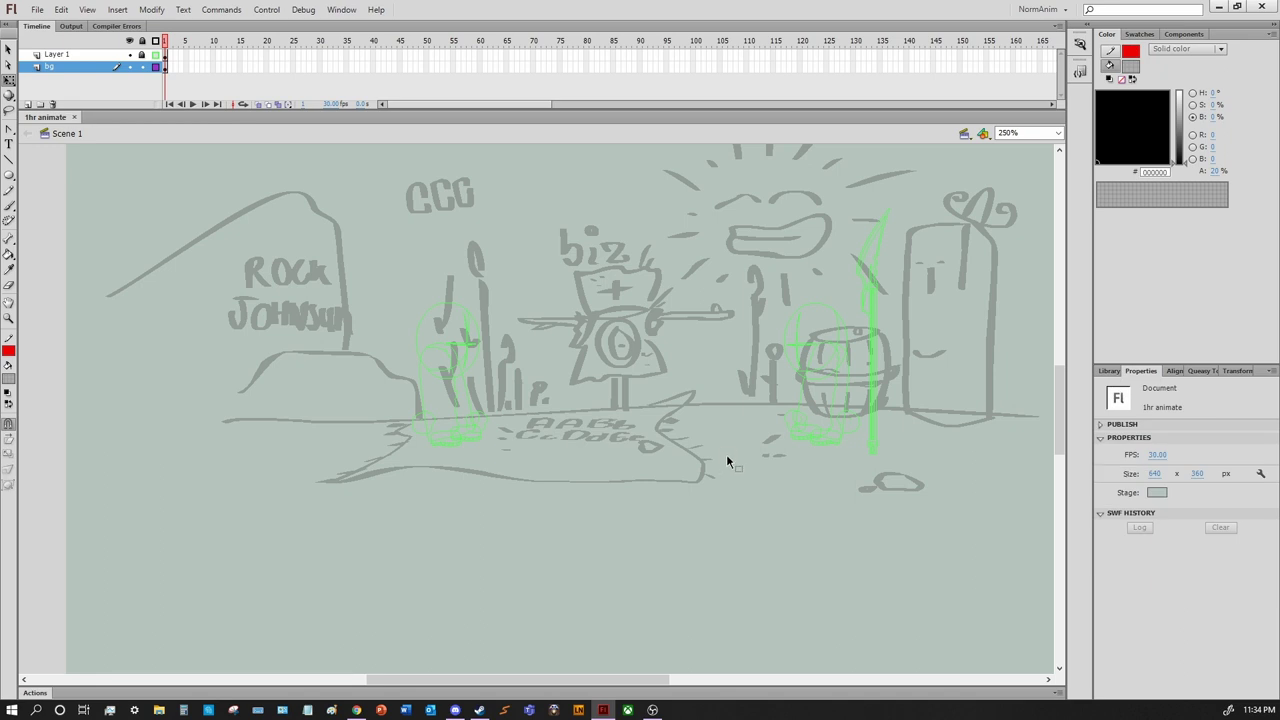
Show Layer 1 in full colour instead of outlines, lock the bg layer, make Layer 1 active and save the file
scroll(643, 462, "up", 3)
key("b")
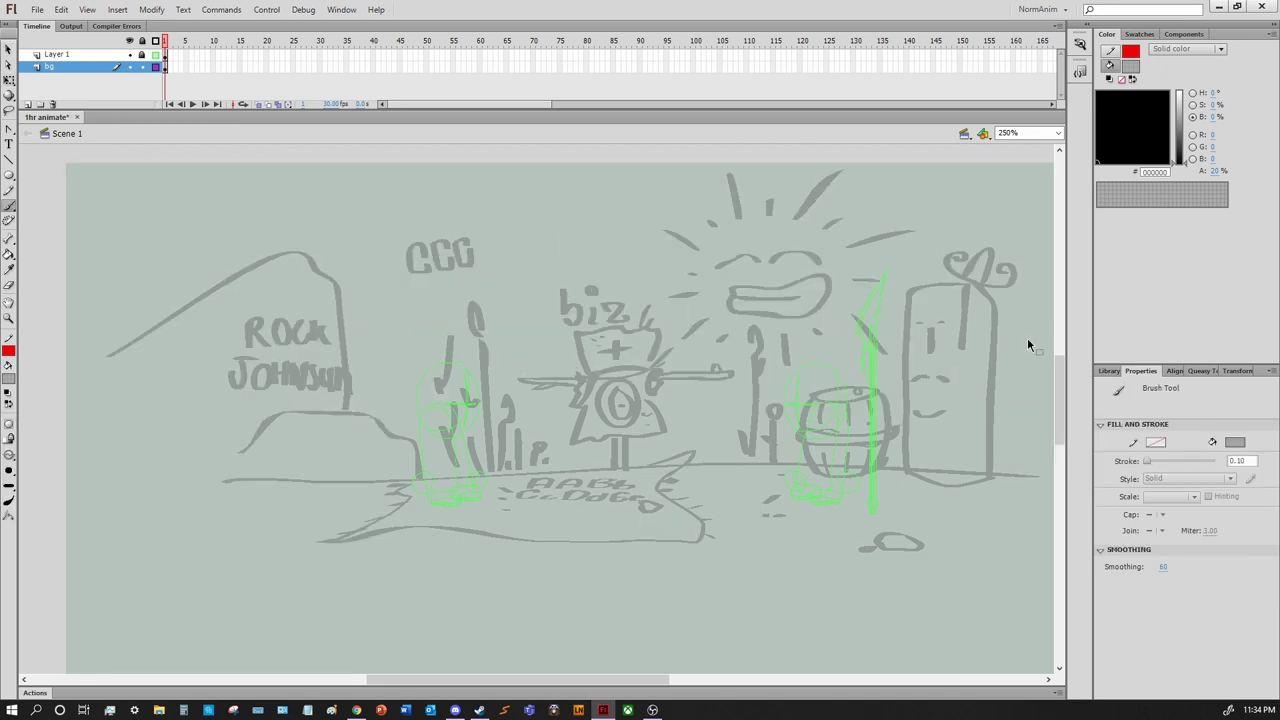
left_click(155, 54)
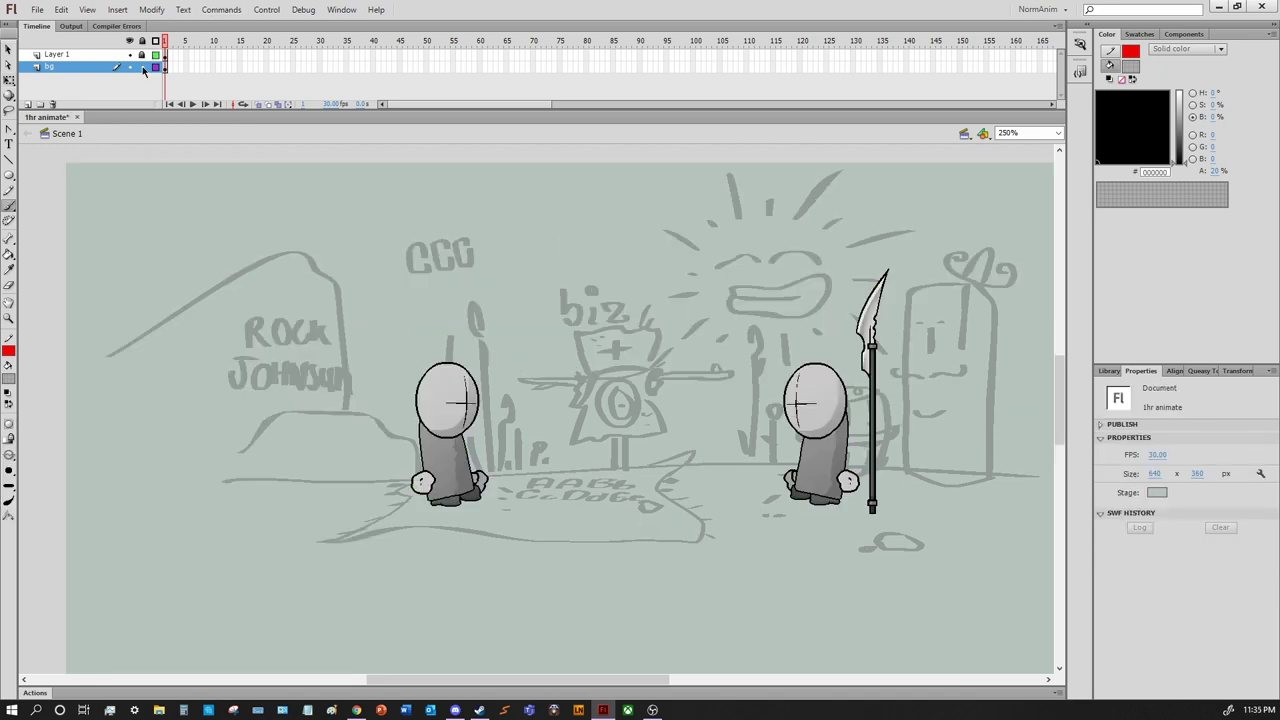
left_click(56, 54)
key("v")
left_click(790, 347)
key("ctrl+z")
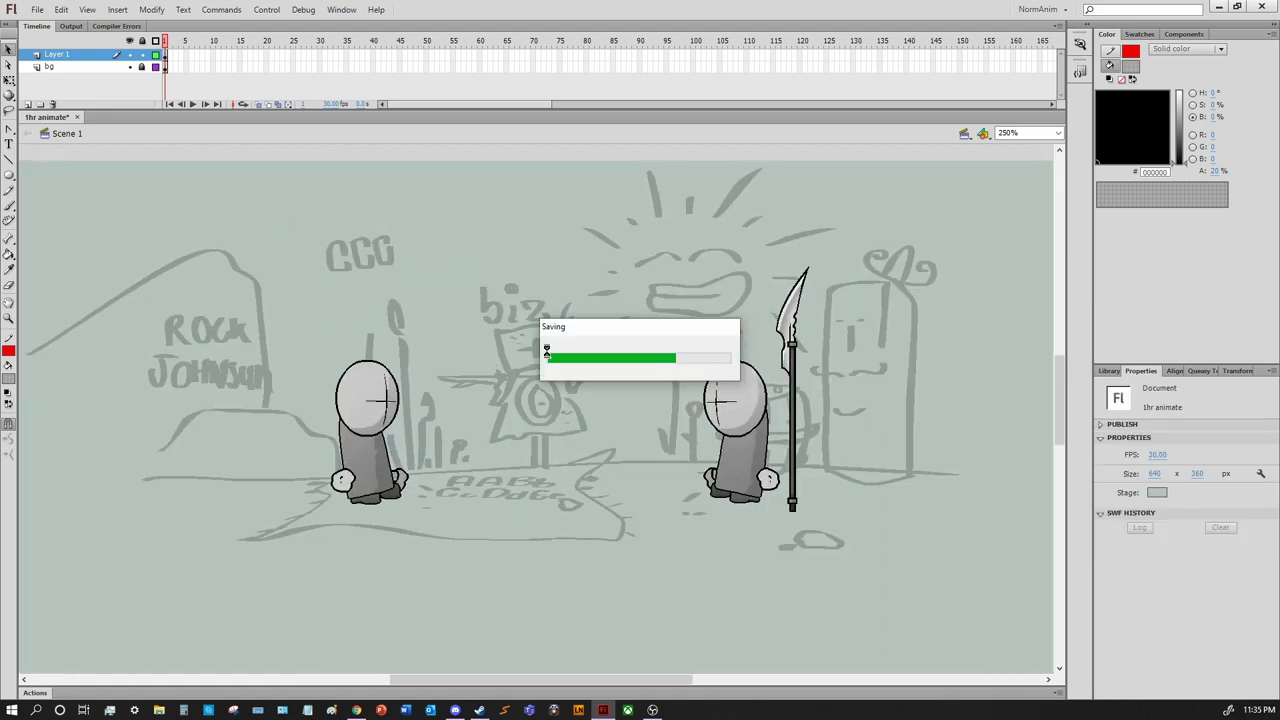
Place the spear upright in front of the right-hand character and undo the trial tilt
key("ctrl+z")
key("ctrl+z")
key("ctrl+z")
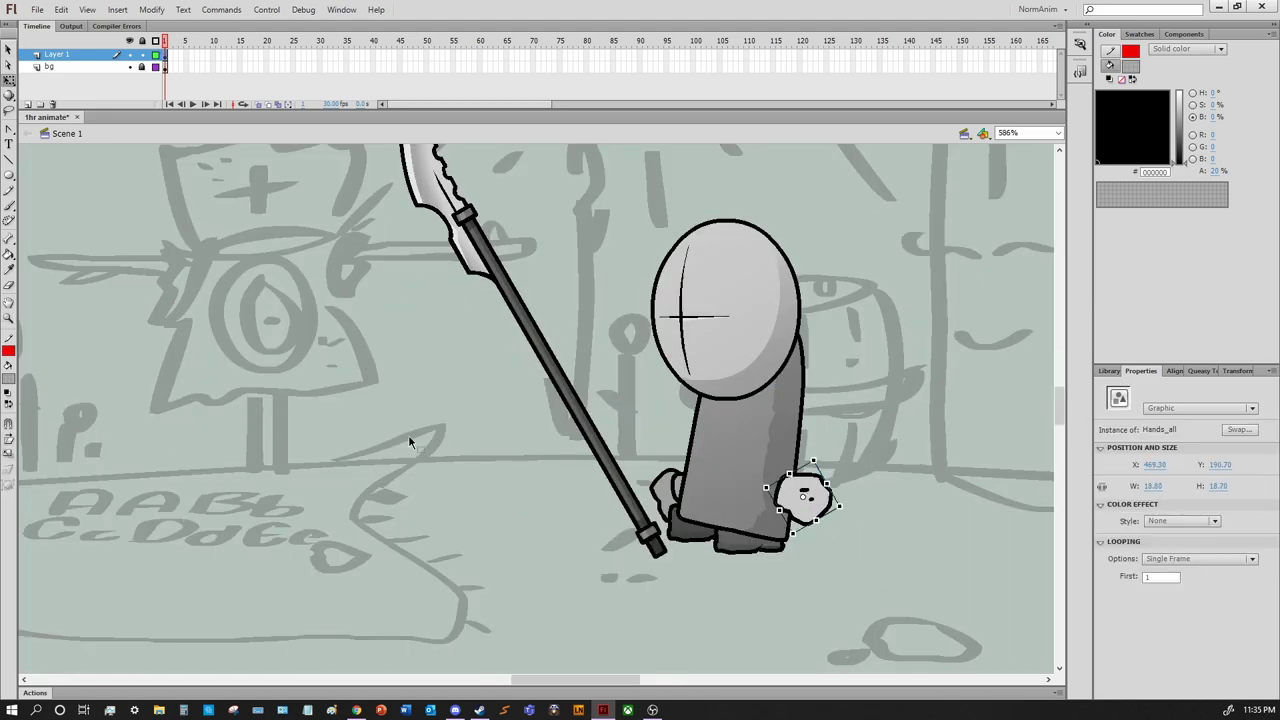
Duplicate the right-hand character's head symbol as DUNYHead_all and open the copy for editing
right_click(600, 260)
left_click(613, 360)
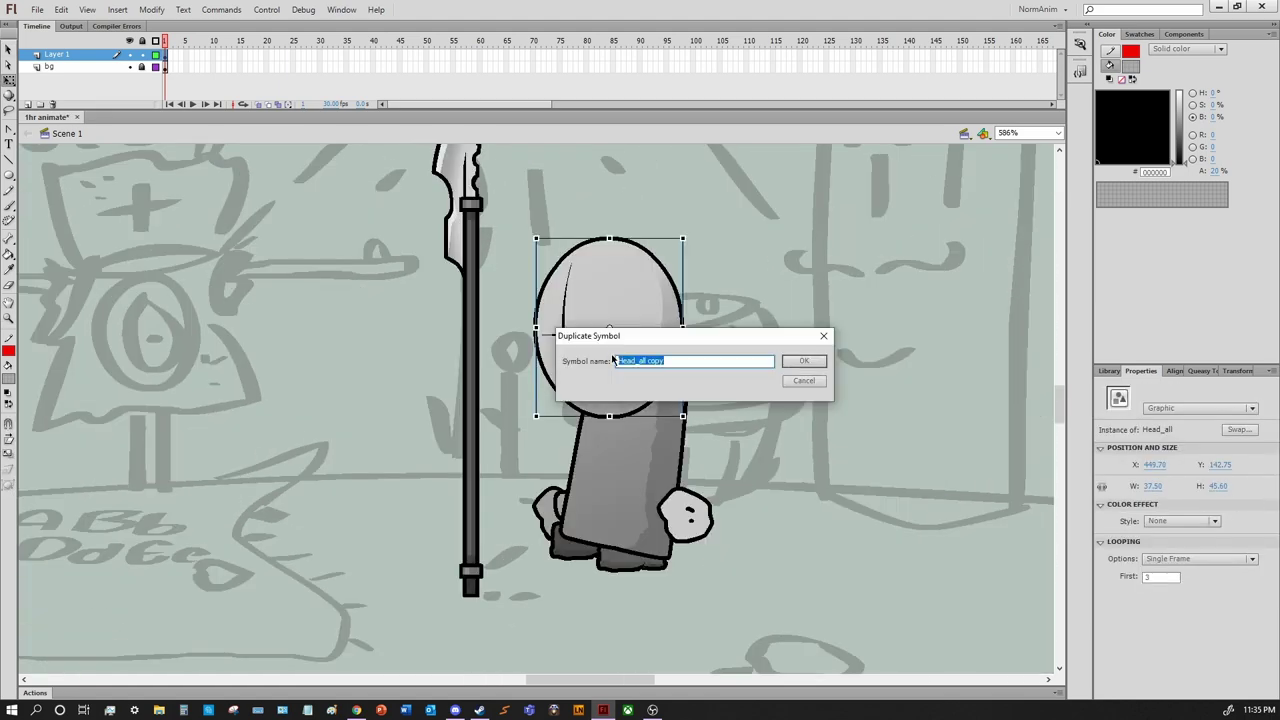
type("DUNY")
key("Return")
double_click(603, 278)
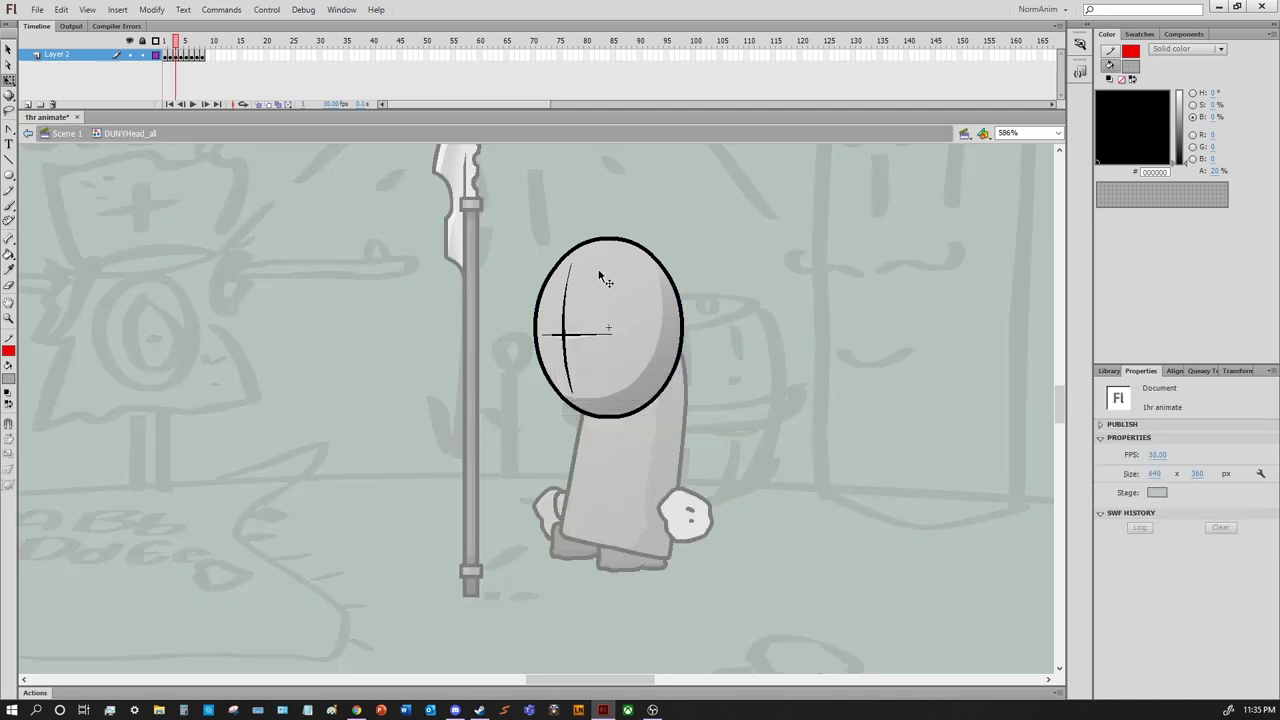
Open the file Character workspace (save7), accepting the default font mapping for the missing Helvetica
key("ctrl+o")
double_click(614, 380)
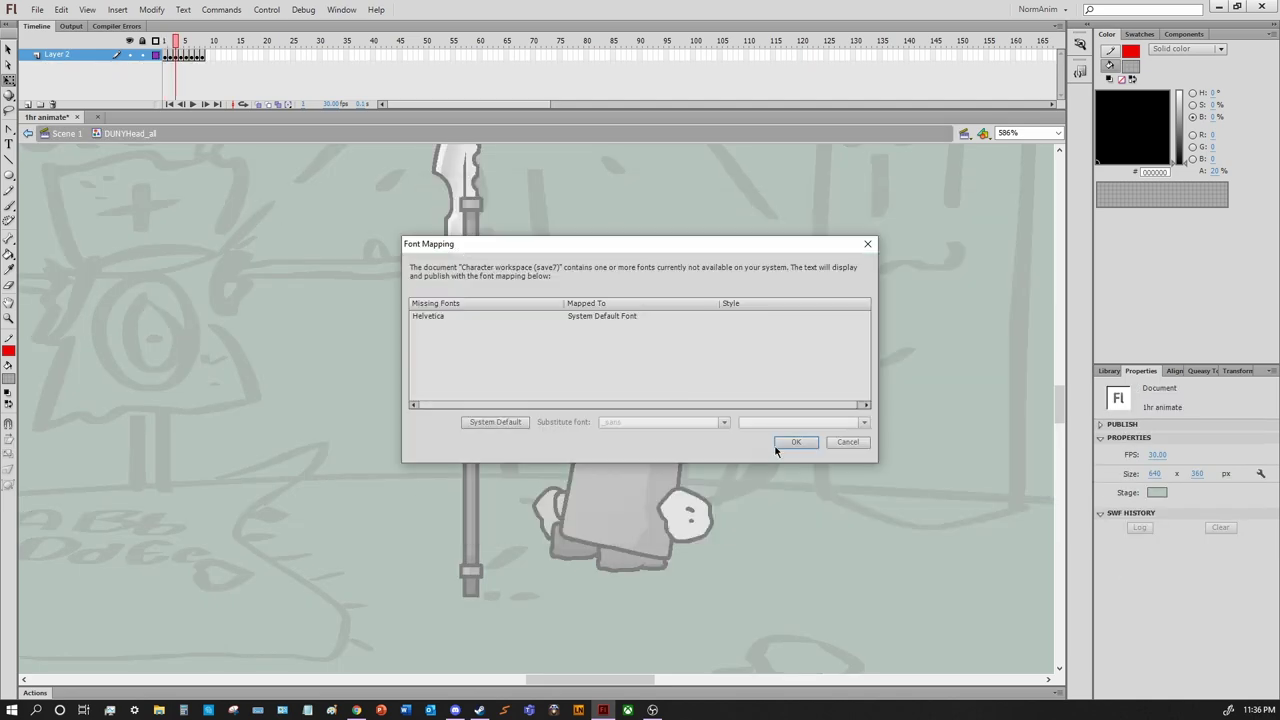
left_click(794, 443)
left_click(46, 117)
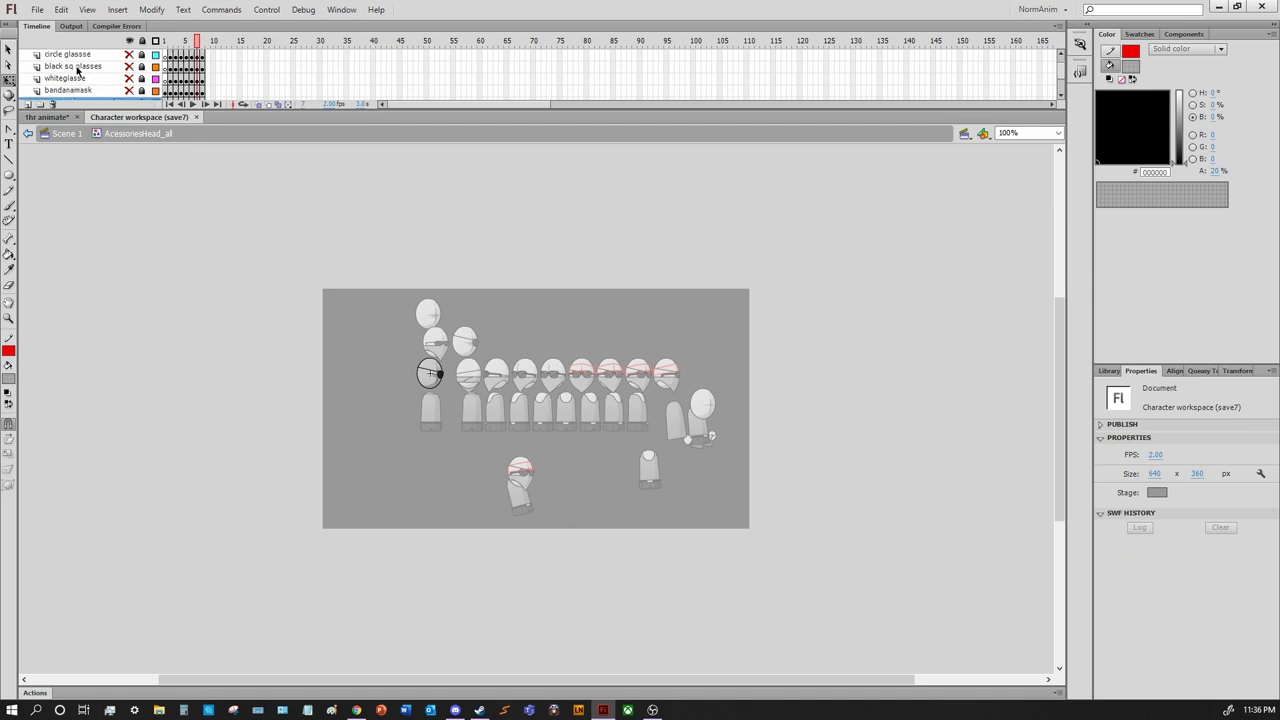
Copy the eyepatch layer from AcessoriesHead_all in the character workspace and paste it above the head layer in DUNYHead_all
right_click(61, 80)
left_click(105, 188)
left_click(140, 117)
right_click(68, 54)
left_click(114, 169)
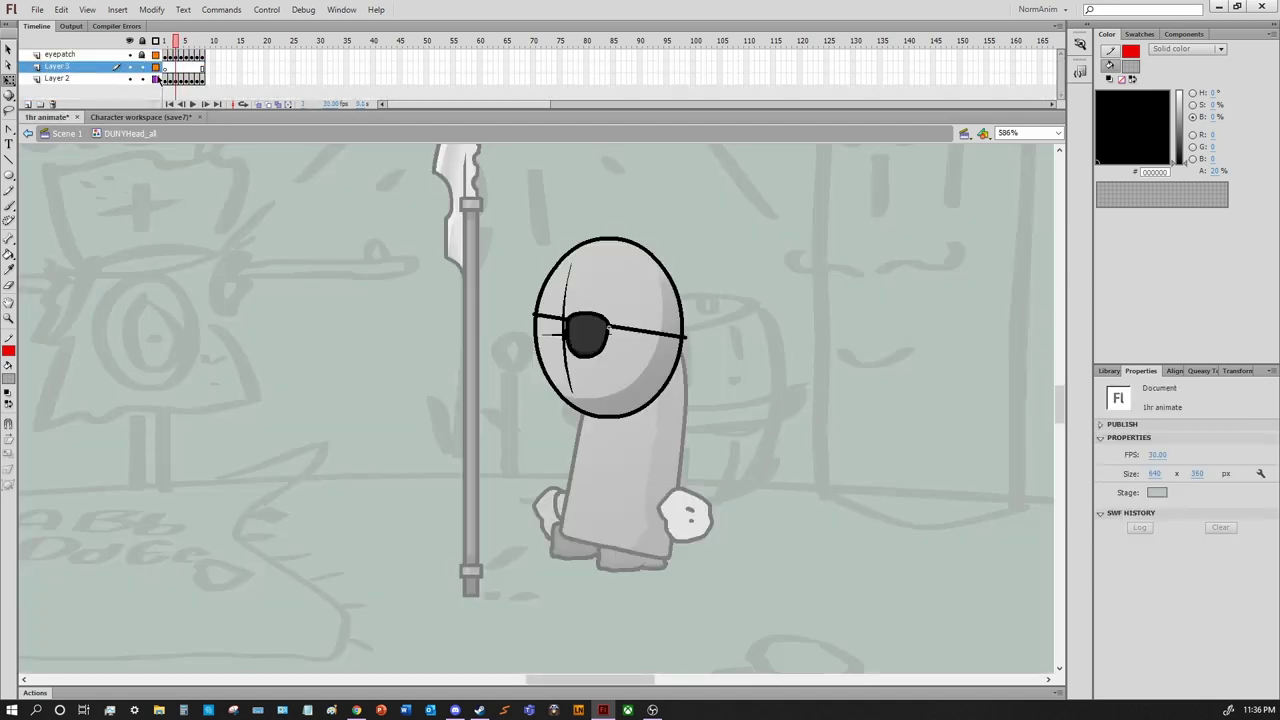
left_click(140, 117)
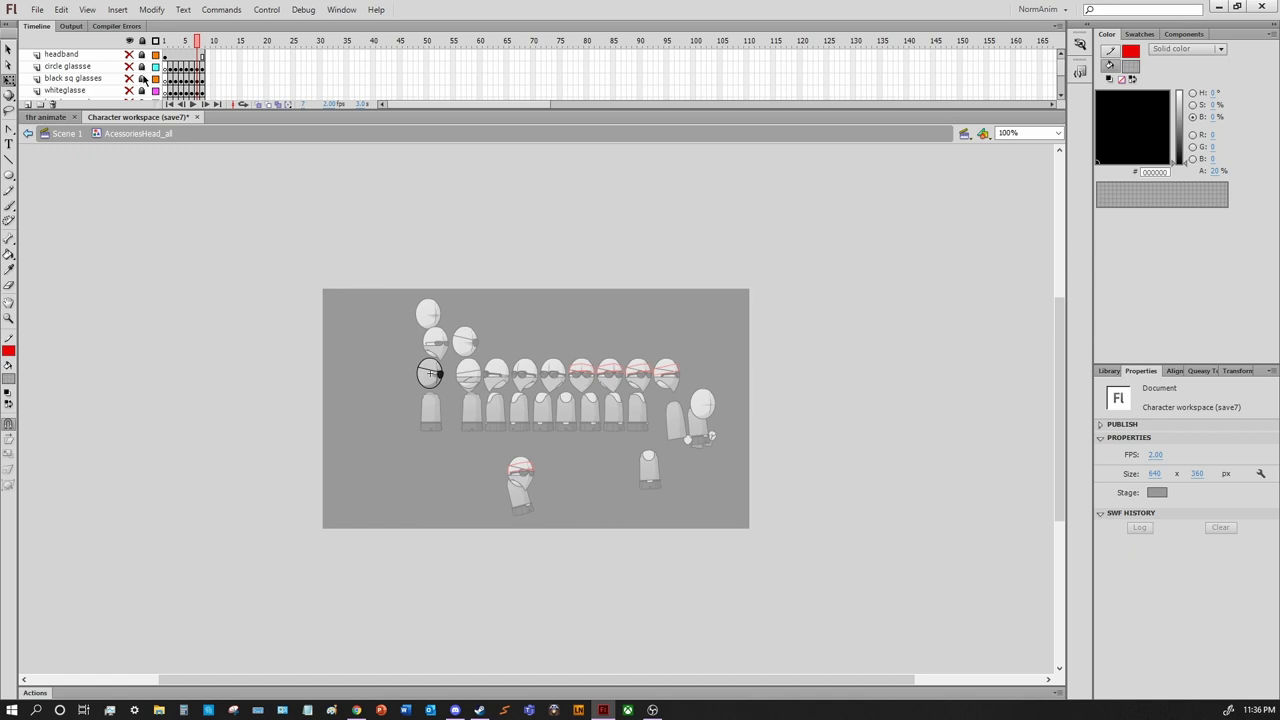
double_click(429, 373)
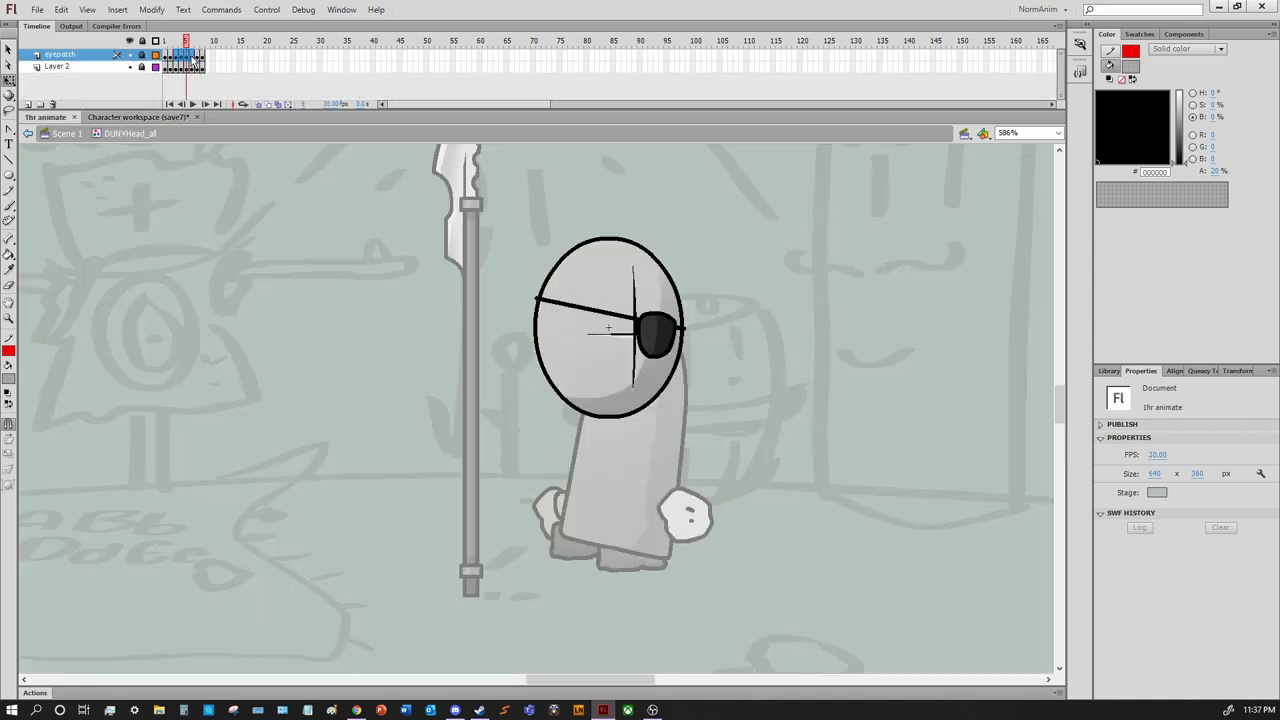
Add a layer above the eyepatch with a keyframe on frame 5 and set the brush fill to white at 75% alpha
left_click(186, 60)
left_click(28, 104)
key("z")
left_click_drag(420, 229, 751, 451)
key("b")
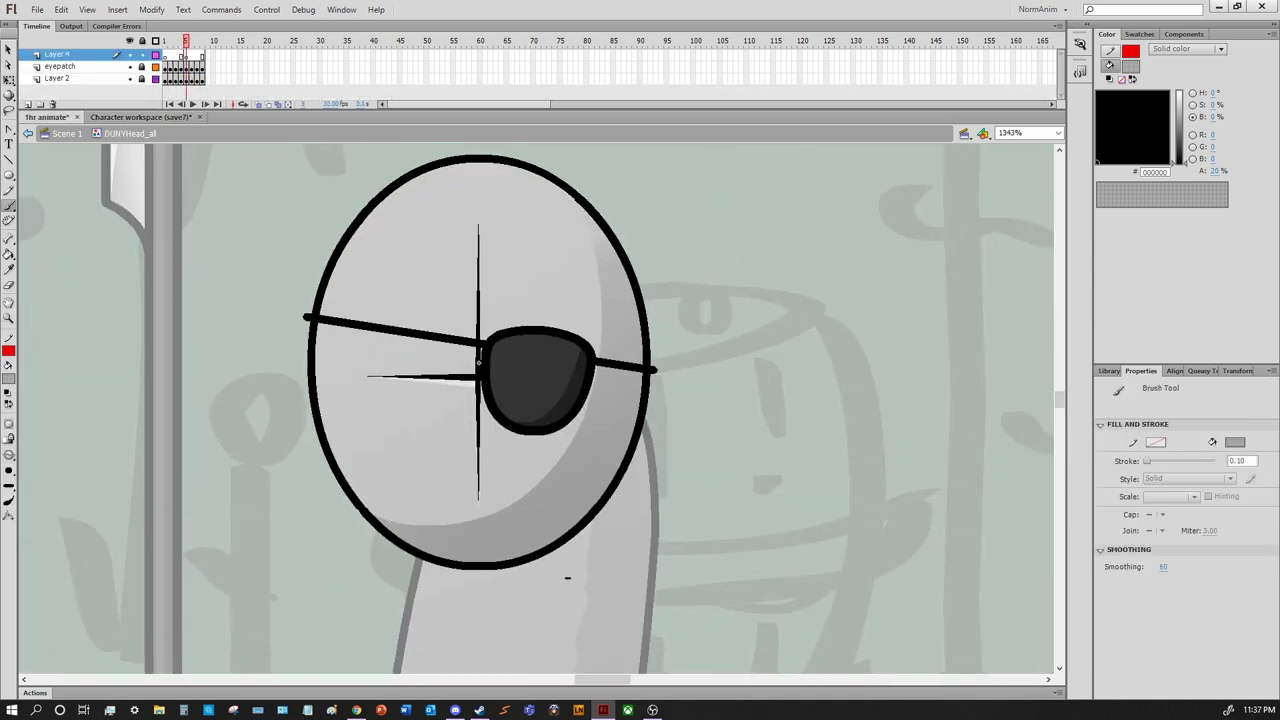
left_click(8, 378)
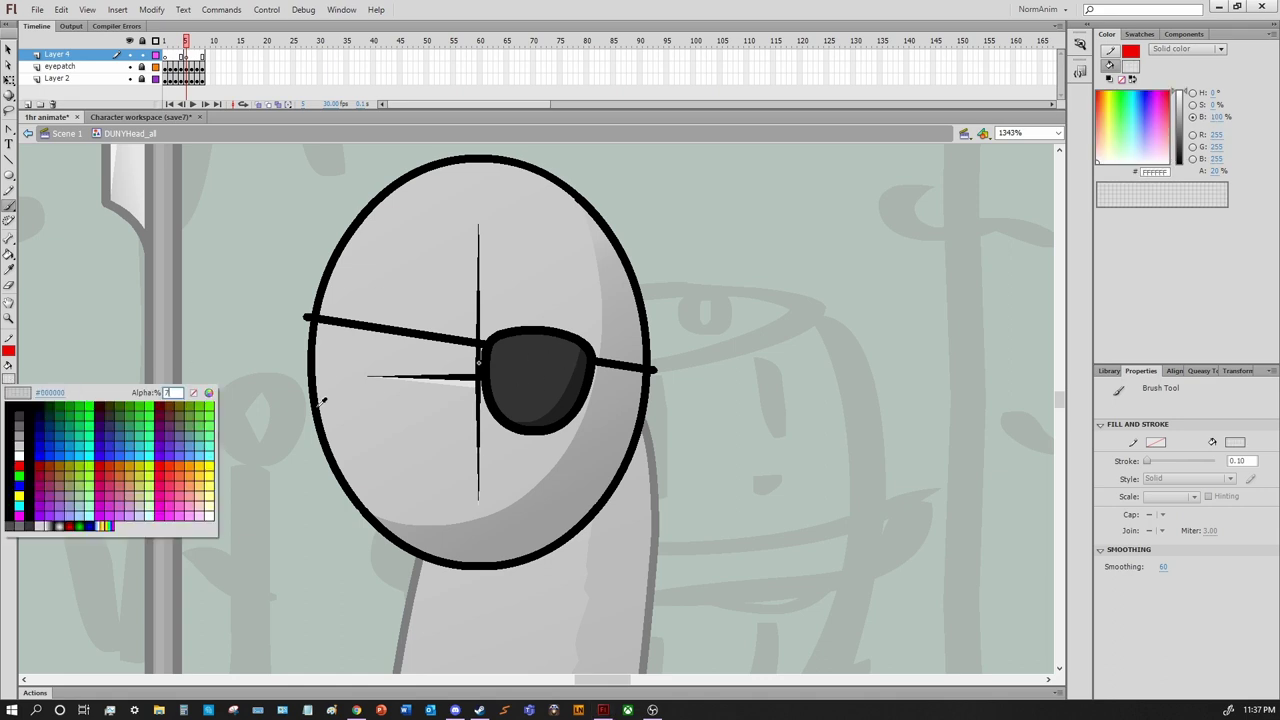
key("Escape")
left_click(1130, 65)
Sketch a small skull with crossed bones on the eyepatch in frame 5, undoing and redrawing strokes to refine it
mouse_move(510, 378)
left_mouse_down()
mouse_move(568, 372)
mouse_move(548, 408)
left_mouse_up()
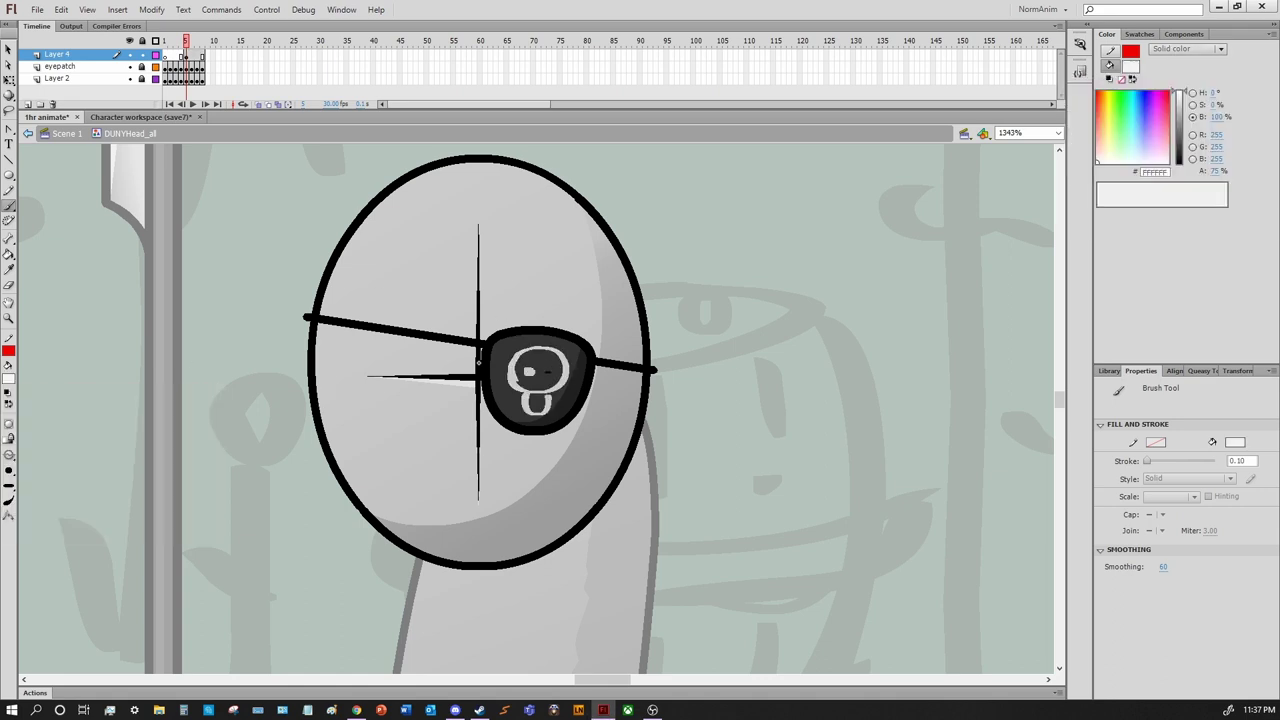
key("ctrl+z")
left_click_drag(548, 357, 537, 407)
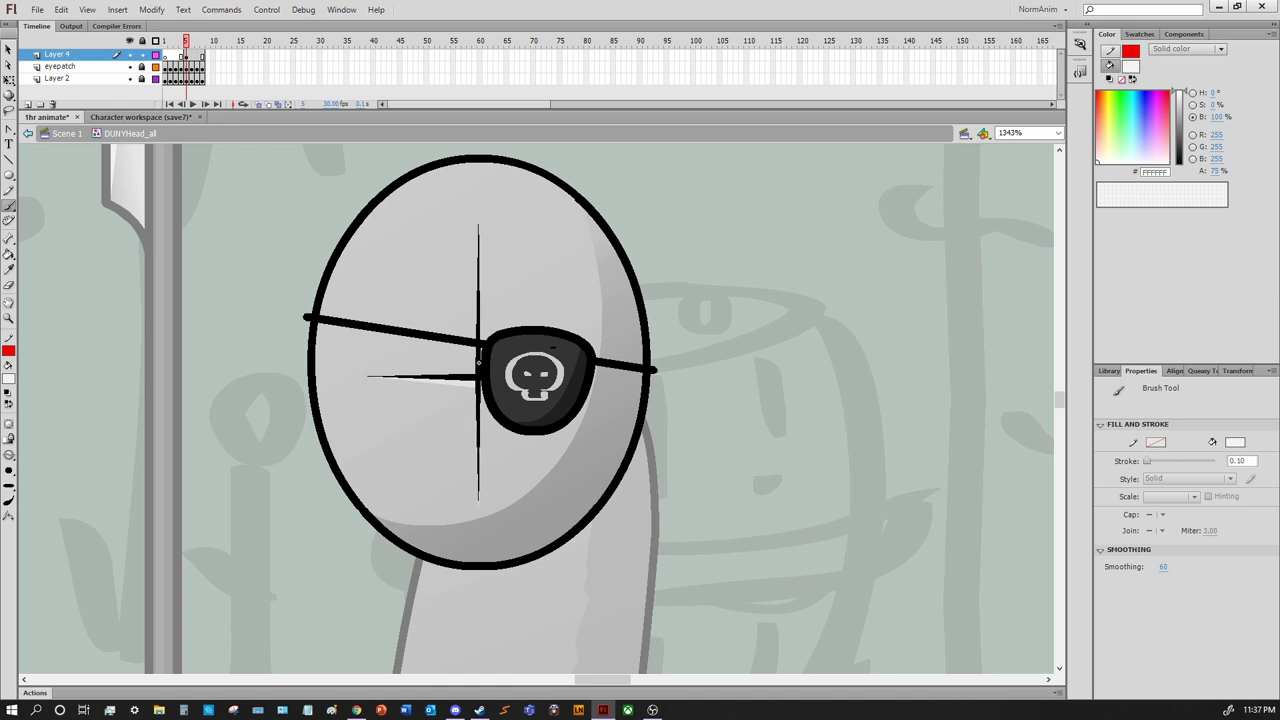
left_click(87, 9)
left_click(300, 120)
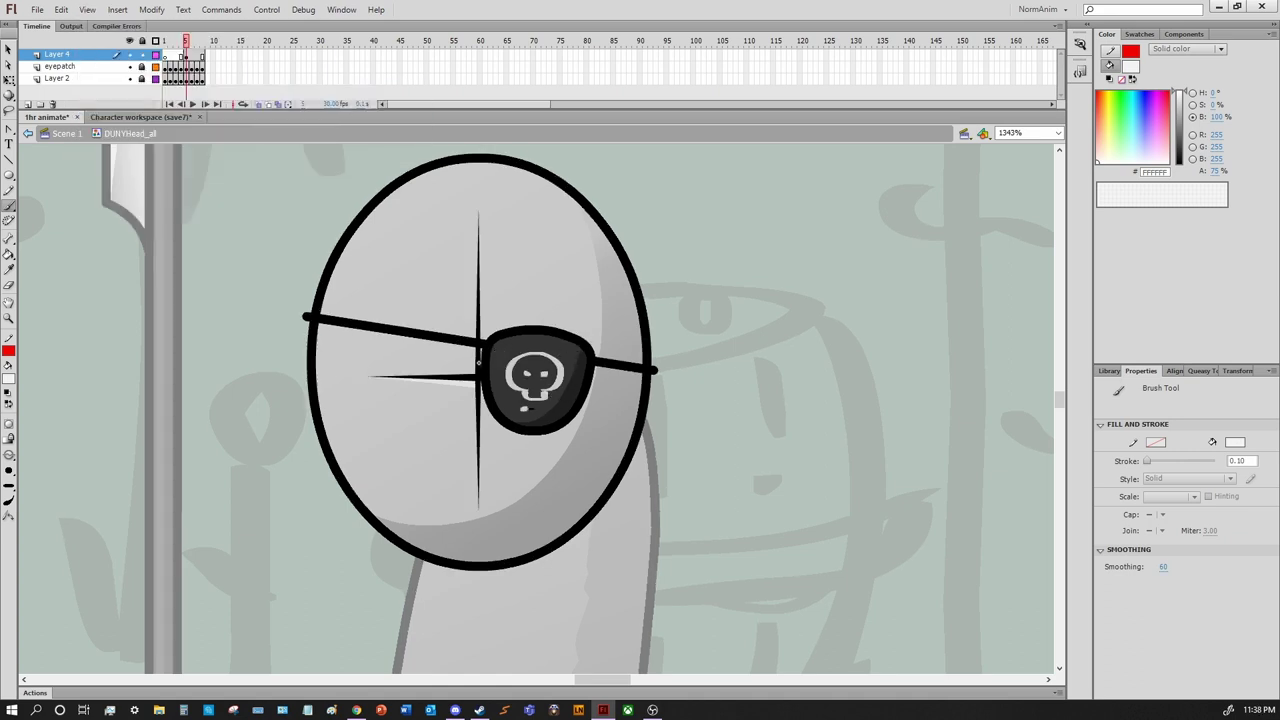
key("ctrl+z")
left_click_drag(547, 386, 531, 390)
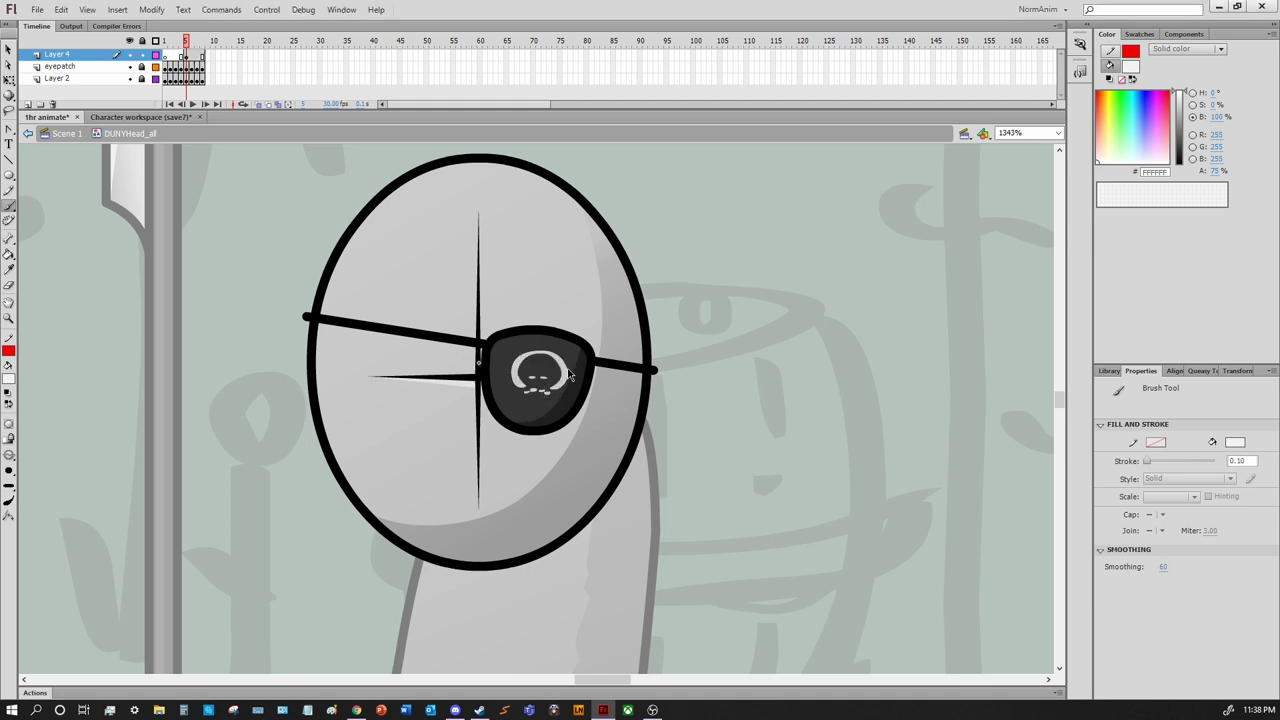
key("ctrl+z")
key("ctrl+y")
key("ctrl+z")
key("ctrl+y")
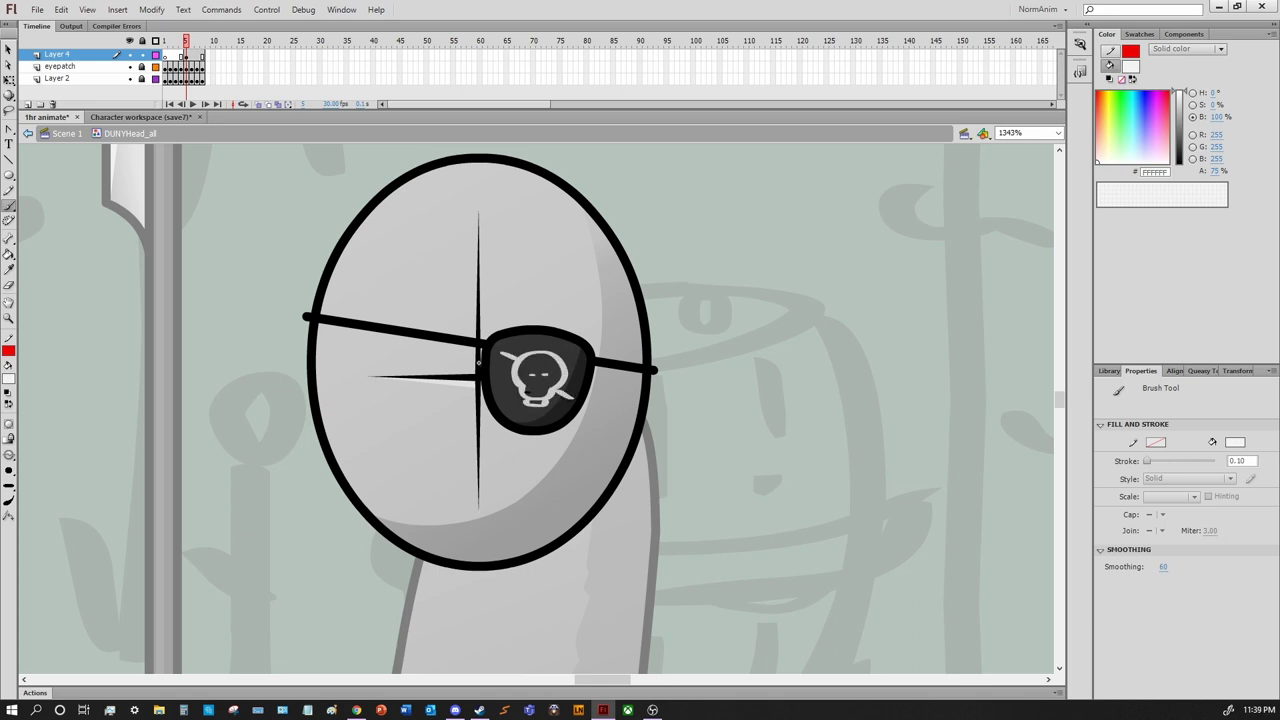
Carry the skull onto frame 6, move and warp it to fit the turned eyepatch, and erase what overhangs the patch
key("q")
key("period")
key("comma")
key("period")
mouse_move(471, 351)
left_mouse_down()
mouse_move(623, 457)
mouse_move(583, 403)
mouse_move(619, 404)
left_mouse_up()
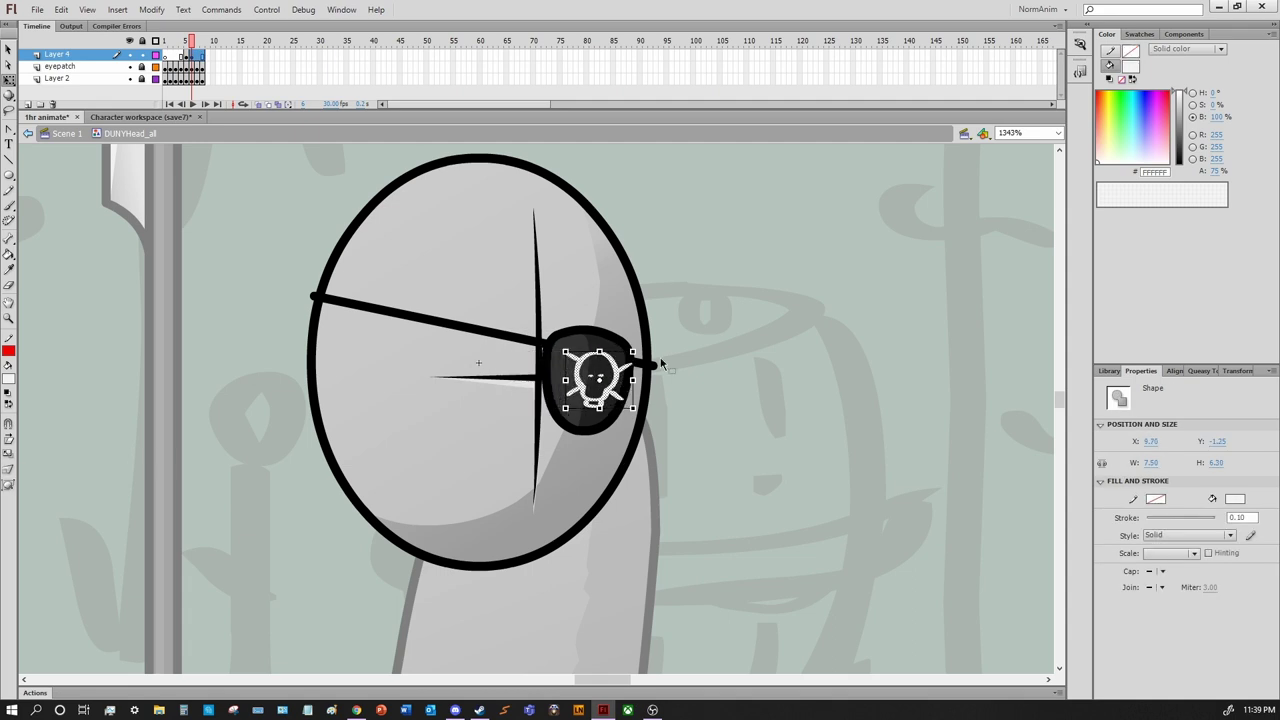
key("ctrl+equal")
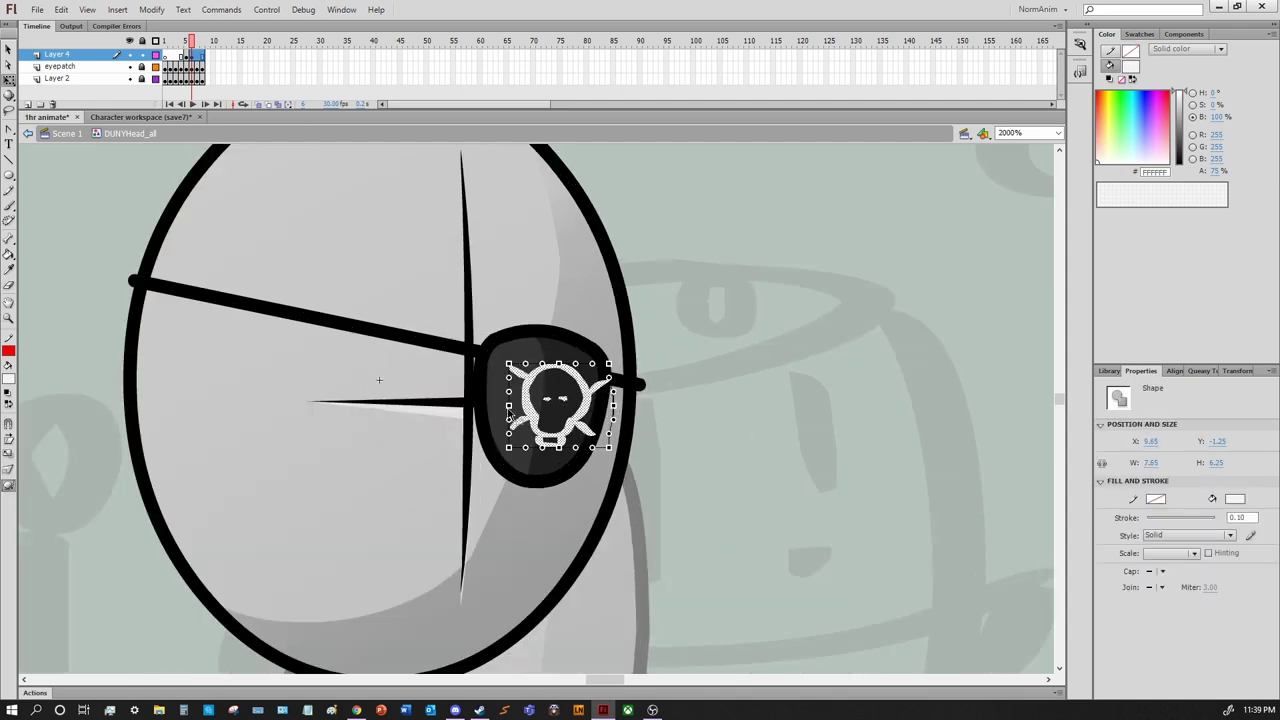
key("e")
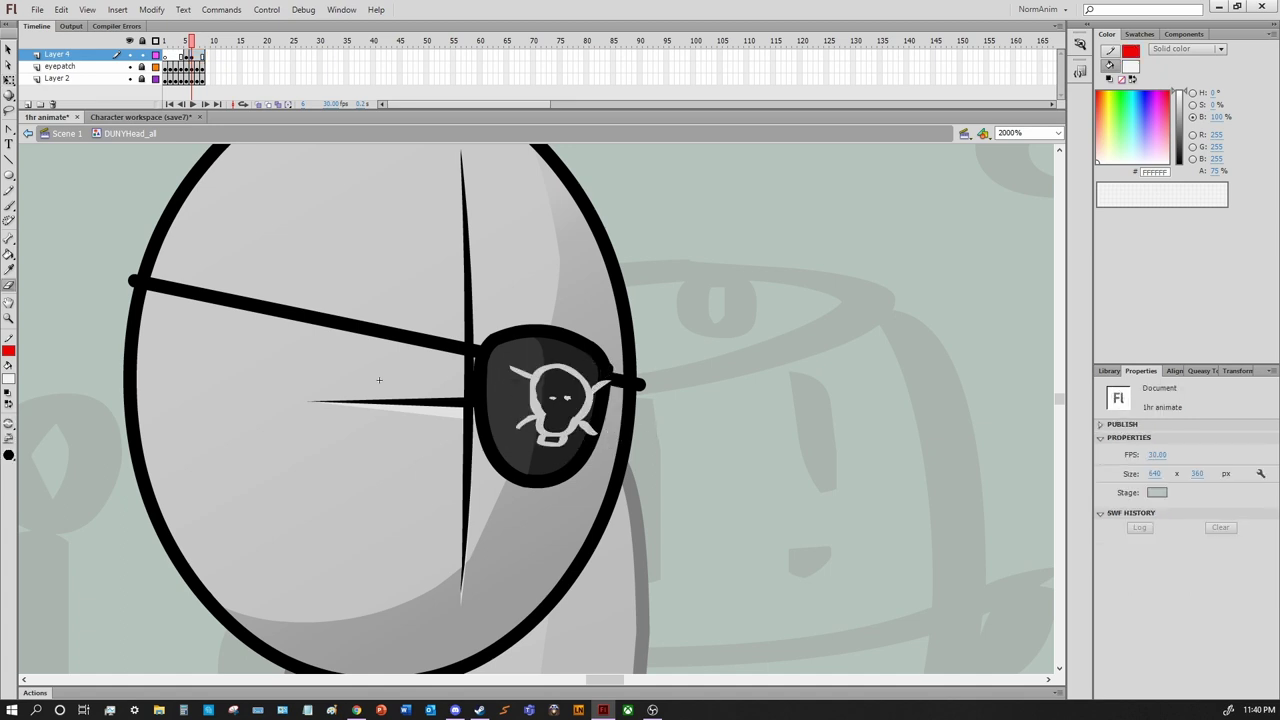
Place the skull on the eyepatch in frame 7, warp it narrower and erase the overhanging bone ends
key("period")
key("q")
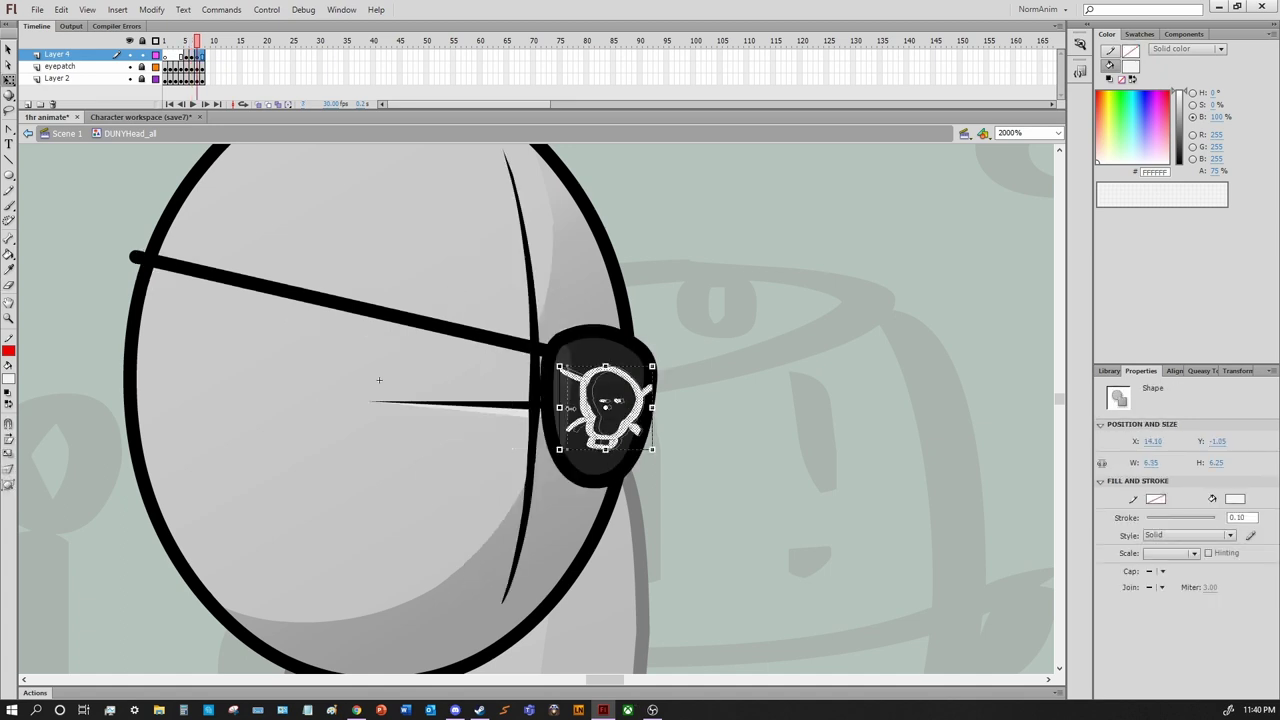
key("ctrl+shift+e")
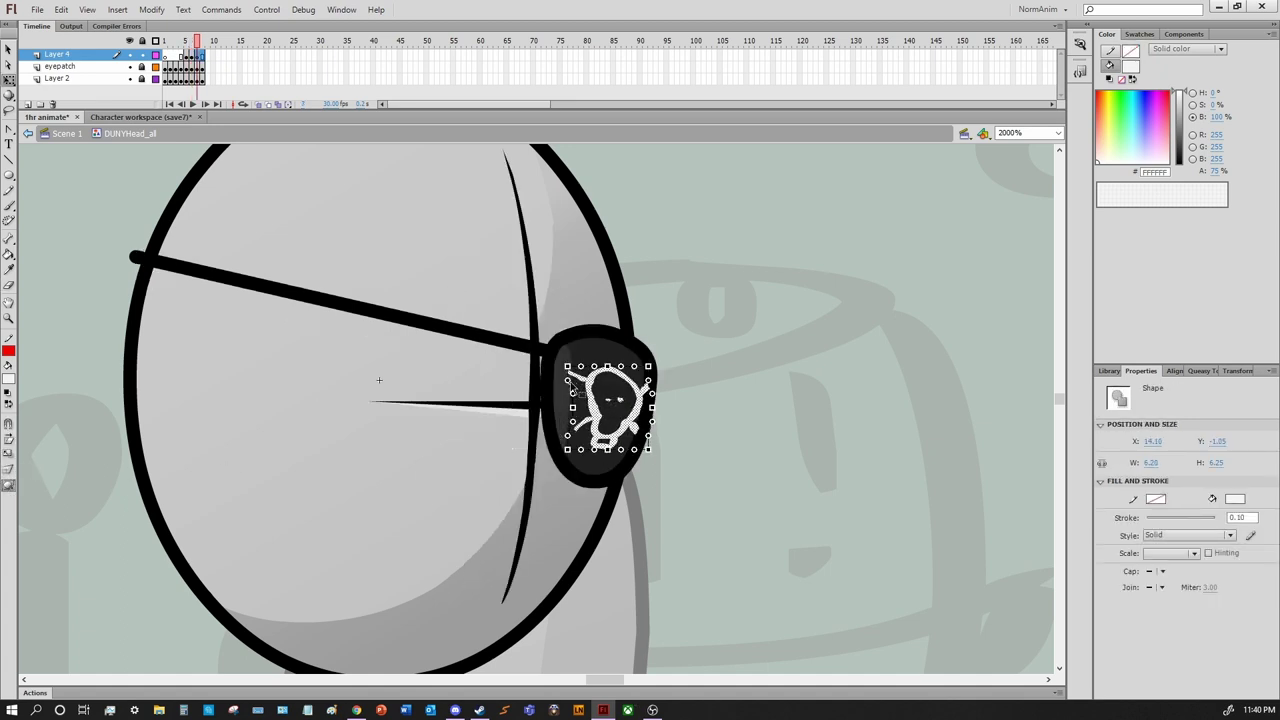
key("ctrl+z")
key("ctrl+s")
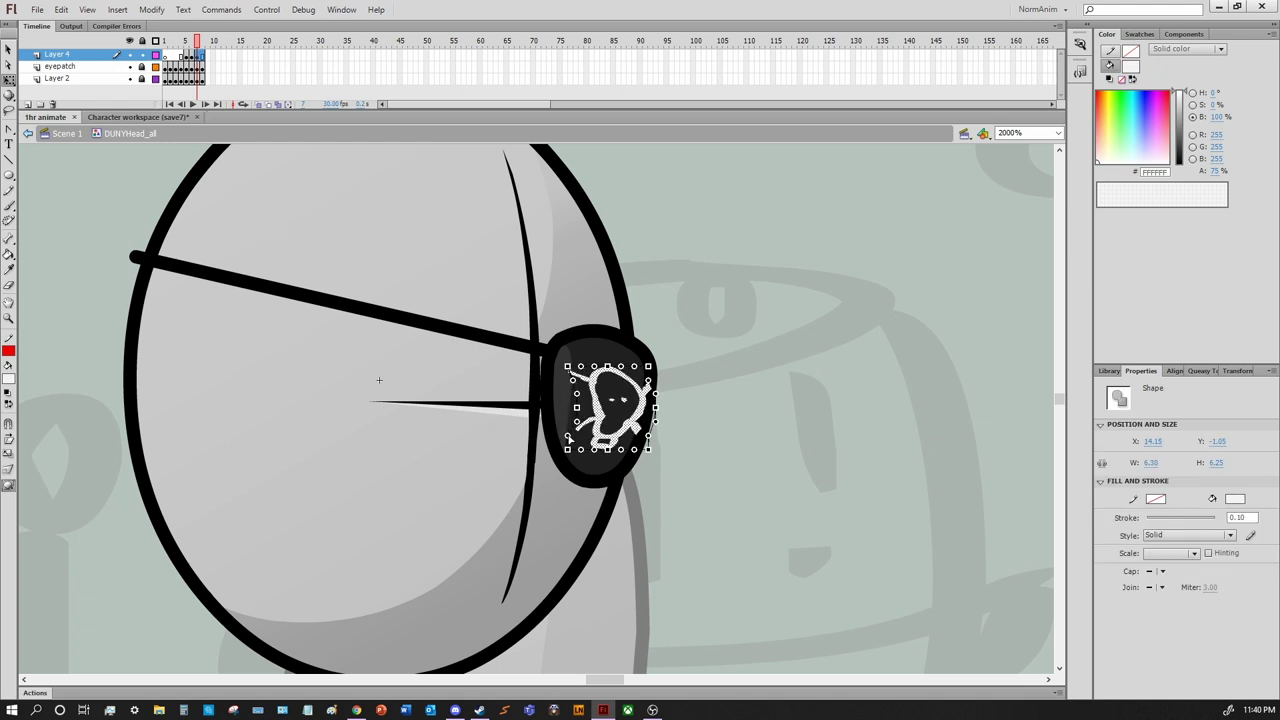
key("ctrl+z")
key("ctrl+z")
key("Escape")
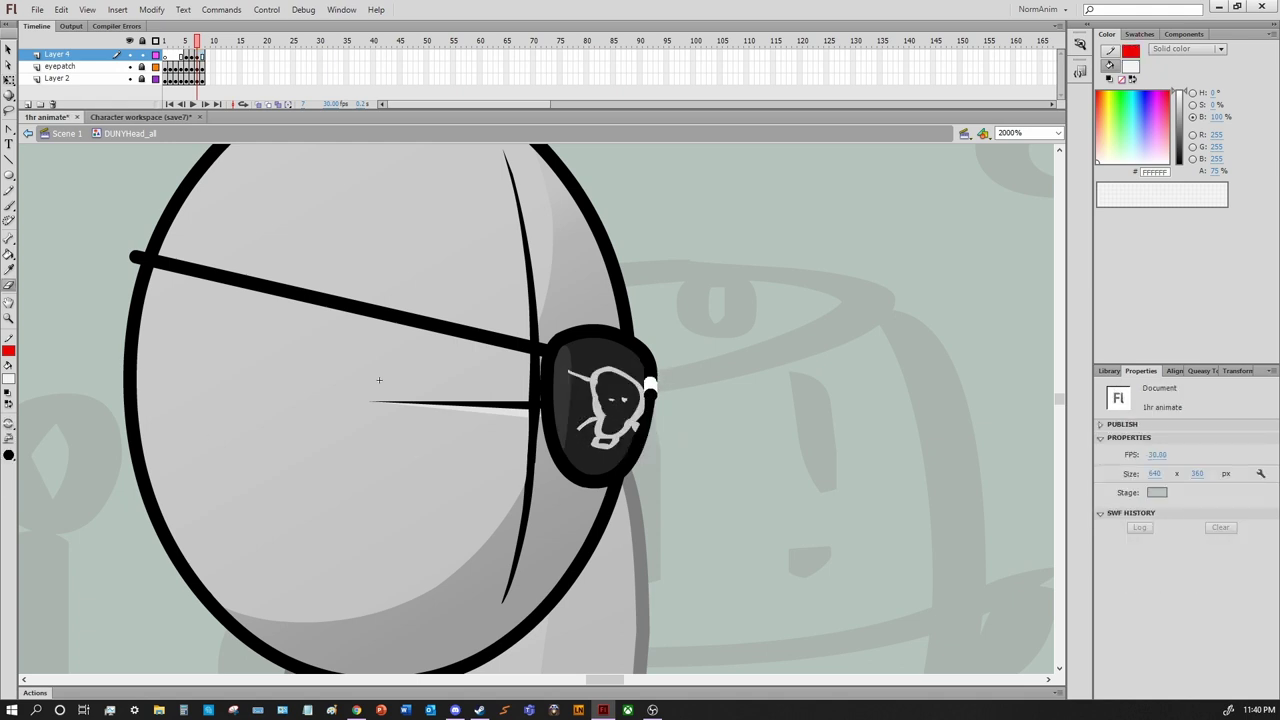
Clear the skull from frame 8, where the eyepatch is seen edge-on, and return to frame 5
key("period")
key("v")
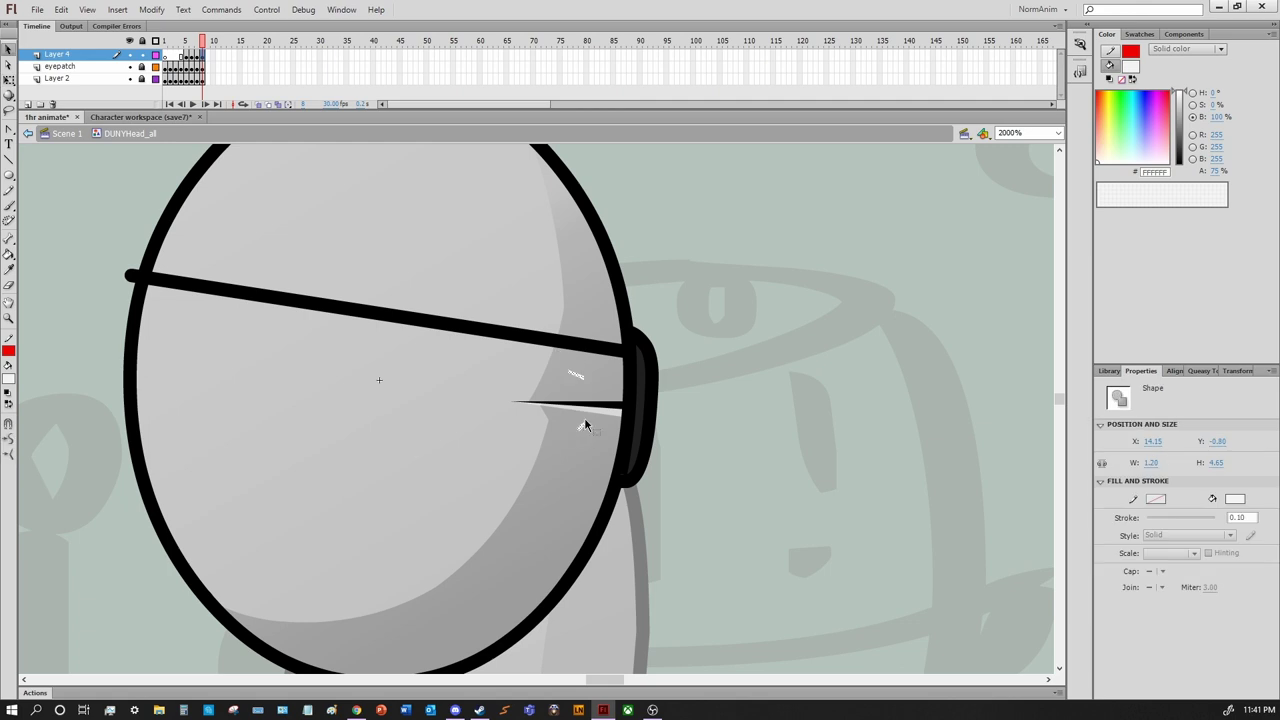
key("comma")
key("comma")
key("comma")
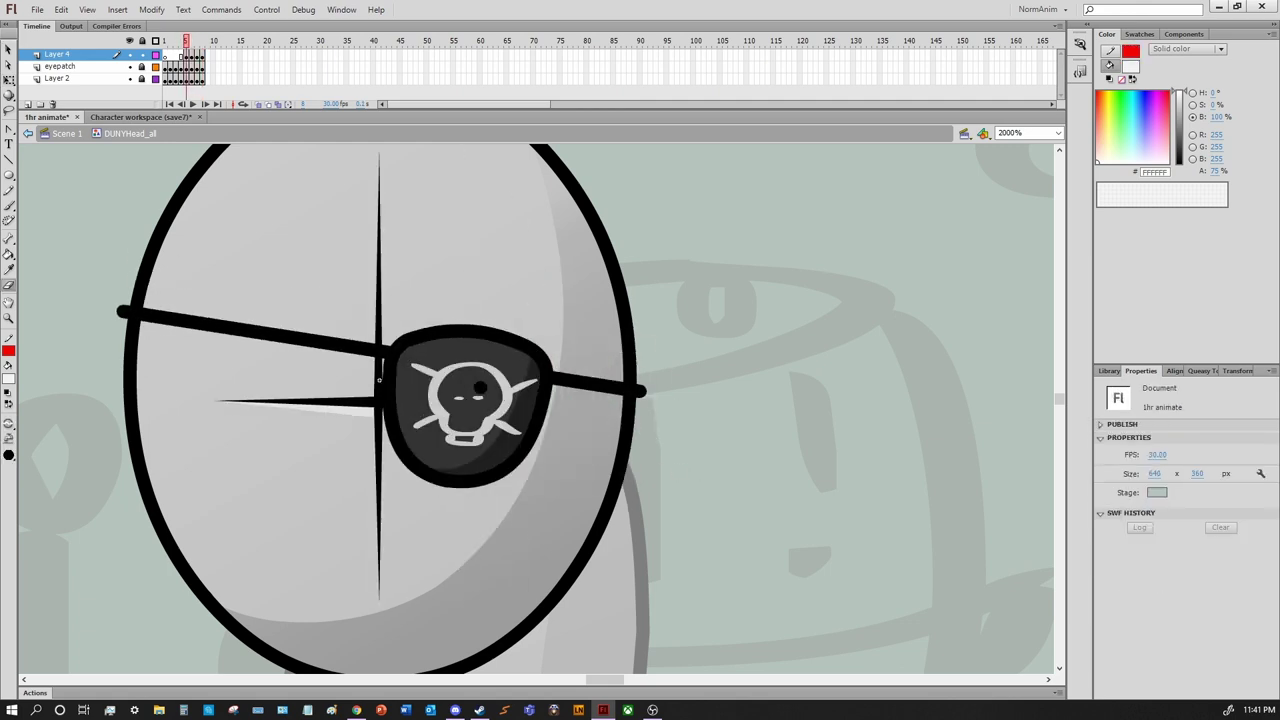
Copy the frame 5 skull into frame 4, move it onto the eyepatch and warp it to match the head turn
key("ctrl+a")
key("comma")
key("ctrl+shift+v")
key("q")
left_click_drag(529, 414, 430, 405)
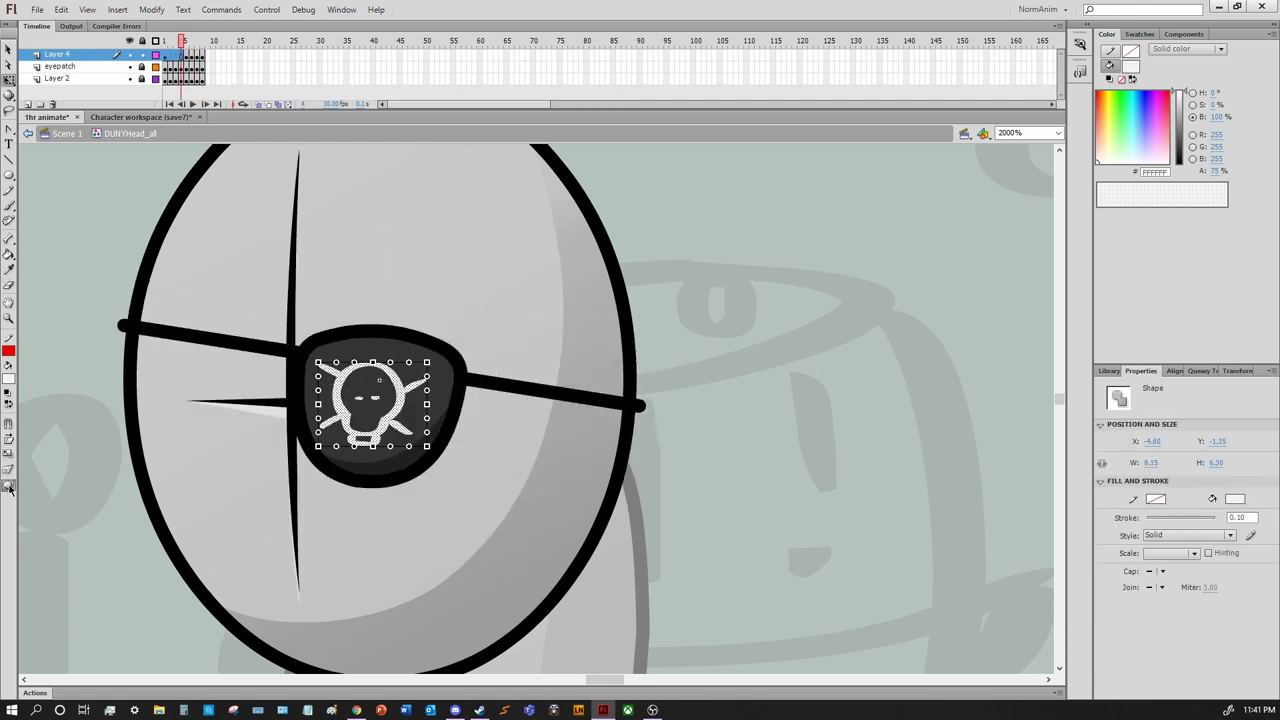
left_click_drag(323, 410, 390, 442)
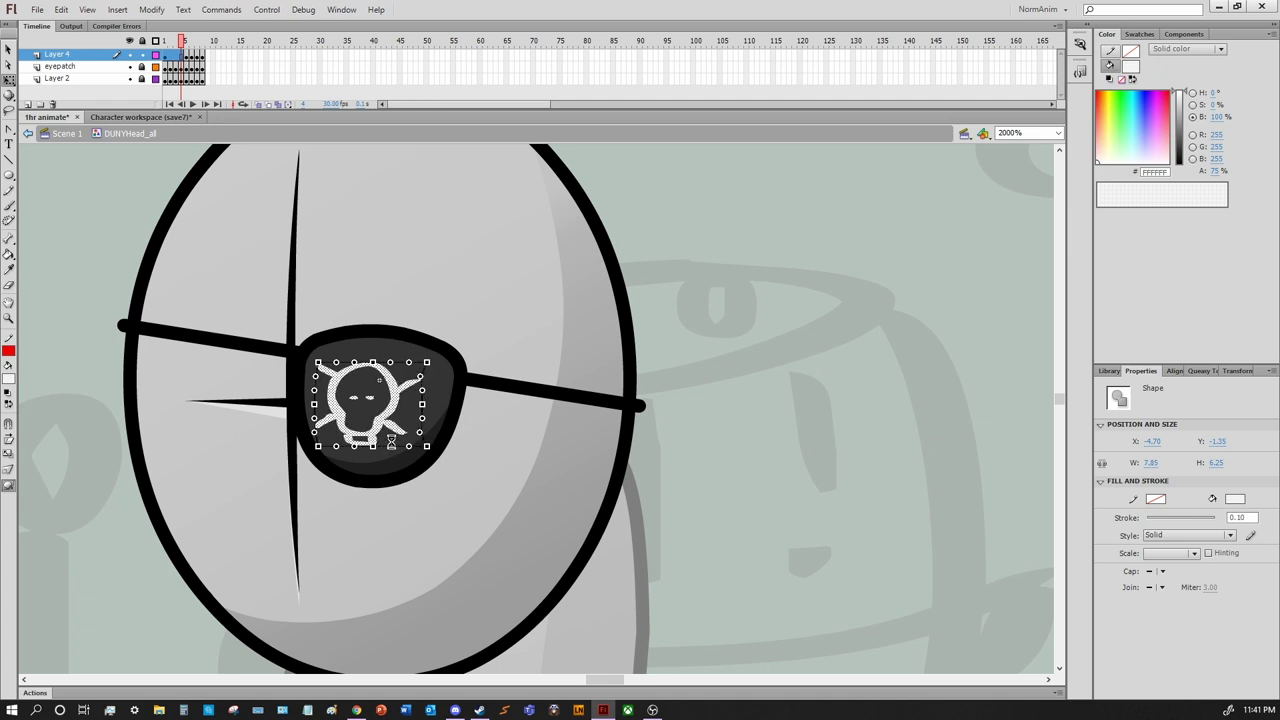
Fit the skull onto the eyepatch in frame 3, warping it narrower to follow the head turn
key("comma")
key("comma")
key("ctrl+a")
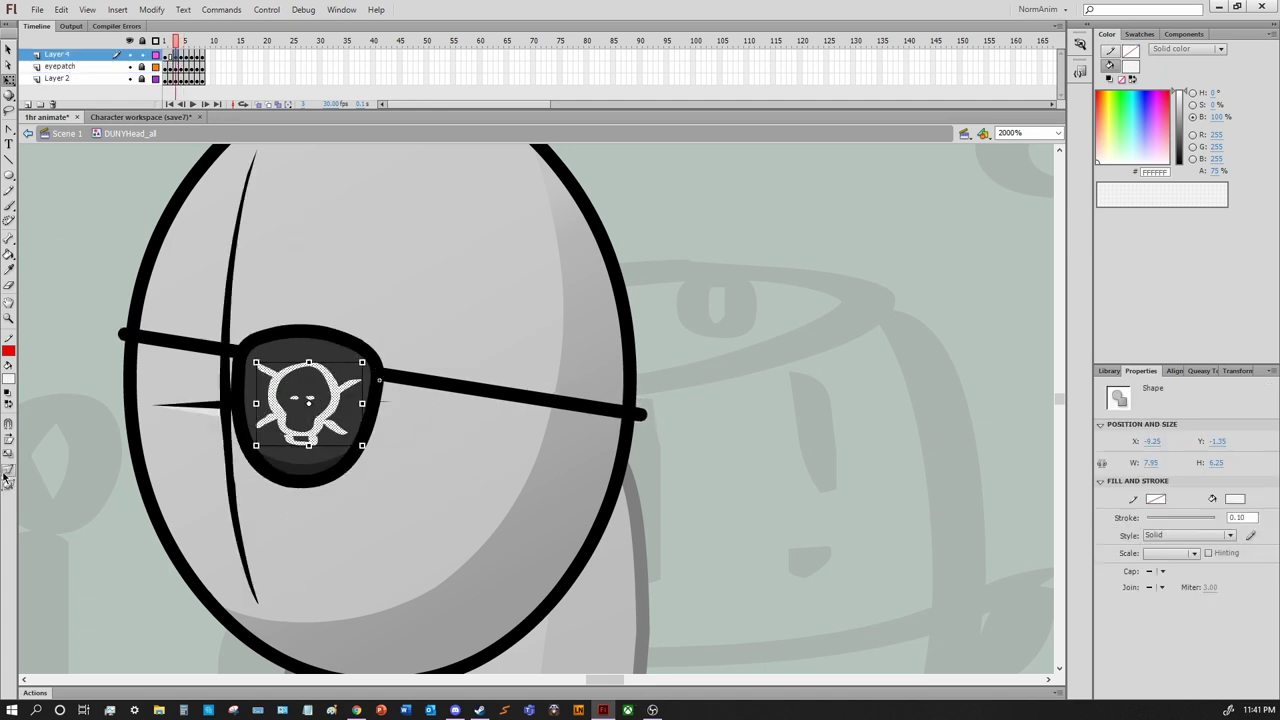
left_click(8, 485)
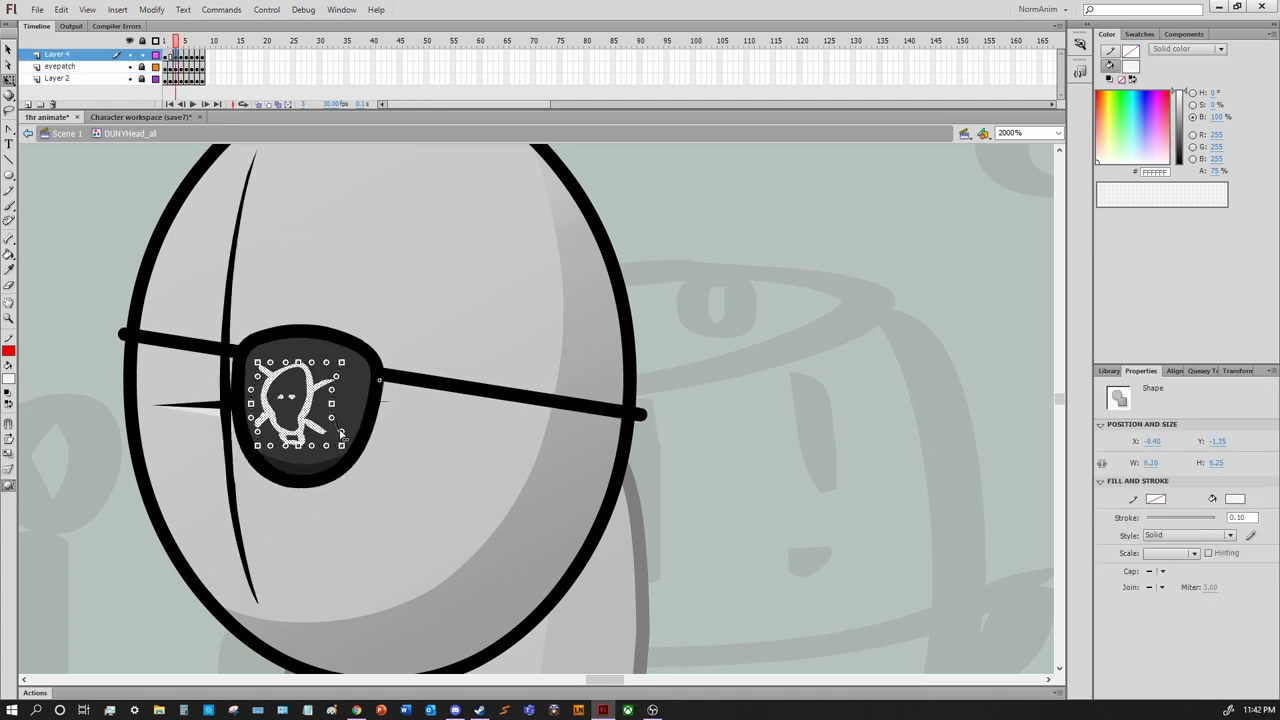
left_click_drag(252, 404, 262, 410)
left_click(277, 214)
Move the skull onto the eyepatch in frame 2, squeeze and warp it, and erase the parts beyond the patch edge
left_click(175, 54)
left_click(170, 54)
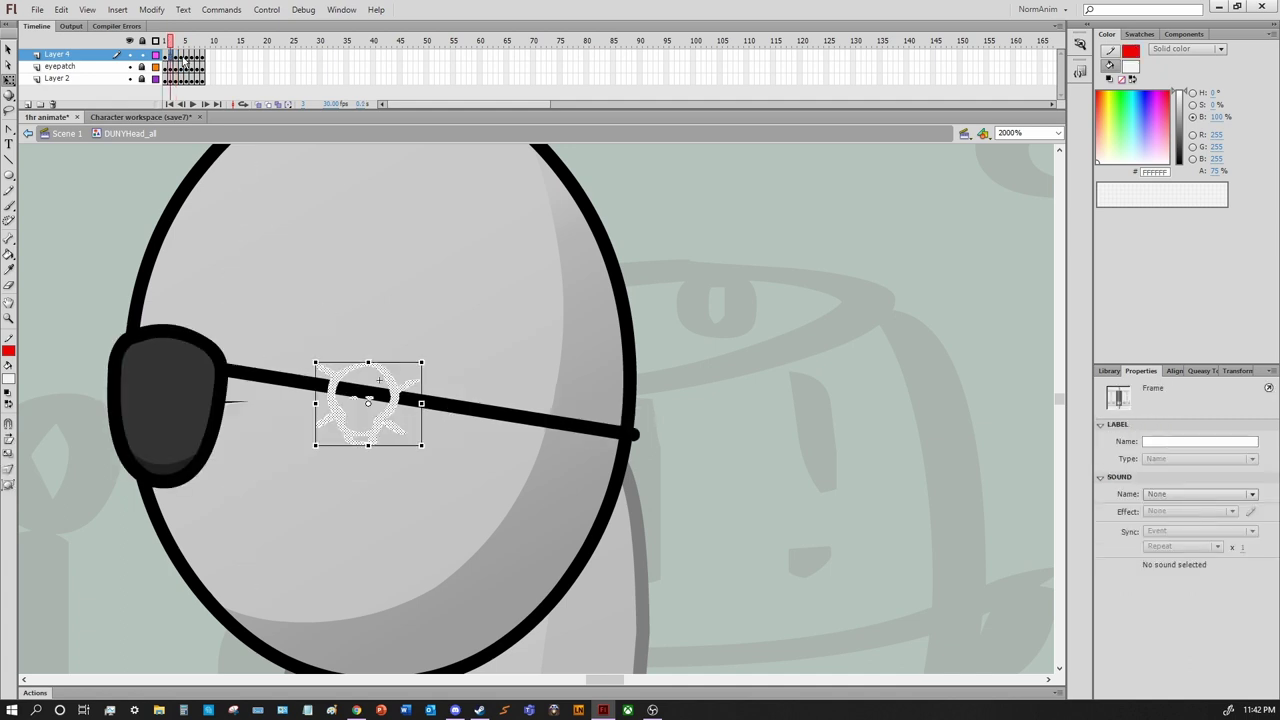
mouse_move(178, 404)
left_mouse_down()
mouse_move(112, 400)
mouse_move(108, 420)
left_mouse_up()
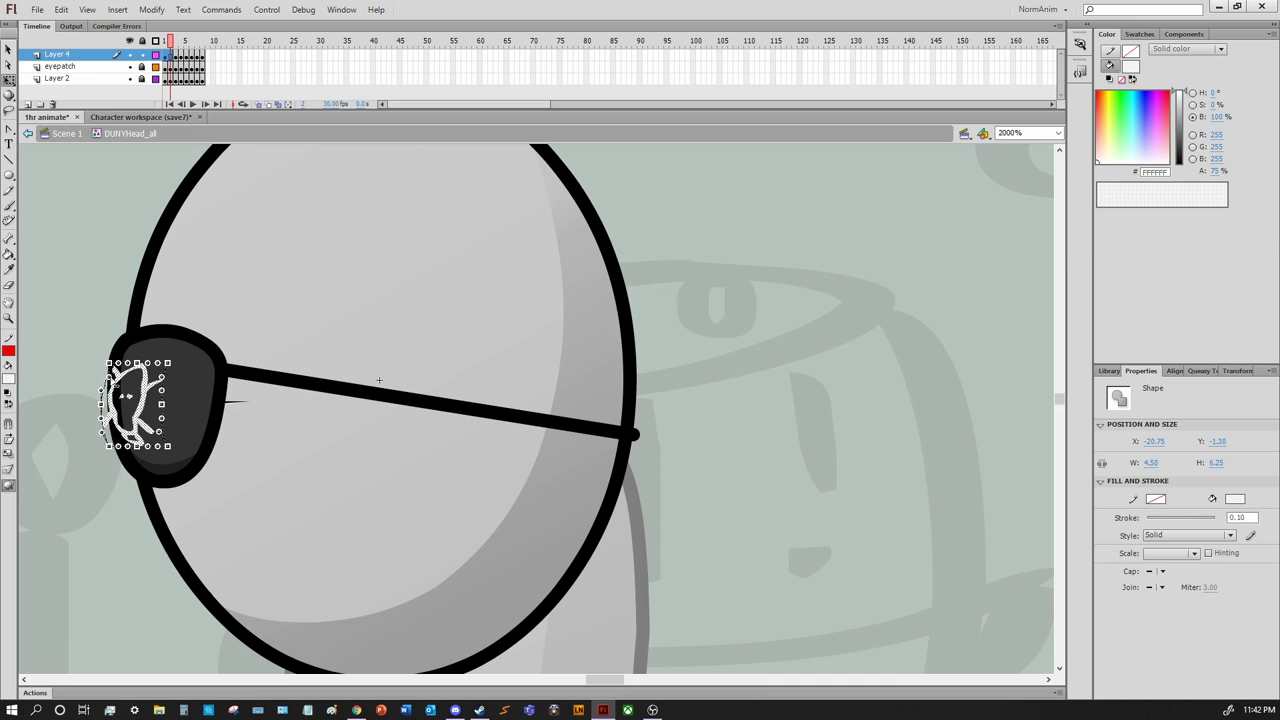
key("e")
left_click_drag(102, 344, 102, 344)
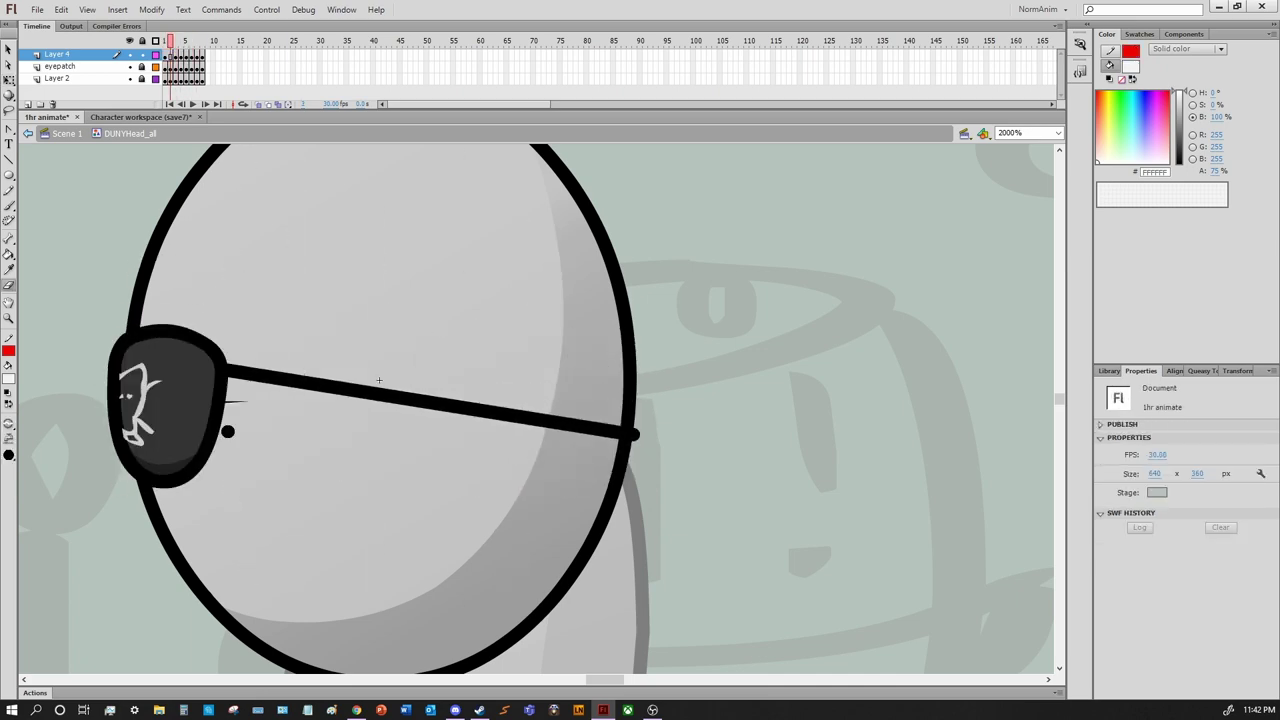
key("ctrl+minus")
left_click(171, 55)
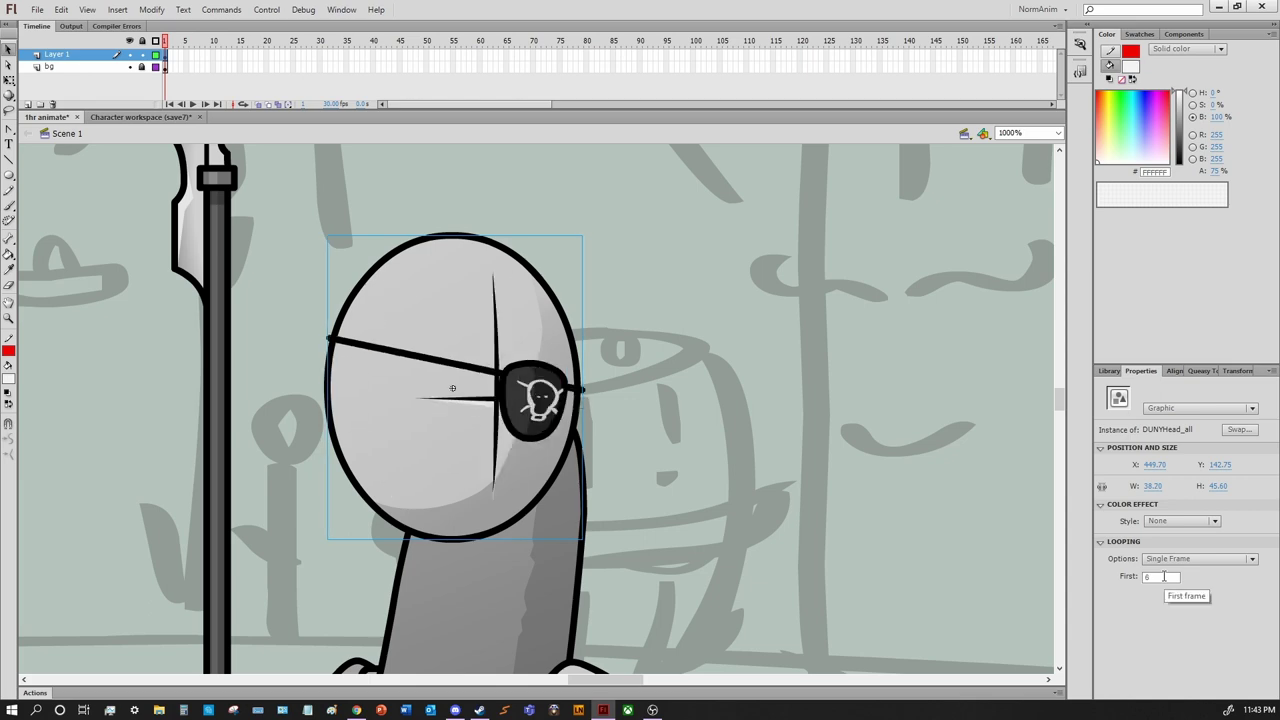
Open the document new_sportttts (save7) and delete the red-coated body from between the two characters
key("b")
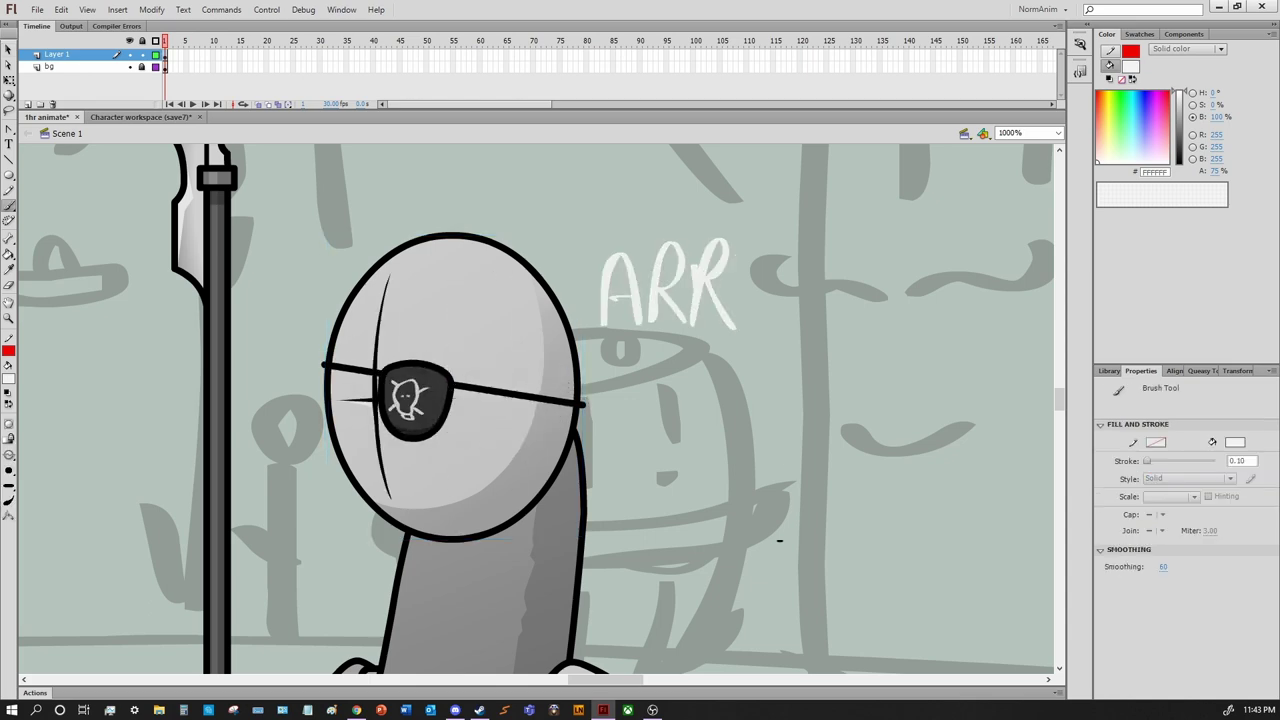
key("ctrl+z")
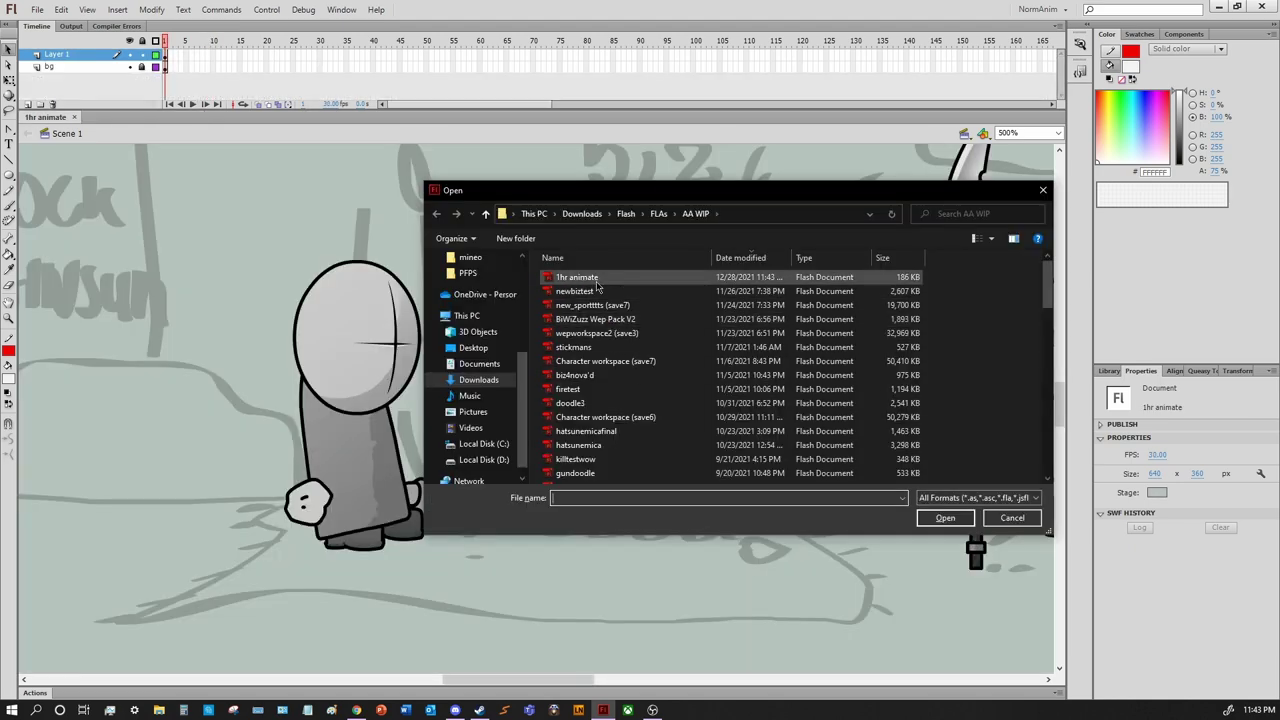
double_click(592, 305)
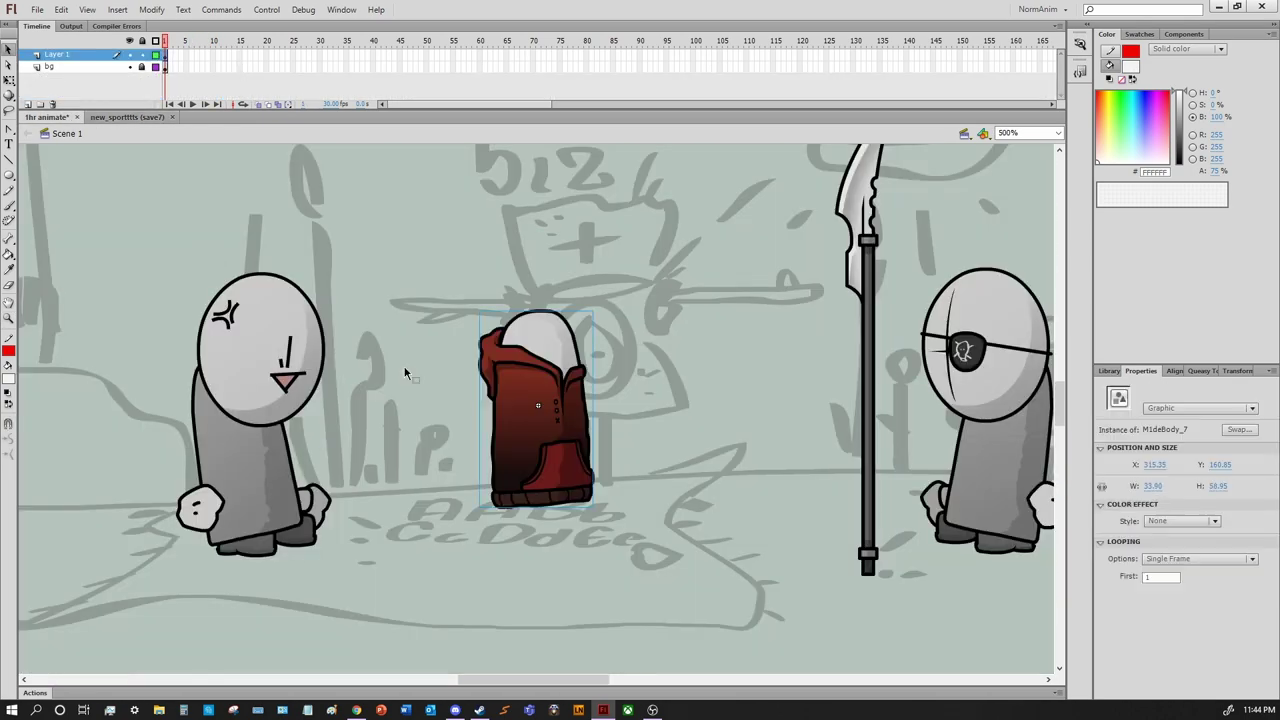
left_click_drag(560, 420, 297, 422)
key("Delete")
Place both of the eyepatch character's hands on the spear shaft, one above the other
key("z")
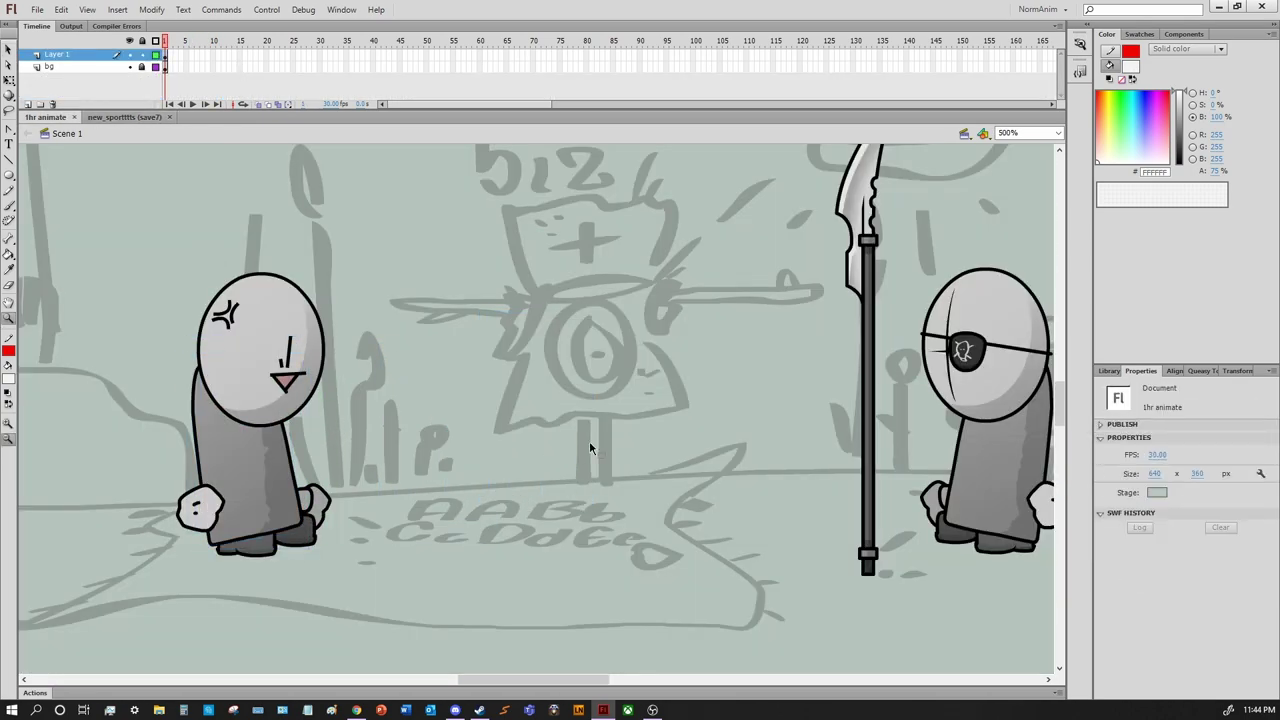
left_click(589, 441, "alt")
left_click_drag(444, 394, 670, 502)
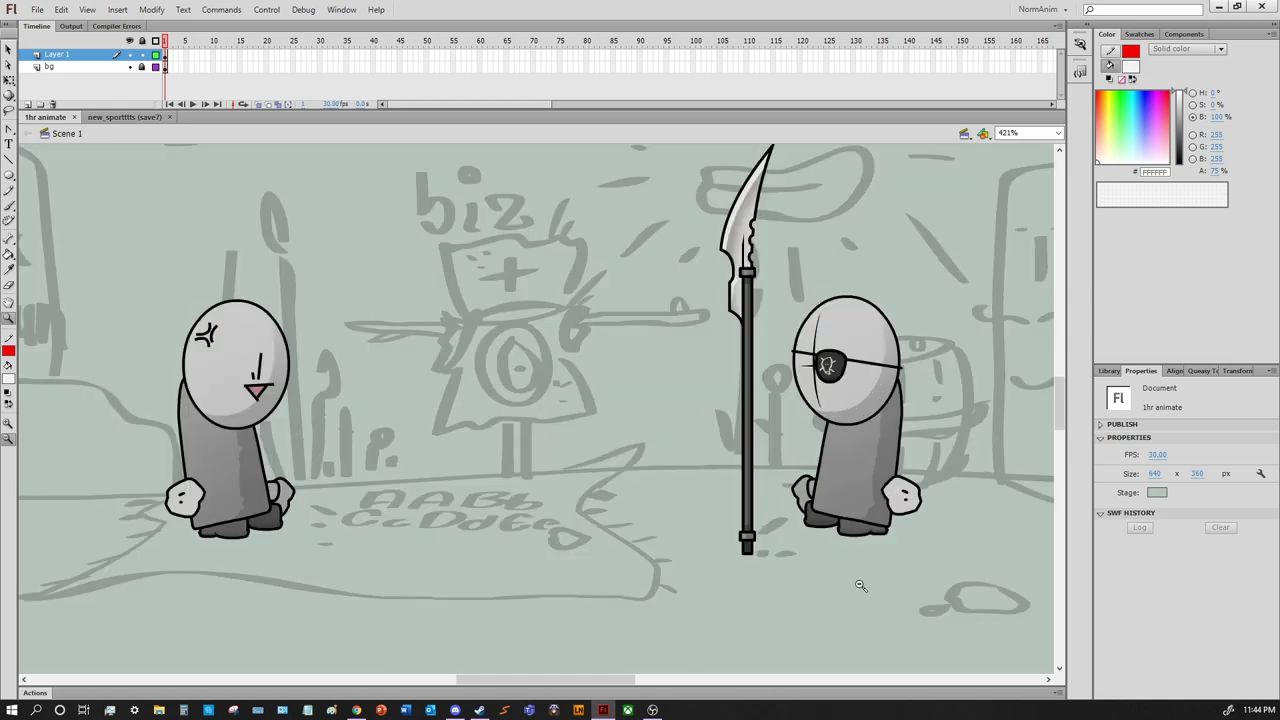
scroll(553, 390, "right", 3)
key("v")
left_click(553, 390)
left_click(556, 430)
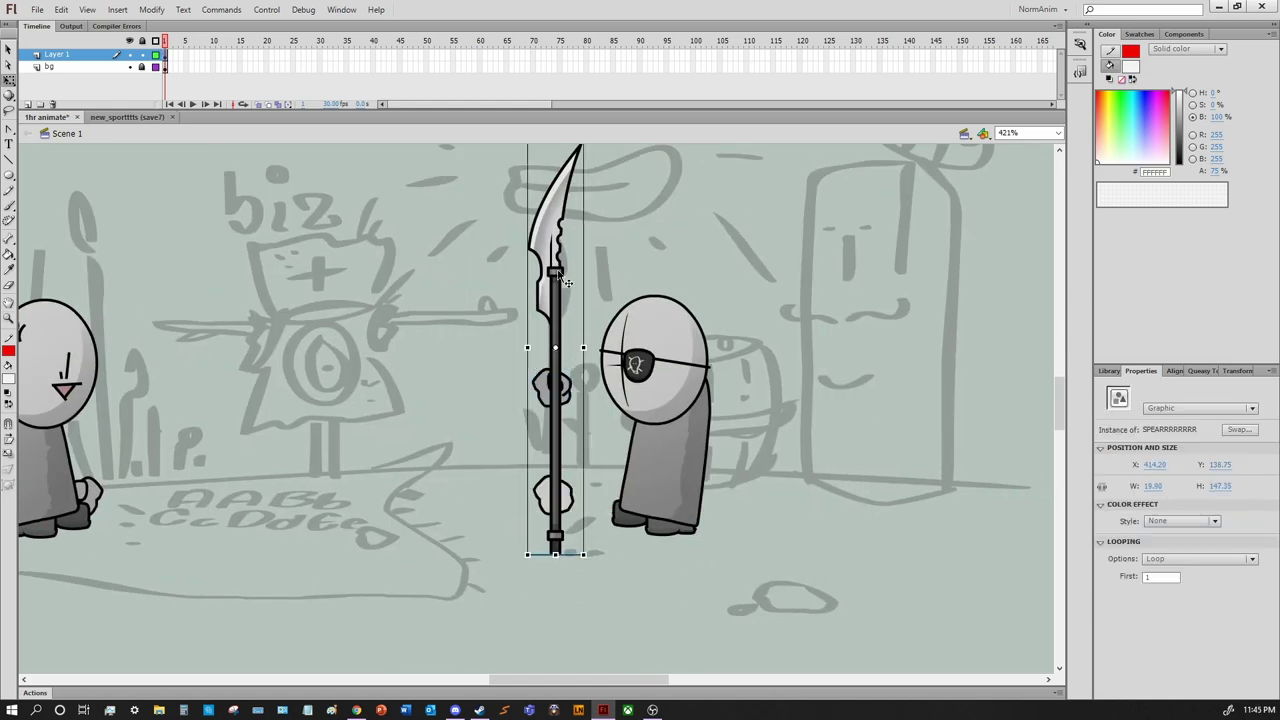
Flip the spear vertically so its blade points down, undoing the unwanted changes
scroll(556, 430, "up", 3)
left_click_drag(580, 190, 565, 628)
key("ctrl+z")
key("ctrl+z")
key("ctrl+z")
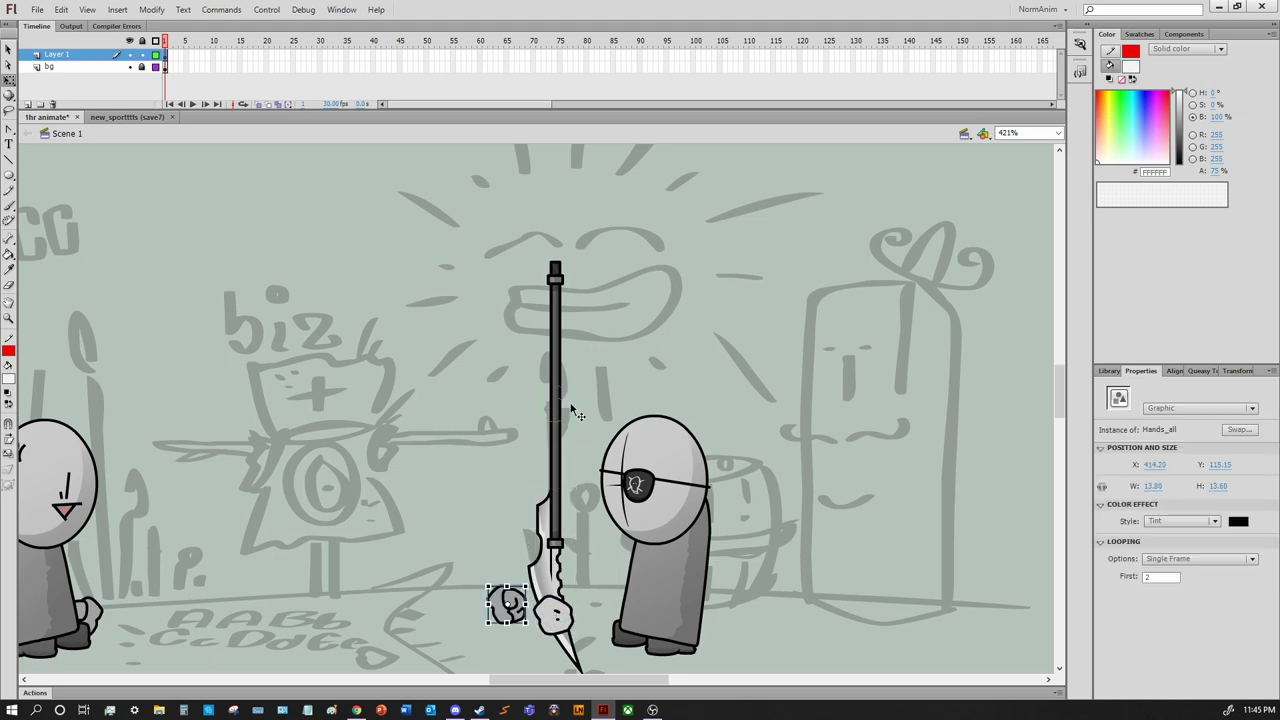
key("ctrl+z")
Convert the spear and its front hand into a symbol named spearahold
left_click(556, 415)
key("F8")
type("spearahold")
key("Return")
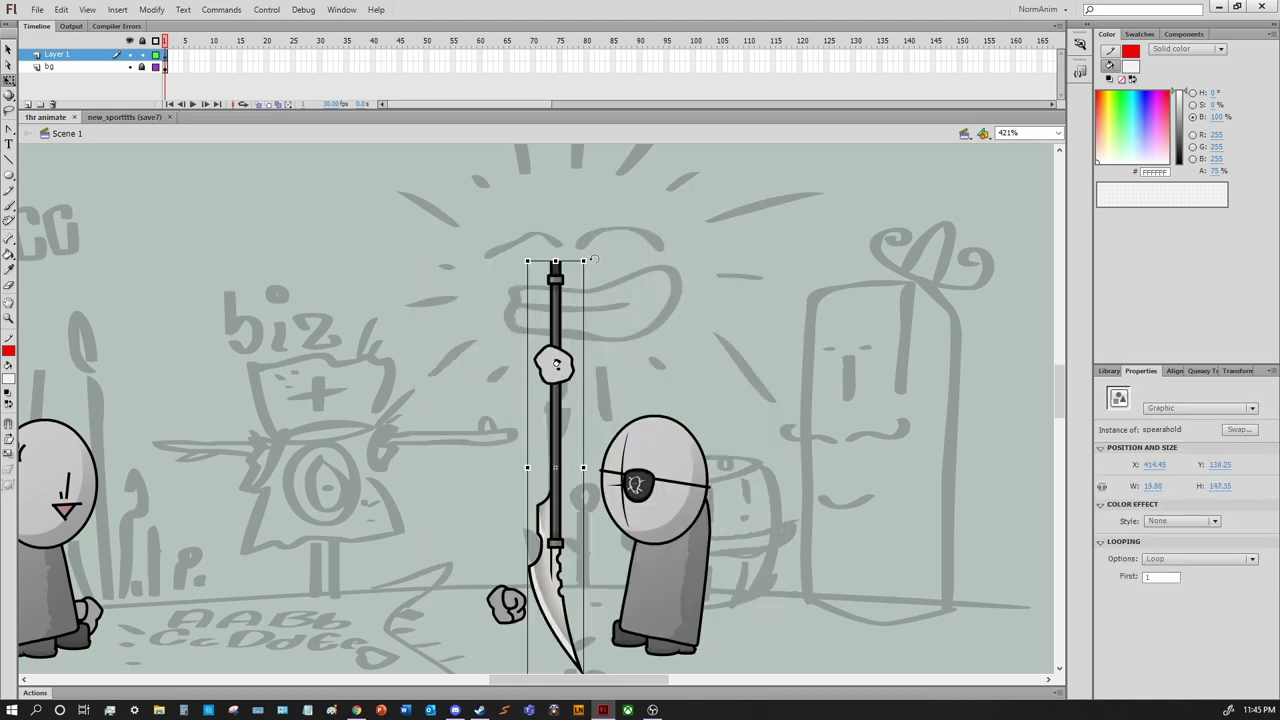
Rotate spearahold to nearly horizontal in front of the eyepatch character and fit the back hand behind the shaft's end
left_click_drag(594, 259, 871, 390)
left_click_drag(663, 363, 857, 543)
scroll(780, 470, "down", 1)
scroll(529, 491, "up", 3)
left_click(520, 450)
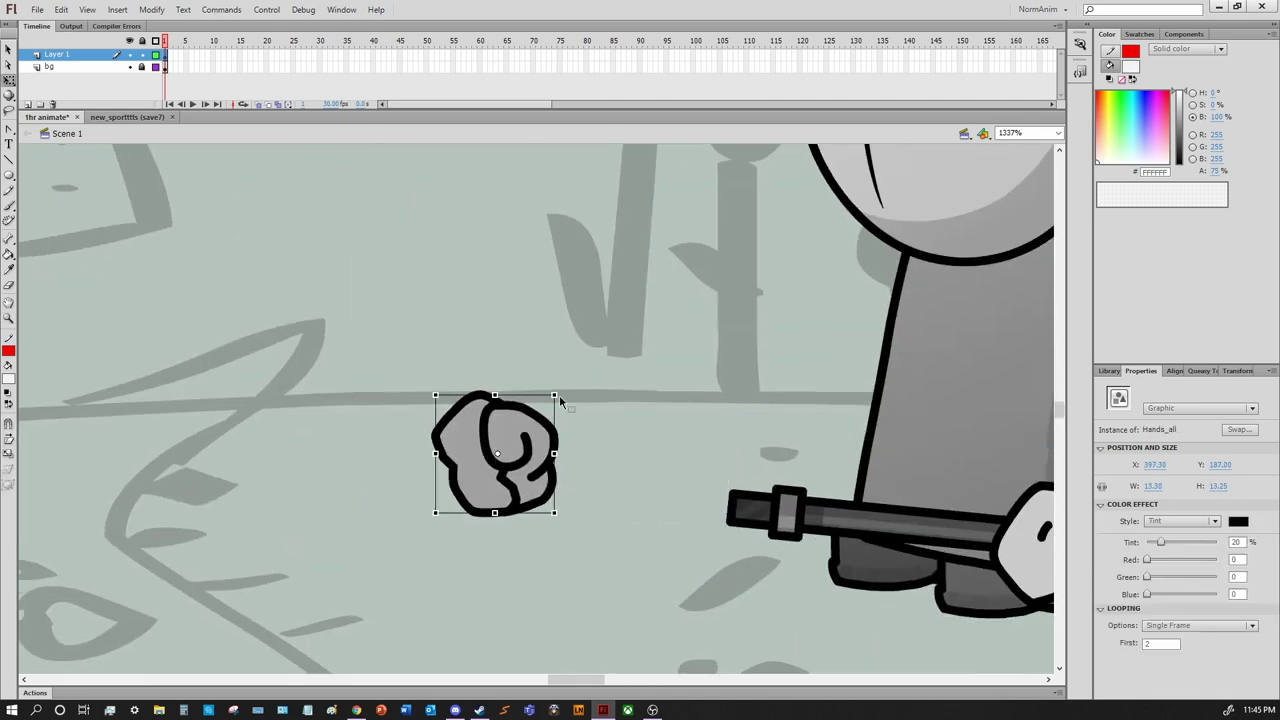
scroll(559, 394, "down", 4)
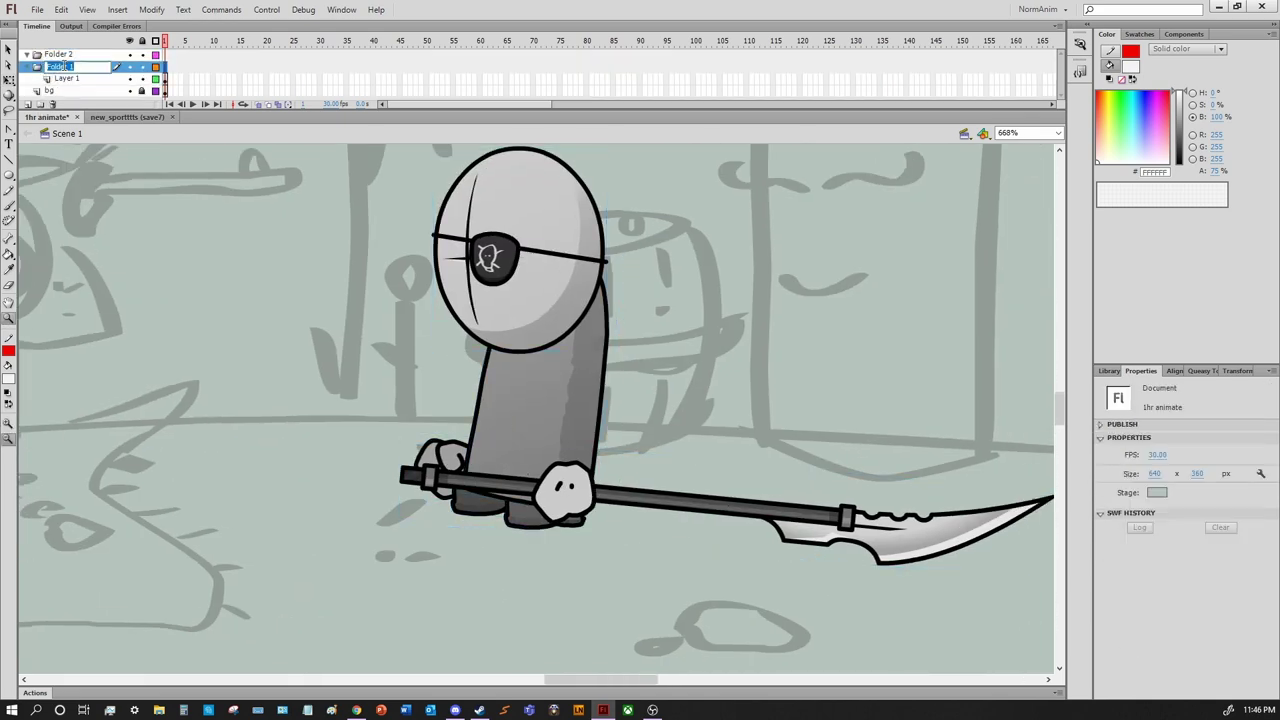
Name the layer folders vic and kil, and distribute the eyepatch character's parts to separate layers inside kil
scroll(529, 418, "down", 3)
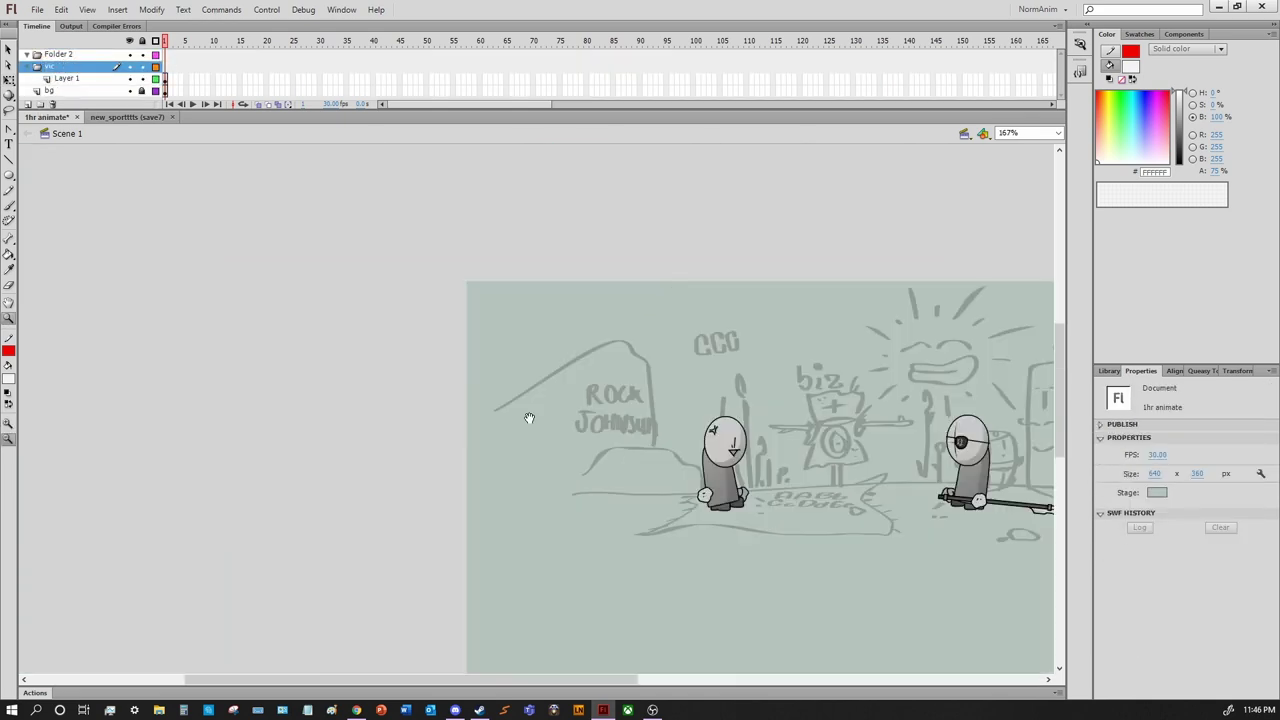
left_click_drag(529, 418, 407, 367)
left_click(62, 55)
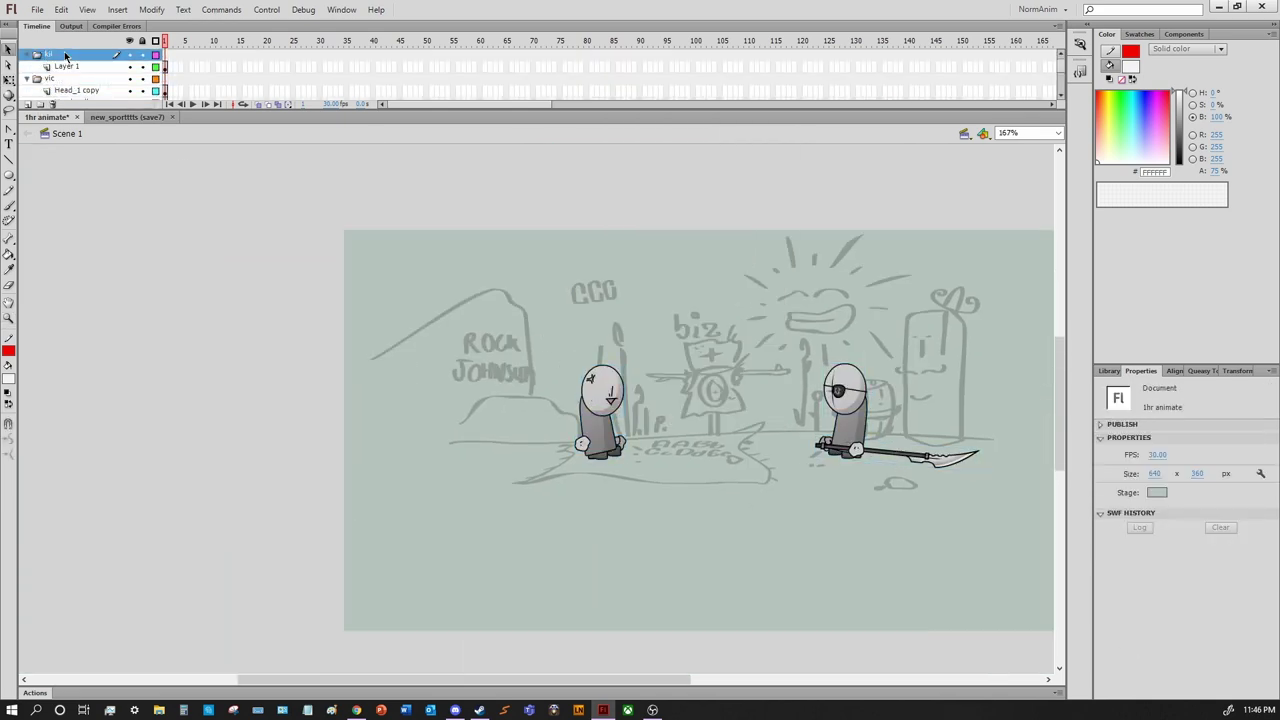
right_click(842, 416)
right_click(842, 422)
left_click(900, 336)
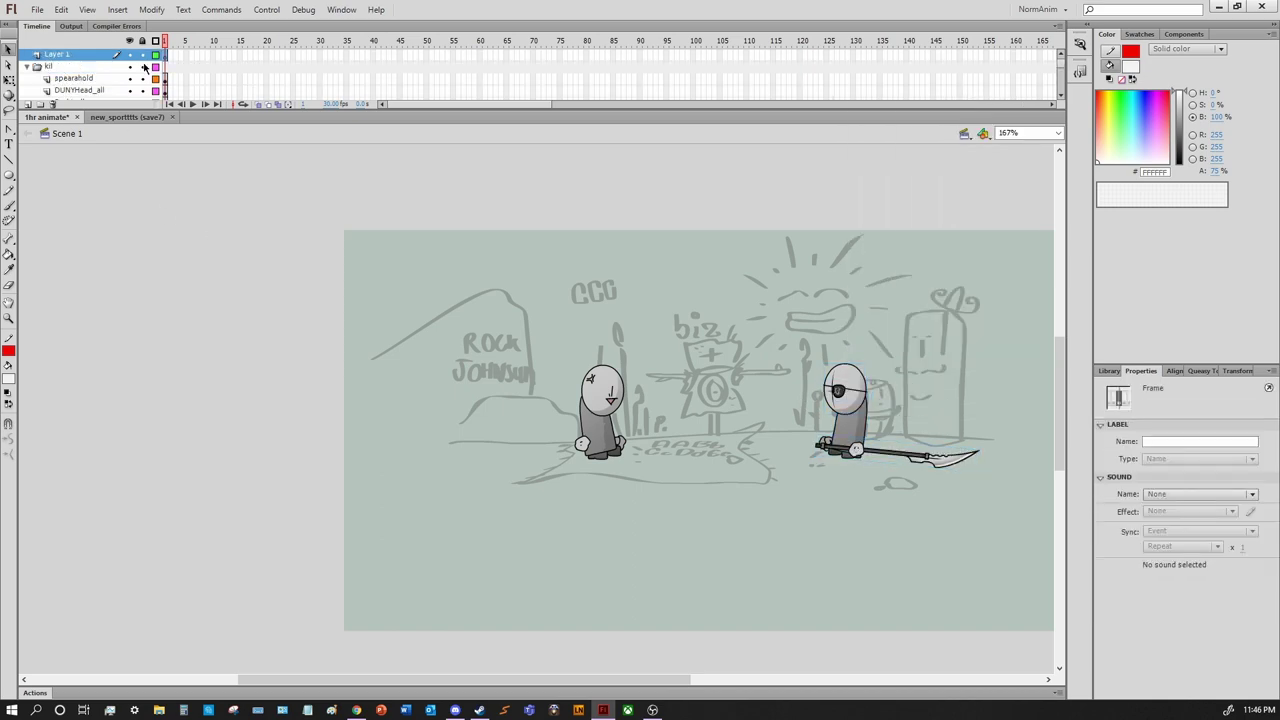
Bring the camera movie clip from new_sportttts (save7) onto a new layer, enlarge it around both characters and test the movie
left_click(27, 66)
left_click(846, 463)
left_click(116, 117)
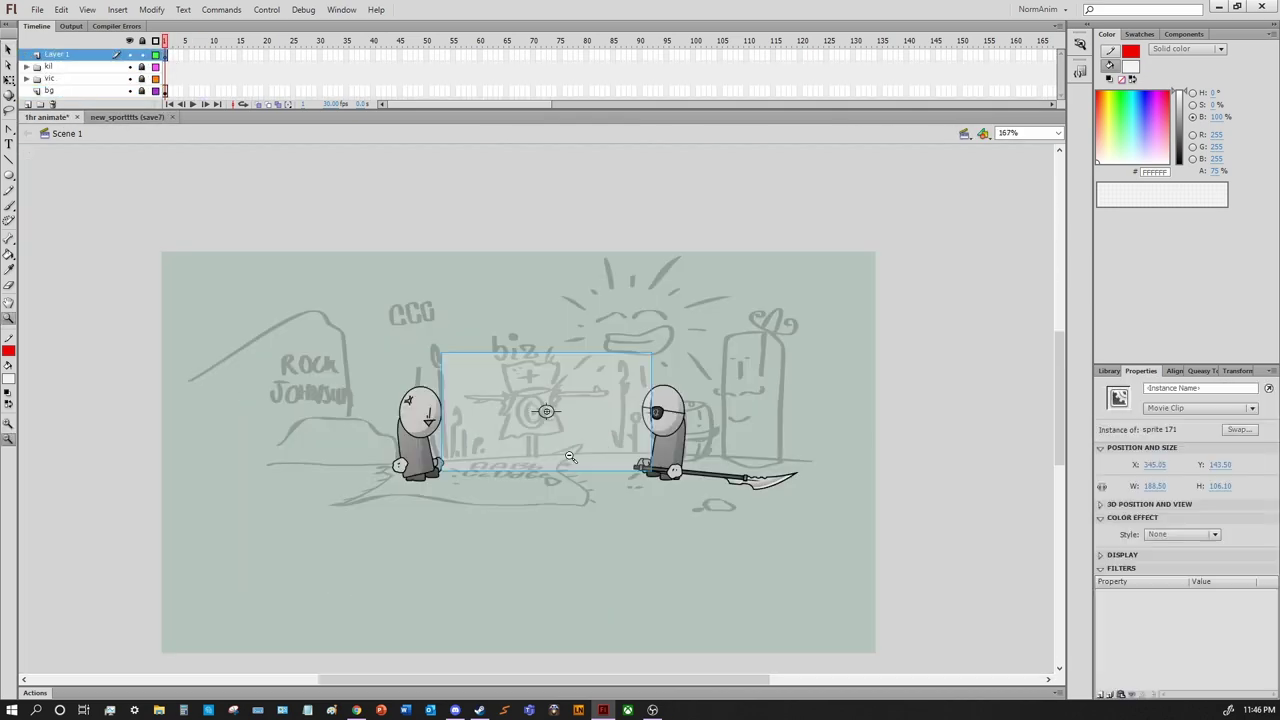
left_click_drag(629, 457, 786, 540)
key("ctrl+Return")
key("ctrl+w")
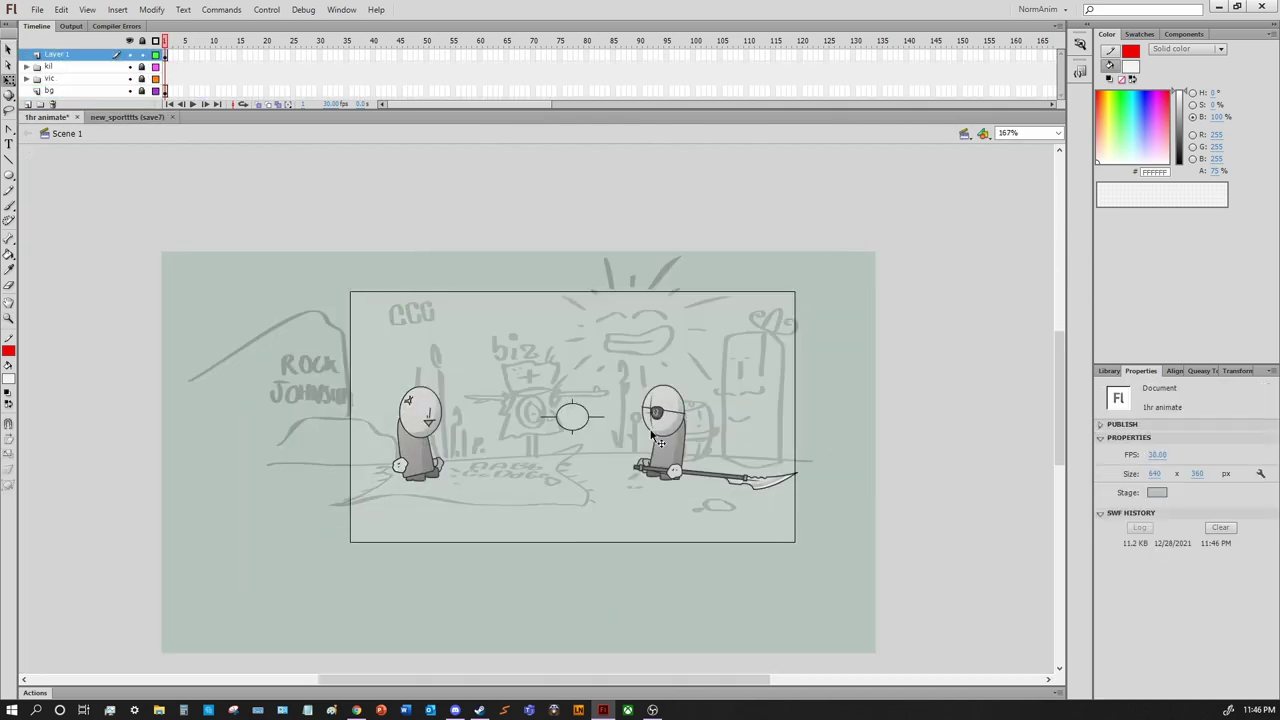
Move the eyepatch character and spear closer to the opponent and preview the movie through the vcam layer
left_click(632, 447)
key("ctrl+Return")
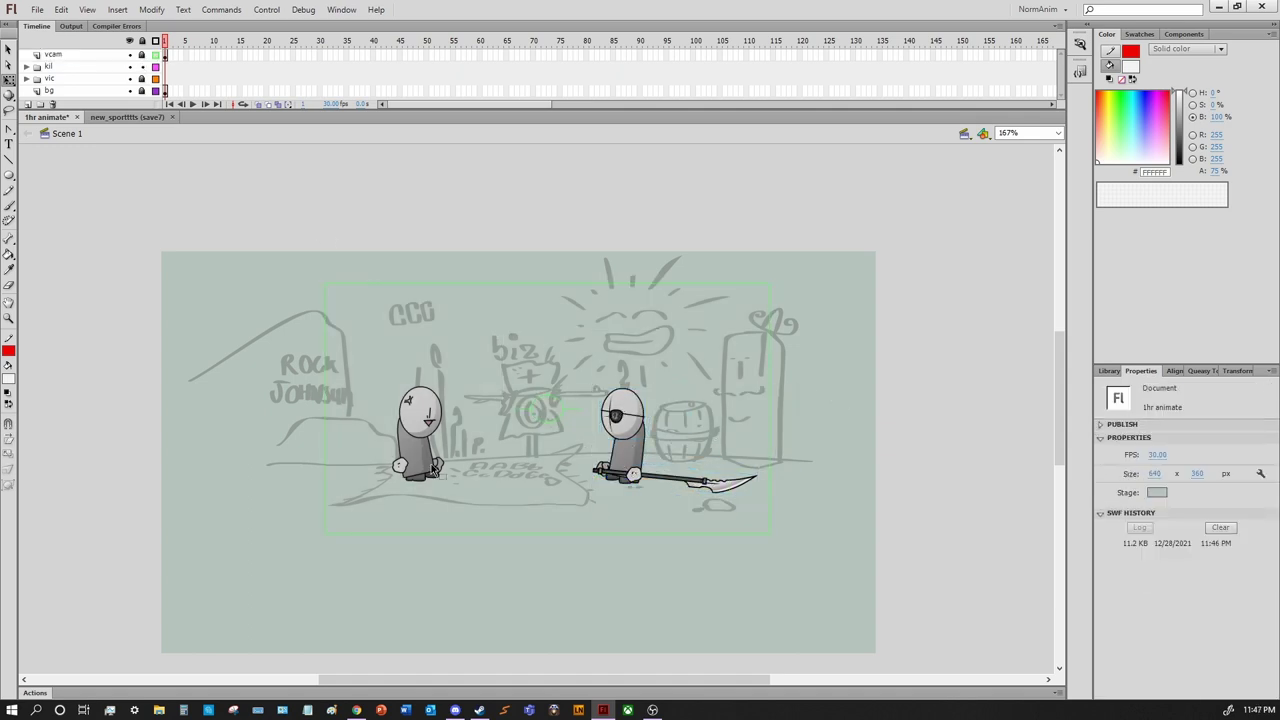
left_click(837, 220)
Add a text note below the characters reading "now we animate" and "1 hour only! challenge"
key("ctrl+equal")
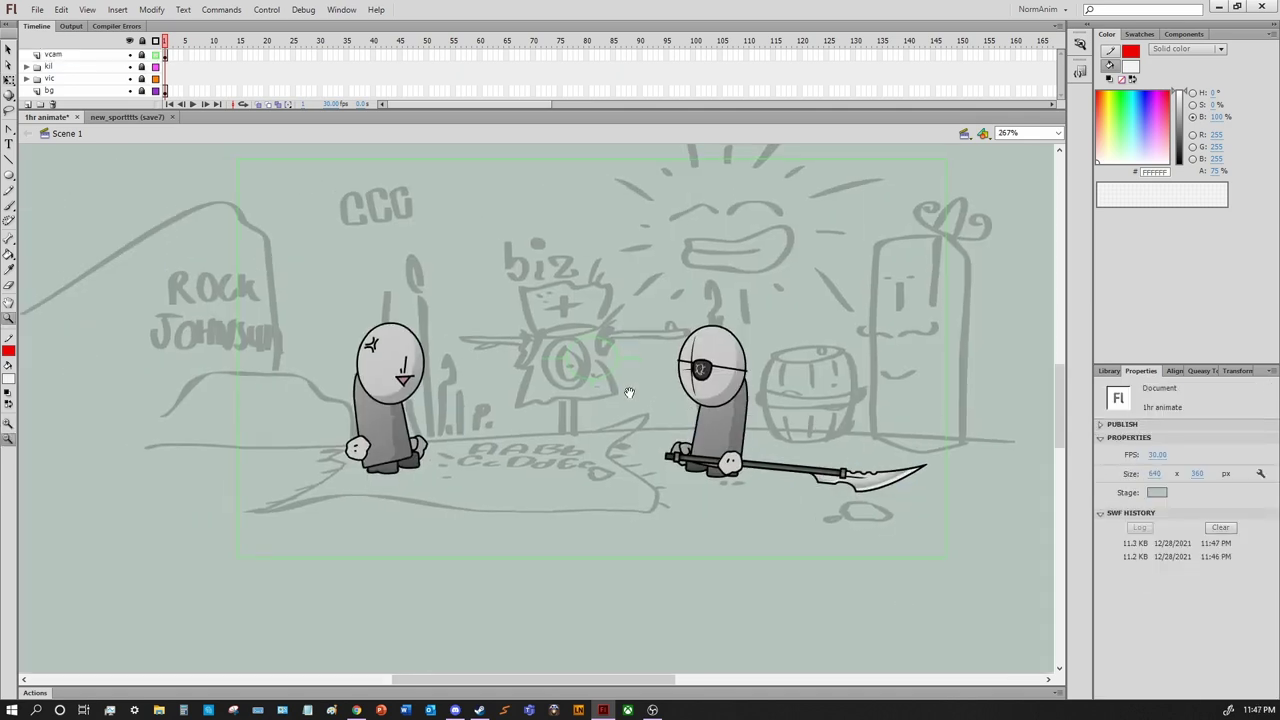
key("t")
left_click(773, 373)
left_click(767, 373)
left_click(68, 66)
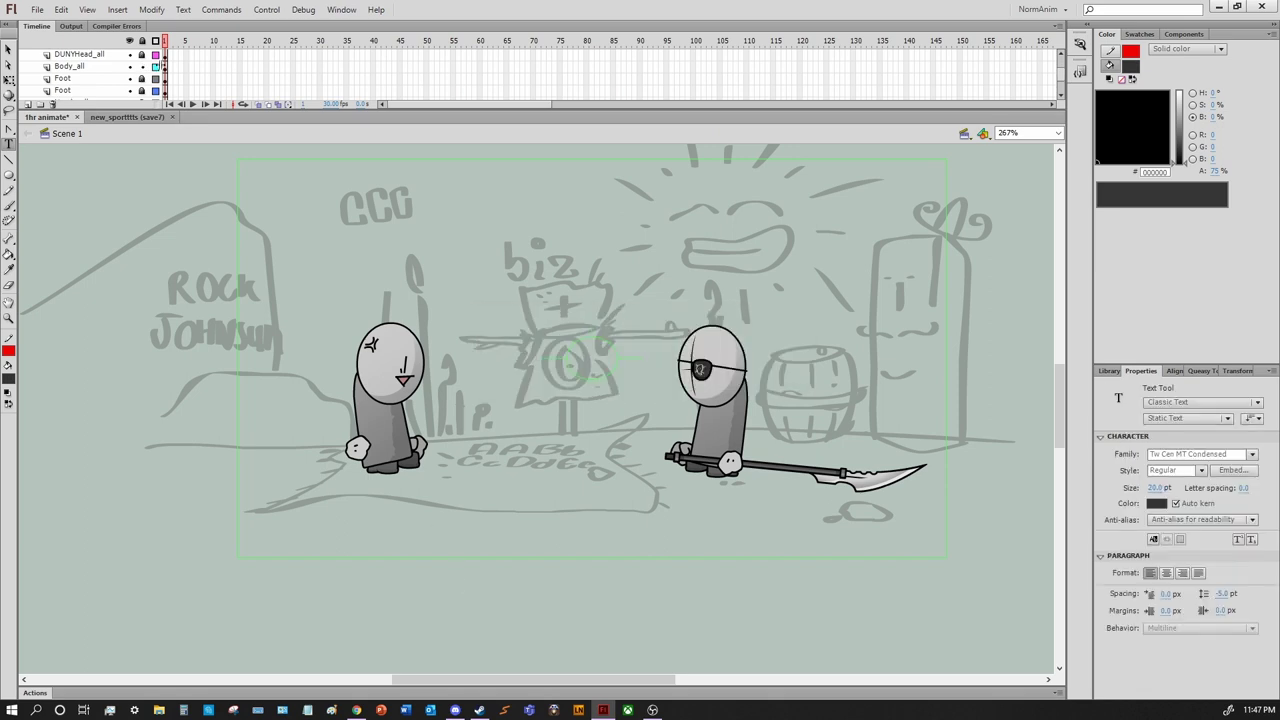
left_click(488, 569)
type("now we animate")
key("Return")
type("1 hour only")
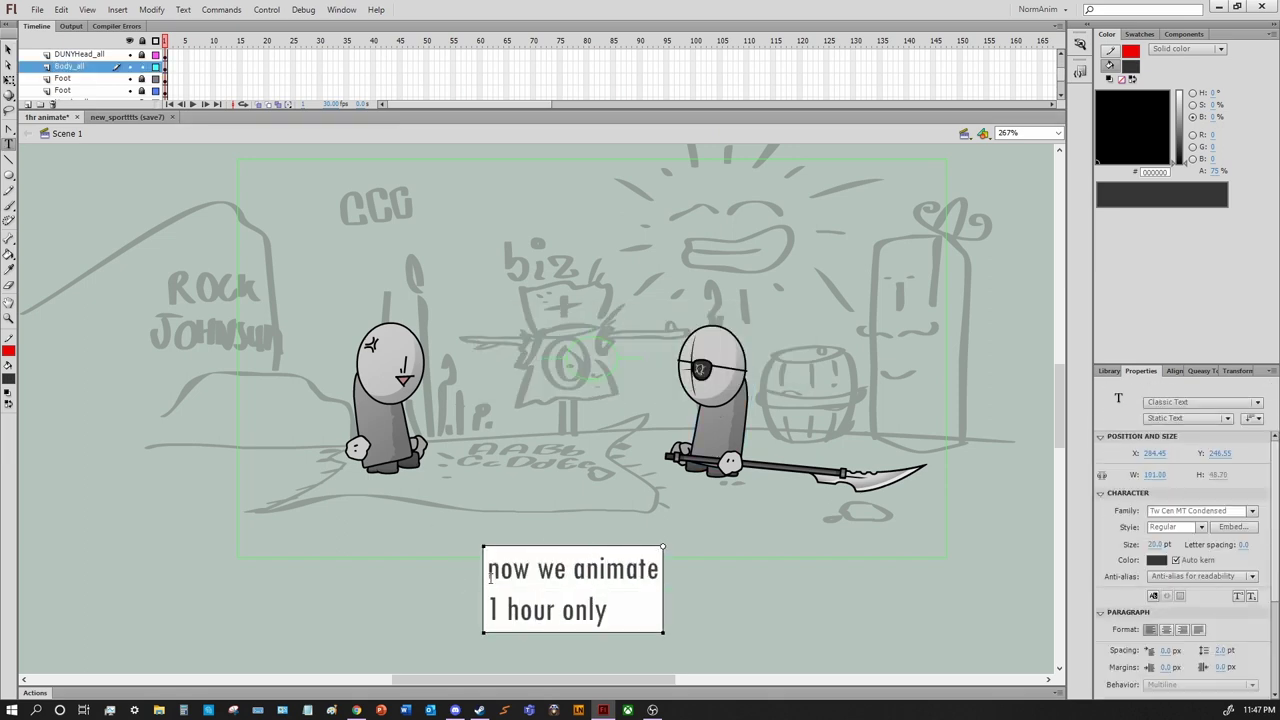
type("! challenge")
Start keyframing the eyepatch character's Body_all layer and hide the spearahold and DUNYHead_all layers
left_click(128, 75)
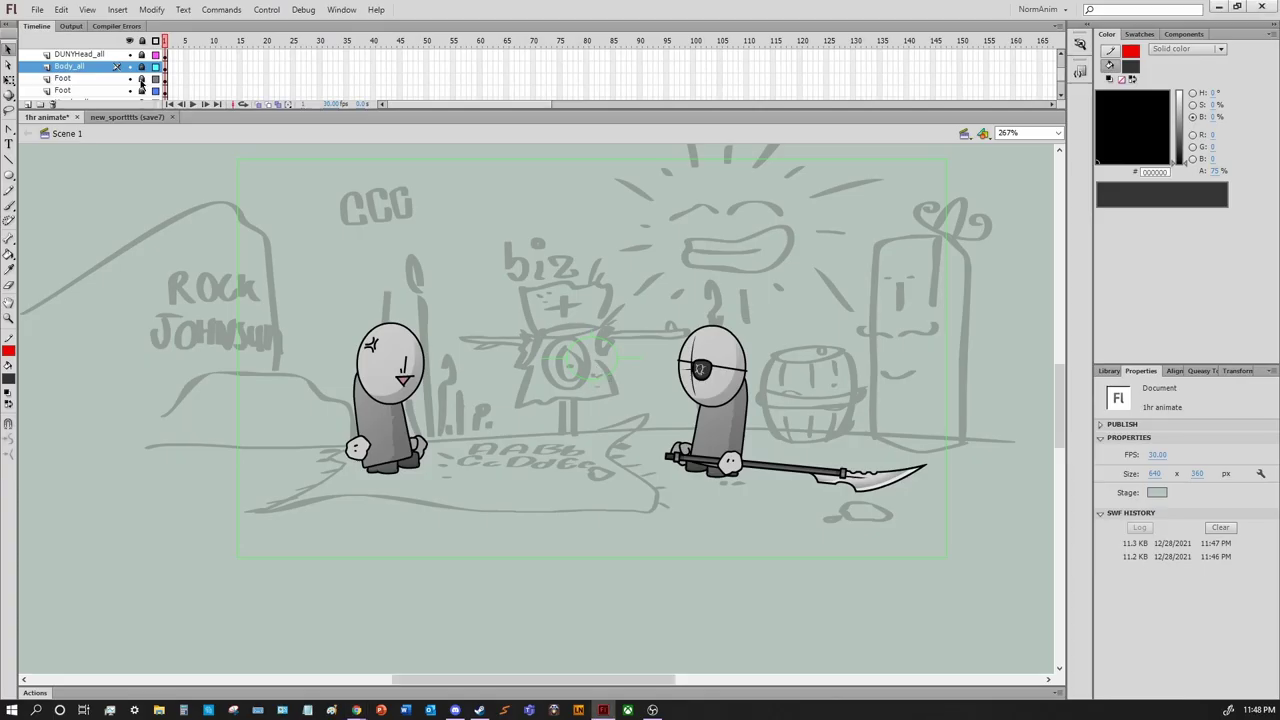
scroll(711, 231, "up", 5)
left_click(165, 66)
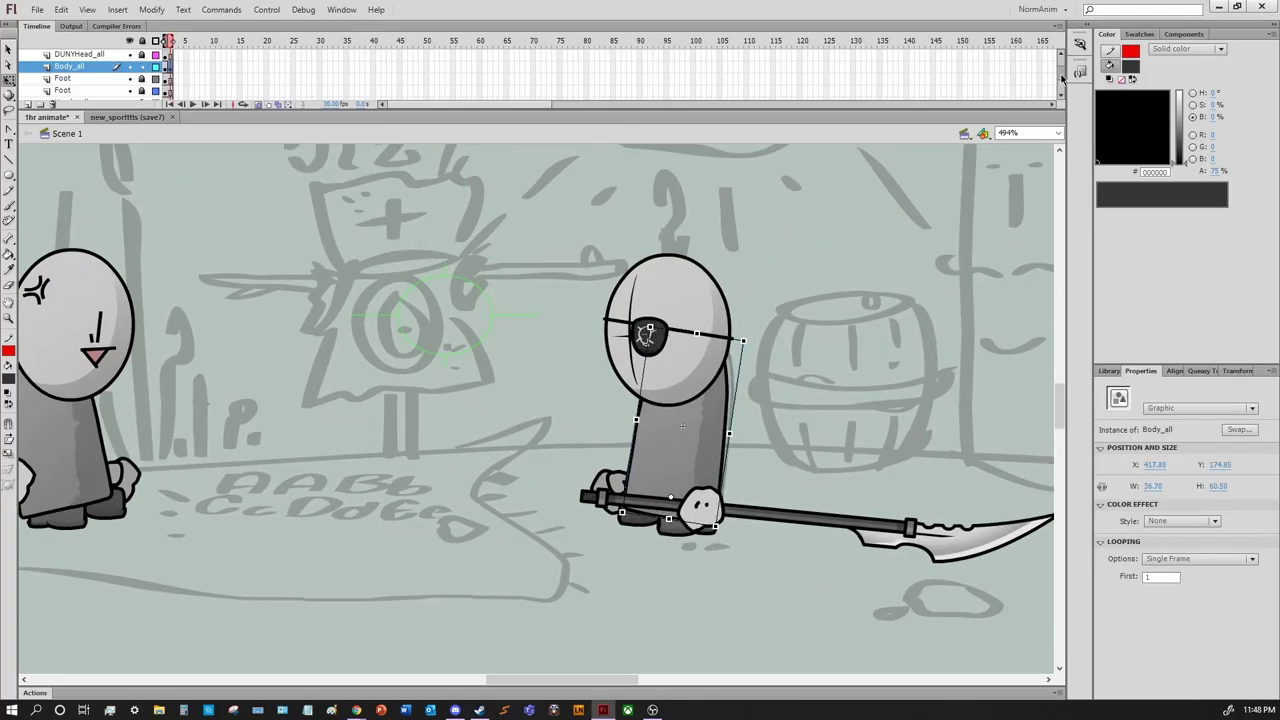
scroll(80, 70, "up", 1)
left_click_drag(128, 66, 128, 78)
scroll(1046, 95, "down", 2)
left_click(700, 380)
Keyframe the body frame by frame up to frame 10, rotating it gradually more upright
key("period")
key("period")
key("period")
key("period")
key("period")
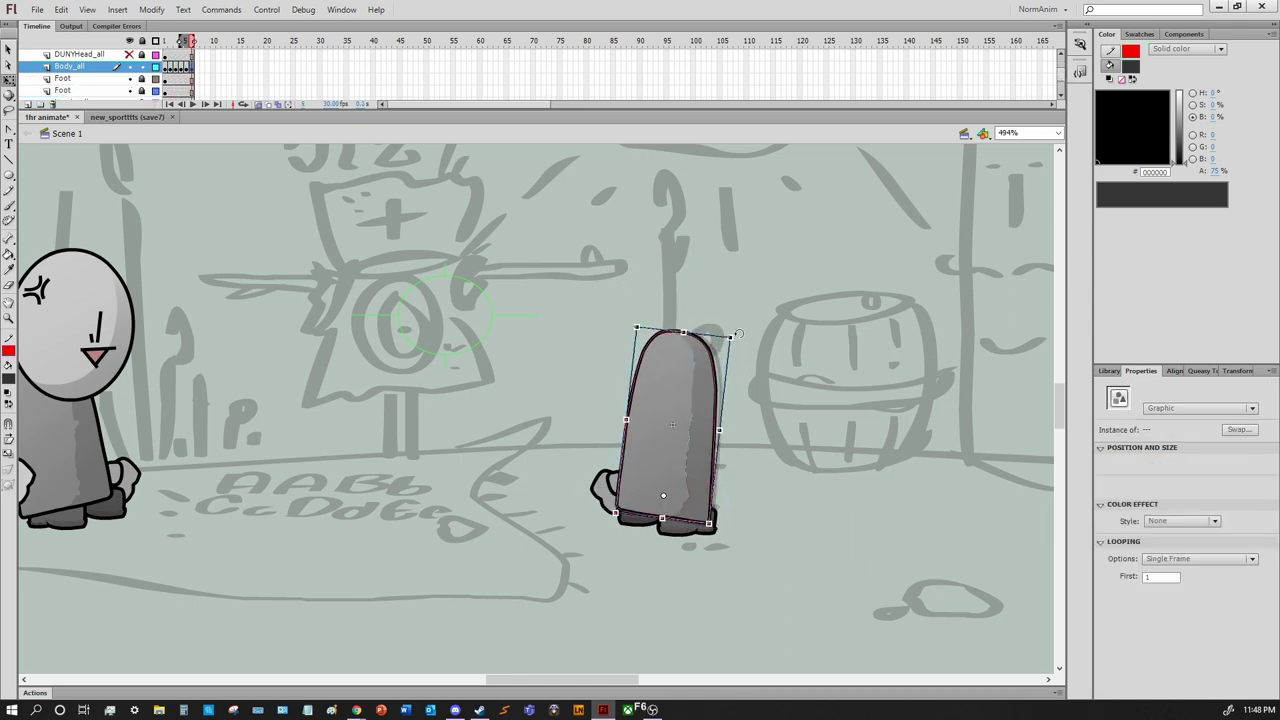
key("period")
key("period")
key("period")
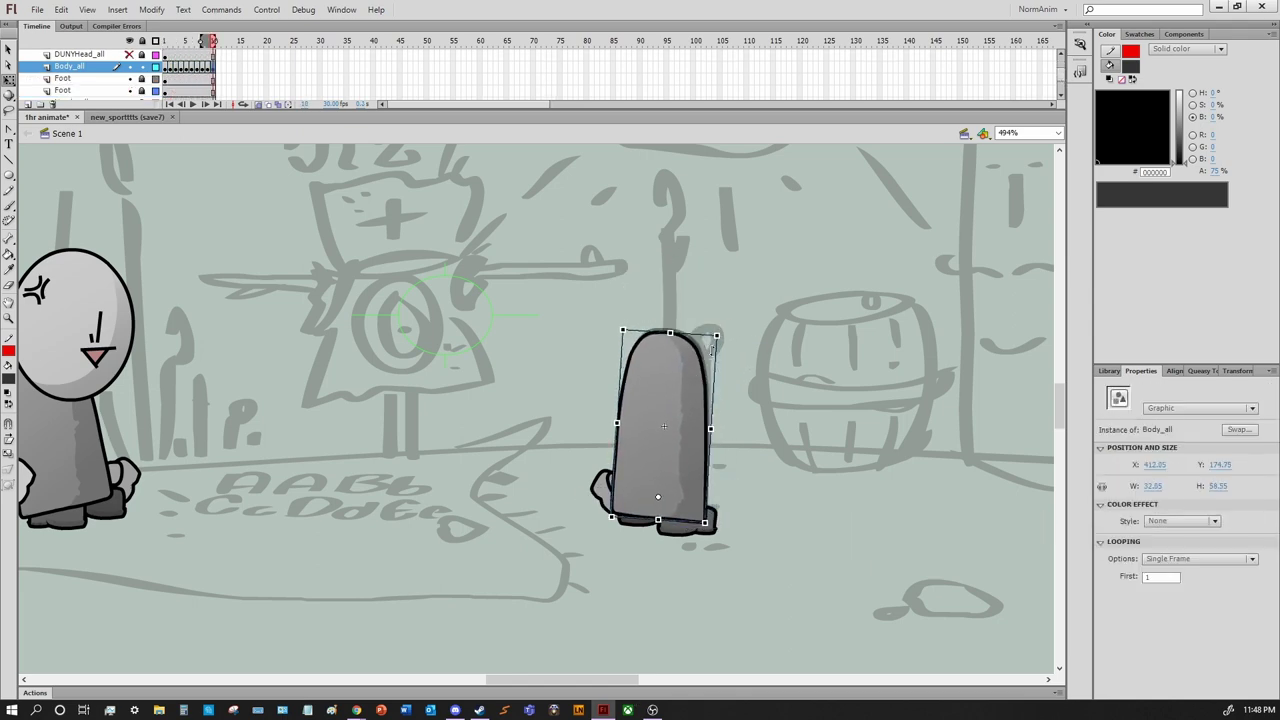
Keyframe the body from frame 11 to frame 16, swinging it into a strong lean toward the opponent
key("period")
key("period")
key("period")
key("period")
key("period")
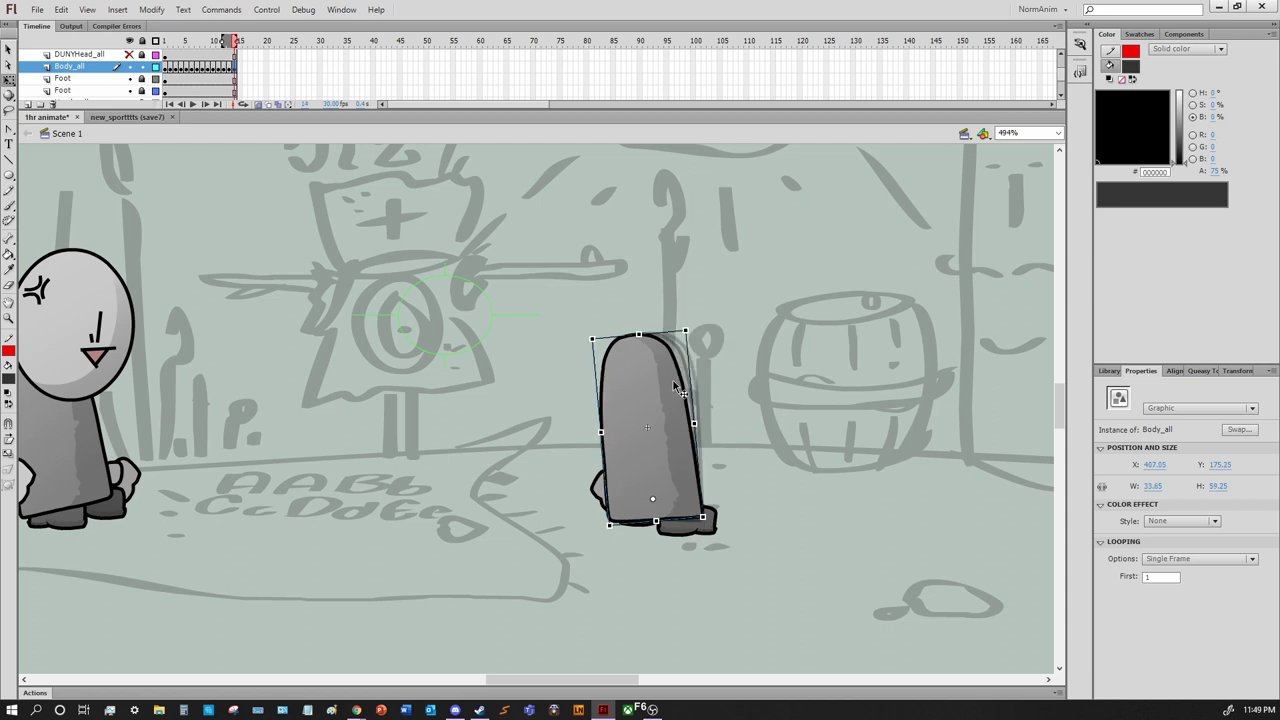
key("period")
key("period")
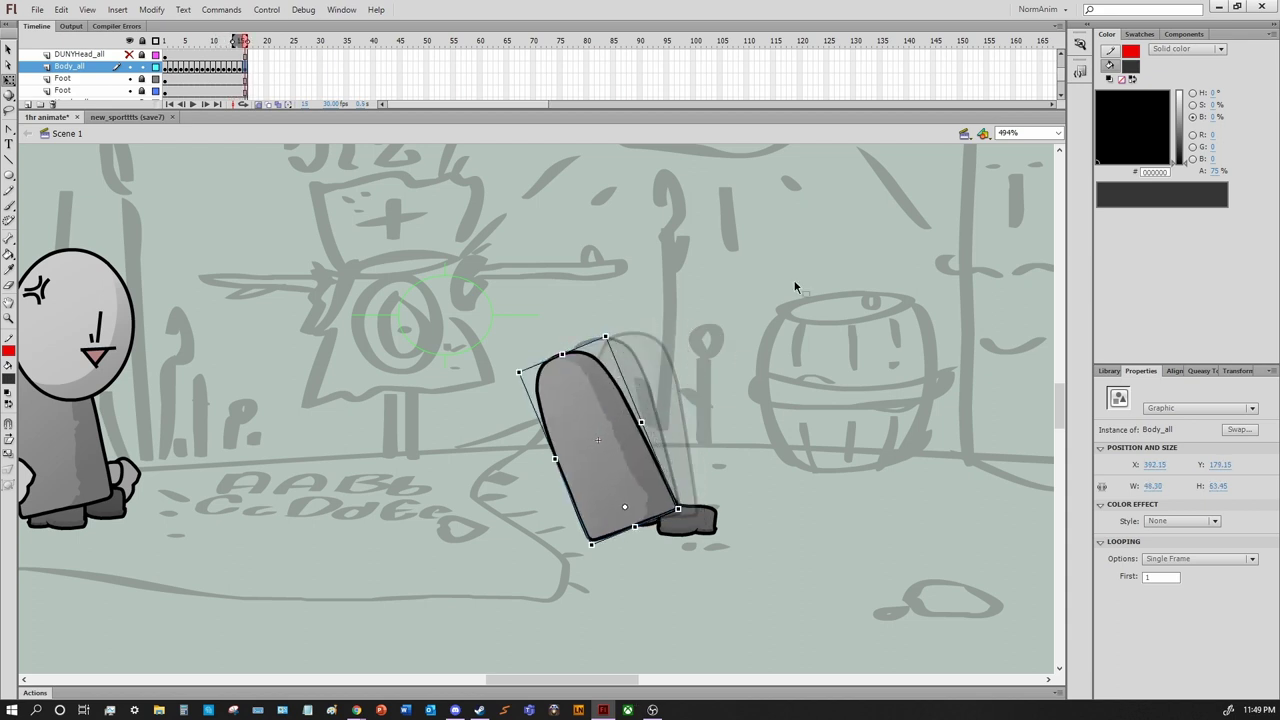
Extend the body keyframes to frame 20, switching the body symbol to its frame 2 and swinging it back upright
key("Return")
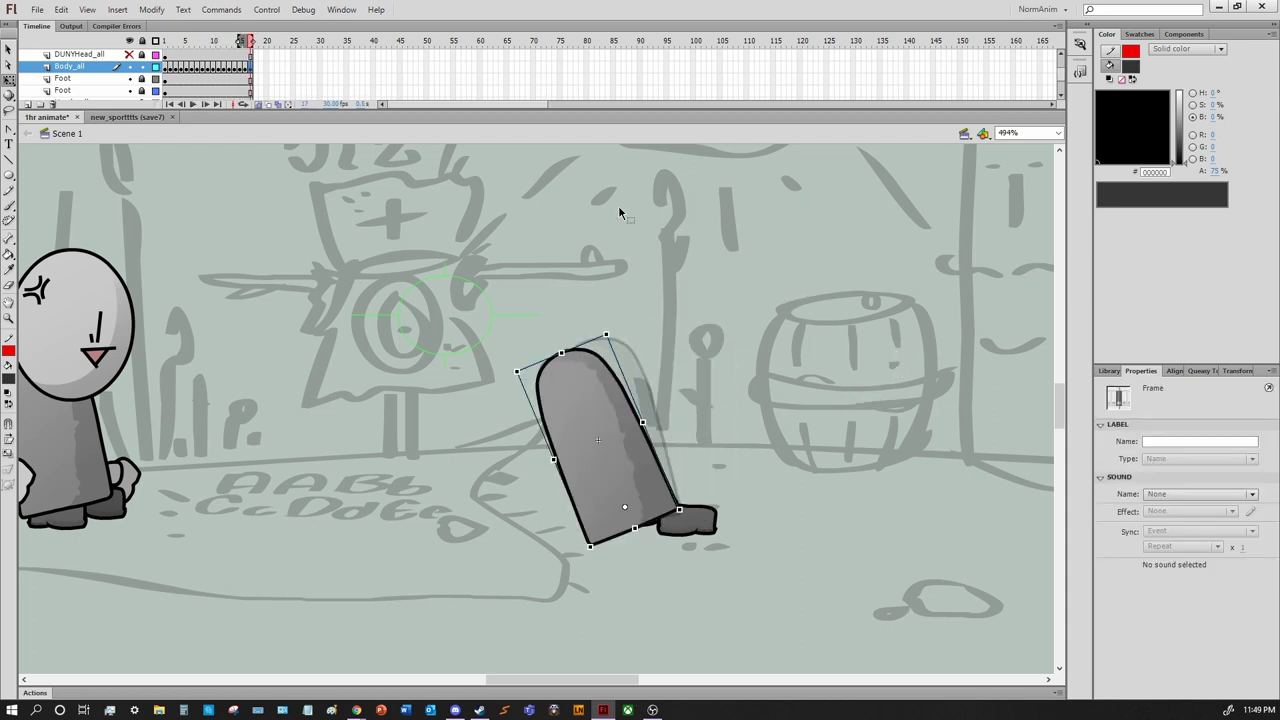
key("F6")
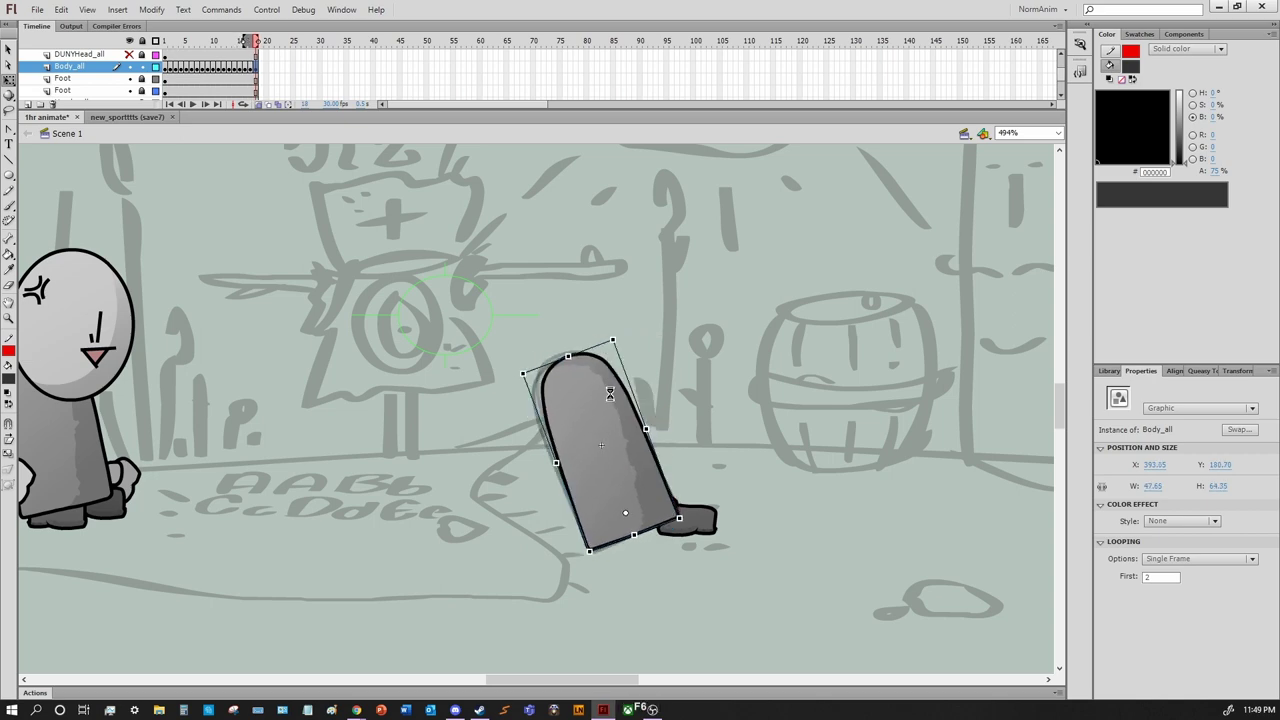
key("F6")
left_click_drag(612, 341, 705, 370)
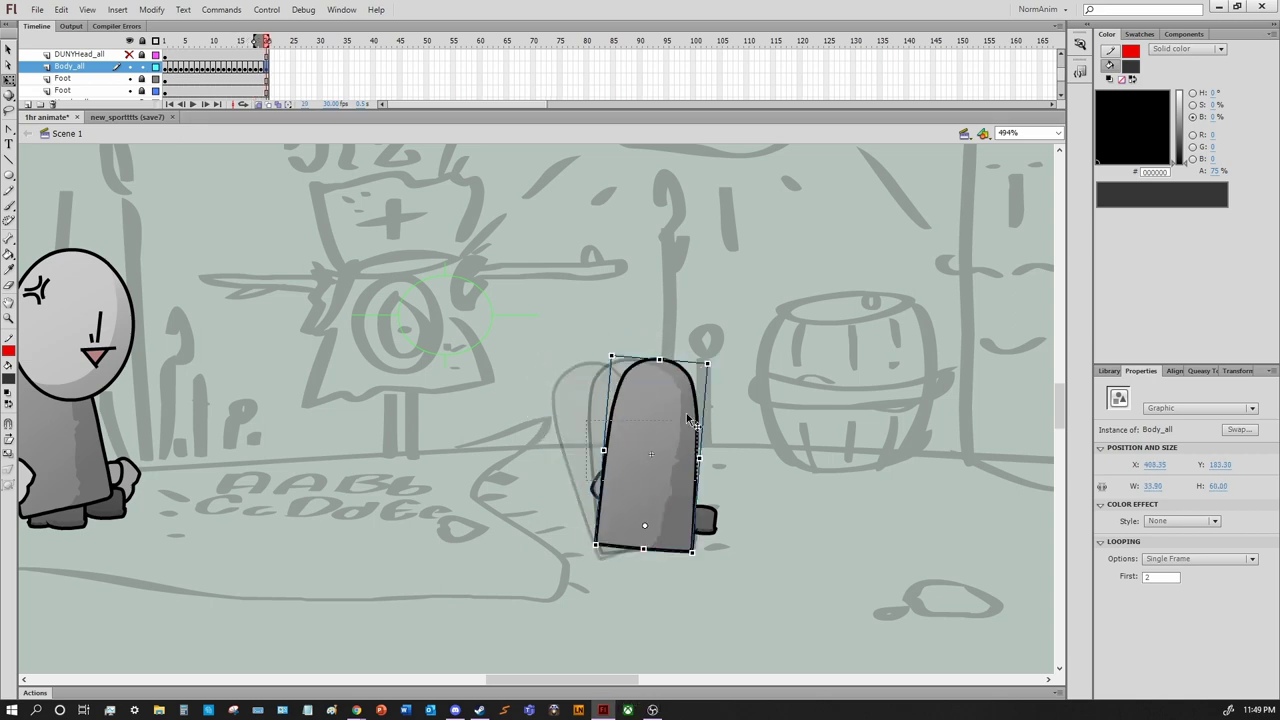
Paste a copy of the body beside the original and open its Body_all symbol for editing
double_click(688, 418)
scroll(327, 231, "up", 2)
key("ctrl+e")
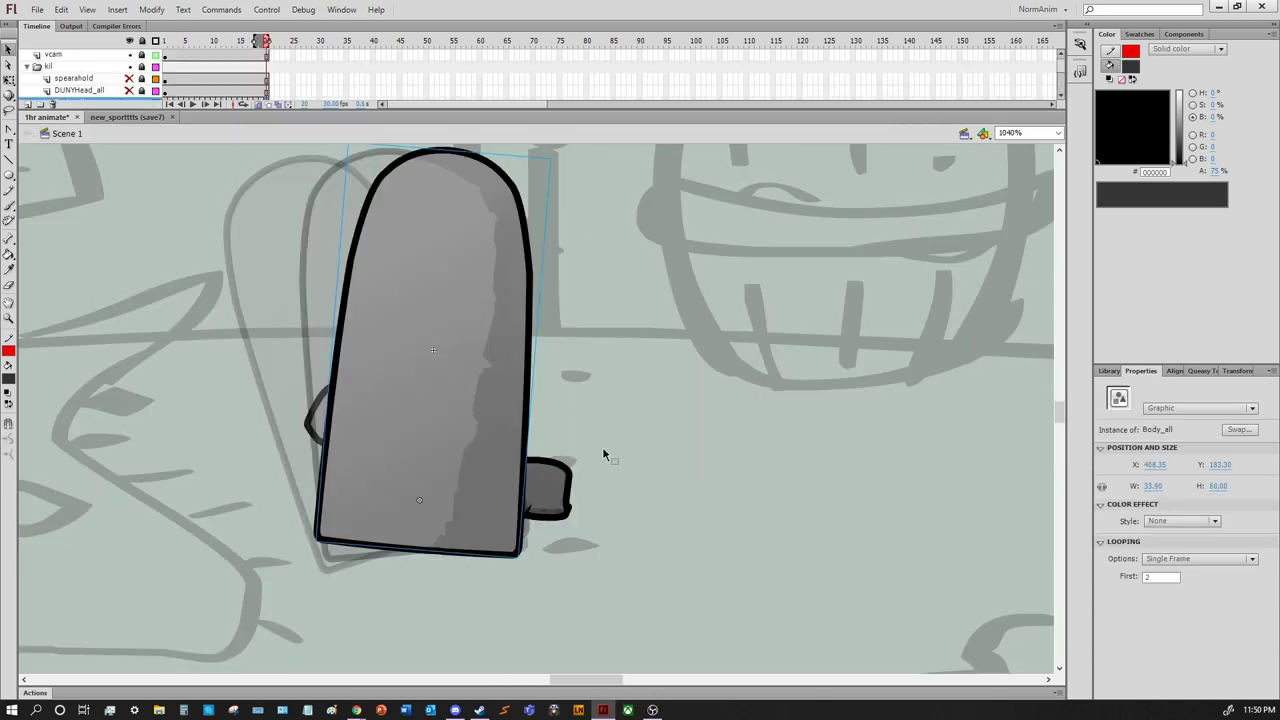
key("ctrl+v")
double_click(660, 421)
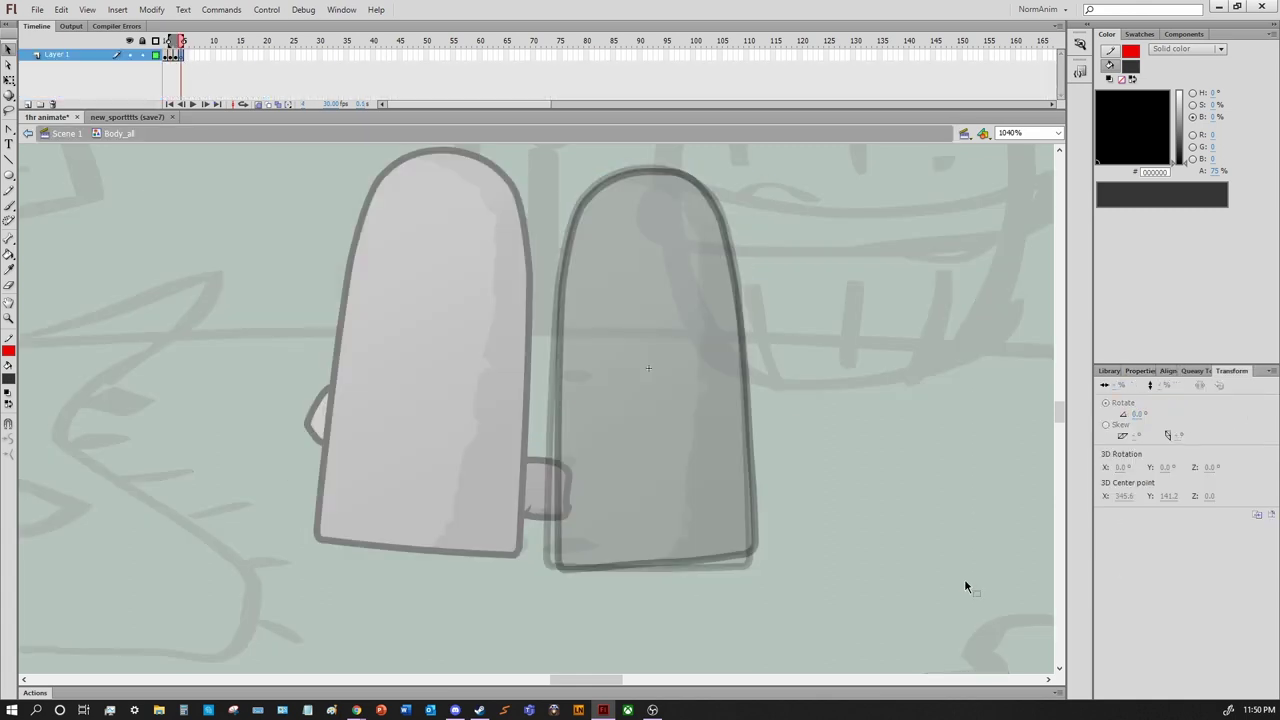
Set the Pencil to a black 1.00 stroke and add Layer 2 beneath Layer 1 as a guide layer
left_click(1140, 371)
left_click(1155, 442)
left_click(1088, 487)
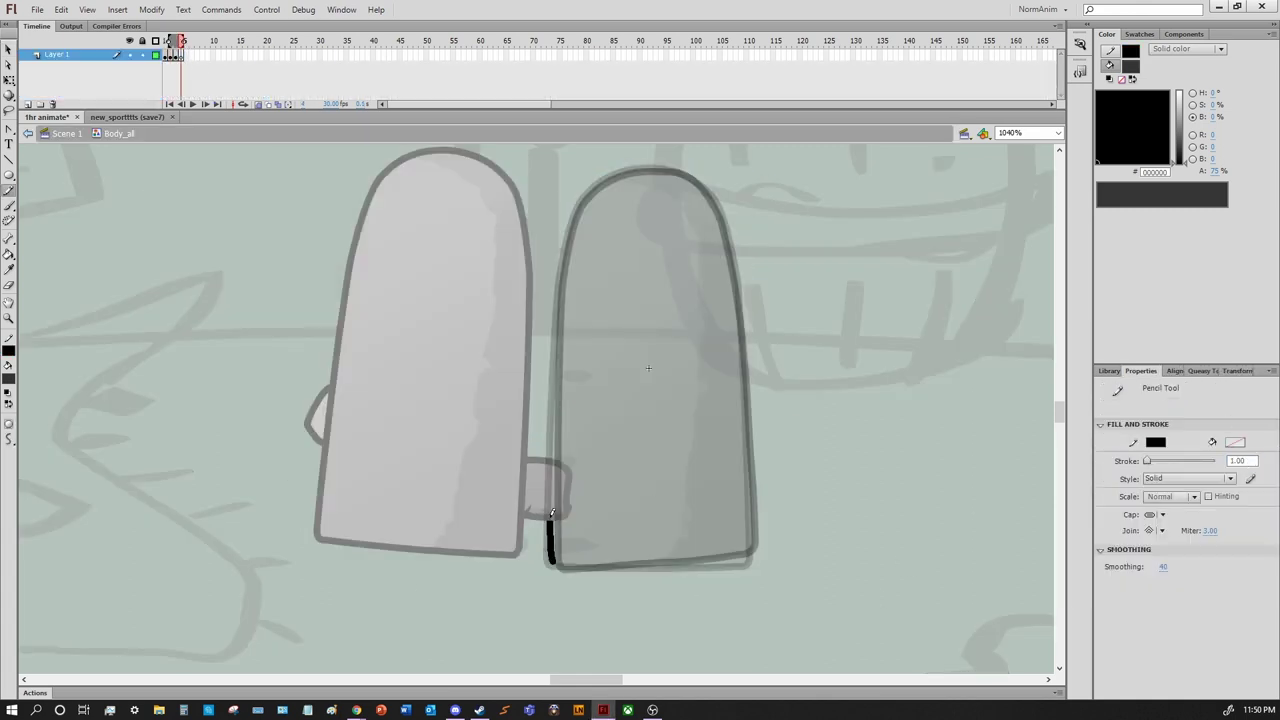
left_click(27, 104)
right_click(92, 66)
left_click(140, 183)
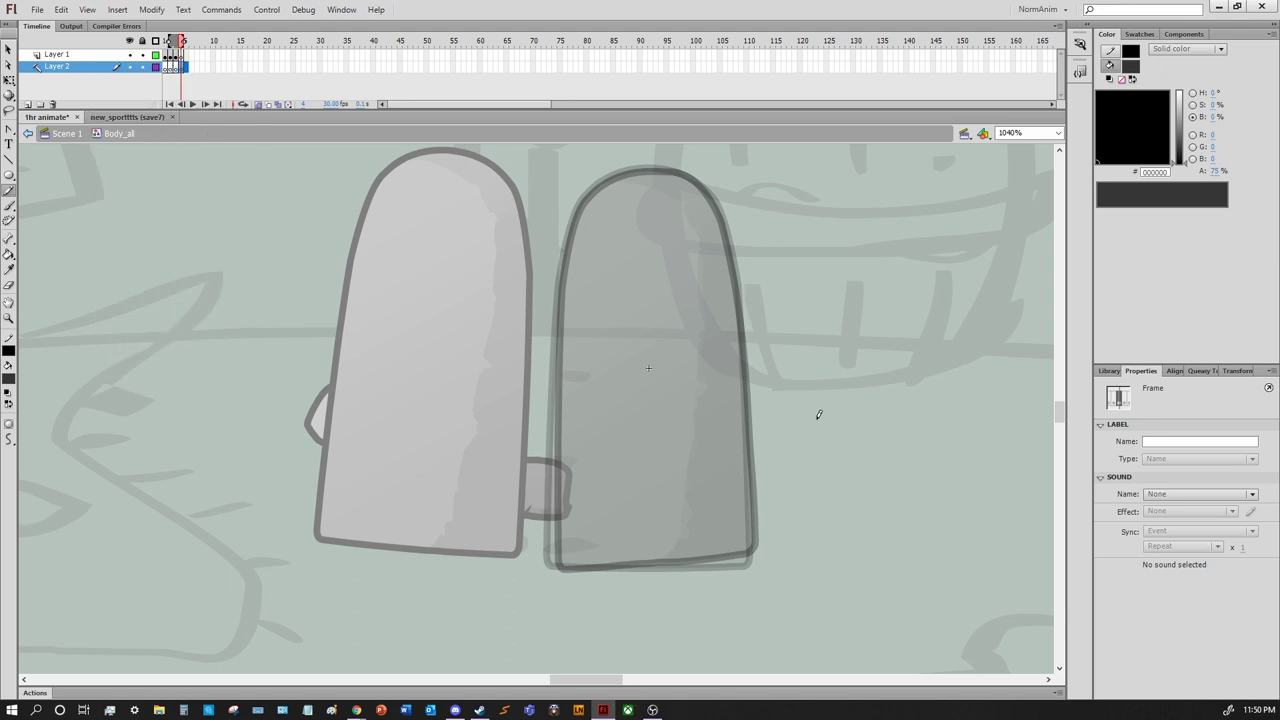
Brush a red FF0000 rough of a hunched, bent-over body on Layer 2 in frame 4, and return to Layer 1
left_click(9, 205)
left_click(9, 378)
left_click(18, 466)
left_click_drag(537, 491, 609, 357)
key("ctrl+z")
left_click_drag(650, 410, 700, 335)
left_click_drag(570, 565, 752, 548)
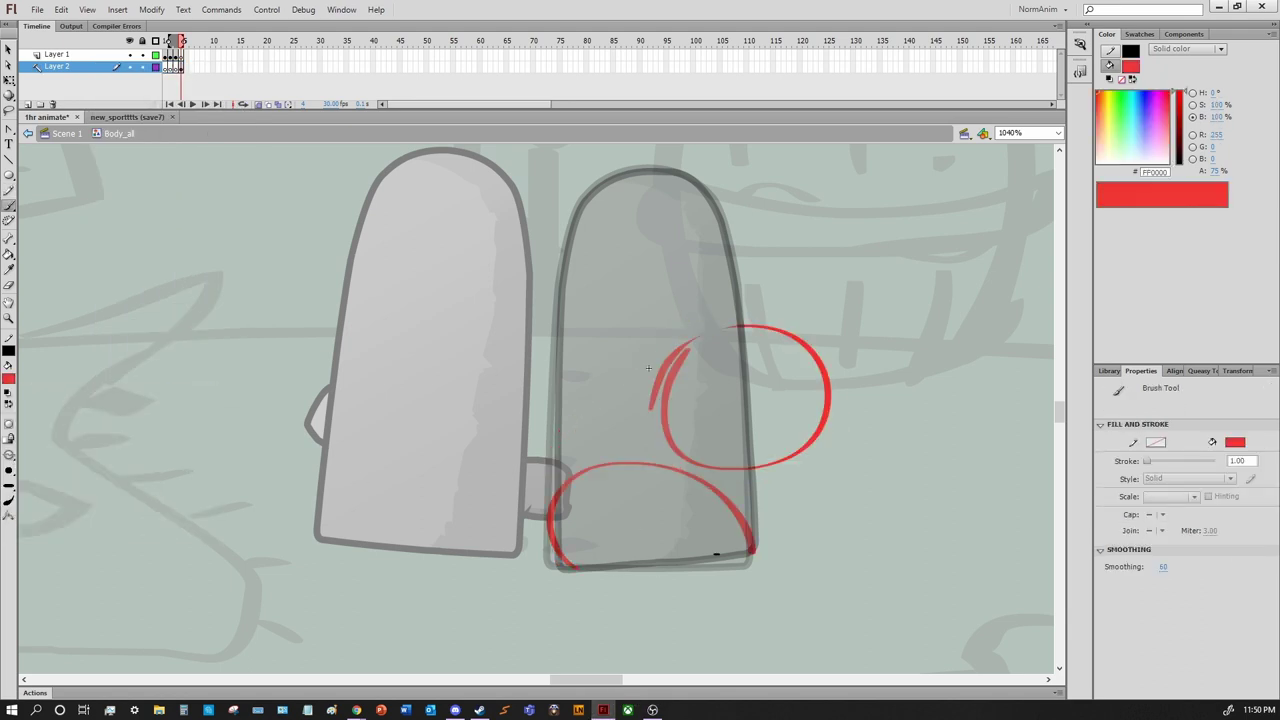
key("ctrl+z")
left_click_drag(670, 355, 554, 430)
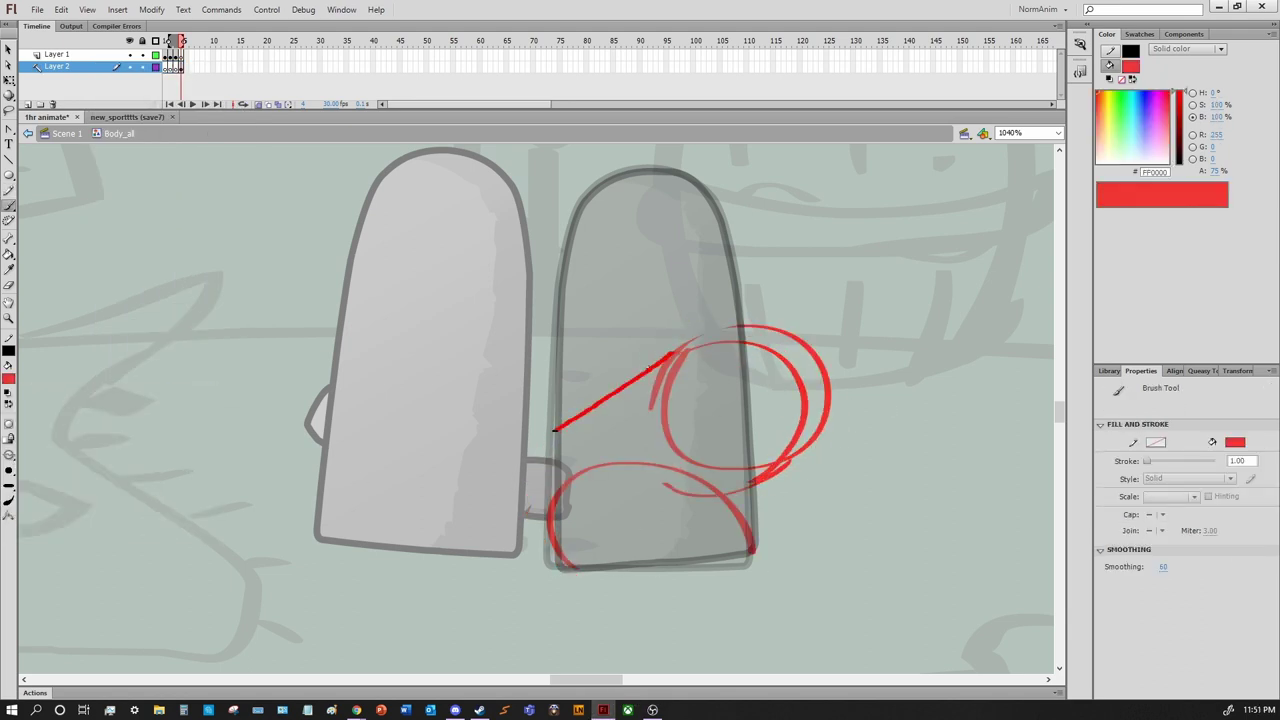
left_click(60, 54)
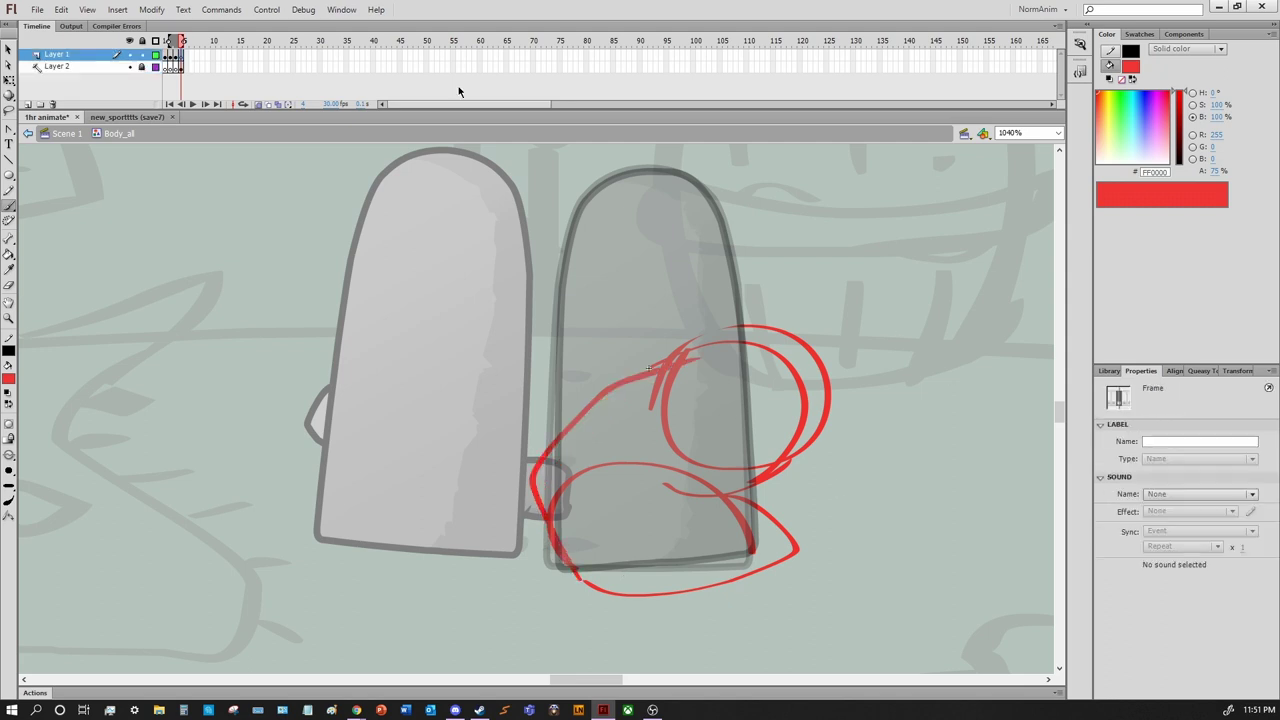
left_click(268, 104)
key("y")
mouse_move(573, 548)
left_mouse_down()
mouse_move(563, 422)
mouse_move(857, 463)
left_mouse_up()
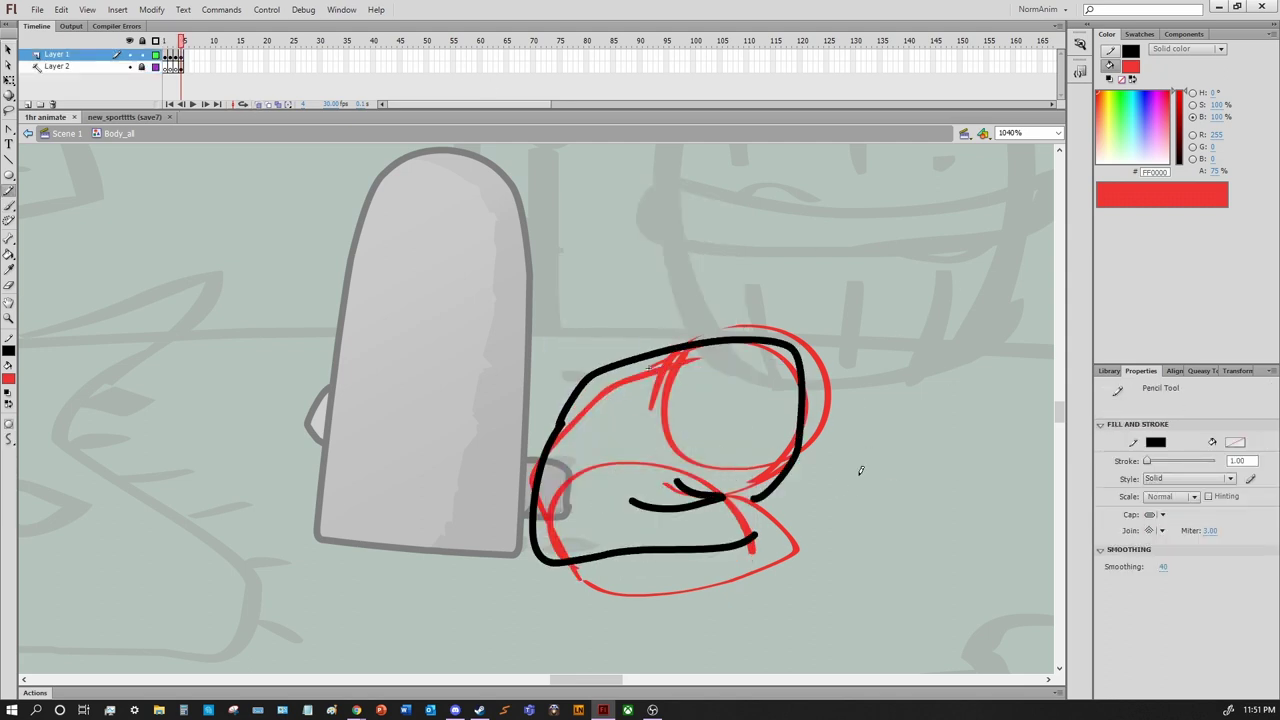
key("ctrl+z")
key("ctrl+z")
key("ctrl+z")
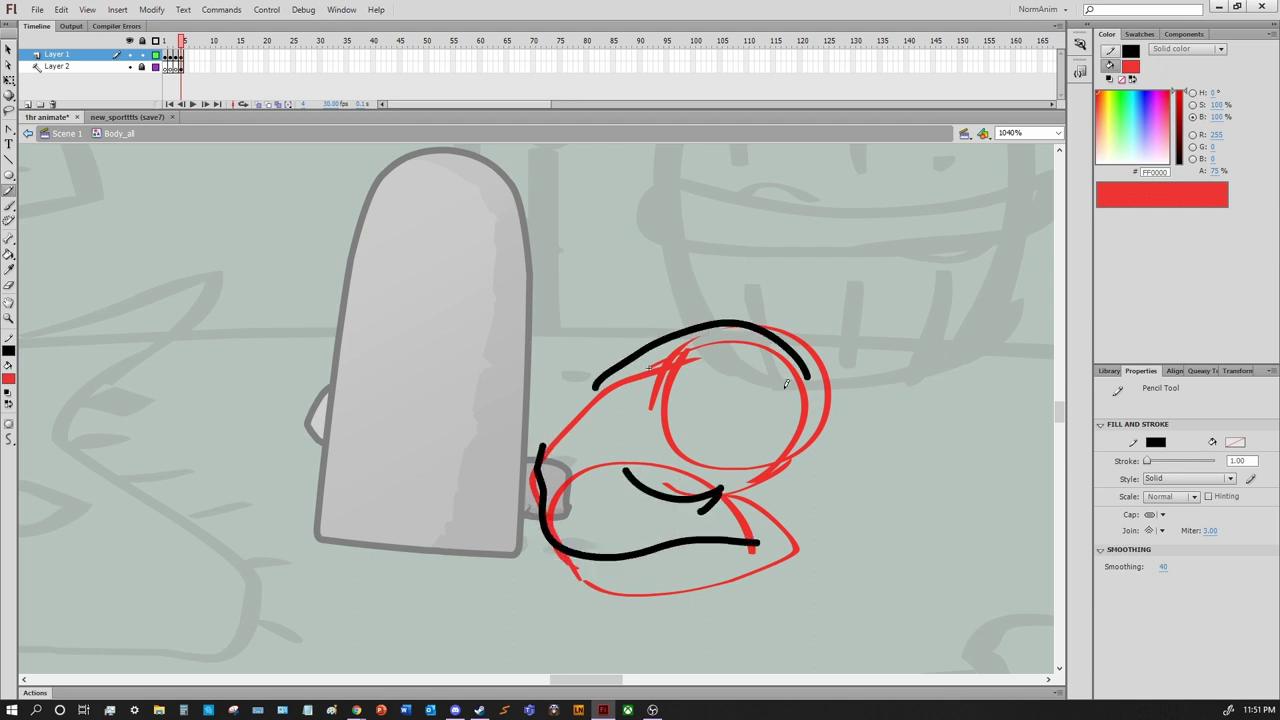
key("ctrl+z")
key("ctrl+z")
key("ctrl+z")
Clear the rough in Layer 2's frame 4 and brush a new red one with overlapping chest and hip ovals joined by a back line
left_click(205, 72)
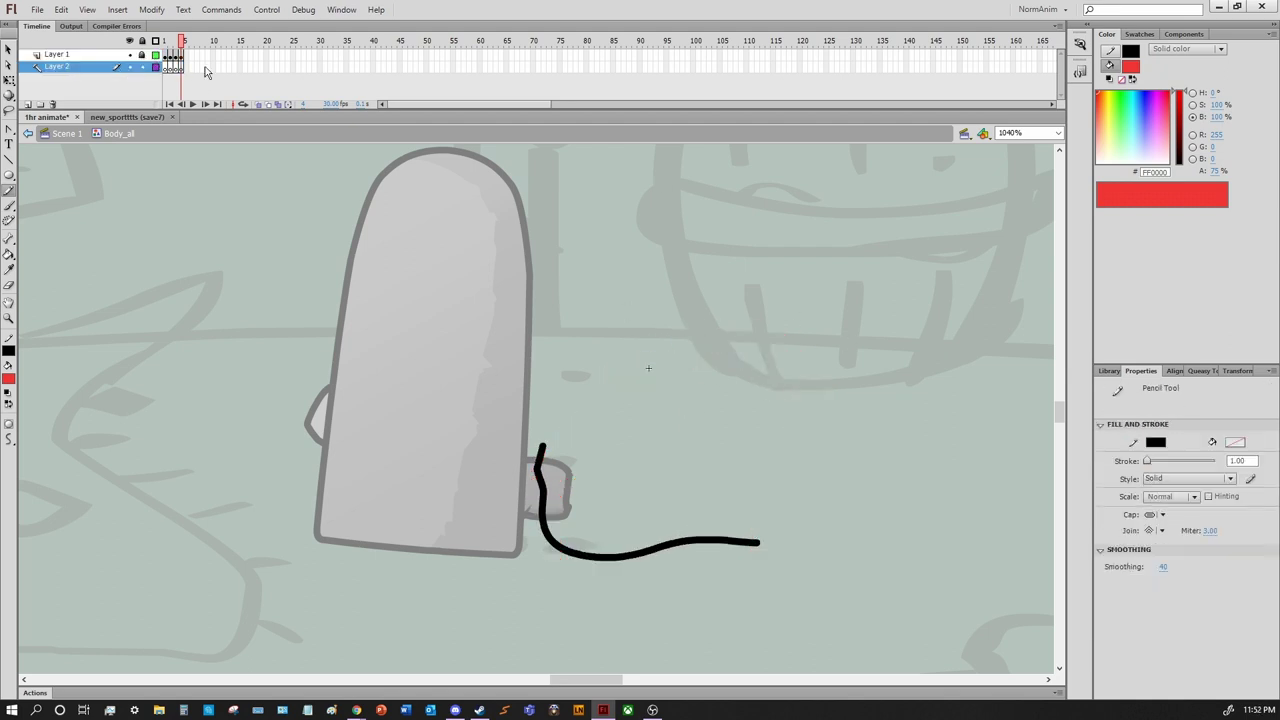
left_click(258, 104)
key("b")
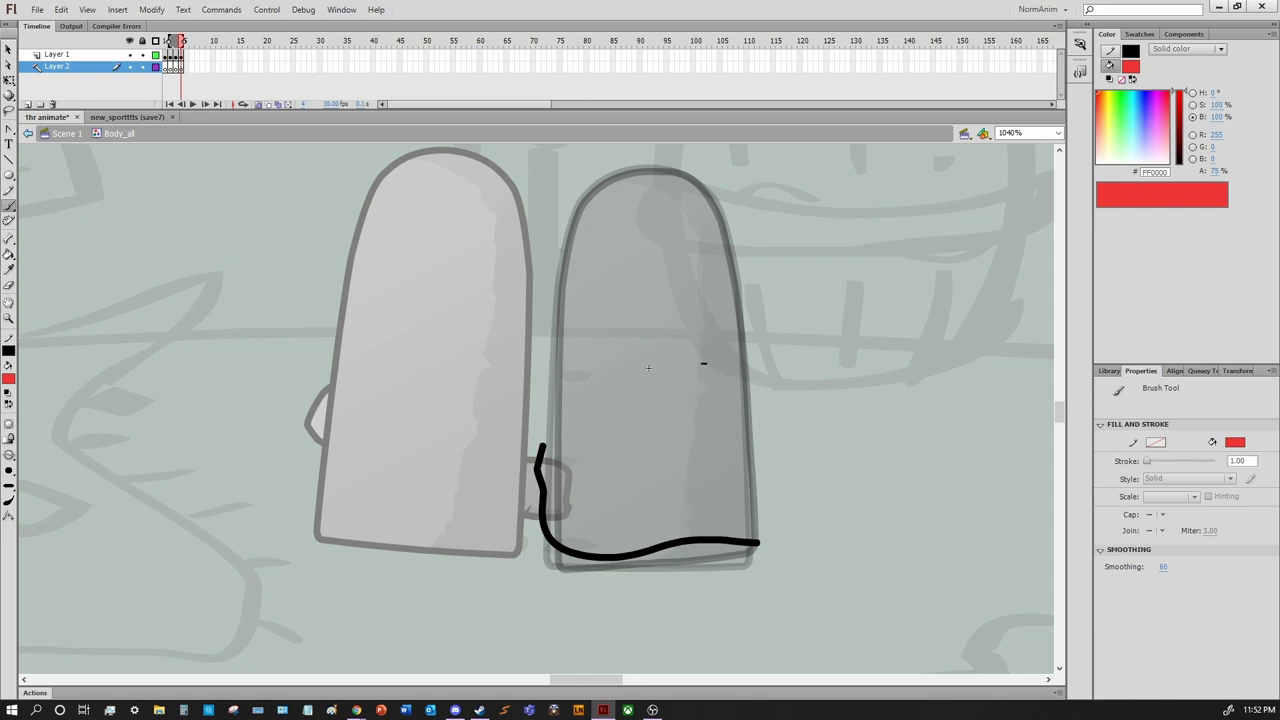
left_click_drag(744, 325, 650, 385)
left_click_drag(700, 445, 636, 573)
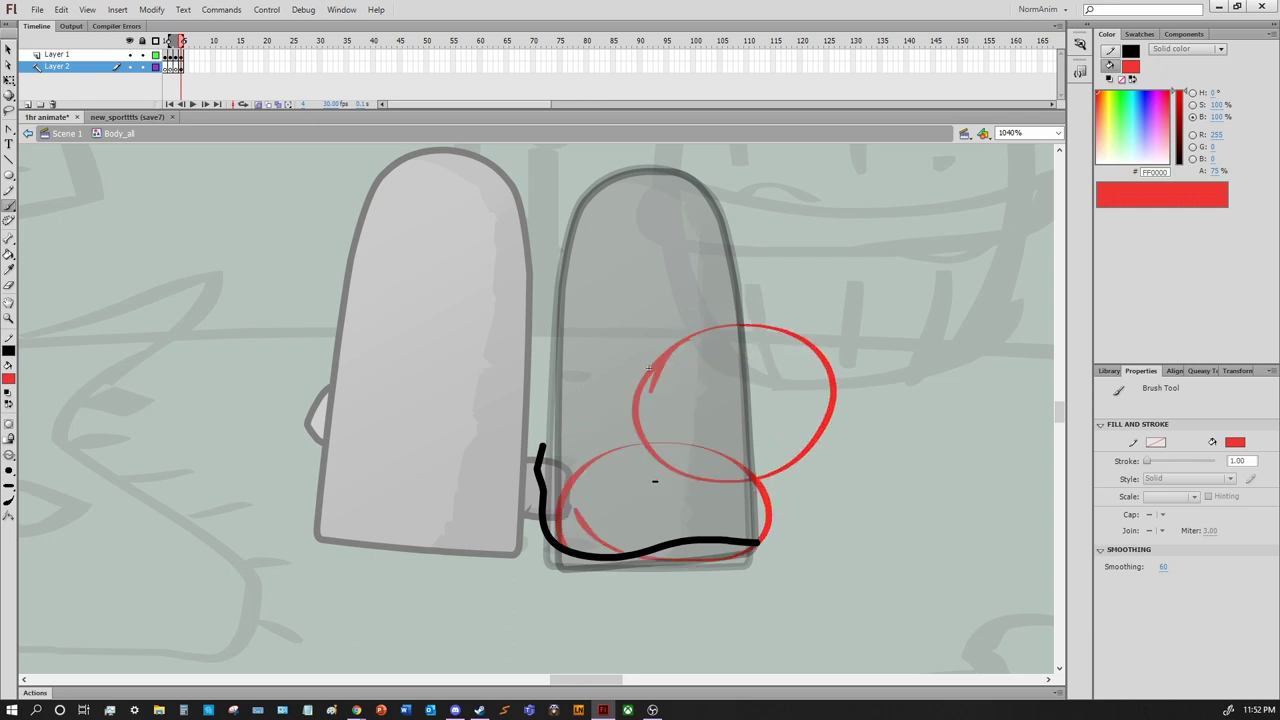
left_click_drag(648, 367, 757, 546)
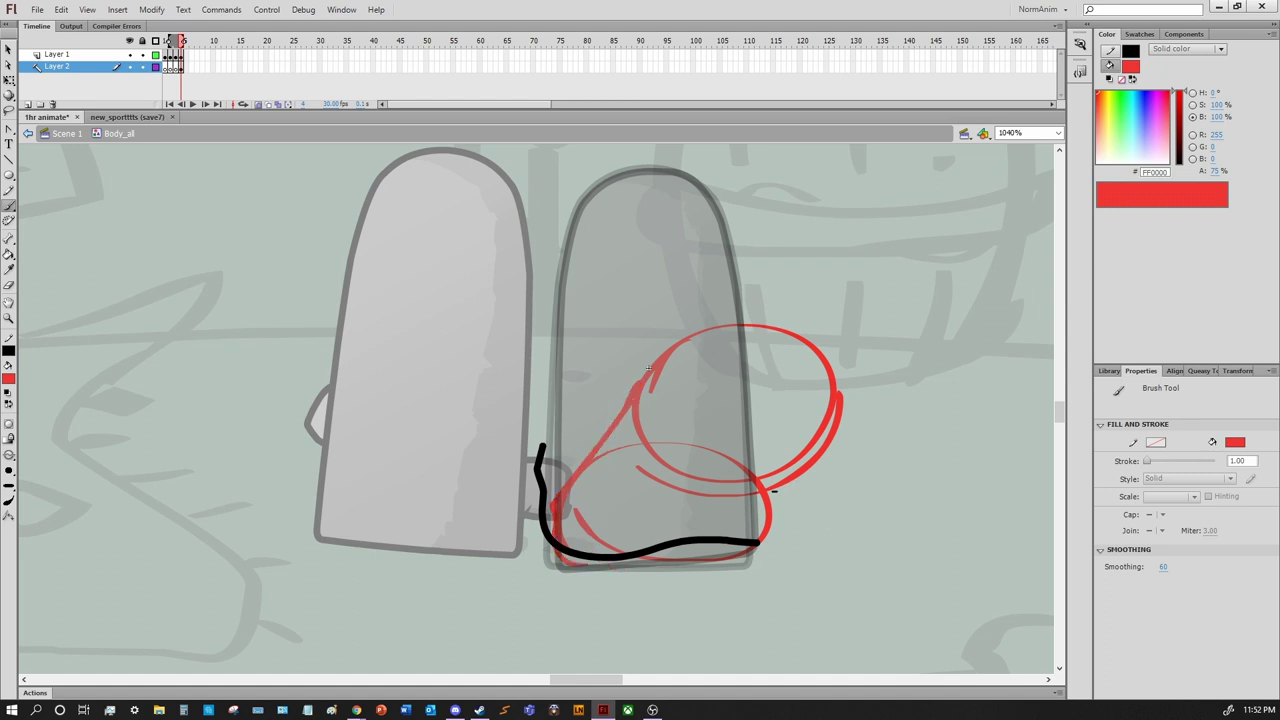
Return to Layer 1 and remove the leftover black outline strokes
key("y")
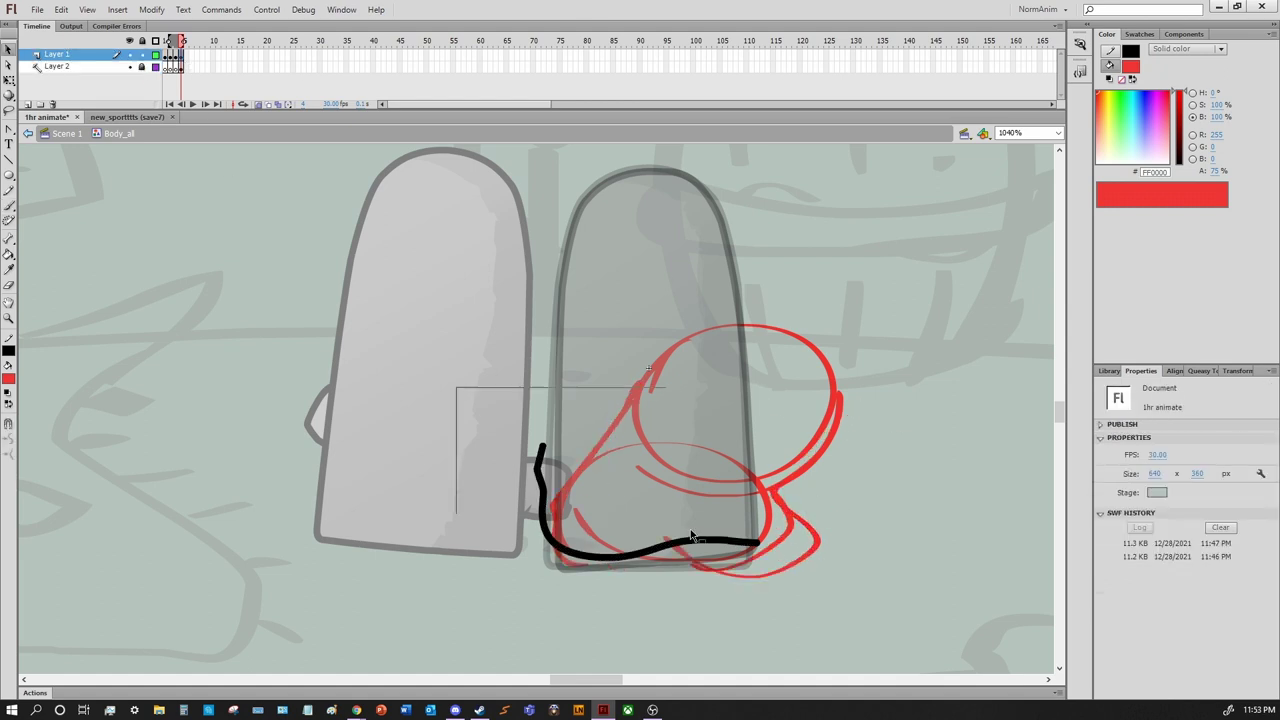
key("ctrl+z")
left_click_drag(632, 422, 820, 362)
key("ctrl+z")
left_click_drag(600, 457, 766, 471)
key("ctrl+z")
left_click_drag(623, 423, 737, 486)
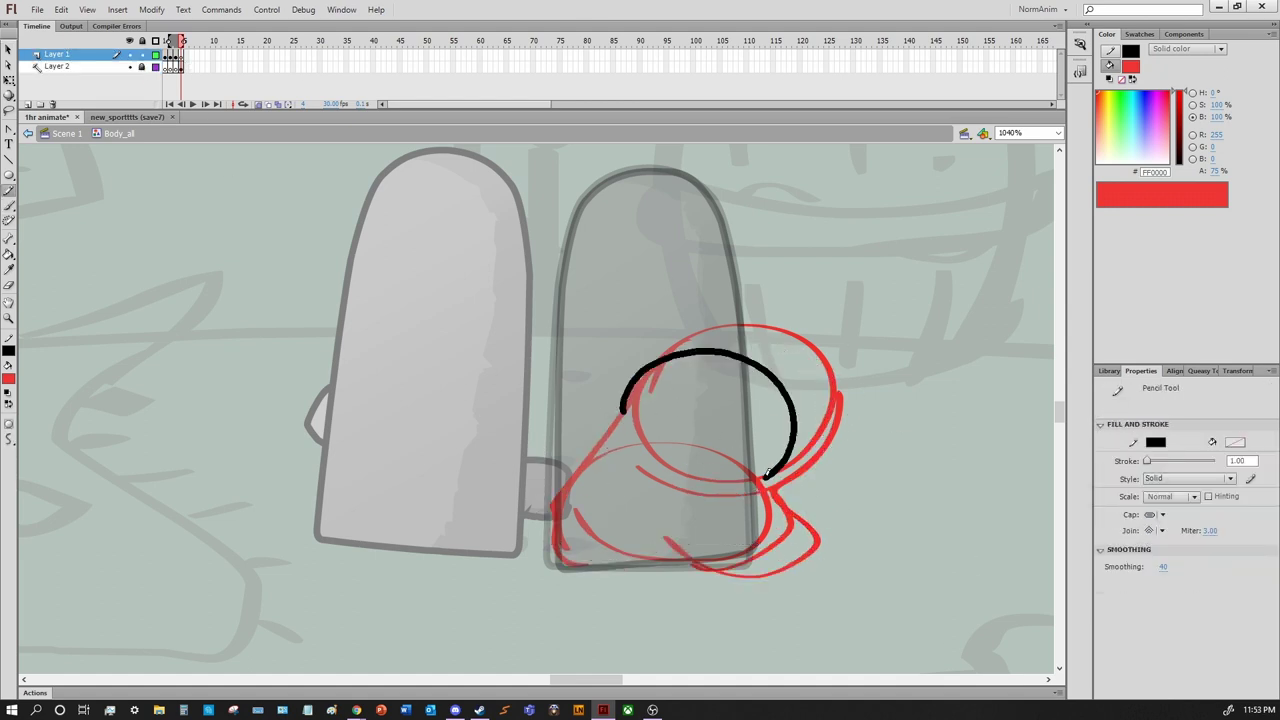
key("ctrl+z")
left_click_drag(620, 397, 816, 398)
left_click_drag(648, 375, 551, 557)
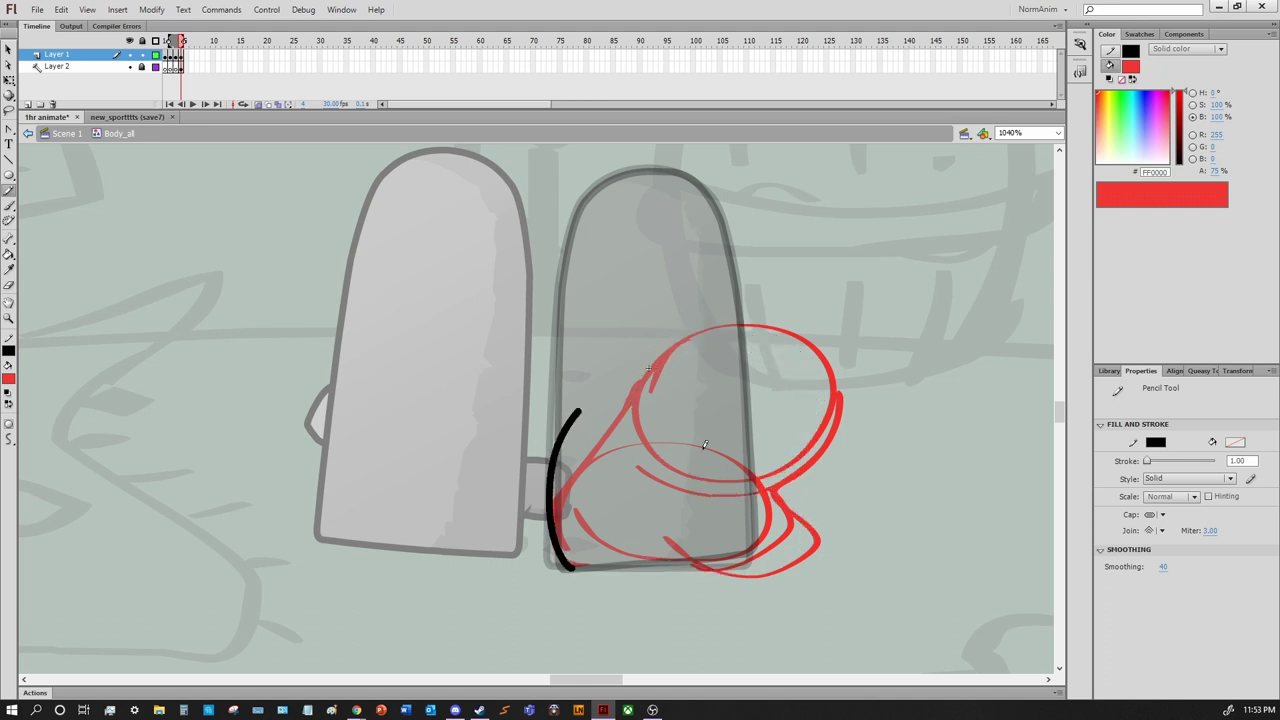
key("ctrl+z")
left_click_drag(400, 400, 630, 457)
left_click_drag(700, 360, 690, 365)
key("ctrl+z")
left_click_drag(578, 357, 556, 440)
key("ctrl+z")
left_click_drag(958, 463, 671, 401)
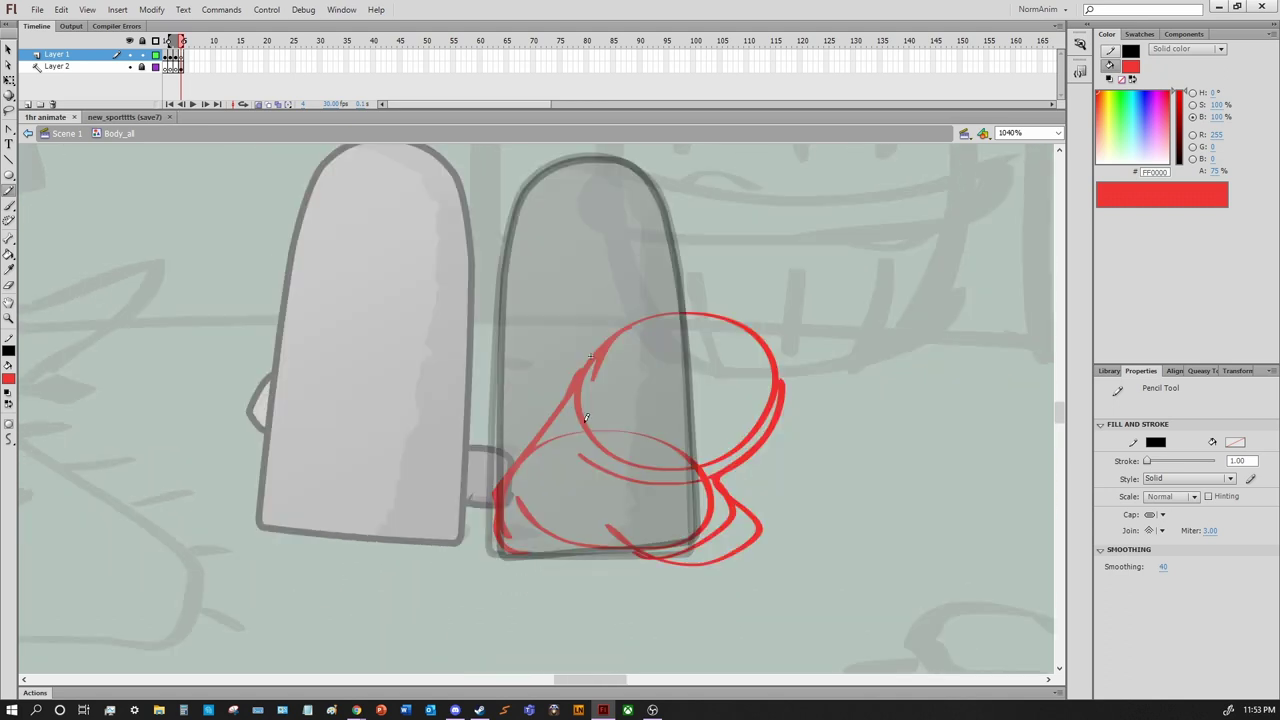
left_click_drag(610, 335, 766, 400)
key("ctrl+z")
mouse_move(566, 375)
left_mouse_down()
mouse_move(771, 352)
mouse_move(730, 457)
left_mouse_up()
left_click_drag(500, 543, 600, 365)
key("ctrl+z")
key("ctrl+z")
key("ctrl+z")
Pencil the bent body's rounded chest outline in black and add crease strokes at the waist
left_click_drag(558, 452, 704, 450)
left_click_drag(528, 370, 704, 332)
key("ctrl+z")
key("ctrl+z")
mouse_move(571, 471)
left_mouse_down()
mouse_move(727, 469)
mouse_move(622, 338)
mouse_move(739, 498)
mouse_move(737, 528)
left_mouse_up()
key("ctrl+z")
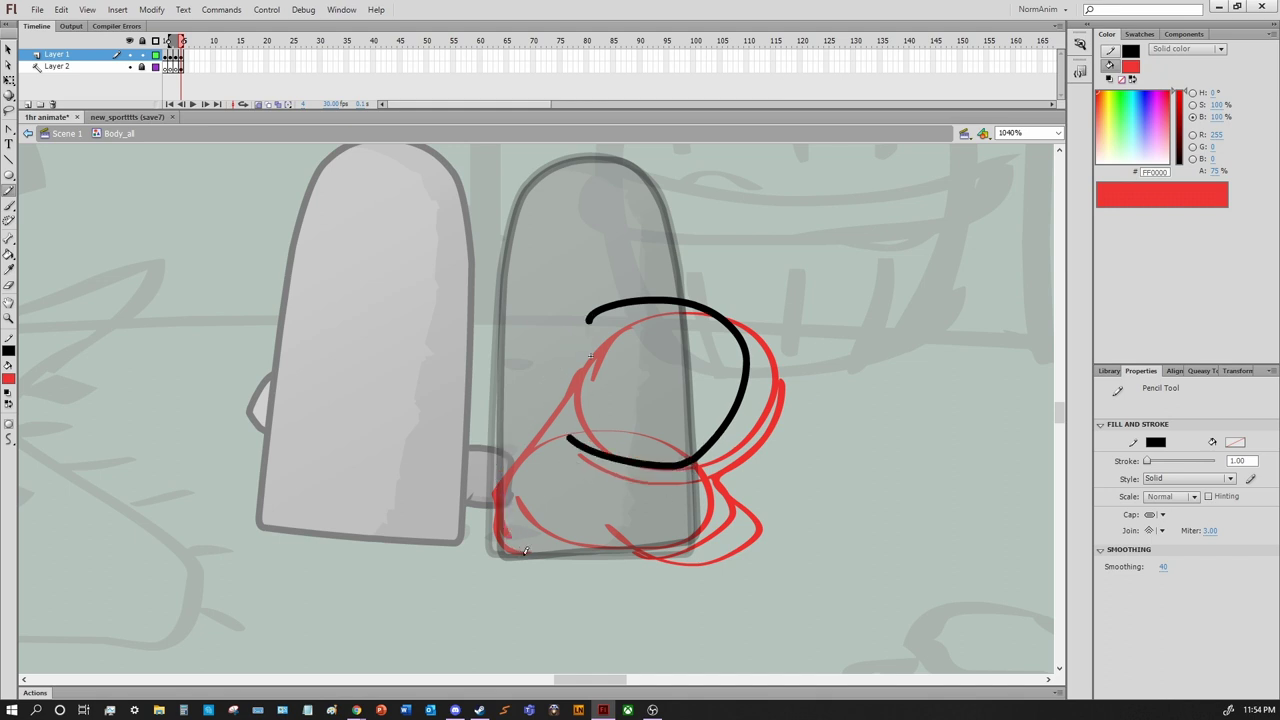
key("ctrl+z")
left_click_drag(688, 466, 733, 518)
left_click_drag(690, 464, 610, 472)
mouse_move(520, 540)
left_mouse_down()
mouse_move(600, 310)
mouse_move(550, 370)
left_mouse_up()
key("ctrl+z")
key("ctrl+z")
Try to draw the back line down to the base and bend the top of the chest curve lower
left_click_drag(668, 300, 540, 418)
key("ctrl+z")
left_click_drag(500, 530, 676, 300)
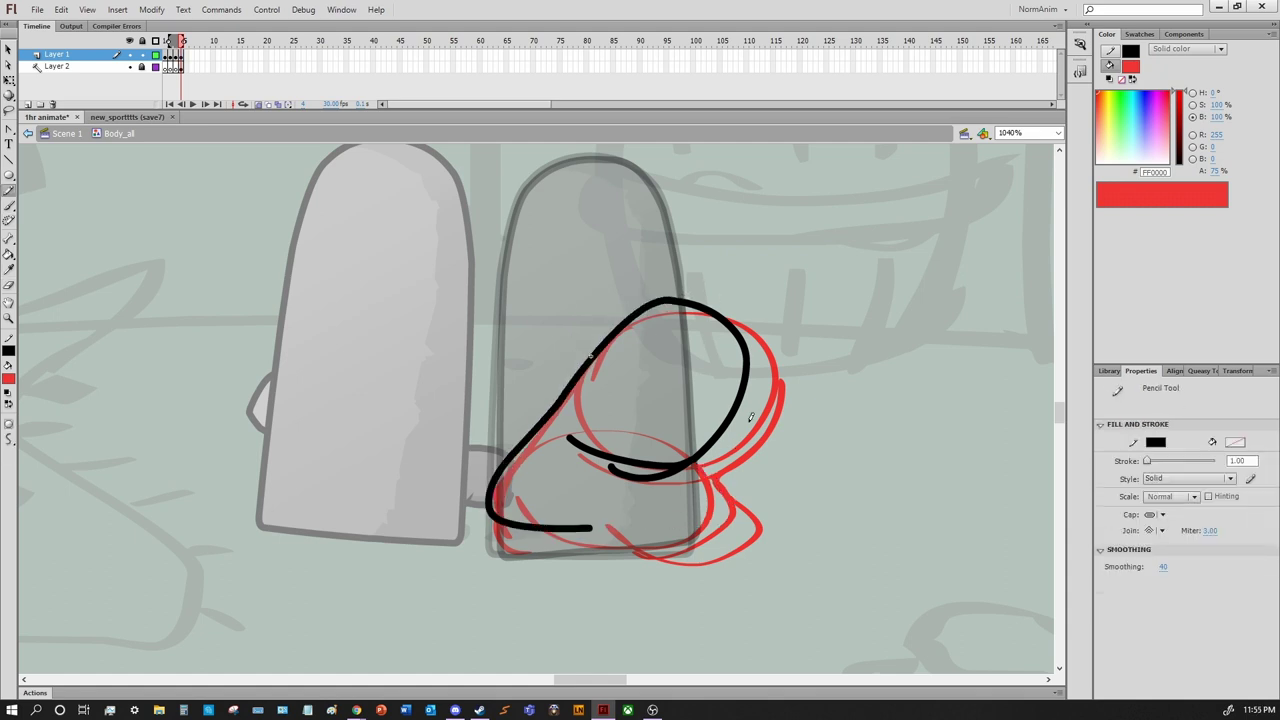
key("ctrl+z")
key("v")
mouse_move(606, 277)
left_mouse_down()
mouse_move(820, 443)
mouse_move(794, 373)
left_mouse_up()
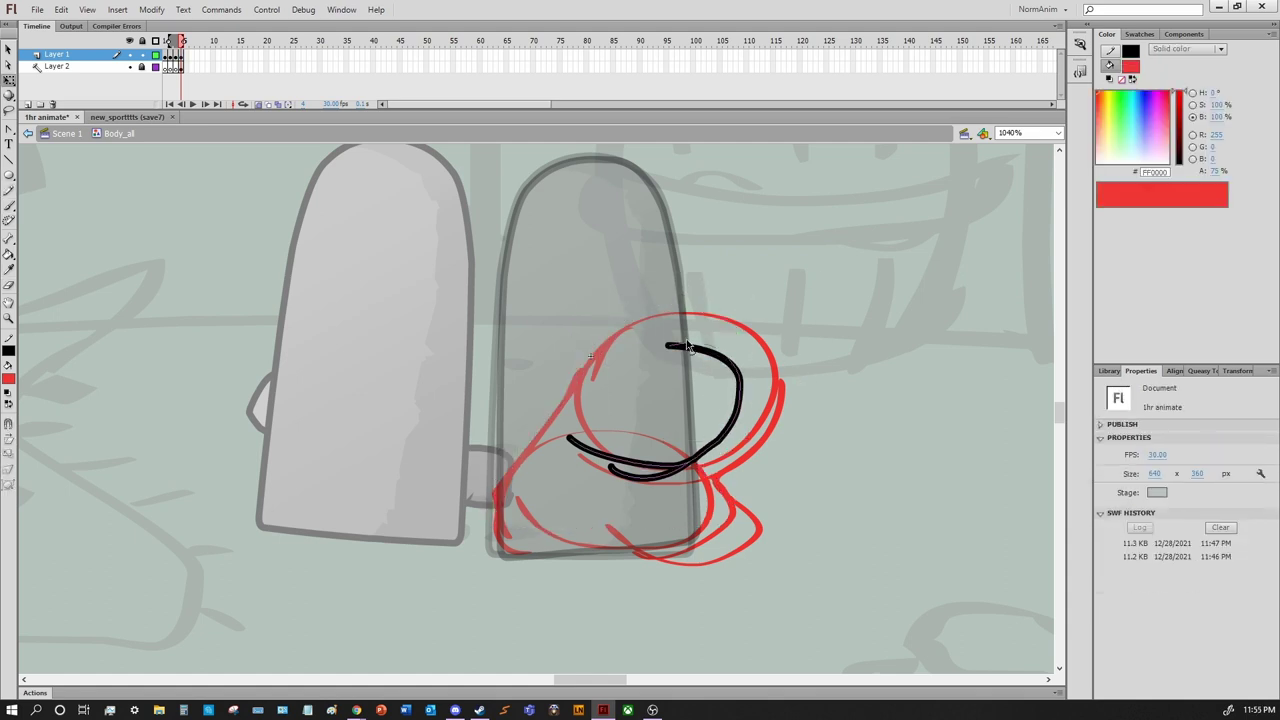
key("y")
mouse_move(536, 404)
left_mouse_down()
mouse_move(680, 335)
mouse_move(490, 528)
left_mouse_up()
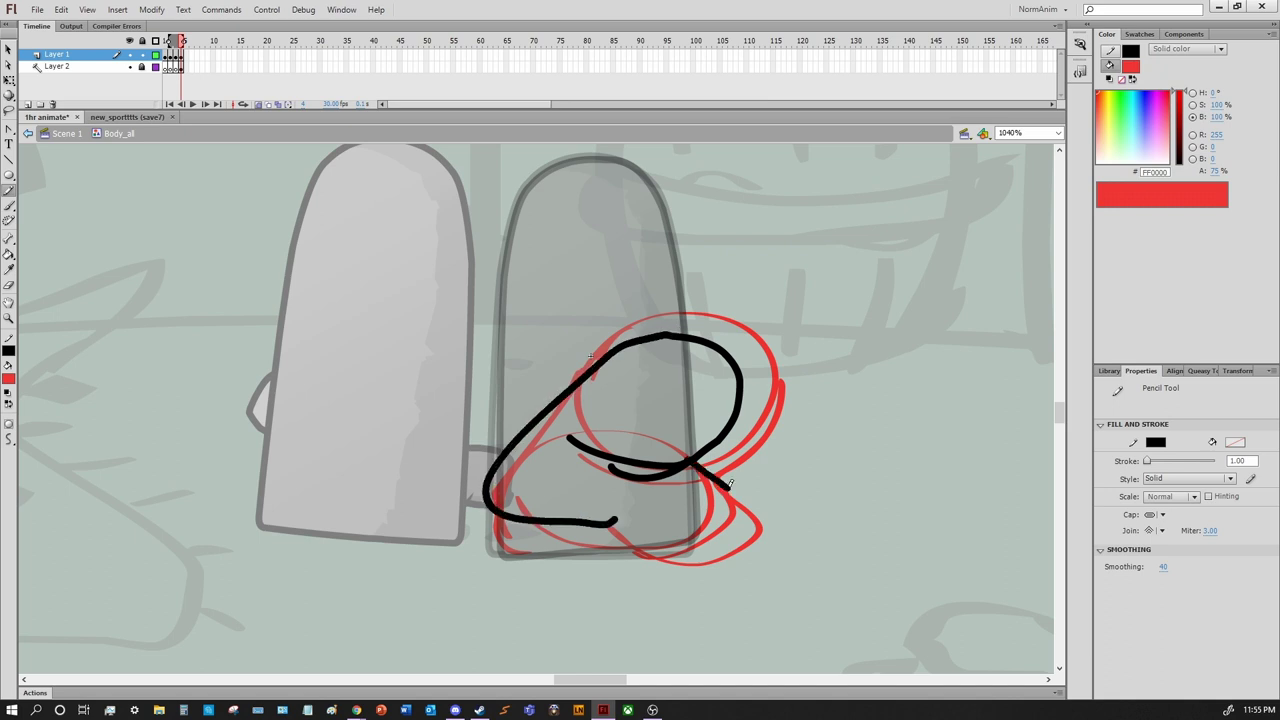
key("ctrl+z")
Redraw the second waist crease and reshape the chest curve so it bulges slightly outward
left_click_drag(668, 300, 650, 478)
key("u")
key("y")
scroll(730, 400, "up", 2)
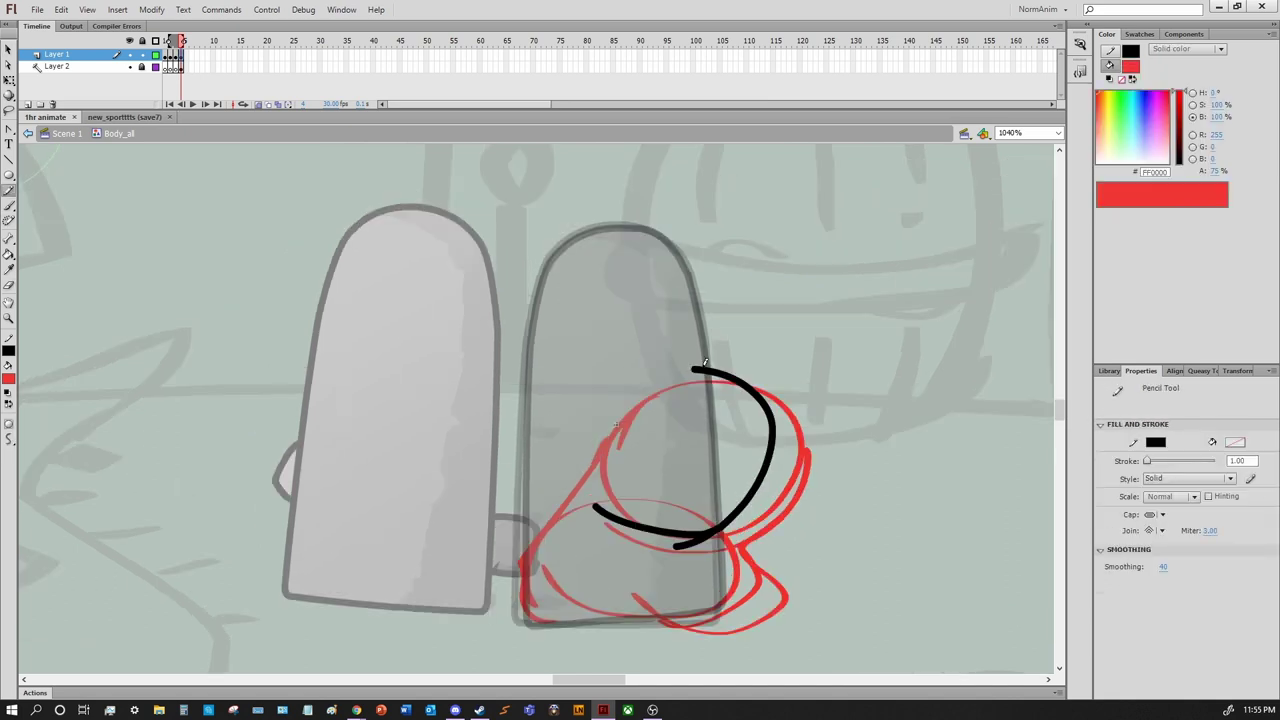
key("q")
left_click(745, 372)
left_click_drag(777, 371, 686, 457)
key("ctrl+z")
left_click_drag(757, 430, 750, 503)
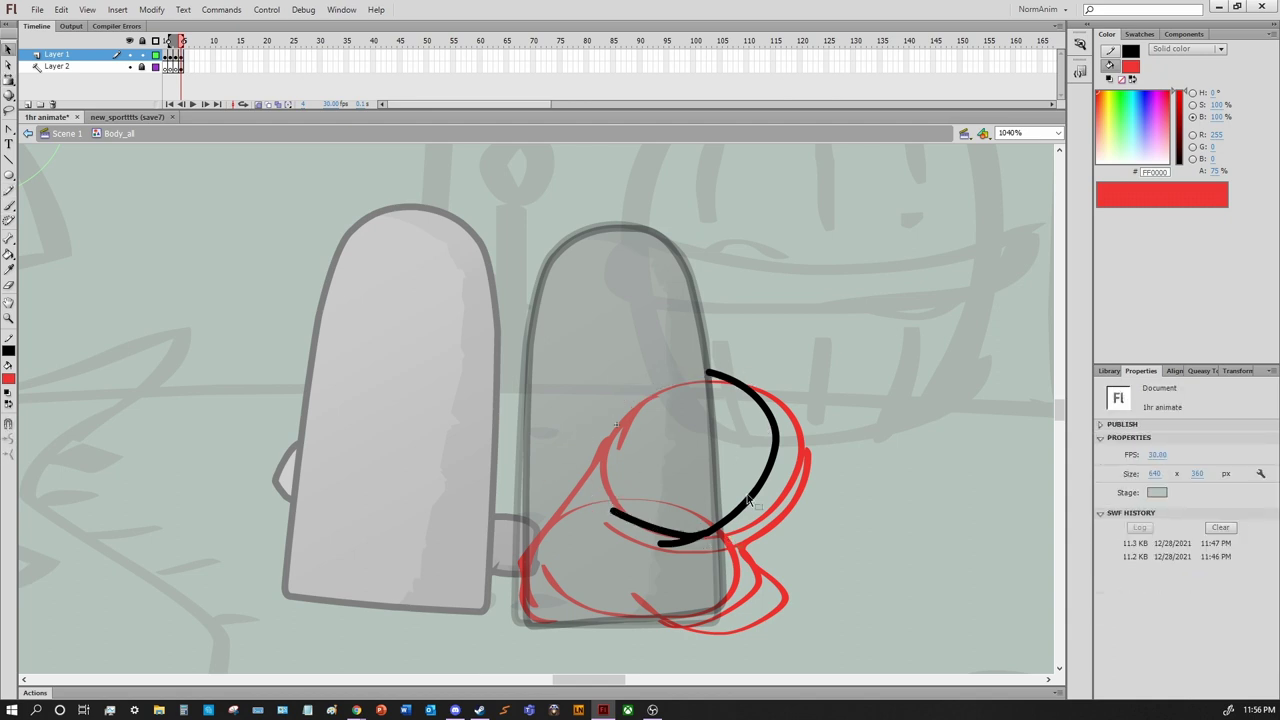
Draw the hip's rounded front and underside below the waist crease, and undo the trial back line
key("y")
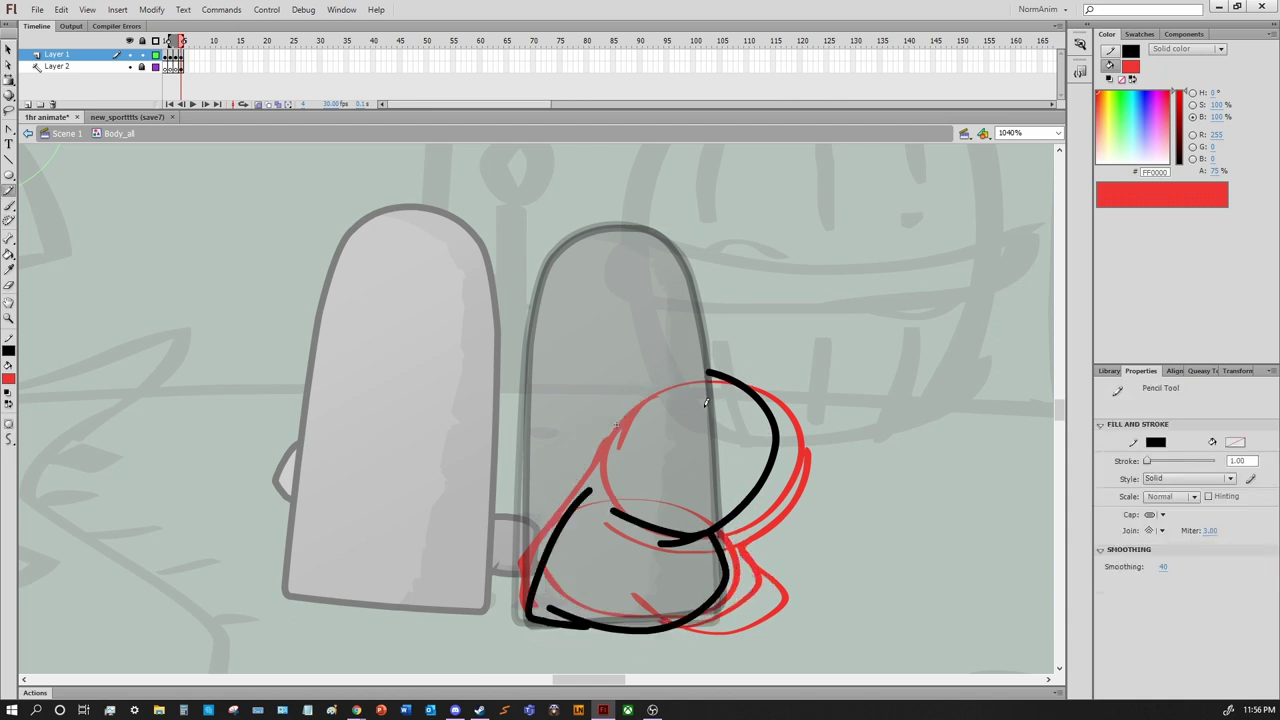
key("ctrl+z")
left_click_drag(705, 373, 550, 605)
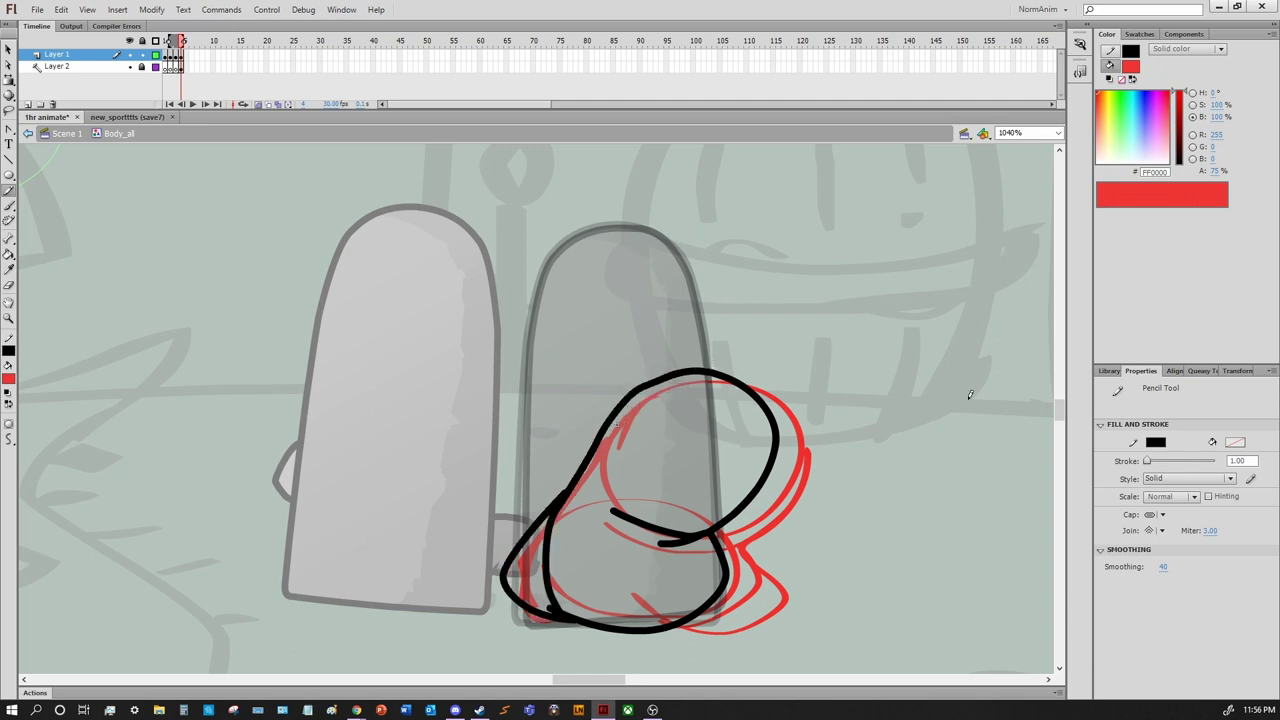
key("ctrl+z")
Pull the chest curve inward, lower its top end toward the red rough and shorten the upper waist crease
key("q")
left_click(770, 430)
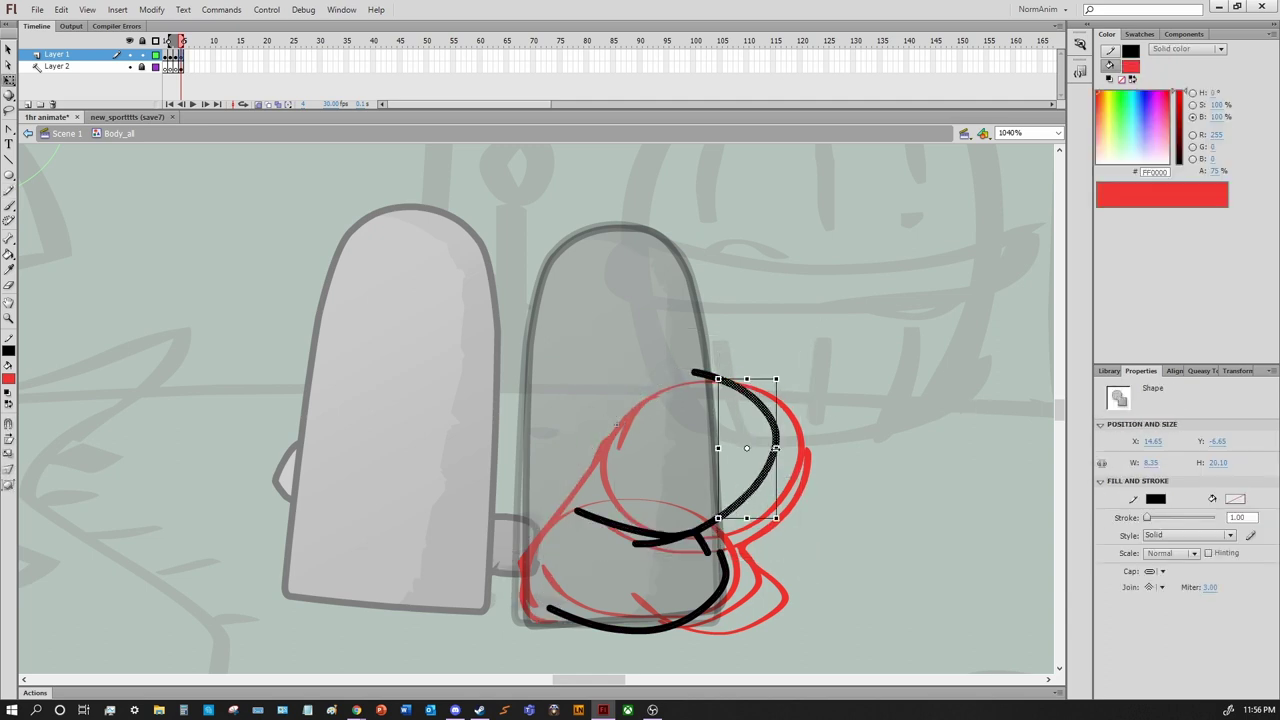
key("ctrl+shift+a")
key("y")
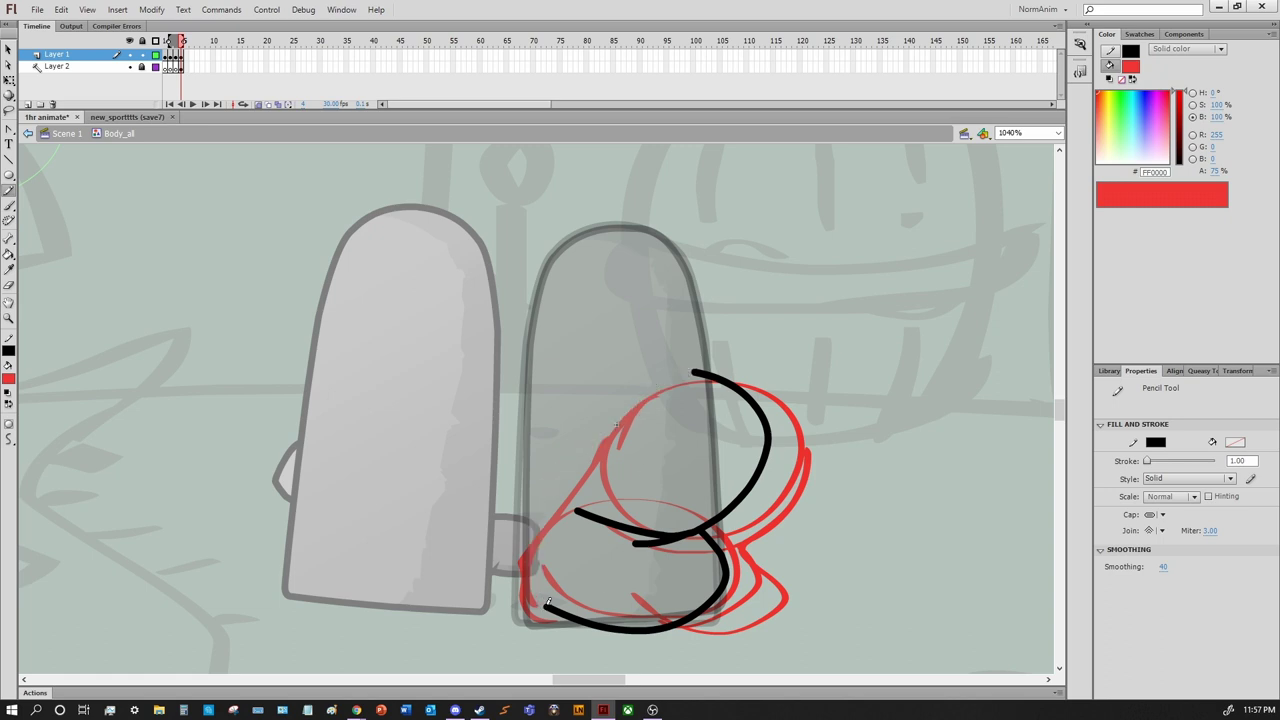
key("q")
left_click(765, 450)
key("ctrl+z")
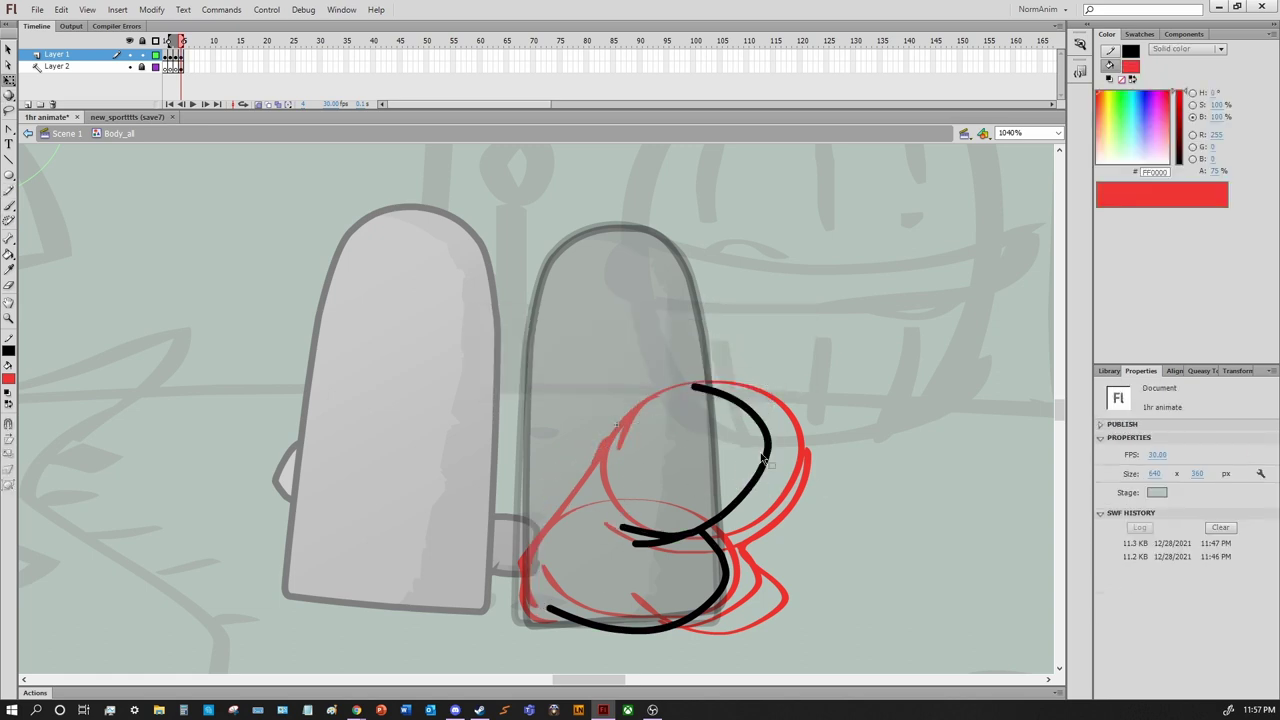
Draw the back outline from the top of the chest down to the base, replacing the rounded hip front with a straighter stroke
key("y")
left_click_drag(582, 482, 710, 383)
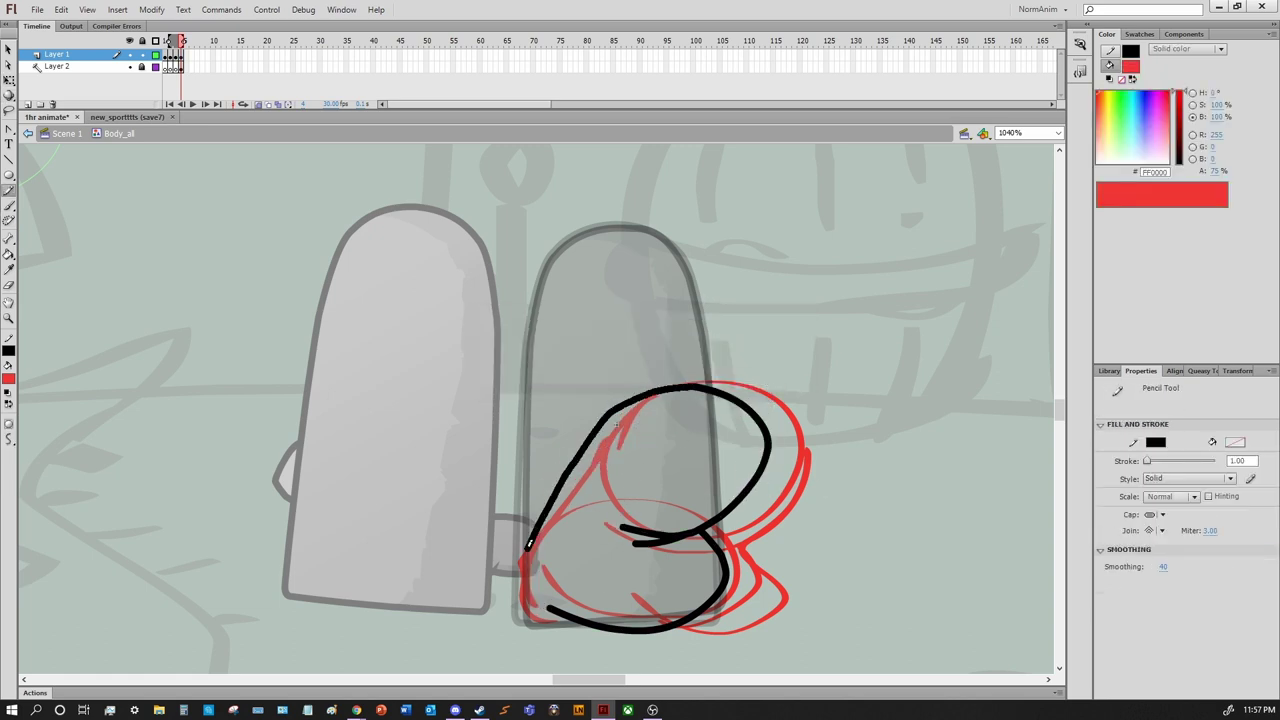
key("ctrl+z")
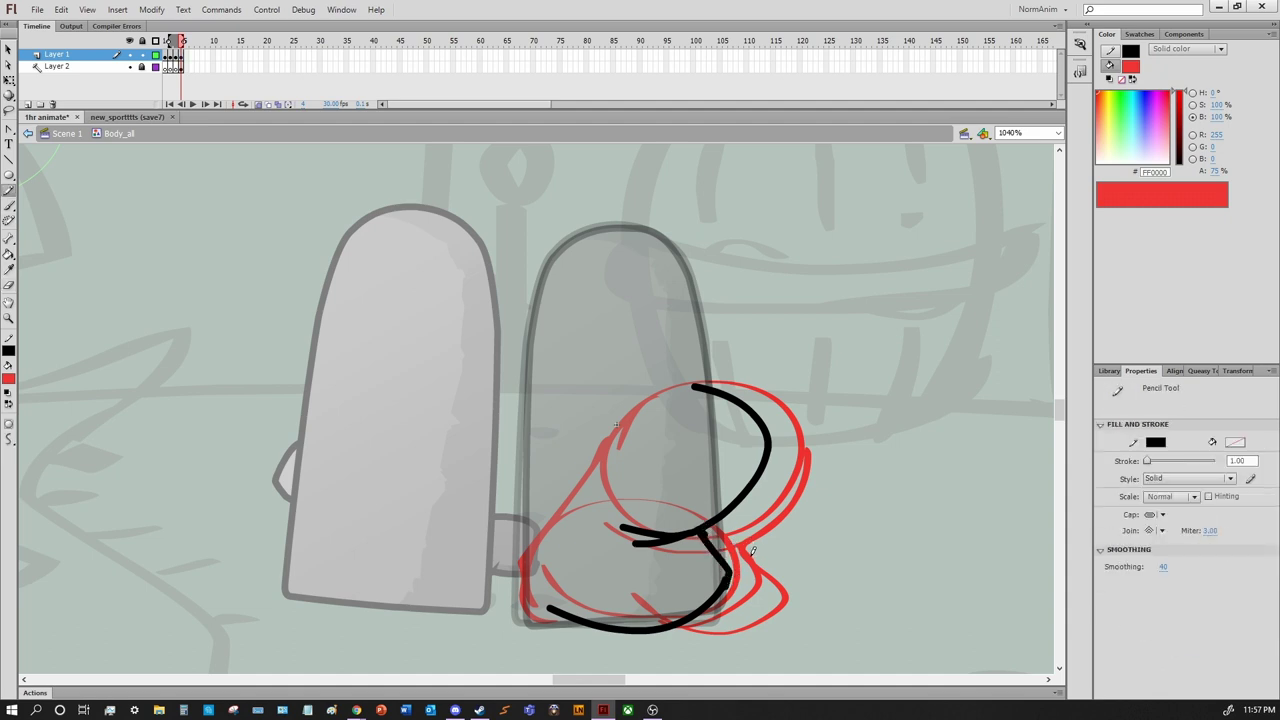
key("ctrl+z")
key("v")
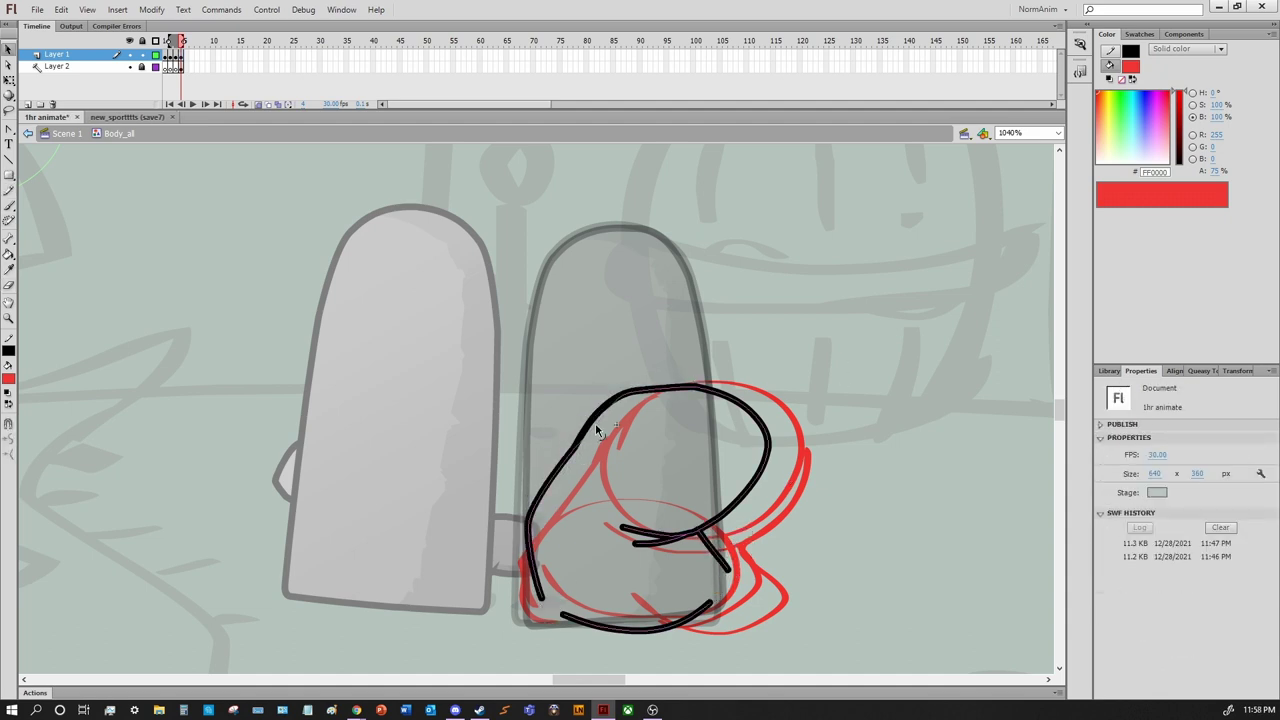
Smooth the back line and reshape the hip and base strokes so they join into a closed outline
key("r")
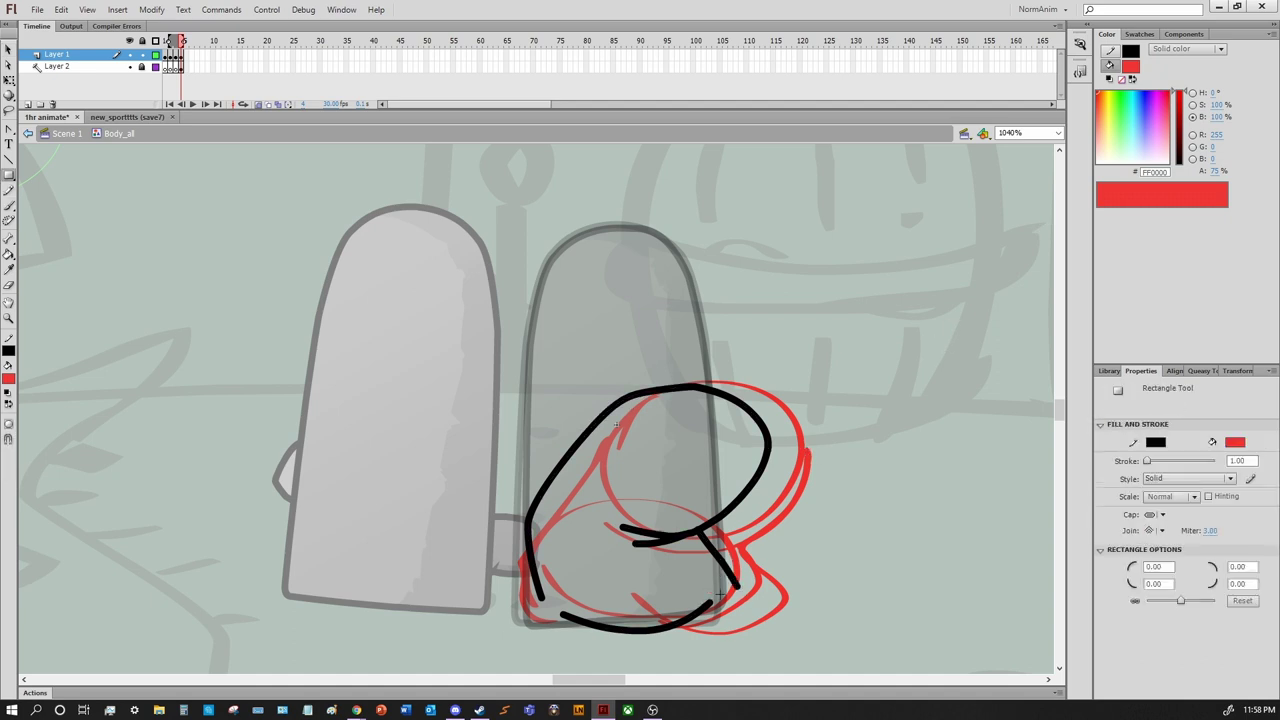
key("v")
double_click(737, 595)
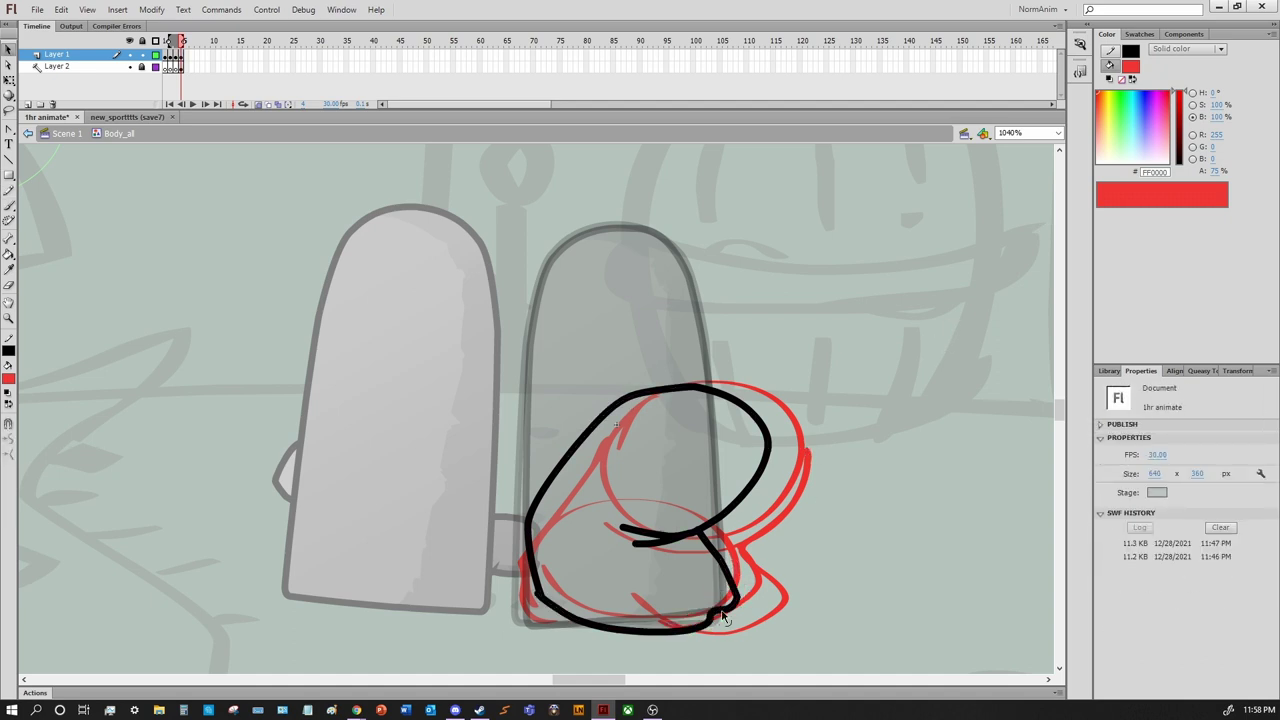
left_click_drag(712, 628, 568, 612)
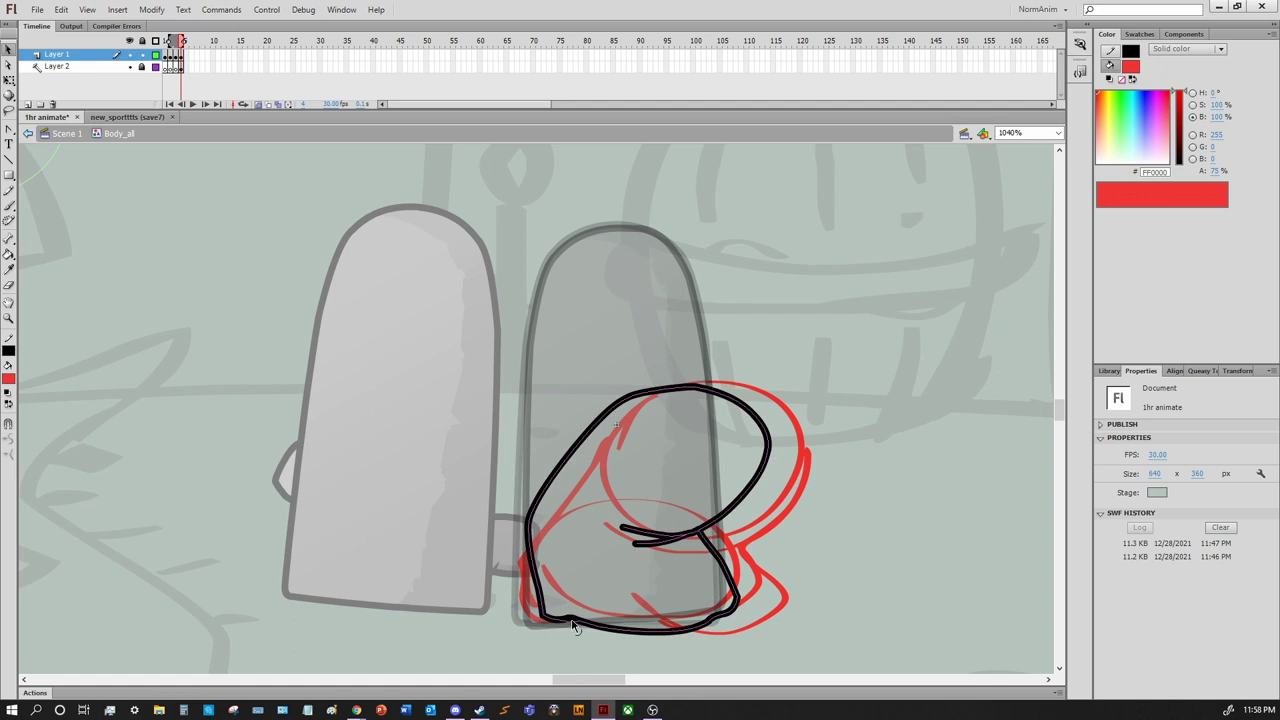
Hide Layer 2, shift the hip's front outline outward to widen the base, and tidy its junction with the waist crease
left_click(129, 66)
mouse_move(734, 596)
left_mouse_down()
mouse_move(657, 578)
mouse_move(699, 630)
left_mouse_up()
key("l")
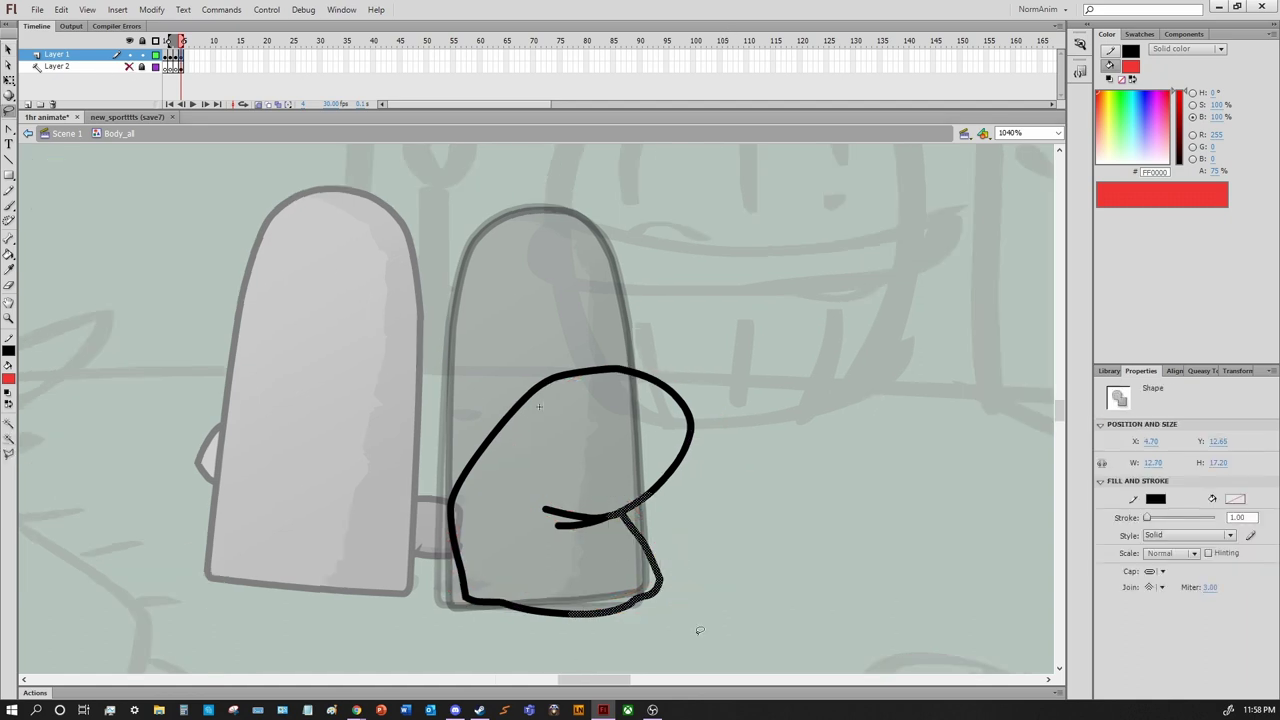
left_click_drag(660, 563, 694, 569)
left_click(623, 514)
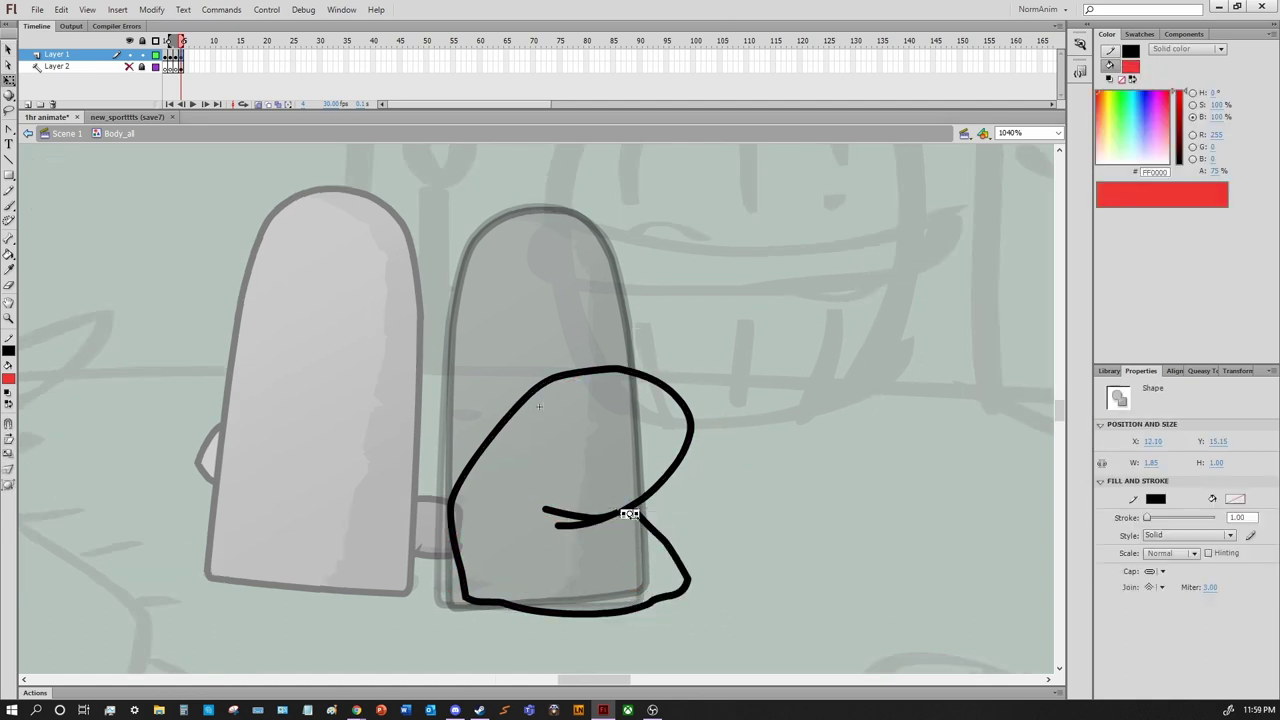
Fill the bent body with frame 3's gray 8A8A8A linear gradient and pencil the shadow edges with a red 0.10 stroke
scroll(694, 485, "down", 3)
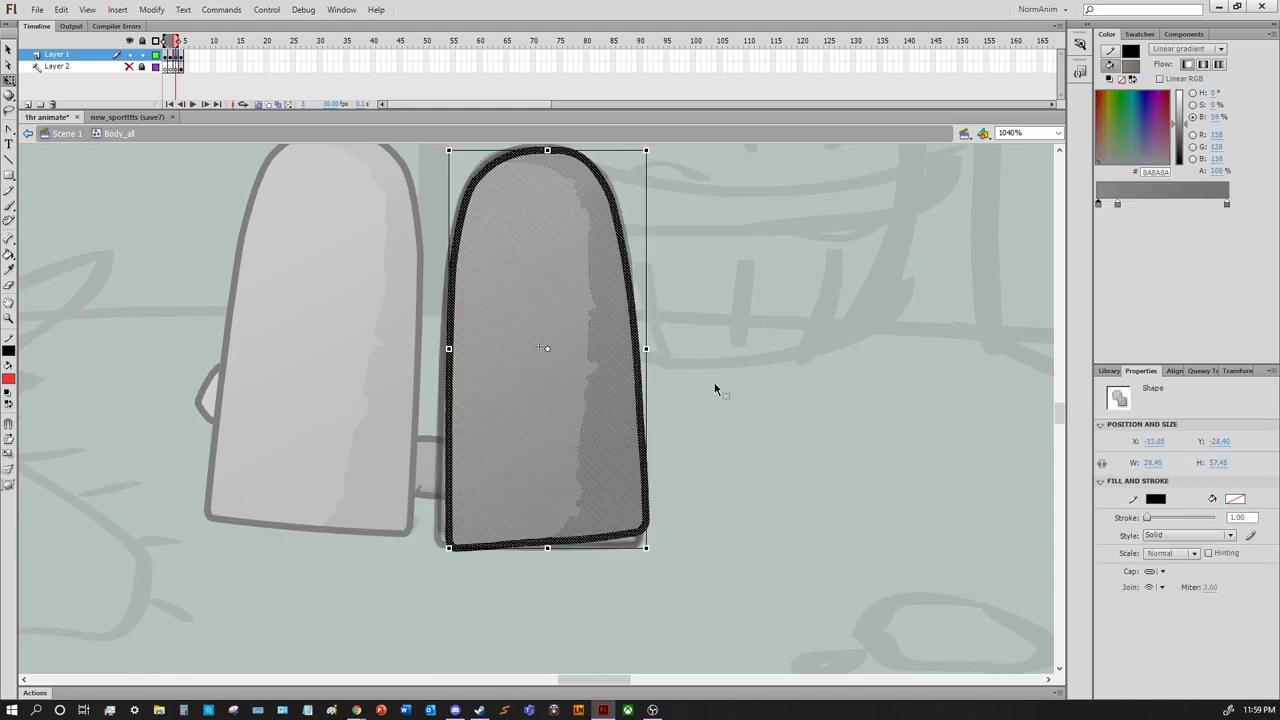
key("k")
left_click(563, 363)
key("y")
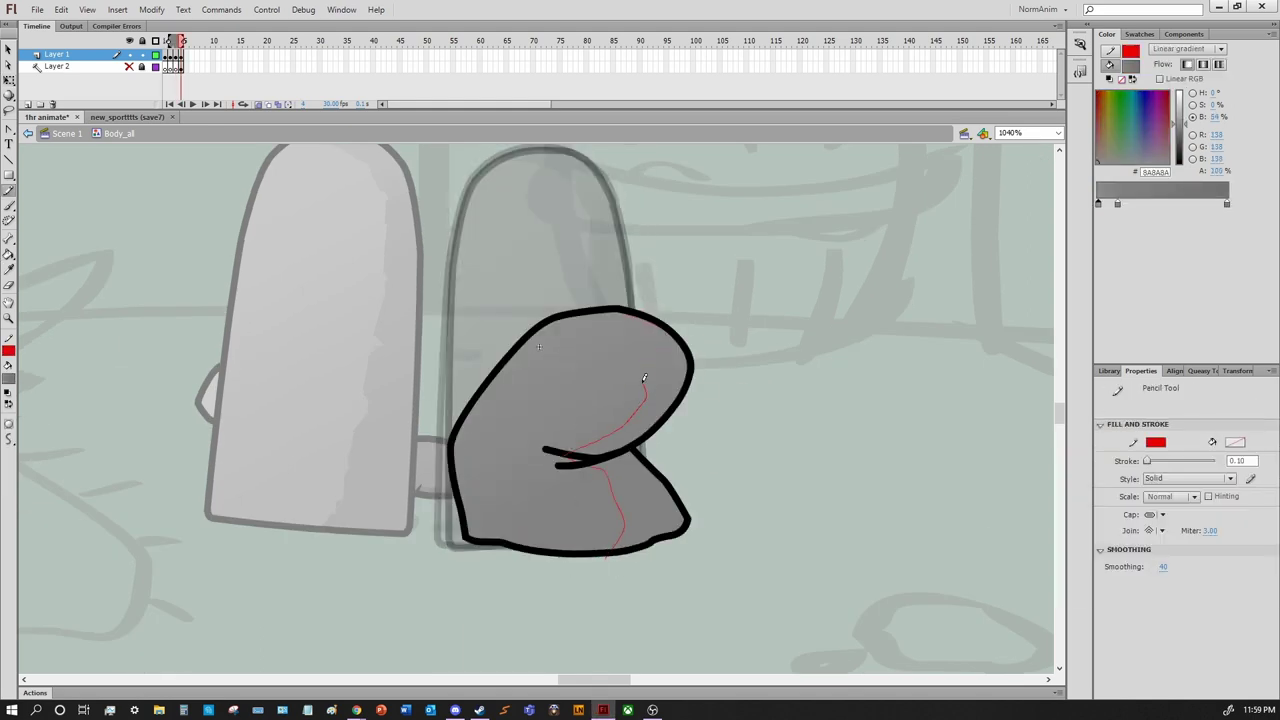
key("i")
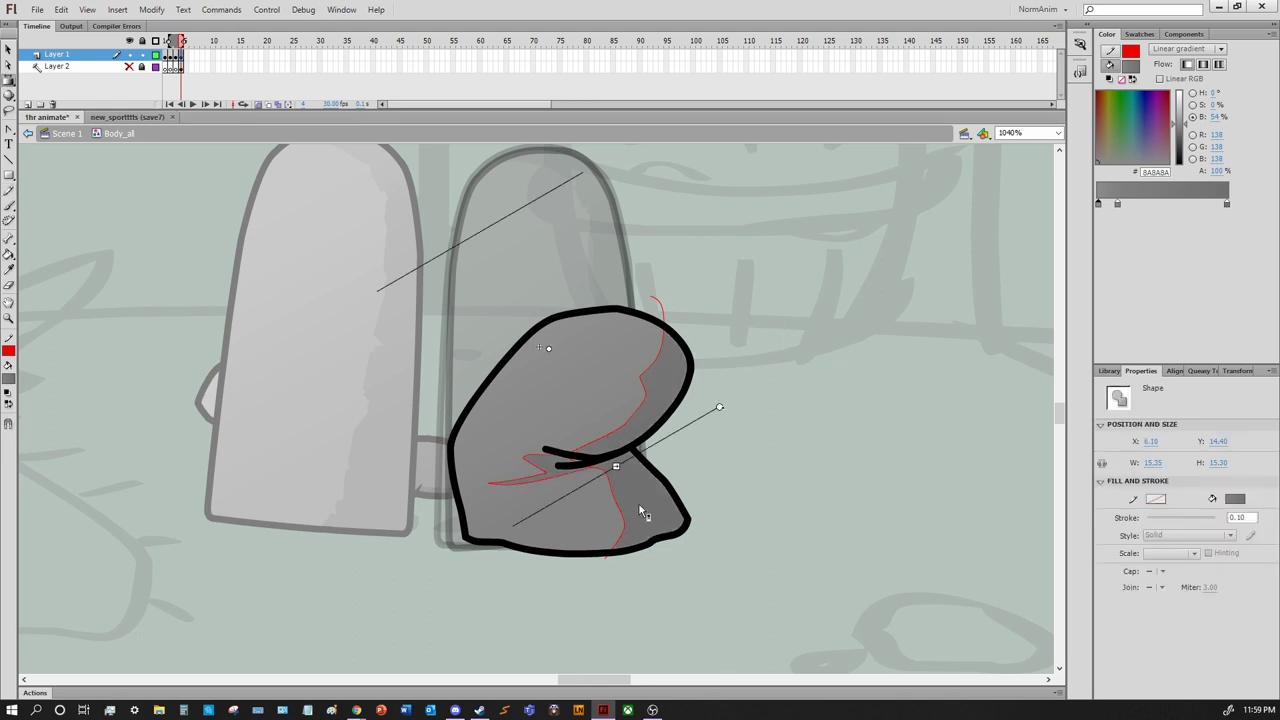
Adjust the gradients of the body's fill areas for shading and delete the red shadow guide lines
left_click(638, 502)
key("f")
left_click(634, 476)
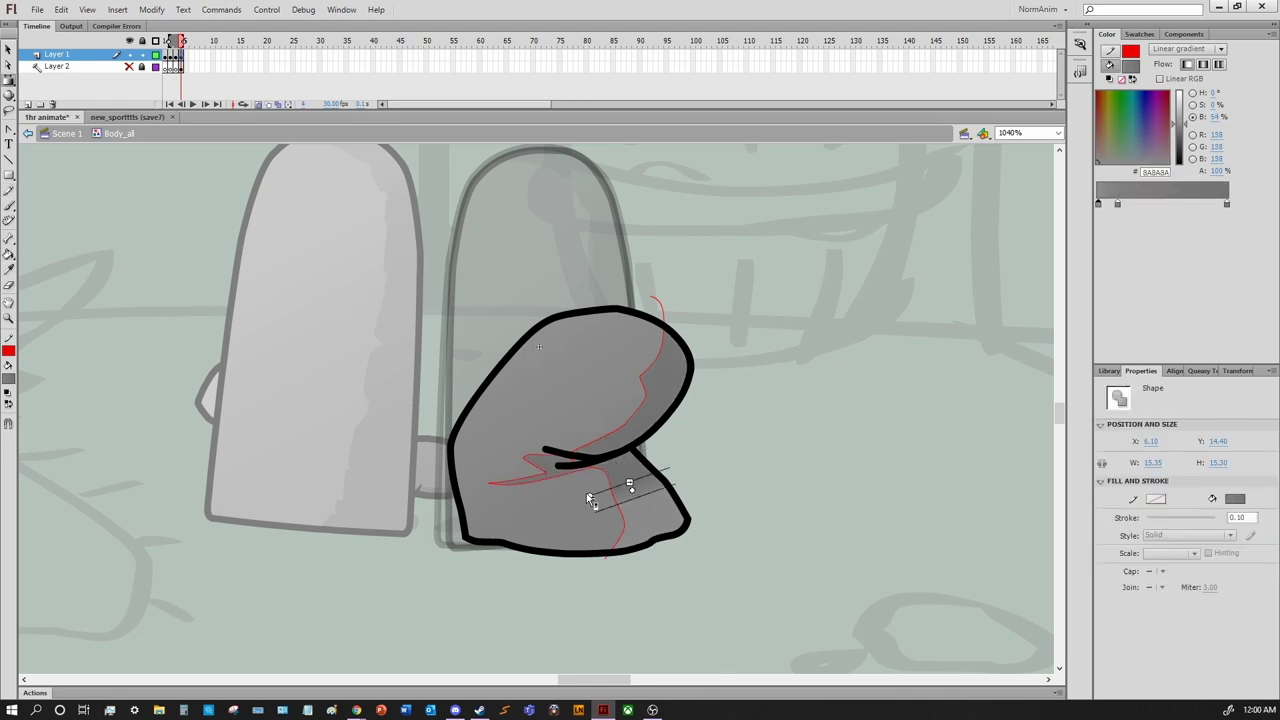
left_click_drag(640, 513, 636, 502)
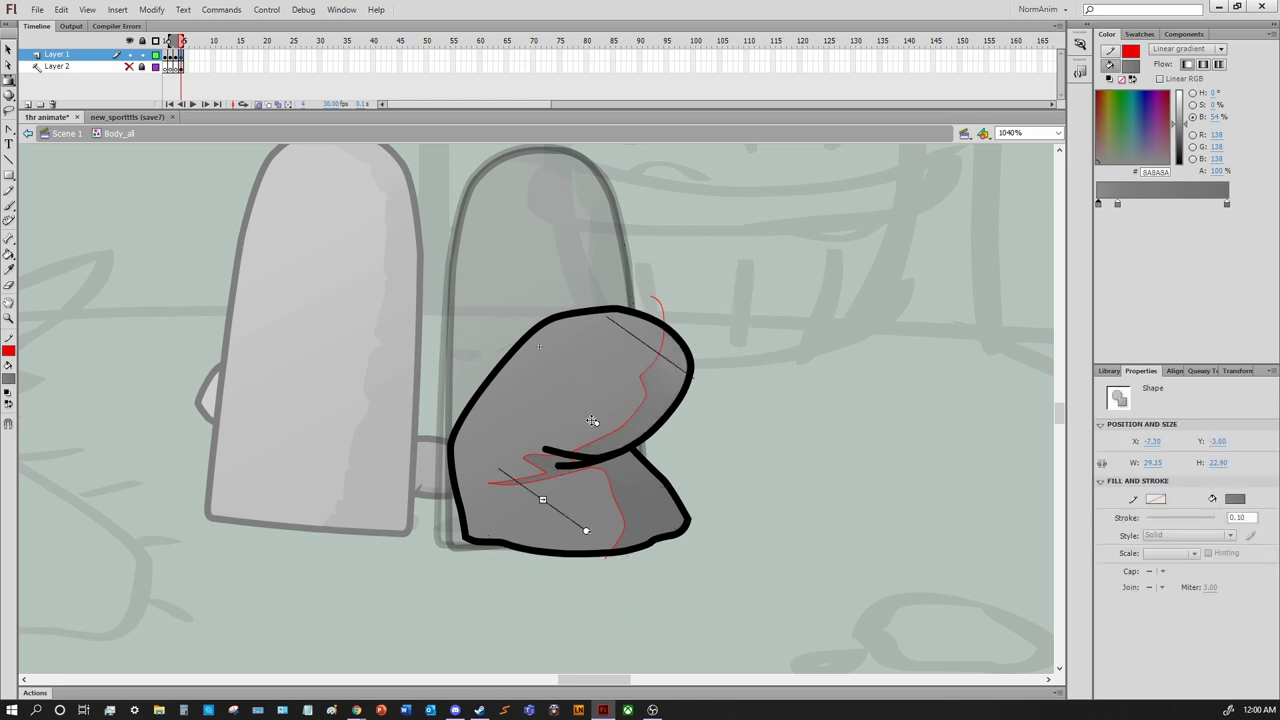
left_click(709, 417)
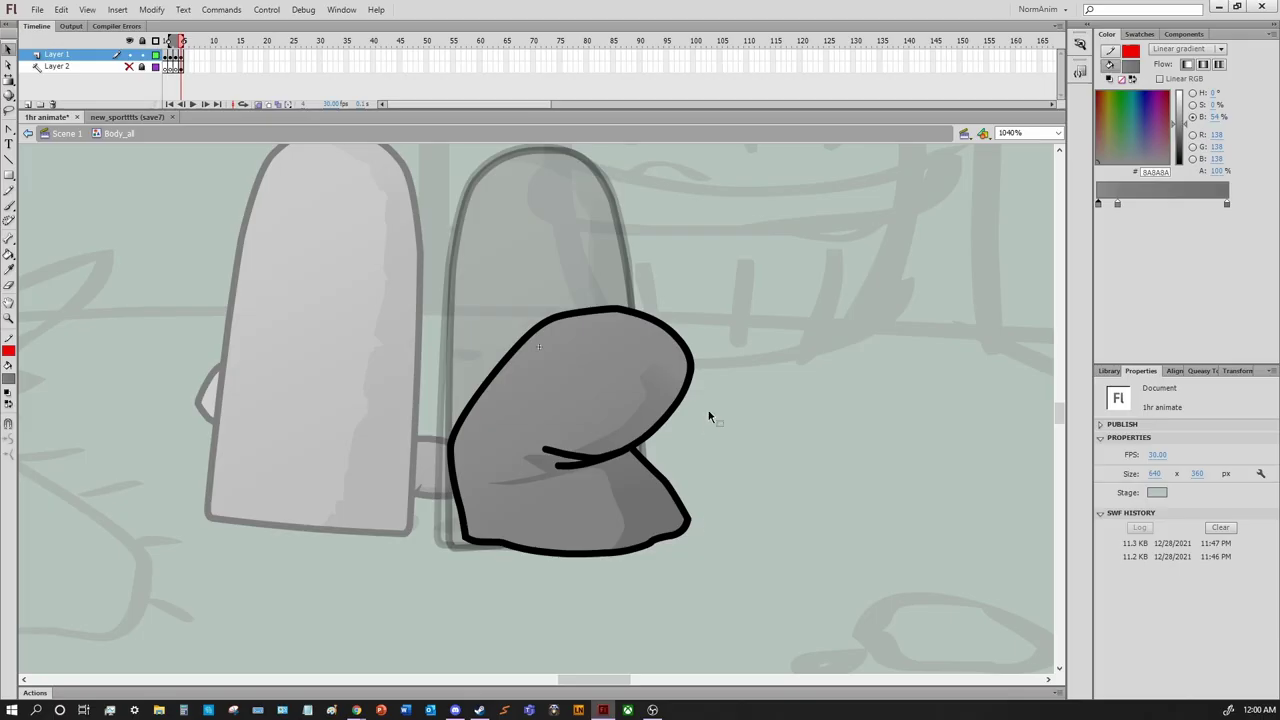
Realign the linear gradient across the bent body's main fill with Gradient Transform
key("b")
scroll(657, 472, "up", 2)
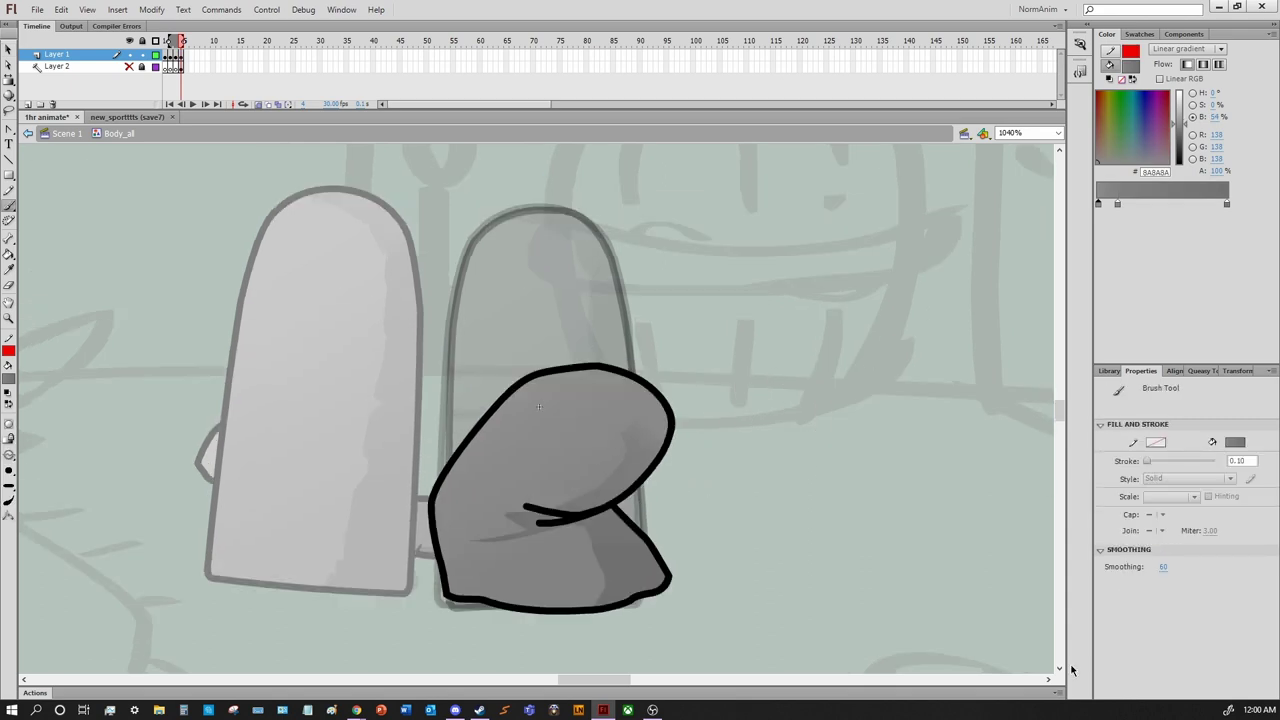
key("f")
left_click(549, 479)
left_click_drag(549, 479, 585, 540)
key("v")
left_click(420, 488)
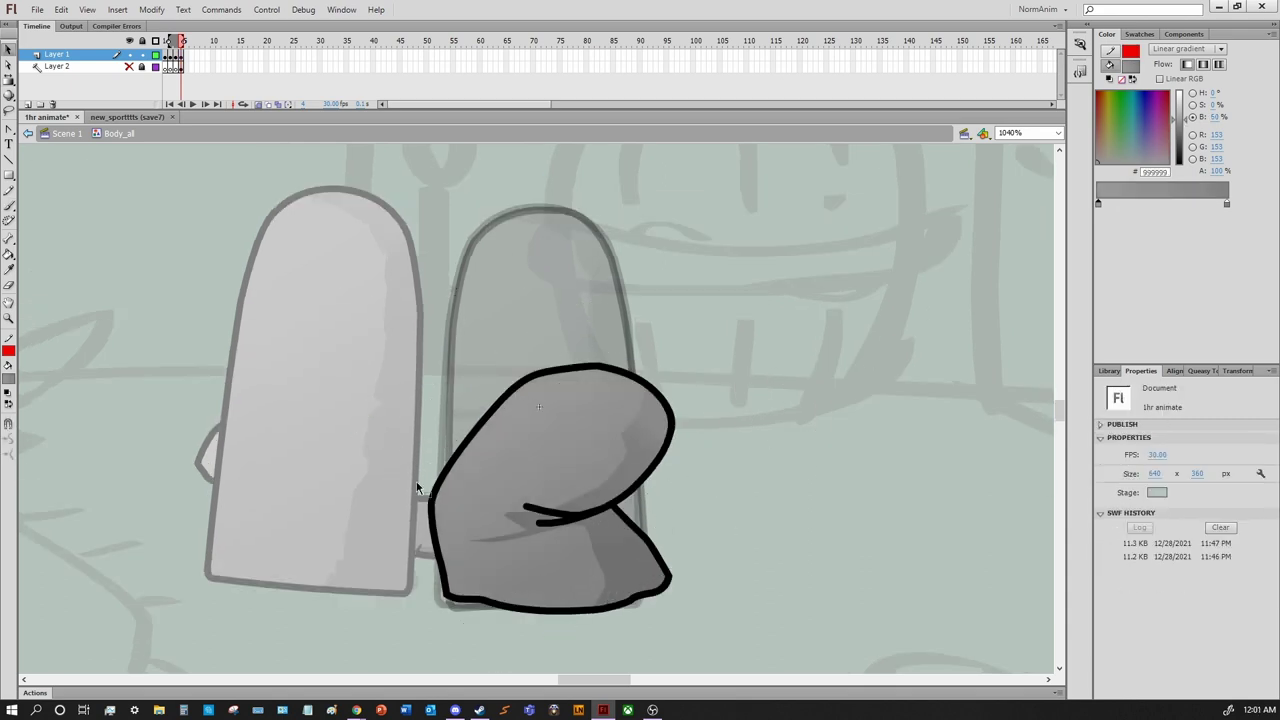
Lasso the hip's front edge, shift it outward at the waist crease, and sample the 8A8A8A linear gradient for the gap
key("q")
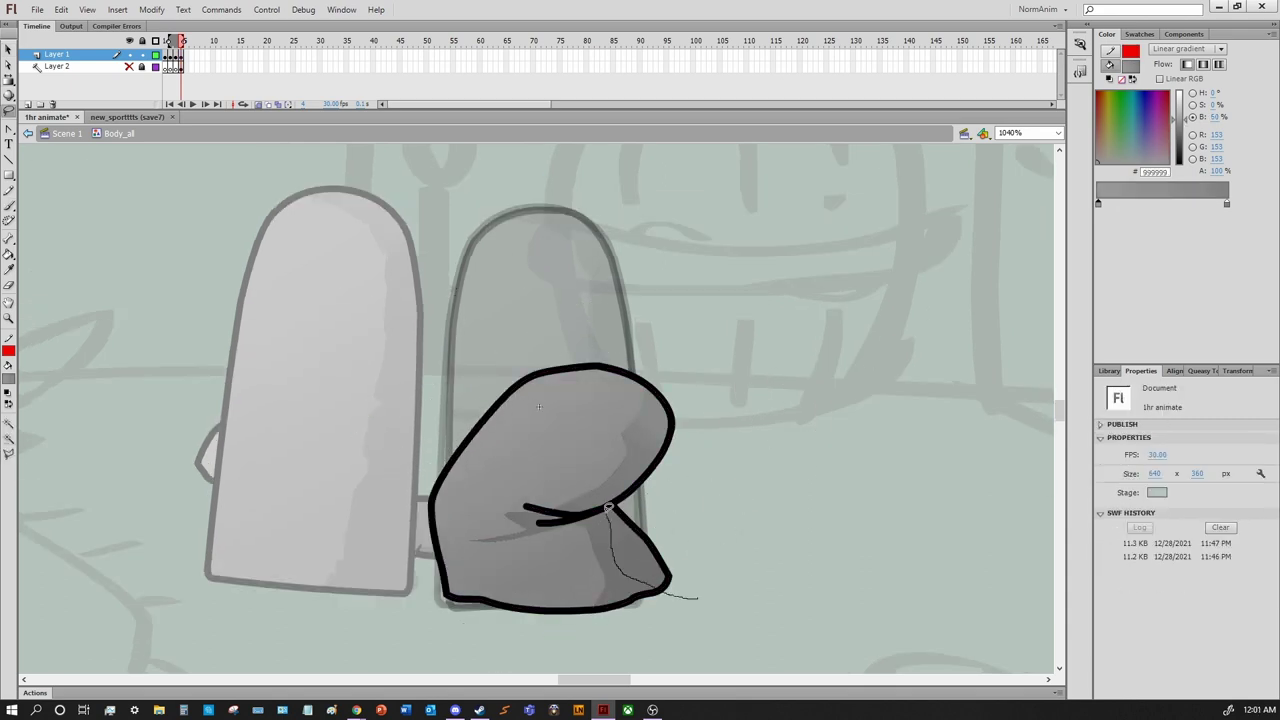
left_click(648, 535)
key("Delete")
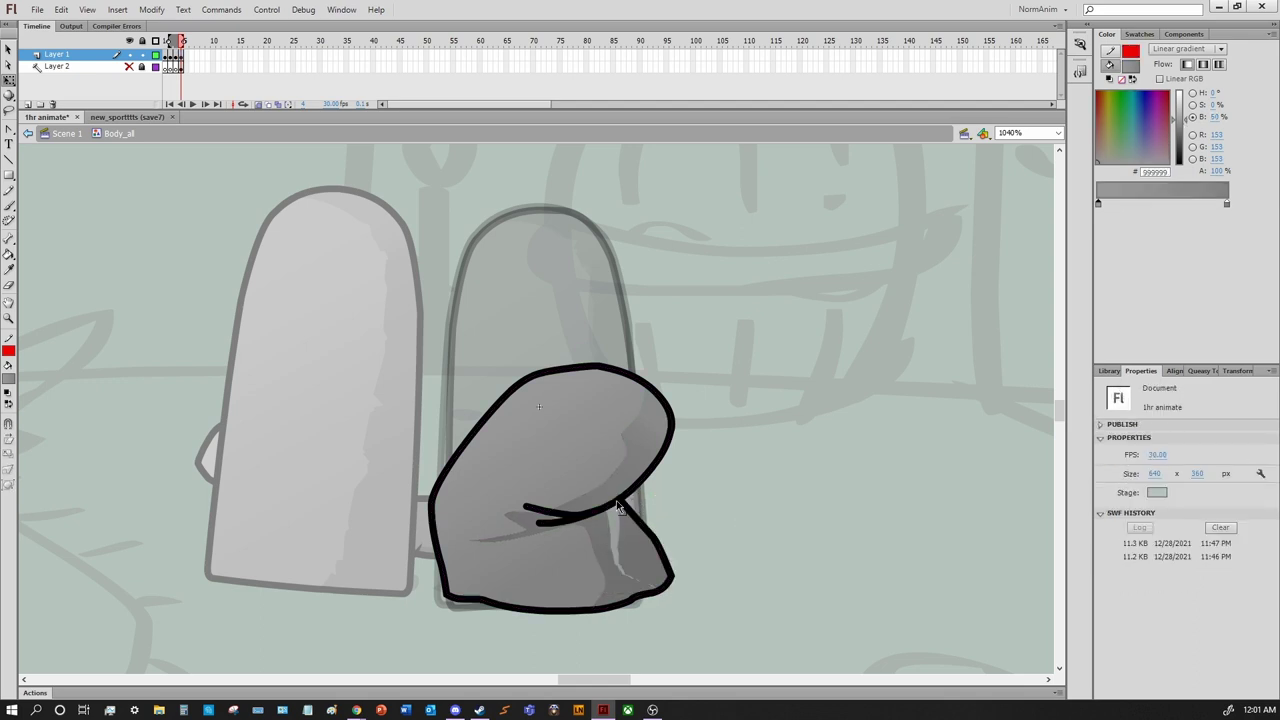
key("i")
left_click(610, 520)
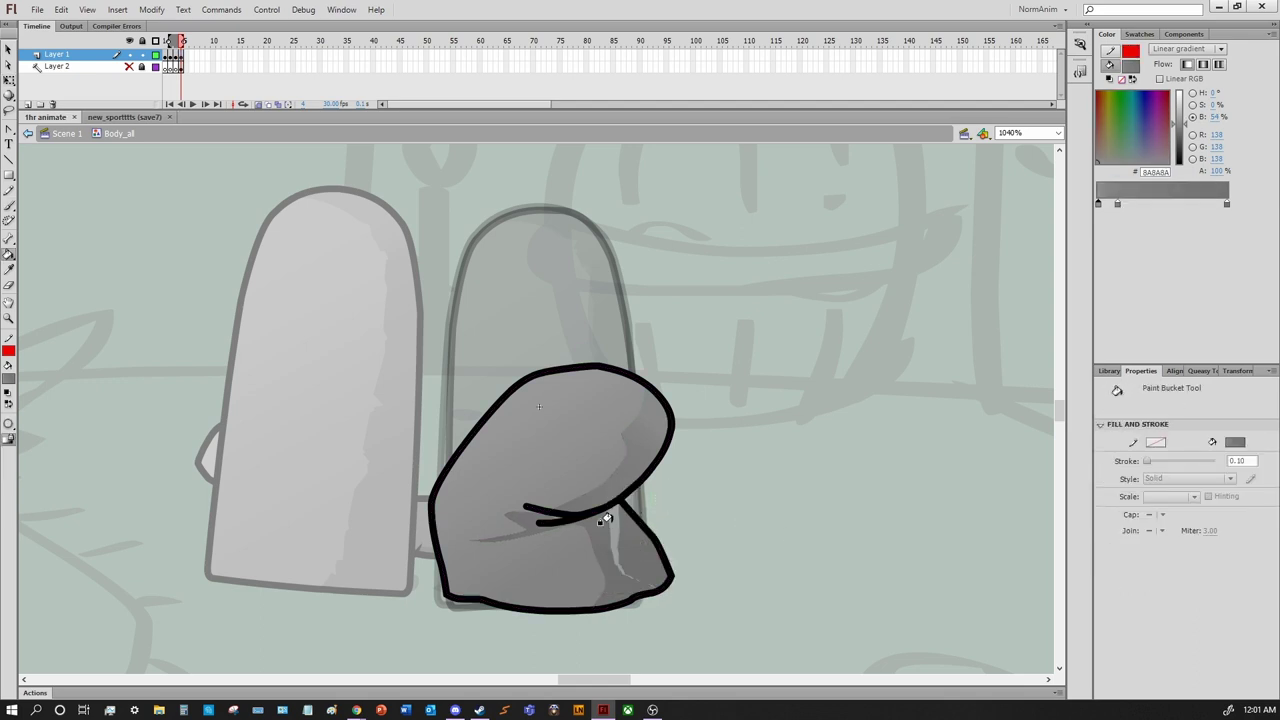
Step back through the recent hip edits and restore the gray shadow fills inside the bent body's outline
key("ctrl+z")
key("ctrl+z")
key("ctrl+z")
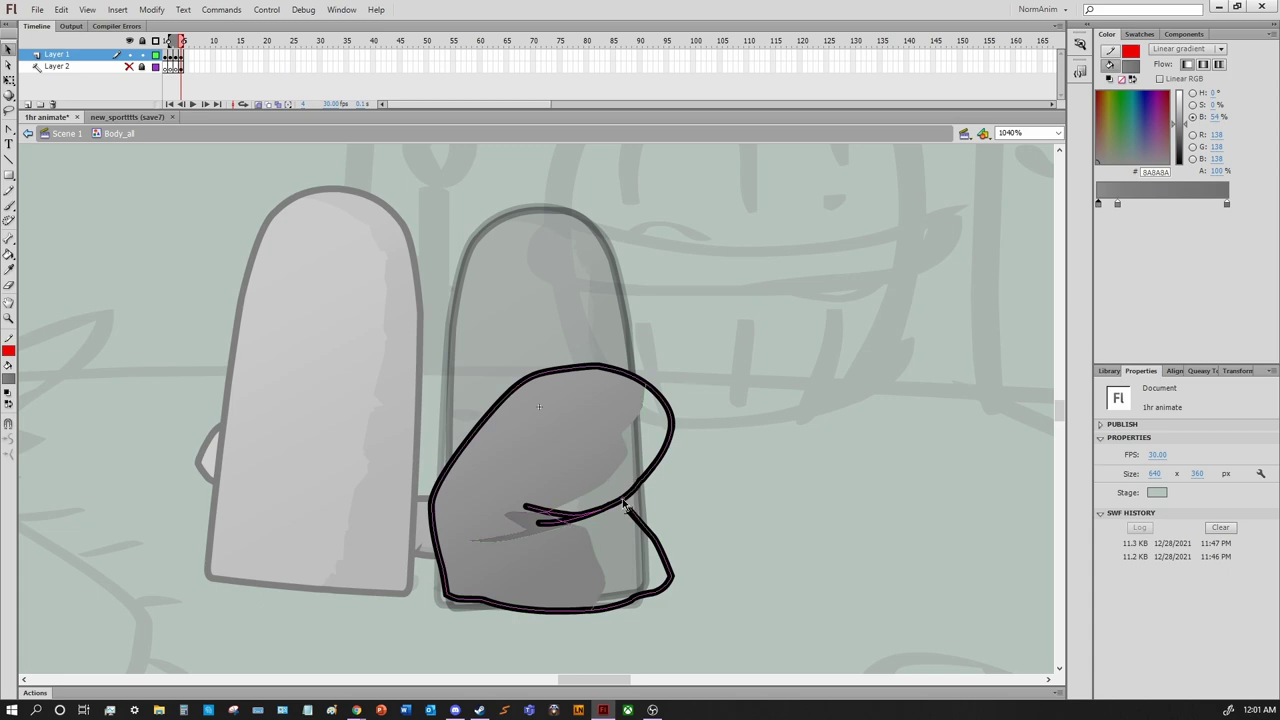
key("ctrl+y")
key("ctrl+y")
key("ctrl+y")
key("ctrl+y")
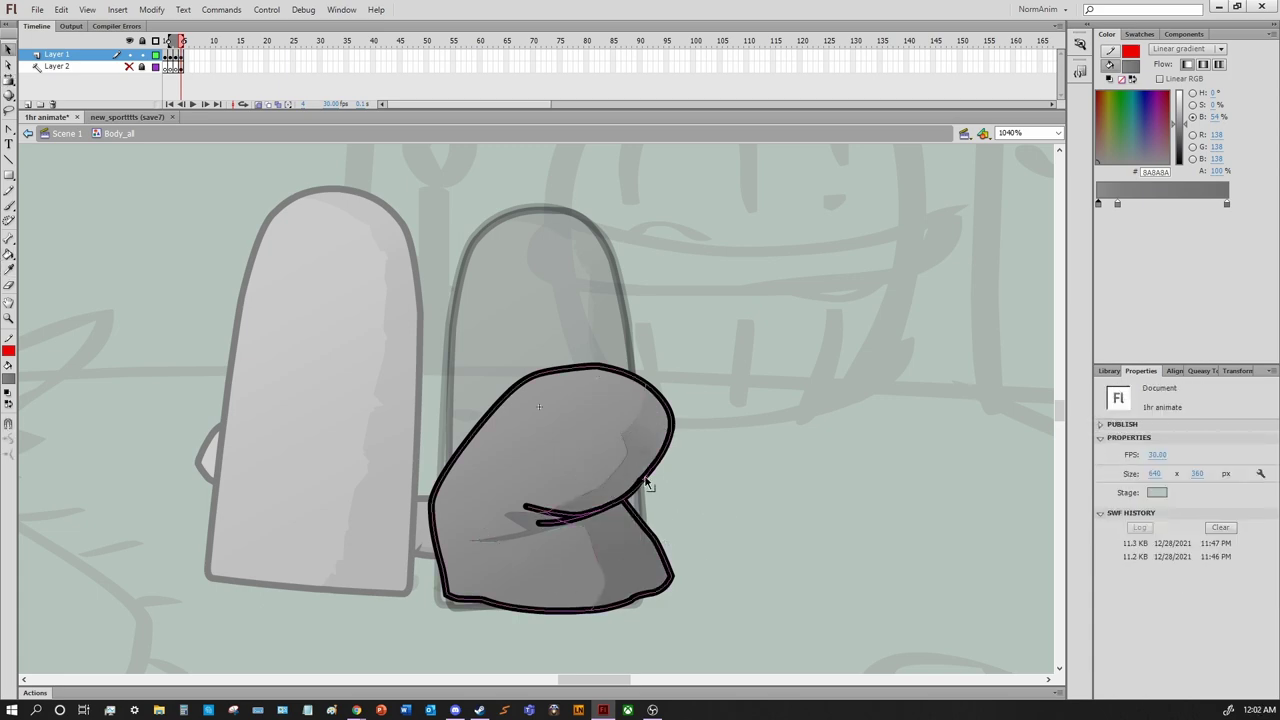
Return to the main scene and adjust the Body_all instance's placement on frames 20 and 21
key("ctrl+e")
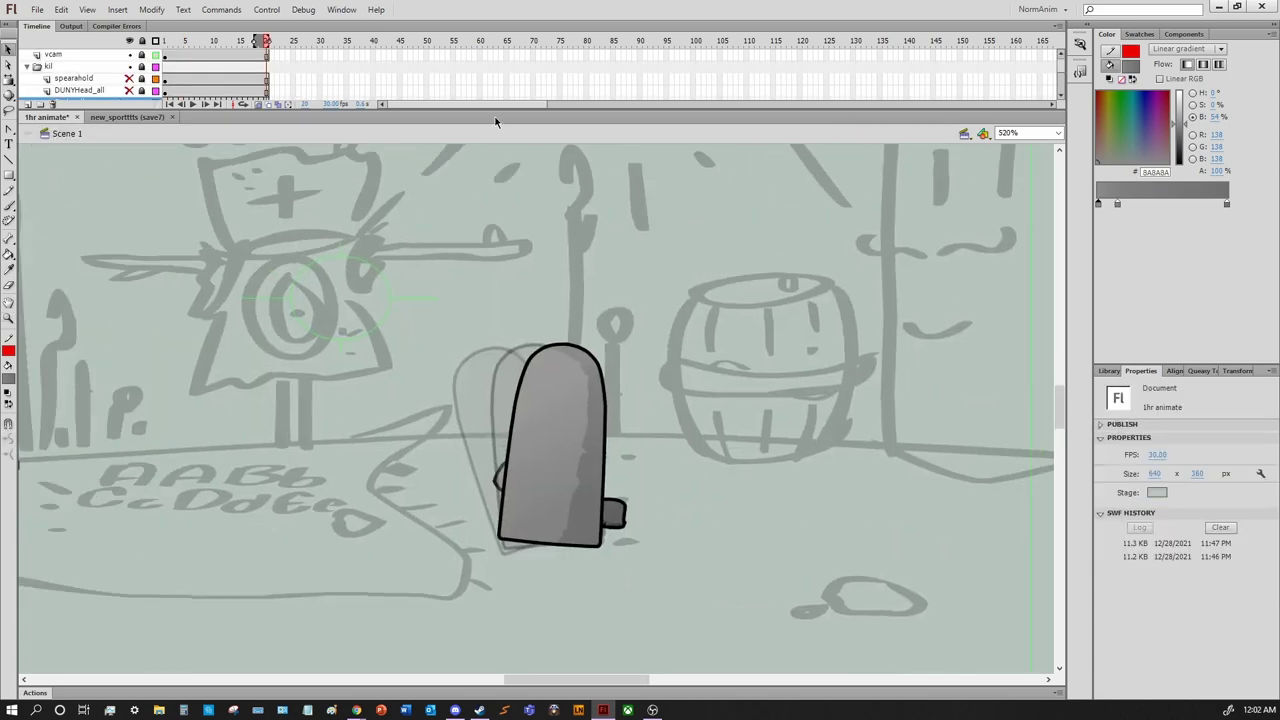
left_click(556, 440)
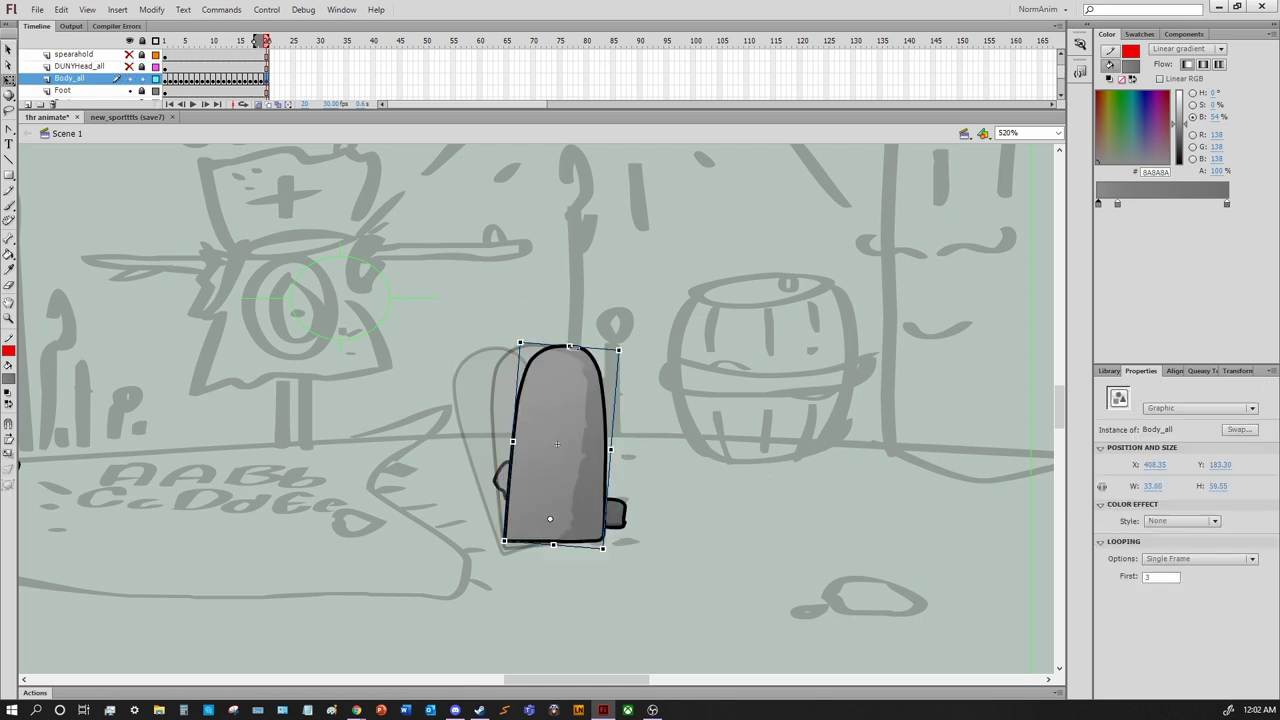
key("Up")
key("Up")
key("Up")
key("Up")
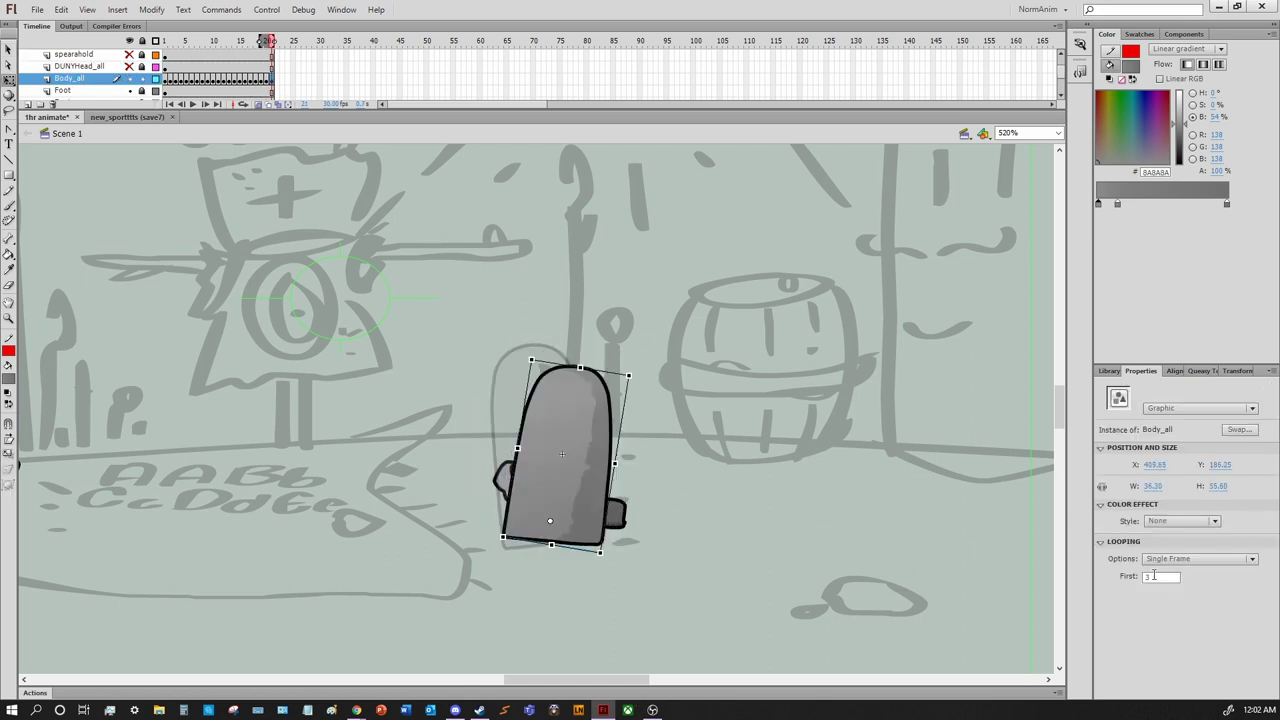
key("Up")
key("Up")
Rotate the bent Body_all pose to 10.8° at frame 22 and check the following frames
key("period")
key("ctrl+t")
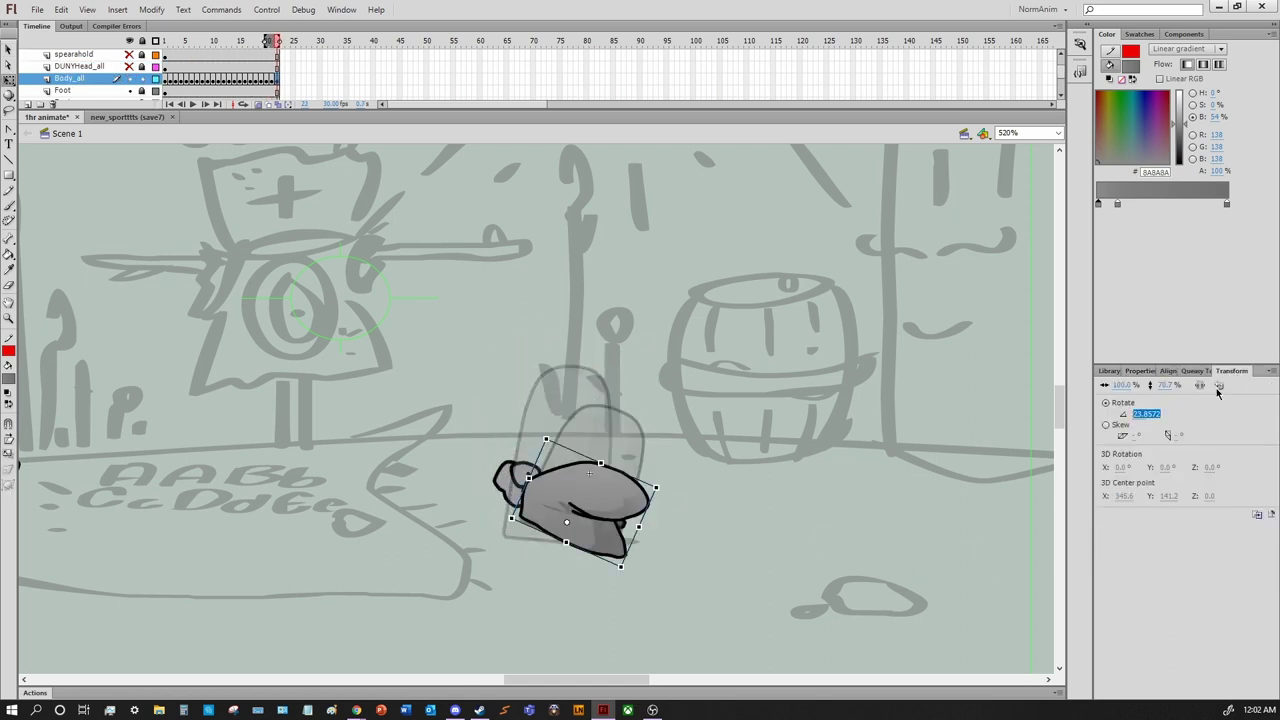
type("10.8")
key("Return")
key("period")
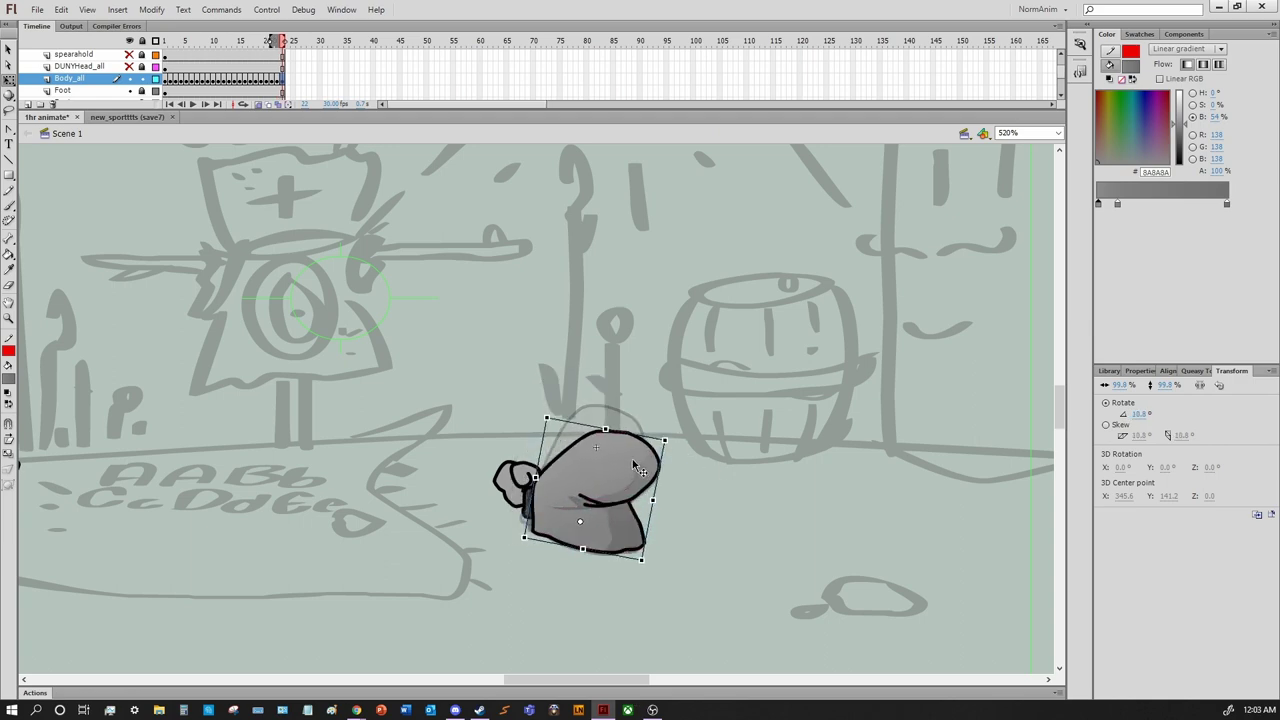
key("period")
key("period")
Show the DUNYHead_all layer and keyframe the eyepatch head frame by frame from frame 1, following the leaning body
left_click(166, 66)
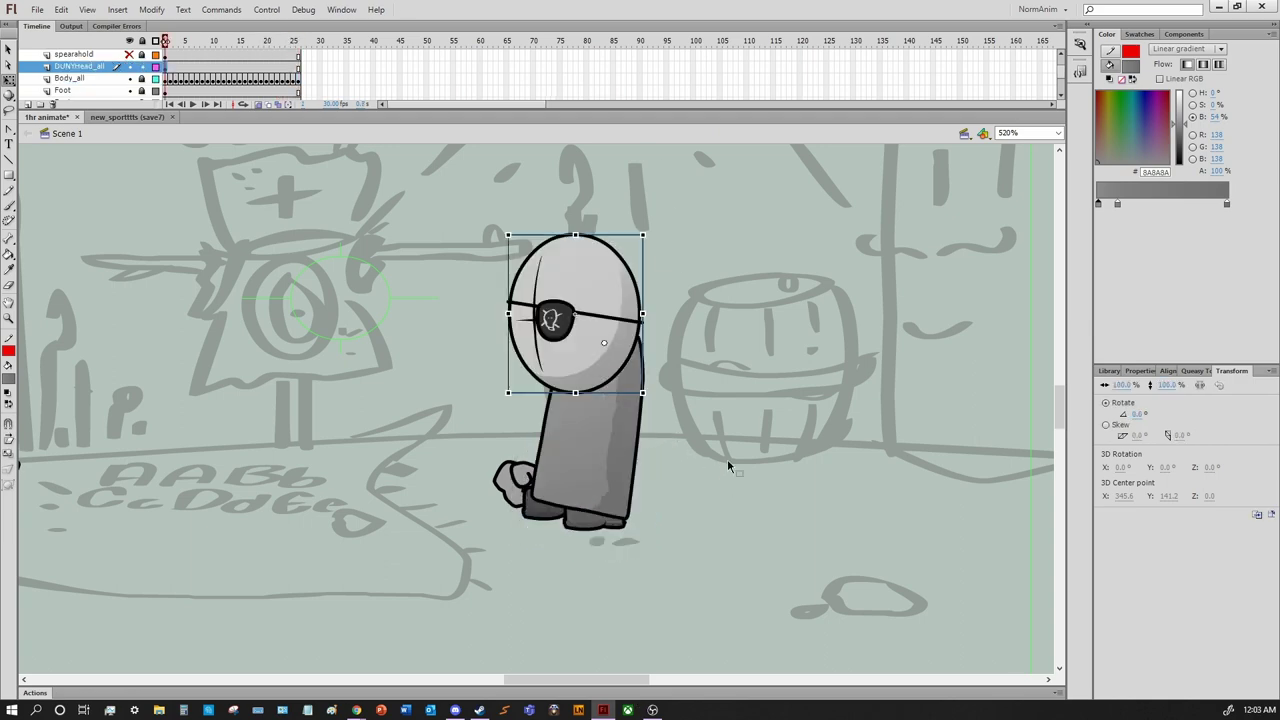
key("F6")
key("F6")
key("F6")
key("F6")
key("F6")
key("F6")
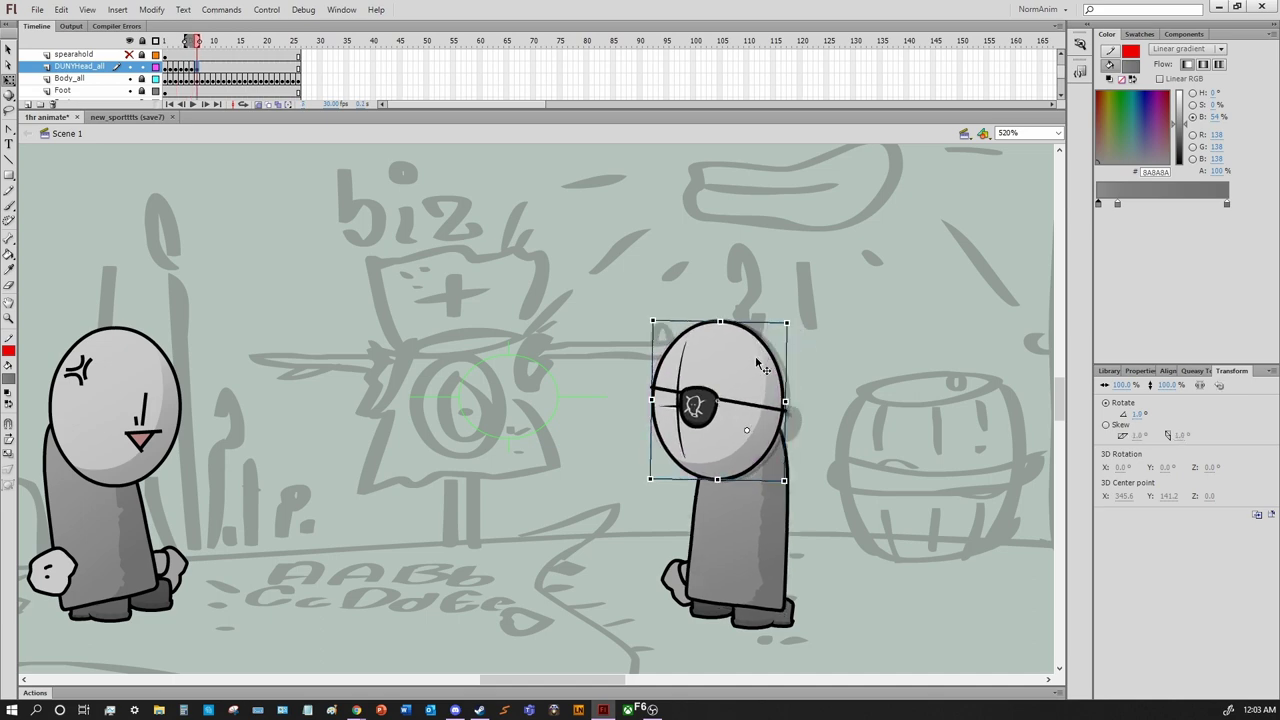
key("F6")
key("F6")
key("F6")
key("F6")
key("F6")
key("F6")
key("F6")
key("F6")
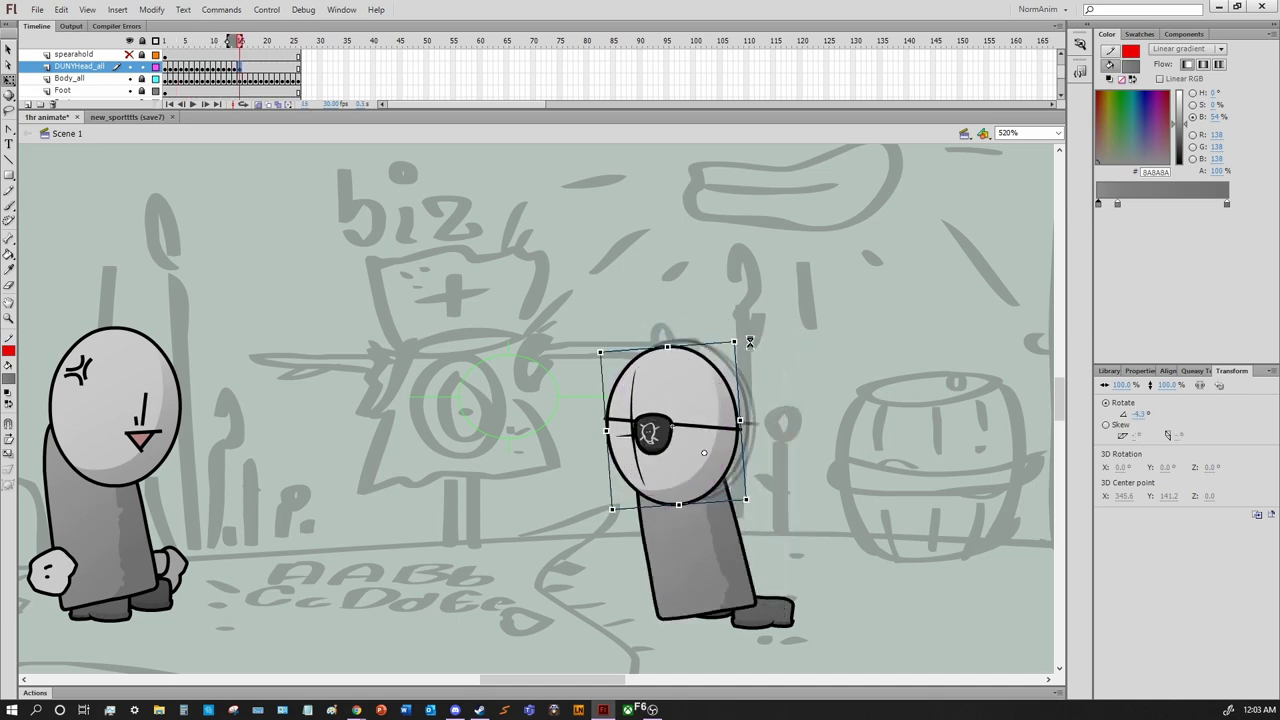
Continue keyframing DUNYHead_all past frame 22 to follow the crouching body, setting its single frame to 4
key("F6")
key("F6")
key("F6")
key("F6")
key("F6")
key("F6")
key("F6")
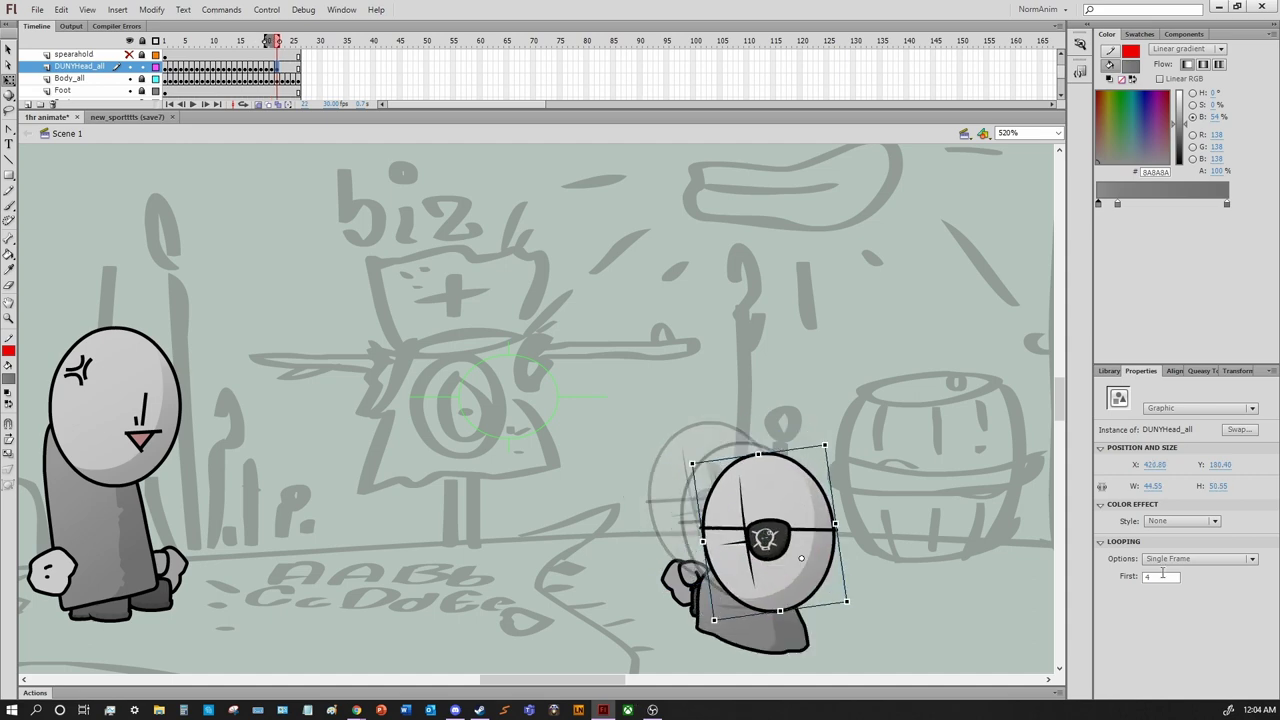
key("F6")
key("F6")
key("Return")
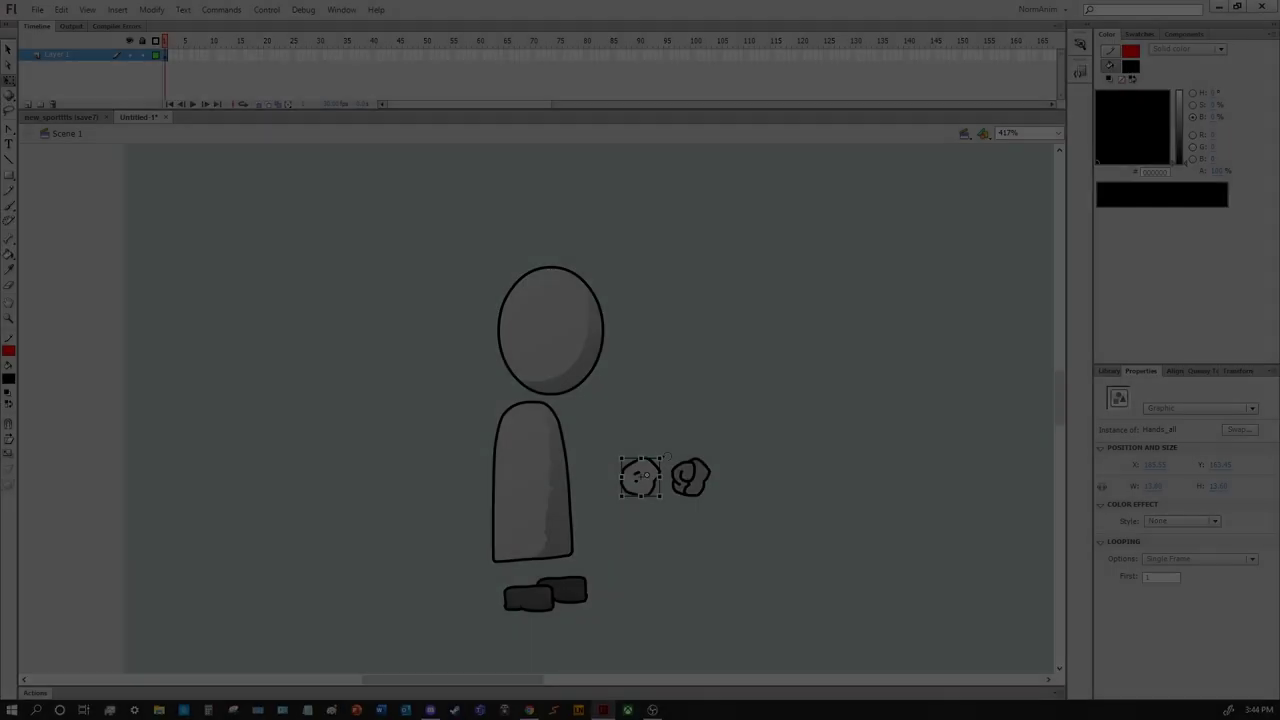
Open the Character workspace file, switch back to Untitled-1, and arrange the head and hands around the character's body
key("ctrl+o")
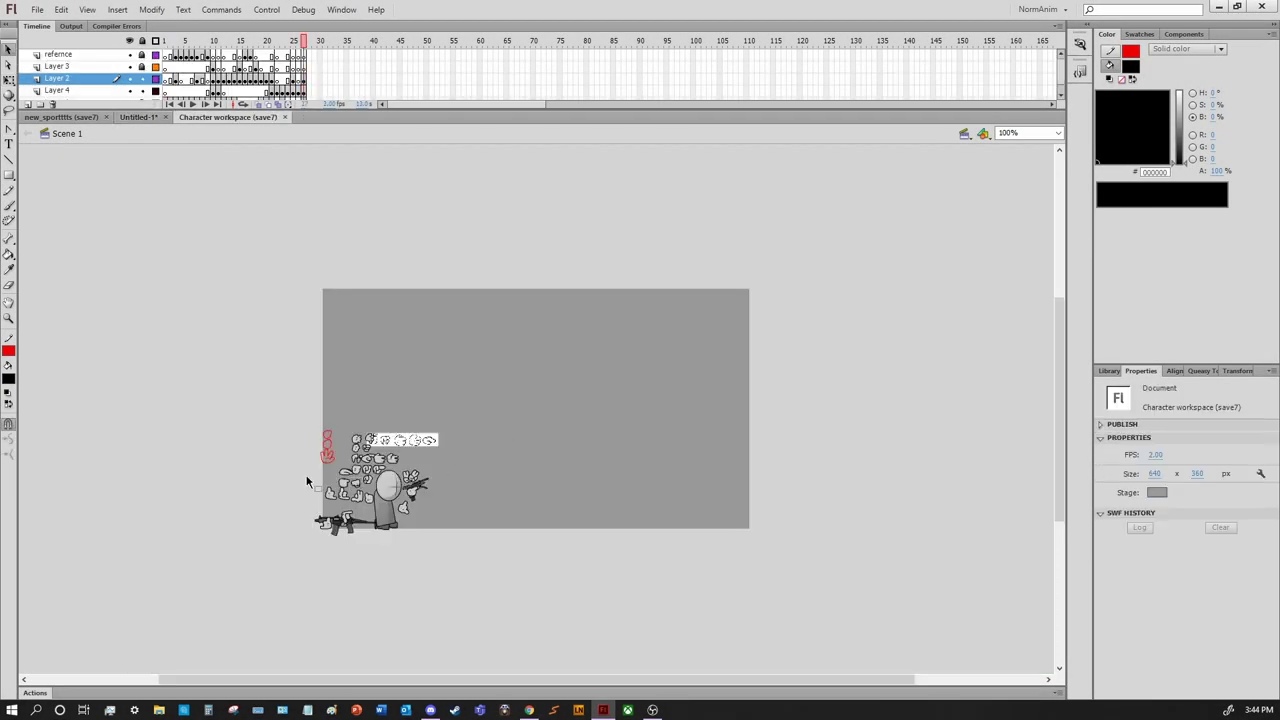
key("ctrl+Tab")
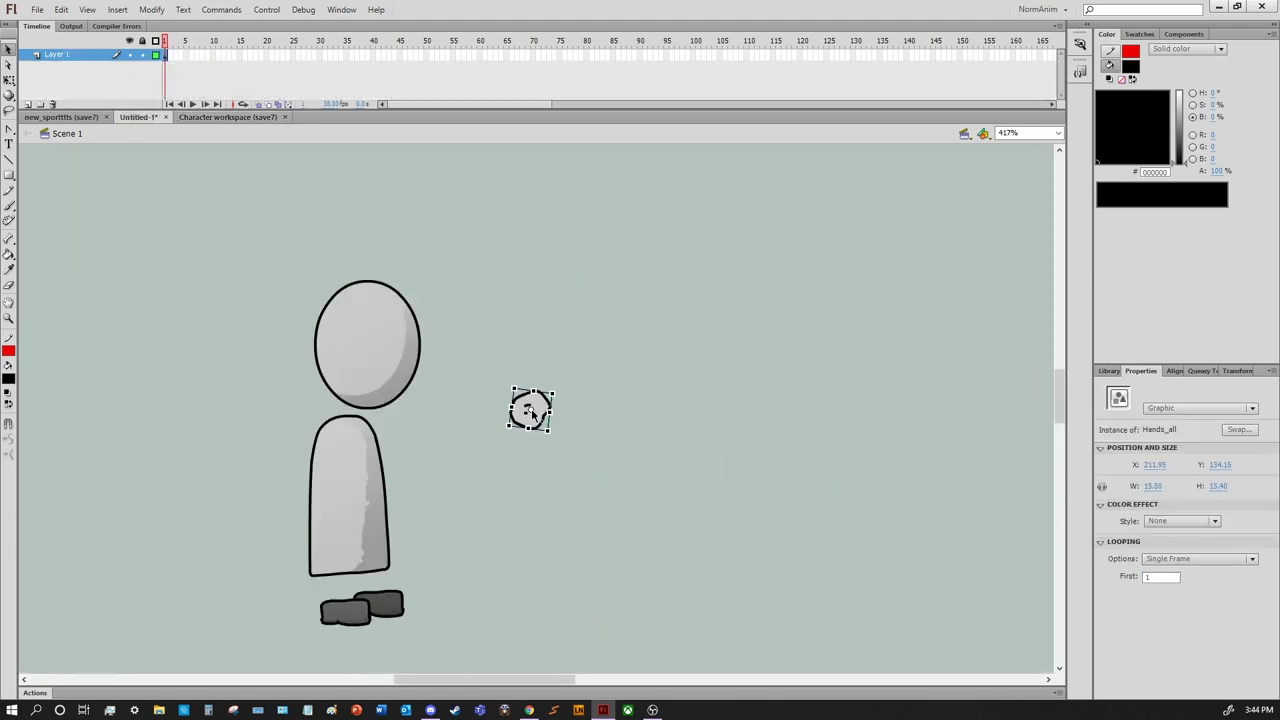
left_click_drag(423, 555, 424, 556)
left_click_drag(385, 350, 395, 410)
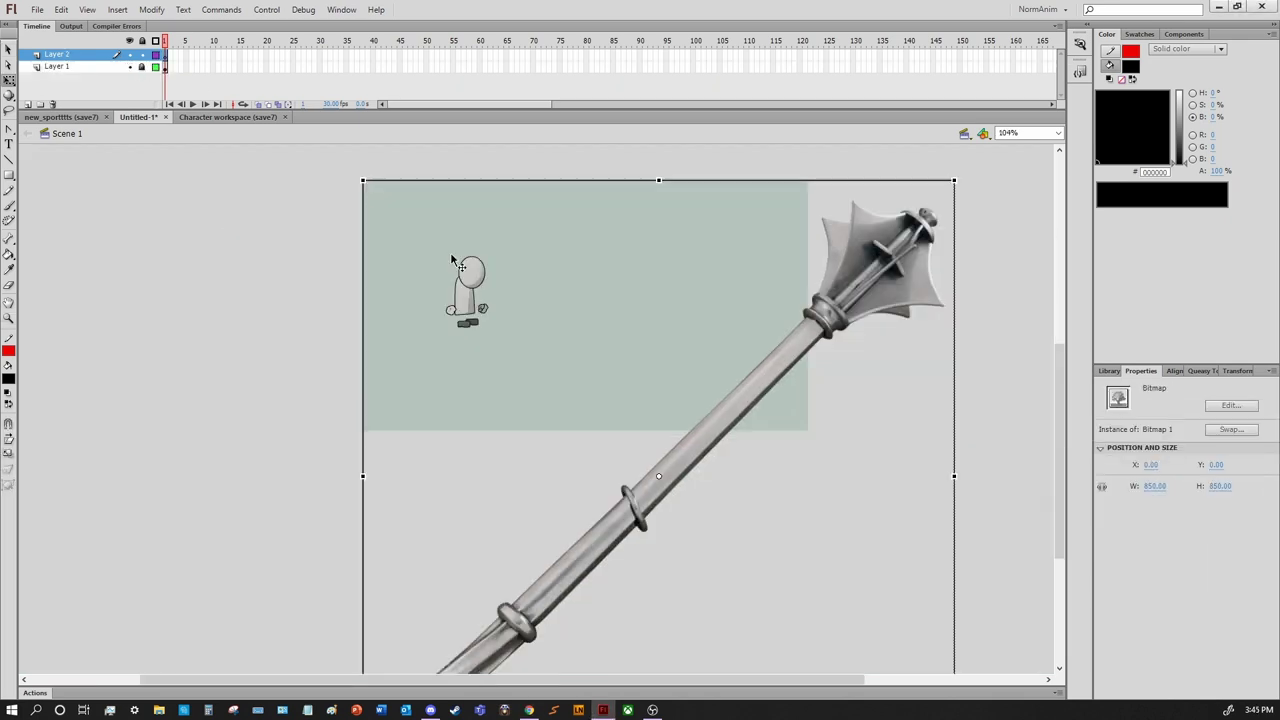
Scale down the flanged mace reference image, rotate it nearly upright, and place it beside the character
left_click_drag(363, 181, 594, 417)
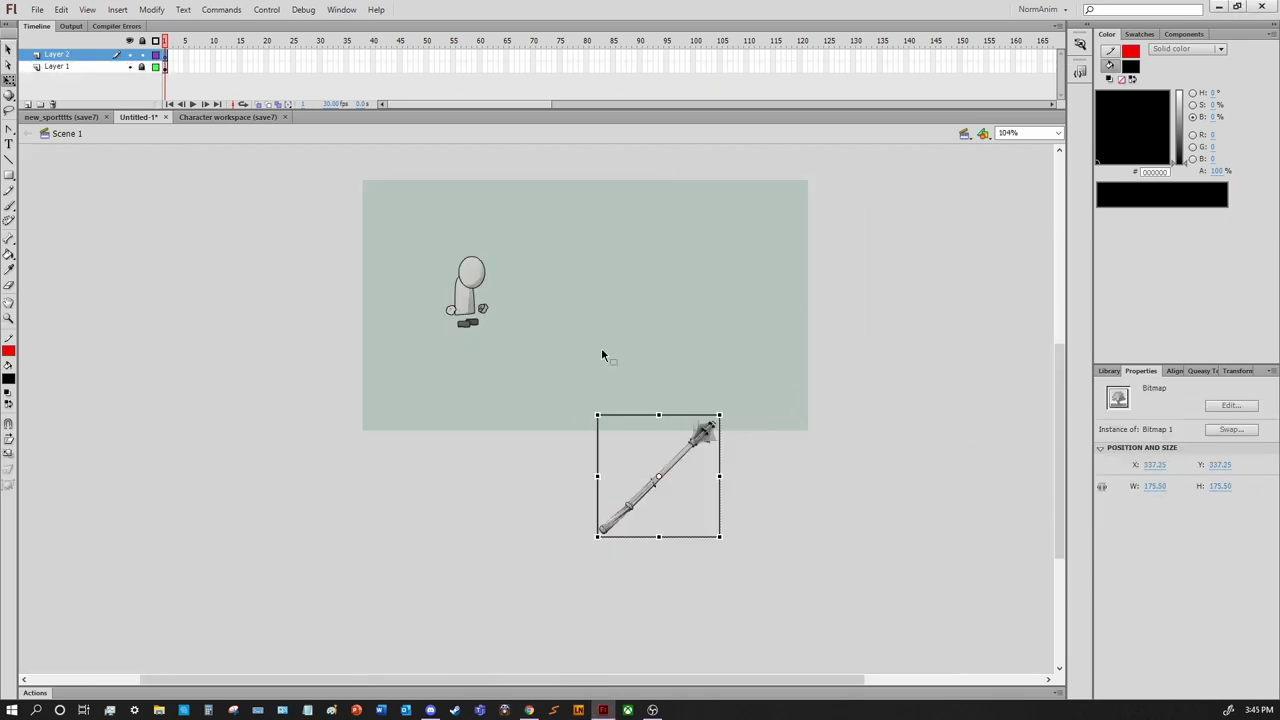
scroll(603, 354, "up", 3)
left_click_drag(880, 191, 688, 412)
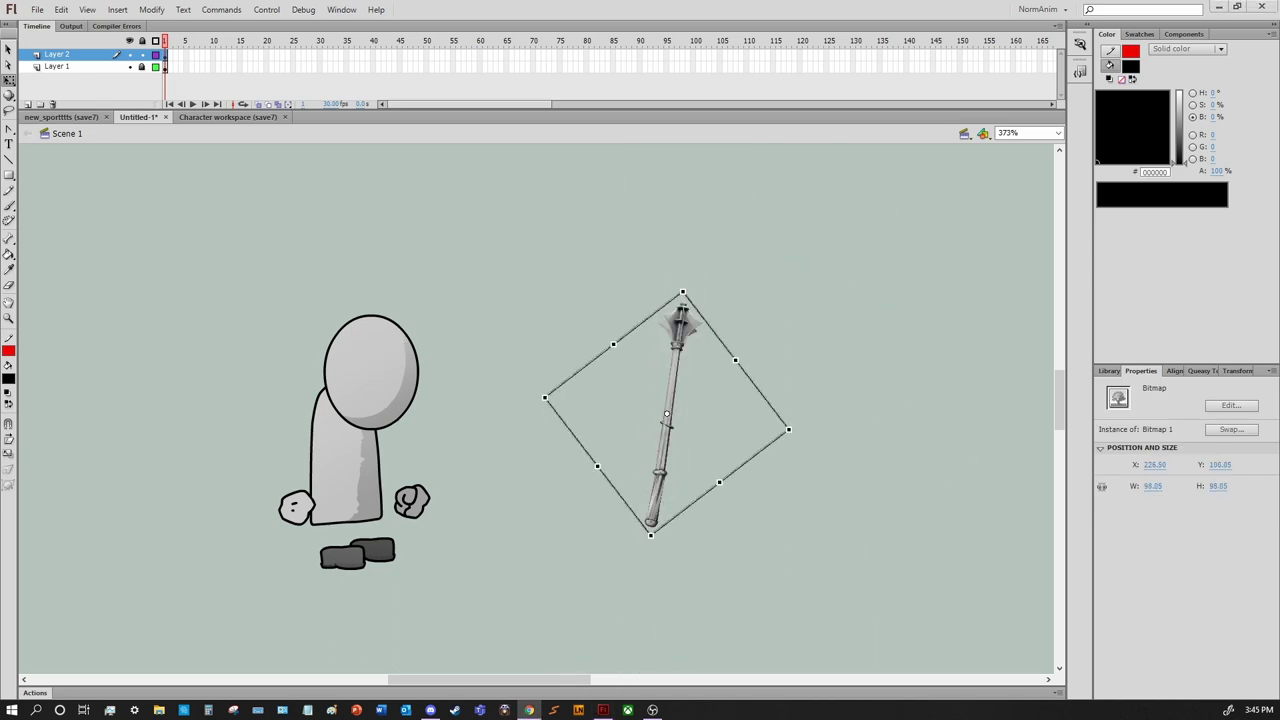
Paste the spiked club and red-handled mace reference photos, scale them down, and arrange them beside the flanged mace
key("ctrl+v")
scroll(552, 357, "down", 2)
left_click_drag(1000, 643, 910, 414)
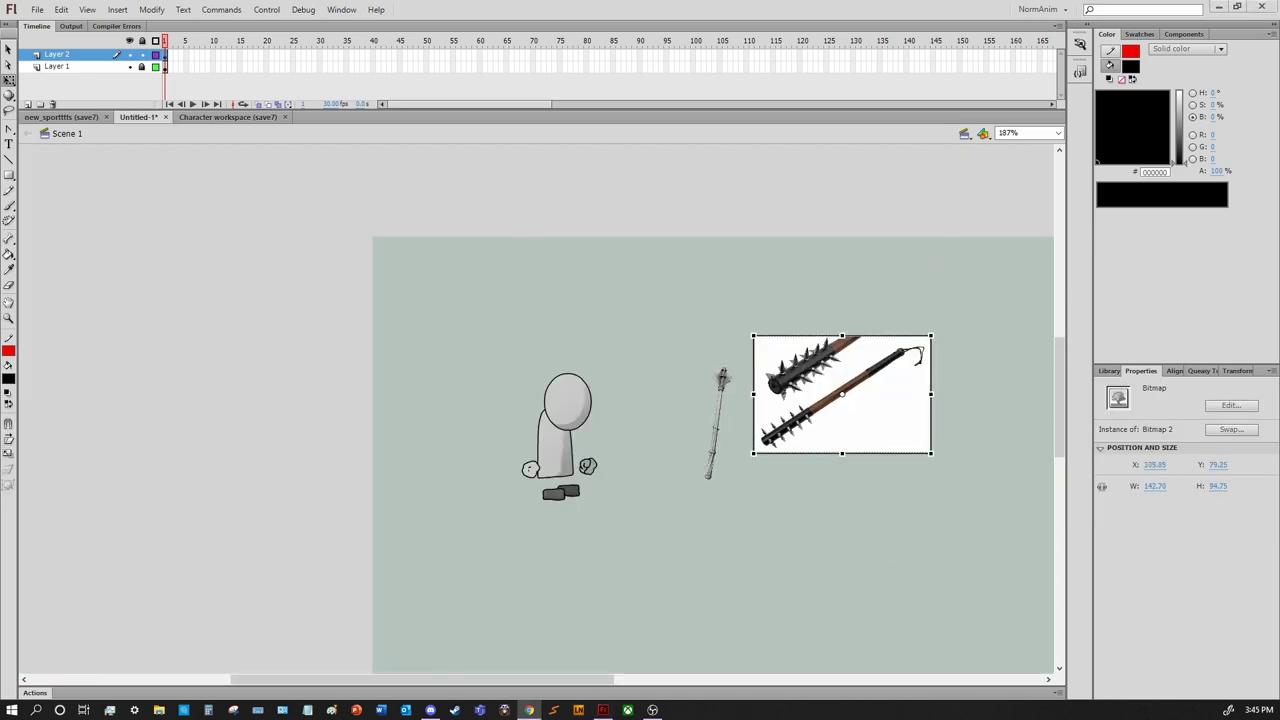
key("ctrl+v")
left_click_drag(374, 234, 680, 334)
left_click_drag(826, 382, 860, 502)
Insert Layer 3, move it between Layer 2 and Layer 1, and lock the reference images on Layer 2
scroll(588, 388, "up", 3)
right_click(78, 66)
left_click(110, 118)
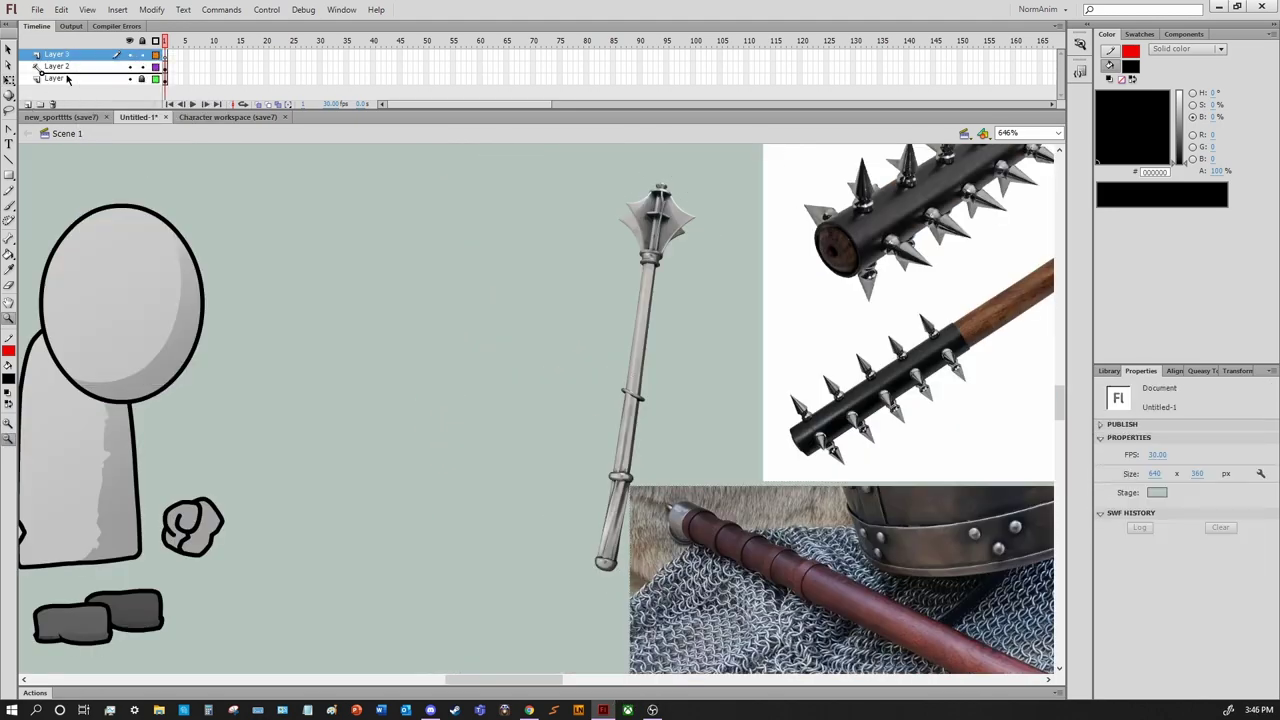
left_click(504, 383)
scroll(504, 383, "down", 2)
left_click_drag(504, 383, 536, 396)
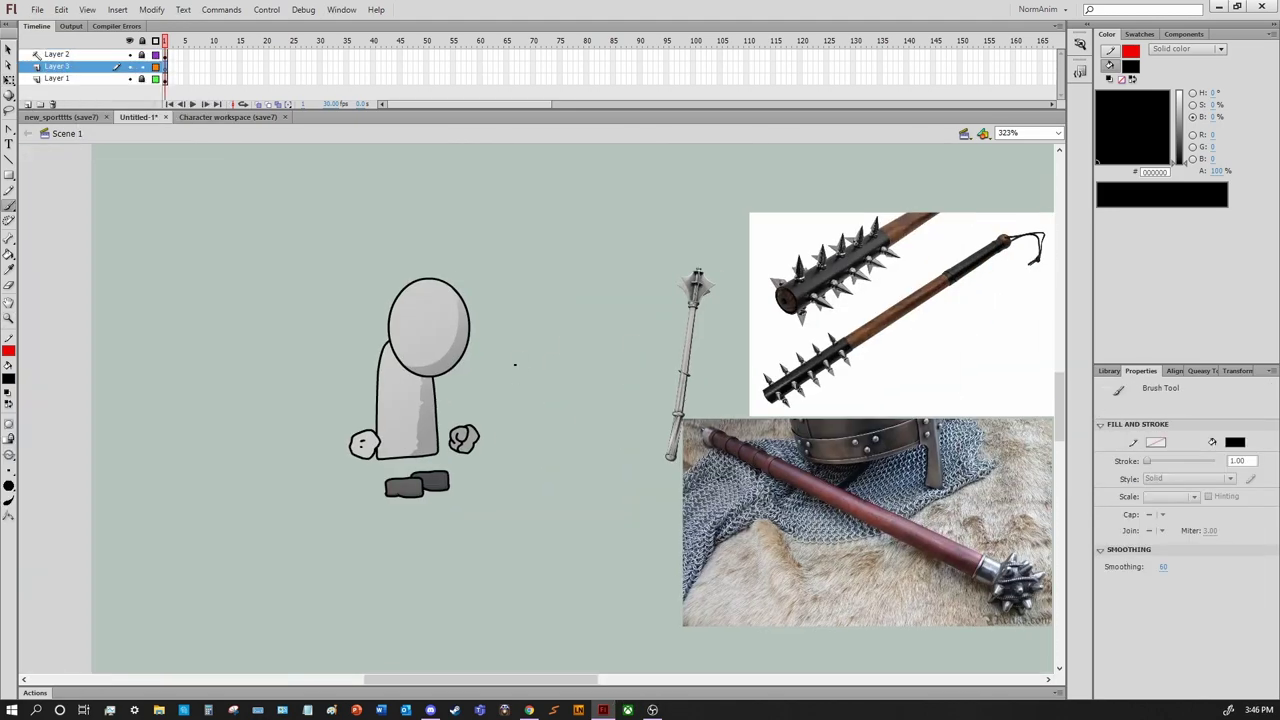
Paste a copy of the hand between character and references, and brush two black vertical shaft lines behind it
key("ctrl+v")
key("b")
scroll(434, 243, "up", 2)
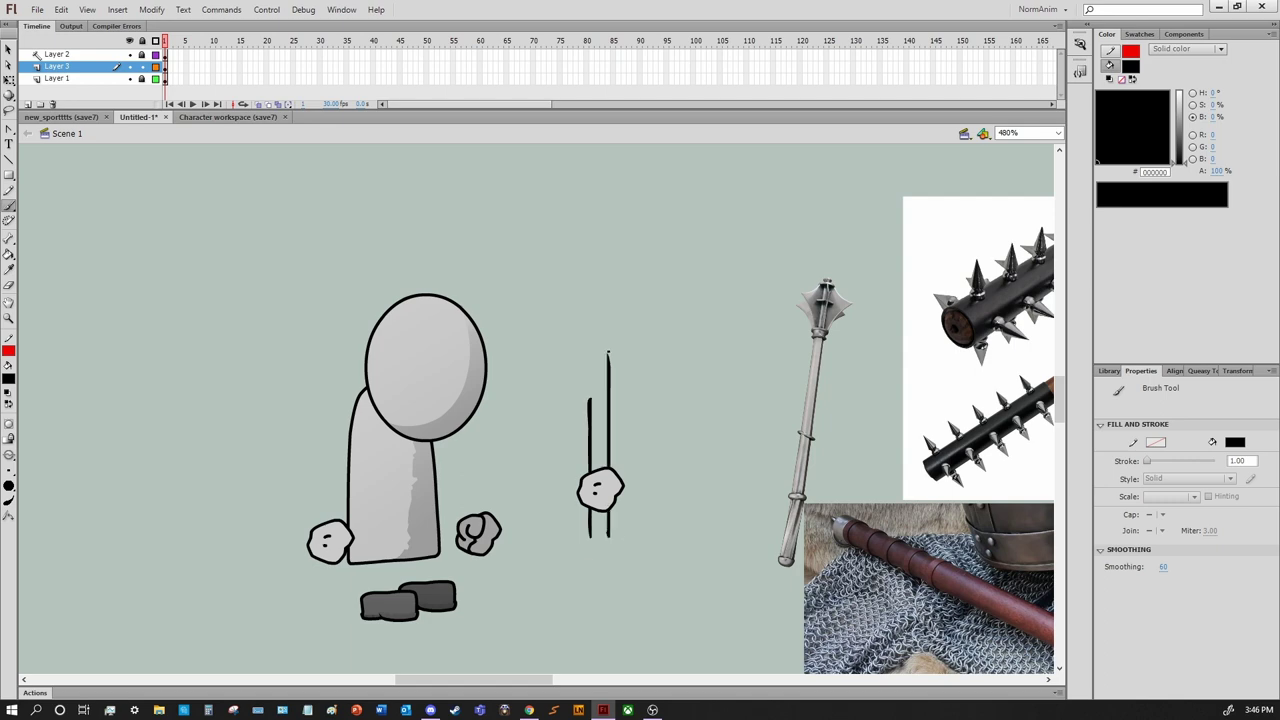
Brush a diamond-shaped mace head on top of the shaft and close it with a flat oval cap
left_click_drag(608, 350, 479, 487)
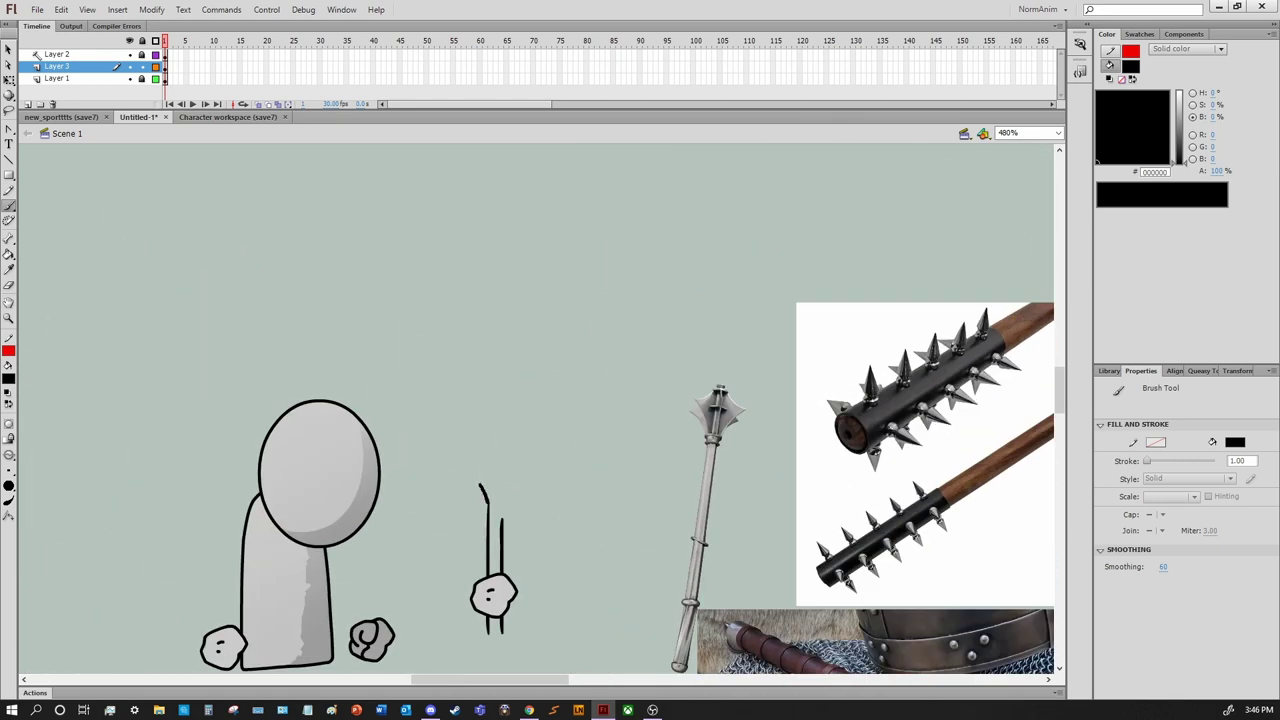
mouse_move(513, 427)
left_mouse_down()
mouse_move(543, 367)
mouse_move(522, 440)
left_mouse_up()
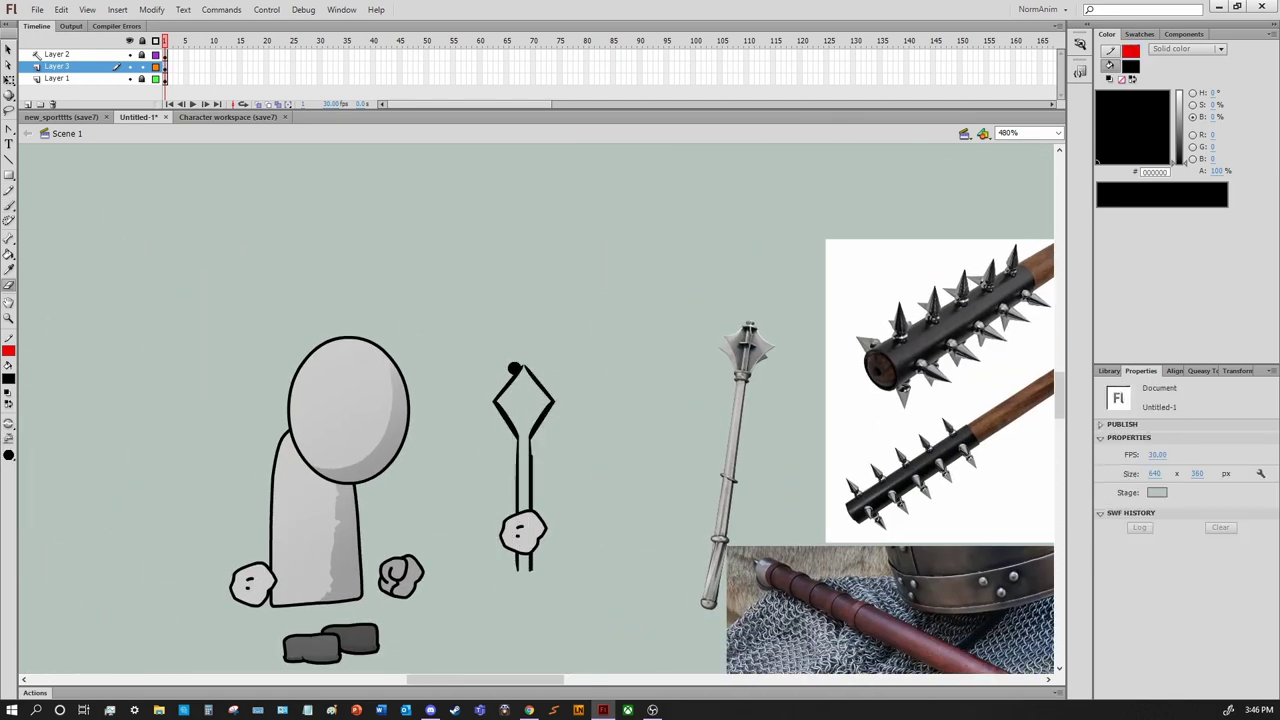
mouse_move(508, 380)
left_mouse_down()
mouse_move(540, 380)
mouse_move(550, 426)
left_mouse_up()
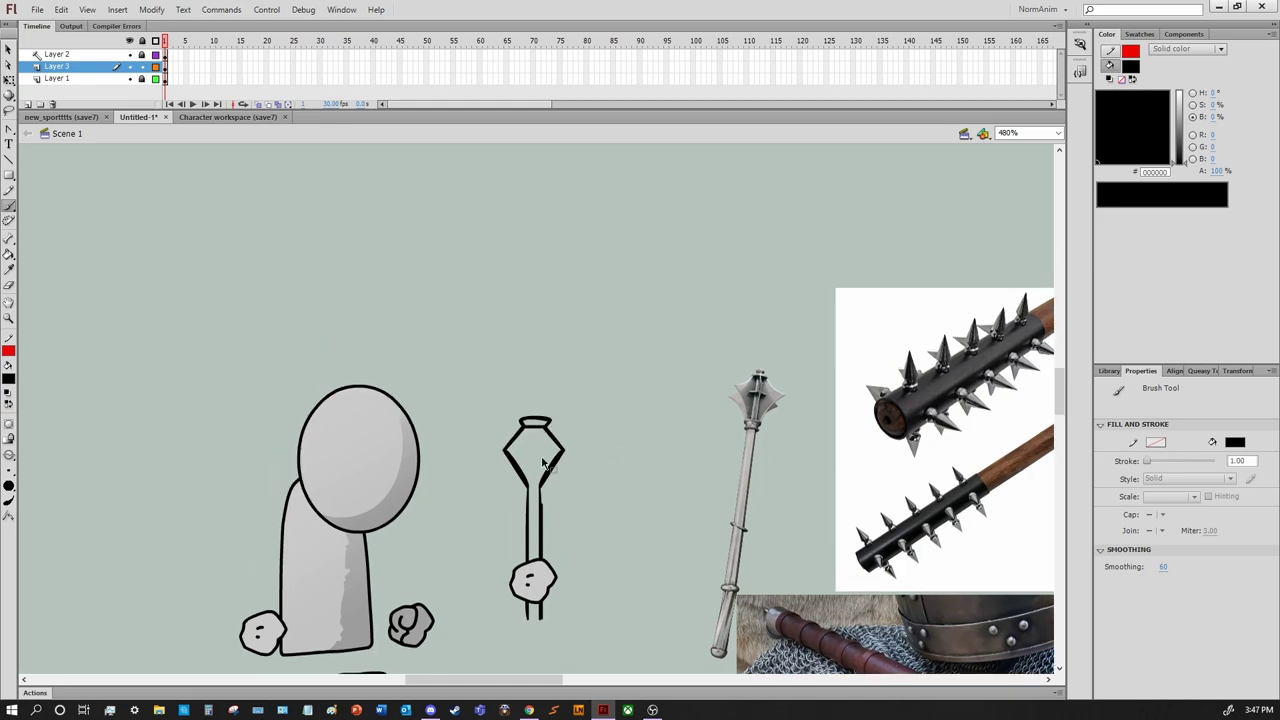
Lasso the mace head and enlarge it above the shaft, keeping it joined to the shaft lines
key("q")
left_click(550, 470)
left_click(573, 478)
left_click_drag(573, 478, 608, 368)
key("b")
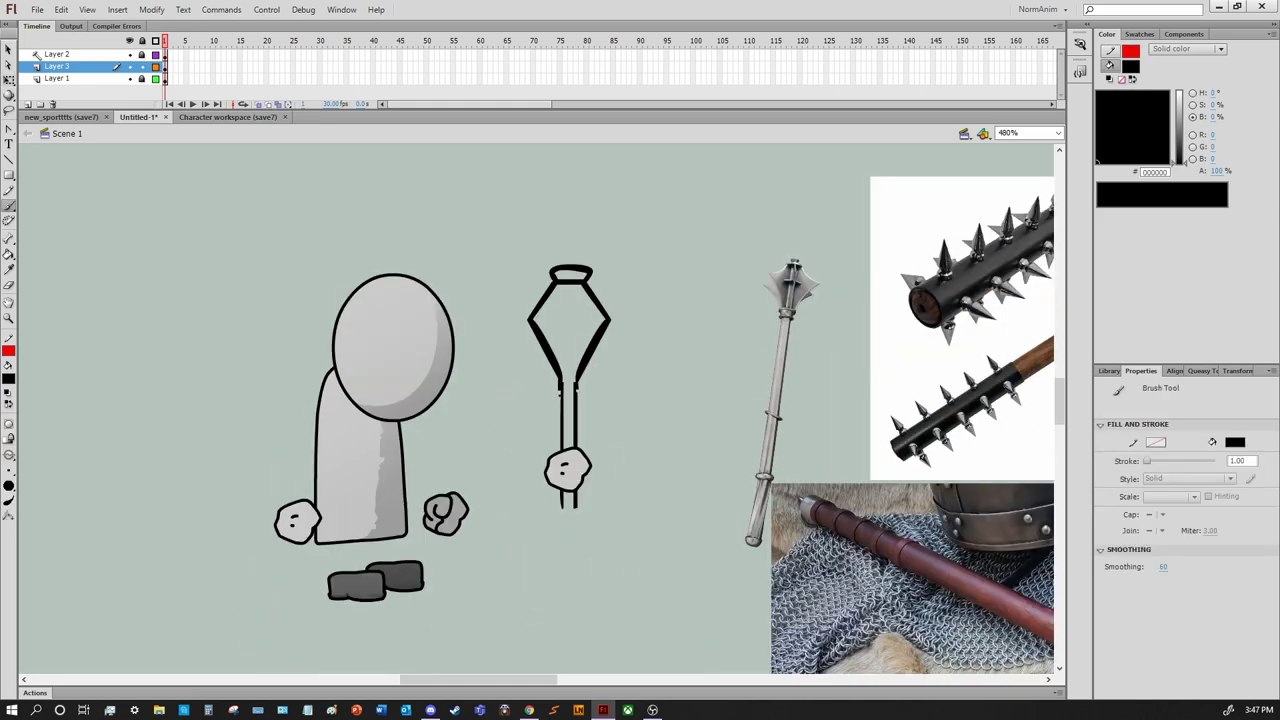
Brush the flange lines inside the mace head and extend the shaft lines below the hand
left_click_drag(761, 367, 706, 242)
left_click_drag(507, 366, 510, 438)
mouse_move(700, 330)
left_mouse_down()
mouse_move(486, 370)
mouse_move(734, 354)
left_mouse_up()
mouse_move(540, 434)
left_mouse_down()
mouse_move(552, 422)
mouse_move(399, 626)
mouse_move(496, 497)
left_mouse_up()
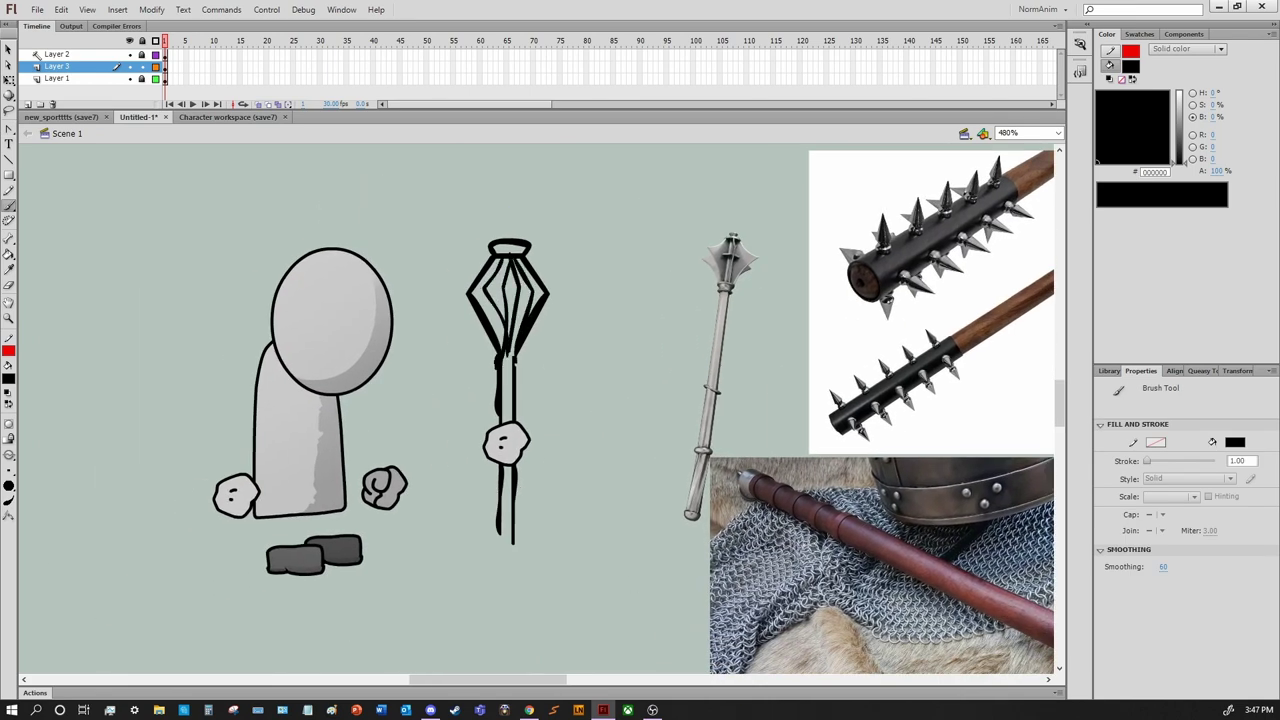
Move the hand off the shaft and brush the collar, criss-cross shaft wrap, and banded grip with a rounded pommel
mouse_move(510, 360)
left_mouse_down()
mouse_move(320, 340)
mouse_move(450, 340)
left_mouse_up()
left_click_drag(460, 378, 460, 470)
mouse_move(568, 537)
left_mouse_down()
mouse_move(642, 444)
mouse_move(768, 394)
left_mouse_up()
left_click_drag(636, 400, 654, 402)
left_click_drag(737, 412, 664, 478)
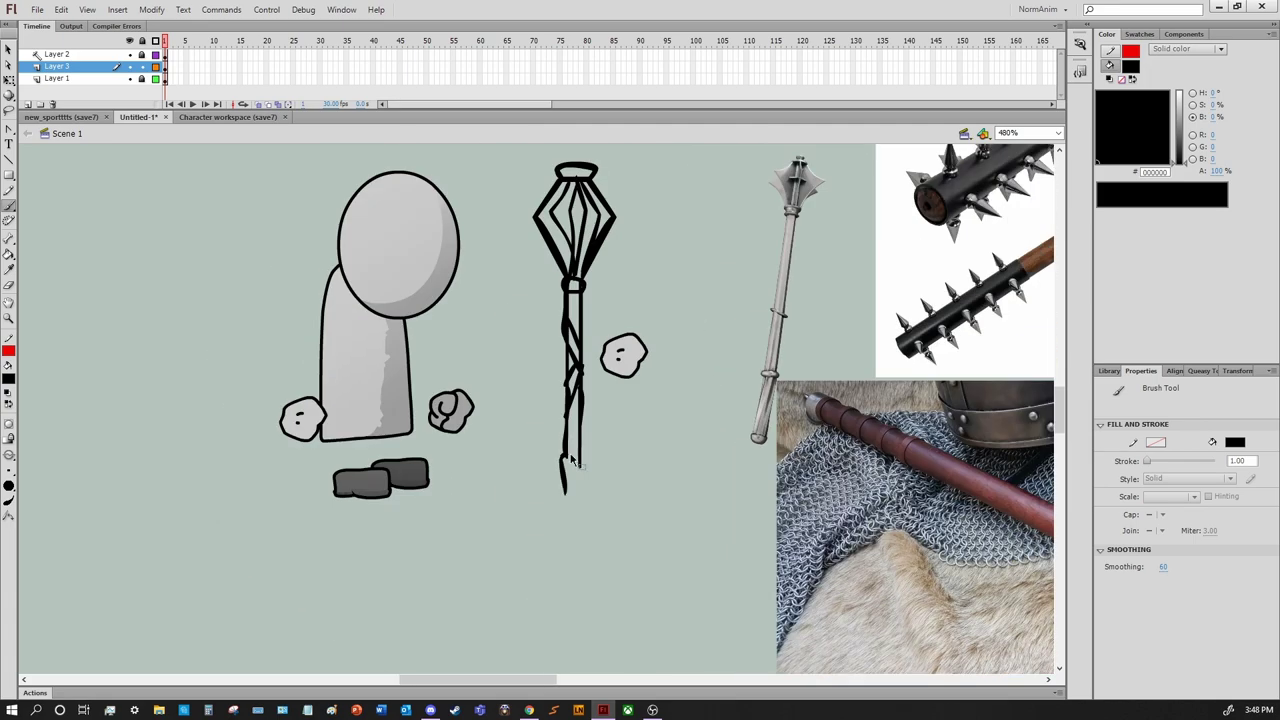
mouse_move(679, 417)
left_mouse_down()
mouse_move(510, 472)
mouse_move(634, 417)
left_mouse_up()
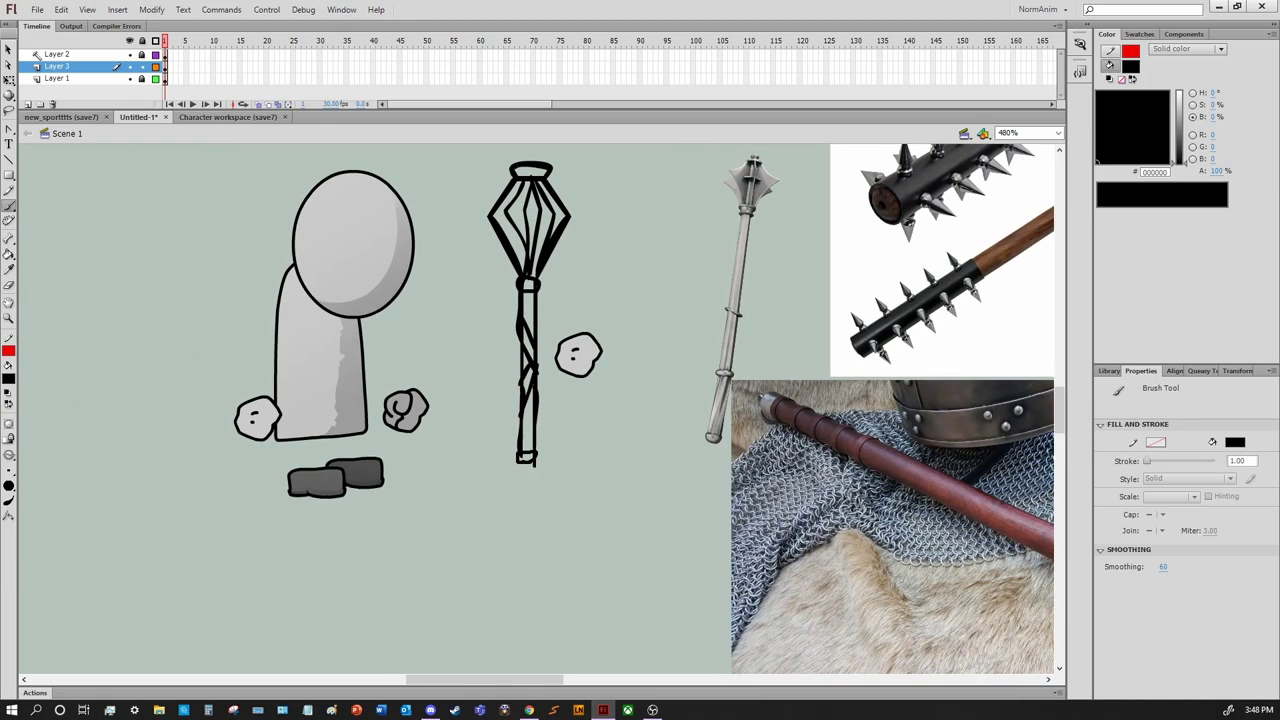
mouse_move(525, 518)
left_mouse_down()
mouse_move(510, 575)
mouse_move(568, 655)
left_mouse_up()
Narrow the sketched mace head, move the loose hand farther from the shaft, and scale the whole mace sketch down
key("v")
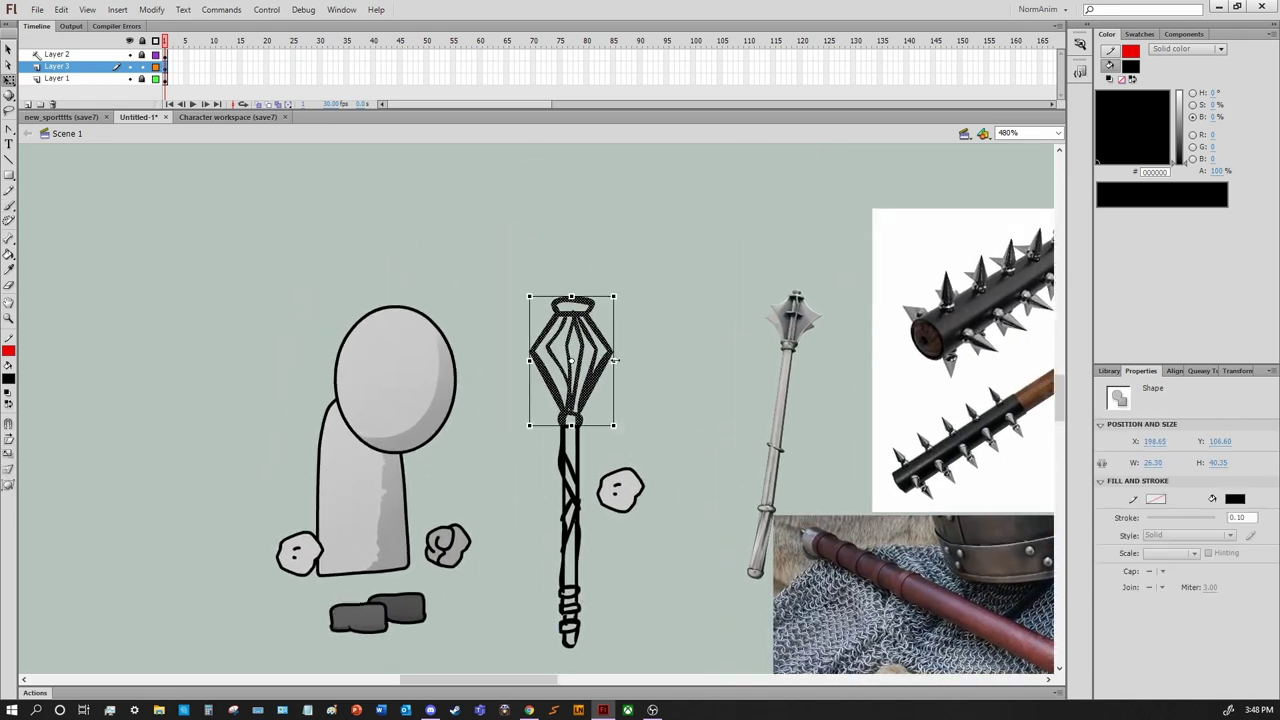
left_click_drag(696, 465, 638, 357)
key("q")
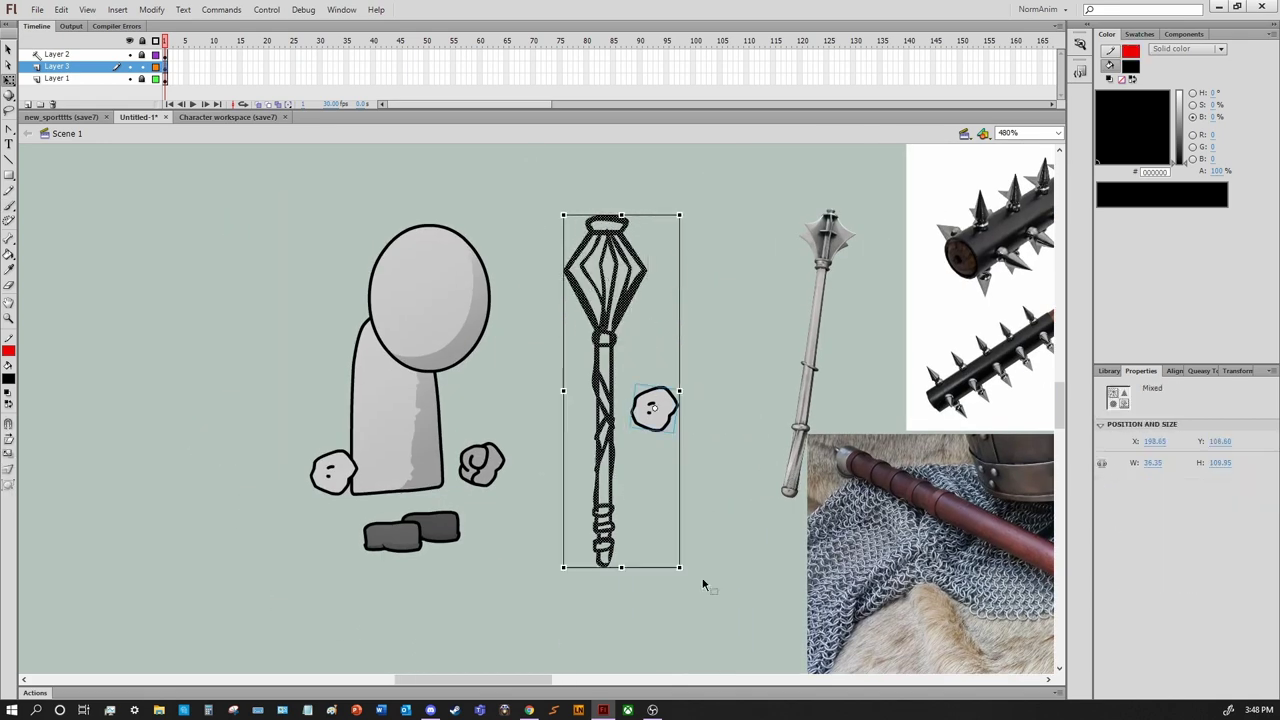
left_click_drag(700, 583, 649, 531)
mouse_move(663, 424)
left_mouse_down()
mouse_move(770, 508)
mouse_move(748, 500)
left_mouse_up()
left_click_drag(577, 237, 669, 629)
Recolour the mace sketch red, lock Layer 3, and make the unlocked Layer 2 active
left_click(8, 378)
left_click(6, 468)
left_click(145, 55)
Trace the shaft's left edge with a green 1.00 line and top it with a rounded-rectangle collar using 1.00 corner radii
key("n")
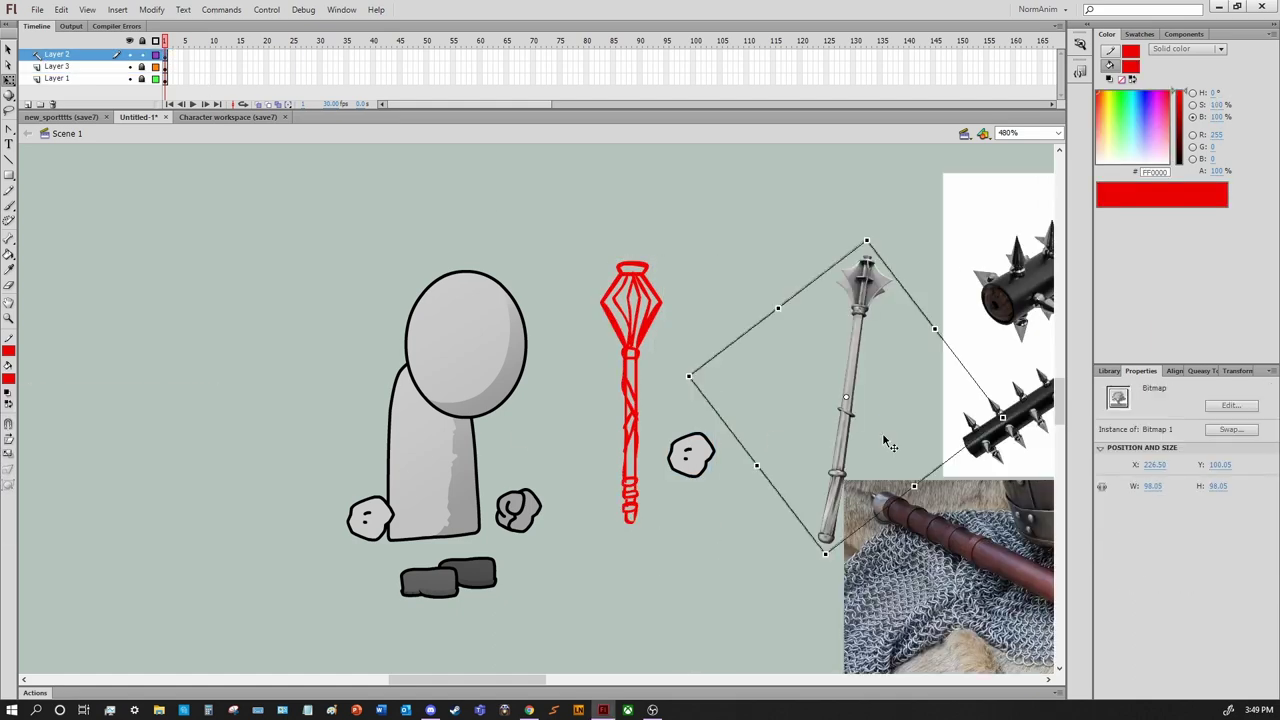
scroll(811, 380, "up", 2)
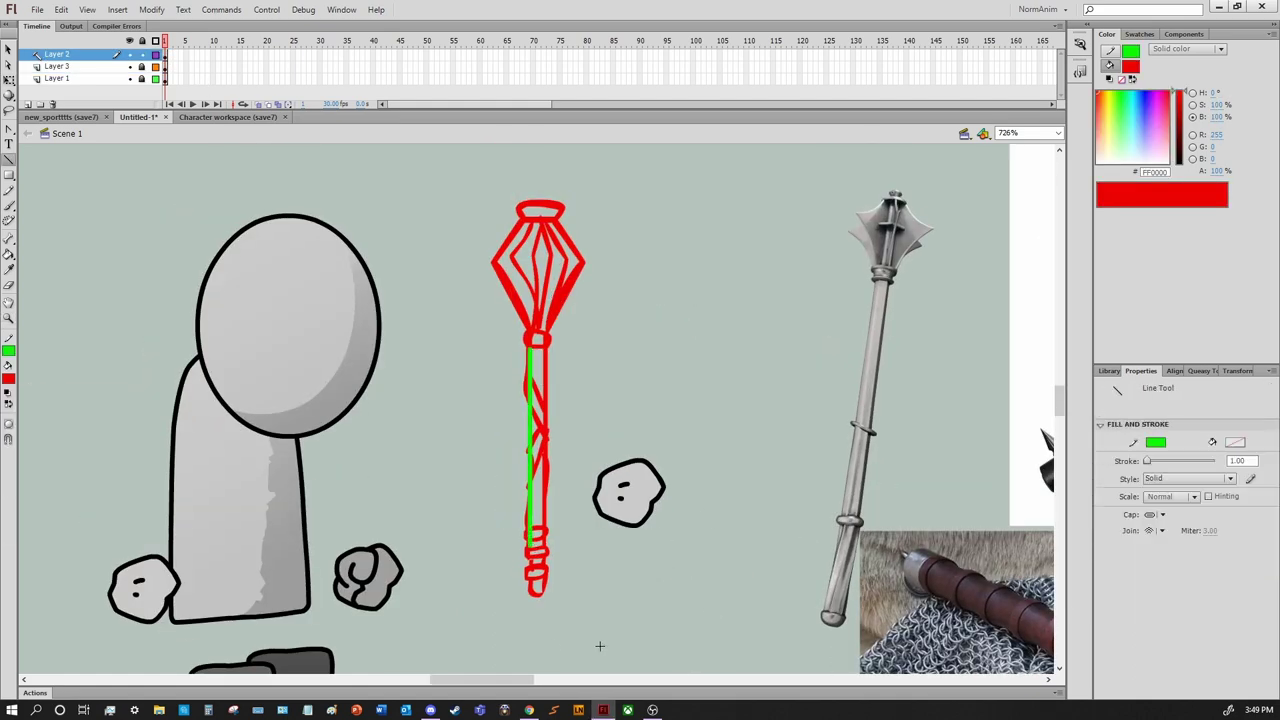
scroll(457, 400, "up", 3)
key("r")
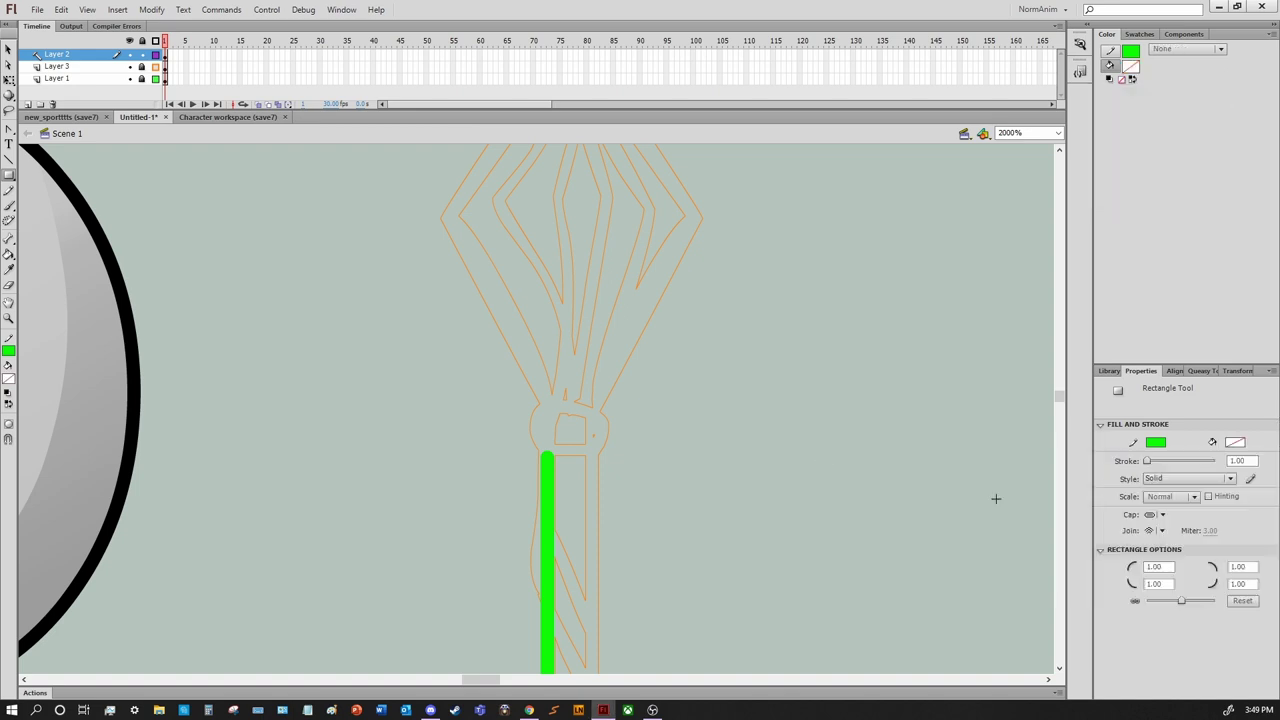
mouse_move(795, 471)
left_mouse_down()
mouse_move(709, 510)
mouse_move(300, 377)
left_mouse_up()
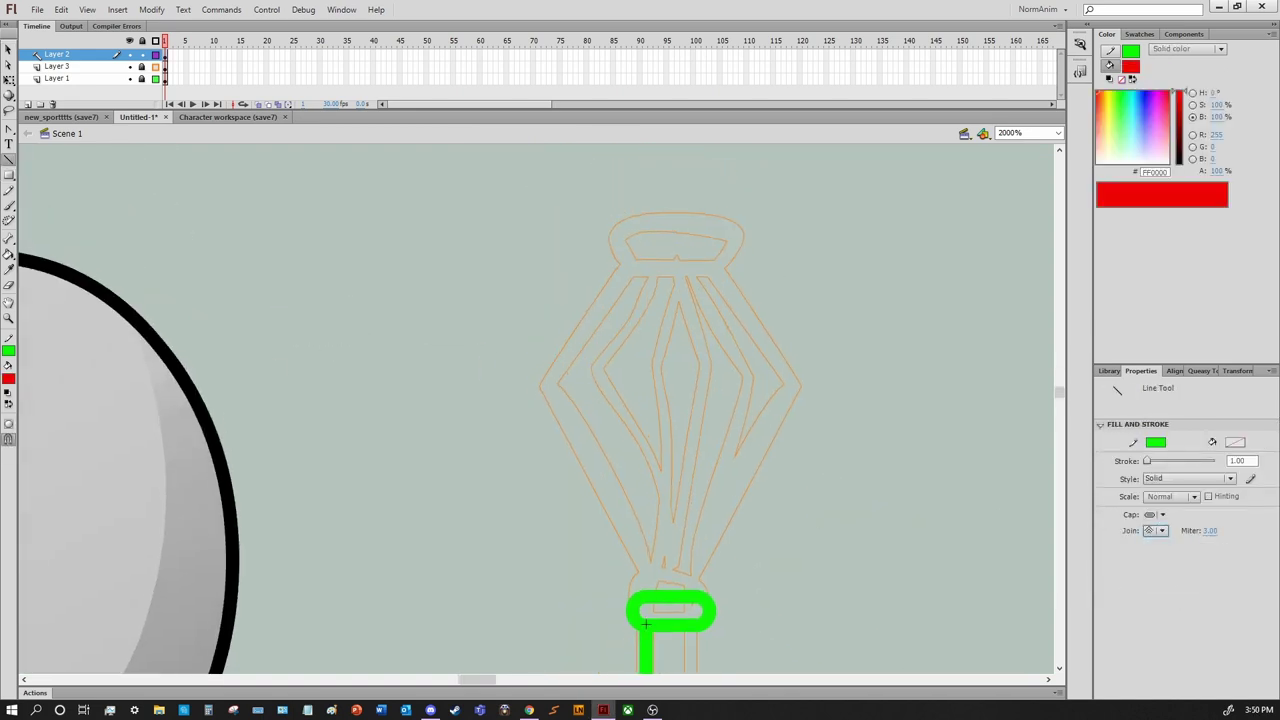
left_click_drag(535, 395, 537, 392)
Trace the left outline of the mace head with curved lines, adding its flat top edge and the start of the cap
scroll(540, 400, "up", 2)
key("n")
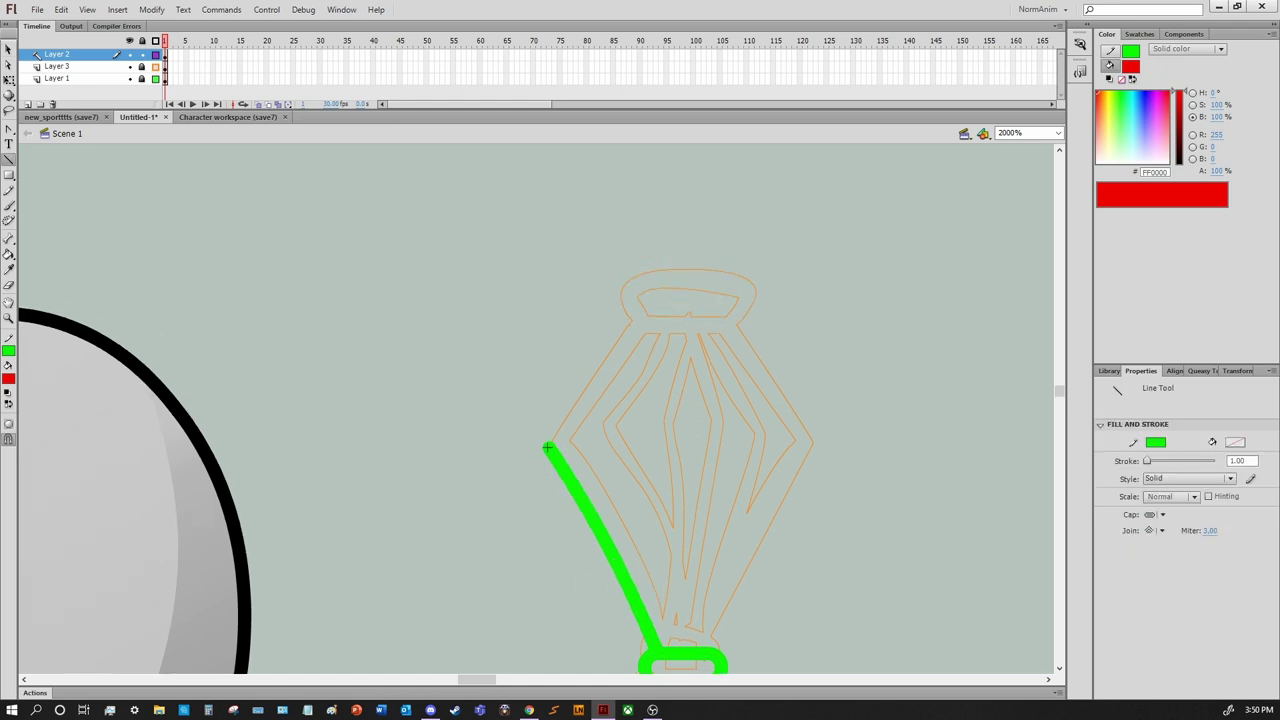
mouse_move(549, 443)
left_mouse_down()
mouse_move(634, 323)
mouse_move(695, 438)
left_mouse_up()
scroll(586, 403, "up", 4)
scroll(586, 403, "right", 3)
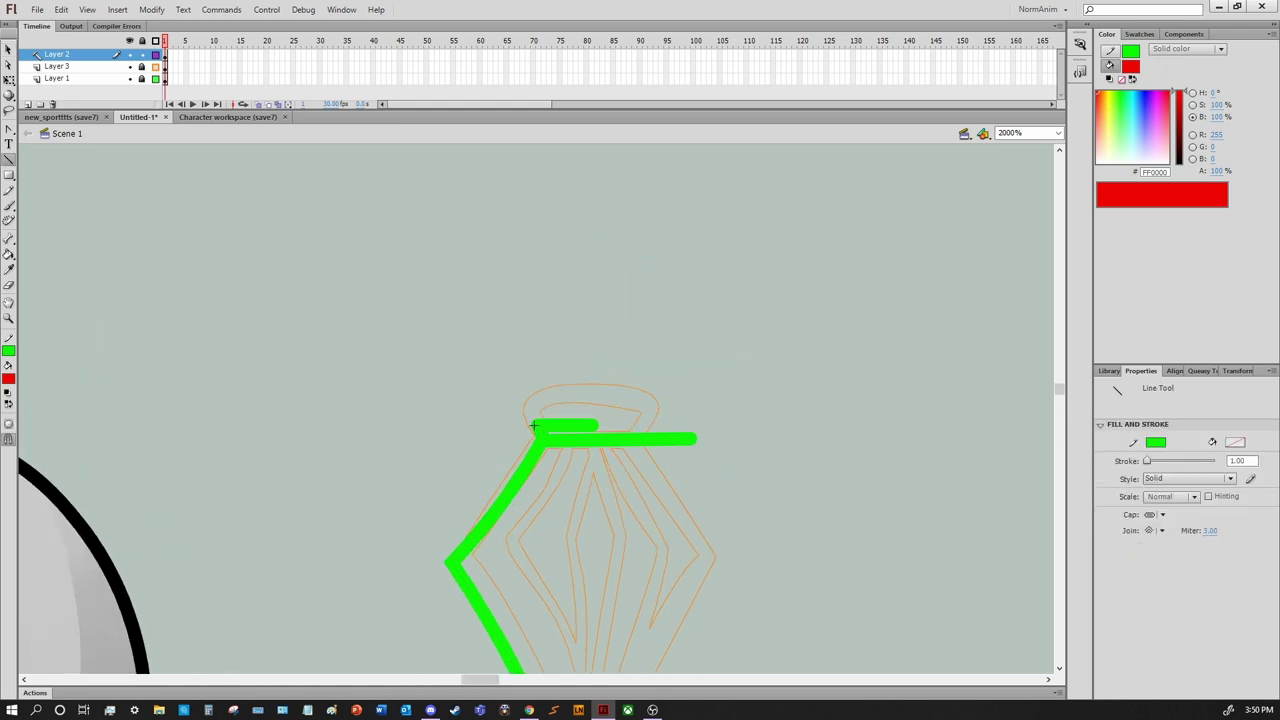
left_click_drag(533, 426, 524, 410)
Shorten the head's top edge, place a mirrored copy of the left head outline on the right side, and recolour the lines blue
scroll(533, 426, "down", 5)
key("v")
left_click(505, 286)
left_click(765, 328)
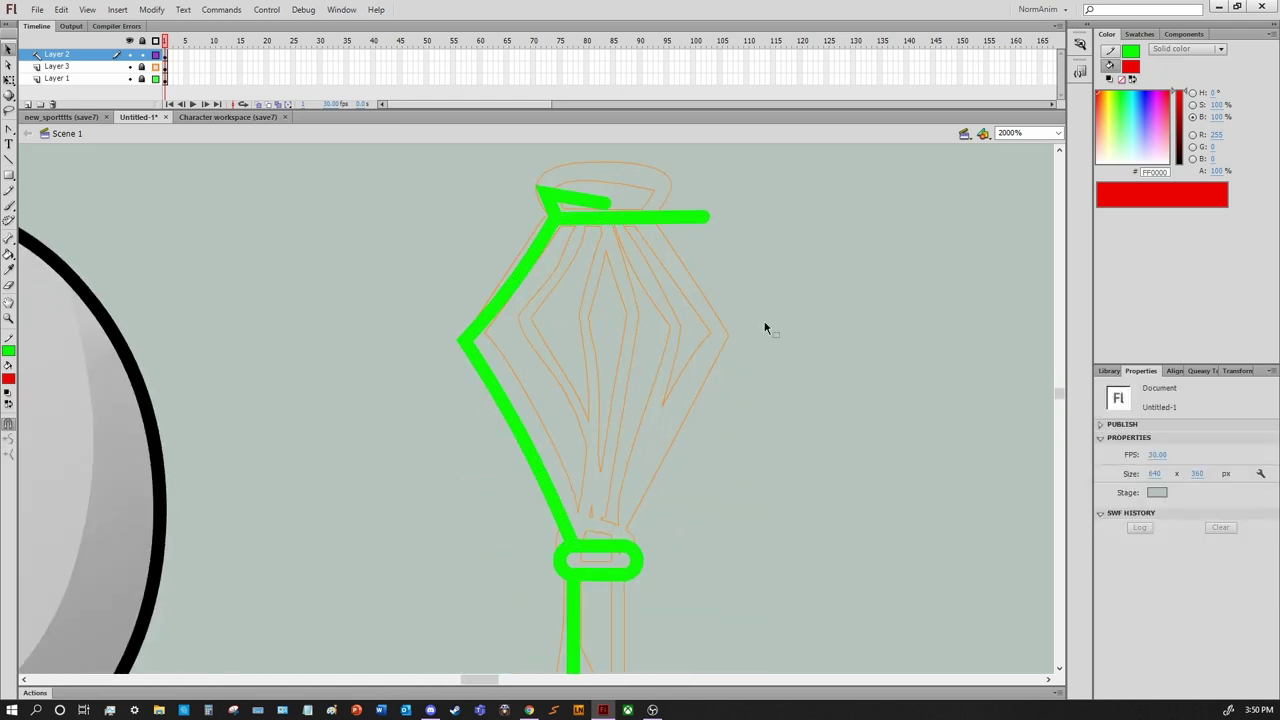
left_click(596, 542)
key("q")
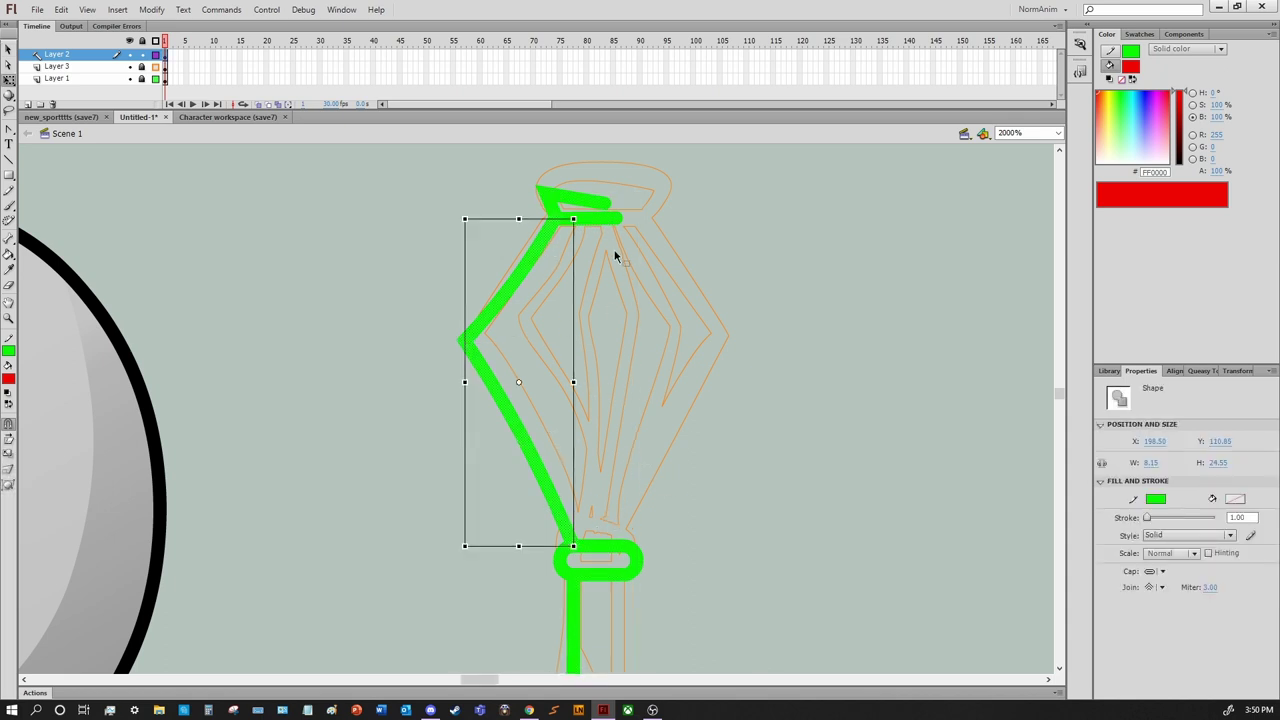
left_click_drag(606, 557, 677, 571)
key("ctrl+z")
key("a")
scroll(592, 551, "down", 3)
scroll(592, 551, "right", 2)
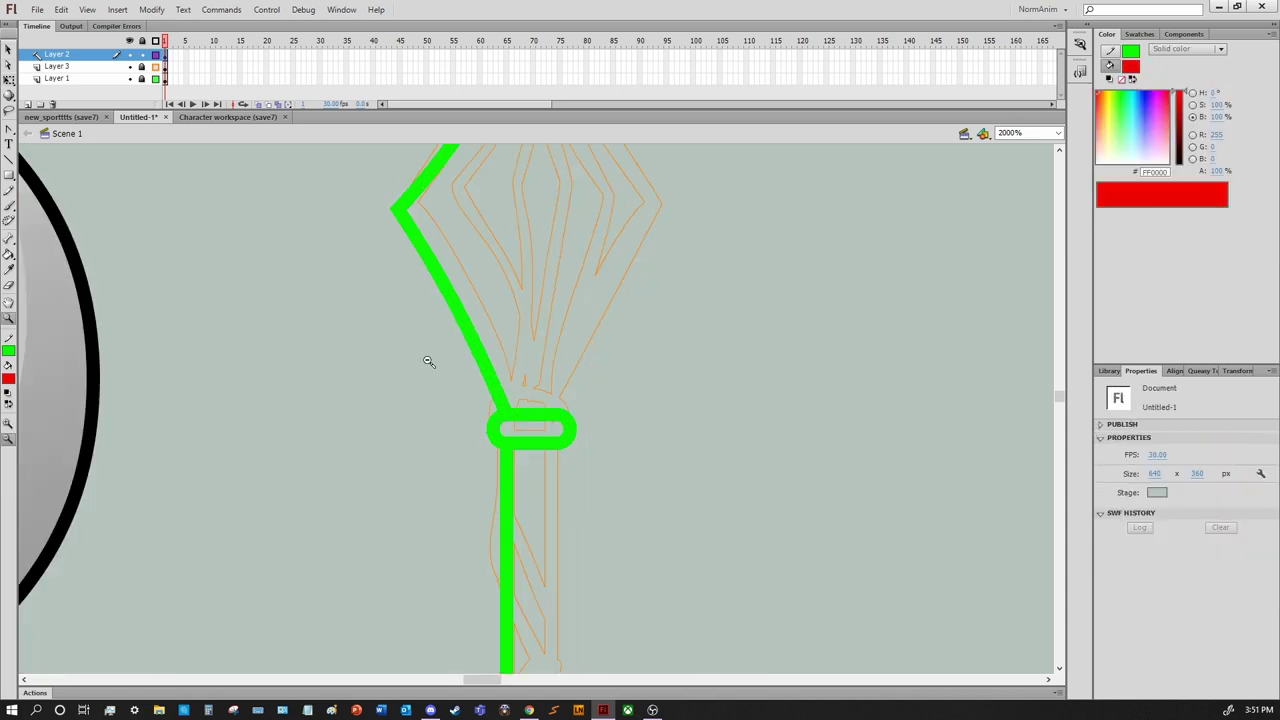
key("ctrl+v")
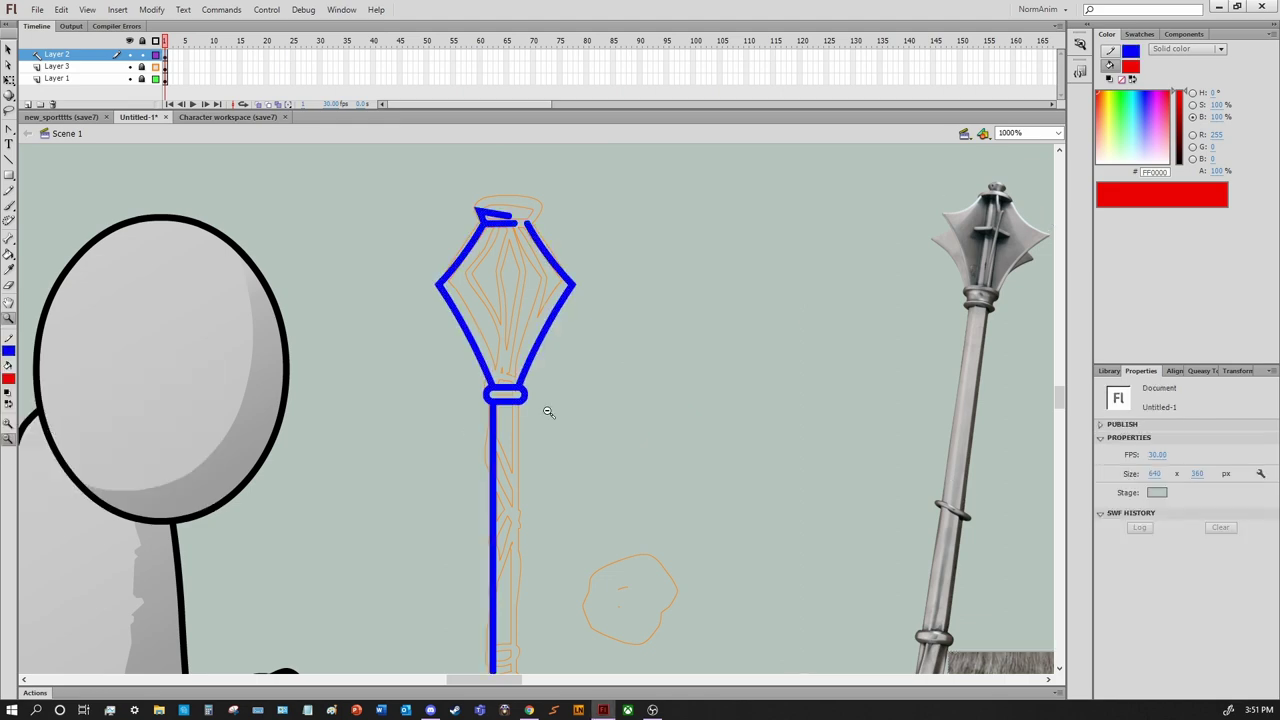
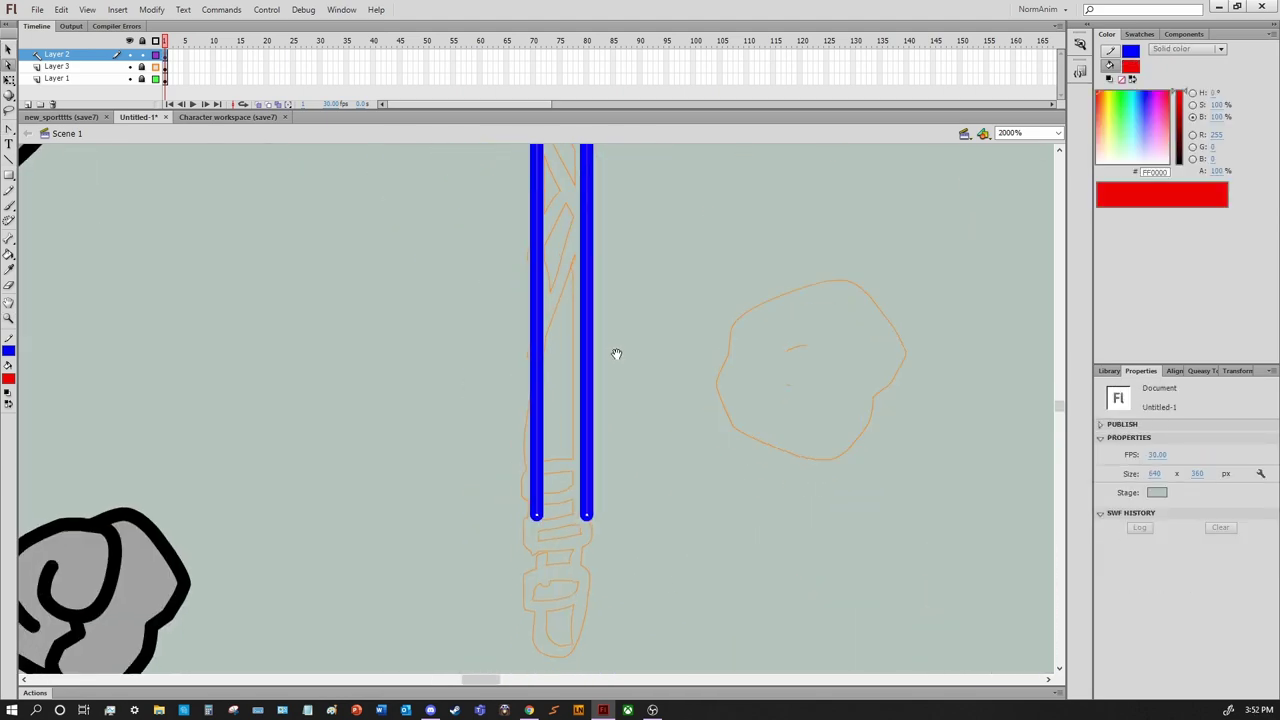
Draw a small rounded-rectangle band over the lower end of the left shaft line and delete its right side
left_click_drag(616, 354, 640, 366)
key("r")
left_click_drag(549, 490, 598, 545)
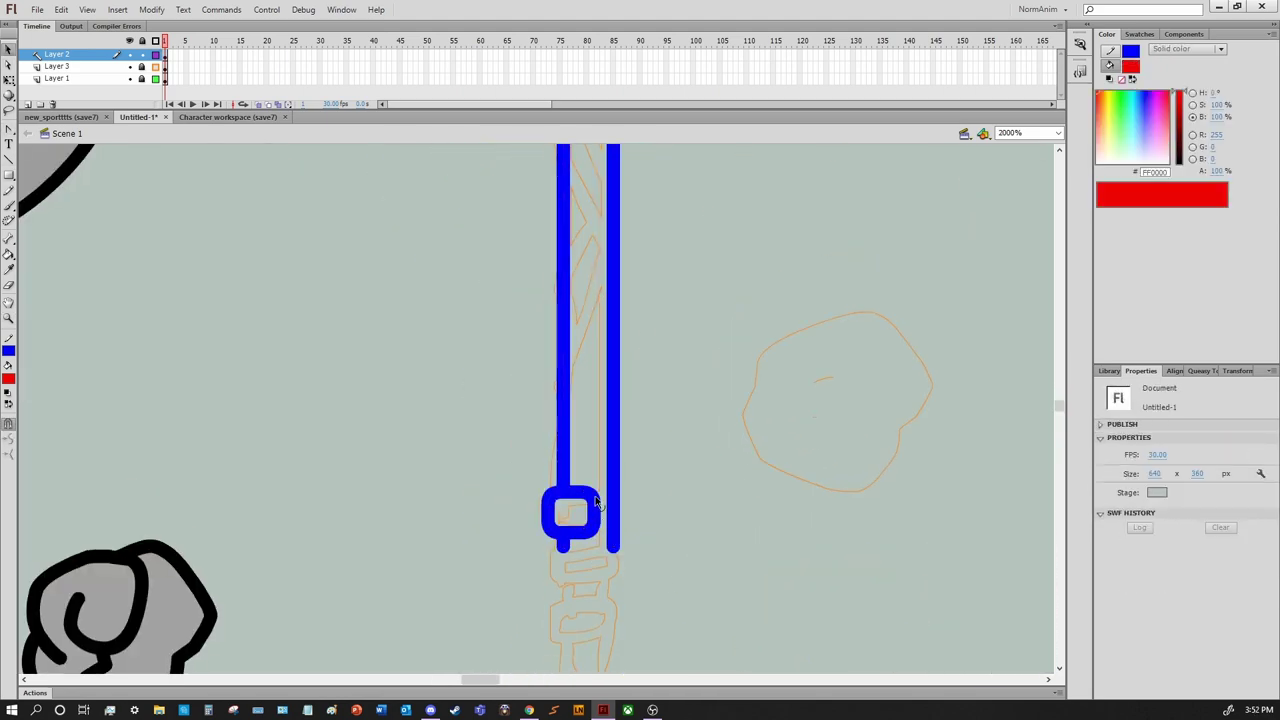
key("v")
left_click(594, 541)
key("Delete")
Mirror the half band onto the right shaft line to close it, and delete the shaft segments inside the band
left_click(556, 530)
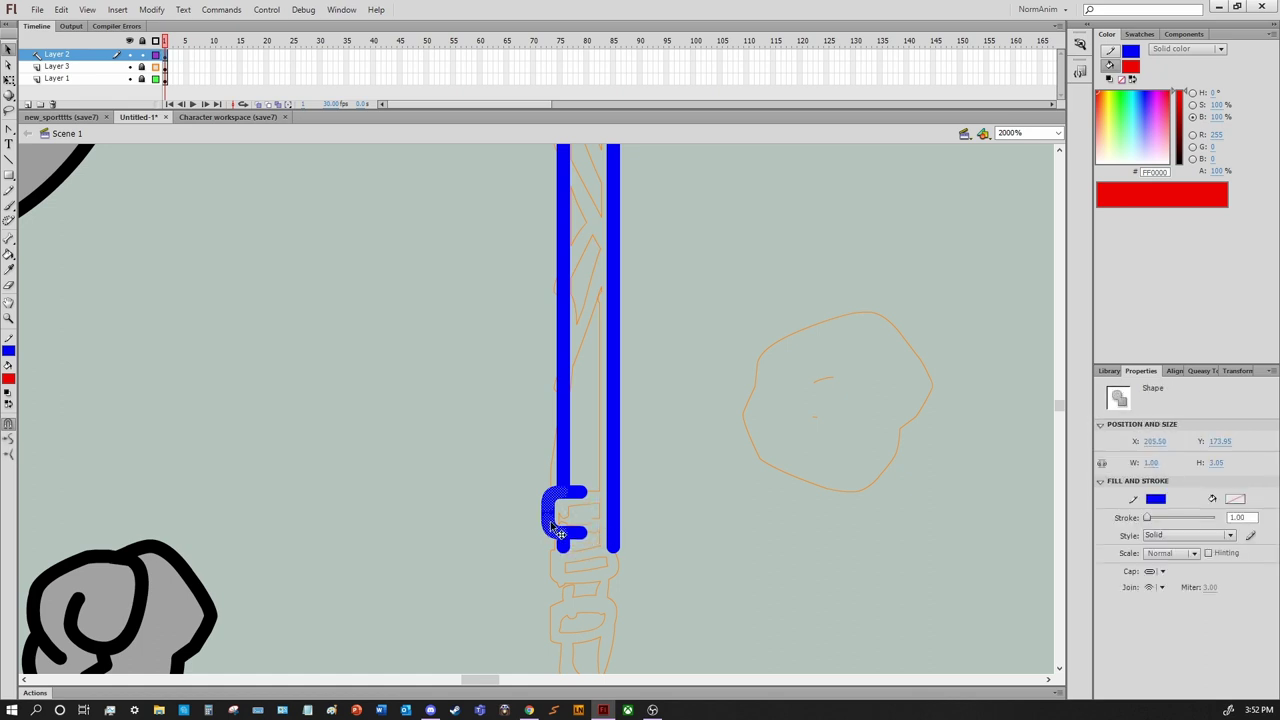
key("z")
scroll(580, 540, "down", 2)
left_click(548, 405)
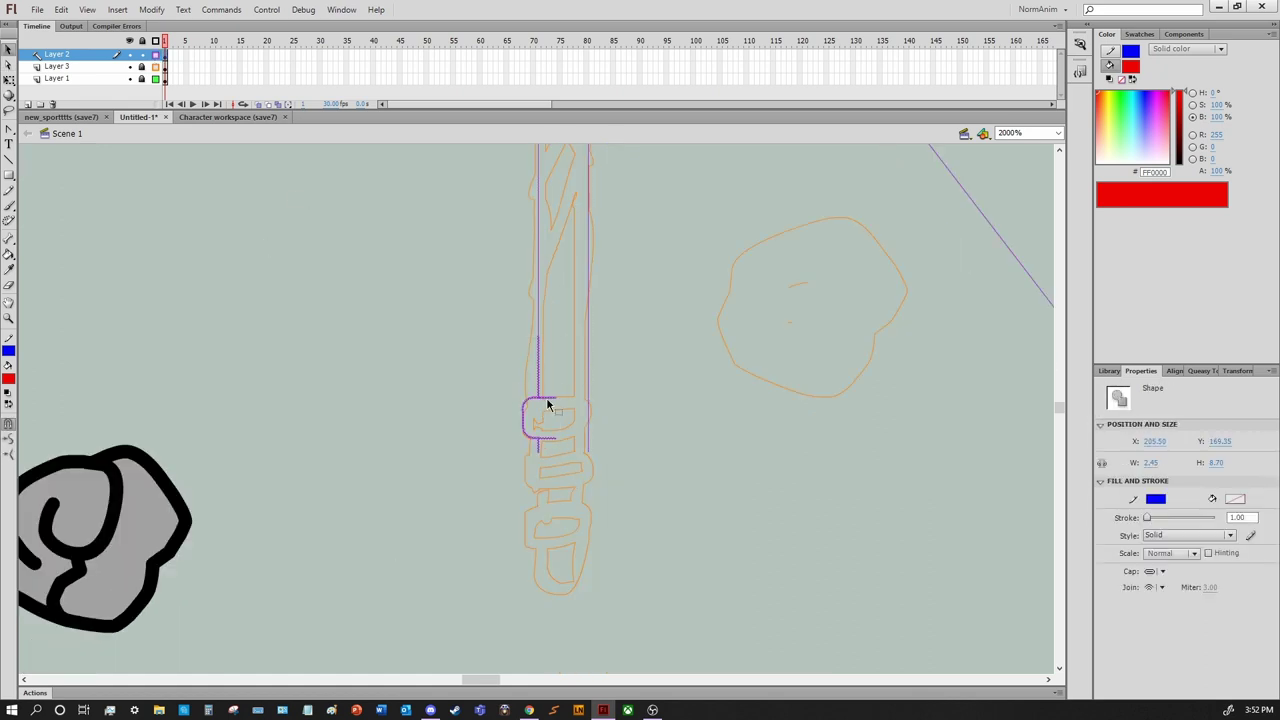
key("Delete")
left_click(567, 418)
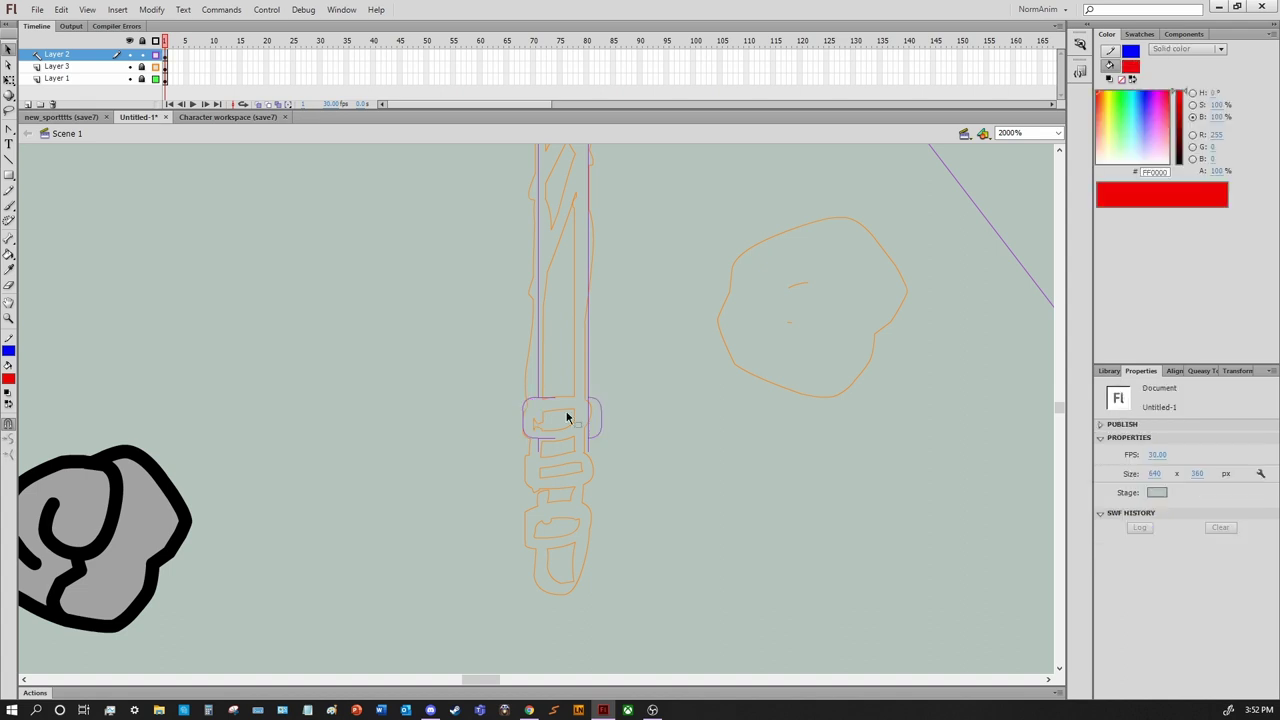
scroll(590, 442, "up", 2)
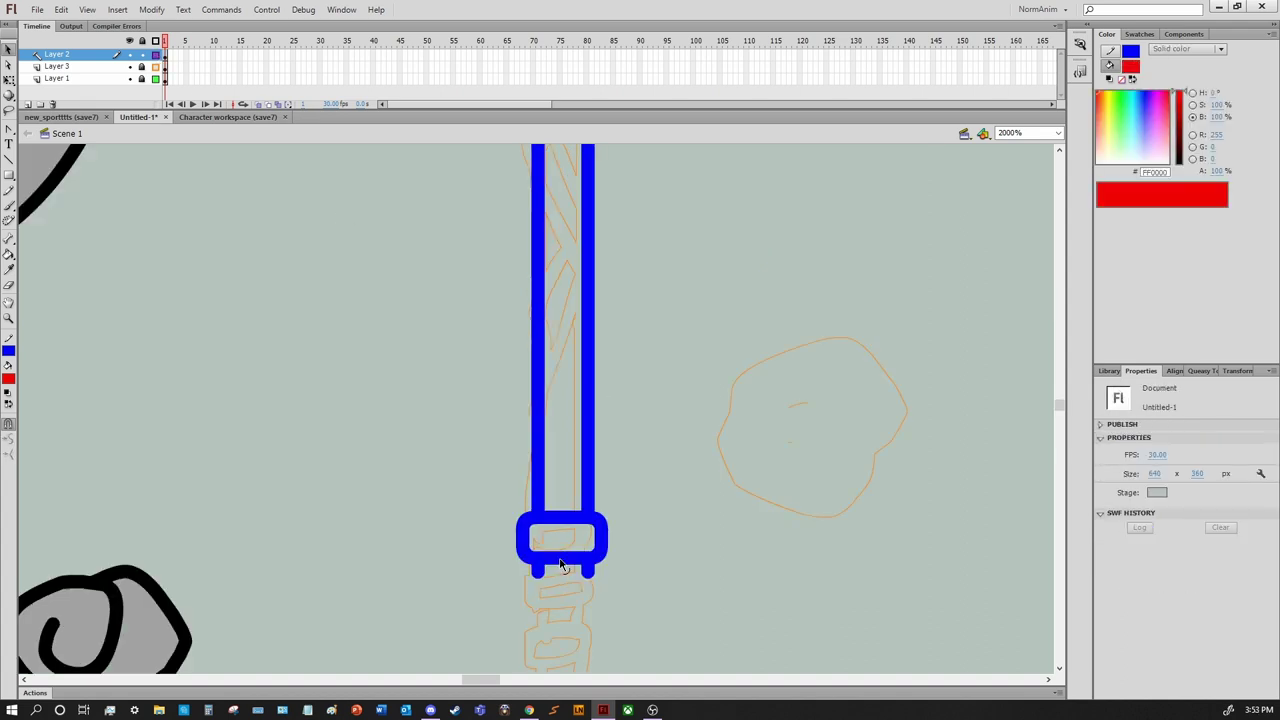
Place a copied short horizontal line below the band to join the two shaft stubs into a neck
scroll(620, 448, "down", 3)
left_click(538, 398)
scroll(611, 515, "up", 2)
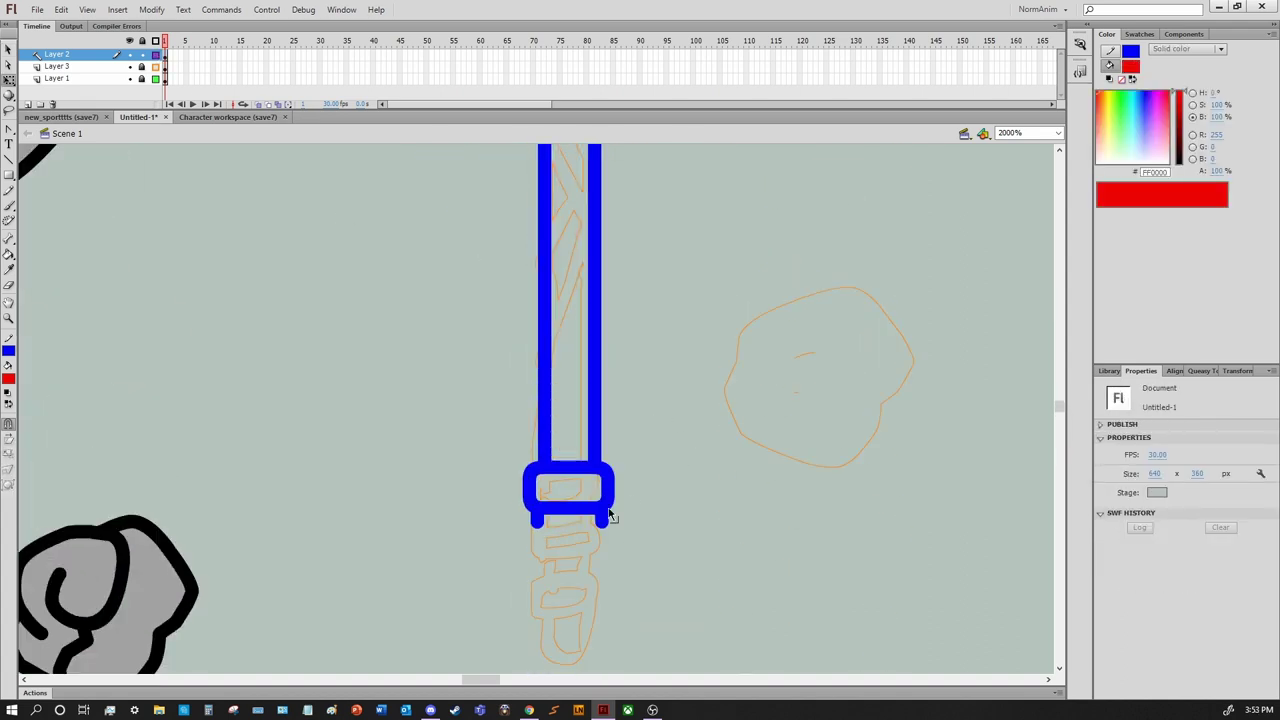
scroll(594, 551, "left", 2)
key("ctrl+v")
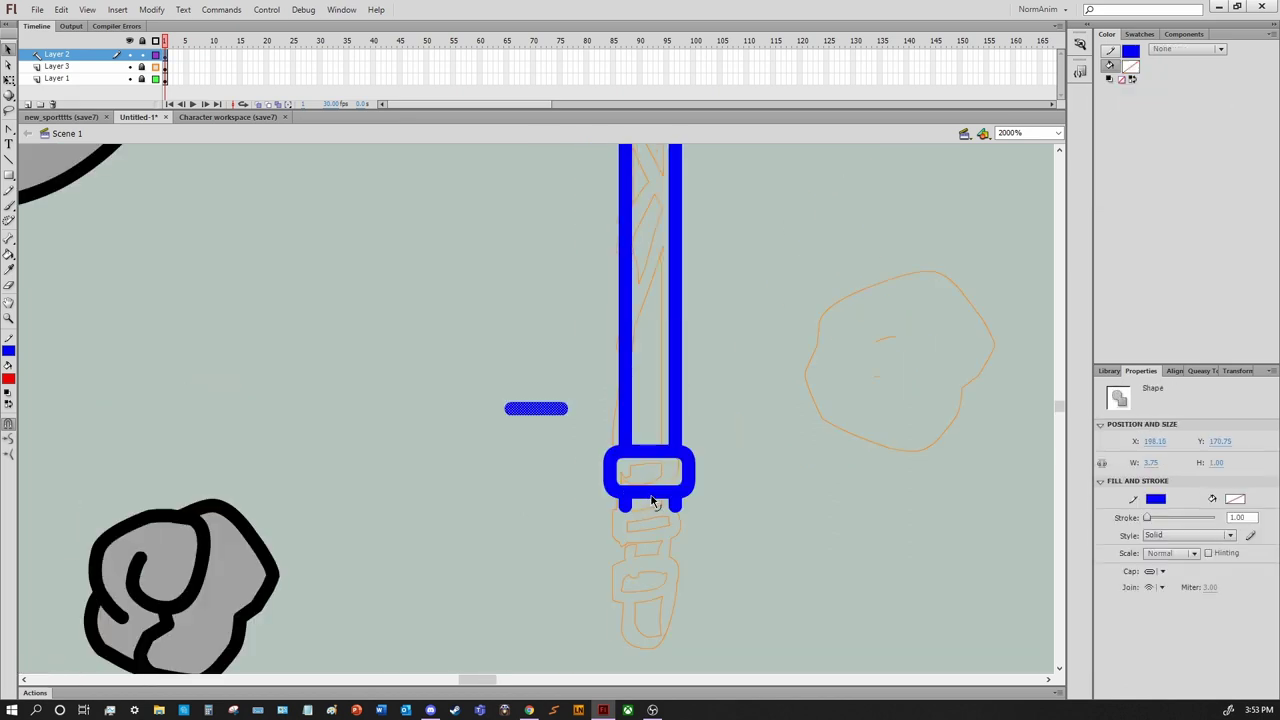
left_click_drag(625, 518, 628, 590)
key("ctrl+z")
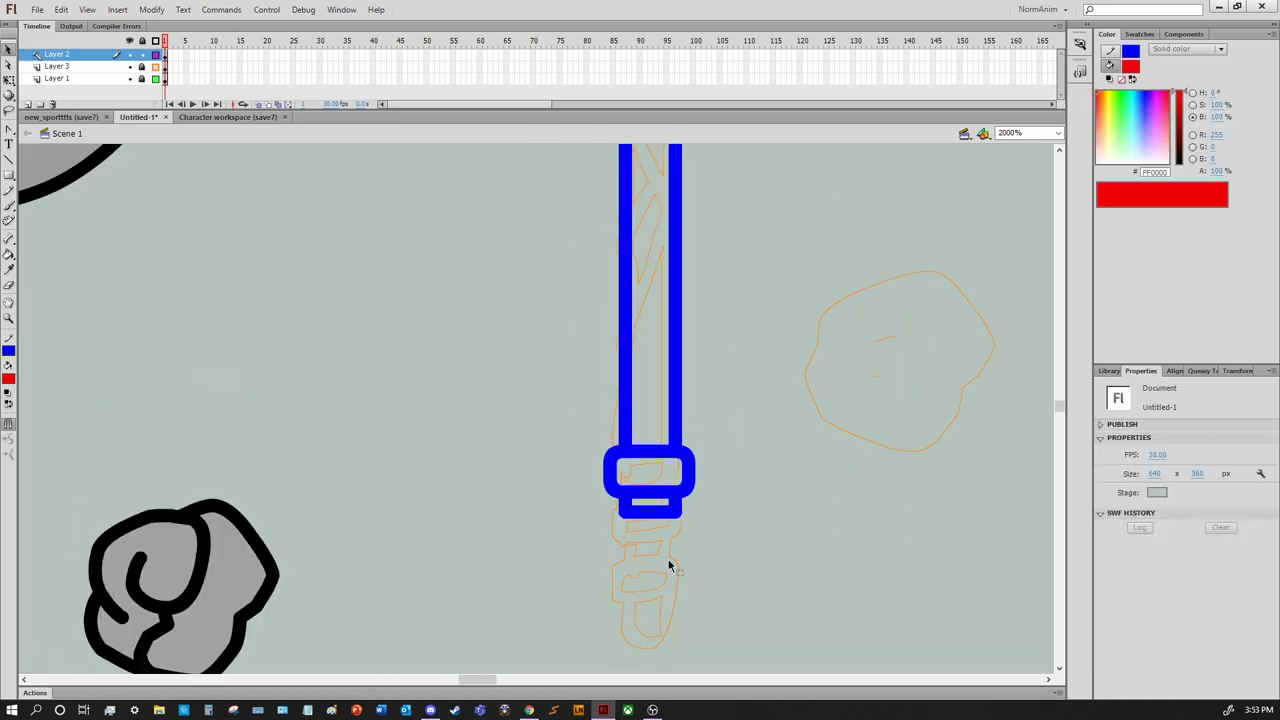
Add mirrored flared side lines below the neck and close them with a V-shaped bottom edge
scroll(671, 563, "down", 1)
scroll(671, 563, "left", 1)
left_click_drag(692, 487, 692, 497)
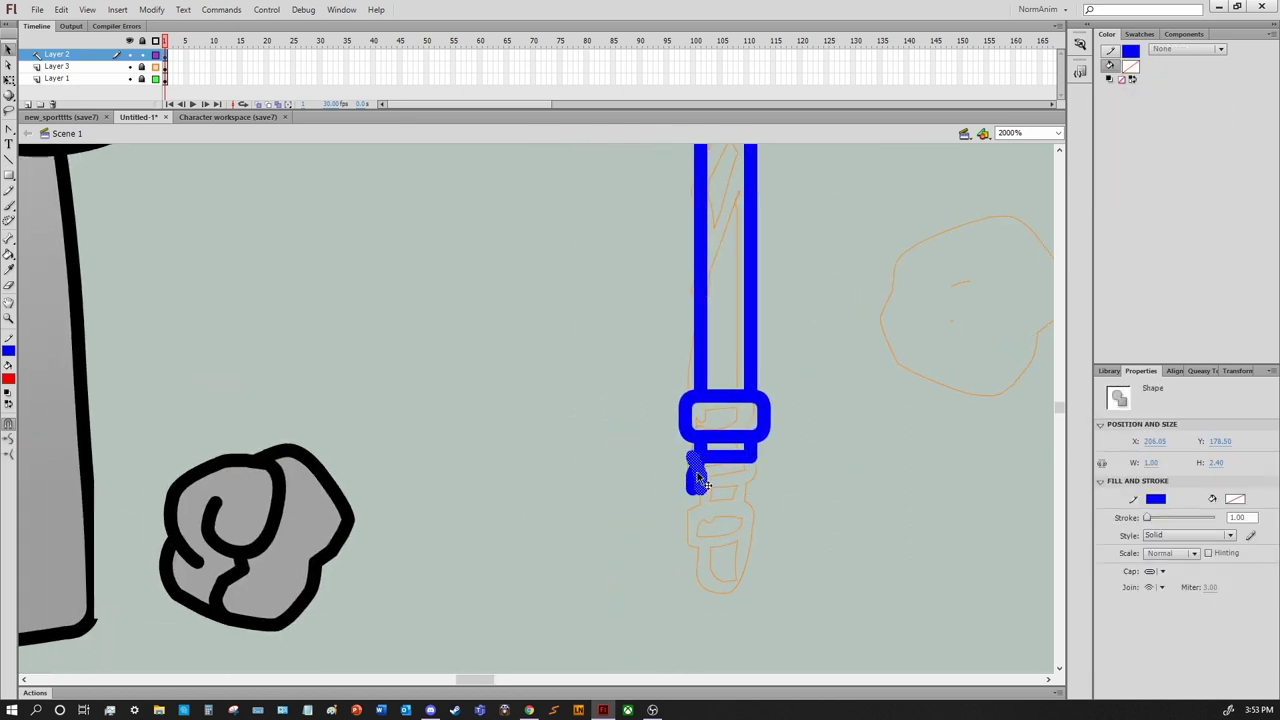
left_click_drag(757, 462, 757, 494)
scroll(730, 500, "up", 1)
scroll(730, 500, "right", 2)
key("v")
left_click(638, 558)
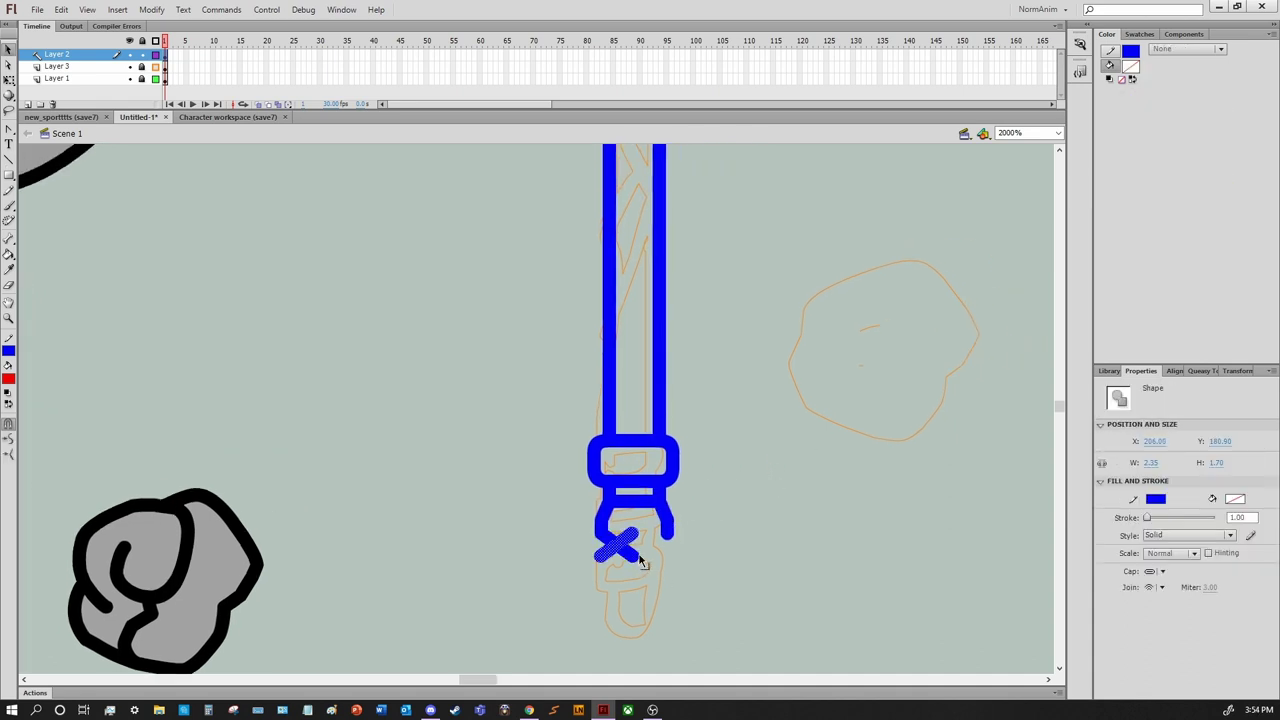
key("Delete")
Draw the pommel's flared left side below the V edge, mirror it to the right, and add a flat base line
key("n")
scroll(640, 545, "down", 1)
scroll(640, 545, "left", 1)
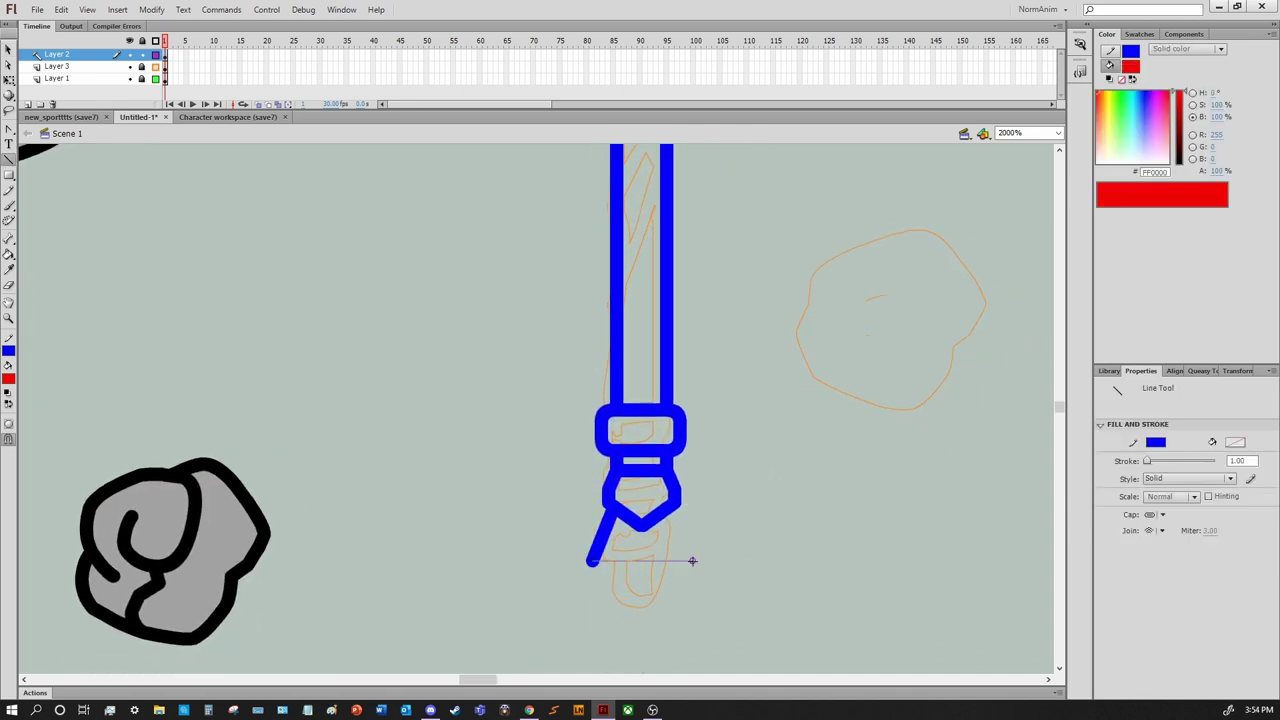
key("v")
left_click(632, 586)
key("Delete")
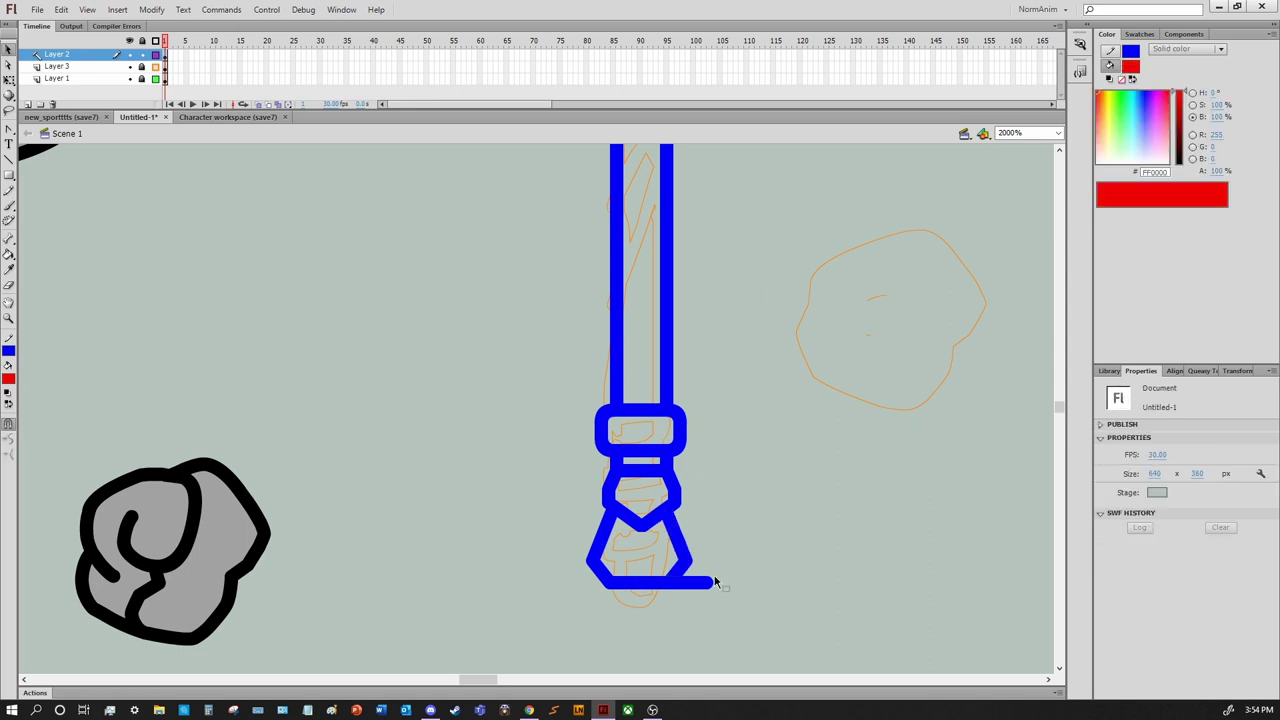
Shift the pommel's right side outward to match the left, and trim the base line's overhanging end
key("ctrl+z")
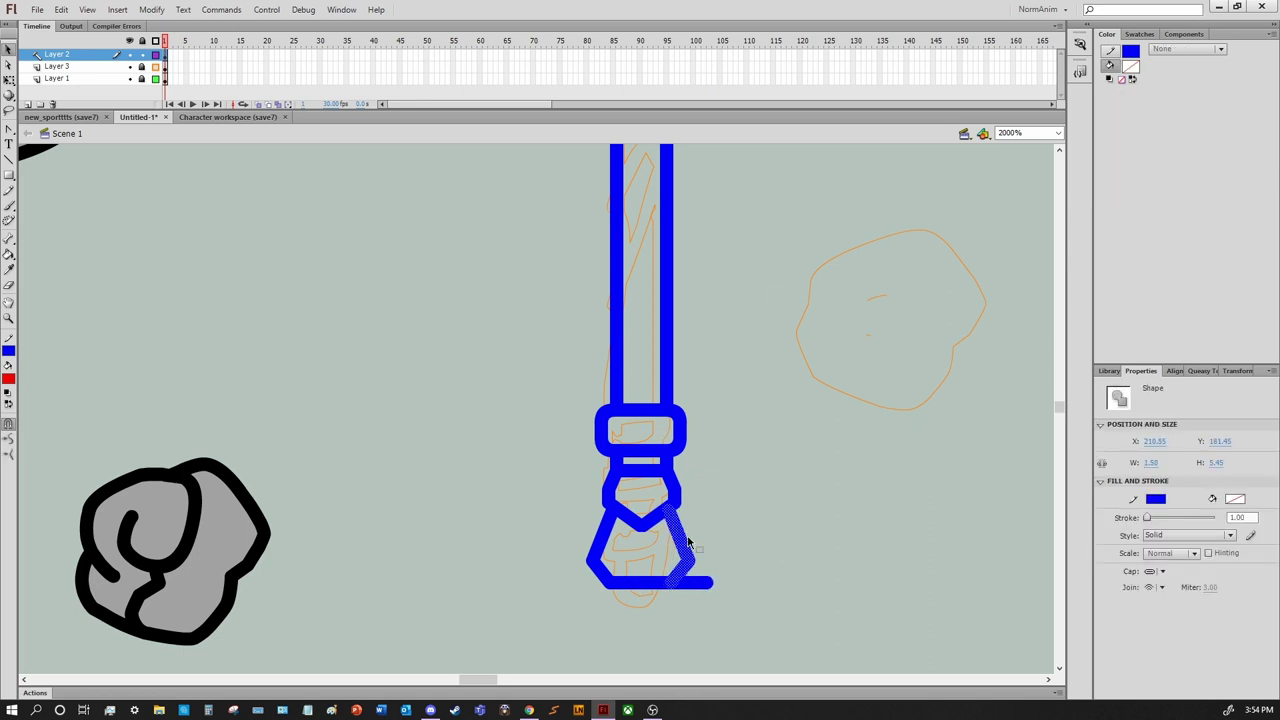
left_click(718, 583)
left_click(612, 512)
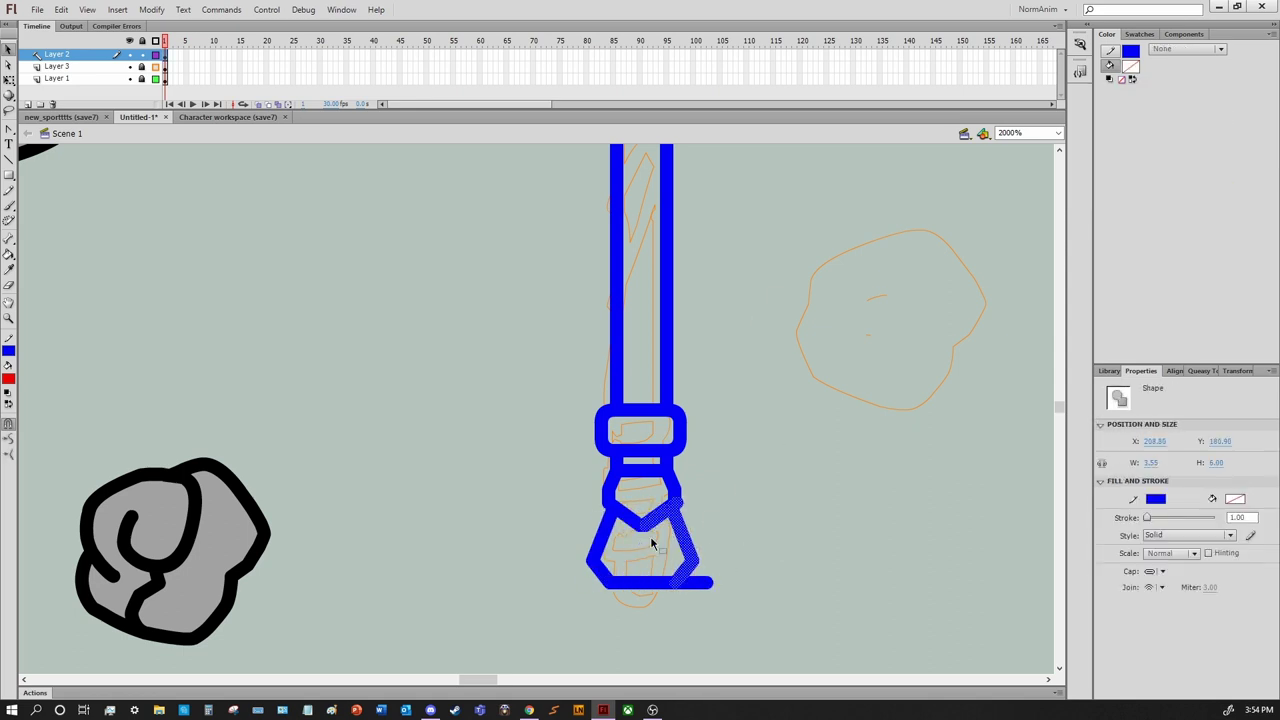
key("Delete")
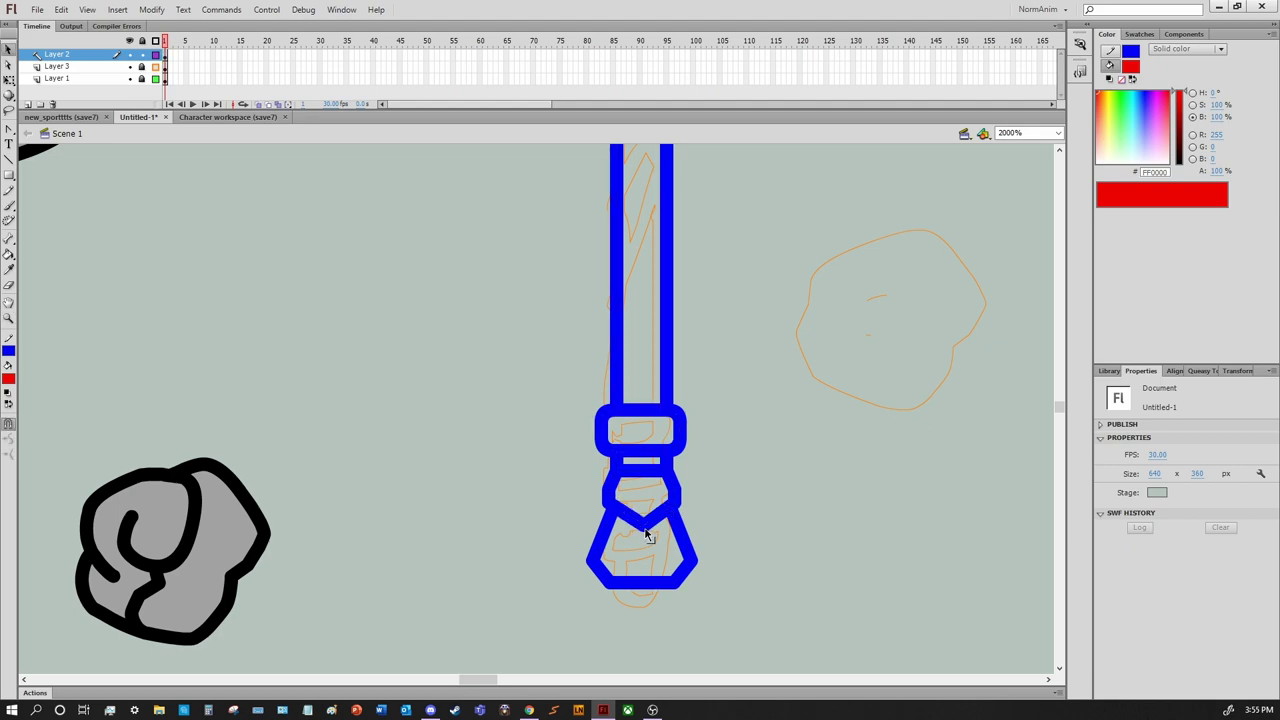
Draw a narrow upright bar with a 0.70 stroke down the middle of the mace head
left_click(689, 485, "alt")
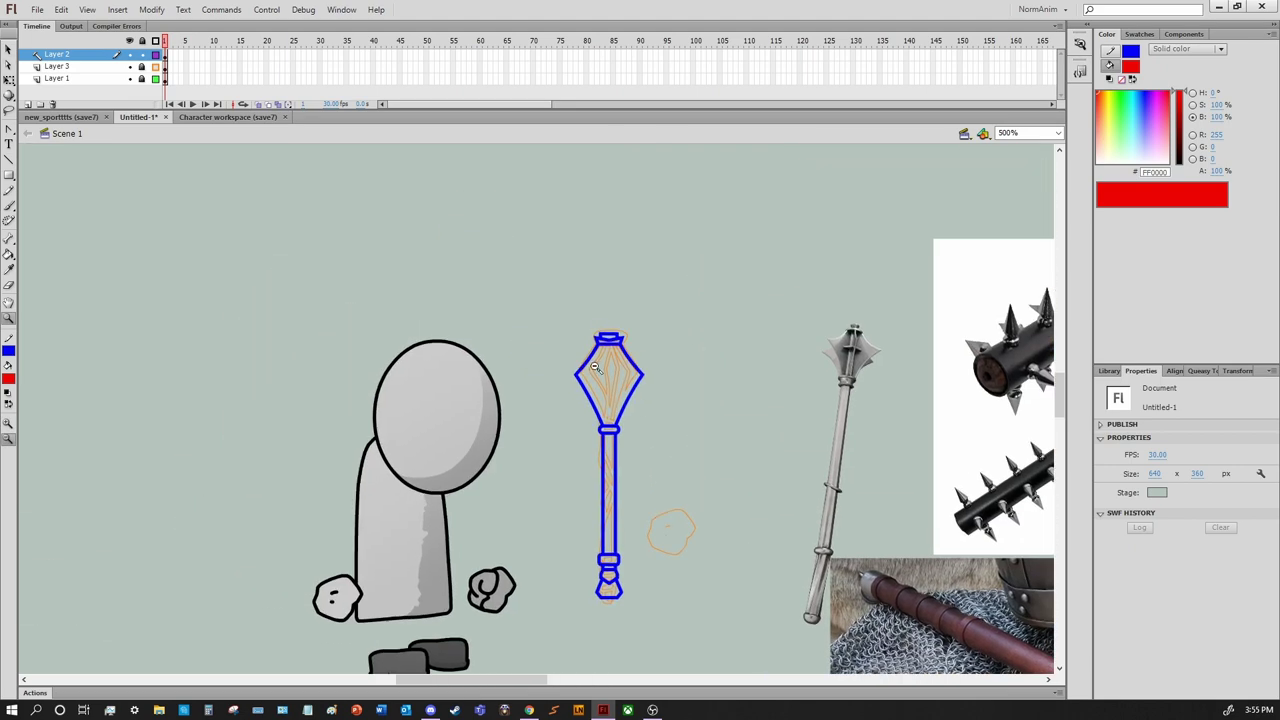
left_click_drag(576, 332, 642, 450)
key("n")
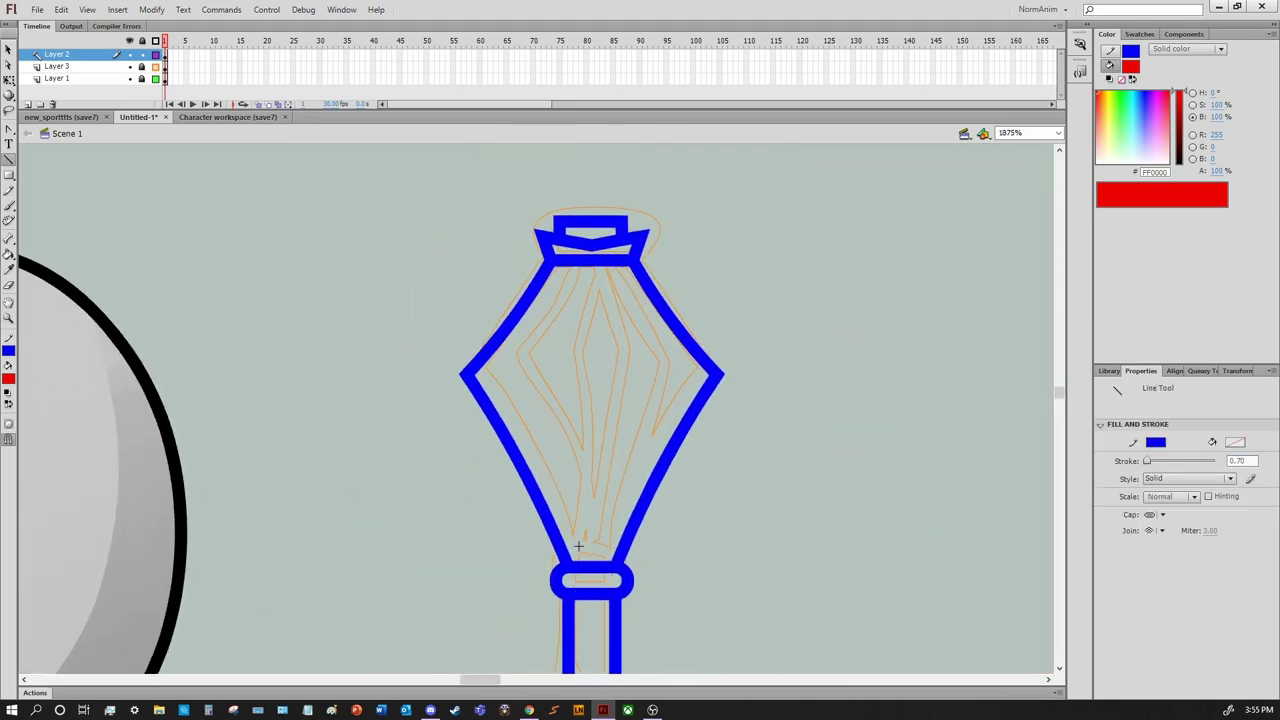
left_click_drag(604, 548, 690, 382)
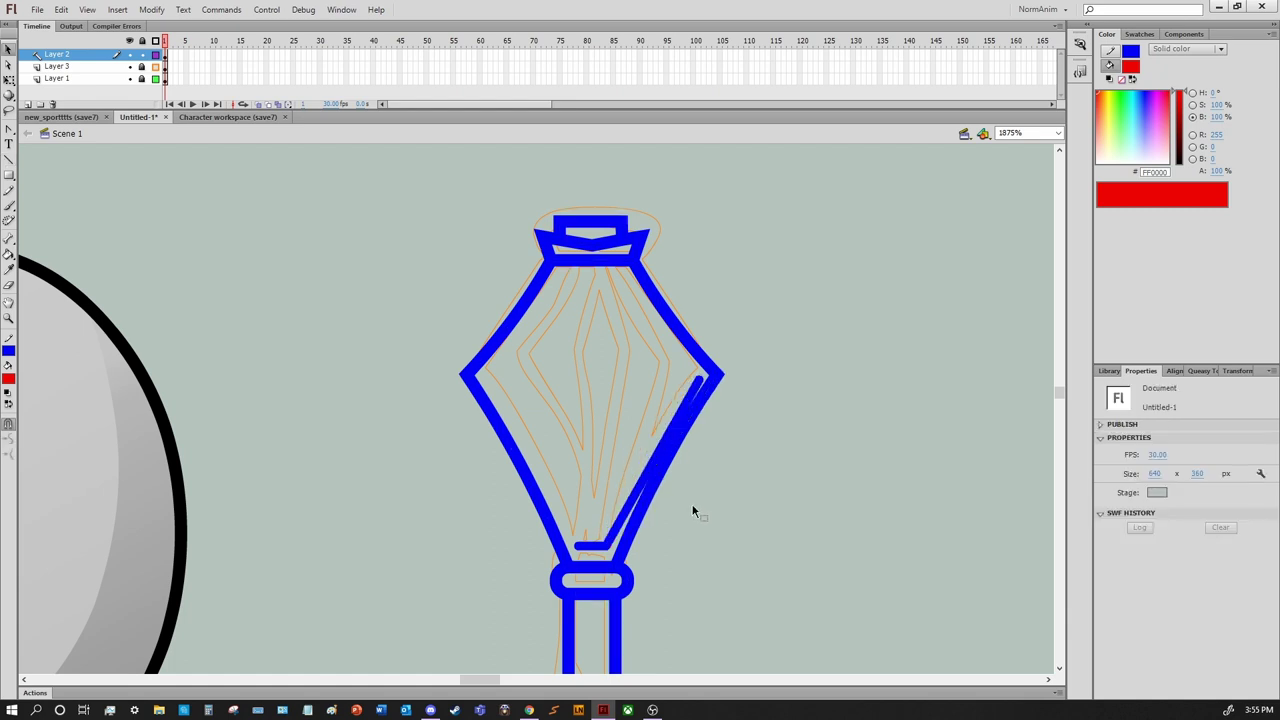
key("ctrl+z")
mouse_move(578, 292)
left_mouse_down()
mouse_move(578, 545)
mouse_move(607, 294)
mouse_move(579, 294)
left_mouse_up()
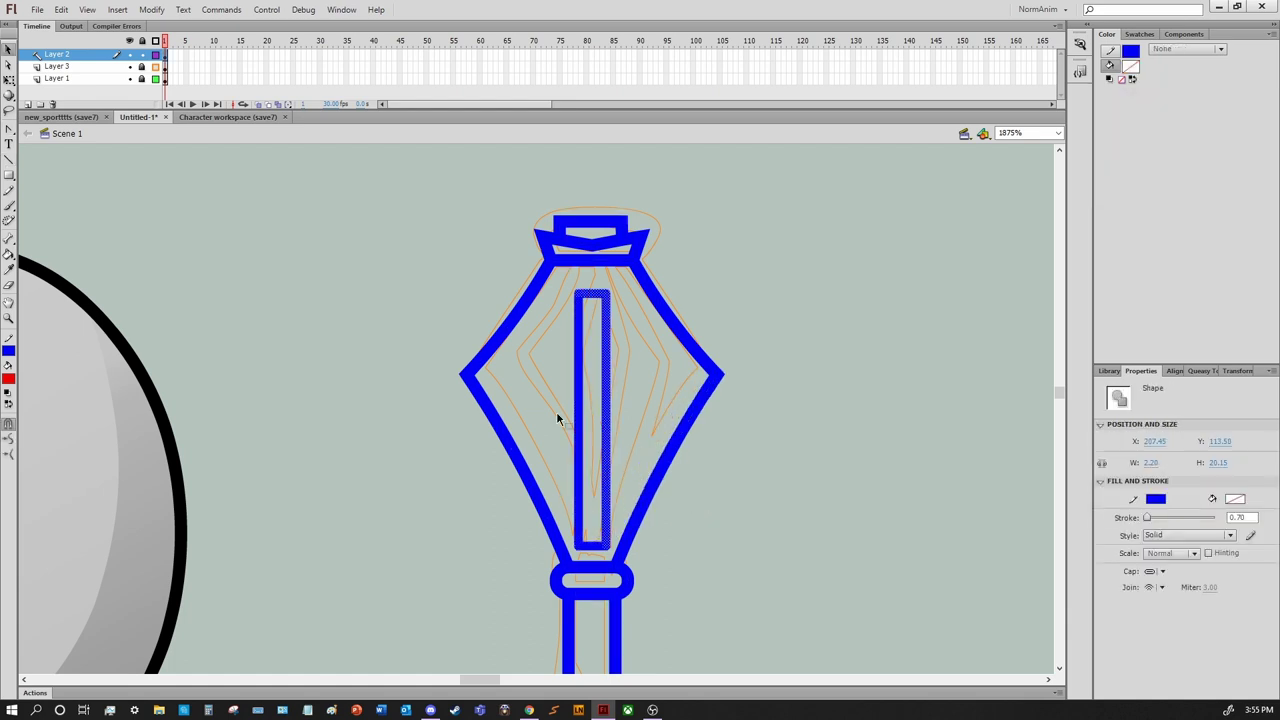
Draw an angled flange line to the right of the central bar and place a mirrored copy on the left side
left_click_drag(557, 414, 630, 421)
left_click_drag(690, 515, 733, 390)
key("v")
left_click(734, 443)
key("ctrl+c")
key("ctrl+v")
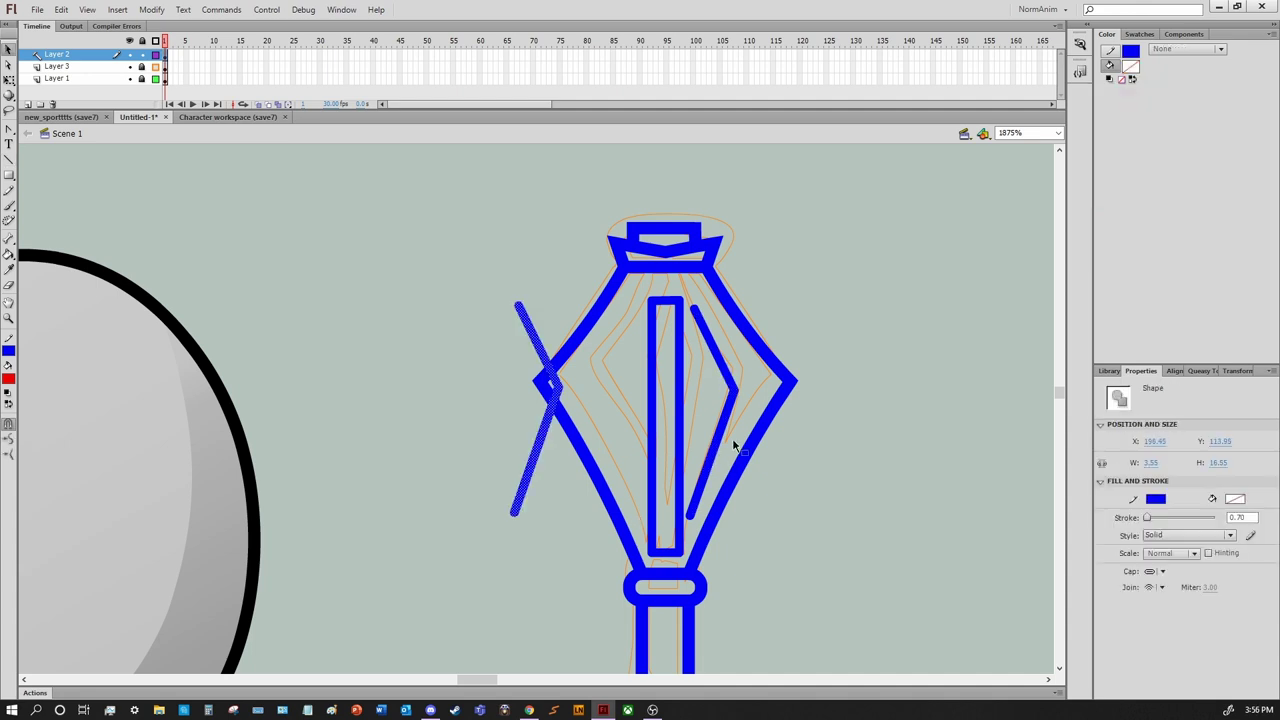
key("Right")
key("Right")
key("Right")
key("Right")
key("Right")
key("Right")
key("Right")
key("Left")
key("Left")
key("Left")
Draw a horizontal crosspiece line with a short angled end across the central bar of the mace head
key("n")
scroll(683, 446, "down", 3)
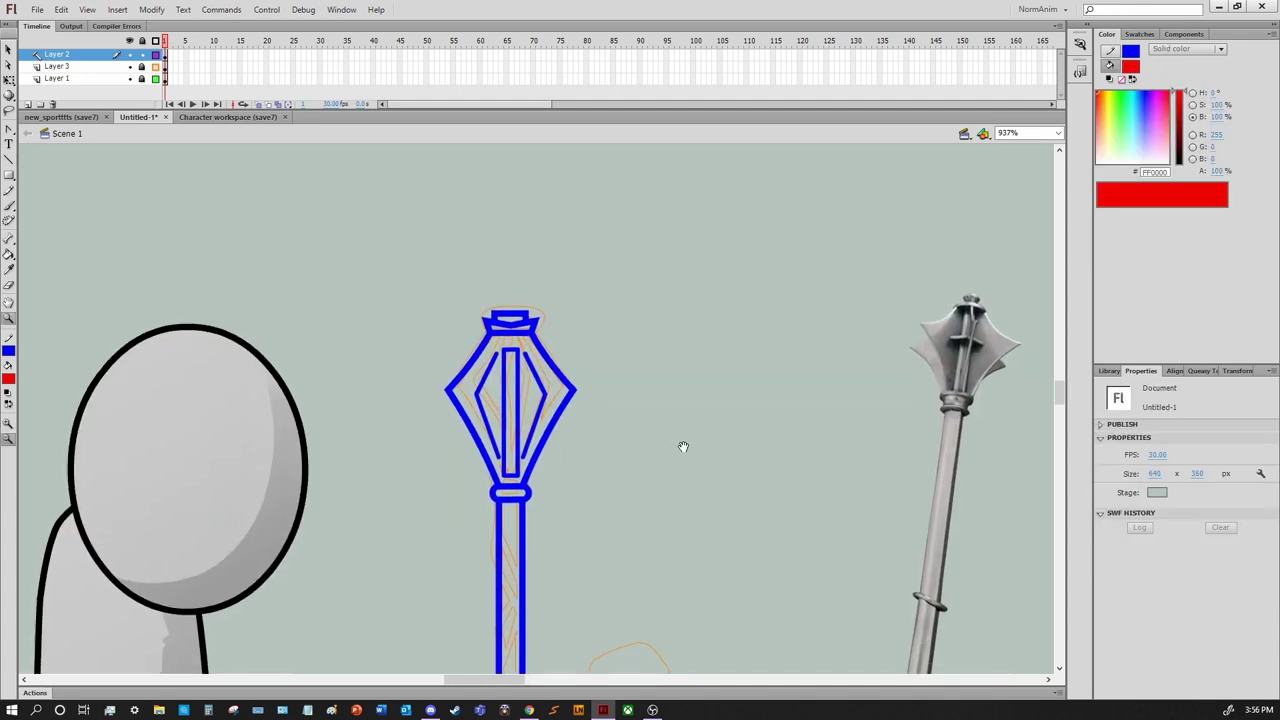
scroll(559, 430, "up", 5)
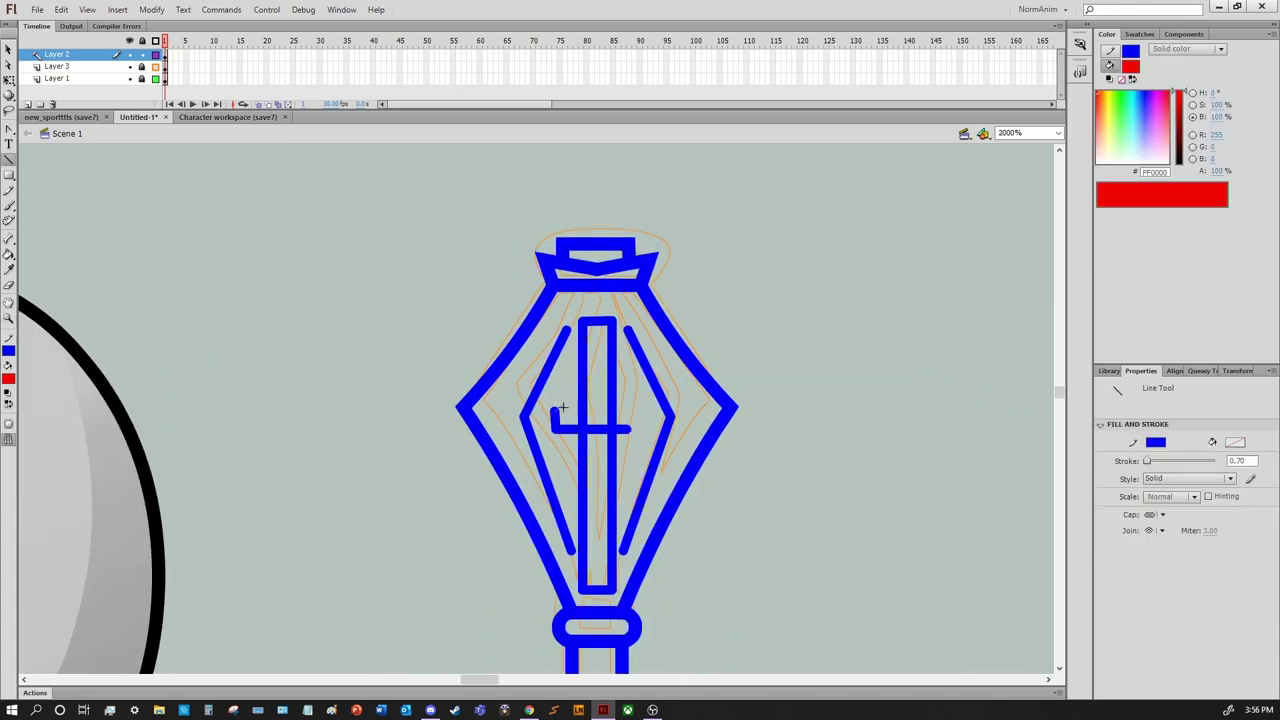
left_click_drag(509, 434, 507, 410)
left_click_drag(605, 412, 628, 470)
Copy the half crosspiece onto the left flange line and mirror the pieces to the right to close all three crosspieces
left_click(568, 425, "ctrl")
left_click(575, 440, "ctrl")
left_click(530, 415, "ctrl")
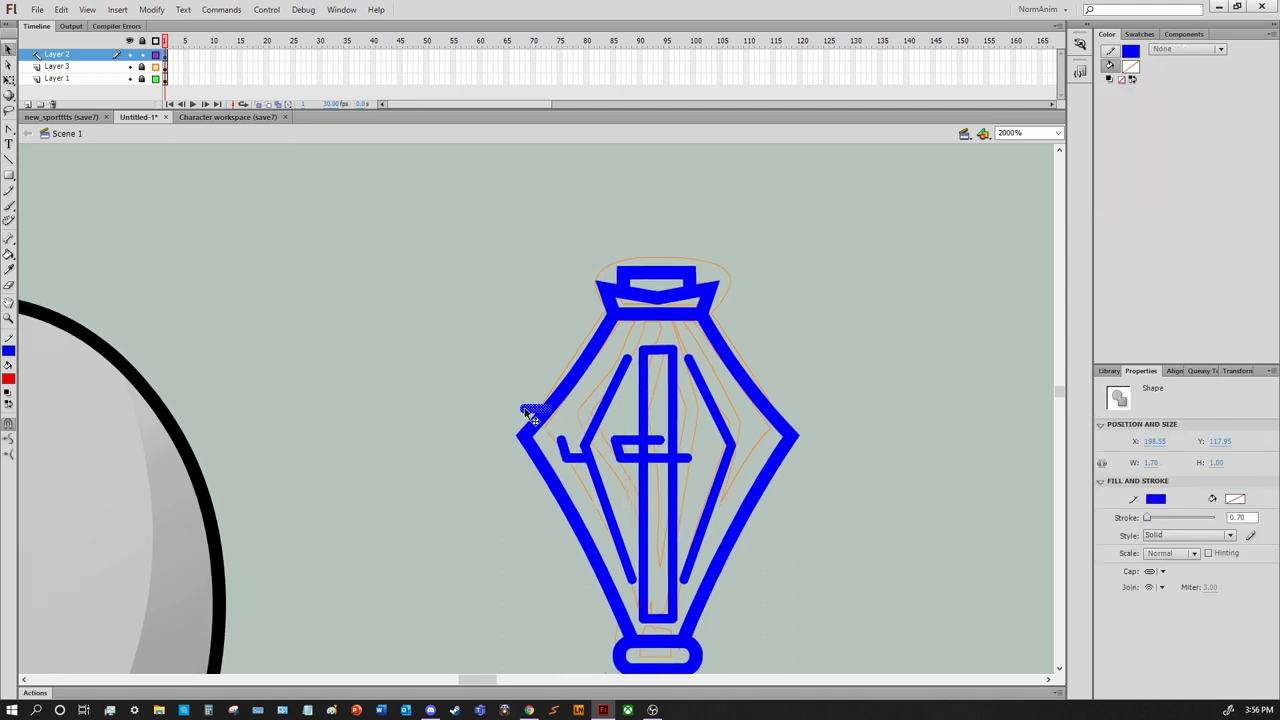
left_click(632, 448, "ctrl+shift")
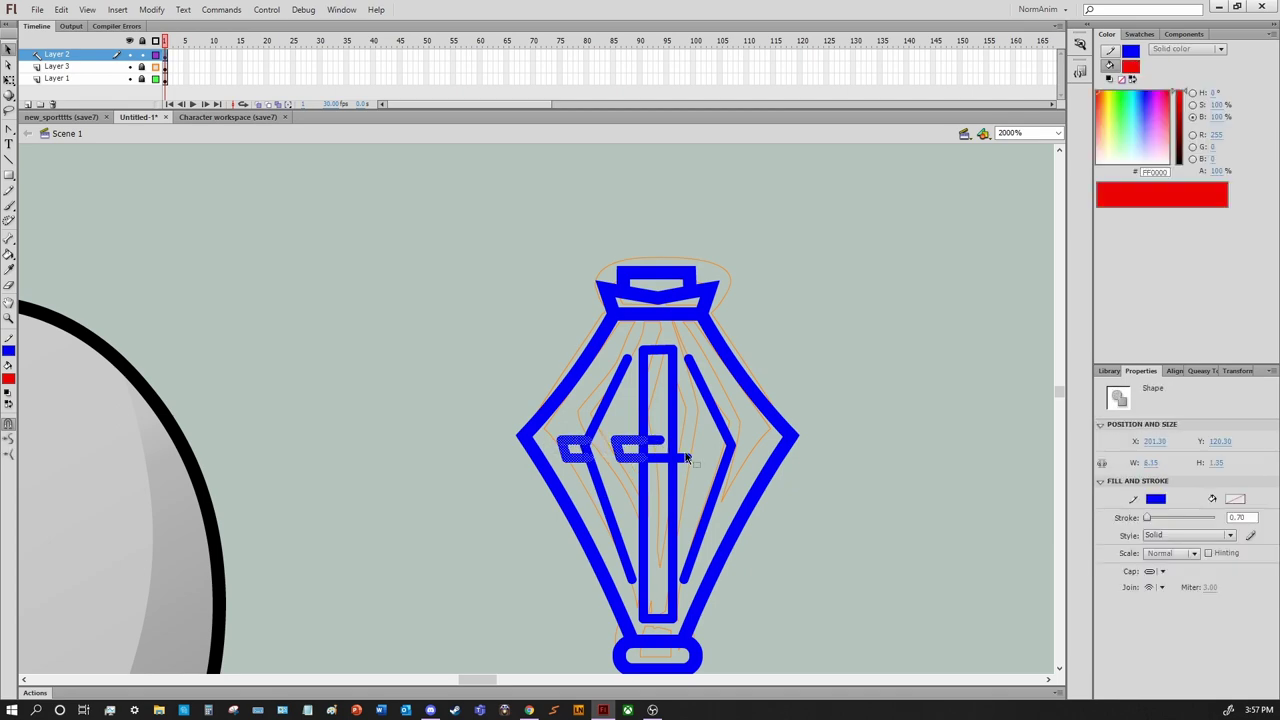
scroll(685, 476, "down", 5)
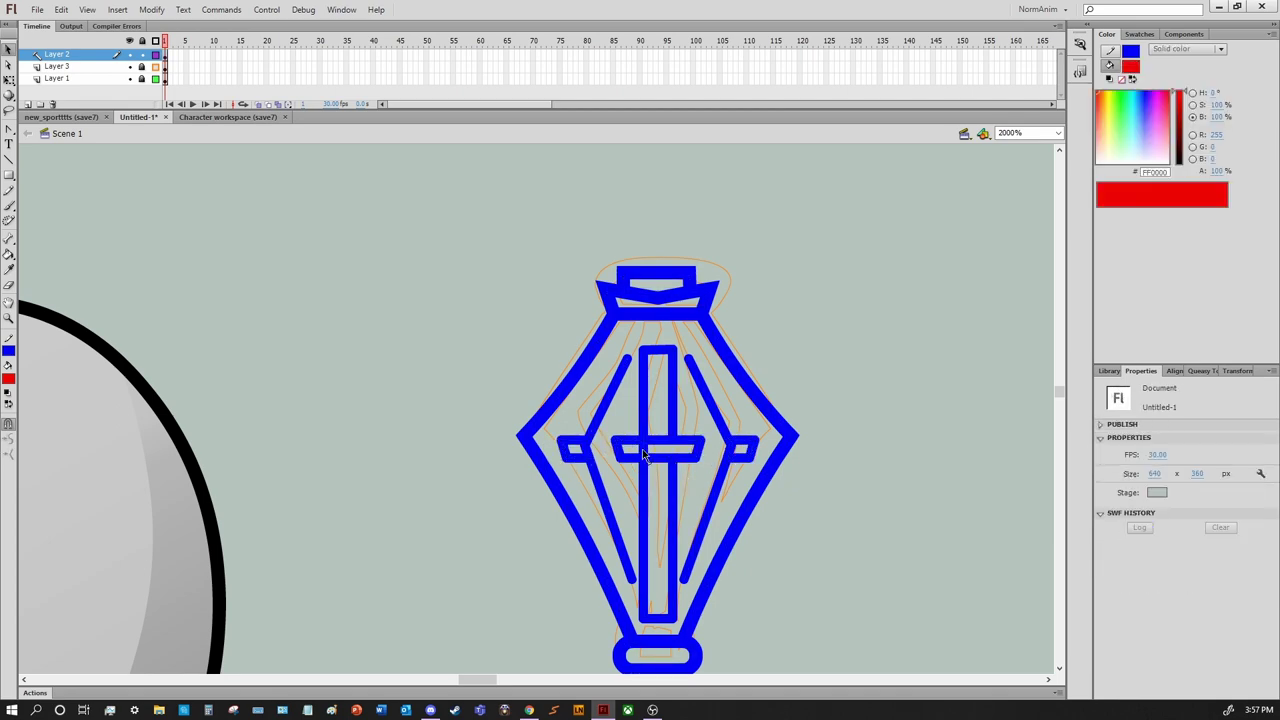
scroll(700, 503, "up", 5)
Give the central bar, crosspieces and flange lines sharp miter joins instead of rounded corners
left_click(500, 405)
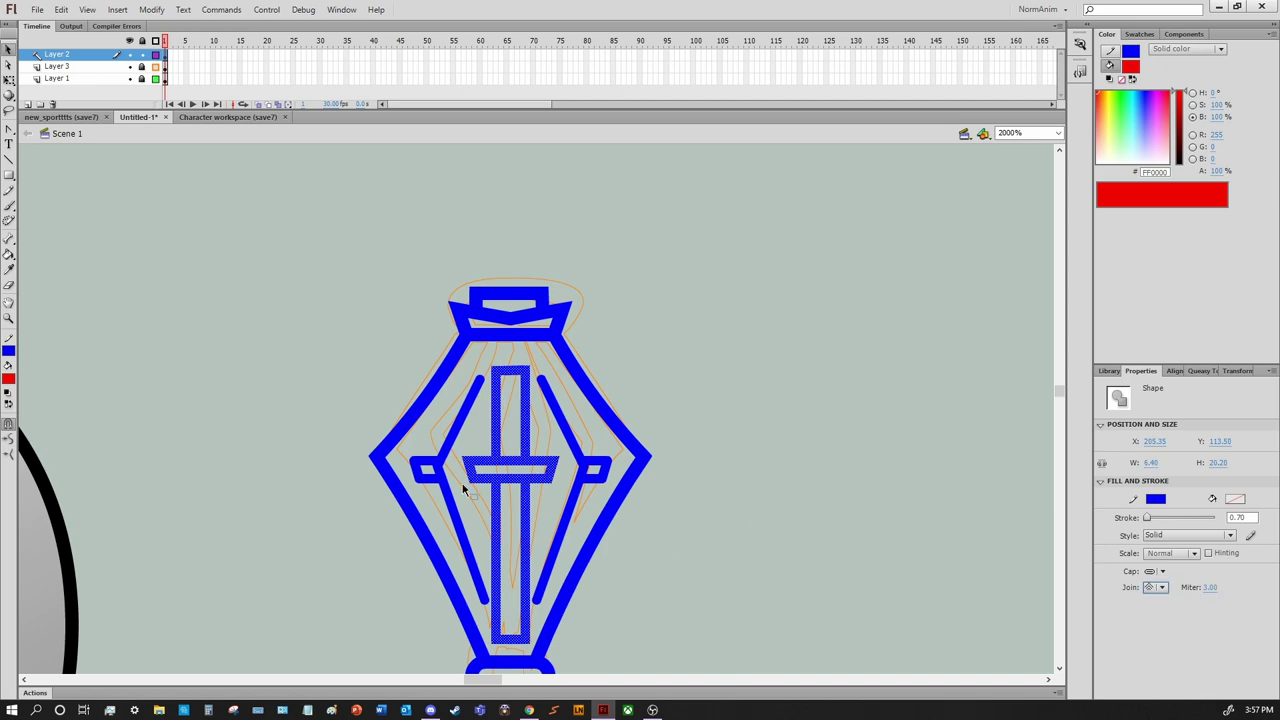
left_click(463, 486)
left_click(572, 490, "shift")
scroll(600, 600, "down", 3)
scroll(955, 520, "down", 4)
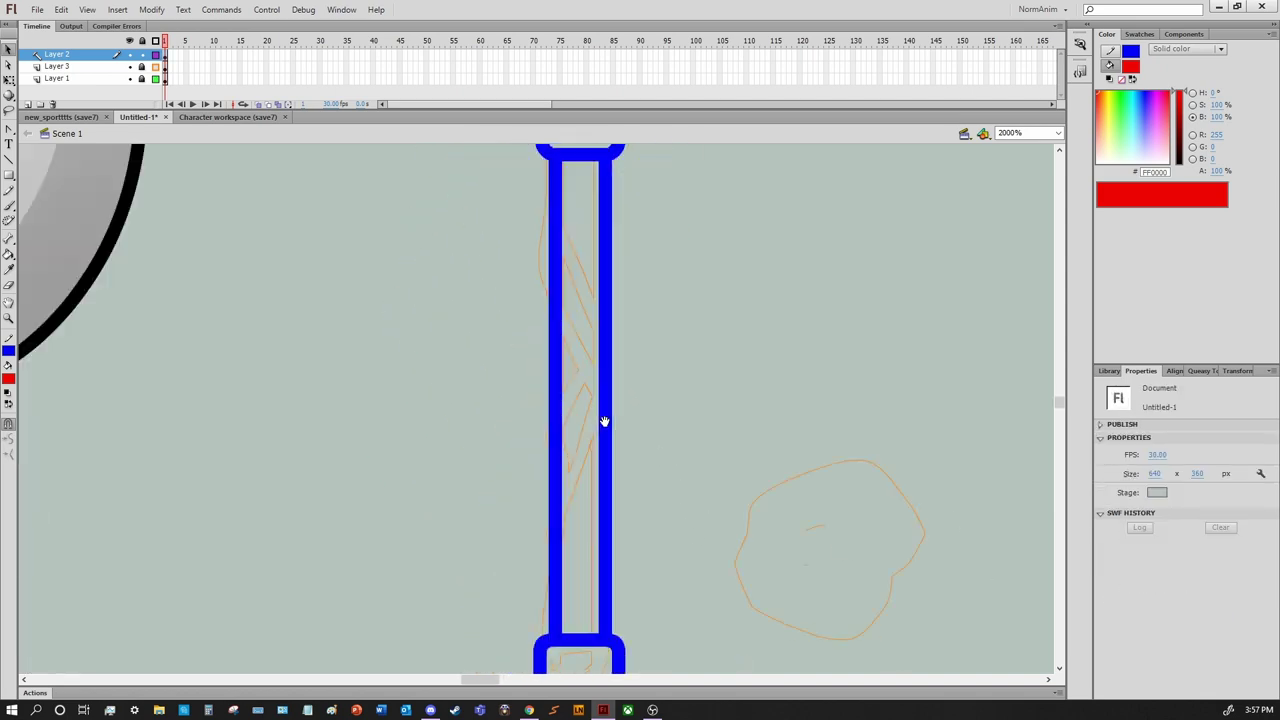
Draw two descending and two ascending wrap lines across the mace shaft with a 0.70 stroke and bend them into curves
key("n")
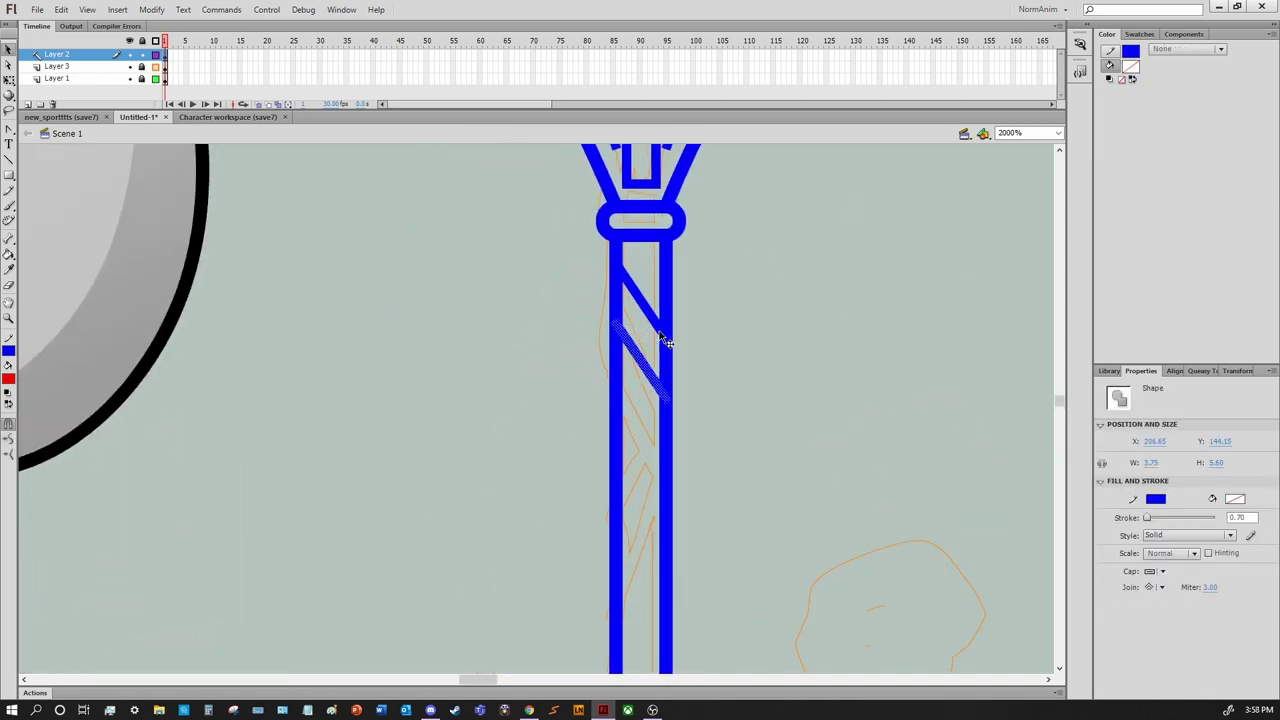
scroll(640, 410, "down", 1)
left_click_drag(648, 510, 660, 482)
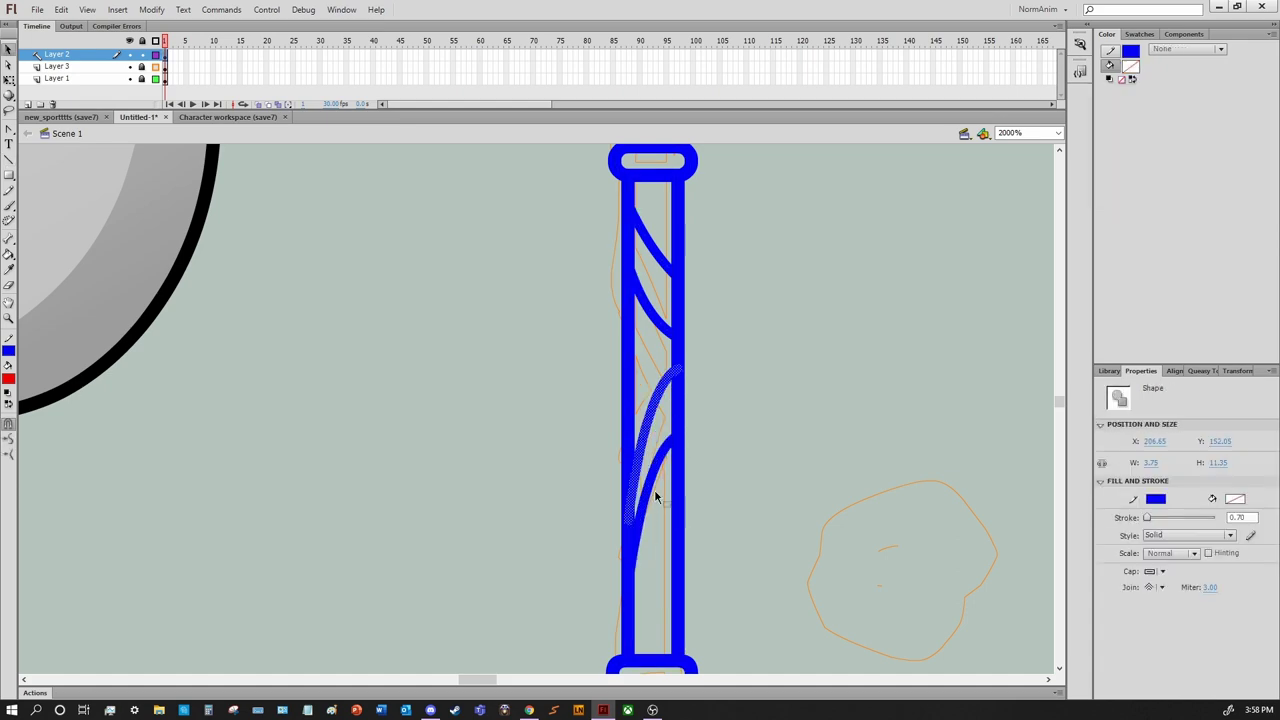
key("z")
left_click(518, 394, "alt")
left_click_drag(518, 394, 700, 366)
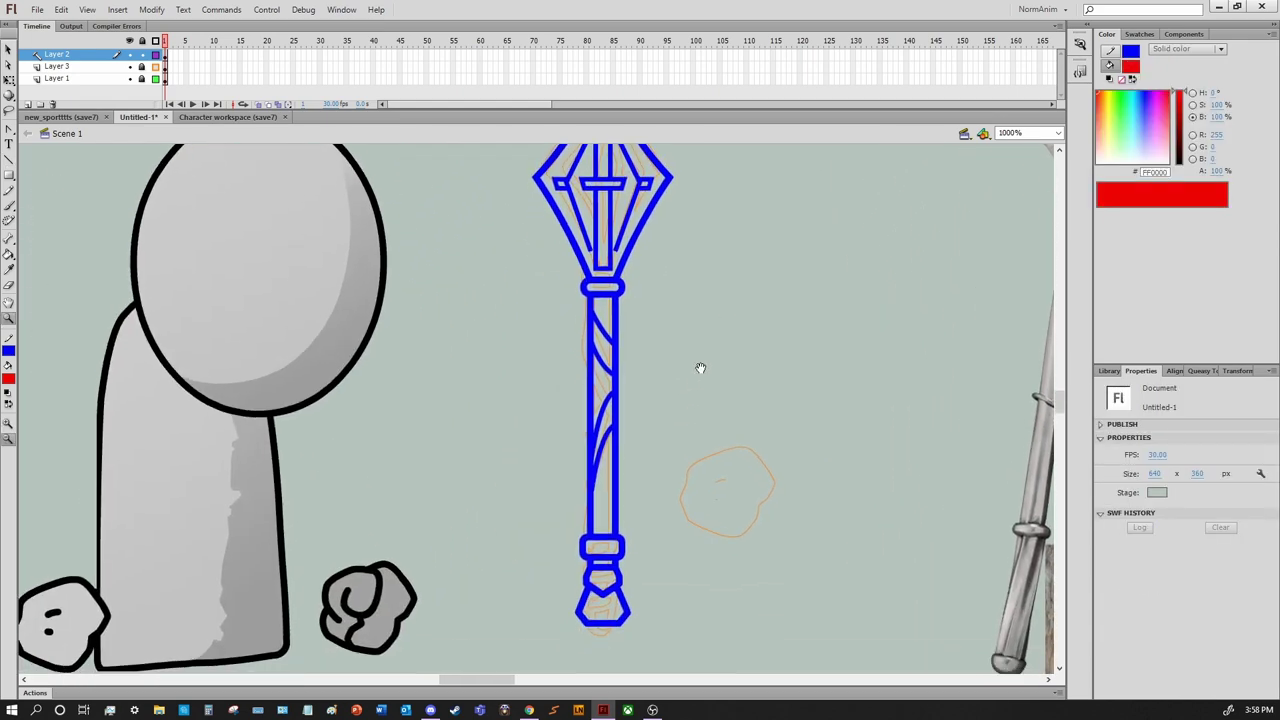
Draw an unfilled guard rectangle with a 1.00 stroke across the shaft just above the lower collar
left_click(677, 591)
key("r")
left_click(1235, 443)
scroll(609, 466, "up", 3)
scroll(530, 340, "down", 4)
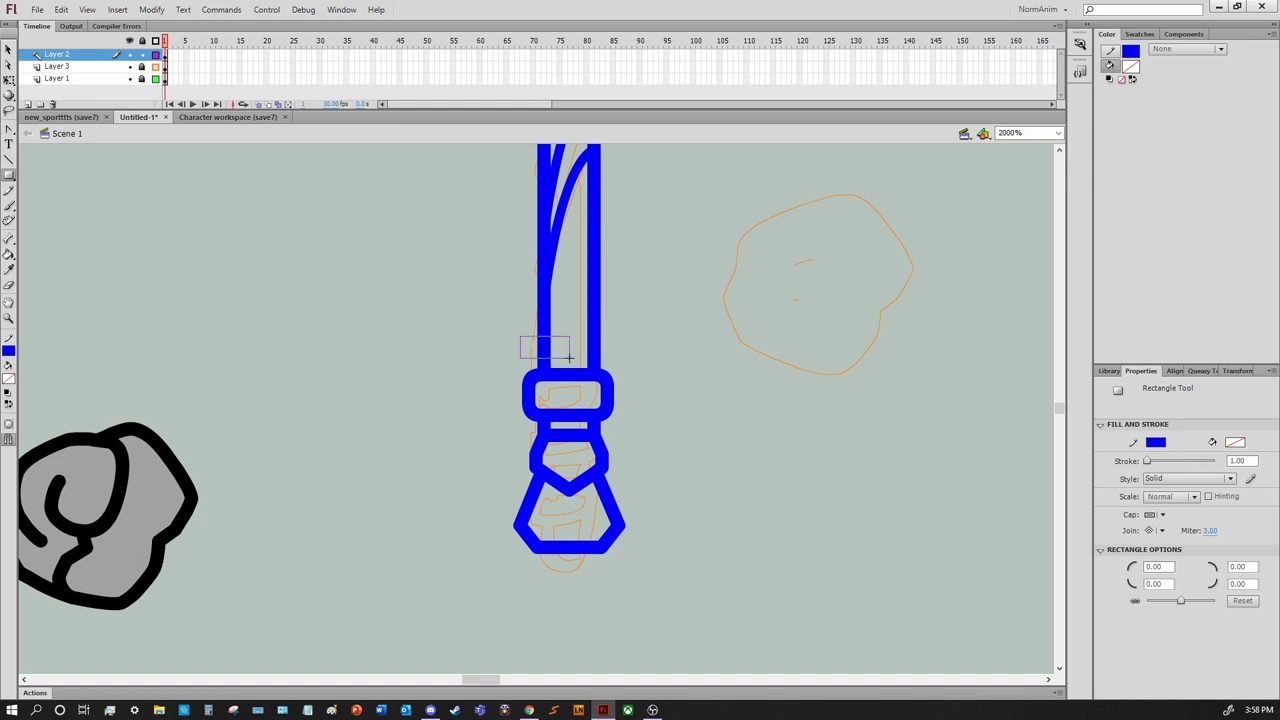
left_click_drag(569, 357, 575, 362)
key("ctrl+z")
mouse_move(524, 322)
left_mouse_down()
mouse_move(567, 356)
mouse_move(603, 349)
left_mouse_up()
Clear the shaft lines inside the guard rectangle and redraw its bottom edge between the shaft lines
key("v")
left_click(508, 349)
left_click(697, 314)
scroll(628, 428, "up", 3)
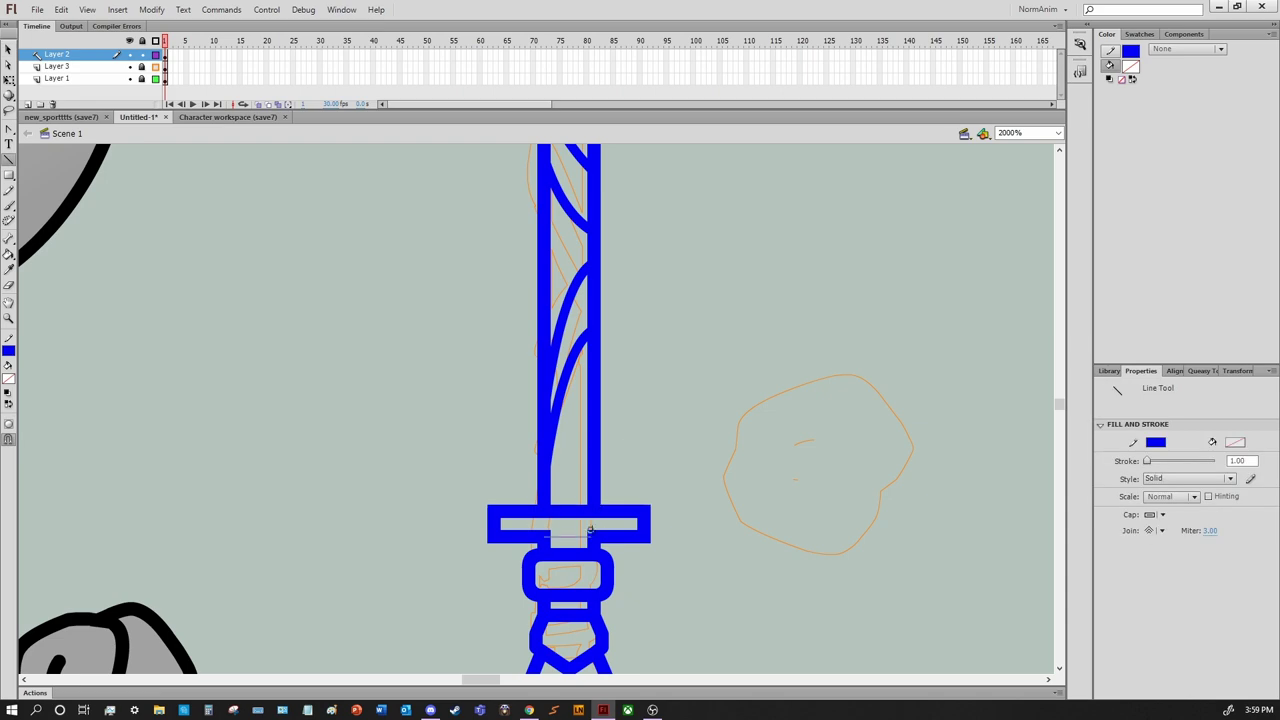
Reshape the guard rectangle into a flared trapezoid with both ends slanting inward toward the collar
scroll(560, 480, "down", 3)
scroll(621, 438, "up", 3)
left_click(503, 422)
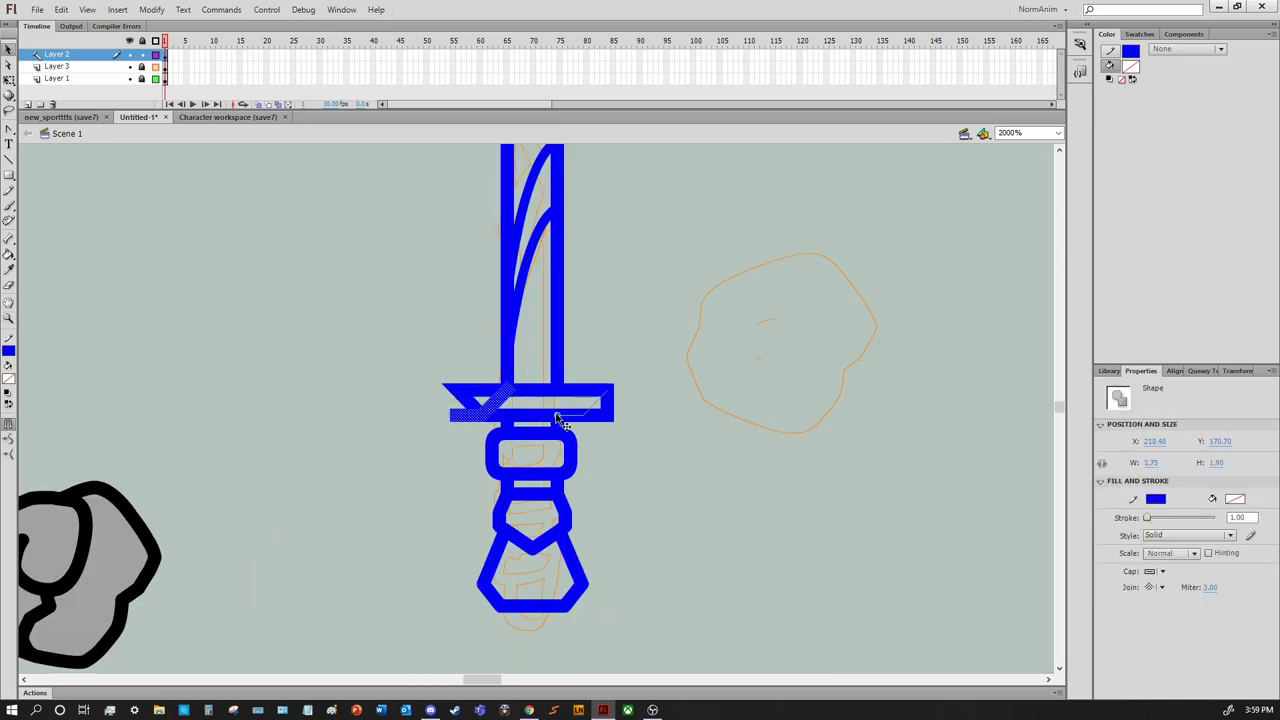
scroll(617, 432, "up", 3)
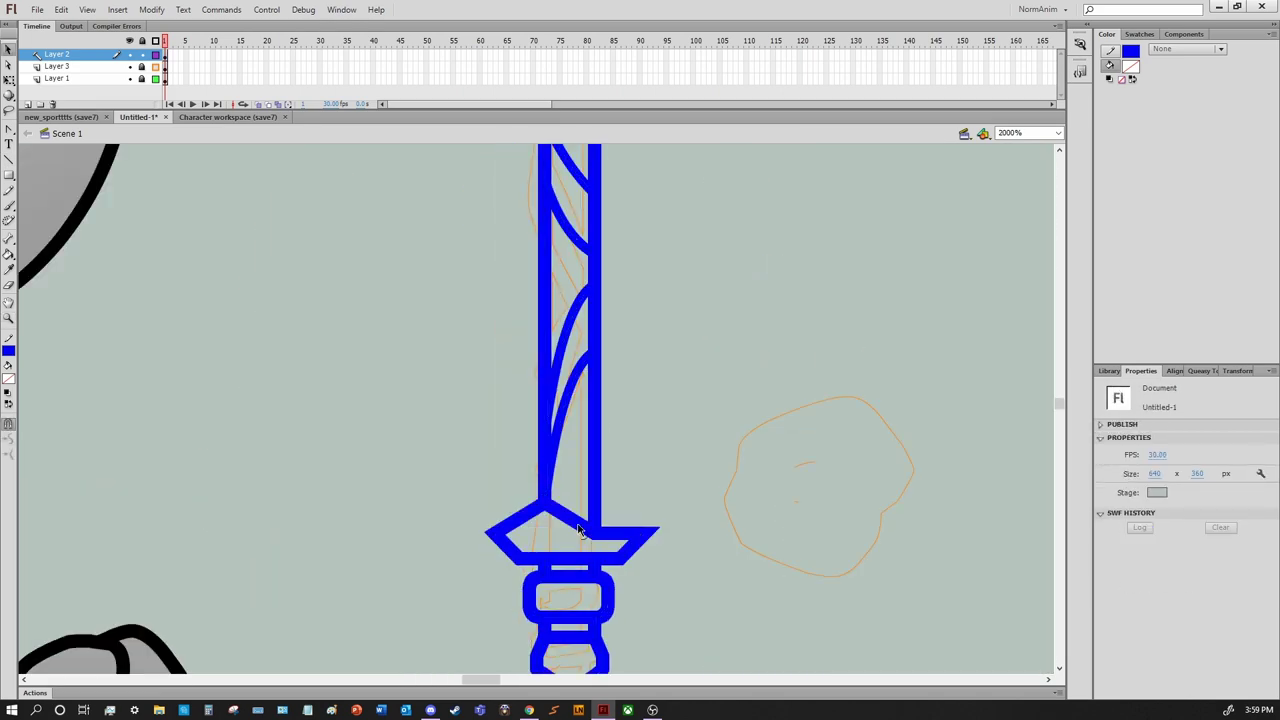
scroll(566, 414, "down", 3)
scroll(524, 632, "up", 3)
left_click(680, 425)
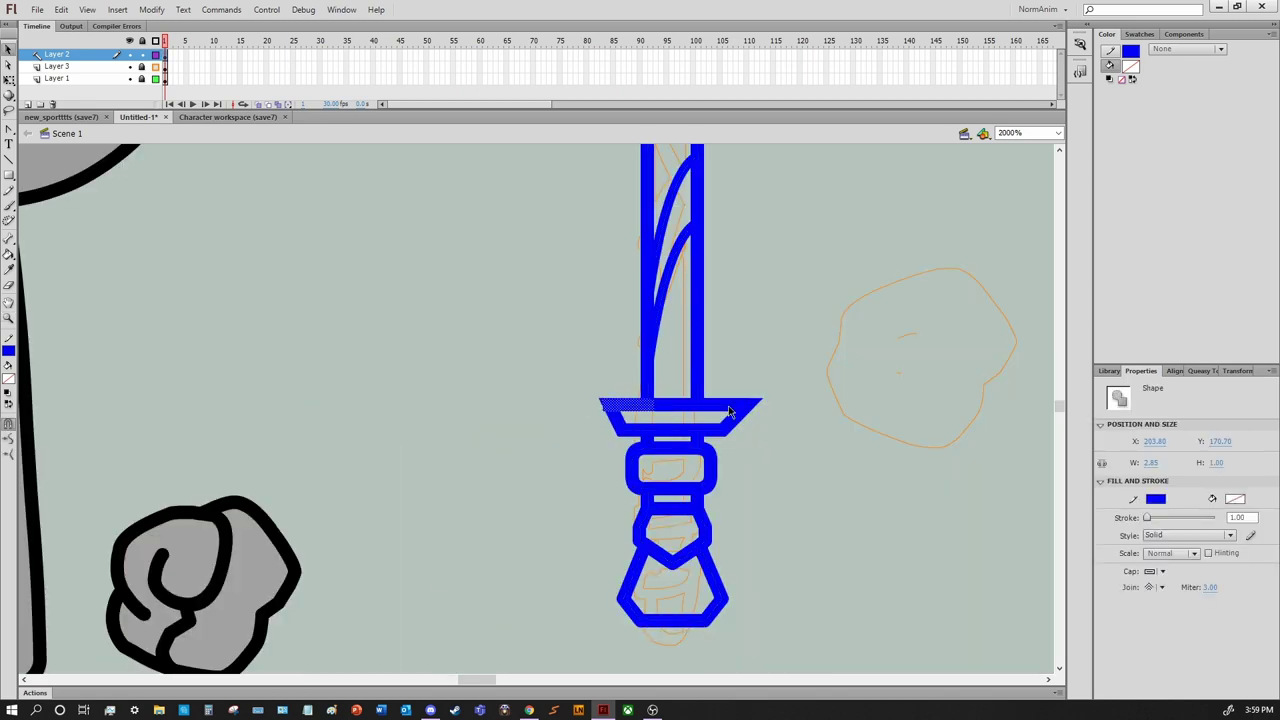
left_click(521, 436)
left_click(751, 408)
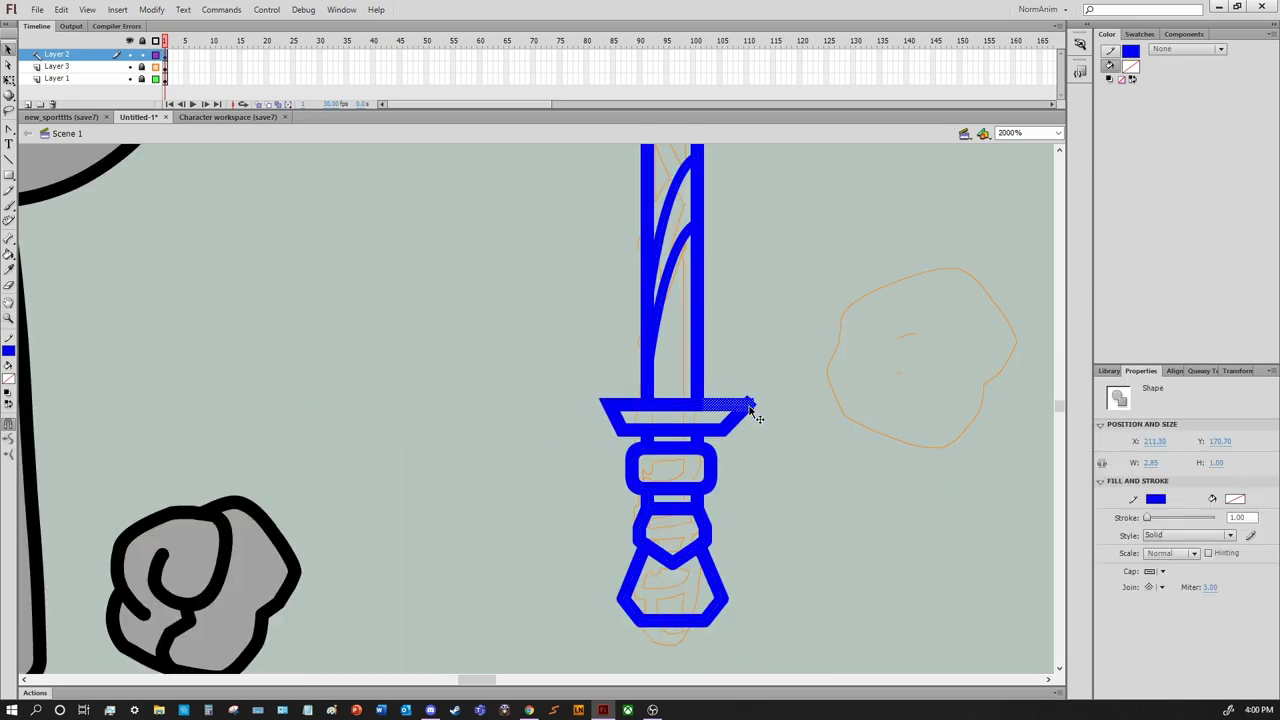
double_click(741, 408)
Move the guard, collar and pommel down together and extend the shaft lines to meet the guard
scroll(741, 408, "down", 3)
scroll(594, 471, "up", 3)
key("q")
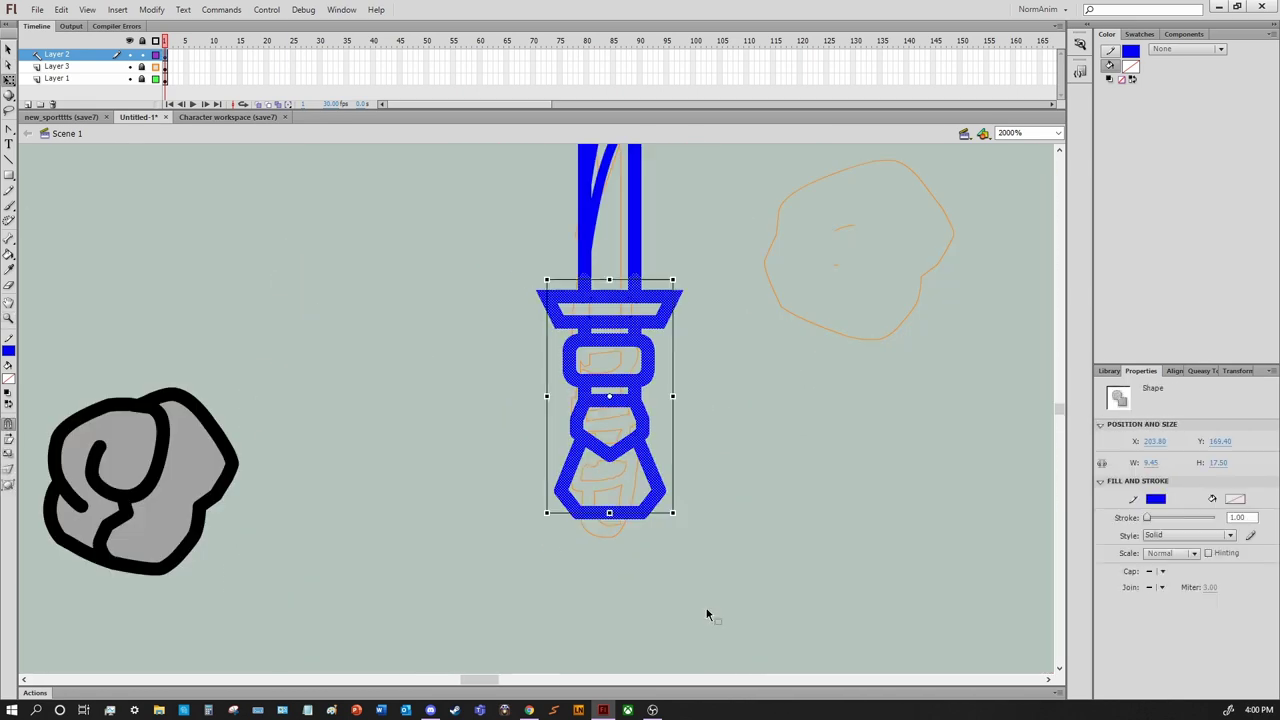
left_click_drag(586, 275, 586, 351)
scroll(684, 480, "down", 3)
scroll(571, 471, "up", 3)
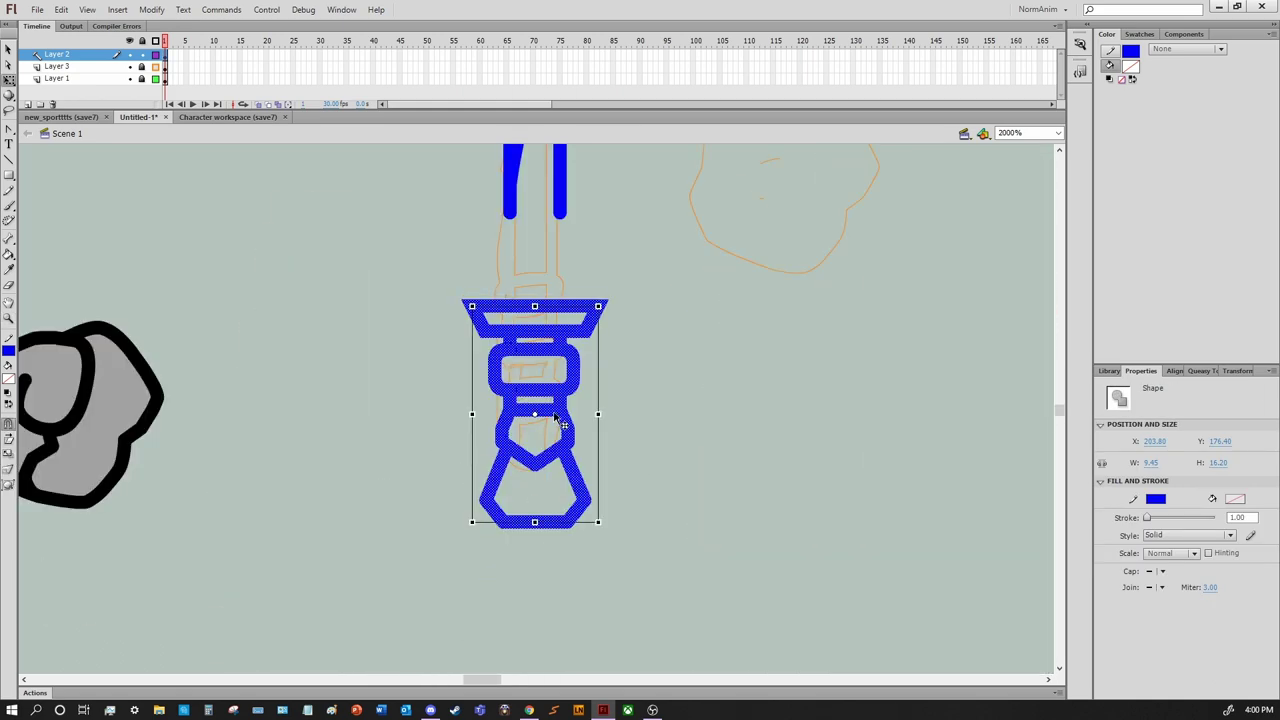
scroll(560, 500, "down", 3)
mouse_move(560, 500)
left_mouse_down()
mouse_move(540, 531)
mouse_move(557, 503)
left_mouse_up()
left_click(557, 503)
scroll(497, 497, "up", 3)
scroll(620, 460, "down", 3)
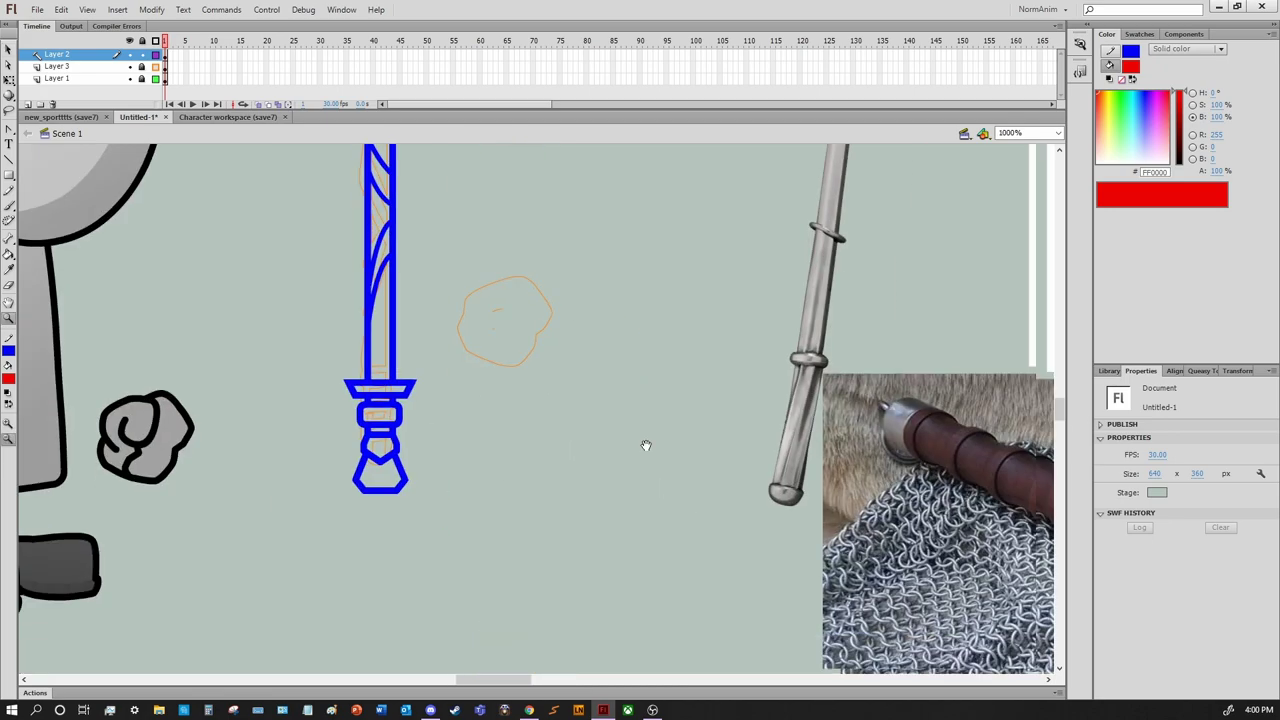
Bend the upper and lower left edges of the mace head inward into concave curves and remove the stray line pieces
left_click_drag(211, 471, 598, 485)
scroll(598, 485, "up", 3)
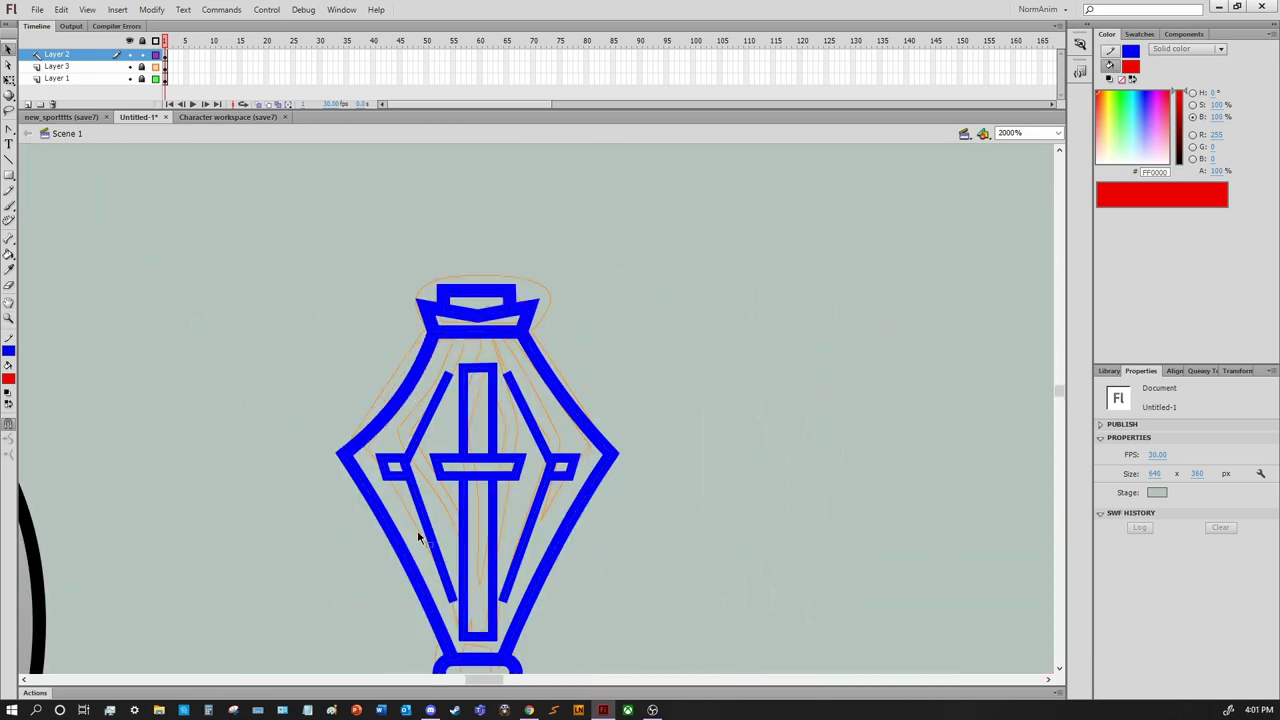
left_click(400, 492)
left_click(521, 400)
left_click(390, 425)
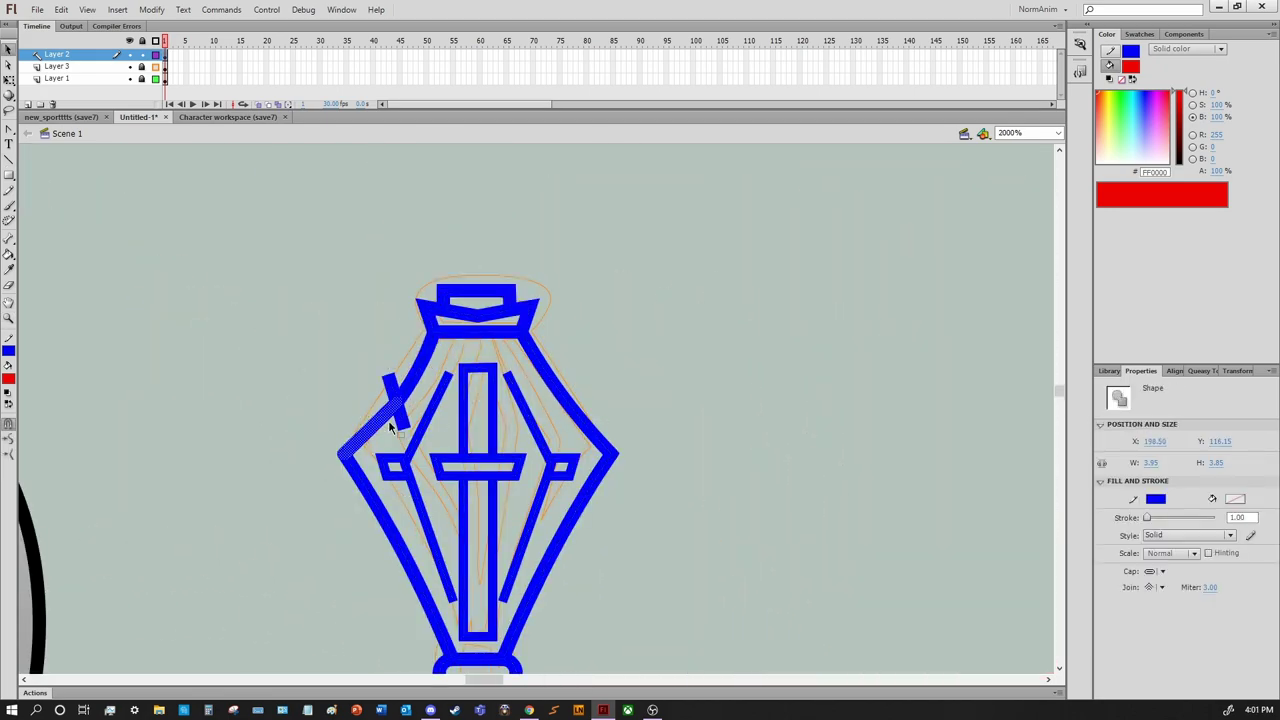
key("Delete")
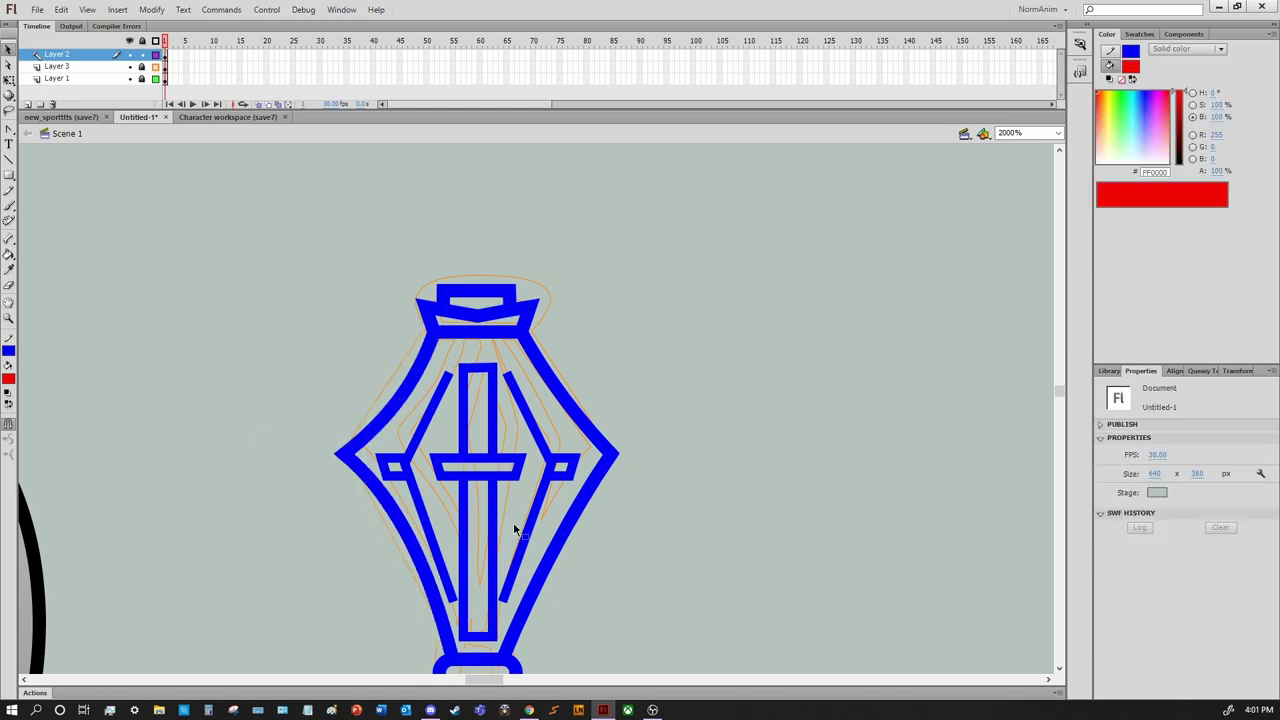
Replace the right edges of the mace head with a mirrored copy of the curved left edges
left_click(578, 512)
key("Delete")
key("ctrl+shift+v")
left_click_drag(400, 429, 586, 471)
Convert the whole mace drawing into a graphic symbol named Wep_melee_Mace
scroll(586, 471, "down", 4)
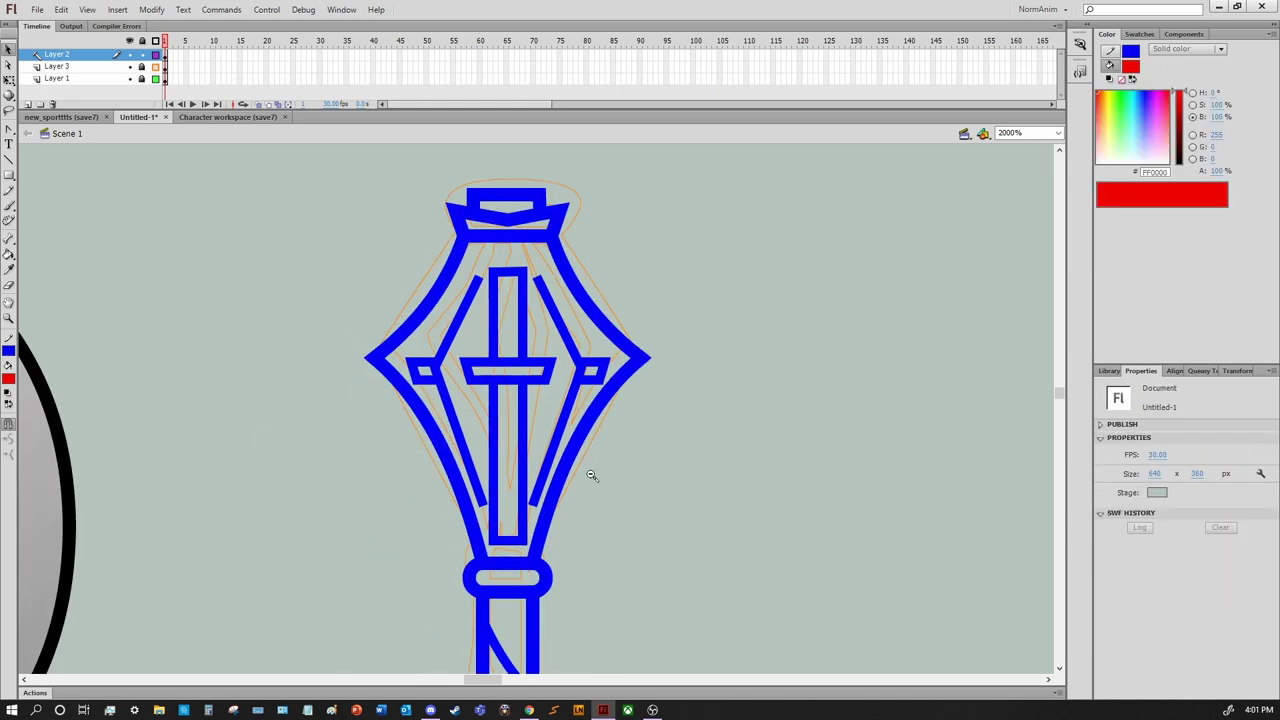
left_click_drag(558, 546, 563, 560)
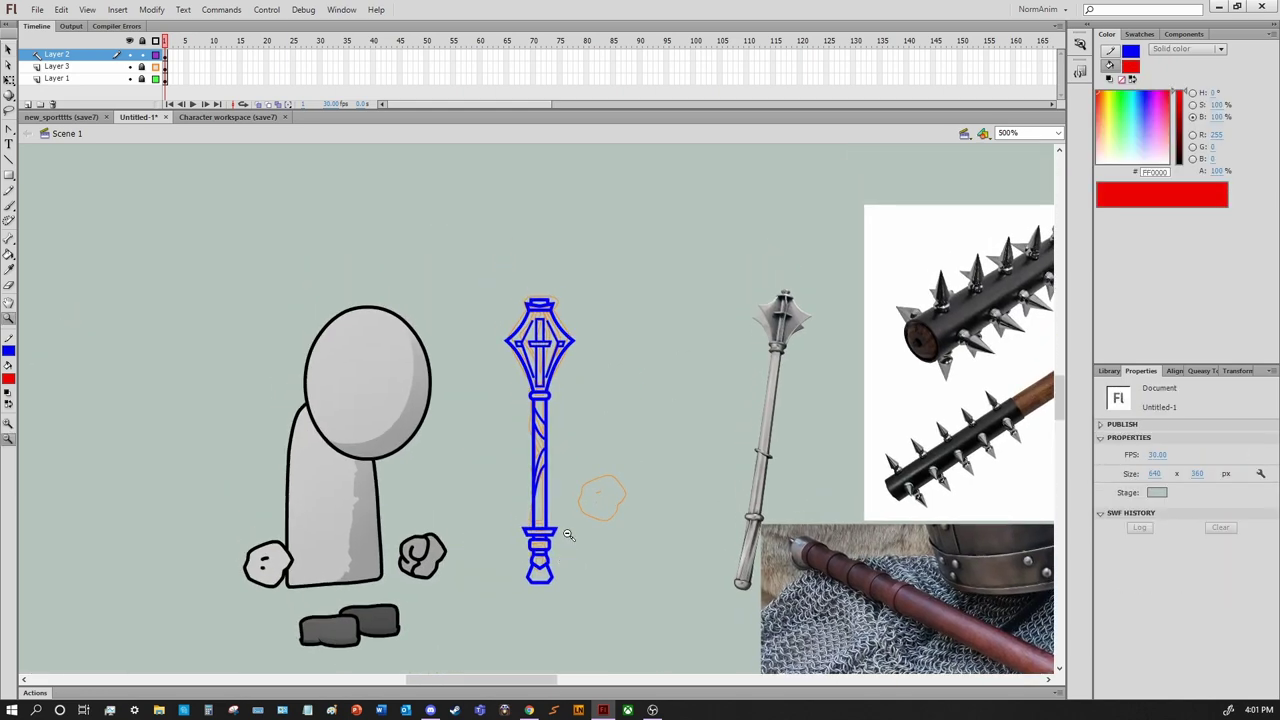
left_click_drag(592, 502, 617, 397)
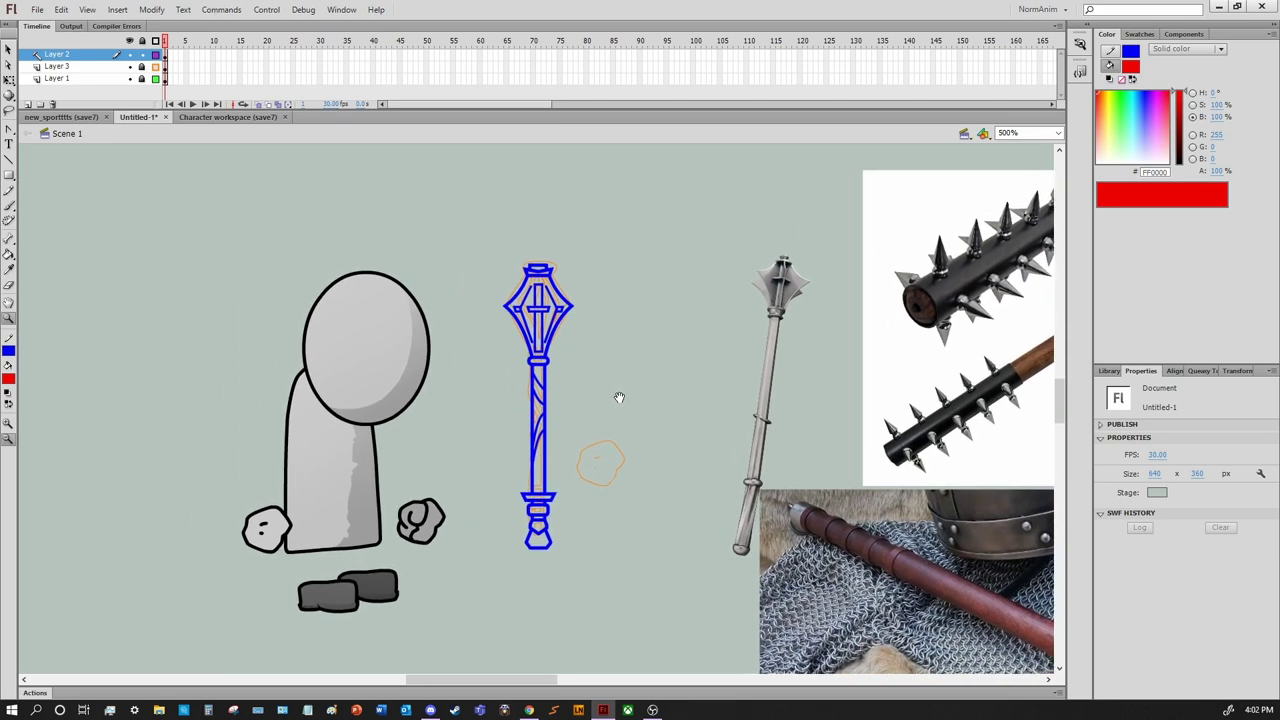
scroll(601, 387, "up", 4)
scroll(602, 387, "down", 4)
left_click(705, 423)
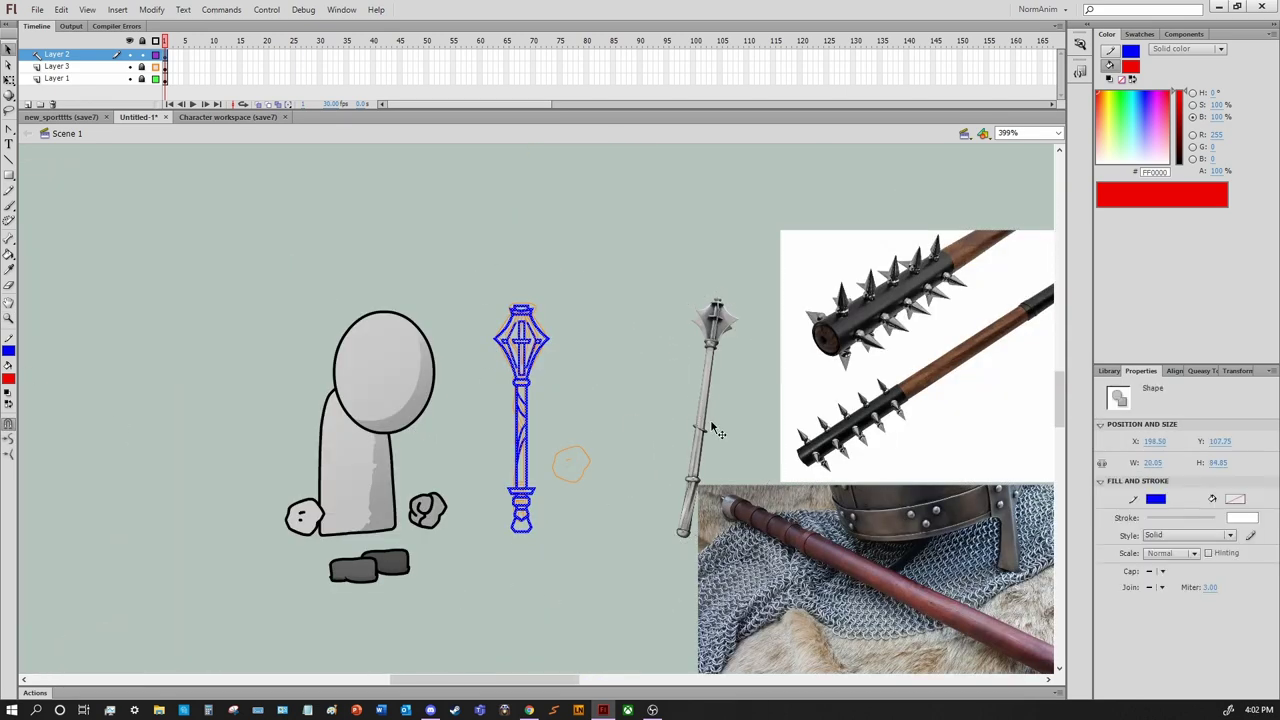
key("F8")
type("Wep_melee_Mace")
key("Return")
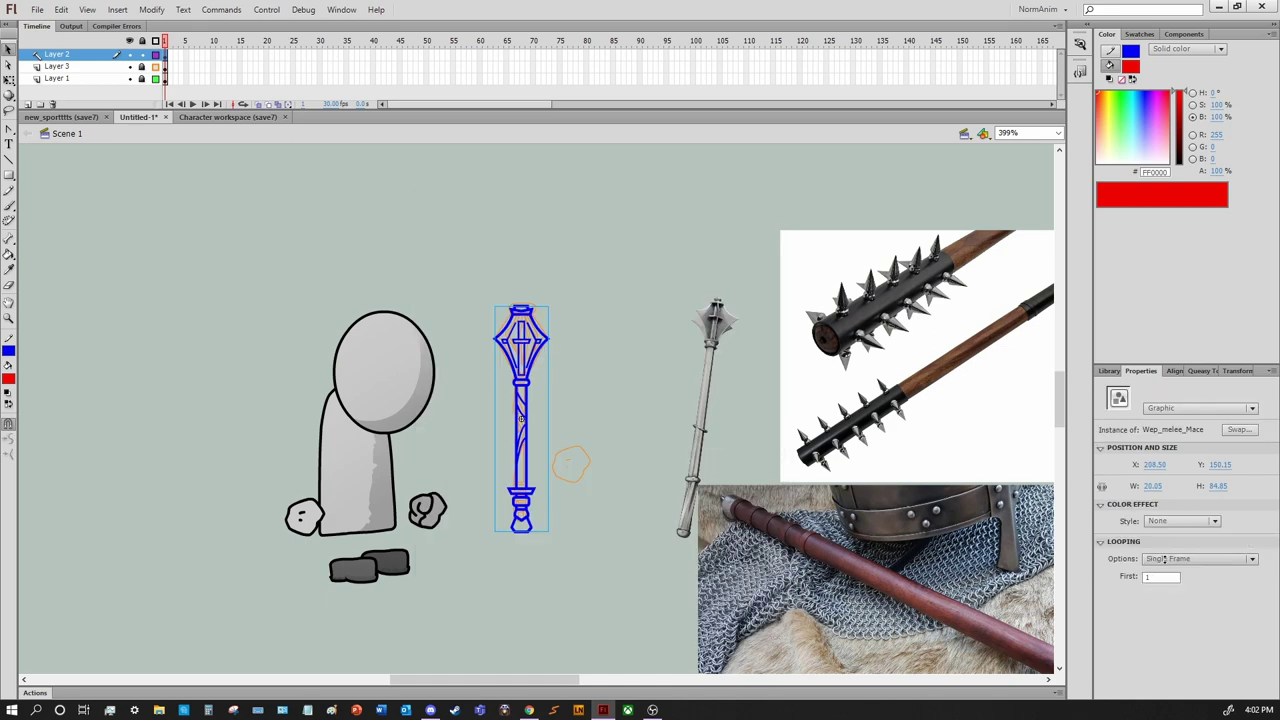
Inside the mace symbol, duplicate the line layer, hide and lock the original, and recolour the copied outlines black
double_click(520, 420)
left_click(16, 350)
left_click(18, 378)
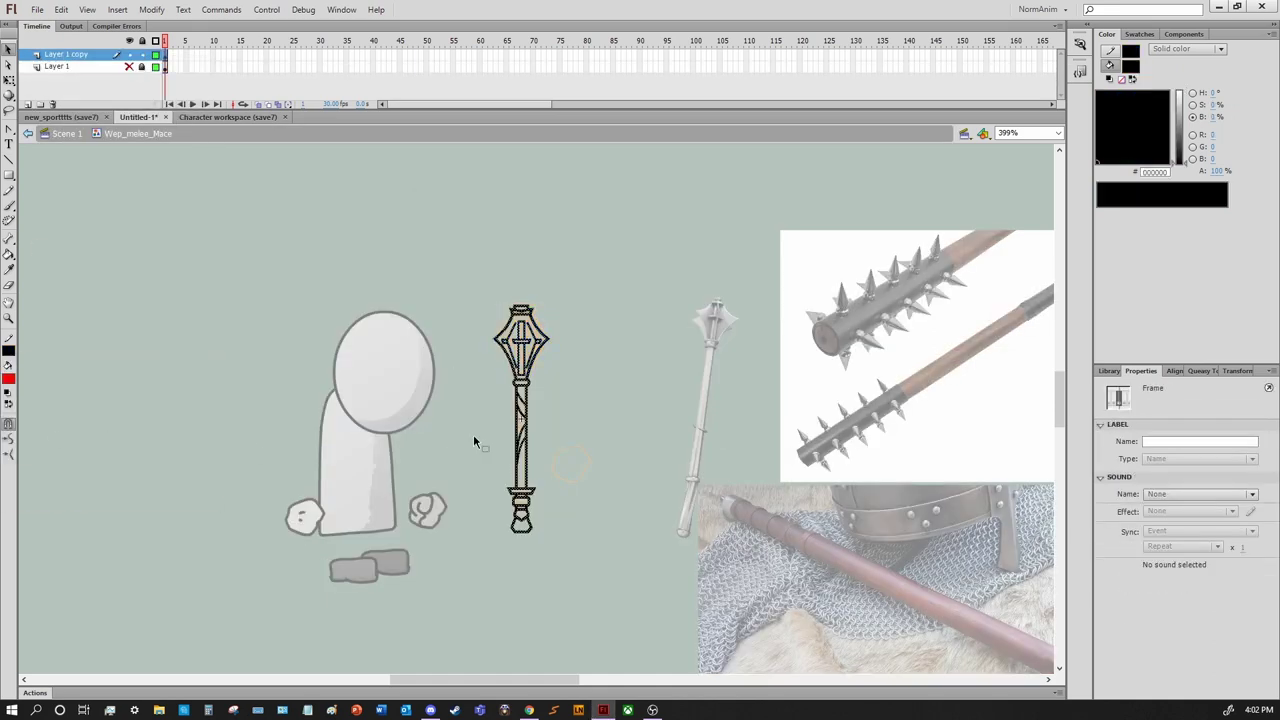
Convert all the black mace outlines on the copied layer from strokes to fills
scroll(474, 440, "up", 3)
key("k")
scroll(409, 431, "down", 2)
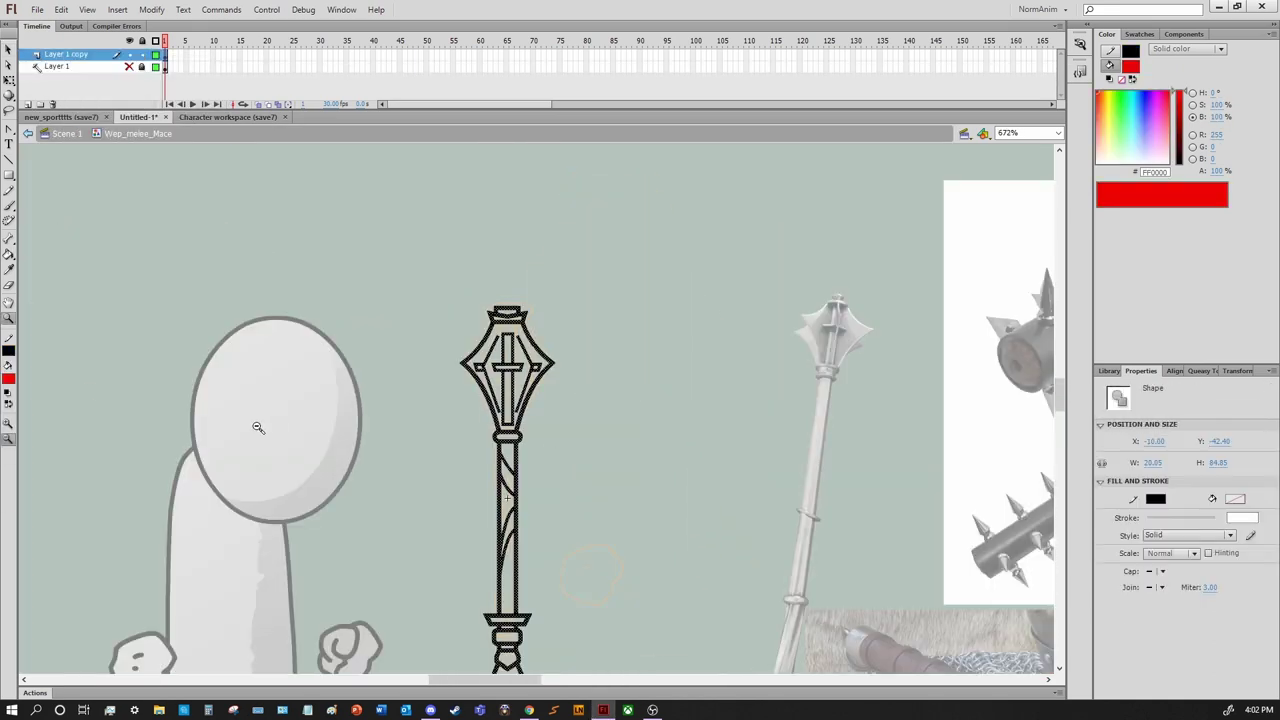
key("v")
key("ctrl+a")
scroll(544, 492, "down", 2)
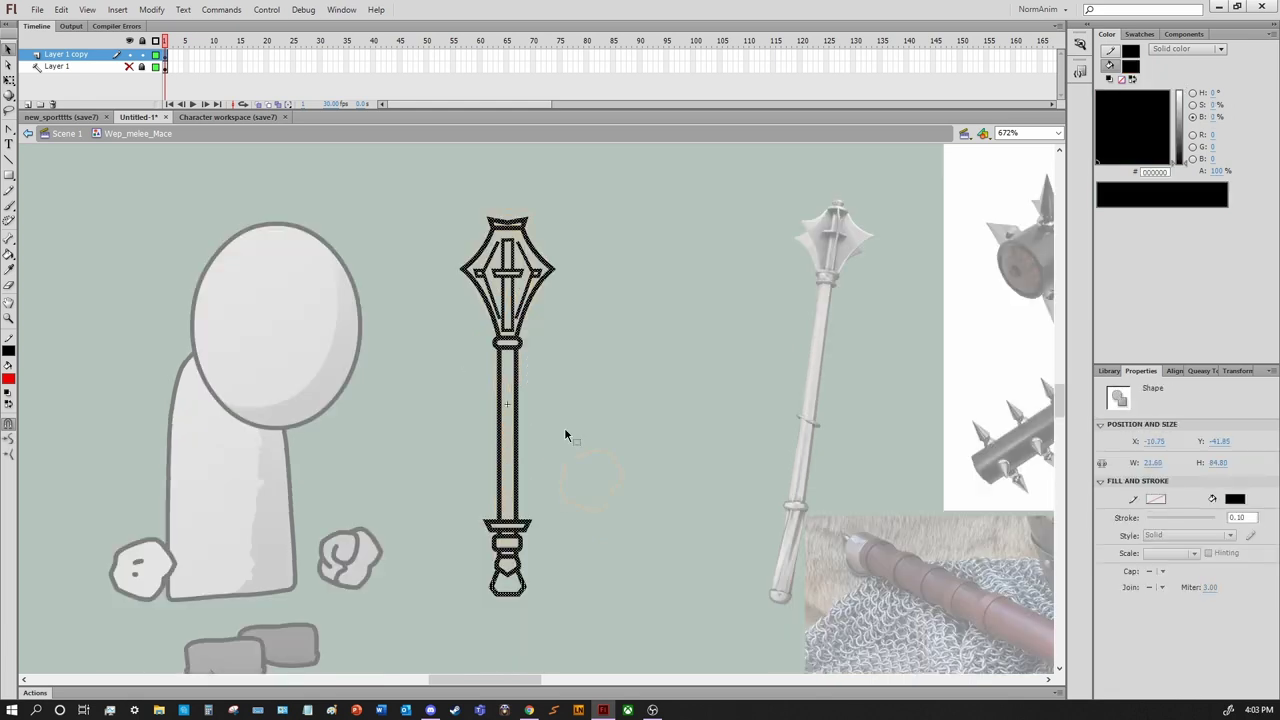
Fill the inside areas of the mace head with grey #999999
scroll(611, 275, "up", 3)
key("k")
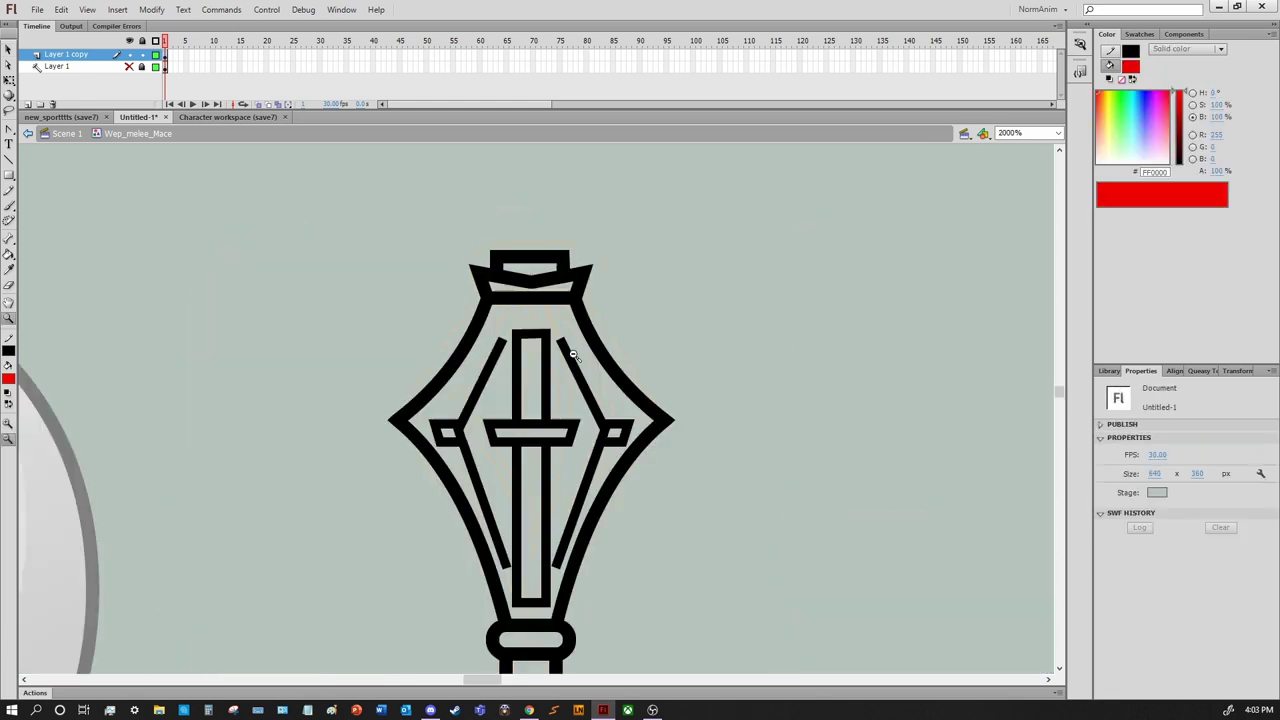
left_click(8, 378)
left_click(10, 437)
left_click(551, 423)
Taper the free ends of the mace head's flange lines into sharp points
key("v")
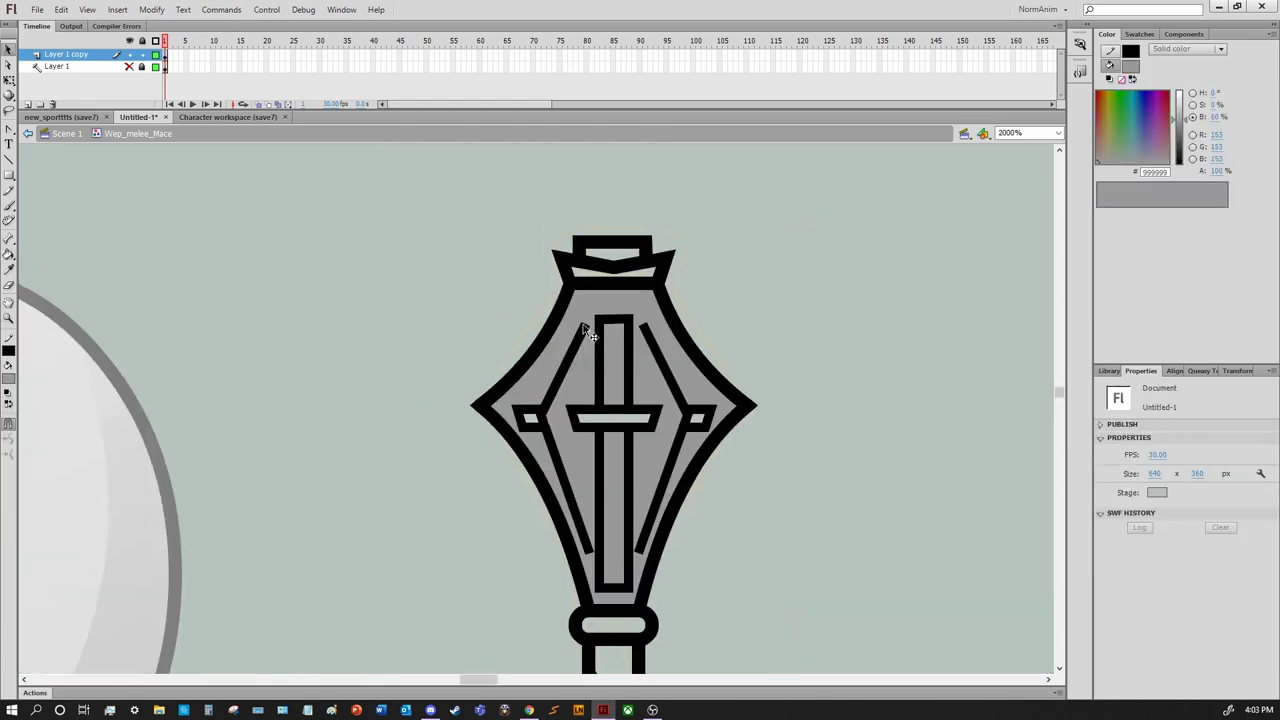
left_click(585, 332)
key("Delete")
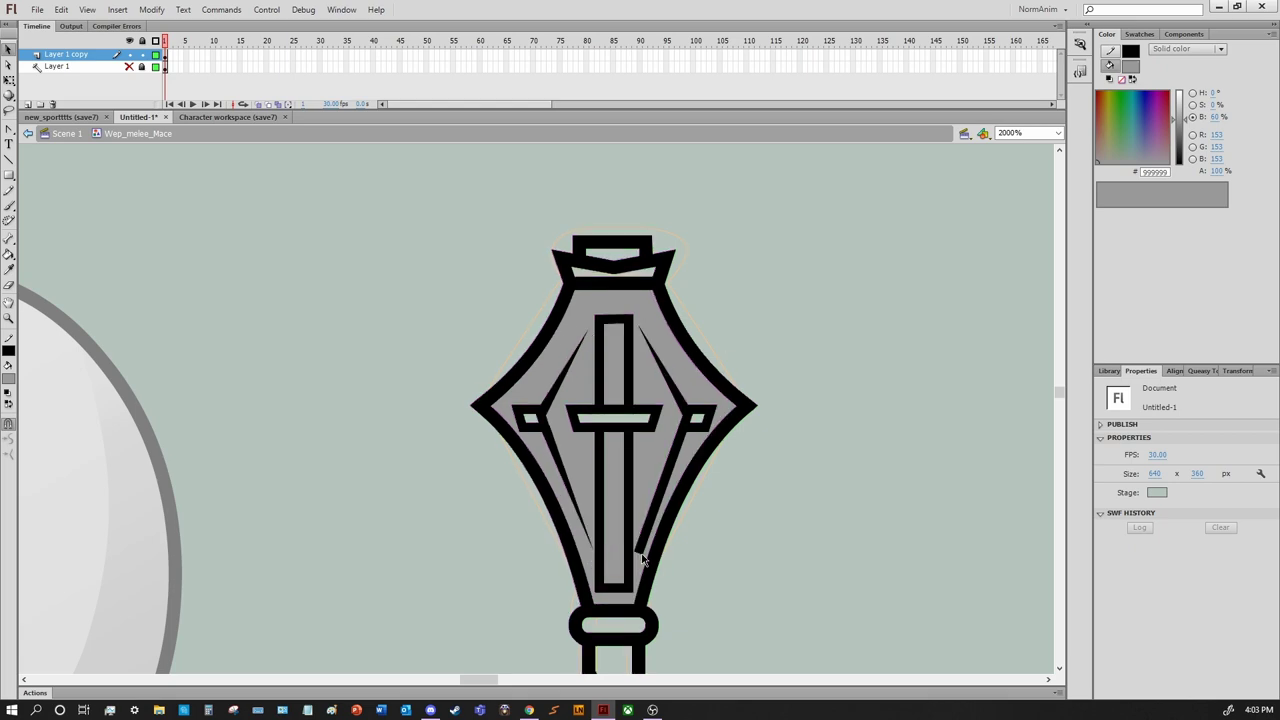
Fill the mace's shaft with grey #999999 and the spiral bands and collar rings with darker grey #808080
key("k")
scroll(650, 565, "down", 3)
scroll(663, 575, "up", 3)
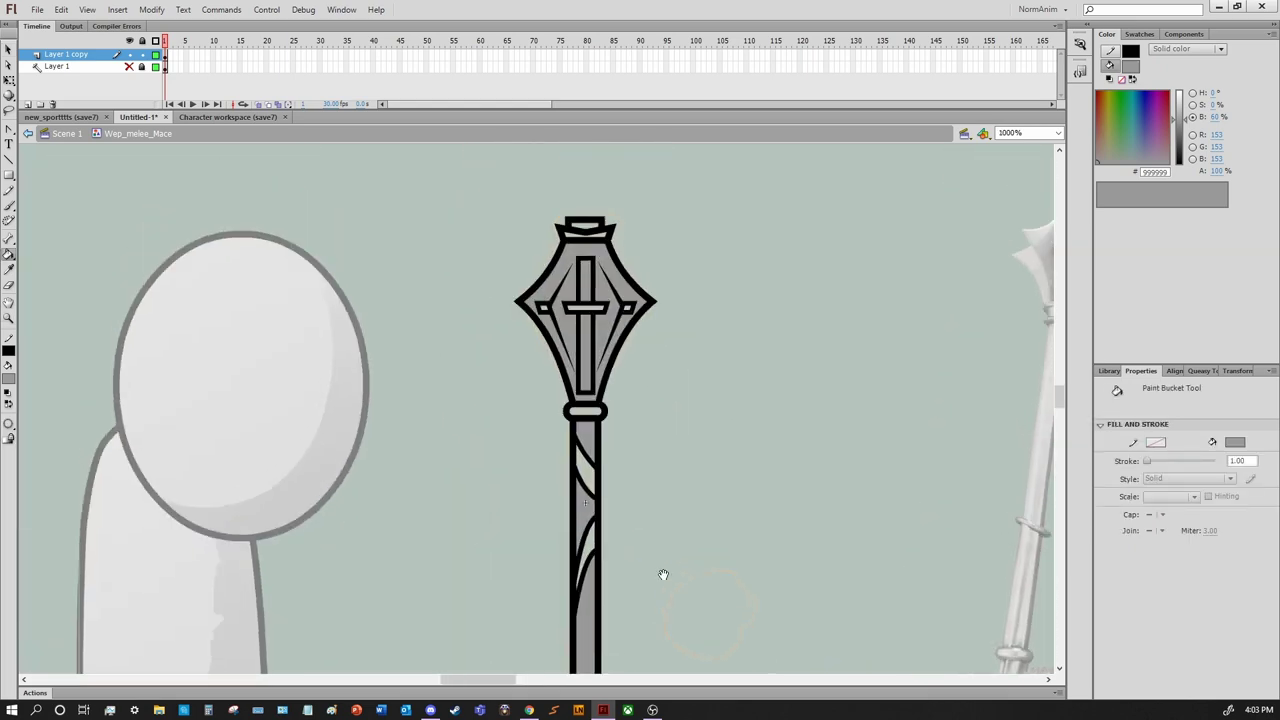
scroll(663, 575, "up", 3)
scroll(690, 578, "down", 5)
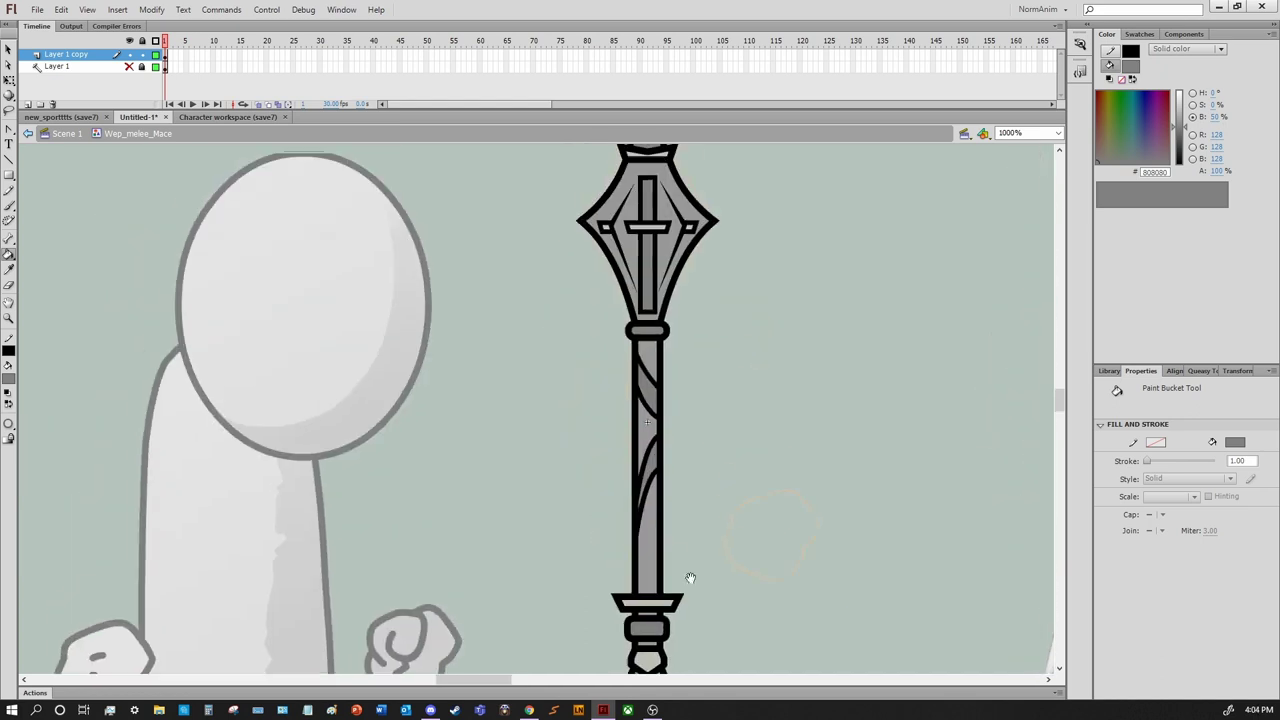
Fill the raised details on the mace head with a lighter grey, RGB 180, 180, 180
key("z")
left_click(640, 235)
key("k")
left_click(1178, 117)
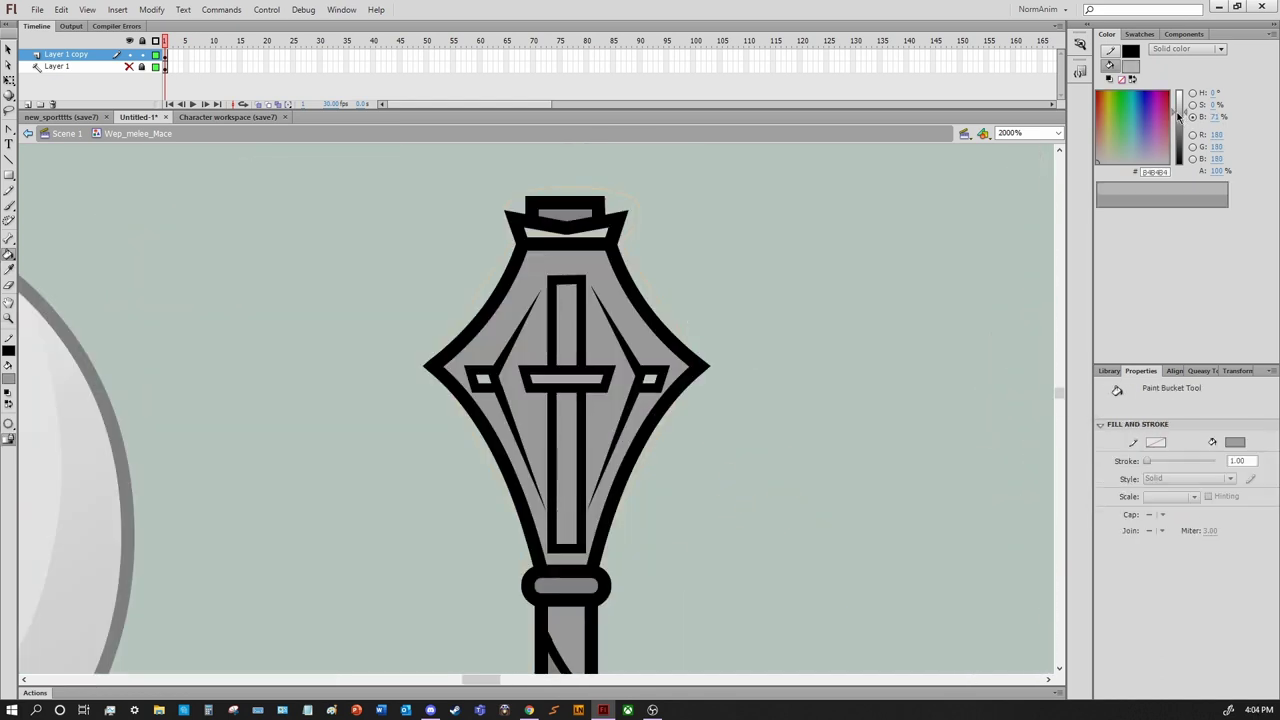
Shade the mace head's interior by drawing a thin red inset contour, filling inside it with #808080, and removing the contour
key("n")
left_click_drag(659, 420, 781, 485)
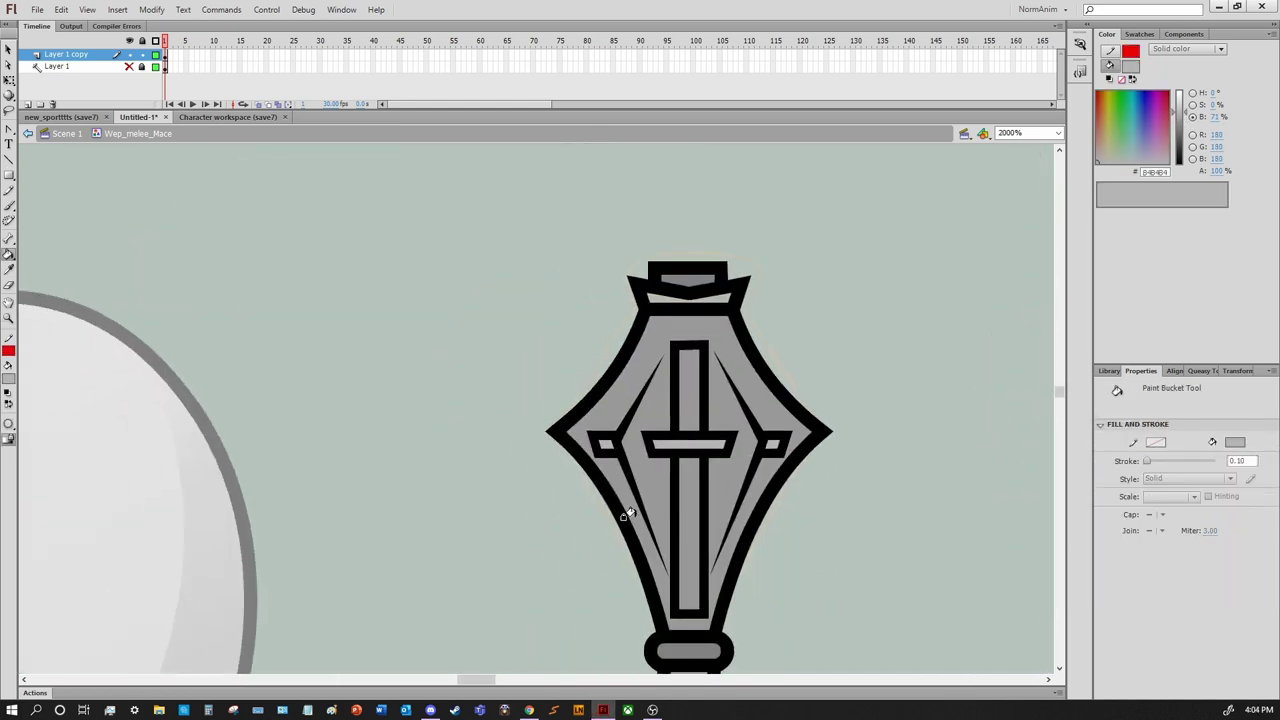
key("q")
left_click(737, 559)
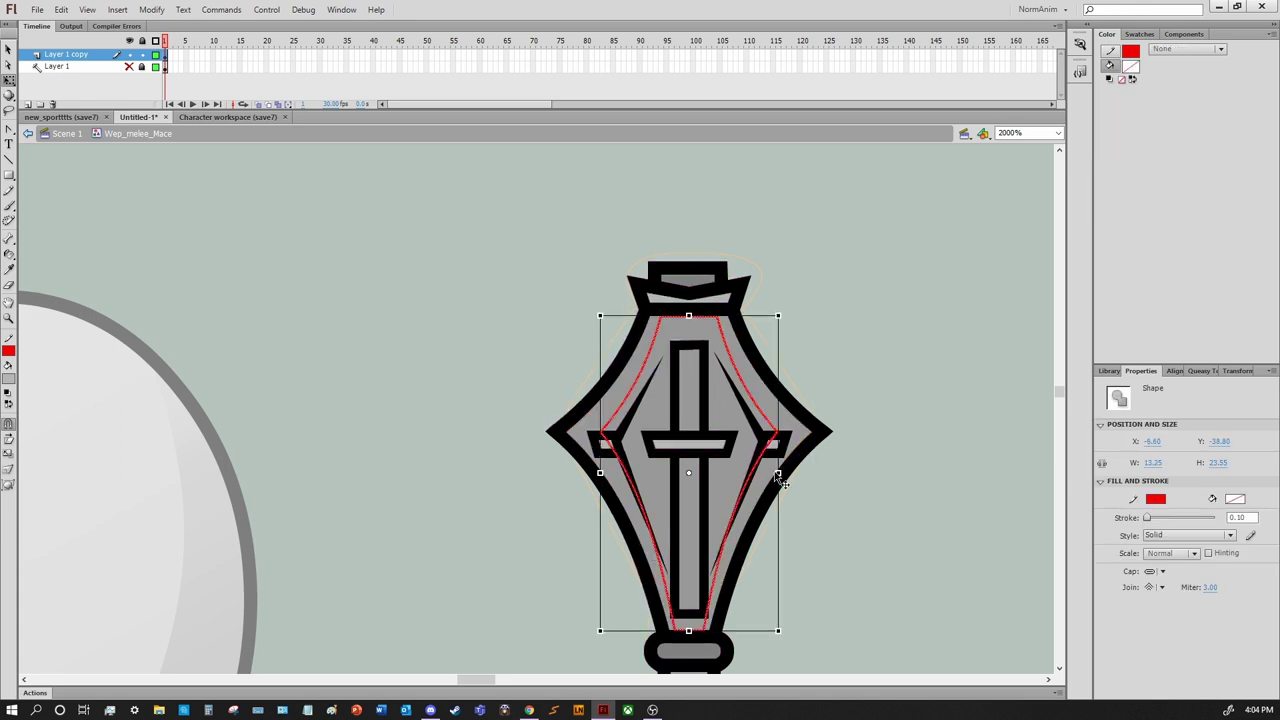
key("i")
left_click(689, 436)
key("v")
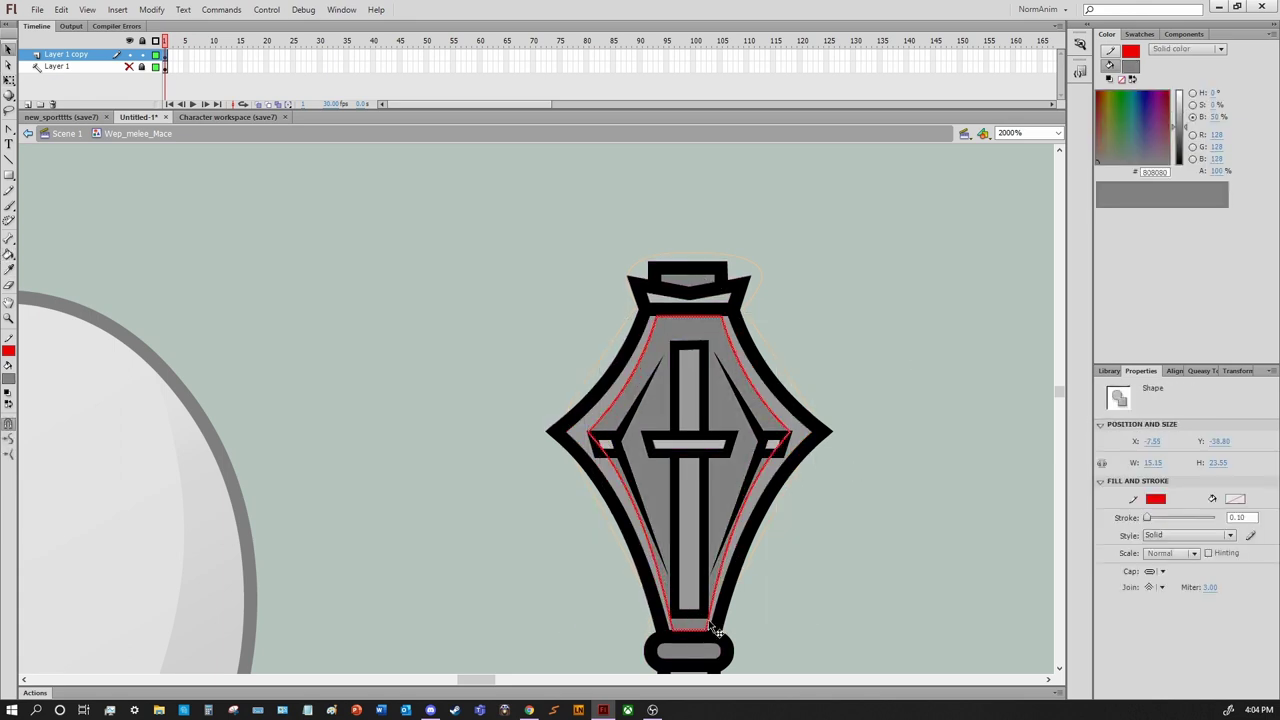
double_click(709, 585)
Outline an inner diamond around the mace head's central cross with thin red lines, fill its facets with #999999, and delete the lines
key("n")
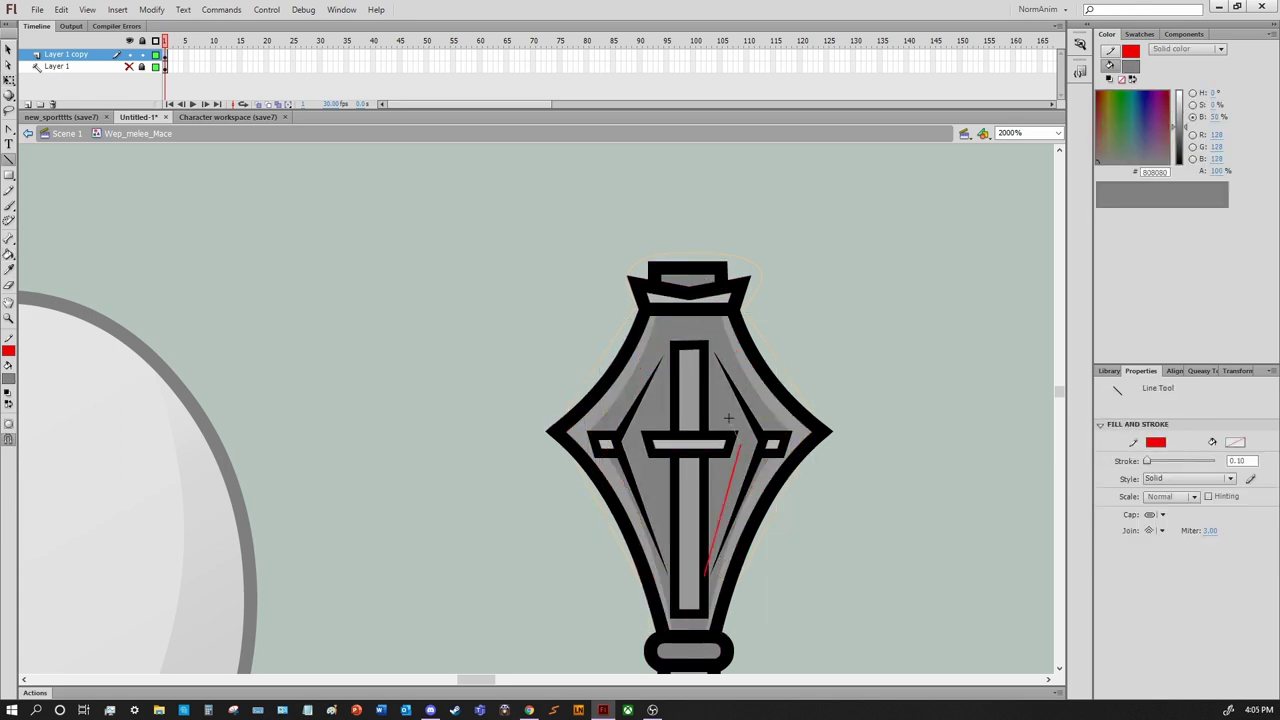
key("v")
double_click(733, 428)
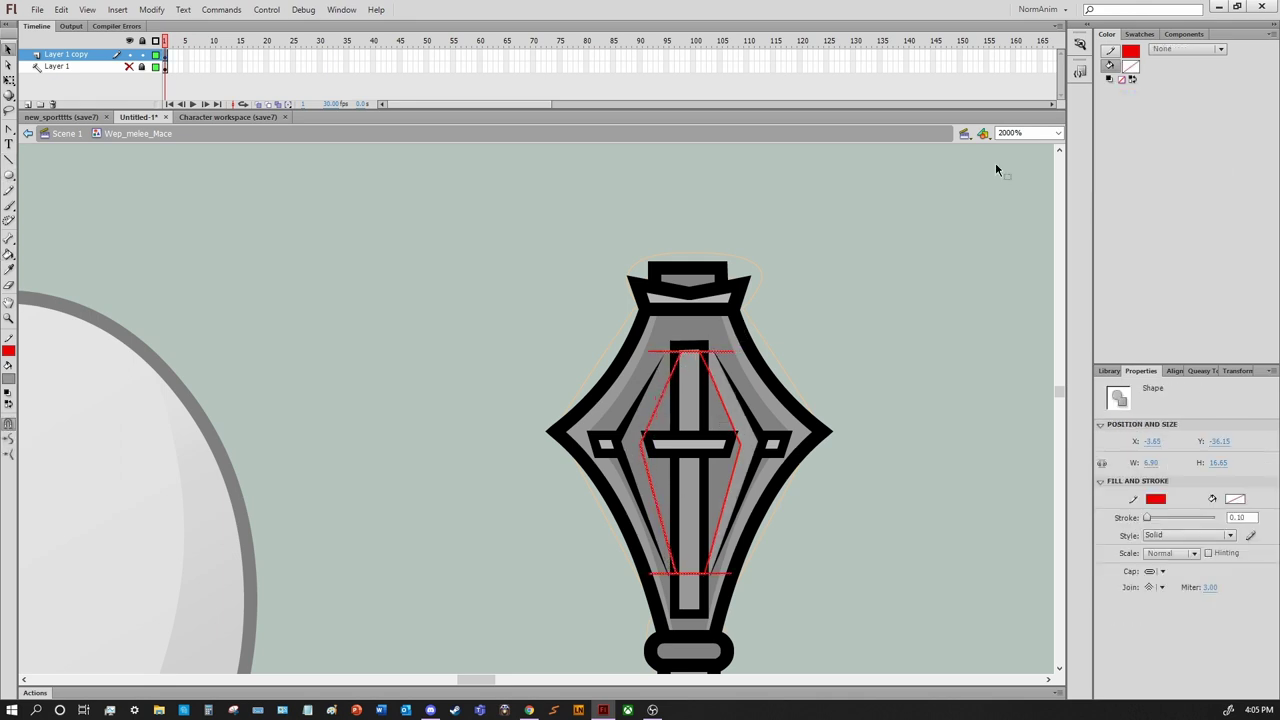
left_click_drag(664, 358, 533, 415)
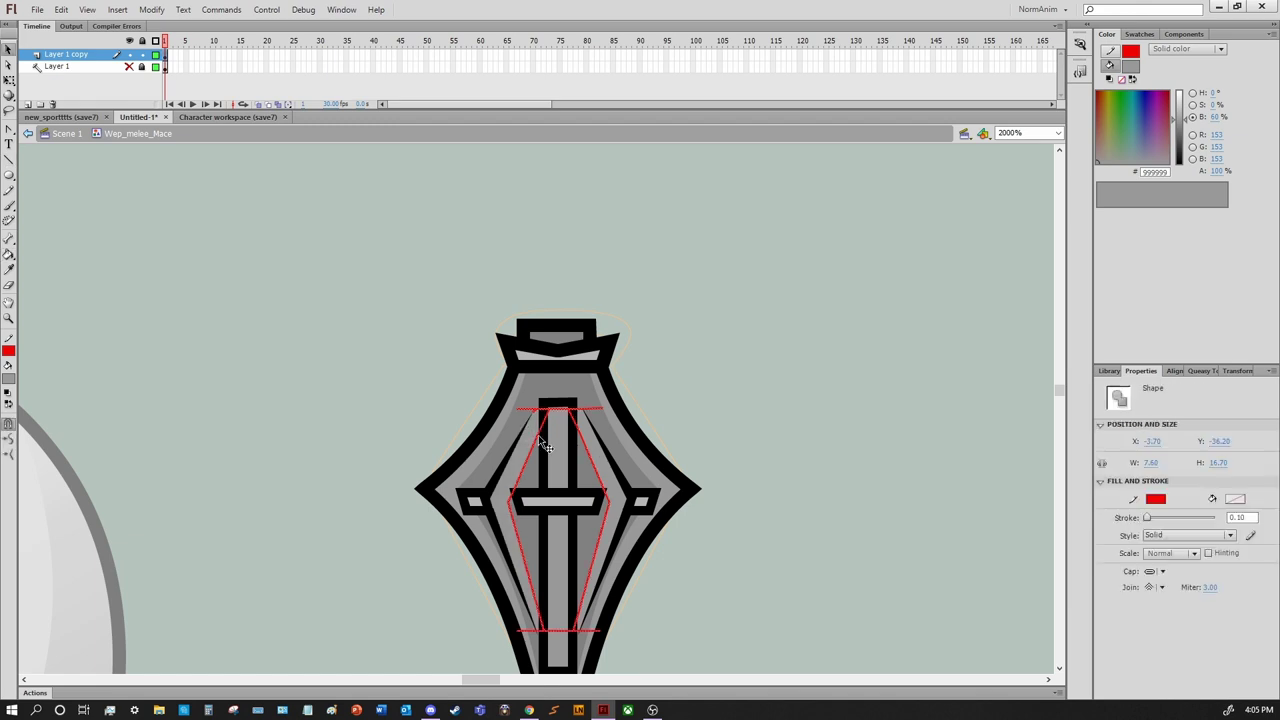
left_click(663, 337)
Set the Paint Bucket fill to light grey, RGB 180, 180, 180, for highlighting the mace
key("ctrl+minus")
scroll(686, 349, "down", 5)
scroll(663, 523, "up", 5)
key("k")
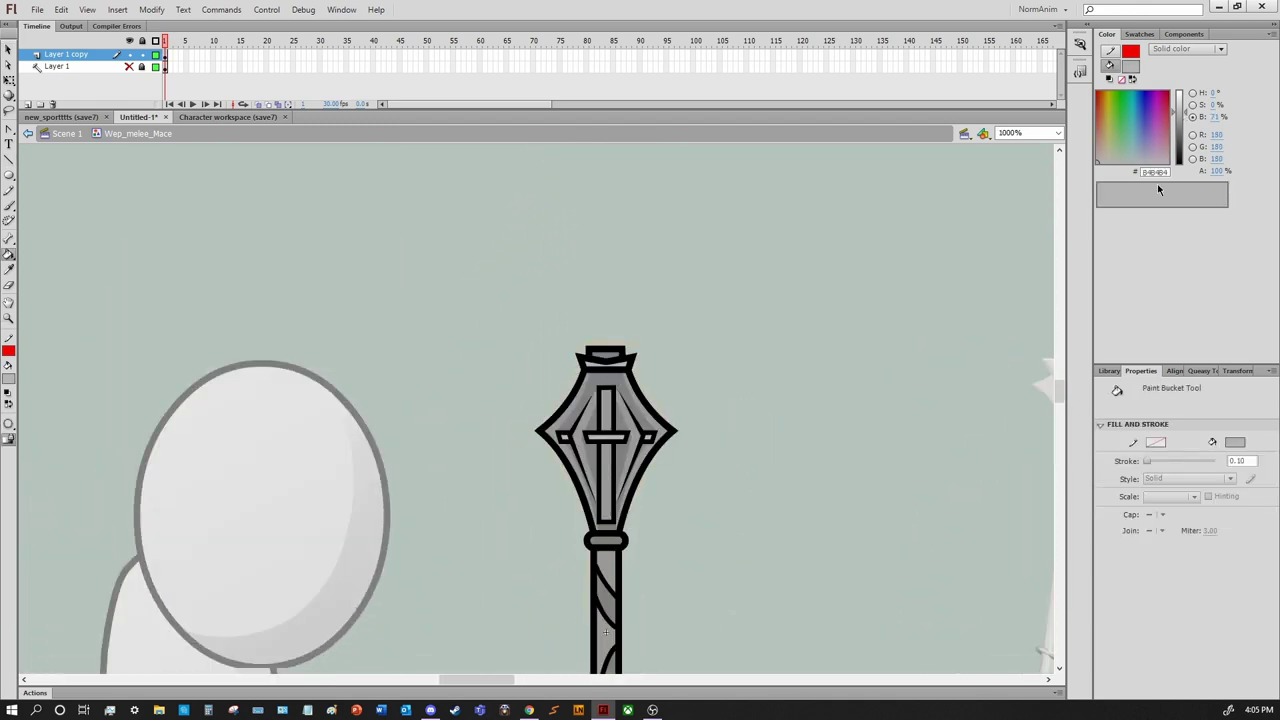
Bound the spiral bands on the mace's shaft with thin lines and fill them with dark grey 808080
key("ctrl+equal")
scroll(766, 314, "down", 10)
scroll(766, 314, "left", 3)
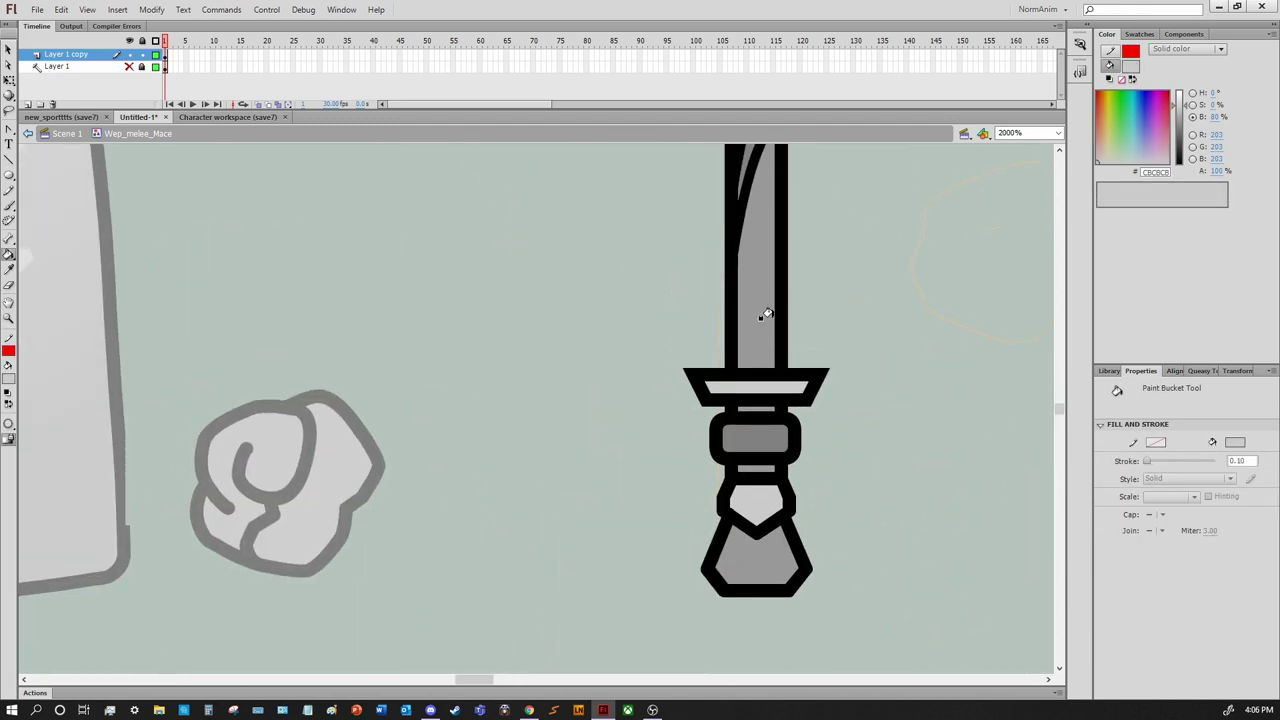
scroll(806, 337, "up", 10)
scroll(703, 471, "right", 3)
key("n")
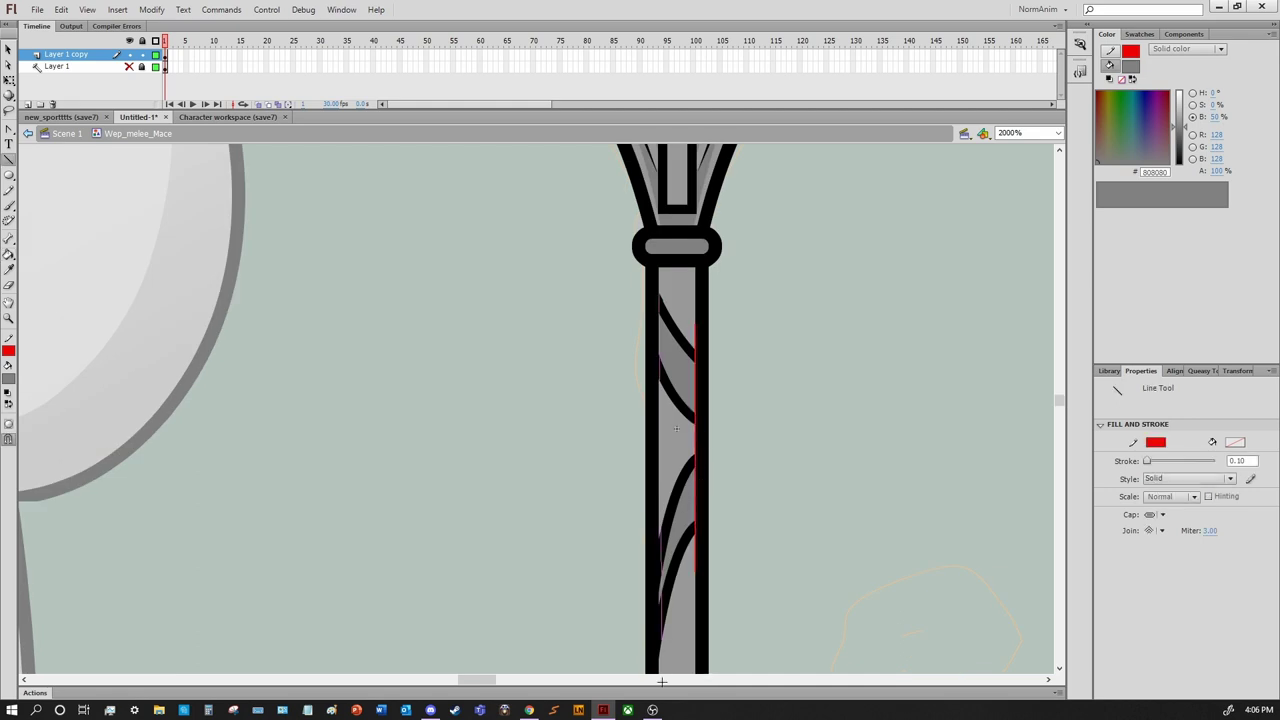
key("k")
left_click(680, 529)
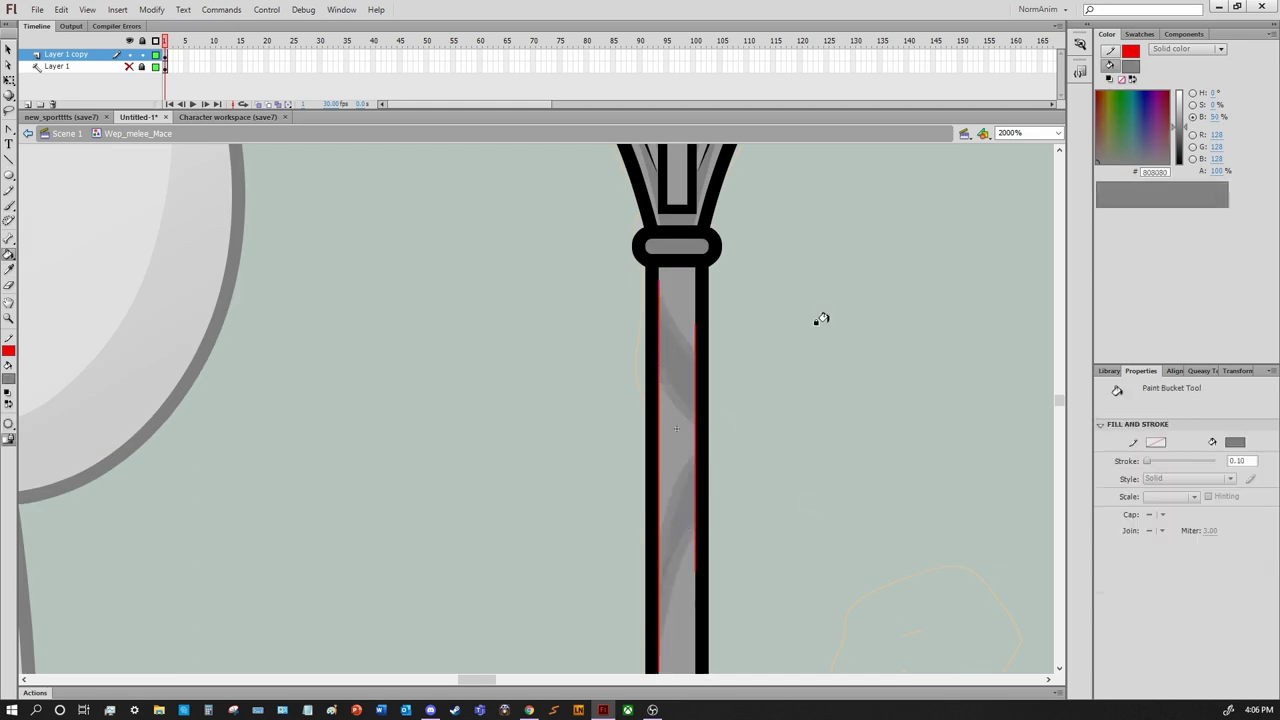
left_click(677, 343)
left_click(677, 537)
key("ctrl+minus")
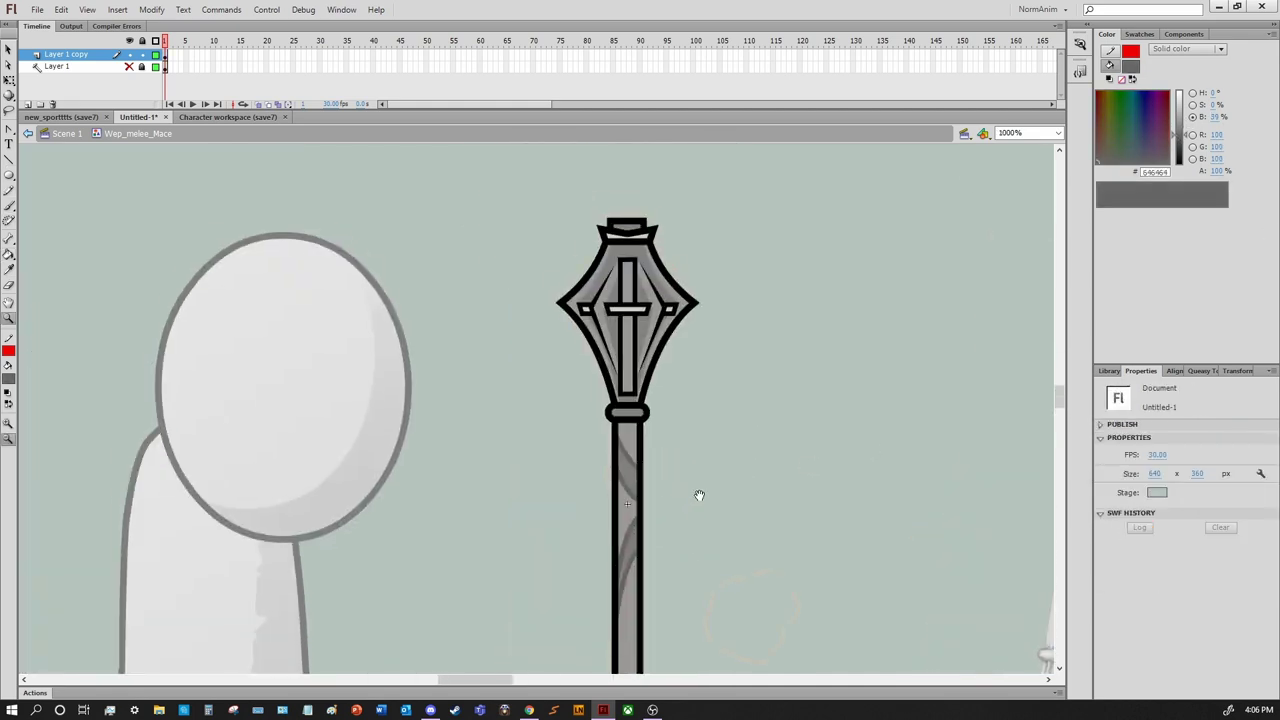
Divide the mace's pommel with a thin horizontal line and fill its lower part with darker grey 646464
left_click_drag(699, 495, 711, 334)
key("ctrl+equal")
scroll(523, 506, "up", 3)
left_click_drag(540, 537, 660, 540)
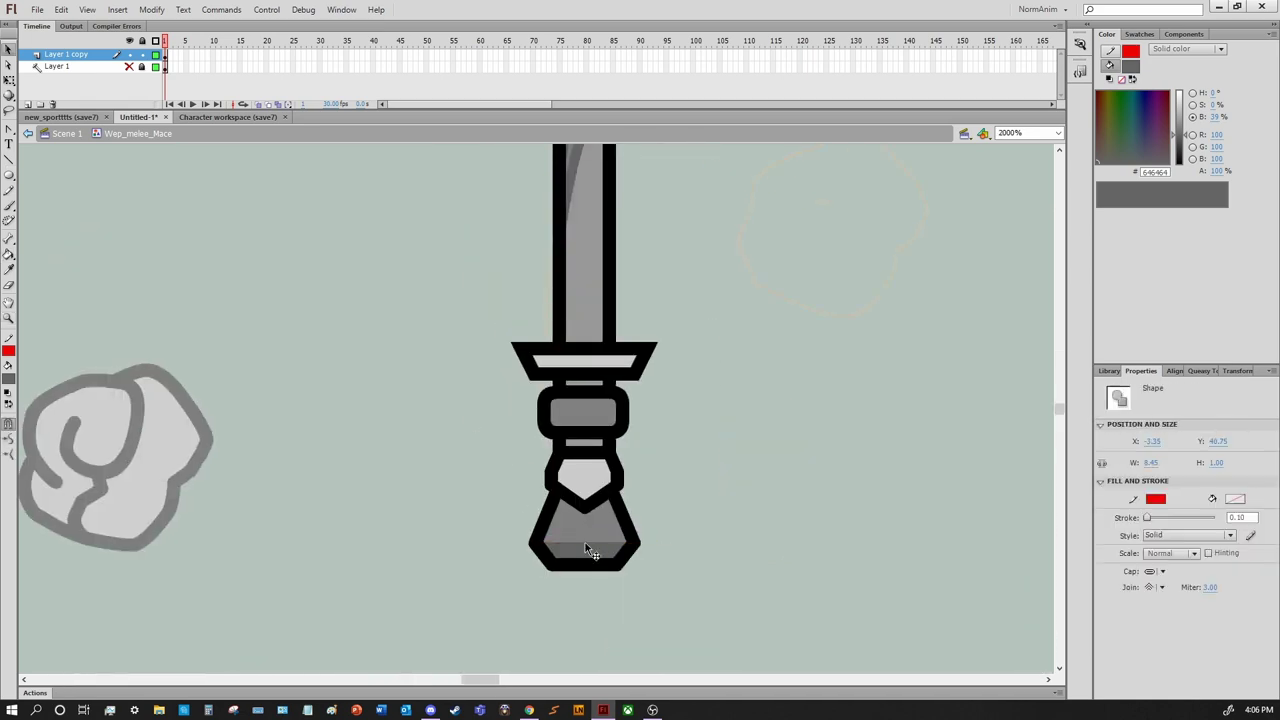
scroll(585, 548, "up", 8)
Return to the main scene and position the shaded mace over the character
key("ctrl+minus")
key("ctrl+minus")
key("ctrl+e")
left_click_drag(490, 420, 360, 420)
mouse_move(420, 519)
left_mouse_down()
mouse_move(522, 519)
mouse_move(502, 519)
left_mouse_up()
key("b")
mouse_move(628, 408)
left_mouse_down()
mouse_move(636, 360)
mouse_move(672, 385)
mouse_move(692, 452)
left_mouse_up()
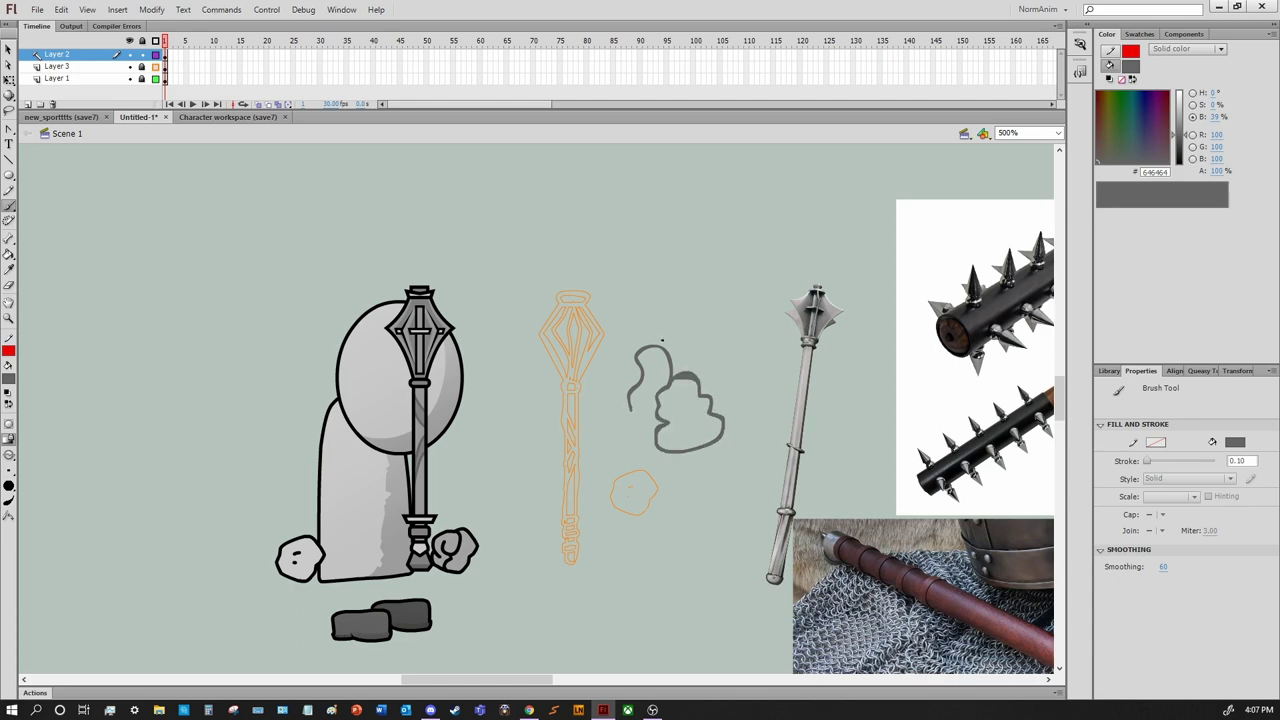
key("ctrl+z")
key("ctrl+z")
Arrange the mace and the character side by side, and delete the reference images and rough sketches
key("q")
left_click_drag(471, 289, 623, 563)
left_click_drag(400, 450, 630, 320)
left_click_drag(686, 430, 664, 530)
key("Delete")
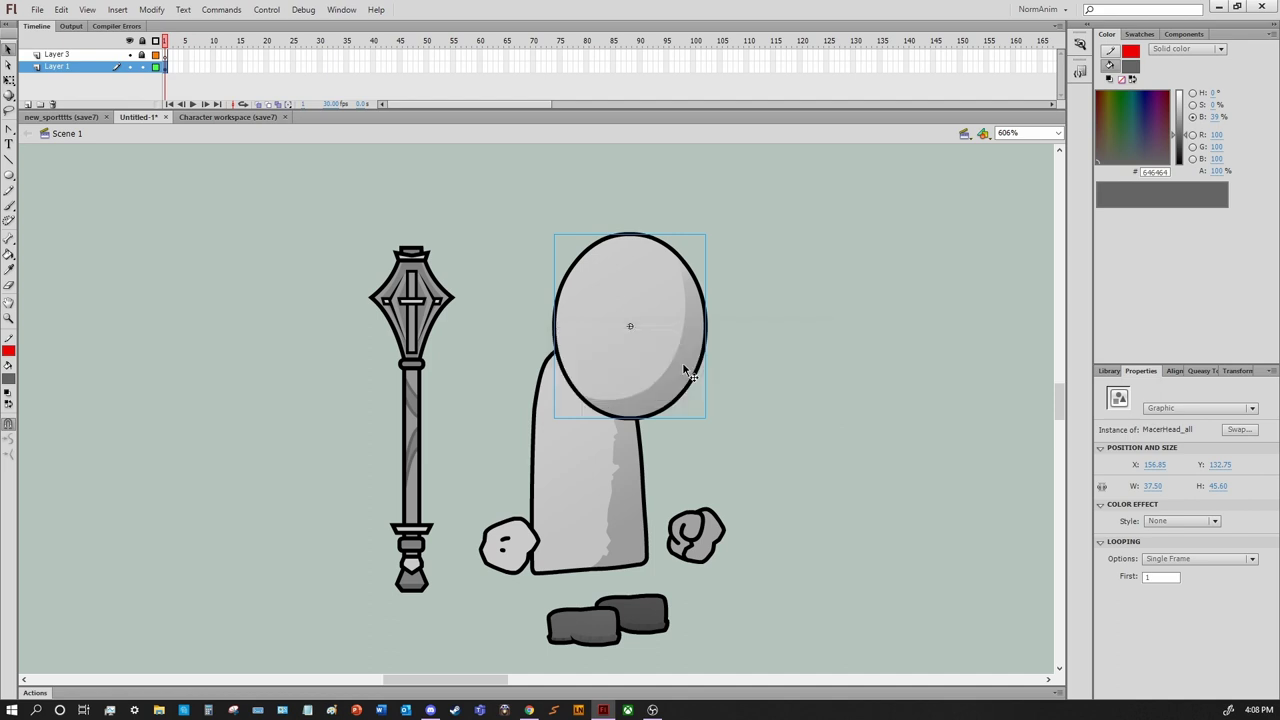
Open the MacerHead_all symbol and redraw the shadow as one smooth curve in its head frames, including Head_6 and Head_7
double_click(686, 371)
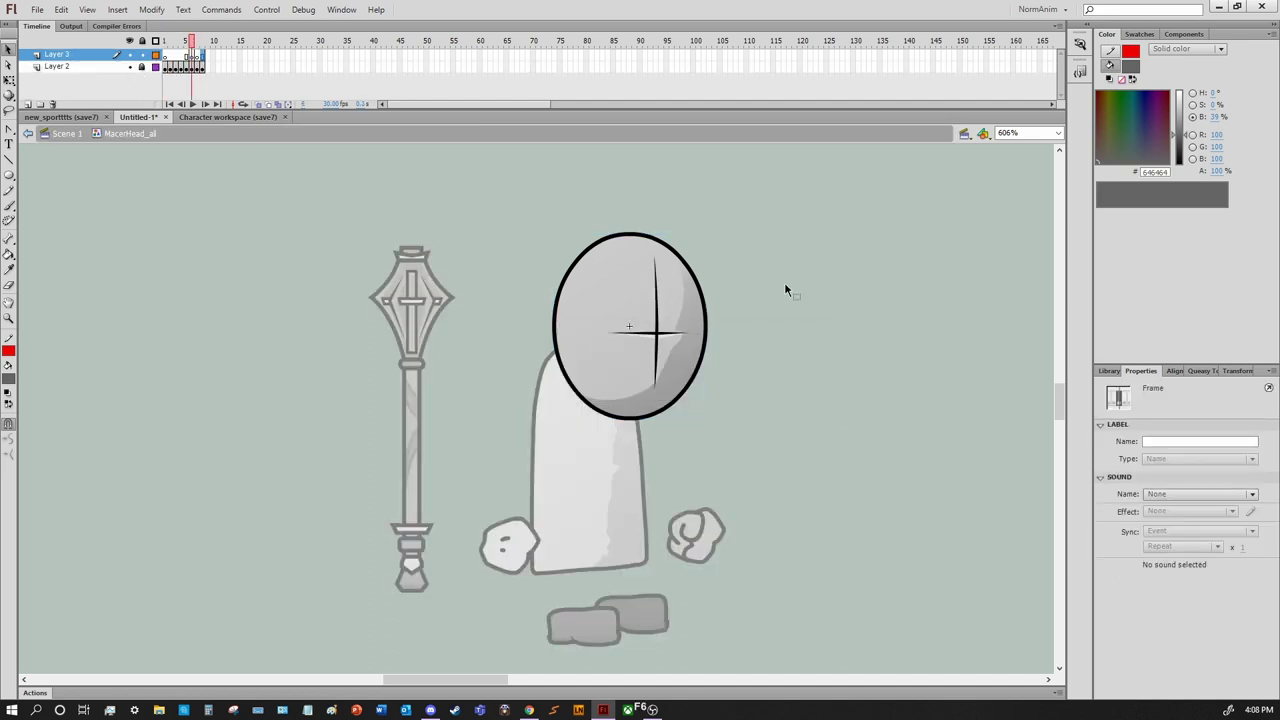
left_click(177, 66)
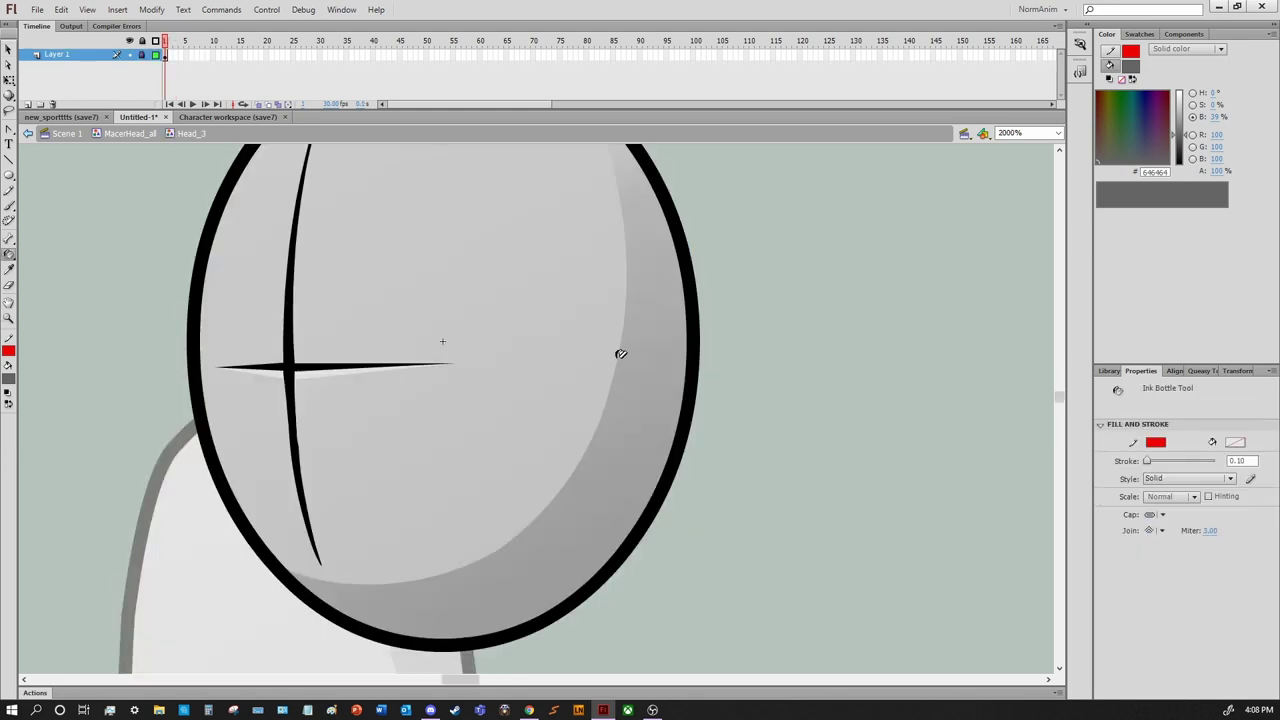
left_click(668, 347)
double_click(668, 347)
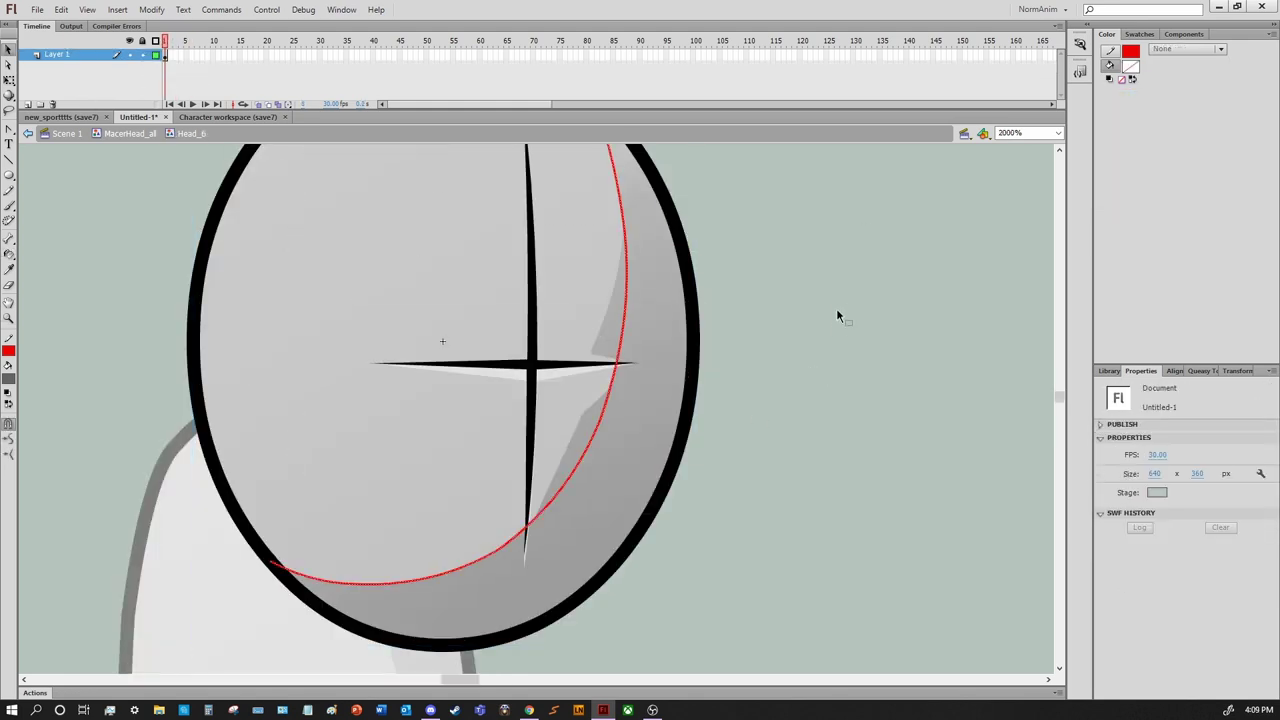
scroll(600, 440, "up", 3)
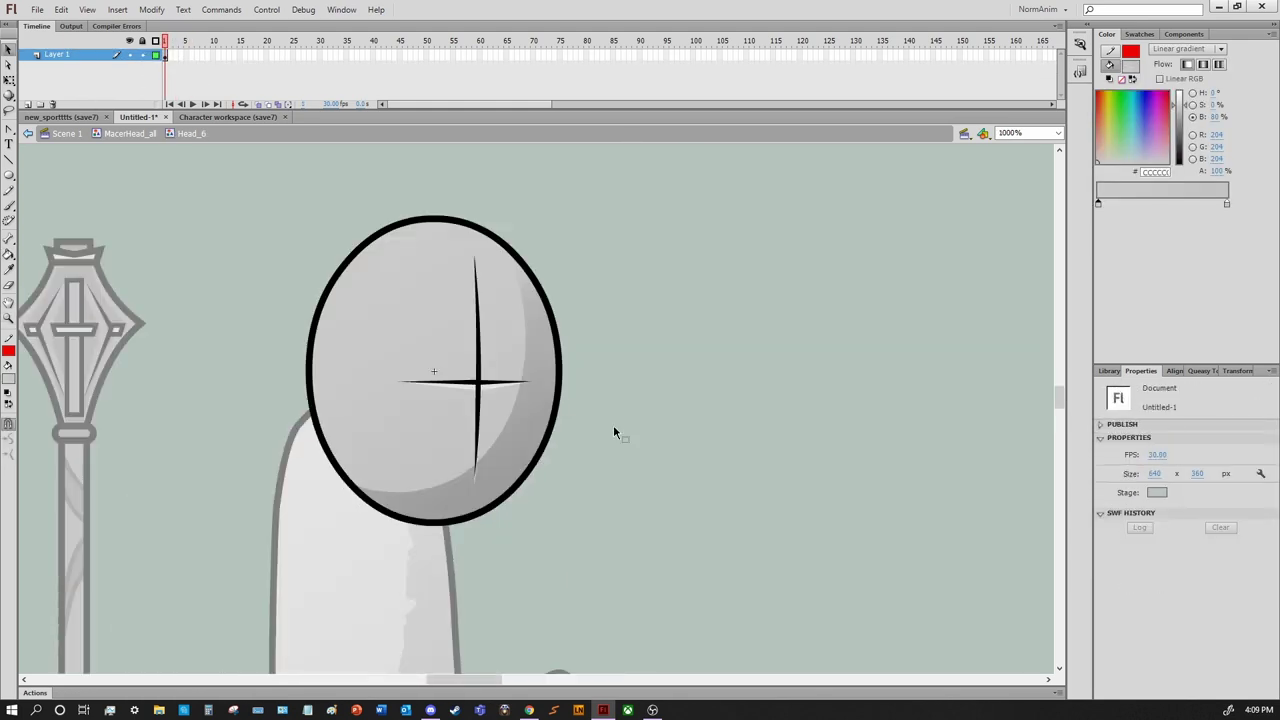
left_click(531, 403)
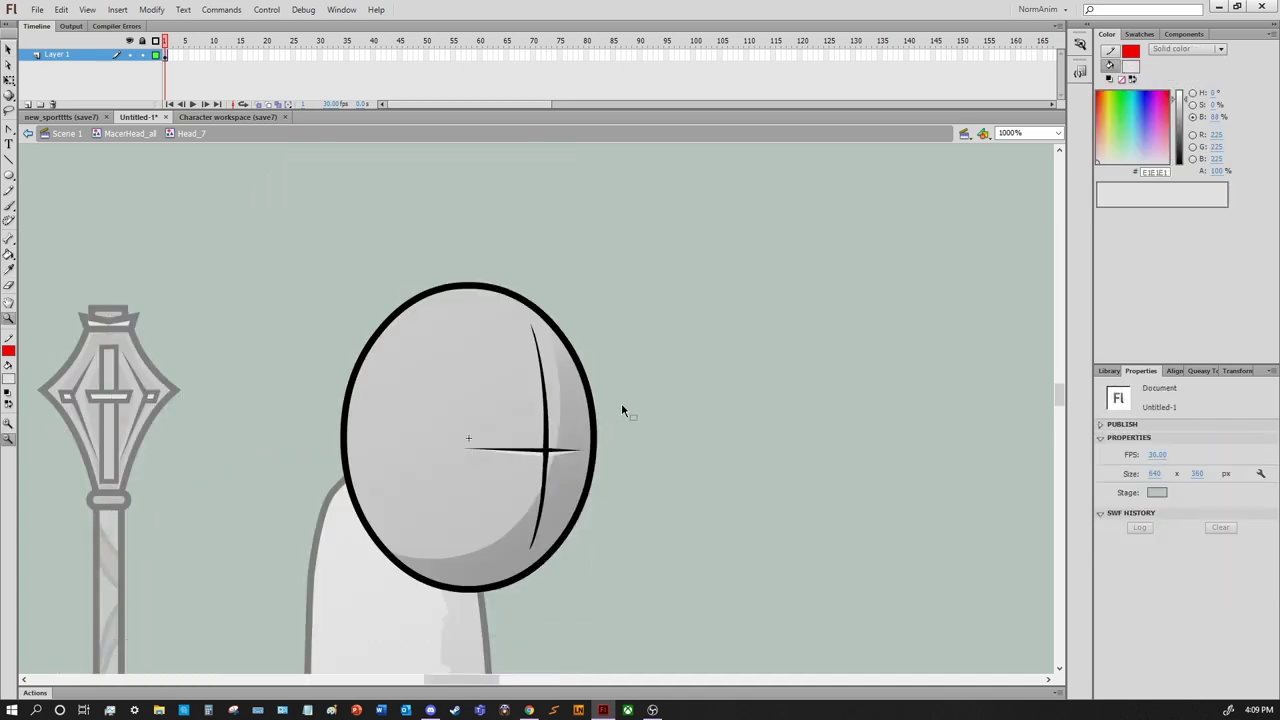
Save the document as maced and close the new_sportttts document
key("ctrl+s")
type("maced")
key("Return")
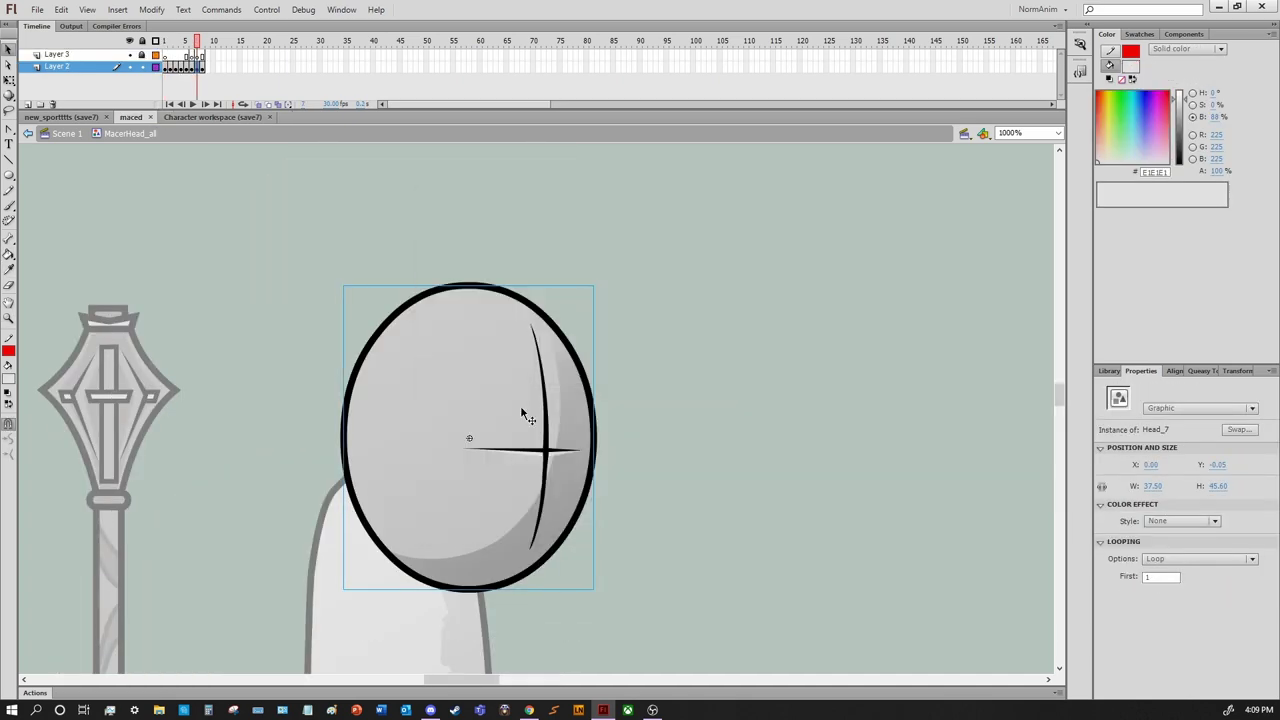
left_click(106, 117)
left_click(651, 371)
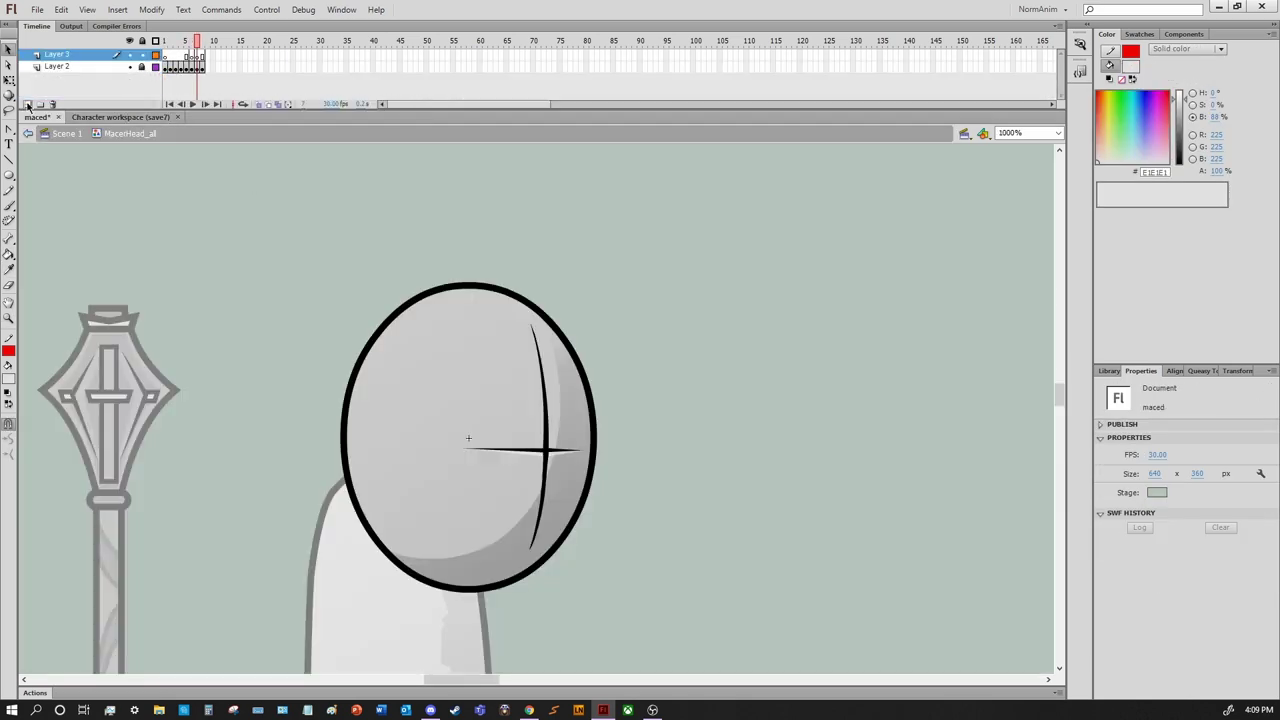
Add a layer between Layer 3 and Layer 2 and set up the Brush with dark red 990000
left_click(28, 104)
left_click_drag(193, 60, 195, 72)
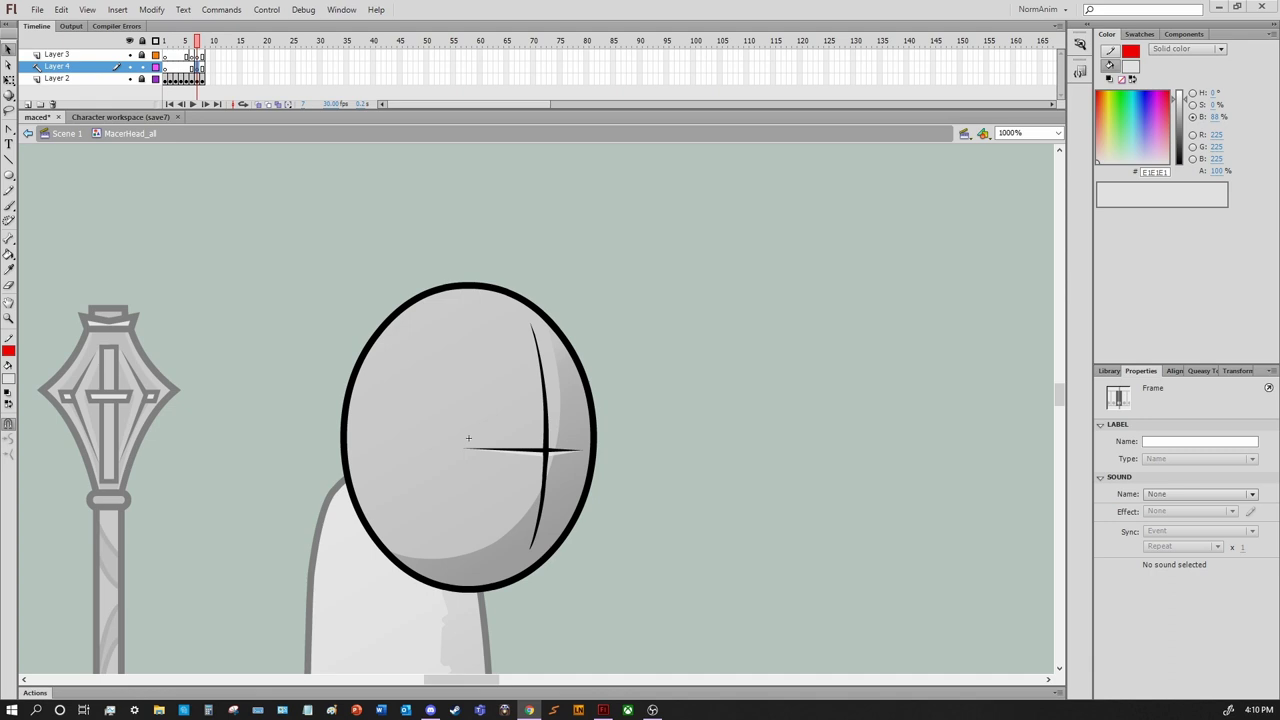
key("b")
left_click(8, 378)
left_click(40, 503)
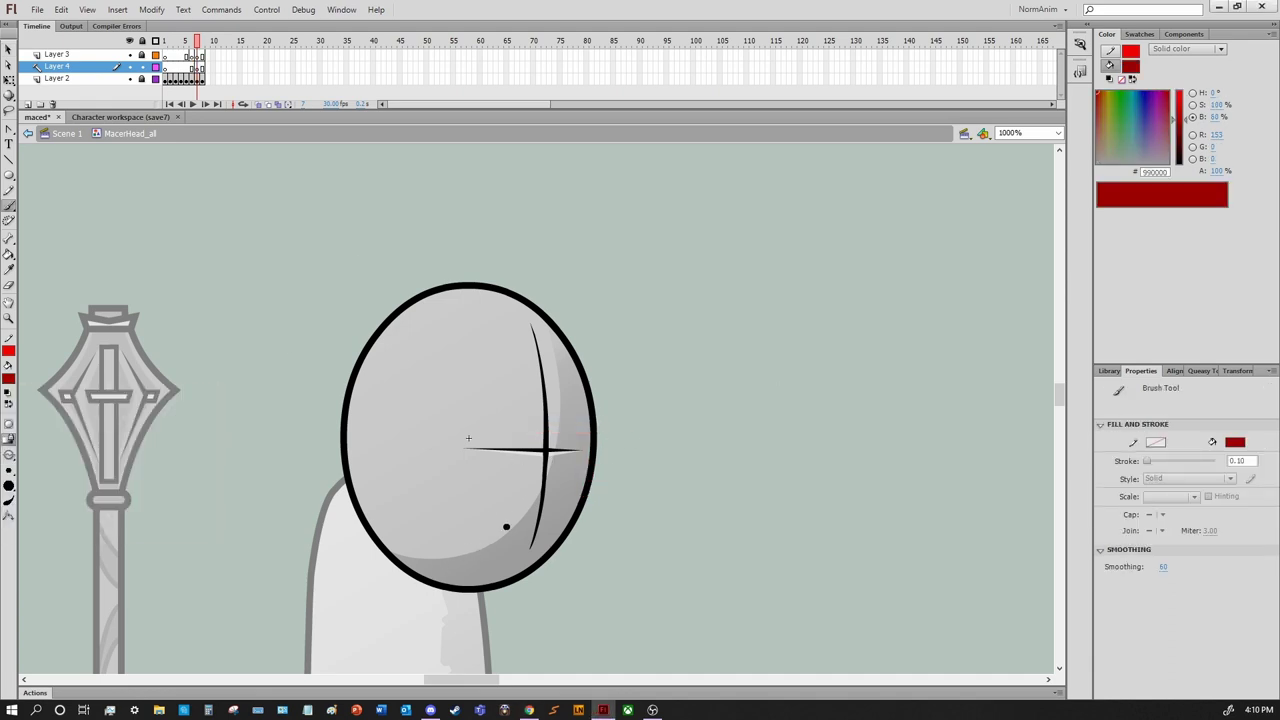
left_click_drag(495, 590, 434, 457)
mouse_move(434, 457)
left_mouse_down()
mouse_move(528, 337)
mouse_move(663, 391)
mouse_move(614, 414)
left_mouse_up()
key("ctrl+z")
key("ctrl+z")
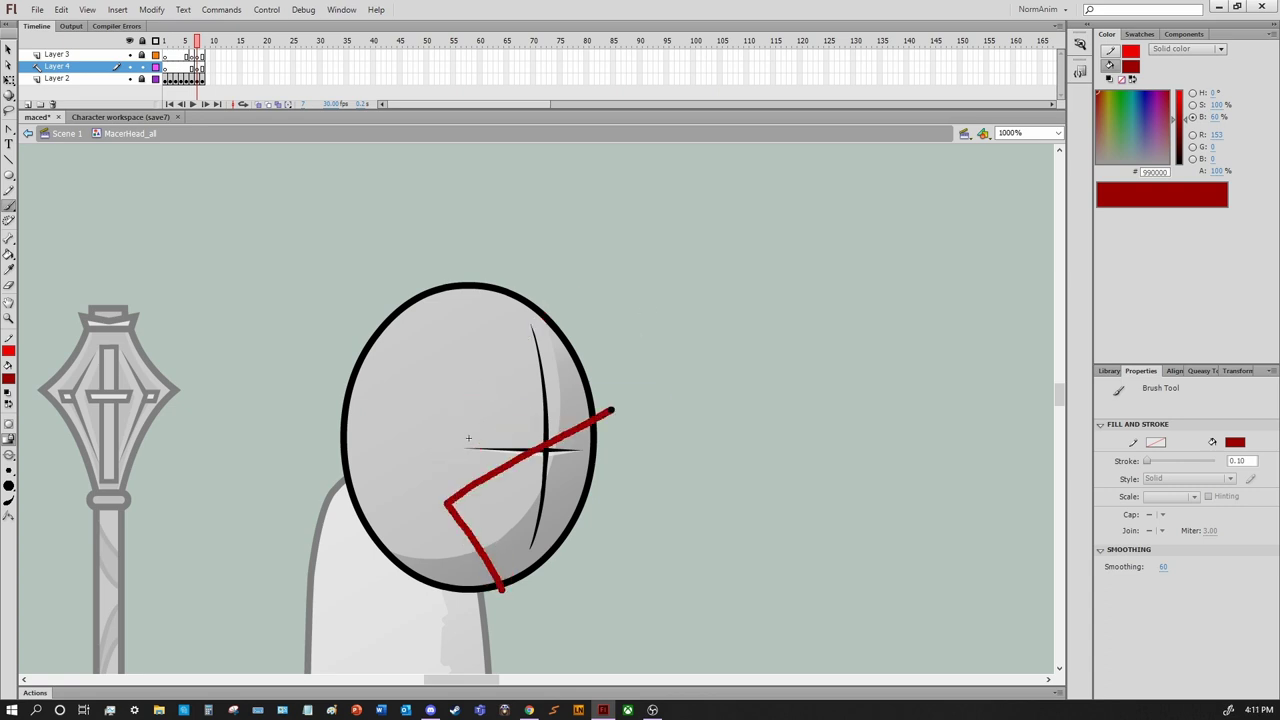
key("ctrl+z")
left_click_drag(425, 476, 614, 471)
key("ctrl+z")
Try to sketch a pointed helmet with an angular visor around the head, and undo the strokes
mouse_move(430, 490)
left_mouse_down()
mouse_move(645, 439)
mouse_move(672, 558)
left_mouse_up()
left_click_drag(510, 545, 590, 488)
left_click_drag(571, 533, 716, 512)
mouse_move(716, 512)
left_mouse_down()
mouse_move(758, 556)
mouse_move(556, 392)
left_mouse_up()
key("ctrl+z")
mouse_move(798, 545)
left_mouse_down()
mouse_move(572, 378)
mouse_move(500, 457)
left_mouse_up()
left_click_drag(631, 533, 698, 413)
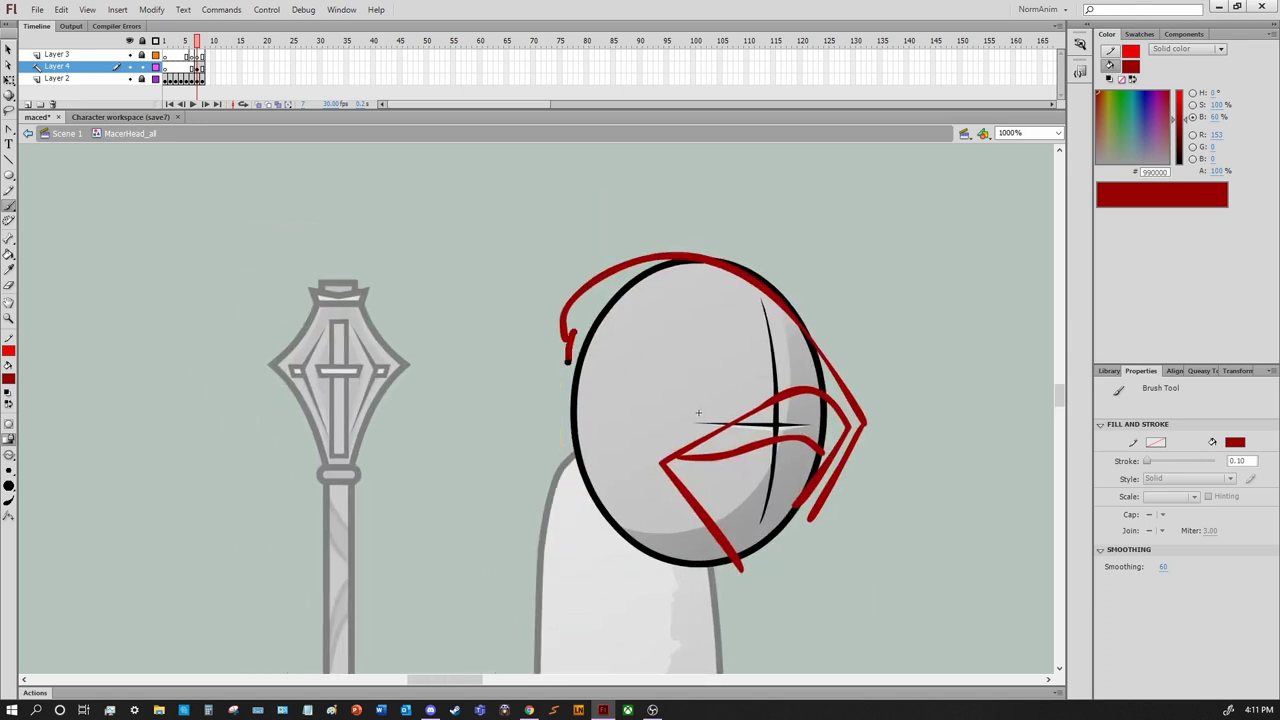
key("ctrl+z")
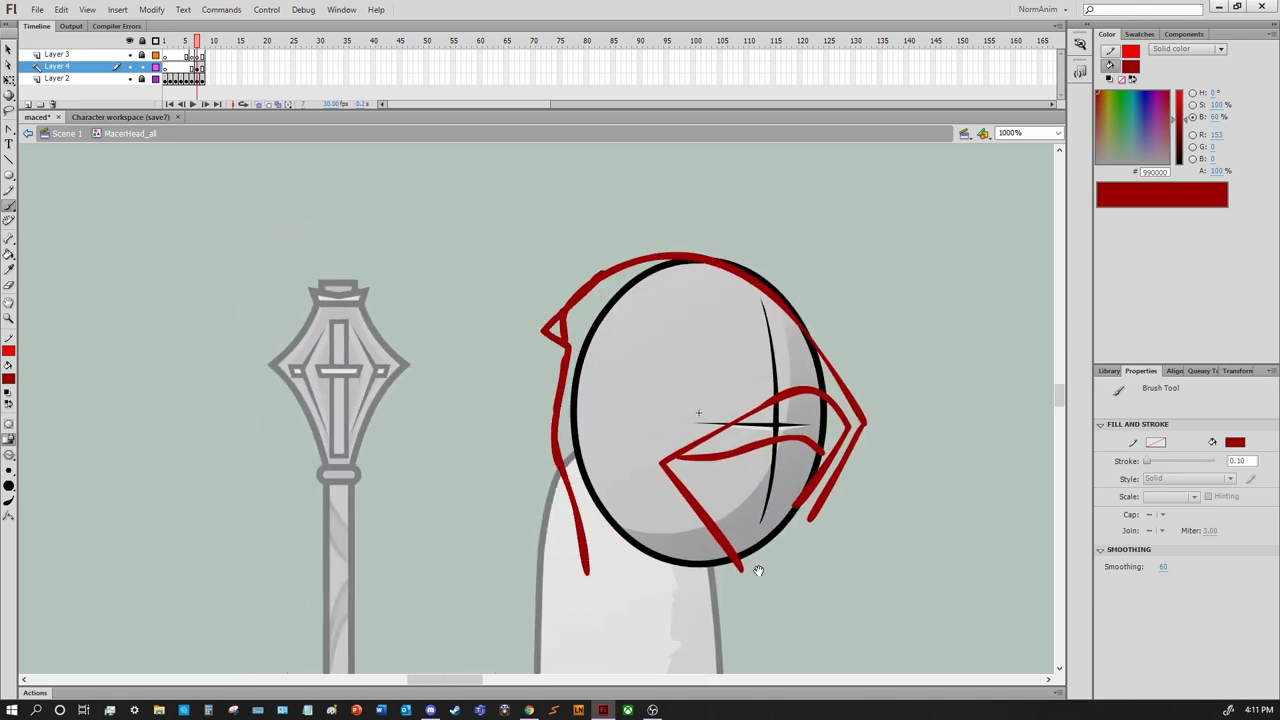
mouse_move(758, 570)
left_mouse_down()
mouse_move(697, 417)
mouse_move(783, 531)
left_mouse_up()
scroll(658, 425, "up", 2)
key("ctrl+z")
key("ctrl+z")
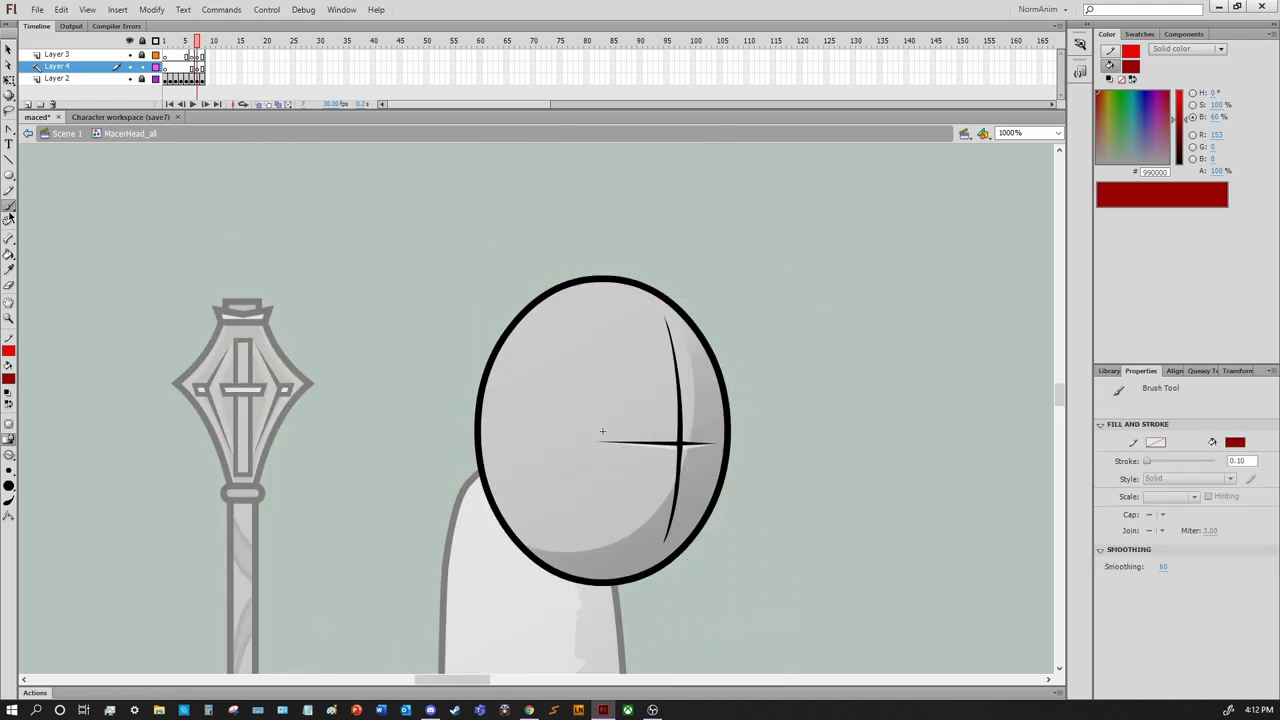
Try to sketch a curved headband with an arrow-shaped nose guard on the head, and undo the strokes
left_click_drag(466, 433, 756, 410)
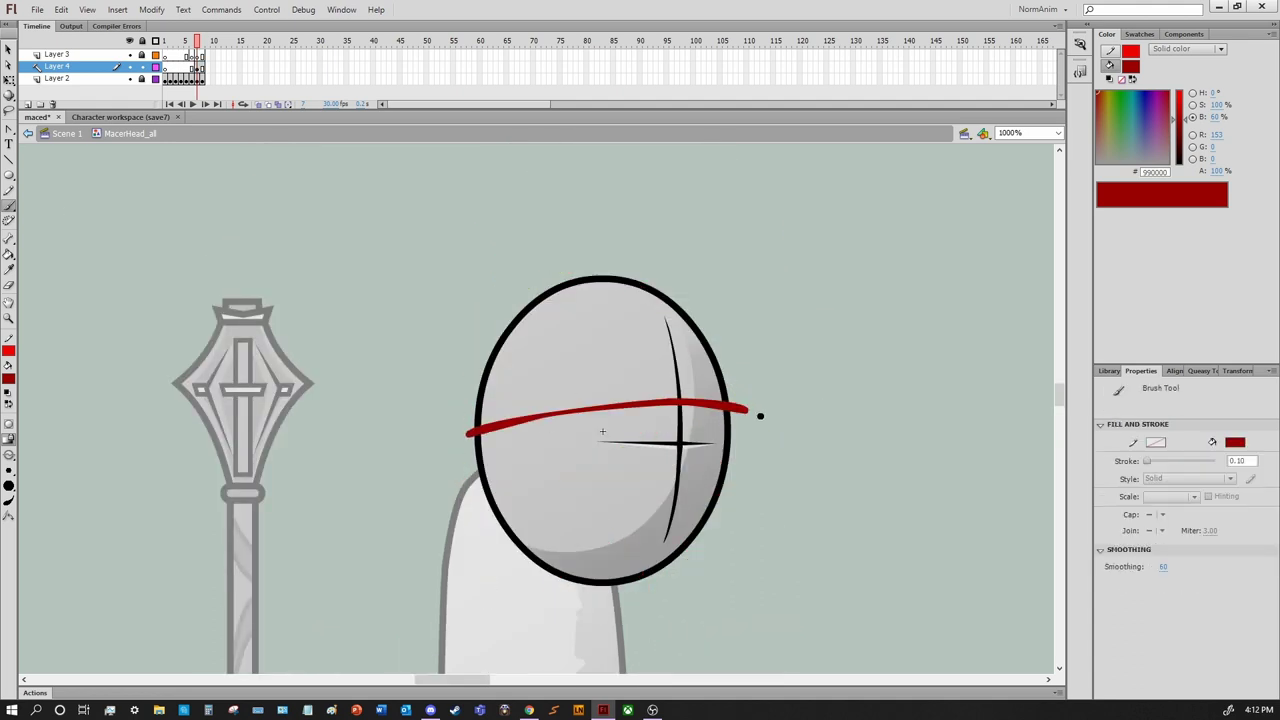
left_click_drag(600, 430, 625, 540)
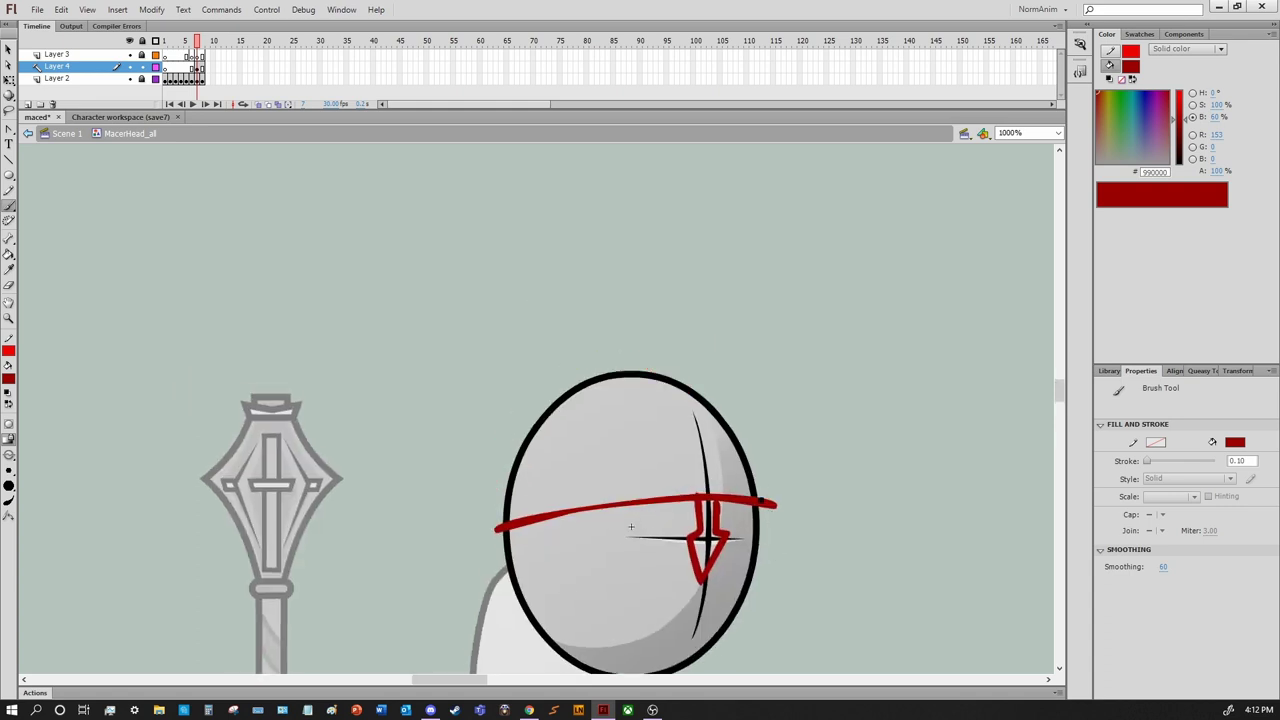
left_click_drag(480, 515, 745, 500)
mouse_move(831, 505)
left_mouse_down()
mouse_move(916, 542)
mouse_move(926, 413)
left_mouse_up()
key("ctrl+z")
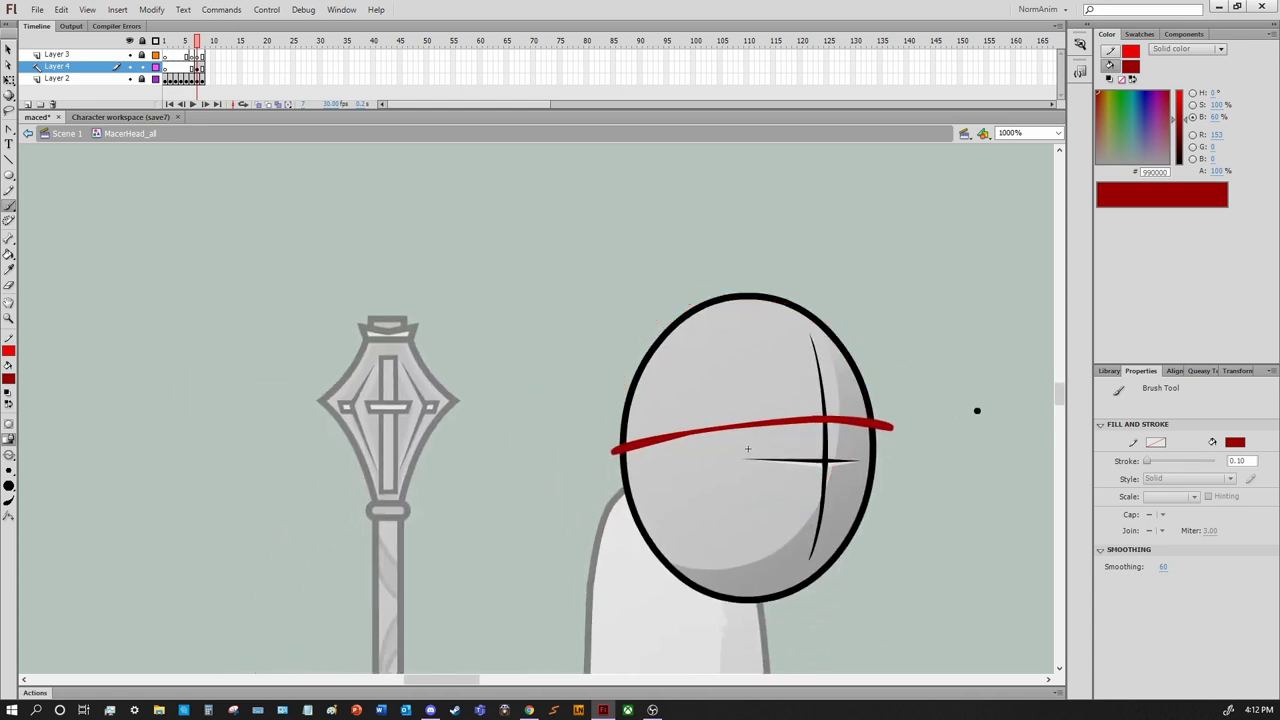
key("ctrl+z")
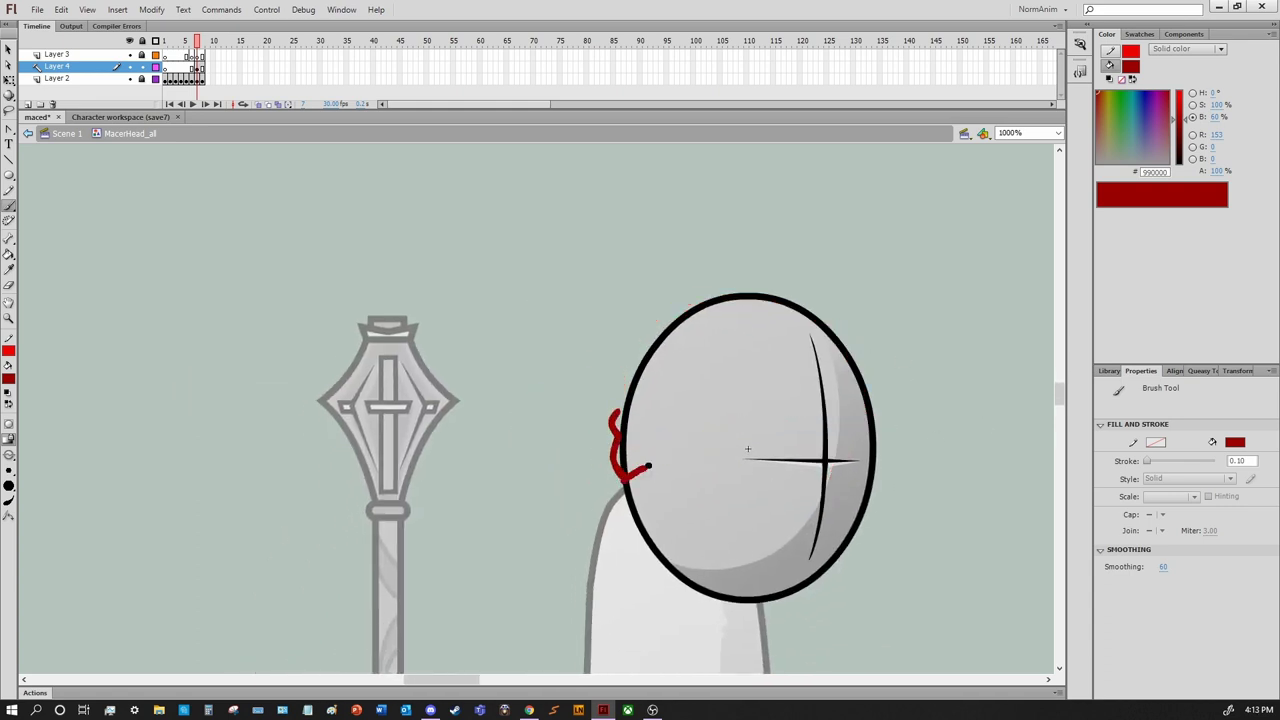
Sketch a wrinkled cloth band around the head above the eye line, with strips crossing the cheek and lower face
key("ctrl+z")
left_click_drag(870, 370, 895, 455)
mouse_move(896, 380)
left_mouse_down()
mouse_move(923, 423)
mouse_move(897, 470)
left_mouse_up()
key("ctrl+z")
left_click_drag(612, 458, 817, 424)
left_click_drag(752, 537, 777, 470)
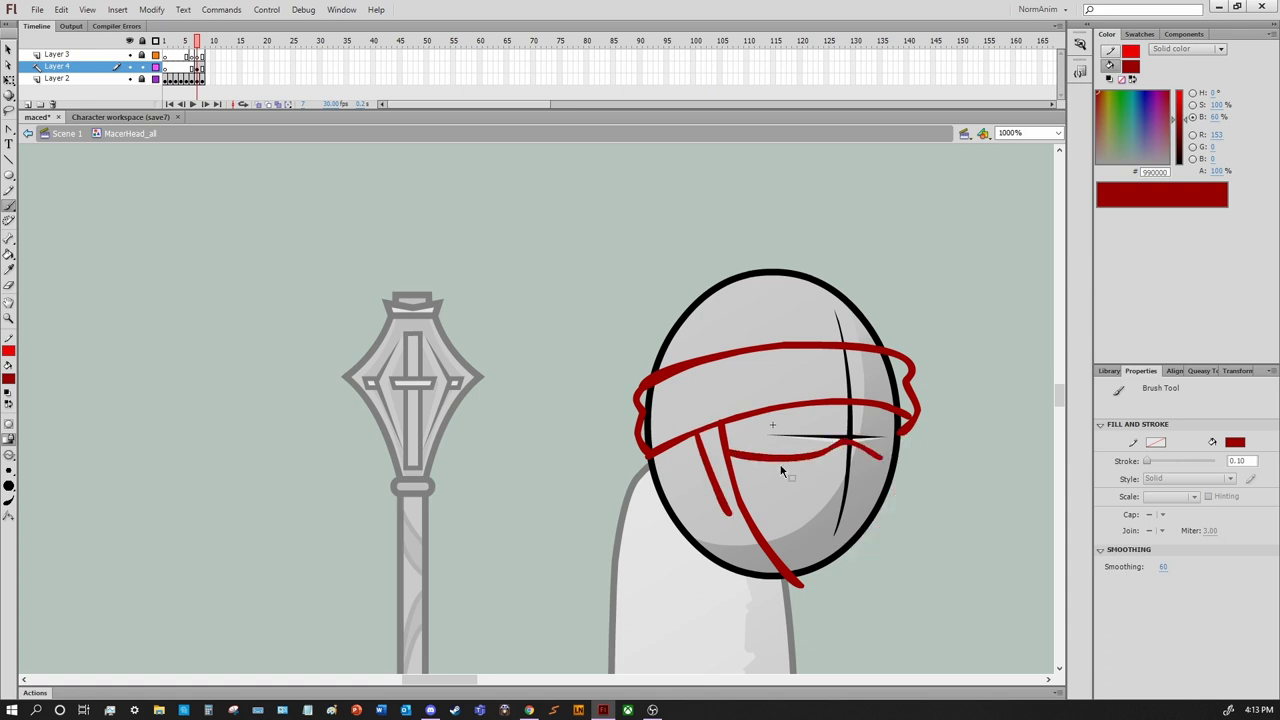
Replace the jaw stroke of the face wrap with a short fold line across the chin
left_click_drag(910, 458, 810, 580)
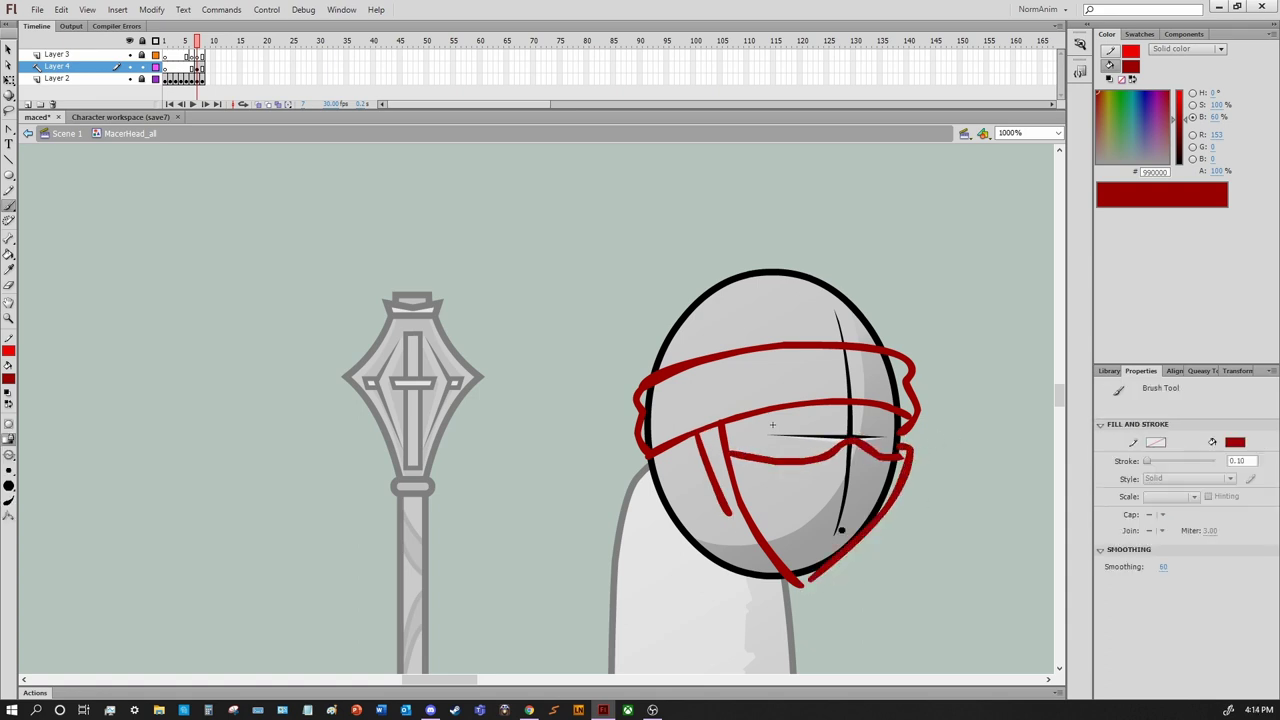
key("ctrl+z")
left_click_drag(760, 540, 845, 575)
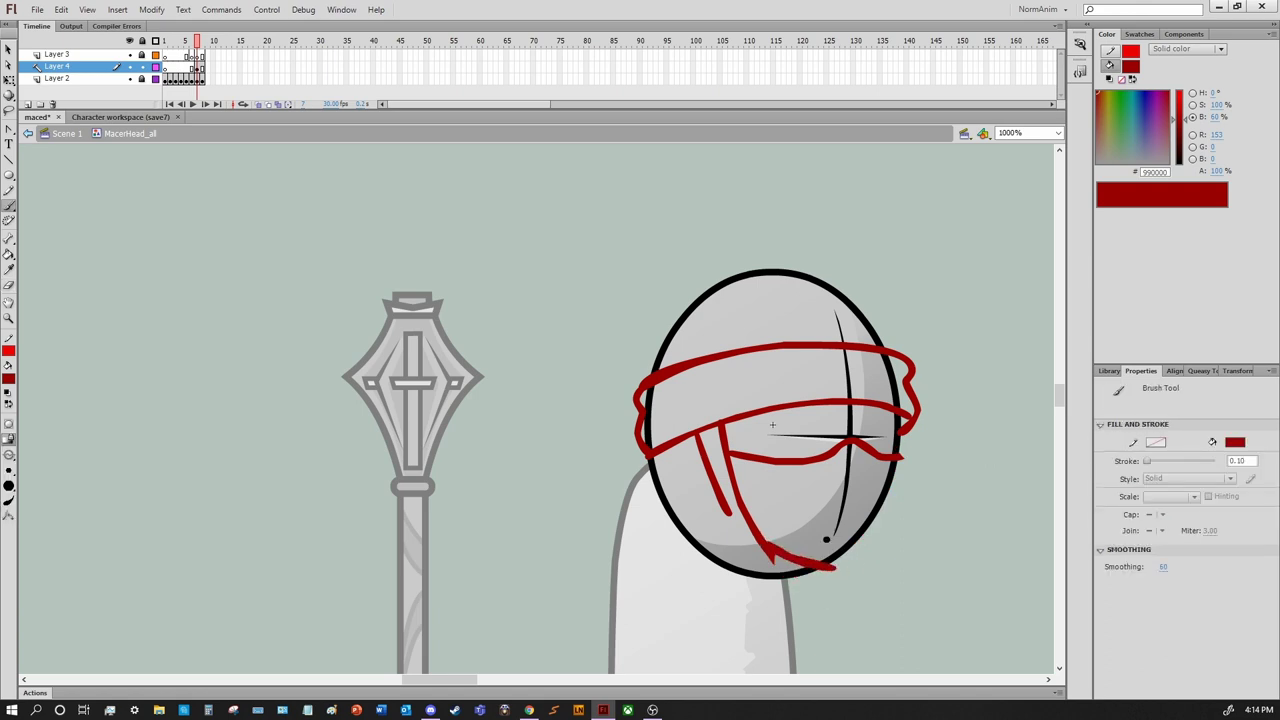
Sketch overlapping cloth wraps with uneven edges over the top of the head
left_click_drag(772, 425, 804, 528)
key("ctrl+z")
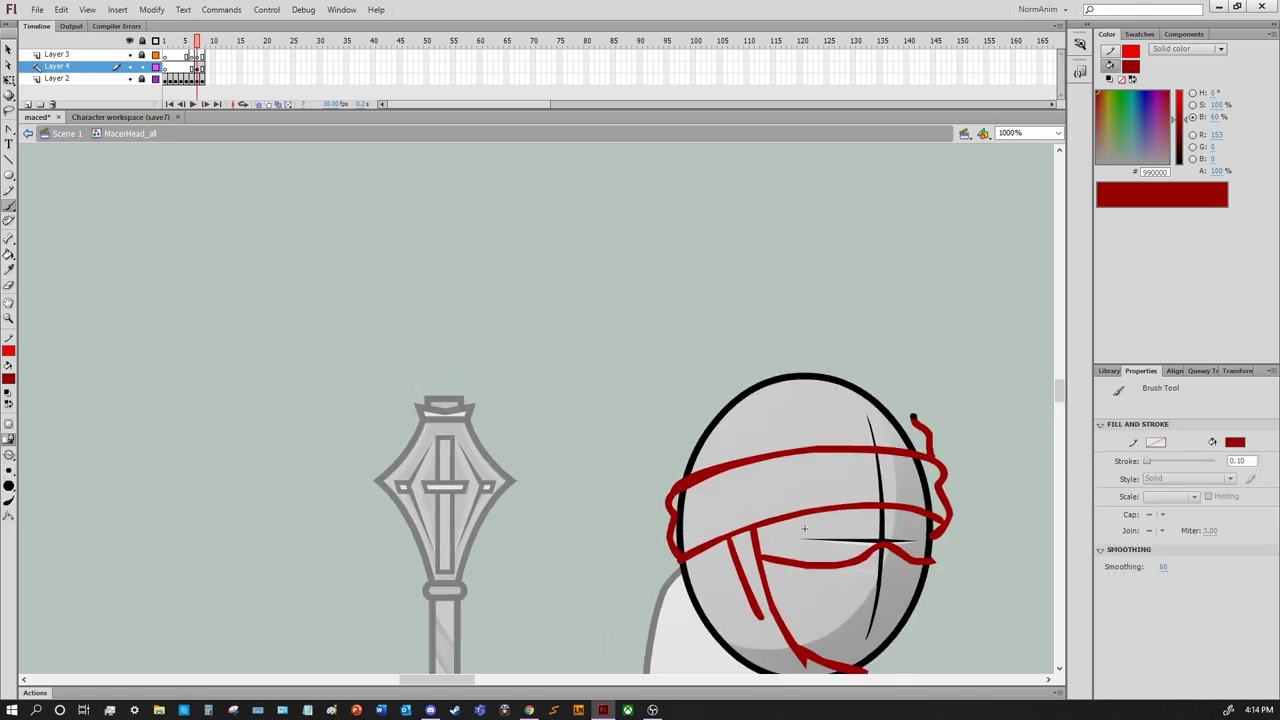
left_click_drag(920, 420, 682, 478)
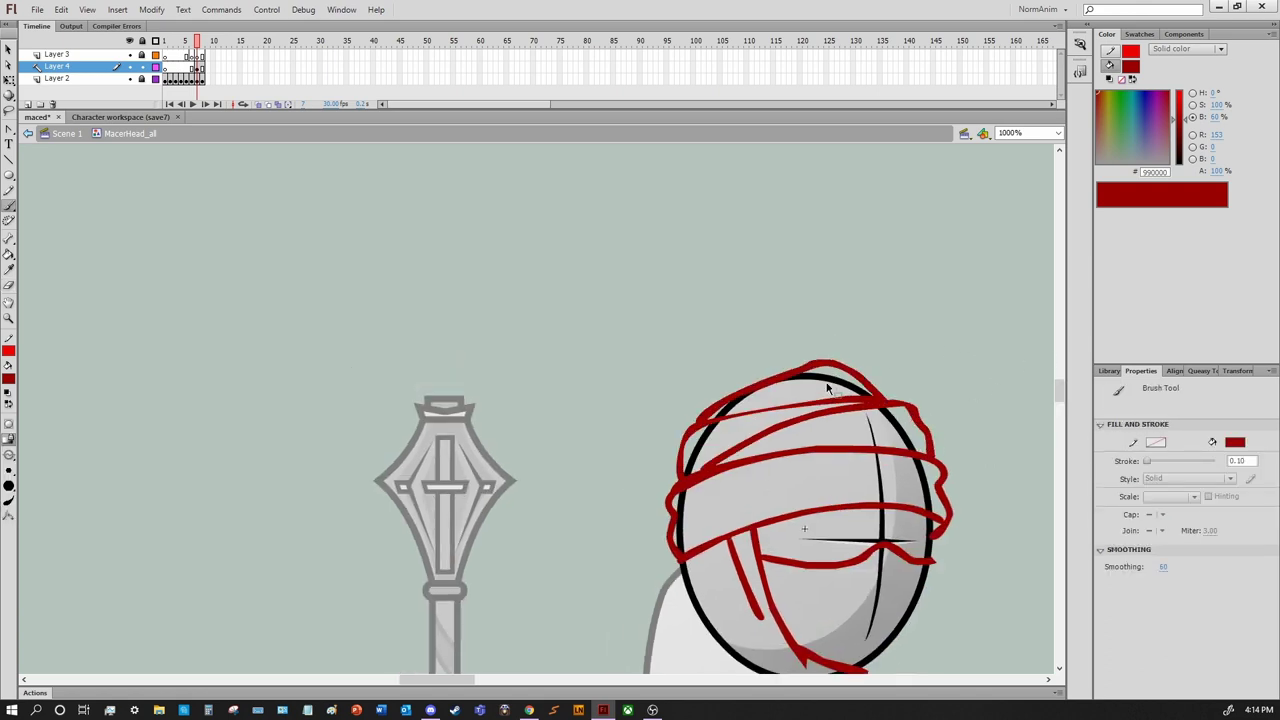
scroll(986, 334, "right", 6)
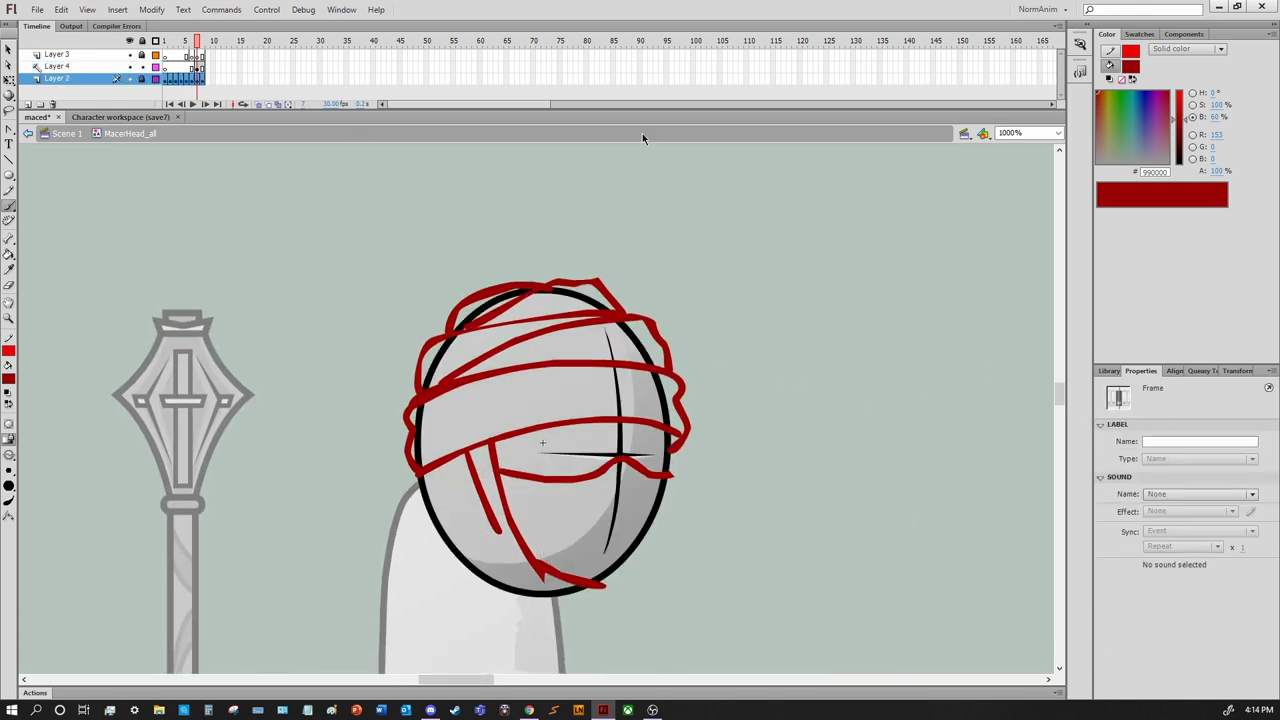
Sketch the outer contour of the wrap around the back of the jaw, under the chin and up the front
left_click(432, 476)
key("b")
left_click_drag(422, 478, 596, 618)
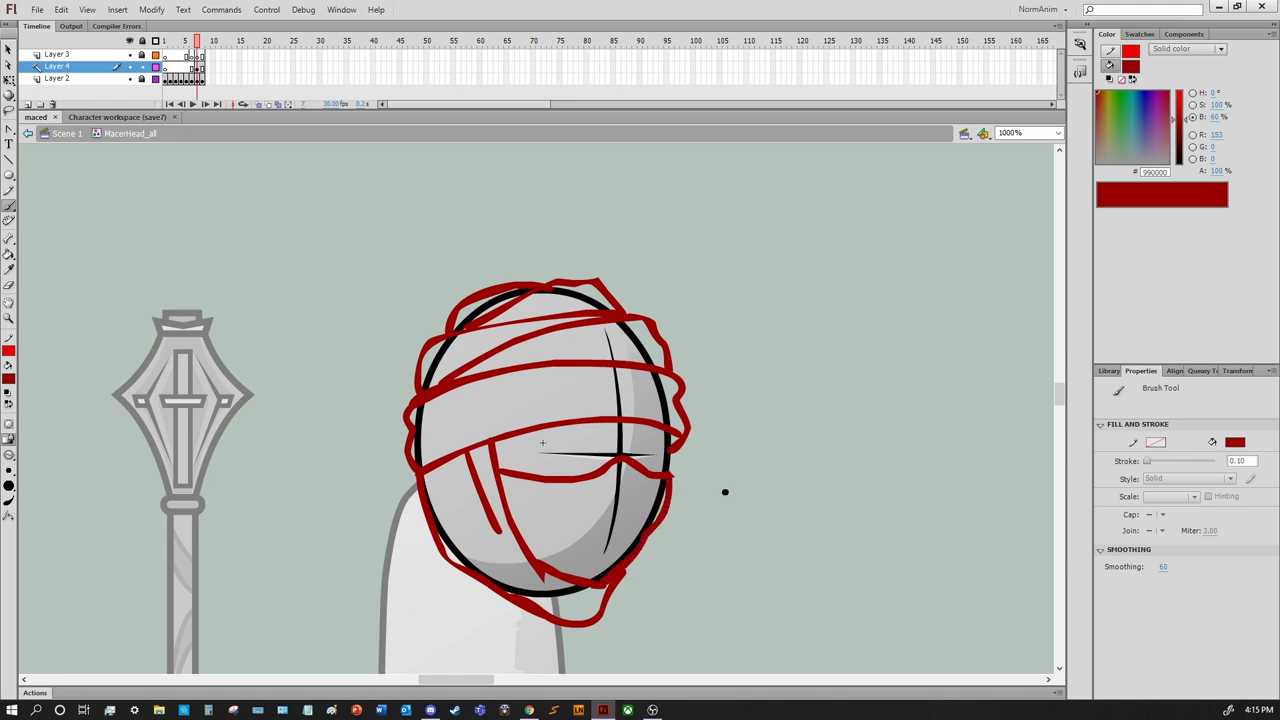
scroll(794, 491, "left", 3)
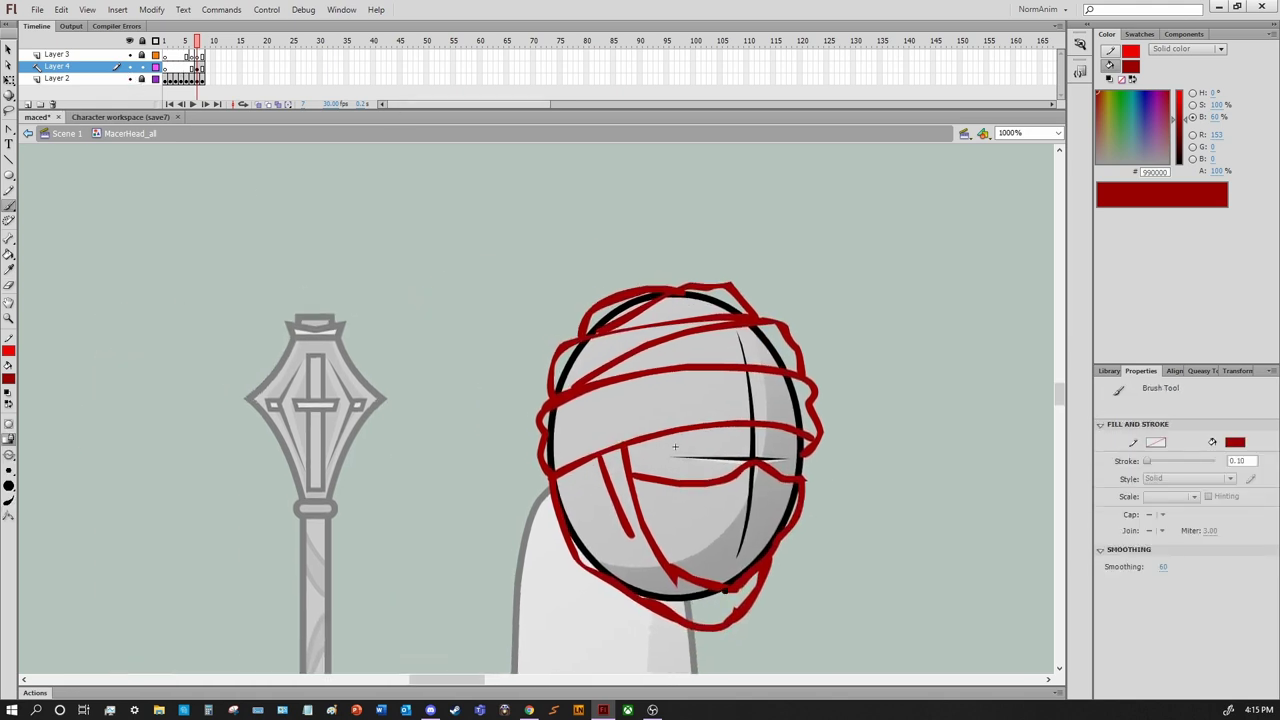
Try to sketch a looped bow on the headband at the back of the head, and undo it
key("ctrl+z")
left_click_drag(562, 388, 620, 346)
key("ctrl+z")
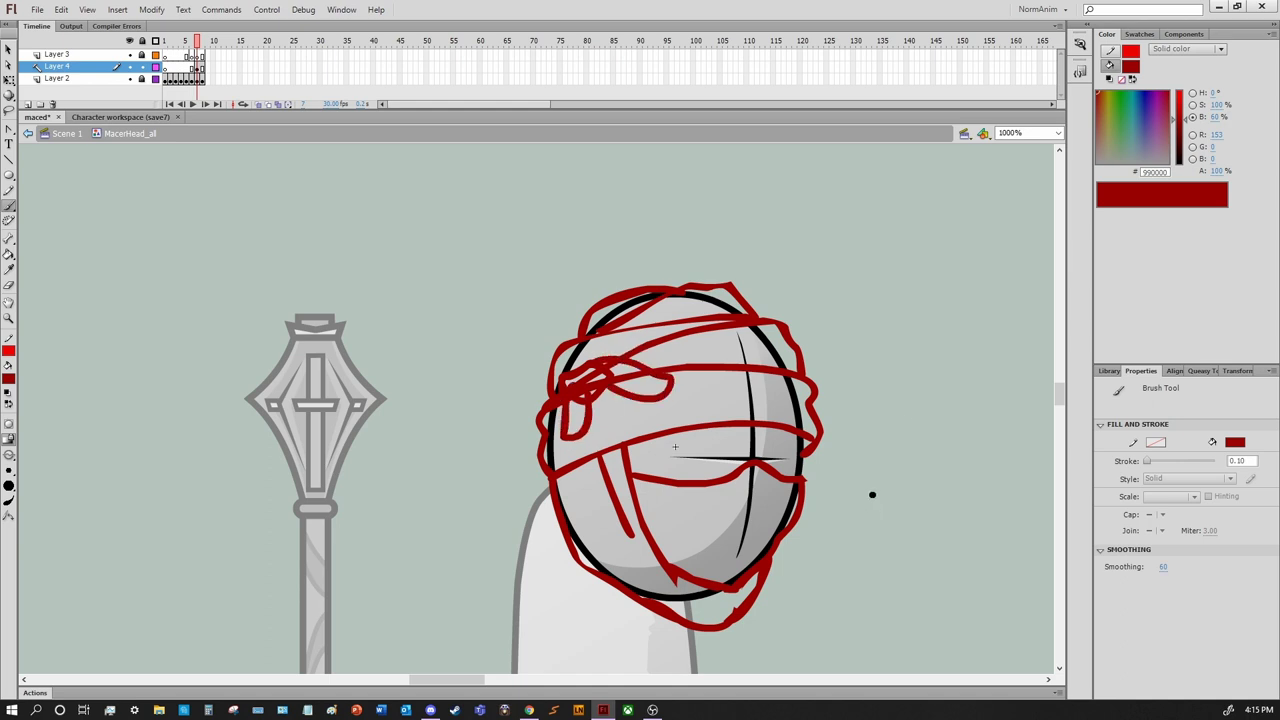
key("ctrl+z")
Sketch a round knot with two hanging cloth ends on the headband at the back of the head
left_click_drag(608, 440, 648, 463)
key("ctrl+z")
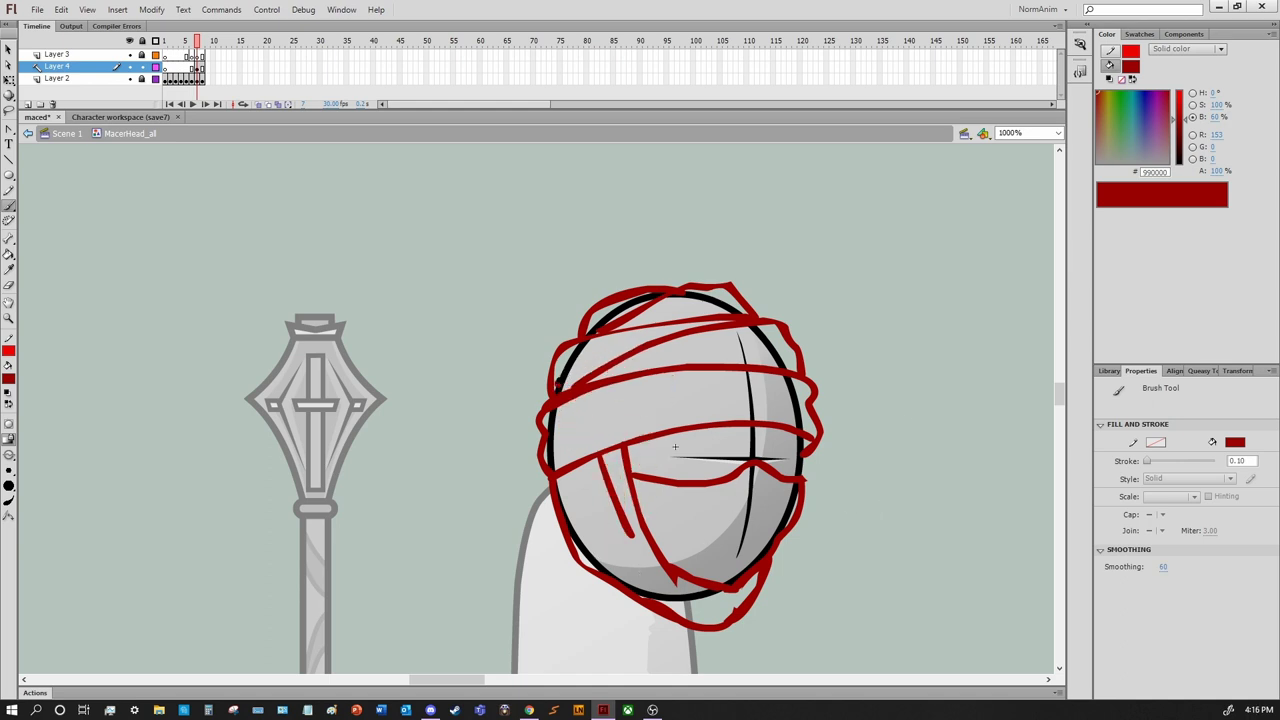
key("ctrl+z")
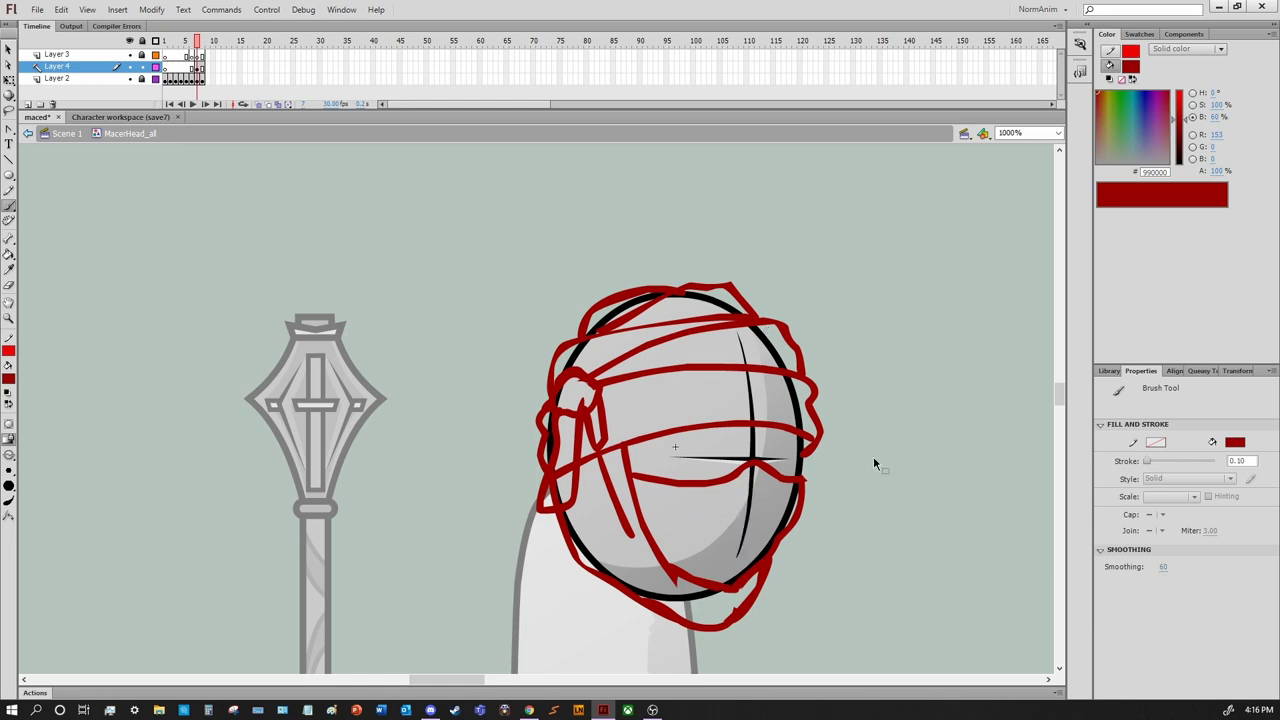
Show Layers 2 and 4 as outlines, and set up a blue Pencil stroke of 1.00 for tracing on Layer 3
key("n")
left_click(57, 54)
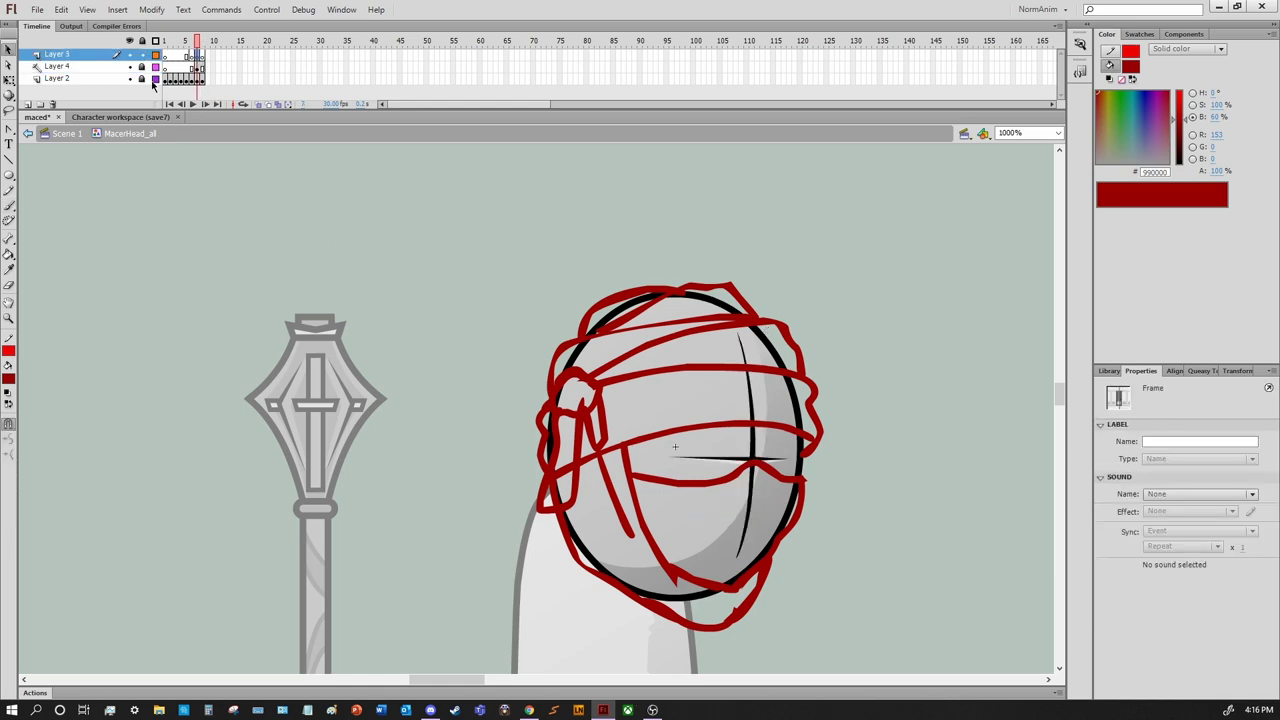
left_click(155, 54)
scroll(466, 395, "up", 3)
left_click(1155, 442)
left_click(1103, 515)
left_click_drag(669, 372, 795, 424)
key("y")
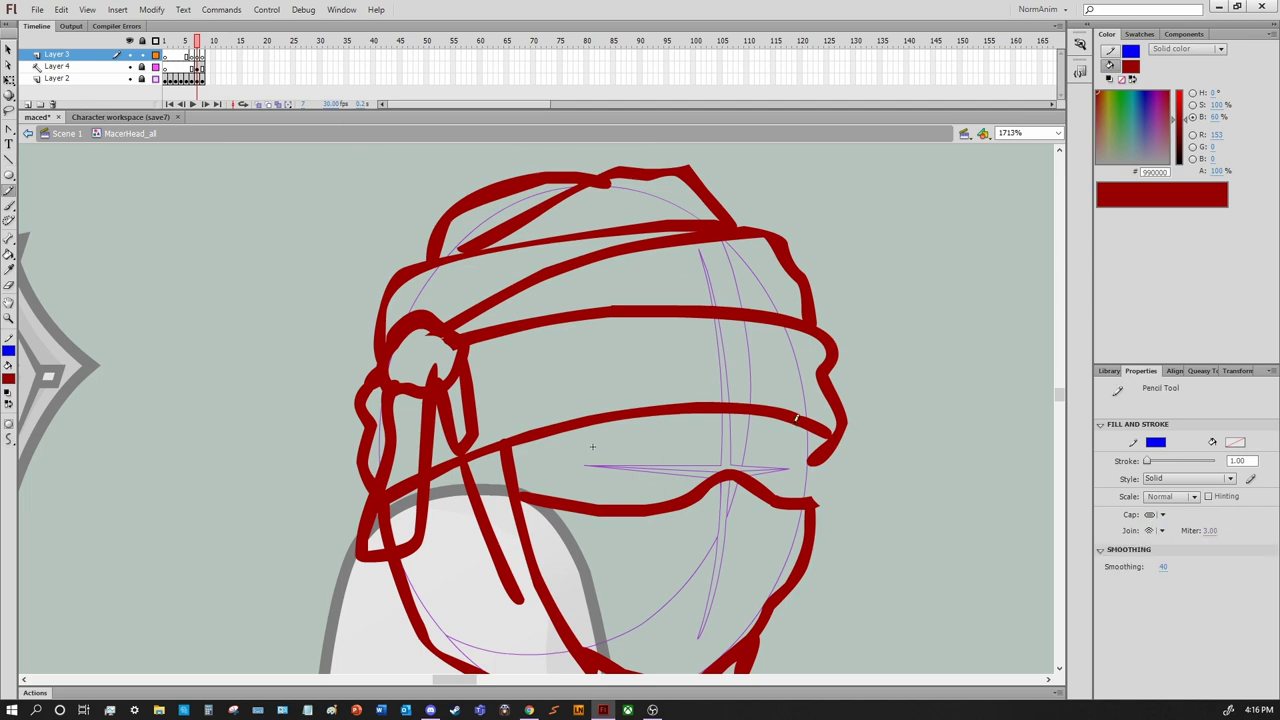
mouse_move(829, 335)
left_mouse_down()
mouse_move(743, 309)
mouse_move(383, 380)
left_mouse_up()
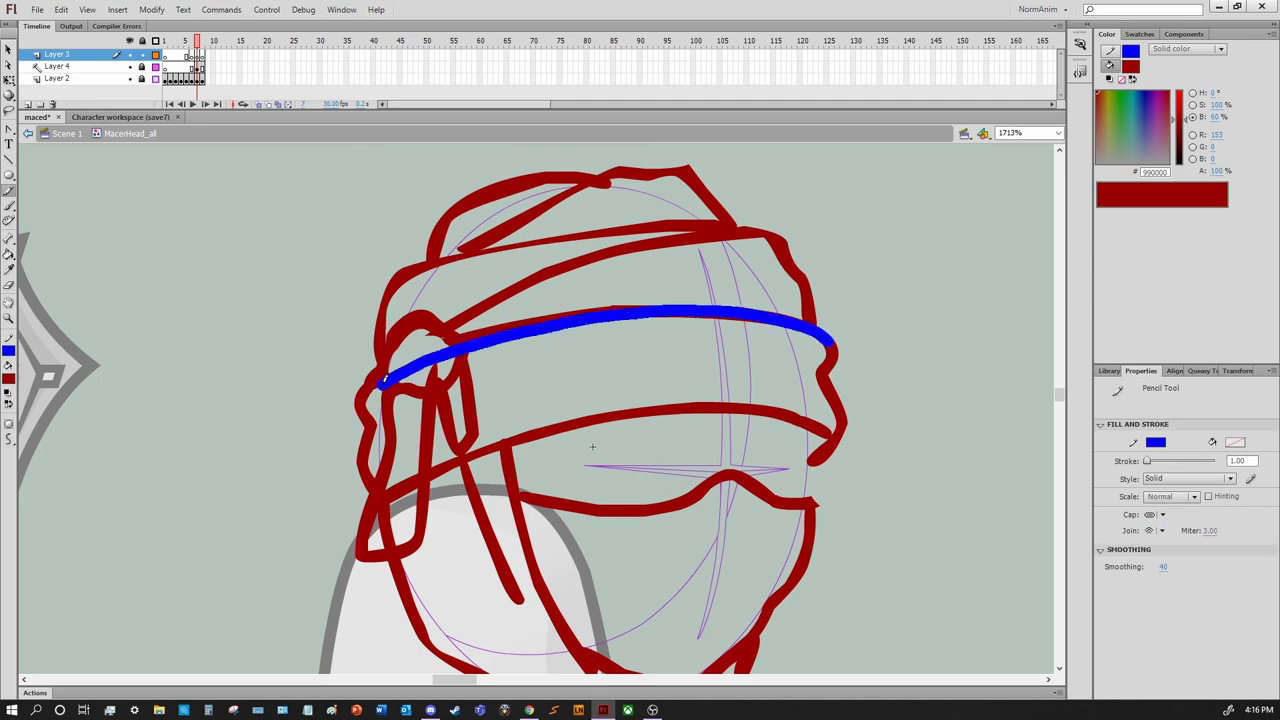
left_click(155, 66)
key("ctrl+z")
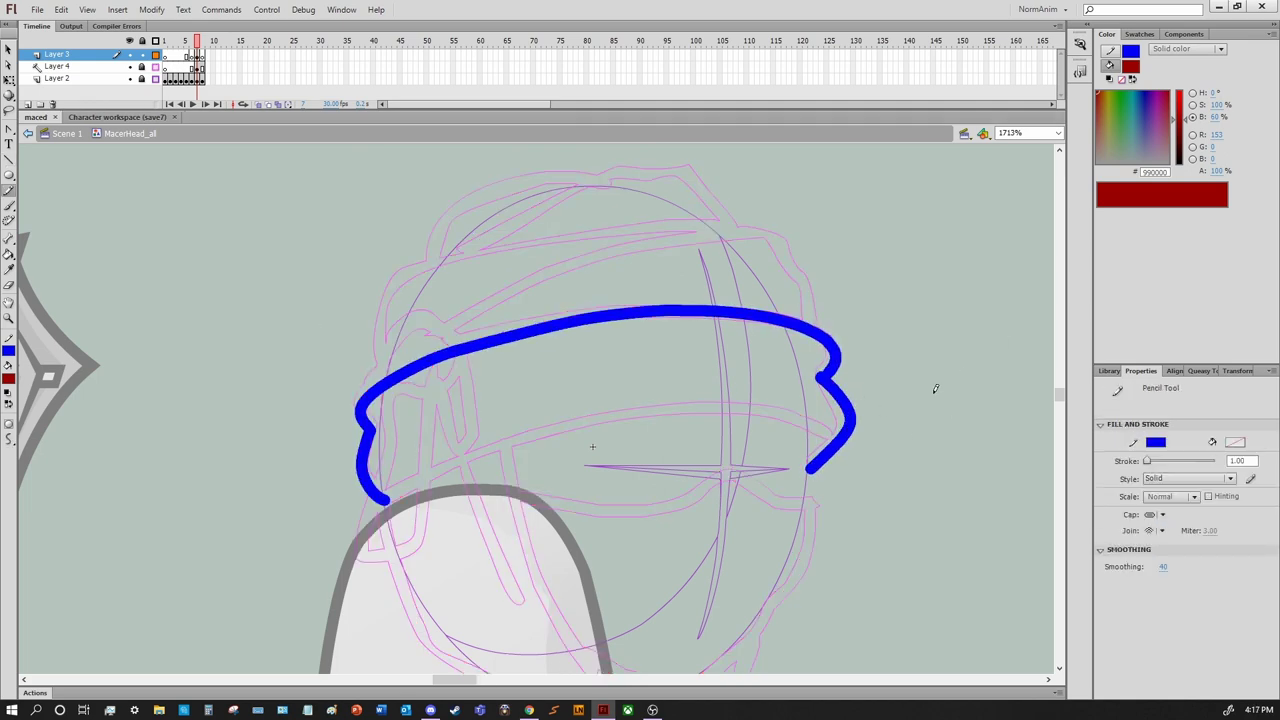
Try to trace the headband's lower edge and the curved wrap directly above it
scroll(935, 388, "down", 1)
scroll(935, 388, "left", 1)
mouse_move(857, 362)
left_mouse_down()
mouse_move(614, 386)
mouse_move(424, 460)
left_mouse_up()
scroll(971, 357, "up", 2)
left_click_drag(862, 432, 838, 328)
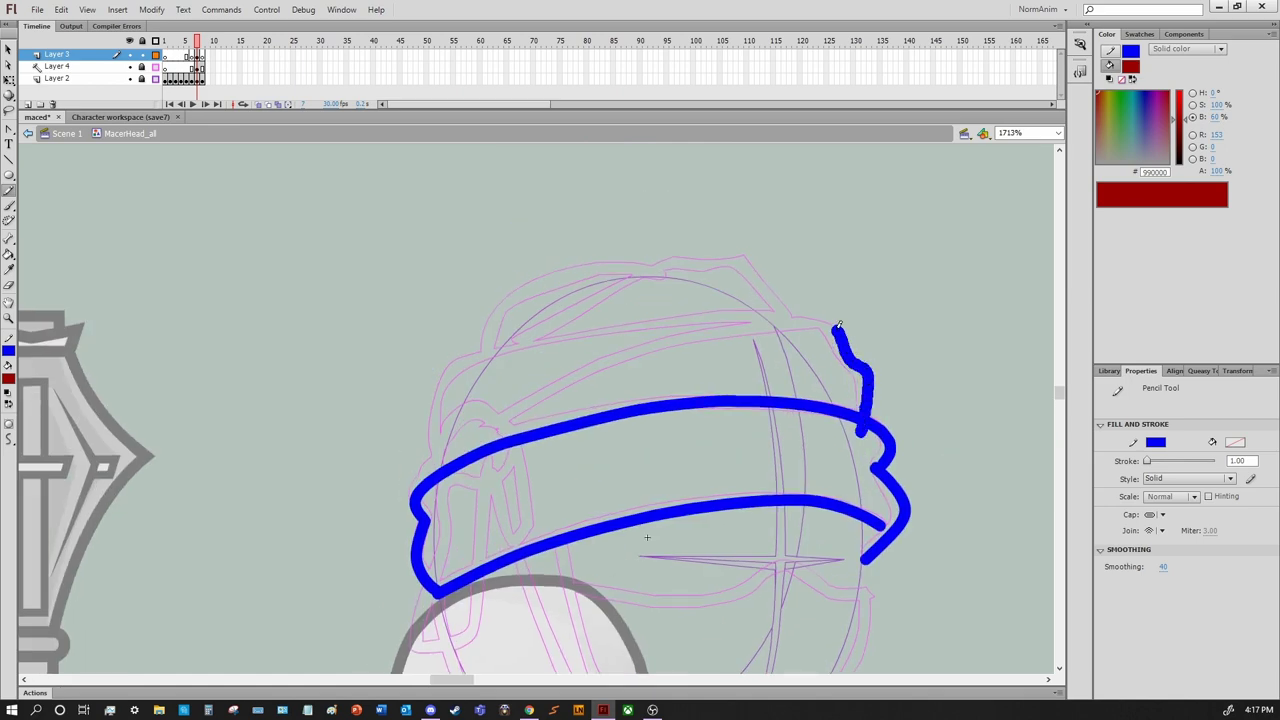
key("ctrl+z")
mouse_move(864, 432)
left_mouse_down()
mouse_move(663, 343)
mouse_move(843, 337)
mouse_move(855, 360)
mouse_move(432, 474)
left_mouse_up()
key("ctrl+z")
key("ctrl+z")
scroll(951, 366, "up", 1)
scroll(951, 366, "left", 1)
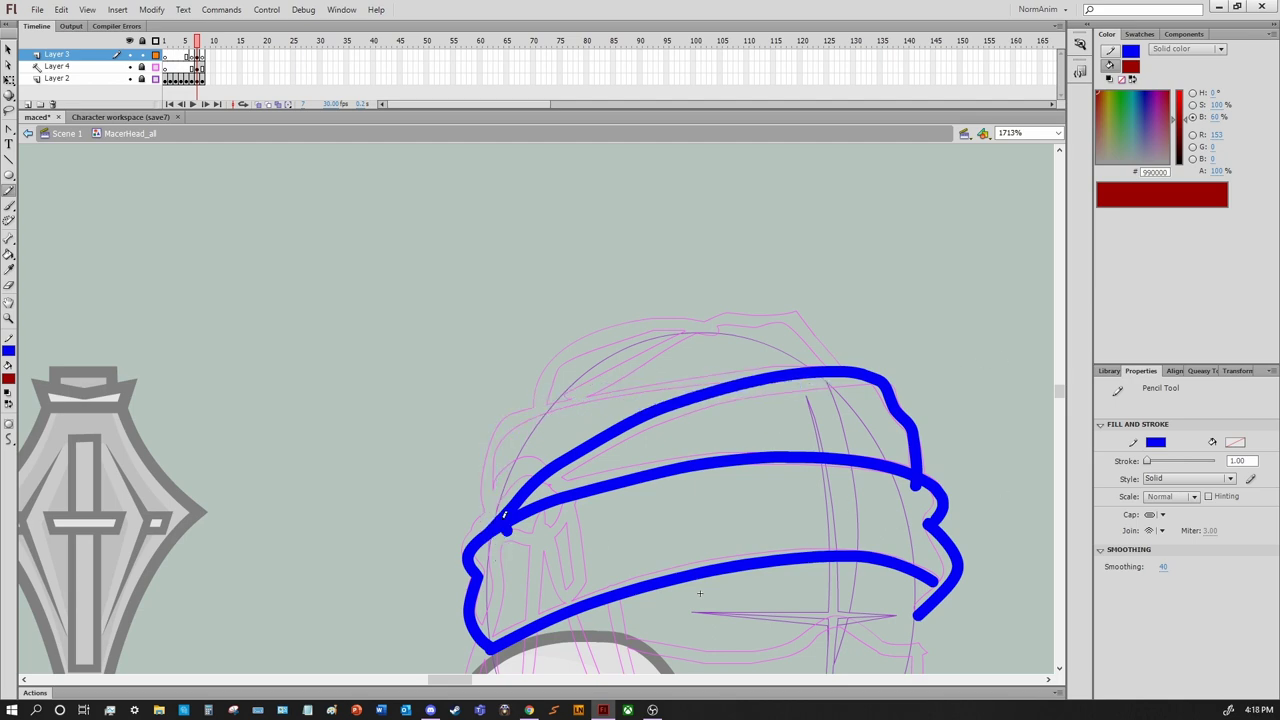
Try to trace the overlapping cloth wraps over the crown of the head
left_click_drag(504, 515, 850, 382)
left_click_drag(822, 325, 550, 425)
key("ctrl+z")
key("ctrl+z")
left_click_drag(848, 385, 578, 391)
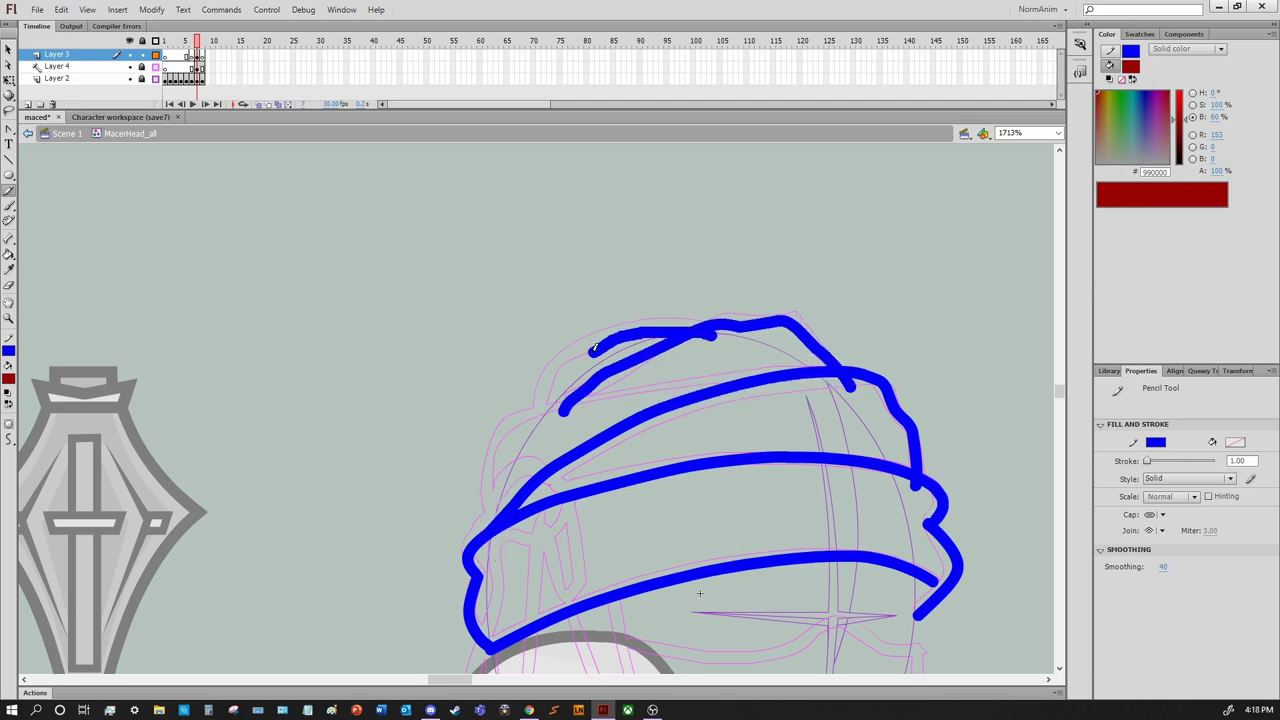
Undo the traced headband and wrap strokes, and try a wavier upper edge for the headband
key("ctrl+z")
key("ctrl+z")
scroll(540, 400, "down", 1)
key("ctrl+z")
mouse_move(711, 416)
left_mouse_down()
mouse_move(716, 371)
mouse_move(366, 357)
mouse_move(228, 440)
left_mouse_up()
key("ctrl+z")
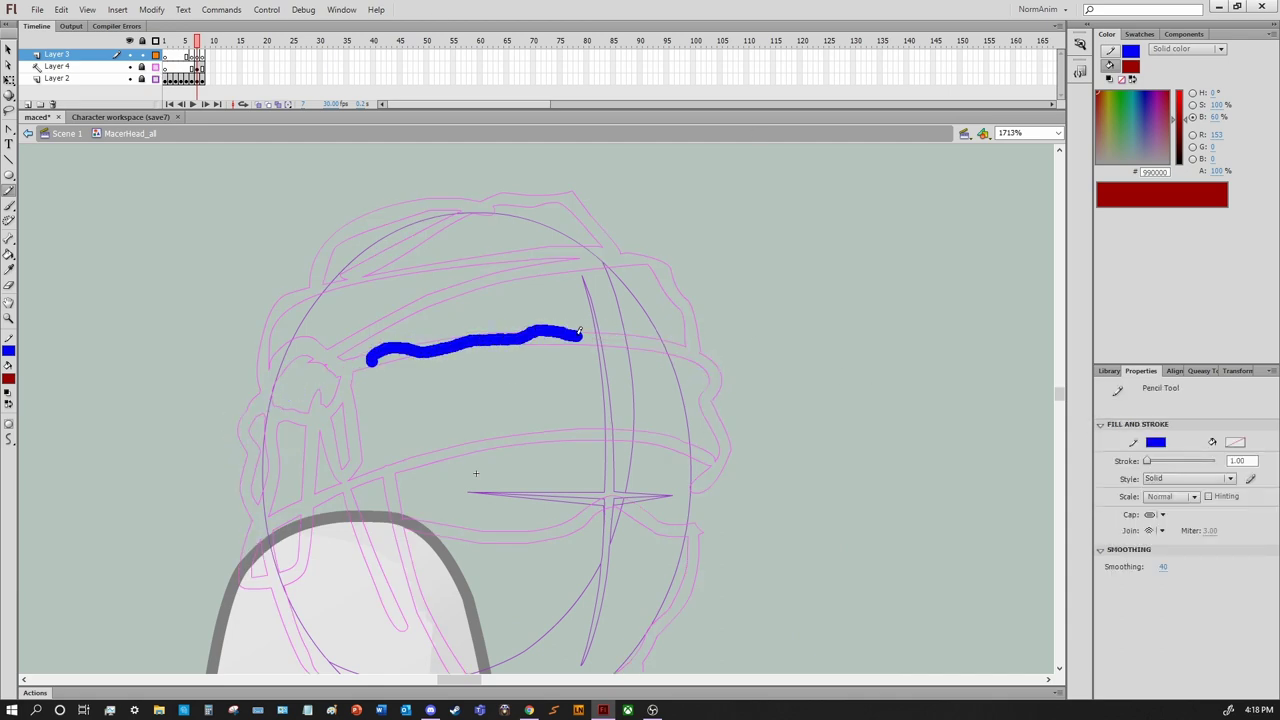
mouse_move(580, 333)
left_mouse_down()
mouse_move(717, 357)
mouse_move(714, 400)
left_mouse_up()
key("ctrl+z")
Trace the upper edge of the face mask as a wavy line rising over the nose bridge
scroll(737, 434, "down", 3)
scroll(737, 434, "left", 3)
left_click(808, 394)
key("ctrl+z")
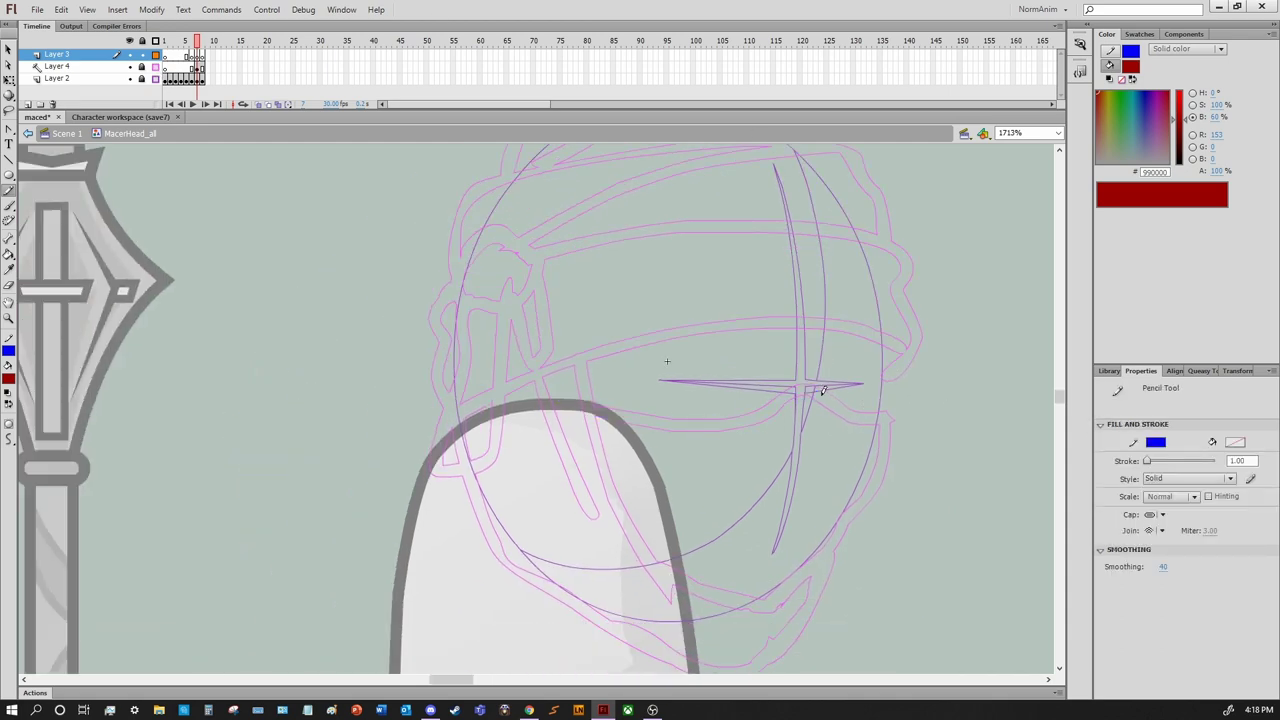
key("ctrl+y")
scroll(933, 410, "down", 3)
scroll(933, 410, "left", 1)
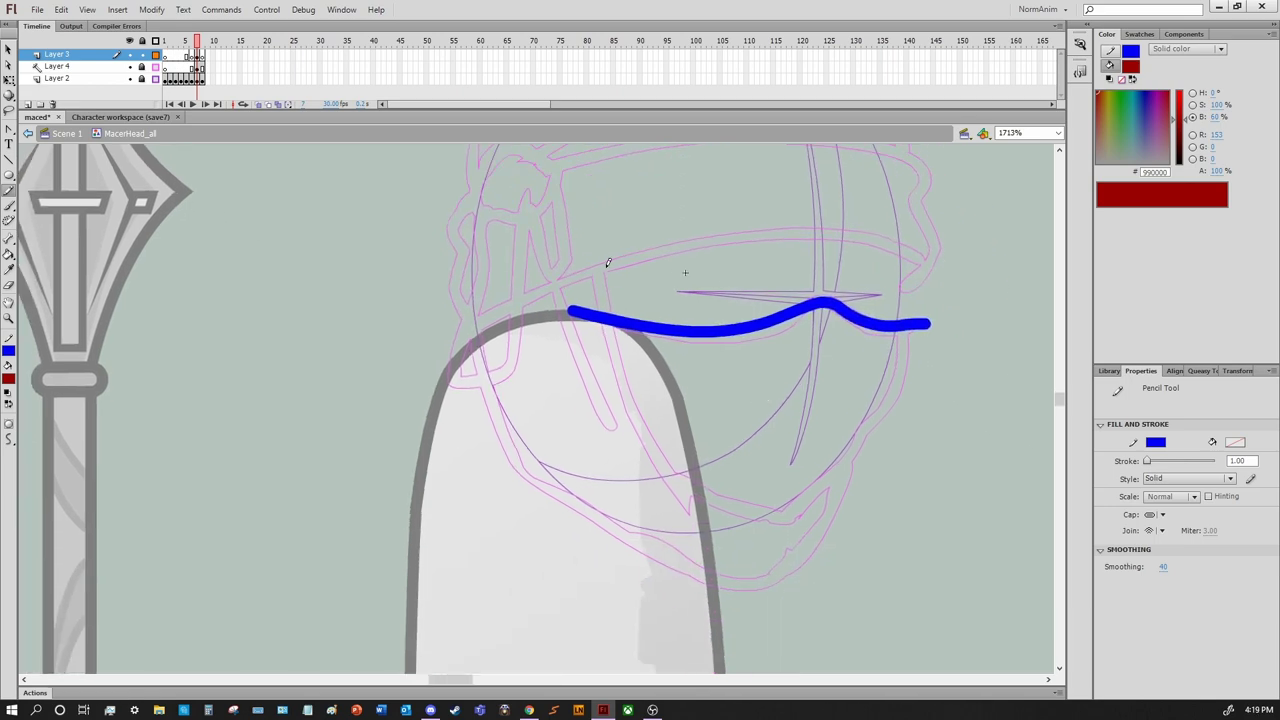
Trace the diagonal wrap edge down the cheek and the mask's lower edge along the jaw, trimming the overshoot at its end
left_click_drag(597, 267, 730, 545)
left_click_drag(672, 478, 780, 518)
key("ctrl+z")
left_click_drag(686, 523, 817, 514)
key("ctrl+z")
mouse_move(665, 462)
left_mouse_down()
mouse_move(790, 520)
mouse_move(816, 518)
left_mouse_up()
key("ctrl+z")
key("e")
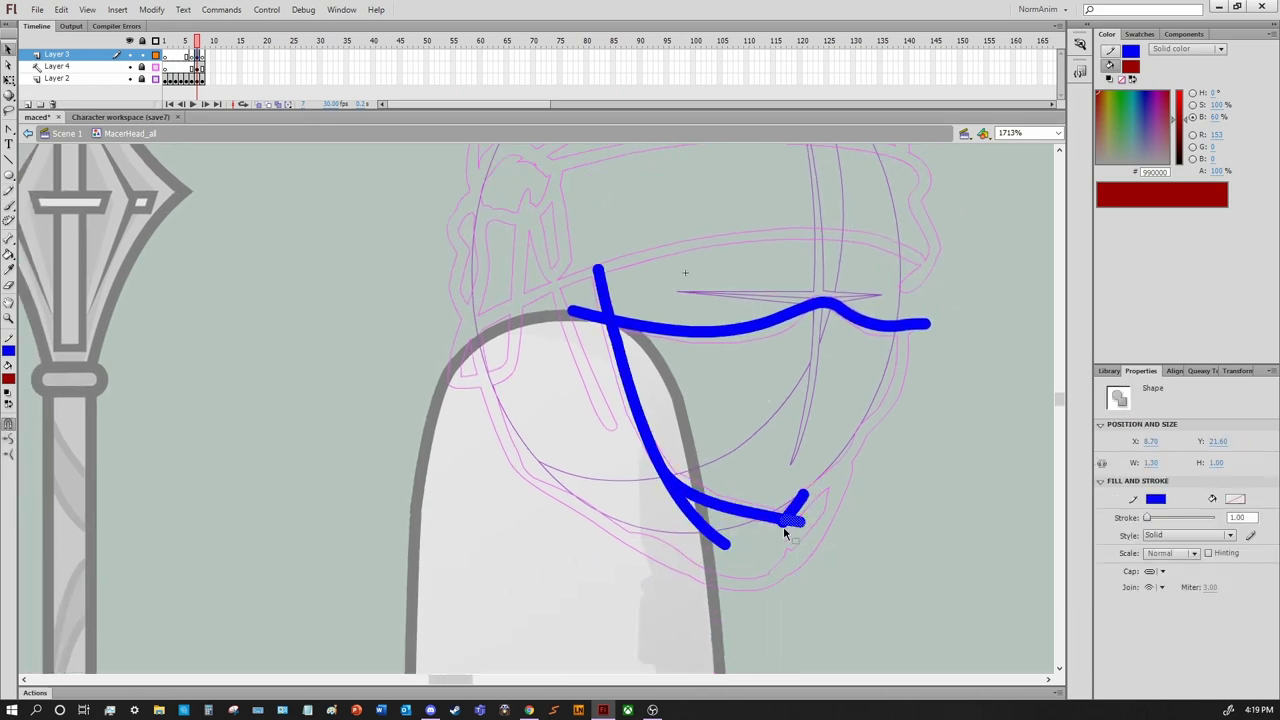
Trace the mask's uneven front edge down to the chin and the outer wrap contour under the chin and up the back of the jaw
left_click_drag(925, 322, 894, 353)
key("y")
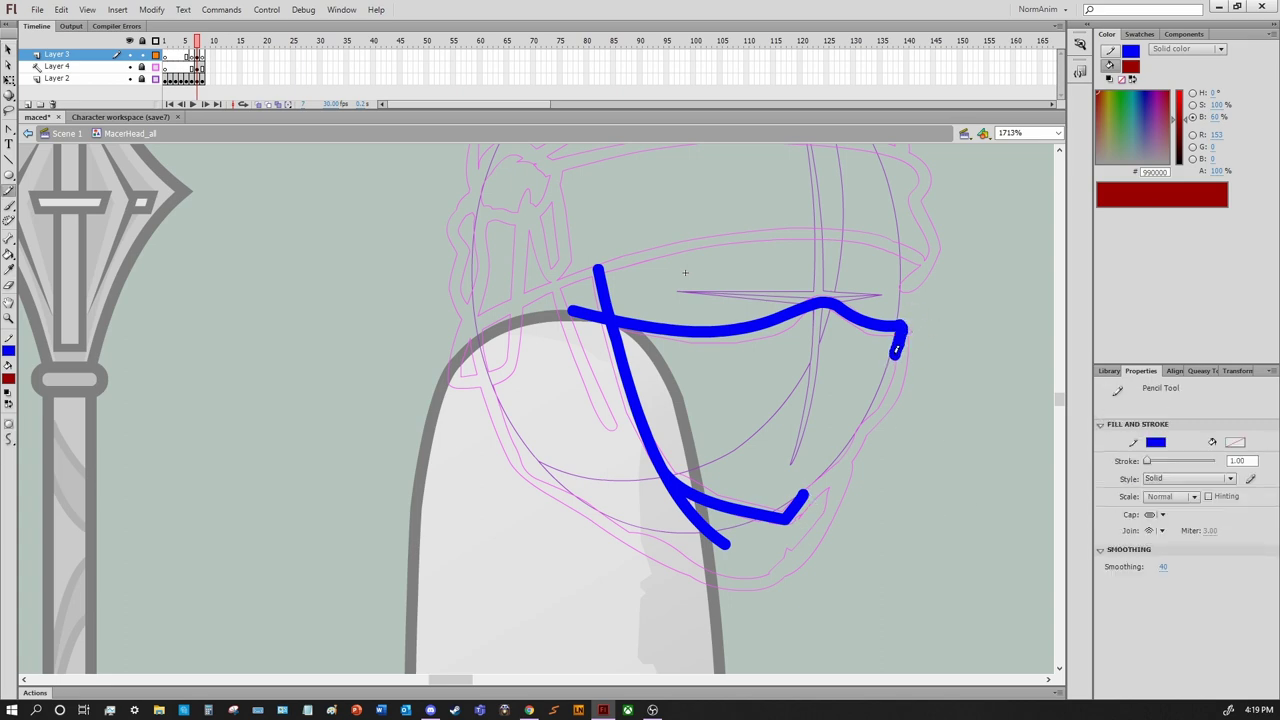
left_click_drag(875, 410, 812, 495)
left_click_drag(820, 477, 690, 592)
key("ctrl+z")
key("ctrl+z")
mouse_move(758, 551)
left_mouse_down()
mouse_move(814, 479)
mouse_move(685, 588)
mouse_move(428, 320)
left_mouse_up()
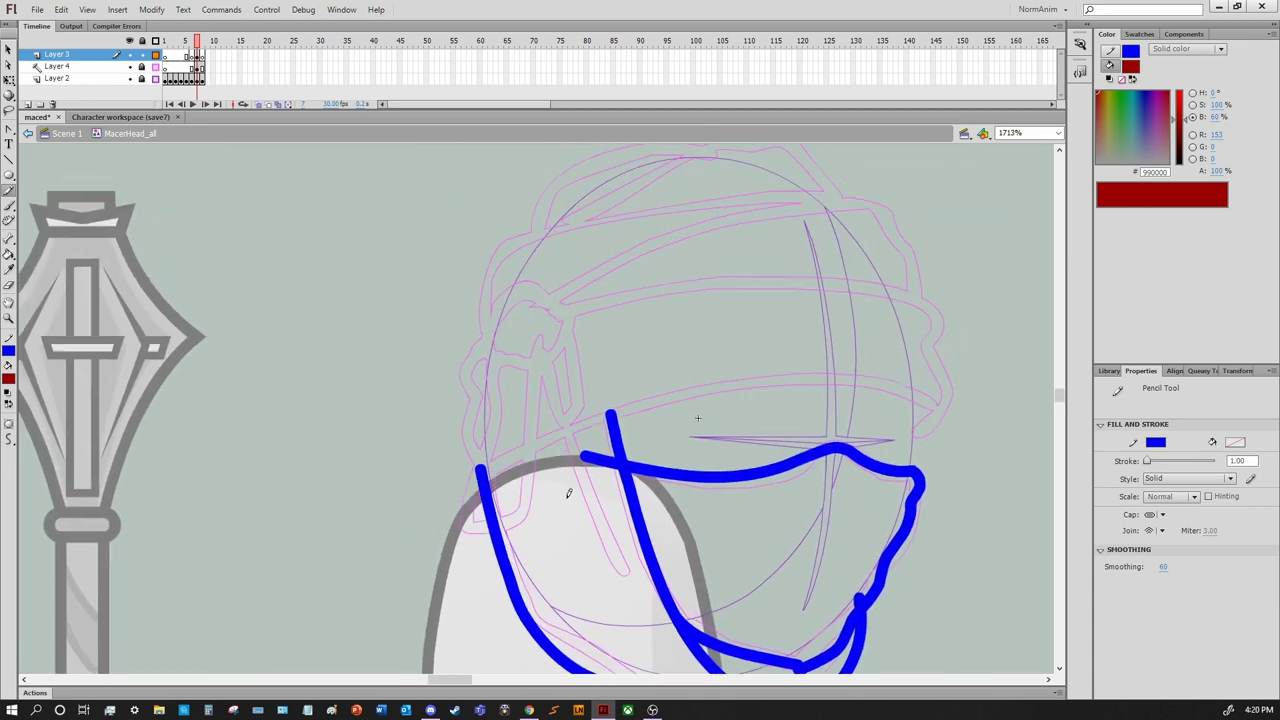
Trace the headband's lower edge across the brow and its folded front corner with a bulging outer edge
mouse_move(420, 515)
left_mouse_down()
mouse_move(677, 409)
mouse_move(915, 399)
mouse_move(938, 410)
left_mouse_up()
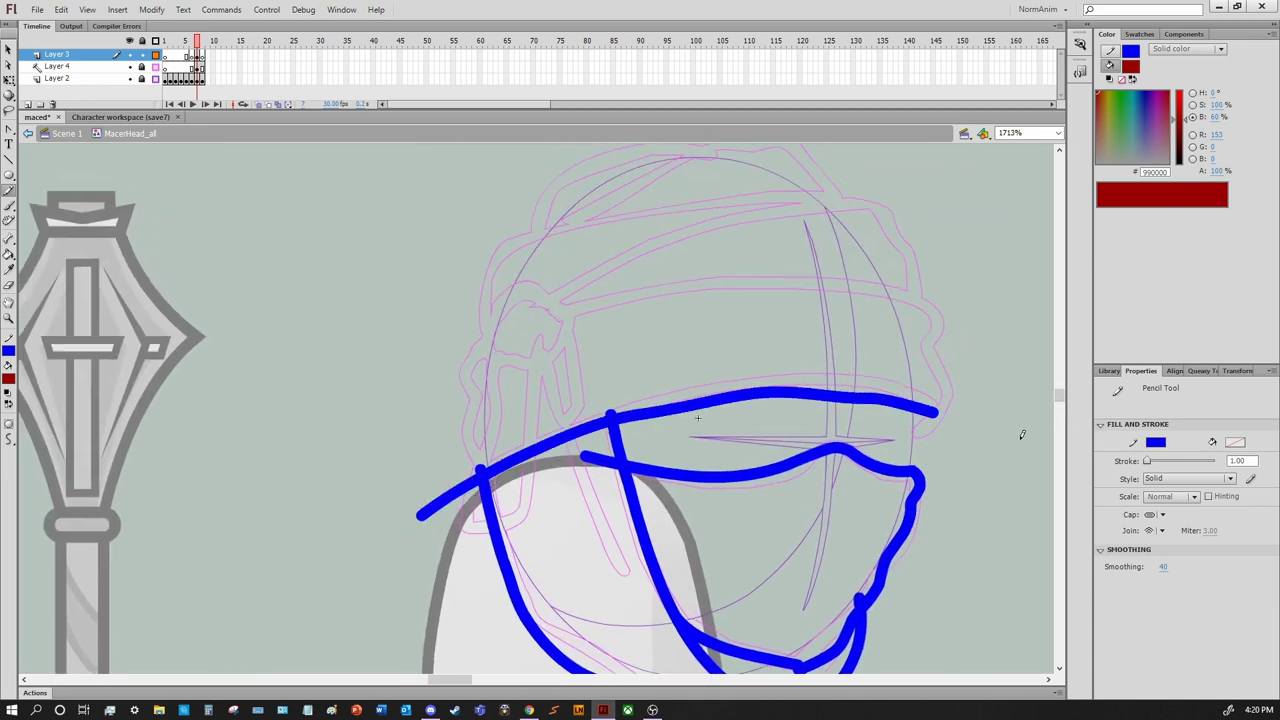
left_click_drag(1022, 434, 782, 537)
left_click_drag(671, 513, 672, 545)
key("ctrl+z")
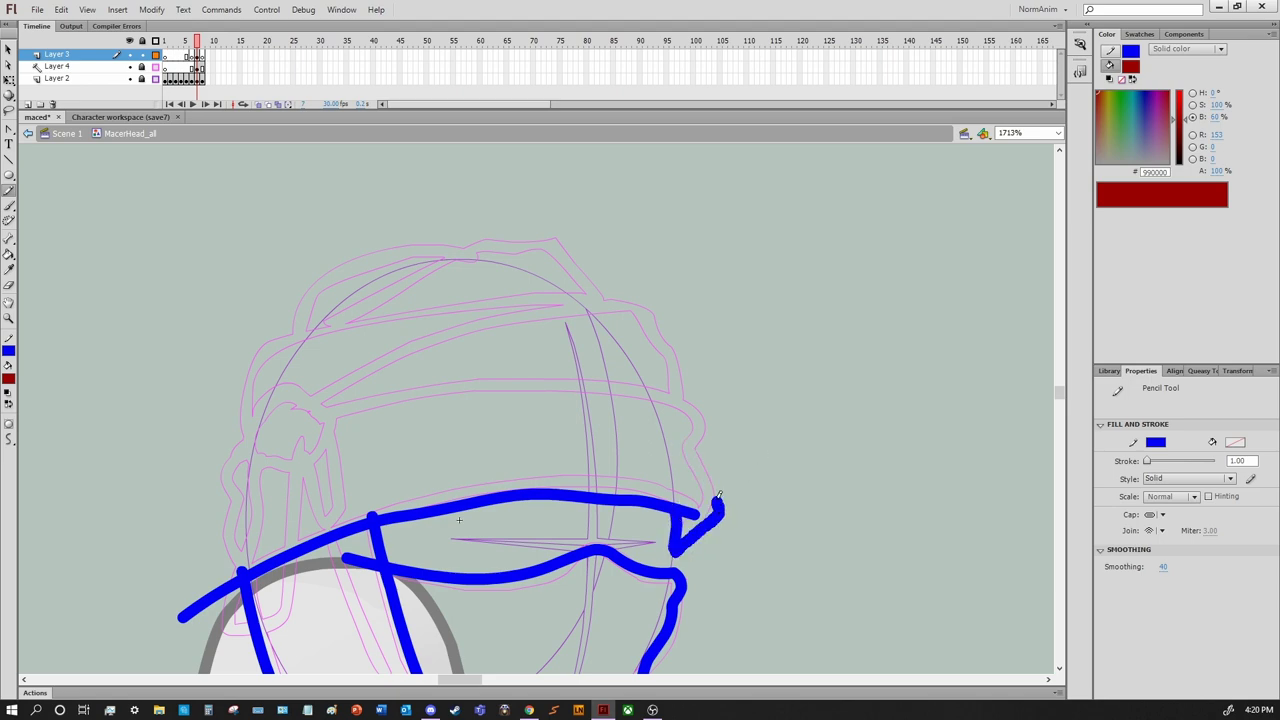
left_click_drag(718, 497, 691, 441)
Trim the overshooting line ends at the back of the headband and where the cheek wrap meets the mask
left_click_drag(640, 360, 749, 376)
mouse_move(816, 430)
left_mouse_down()
mouse_move(372, 498)
mouse_move(320, 560)
left_mouse_up()
left_click_drag(400, 400, 420, 348)
key("ctrl+z")
left_click_drag(379, 511, 494, 461)
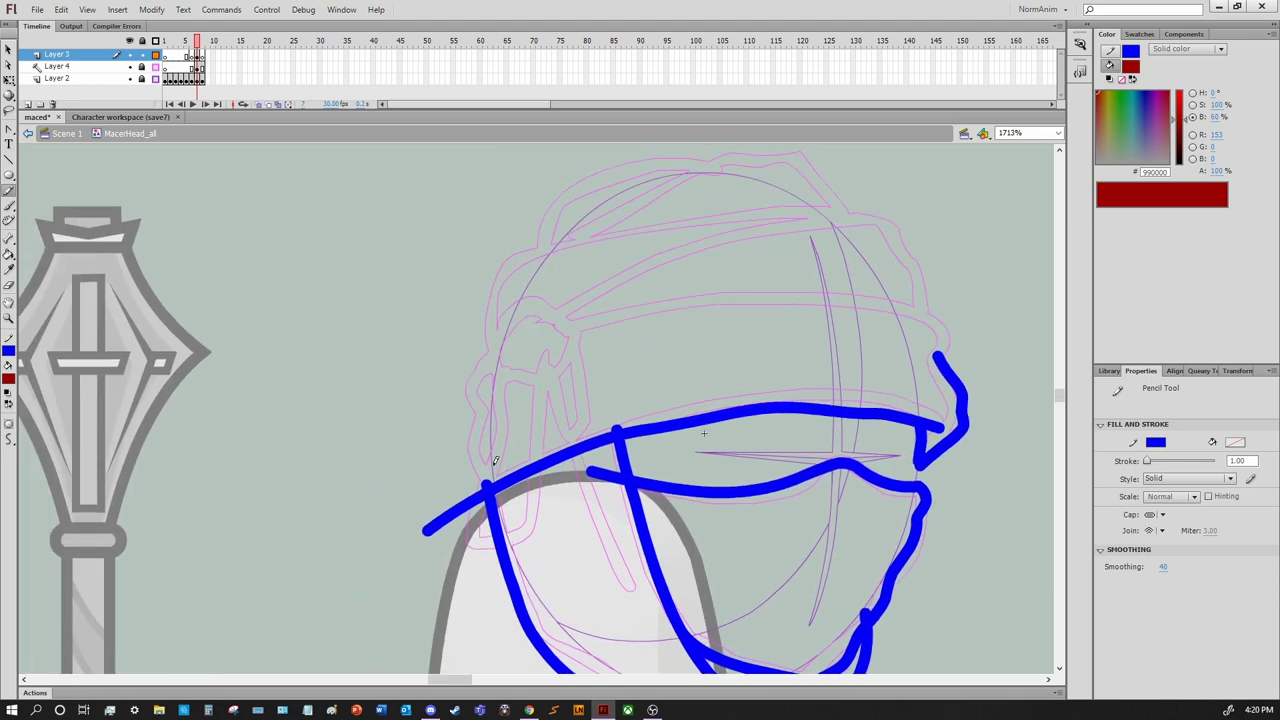
key("ctrl+z")
key("v")
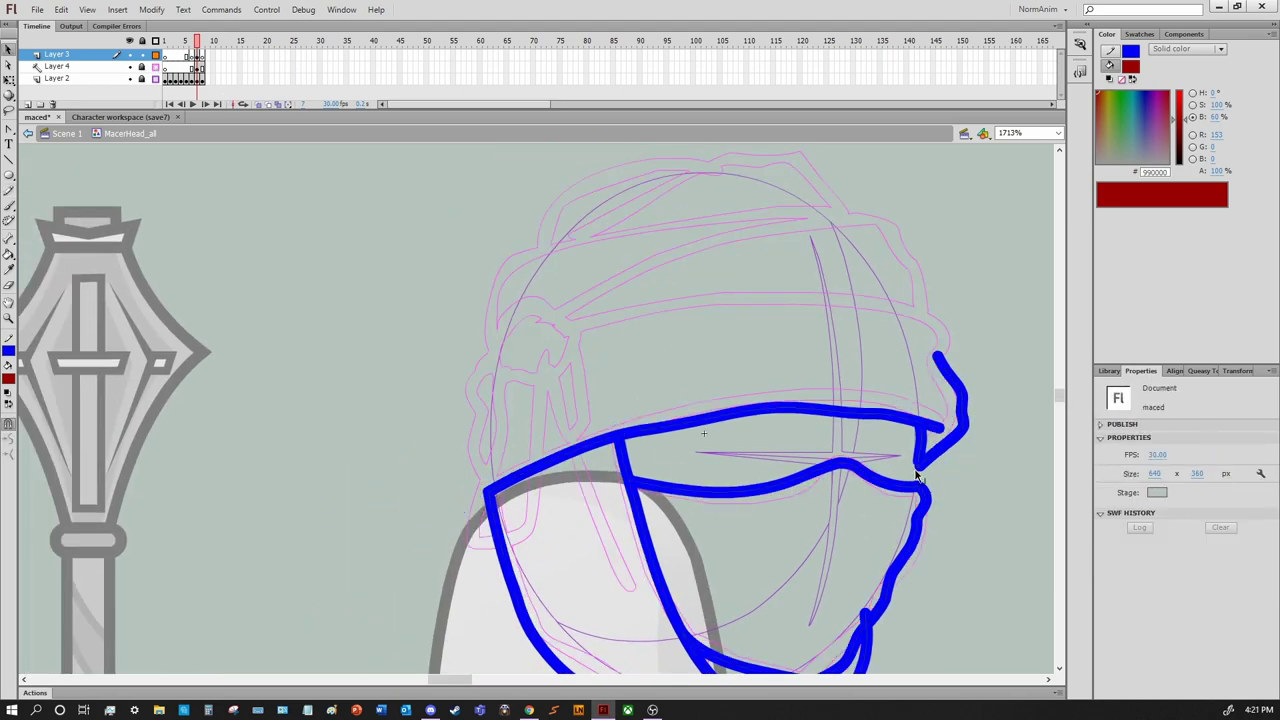
Display Layers 4 and 2 in full, and toggle the visibility of Layers 4 and 3 to compare the line art with the sketch
left_click_drag(863, 614, 701, 491)
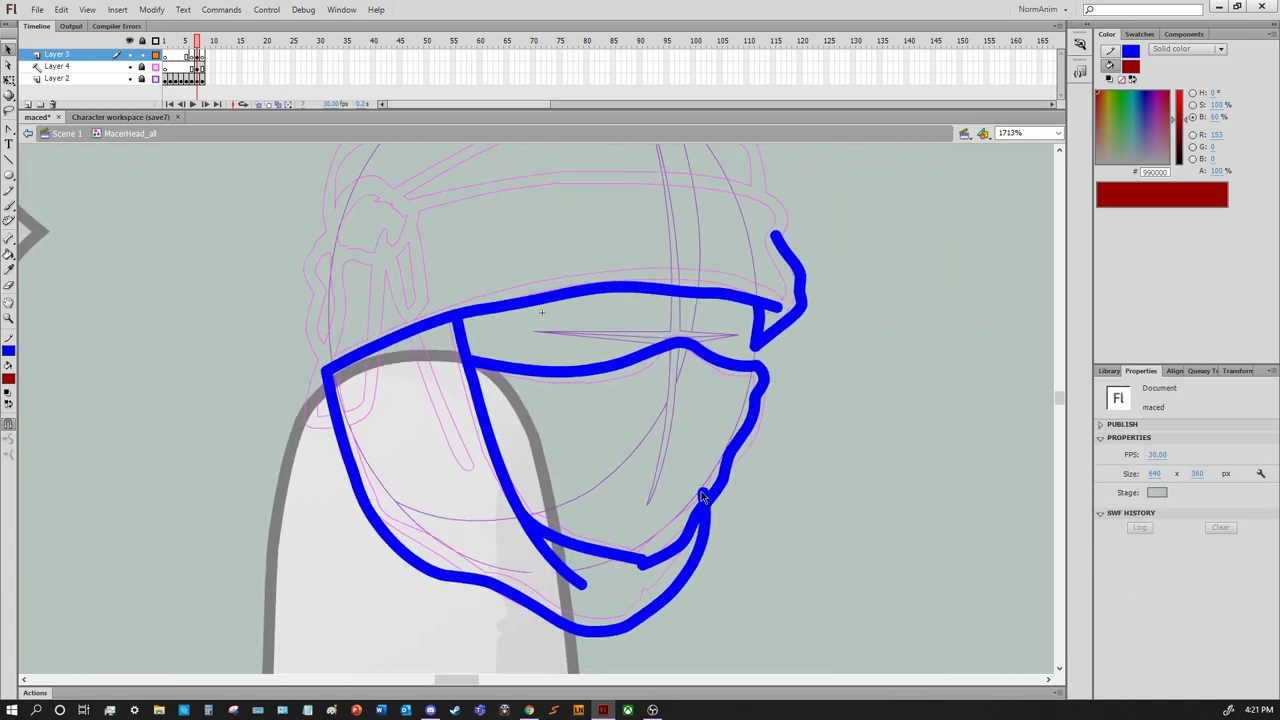
left_click(155, 66)
left_click(155, 78)
left_click(128, 66)
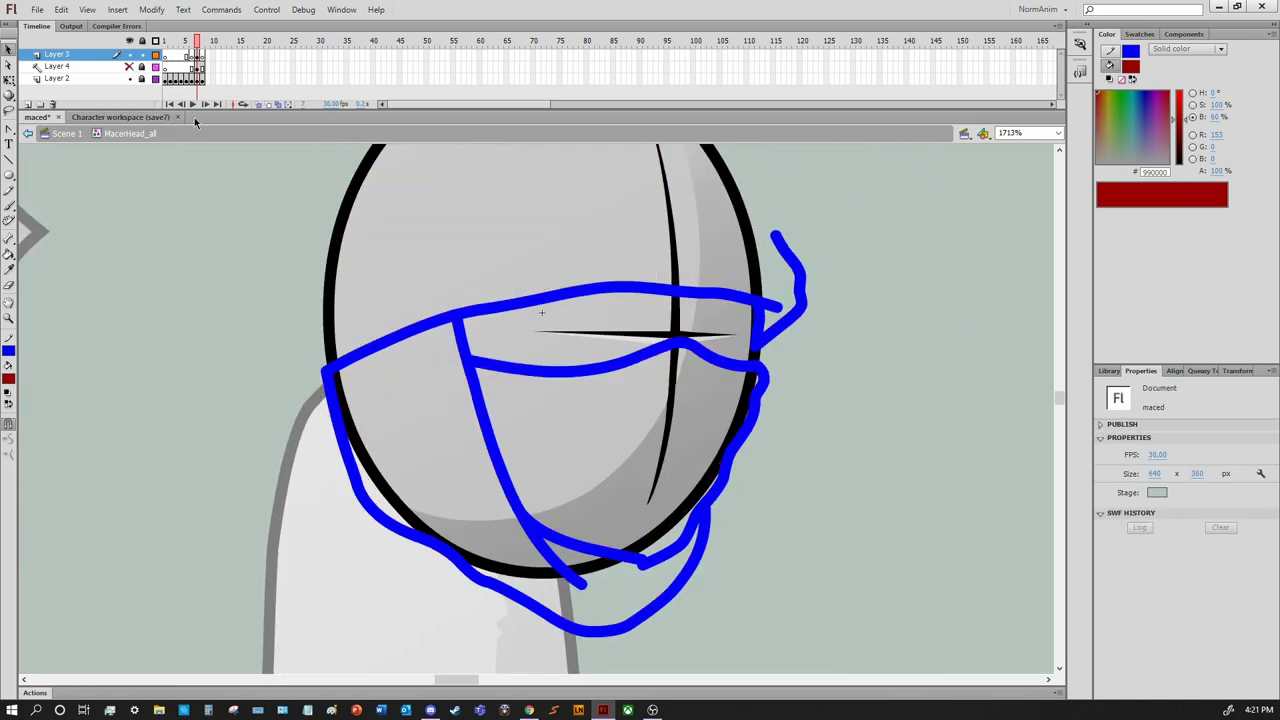
left_click(128, 66)
left_click(128, 54)
left_click(128, 54)
left_click(128, 54)
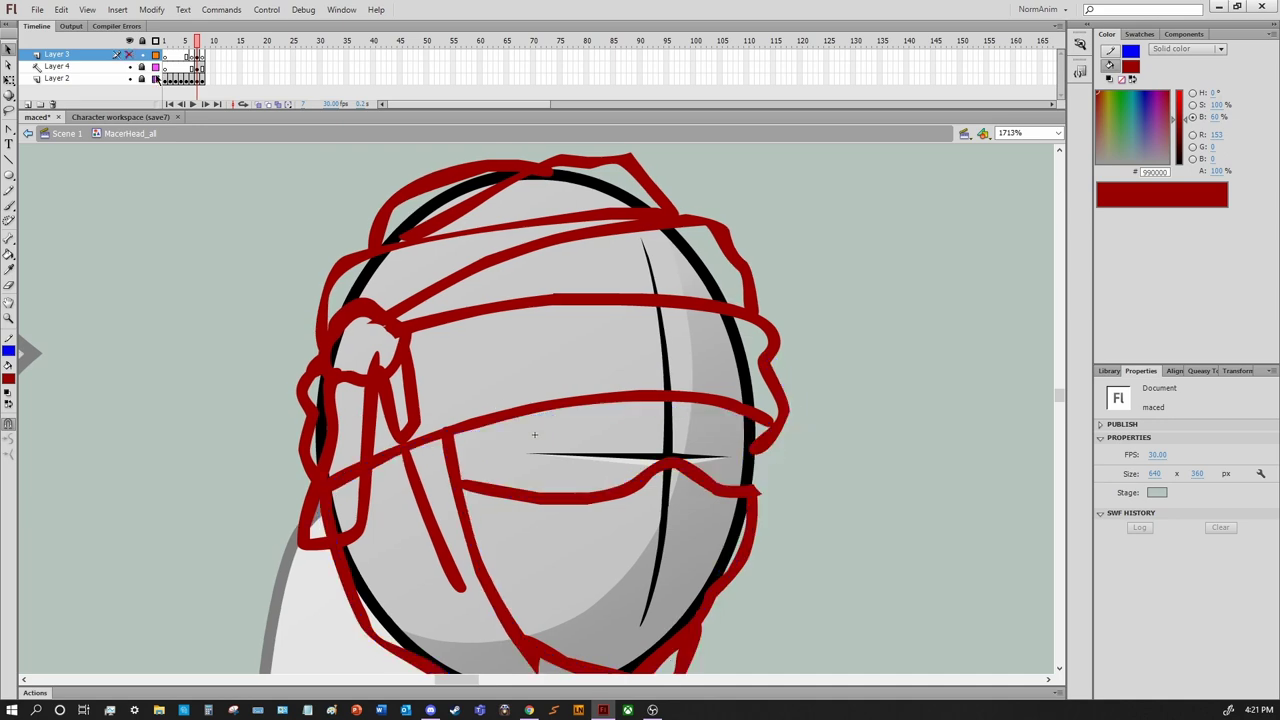
Make Layer 3 visible again and display the Layer 4 sketch as outlines
left_click_drag(534, 434, 437, 325)
left_click(128, 54)
left_click(128, 66)
left_click(155, 66)
left_click(128, 66)
left_click_drag(530, 430, 608, 521)
Trace the headband's upper edge with a raised fold over the forehead, and close its uneven contour down the back of the head
key("y")
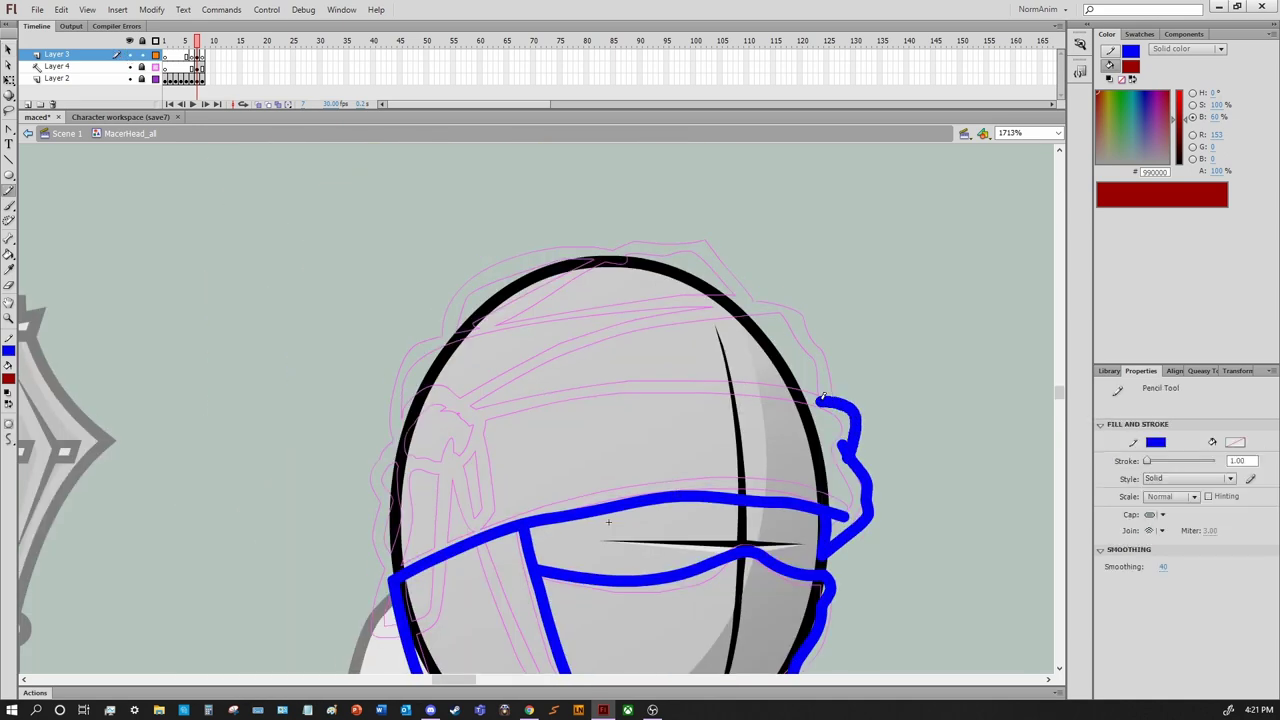
left_click_drag(822, 398, 368, 488)
key("ctrl+z")
left_click_drag(846, 404, 492, 416)
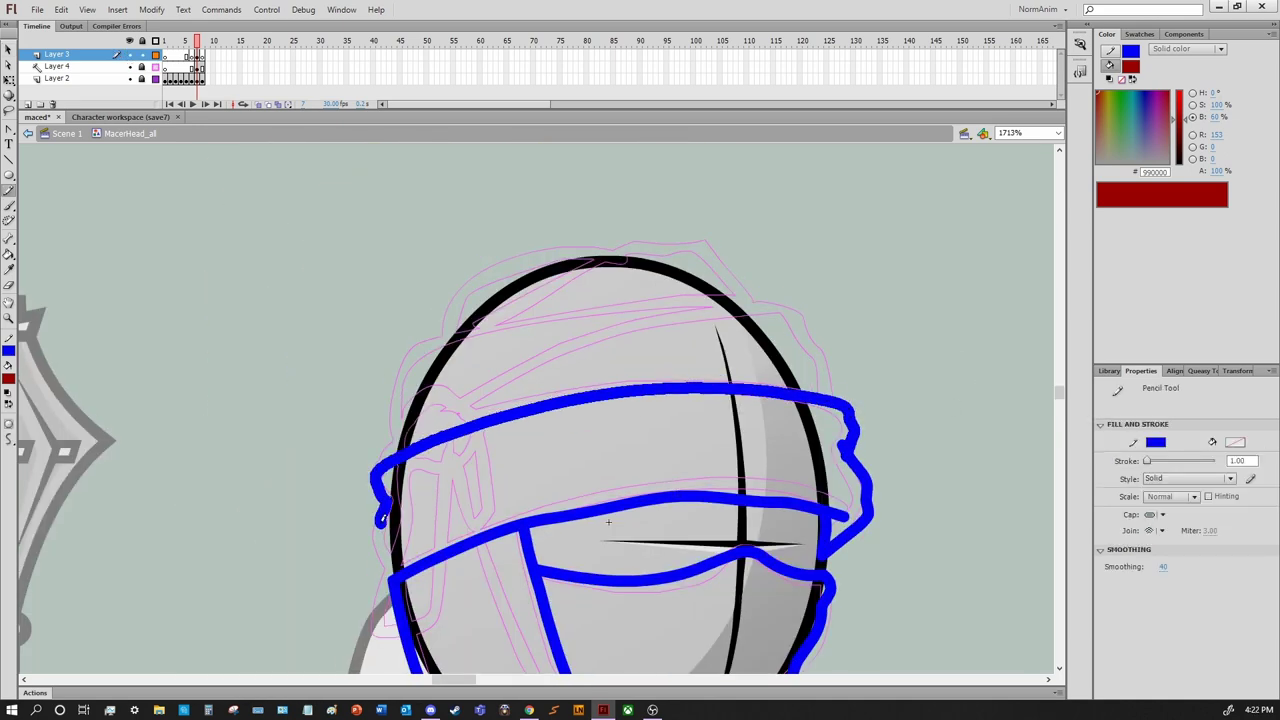
left_click_drag(608, 521, 760, 427)
key("ctrl+z")
mouse_move(528, 455)
left_mouse_down()
mouse_move(843, 271)
mouse_move(1002, 360)
mouse_move(1012, 425)
left_mouse_up()
left_click_drag(1012, 425, 872, 538)
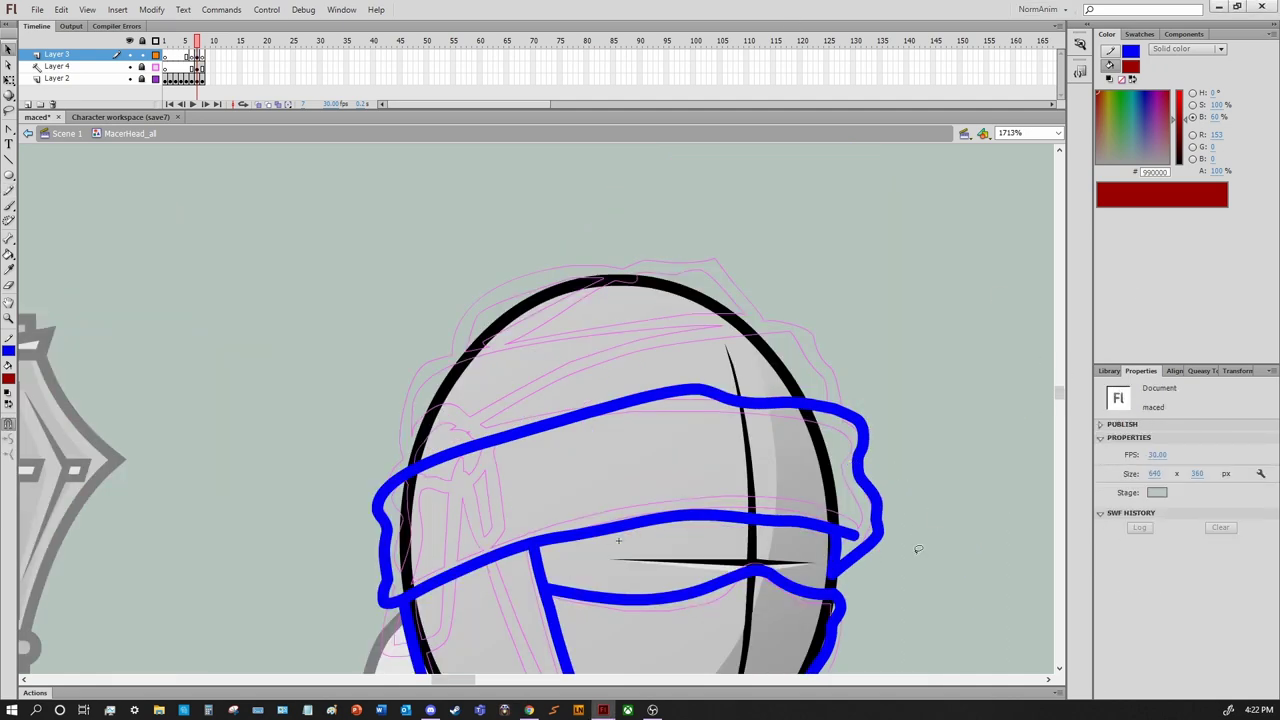
Reshape the upper bulge at the front of the headband so it sits closer to the forehead
left_click(877, 457)
left_click(886, 449)
left_click(880, 476)
left_click(893, 478)
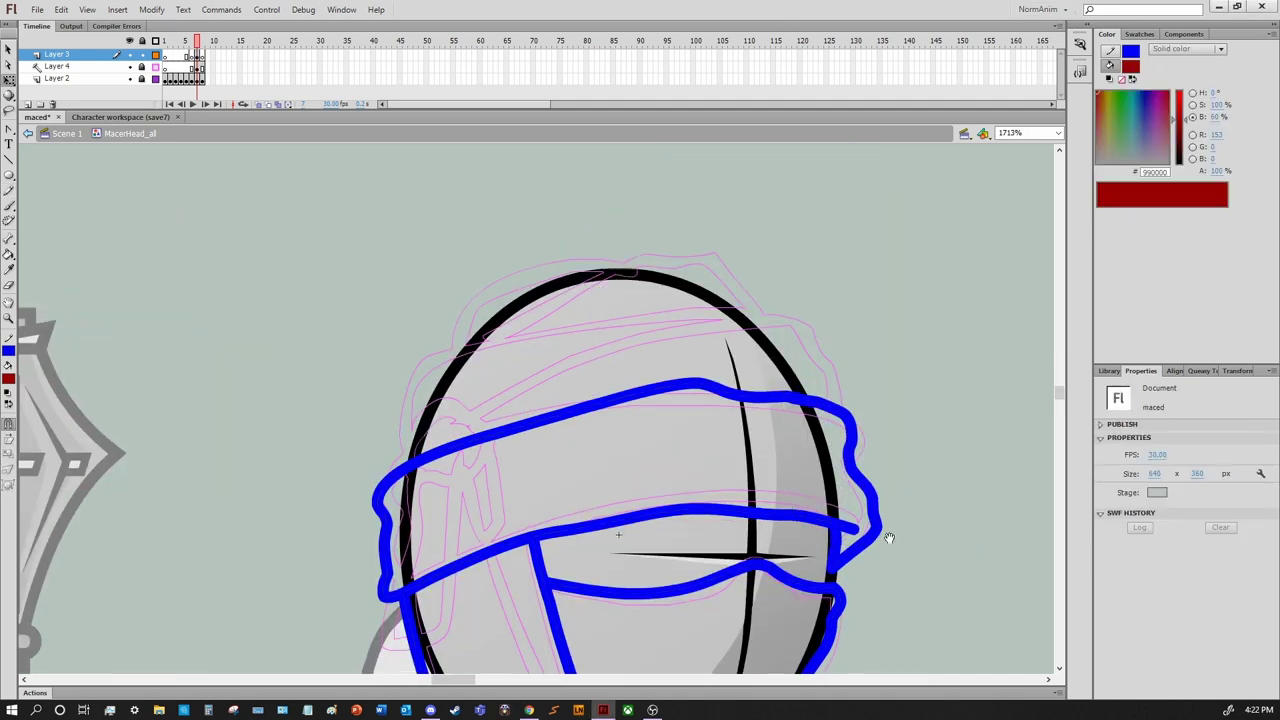
mouse_move(893, 478)
left_mouse_down()
mouse_move(900, 470)
mouse_move(917, 498)
left_mouse_up()
Trace the overlapping wraps with uneven edges from the headband up to the crown, trimming their overshooting ends
left_click_drag(875, 474, 878, 418)
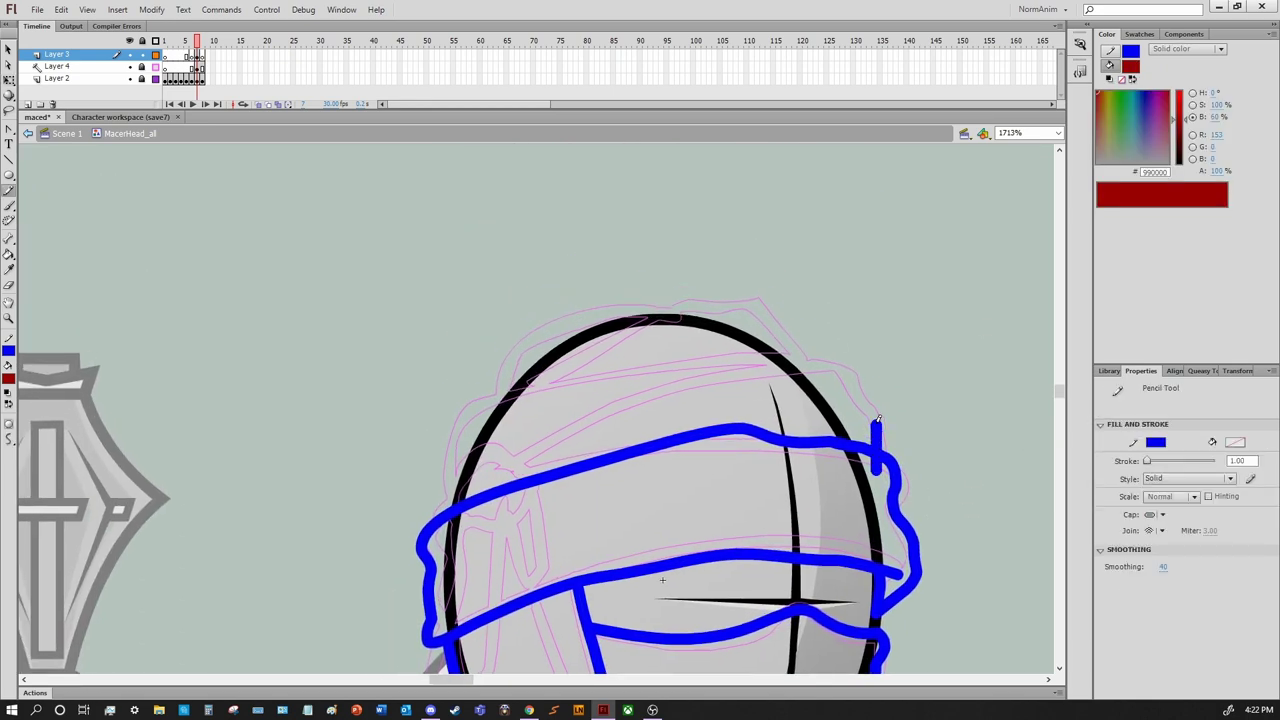
mouse_move(840, 370)
left_mouse_down()
mouse_move(470, 524)
mouse_move(520, 385)
mouse_move(720, 372)
mouse_move(770, 388)
mouse_move(699, 307)
mouse_move(710, 300)
mouse_move(520, 410)
mouse_move(625, 326)
mouse_move(486, 416)
left_mouse_up()
key("v")
key("y")
key("ctrl+z")
key("ctrl+z")
key("ctrl+z")
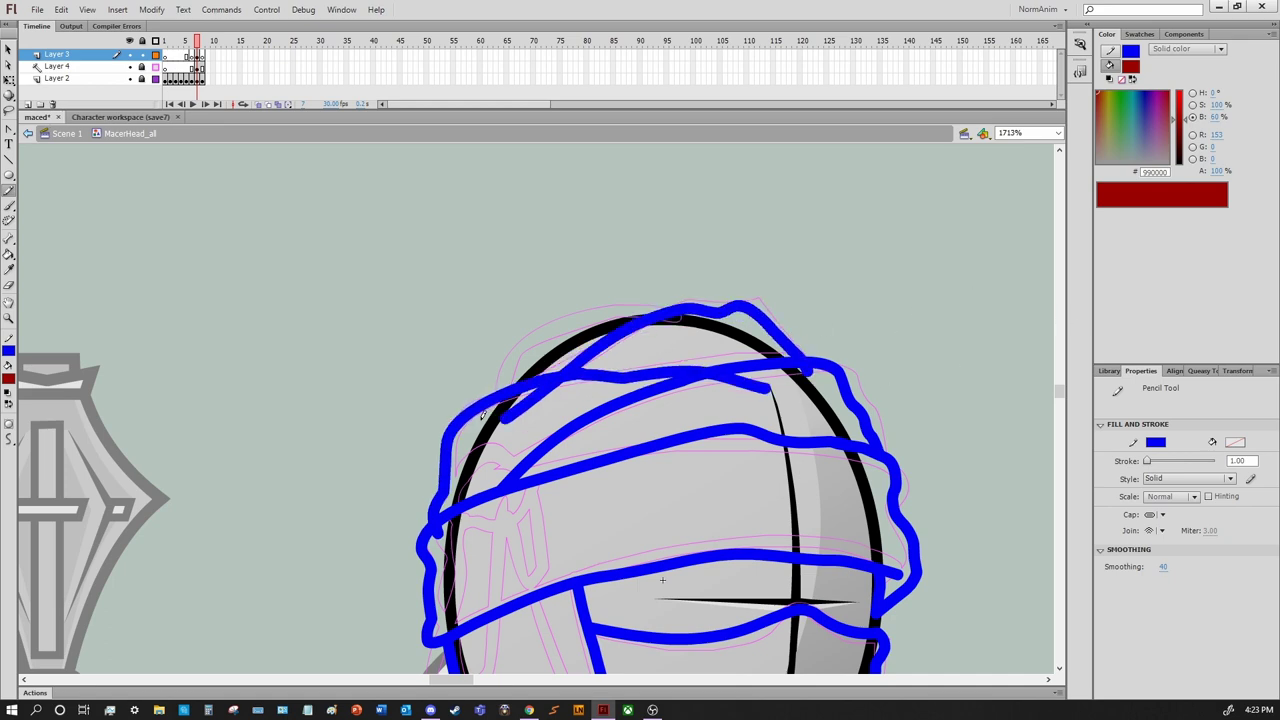
key("v")
scroll(803, 378, "down", 5)
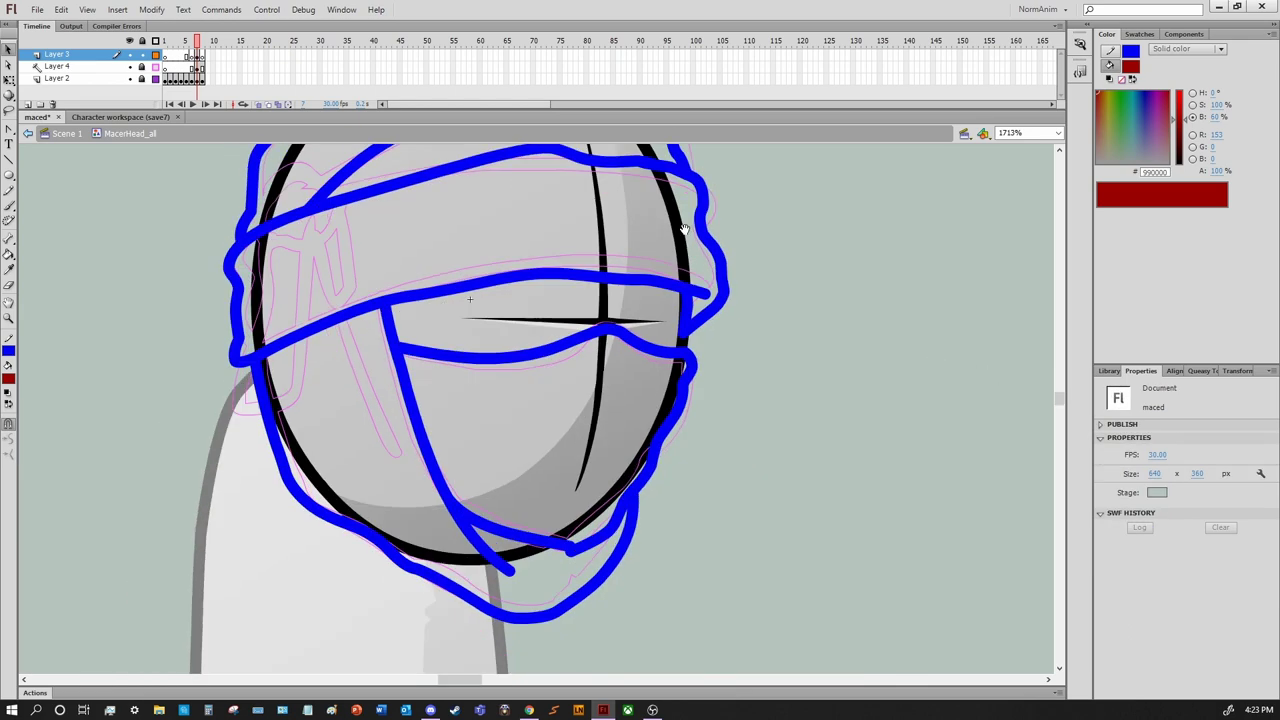
Hide the Layer 4 sketch and show Layer 2 as outlines to review the traced head
left_click(129, 66)
left_click(447, 320, "alt")
key("v")
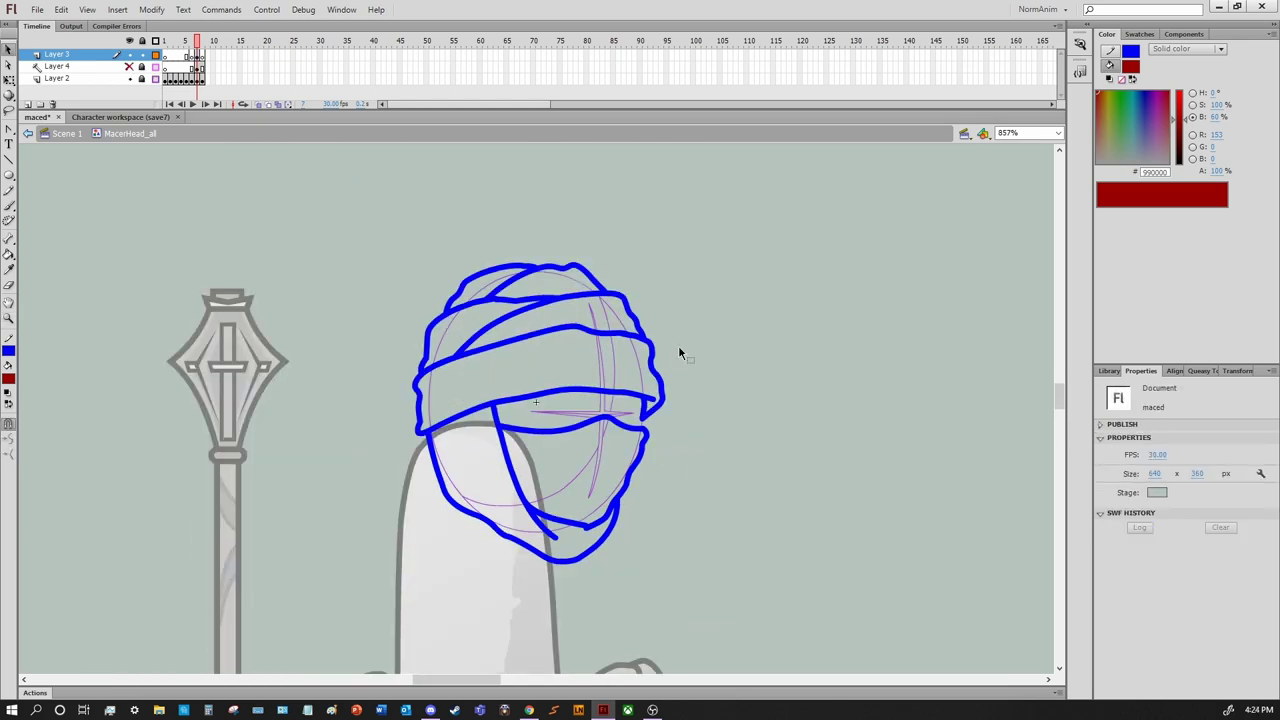
scroll(693, 346, "up", 5)
scroll(537, 394, "down", 4)
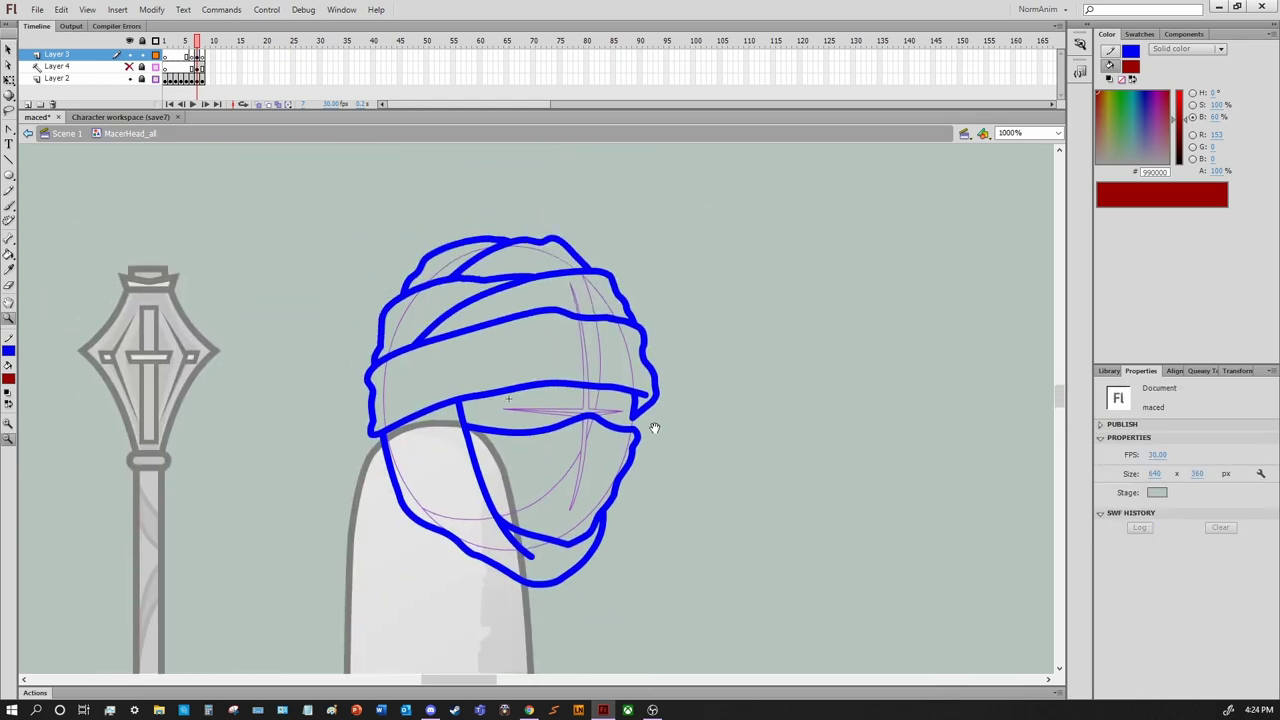
scroll(654, 429, "left", 2)
Draw thin fold lines with a 0.50 Pencil stroke beside the cheek wrap, under the headband's forehead fold and on the back wrap
key("y")
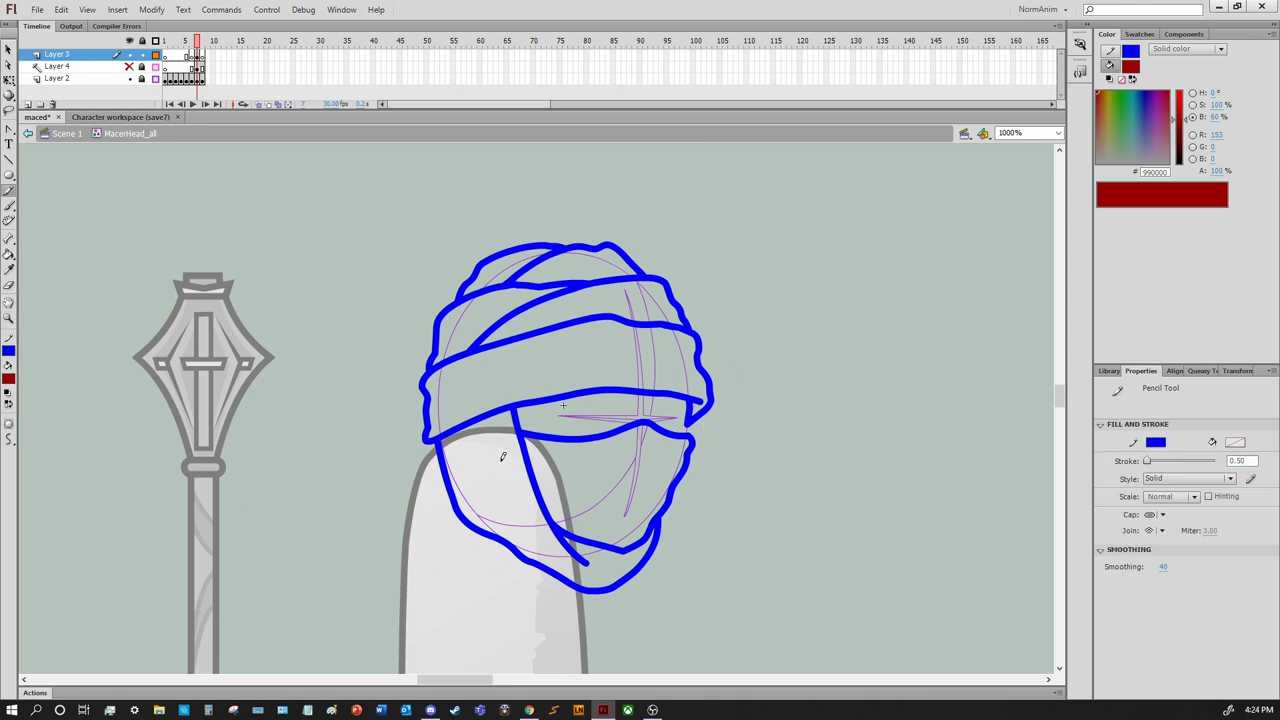
scroll(515, 445, "left", 4)
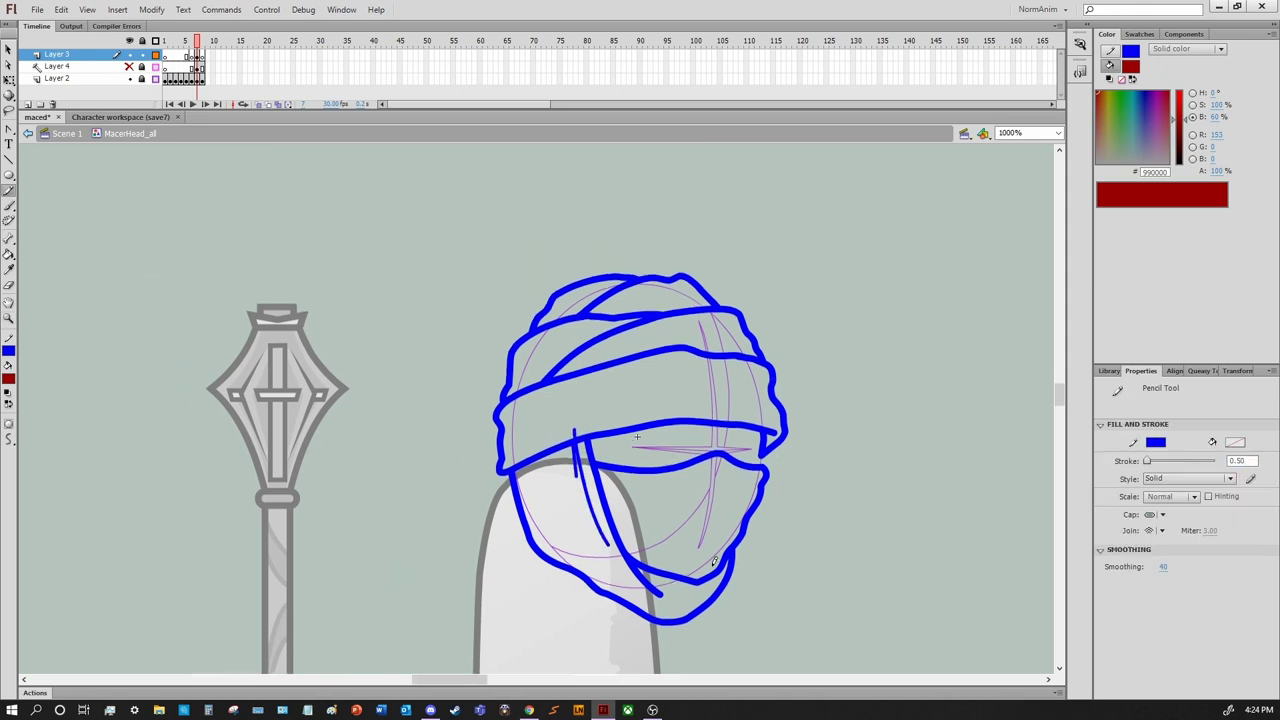
scroll(700, 420, "up", 1)
scroll(872, 428, "left", 1)
scroll(872, 400, "up", 1)
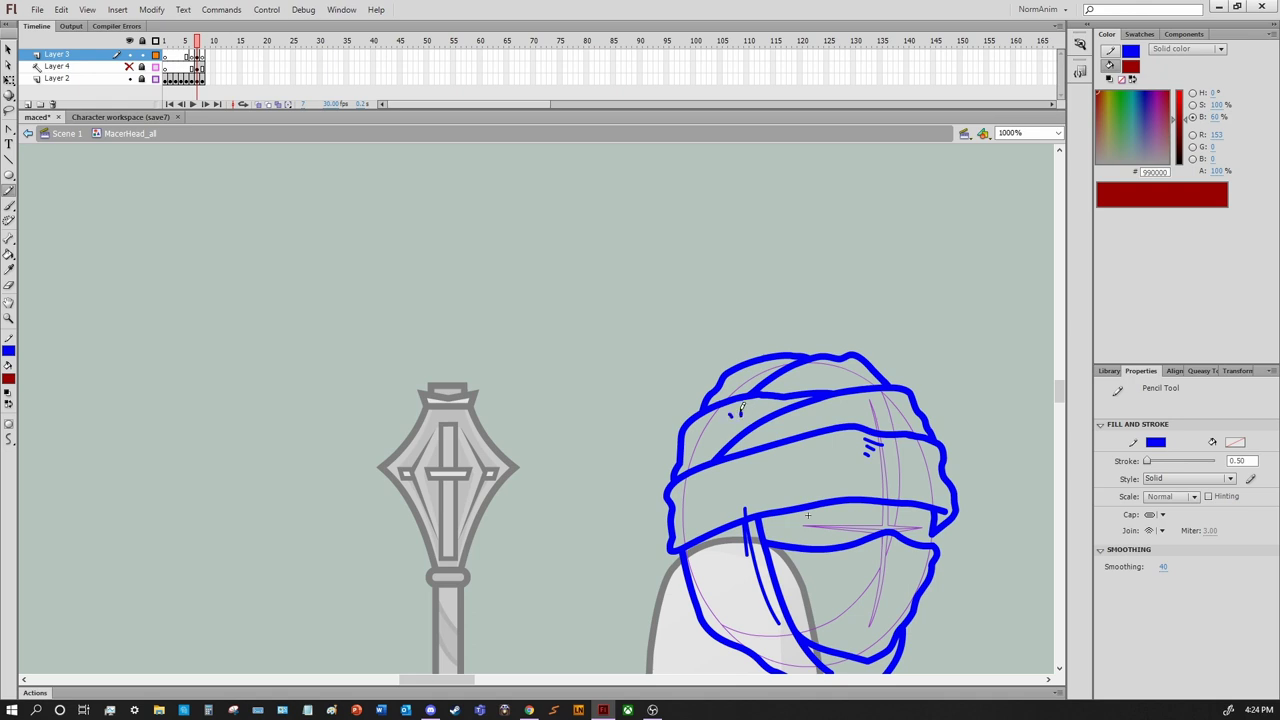
Draw vertical fold lines on the mask below the nose bridge, and creases on the headband's lower back and the wrap above
scroll(742, 406, "down", 2)
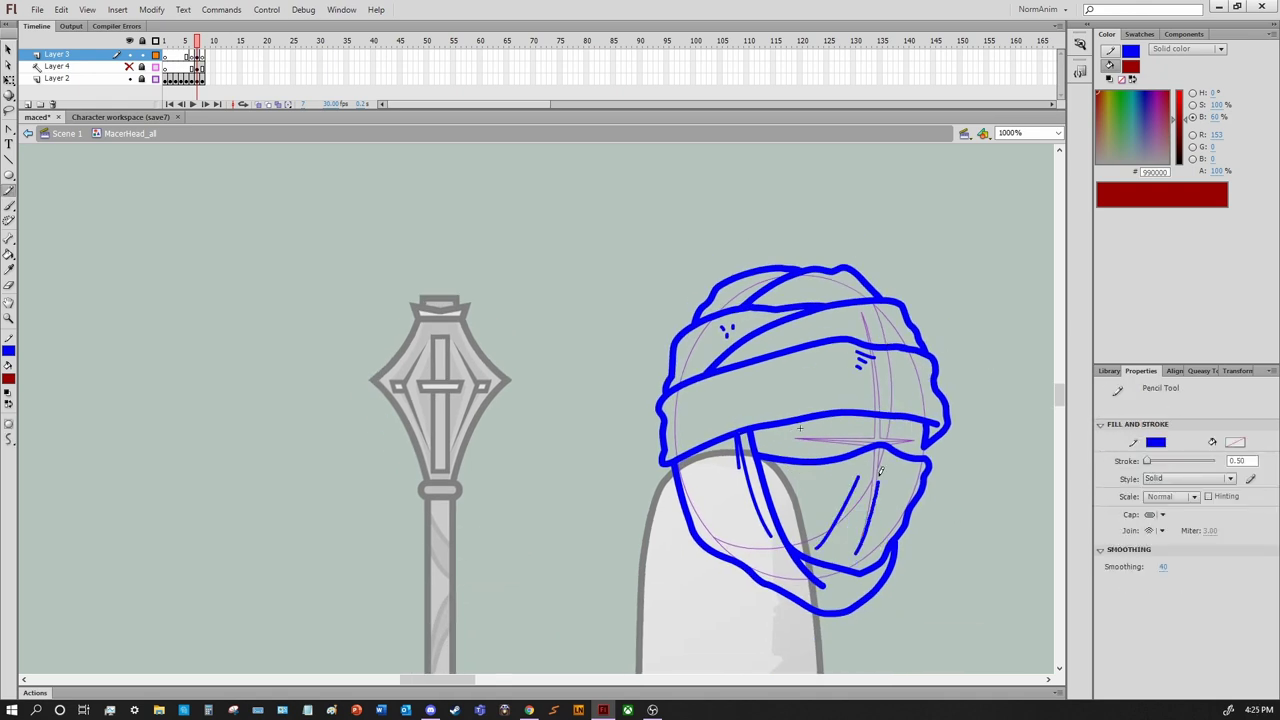
key("ctrl+z")
left_click_drag(876, 456, 862, 543)
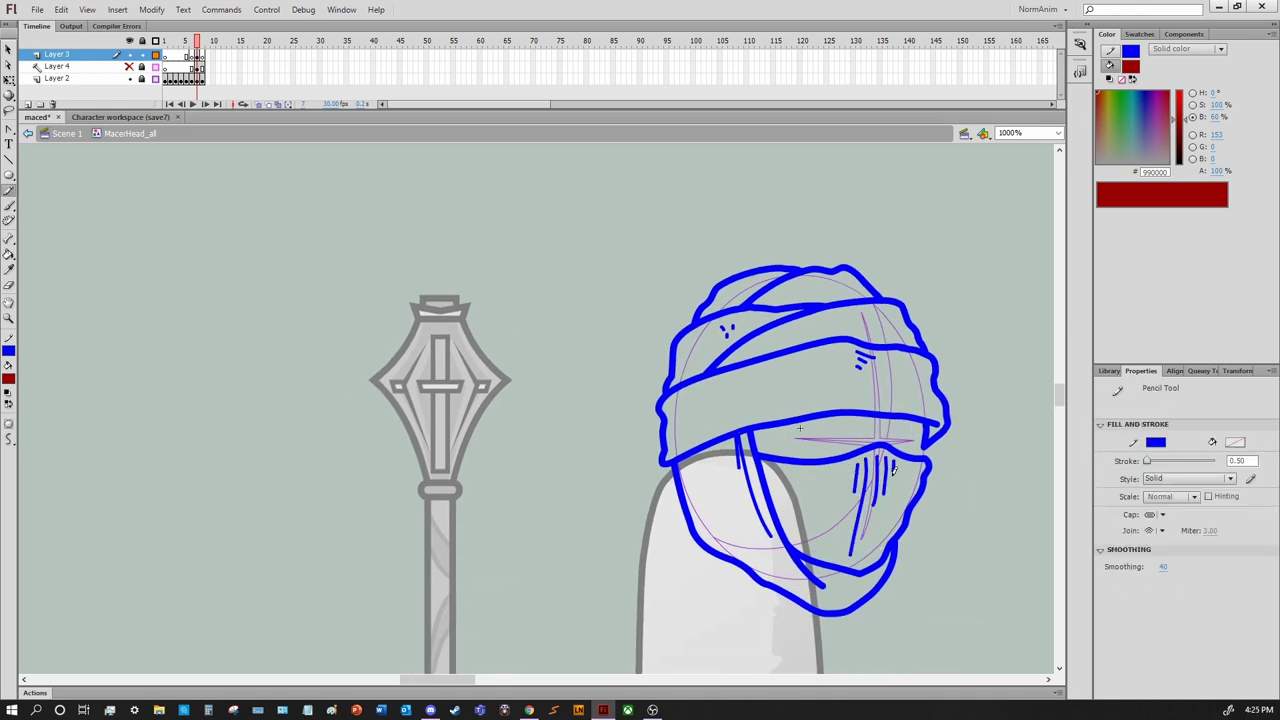
scroll(840, 510, "right", 1)
scroll(800, 540, "down", 1)
left_click_drag(894, 492, 905, 552)
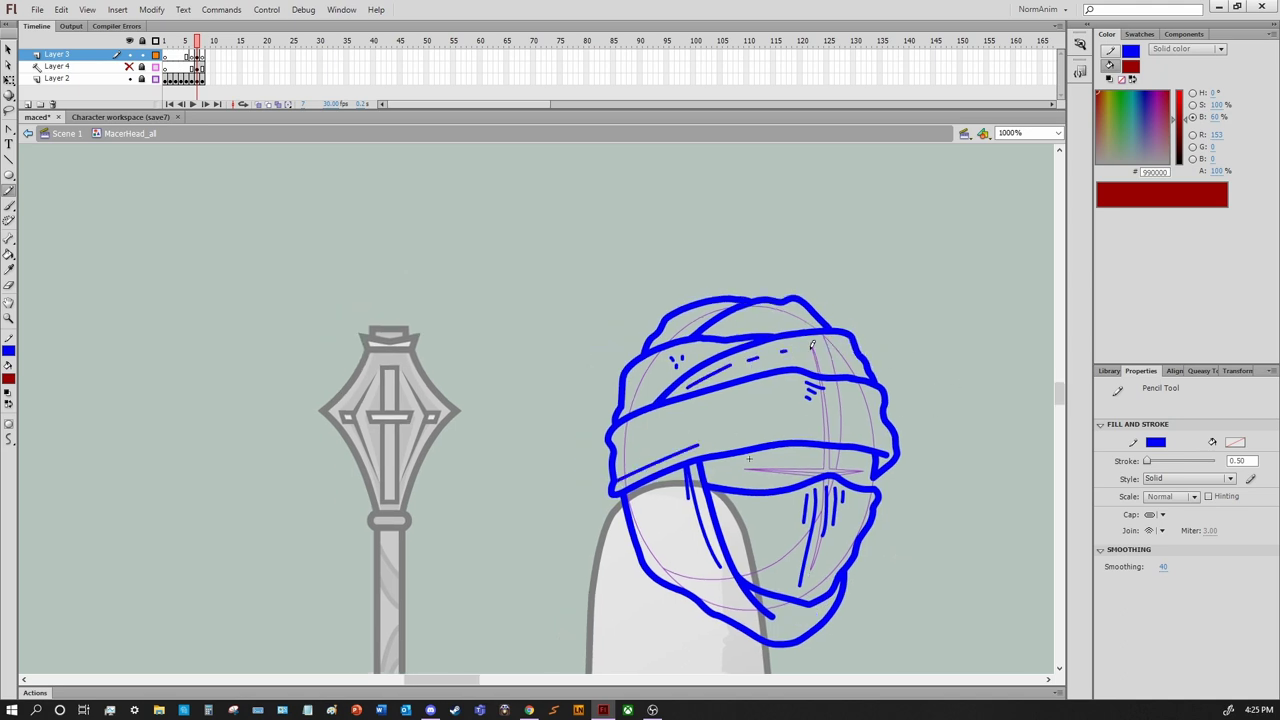
Draw short fold lines on the crown wraps and longer creases along the headband with the thin Pencil stroke
scroll(812, 345, "up", 1)
scroll(812, 345, "left", 2)
scroll(702, 391, "right", 1)
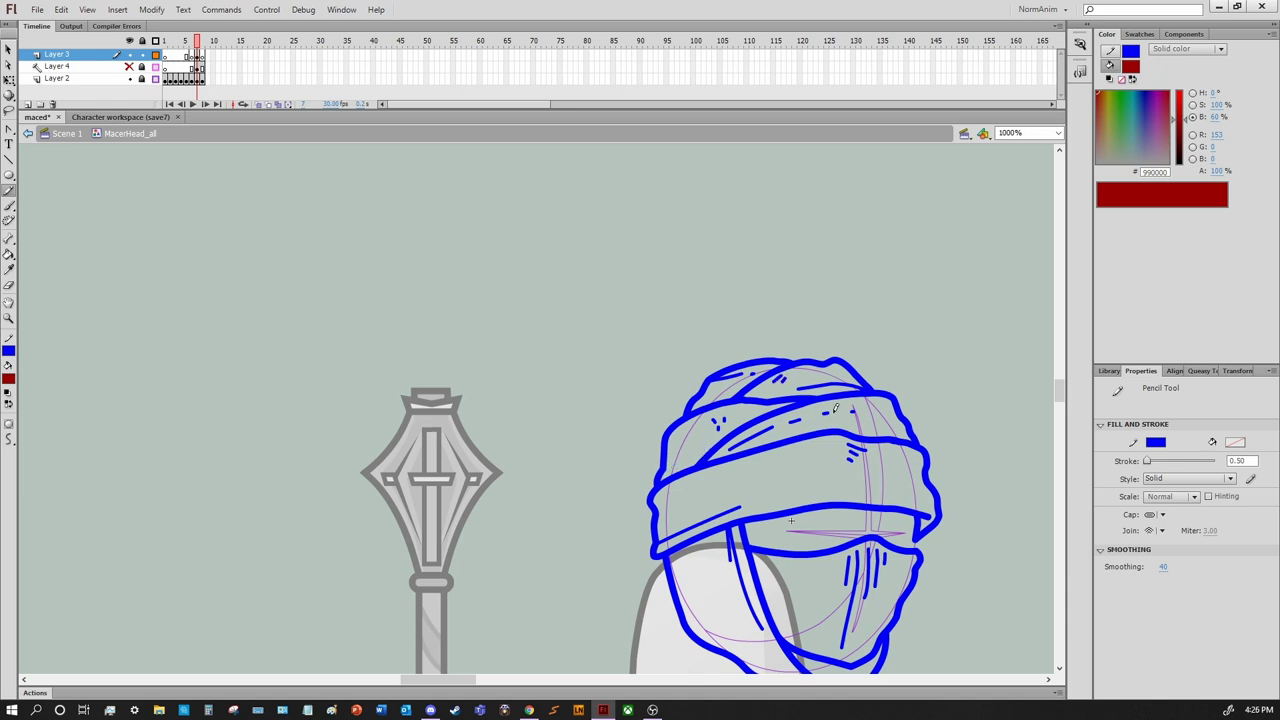
scroll(877, 492, "down", 3)
scroll(877, 492, "left", 3)
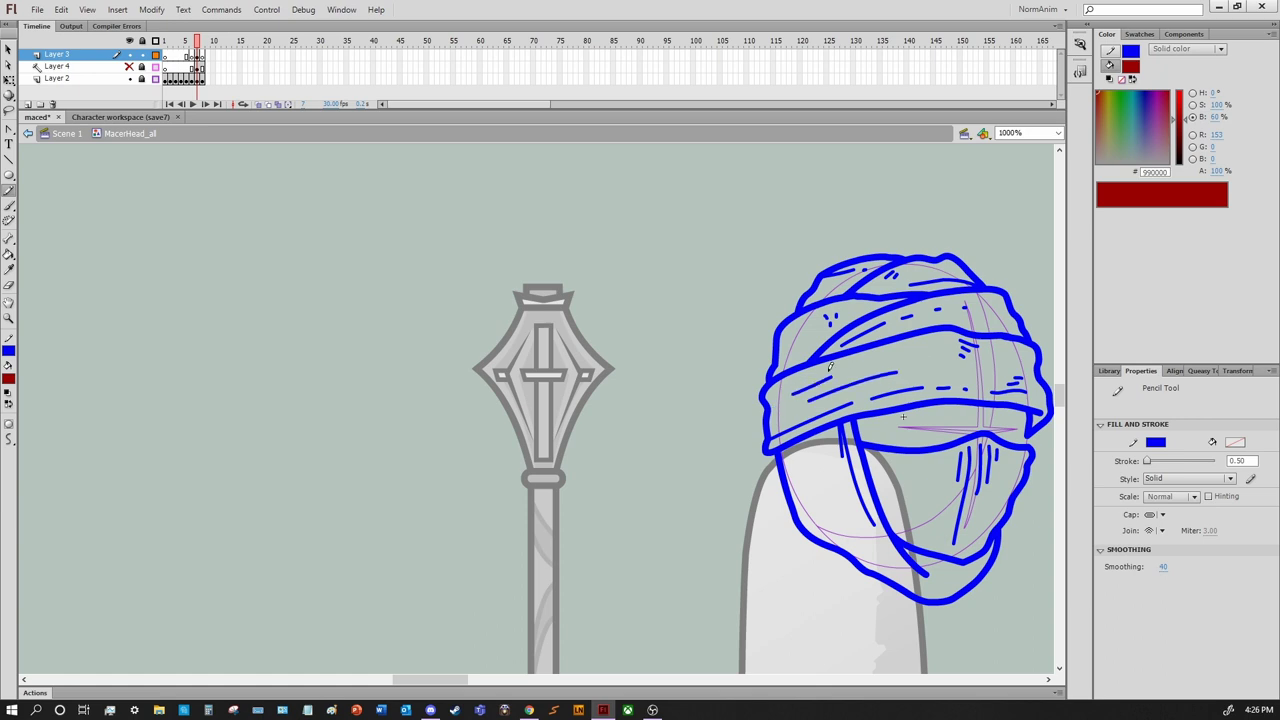
Add creases to the middle wrap and hatching on the crown, and recolour all of the head's line art black
scroll(830, 367, "up", 1)
scroll(830, 367, "right", 3)
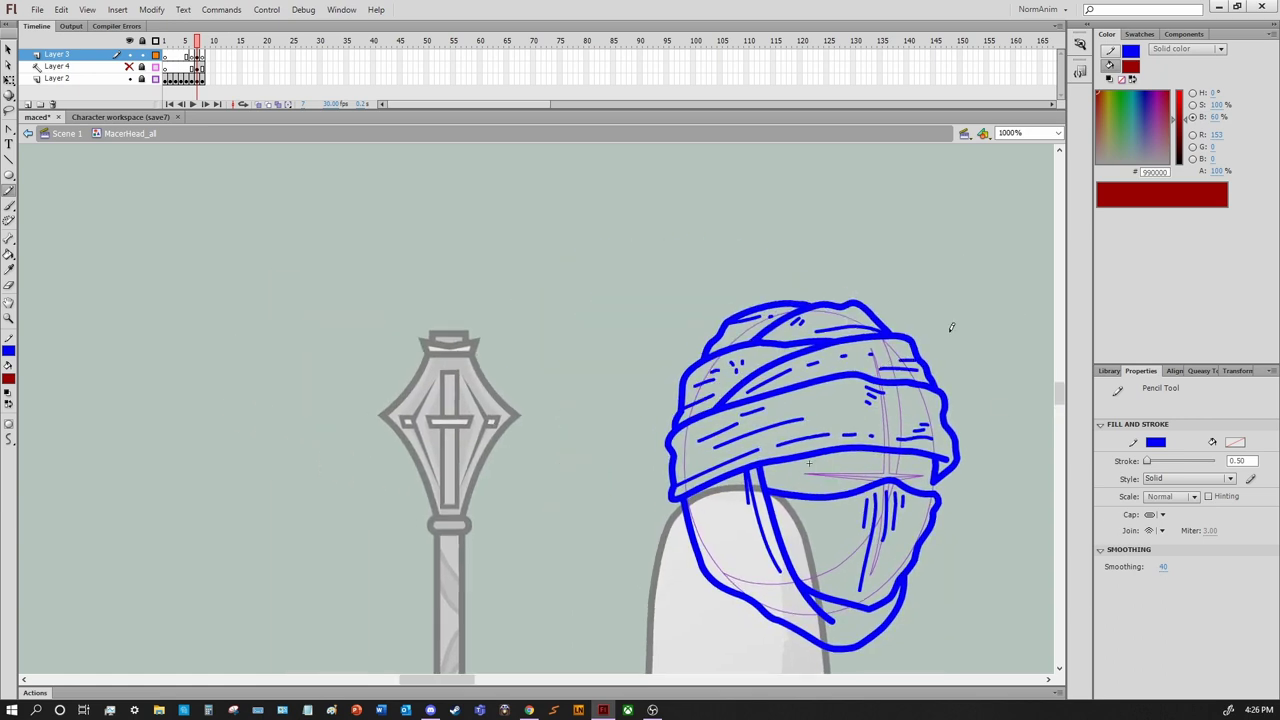
scroll(965, 331, "up", 1)
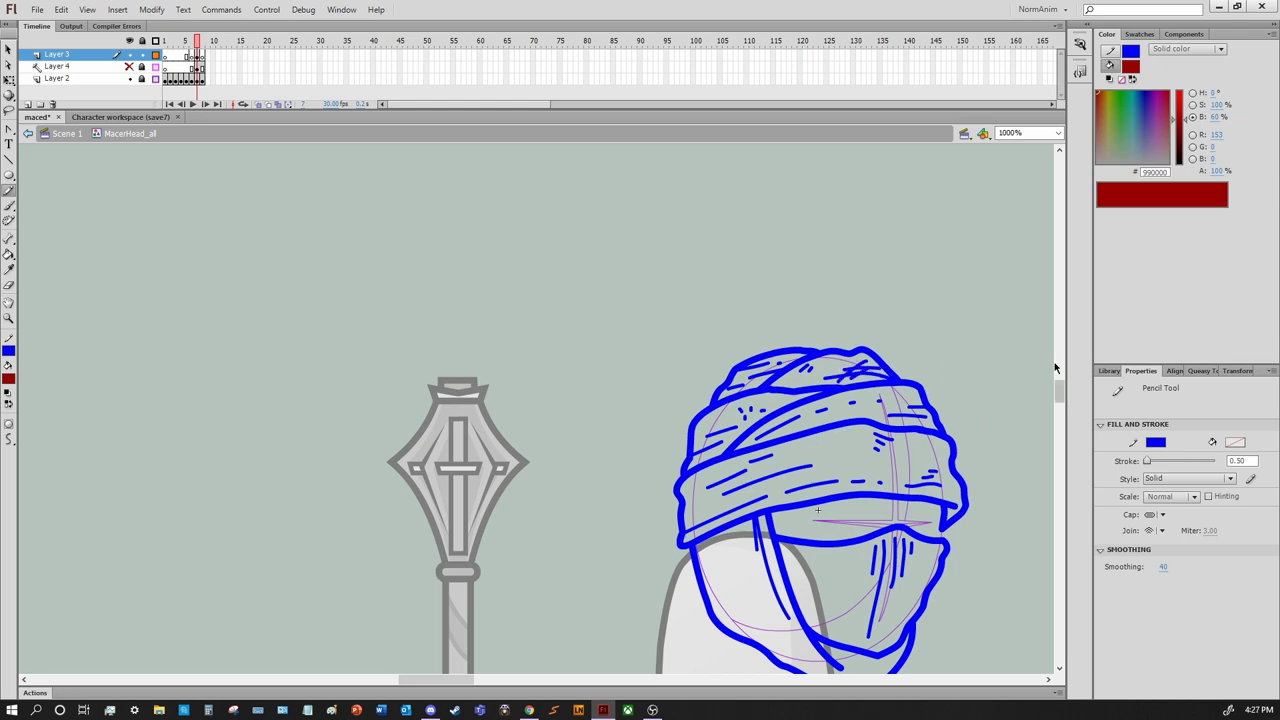
scroll(800, 460, "right", 3)
scroll(800, 460, "up", 2)
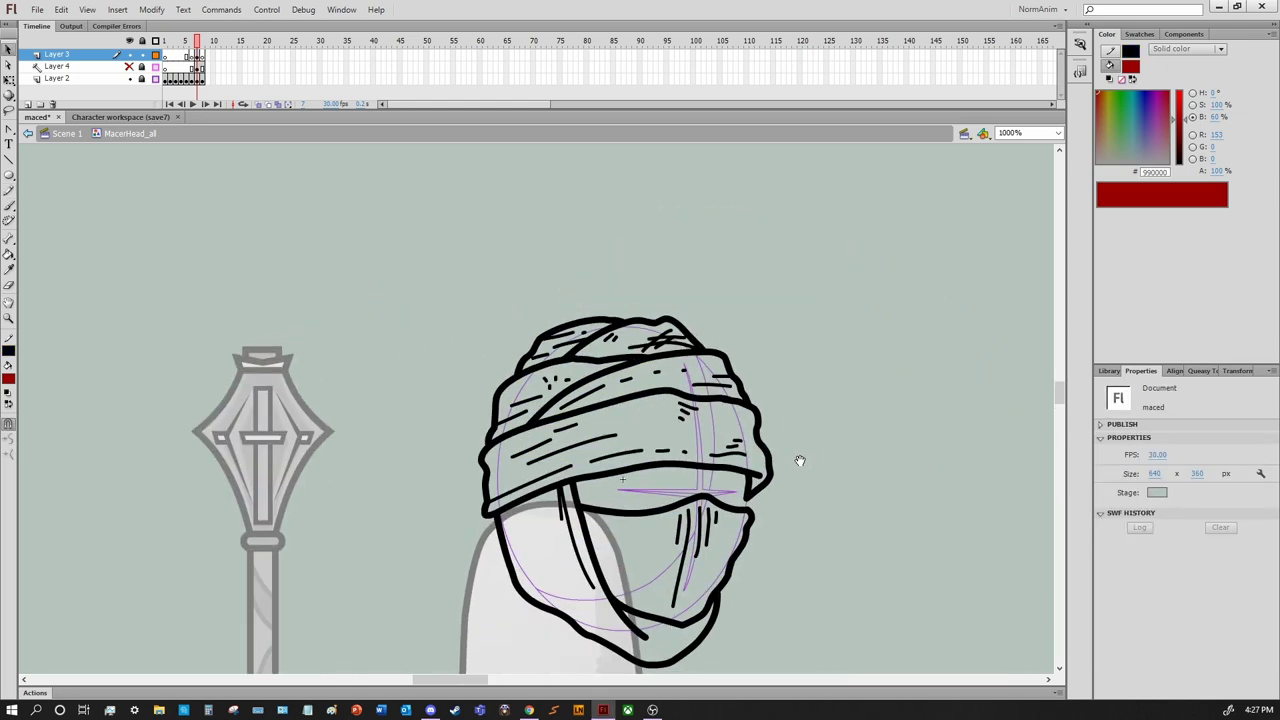
Fill the head wraps with red 990000 and the cheek wrap with dark red 480000
scroll(800, 460, "right", 3)
scroll(800, 460, "down", 2)
key("k")
left_click(445, 300)
left_click(422, 227)
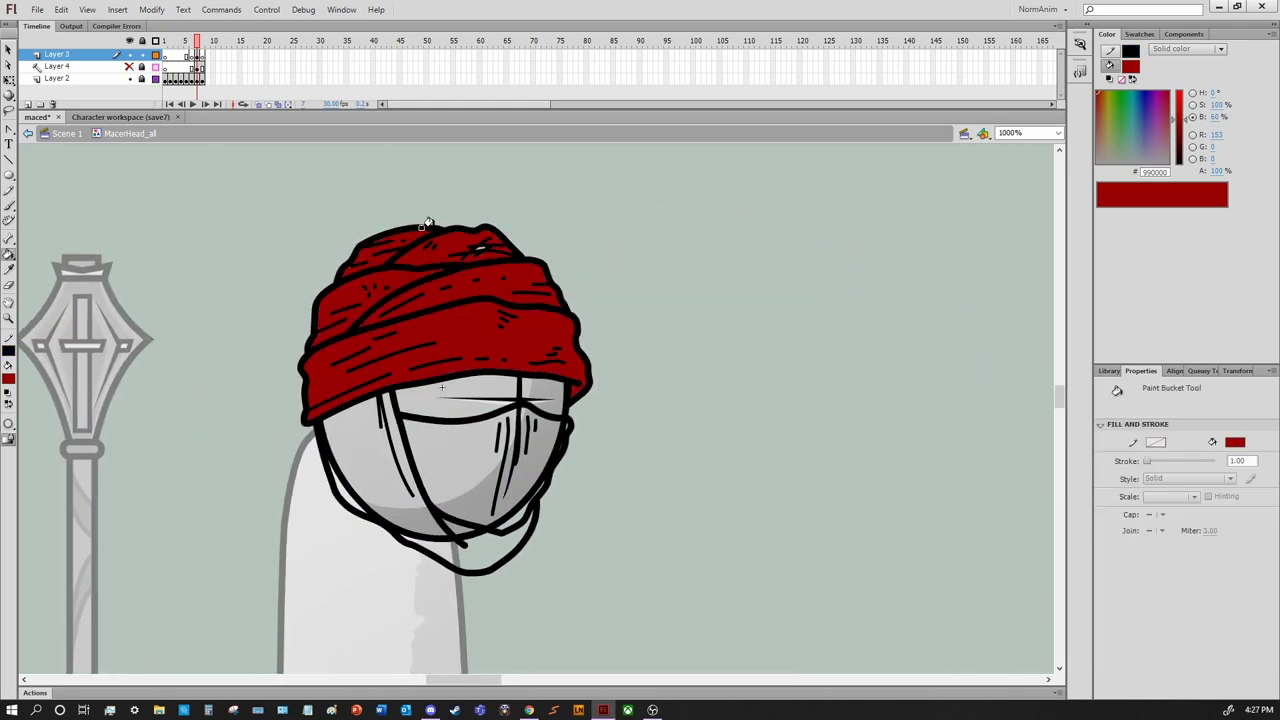
left_click_drag(1189, 117, 1189, 144)
left_click(515, 525)
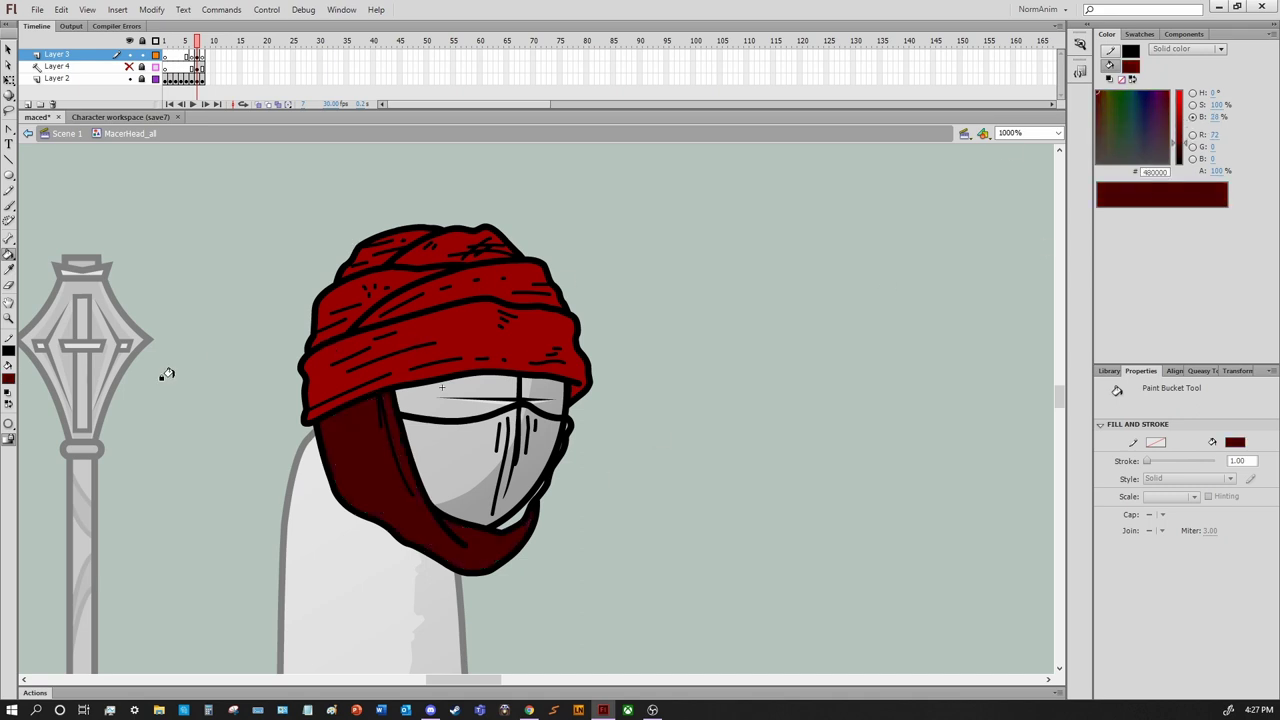
Recolour the head wraps pale yellow, the cheek wrap tan and the face mask dark brown 4F463C
left_click(8, 378)
left_click(150, 470)
left_click(445, 300)
left_click(425, 240)
left_click_drag(1189, 100, 1189, 140)
left_click(1114, 147)
left_click(362, 450)
left_click(460, 460)
left_click(460, 460)
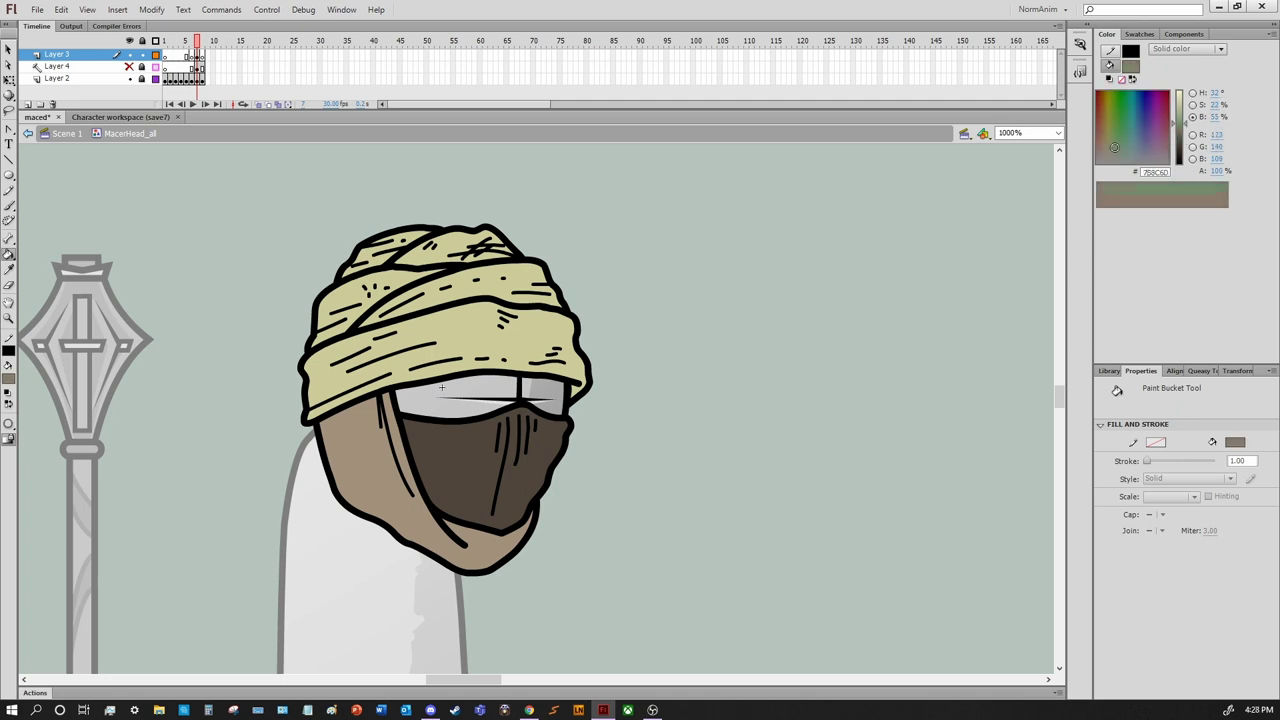
Fill all the head wraps with muted green 748C6D
left_click(450, 390)
left_click(460, 295)
left_click(370, 305)
left_click(477, 245)
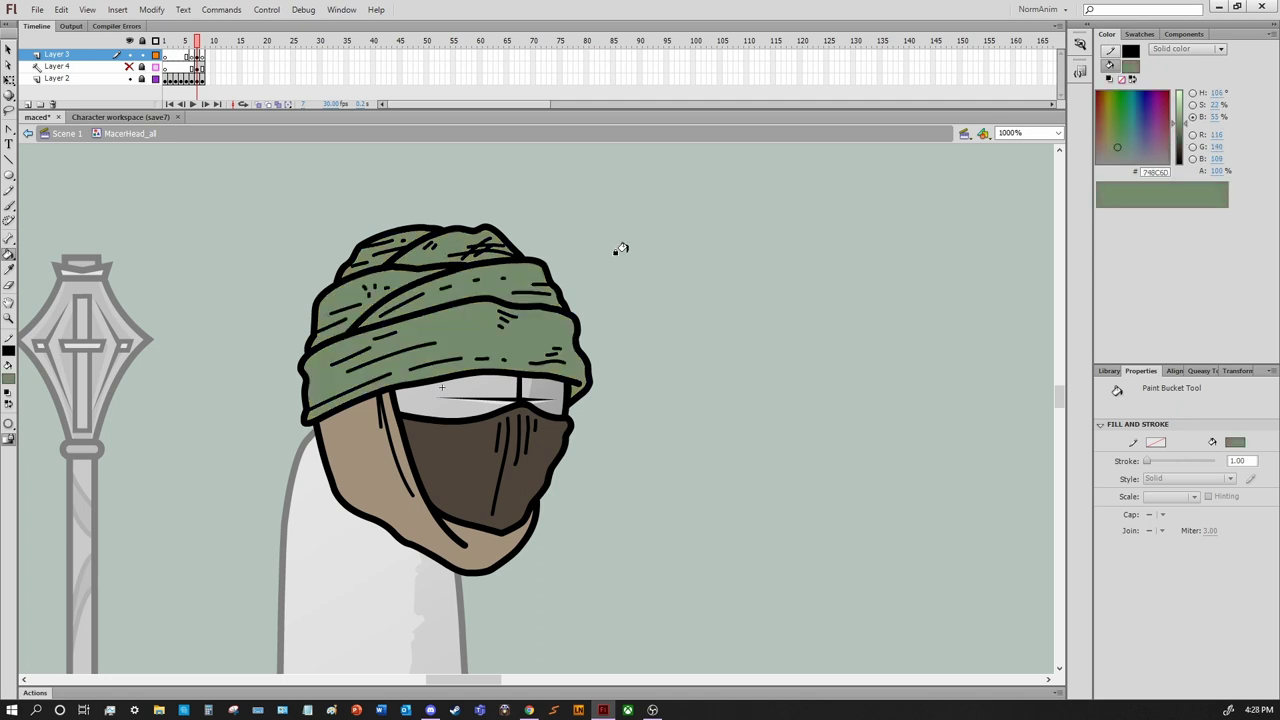
Add a layer above Layer 2, set a linear gradient fill with a 666666 stop at 39% alpha, and hide Layer 3
left_click(56, 78)
left_click(27, 104)
key("r")
left_click(1098, 203)
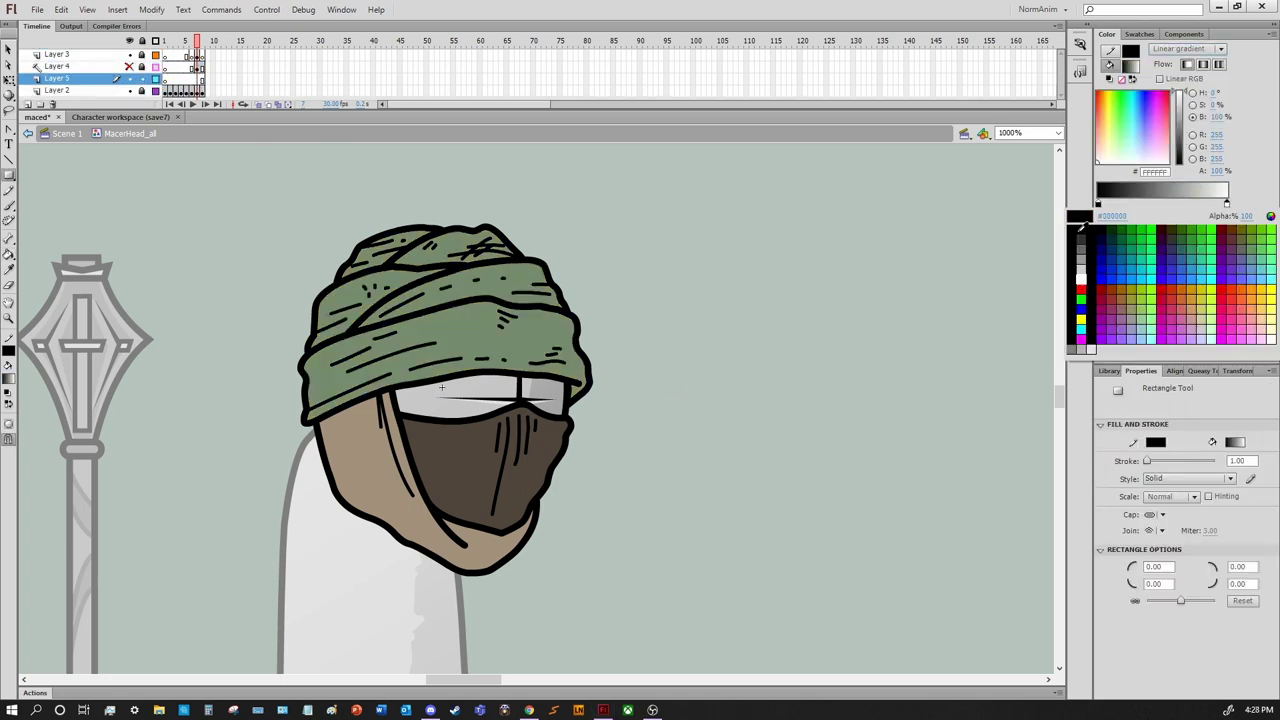
left_click(1081, 249)
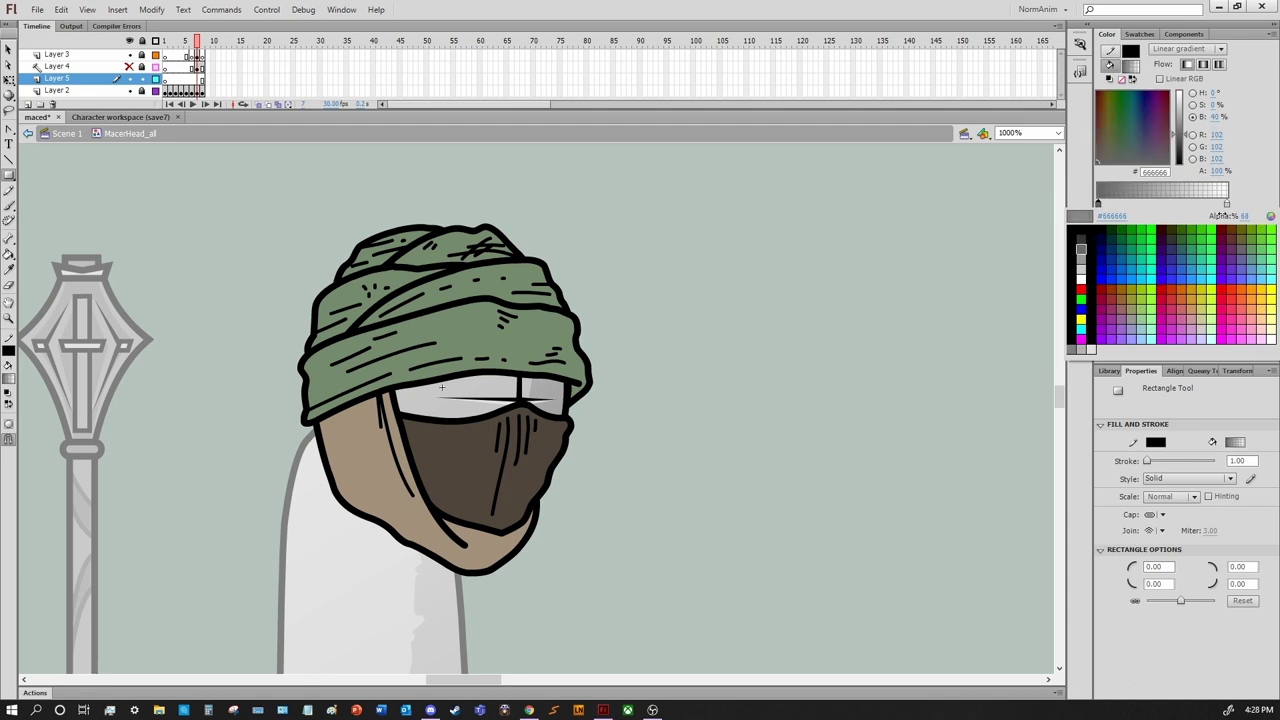
left_click(129, 54)
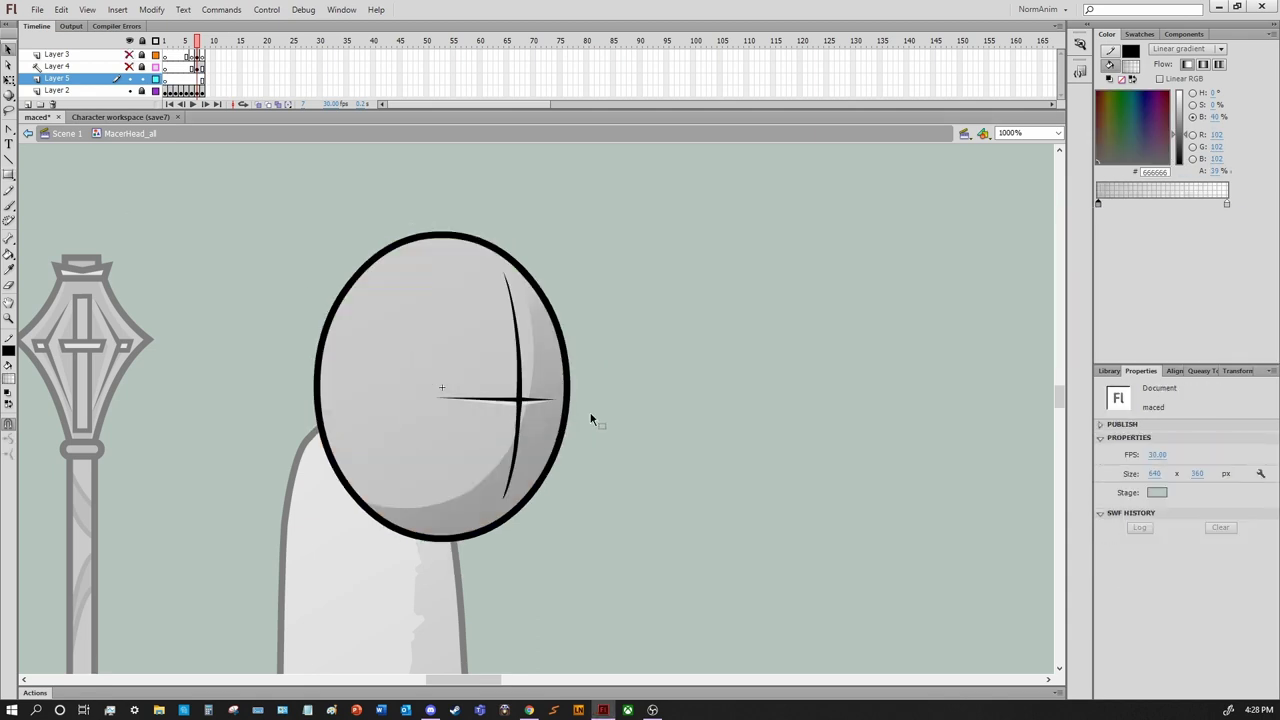
Draw an outline-free gradient rectangle about 26 by 11 px across the eye area and rotate its gradient to run vertically
left_click_drag(413, 356, 594, 432)
key("v")
double_click(594, 410)
key("Delete")
key("f")
left_click_drag(591, 480, 591, 428)
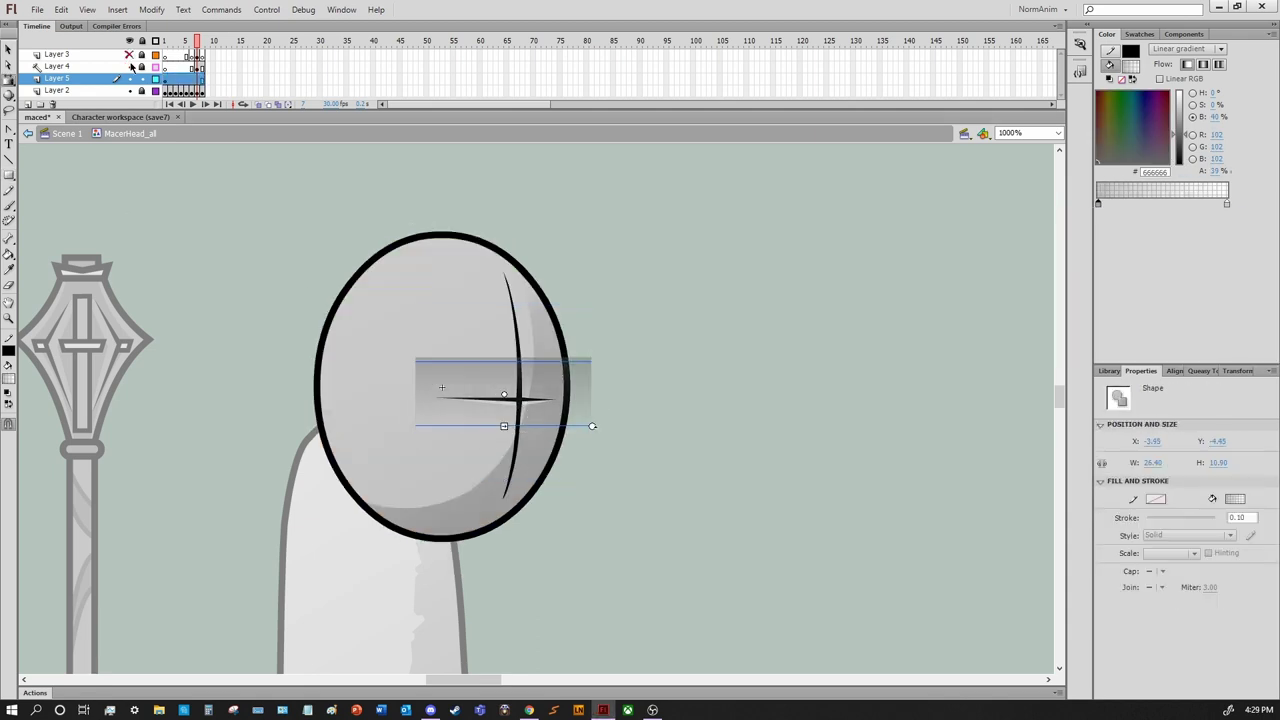
Show Layer 3 again and turn the eye shading into a radial gradient with a black outer stop at 82% alpha, fitted around the eye opening
left_click(129, 54)
left_click(522, 408)
key("f")
key("ctrl+=")
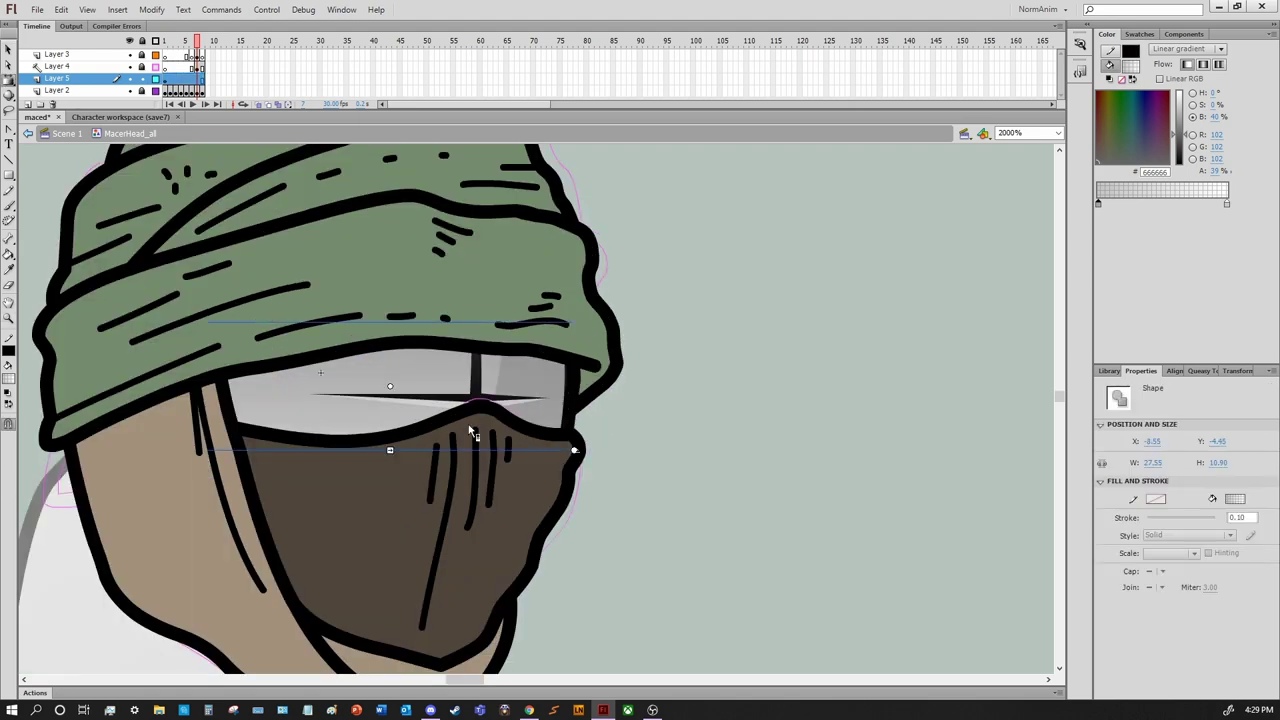
left_click_drag(1218, 172, 1228, 170)
left_click(1190, 48)
left_click(1190, 120)
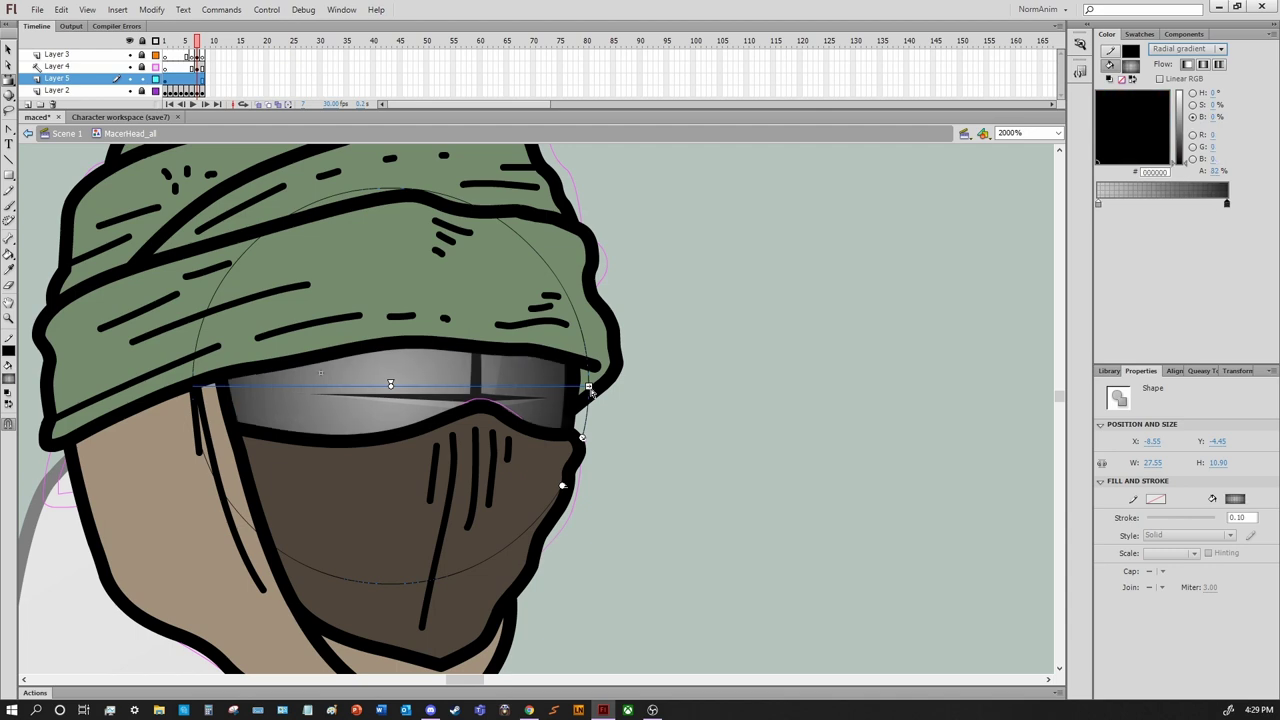
left_click_drag(786, 434, 737, 423)
left_click(852, 356)
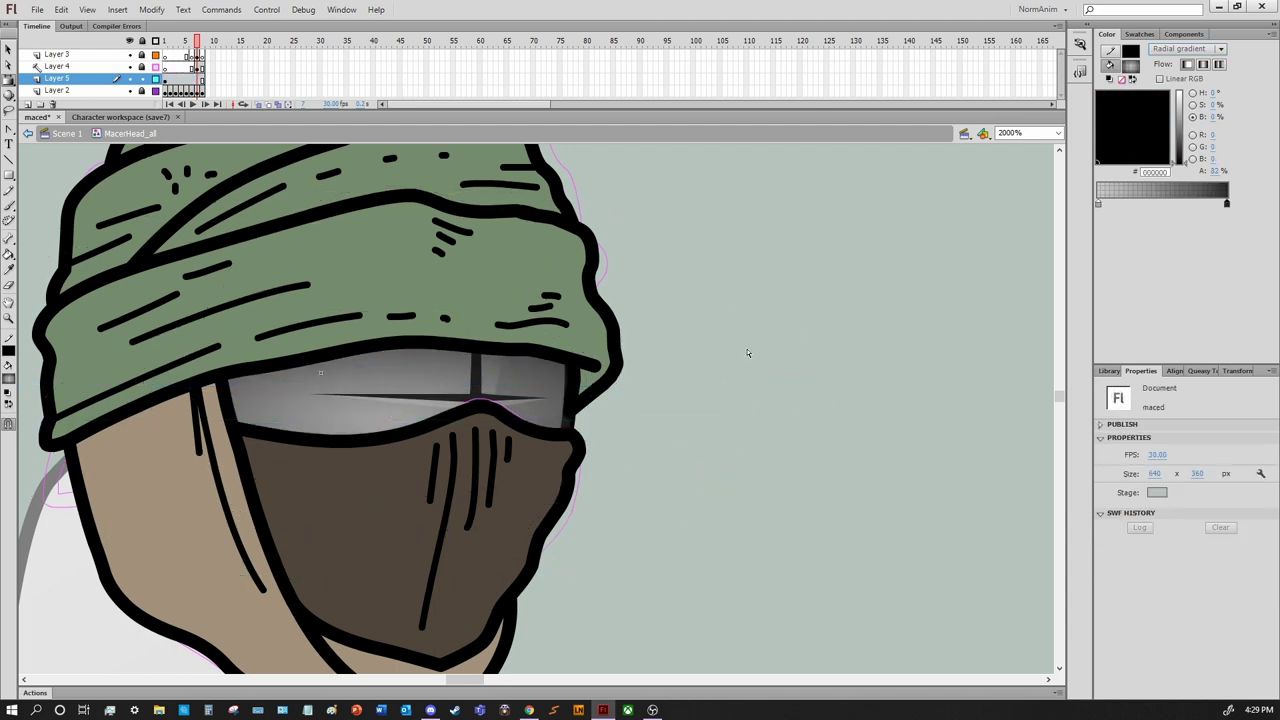
Limit the eye shading on Layer 5 to the wrapped head's frame 7, clearing it from frame 1
key("ctrl+-")
scroll(625, 414, "down", 3)
left_click(202, 78)
left_click(129, 66)
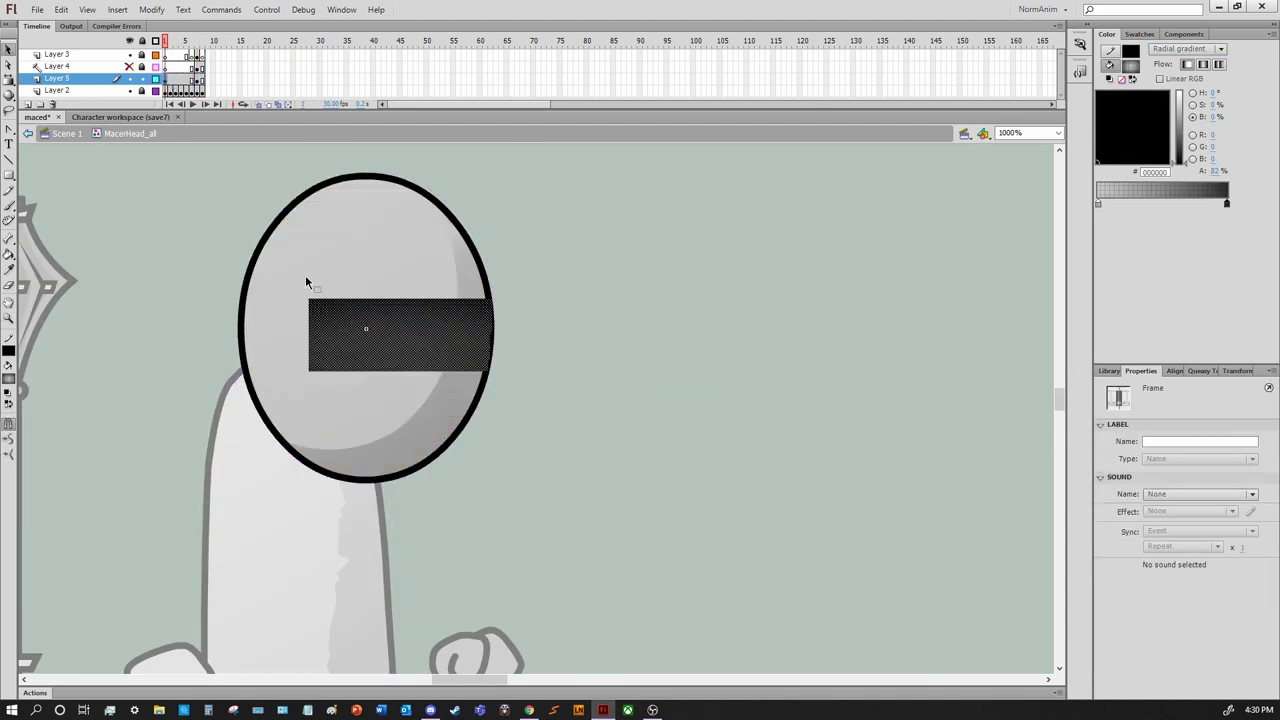
key(".")
Duplicate Layer 3, hide the other layers and remove the colour fills from the copy, leaving only its line art
left_click(57, 54)
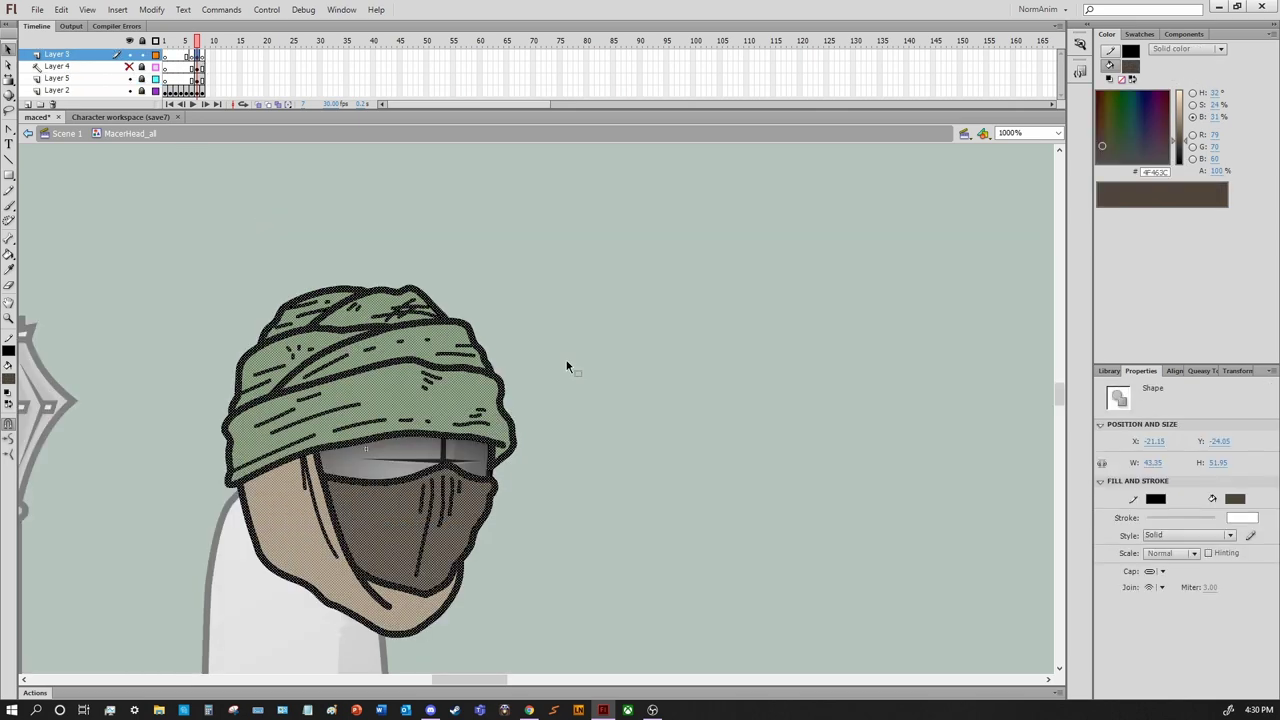
right_click(58, 54)
left_click(110, 189)
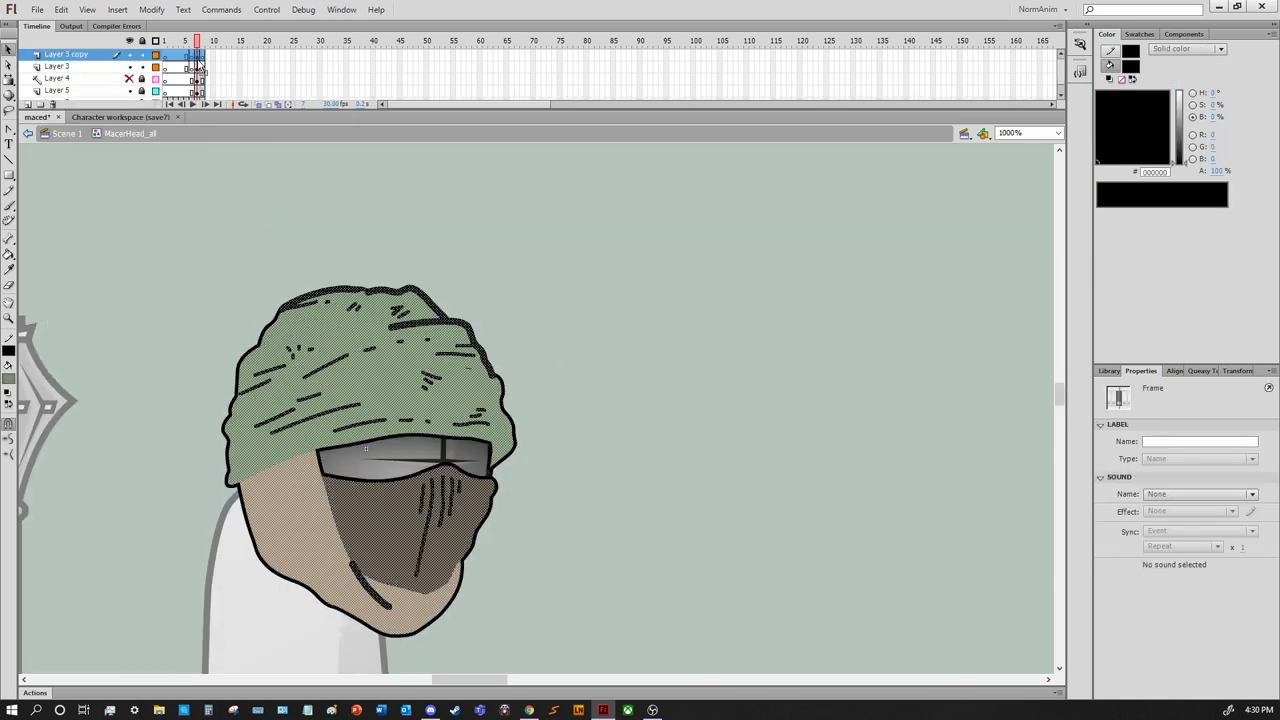
left_click(130, 66)
left_click(130, 66)
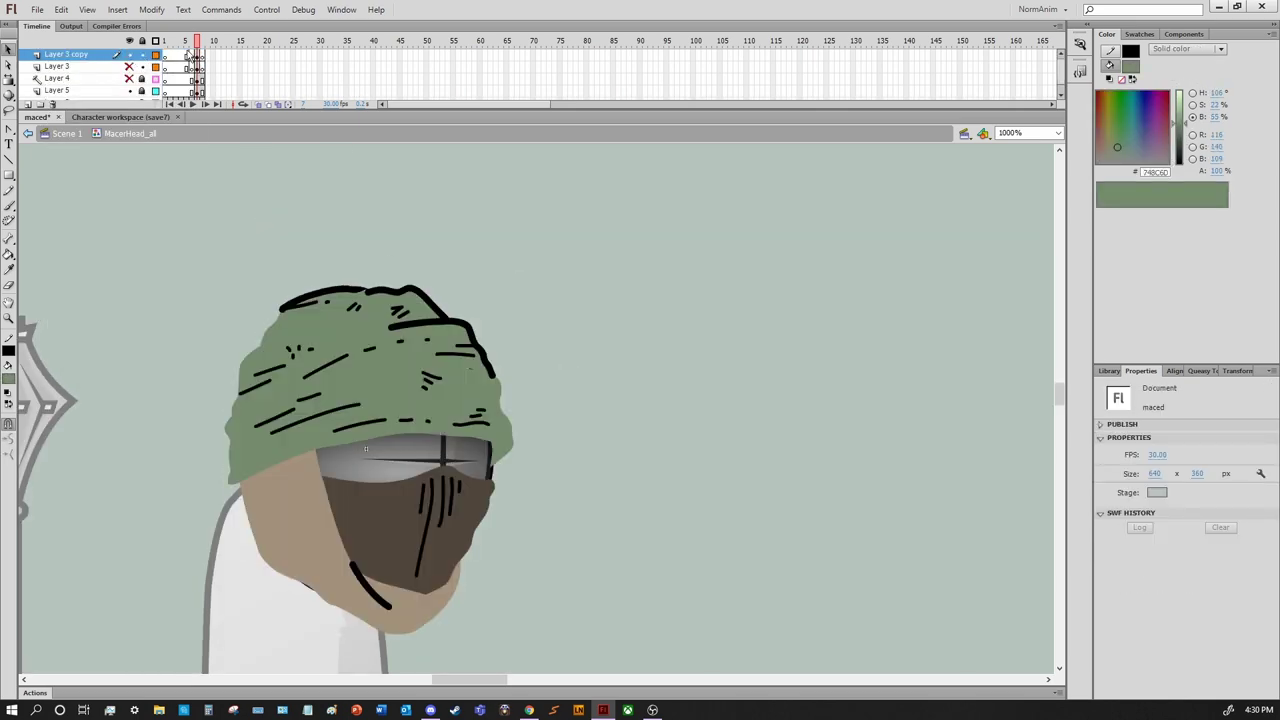
left_click(130, 66)
left_click(130, 66)
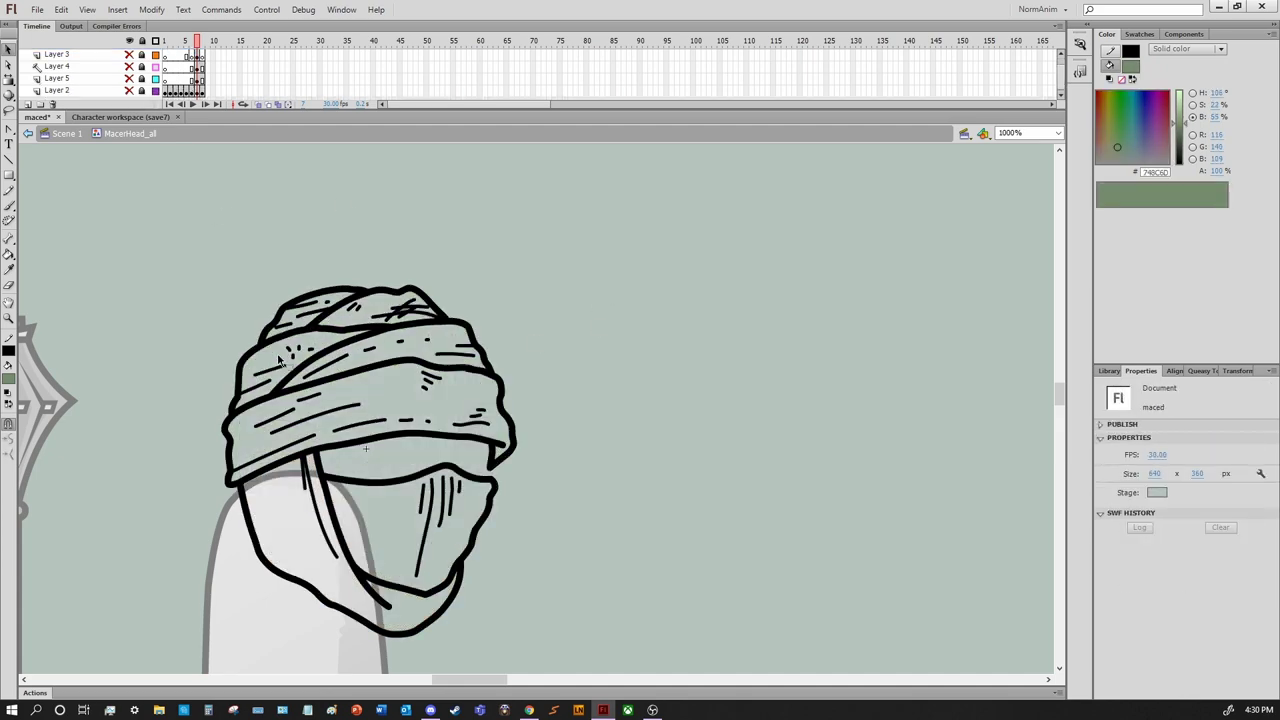
Clean up the cluster of surplus anchor points on the headband's upper front edge
key("ctrl+equal")
left_click(737, 478)
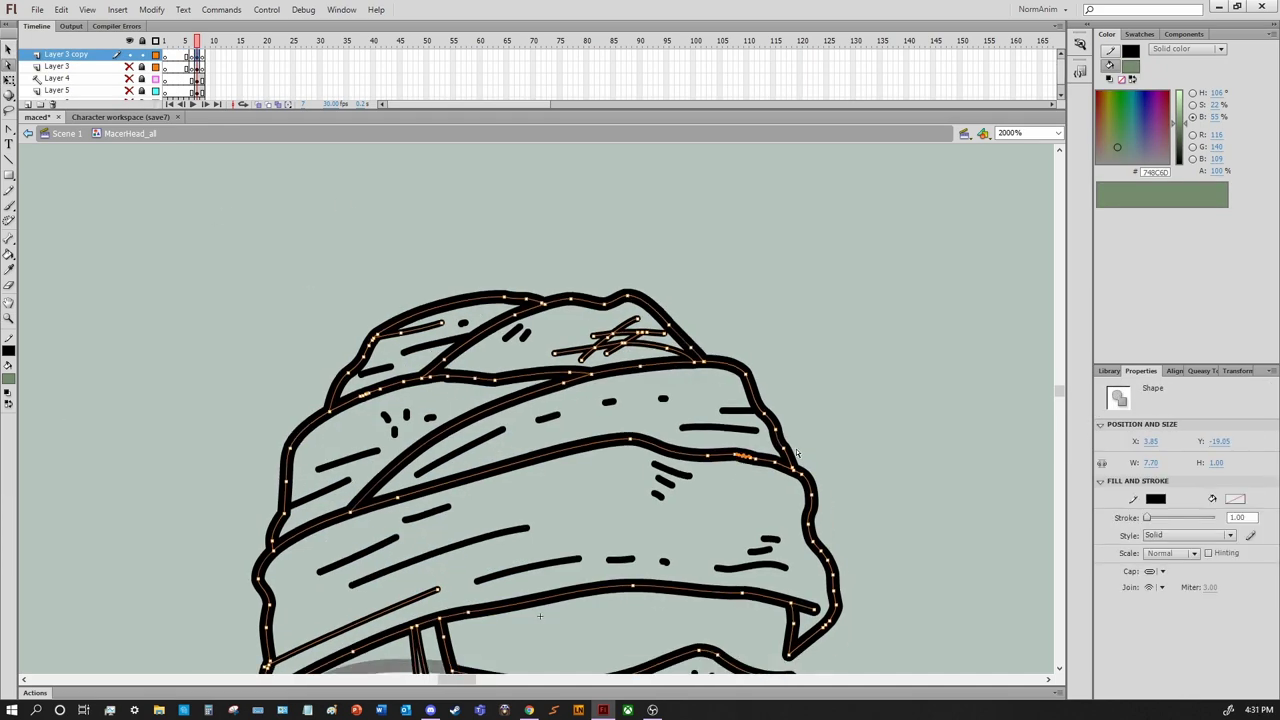
left_click(750, 460)
left_click(750, 460)
scroll(297, 487, "down", 4)
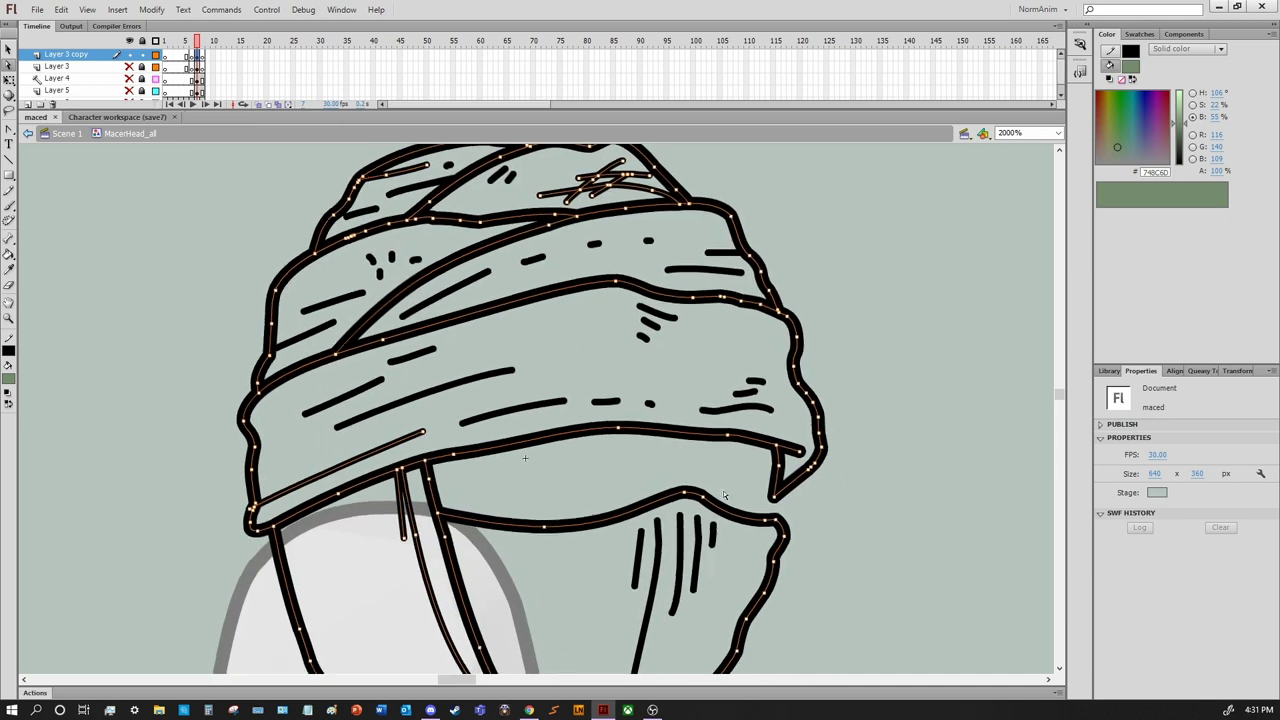
Try converting all the line art to fills and deleting the short crease at the crown's rear, undoing both attempts
left_click_drag(525, 457, 614, 436)
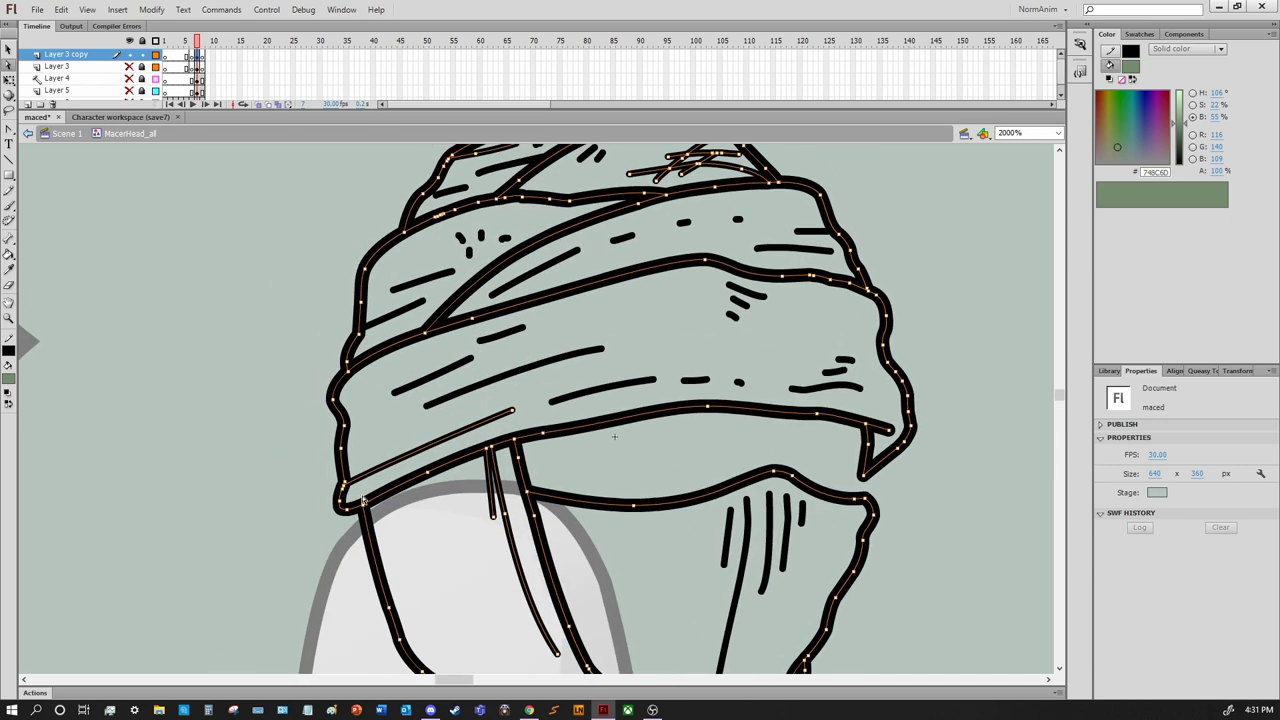
scroll(518, 383, "up", 3)
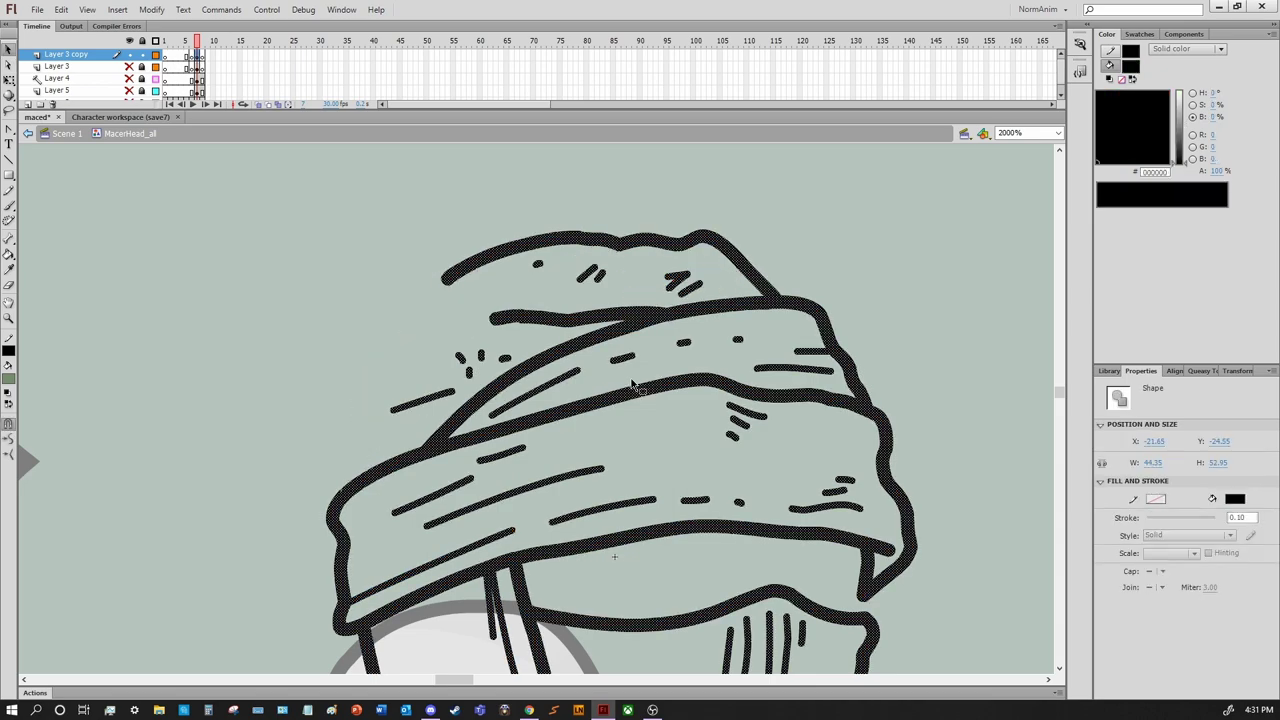
scroll(535, 277, "left", 2)
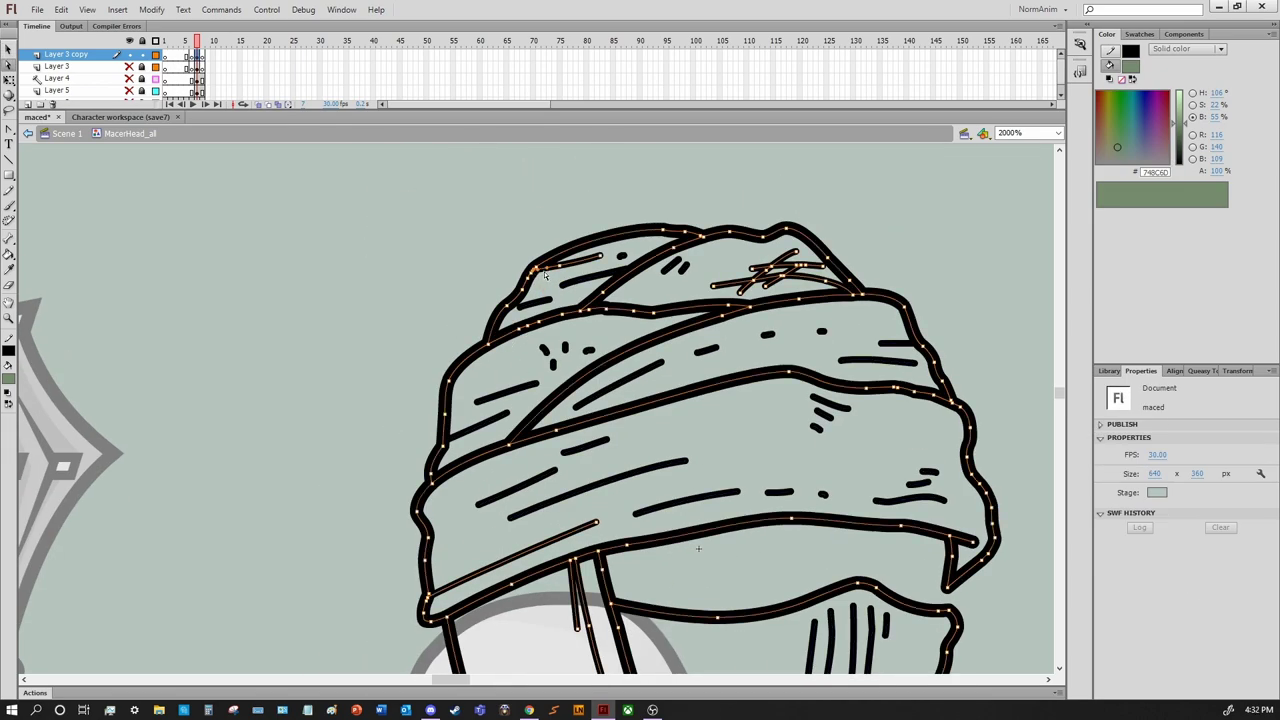
left_click(548, 281)
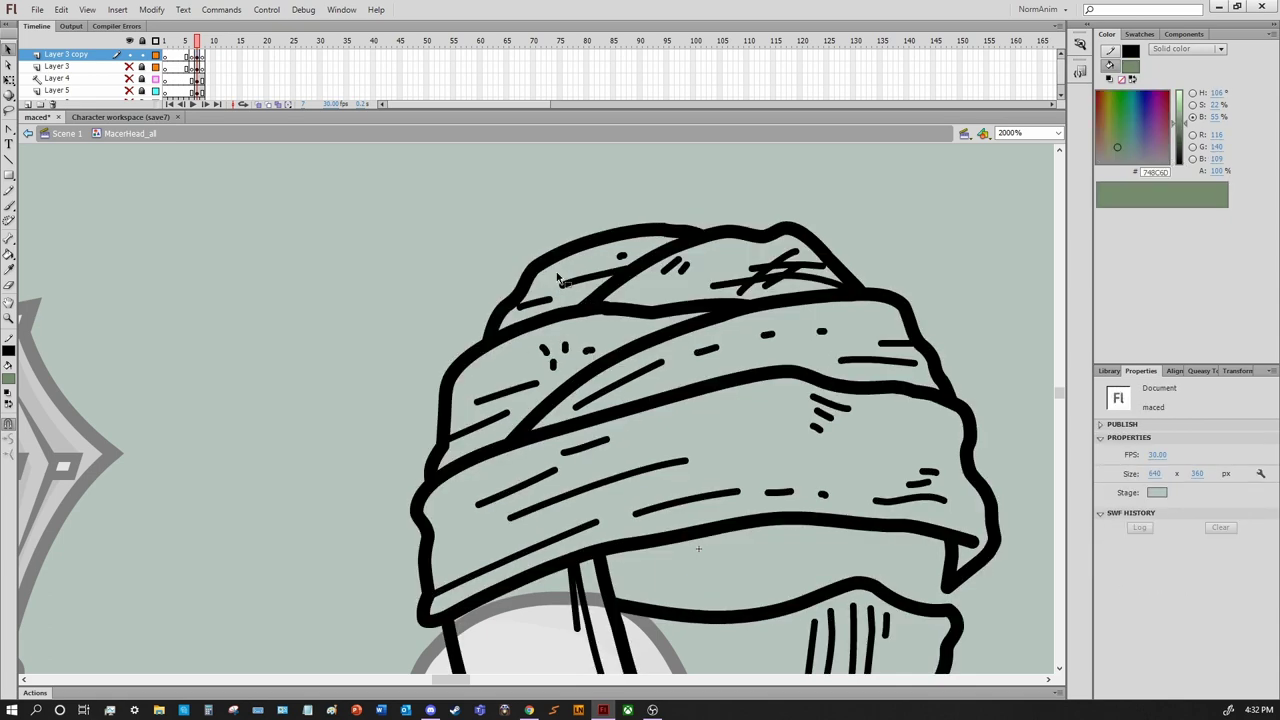
key("ctrl+z")
key("ctrl+z")
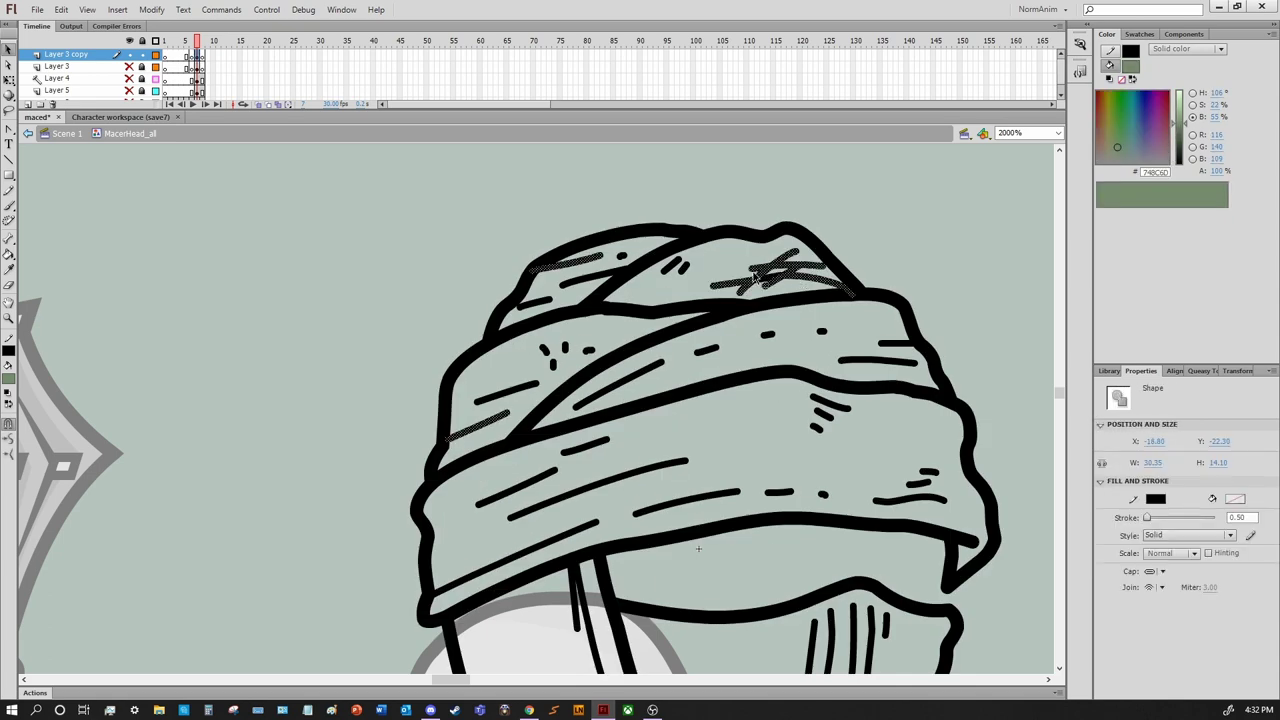
Test the line-to-fill conversion repeatedly on the wraps' line art, undoing and redoing each attempt
key("ctrl+z")
key("ctrl+z")
key("ctrl+z")
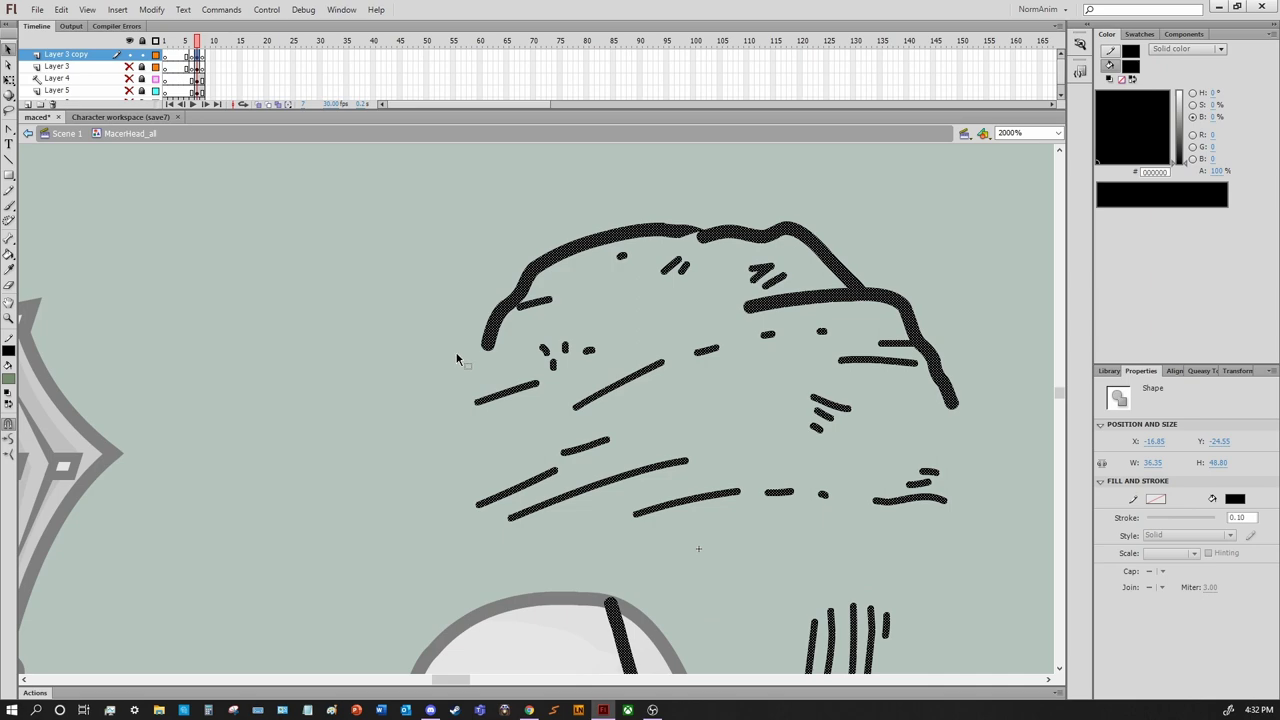
key("ctrl+y")
key("ctrl+y")
key("ctrl+z")
key("ctrl+z")
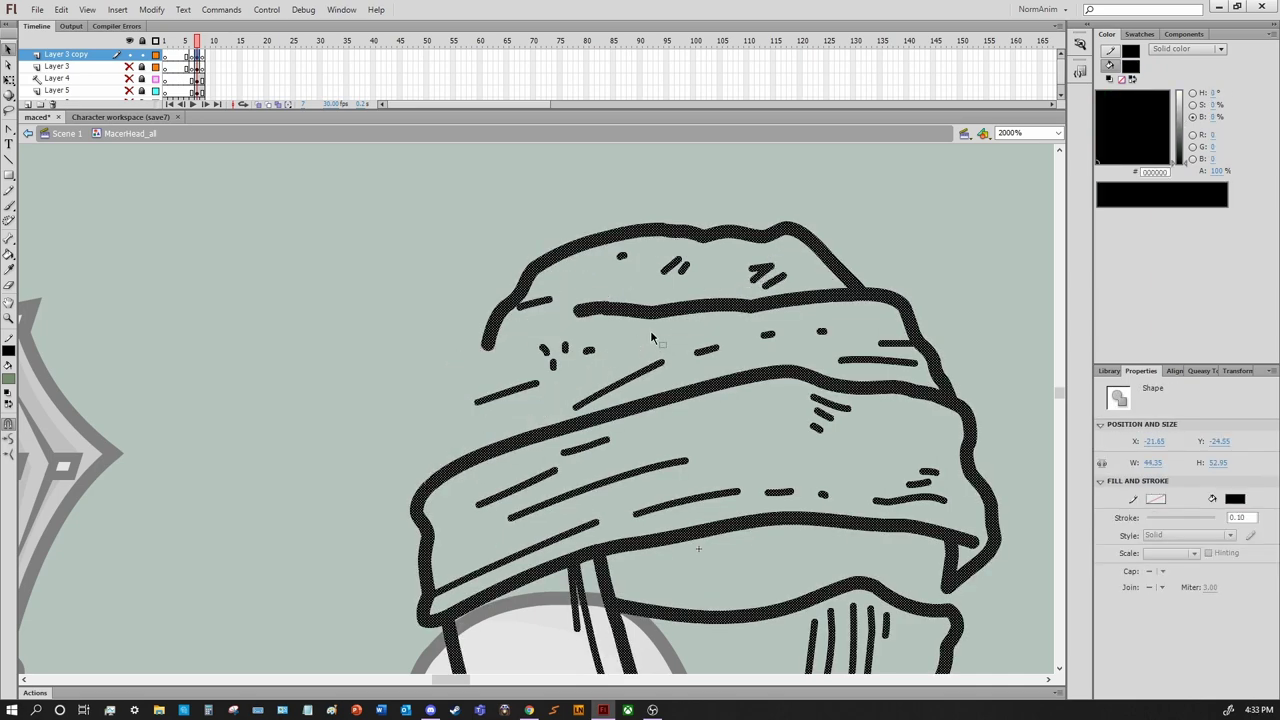
key("ctrl+y")
key("ctrl+z")
key("ctrl+z")
key("ctrl+z")
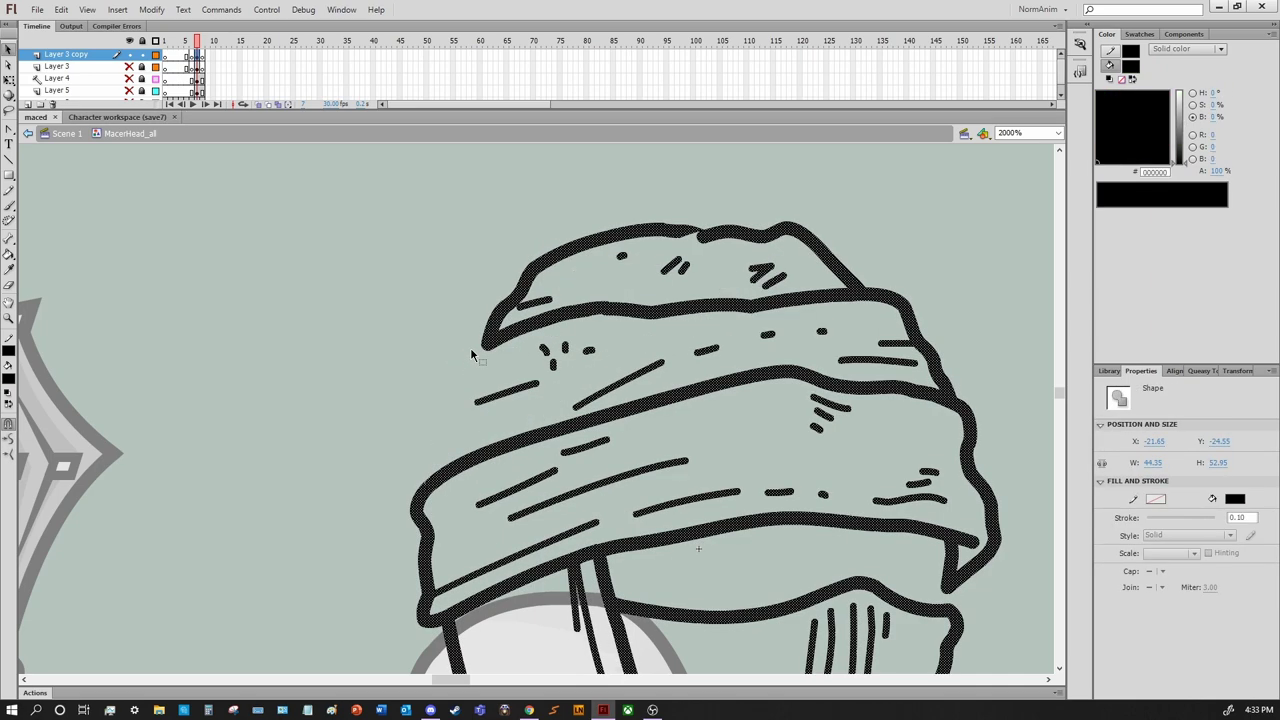
Convert the line art to fills in parts, separately selecting the diagonal wrap edges, the rear outline and the crown's creases
key("ctrl+z")
key("ctrl+y")
key("ctrl+z")
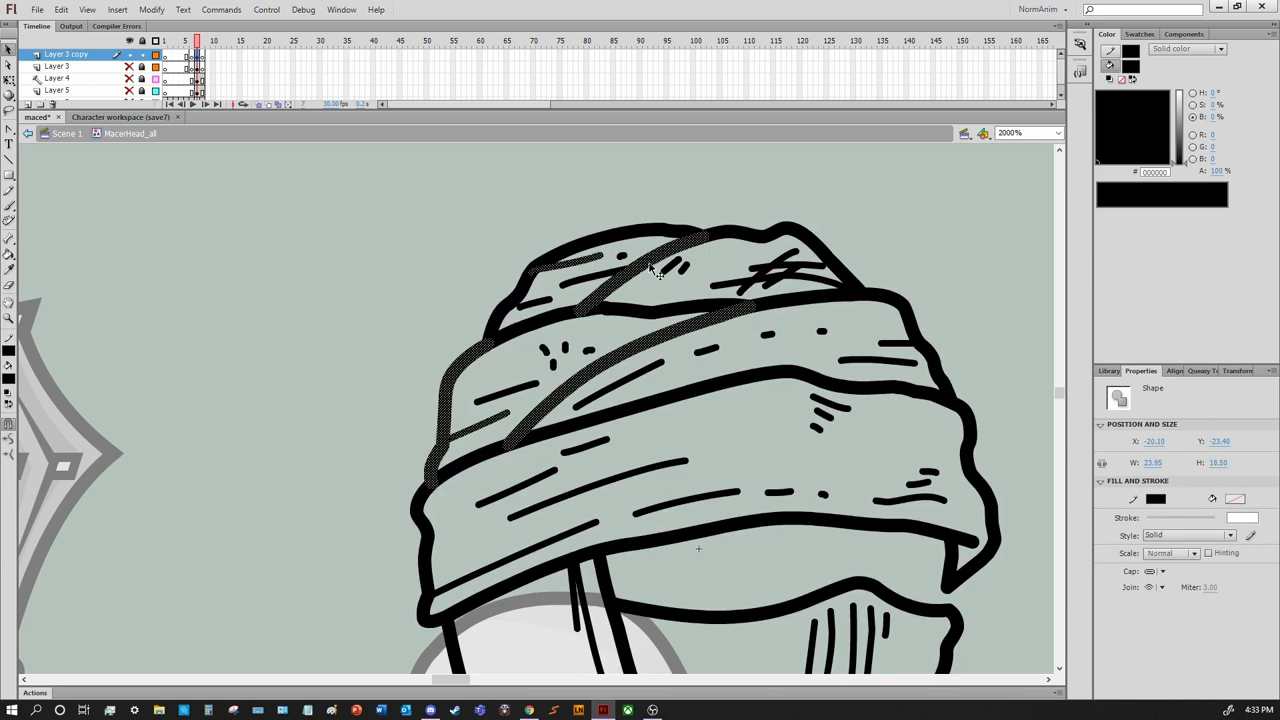
key("ctrl+y")
key("ctrl+z")
key("ctrl+z")
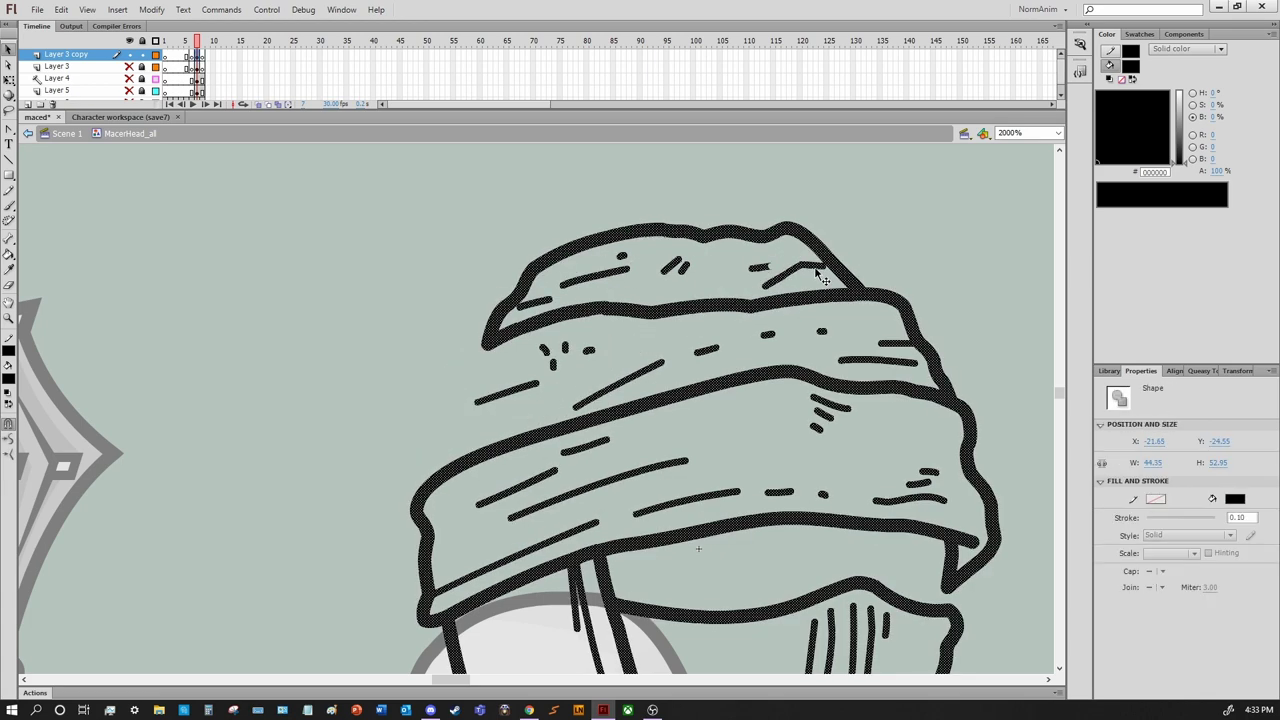
key("ctrl+y")
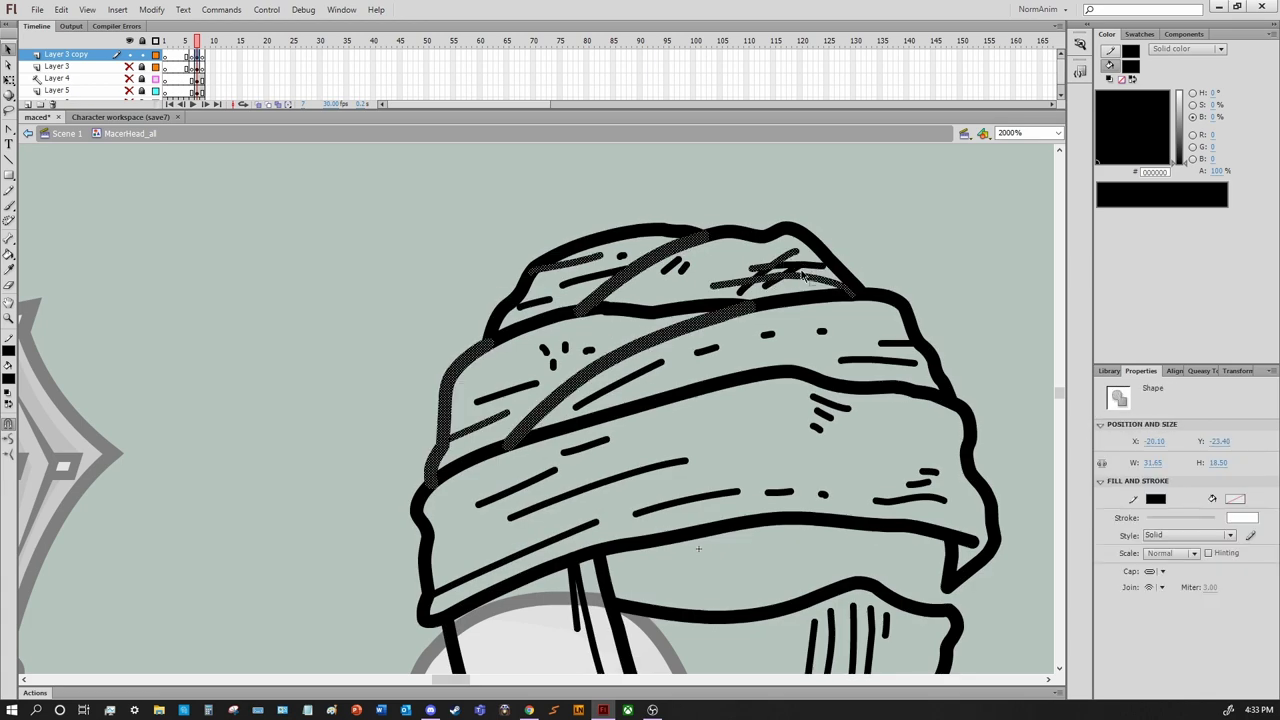
left_click(846, 248)
key("b")
left_click_drag(370, 198, 386, 236)
left_click_drag(430, 200, 440, 232)
left_click_drag(455, 232, 500, 222)
left_click_drag(505, 215, 575, 205)
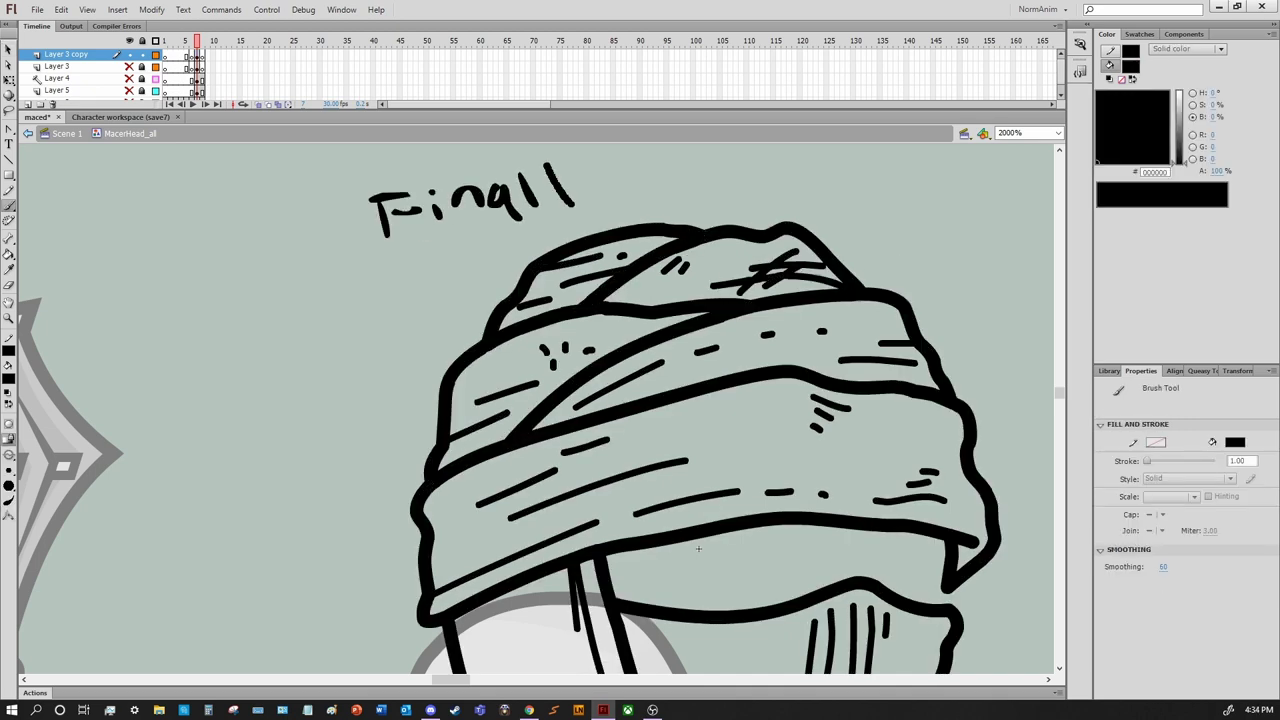
key("ctrl+z")
key("ctrl+z")
key("ctrl+z")
Try painting a blue brush stroke near the headband's rear edge with a different brush paint mode, and undo it
mouse_move(698, 548)
left_mouse_down()
mouse_move(506, 296)
mouse_move(650, 310)
mouse_move(695, 349)
mouse_move(601, 313)
mouse_move(661, 476)
mouse_move(761, 333)
mouse_move(763, 381)
left_mouse_up()
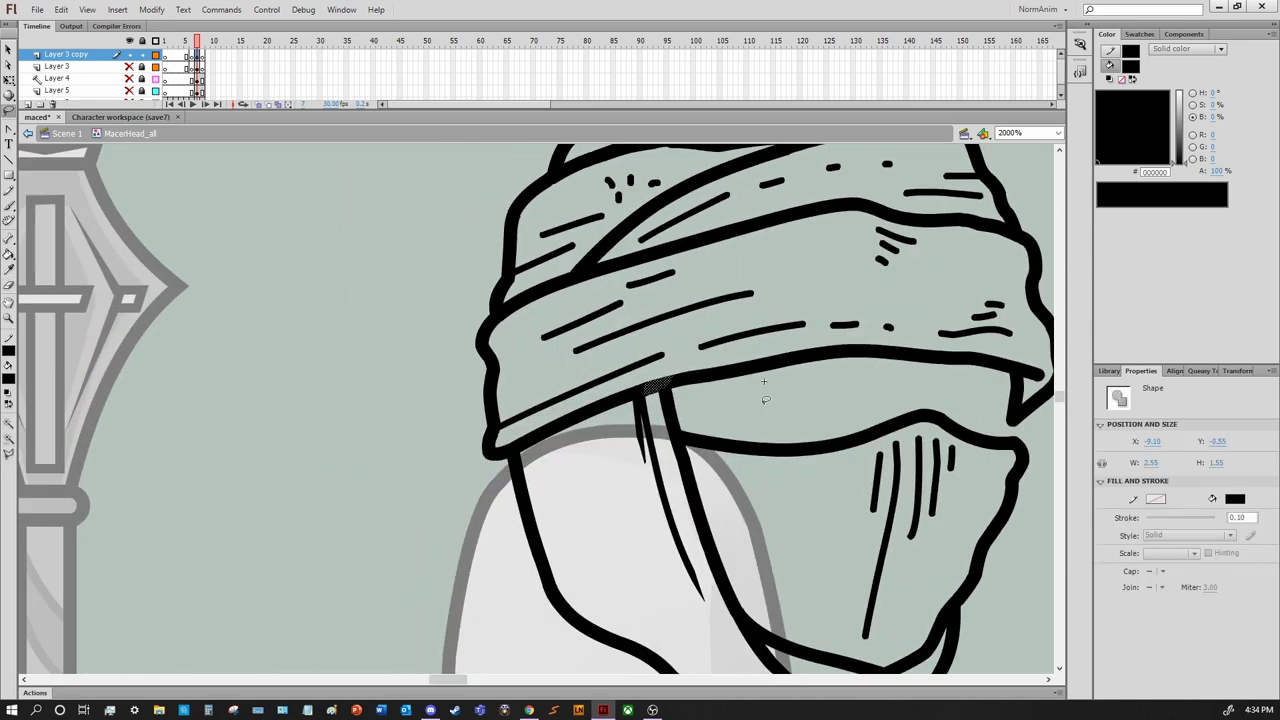
key("b")
left_click(9, 438)
left_click(40, 452)
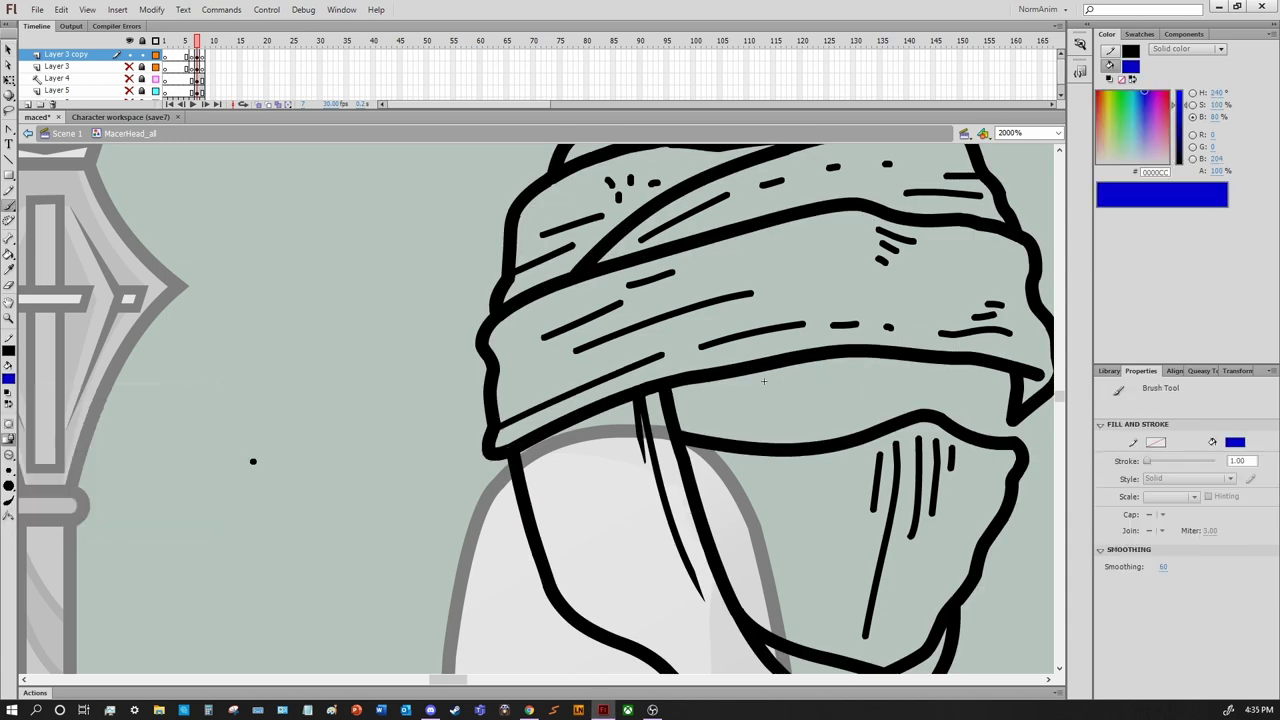
left_click(9, 438)
left_click(40, 452)
mouse_move(543, 391)
left_mouse_down()
mouse_move(663, 349)
mouse_move(493, 424)
left_mouse_up()
key("ctrl+z")
Sample the colours from the coloured Layer 3 and fill the upper wraps green and the neck cloth tan on Layer 3 copy
left_click(129, 66)
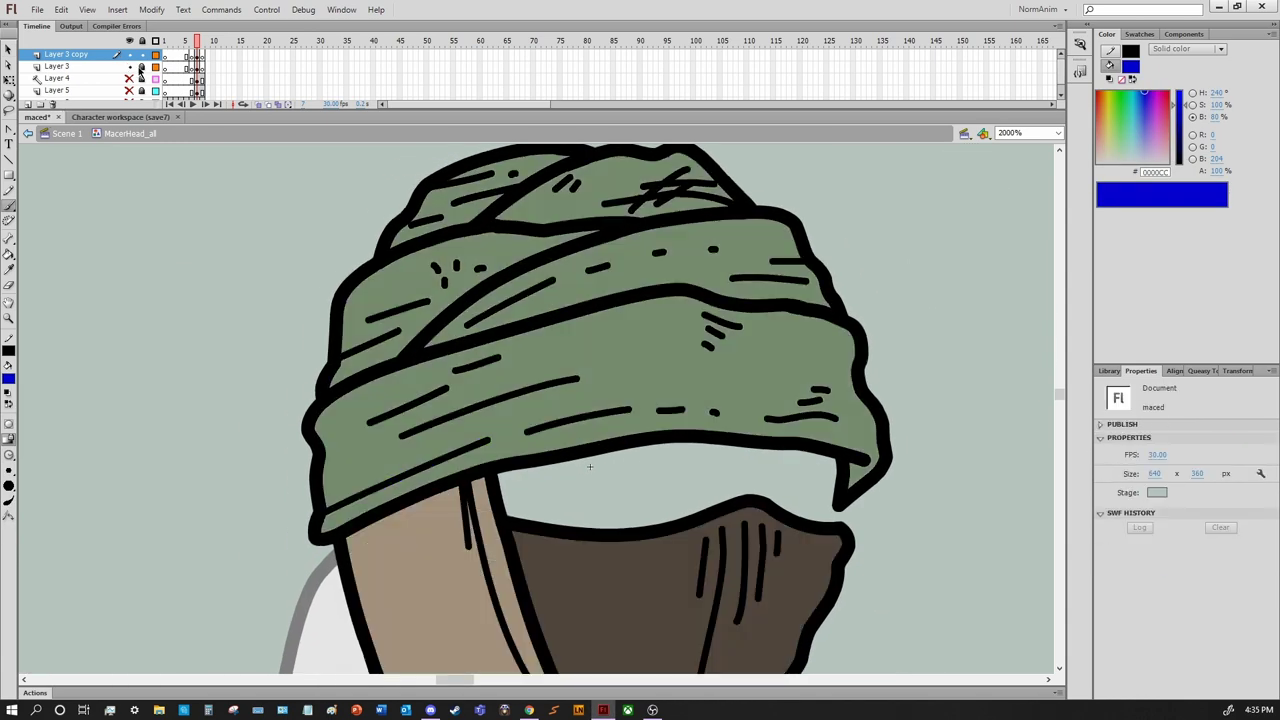
key("i")
left_click(500, 261)
key("ctrl+z")
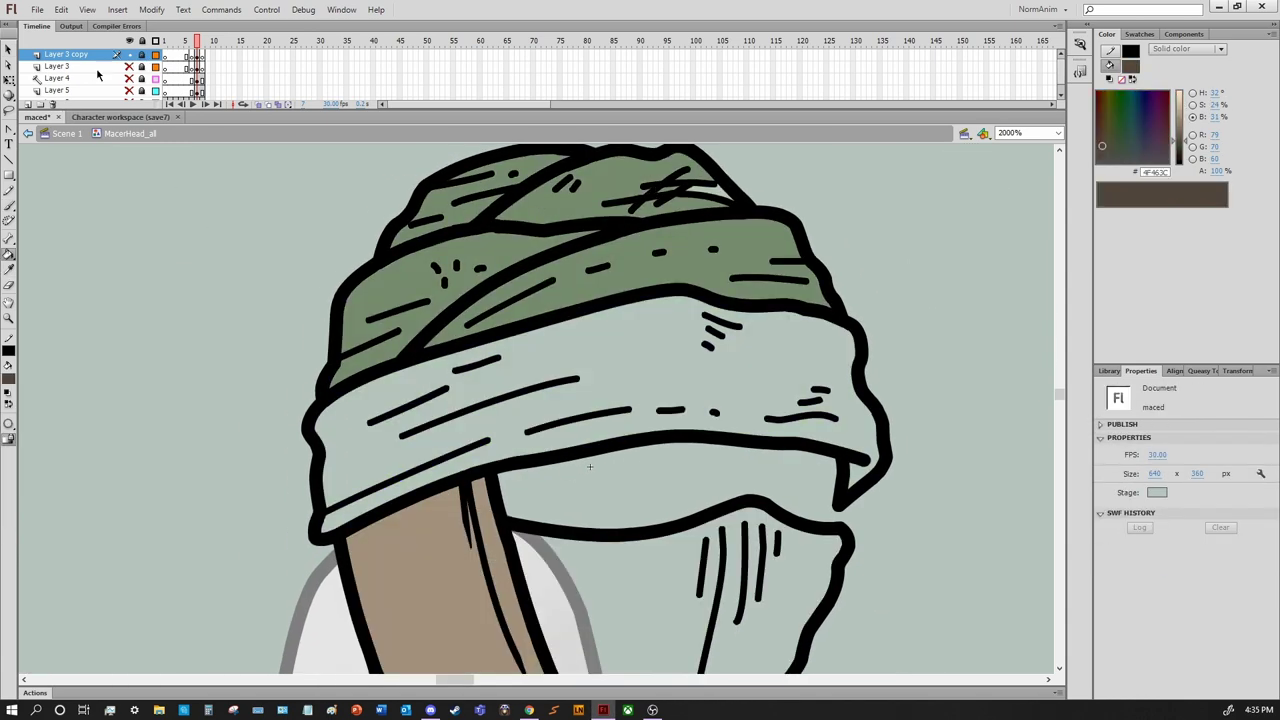
key("ctrl+y")
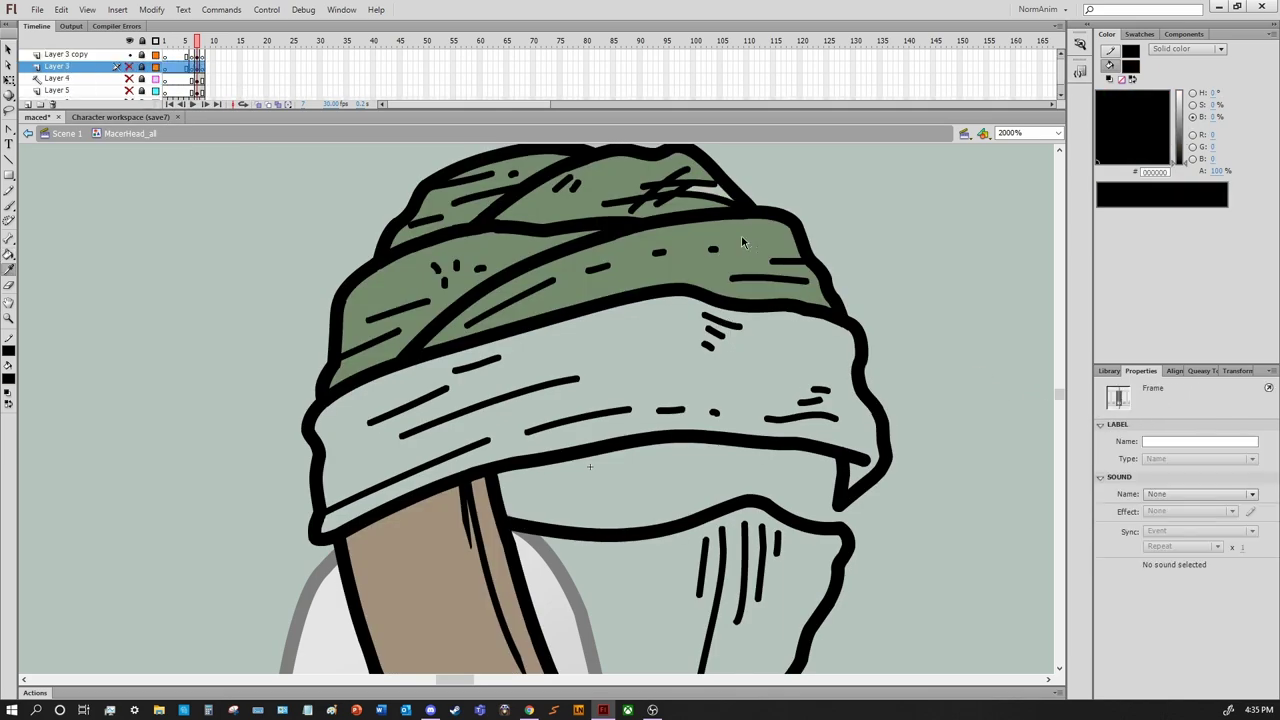
Rename Layer 3 as "lines"
right_click(64, 66)
double_click(56, 66)
type("lines")
key("Return")
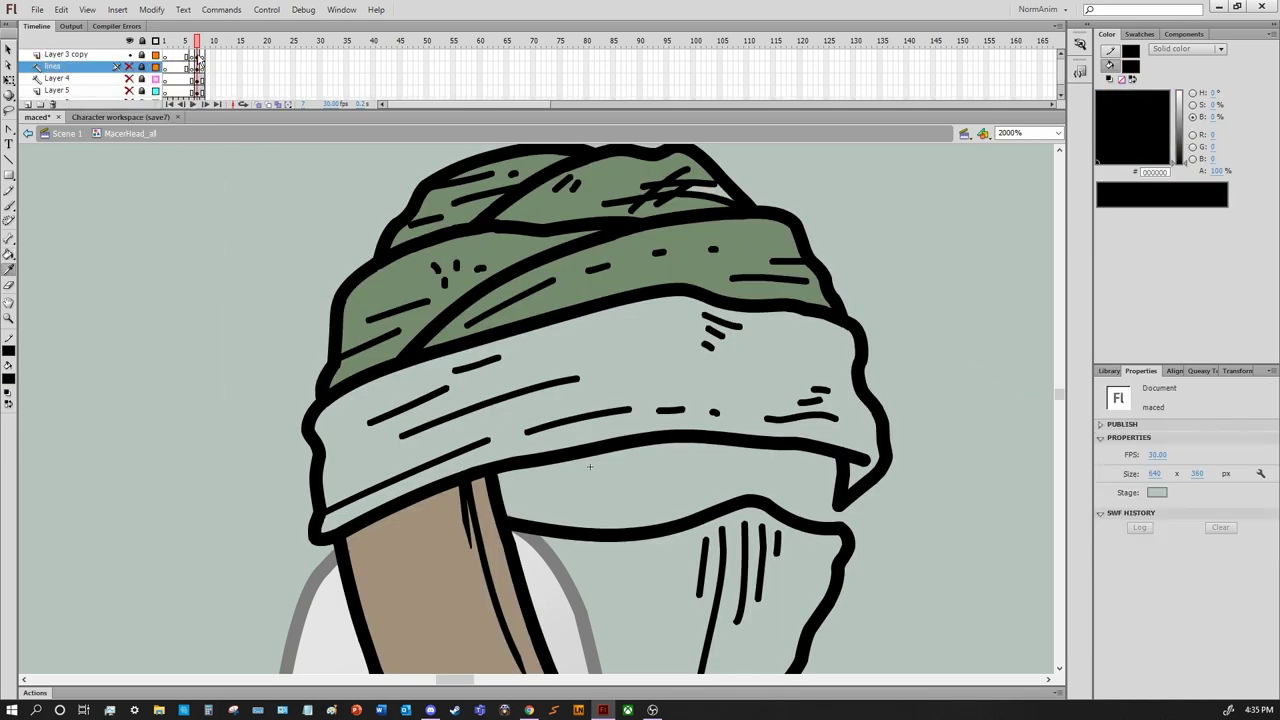
Recolour the detached crease marks on the green wraps to dark green #4D5D48, keeping the outlines black
scroll(828, 382, "up", 3)
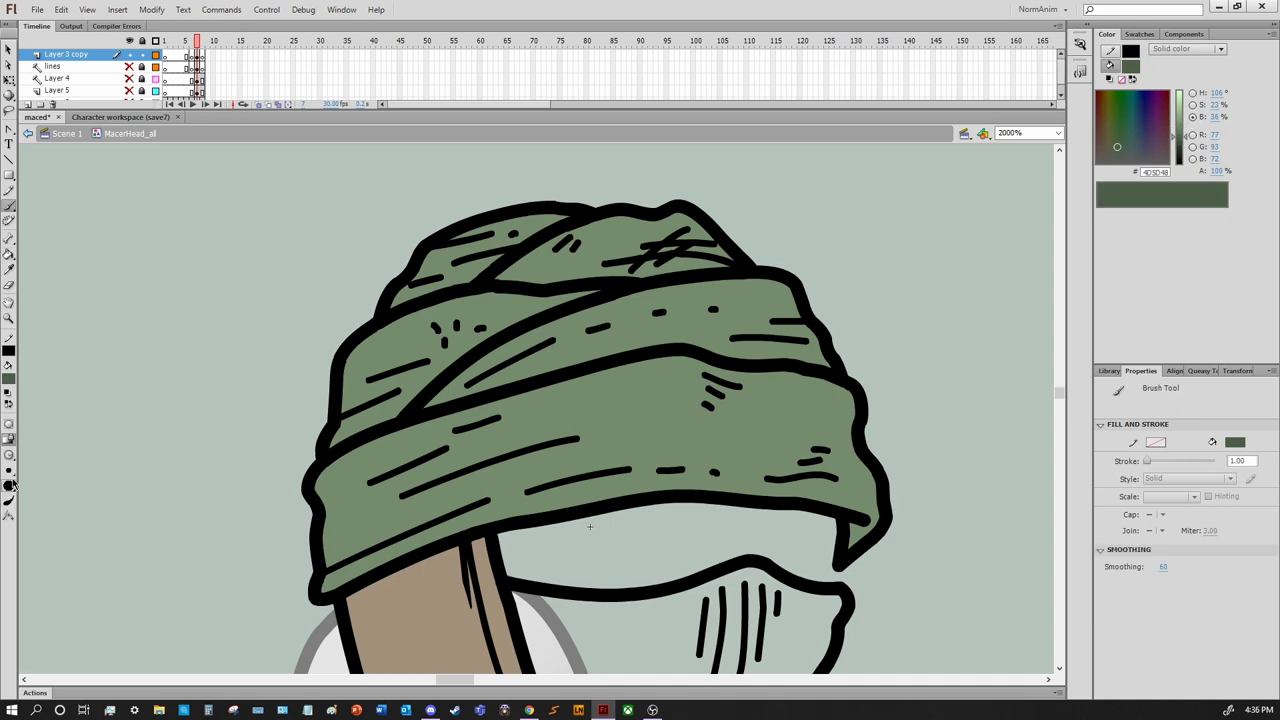
key("k")
left_click(818, 456)
left_click(800, 478)
left_click(704, 471)
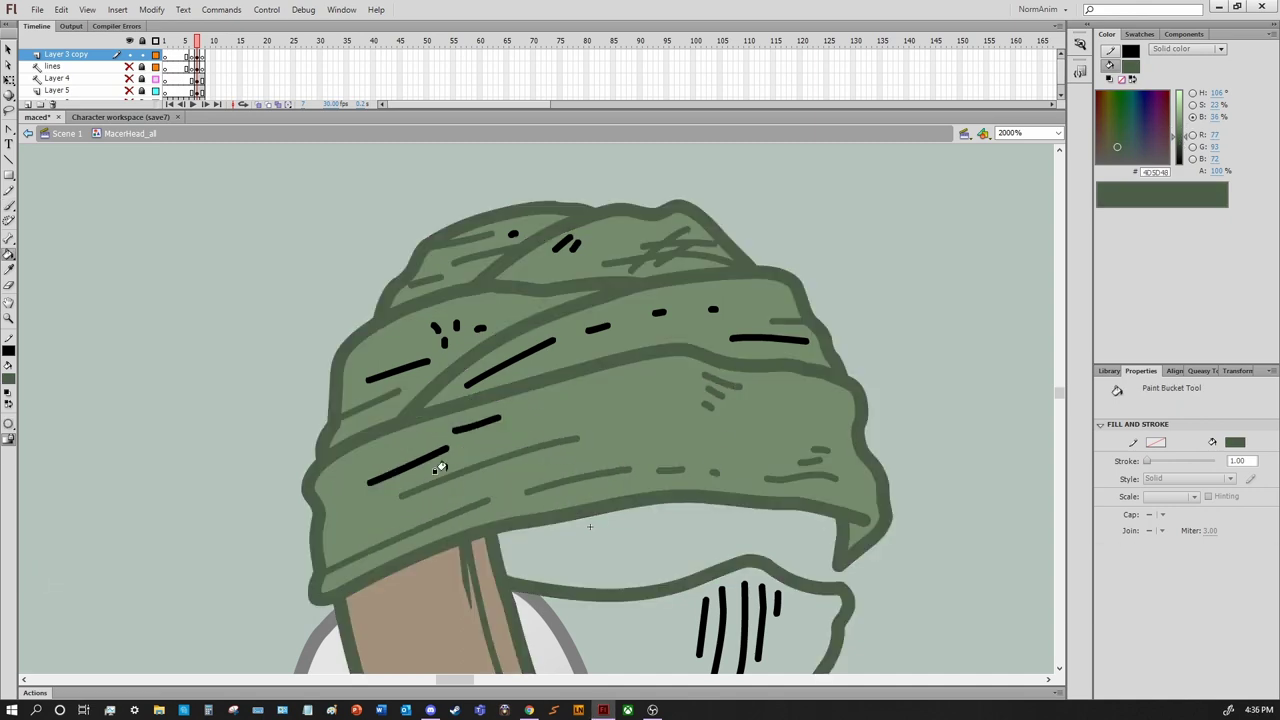
left_click(420, 462)
left_click(448, 326)
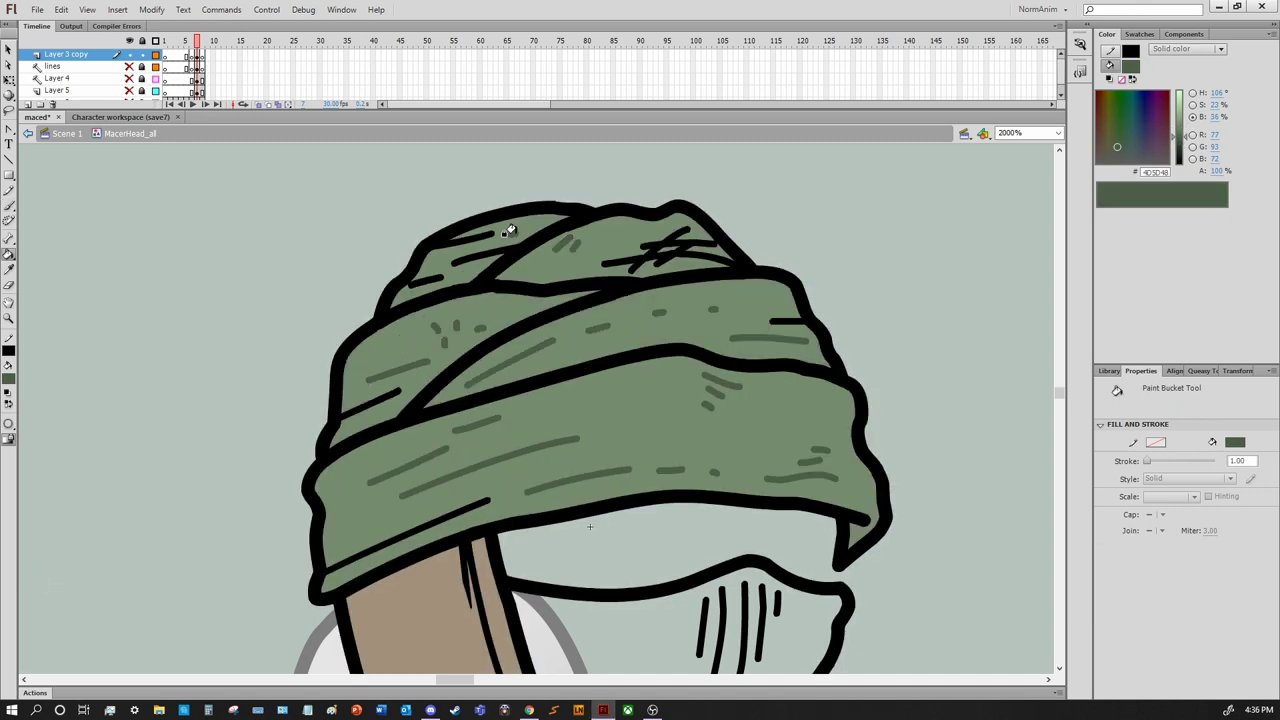
Recolour the remaining creases that touch the wraps' outlines to dark green with the brush, undoing stray strokes
key("b")
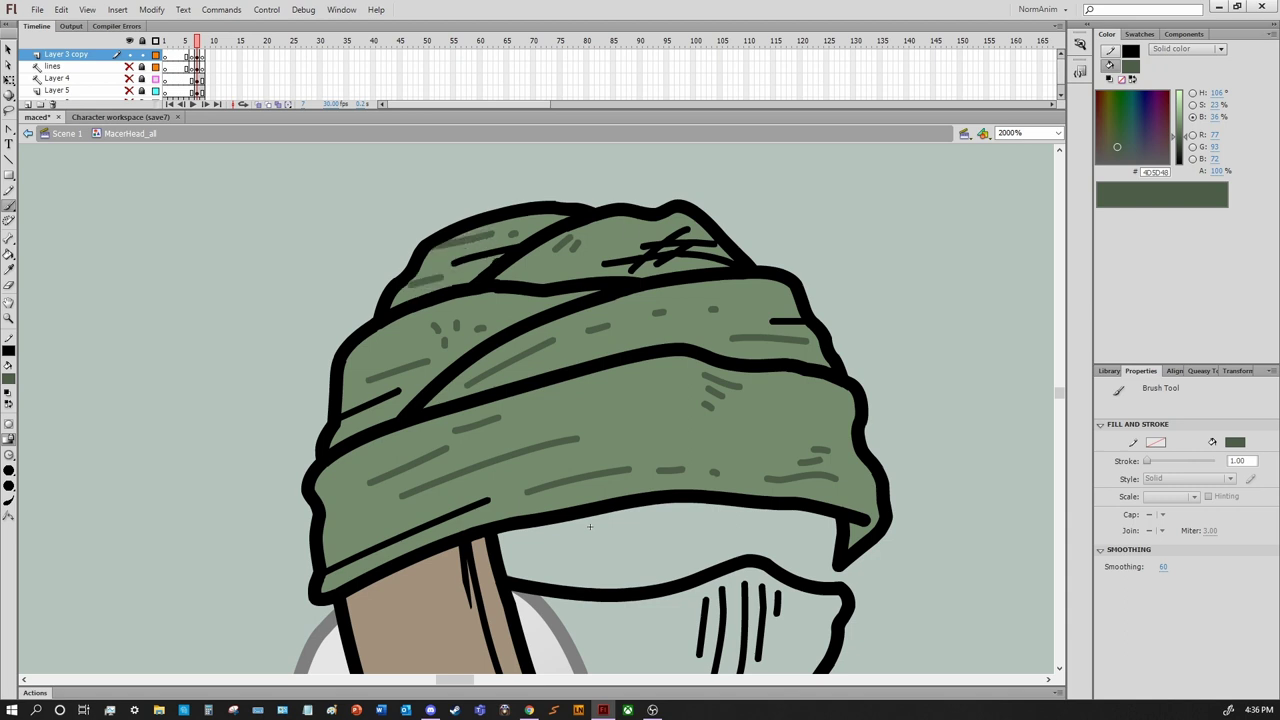
key("ctrl+z")
key("ctrl+z")
key("ctrl+z")
key("ctrl+z")
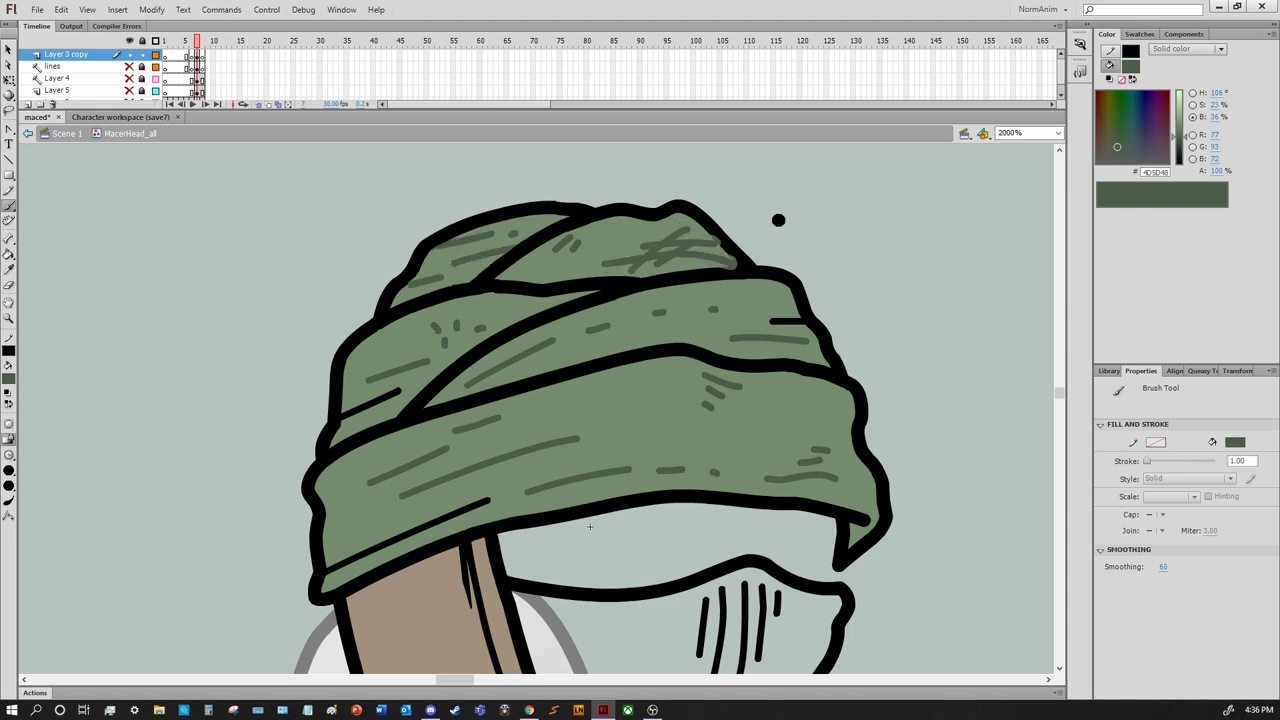
key("ctrl+z")
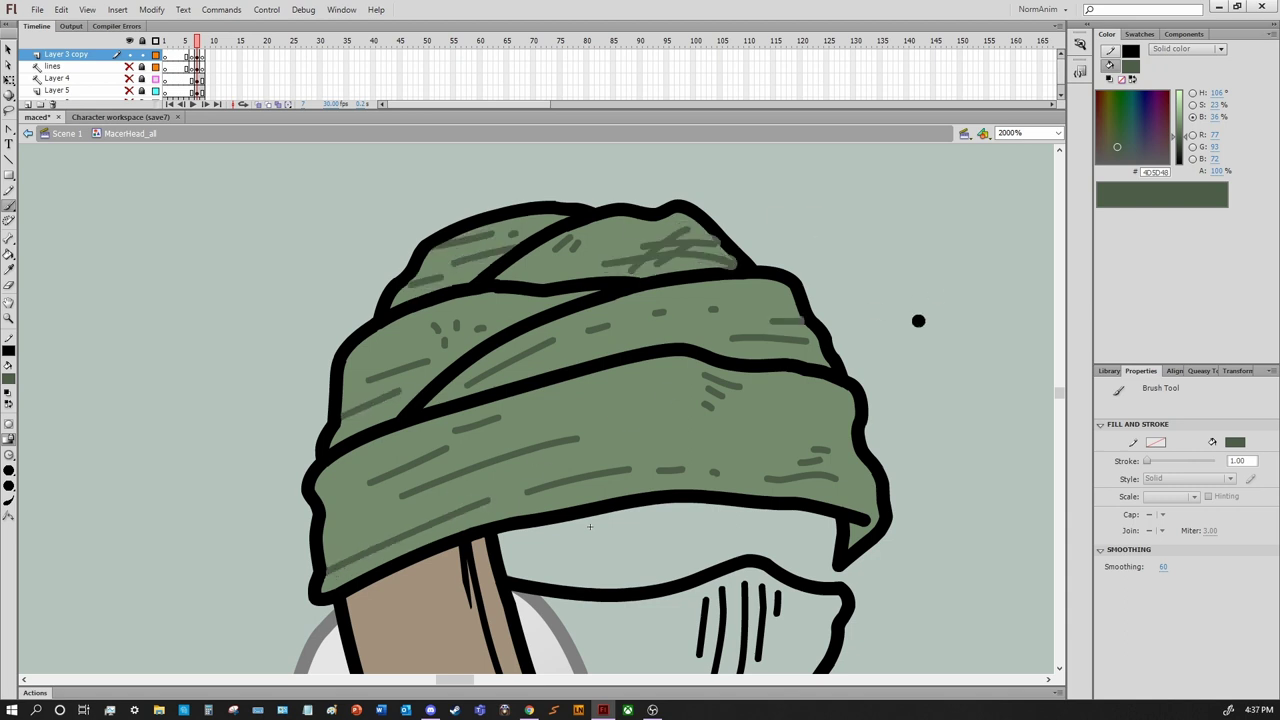
Add the grey shaded face with its cross-shaped marking behind the eye opening and the mask outline
scroll(917, 320, "down", 5)
key("k")
key("ctrl+z")
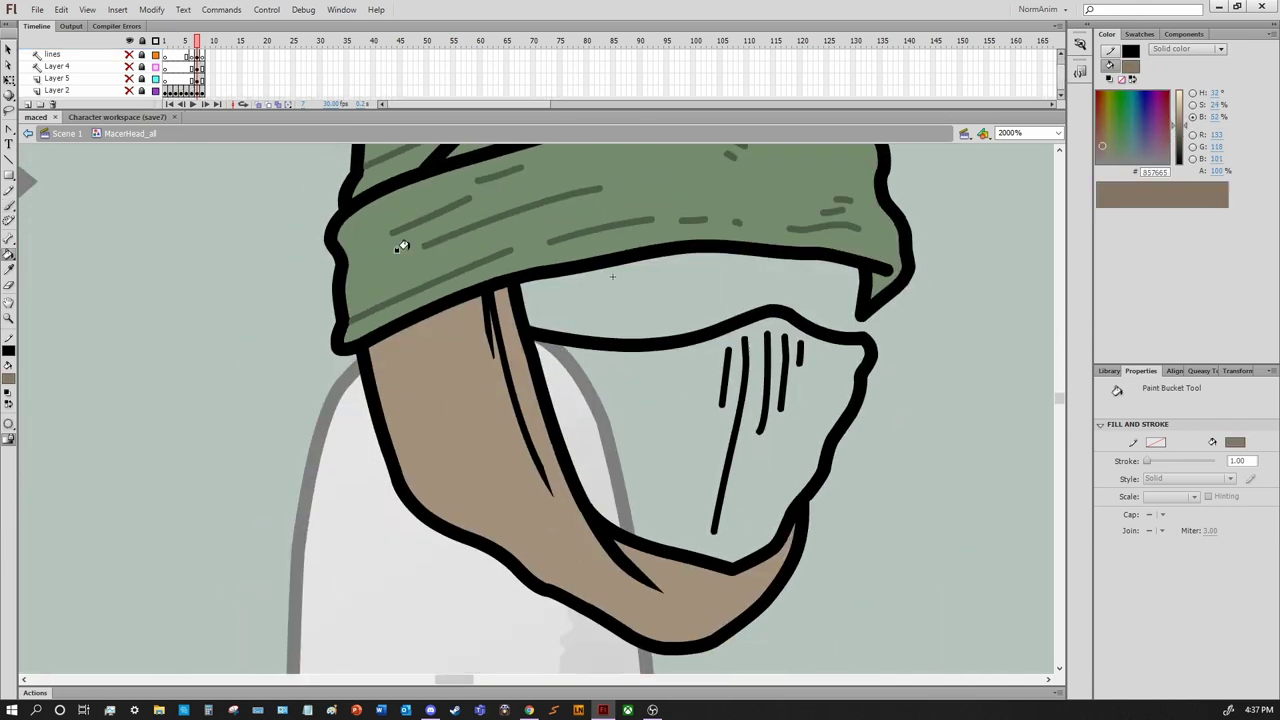
key("b")
key("ctrl+y")
key("y")
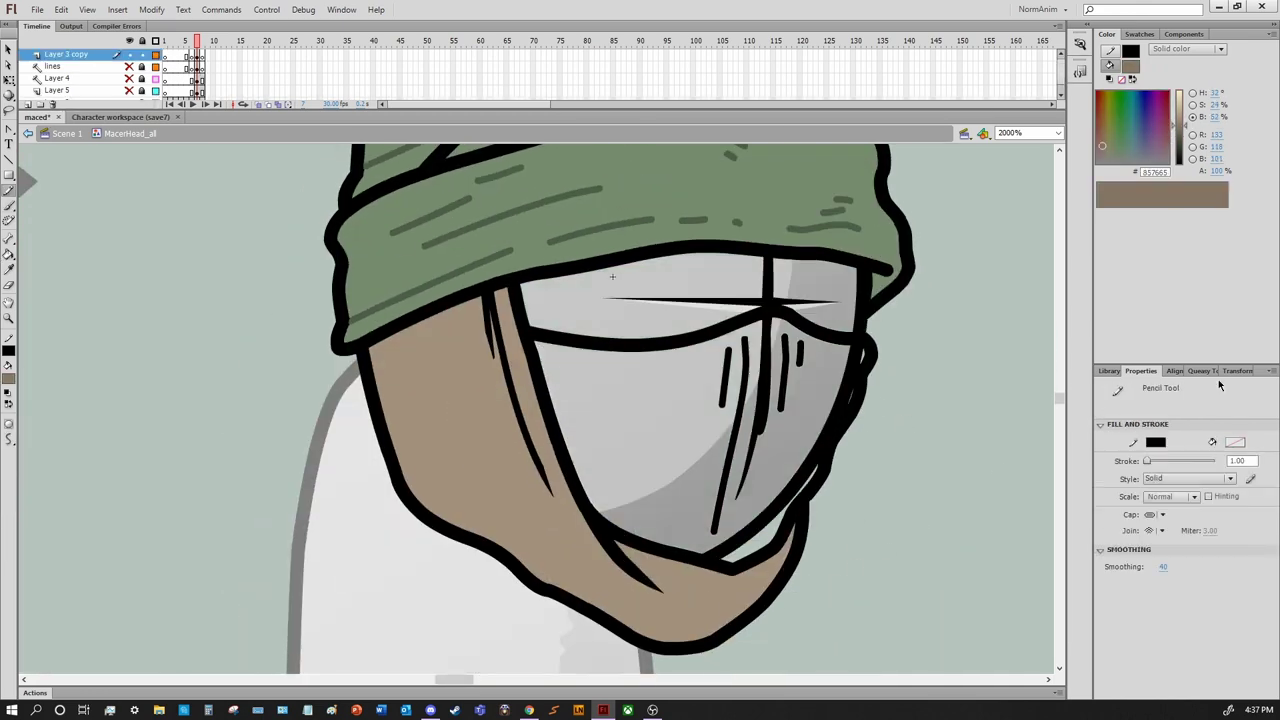
Fill the face mask with dark brown #544A40 after trying dark olive #4D543E
left_click(1111, 144)
key("k")
left_click(830, 430)
scroll(671, 480, "up", 2)
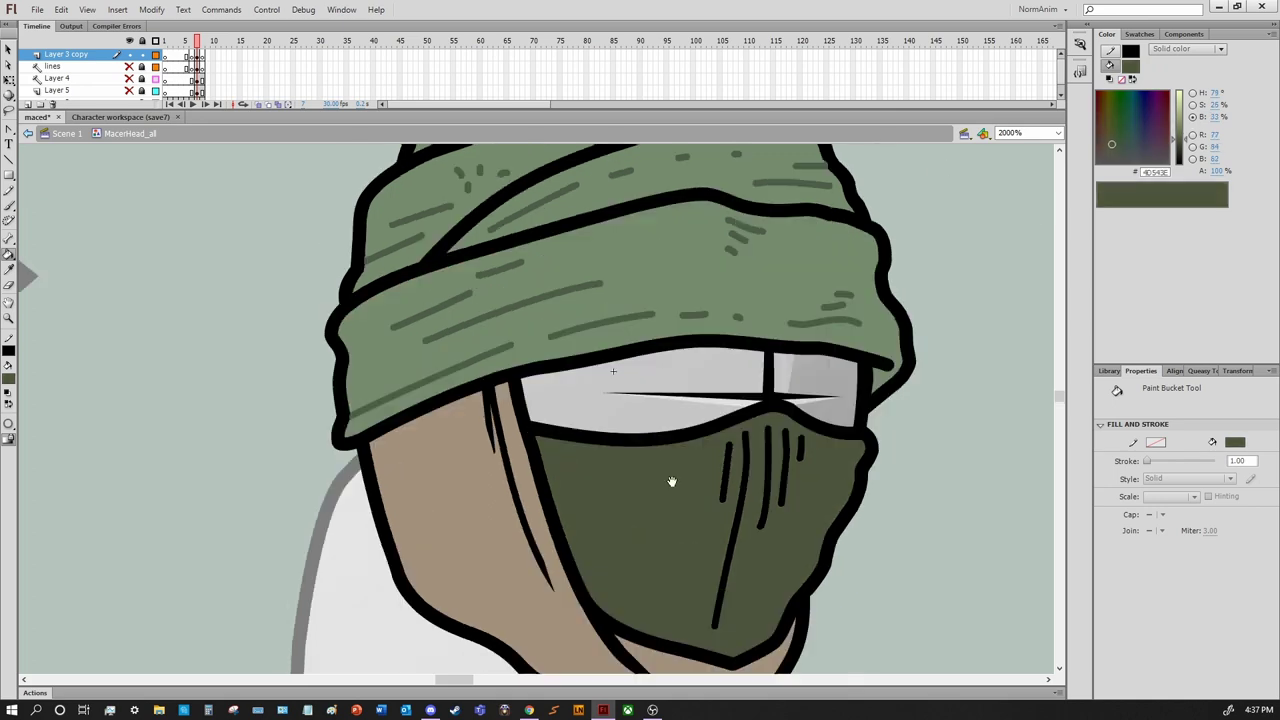
left_click(1102, 146)
left_click(620, 480)
scroll(860, 329, "down", 2)
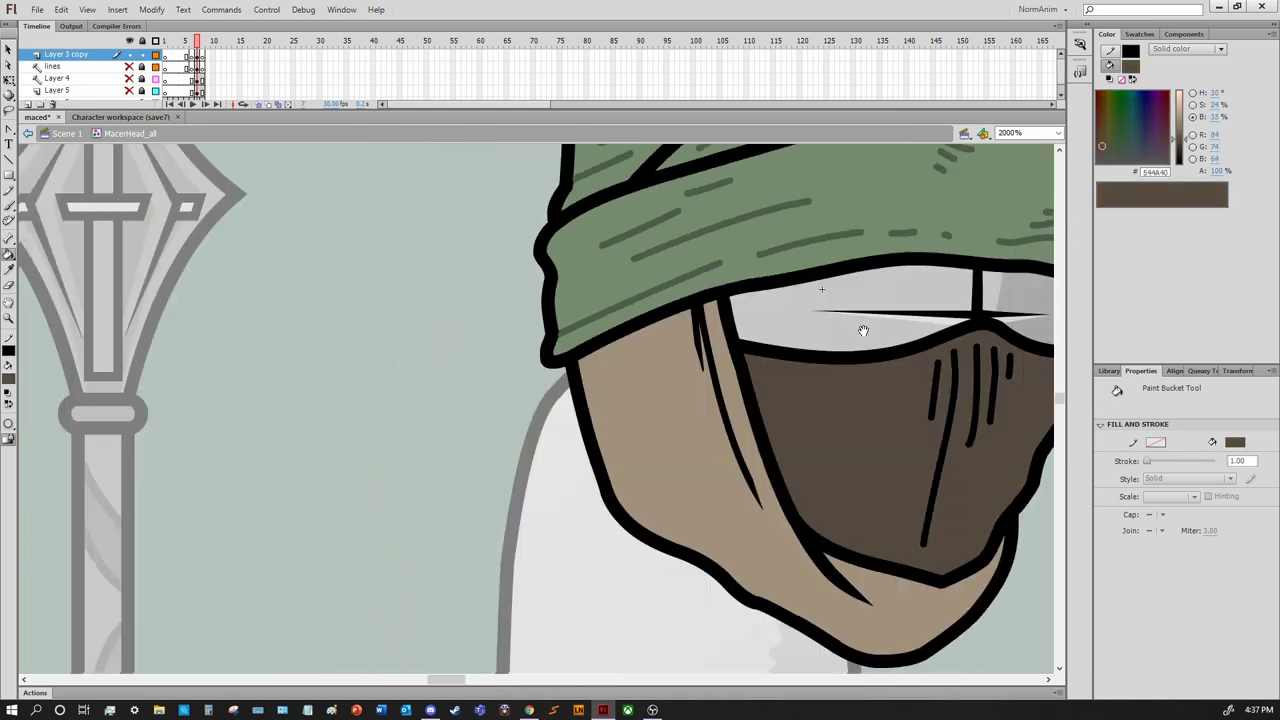
Outline a shadow across the lower part of the tan neck cloth with the Pencil and fill it with #857665
left_click(1180, 123)
left_click(1180, 126)
key("y")
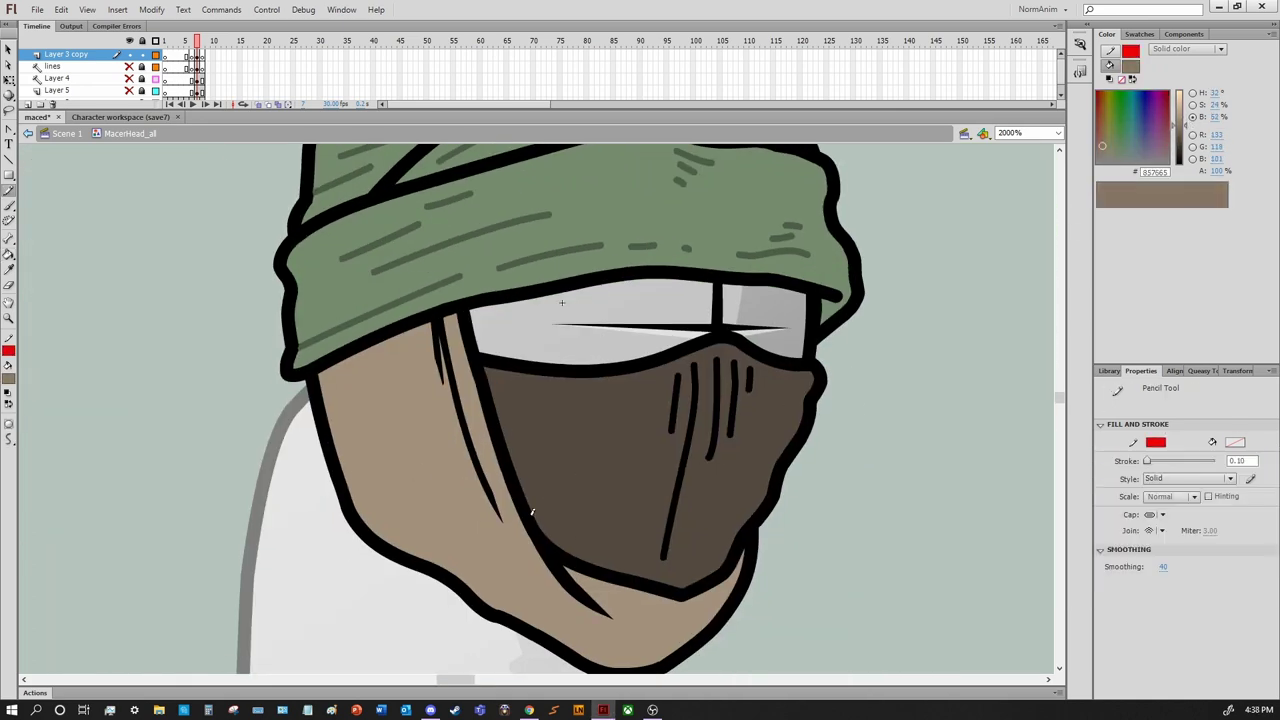
left_click_drag(475, 569, 296, 510)
key("k")
left_click(560, 600)
scroll(777, 440, "down", 2)
Mark off a strip along the neck cloth's lower front edge and fill it with the lighter tan #A3917C
key("y")
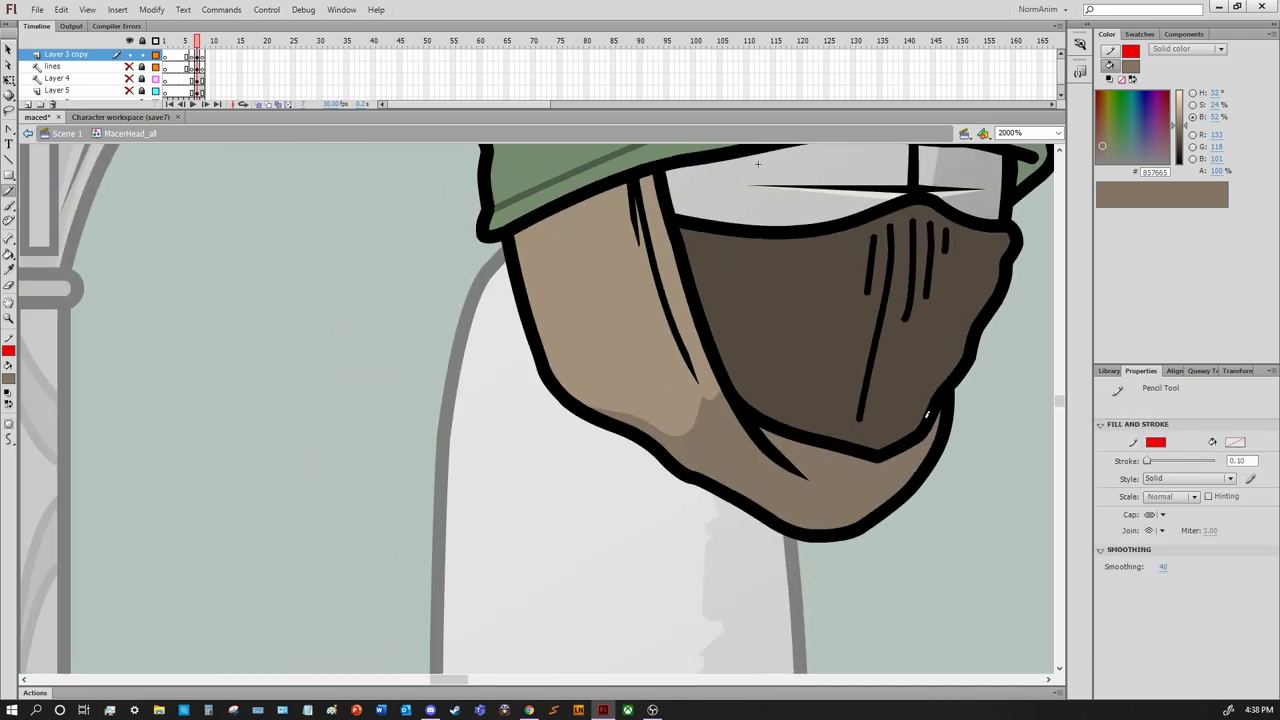
left_click_drag(864, 494, 690, 492)
key("k")
left_click(1180, 120)
left_click(830, 480)
scroll(985, 460, "up", 3)
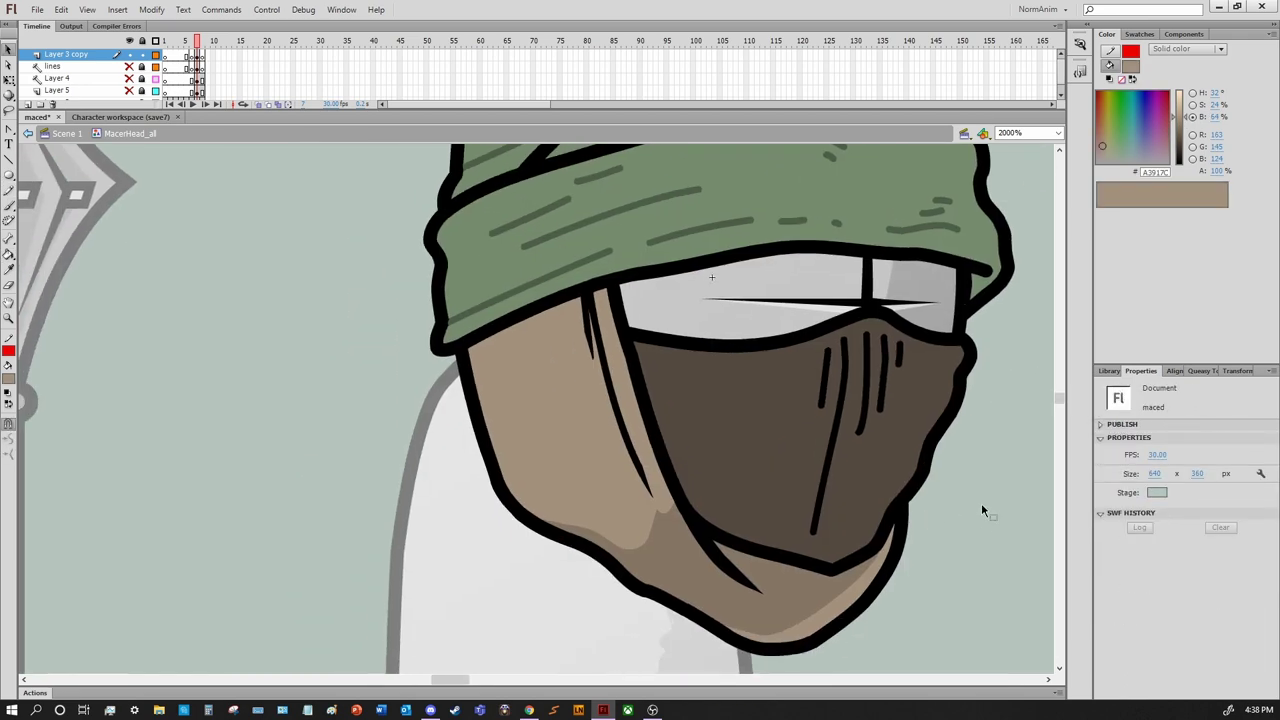
Draw a shadow boundary on the tan cloth just beneath the headband and fill the strip with the darker tan
key("y")
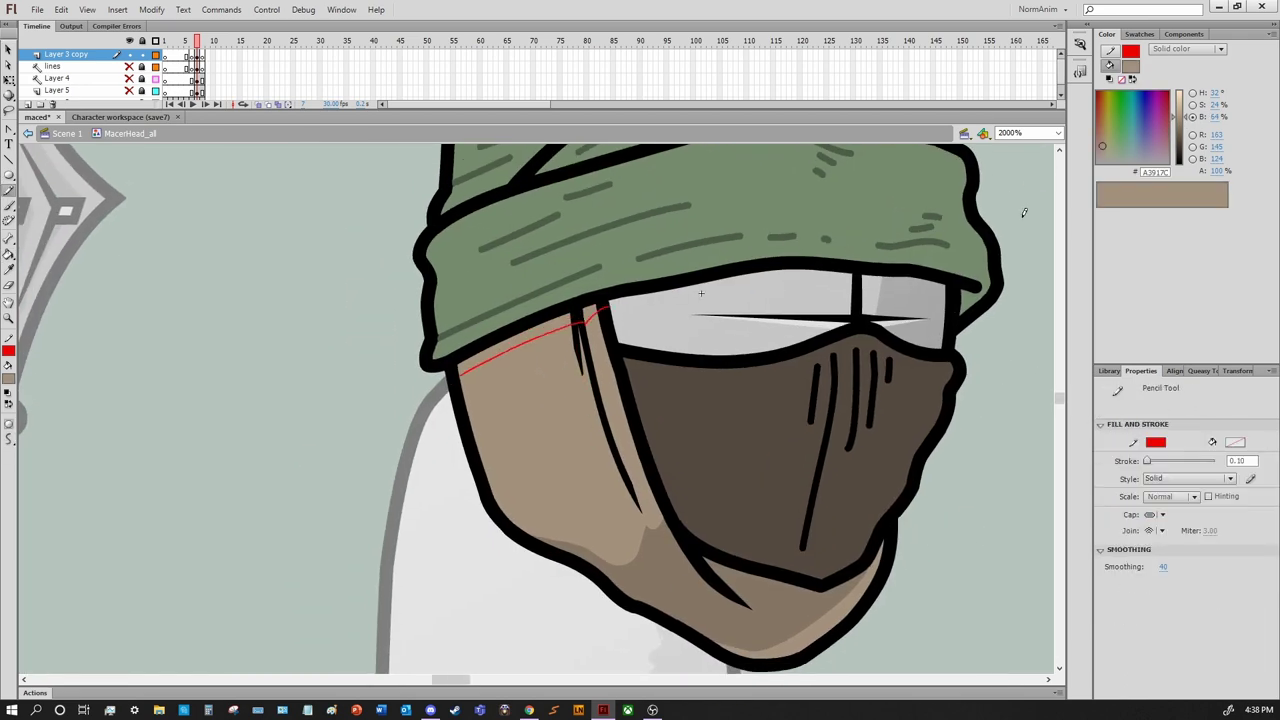
key("i")
left_click(614, 309)
Recolour the vertical creases on the face mask to light brown #7B6D5E
left_click(822, 370)
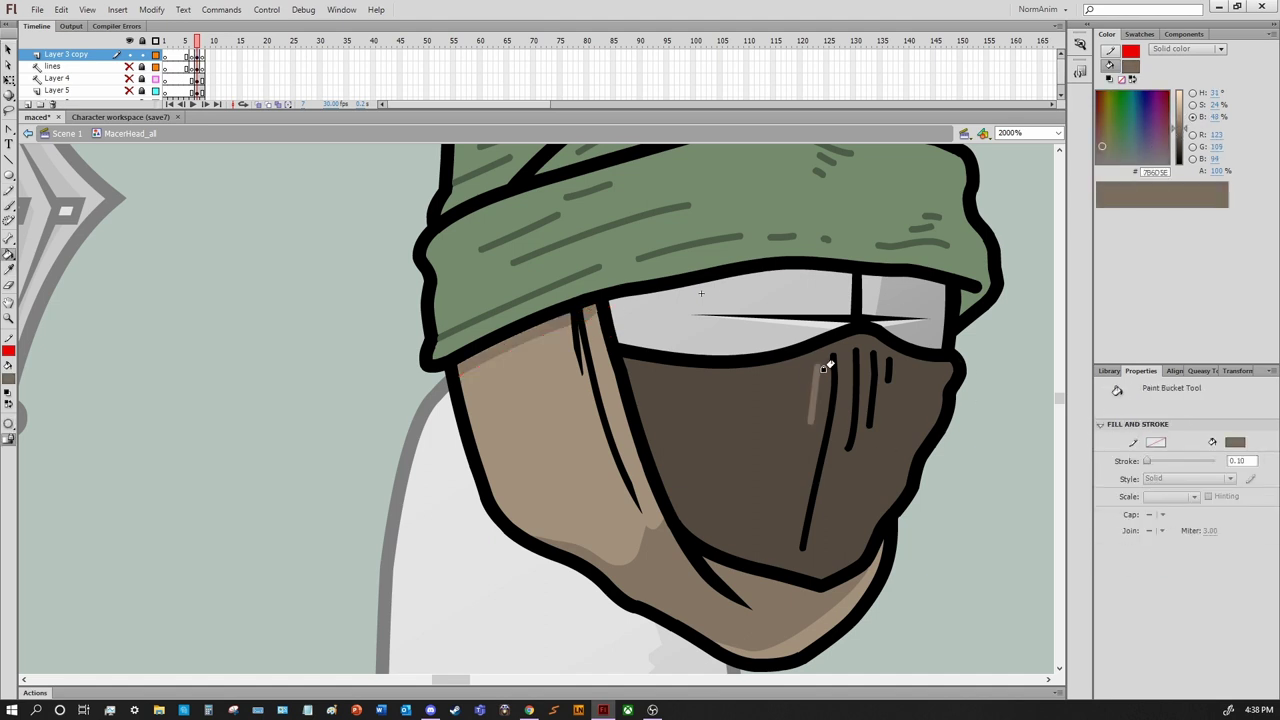
left_click(826, 366)
left_click(888, 372)
Outline a shadow over the mask's front side with the Pencil and fill it with dark brown #3C352D
key("y")
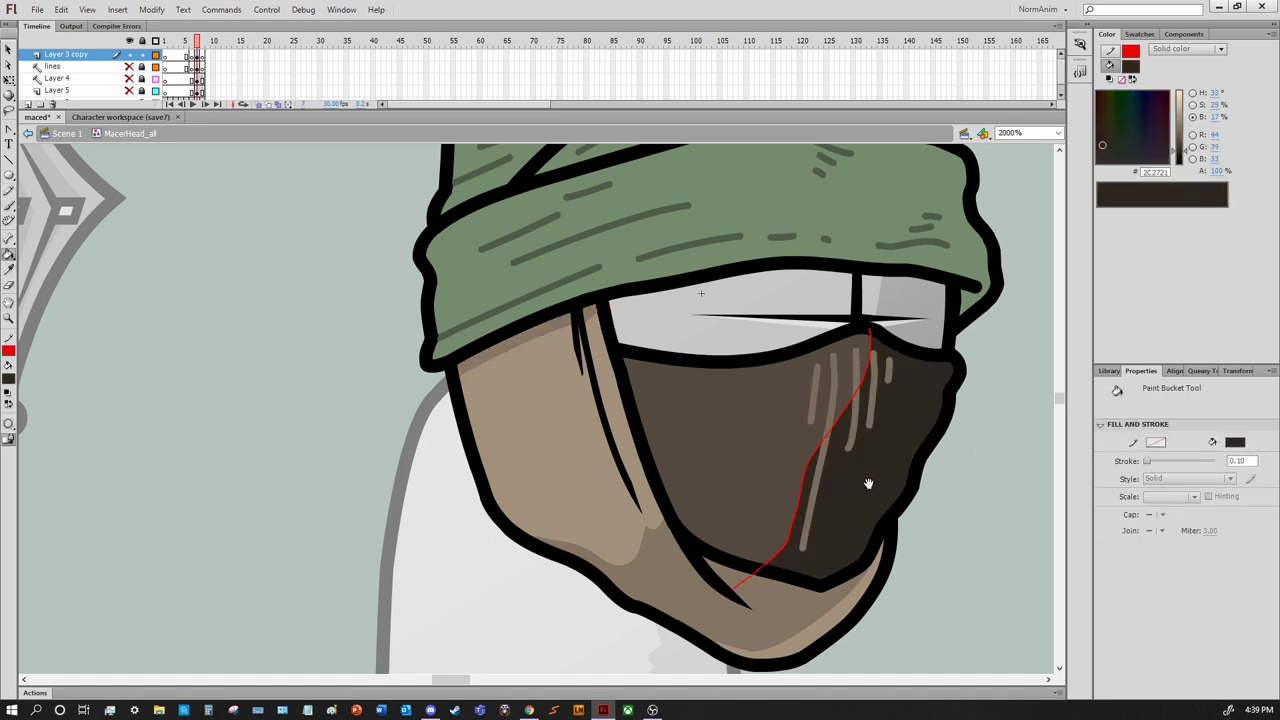
scroll(914, 486, "up", 1)
key("h")
mouse_move(973, 439)
left_mouse_down()
mouse_move(951, 535)
mouse_move(975, 541)
left_mouse_up()
Fill the crown's rear wrap and the diagonal middle wrap with darker green #5E7259 and darken their creases with #43513F
key("k")
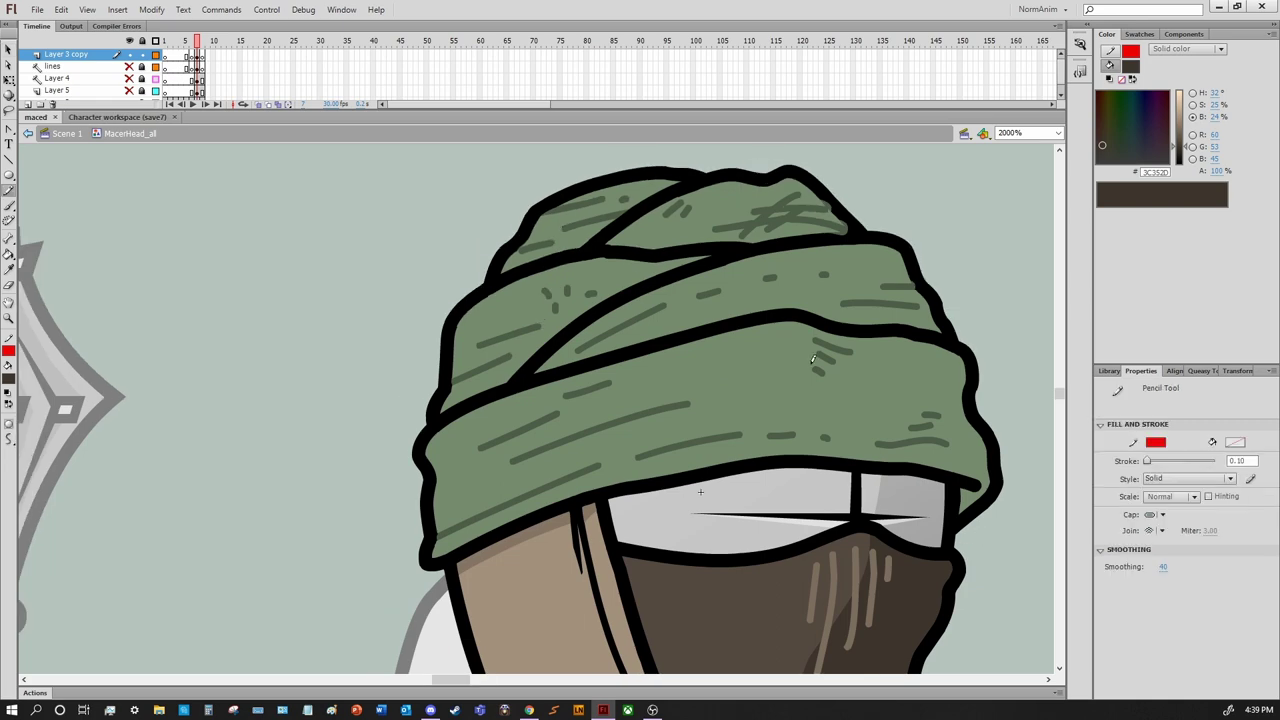
left_click(1117, 147)
left_click(560, 320)
left_click_drag(1183, 125, 1183, 140)
left_click(1106, 156)
left_click(700, 295)
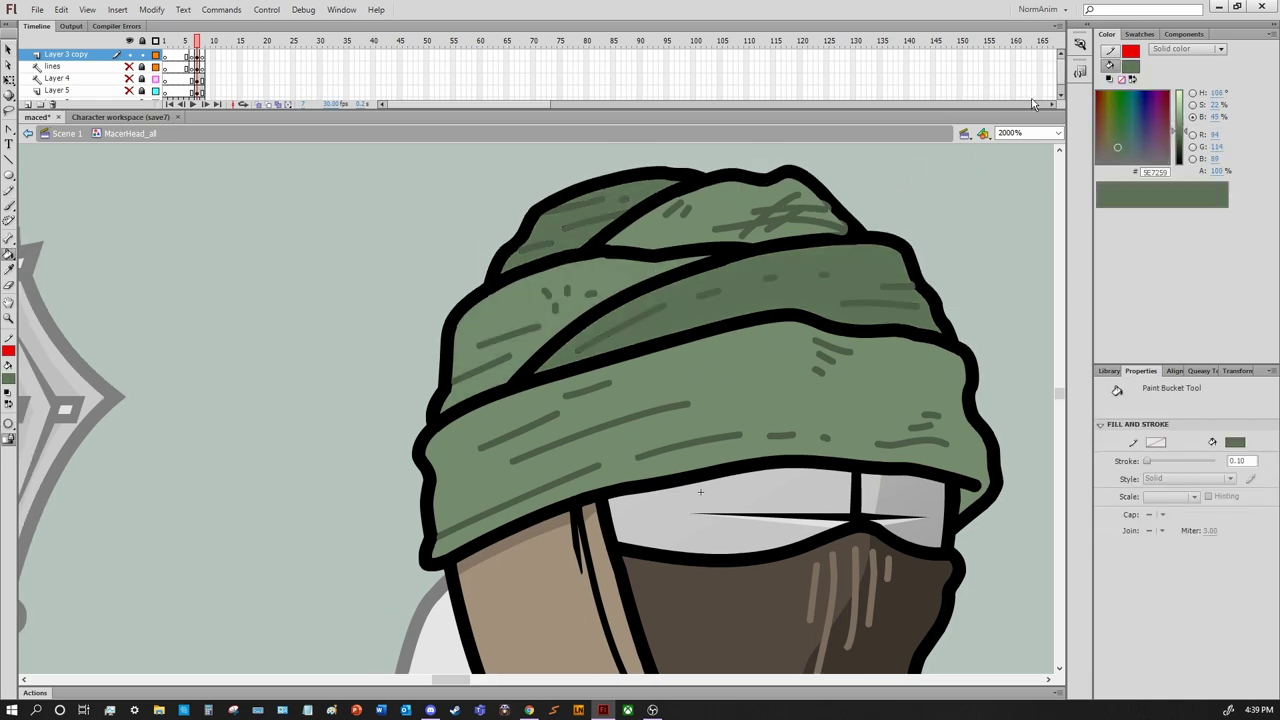
left_click_drag(1183, 133, 1183, 140)
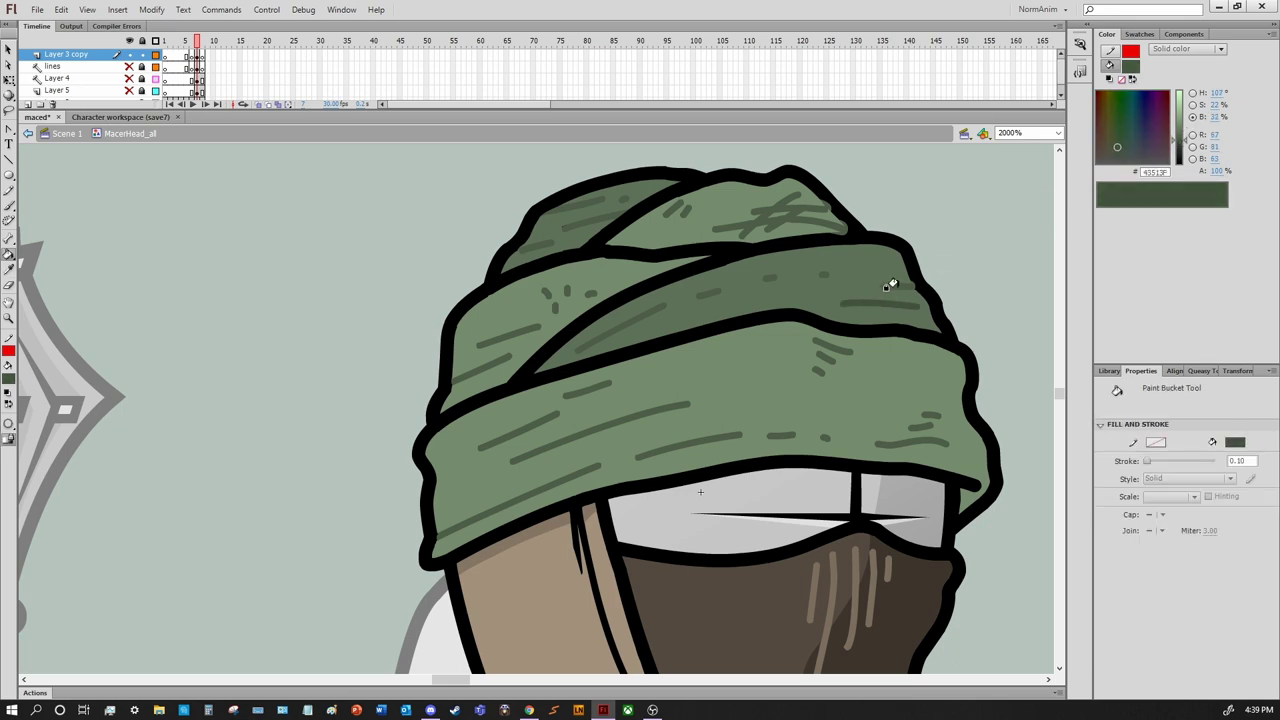
Try outlining a V-shaped shadow around the short creases at the headband's upper front edge, and undo it
key("y")
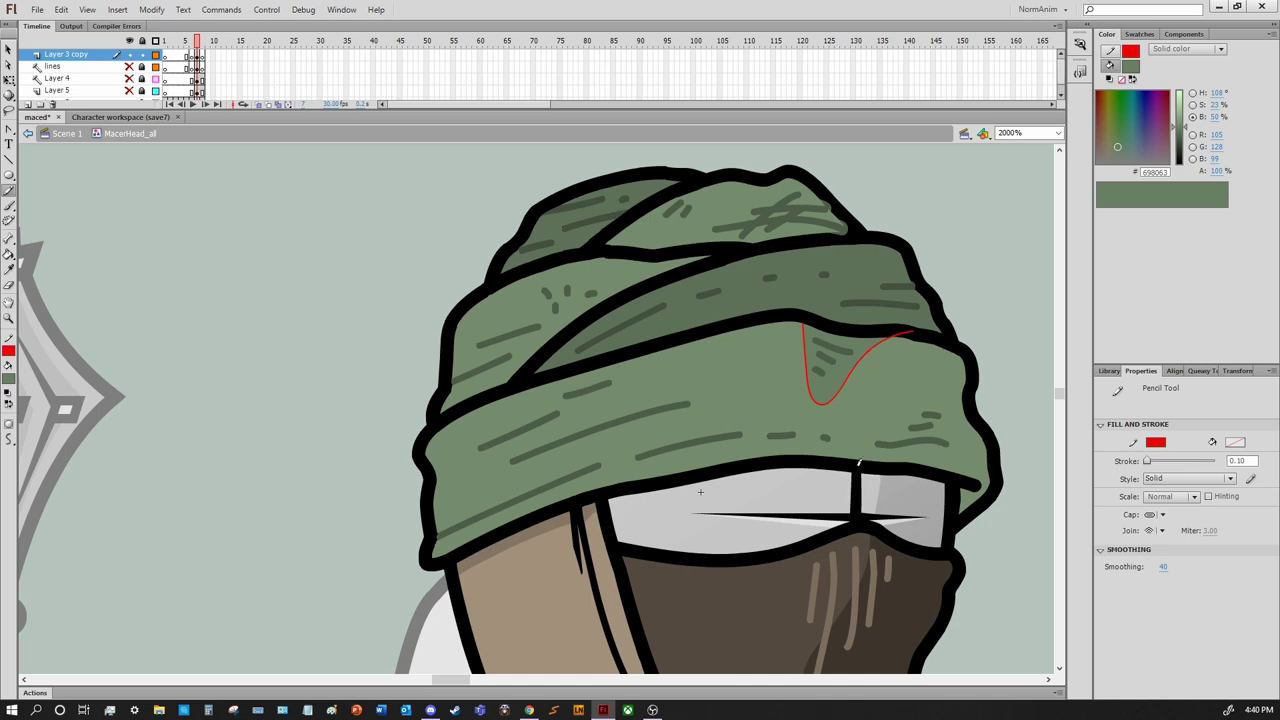
key("ctrl+z")
key("ctrl+y")
key("ctrl+z")
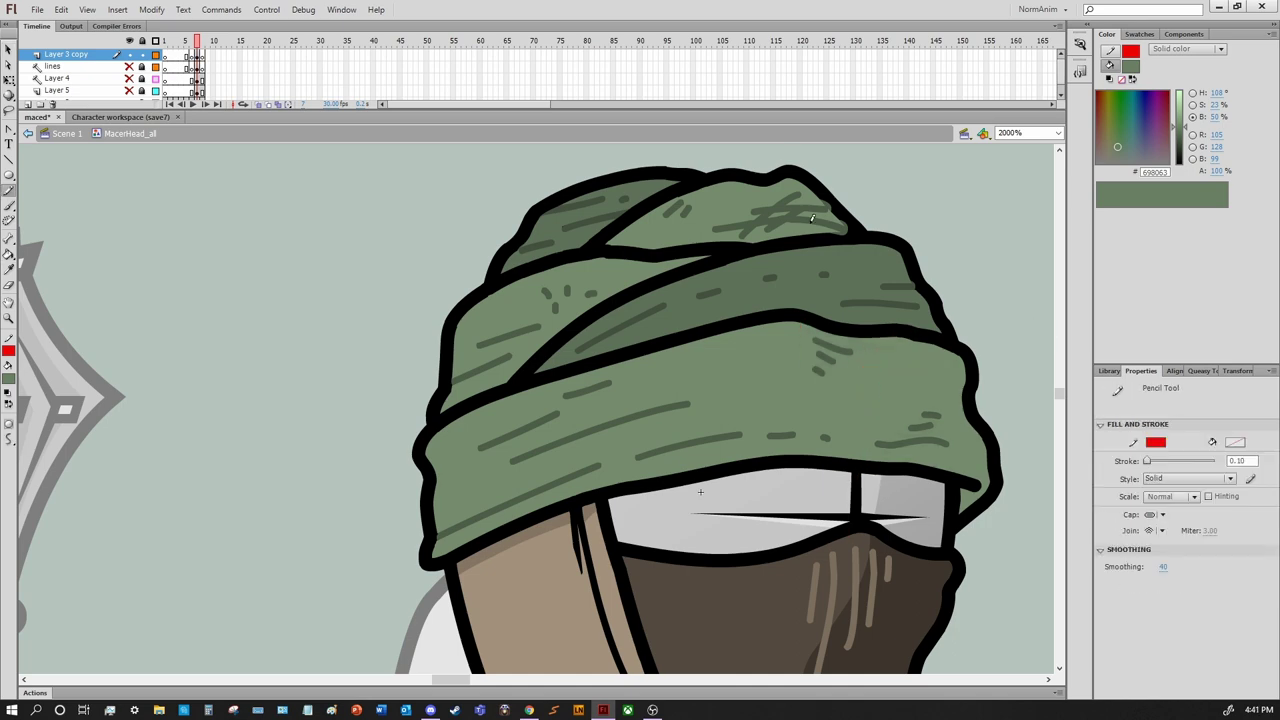
Shade the front end of the crown's top wrap with slightly darker green #698063
key("ctrl+y")
key("v")
key("ctrl+z")
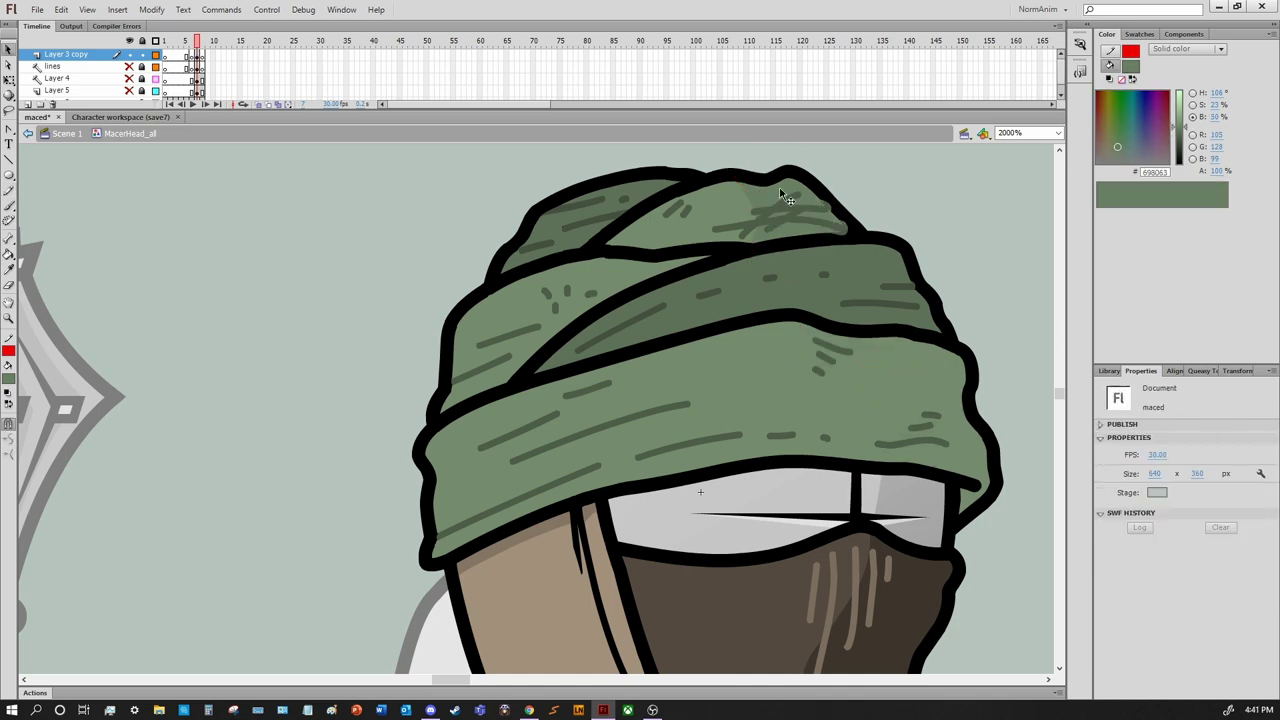
Draw a vertical shadow boundary across the headband's front part and fill the front side with slightly darker green
key("y")
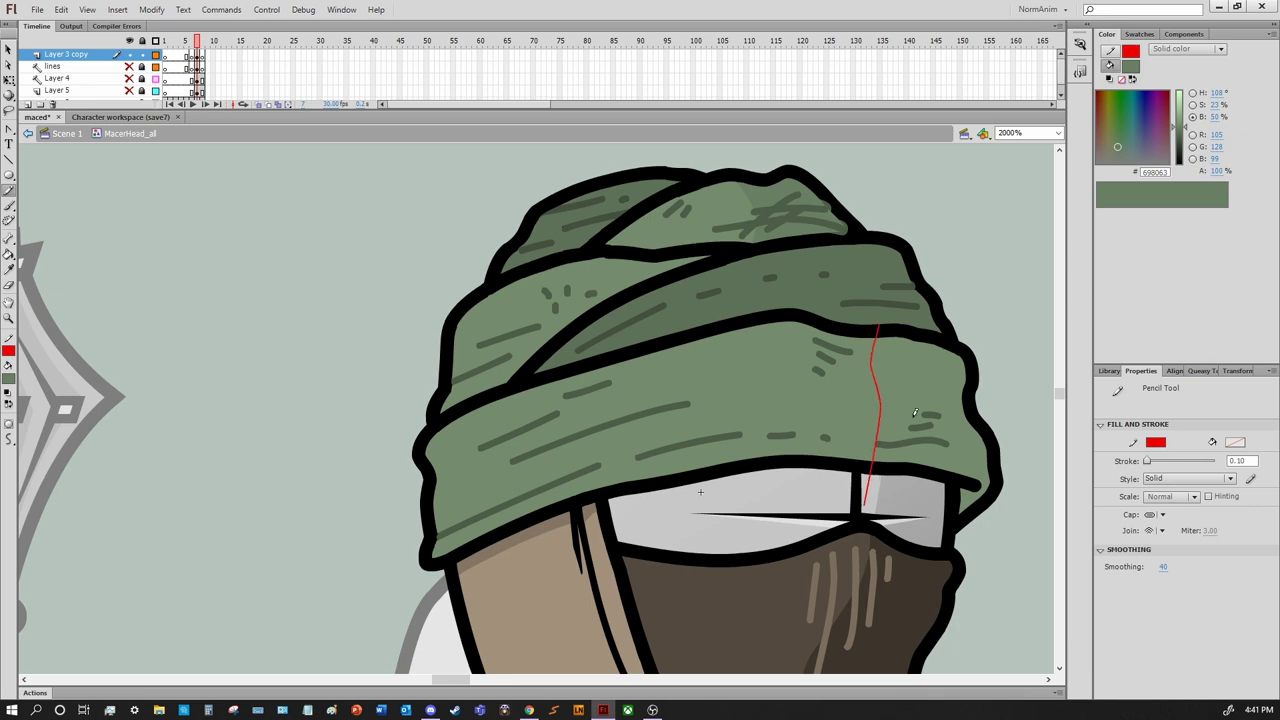
key("ctrl+y")
key("ctrl+y")
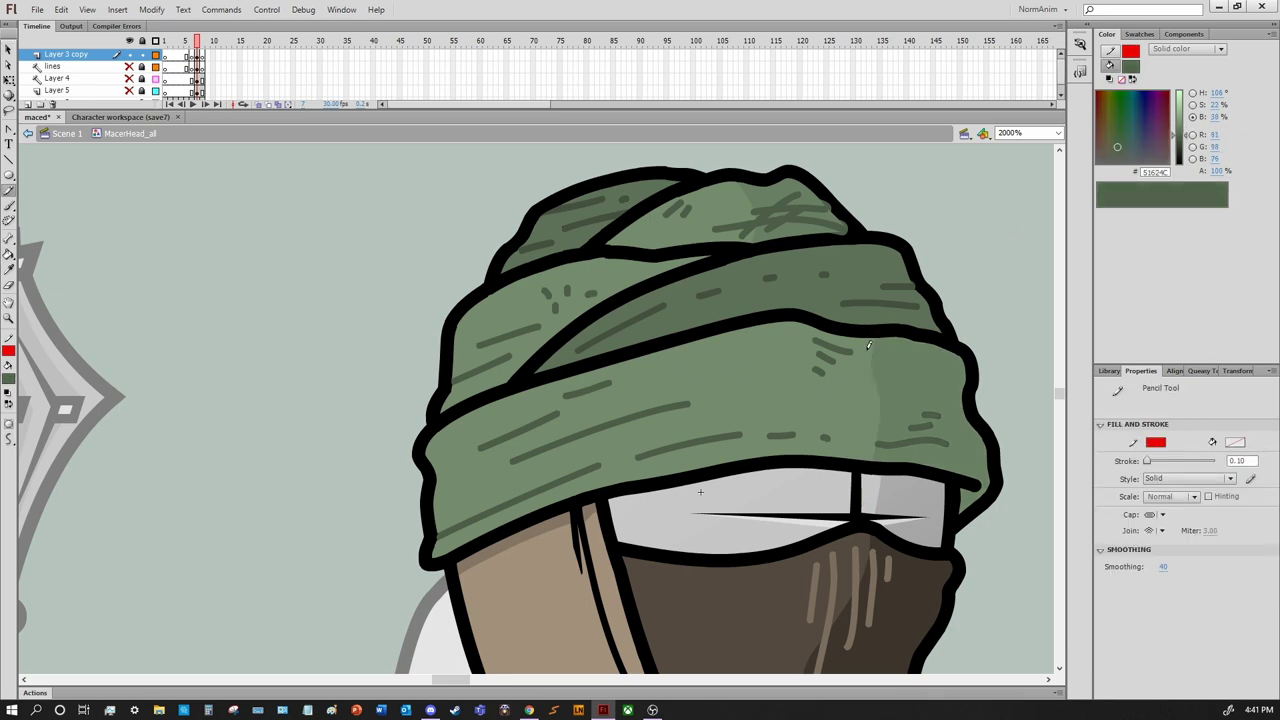
key("ctrl+y")
Return to the main scene and set the head instance's single frame to the cloth-wrapped head
key("ctrl+e")
key("ctrl+minus")
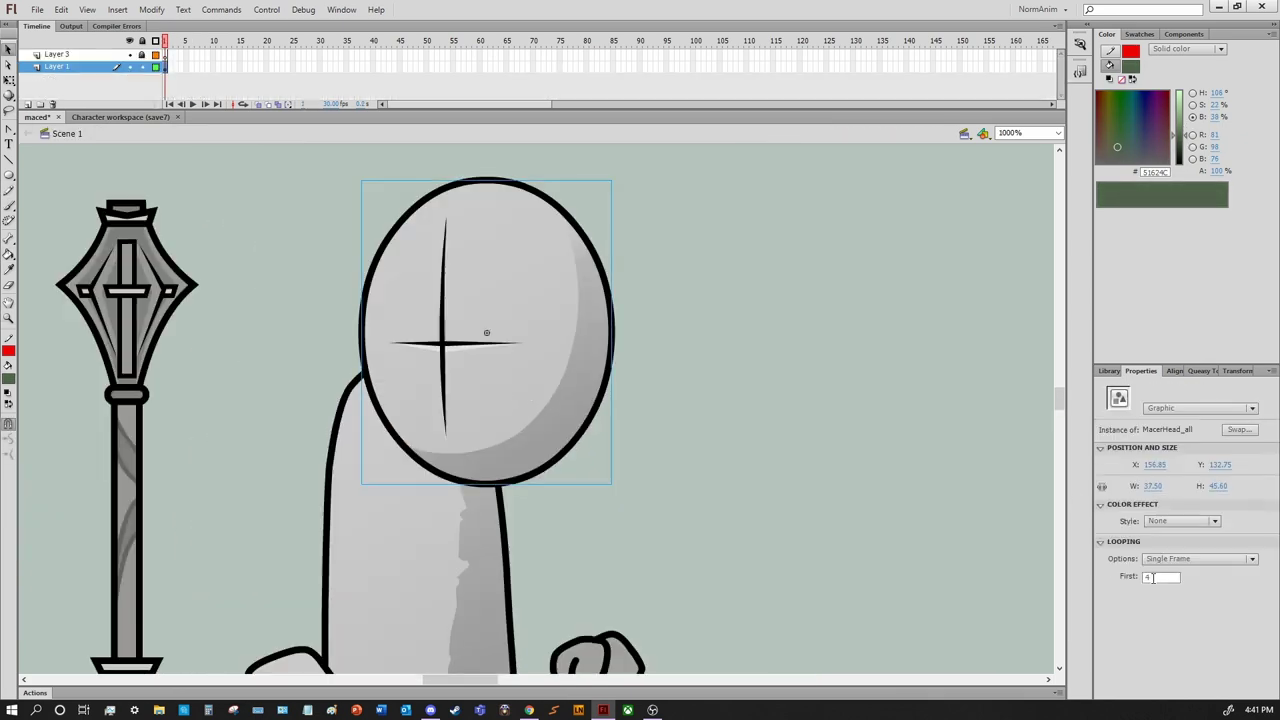
key("ctrl+minus")
Move the mace to the character's front side and darken it, adding an Adjust Color filter
left_click(470, 470)
left_click(1101, 693)
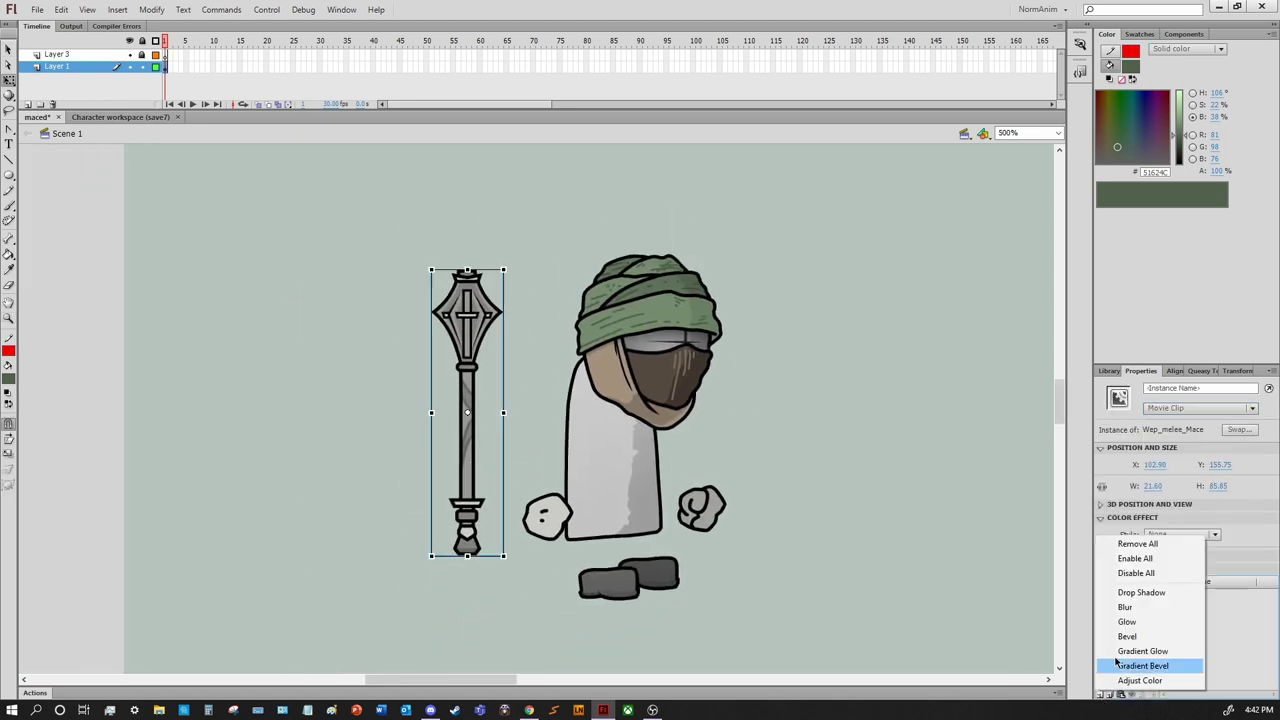
left_click(1140, 680)
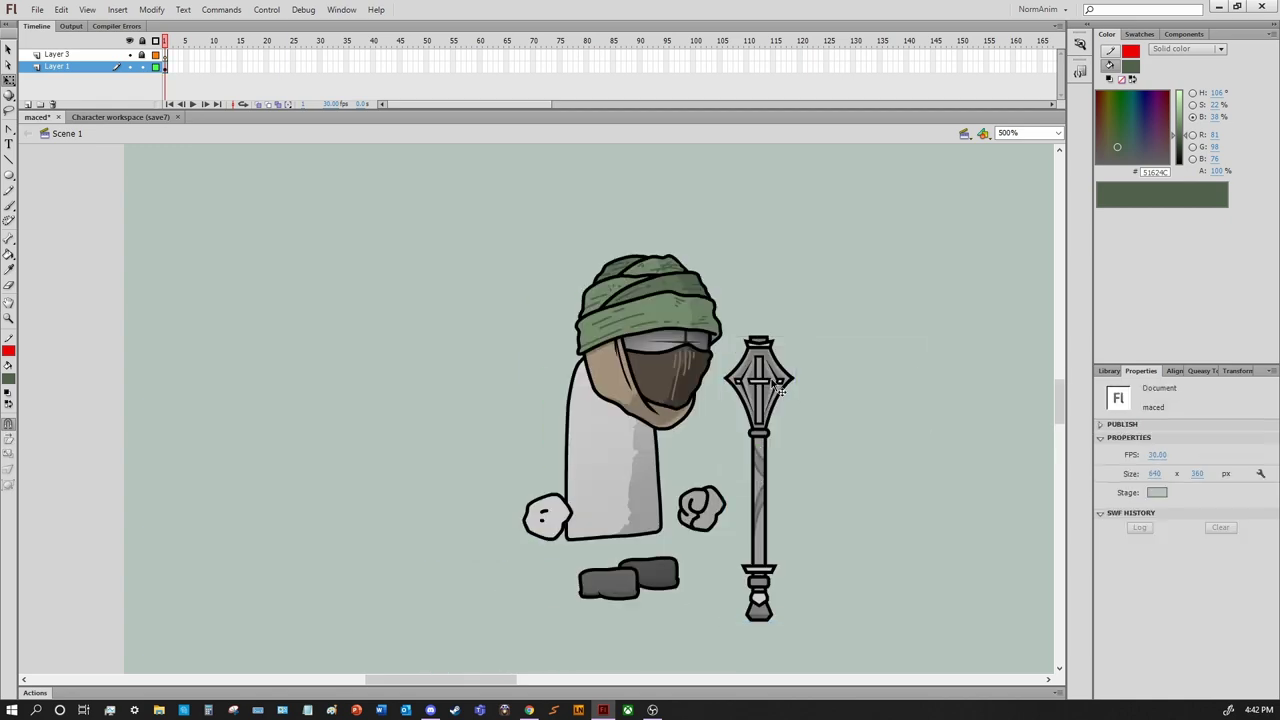
left_click(1183, 521)
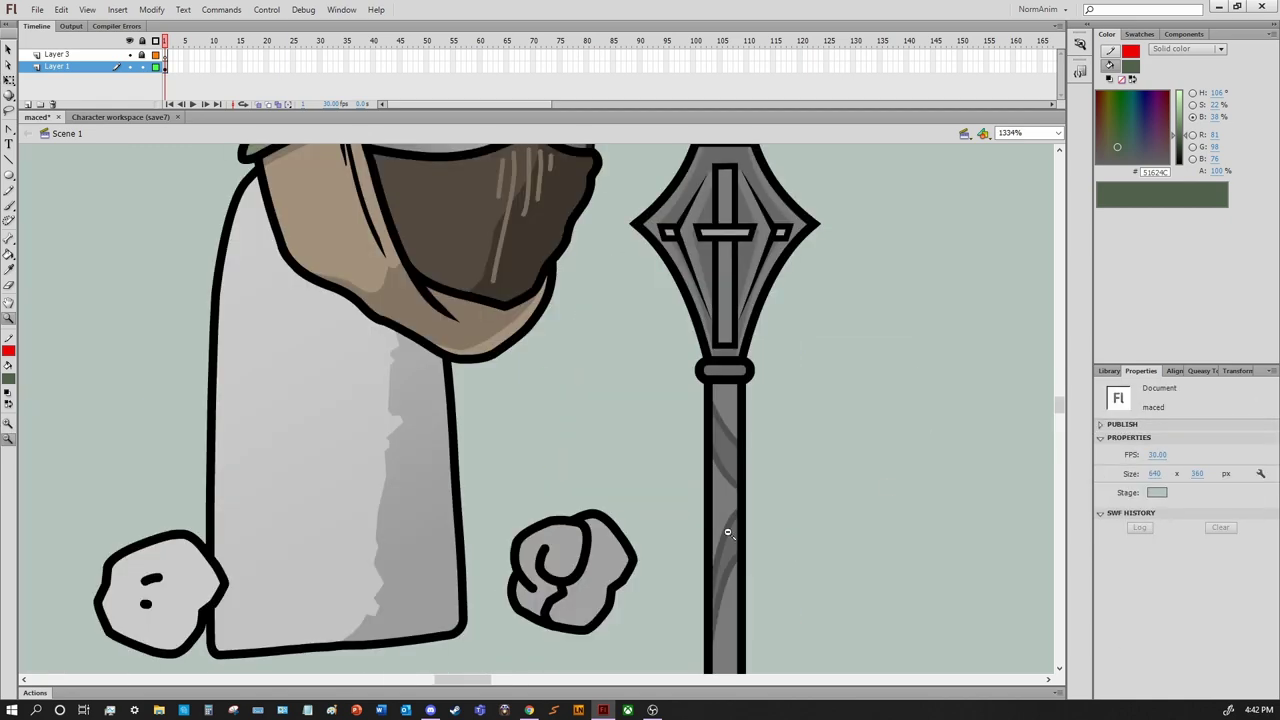
Duplicate the character's body symbol under the name MacerBody_7
scroll(727, 533, "up", 3)
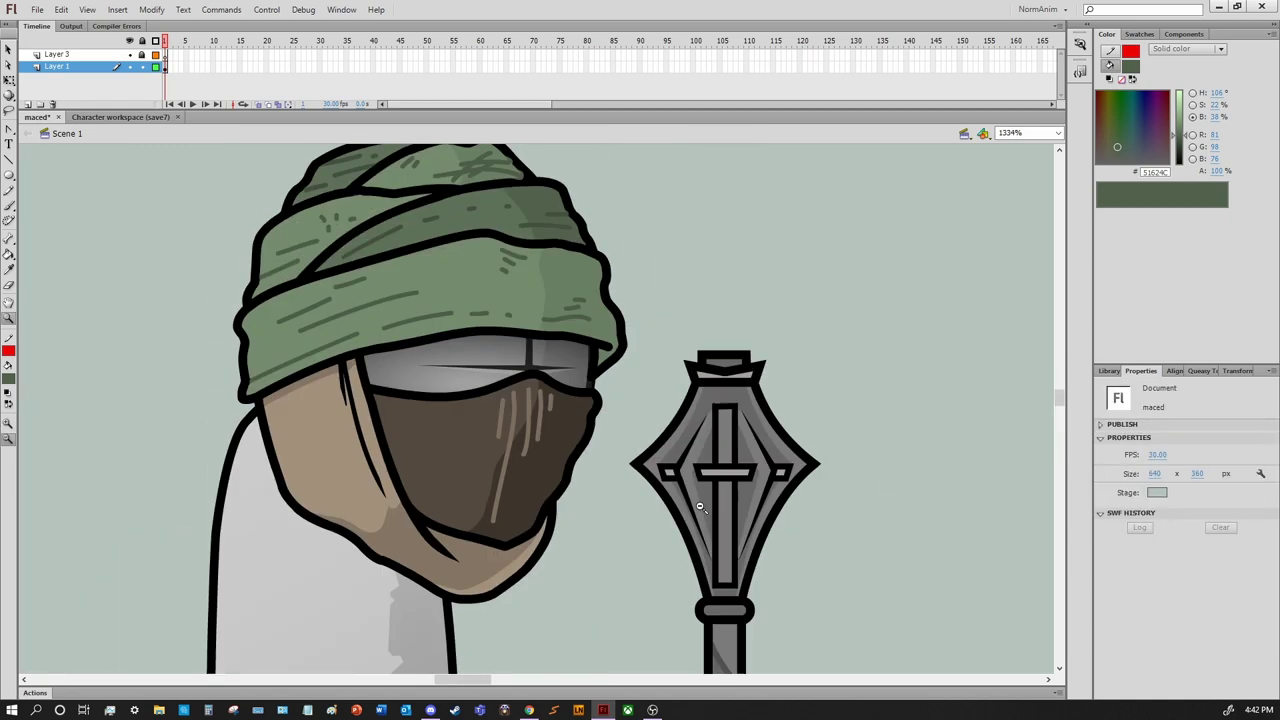
scroll(720, 430, "down", 4)
scroll(677, 410, "up", 4)
key("ctrl+minus")
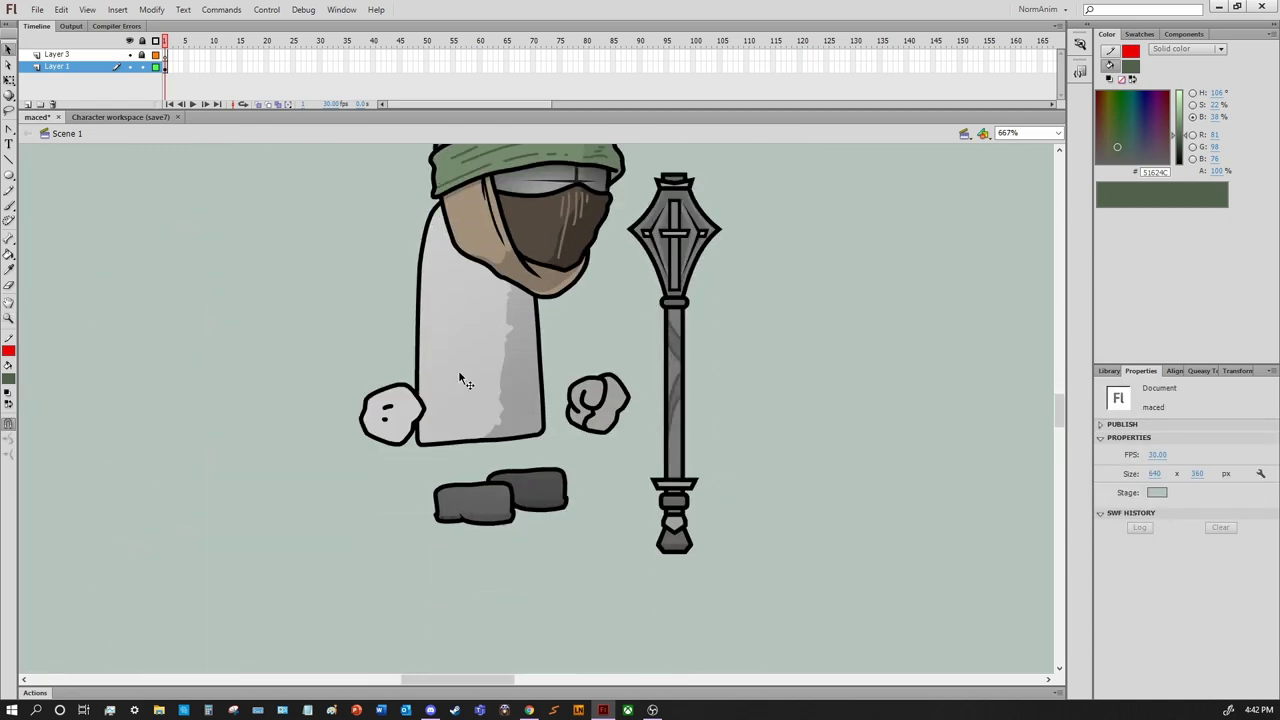
left_click(458, 370)
right_click(508, 340)
left_click(766, 240)
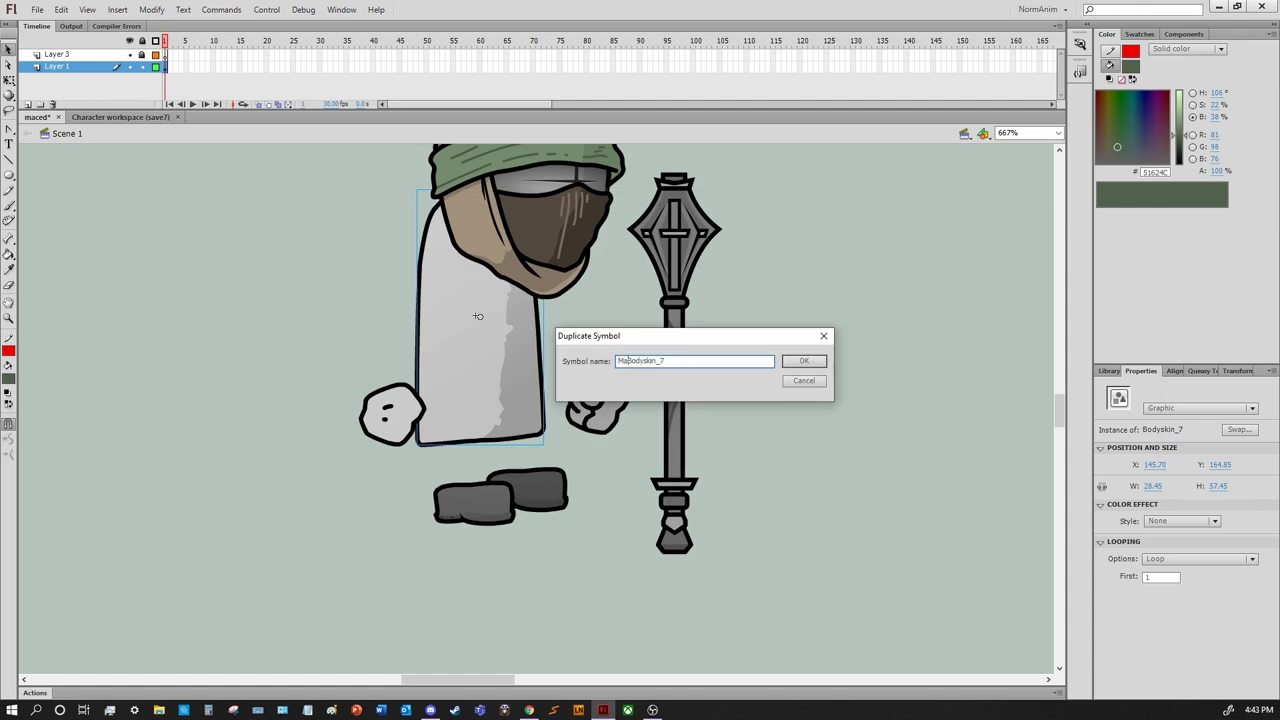
key("Return")
left_click(1109, 371)
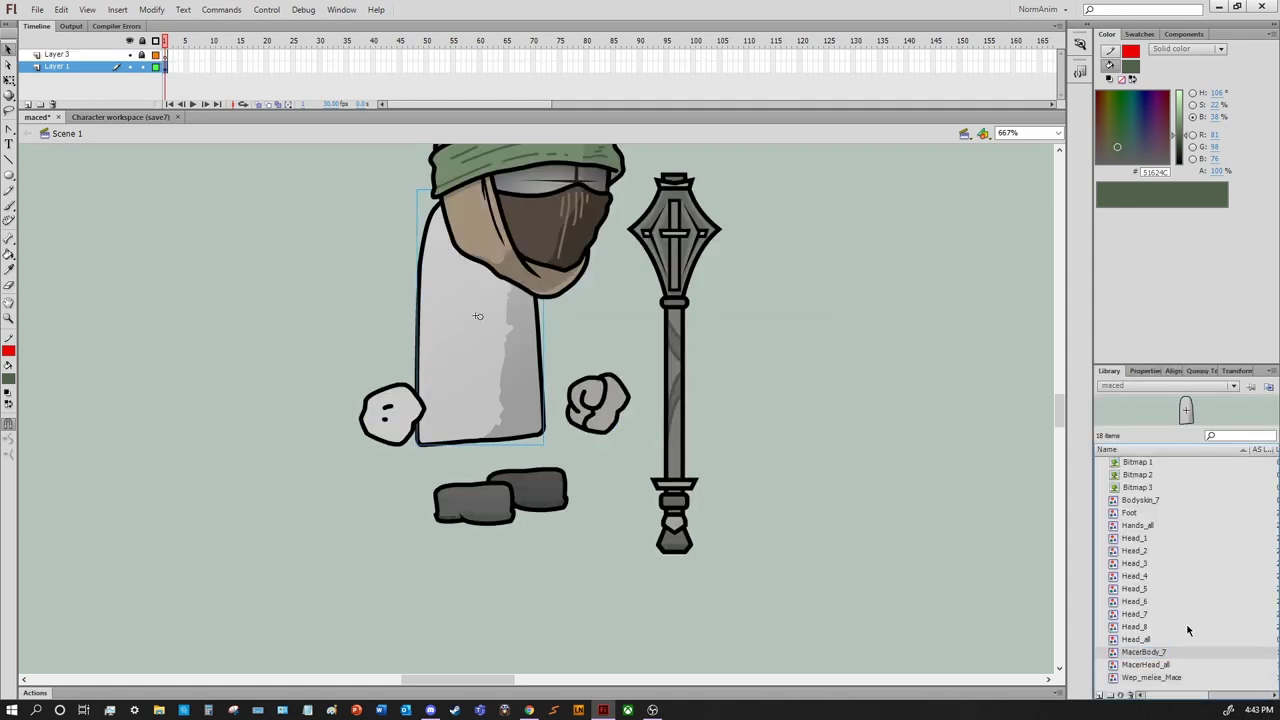
Open MacerBody_7 for editing, add a layer above the body and set the brush fill to dark red #990000
double_click(484, 362)
left_click(28, 104)
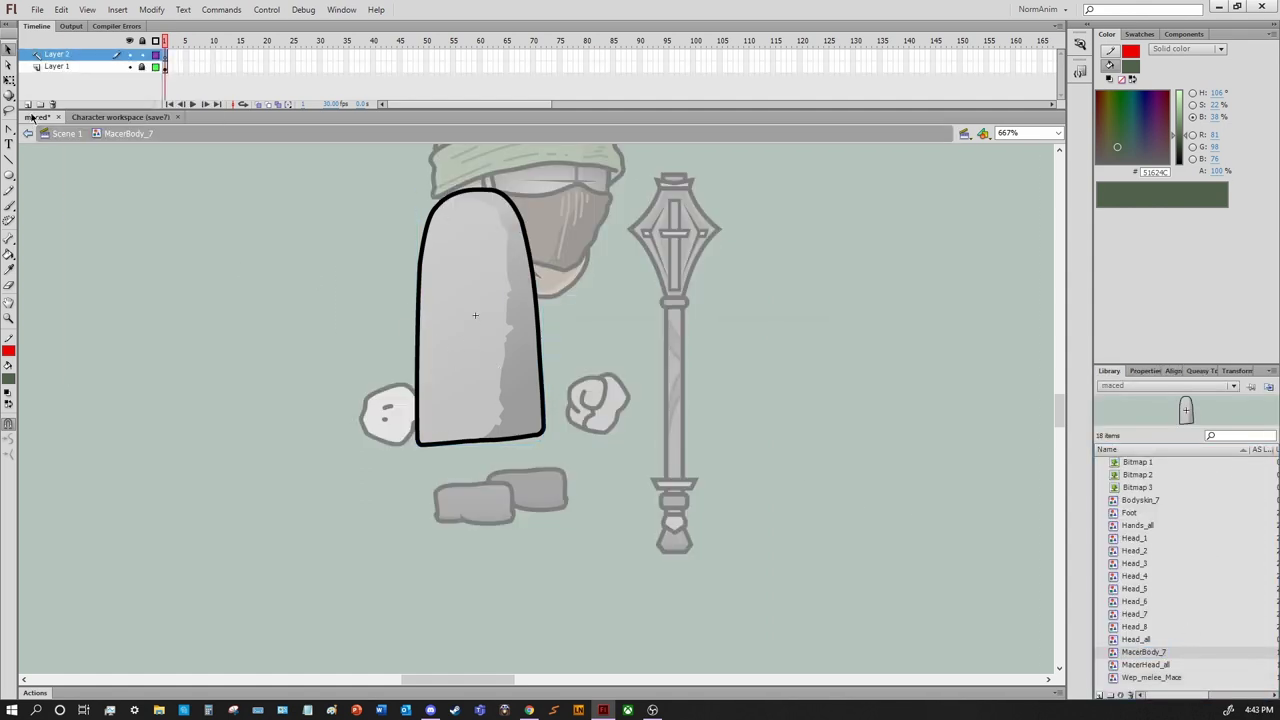
scroll(475, 400, "up", 5)
left_click(1057, 133)
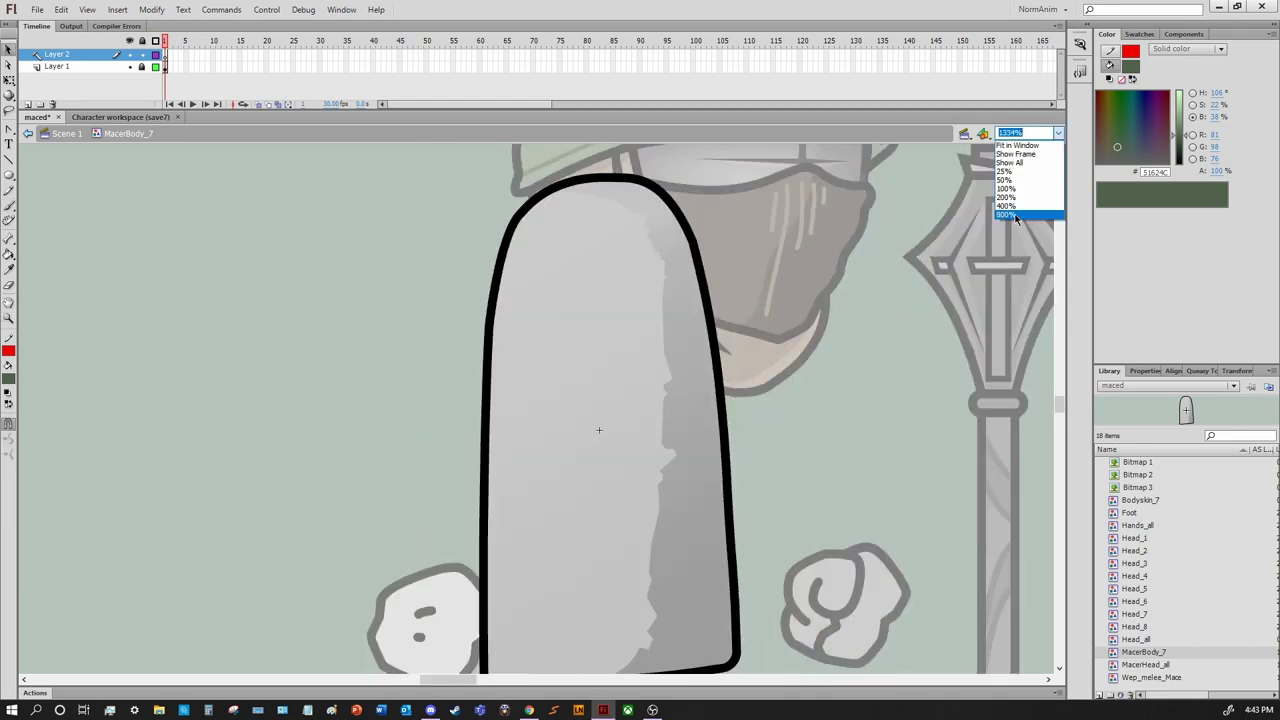
left_click(1010, 254)
key("b")
left_click_drag(492, 342, 476, 425)
key("ctrl+z")
left_click(8, 378)
left_click(100, 470)
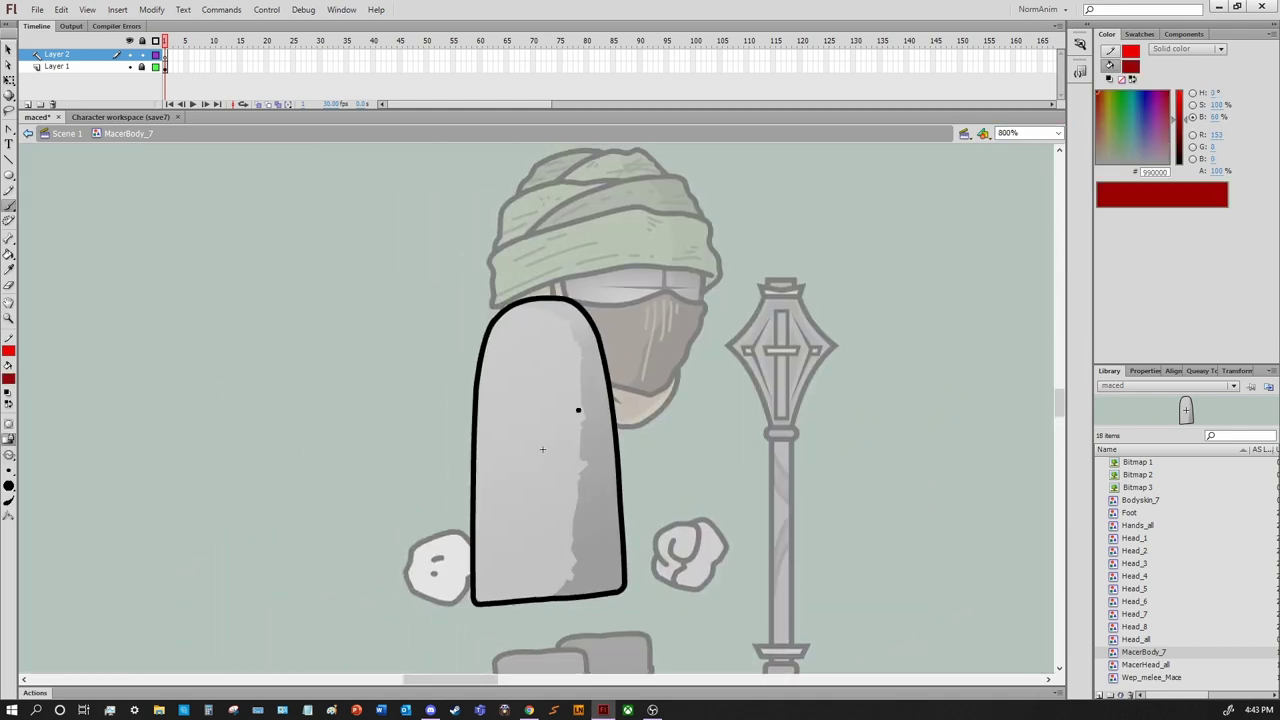
mouse_move(495, 312)
left_mouse_down()
mouse_move(560, 398)
mouse_move(590, 293)
left_mouse_up()
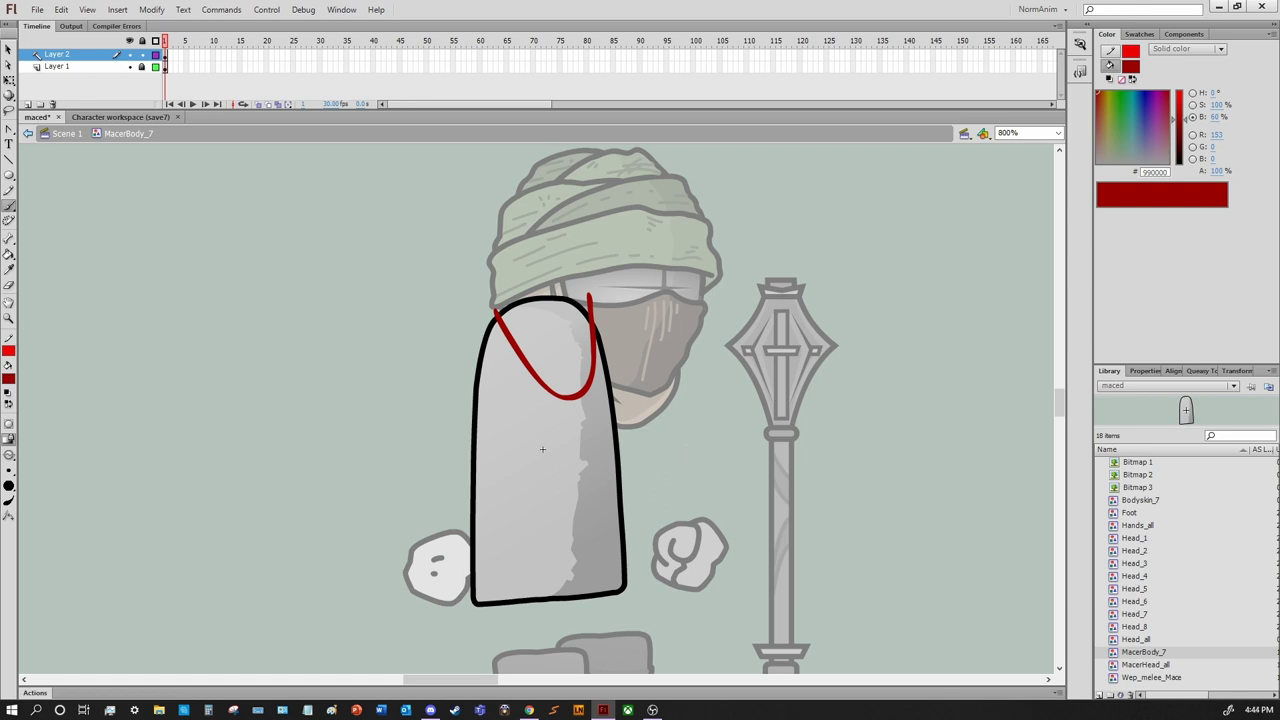
key("ctrl+z")
key("ctrl+z")
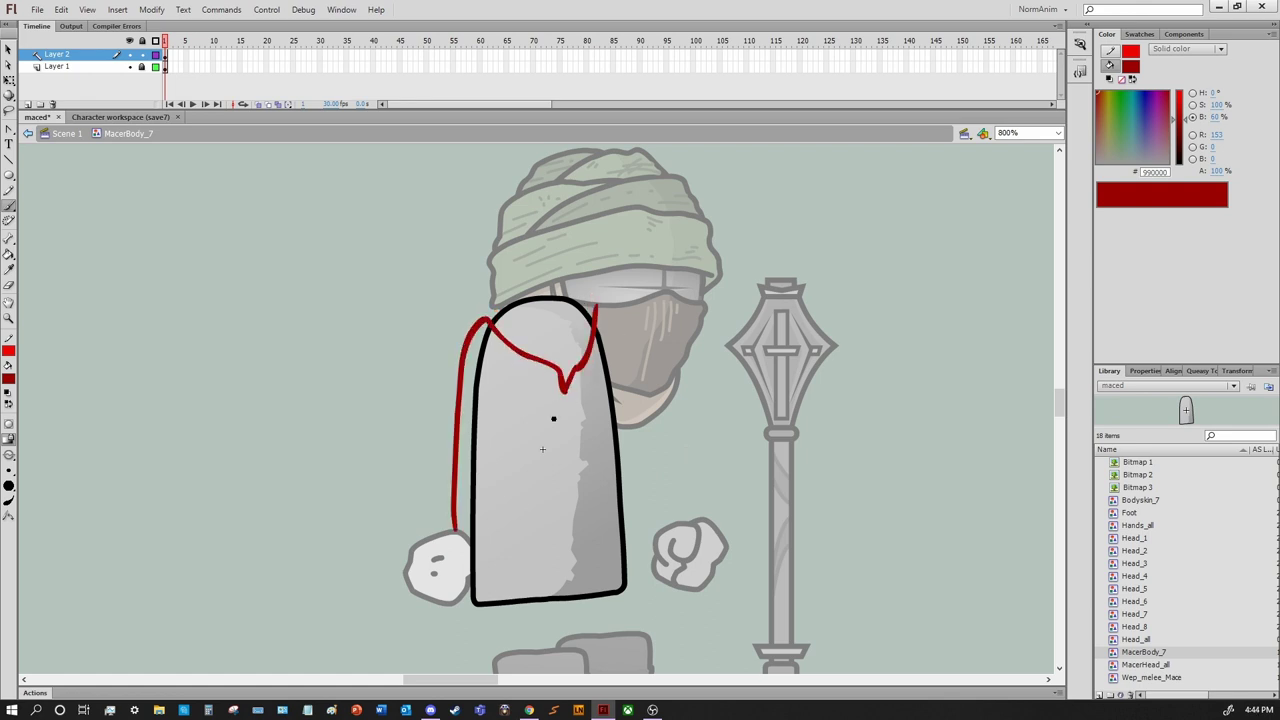
mouse_move(521, 520)
left_mouse_down()
mouse_move(487, 326)
mouse_move(548, 512)
left_mouse_up()
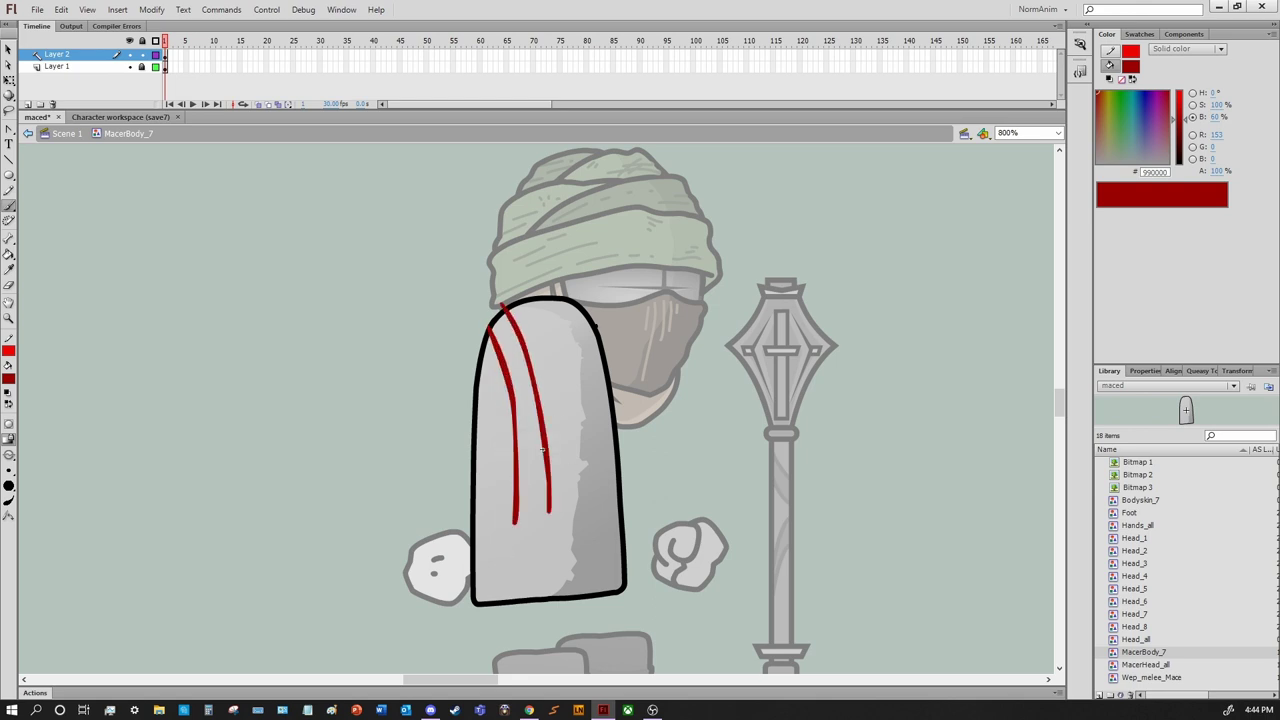
left_click_drag(600, 326, 588, 528)
key("ctrl+z")
key("ctrl+z")
key("ctrl+z")
left_click_drag(552, 371, 577, 369)
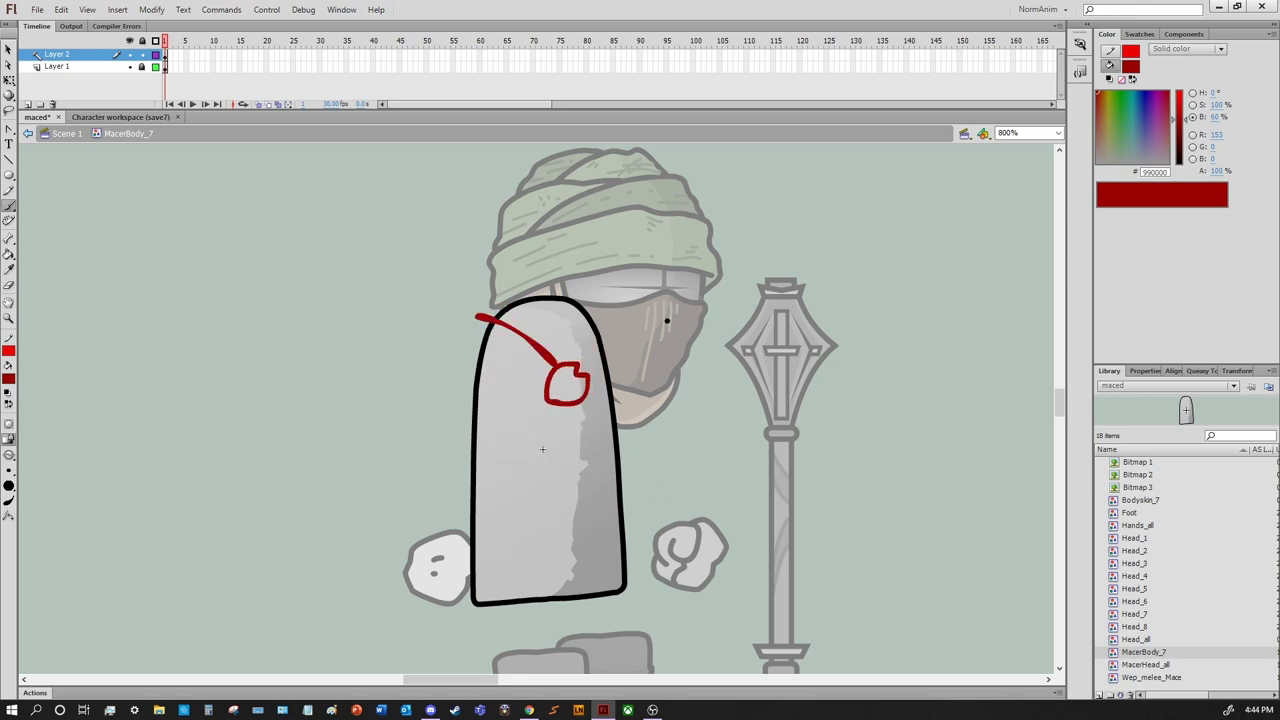
left_click_drag(488, 320, 452, 536)
key("ctrl+z")
mouse_move(560, 404)
left_mouse_down()
mouse_move(513, 466)
mouse_move(625, 466)
left_mouse_up()
key("ctrl+z")
key("ctrl+z")
key("ctrl+z")
key("ctrl+z")
key("ctrl+z")
Sketch a slanted double-line belt across the lower body with a knot and hanging ends at the back hip
mouse_move(466, 556)
left_mouse_down()
mouse_move(512, 551)
mouse_move(486, 620)
left_mouse_up()
mouse_move(500, 560)
left_mouse_down()
mouse_move(490, 606)
mouse_move(545, 576)
left_mouse_up()
left_click_drag(535, 356, 515, 555)
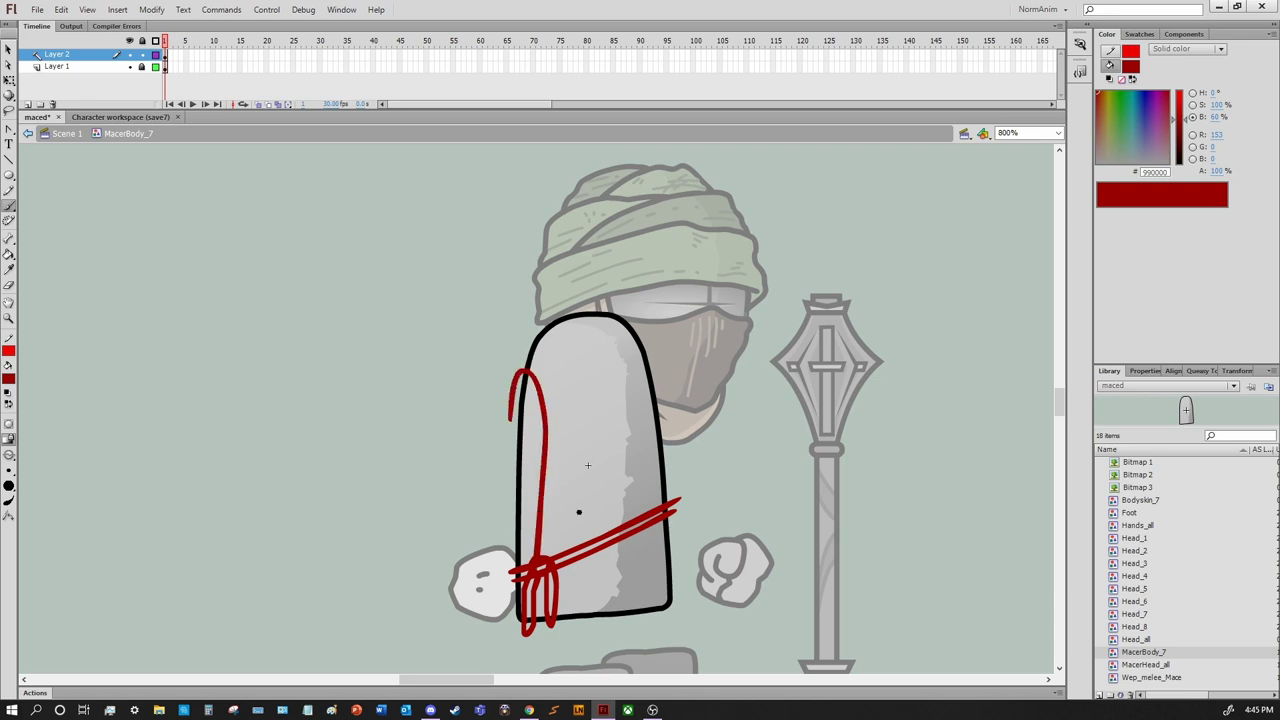
key("ctrl+z")
left_click_drag(588, 465, 585, 503)
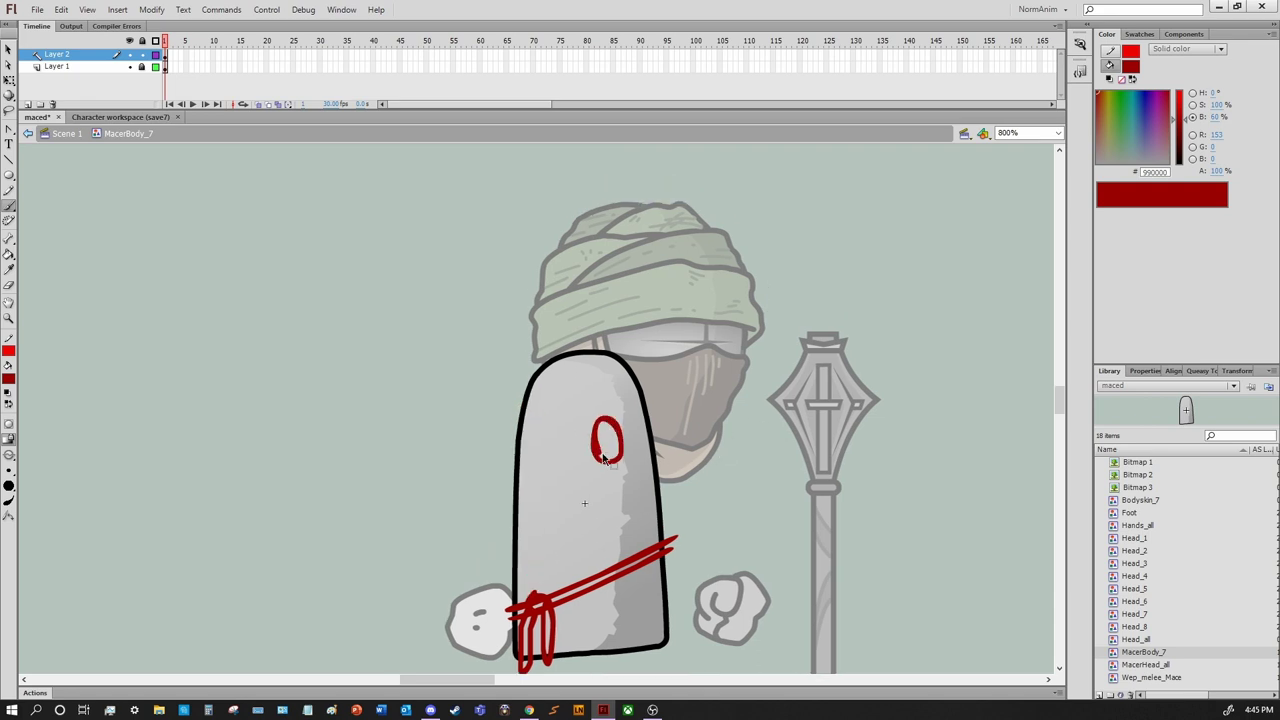
key("ctrl+z")
left_click(600, 445)
mouse_move(603, 458)
left_mouse_down()
mouse_move(604, 424)
mouse_move(510, 530)
mouse_move(540, 522)
mouse_move(580, 450)
mouse_move(666, 500)
left_mouse_up()
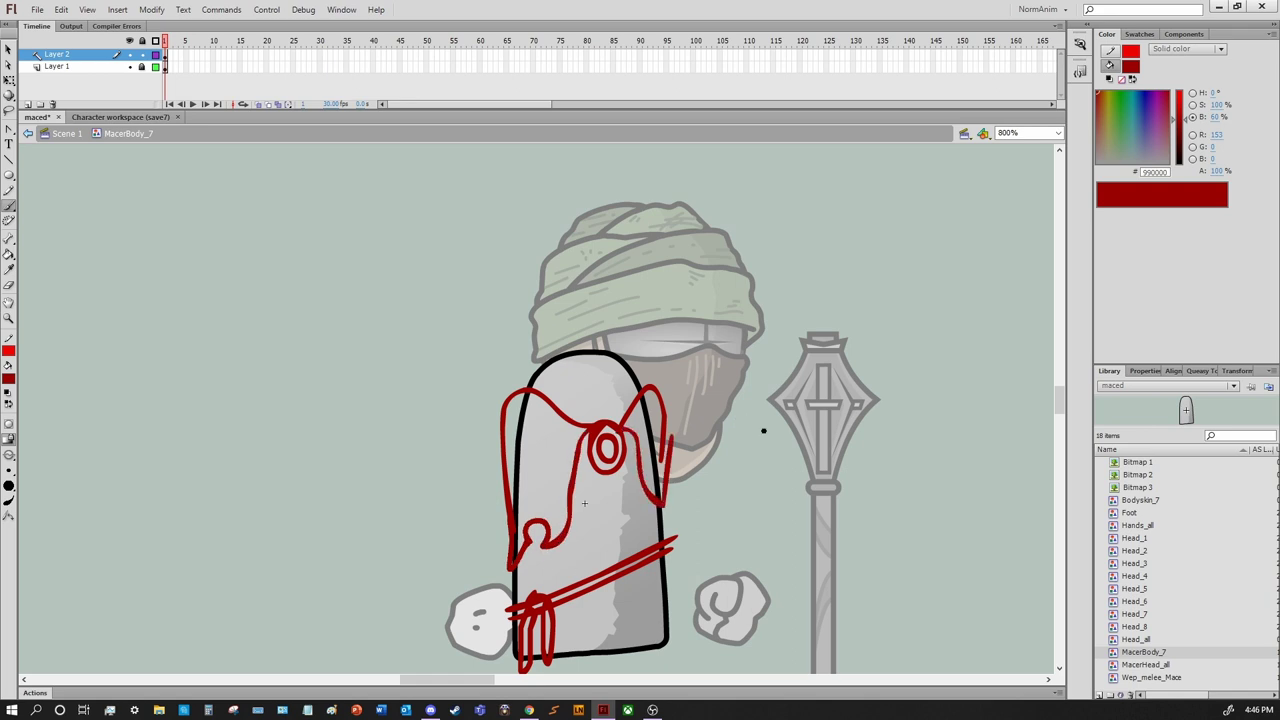
key("ctrl+z")
key("ctrl+z")
key("ctrl+z")
key("ctrl+z")
key("ctrl+z")
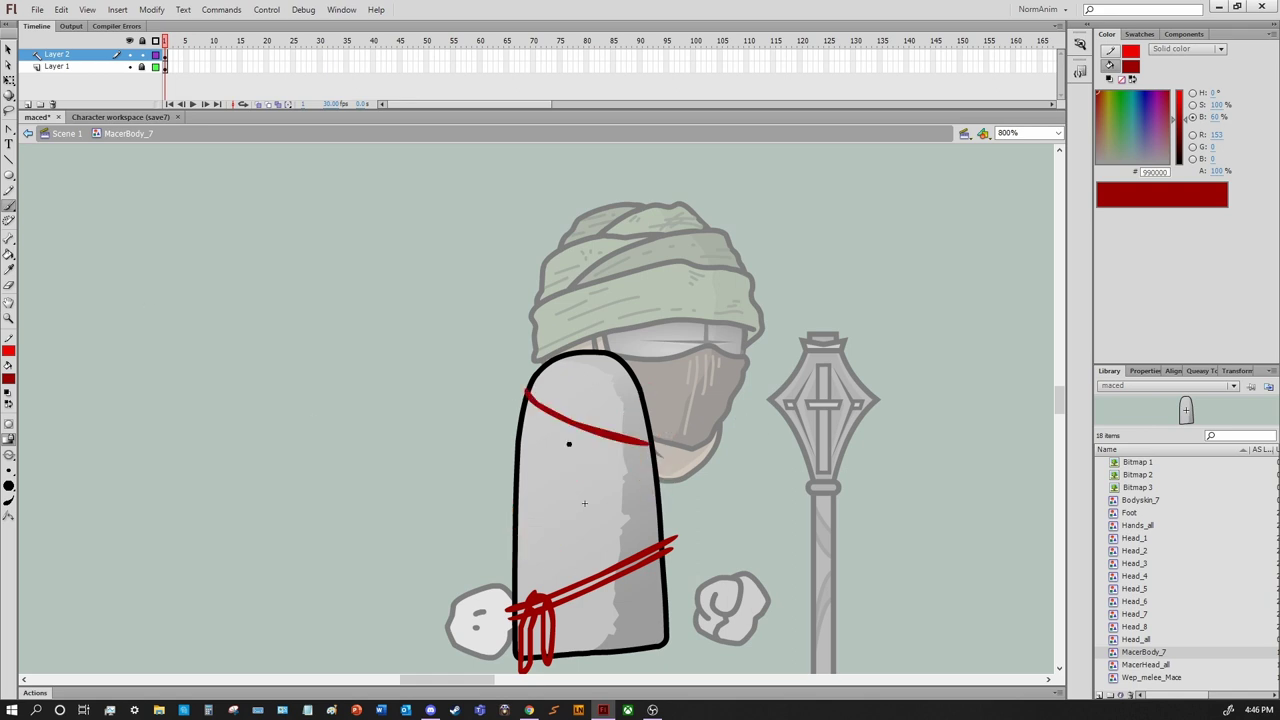
Sketch a cloth draped around the shoulders, a hanging loop at the back and a hem below the belt, and save the document
left_click_drag(523, 390, 672, 545)
left_click_drag(646, 400, 672, 545)
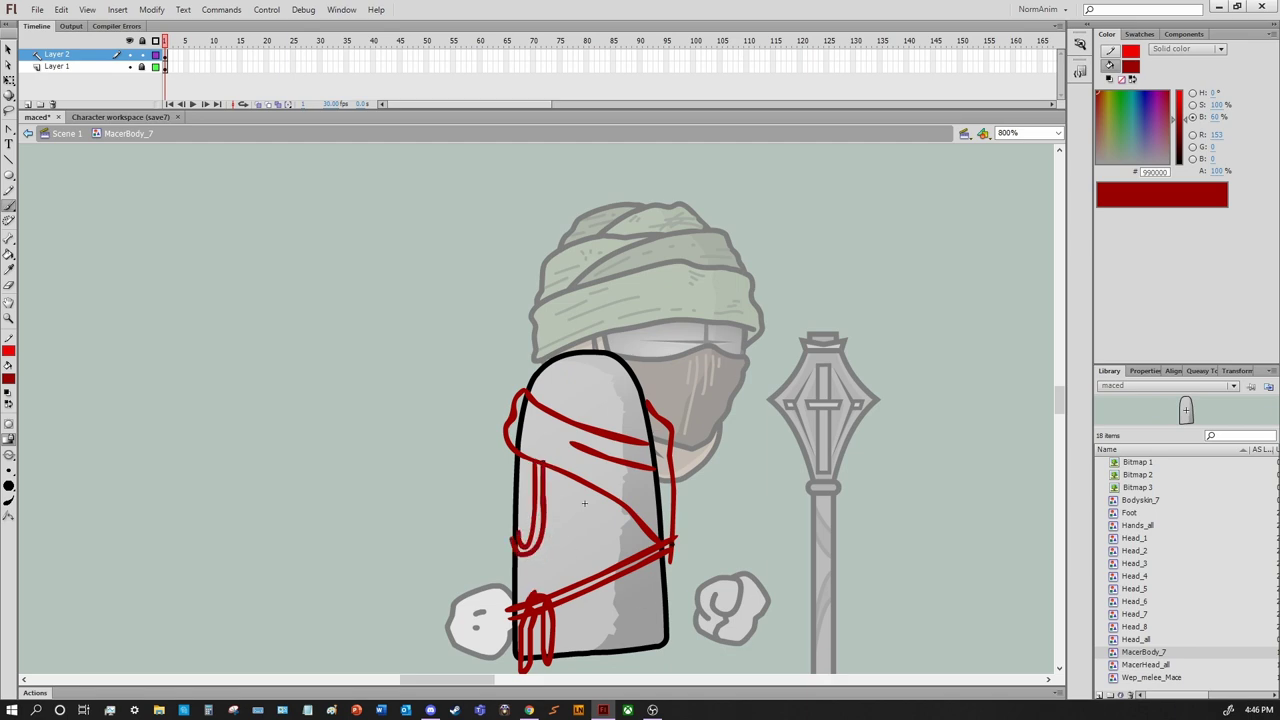
left_click_drag(584, 503, 669, 416)
mouse_move(860, 406)
left_mouse_down()
mouse_move(867, 540)
mouse_move(843, 477)
mouse_move(866, 471)
mouse_move(872, 488)
left_mouse_up()
key("ctrl+s")
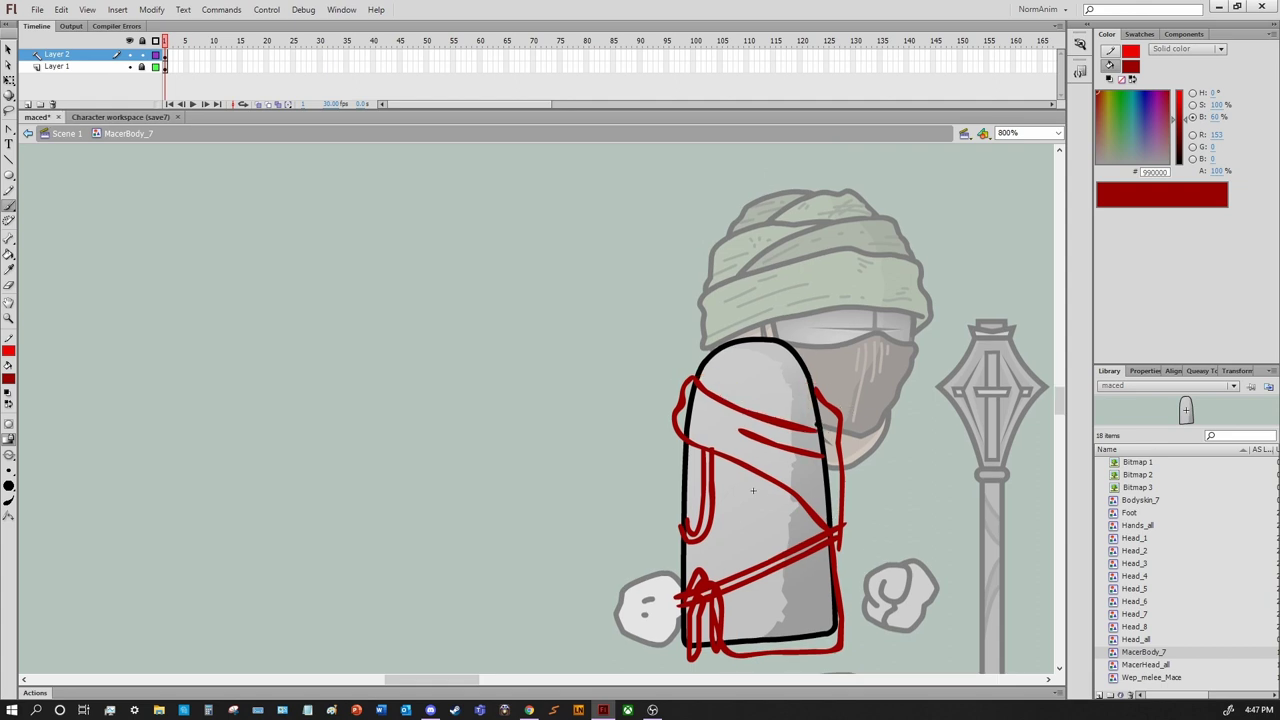
Try reworking the draped cloth sketch with a higher shoulder outline and a double diagonal edge across the torso
key("ctrl+z")
mouse_move(690, 380)
left_mouse_down()
mouse_move(820, 411)
mouse_move(770, 370)
mouse_move(825, 405)
mouse_move(826, 371)
mouse_move(846, 495)
left_mouse_up()
key("ctrl+z")
key("ctrl+z")
key("ctrl+z")
key("ctrl+z")
key("ctrl+z")
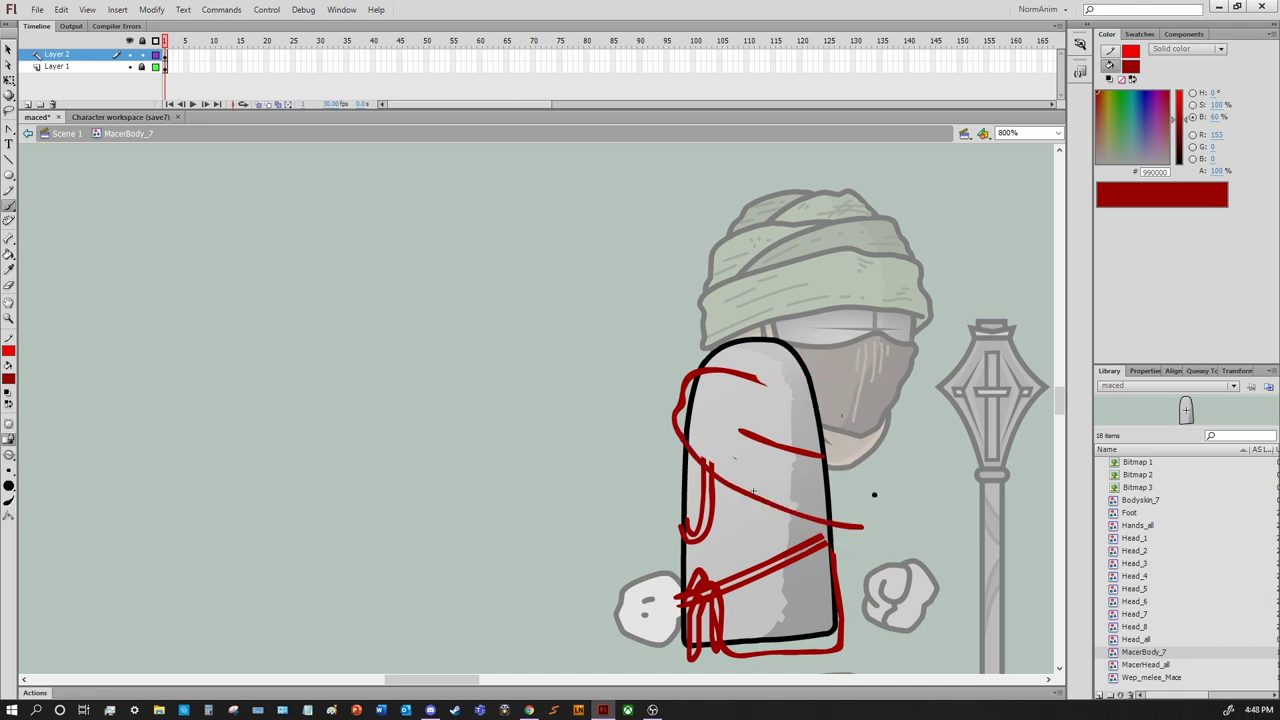
left_click_drag(705, 460, 825, 545)
left_click_drag(832, 394, 770, 373)
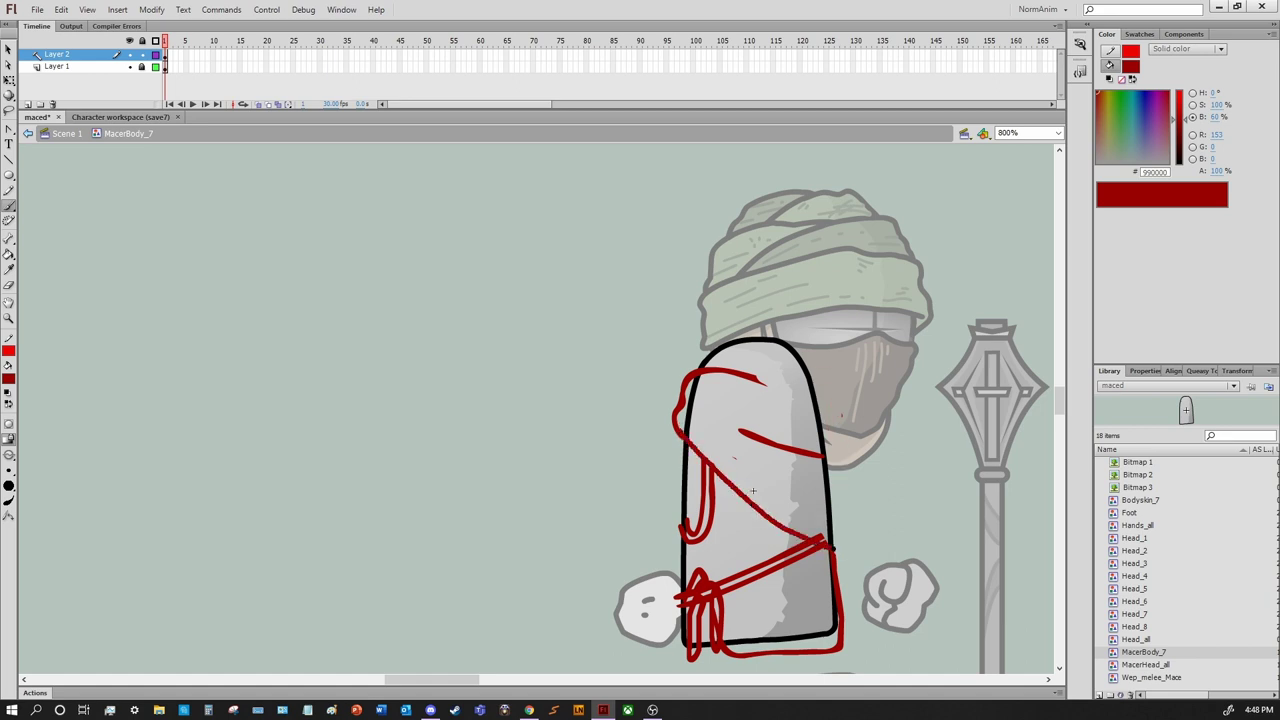
key("ctrl+z")
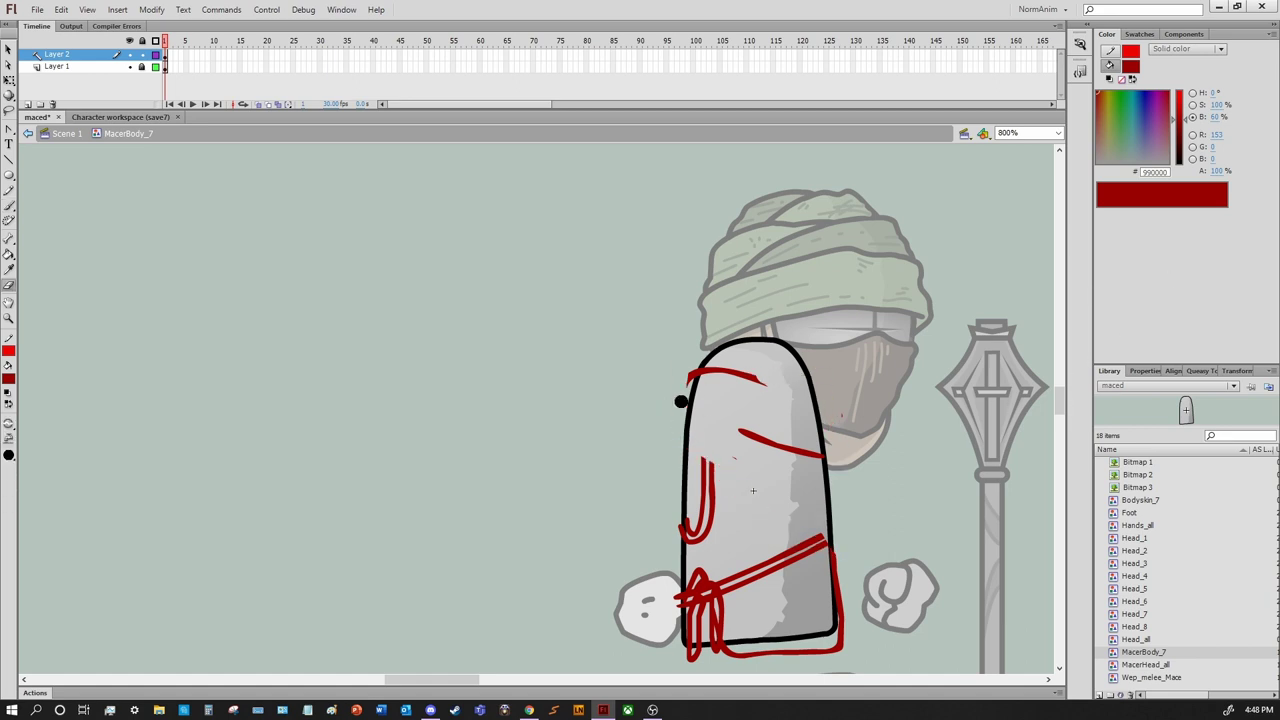
left_click_drag(845, 532, 838, 502)
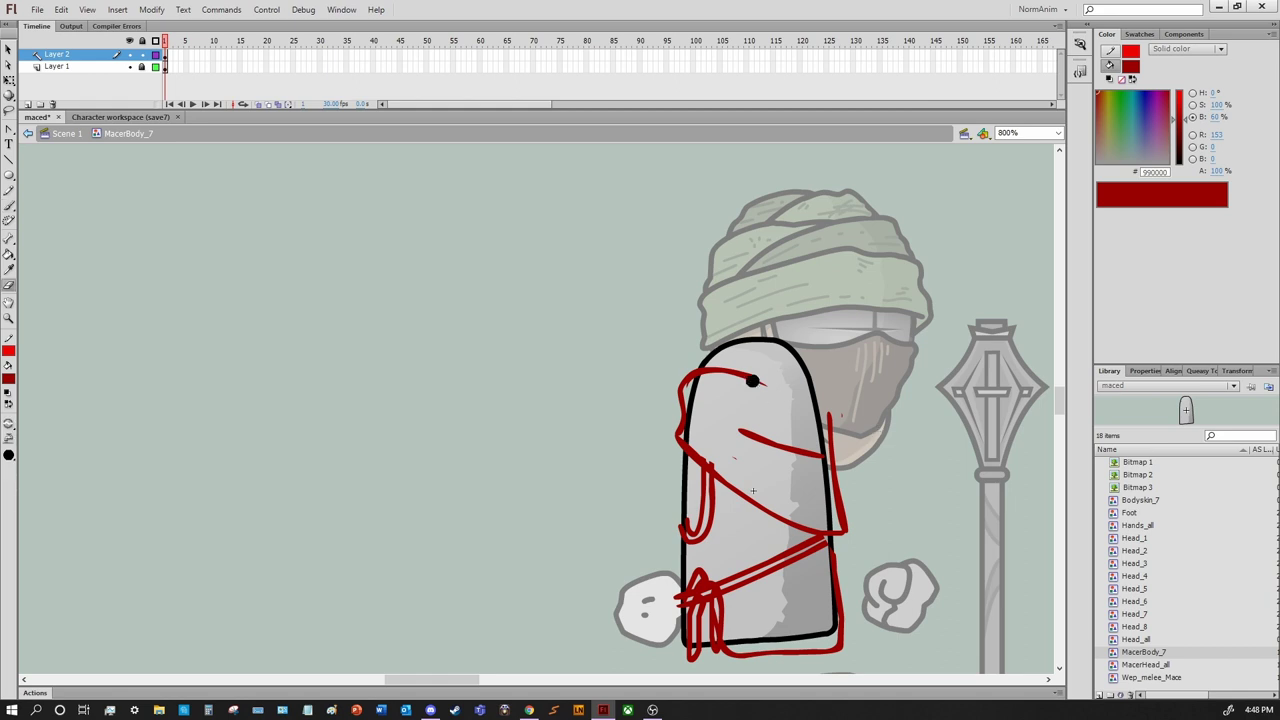
key("ctrl+z")
left_click_drag(676, 432, 826, 420)
mouse_move(716, 364)
left_mouse_down()
mouse_move(688, 446)
mouse_move(877, 540)
left_mouse_up()
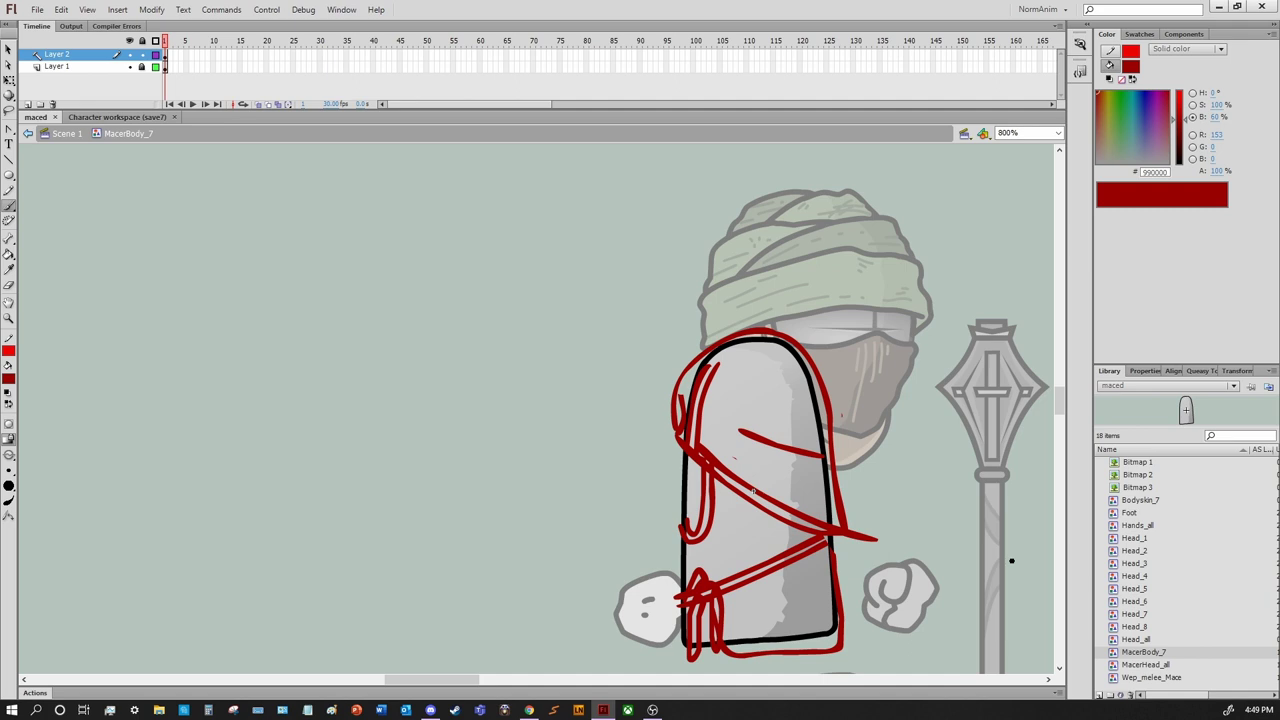
left_click_drag(555, 300, 634, 300)
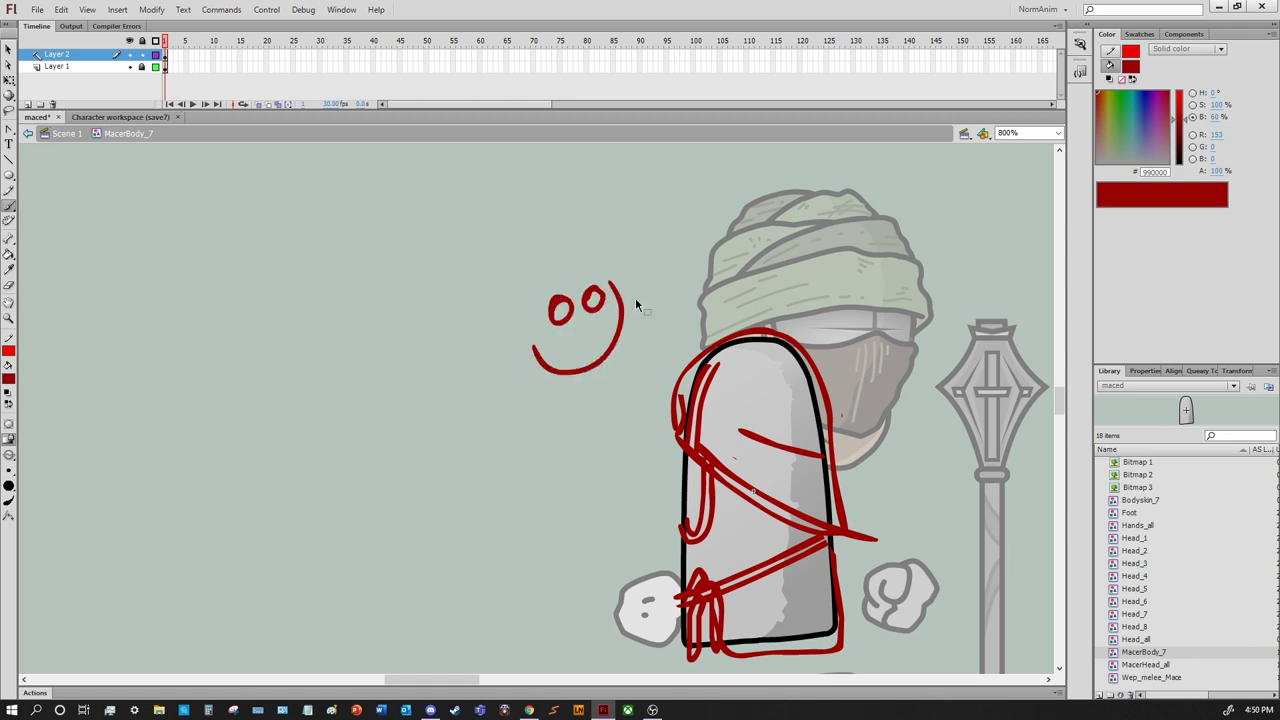
key("ctrl+z")
key("ctrl+z")
Erase the draped cloth sketch from the upper body, keeping the belt, knot, hem and hanging loop
key("e")
mouse_move(760, 380)
left_mouse_down()
mouse_move(689, 409)
mouse_move(865, 441)
left_mouse_up()
left_click_drag(752, 490, 617, 449)
left_click_drag(556, 408, 700, 493)
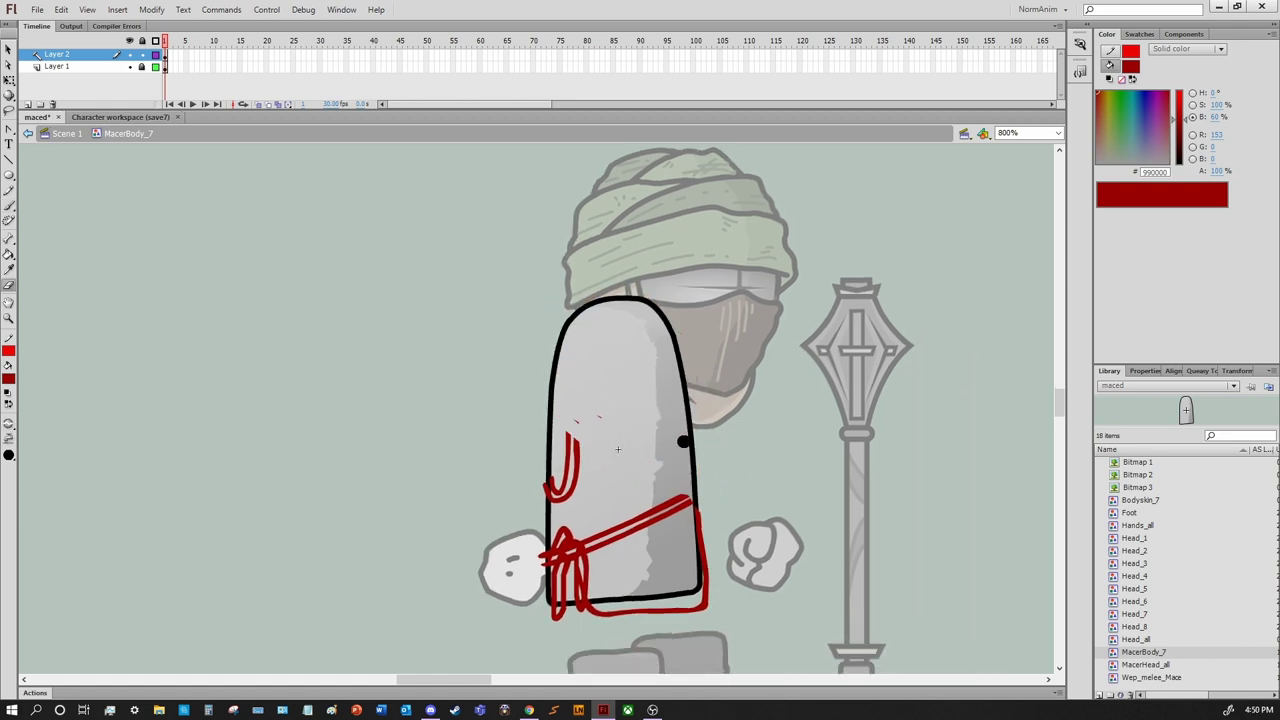
Sketch a tunic with a deep scooped neckline, loose side edges and a diagonal double-line strap down to the front hip
key("b")
left_click_drag(567, 322, 672, 380)
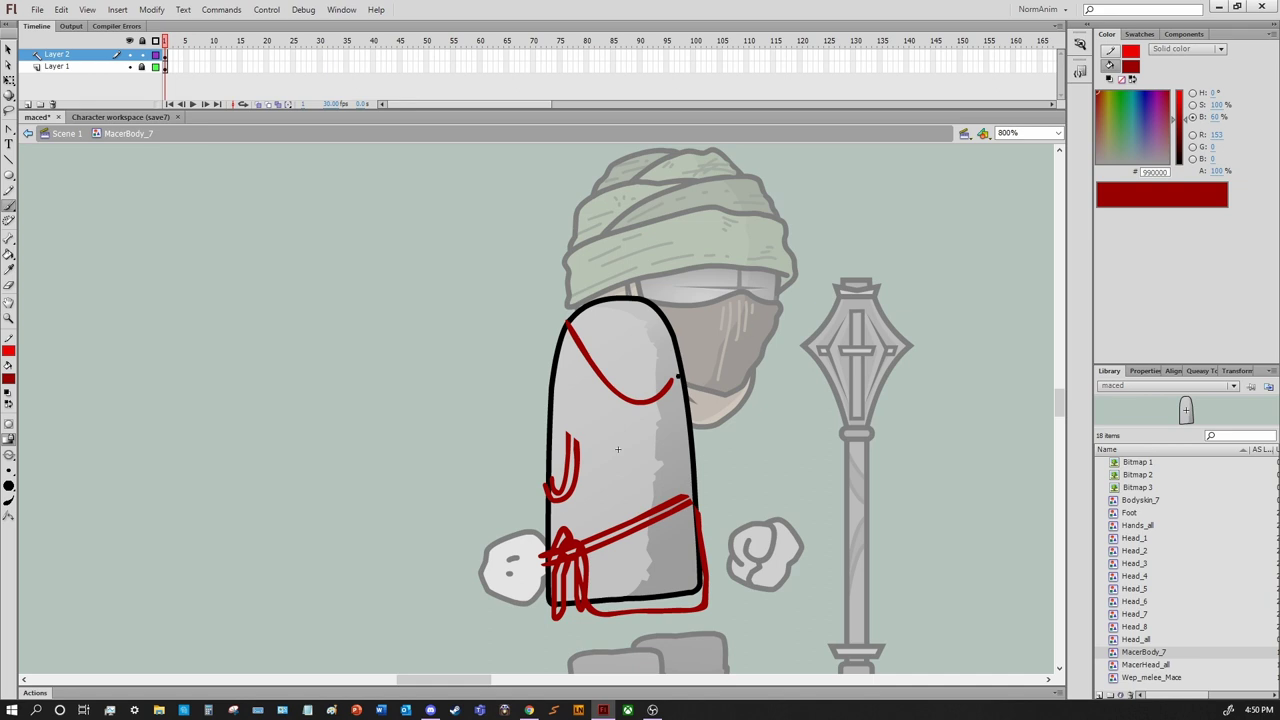
key("ctrl+z")
mouse_move(567, 322)
left_mouse_down()
mouse_move(650, 402)
mouse_move(672, 340)
left_mouse_up()
mouse_move(566, 325)
left_mouse_down()
mouse_move(533, 452)
mouse_move(740, 536)
left_mouse_up()
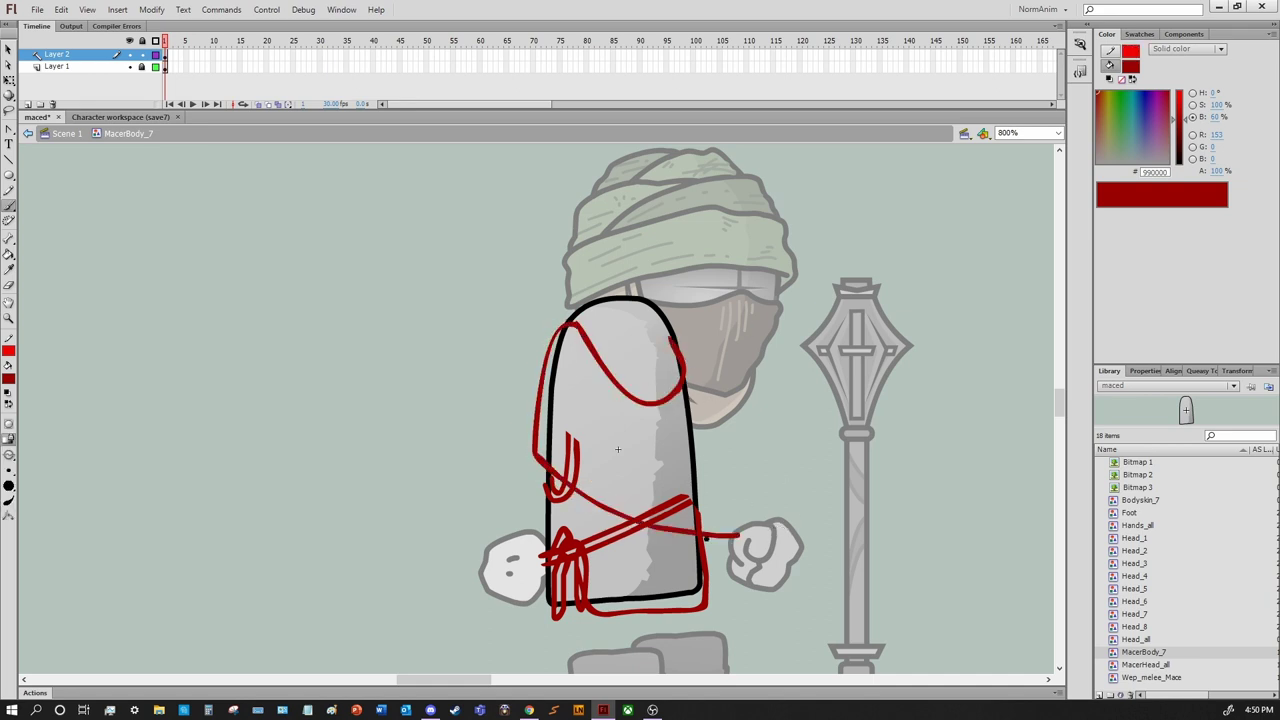
left_click_drag(676, 330, 718, 532)
key("ctrl+z")
mouse_move(536, 440)
left_mouse_down()
mouse_move(618, 490)
mouse_move(700, 510)
left_mouse_up()
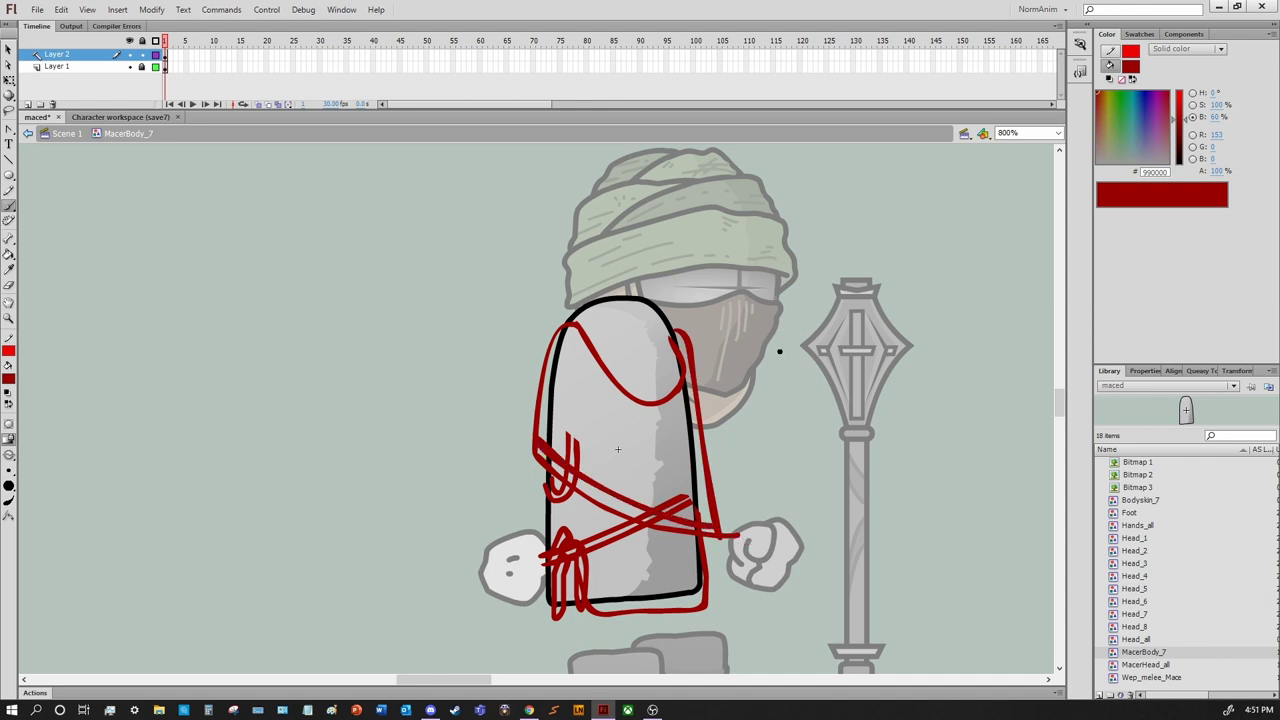
Reshape the tunic sketch's side edges and add a diagonal fold line from the back shoulder across the chest
left_click_drag(550, 330, 536, 425)
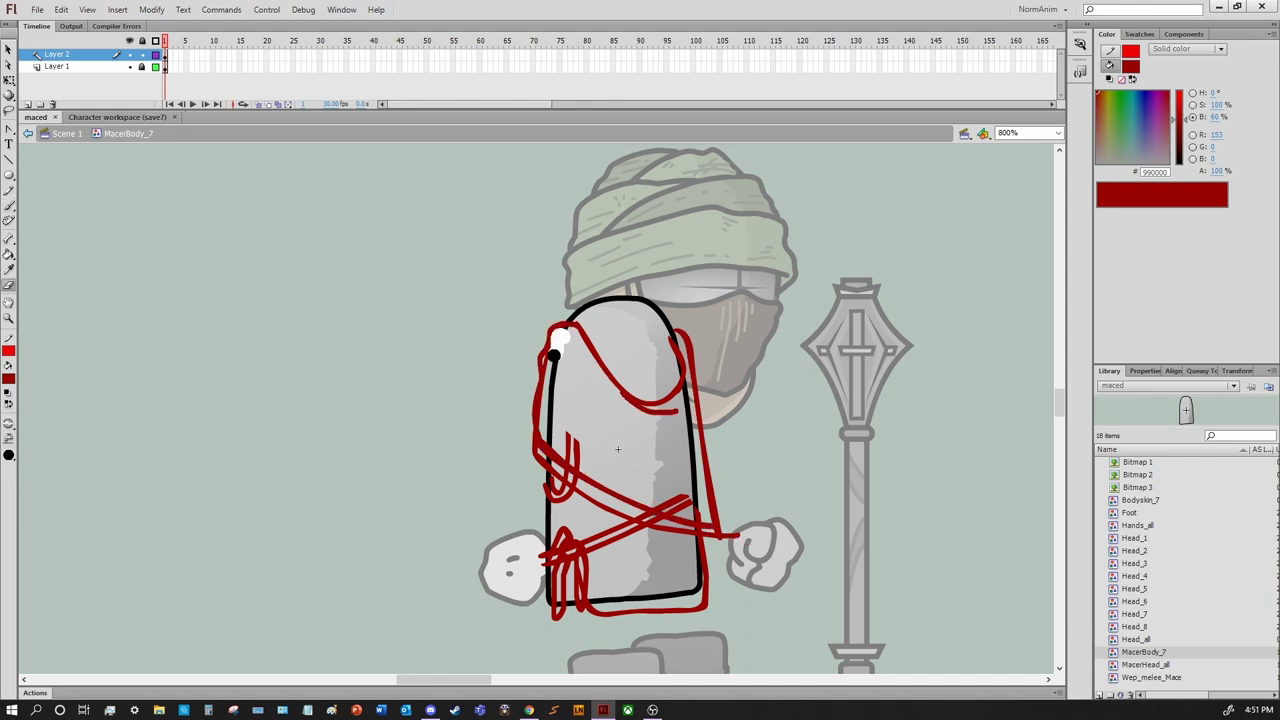
key("b")
left_click_drag(552, 335, 634, 454)
key("e")
left_click_drag(697, 424, 712, 520)
key("b")
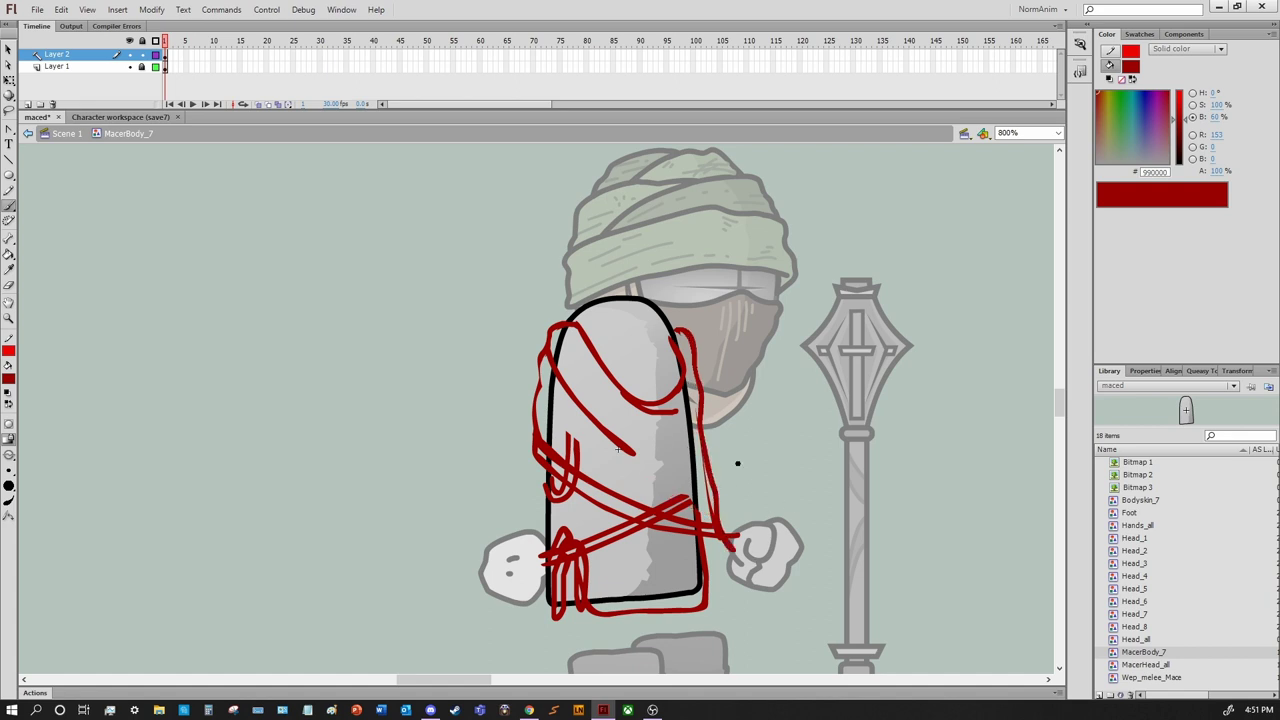
left_click_drag(737, 463, 717, 485)
Erase the hanging loop, add cross marks along the diagonal strap and extend the tunic's back edge down to the hem
key("e")
left_click_drag(535, 512, 553, 474)
key("b")
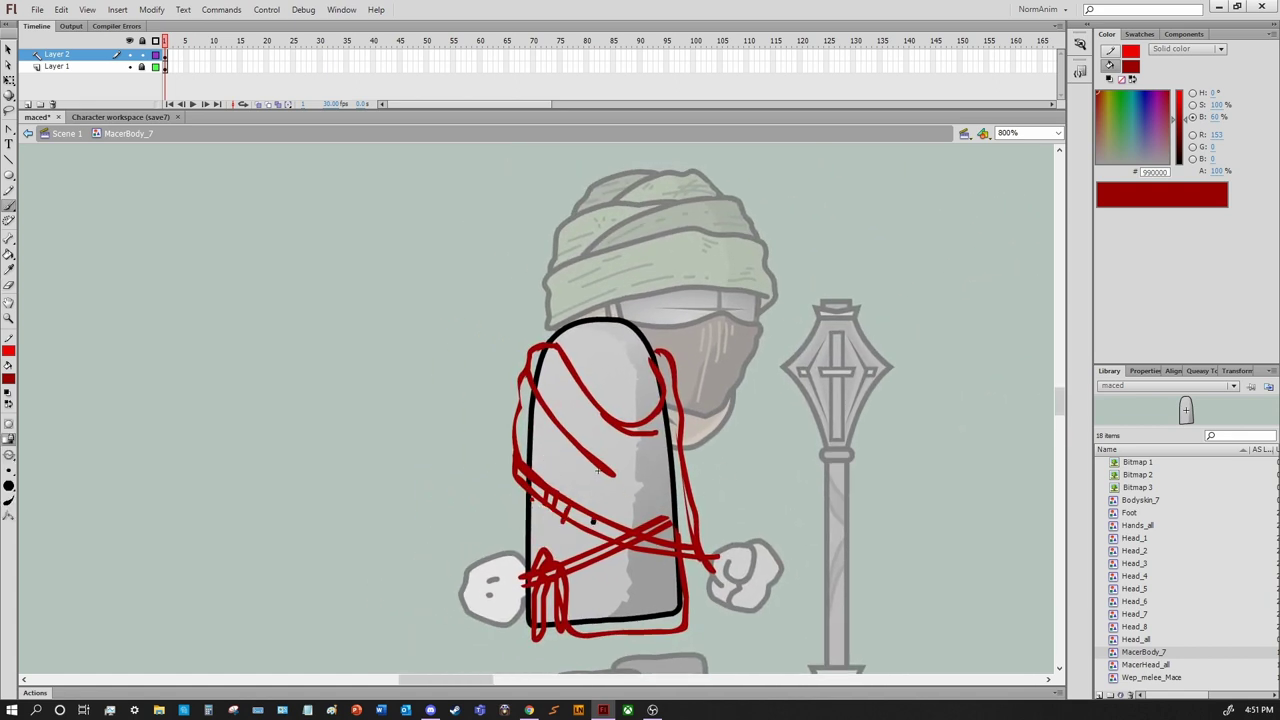
mouse_move(691, 544)
left_mouse_down()
mouse_move(797, 588)
mouse_move(807, 458)
mouse_move(710, 610)
mouse_move(845, 525)
left_mouse_up()
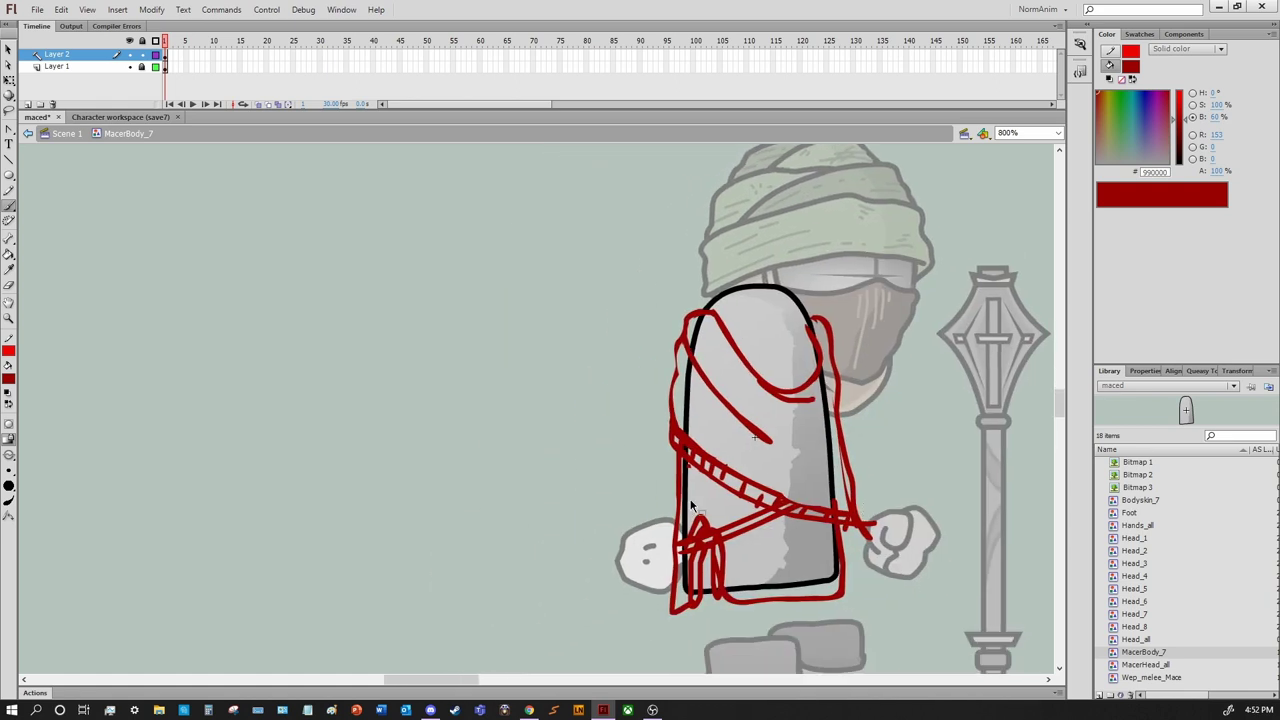
mouse_move(680, 460)
left_mouse_down()
mouse_move(678, 534)
mouse_move(846, 598)
left_mouse_up()
left_click_drag(951, 487, 763, 520)
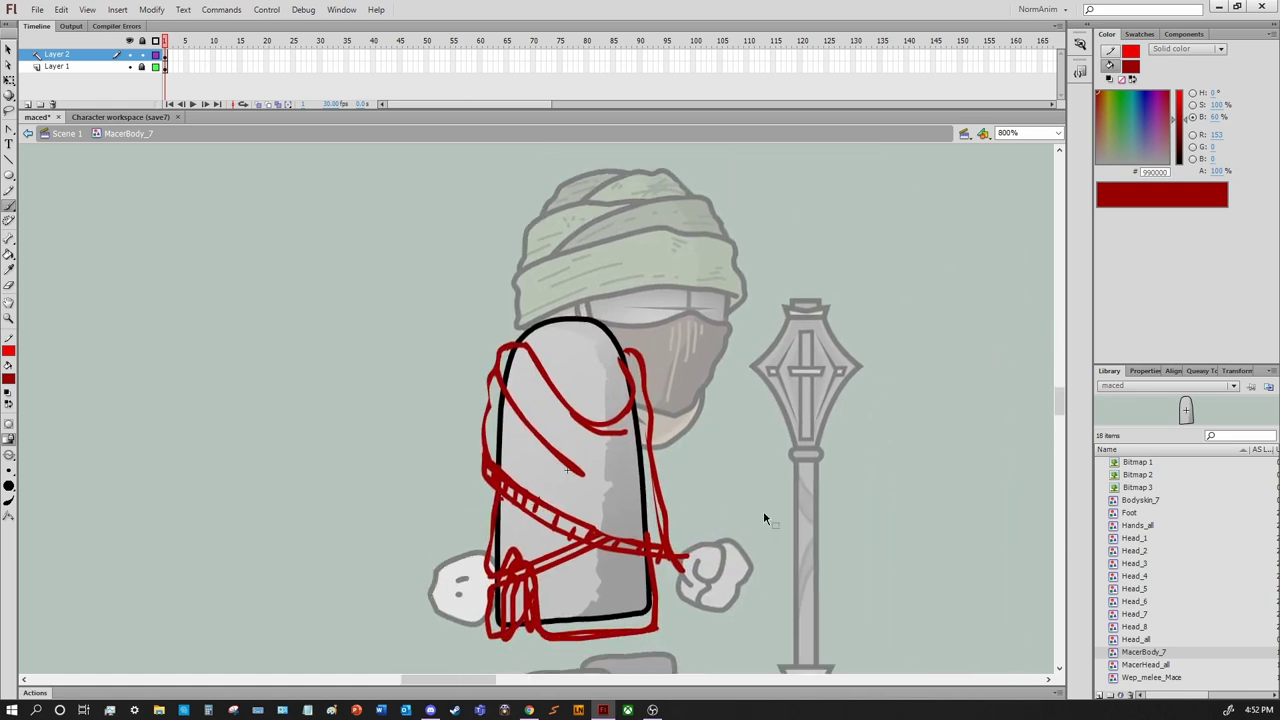
Add a layer above the sketch, show the sketch as outlines and set the Pencil tool's stroke to 1.00
left_click(28, 104)
left_click(155, 66)
left_click(1140, 371)
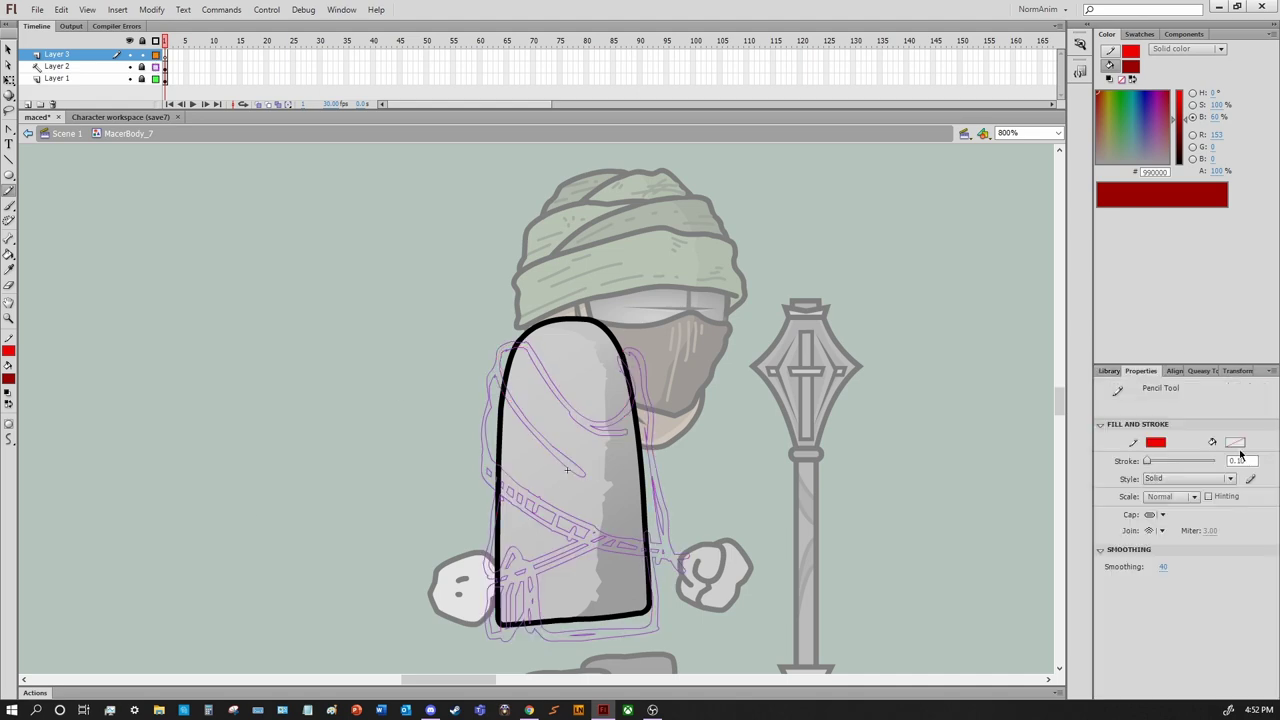
key("z")
left_click(534, 343)
key("y")
Trace the tunic's scooped neckline, its small fold and the side edges down to the diagonal strap in red pencil
mouse_move(512, 352)
left_mouse_down()
mouse_move(476, 349)
mouse_move(505, 348)
mouse_move(432, 435)
mouse_move(445, 645)
left_mouse_up()
key("ctrl+z")
mouse_move(511, 351)
left_mouse_down()
mouse_move(411, 291)
mouse_move(634, 471)
mouse_move(624, 296)
mouse_move(652, 358)
mouse_move(654, 506)
left_mouse_up()
key("v")
mouse_move(688, 563)
left_mouse_down()
mouse_move(711, 400)
mouse_move(841, 470)
mouse_move(856, 395)
left_mouse_up()
key("ctrl+y")
key("ctrl+z")
key("y")
key("ctrl+y")
key("ctrl+z")
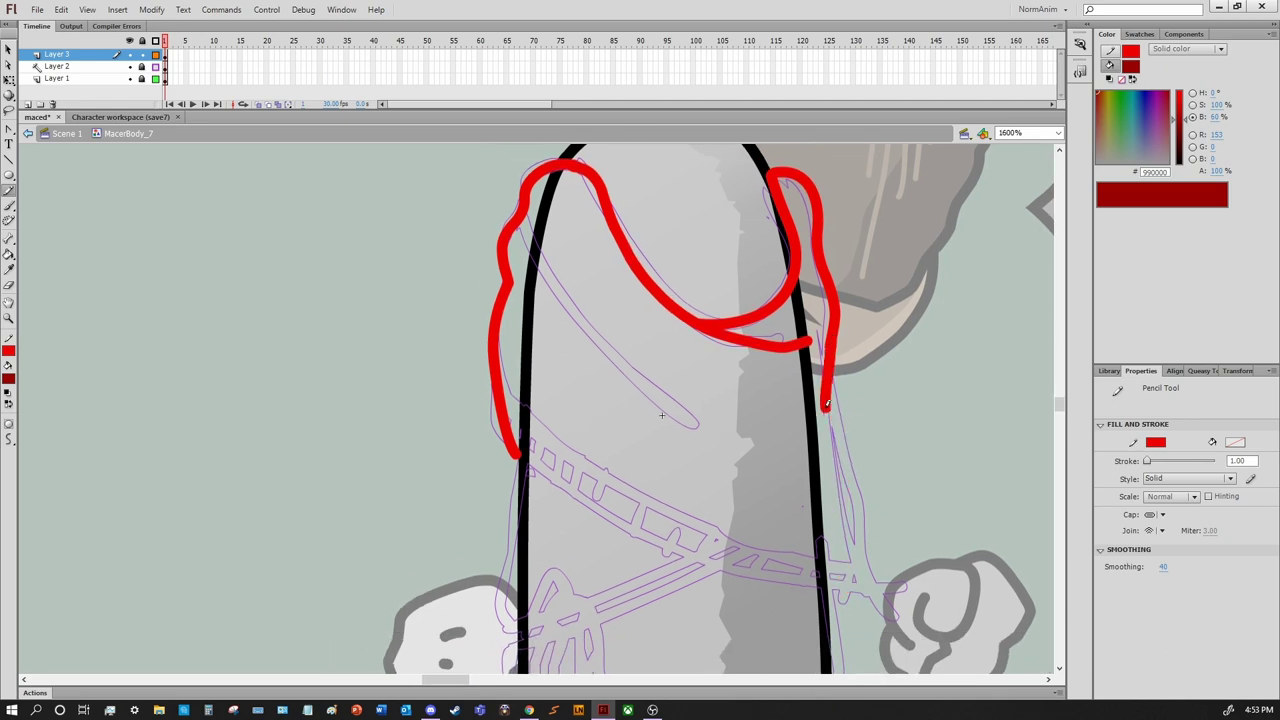
key("ctrl+y")
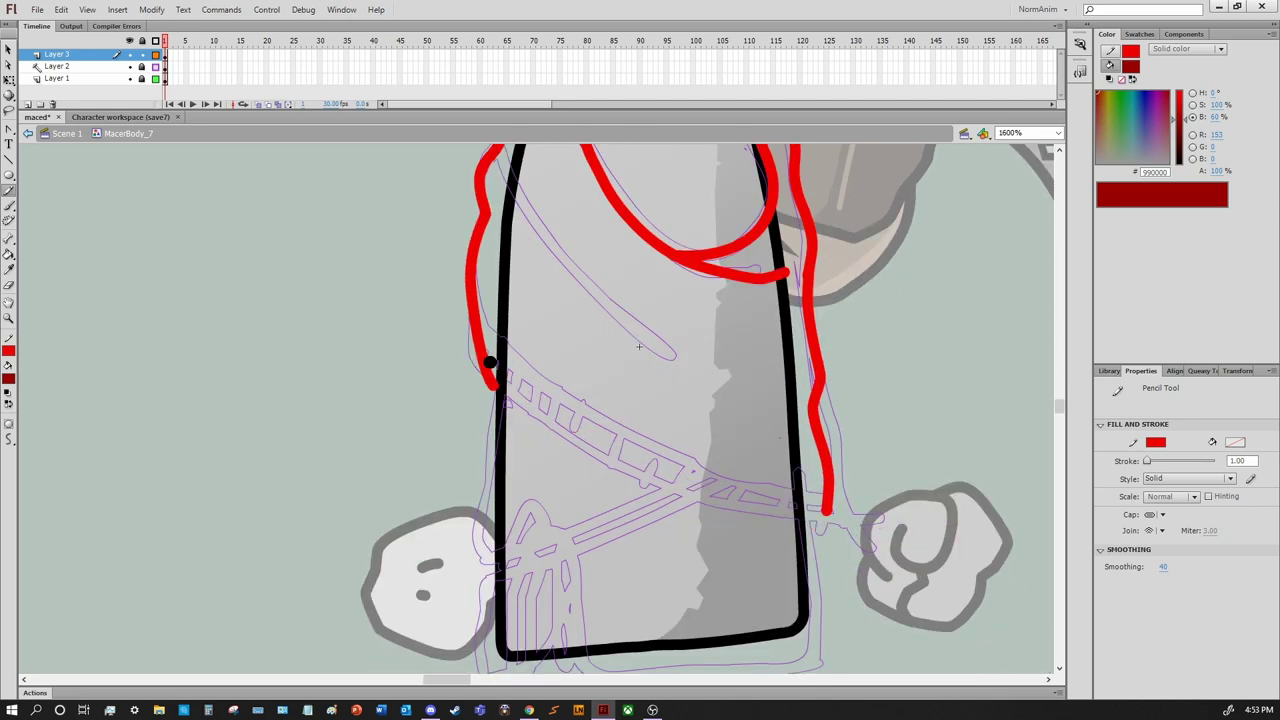
Trace the wrap's diagonal lower edge across the torso in red pencil and trim it to meet both side edges
key("ctrl+z")
left_click_drag(357, 286, 943, 514)
key("ctrl+z")
left_click_drag(404, 316, 724, 514)
key("ctrl+z")
mouse_move(434, 322)
left_mouse_down()
mouse_move(514, 386)
mouse_move(958, 510)
left_mouse_up()
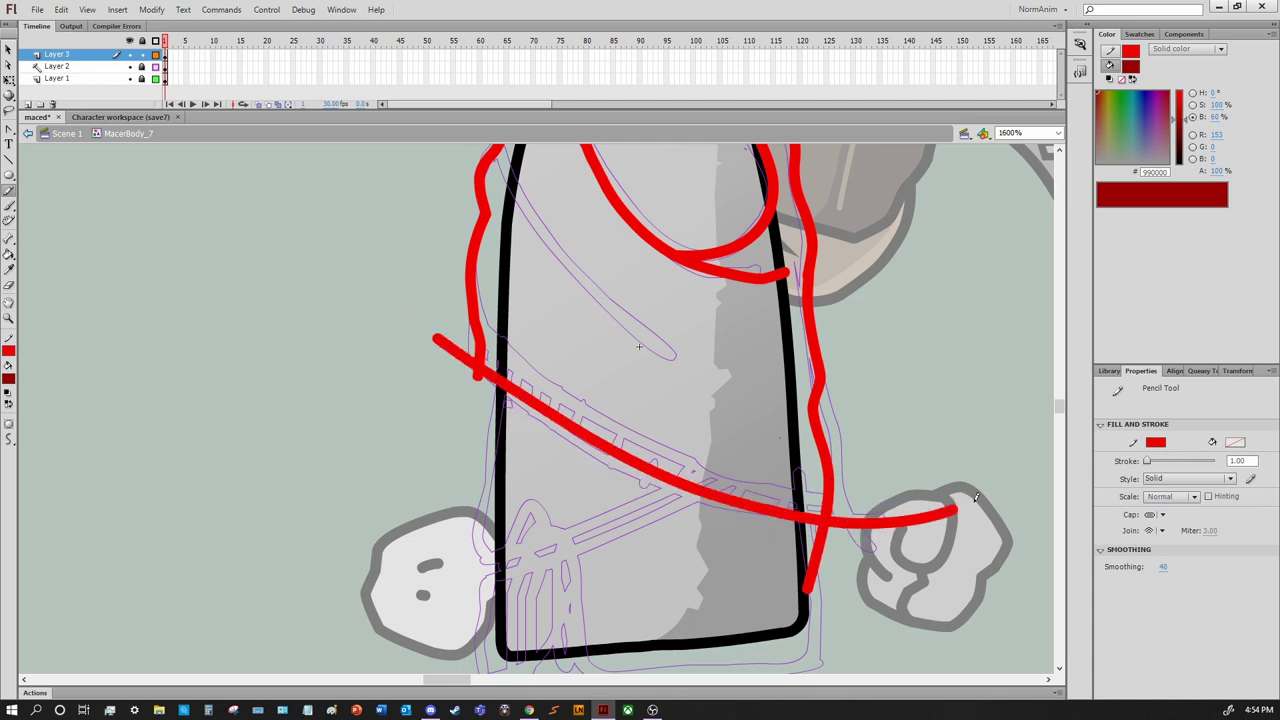
key("v")
left_click(900, 516)
key("Delete")
left_click_drag(813, 411, 851, 523)
Trace the curved shoulder fold, the short chest crease and the fold near the wrap's front edge
key("y")
left_click_drag(545, 225, 645, 408)
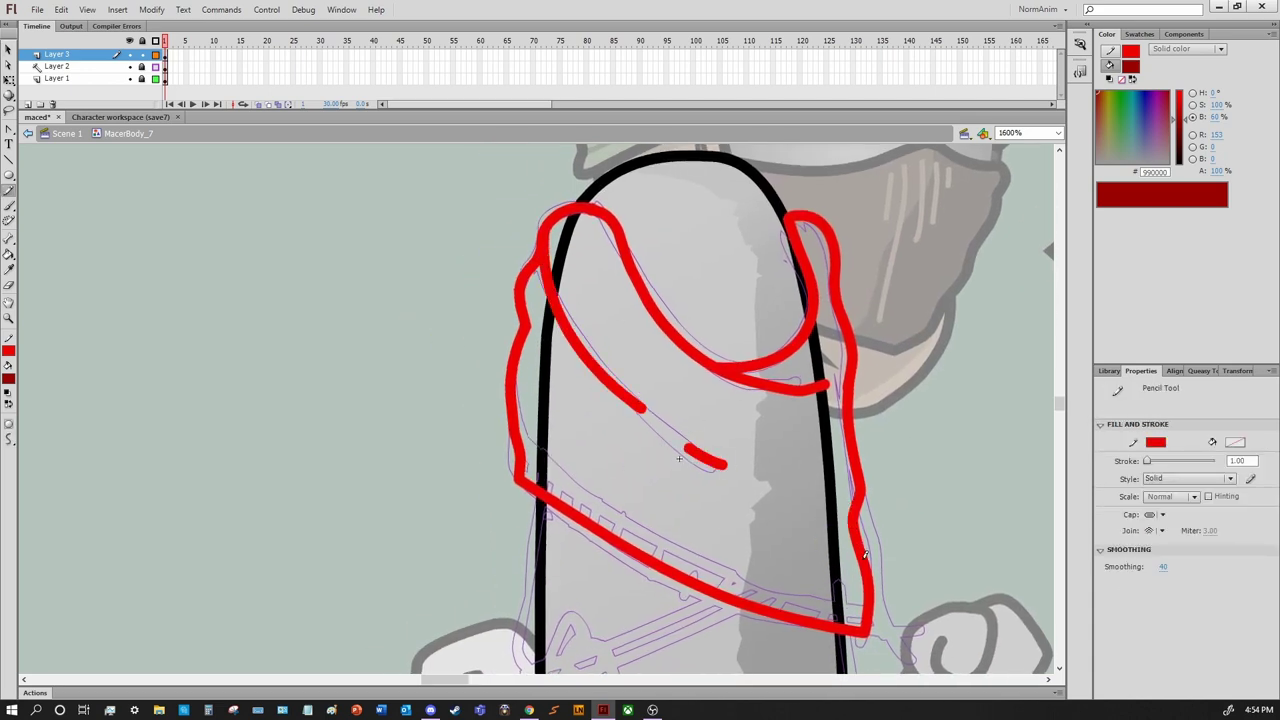
mouse_move(850, 503)
left_mouse_down()
mouse_move(752, 567)
mouse_move(847, 430)
left_mouse_up()
mouse_move(757, 551)
left_mouse_down()
mouse_move(890, 519)
mouse_move(675, 527)
left_mouse_up()
Trace the belt as two parallel lines rising to the wrap and trim the ends that overlap the wrap's edge
mouse_move(528, 505)
left_mouse_down()
mouse_move(835, 440)
mouse_move(548, 518)
left_mouse_up()
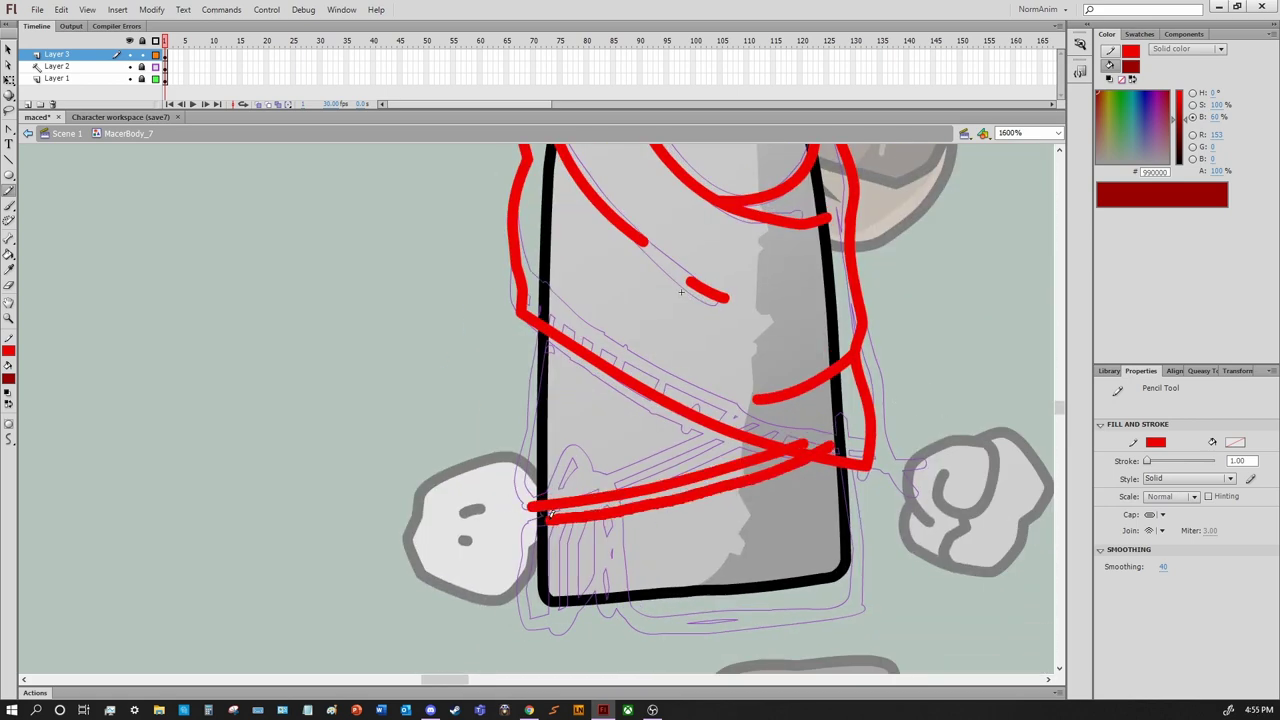
key("ctrl+z")
key("ctrl+y")
key("ctrl+z")
key("ctrl+y")
key("v")
left_click(835, 447)
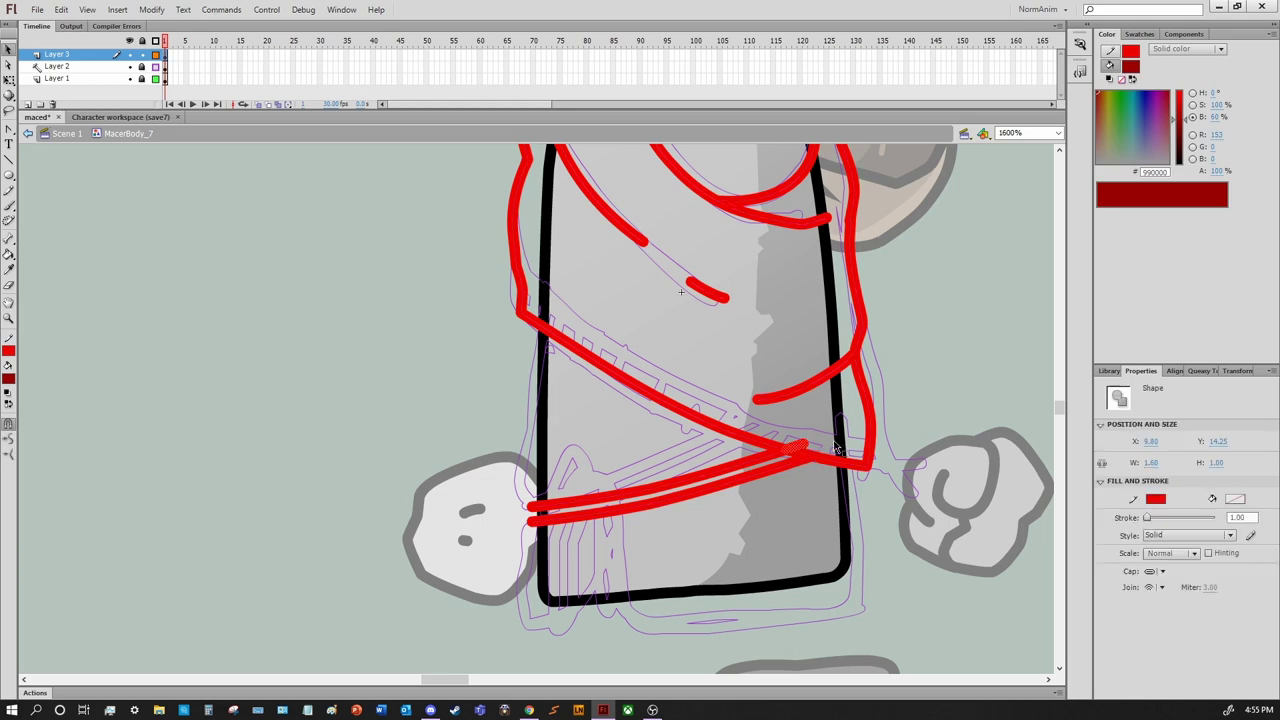
Trace the tunic's lower side edges, wavy hem and back slit below the wrap in red pencil
key("y")
mouse_move(532, 515)
left_mouse_down()
mouse_move(545, 595)
mouse_move(578, 392)
left_mouse_up()
mouse_move(578, 612)
left_mouse_down()
mouse_move(590, 482)
mouse_move(590, 570)
left_mouse_up()
mouse_move(936, 430)
left_mouse_down()
mouse_move(781, 480)
mouse_move(756, 578)
left_mouse_up()
mouse_move(756, 578)
left_mouse_down()
mouse_move(956, 478)
mouse_move(700, 512)
mouse_move(703, 270)
left_mouse_up()
key("ctrl+z")
key("ctrl+y")
mouse_move(783, 190)
left_mouse_down()
mouse_move(807, 286)
mouse_move(731, 259)
left_mouse_up()
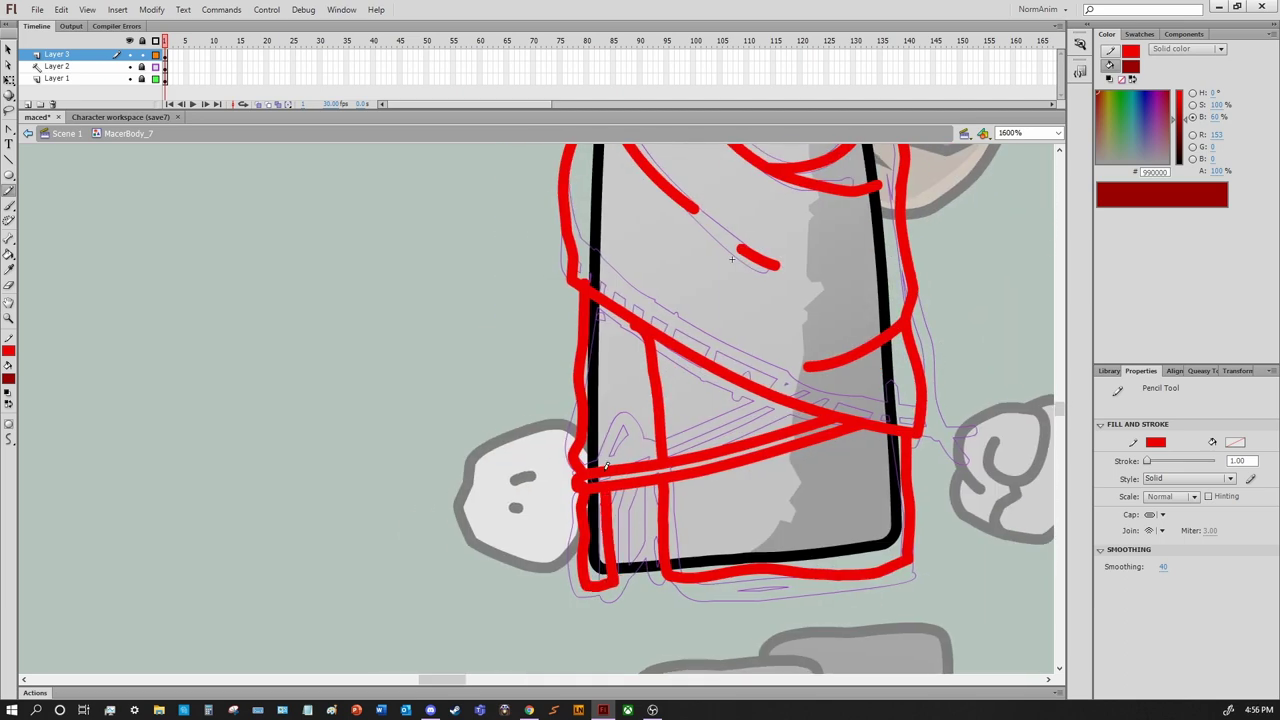
Redraw the hem and back slit with a pointed fold above the belt, and add a belt knot with two hanging ends
left_click_drag(612, 468, 628, 318)
mouse_move(700, 400)
left_mouse_down()
mouse_move(610, 640)
mouse_move(690, 465)
left_mouse_up()
left_click_drag(597, 540, 645, 520)
key("ctrl+z")
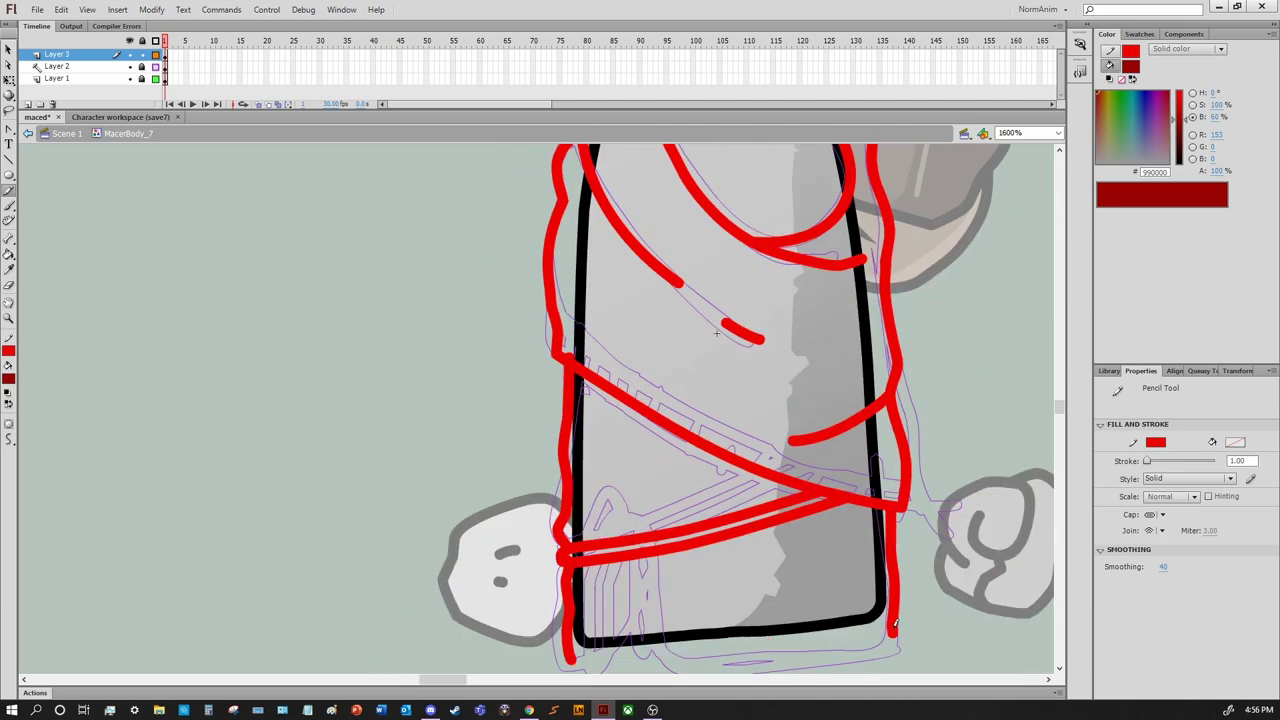
left_click_drag(893, 648, 614, 590)
left_click_drag(610, 512, 572, 540)
mouse_move(700, 480)
left_mouse_down()
mouse_move(580, 440)
mouse_move(640, 494)
mouse_move(598, 470)
mouse_move(612, 580)
mouse_move(622, 505)
mouse_move(645, 500)
left_mouse_up()
key("h")
key("y")
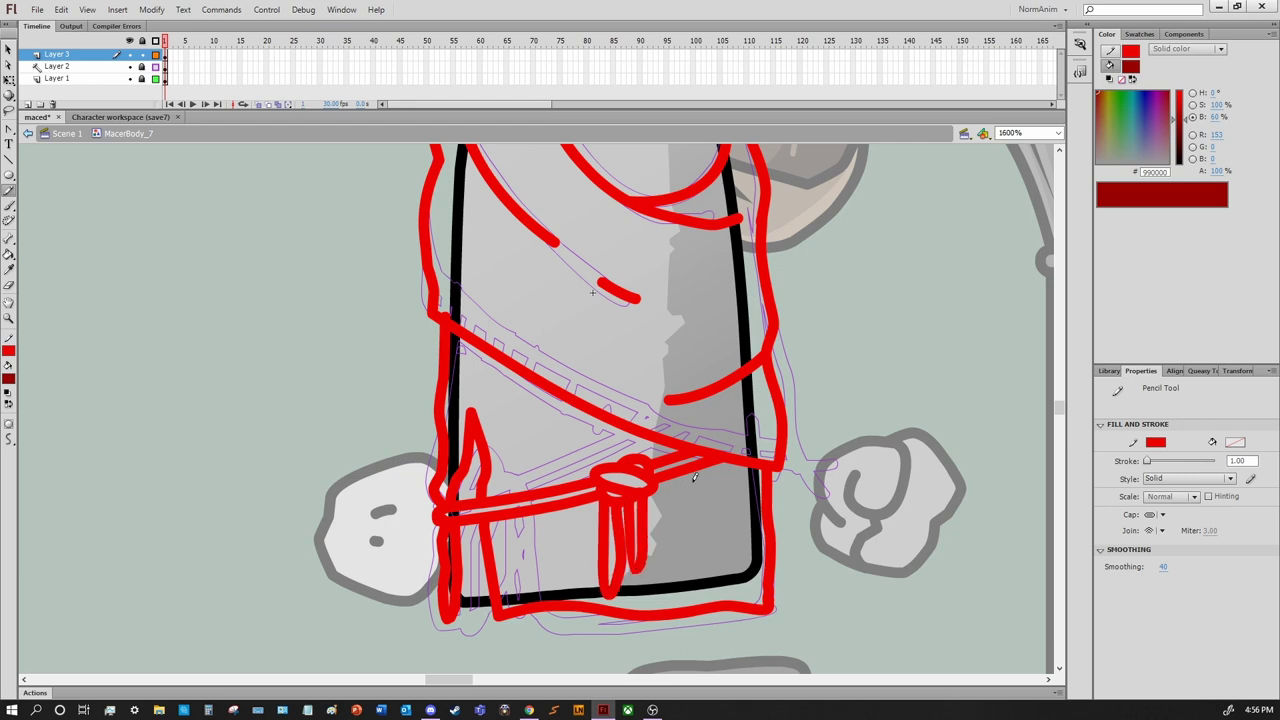
Duplicate the red line-art layer, and rename the original layer linwa and hide it
key("z")
left_click(800, 492, "alt")
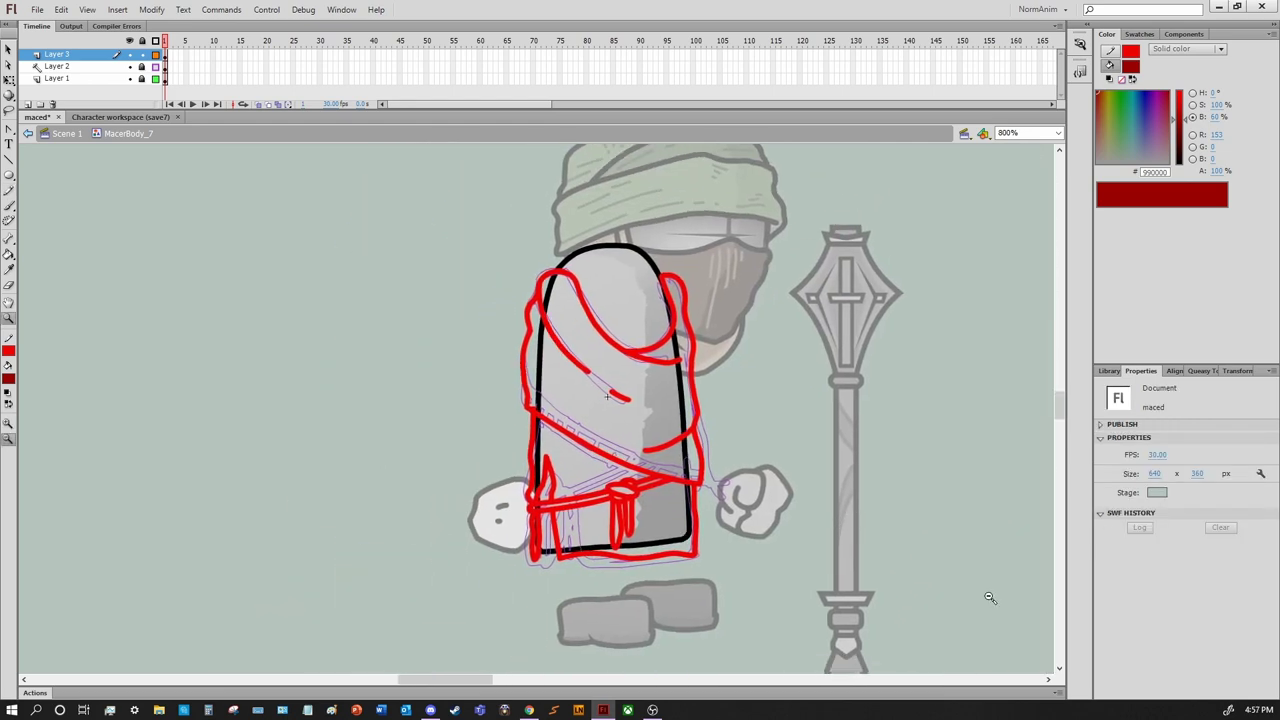
left_click(590, 480)
left_click(354, 434)
left_click(847, 563, "alt")
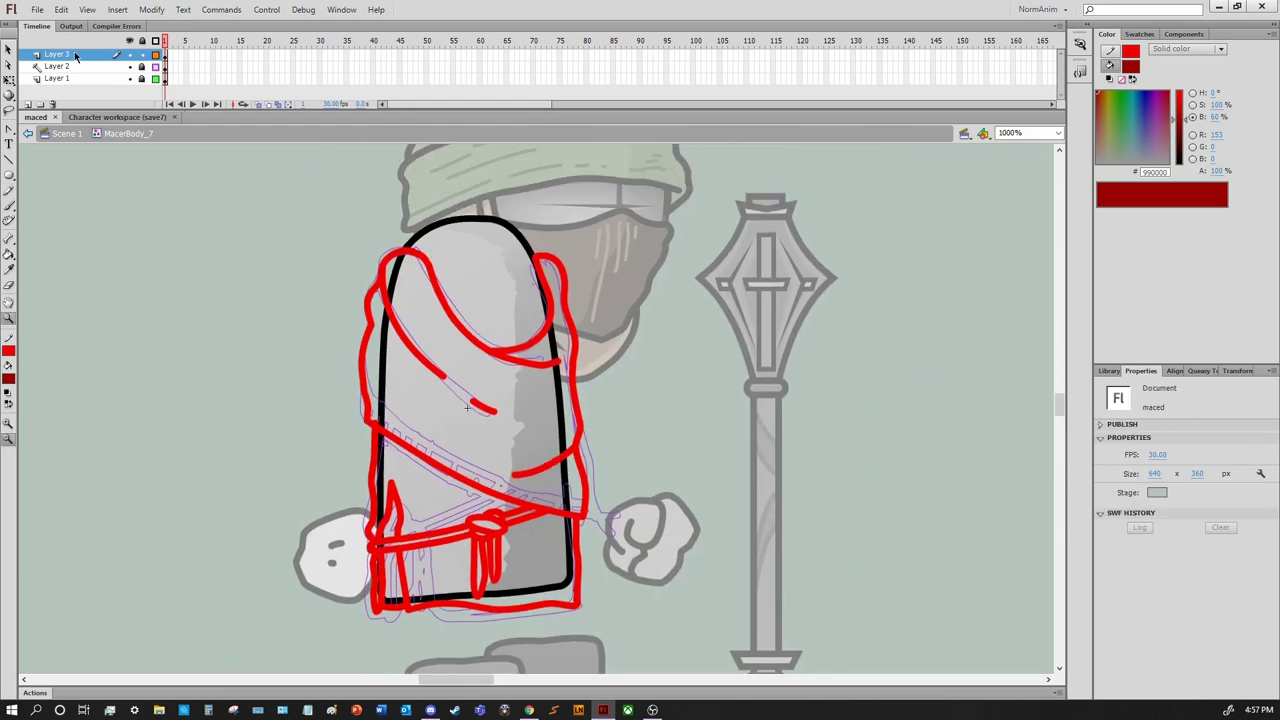
right_click(75, 56)
left_click(120, 193)
right_click(50, 66)
key("Escape")
Recolour the copied line art's strokes black and tidy the overlapping stroke ends at its joints
left_click(8, 350)
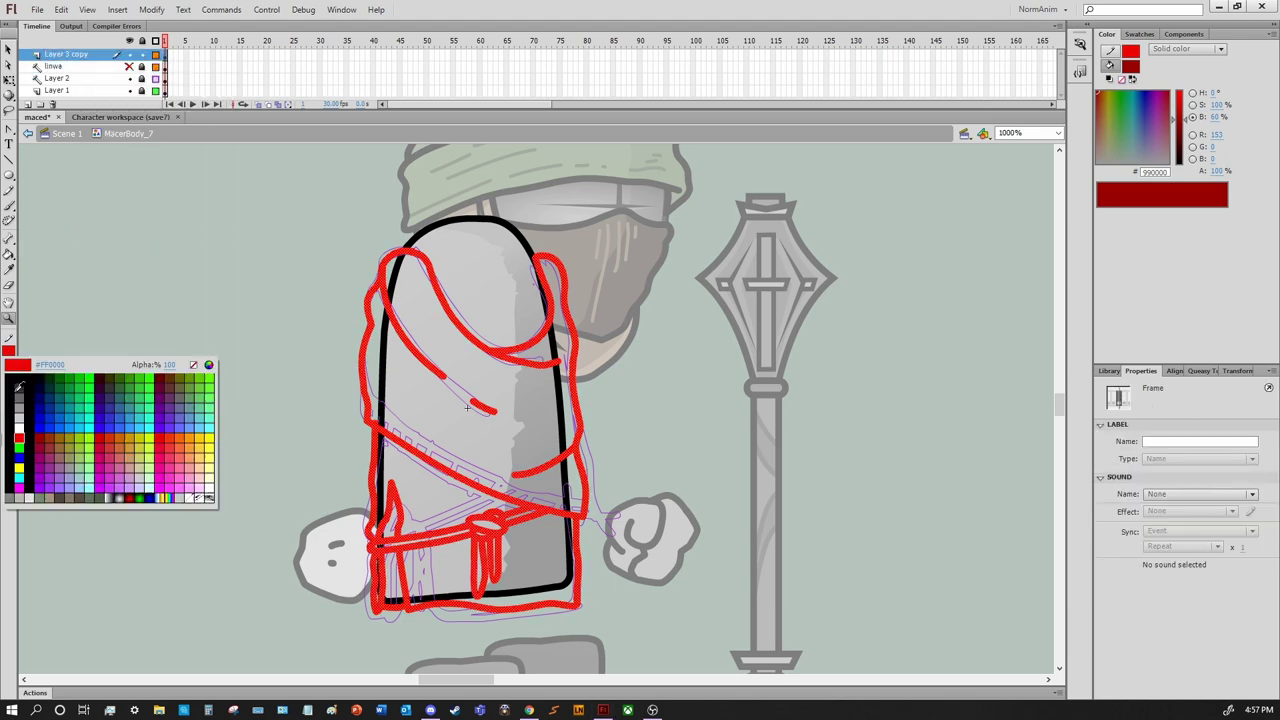
left_click(18, 386)
left_click(527, 527)
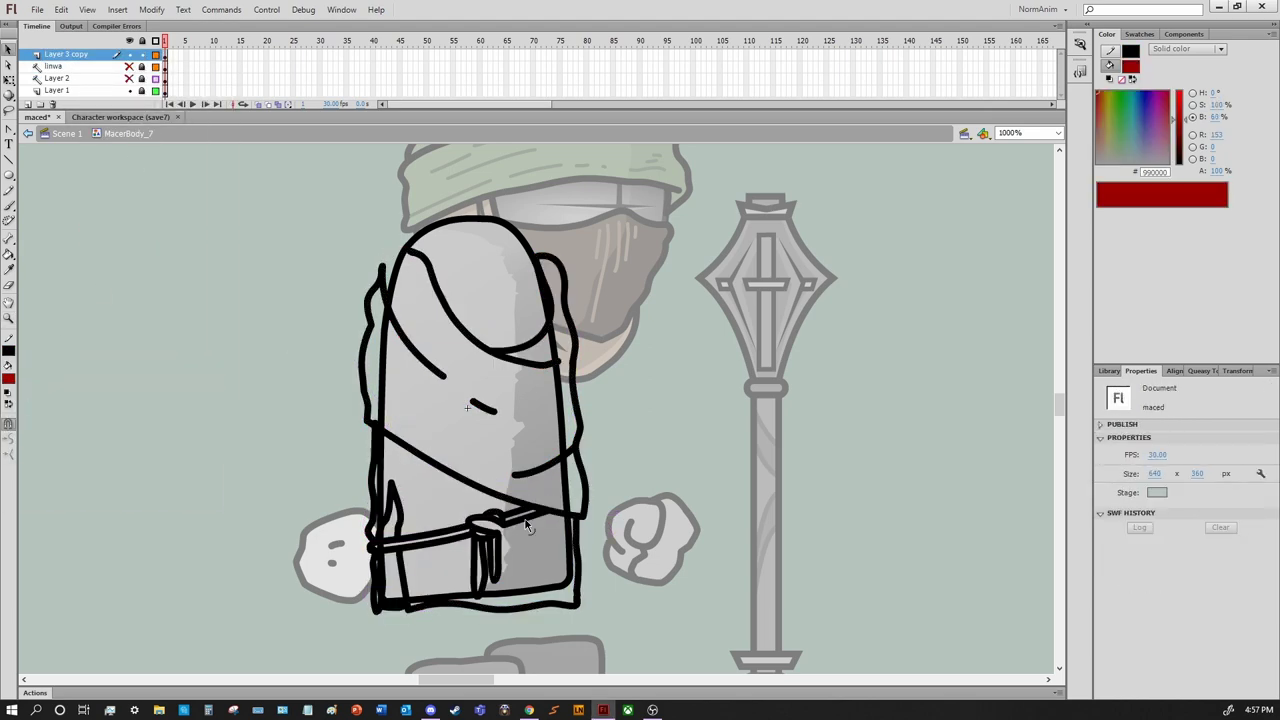
key("ctrl+a")
key("a")
key("ctrl+equal")
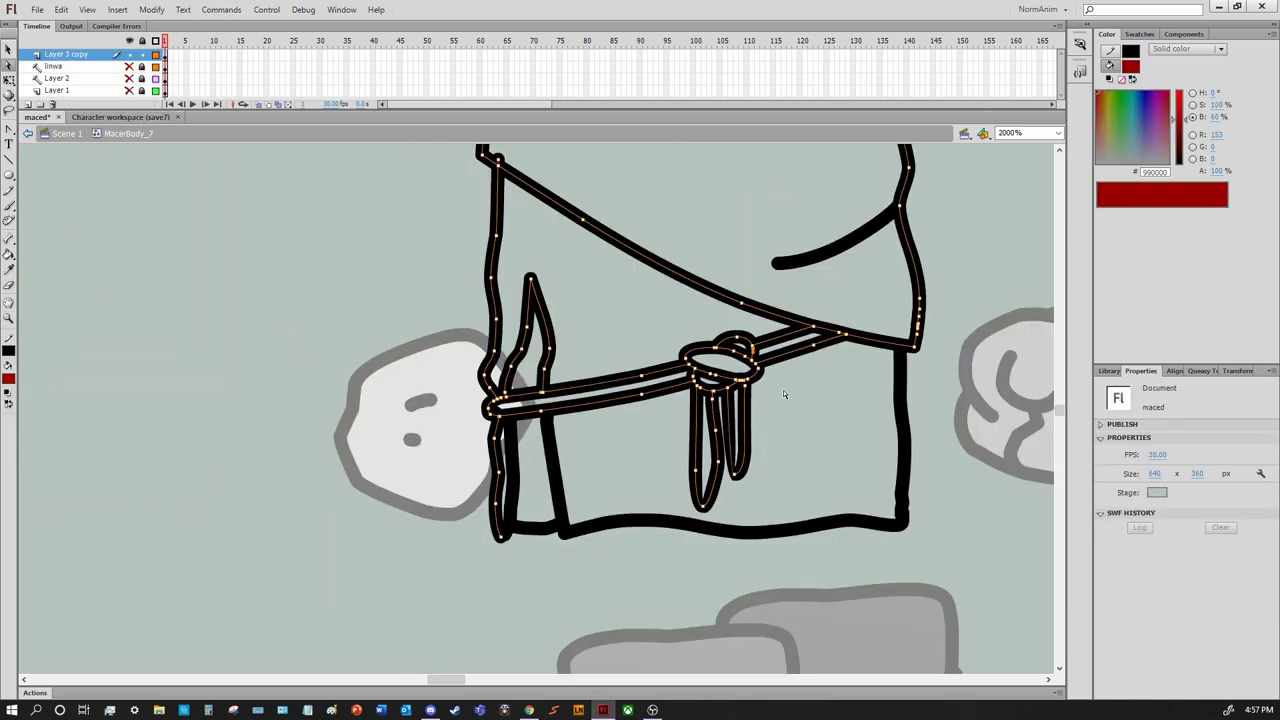
scroll(934, 376, "up", 5)
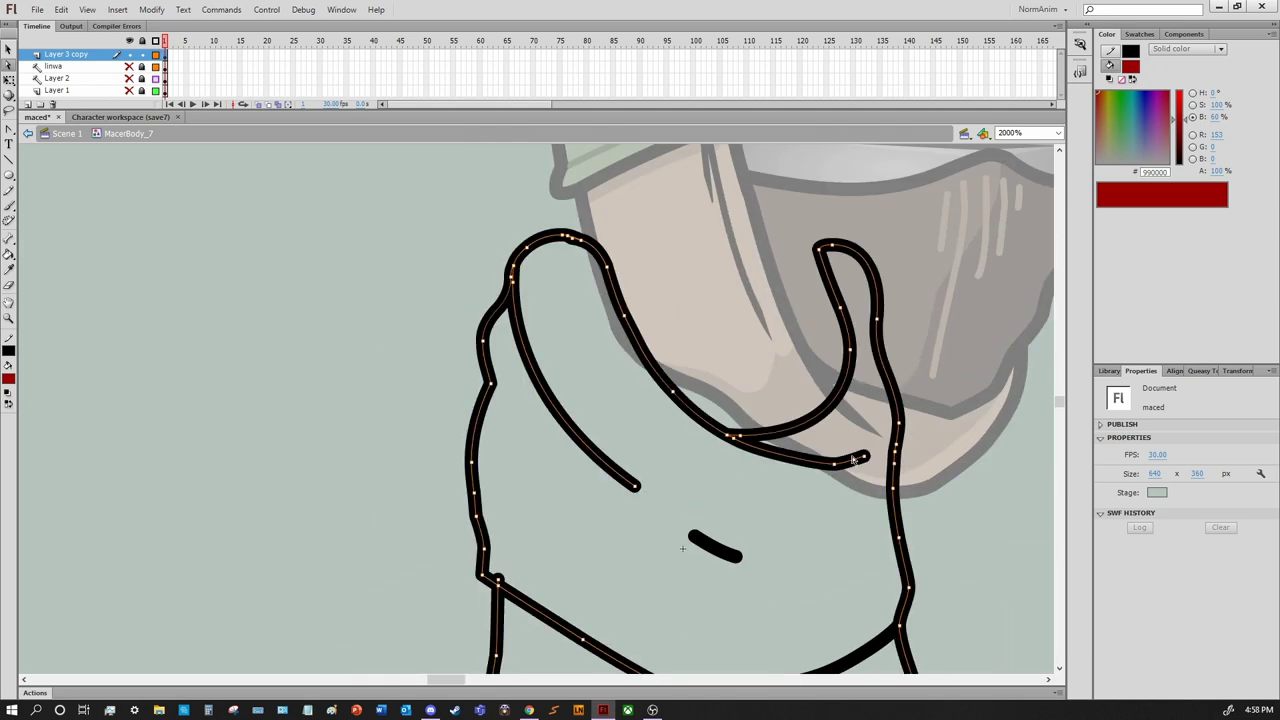
scroll(604, 582, "down", 4)
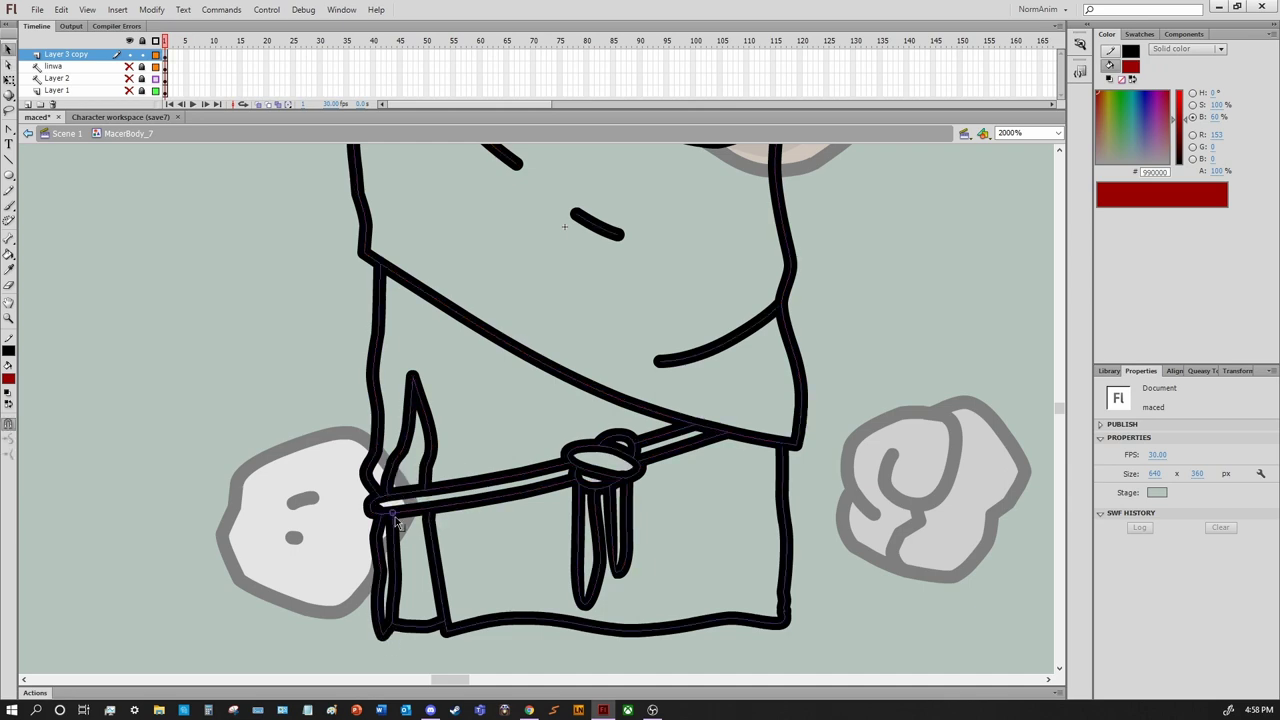
Try deleting the shoulder arc and short belt segments from the black outline
key("ctrl+minus")
key("ctrl+a")
left_click(567, 269)
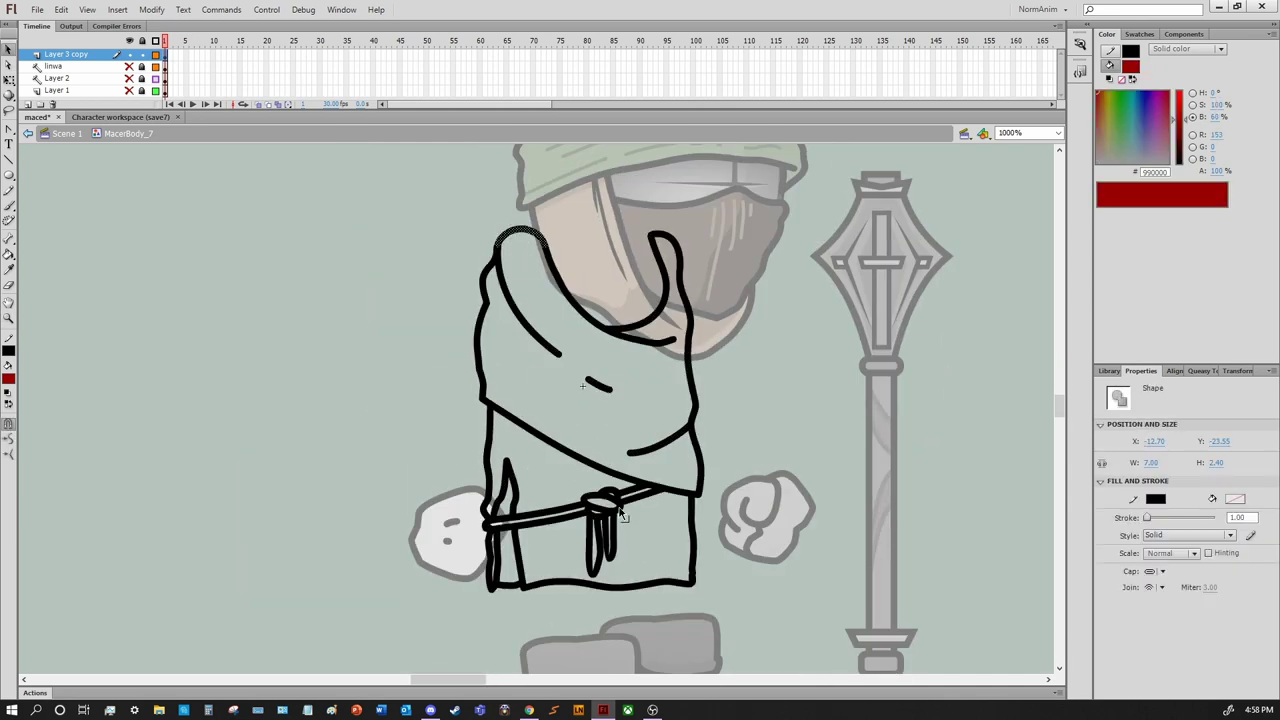
left_click(631, 495)
key("Delete")
key("ctrl+a")
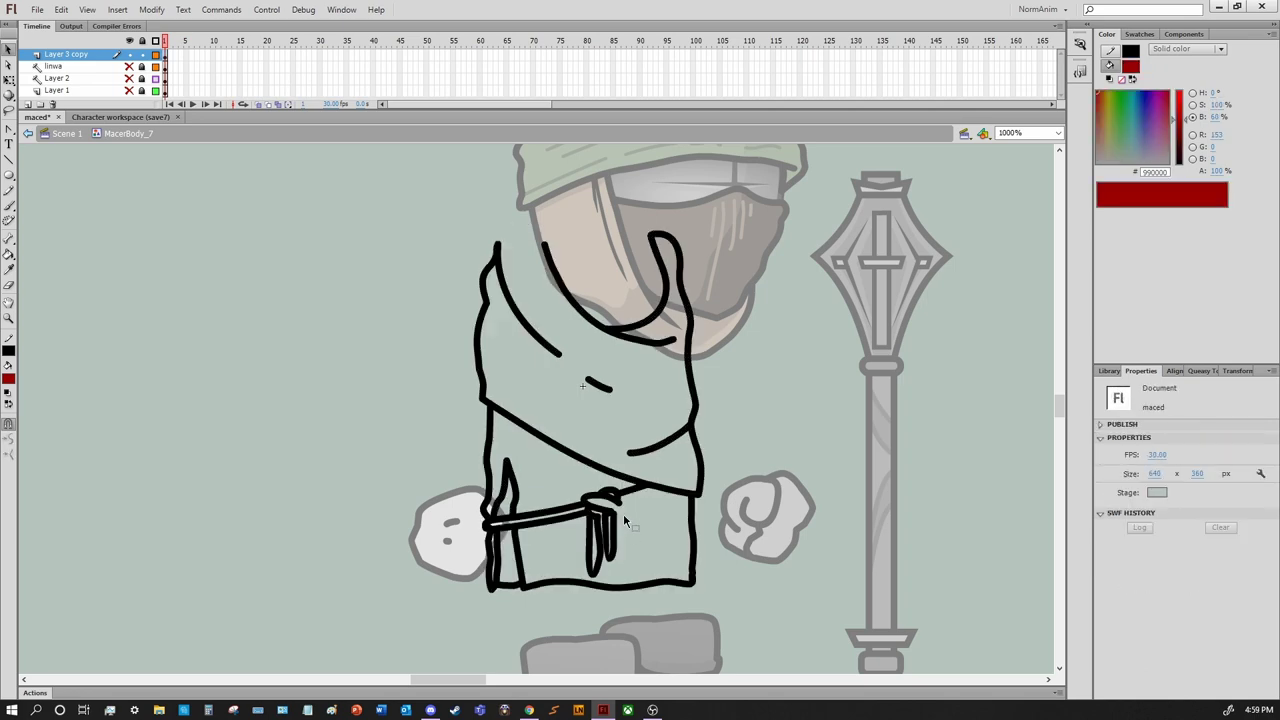
left_click(649, 514)
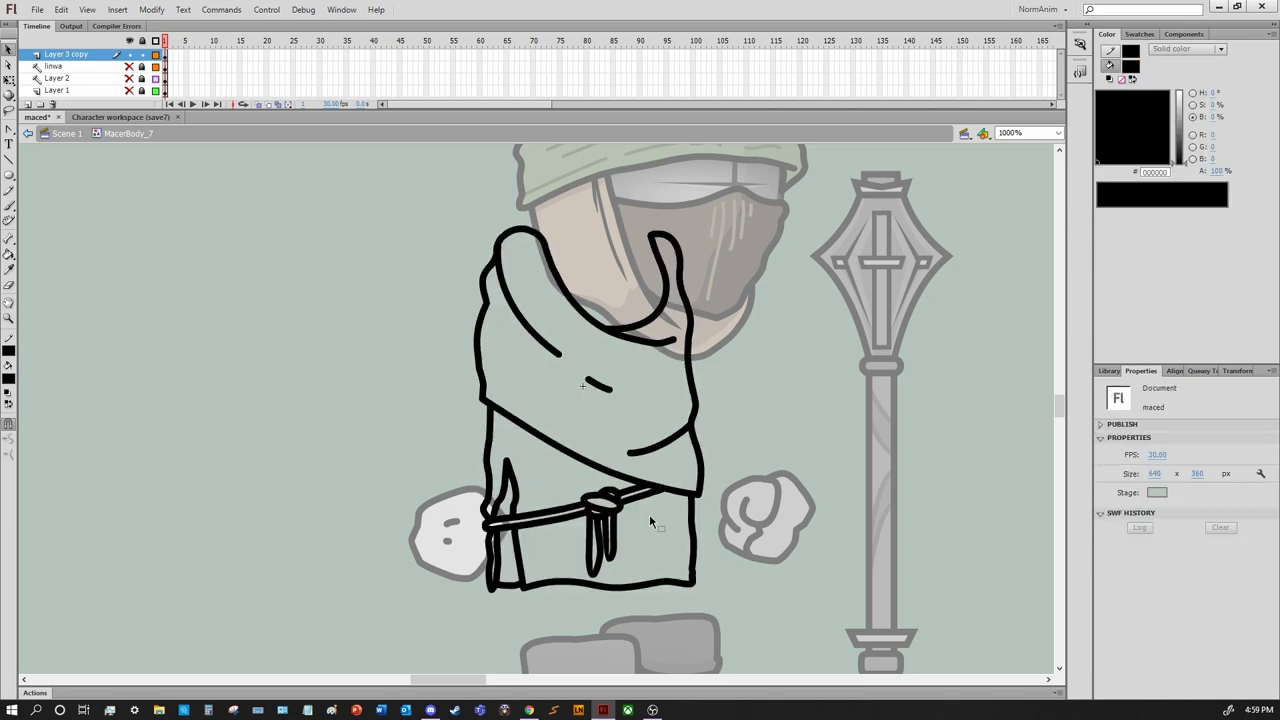
Check the body in the main scene, reopen its symbol, hide the black copy and show the red linwa layer
key("ctrl+equal")
scroll(614, 486, "up", 3)
key("ctrl+minus")
key("ctrl+minus")
double_click(628, 473)
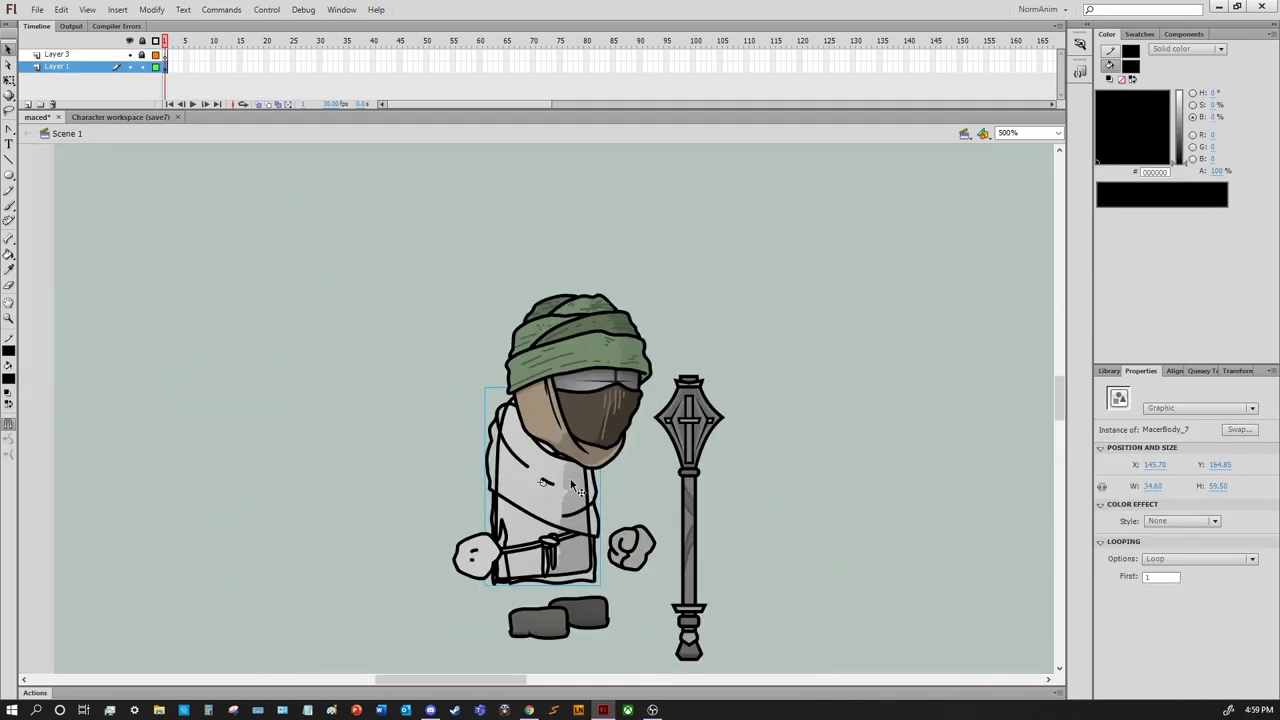
double_click(628, 473)
left_click(128, 54)
left_click(128, 66)
left_click(52, 66)
Raise the scooped neckline and its small fold on the linwa layer to make the collar shallower
left_click_drag(579, 463, 638, 506)
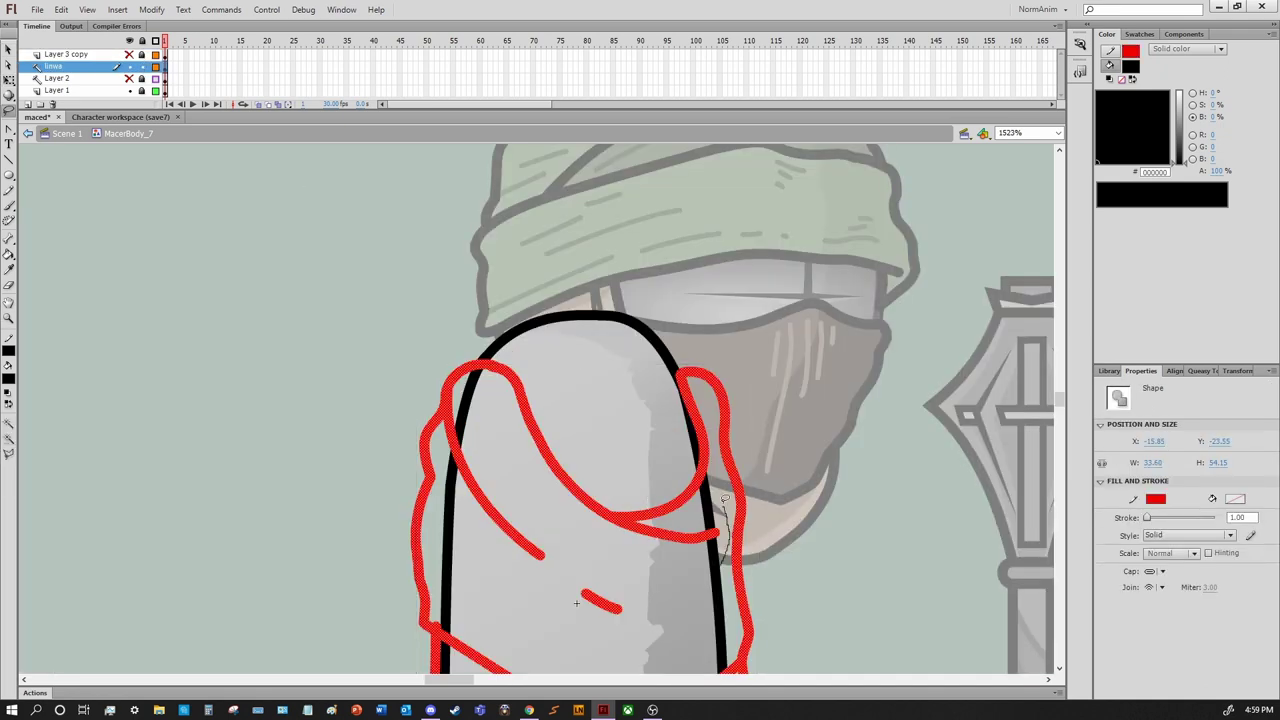
key("v")
mouse_move(473, 360)
left_mouse_down()
mouse_move(700, 543)
mouse_move(722, 463)
left_mouse_up()
left_click(827, 401)
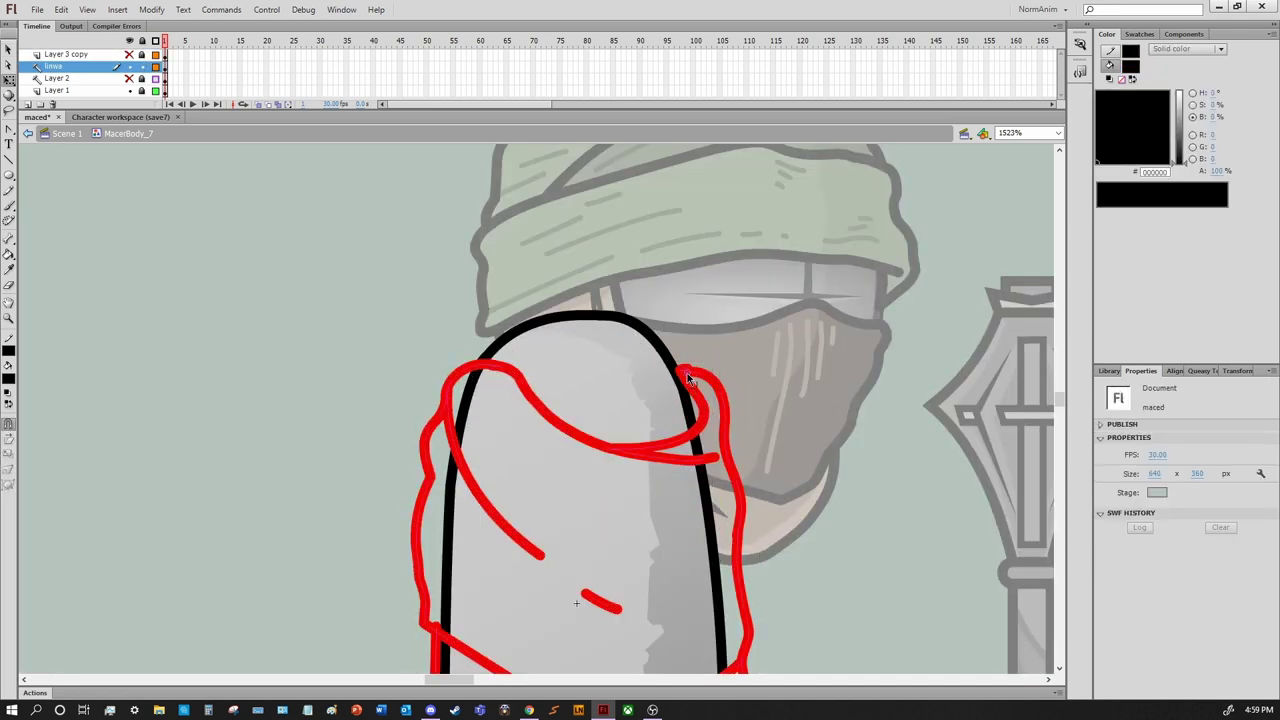
key("z")
left_click(614, 442, "alt")
left_click(614, 442, "alt")
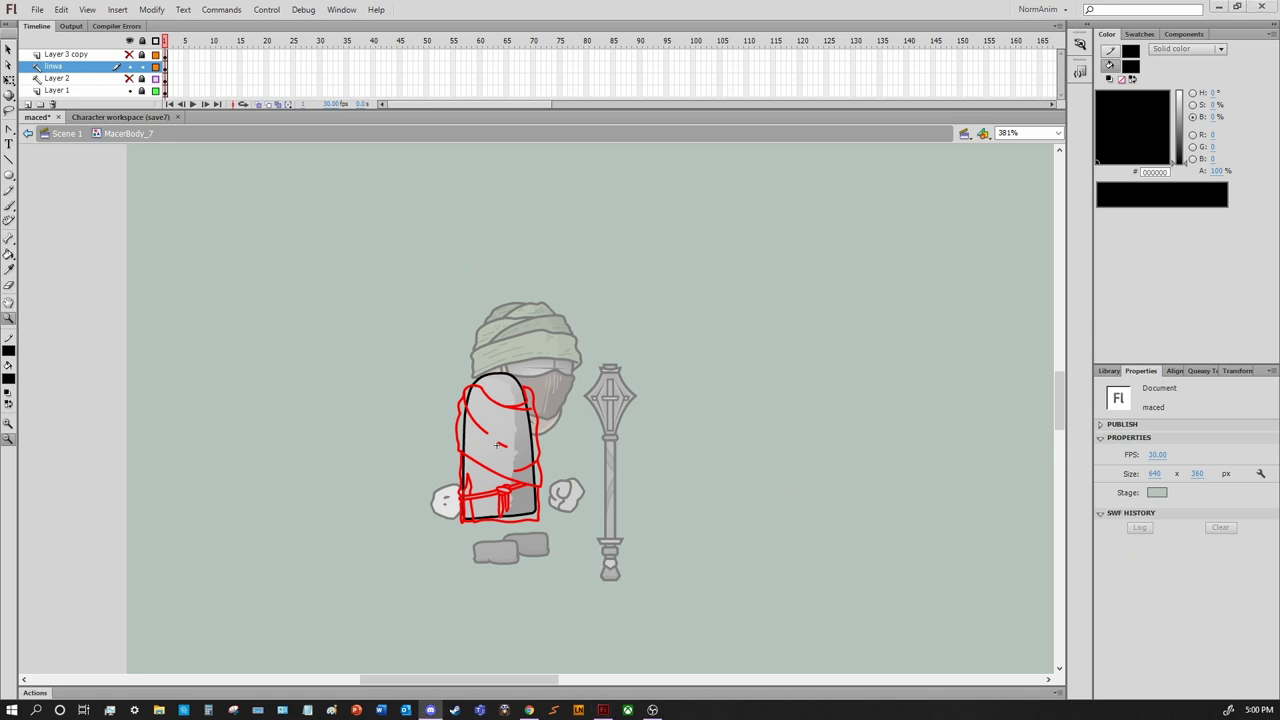
left_click_drag(497, 445, 497, 505)
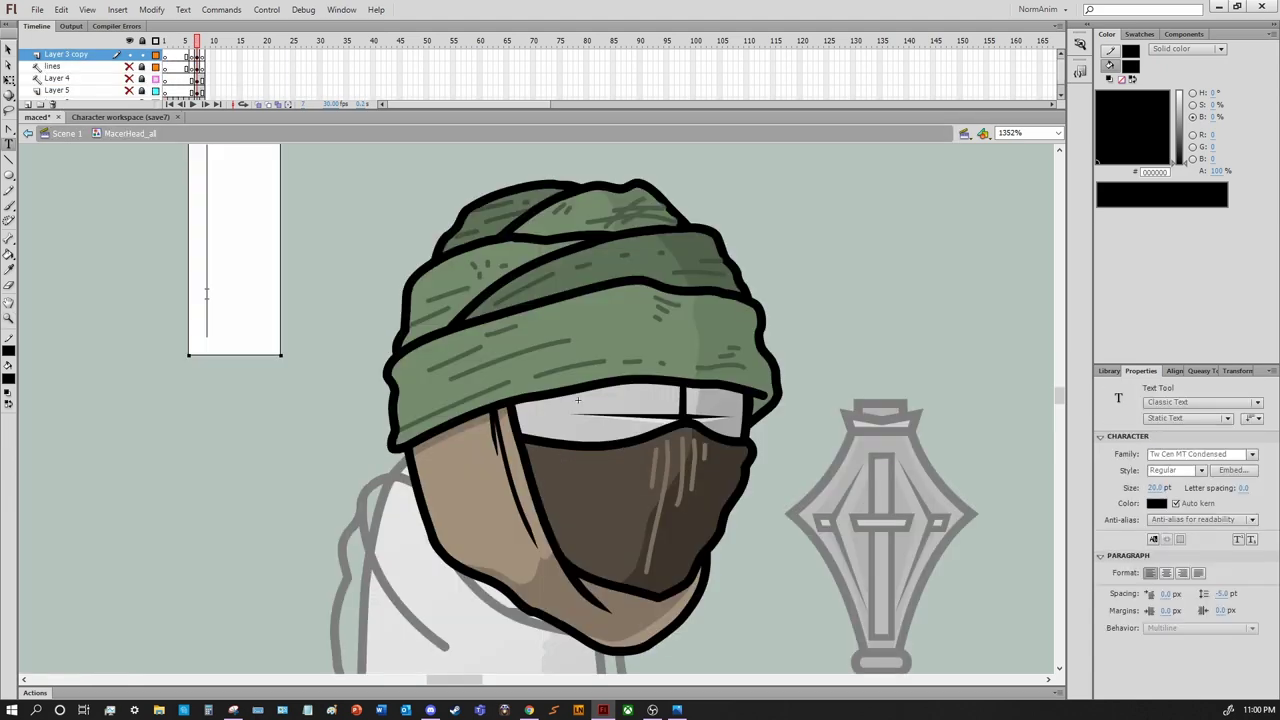
Write the note "dont think the colors fit with the mace" in a text box beside the head
scroll(505, 437, "up", 3)
left_click_drag(1156, 544, 1156, 544)
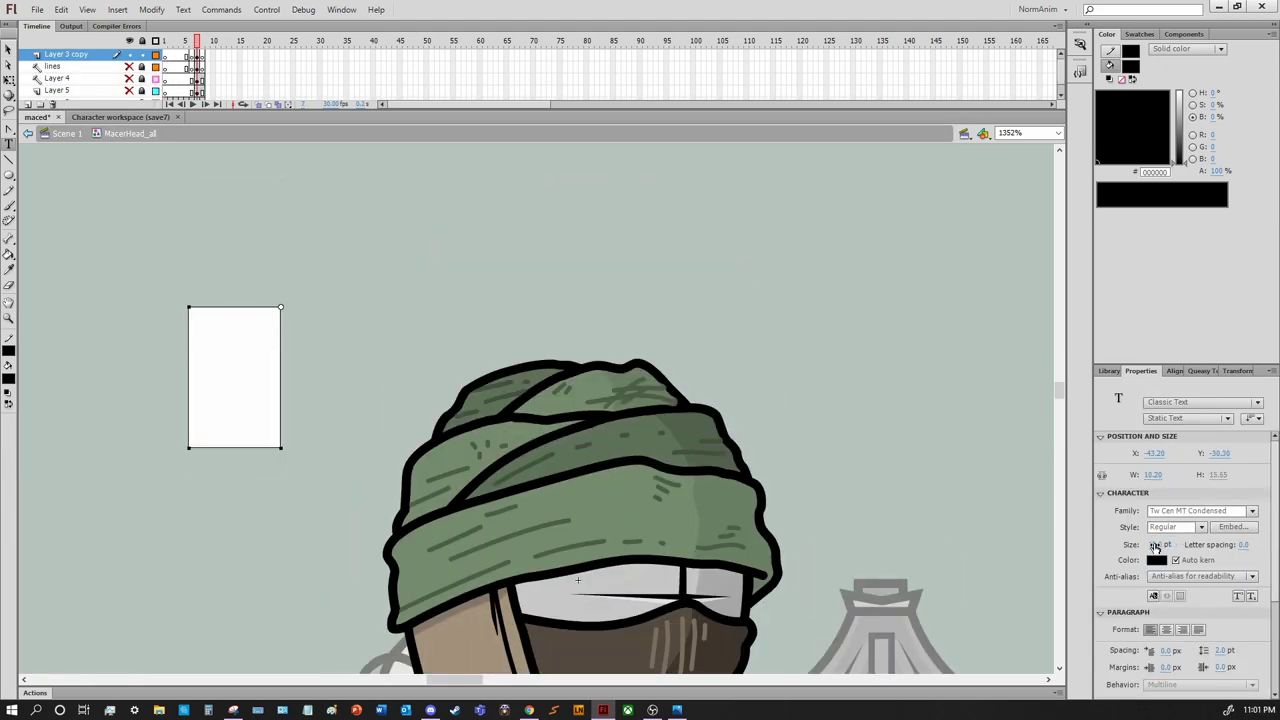
type("dont think the colors fit")
key("Return")
type("with the mace")
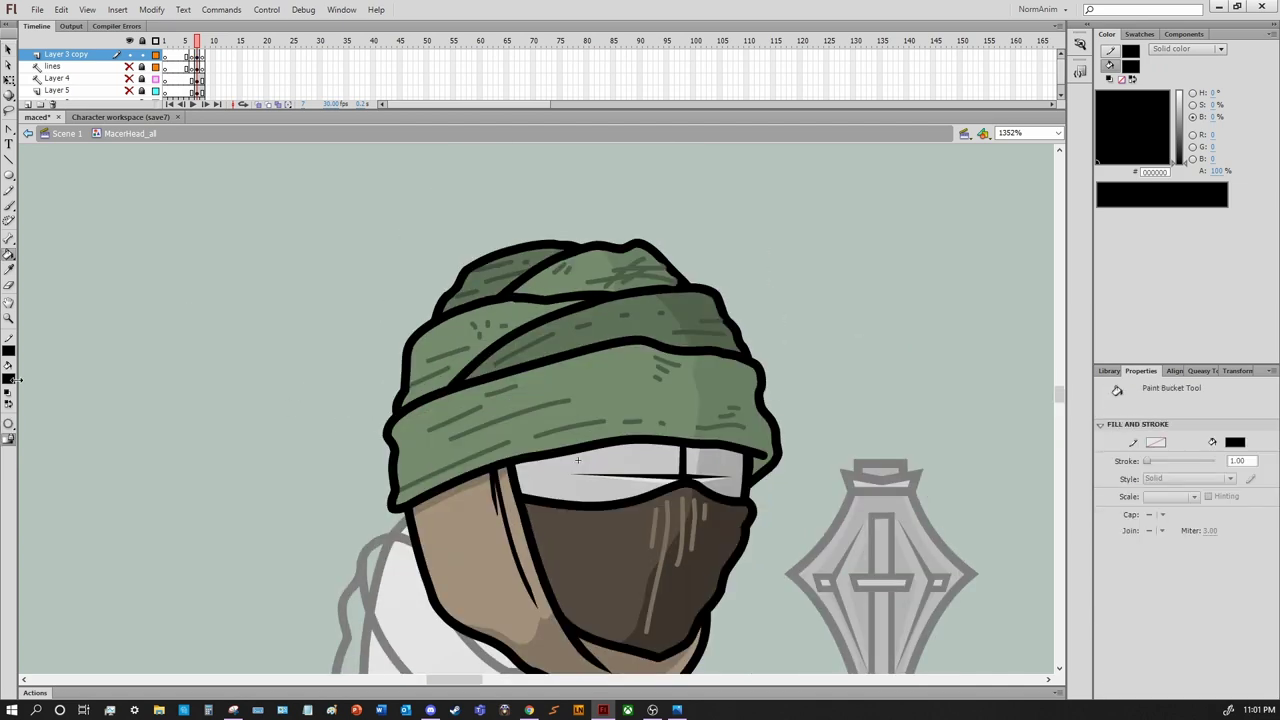
Recolour the brown head cloth in #666666 with a darker gray shadow, and the face mask in dark gray #333333
left_click(9, 366)
left_click(22, 418)
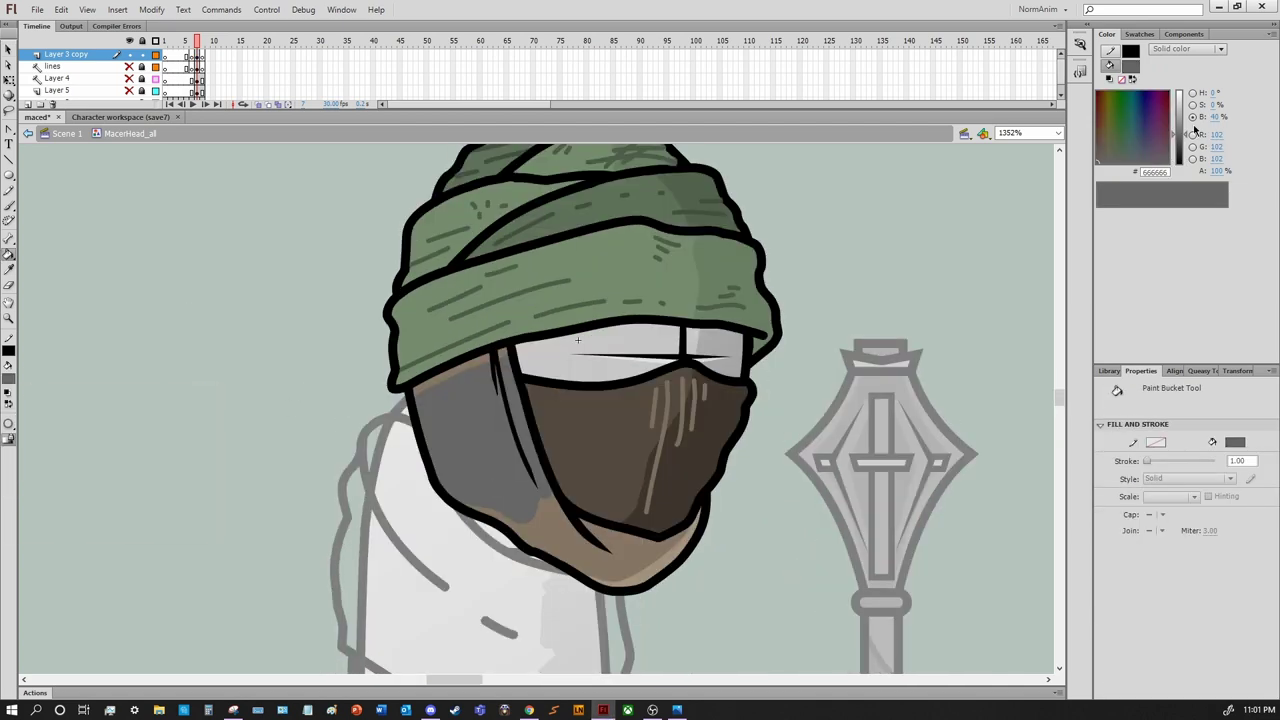
left_click(500, 565)
left_click(593, 650)
left_click(483, 514)
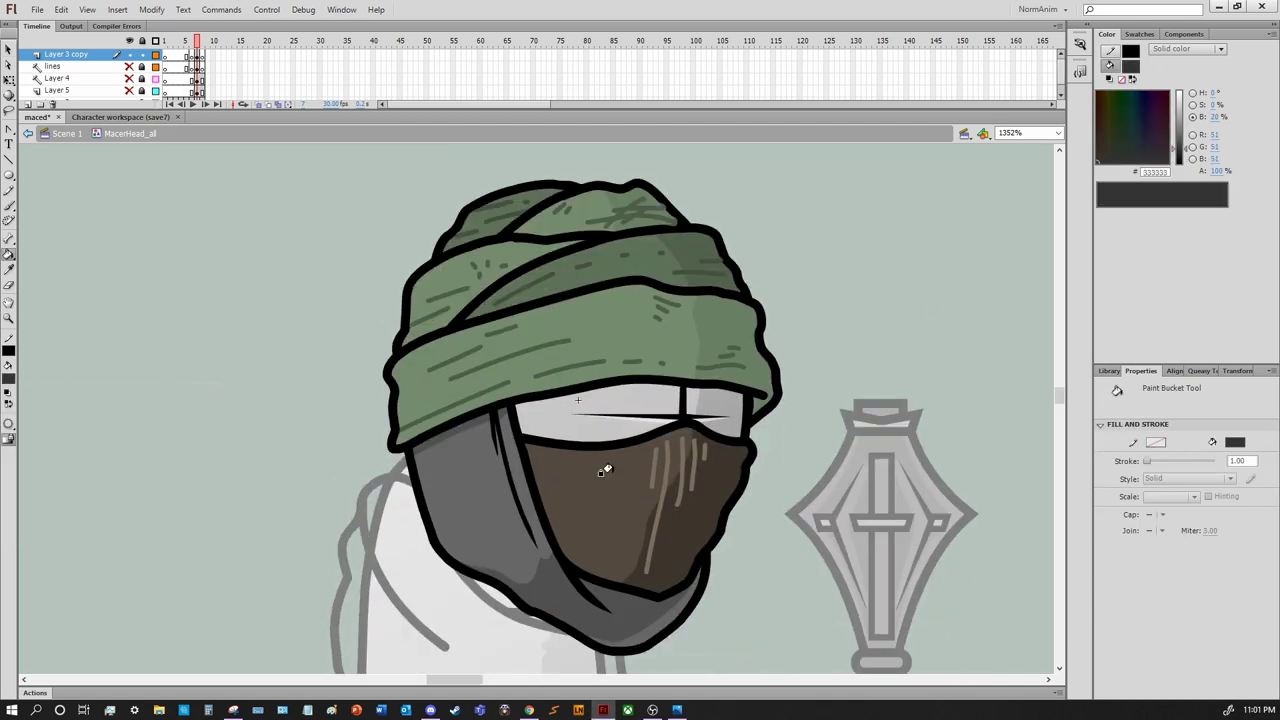
left_click(603, 443)
left_click(617, 514)
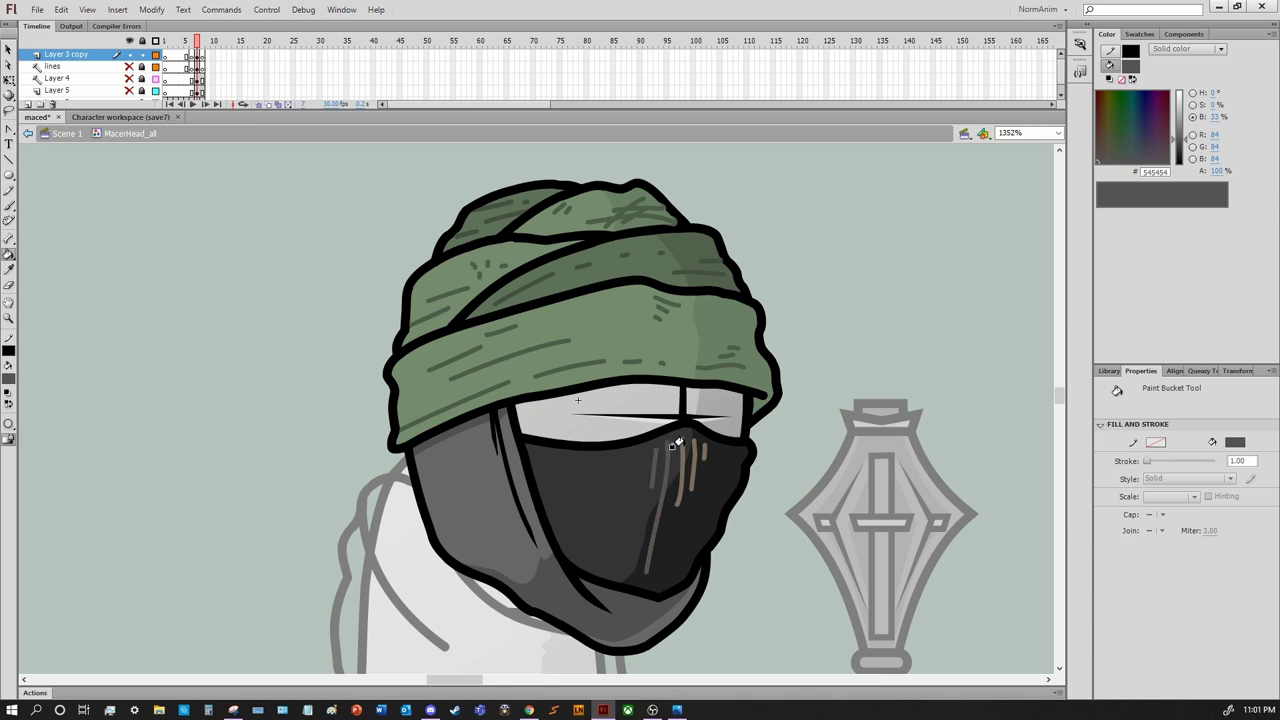
Recolour the mask's streaks and the turban's green bands and shadows in grays, including #797979, #838383 and #646464
left_click(14, 387)
left_click(500, 370)
left_click(470, 300)
left_click(560, 212)
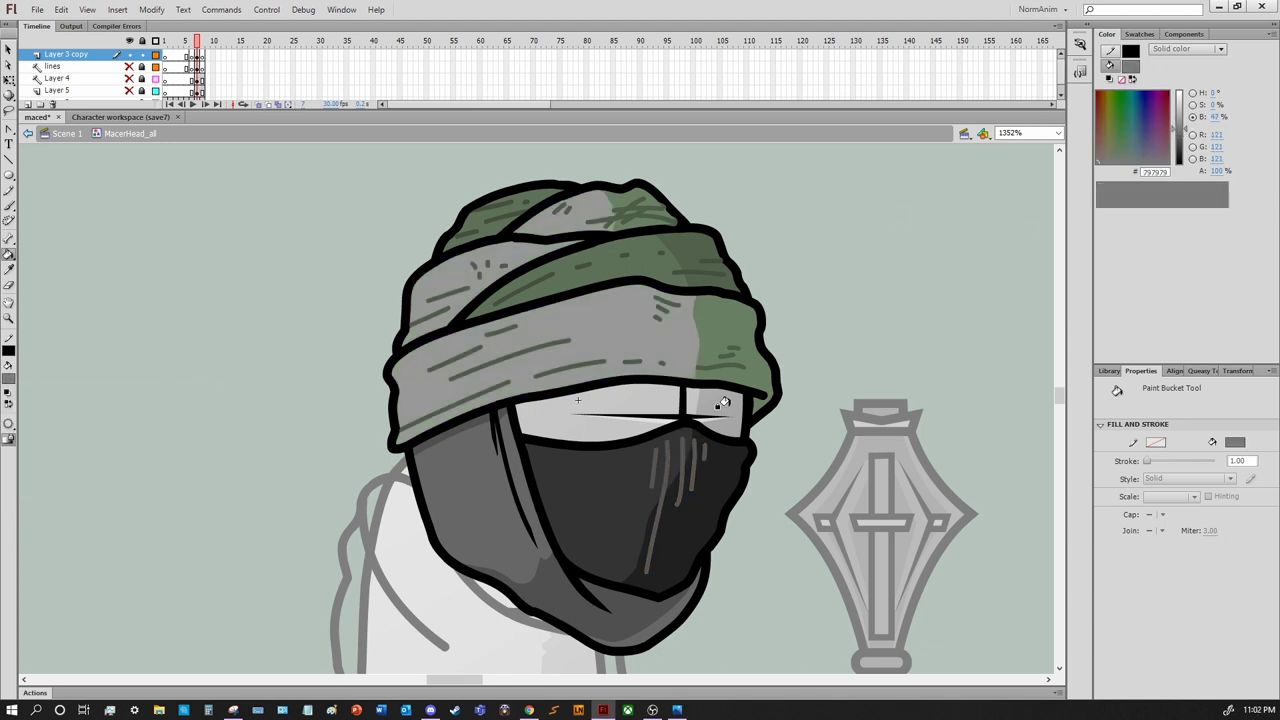
left_click(609, 250)
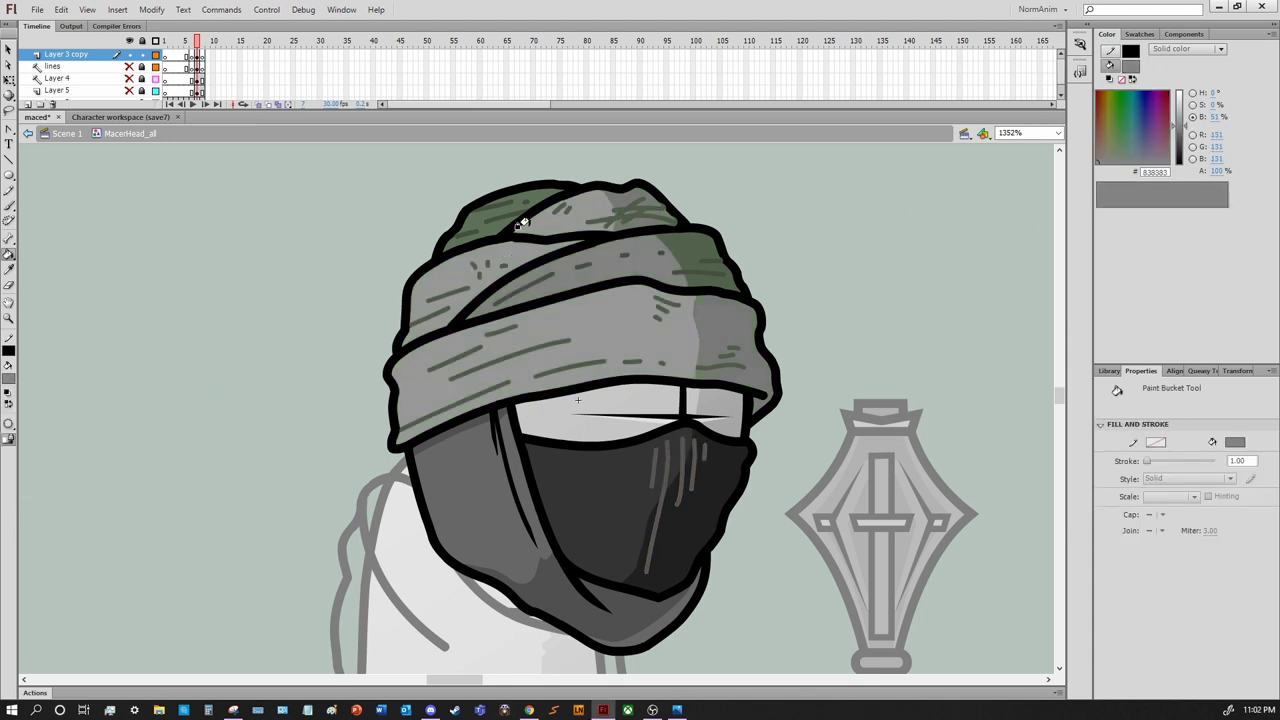
left_click(510, 215)
left_click(530, 203)
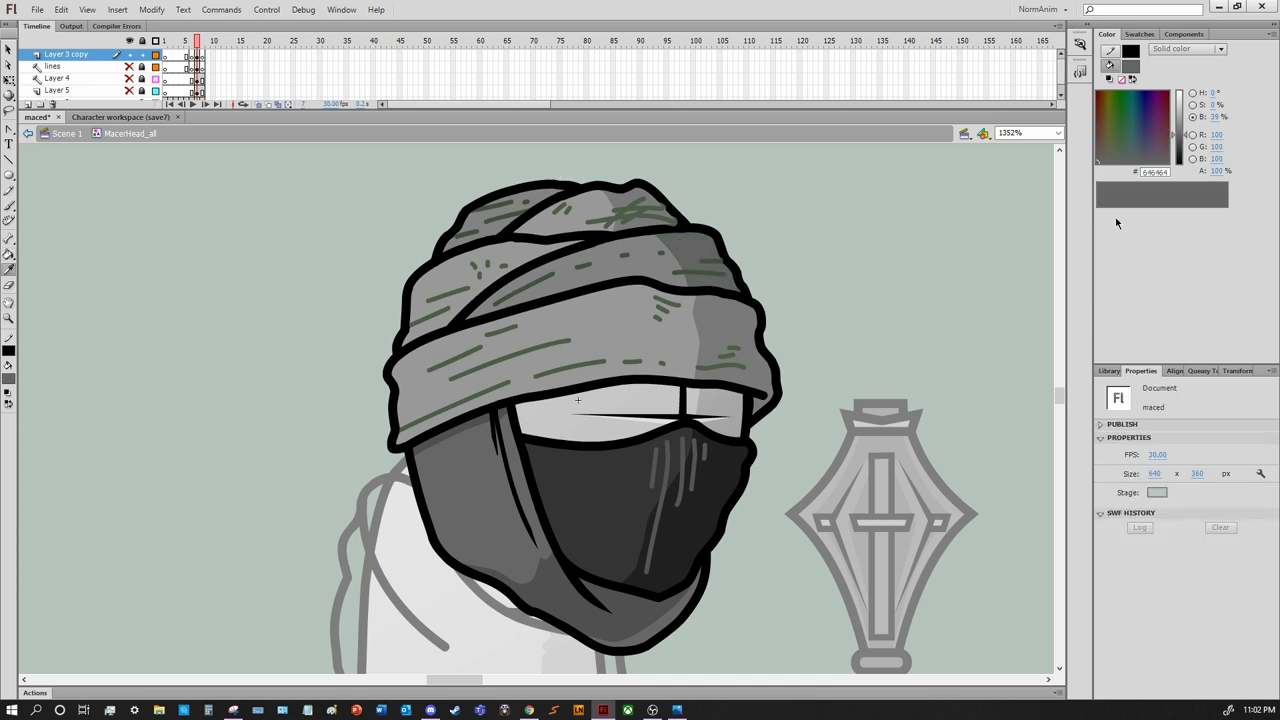
Fill the turban's crease marks with #4F4F4F and shade the exposed face with a radial gradient to 58% black
left_click_drag(1180, 136, 1180, 142)
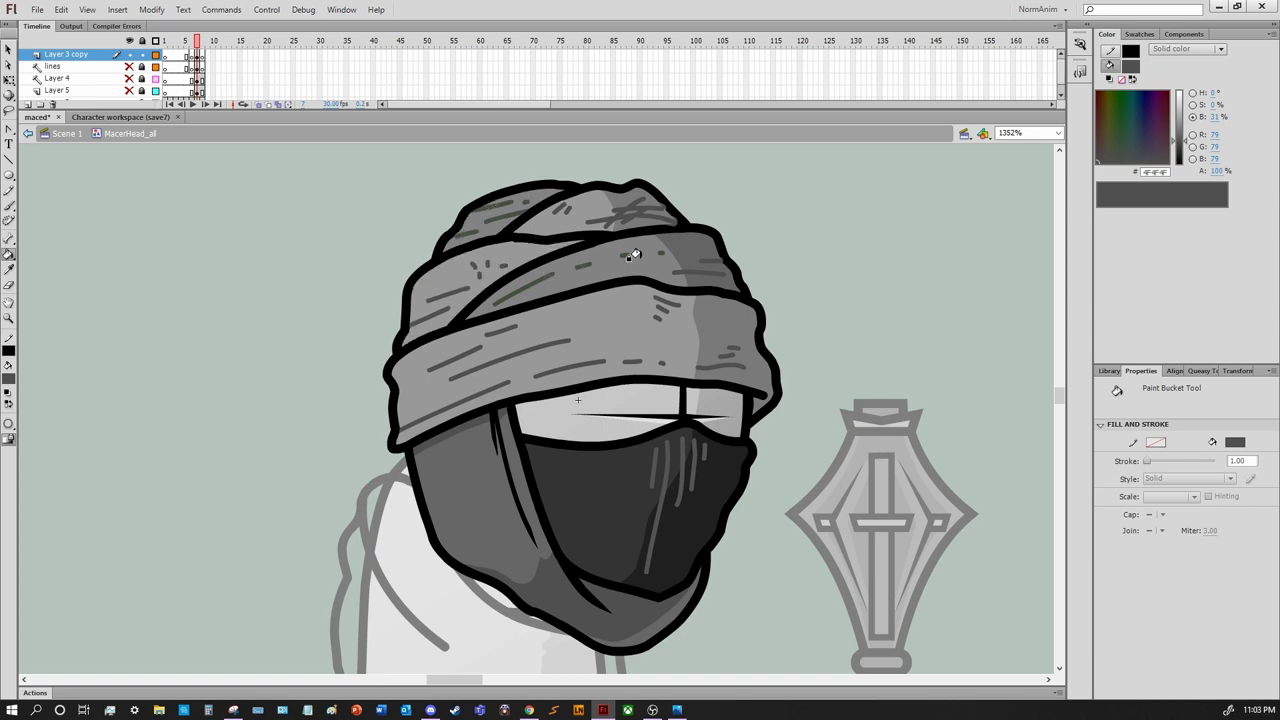
key("h")
left_click_drag(553, 365, 474, 305)
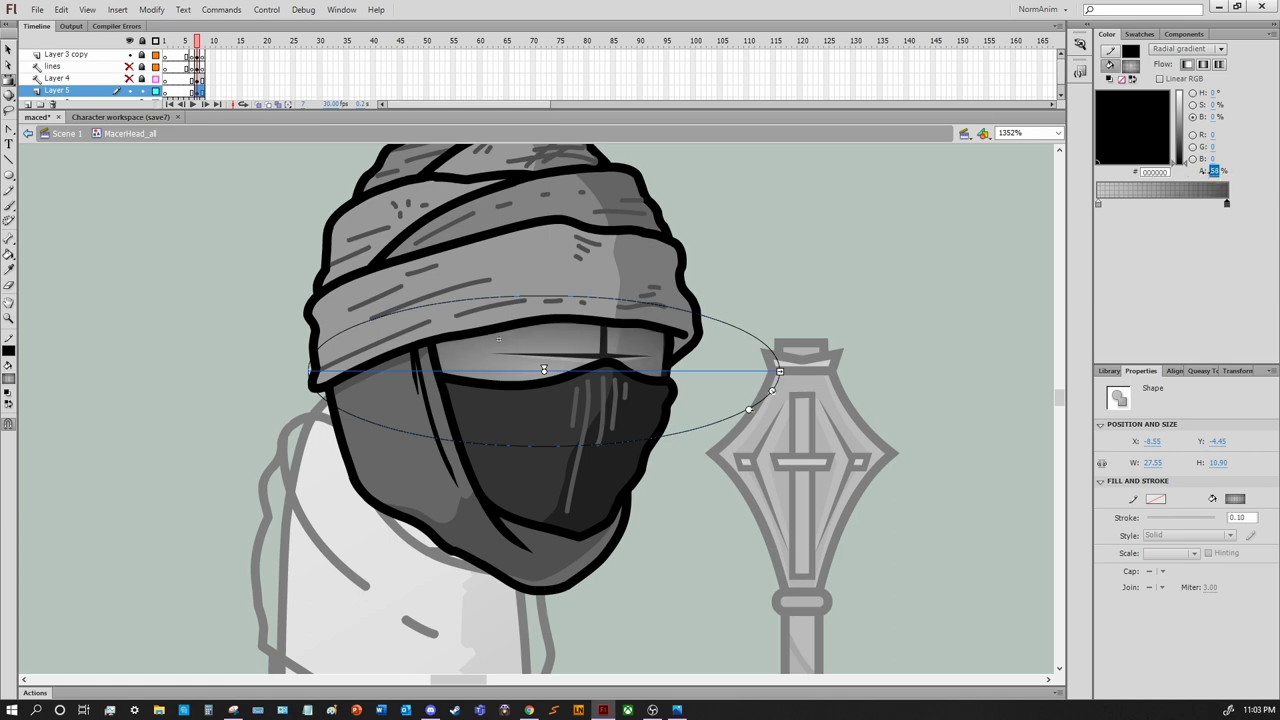
Open the body symbol, hide the linwa layer and raise the black outline's neckline to match the red version
double_click(786, 333)
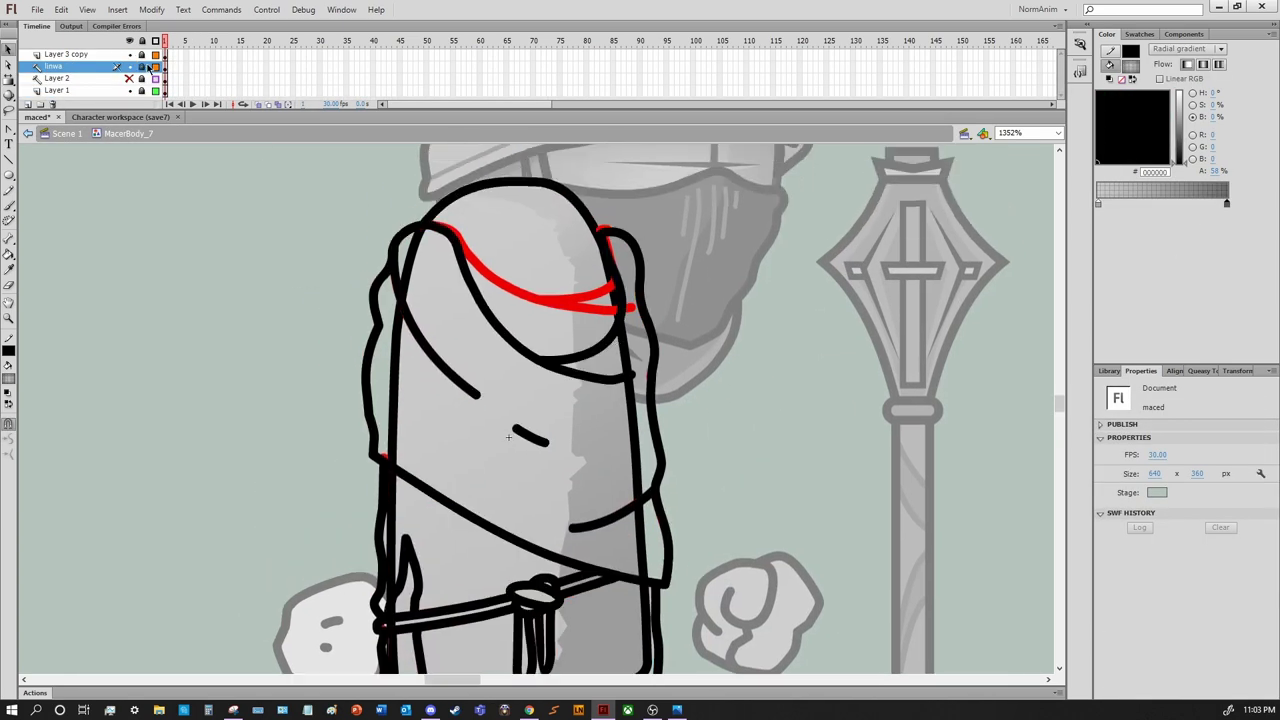
left_click(154, 66)
left_click(134, 55)
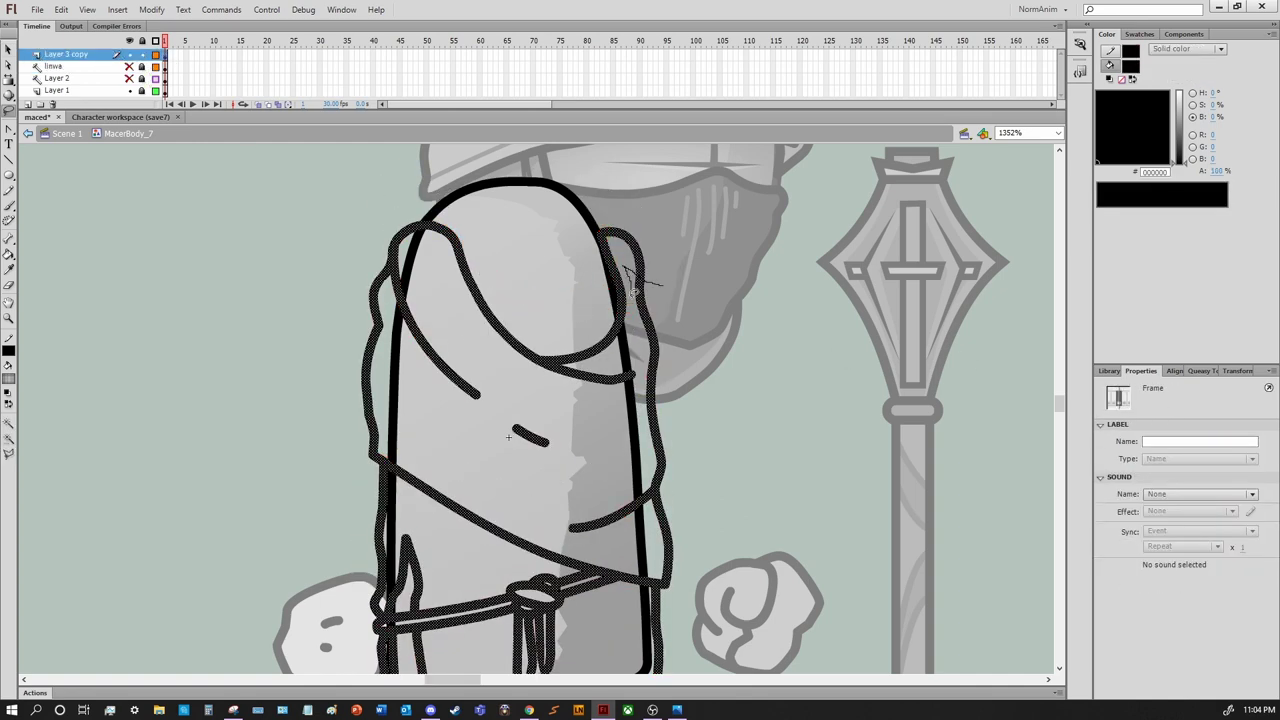
mouse_move(632, 292)
left_mouse_down()
mouse_move(510, 349)
mouse_move(713, 272)
left_mouse_up()
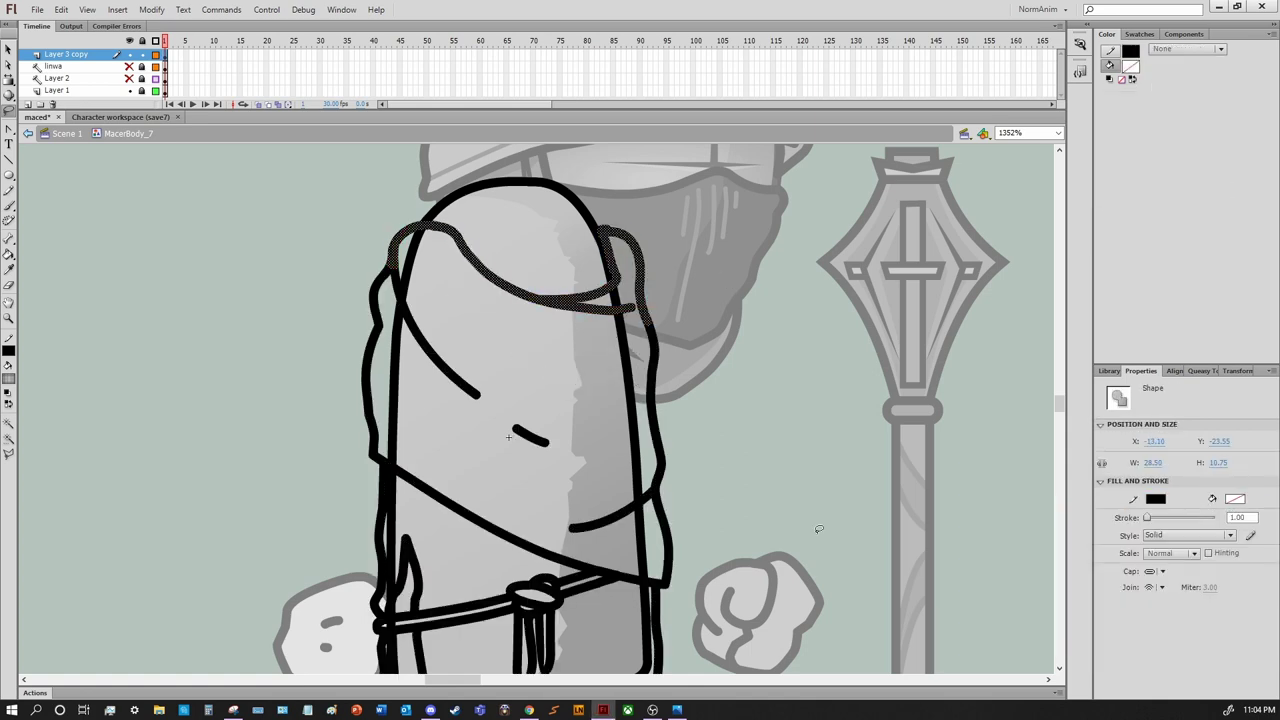
Show the linwa layer as a reference and undo the last two crease-line edits on the body's drape
left_click(129, 65)
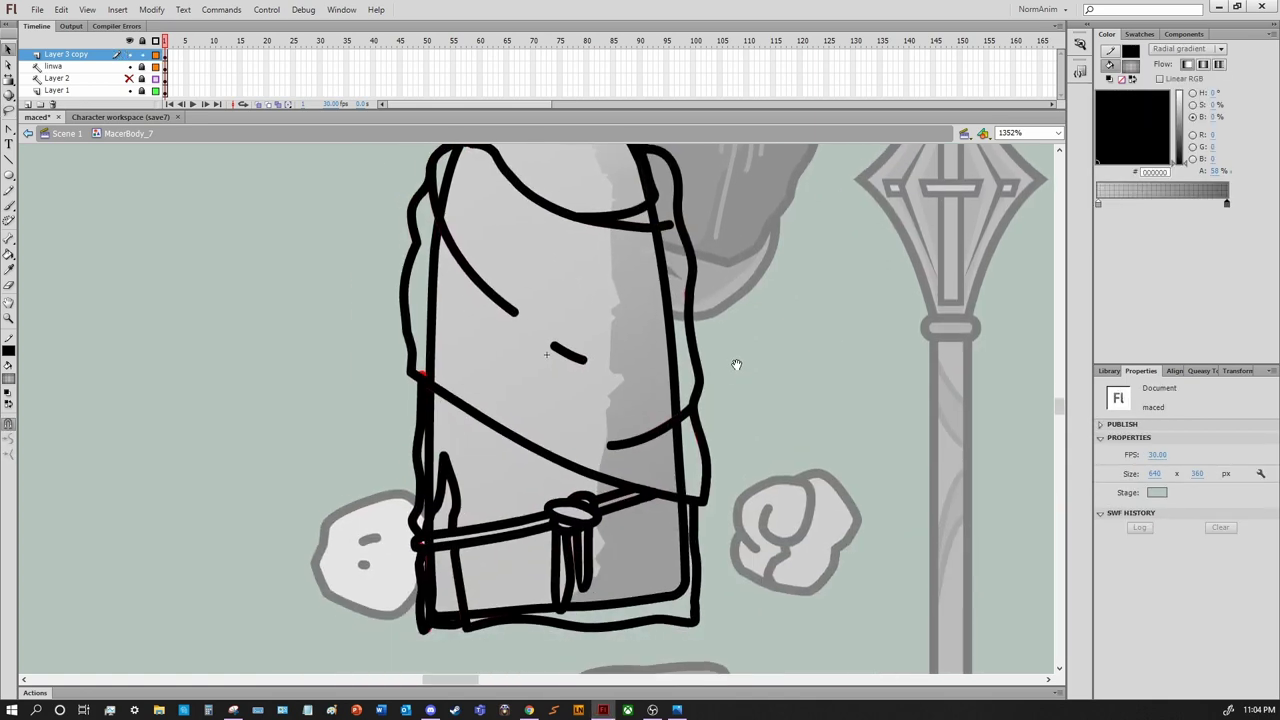
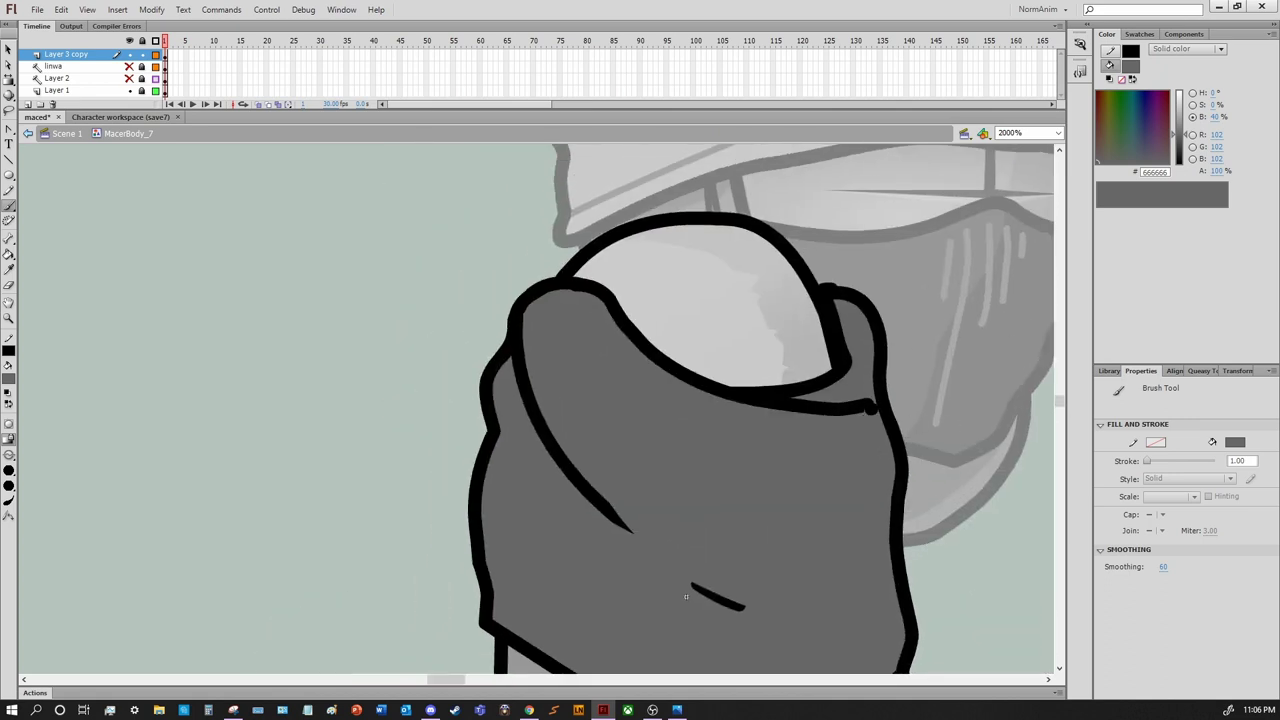
key("ctrl+z")
key("ctrl+z")
scroll(686, 597, "down", 3)
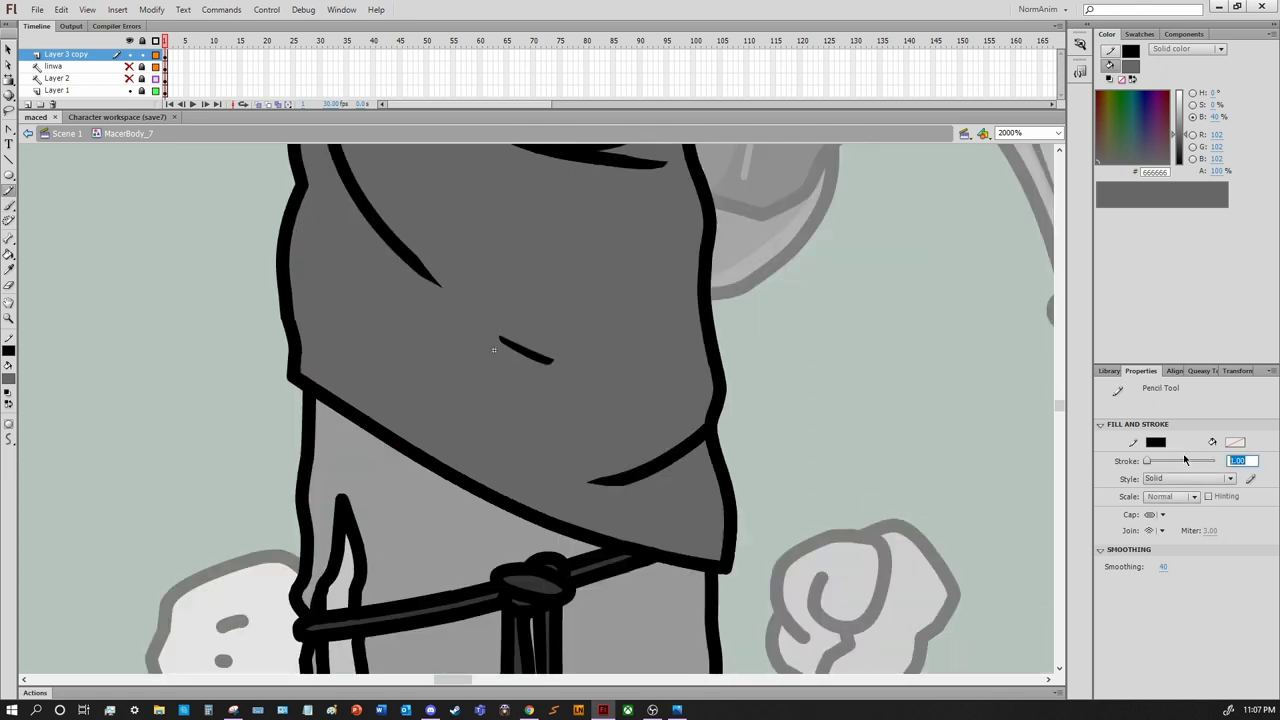
Draw a dashed stitch line along the drape's lower hem with a 0.50 Pencil stroke
type("0.5")
key("Return")
left_click(1250, 479)
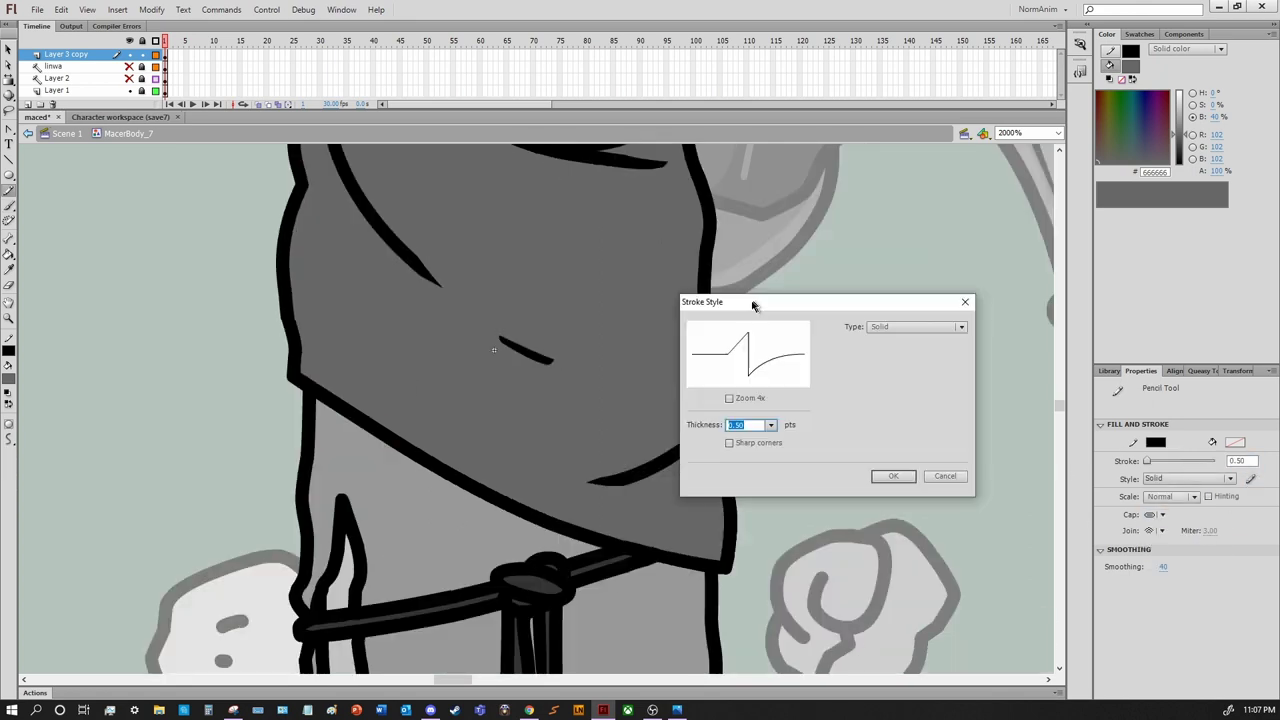
key("Down")
key("Return")
left_click_drag(352, 388, 432, 426)
left_click_drag(503, 462, 580, 496)
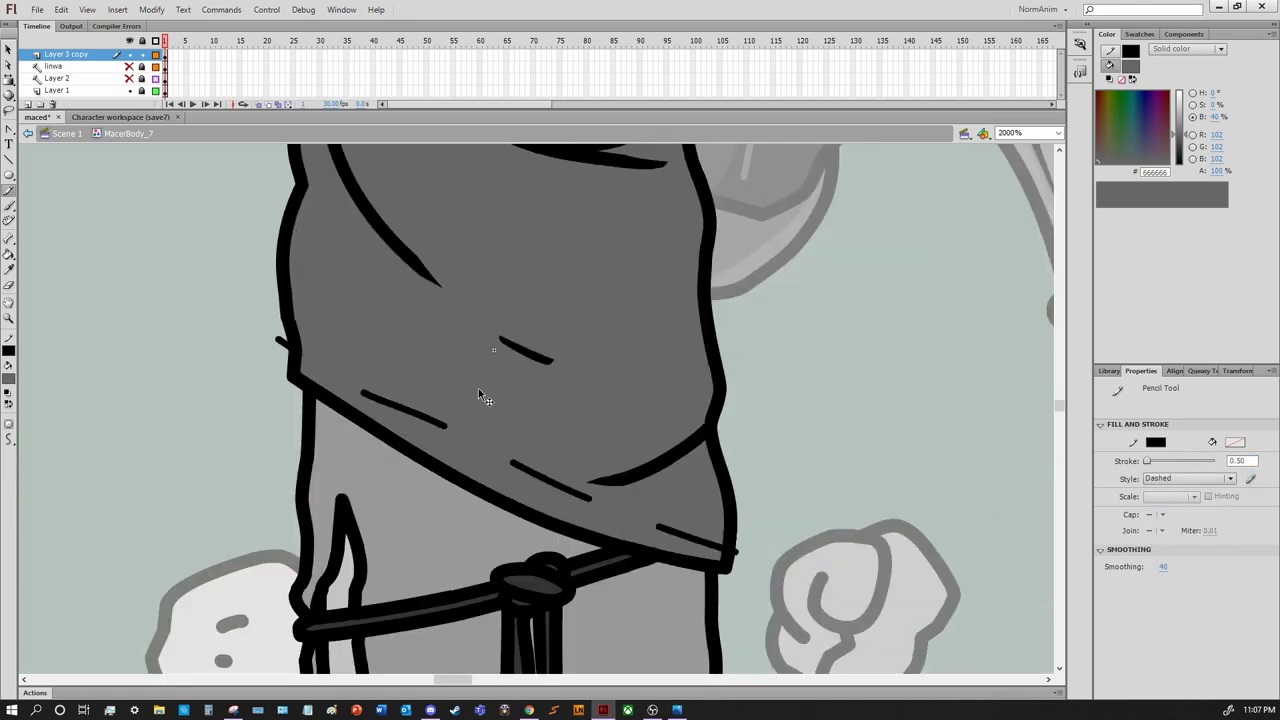
left_click_drag(653, 525, 735, 560)
key("v")
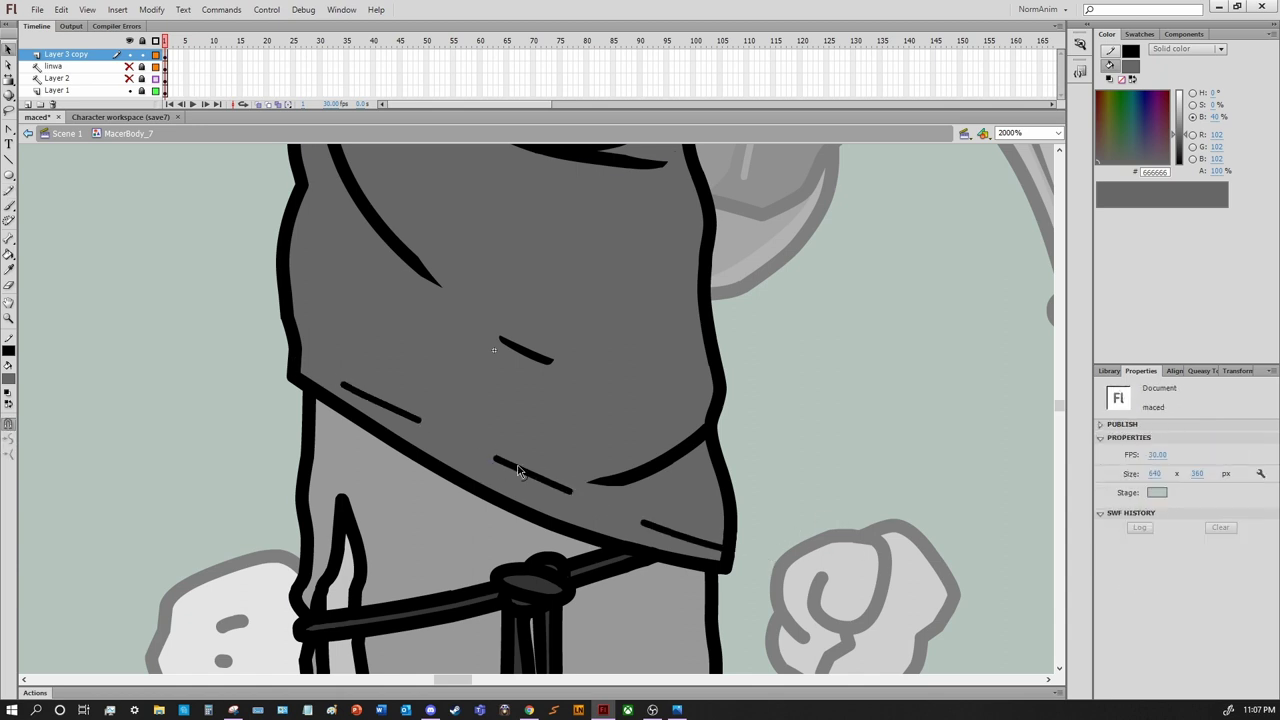
Select the hem stitching and adjust its dash length and spacing for shorter, closer stitches
scroll(519, 472, "up", 3)
key("ctrl+a")
left_click(1250, 535)
key("Tab")
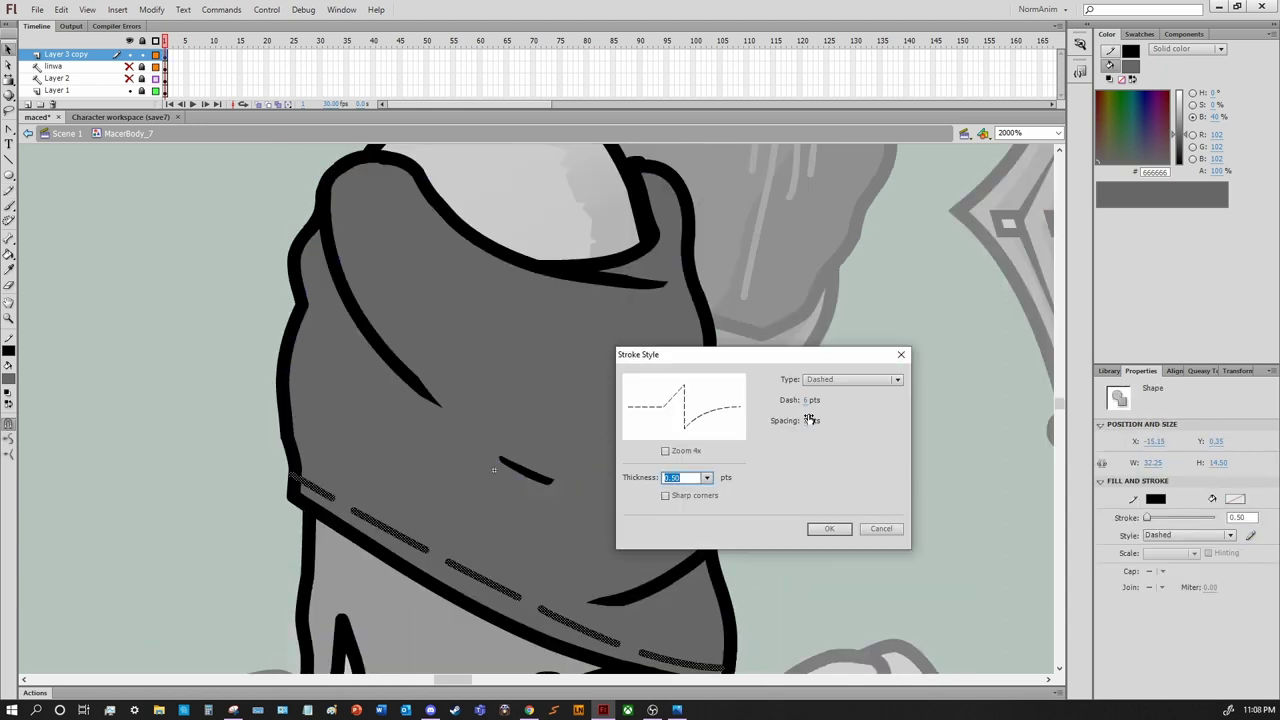
left_click(829, 528)
left_click(809, 571)
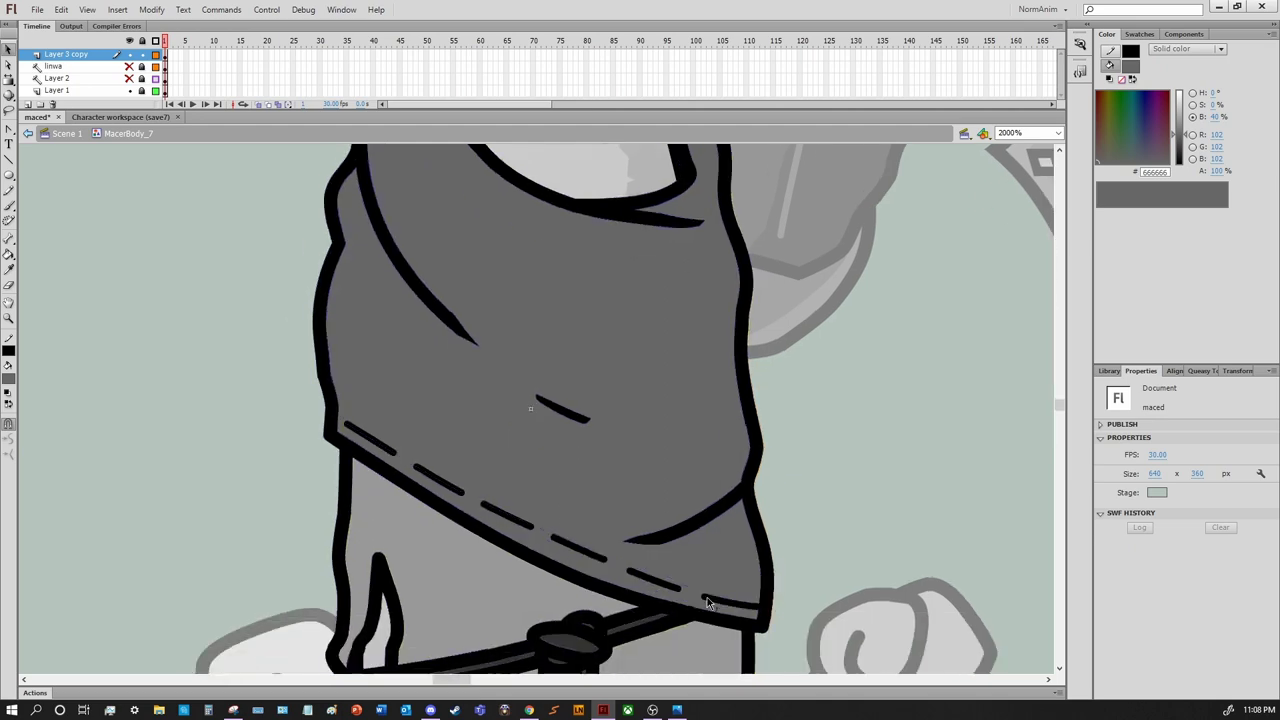
Recolour the hem's dashed stitching from black to dark gray
left_click_drag(706, 601, 771, 503)
left_click(772, 502)
left_click(1128, 491)
key("Escape")
left_click_drag(755, 582, 854, 504)
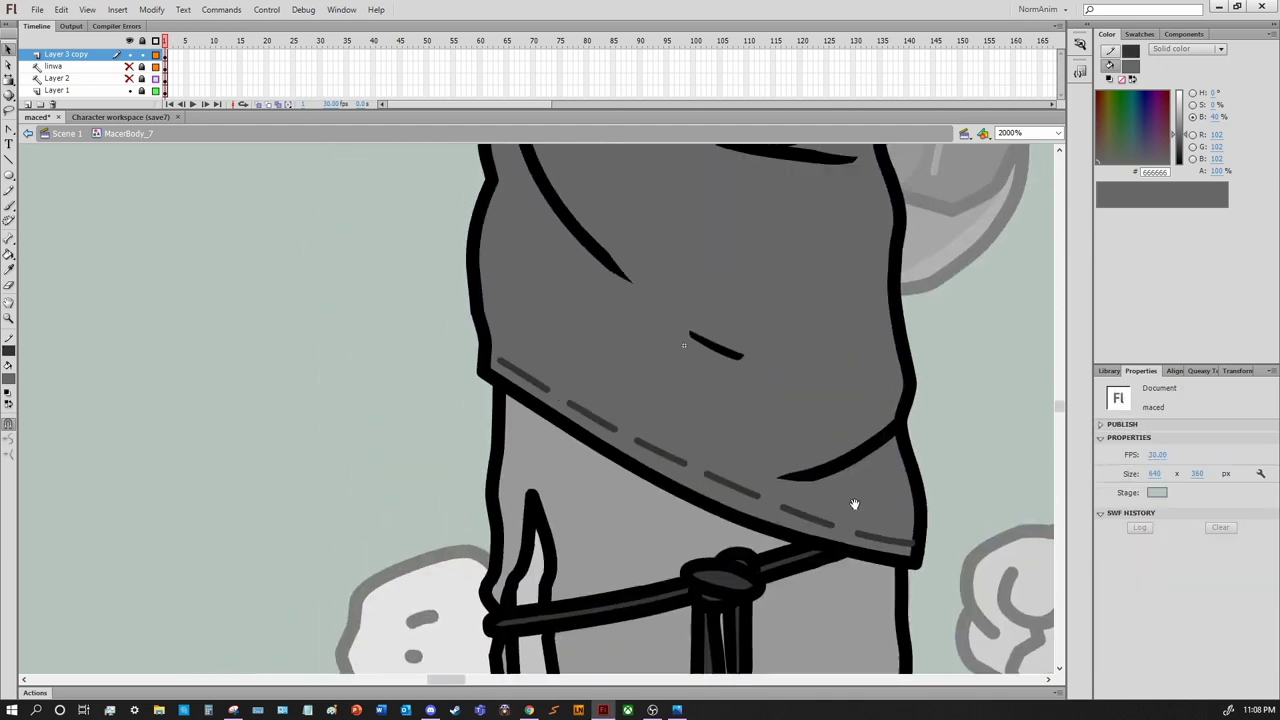
Sample the tunic's gray #999999 and try it as a fill at the drape's stitched hem
left_click_drag(768, 420, 677, 480)
left_click_drag(531, 574, 580, 537)
key("i")
left_click(580, 537)
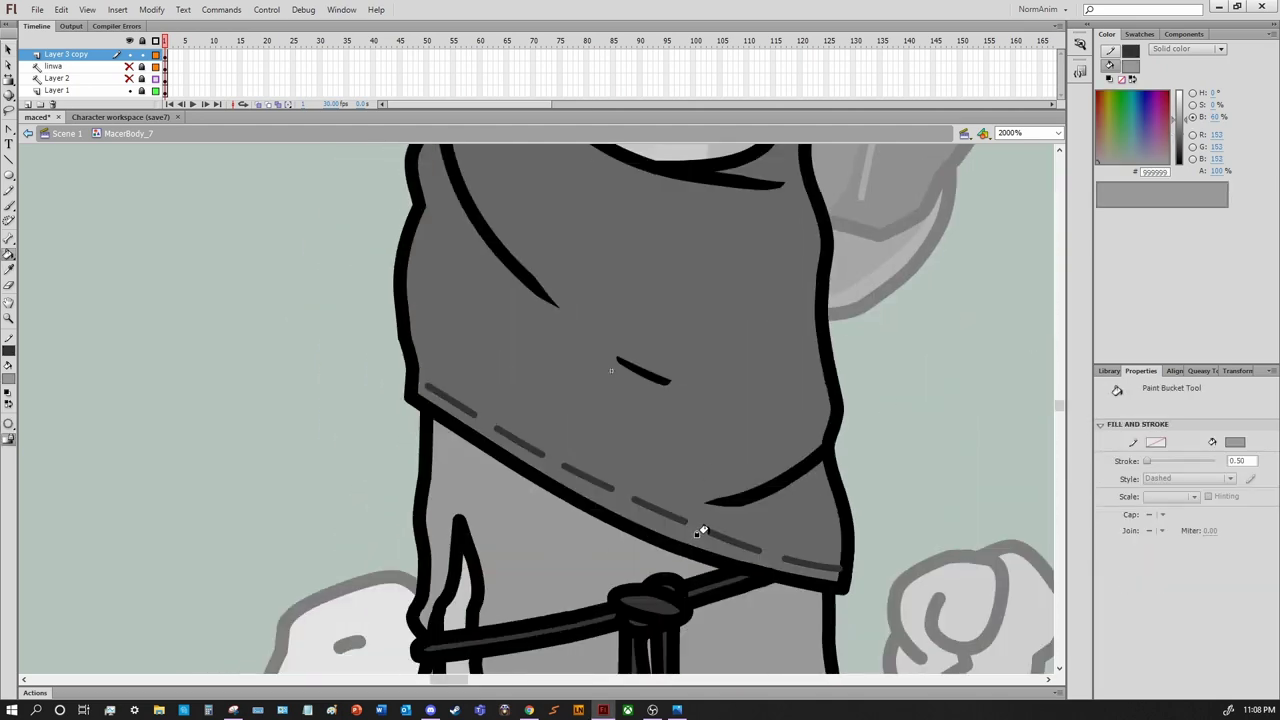
left_click(702, 531)
Place the MacerHead_all symbol from the library beside the body as a colour reference
scroll(655, 420, "down", 10)
key("ctrl+l")
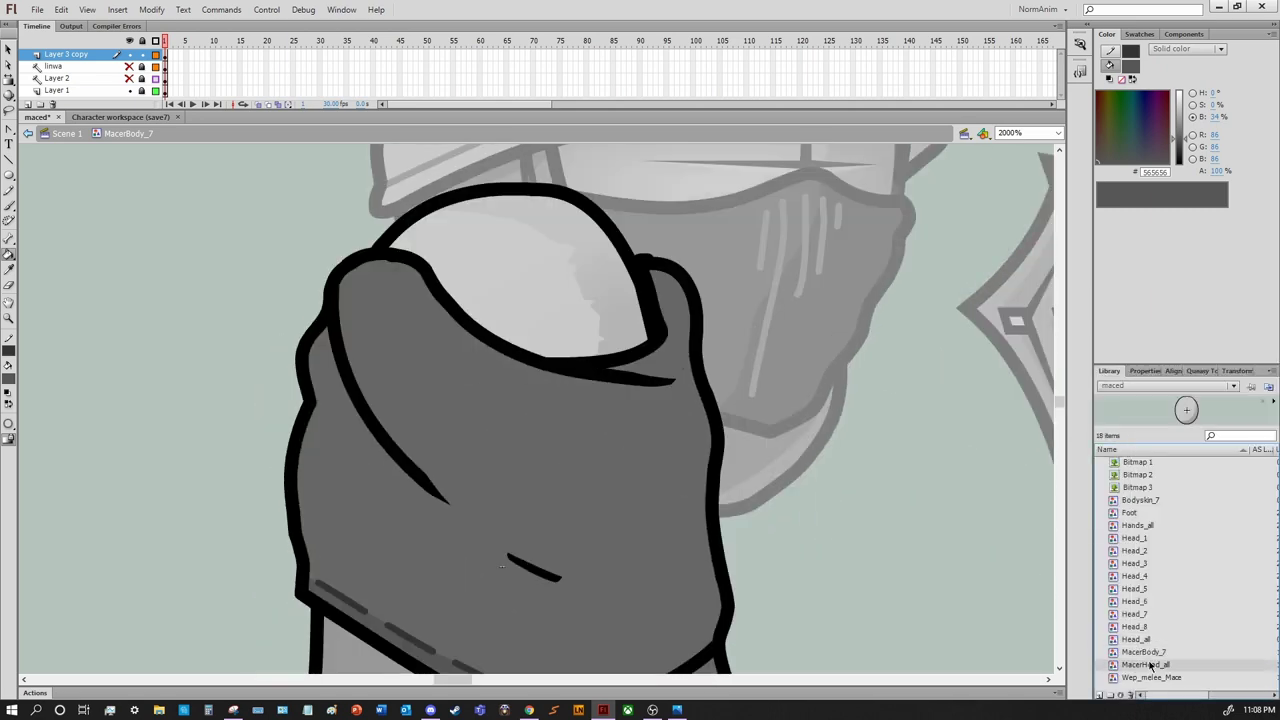
key("ctrl+F3")
scroll(648, 206, "down", 5)
Outline the drape's shadow with a red 0.10 solid guide, fill it with #4F4F4F and #464646, and clear the guide
key("y")
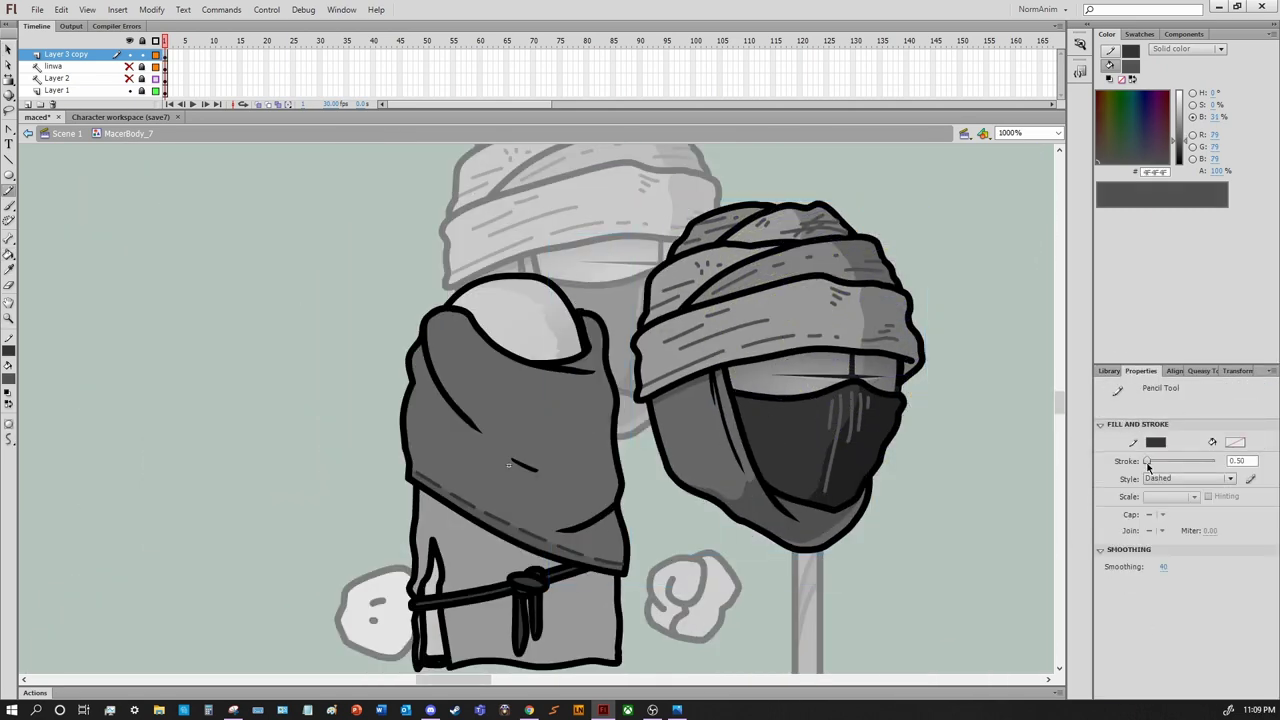
left_click_drag(1148, 466, 1141, 466)
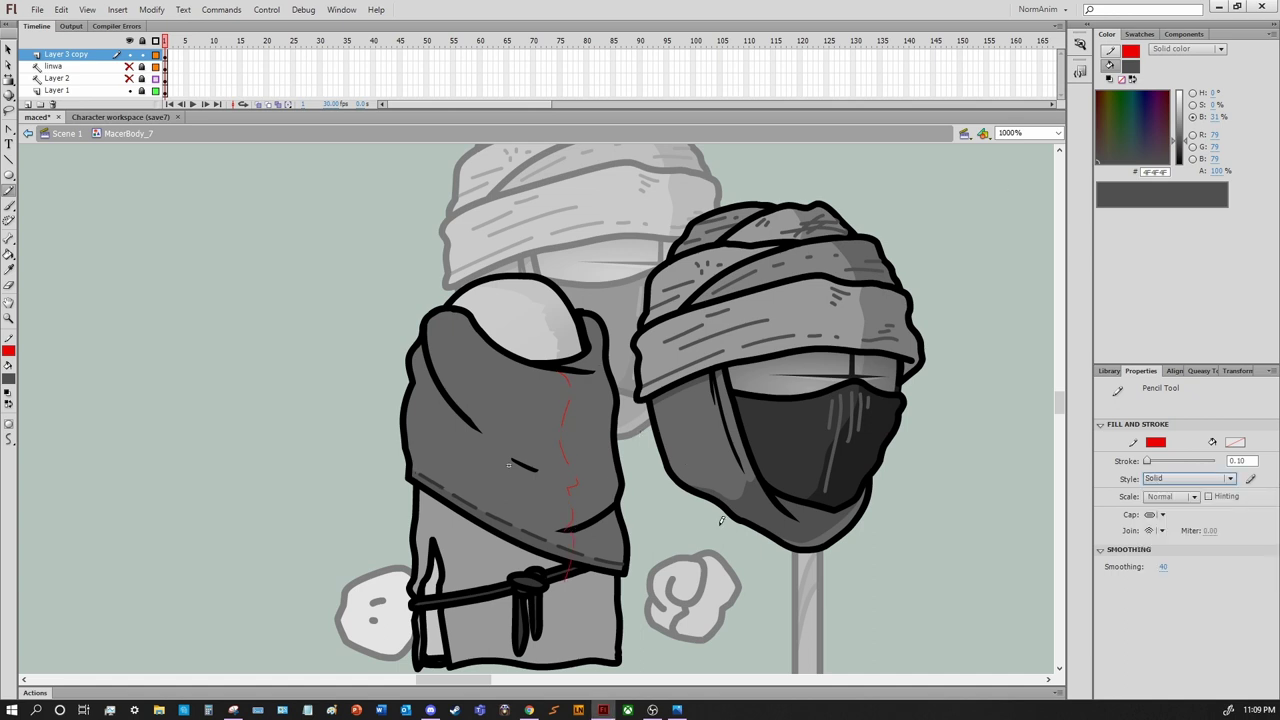
key("k")
left_click(590, 440)
key("i")
left_click(573, 556)
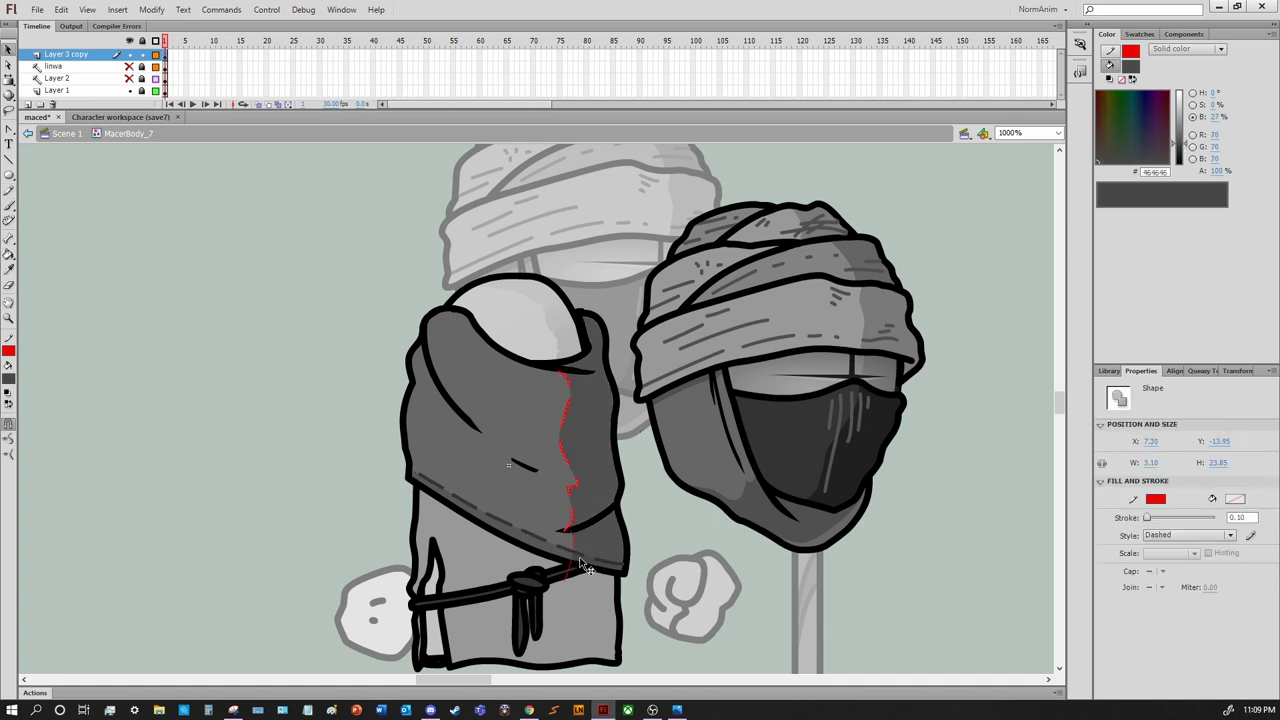
left_click_drag(747, 440, 807, 460)
Try adding #4F4F4F fold shadows around the creases on the drape
key("y")
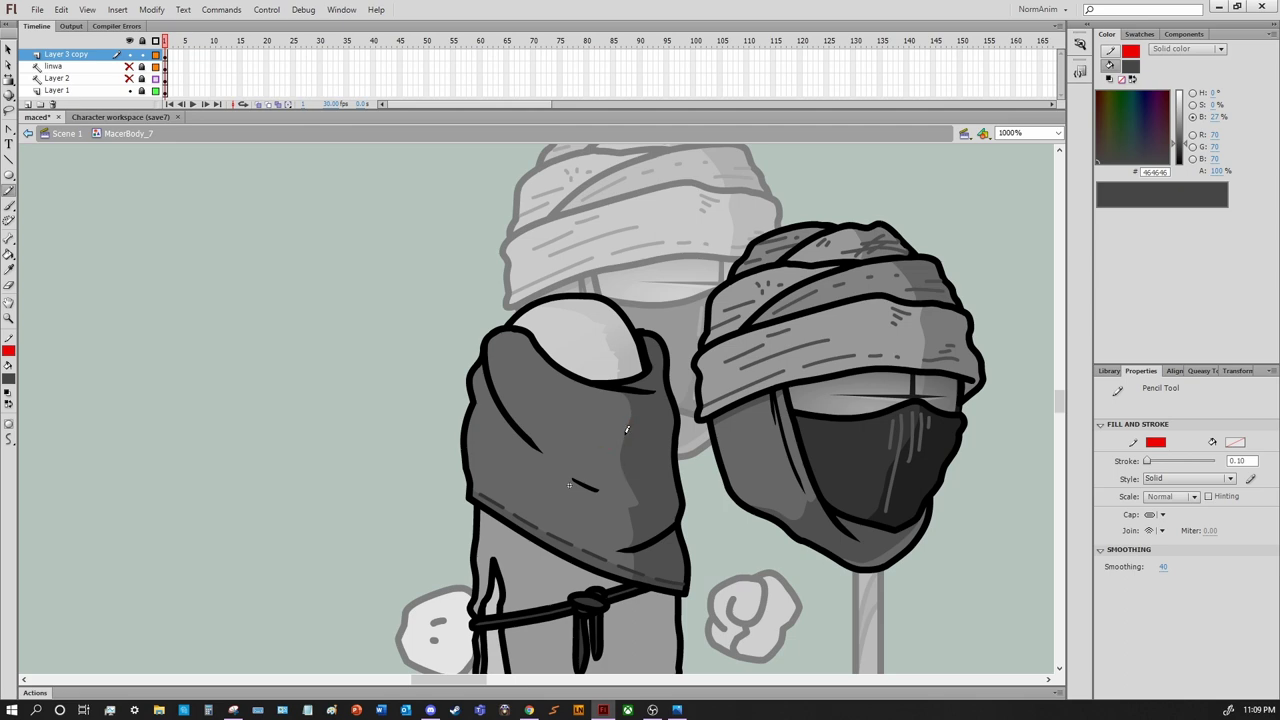
key("ctrl+z")
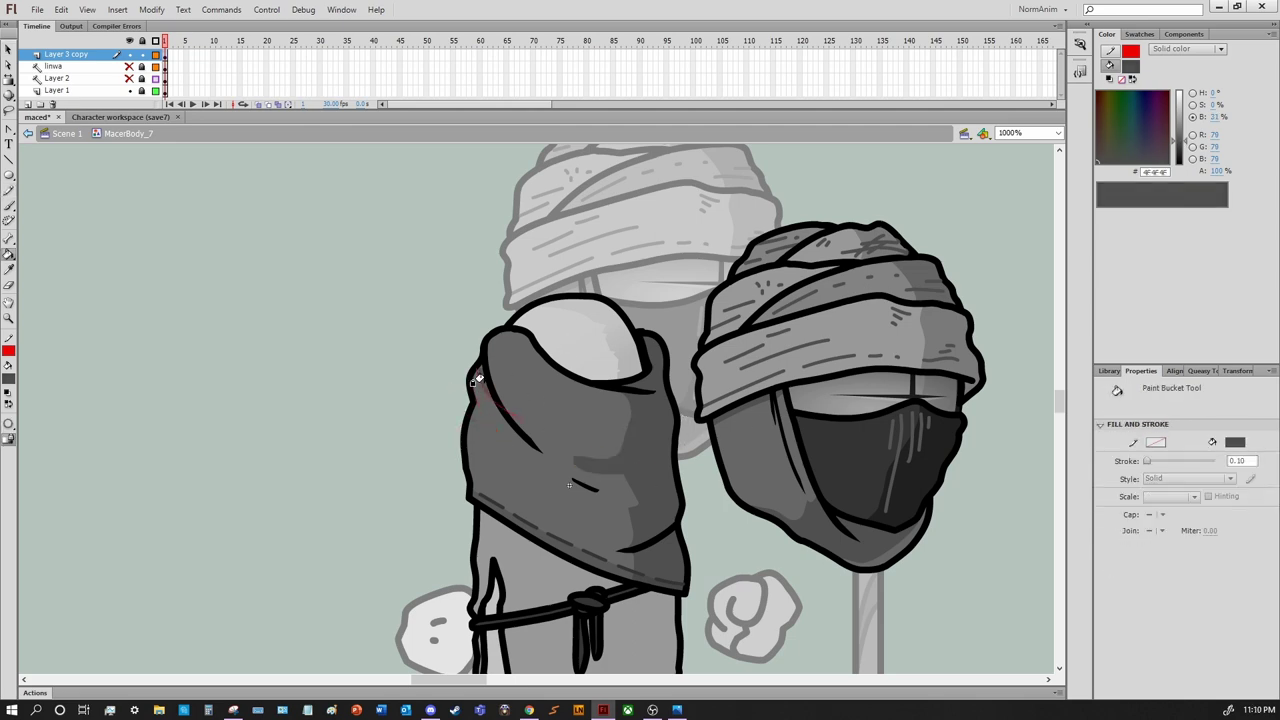
left_click_drag(503, 405, 530, 434)
key("ctrl+z")
Outline shadows below the drape and down the tunic's right side with red guides and fill them with #797979
mouse_move(479, 397)
left_mouse_down()
mouse_move(509, 287)
mouse_move(519, 337)
mouse_move(559, 297)
left_mouse_up()
left_click_drag(832, 537, 555, 418)
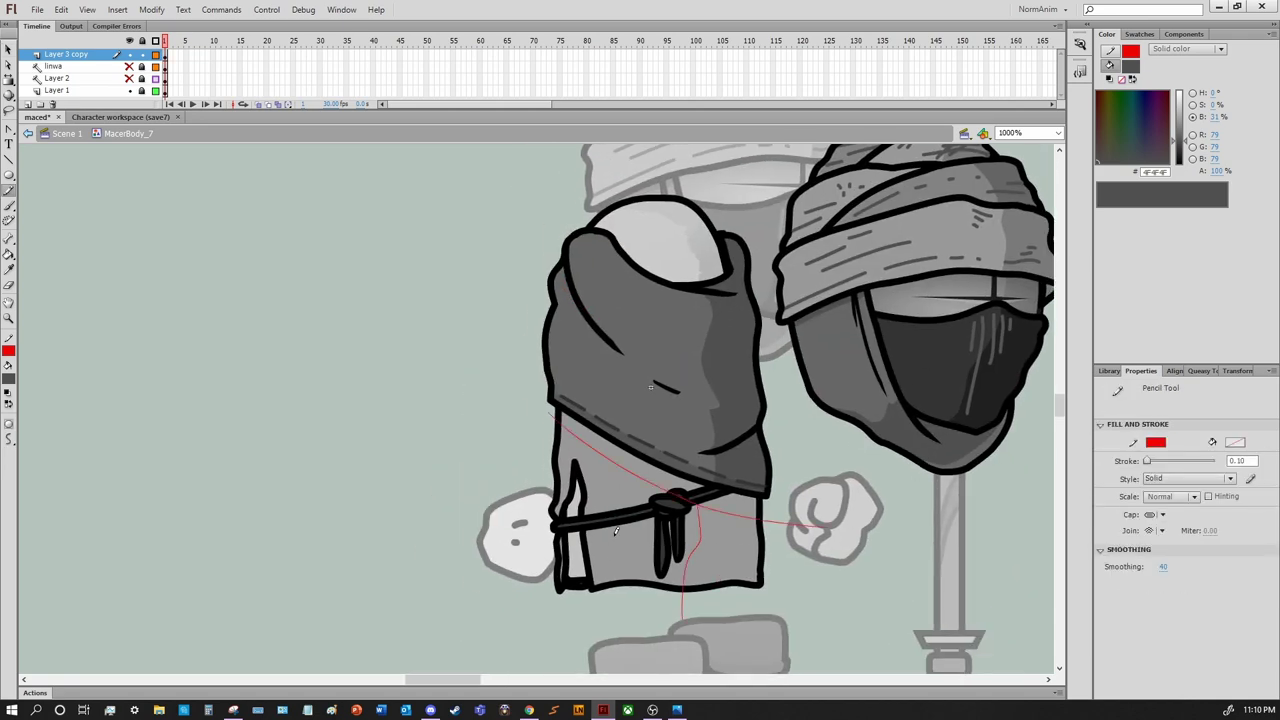
key("k")
left_click(700, 540)
left_click(703, 512)
key("v")
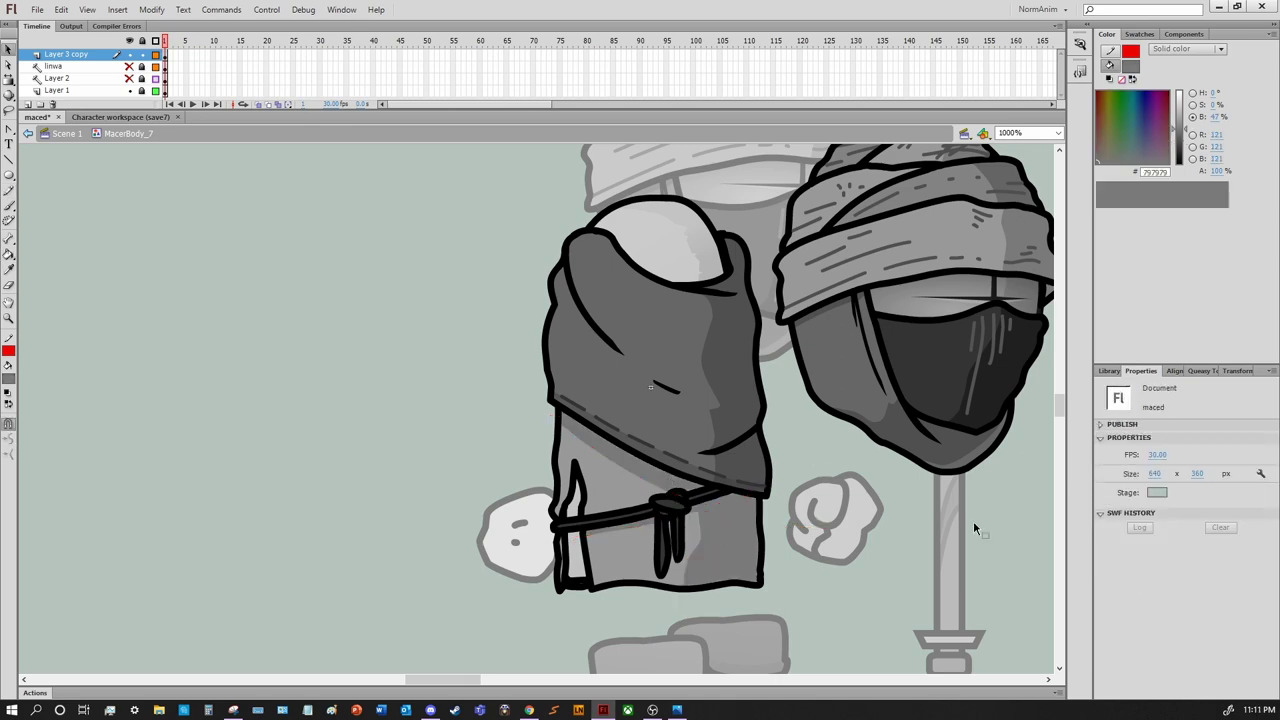
Fill the opening of the tunic's side slit with #4F4F4F
key("i")
left_click(578, 555)
left_click(573, 498)
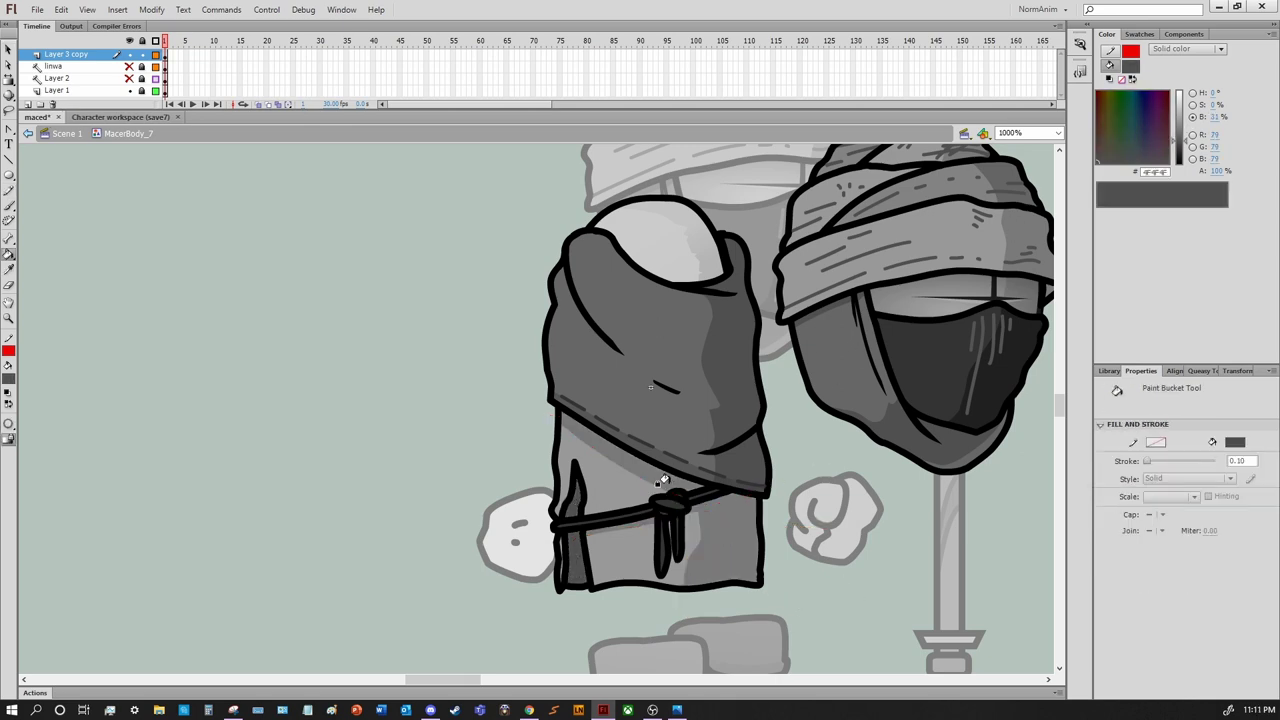
Draw a red guide around the tunic's side slit, fill the enclosed border with #565656 and delete the guide
scroll(662, 481, "right", 3)
key("y")
left_click_drag(507, 617, 493, 489)
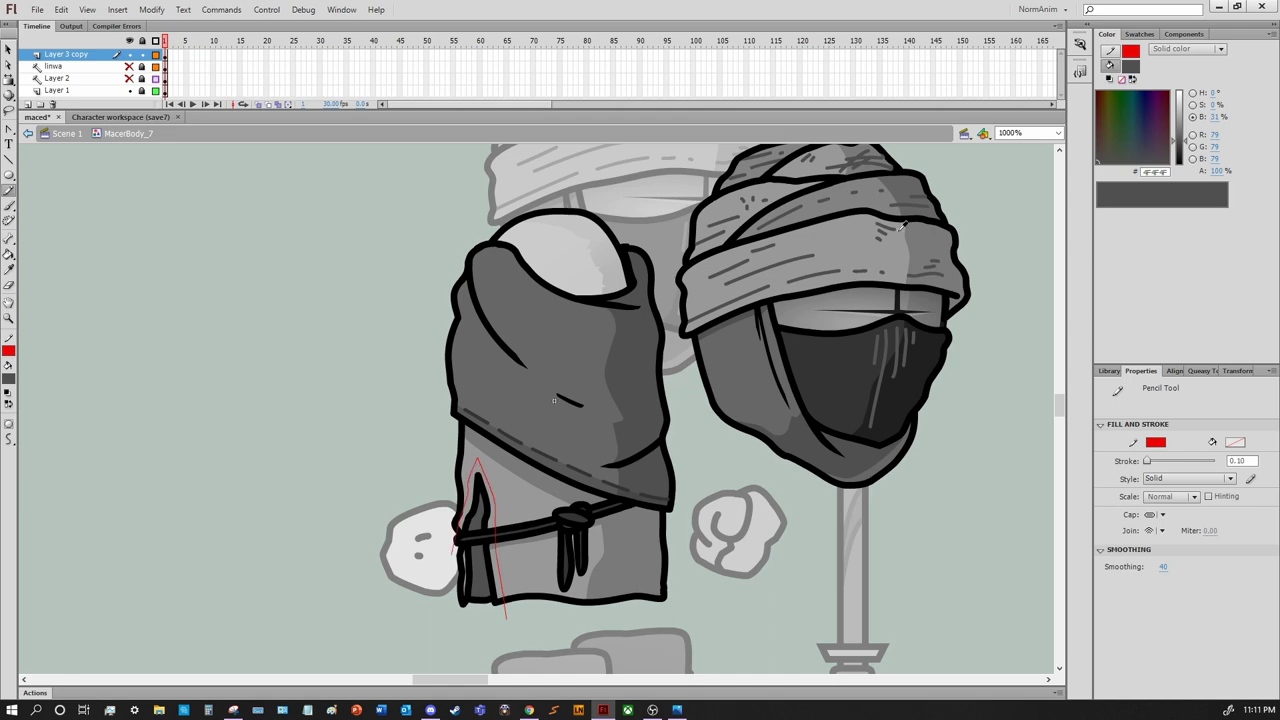
key("i")
left_click(532, 484)
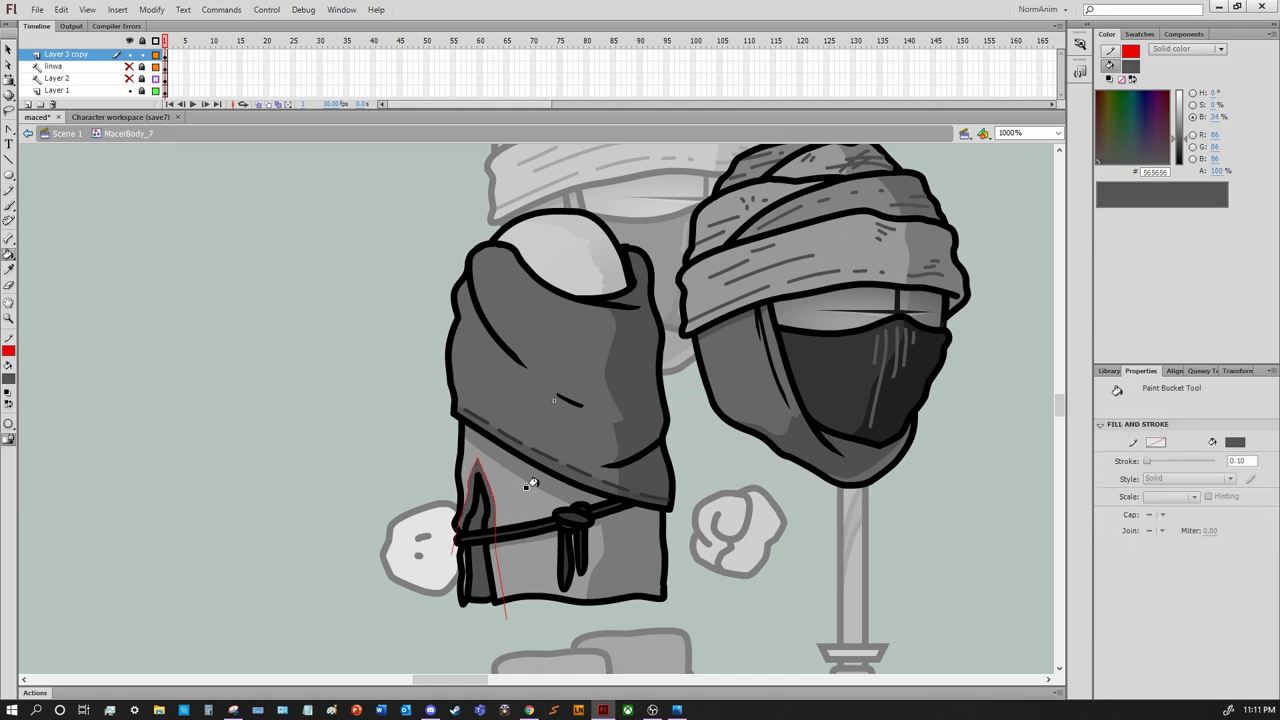
key("v")
double_click(492, 557)
key("Delete")
scroll(780, 575, "up", 1)
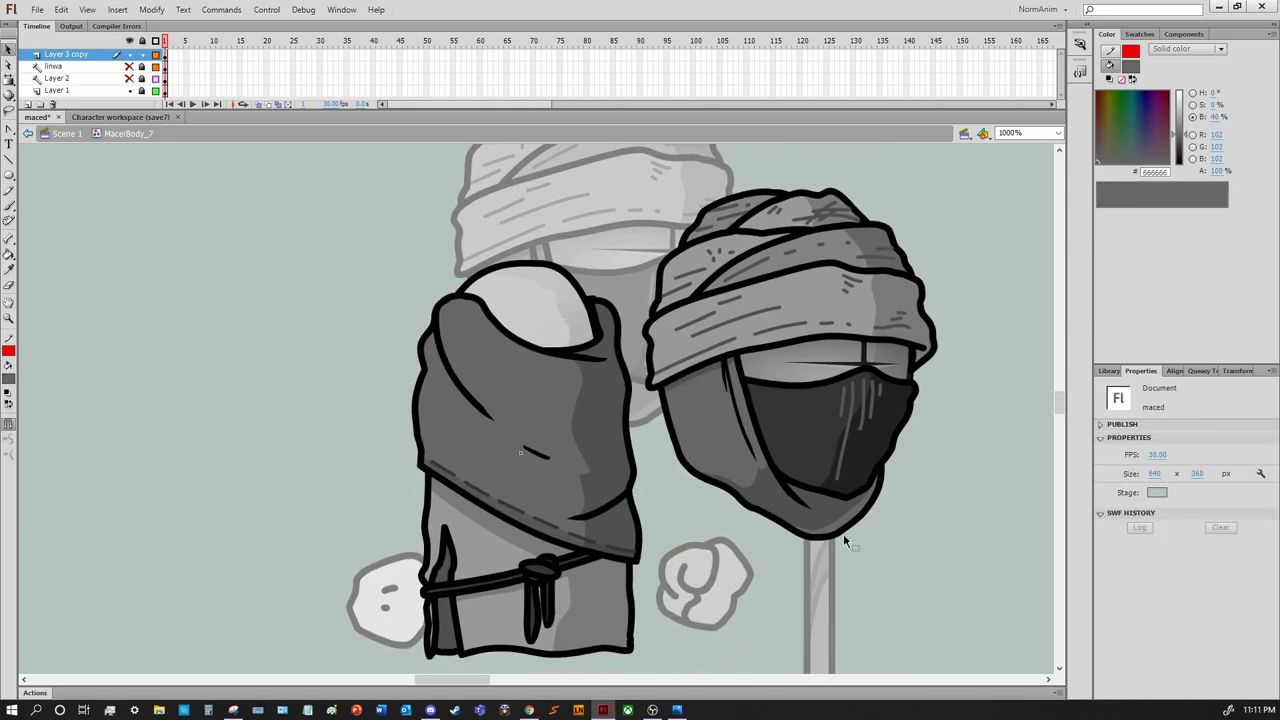
Draw cross-hatched weave marks and short creases on the drape with a 0.50 solid Pencil stroke in #383838
left_click_drag(1180, 140, 1180, 148)
key("y")
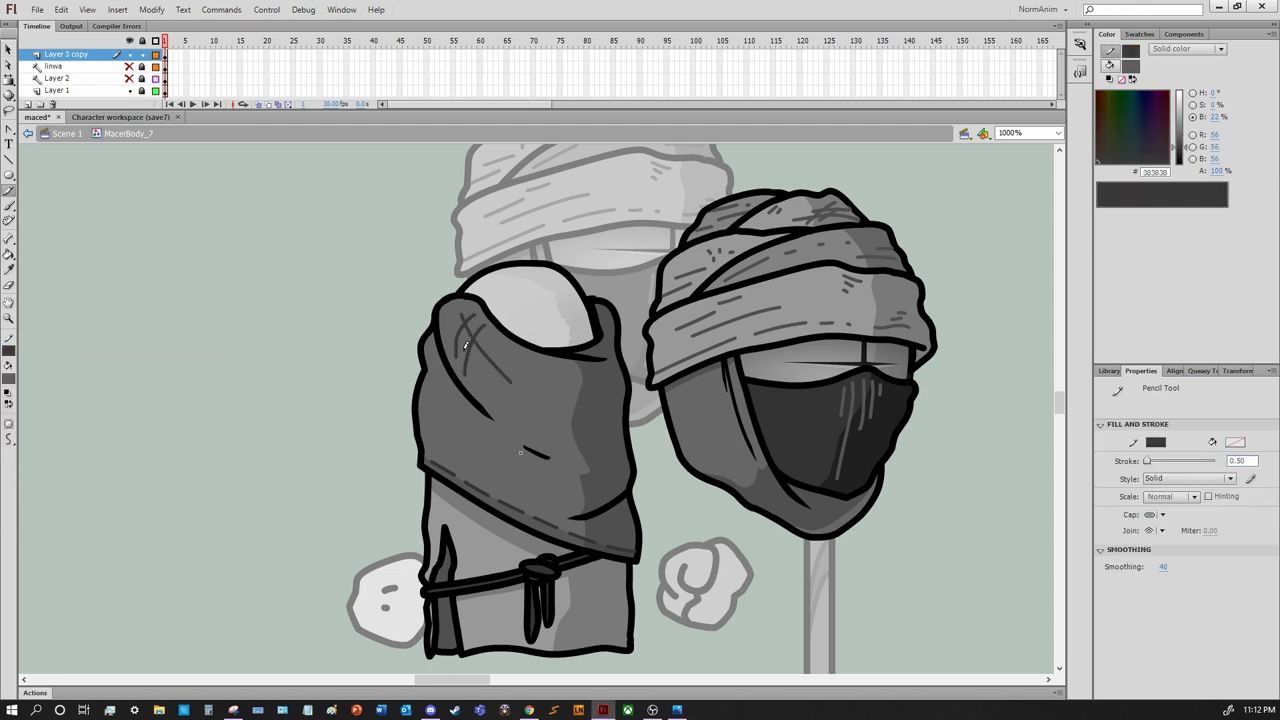
scroll(513, 428, "up", 1)
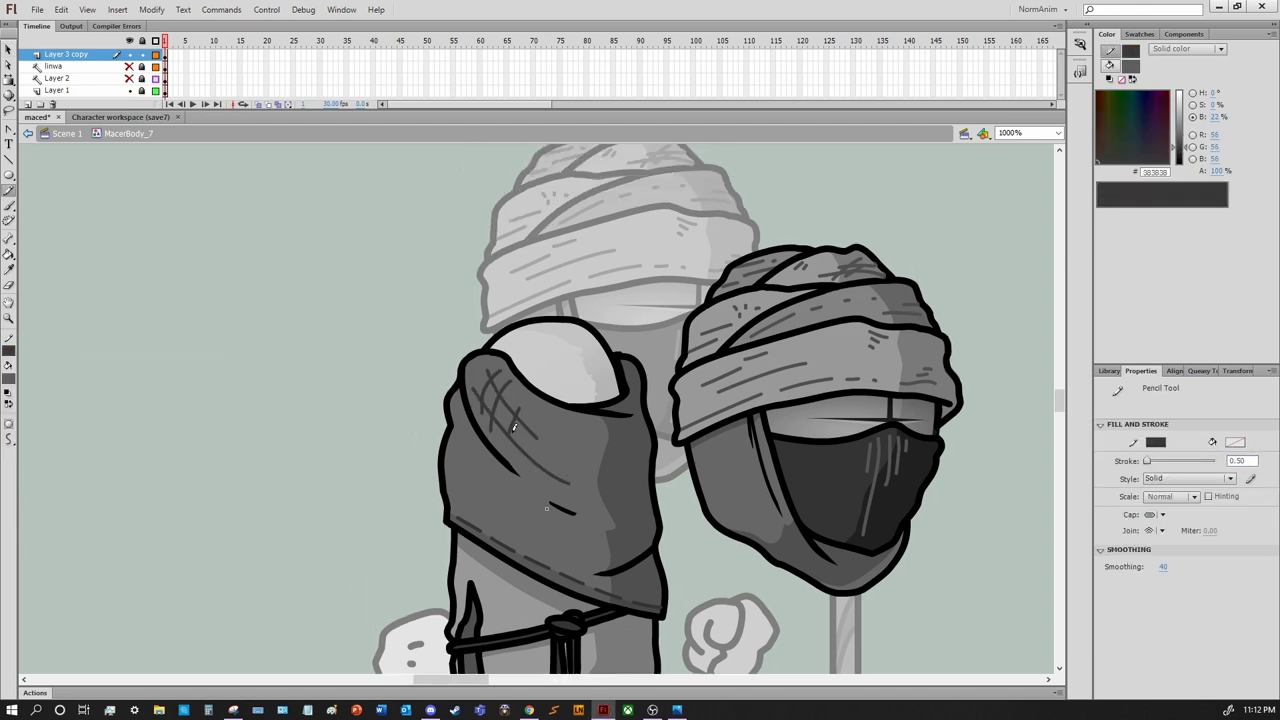
left_click_drag(670, 398, 757, 413)
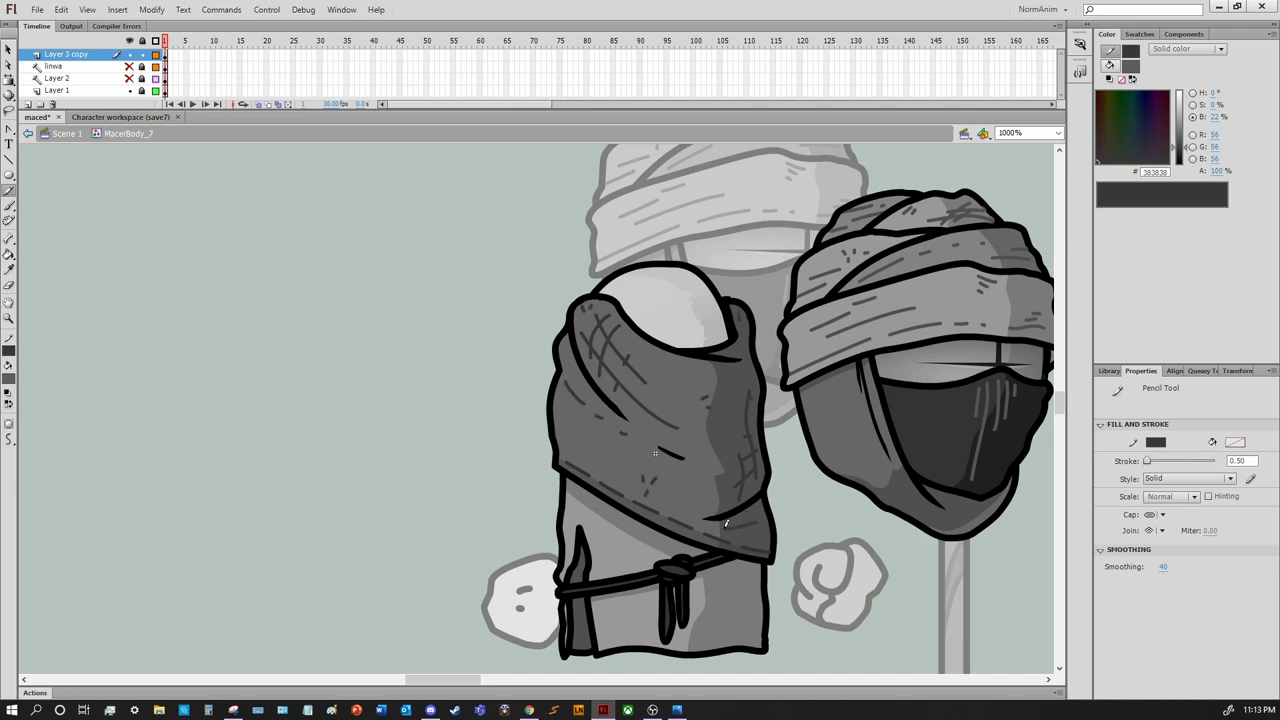
Draw diagonal crease lines across the lower tunic with a 0.50 solid Pencil stroke in #4F4F4F
left_click(1130, 50)
left_click(900, 457)
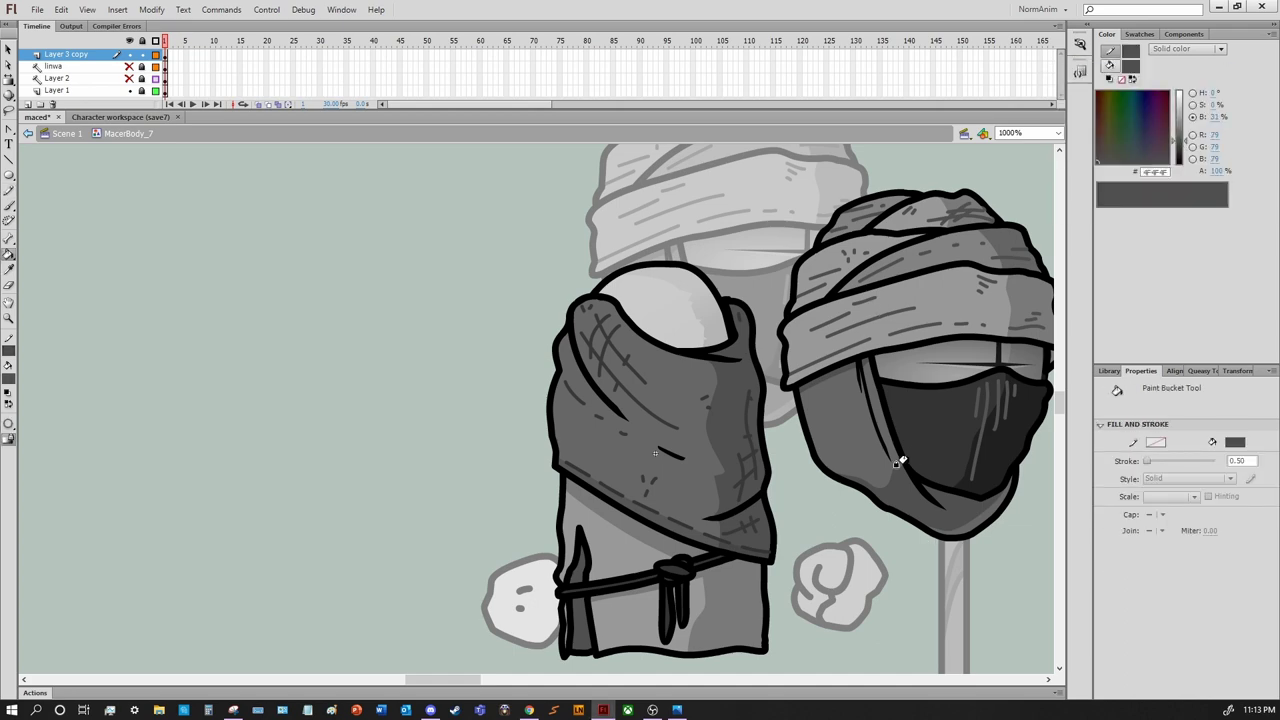
left_click_drag(740, 566, 692, 638)
left_click_drag(750, 568, 706, 640)
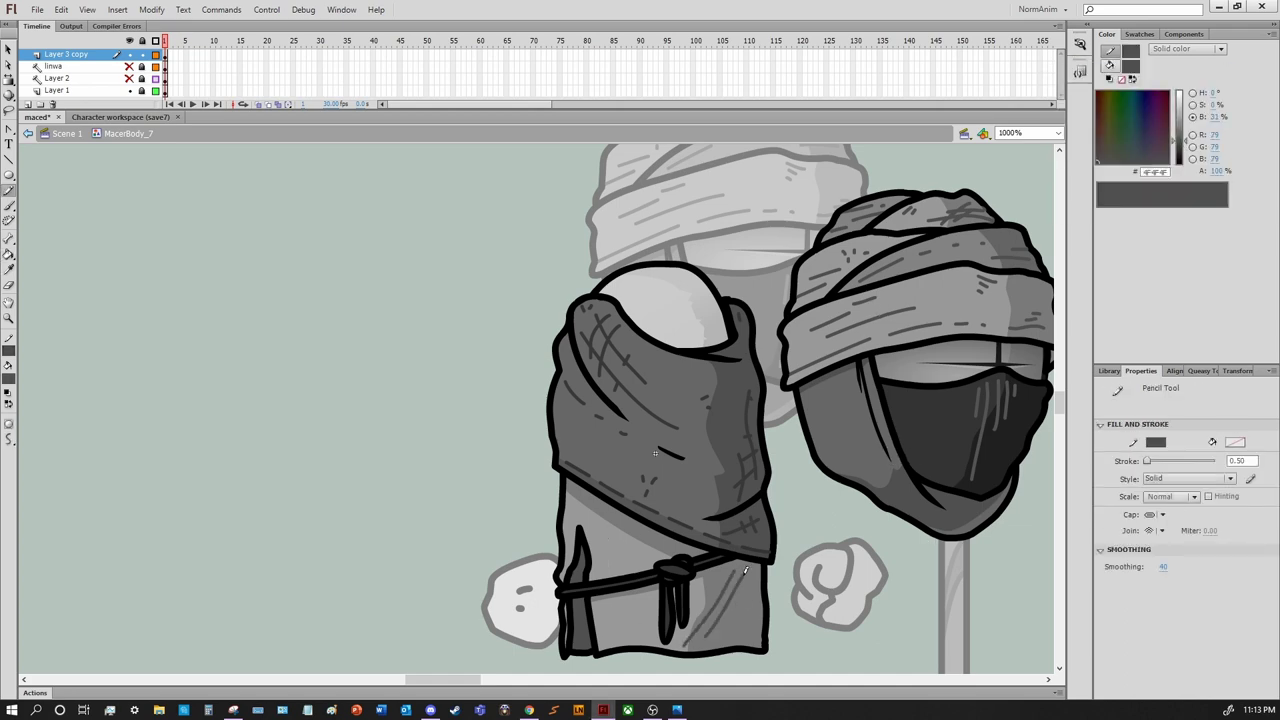
left_click_drag(614, 637, 727, 614)
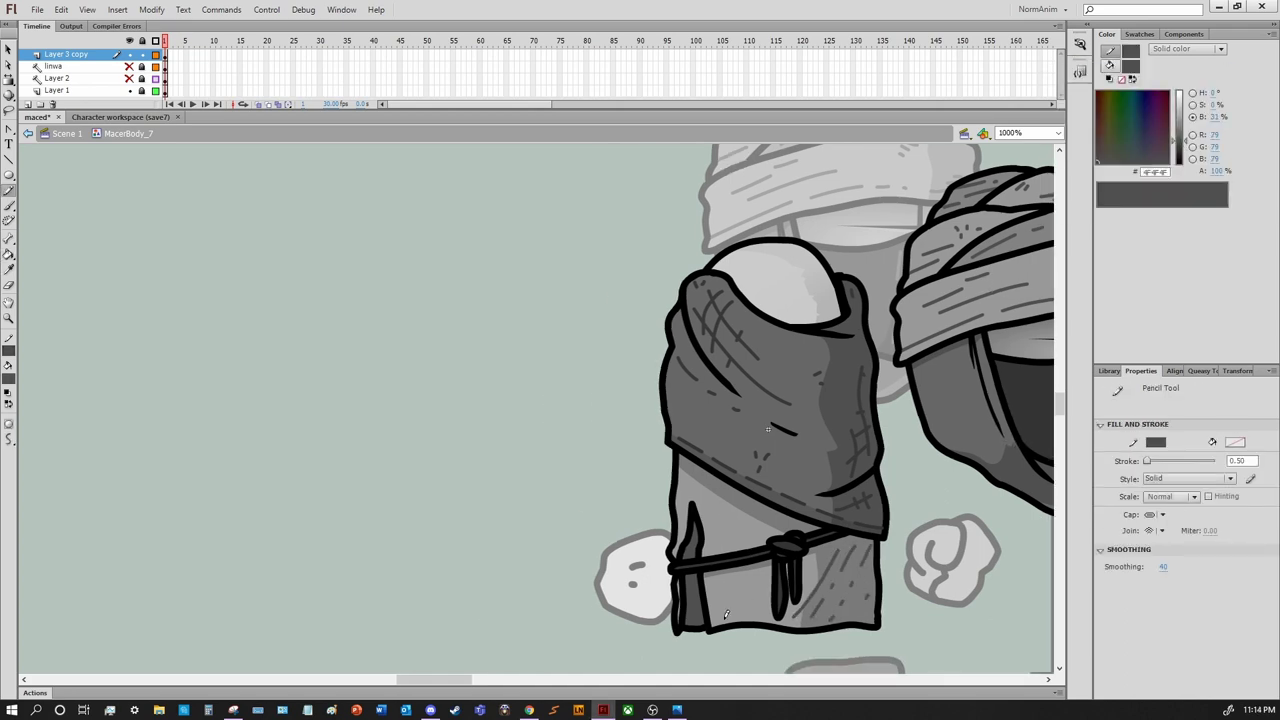
Return to the main scene to check the whole character and open the MacerHead_all symbol for editing
mouse_move(729, 502)
left_mouse_down()
mouse_move(419, 565)
mouse_move(319, 422)
left_mouse_up()
key("v")
double_click(543, 500)
scroll(495, 337, "down", 3)
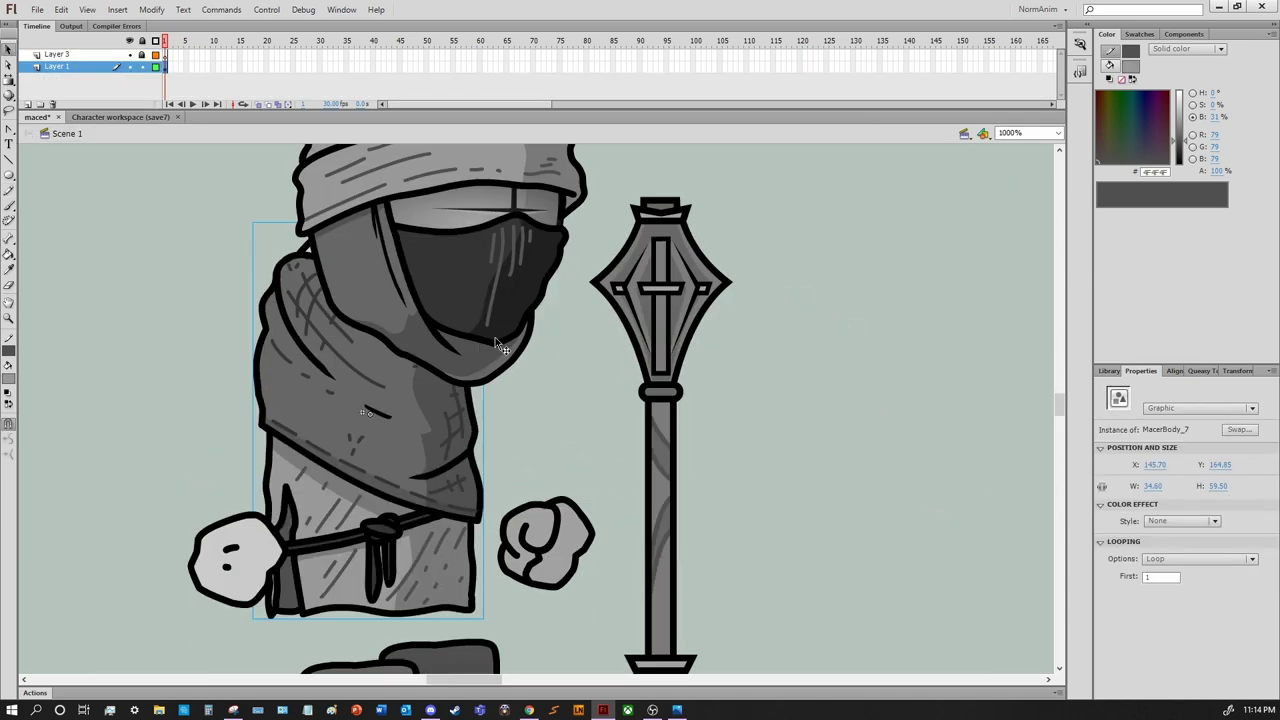
left_click_drag(597, 423, 632, 423)
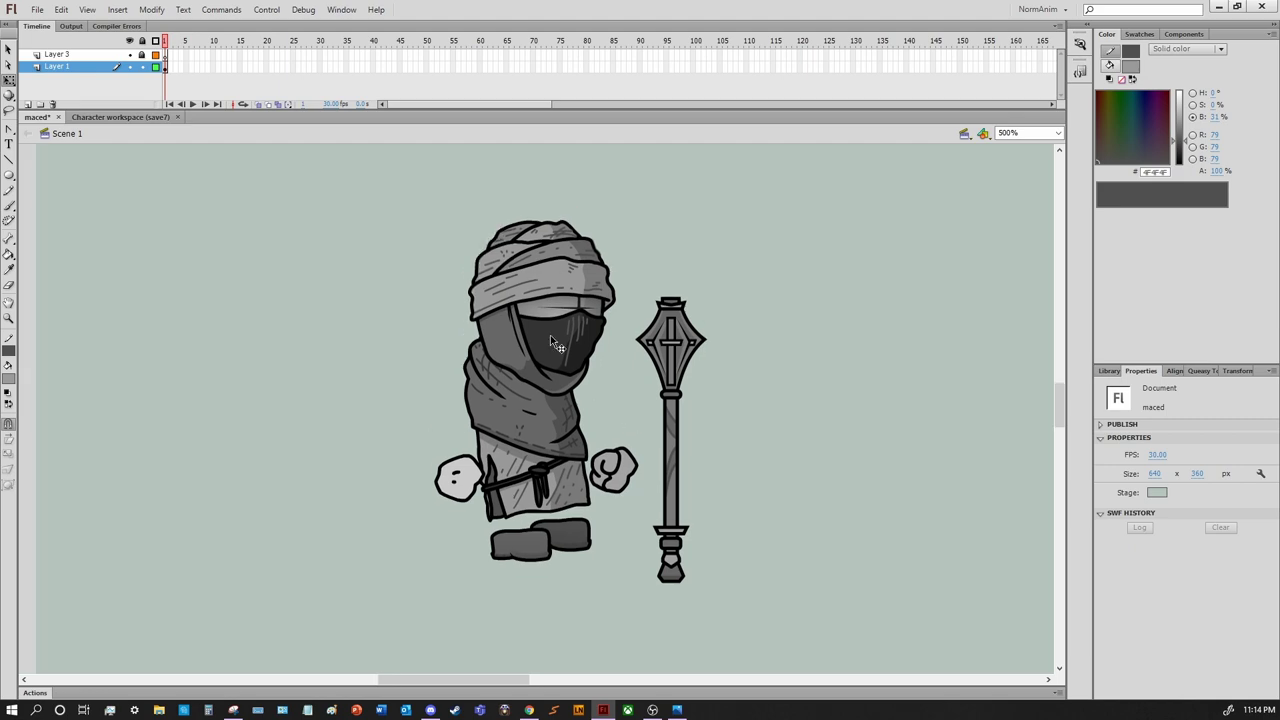
left_click(550, 335)
double_click(540, 300)
scroll(540, 300, "up", 2)
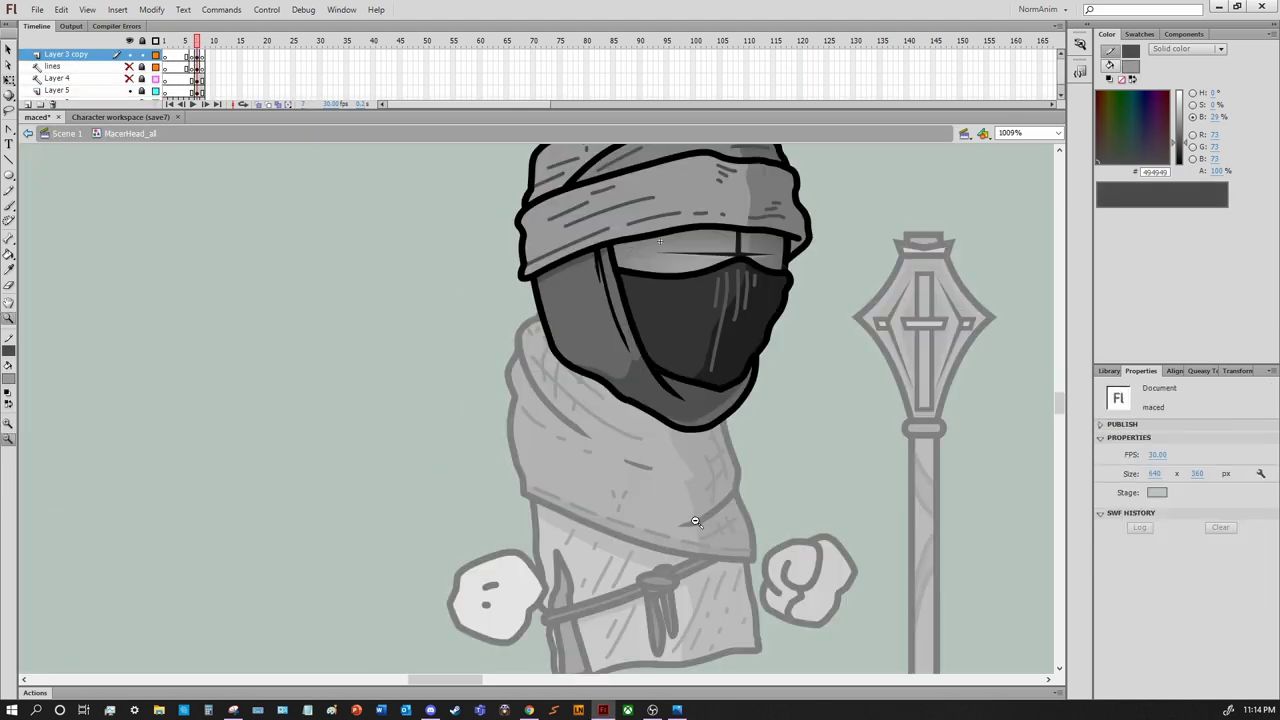
Draw hatched weave marks on the head's side cloth with a 0.50 solid Pencil stroke in #383838
key("y")
left_click(8, 350)
left_click(10, 420)
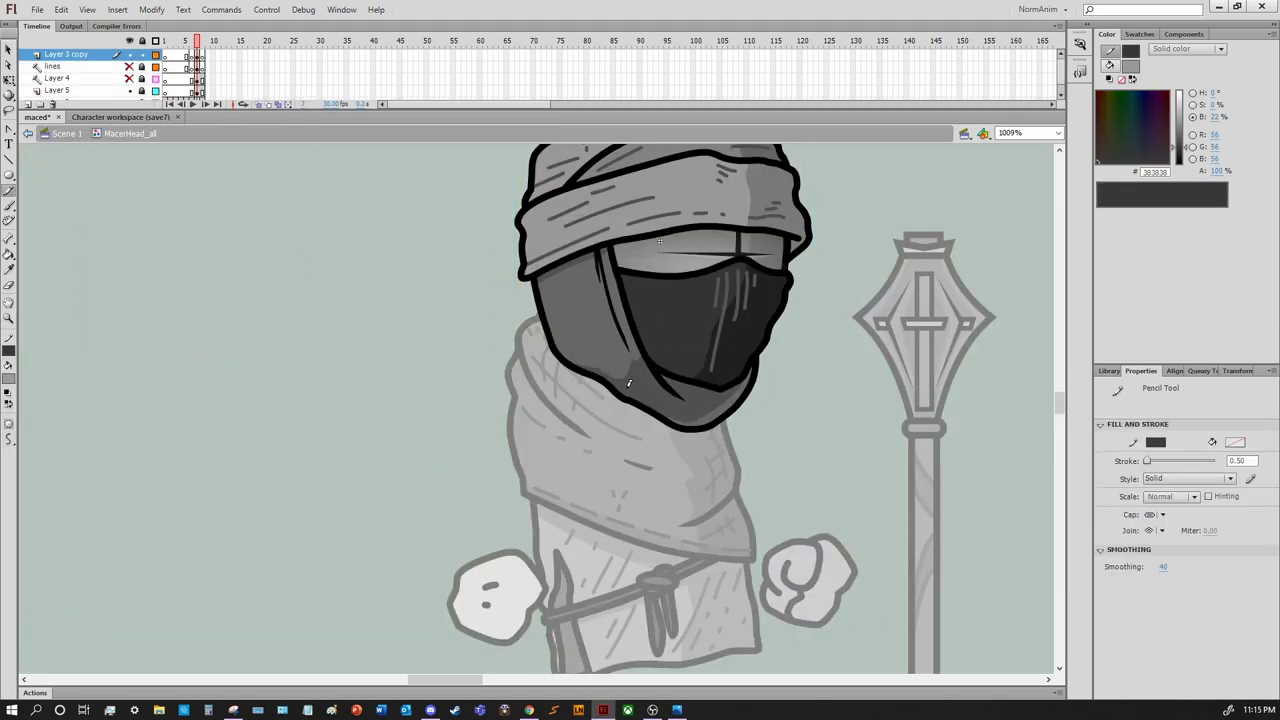
left_click_drag(598, 288, 638, 392)
left_click_drag(566, 346, 581, 277)
left_click_drag(793, 277, 857, 401)
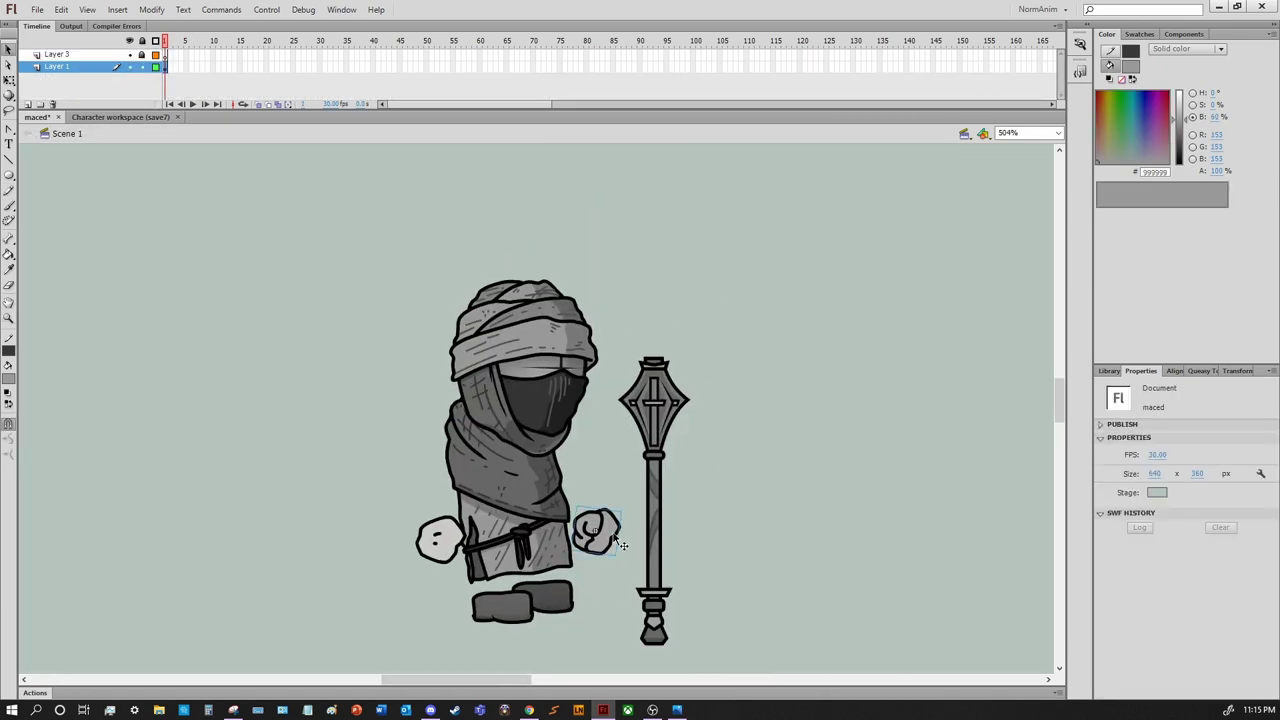
Tilt the mace and position its handle beside the character's clenched fist in the main scene
left_click_drag(621, 543, 502, 503)
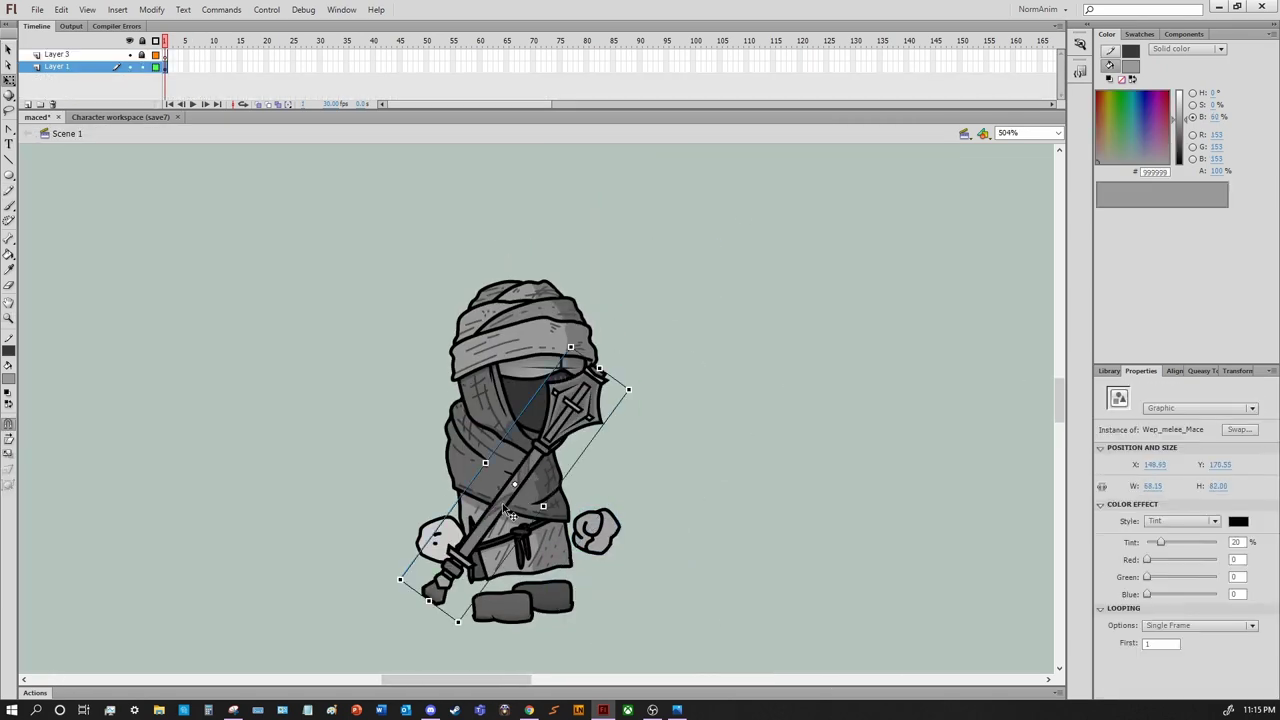
key("ctrl+z")
left_click_drag(437, 540, 642, 535)
key("ctrl+z")
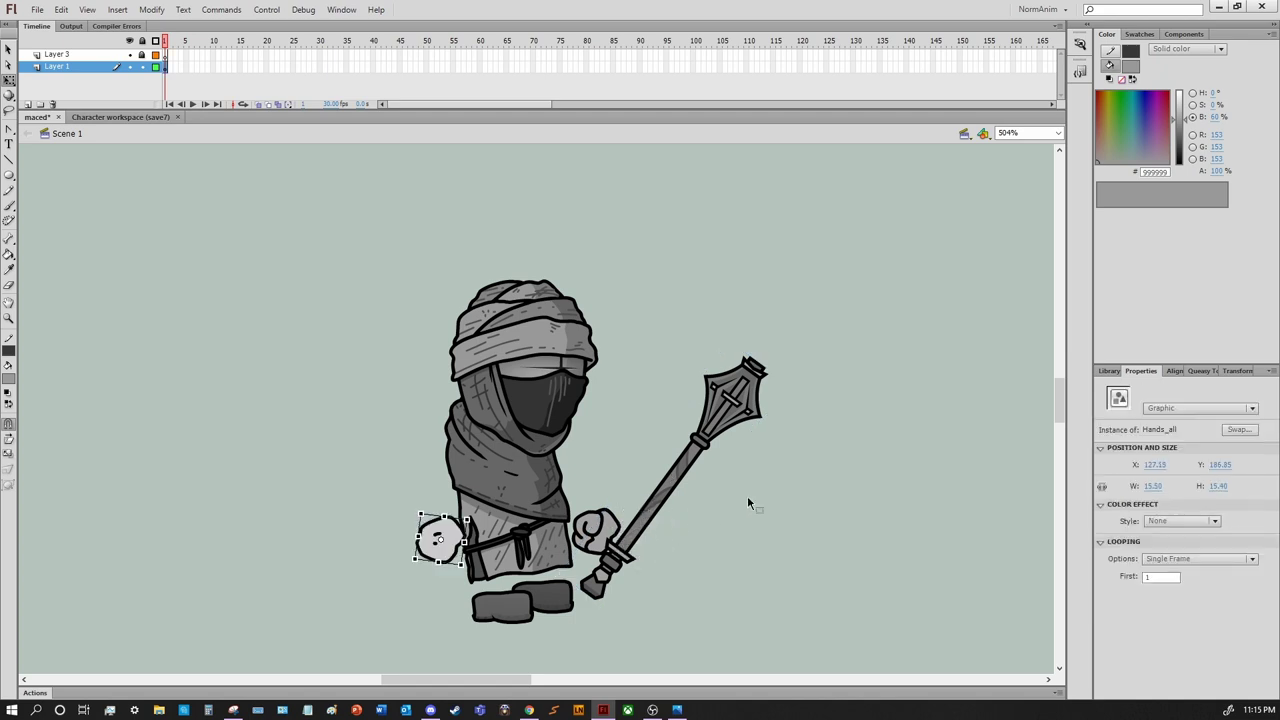
Undo the mace's tilt and its placement at the character's hand
key("ctrl+z")
key("ctrl+z")
key("ctrl+=")
key("b")
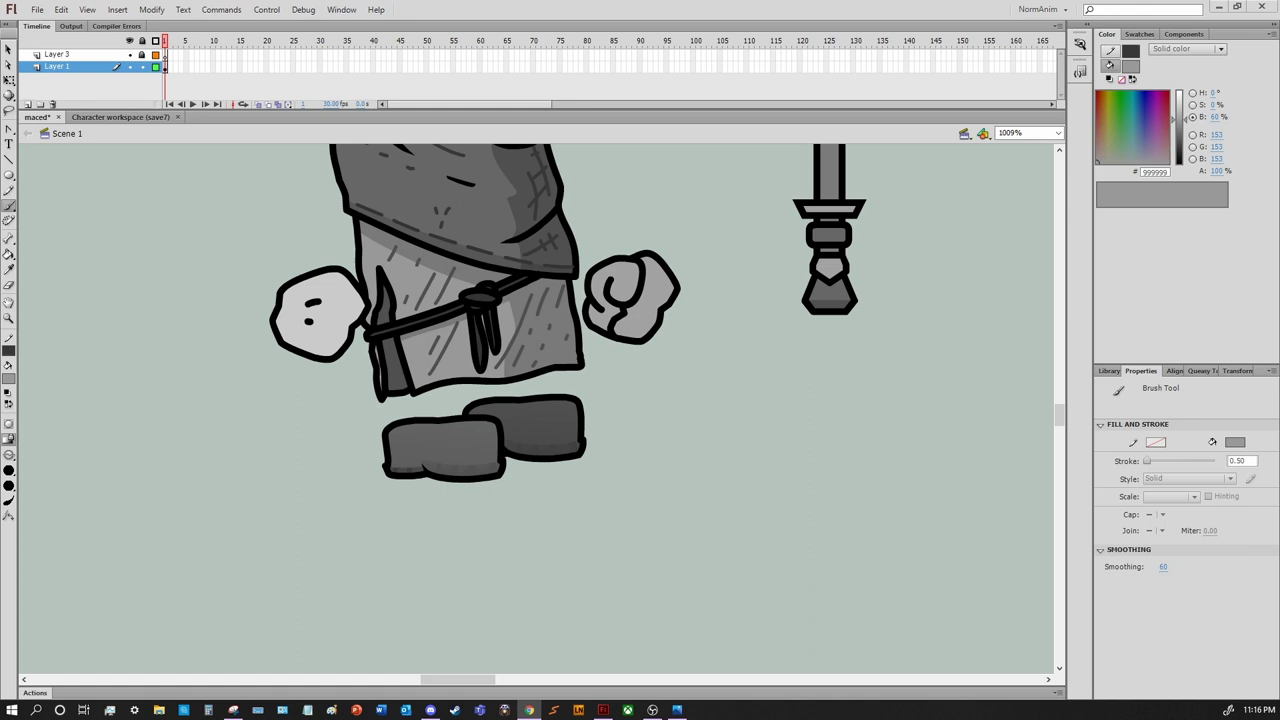
Place the text note "looking at refs" beside the character and delete it
key("t")
left_click(741, 291)
type("looking at refs")
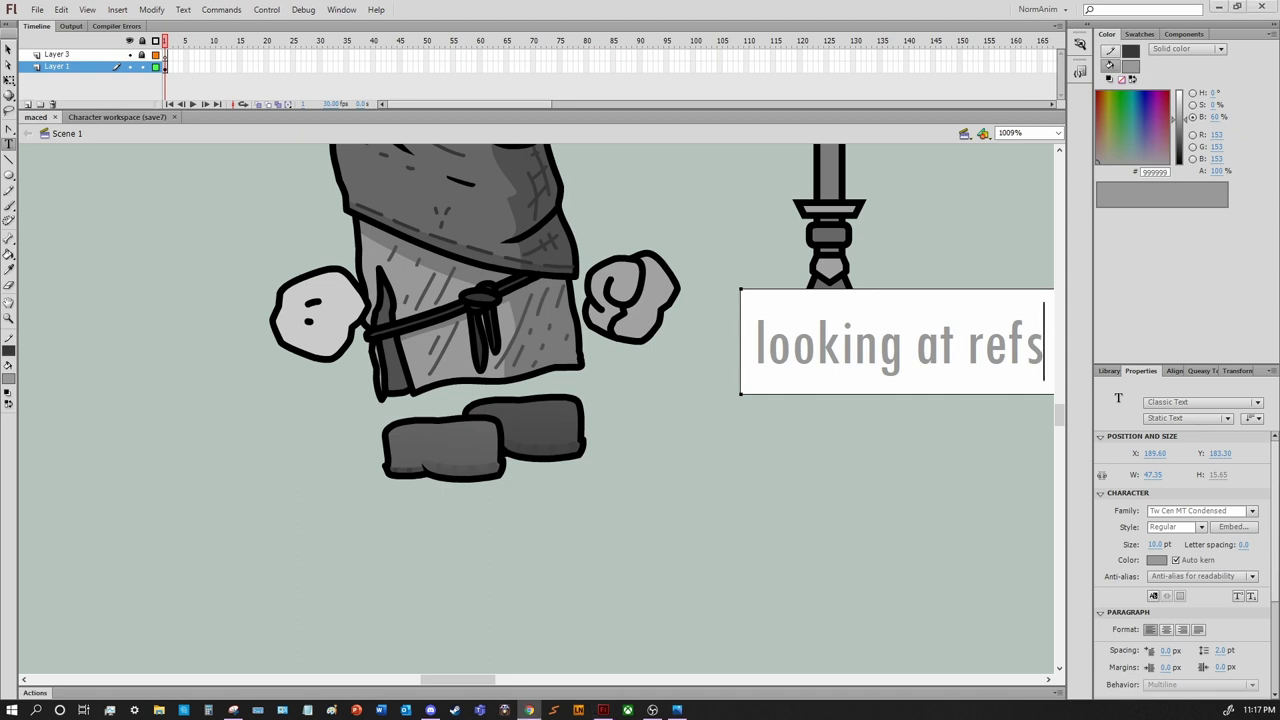
key("Escape")
key("Delete")
Sketch the rough side view of a shoe beside the feet with a small #990000 brush, including its toe and lacing
key("b")
left_click(8, 378)
left_click(10, 470)
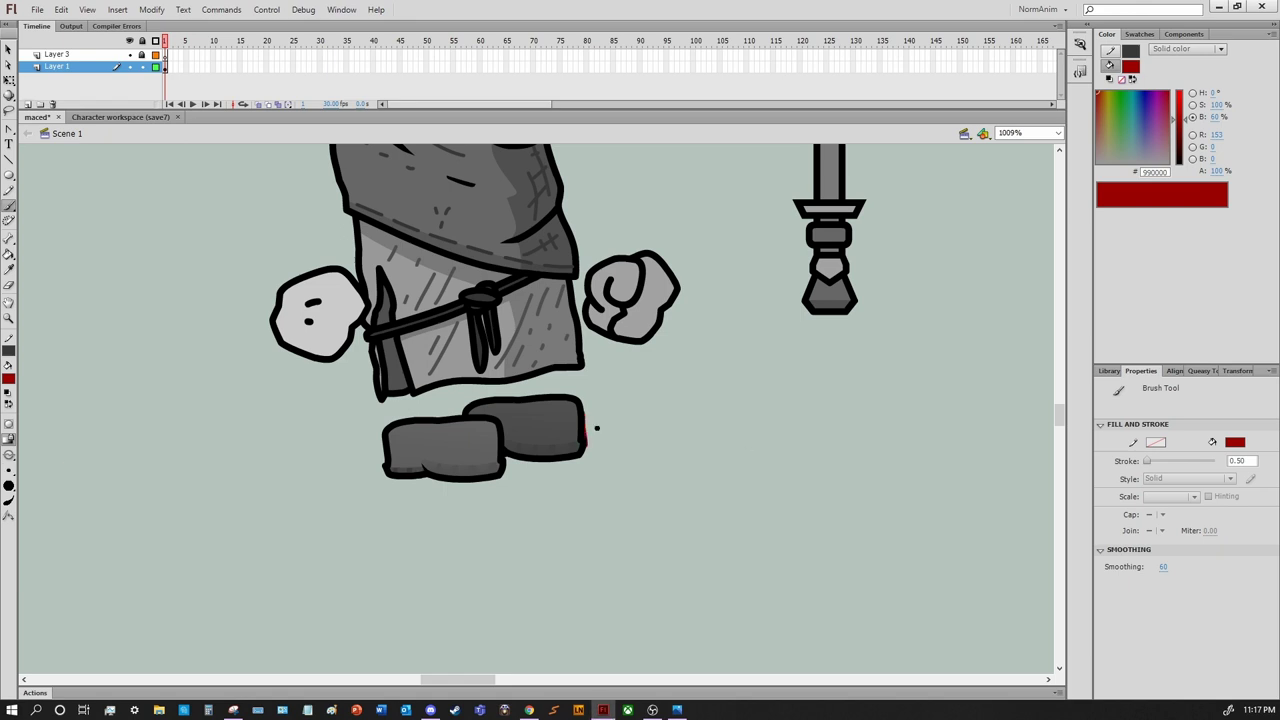
mouse_move(720, 405)
left_mouse_down()
mouse_move(834, 420)
mouse_move(761, 455)
left_mouse_up()
key("ctrl+z")
left_click_drag(859, 372, 866, 452)
mouse_move(769, 536)
left_mouse_down()
mouse_move(863, 561)
mouse_move(845, 512)
left_mouse_up()
key("ctrl+z")
left_click_drag(745, 505, 776, 494)
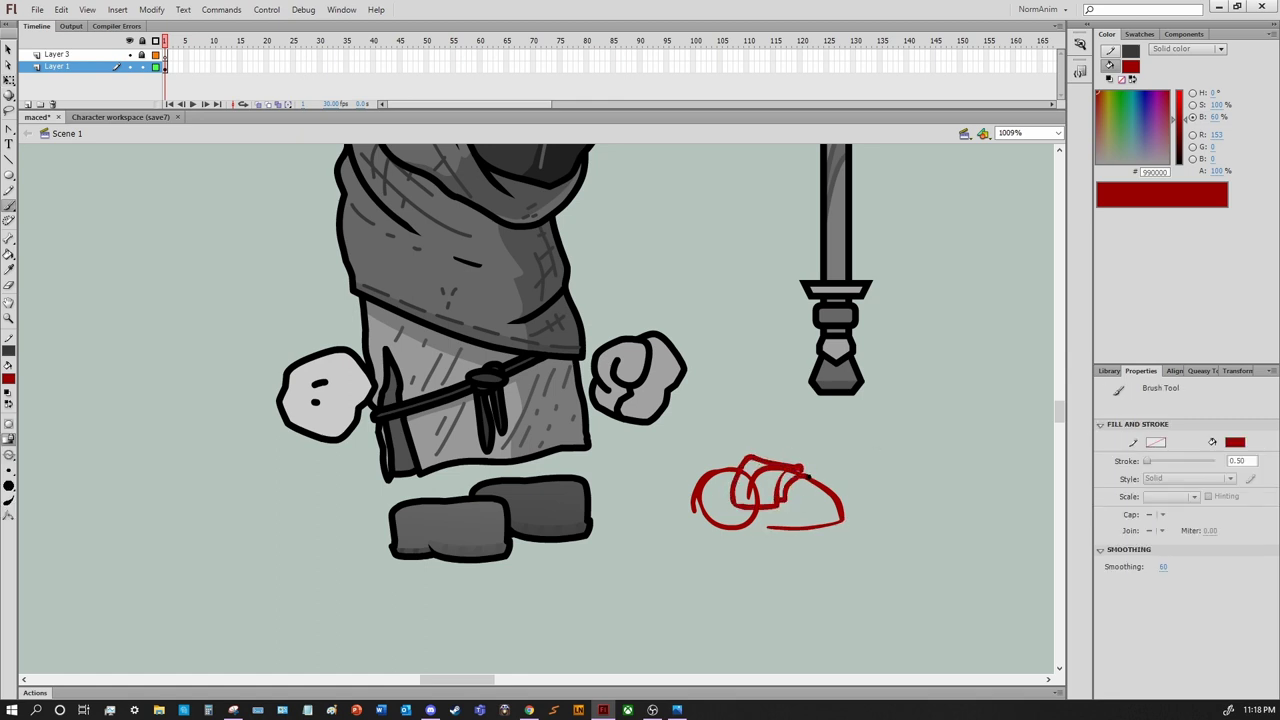
Complete the red shoe sketch with its sole, heel and ankle collar
mouse_move(783, 490)
left_mouse_down()
mouse_move(873, 500)
mouse_move(928, 539)
left_mouse_up()
key("ctrl+z")
mouse_move(802, 493)
left_mouse_down()
mouse_move(812, 515)
mouse_move(835, 466)
mouse_move(841, 476)
left_mouse_up()
key("alt+Tab")
key("ctrl+z")
mouse_move(796, 512)
left_mouse_down()
mouse_move(786, 543)
mouse_move(834, 570)
mouse_move(779, 587)
mouse_move(793, 561)
left_mouse_up()
key("ctrl+z")
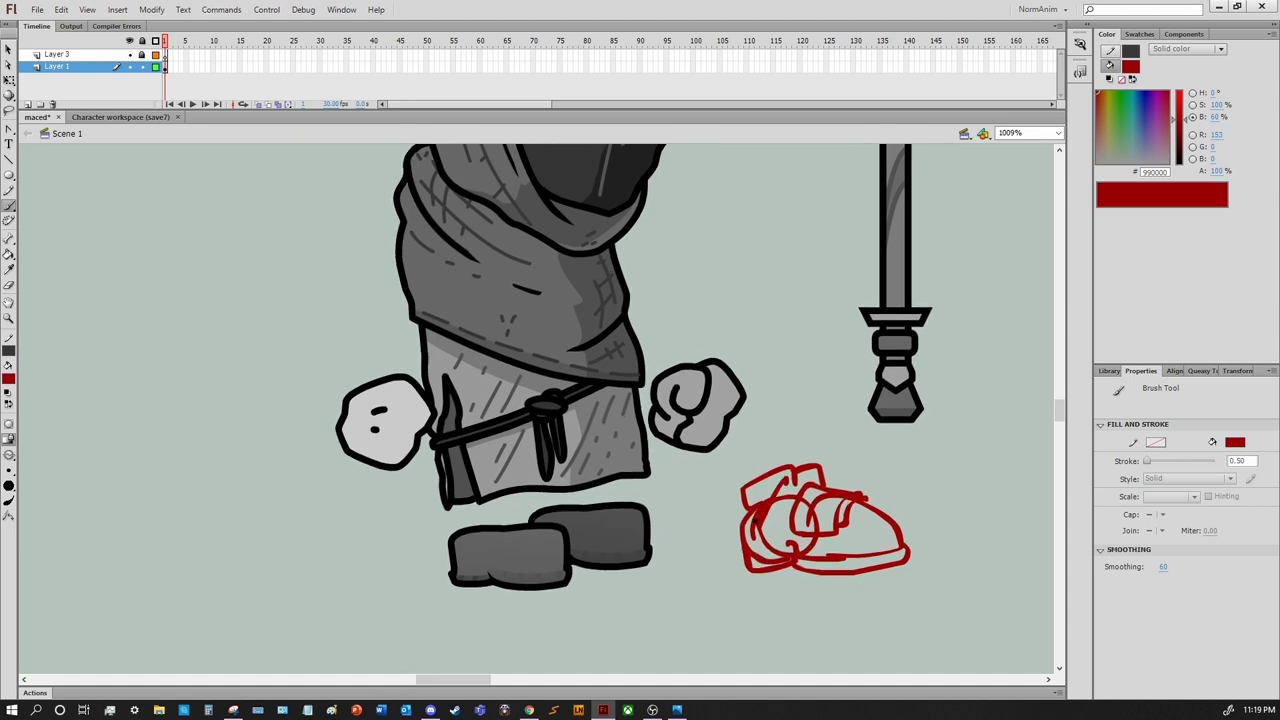
left_click_drag(818, 467, 853, 437)
Scale the red shoe sketch down and reposition it beside the feet with Free Transform
key("q")
left_click_drag(777, 434, 949, 543)
left_click_drag(906, 490, 867, 523)
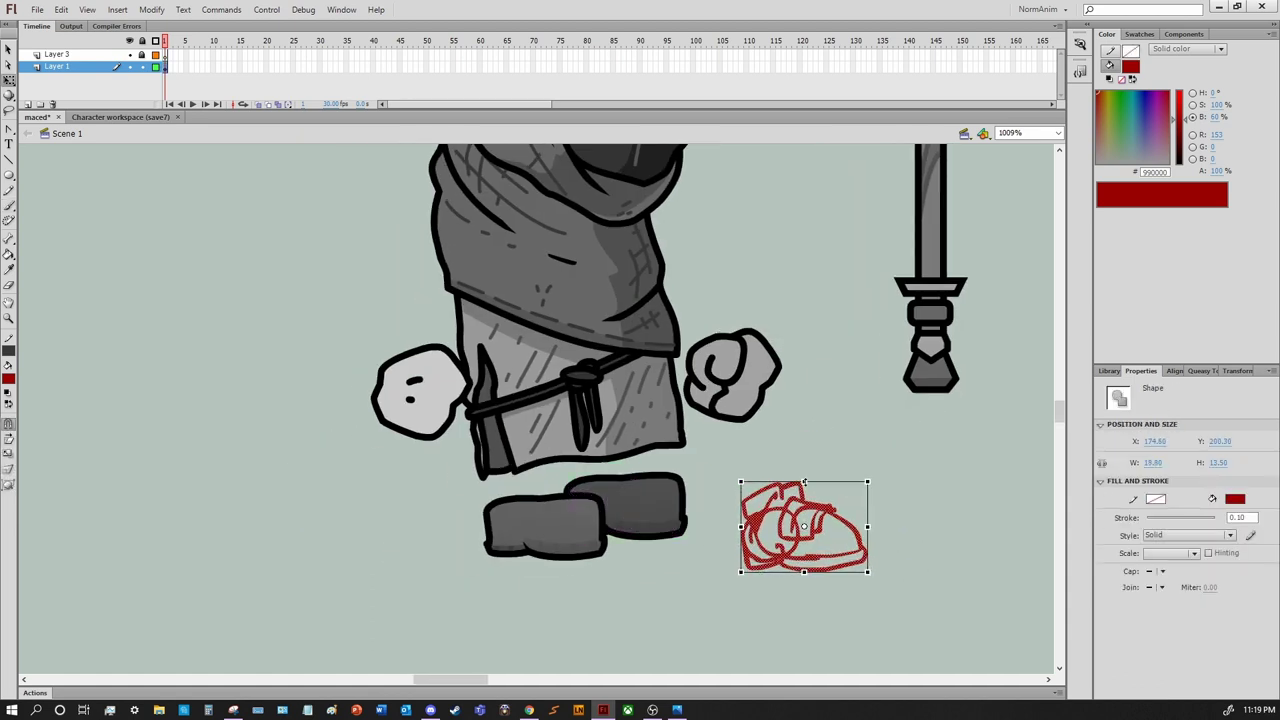
left_click(866, 571)
Display Layer 1 as purple outlines and make Layer 3 the drawing layer for tracing the shoe
key("y")
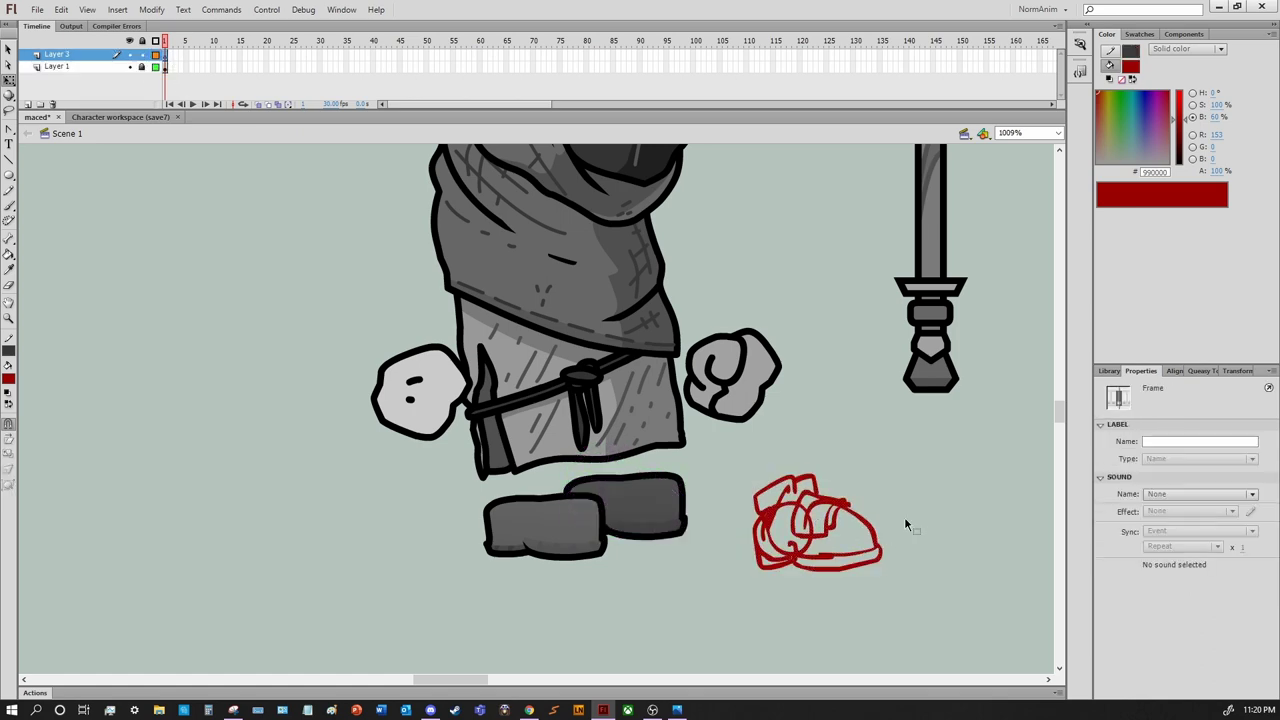
key("ctrl+equal")
double_click(156, 66)
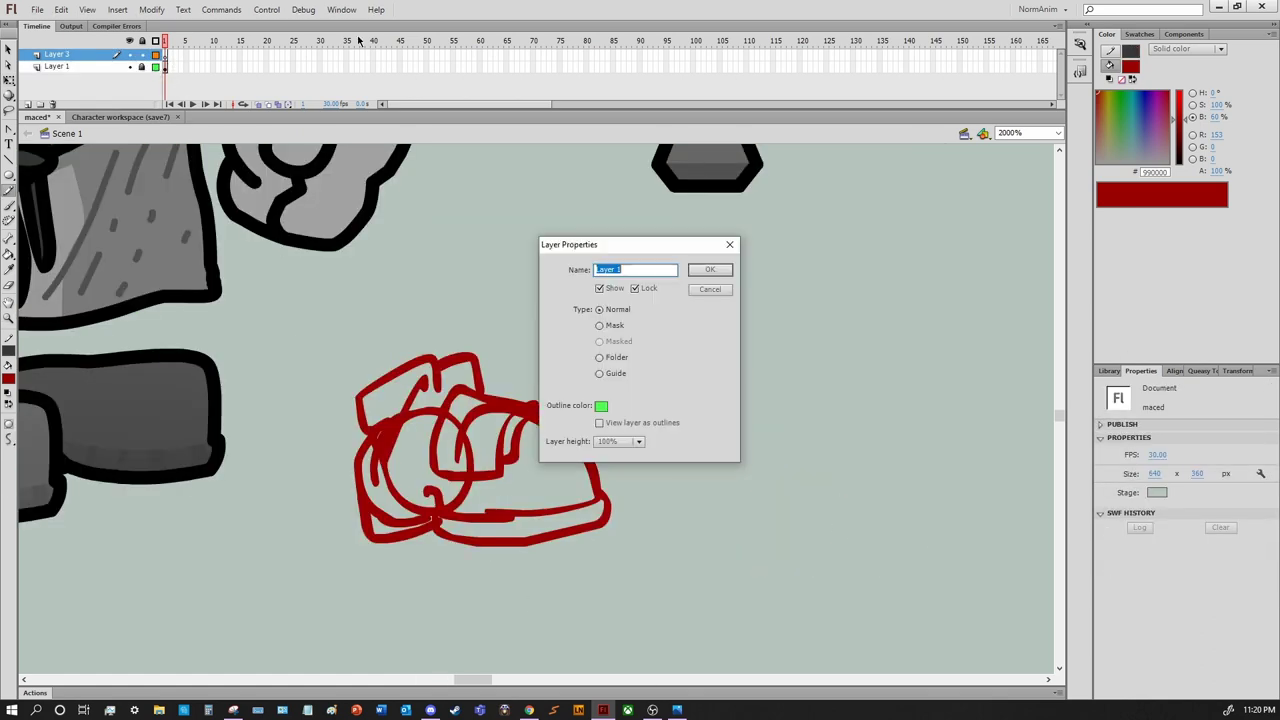
left_click(601, 405)
left_click(789, 514)
key("Return")
Trace the shoe's side panel and front lacing edge over the sketch with a 1.00 solid Pencil stroke
mouse_move(531, 417)
left_mouse_down()
mouse_move(594, 491)
mouse_move(698, 428)
left_mouse_up()
key("ctrl+z")
mouse_move(590, 508)
left_mouse_down()
mouse_move(668, 500)
mouse_move(692, 424)
left_mouse_up()
key("v")
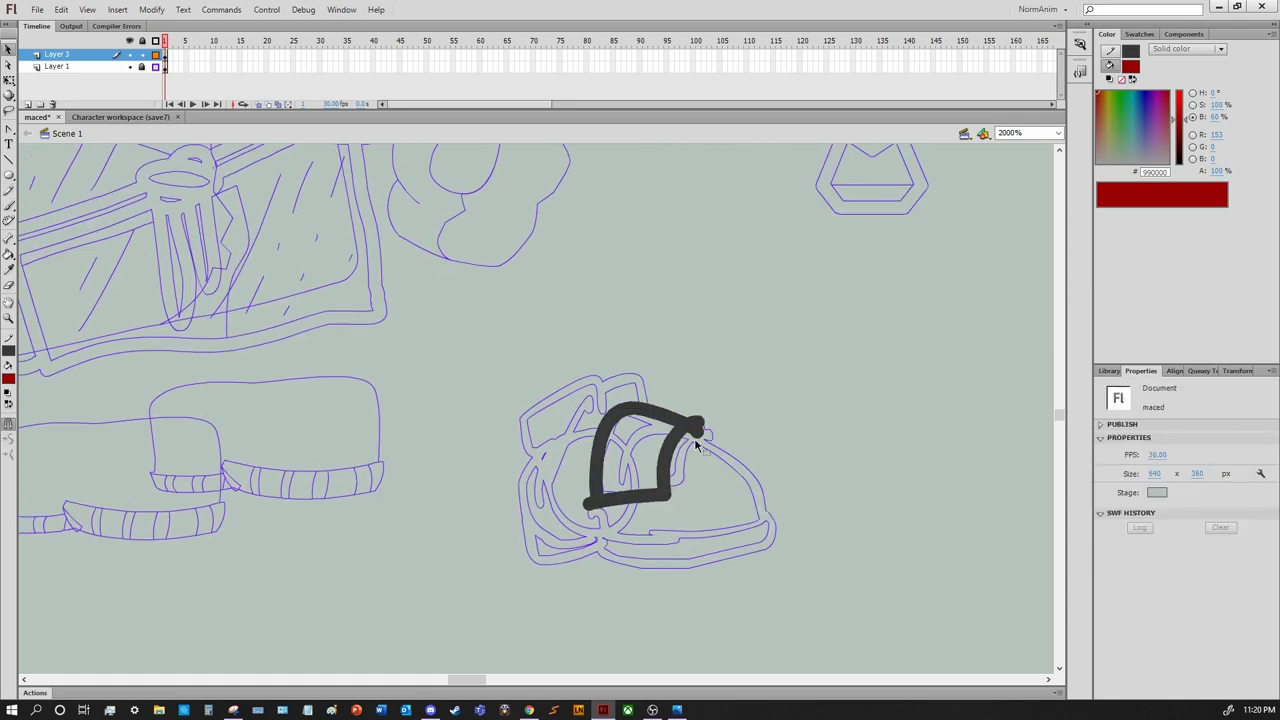
key("b")
mouse_move(642, 484)
left_mouse_down()
mouse_move(692, 480)
mouse_move(712, 436)
mouse_move(765, 515)
left_mouse_up()
key("ctrl+z")
key("y")
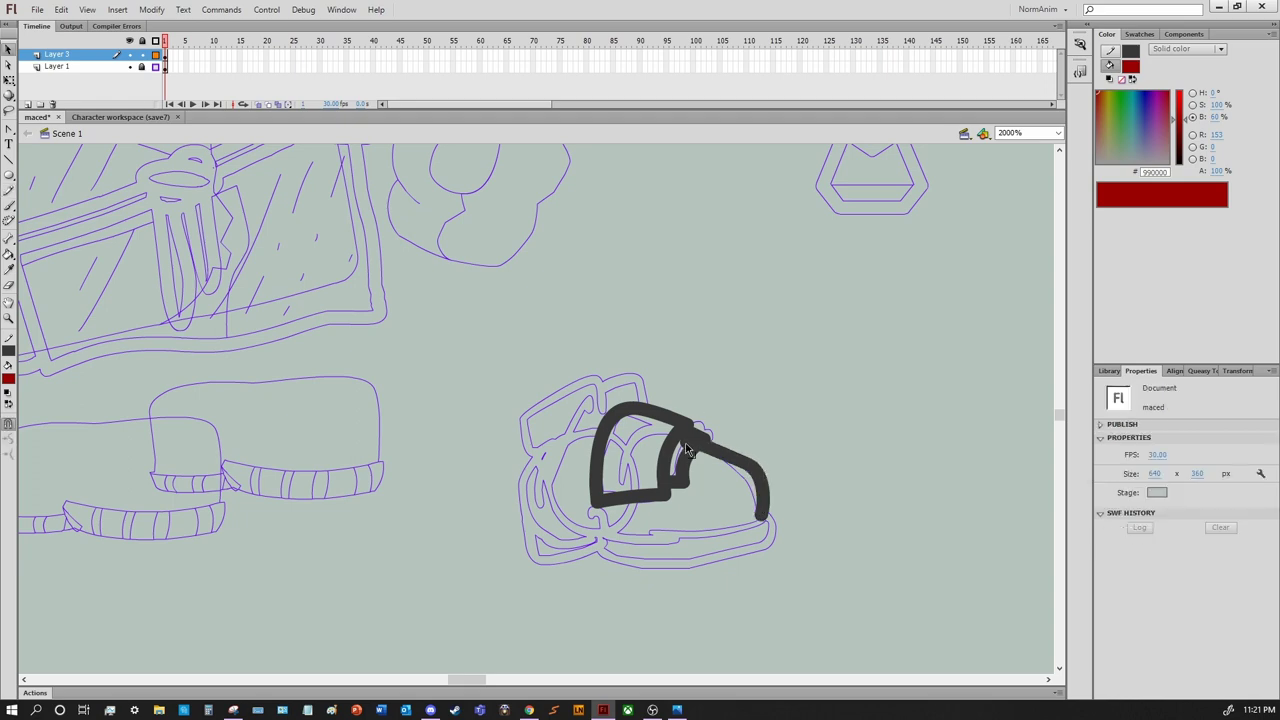
Trace the shoe's folded heel collar, toe and sole over the sketch with the 1.00 Pencil stroke
mouse_move(744, 450)
left_mouse_down()
mouse_move(830, 388)
mouse_move(860, 444)
left_mouse_up()
mouse_move(732, 410)
left_mouse_down()
mouse_move(704, 368)
mouse_move(634, 457)
left_mouse_up()
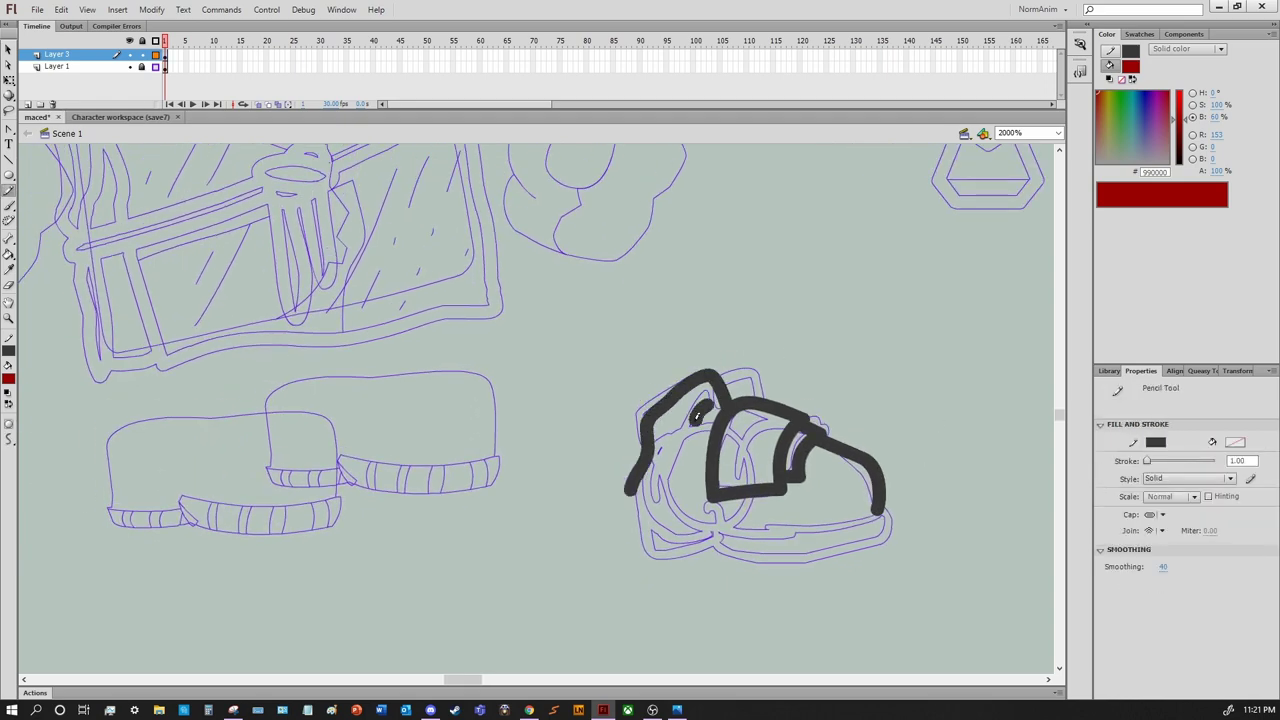
key("ctrl+z")
mouse_move(695, 390)
left_mouse_down()
mouse_move(628, 495)
mouse_move(752, 375)
left_mouse_up()
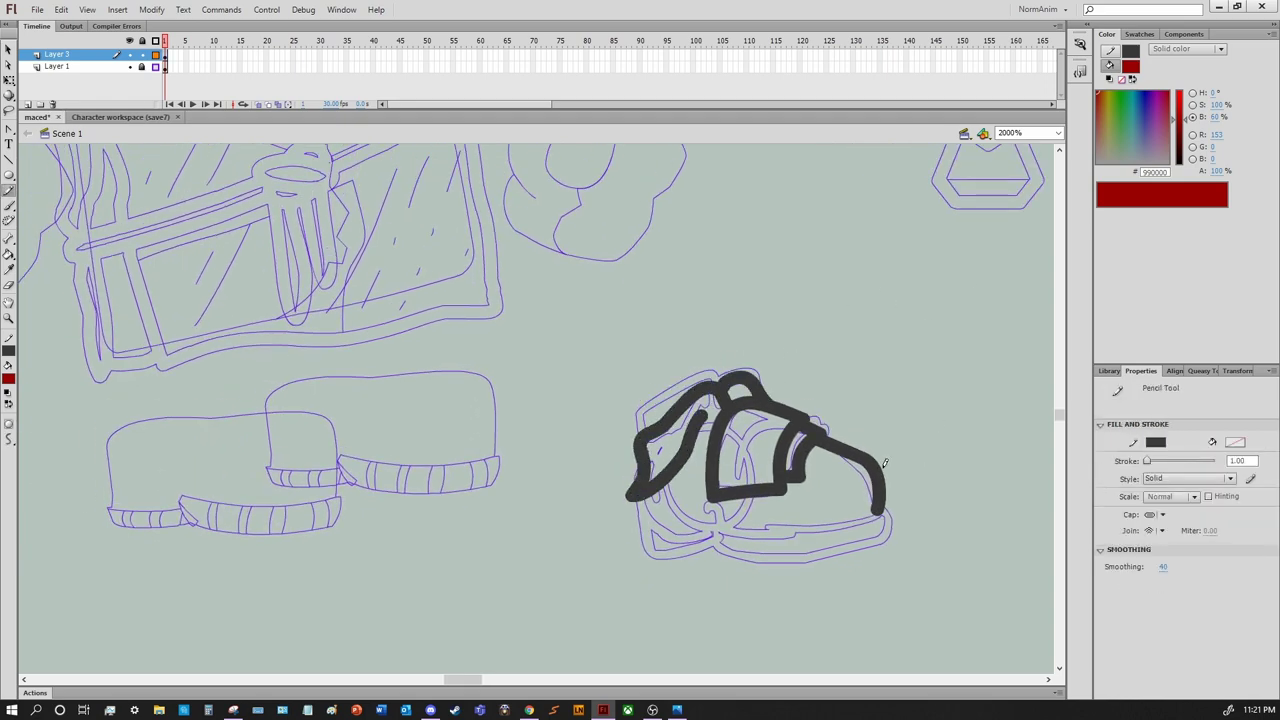
key("ctrl+z")
mouse_move(884, 490)
left_mouse_down()
mouse_move(710, 525)
mouse_move(762, 488)
mouse_move(705, 522)
mouse_move(928, 515)
mouse_move(750, 540)
mouse_move(762, 505)
left_mouse_up()
mouse_move(690, 478)
left_mouse_down()
mouse_move(712, 515)
mouse_move(760, 548)
left_mouse_up()
Draw the shoe's laces and short tread ticks along the sole with a 0.50 Pencil stroke, hiding Layer 1 to check them
left_click_drag(953, 267, 896, 404)
type("0.5")
key("Return")
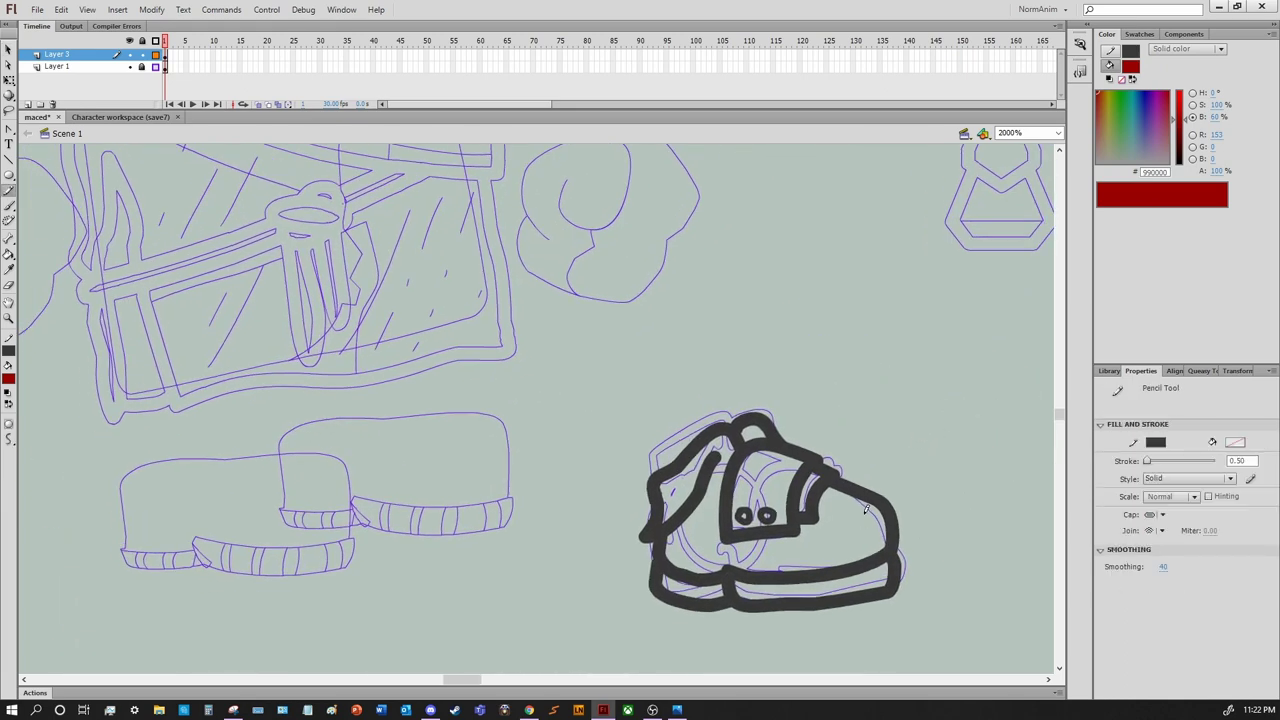
left_click_drag(847, 563, 848, 532)
key("ctrl+z")
left_click_drag(915, 513, 955, 465)
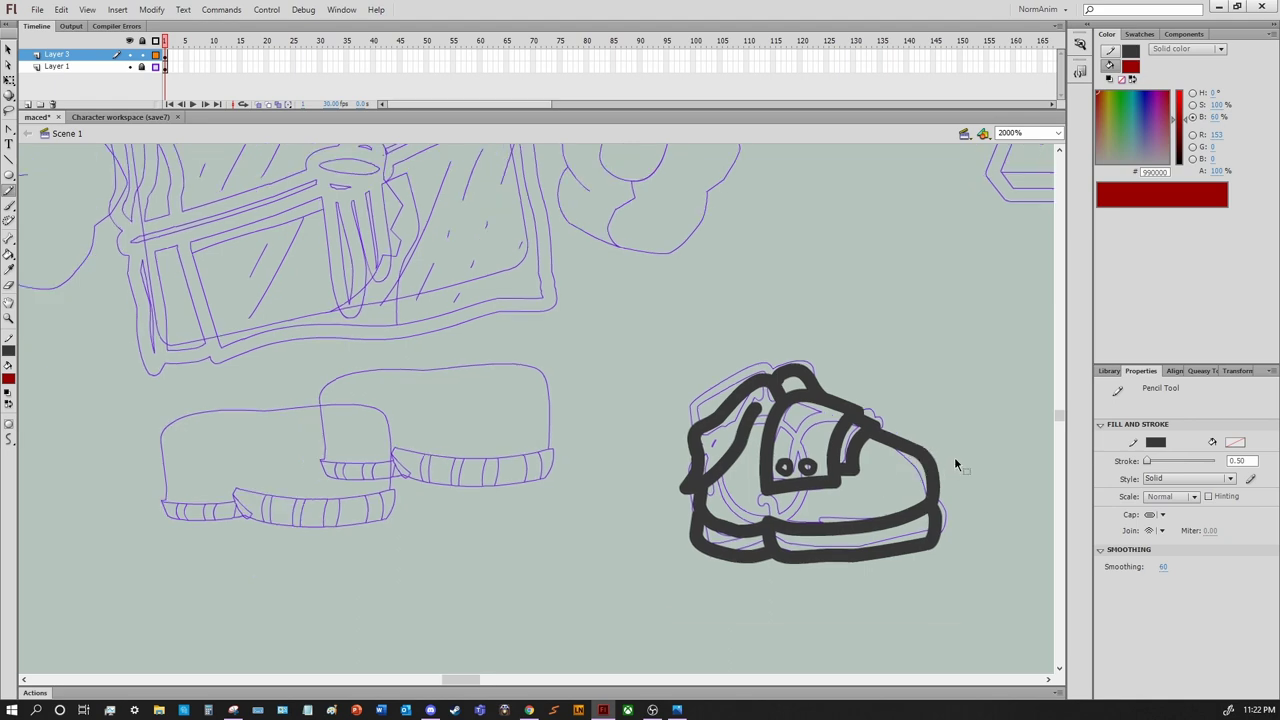
mouse_move(870, 432)
left_mouse_down()
mouse_move(924, 482)
mouse_move(872, 508)
mouse_move(830, 458)
left_mouse_up()
left_click(129, 66)
key("y")
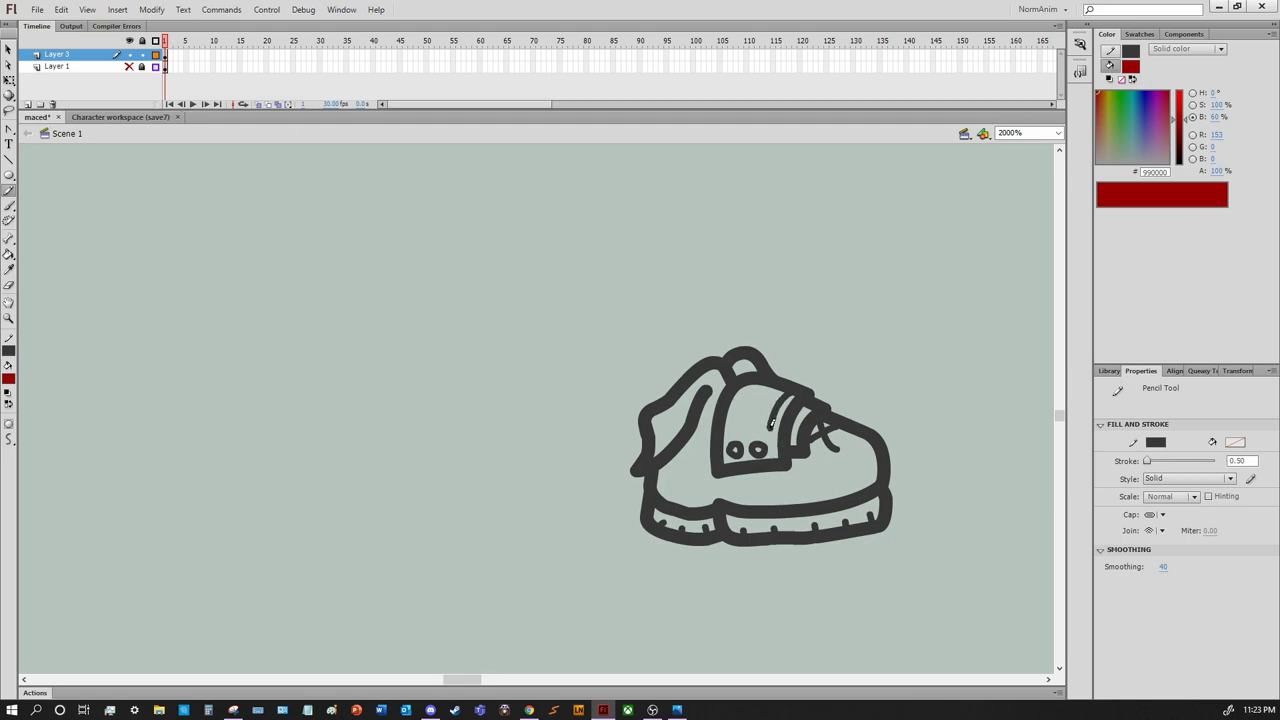
key("ctrl+z")
Show Layer 1 in full colour again and recolour the shoe's outlines black (#000000)
left_click(128, 66)
scroll(560, 543, "up", 4)
key("i")
left_click(560, 543)
scroll(408, 380, "down", 3)
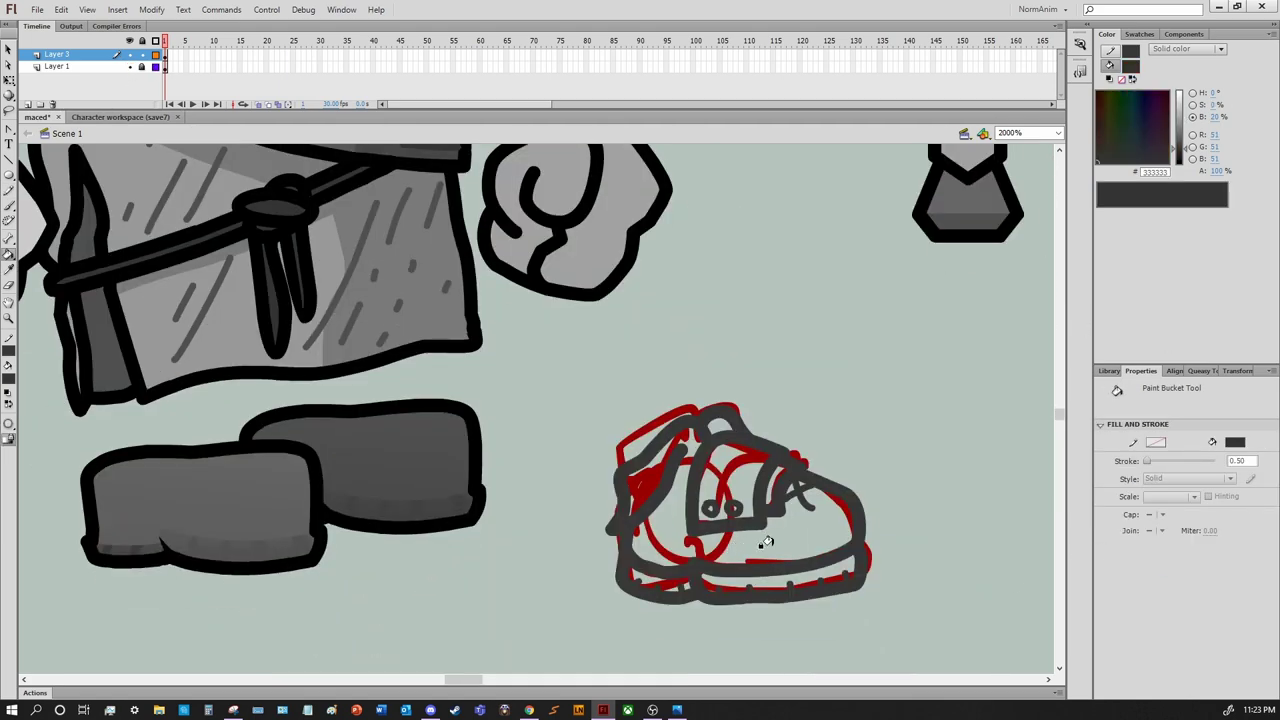
key("i")
left_click(190, 237)
key("ctrl+z")
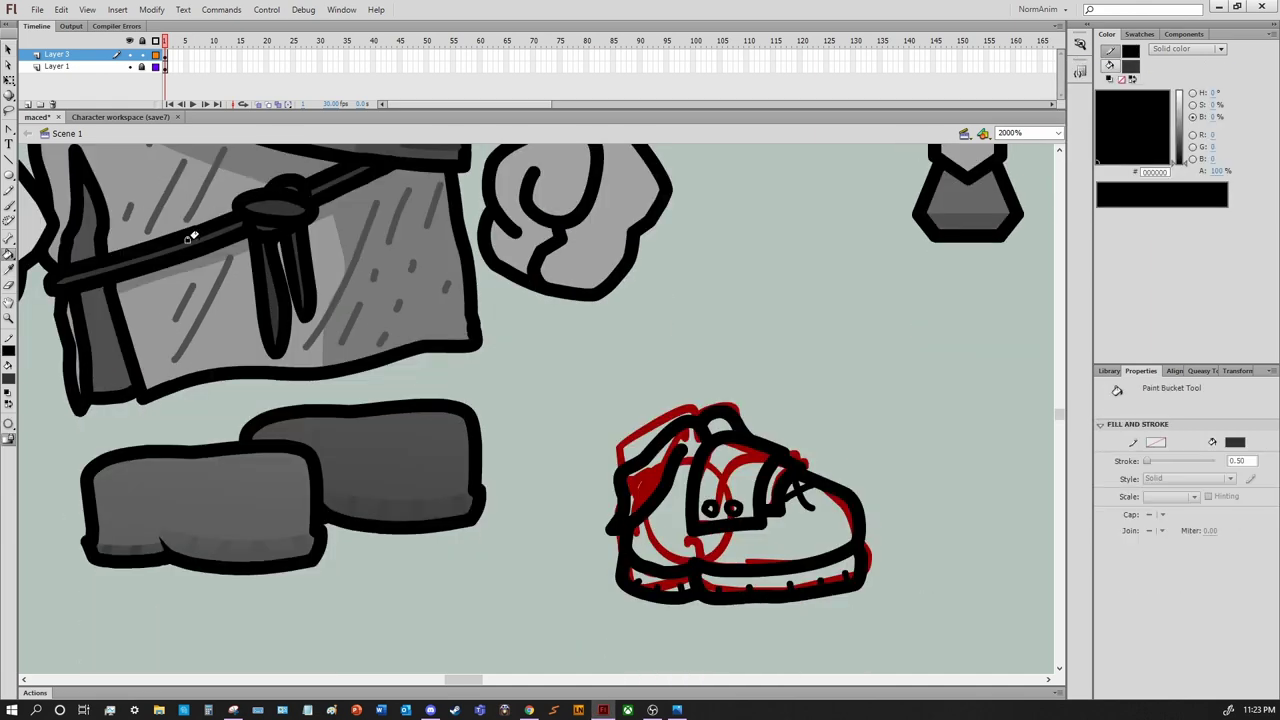
Fill the shoe's upper with #333333, its side panel with a lighter gray and its sole with #666666
left_click(665, 514)
scroll(700, 480, "left", 3)
scroll(748, 457, "right", 3)
key("i")
left_click(712, 500)
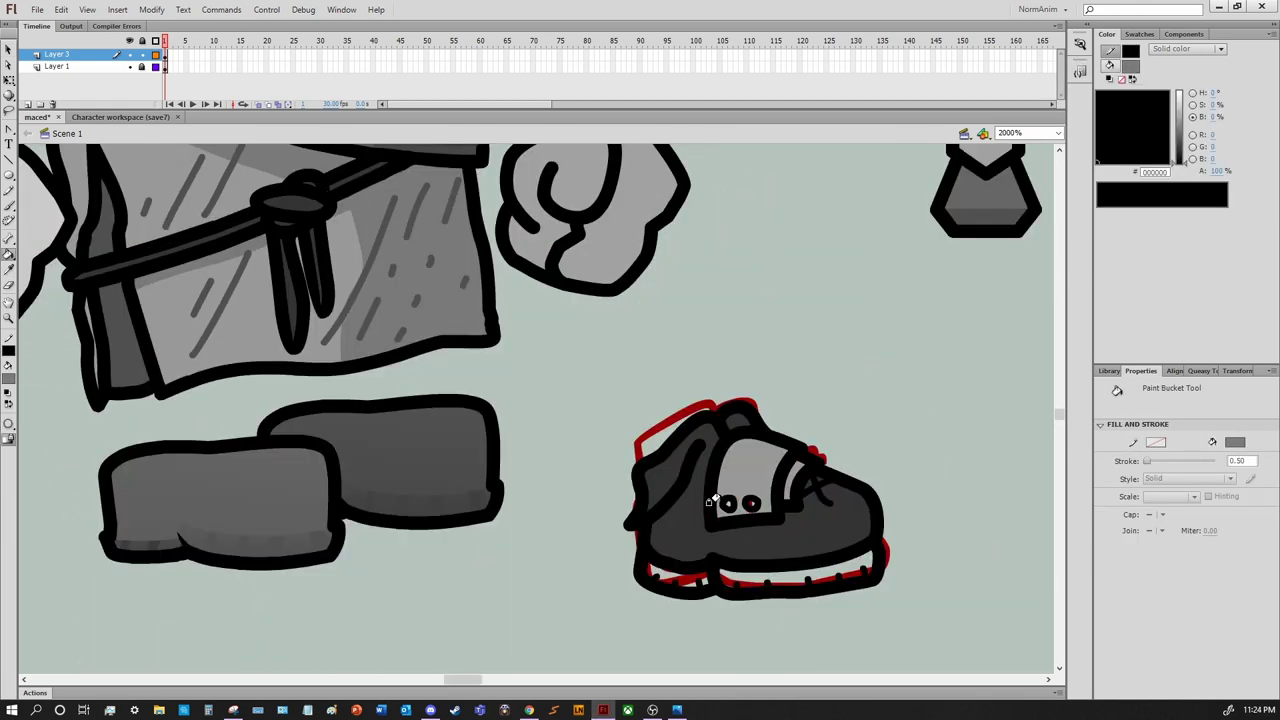
scroll(710, 440, "left", 3)
scroll(706, 380, "right", 3)
scroll(600, 300, "up", 2)
Convert the whole shoe drawing into a graphic symbol named Macer_Foot
key("v")
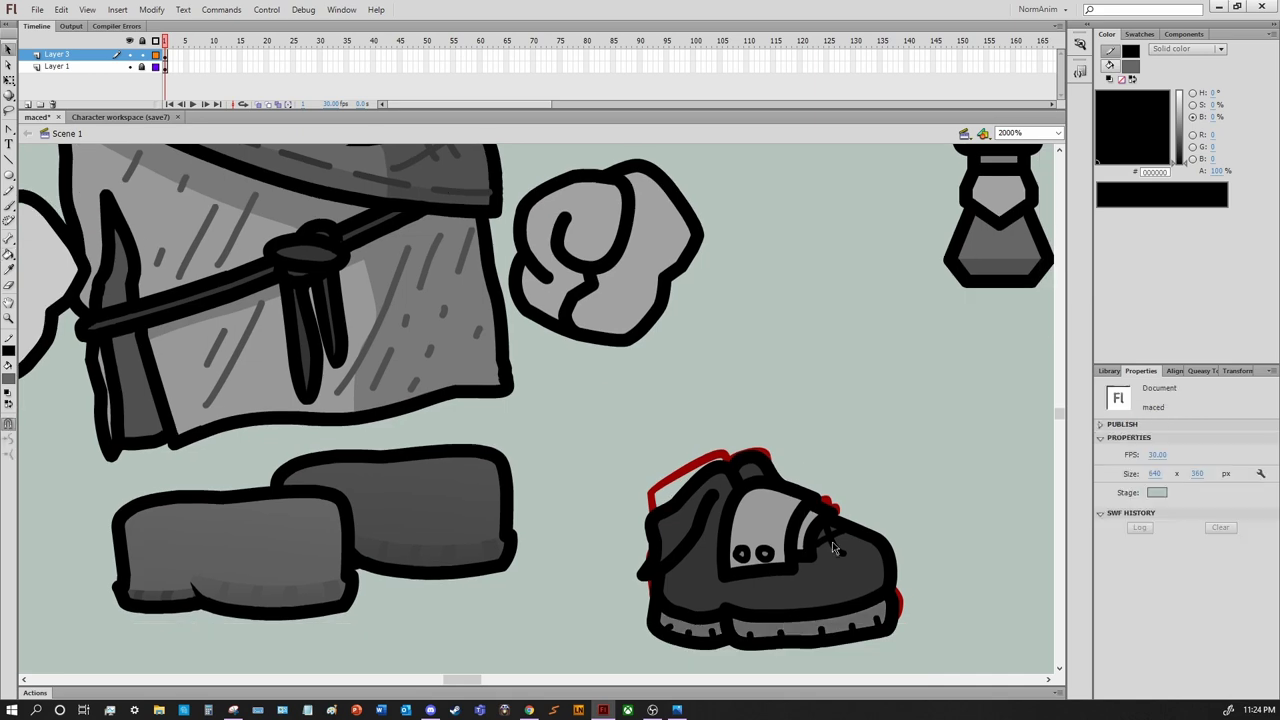
left_click_drag(625, 440, 956, 667)
key("F8")
type("Macer")
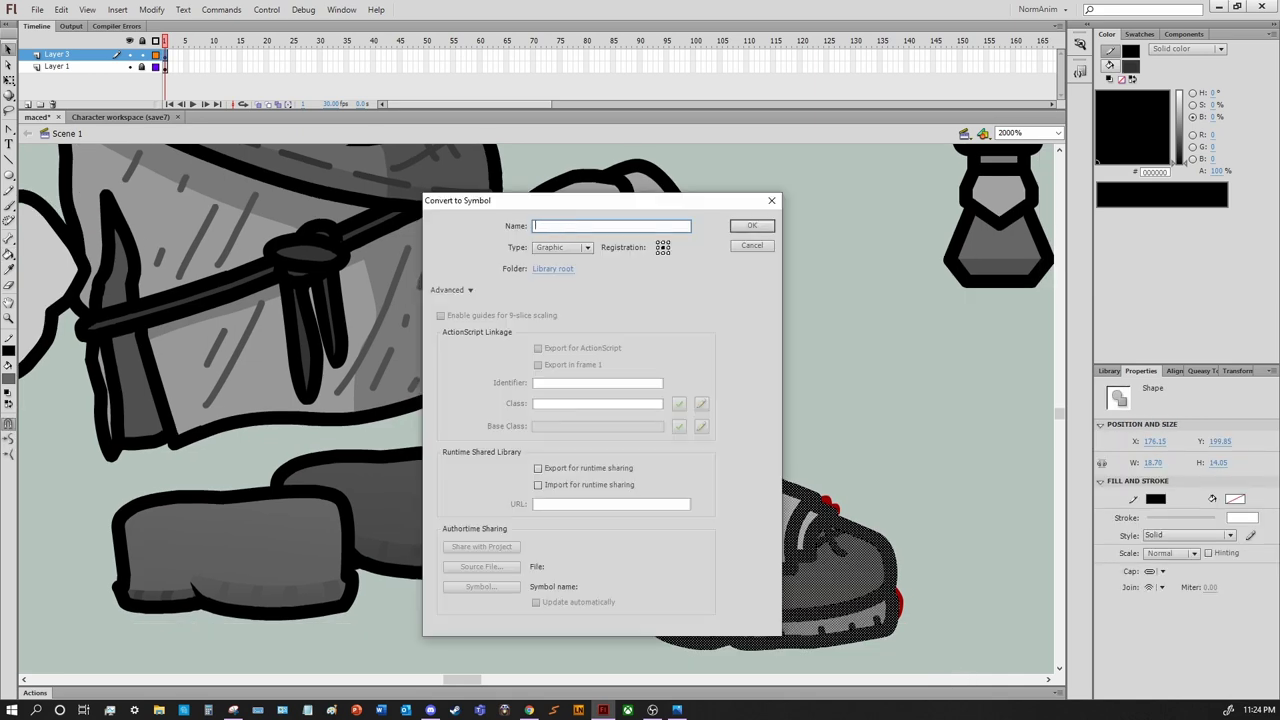
key("Return")
Move the old feet and red sketch below the character and place the new shoe on Layer 1 under the tunic
left_click_drag(862, 539, 292, 489)
scroll(708, 497, "left", 3)
left_click(129, 54)
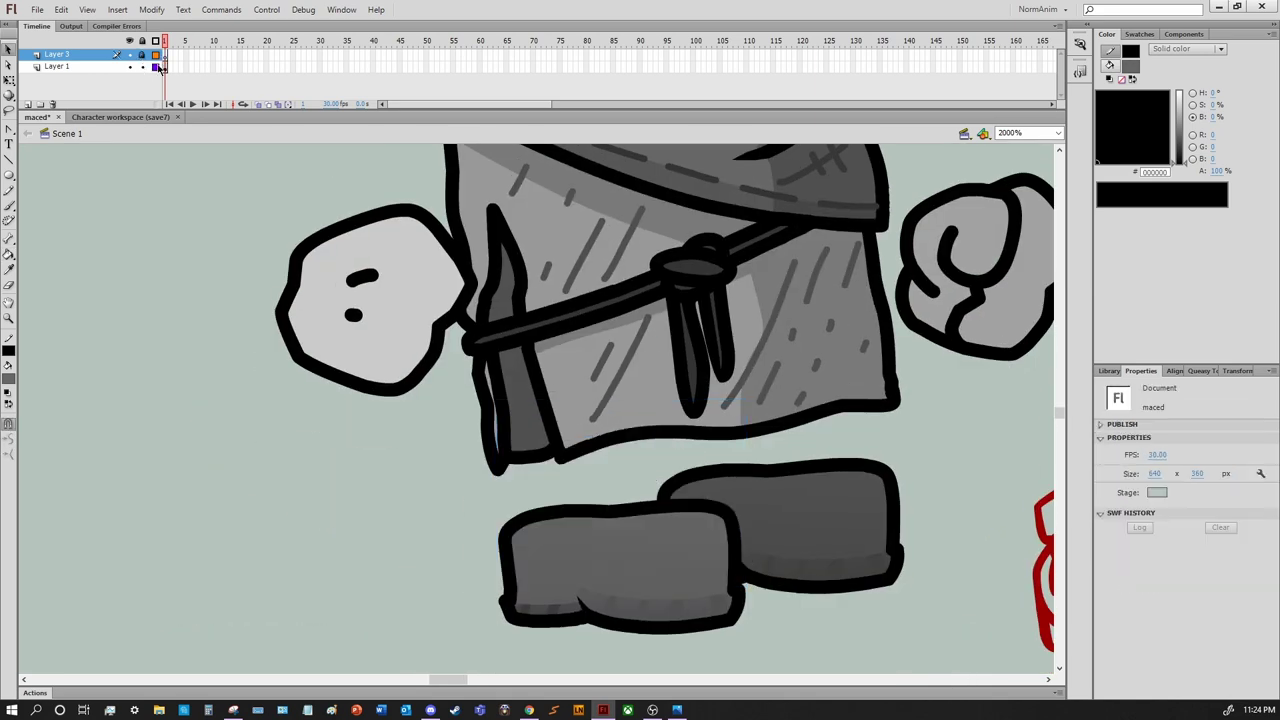
scroll(600, 450, "right", 2)
left_click_drag(288, 555, 922, 380)
key("ctrl+minus")
mouse_move(700, 390)
left_mouse_down()
mouse_move(437, 490)
mouse_move(400, 616)
left_mouse_up()
left_click(410, 330)
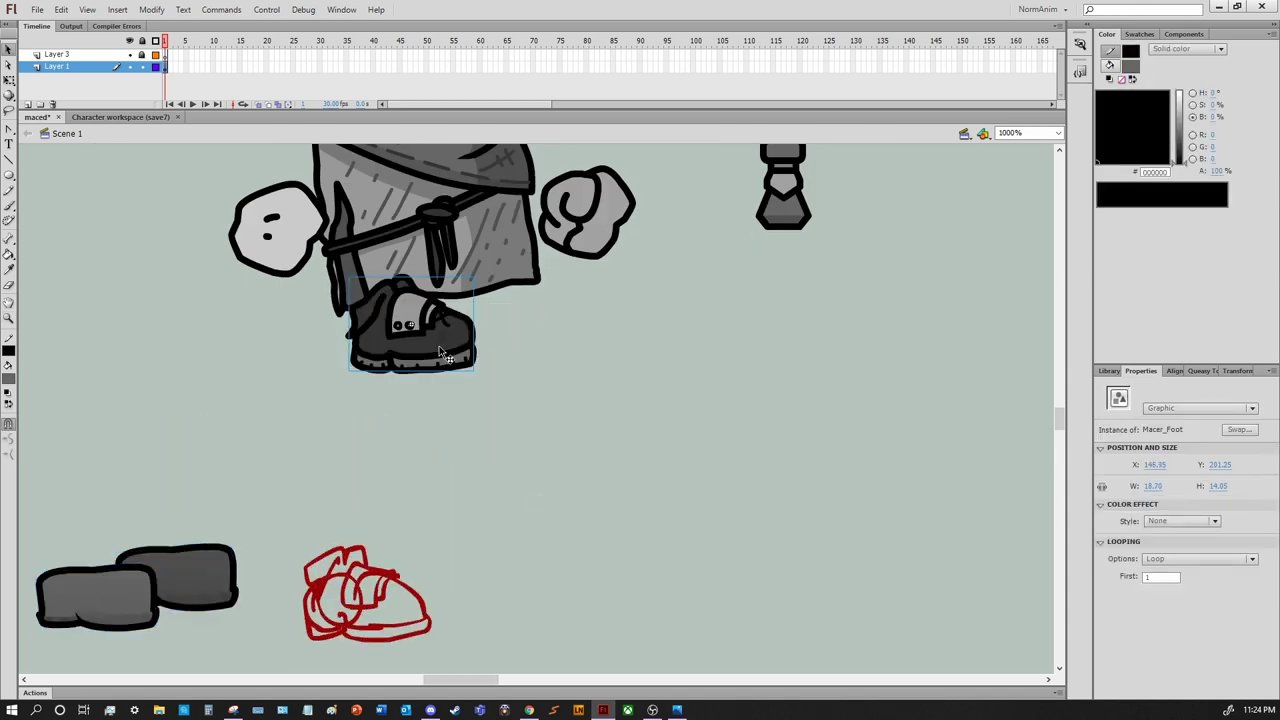
Add a second copy of the shoe as the far foot under the tunic and arrange the pair
scroll(497, 557, "up", 3)
key("ctrl+v")
left_click_drag(555, 400, 527, 536)
key("z")
left_click(560, 564, "alt")
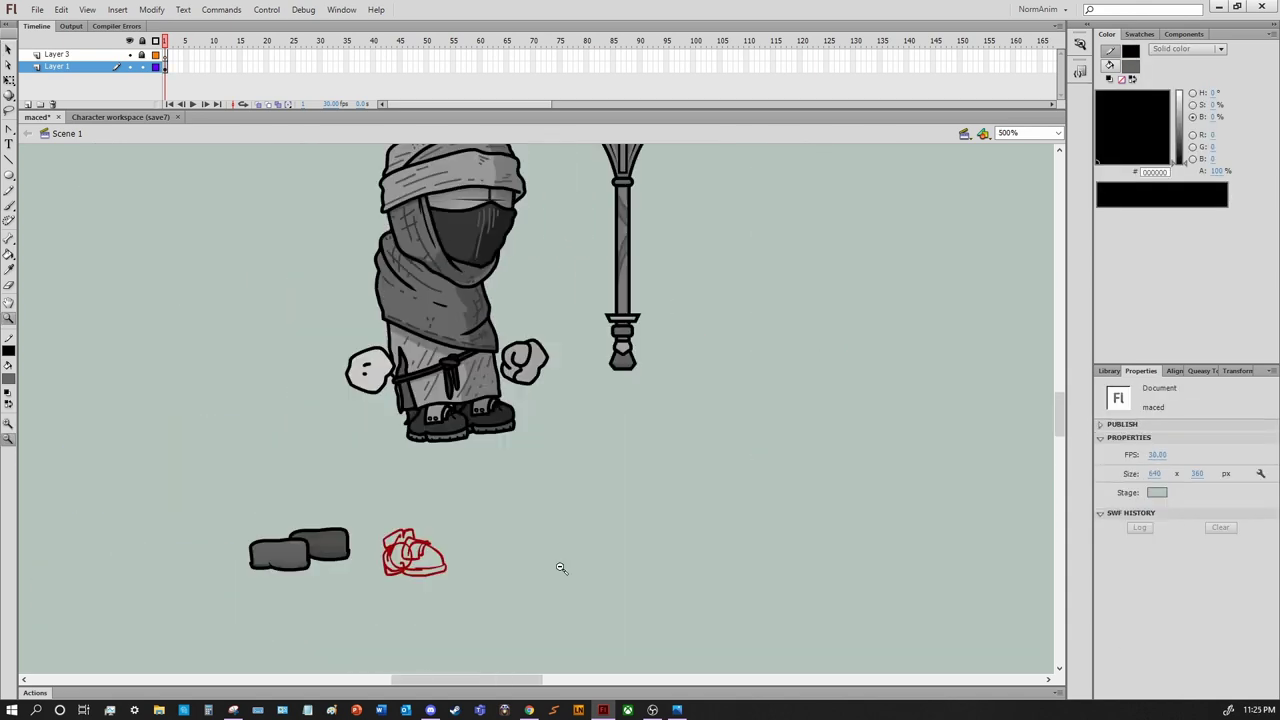
Place the text note "kinda off.." beside the feet and reword it to "looks like modern shoes"
scroll(560, 568, "up", 3)
key("t")
scroll(560, 568, "down", 2)
left_click(562, 530)
type("kinda off..")
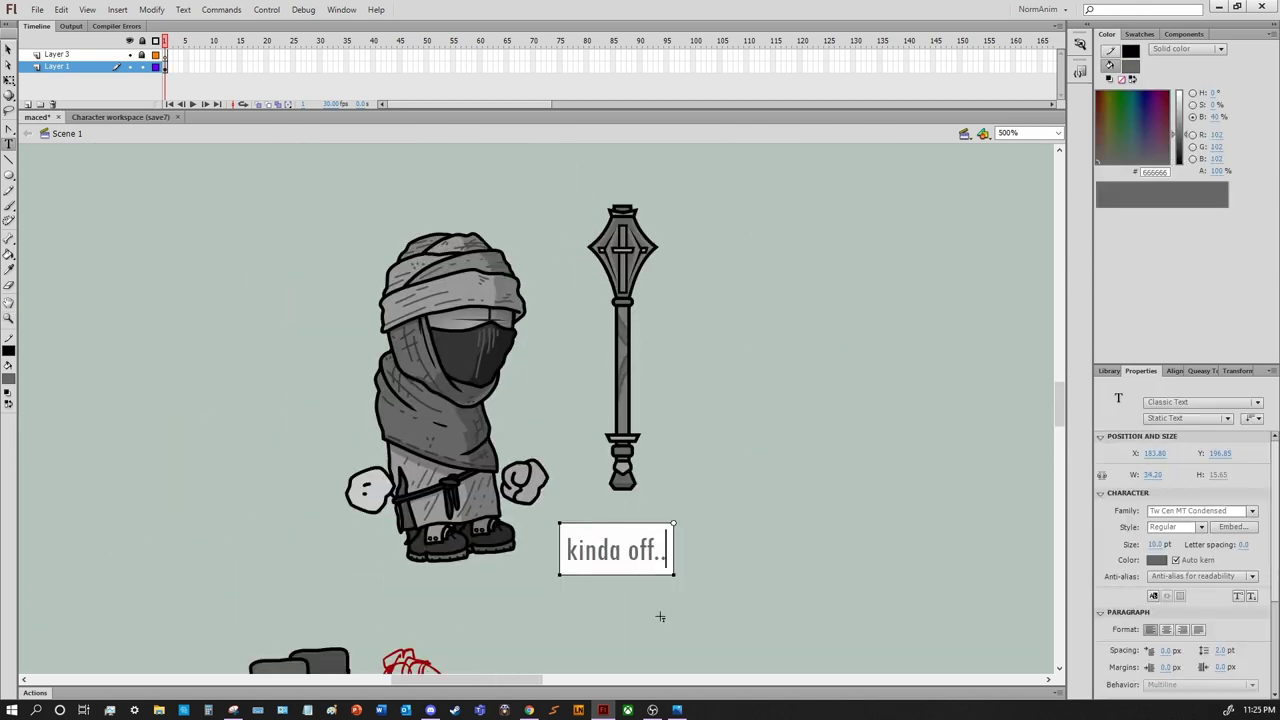
key("BackSpace")
key("BackSpace")
key("BackSpace")
key("BackSpace")
key("BackSpace")
key("BackSpace")
key("BackSpace")
key("BackSpace")
key("BackSpace")
key("BackSpace")
type("looks like modern shoes")
key("Escape")
Edit the Macer_Foot symbol so its side panel is #333333 and its upper #999999, and check both feet in the main scene
double_click(629, 577)
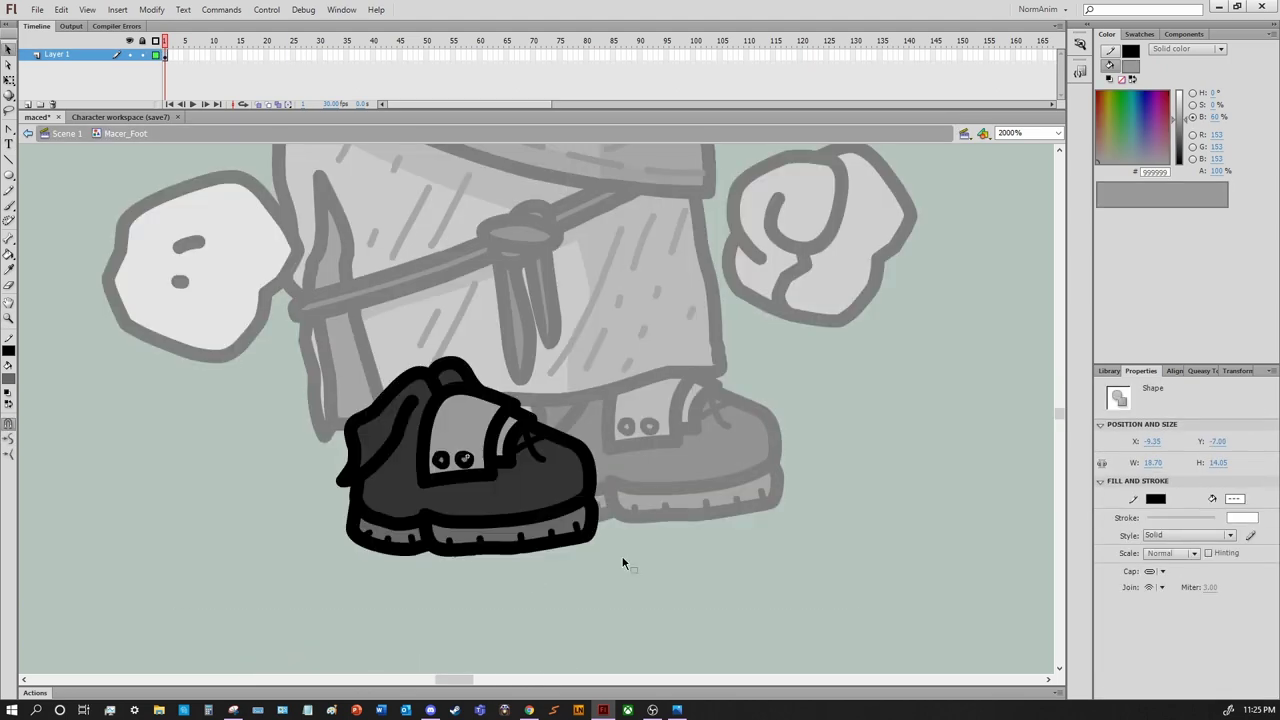
key("k")
left_click(640, 450)
key("ctrl+e")
key("ctrl+z")
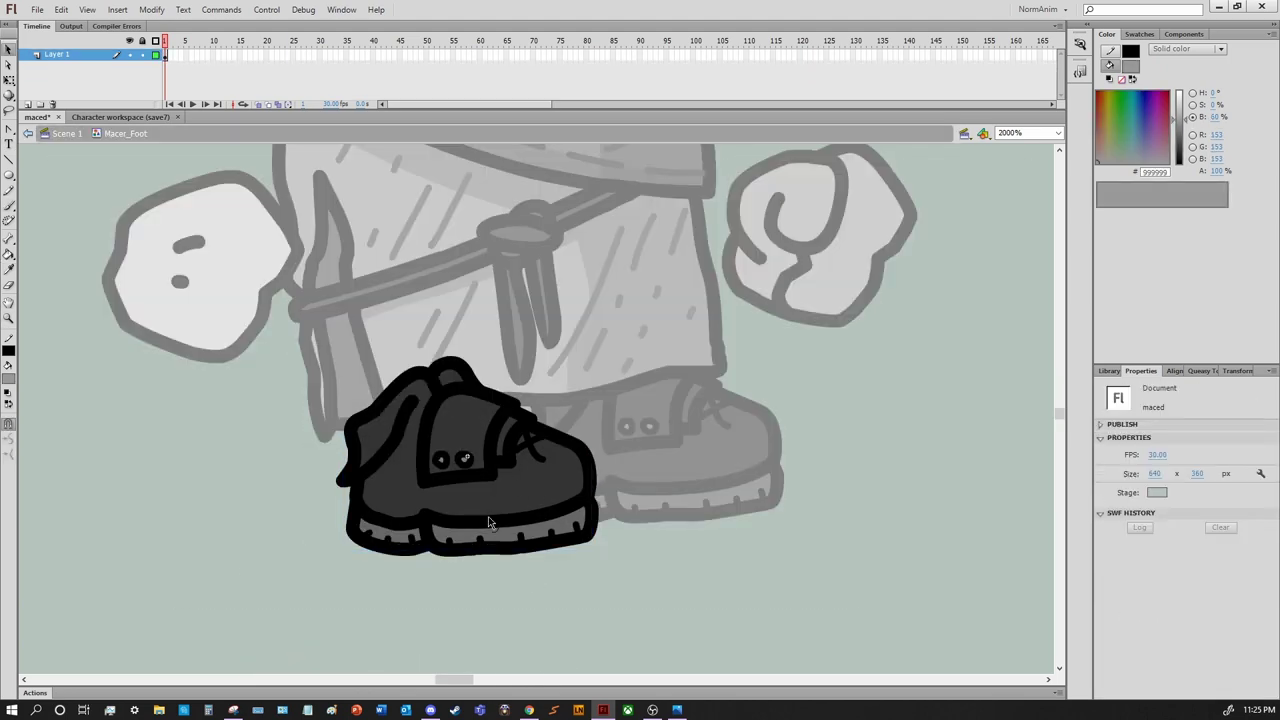
key("ctrl+z")
key("ctrl+z")
left_click_drag(872, 364, 851, 368)
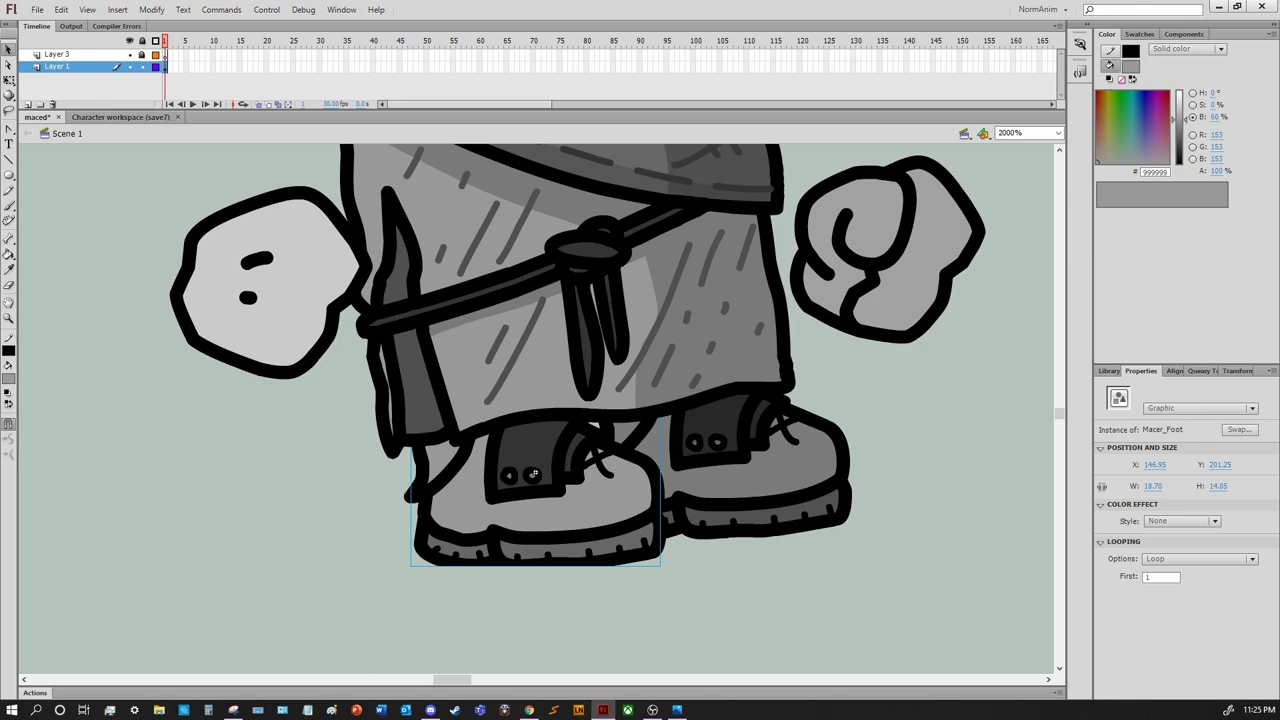
Try short texture marks on the Macer_Foot toe and a crosshatch at its heel with a 0.50 Pencil stroke
key("ctrl+z")
key("ctrl+z")
key("ctrl+z")
key("ctrl+z")
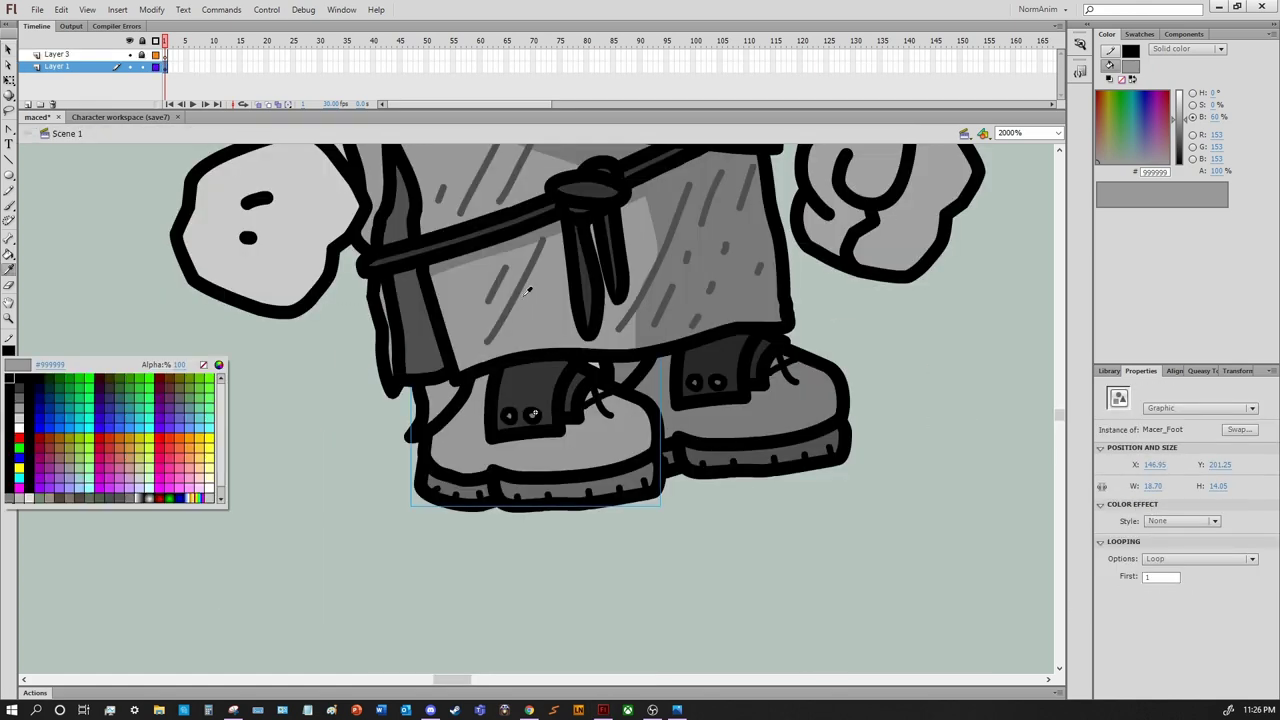
key("ctrl+y")
key("ctrl+y")
key("ctrl+z")
key("ctrl+y")
key("ctrl+z")
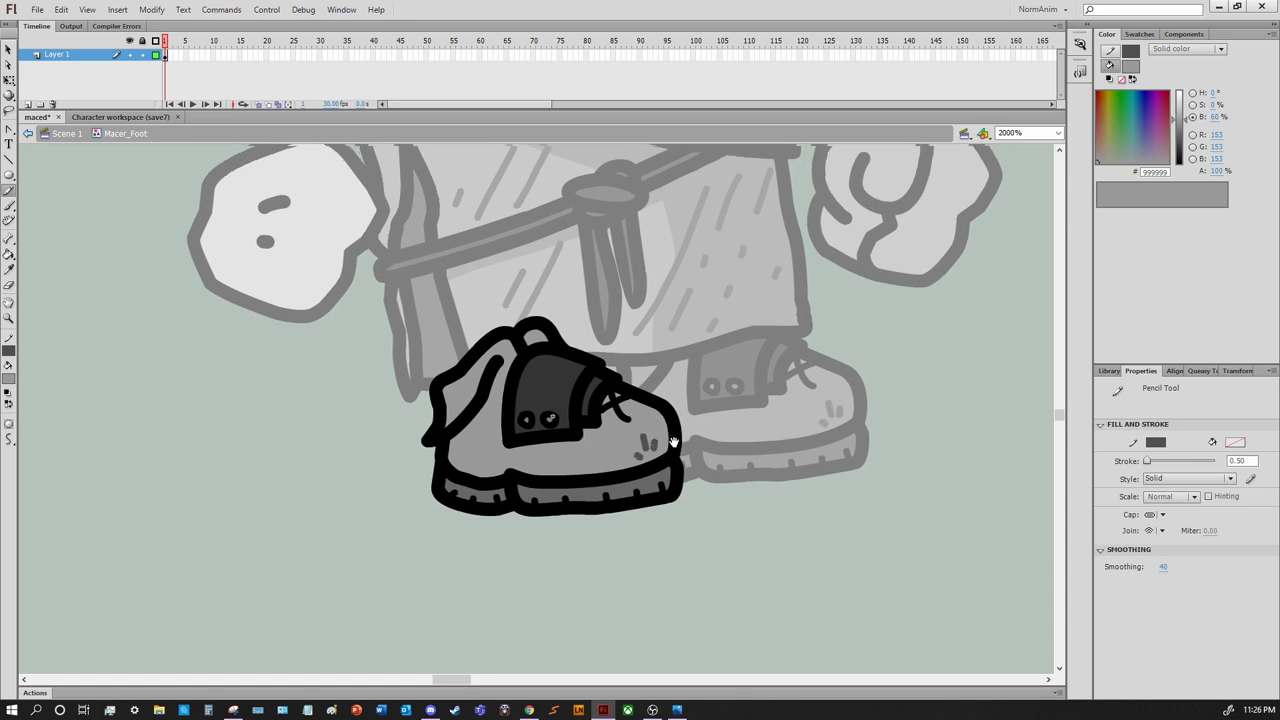
key("ctrl+z")
key("ctrl+y")
key("ctrl+z")
key("ctrl+y")
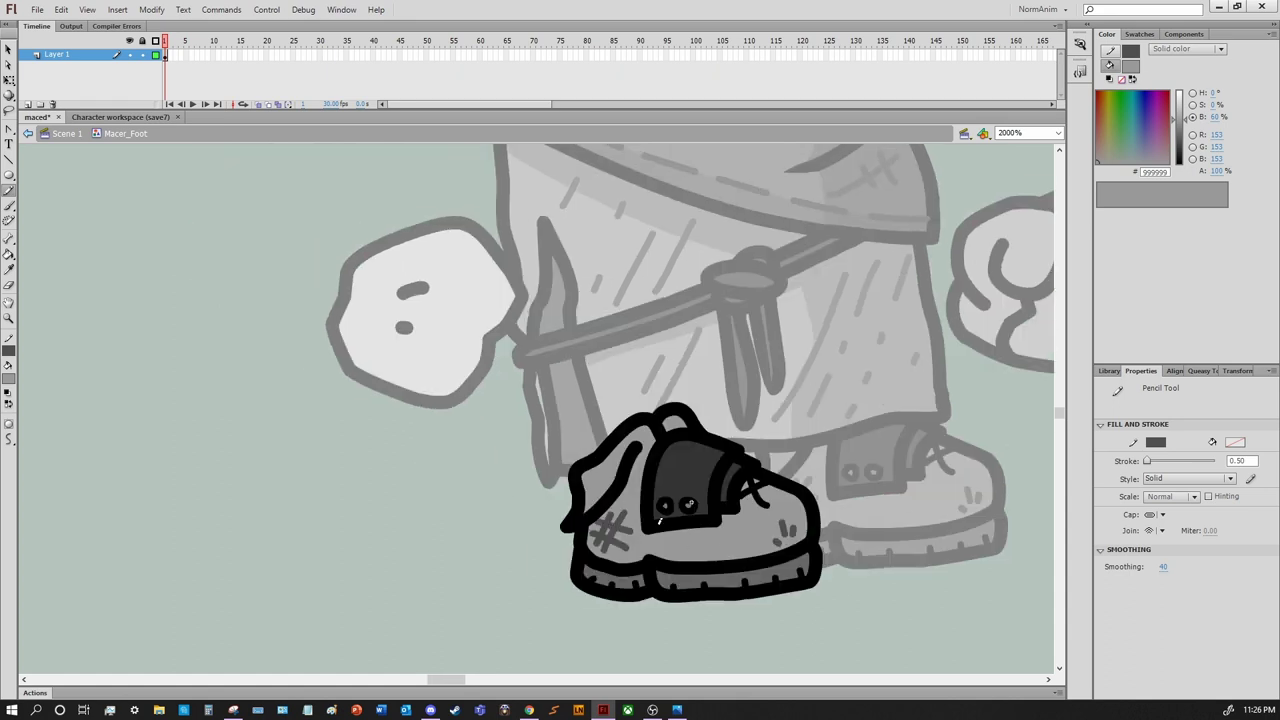
Undo the texture marks drawn on the shoe's toe and heel
key("ctrl+z")
key("ctrl+y")
key("ctrl+z")
key("ctrl+y")
key("ctrl+z")
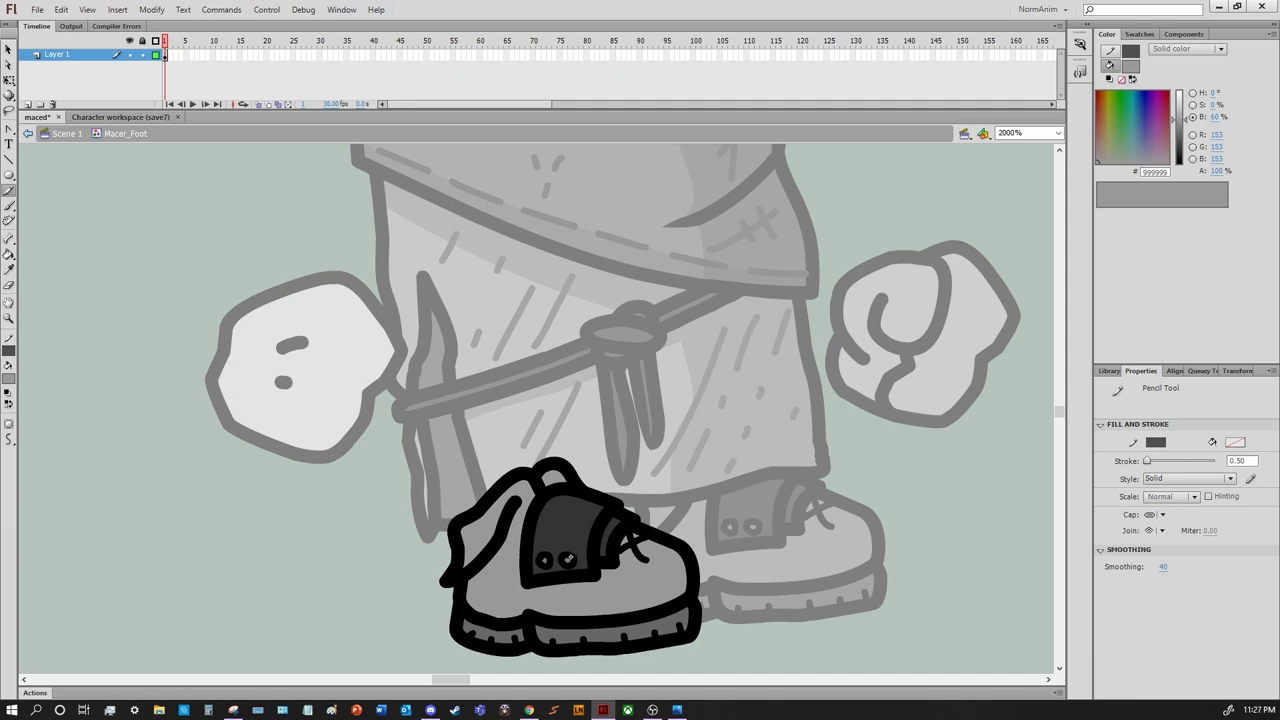
Draw two narrow straps from the side panel down to the sole, fill them with #333333, and return to the main scene
left_click(604, 585)
key("i")
left_click(585, 535)
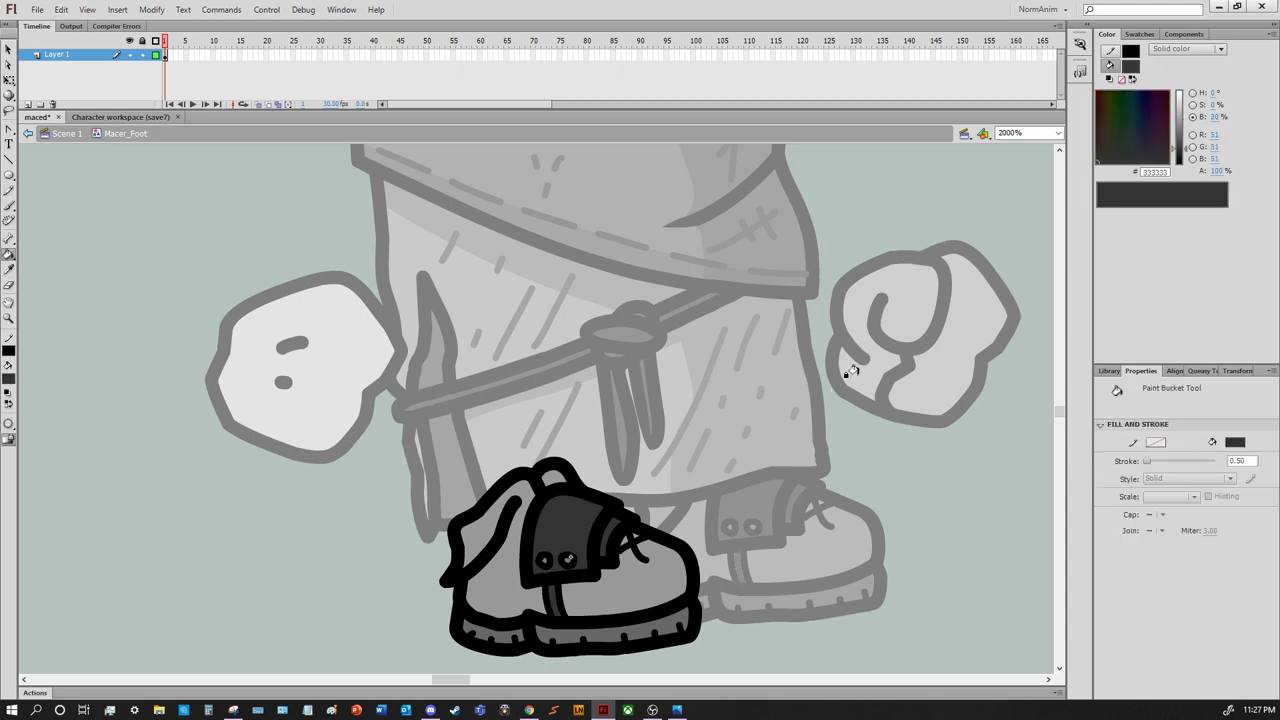
key("y")
left_click_drag(650, 540, 690, 536)
key("k")
key("z")
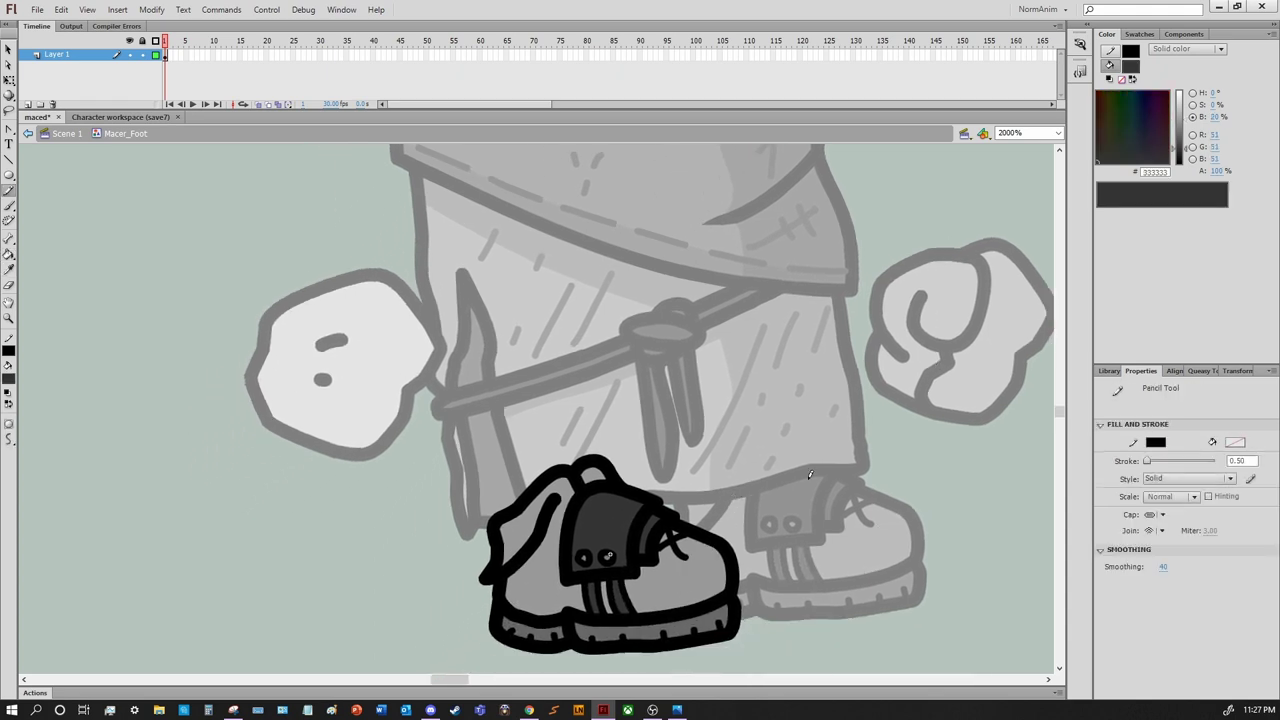
left_click(700, 575, "alt")
left_click(585, 518)
left_click(819, 457, "alt")
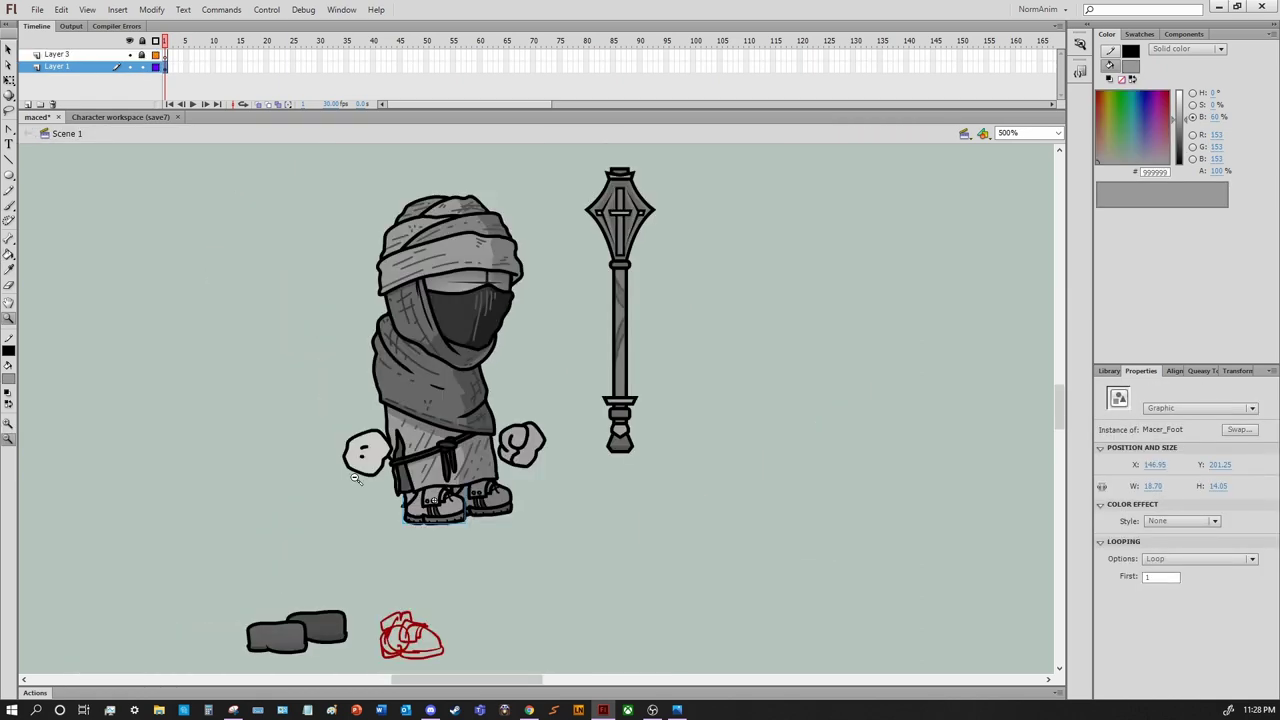
Sample the placeholder feet's dark gray and fill the Macer_Foot shoe's main surfaces with #4F4F4F
left_click(429, 505)
key("q")
key("ctrl+a")
left_click(612, 443, "alt")
key("ctrl+e")
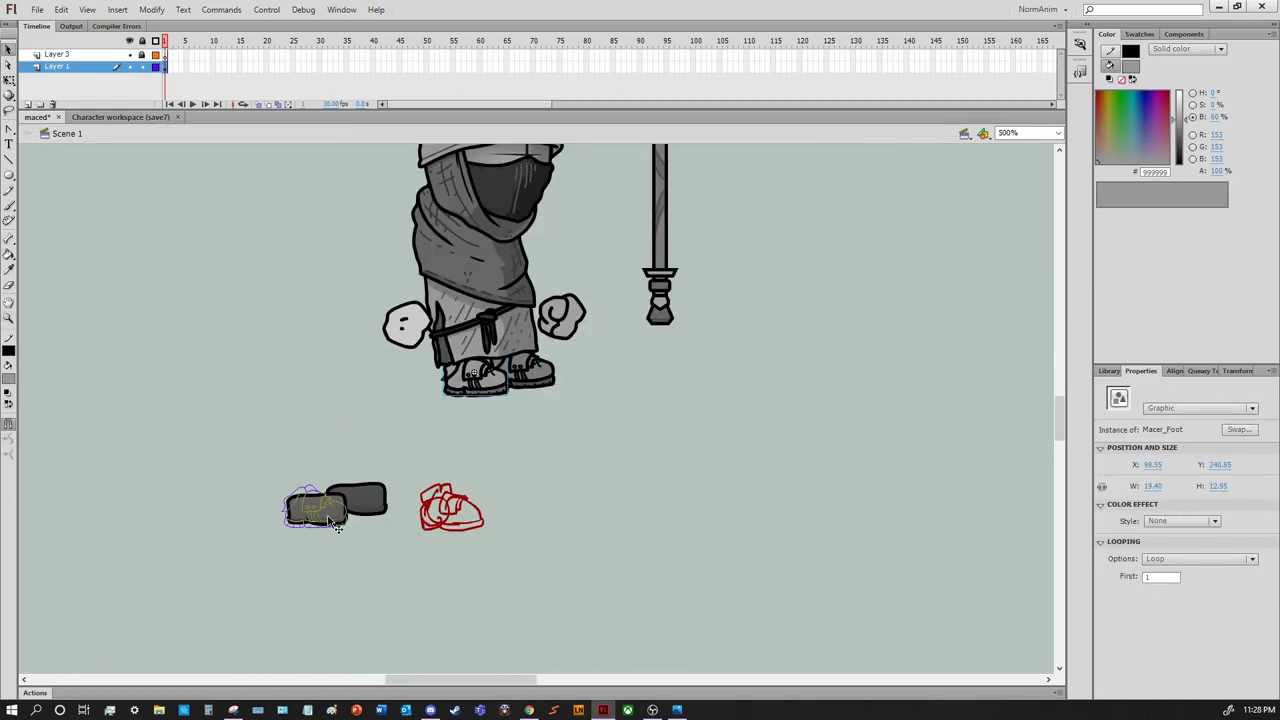
left_click(525, 450)
left_click(477, 565)
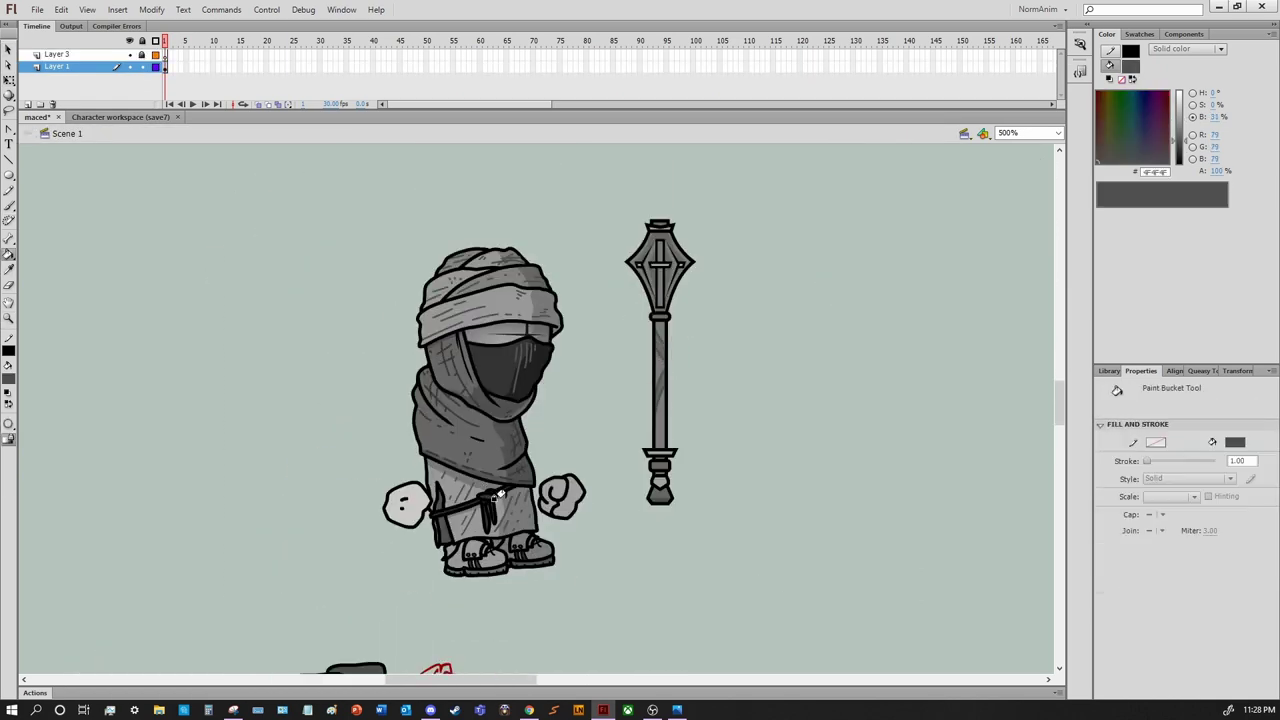
left_click(480, 560)
left_click(587, 469, "alt")
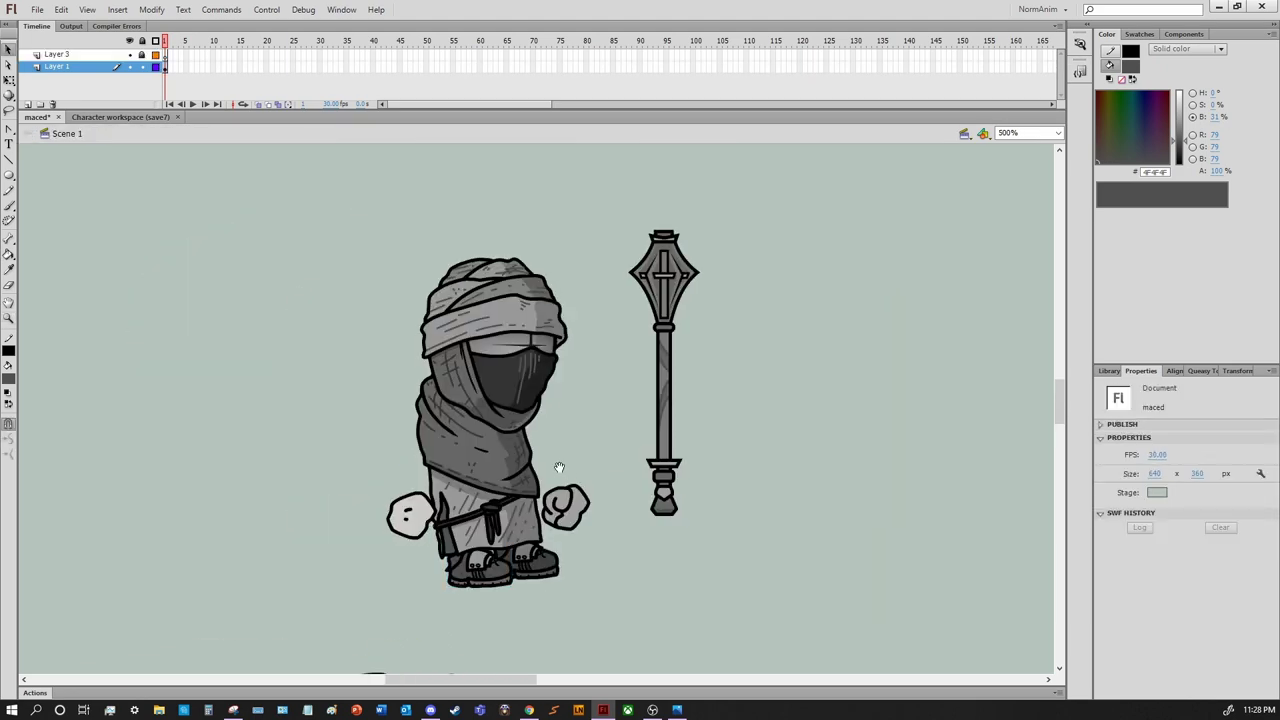
Check the recolored Macer_Foot symbol up close and delete the placeholder feet and red shoe sketch from the main scene
left_click_drag(440, 540, 580, 610)
double_click(410, 395)
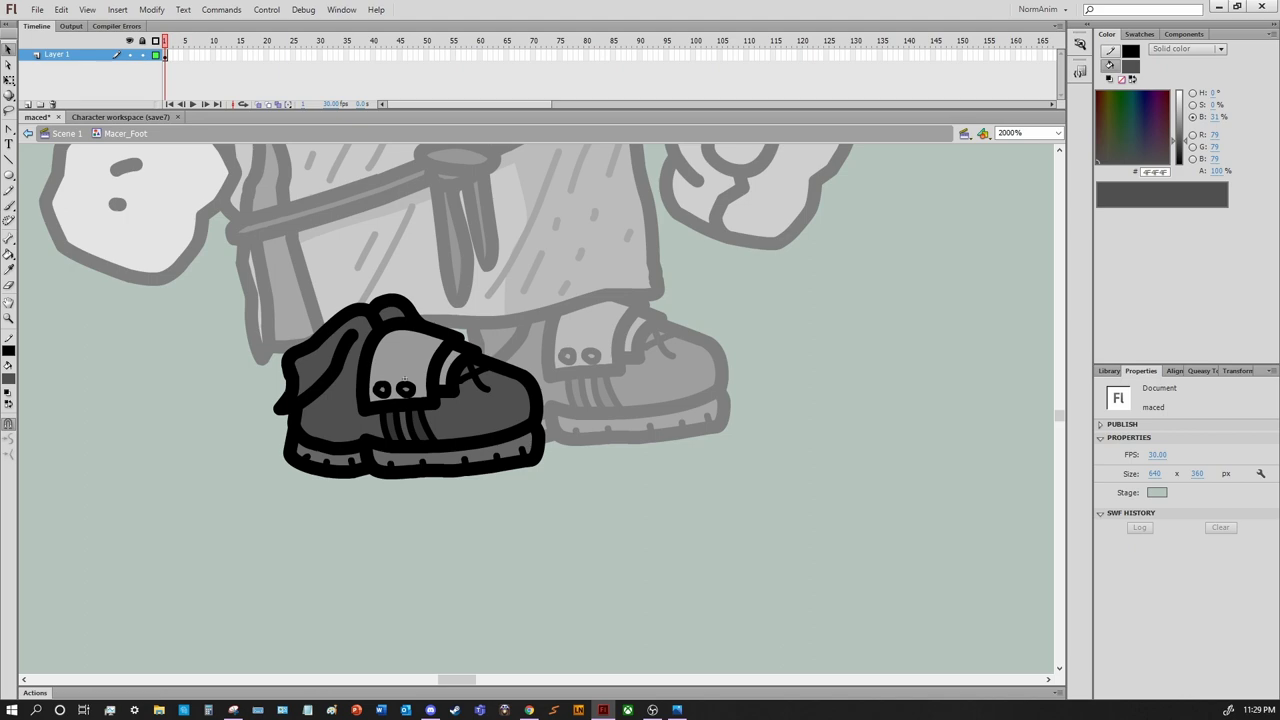
key("ctrl+e")
key("ctrl+minus")
key("ctrl+minus")
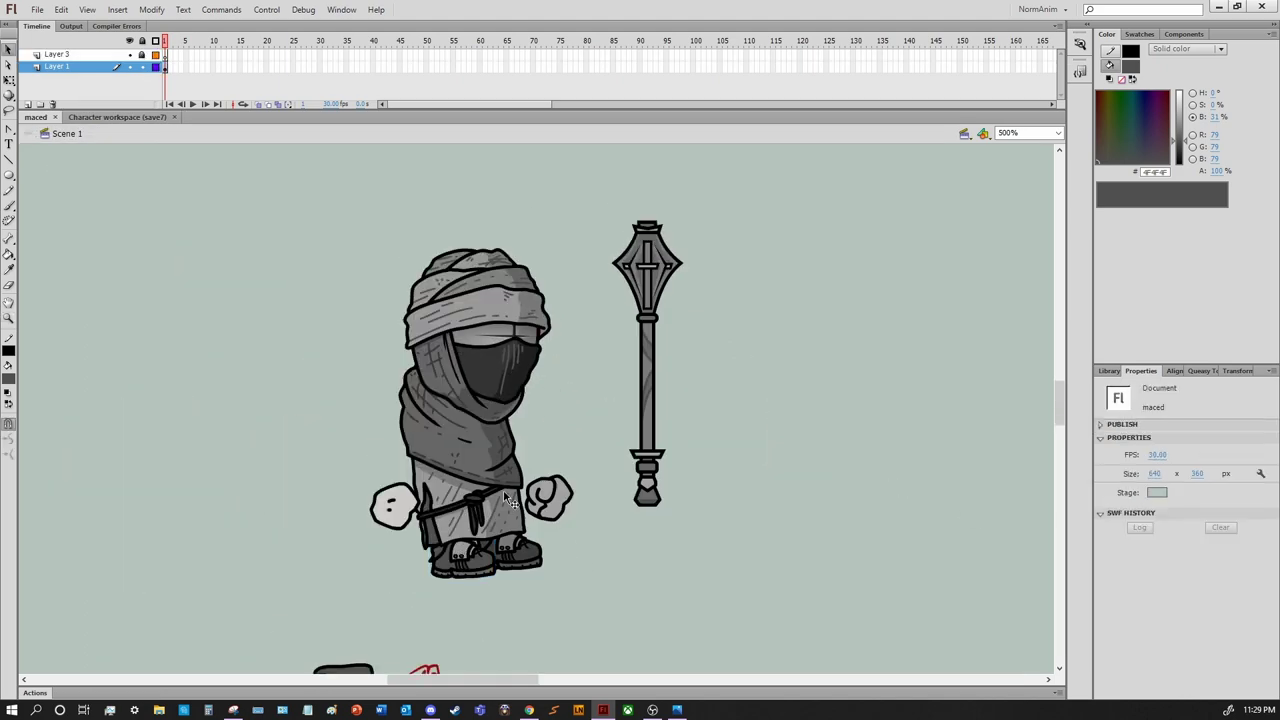
left_click_drag(508, 500, 609, 355)
key("Delete")
left_click_drag(700, 351, 654, 458)
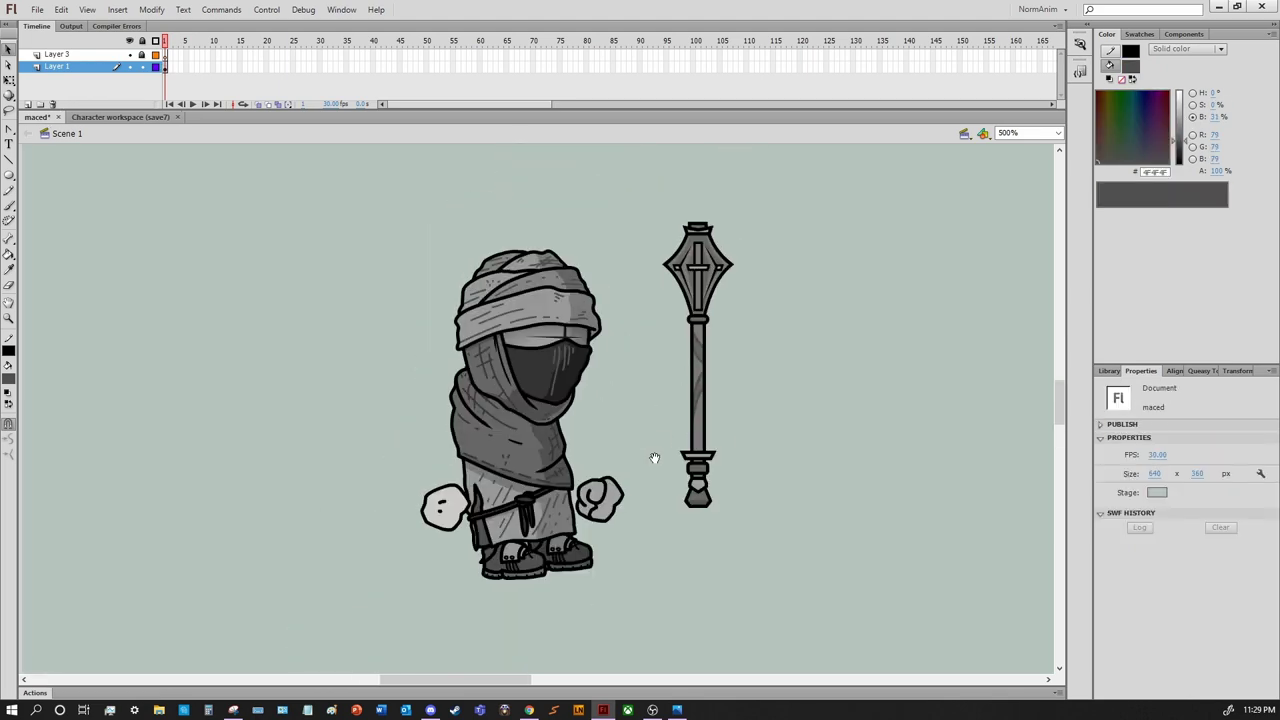
Draw short dark texture marks on the Macer_Foot heel and toe with a 0.50 Pencil stroke and return to the main scene
key("ctrl+equal")
key("ctrl+equal")
key("ctrl+equal")
scroll(466, 334, "down", 3)
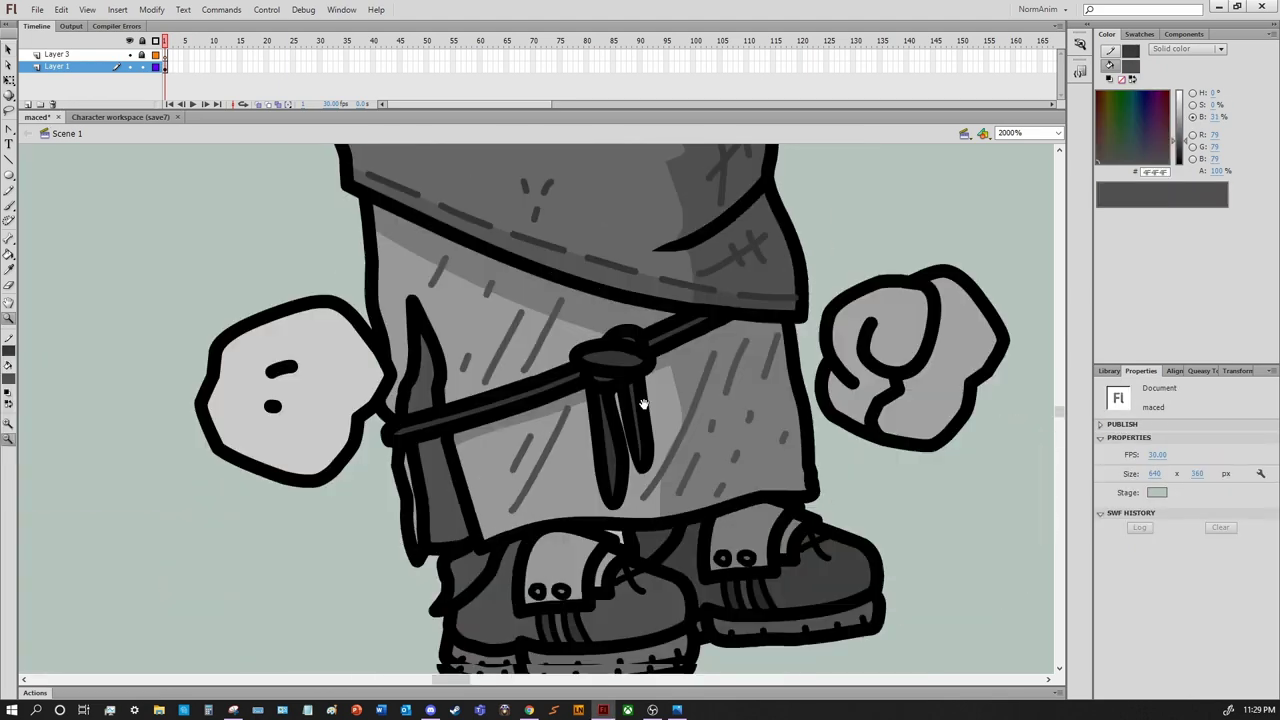
double_click(691, 395)
type("y0.5")
key("Return")
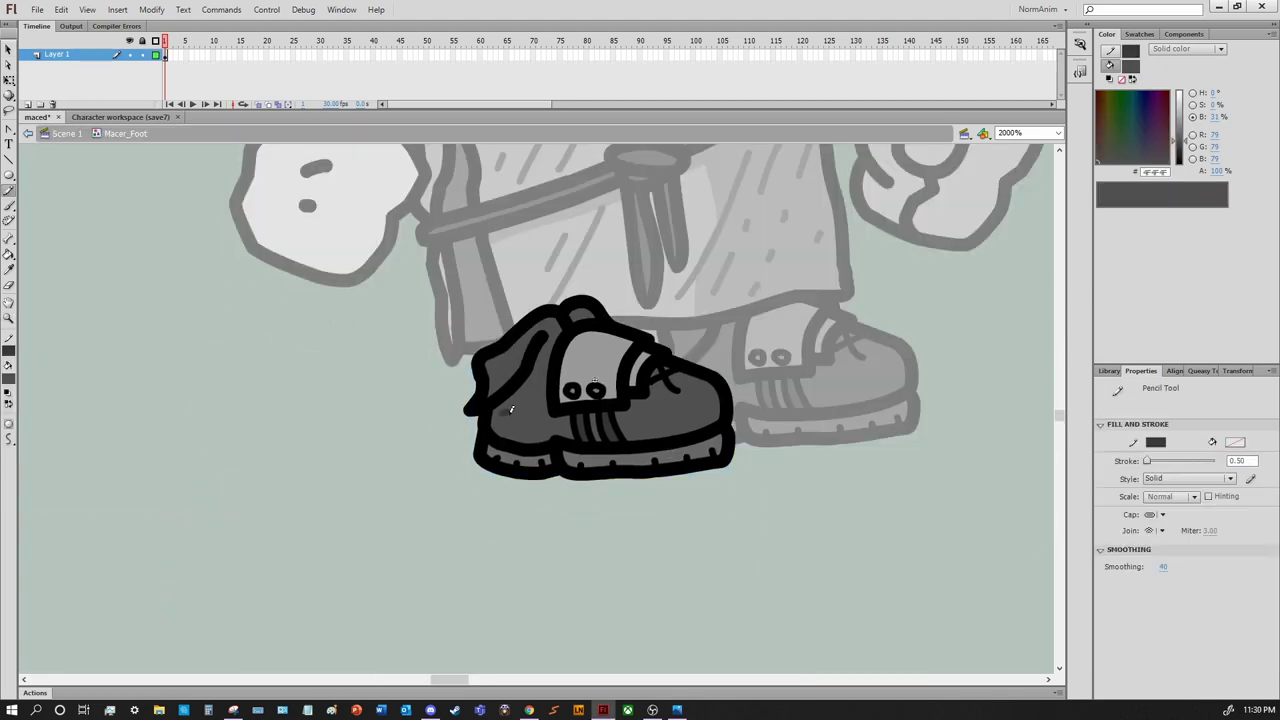
scroll(511, 410, "up", 3)
scroll(989, 371, "left", 1)
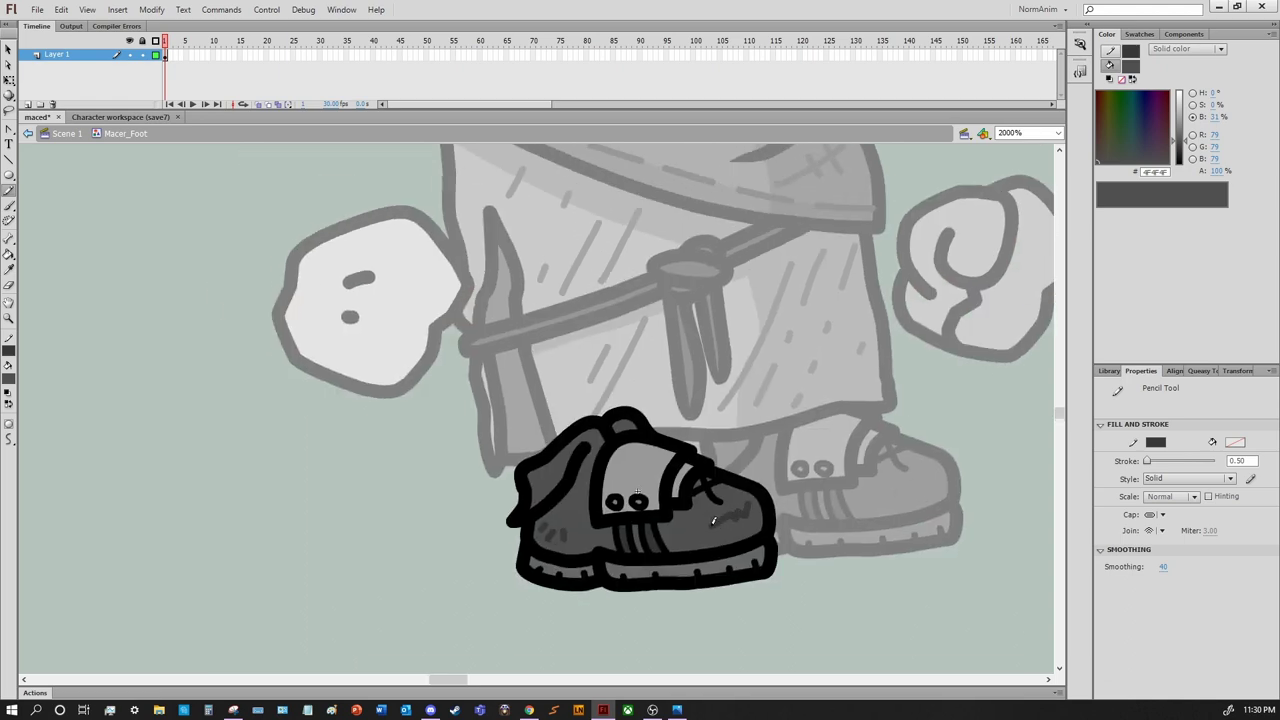
key("ctrl+e")
key("ctrl+minus")
key("ctrl+minus")
key("v")
key("ctrl+minus")
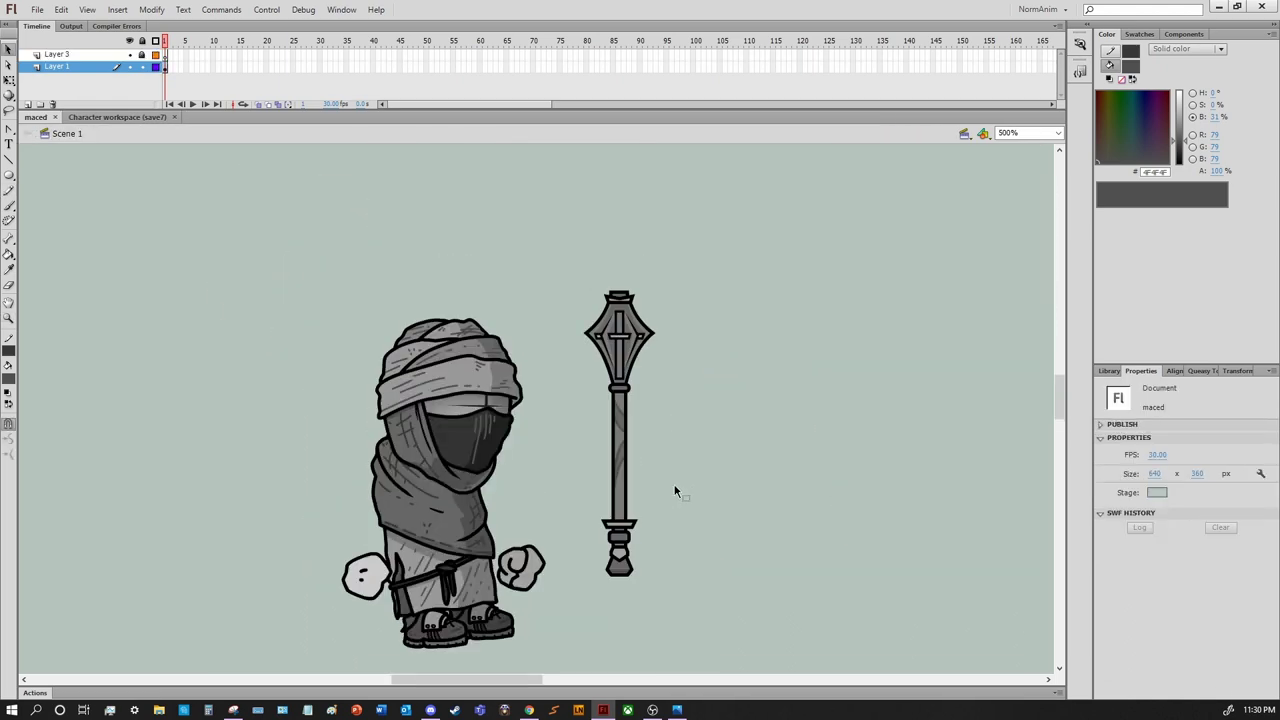
Convert the mace to a graphic symbol named MACIA
key("q")
key("ctrl+z")
left_click_drag(368, 574, 622, 497)
key("ctrl+a")
key("F8")
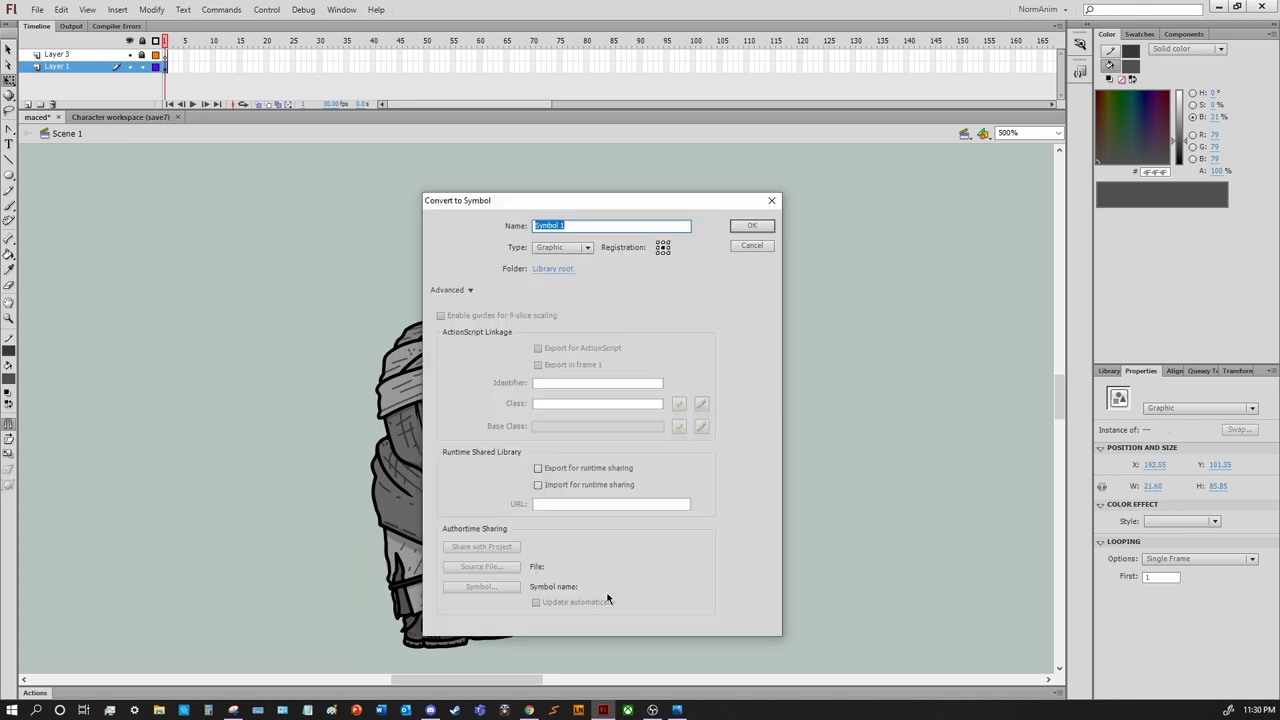
type("MACIA")
key("Return")
Rotate the mace across the character's body into the gripping hand and reposition the other hand below the mace head
left_click_drag(663, 291, 501, 536)
left_click(617, 577)
left_click_drag(617, 577, 478, 520)
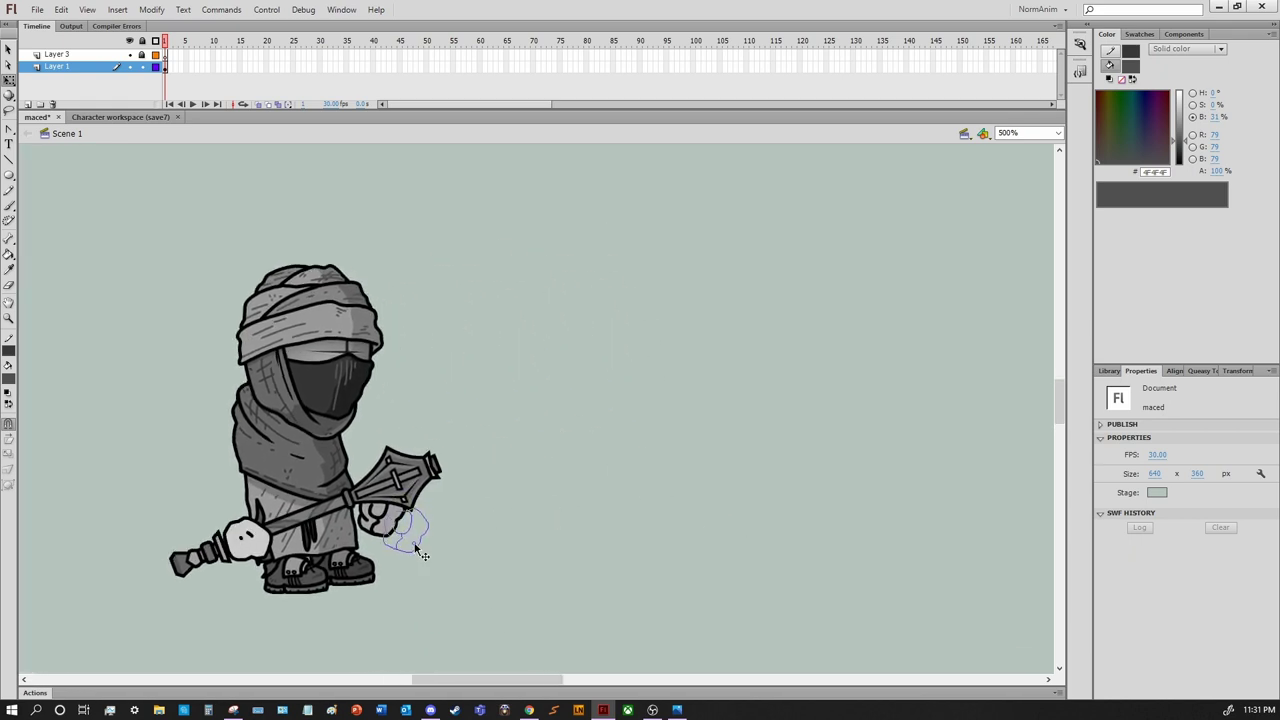
left_click(400, 522)
left_click(474, 527)
Try a text note reading "very very aweso" beside the character
key("t")
left_click(484, 385)
type("very very aweso")
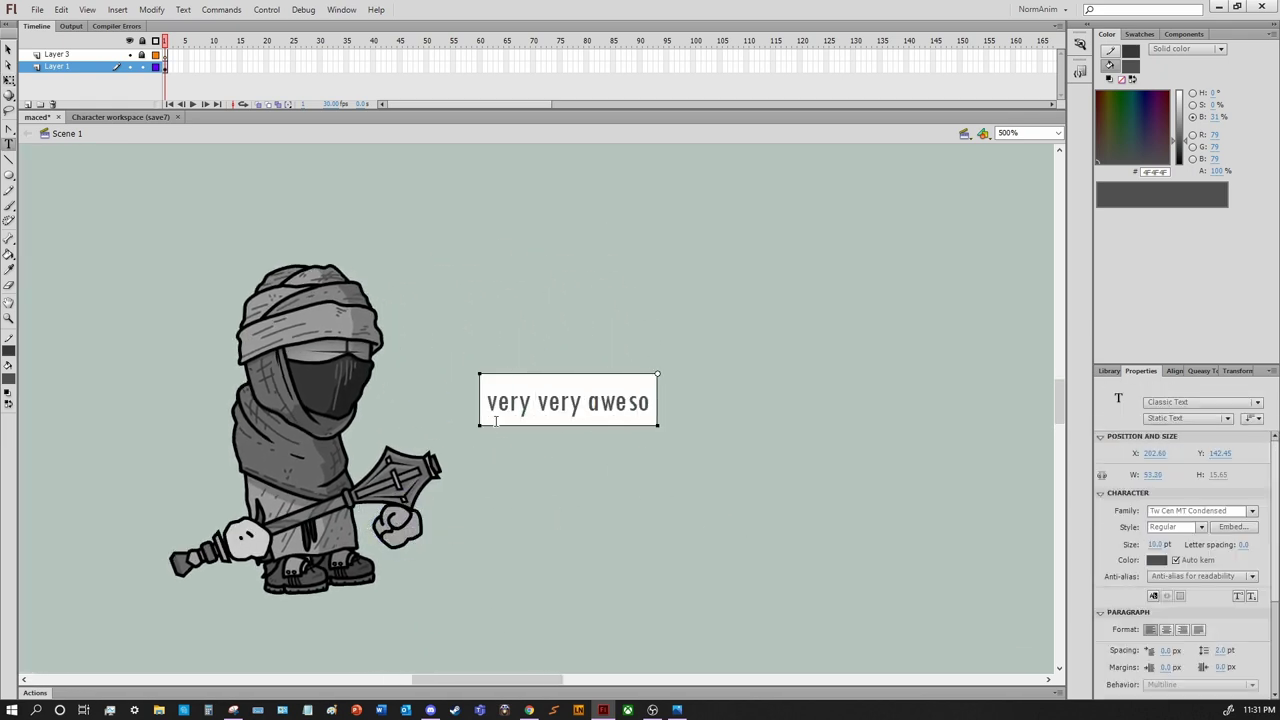
key("ctrl+z")
key("v")
Place a Head_all symbol from the library on the empty stage area beside the character
key("ctrl+a")
key("ctrl+l")
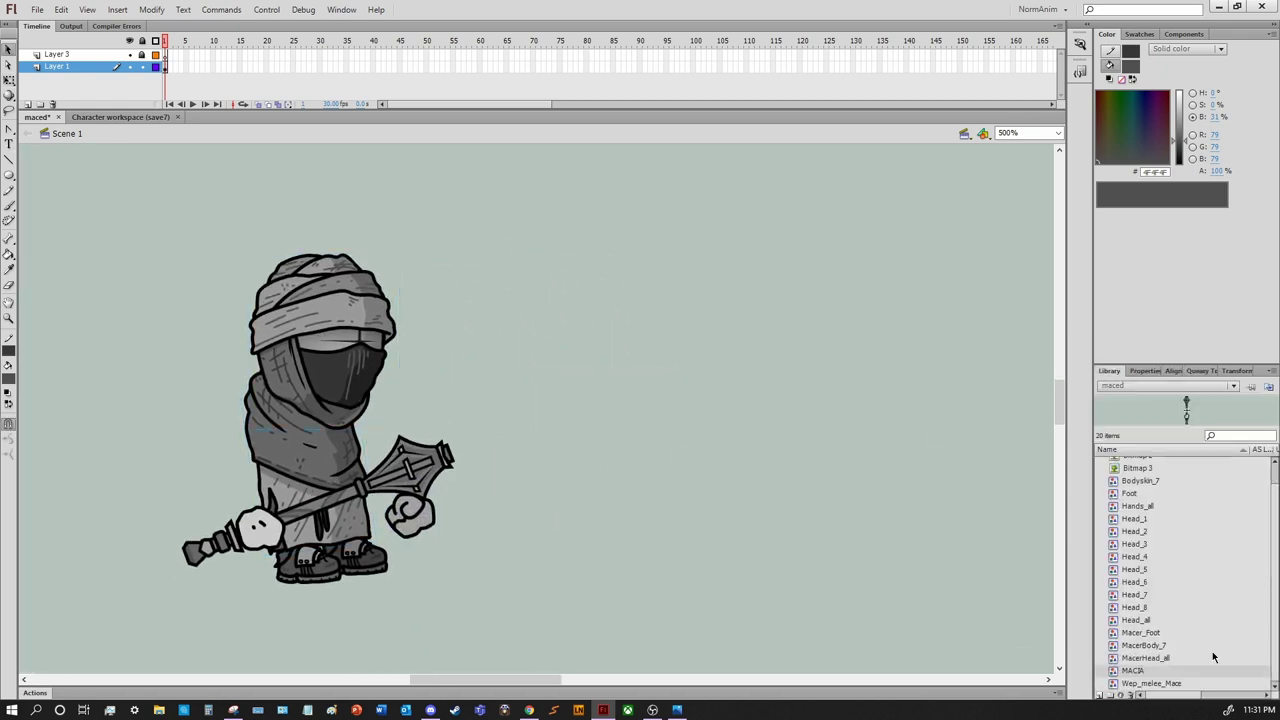
left_click(1160, 543)
left_click_drag(1160, 620, 844, 449)
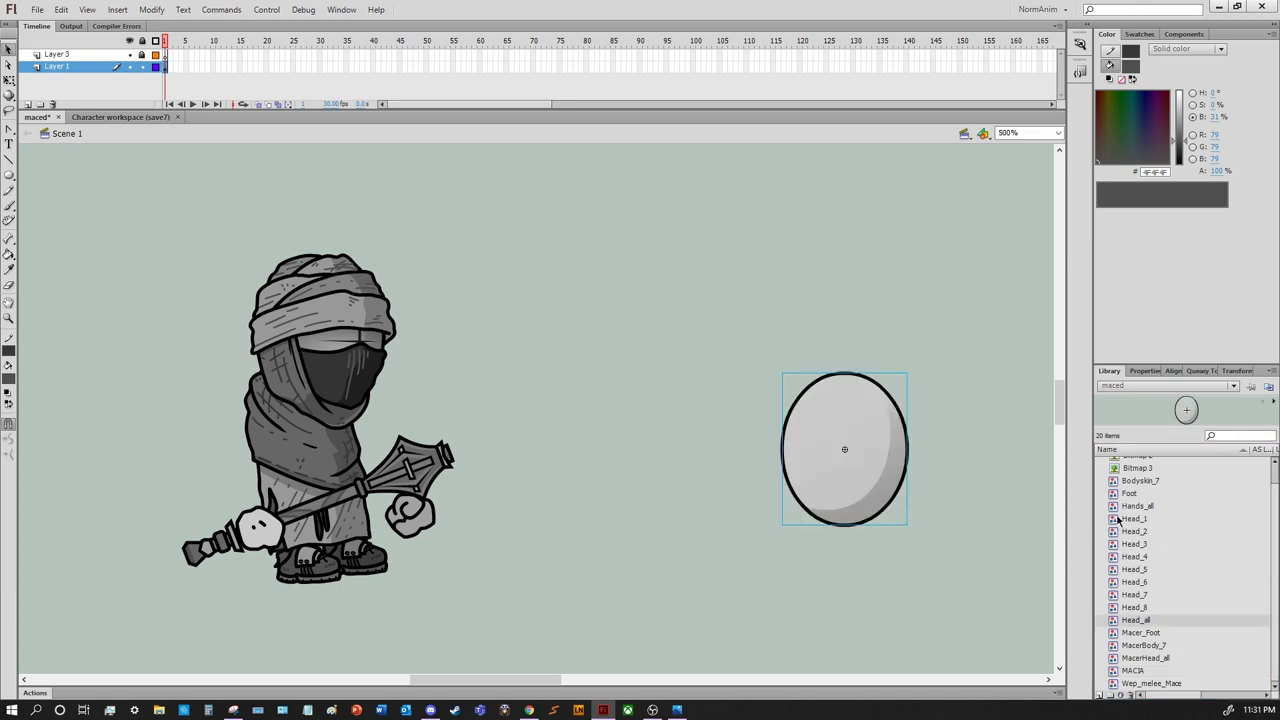
Open the other save7 document and paste its Bodyskin_3 body beside the plain head in maced
key("ctrl+o")
double_click(614, 291)
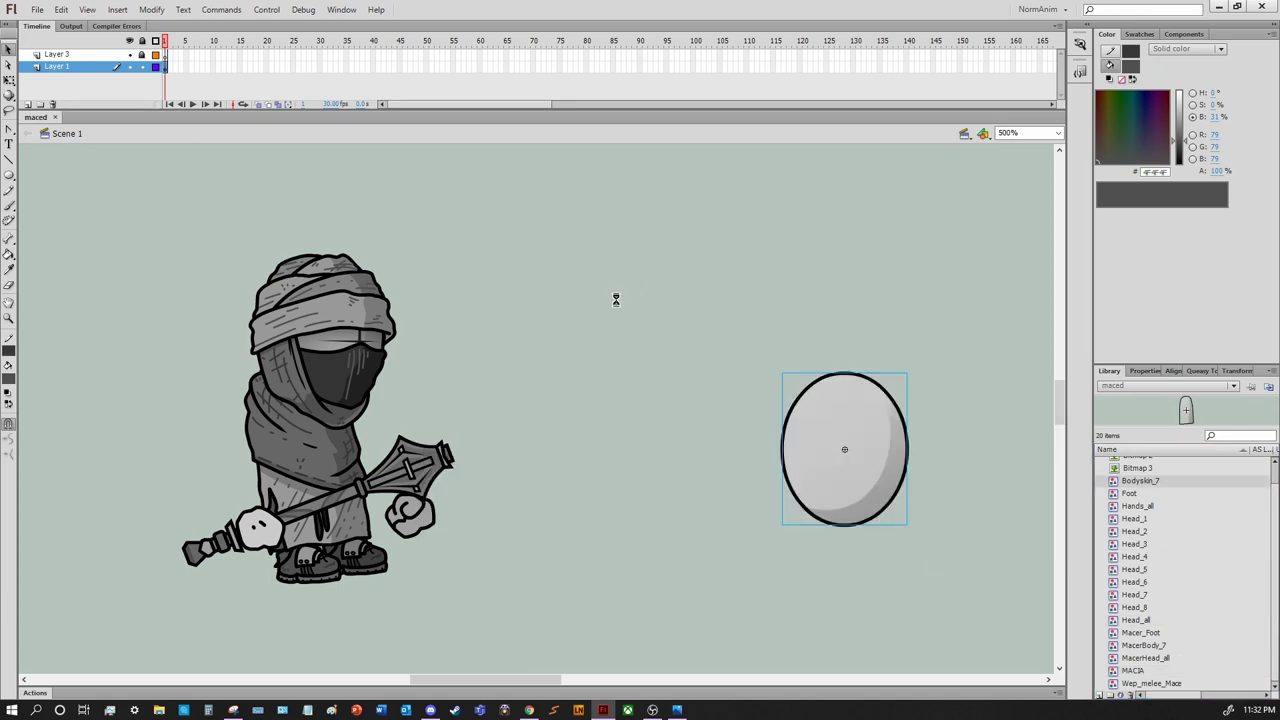
left_click(35, 117)
key("ctrl+v")
left_click_drag(543, 391, 767, 491)
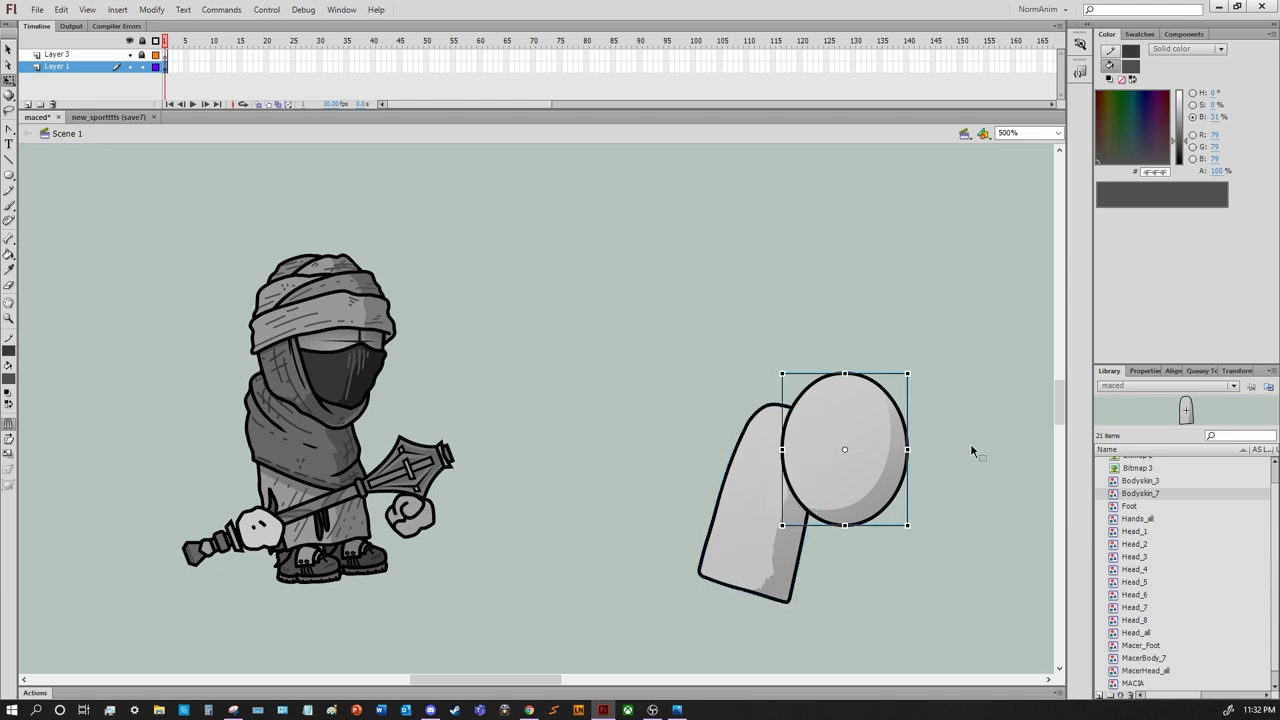
Set the plain head to single frame 3 and position it over the top of the blank body
left_click(1141, 371)
left_click_drag(1162, 578, 1180, 578)
scroll(600, 400, "left", 3)
left_click_drag(585, 490, 900, 390)
key("Escape")
scroll(709, 377, "right", 3)
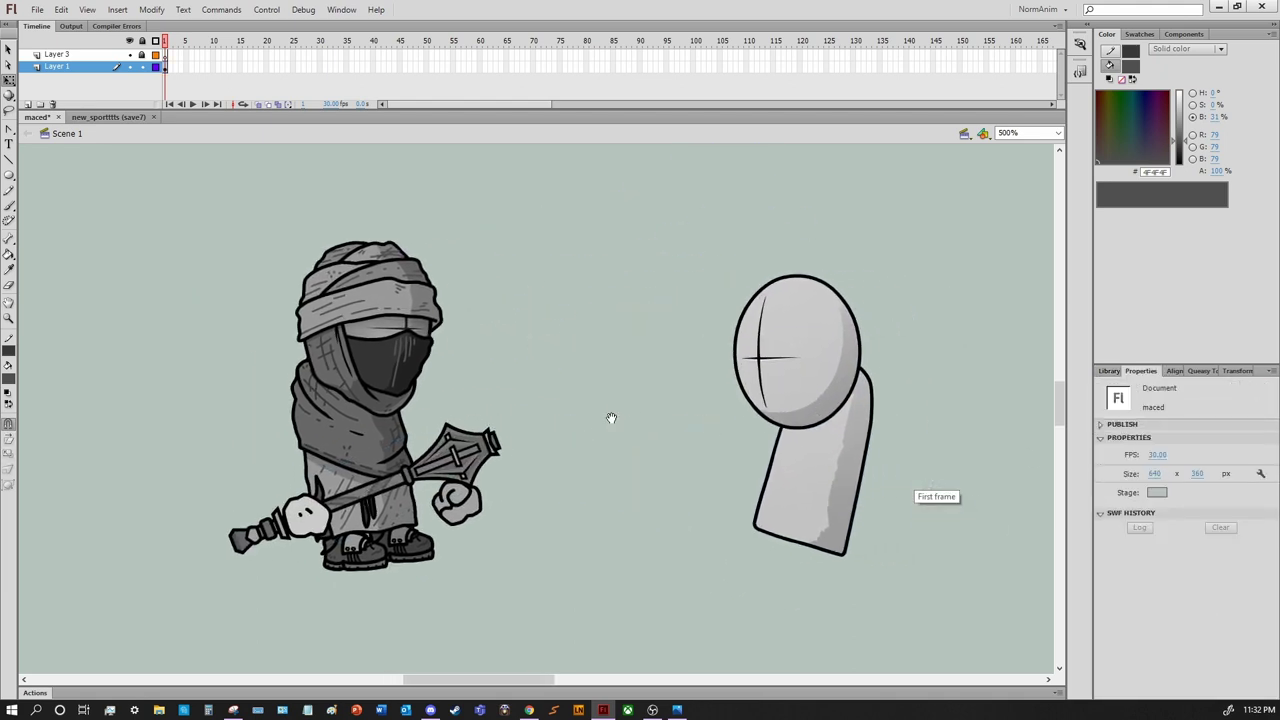
Write the temporary text note "thinking of a weak enemy design" above the blank figure
key("t")
left_click(549, 238)
type("thinking of a weak enemy design")
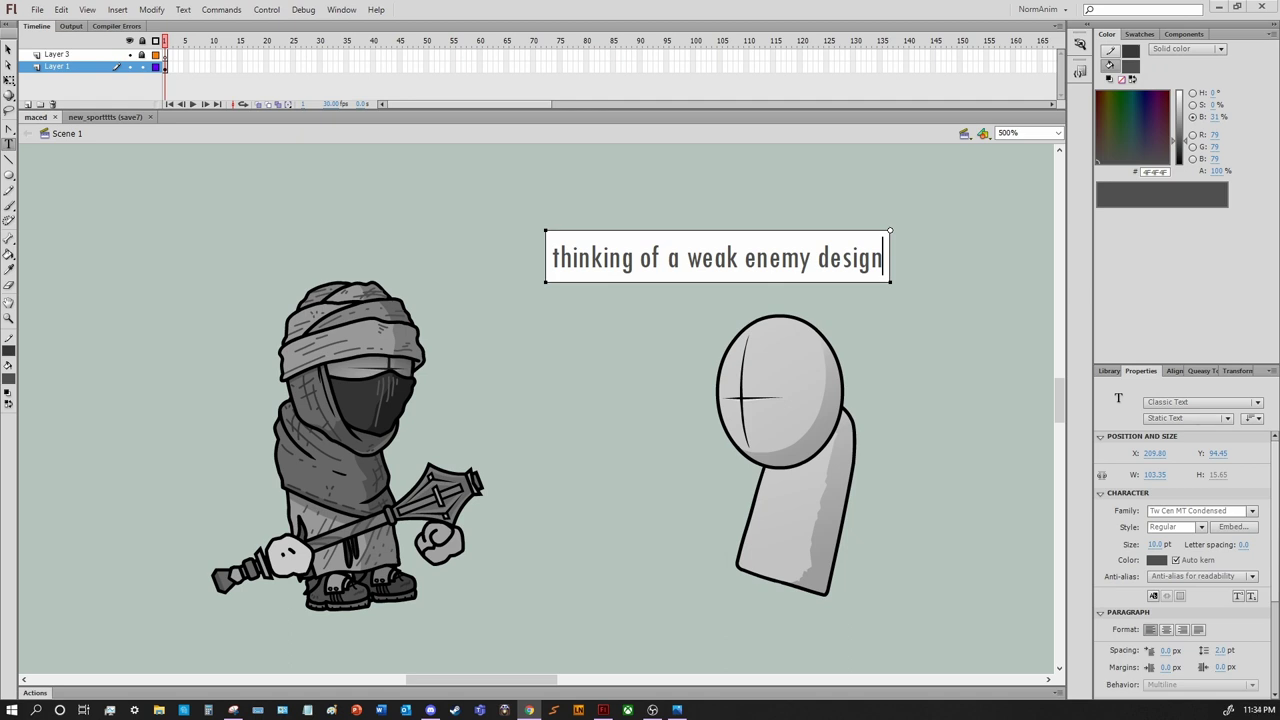
left_click(8, 48)
Duplicate the MacerHead_all symbol under the name WeaklingHead_all
left_click(790, 380)
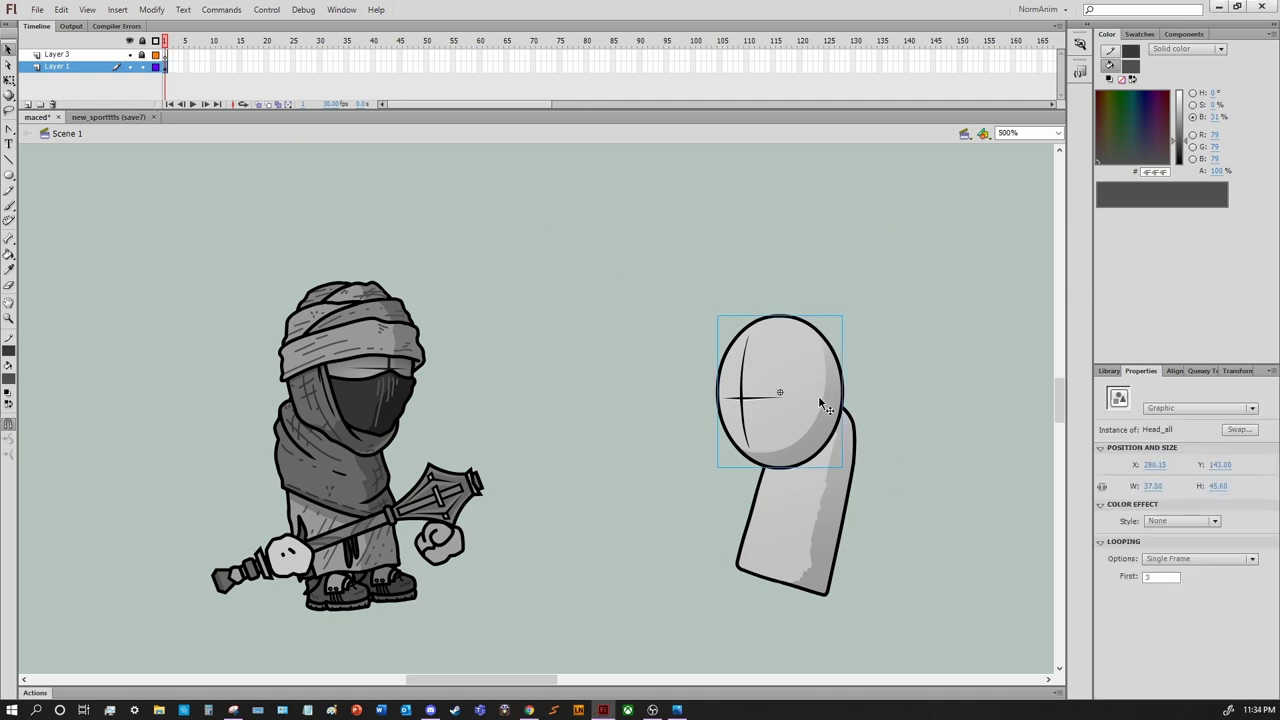
right_click(800, 390)
left_click(820, 403)
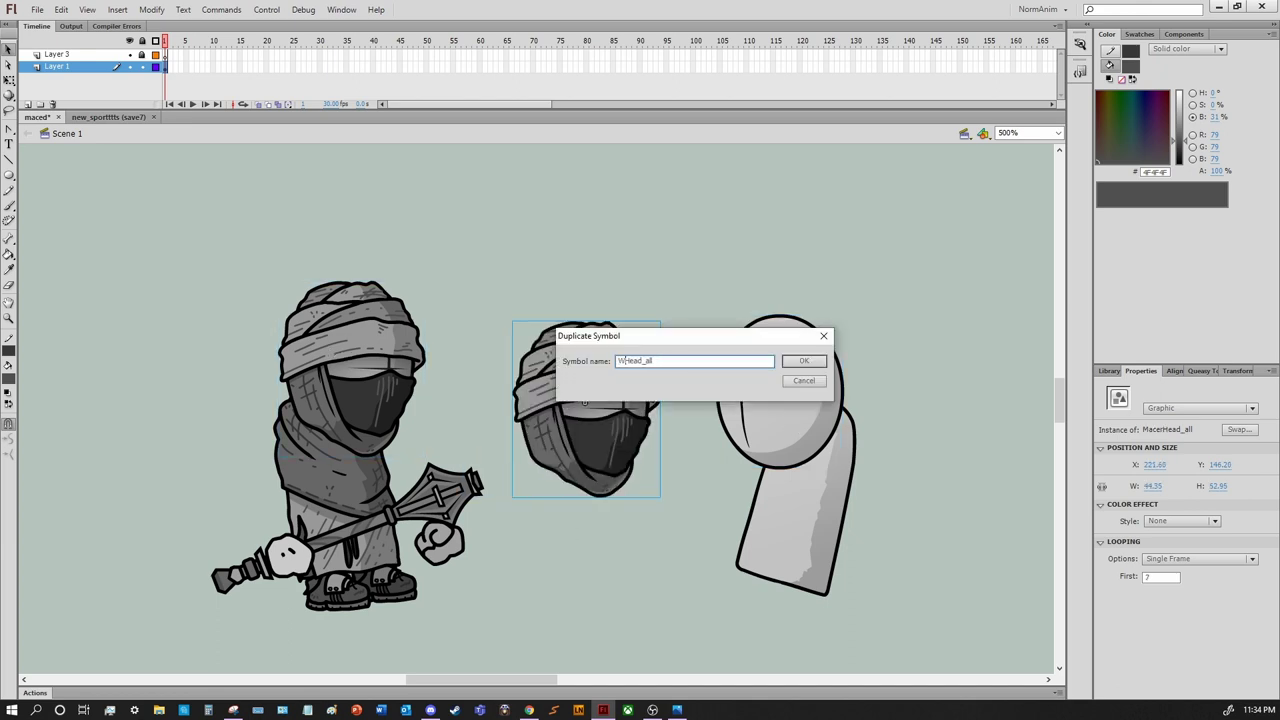
type("eaking")
key("Return")
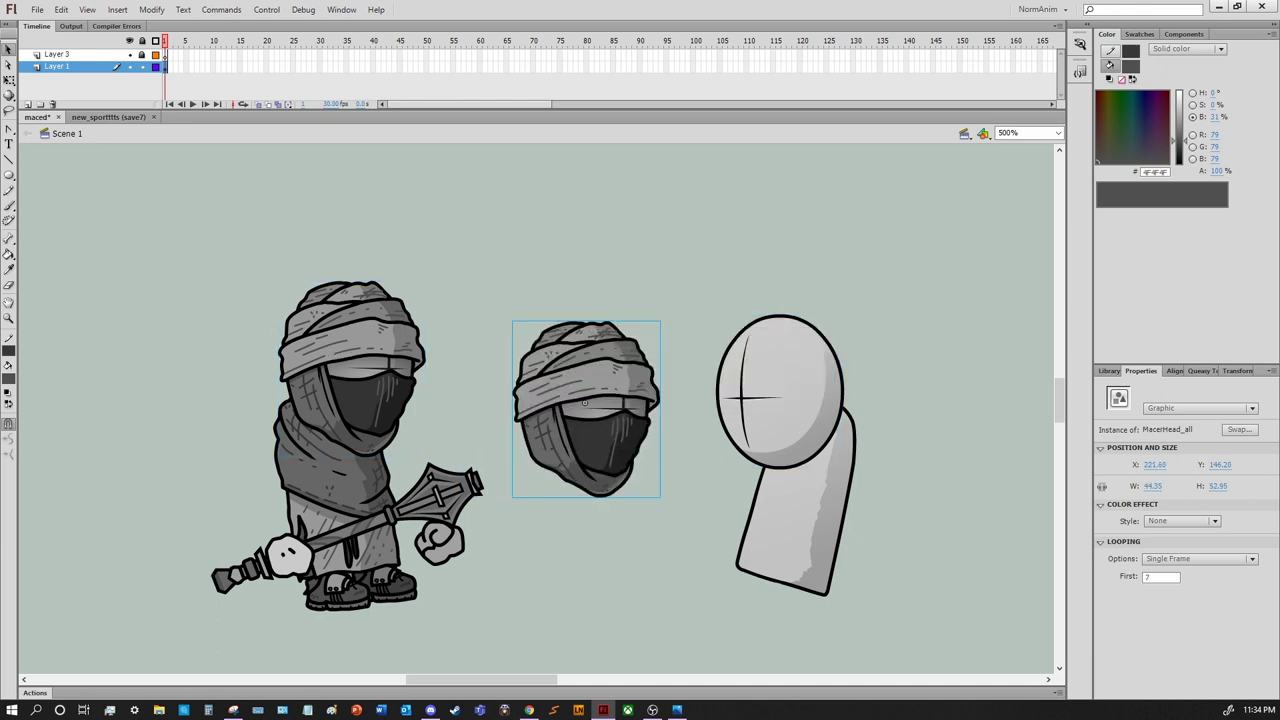
Insert keyframes in the WeaklingHead_all layers and ready the Brush in #990000 on Layer 4 at frame 3
double_click(585, 401)
right_click(194, 38)
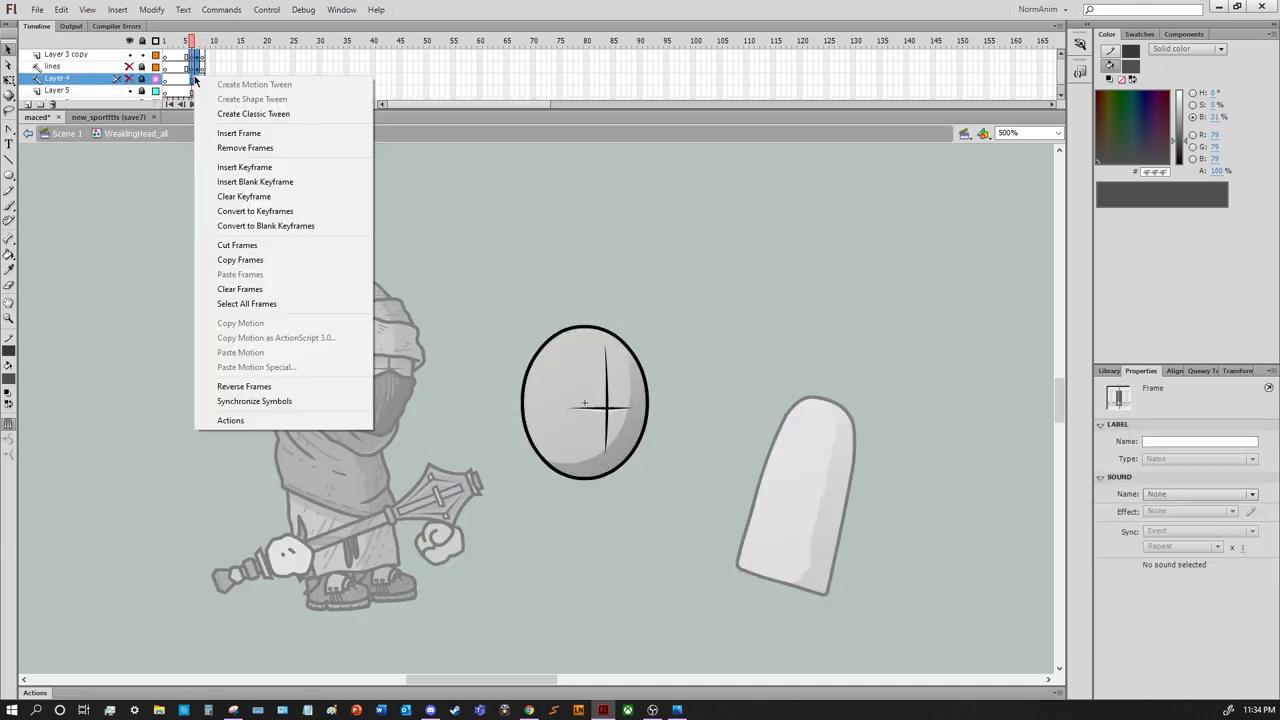
left_click(232, 167)
left_click(197, 90)
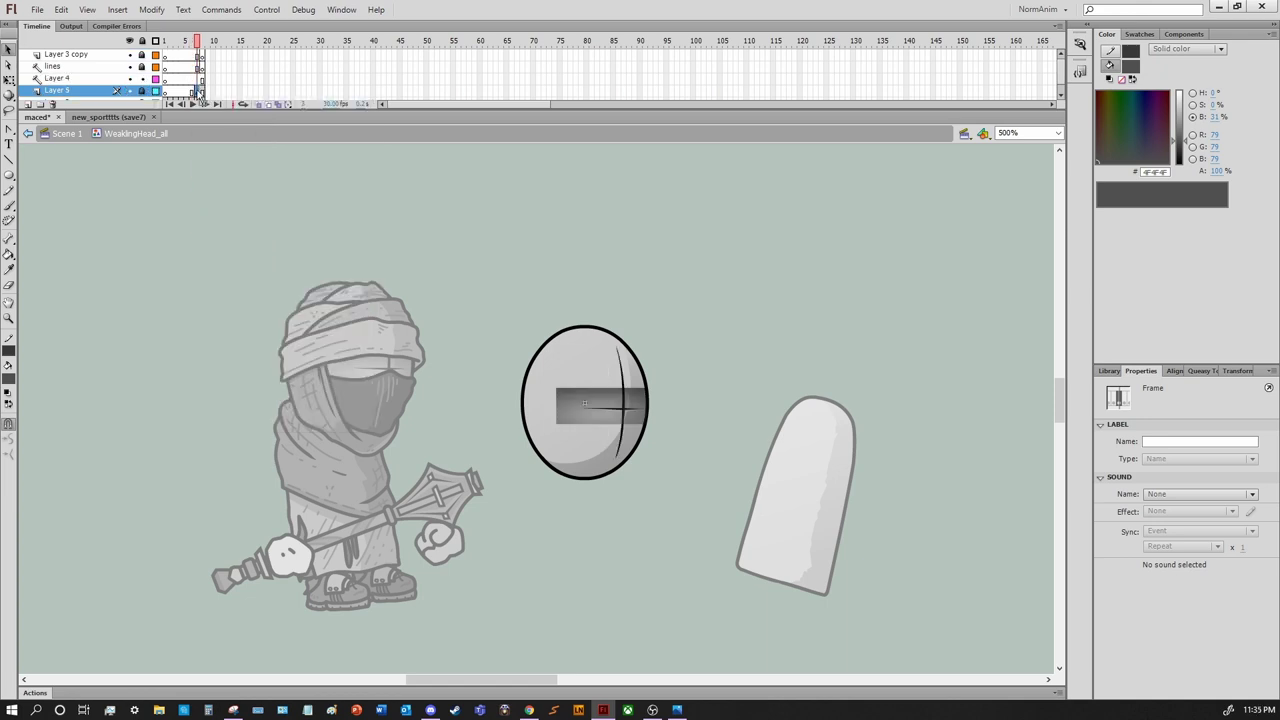
scroll(165, 78, "down", 1)
scroll(143, 60, "up", 1)
left_click(176, 78)
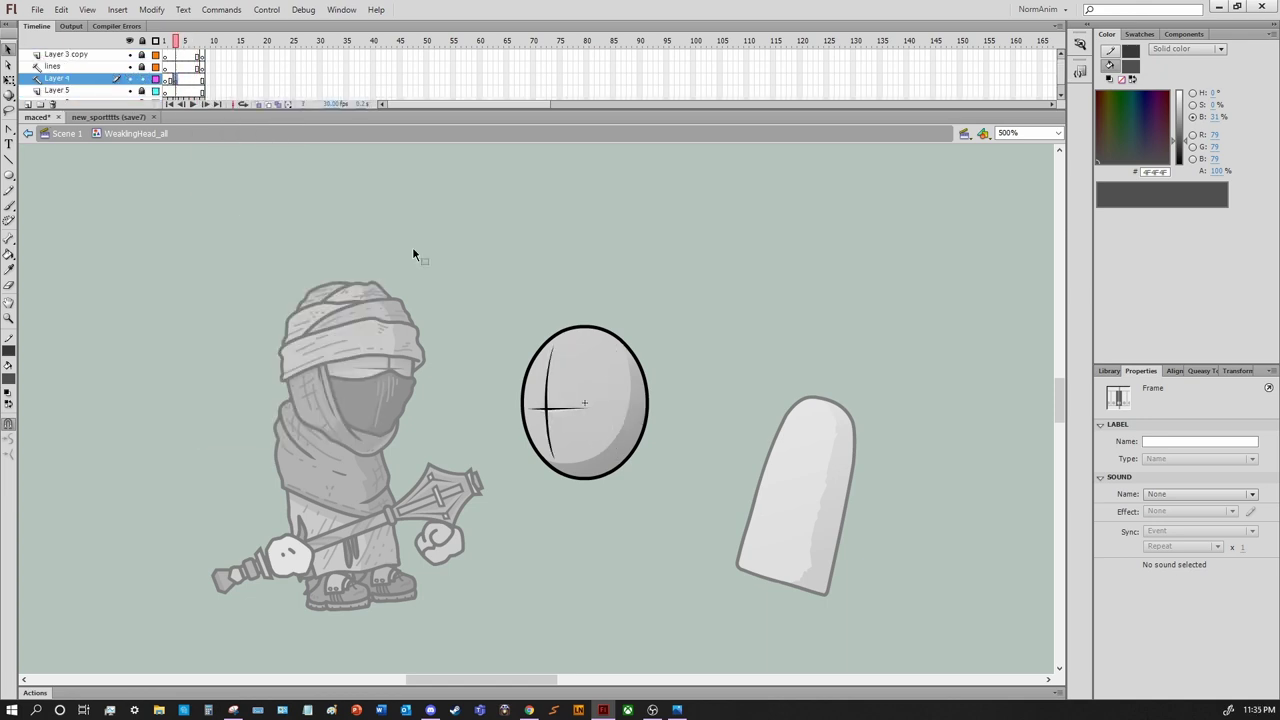
key("b")
key("ctrl+=")
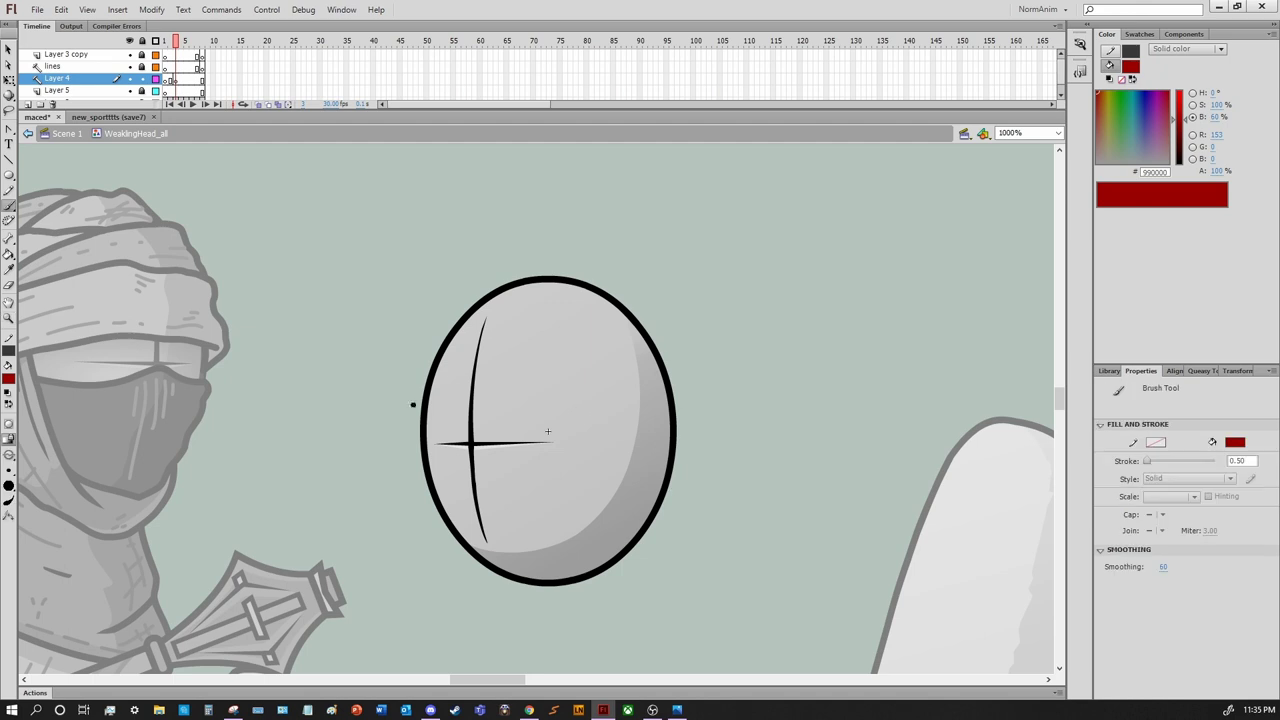
Try rough #990000 brush strokes across the brow and lower face of the plain head, and undo them
left_click_drag(418, 373, 684, 388)
left_click_drag(458, 407, 836, 439)
left_click_drag(608, 488, 597, 590)
left_click_drag(630, 490, 662, 588)
mouse_move(622, 548)
left_mouse_down()
mouse_move(632, 610)
mouse_move(648, 545)
left_mouse_up()
mouse_move(586, 410)
left_mouse_down()
mouse_move(615, 388)
mouse_move(709, 382)
mouse_move(832, 422)
left_mouse_up()
key("period")
key("ctrl+z")
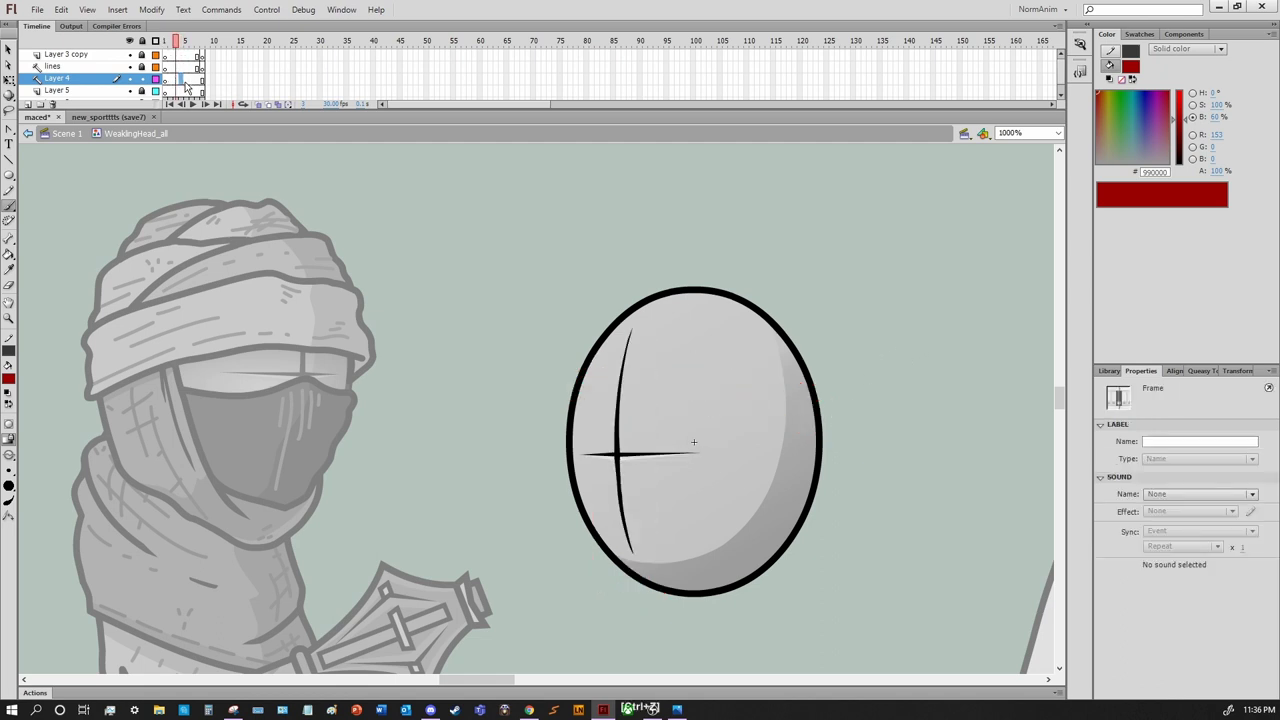
left_click_drag(600, 368, 662, 375)
key("ctrl+z")
Try a hatched headband across the brow and a jagged outline around the head, and undo the sketch
mouse_move(800, 400)
left_mouse_down()
mouse_move(559, 369)
mouse_move(599, 361)
mouse_move(612, 406)
mouse_move(809, 404)
mouse_move(830, 430)
left_mouse_up()
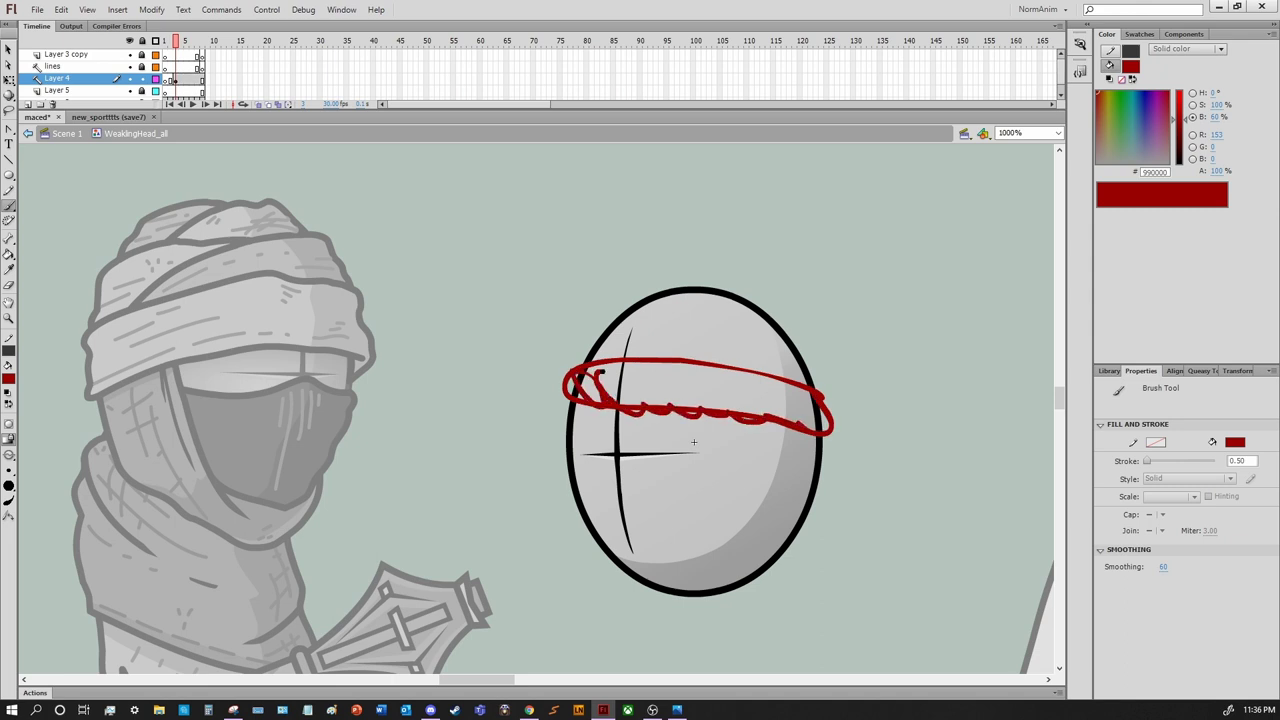
mouse_move(590, 380)
left_mouse_down()
mouse_move(668, 407)
mouse_move(735, 412)
mouse_move(778, 382)
mouse_move(825, 425)
left_mouse_up()
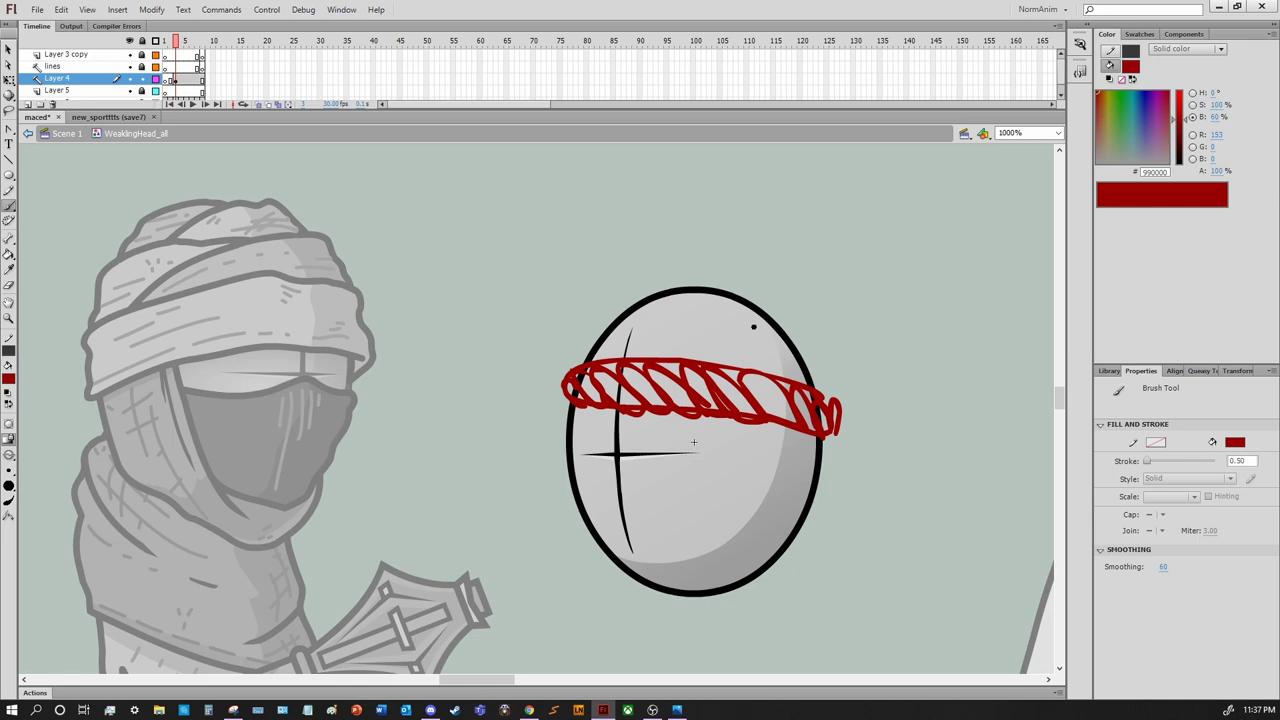
mouse_move(752, 345)
left_mouse_down()
mouse_move(934, 329)
mouse_move(816, 222)
mouse_move(657, 259)
mouse_move(474, 397)
mouse_move(513, 552)
mouse_move(656, 625)
mouse_move(897, 576)
left_mouse_up()
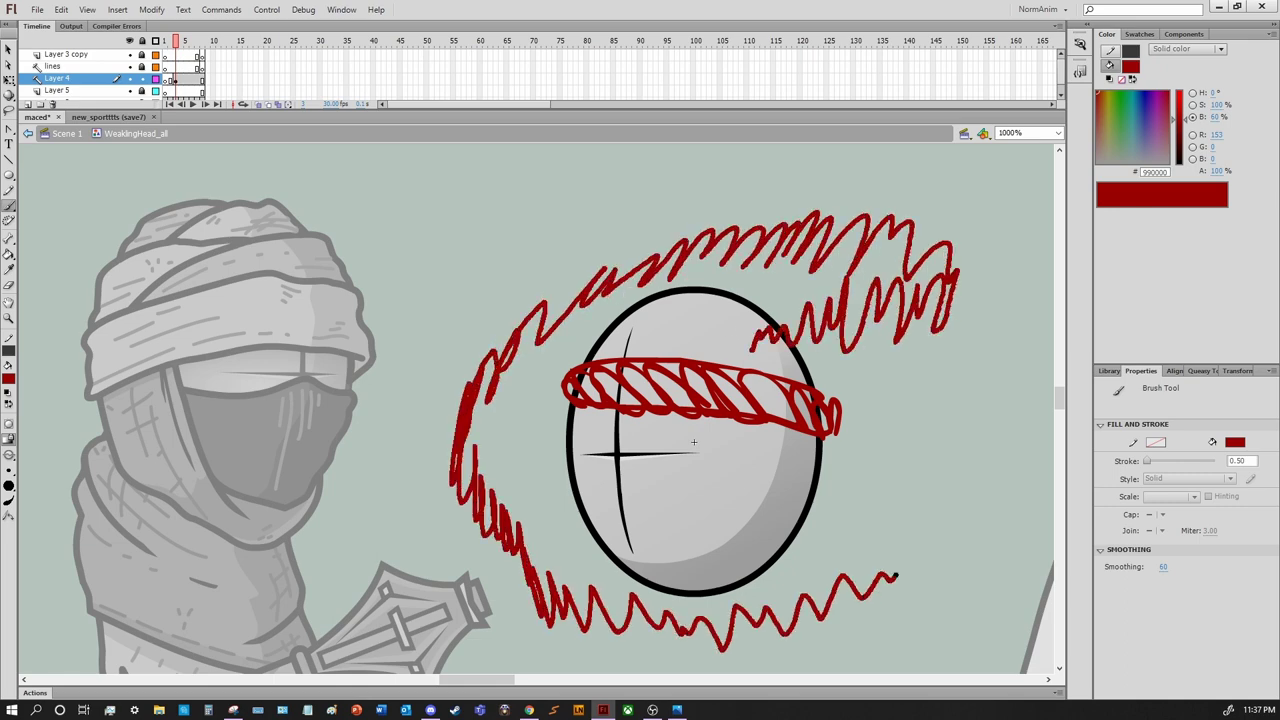
key("ctrl+z")
key("ctrl+z")
key("ctrl+z")
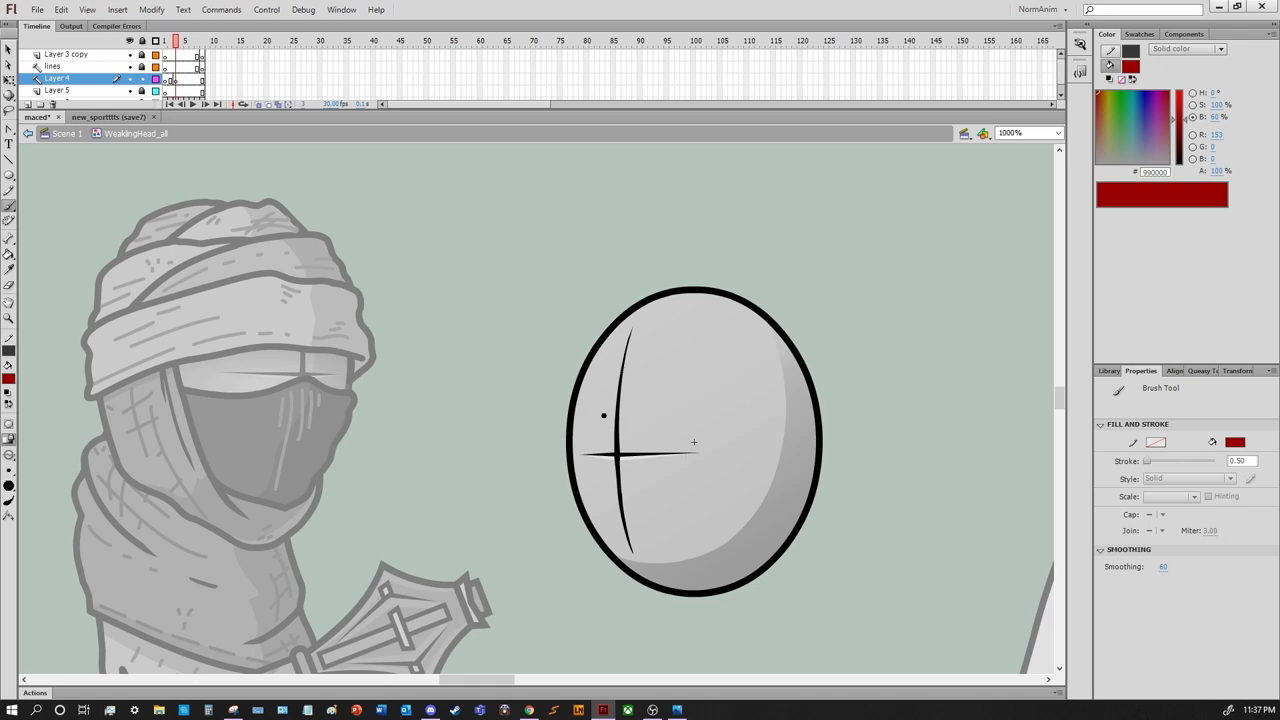
Sketch a rounded, pointed lens over the face cross in #990000 and add a mirrored copy for the other eye
left_click_drag(566, 424, 572, 428)
mouse_move(688, 440)
left_mouse_down()
mouse_move(655, 418)
mouse_move(657, 478)
mouse_move(632, 438)
mouse_move(700, 458)
left_mouse_up()
key("ctrl+z")
key("ctrl+z")
key("ctrl+z")
key("ctrl+a")
key("ctrl+c")
key("ctrl+shift+v")
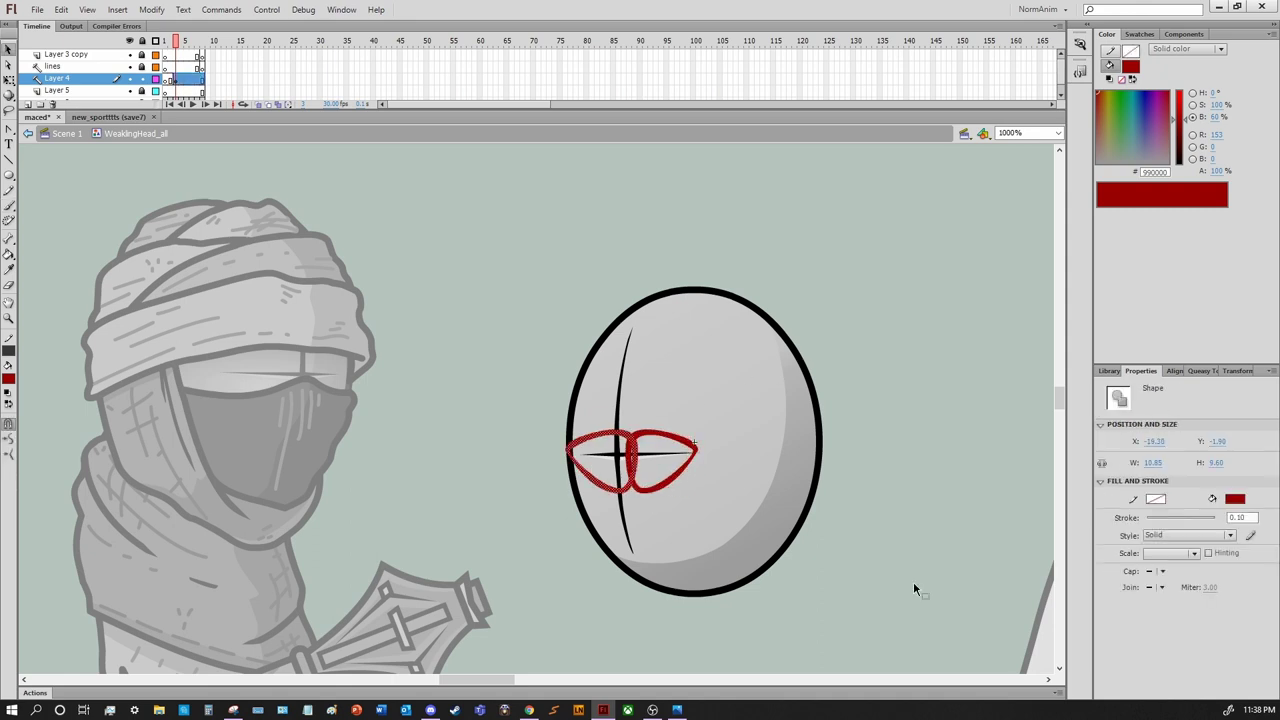
Narrow the mirrored lens to about 6.65 wide and place slightly offset copies of both lenses to form thicker glasses
key("q")
mouse_move(603, 462)
left_mouse_down()
mouse_move(568, 460)
mouse_move(636, 481)
mouse_move(601, 463)
left_mouse_up()
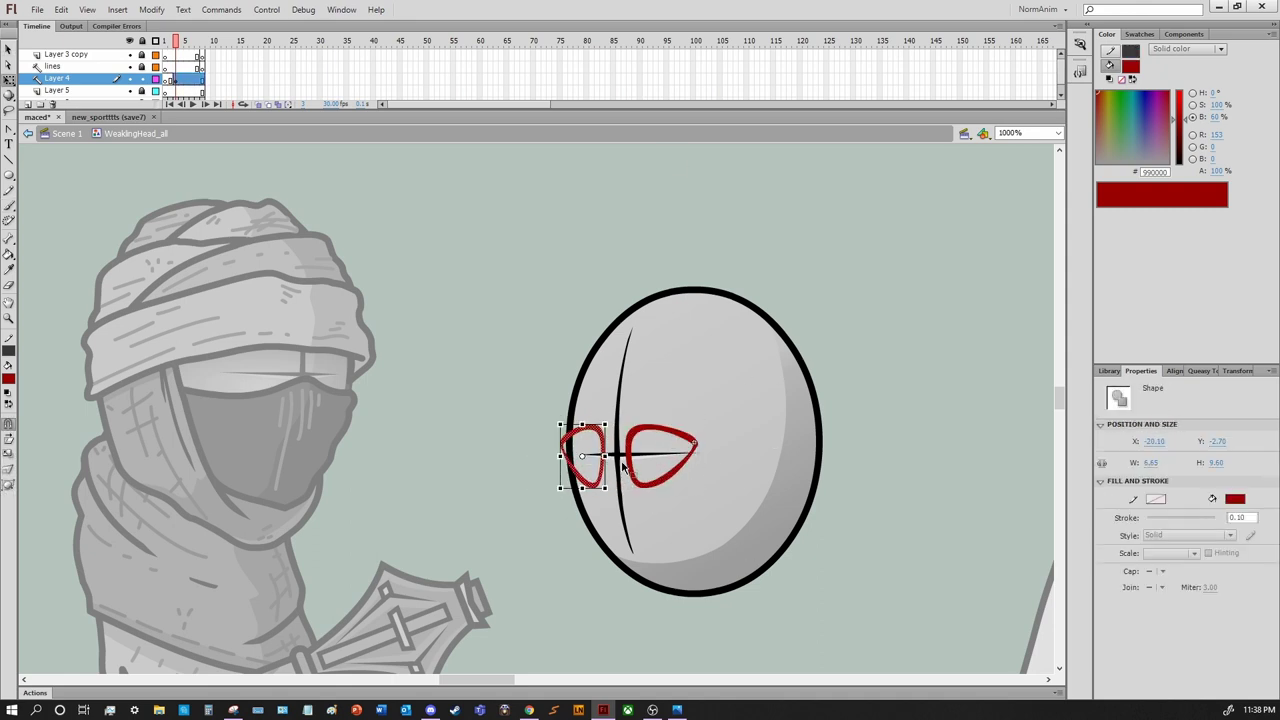
left_click(694, 448, "shift")
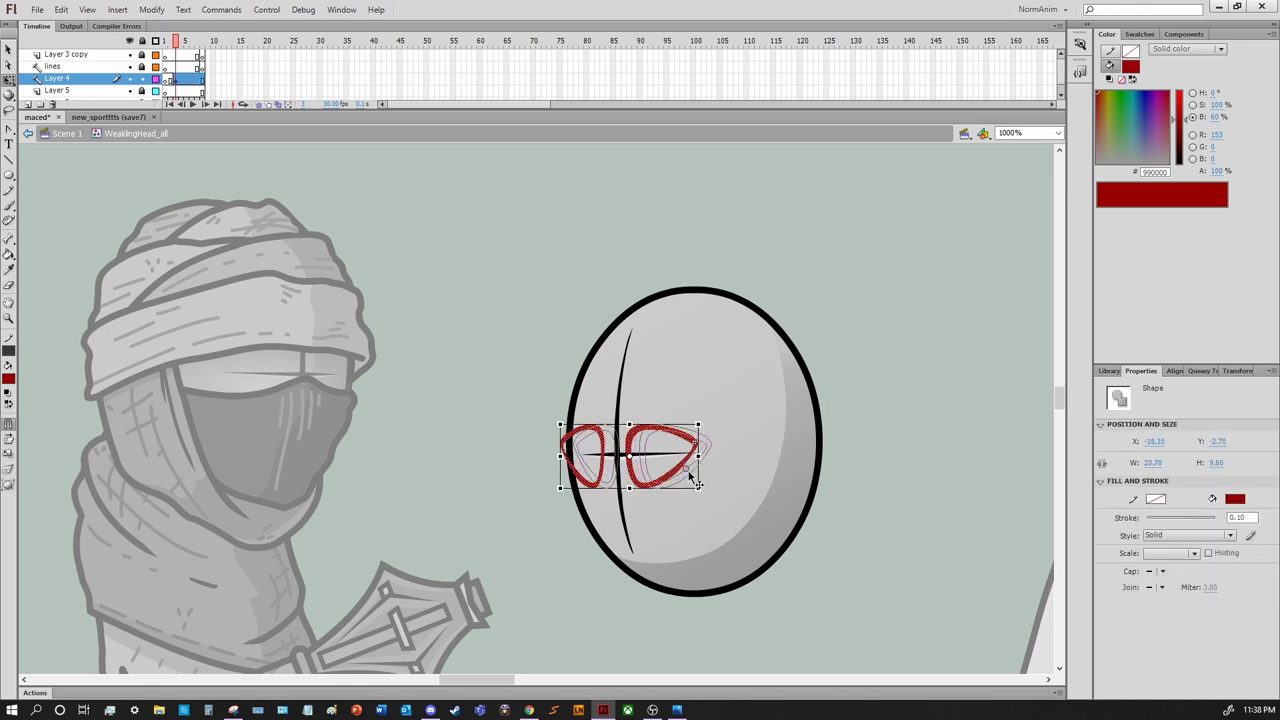
left_click(792, 437)
key("b")
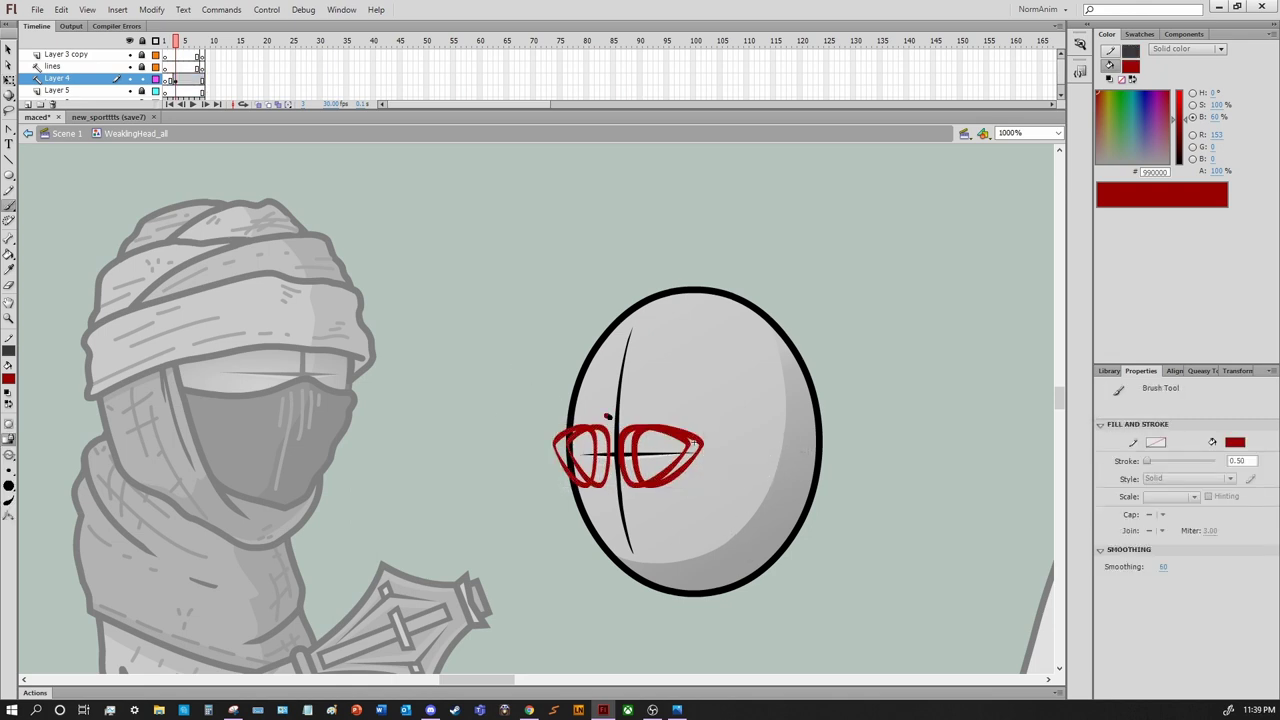
Try an enclosing frame around the glasses, undo it, and delete the whole glasses sketch from the face
left_click_drag(650, 418, 716, 437)
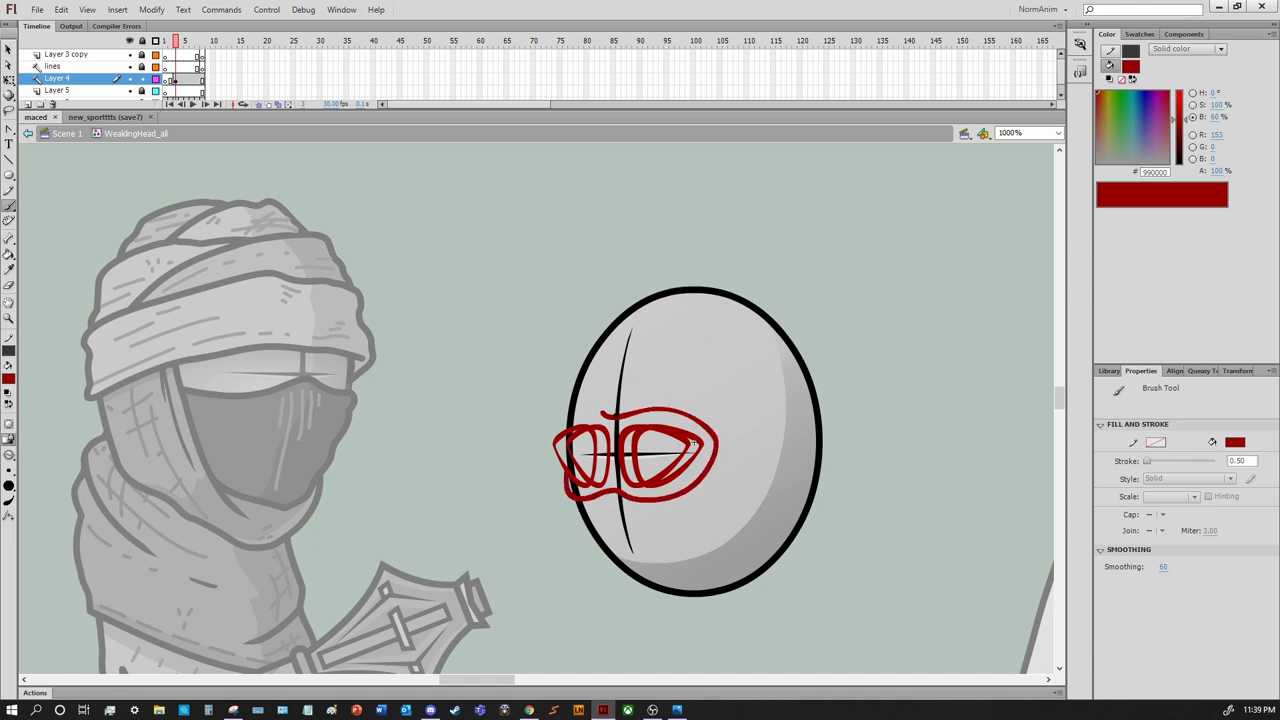
left_click_drag(604, 412, 558, 444)
key("ctrl+z")
mouse_move(716, 438)
left_mouse_down()
mouse_move(768, 444)
mouse_move(780, 422)
mouse_move(836, 445)
left_mouse_up()
key("ctrl+z")
key("ctrl+a")
key("Delete")
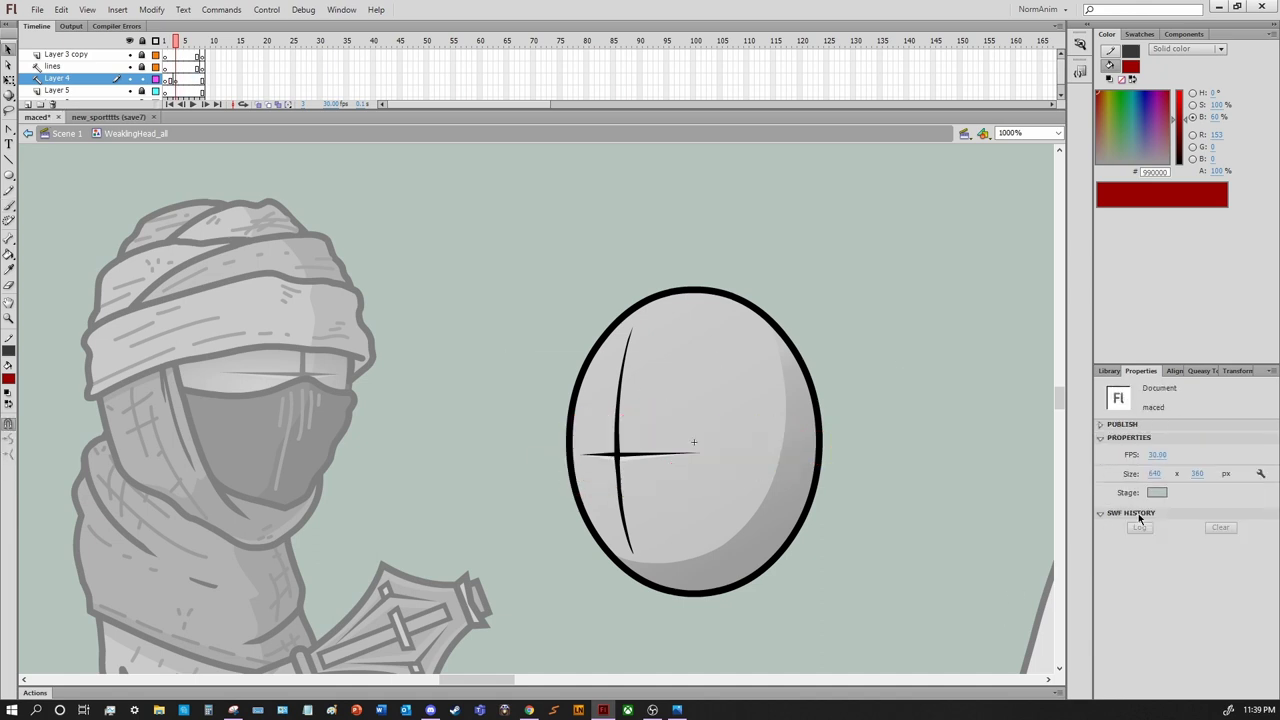
Try rows of #990000 loops joined by long strokes over and around the head, and undo them
mouse_move(652, 412)
left_mouse_down()
mouse_move(688, 440)
mouse_move(876, 348)
mouse_move(694, 511)
mouse_move(469, 371)
mouse_move(690, 285)
mouse_move(910, 273)
mouse_move(962, 440)
mouse_move(700, 590)
mouse_move(490, 525)
mouse_move(552, 399)
mouse_move(780, 310)
mouse_move(905, 300)
left_mouse_up()
left_click_drag(926, 229, 880, 510)
left_click_drag(495, 365, 908, 321)
left_click_drag(898, 380, 628, 520)
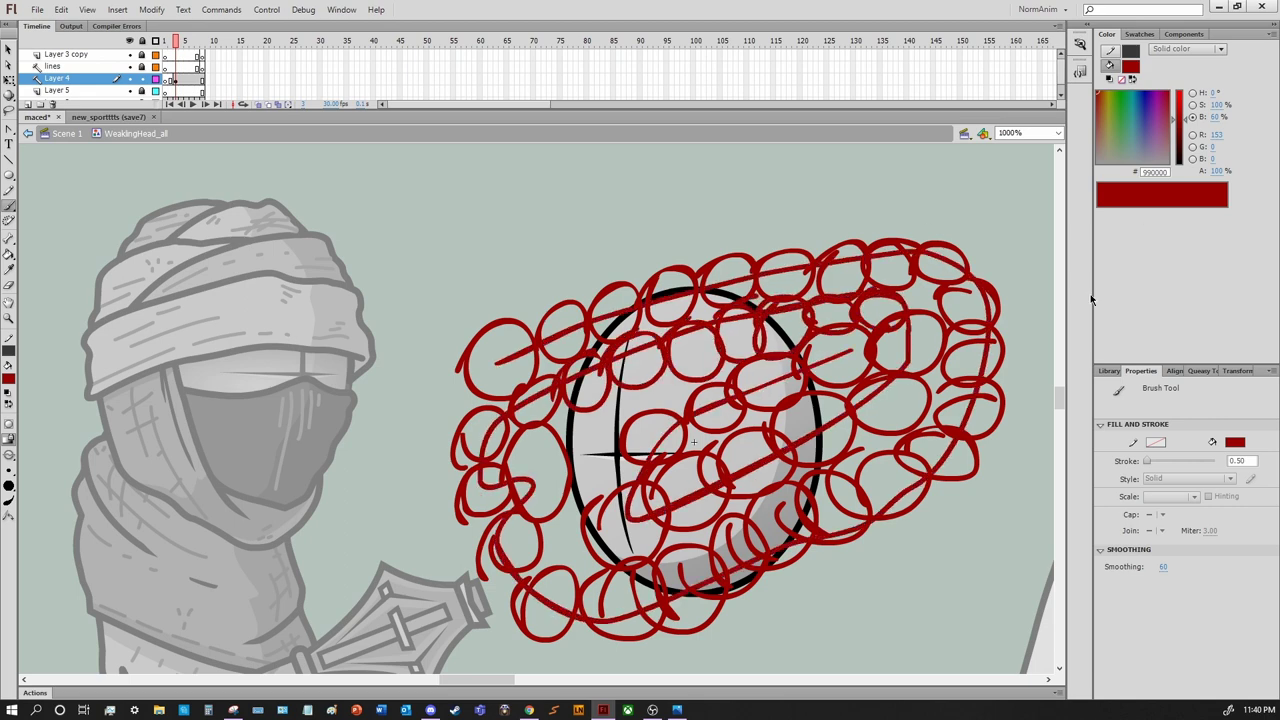
key("ctrl+z")
key("ctrl+z")
key("ctrl+z")
key("ctrl+z")
key("ctrl+z")
key("ctrl+z")
key("ctrl+z")
key("ctrl+z")
Try a few short brush marks in the empty space beside the head, and undo them
left_click_drag(492, 222, 494, 227)
left_click_drag(495, 240, 498, 282)
mouse_move(525, 222)
left_mouse_down()
mouse_move(512, 276)
mouse_move(538, 270)
left_mouse_up()
left_click_drag(568, 228, 592, 275)
key("ctrl+z")
key("ctrl+z")
key("ctrl+z")
key("ctrl+z")
key("ctrl+z")
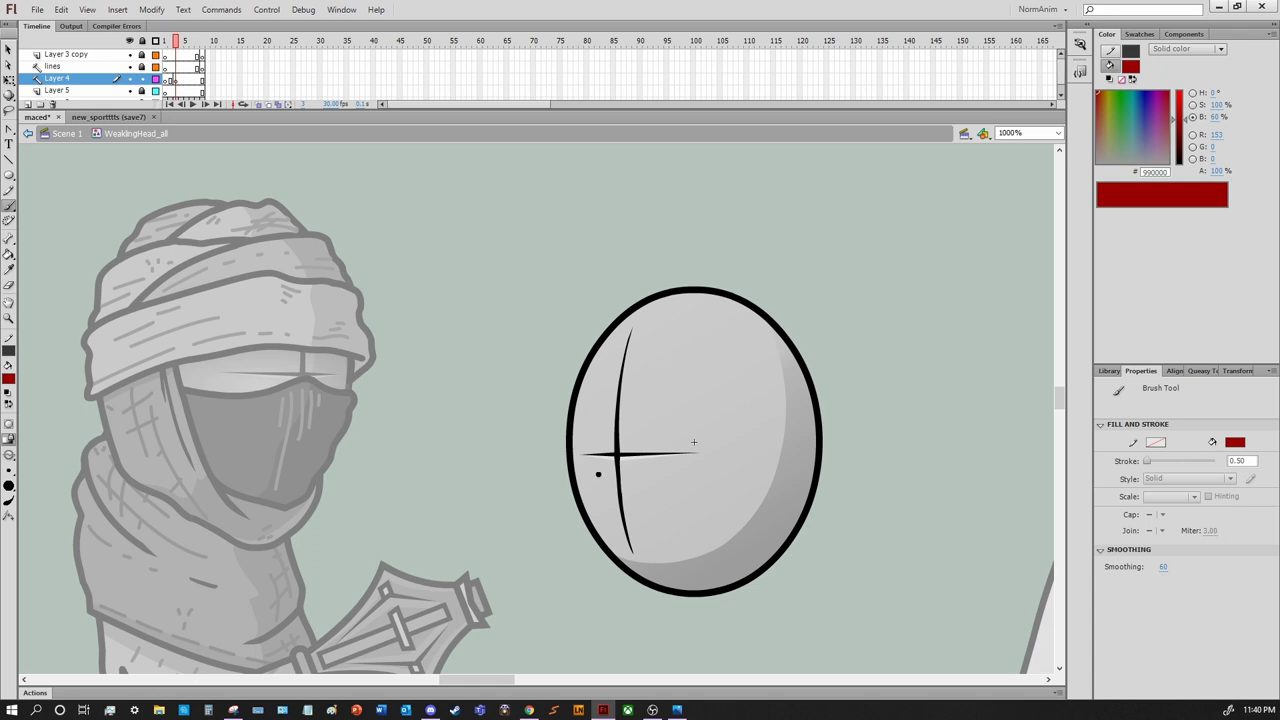
Try curved brush strokes around the eye area of the face cross, and undo them
key("ctrl+z")
mouse_move(600, 427)
left_mouse_down()
mouse_move(662, 418)
mouse_move(725, 488)
left_mouse_up()
key("ctrl+z")
key("ctrl+z")
left_click_drag(608, 485, 714, 452)
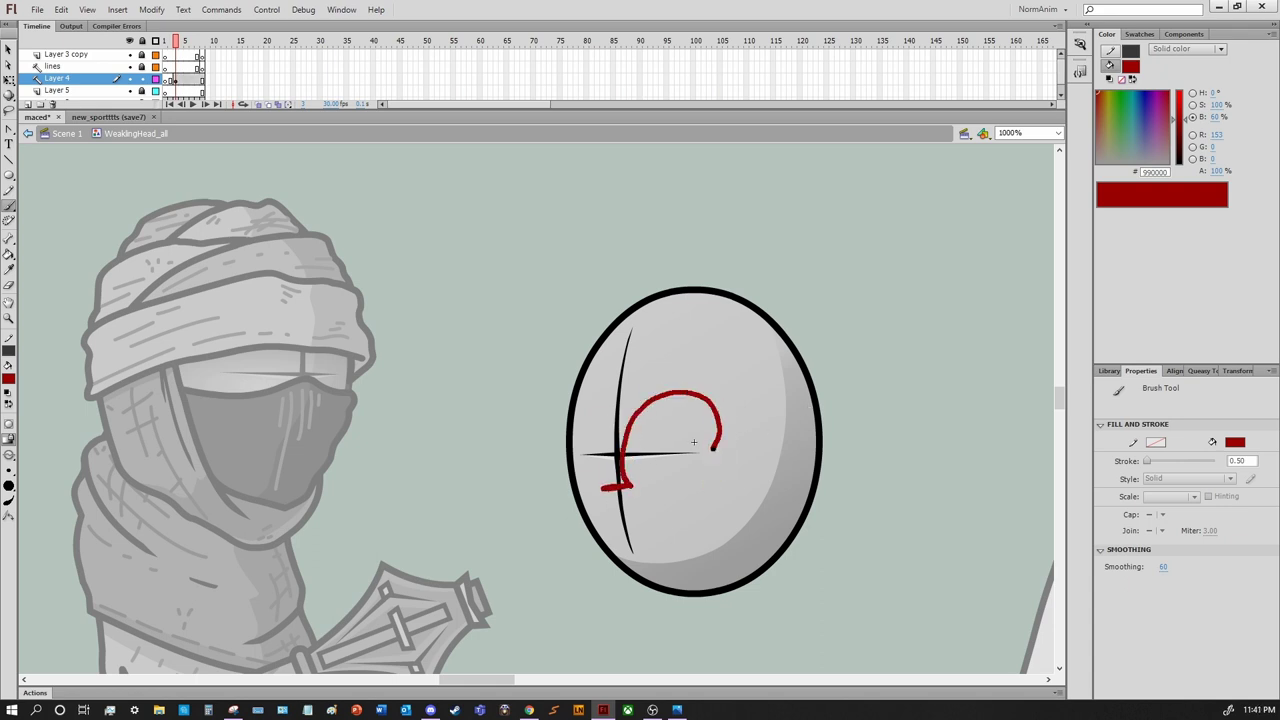
key("ctrl+z")
key("ctrl+z")
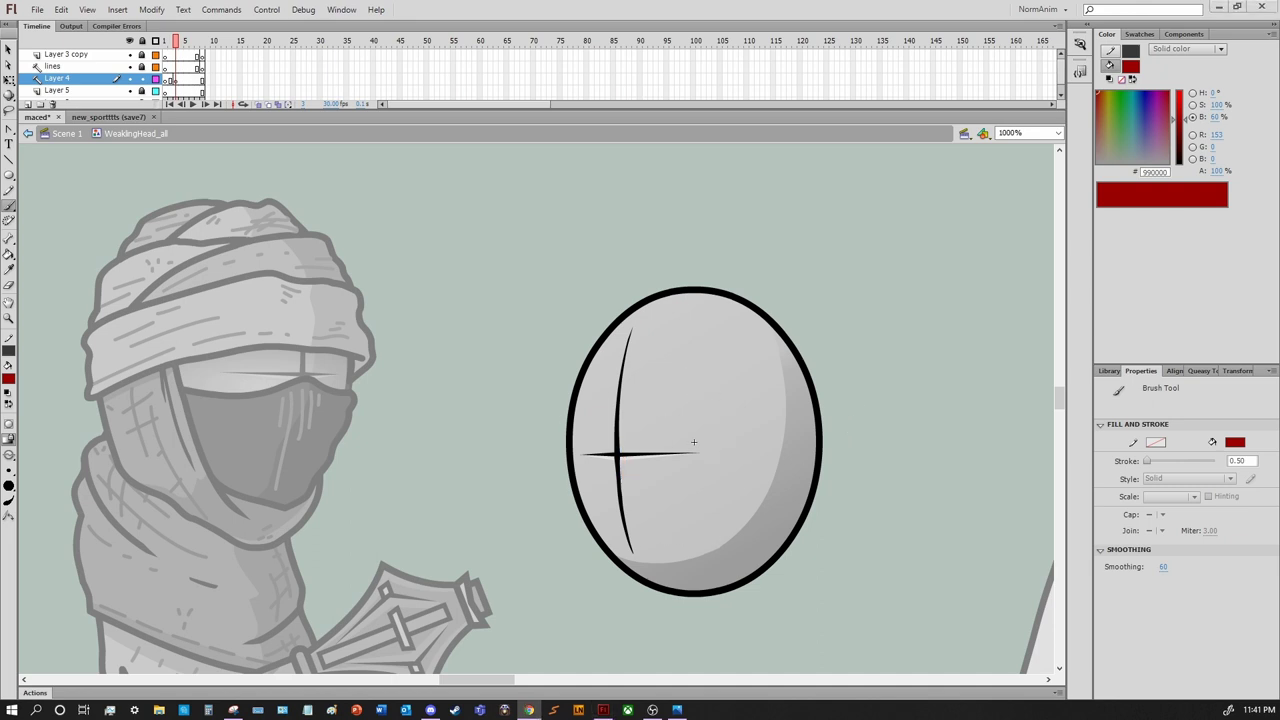
Try a wavy headband with a round emblem across the brow, and undo the sketch
mouse_move(615, 361)
left_mouse_down()
mouse_move(610, 339)
mouse_move(774, 374)
mouse_move(645, 410)
left_mouse_up()
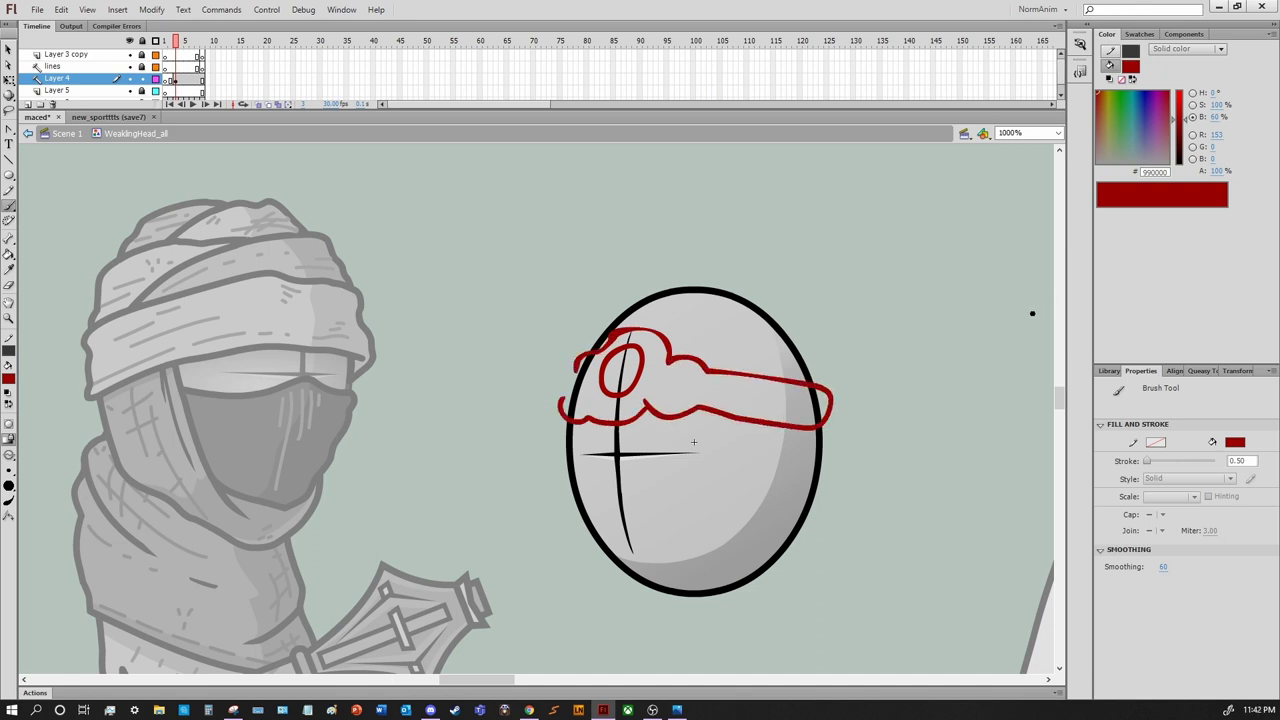
key("ctrl+z")
key("ctrl+z")
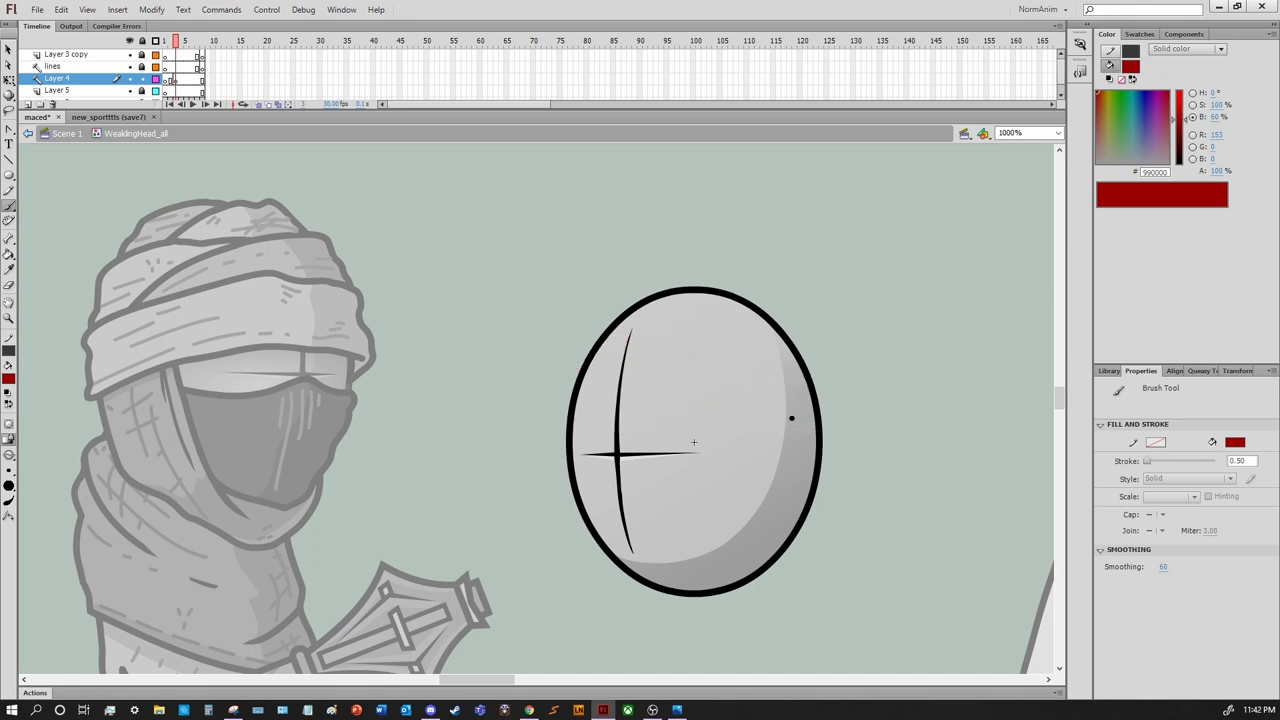
mouse_move(663, 600)
left_mouse_down()
mouse_move(810, 541)
mouse_move(749, 557)
mouse_move(887, 433)
left_mouse_up()
left_click_drag(767, 378, 678, 440)
key("ctrl+z")
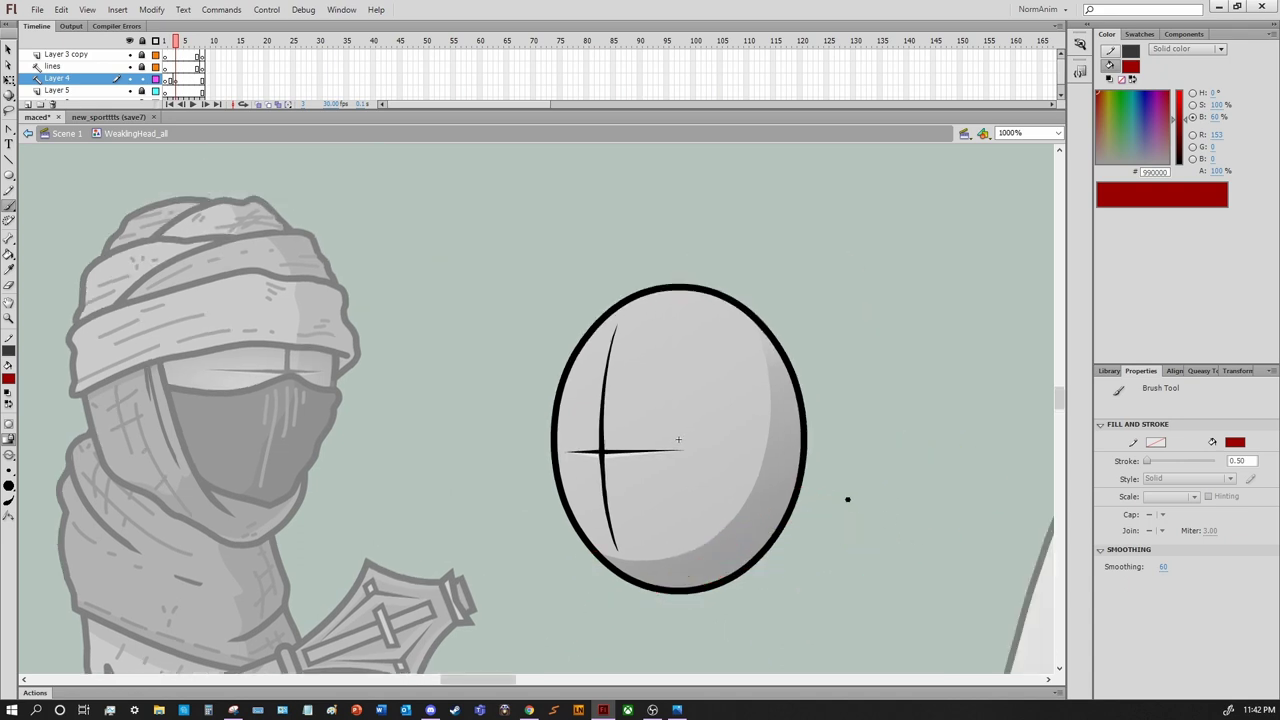
Sketch a jagged beard over the chin in #990000, trying out a moustache above it and removing it again
left_click_drag(569, 494, 603, 497)
mouse_move(586, 545)
left_mouse_down()
mouse_move(630, 630)
mouse_move(695, 590)
left_mouse_up()
left_click_drag(729, 493, 678, 540)
left_click_drag(716, 500, 750, 502)
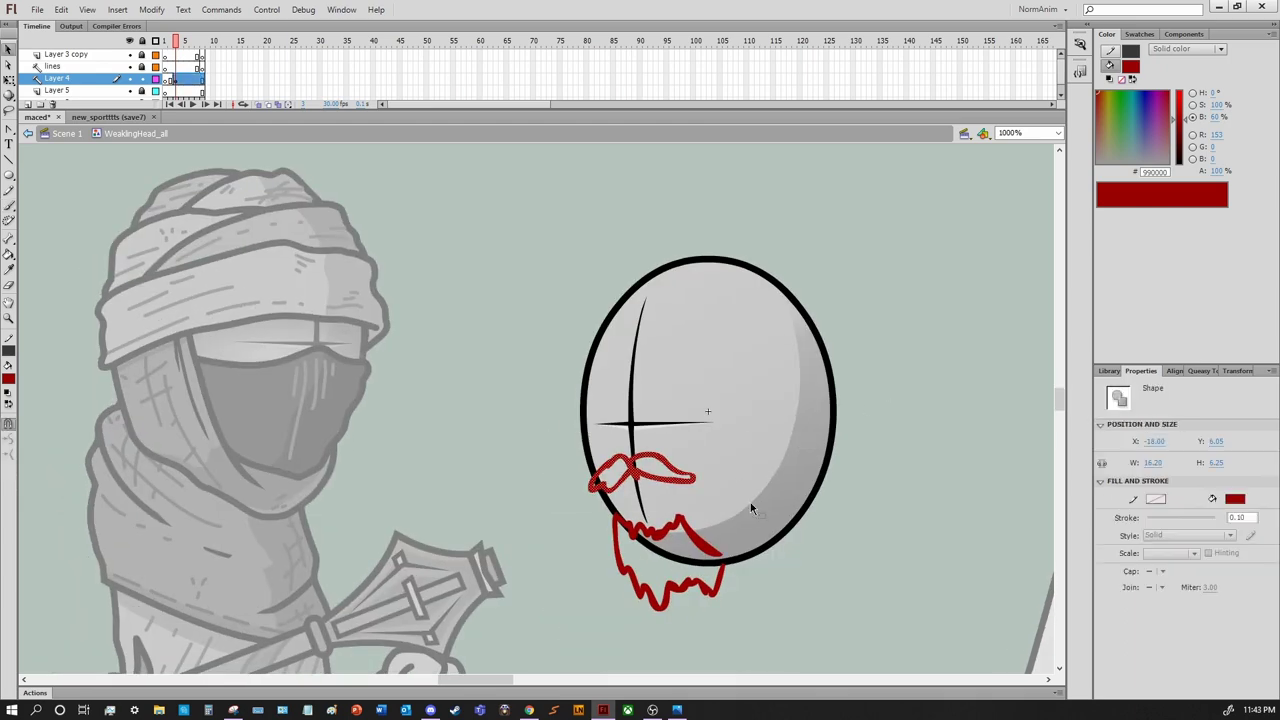
key("ctrl+z")
left_click_drag(762, 566, 777, 585)
key("b")
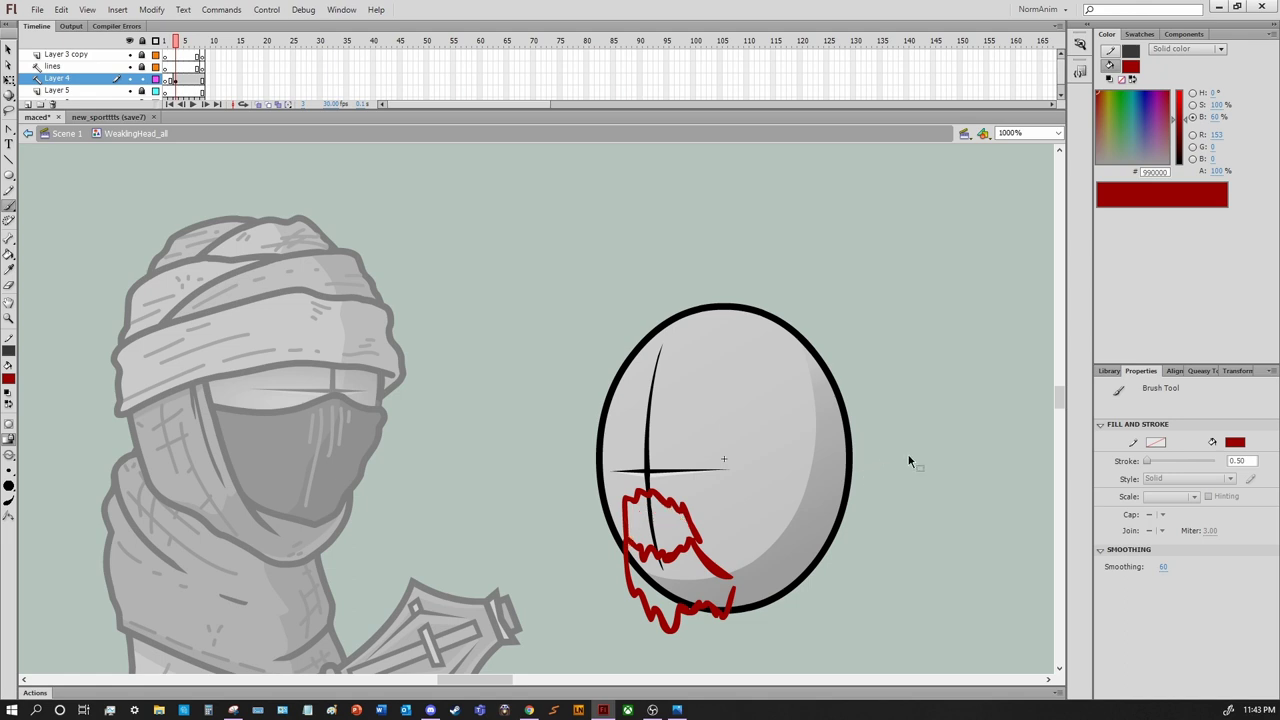
key("ctrl+z")
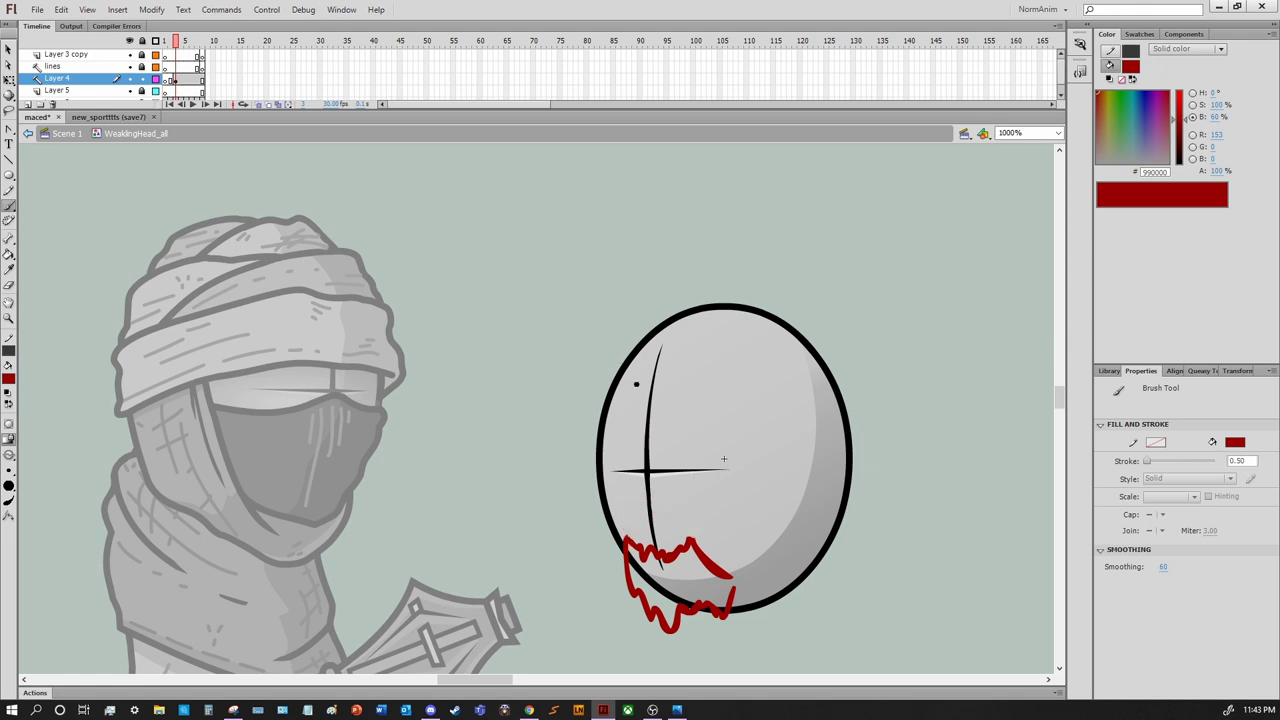
Try a thin circlet with a small oval gem across the brow, and undo it
key("ctrl+z")
left_click_drag(701, 372, 826, 356)
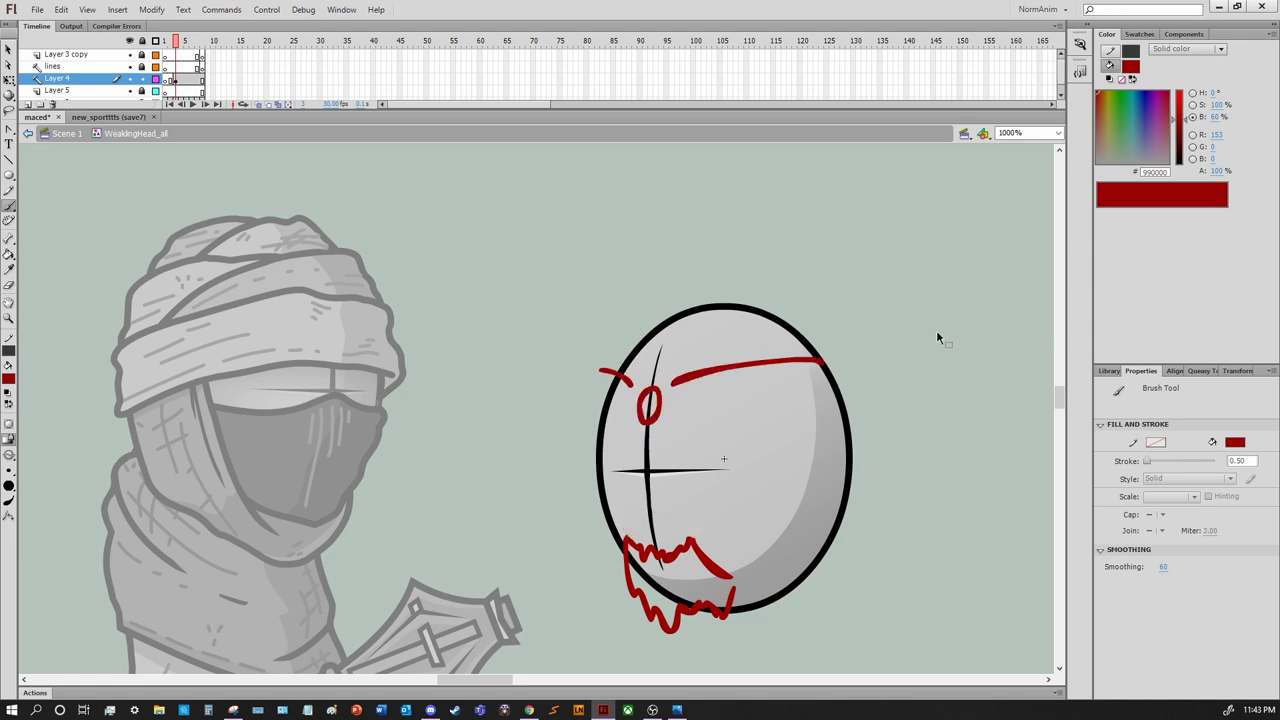
key("ctrl+z")
key("ctrl+z")
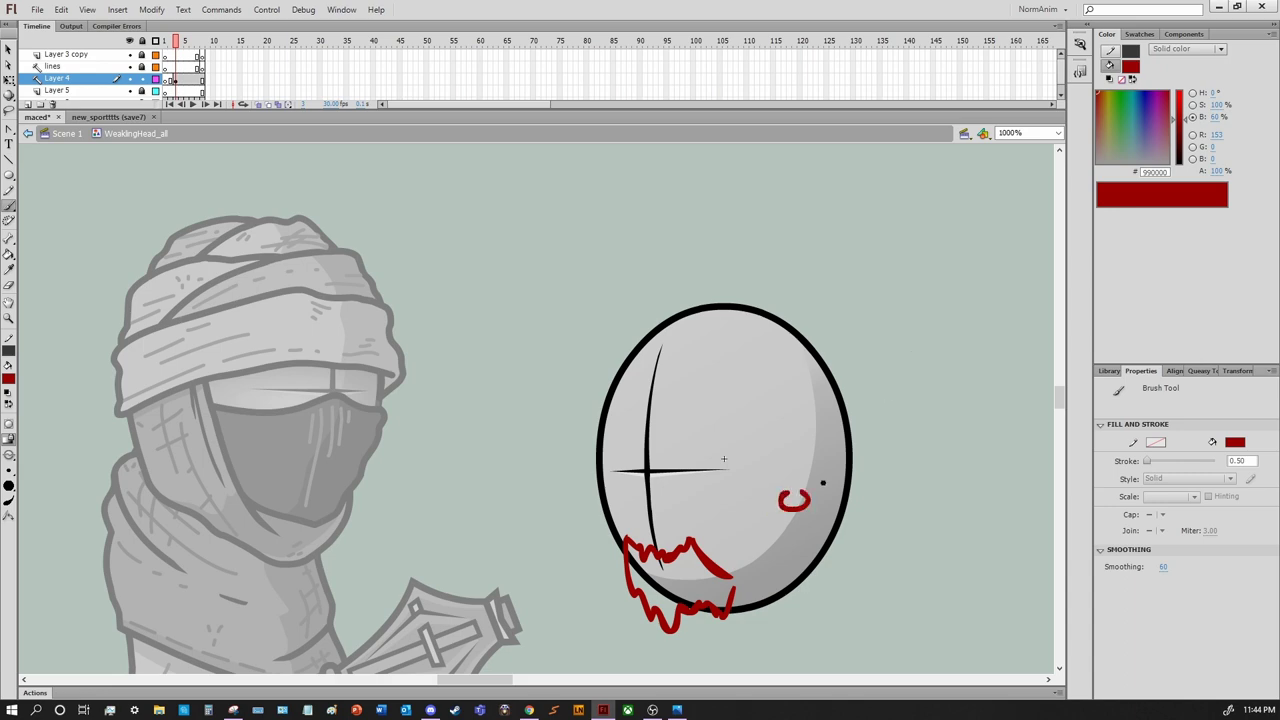
Sketch a small C-shaped ear at the edge of the head's shading, trying a brow line and undoing it
mouse_move(723, 459)
left_mouse_down()
mouse_move(749, 514)
mouse_move(709, 477)
mouse_move(793, 405)
left_mouse_up()
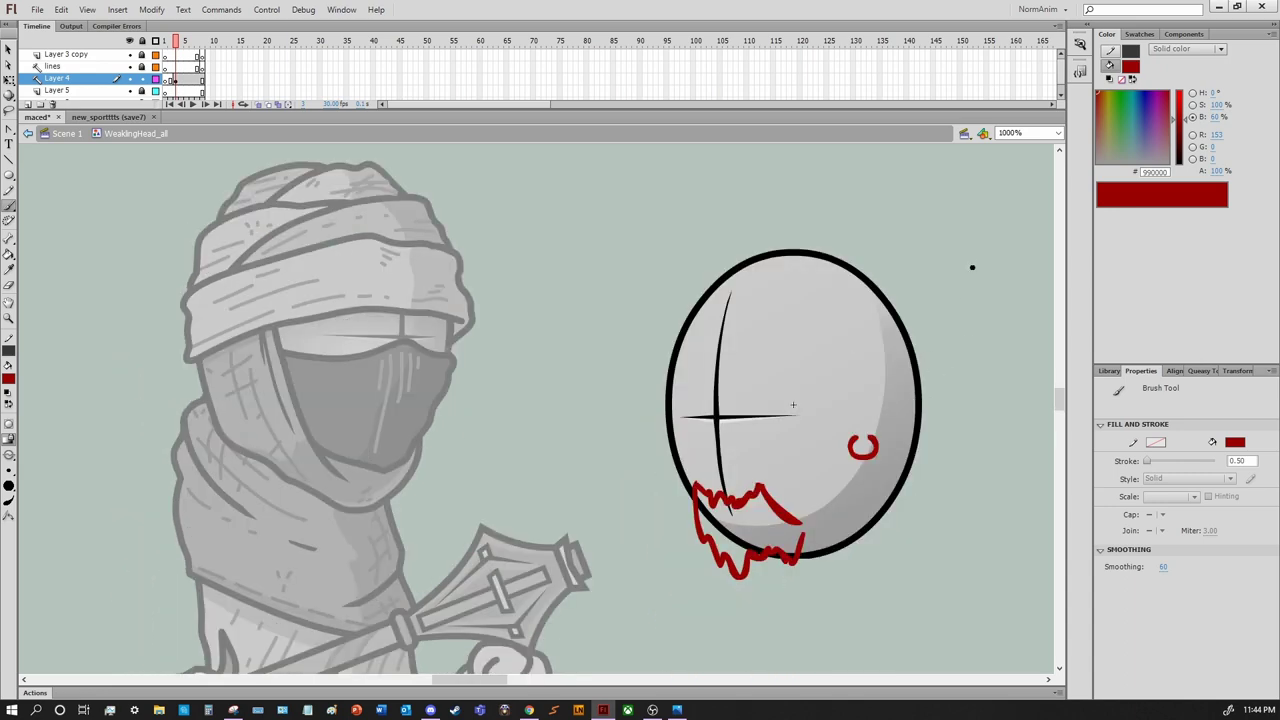
left_click_drag(693, 333, 925, 345)
key("ctrl+z")
Add a keyframe at frame 3 of the lines layer, lock Layer 4 and show the head as outlines
left_click_drag(860, 420, 845, 342)
left_click_drag(176, 70, 155, 90)
left_click(176, 68)
key("y")
scroll(143, 97, "down", 1)
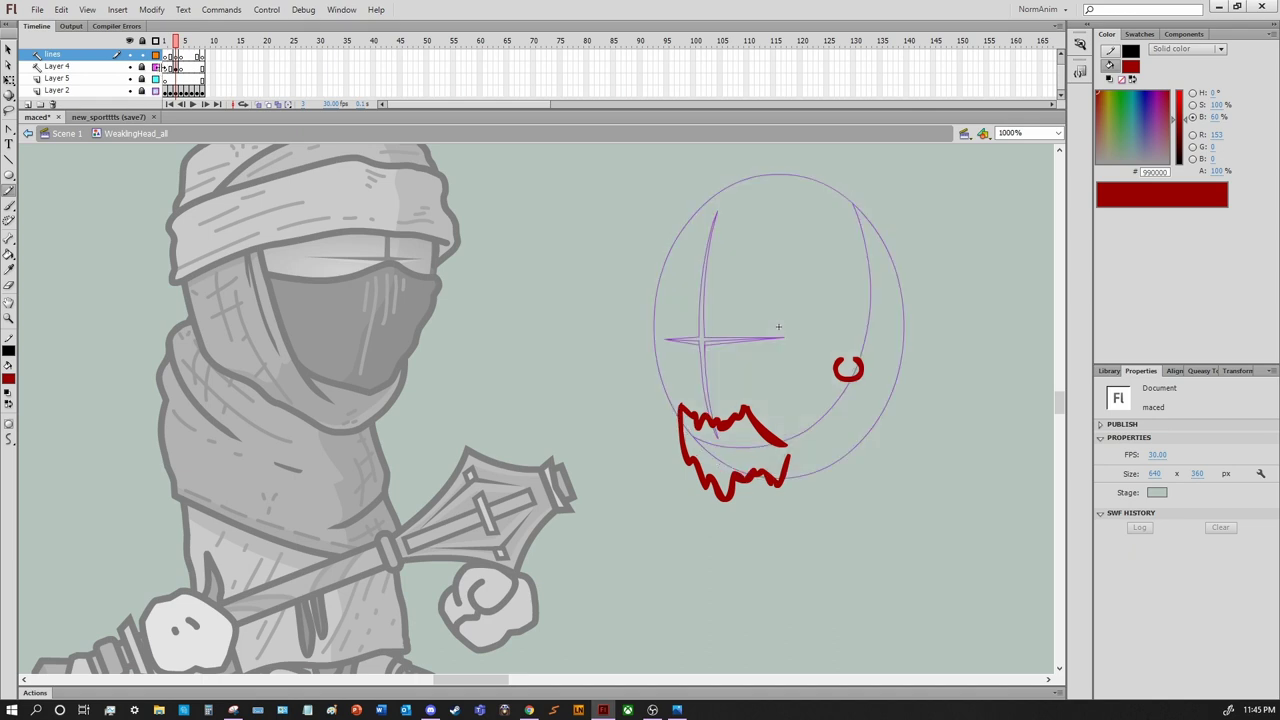
Try tracing the jagged beard outline in black 1.00 Pencil strokes, and undo the strokes
left_click(768, 401, "ctrl")
mouse_move(370, 428)
left_mouse_down()
mouse_move(403, 446)
mouse_move(370, 413)
mouse_move(456, 432)
mouse_move(494, 419)
mouse_move(595, 477)
left_mouse_up()
key("ctrl+z")
mouse_move(503, 398)
left_mouse_down()
mouse_move(588, 512)
mouse_move(560, 572)
mouse_move(543, 472)
mouse_move(565, 600)
left_mouse_up()
key("ctrl+z")
mouse_move(368, 390)
left_mouse_down()
mouse_move(381, 535)
mouse_move(412, 596)
left_mouse_up()
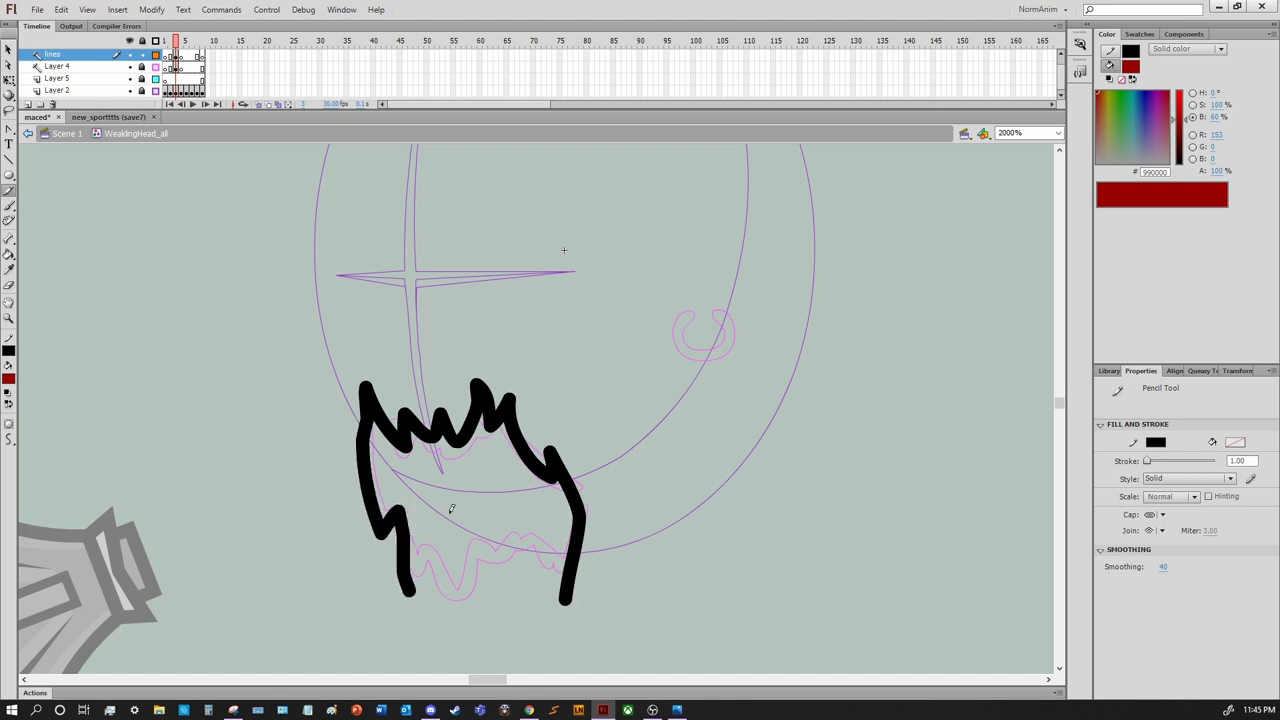
key("ctrl+z")
mouse_move(390, 506)
left_mouse_down()
mouse_move(468, 577)
mouse_move(402, 524)
mouse_move(450, 586)
mouse_move(493, 568)
mouse_move(572, 597)
left_mouse_up()
key("ctrl+z")
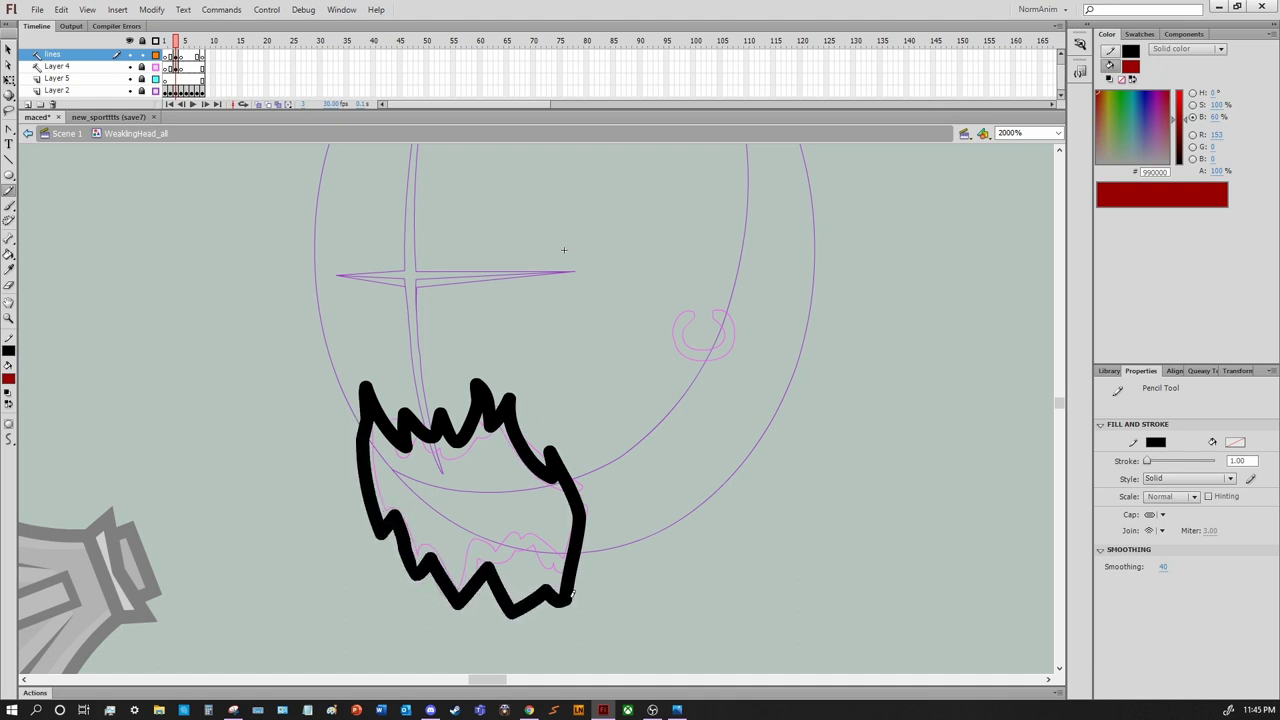
left_click_drag(767, 458, 849, 466)
key("ctrl+z")
key("ctrl+z")
key("ctrl+z")
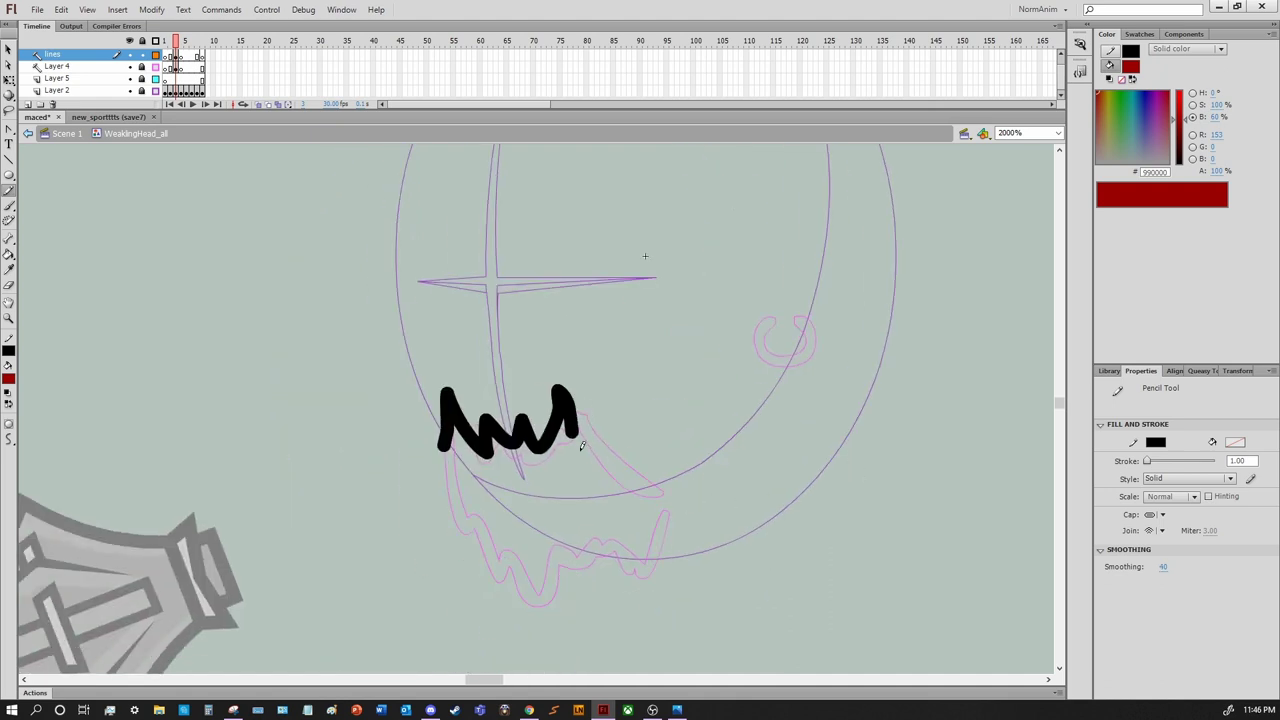
Trace the jagged beard and the C-shaped ear with solid black 1.00 Pencil strokes
left_click_drag(582, 402, 668, 503)
mouse_move(442, 440)
left_mouse_down()
mouse_move(460, 570)
mouse_move(605, 628)
mouse_move(668, 510)
left_mouse_up()
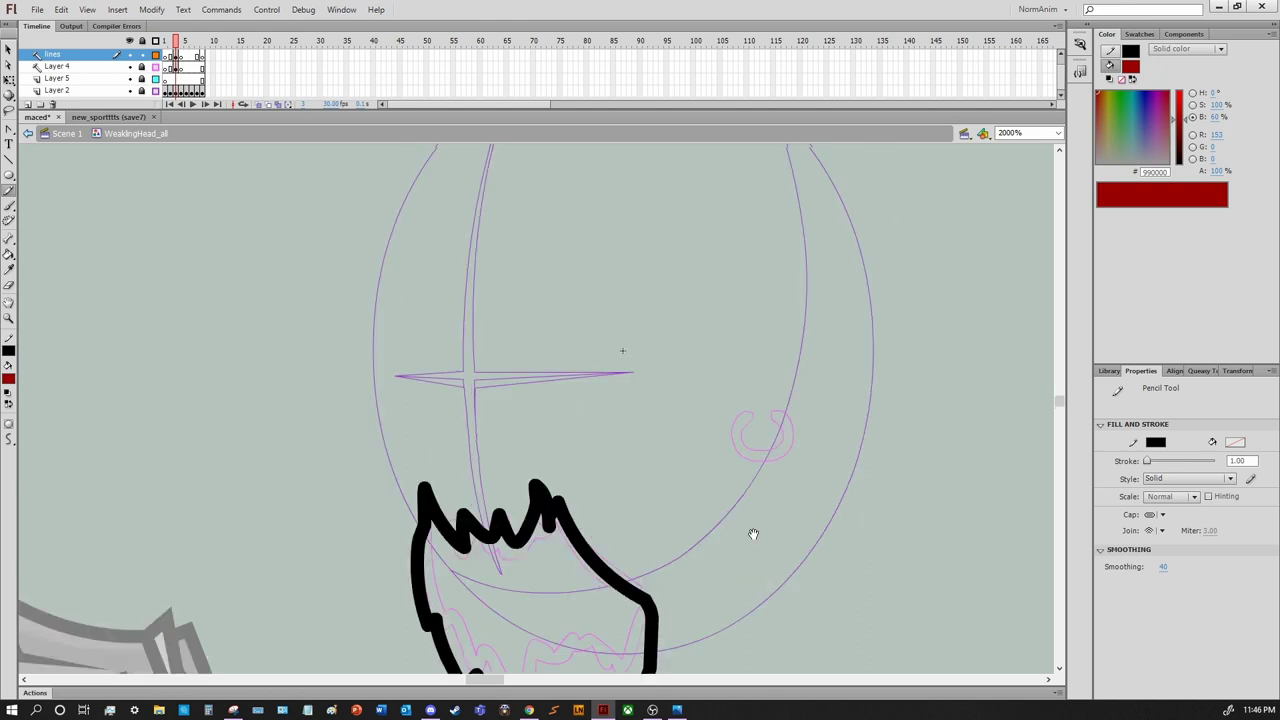
scroll(751, 531, "up", 3)
left_click_drag(776, 452, 774, 490)
left_click_drag(768, 548, 931, 420)
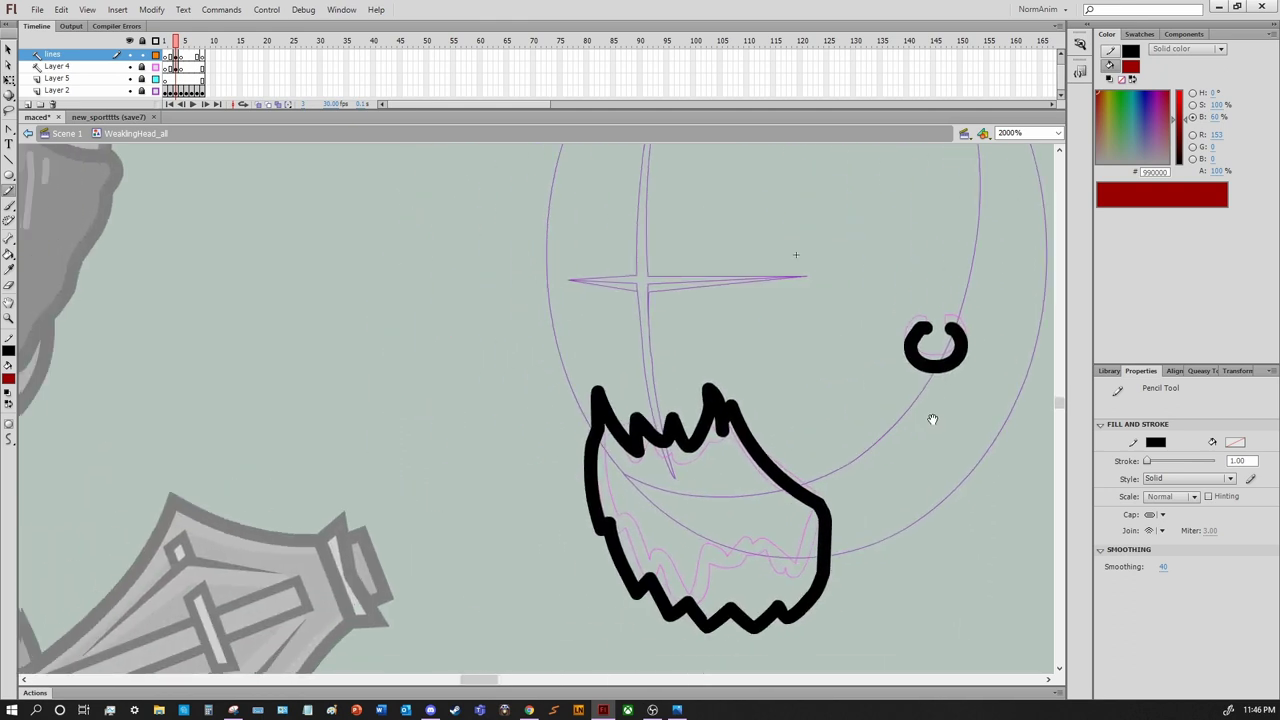
Try an L-shaped pair of black Pencil strokes at the centre of the face cross for the near eye
scroll(931, 420, "up", 3)
mouse_move(656, 334)
left_mouse_down()
mouse_move(651, 384)
mouse_move(743, 386)
left_mouse_up()
key("ctrl+z")
left_click_drag(648, 282, 738, 380)
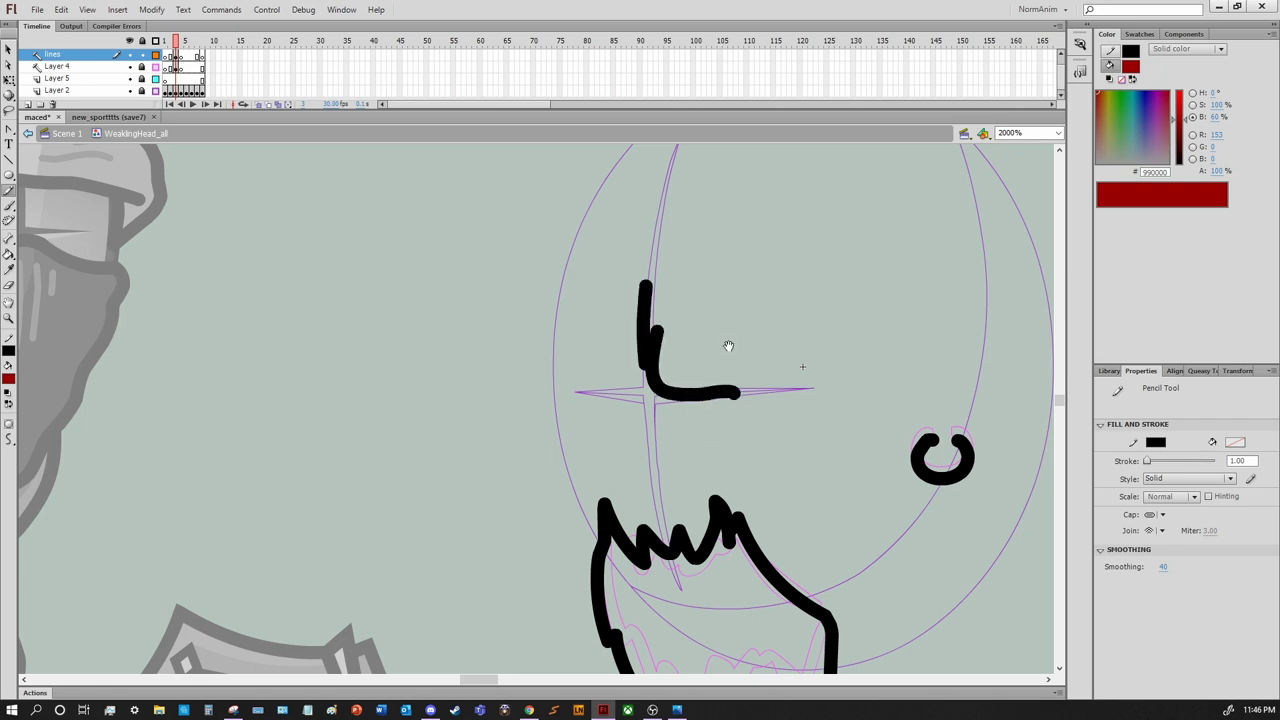
scroll(726, 346, "up", 3)
left_click_drag(672, 516, 592, 514)
key("ctrl+z")
key("ctrl+z")
Try hooked eye lines beside the head and on the face cross, and undo all of them
left_click_drag(560, 420, 658, 466)
left_click_drag(420, 430, 500, 352)
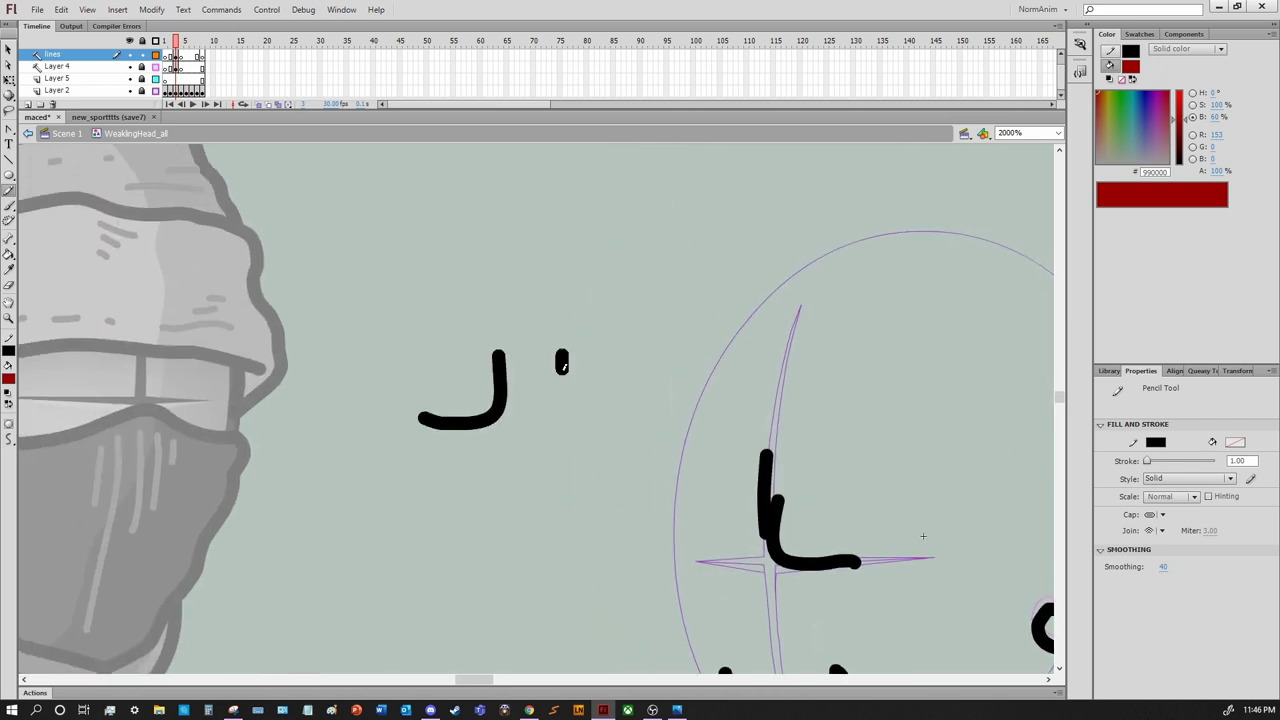
key("ctrl+z")
left_click_drag(366, 440, 467, 372)
key("ctrl+z")
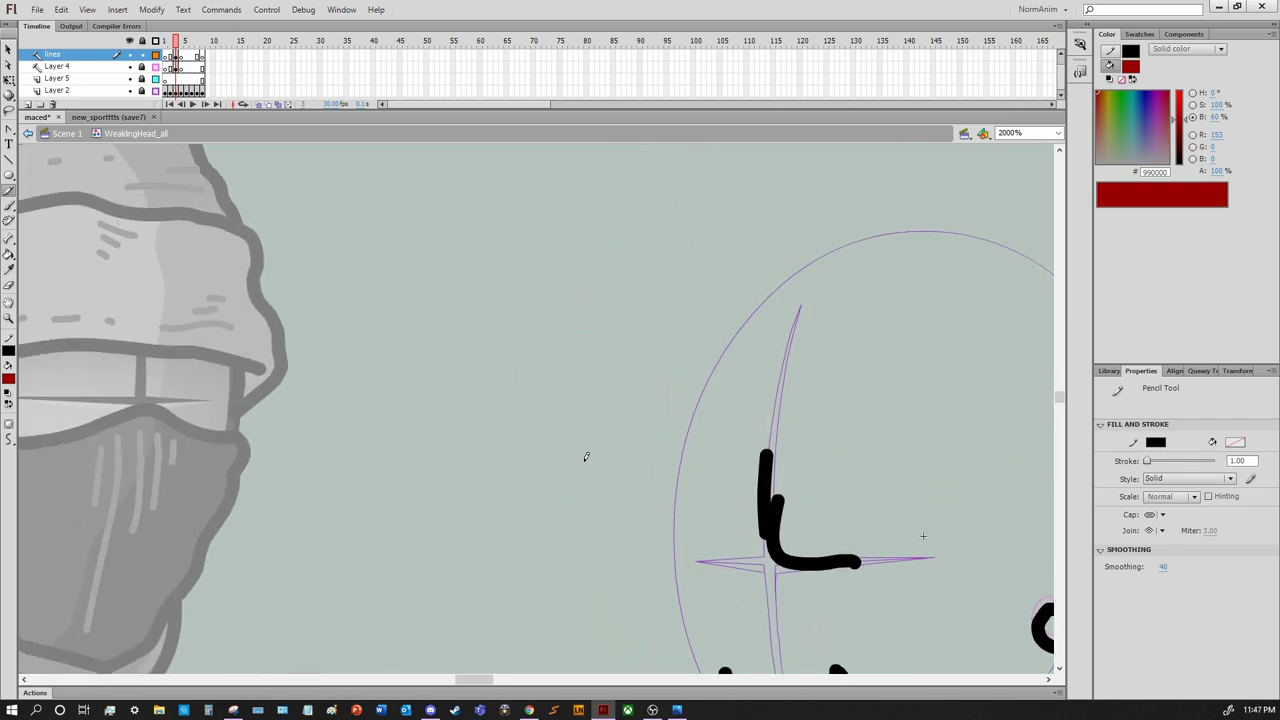
key("ctrl+z")
mouse_move(772, 509)
left_mouse_down()
mouse_move(814, 545)
mouse_move(921, 556)
left_mouse_up()
key("ctrl+z")
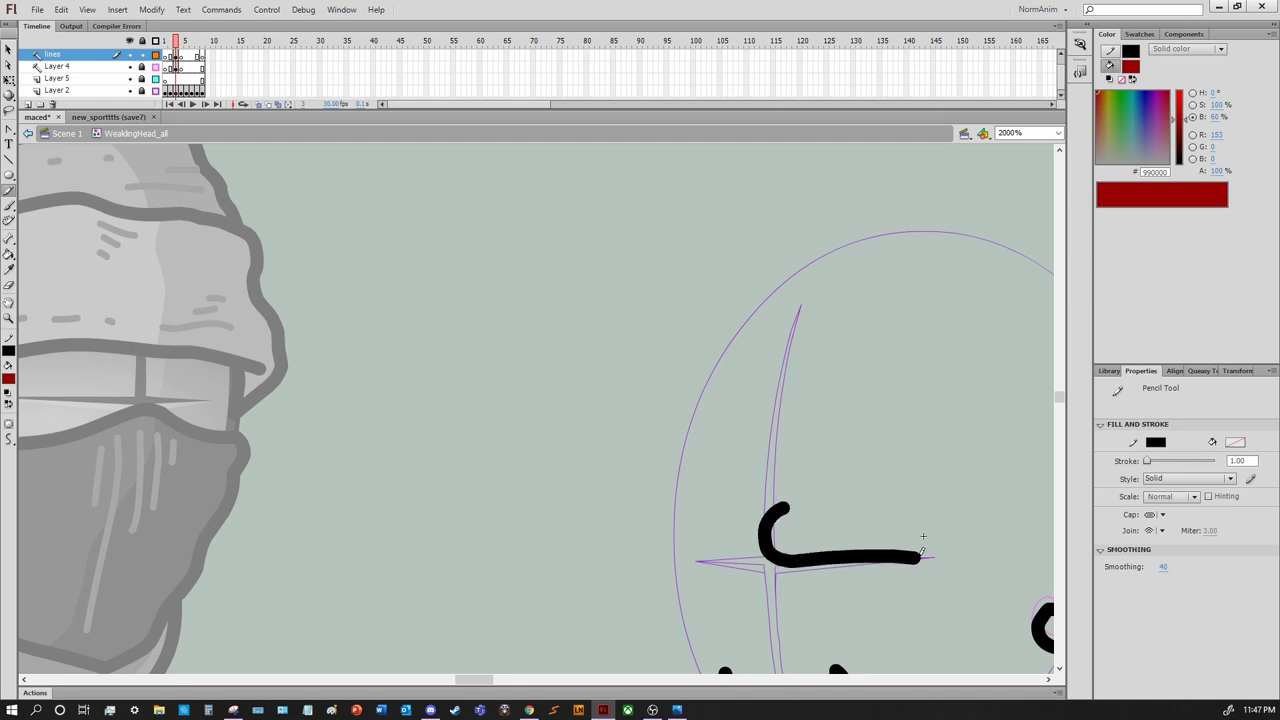
key("ctrl+z")
Draw a hooked eye line about 10.95 by 4.00 with a straight base on the face cross, and try a copy over the far eye
mouse_move(729, 458)
left_mouse_down()
mouse_move(891, 458)
mouse_move(855, 459)
left_mouse_up()
key("v")
left_click(850, 459)
left_click(870, 480)
left_click(777, 459)
left_click_drag(777, 459, 682, 468)
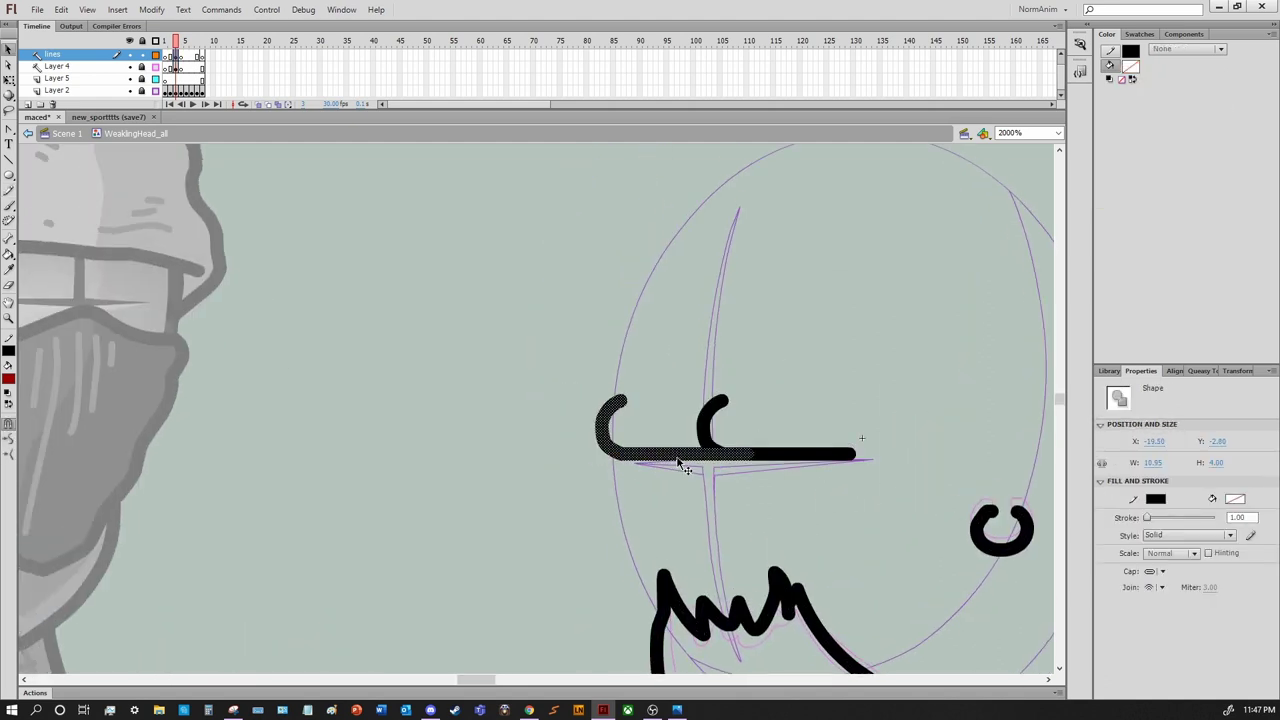
key("Escape")
key("ctrl+minus")
scroll(540, 410, "left", 3)
key("ctrl+equal")
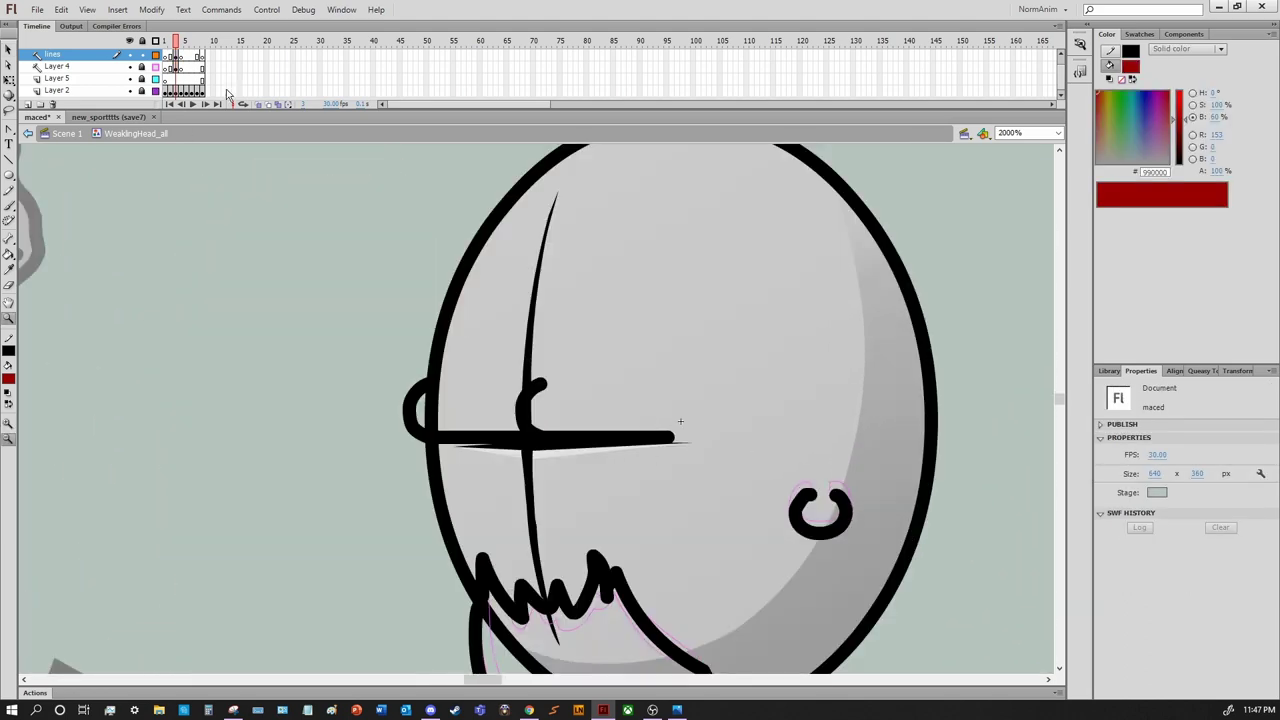
Hide the Layer 4 sketch and undo the copied eye line over the far eye
left_click(155, 66)
double_click(155, 66)
left_click(711, 289)
left_click(128, 66)
key("ctrl+z")
key("ctrl+z")
Convert the hooked eye line into a Graphic symbol named lid
key("F8")
type("c")
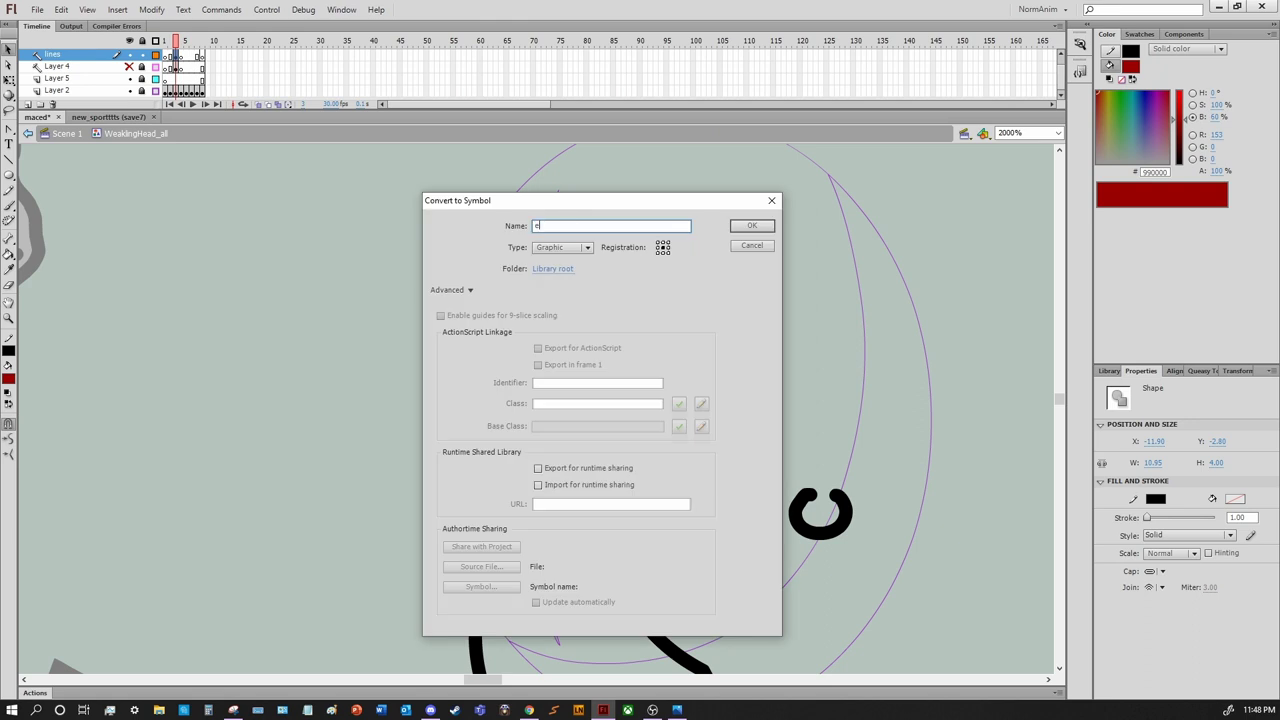
key("Return")
Inside the lid symbol, fill the area above the hooked line with grey #C7C7C7, and return to the head
double_click(600, 420)
key("y")
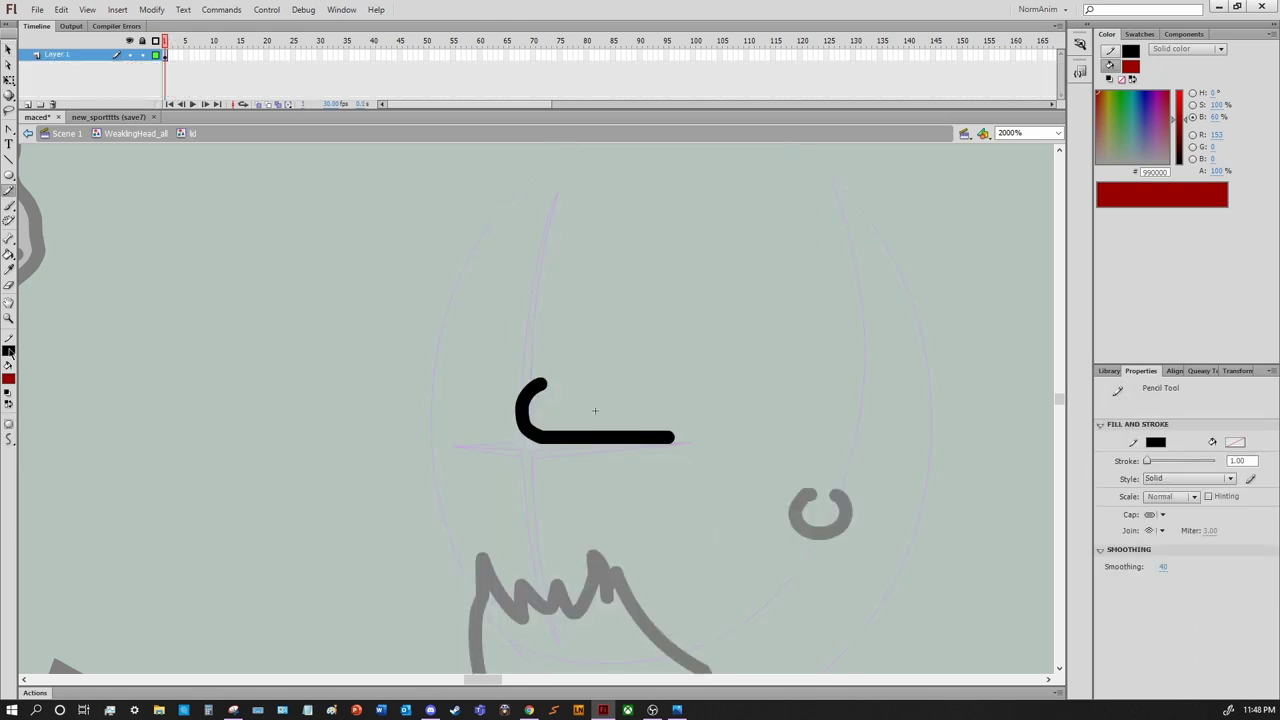
key("v")
double_click(717, 394)
left_click(650, 400)
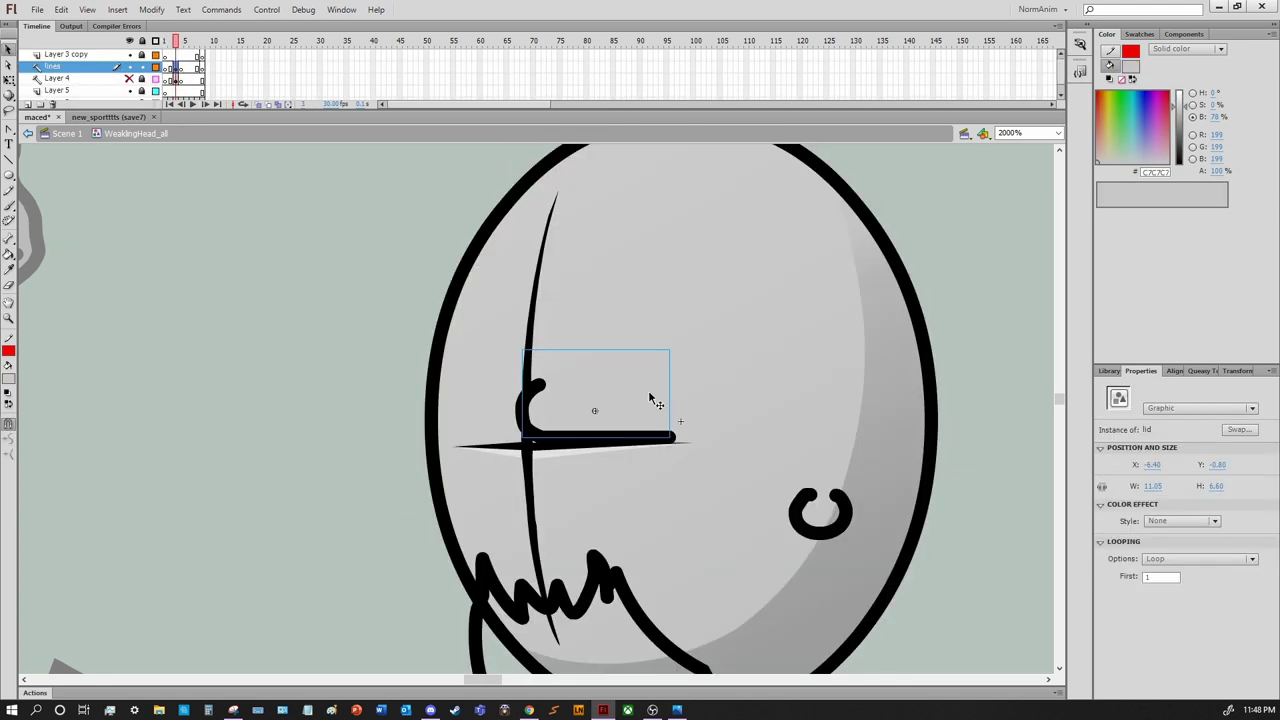
Place a copy of the lid symbol over the far eye at X -14.90, Y -0.80, and try nudging it
left_click_drag(460, 428, 488, 428)
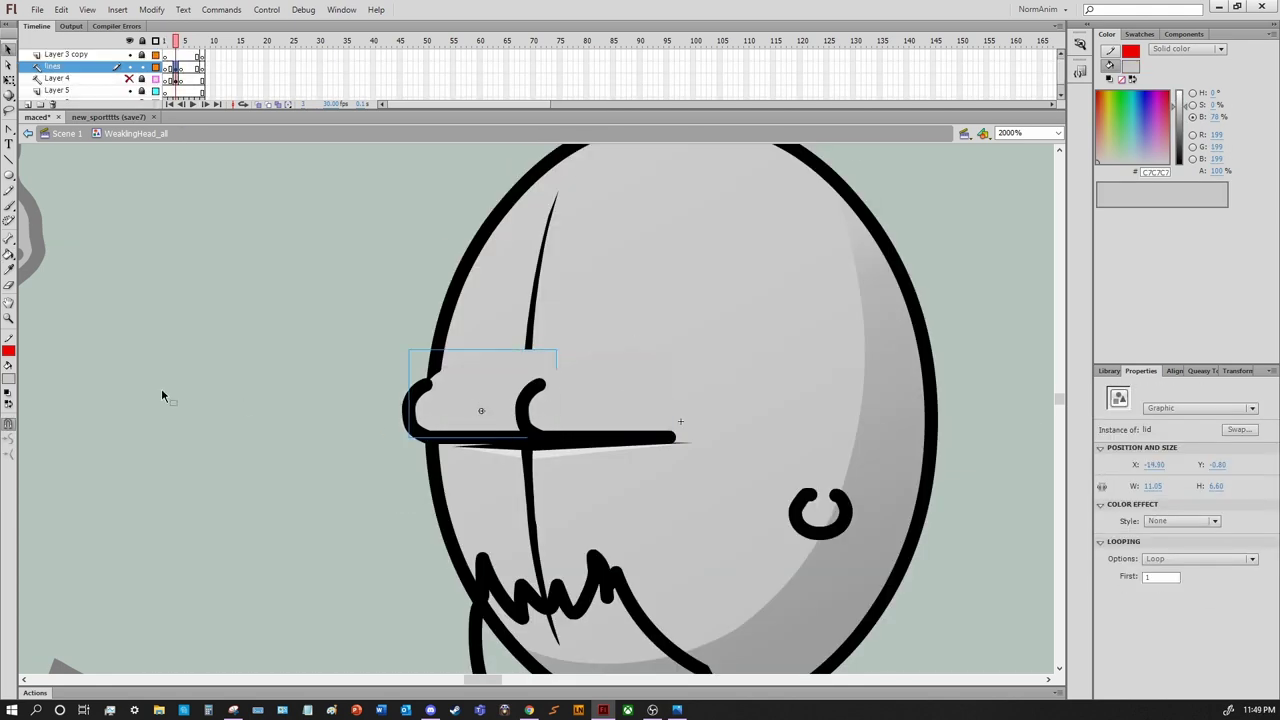
double_click(443, 404)
double_click(352, 354)
left_click_drag(363, 387, 338, 372)
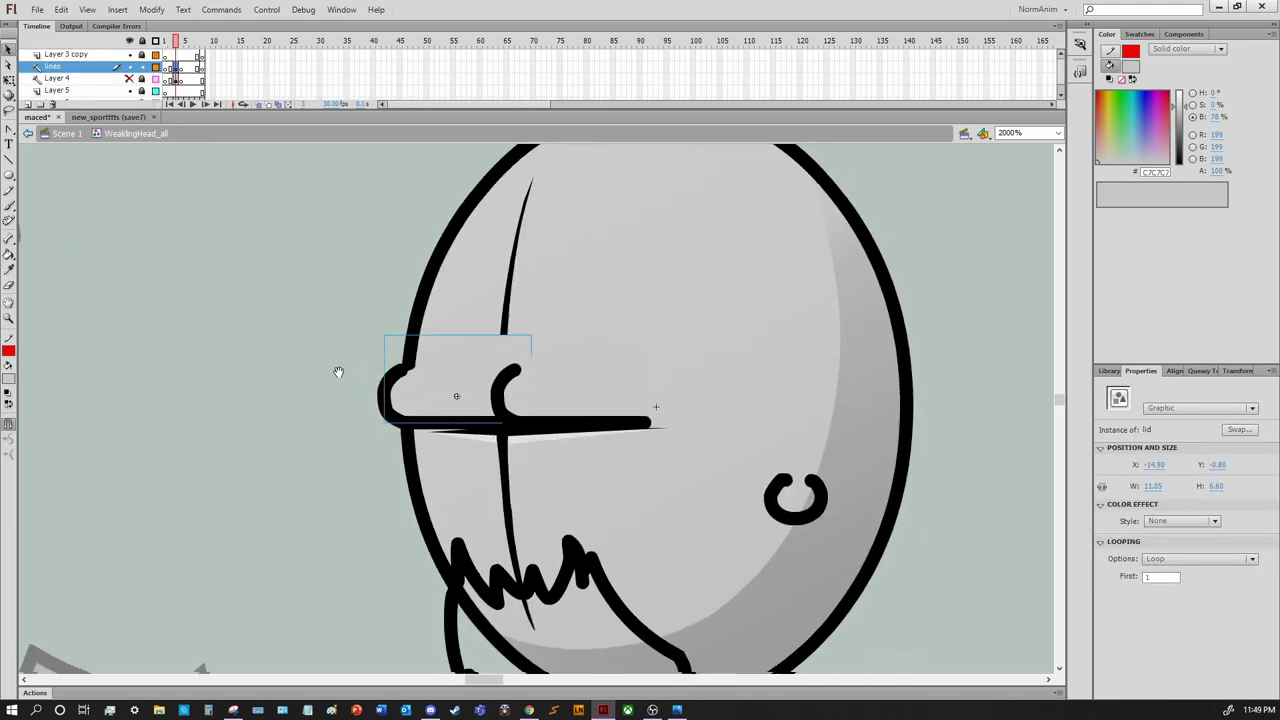
scroll(338, 372, "down", 5)
scroll(705, 471, "up", 5)
key("Right")
key("Right")
key("Right")
key("Right")
key("Right")
Bound the far lid with a thin red 0.10 Pencil arc between the two hooks, and restore the filled view
double_click(703, 476)
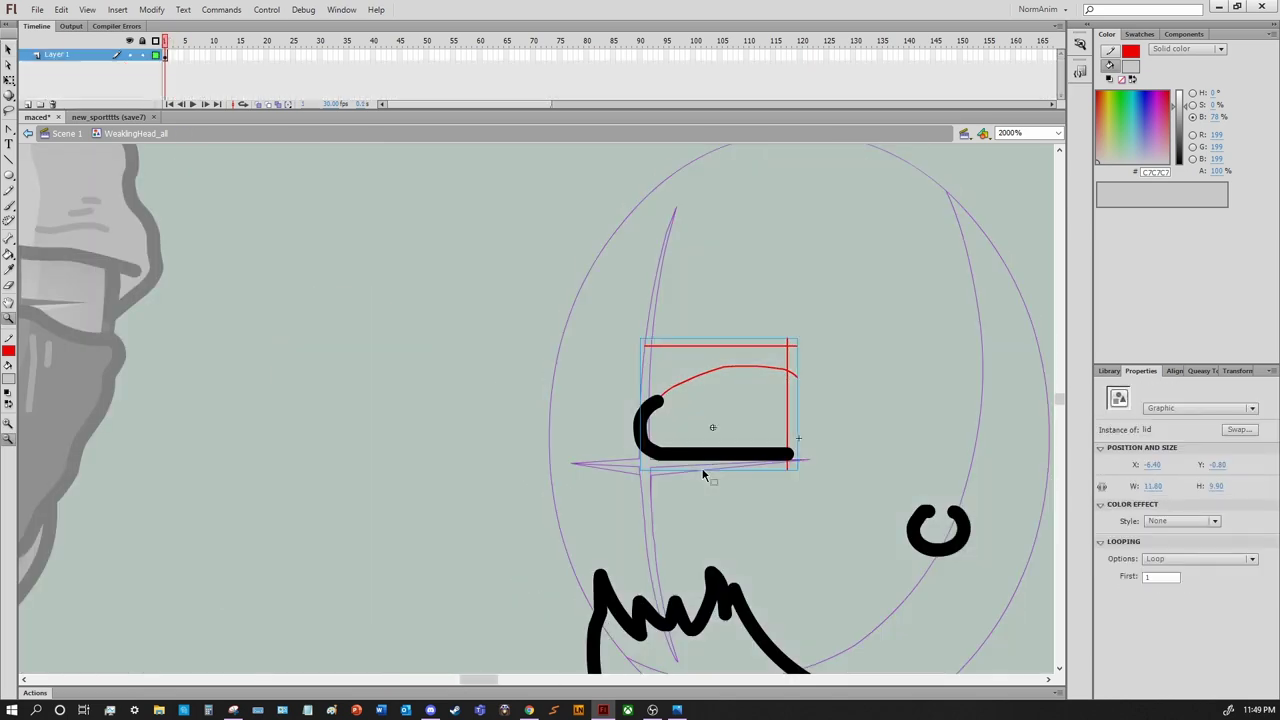
double_click(705, 471)
key("y")
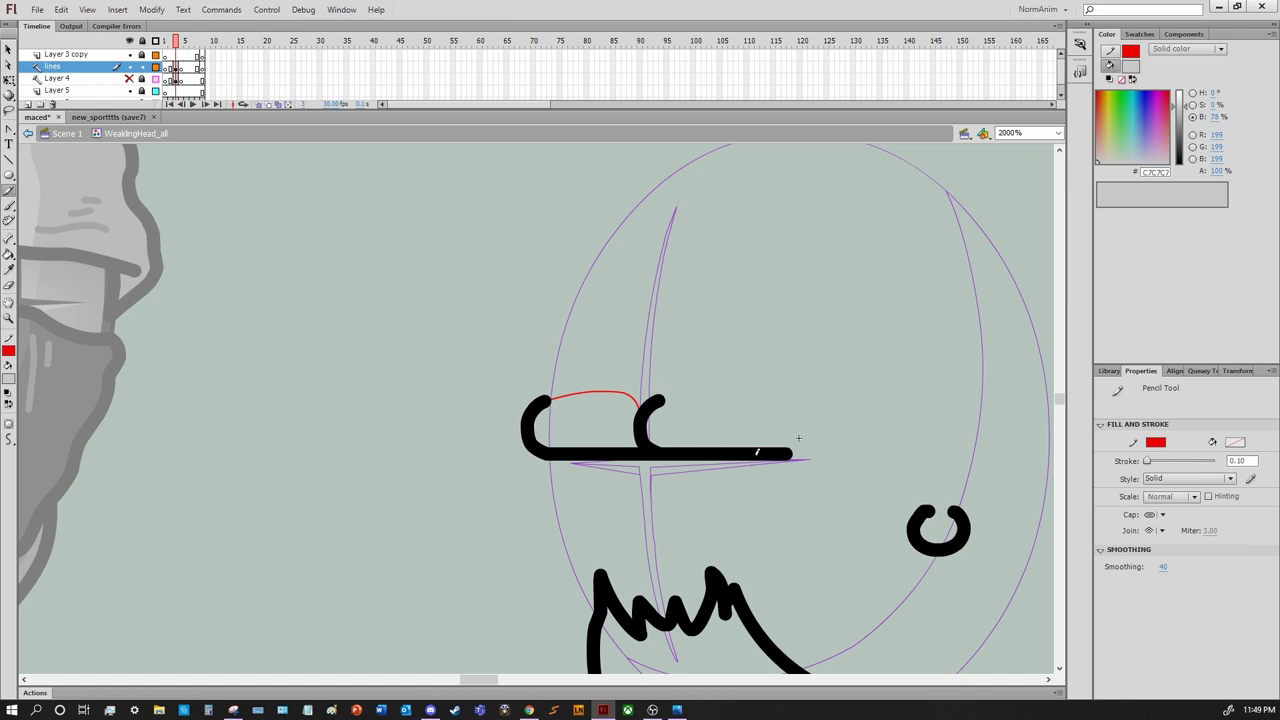
key("v")
left_click(155, 40)
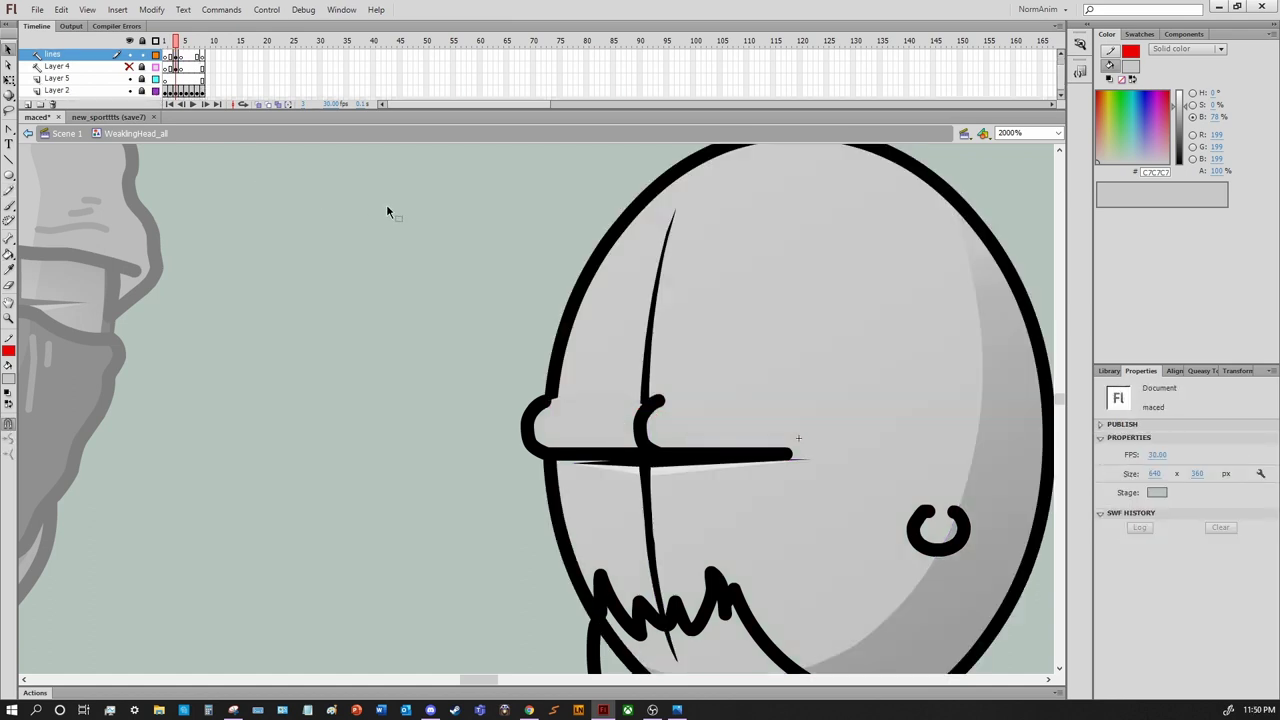
Clean up the guide lines at the far lid and fill the jagged beard with dark grey
left_click(565, 405)
left_click(575, 394)
key("Delete")
key("k")
scroll(513, 448, "down", 5)
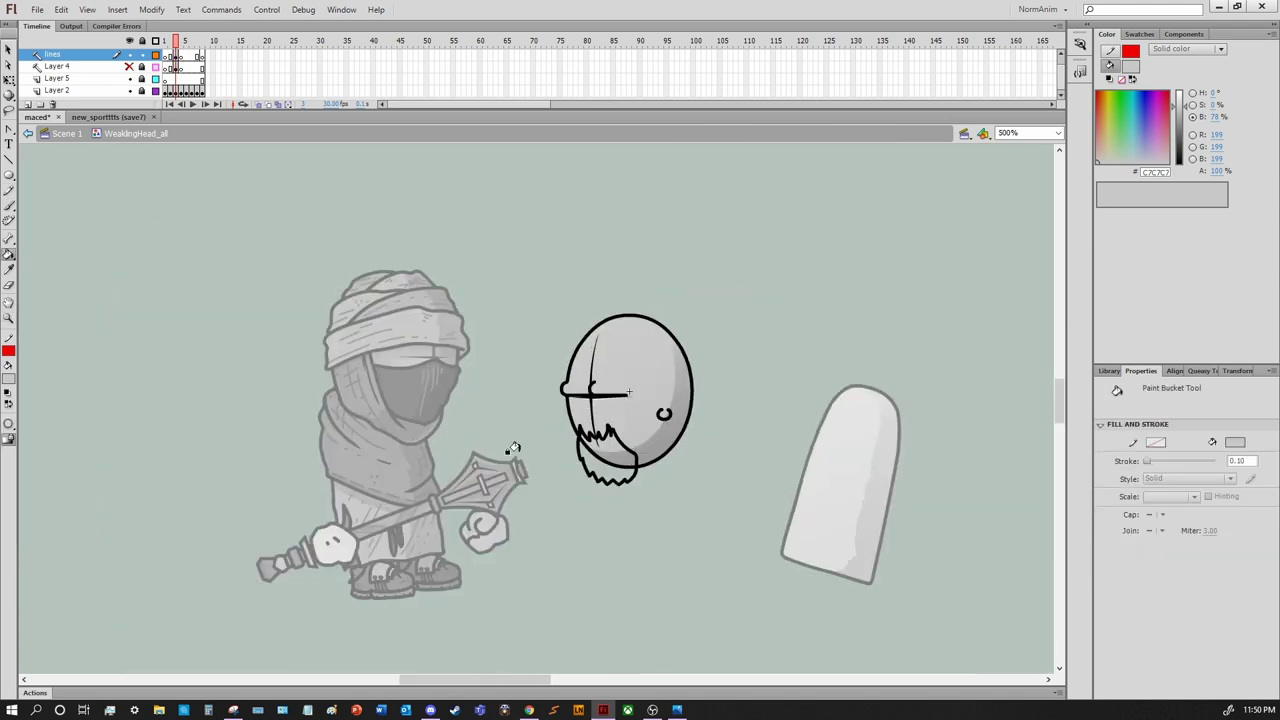
Try recolouring the small ear grey #989898 and outlining it in black with the Ink Bottle, and undo the outline
key("v")
scroll(678, 400, "up", 5)
left_click(622, 448)
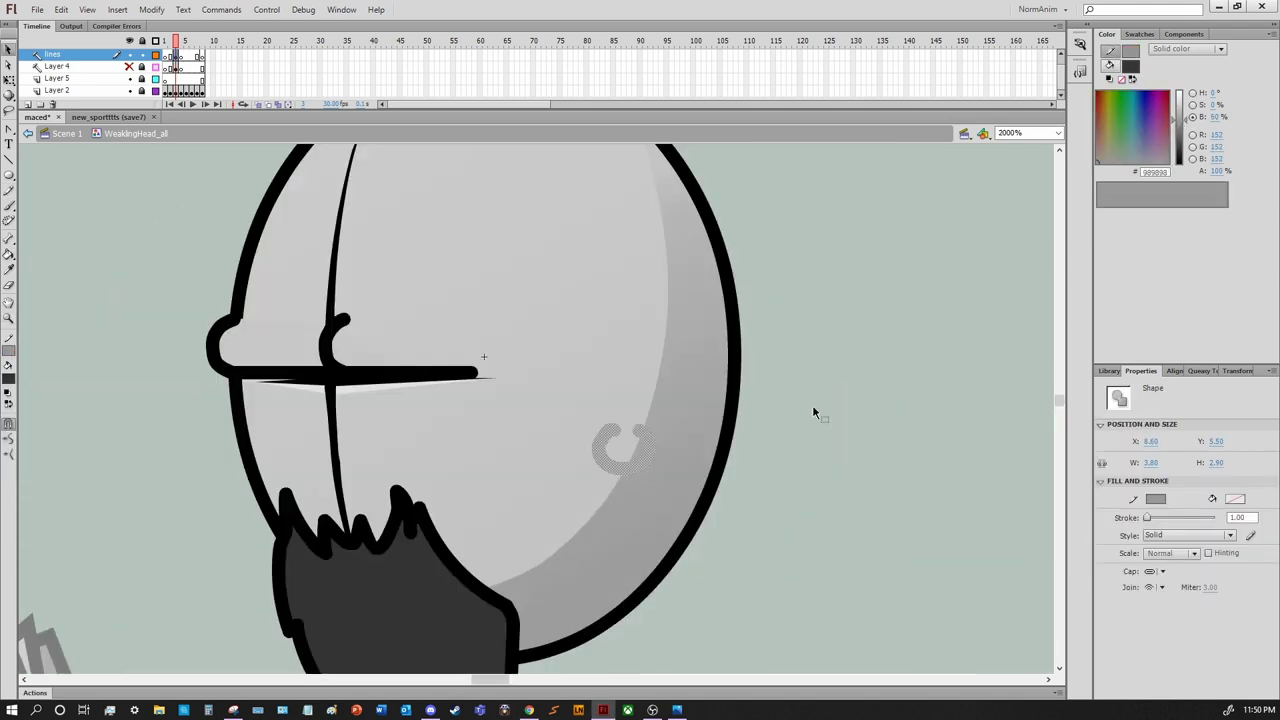
key("s")
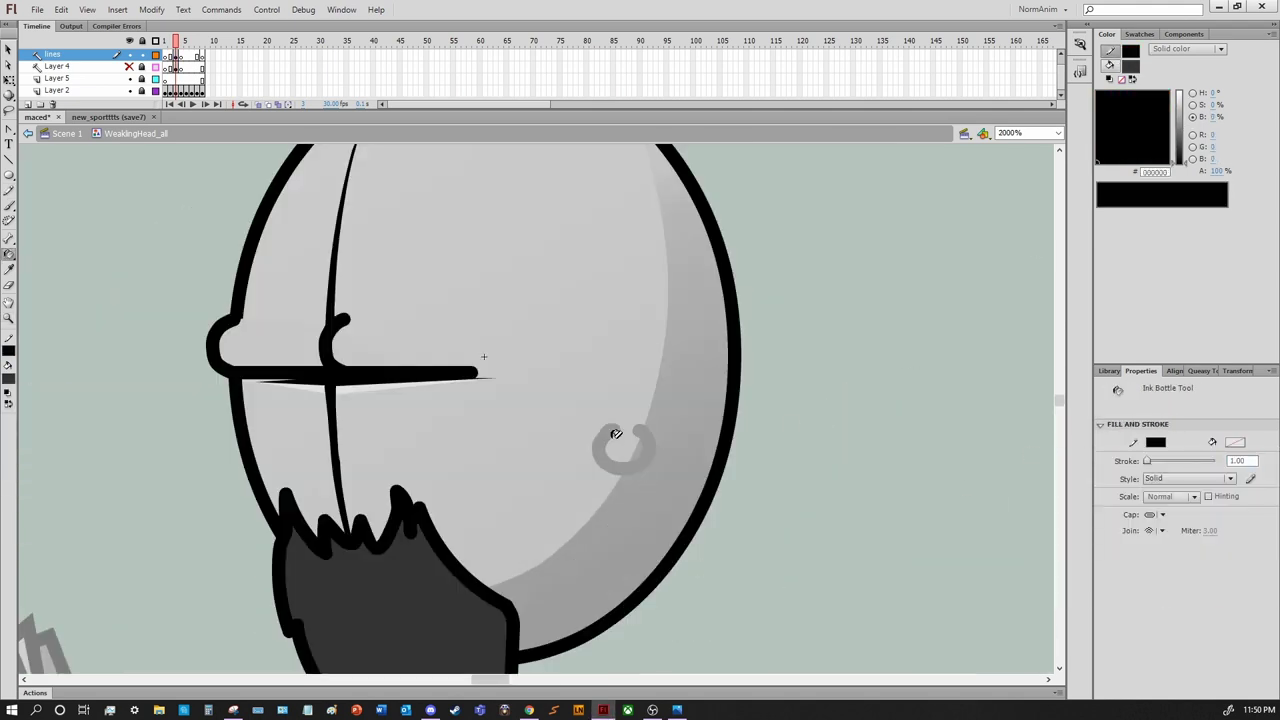
left_click(616, 433)
key("v")
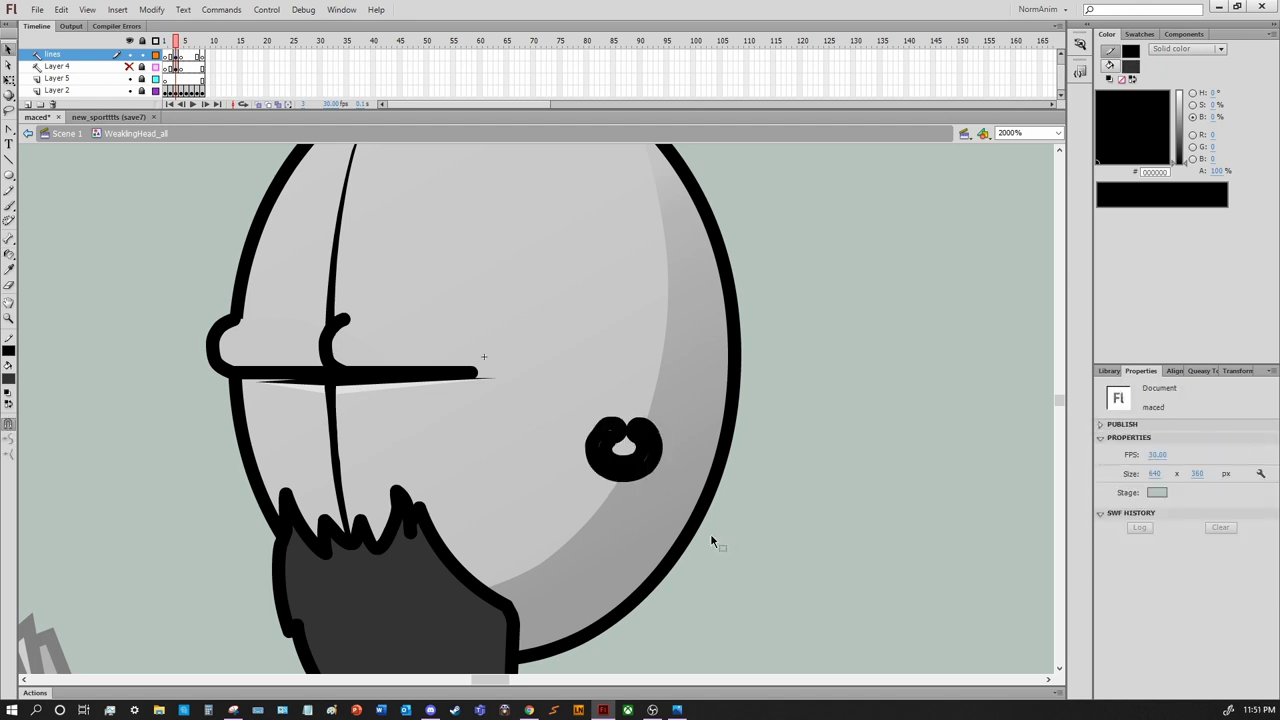
left_click(646, 471)
left_click(686, 449)
key("ctrl+z")
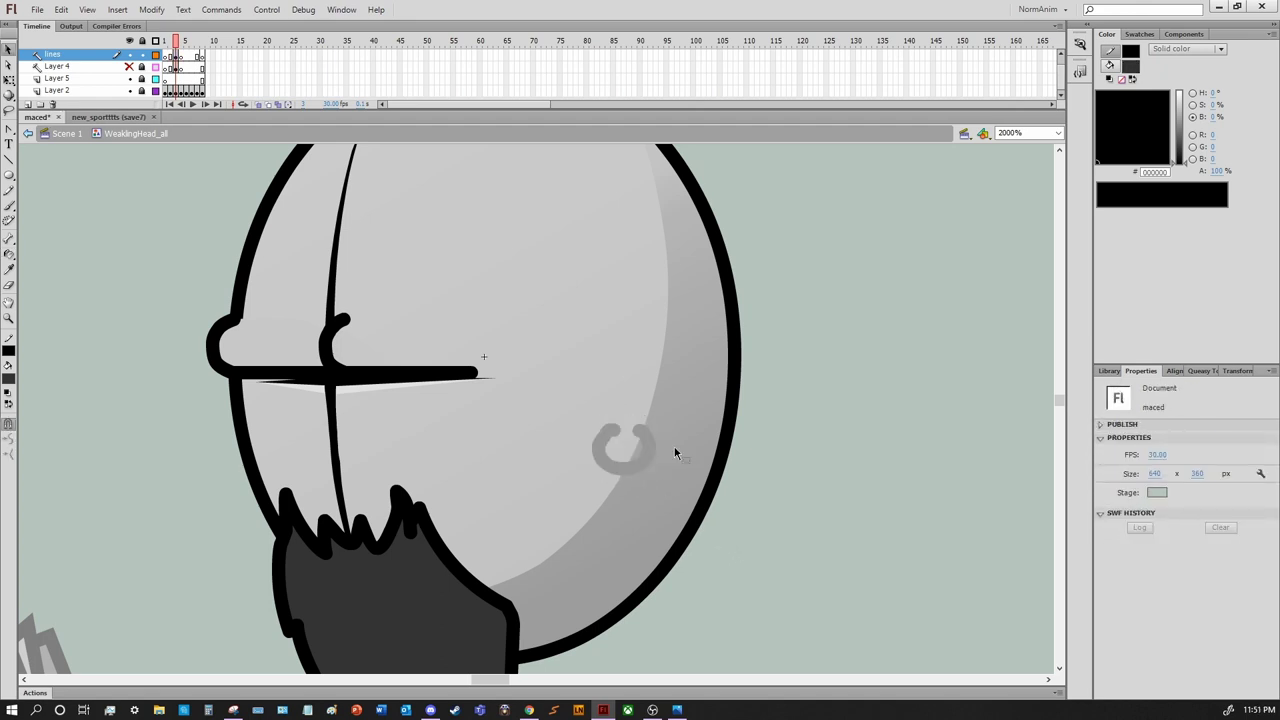
Recolour the ear's curved shape light grey #E7E7E7
left_click(630, 472)
left_click(598, 443)
key("ctrl+minus")
key("ctrl+minus")
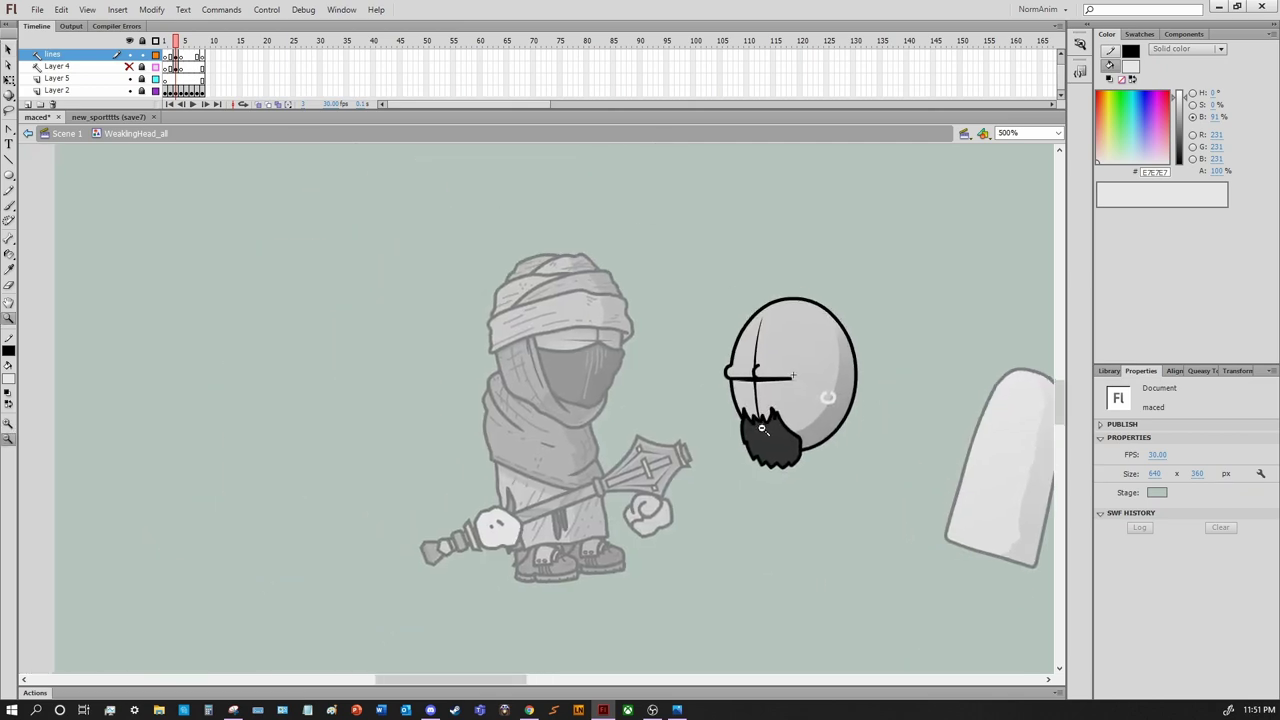
Put the frame 3 artwork from the lines layer onto Layer 5 and hide the lines layer
double_click(762, 428)
double_click(430, 325, "alt")
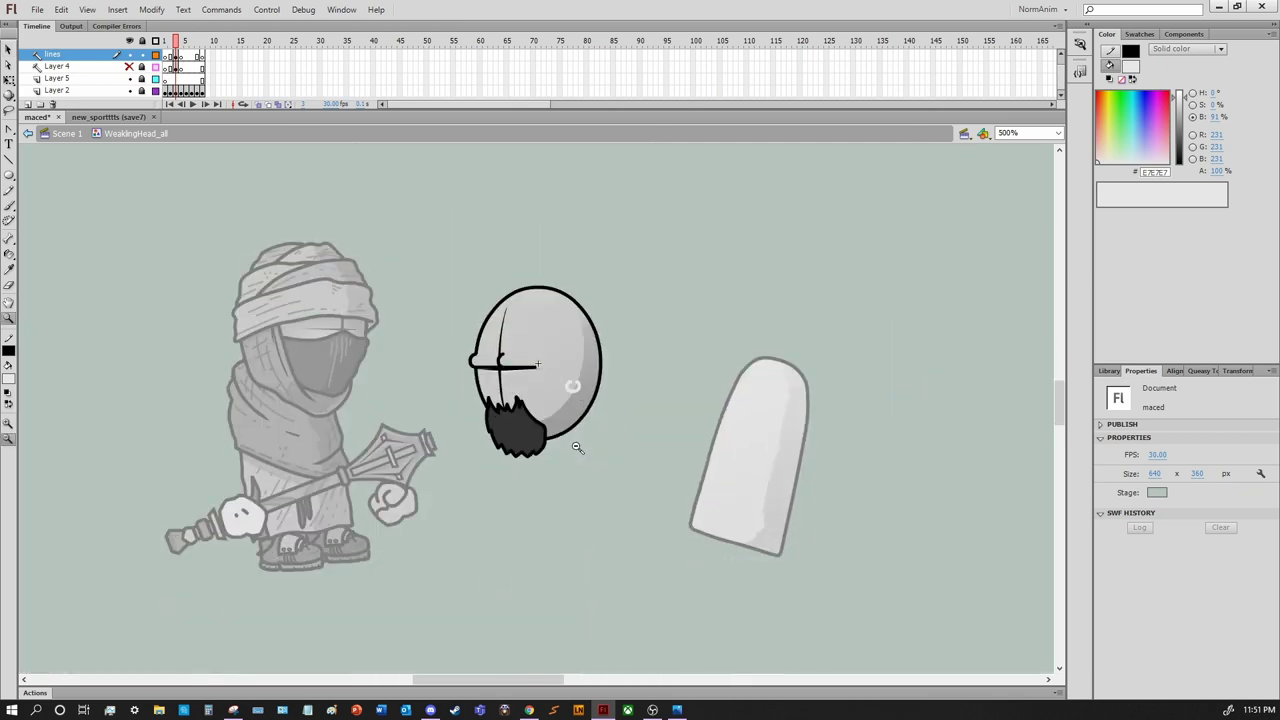
key("ctrl+e")
key("ctrl+e")
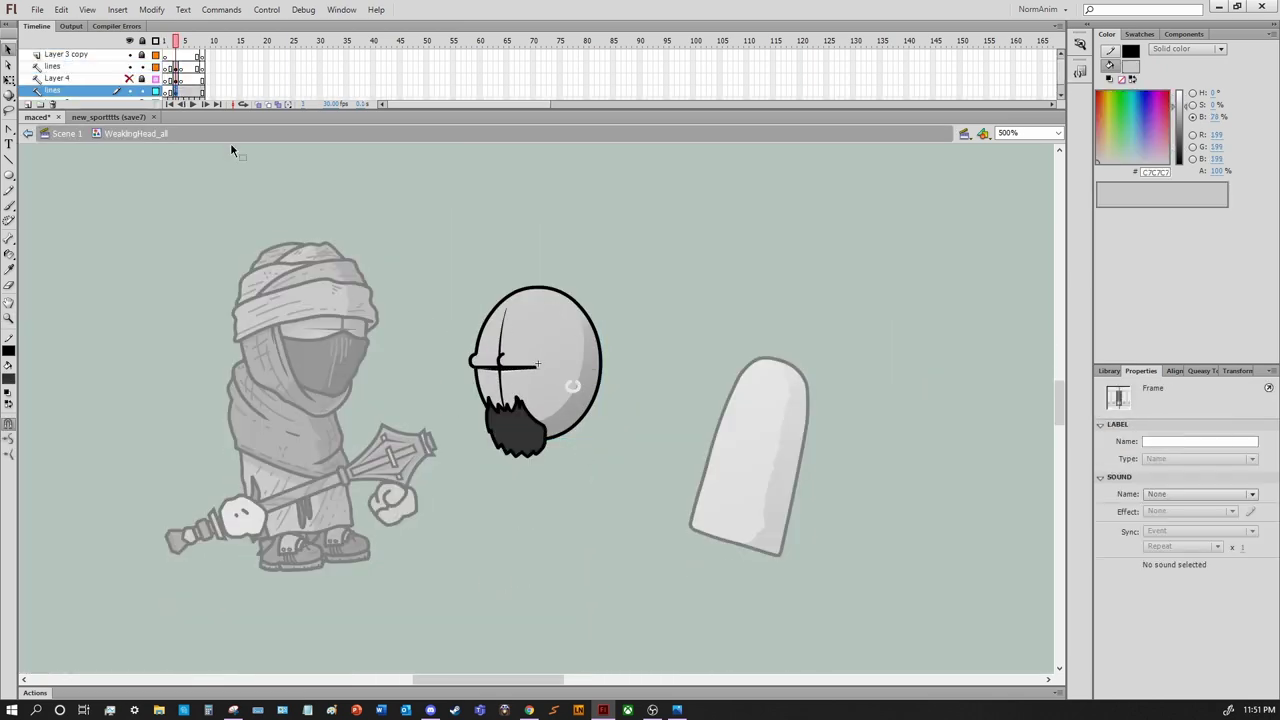
key("ctrl+e")
key("ctrl+e")
key("ctrl+e")
key("ctrl+e")
left_click(180, 67)
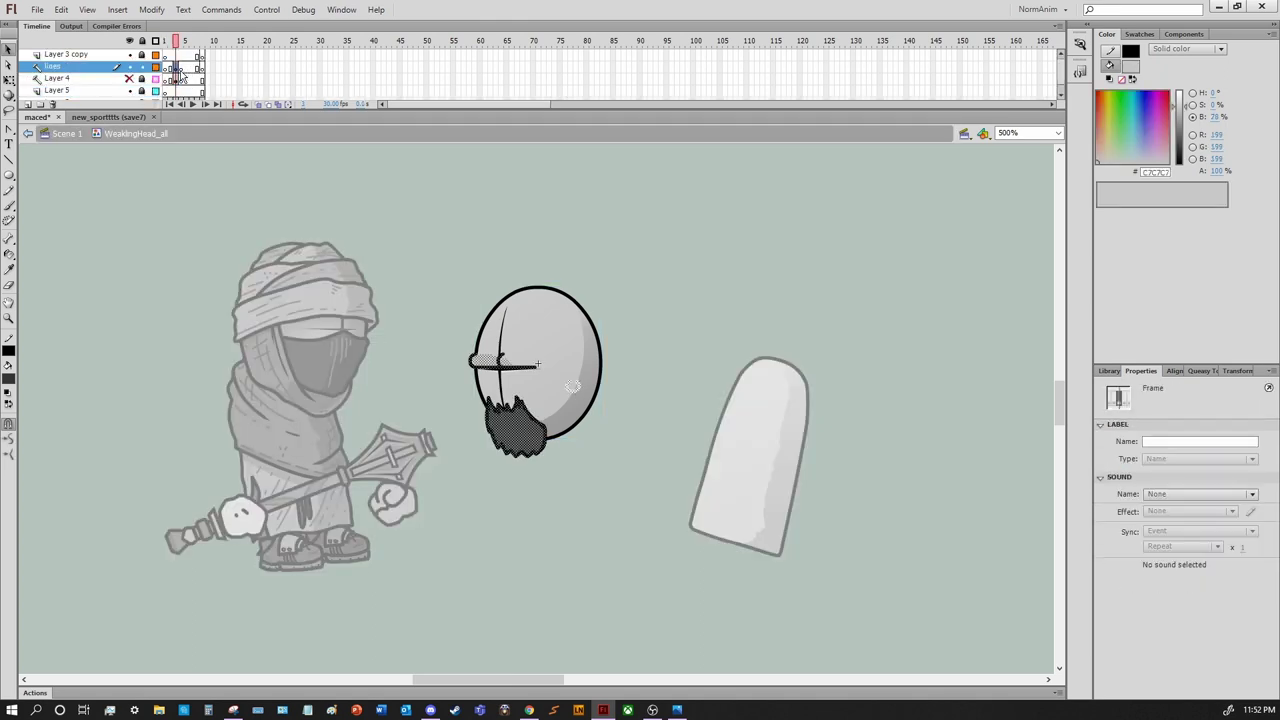
left_click(178, 91)
left_click(129, 66)
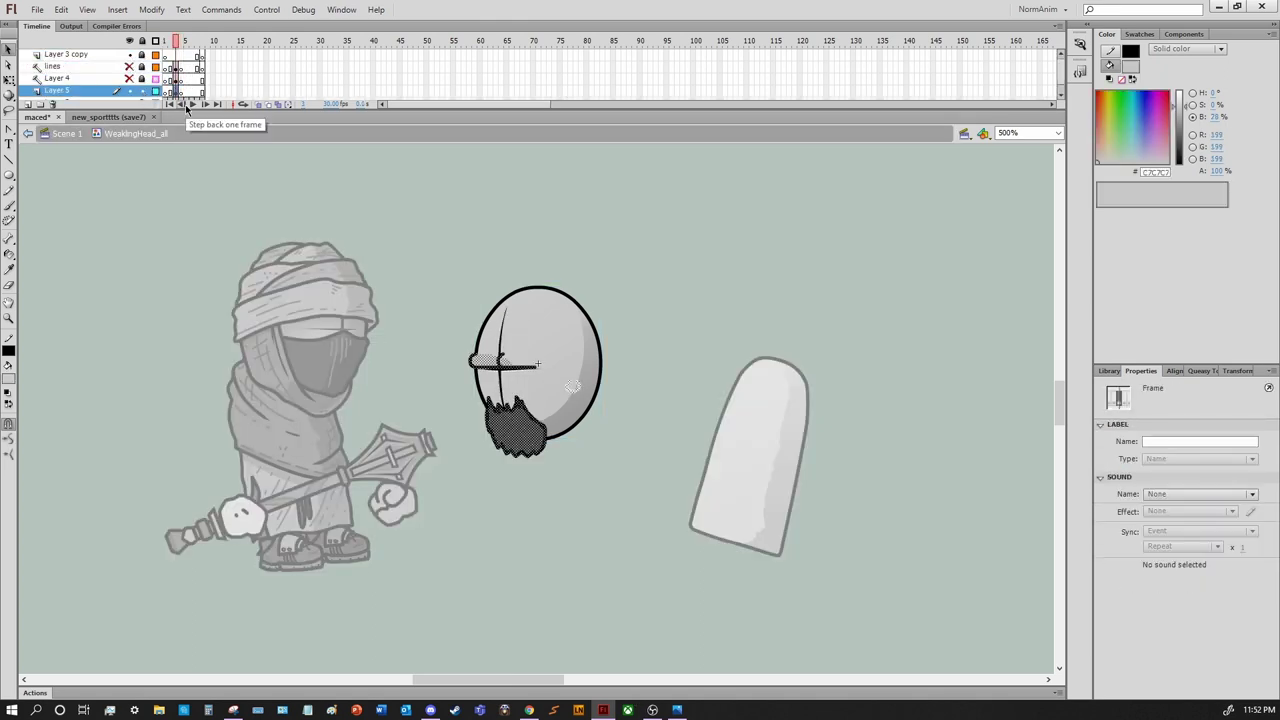
Split the beard with a thin red 0.10 Pencil line and fill its rear part with darker grey #252525 as shading
scroll(625, 428, "up", 3)
key("y")
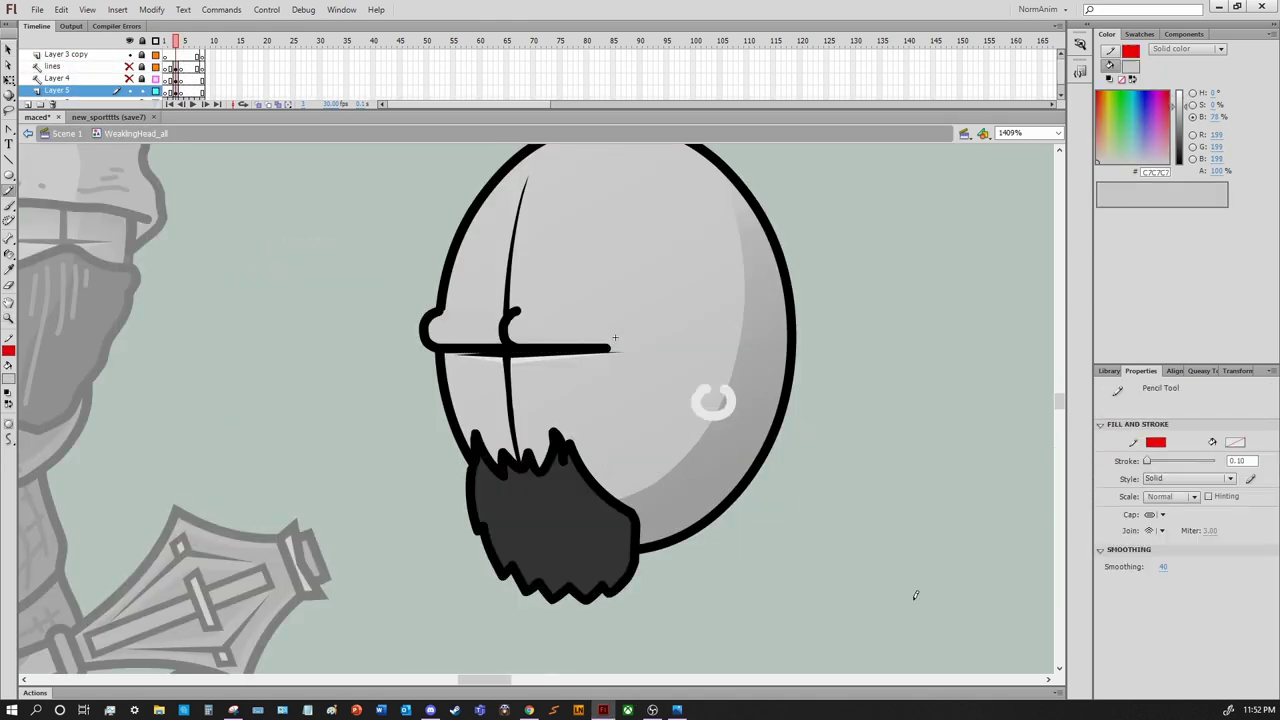
key("i")
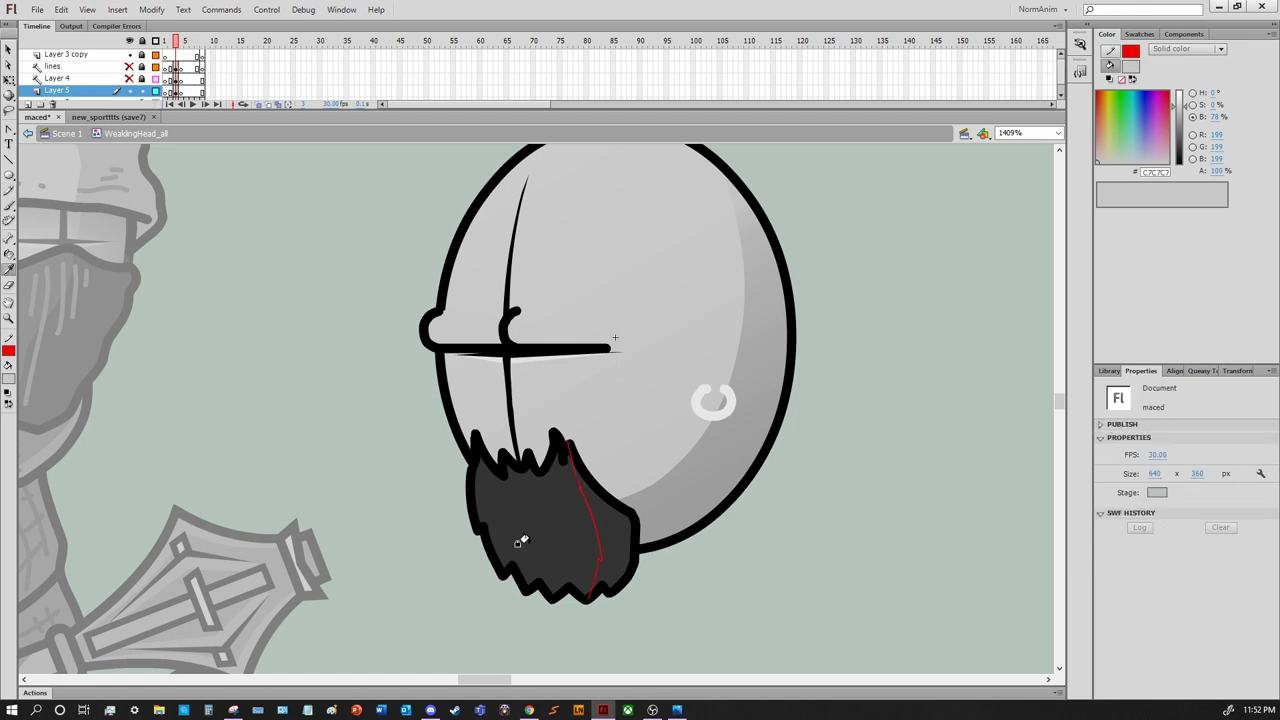
left_click(520, 534)
left_click(608, 543)
key("y")
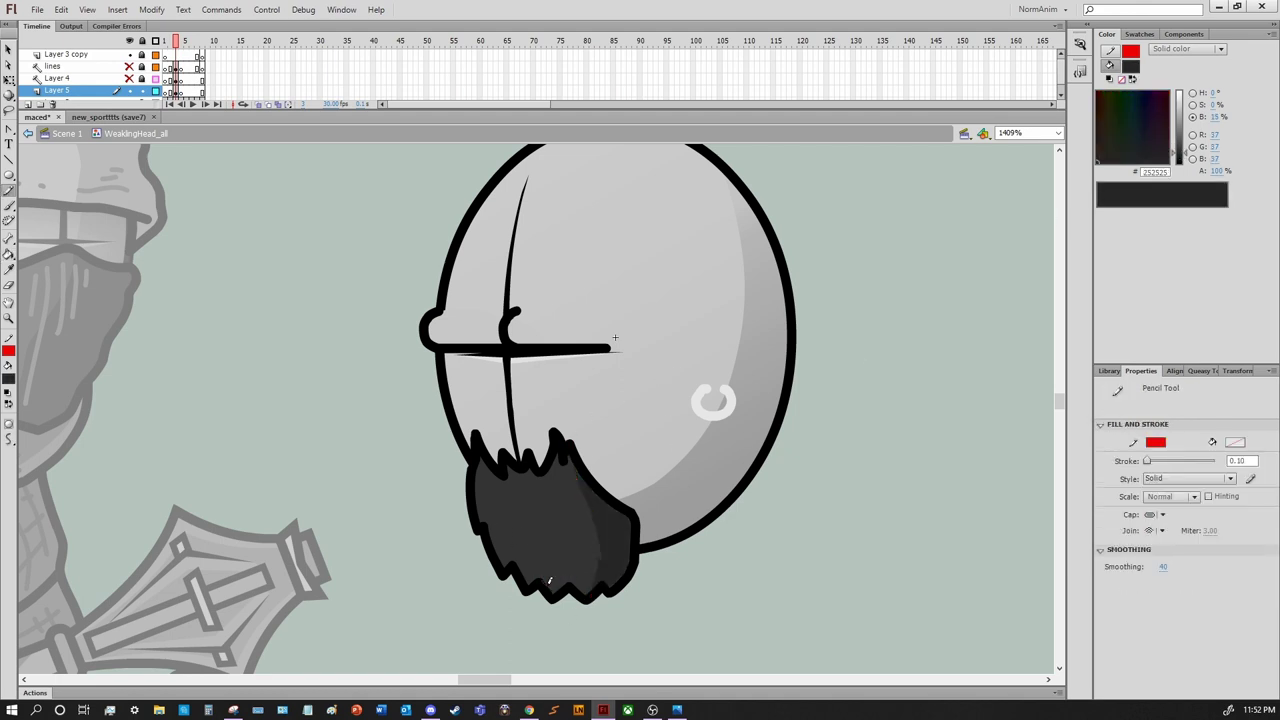
key("ctrl+z")
Try outlining the ear with a thin red 0.10 Ink Bottle stroke
key("s")
left_click_drag(799, 383, 951, 437)
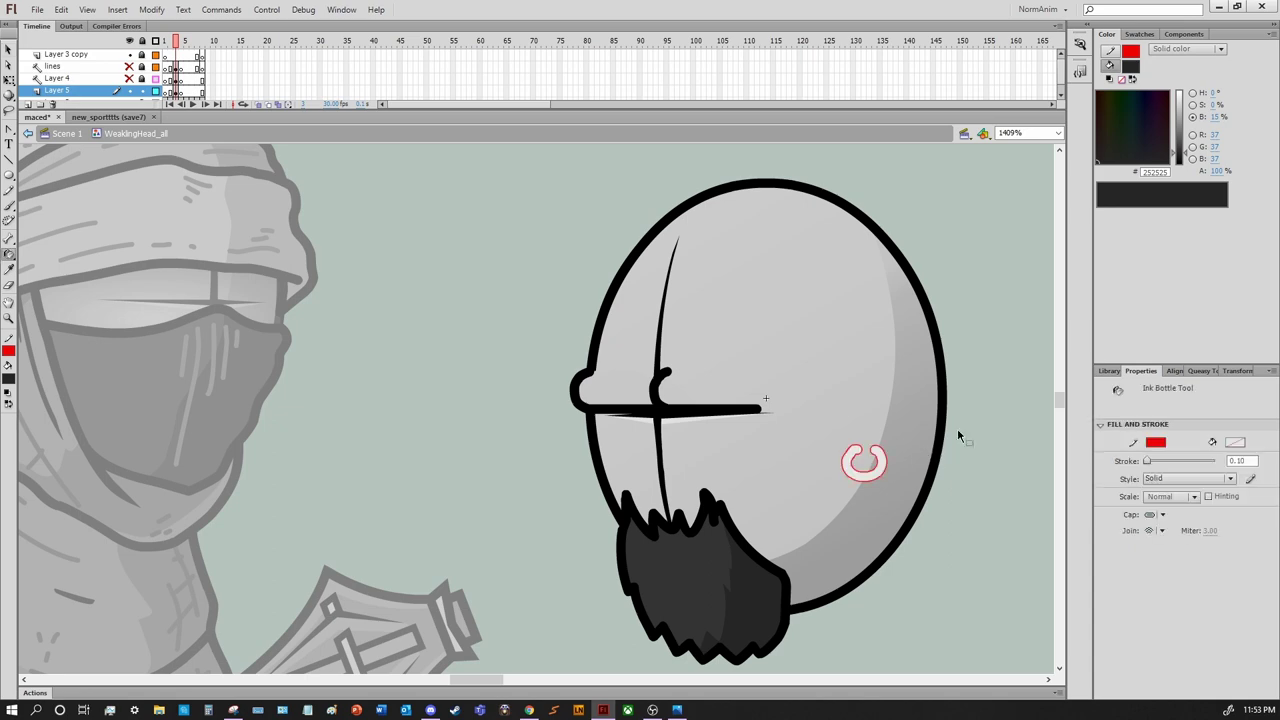
key("v")
Return to the main scene, move the bearded head onto the top of the blank body, and save the file
double_click(957, 457)
scroll(957, 457, "down", 5)
scroll(700, 400, "up", 1)
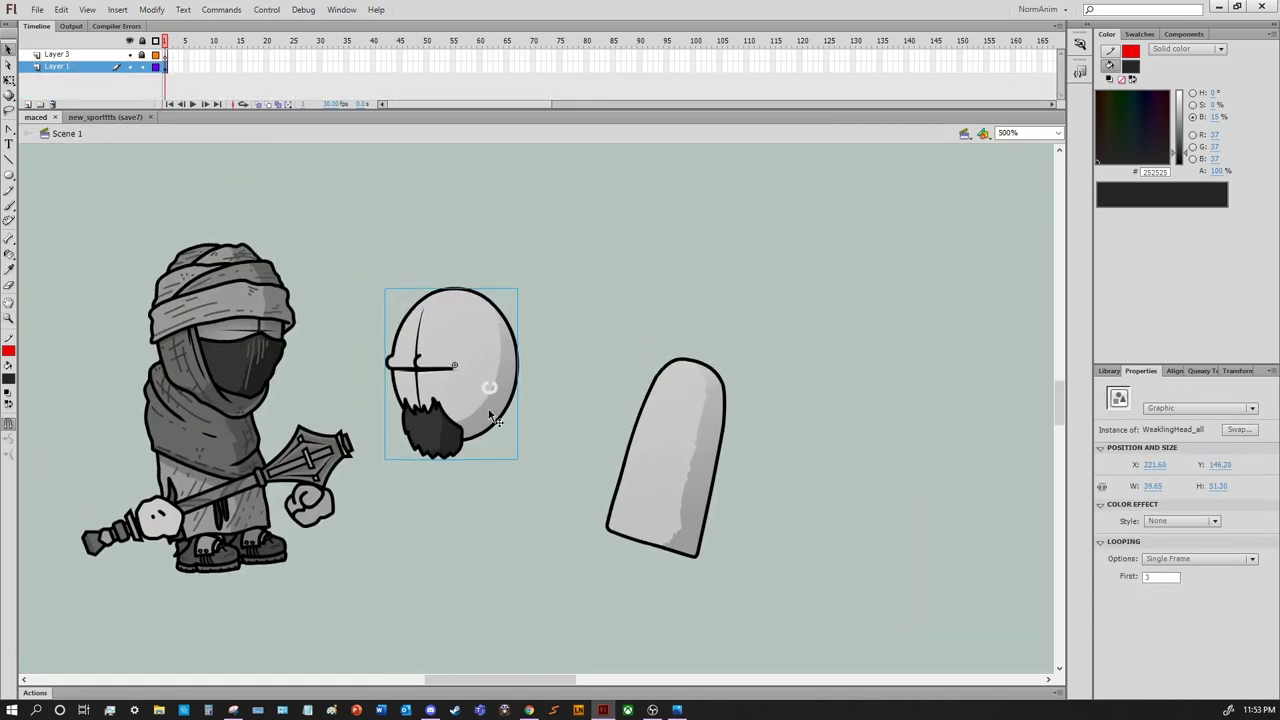
left_click_drag(449, 334, 652, 340)
left_click(797, 350)
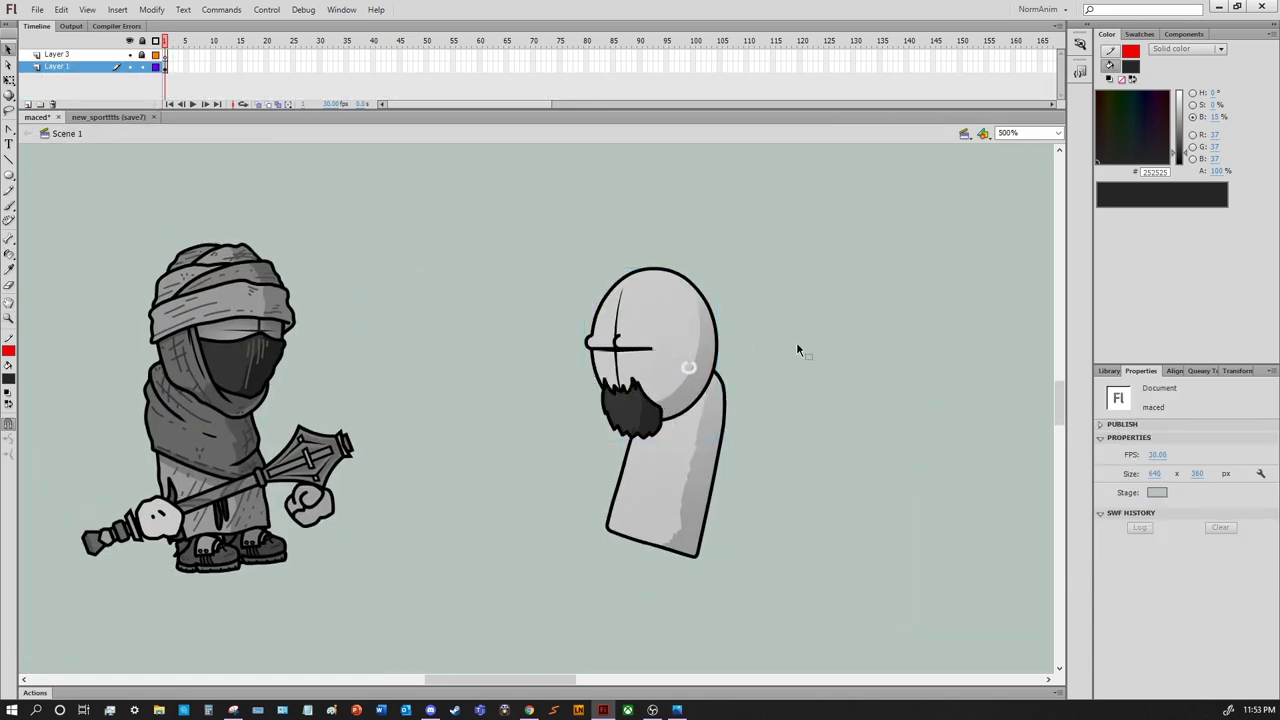
key("ctrl+s")
scroll(586, 394, "left", 2)
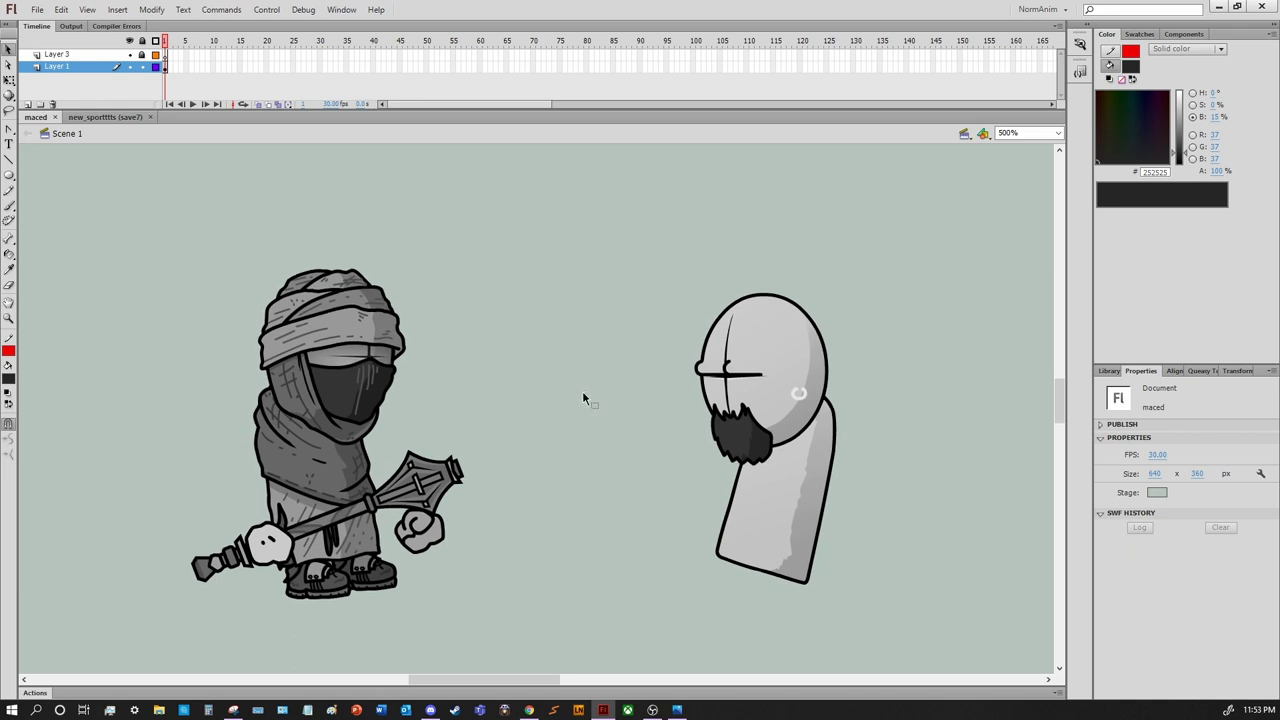
Duplicate the blank body's symbol under the name WeaklingBodyskin_3
left_click(795, 473)
key("ctrl+shift+d")
type("Bodyskin_3")
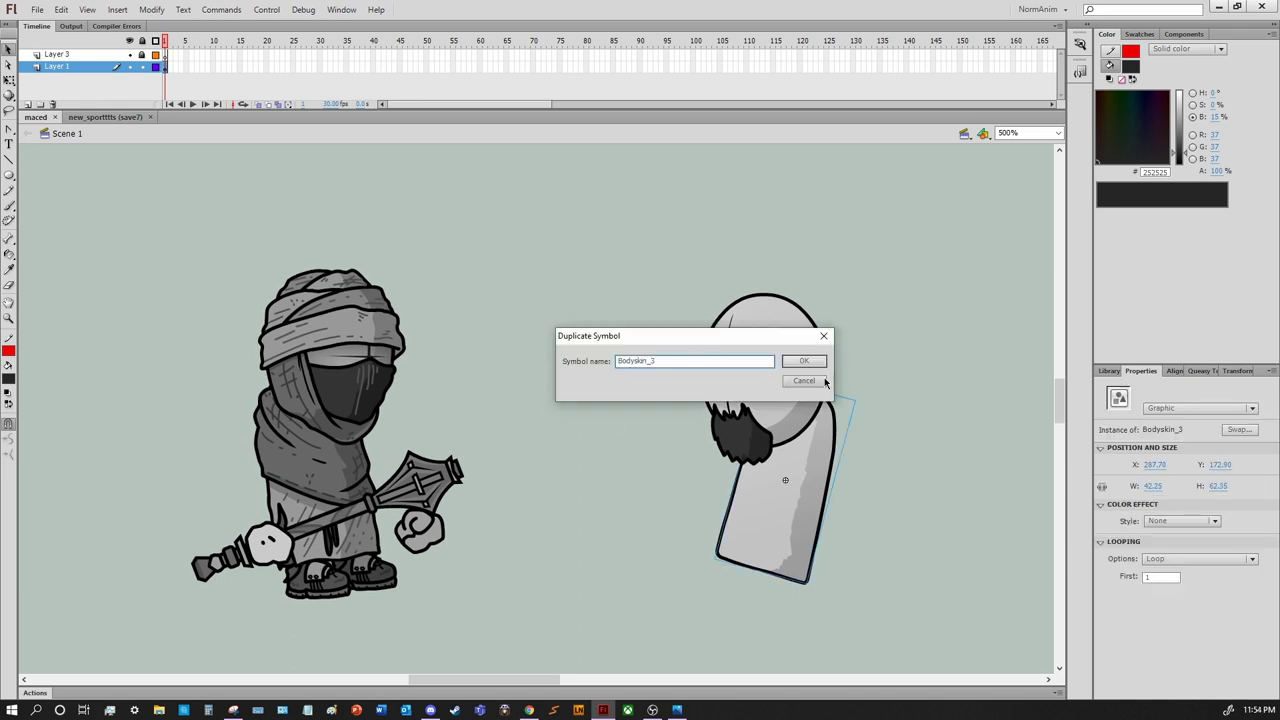
key("Return")
key("ctrl+shift+d")
type("Weakling")
key("Return")
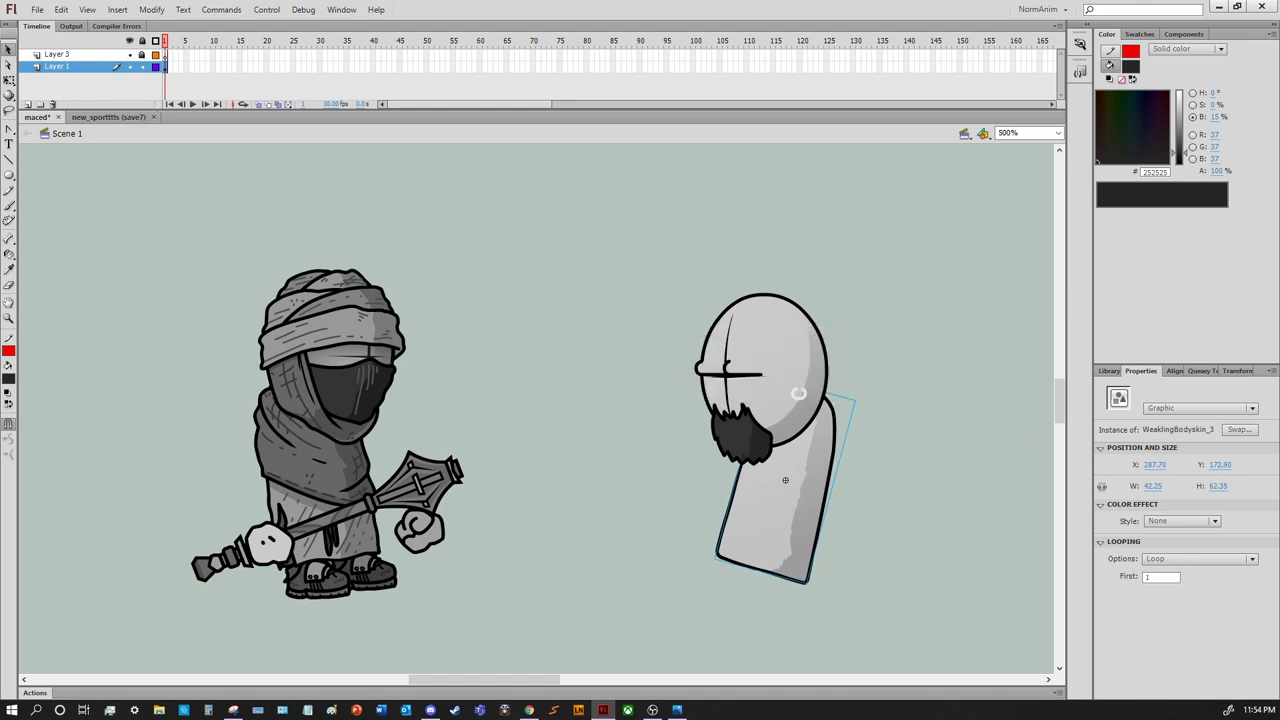
Inside the WeaklingBodyskin_3 symbol, add two empty layers above the body artwork and make Layer 2 active
double_click(785, 480)
left_click(27, 104)
left_click(27, 104)
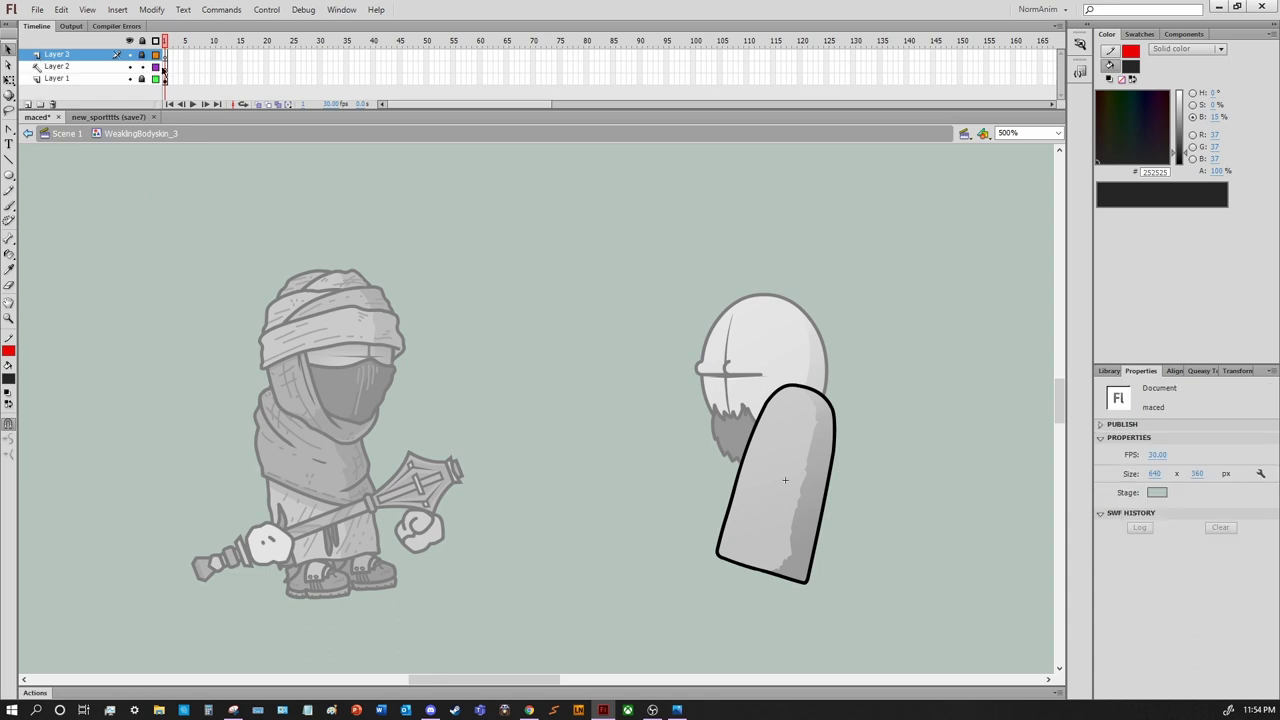
left_click(58, 66)
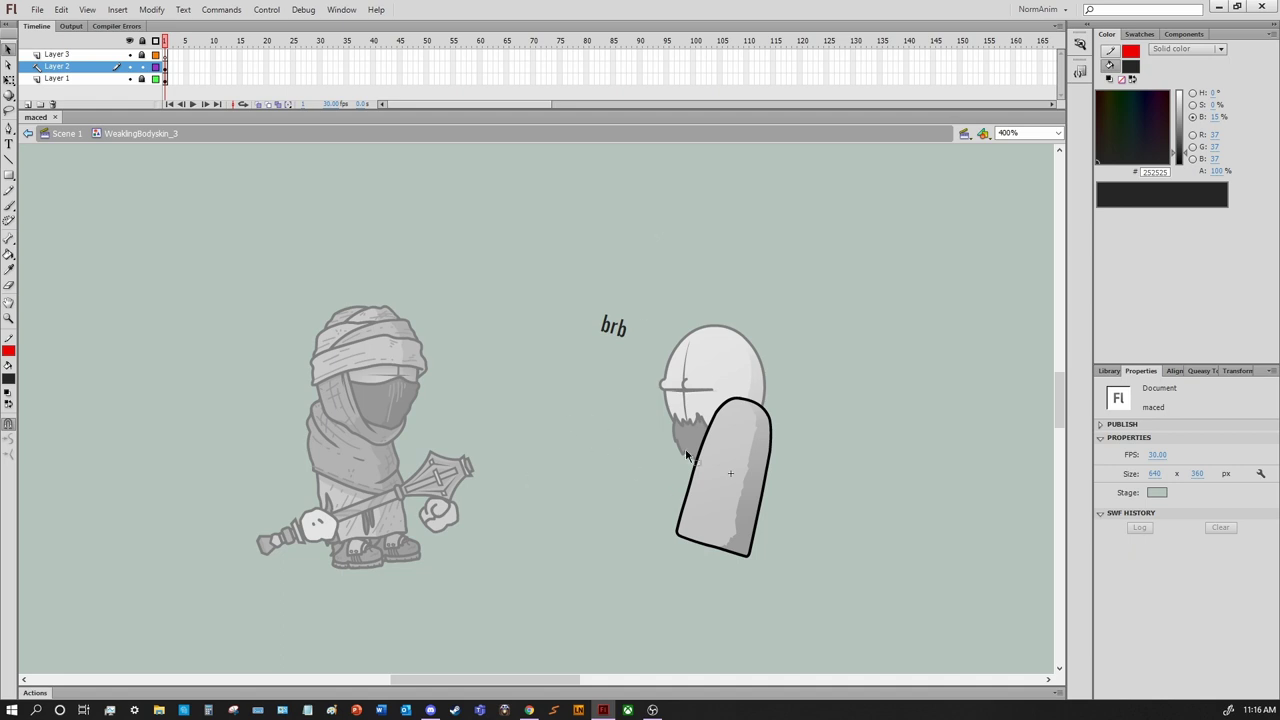
Place a copy of the WeaklingBodyskin_3 body beside the figure, turn it upright, and open it for editing
key("ctrl+1")
key("ctrl+8")
left_click_drag(595, 405, 575, 365)
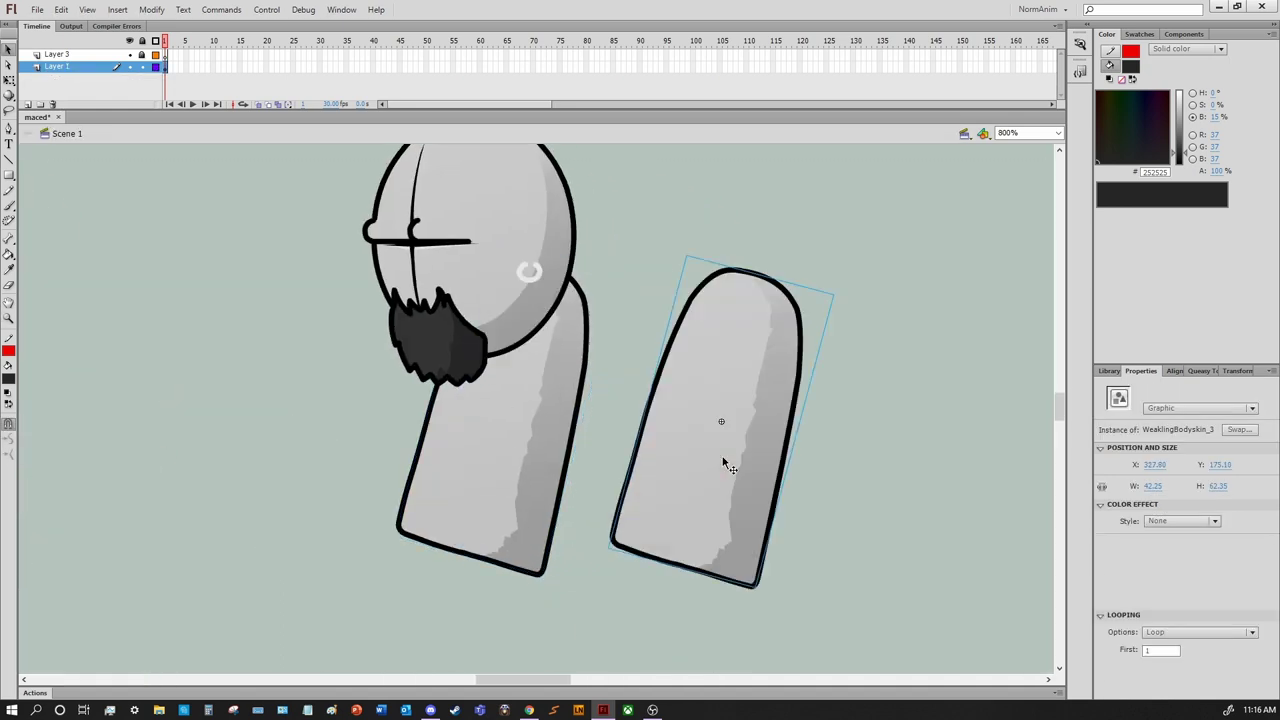
double_click(752, 322)
Try brushing a rounded dark red #990000 collar line across the upper body
key("b")
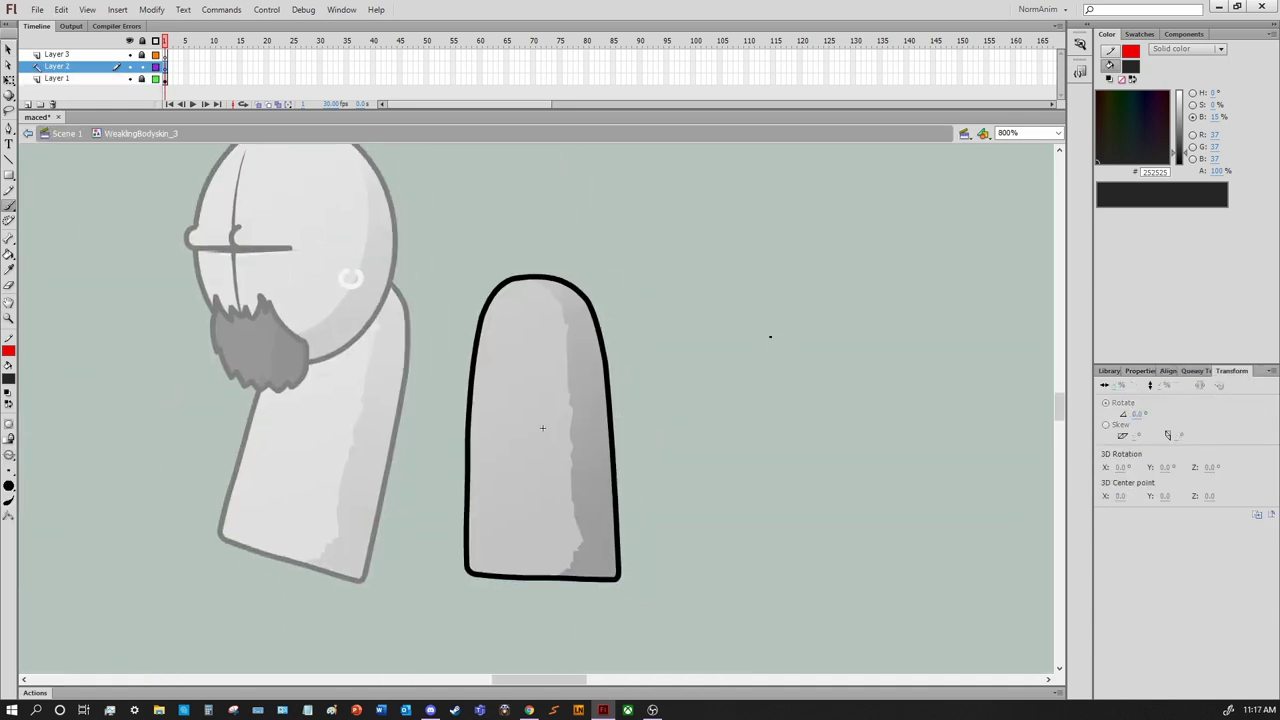
left_click_drag(480, 322, 547, 366)
key("ctrl+z")
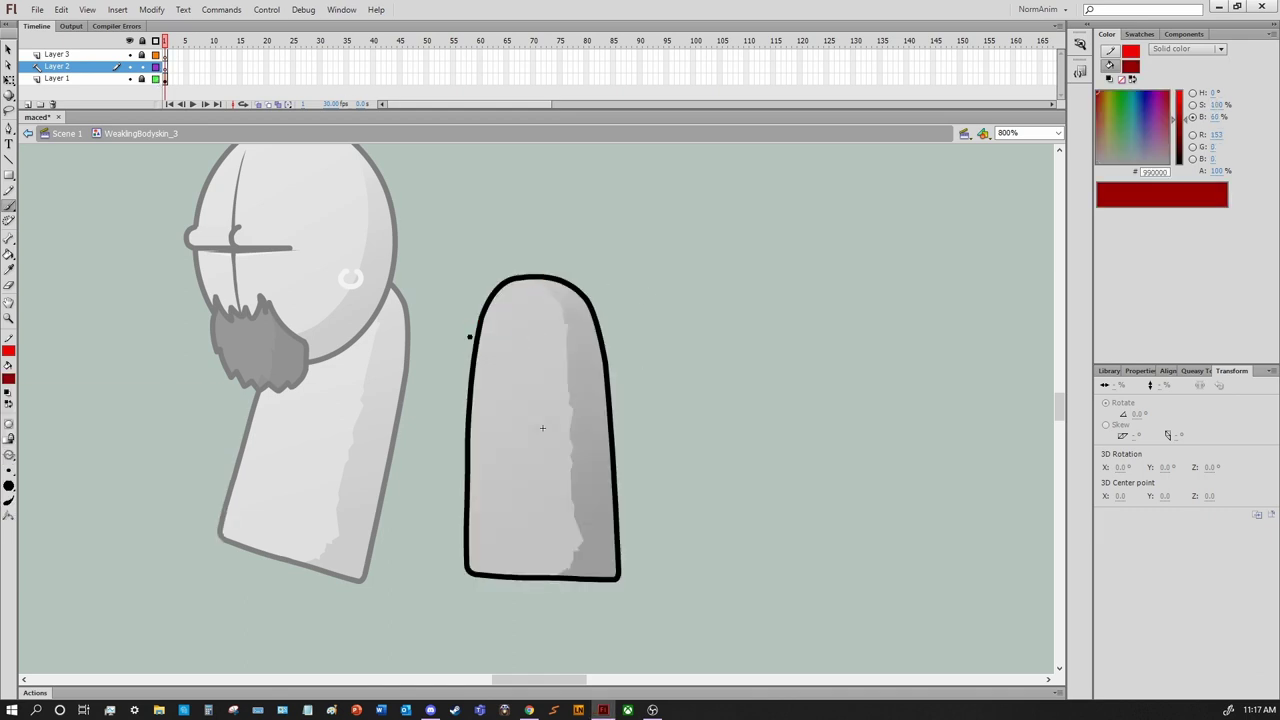
mouse_move(473, 330)
left_mouse_down()
mouse_move(492, 394)
mouse_move(583, 315)
left_mouse_up()
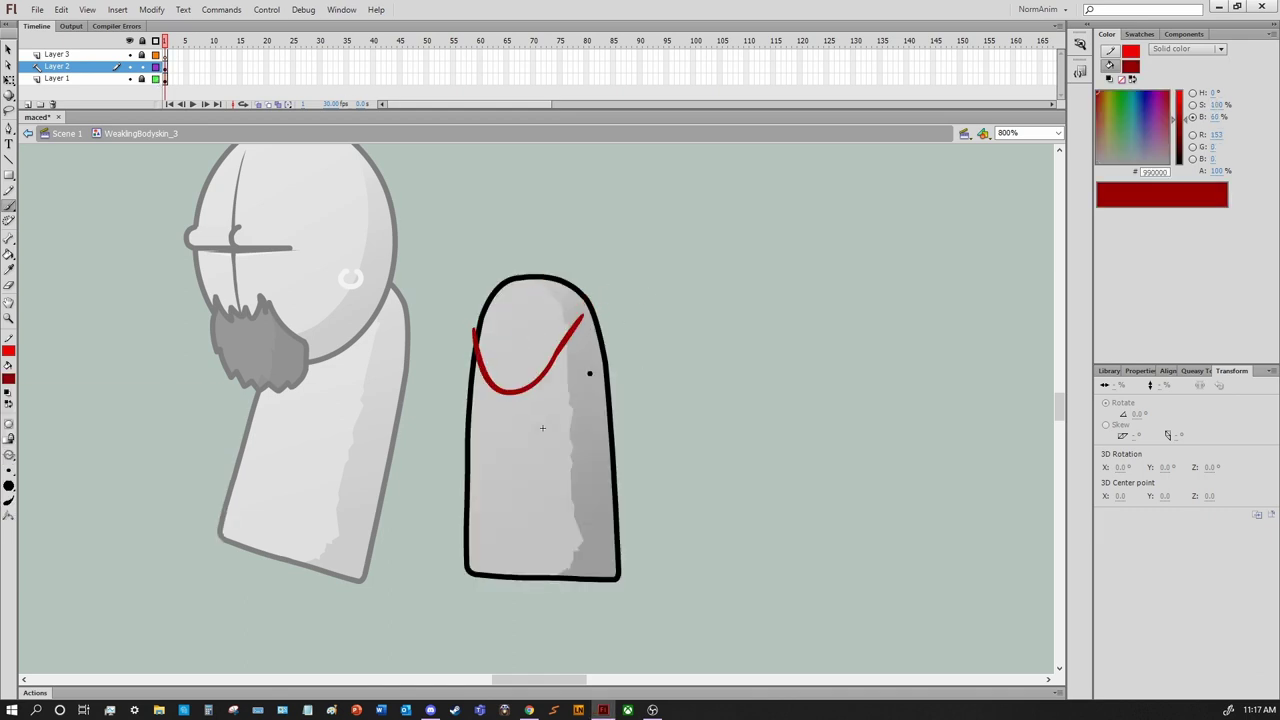
mouse_move(589, 372)
left_mouse_down()
mouse_move(590, 340)
mouse_move(620, 345)
left_mouse_up()
key("ctrl+z")
Try brushing a folded band near the body's lower edge, and undo the whole clothing sketch
left_click_drag(476, 488, 554, 456)
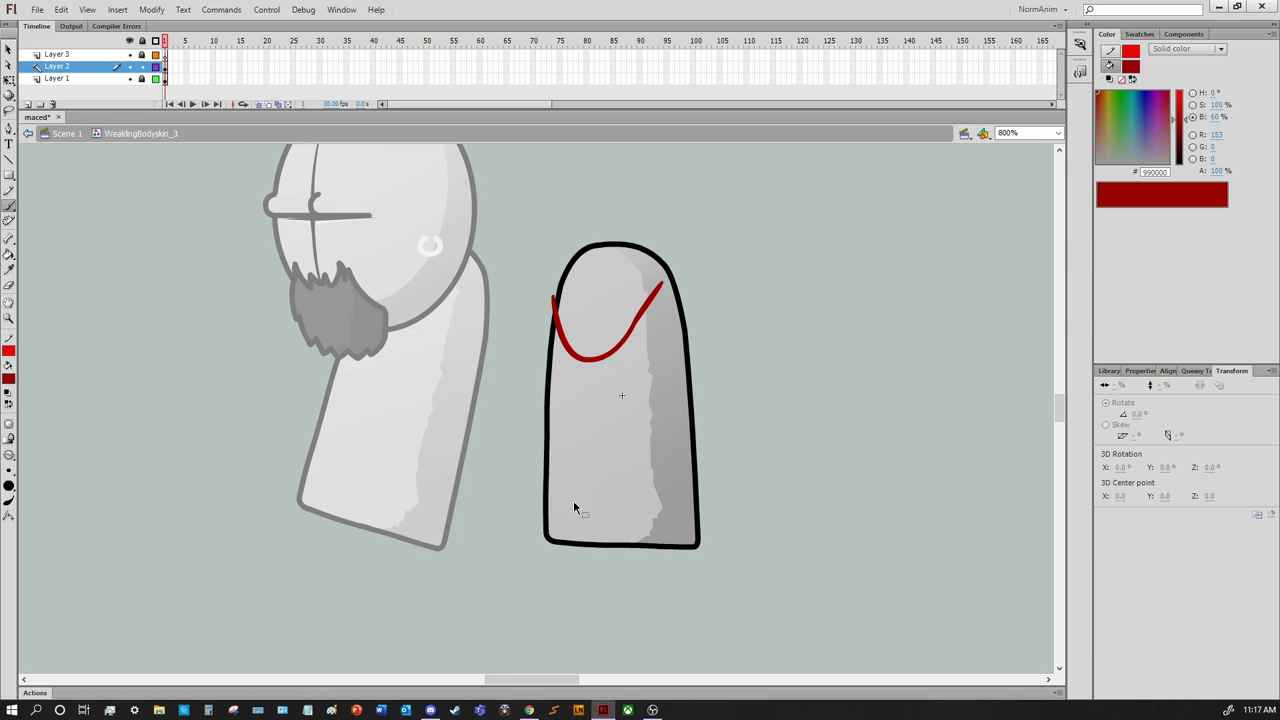
mouse_move(573, 508)
left_mouse_down()
mouse_move(1000, 506)
mouse_move(560, 505)
left_mouse_up()
left_click_drag(590, 482, 646, 485)
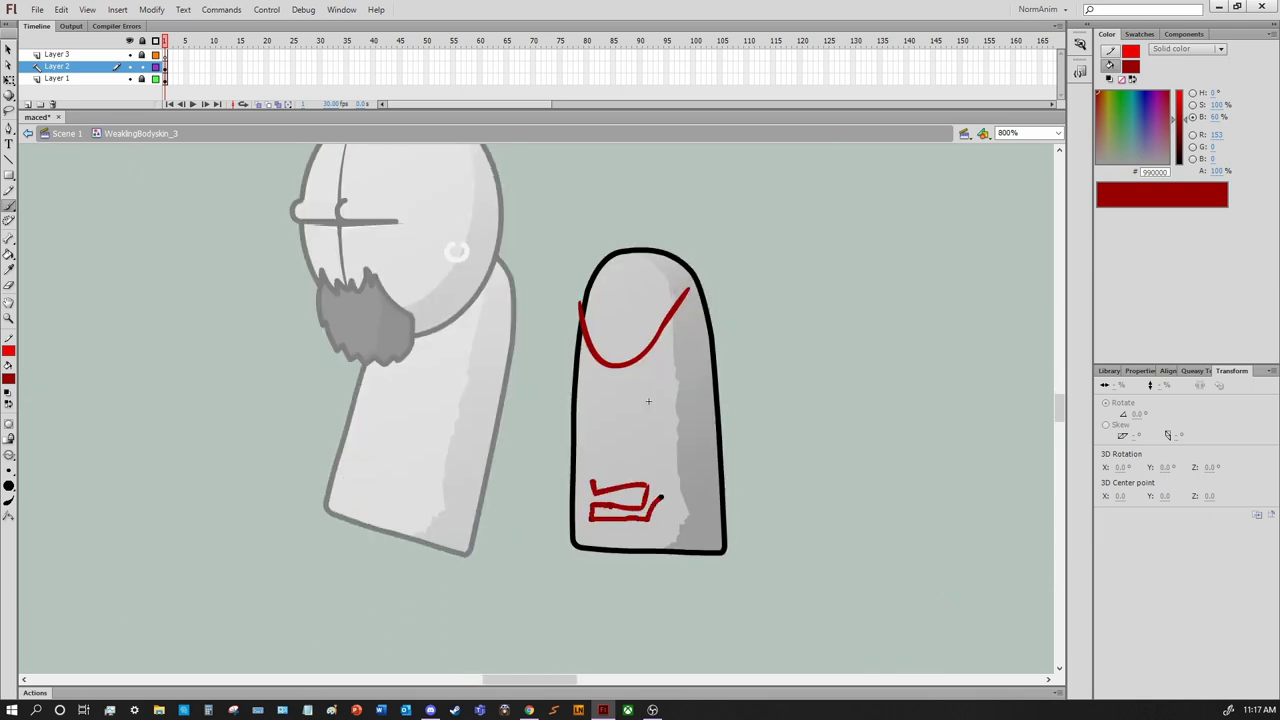
left_click_drag(552, 514, 728, 487)
key("ctrl+z")
key("ctrl+z")
key("ctrl+z")
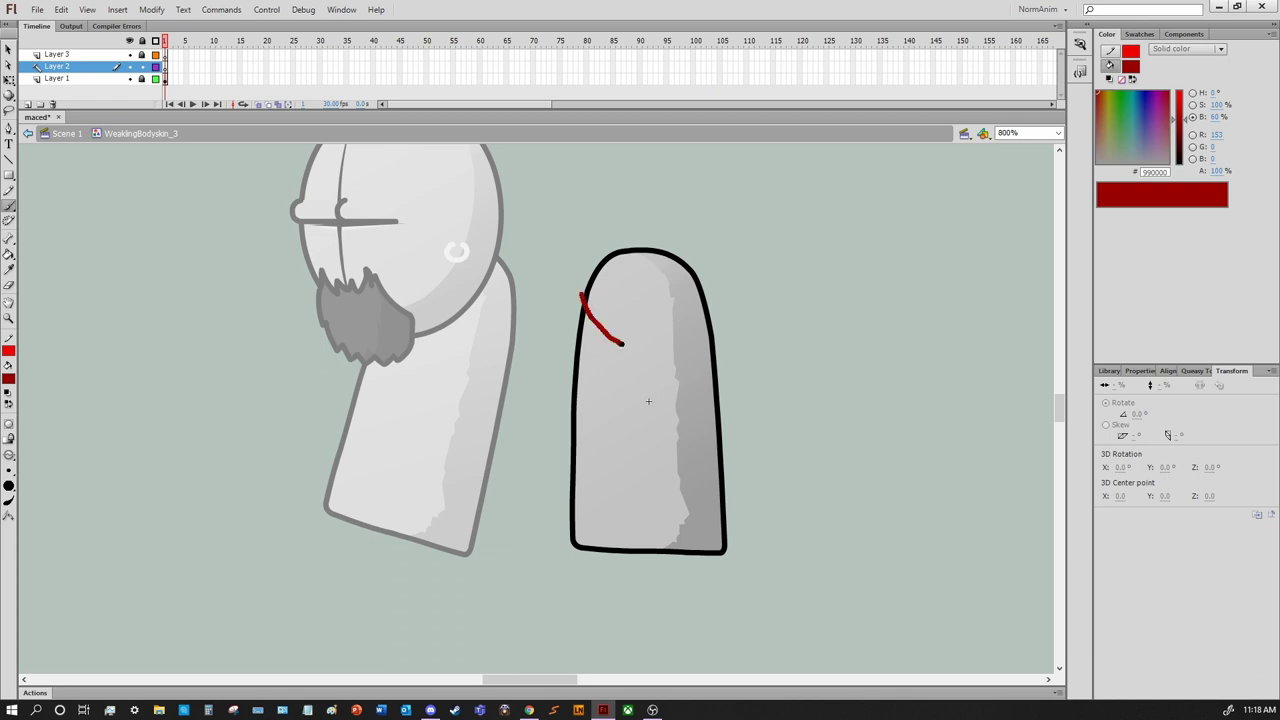
key("ctrl+z")
Sketch a V-shaped neckline with lacing and eyelet dots on the upper body in dark red #990000
left_click_drag(581, 283, 603, 340)
left_click_drag(576, 281, 745, 250)
left_click(637, 367)
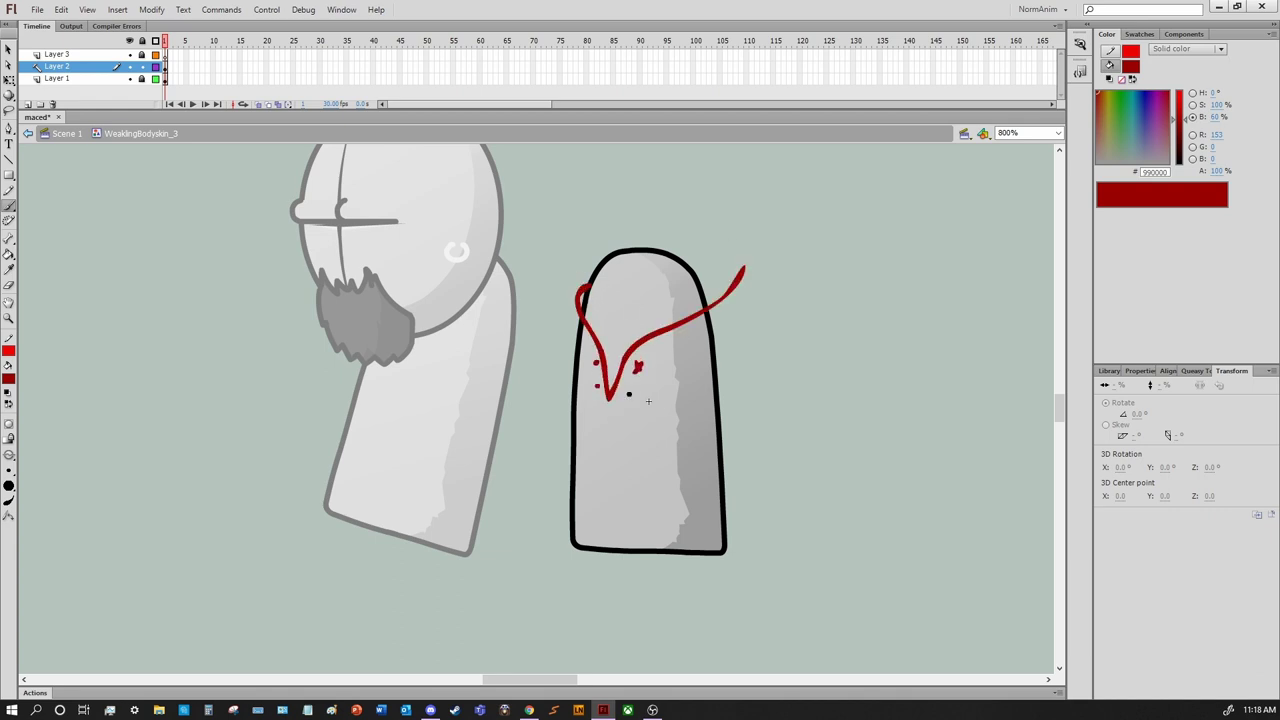
Sketch the tunic's loose side edges, its curved hem and a second garment edge along the bottom of the body
left_click_drag(716, 300, 727, 488)
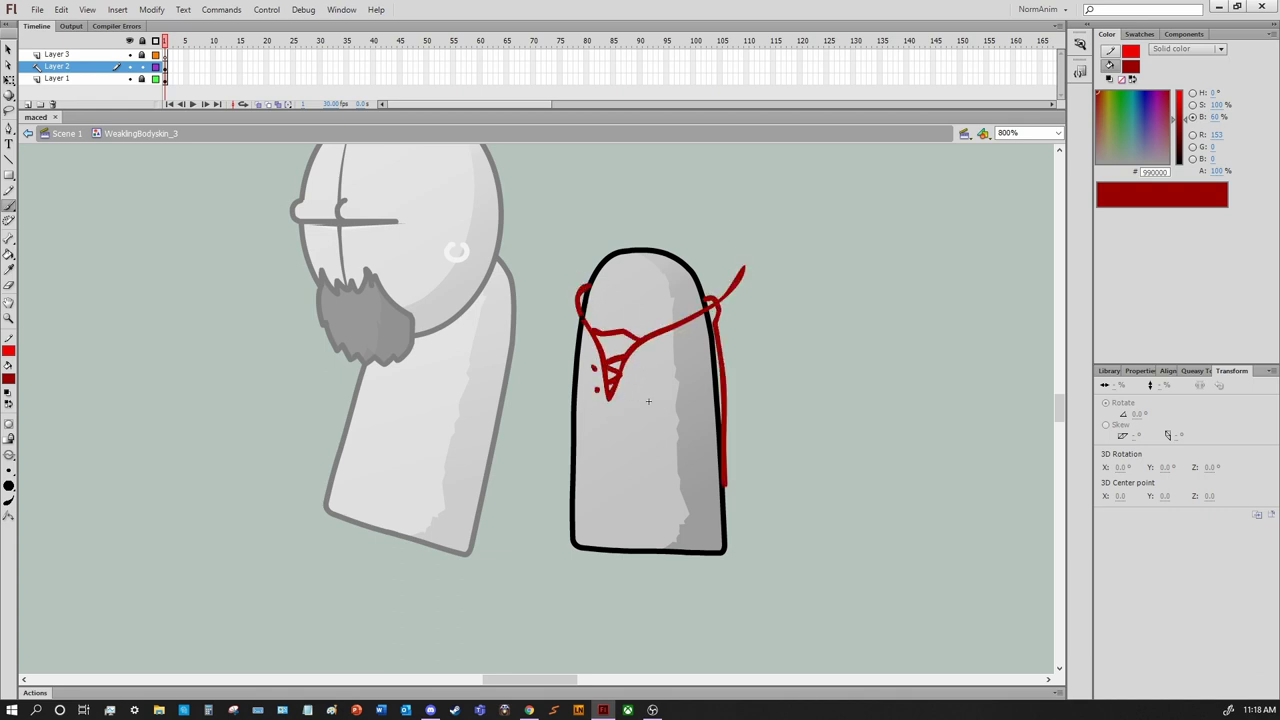
left_click_drag(585, 285, 568, 478)
left_click_drag(727, 482, 733, 498)
mouse_move(569, 498)
left_mouse_down()
mouse_move(726, 536)
mouse_move(635, 560)
mouse_move(736, 528)
left_mouse_up()
key("ctrl+z")
mouse_move(782, 496)
left_mouse_down()
mouse_move(826, 523)
mouse_move(837, 486)
left_mouse_up()
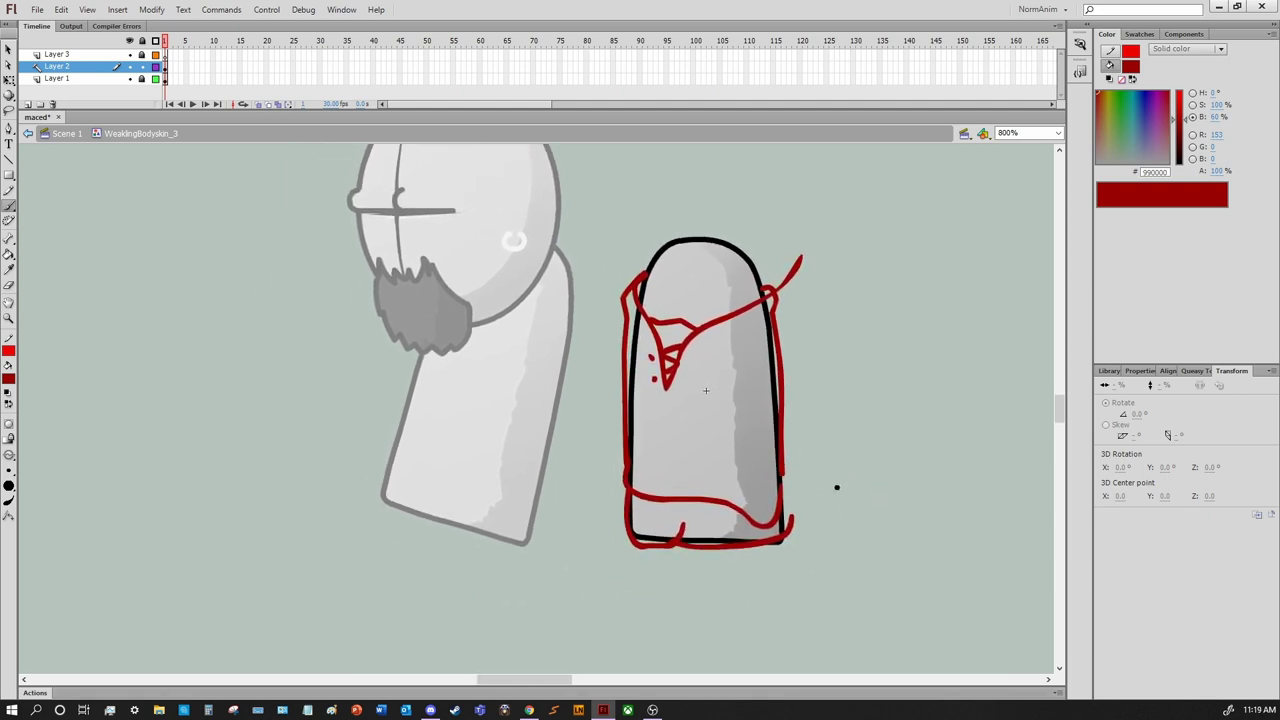
Erase the overhanging shoulder strokes and redraw both shoulder corners and upper side edges of the tunic sketch
key("e")
left_click_drag(646, 286, 630, 300)
mouse_move(790, 260)
left_mouse_down()
mouse_move(808, 306)
mouse_move(795, 370)
left_mouse_up()
key("b")
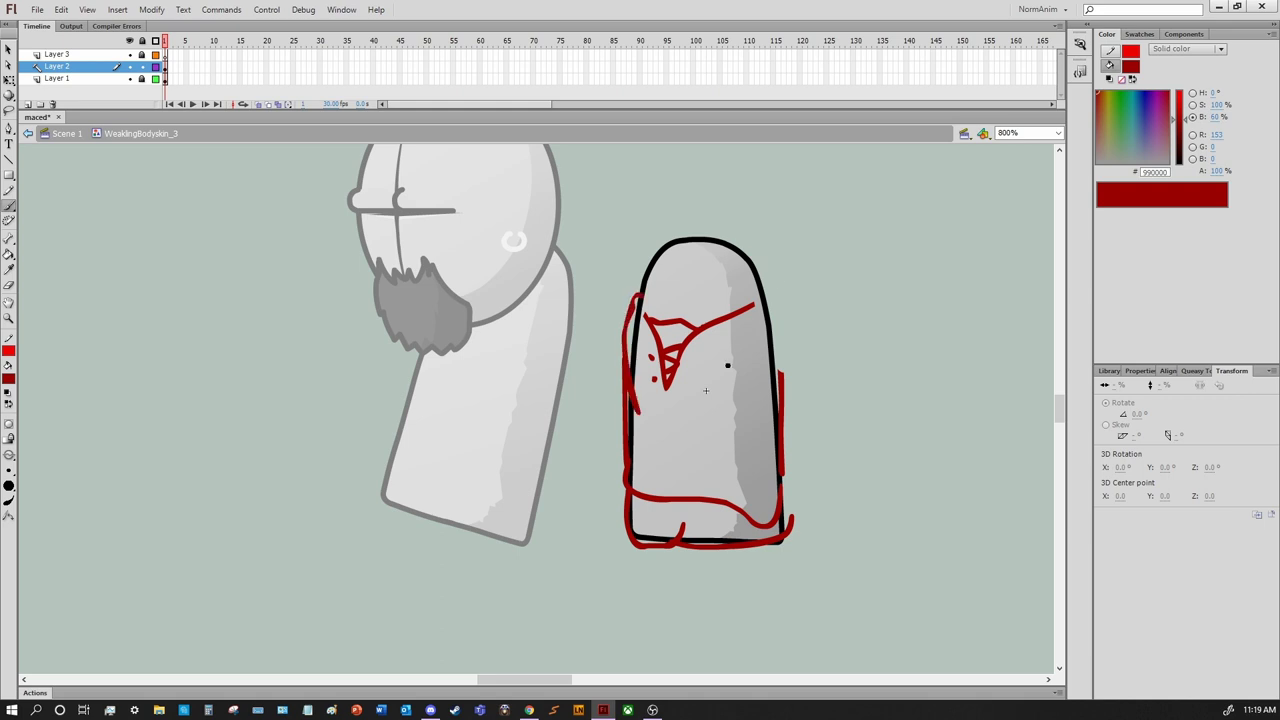
key("ctrl+z")
left_click_drag(630, 326, 628, 478)
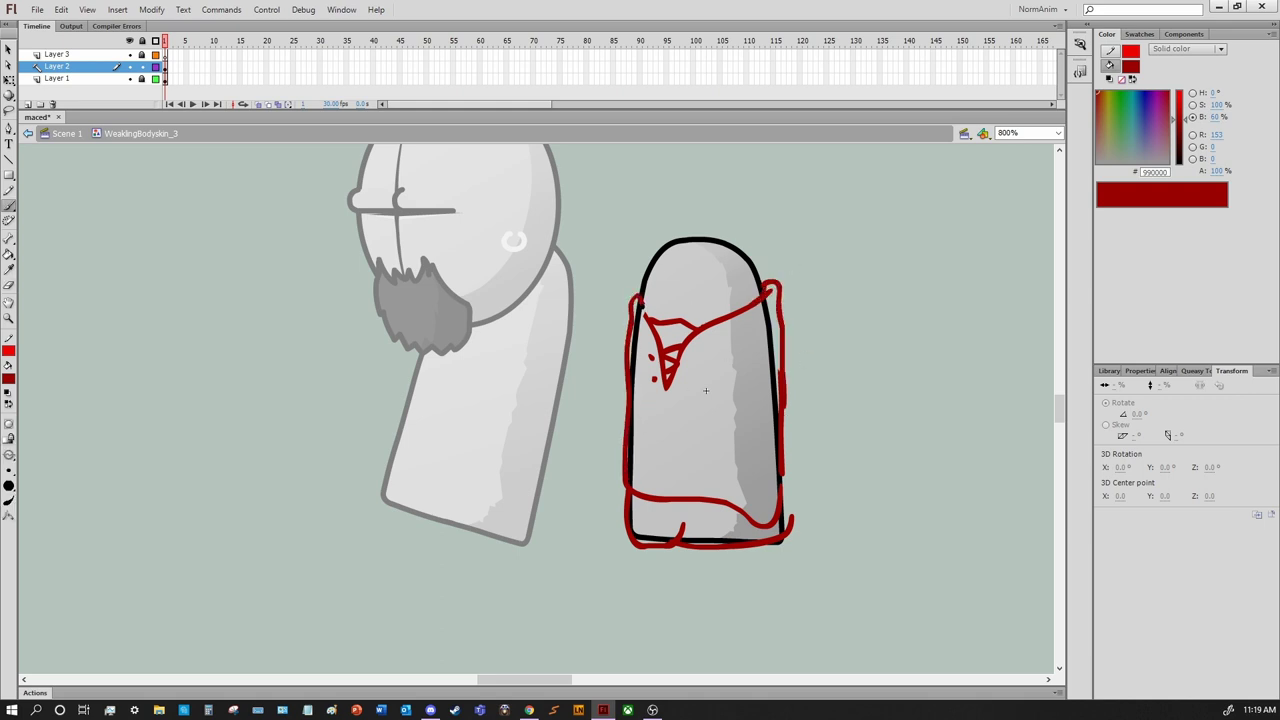
Try a steep diagonal line from the neck down into the V neckline, and undo it
scroll(705, 390, "up", 4)
right_click(60, 65)
left_click(170, 62)
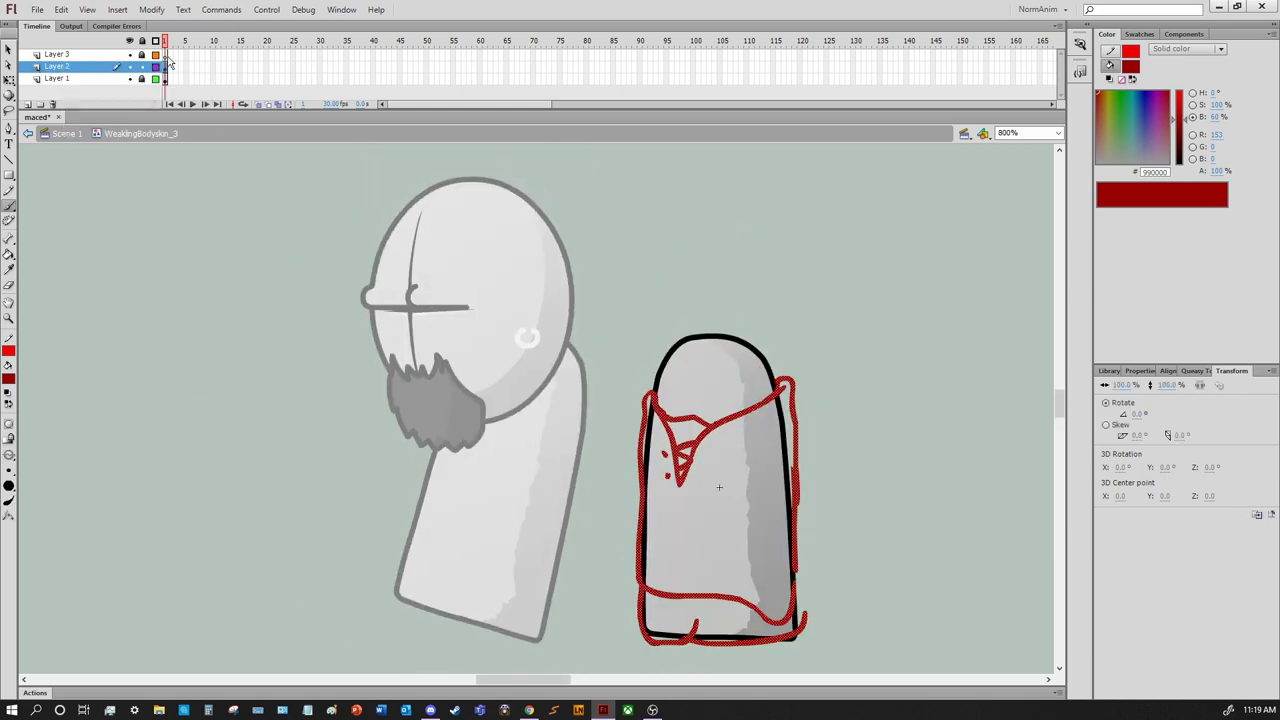
left_click_drag(742, 344, 697, 440)
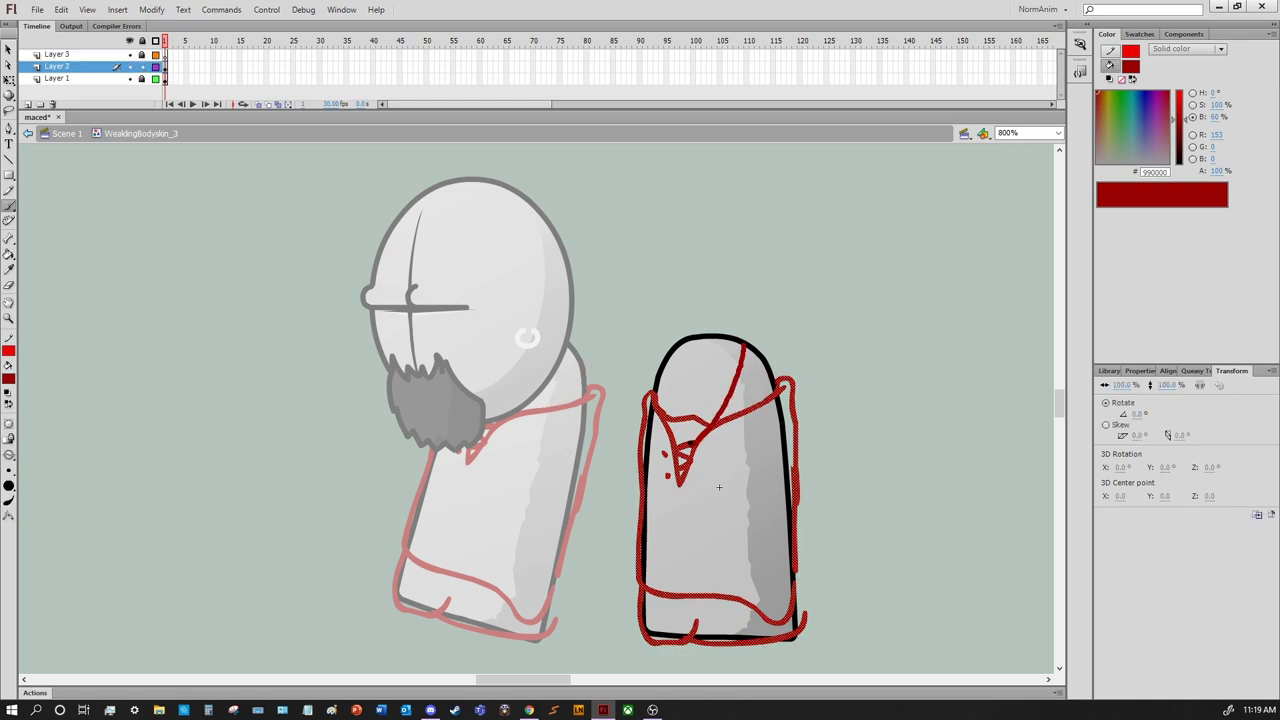
key("ctrl+z")
key("ctrl+y")
key("ctrl+z")
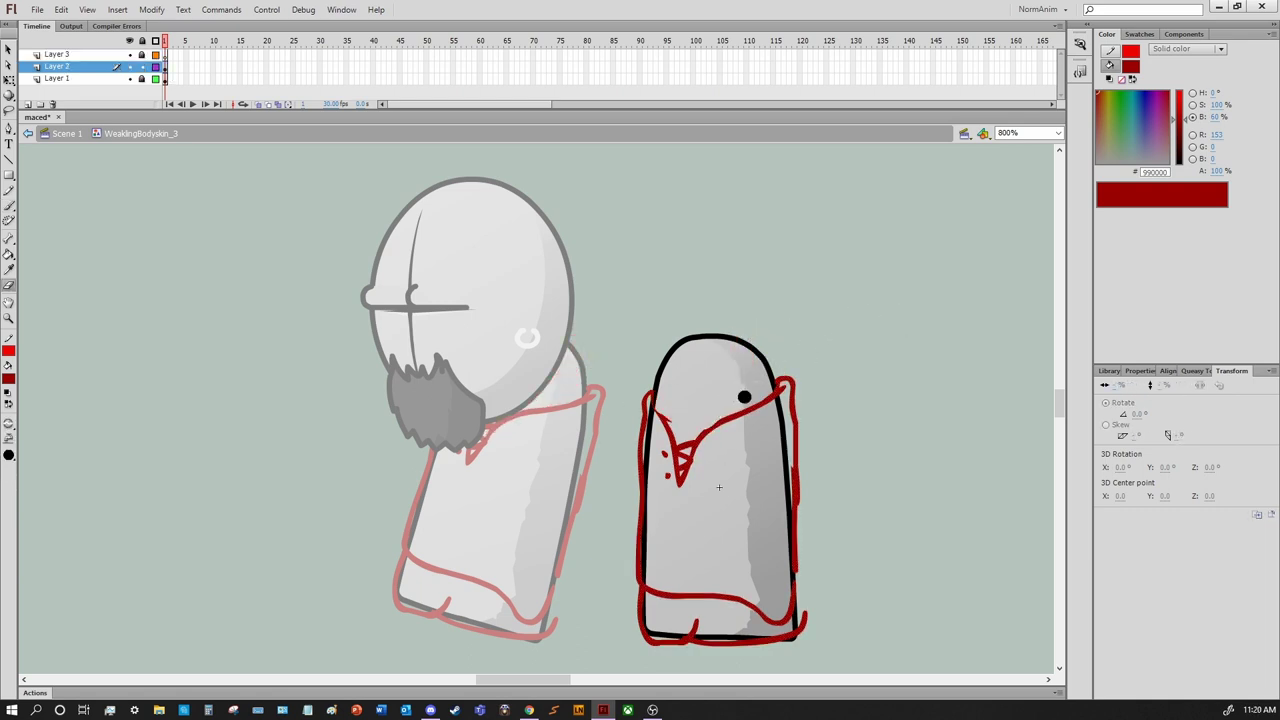
Rework the neckline with a second collar line, lock the Layer 2 sketch and show it as outlines
mouse_move(648, 396)
left_mouse_down()
mouse_move(700, 420)
mouse_move(790, 382)
left_mouse_up()
mouse_move(790, 404)
left_mouse_down()
mouse_move(847, 415)
mouse_move(803, 388)
mouse_move(847, 382)
mouse_move(803, 345)
left_mouse_up()
left_click(143, 56)
left_click(155, 66)
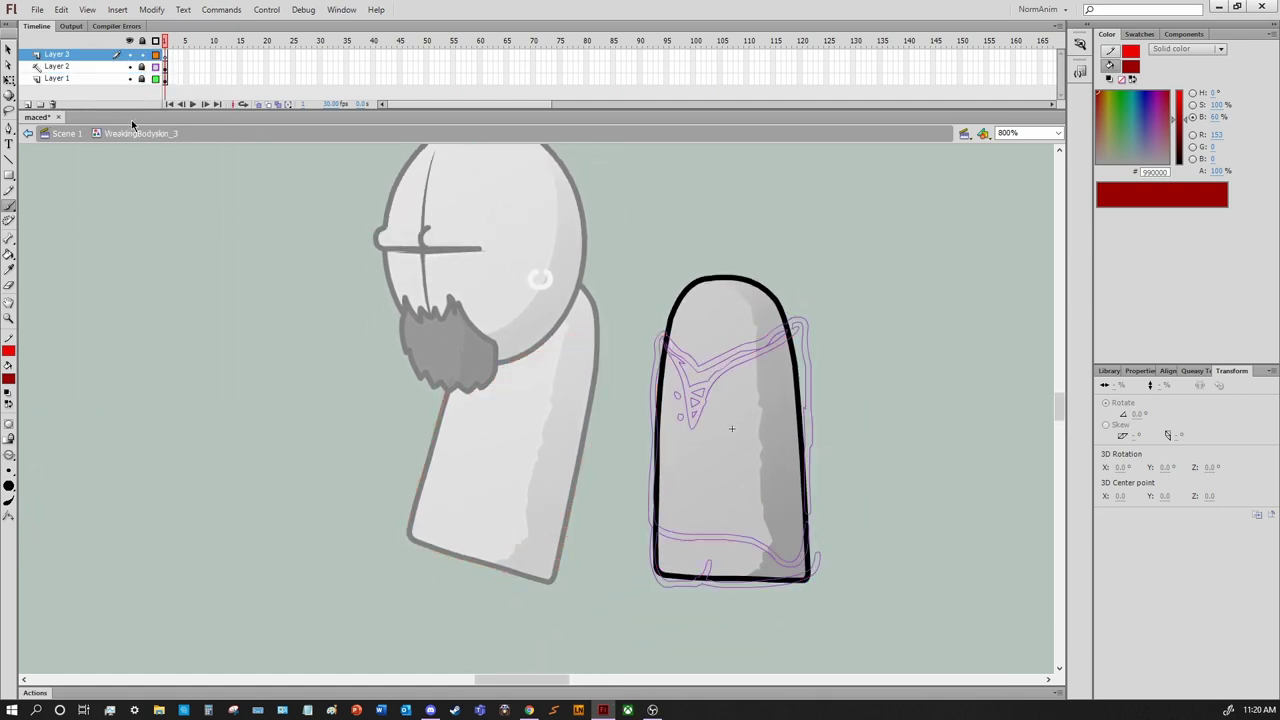
On Layer 3, trace the tunic's V neckline, sides and curved hem over the sketch with a red 1.00 Pencil stroke
key("z")
left_click_drag(570, 268, 883, 590)
key("y")
mouse_move(432, 266)
left_mouse_down()
mouse_move(463, 343)
mouse_move(472, 442)
left_mouse_up()
mouse_move(487, 386)
left_mouse_down()
mouse_move(488, 398)
mouse_move(616, 272)
mouse_move(674, 440)
mouse_move(455, 588)
mouse_move(550, 628)
mouse_move(527, 288)
left_mouse_up()
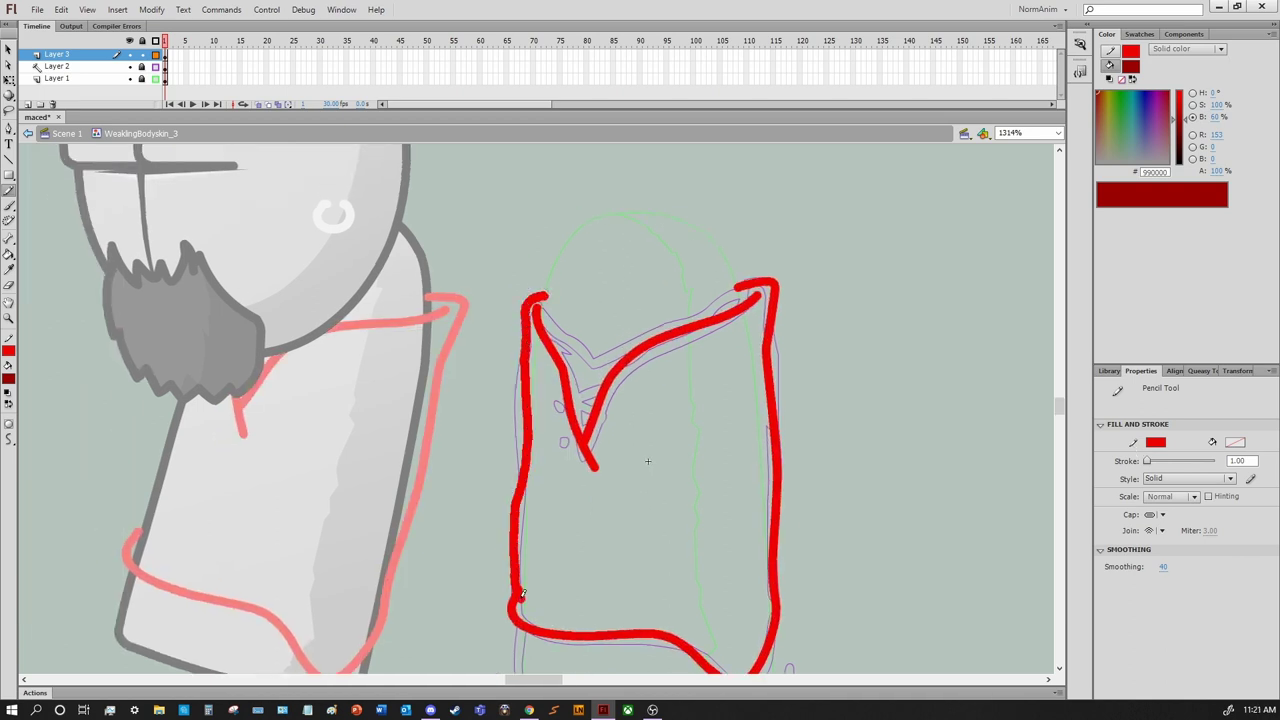
mouse_move(834, 533)
left_mouse_down()
mouse_move(920, 456)
mouse_move(890, 443)
left_mouse_up()
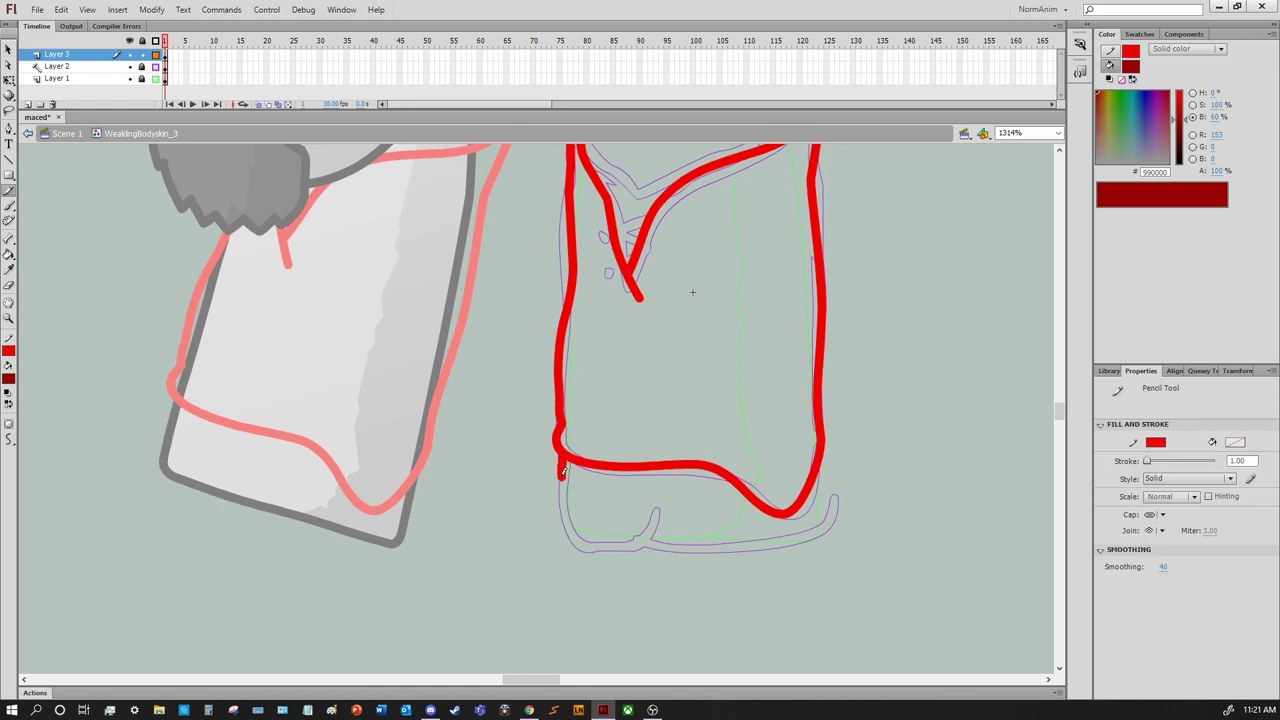
Outline the trousers' side edges and bottom below the shirt hem, adding a short vertical centre seam at the bottom
left_click_drag(560, 540, 685, 551)
left_click_drag(652, 496, 650, 558)
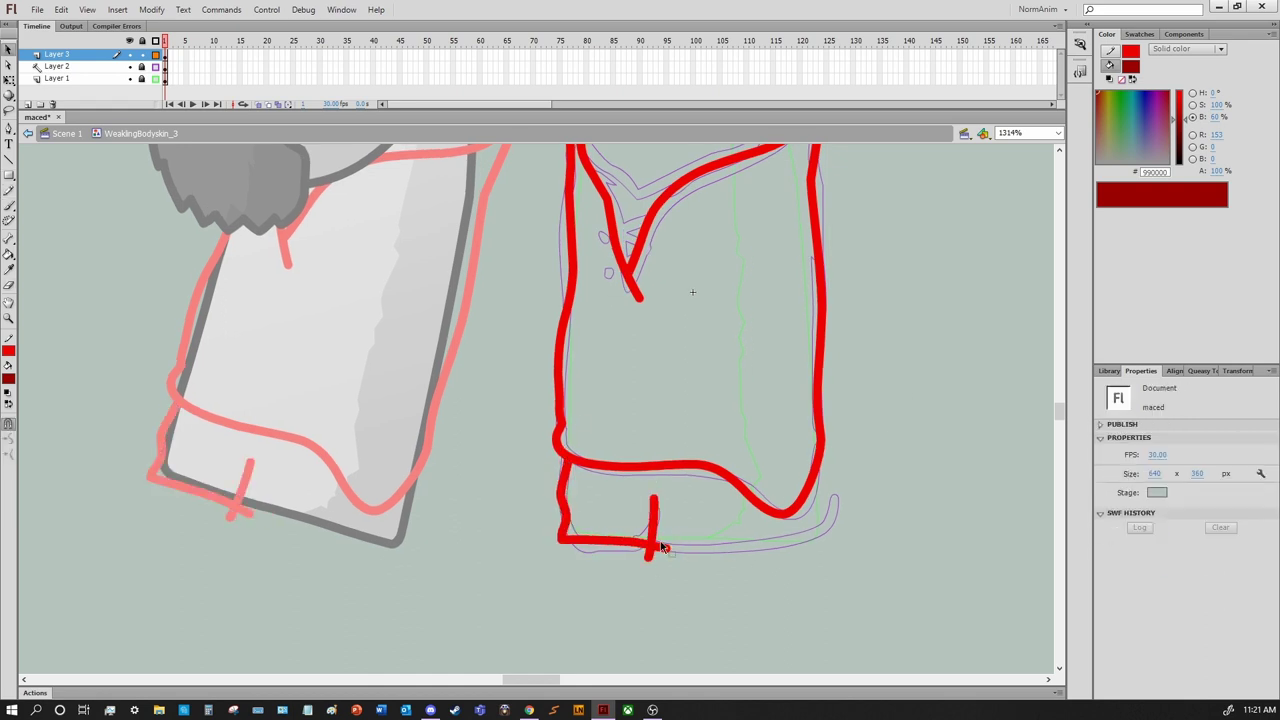
key("ctrl+z")
left_click_drag(822, 460, 650, 545)
Draw the ragged inner collar edge around the V-neck and two small lace-hole dots beside it
left_click_drag(605, 137, 660, 325)
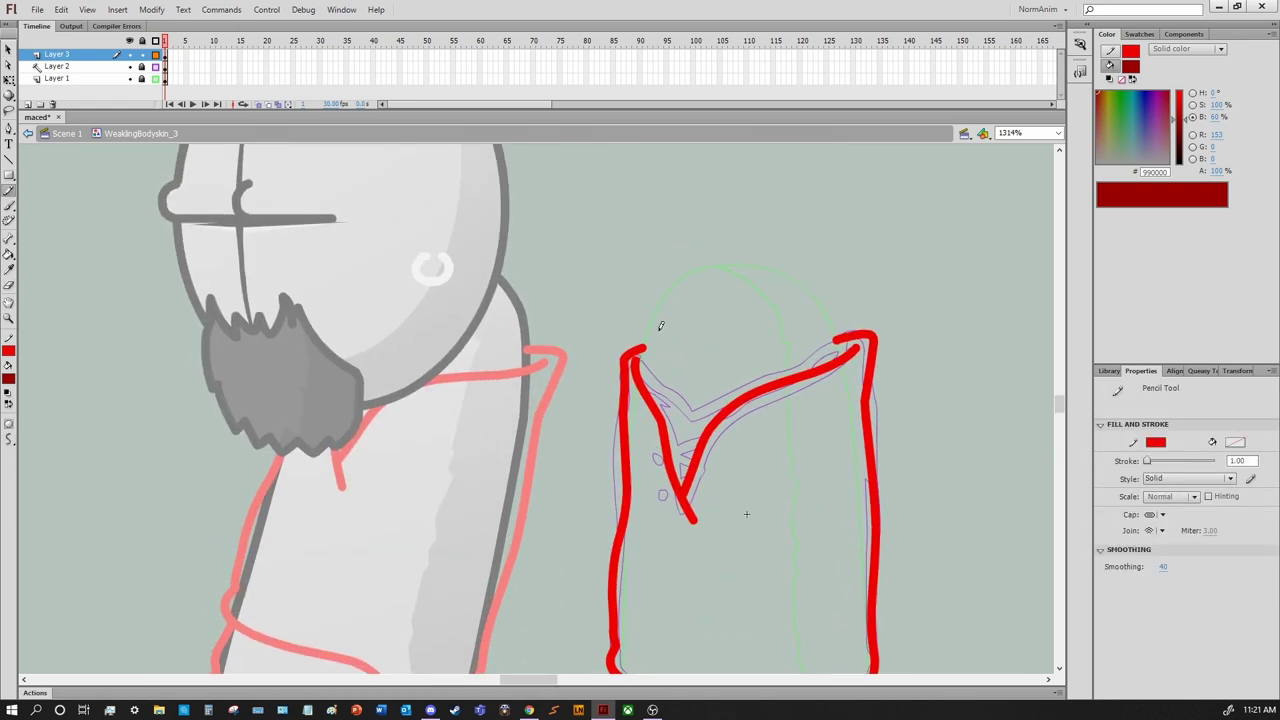
key("ctrl+z")
left_click_drag(642, 362, 656, 368)
left_click_drag(743, 382, 851, 342)
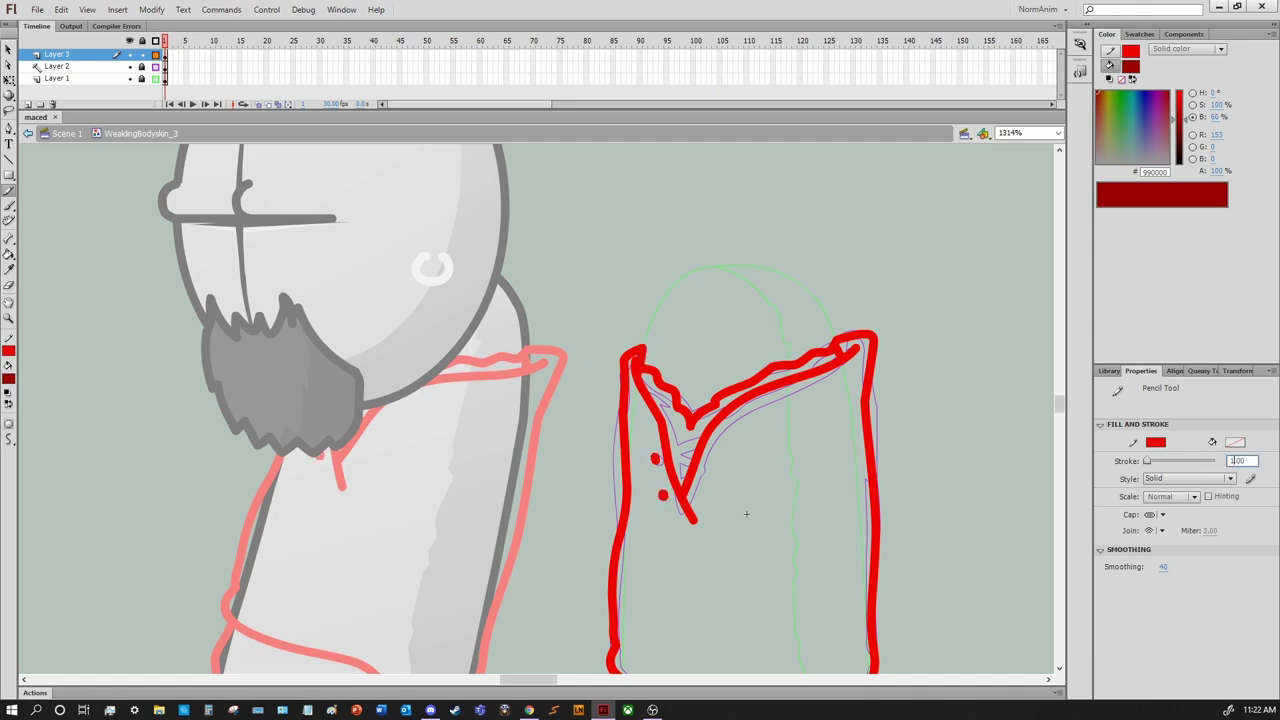
Draw crisscrossing laces over the shirt's V-neck with the Pencil tool at a 0.50 stroke
left_click_drag(672, 440, 714, 478)
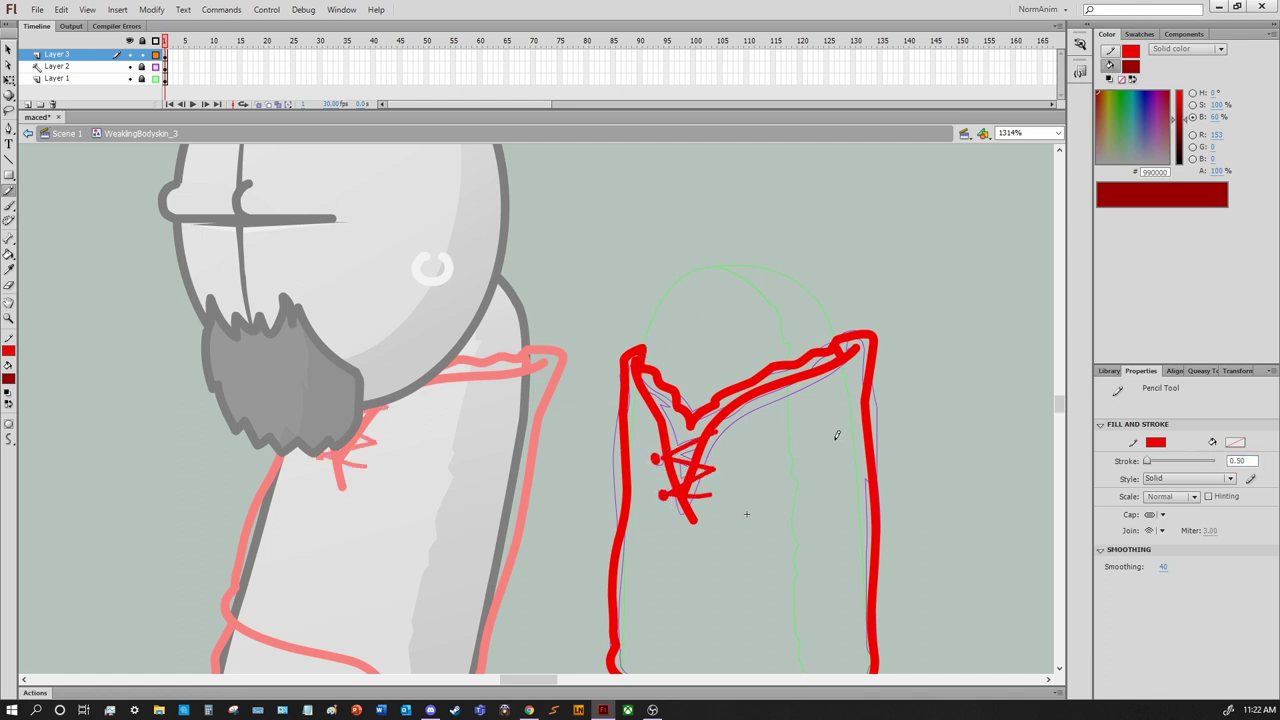
left_click_drag(757, 434, 866, 480)
mouse_move(816, 424)
left_mouse_down()
mouse_move(834, 440)
mouse_move(768, 544)
mouse_move(857, 468)
left_mouse_up()
key("ctrl+z")
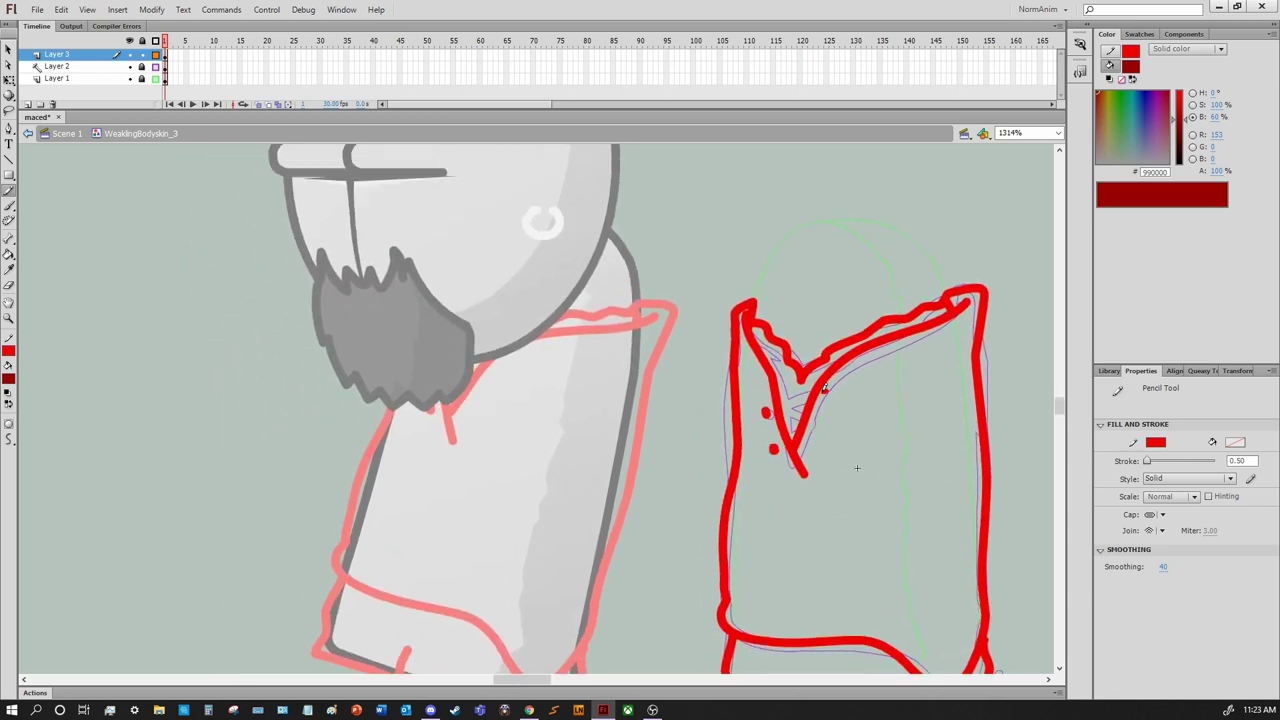
left_click_drag(826, 422, 780, 357)
Draw thin crease lines above the curved shirt hem, near the right shoulder and at the lower-left edge
left_click_drag(831, 570, 890, 566)
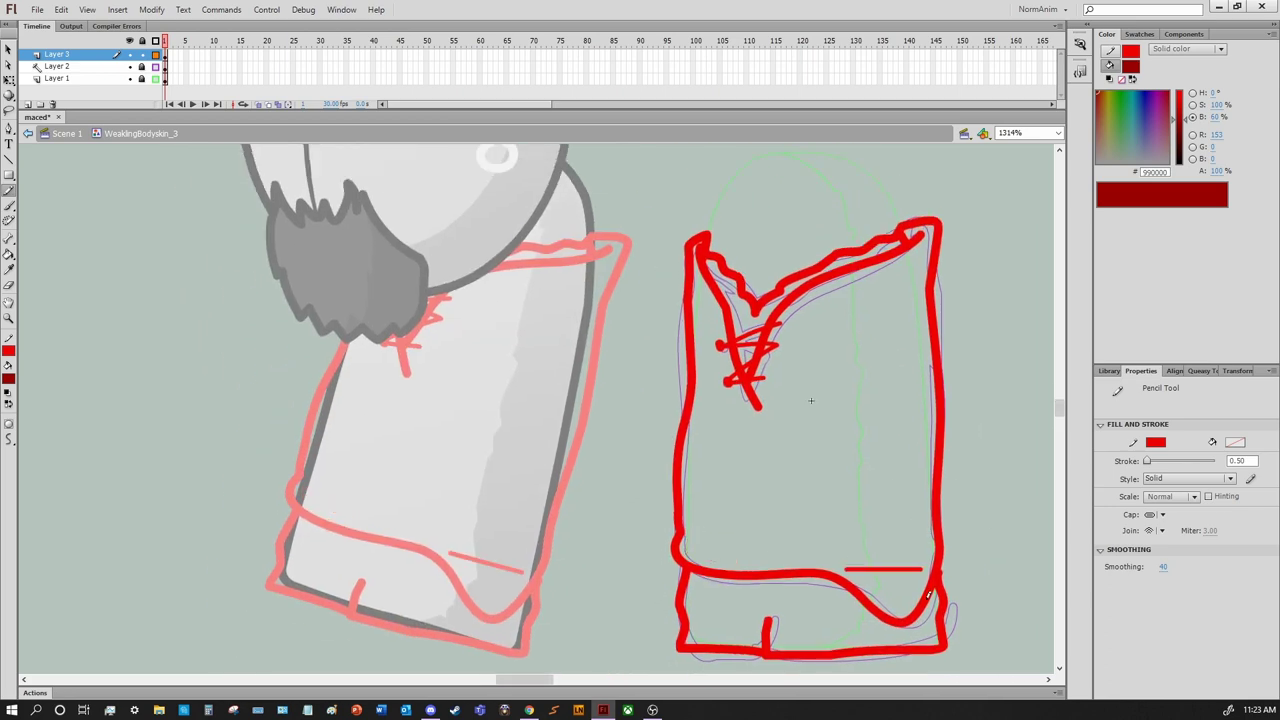
scroll(931, 563, "up", 2)
left_click_drag(893, 392, 886, 428)
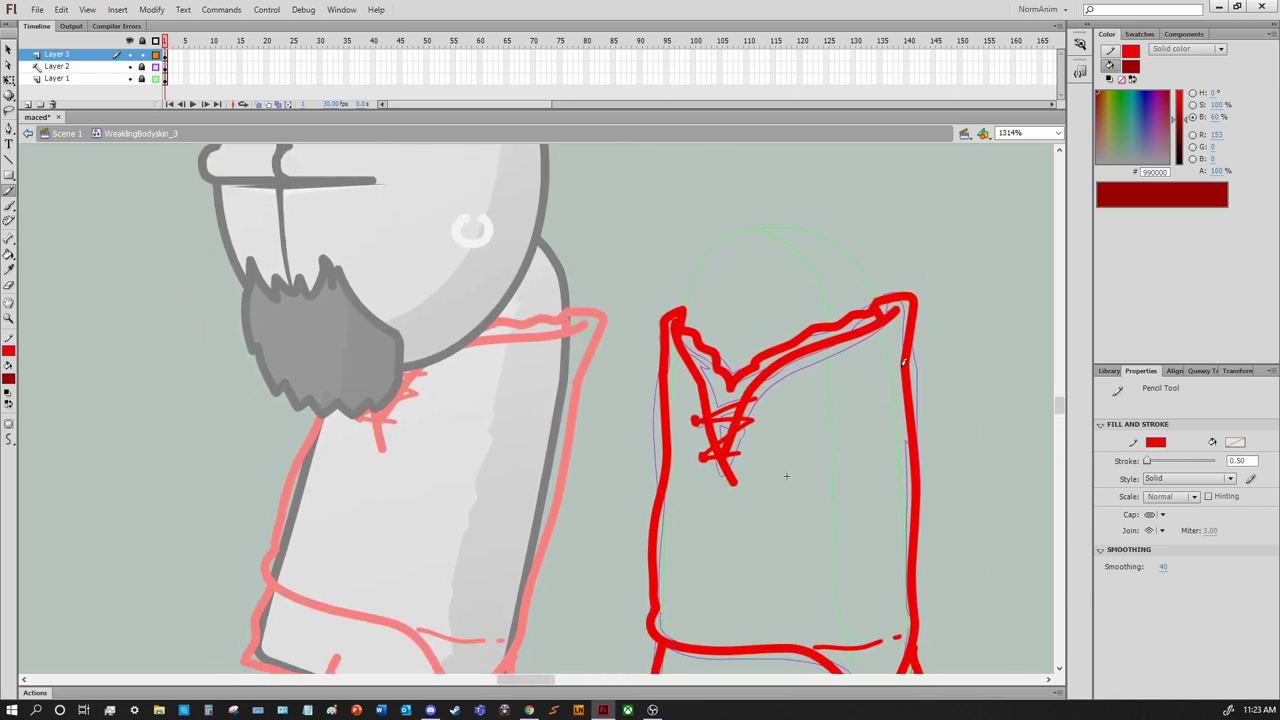
scroll(888, 422, "up", 2)
scroll(726, 517, "down", 4)
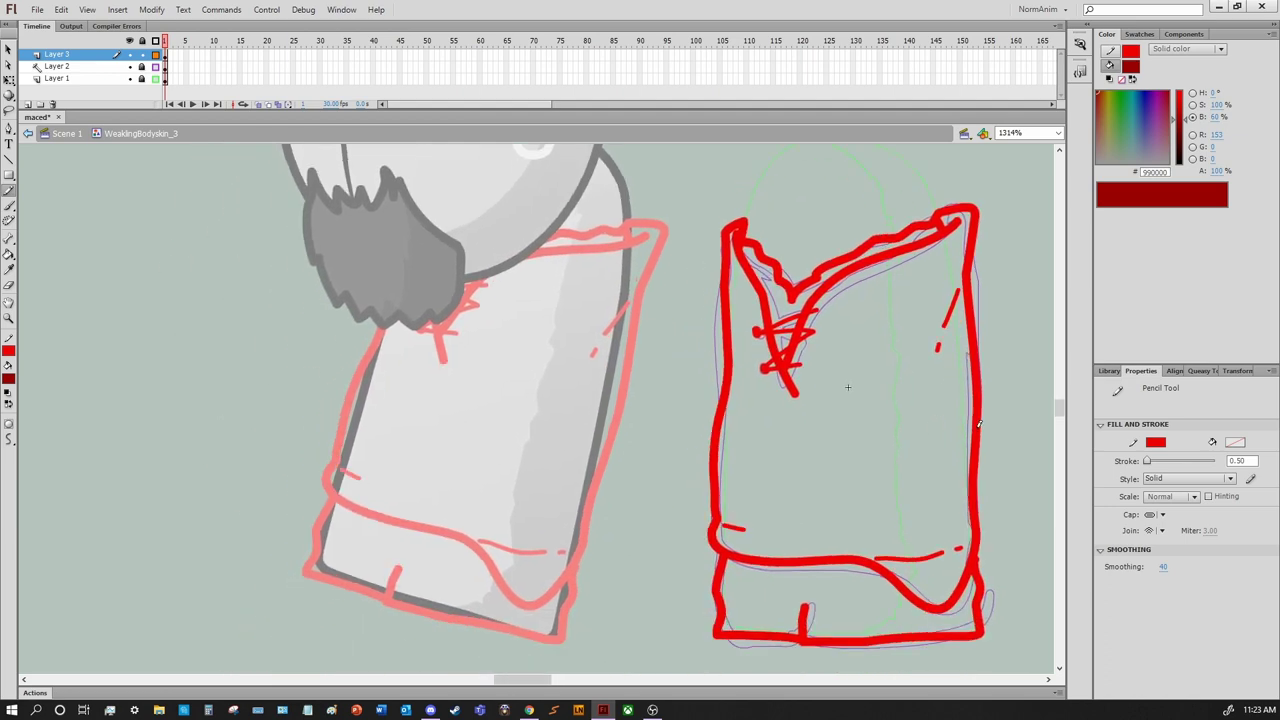
mouse_move(848, 387)
left_mouse_down()
mouse_move(768, 391)
mouse_move(856, 277)
left_mouse_up()
Add small crease marks beside the collar and mid-chest, and cross-shaped stitches on the shirt's lower-left side
left_click_drag(953, 440, 970, 467)
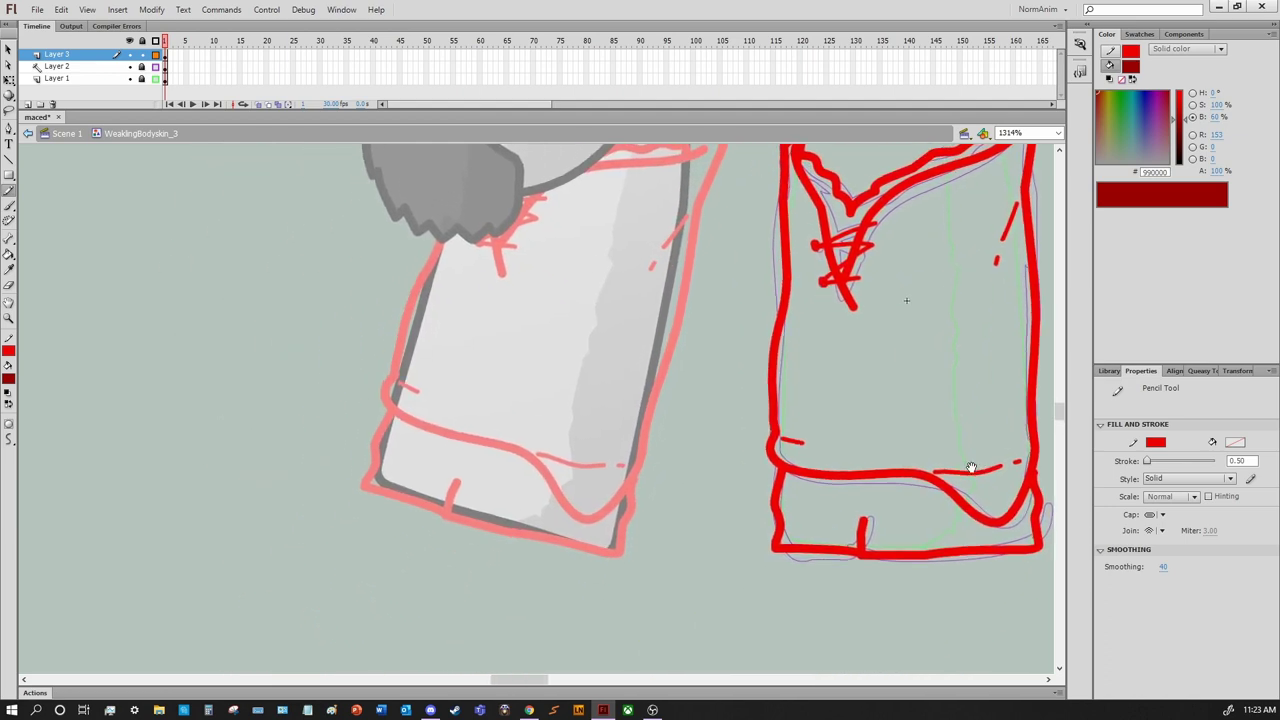
left_click_drag(872, 438, 906, 381)
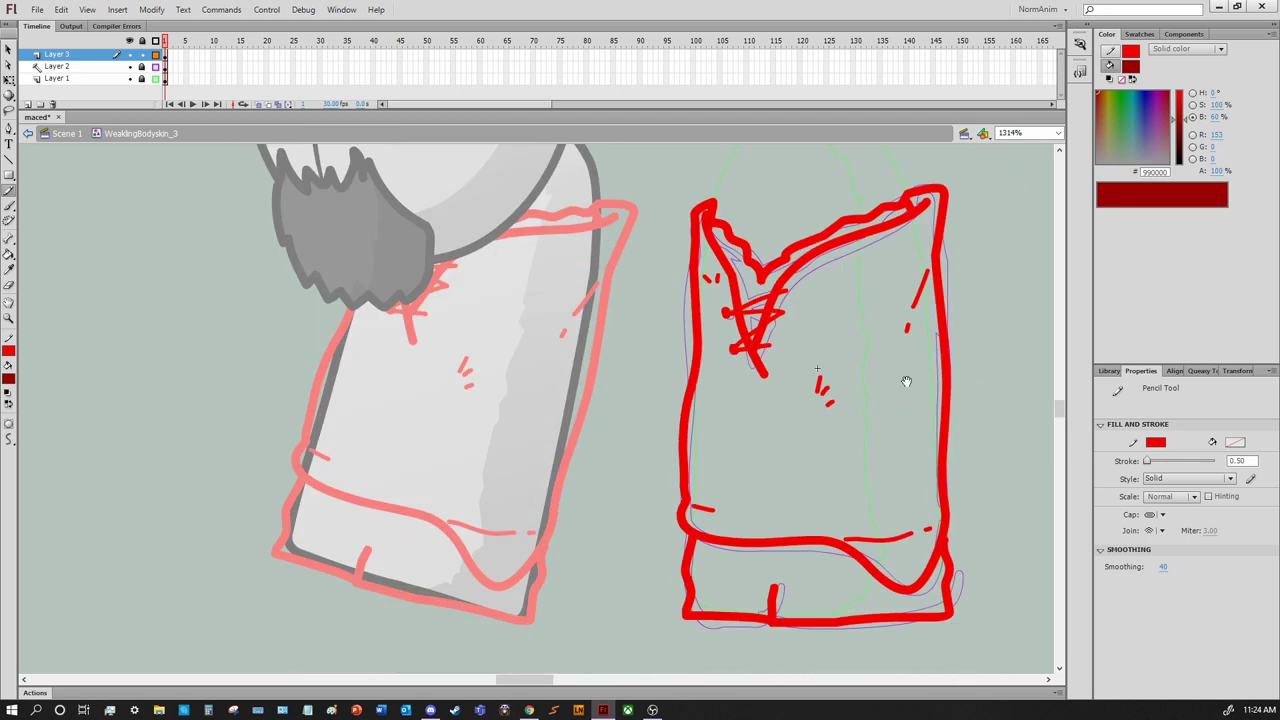
key("ctrl+z")
left_click_drag(706, 457, 733, 484)
left_click_drag(850, 432, 805, 332)
Draw a thin hem line along the trousers' bottom and remove the piece overshooting the left edge
left_click_drag(917, 497, 648, 507)
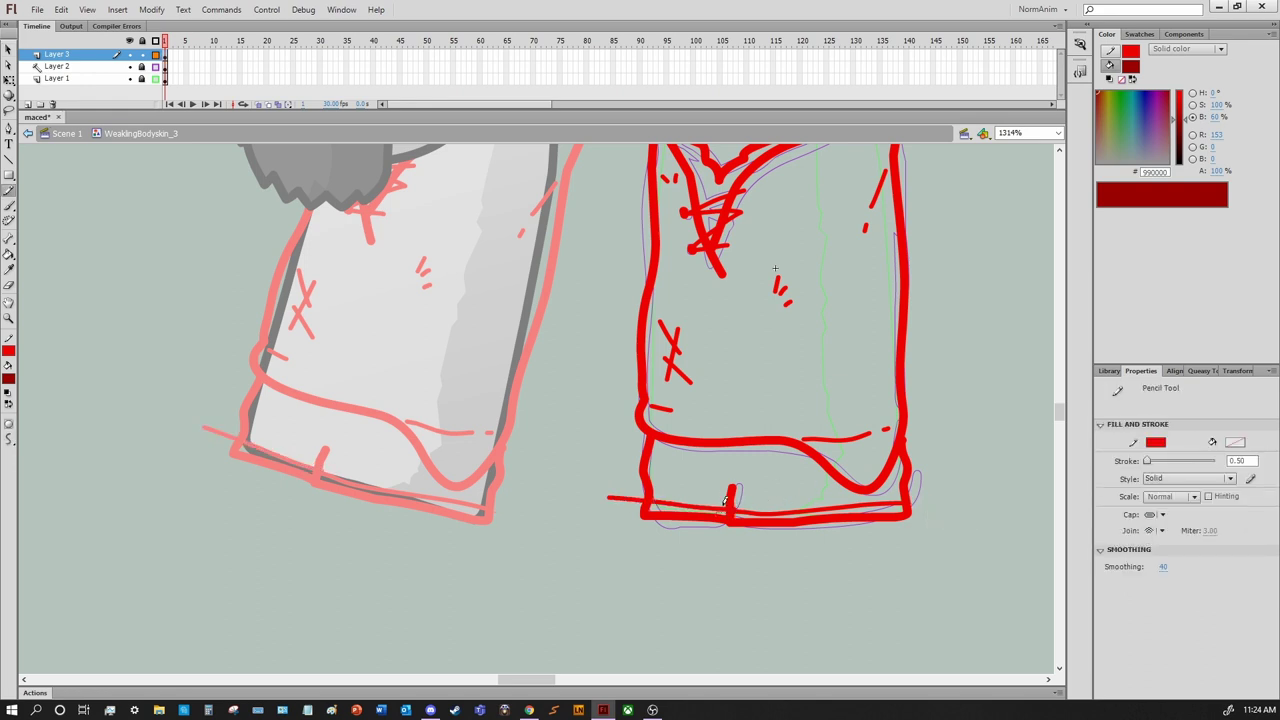
key("v")
key("ctrl+a")
key("Delete")
key("ctrl+z")
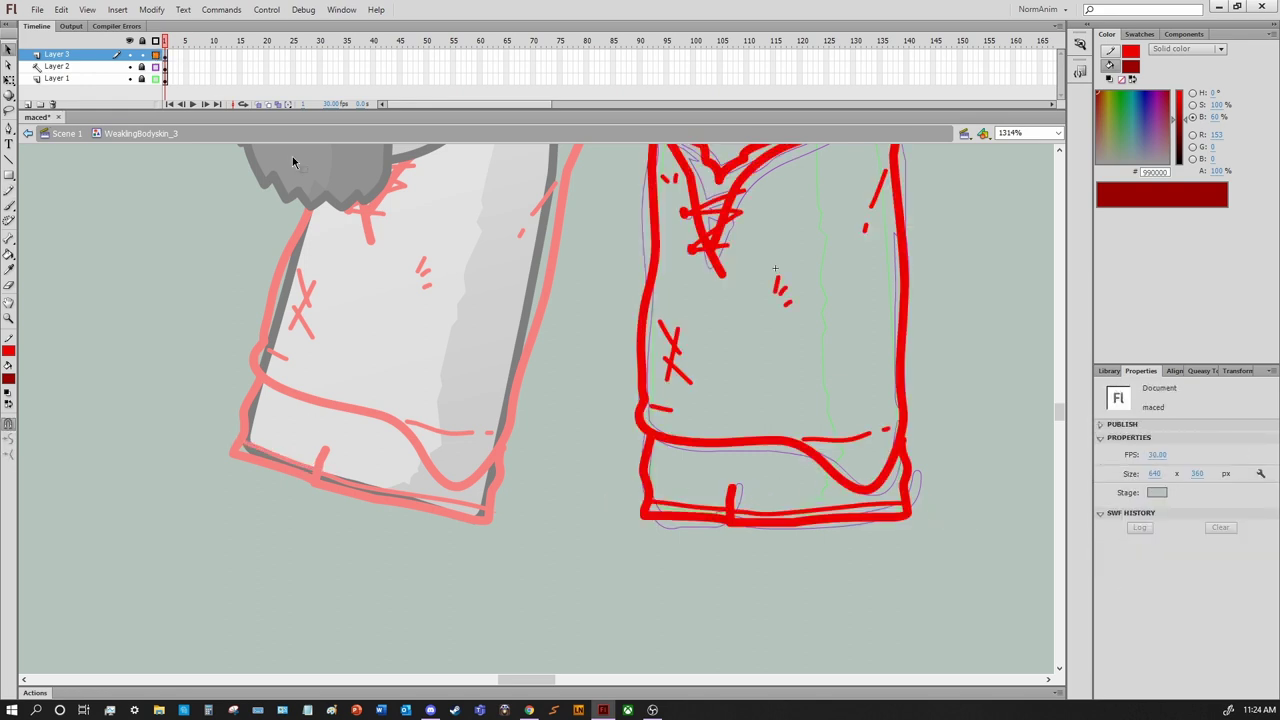
Check the red clothing outline on the character in the main scene, and return to editing the torso symbol
key("y")
left_click_drag(774, 268, 855, 360)
key("ctrl+e")
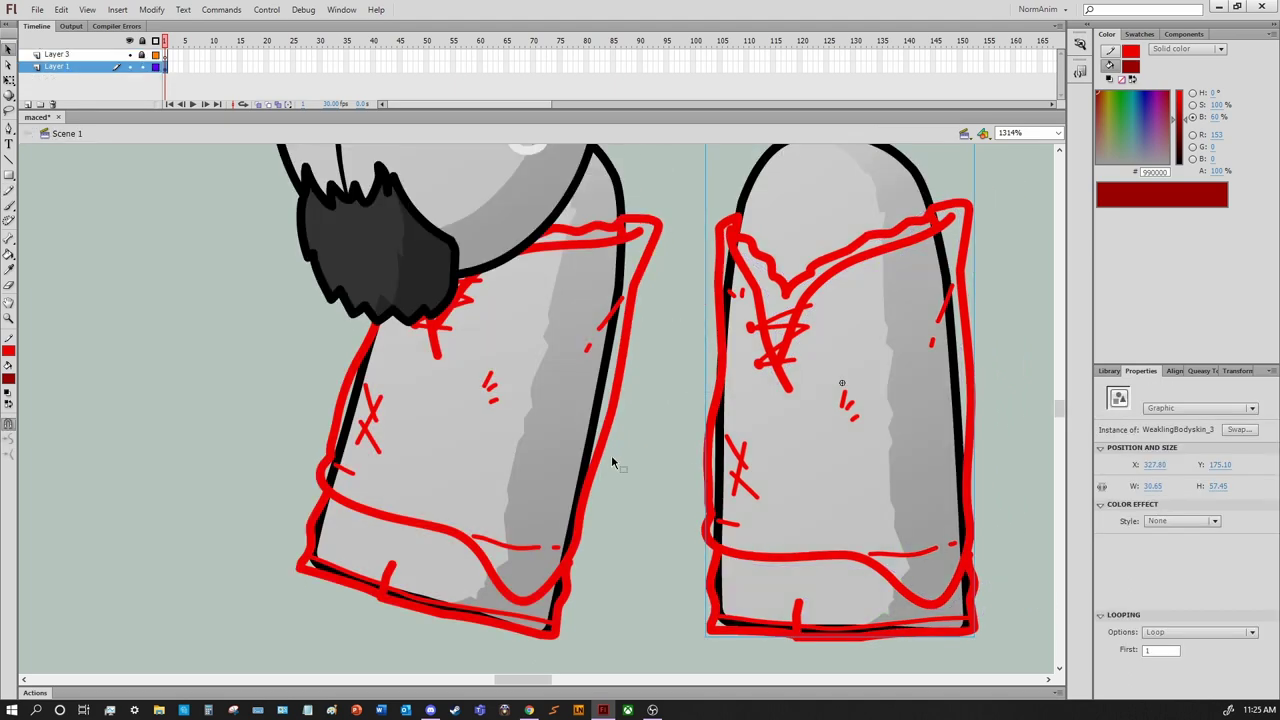
left_click(611, 455, "alt")
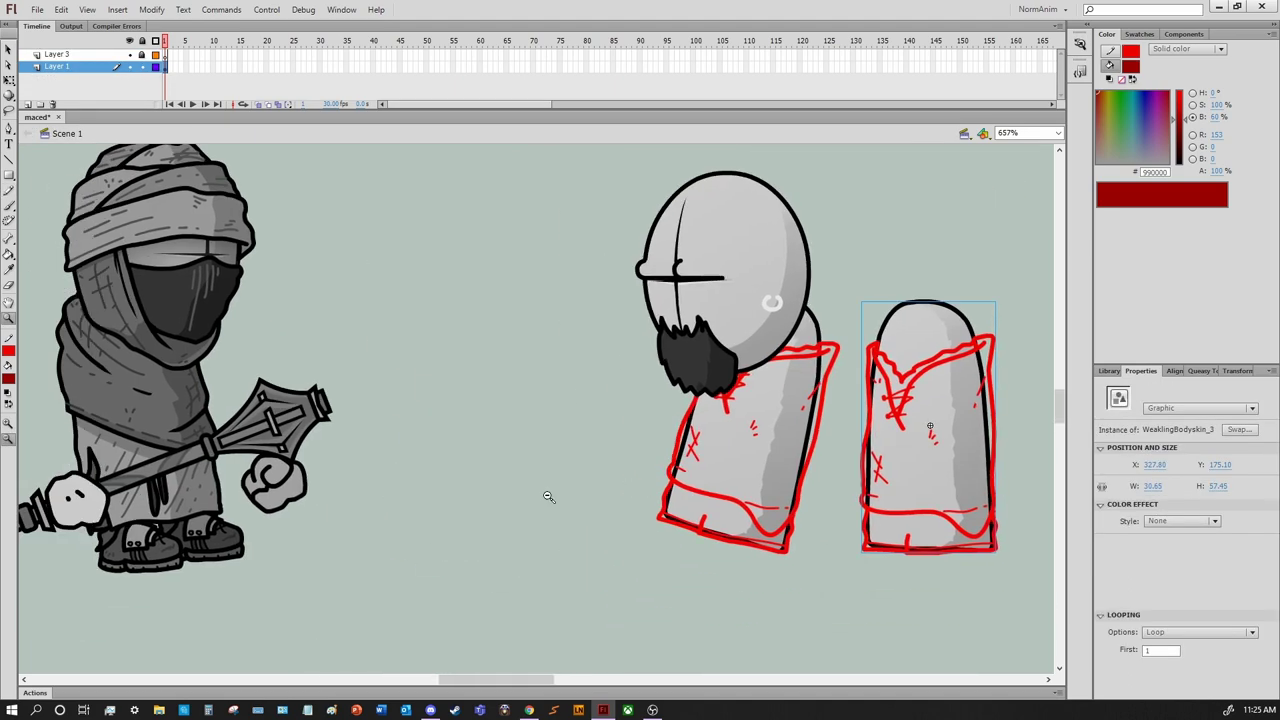
key("ctrl+e")
left_click_drag(818, 486, 1026, 606)
key("y")
left_click_drag(764, 212, 910, 290)
left_click_drag(658, 452, 678, 430)
mouse_move(678, 430)
left_mouse_down()
mouse_move(962, 451)
mouse_move(910, 520)
left_mouse_up()
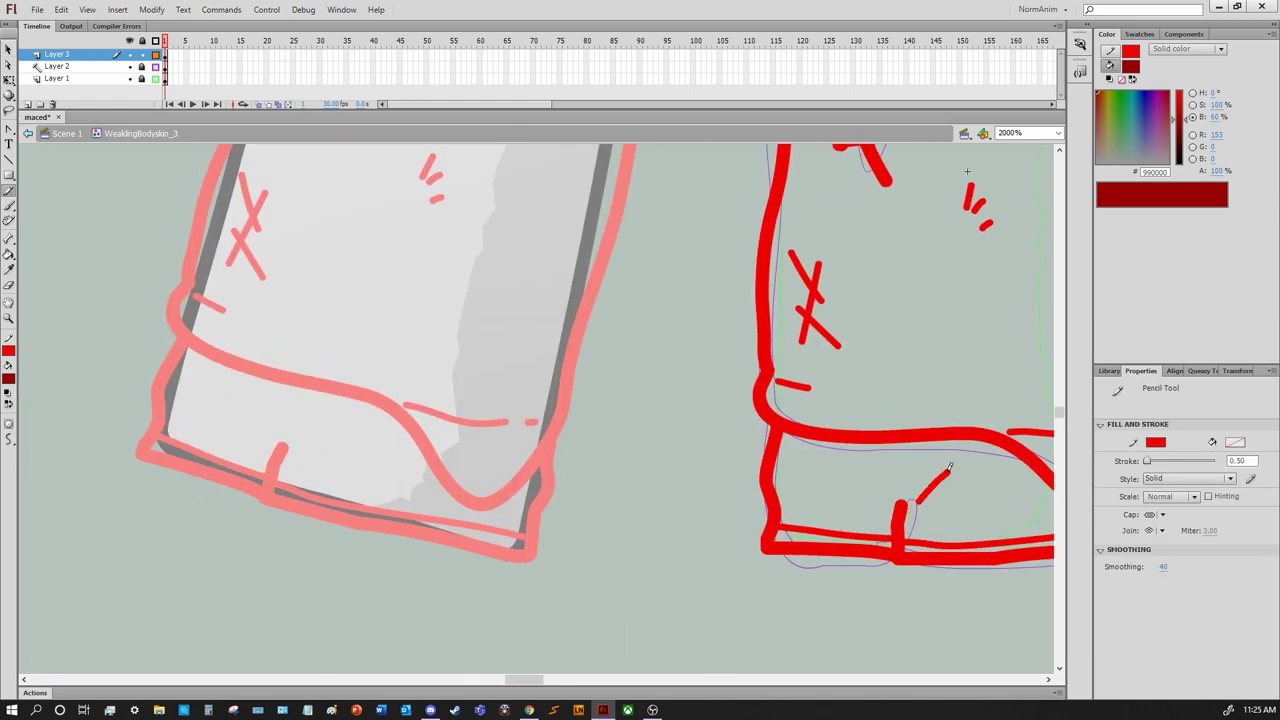
left_click_drag(818, 444, 884, 508)
mouse_move(974, 446)
left_mouse_down()
mouse_move(944, 476)
mouse_move(765, 500)
left_mouse_up()
mouse_move(810, 503)
left_mouse_down()
mouse_move(765, 518)
mouse_move(600, 500)
mouse_move(620, 496)
left_mouse_up()
key("ctrl+z")
key("ctrl+z")
key("ctrl+z")
key("ctrl+z")
key("ctrl+z")
Replace the trousers' lower-left edge with a new 1.00 pencil line that rounds the bottom corner
key("e")
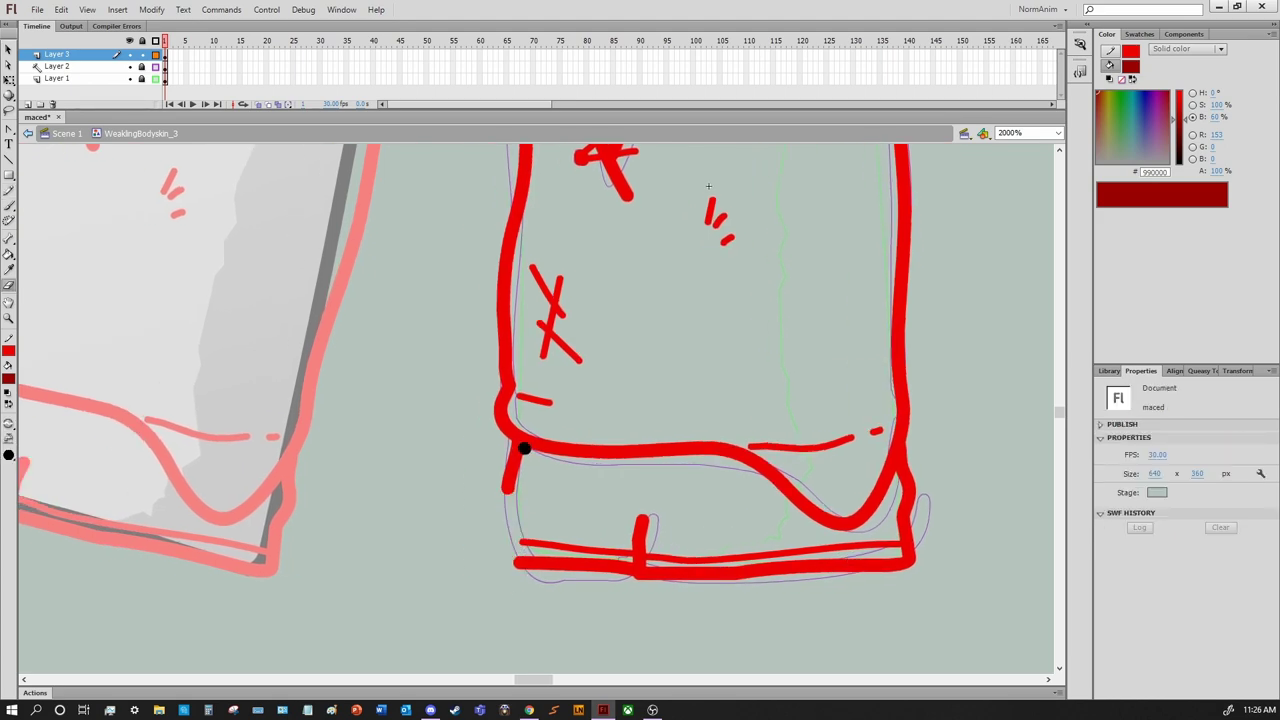
key("y")
key("v")
left_click(528, 556)
key("ctrl+z")
key("ctrl+z")
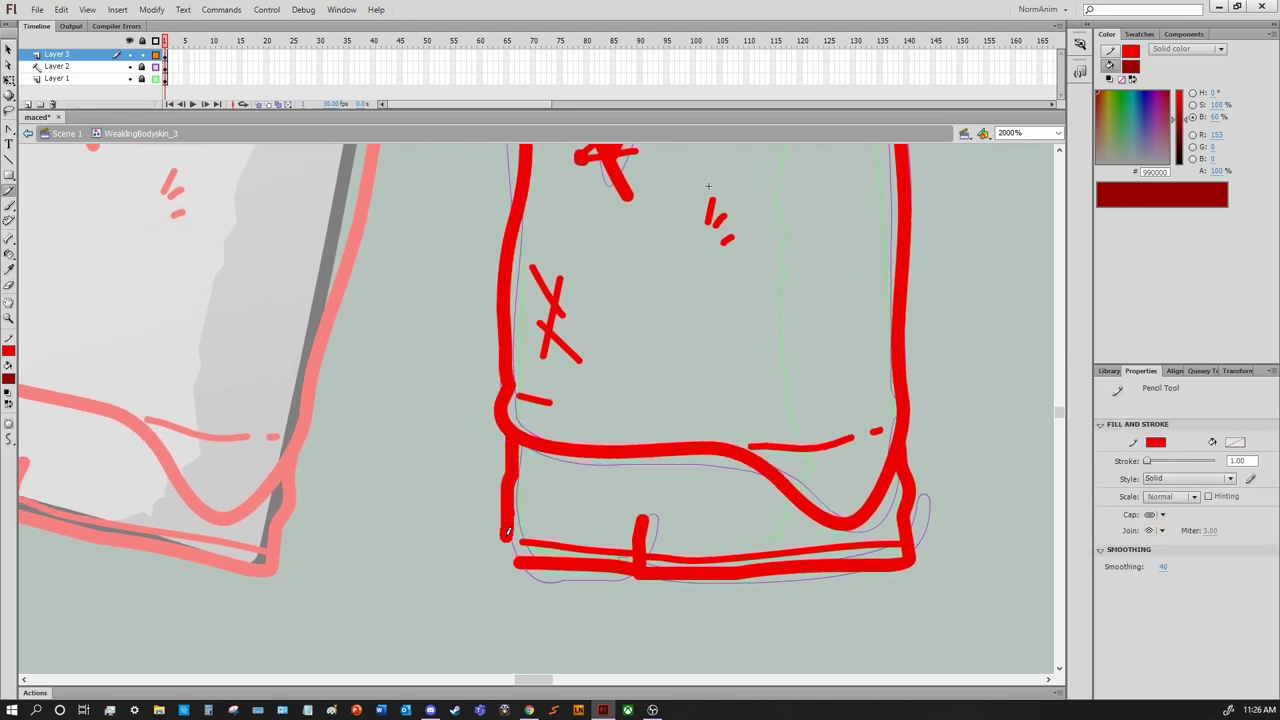
left_click_drag(640, 592, 485, 592)
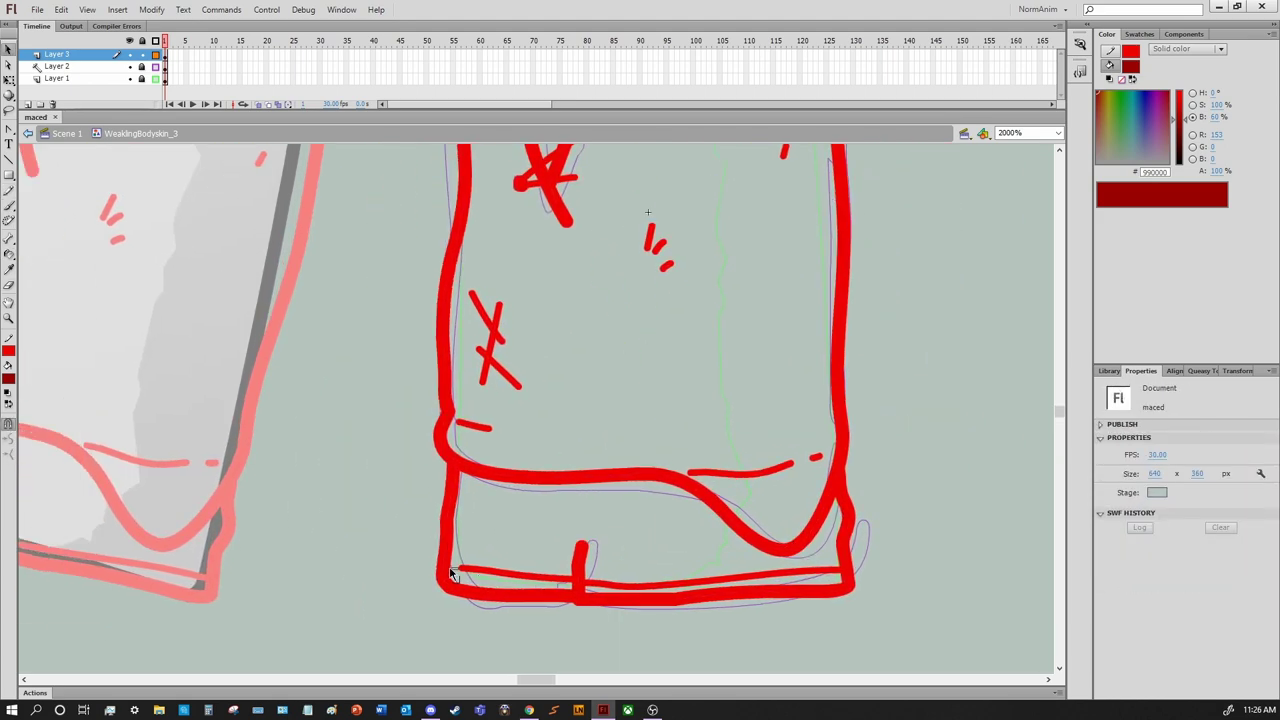
Draw the belt loops, the belt's lower edge and an oval buckle under the shirt hem at a 0.50 stroke
left_click_drag(892, 480, 958, 508)
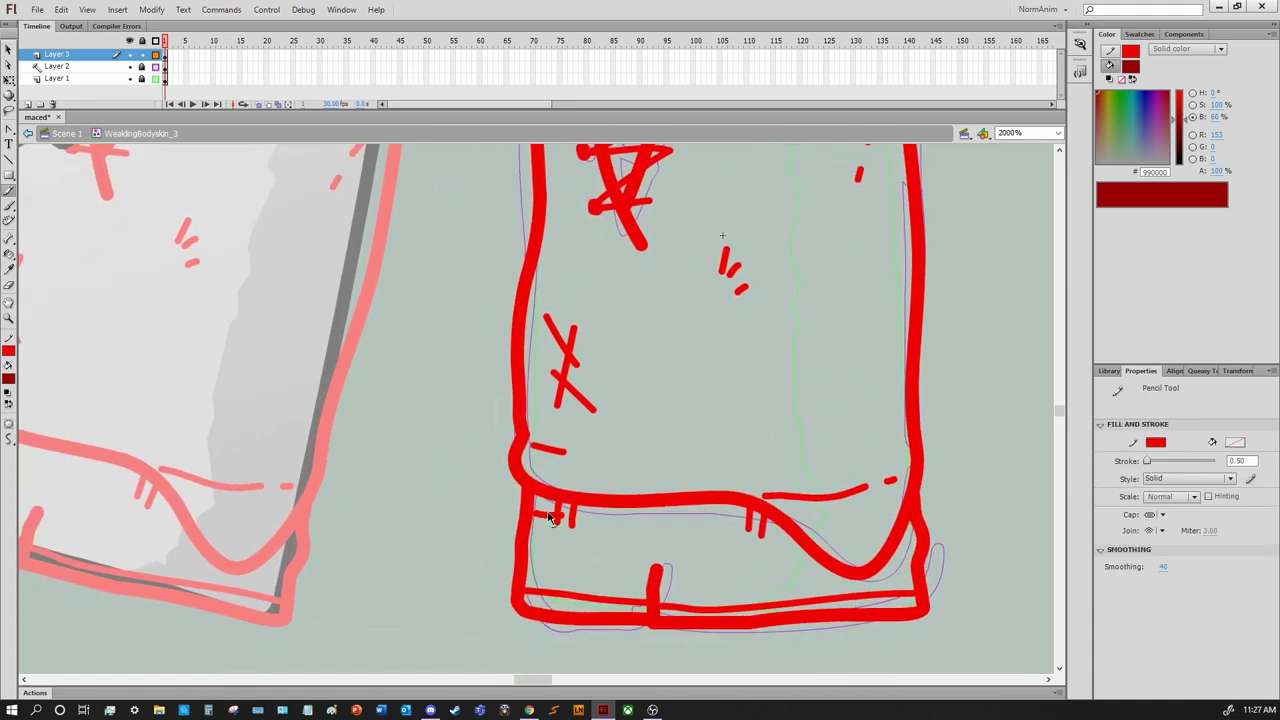
mouse_move(535, 512)
left_mouse_down()
mouse_move(744, 515)
mouse_move(654, 655)
mouse_move(744, 535)
left_mouse_up()
key("ctrl+minus")
key("ctrl+minus")
key("ctrl+equal")
key("ctrl+equal")
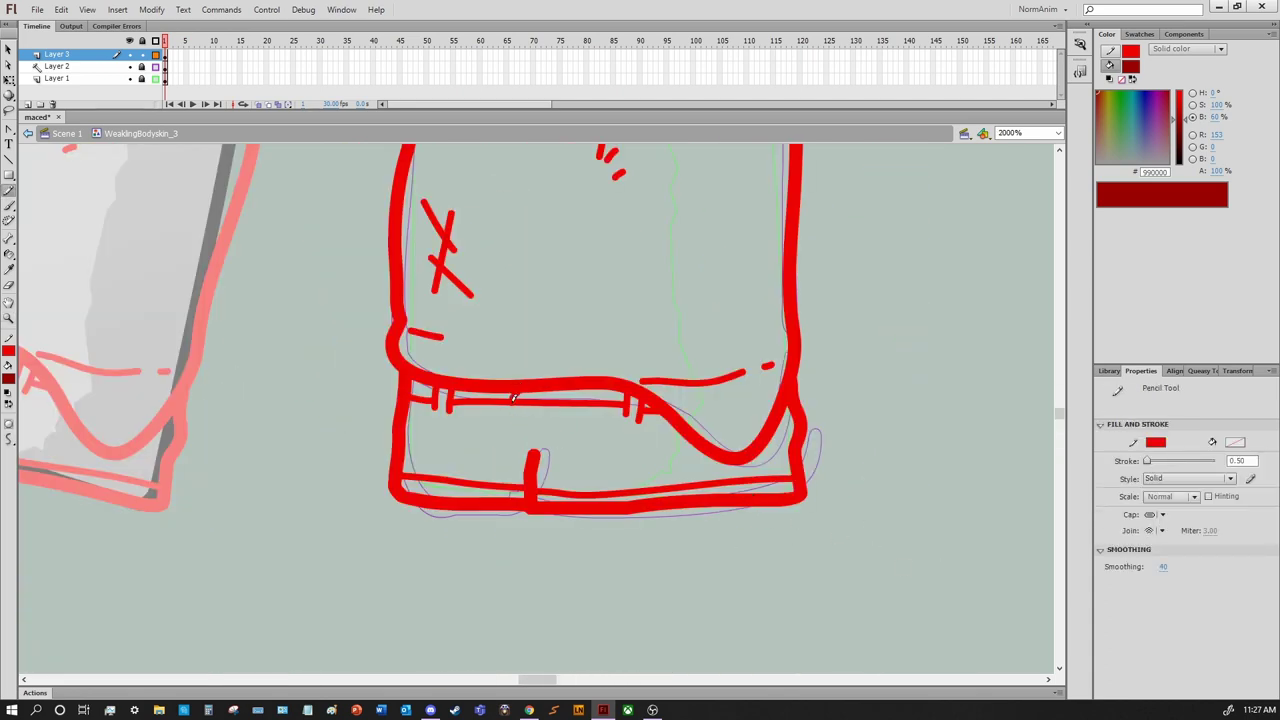
left_click_drag(513, 397, 515, 398)
Examine the clothing linework from the belt up to the collar with the layers shown as outlines
key("v")
key("ctrl+alt+shift+o")
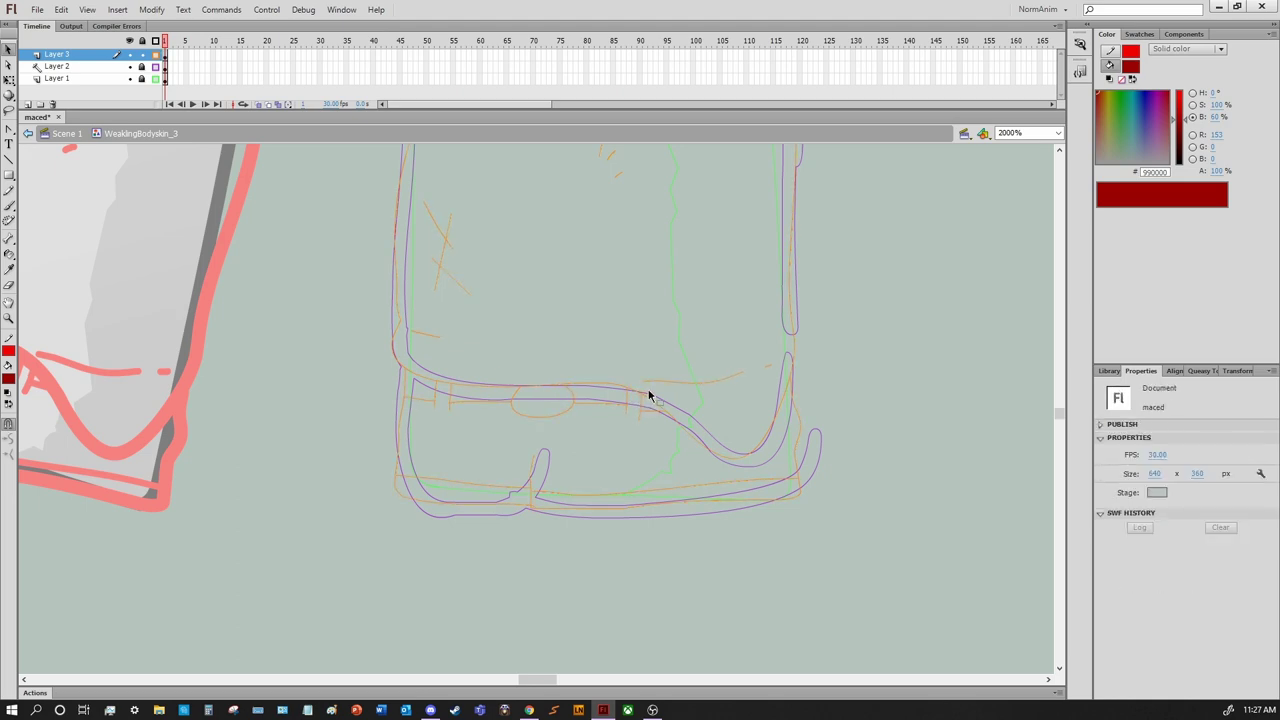
left_click_drag(737, 411, 697, 349)
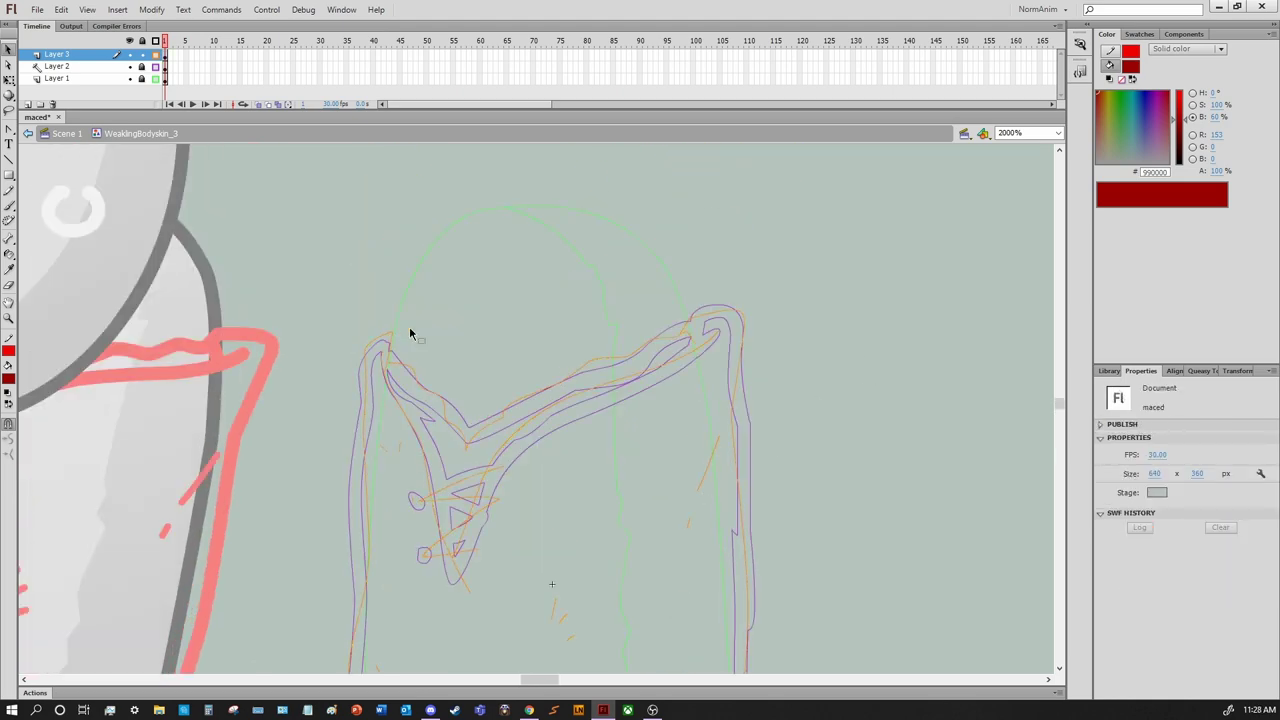
key("ctrl+alt+shift+o")
key("ctrl+minus")
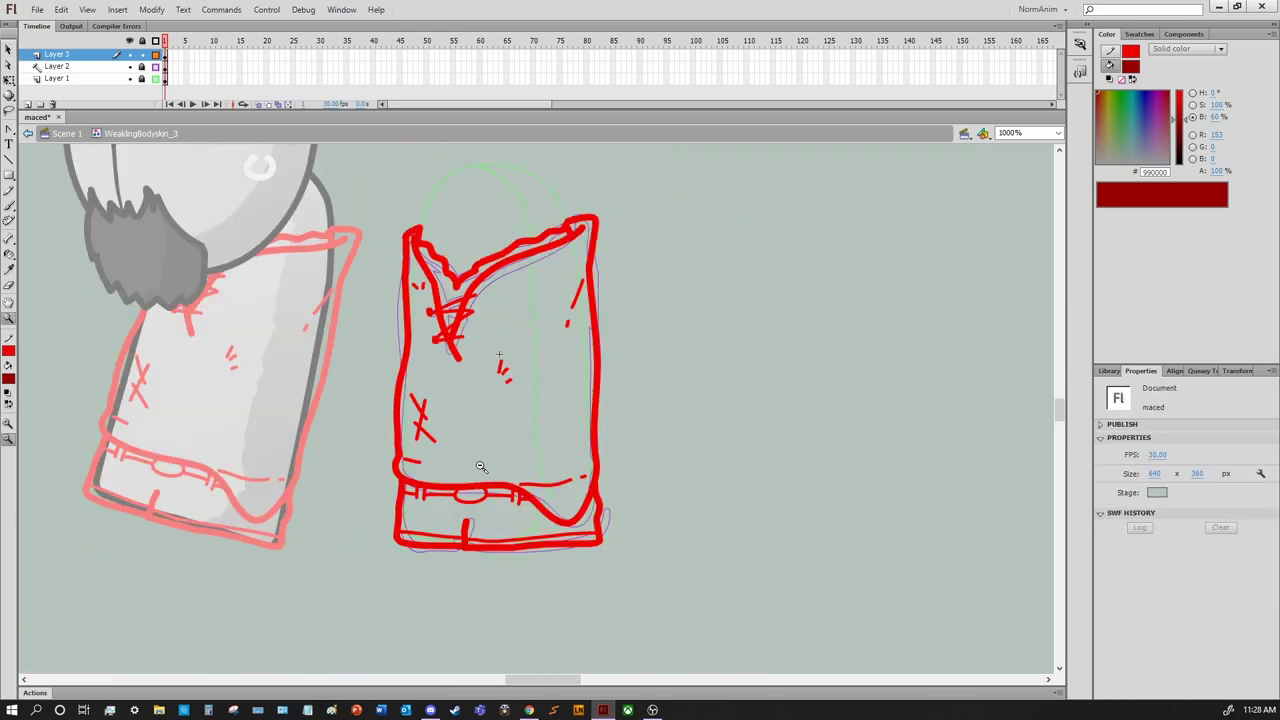
Duplicate Layer 3, rename the original layer "lines" and hide it
right_click(68, 54)
left_click(128, 221)
double_click(57, 66)
type("lines")
key("Return")
left_click(128, 66)
Recolour the linework on the duplicated layer black and convert its strokes to fills
left_click(66, 54)
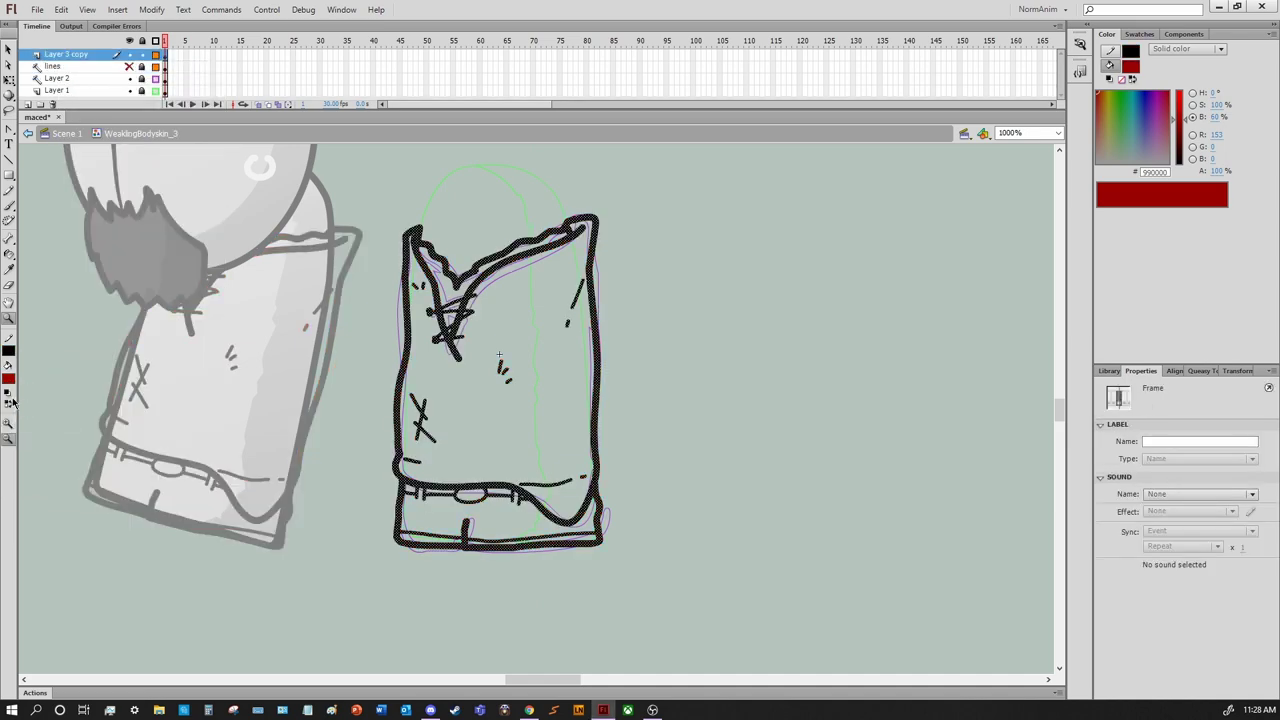
key("b")
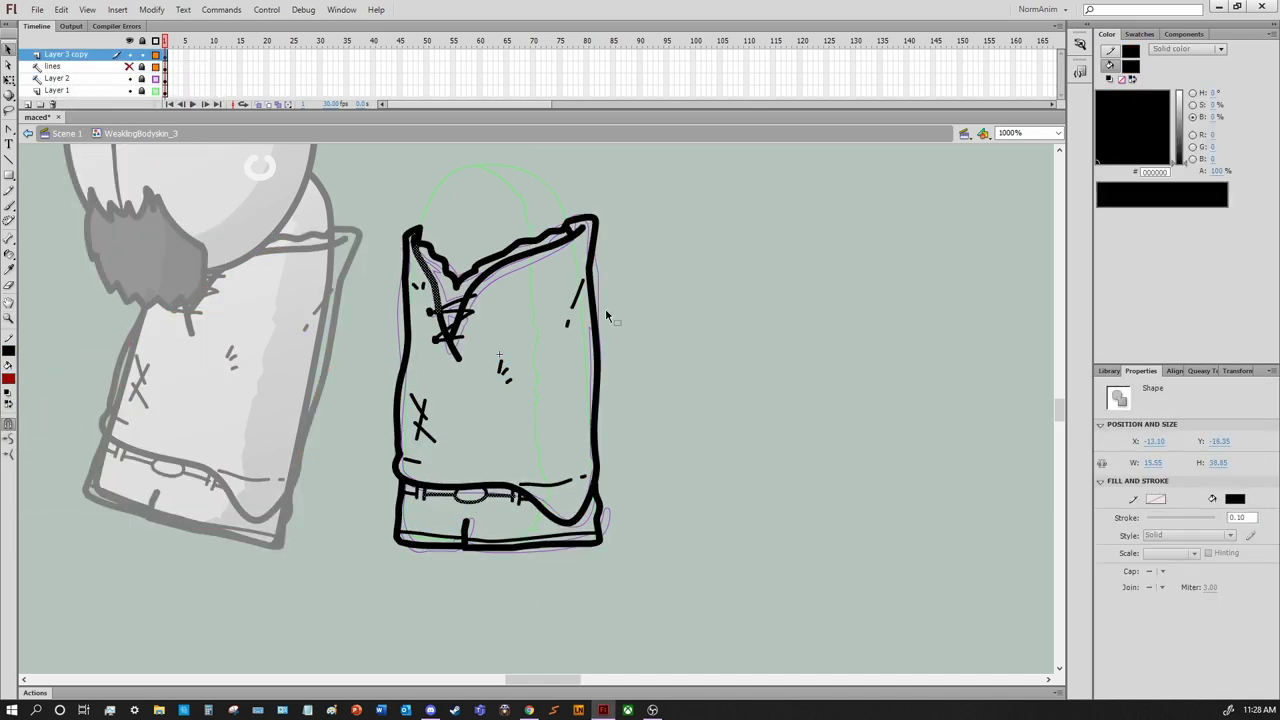
key("ctrl+equal")
key("n")
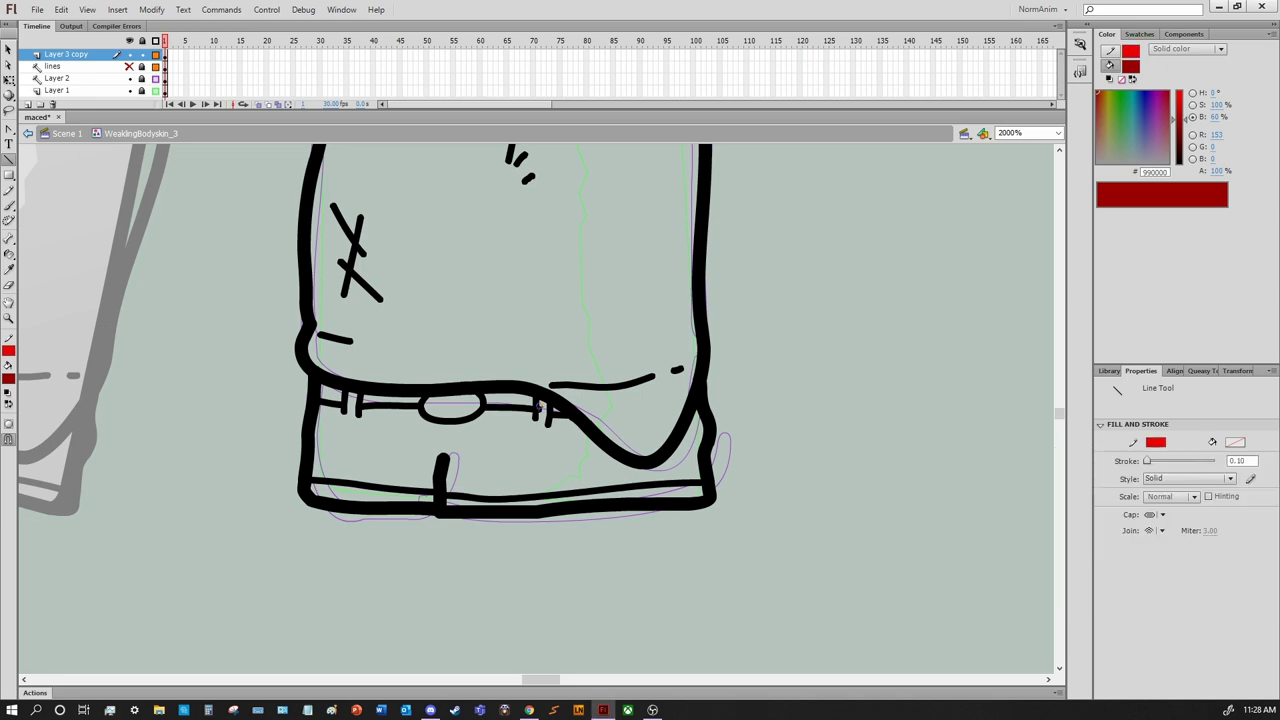
Fill the shirt body with dark grey, and the inner collar and trousers with #696969
key("k")
scroll(540, 410, "up", 3)
key("ctrl+minus")
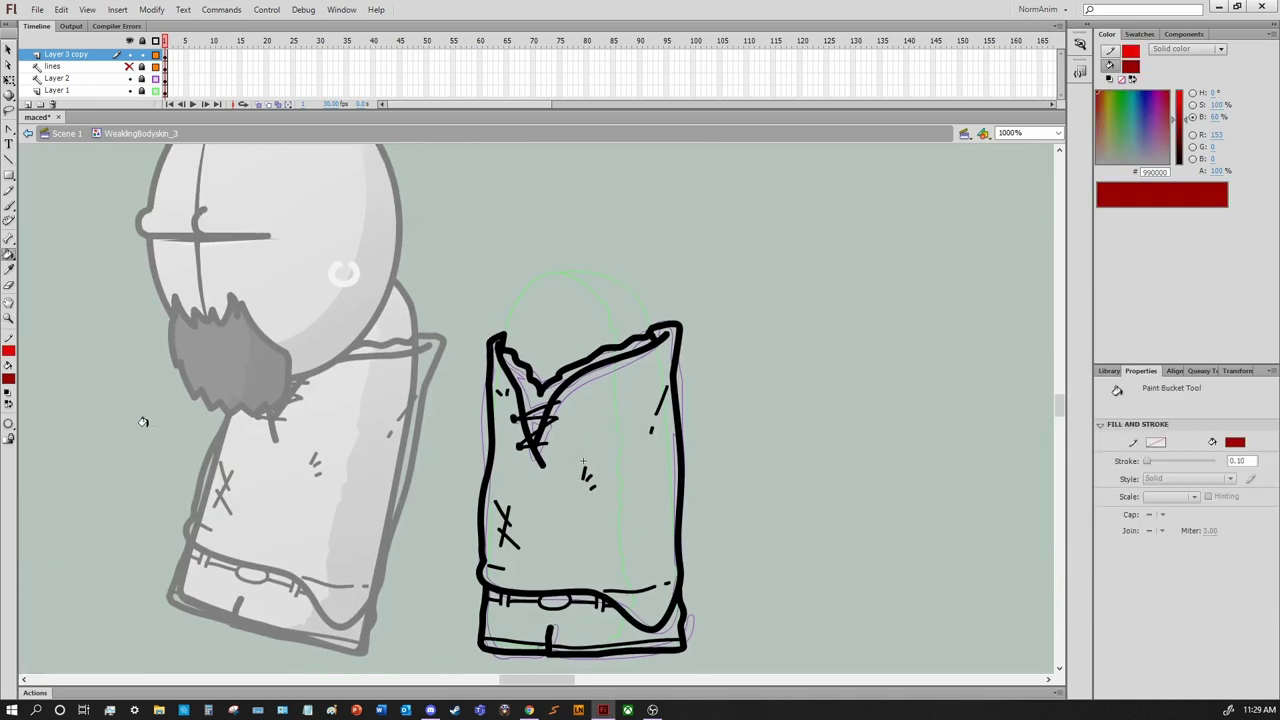
left_click(8, 378)
left_click(143, 421)
left_click(580, 500)
left_click(503, 462)
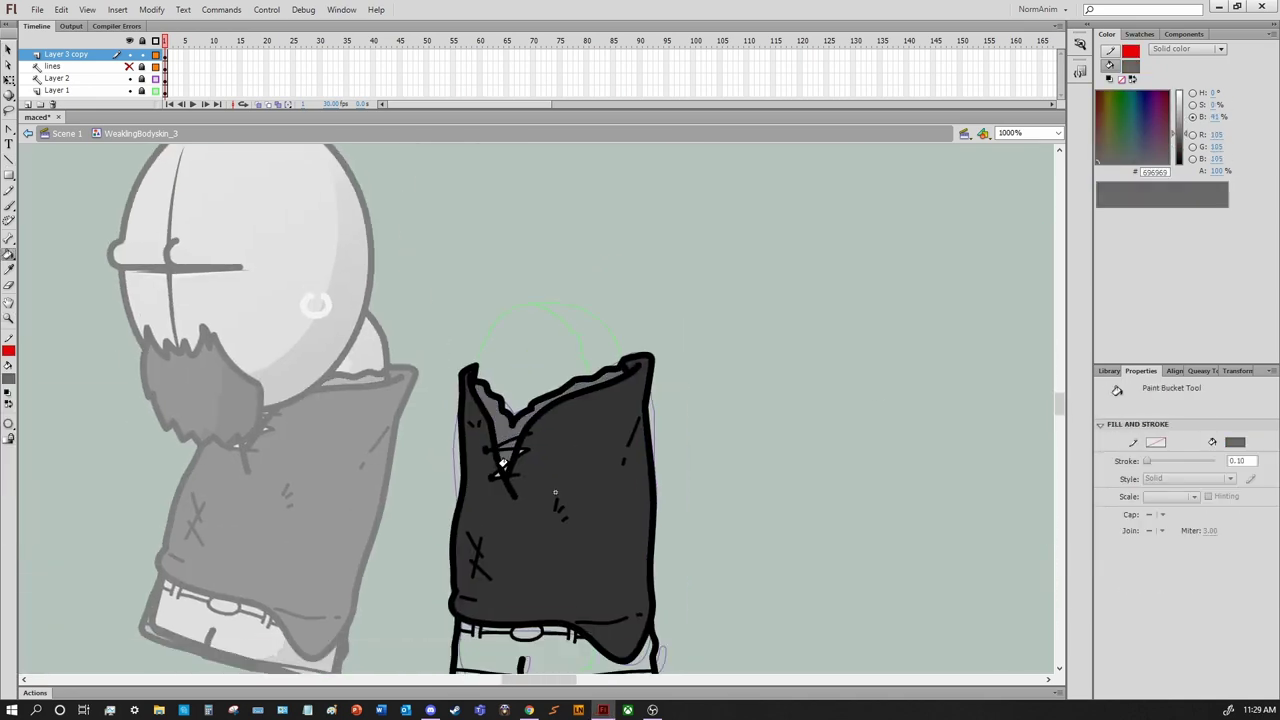
key("ctrl+equal")
key("z")
key("ctrl+minus")
key("ctrl+minus")
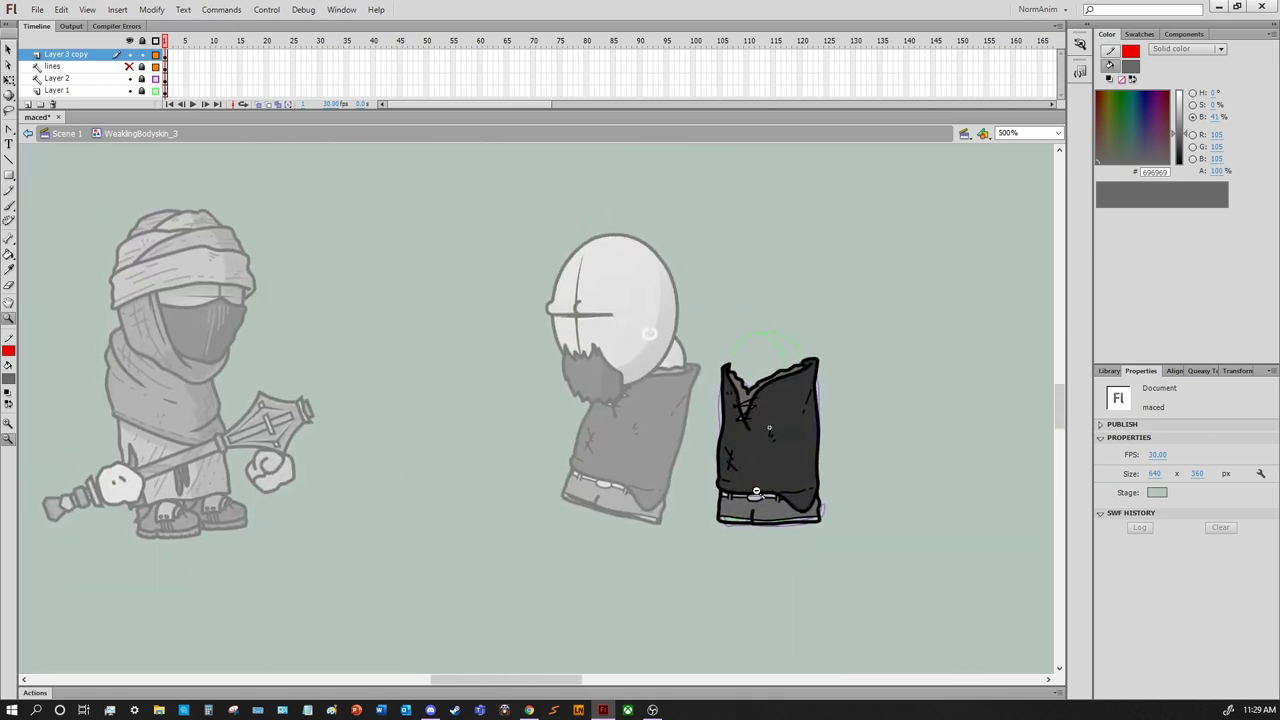
Recolour the shirt's crease marks and stitches to a grey of RGB 77, 77, 77 with the Paint Bucket
left_click(756, 493)
left_click(756, 493)
scroll(577, 420, "up", 3)
key("k")
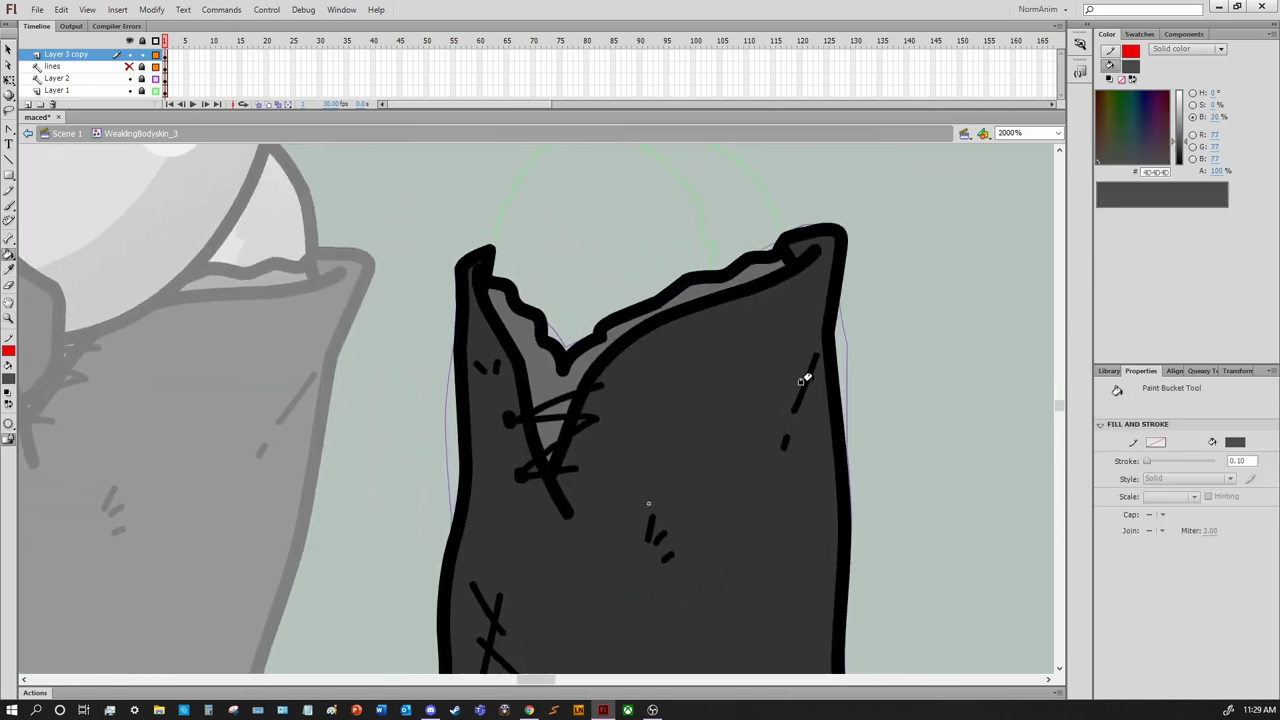
left_click(802, 382)
left_click(655, 535)
left_click(490, 366)
scroll(500, 300, "down", 5)
left_click(503, 287)
left_click(755, 405)
scroll(745, 388, "down", 1)
scroll(745, 388, "left", 2)
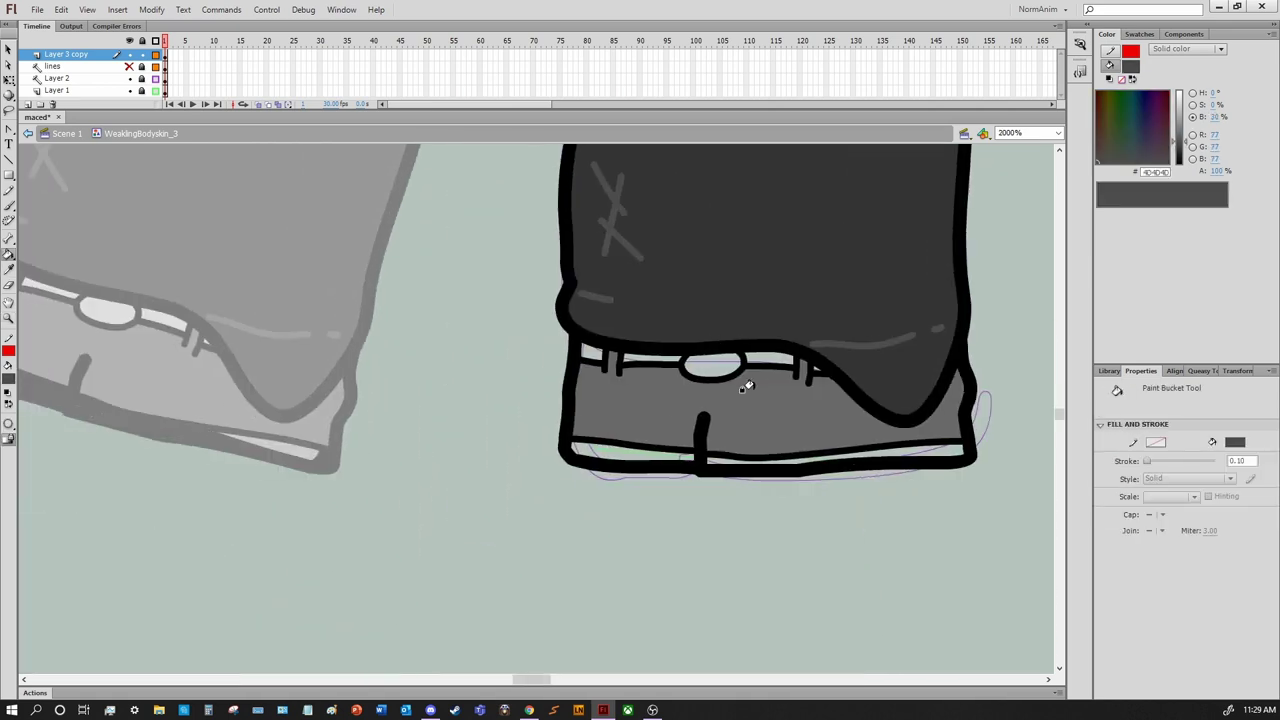
Fill the empty belt strip and oval buckle with grey shades
mouse_move(1180, 142)
left_mouse_down()
mouse_move(1180, 115)
mouse_move(1175, 158)
left_mouse_up()
left_click(770, 358)
left_click(712, 362)
scroll(789, 400, "up", 3)
left_click(840, 548)
Return to the main scene, set the character's clothed body to a nearly upright tilt and reposition the head on it
key("ctrl+minus")
key("ctrl+minus")
key("v")
key("ctrl+e")
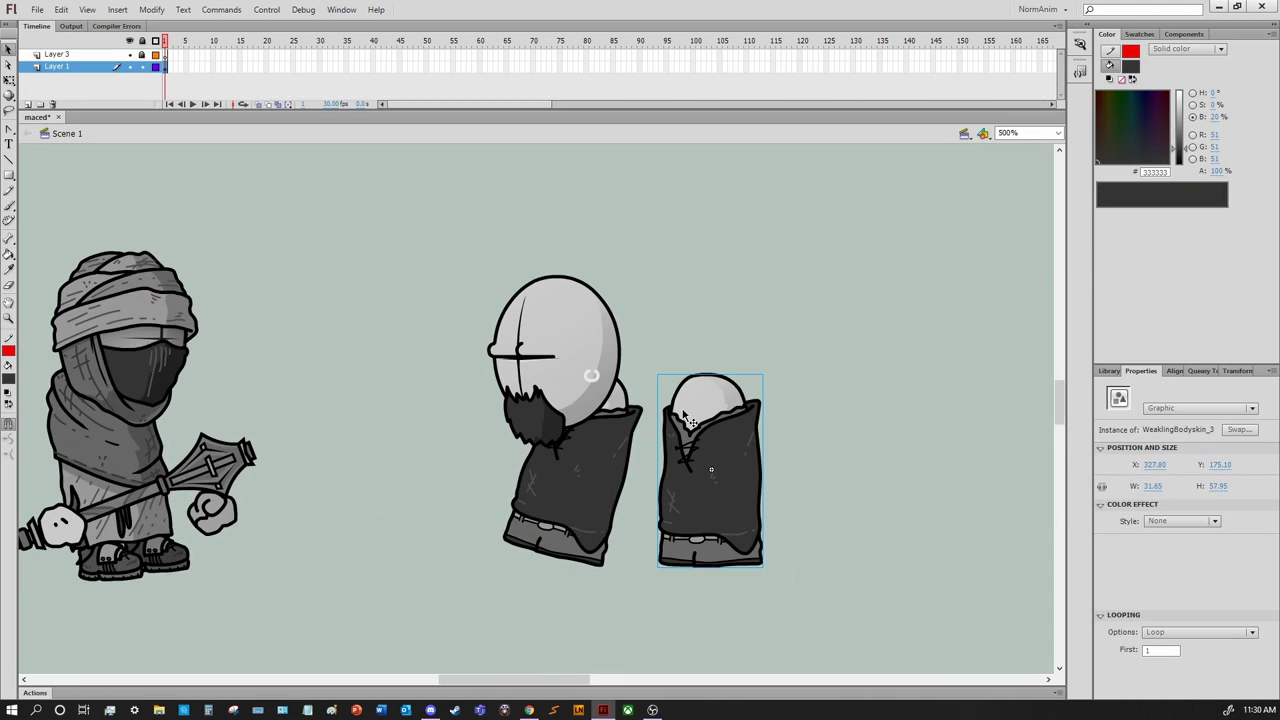
left_click(615, 421)
key("ctrl+shift+z")
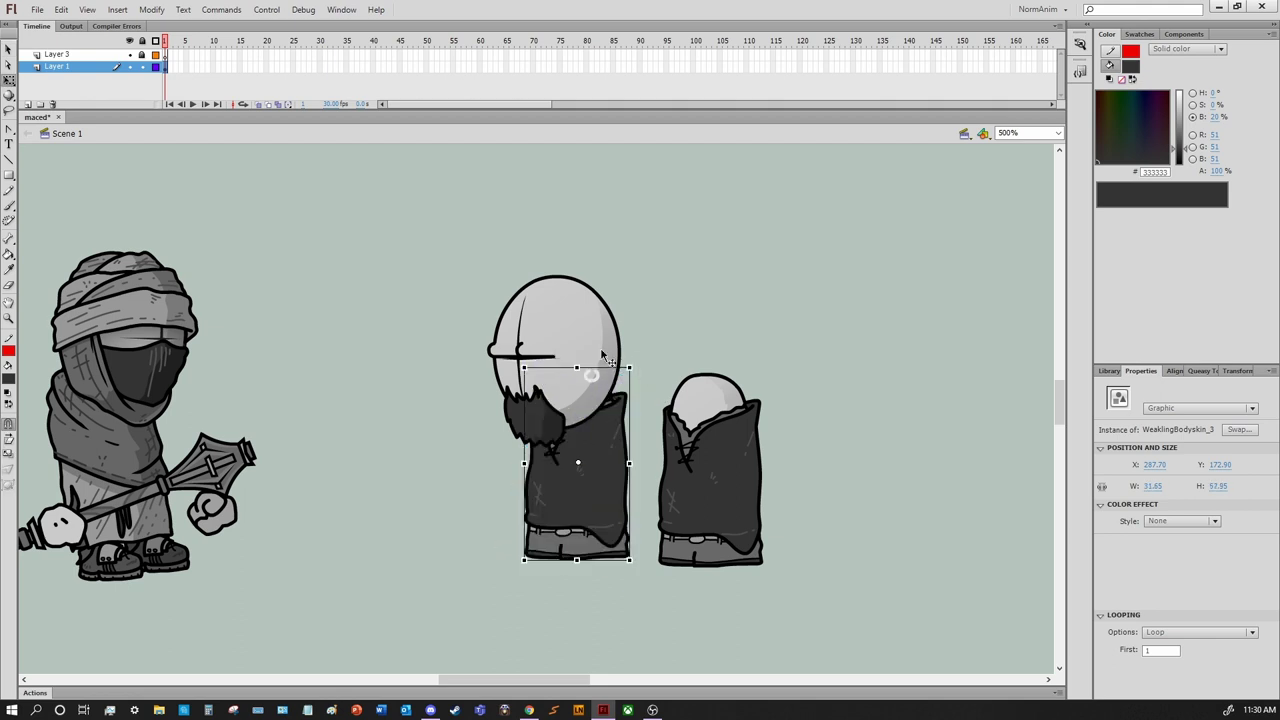
left_click(590, 345)
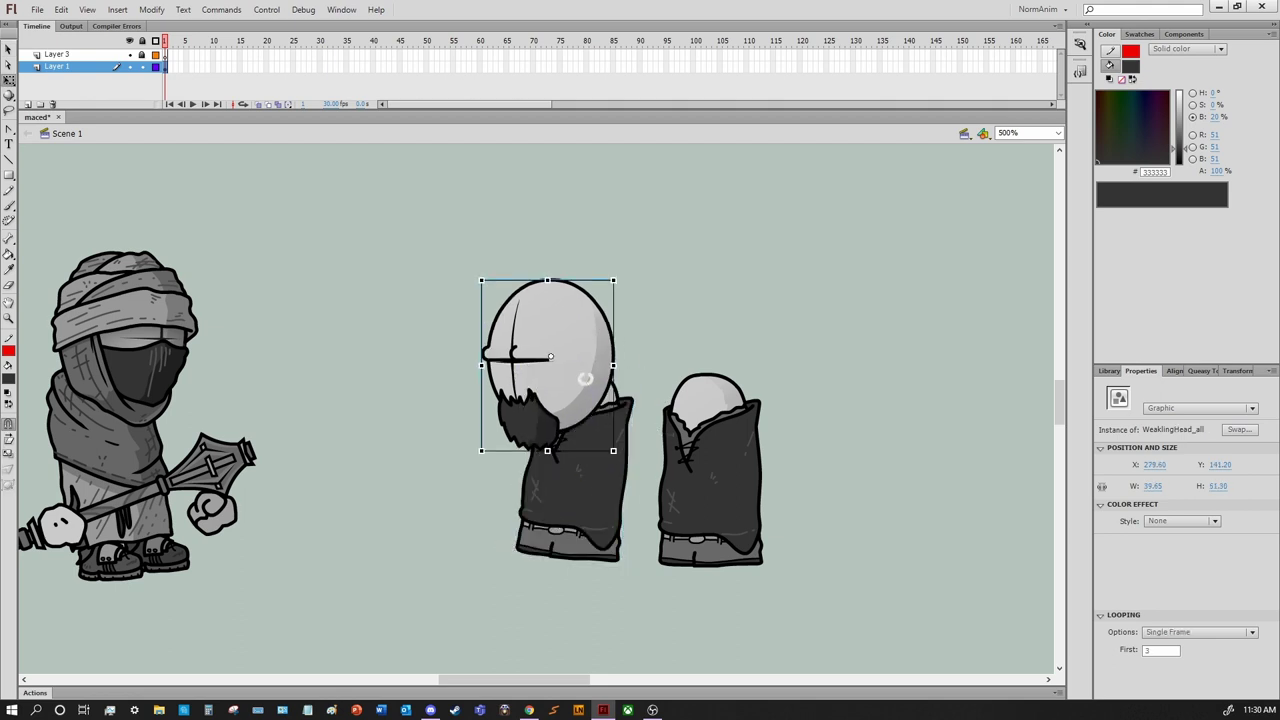
Reopen the separate torso symbol, hide and lock the coloured Layer 3 copy, and show the unlocked "lines" layer
double_click(710, 470)
key("ctrl+equal")
key("ctrl+equal")
left_click(155, 66)
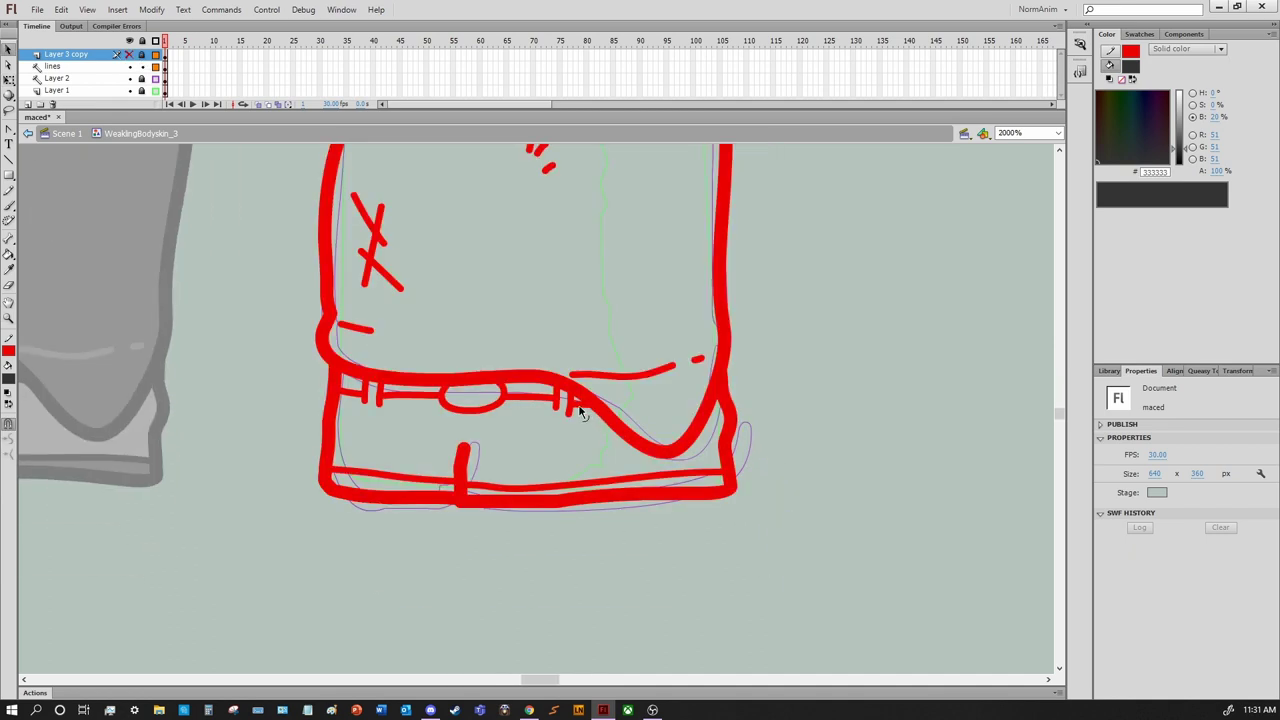
Remove the belt and buckle from the "lines" layer and paste the lower shirt and trouser lines in place onto Layer 3 copy
left_click(540, 402)
left_click(432, 413)
key("ctrl+minus")
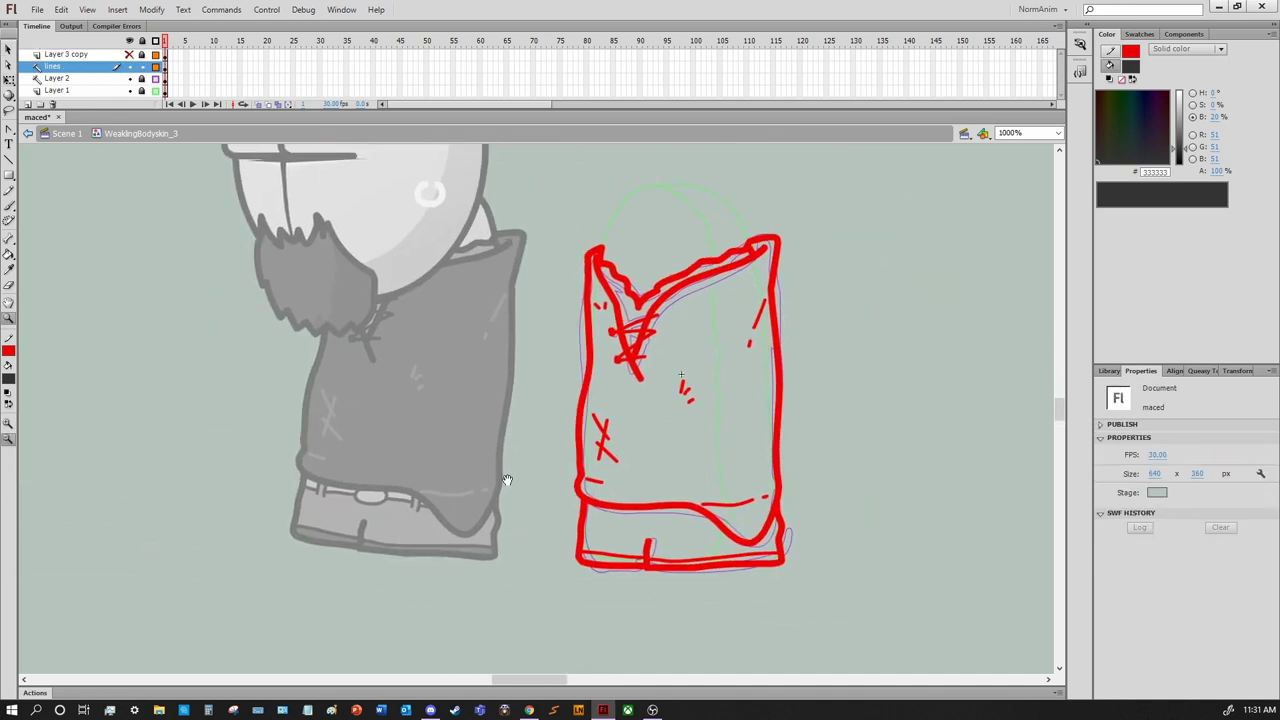
mouse_move(560, 496)
left_mouse_down()
mouse_move(549, 492)
mouse_move(785, 575)
left_mouse_up()
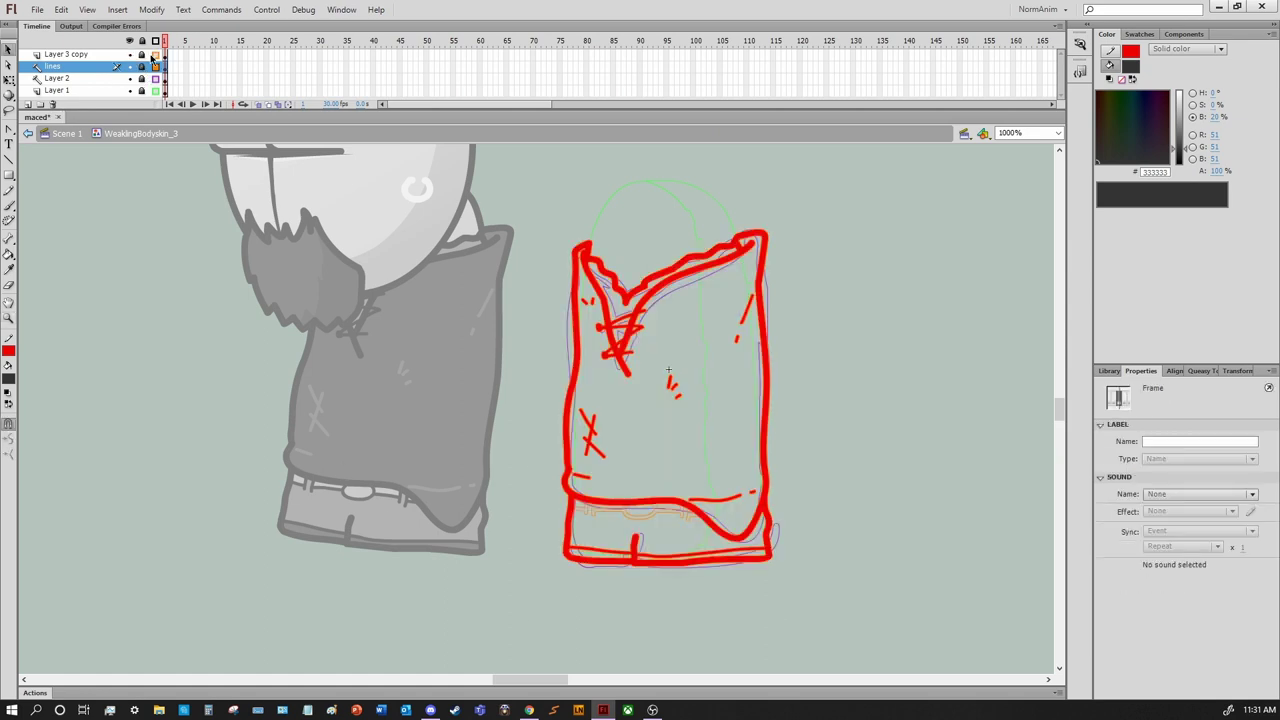
key("ctrl+x")
key("ctrl+shift+v")
left_click(880, 505)
left_click(666, 514)
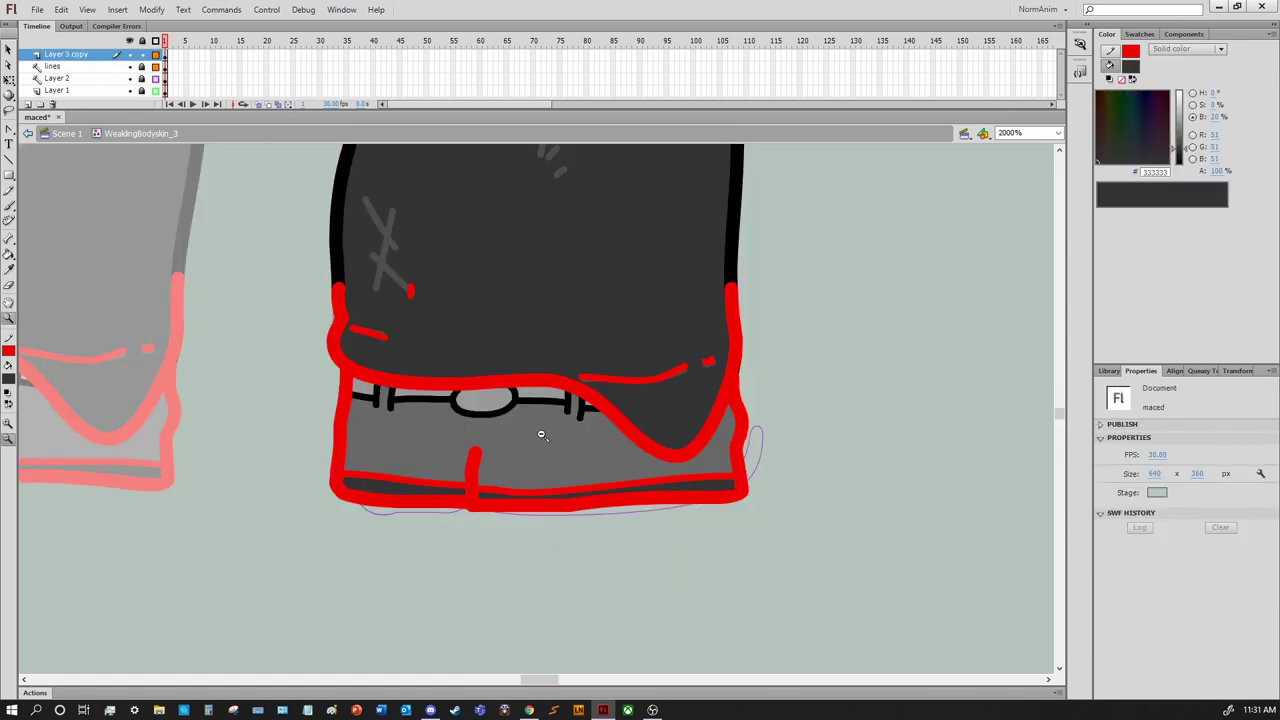
Recolour the pasted outlines black and the hem creases grey, and cover the old belt with the trouser grey
key("ctrl+a")
left_click_drag(373, 367, 591, 457)
left_click(643, 485)
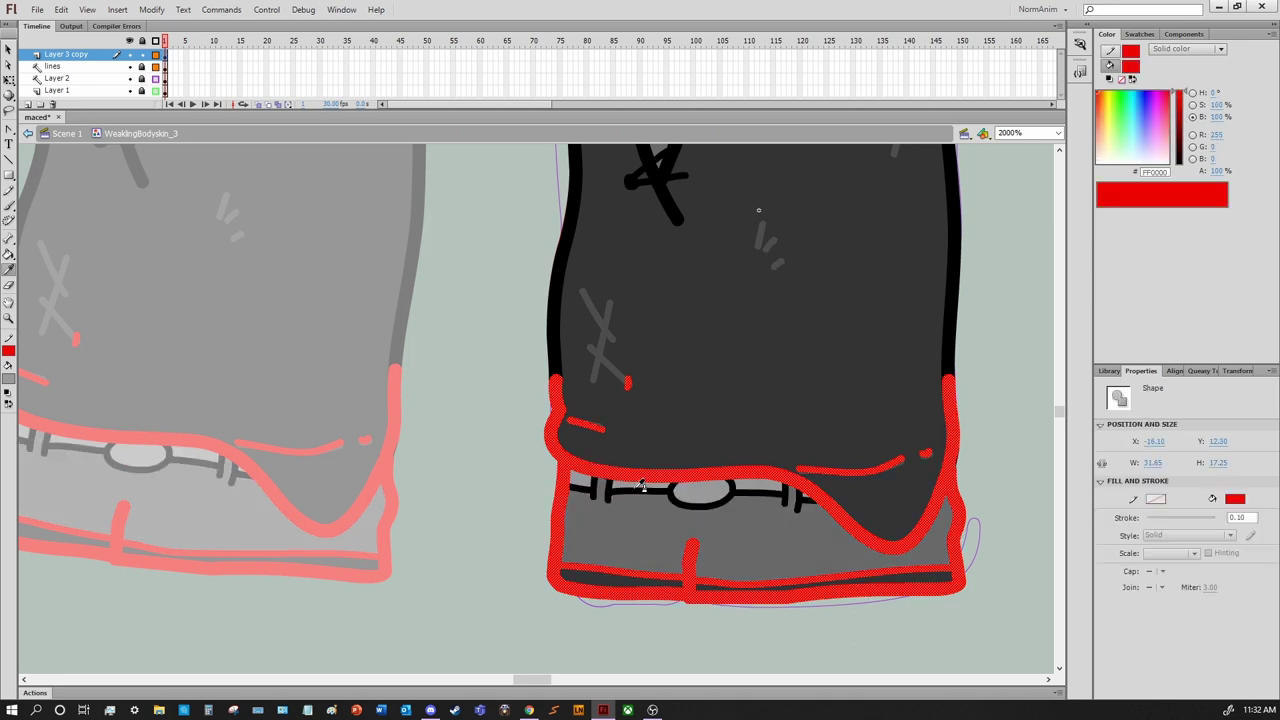
left_click(783, 488)
key("Delete")
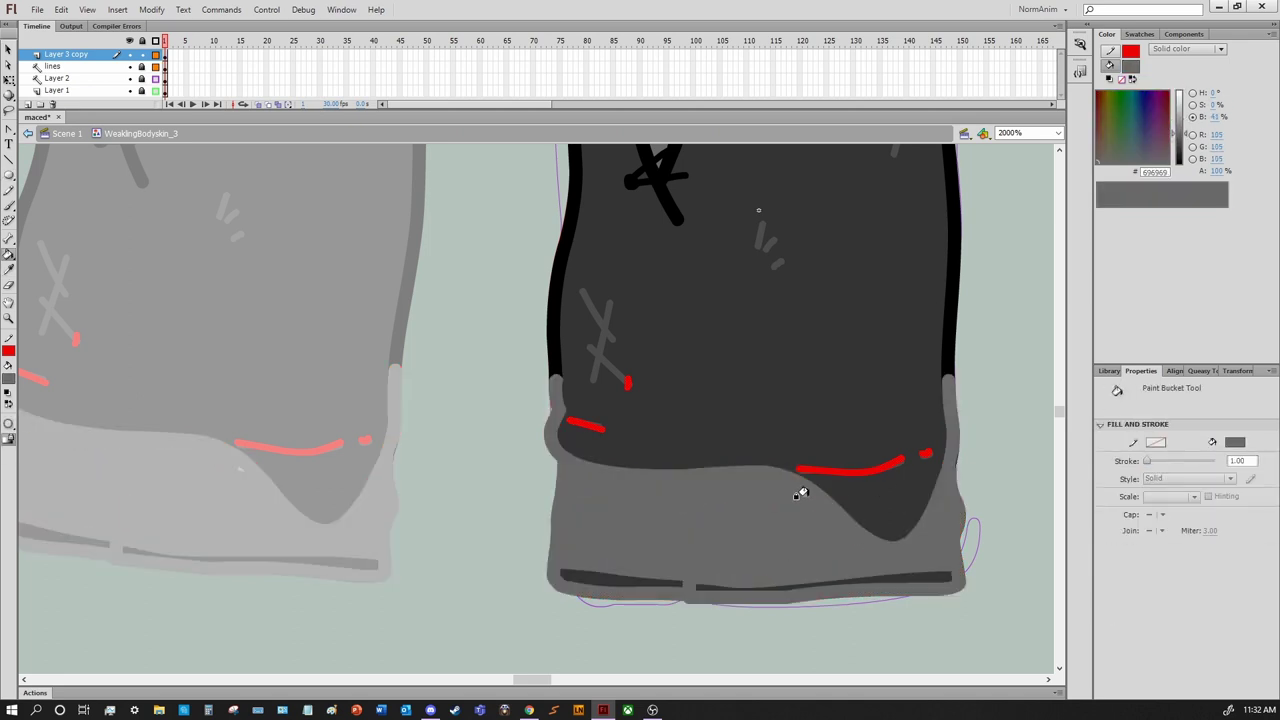
key("ctrl+z")
left_click(592, 424)
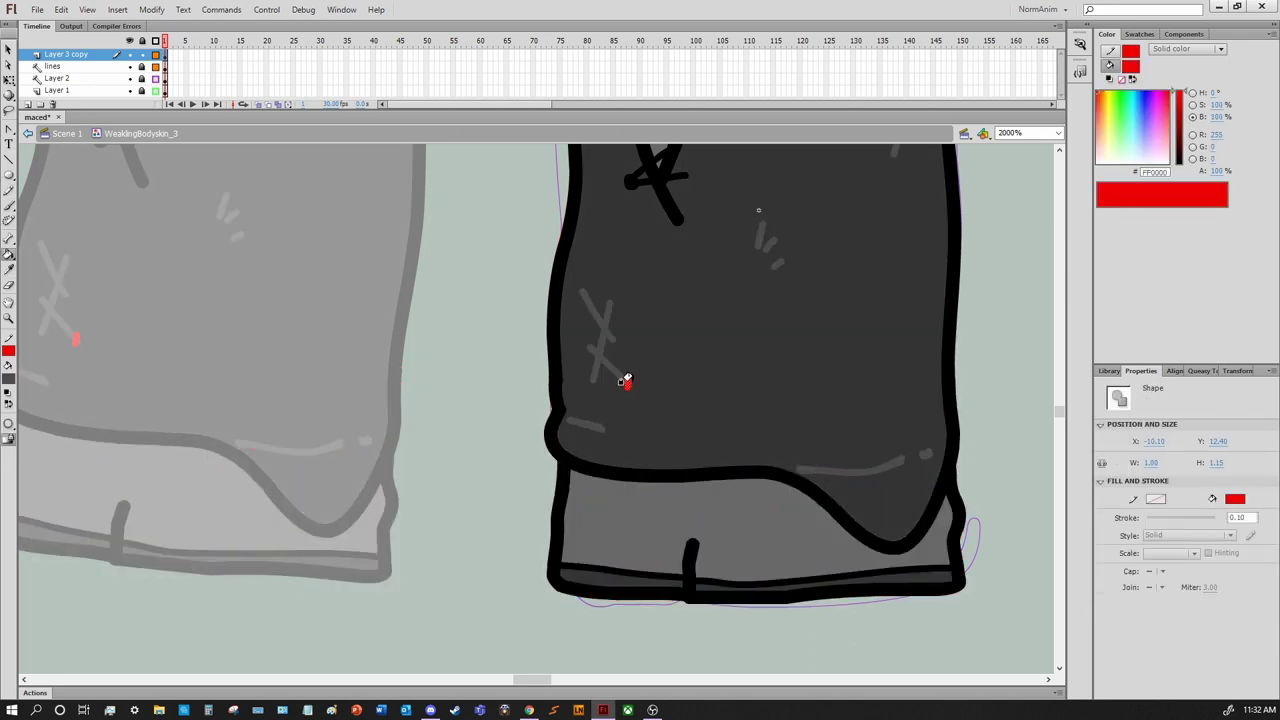
Copy the side stitches and hem crease marks from the "lines" layer in place onto Layer 3 copy
scroll(625, 381, "down", 5)
scroll(706, 480, "up", 5)
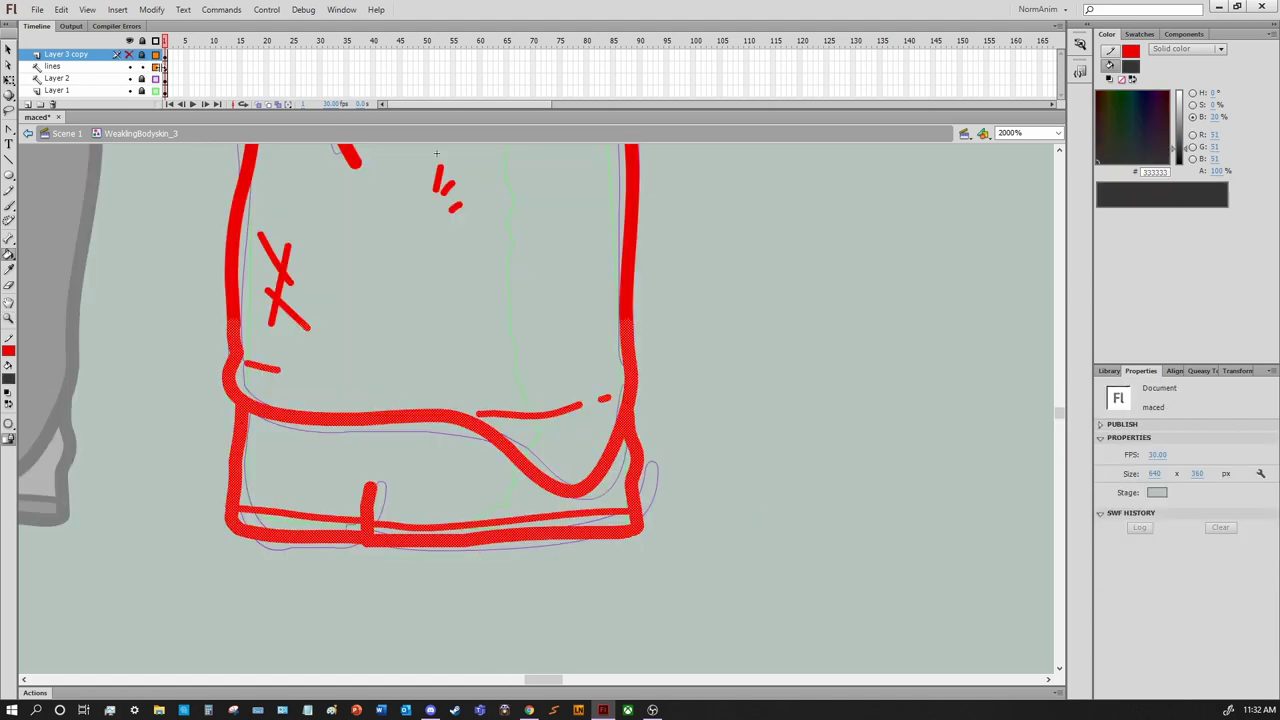
left_click(281, 372)
key("ctrl+y")
key("ctrl+y")
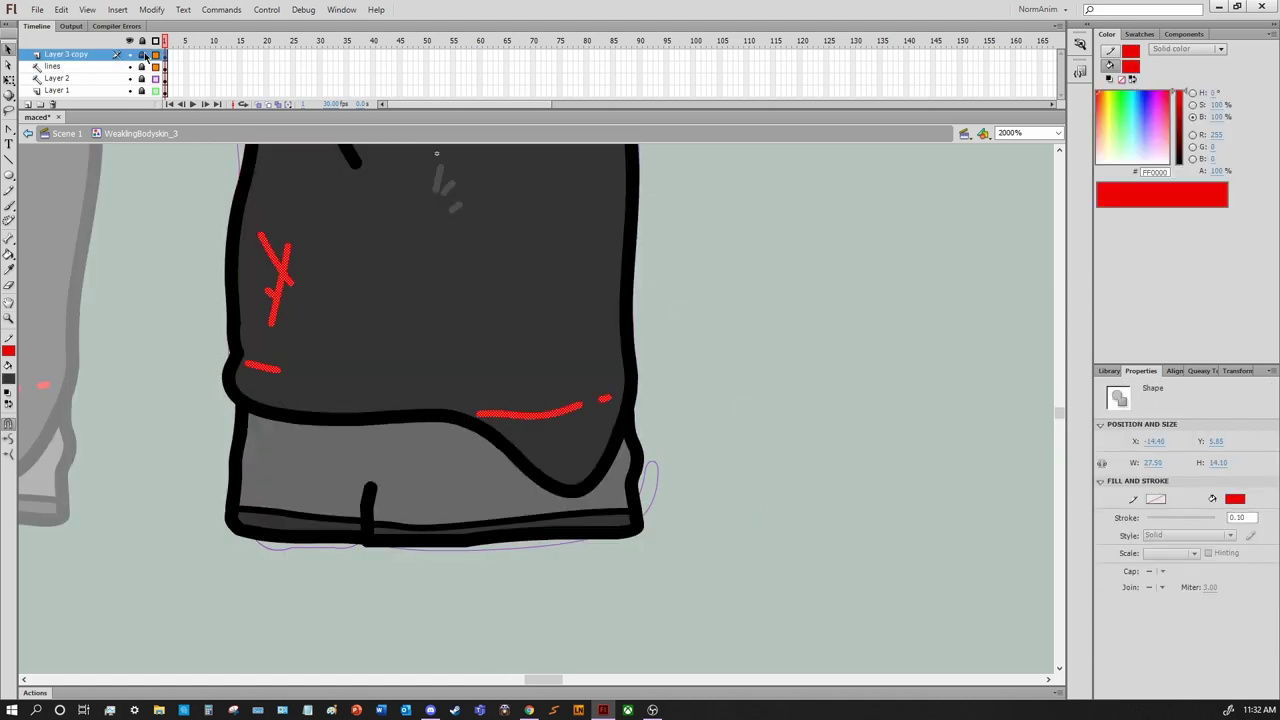
key("ctrl+z")
key("ctrl+y")
Hide the "lines" layer and fill the pasted stitches and hem creases with grey RGB 77, 77, 77
key("k")
left_click(129, 66)
scroll(270, 357, "up", 2)
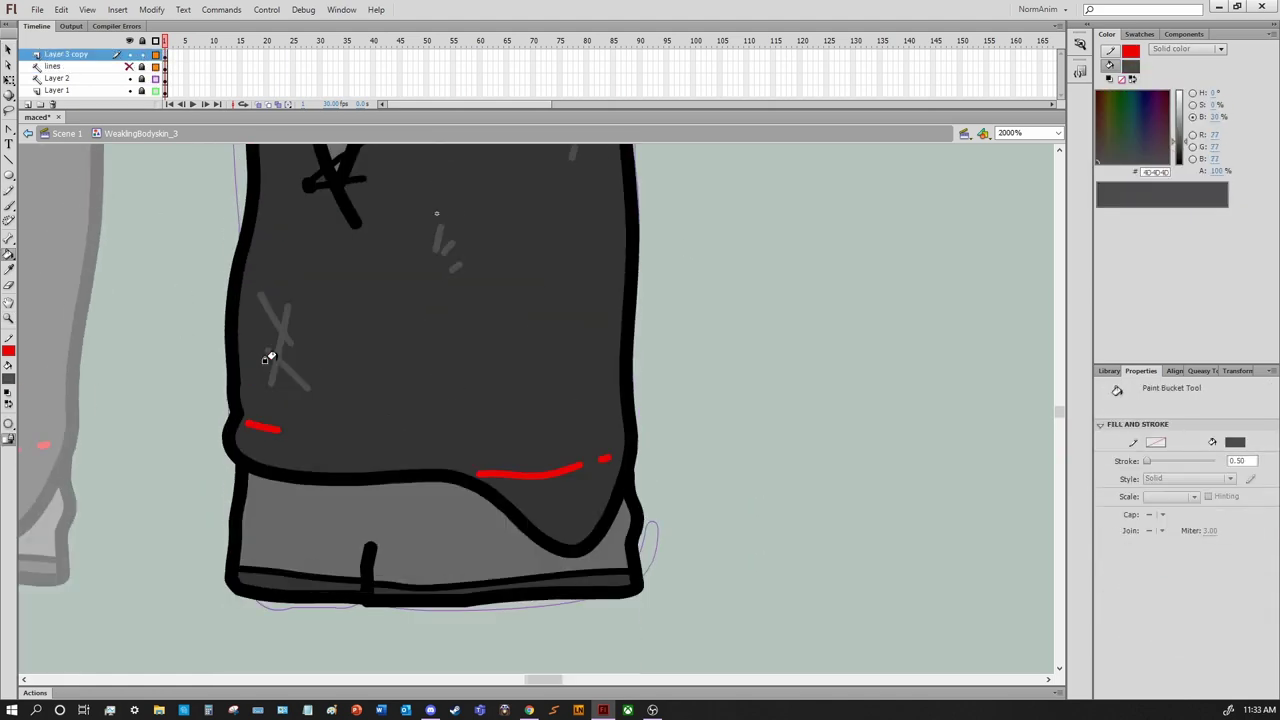
scroll(517, 410, "down", 5)
scroll(563, 457, "up", 4)
Draw thin red Pencil borders for the shadows down the shirt, under its hem and across the trousers, with a 0.10 stroke
key("y")
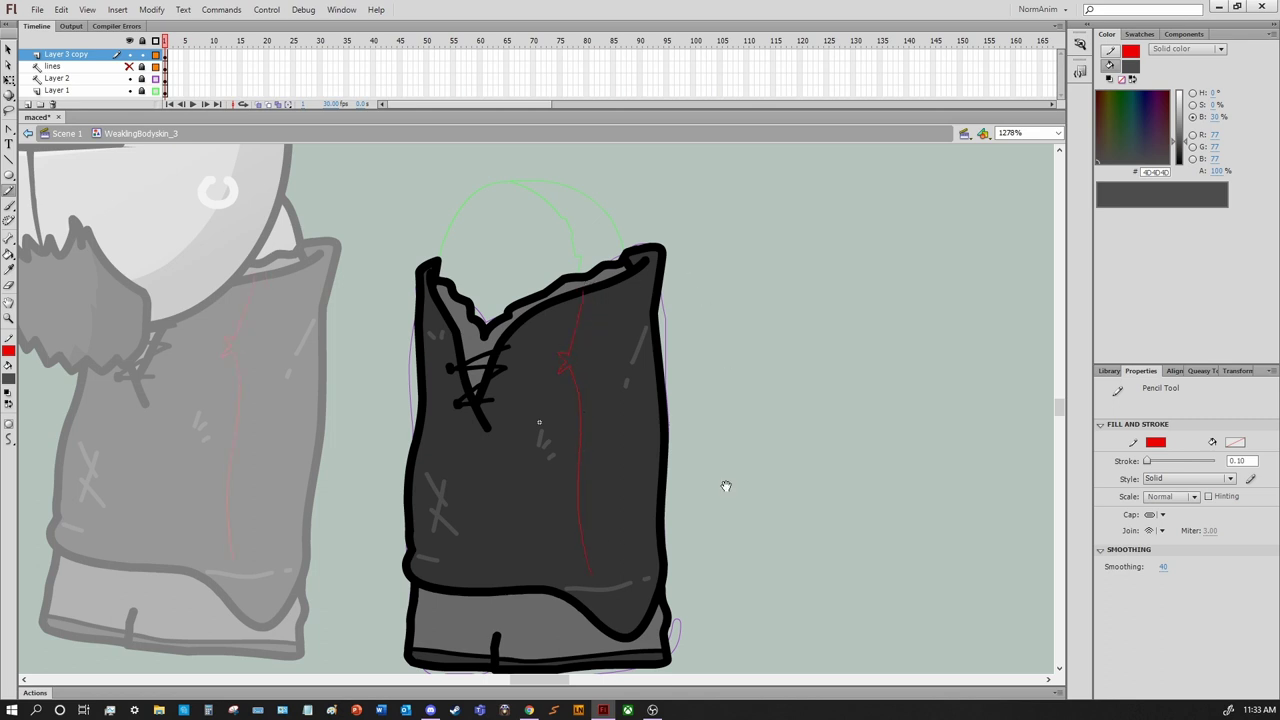
mouse_move(726, 486)
left_mouse_down()
mouse_move(723, 500)
mouse_move(880, 534)
mouse_move(752, 413)
left_mouse_up()
scroll(780, 436, "down", 3)
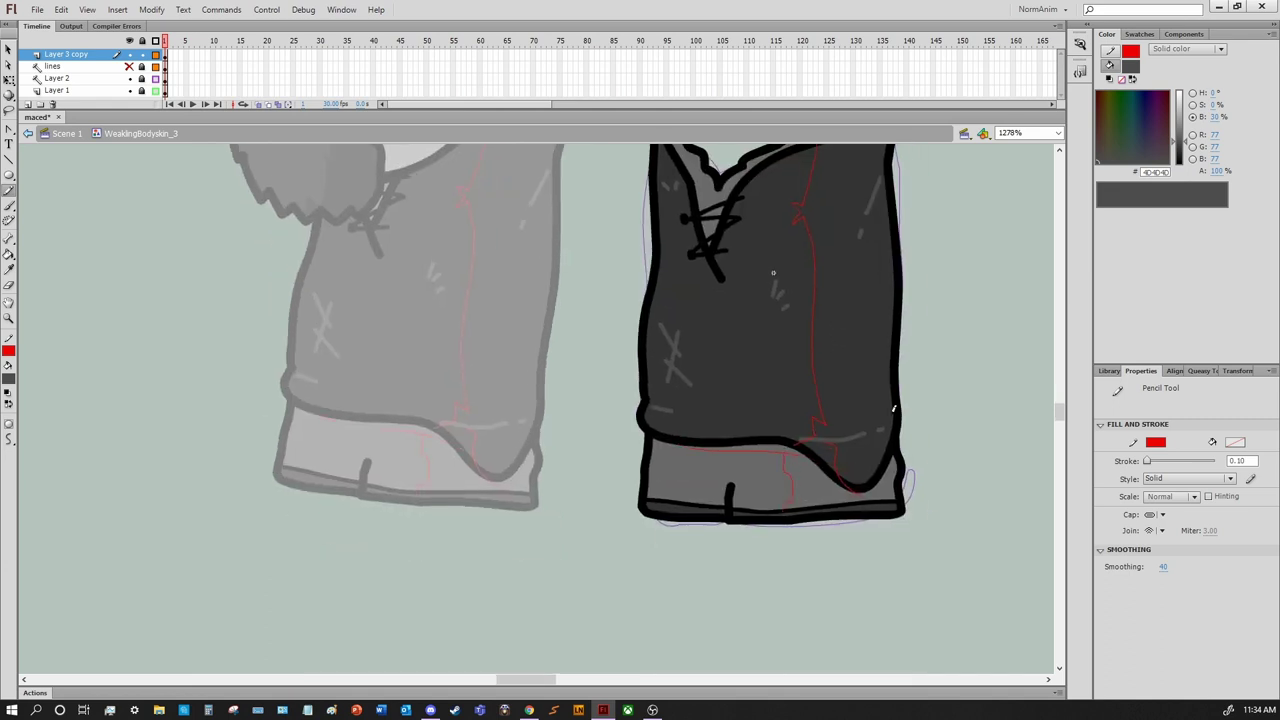
scroll(893, 408, "up", 4)
Fill the shirt's shadow area behind the border with RGB 35, 35, 35 and the trousers' shadow area with a darker grey
key("i")
left_click(789, 471)
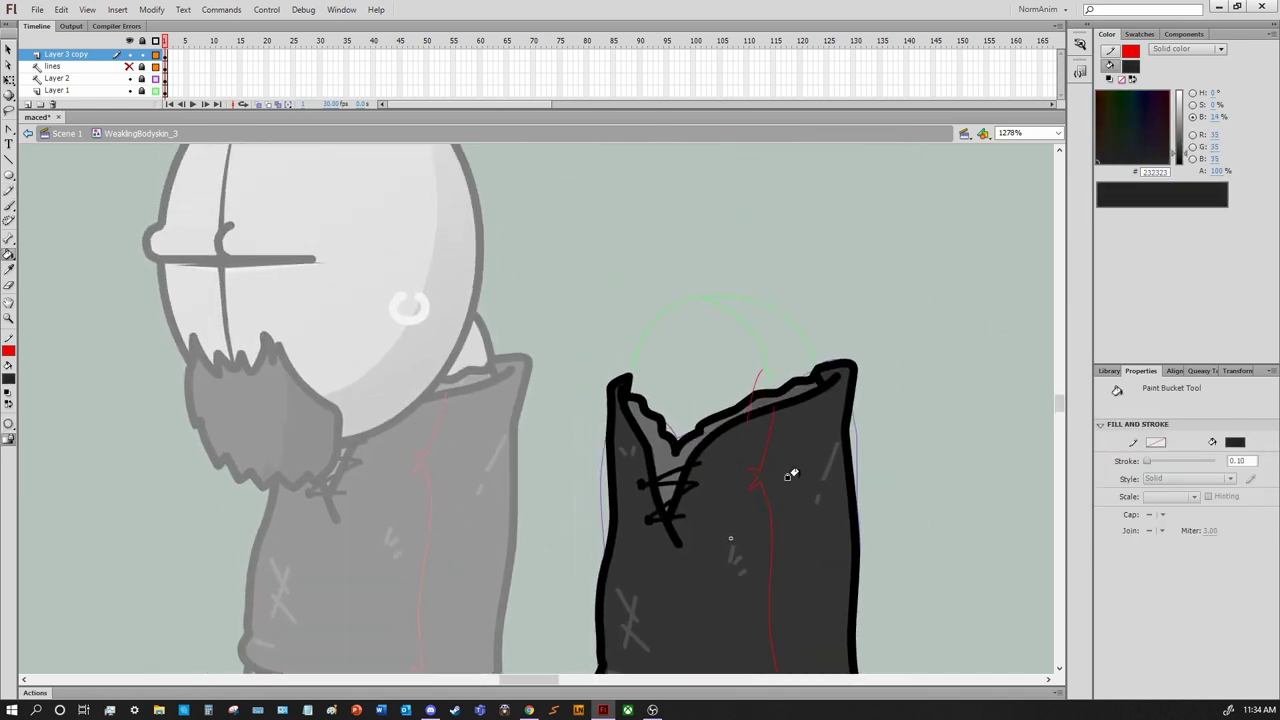
scroll(789, 471, "down", 5)
scroll(760, 502, "up", 1)
left_click(760, 502)
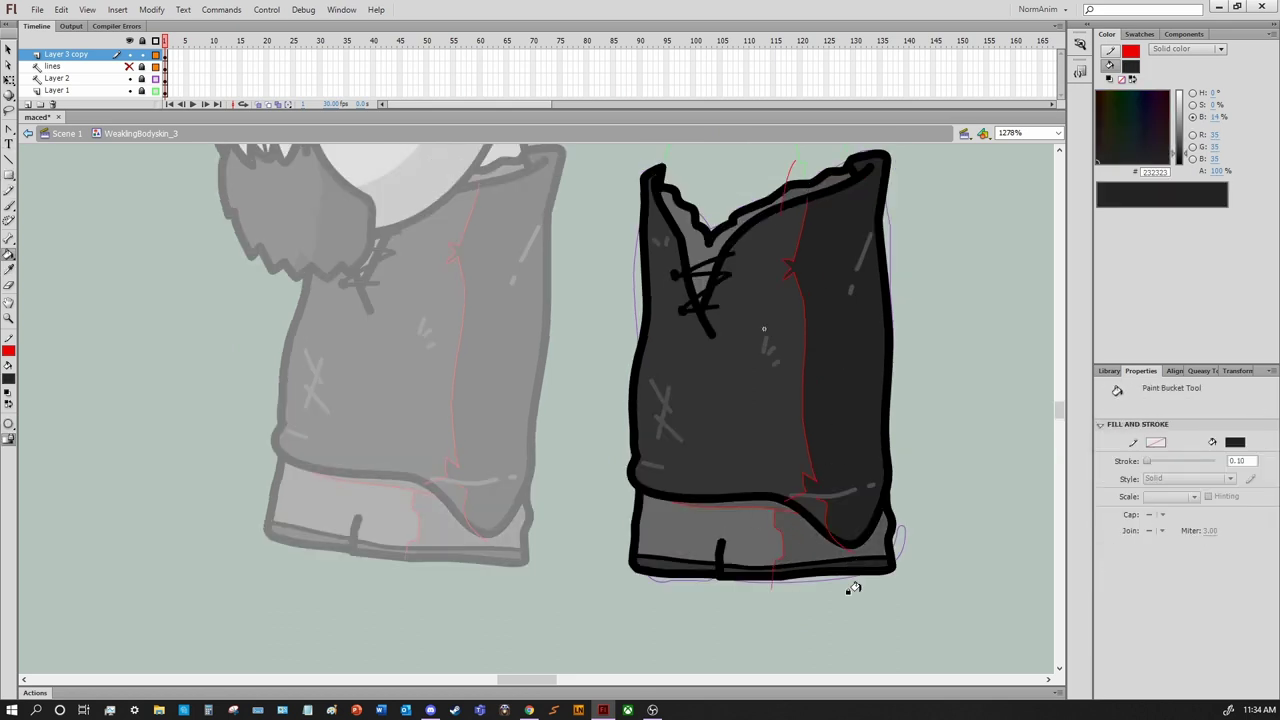
Outline and fill a shadow of RGB 84, 84, 84 inside the laced neck opening, and return to the main scene
scroll(789, 182, "up", 2)
key("y")
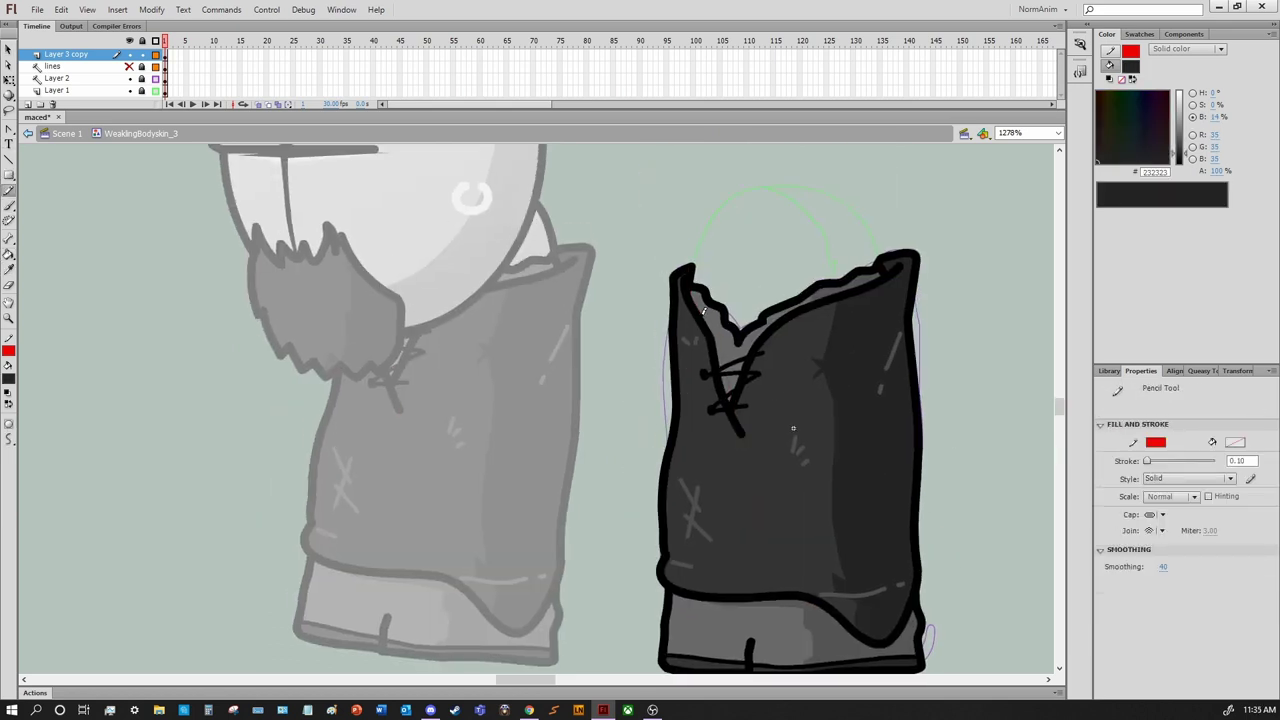
key("i")
left_click(711, 376)
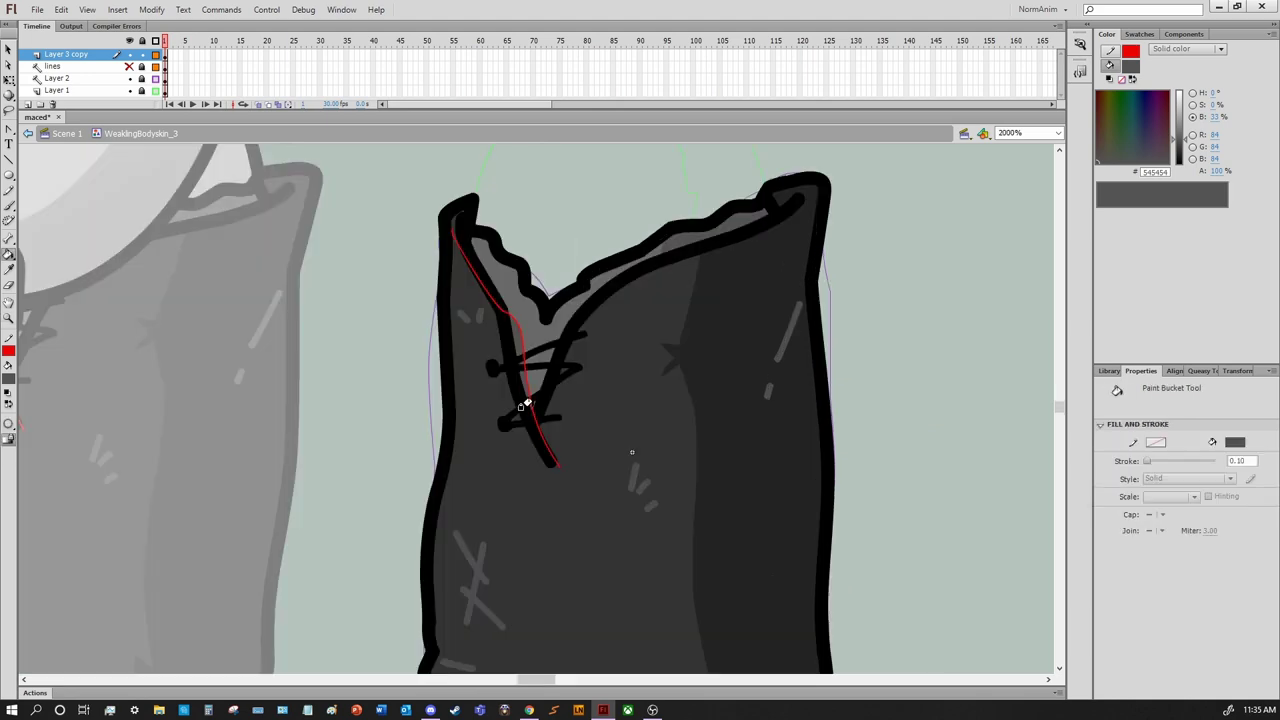
left_click(629, 423)
left_click(721, 336, "alt")
key("ctrl+e")
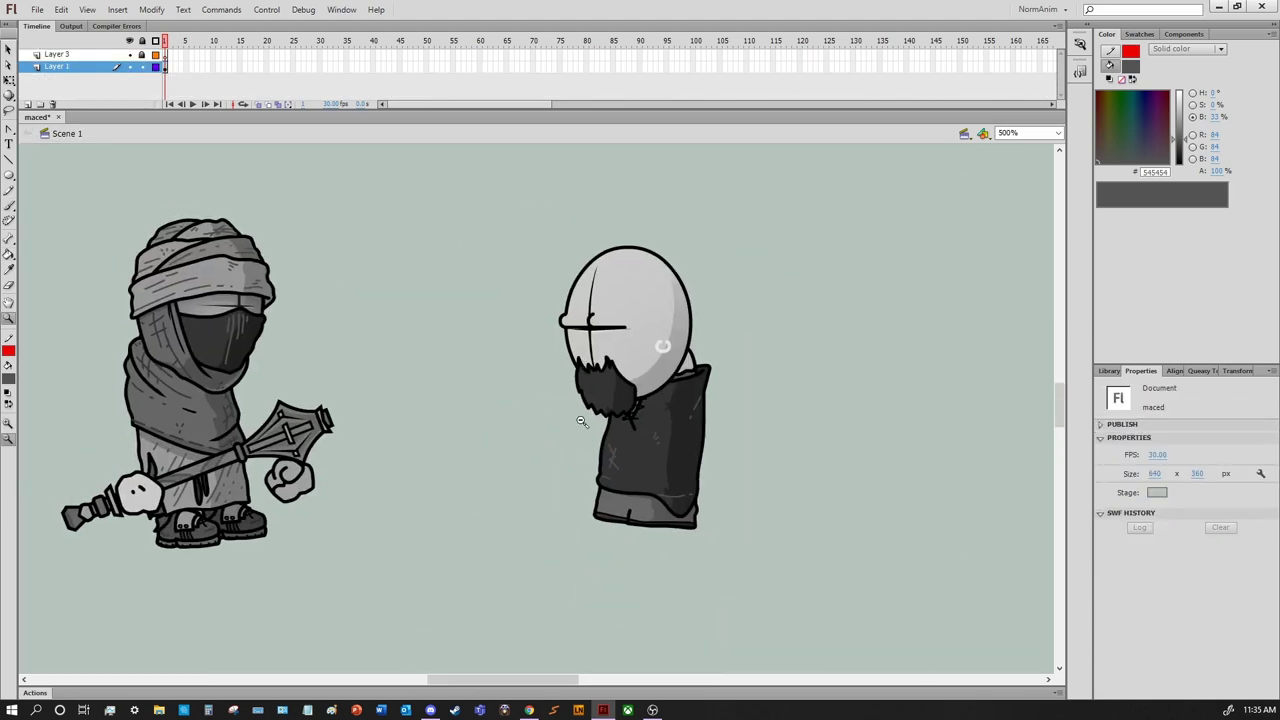
Try to adjust the head on the clothed torso with Free Transform
key("q")
left_click(680, 421)
left_click(760, 440)
left_click_drag(650, 360, 733, 374)
left_click(735, 375)
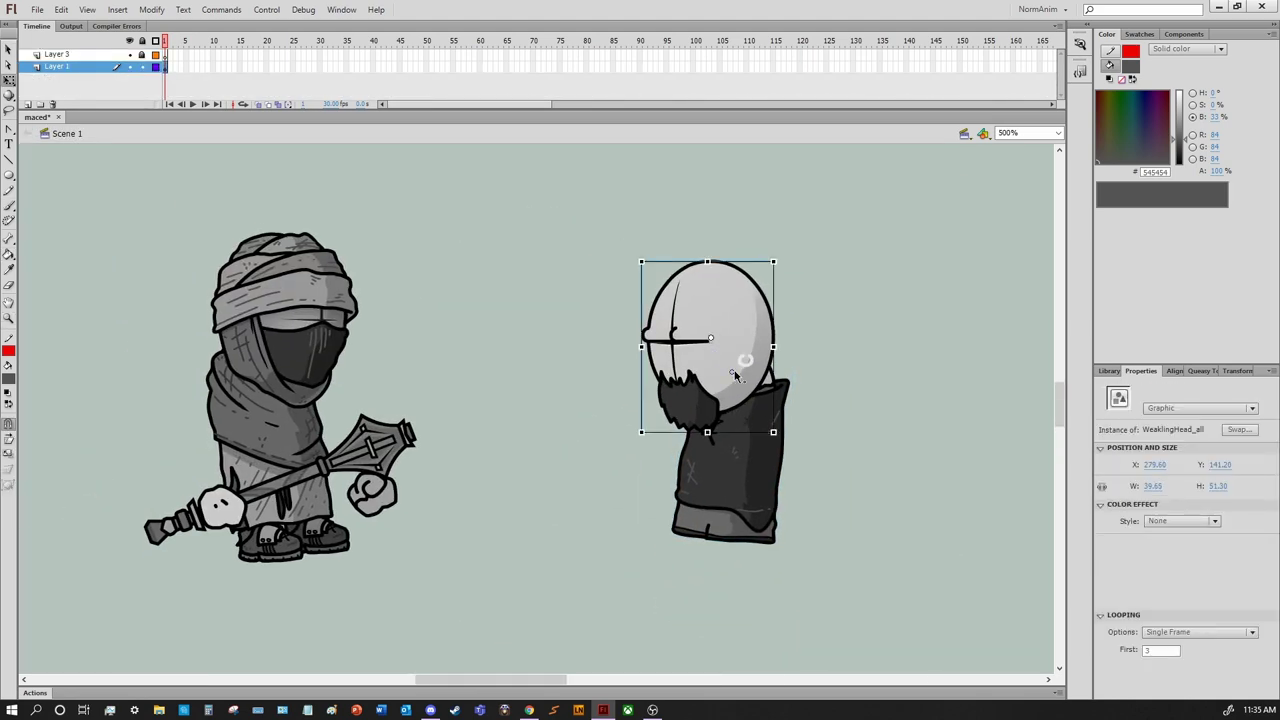
left_click_drag(780, 440, 857, 409)
key("ctrl+z")
Place the Foot symbol from the library beside the torso, show Layer 1 as locked outlines and make Layer 3 active
left_click(1109, 371)
left_click_drag(1129, 525, 594, 551)
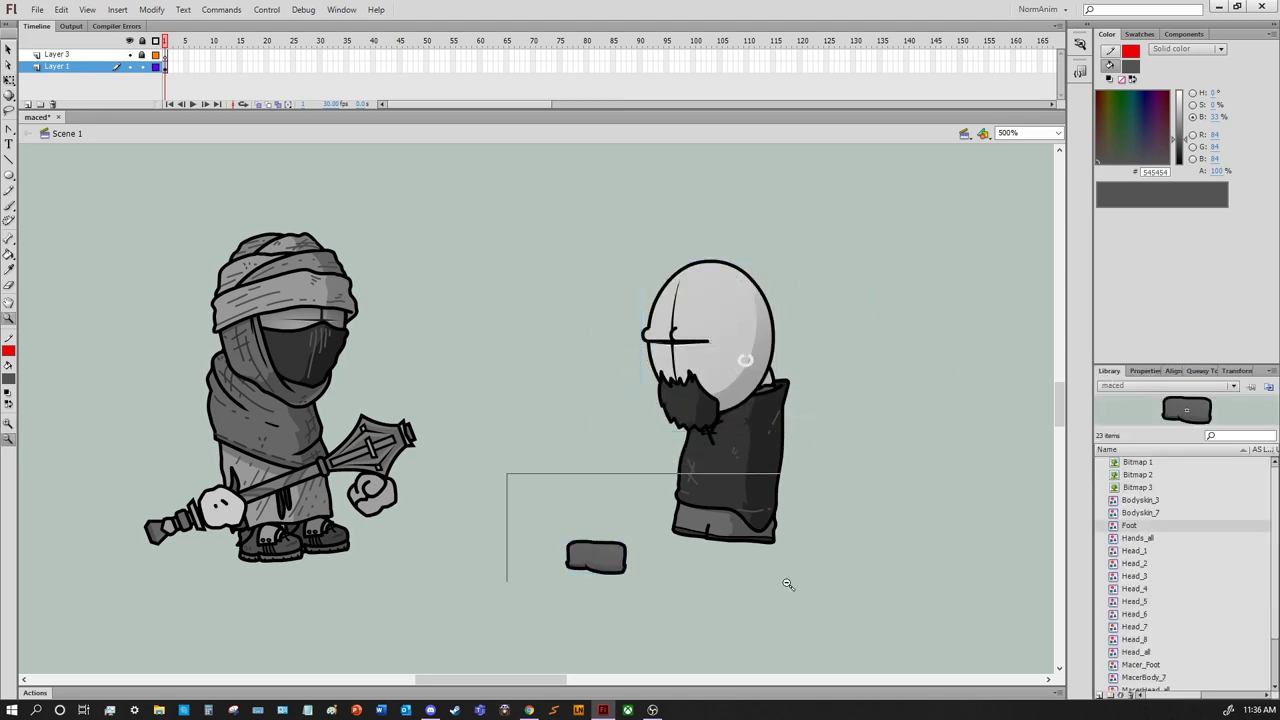
scroll(594, 551, "up", 3)
left_click_drag(500, 400, 650, 300)
left_click(165, 54)
left_click(155, 66)
Try brushing a rough two-part boot in dark red over the outlined foot
mouse_move(500, 470)
left_mouse_down()
mouse_move(522, 505)
mouse_move(590, 470)
left_mouse_up()
mouse_move(788, 326)
left_mouse_down()
mouse_move(931, 326)
mouse_move(797, 392)
mouse_move(871, 346)
mouse_move(908, 431)
left_mouse_up()
key("z")
left_click(667, 567)
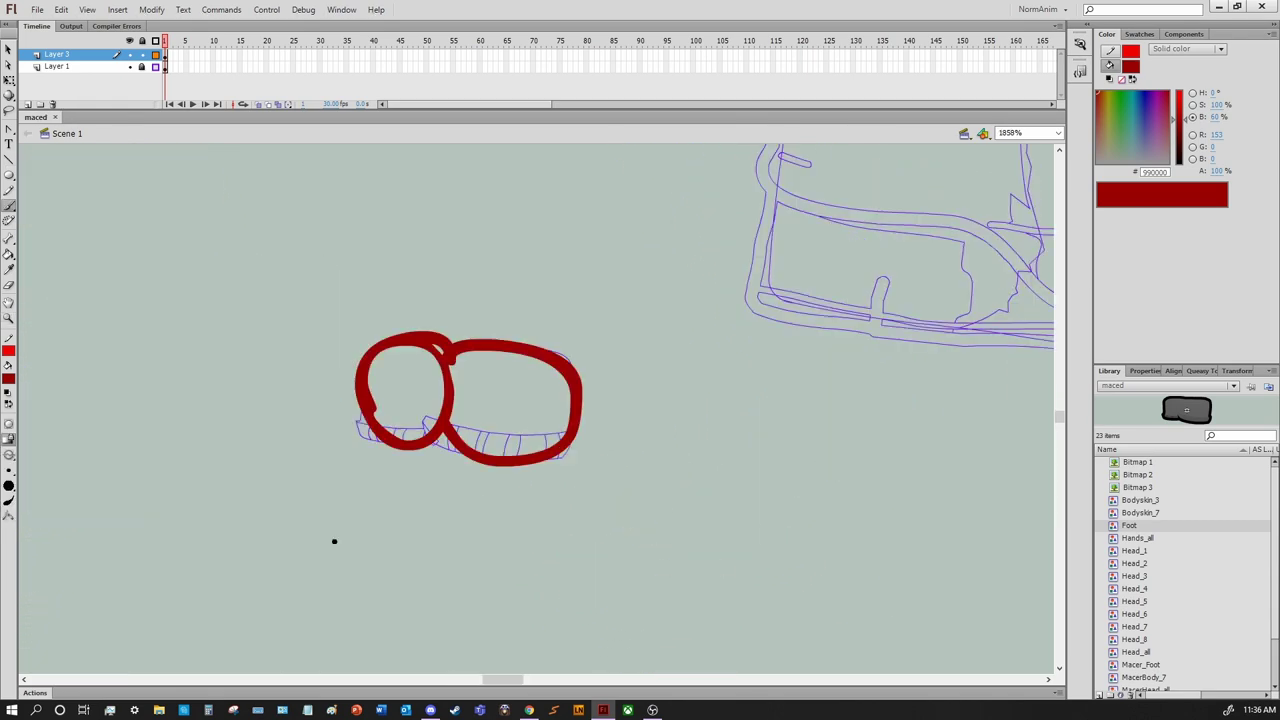
key("ctrl+z")
Brush a rough low boot with a curved upper and a heeled sole in dark red over the outlined foot
left_click_drag(441, 453, 538, 411)
mouse_move(514, 409)
left_mouse_down()
mouse_move(560, 387)
mouse_move(643, 434)
left_mouse_up()
key("ctrl+z")
key("ctrl+z")
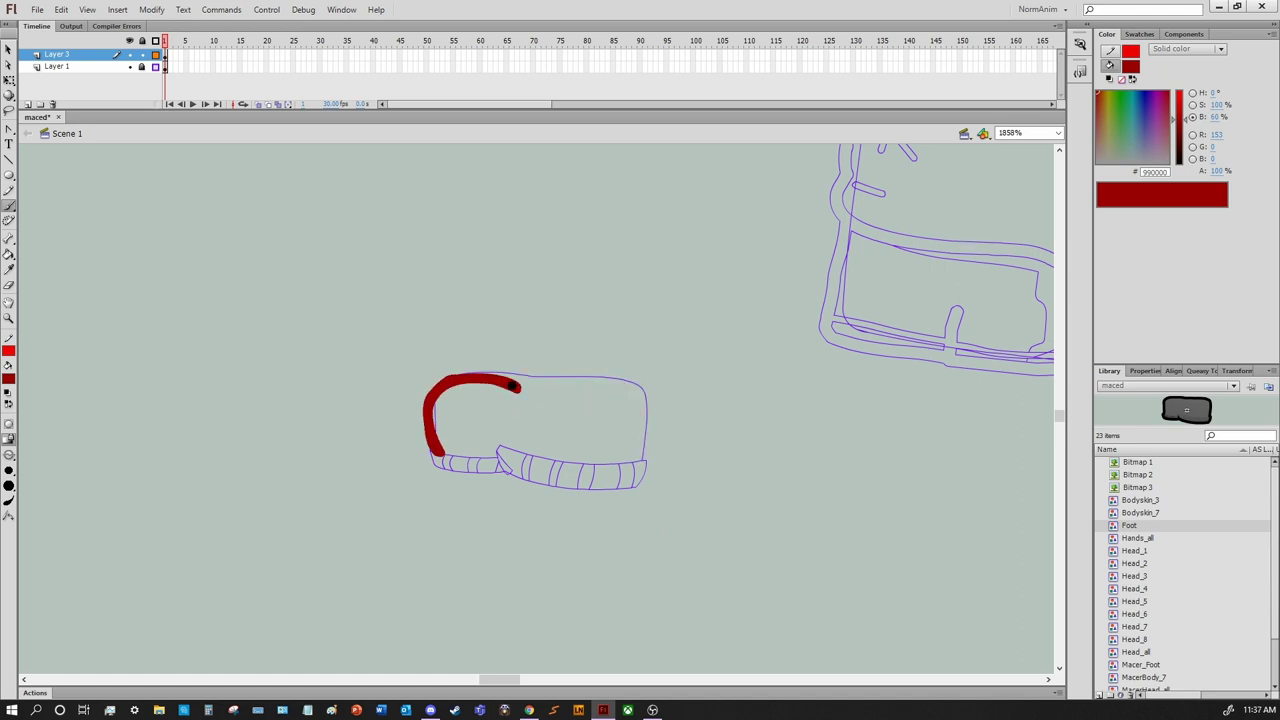
mouse_move(516, 385)
left_mouse_down()
mouse_move(645, 458)
mouse_move(607, 479)
mouse_move(537, 481)
left_mouse_up()
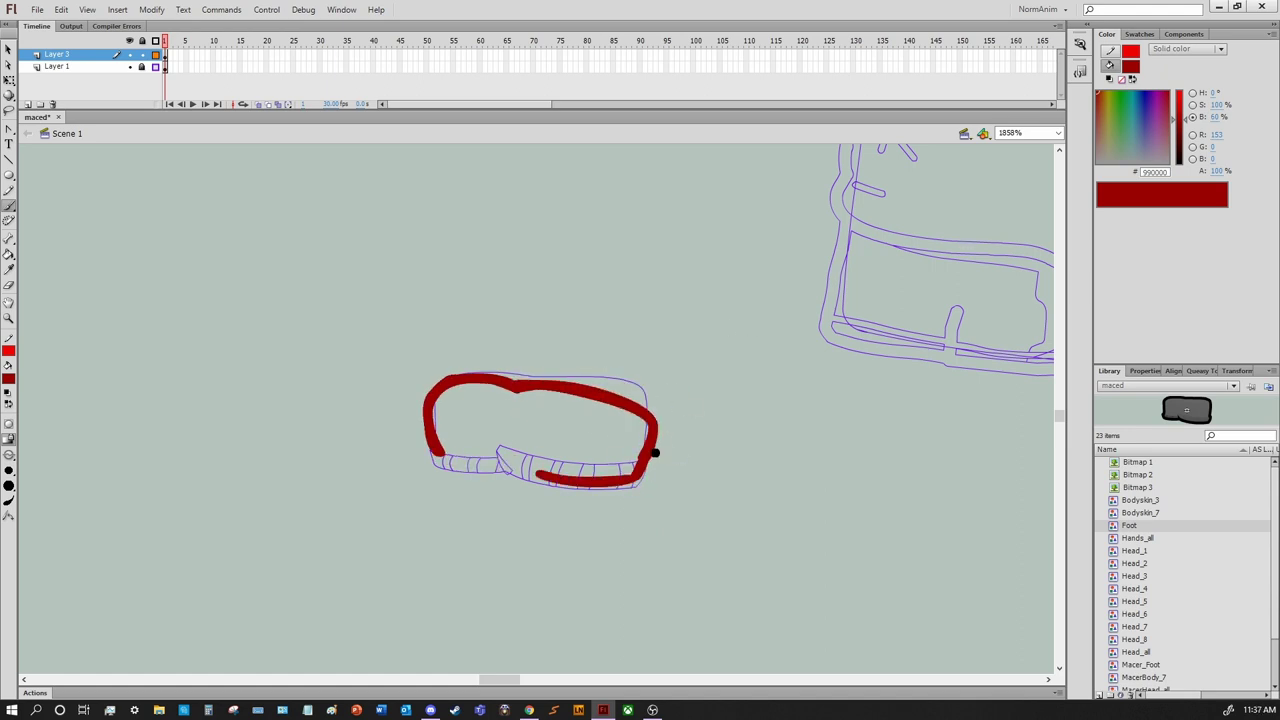
key("ctrl+z")
left_click_drag(645, 460, 432, 460)
left_click_drag(639, 494, 814, 549)
mouse_move(905, 419)
left_mouse_down()
mouse_move(750, 519)
mouse_move(718, 389)
left_mouse_up()
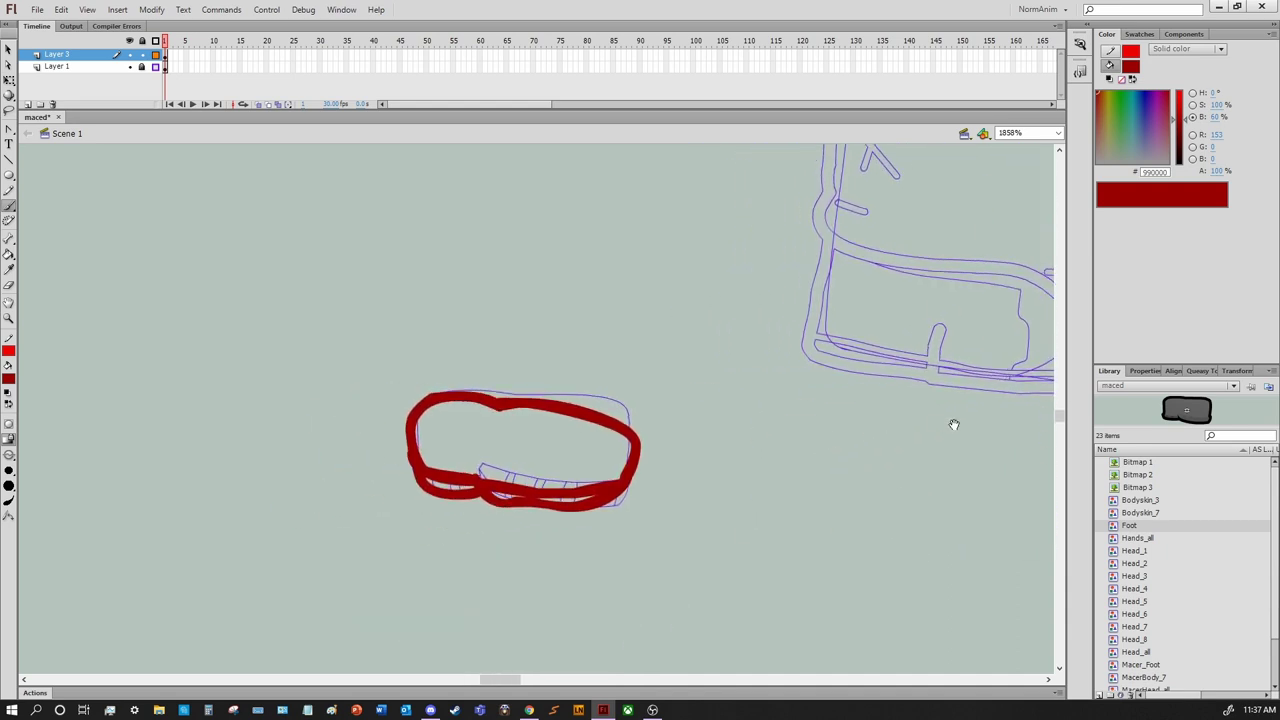
mouse_move(491, 394)
left_mouse_down()
mouse_move(643, 514)
mouse_move(705, 507)
mouse_move(789, 544)
left_mouse_up()
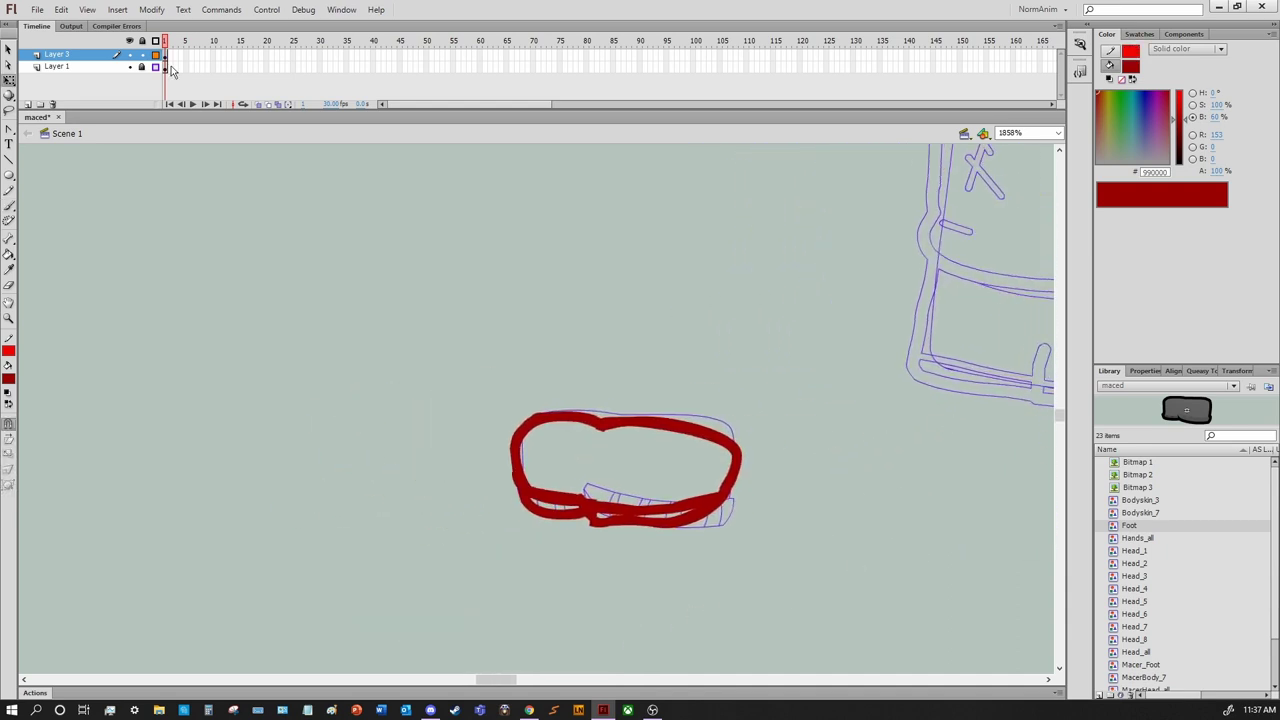
Move the rough boot sketch onto Layer 1 above the old foot and reactivate Layer 3
left_click(155, 66)
mouse_move(760, 431)
left_mouse_down()
mouse_move(835, 555)
mouse_move(865, 366)
mouse_move(722, 500)
left_mouse_up()
left_click(56, 54)
Trace the boot's upper and sole from the sketch with thick red Pencil lines on Layer 3
key("y")
left_click(824, 499)
mouse_move(430, 472)
left_mouse_down()
mouse_move(428, 452)
mouse_move(657, 462)
mouse_move(793, 444)
left_mouse_up()
key("ctrl+z")
mouse_move(575, 450)
left_mouse_down()
mouse_move(568, 410)
mouse_move(700, 368)
mouse_move(765, 440)
left_mouse_up()
key("ctrl+z")
mouse_move(657, 374)
left_mouse_down()
mouse_move(716, 463)
mouse_move(772, 460)
mouse_move(675, 475)
mouse_move(575, 460)
left_mouse_up()
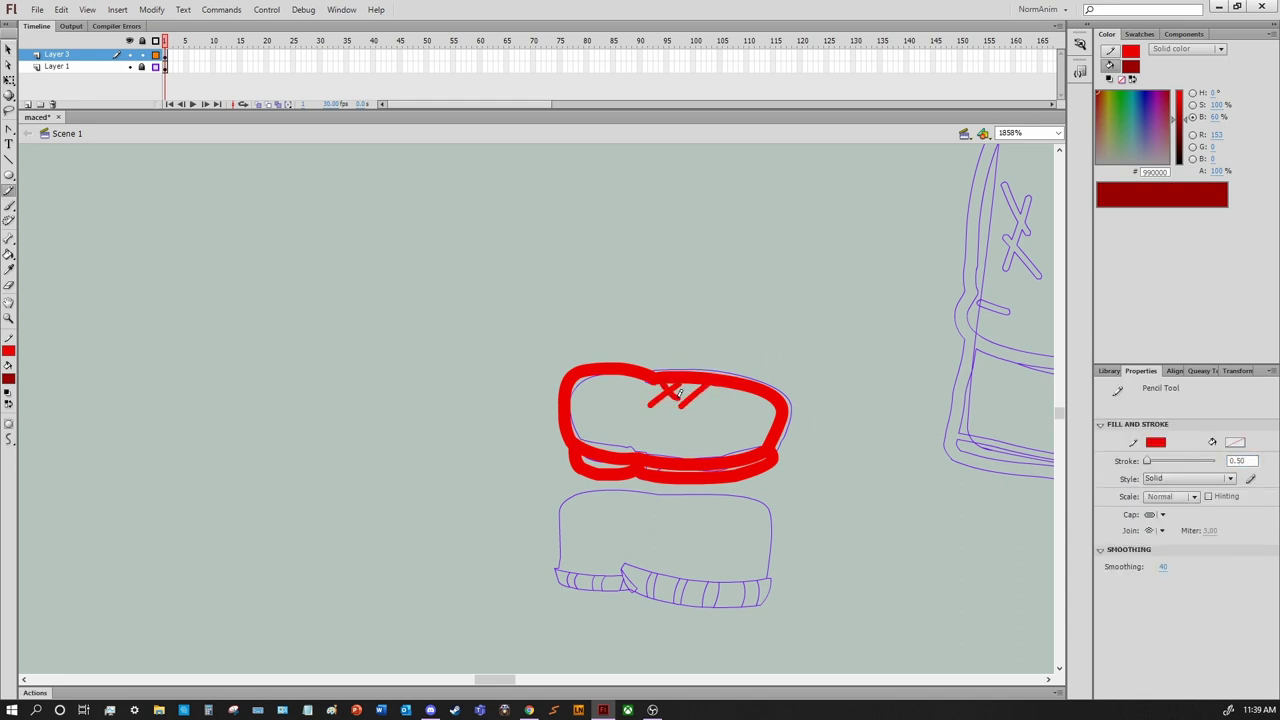
Draw crisscross laces along the top edge of the boot with a 0.50 Pencil stroke
key("ctrl+z")
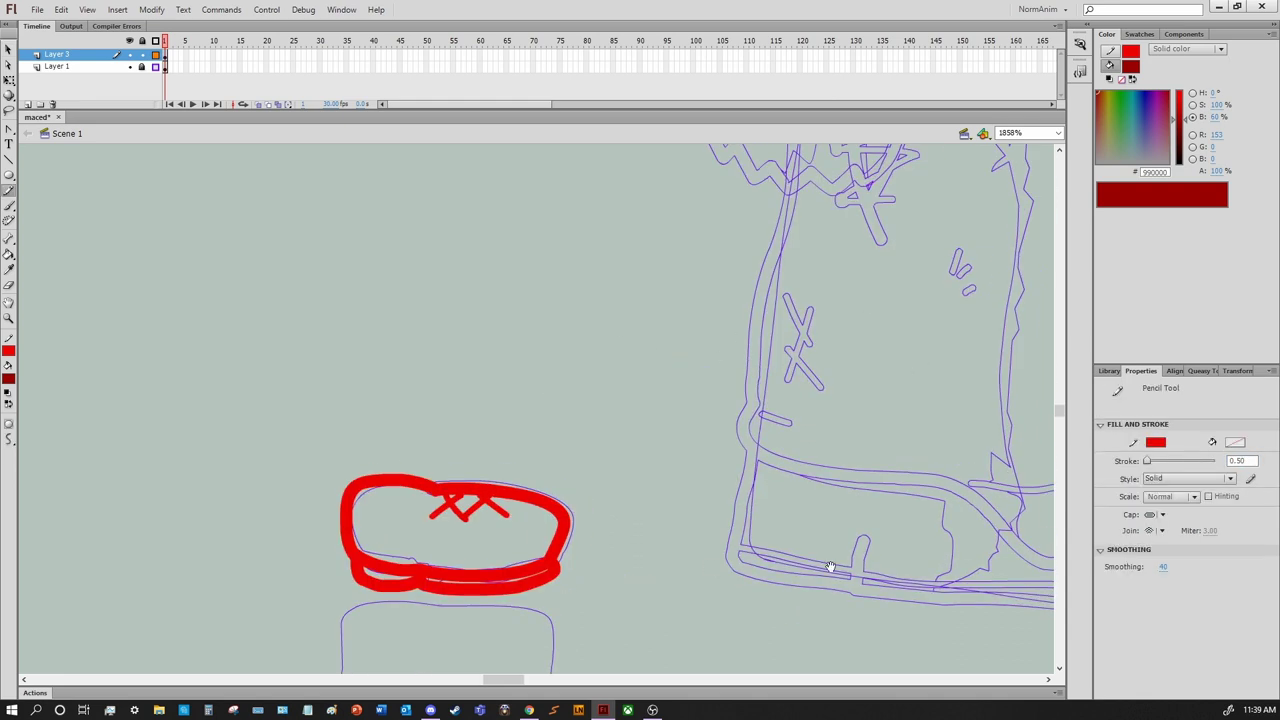
scroll(697, 426, "right", 1)
scroll(738, 427, "left", 2)
key("ctrl+z")
scroll(758, 334, "up", 1)
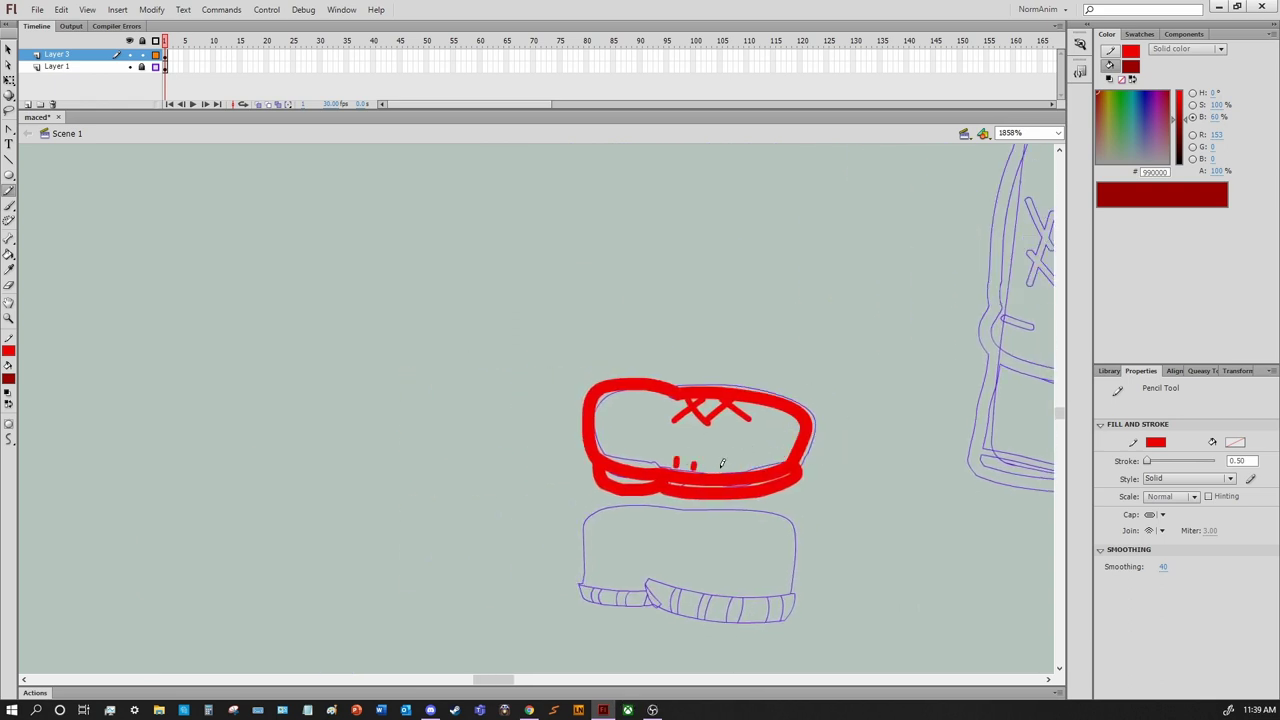
Draw a row of five short, evenly spaced stitch marks along the boot upper just above the sole
left_click_drag(746, 457, 747, 469)
left_click_drag(774, 447, 774, 463)
scroll(741, 420, "left", 2)
scroll(741, 405, "up", 1)
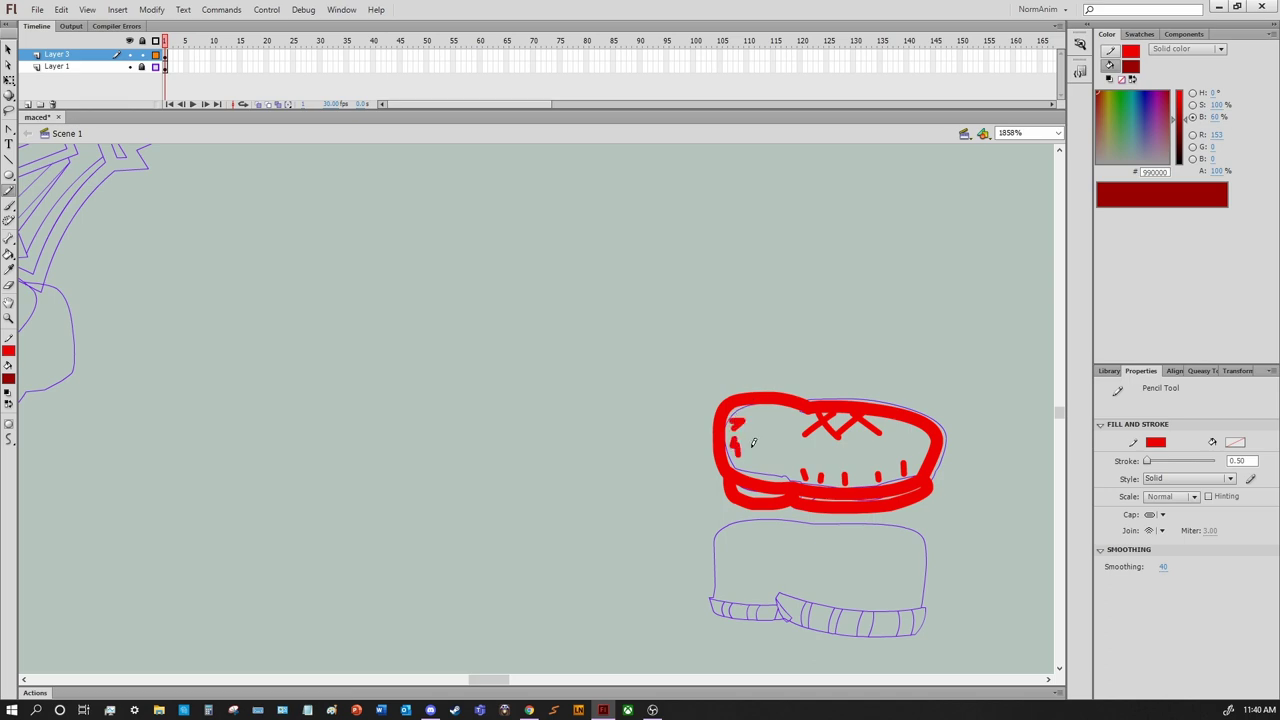
key("ctrl+z")
scroll(760, 450, "right", 1)
scroll(760, 450, "up", 1)
scroll(700, 500, "right", 4)
scroll(700, 500, "down", 1)
scroll(744, 465, "right", 4)
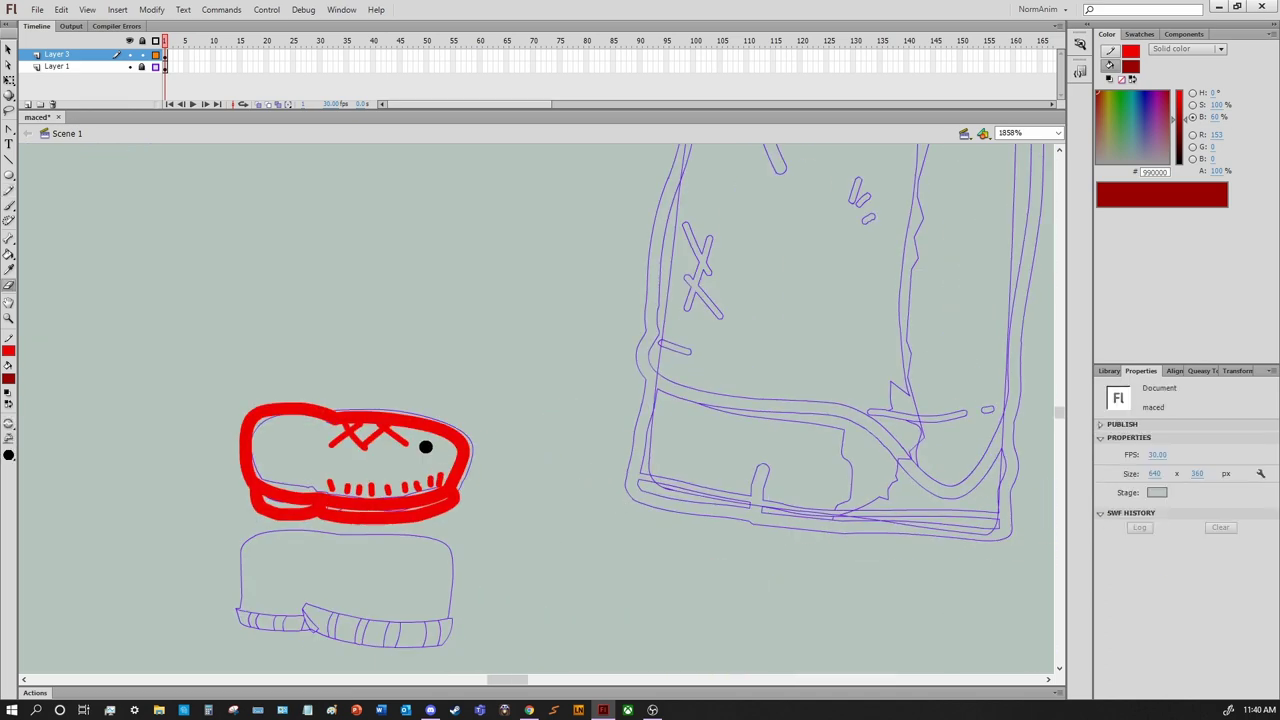
scroll(960, 480, "down", 5)
scroll(590, 456, "up", 5)
key("z")
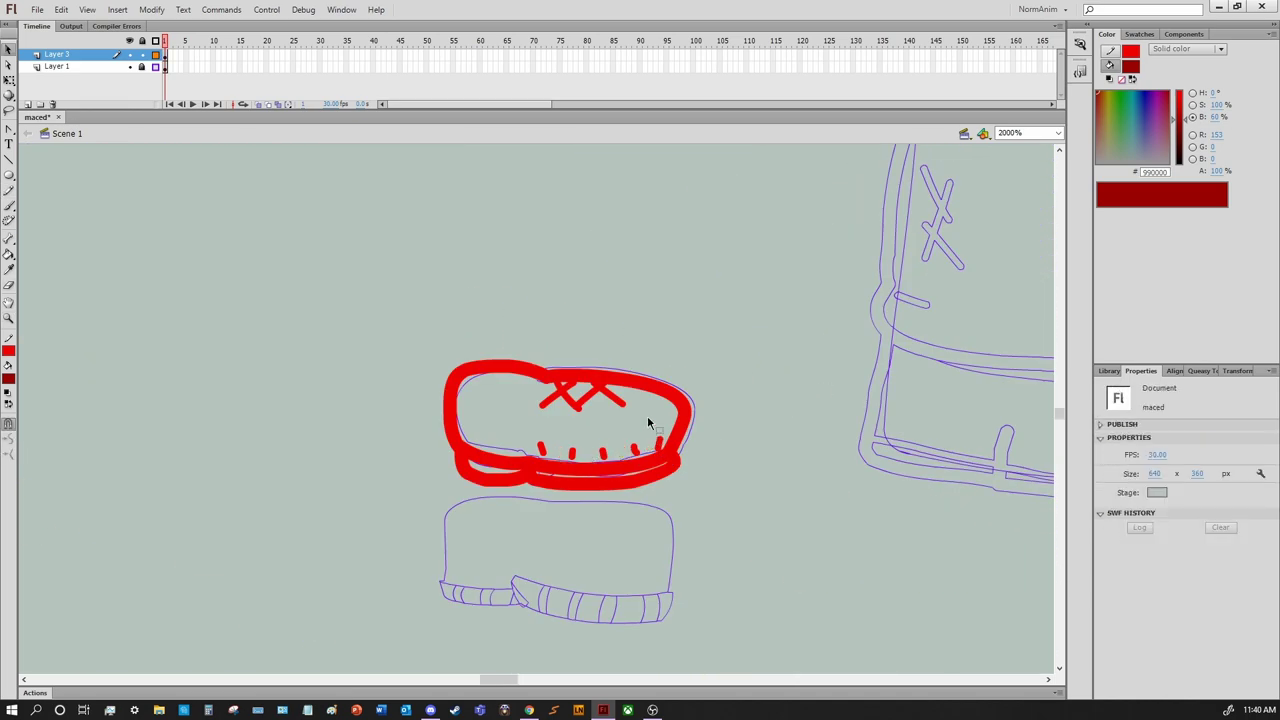
Draw a curved seam with a small crease between the boot's heel and front, and hide Layer 1
key("y")
key("v")
left_click(129, 66)
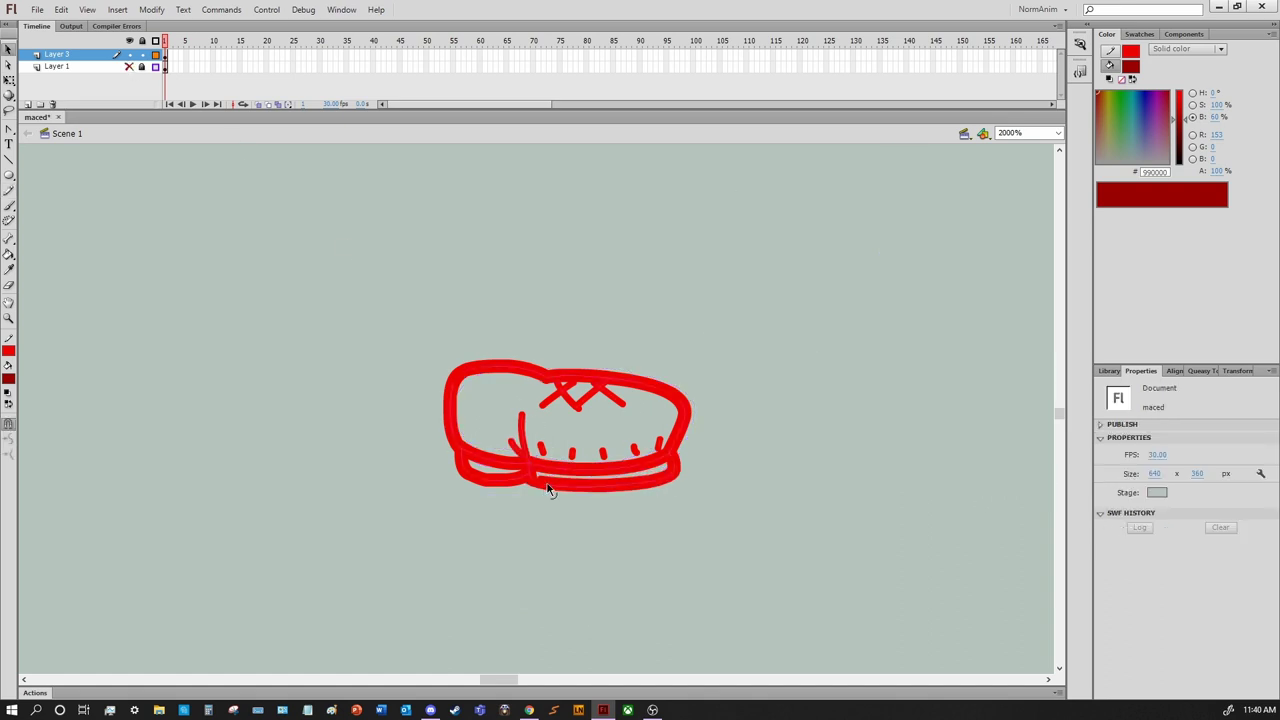
Recolour all the boot's lines black and convert the boot into a symbol named Weakling_Foot
scroll(706, 477, "down", 2)
scroll(706, 477, "left", 3)
key("ctrl+a")
left_click(1155, 499)
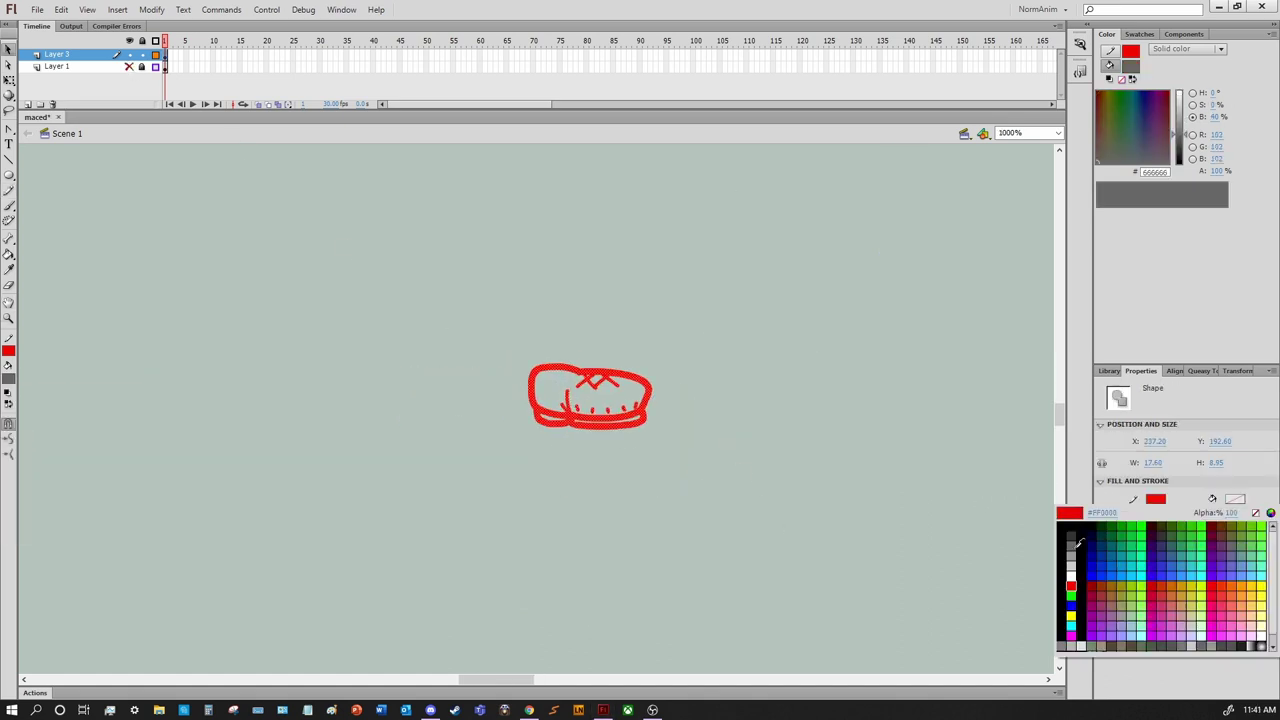
left_click(1062, 530)
key("F8")
type("Wekkling_Foot")
key("Return")
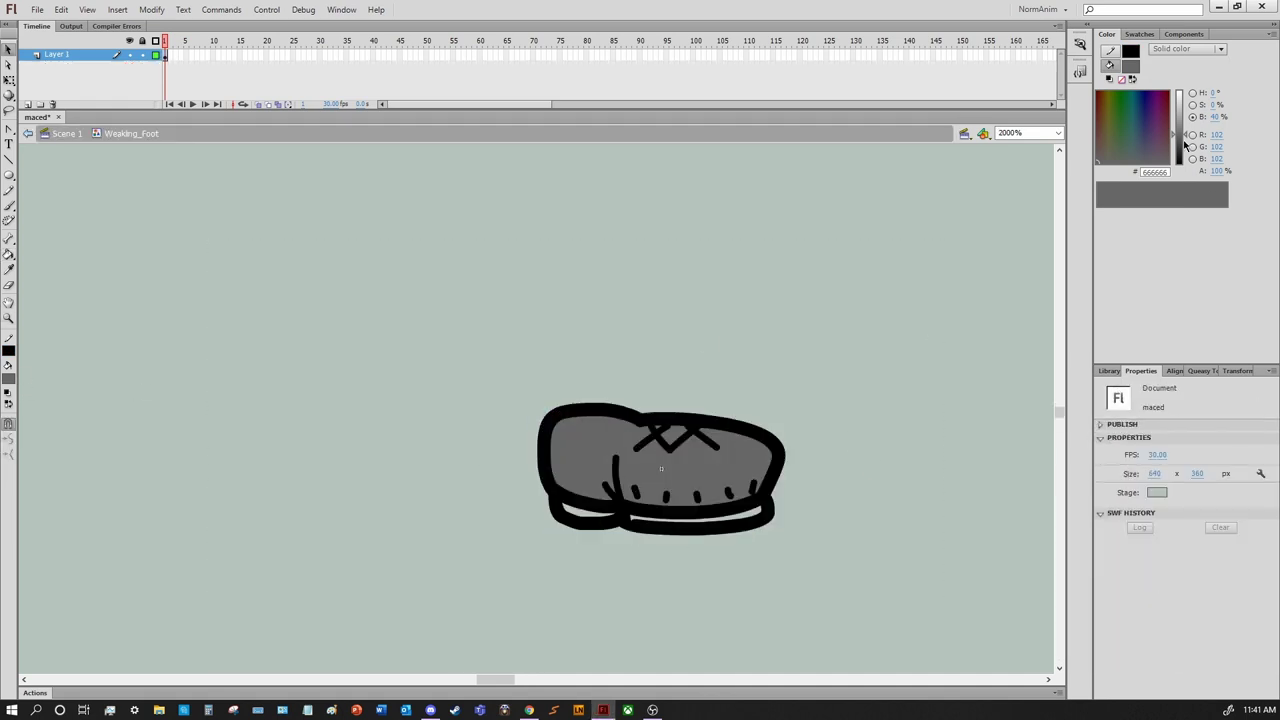
Fill the boot's sole with grey RGB 72, 72, 72, return to the main scene and show Layer 1
left_click(1182, 143)
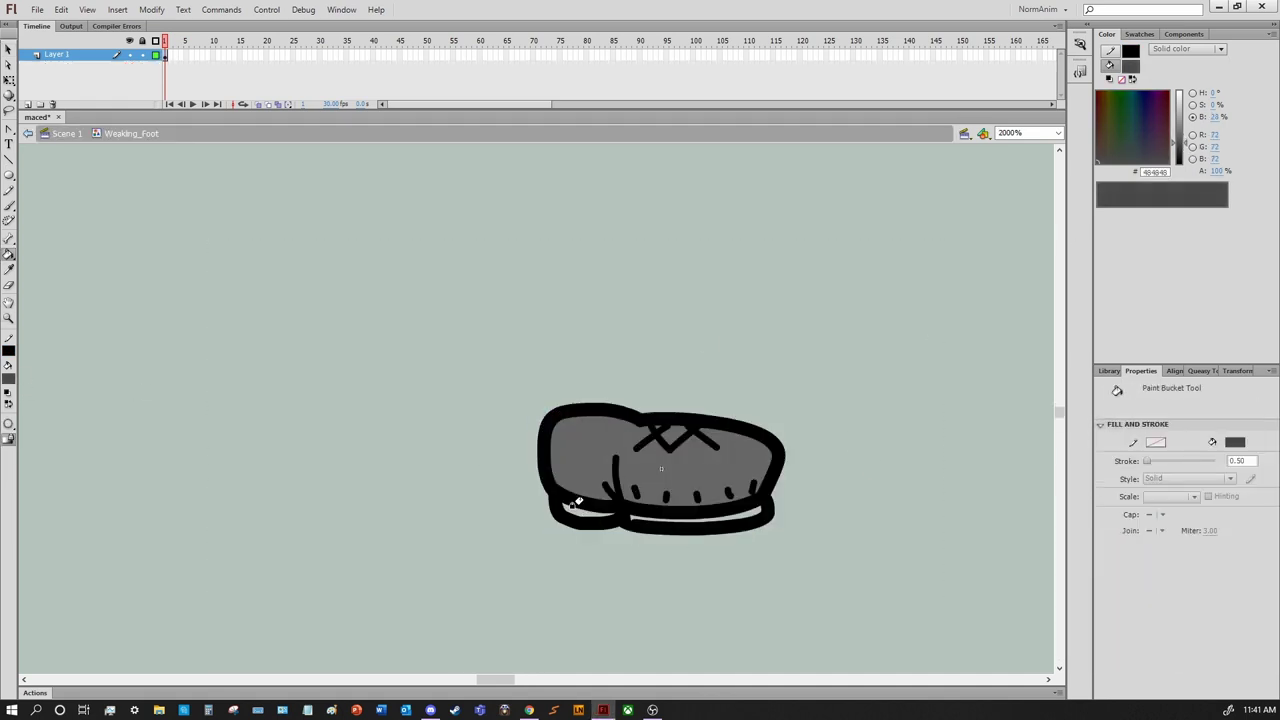
left_click(67, 133)
left_click(129, 66)
Duplicate the mirrored Weakling_Foot boot and place the pair beneath the character's trousers
left_click_drag(566, 415, 818, 527)
key("ctrl+c")
key("ctrl+v")
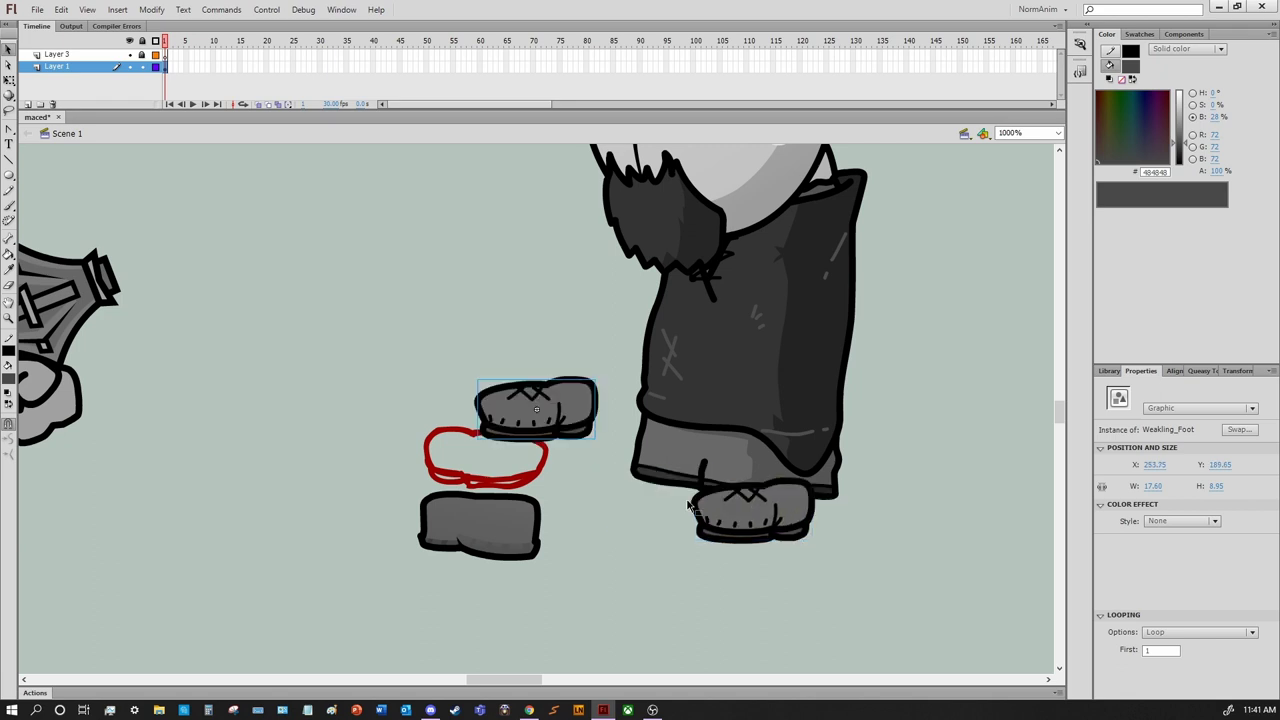
left_click_drag(530, 415, 650, 505)
left_click(823, 528)
Delete the leftover rough boot sketch and the old Foot symbol beside the character
key("ctrl+minus")
left_click_drag(673, 402, 825, 532)
left_click_drag(651, 549, 740, 652)
key("Delete")
Copy the masked character's two hands and place them on either side of the bearded character's body
key("ctrl+v")
left_click_drag(537, 412, 613, 484)
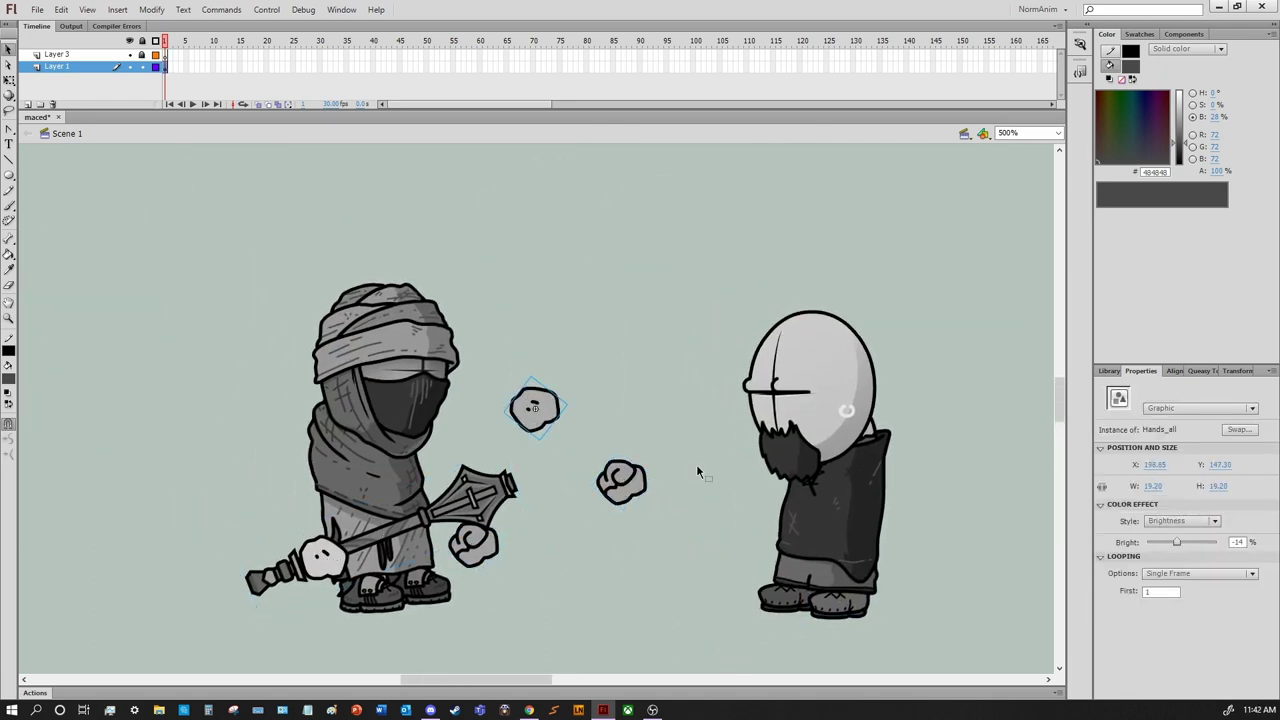
left_click_drag(500, 349, 653, 516)
key("ctrl+alt+5")
left_click_drag(636, 447, 873, 537)
left_click(589, 513)
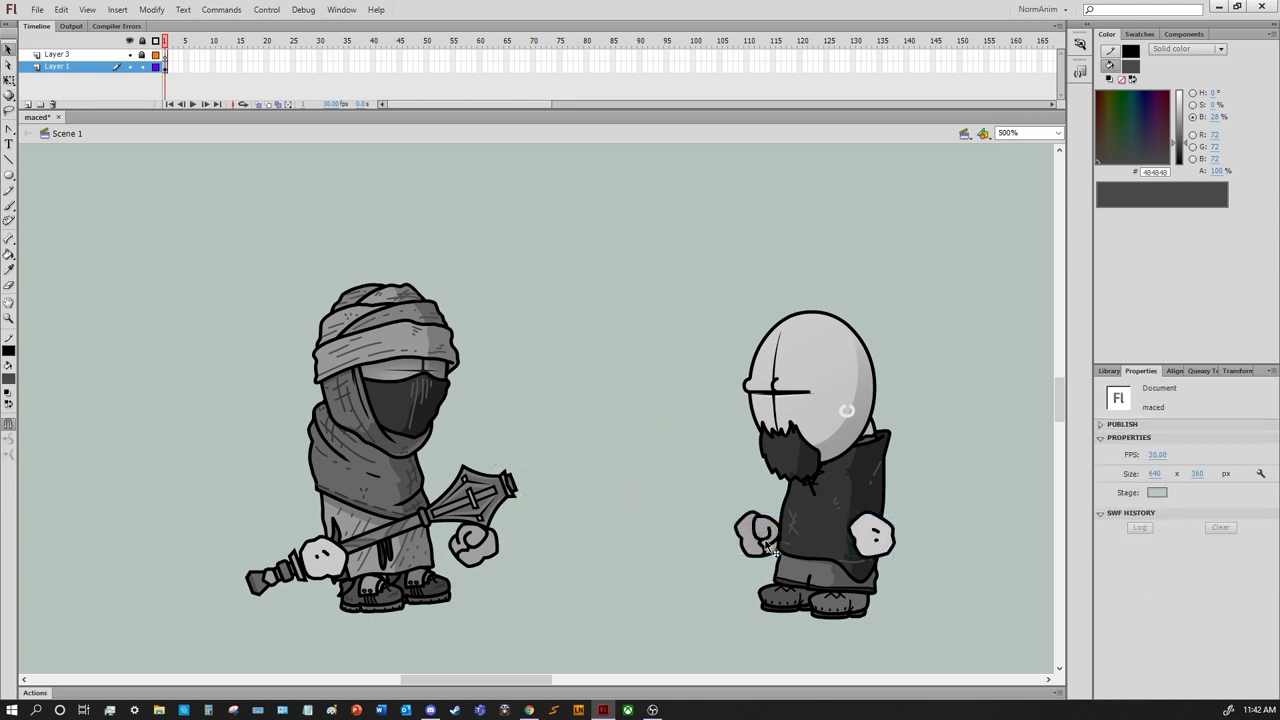
Sketch a tapered broken board with a jagged top between the two characters using a dark red 990000 brush
left_click_drag(680, 515, 563, 449)
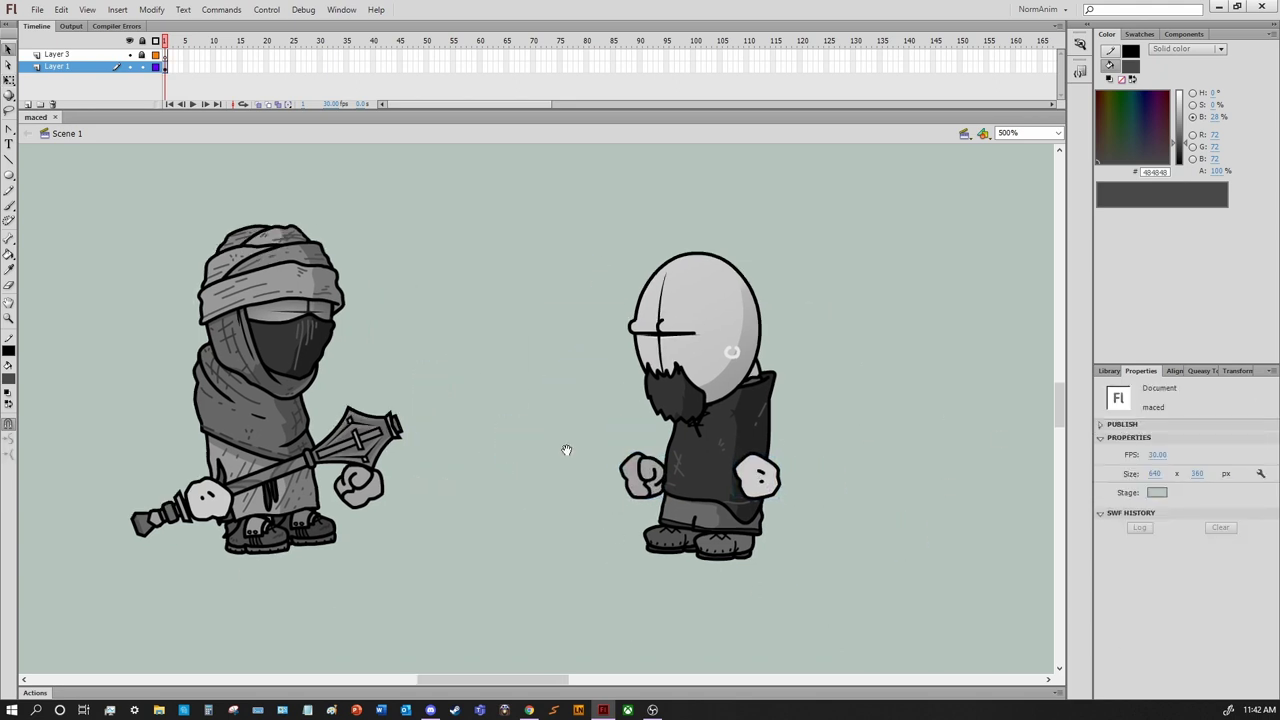
key("b")
left_click(8, 378)
left_click(30, 478)
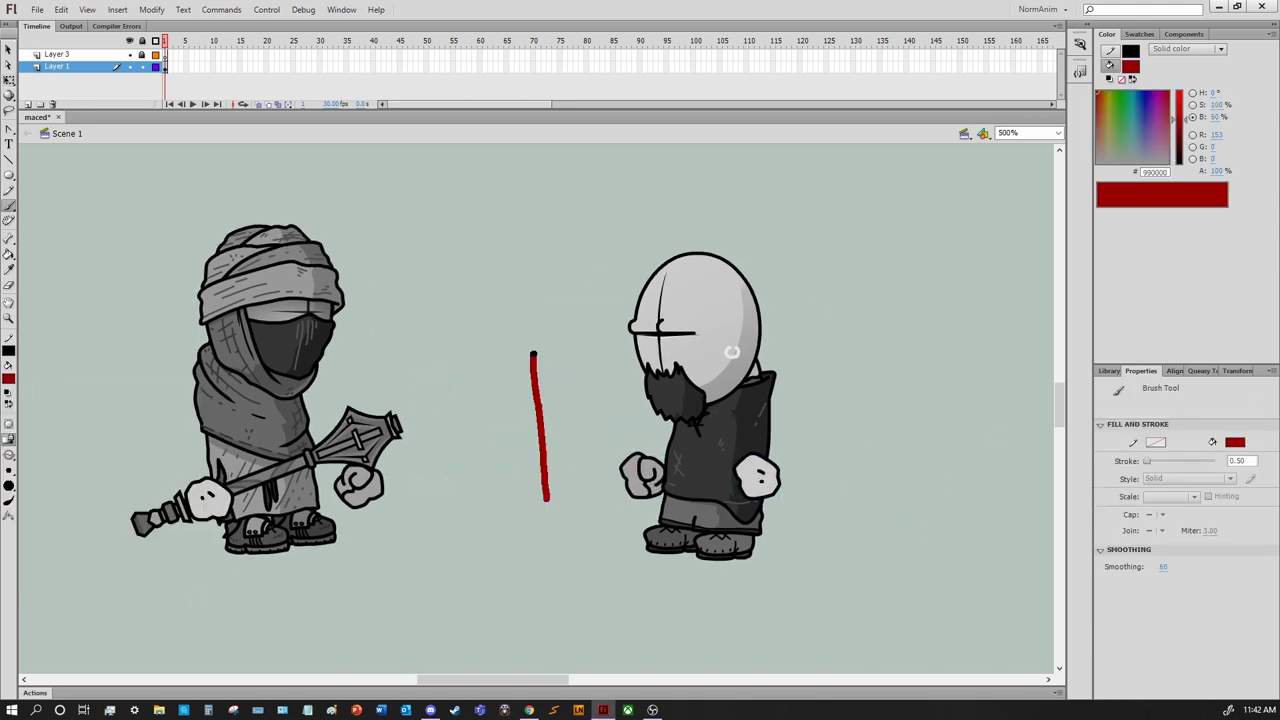
mouse_move(533, 358)
left_mouse_down()
mouse_move(558, 350)
mouse_move(556, 505)
left_mouse_up()
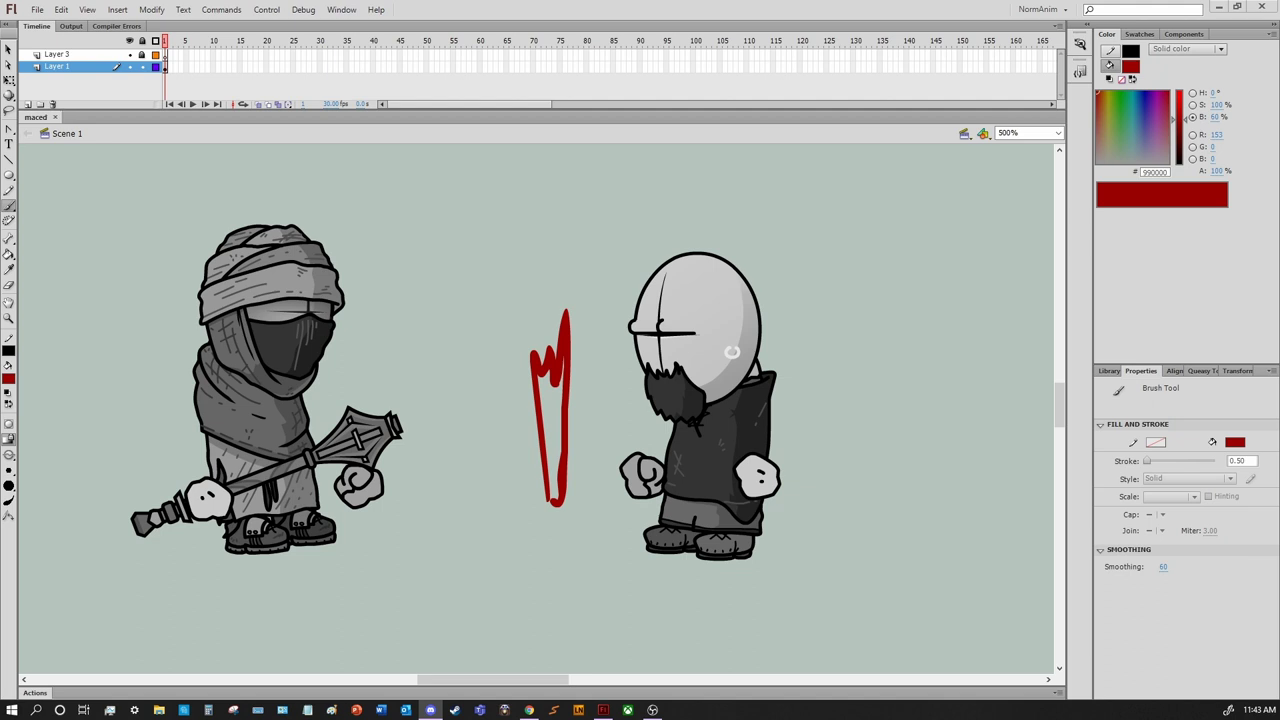
Lock Layer 1 in outline view and trace the board's jagged bottom and right edge on Layer 3 with black 1.00 lines
left_click(797, 352)
key("y")
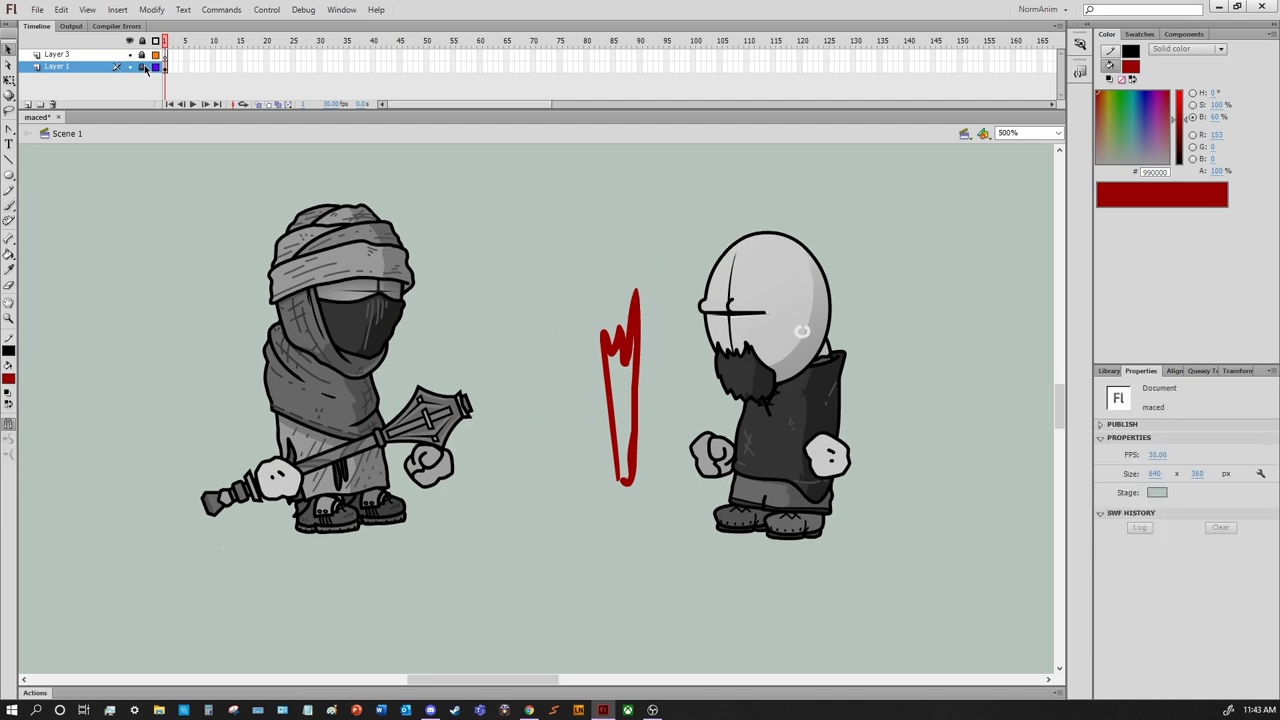
scroll(651, 474, "up", 3)
key("n")
left_click_drag(540, 594, 503, 309)
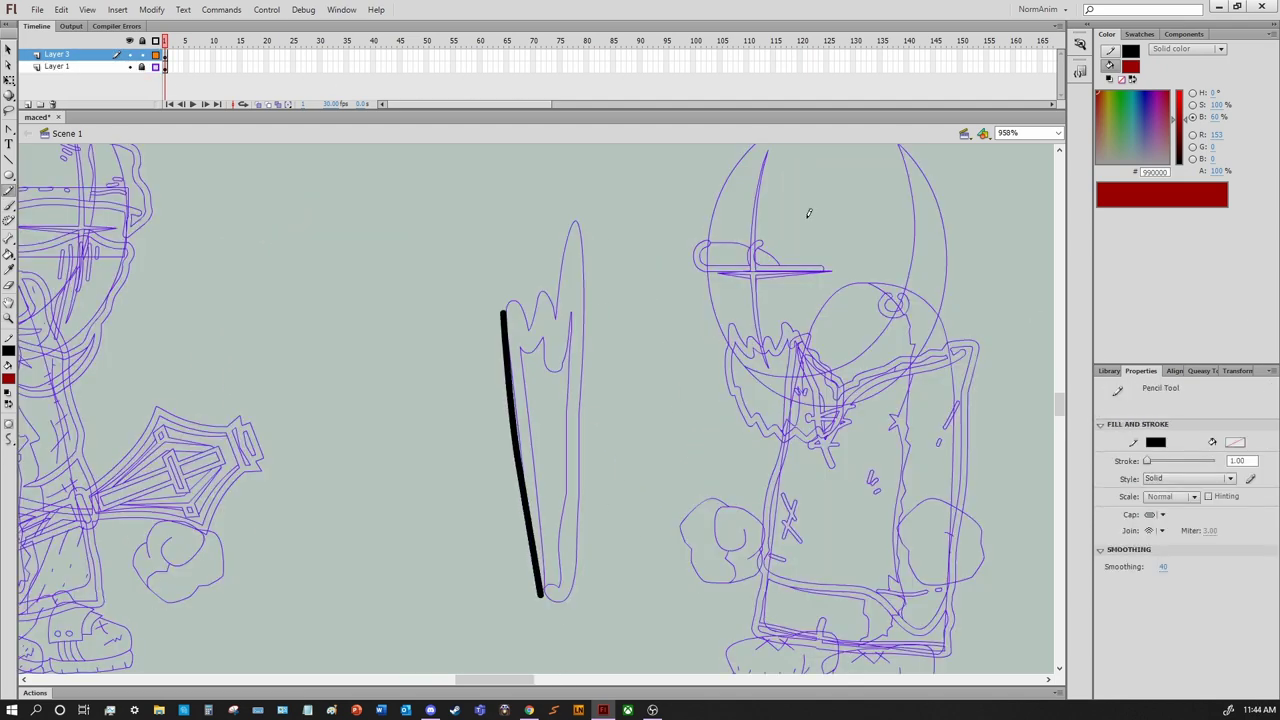
key("ctrl+z")
left_click_drag(540, 598, 548, 588)
left_click_drag(548, 588, 576, 594)
left_click_drag(576, 594, 594, 214)
Trace the board's splintered top and left edge with straight black lines to close the outline
left_click_drag(562, 283, 572, 326)
left_click_drag(572, 326, 562, 306)
left_click_drag(562, 306, 556, 324)
left_click_drag(556, 324, 536, 314)
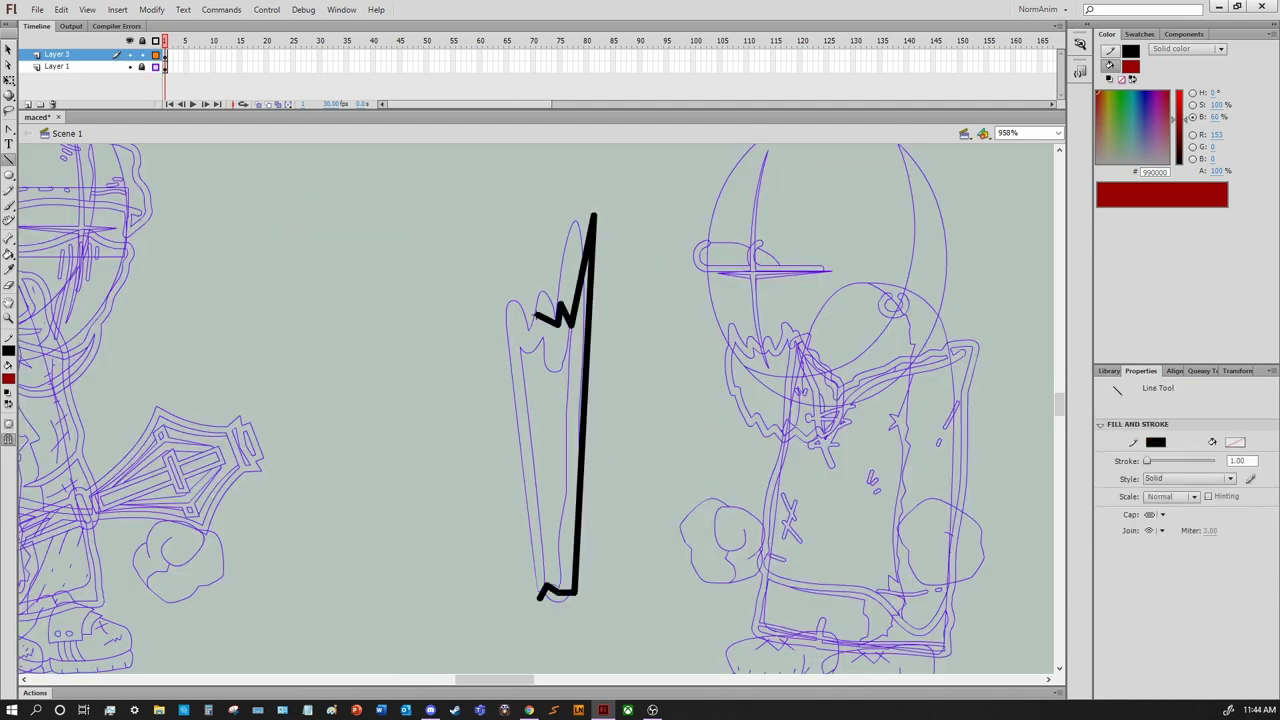
left_click_drag(538, 596, 538, 597)
left_click_drag(623, 631, 757, 649)
Draw a small unfilled nail circle near the board's lower end and restore Layer 1 to its normal display
key("o")
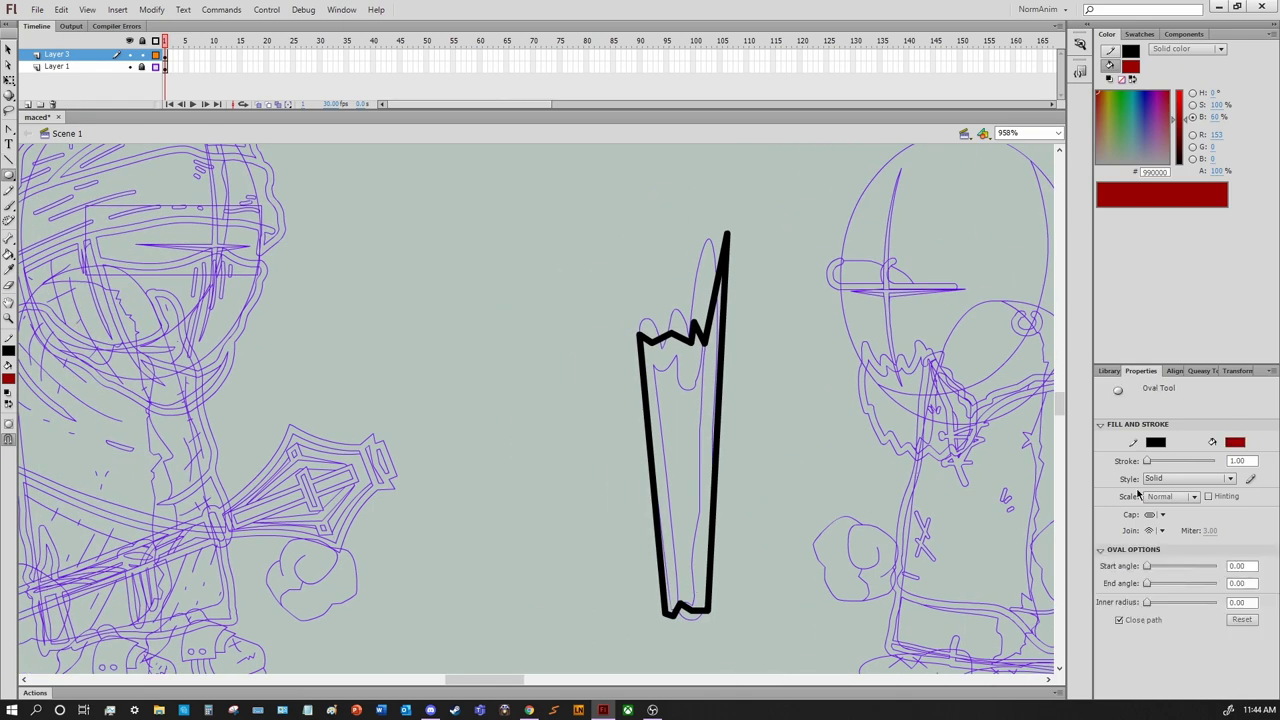
left_click_drag(680, 586, 546, 510)
key("h")
left_click(155, 66)
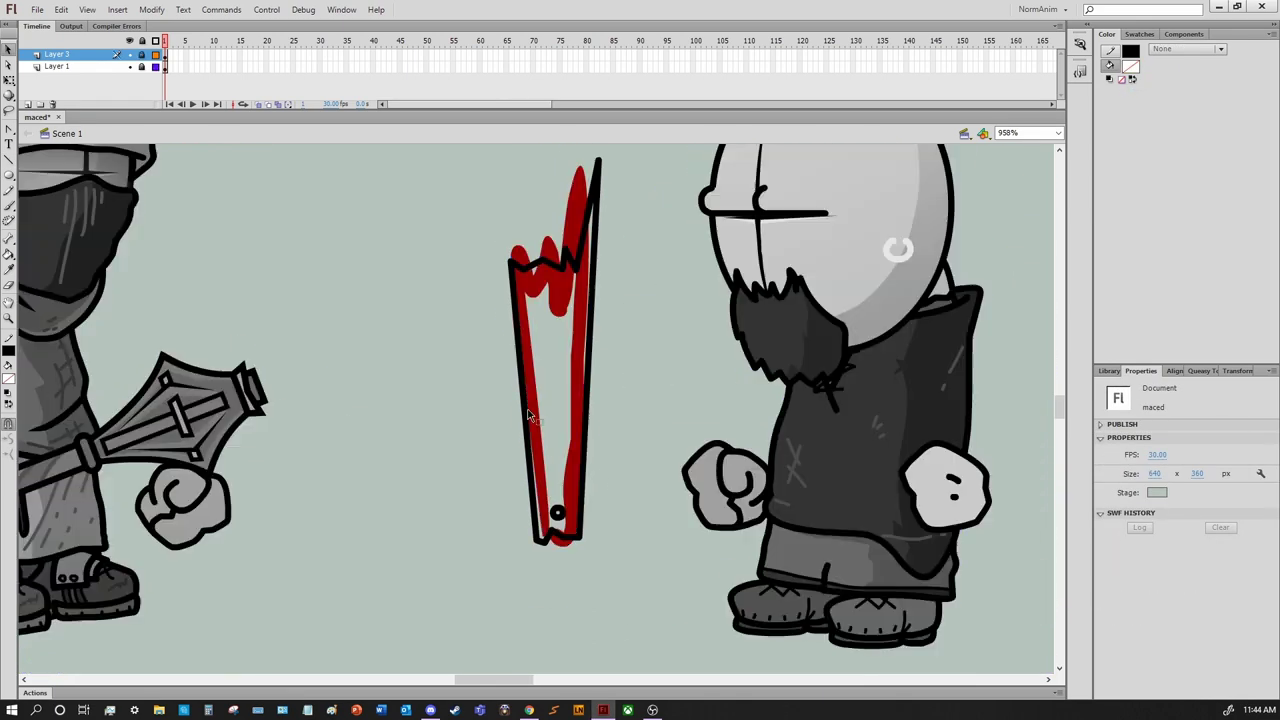
Delete the red board sketch and move the bearded character's front hand to the board's lower end
left_click(129, 54)
left_click(129, 54)
left_click(165, 54)
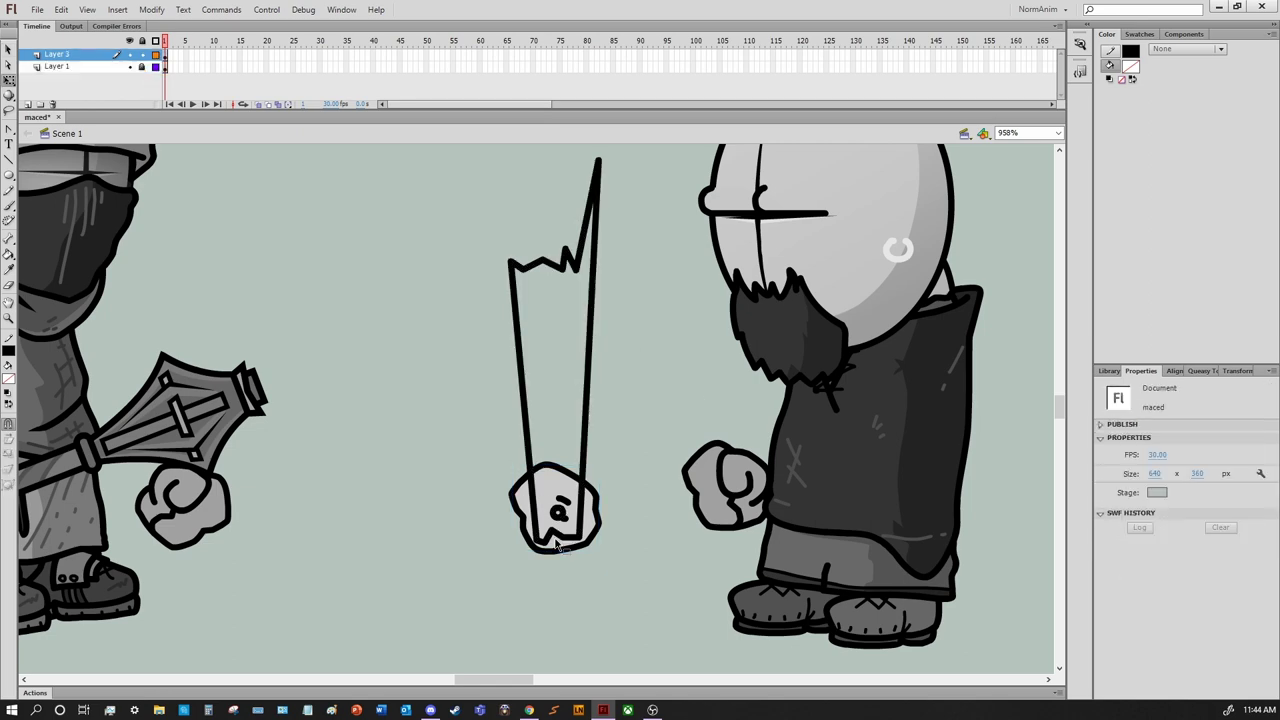
Narrow and lengthen the board outline so its lower end extends below the hand
key("q")
left_click_drag(555, 540, 545, 585)
left_click(586, 617)
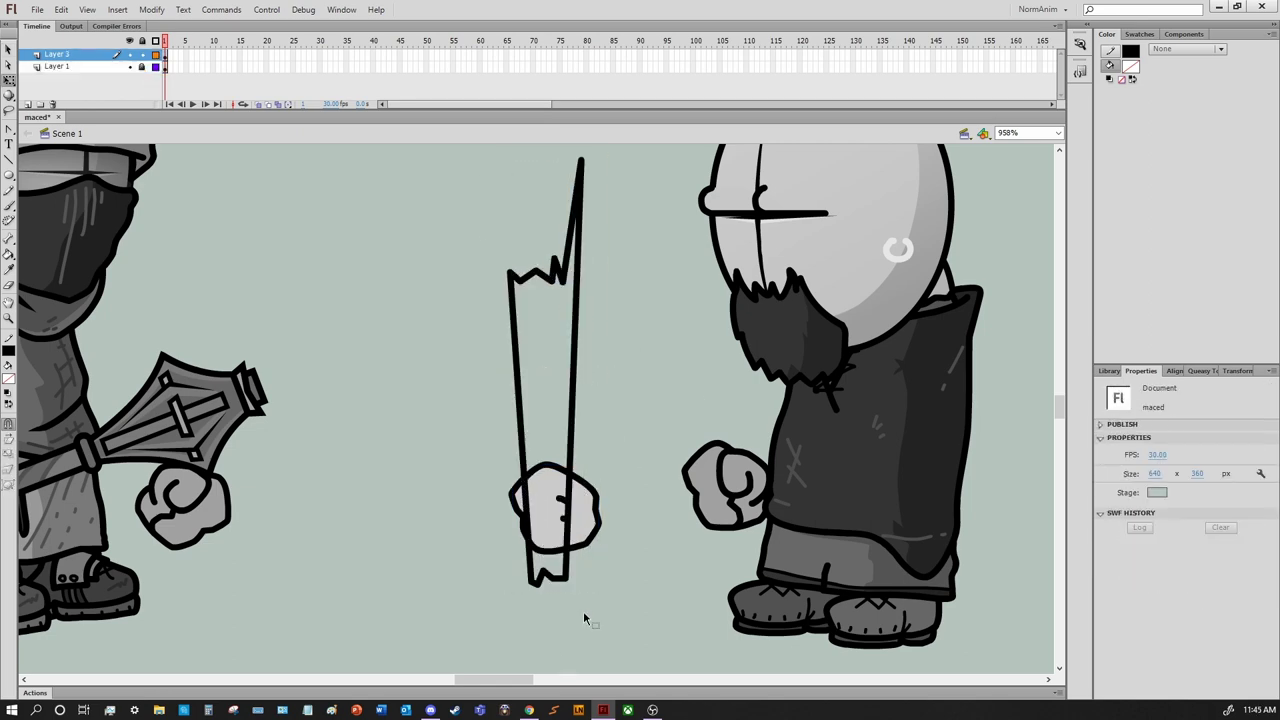
Adjust the nail circle's outline thickness and duplicate it up the board to make three evenly spaced nails
left_click(548, 545)
left_click(548, 545)
left_click(545, 540)
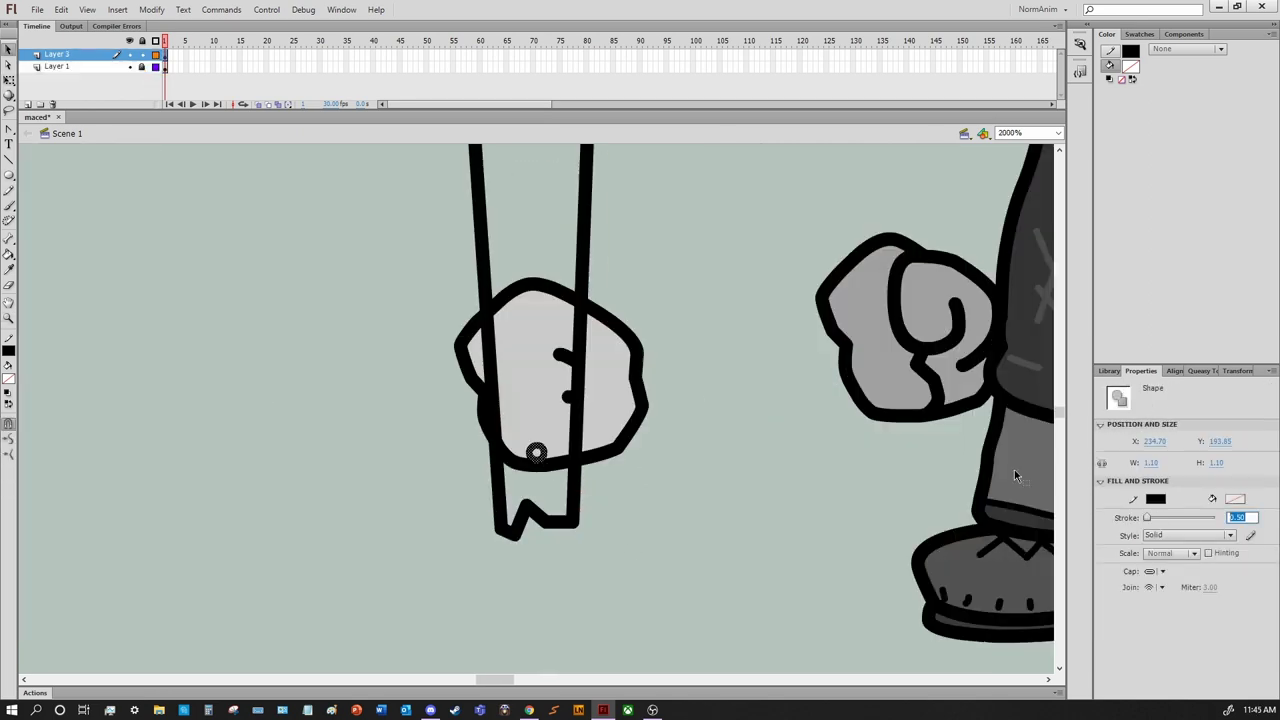
key("ctrl+minus")
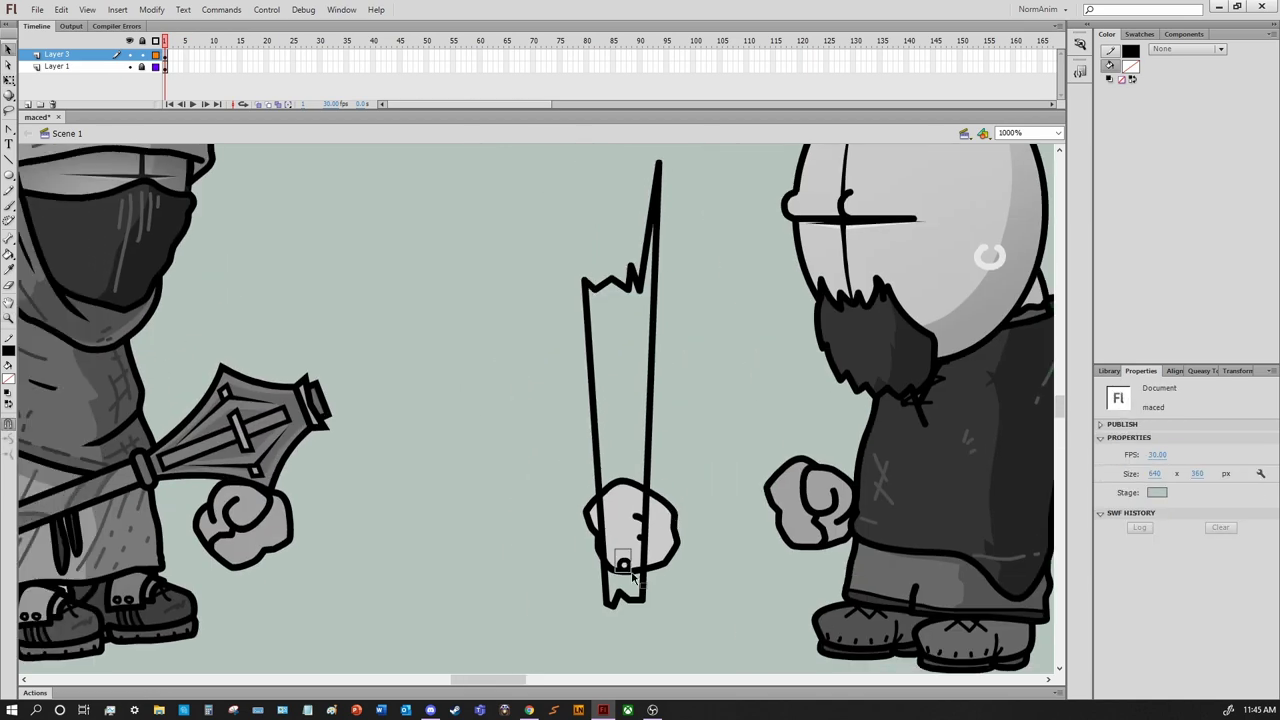
left_click_drag(624, 451, 617, 338)
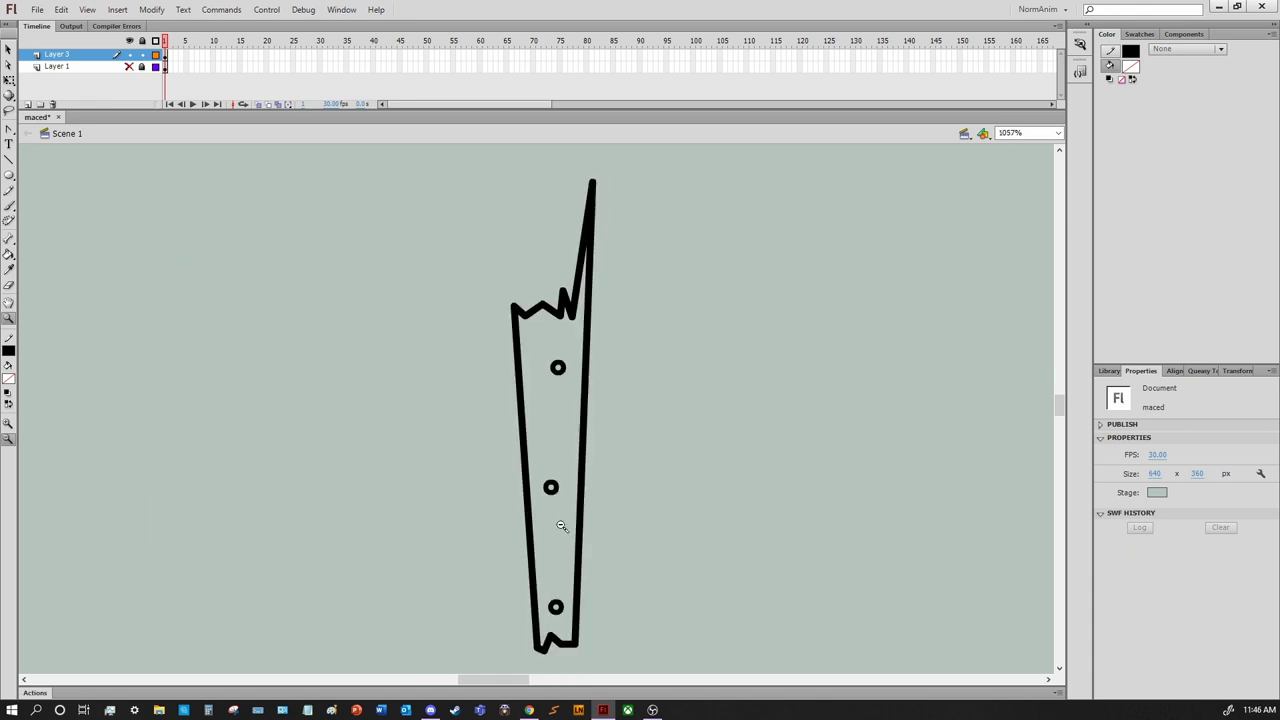
Fill the board with grey RGB 173, 173, 173 and the three nail heads with RGB 102, 102, 102
left_click(1180, 118)
left_click(529, 505)
key("y")
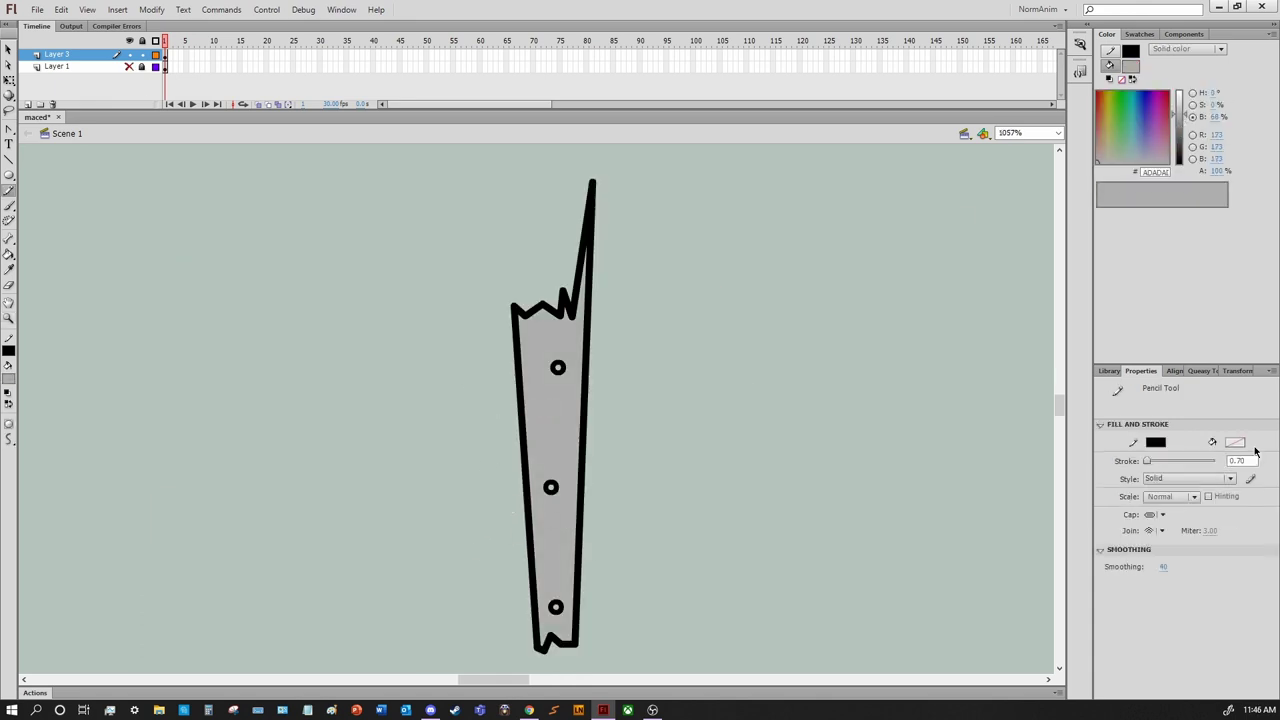
key("k")
key("y")
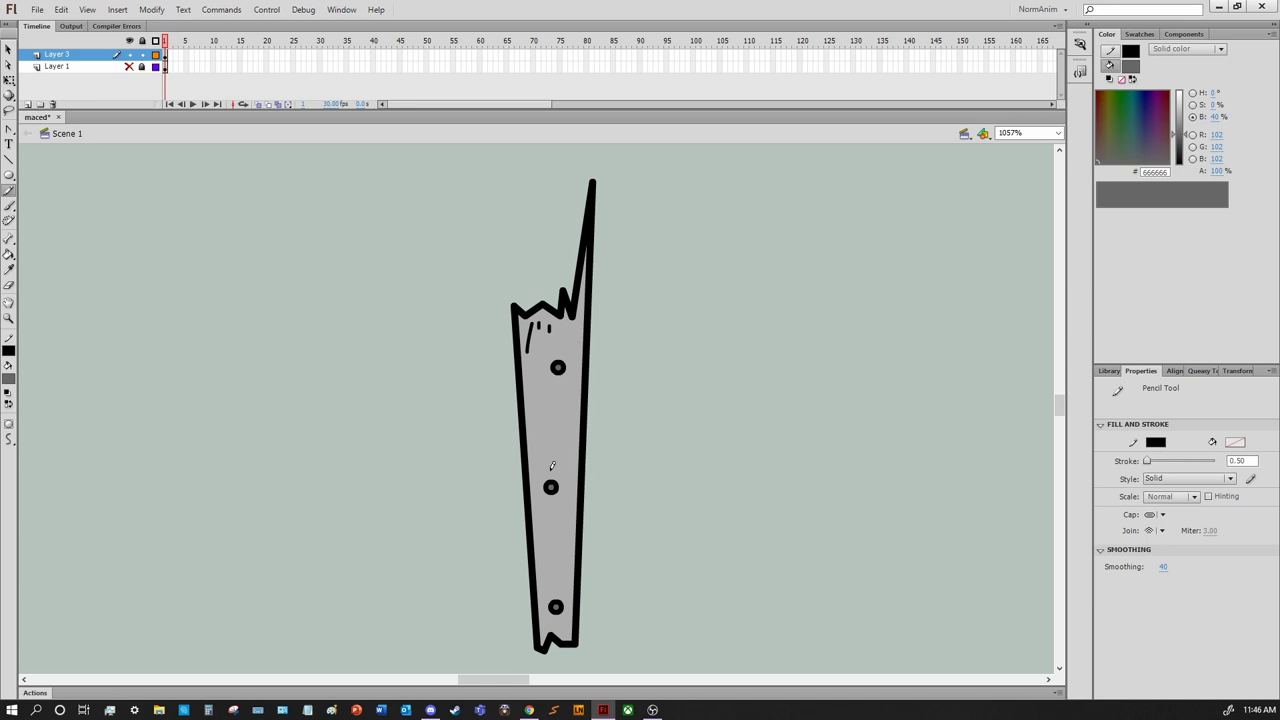
Try pencilling a curved grain mark beside the top nail and a long line along the right edge
left_click_drag(551, 466, 549, 514)
key("ctrl+z")
mouse_move(574, 340)
left_mouse_down()
mouse_move(574, 400)
mouse_move(549, 378)
left_mouse_up()
Select the board's outline and change its stroke joins to miter for sharp corners
key("v")
key("ctrl+a")
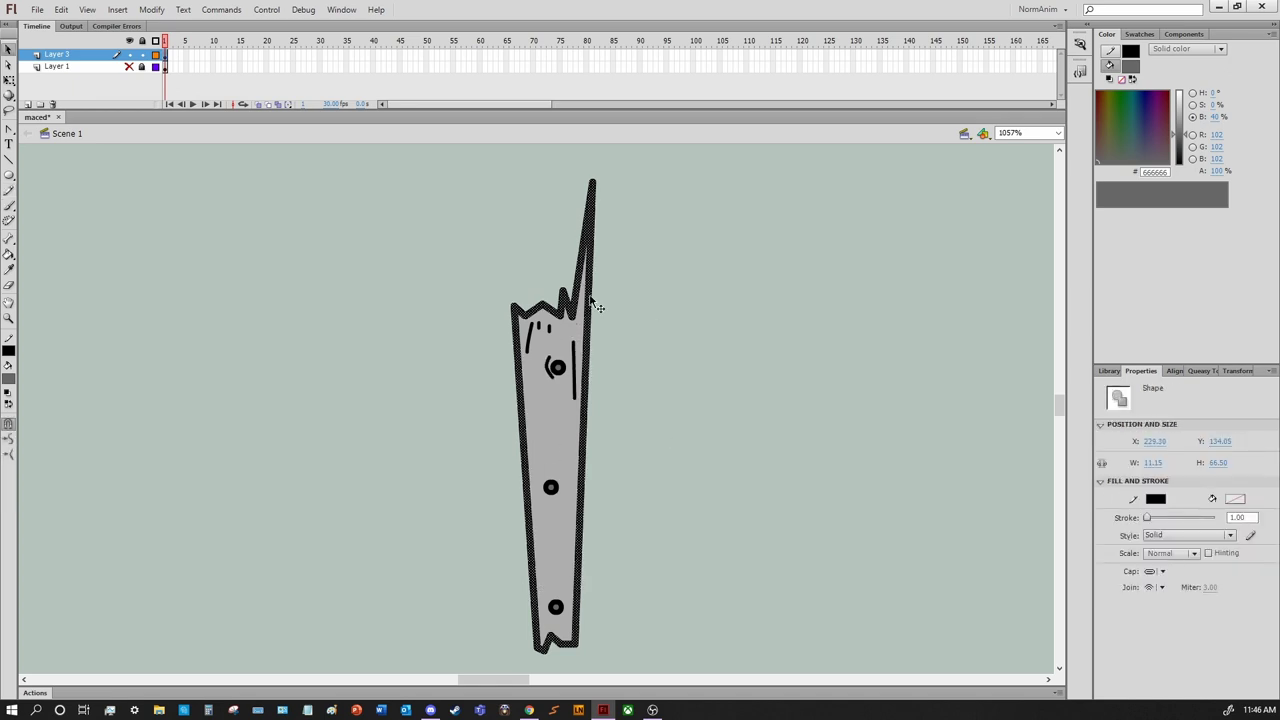
left_click(705, 462)
Undo the marks beside the top nail and try curved grain arcs around the middle nail
scroll(705, 462, "left", 2)
key("ctrl+z")
key("ctrl+z")
key("y")
left_click_drag(612, 444, 600, 462)
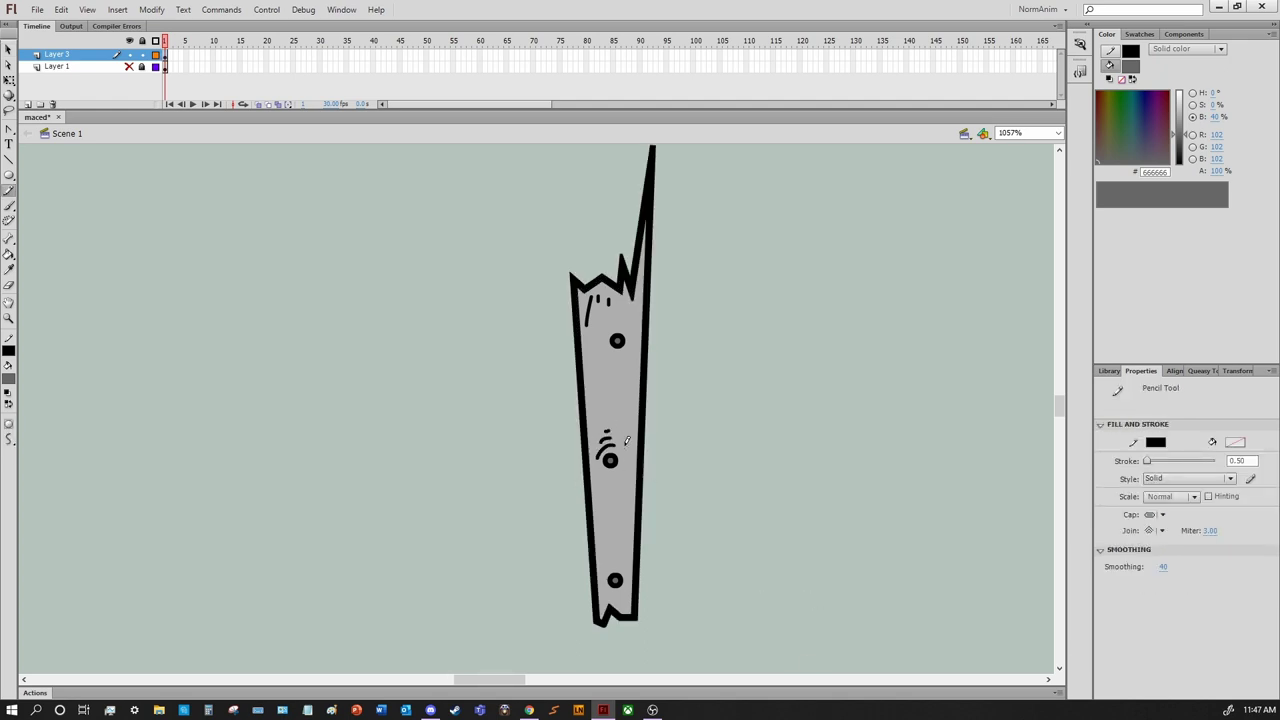
left_click_drag(611, 447, 626, 444)
left_click_drag(598, 320, 634, 398)
key("ctrl+z")
key("ctrl+z")
key("ctrl+z")
key("ctrl+z")
key("ctrl+z")
Pencil 0.50 splinter lines beneath the board's broken top and curved grain swirls above the middle and bottom nails
left_click_drag(633, 312, 634, 400)
left_click_drag(625, 292, 643, 296)
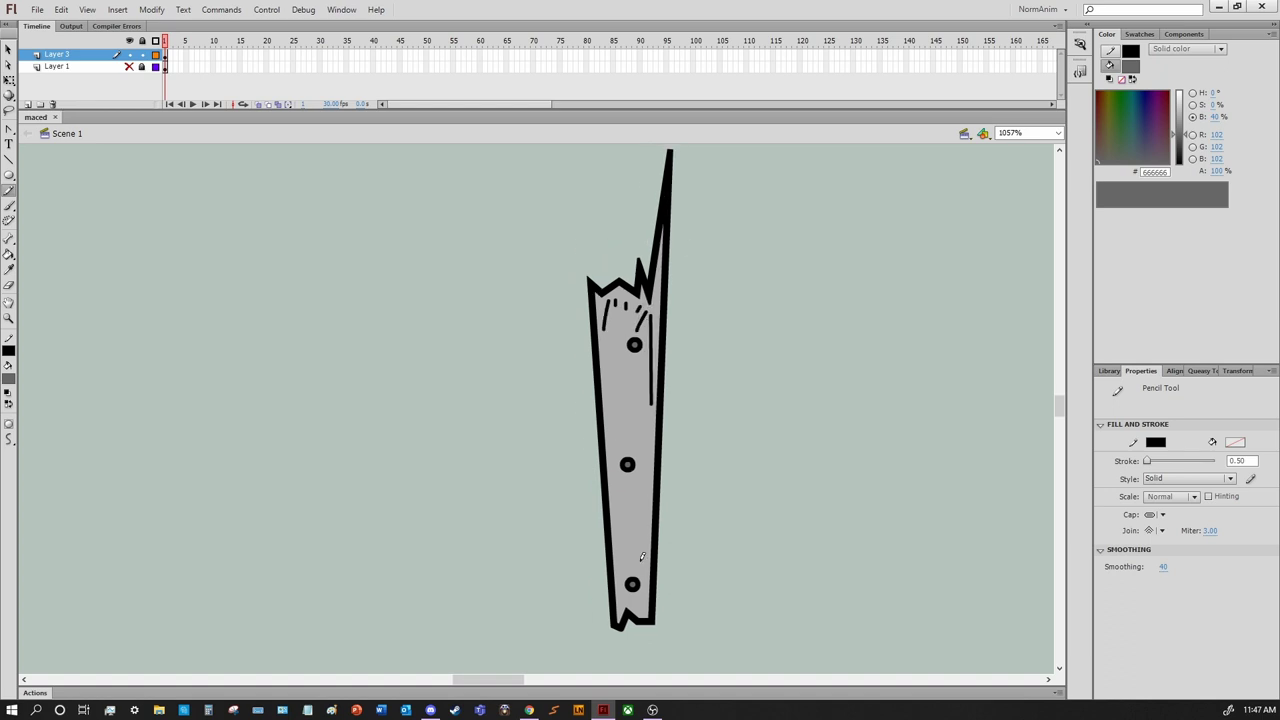
left_click_drag(640, 506, 647, 529)
mouse_move(610, 386)
left_mouse_down()
mouse_move(614, 430)
mouse_move(646, 440)
left_mouse_up()
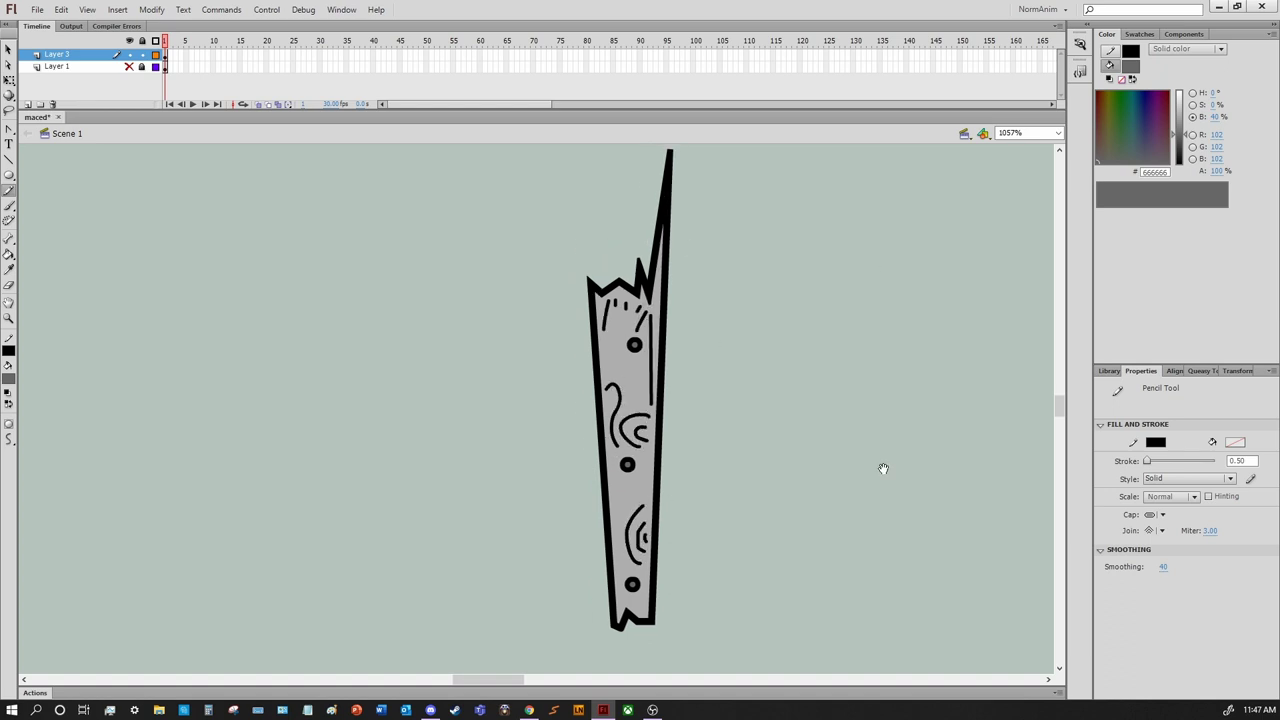
Fill the board's remaining gaps with wavy wood-grain lines around the middle and top nails
left_click_drag(717, 590, 818, 506)
left_click_drag(720, 458, 742, 381)
key("ctrl+z")
mouse_move(718, 480)
left_mouse_down()
mouse_move(743, 379)
mouse_move(782, 437)
mouse_move(800, 429)
mouse_move(756, 482)
left_mouse_up()
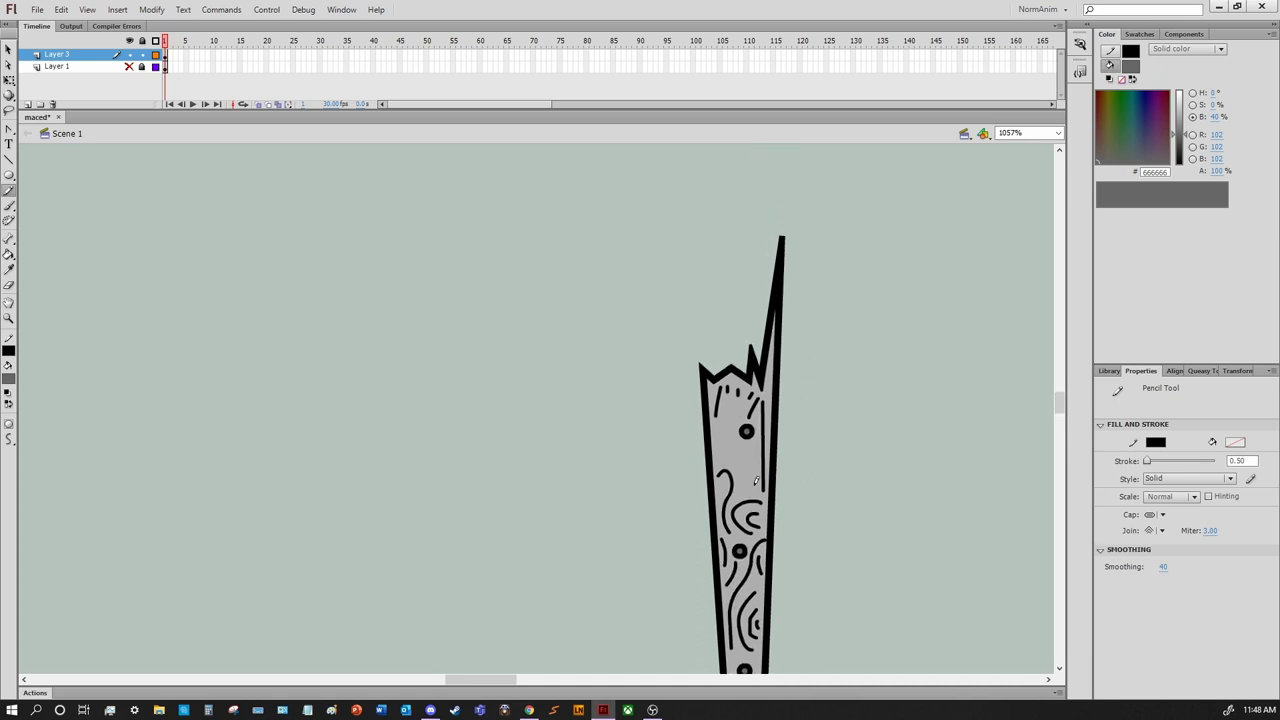
scroll(790, 381, "down", 2)
scroll(785, 383, "up", 1)
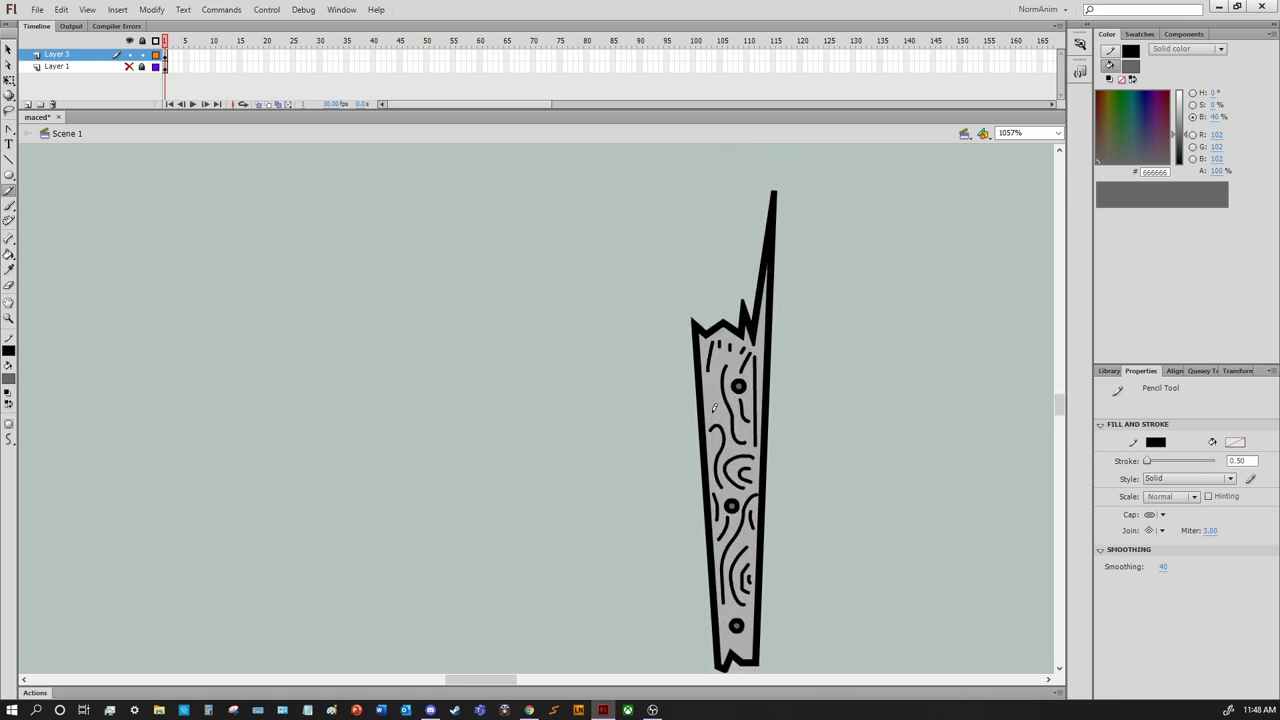
Convert the whole board into a Graphic symbol named Weapon_melee_Brokenboard
key("v")
key("ctrl+minus")
left_click_drag(430, 308, 590, 590)
key("F8")
type("Weapon_melee_Brokenboard")
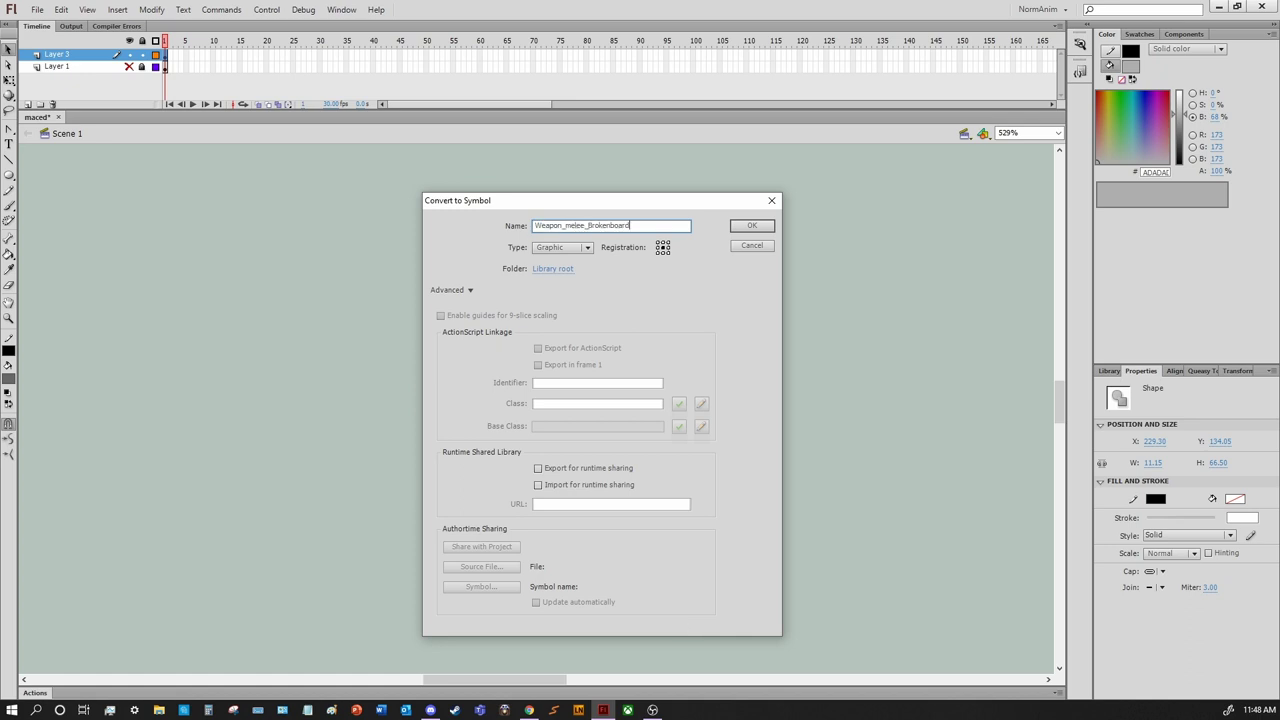
key("Return")
Inside the board symbol, duplicate Layer 1, keep the original as a hidden guide, and convert the copy's lines to fills
key("ctrl+e")
right_click(60, 54)
left_click(128, 197)
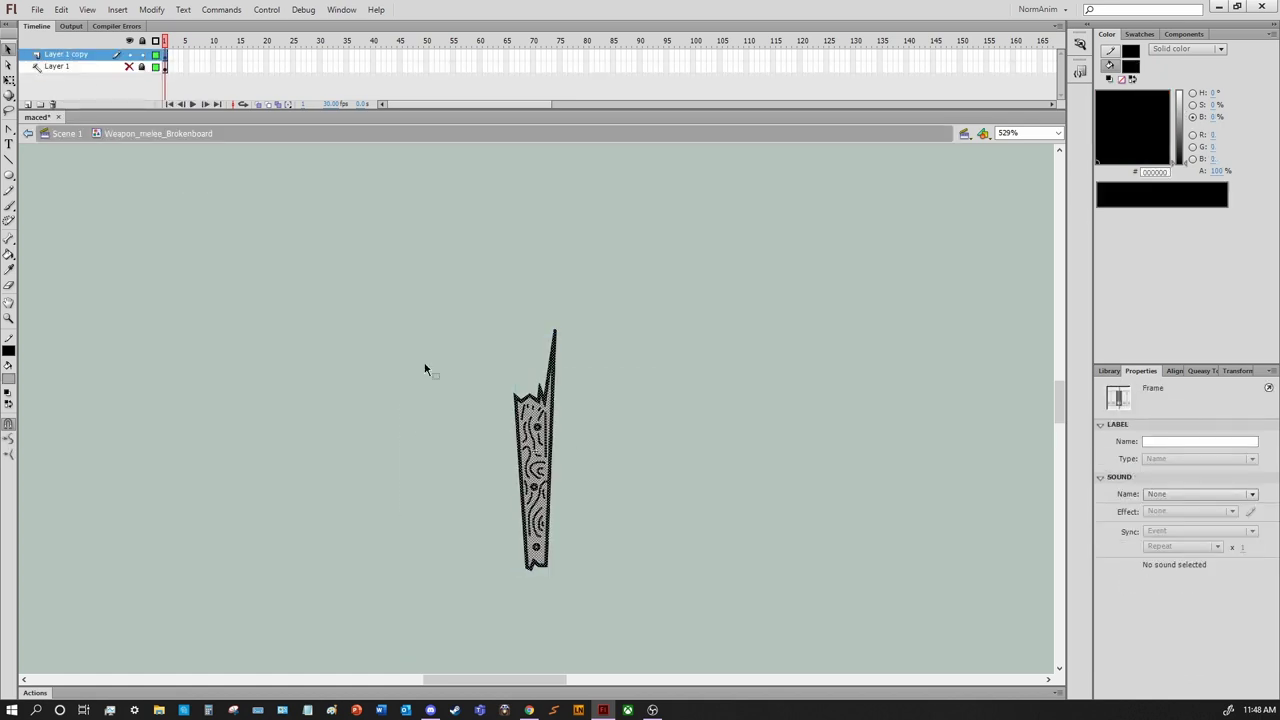
scroll(500, 450, "up", 3)
left_click_drag(593, 291, 603, 279)
Recolour the board's wavy grain lines with grey RGB 147, 147, 147
key("k")
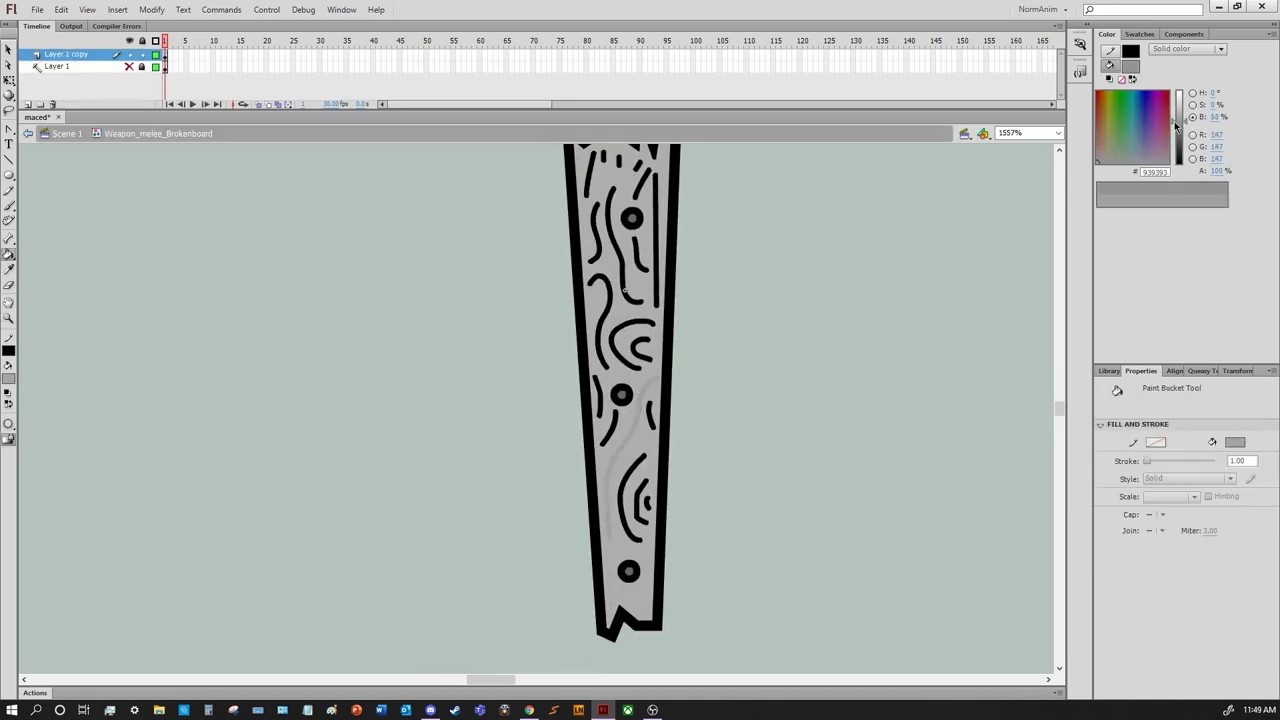
left_click(647, 497)
left_click(642, 500)
left_click(608, 428)
left_click(600, 320)
left_click(634, 277)
left_click(645, 240)
left_click(589, 229)
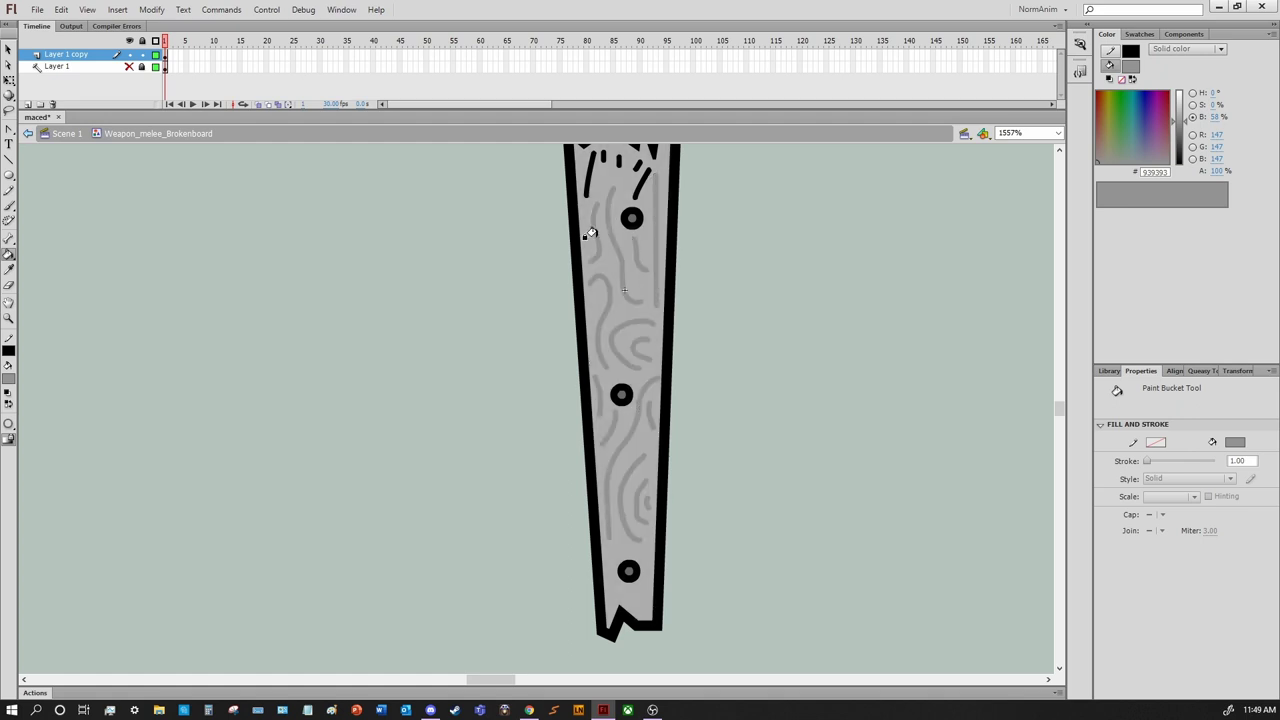
Recolour the splinter lines beneath the board's broken top with darker grey RGB 109, 109, 109
scroll(641, 472, "up", 3)
left_click(1178, 131)
left_click(640, 478)
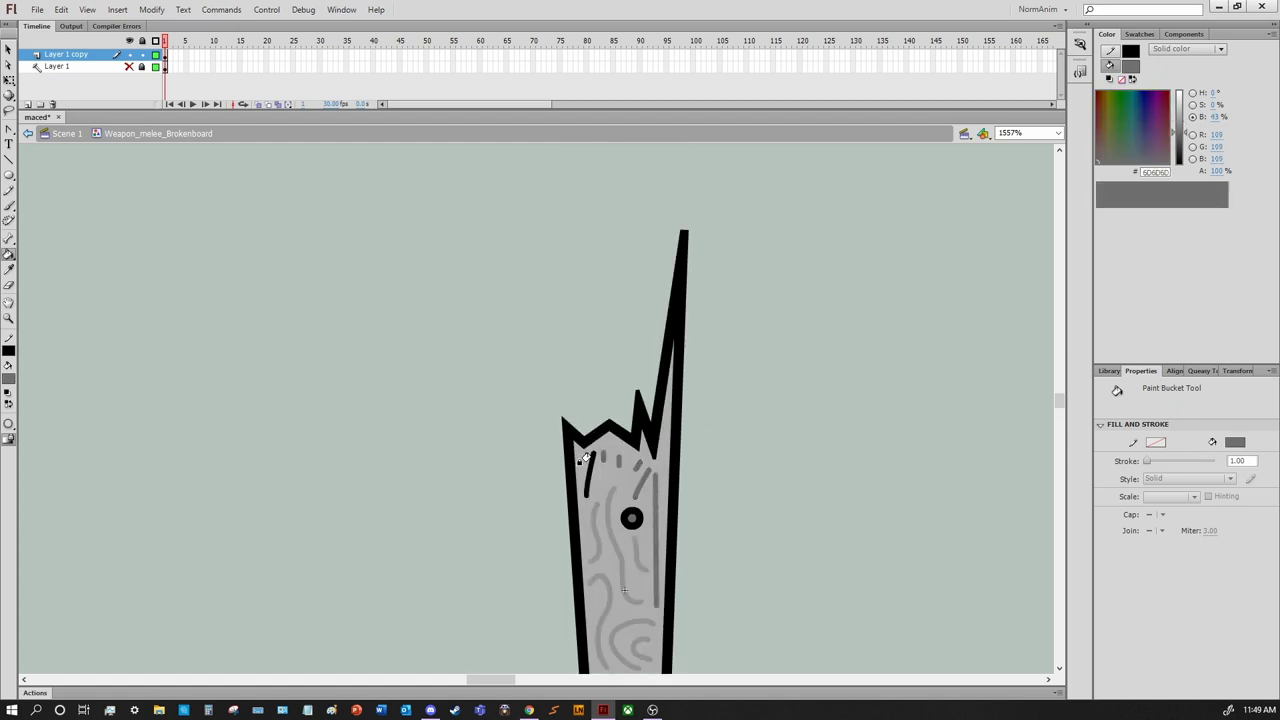
key("y")
Draw a thin red 0.10 zigzag boundary across the board just beneath its splintered top
key("p")
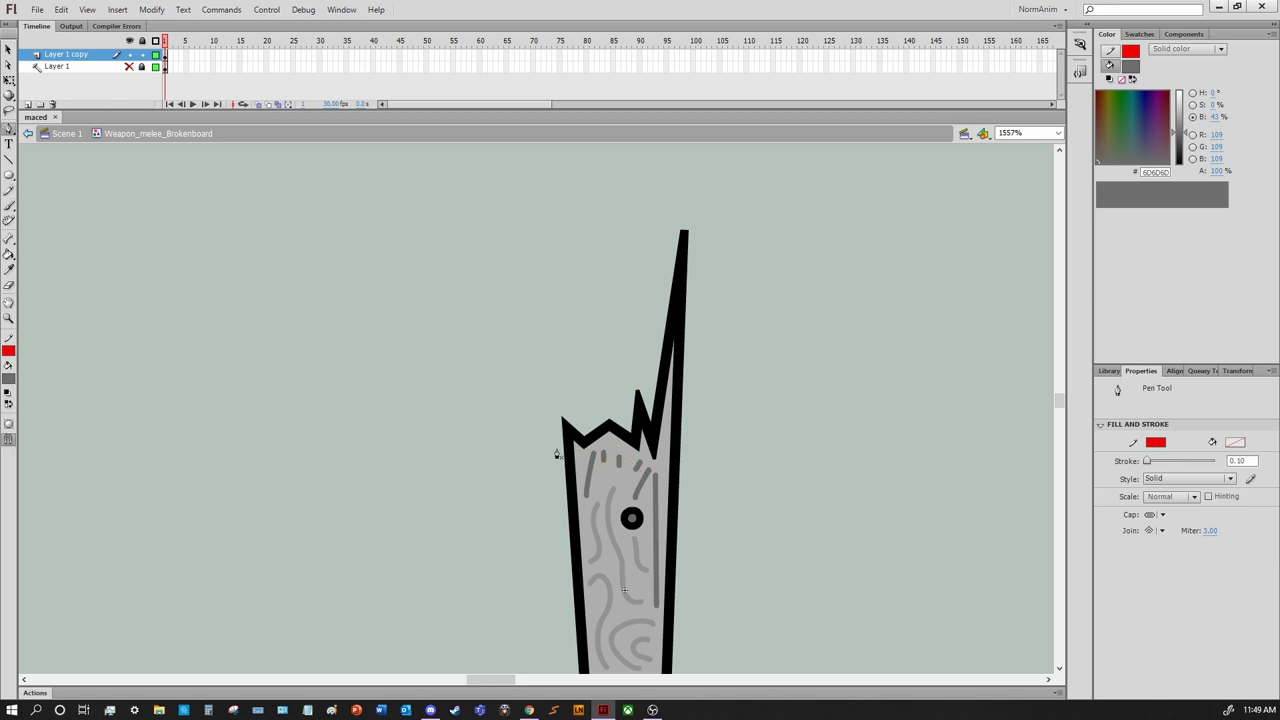
left_click(556, 441)
left_click(577, 471)
left_click(605, 444)
key("ctrl+z")
left_click_drag(695, 445, 752, 360)
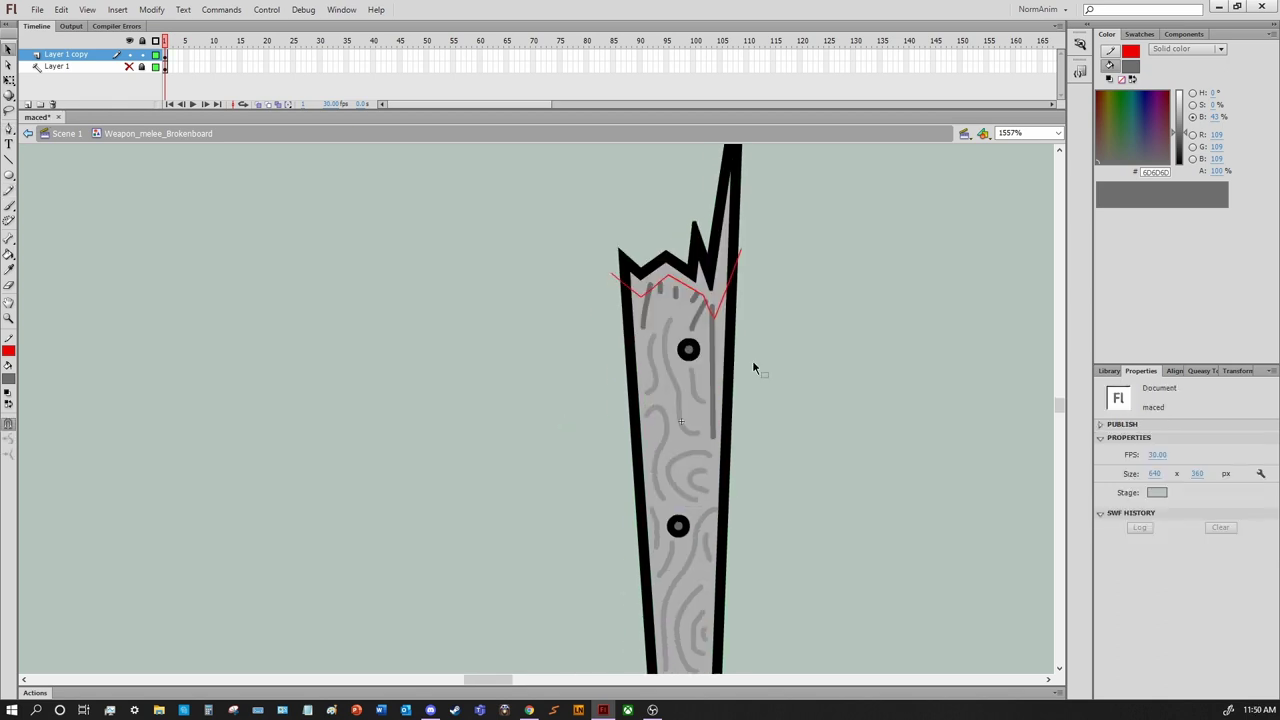
Draw a matching red boundary above the bottom break and fill both splintered ends with light grey RGB 212, 212, 212
scroll(728, 390, "down", 5)
key("p")
left_click(489, 440)
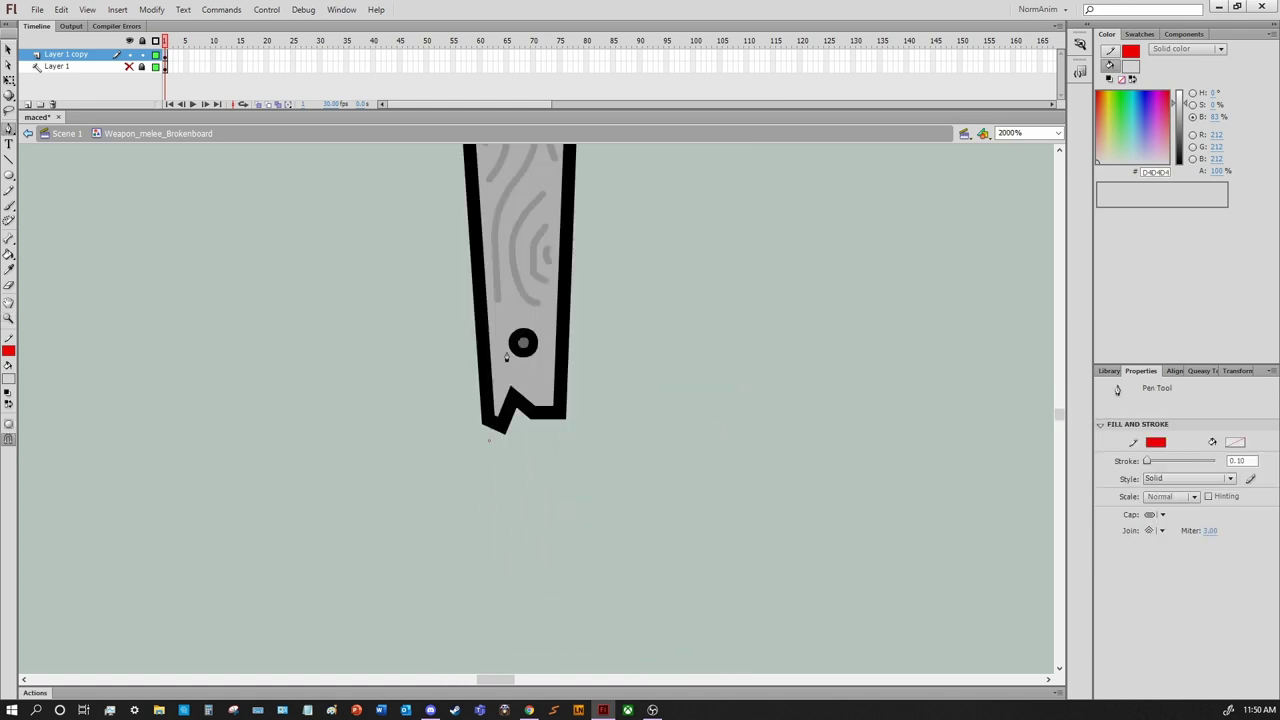
left_click(500, 355)
left_click(535, 395)
left_click(590, 412)
key("k")
left_click(512, 375)
key("z")
left_click(547, 421, "alt")
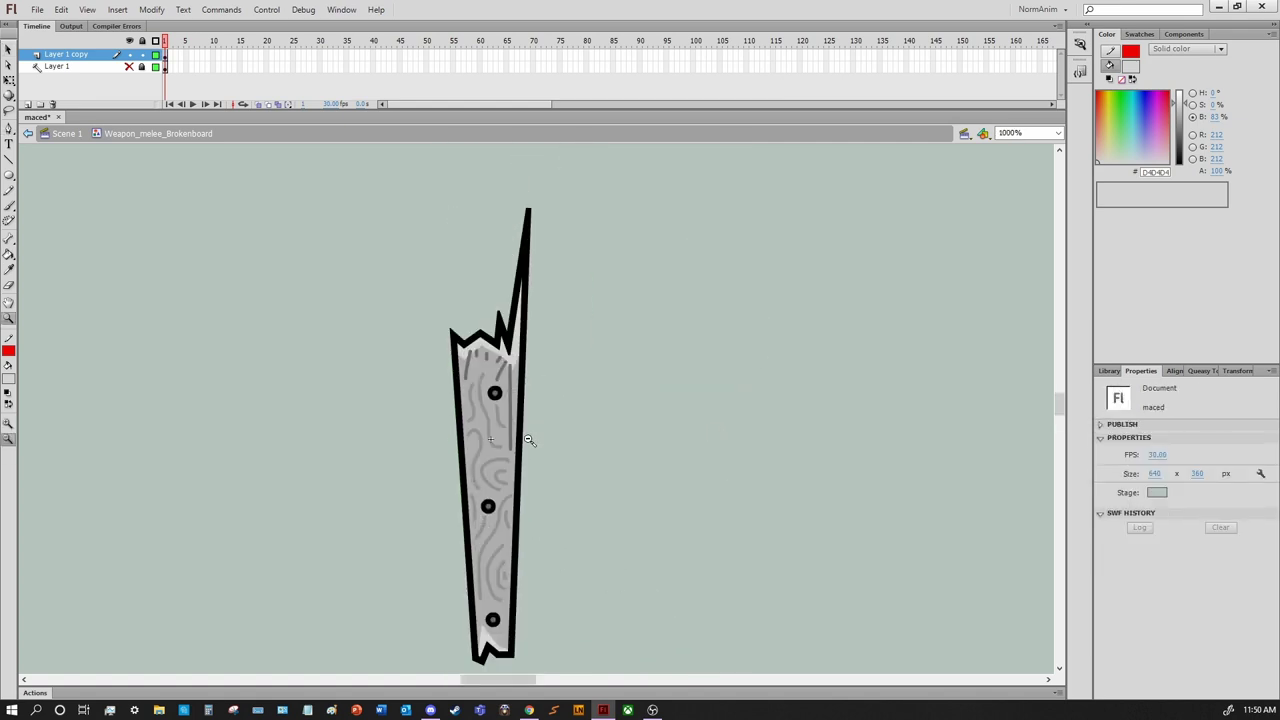
Return to the main scene, place the board behind the gripping hand on Layer 1, and hide Layer 3
key("ctrl+e")
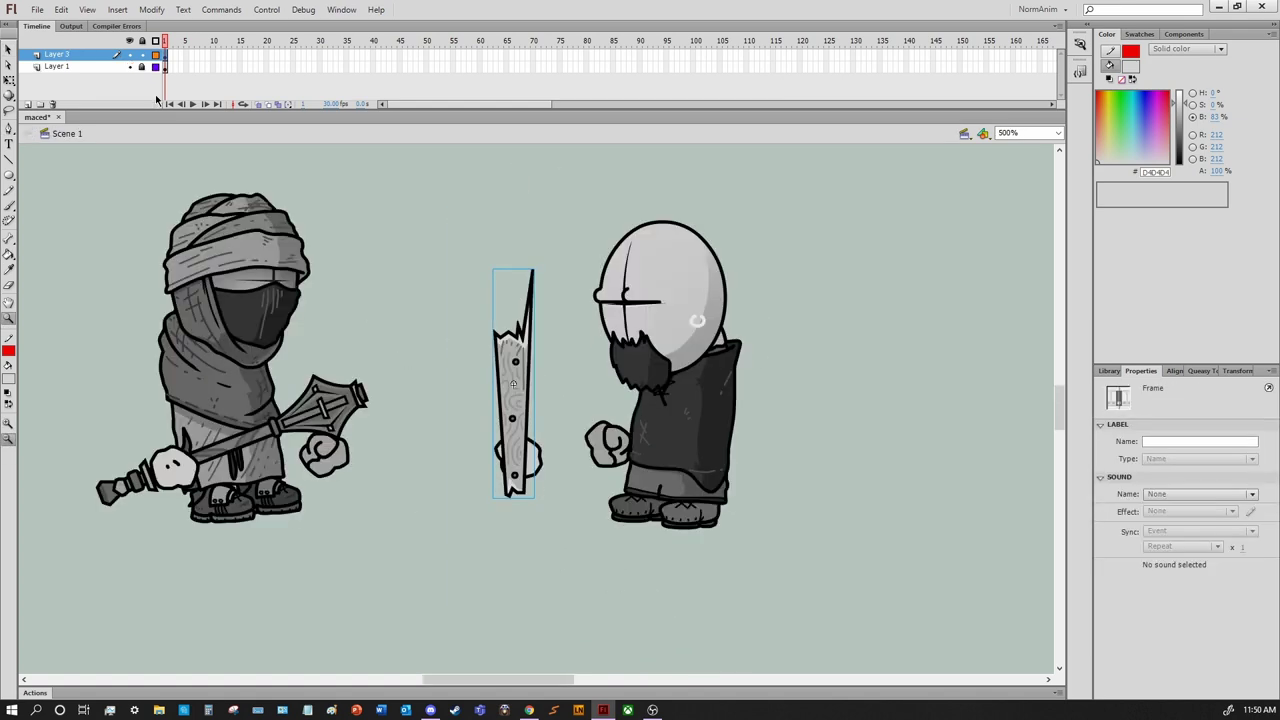
left_click(129, 54)
left_click(515, 460)
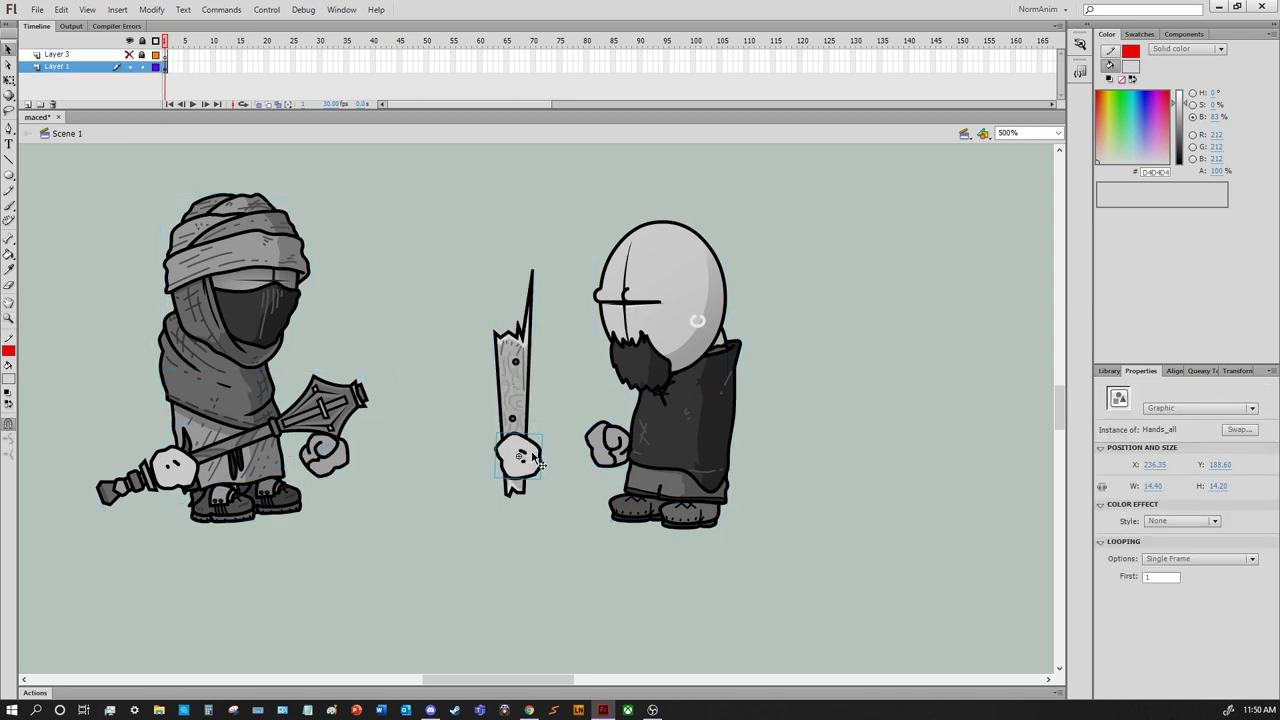
scroll(515, 460, "up", 4)
key("z")
left_click(536, 478, "alt")
left_click(536, 478, "alt")
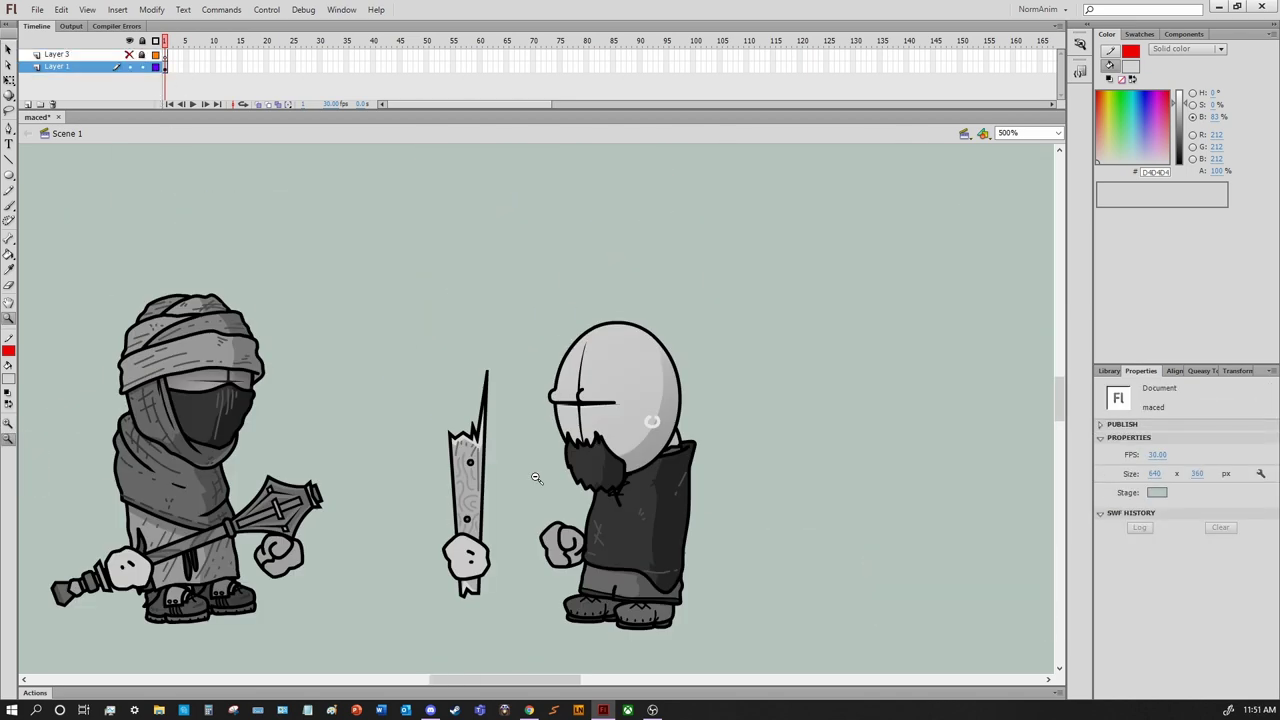
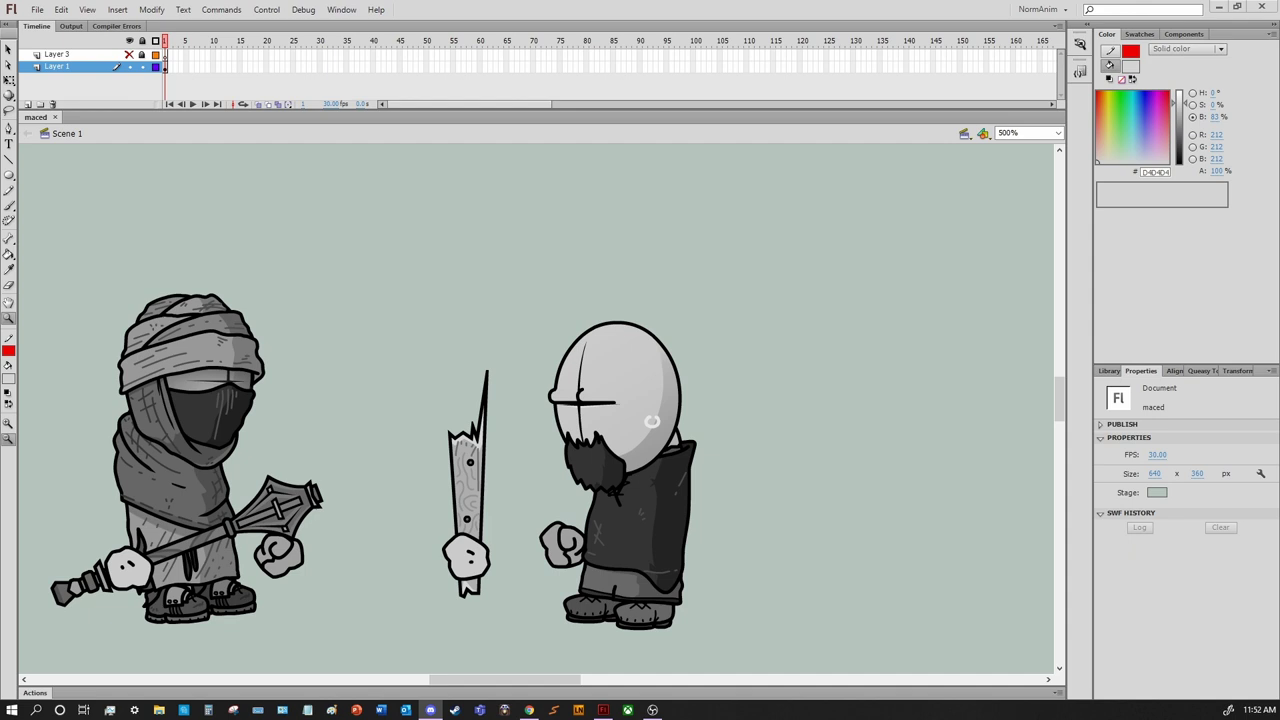
Convert the board and its gripping hand into a symbol and angle it across the bearded character's body
left_click(468, 490)
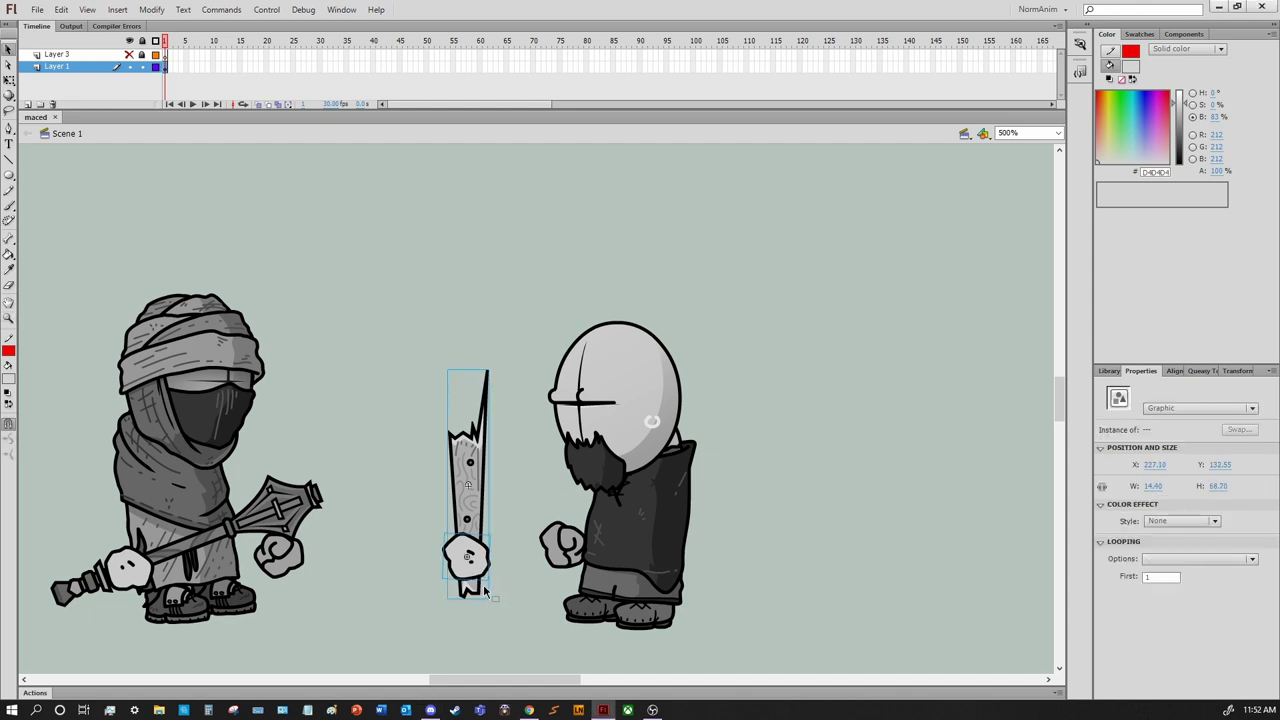
key("F8")
key("Return")
left_click_drag(475, 493, 856, 497)
Try out a black text note reading "time for da bg!!!!!!!!!!" above the two characters
key("t")
left_click(576, 256)
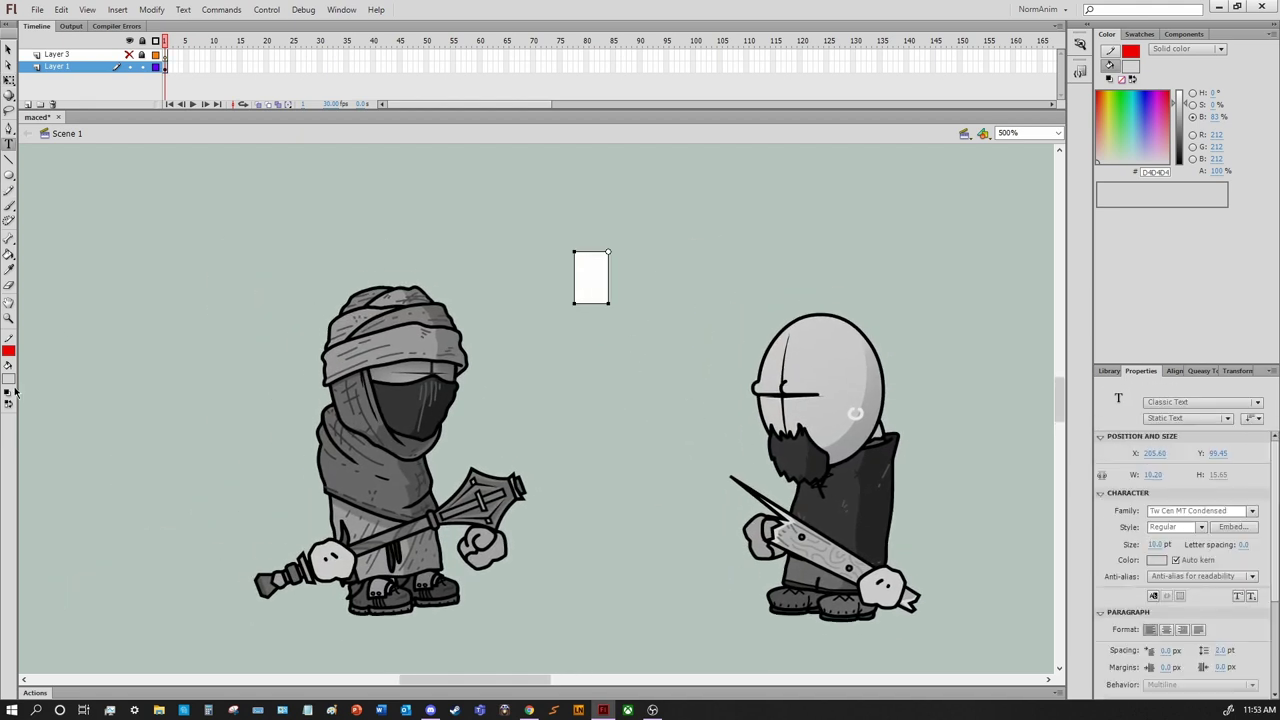
left_click(11, 392)
type("time for da bg!!!!!!!!!!!!!!!!!!!!!!!!!!!!!!!!!!!!!!!!!!!!!!!!!")
key("BackSpace")
key("BackSpace")
key("BackSpace")
key("BackSpace")
key("BackSpace")
key("BackSpace")
key("BackSpace")
key("BackSpace")
key("BackSpace")
key("BackSpace")
key("BackSpace")
key("BackSpace")
key("BackSpace")
key("BackSpace")
key("BackSpace")
key("BackSpace")
key("BackSpace")
key("BackSpace")
key("BackSpace")
key("BackSpace")
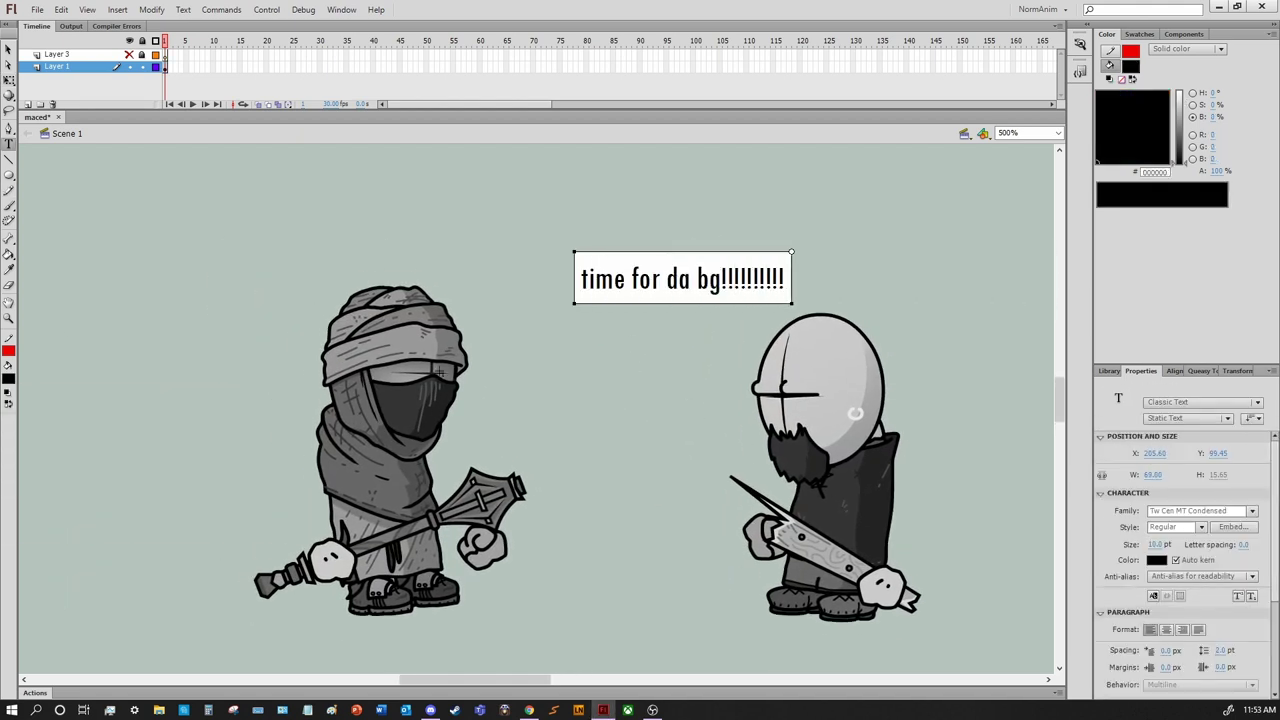
key("ctrl+z")
Place the visible Layer 3 beneath Layer 1 and space the two characters farther apart on the stage
key("ctrl+minus")
scroll(640, 400, "right", 2)
left_click(138, 68)
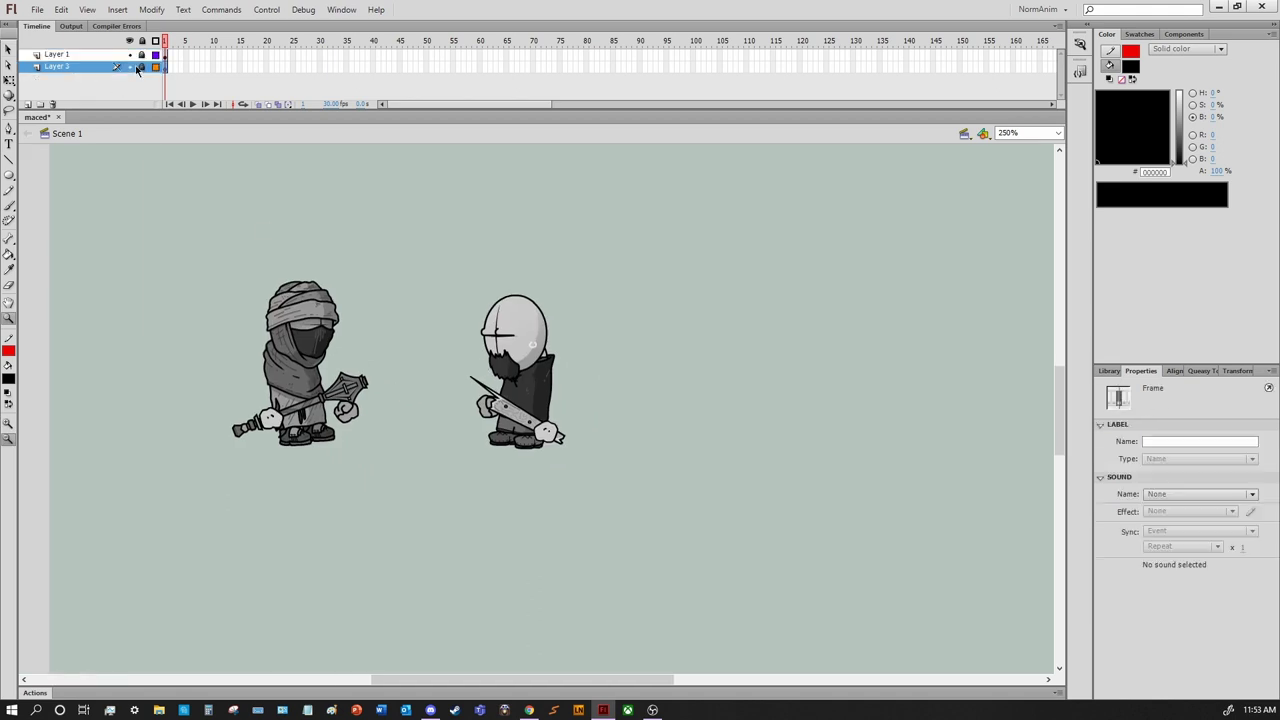
key("ctrl+minus")
key("ctrl+z")
key("ctrl+z")
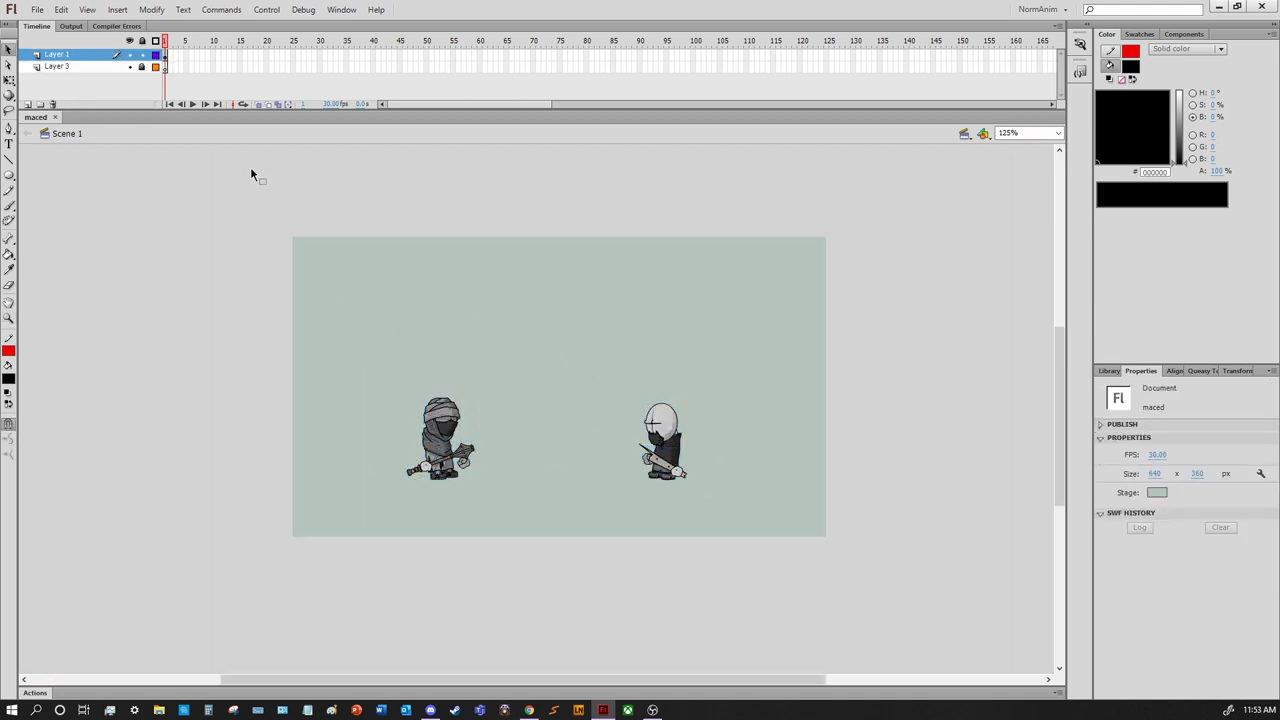
Lock Layer 1 and ready the Brush on Layer 3 with dark red fill 990000
key("b")
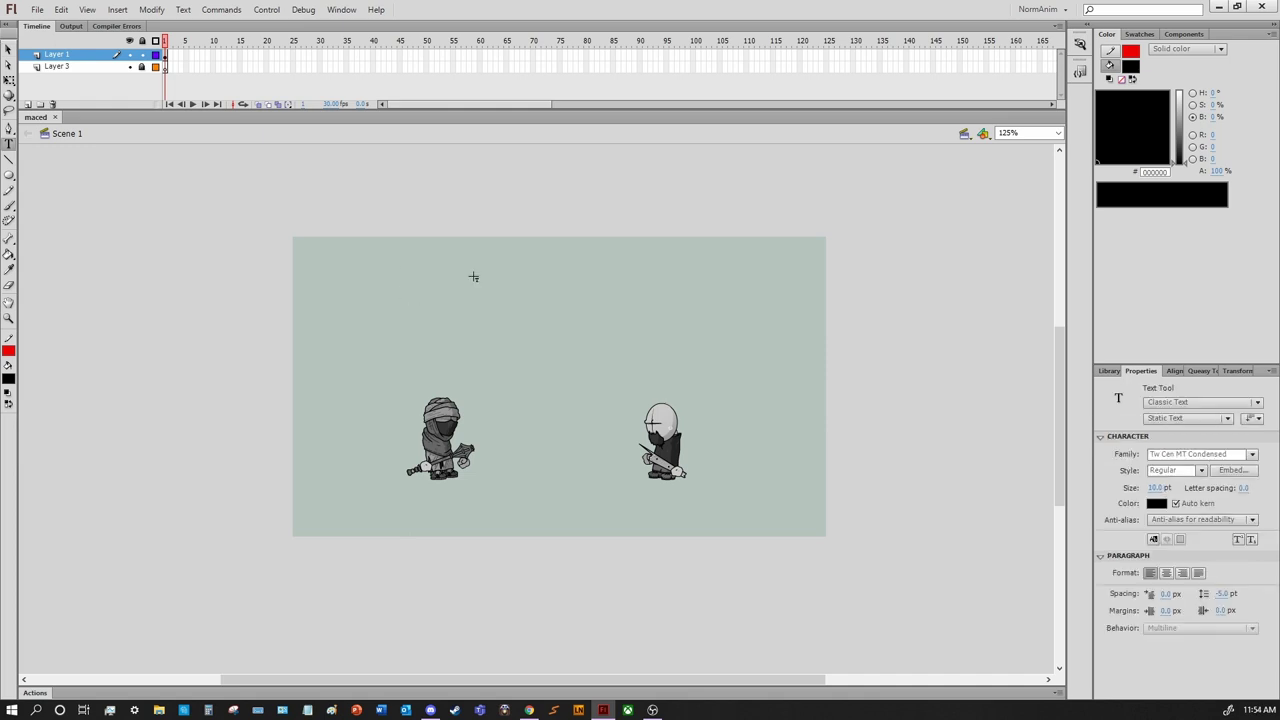
left_click(1235, 442)
left_click(1127, 583)
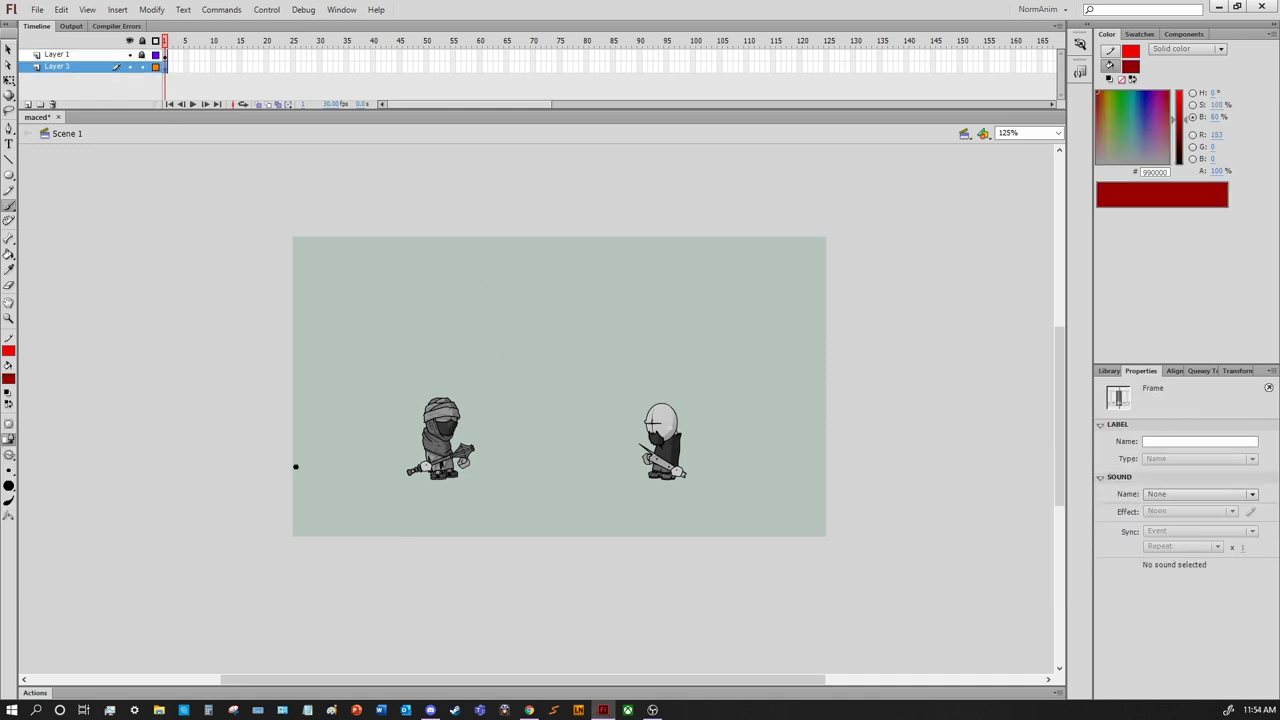
Try a rough dark red background with a ground line, a tall curved line and a roofed post
left_click_drag(280, 463, 830, 470)
mouse_move(598, 455)
left_mouse_down()
mouse_move(600, 352)
mouse_move(646, 375)
mouse_move(655, 175)
left_mouse_up()
key("ctrl+z")
left_click_drag(702, 382, 702, 446)
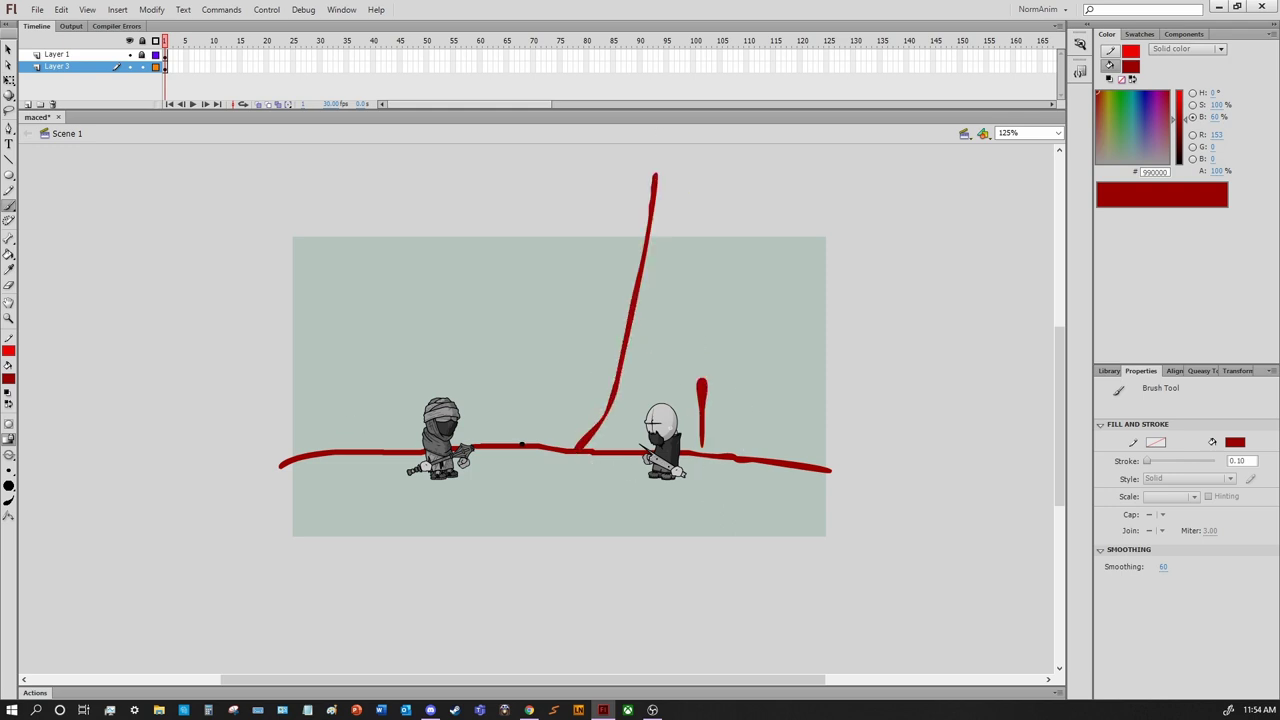
left_click_drag(495, 441, 495, 326)
left_click_drag(497, 326, 590, 350)
left_click_drag(497, 326, 370, 374)
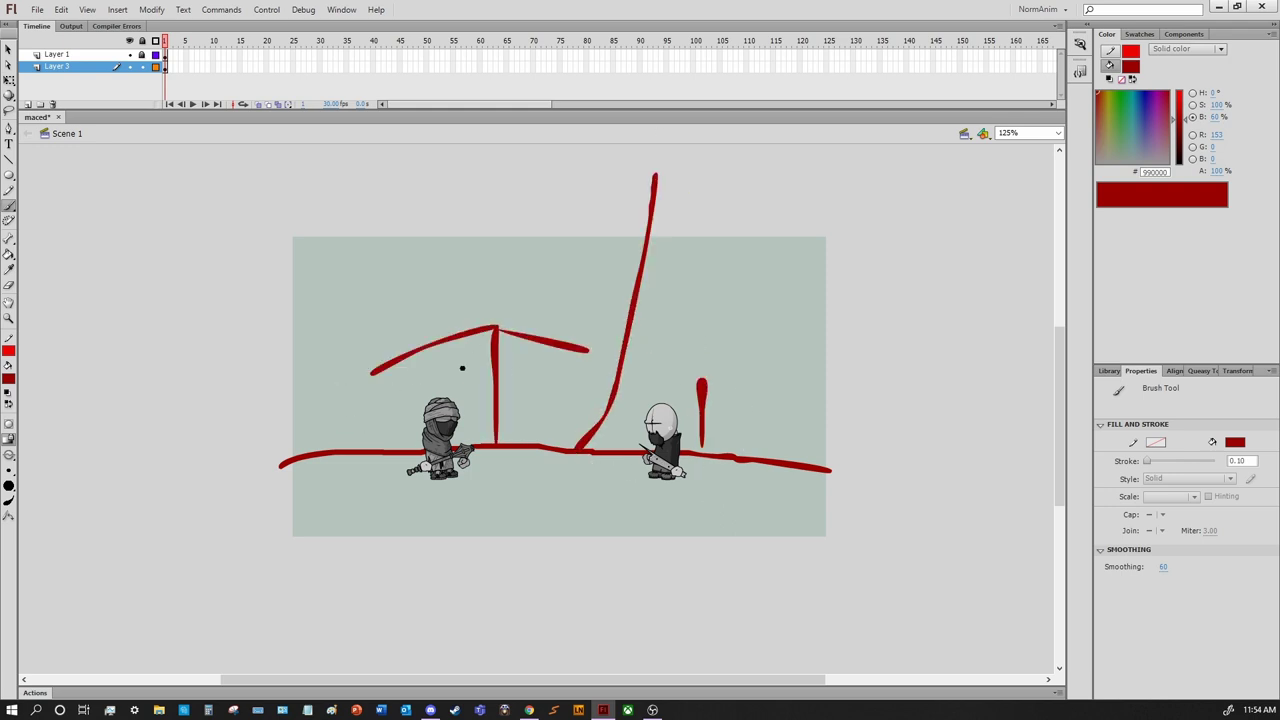
Try adding a platform line, dashed curved strokes and a handwritten "idk" to the rough background
left_click_drag(340, 450, 472, 440)
left_click_drag(600, 445, 630, 415)
left_click_drag(645, 405, 672, 360)
left_click_drag(676, 348, 698, 325)
left_click_drag(742, 310, 770, 308)
left_click_drag(785, 315, 822, 355)
left_click_drag(420, 230, 440, 290)
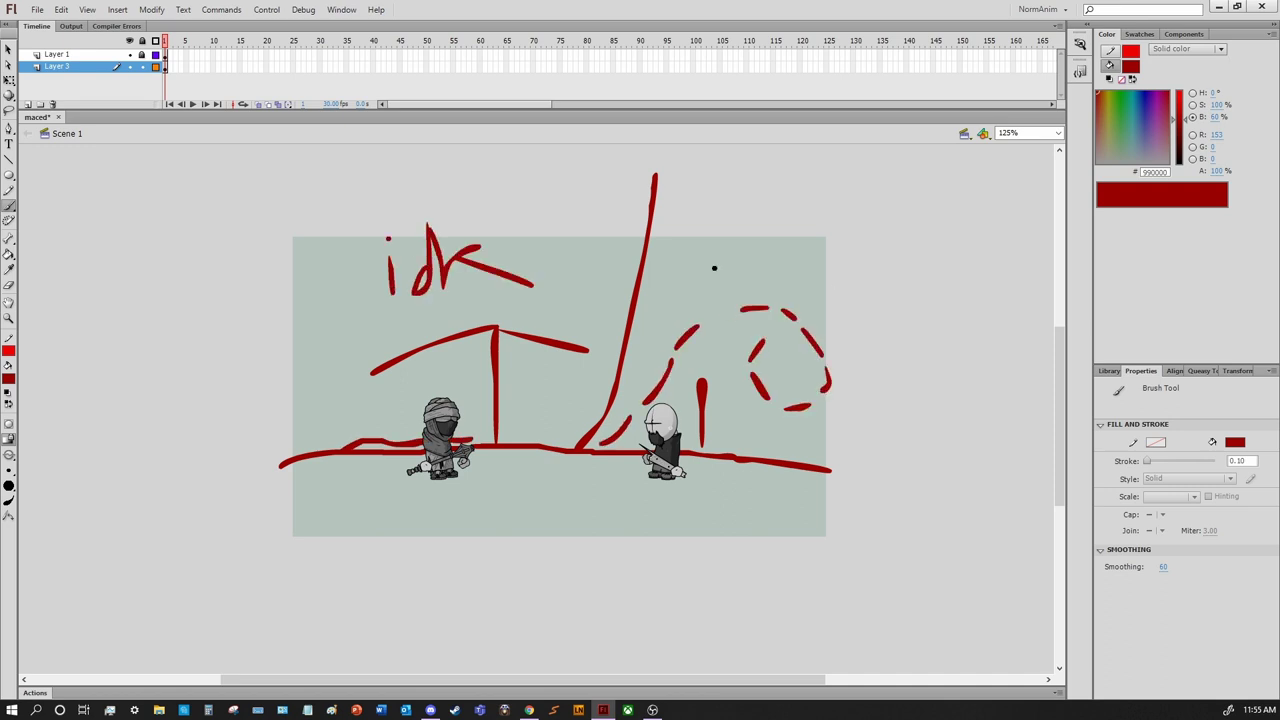
Undo all the rough background strokes and the "idk" note
key("ctrl+z")
key("ctrl+z")
key("ctrl+z")
key("ctrl+z")
key("ctrl+z")
key("ctrl+z")
key("ctrl+z")
key("ctrl+z")
key("ctrl+z")
key("ctrl+z")
key("ctrl+z")
key("ctrl+z")
key("ctrl+z")
key("ctrl+z")
key("ctrl+z")
Write a dark red text note reading "thinking time" above the characters
key("t")
left_click(486, 318)
type("thinking time")
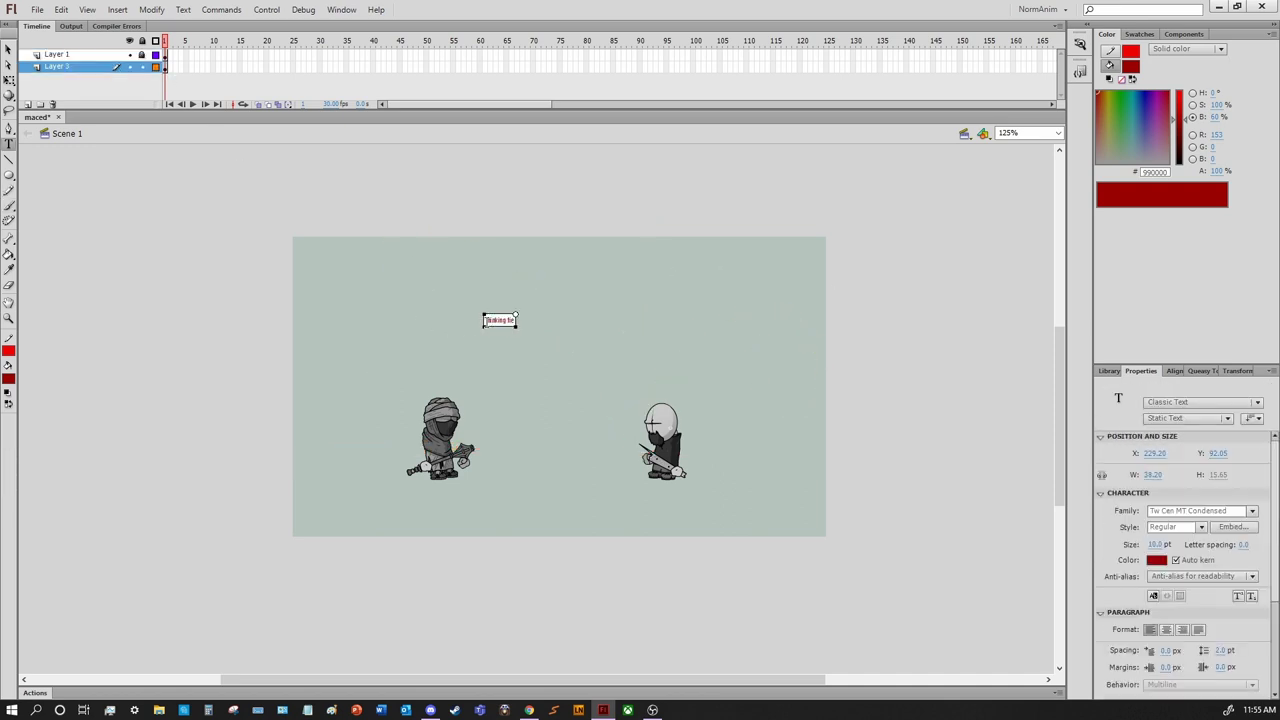
key("Escape")
key("z")
left_click(575, 381)
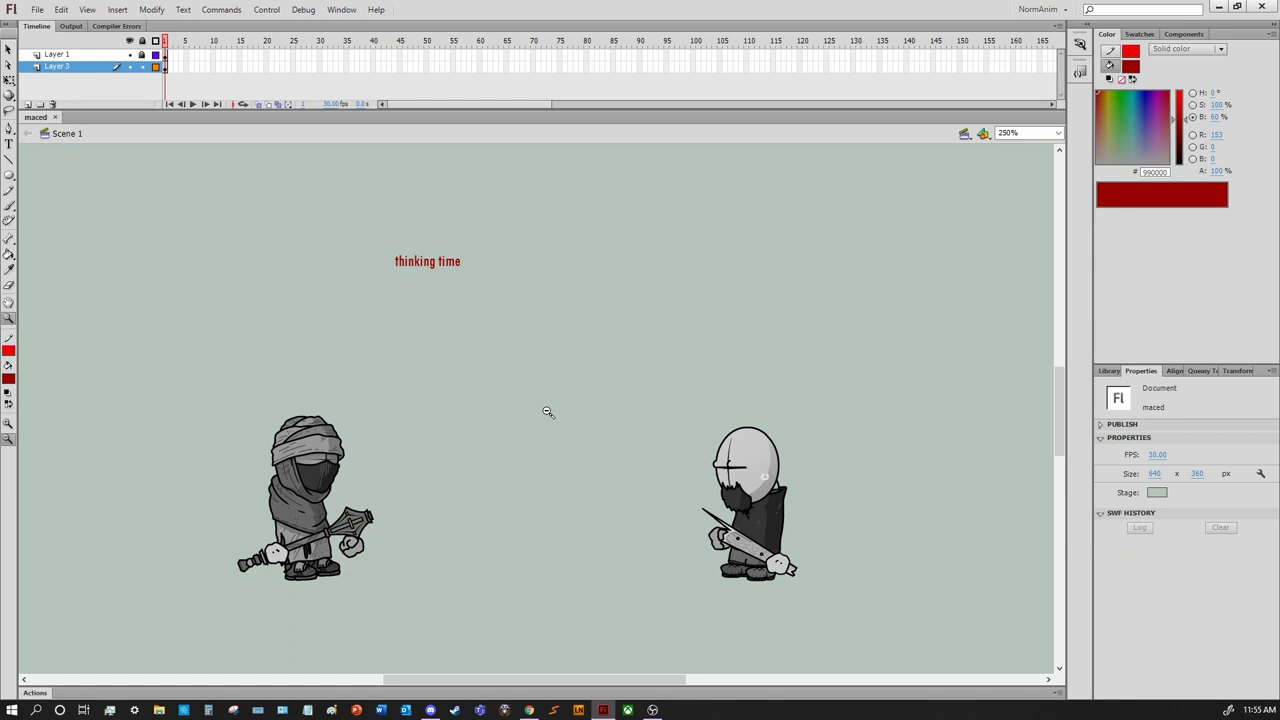
Label the background "alleyway" in dark red text and enlarge the label near the stage's upper edge
key("t")
left_click(553, 351)
type("okay okay")
key("Escape")
key("ctrl+minus")
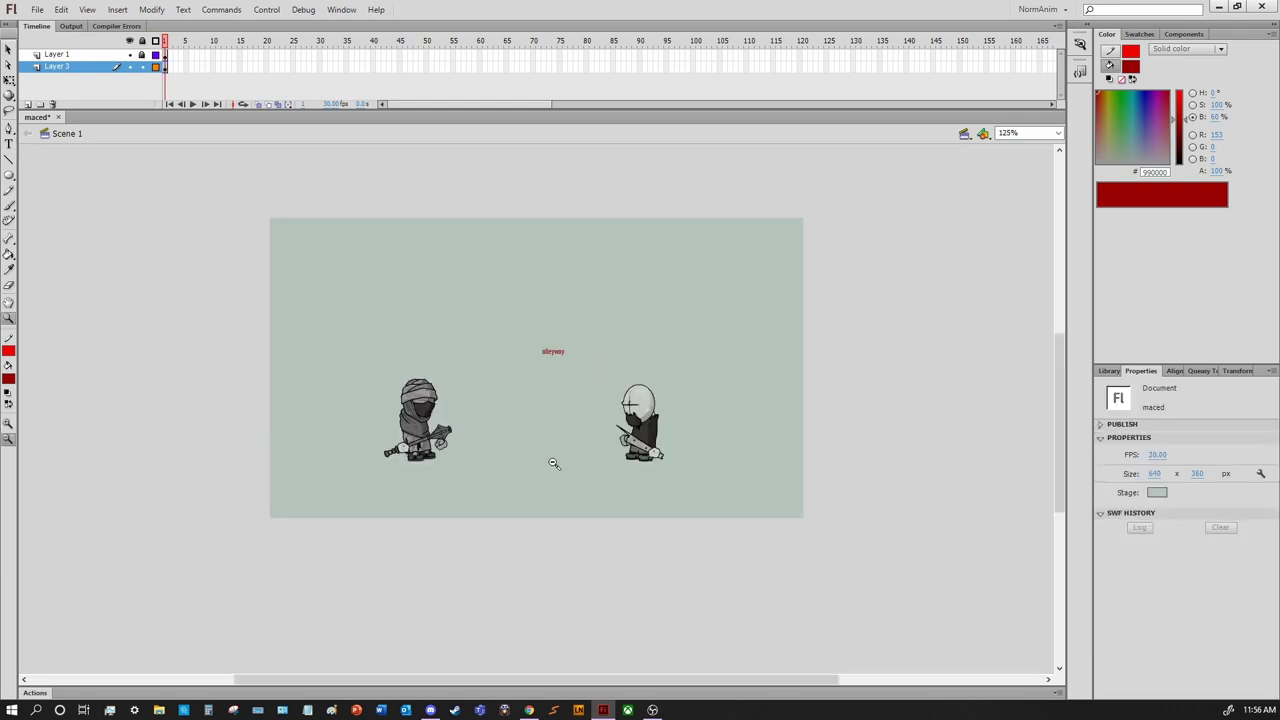
key("v")
left_click(122, 74)
key("b")
key("ctrl+3")
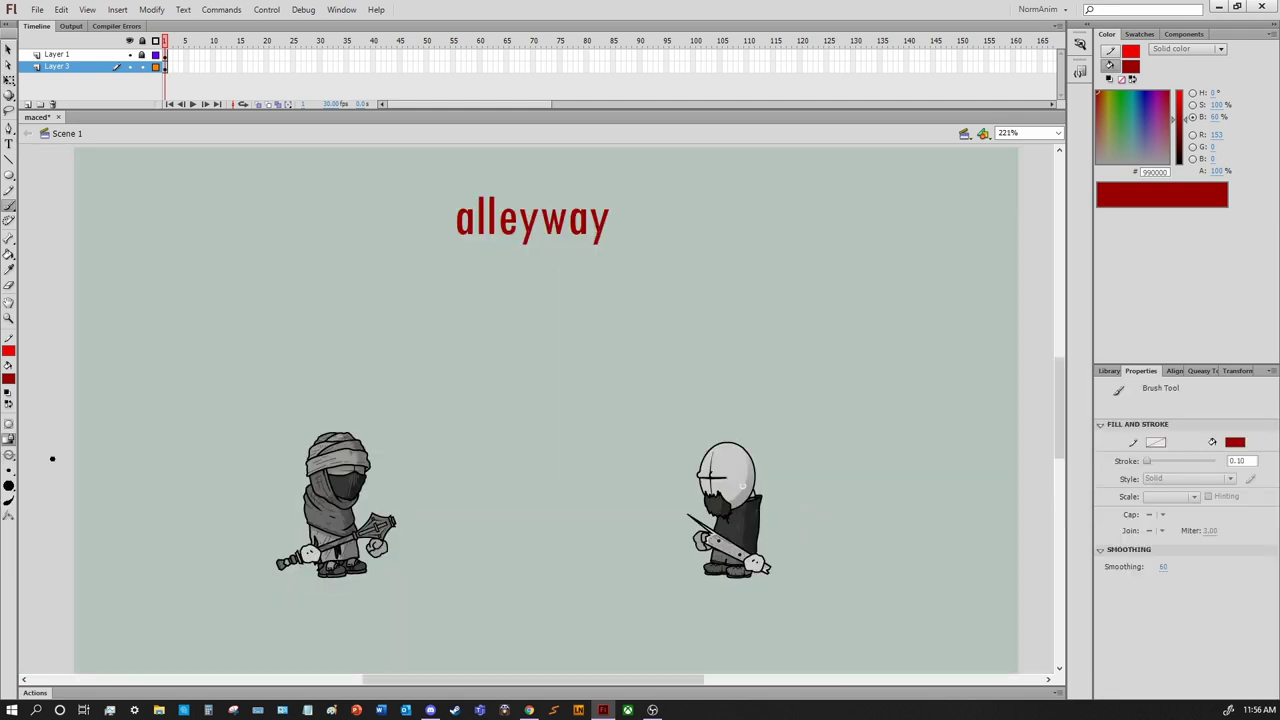
Brush the left building's ground line, vertical corner and receding wall edge into the alley
mouse_move(62, 545)
left_mouse_down()
mouse_move(497, 545)
mouse_move(497, 150)
left_mouse_up()
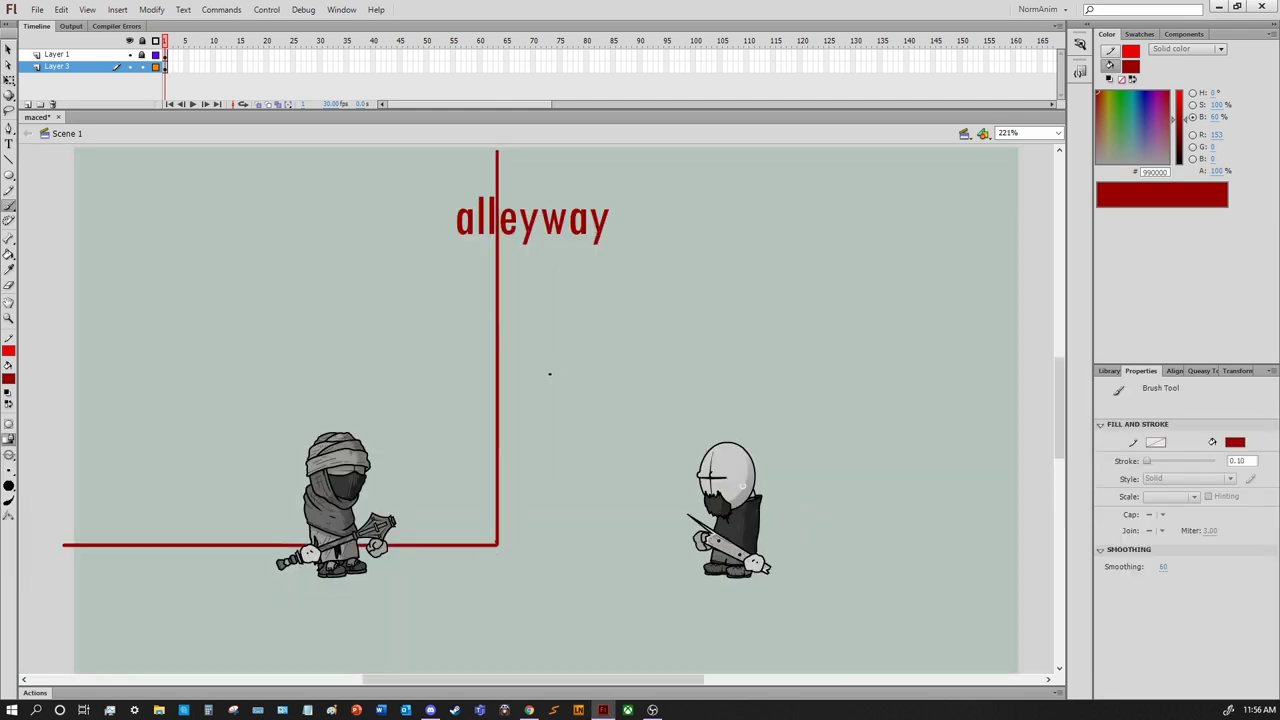
left_click(552, 368)
left_click_drag(498, 545, 533, 148)
left_click_drag(534, 281, 616, 281)
key("ctrl+z")
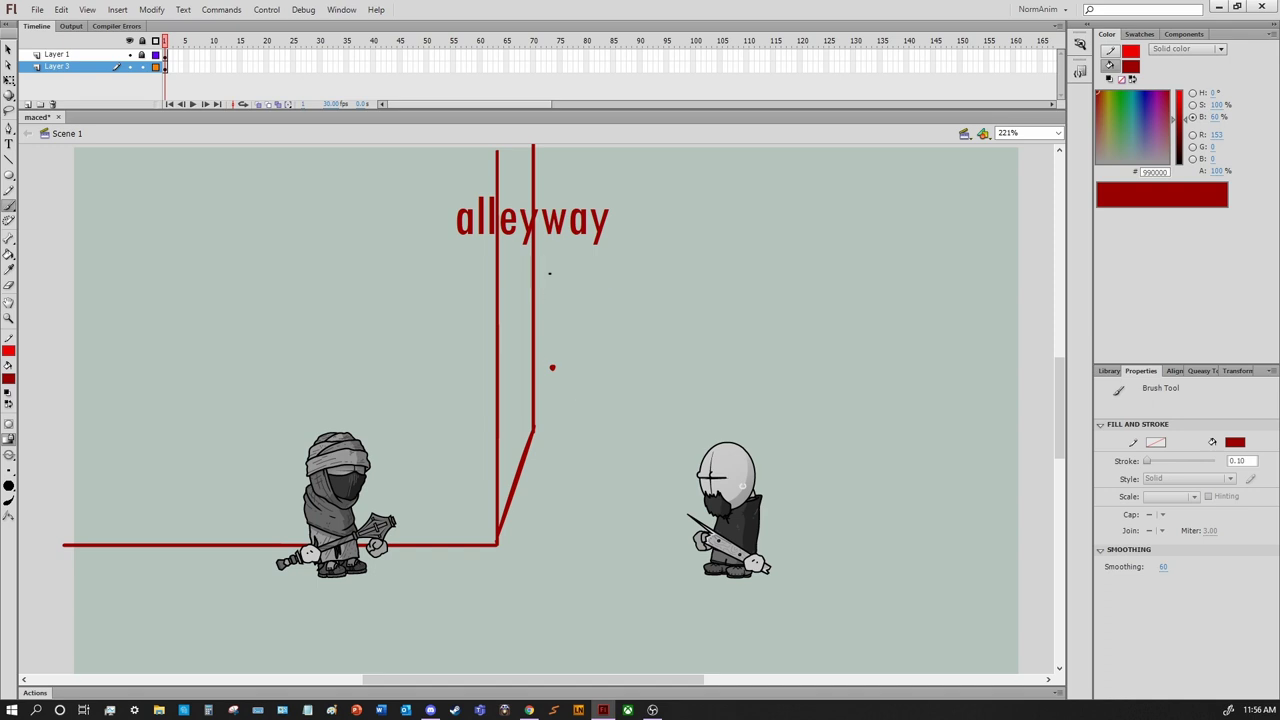
Sketch the alley's right wall edge, the line across its far end and the right building's ground line
left_click_drag(598, 433, 598, 146)
mouse_move(563, 423)
left_mouse_down()
mouse_move(606, 480)
mouse_move(1000, 486)
left_mouse_up()
scroll(940, 446, "down", 2)
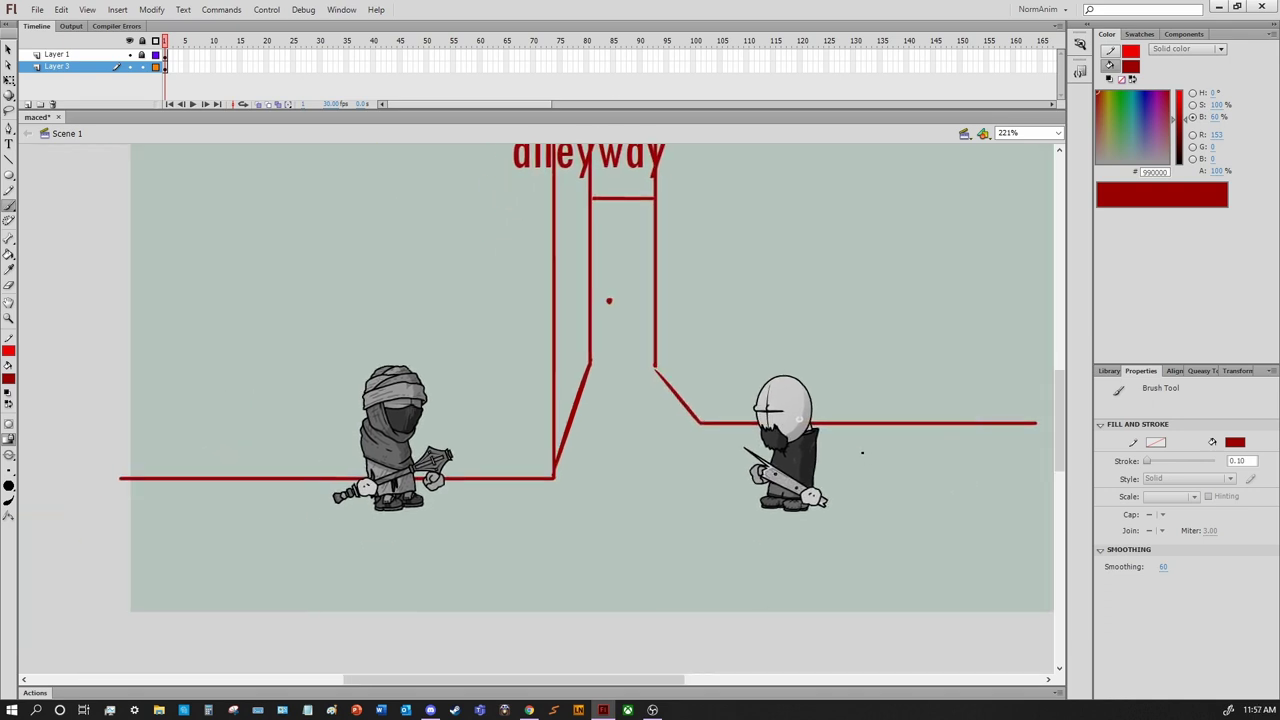
Sketch the right foreground building's corner and ground edges, and handwrite "sorta" beside the alleyway label
left_click_drag(863, 452, 1056, 546)
mouse_move(700, 400)
left_mouse_down()
mouse_move(439, 374)
mouse_move(511, 503)
left_mouse_up()
left_click_drag(513, 540, 513, 290)
left_click_drag(600, 300, 723, 286)
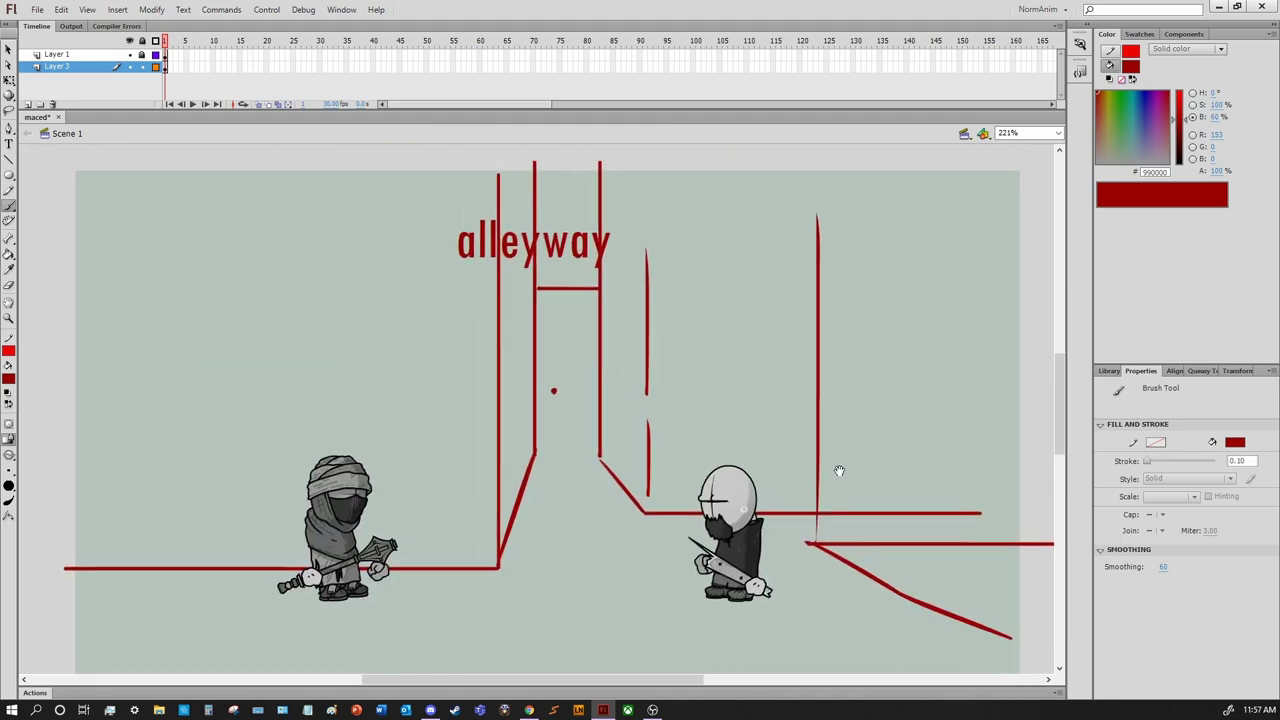
left_click_drag(787, 398, 921, 221)
left_click_drag(452, 524, 580, 503)
Sketch the left foreground building's vertical corner and ground edges, and save the file
left_click_drag(516, 546, 602, 440)
left_click_drag(651, 412, 623, 543)
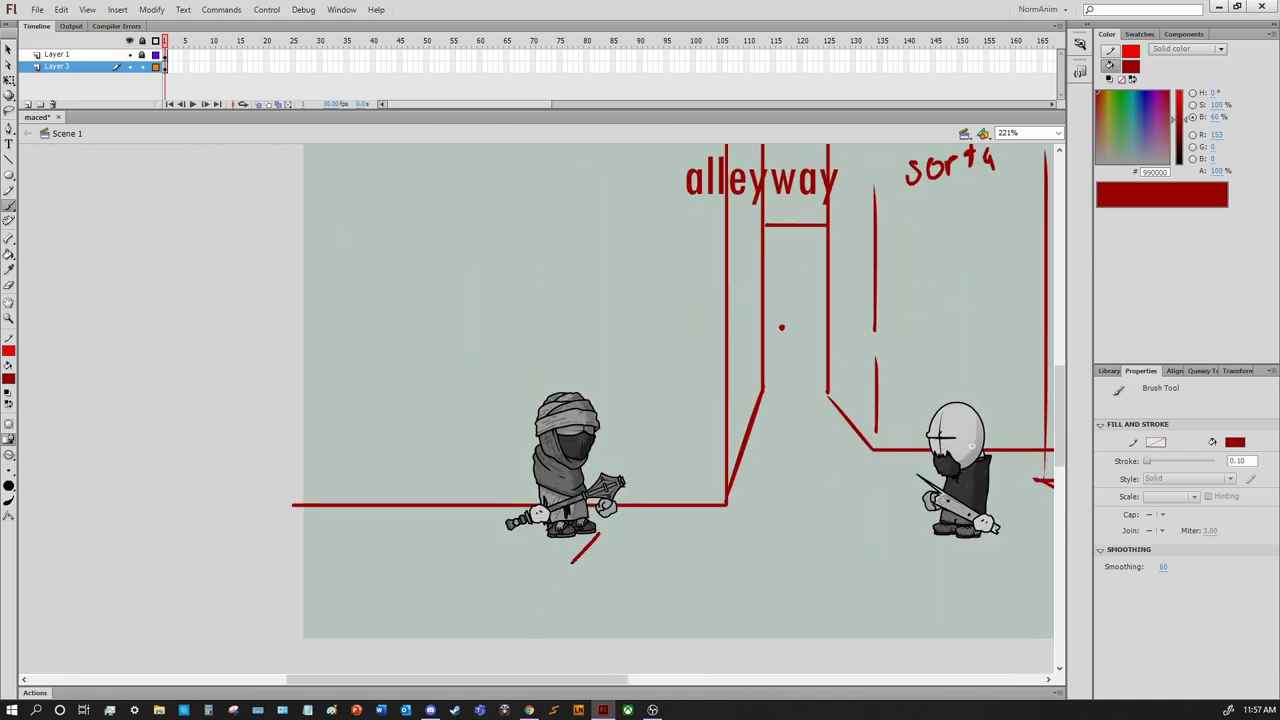
mouse_move(753, 447)
left_mouse_down()
mouse_move(813, 367)
mouse_move(817, 403)
mouse_move(608, 617)
mouse_move(684, 308)
left_mouse_up()
key("ctrl+s")
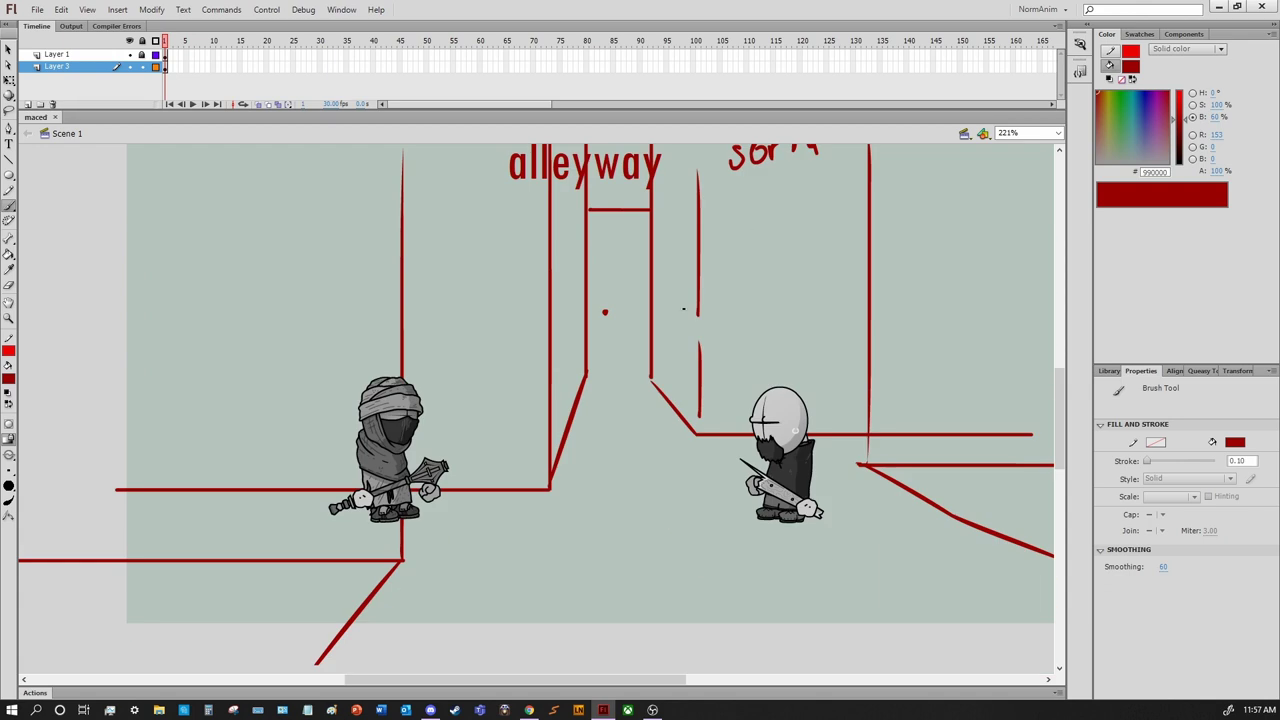
Sketch a fence panel with a wavy top across the alley opening
mouse_move(577, 411)
left_mouse_down()
mouse_move(684, 408)
mouse_move(656, 283)
left_mouse_up()
left_click_drag(574, 278, 574, 403)
left_click_drag(726, 406, 721, 423)
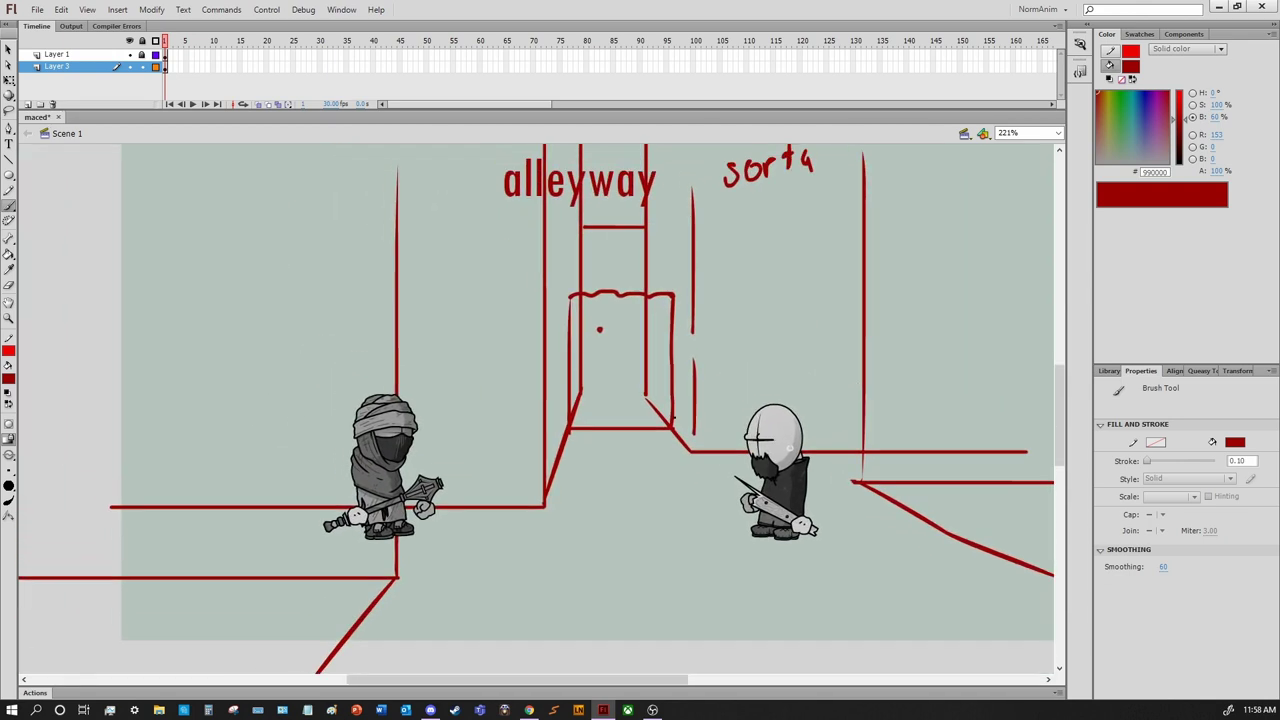
Sketch a cylindrical bin and a trash bag with flies in front of the fence
left_click_drag(645, 385, 668, 430)
mouse_move(578, 423)
left_mouse_down()
mouse_move(582, 413)
mouse_move(570, 445)
left_mouse_up()
left_click(628, 347)
left_click(597, 353)
left_click(622, 363)
left_click(615, 376)
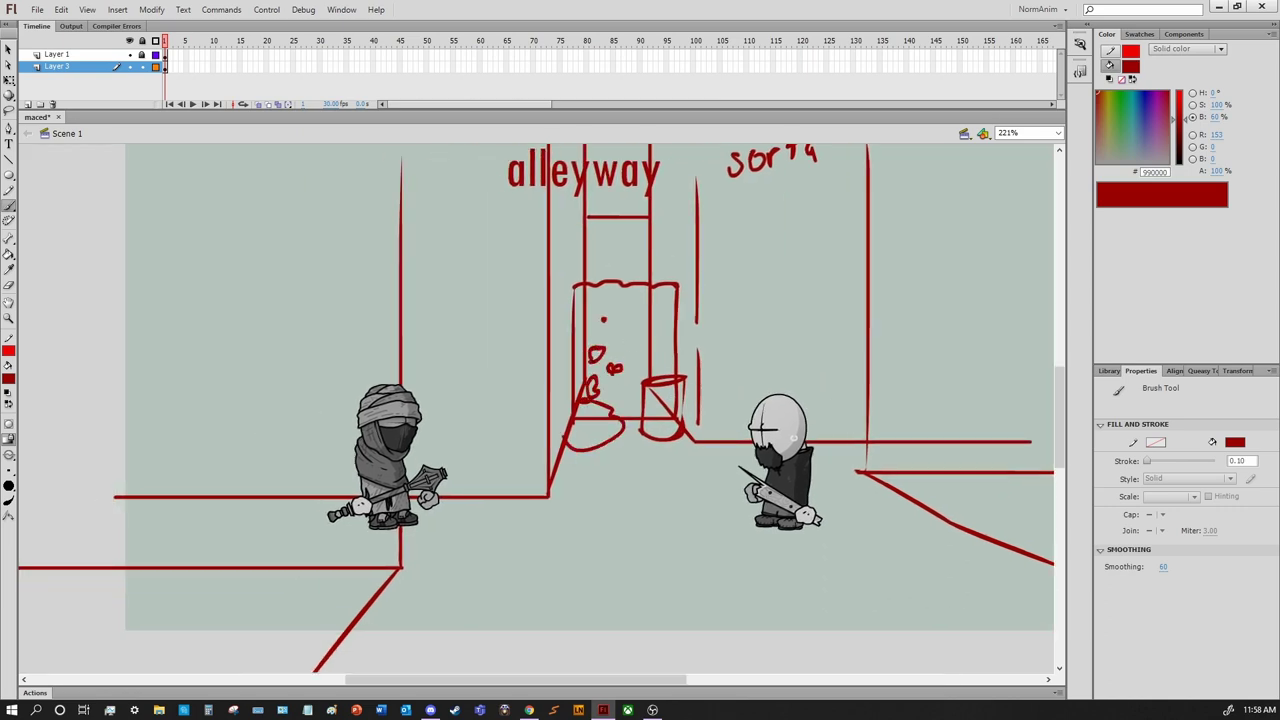
Sketch a rectangular panel on the right building's wall, against its vertical corner
mouse_move(651, 367)
left_mouse_down()
mouse_move(610, 492)
mouse_move(591, 407)
left_mouse_up()
left_click_drag(730, 292, 733, 366)
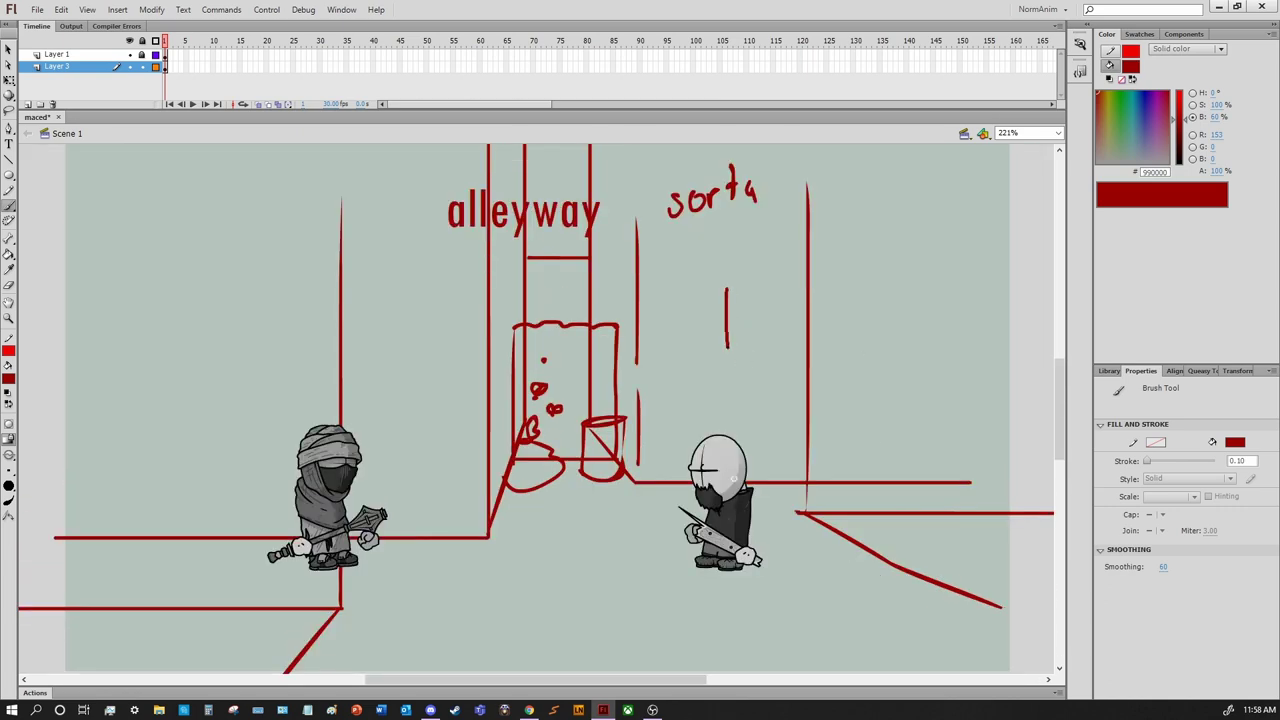
left_click_drag(730, 287, 810, 286)
left_click_drag(732, 378, 810, 382)
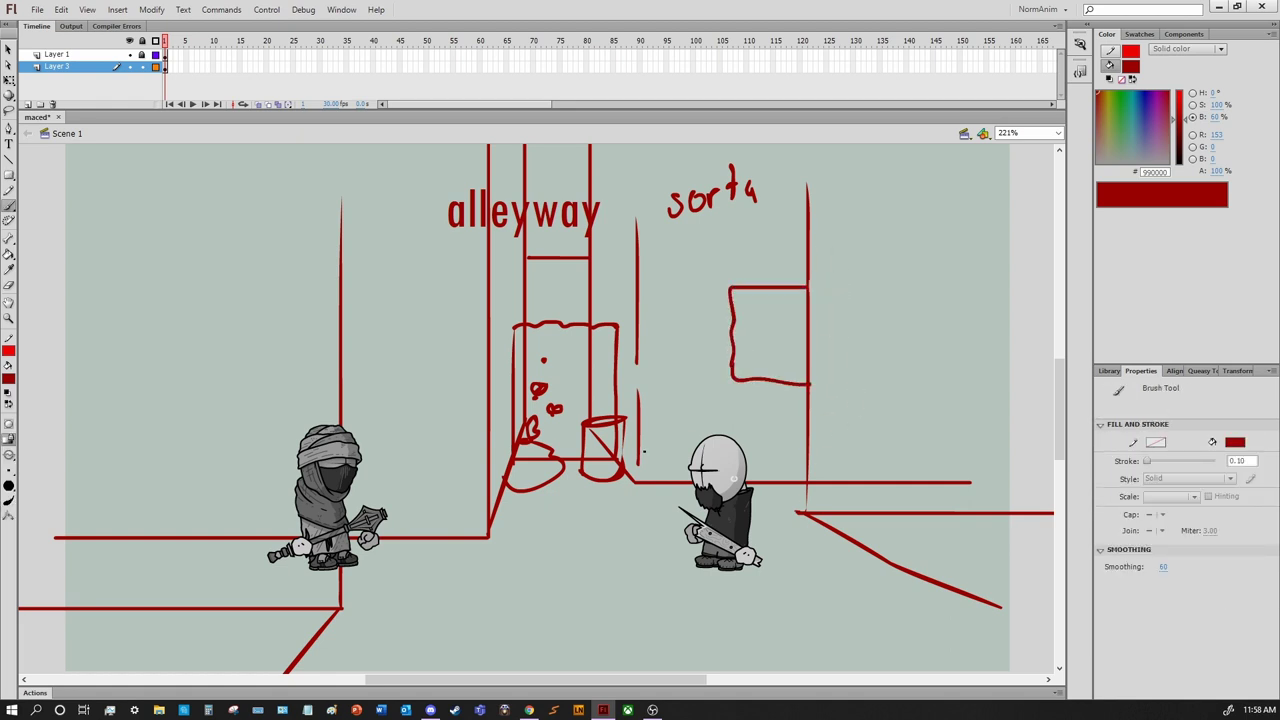
Draw a low ledge along the base of the right building between the alley and its corner
left_click_drag(640, 447, 870, 447)
left_click_drag(844, 446, 975, 424)
mouse_move(768, 432)
left_mouse_down()
mouse_move(682, 412)
mouse_move(876, 441)
mouse_move(1037, 438)
left_mouse_up()
Add short brick marks on the right building's wall above and below the rectangular panel
mouse_move(688, 335)
left_mouse_down()
mouse_move(768, 447)
mouse_move(842, 476)
mouse_move(818, 476)
left_mouse_up()
mouse_move(842, 476)
left_mouse_down()
mouse_move(883, 476)
mouse_move(853, 476)
left_mouse_up()
left_click_drag(836, 478, 836, 494)
left_click_drag(836, 494, 773, 556)
left_click_drag(798, 366, 865, 366)
left_click_drag(817, 366, 817, 380)
left_click_drag(847, 352, 847, 366)
left_click_drag(865, 520, 775, 450)
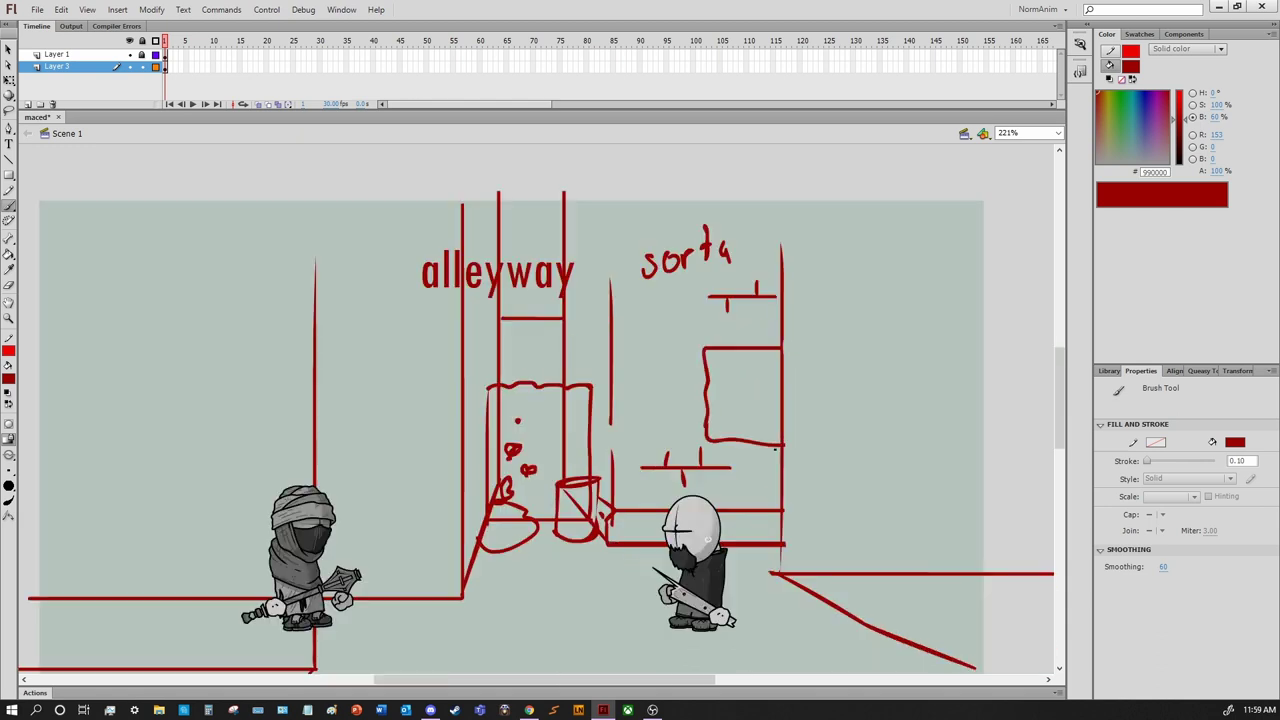
Double the rectangular panel's lower edge and sketch a tall narrow oval on the alley's left corner
mouse_move(814, 353)
left_mouse_down()
mouse_move(812, 444)
mouse_move(926, 350)
left_mouse_up()
key("ctrl+z")
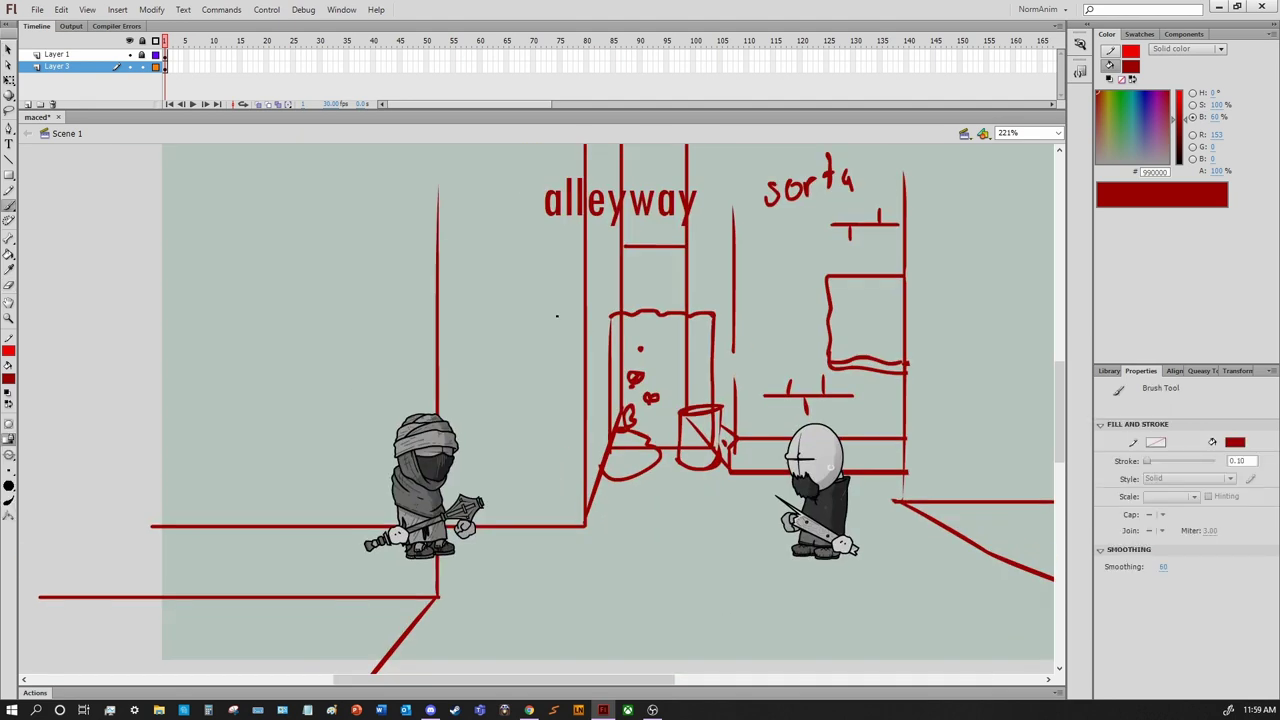
left_click_drag(585, 318, 582, 436)
left_click_drag(592, 340, 584, 476)
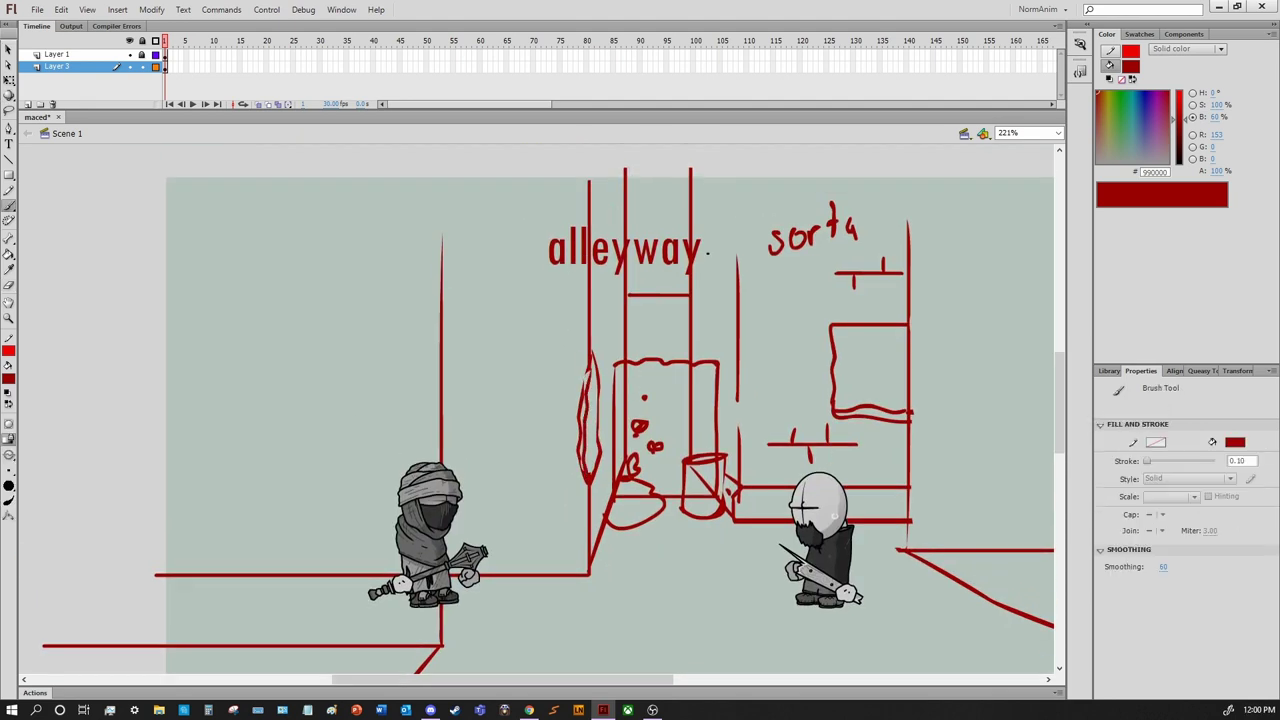
Divide the fence top into rounded segments and handwrite "trash" on the ground in front of it
left_click_drag(823, 272, 738, 272)
left_click_drag(600, 560, 710, 430)
left_click_drag(622, 462, 626, 500)
mouse_move(604, 514)
left_mouse_down()
mouse_move(716, 442)
mouse_move(790, 425)
left_mouse_up()
left_click_drag(705, 450, 648, 608)
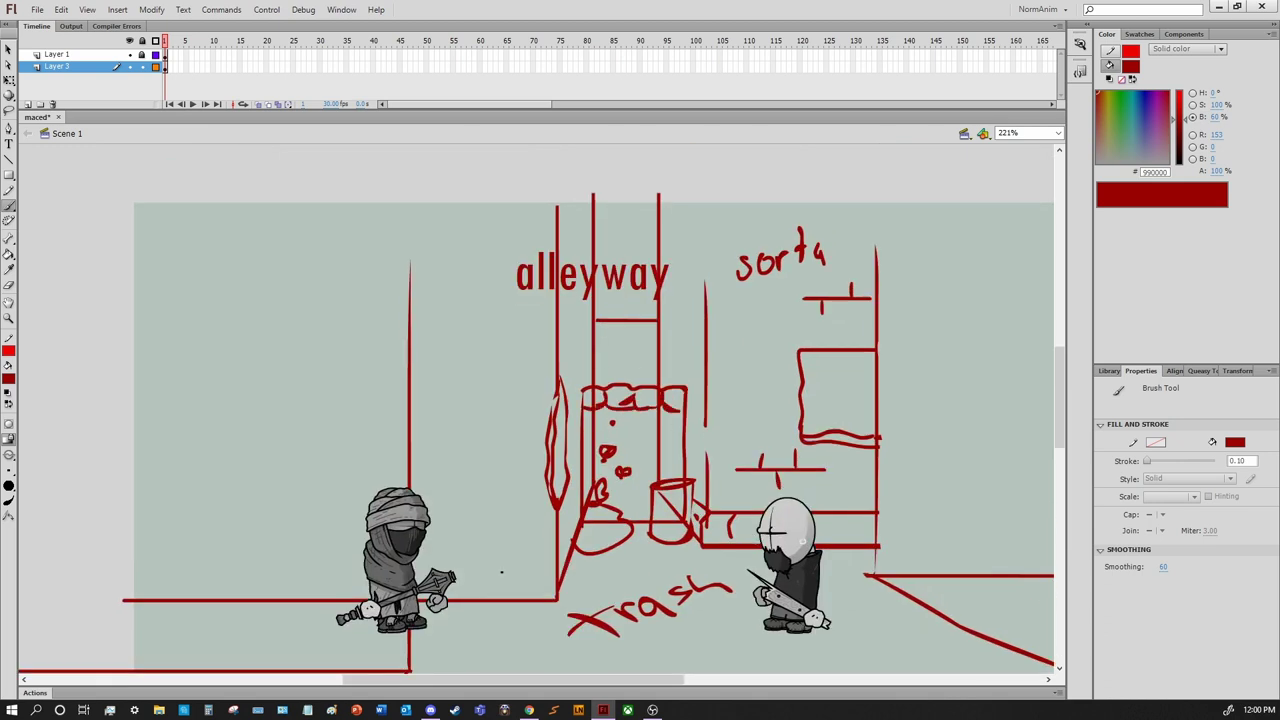
Erase the alley, bin, bag and fly lines overlapping the fence, and add small detail marks on it
key("e")
mouse_move(600, 425)
left_mouse_down()
mouse_move(603, 460)
mouse_move(591, 420)
mouse_move(663, 491)
mouse_move(693, 493)
left_mouse_up()
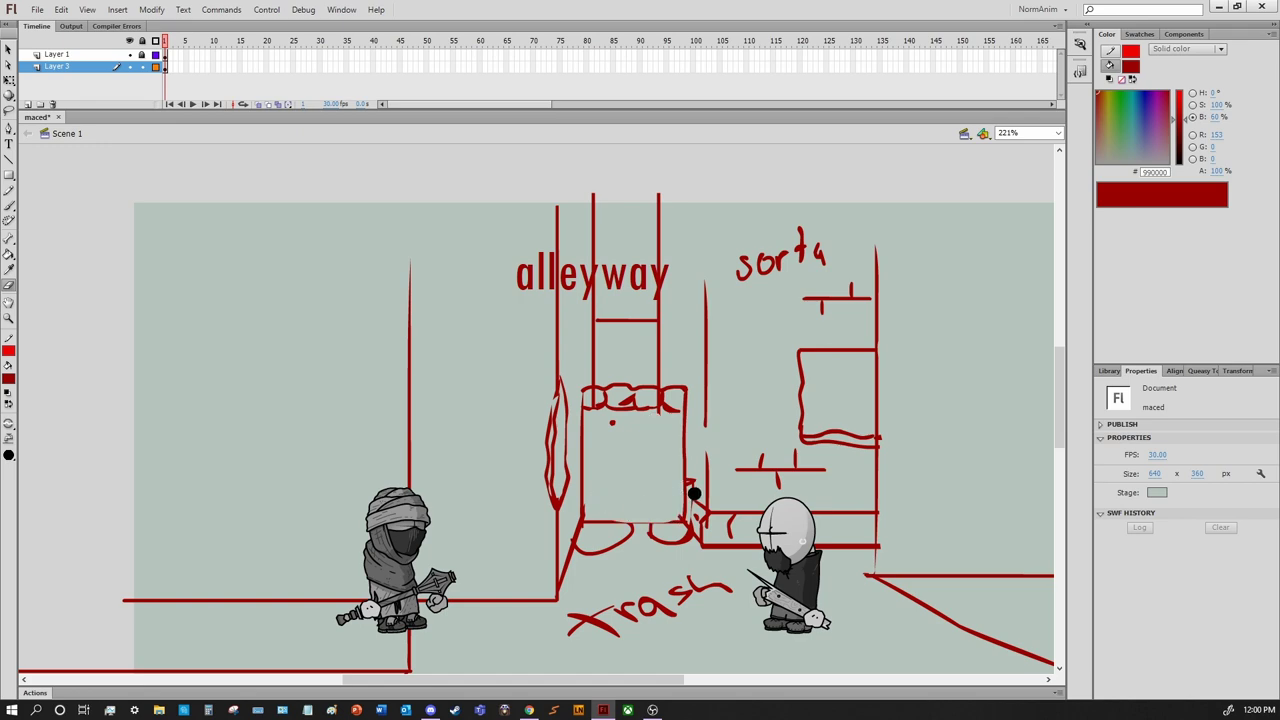
left_click_drag(624, 398, 751, 258)
key("b")
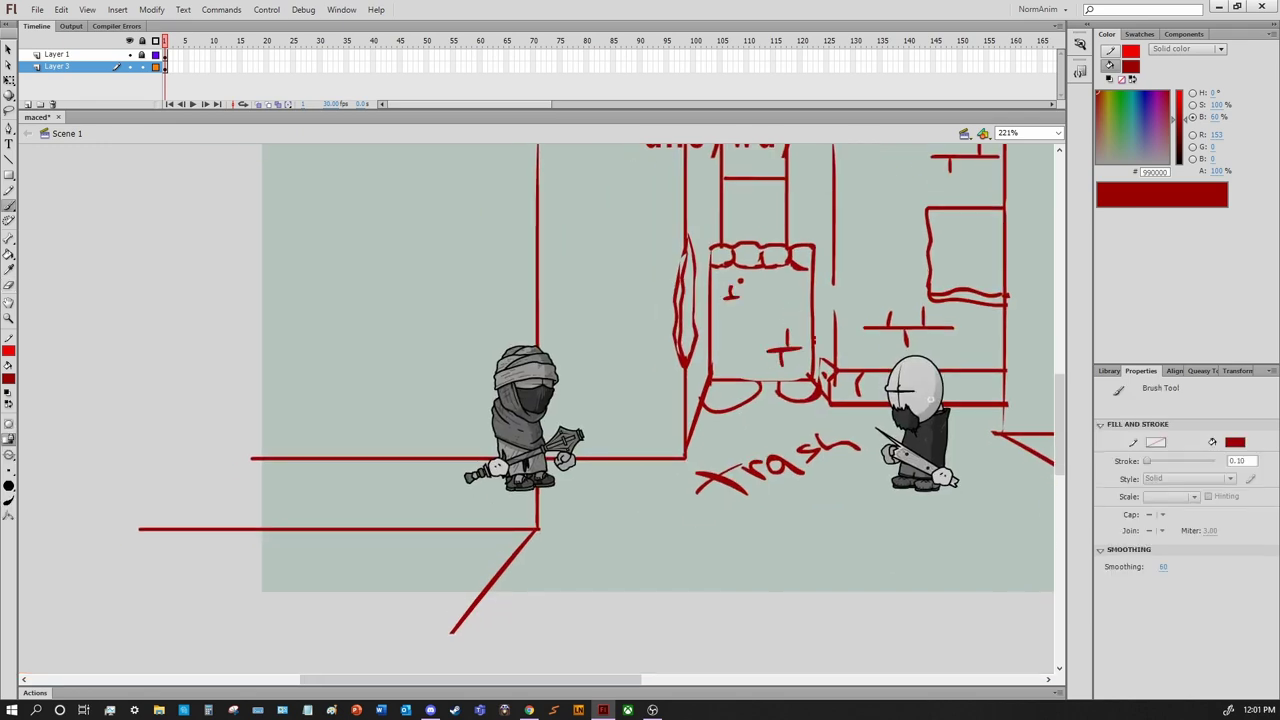
Erase the horizontal ground line extending from the right building's corner
mouse_move(600, 400)
left_mouse_down()
mouse_move(604, 428)
mouse_move(675, 442)
mouse_move(318, 356)
mouse_move(315, 375)
left_mouse_up()
key("e")
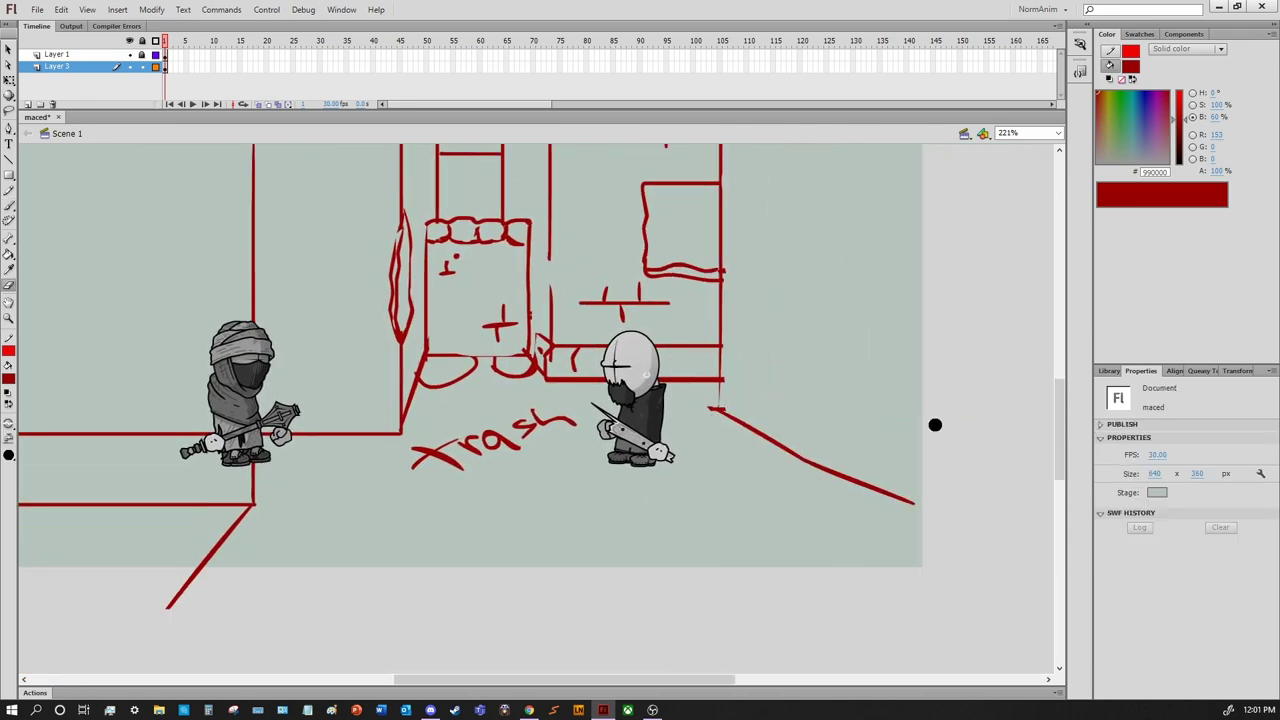
left_click_drag(935, 425, 925, 510)
key("b")
Try to sketch a box standing against the right building's slanted ground edge
mouse_move(763, 490)
left_mouse_down()
mouse_move(763, 578)
mouse_move(895, 585)
left_mouse_up()
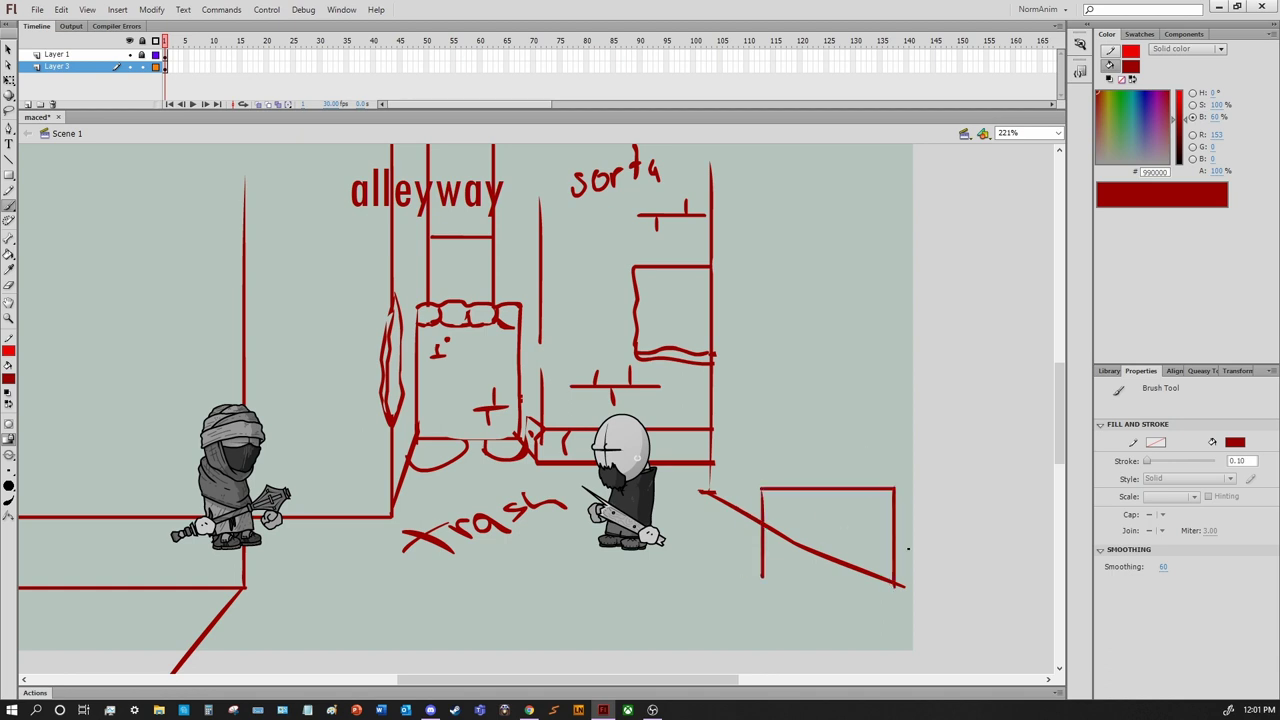
key("ctrl+z")
key("ctrl+z")
mouse_move(868, 448)
left_mouse_down()
mouse_move(868, 572)
mouse_move(776, 505)
left_mouse_up()
key("ctrl+z")
key("ctrl+z")
Sketch the rectangular front face of a box over the right building's slanted ground edge, undoing misplaced strokes
left_click_drag(855, 490, 853, 575)
left_click_drag(728, 466, 855, 470)
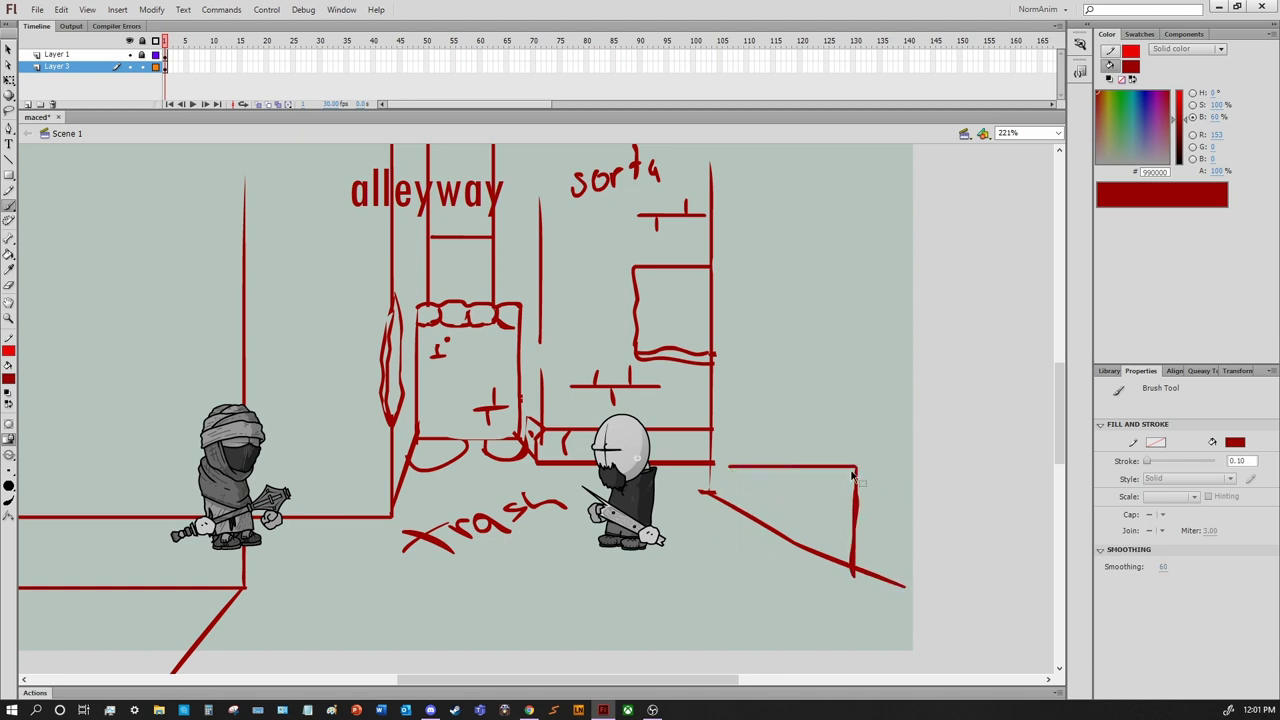
key("ctrl+z")
mouse_move(754, 507)
left_mouse_down()
mouse_move(855, 507)
mouse_move(652, 516)
mouse_move(680, 500)
left_mouse_up()
key("ctrl+z")
key("ctrl+z")
key("ctrl+z")
left_click_drag(769, 575, 855, 575)
mouse_move(770, 484)
left_mouse_down()
mouse_move(856, 484)
mouse_move(771, 576)
left_mouse_up()
key("ctrl+z")
key("ctrl+z")
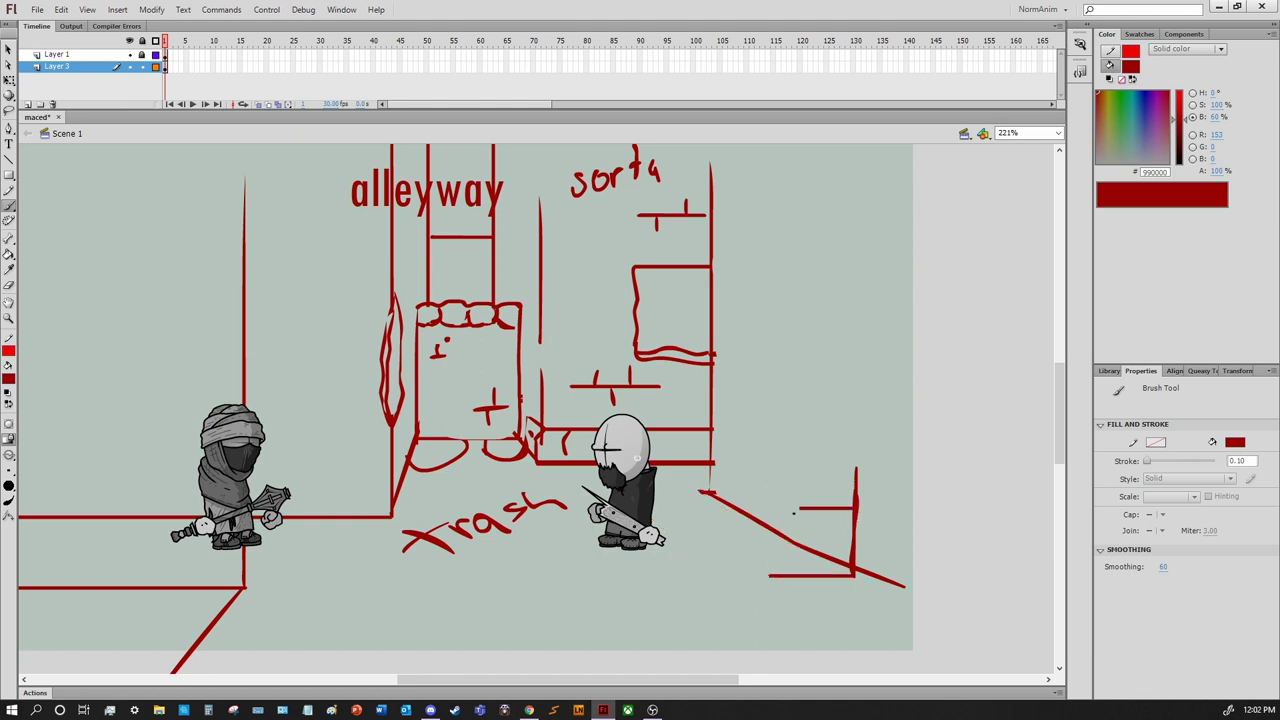
left_click_drag(754, 507, 855, 507)
mouse_move(768, 507)
left_mouse_down()
mouse_move(768, 590)
mouse_move(825, 613)
left_mouse_up()
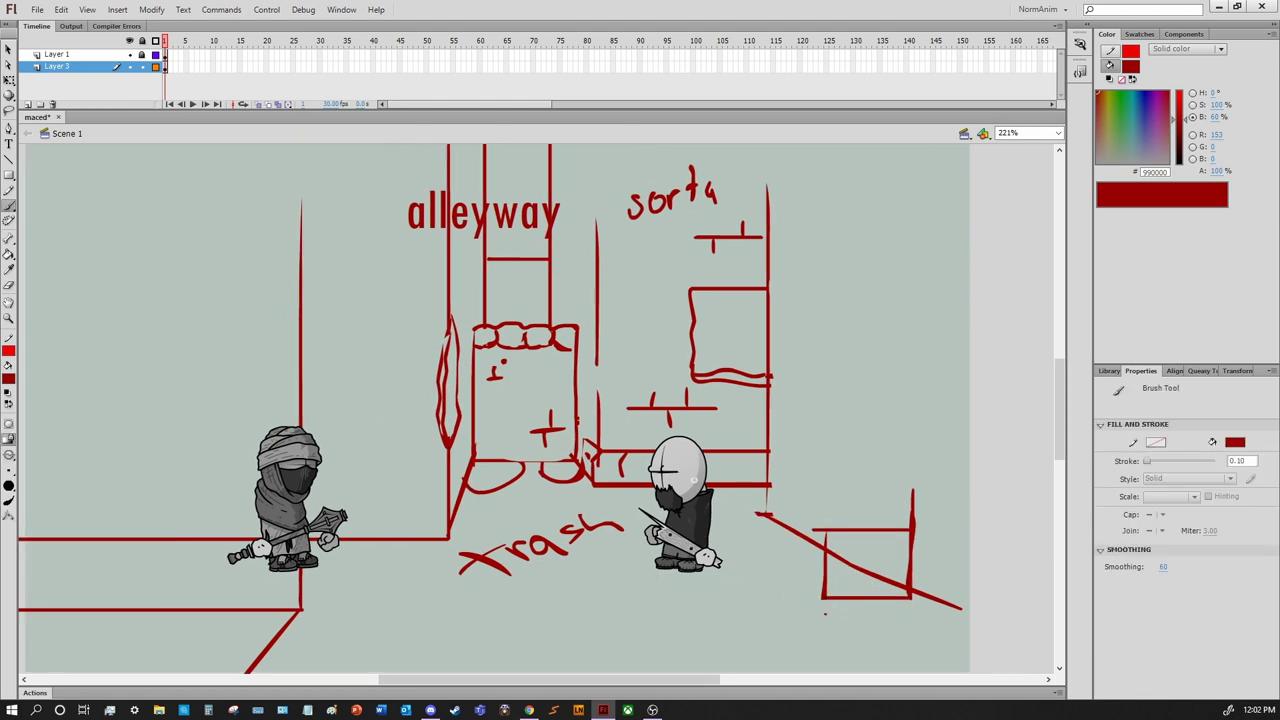
Draw the box's receding edges and back corner, and erase the ground line and overshoot crossing its front face
left_click_drag(722, 532, 824, 598)
left_click_drag(825, 613, 860, 614)
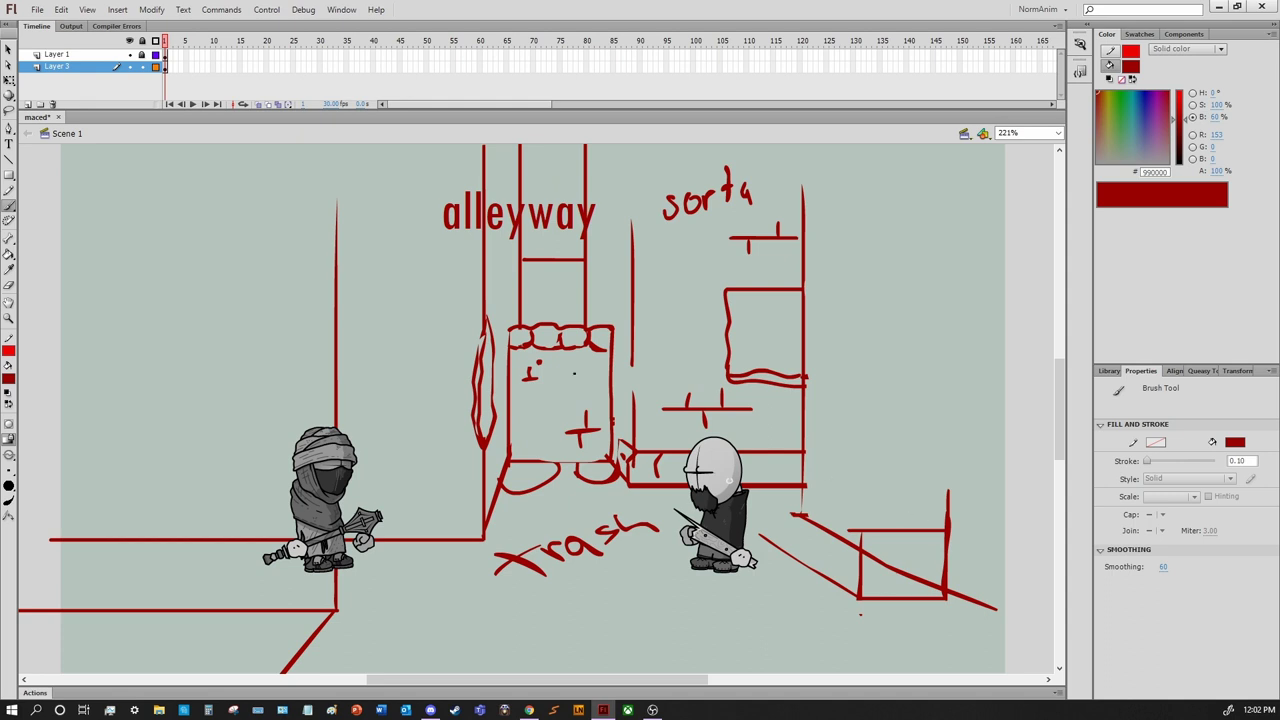
key("e")
left_click_drag(954, 503, 888, 569)
key("b")
left_click_drag(906, 506, 871, 442)
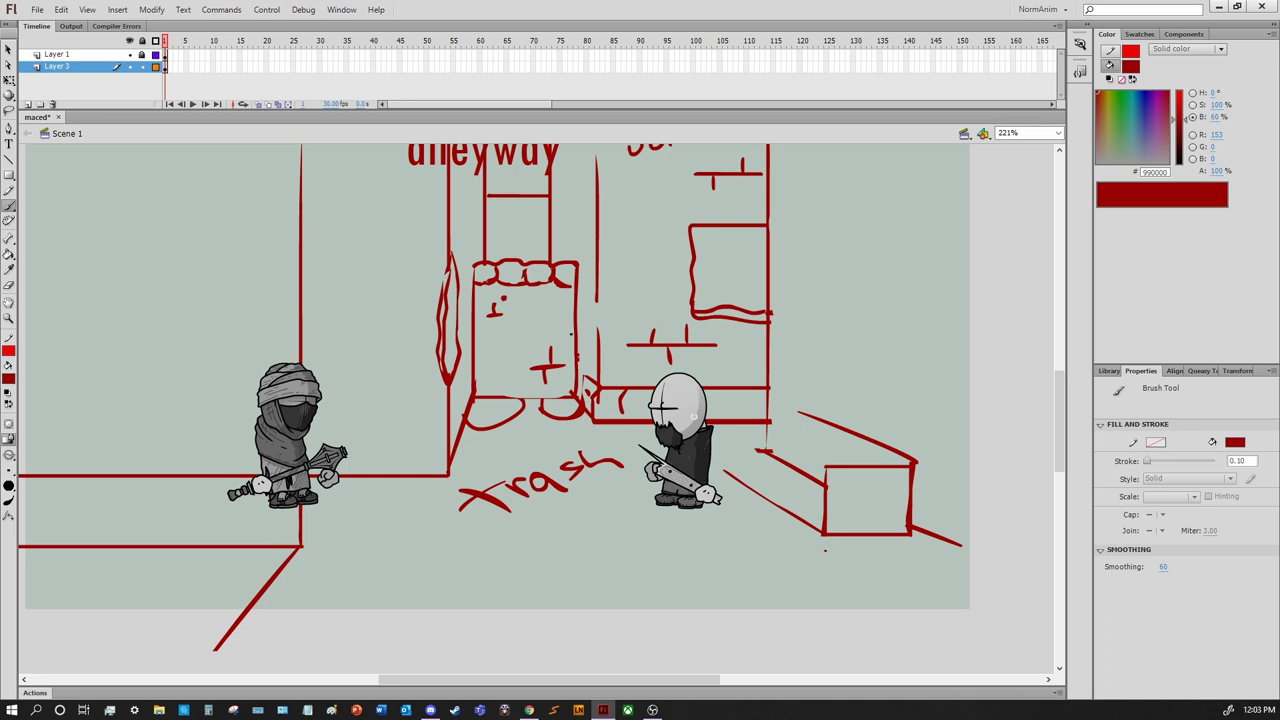
mouse_move(785, 448)
left_mouse_down()
mouse_move(885, 491)
mouse_move(868, 548)
left_mouse_up()
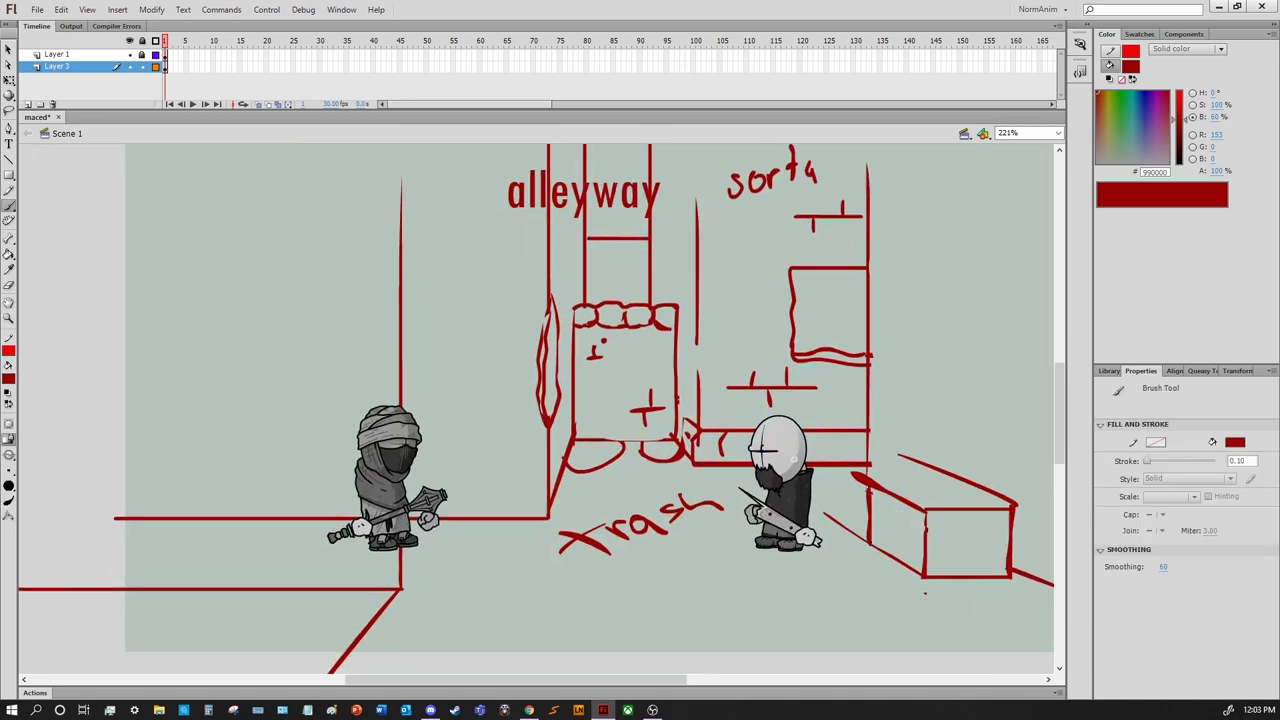
left_click_drag(1019, 471, 868, 481)
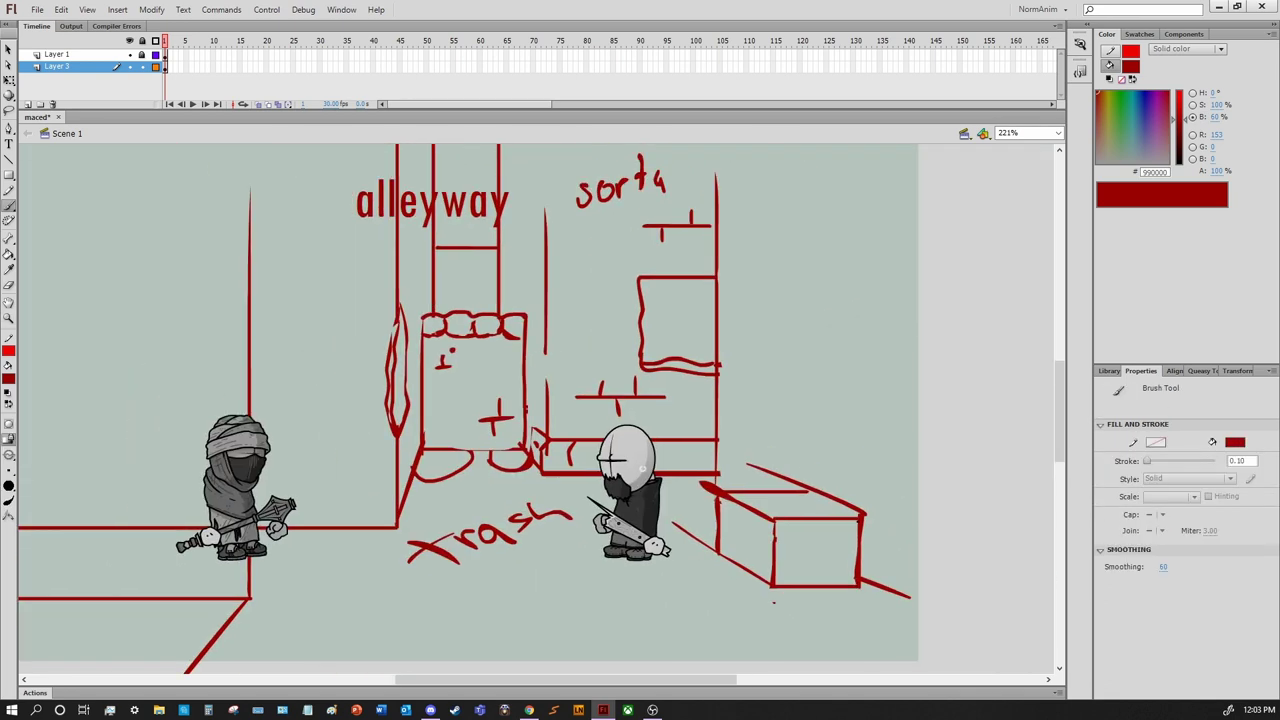
Stack round log ends in the box under an arched cover and handwrite "LOGS" on its front face
mouse_move(778, 463)
left_mouse_down()
mouse_move(898, 463)
mouse_move(886, 459)
mouse_move(890, 490)
mouse_move(966, 494)
mouse_move(920, 488)
mouse_move(950, 486)
left_mouse_up()
key("e")
key("b")
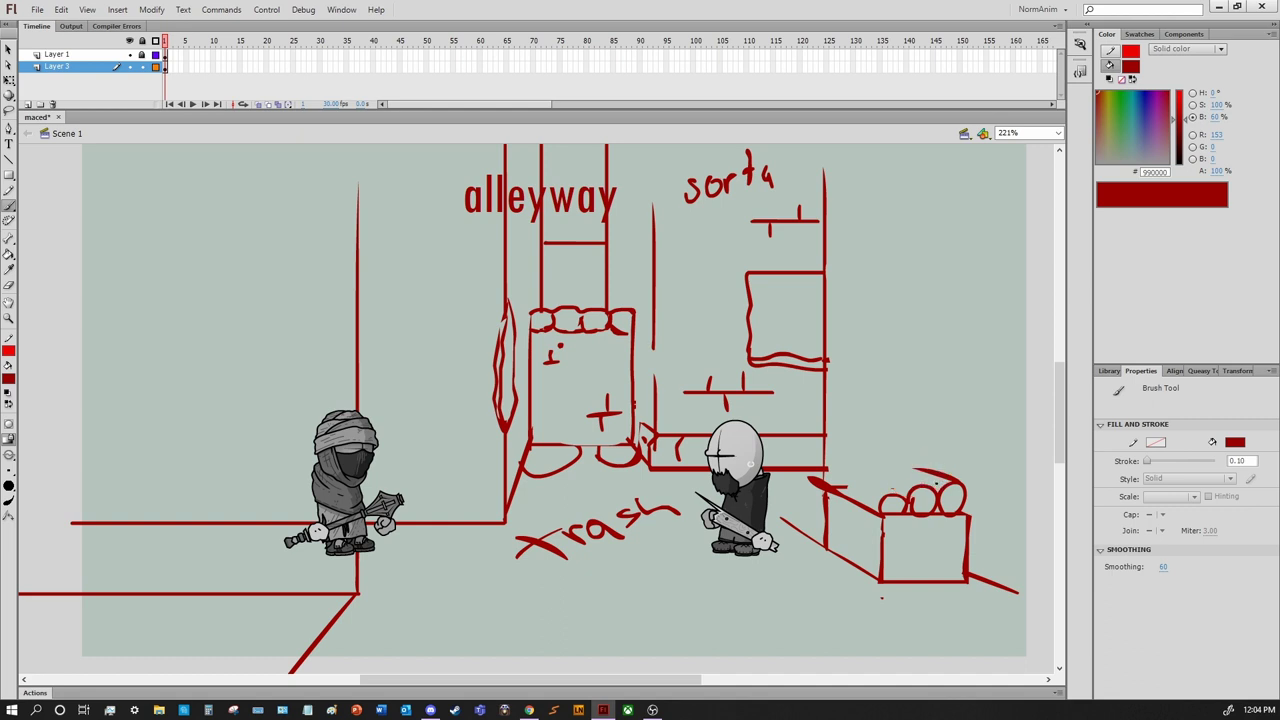
mouse_move(910, 444)
left_mouse_down()
mouse_move(856, 421)
mouse_move(918, 463)
left_mouse_up()
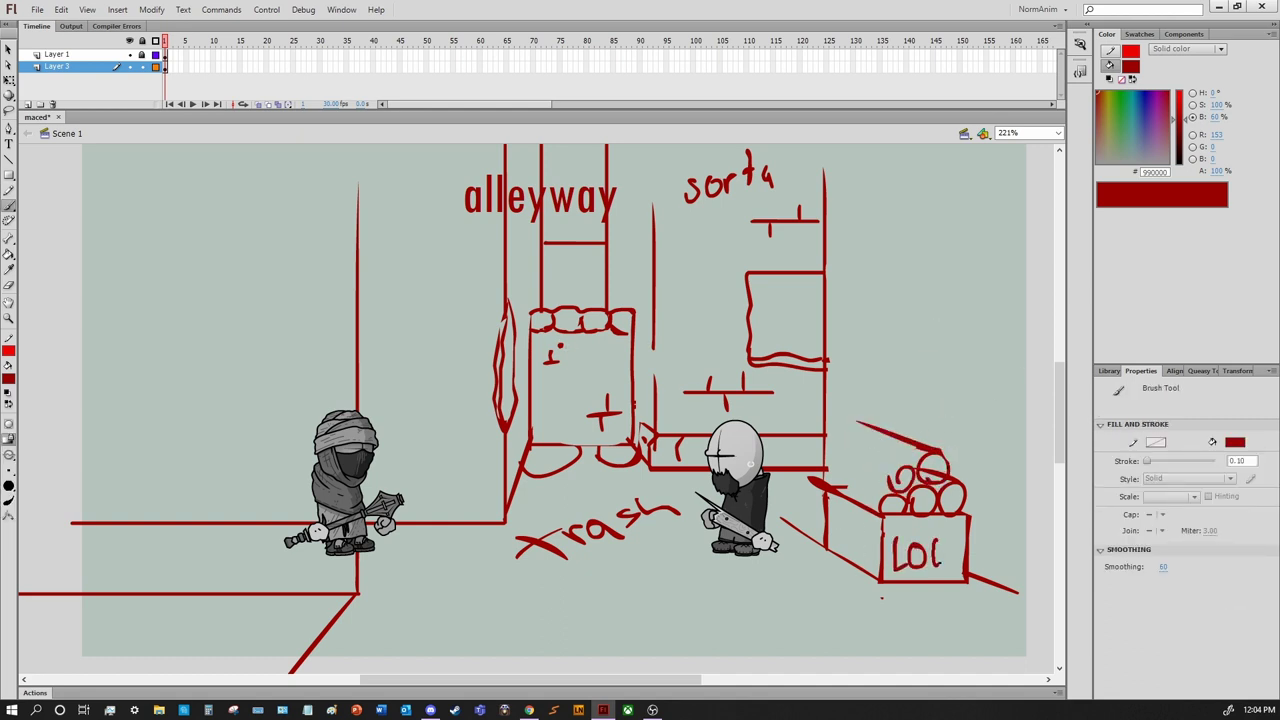
key("ctrl+z")
key("ctrl+z")
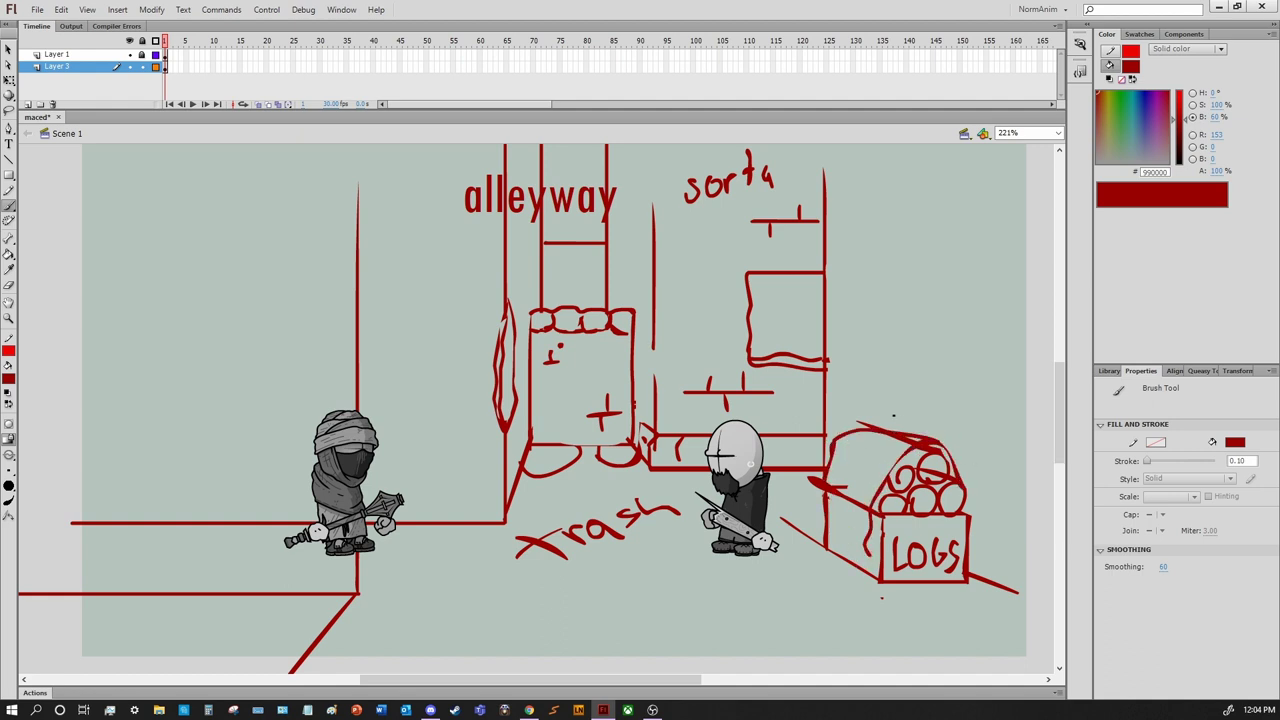
mouse_move(836, 462)
left_mouse_down()
mouse_move(864, 428)
mouse_move(869, 490)
mouse_move(914, 383)
mouse_move(913, 431)
mouse_move(986, 436)
left_mouse_up()
Sketch two small pebbles at the left building's ground corner and place a barrel at the fence's lower corner
left_click_drag(430, 566, 444, 584)
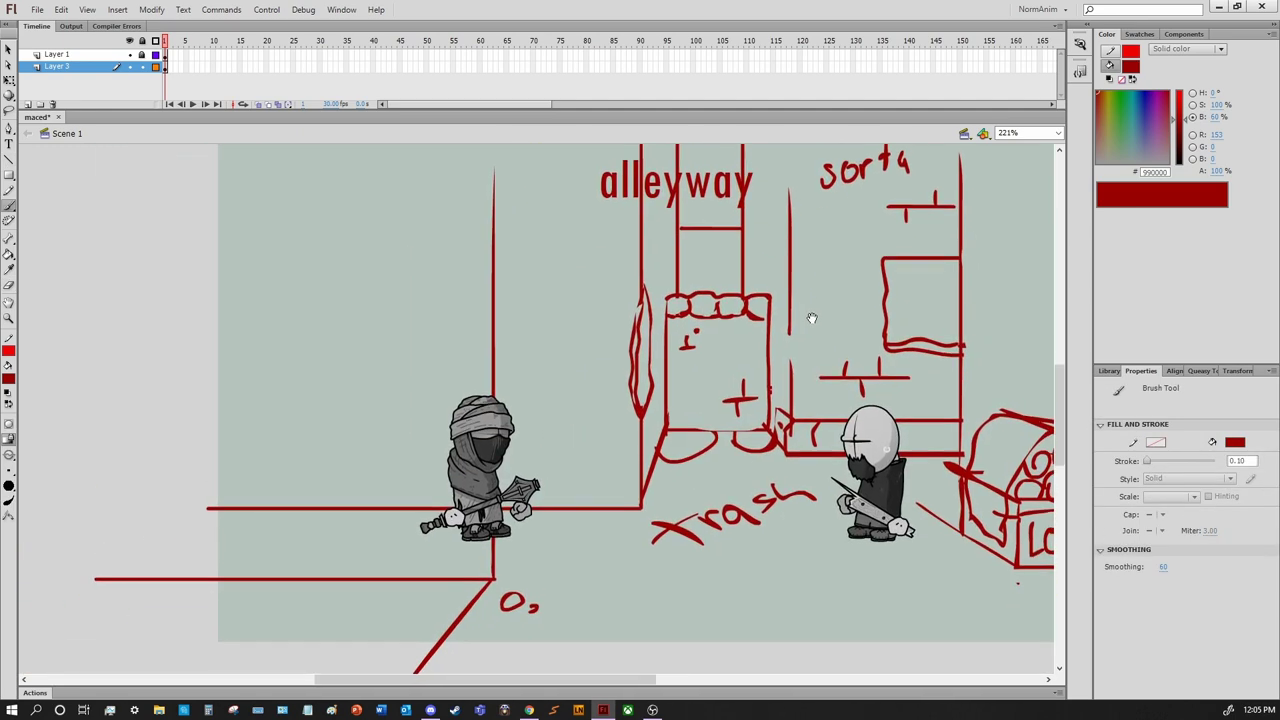
mouse_move(712, 562)
left_mouse_down()
mouse_move(721, 533)
mouse_move(722, 598)
left_mouse_up()
left_click_drag(802, 505, 804, 592)
key("q")
mouse_move(722, 598)
left_mouse_down()
mouse_move(804, 592)
mouse_move(720, 345)
mouse_move(692, 356)
left_mouse_up()
left_click(806, 590)
left_click_drag(826, 297, 746, 457)
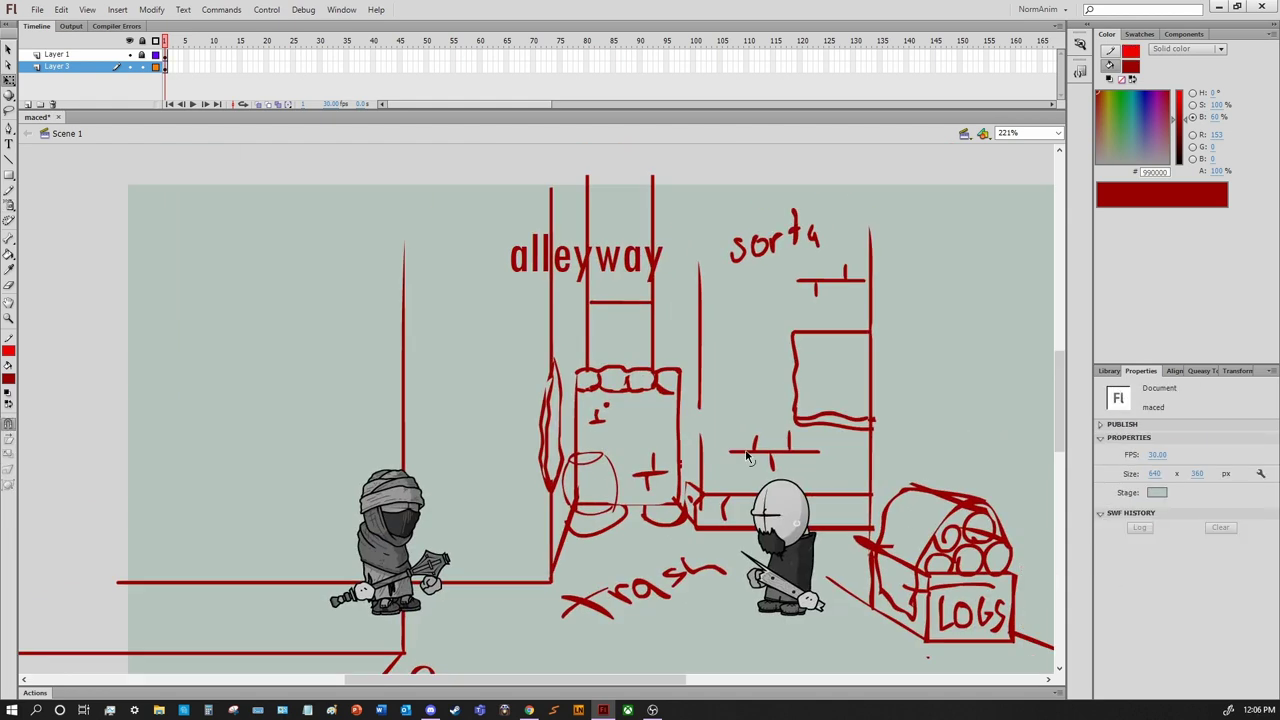
Divide the right building's window into four panes with crossing bars
key("b")
mouse_move(911, 376)
left_mouse_down()
mouse_move(812, 288)
mouse_move(851, 406)
left_mouse_up()
mouse_move(458, 344)
left_mouse_down()
mouse_move(760, 309)
mouse_move(727, 378)
mouse_move(741, 324)
mouse_move(523, 201)
mouse_move(646, 302)
left_mouse_up()
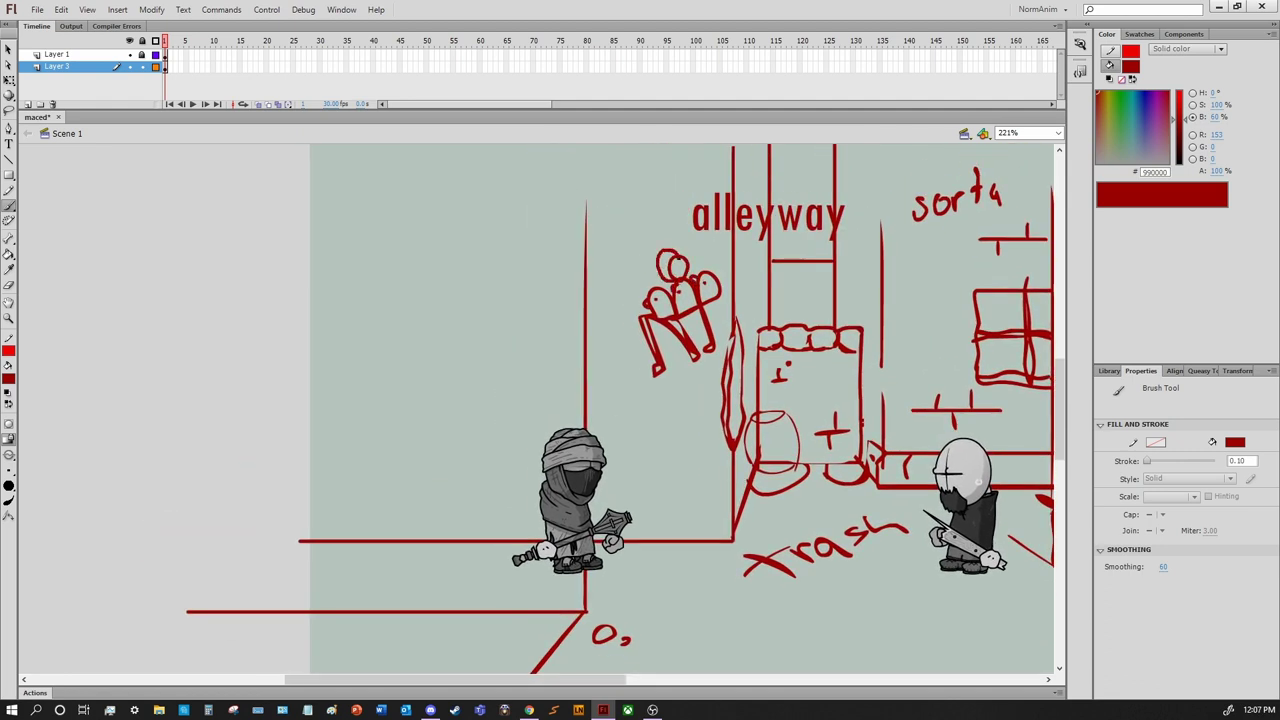
Undo the cluster of rounded shapes sketched on the wall beside the fence
key("ctrl+z")
key("ctrl+z")
key("ctrl+z")
key("ctrl+z")
key("ctrl+z")
Try to sketch a small "E" mark ringed with short strokes on the wall beside the fence
left_click_drag(693, 458, 680, 500)
left_click_drag(833, 333, 598, 316)
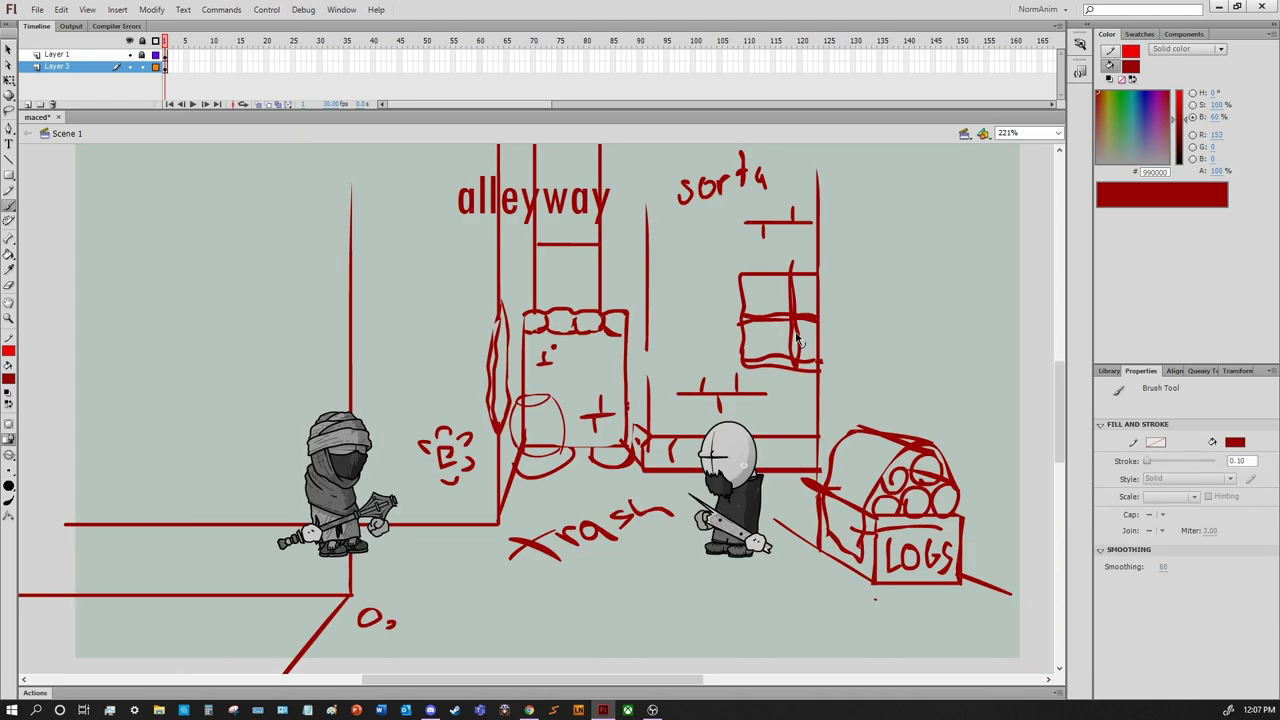
mouse_move(849, 338)
left_mouse_down()
mouse_move(900, 380)
mouse_move(960, 300)
left_mouse_up()
key("ctrl+z")
key("ctrl+z")
key("ctrl+z")
Try a handwritten note reading "bored hold on..." beside the right building
left_click_drag(852, 262, 925, 247)
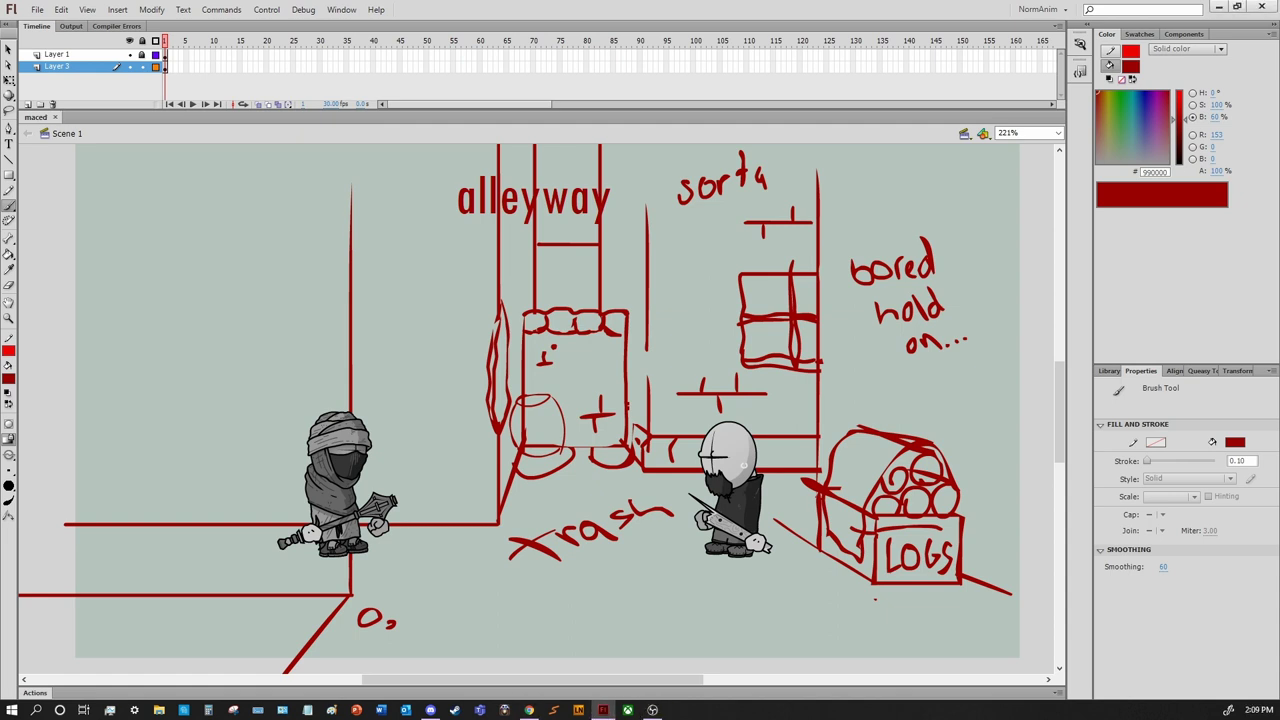
mouse_move(866, 378)
left_mouse_down()
mouse_move(880, 402)
mouse_move(946, 386)
left_mouse_up()
left_click_drag(640, 420, 572, 434)
left_click_drag(806, 342, 904, 290)
key("ctrl+z")
Draw a row of rounded stones along the foot of the left wall up to the fence
mouse_move(586, 532)
left_mouse_down()
mouse_move(876, 458)
mouse_move(870, 554)
mouse_move(815, 535)
mouse_move(914, 544)
left_mouse_up()
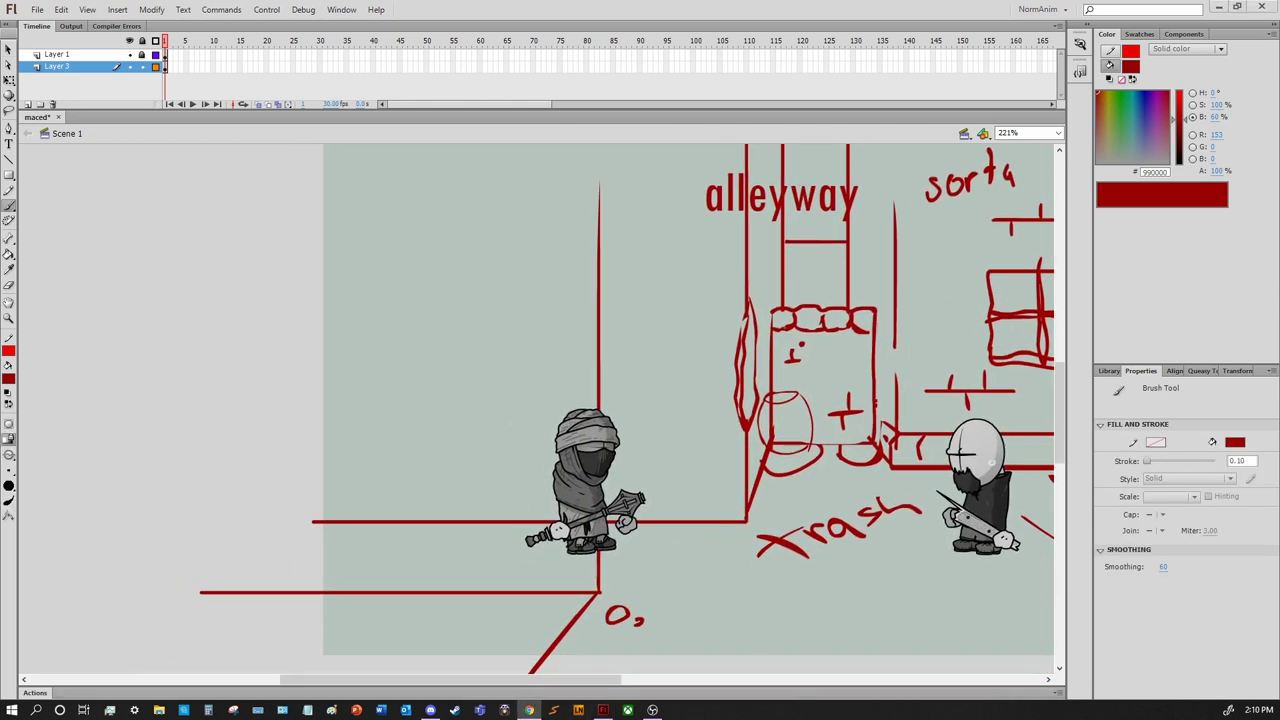
left_click_drag(739, 491, 809, 453)
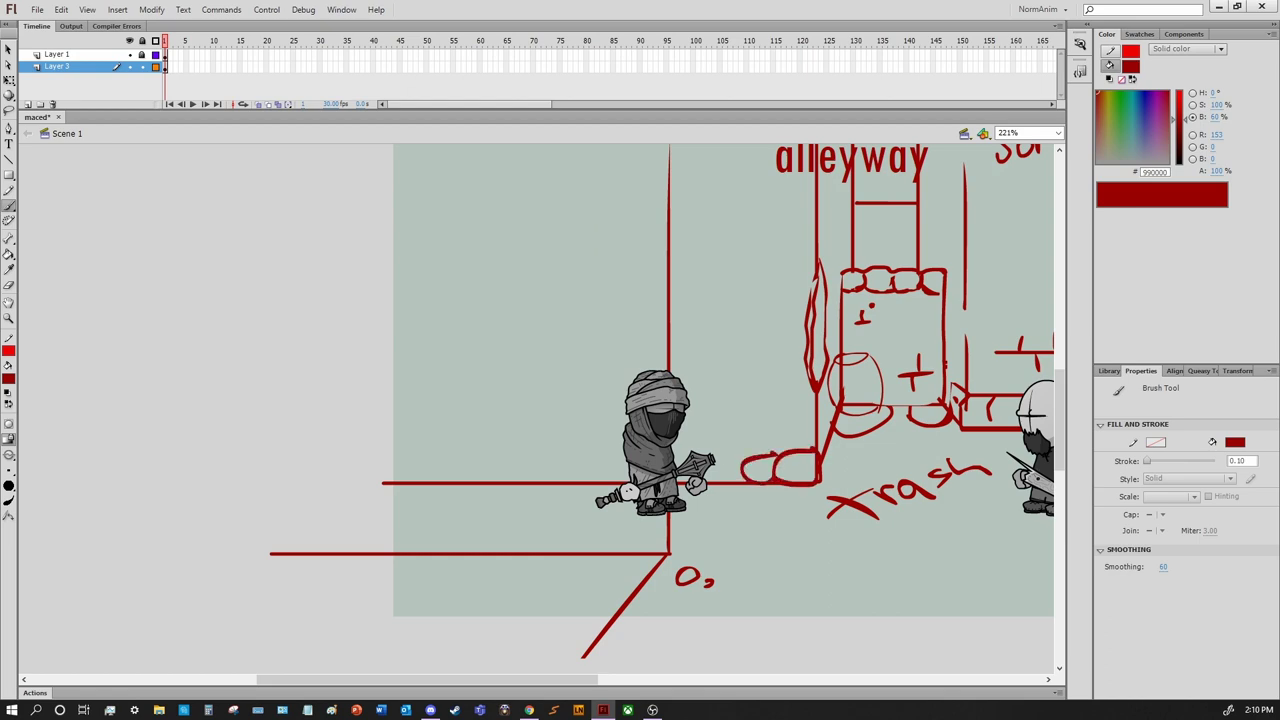
mouse_move(900, 450)
left_mouse_down()
mouse_move(407, 461)
mouse_move(441, 576)
left_mouse_up()
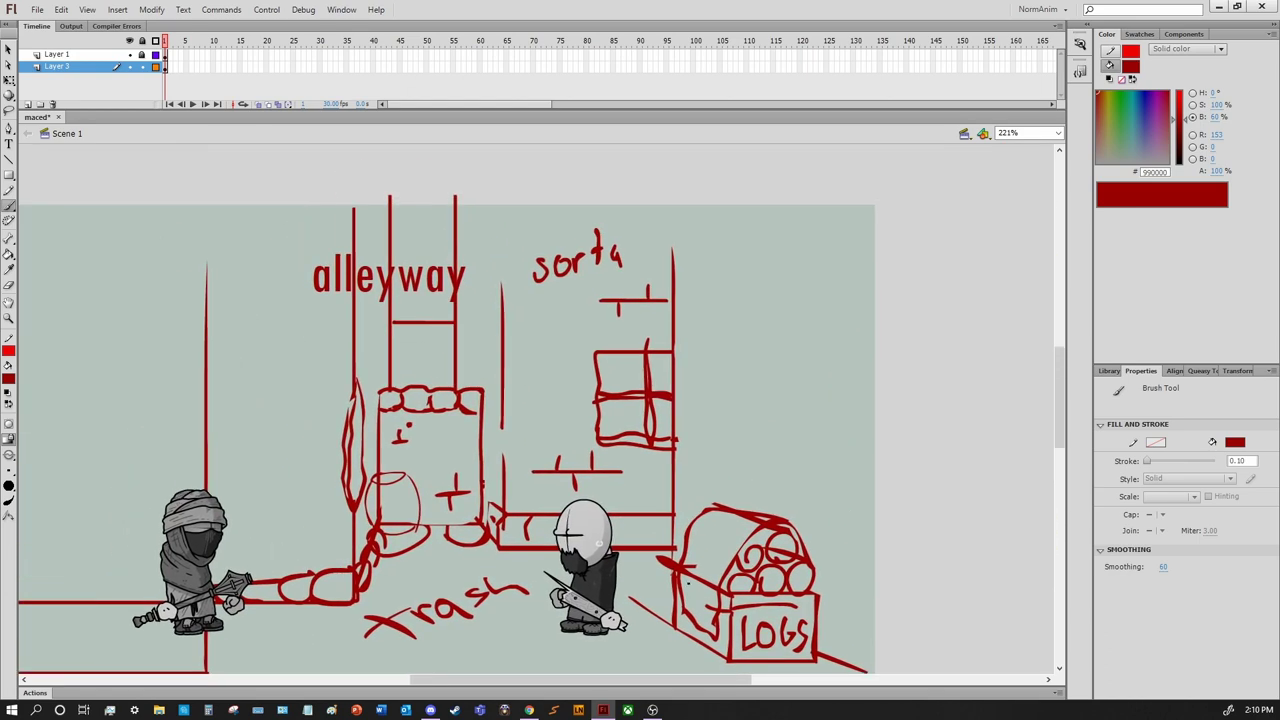
Draw two tall vertical pillar lines above the log box and erase their ends extending past the stage
mouse_move(687, 150)
left_mouse_down()
mouse_move(687, 520)
mouse_move(705, 508)
left_mouse_up()
scroll(751, 217, "up", 2)
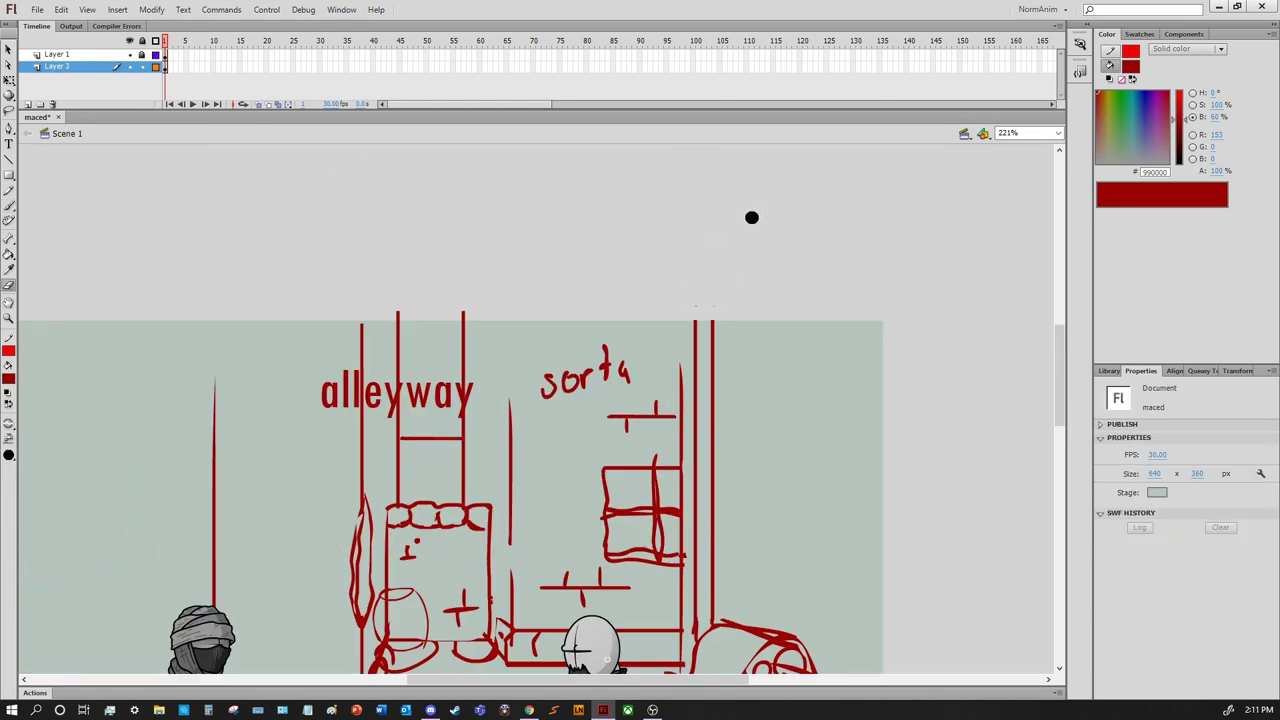
scroll(614, 587, "down", 5)
scroll(614, 587, "right", 5)
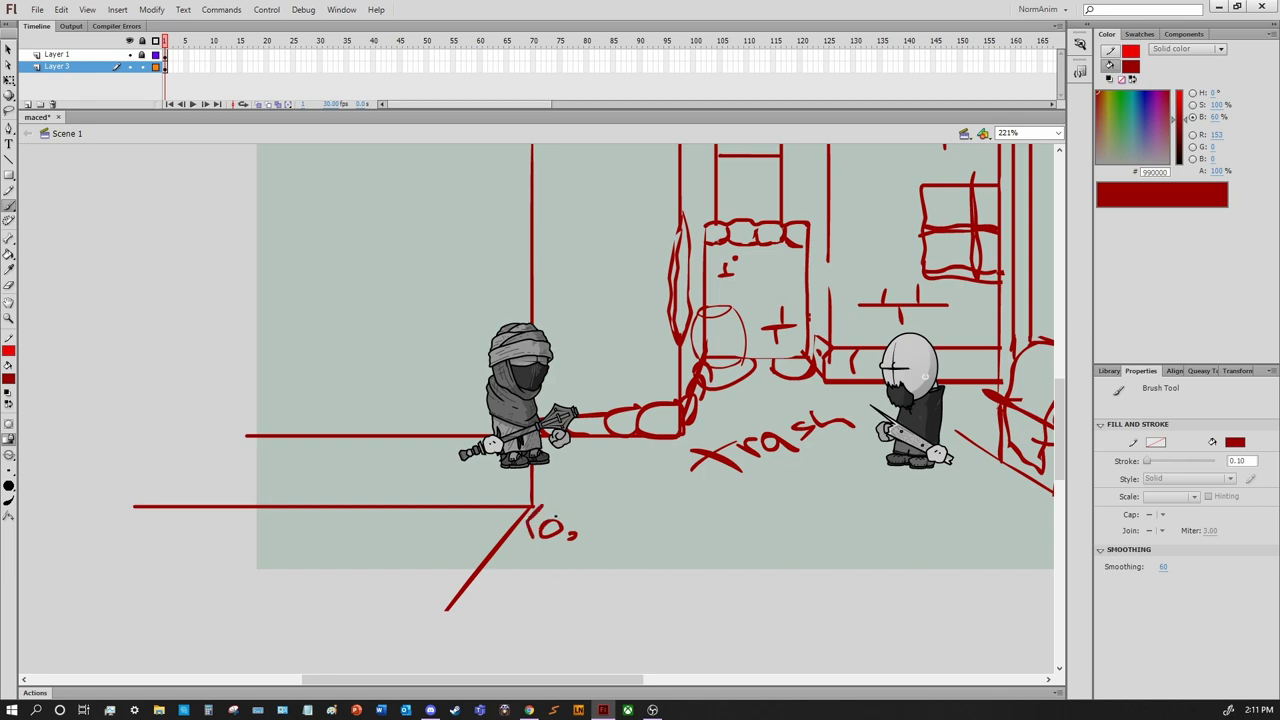
Draw a tall vertical pillar with a rounded foot along the left building's corner
left_click_drag(557, 518, 683, 551)
scroll(689, 548, "up", 1)
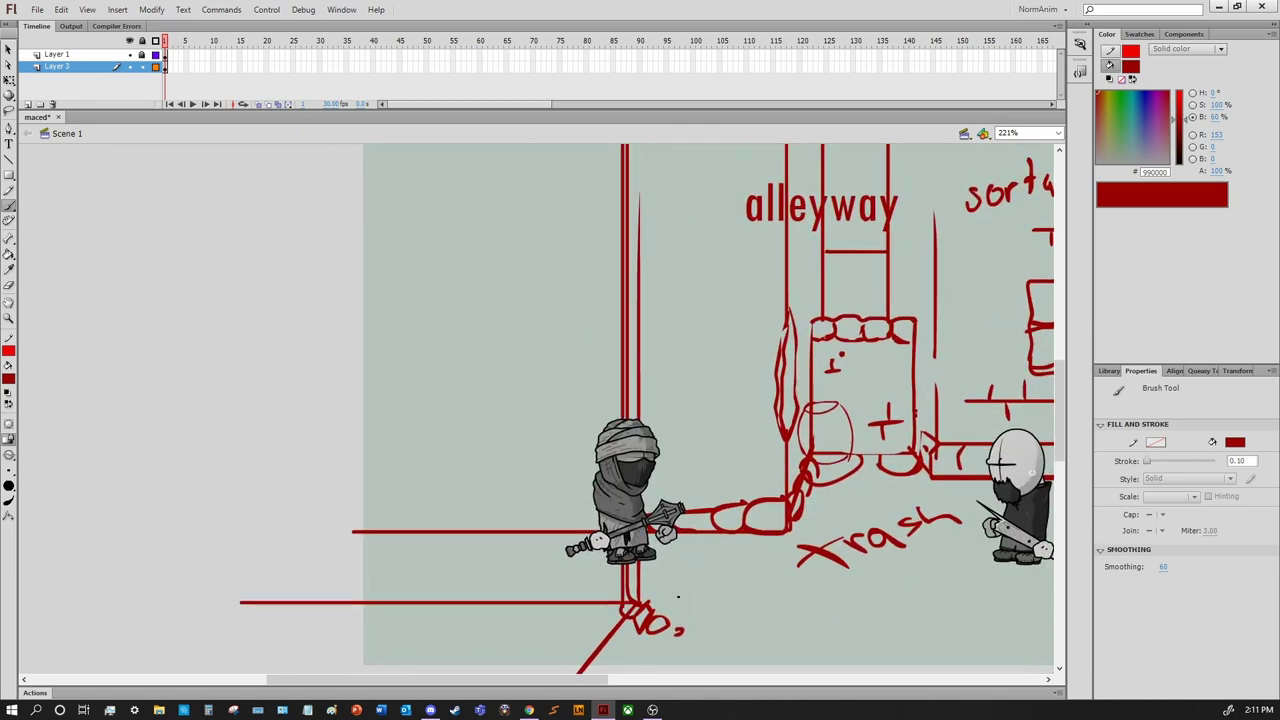
scroll(657, 400, "down", 2)
scroll(640, 400, "up", 3)
left_click_drag(606, 670, 633, 17)
scroll(814, 483, "down", 3)
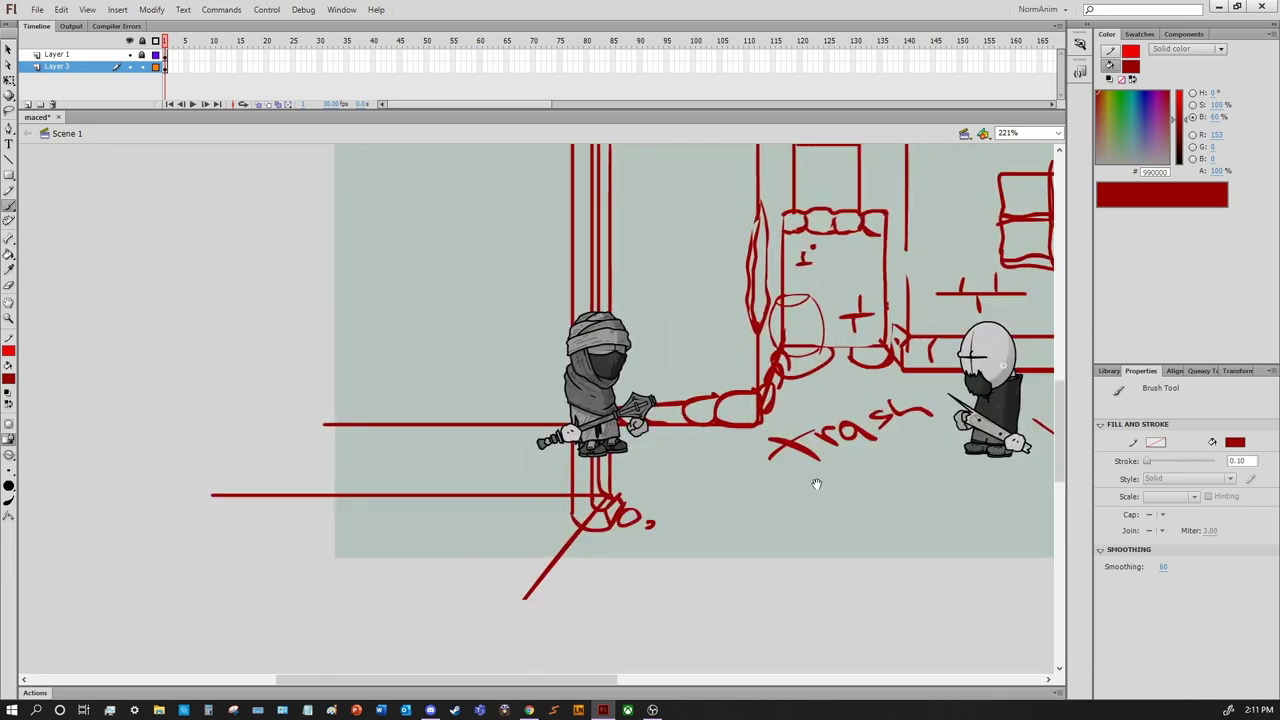
Hide the characters' layer and erase the ground lines running through the left pillar
left_click(128, 54)
key("v")
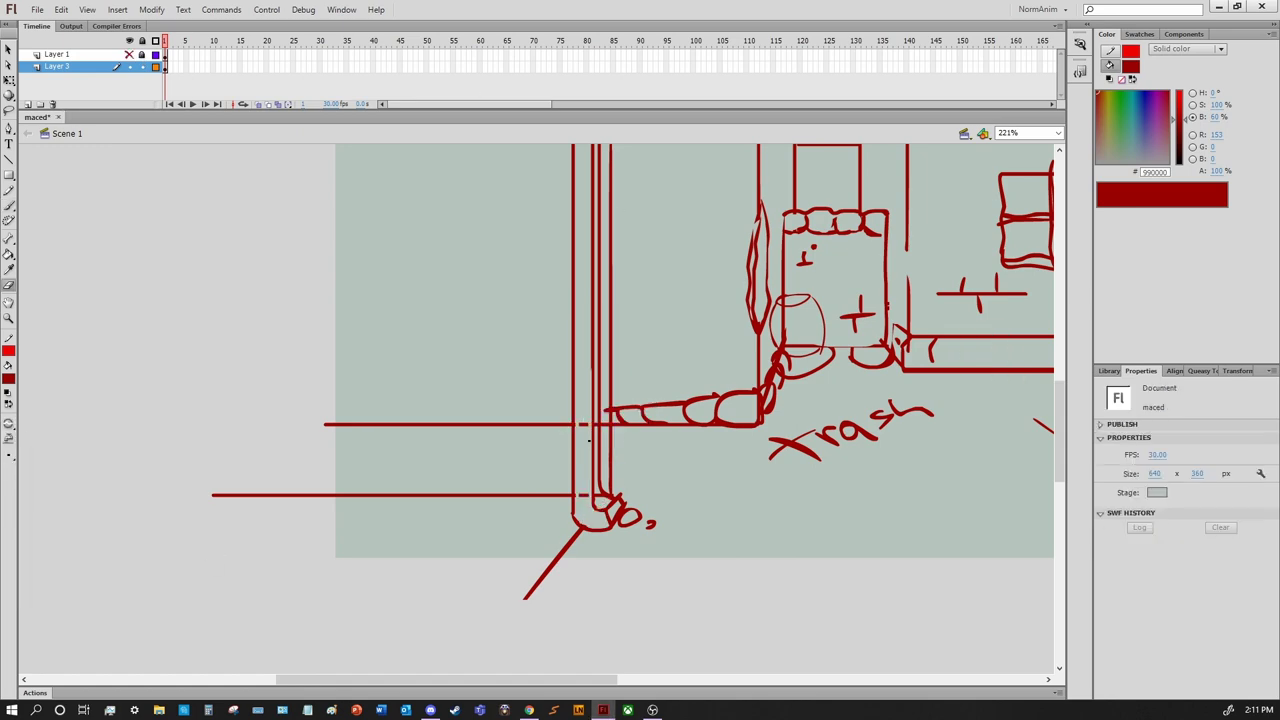
scroll(640, 406, "up", 3)
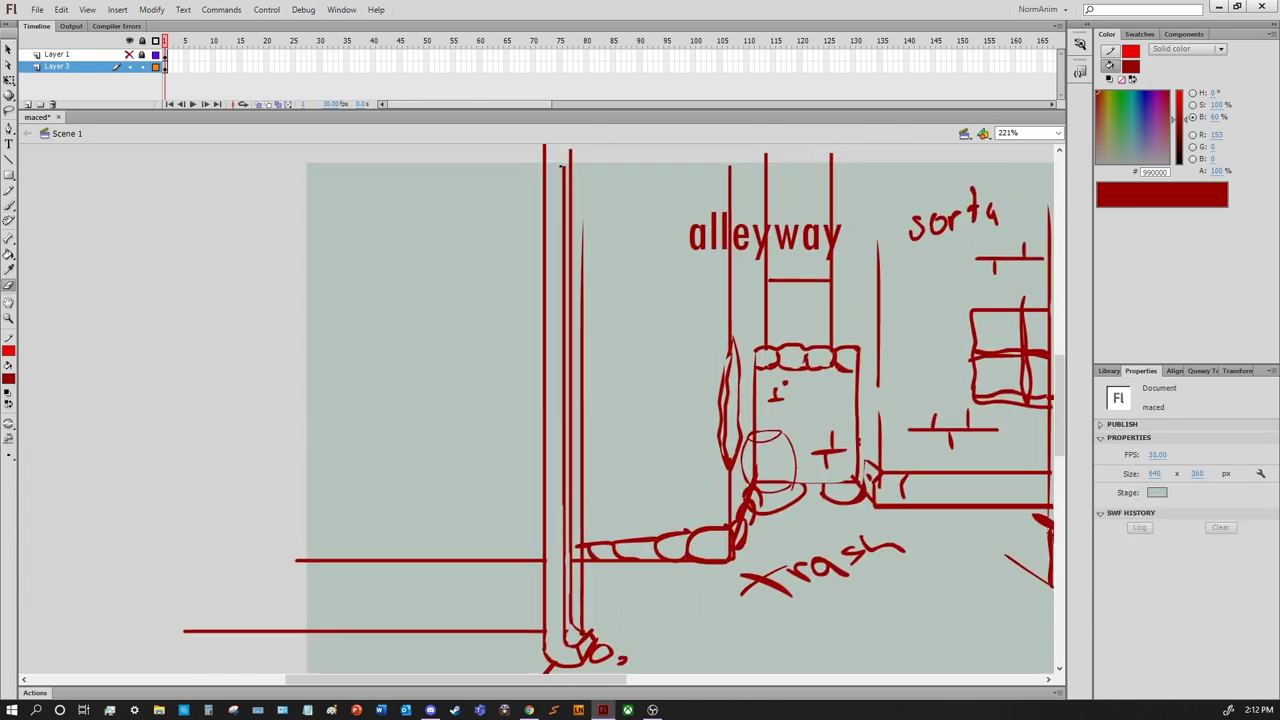
Sketch a slanted board with small round nail marks against the outer side of the log box
scroll(706, 540, "down", 2)
scroll(706, 540, "right", 5)
key("b")
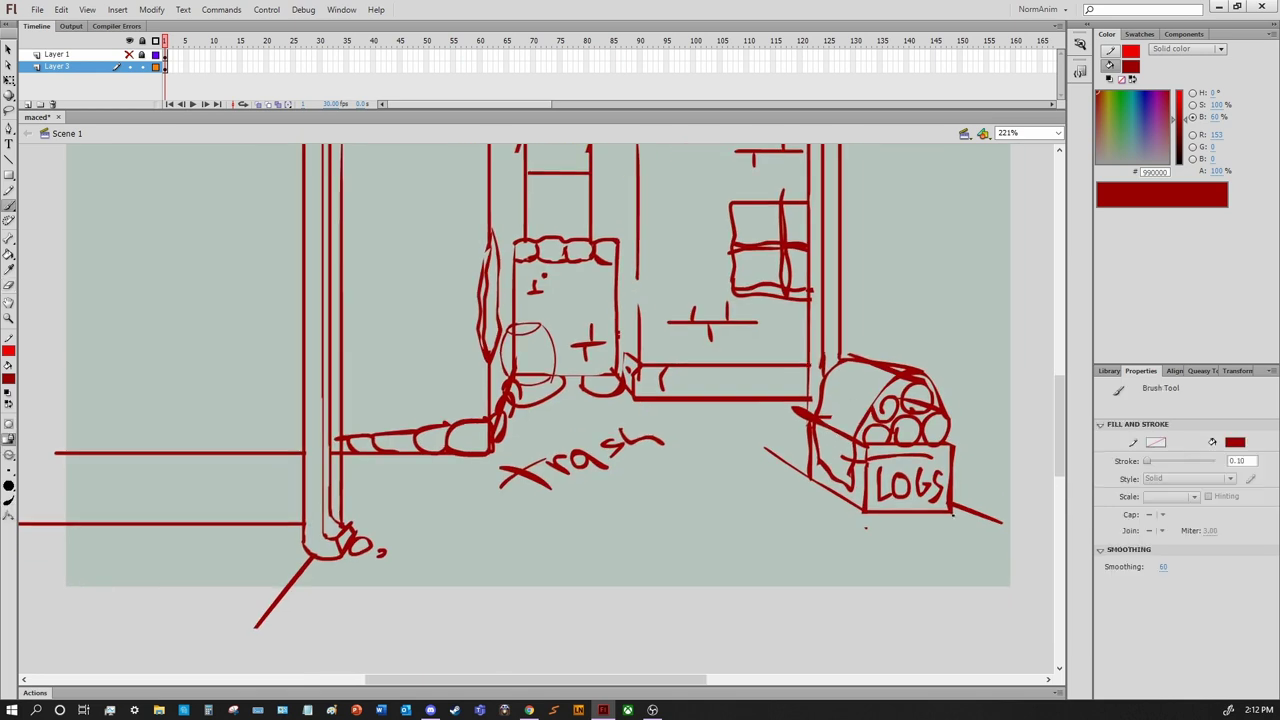
key("v")
key("b")
left_click_drag(1040, 460, 970, 530)
key("ctrl+z")
mouse_move(840, 527)
left_mouse_down()
mouse_move(930, 542)
mouse_move(970, 602)
mouse_move(978, 689)
left_mouse_up()
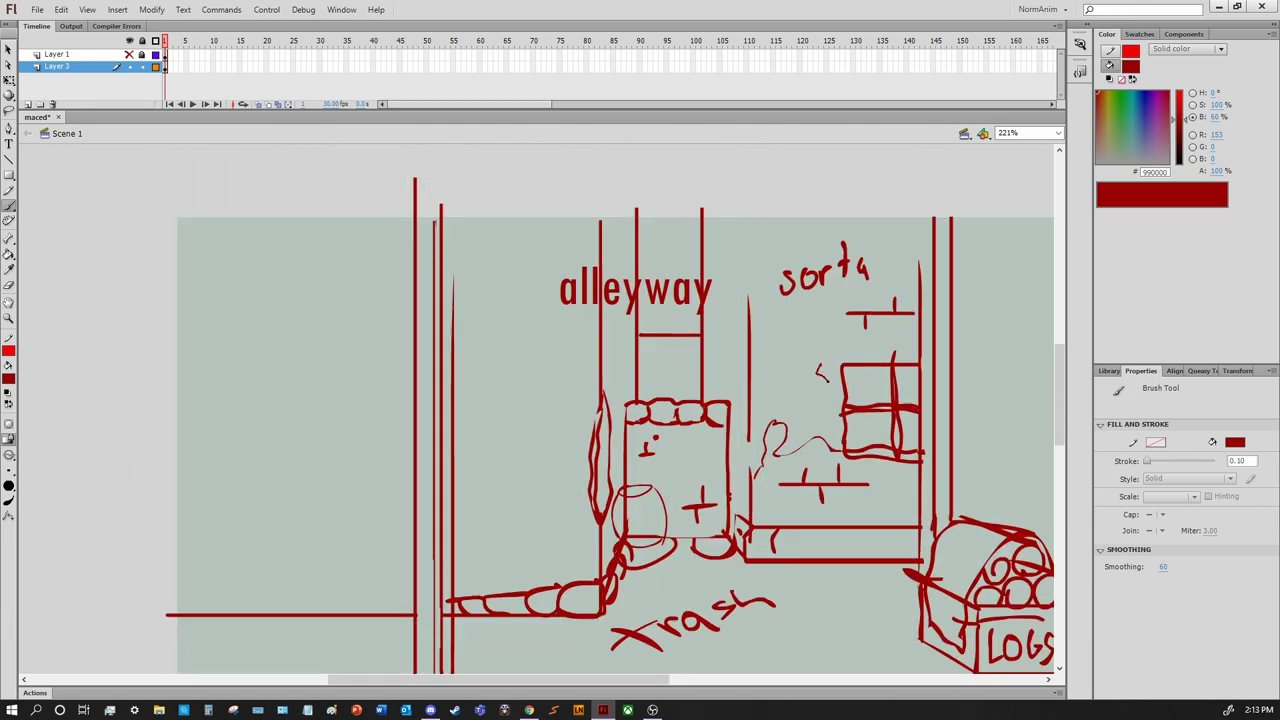
Sketch thin irregular damage outlines on both walls and above the log box, plus a tall post near the stage edge
left_click_drag(822, 374, 838, 362)
left_click_drag(838, 380, 969, 275)
left_click_drag(702, 283, 690, 334)
mouse_move(690, 334)
left_mouse_down()
mouse_move(524, 425)
mouse_move(326, 344)
left_mouse_up()
left_click_drag(720, 412, 785, 418)
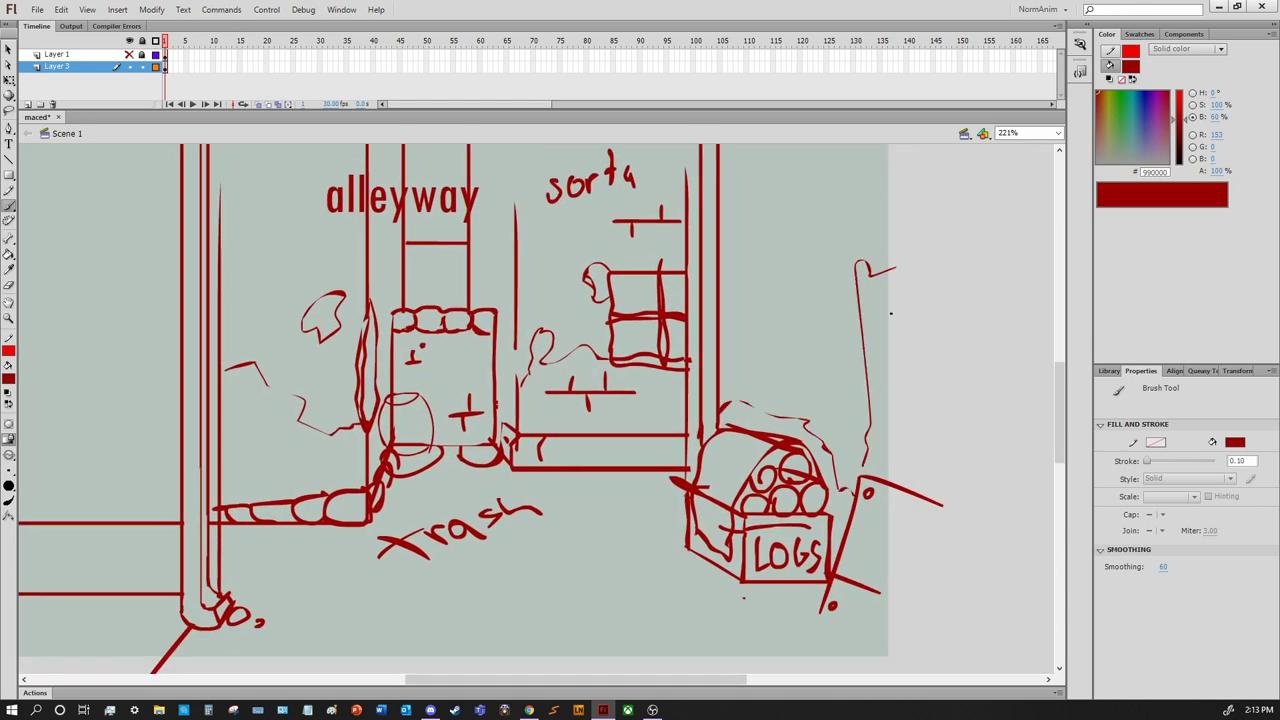
left_click_drag(891, 313, 869, 369)
Draw a slanted beam of two parallel lines across the upper right wall and fill it with rounded segments
left_click_drag(733, 337, 940, 233)
left_click_drag(860, 352, 1056, 288)
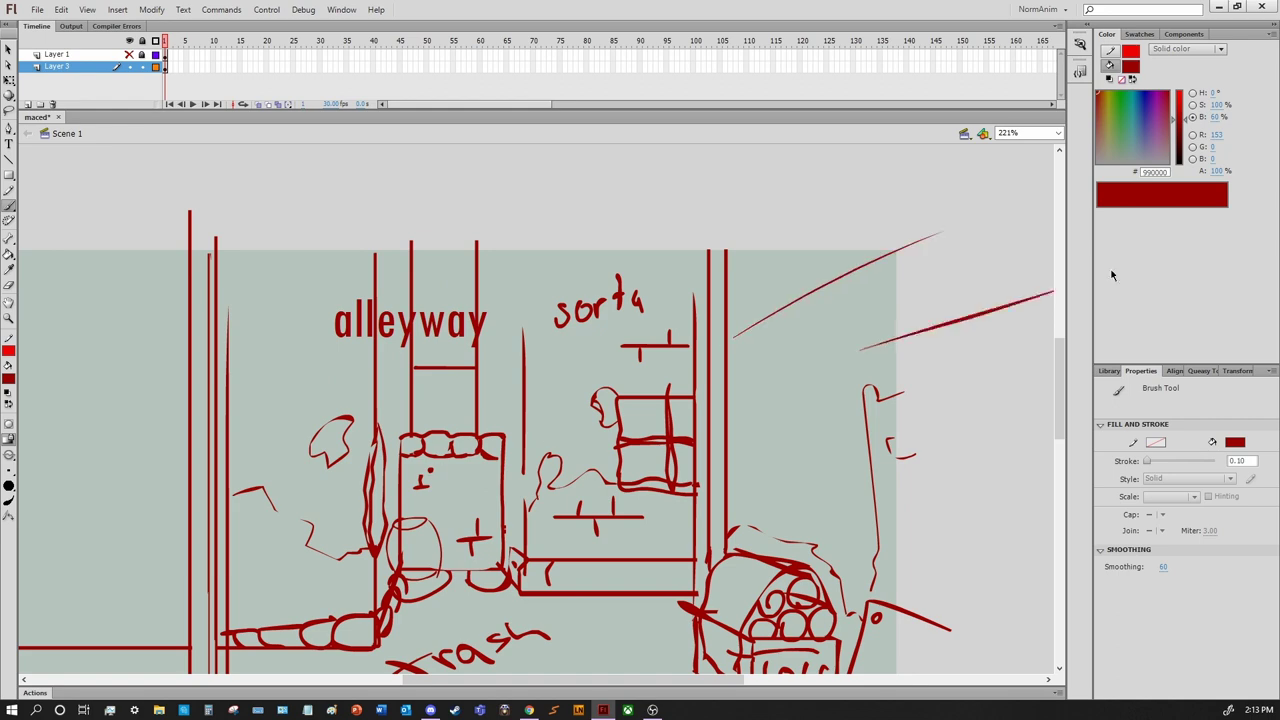
key("ctrl+z")
left_click_drag(733, 376, 976, 272)
left_click_drag(743, 333, 847, 278)
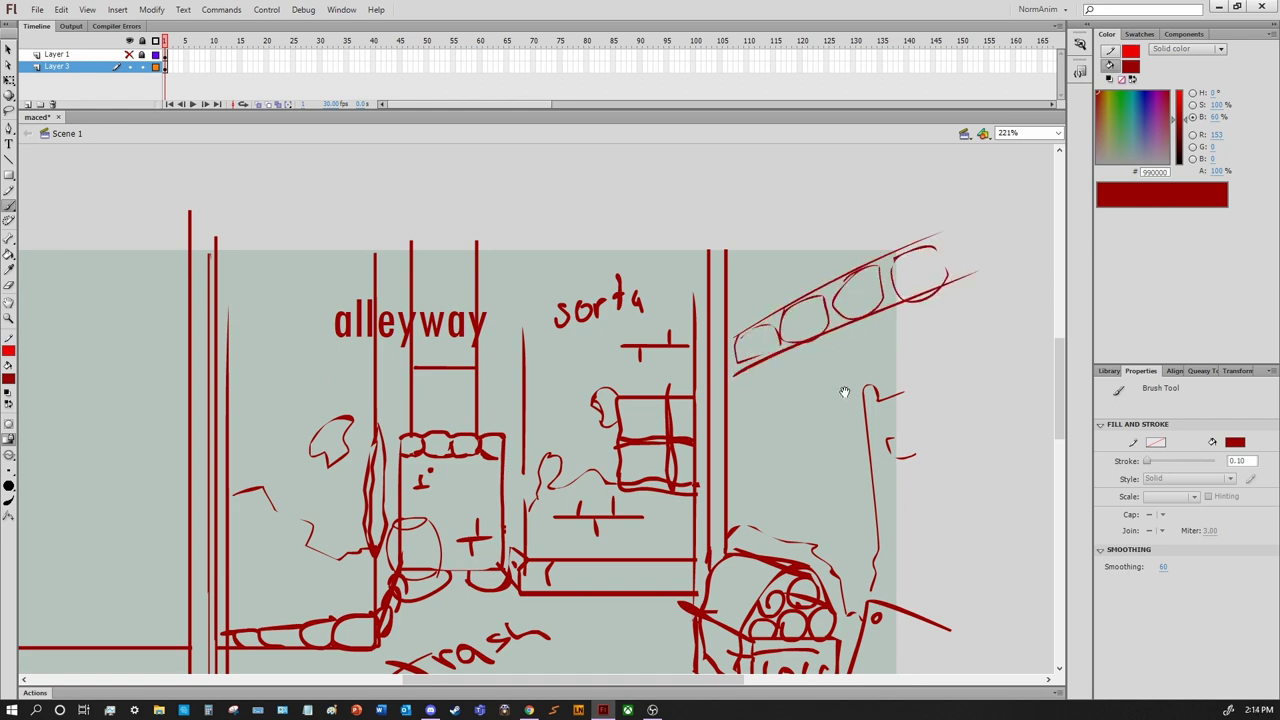
Draw a leafy branching vine climbing the right building's wall between the fence and the window
left_click_drag(640, 505, 844, 368)
left_click_drag(989, 567, 889, 617)
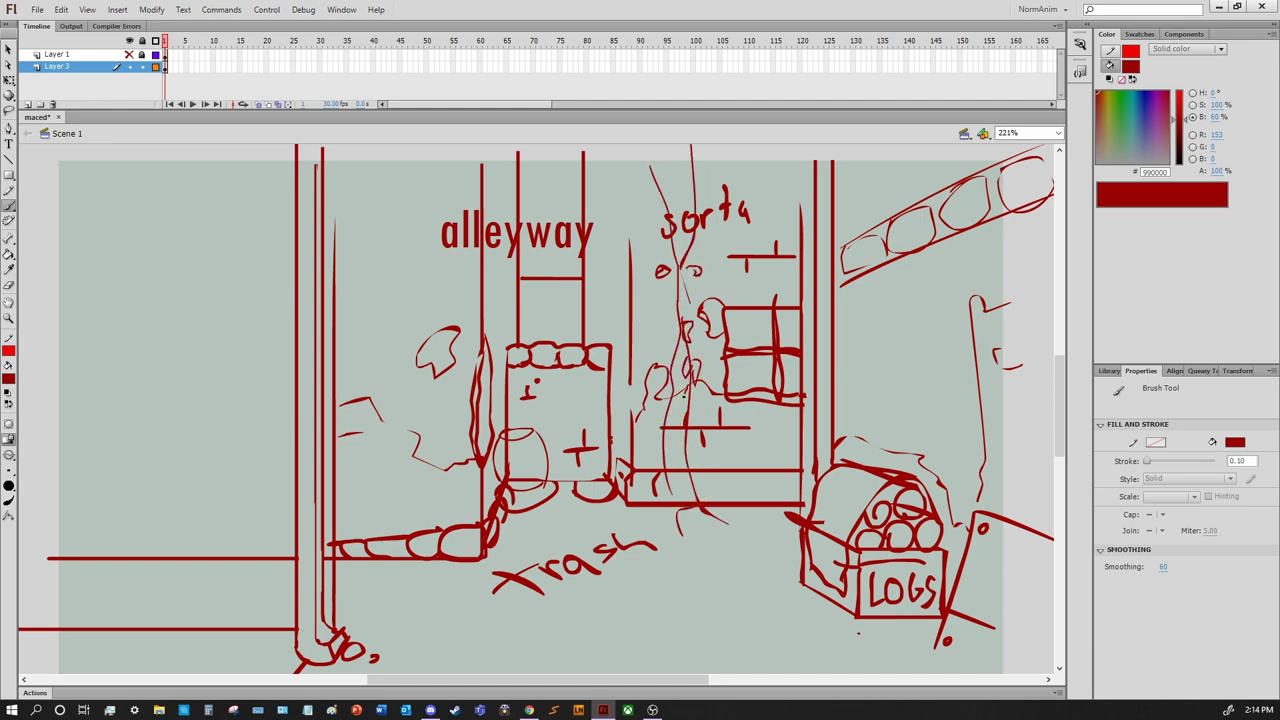
left_click_drag(888, 352, 733, 352)
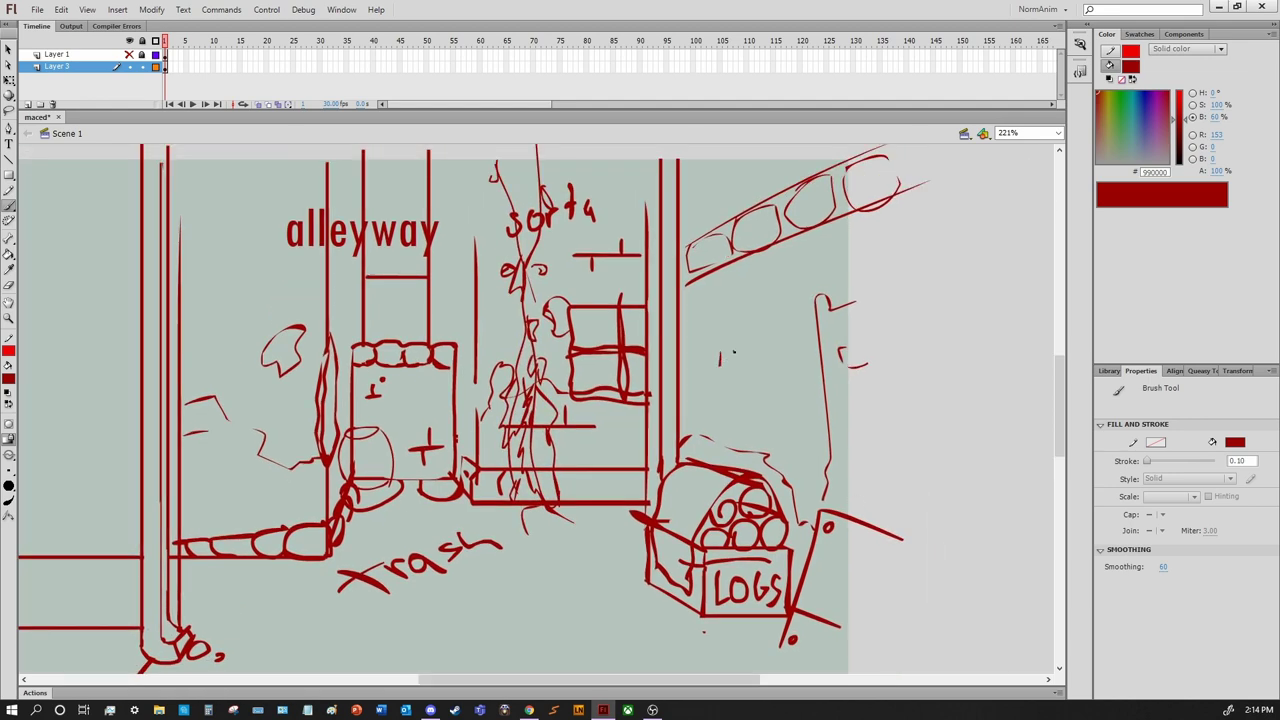
Try to sketch scribbled letters and overlapping coils on the wall above the log box
mouse_move(700, 440)
left_mouse_down()
mouse_move(775, 325)
mouse_move(885, 260)
left_mouse_up()
key("ctrl+z")
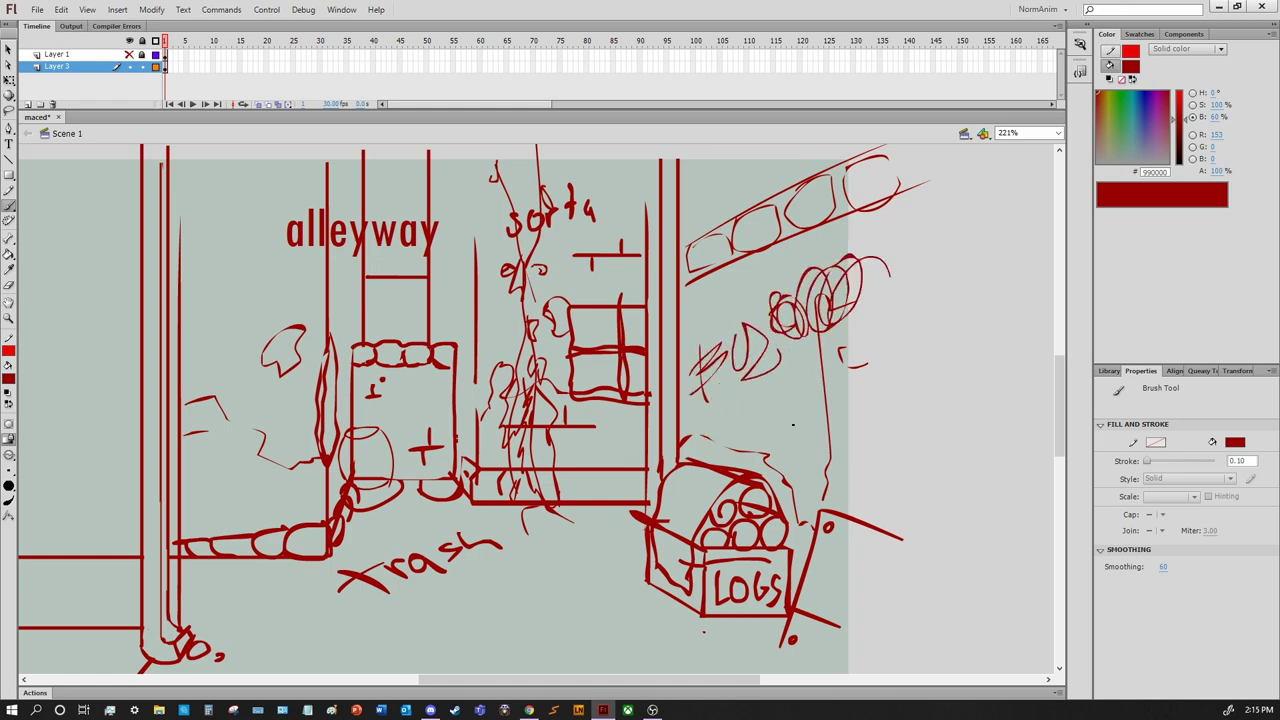
key("ctrl+z")
key("ctrl+z")
key("ctrl+z")
Draw grass blades at the foot of the right building and a curved line below the slanted board
left_click_drag(596, 455, 612, 516)
mouse_move(715, 572)
left_mouse_down()
mouse_move(823, 378)
mouse_move(853, 503)
mouse_move(913, 500)
left_mouse_up()
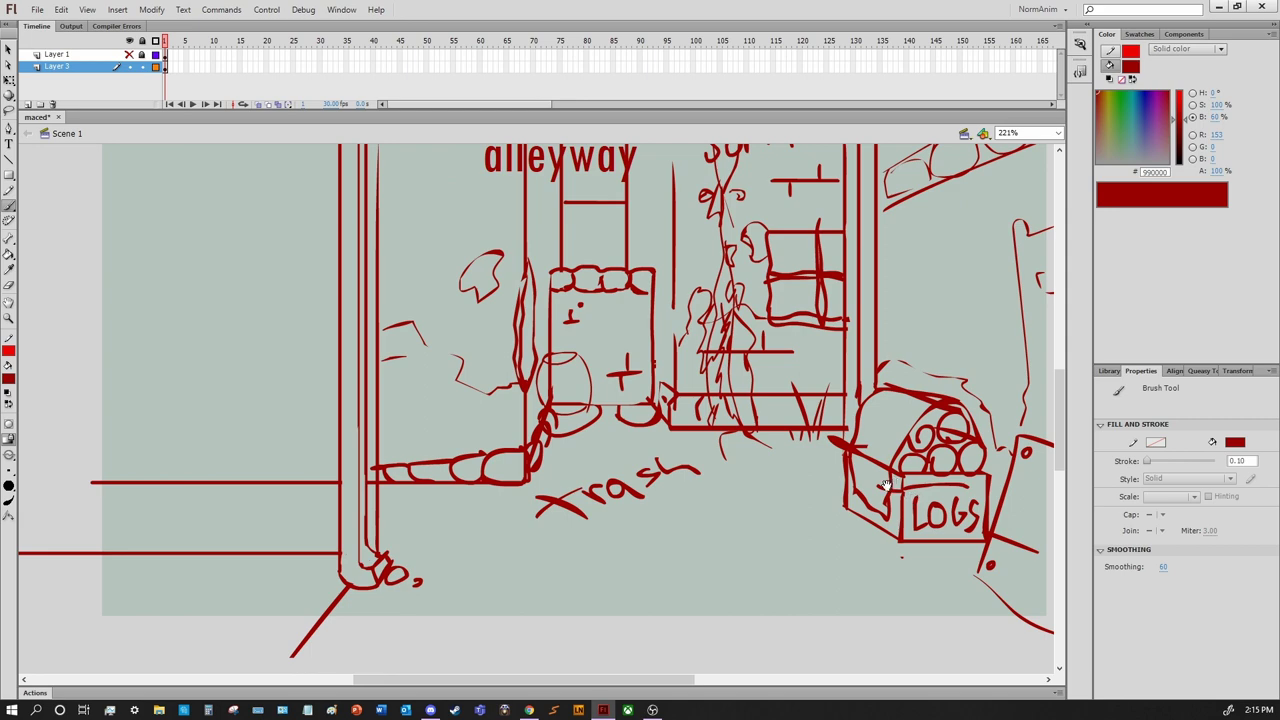
mouse_move(730, 492)
left_mouse_down()
mouse_move(672, 525)
mouse_move(704, 473)
mouse_move(750, 472)
left_mouse_up()
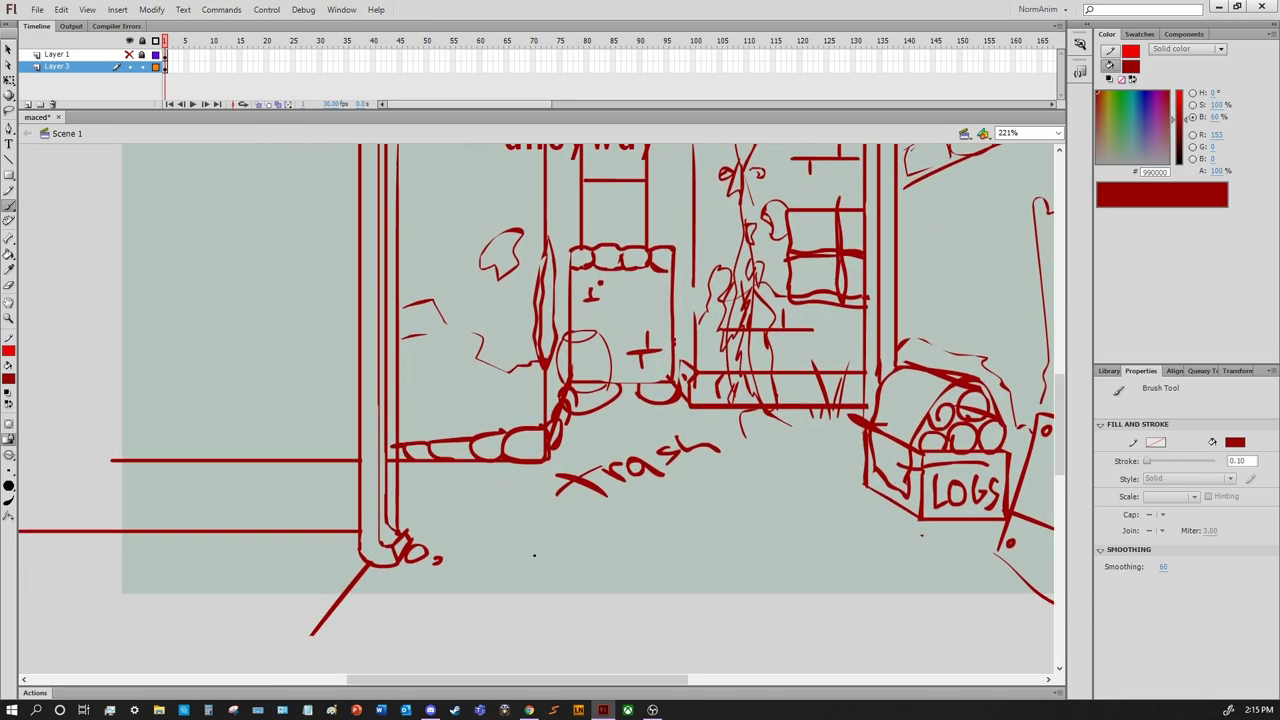
Draw a small three-legged stool, a cylinder lying before the log box and an open crate on the ground, with Layer 1 shown again
left_click_drag(913, 537, 906, 545)
mouse_move(600, 420)
left_mouse_down()
mouse_move(631, 460)
mouse_move(588, 478)
mouse_move(740, 450)
left_mouse_up()
mouse_move(650, 450)
left_mouse_down()
mouse_move(400, 340)
mouse_move(500, 385)
left_mouse_up()
left_click_drag(506, 487, 495, 551)
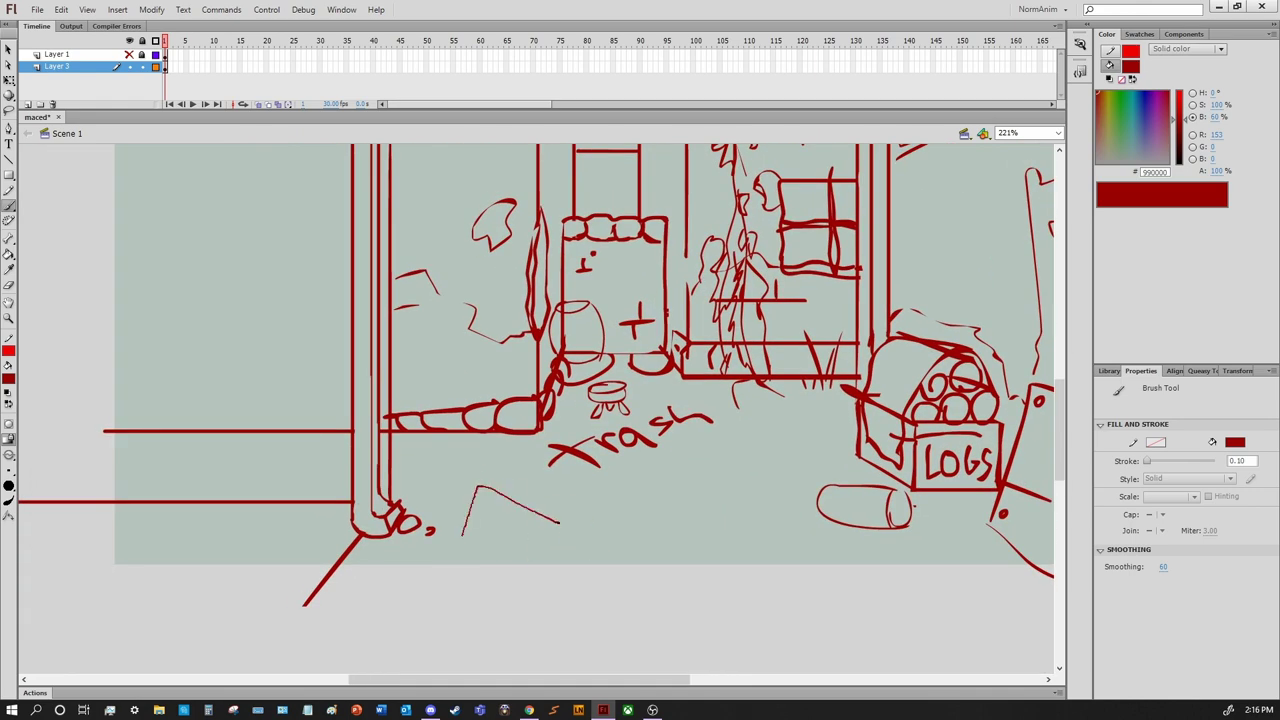
key("ctrl+z")
left_click(128, 54)
left_click_drag(460, 542, 507, 529)
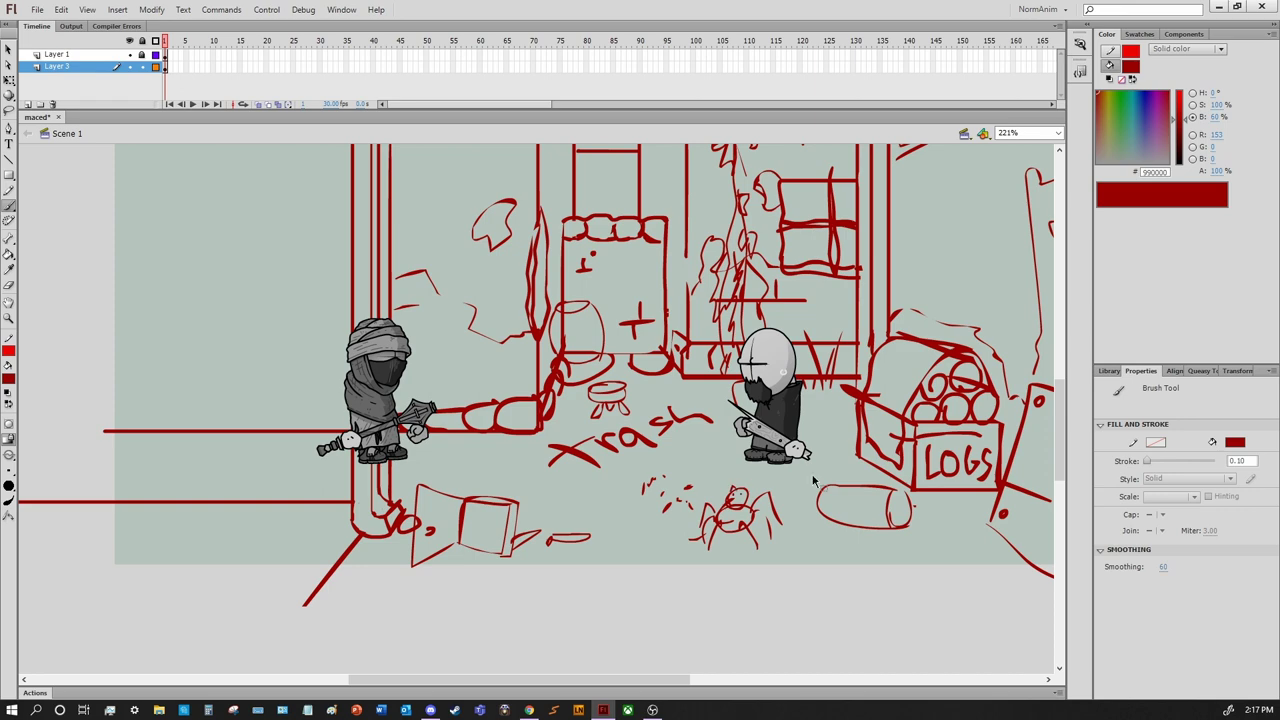
Undo the spider and specks on the ground and draw a cobweb in the window's lower left pane
key("ctrl+z")
key("ctrl+z")
key("ctrl+z")
key("ctrl+z")
mouse_move(813, 481)
left_mouse_down()
mouse_move(733, 644)
mouse_move(854, 650)
mouse_move(837, 646)
left_mouse_up()
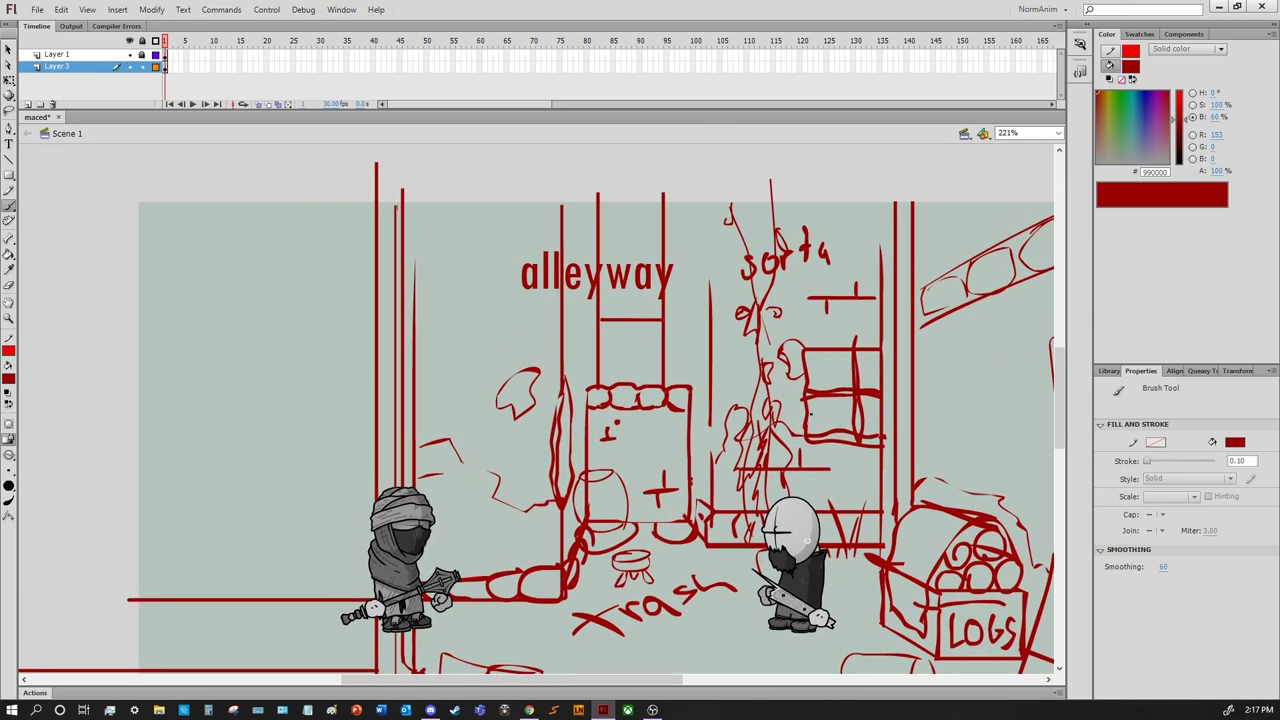
mouse_move(830, 410)
left_mouse_down()
mouse_move(856, 329)
mouse_move(868, 345)
left_mouse_up()
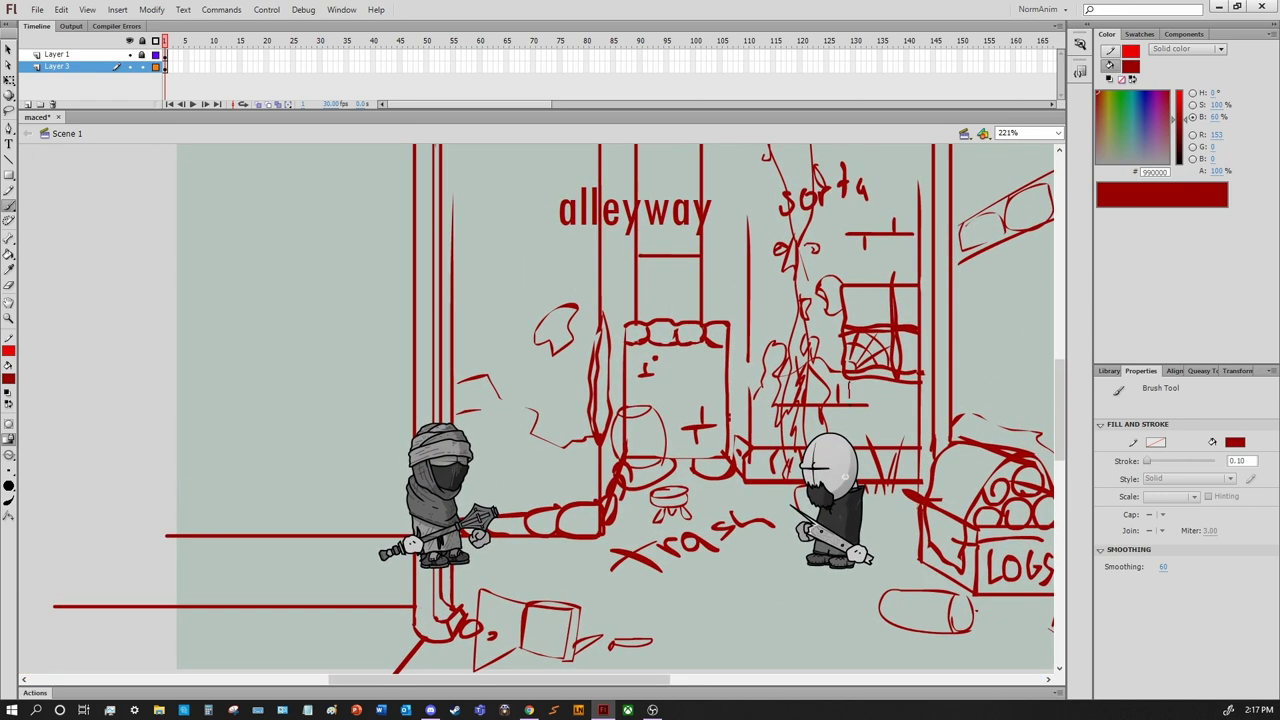
mouse_move(866, 442)
left_mouse_down()
mouse_move(902, 345)
mouse_move(953, 376)
mouse_move(926, 441)
left_mouse_up()
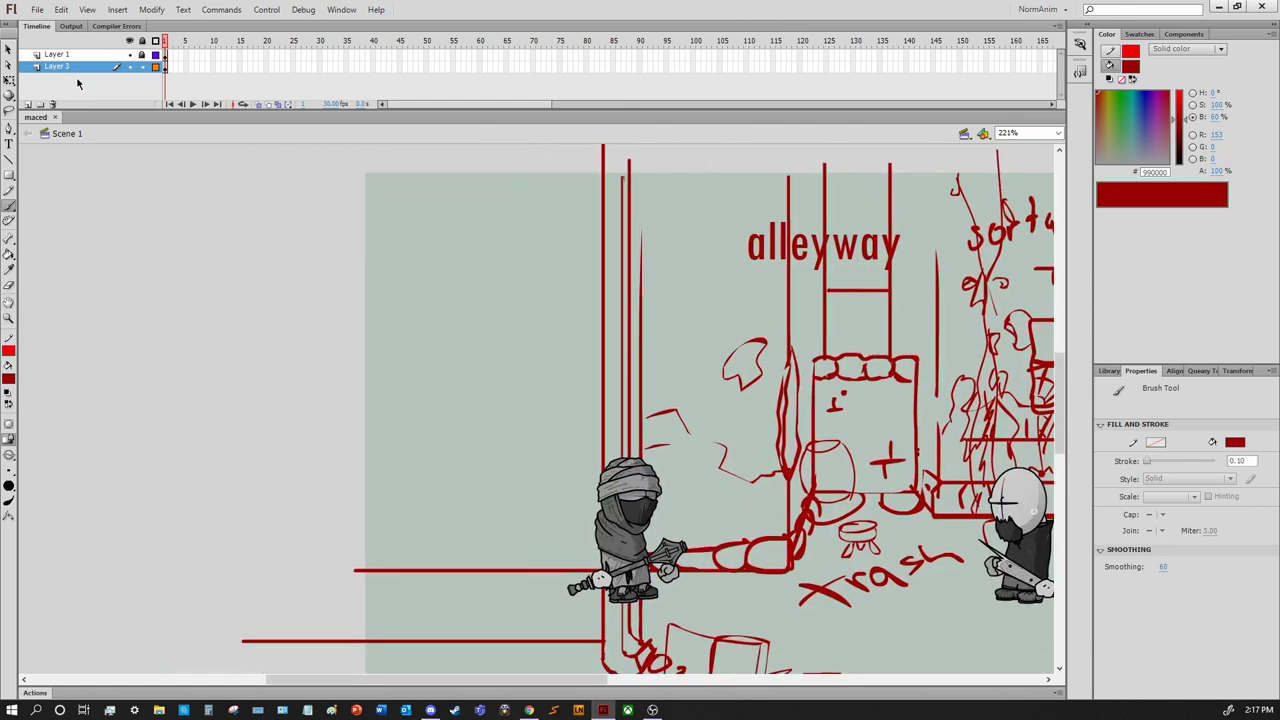
Turn Layer 3 into a guide inside a folder named bg and add layers for fore, base and back above it
right_click(35, 78)
left_click(60, 231)
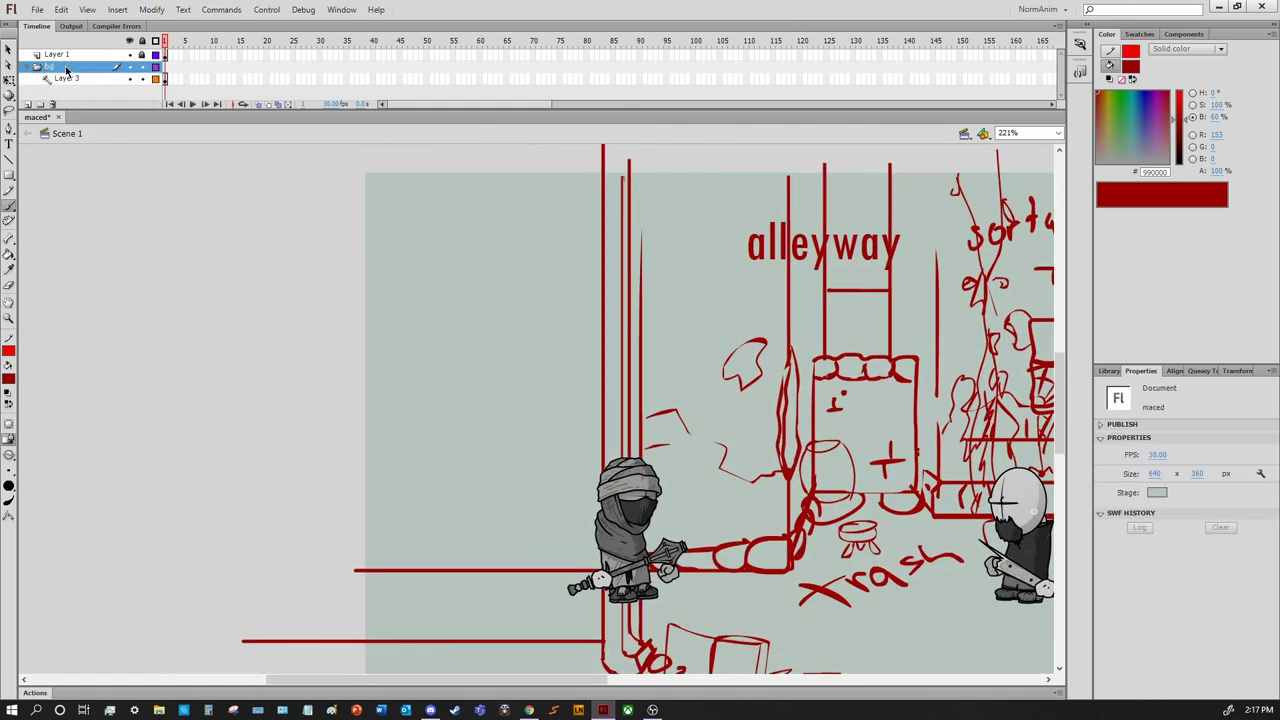
left_click(67, 83)
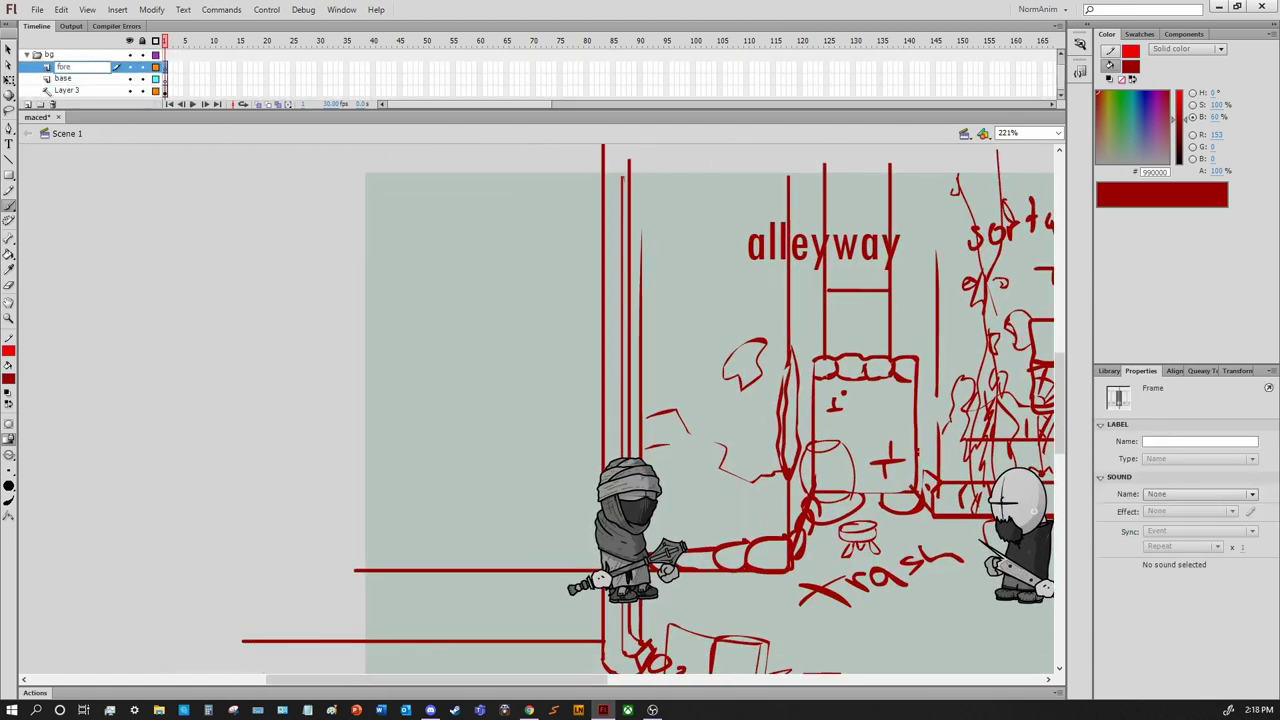
key("Return")
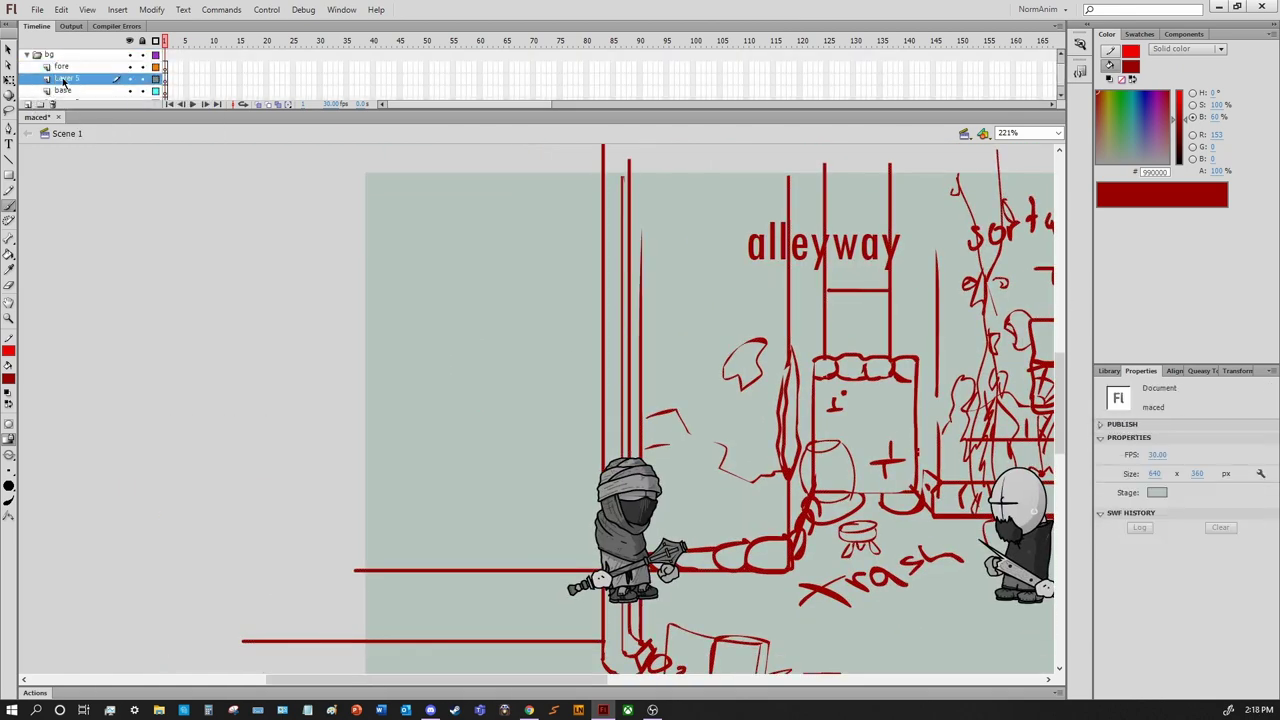
left_click(63, 66)
On the base layer, draw the left building's horizontal floor line and vertical corner as black lines with a 1.00 stroke
key("n")
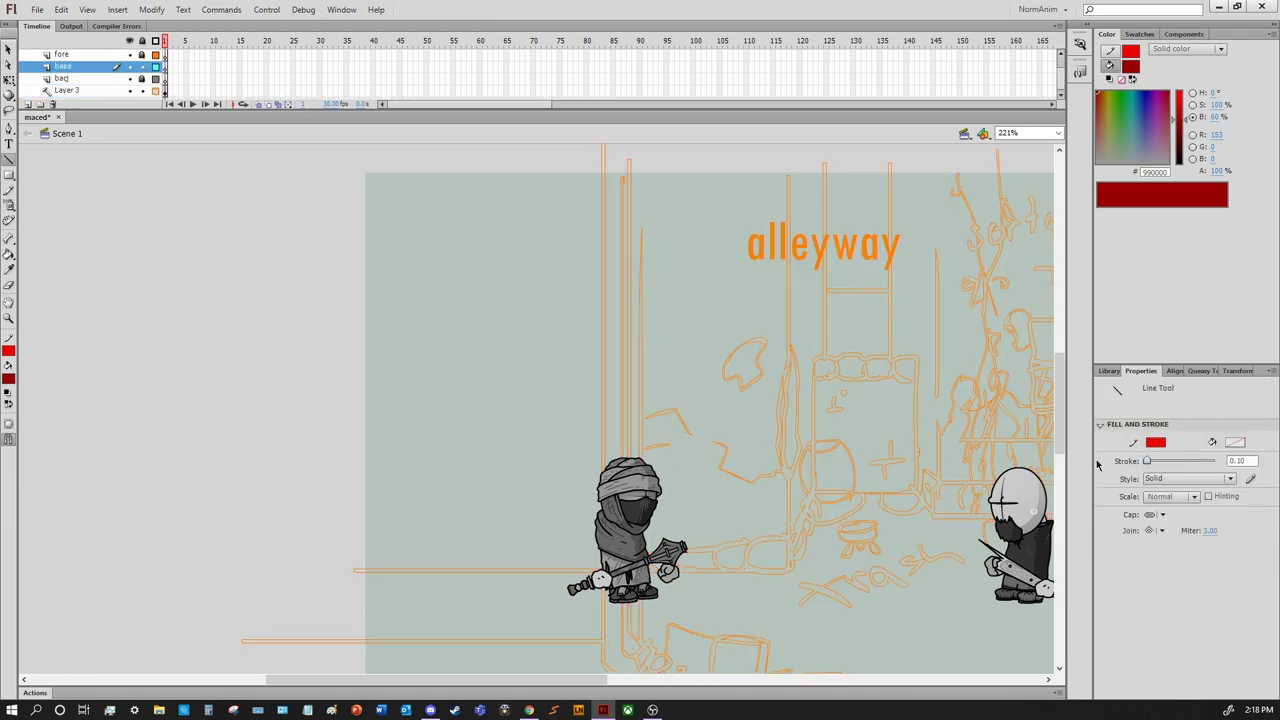
left_click_drag(809, 546, 691, 526)
left_click_drag(229, 549, 668, 549)
left_click_drag(668, 549, 668, 145)
scroll(733, 538, "up", 5, "ctrl")
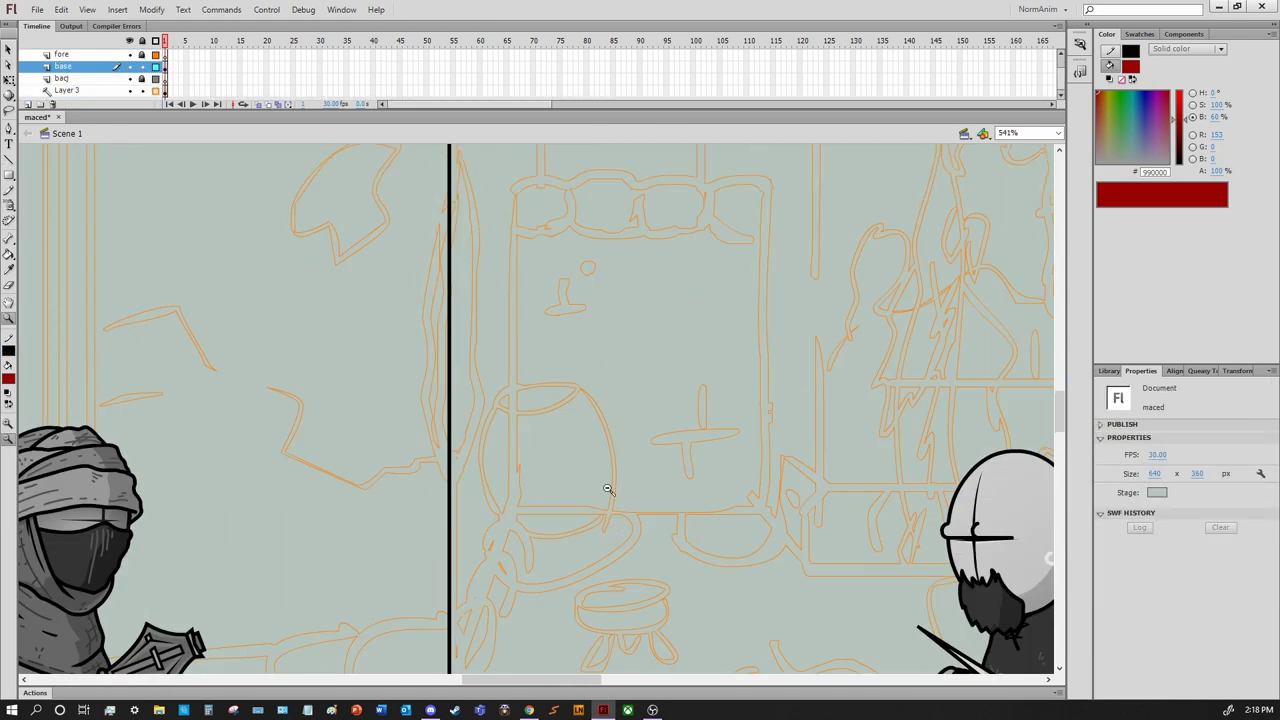
Draw a diagonal guideline from the vanishing point toward the left floor corner and a horizontal base line for the back wall
scroll(600, 480, "down", 1)
left_click_drag(588, 338, 482, 672)
left_click_drag(529, 582, 848, 584)
scroll(848, 584, "up", 1)
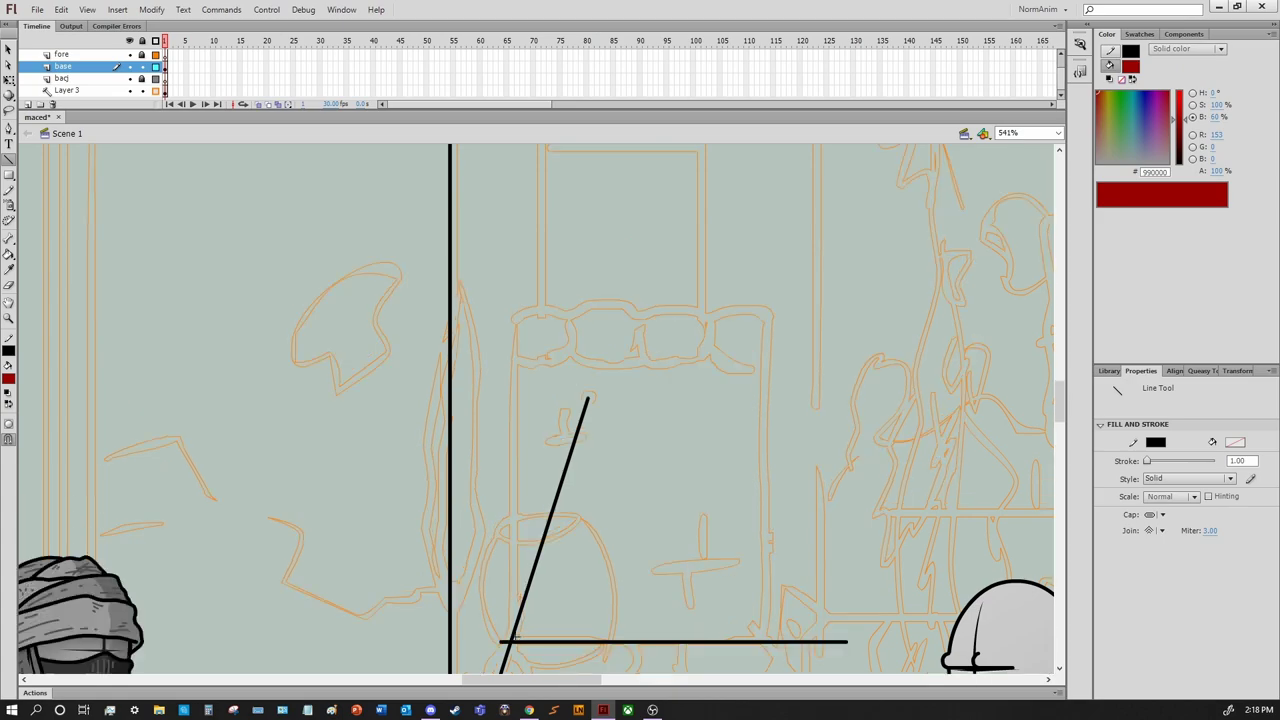
Draw the vertical left edges of the back wall block and its chimney, and delete the diagonal's excess above the floor corner
scroll(600, 570, "down", 4, "ctrl")
scroll(594, 563, "up", 2)
left_click_drag(558, 610, 558, 232)
scroll(449, 549, "up", 2, "ctrl")
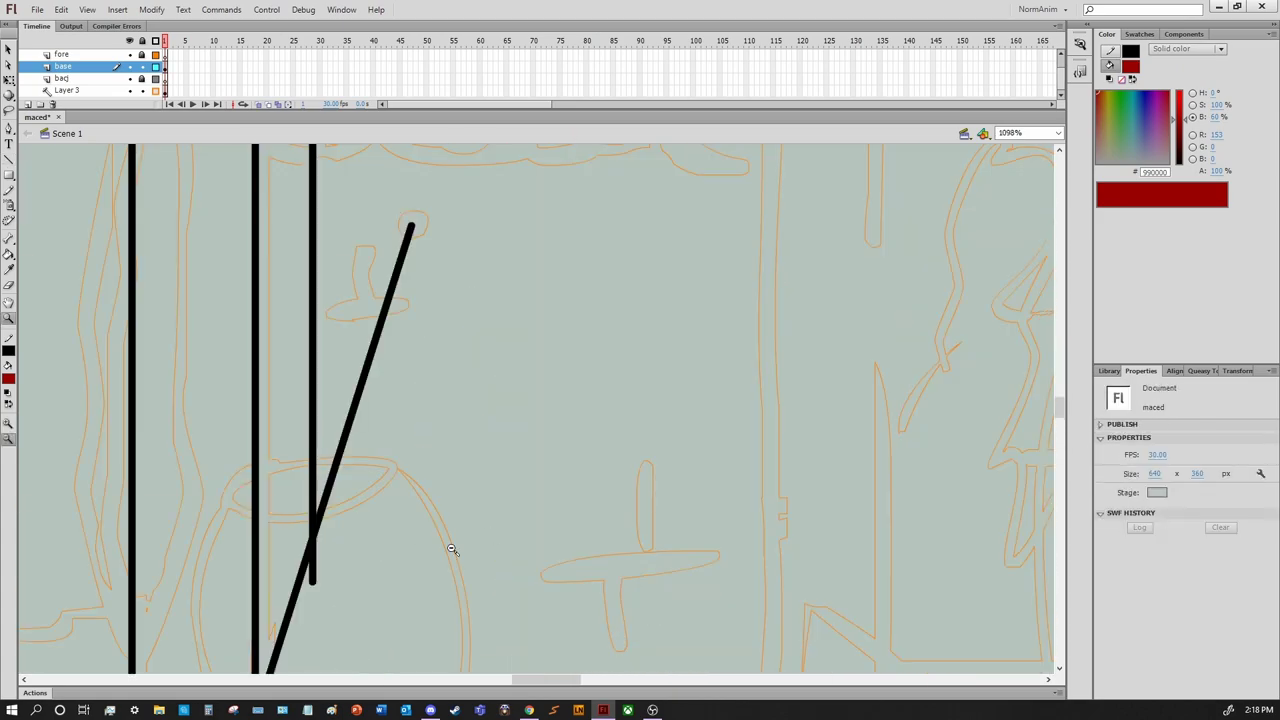
scroll(486, 434, "down", 1, "ctrl")
key("v")
scroll(460, 440, "up", 1)
left_click(456, 557)
key("Delete")
scroll(460, 557, "up", 3)
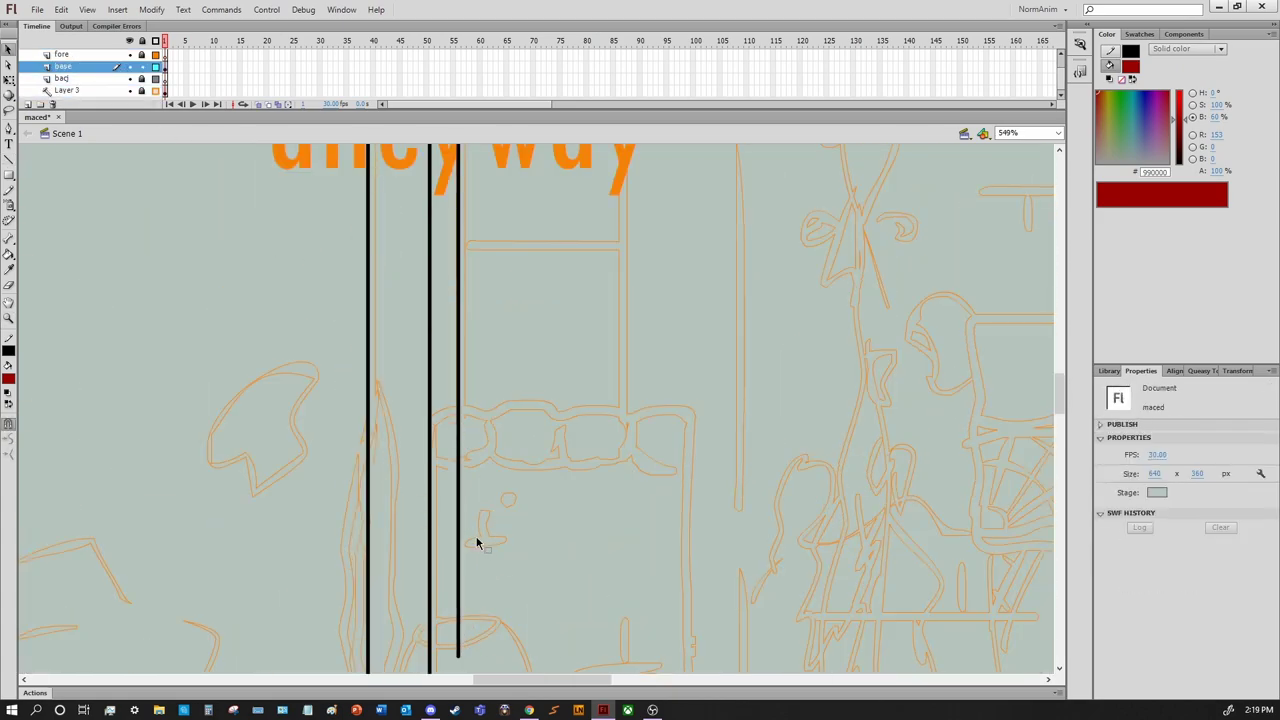
Draw the back wall block's horizontal upper edge and the right building's vertical corner, and trim the edge's overshoot past that corner
key("n")
scroll(520, 400, "down", 5)
mouse_move(366, 195)
left_mouse_down()
mouse_move(680, 195)
mouse_move(684, 590)
left_mouse_up()
scroll(682, 180, "up", 2)
scroll(694, 494, "down", 1)
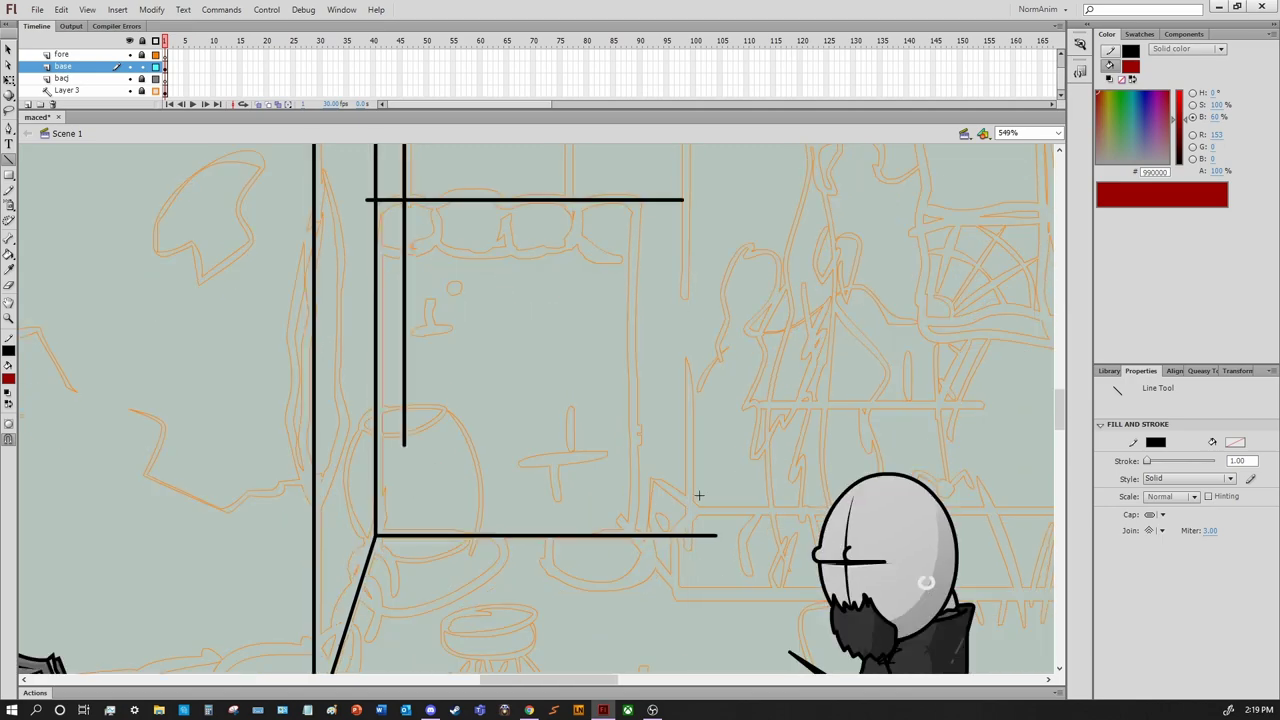
scroll(731, 471, "up", 4)
key("v")
scroll(703, 417, "down", 2)
scroll(723, 323, "up", 2)
scroll(730, 400, "down", 3)
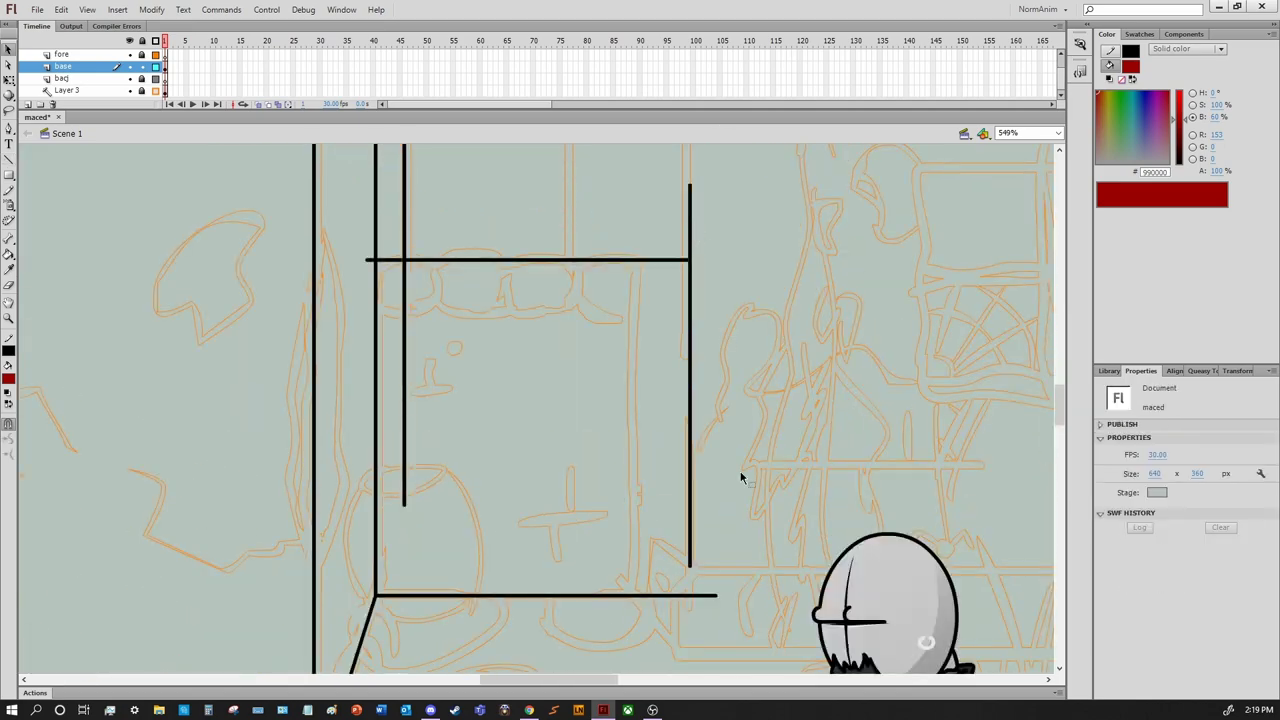
Draw a short slanted edge below the right building's corner and perspective guidelines from the vanishing point to the ledge corners
scroll(700, 430, "down", 2)
key("n")
scroll(686, 420, "up", 2)
left_click_drag(672, 596, 692, 563)
left_click_drag(455, 348, 690, 565)
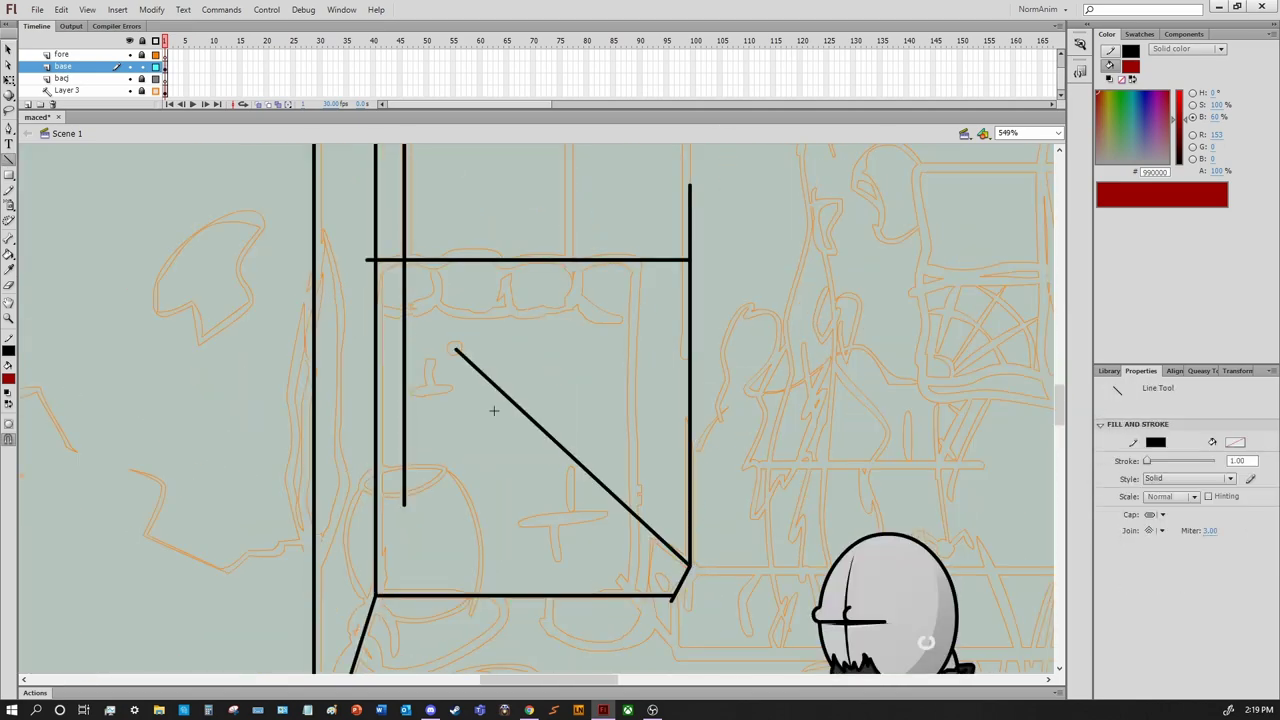
left_click_drag(455, 348, 672, 598)
Draw the short verticals of the ledge's receding end and remove the surplus guidelines, leaving its angled faces beside the back wall
scroll(640, 580, "down", 1)
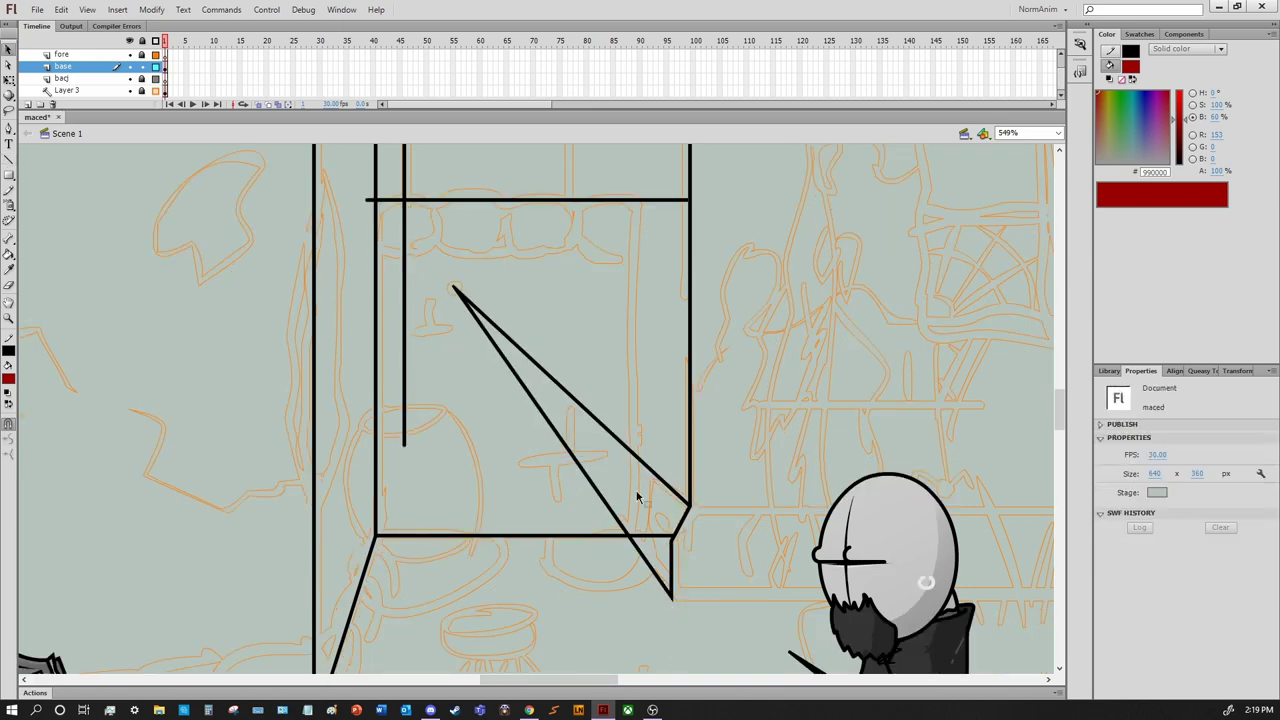
left_click_drag(628, 535, 628, 476)
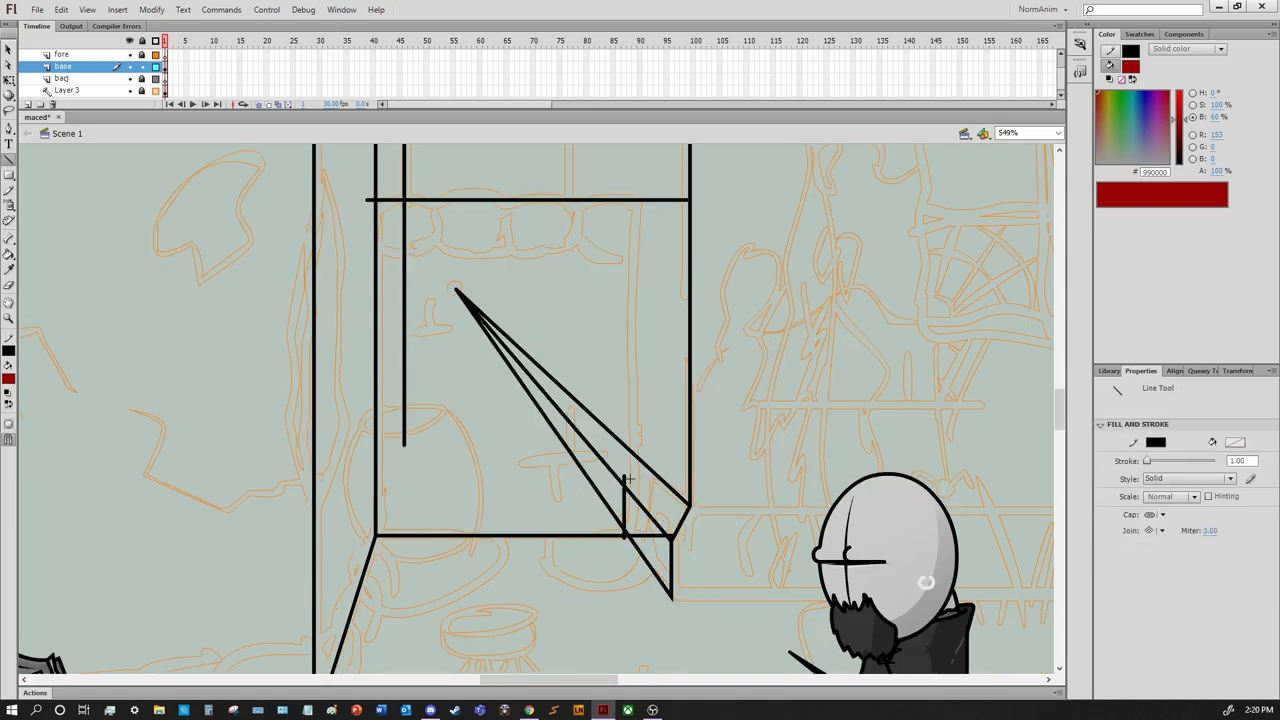
key("v")
left_click(530, 430)
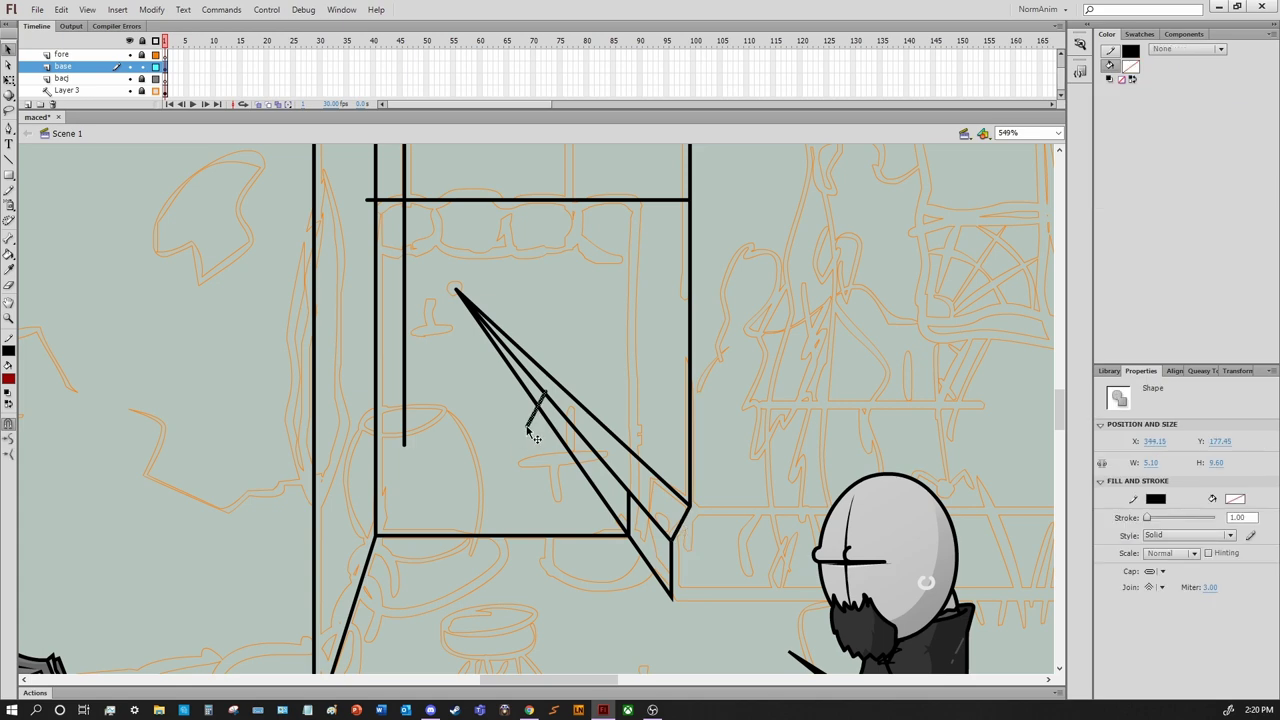
key("ctrl+z")
key("ctrl+z")
key("n")
key("ctrl+z")
scroll(640, 410, "up", 2)
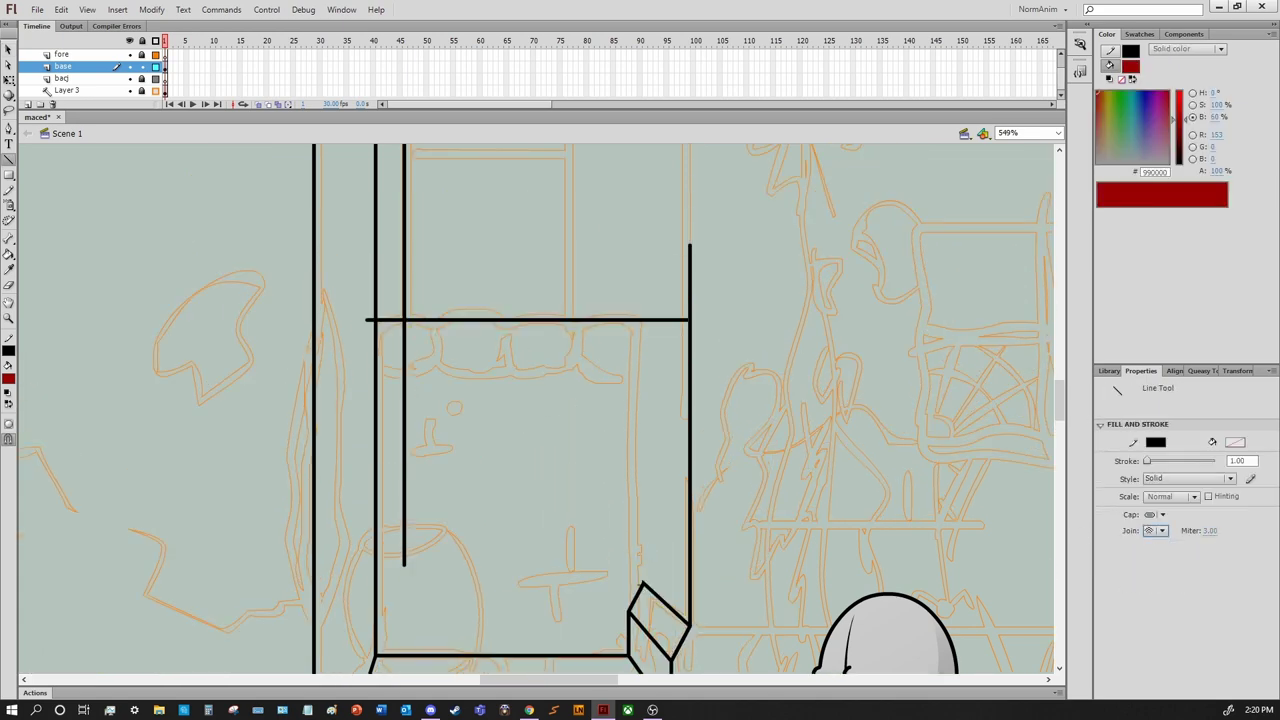
Draw the back block's vertical right edge and delete the overshooting line segments around its upper corners and inside it
left_click_drag(643, 584, 643, 229)
key("v")
left_click(645, 300)
key("Delete")
left_click(404, 446)
key("Delete")
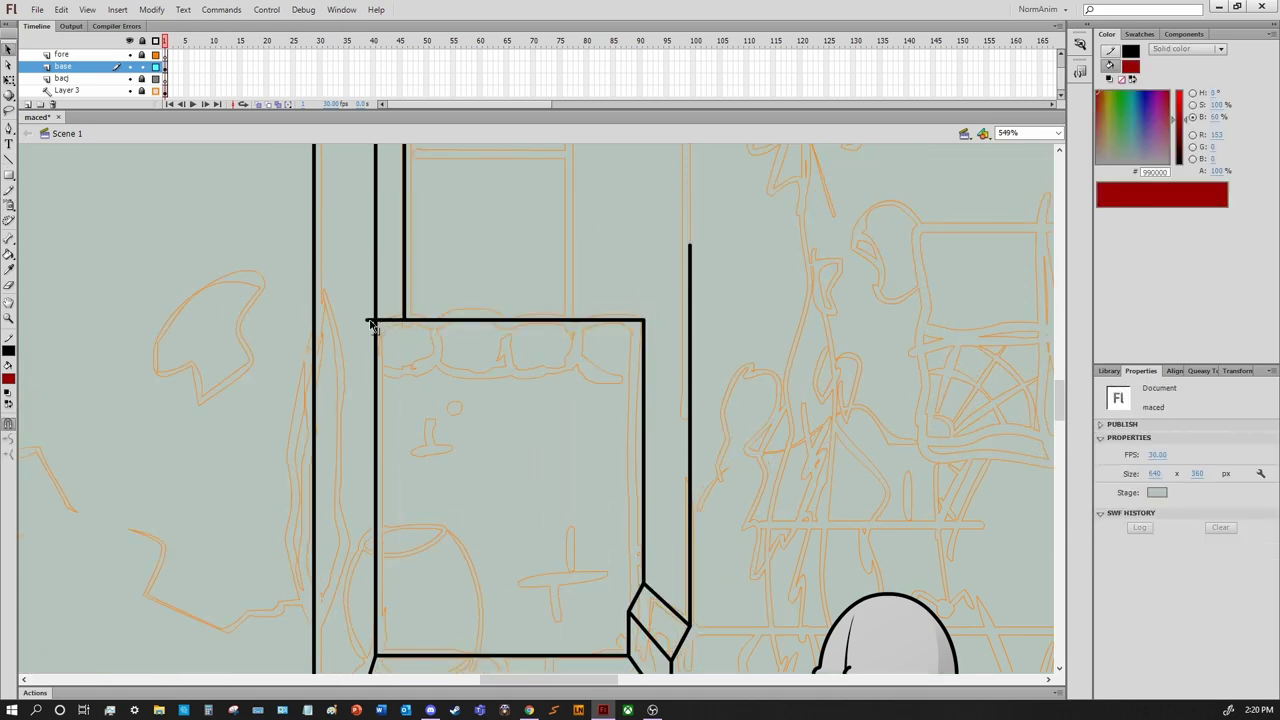
scroll(381, 453, "up", 3)
left_click(377, 453)
key("Delete")
key("ctrl+minus")
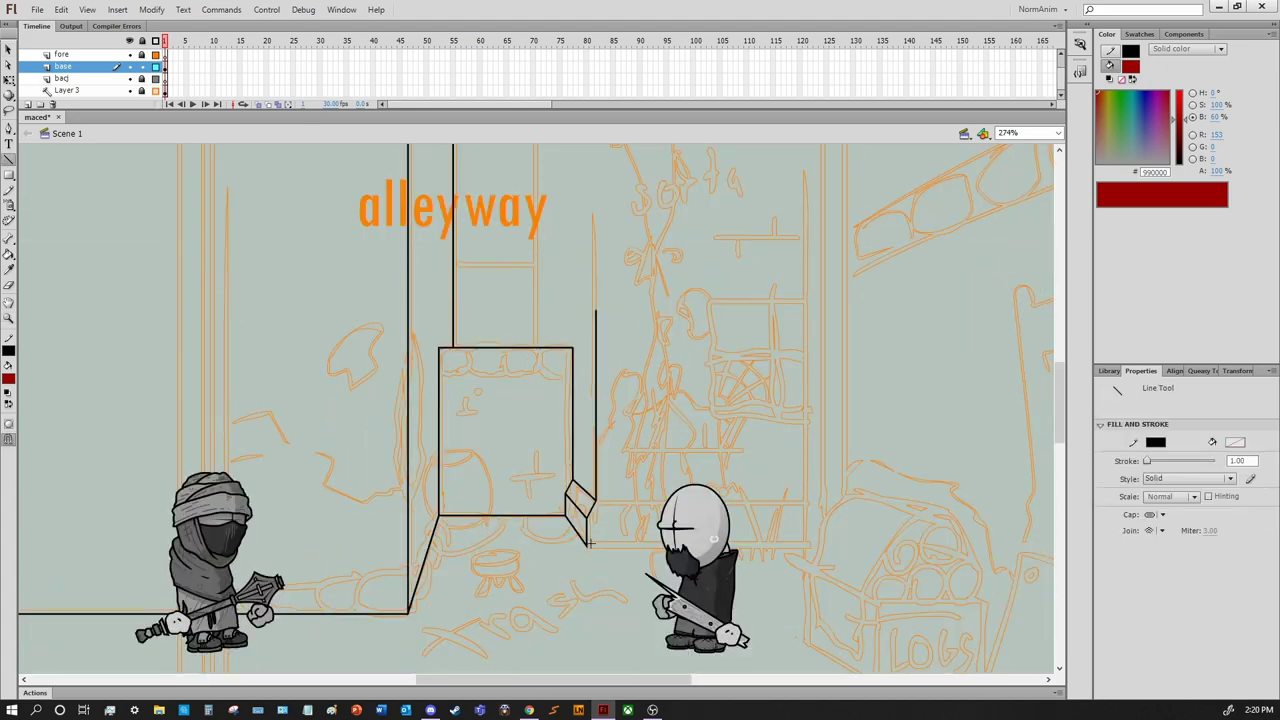
Draw a horizontal base line for the right building's ledge, starting from its lower front corner
key("ctrl+equal")
key("ctrl+equal")
key("ctrl+equal")
key("ctrl+a")
key("ctrl+shift+a")
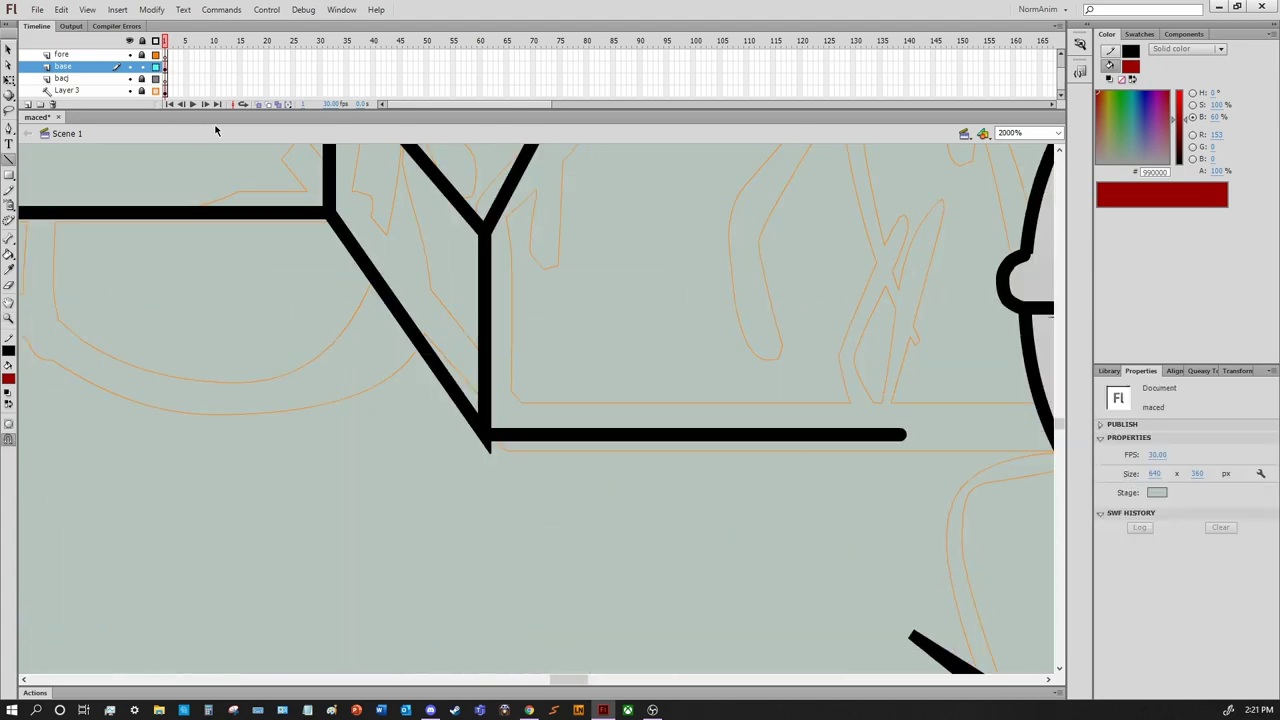
key("ctrl+minus")
key("ctrl+minus")
key("n")
left_click_drag(336, 502, 749, 500)
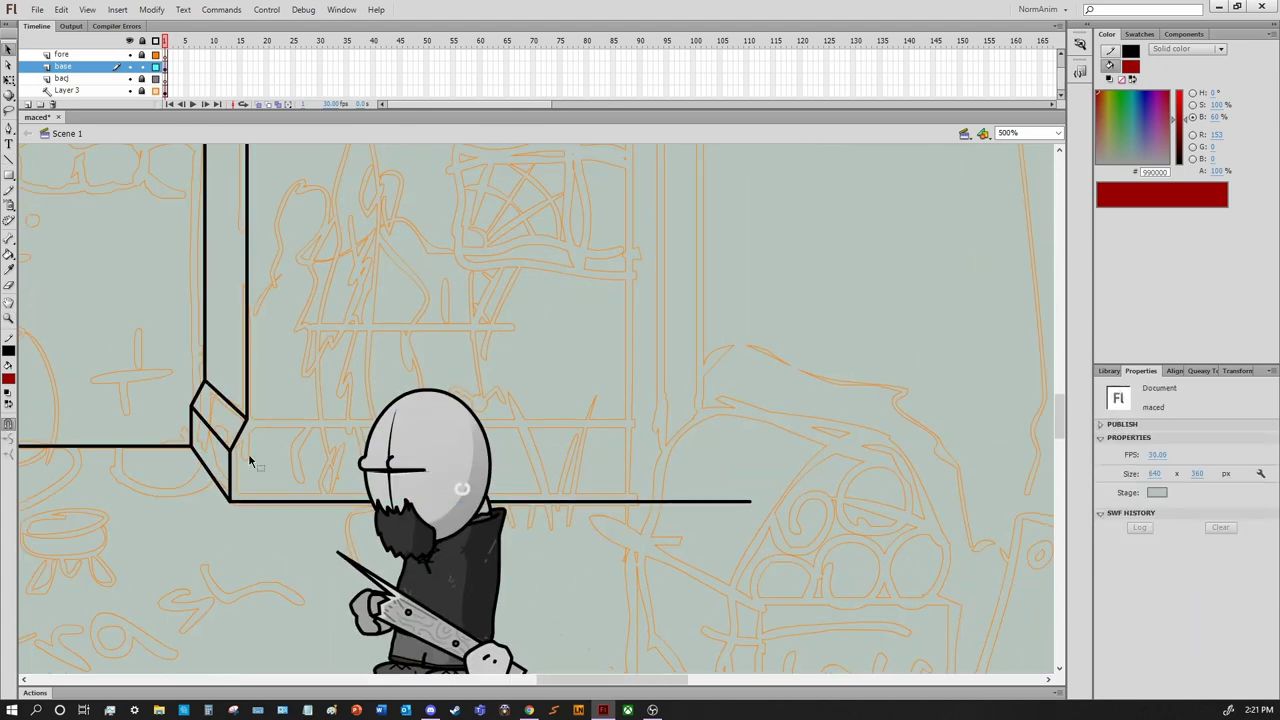
Draw two more horizontal lines along the right building for the ledge's upper and front edges
scroll(391, 439, "up", 2)
left_click_drag(160, 408, 962, 408)
left_click_drag(640, 400, 695, 458)
left_click_drag(186, 517, 1022, 517)
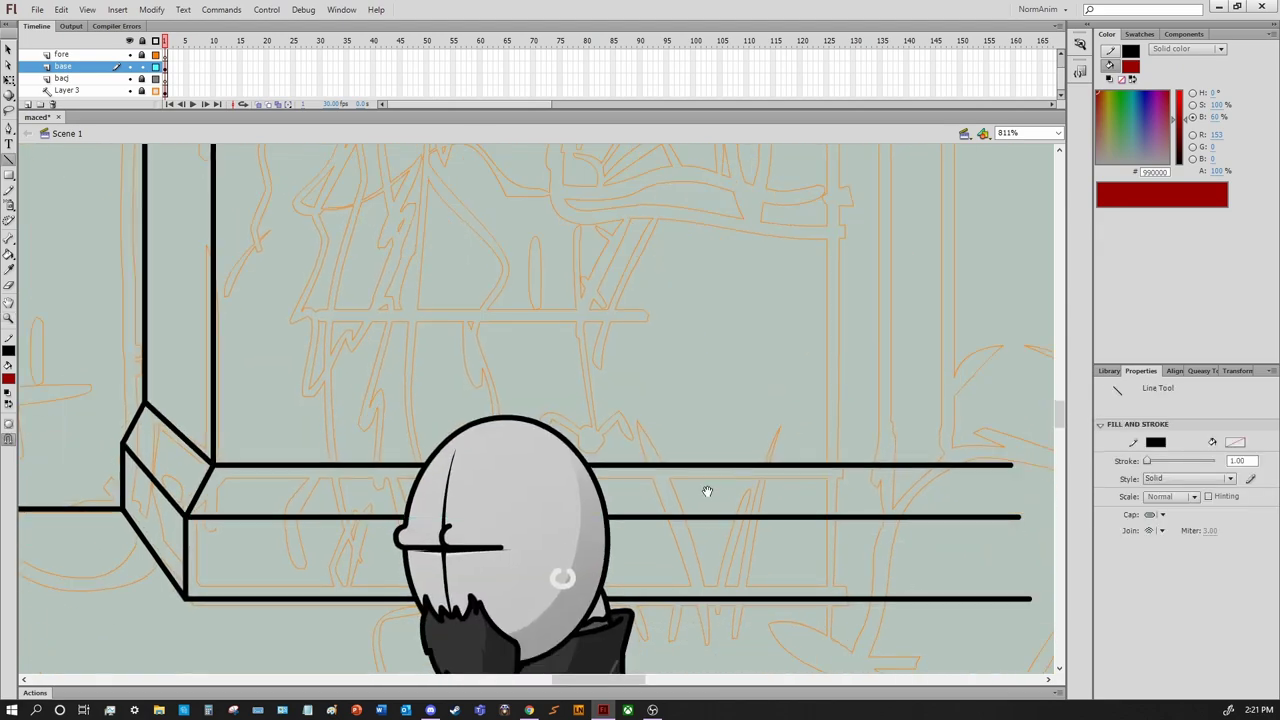
Extend the right building's corner line above the stage and draw the chimney's vertical right edge
scroll(586, 503, "down", 1)
mouse_move(586, 503)
left_mouse_down()
mouse_move(650, 527)
mouse_move(626, 173)
left_mouse_up()
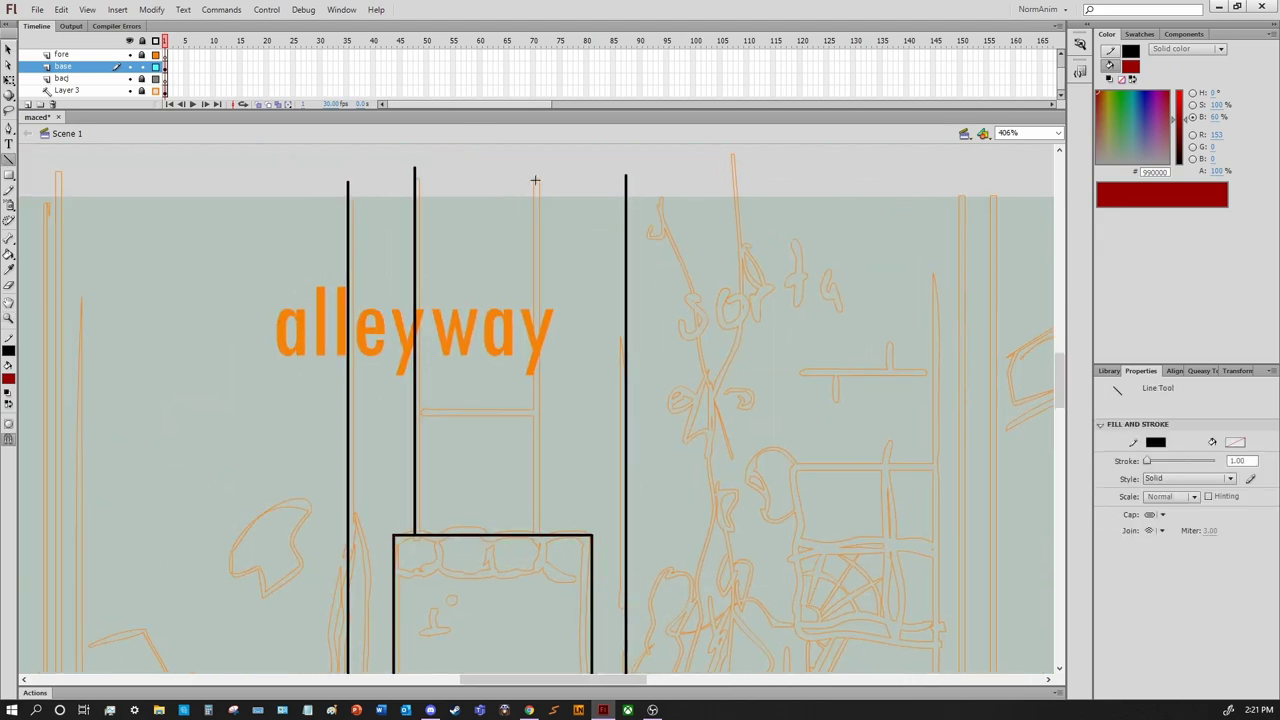
left_click_drag(536, 606, 535, 166)
scroll(629, 600, "down", 5)
scroll(629, 600, "left", 5)
scroll(534, 491, "right", 8)
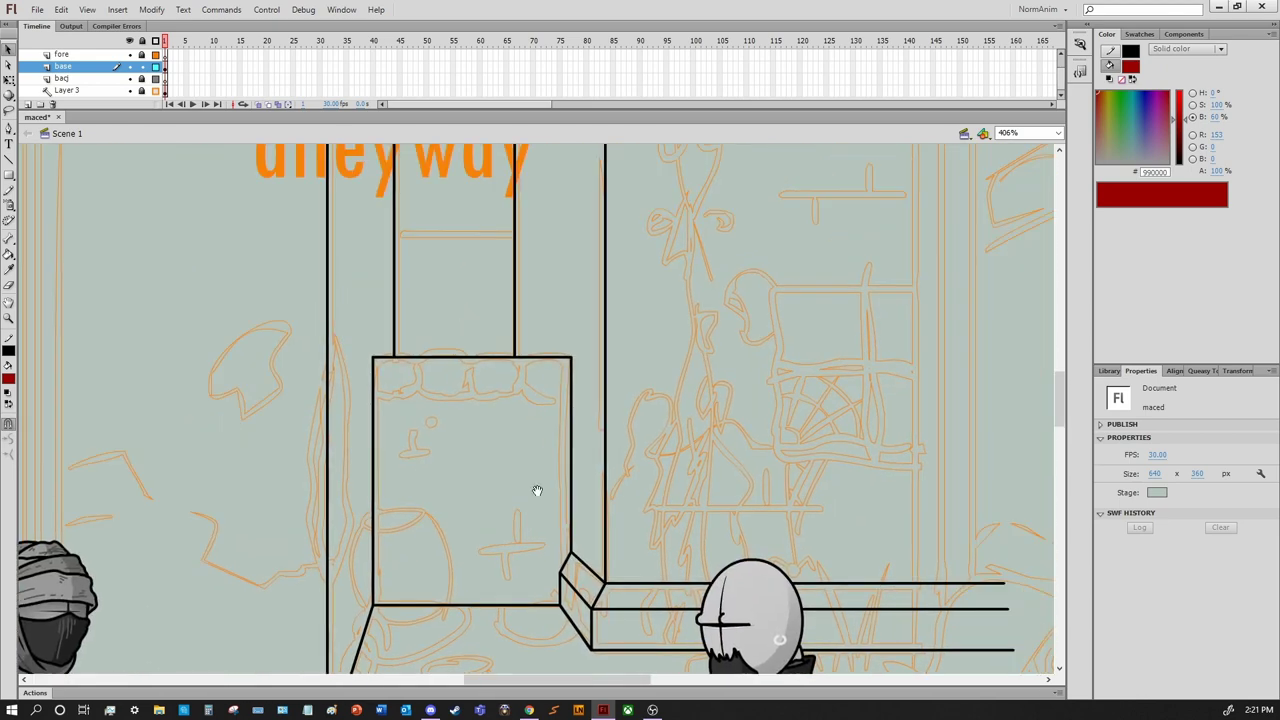
Draw the right building's window outline as a rectangle with no fill
key("r")
left_click(1235, 442)
left_click(1257, 453)
left_click_drag(608, 326, 816, 505)
Draw a perspective guideline from the vanishing point to the window's lower right corner and add the inner frame lines
key("n")
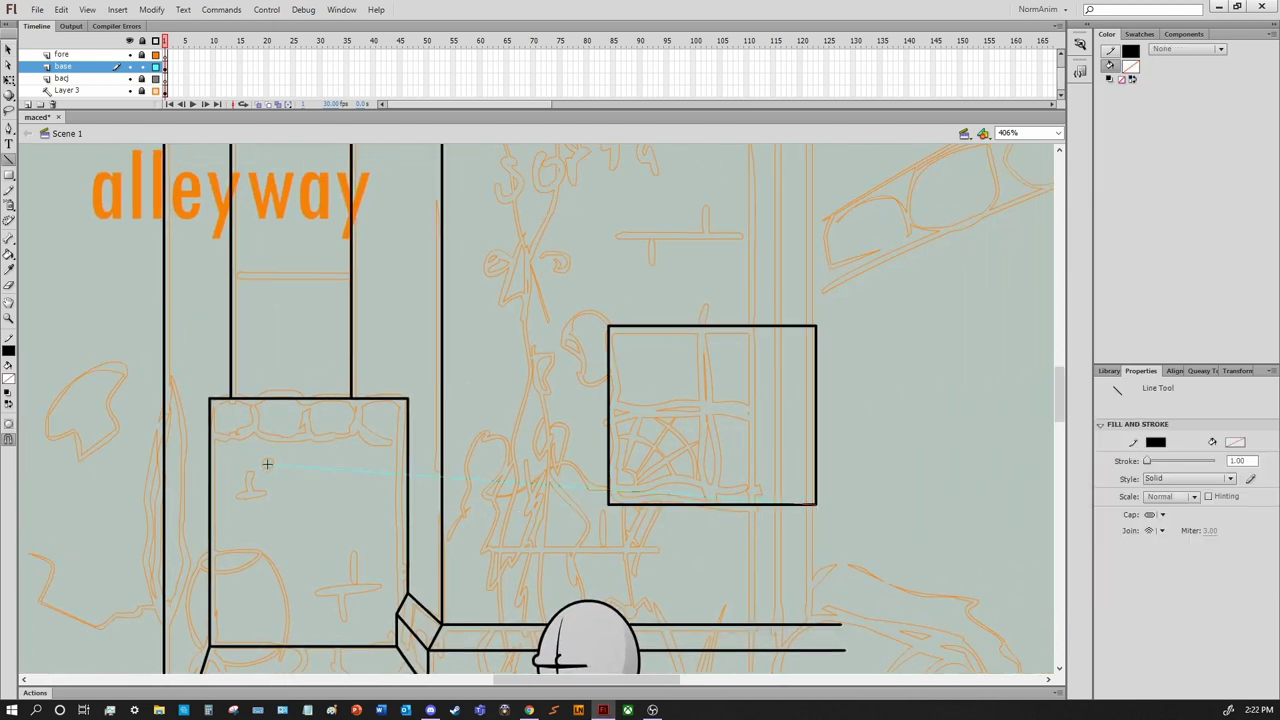
mouse_move(266, 463)
left_mouse_down()
mouse_move(905, 500)
mouse_move(797, 310)
left_mouse_up()
key("ctrl+=")
key("ctrl+=")
key("ctrl+=")
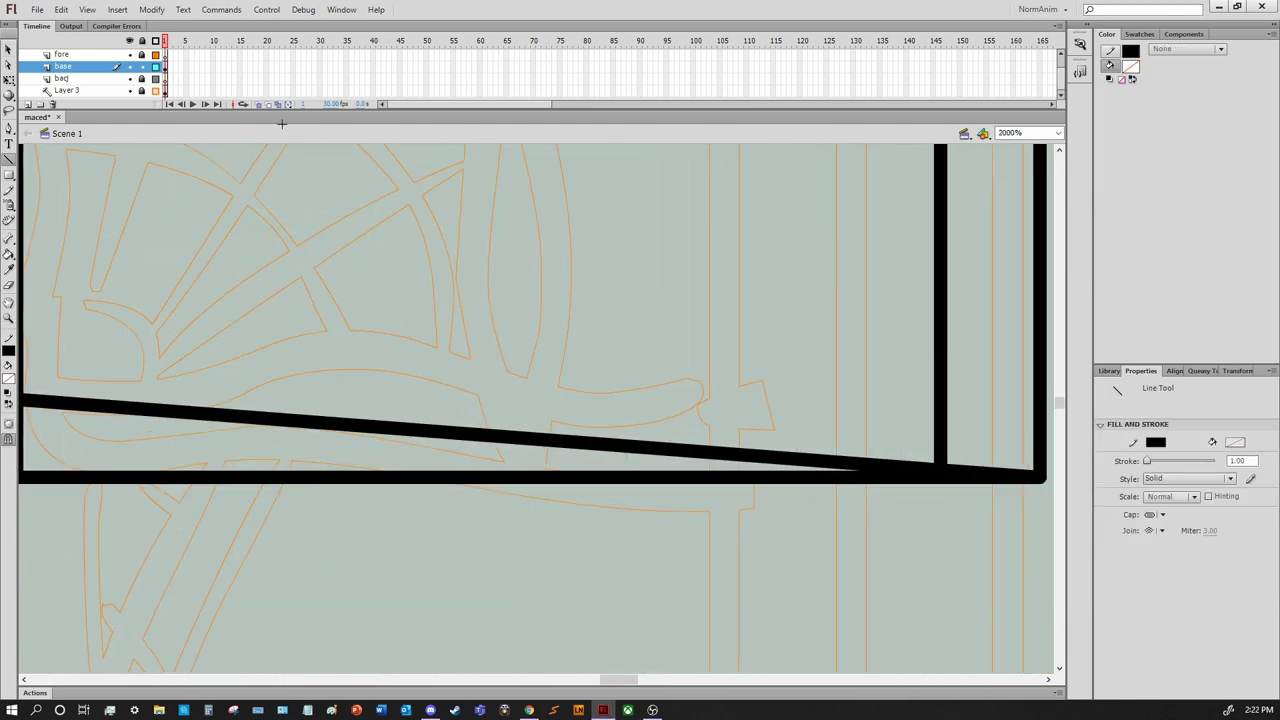
key("v")
left_click(943, 477)
left_click(54, 466)
left_click_drag(54, 466, 243, 486)
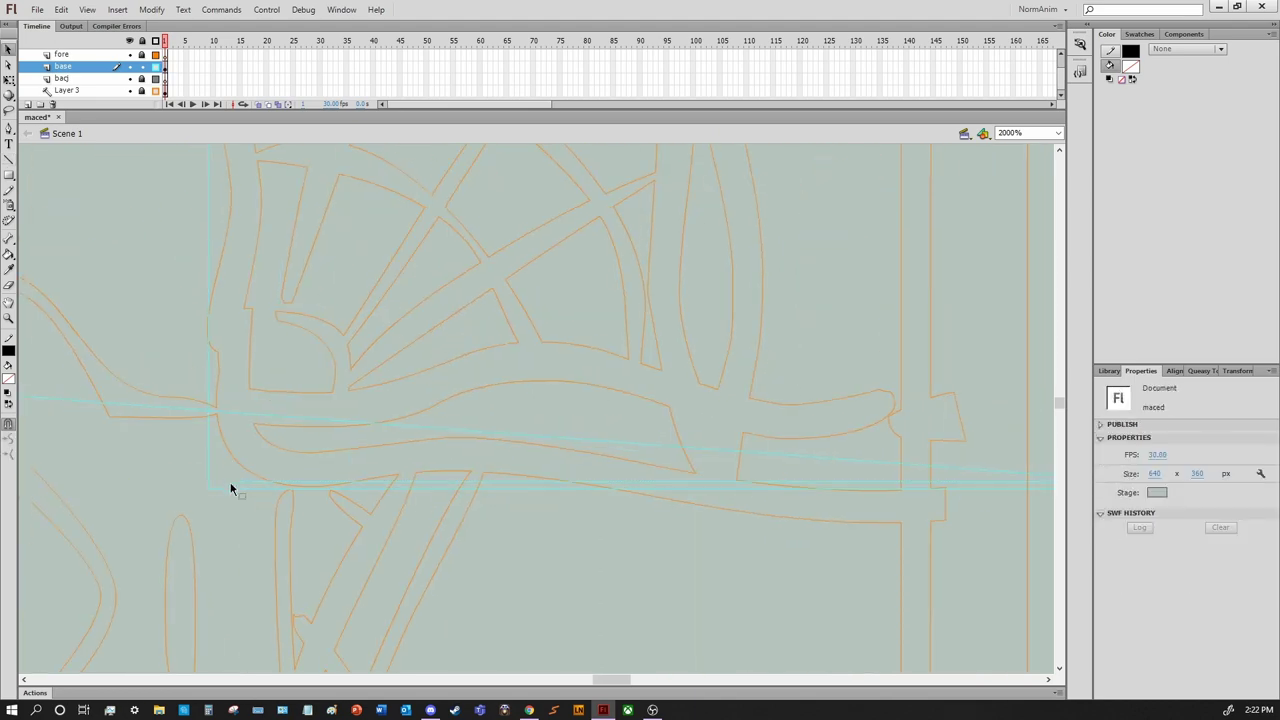
Trim the guideline and sill overshoots at the window, undo the last change to its inner frame and redraw the sill line
key("ctrl+minus")
left_click(466, 486)
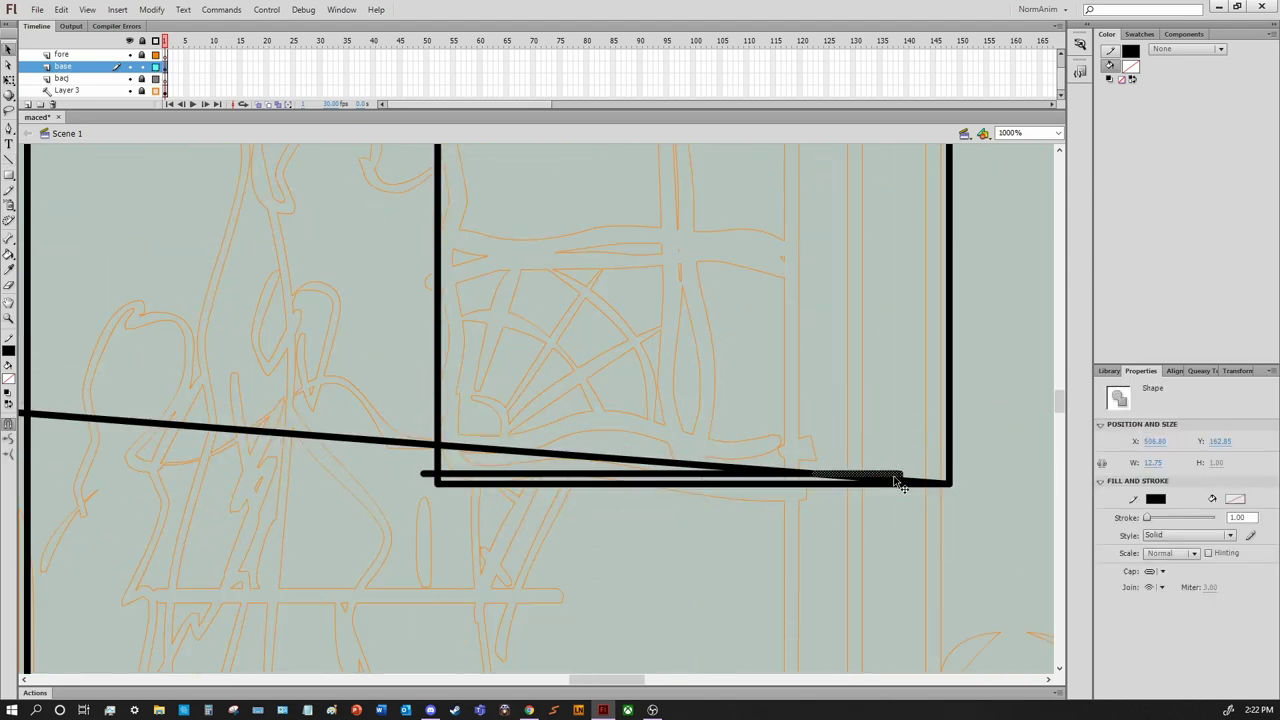
left_click(345, 447)
key("Delete")
key("ctrl+minus")
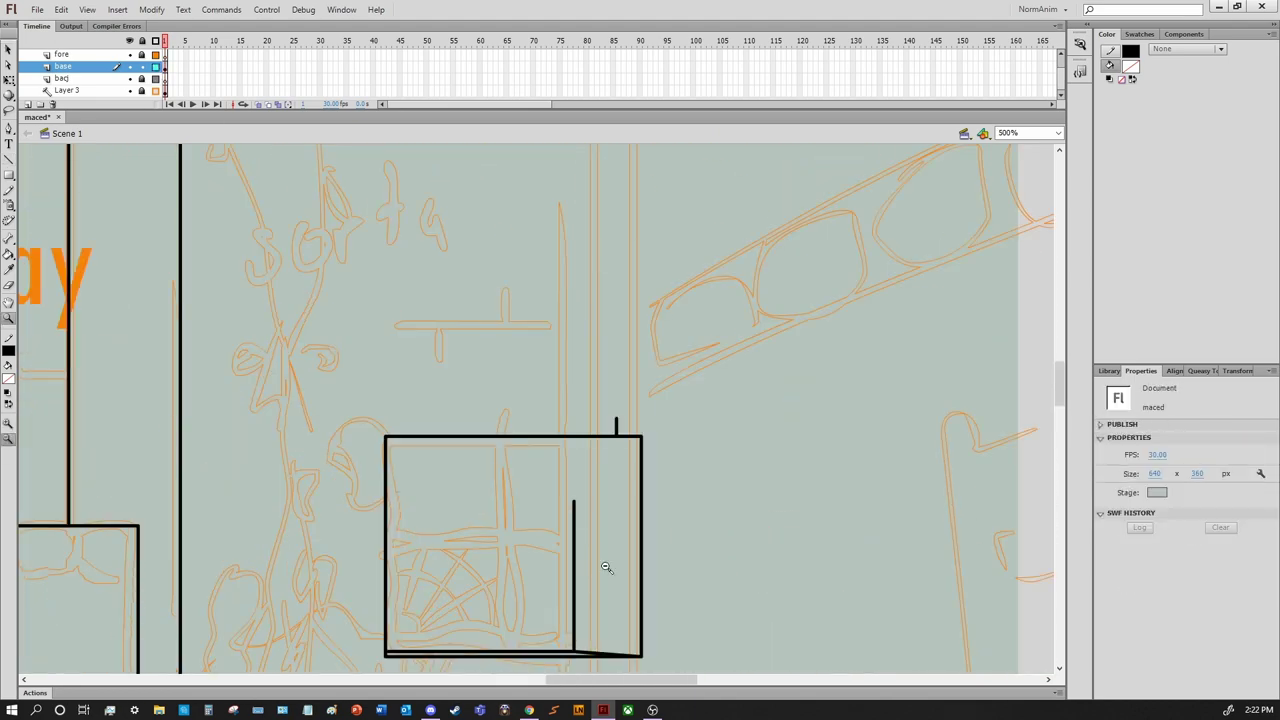
scroll(611, 500, "down", 3)
key("ctrl+z")
left_click_drag(629, 463, 373, 462)
key("z")
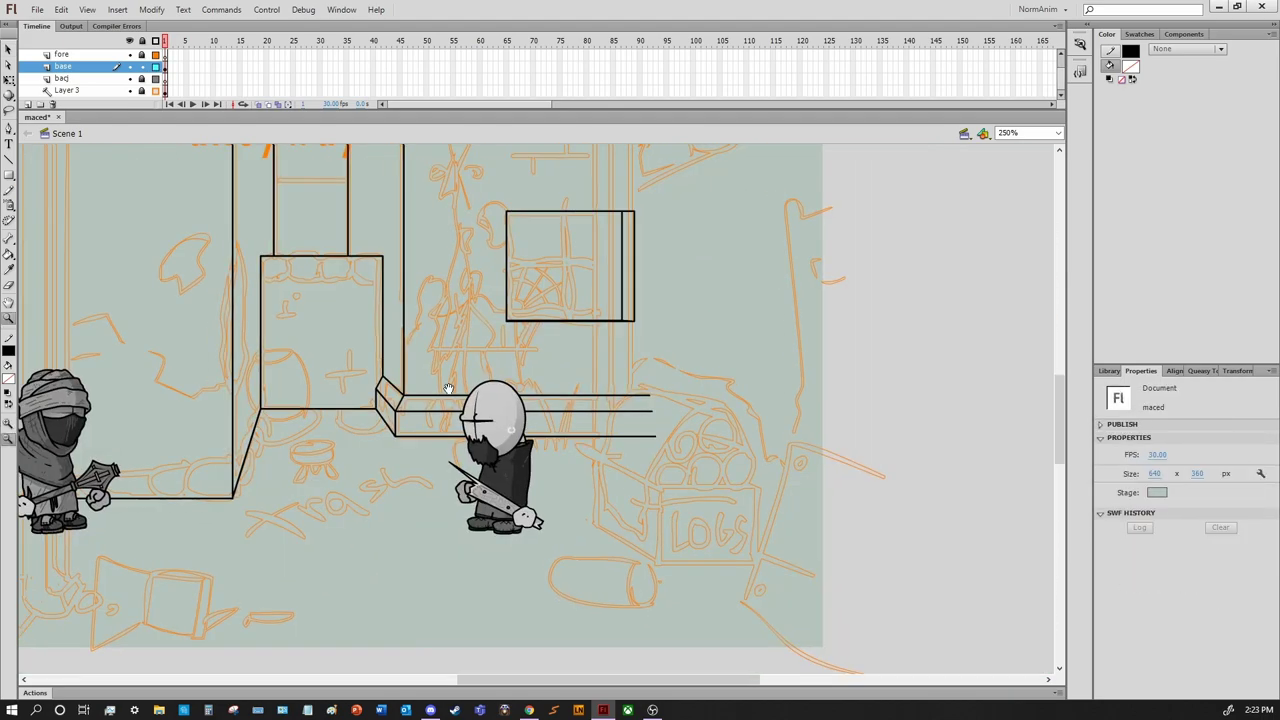
Convert all the base layer's line art to a symbol named BG_Base
left_click(319, 505, "alt")
left_click_drag(692, 432, 492, 600)
key("ctrl+minus")
key("v")
key("ctrl+a")
key("F8")
type("BG_Base")
key("Return")
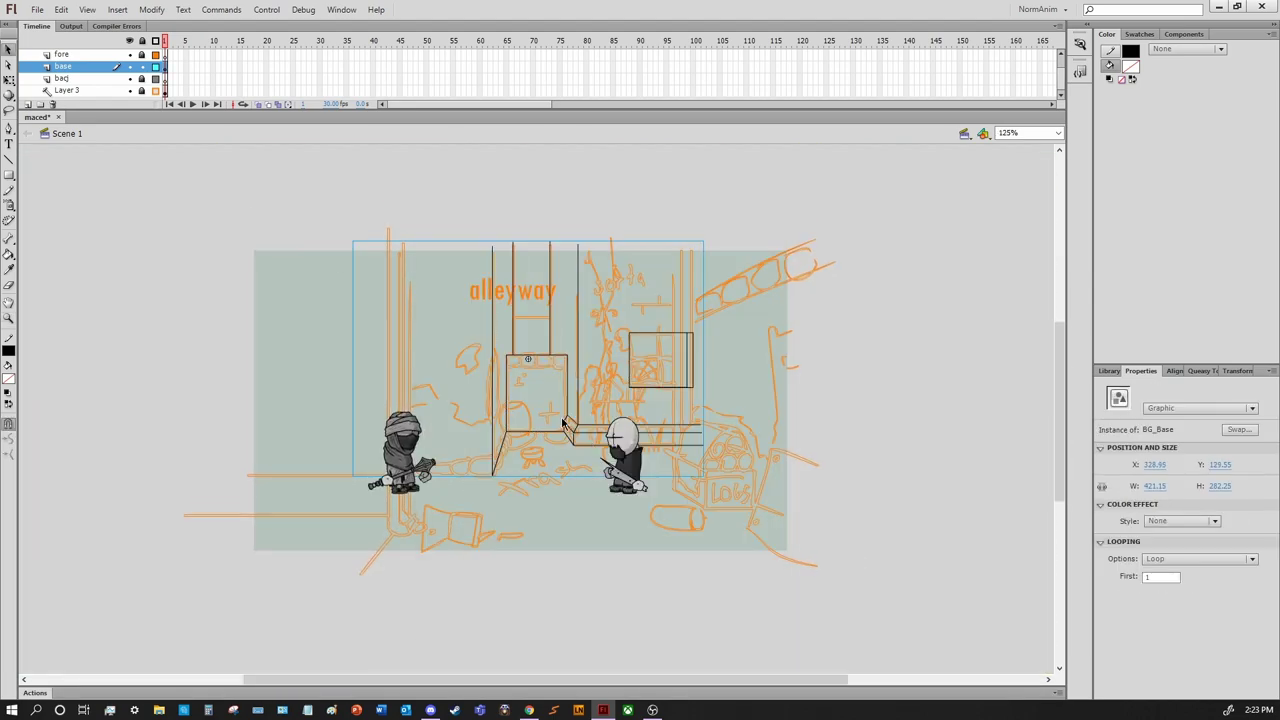
Open the BG_Base symbol for editing at the upper edge of the back wall block
double_click(565, 425)
key("z")
left_click(699, 480)
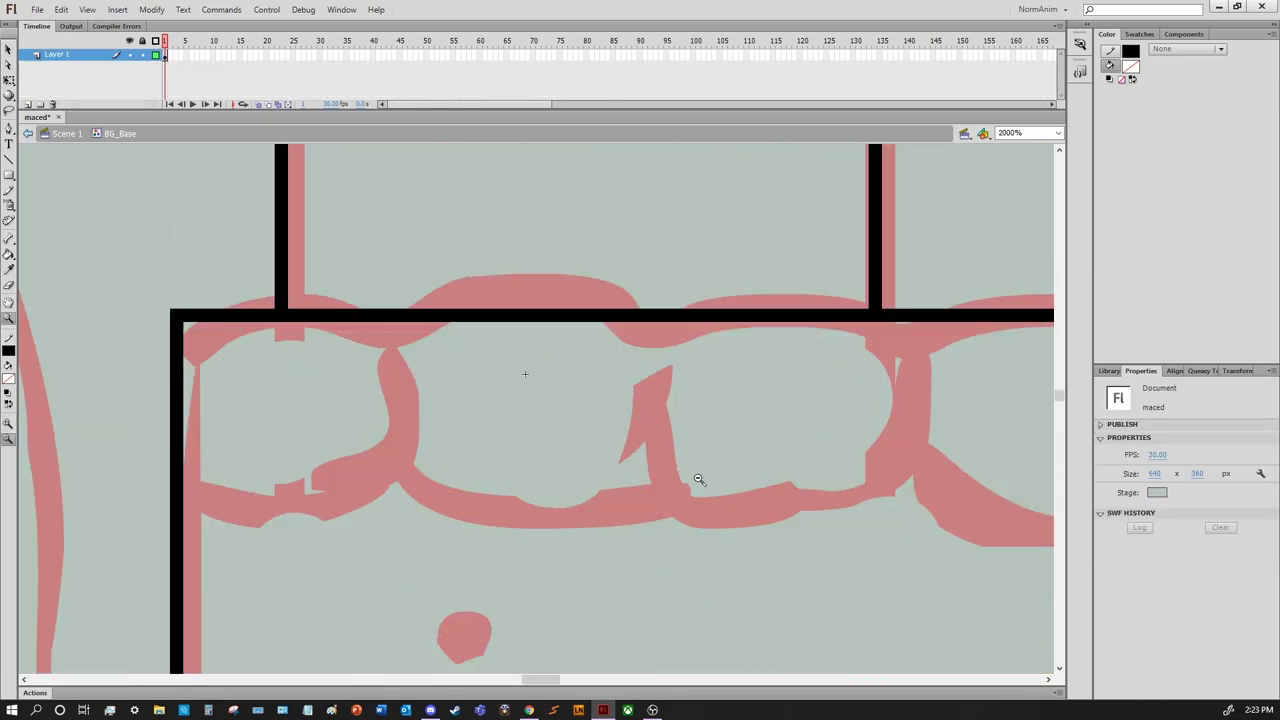
Duplicate the line-art layer inside the symbol, rename the original layer start, then hide and lock it
key("ctrl+minus")
key("ctrl+minus")
key("ctrl+minus")
scroll(540, 400, "down", 2)
left_click(28, 104)
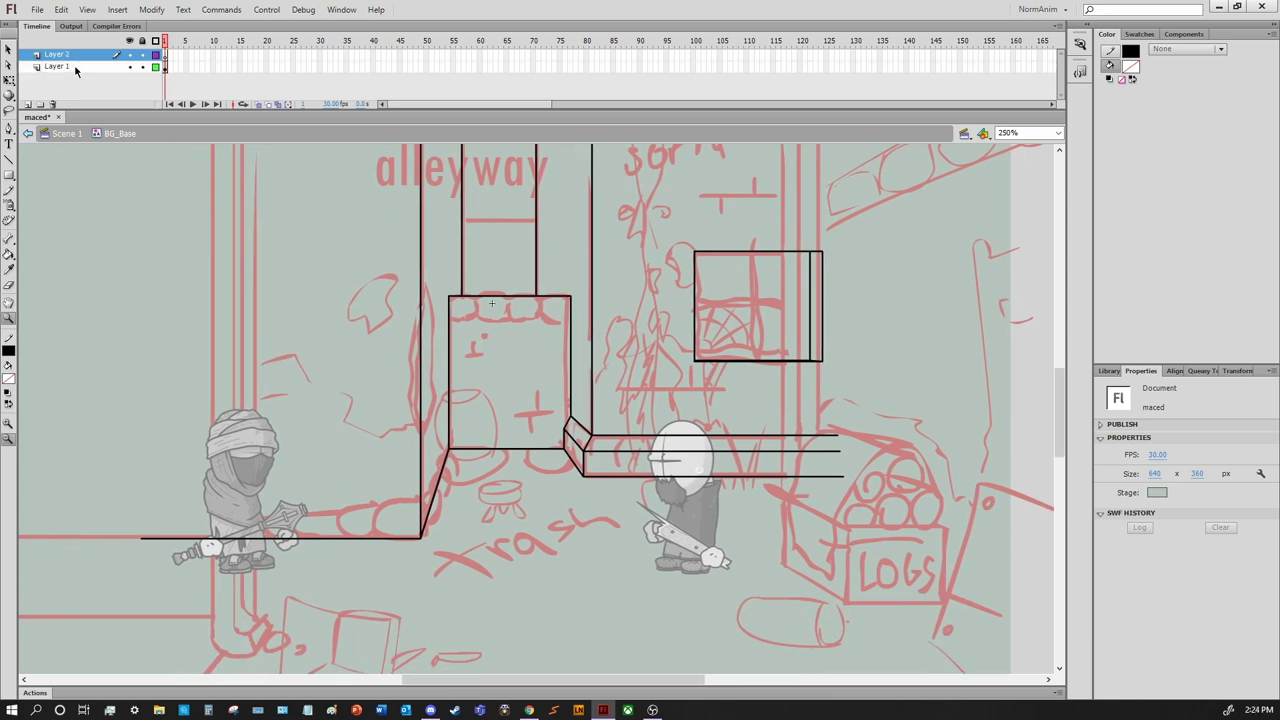
right_click(75, 70)
left_click(114, 160)
double_click(52, 66)
type("start")
key("Return")
left_click(129, 66)
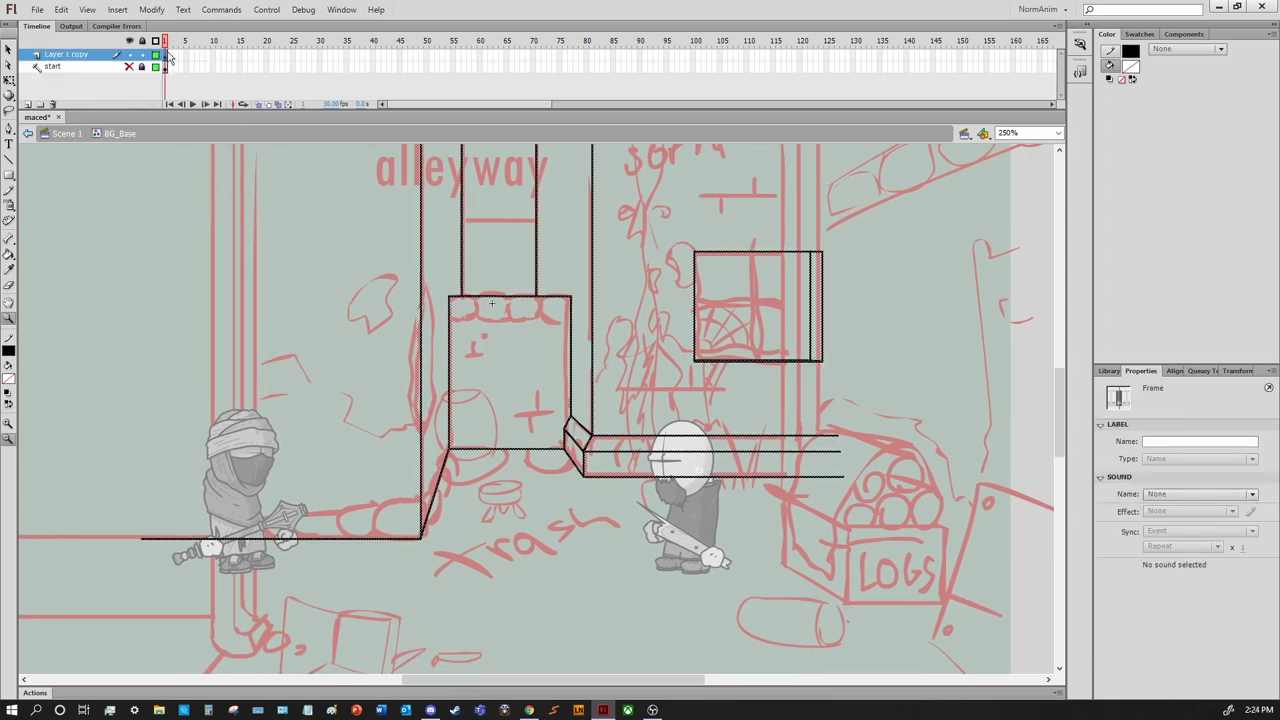
Draw four rounded, uneven stones freehand in a row along the back wall block's upper edge
key("y")
scroll(527, 277, "up", 5)
scroll(470, 400, "left", 2)
mouse_move(265, 395)
left_mouse_down()
mouse_move(401, 443)
mouse_move(264, 372)
left_mouse_up()
left_click_drag(489, 343, 420, 470)
left_click_drag(500, 400, 405, 422)
mouse_move(455, 376)
left_mouse_down()
mouse_move(570, 372)
mouse_move(440, 495)
left_mouse_up()
key("b")
left_click(10, 456)
key("y")
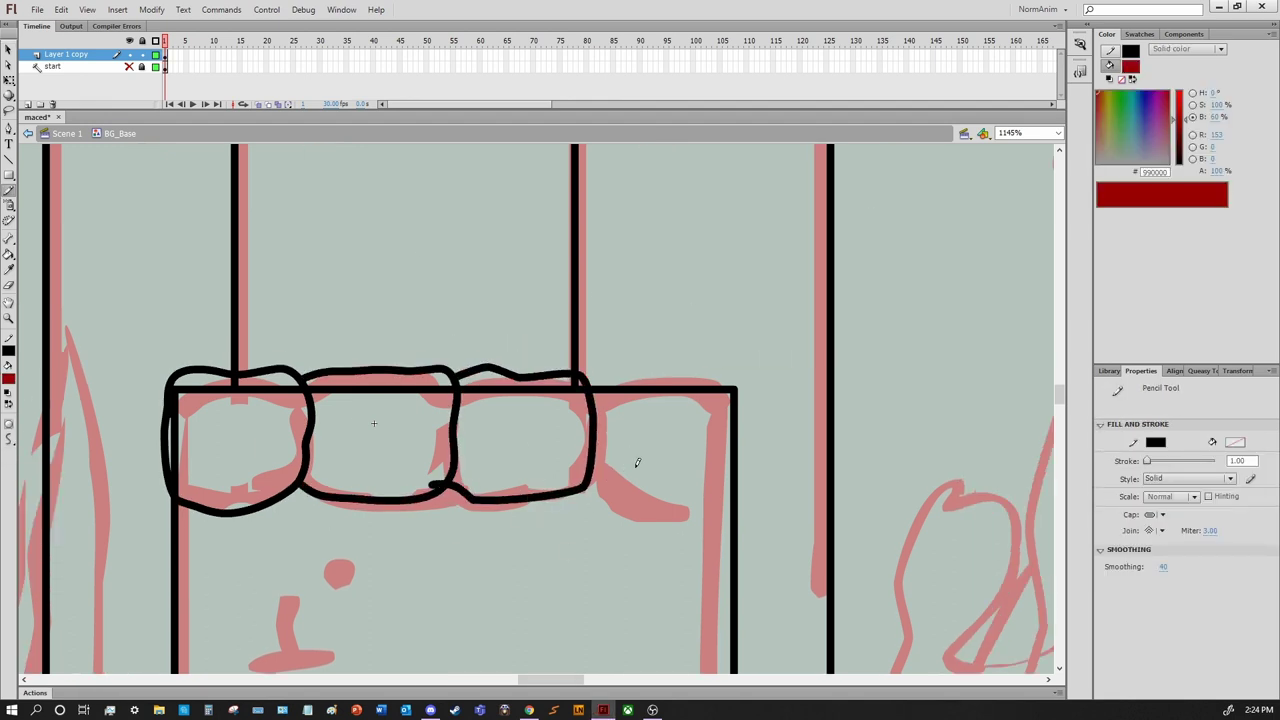
scroll(634, 457, "up", 2)
scroll(634, 457, "right", 2)
mouse_move(518, 412)
left_mouse_down()
mouse_move(680, 486)
mouse_move(536, 540)
left_mouse_up()
Delete the straight edge segments that run through the stones at the top of the back wall block
key("v")
left_click(590, 432)
key("Delete")
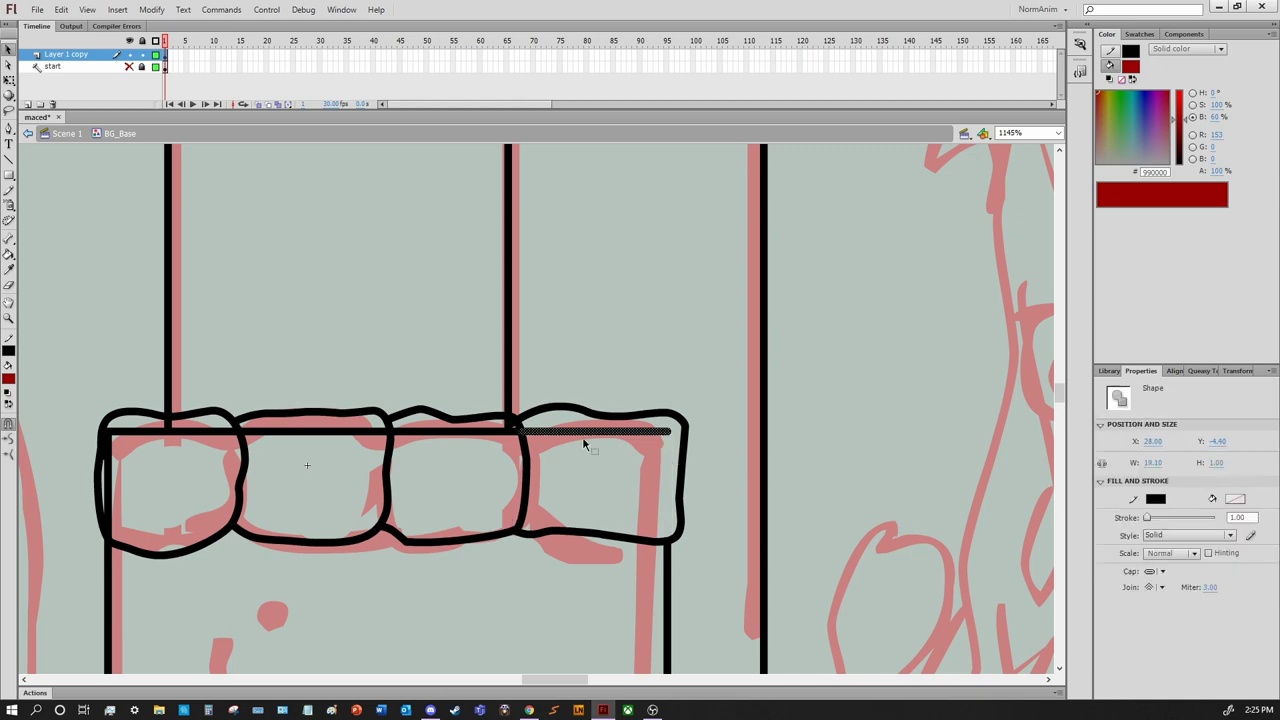
left_click(310, 432)
key("Delete")
left_click(170, 432)
key("Delete")
Draw a row of rounded stones freehand along the left wall's base line, from behind the masked character to the wall corner
left_click_drag(117, 474, 152, 234)
scroll(152, 234, "down", 2)
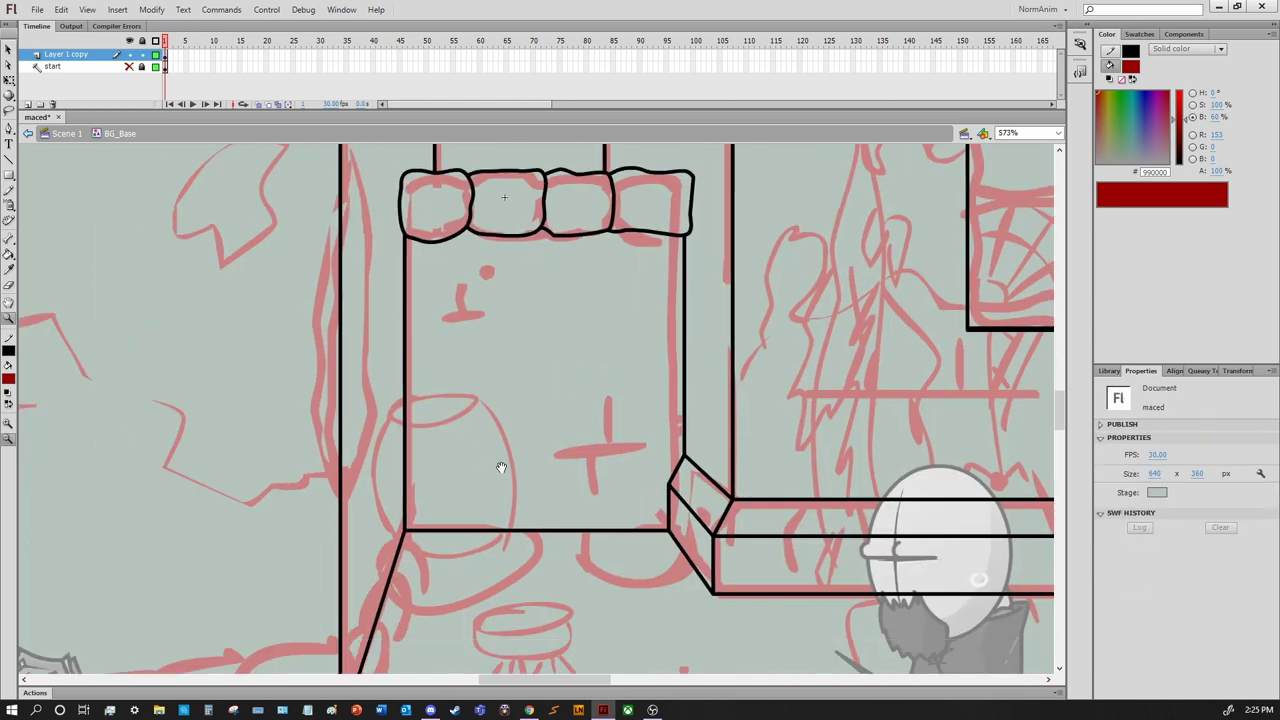
scroll(500, 400, "left", 3)
scroll(873, 533, "up", 1)
scroll(873, 533, "up", 1)
scroll(600, 480, "left", 2)
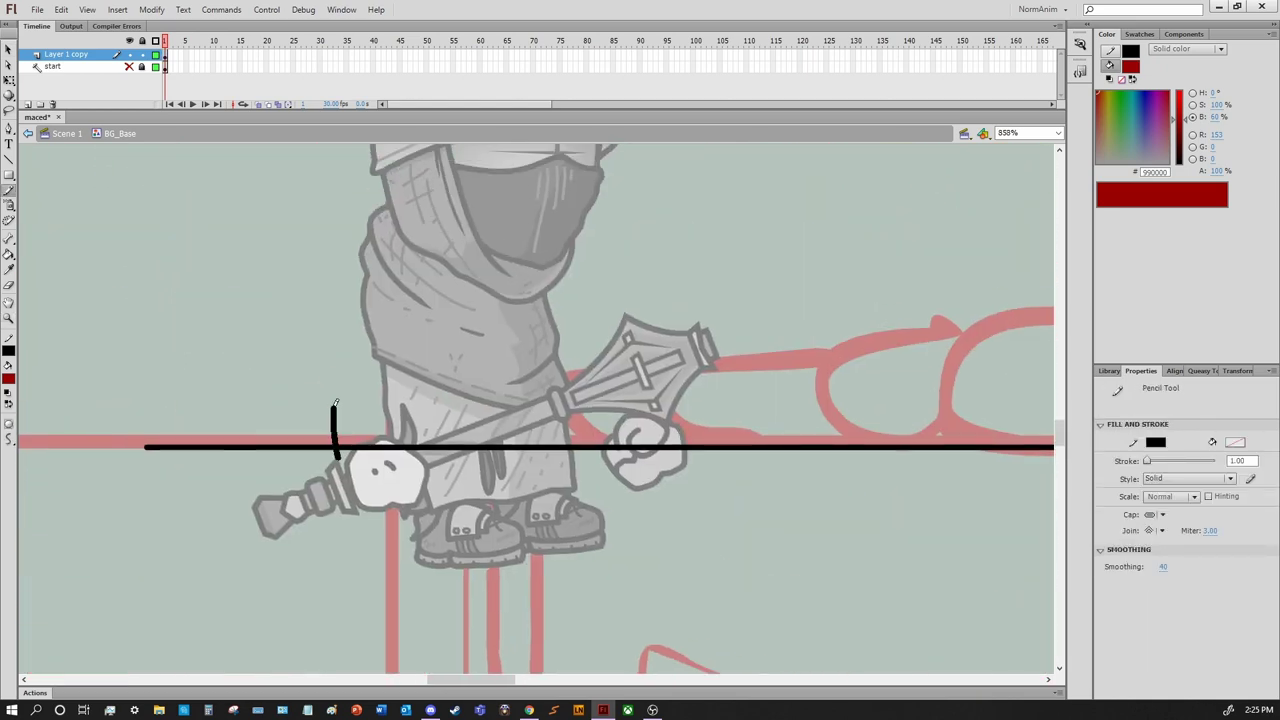
key("y")
mouse_move(346, 418)
left_mouse_down()
mouse_move(510, 393)
mouse_move(686, 391)
mouse_move(636, 406)
left_mouse_up()
left_click_drag(636, 406, 430, 434)
mouse_move(450, 420)
left_mouse_down()
mouse_move(620, 445)
mouse_move(666, 420)
mouse_move(712, 478)
mouse_move(578, 476)
left_mouse_up()
key("ctrl+z")
mouse_move(576, 480)
left_mouse_down()
mouse_move(676, 485)
mouse_move(688, 474)
mouse_move(578, 507)
left_mouse_up()
key("ctrl+z")
mouse_move(466, 480)
left_mouse_down()
mouse_move(571, 488)
mouse_move(620, 445)
mouse_move(681, 423)
mouse_move(589, 566)
left_mouse_up()
mouse_move(604, 508)
left_mouse_down()
mouse_move(640, 446)
mouse_move(655, 500)
left_mouse_up()
key("ctrl+z")
mouse_move(580, 570)
left_mouse_down()
mouse_move(598, 503)
mouse_move(651, 508)
left_mouse_up()
Undo the last stone strokes and redraw overlapping stones up the receding base edge to the back wall corner
scroll(643, 471, "up", 2)
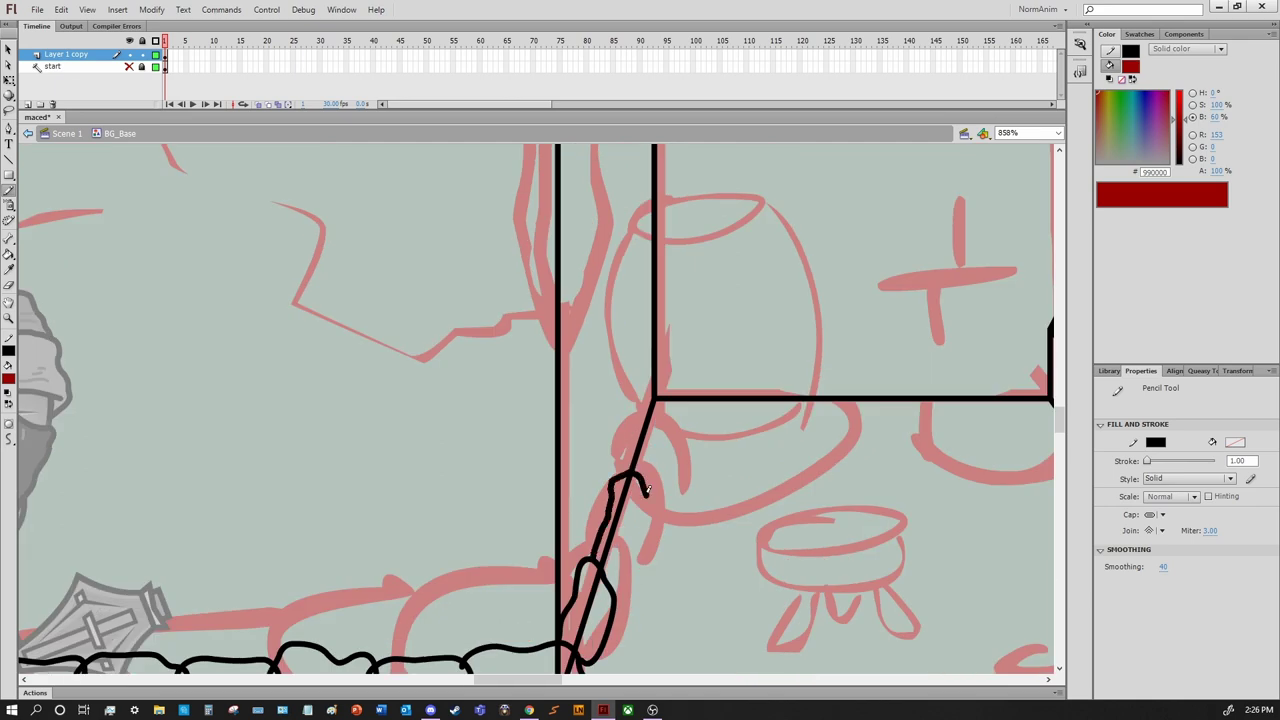
key("ctrl+z")
key("ctrl+z")
scroll(571, 465, "down", 4)
left_click_drag(600, 405, 660, 206)
mouse_move(660, 206)
left_mouse_down()
mouse_move(603, 339)
mouse_move(586, 444)
mouse_move(584, 499)
mouse_move(608, 560)
left_mouse_up()
Delete the straight base line segments inside the stones between the wall corner and the masked character
key("v")
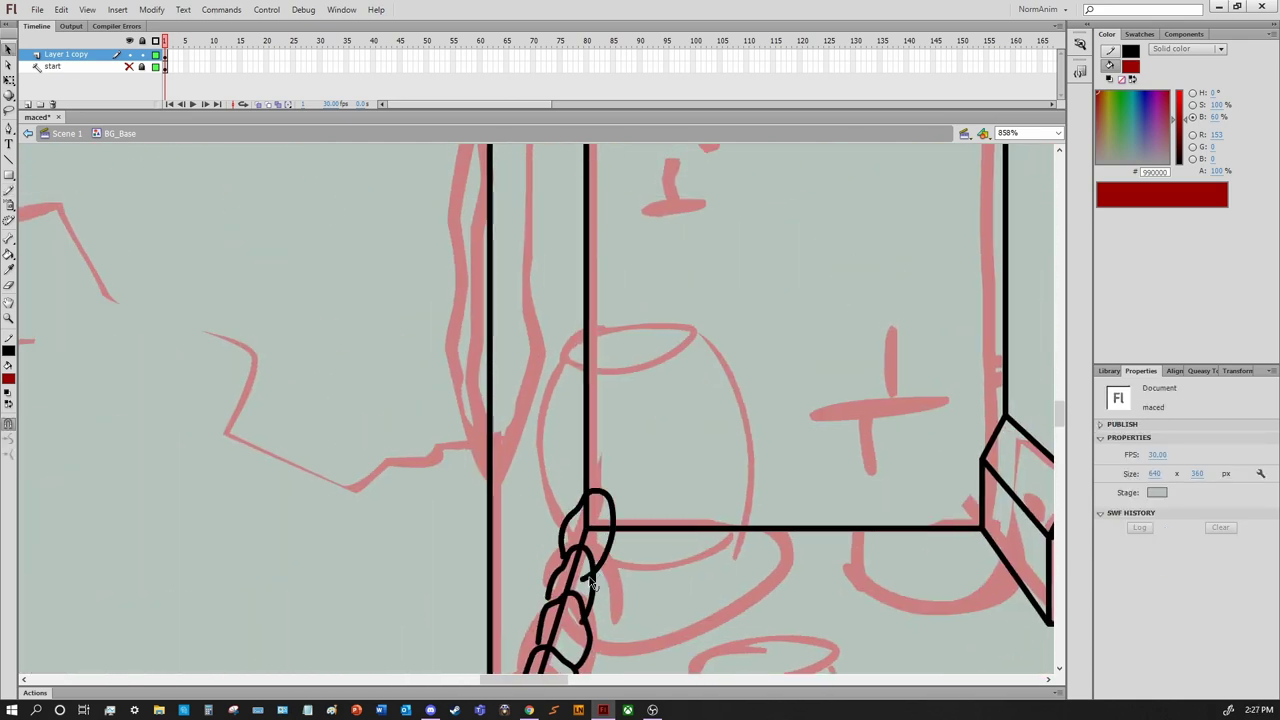
scroll(601, 577, "down", 2)
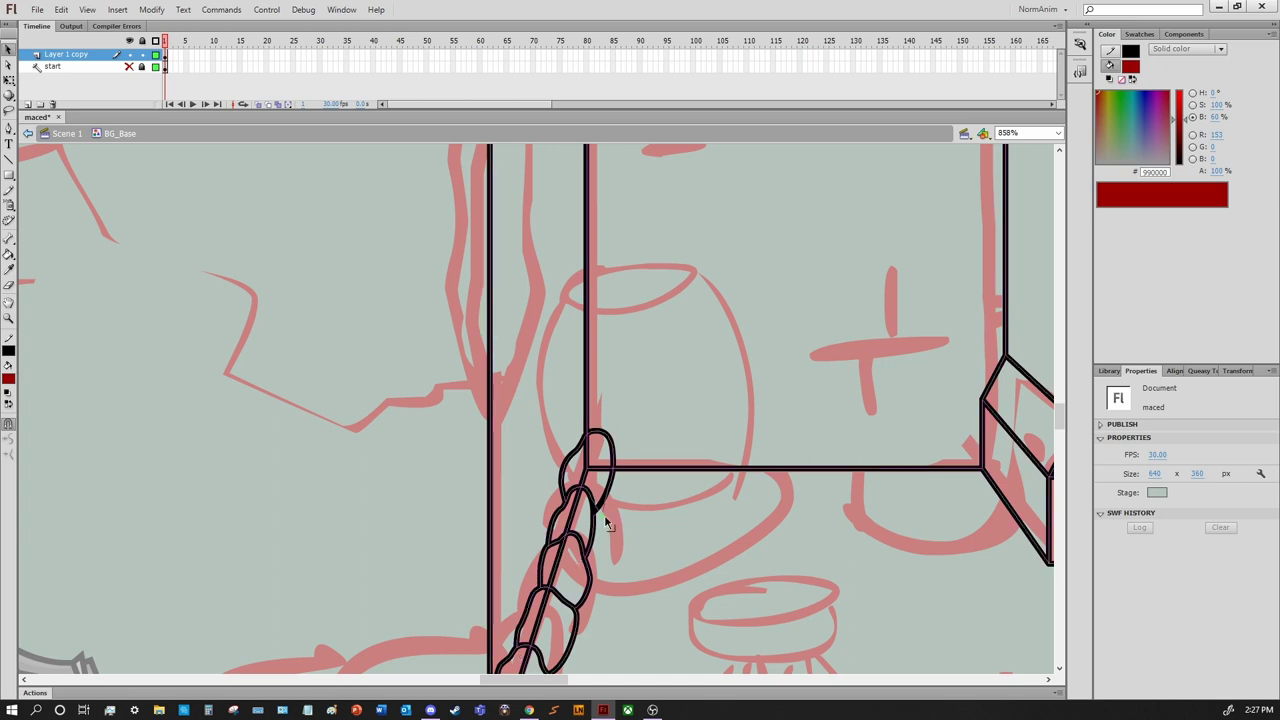
scroll(606, 523, "down", 4)
scroll(606, 523, "left", 2)
left_click(430, 645)
key("Delete")
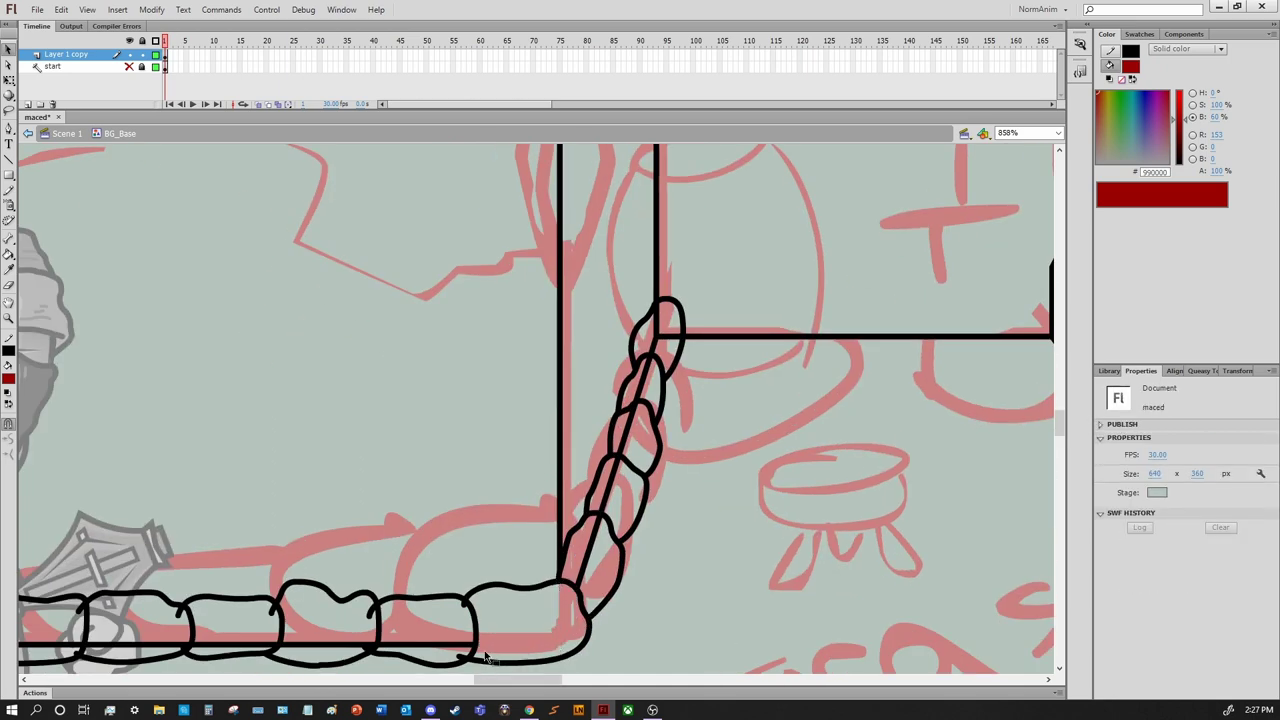
left_click(330, 645)
key("Delete")
left_click(233, 647)
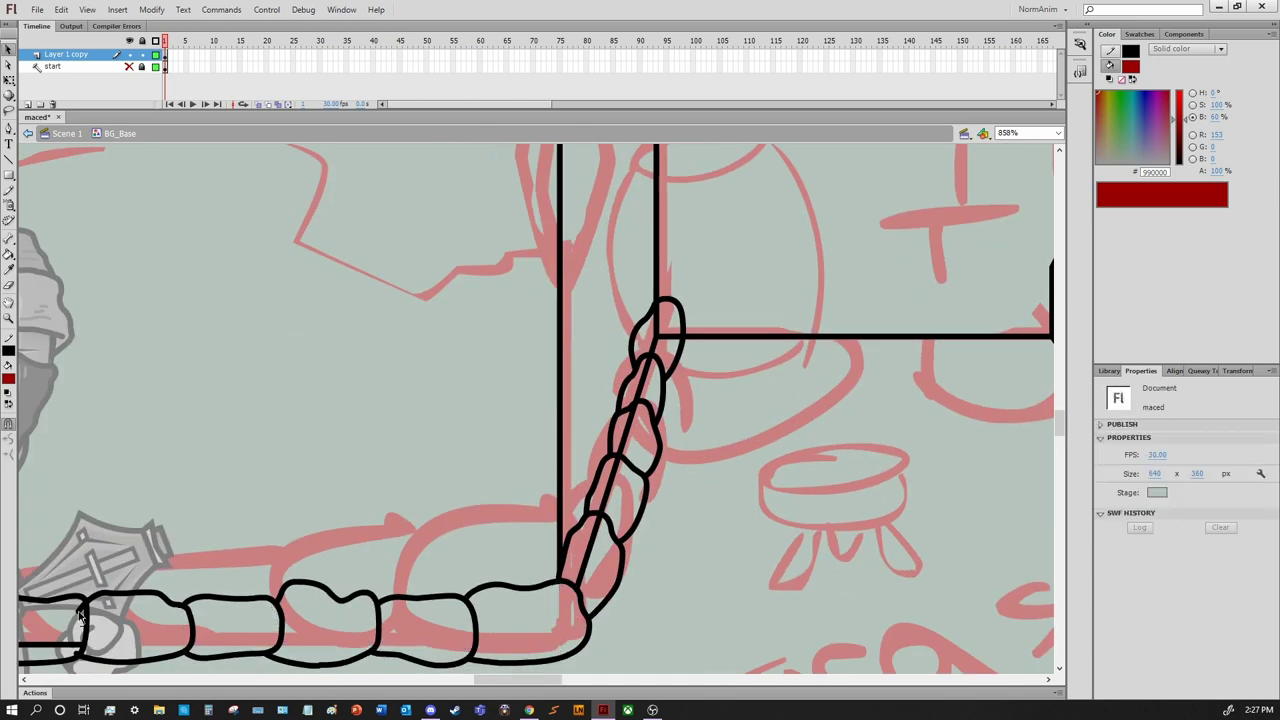
key("Delete")
Delete the remaining straight line segments inside the stones behind the masked character and along the receding base edge
scroll(240, 600, "left", 10)
scroll(240, 600, "down", 2)
left_click(290, 580)
key("Delete")
left_click(344, 580)
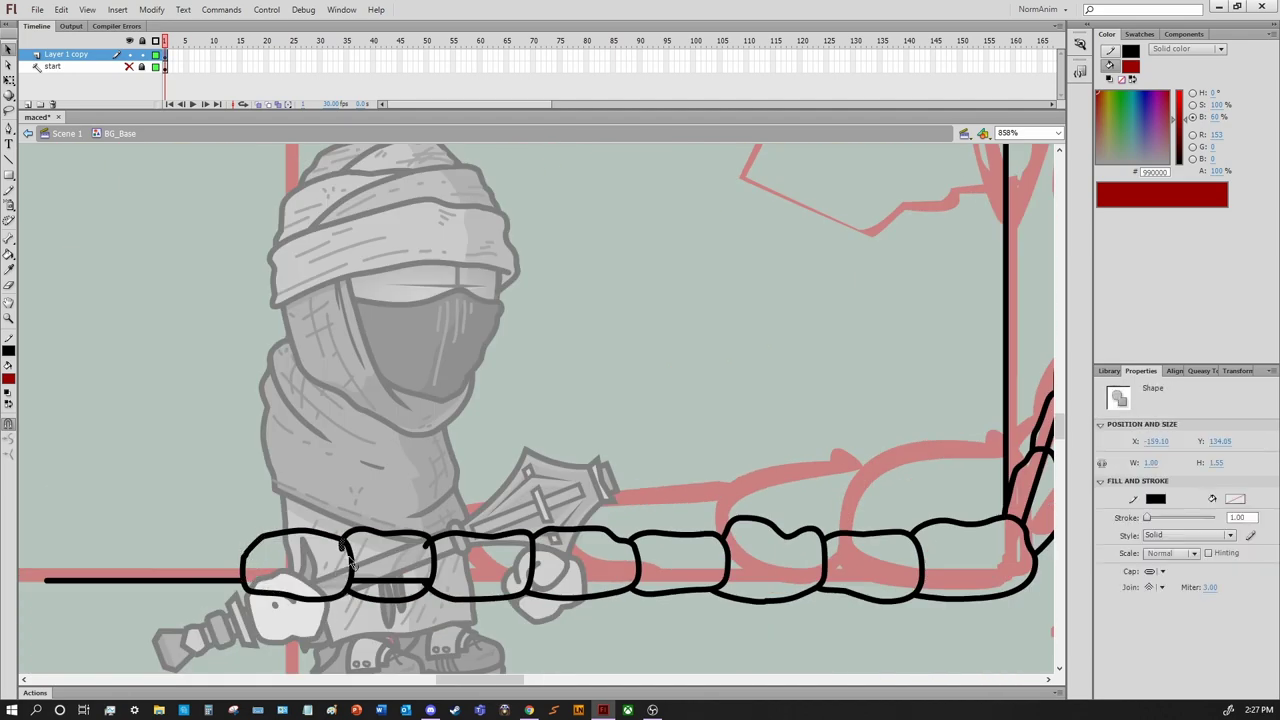
key("Delete")
scroll(500, 450, "right", 10)
left_click(517, 455)
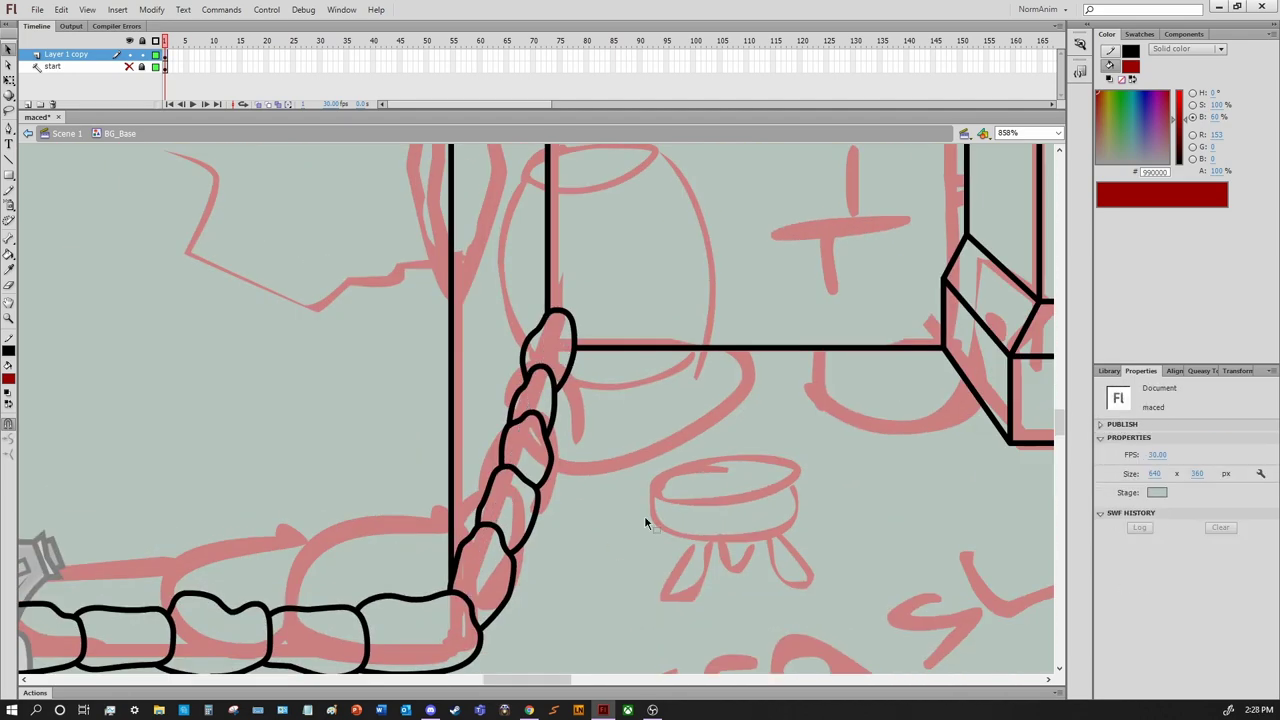
scroll(644, 515, "up", 5)
key("y")
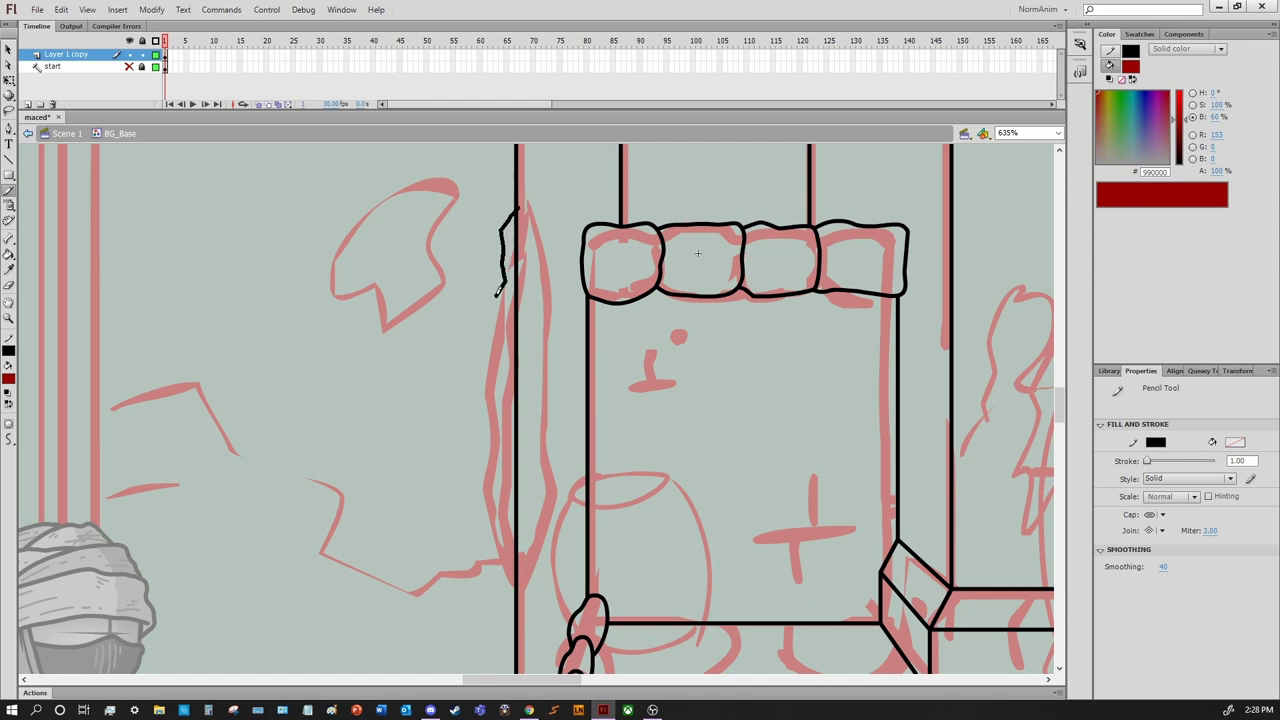
mouse_move(496, 294)
left_mouse_down()
mouse_move(490, 550)
mouse_move(508, 584)
left_mouse_up()
key("ctrl+z")
Outline a chipped section around the left wall's vertical corner edge with straight segments, jagged on its left side, and delete stray pieces
key("n")
mouse_move(516, 205)
left_mouse_down()
mouse_move(480, 270)
mouse_move(492, 370)
left_mouse_up()
left_click_drag(492, 370, 460, 424)
left_click_drag(460, 424, 470, 480)
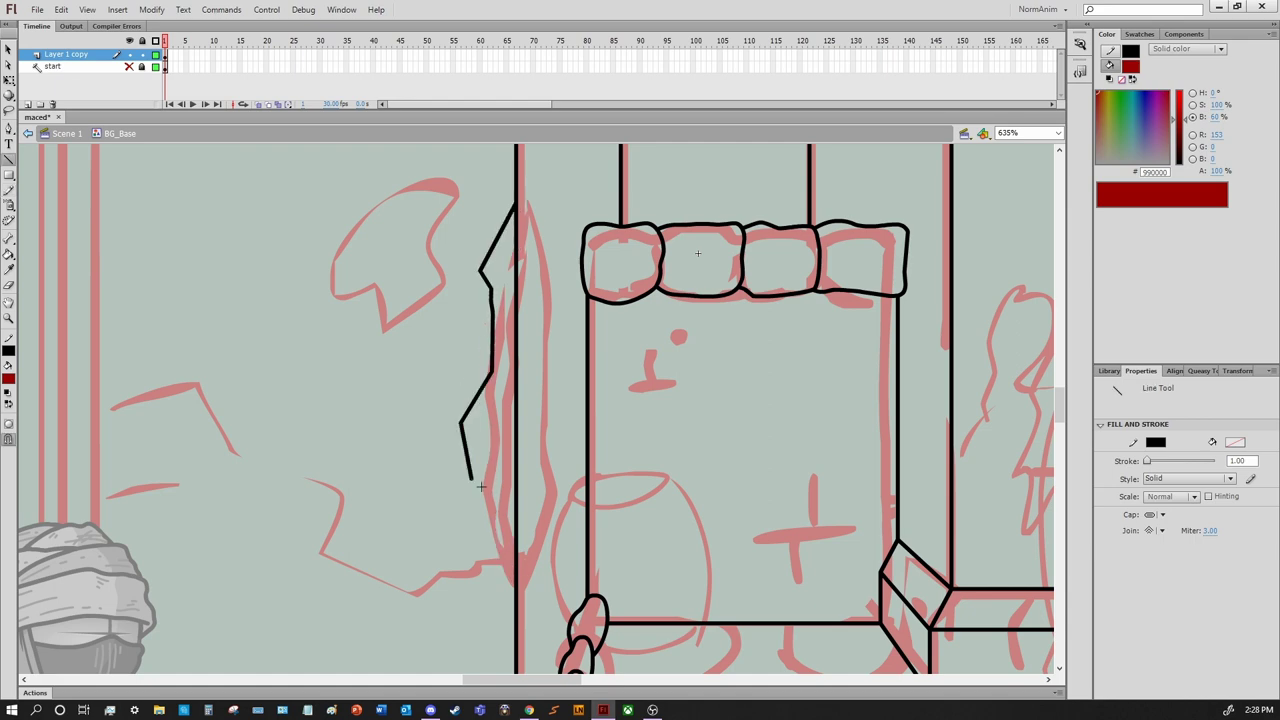
left_click_drag(516, 596, 682, 336)
mouse_move(548, 564)
left_mouse_down()
mouse_move(548, 186)
mouse_move(682, 336)
left_mouse_up()
key("v")
left_click(553, 568)
key("Delete")
left_click(677, 337)
key("Delete")
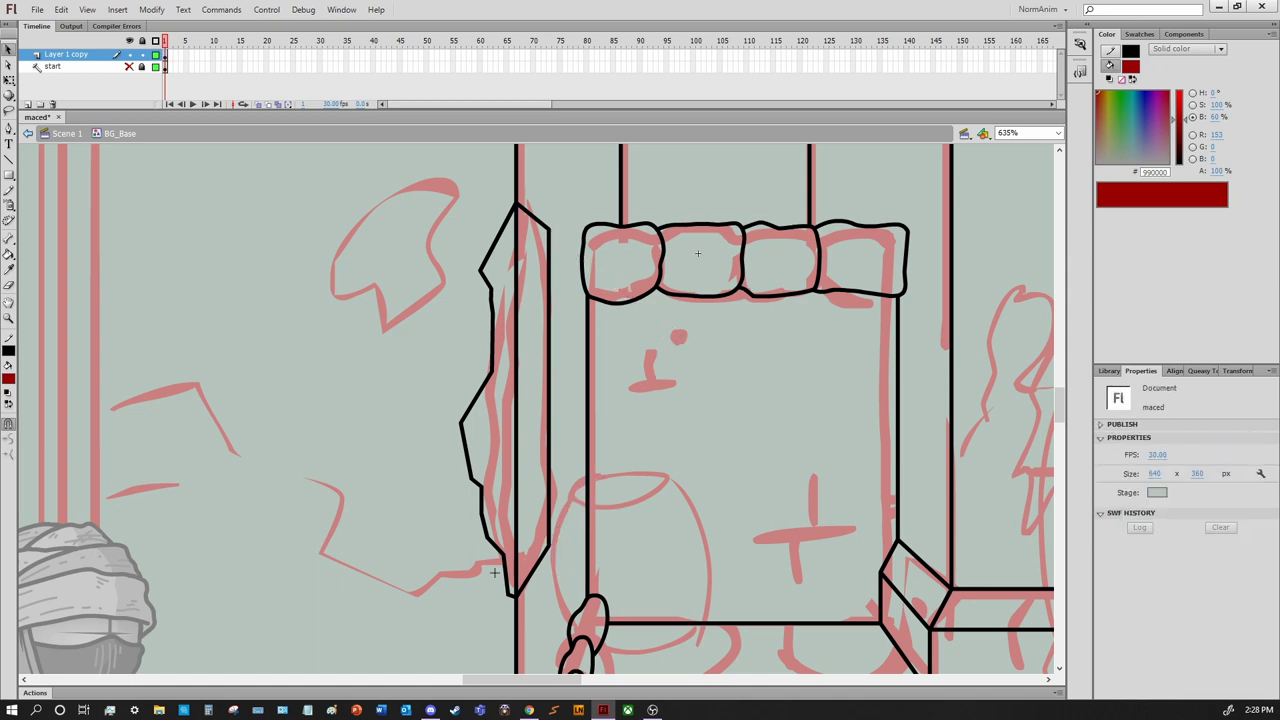
Replace the chipped section's straight right side with a jagged one, delete the corner edge inside it and start an irregular inner line
key("n")
left_click_drag(516, 596, 540, 540)
mouse_move(541, 344)
left_mouse_down()
mouse_move(542, 233)
mouse_move(509, 300)
left_mouse_up()
key("v")
left_click(548, 235)
key("Delete")
left_click(517, 262)
key("Delete")
key("n")
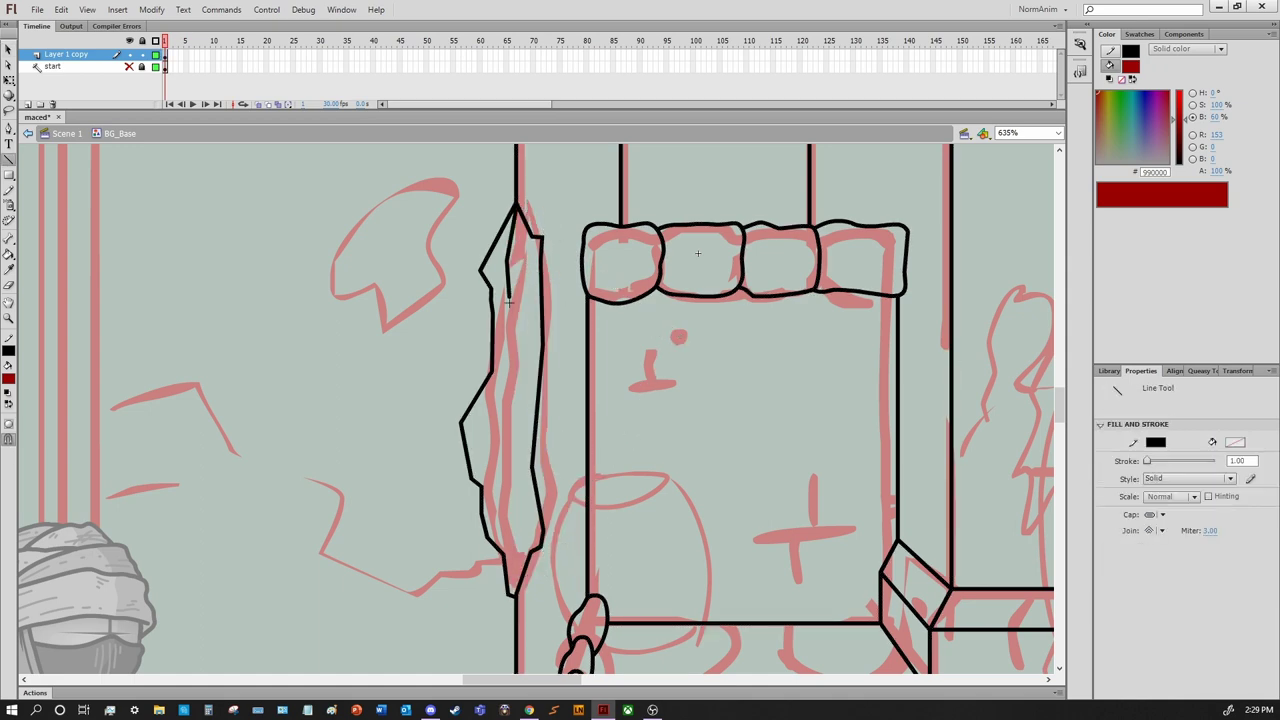
Replace the window's straight left edge with a slightly wavy freehand line
scroll(512, 548, "down", 3)
scroll(540, 445, "right", 10)
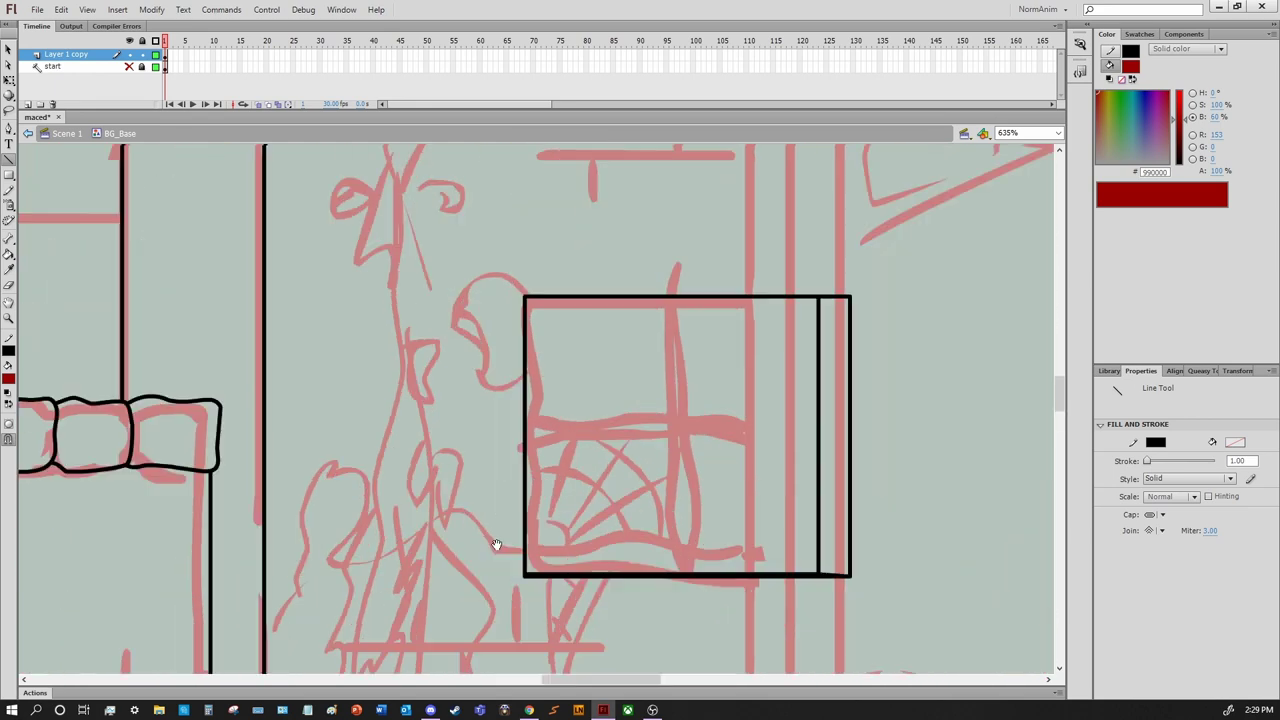
key("v")
left_click(537, 443)
key("Delete")
key("y")
mouse_move(533, 272)
left_mouse_down()
mouse_move(533, 532)
mouse_move(562, 568)
left_mouse_up()
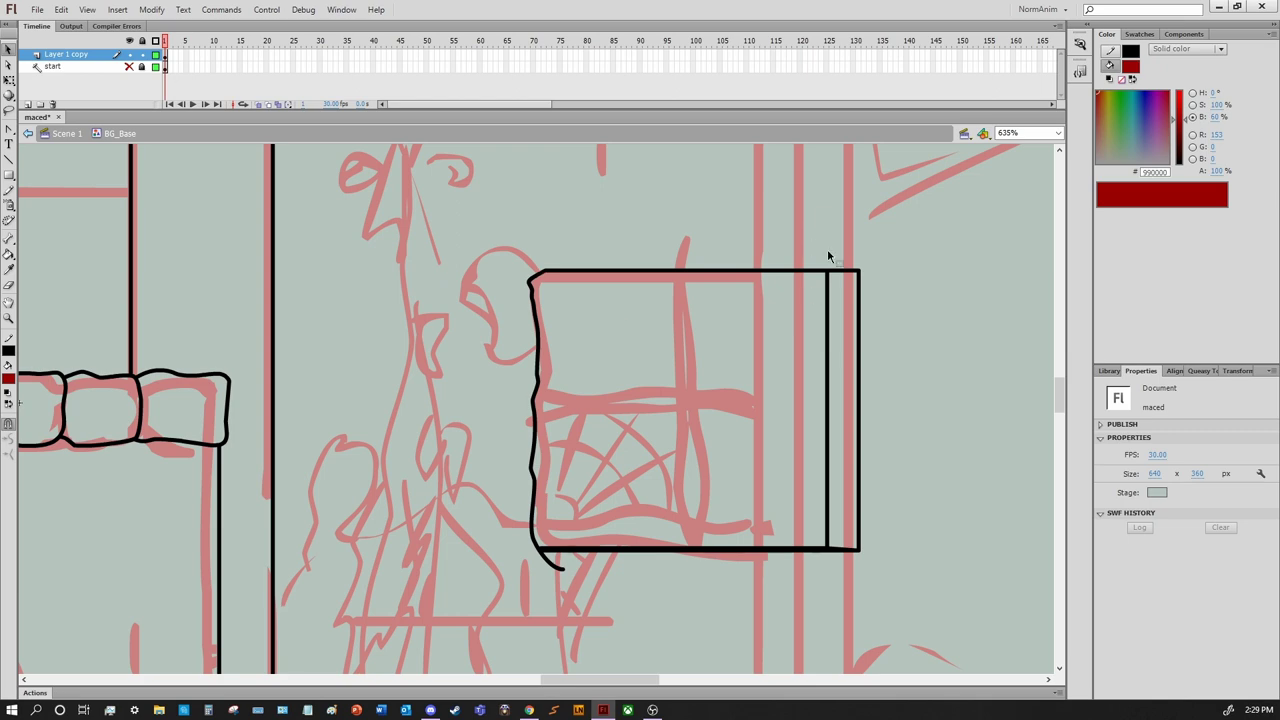
Replace the window's straight top edge with a wavy freehand line reaching the inner frame line
key("v")
left_click(630, 271)
key("Delete")
key("y")
left_click_drag(540, 272, 659, 268)
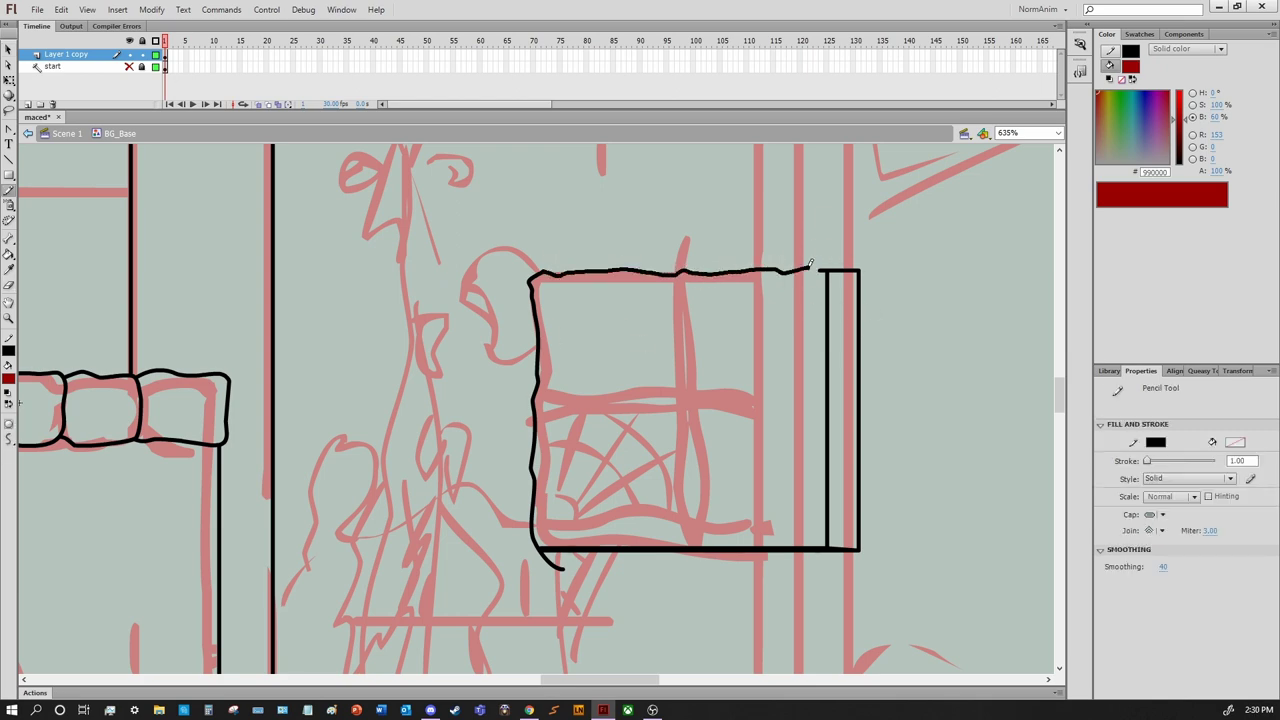
left_click_drag(811, 263, 826, 270)
left_click_drag(826, 270, 894, 206)
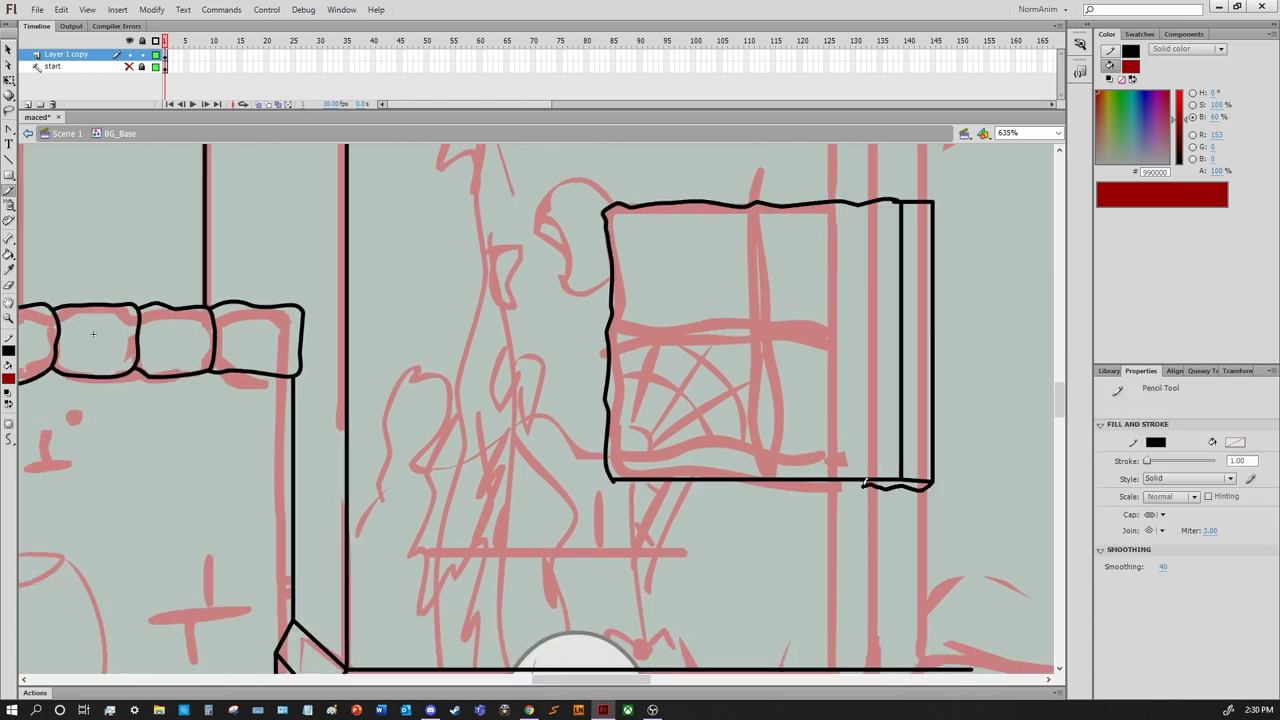
Redraw the window's bottom edge as a wavy freehand line and add a second wavy line just above it
left_click_drag(716, 480, 608, 480)
key("ctrl+z")
left_click_drag(930, 482, 610, 482)
scroll(948, 362, "left", 2)
left_click_drag(962, 479, 929, 477)
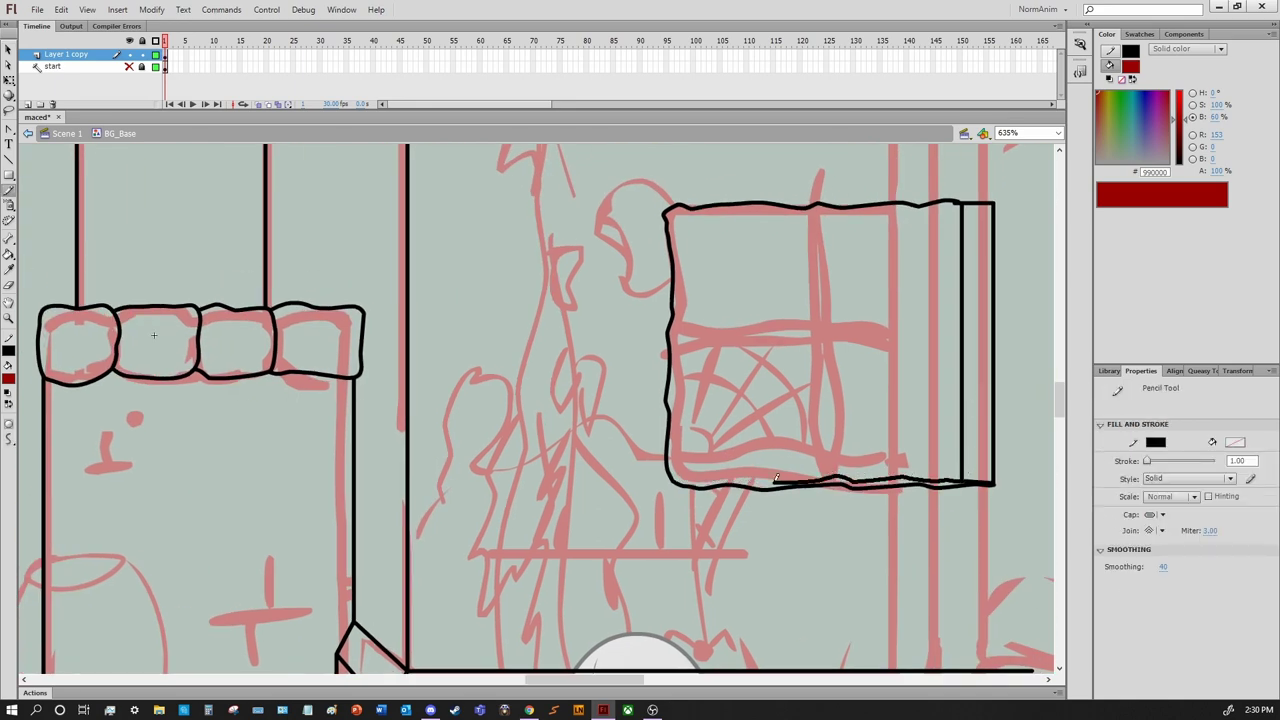
left_click_drag(776, 478, 696, 481)
Draw thin divider lines with a 0.50 stroke across the top face of the low ledge beside its corner
key("h")
mouse_move(546, 663)
left_mouse_down()
mouse_move(592, 517)
mouse_move(671, 418)
left_mouse_up()
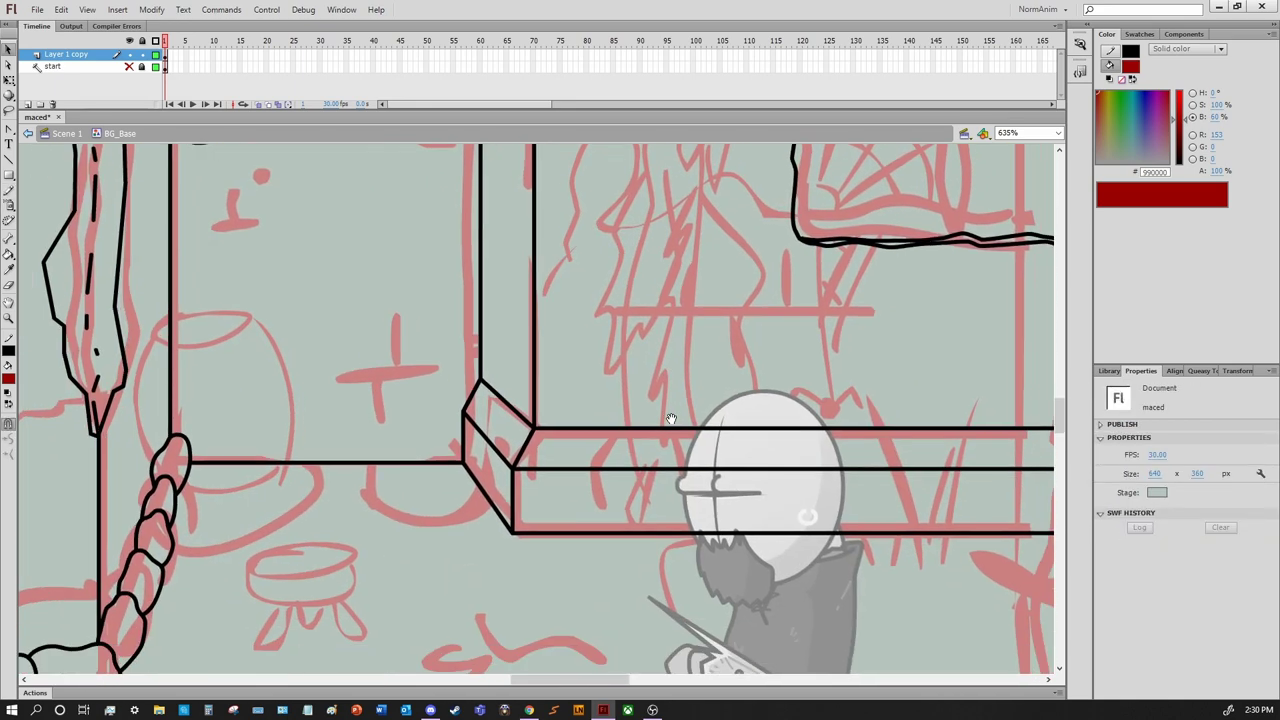
key("n")
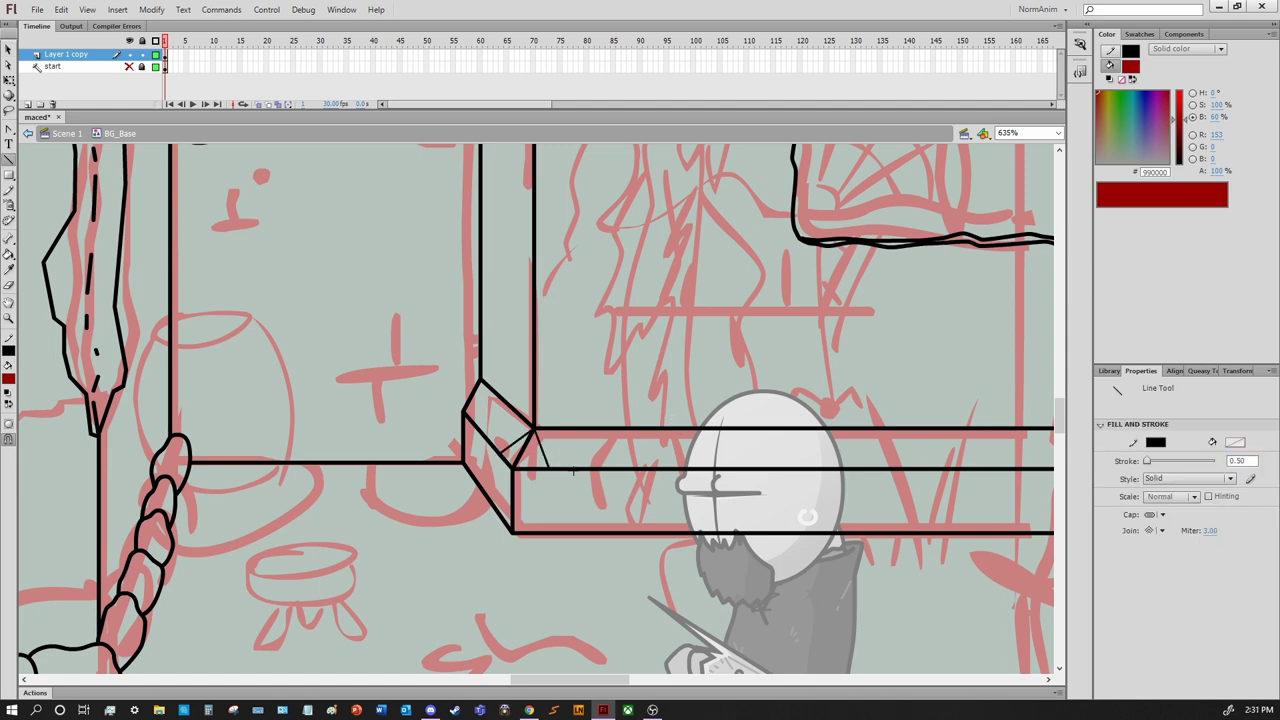
left_click_drag(573, 471, 564, 450)
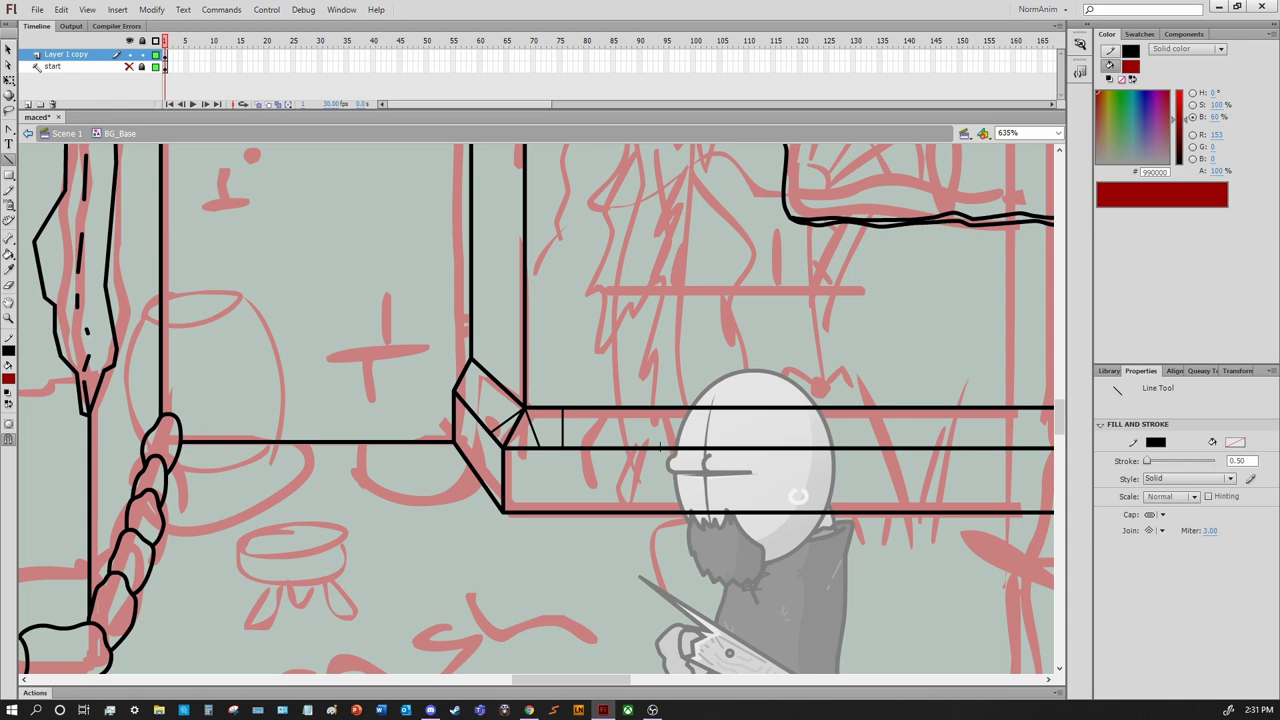
Duplicate the ledge's vertical divider into an evenly spaced set of three upright lines
key("v")
left_click(562, 430)
key("ctrl+z")
key("ctrl+z")
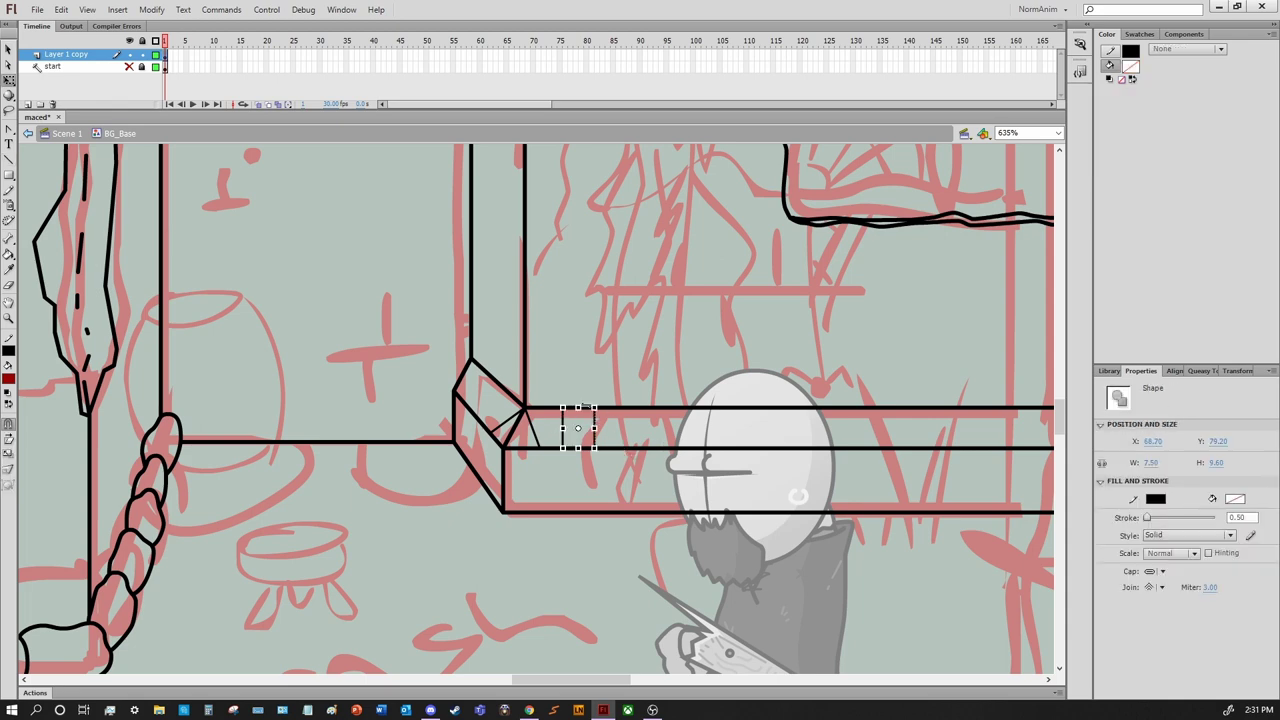
left_click(597, 437)
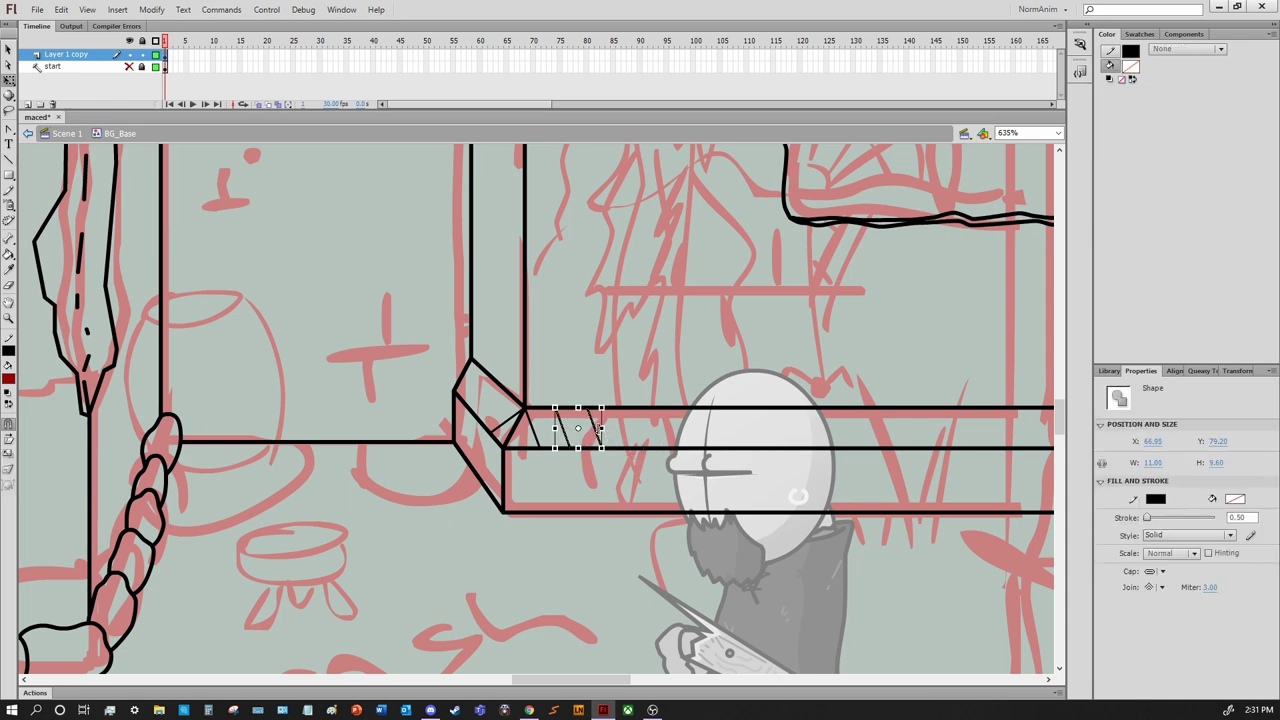
key("ctrl+y")
key("ctrl+y")
key("ctrl+y")
key("ctrl+y")
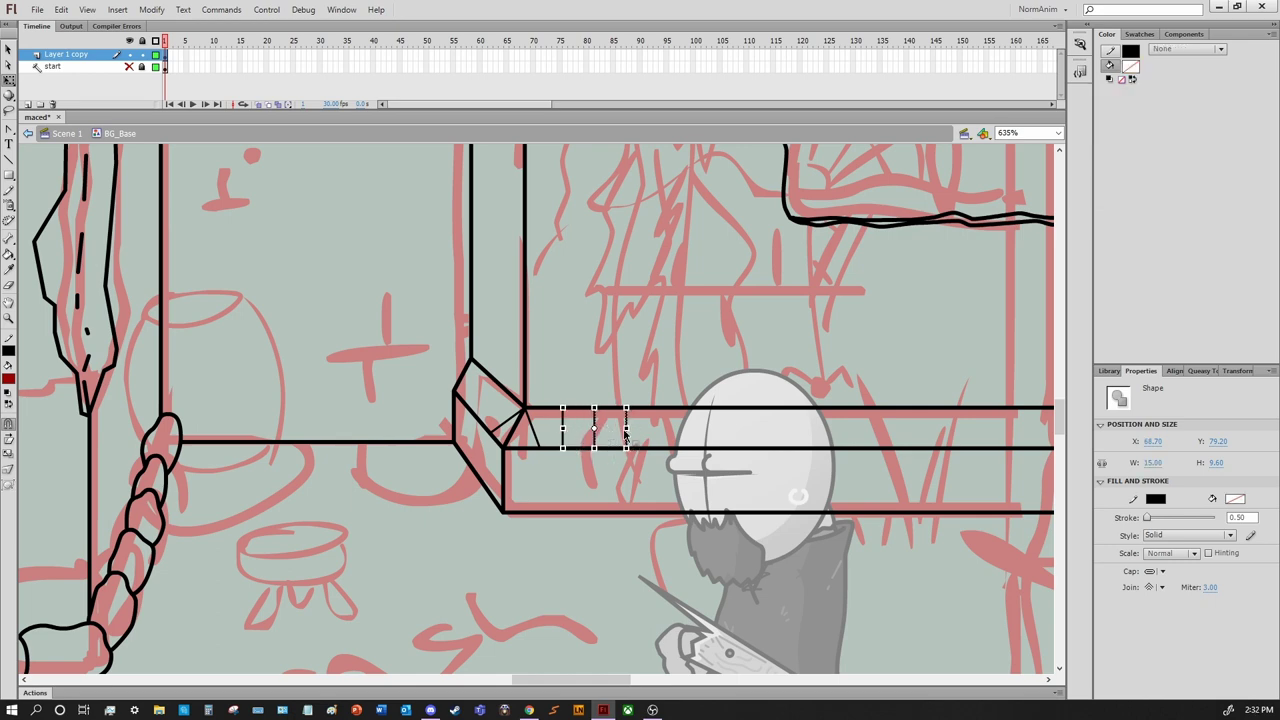
Repeat the divider lines along the whole top face of the ledge and place a further copied set near its corner
key("ctrl+y")
key("ctrl+y")
key("ctrl+y")
key("ctrl+y")
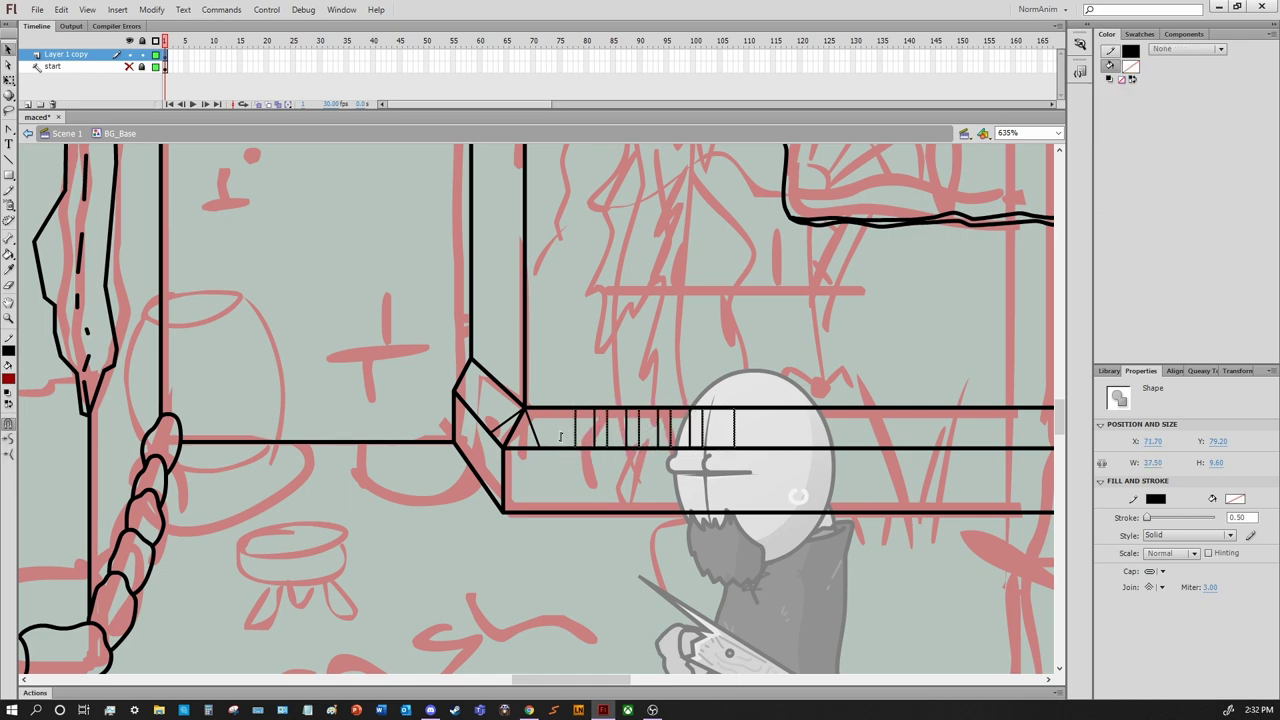
key("ctrl+y")
key("ctrl+y")
key("ctrl+y")
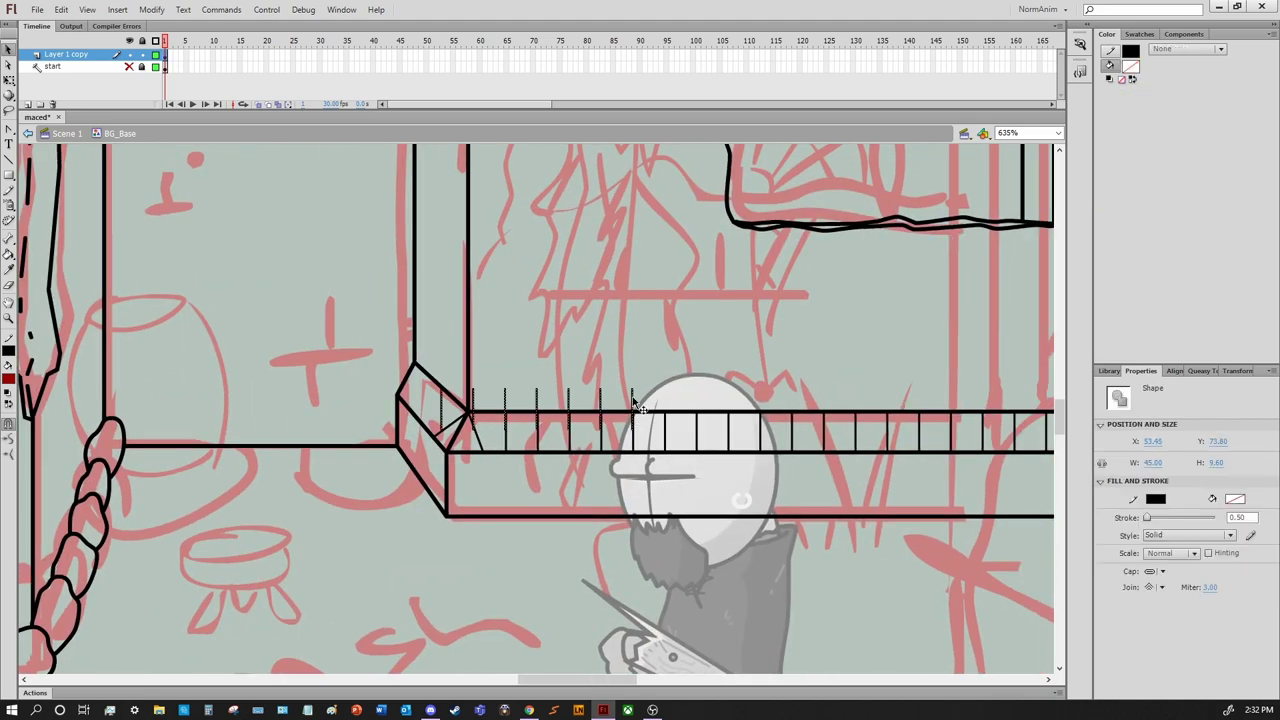
key("ctrl+equal")
key("ctrl+equal")
key("q")
left_click_drag(648, 567, 657, 471)
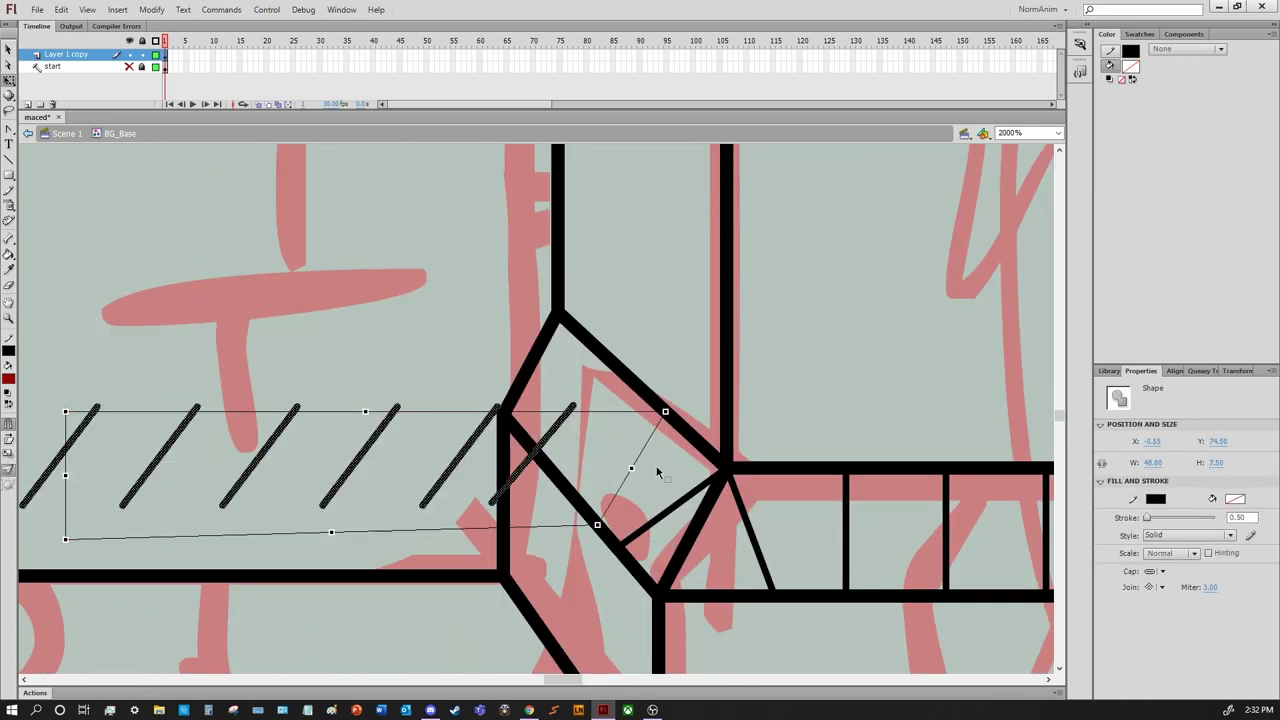
key("ctrl+minus")
key("ctrl+z")
key("ctrl+z")
key("ctrl+z")
key("ctrl+z")
key("ctrl+z")
key("ctrl+z")
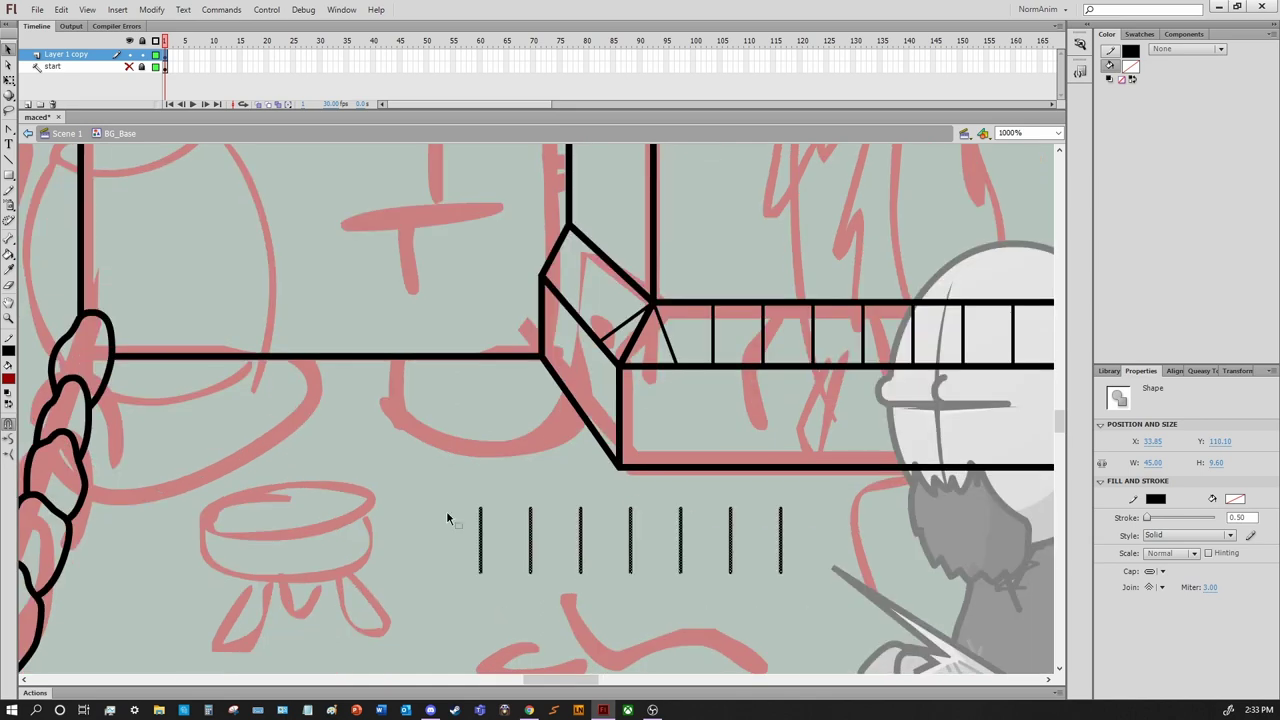
Move copied dividers onto the ledge's angled corner face and distort them to follow its perspective
left_click_drag(601, 311, 645, 324)
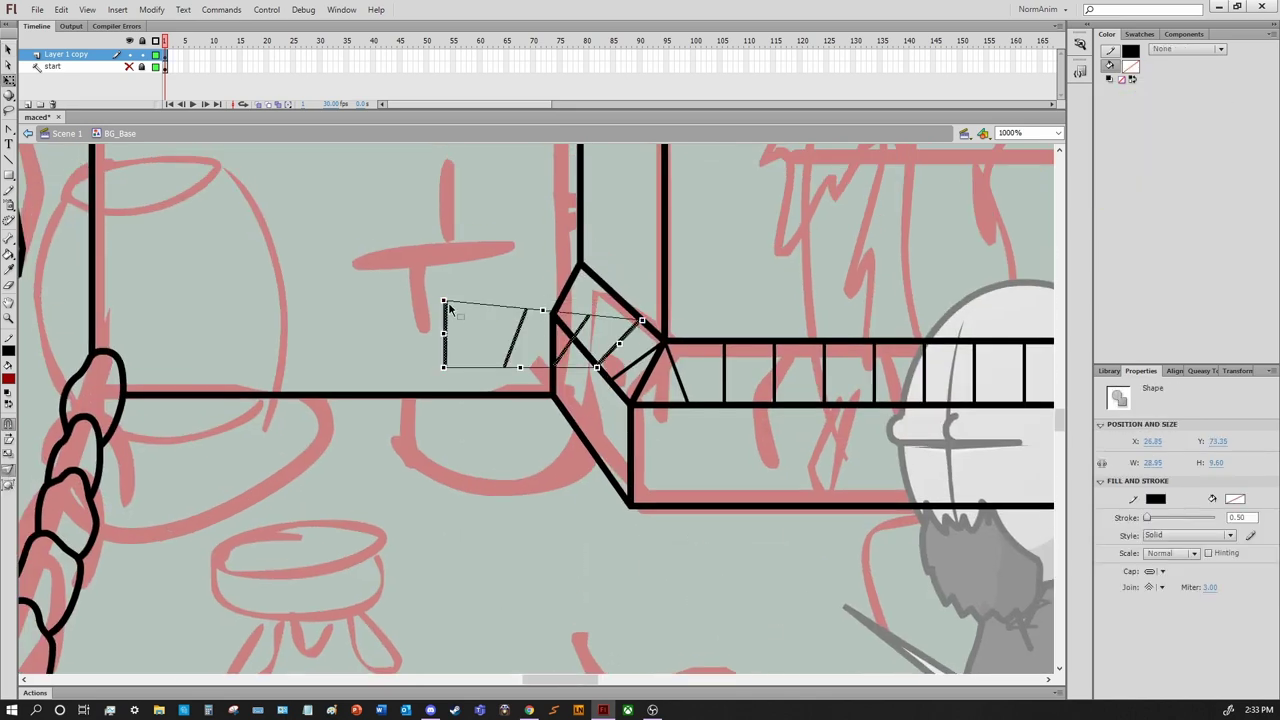
left_click_drag(443, 300, 591, 276)
left_click_drag(443, 366, 561, 324)
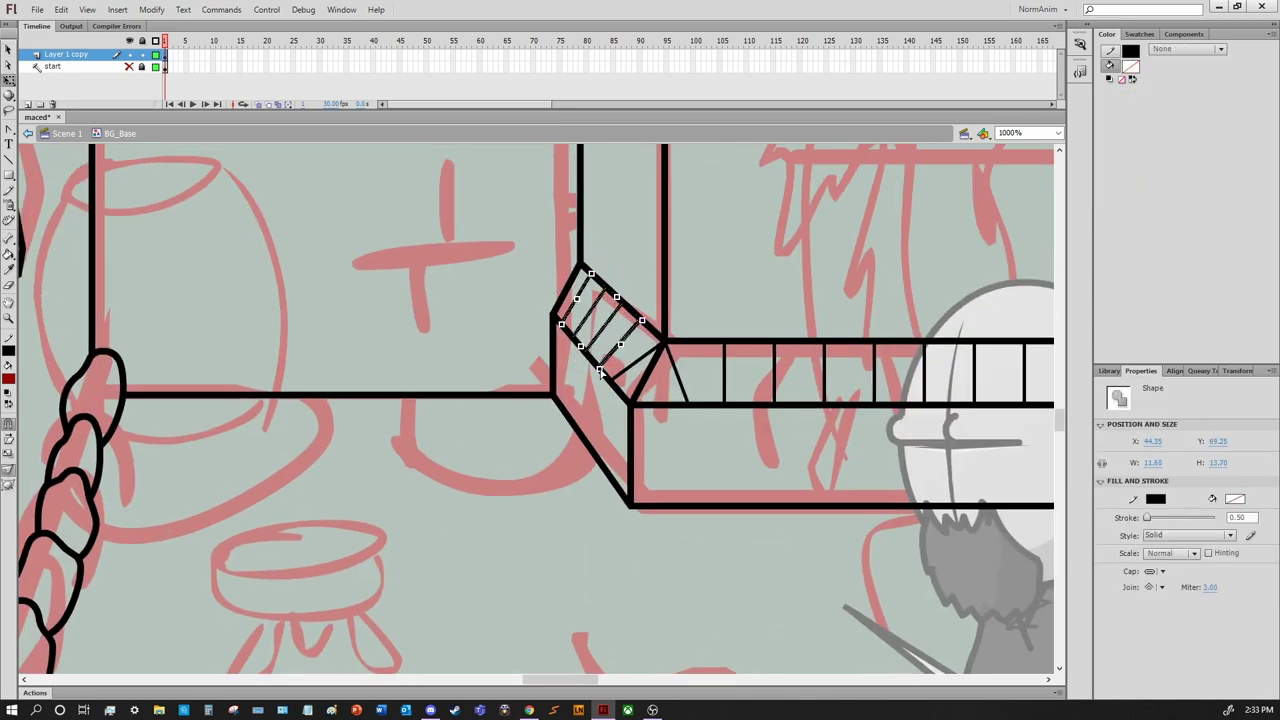
left_click(600, 372)
key("ctrl+minus")
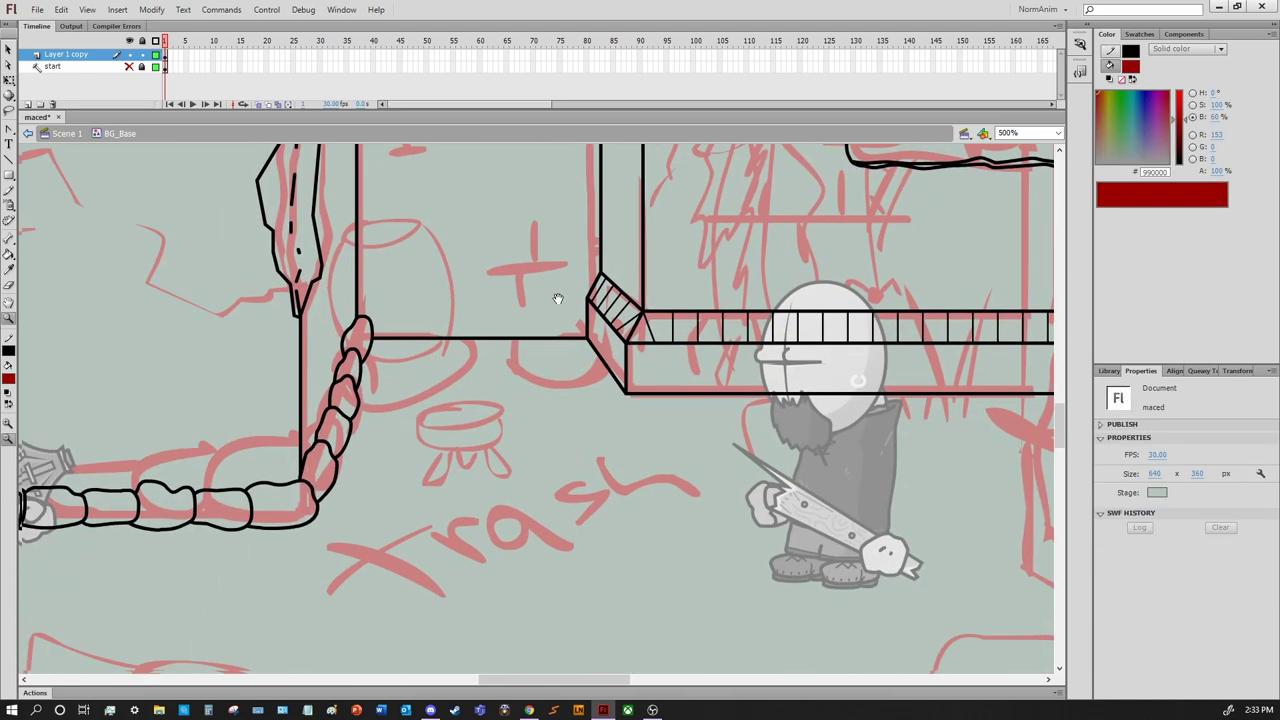
Draw a jagged broken-plaster outline along the wall above the ledge with the Pencil tool at a 0.50 stroke
left_click_drag(550, 297, 618, 407)
key("ctrl+minus")
left_click_drag(478, 216, 856, 516)
key("y")
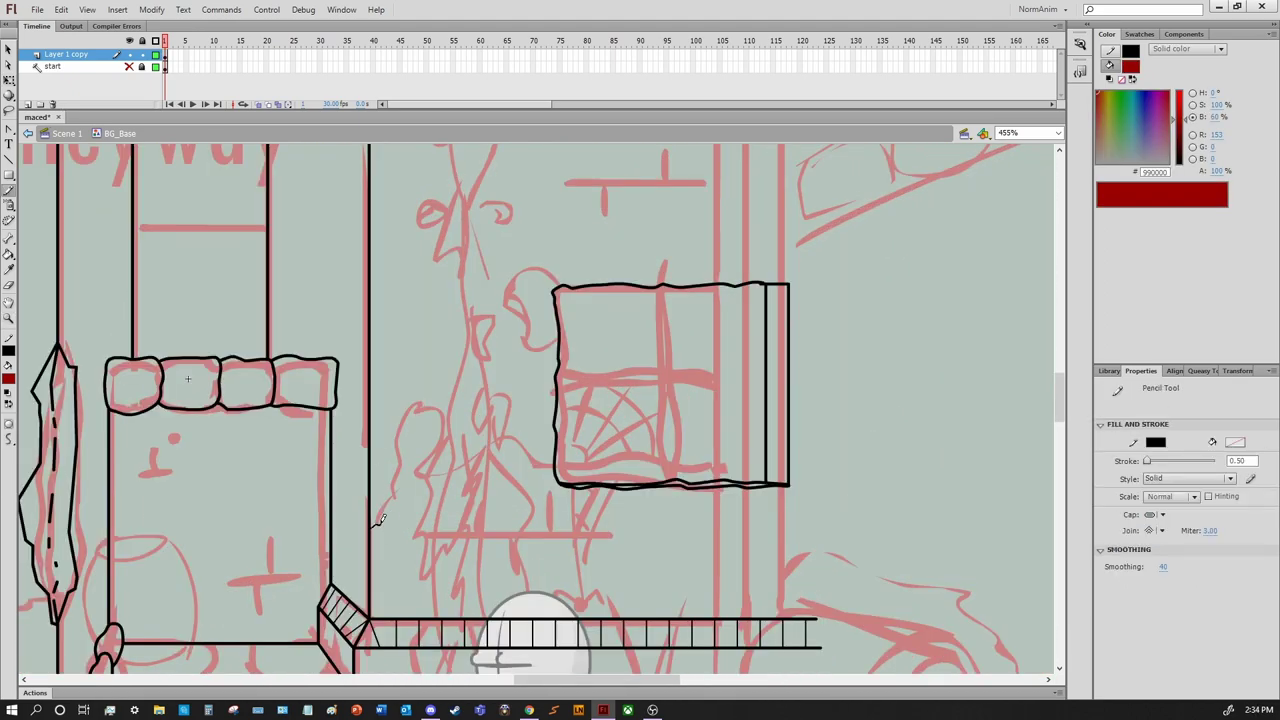
left_click_drag(444, 508, 496, 442)
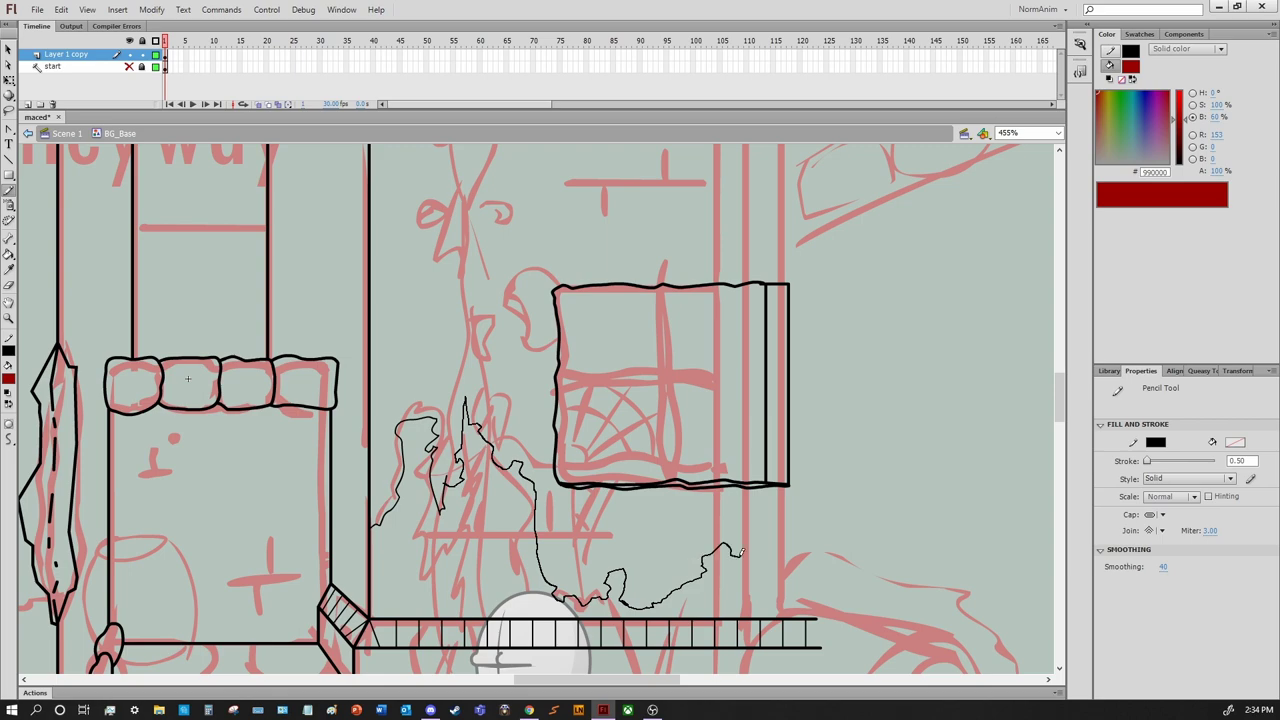
key("z")
left_click_drag(436, 526, 423, 542)
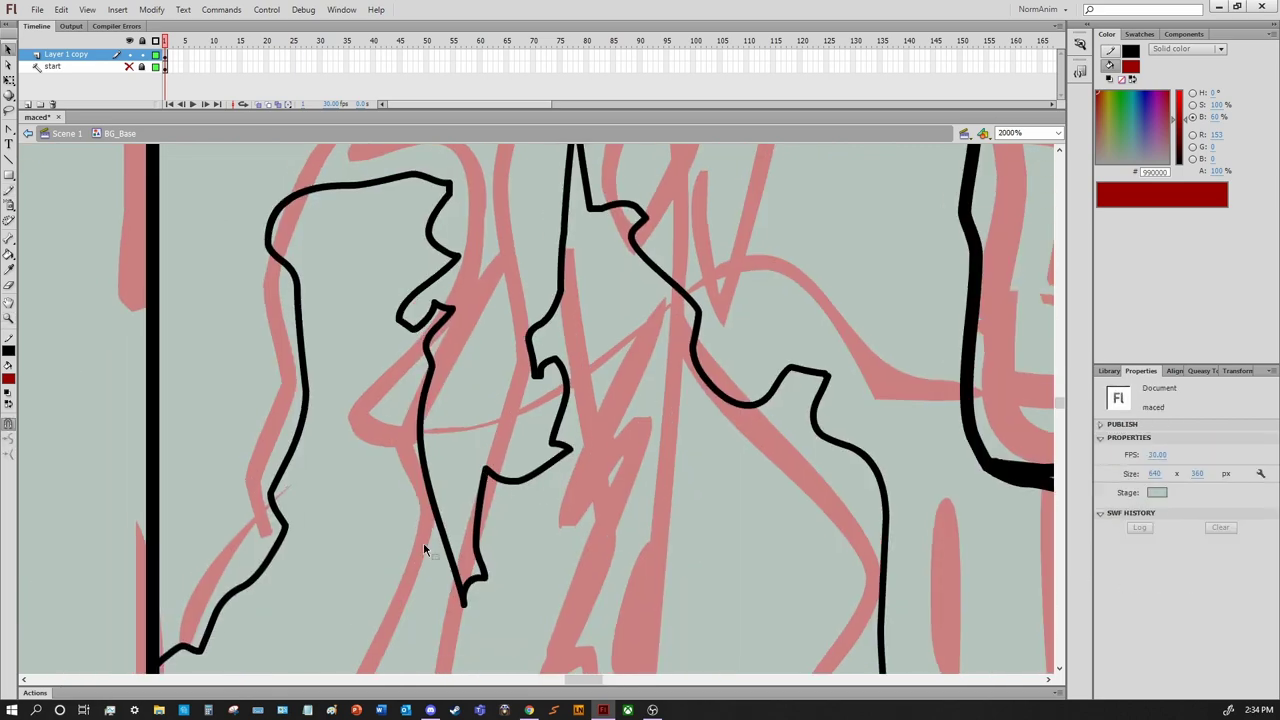
left_click(423, 542, "alt")
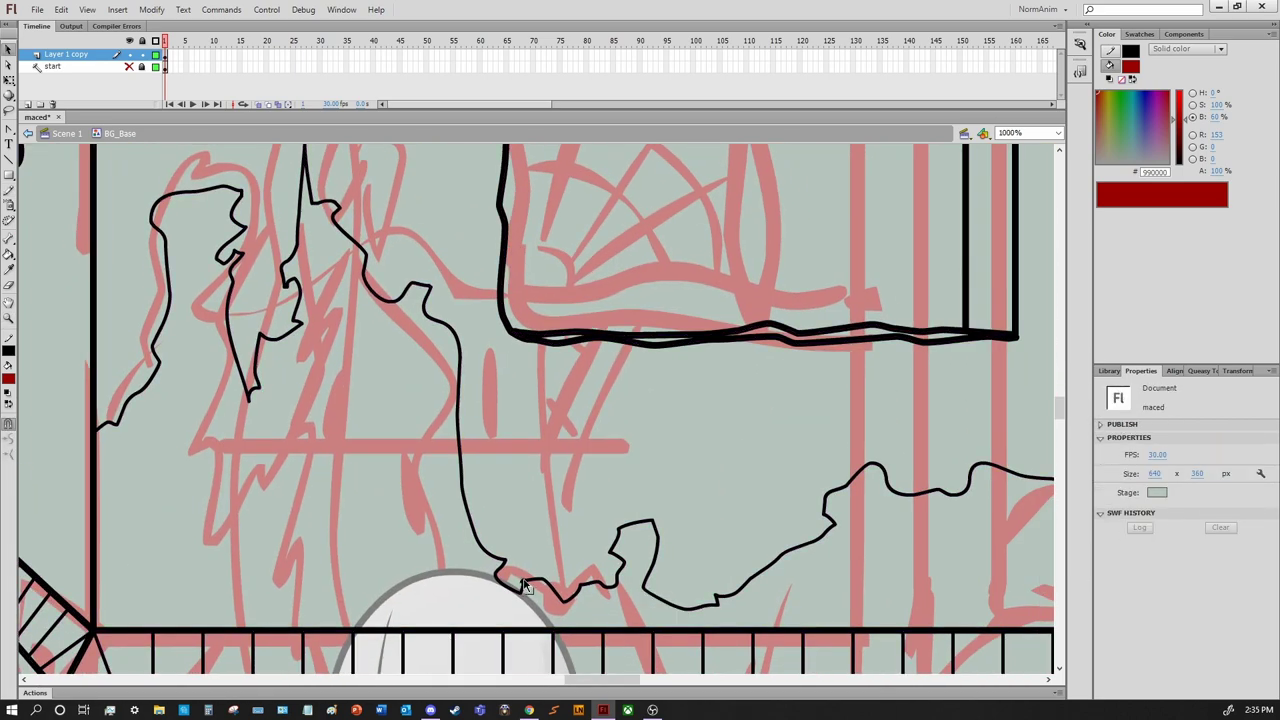
Replace the outline's sharp spike with a blunter peak and draw two small chips below the window
mouse_move(648, 531)
left_mouse_down()
mouse_move(386, 521)
mouse_move(746, 591)
left_mouse_up()
key("b")
mouse_move(768, 452)
left_mouse_down()
mouse_move(795, 468)
mouse_move(765, 516)
mouse_move(857, 480)
left_mouse_up()
key("v")
scroll(779, 513, "down", 1)
scroll(857, 486, "up", 5)
scroll(857, 486, "left", 3)
left_click(567, 568)
key("y")
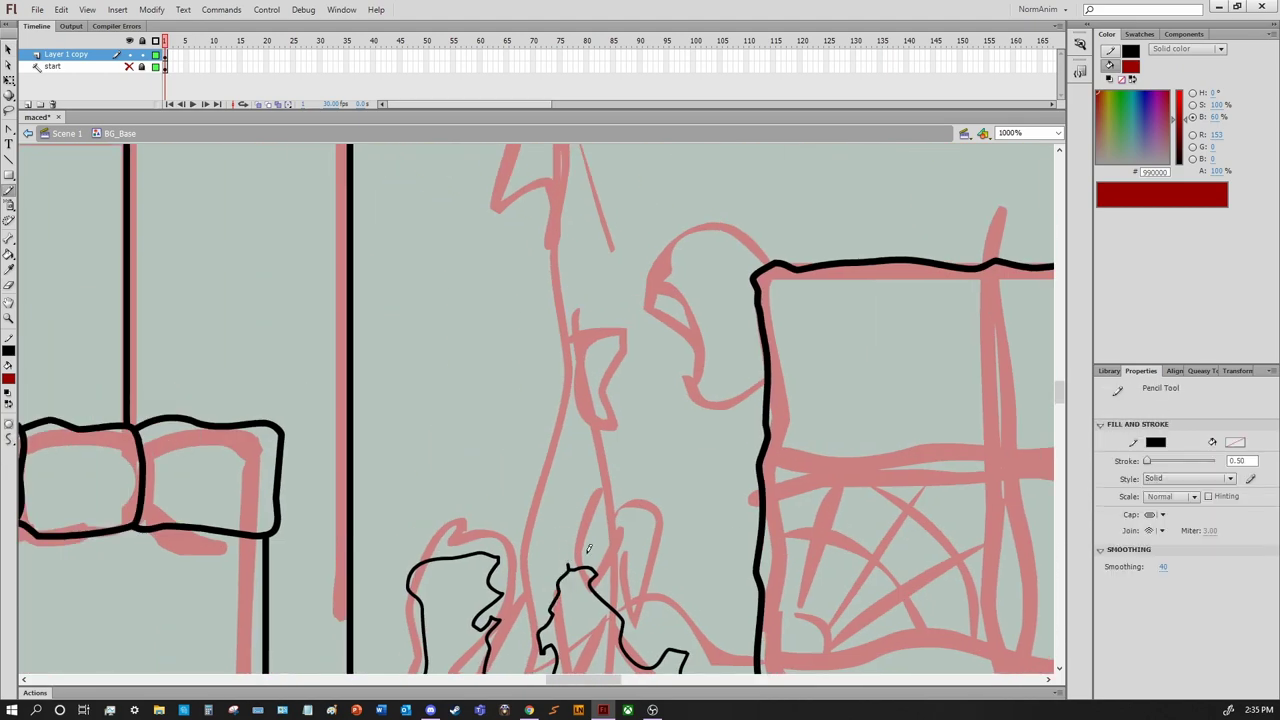
key("ctrl+minus")
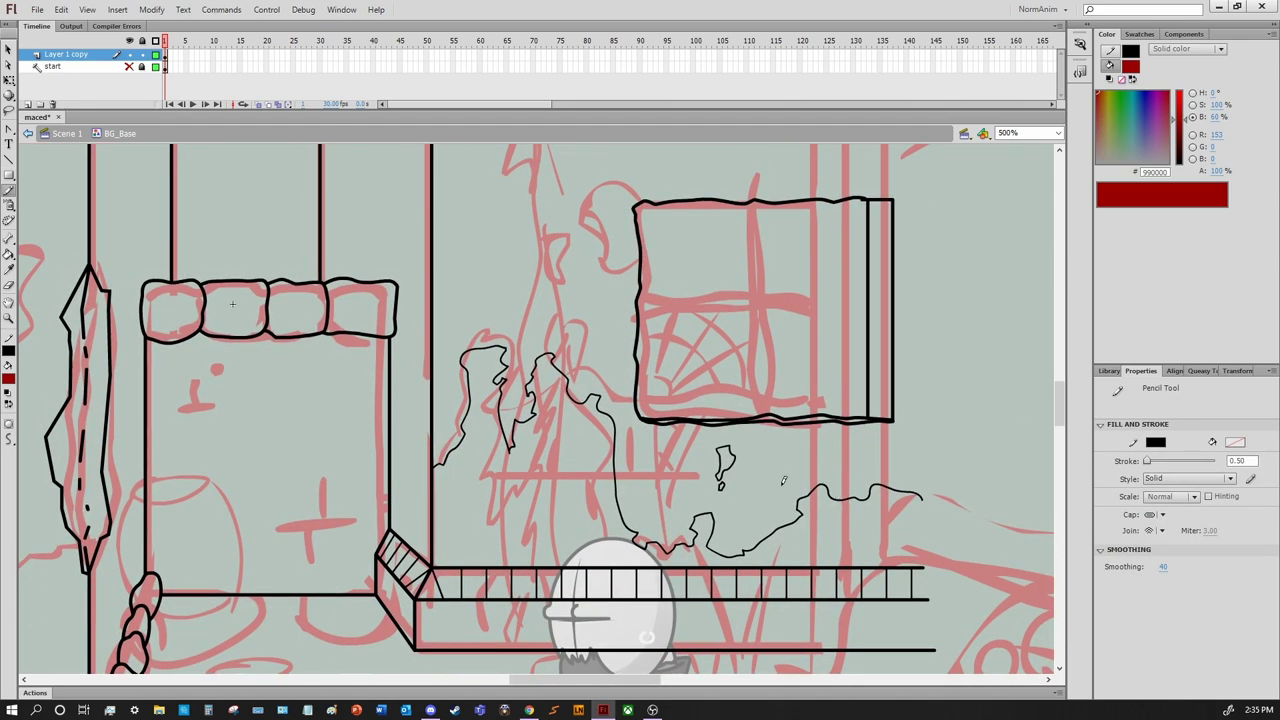
Draw three small loose chips on the wall above the peak of the plaster outline
left_click_drag(784, 480, 879, 574)
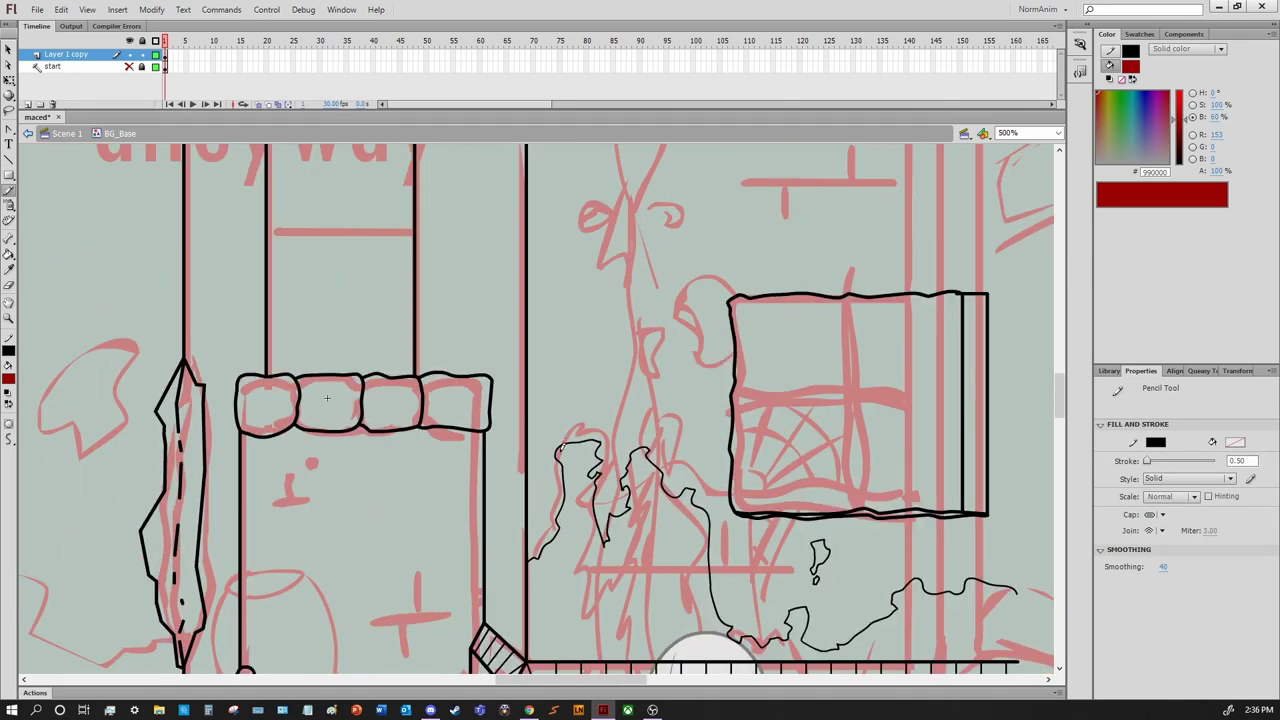
key("ctrl+z")
left_click_drag(560, 399, 616, 425)
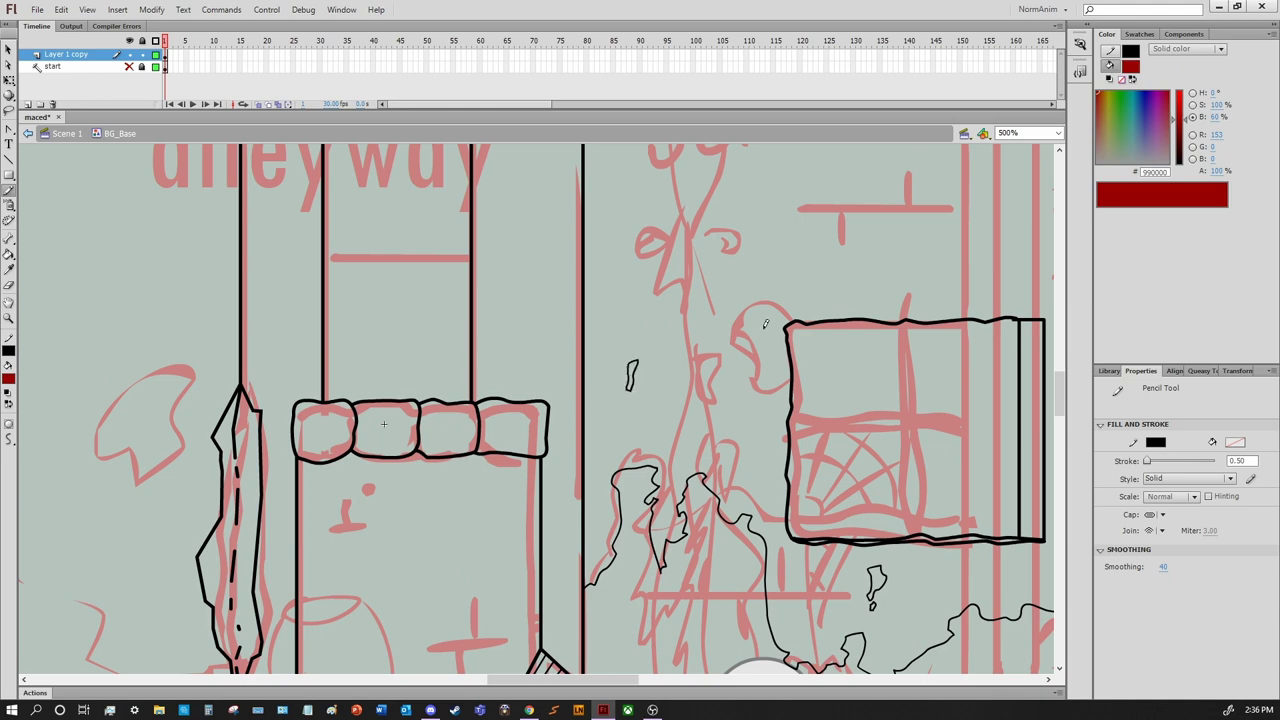
mouse_move(765, 323)
left_mouse_down()
mouse_move(648, 258)
mouse_move(590, 270)
mouse_move(591, 281)
left_mouse_up()
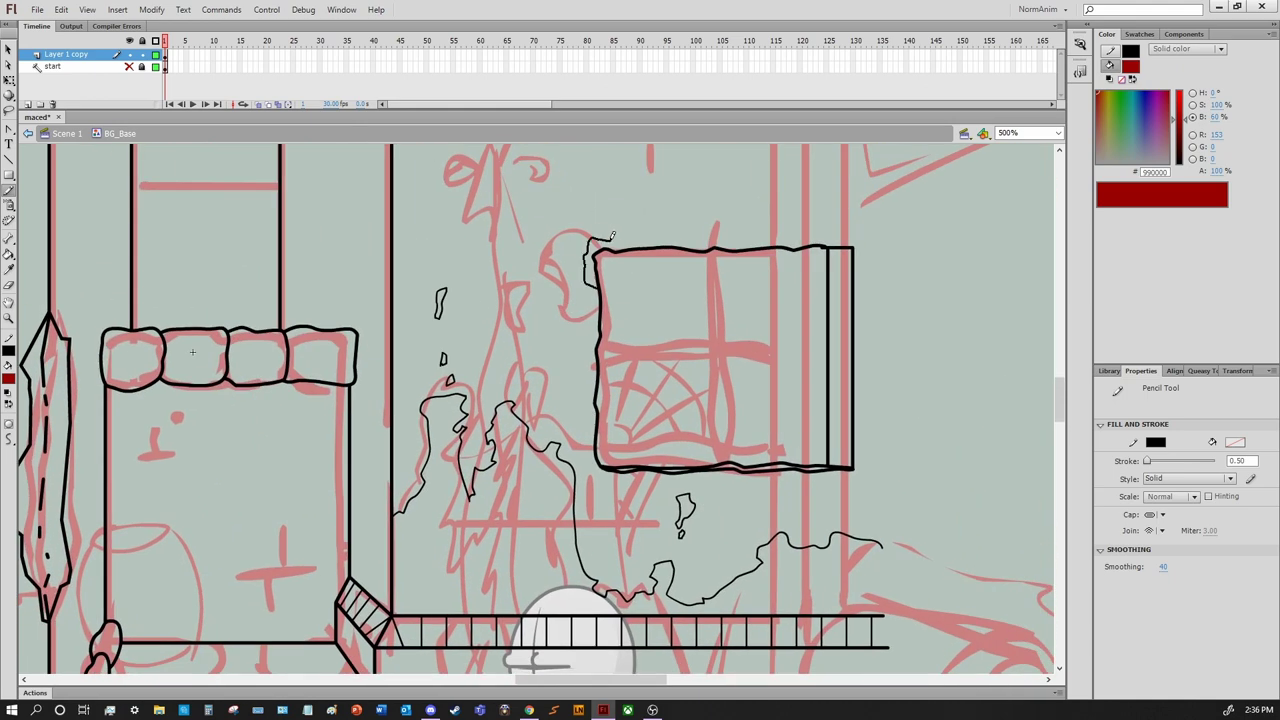
Undo the stroke at the window's corner and redraw the plaster outline below the window with a deep jagged notch
left_click_drag(651, 210, 670, 274)
key("ctrl+z")
left_click_drag(569, 470, 588, 473)
mouse_move(603, 521)
left_mouse_down()
mouse_move(545, 552)
mouse_move(583, 578)
left_mouse_up()
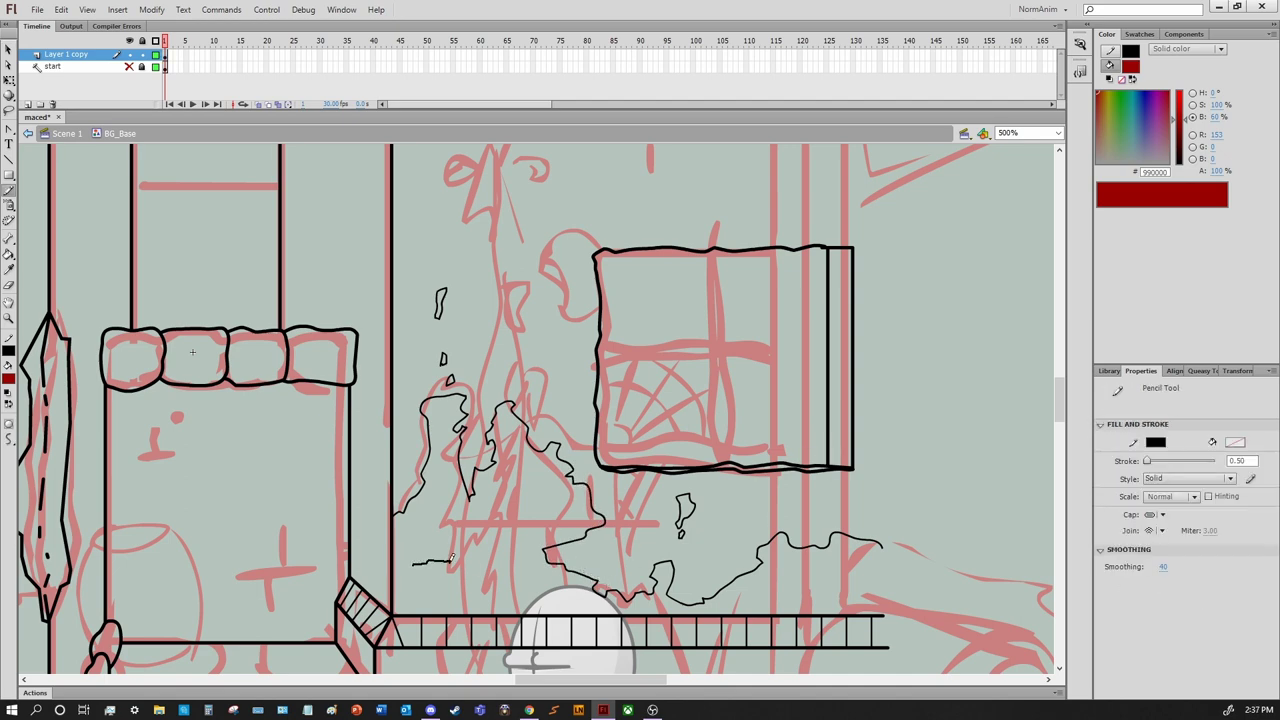
Draw a jagged chipped patch against the window's side edge, over the rounded sketch mark
left_click_drag(760, 393, 895, 530)
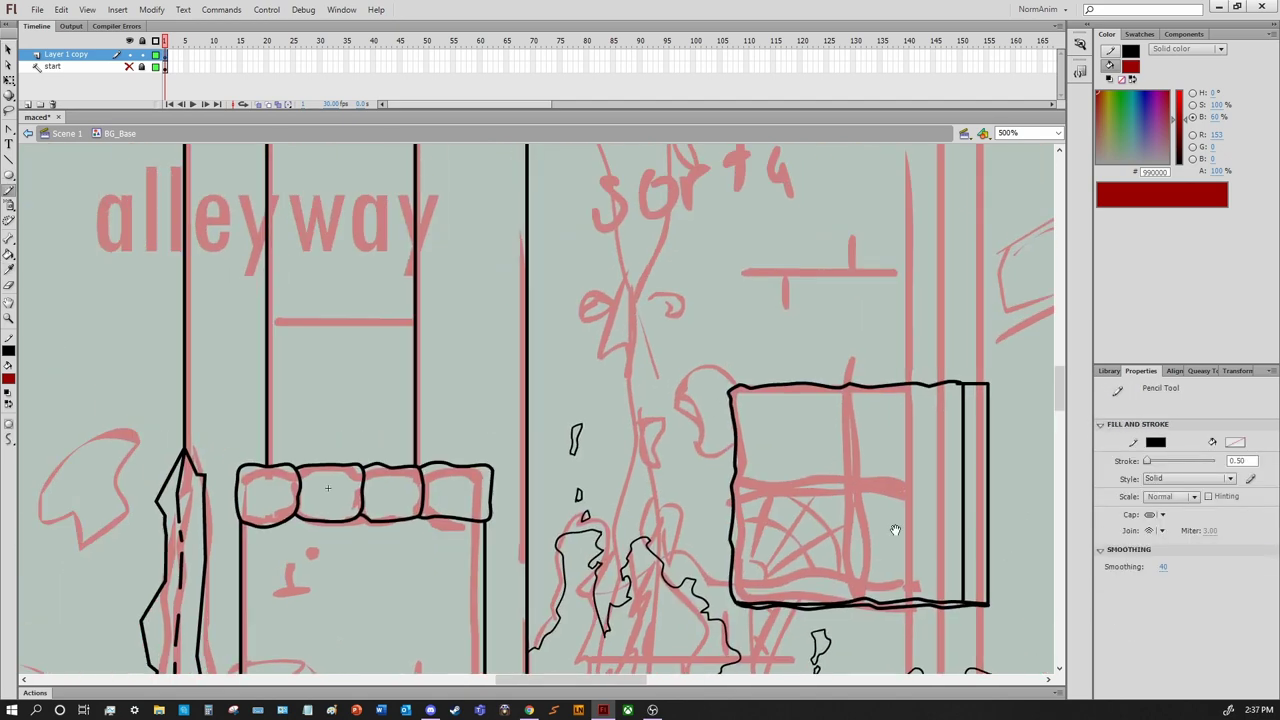
mouse_move(678, 427)
left_mouse_down()
mouse_move(720, 448)
mouse_move(713, 356)
left_mouse_up()
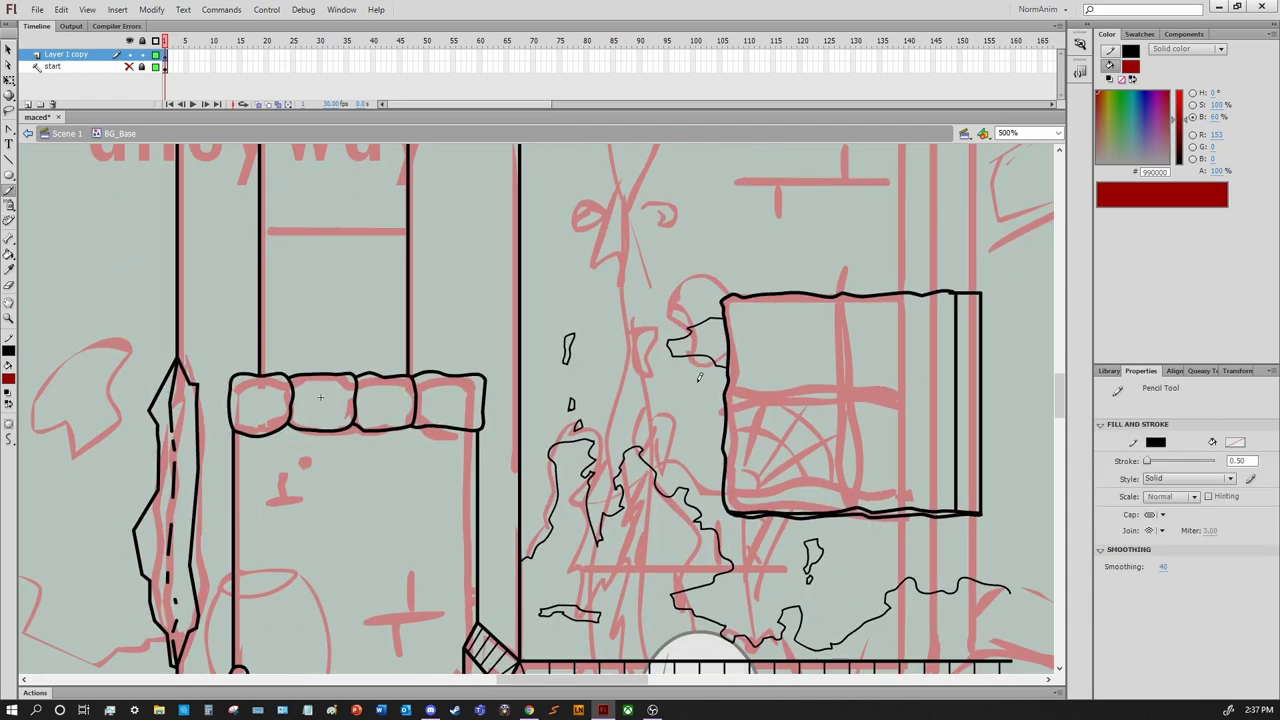
left_click_drag(718, 446, 665, 410)
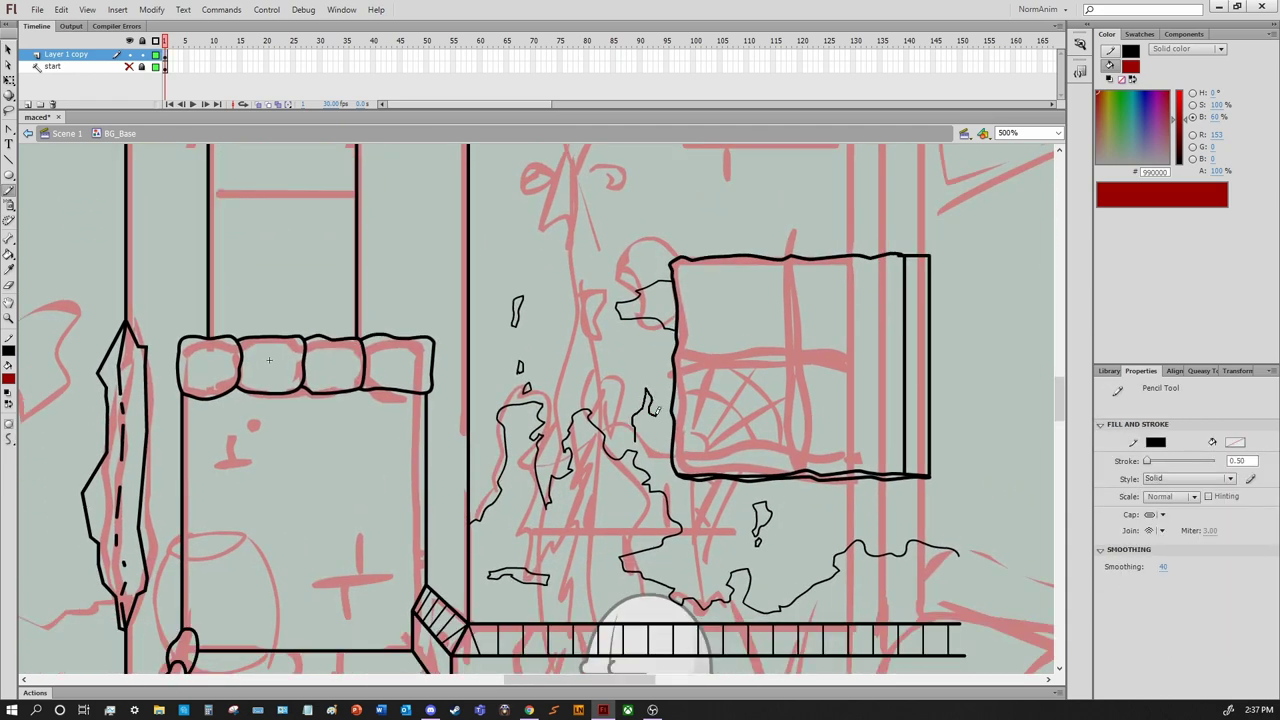
Extend the plaster outline around the wall corner and add loose chips beside it, under the window and on the upper wall
mouse_move(459, 512)
left_mouse_down()
mouse_move(493, 494)
mouse_move(669, 489)
left_mouse_up()
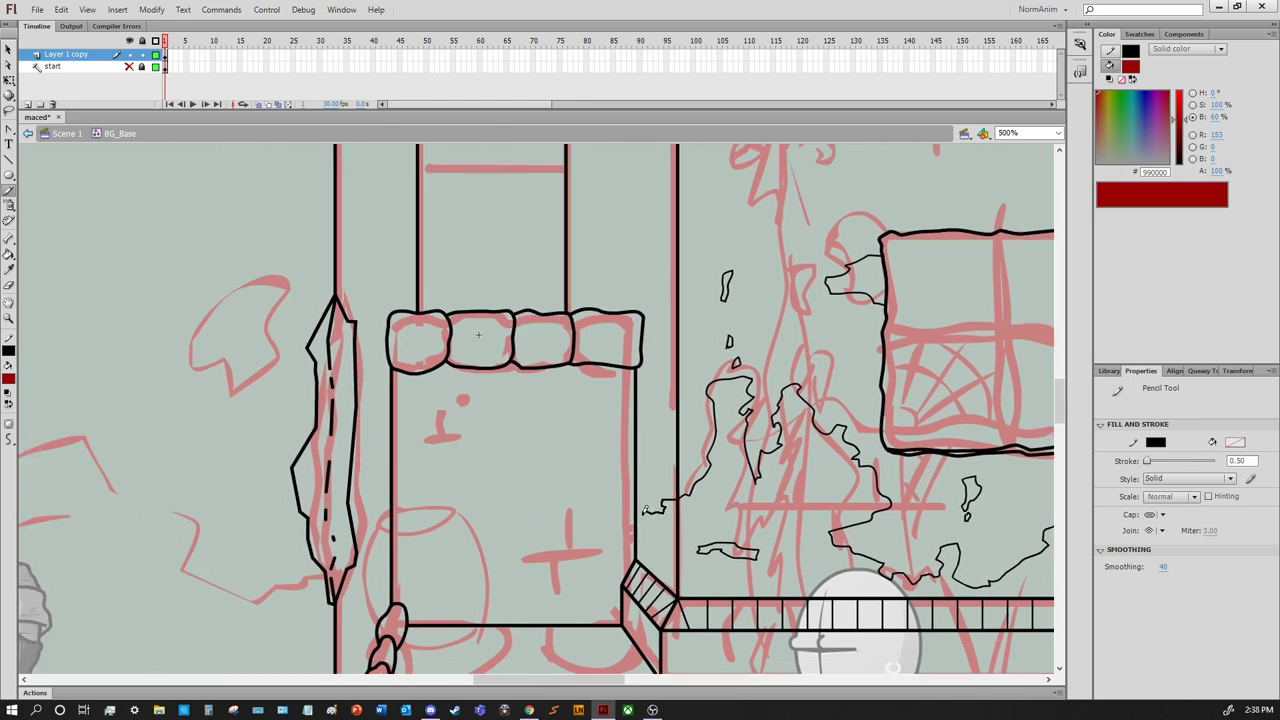
mouse_move(478, 334)
left_mouse_down()
mouse_move(525, 361)
mouse_move(333, 347)
mouse_move(369, 449)
left_mouse_up()
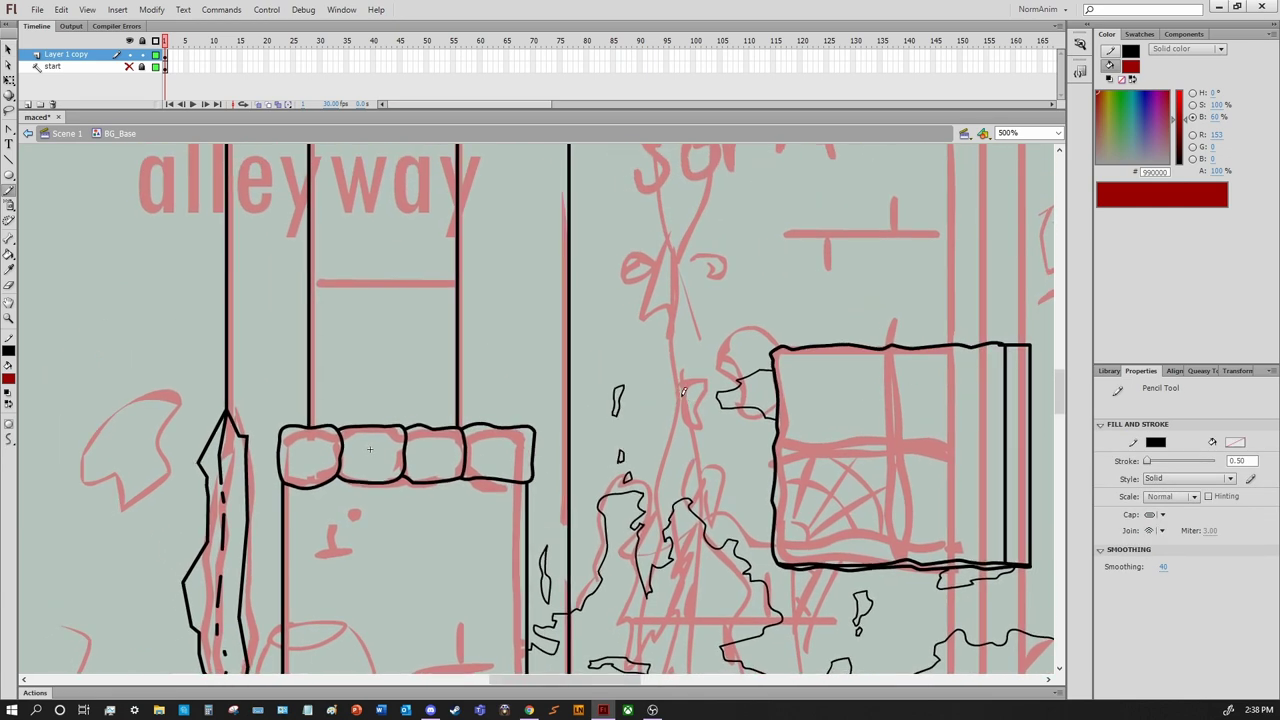
left_click_drag(914, 366, 789, 439)
mouse_move(858, 491)
left_mouse_down()
mouse_move(894, 357)
mouse_move(851, 213)
mouse_move(914, 215)
mouse_move(953, 301)
left_mouse_up()
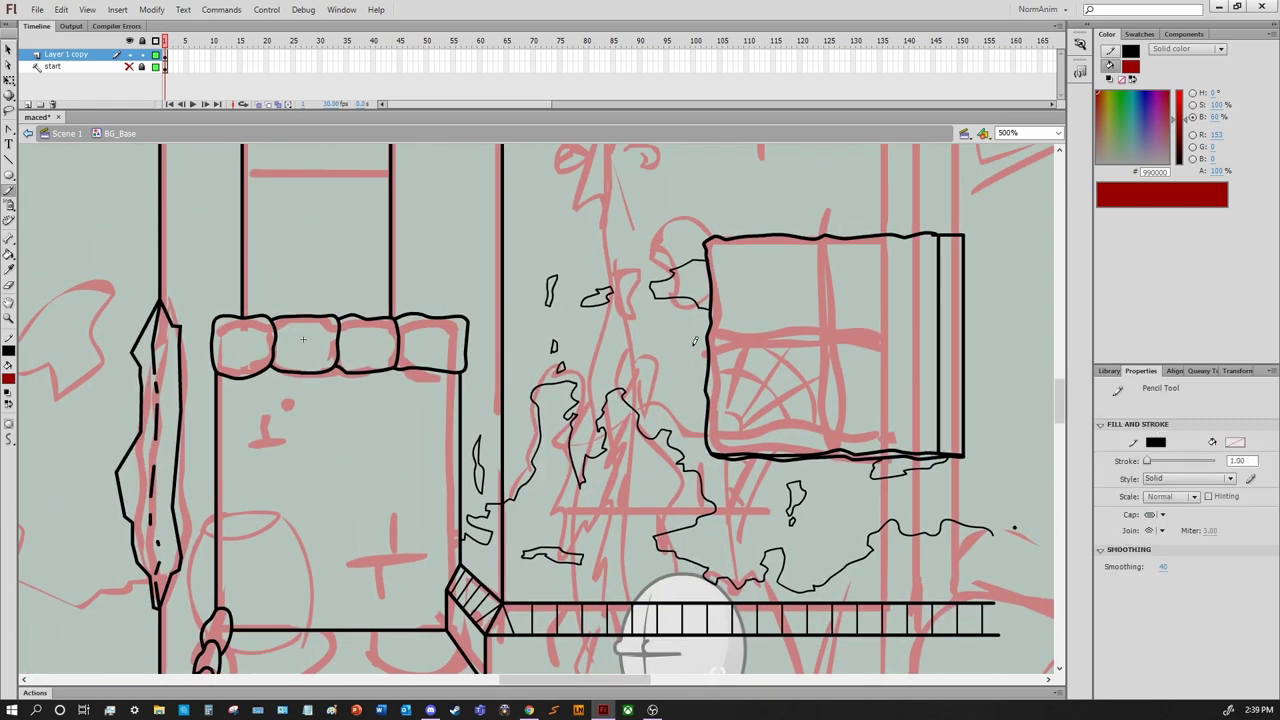
Draw the window's horizontal and vertical crossbars with a 1.00 stroke and trim the line ends at its lower frame
mouse_move(692, 346)
left_mouse_down()
mouse_move(986, 338)
mouse_move(708, 350)
left_mouse_up()
key("space")
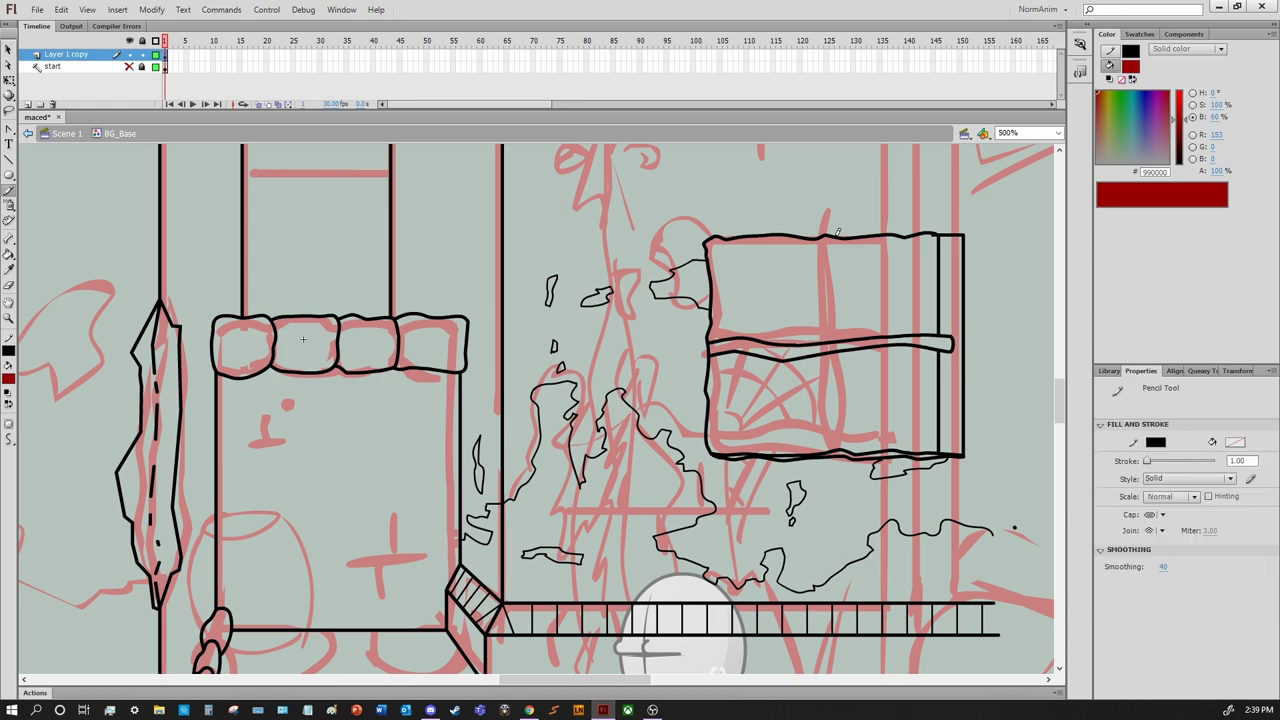
left_click_drag(836, 238, 838, 455)
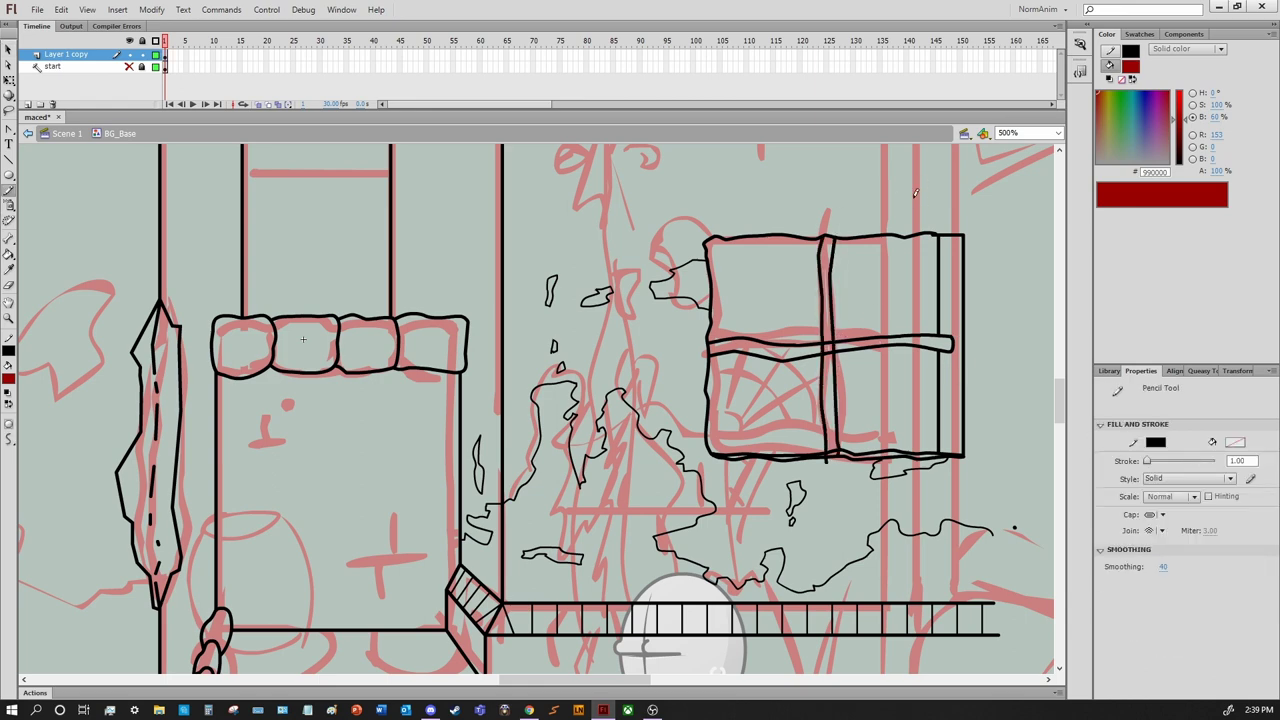
key("v")
key("z")
left_click(826, 350)
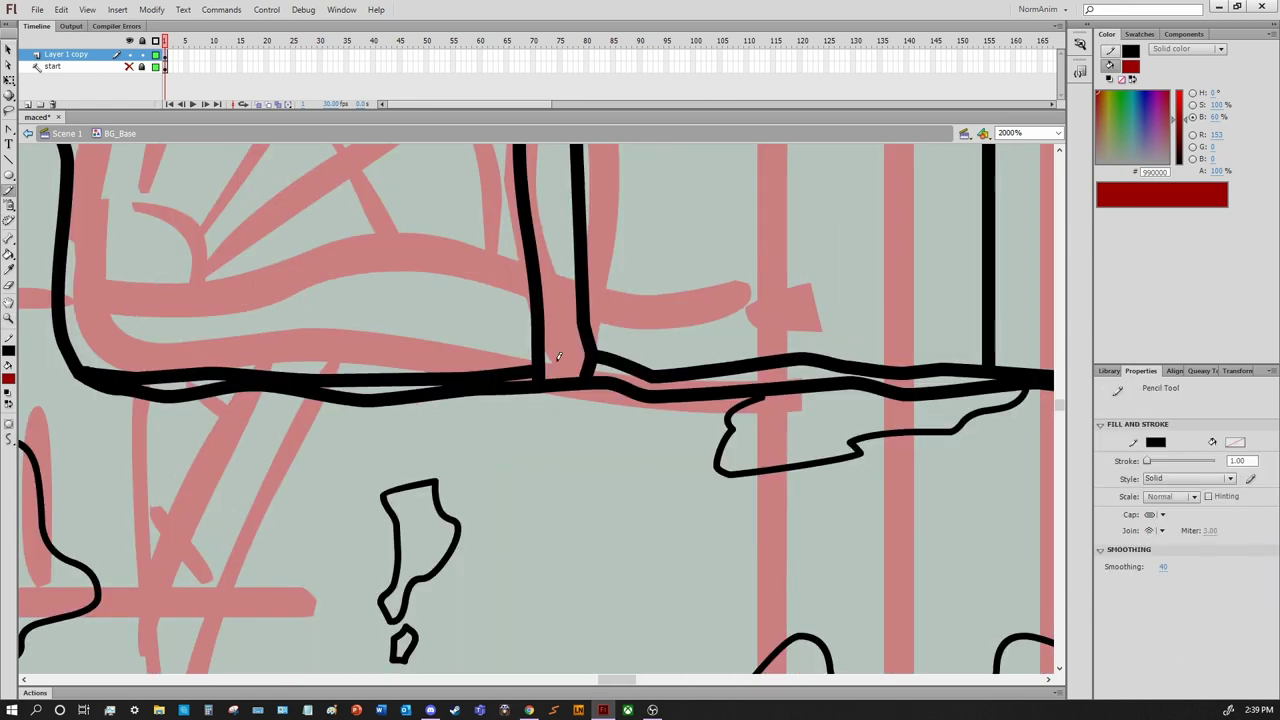
left_click(537, 371, "alt")
left_click(1016, 541, "alt")
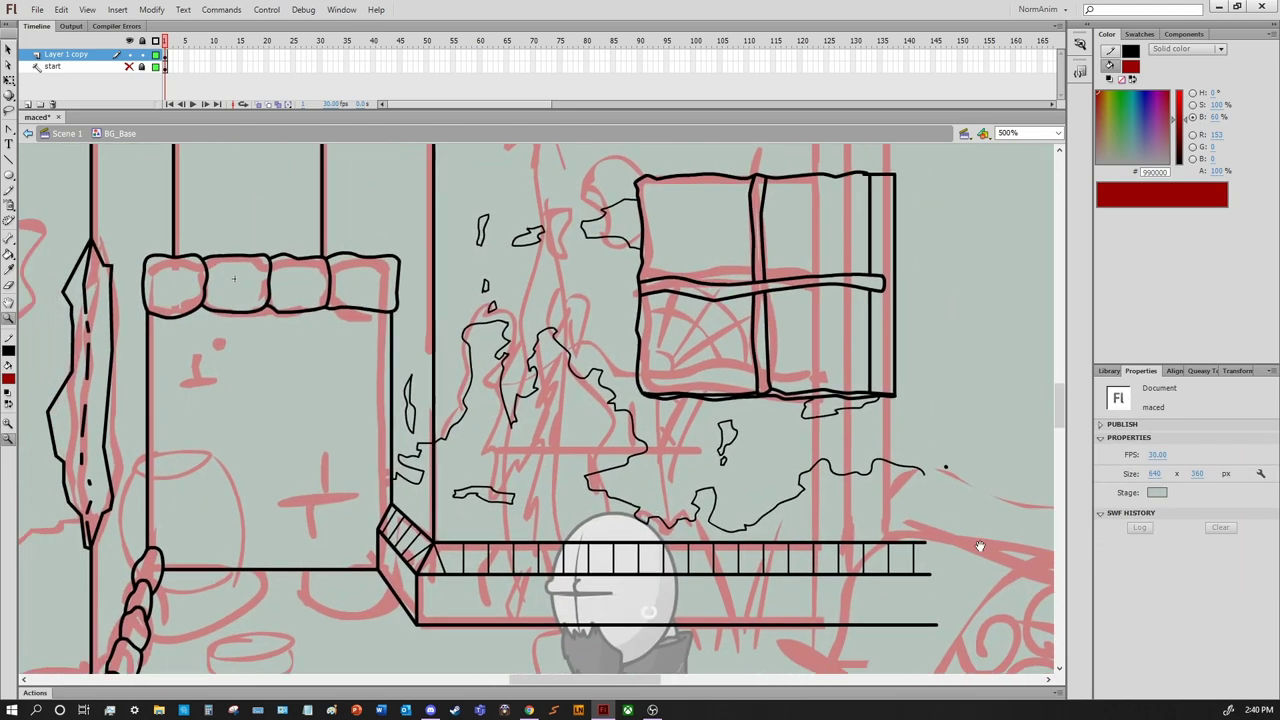
mouse_move(820, 660)
left_mouse_down()
mouse_move(960, 603)
mouse_move(1180, 407)
left_mouse_up()
scroll(969, 595, "up", 3)
key("y")
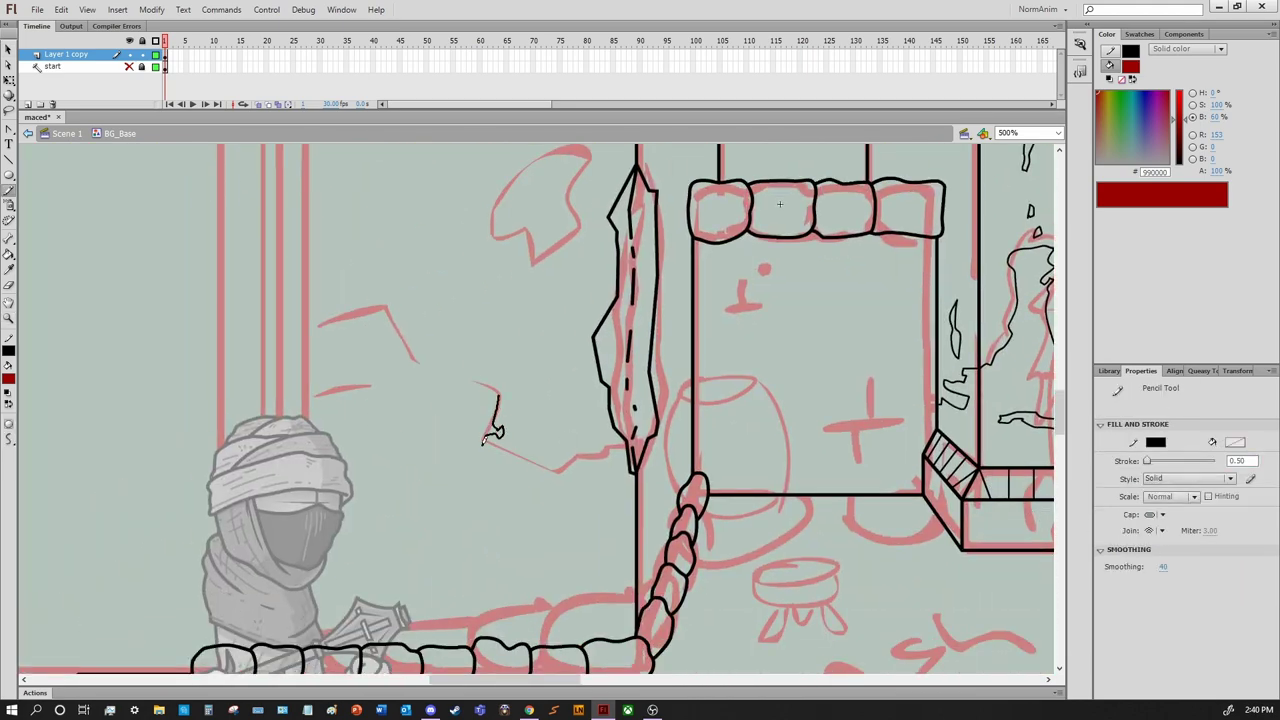
key("ctrl+z")
left_click_drag(496, 395, 490, 434)
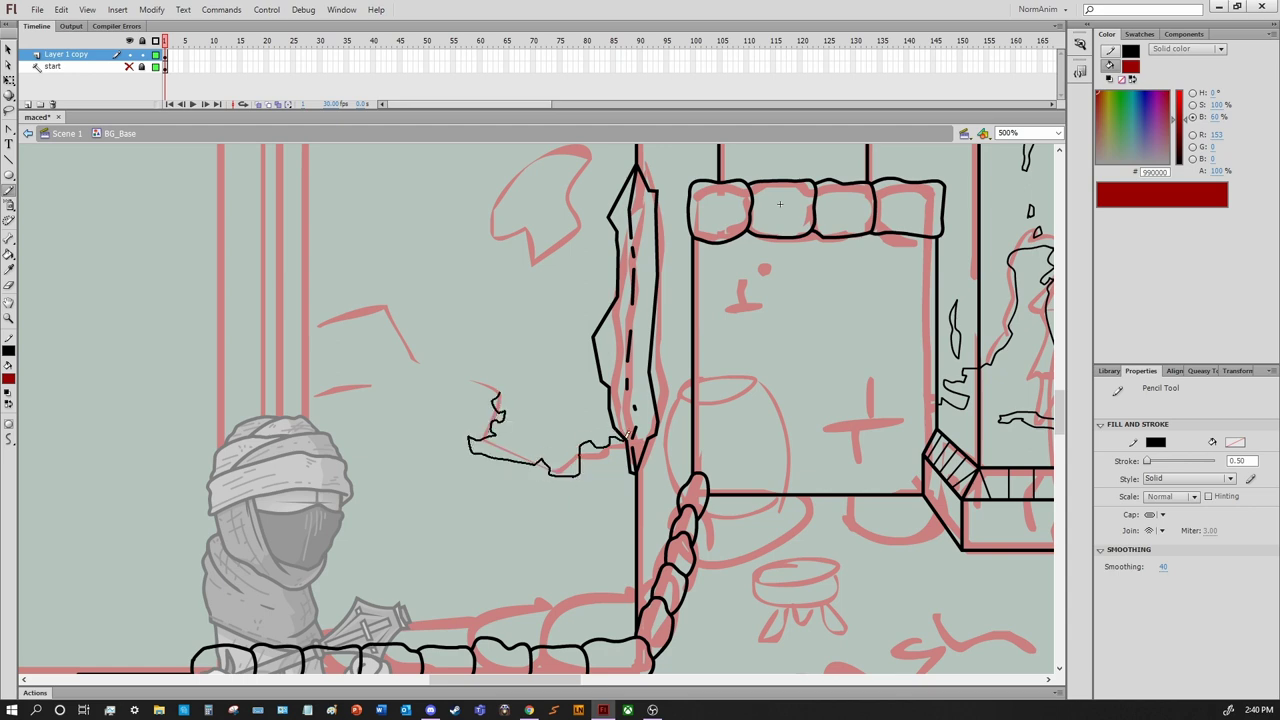
key("ctrl+z")
Trace the isolated wall patch beside the cracked edge and the long jagged outline below it with a 0.50 stroke
scroll(560, 400, "up", 3)
left_click_drag(542, 437, 590, 386)
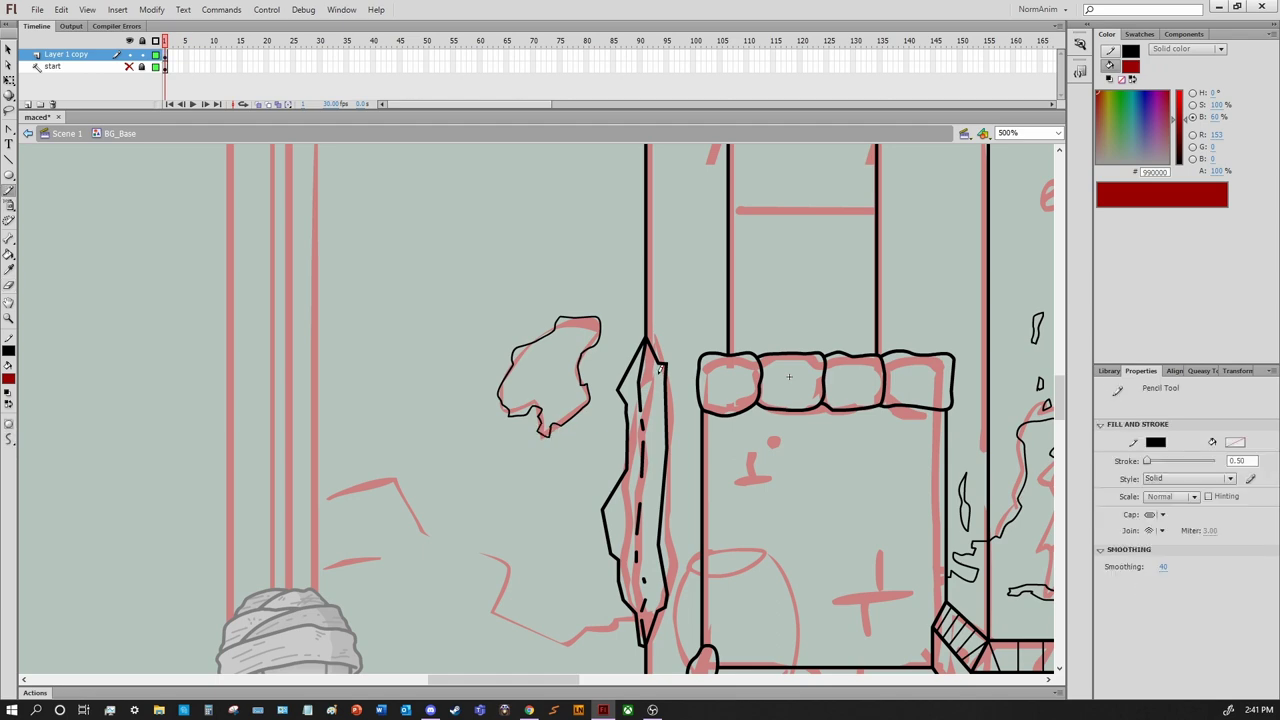
scroll(580, 405, "down", 3)
scroll(580, 405, "left", 4)
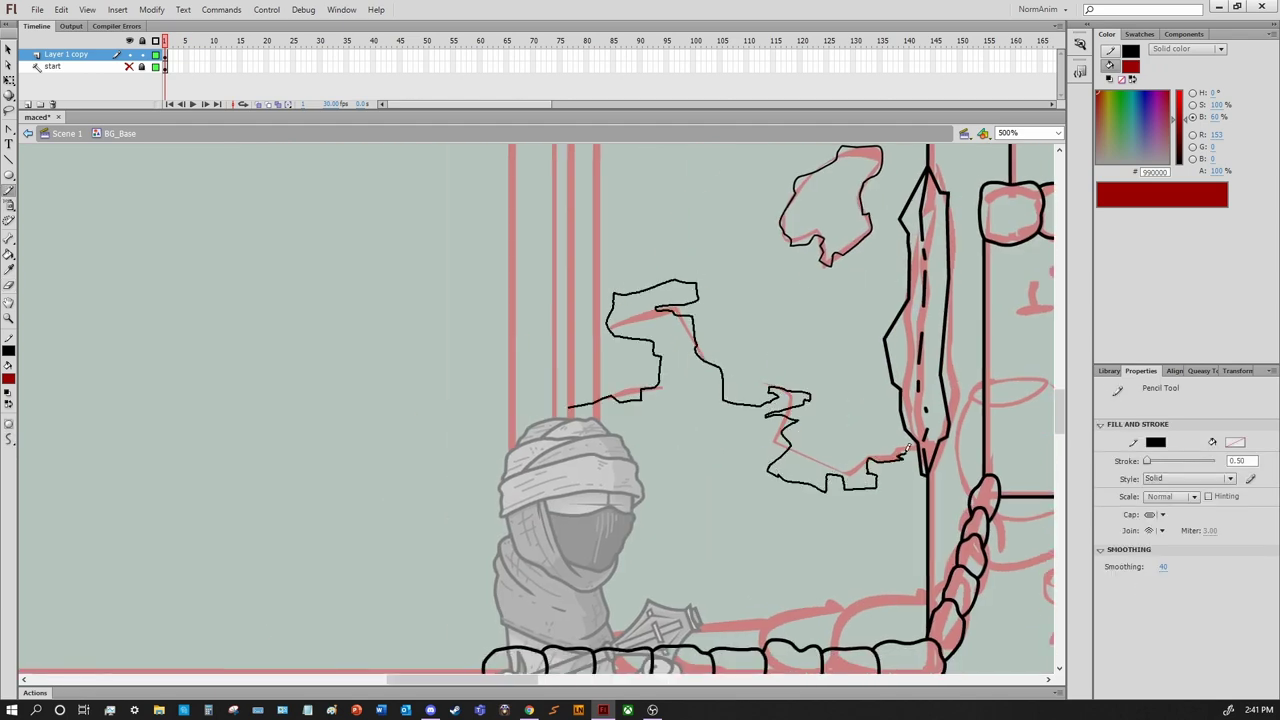
left_click_drag(908, 450, 922, 461)
Draw a second jagged line from the cracked edge down to the lower outline and remove the leftover segment joining the crack
key("v")
key("y")
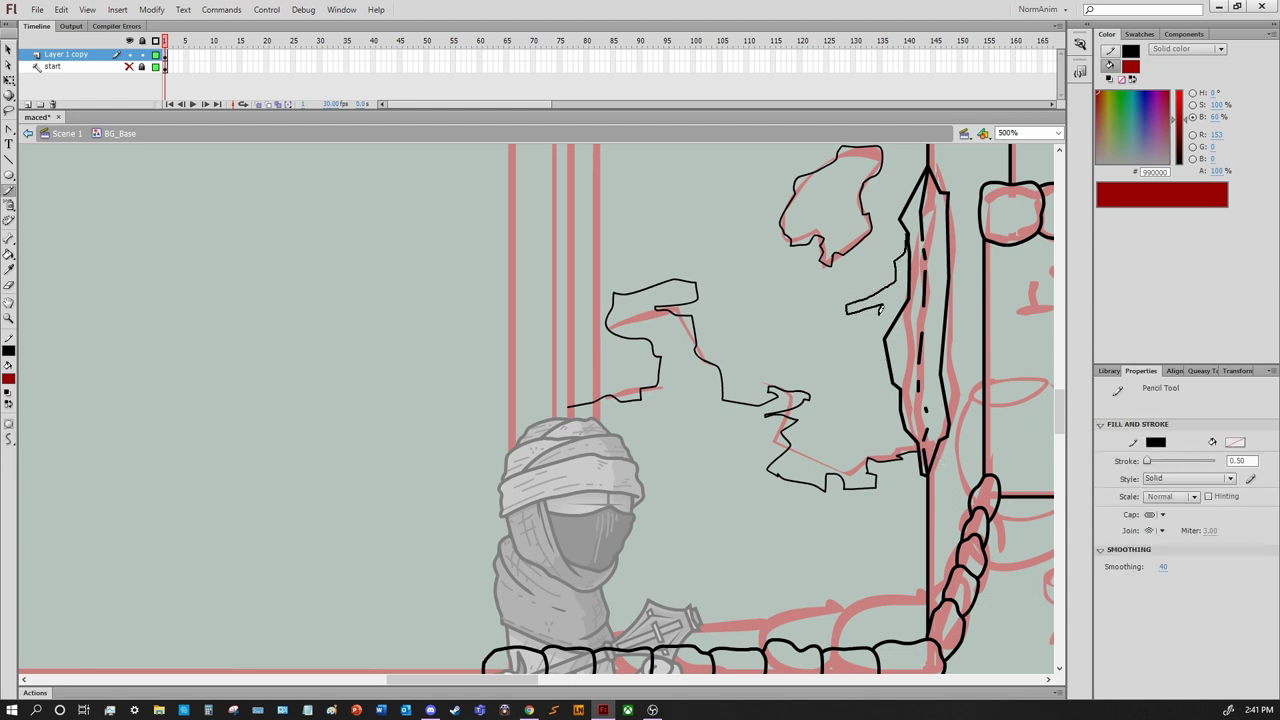
key("ctrl+z")
left_click_drag(906, 258, 838, 297)
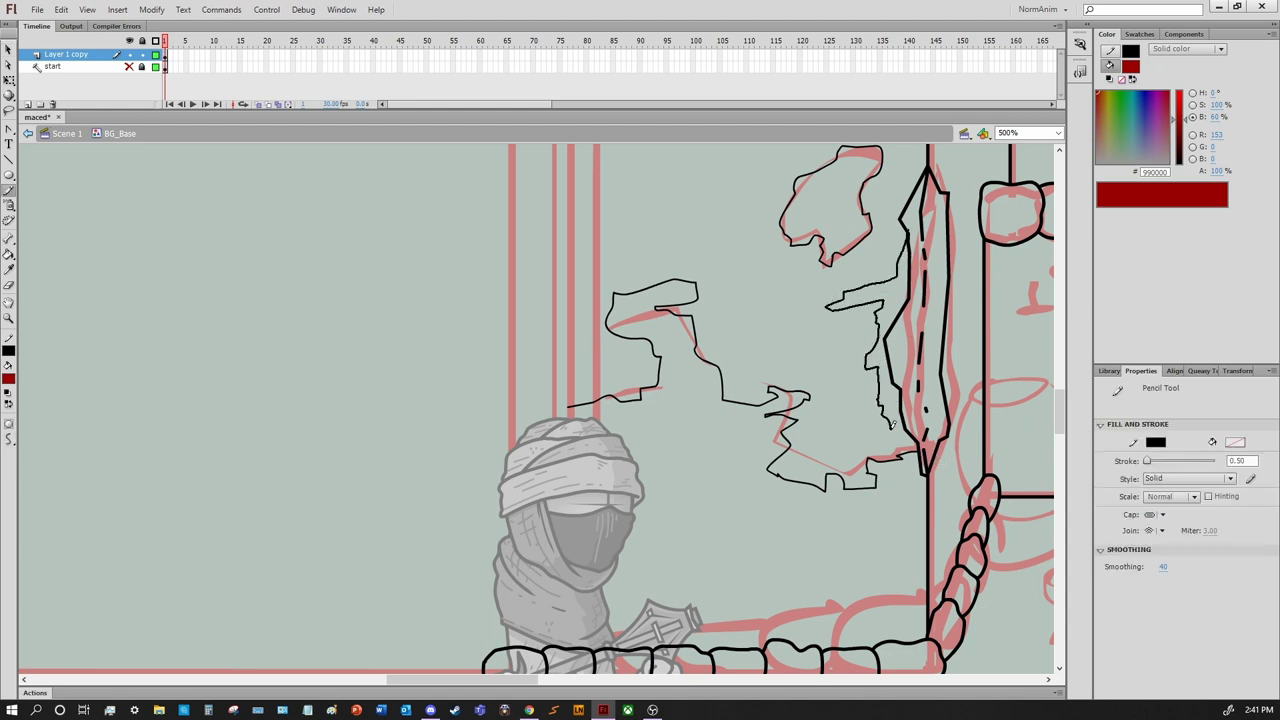
left_click_drag(893, 424, 890, 460)
key("v")
Erase the middle stretch of the long jagged outline and redraw it with more irregular notches
key("b")
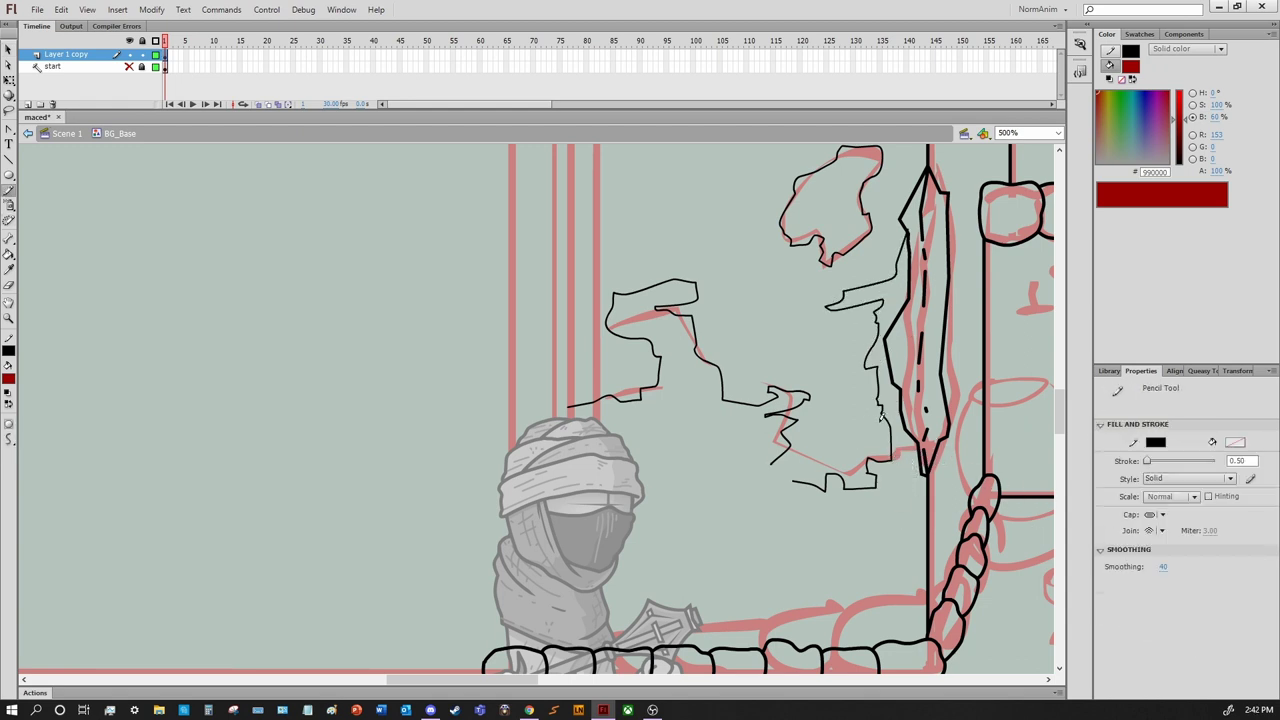
mouse_move(729, 396)
left_mouse_down()
mouse_move(581, 536)
mouse_move(581, 503)
left_mouse_up()
key("ctrl+z")
key("ctrl+z")
key("ctrl+z")
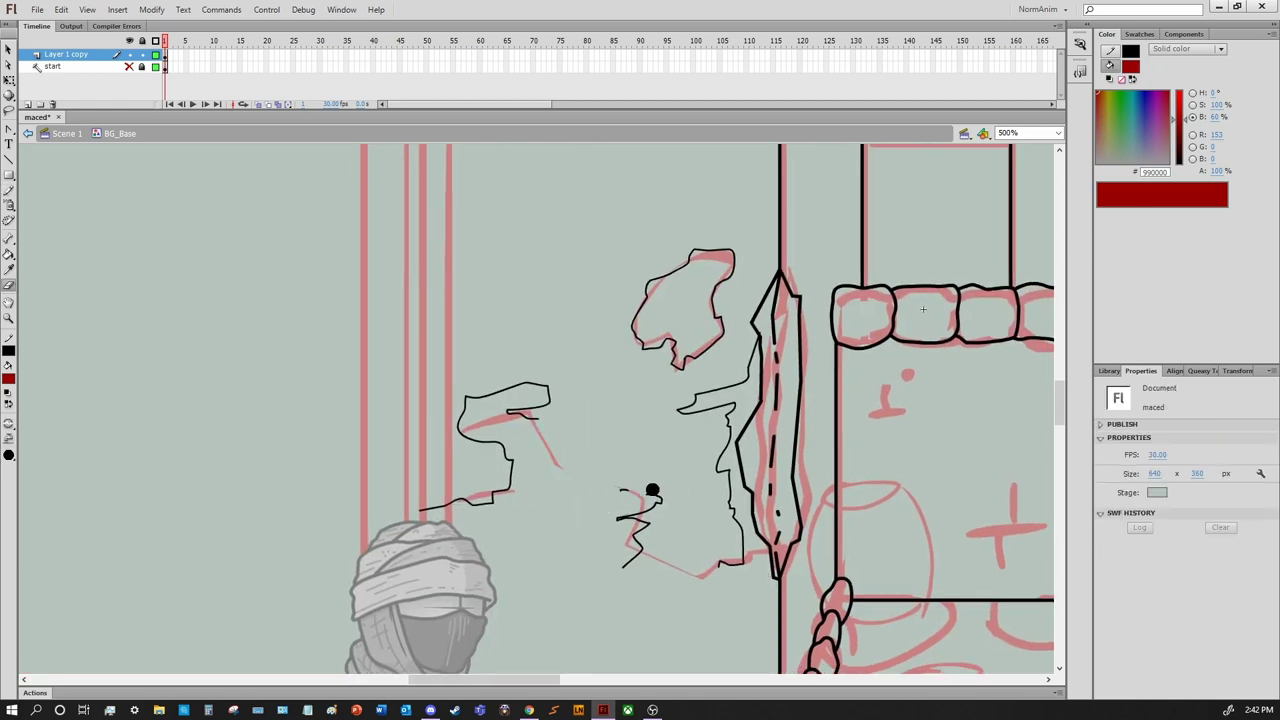
key("y")
key("ctrl+z")
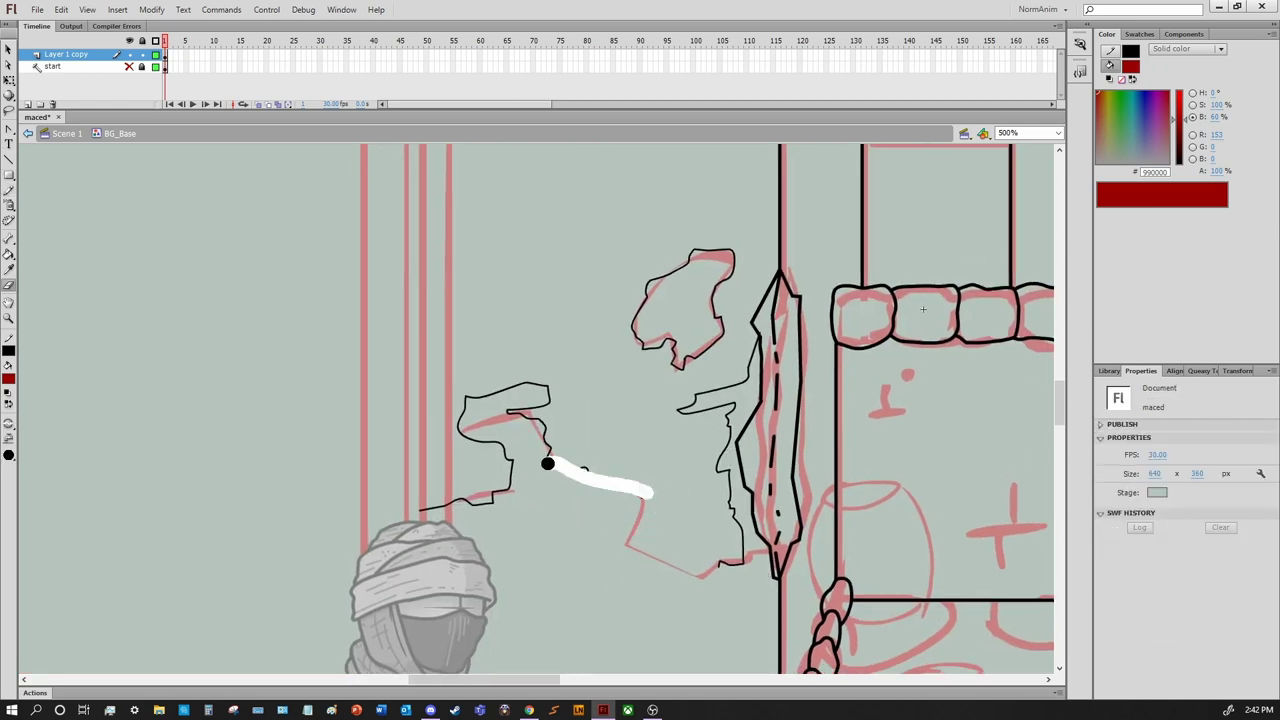
left_click_drag(540, 419, 530, 428)
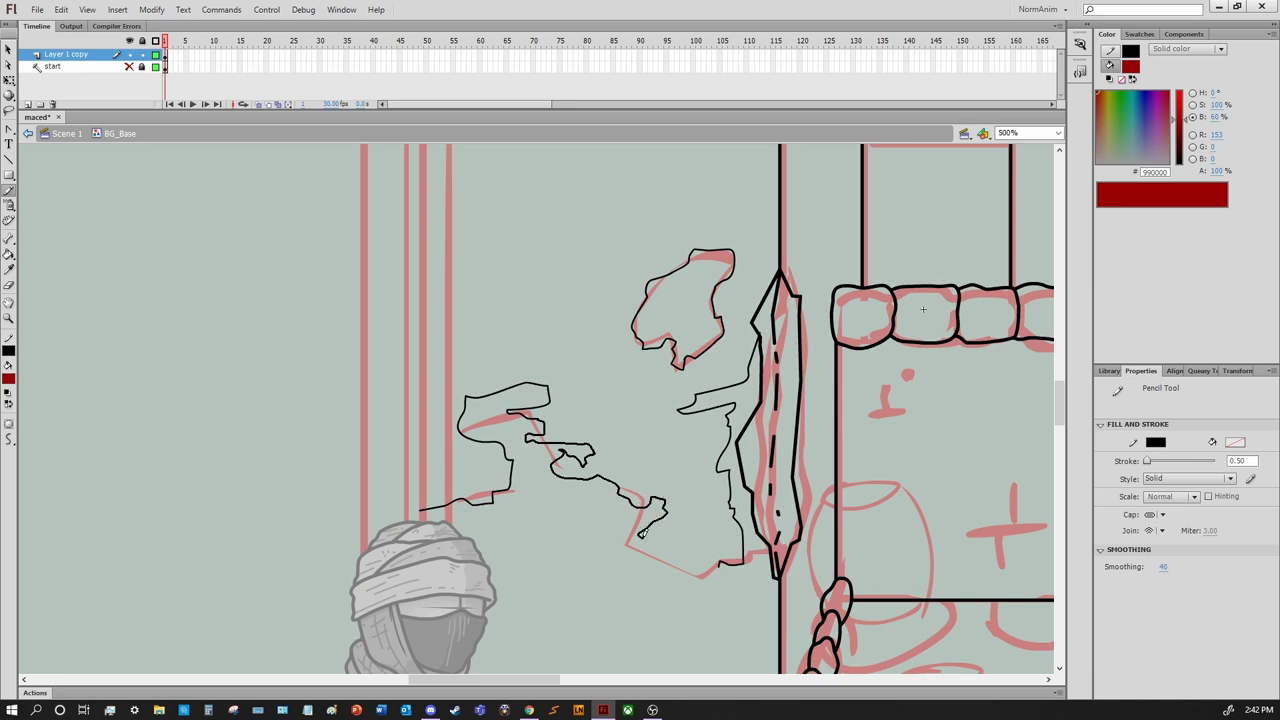
Redraw the broken patch's lower edge with a small notch and add loose chips along its open upper side
left_click_drag(678, 558, 716, 566)
mouse_move(958, 493)
left_mouse_down()
mouse_move(783, 528)
mouse_move(917, 445)
left_mouse_up()
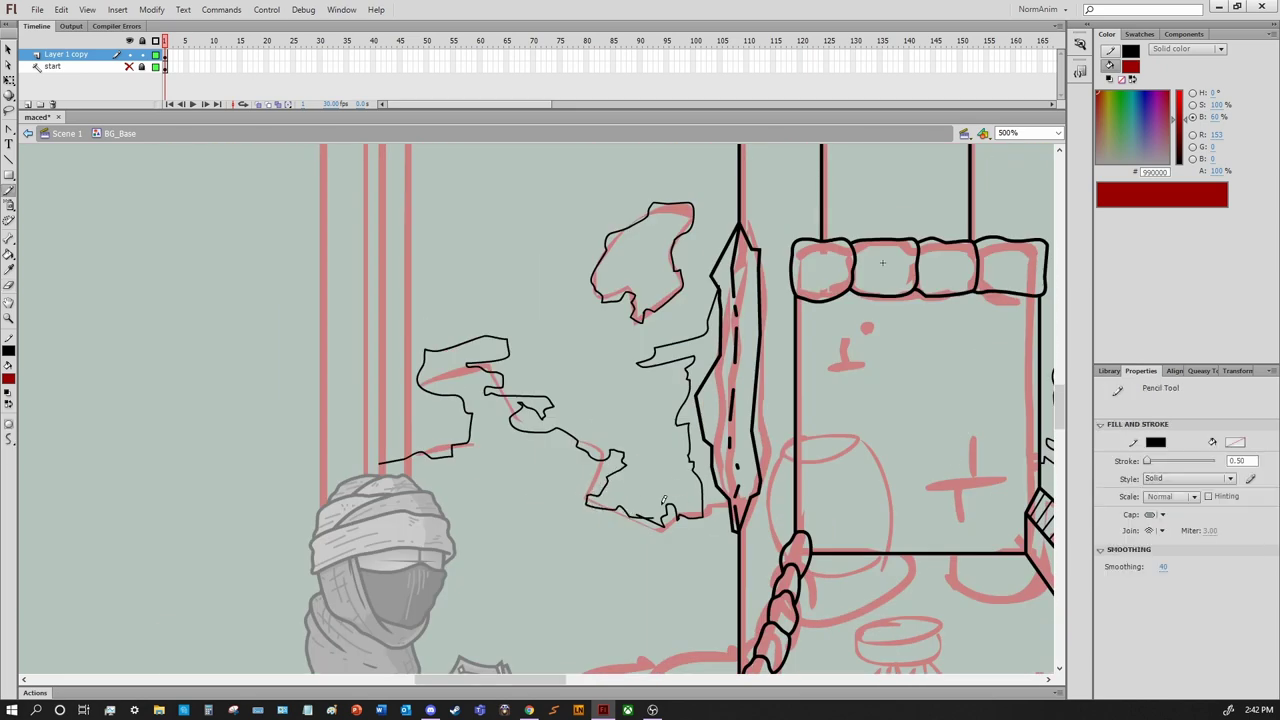
key("ctrl+z")
left_click_drag(547, 410, 519, 420)
left_click_drag(718, 433, 665, 436)
mouse_move(536, 355)
left_mouse_down()
mouse_move(652, 479)
mouse_move(797, 518)
left_mouse_up()
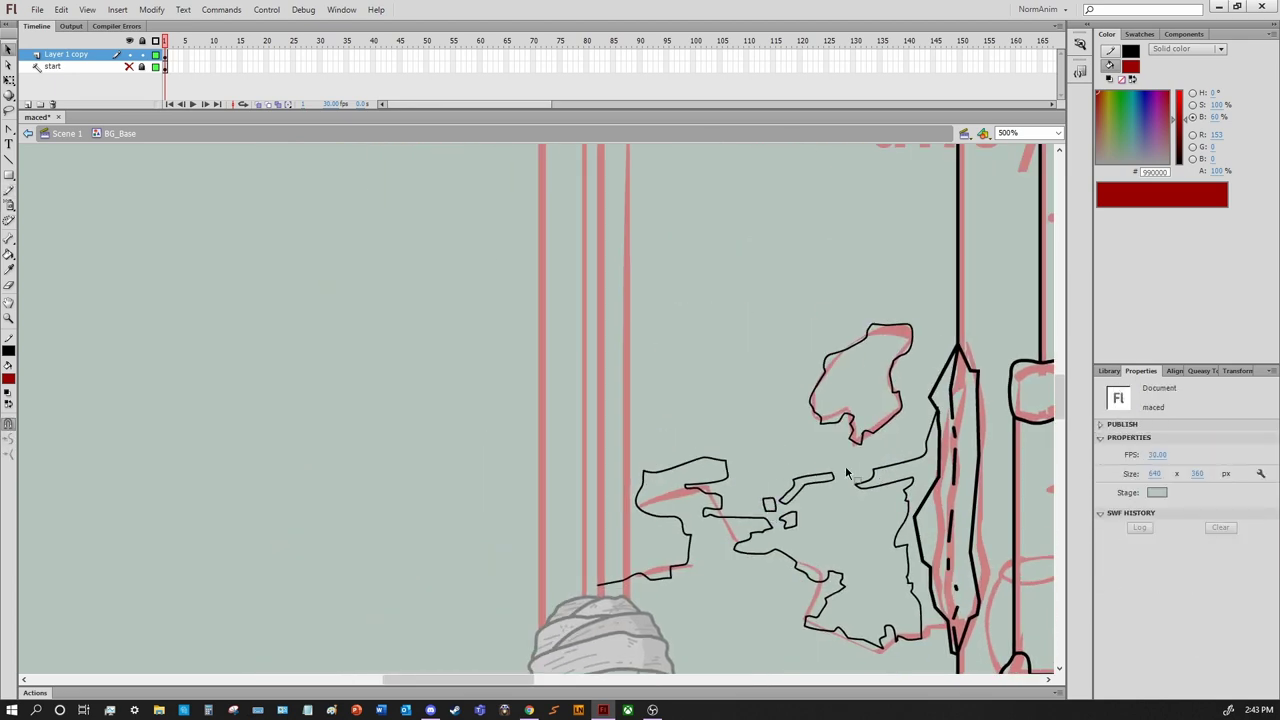
Draw a small three-pointed chip above the isolated wall patch and delete its overshooting line end
mouse_move(853, 476)
left_mouse_down()
mouse_move(288, 310)
mouse_move(693, 557)
left_mouse_up()
left_click_drag(693, 377, 701, 355)
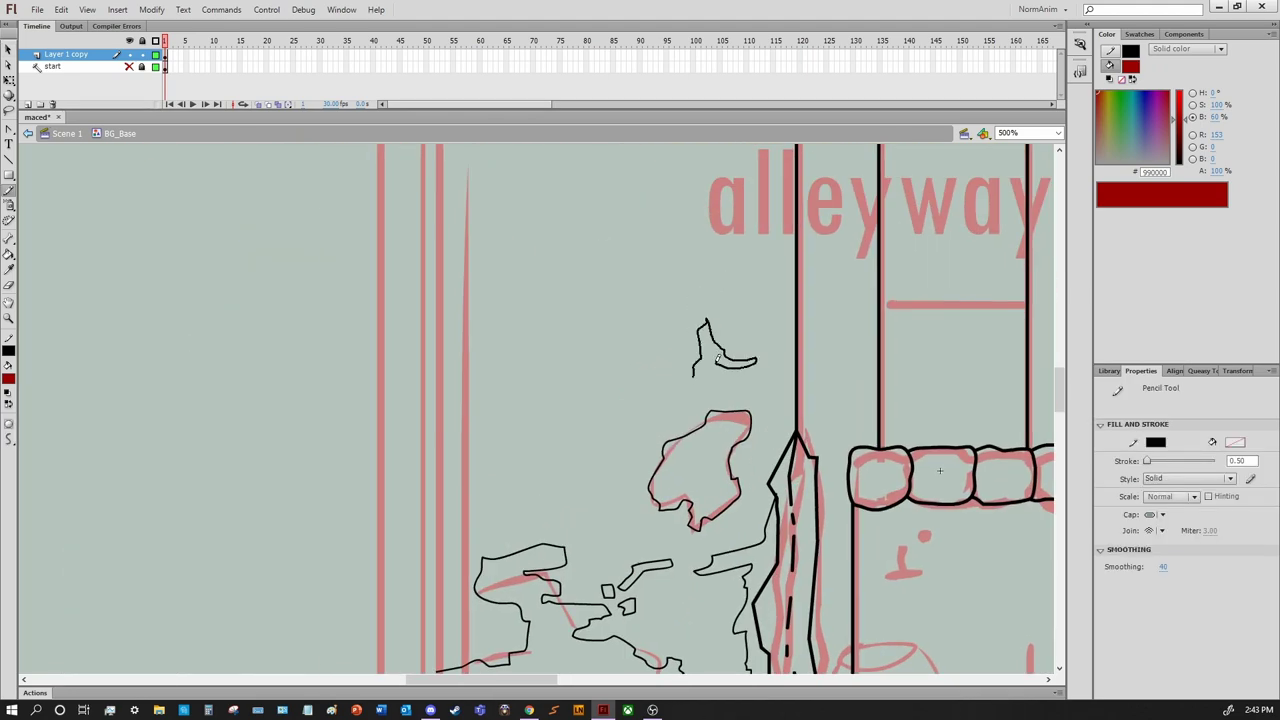
key("v")
left_click(693, 376)
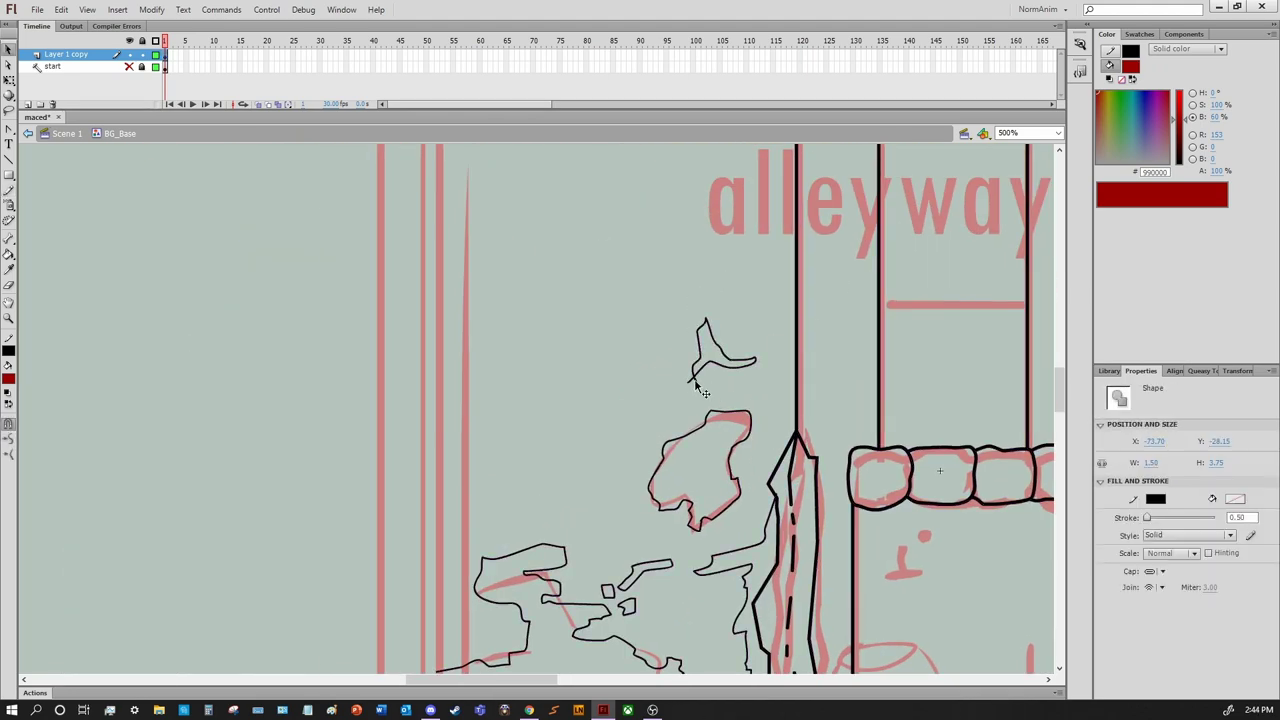
key("Delete")
scroll(699, 390, "down", 5)
scroll(699, 390, "right", 3)
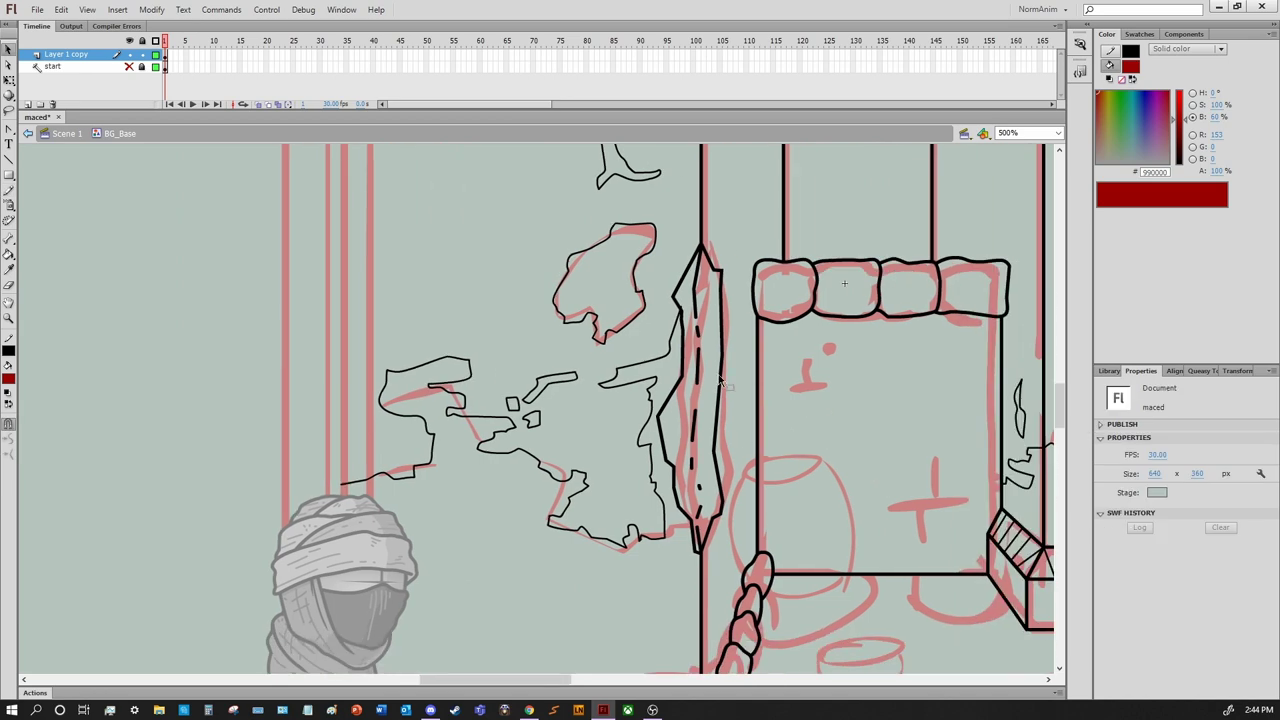
Draw jagged broken-plaster lines between the long crack and the doorway edge and above the horizontal stone row, plus a small chip above the row
key("y")
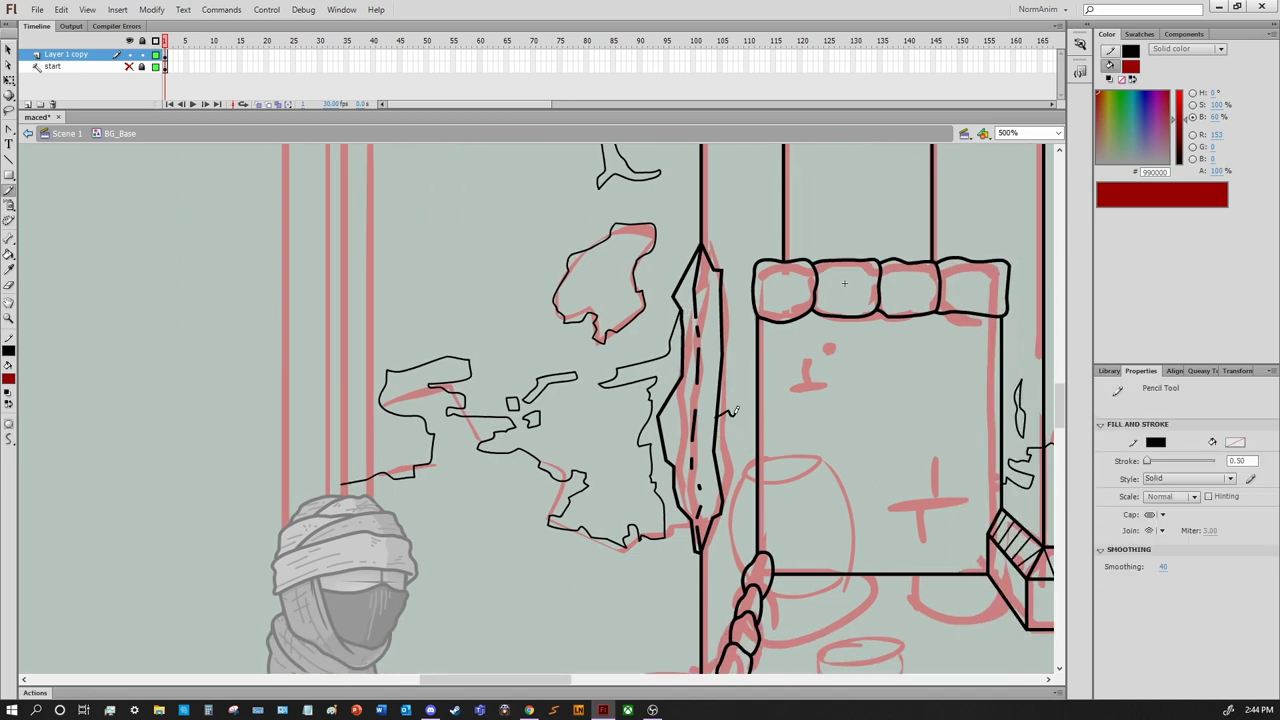
scroll(778, 406, "down", 4)
scroll(778, 406, "left", 3)
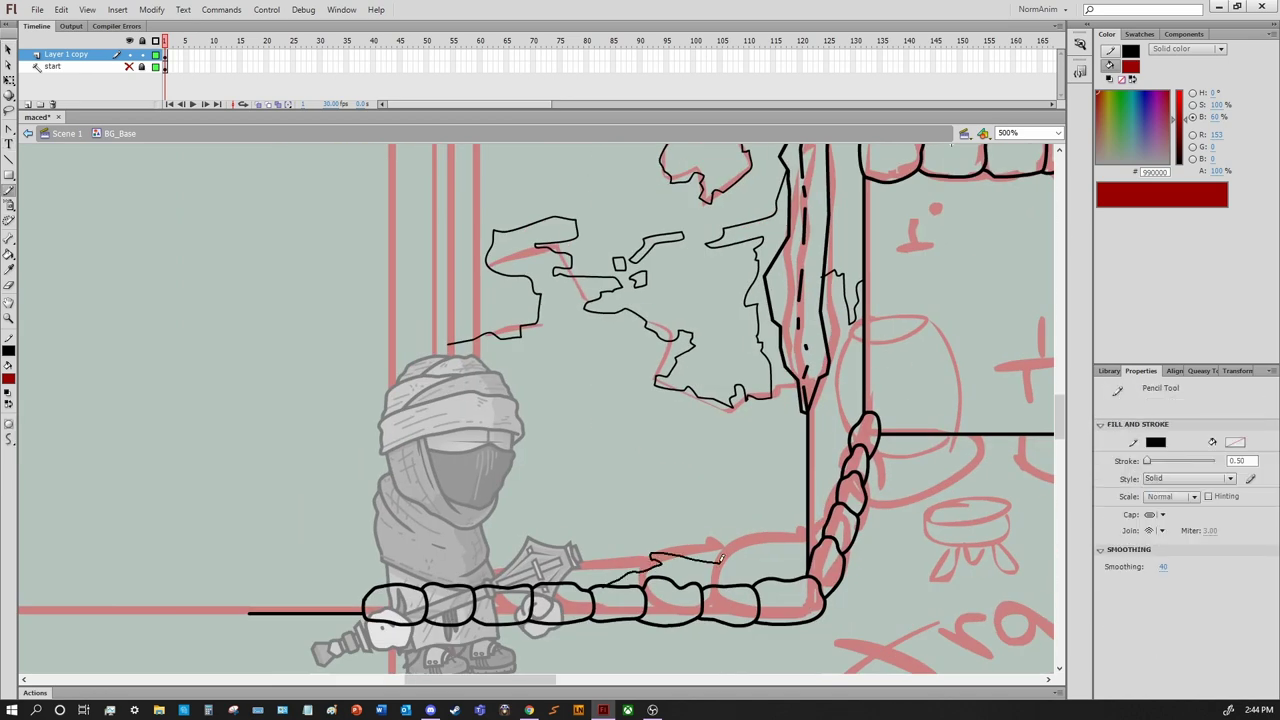
left_click_drag(720, 560, 760, 570)
key("ctrl+z")
left_click_drag(602, 576, 638, 566)
key("ctrl+z")
key("ctrl+z")
left_click_drag(685, 505, 760, 580)
key("ctrl+z")
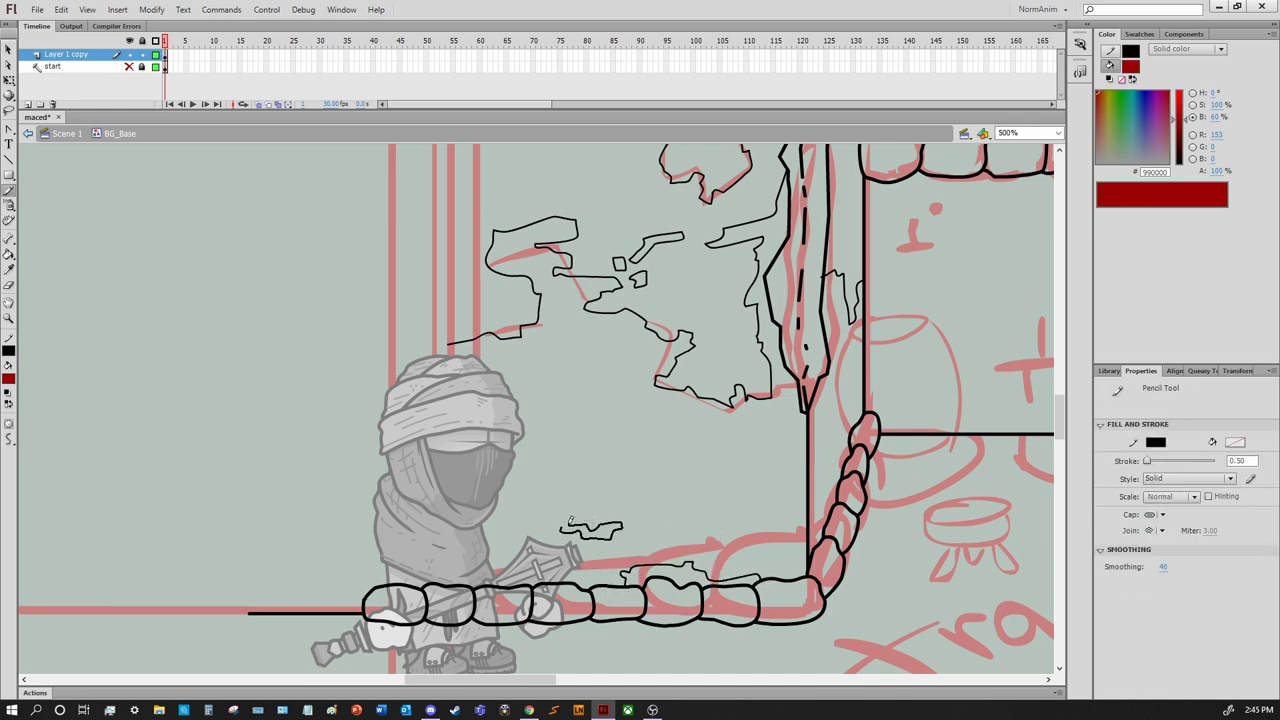
Draw a narrow chip below the large broken patch and a jagged line down the doorway's edge to the curved stones
scroll(570, 524, "up", 3)
scroll(695, 506, "right", 2)
left_click_drag(679, 517, 683, 552)
scroll(683, 552, "up", 2)
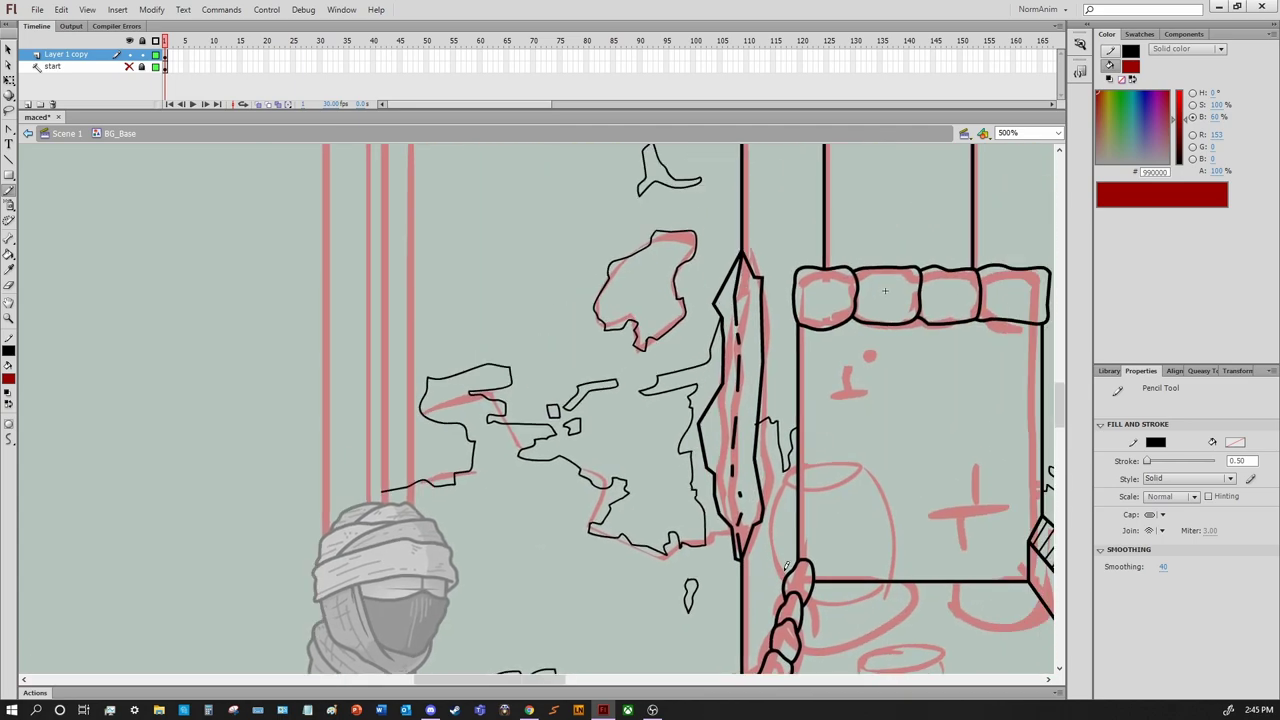
scroll(877, 356, "right", 15)
scroll(877, 356, "down", 4)
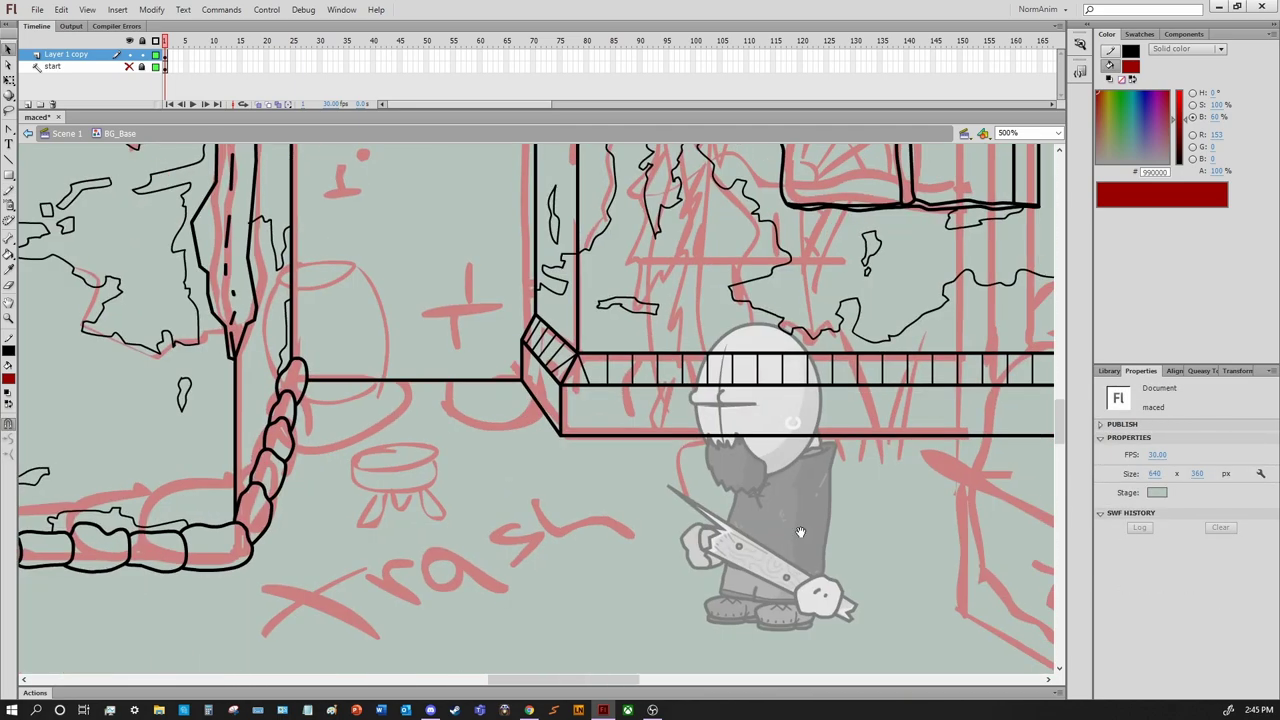
scroll(878, 350, "left", 5)
scroll(764, 354, "up", 3)
key("h")
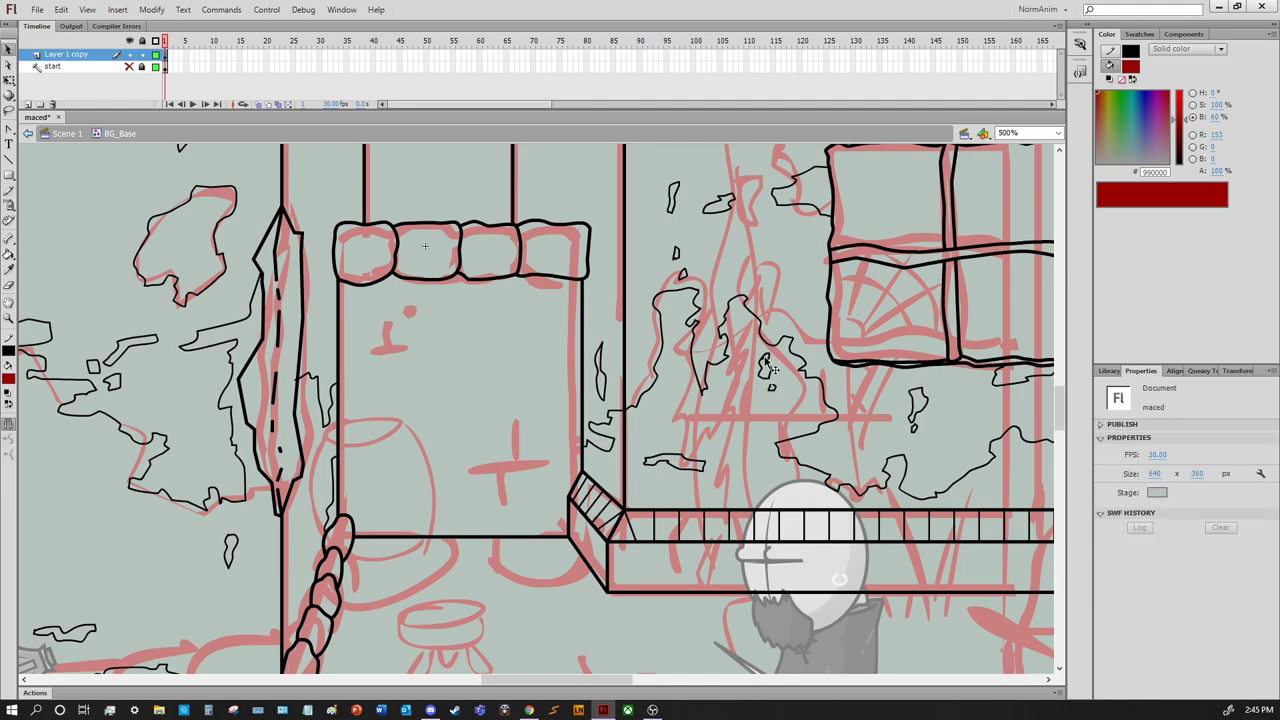
Draw a tall four-sided chip on the far part of the wall and a tiny chip beside the isolated patch
left_click_drag(818, 428, 1054, 492)
key("y")
mouse_move(480, 286)
left_mouse_down()
mouse_move(740, 368)
mouse_move(865, 352)
left_mouse_up()
mouse_move(650, 360)
left_mouse_down()
mouse_move(660, 400)
mouse_move(325, 300)
left_mouse_up()
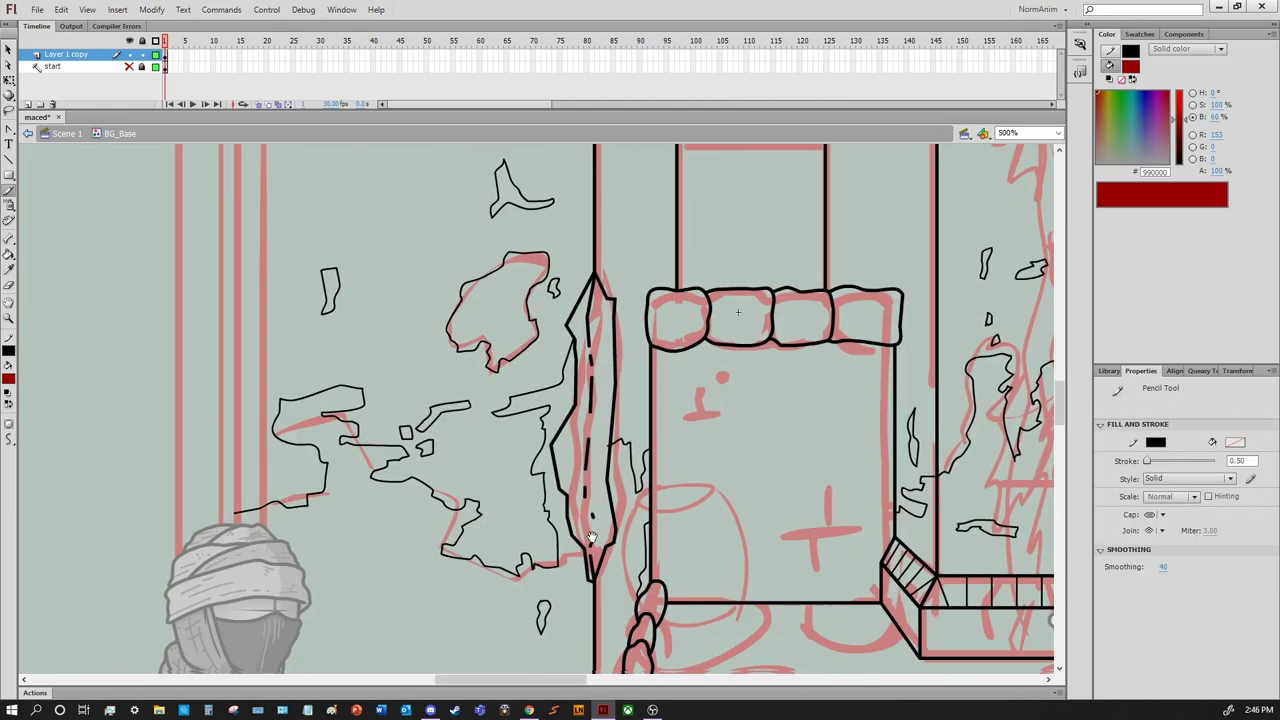
Draw a narrow chip beside the doorway edge and a small jagged plaster break at the upper end of the long crack
left_click_drag(630, 400, 630, 422)
left_click_drag(738, 333, 852, 393)
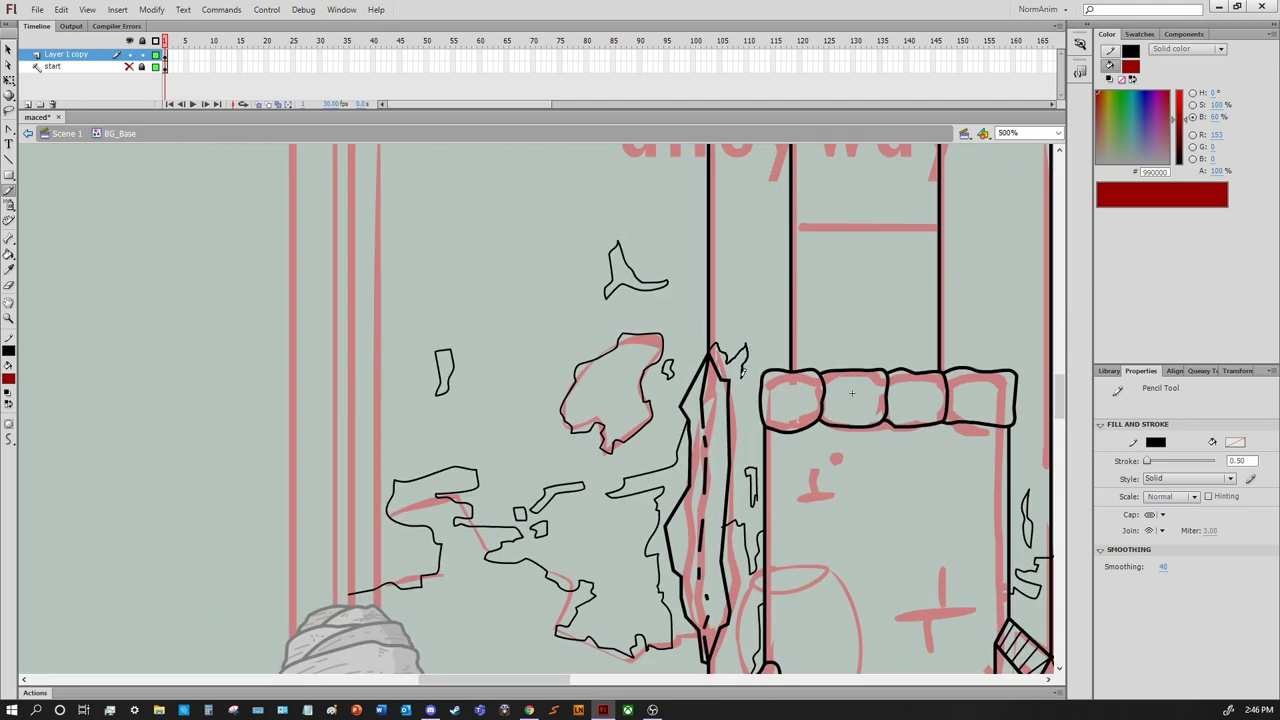
left_click_drag(718, 346, 748, 378)
key("v")
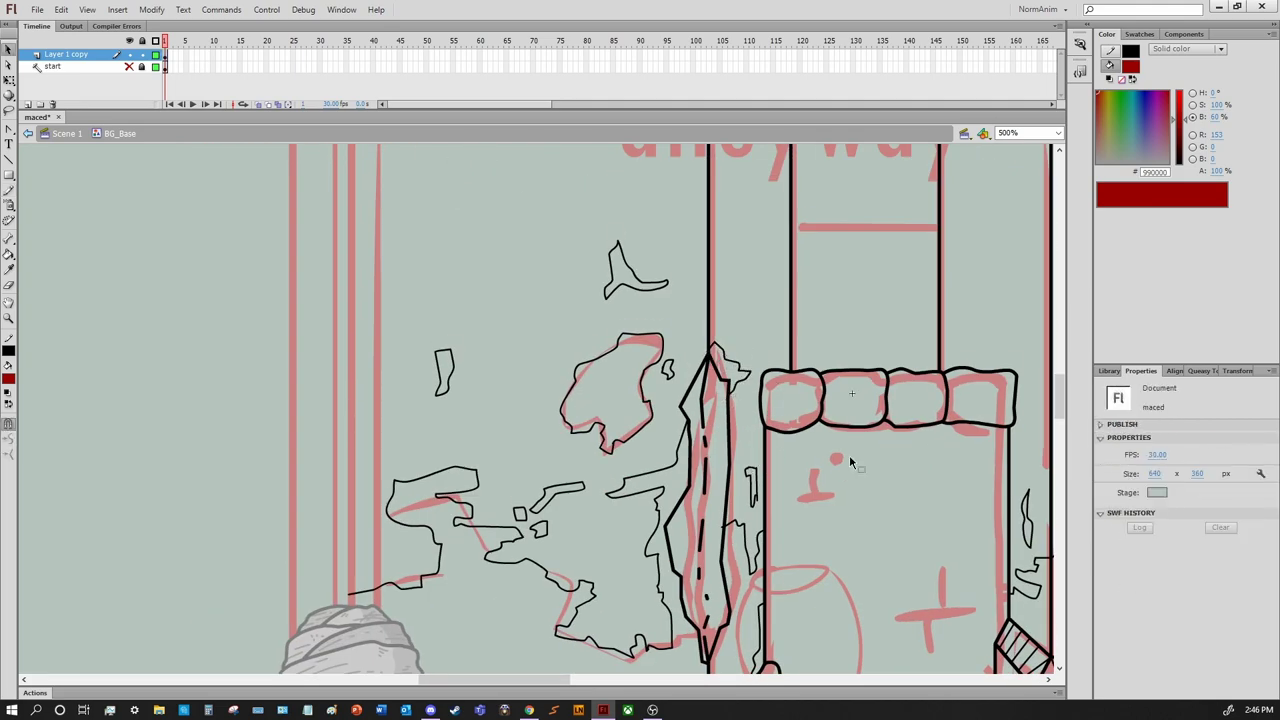
mouse_move(726, 535)
left_mouse_down()
mouse_move(396, 185)
mouse_move(240, 215)
mouse_move(451, 365)
left_mouse_up()
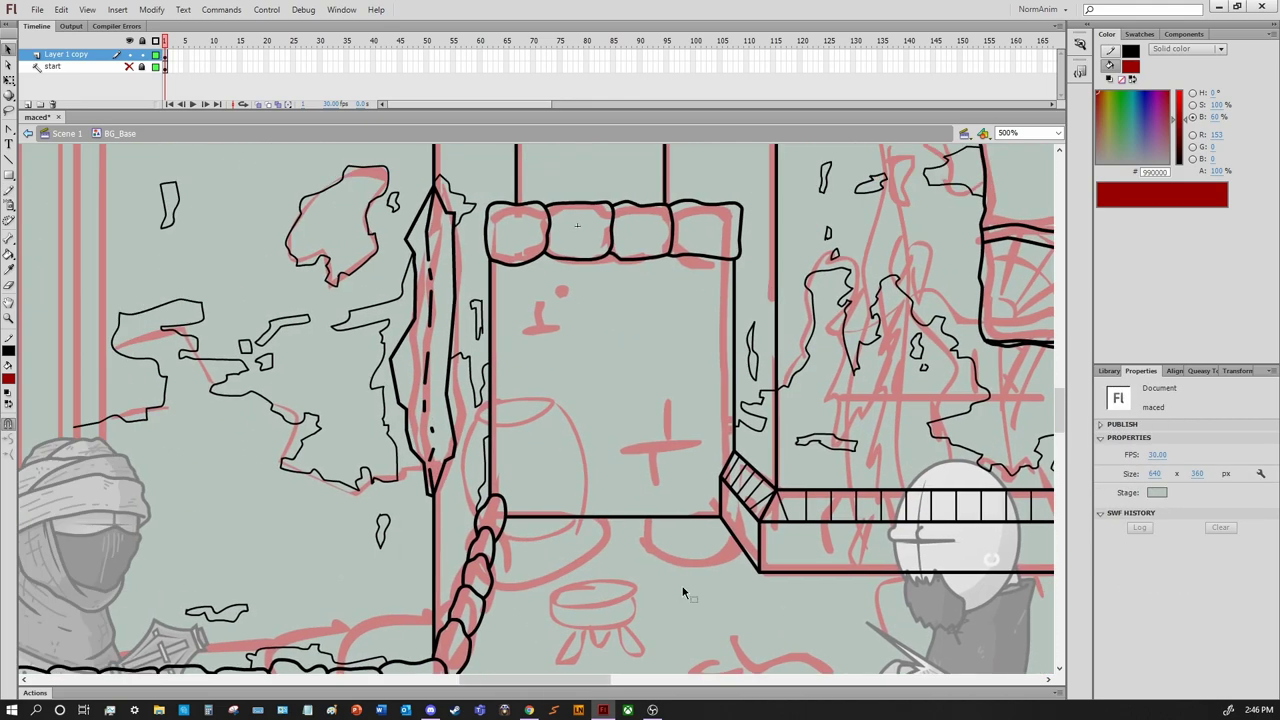
Set the pencil stroke to 0.70 and draw two groups of brick joint lines on the alley's back wall
key("y")
left_click(1240, 461)
type("0.7")
left_click_drag(519, 327, 587, 325)
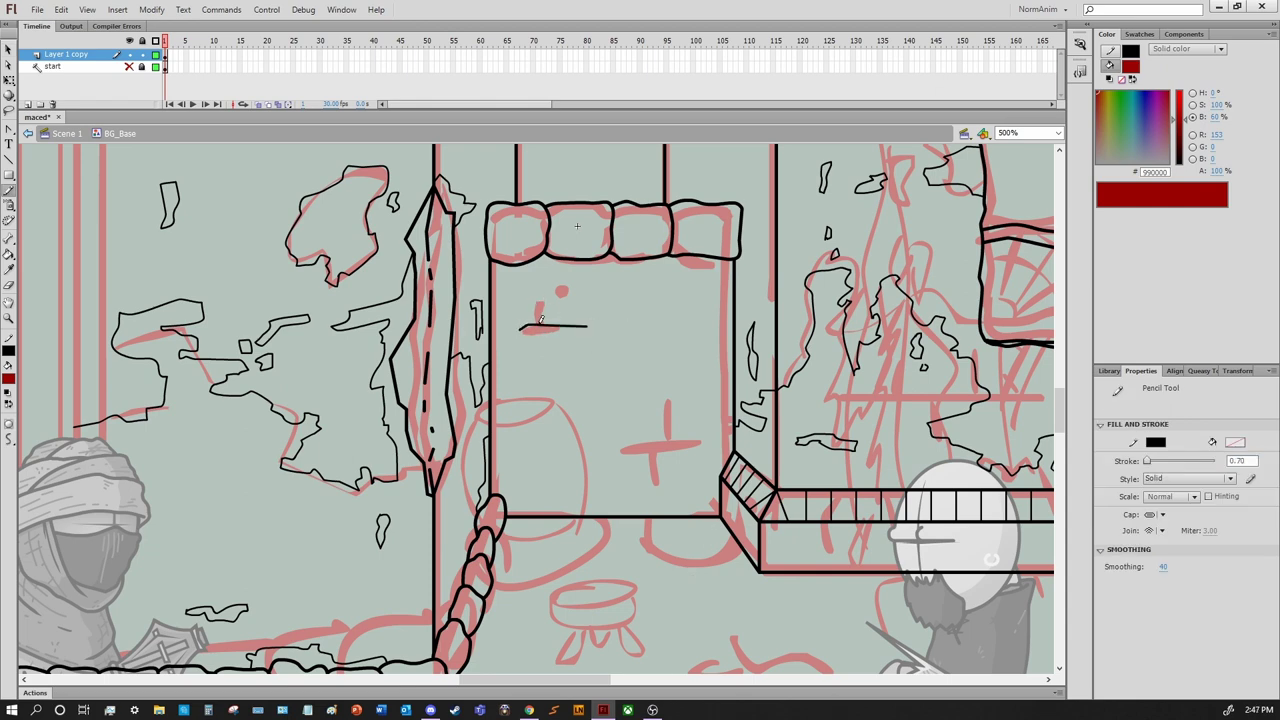
left_click_drag(600, 447, 710, 441)
left_click_drag(625, 400, 620, 442)
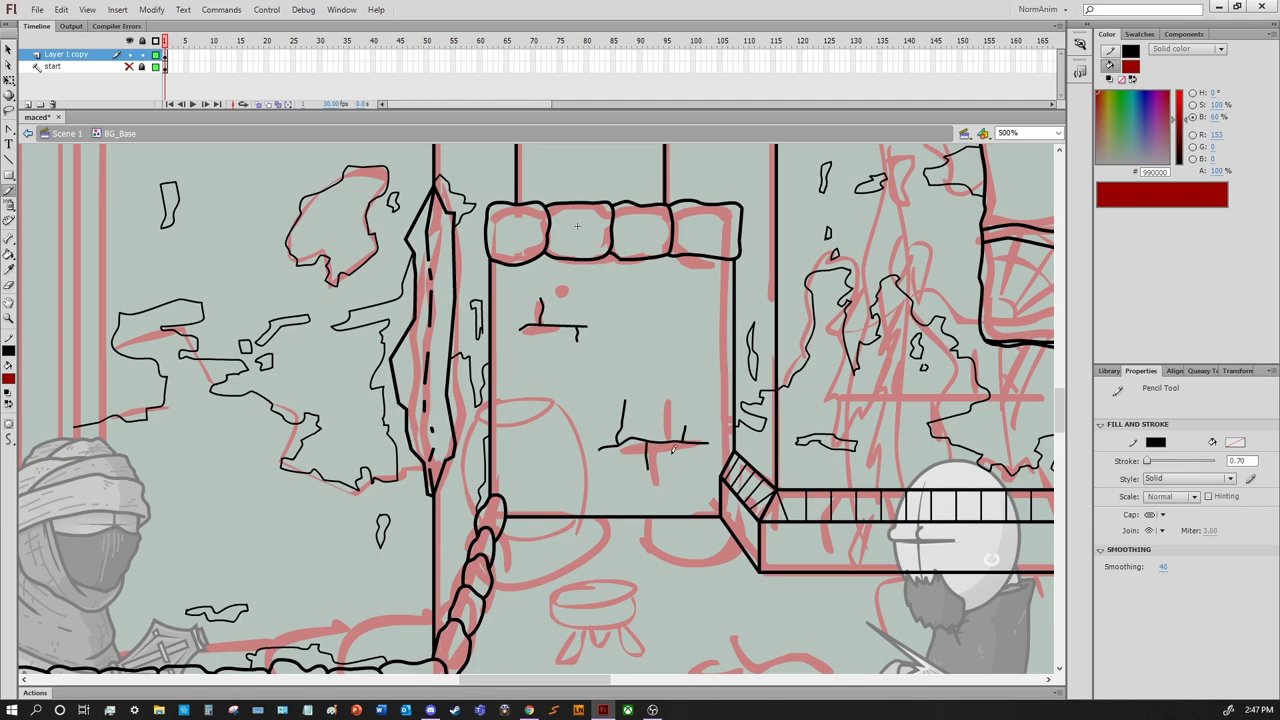
Erase short gaps in the vertical wall edge lines on both sides of the alley to make them look broken
key("h")
mouse_move(675, 385)
left_mouse_down()
mouse_move(817, 406)
mouse_move(729, 606)
mouse_move(722, 420)
mouse_move(670, 327)
left_mouse_up()
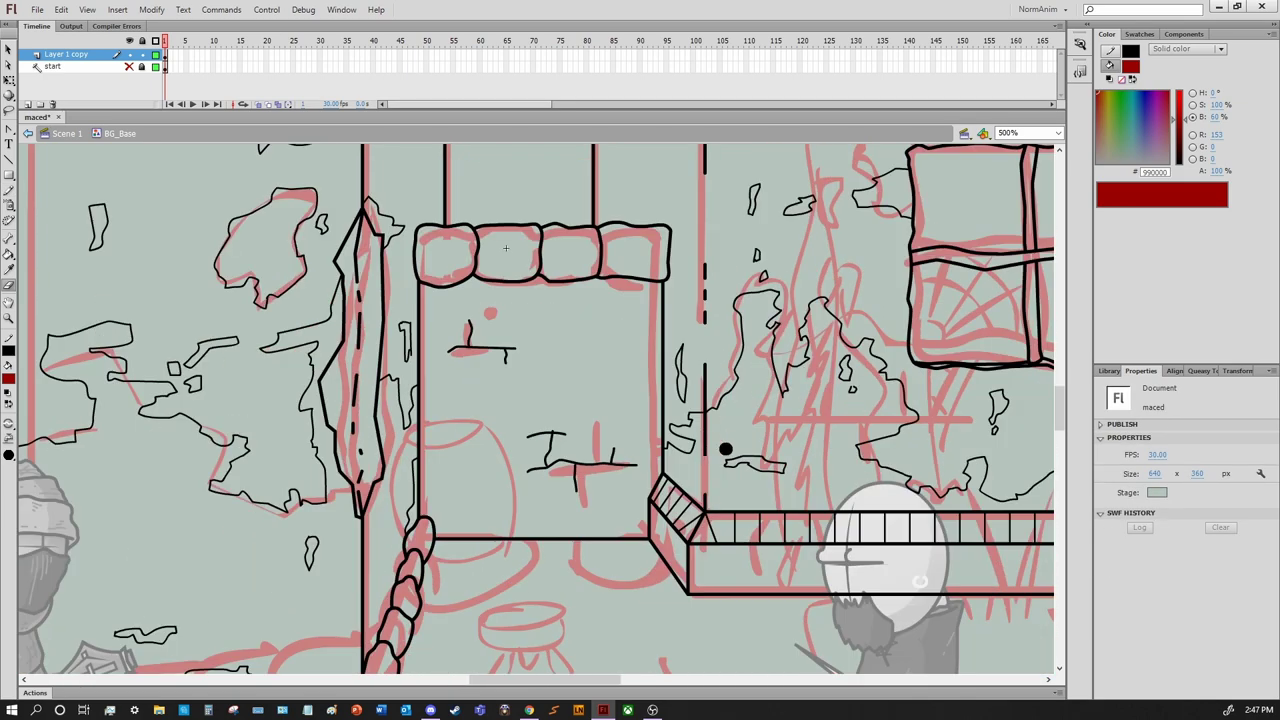
left_click_drag(726, 449, 915, 393)
scroll(555, 292, "up", 5)
scroll(555, 292, "down", 4)
scroll(726, 366, "up", 2)
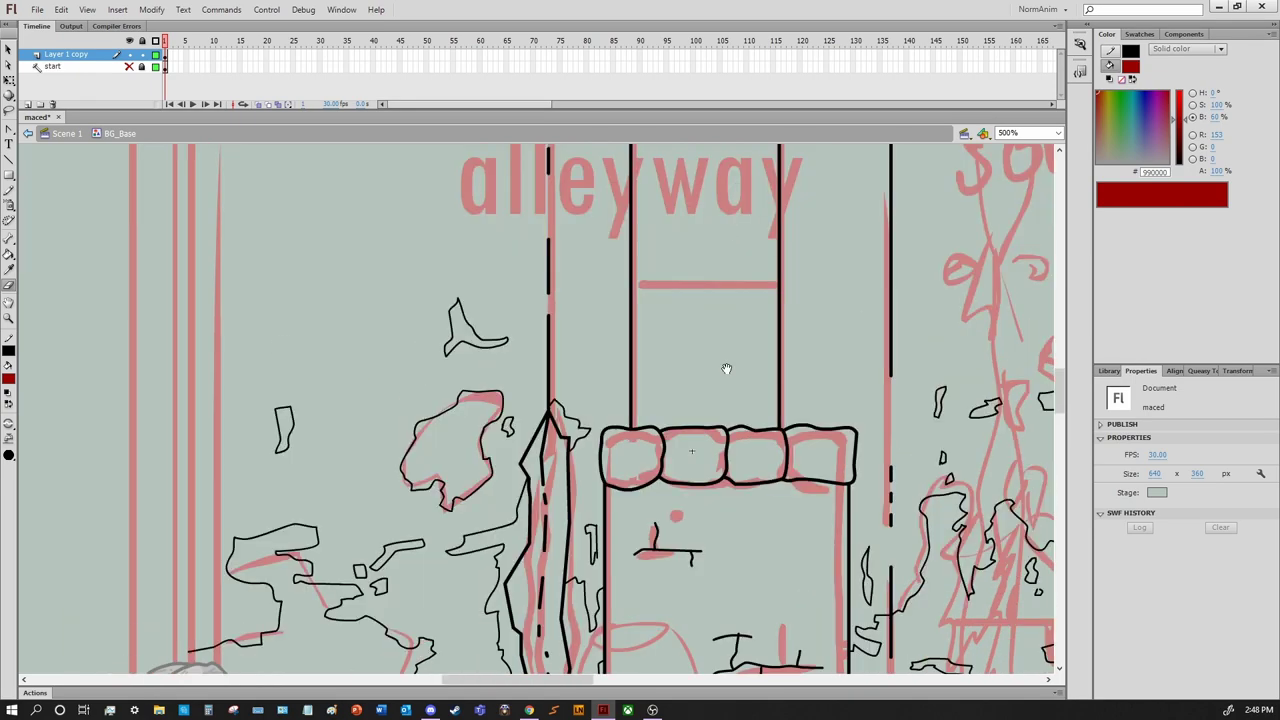
scroll(726, 366, "down", 2)
Add short horizontal dashes and a vertical joint around the brick marks on the back wall
key("y")
left_click_drag(724, 488, 901, 431)
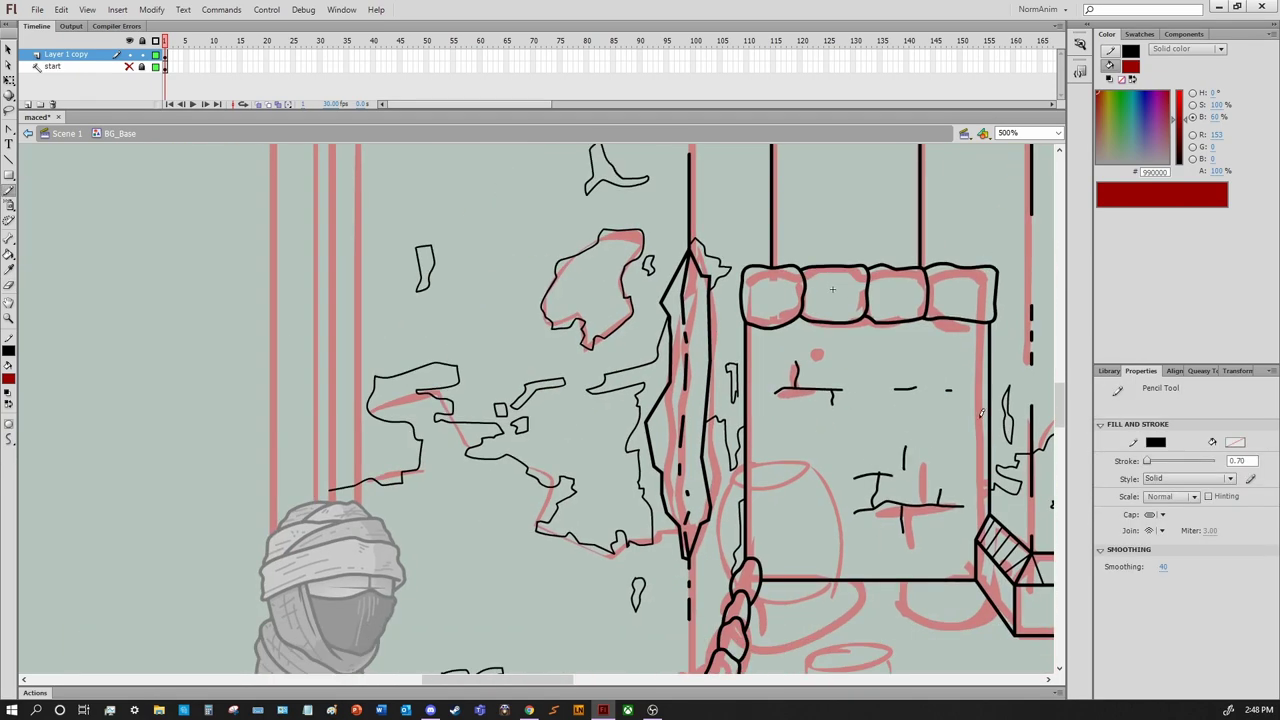
scroll(901, 447, "down", 2)
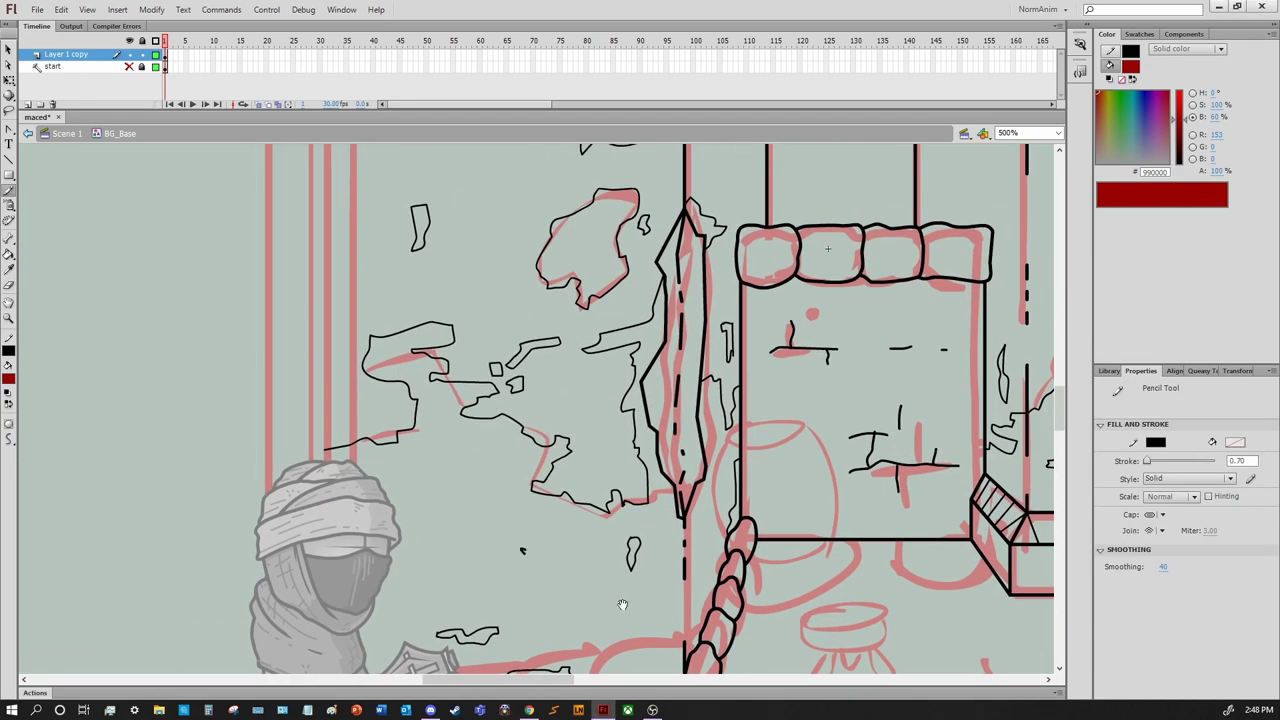
Draw brick joint marks on the near wall, one group across the hooded character's head and one above the stone row
left_click_drag(623, 606, 778, 466)
mouse_move(493, 374)
left_mouse_down()
mouse_move(586, 368)
mouse_move(607, 380)
left_mouse_up()
mouse_move(763, 293)
left_mouse_down()
mouse_move(757, 265)
mouse_move(623, 191)
left_mouse_up()
left_click_drag(505, 349, 596, 348)
key("ctrl+z")
left_click_drag(690, 348, 368, 608)
left_click_drag(461, 502, 685, 466)
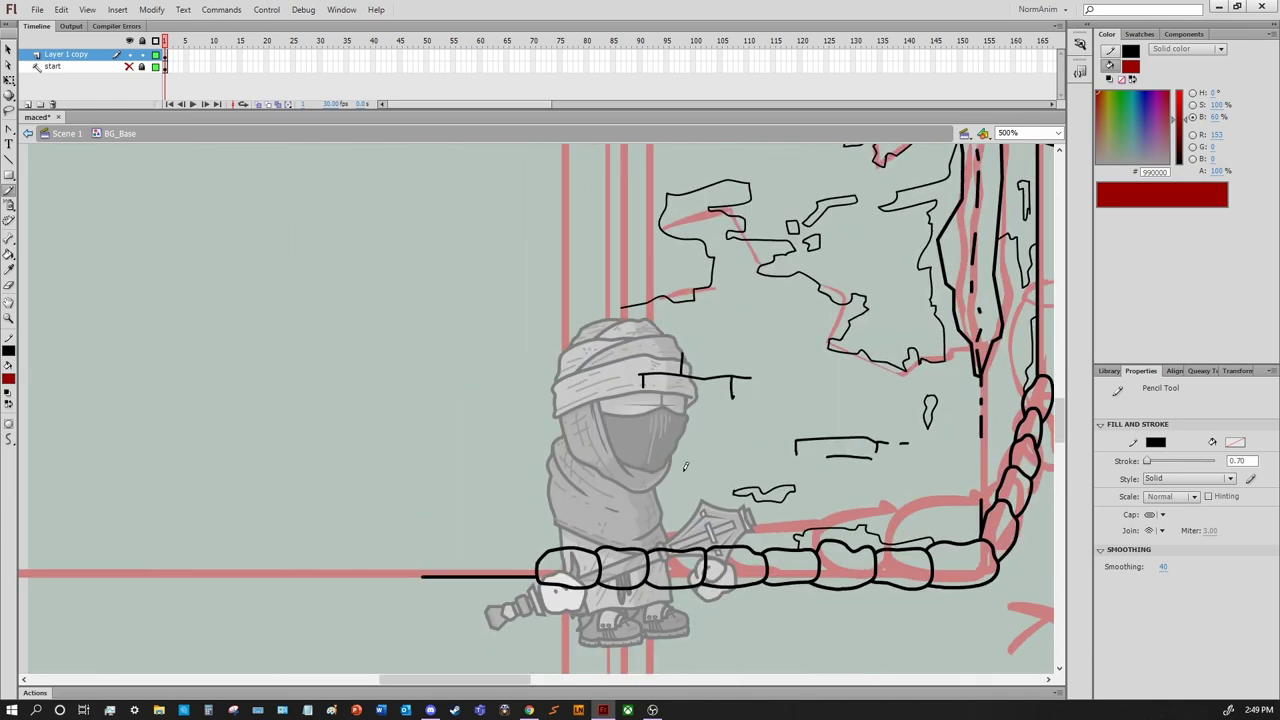
key("ctrl+z")
Draw brick joints inside the large broken plaster patch and a pair of brick marks low on the back wall
left_click_drag(735, 293, 790, 295)
key("v")
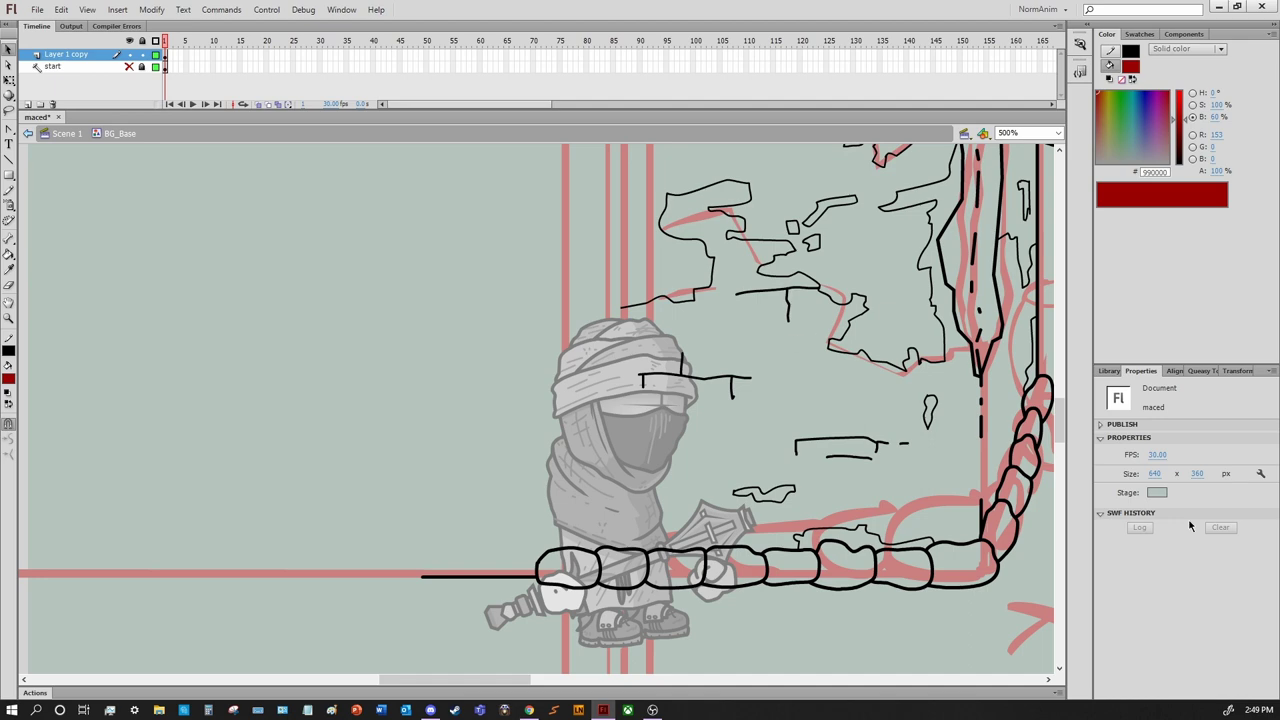
key("y")
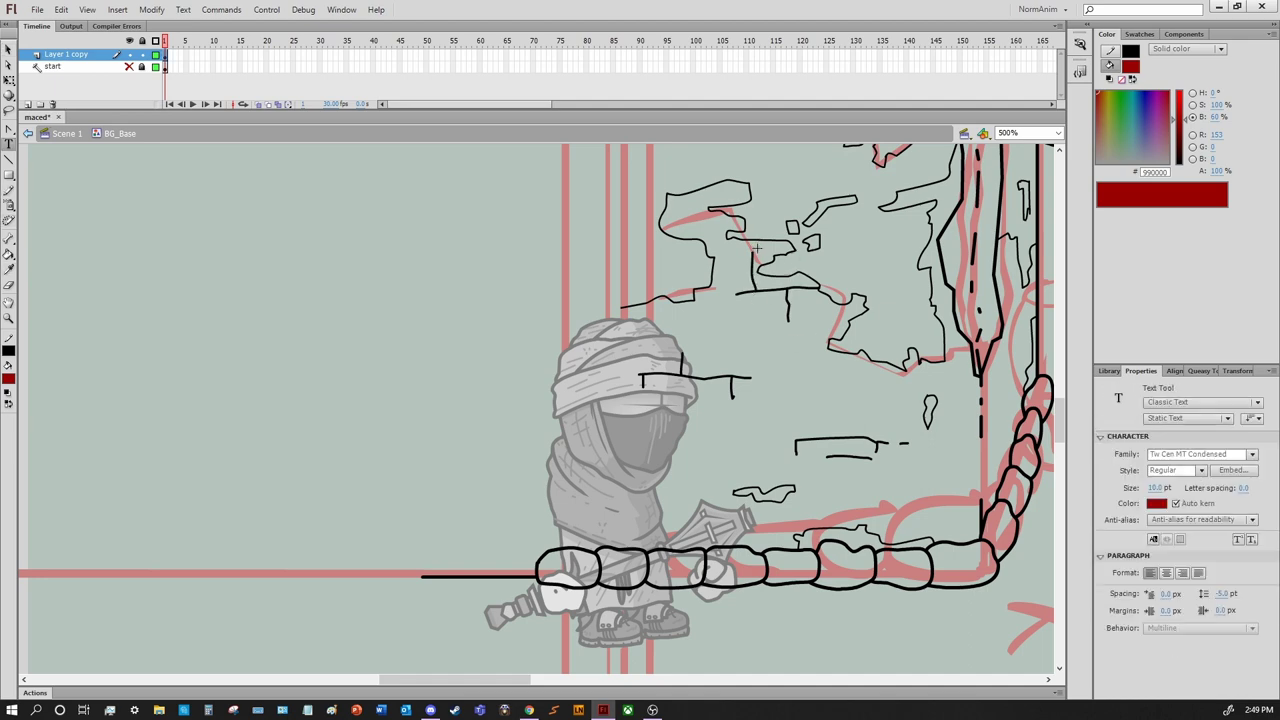
left_click_drag(953, 440, 778, 420)
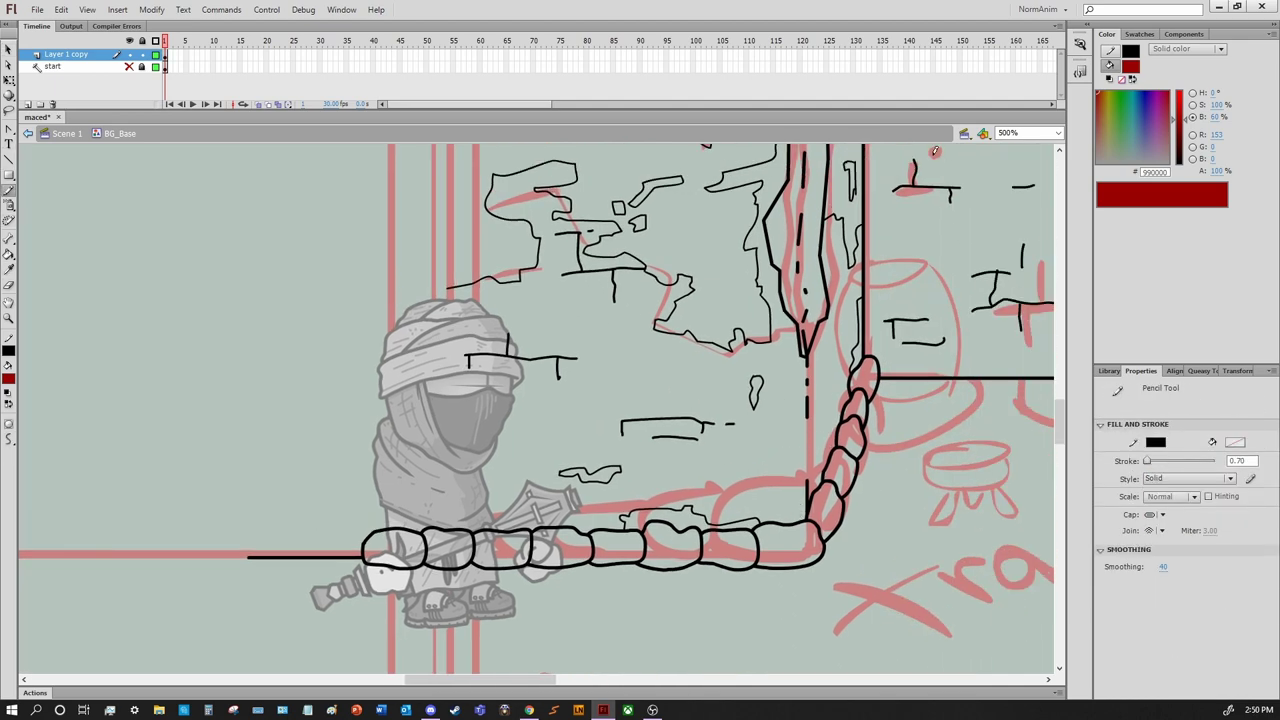
Add brick marks at the wall corner, dashes down the narrow side wall, and a brick outline on the wall under the window
scroll(802, 433, "up", 5)
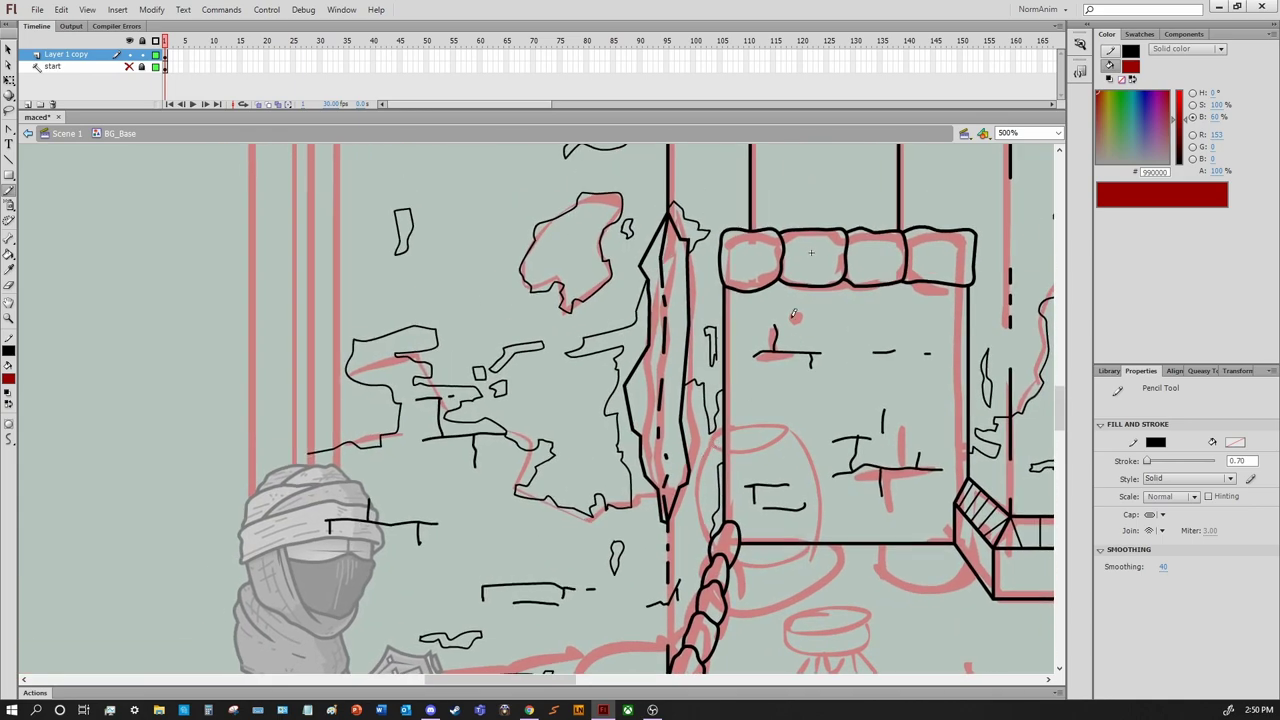
mouse_move(700, 500)
left_mouse_down()
mouse_move(885, 312)
mouse_move(651, 389)
mouse_move(966, 332)
mouse_move(818, 498)
mouse_move(684, 460)
left_mouse_up()
key("u")
key("y")
left_click_drag(763, 368, 767, 382)
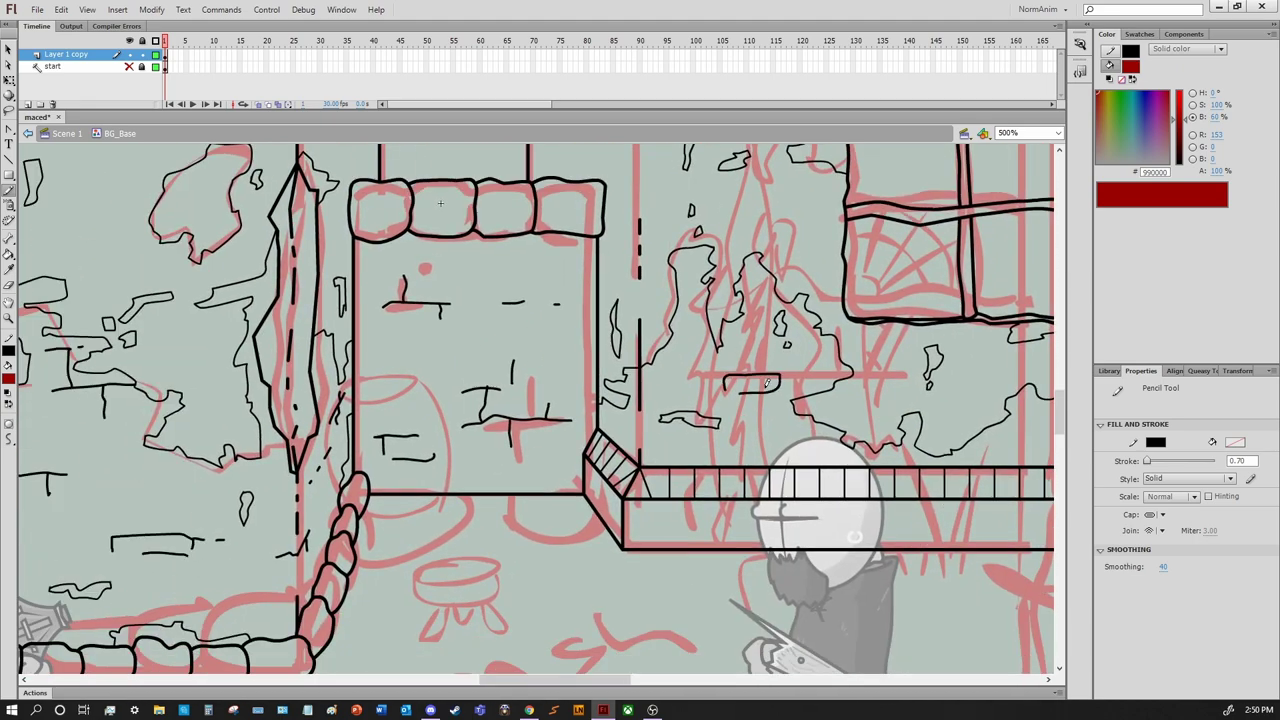
Draw more brick outlines and joint dashes on the wall under the window, including two bricks just above the ledge
mouse_move(440, 203)
left_mouse_down()
mouse_move(563, 153)
mouse_move(463, 171)
left_mouse_up()
key("ctrl+z")
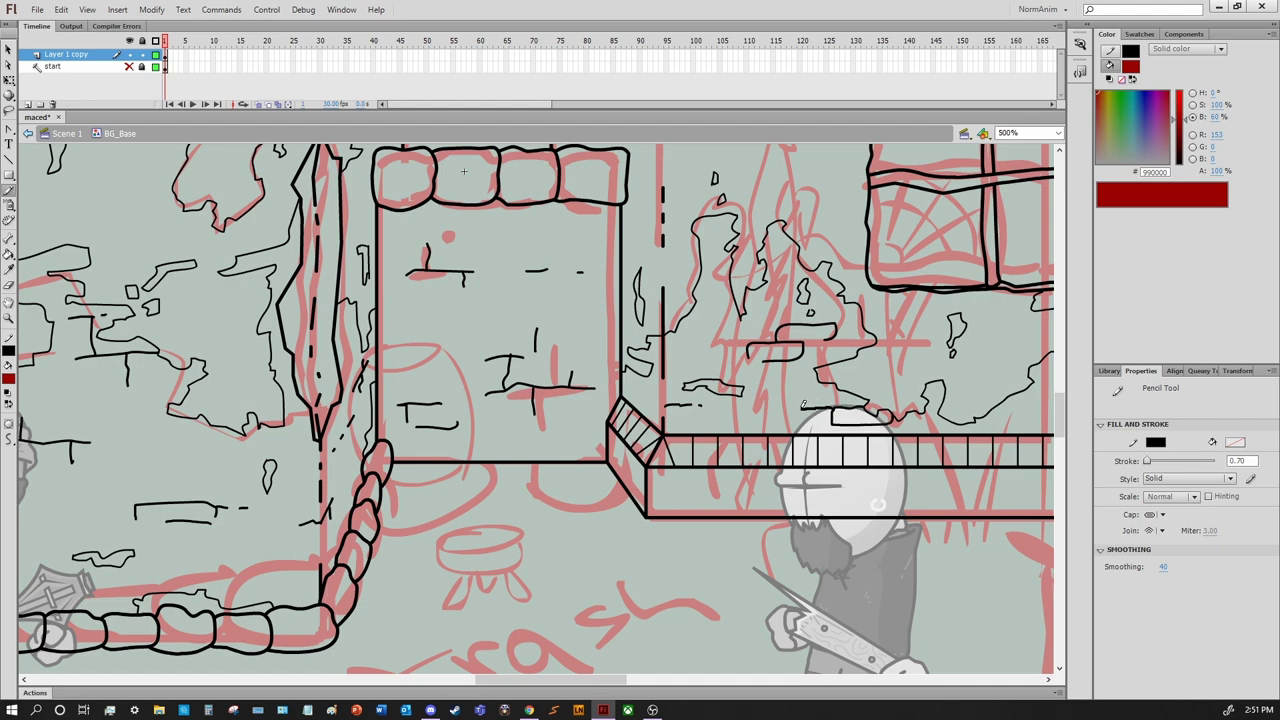
left_click_drag(880, 412, 788, 414)
left_click_drag(1008, 413, 784, 445)
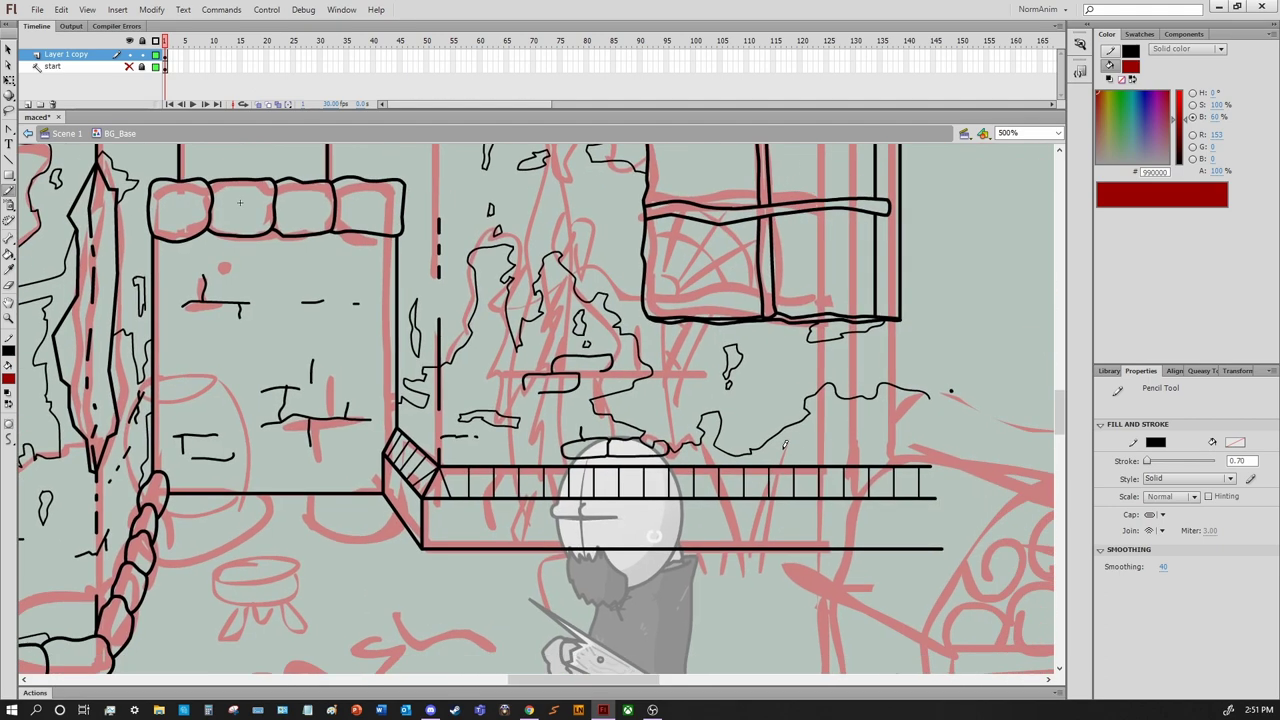
left_click_drag(497, 329, 693, 324)
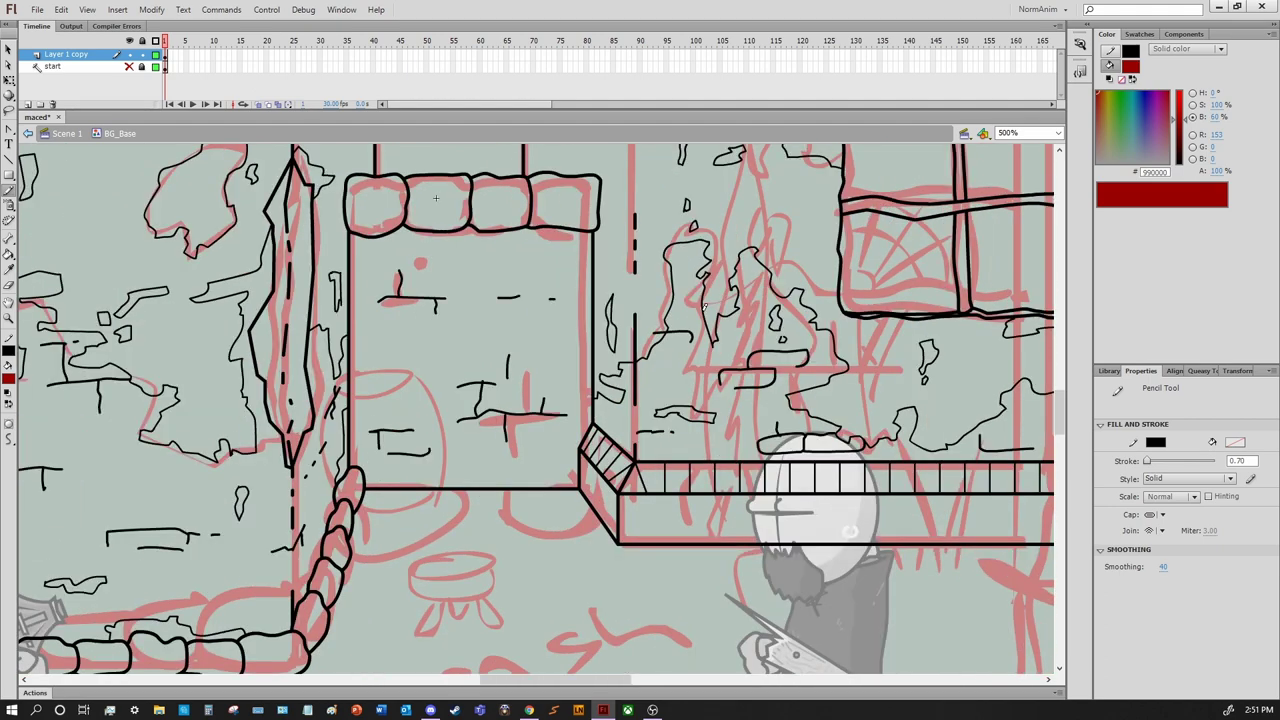
Reduce the pencil stroke to 0.30
mouse_move(435, 198)
left_mouse_down()
mouse_move(547, 299)
mouse_move(360, 386)
mouse_move(289, 143)
left_mouse_up()
left_click_drag(300, 300, 594, 356)
mouse_move(985, 421)
left_mouse_down()
mouse_move(915, 325)
mouse_move(921, 307)
left_mouse_up()
left_click_drag(1237, 461, 1225, 461)
scroll(930, 340, "up", 3)
mouse_move(527, 582)
left_mouse_down()
mouse_move(604, 463)
mouse_move(646, 434)
left_mouse_up()
left_click_drag(558, 486, 530, 434)
key("ctrl+z")
key("ctrl+z")
key("ctrl+z")
Draw an angular crack outline with the Line tool on the ledge's front face and delete its overshooting end below the ledge
key("n")
left_click_drag(520, 577, 567, 507)
left_click_drag(567, 507, 617, 507)
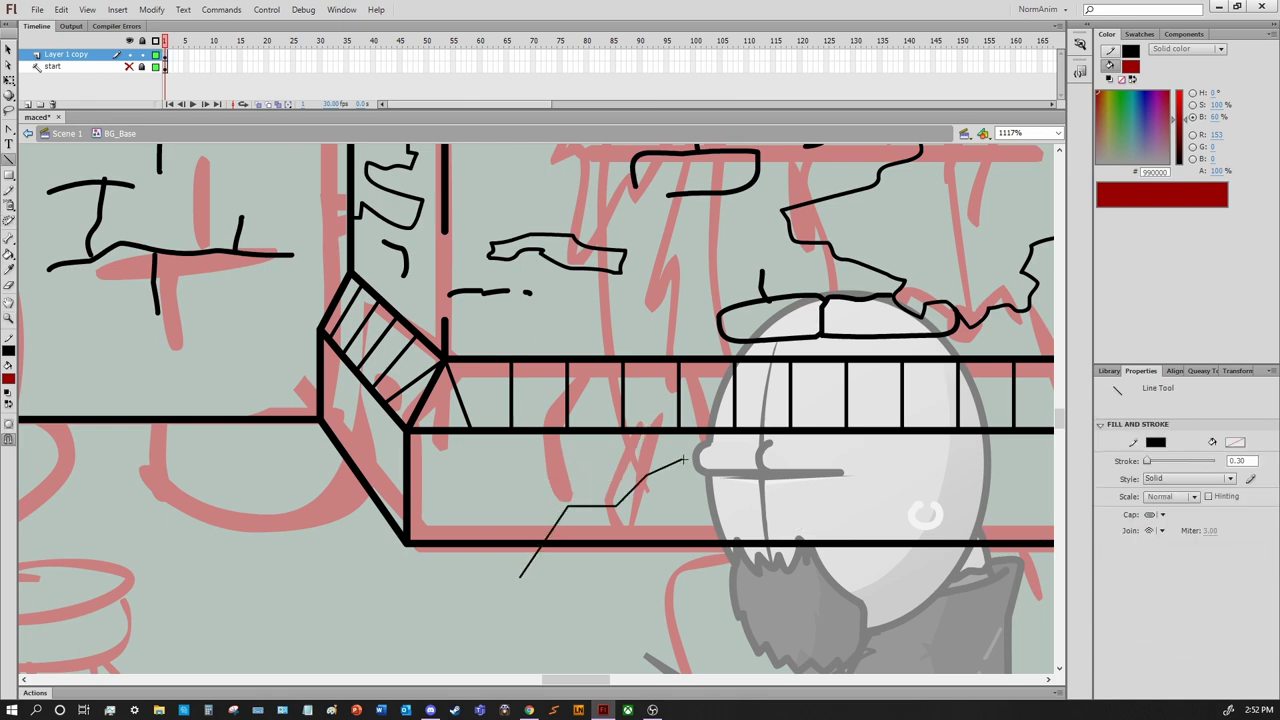
key("v")
mouse_move(529, 492)
left_mouse_down()
mouse_move(515, 380)
mouse_move(528, 435)
left_mouse_up()
left_click(540, 566)
key("Delete")
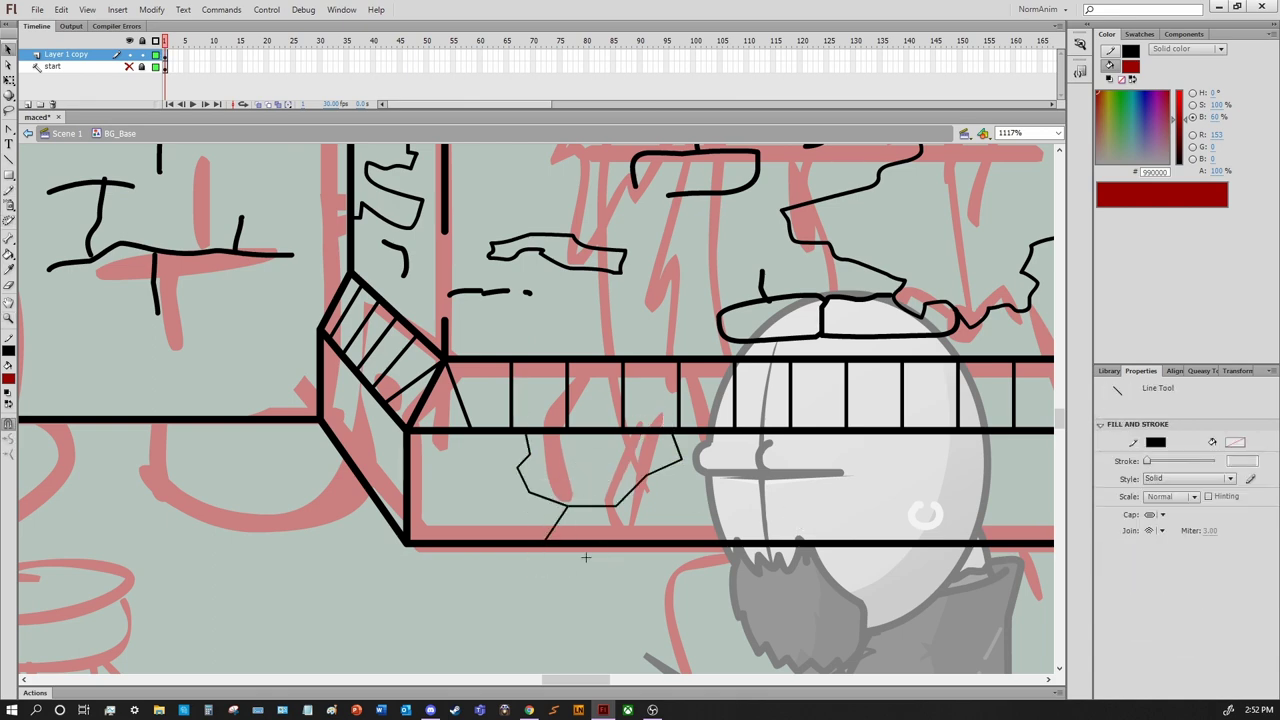
Fork the crack's lower tip and draw a smaller angular ring inside the outline, trimming its overshoots and adding connecting spokes
key("n")
left_click_drag(548, 540, 562, 530)
left_click_drag(565, 438, 588, 462)
key("v")
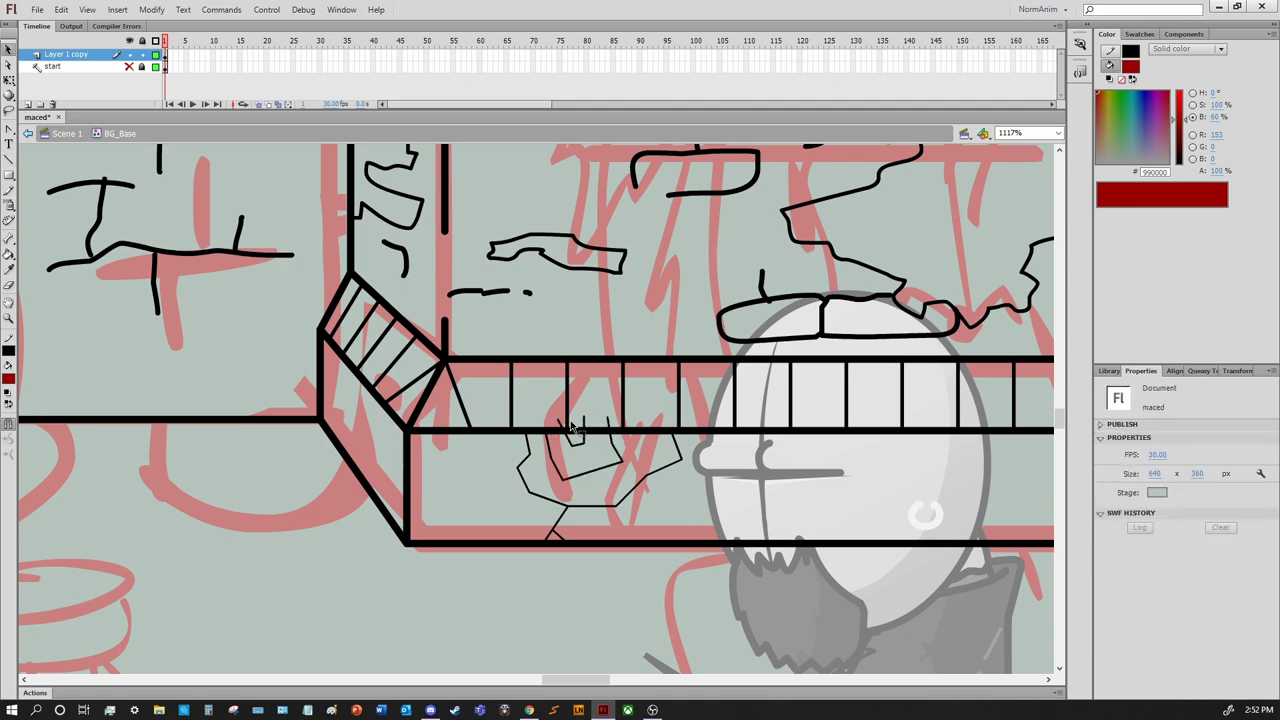
key("n")
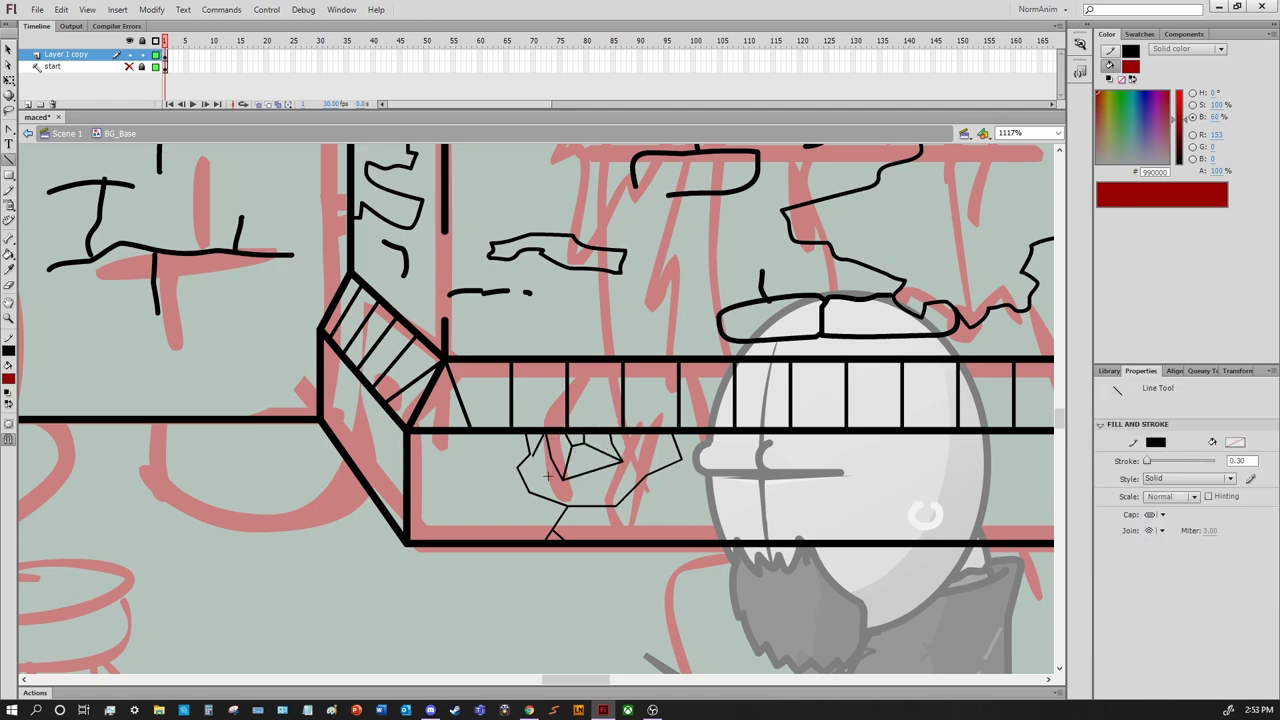
Branch the crack web outward and over the ledge's upper face, and add short wear strokes along the ledge's corner edges
left_click_drag(674, 438, 755, 537)
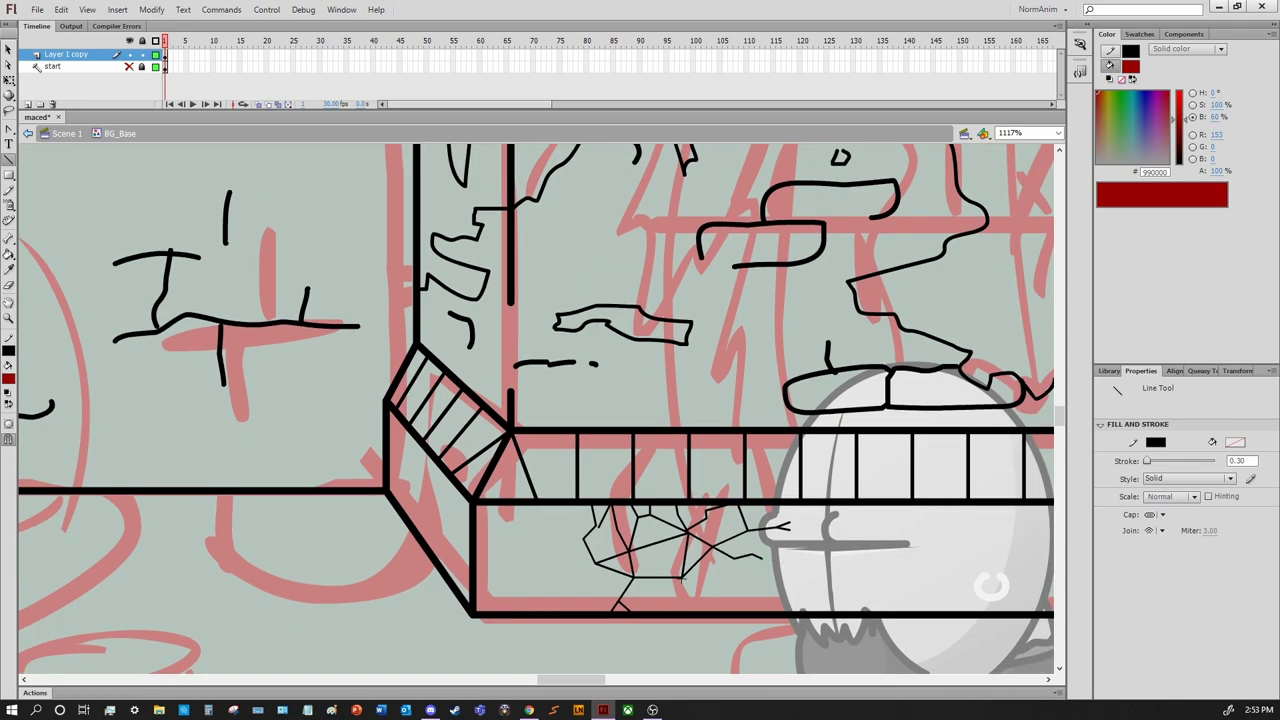
mouse_move(578, 538)
left_mouse_down()
mouse_move(138, 438)
mouse_move(485, 442)
mouse_move(442, 407)
mouse_move(477, 423)
left_mouse_up()
mouse_move(336, 416)
left_mouse_down()
mouse_move(337, 440)
mouse_move(491, 519)
left_mouse_up()
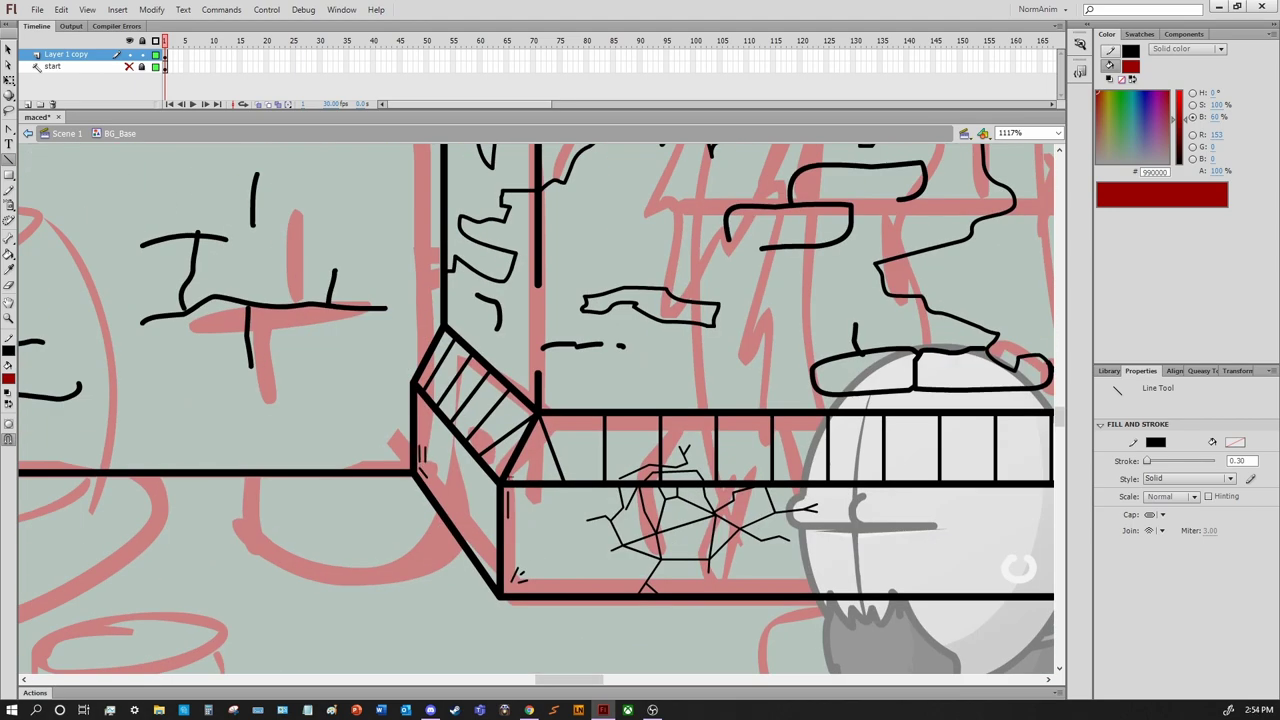
Pencil thin dashed crease lines down the diagonal stack of curb stones, ending in the corner stone
left_click_drag(422, 466, 644, 397)
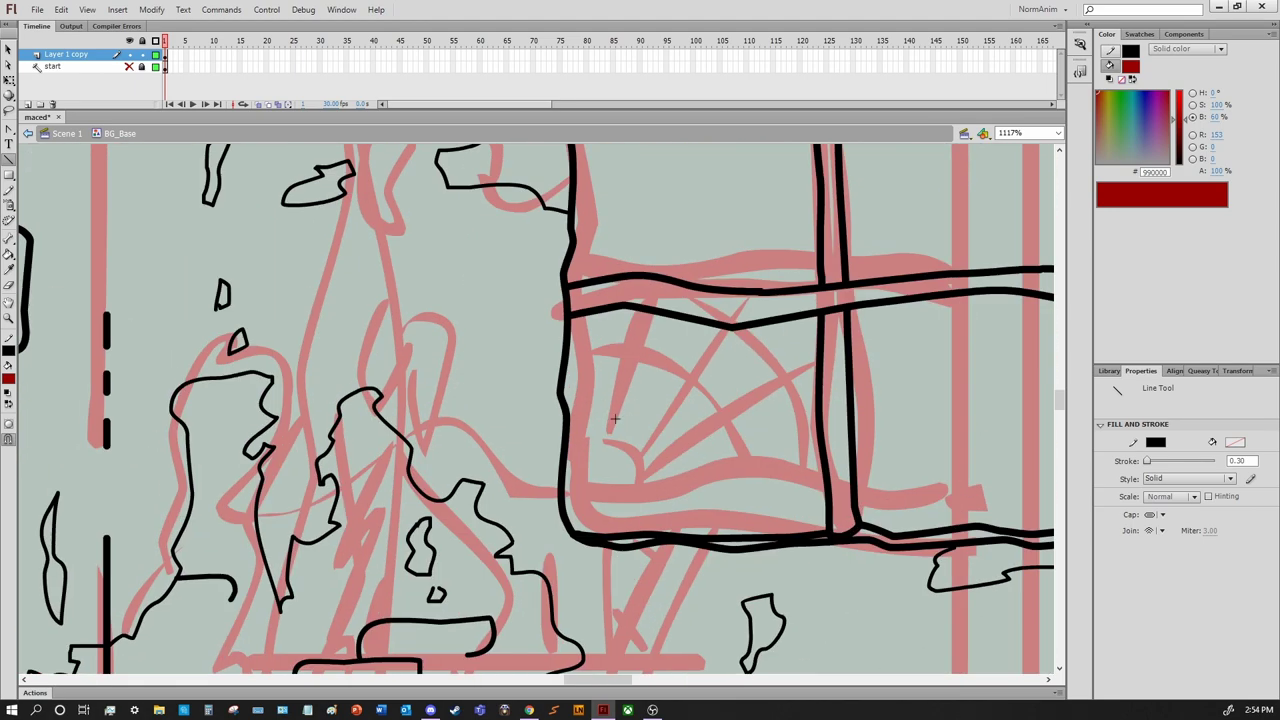
scroll(750, 462, "down", 3)
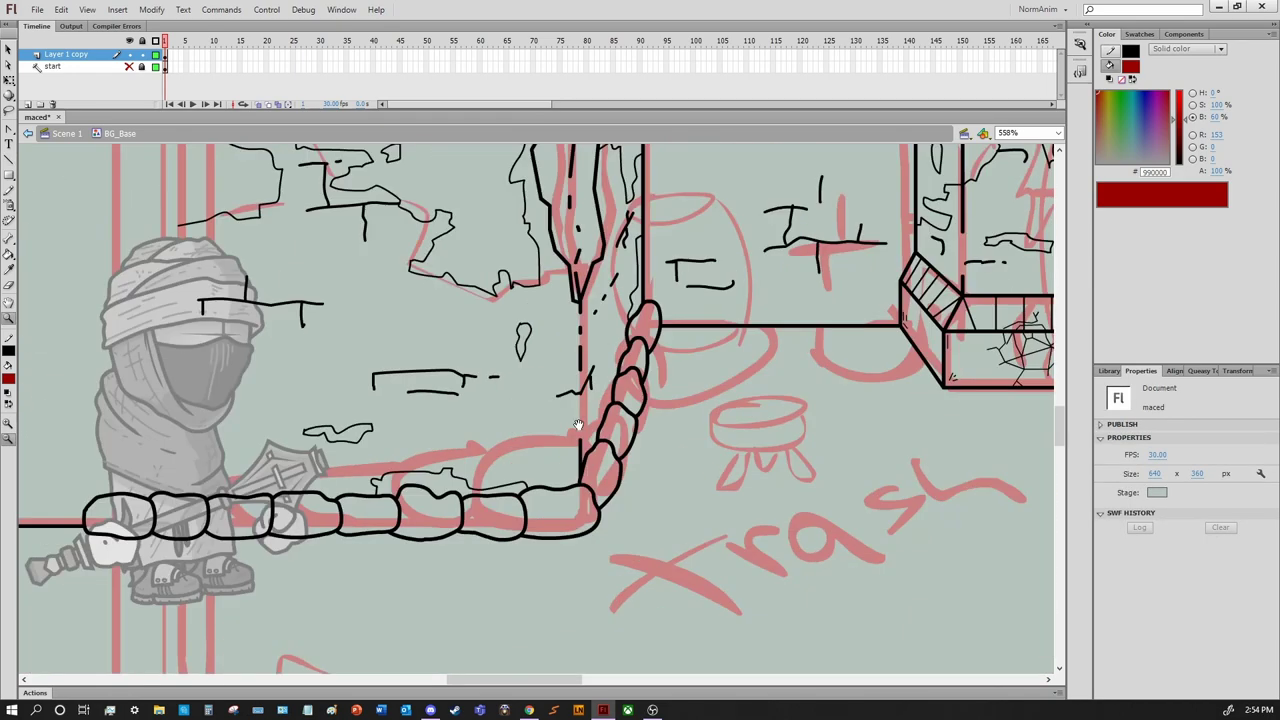
scroll(736, 222, "up", 4)
key("y")
scroll(698, 360, "down", 5)
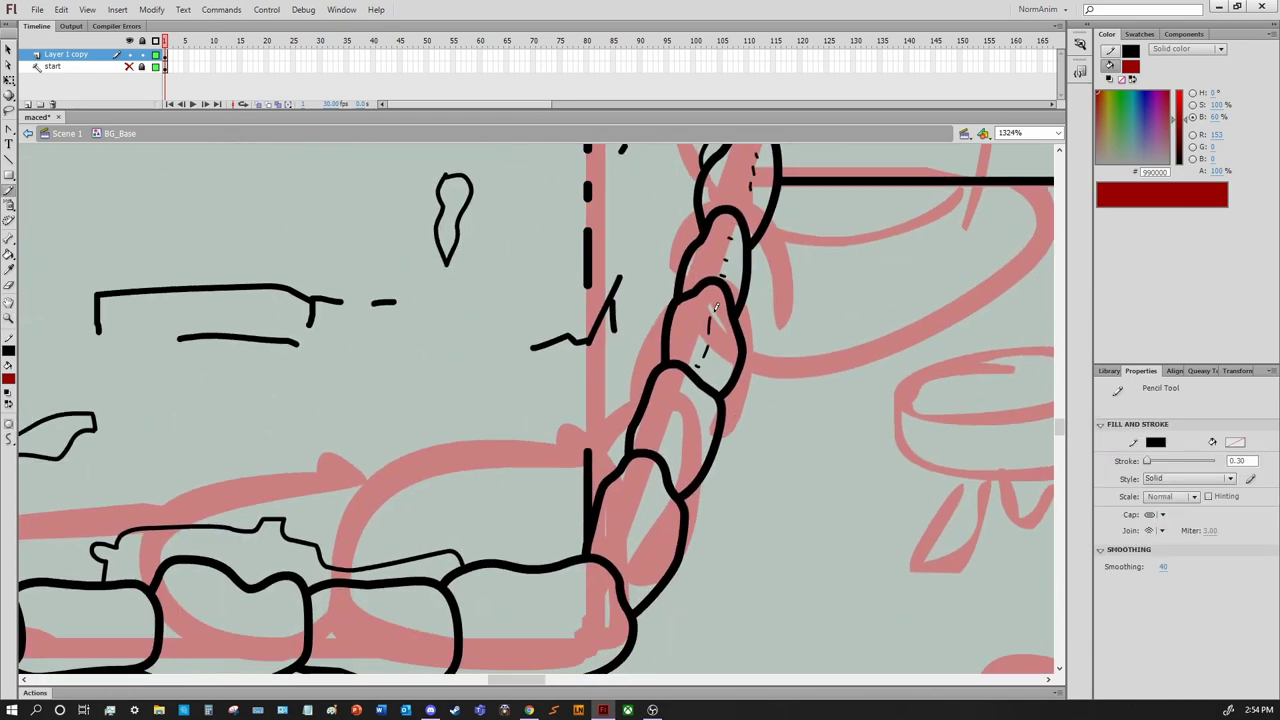
scroll(700, 460, "left", 4)
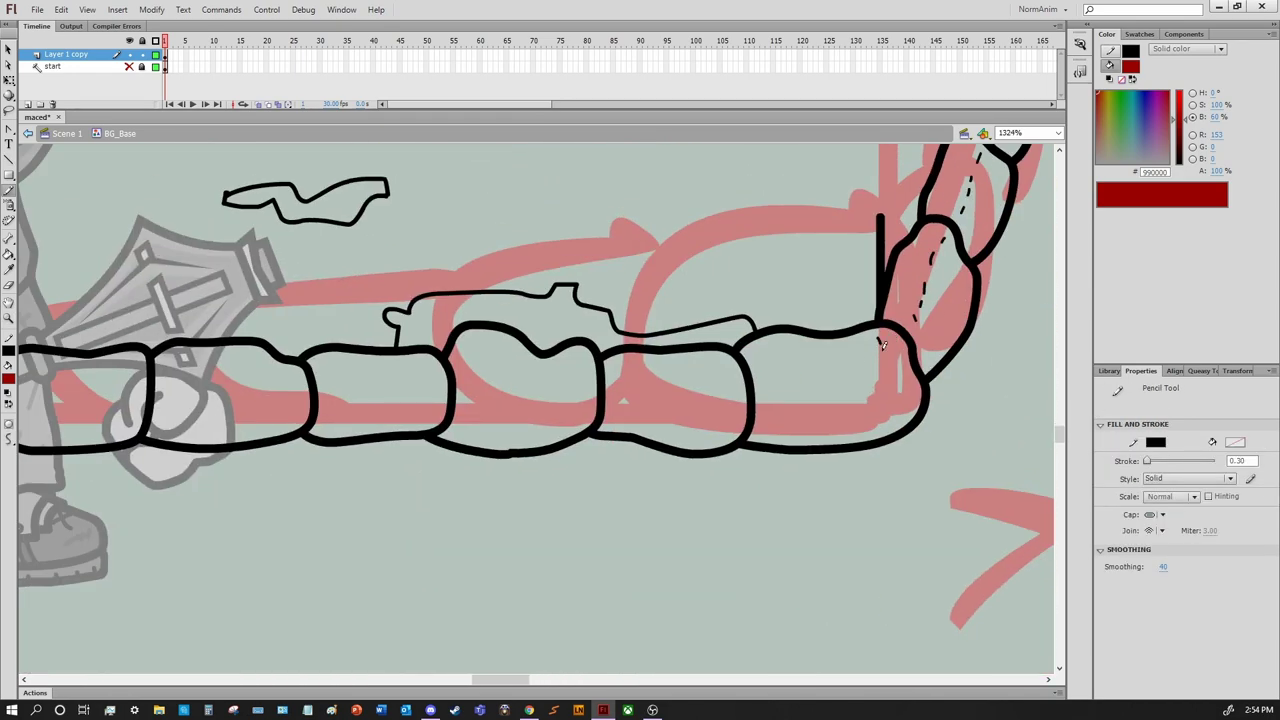
Draw short scratches and tick marks on the curb stones of the horizontal row, working away from the corner stone
scroll(882, 345, "up", 2)
scroll(882, 345, "left", 2)
left_click_drag(720, 407, 633, 480)
scroll(712, 415, "up", 1)
scroll(712, 415, "left", 2)
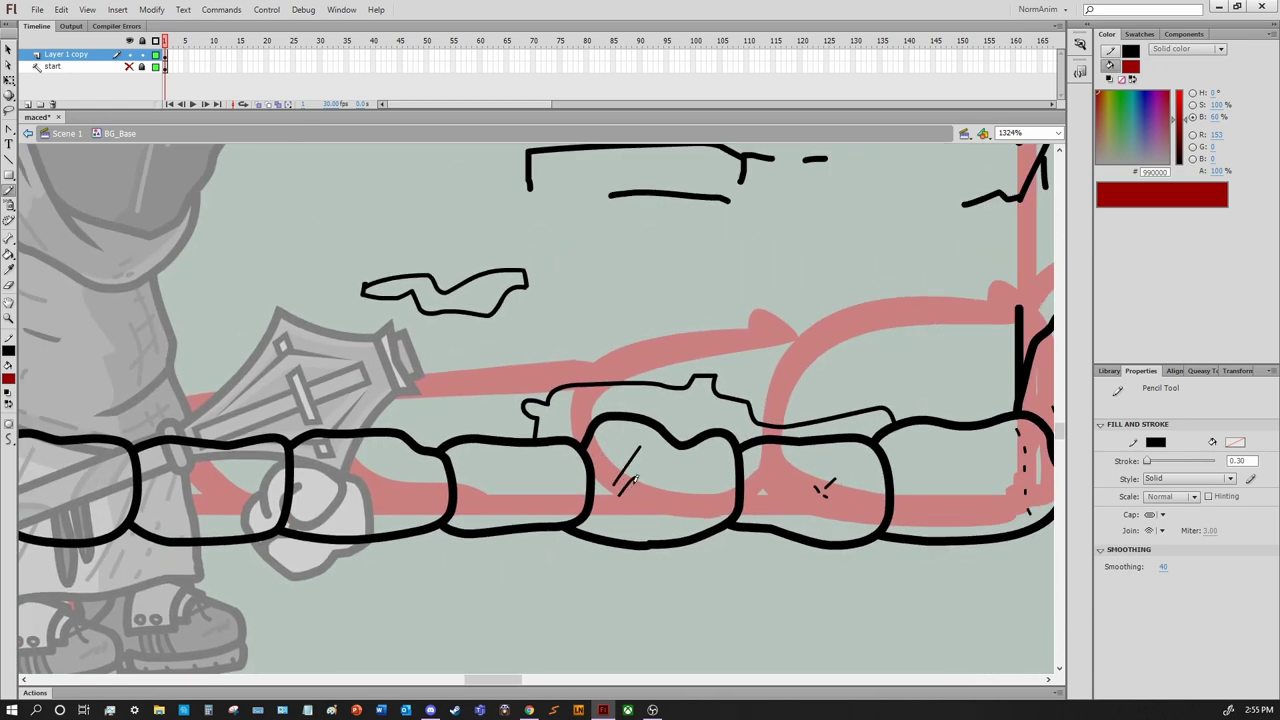
scroll(640, 480, "down", 1)
scroll(640, 480, "left", 2)
left_click_drag(752, 474, 760, 490)
scroll(760, 485, "down", 1)
scroll(760, 485, "left", 4)
left_click(764, 393)
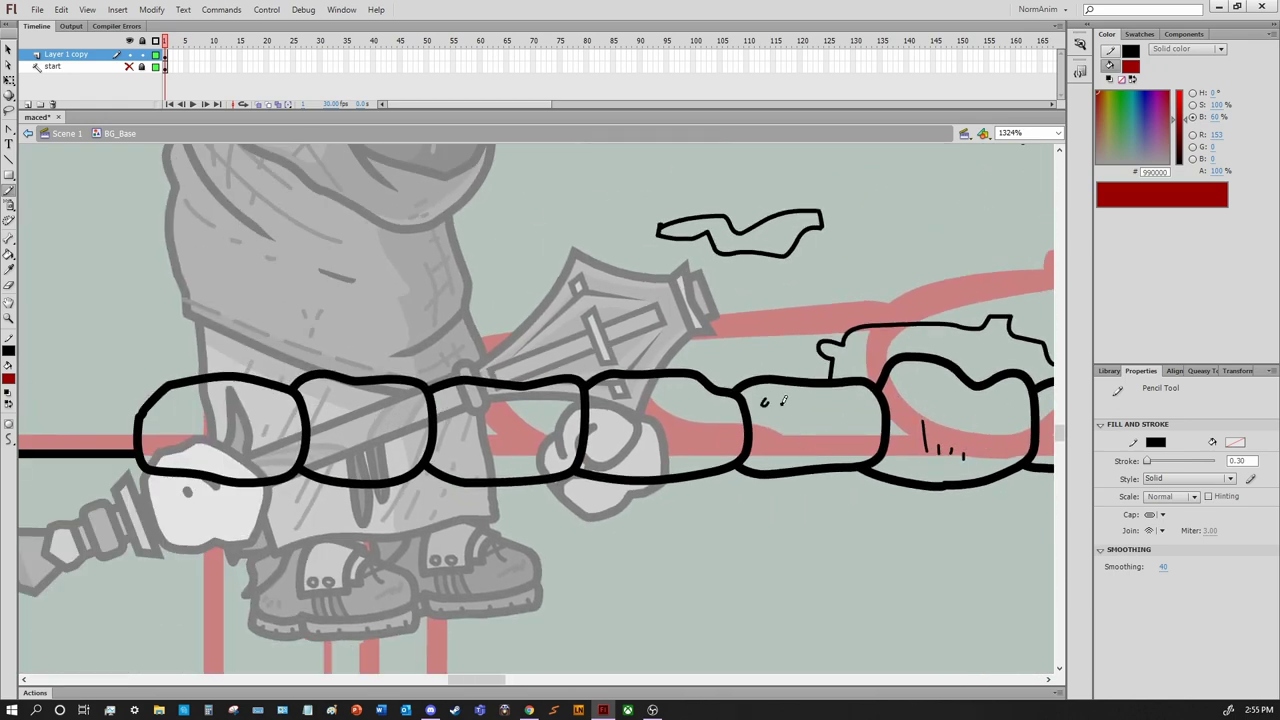
Add crossed scratches, hatch lines and dashes to the remaining curb stones in front of the robed character
scroll(845, 432, "up", 1)
scroll(845, 432, "right", 1)
mouse_move(550, 455)
left_mouse_down()
mouse_move(565, 508)
mouse_move(660, 505)
mouse_move(658, 544)
left_mouse_up()
scroll(677, 462, "up", 1)
scroll(677, 462, "left", 3)
scroll(650, 530, "down", 1)
scroll(650, 530, "left", 4)
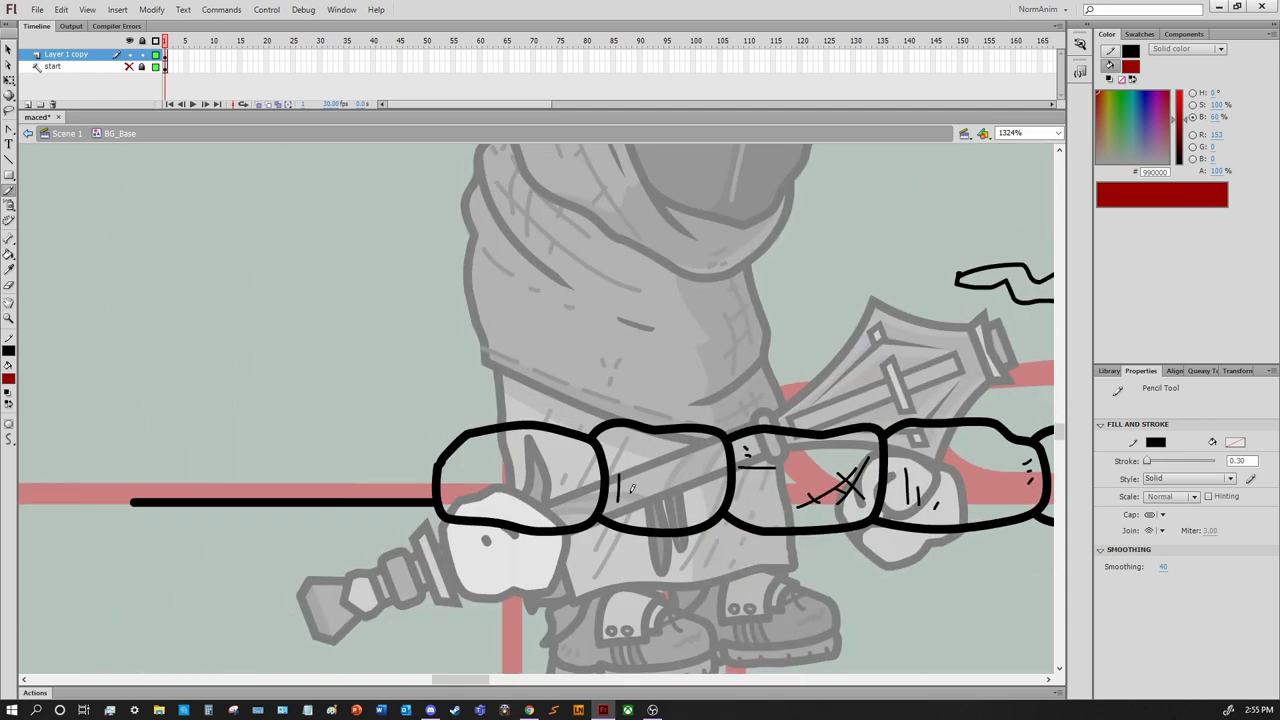
Save the document as a new copy named maced(save2)
key("ctrl+shift+s")
key("End")
type("(save2)")
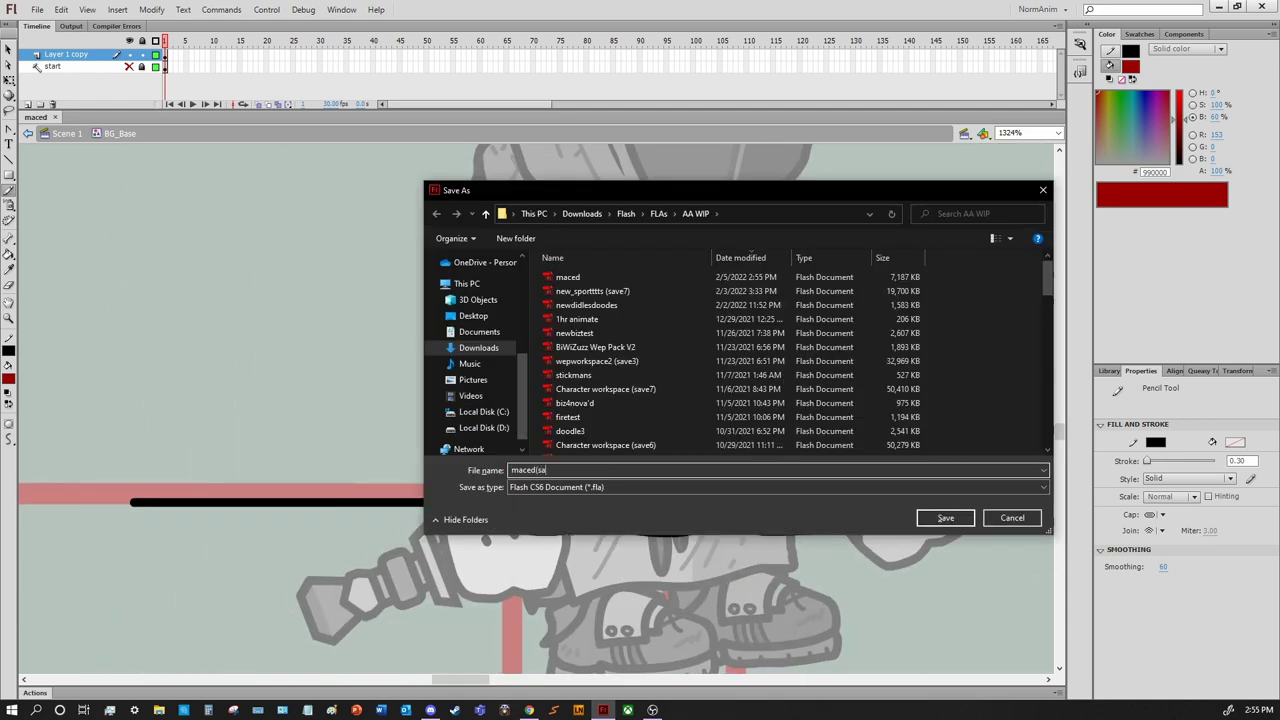
key("Return")
Add a text note reading "Pro tip: make multiple saves for big things" over the drawing, and undo it
key("t")
left_click(300, 320)
type("Pro tip: make")
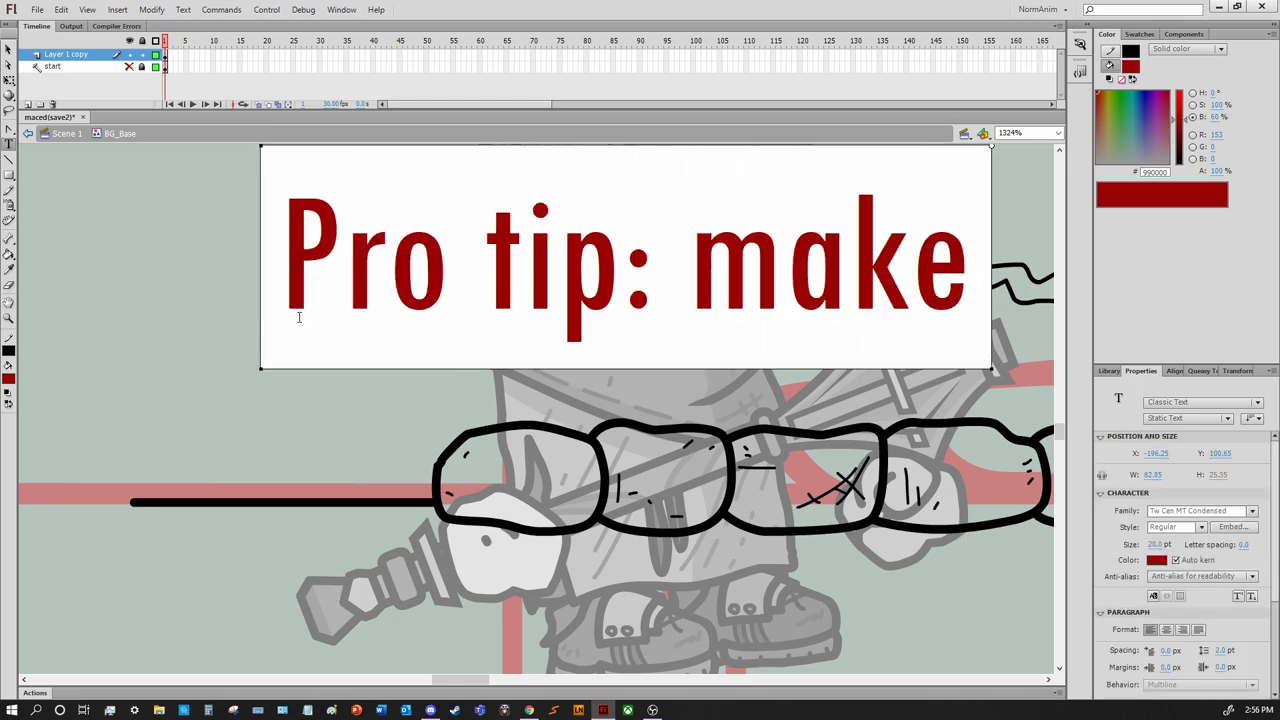
key("ctrl+minus")
type("multiple saves for big things")
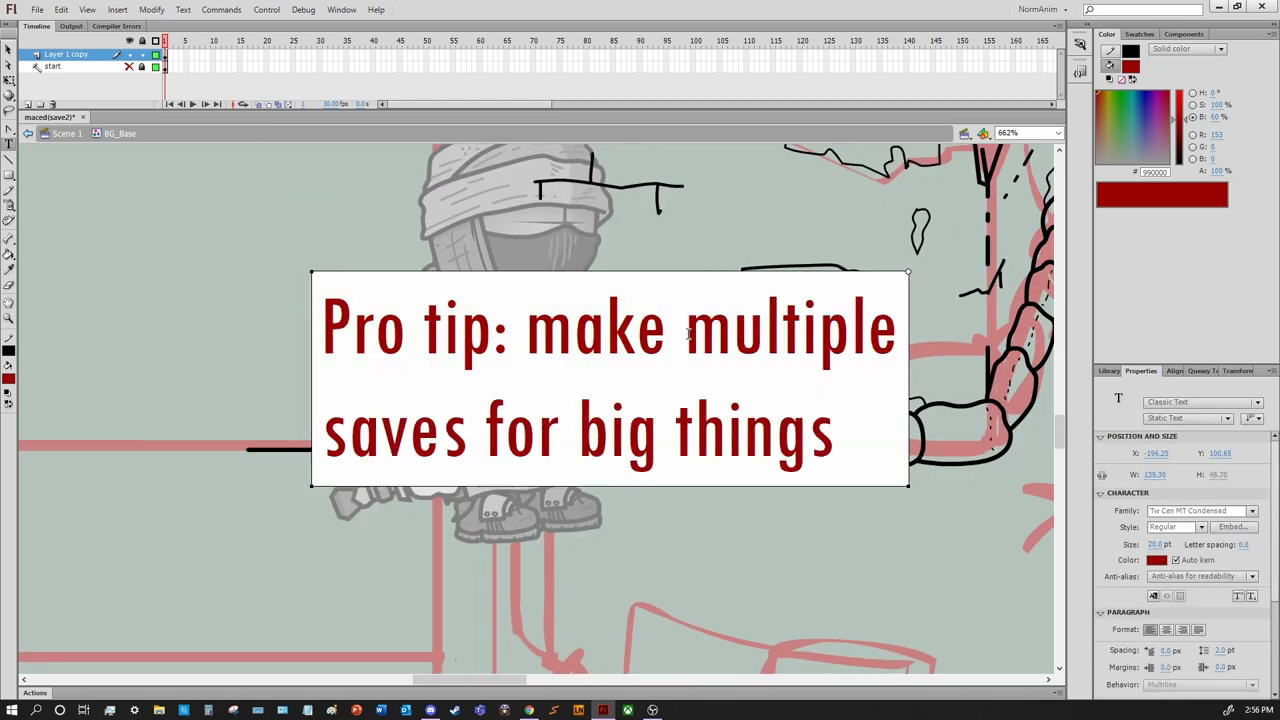
key("ctrl+z")
Pencil more ticks on the end curb stone and crosshatched scratches on the wide corner stone and diagonal stones
key("y")
key("ctrl+equal")
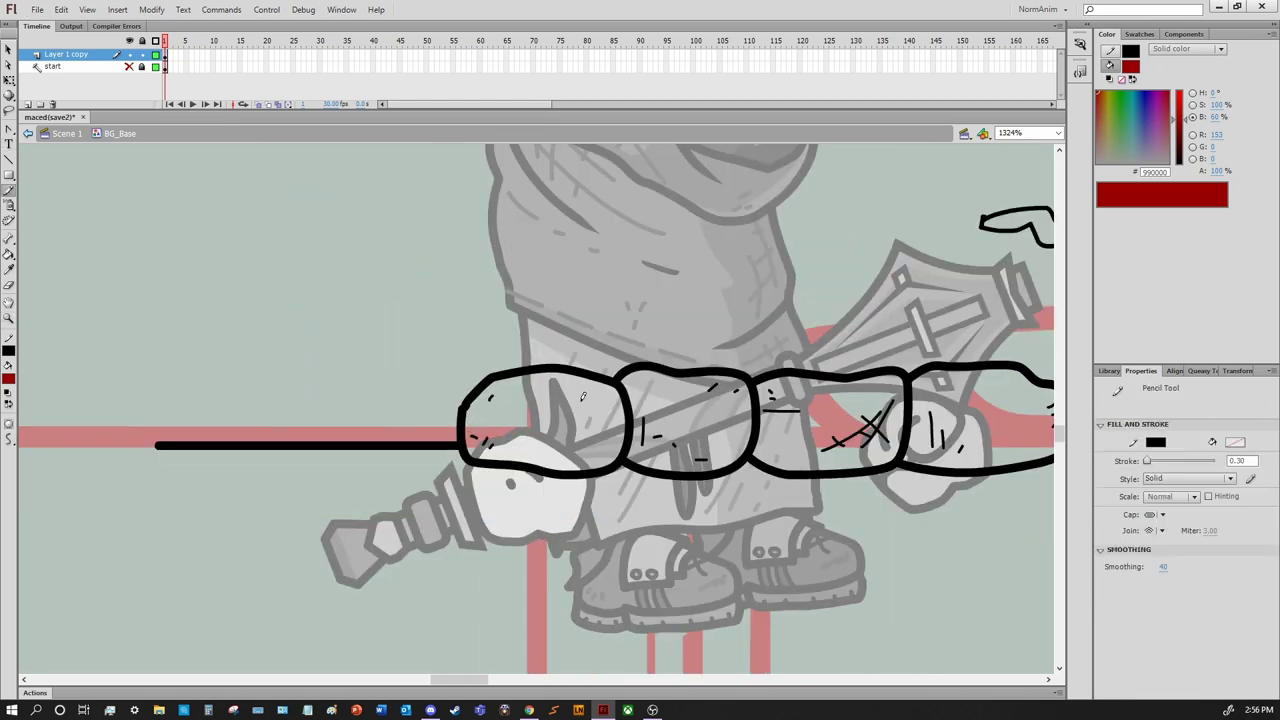
scroll(583, 413, "right", 10)
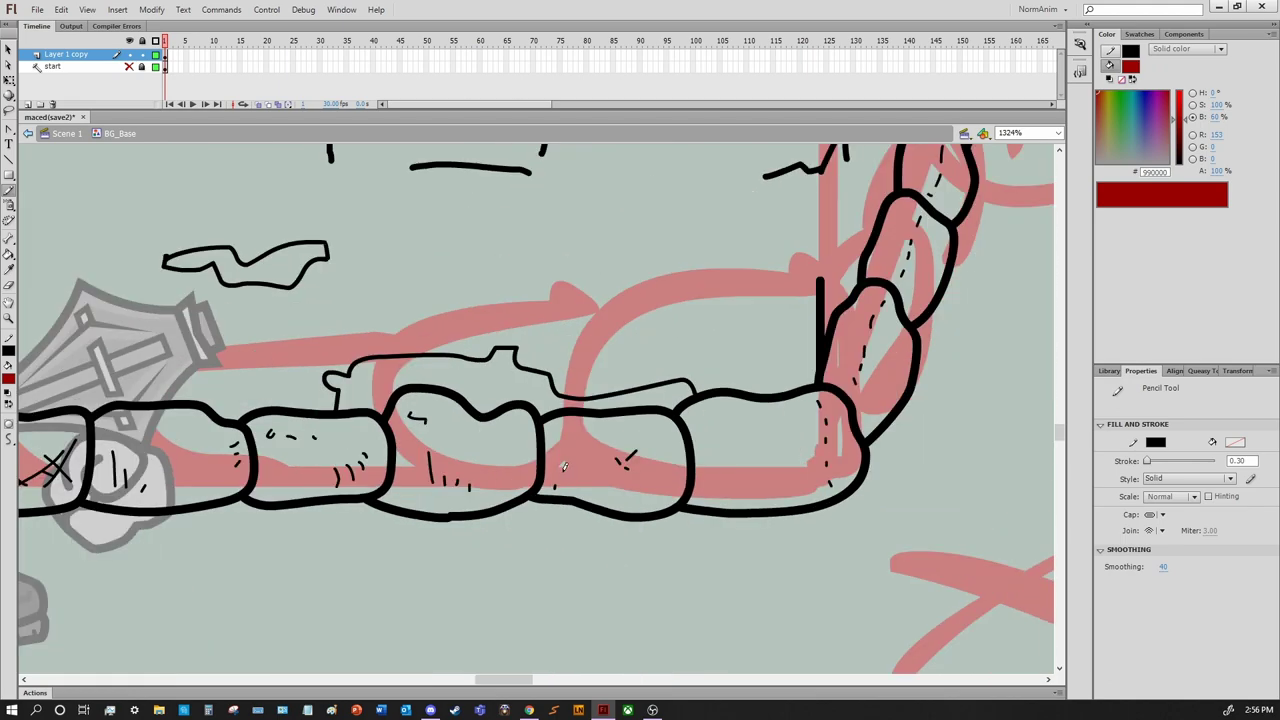
mouse_move(590, 522)
left_mouse_down()
mouse_move(547, 594)
mouse_move(566, 582)
left_mouse_up()
scroll(575, 520, "up", 3)
scroll(575, 520, "right", 2)
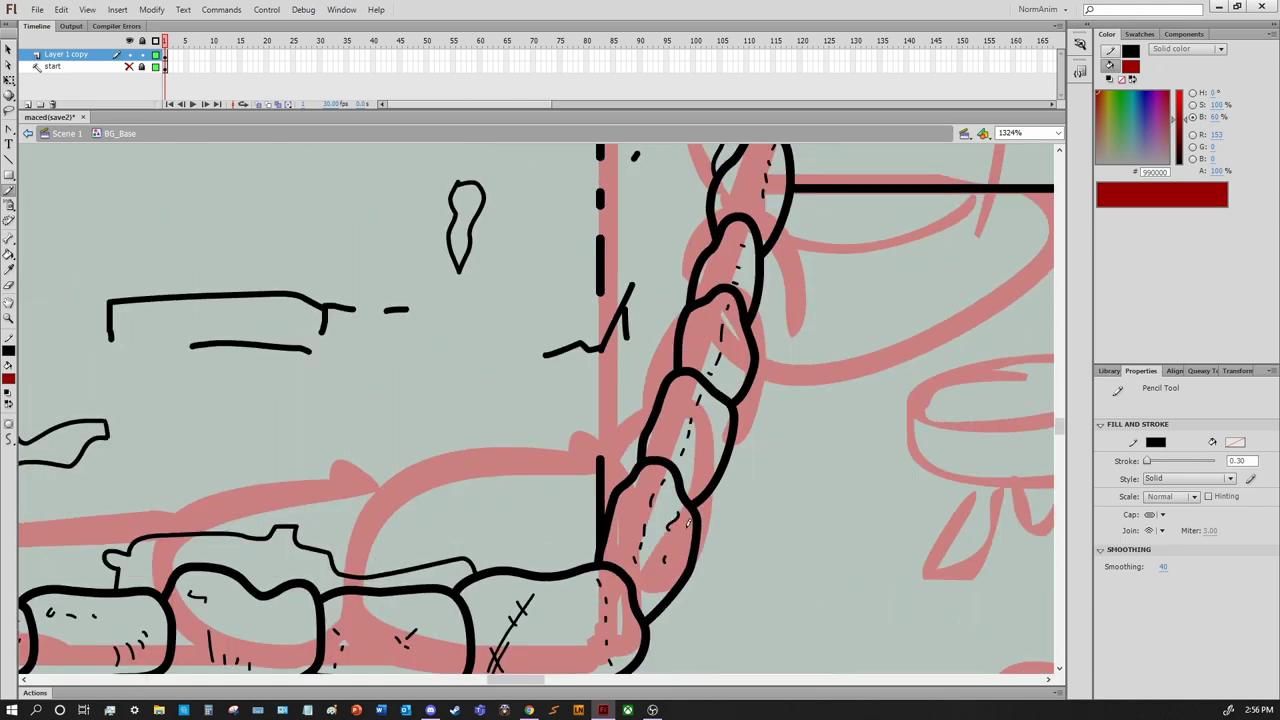
scroll(712, 440, "up", 6)
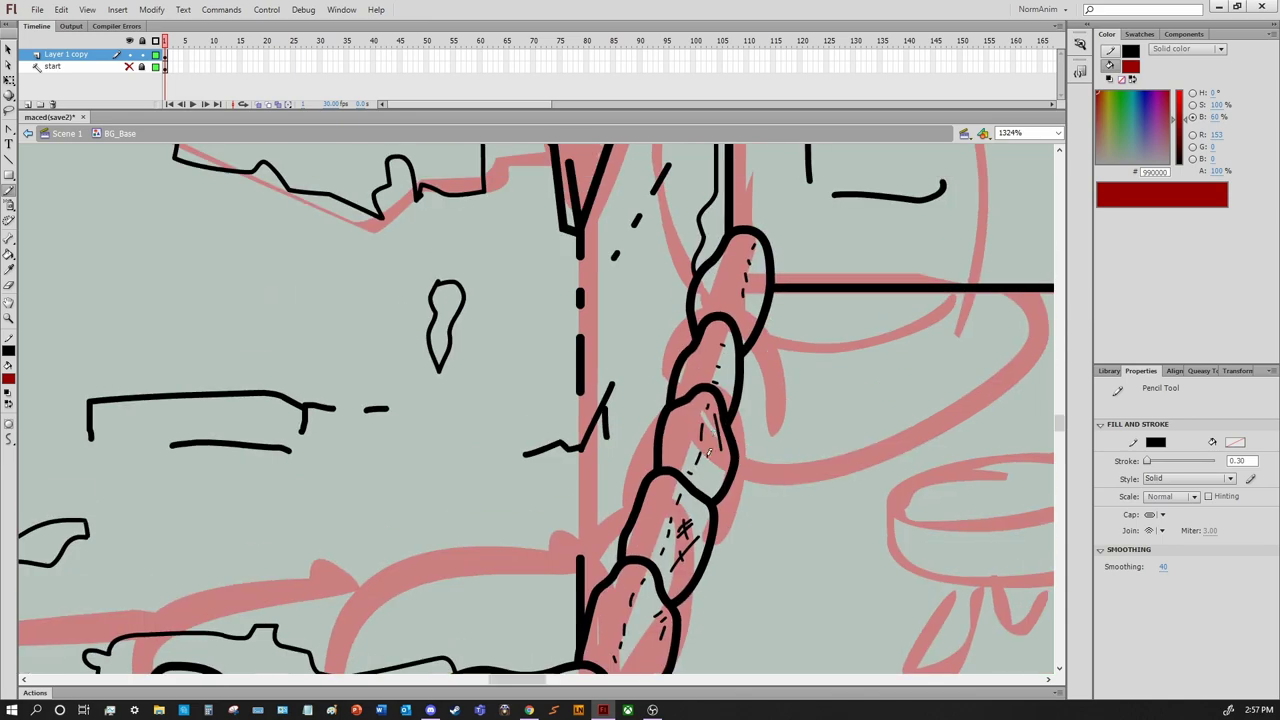
Pencil small groups of short texture ticks on the window wall around the broken plaster and beside the stone lintel
key("ctrl+minus")
scroll(723, 464, "right", 4)
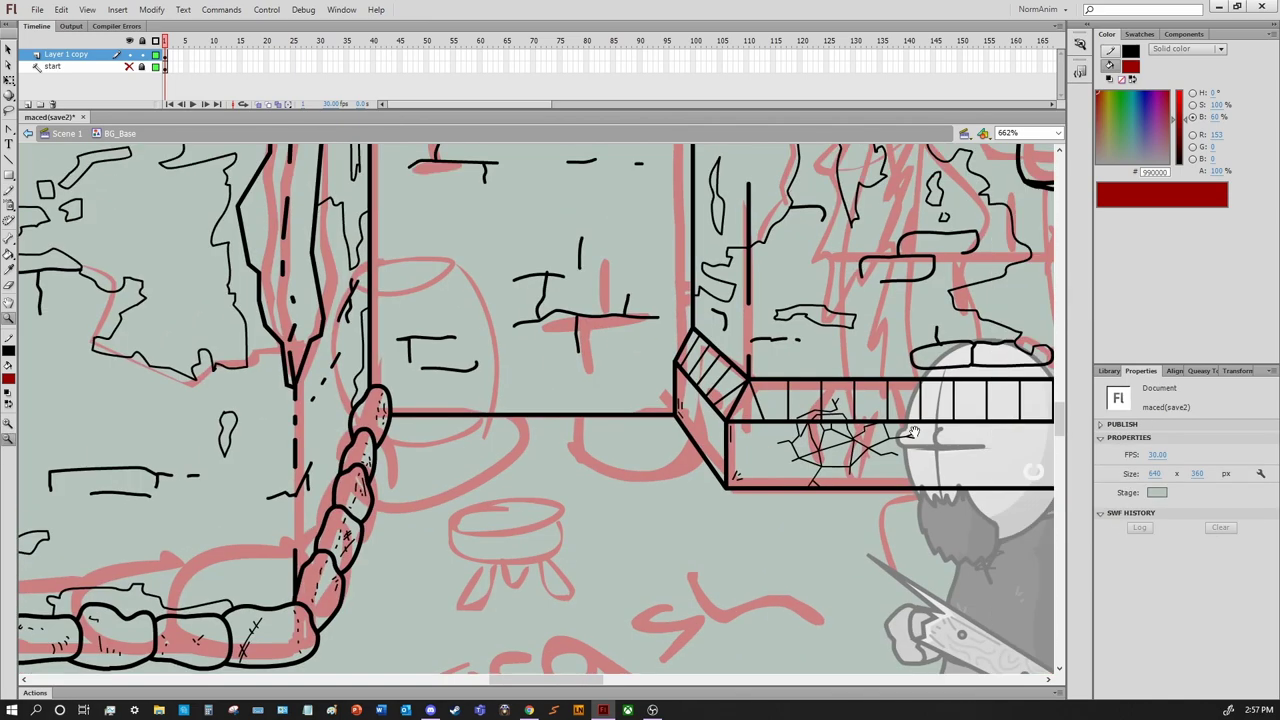
scroll(723, 464, "up", 5)
key("y")
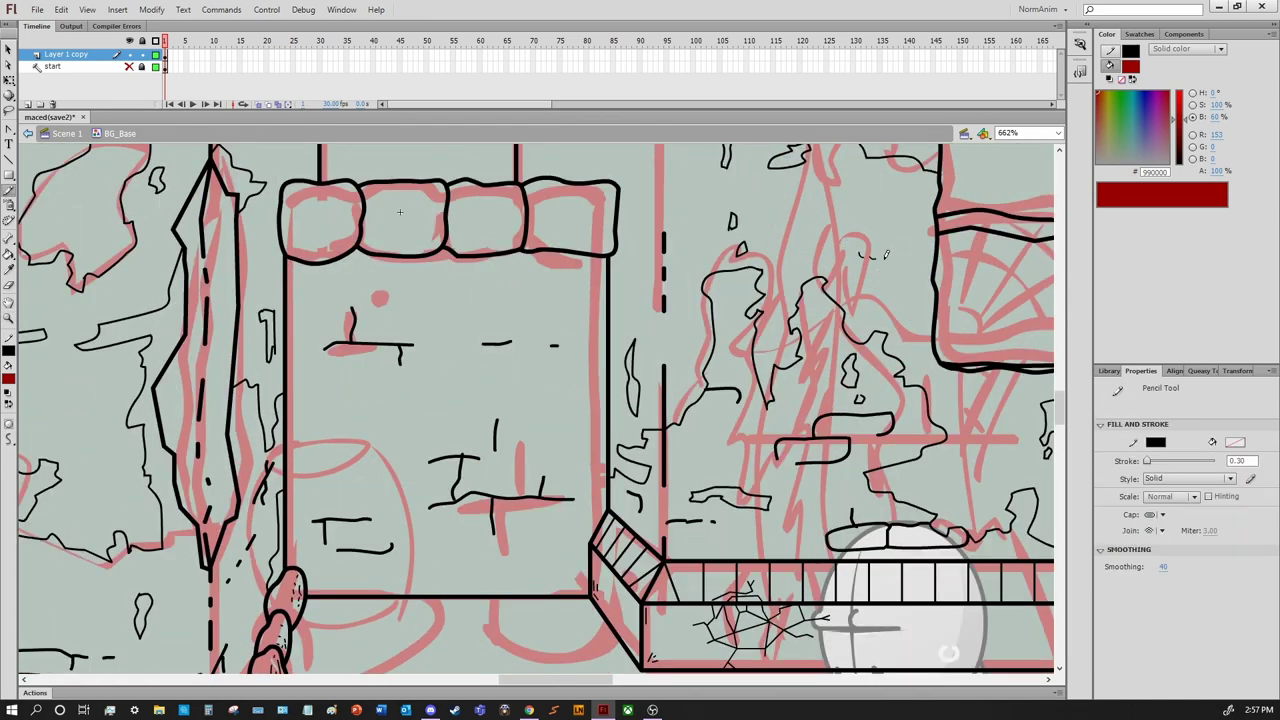
scroll(724, 355, "up", 4)
scroll(724, 355, "left", 3)
scroll(481, 336, "down", 5)
scroll(481, 336, "right", 6)
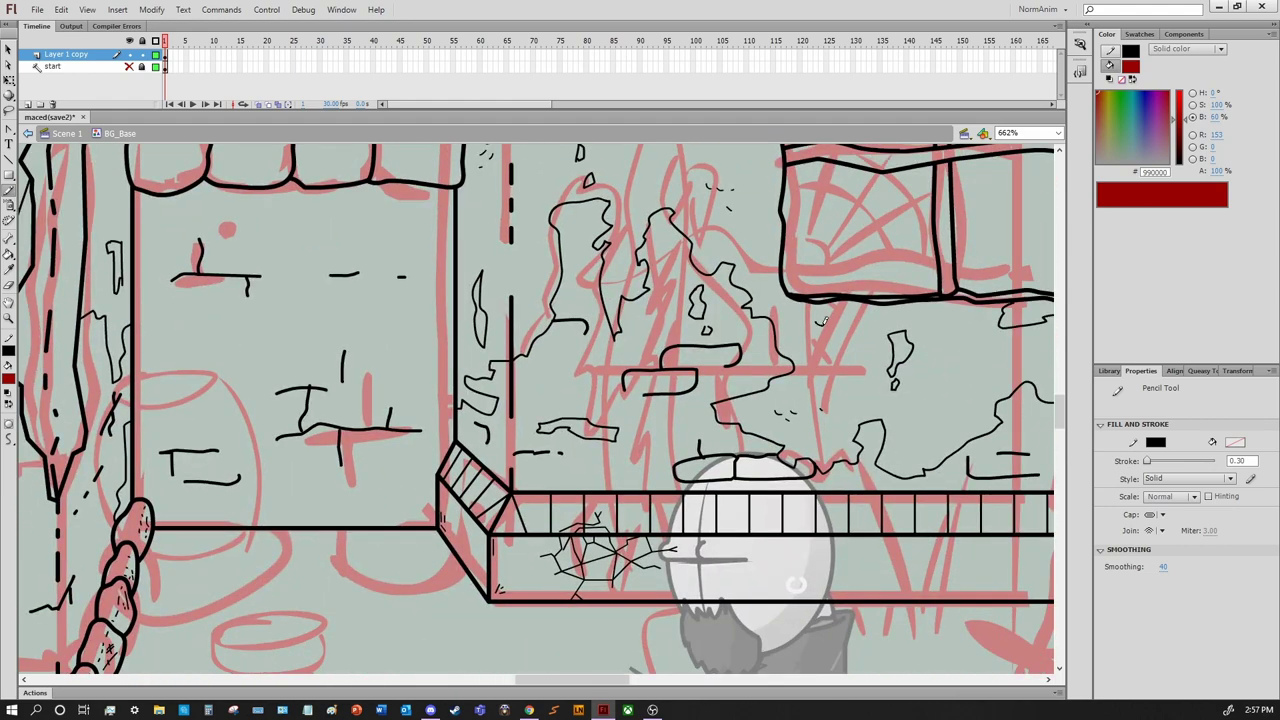
Scatter further short ticks below the window, above the plaster chips and beside the broken plaster outline
left_click(938, 356)
scroll(678, 430, "up", 8)
scroll(248, 468, "down", 3)
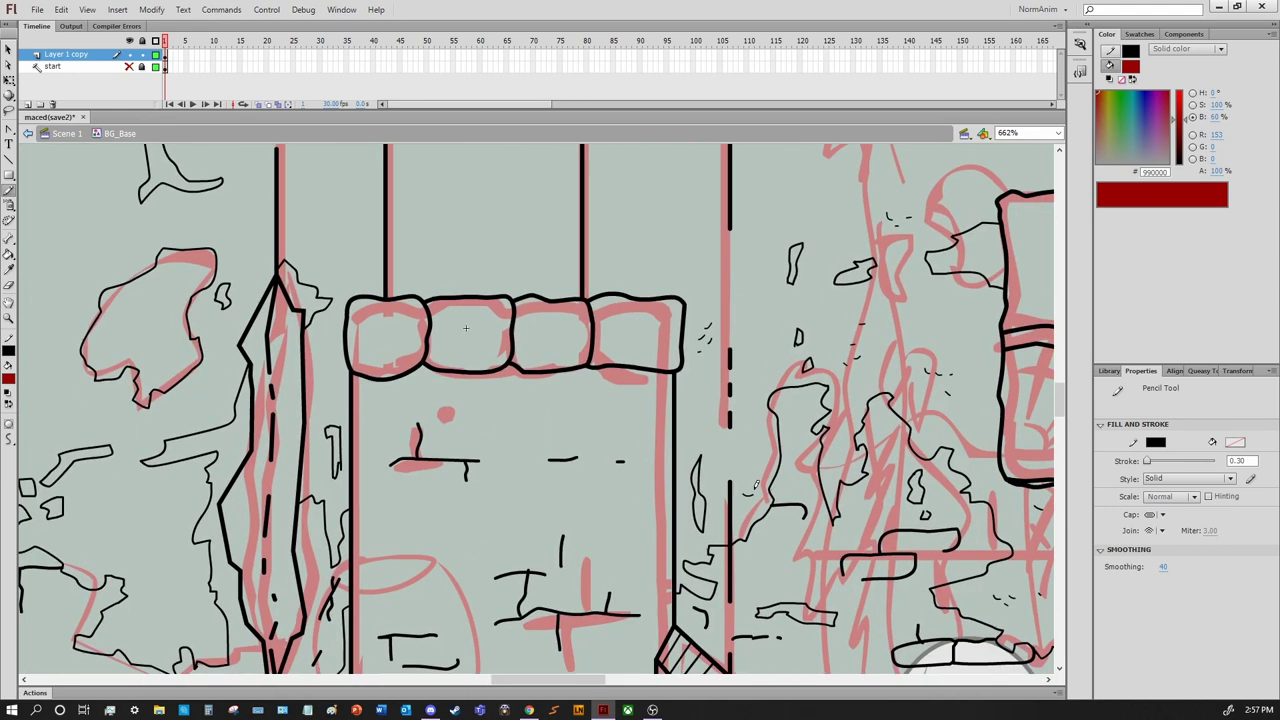
scroll(248, 468, "right", 5)
Exit BG_Base, hide the red rough sketch and the reference characters, and reopen the symbol for editing
key("v")
double_click(627, 298)
double_click(627, 298)
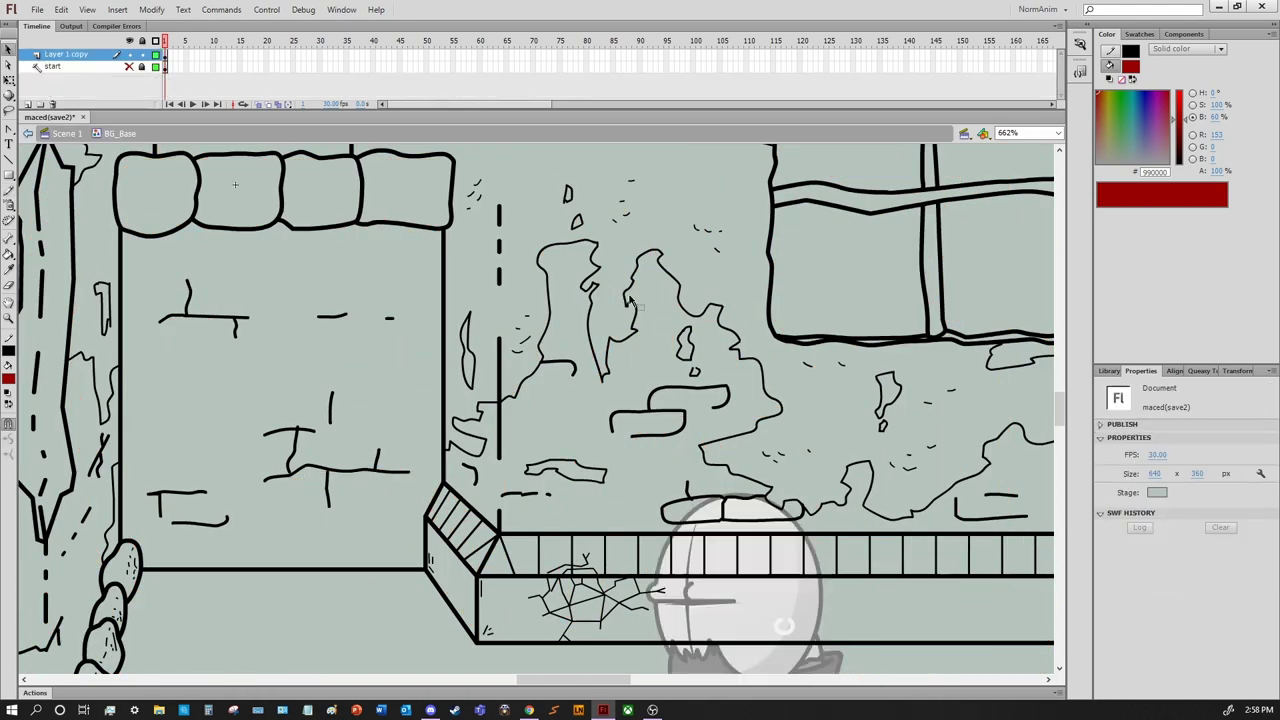
Pencil extra texture ticks on the upper window wall between the corner line and the window
key("y")
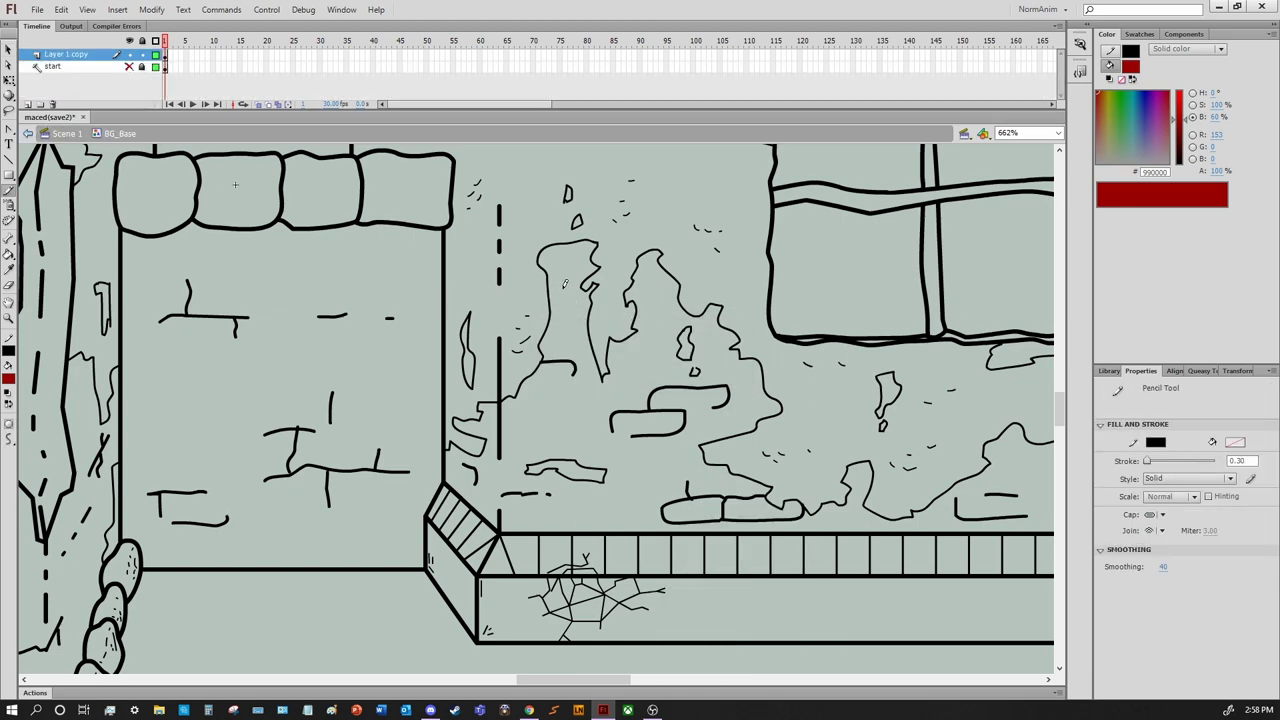
scroll(914, 400, "up", 6)
scroll(741, 263, "right", 4)
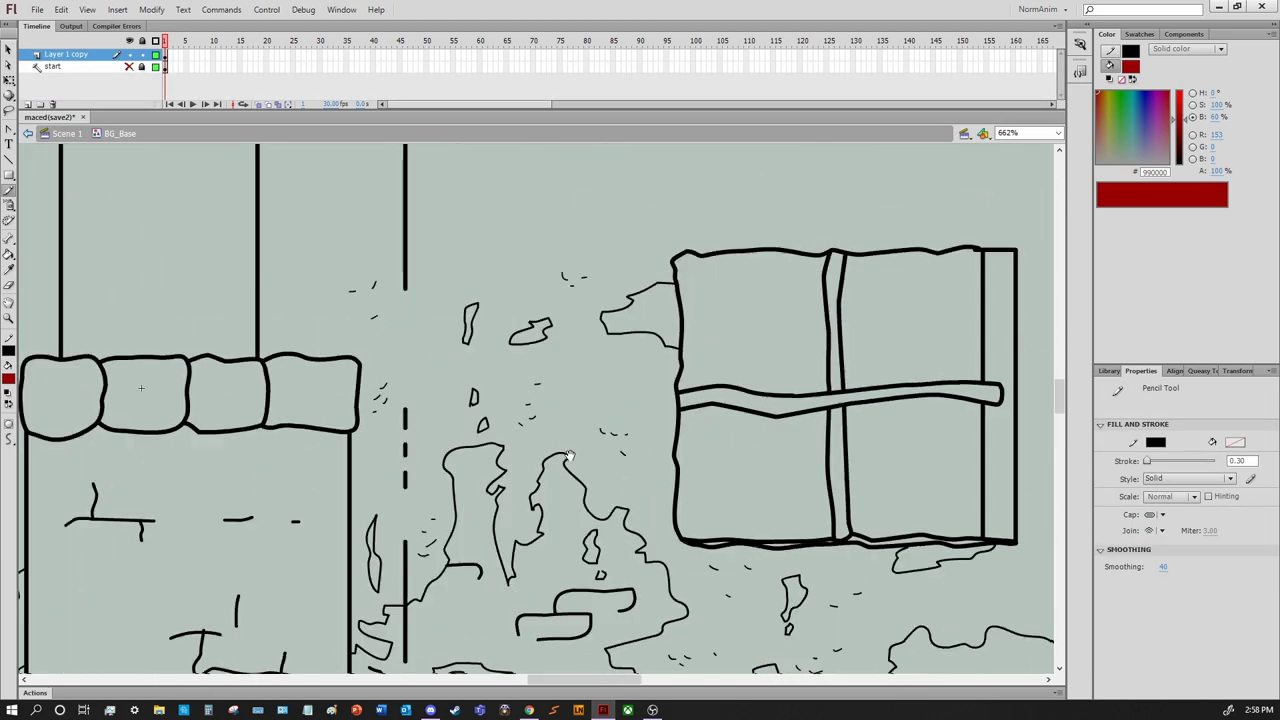
scroll(741, 263, "left", 3)
scroll(760, 320, "down", 5)
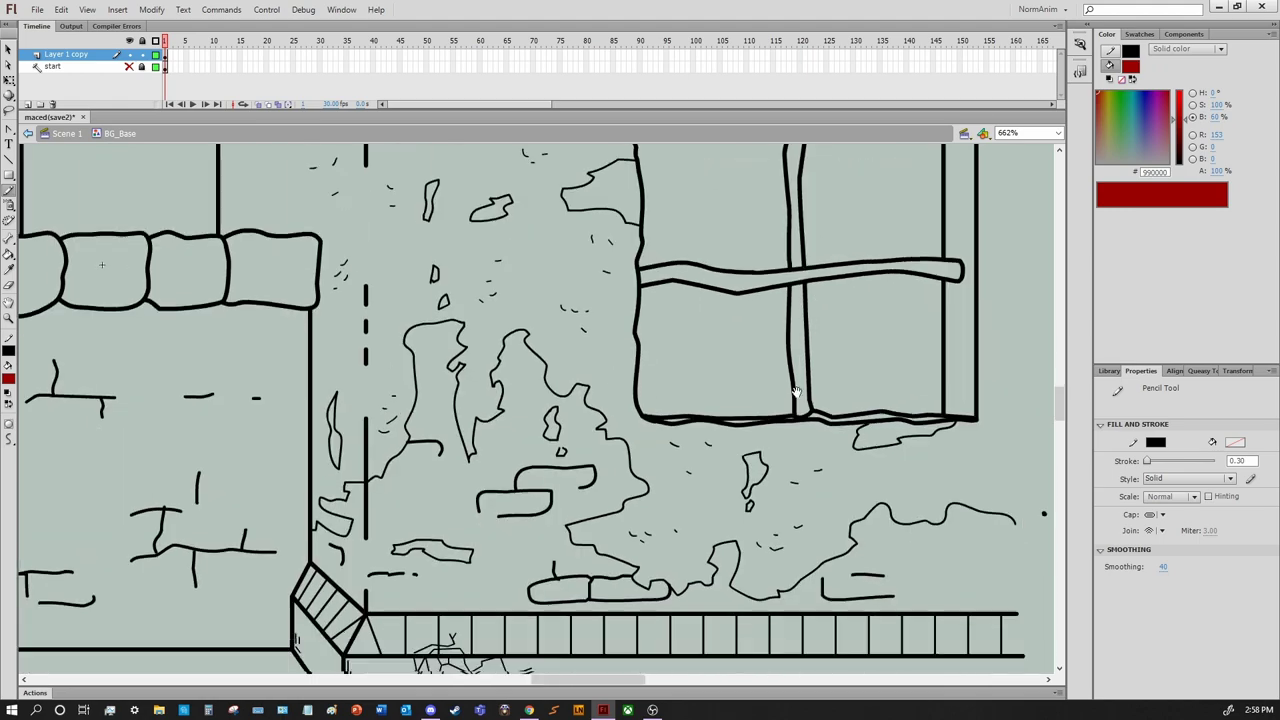
Pencil clusters of short slanted ticks around and inside the broken plaster outlines on the wall left of the jagged post
scroll(803, 428, "left", 15)
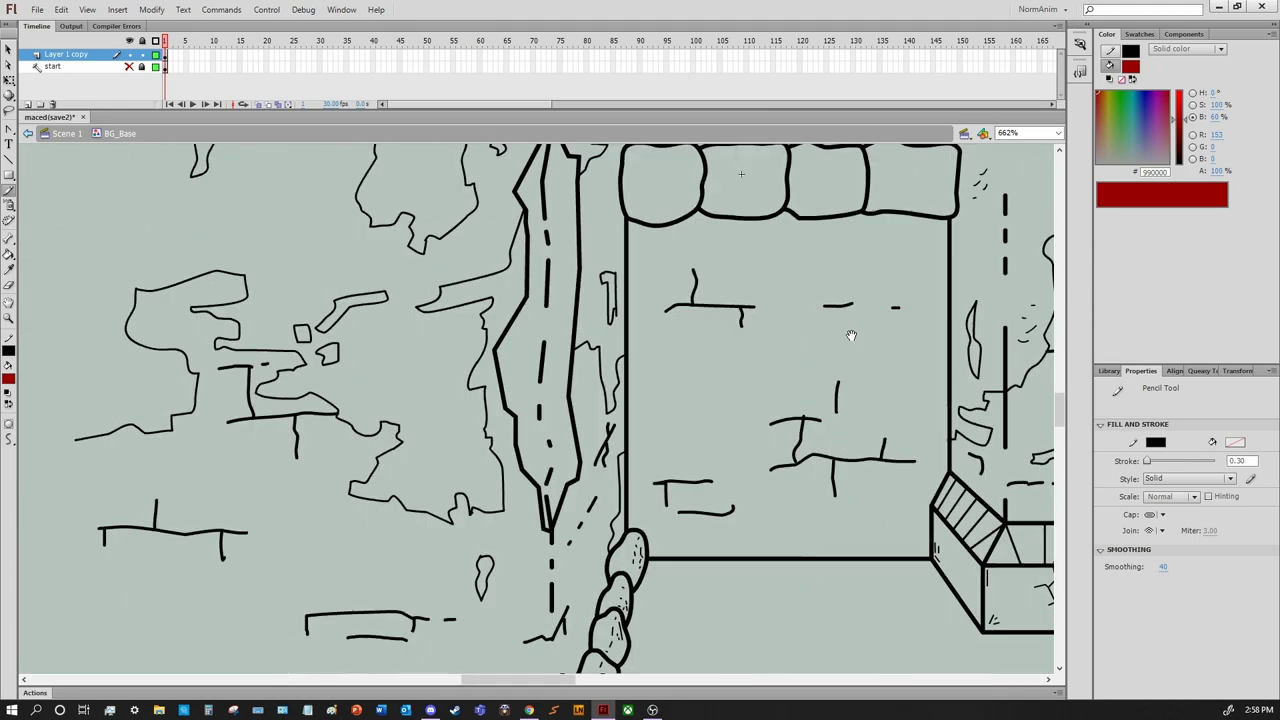
scroll(587, 381, "up", 1)
scroll(587, 381, "right", 2)
left_click_drag(711, 255, 768, 268)
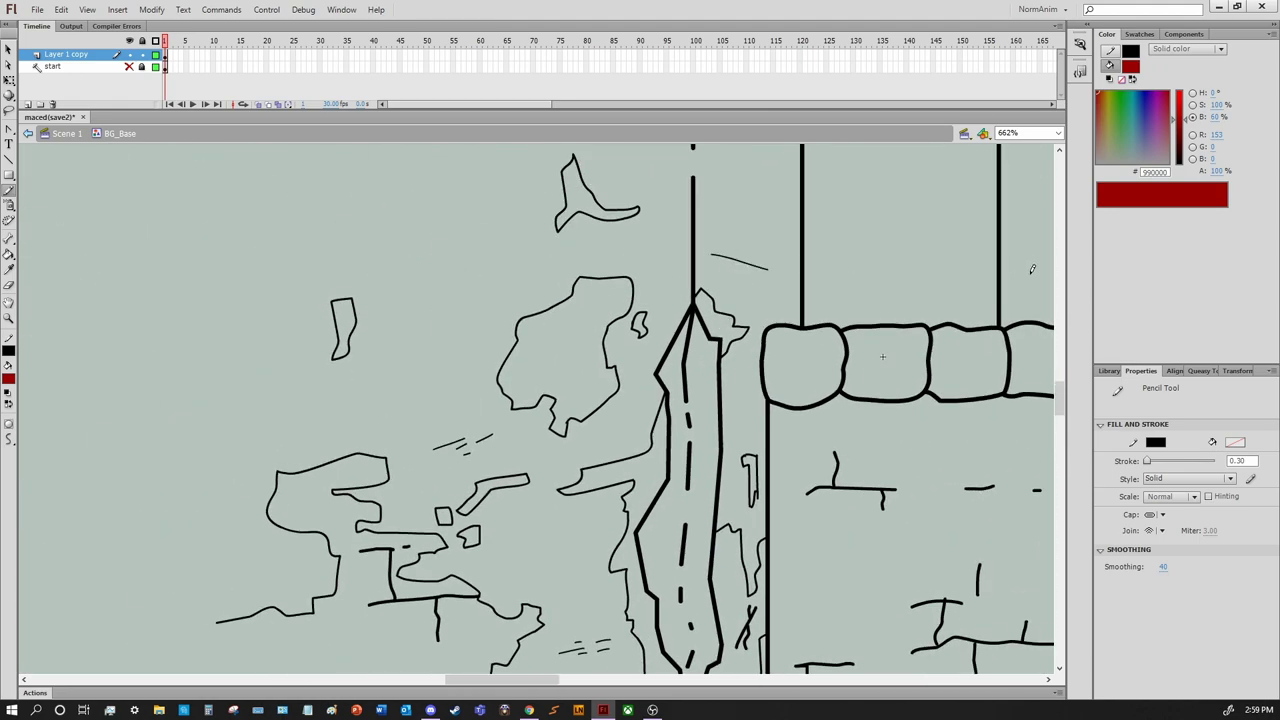
scroll(692, 420, "down", 3)
scroll(650, 380, "left", 3)
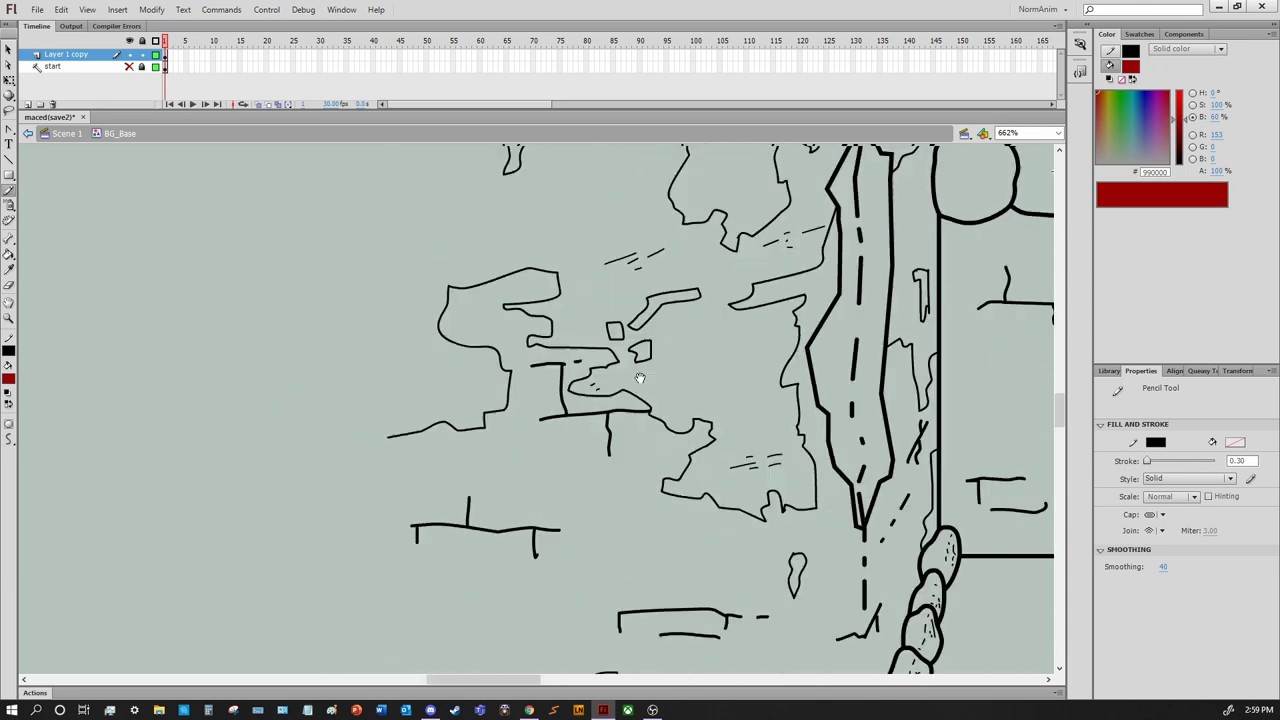
Add slanted tick clusters near the small upper plaster chip, the large plaster hole and the far plaster edge
scroll(546, 284, "up", 3)
scroll(600, 294, "down", 1)
scroll(620, 292, "left", 1)
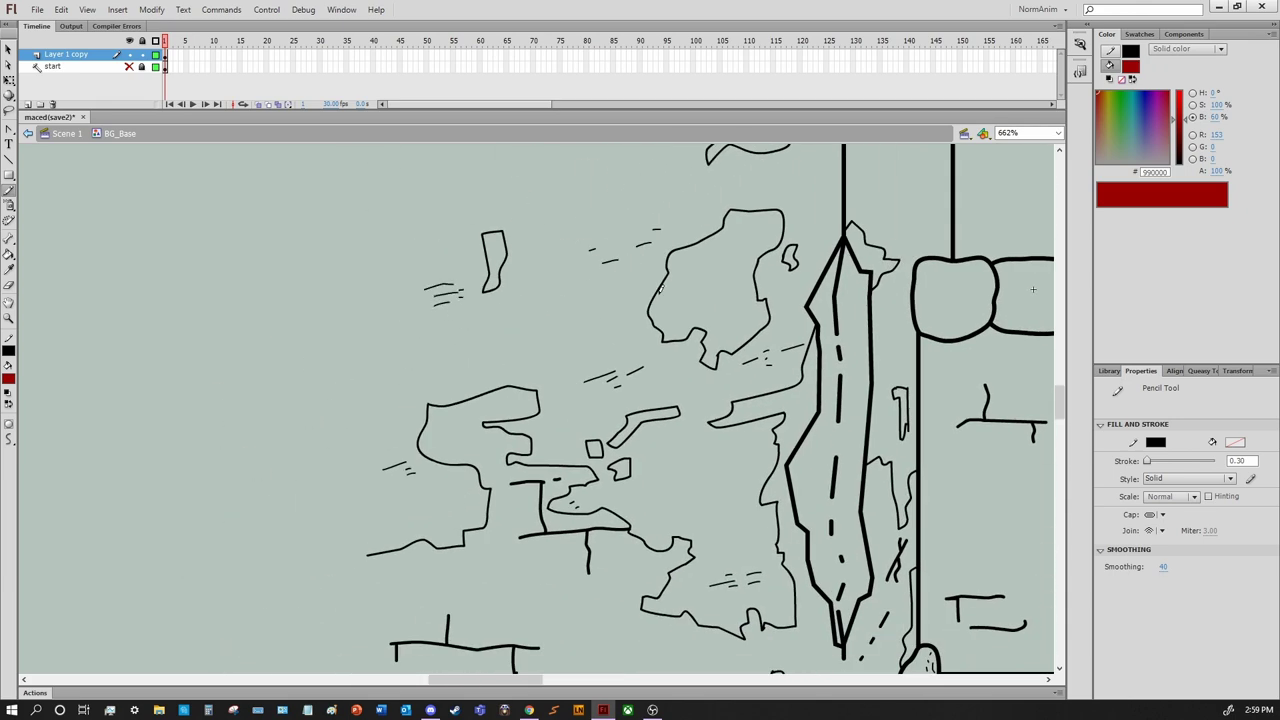
scroll(509, 286, "down", 1)
scroll(560, 340, "right", 3)
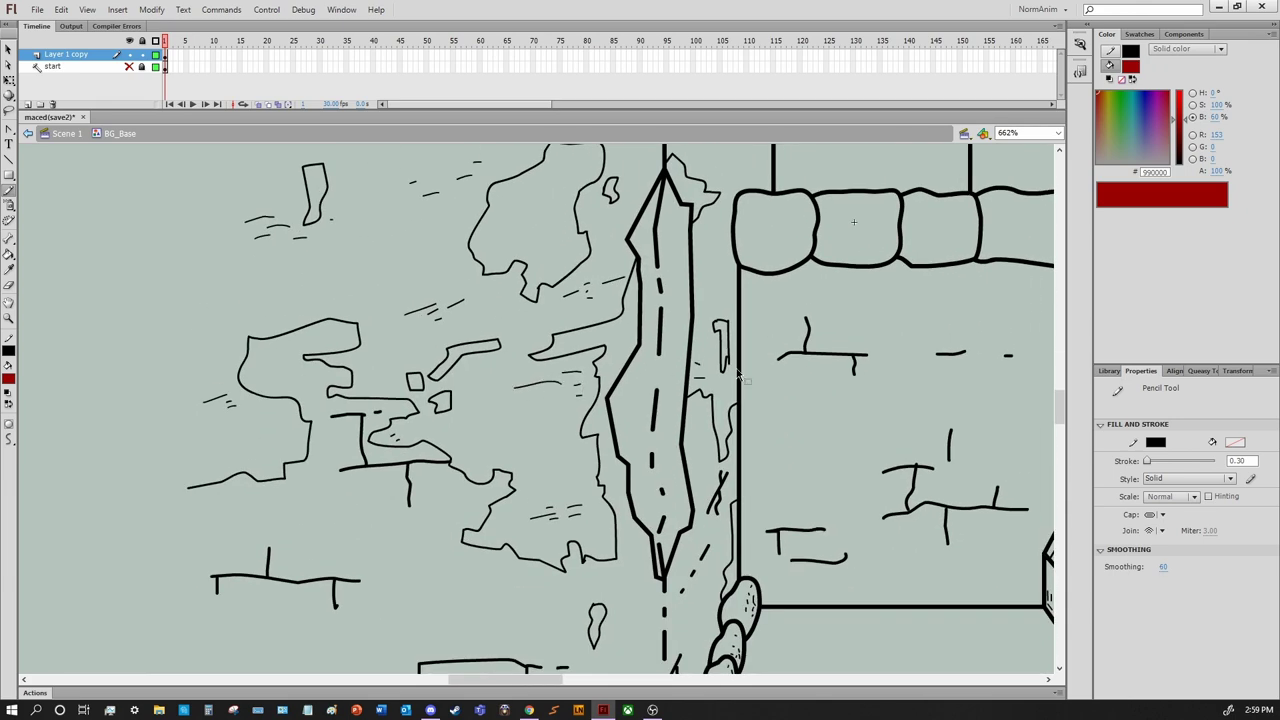
Add fine ticks on the narrow wall strip beside the jagged post and in the remaining bare areas around it
scroll(855, 318, "left", 2)
scroll(860, 330, "right", 5)
scroll(860, 330, "down", 1)
scroll(865, 340, "left", 2)
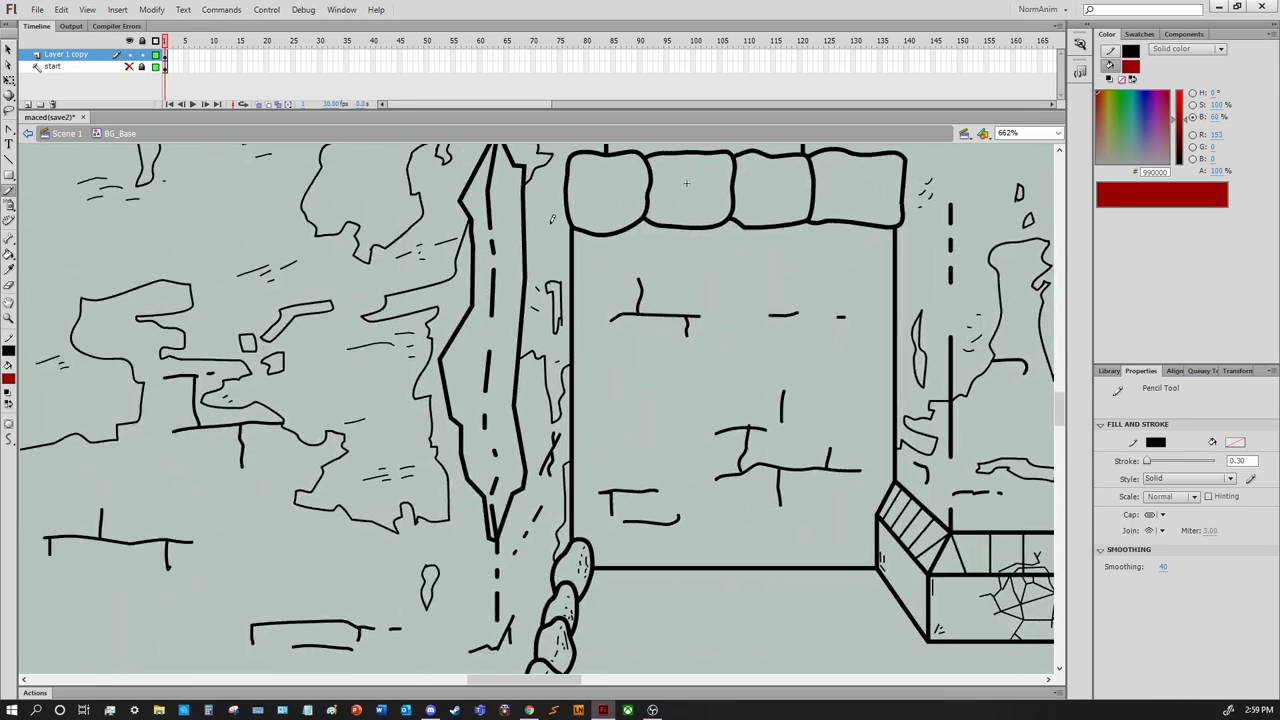
scroll(873, 357, "up", 3)
scroll(873, 357, "left", 3)
scroll(873, 357, "down", 2)
scroll(873, 357, "right", 4)
scroll(428, 393, "up", 1)
scroll(428, 393, "left", 3)
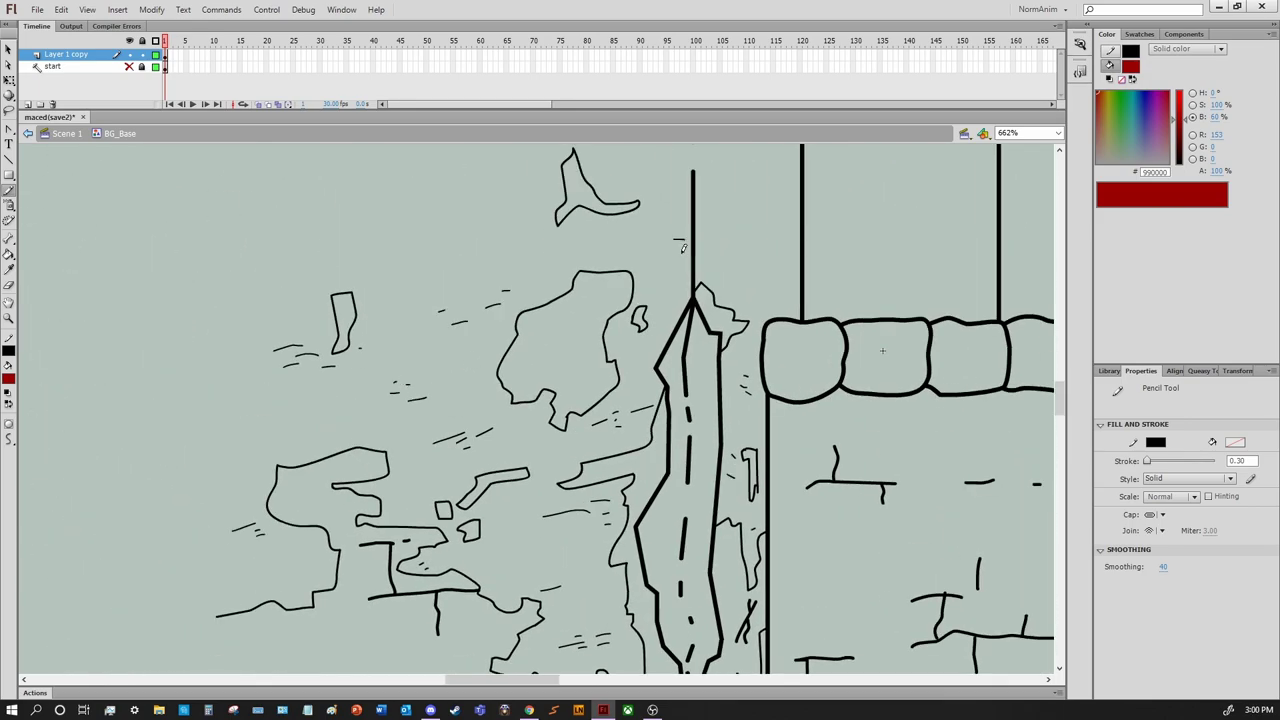
Pencil thin partial brick corners, dashes and a small cross joint on the recessed wall below the stone lintel
scroll(683, 248, "down", 3)
scroll(683, 248, "right", 9)
scroll(830, 405, "left", 2)
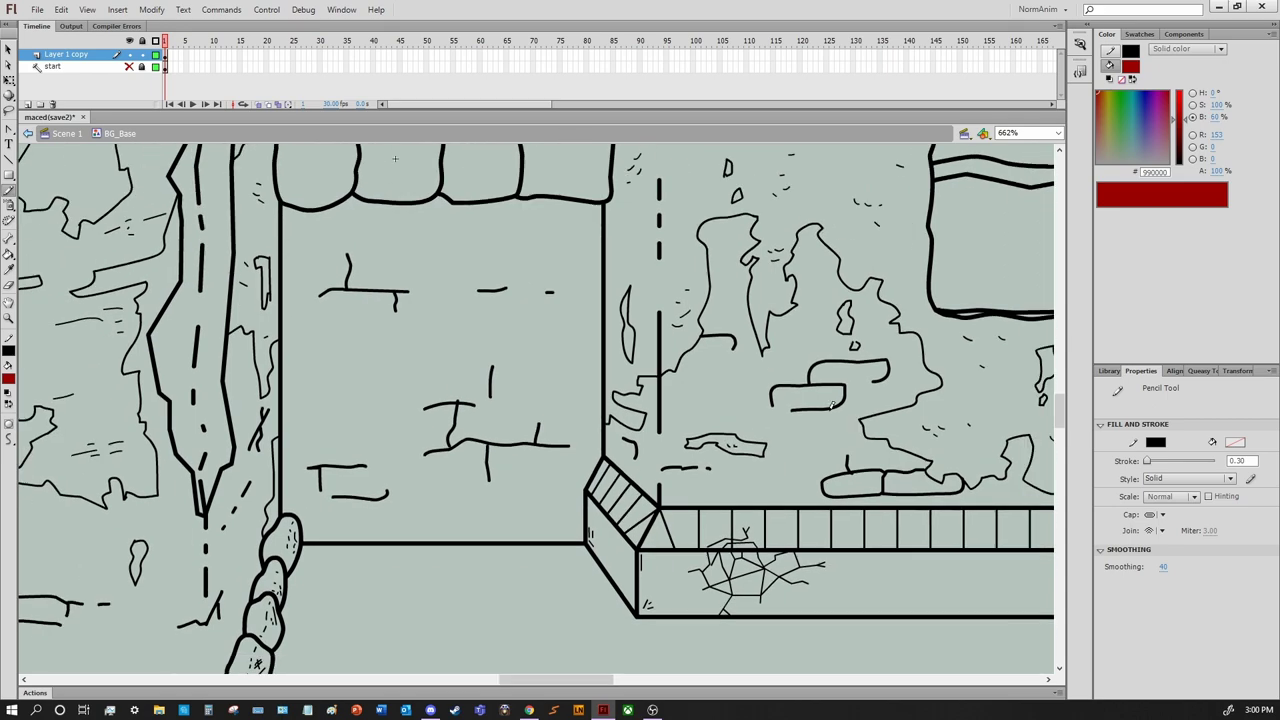
scroll(395, 158, "right", 3)
scroll(395, 158, "up", 2)
scroll(534, 175, "left", 4)
scroll(534, 175, "down", 1)
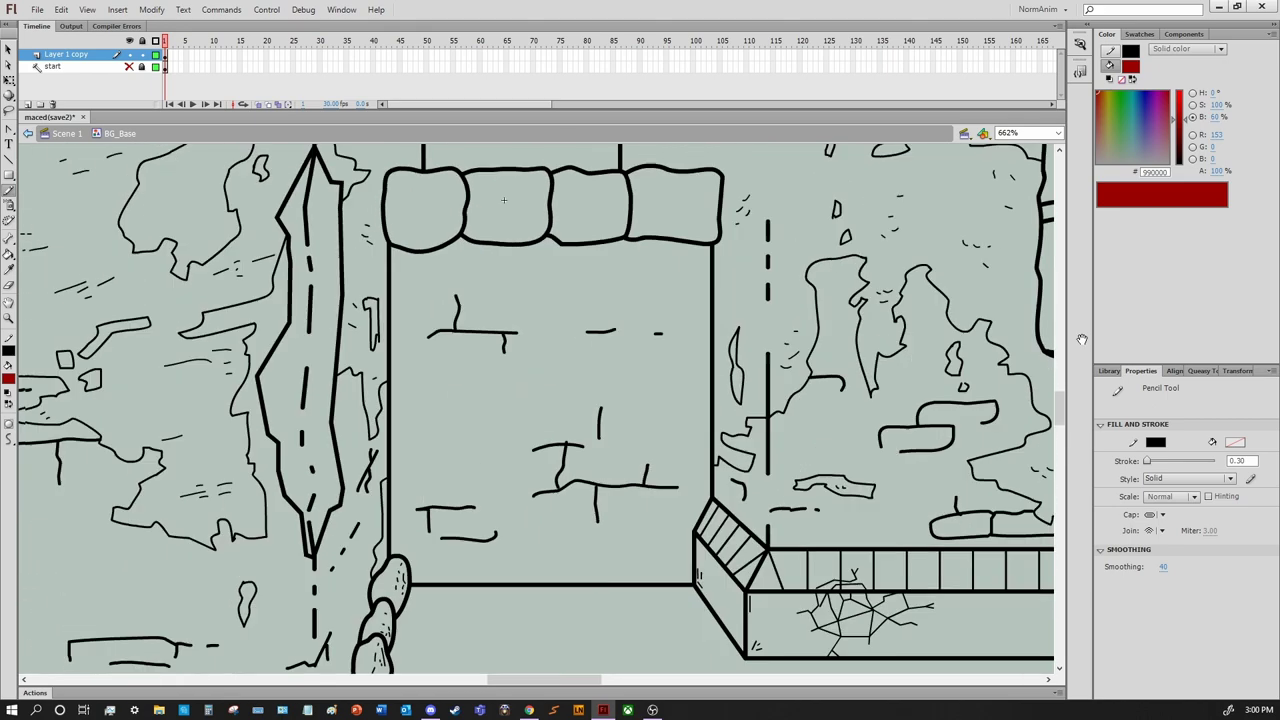
scroll(673, 193, "left", 2)
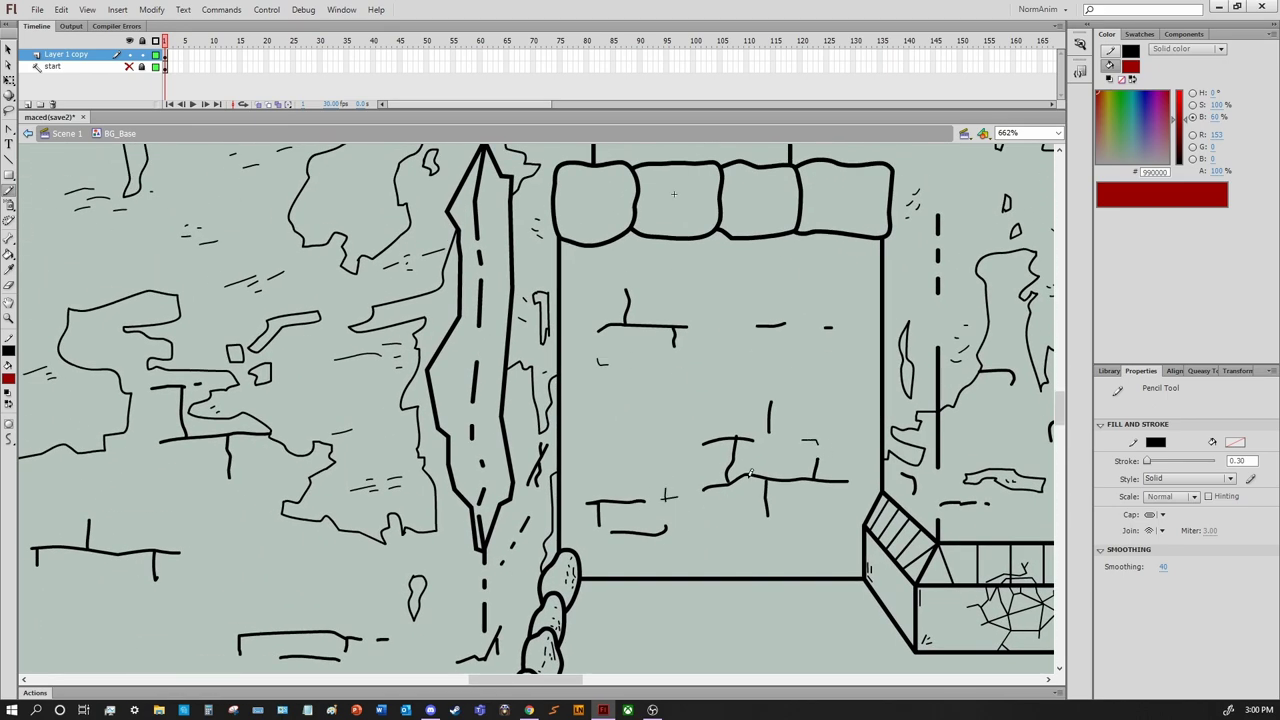
scroll(830, 522, "up", 2)
scroll(830, 522, "left", 1)
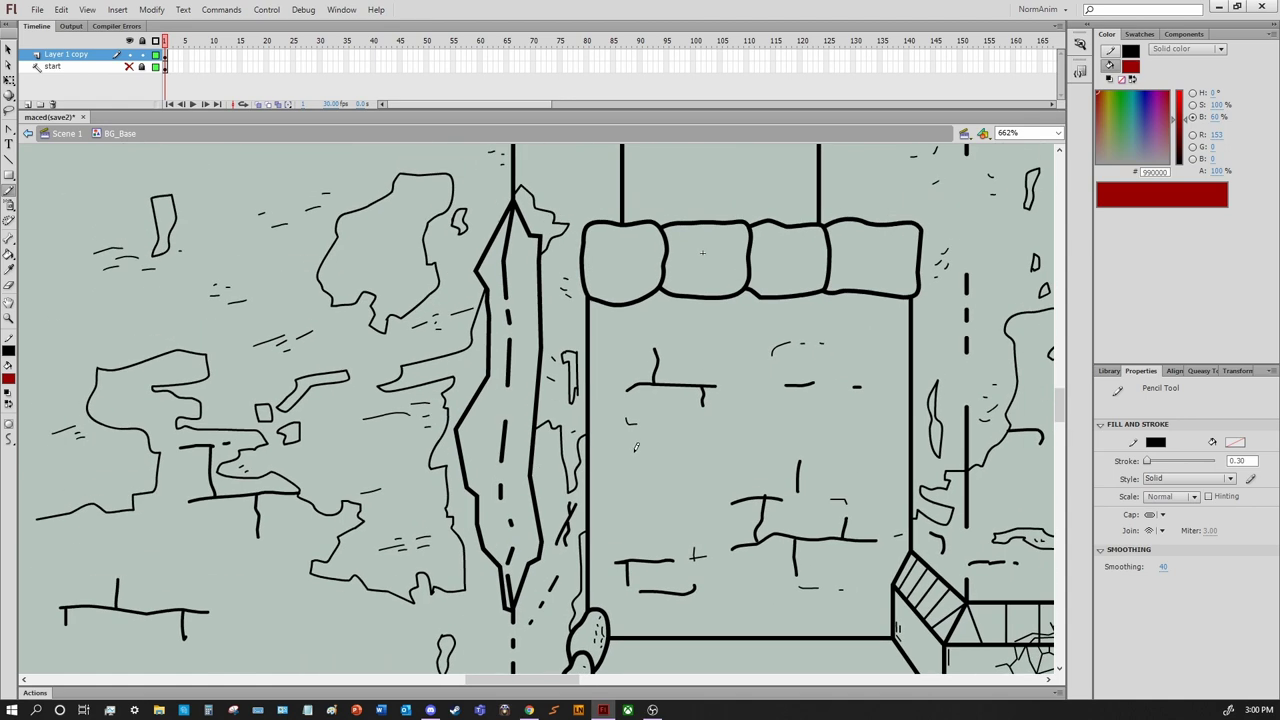
Draw small irregular chip outlines scattered among the brick marks on the recessed wall
scroll(540, 410, "down", 3)
scroll(540, 410, "left", 1)
left_click_drag(765, 490, 778, 505)
scroll(540, 410, "up", 3)
scroll(540, 410, "right", 1)
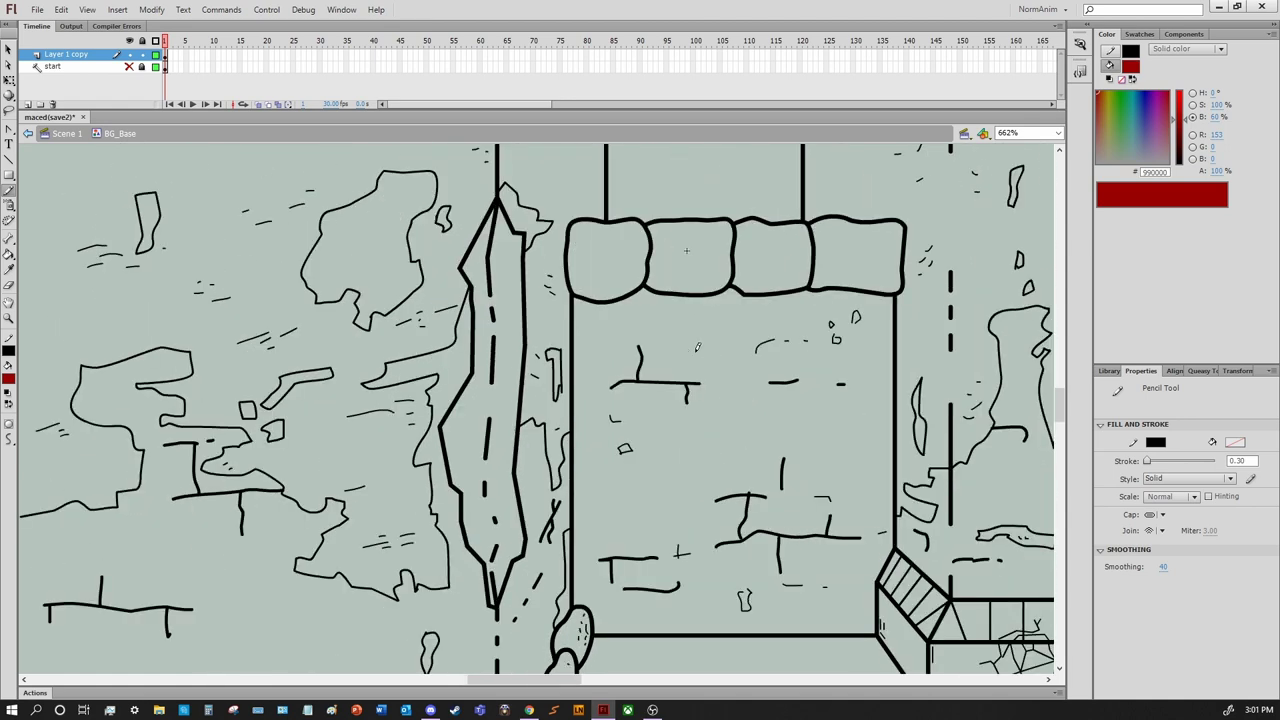
left_click_drag(697, 345, 711, 355)
mouse_move(804, 416)
left_mouse_down()
mouse_move(811, 428)
mouse_move(790, 408)
left_mouse_up()
scroll(843, 477, "left", 2)
scroll(843, 477, "down", 1)
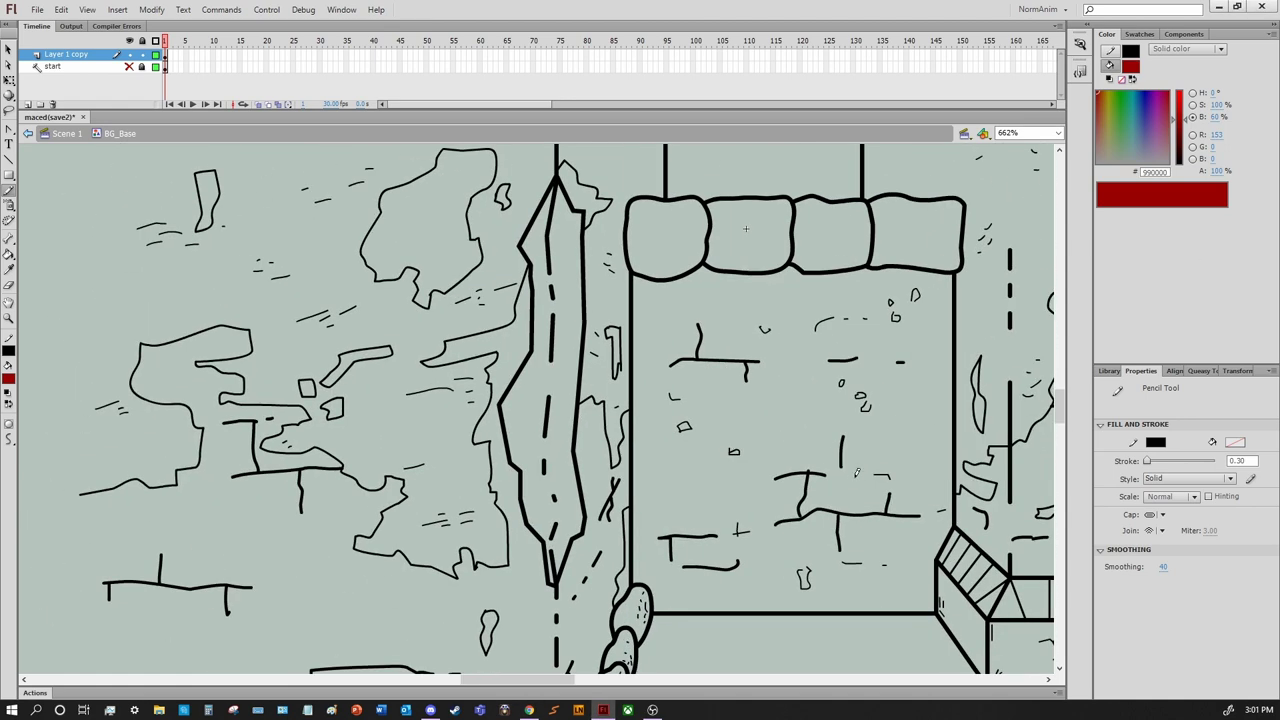
Pencil dashed curves and short hatch marks inside the stones of the lintel above the recessed wall
scroll(843, 477, "up", 4)
scroll(843, 477, "right", 2)
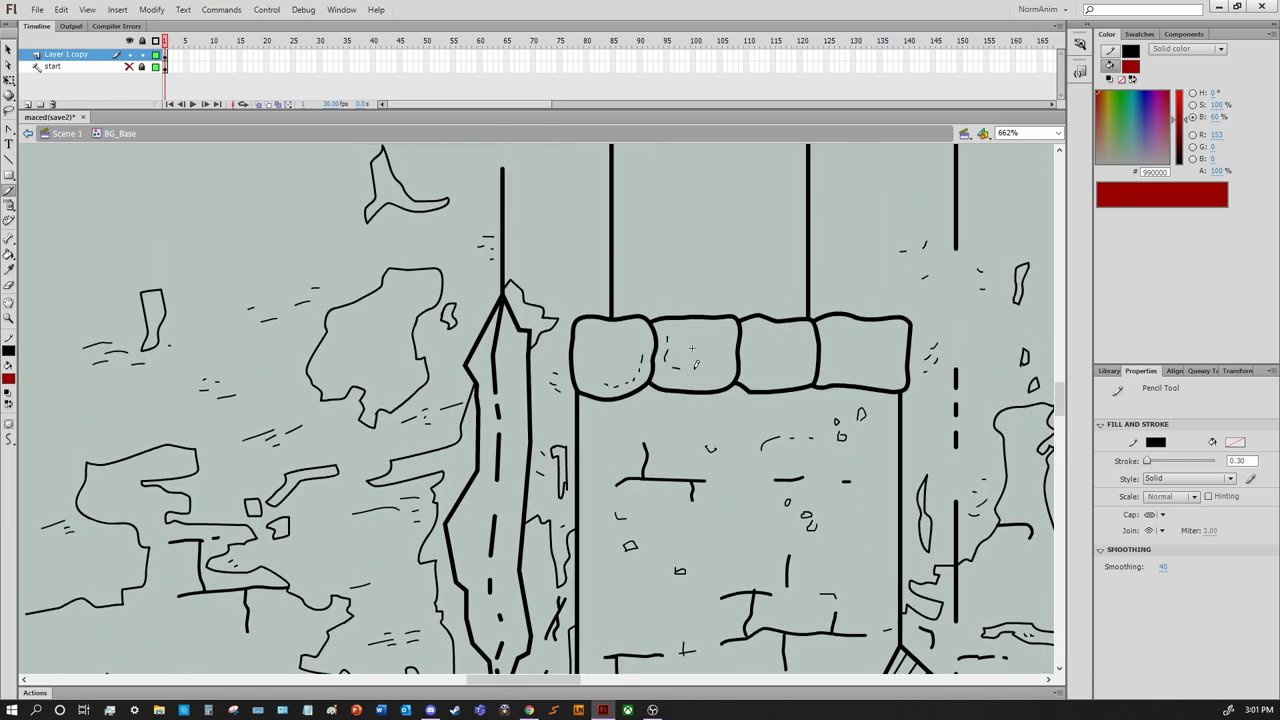
left_click_drag(691, 348, 604, 357)
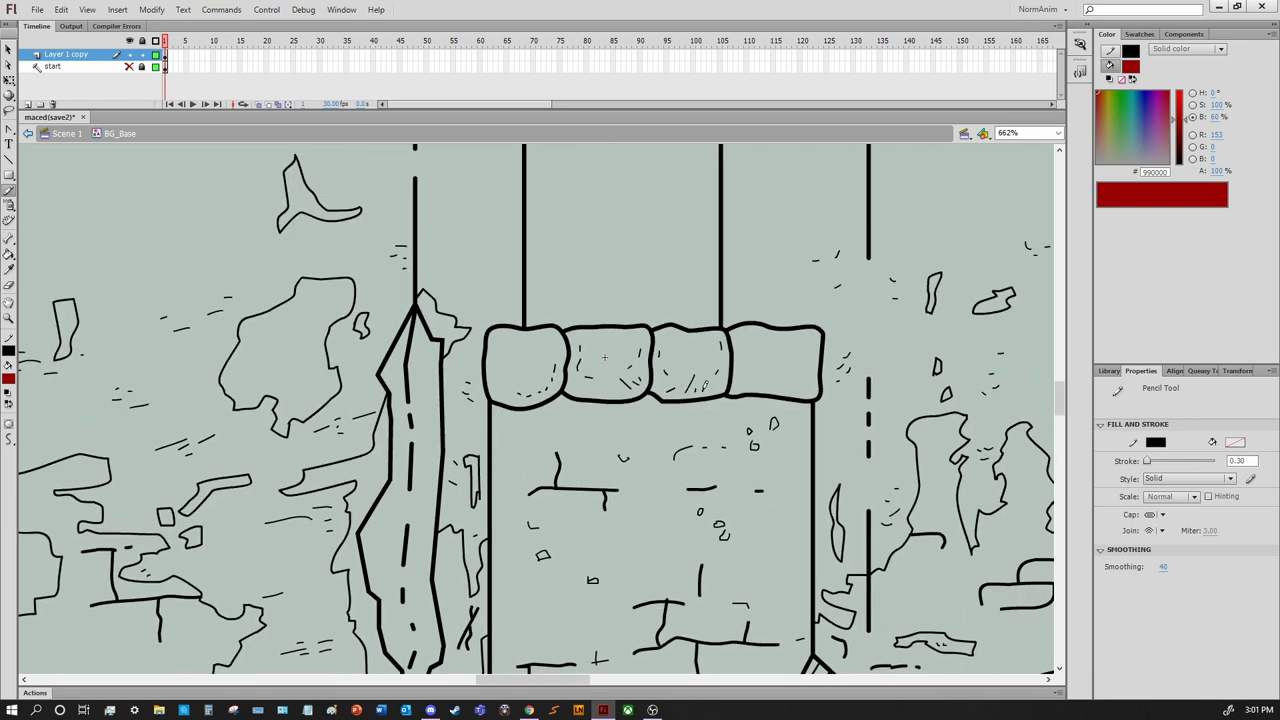
scroll(604, 357, "left", 2)
Pencil a web-like crack, crossed scratches and short ticks on the front face of the low ledge
scroll(604, 357, "down", 5)
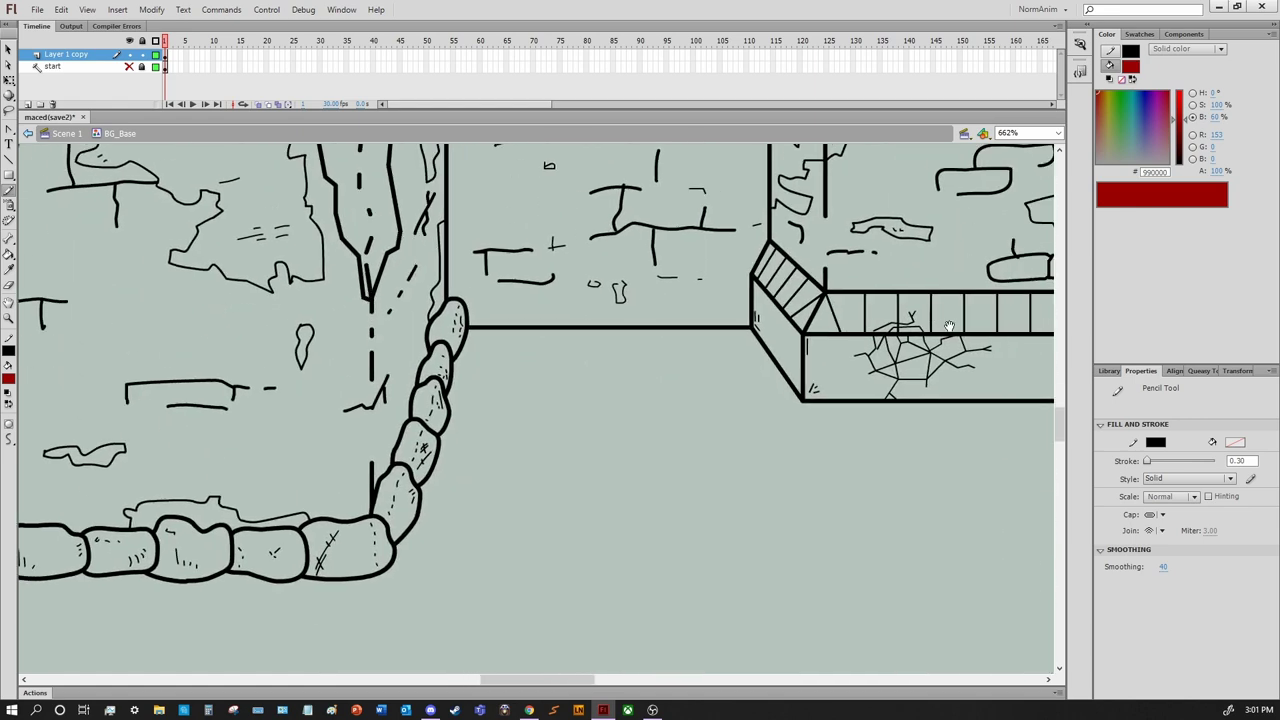
scroll(640, 370, "right", 4)
left_click_drag(668, 380, 736, 372)
left_click_drag(690, 386, 712, 362)
scroll(712, 370, "left", 3)
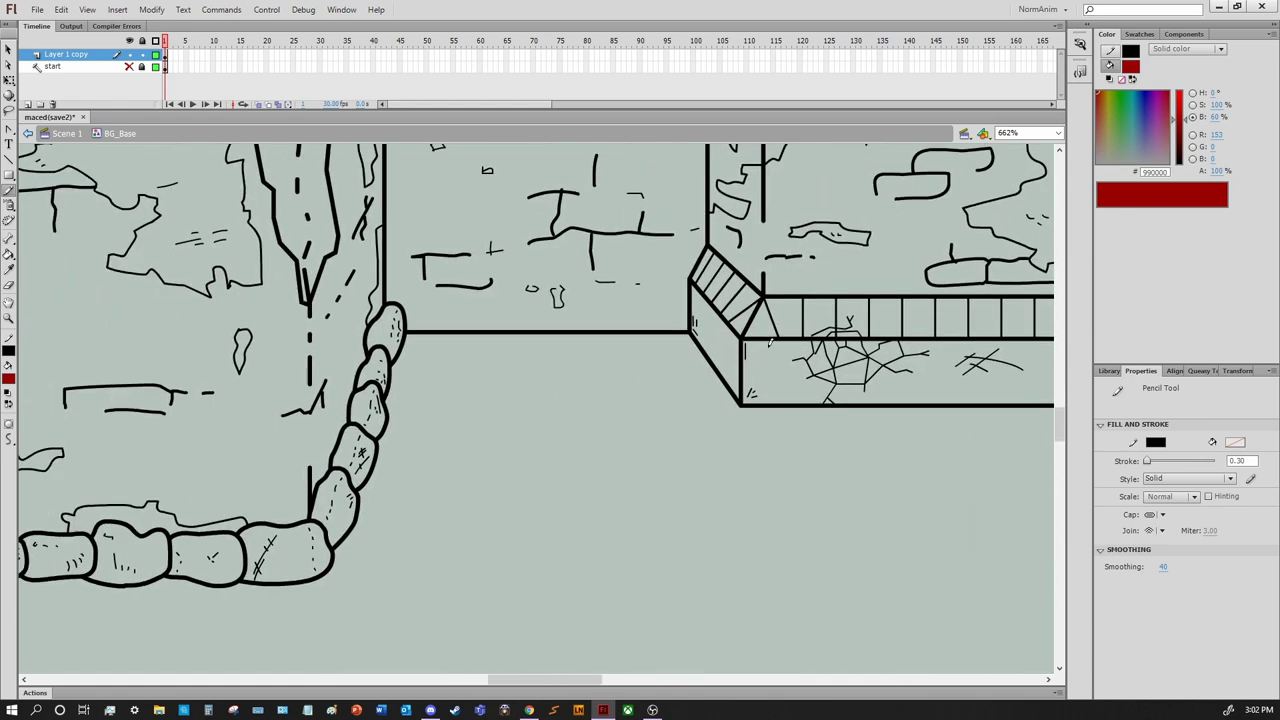
scroll(712, 370, "right", 3)
scroll(712, 370, "left", 5)
scroll(712, 370, "up", 2)
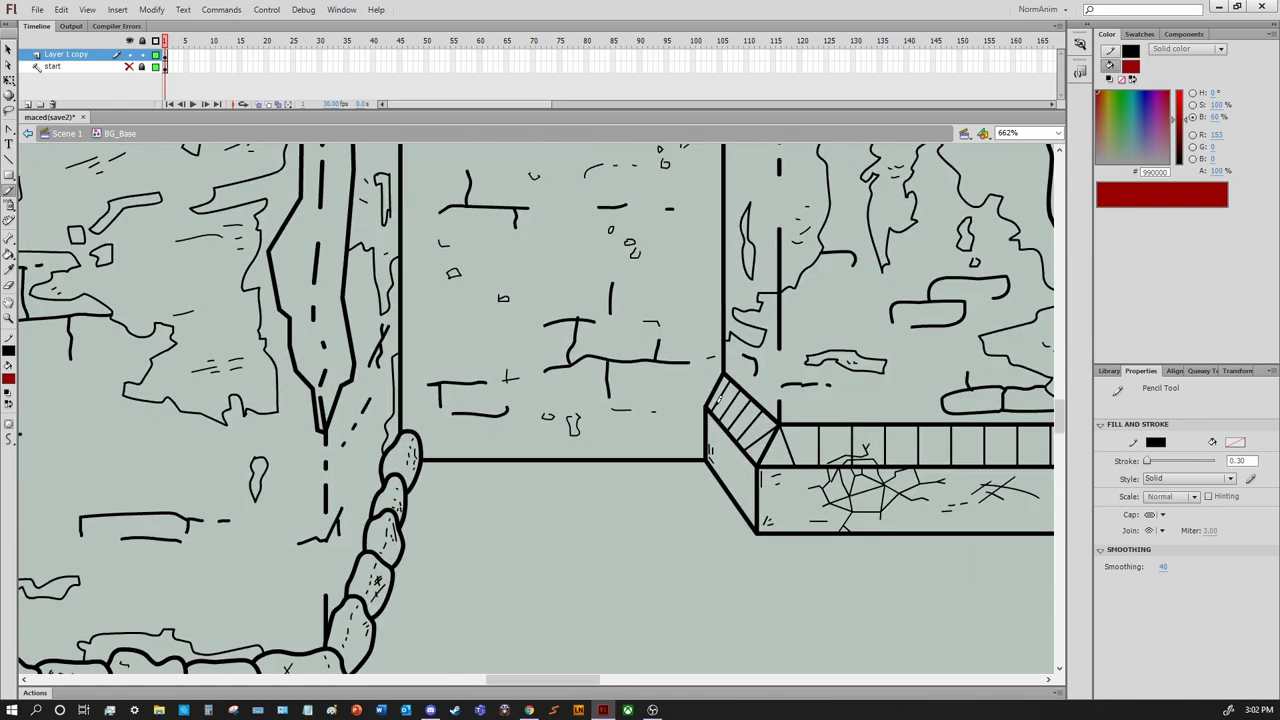
Add crossed scratches and slanted ticks on the ledge's top bricks, plus sparse marks farther along its front face
scroll(740, 412, "right", 3)
scroll(740, 412, "down", 2)
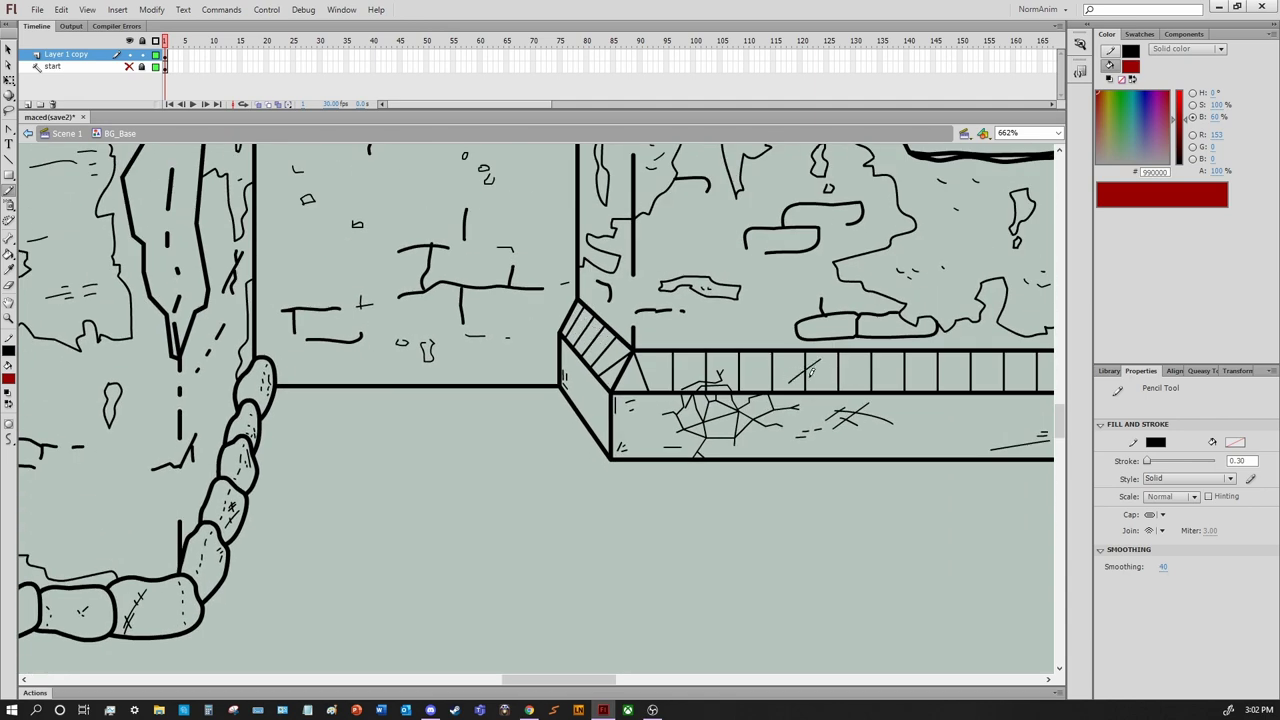
scroll(820, 362, "left", 2)
scroll(820, 362, "up", 1)
scroll(830, 375, "right", 4)
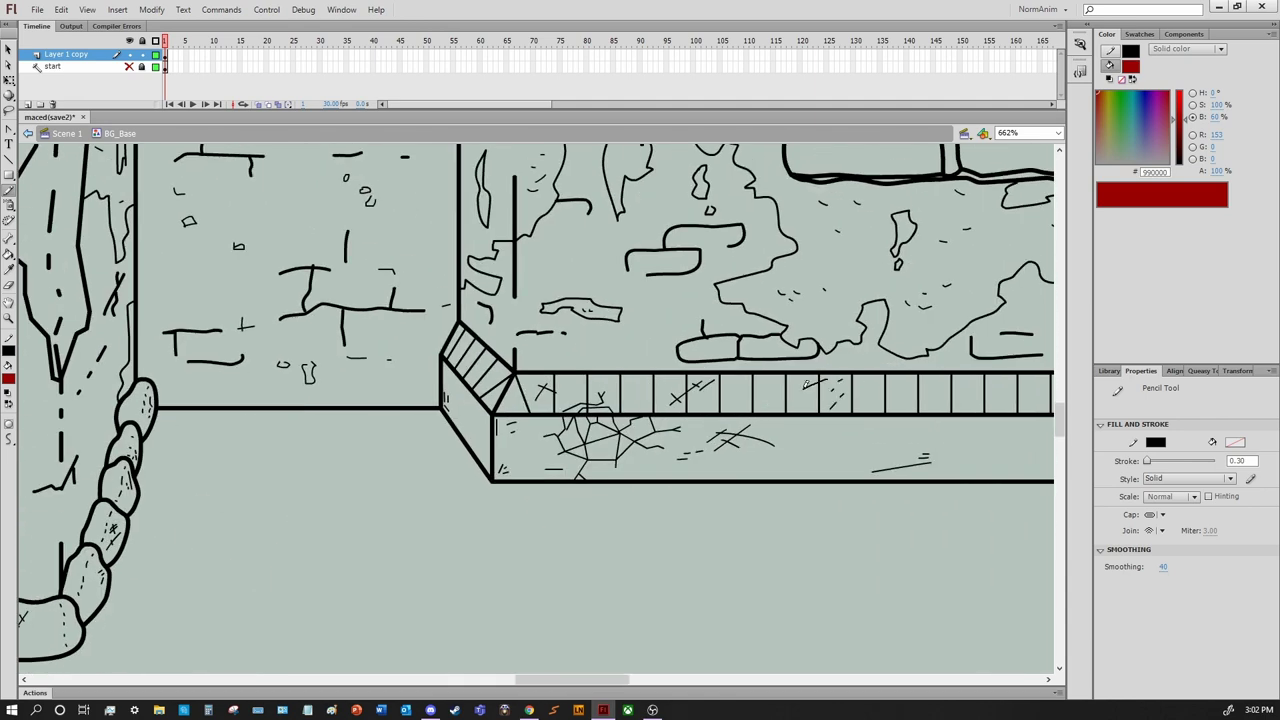
scroll(850, 392, "right", 1)
scroll(850, 392, "up", 1)
scroll(800, 430, "left", 5)
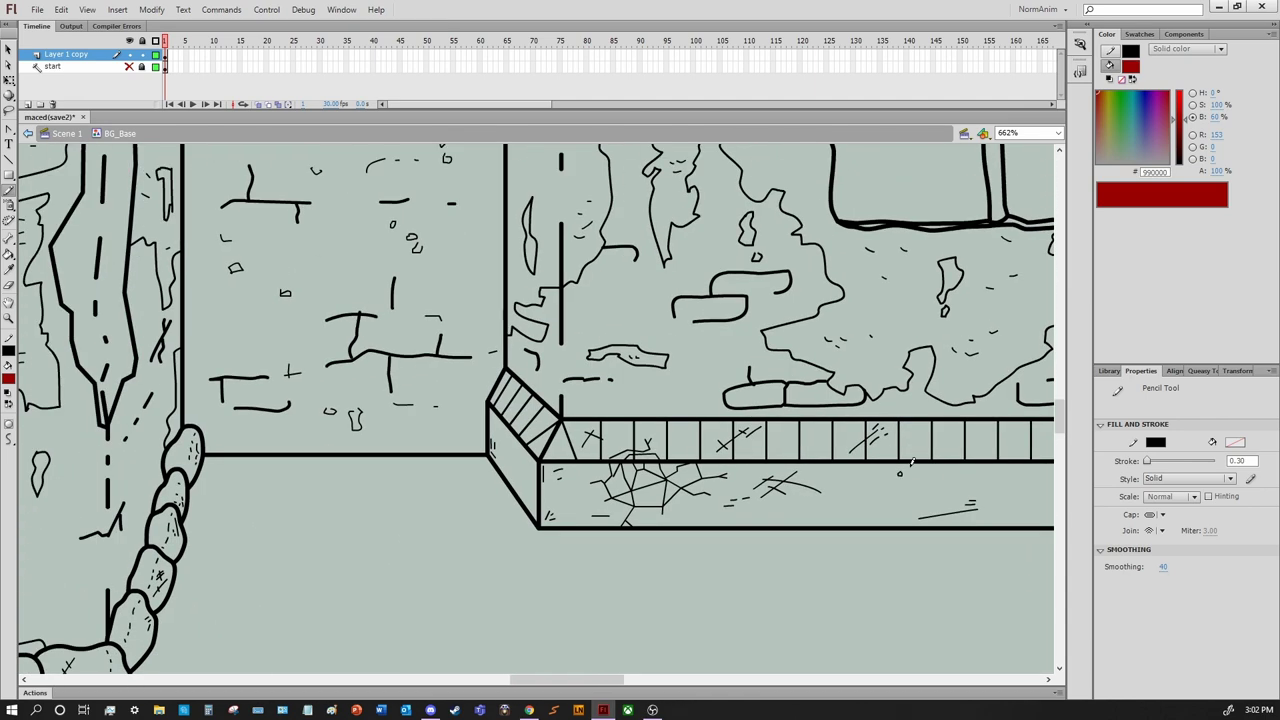
Return from the BG_Base symbol to the main scene, lock the base layer and unhide the character layers
key("ctrl+minus")
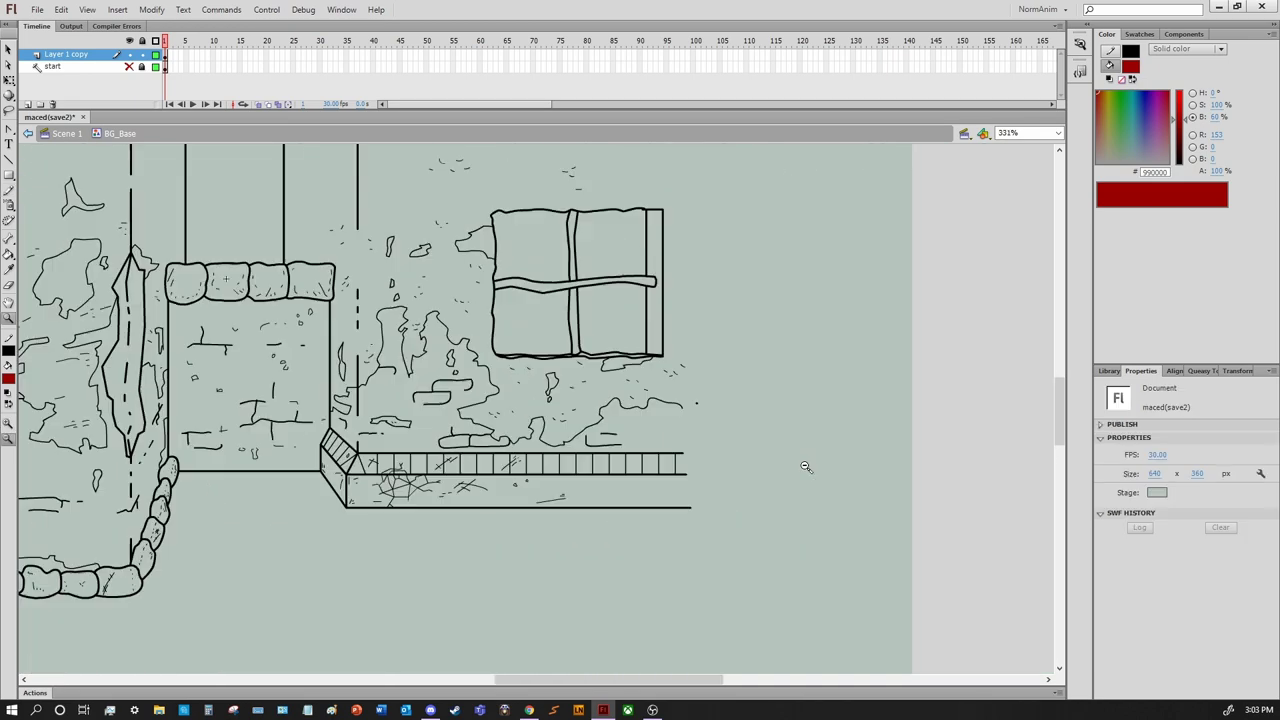
mouse_move(615, 450)
left_mouse_down()
mouse_move(853, 470)
mouse_move(860, 440)
mouse_move(915, 458)
left_mouse_up()
key("ctrl+e")
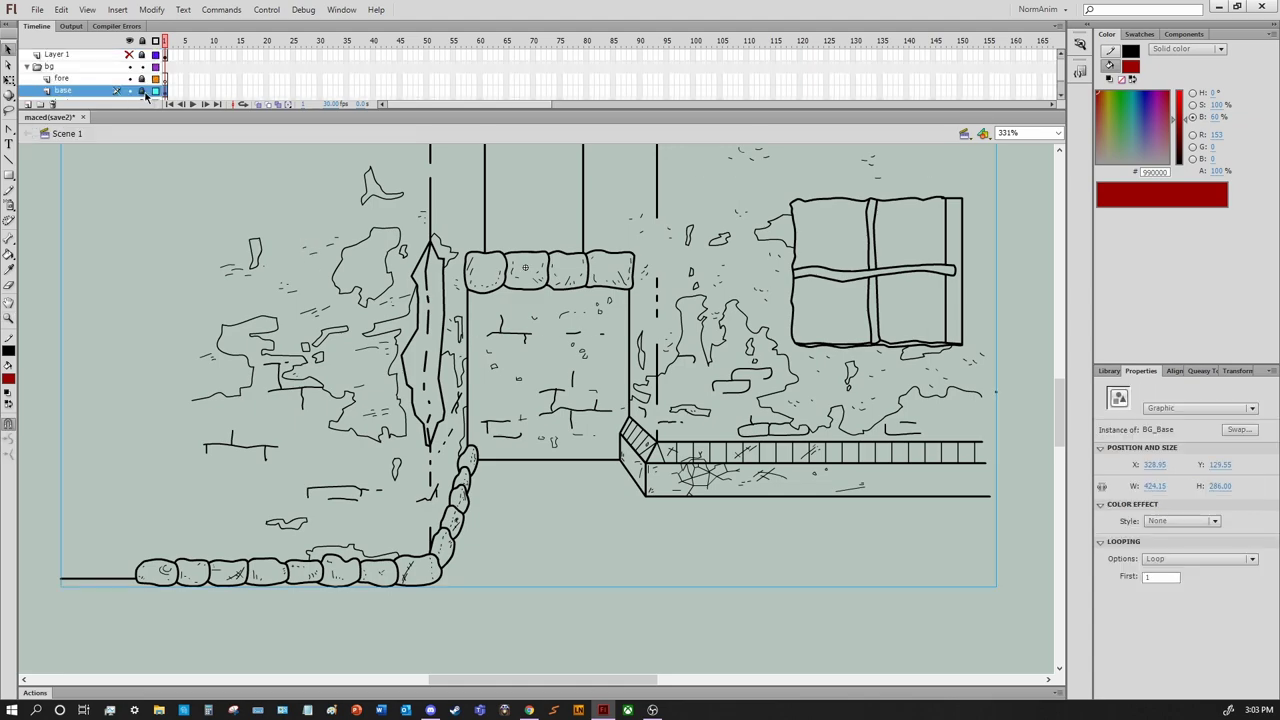
left_click(129, 90)
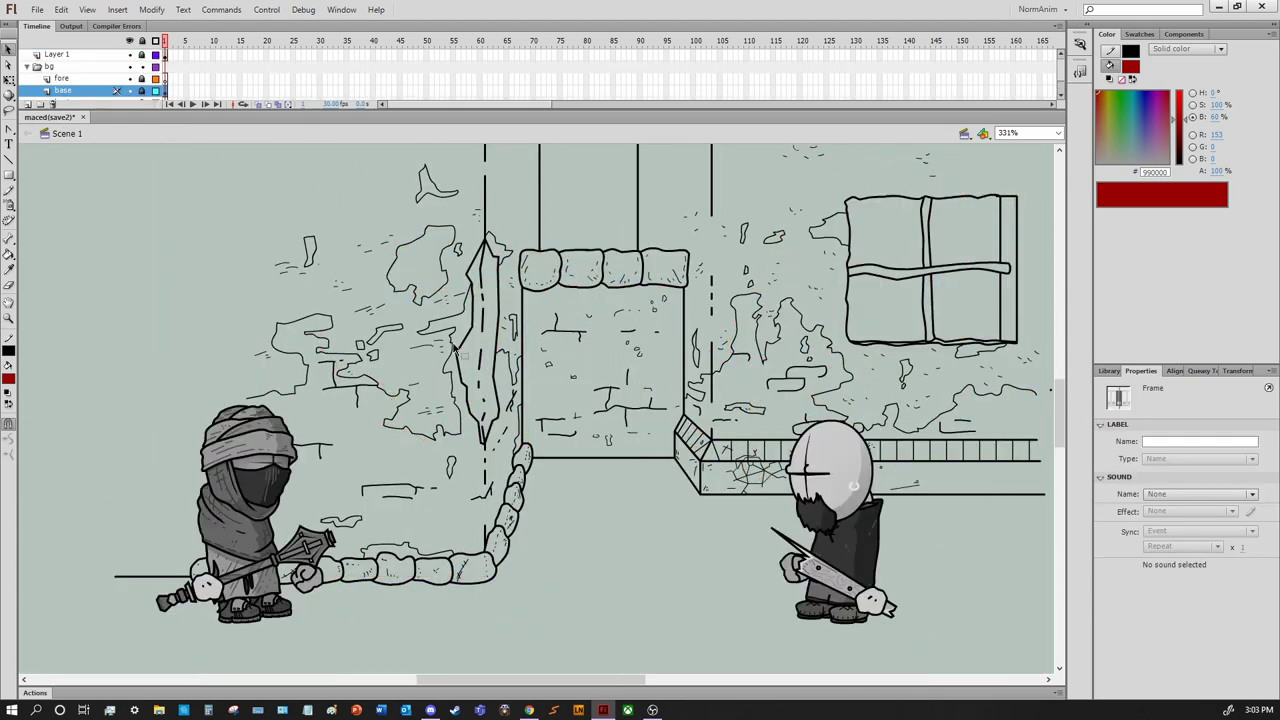
Place a temporary text note reading "thats 1/3 done!!!!!!!!!!!!!!!!" and "of the bg" beside the bearded character and delete it
key("ctrl+minus")
left_click(614, 348)
left_click_drag(768, 317, 353, 218)
key("t")
left_click(414, 442)
type("thats 1/3 done!!!!!!!!!!!!!!!!")
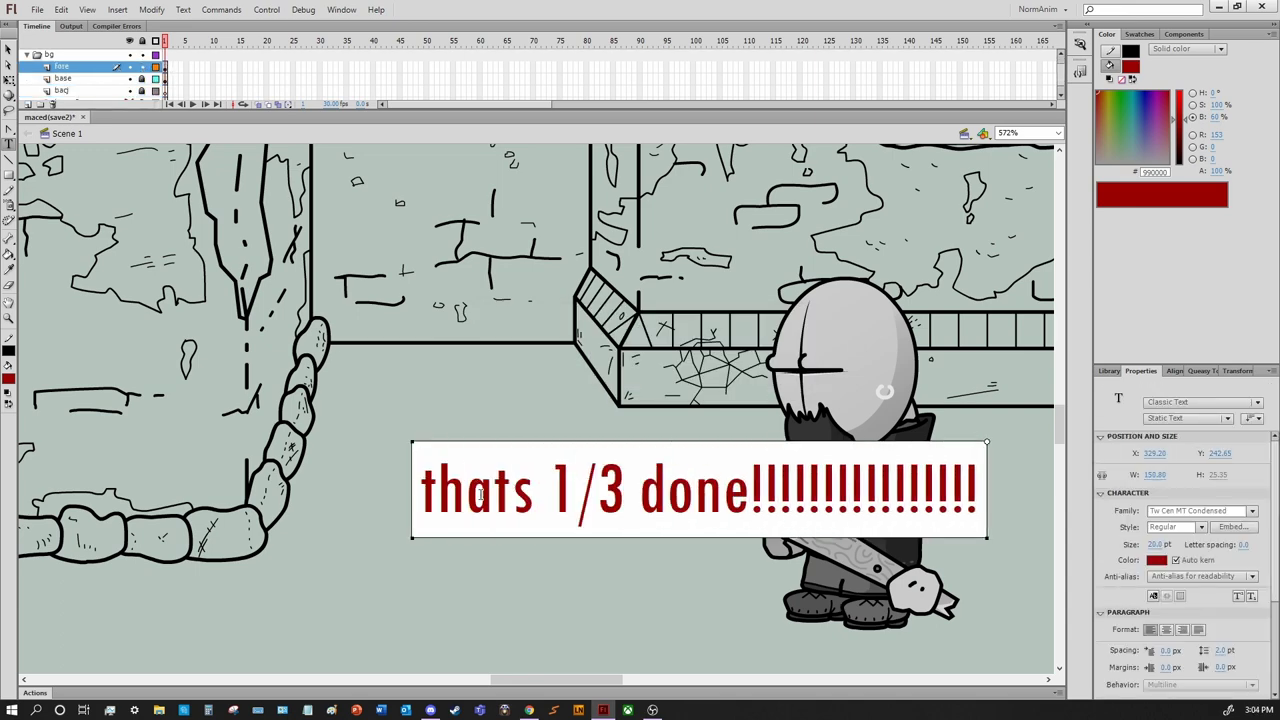
key("Return")
type("of the bg")
key("ctrl+a")
key("Delete")
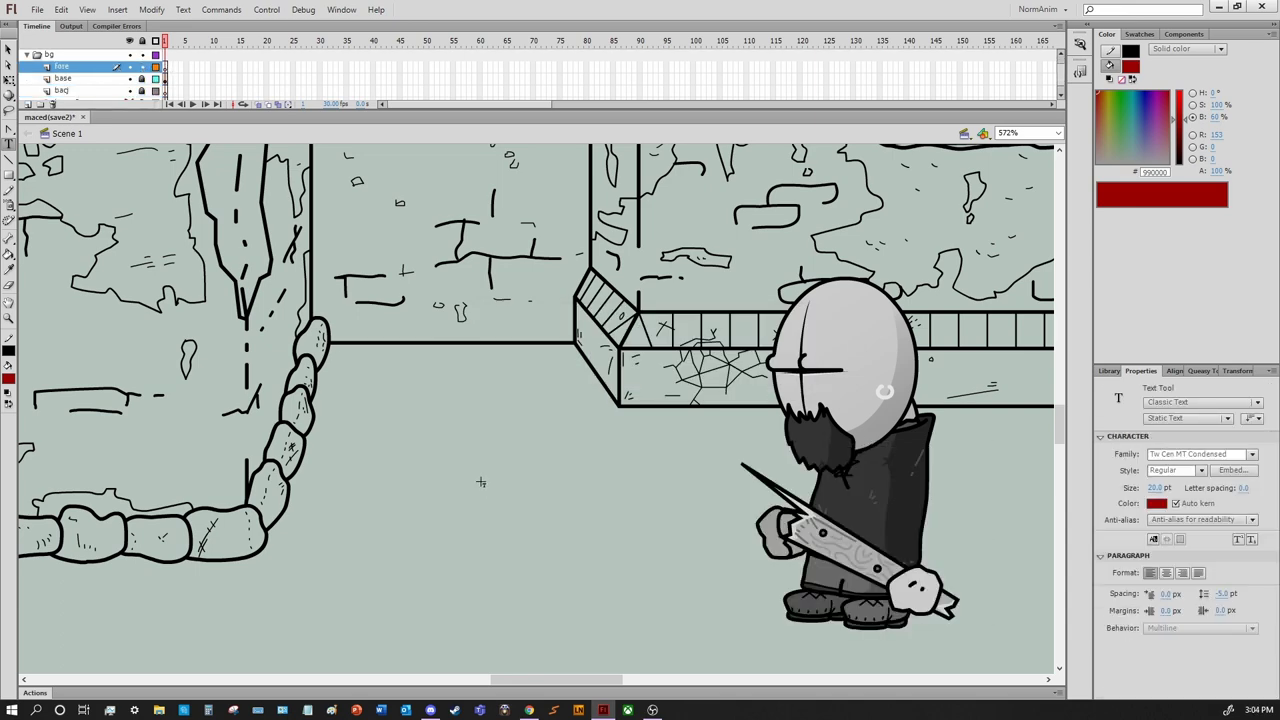
Show the red sketch and draw a straight perspective line on the fore layer from the vanishing point through the log box
key("z")
left_click(486, 528, "alt")
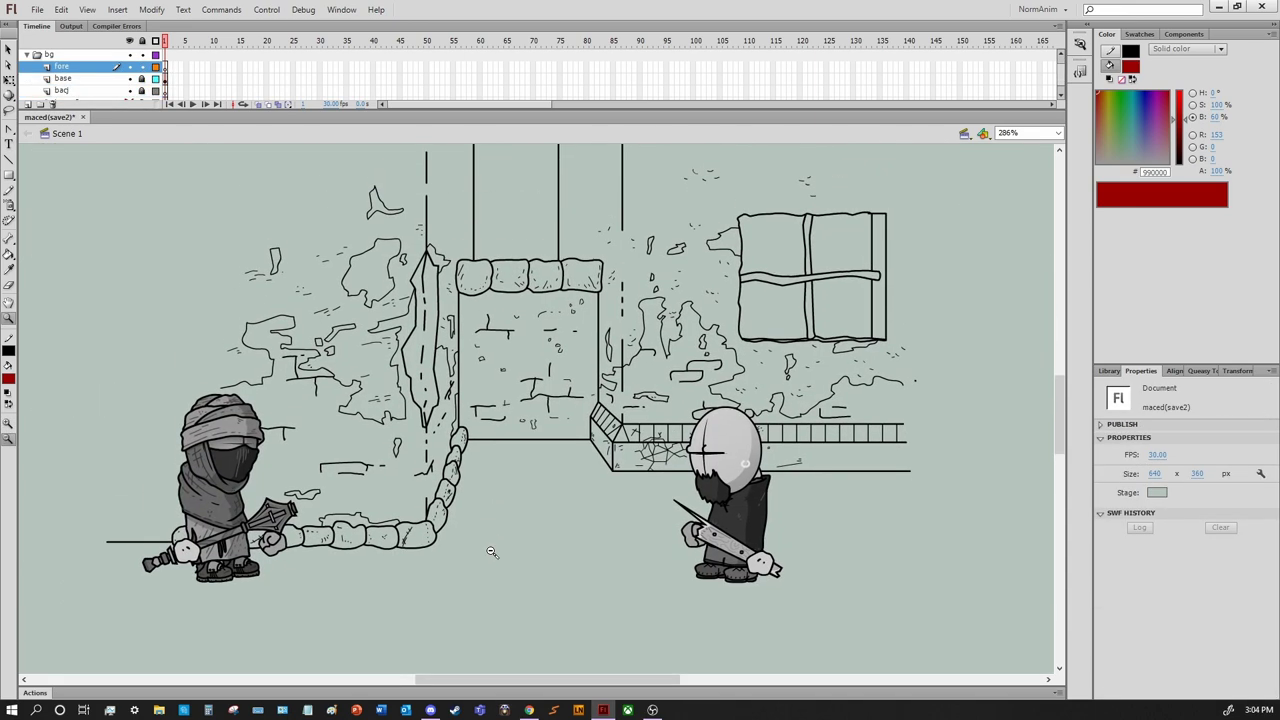
left_click(28, 104)
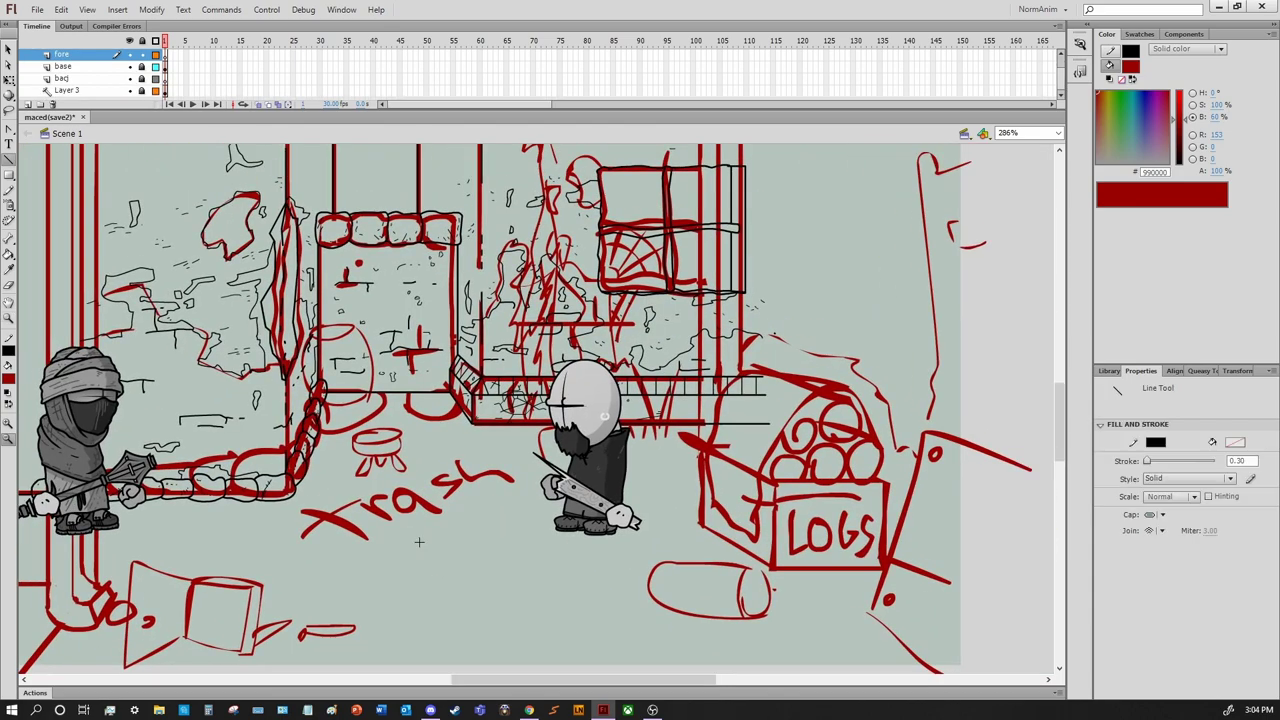
left_click_drag(385, 272, 1010, 600)
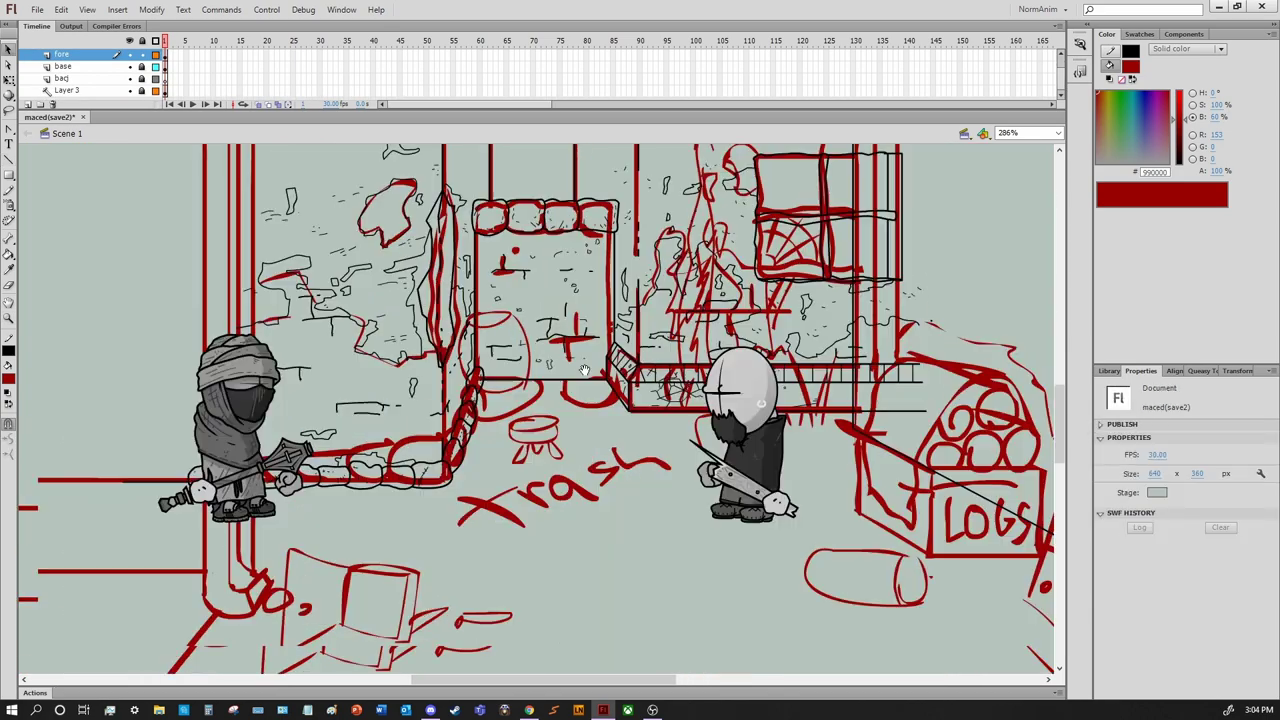
Hide the base layer, draw the two vertical foreground wall edges and their floor lines, and trim the excess toward the vanishing point
left_click(128, 66)
scroll(360, 614, "up", 2)
left_click(360, 614)
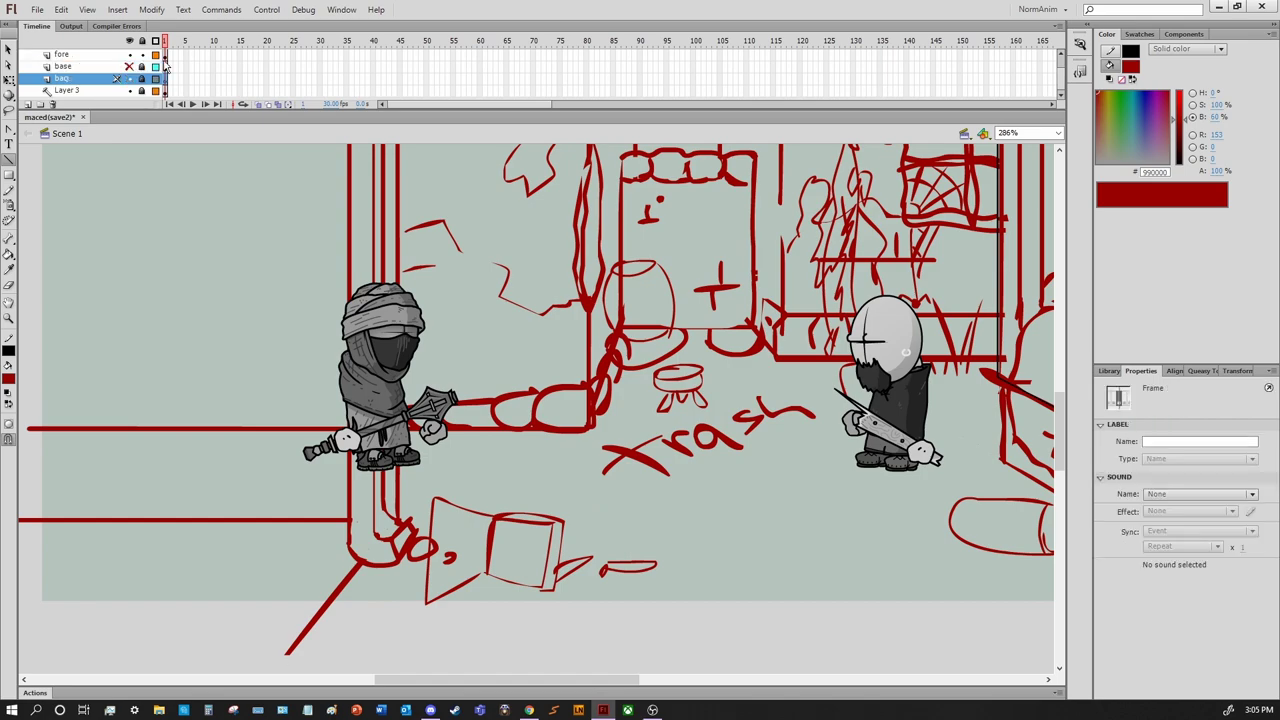
left_click_drag(664, 193, 686, 306)
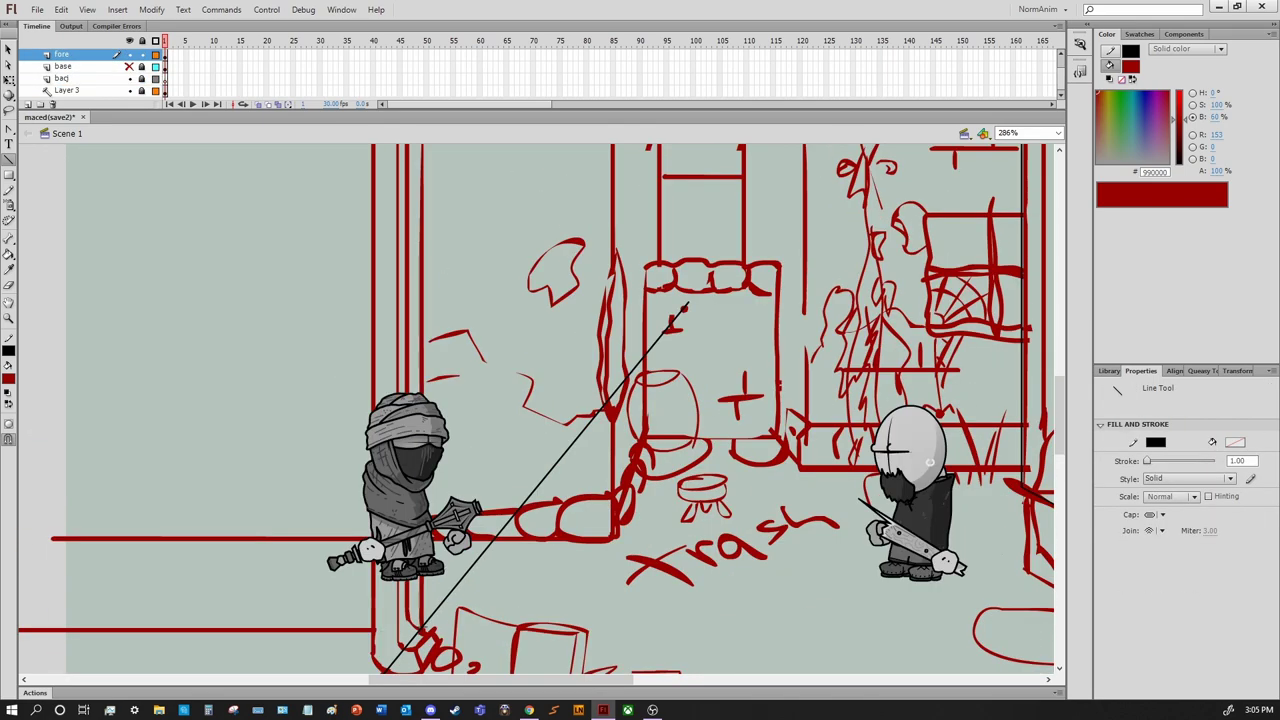
key("v")
scroll(420, 610, "down", 3)
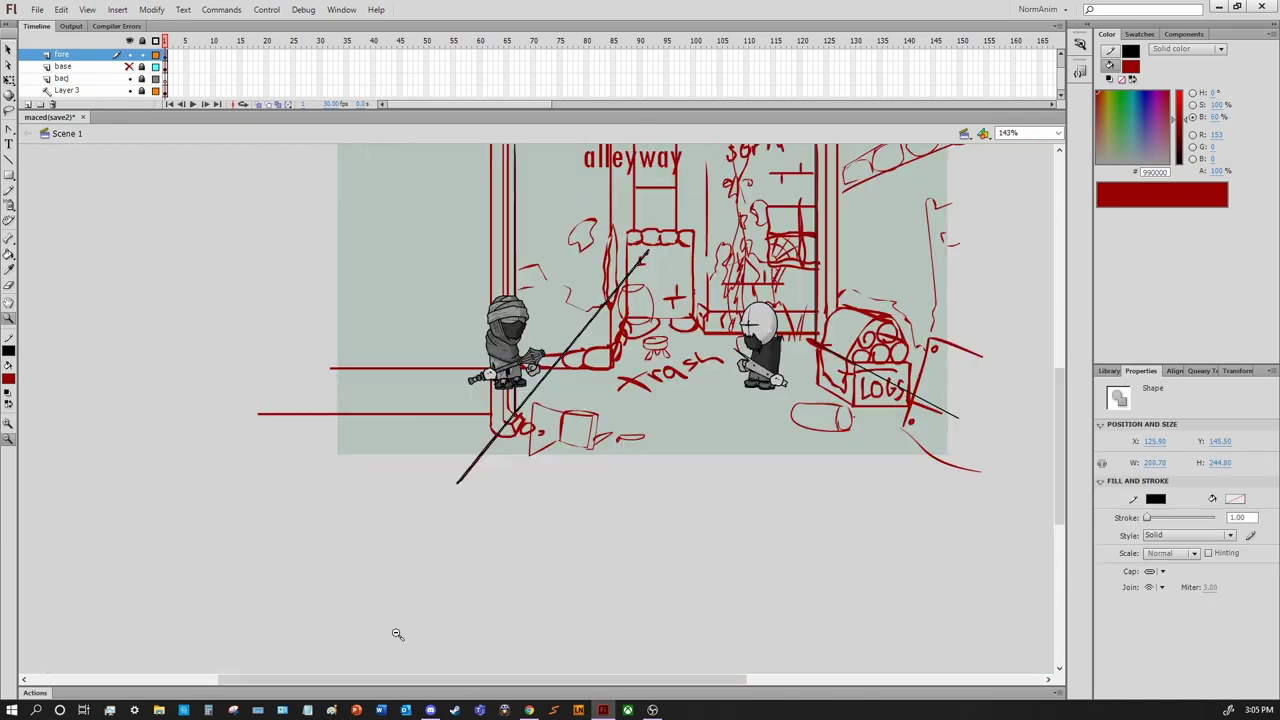
key("ctrl+a")
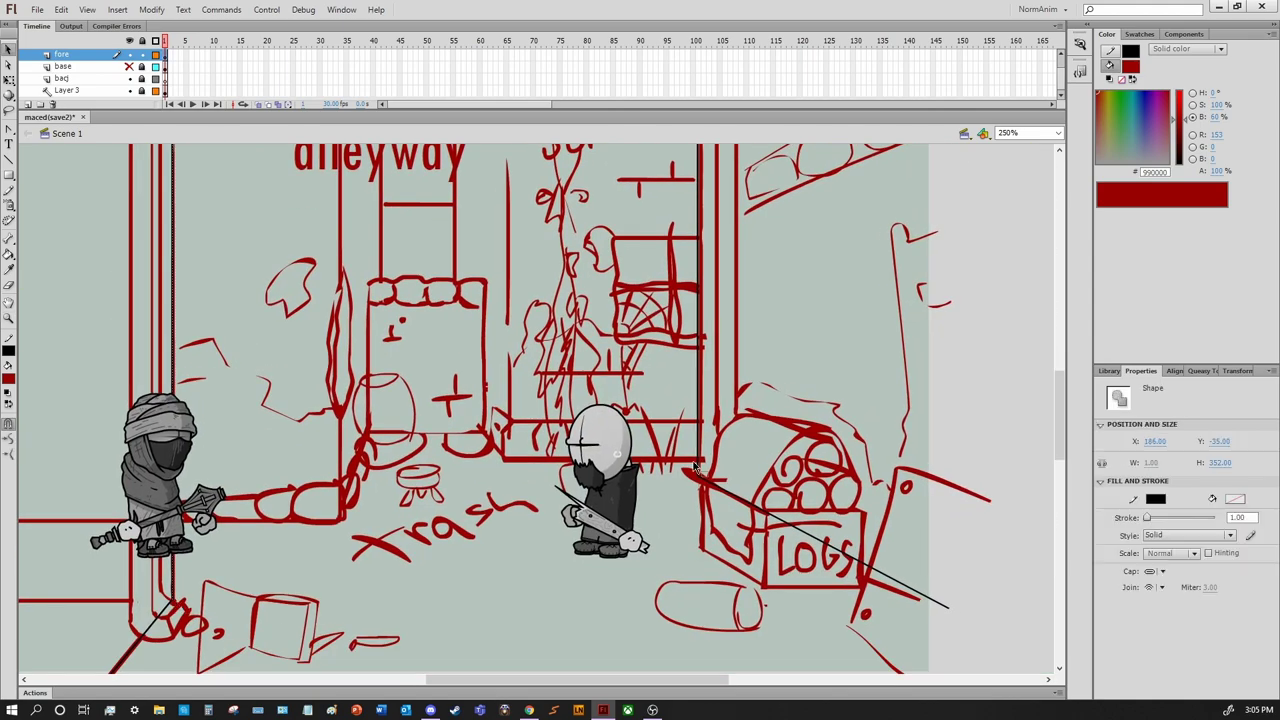
Convert the fore layer's line work to a symbol named BG_Fore and open it from the library
left_click(167, 55)
key("F8")
type("BG")
left_click(1110, 371)
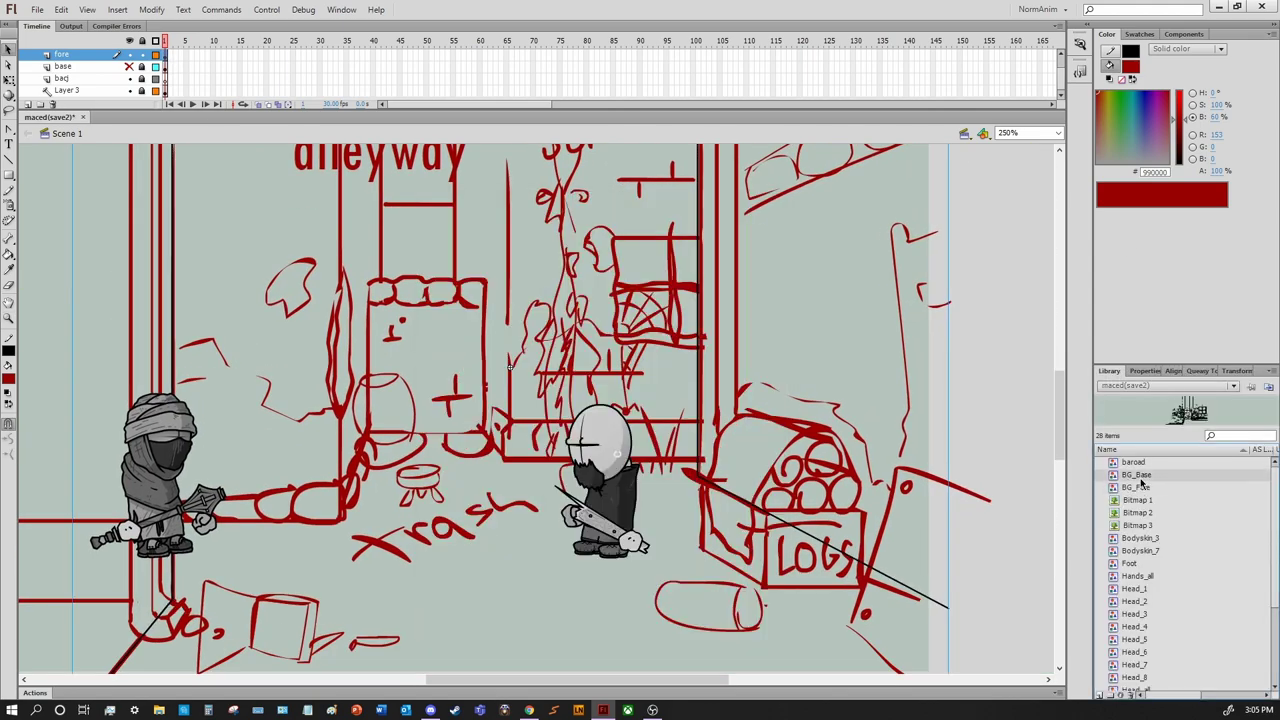
double_click(1163, 486)
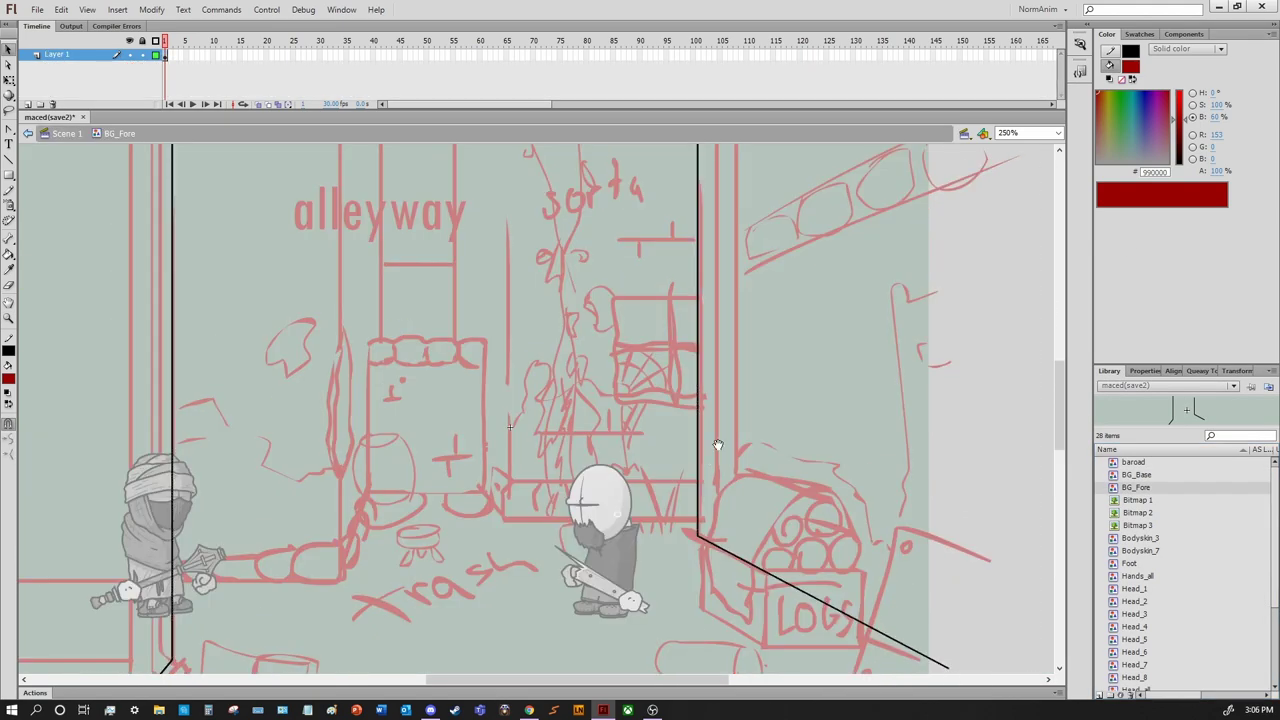
Draw two perspective lines along the sloping stone band beyond the far wall edge and trim them at that edge
left_click_drag(1081, 236, 1078, 249)
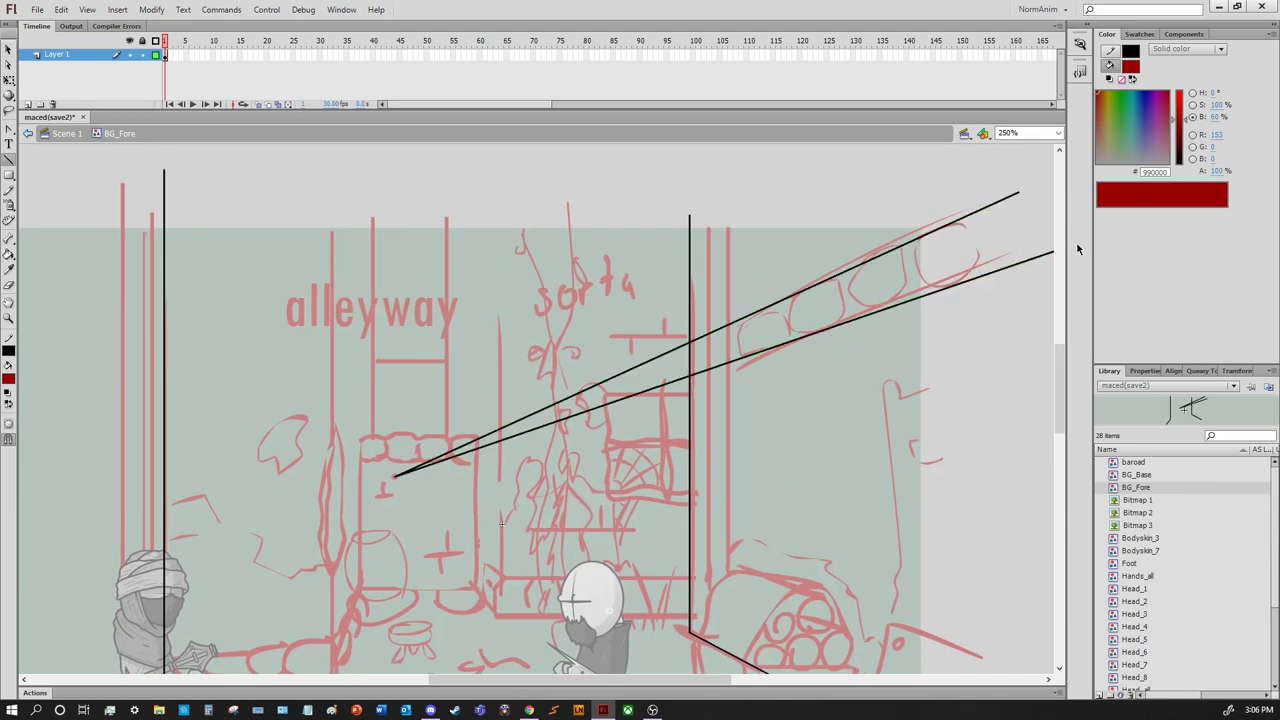
left_click_drag(667, 362, 905, 129)
scroll(704, 392, "up", 5)
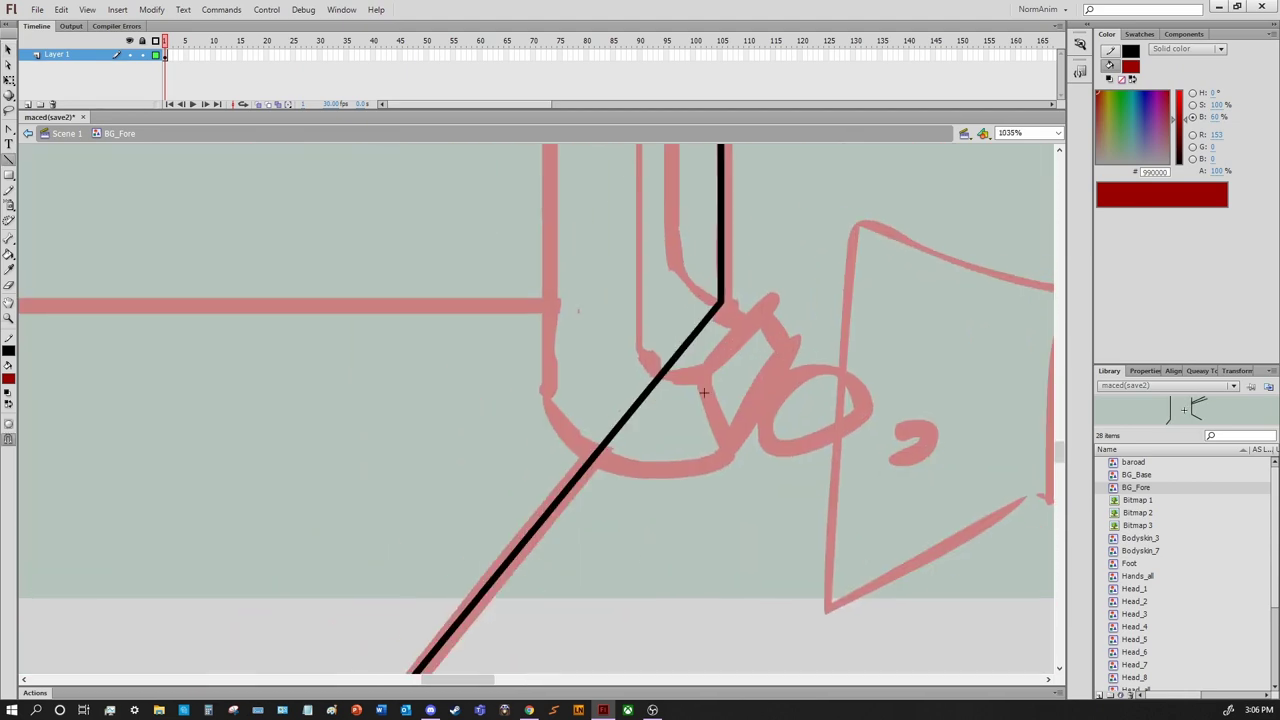
left_click_drag(890, 518, 938, 560)
key("v")
left_click(830, 448)
key("Delete")
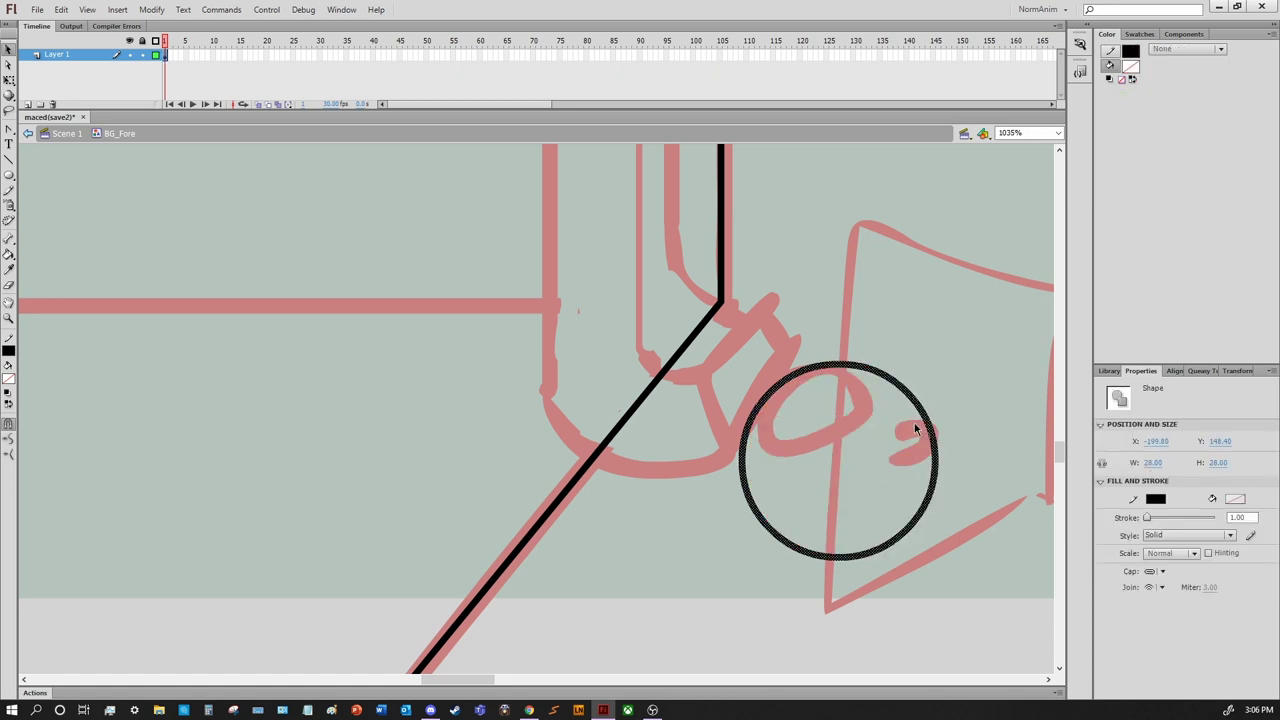
key("Delete")
Set the Oval tool's end angle to 180 and inner radius to 35.83, and test it with a half-ring near the drainpipe
key("o")
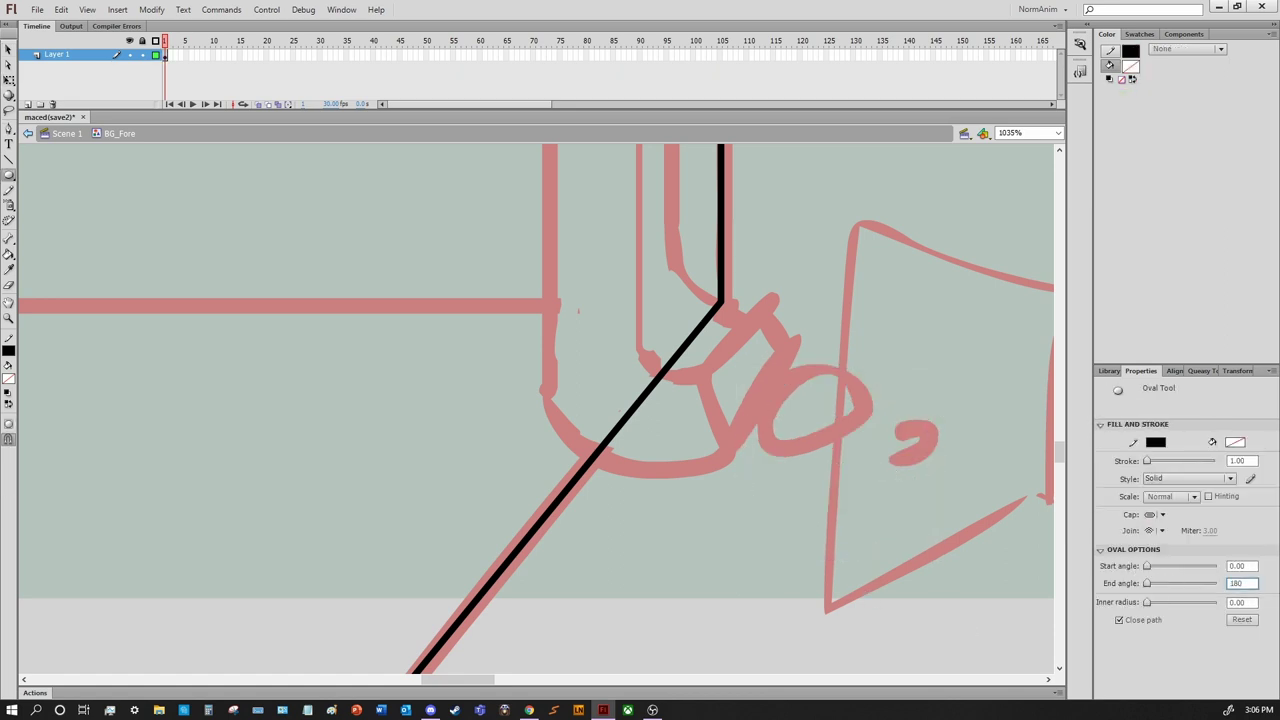
left_click_drag(810, 436, 906, 570)
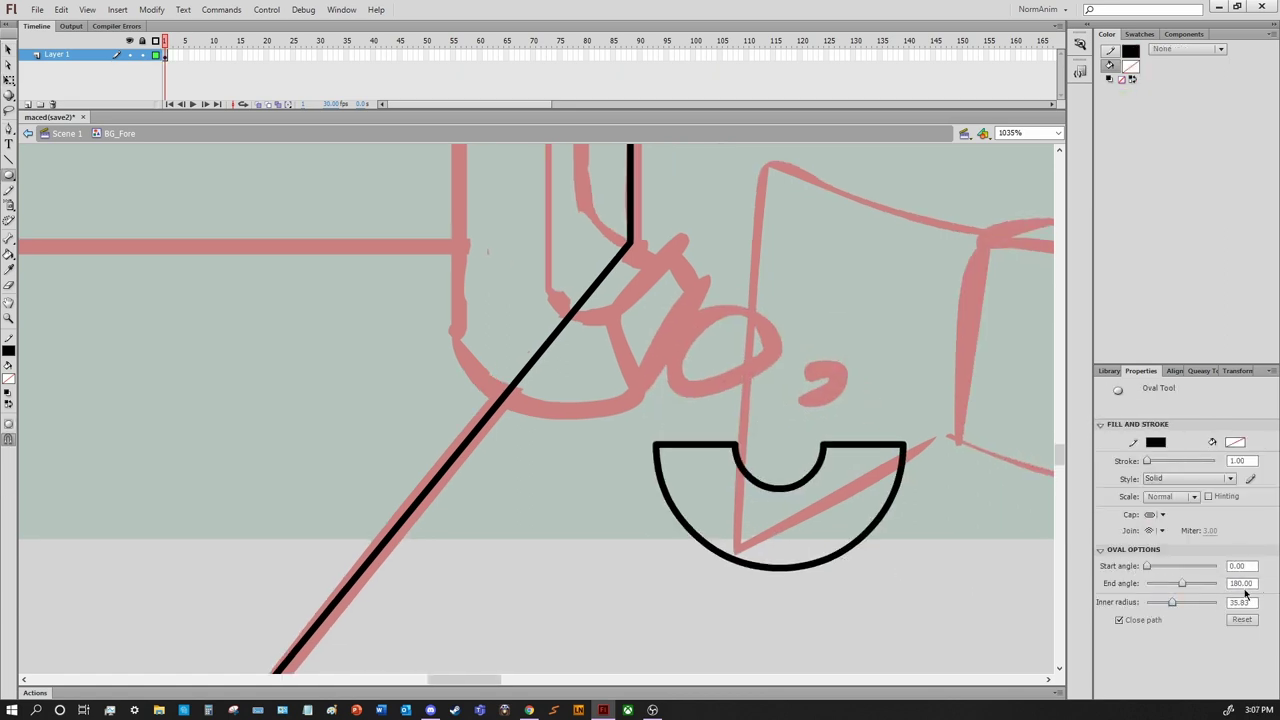
key("ctrl+a")
key("ctrl+shift+9")
key("Delete")
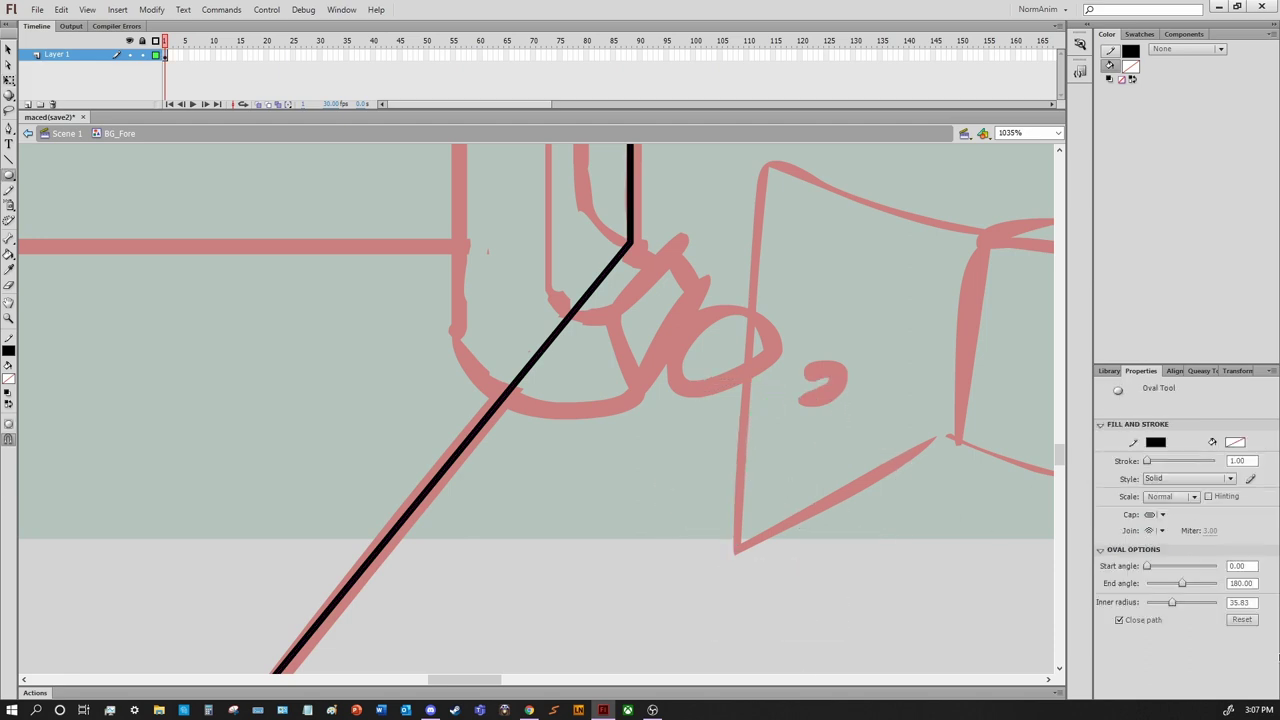
Make a quarter-ring outline about 20 px wide and fit it over the sketched bend at the drainpipe's lower end
key("ctrl+z")
key("q")
left_click_drag(829, 486, 572, 390)
key("ctrl+z")
scroll(572, 390, "up", 3)
key("ctrl+minus")
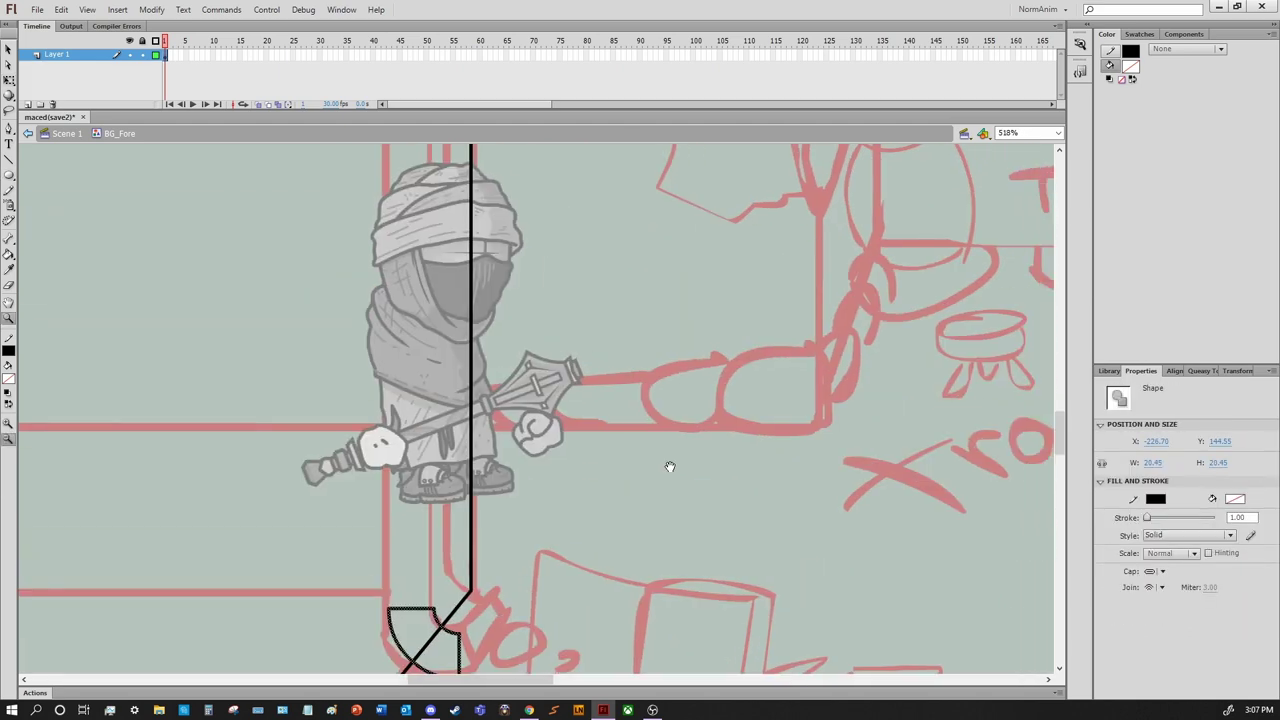
Keep a spare copy of the quarter-ring aside and draw the drainpipe's vertical lines upward from the bend
scroll(580, 447, "down", 3)
key("ctrl+minus")
key("ctrl+minus")
key("z")
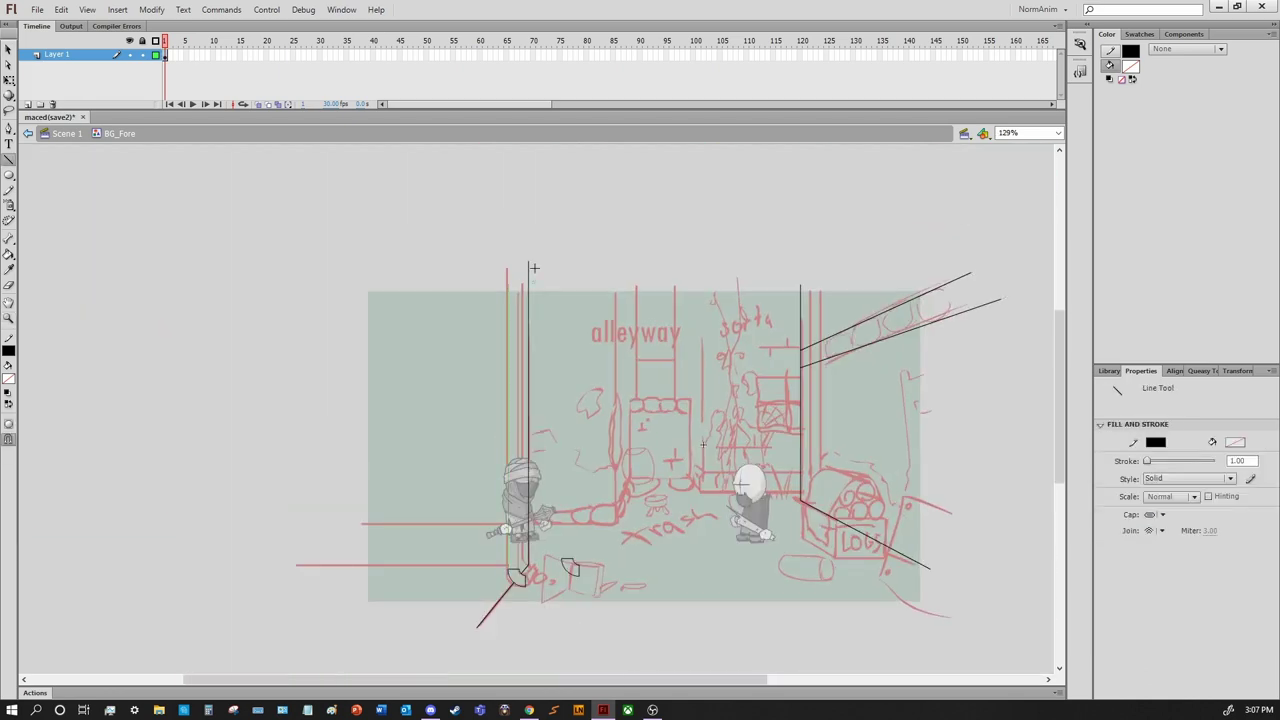
left_click_drag(509, 568, 590, 596)
left_click(590, 596, "alt")
key("n")
scroll(623, 457, "up", 1)
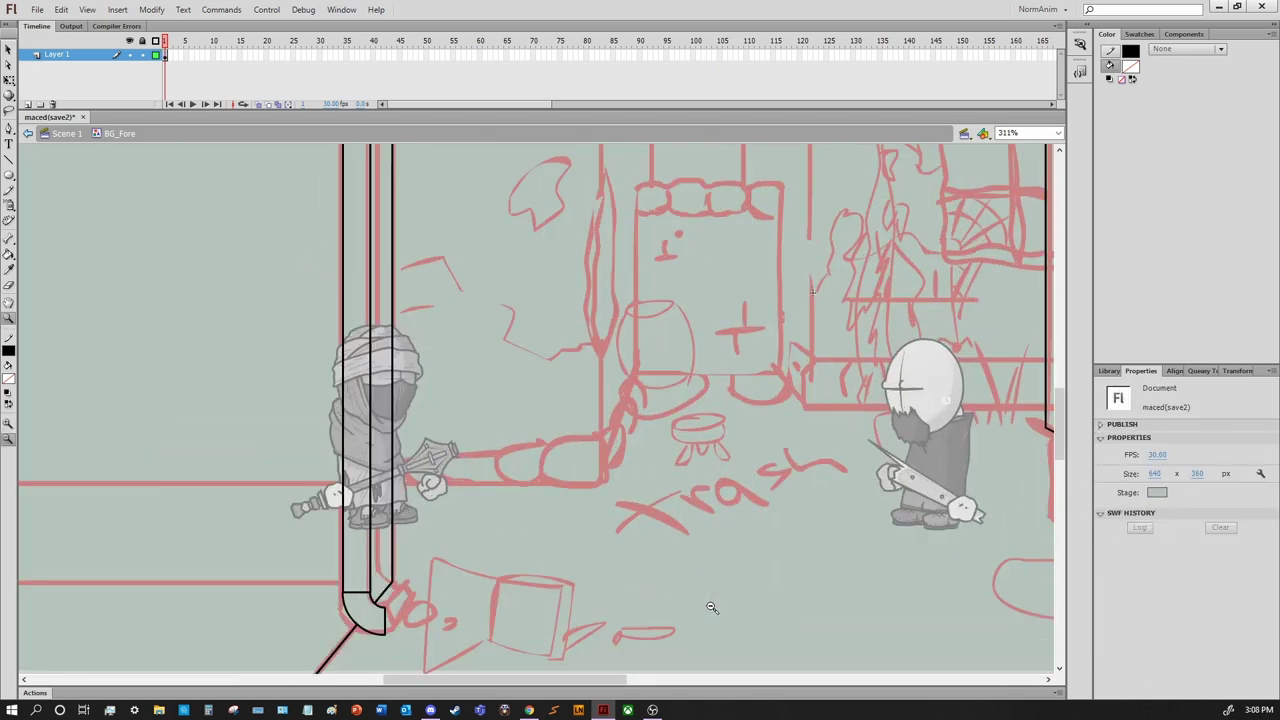
Draw straight perspective lines from the corners of the drainpipe bend to the vanishing point
left_click_drag(688, 224, 688, 224)
scroll(688, 224, "up", 1)
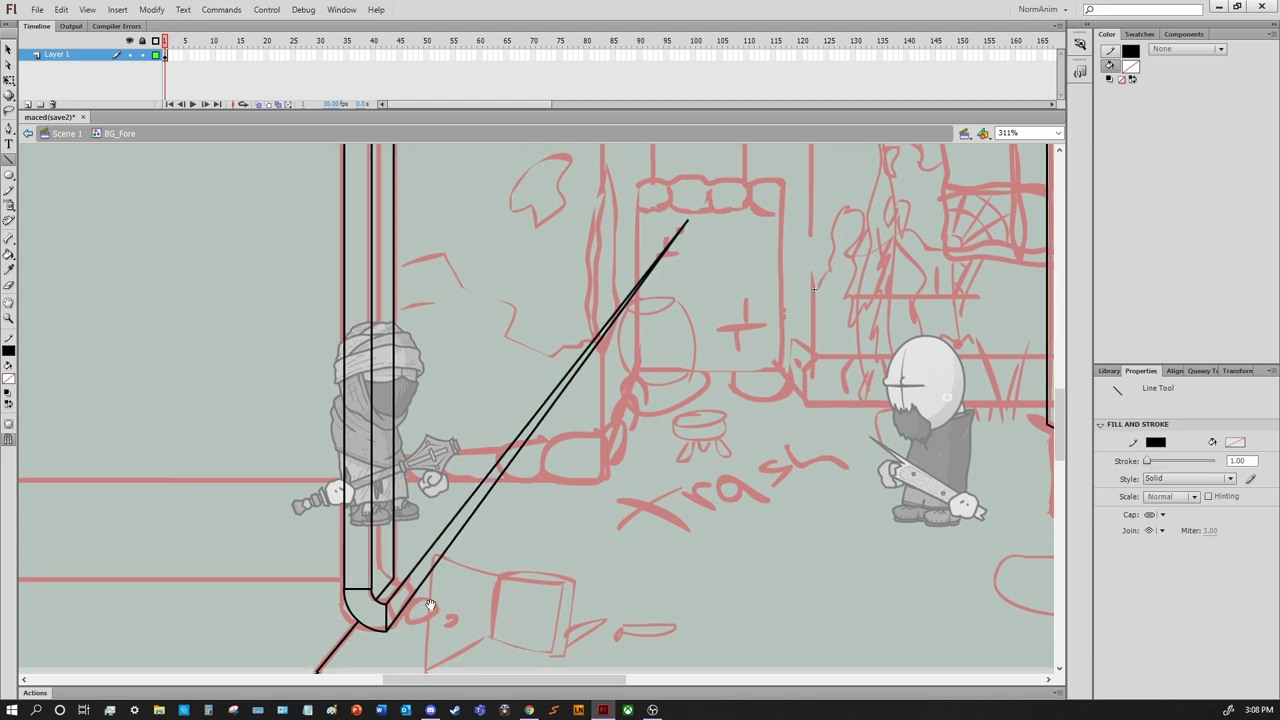
scroll(619, 597, "down", 3)
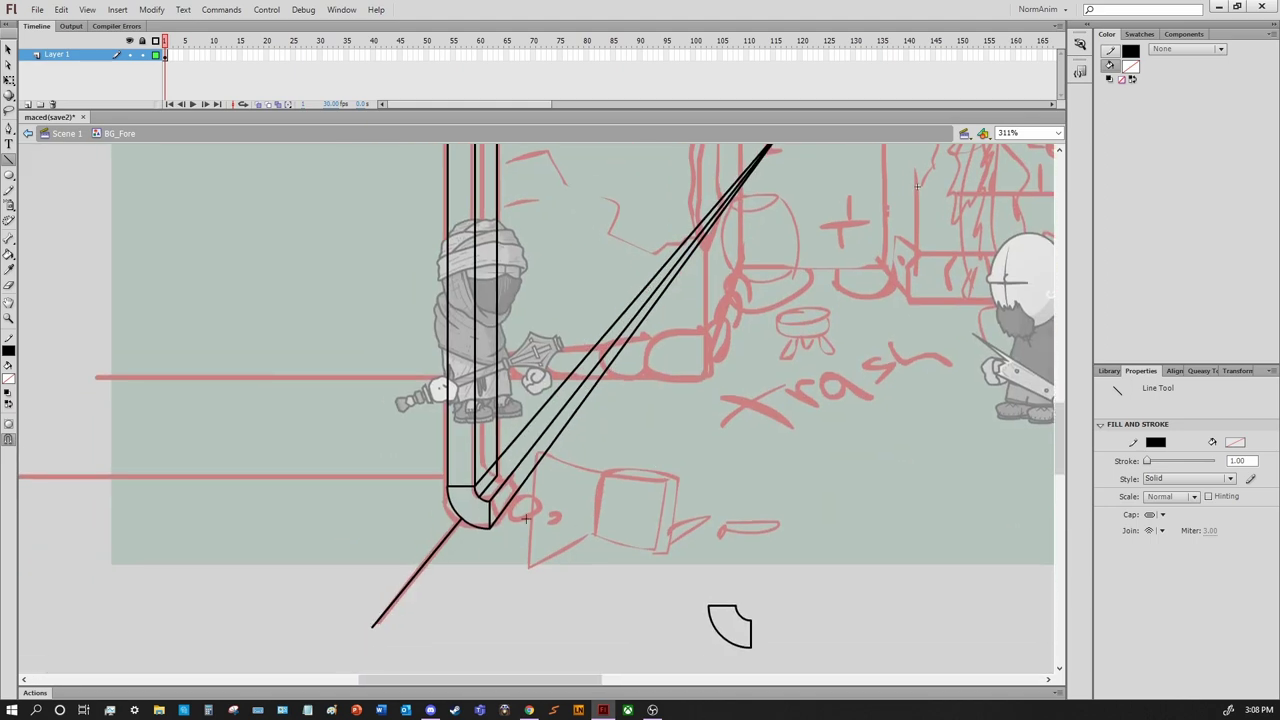
Add a short vertical depth edge beside the pipe bend and place a copy of its inner arc at the top of that edge
scroll(519, 596, "up", 1)
key("v")
scroll(484, 405, "up", 2)
scroll(797, 506, "down", 5)
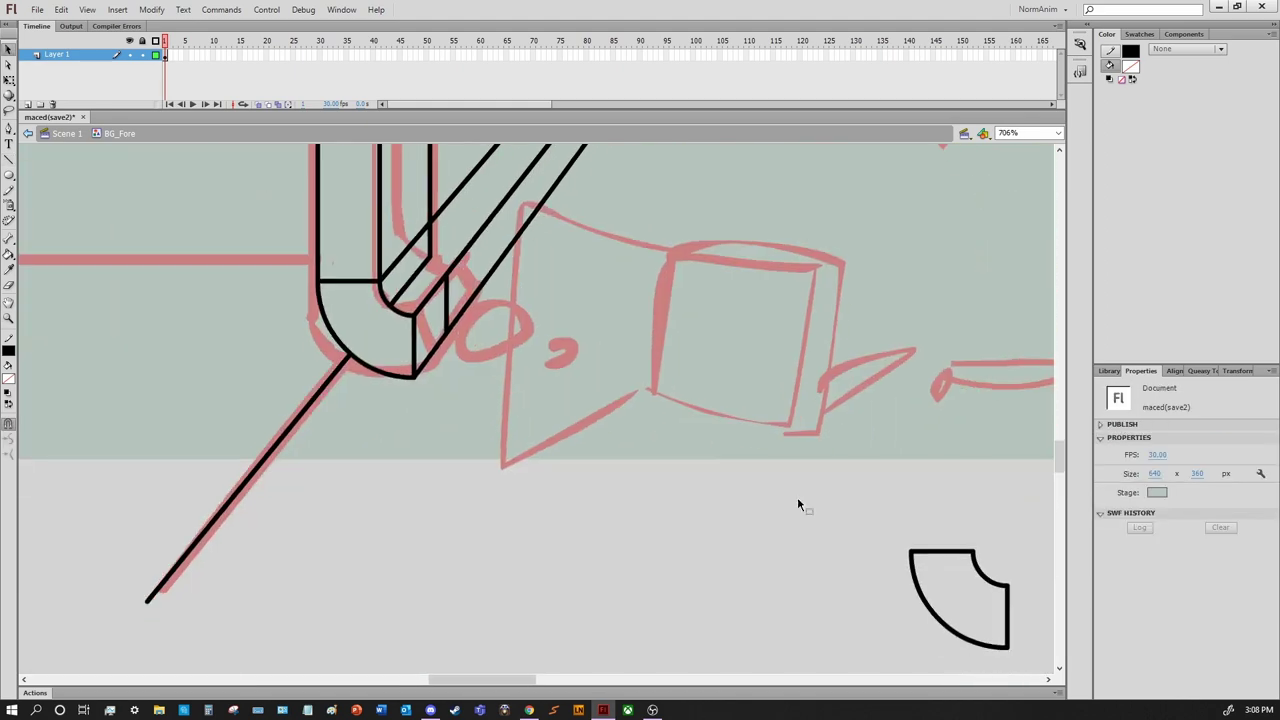
left_click_drag(521, 393, 558, 437)
scroll(531, 360, "up", 1)
left_click_drag(557, 373, 575, 379)
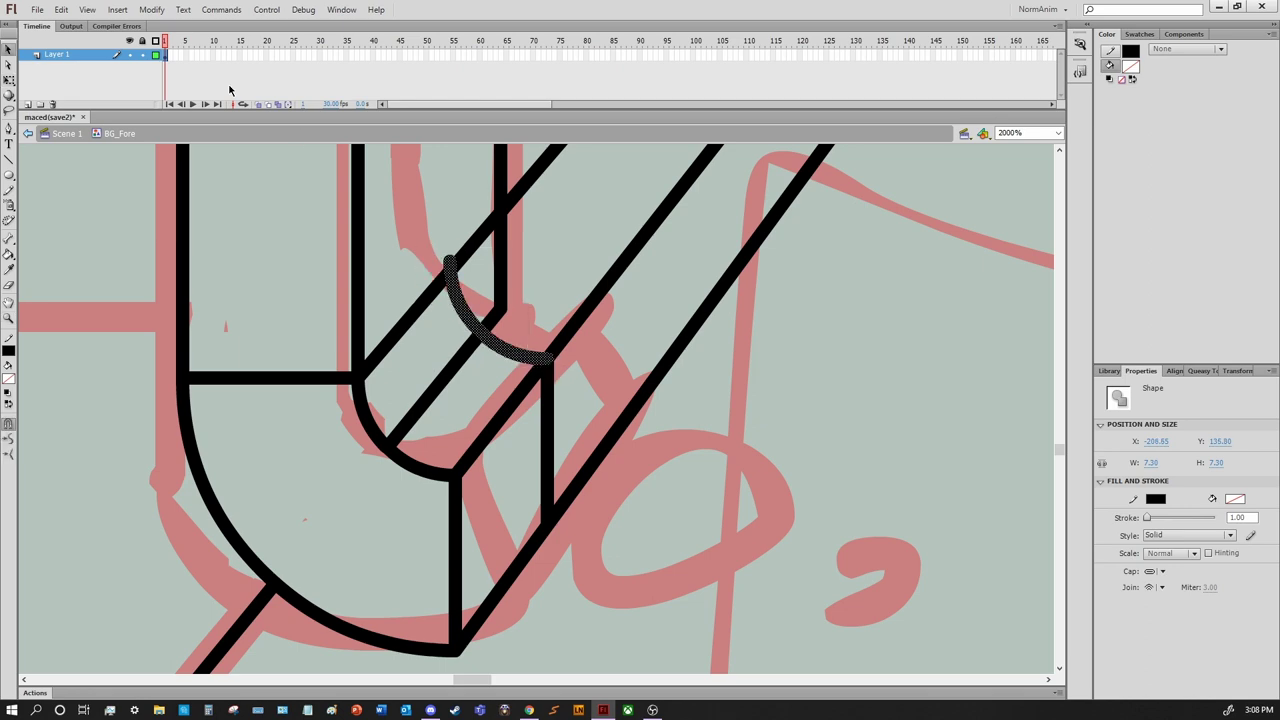
Fit the copied arc between the drainpipe bend's receding edges and remove the perspective line segments extending past it
key("q")
left_click(480, 330)
left_click(600, 457)
scroll(527, 197, "down", 5)
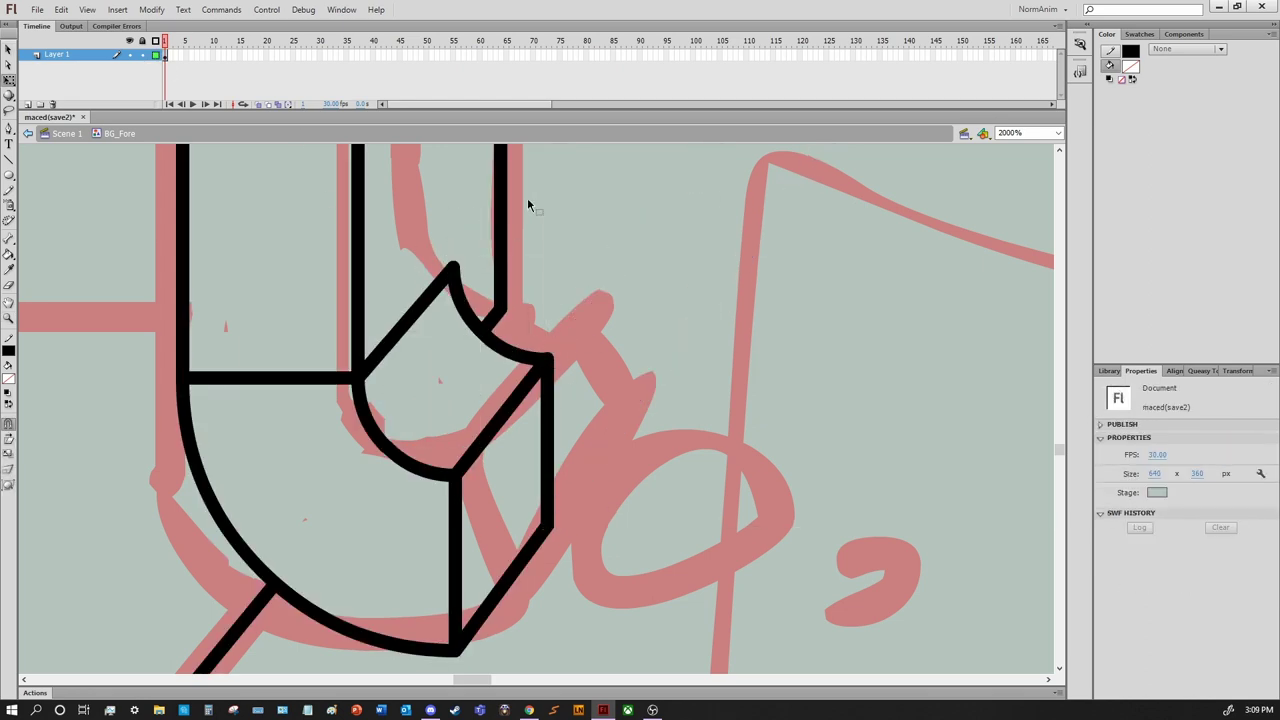
Draw a vertical line up from the arc's upper end and cut the drainpipe's vertical lines at one height above the stage
key("n")
scroll(543, 452, "up", 5)
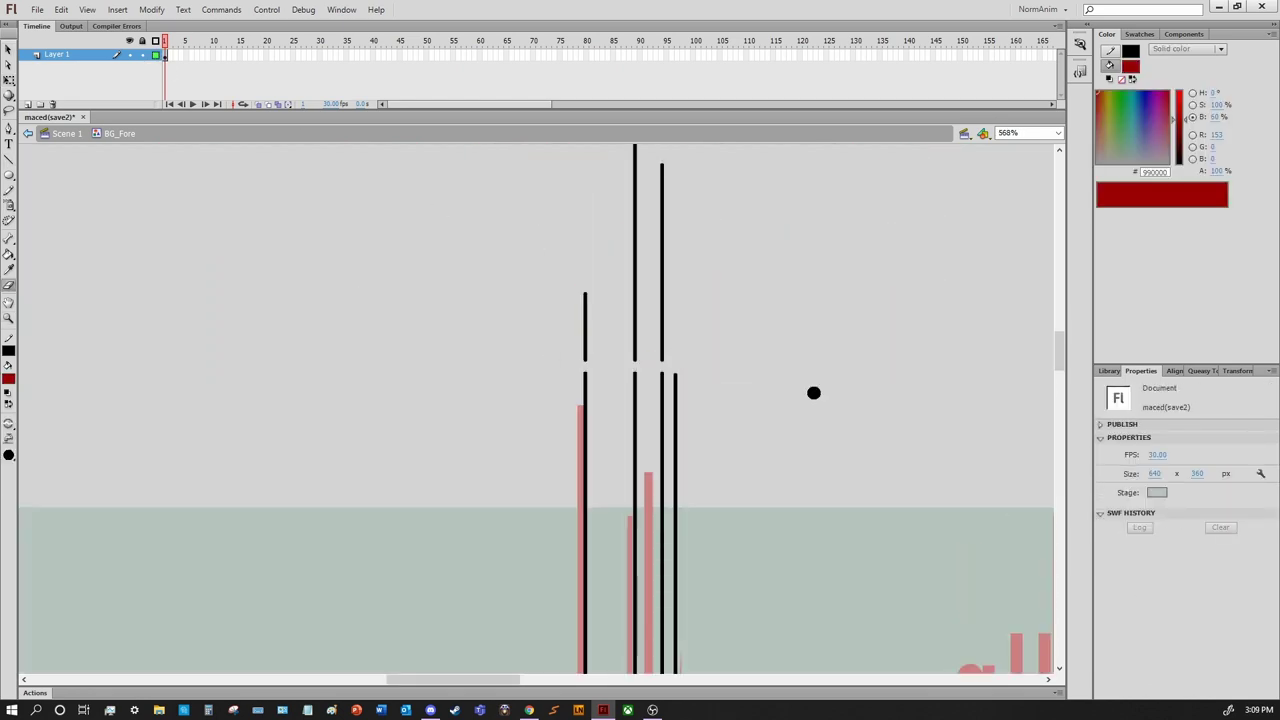
key("v")
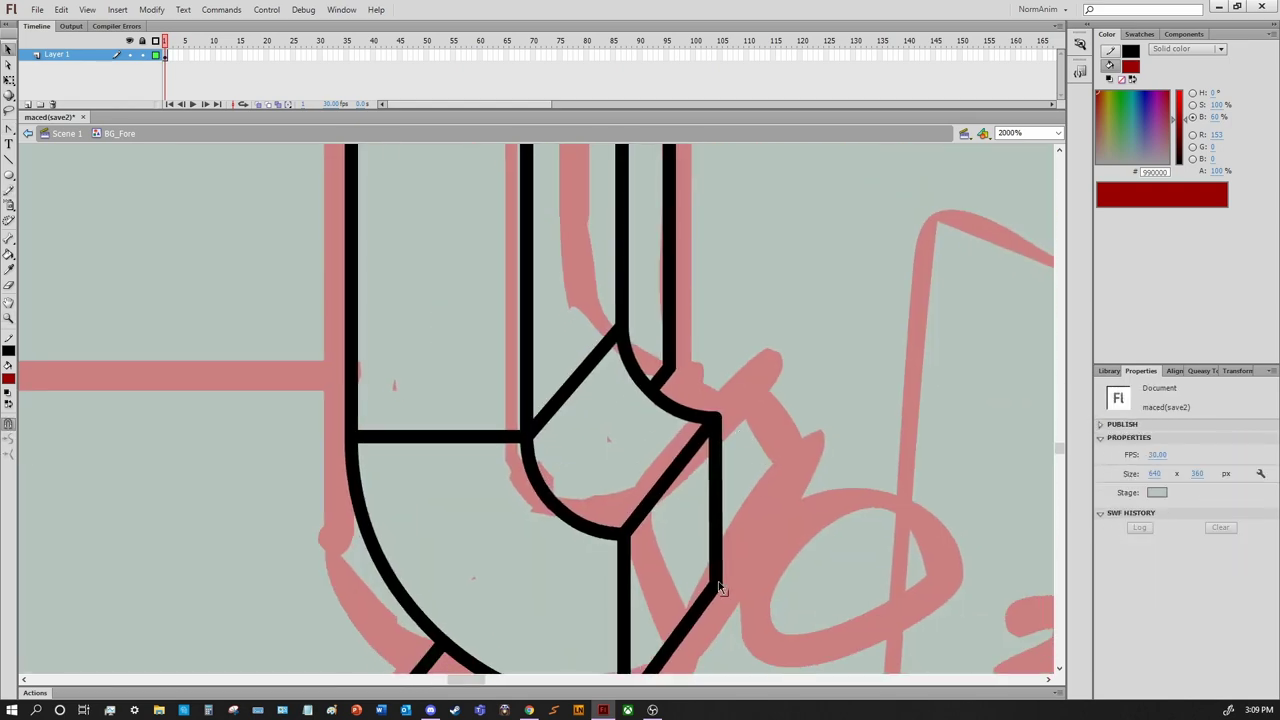
Erase small gaps along the inner edge of the drainpipe's front face so it becomes a broken line
key("z")
left_click(601, 437, "alt")
left_click(640, 453, "alt")
left_click(640, 453, "alt")
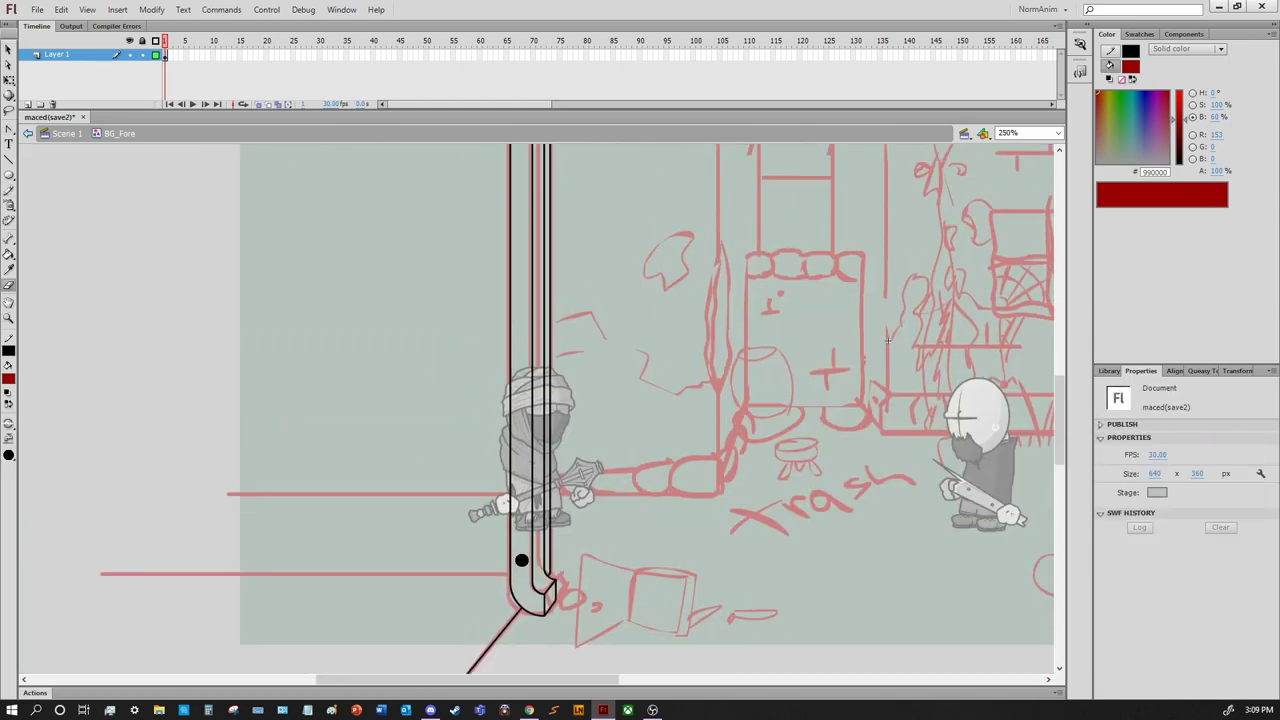
scroll(533, 500, "up", 5)
scroll(533, 500, "down", 8)
scroll(505, 483, "right", 5)
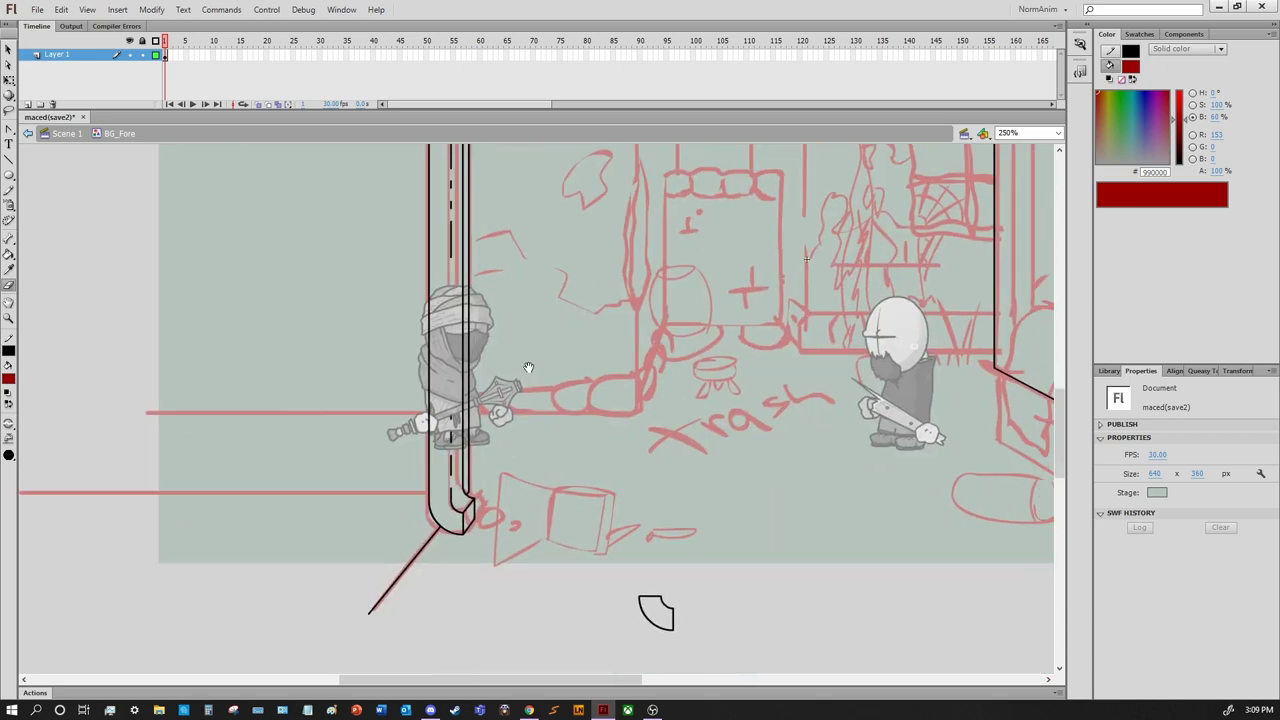
Return to the main scene, show the hidden background line art, and reopen the BG_Fore symbol for editing
scroll(505, 483, "up", 3)
scroll(480, 540, "right", 4)
scroll(451, 586, "left", 2)
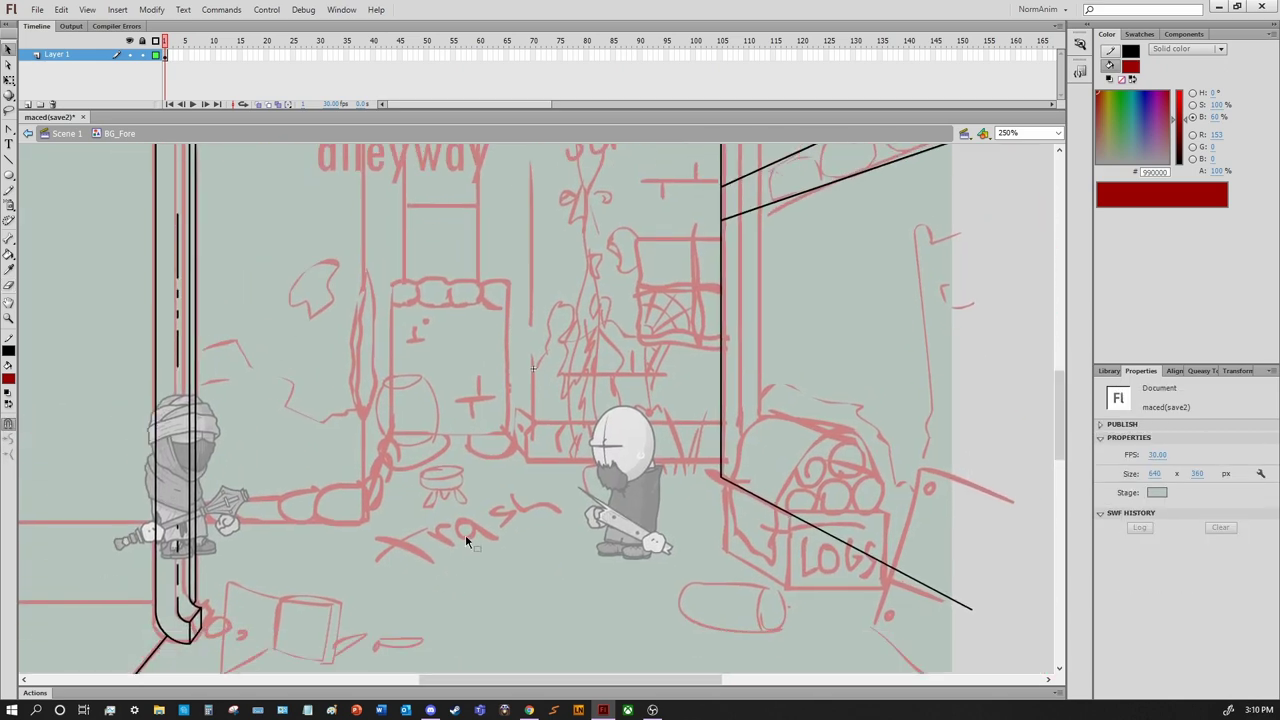
double_click(460, 572)
left_click_drag(622, 330, 662, 293)
left_click(662, 293)
left_click(131, 68)
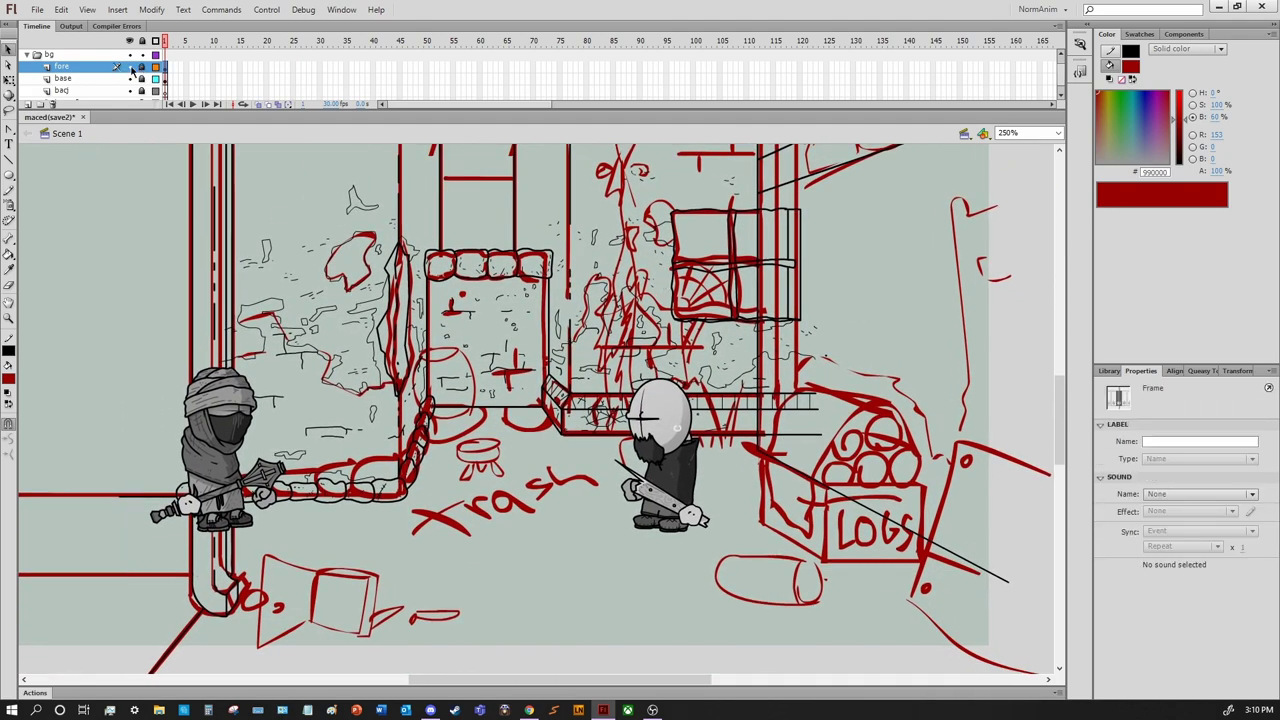
scroll(463, 479, "down", 3)
double_click(463, 479)
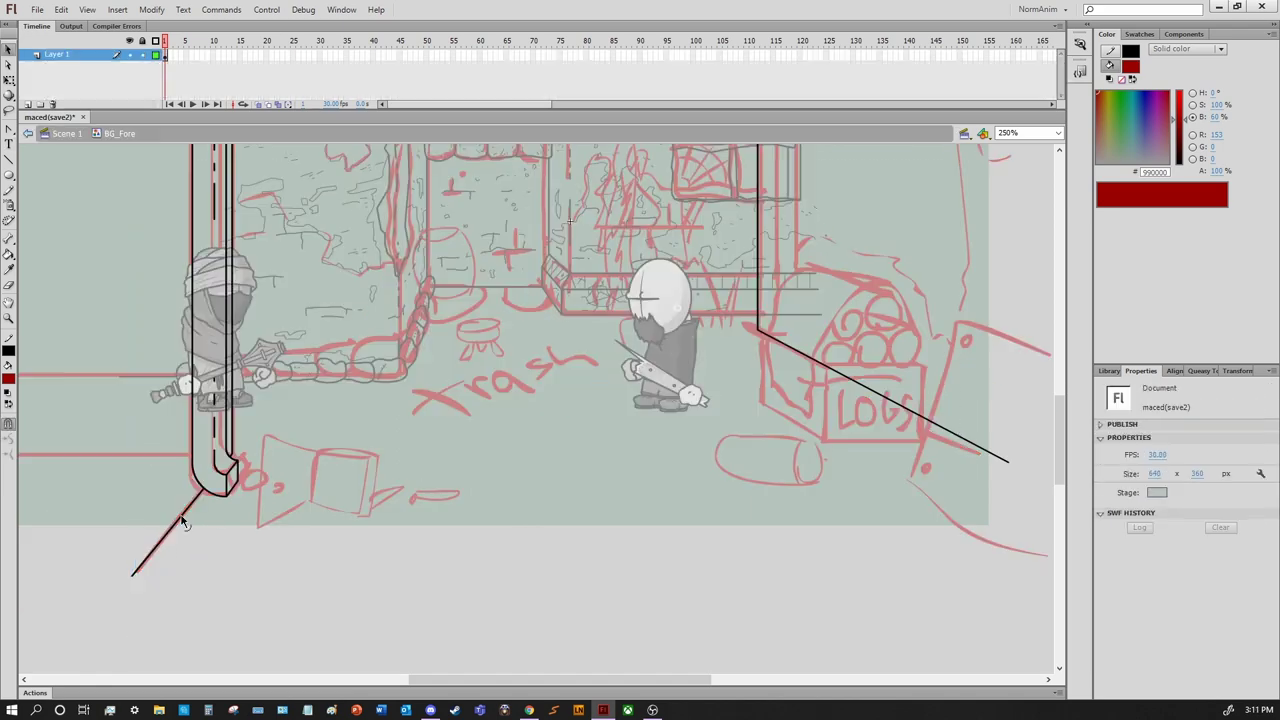
double_click(433, 441)
type("for anotehr break")
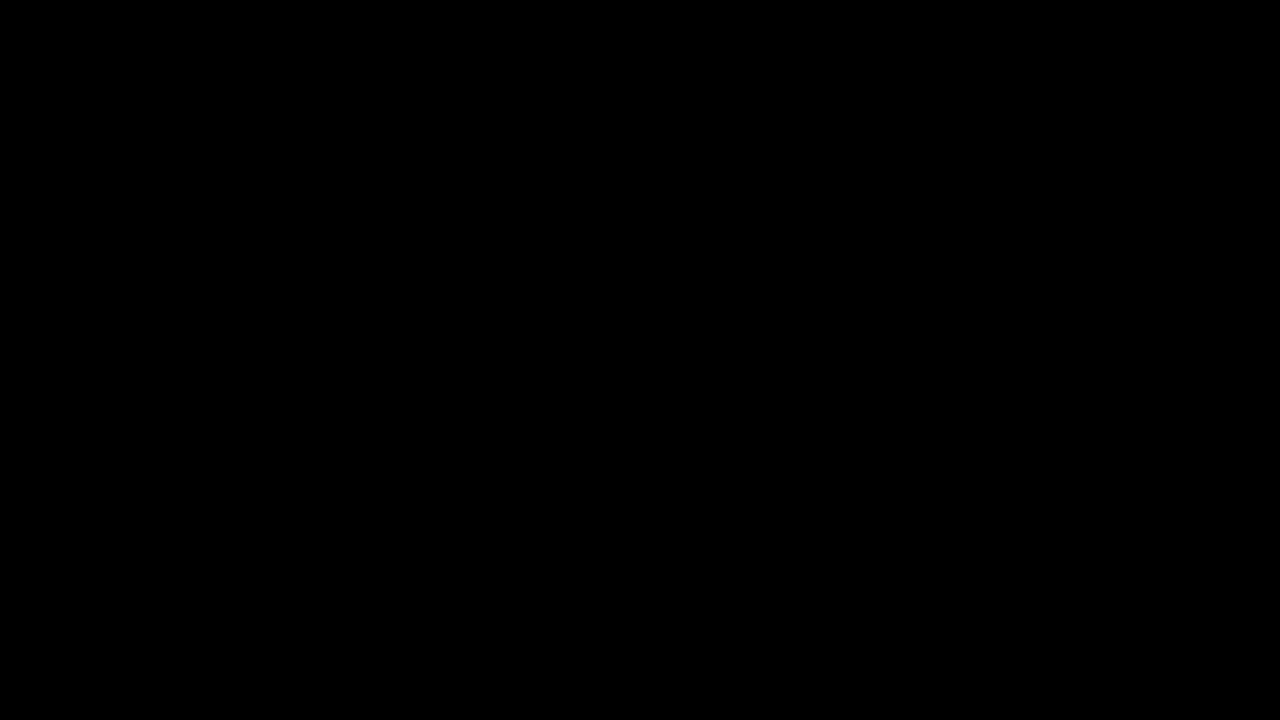